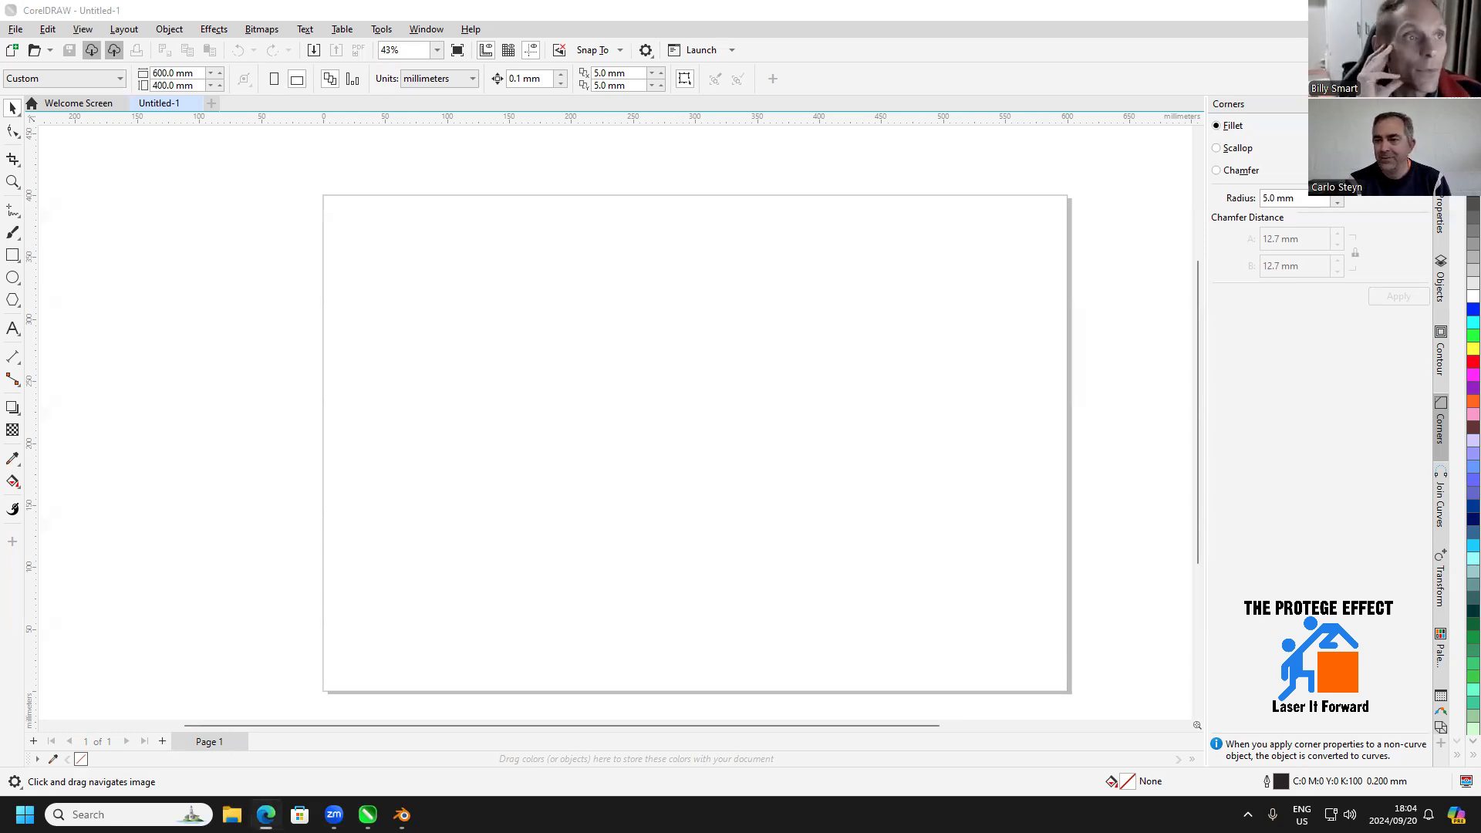
left_click_drag(1077, 70, 1057, 81)
left_click(1128, 81)
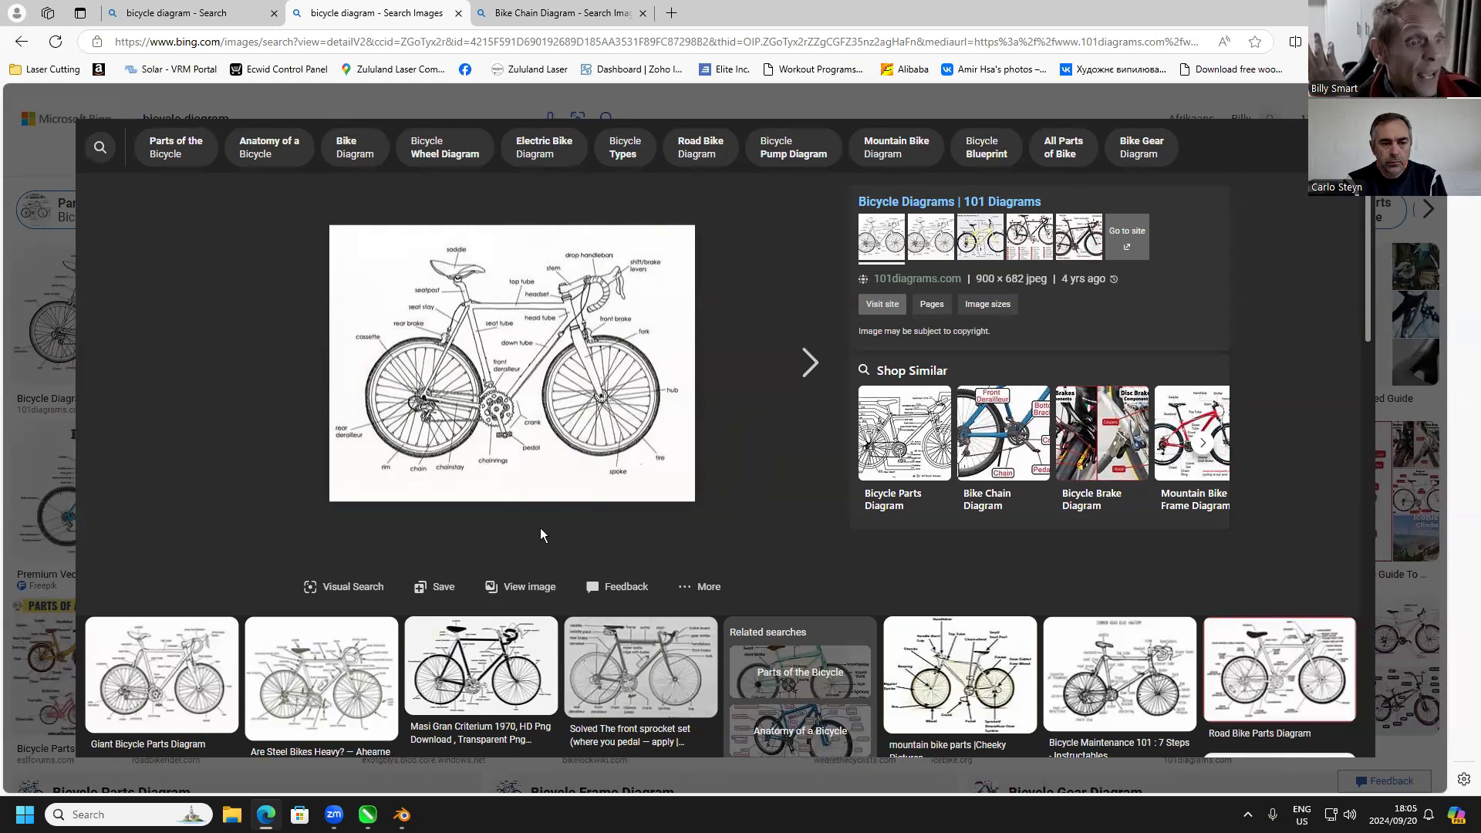
Copy the labelled bicycle diagram from the browser's image result and paste it onto the empty page in CorelDRAW
right_click(535, 391)
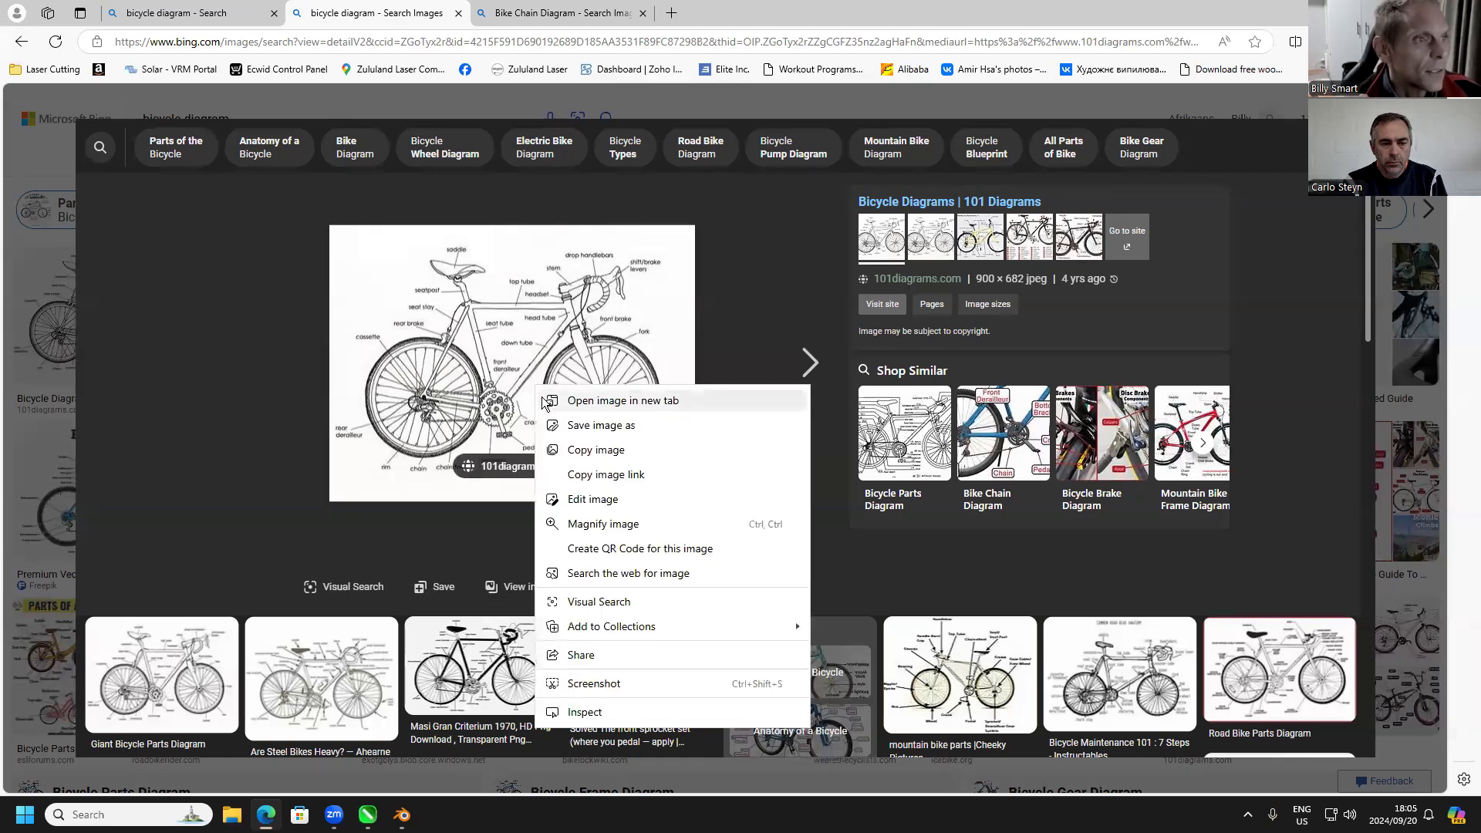
left_click(585, 456)
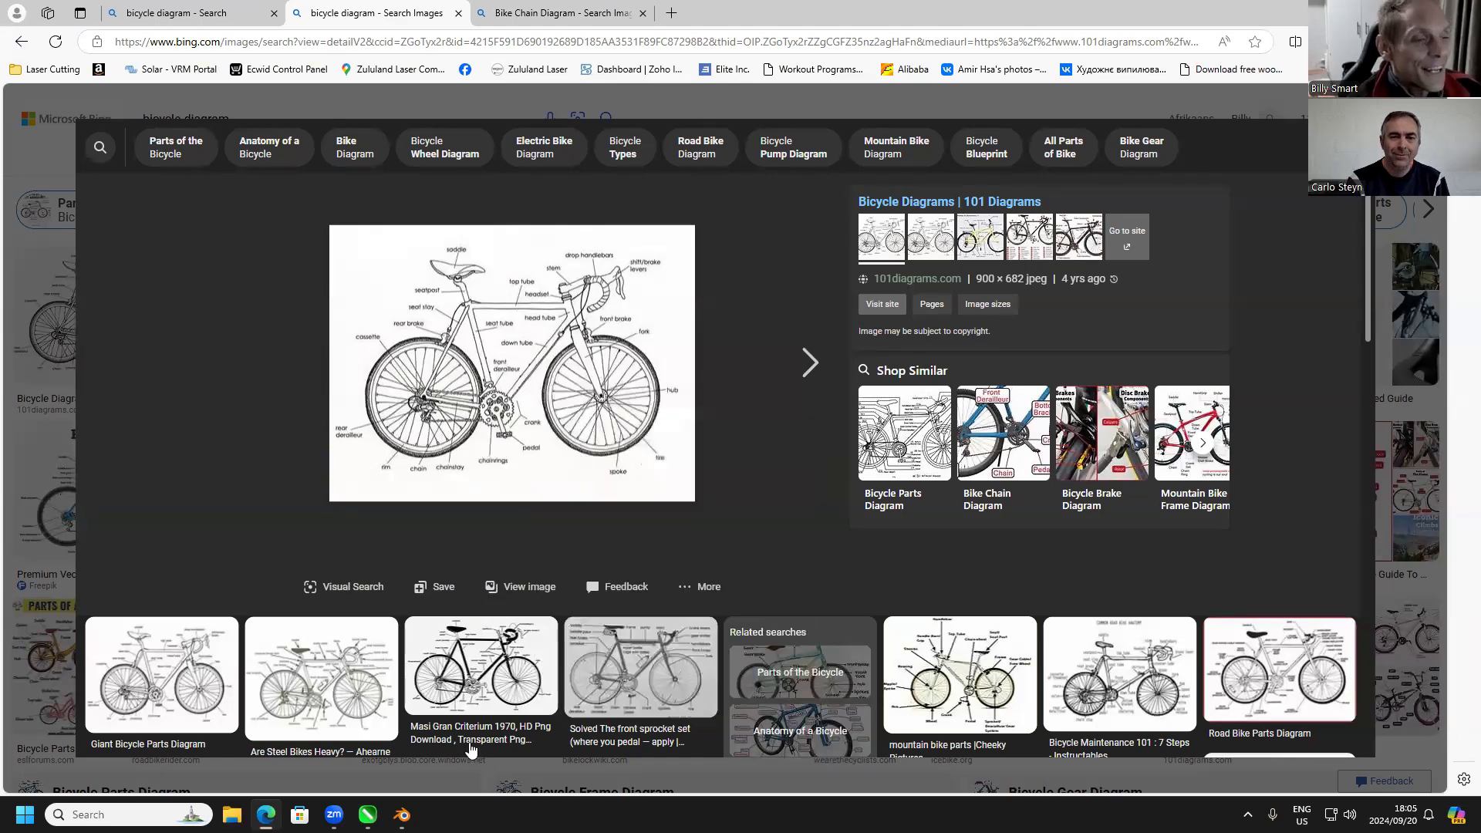
left_click(368, 815)
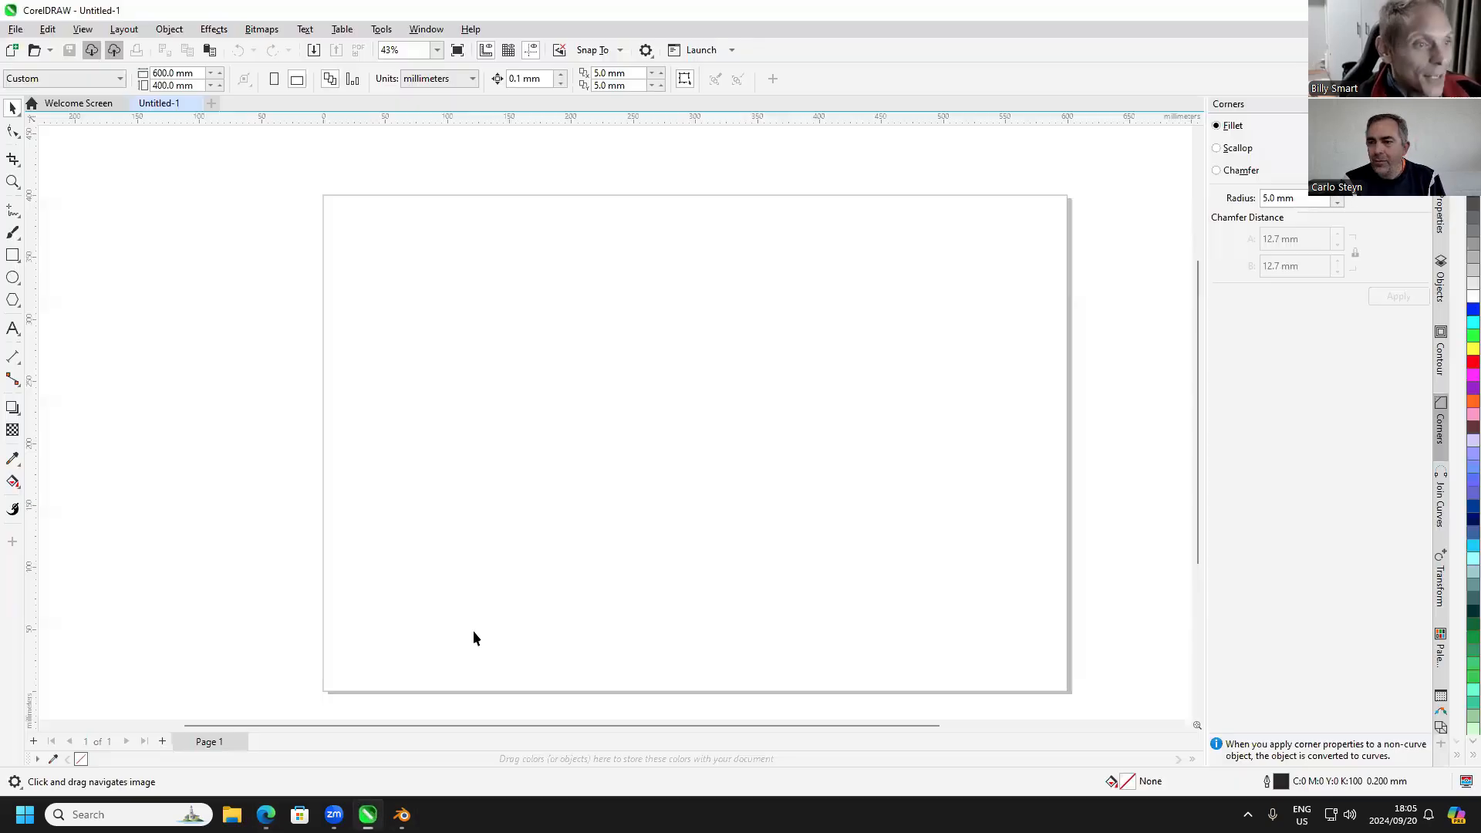
right_click(526, 380)
left_click(558, 497)
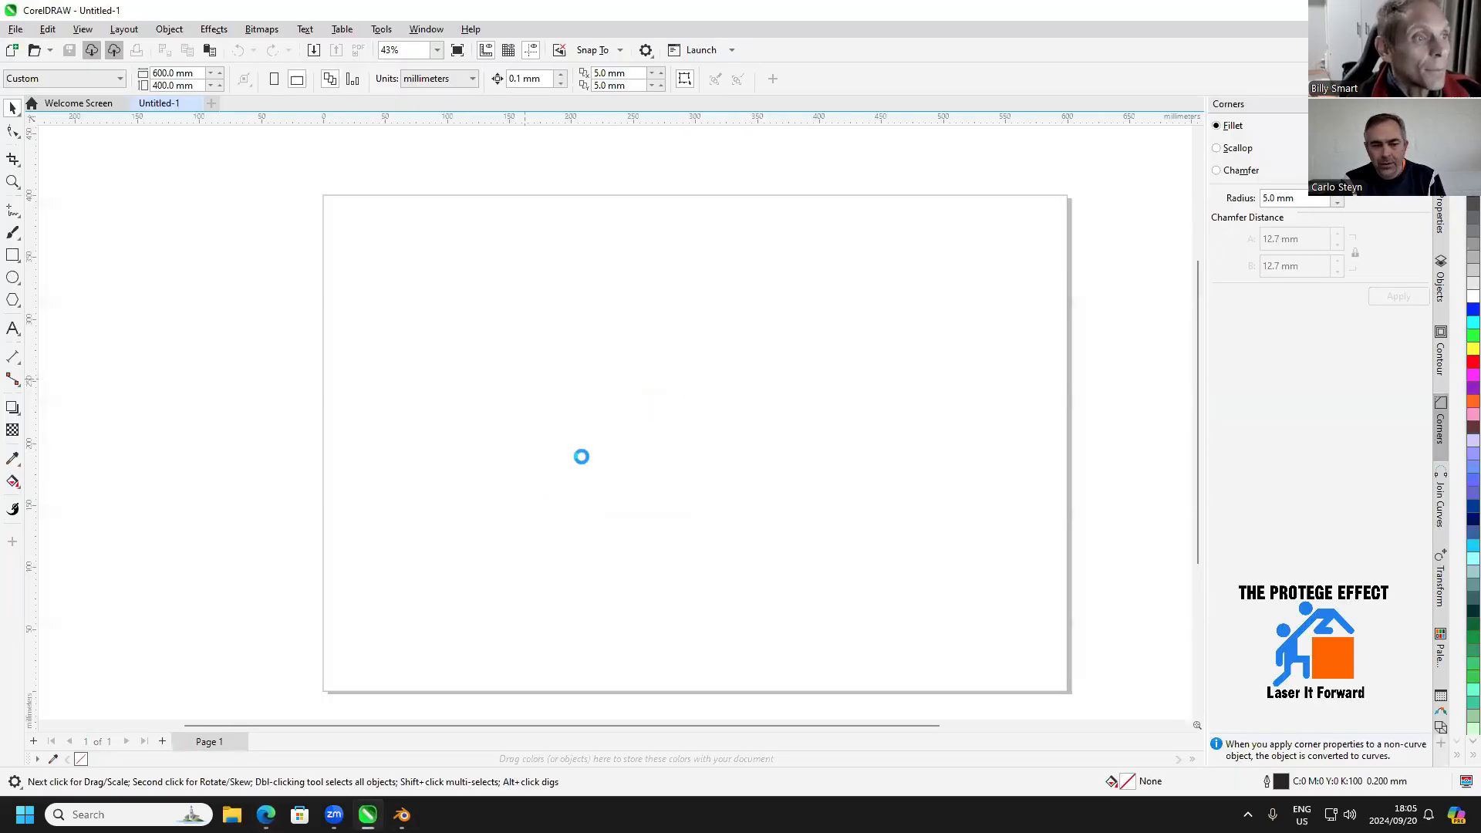
Reposition the pasted bicycle image on the page and enlarge it proportionally to about 238 by 180 mm
left_click_drag(665, 422, 516, 347)
left_click_drag(652, 437, 741, 503)
scroll(620, 426, "up", 3)
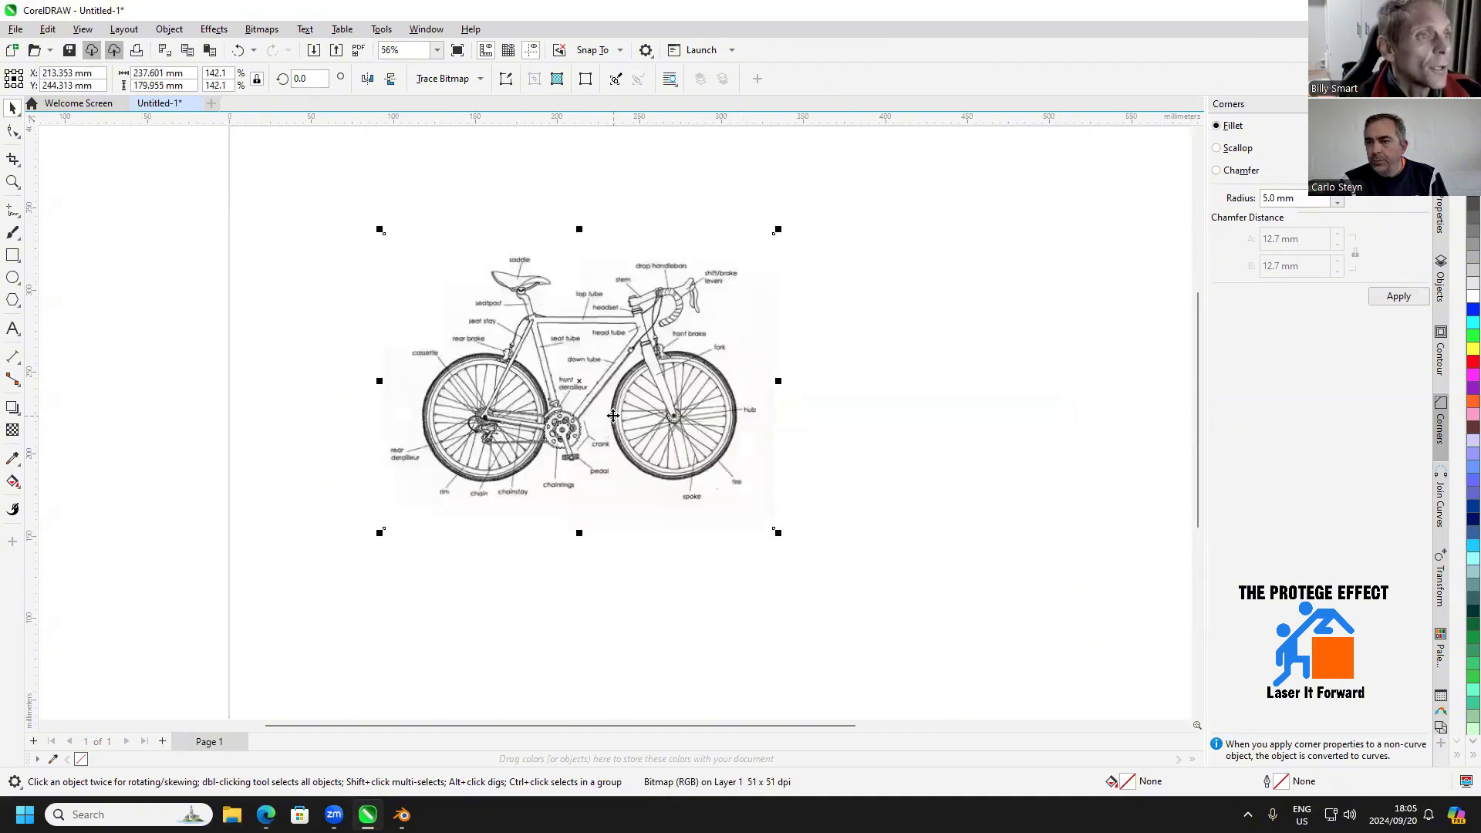
left_click(214, 282)
left_click_drag(509, 311, 491, 365)
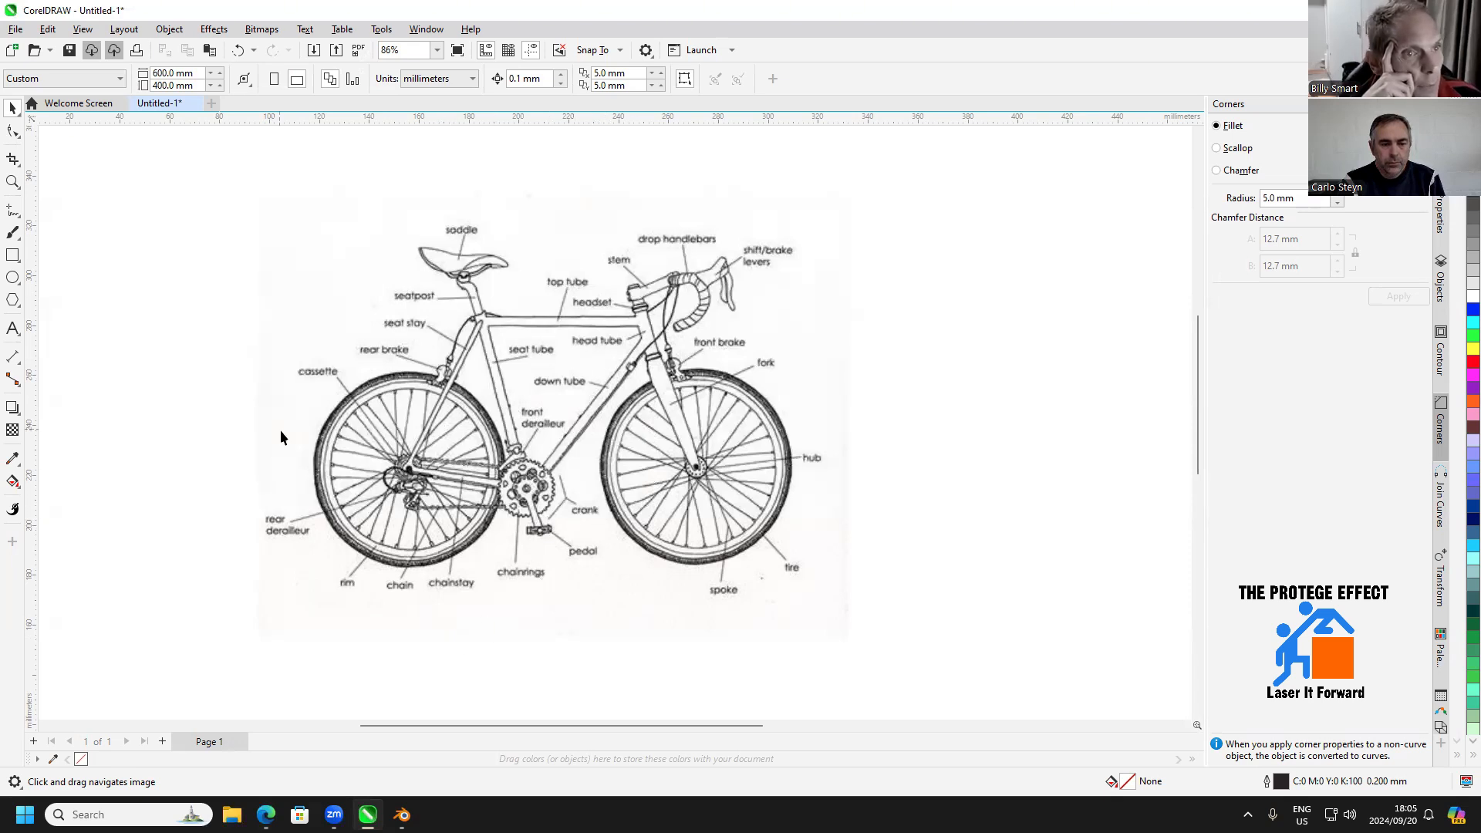
Try to outline the rear wheel with an unconstrained ellipse about 68 by 79 mm
left_click(12, 278)
mouse_move(308, 367)
left_mouse_down()
mouse_move(340, 432)
mouse_move(483, 568)
left_mouse_up()
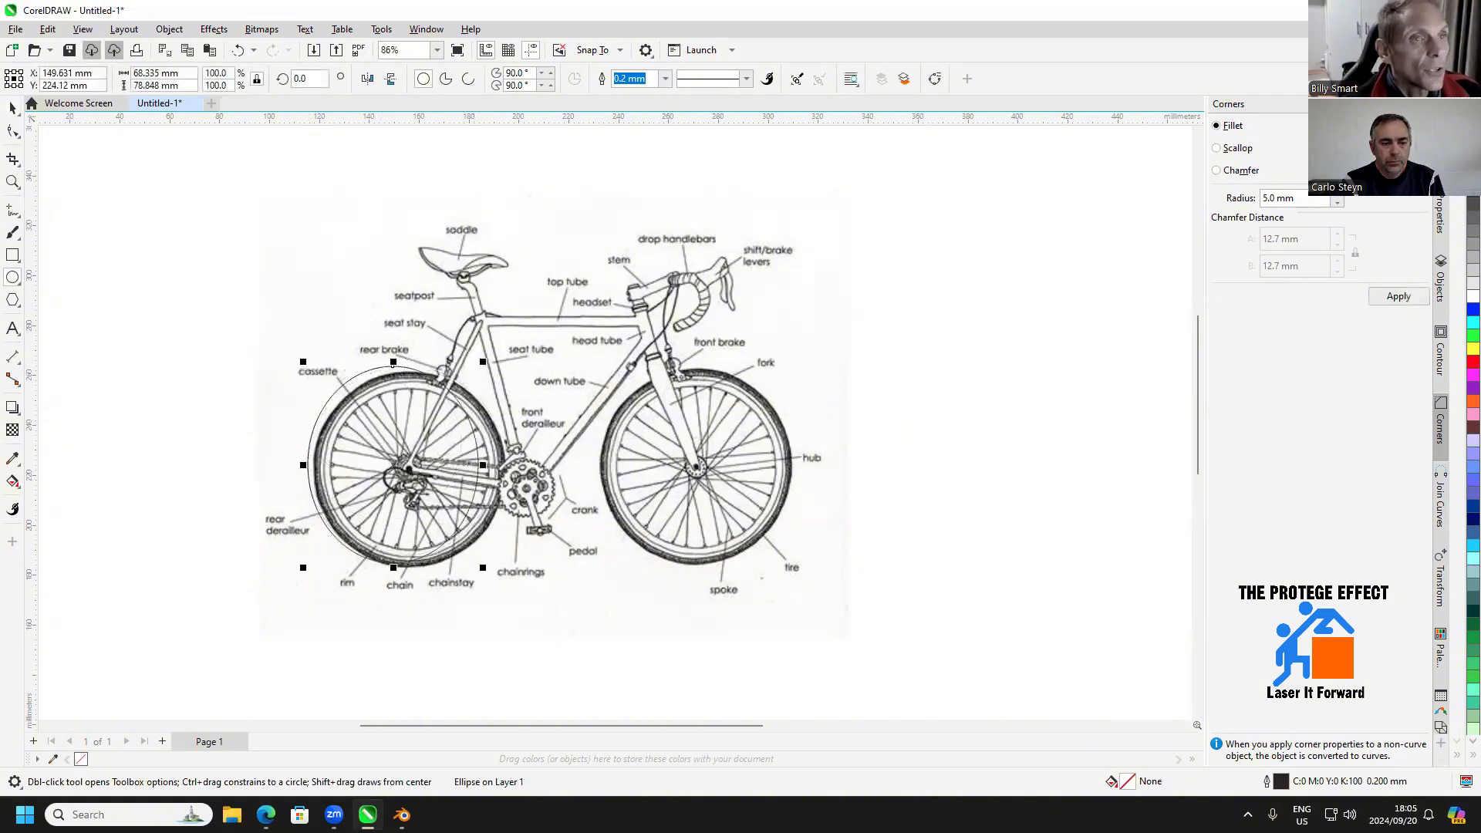
left_click(12, 108)
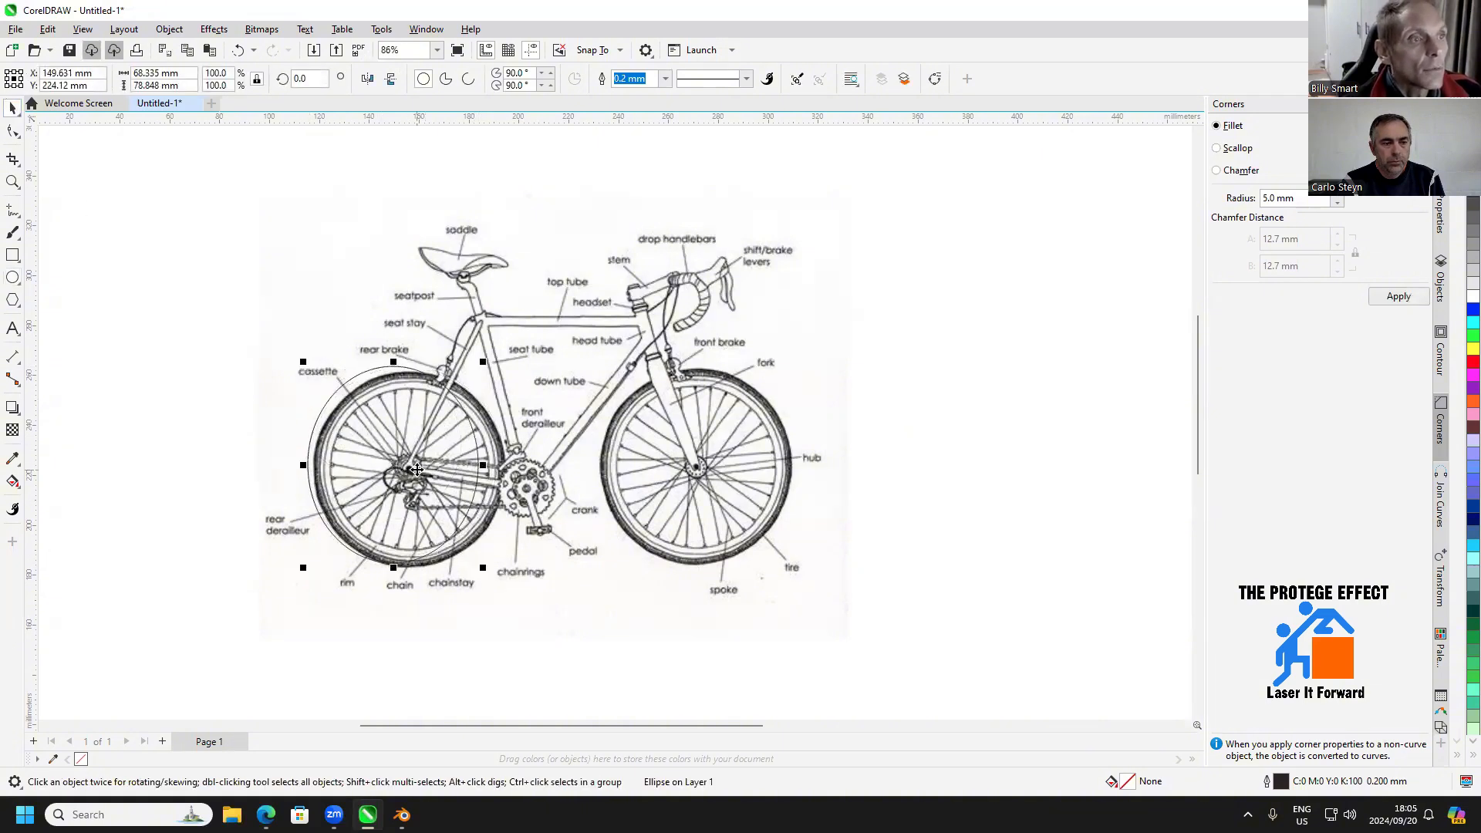
left_click(305, 204)
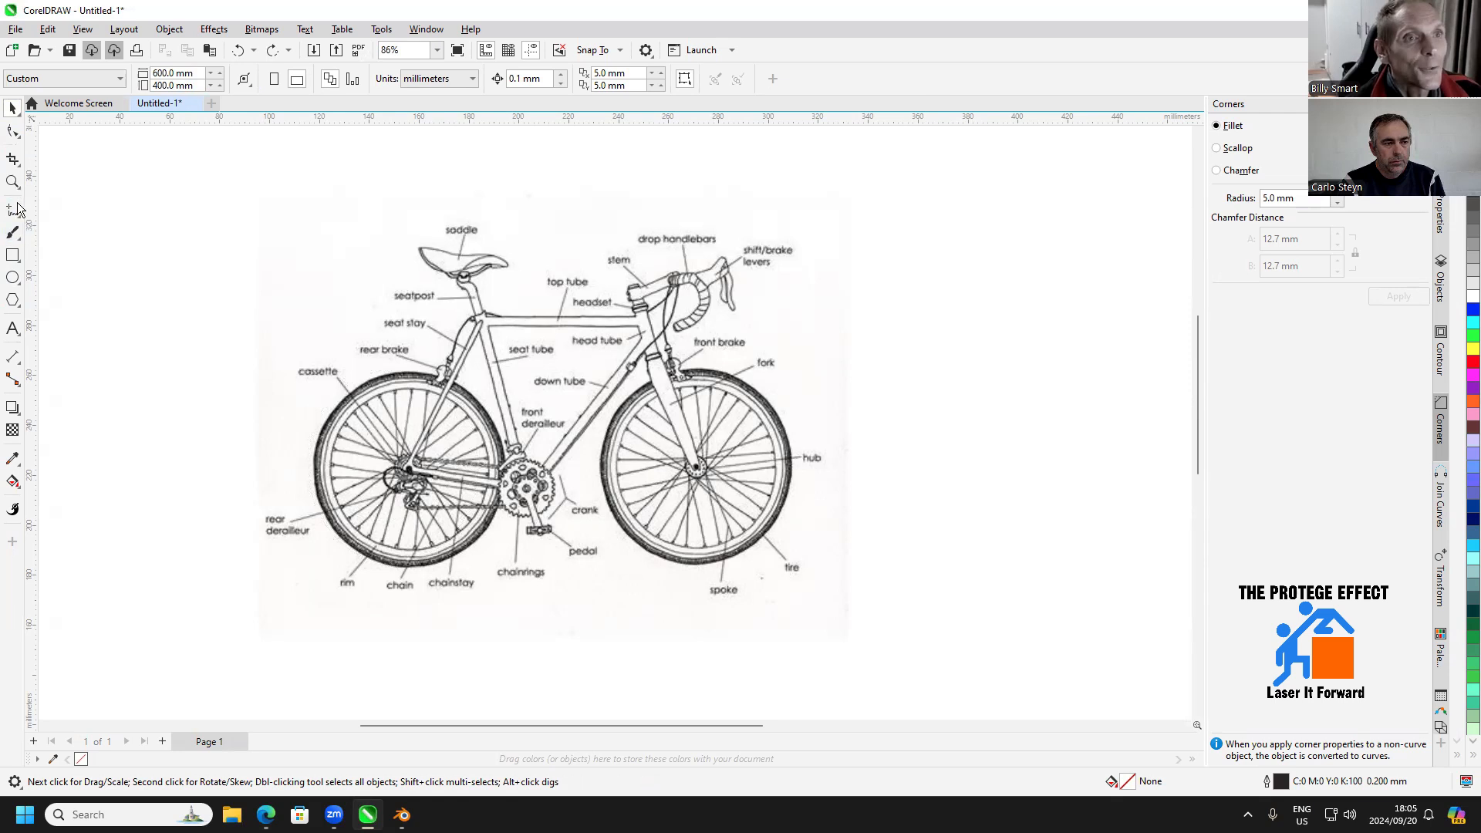
Draw a circle, fit it over the rear wheel at about 75 mm diameter, and give it a red outline
left_click(12, 277)
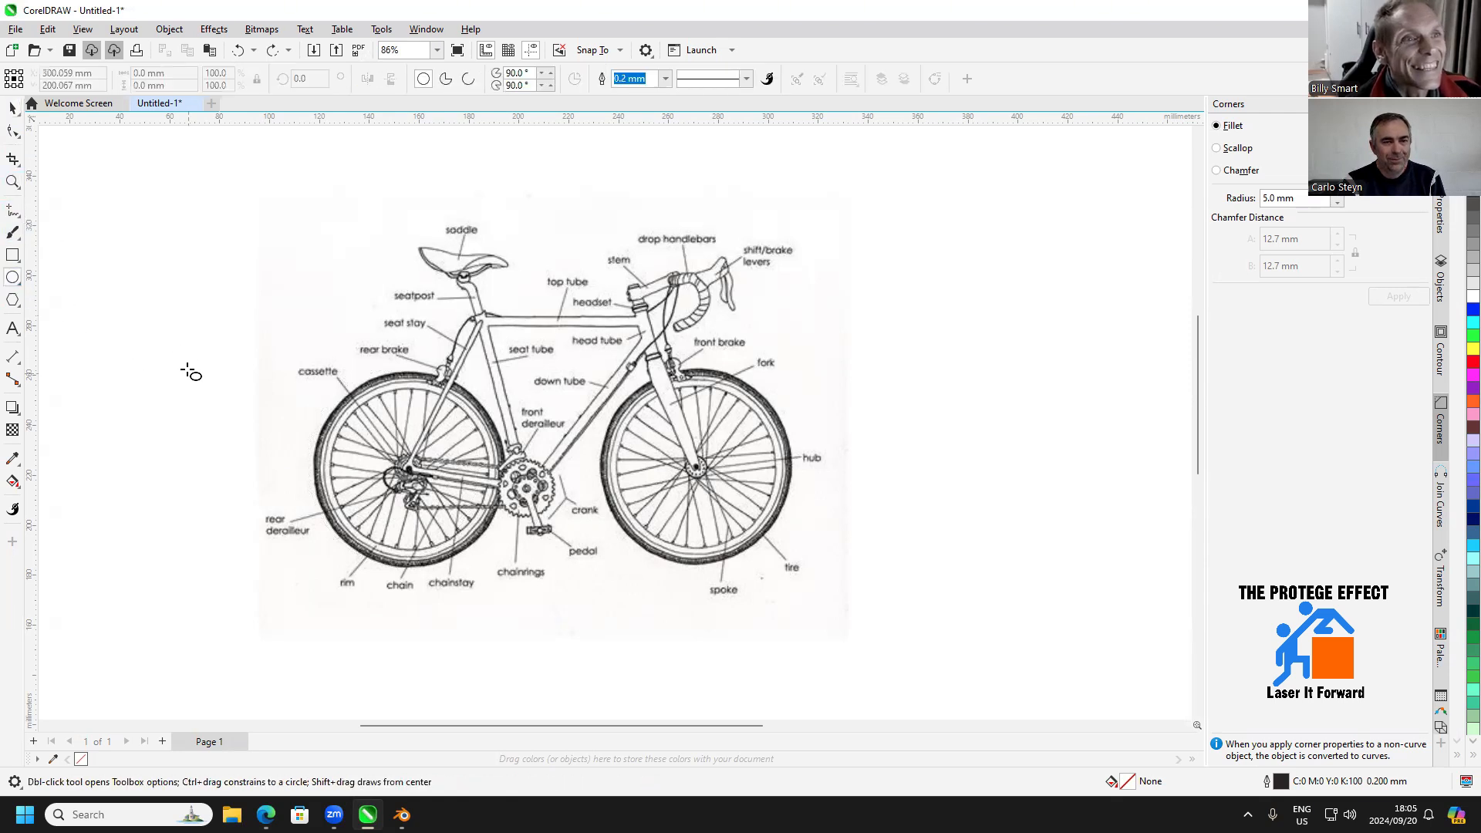
left_click_drag(167, 327, 327, 487)
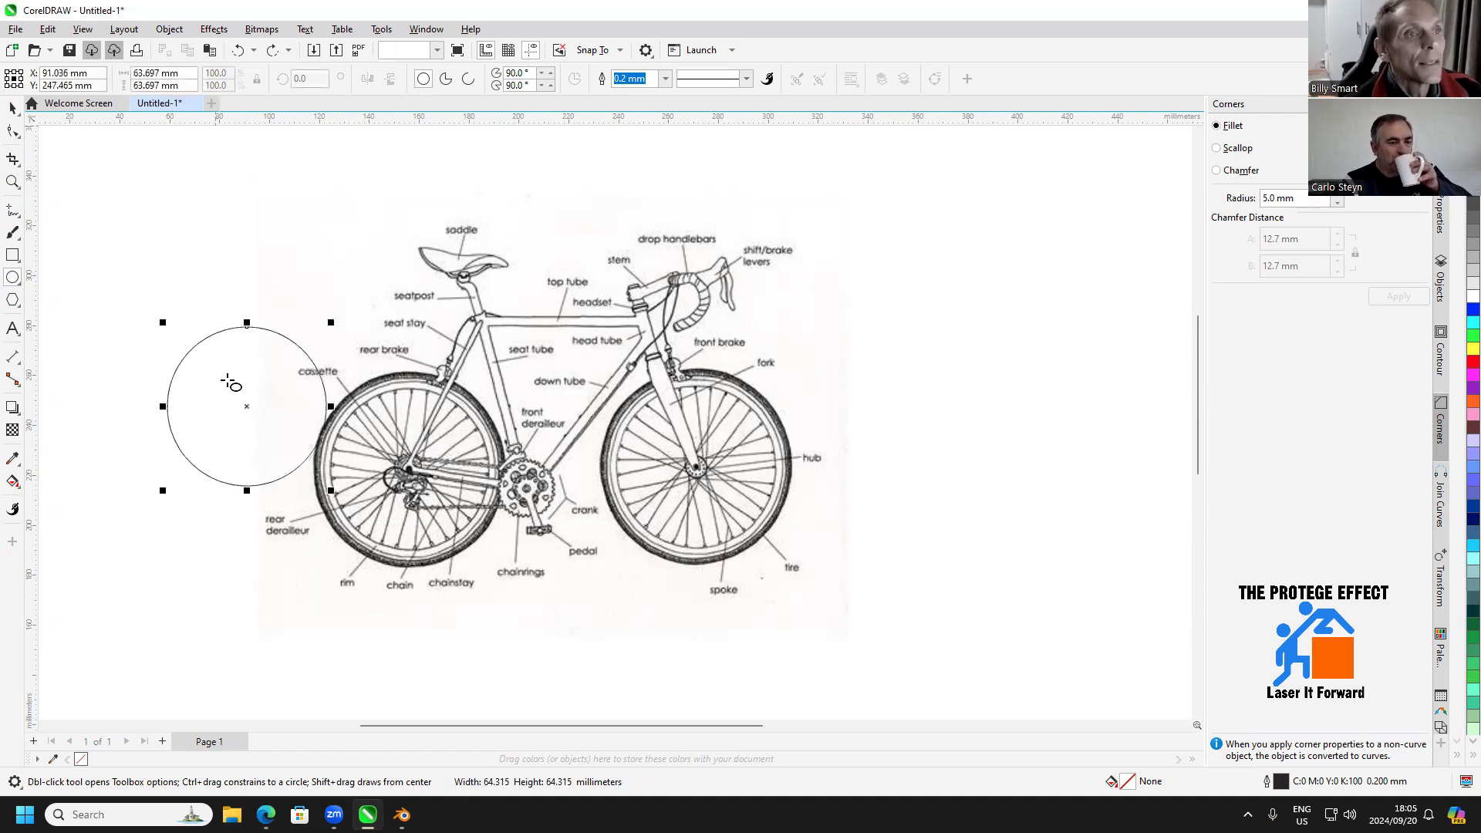
left_click(12, 107)
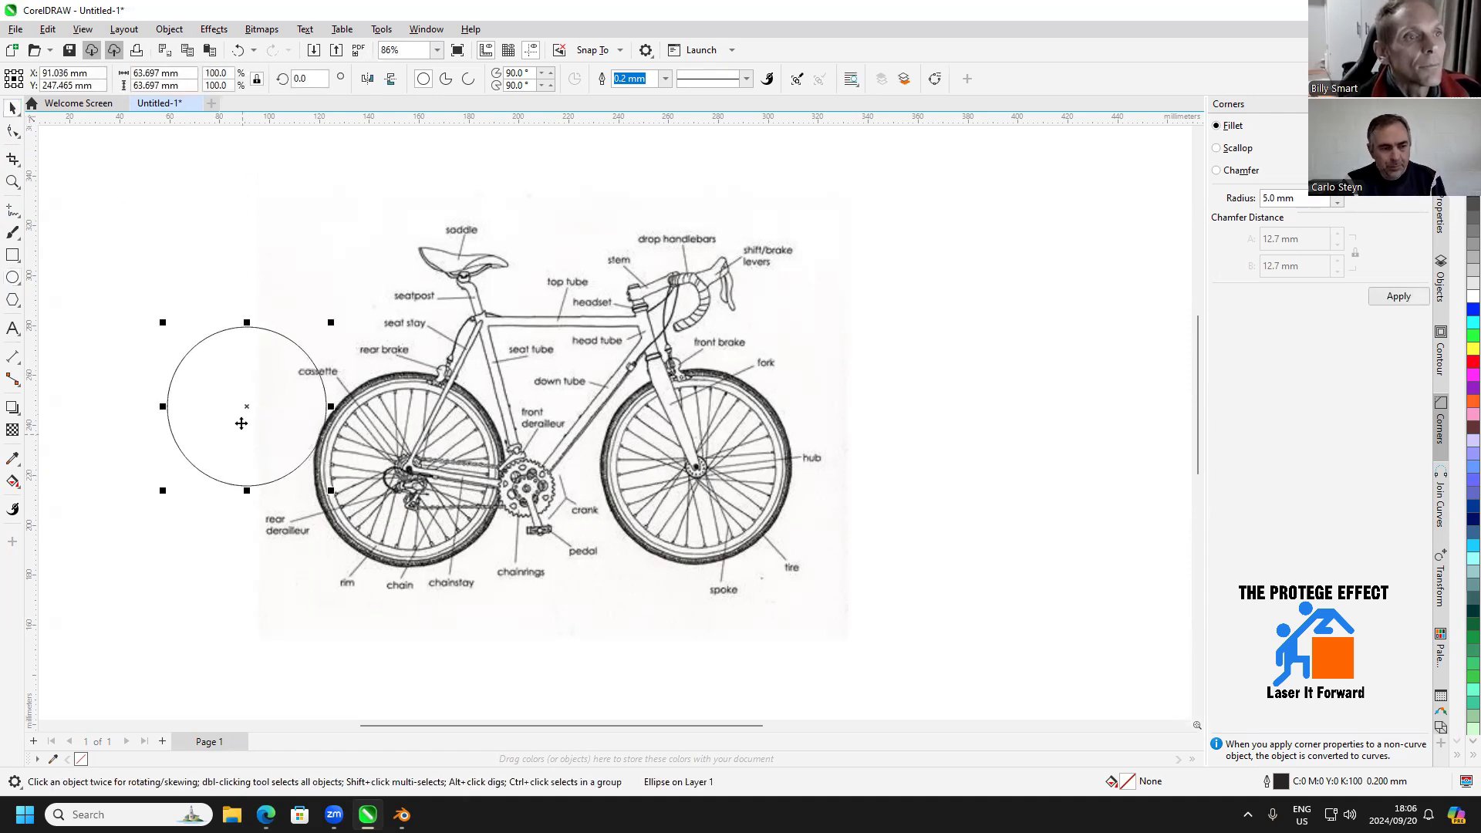
left_click_drag(246, 408, 397, 456)
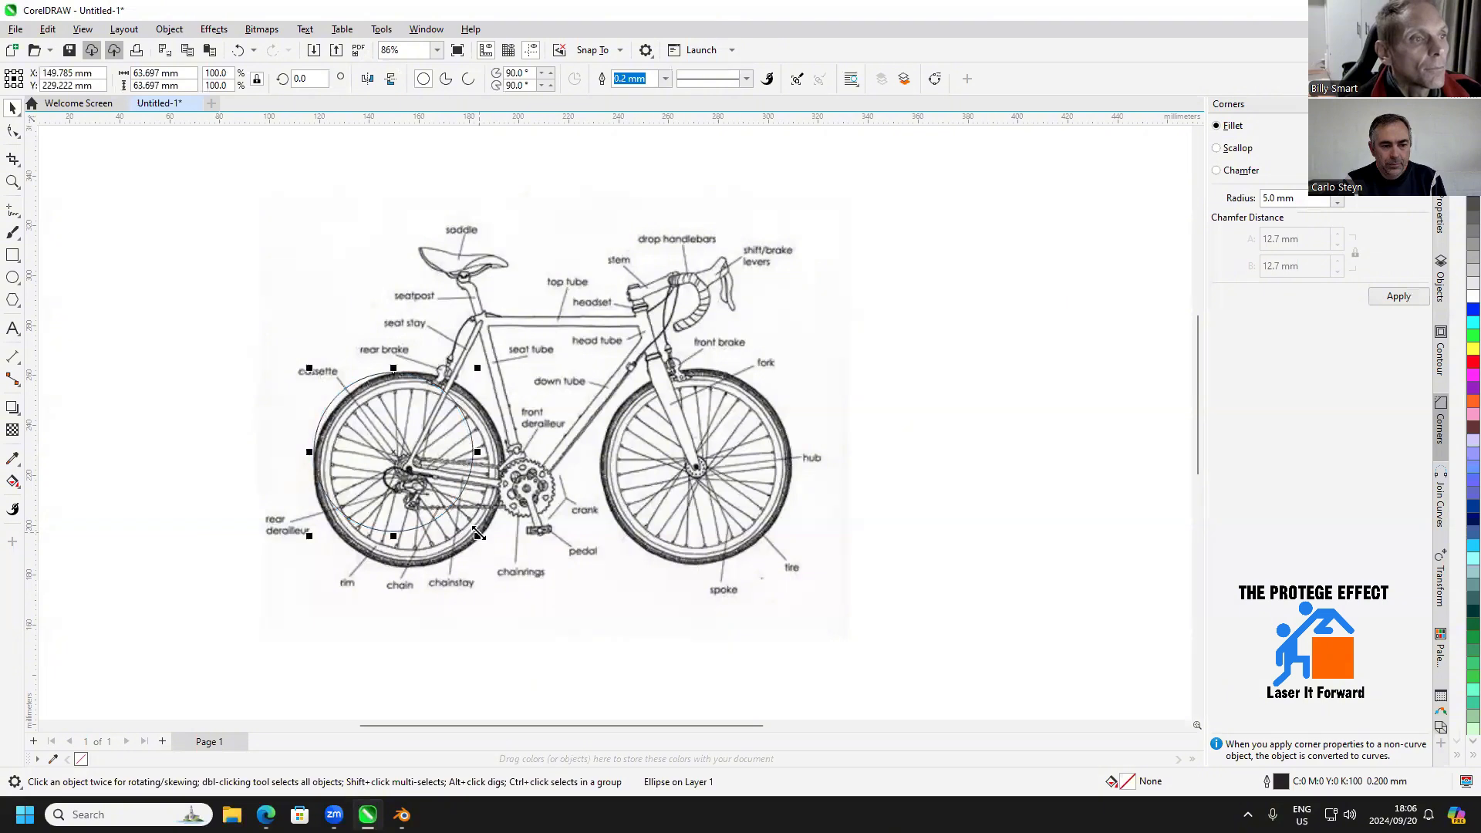
left_click_drag(478, 534, 505, 563)
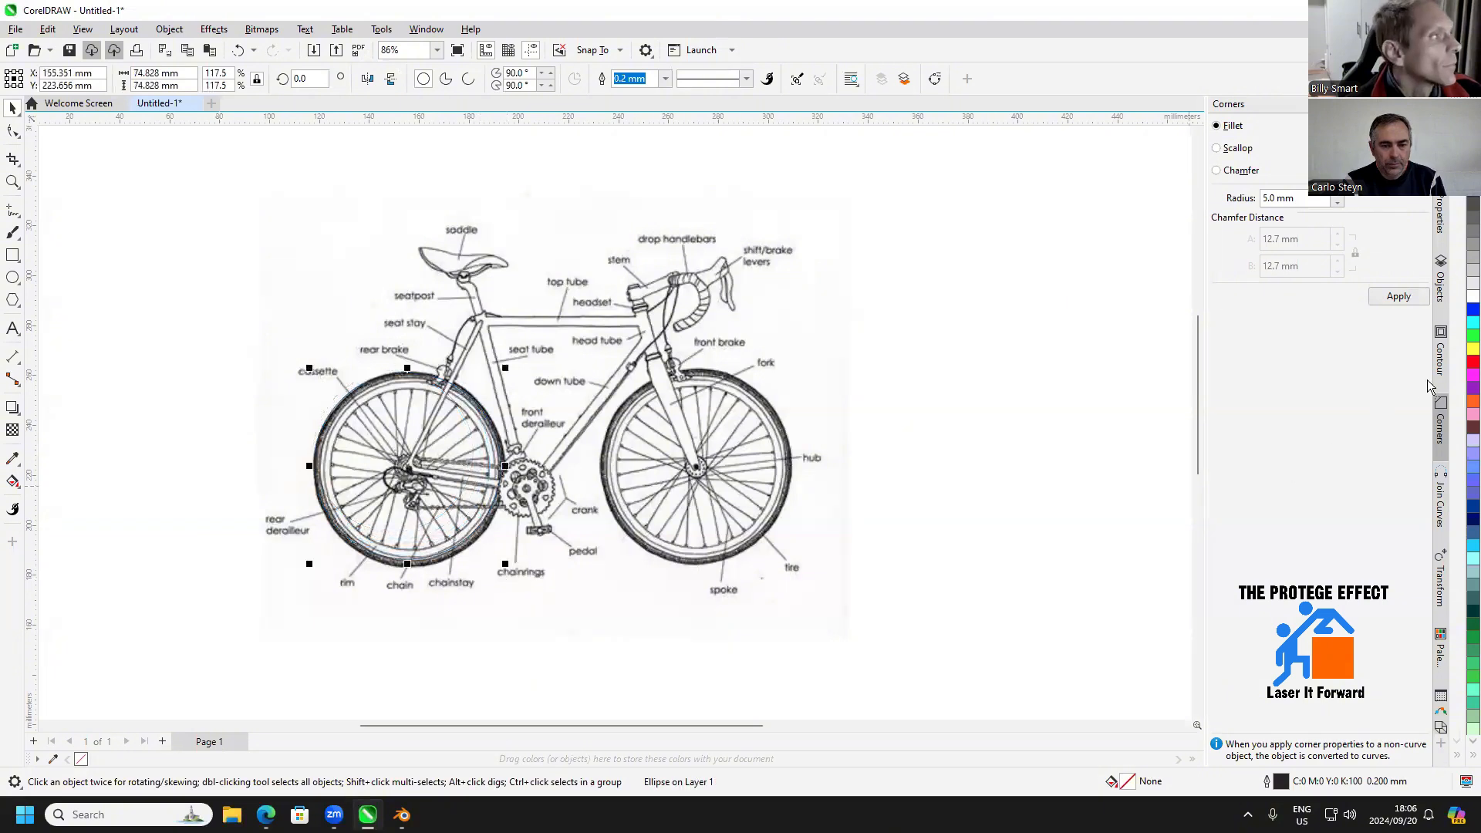
scroll(514, 525, "up", 1)
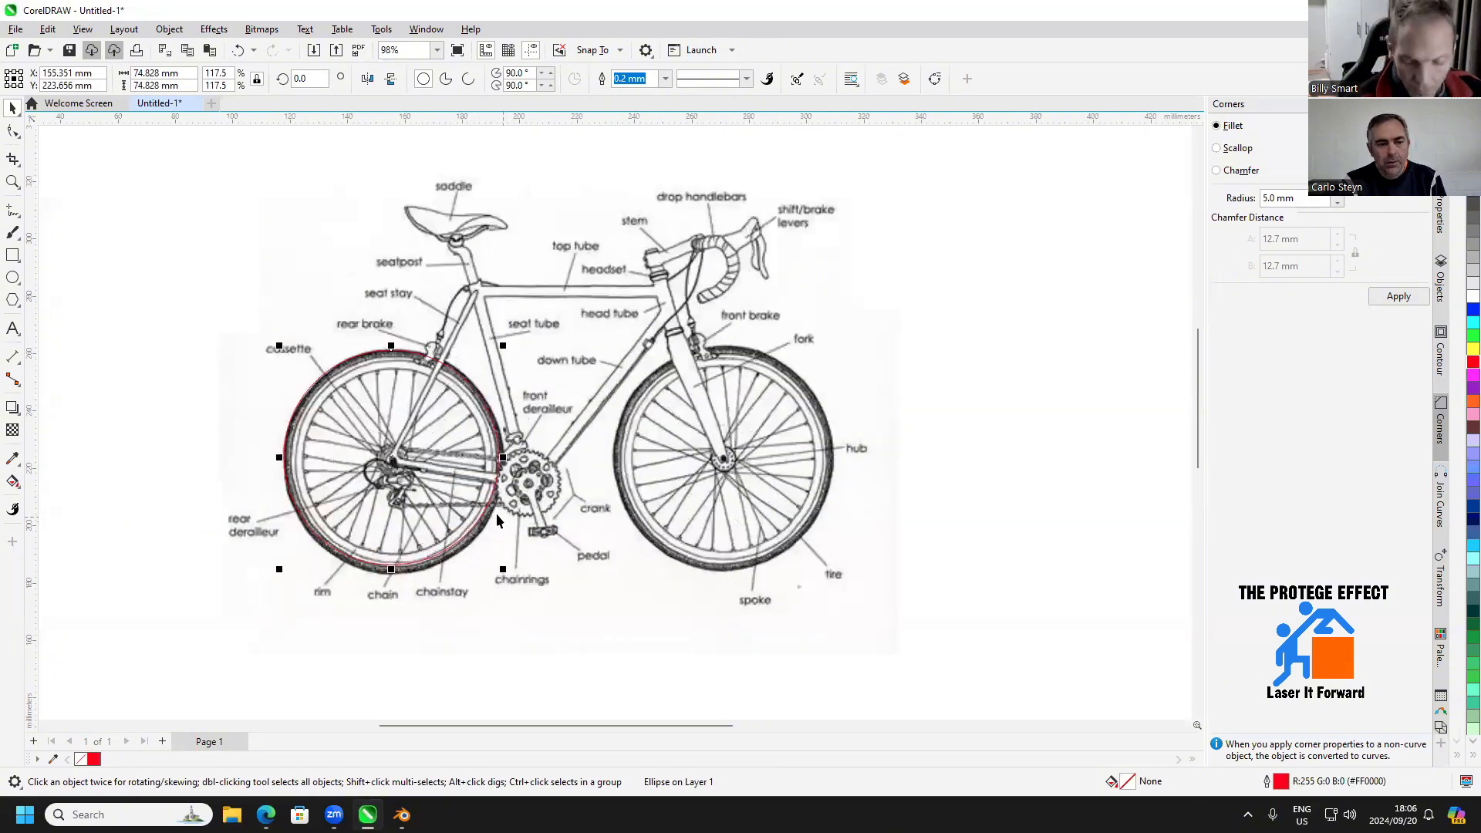
Duplicate the rear wheel circle and place the copy centred on the front wheel's hub
key("ctrl+d")
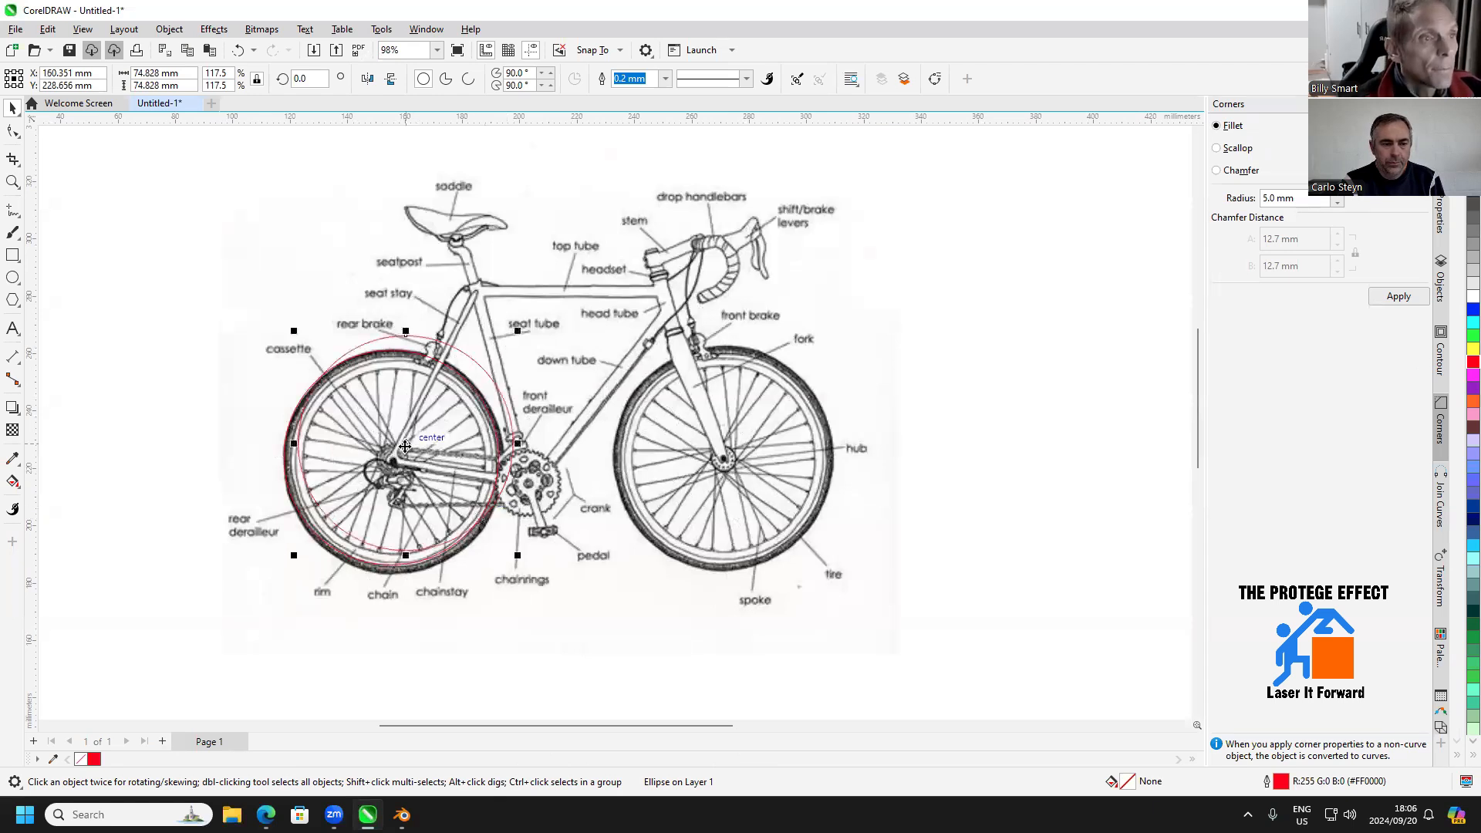
left_click_drag(406, 443, 723, 462)
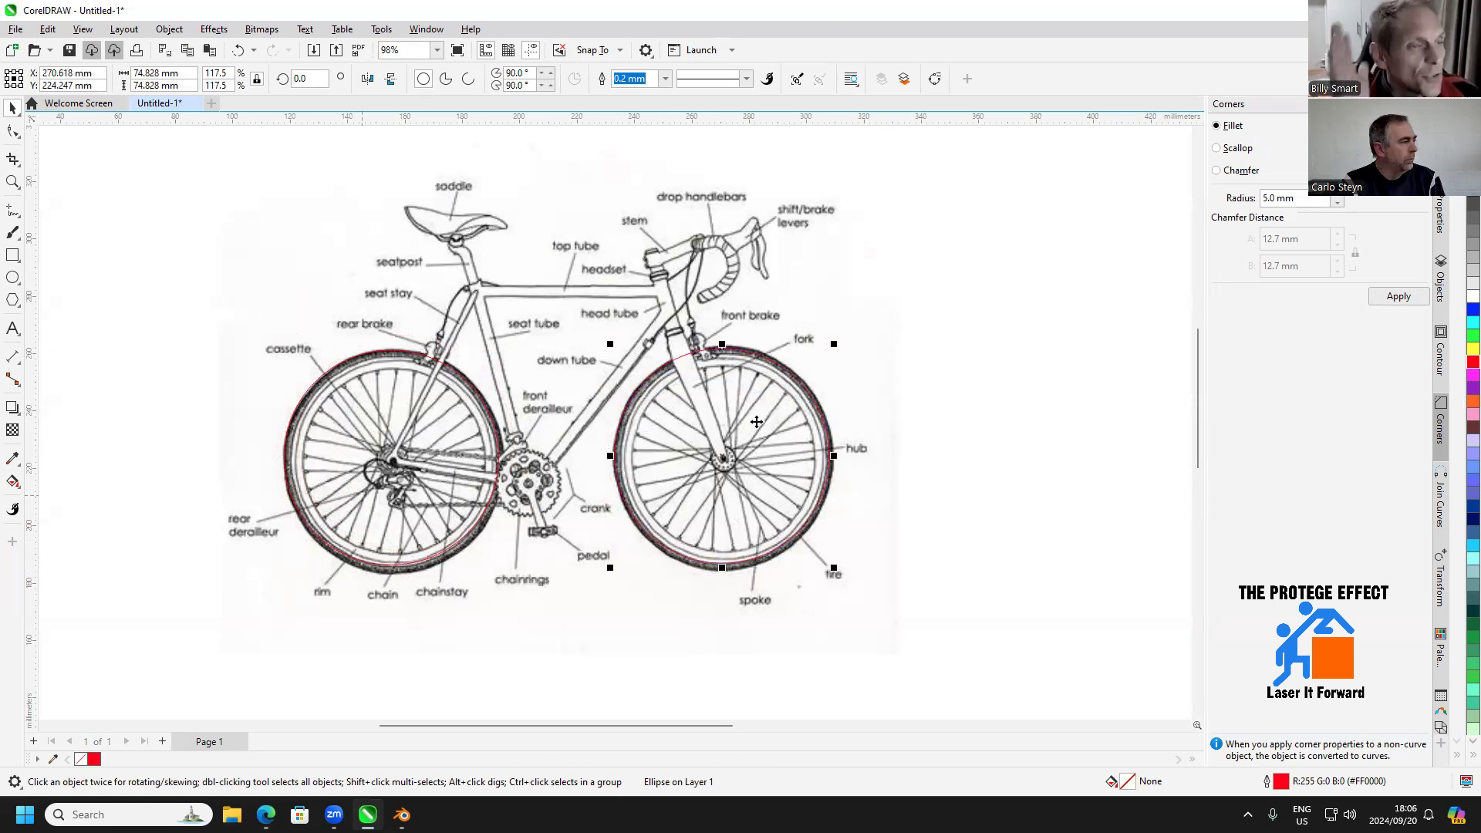
left_click(220, 284)
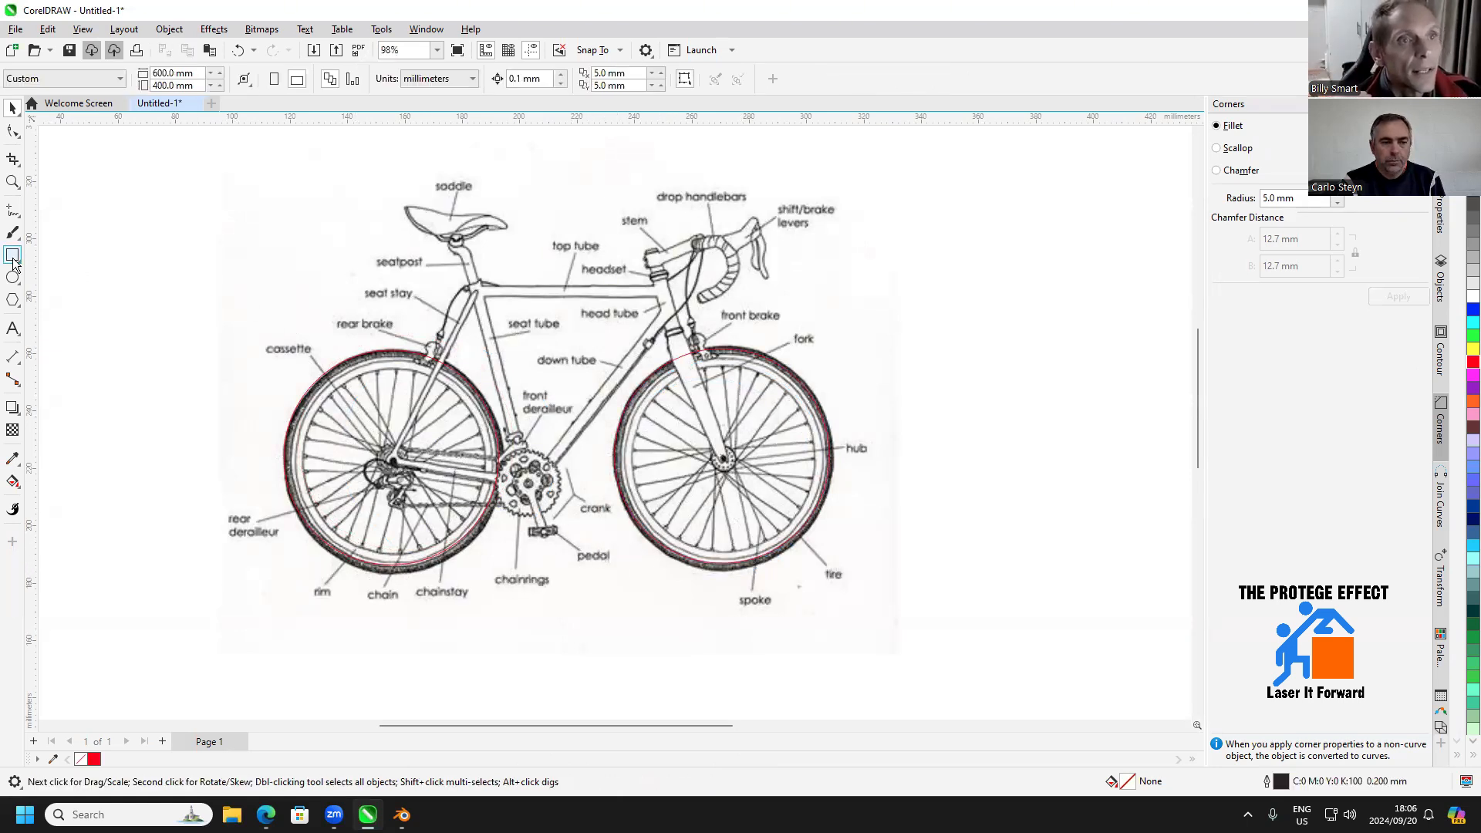
Trace the frame with one polyline from the rear hub along the seat stay and top tube, then down the fork to the front hub
left_click(17, 214)
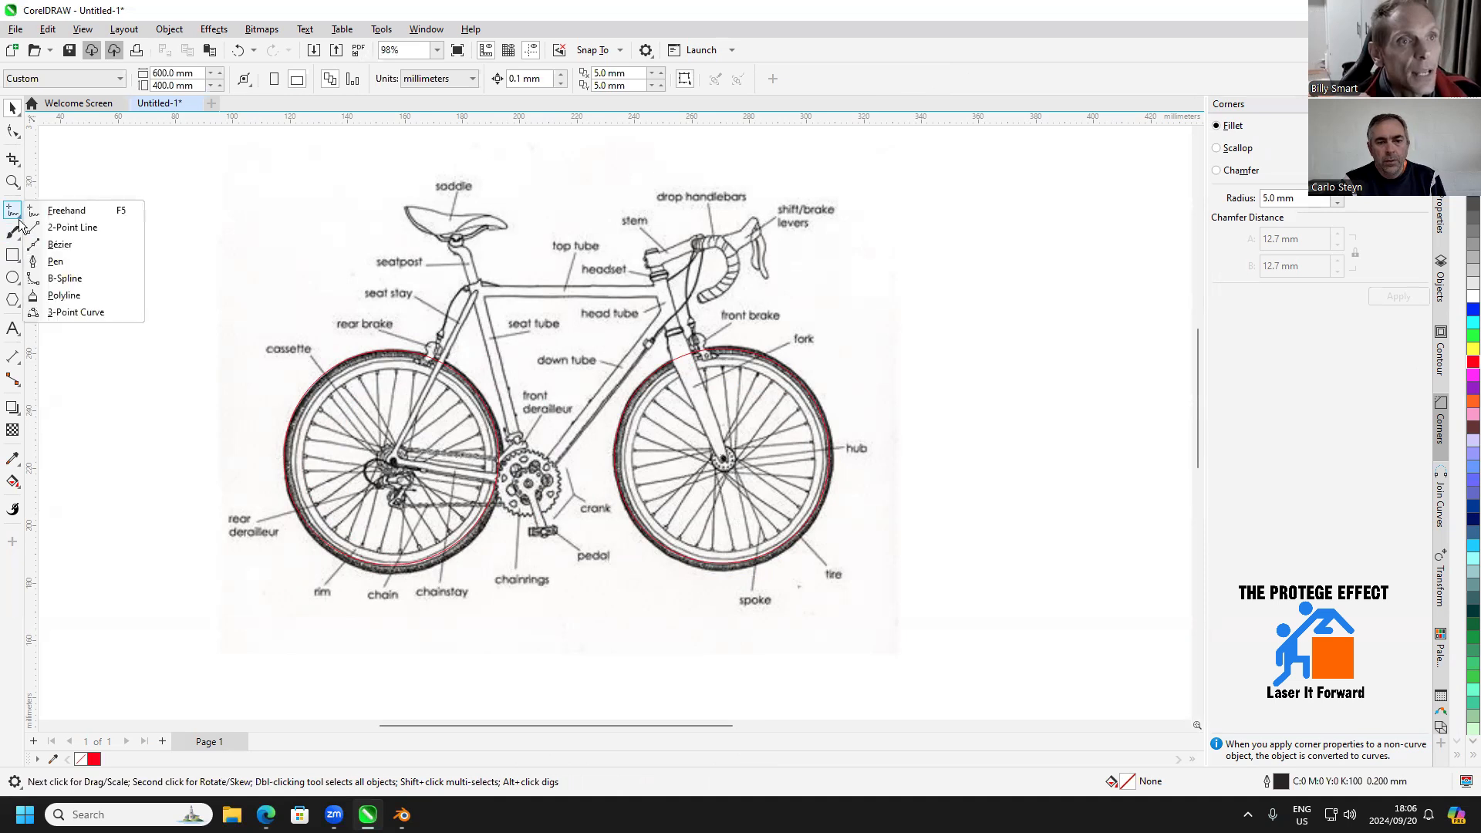
left_click(65, 296)
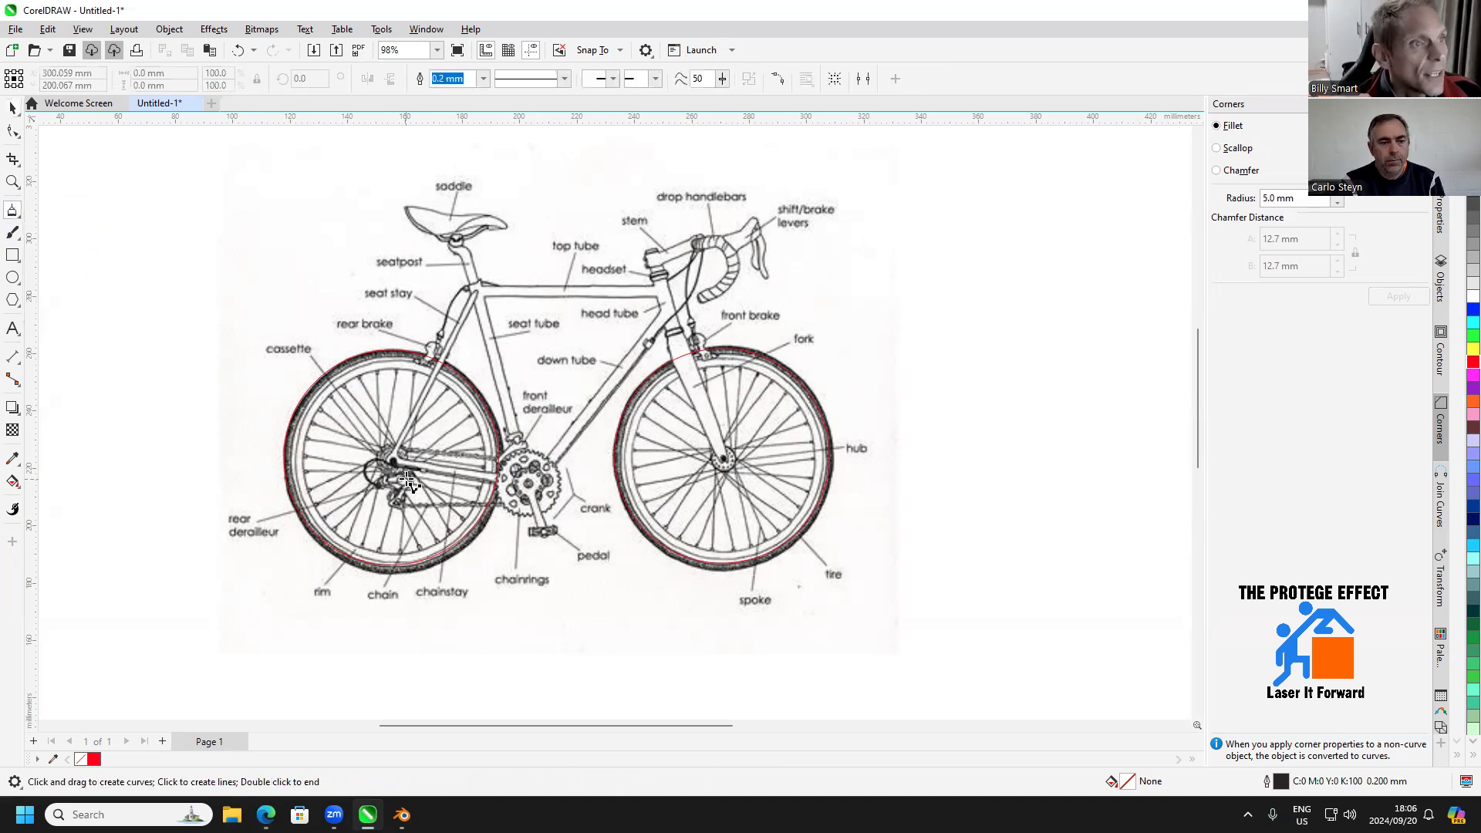
left_click(393, 461)
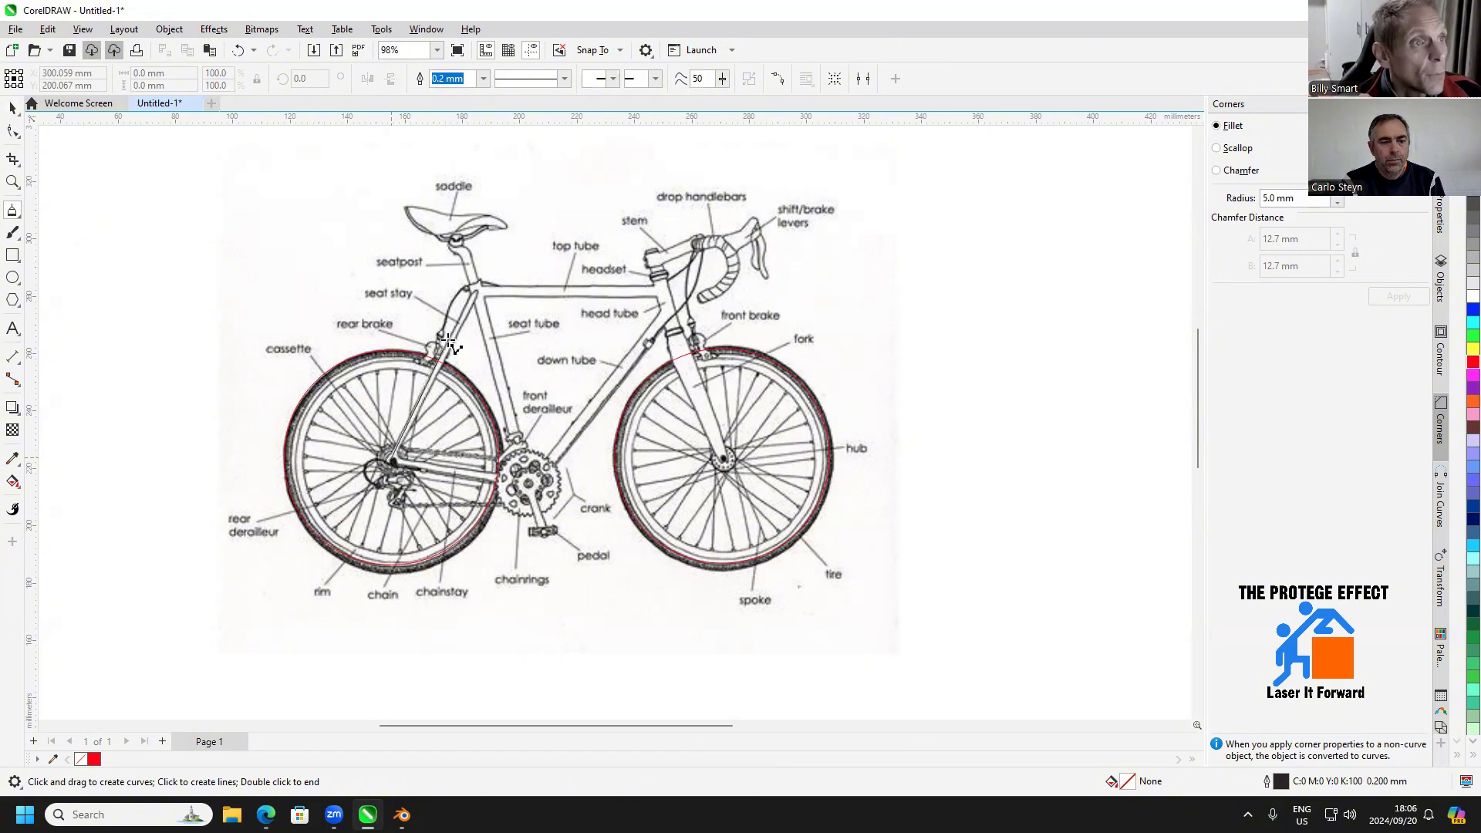
left_click(477, 290)
left_click(667, 293)
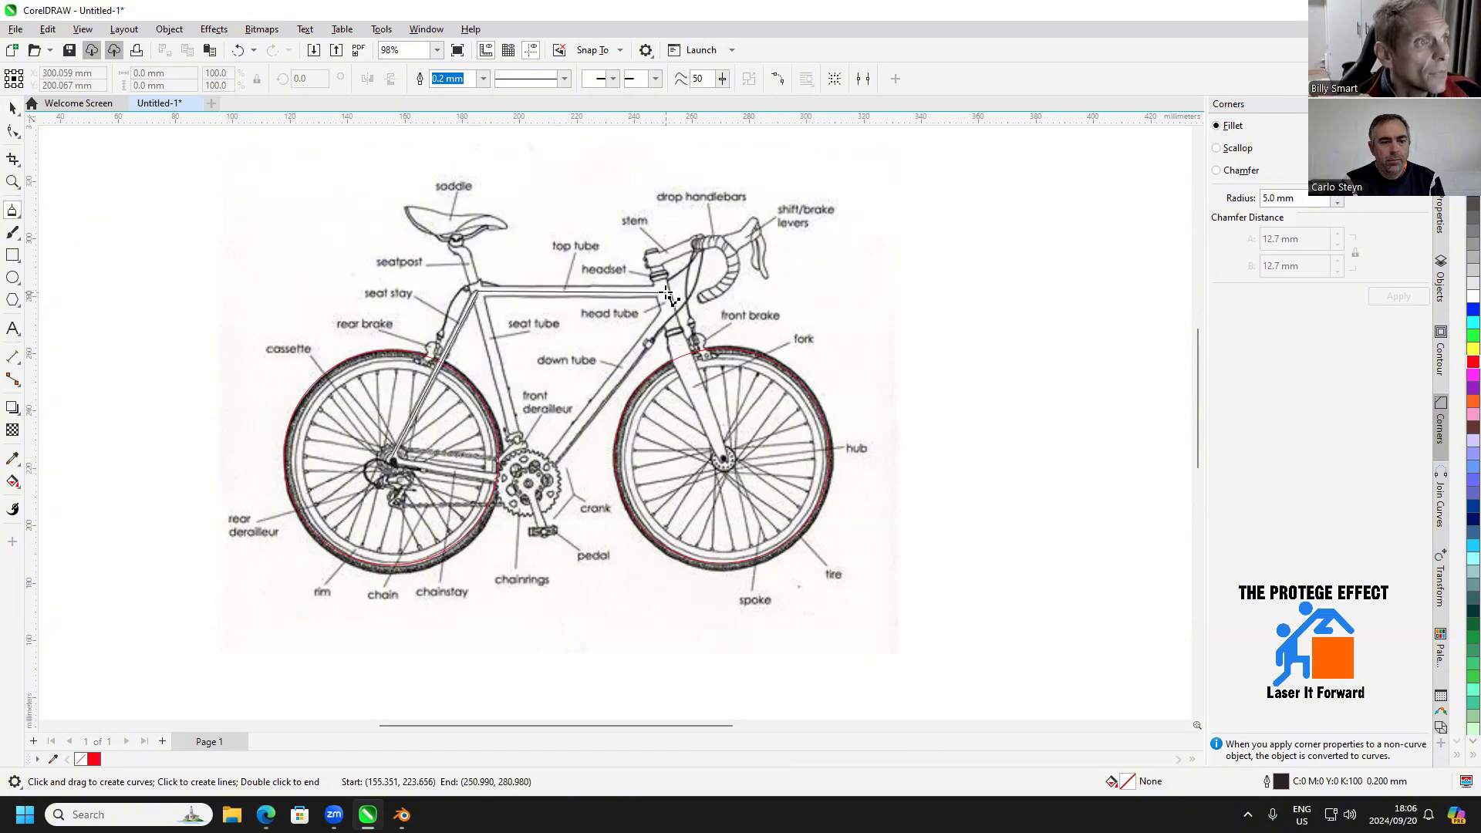
double_click(724, 459)
scroll(449, 338, "up", 1)
Trace a polyline from the top of the seatpost down to the chainring centre and up the down tube to the head tube
left_click(457, 223)
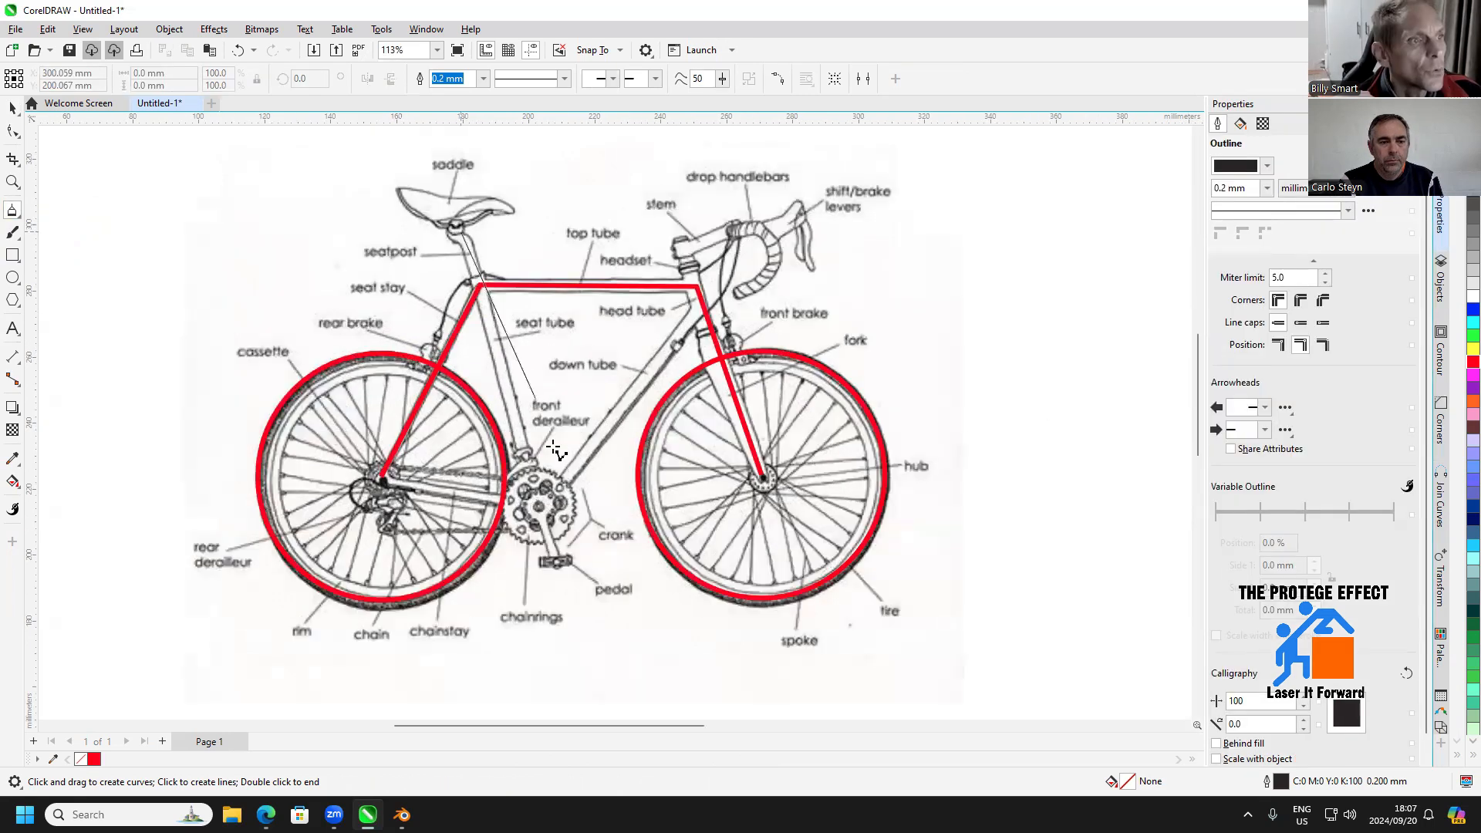
left_click(536, 512)
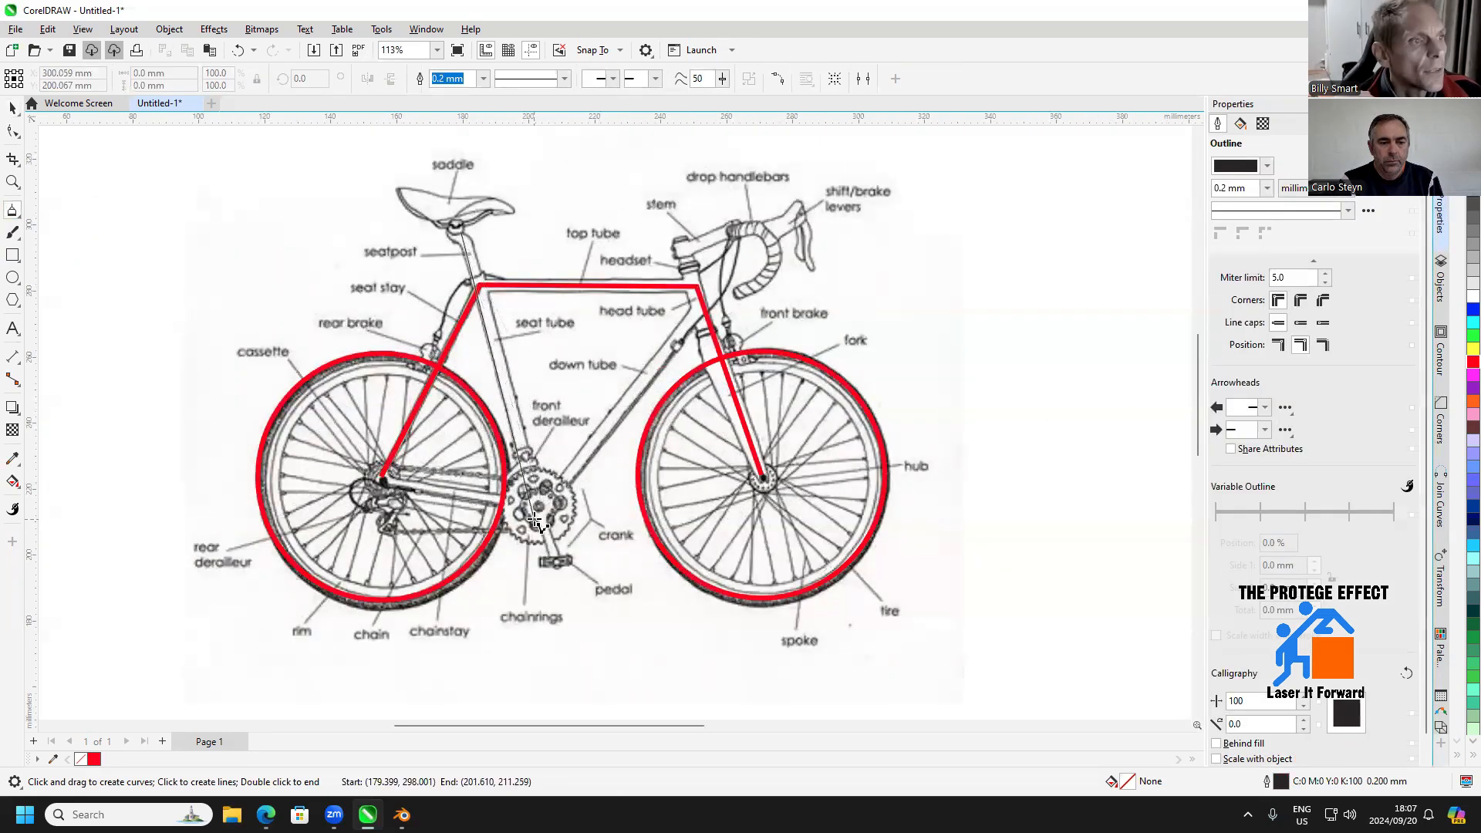
double_click(703, 304)
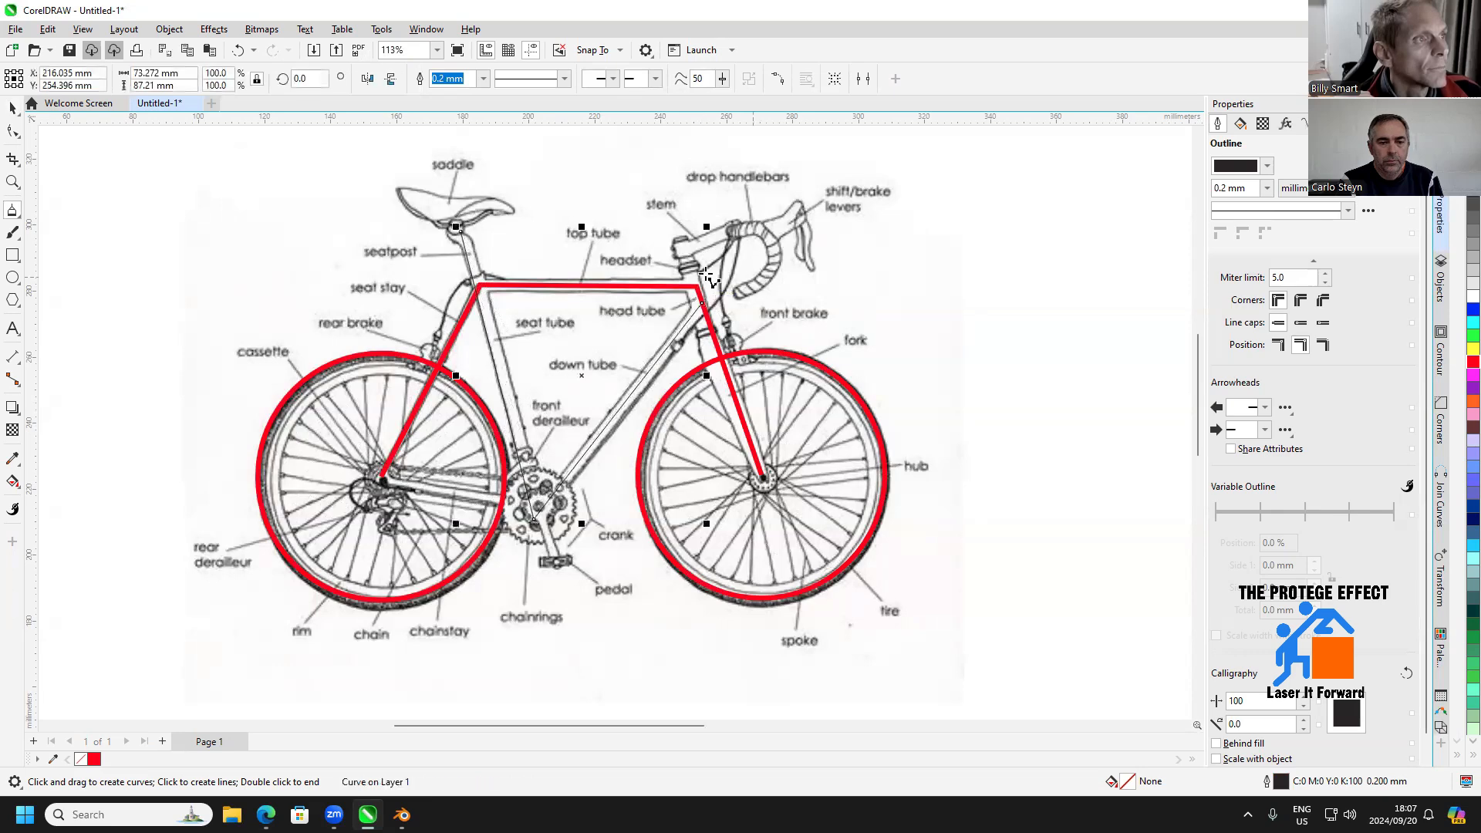
Trace the headset, stem and curved drop handlebar with a polyline starting at the front end of the top tube
left_click(699, 287)
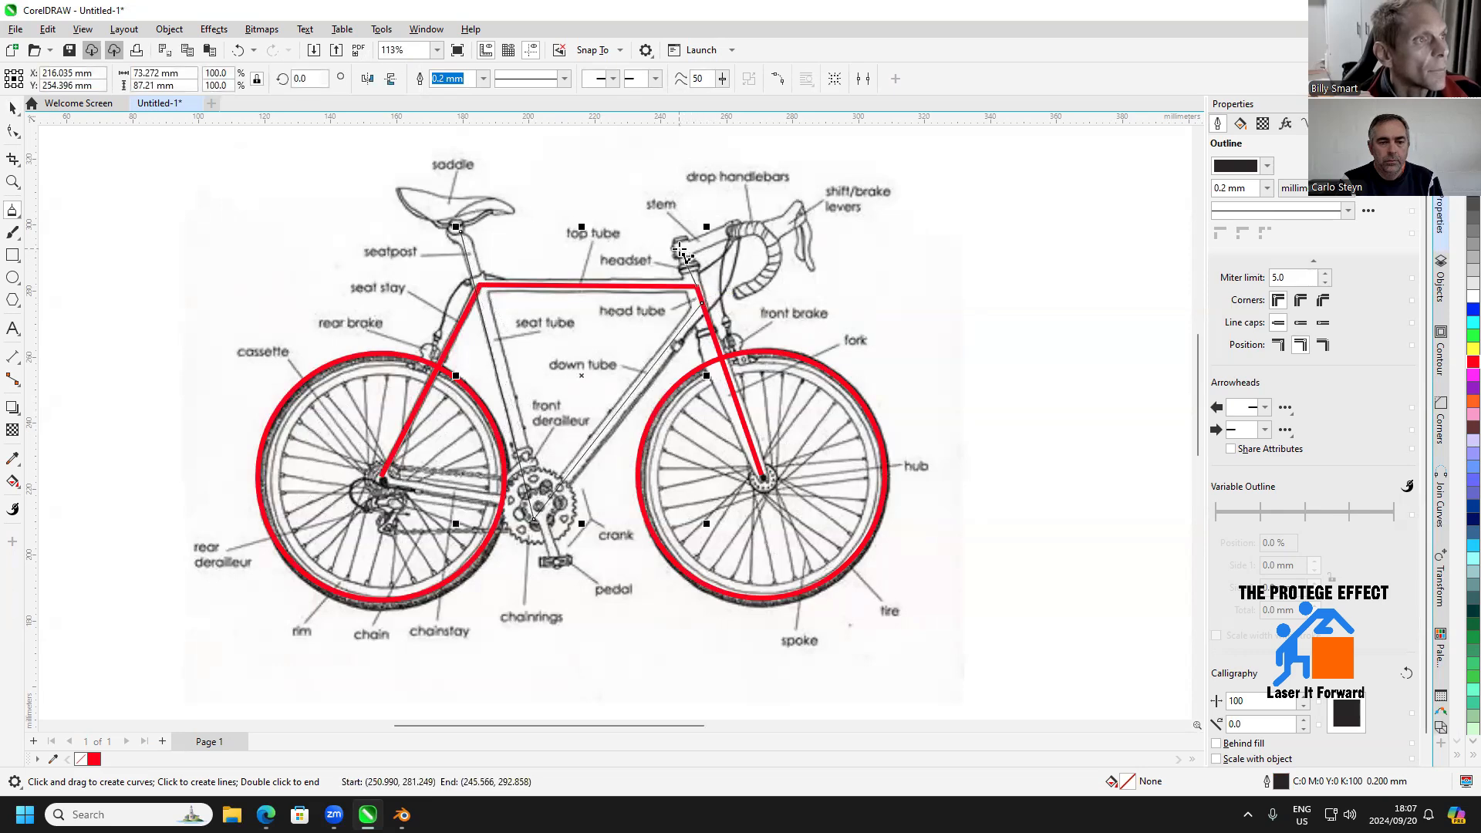
left_click(763, 223)
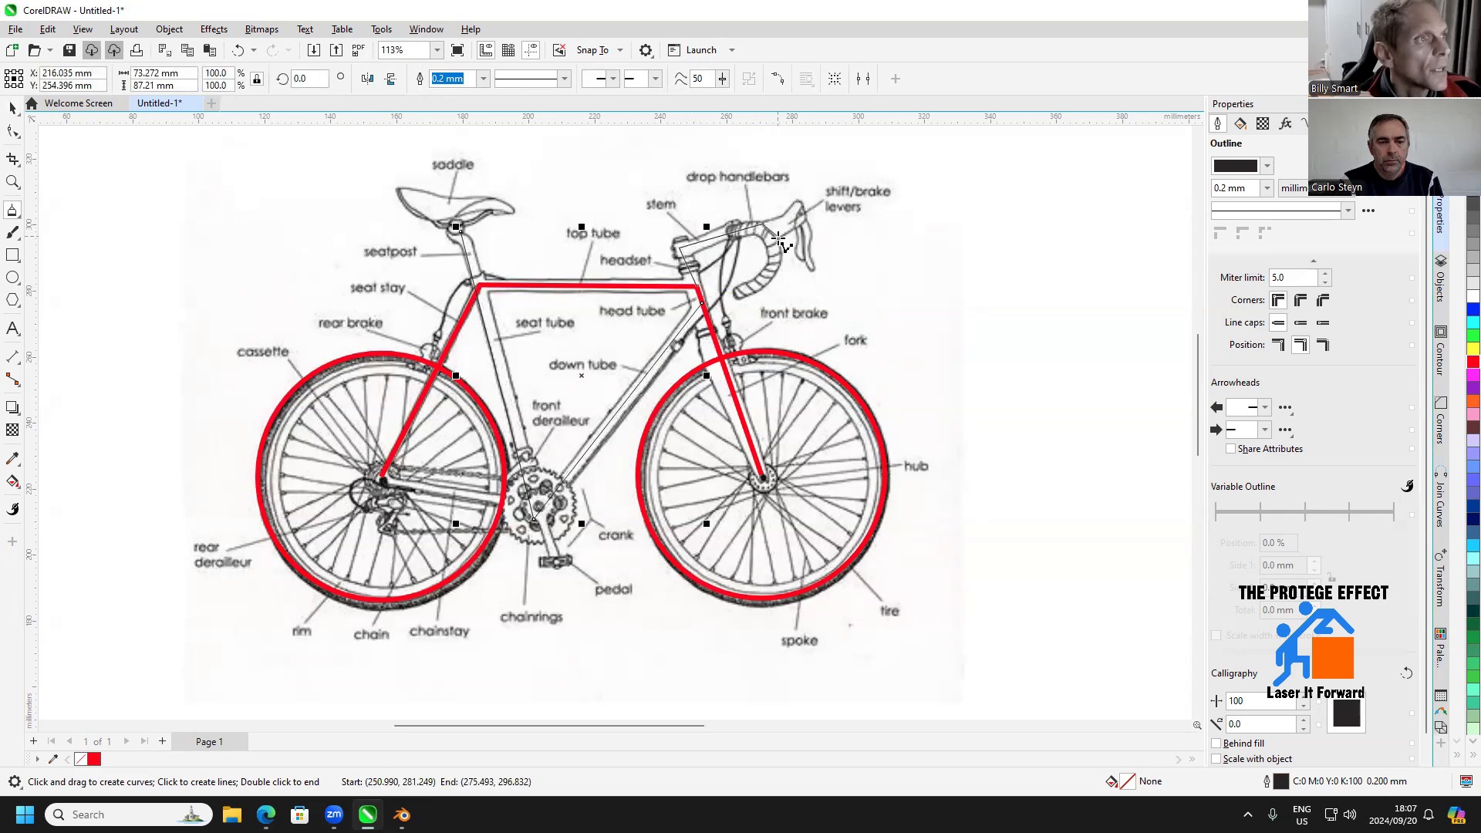
left_click(780, 246)
left_click(776, 273)
left_click(753, 288)
double_click(736, 296)
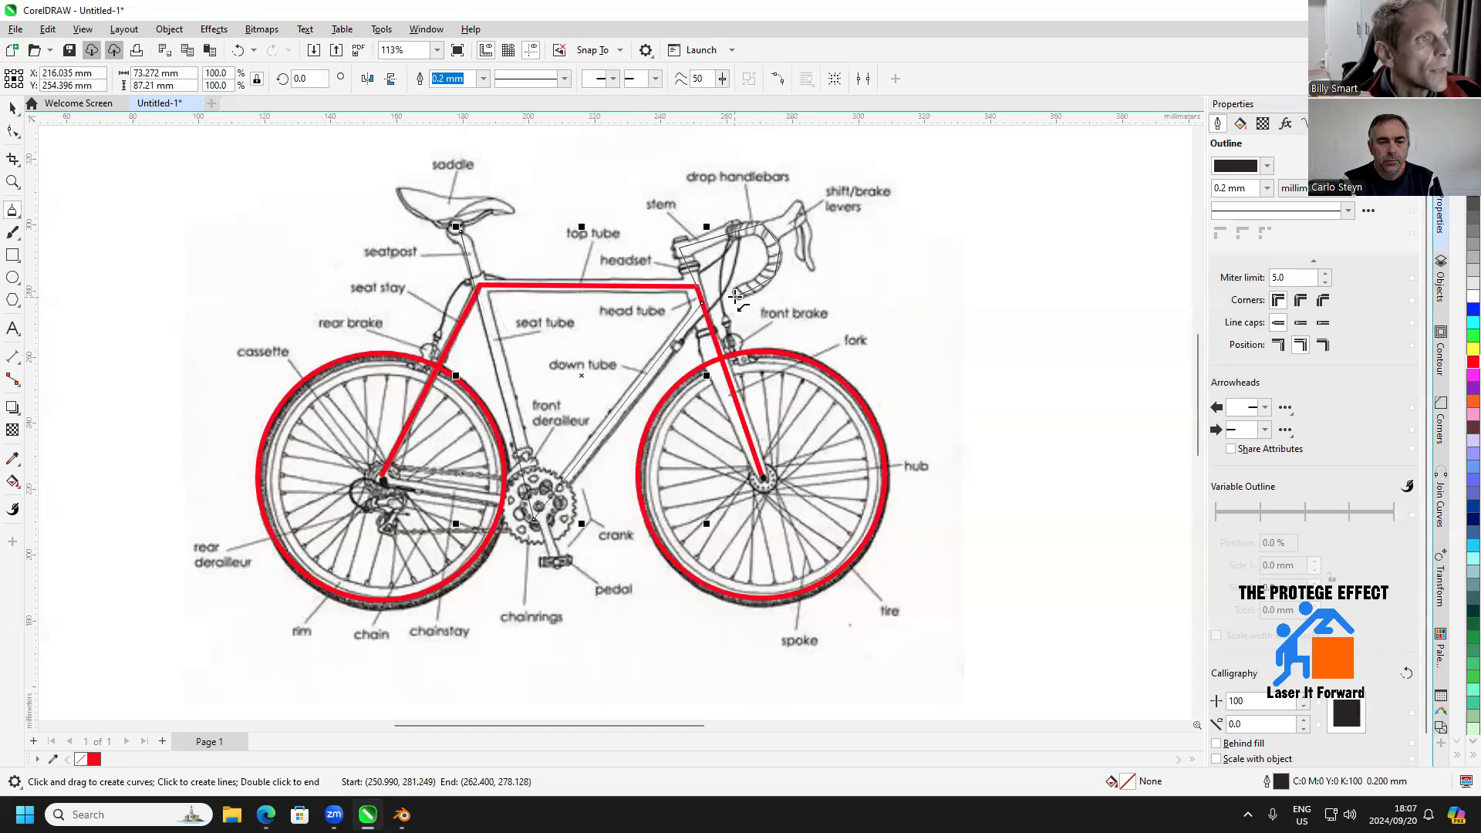
Trace the brake lever and the saddle with two separate polylines
left_click(776, 233)
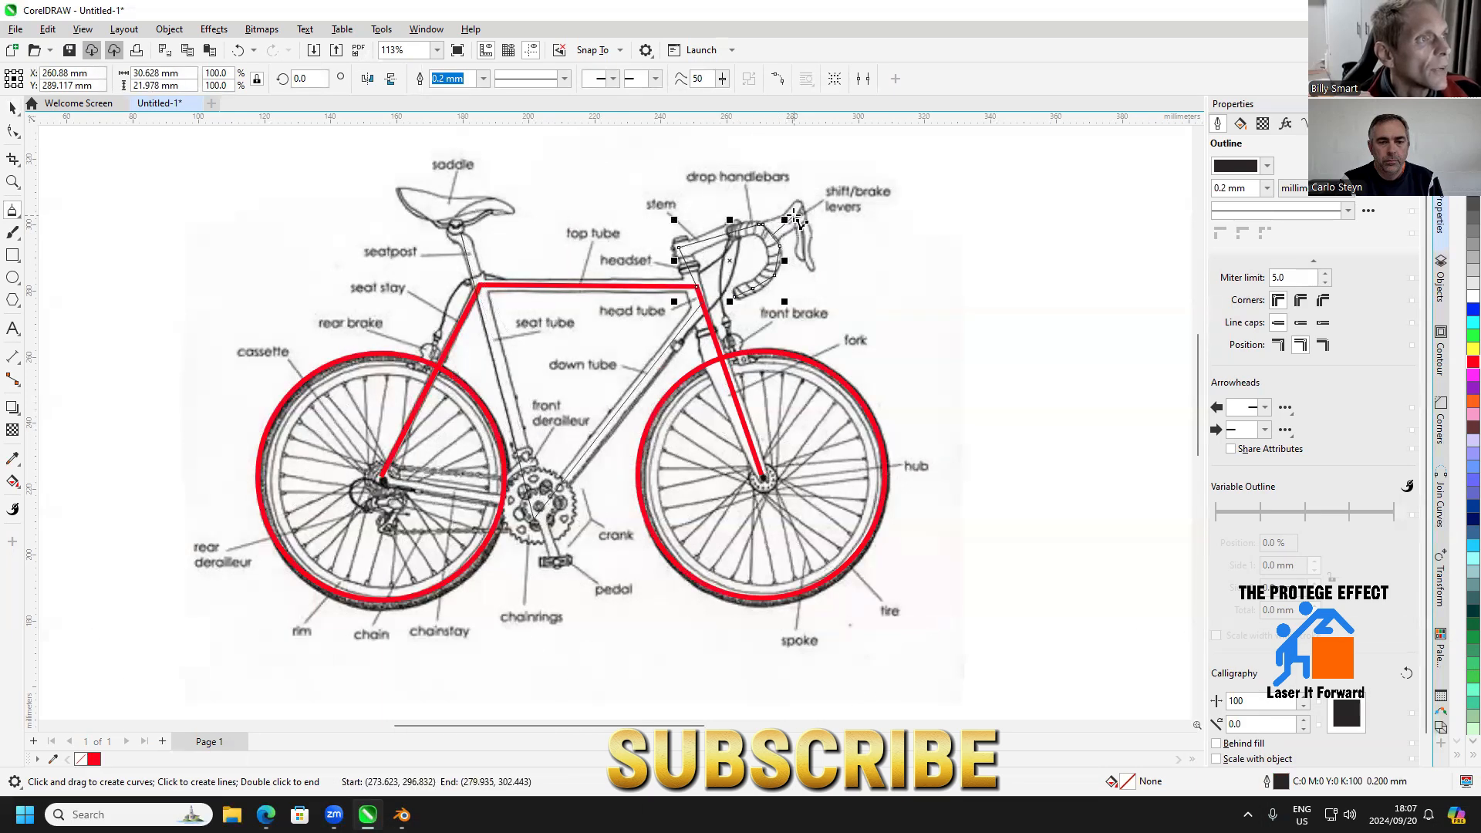
double_click(814, 262)
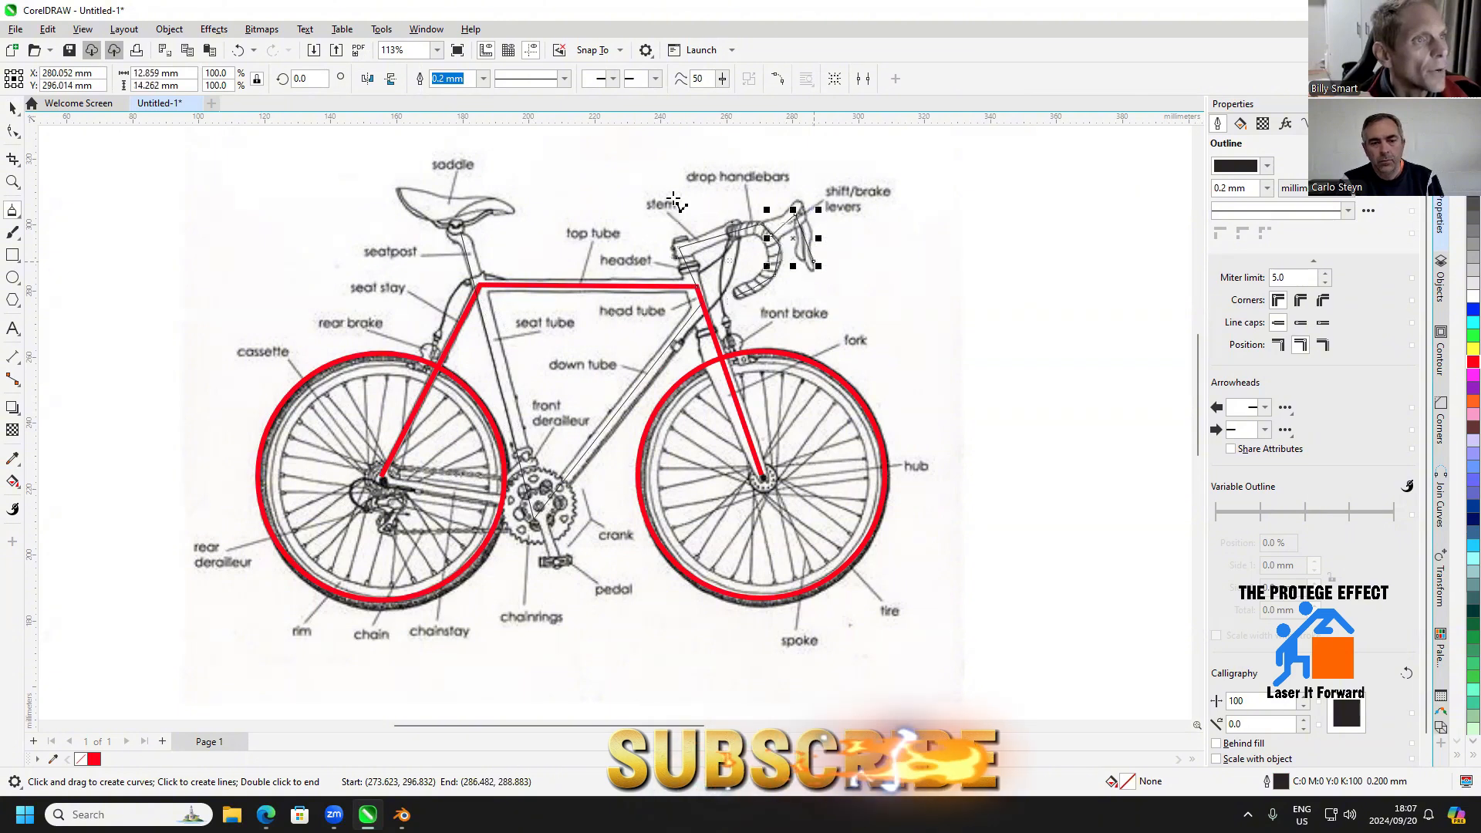
left_click(513, 216)
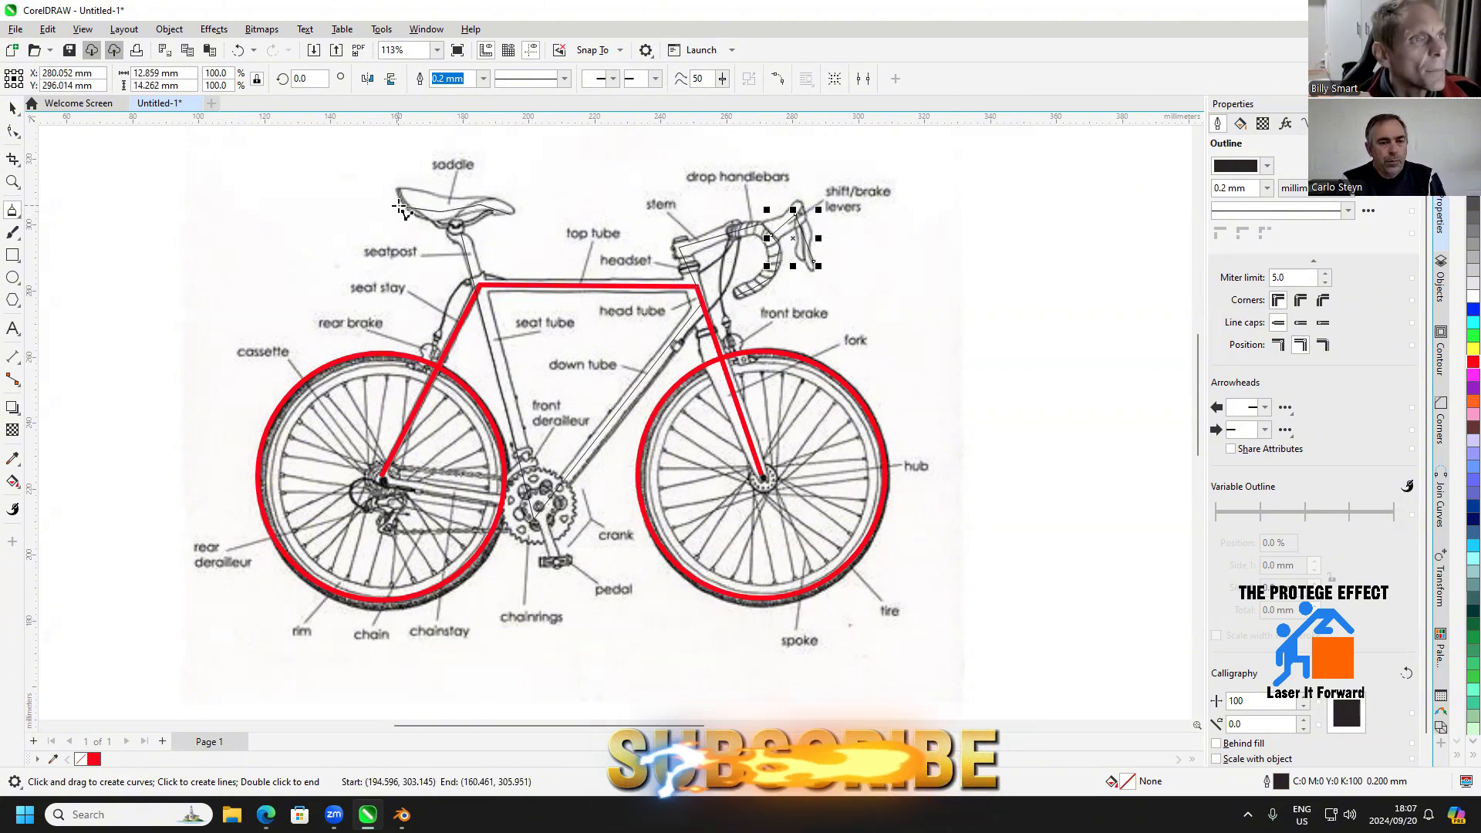
double_click(399, 206)
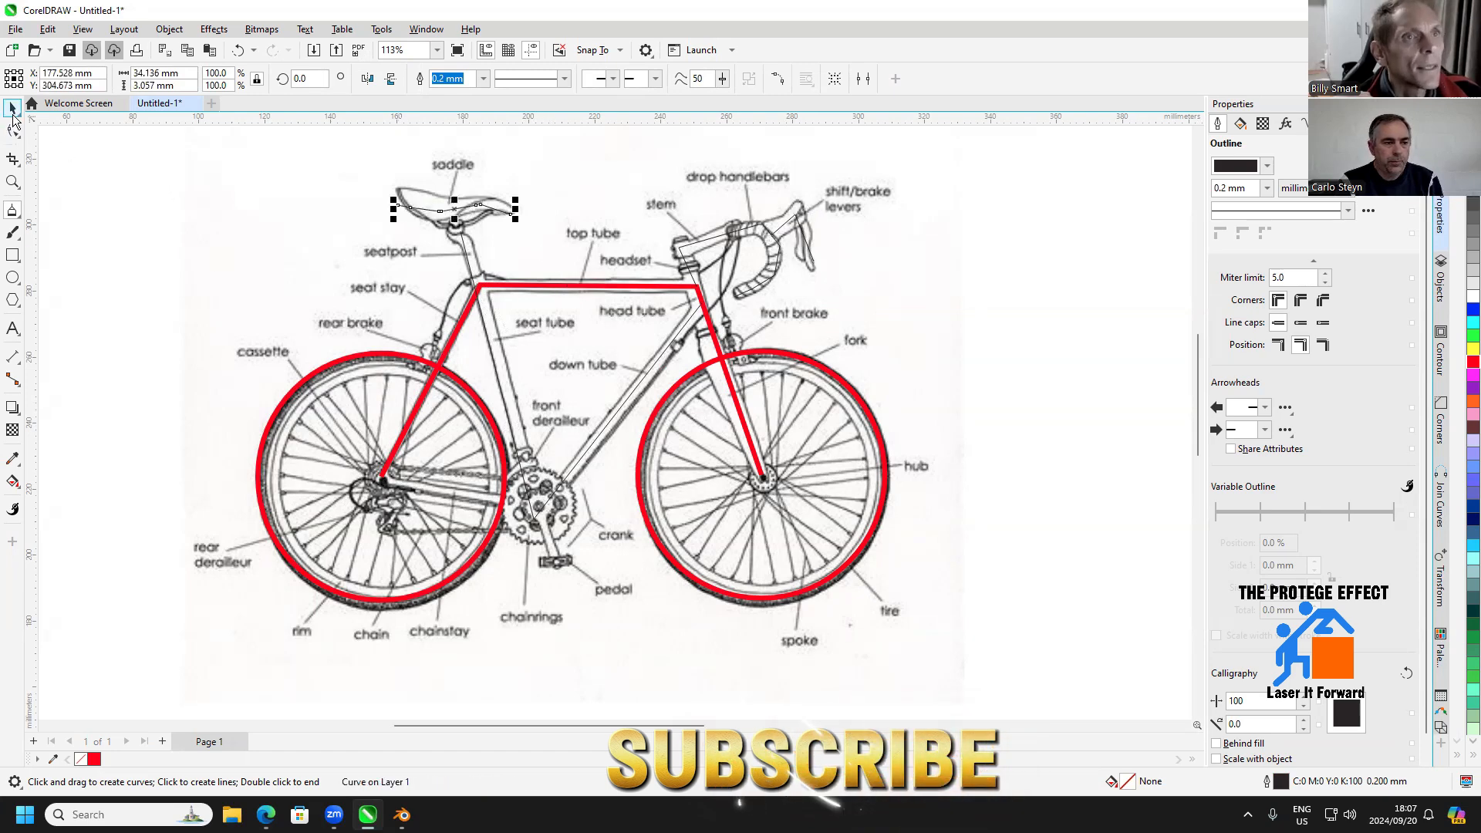
Give all the traced bicycle lines on the reference diagram a red outline with a 1.5 mm width
left_click(12, 111)
left_click_drag(123, 145, 957, 640)
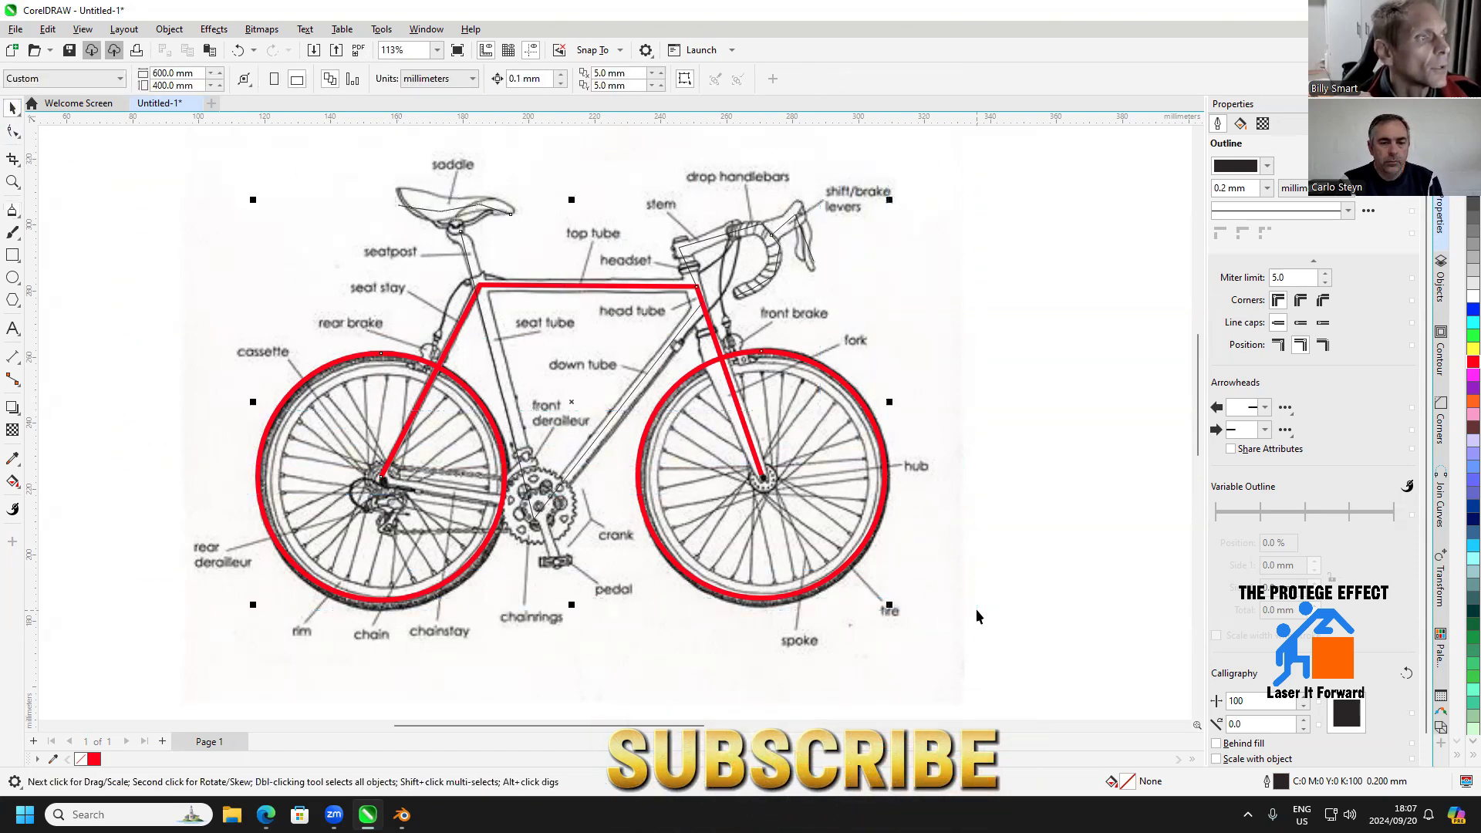
right_click(1473, 362)
left_click(1267, 188)
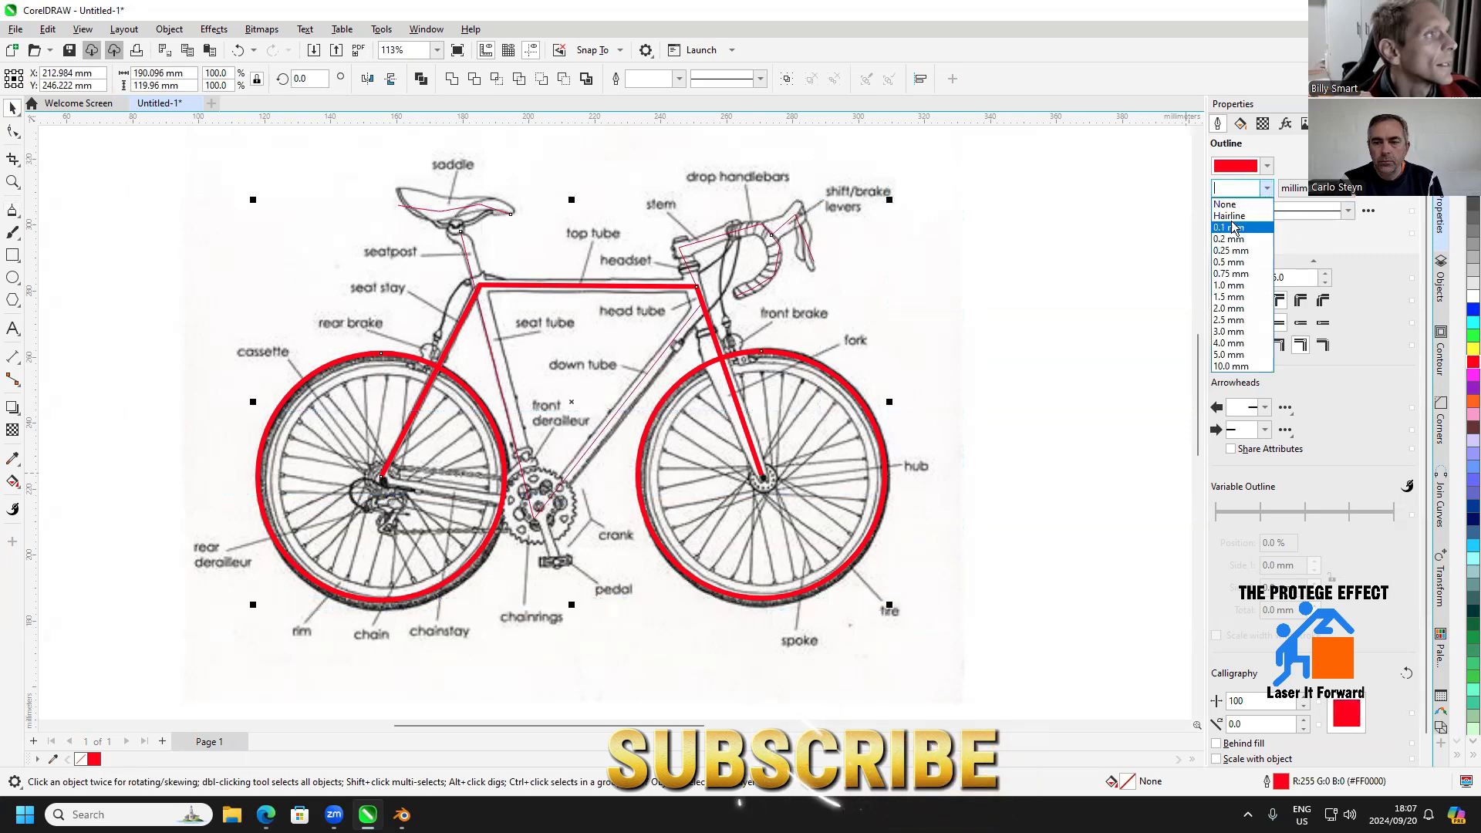
left_click(1229, 297)
left_click(1025, 288)
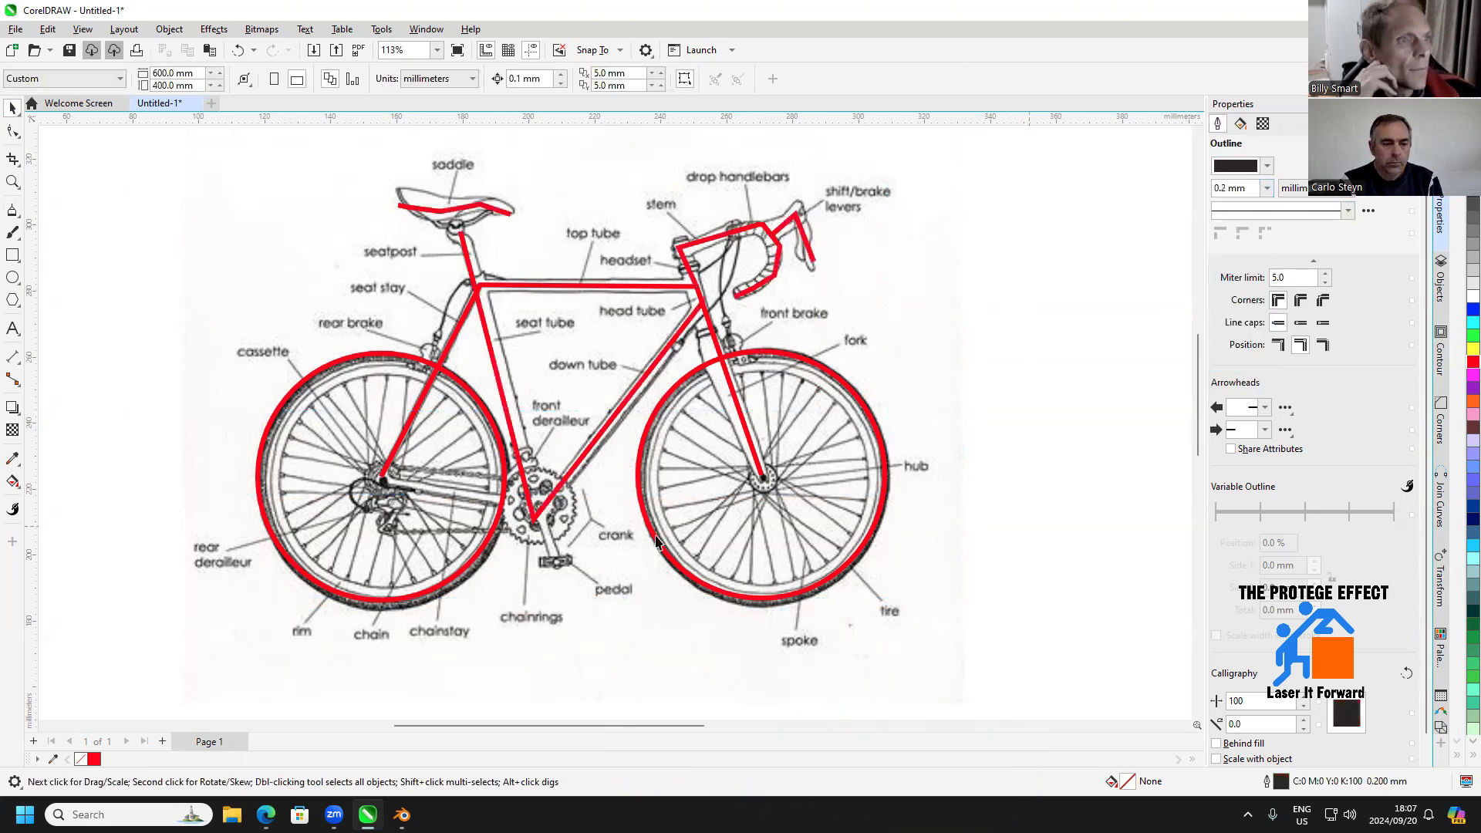
Trace the crank with a polyline from the chainring centre to the pedal, and the chainring with a circle about 21 mm in diameter
left_click(14, 211)
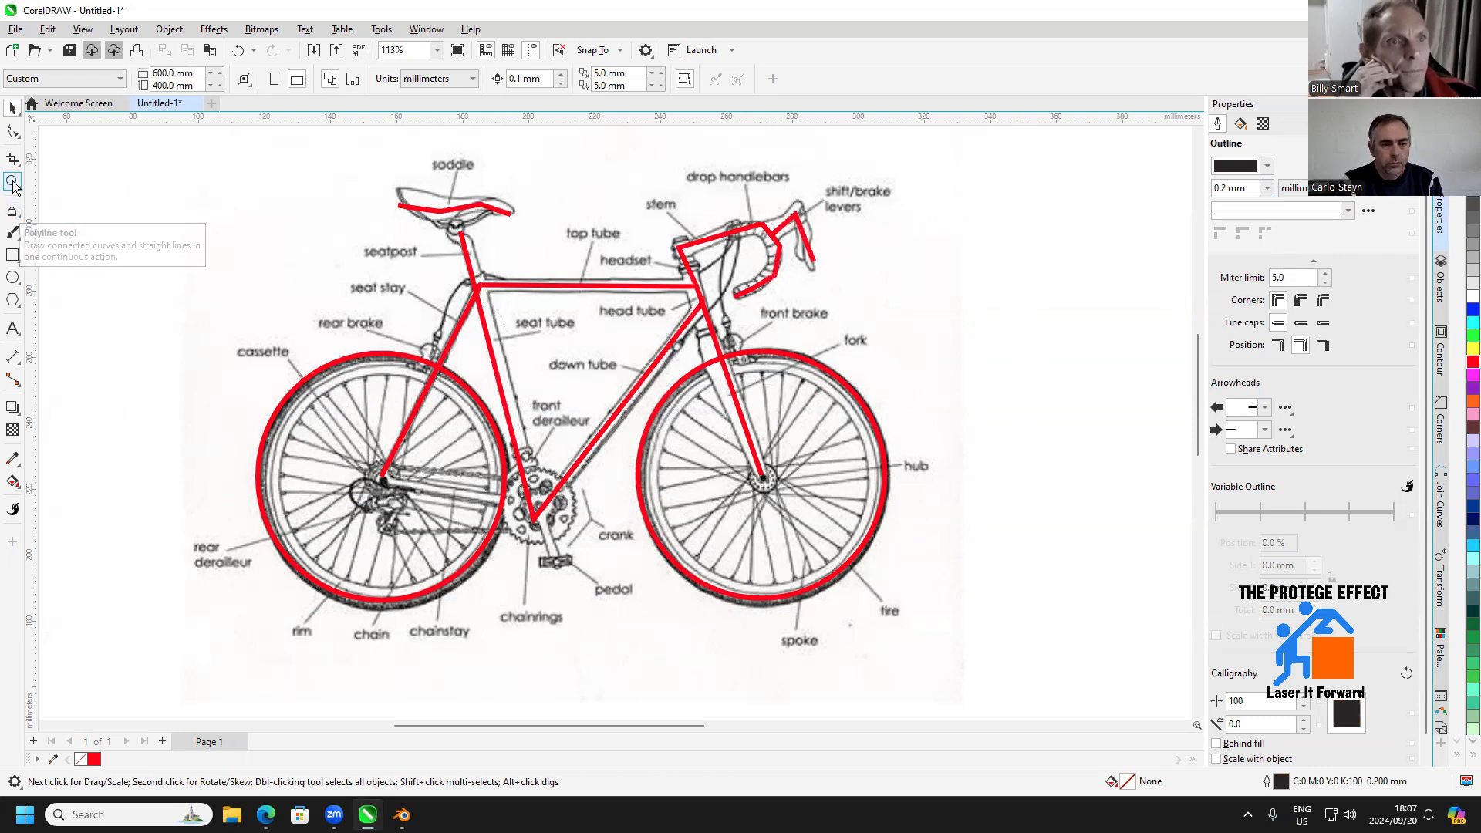
left_click(540, 510)
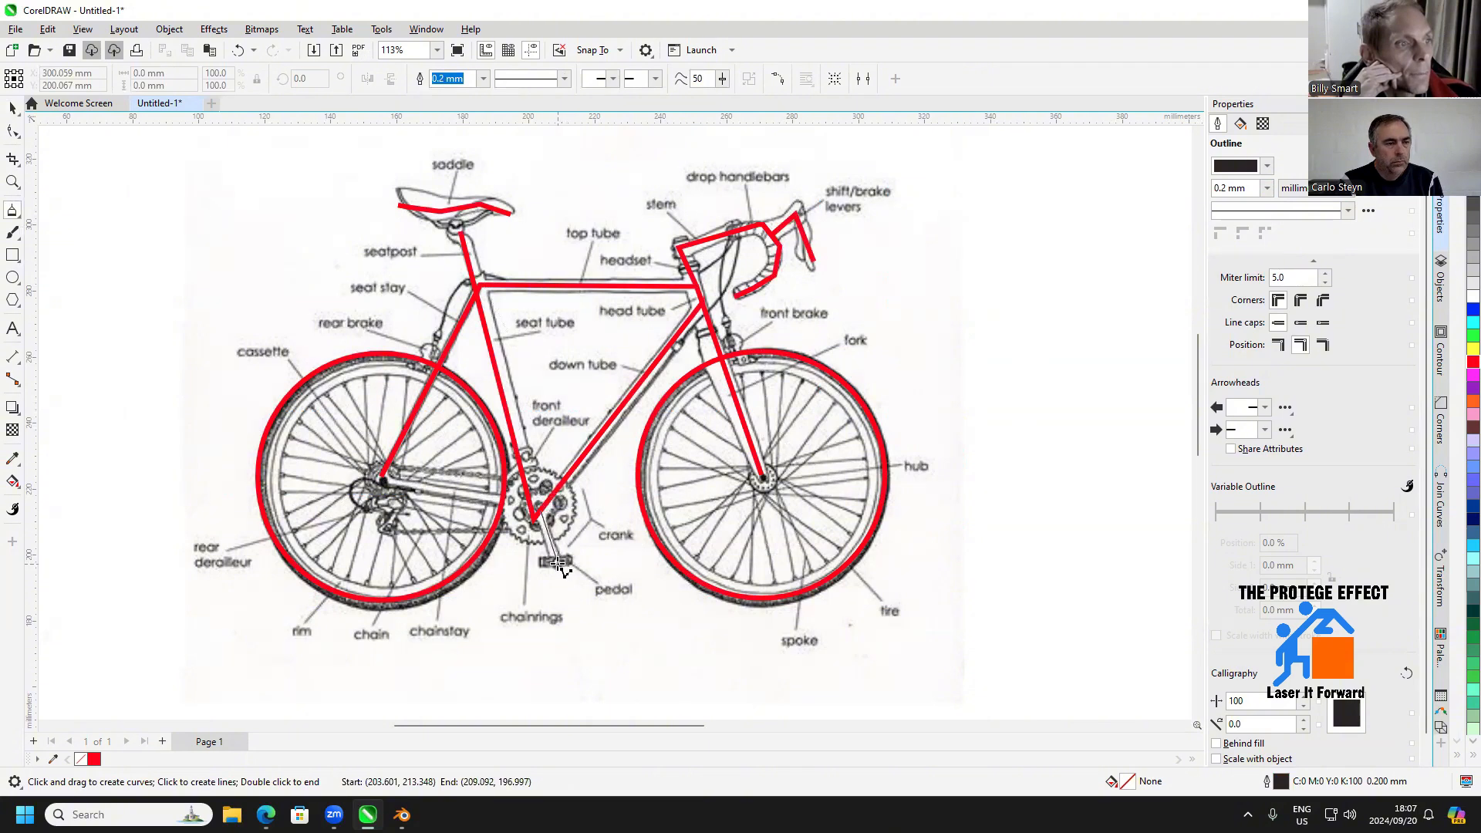
double_click(558, 564)
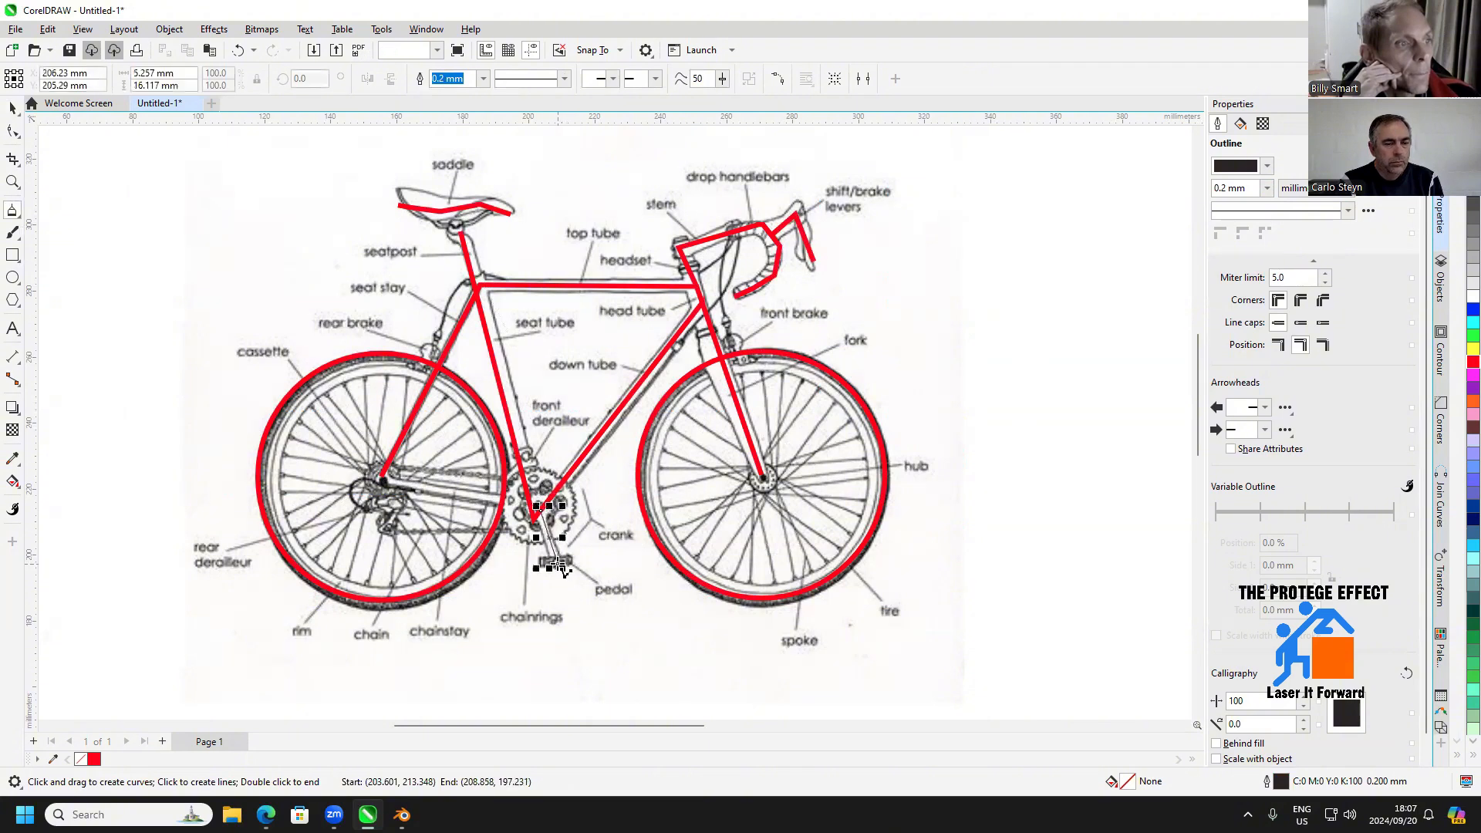
left_click(13, 278)
left_click_drag(505, 471, 562, 545)
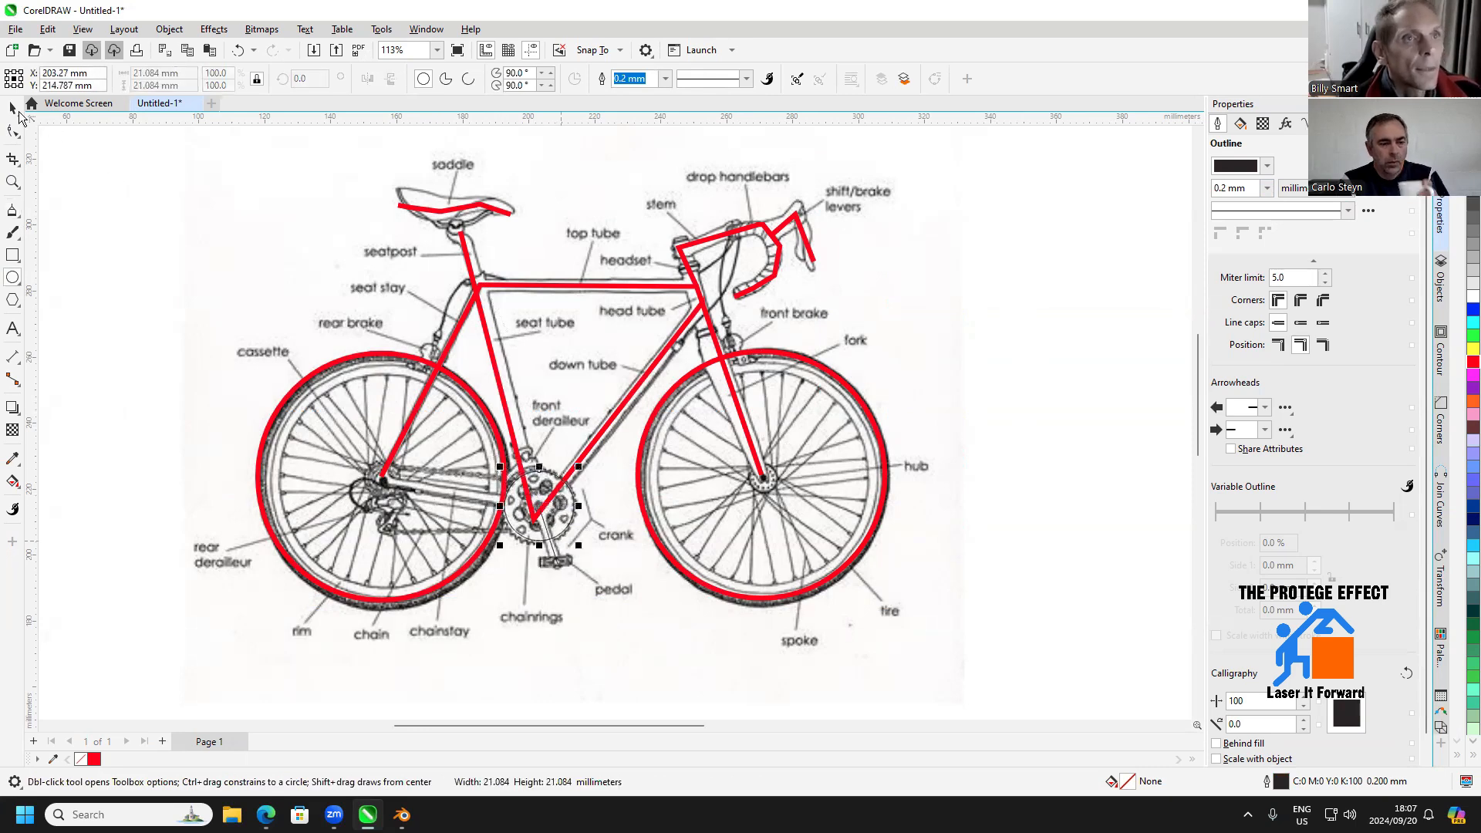
Set the outlines of the chainring circle and crank line to 1.5 mm wide and red
left_click(13, 108)
left_click(154, 631)
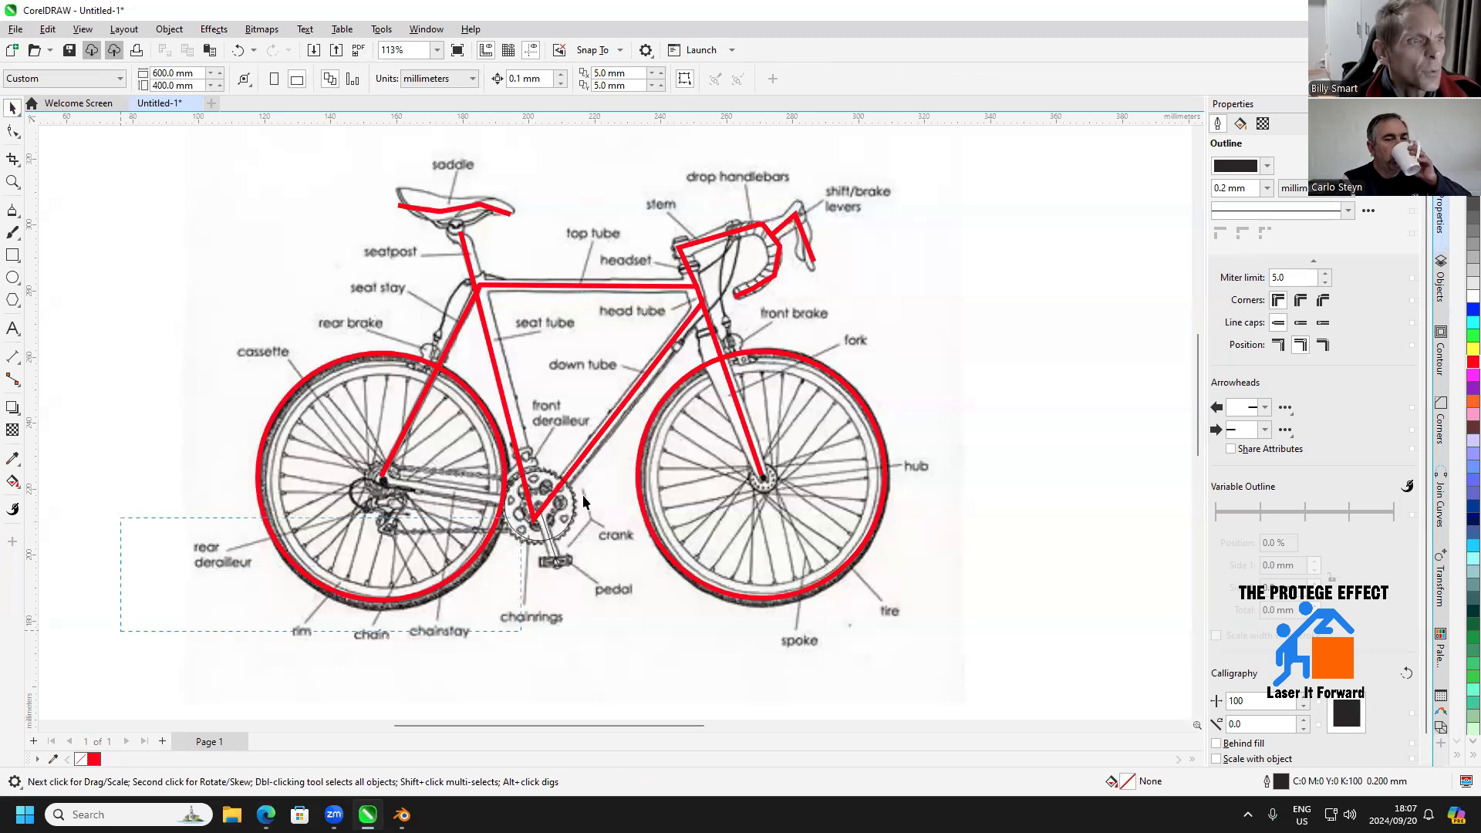
left_click_drag(583, 502, 586, 443)
left_click(1267, 187)
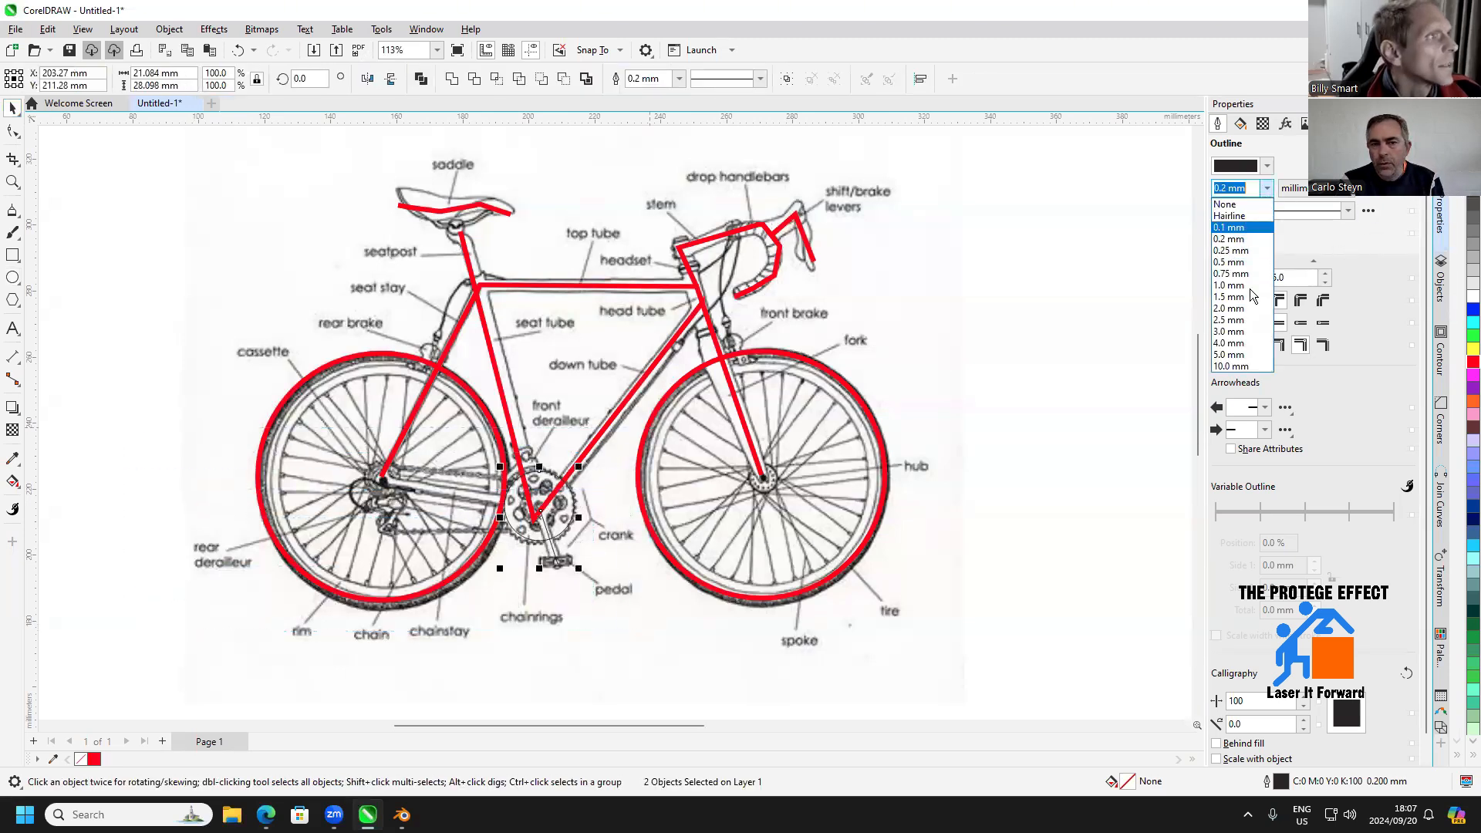
left_click(1248, 297)
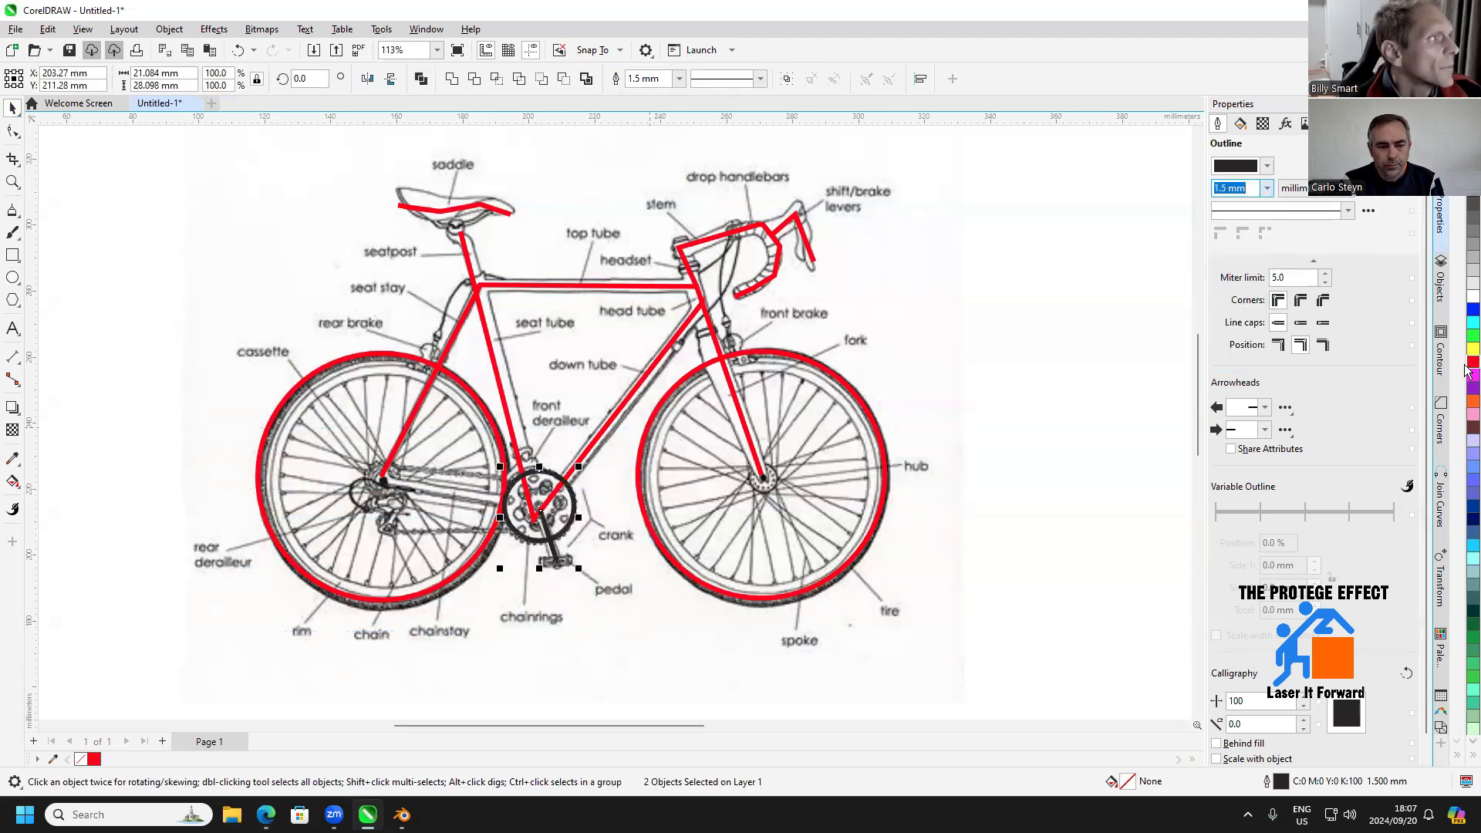
right_click(1467, 366)
scroll(697, 470, "down", 1)
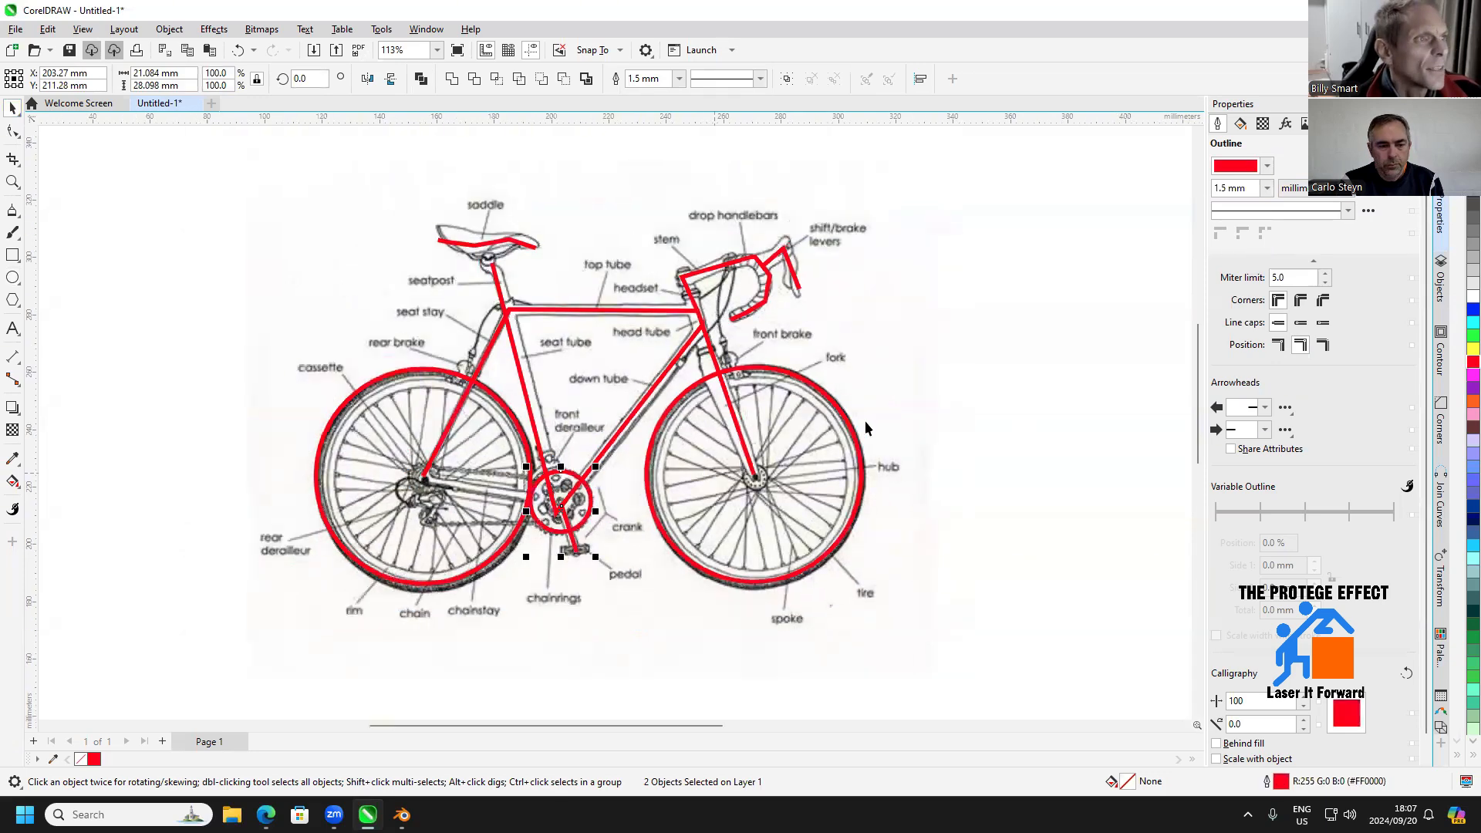
left_click(997, 316)
Hide the reference bitmap behind the traced bicycle
left_click(896, 216)
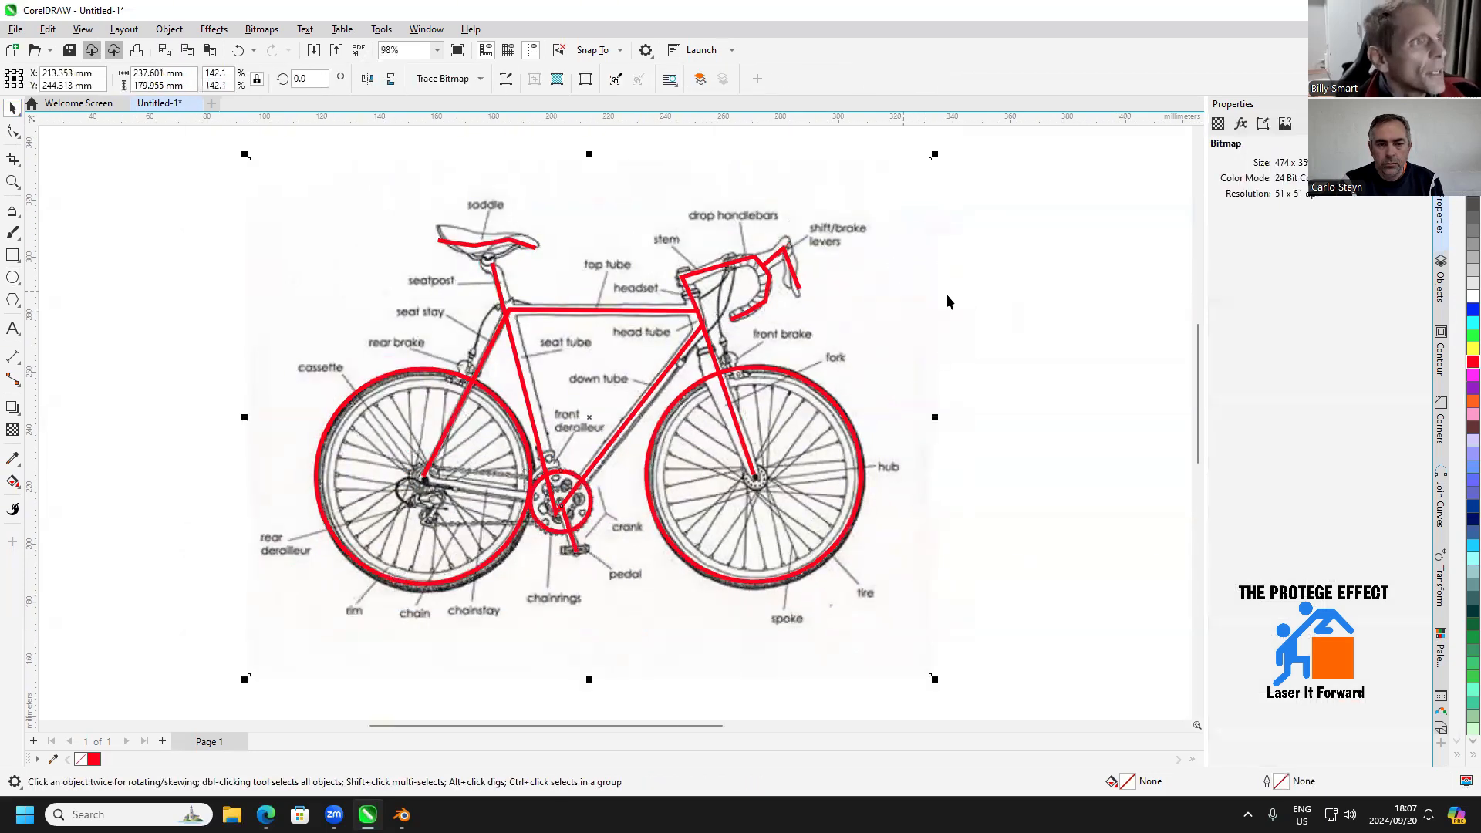
left_click(1439, 290)
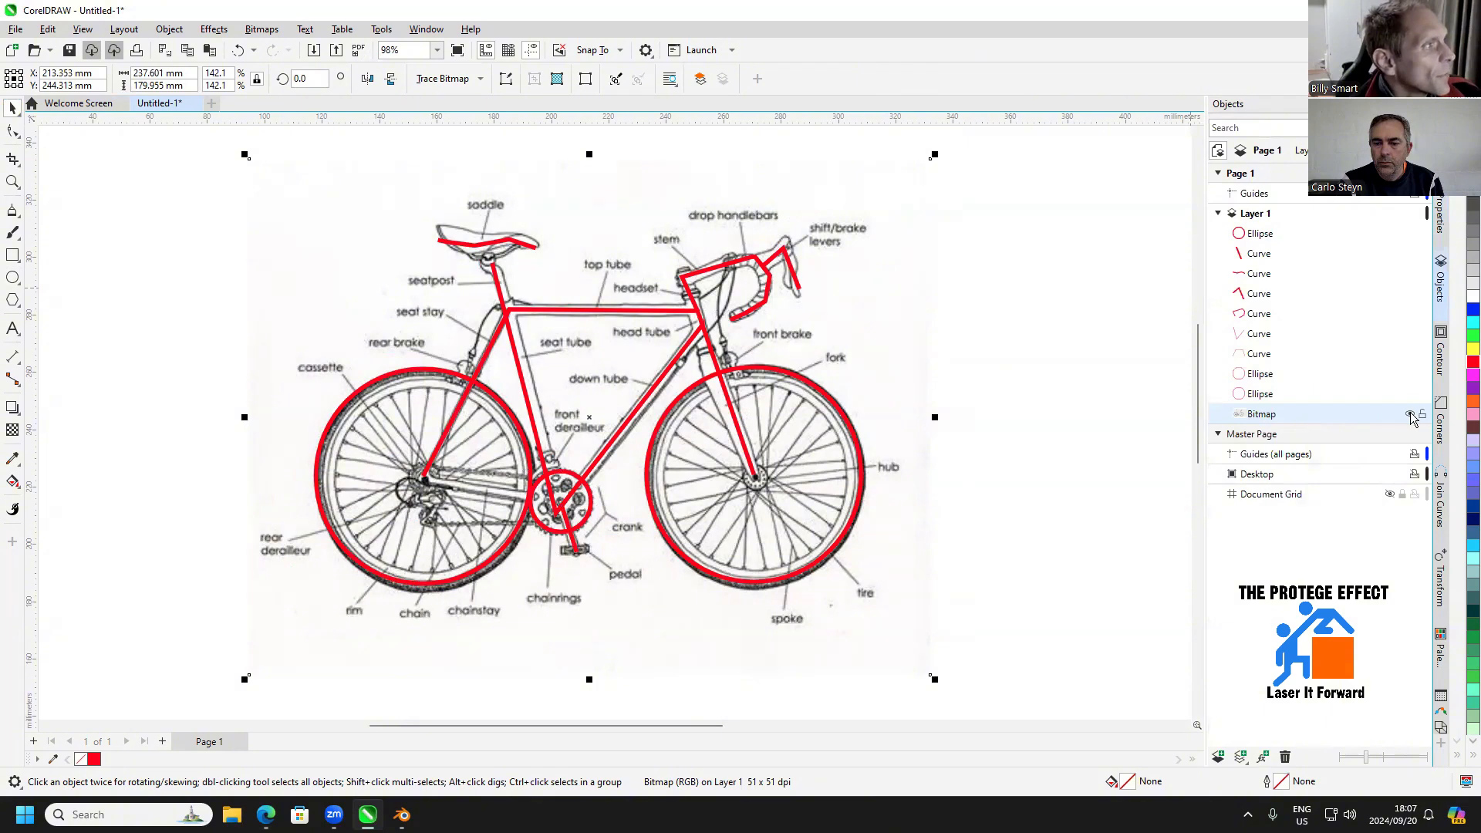
left_click(1410, 415)
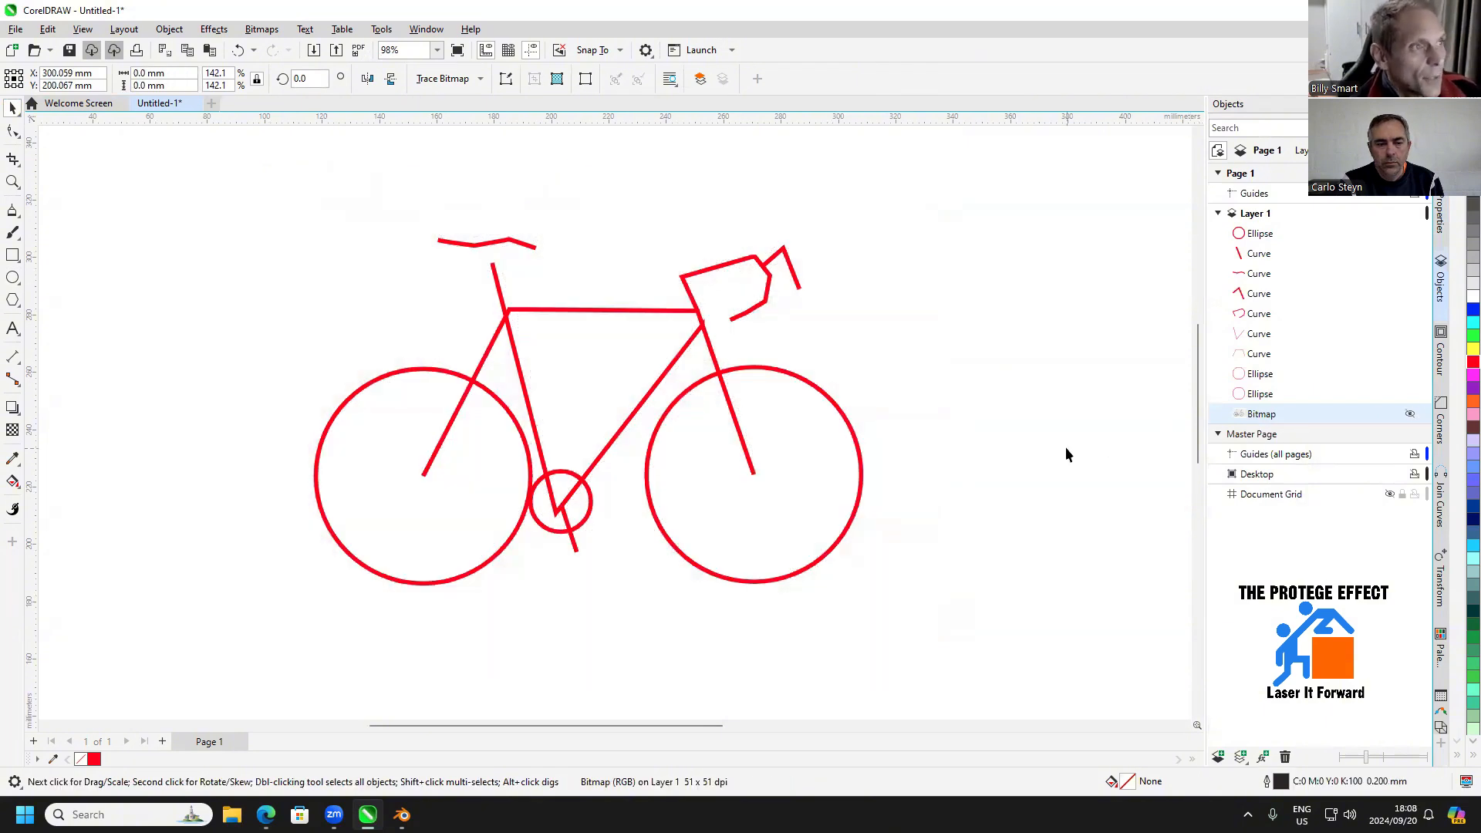
left_click(1067, 455)
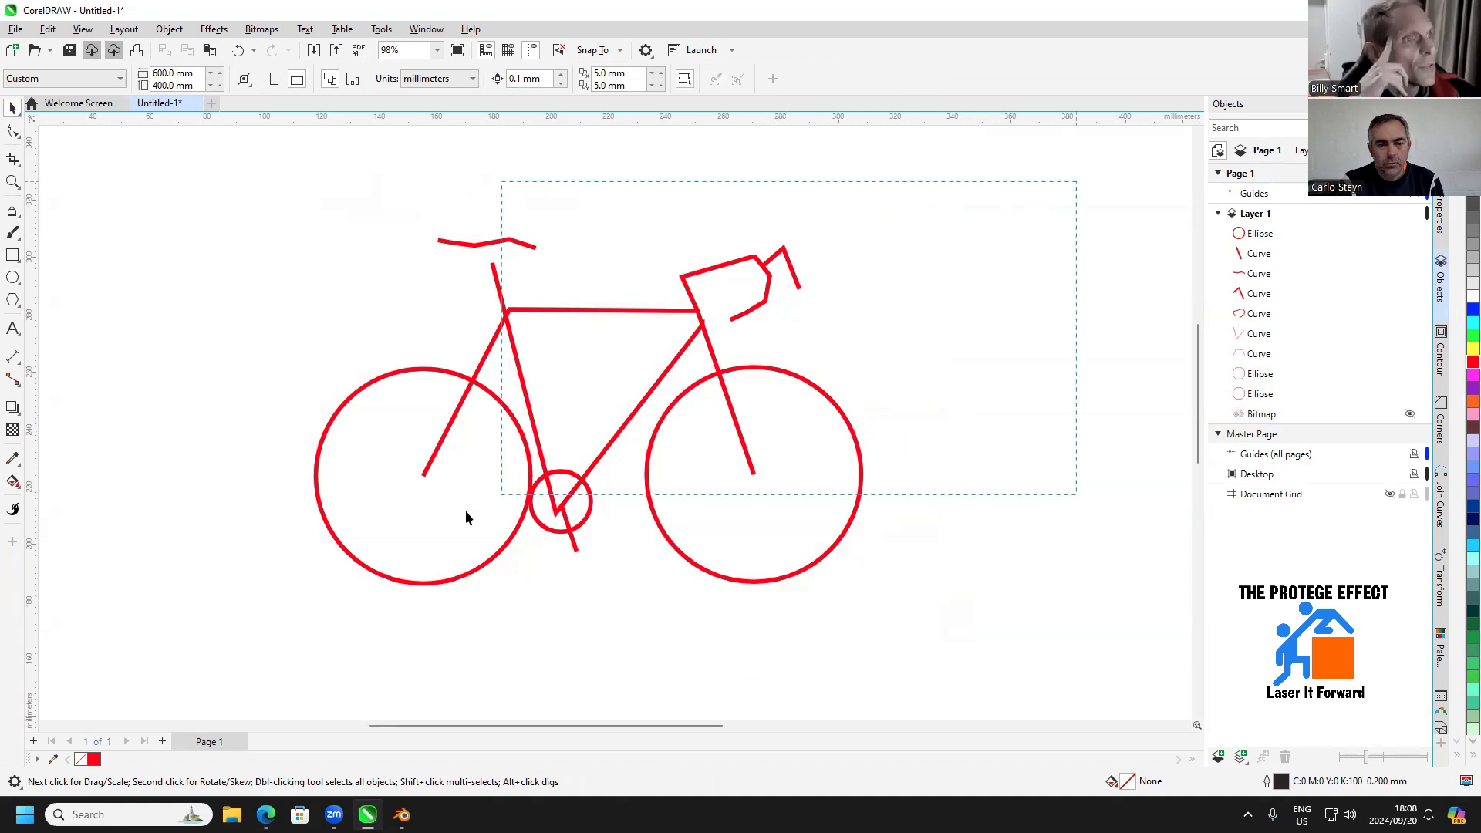
Duplicate all the traced bicycle objects and place the copy beside the original on its front-wheel side, centred at about X 441 mm
left_click_drag(465, 517, 192, 645)
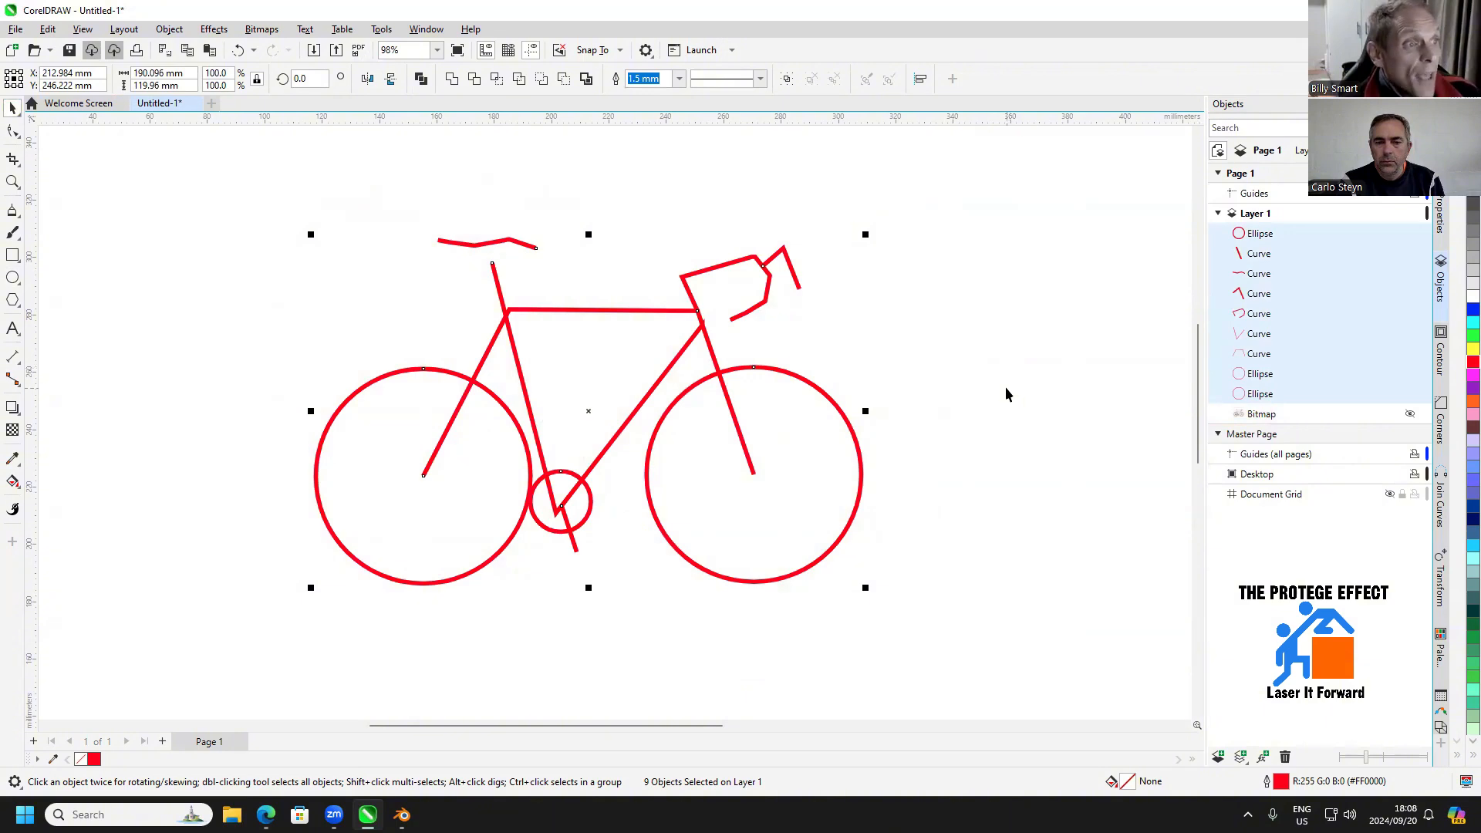
left_click_drag(1006, 395, 819, 375)
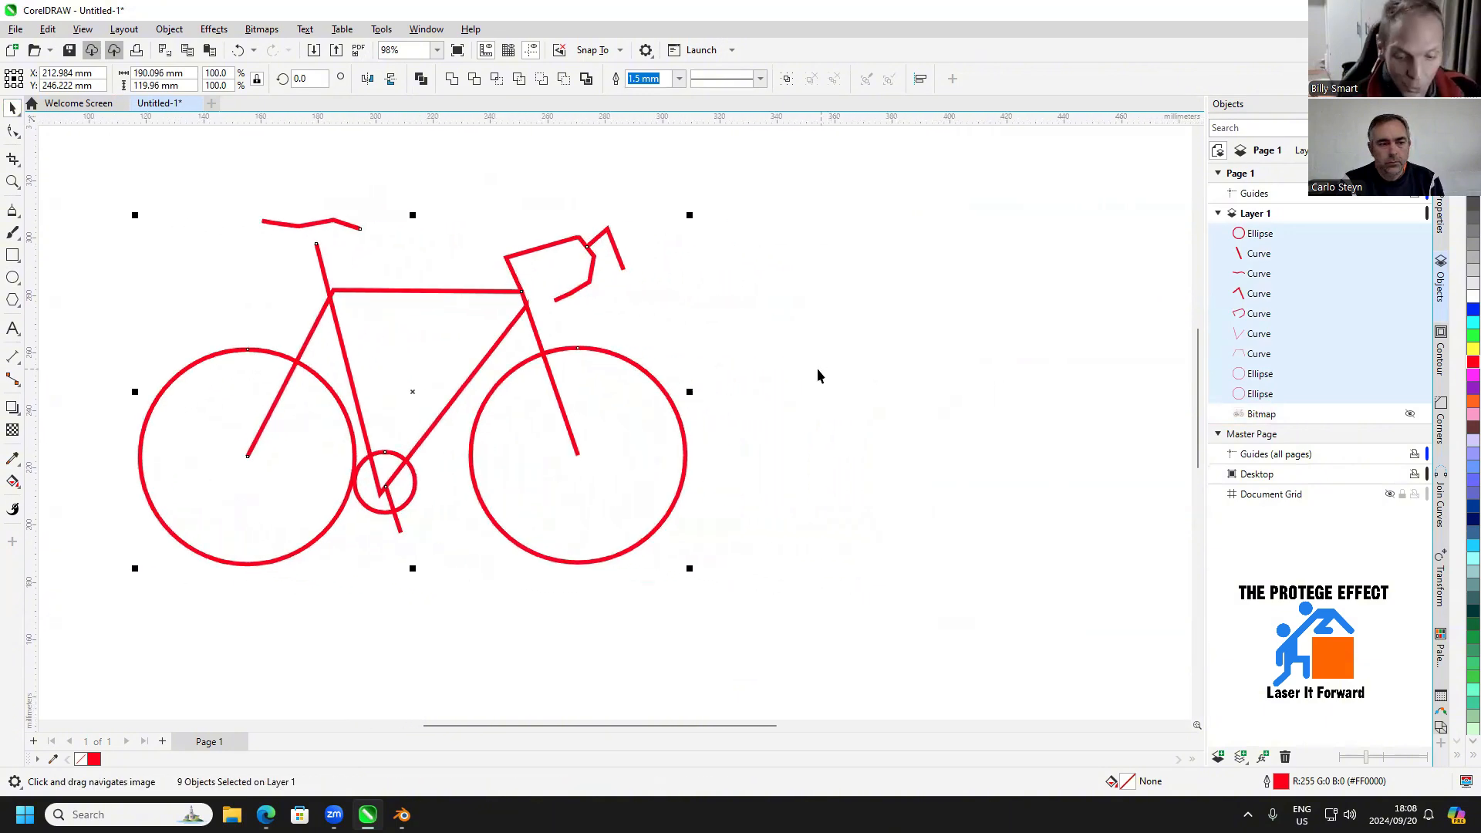
key("ctrl+d")
scroll(586, 428, "down", 1)
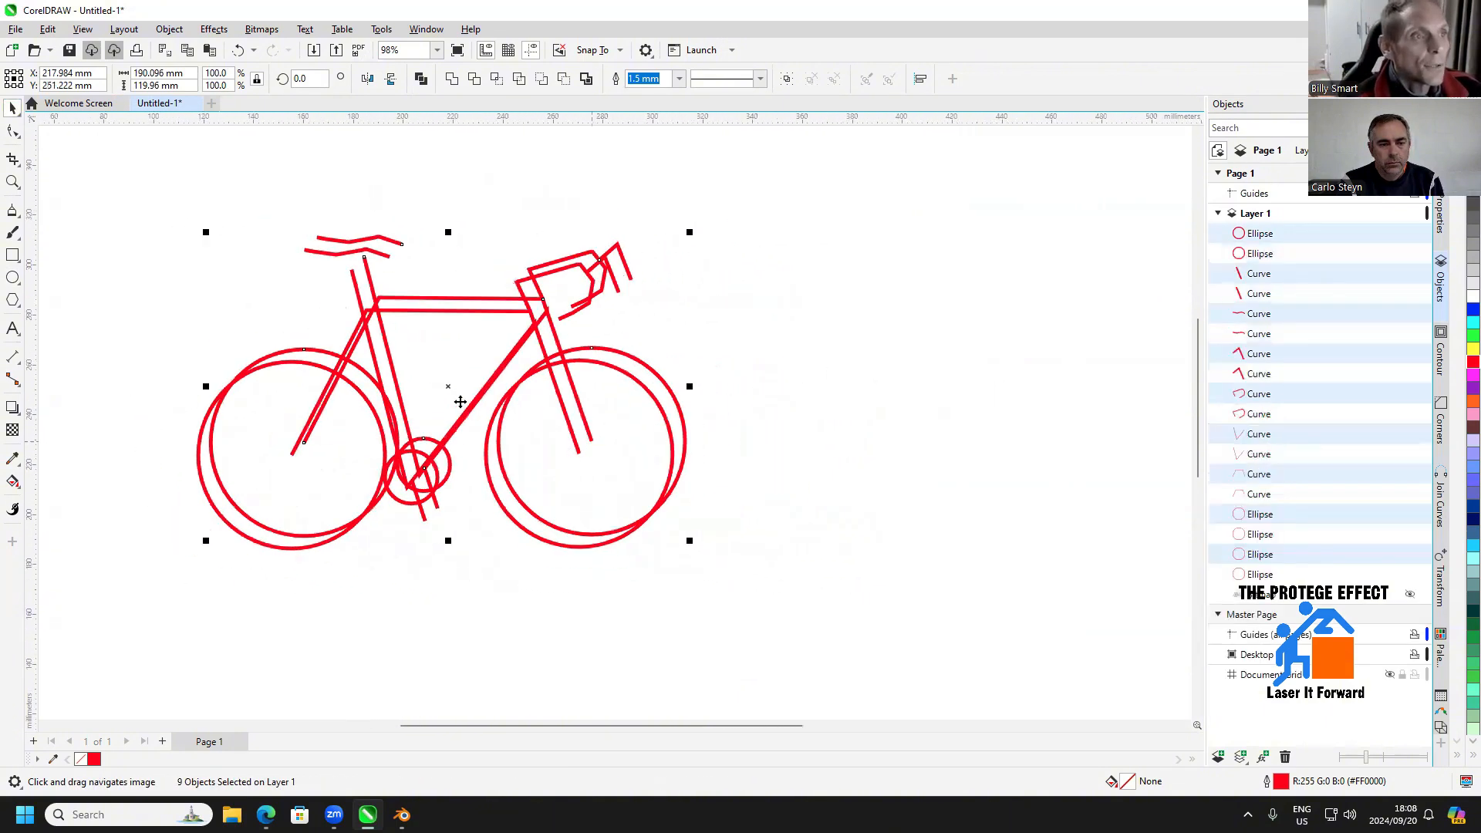
left_click_drag(455, 392, 997, 399)
left_click_drag(993, 399, 622, 405)
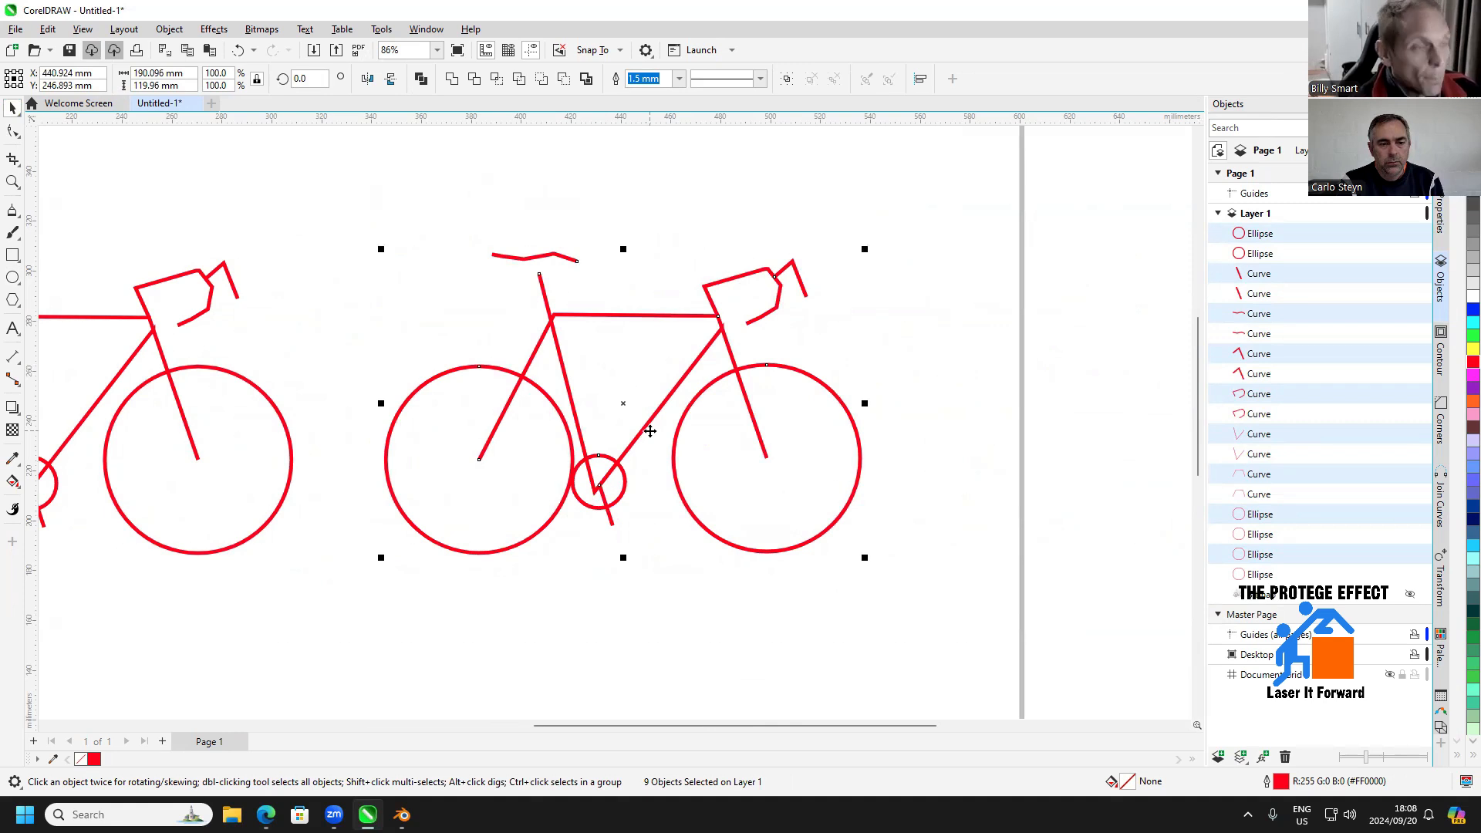
Combine the objects of the duplicated bicycle into a single curve and select it
key("ctrl+l")
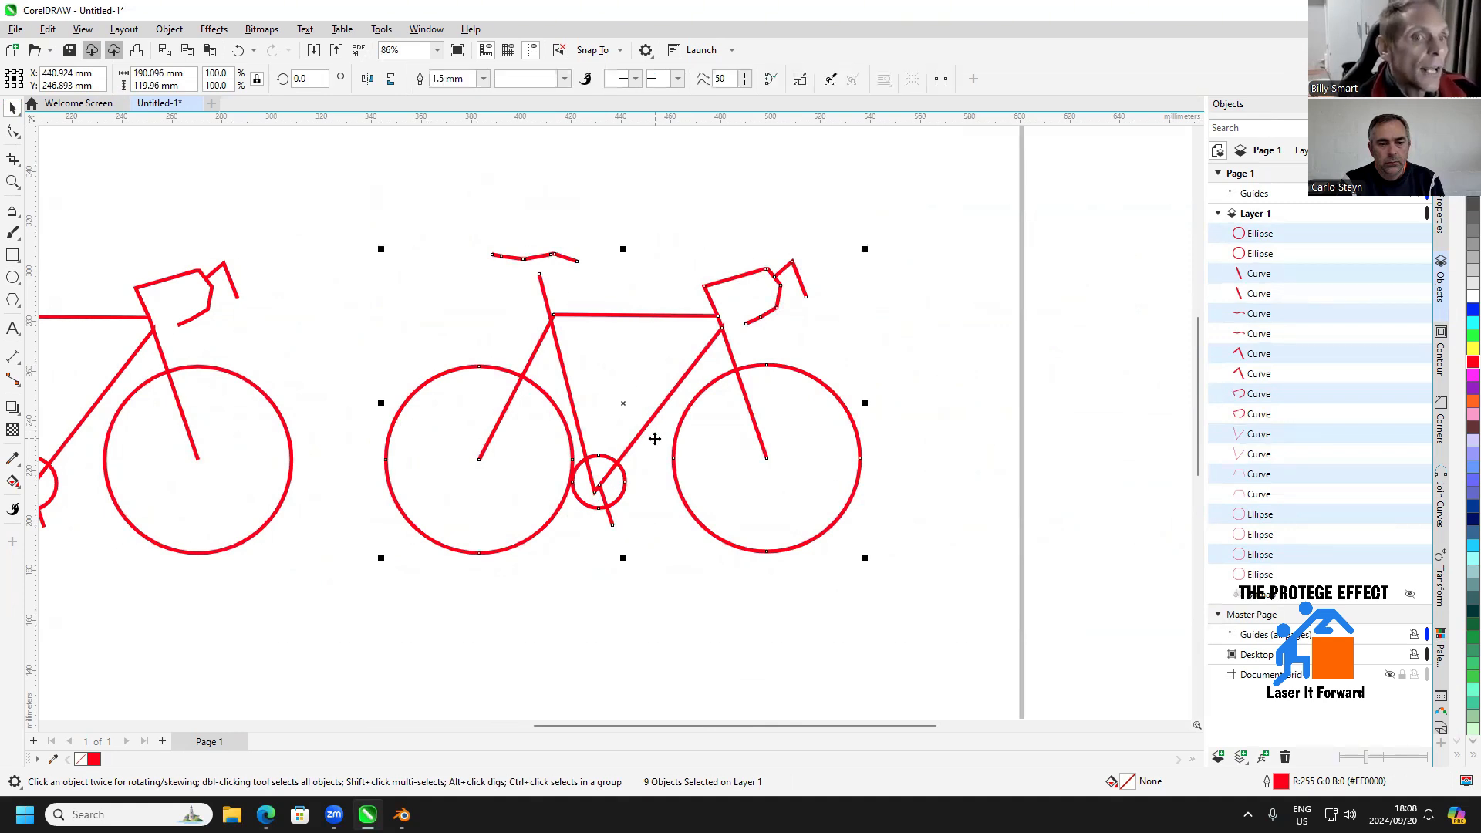
left_click(941, 320)
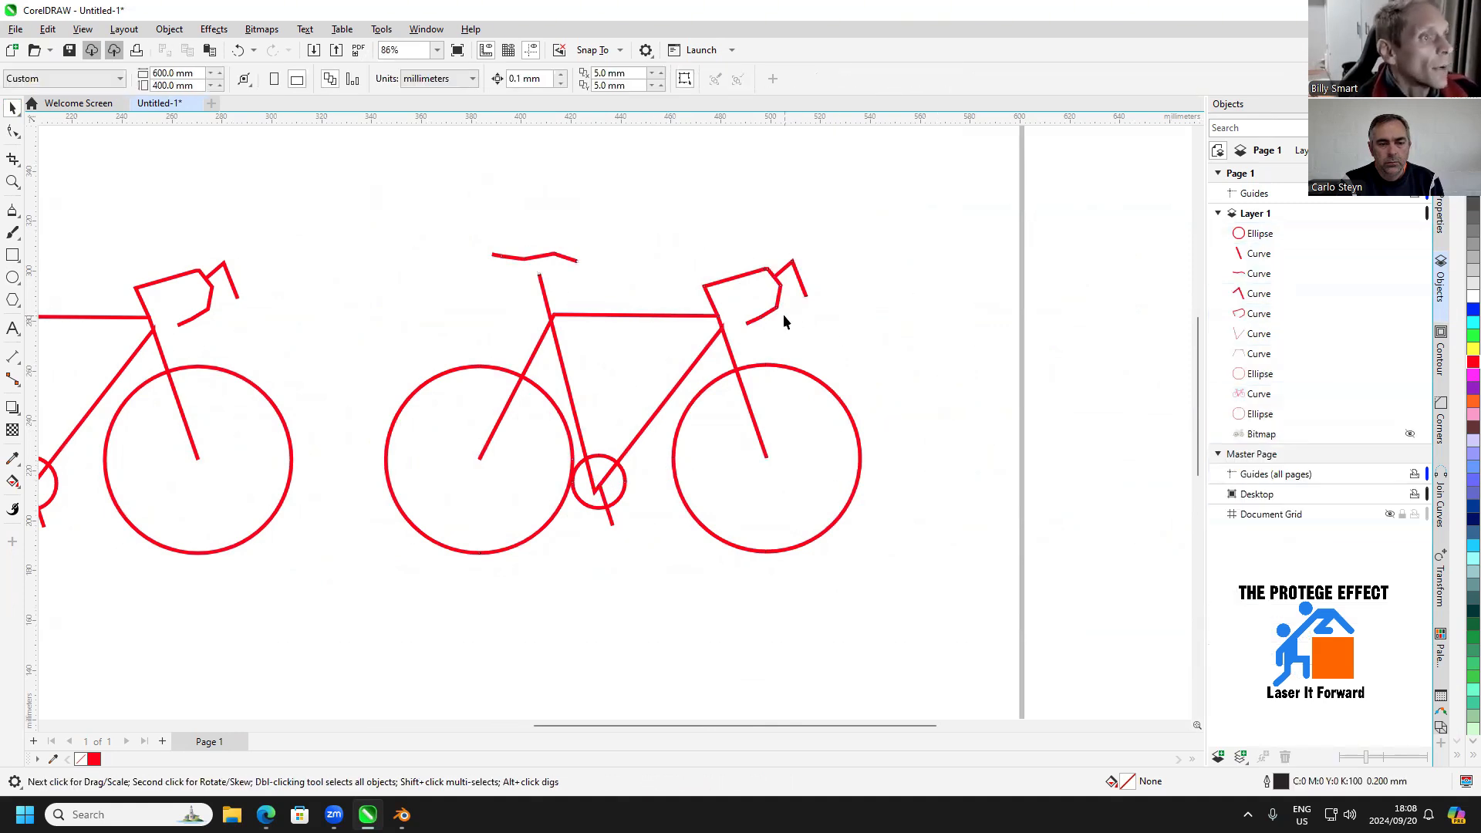
left_click(777, 309)
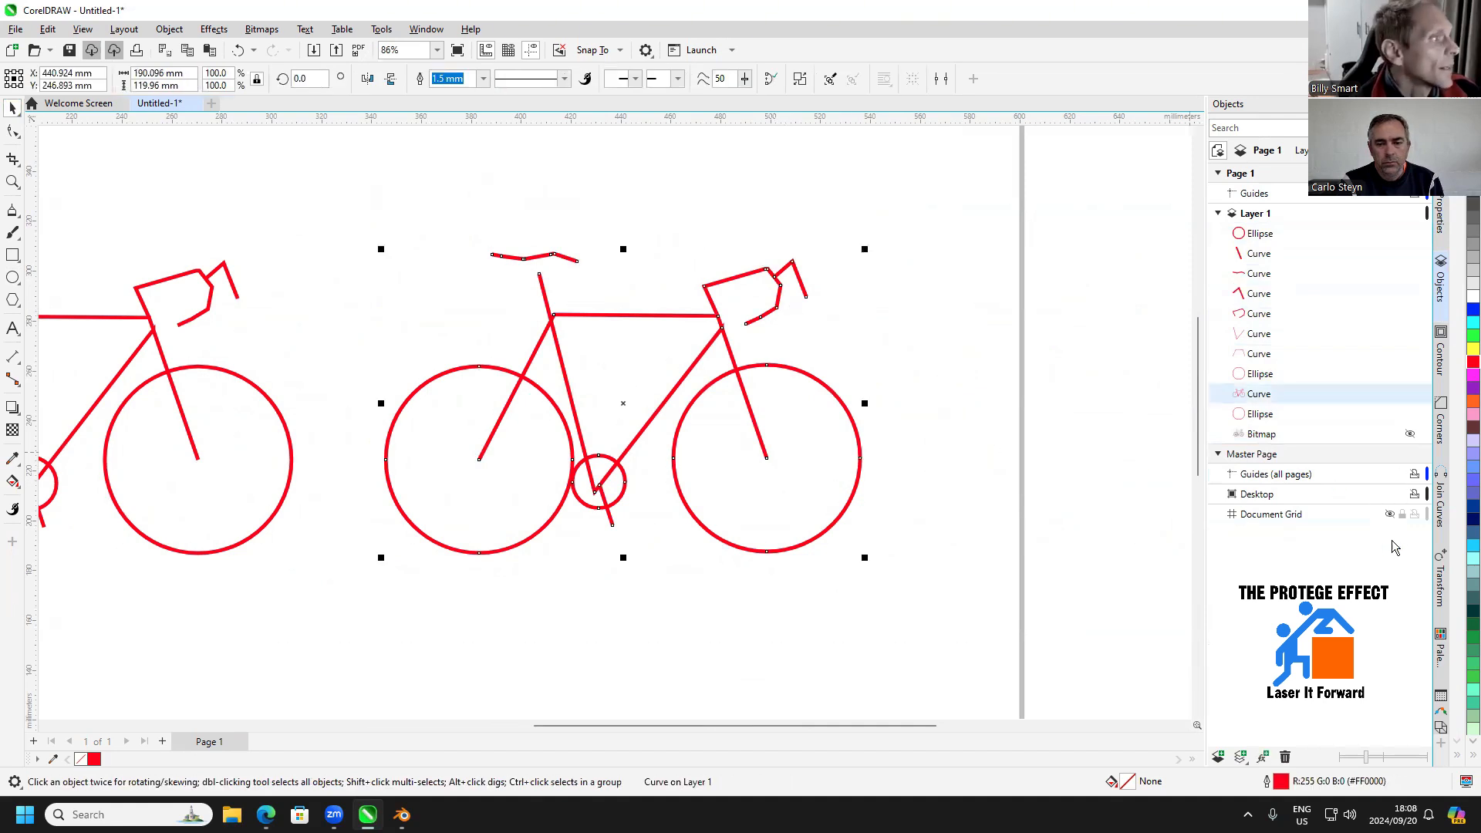
Apply a one-step outside contour with a 3 mm offset to the combined bicycle
left_click(1441, 359)
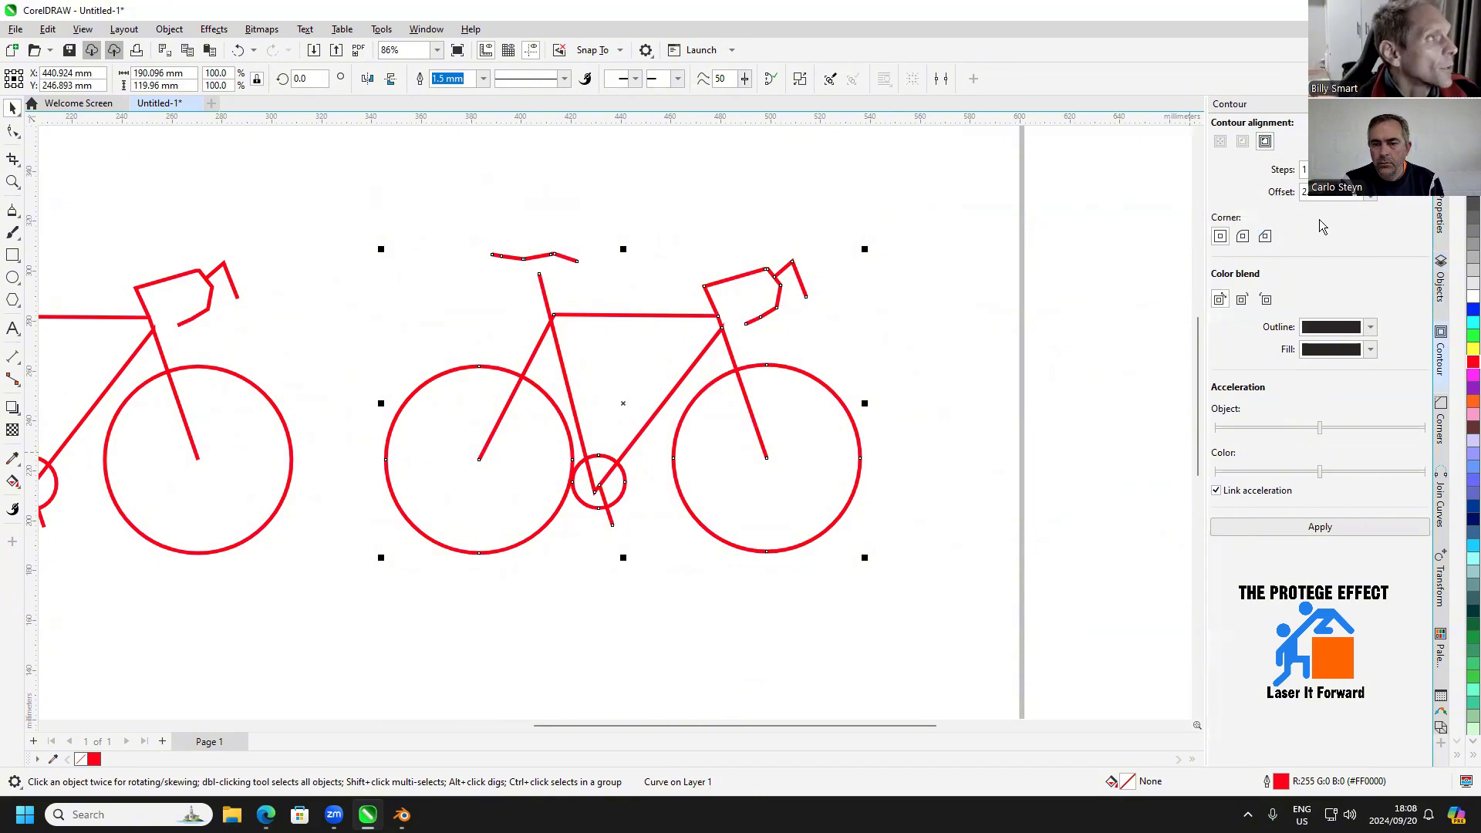
left_click(1347, 195)
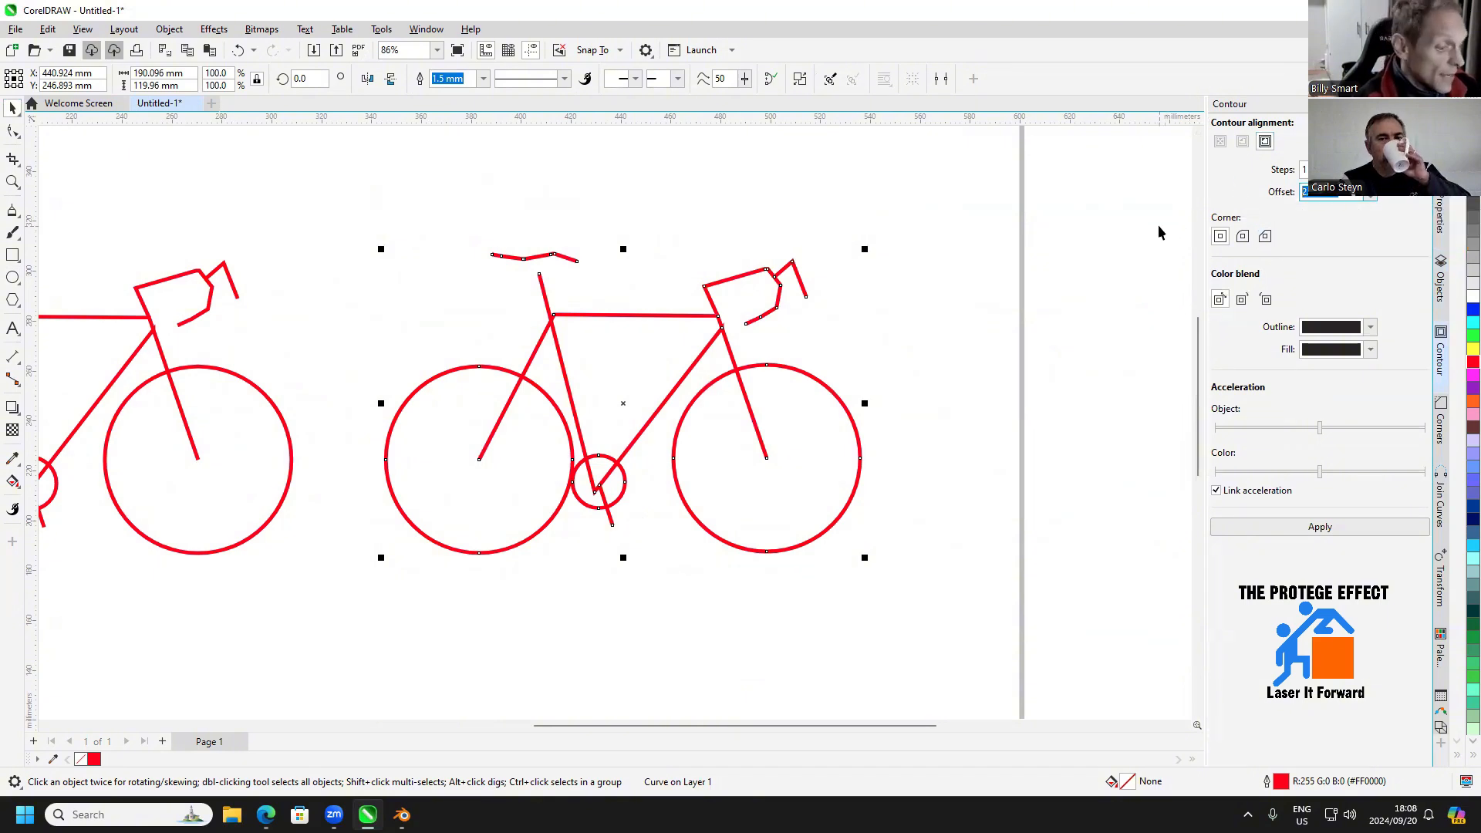
type("3")
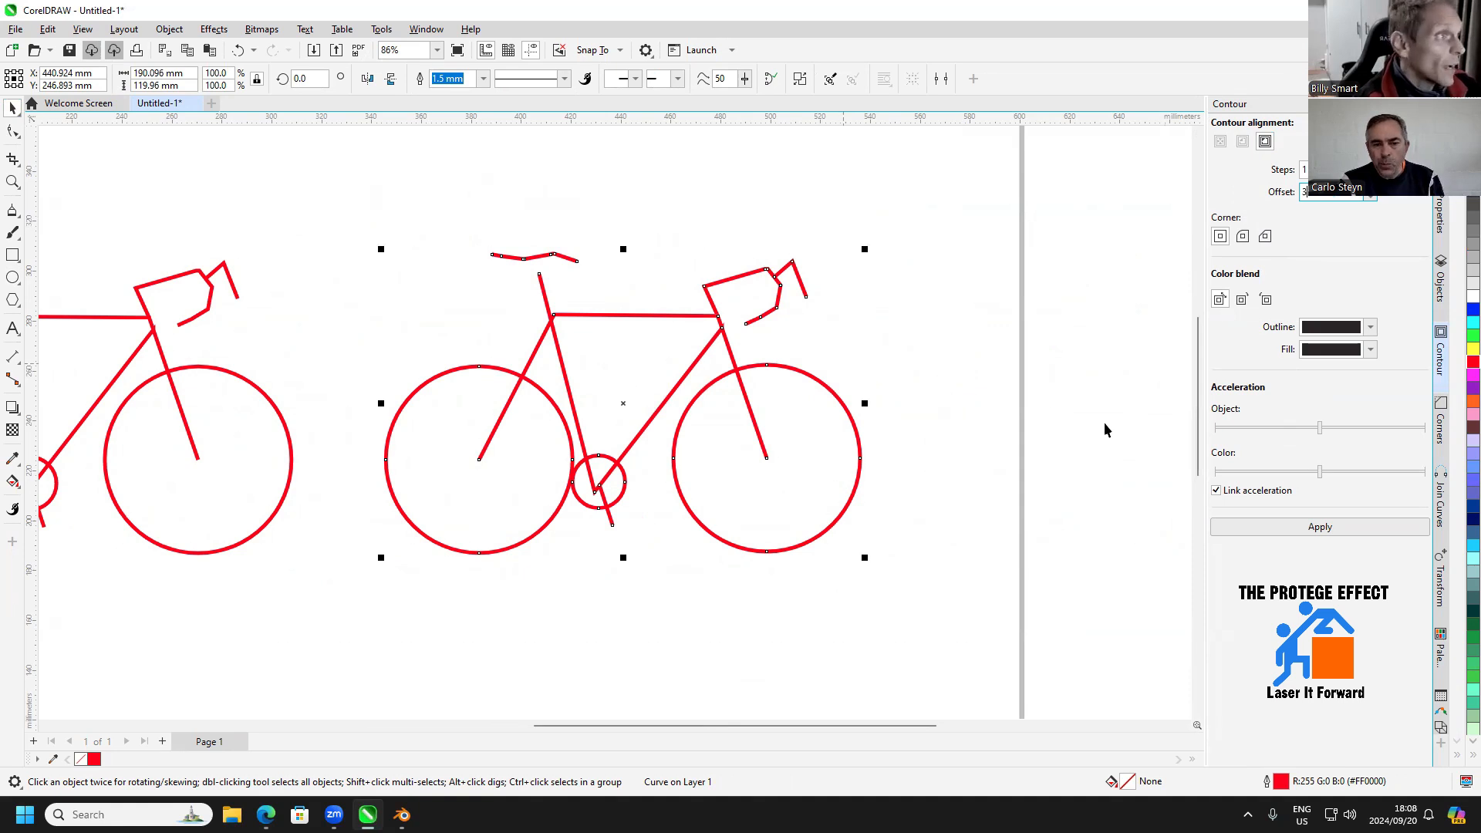
left_click(1275, 528)
scroll(817, 400, "up", 1)
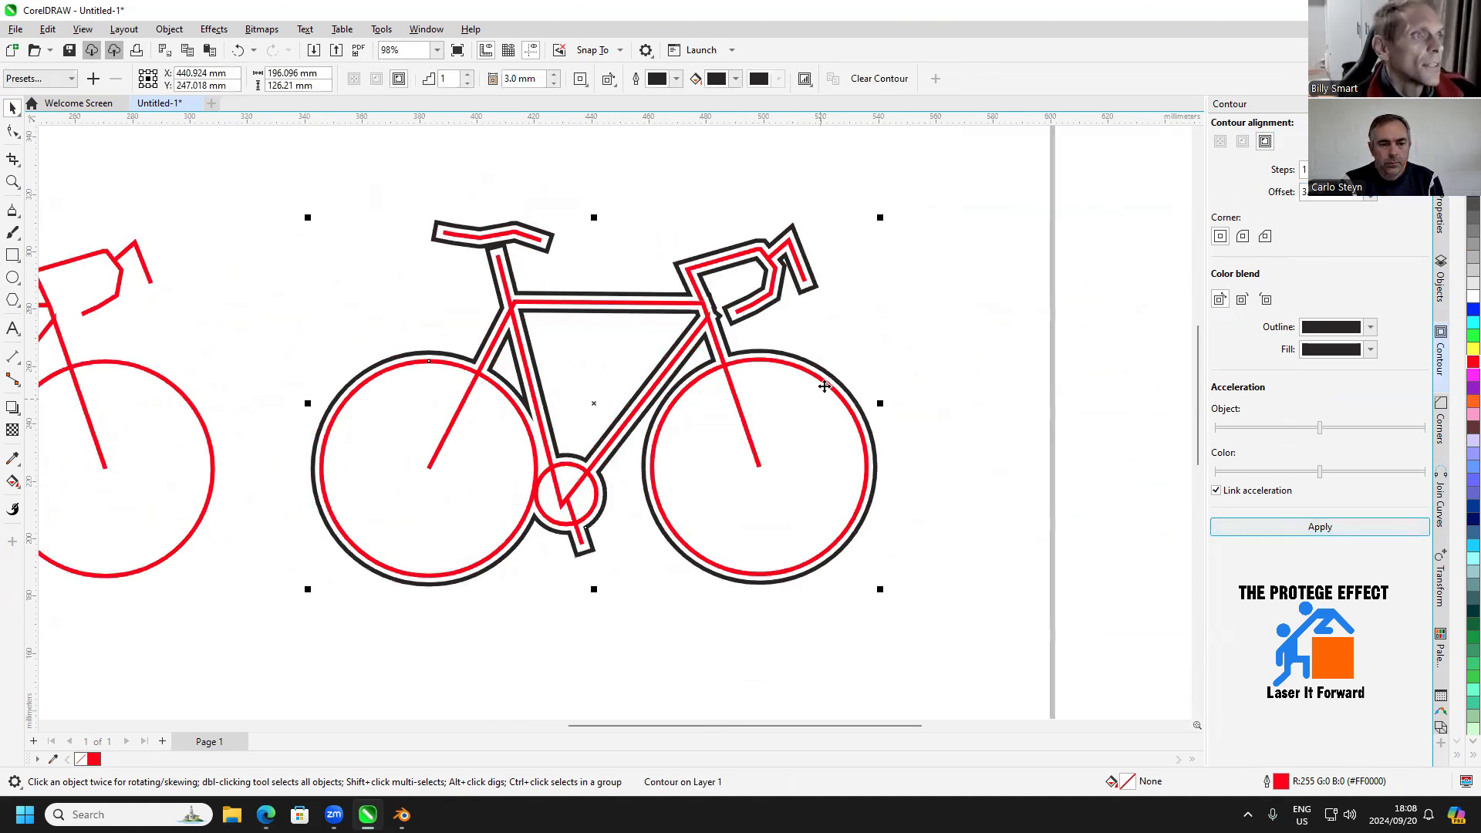
Change the bicycle contour's corners to rounded and reapply it
left_click(1243, 236)
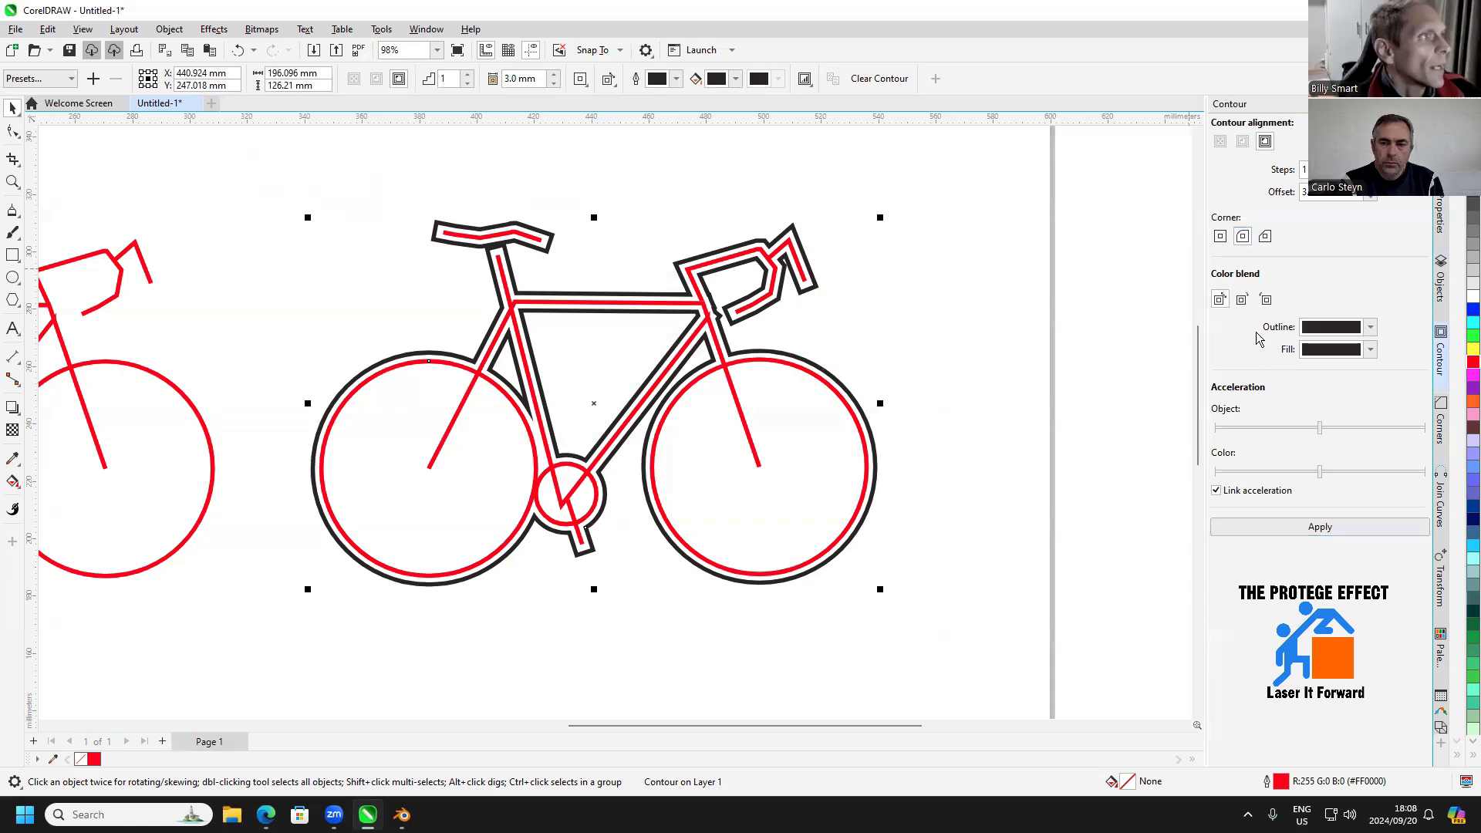
left_click(1305, 528)
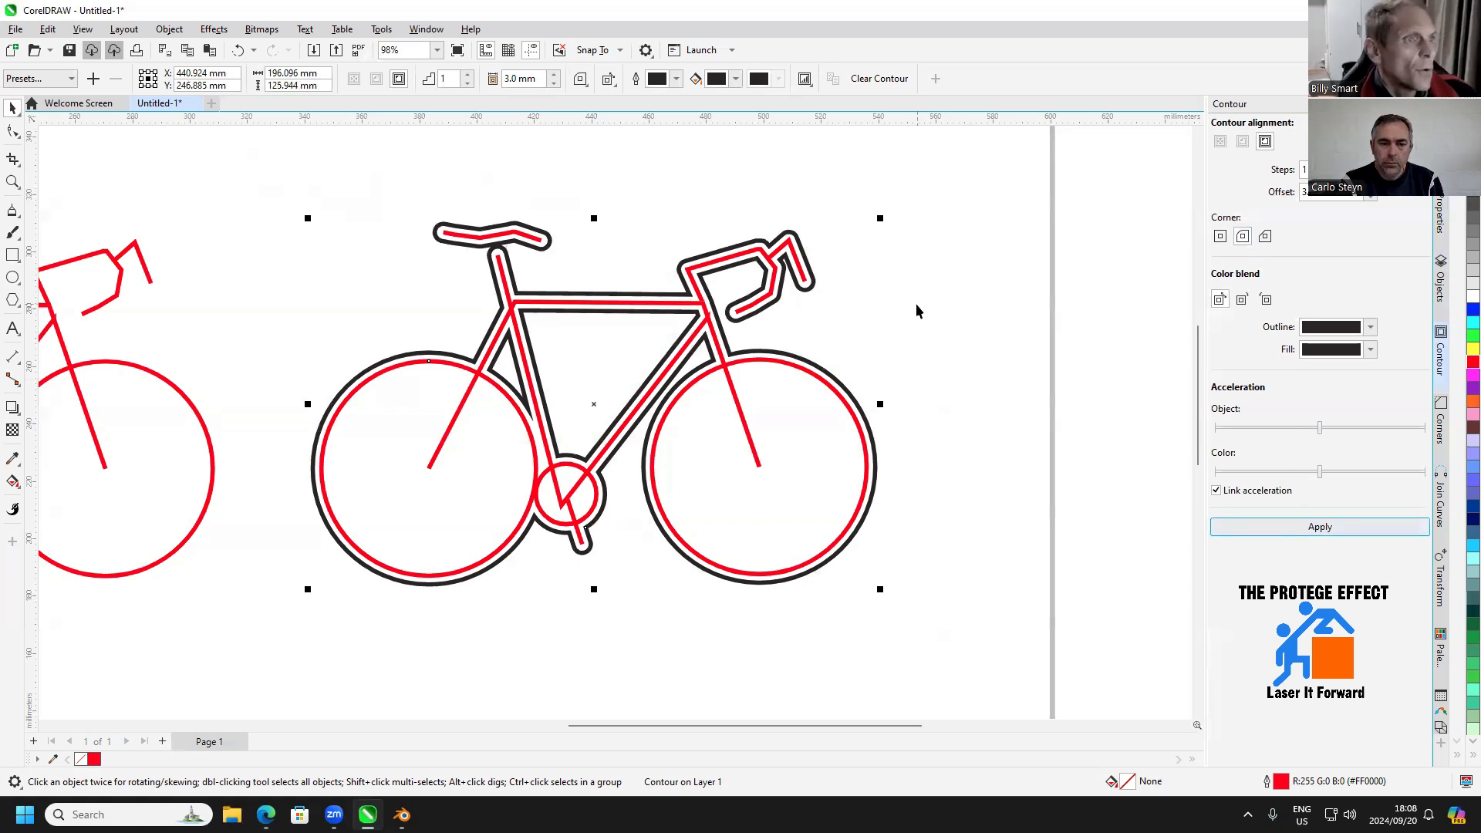
left_click(683, 395)
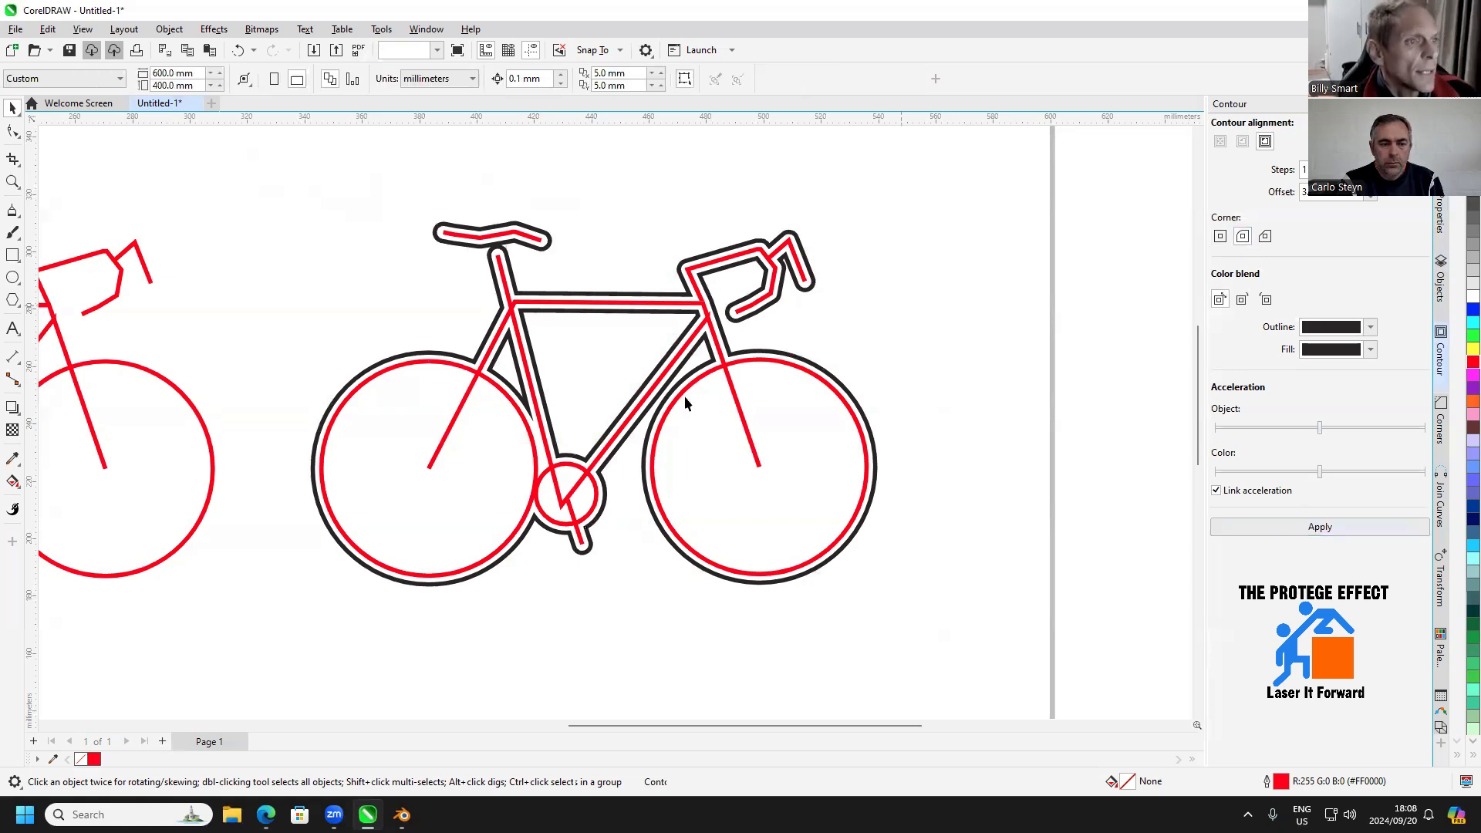
Fill the interior of the contoured bicycle's rear wheel with the Smart Fill tool
left_click(20, 488)
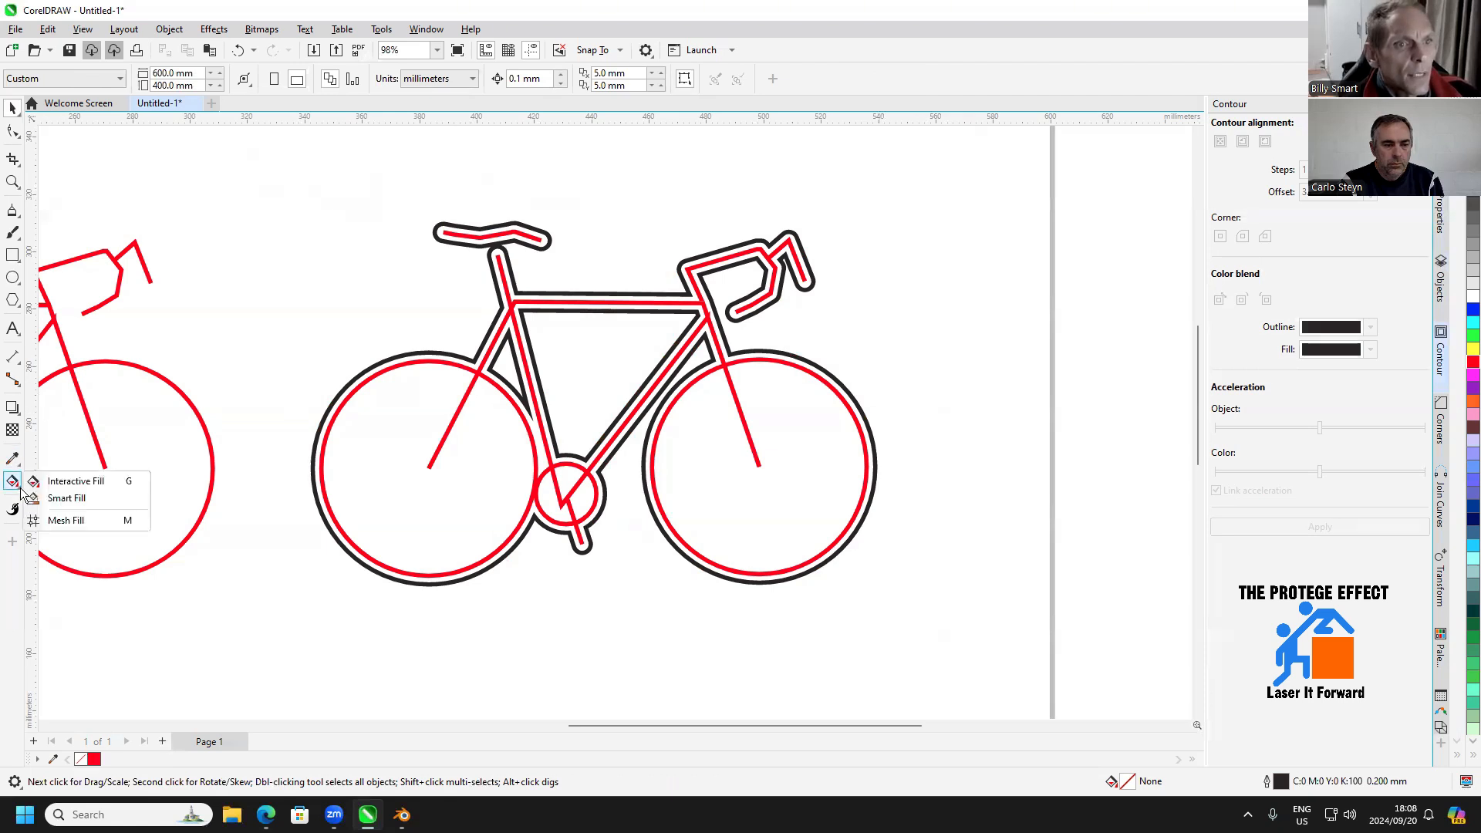
left_click(67, 500)
left_click(381, 466)
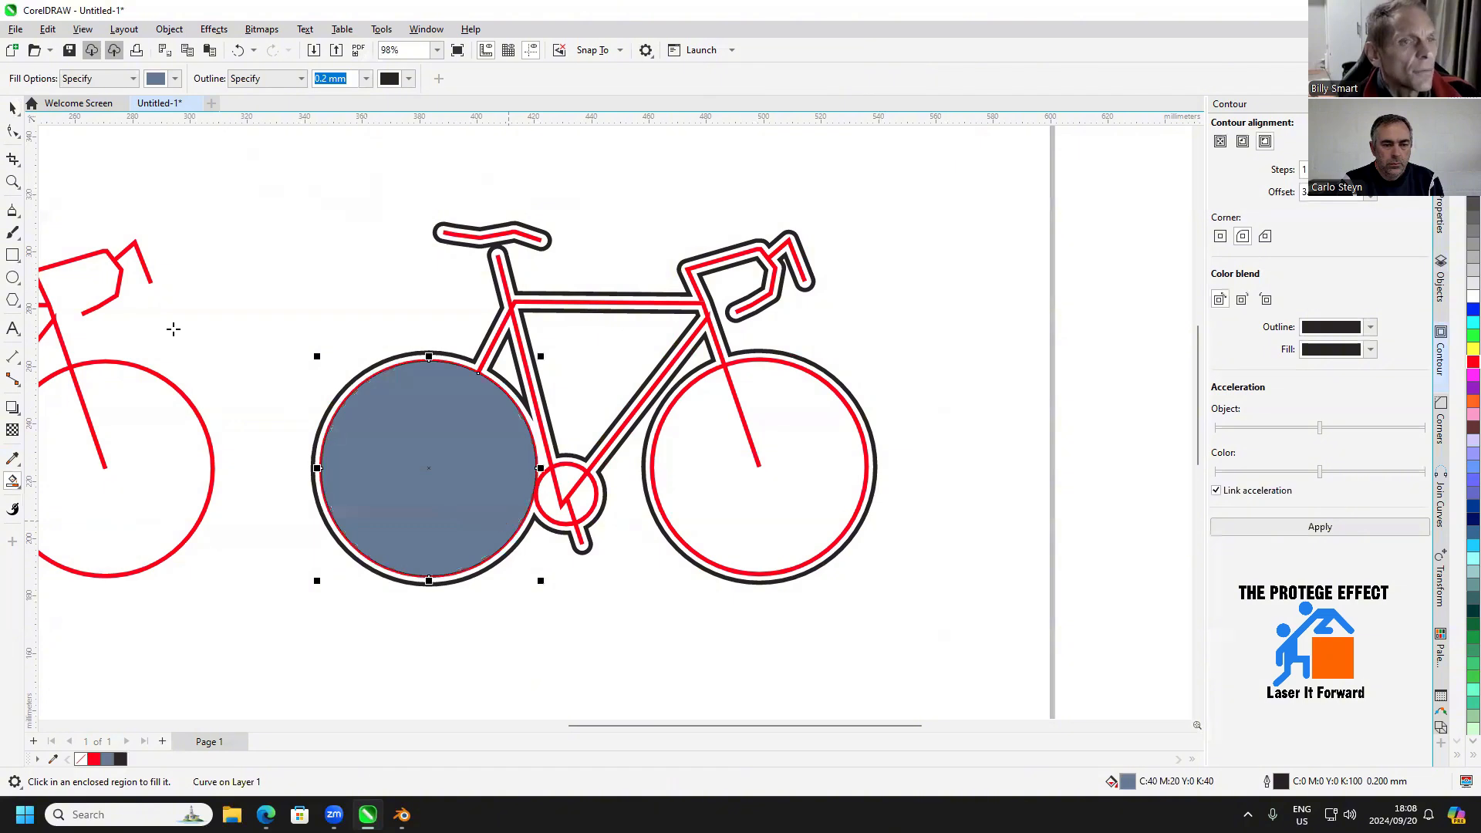
left_click(11, 112)
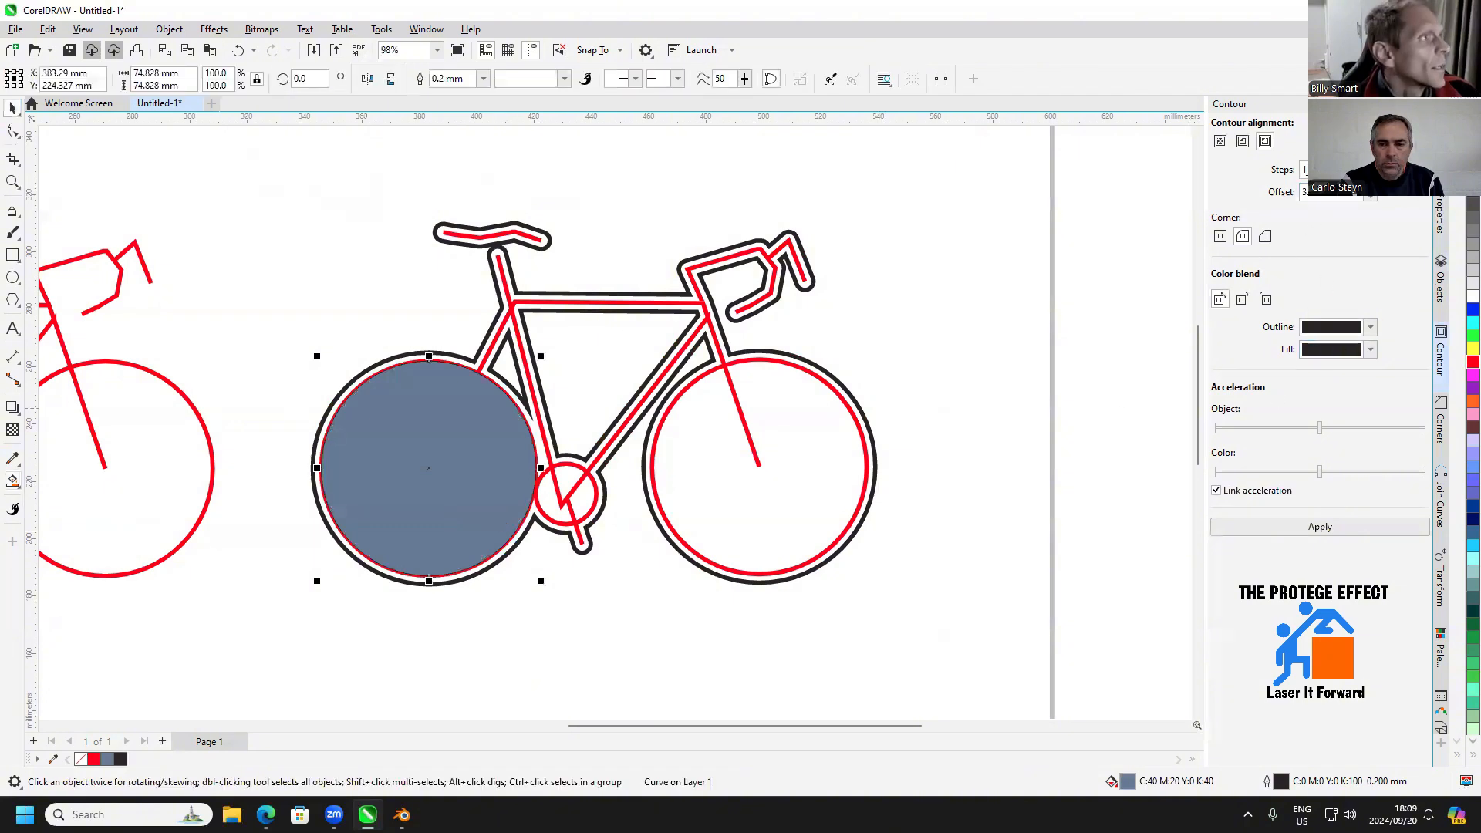
Apply a 3 mm inside contour to the filled rear-wheel disc and break the contour apart from it
left_click(1304, 527)
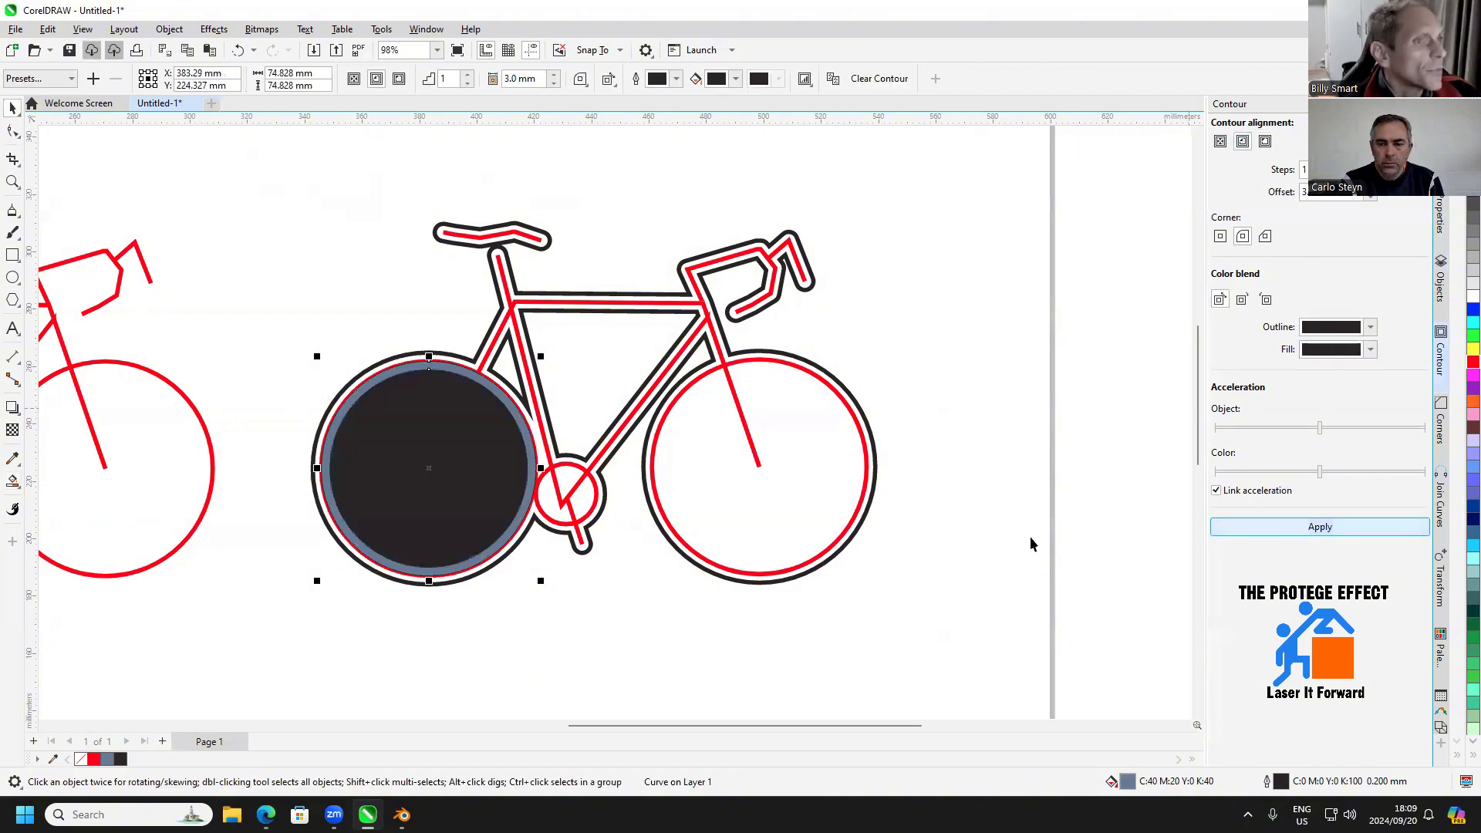
right_click(435, 433)
left_click(494, 429)
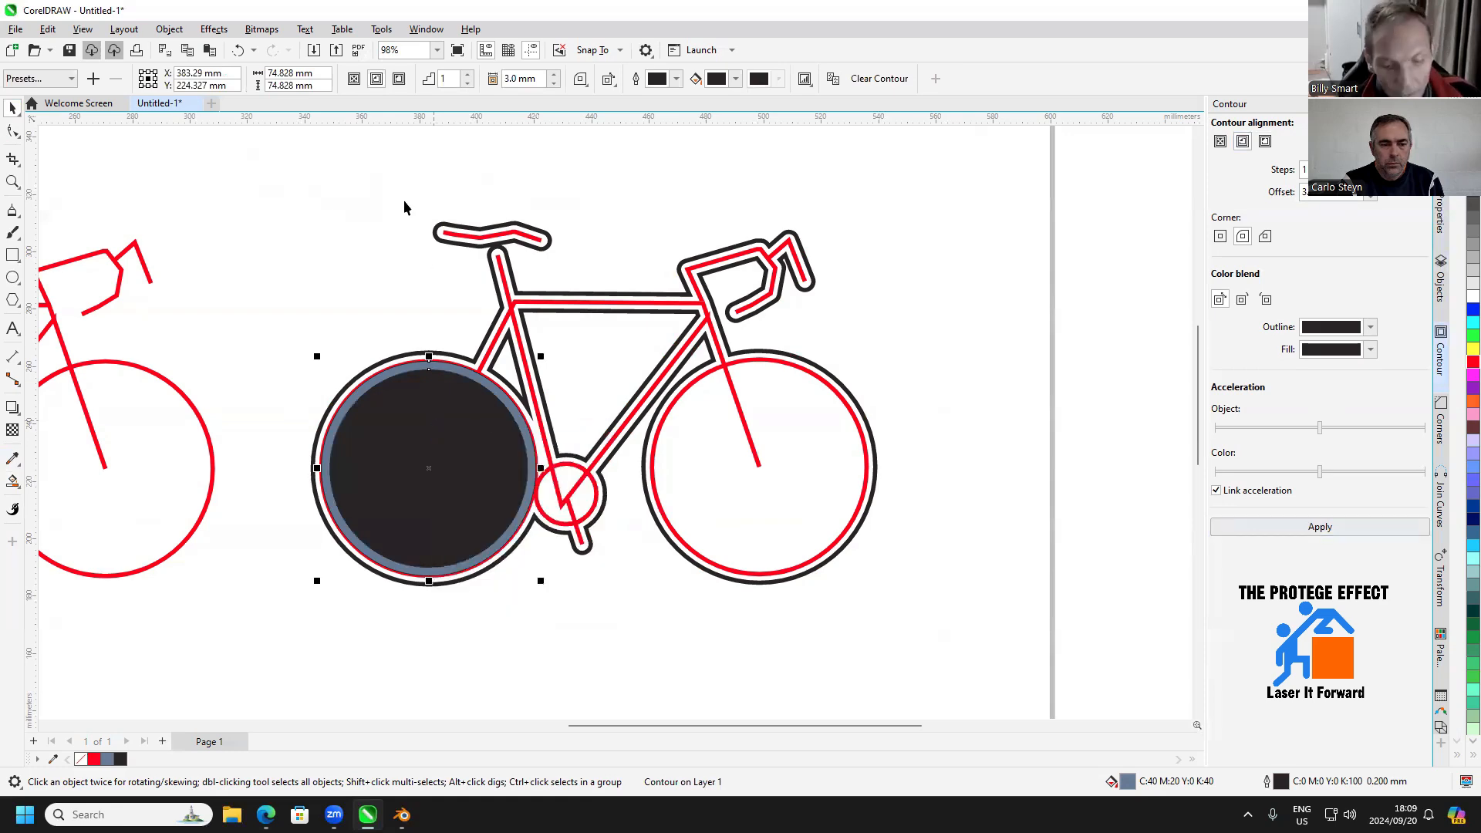
left_click(395, 275)
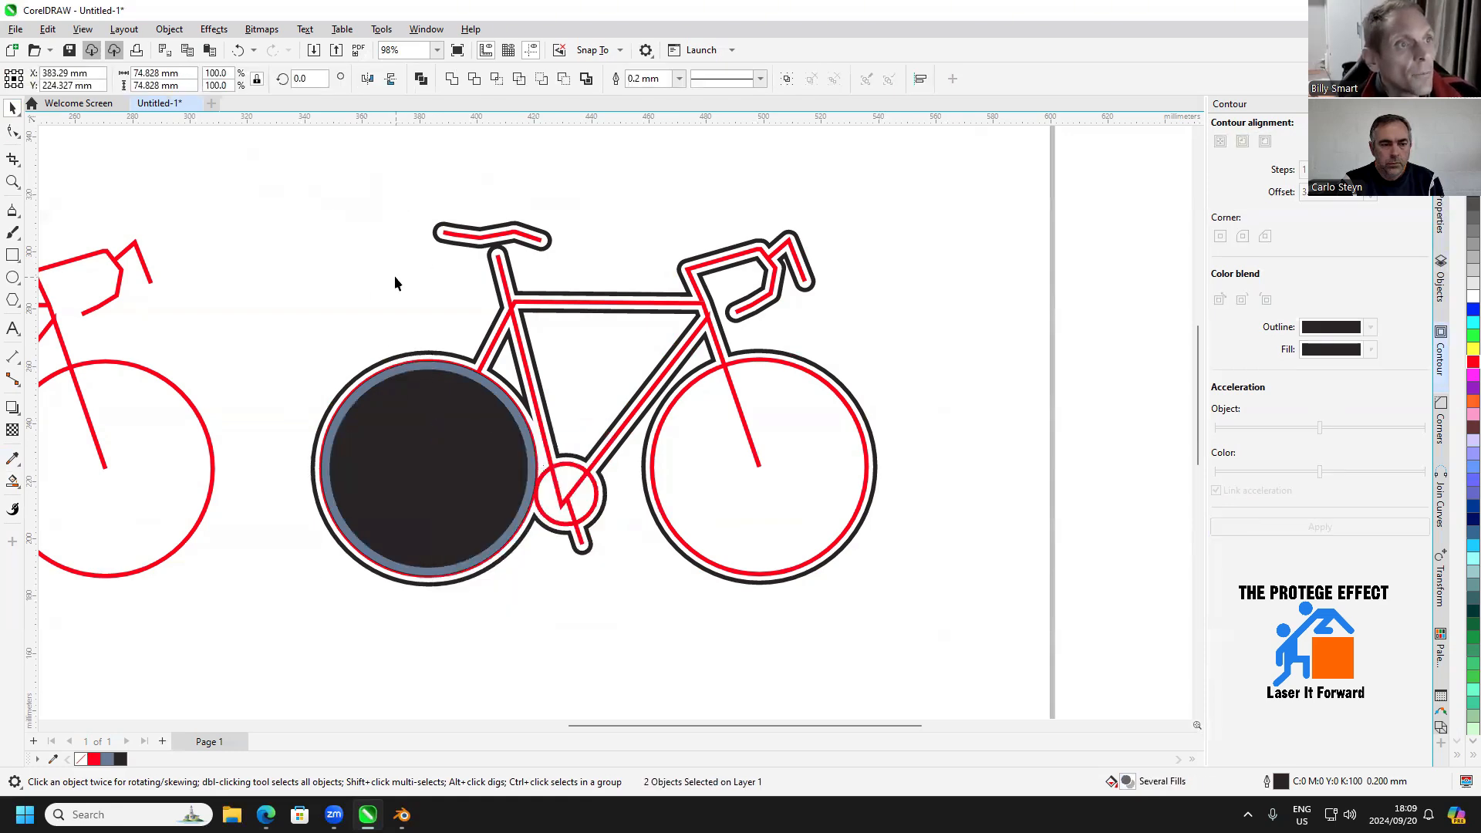
Try to subtract the inner disc from the rear wheel's fill disc using Back Minus Front
left_click(413, 372)
scroll(413, 372, "up", 3)
left_click(416, 356, "shift")
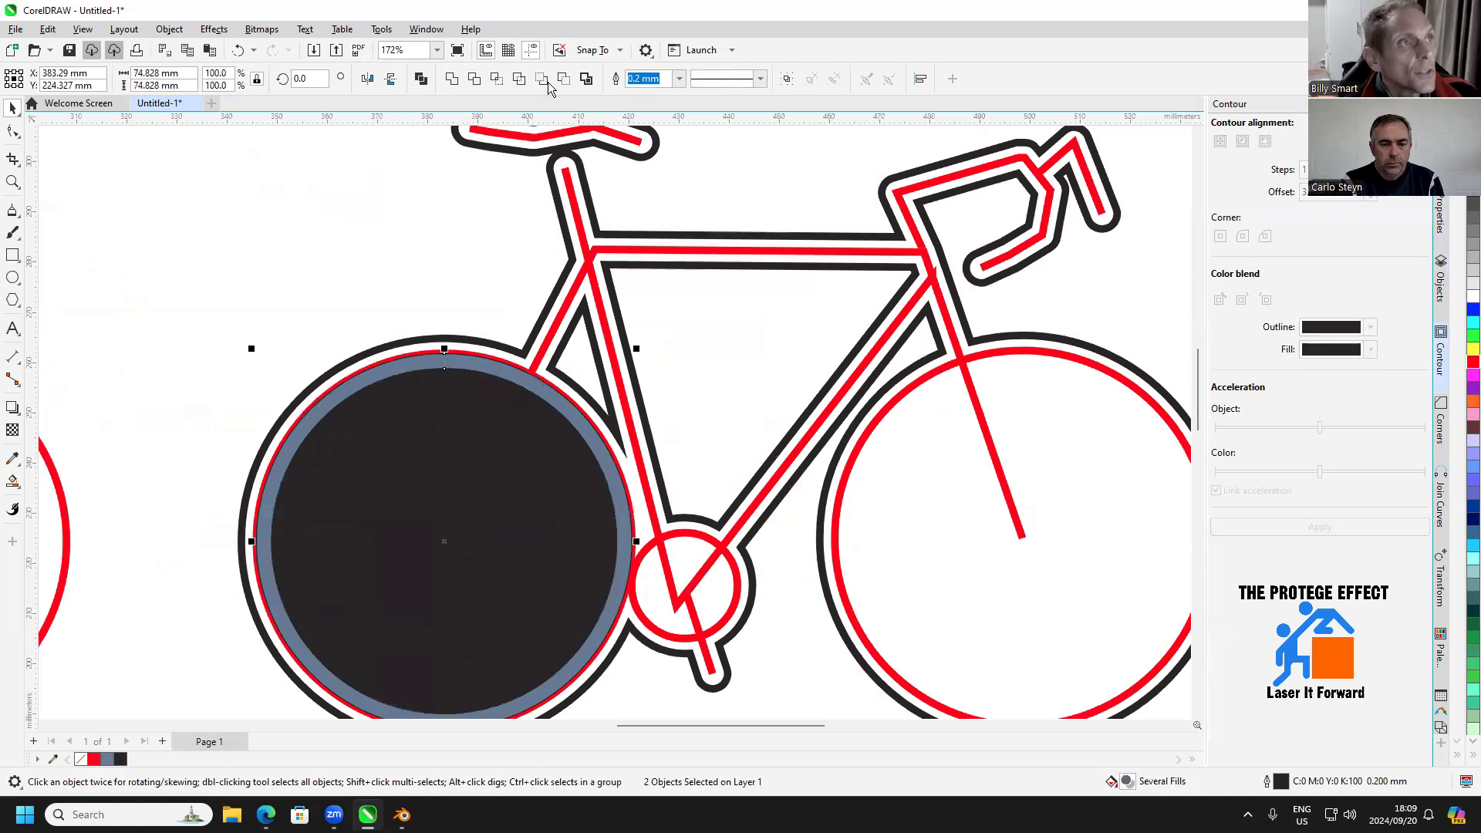
left_click(563, 78)
left_click(395, 238)
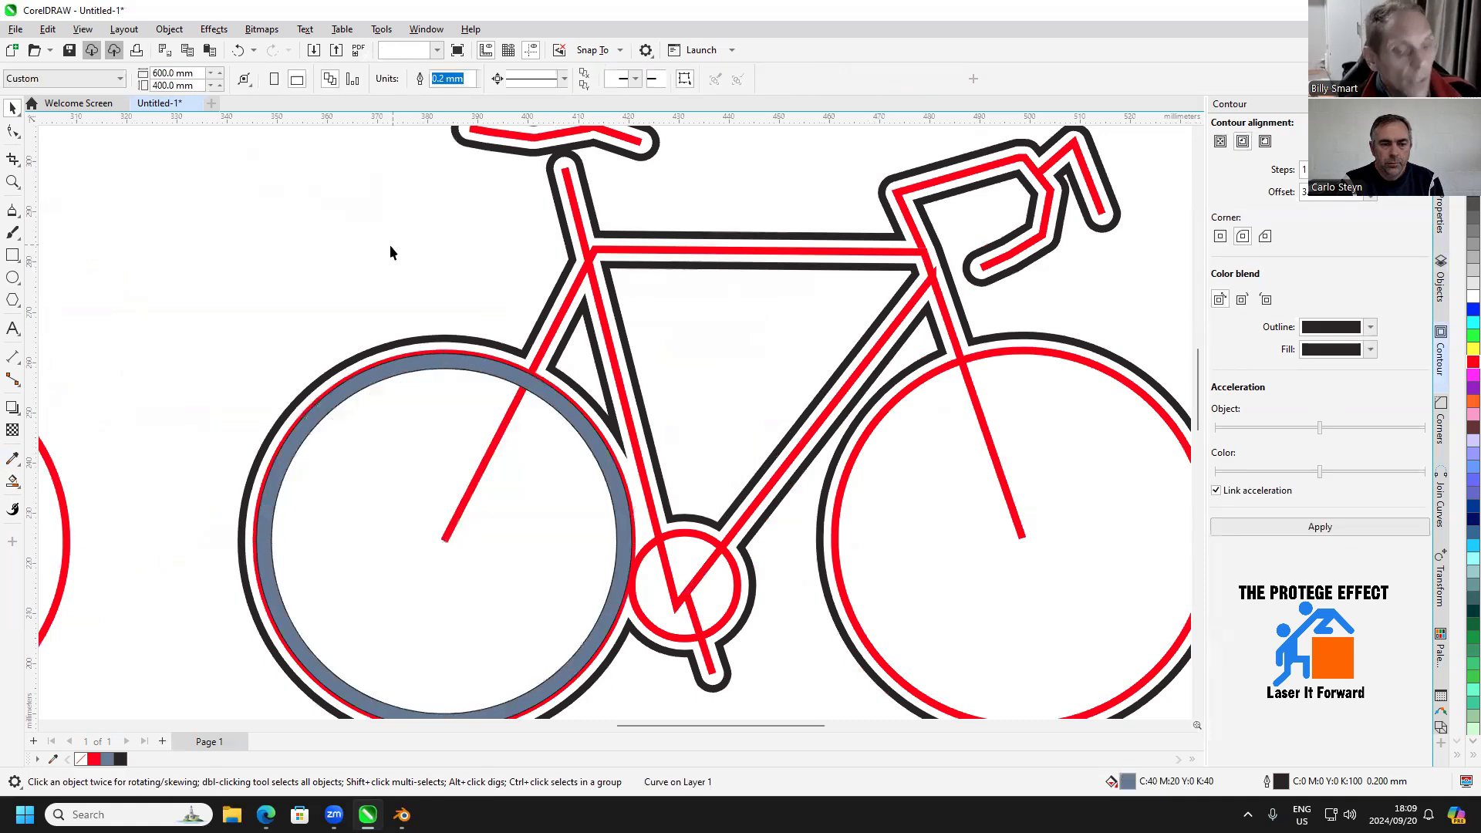
key("ctrl+z")
Break the bicycle's outside contour apart from its red lines
left_click(355, 420)
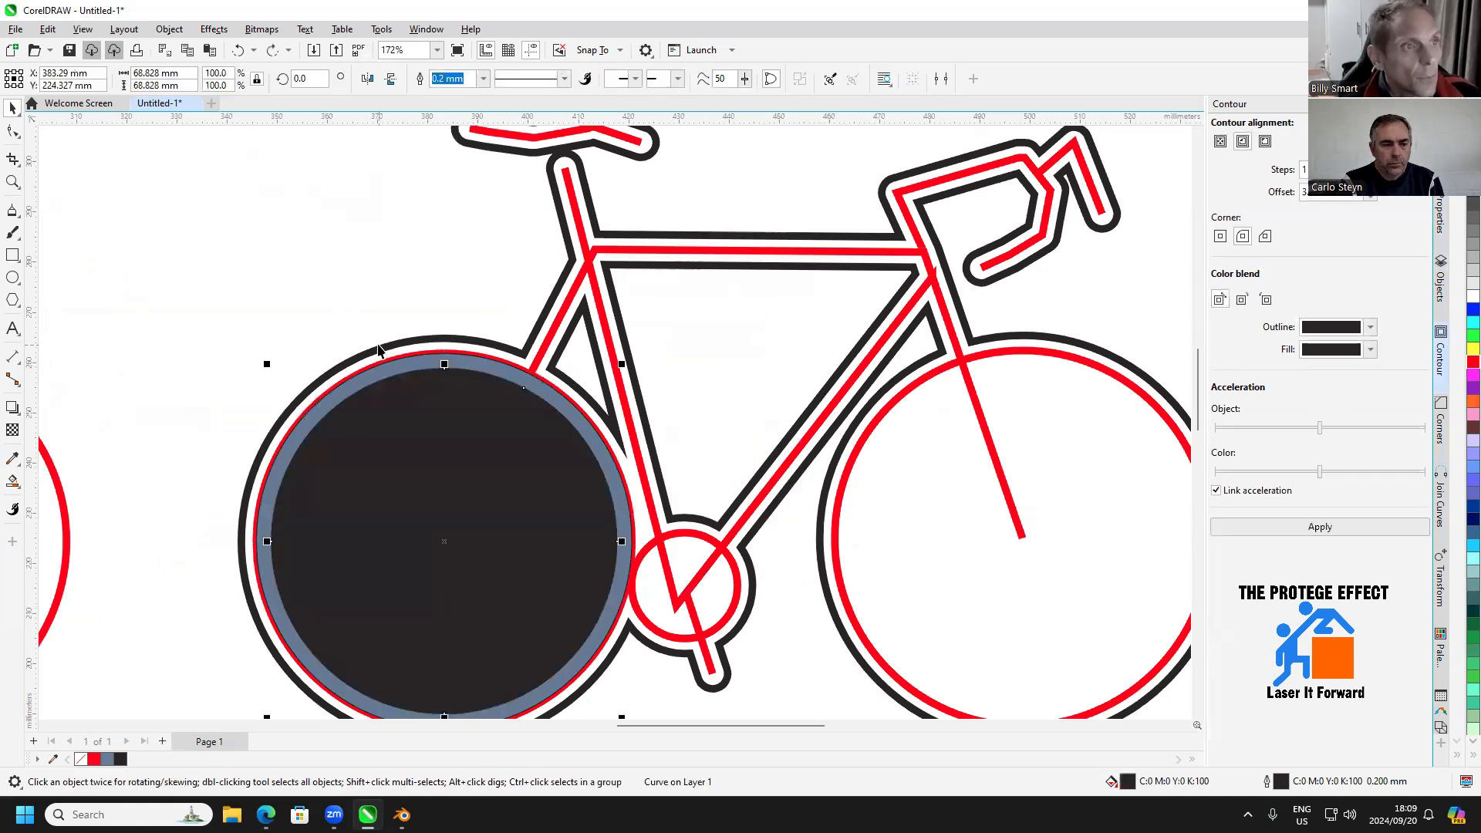
left_click(569, 268)
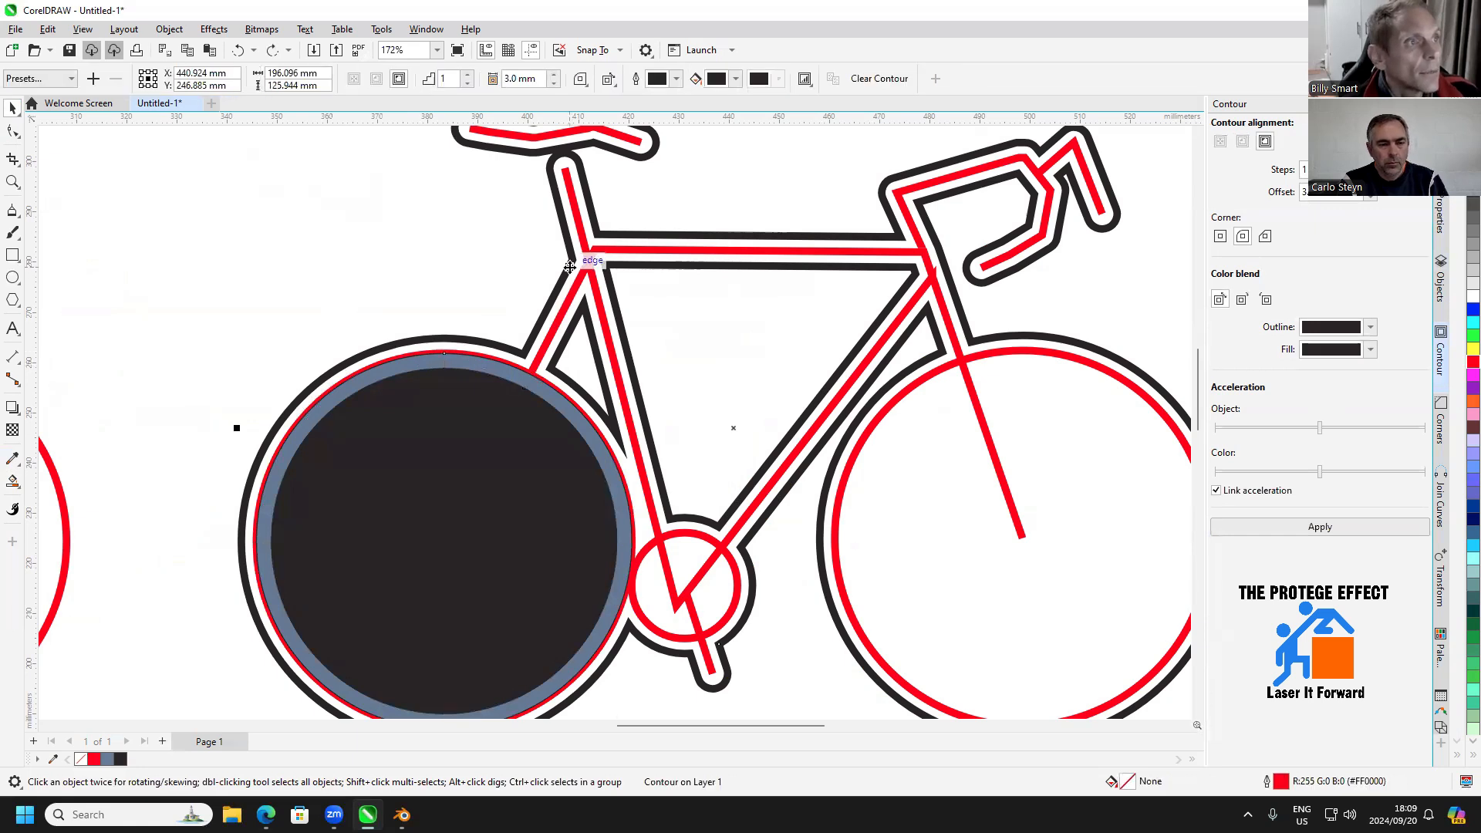
right_click(569, 267)
left_click(608, 278)
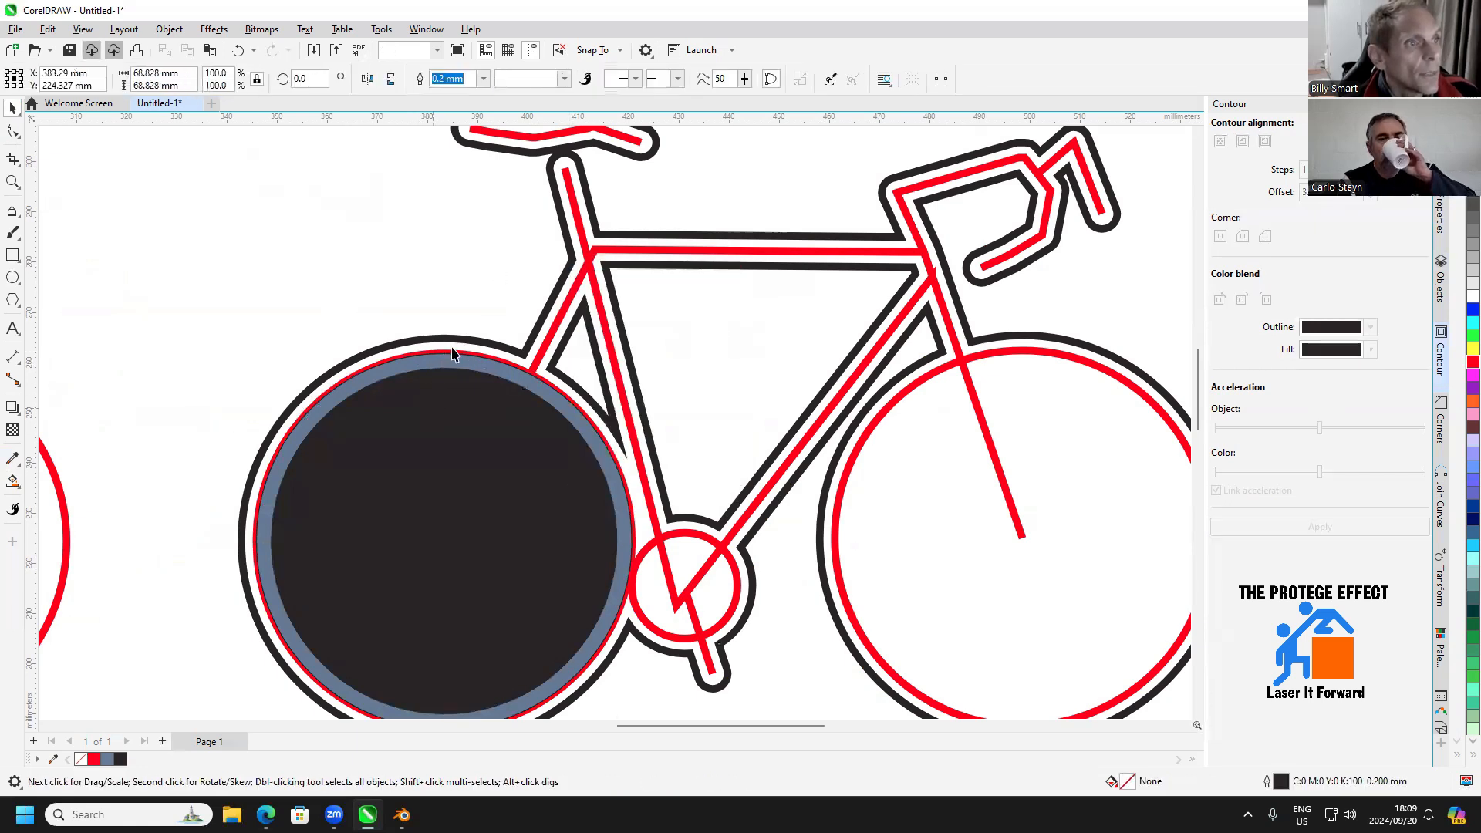
Cut the inner disc out of the bicycle outline's rear wheel with Back Minus Front and remove the blue fill disc
left_click(564, 78)
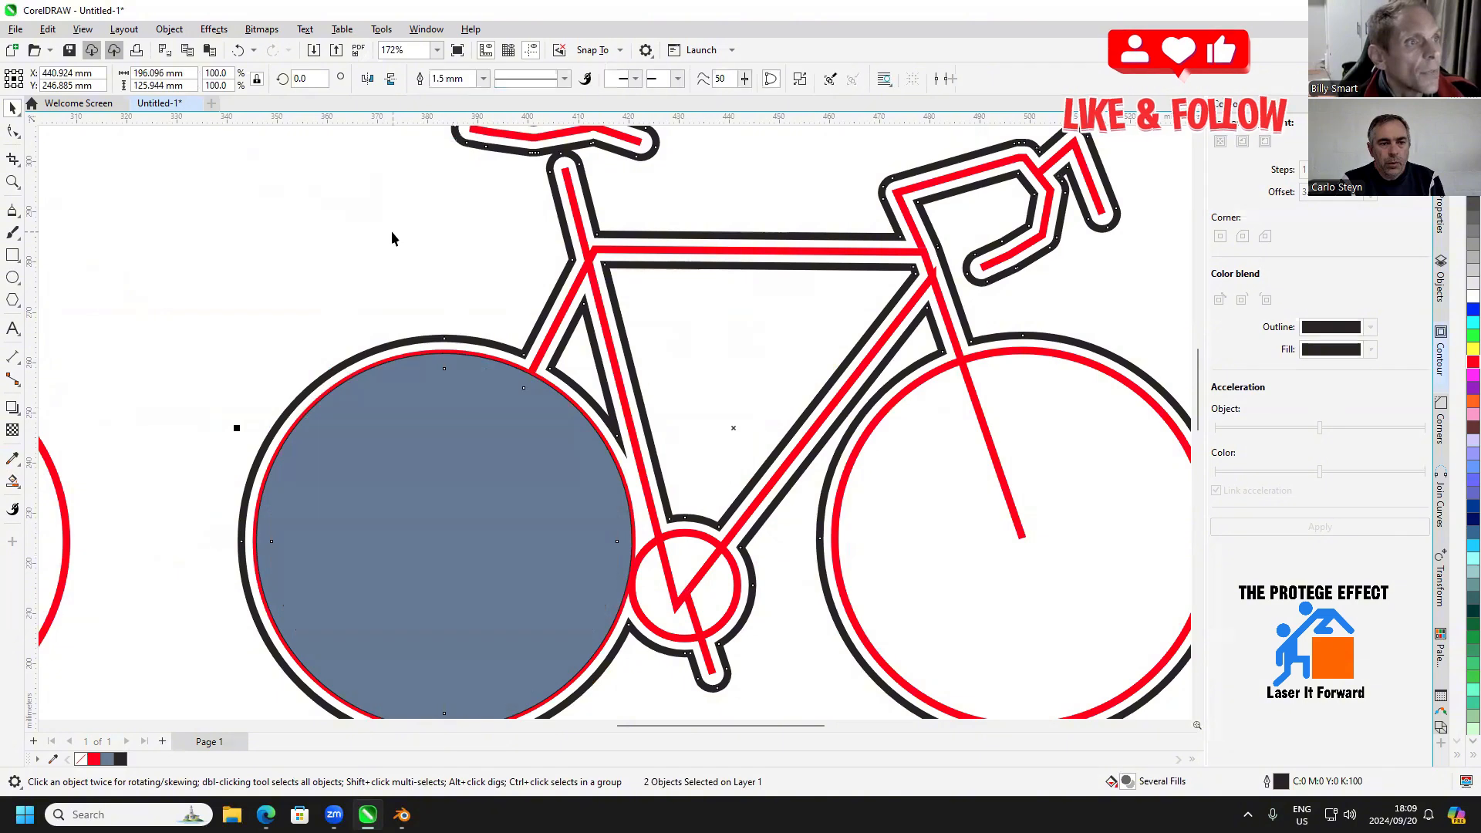
scroll(409, 424, "down", 1)
key("Escape")
scroll(446, 494, "down", 2)
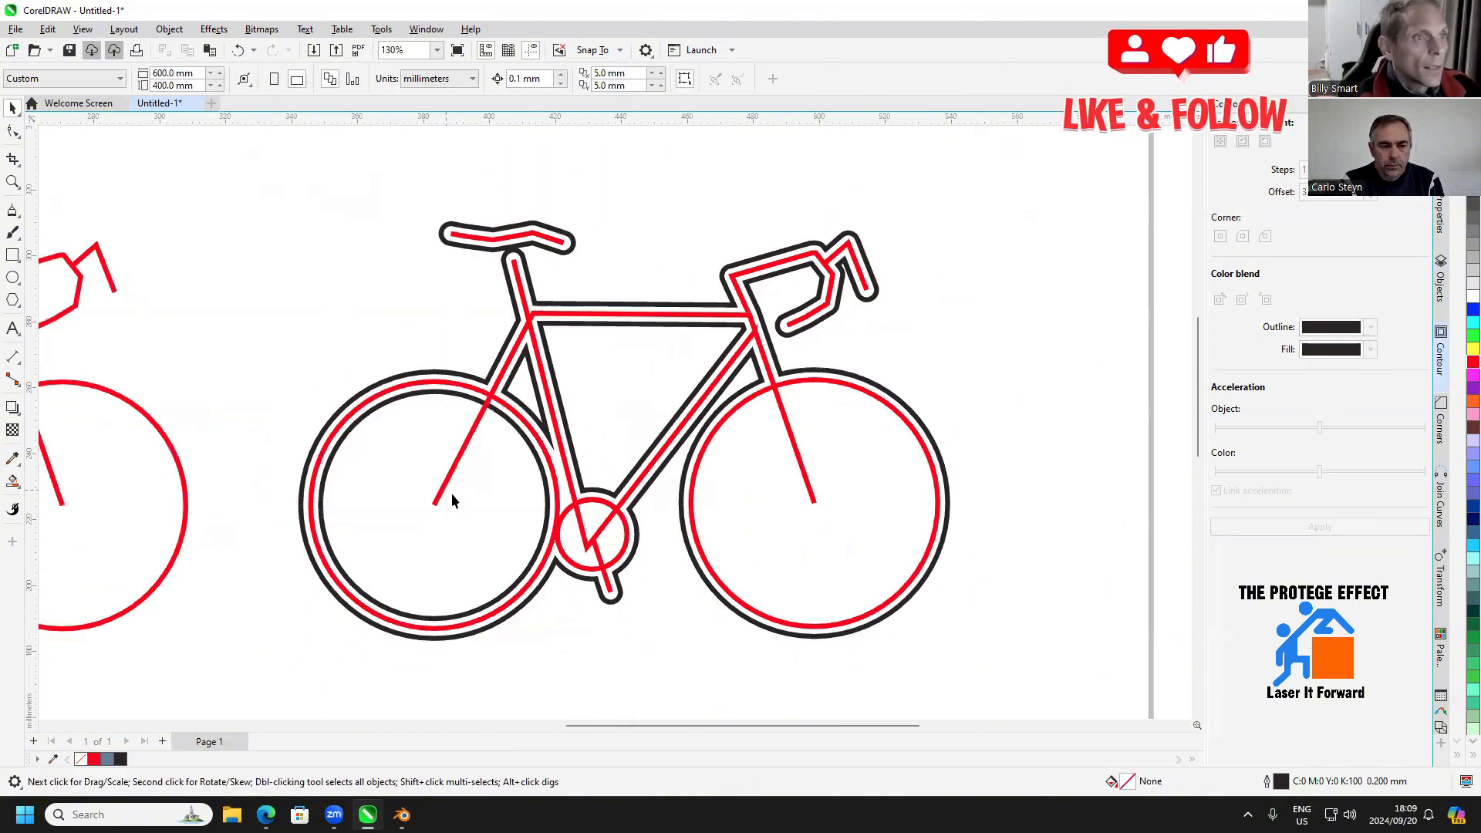
Fill the bicycle's front wheel with the Smart Fill tool and apply a 3 mm inside contour to the filled disc
left_click(12, 481)
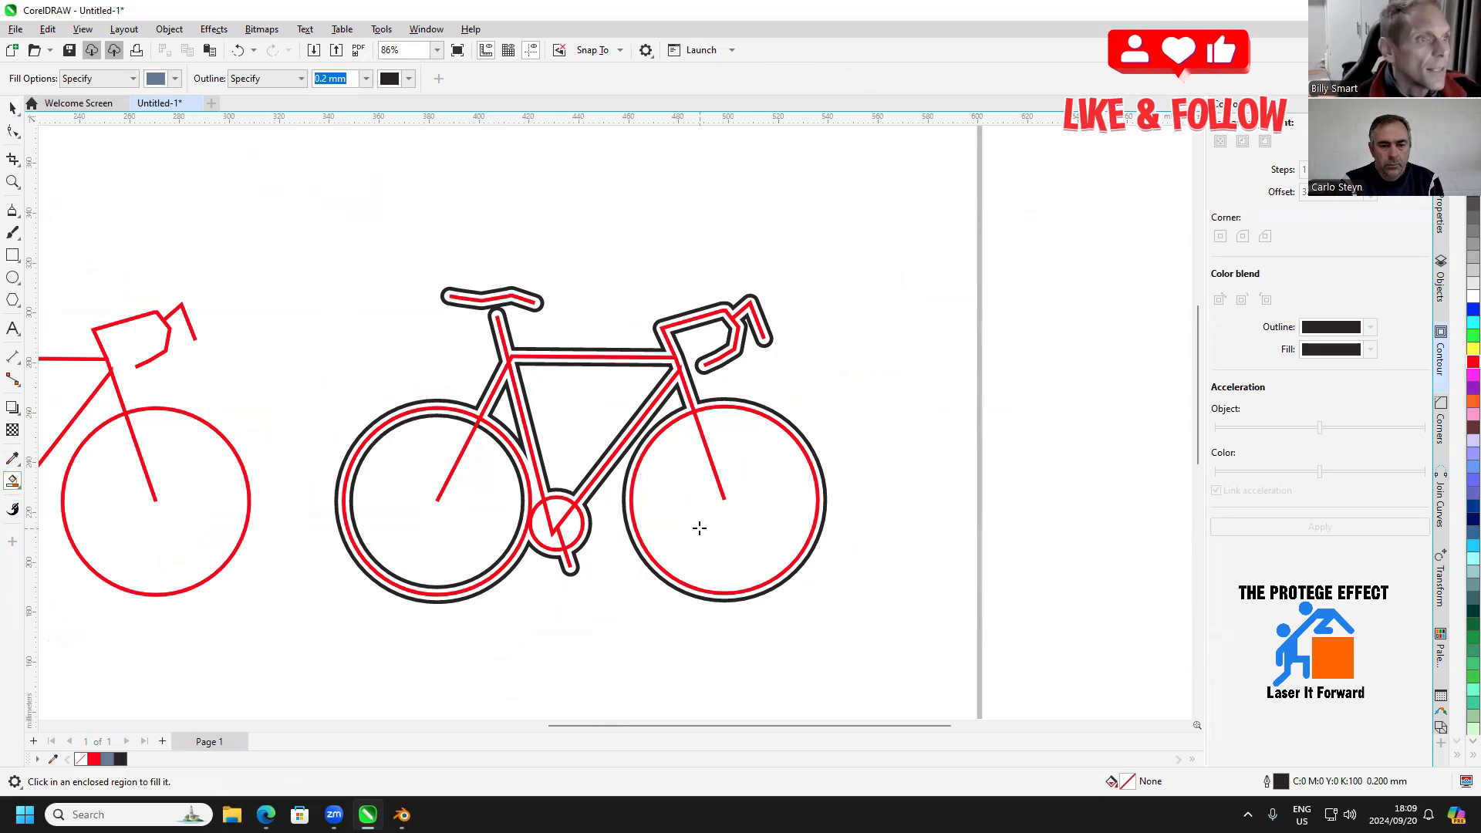
left_click(700, 529)
left_click(1319, 526)
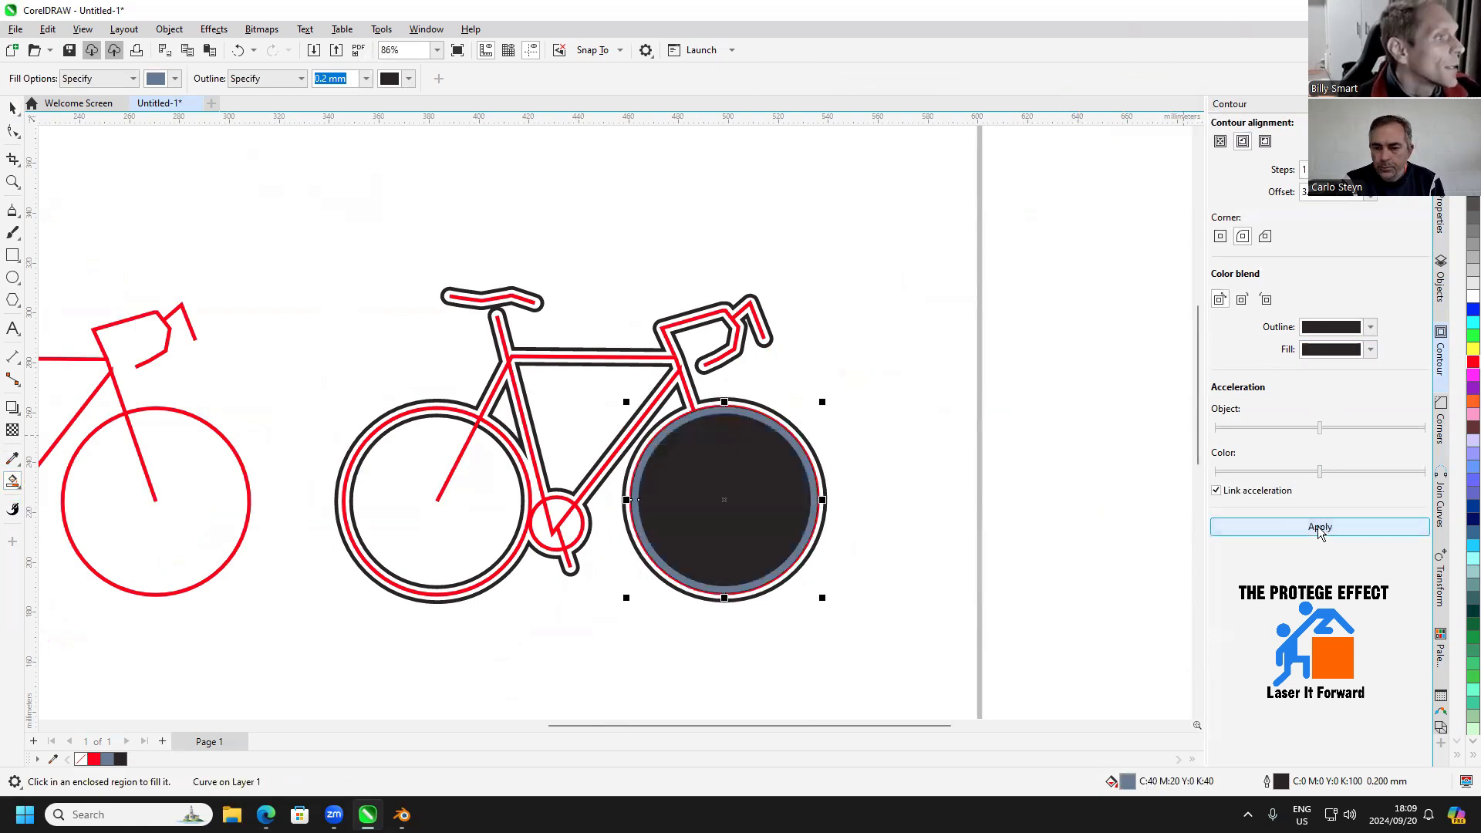
Break the front wheel's inside contour apart from its blue disc
left_click(12, 108)
right_click(718, 450)
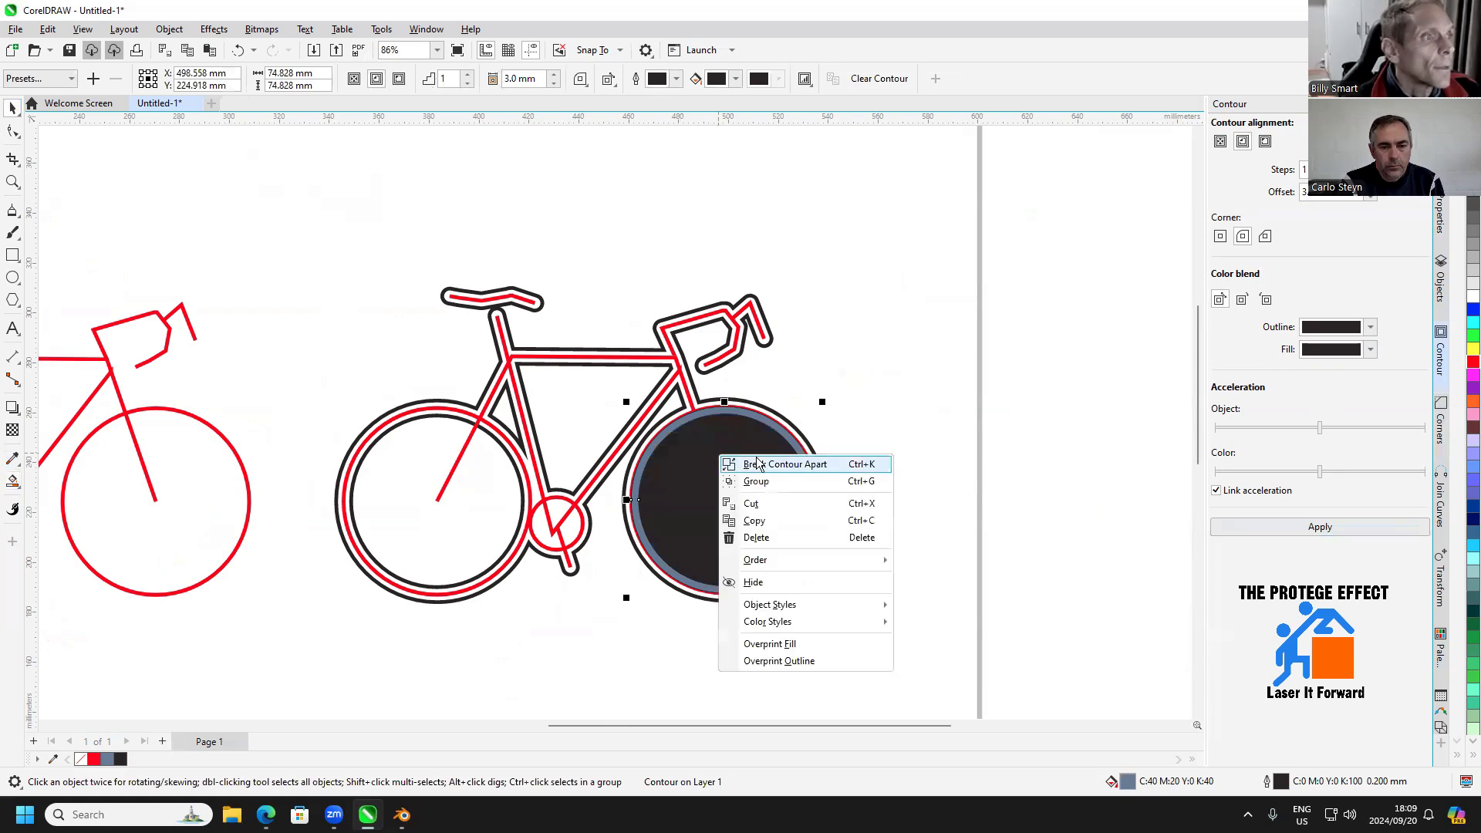
left_click(883, 435)
left_click(882, 429)
Cut the inner disc out of the bicycle outline's front wheel with Back Minus Front and delete the blue fill disc
scroll(882, 427, "up", 1)
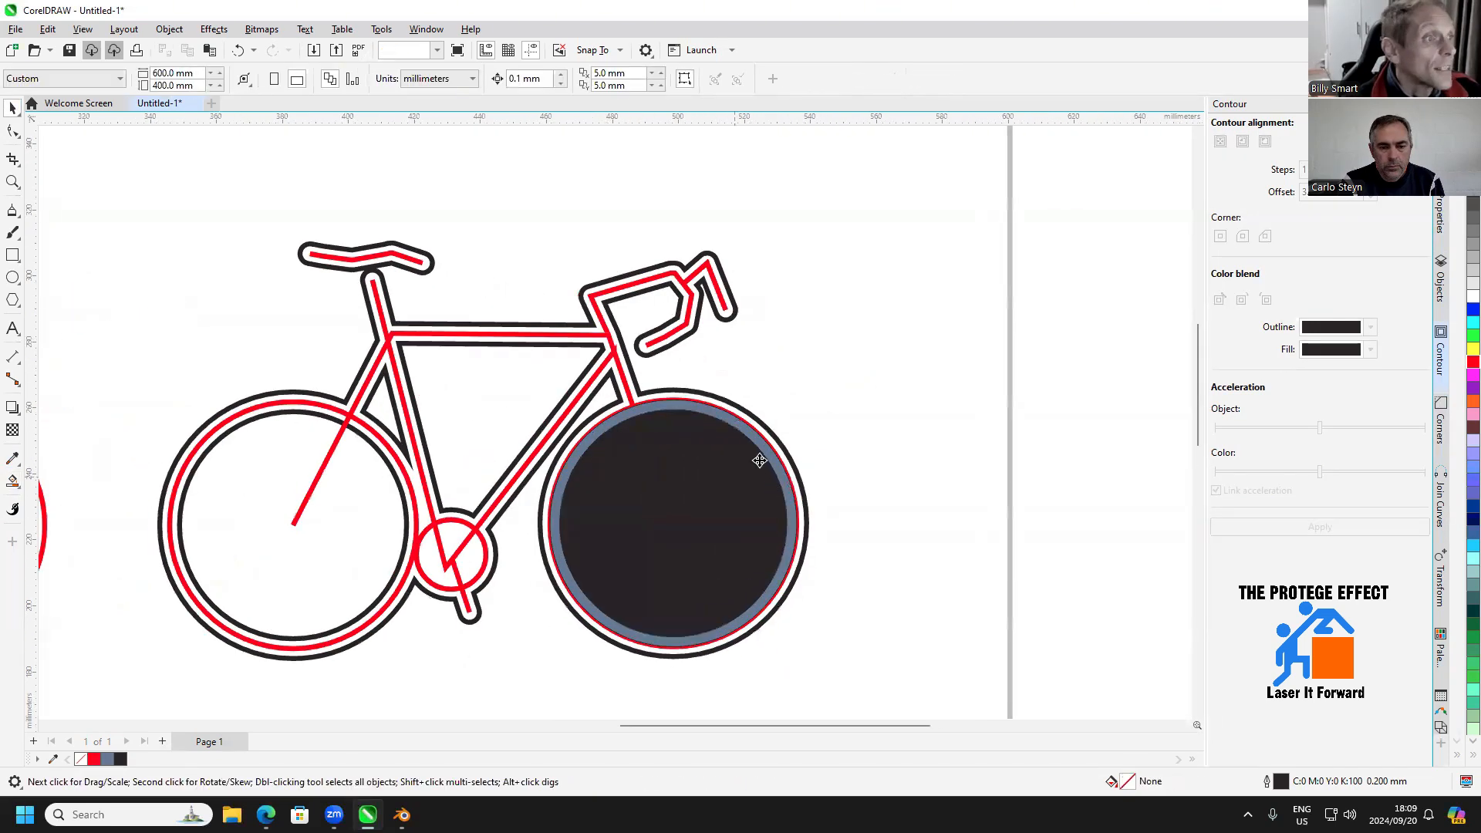
left_click(756, 455)
left_click(564, 78)
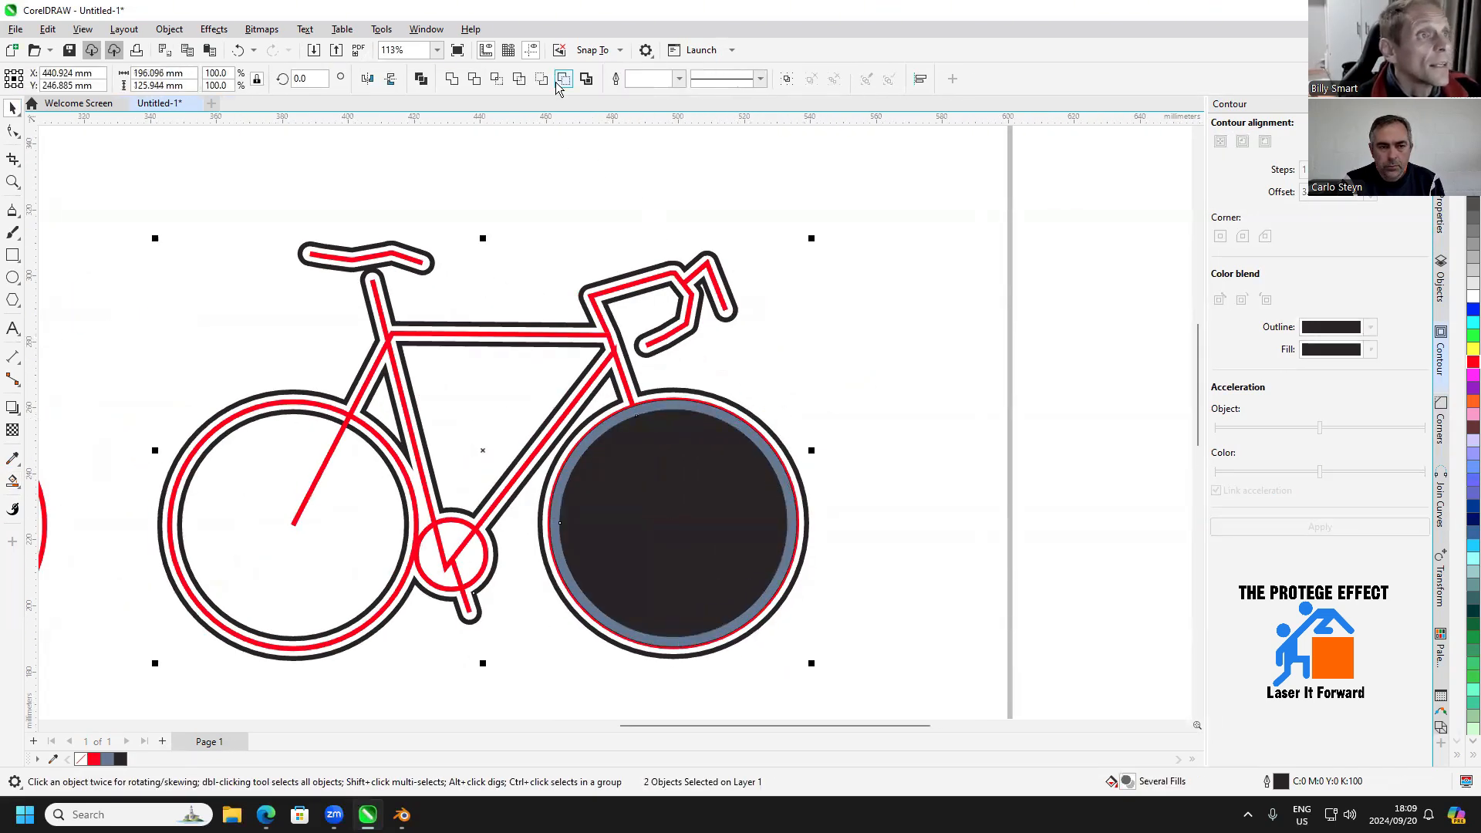
left_click(845, 377)
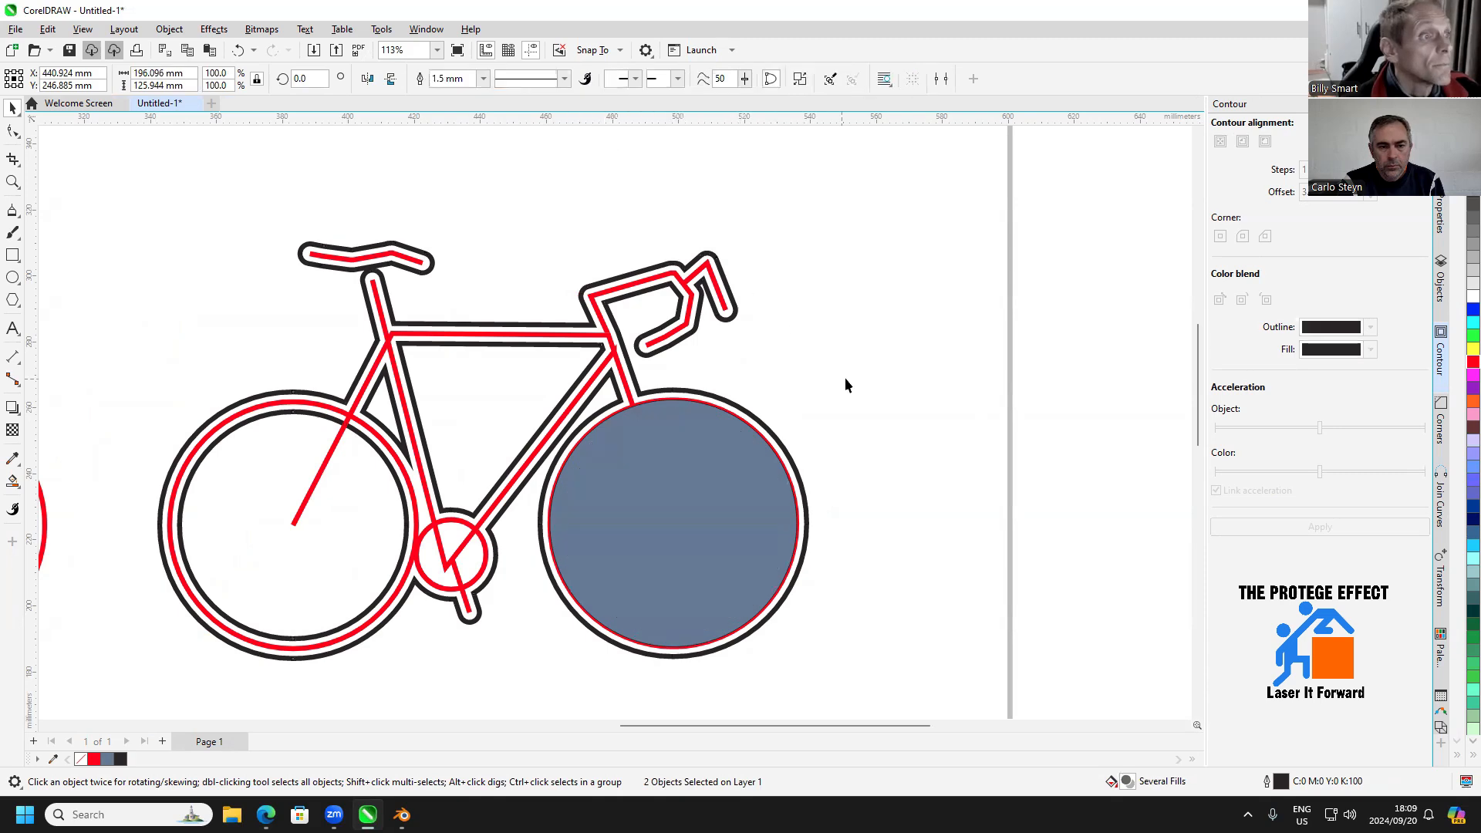
left_click(640, 518)
key("Delete")
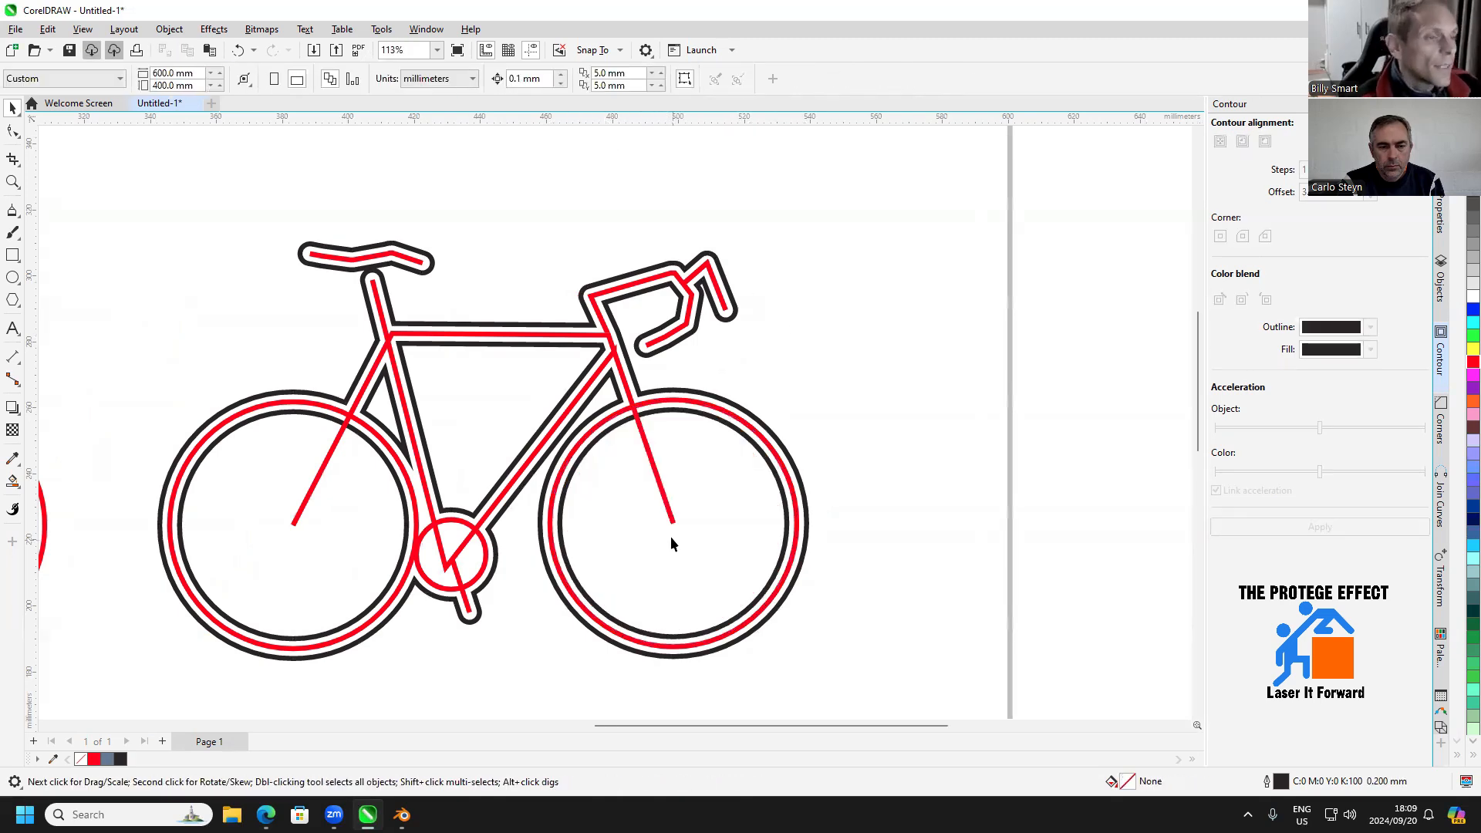
Delete the combined red bicycle lines from inside the black contoured outline
scroll(669, 536, "down", 1)
scroll(647, 497, "up", 2)
left_click_drag(636, 535, 715, 472)
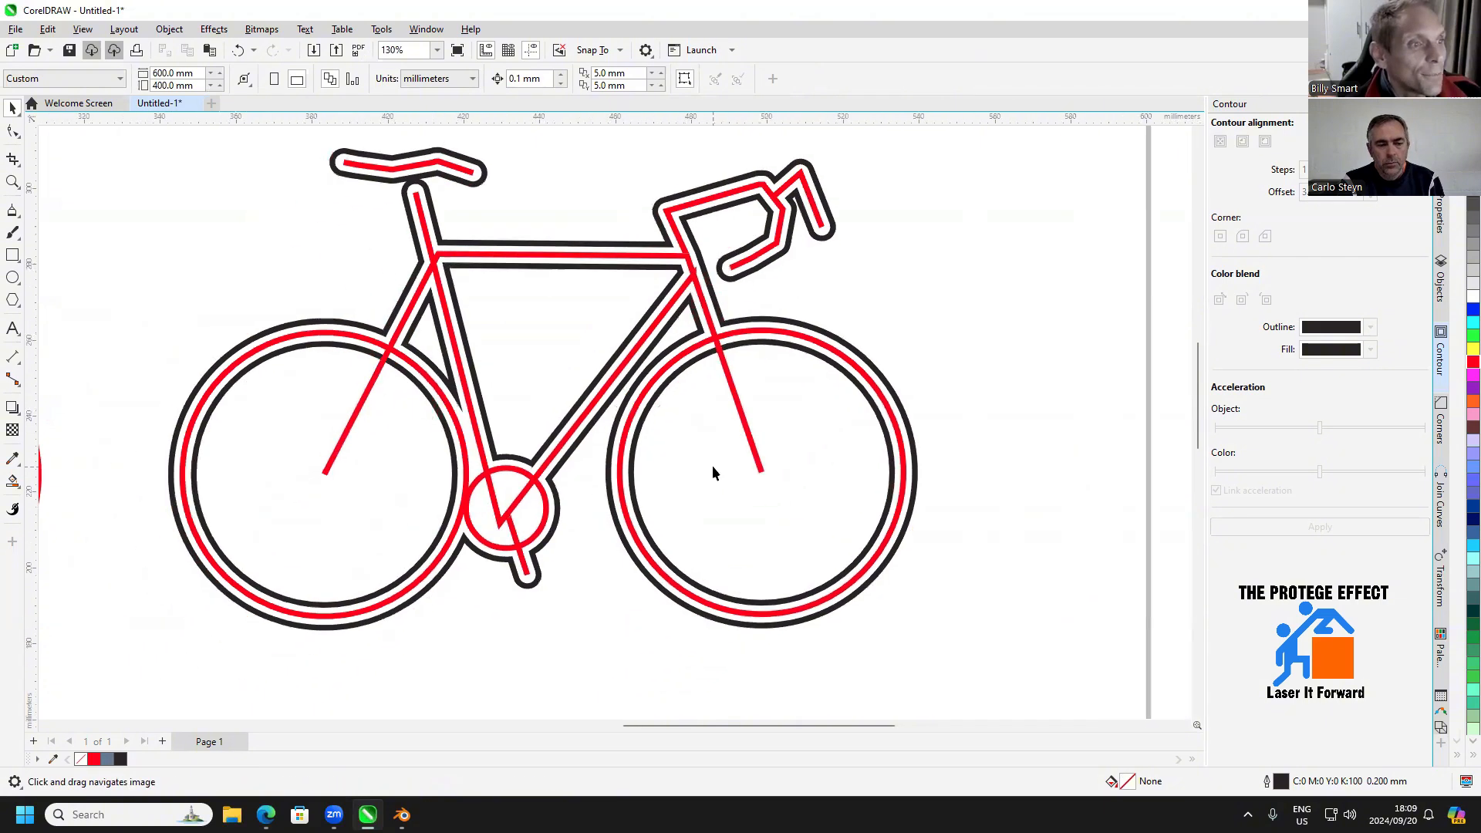
left_click(714, 333)
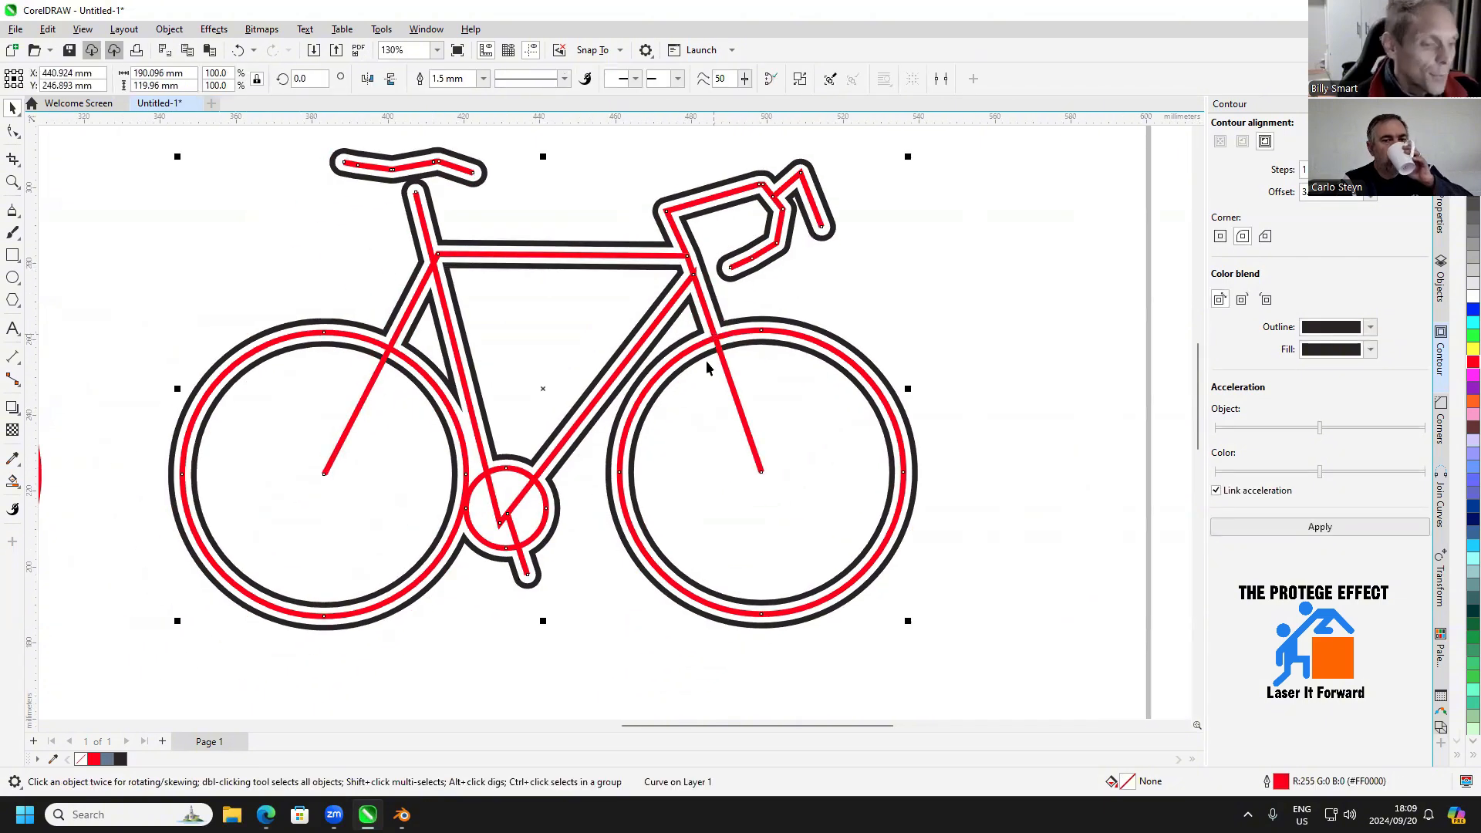
key("Delete")
scroll(631, 508, "down", 2)
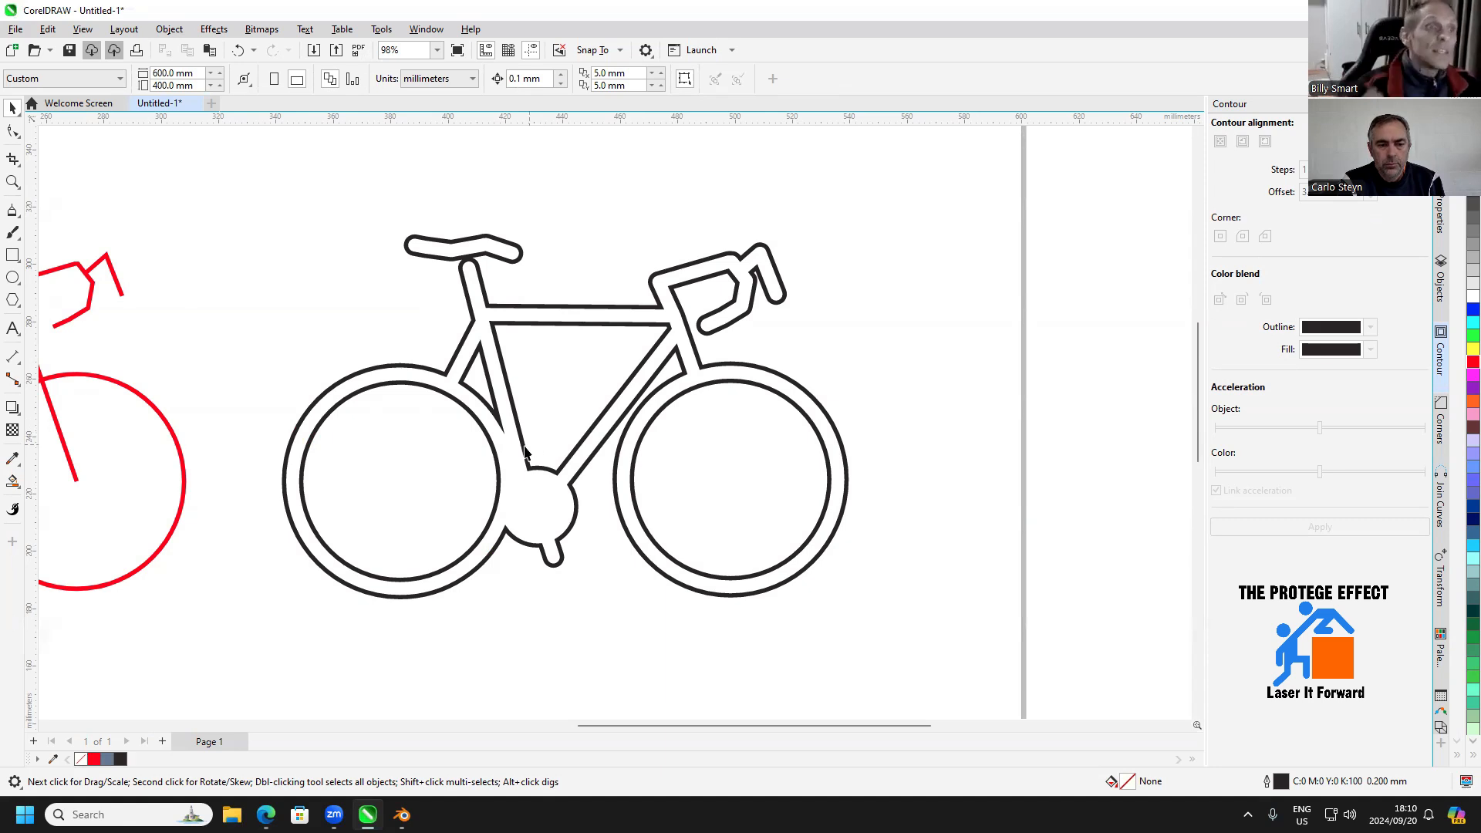
left_click_drag(430, 512, 583, 494)
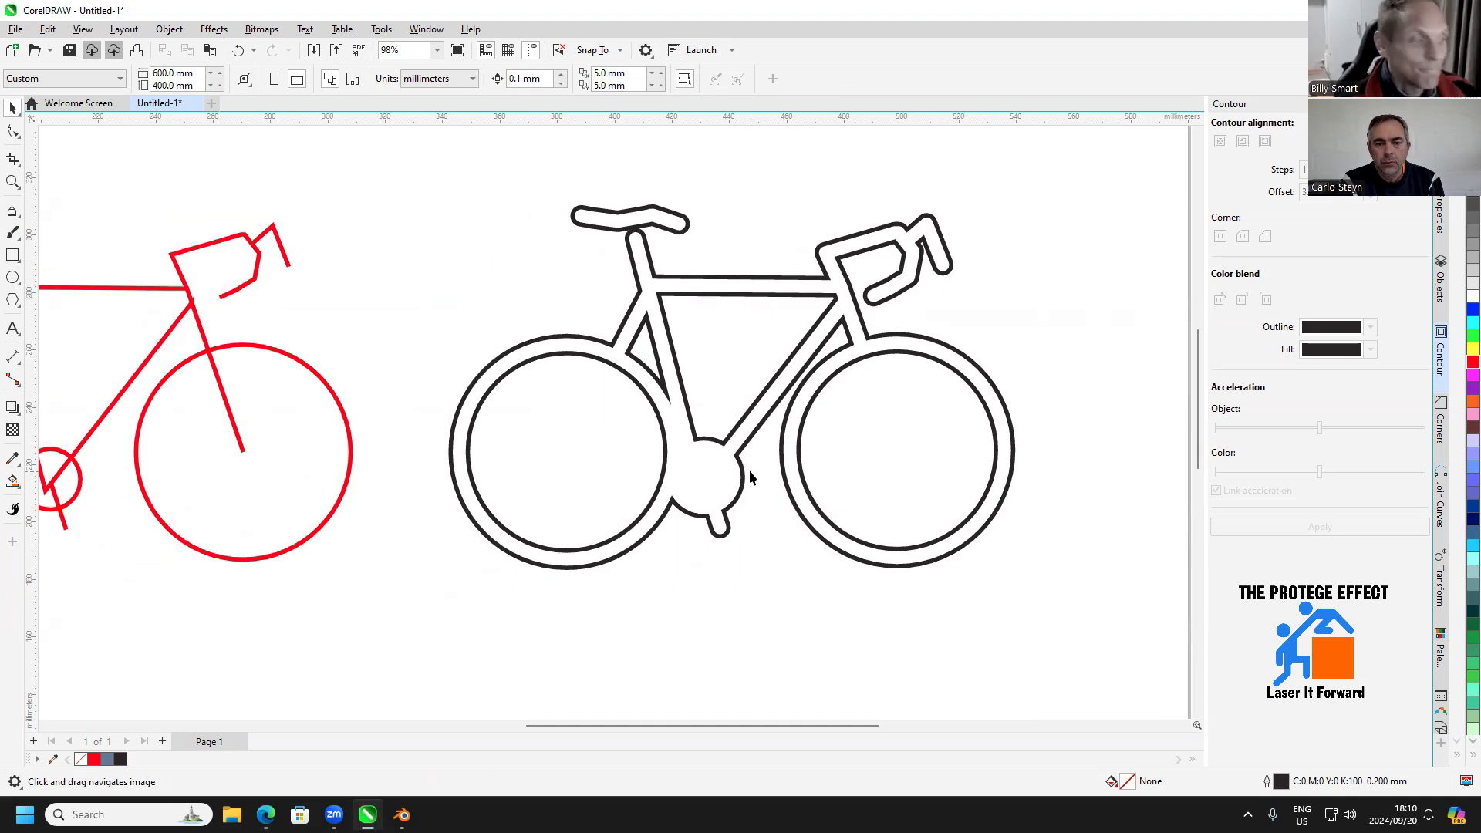
left_click_drag(569, 468, 688, 443)
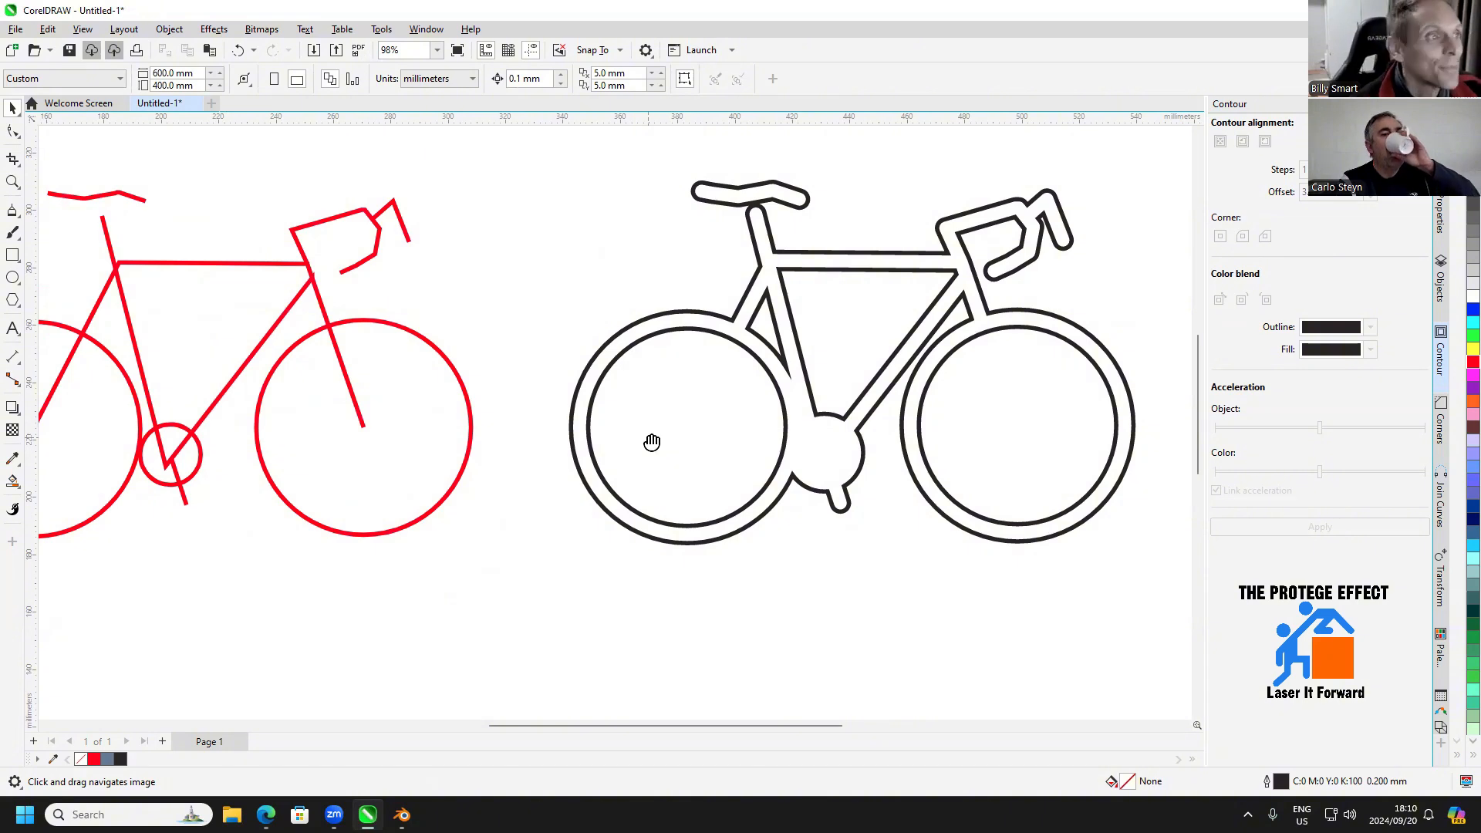
mouse_move(650, 439)
left_mouse_down()
mouse_move(733, 435)
mouse_move(830, 472)
left_mouse_up()
mouse_move(674, 483)
left_mouse_down()
mouse_move(724, 473)
mouse_move(461, 478)
left_mouse_up()
left_click_drag(837, 388, 741, 401)
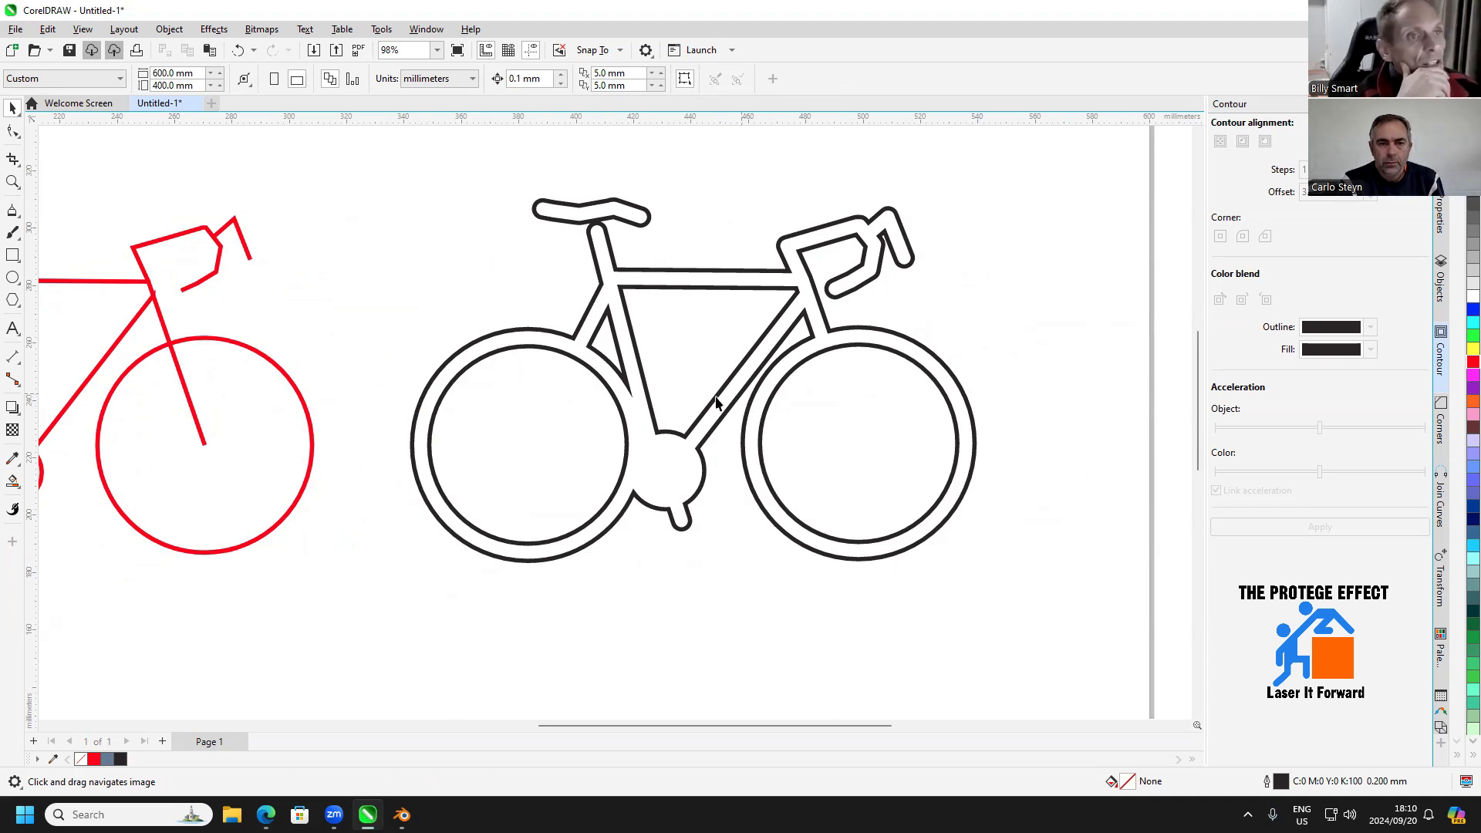
Set the outline colour of the two frame lines on the original red bicycle to blue (RGB 0, 0, 255)
left_click_drag(596, 369, 944, 353)
scroll(408, 337, "up", 1)
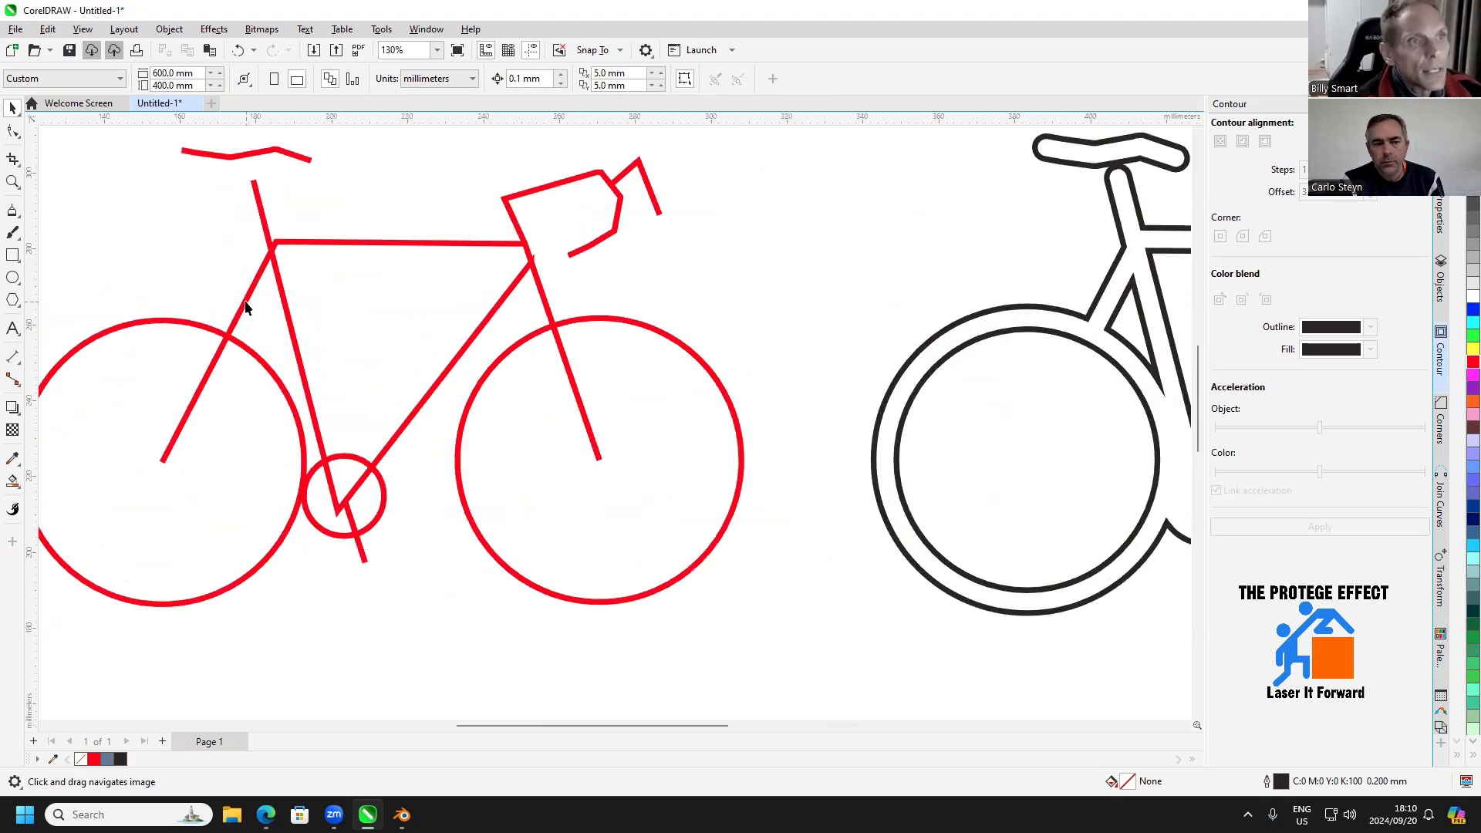
left_click(245, 307)
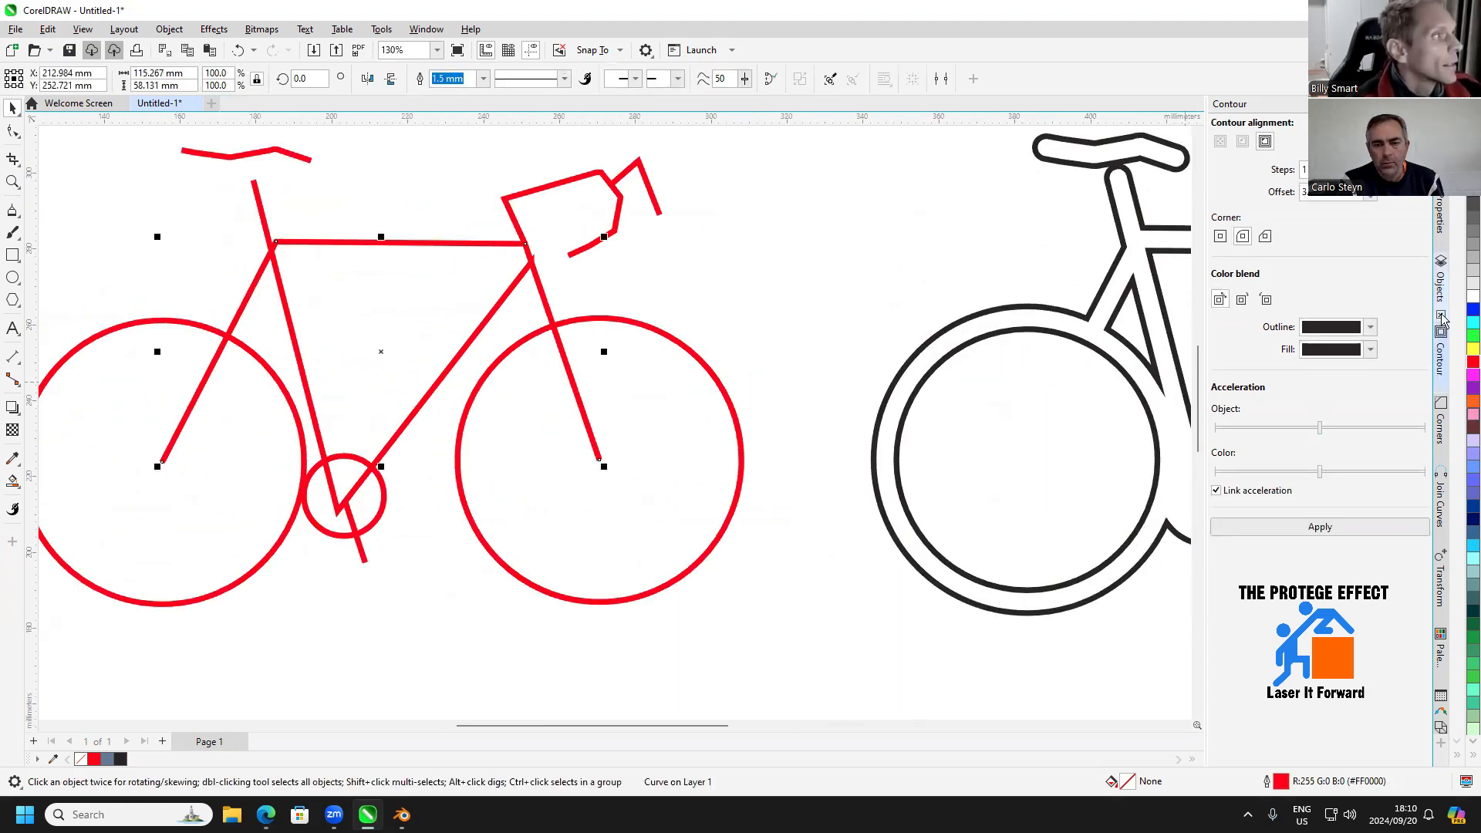
left_click(1473, 309)
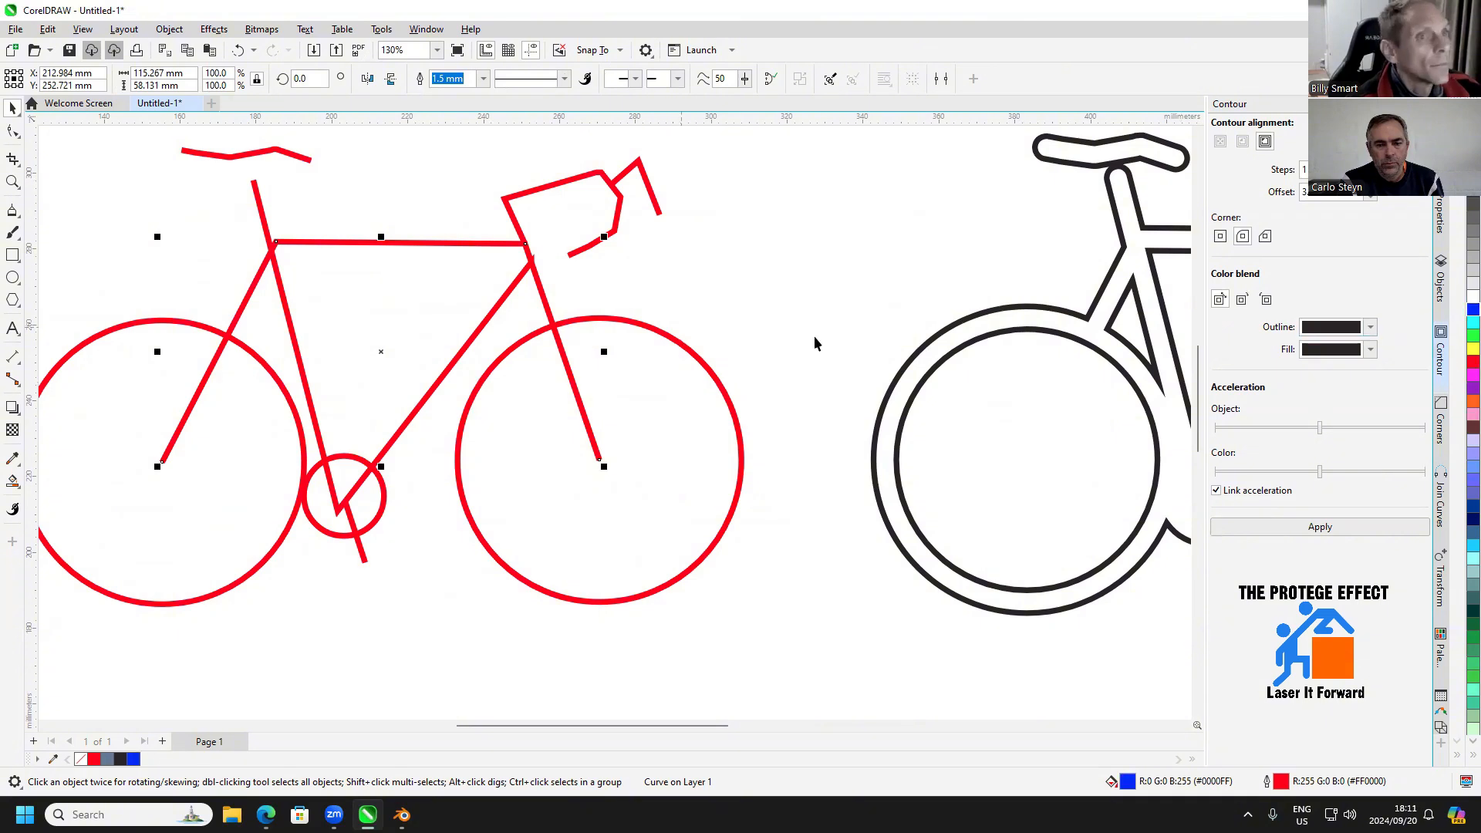
right_click(1472, 309)
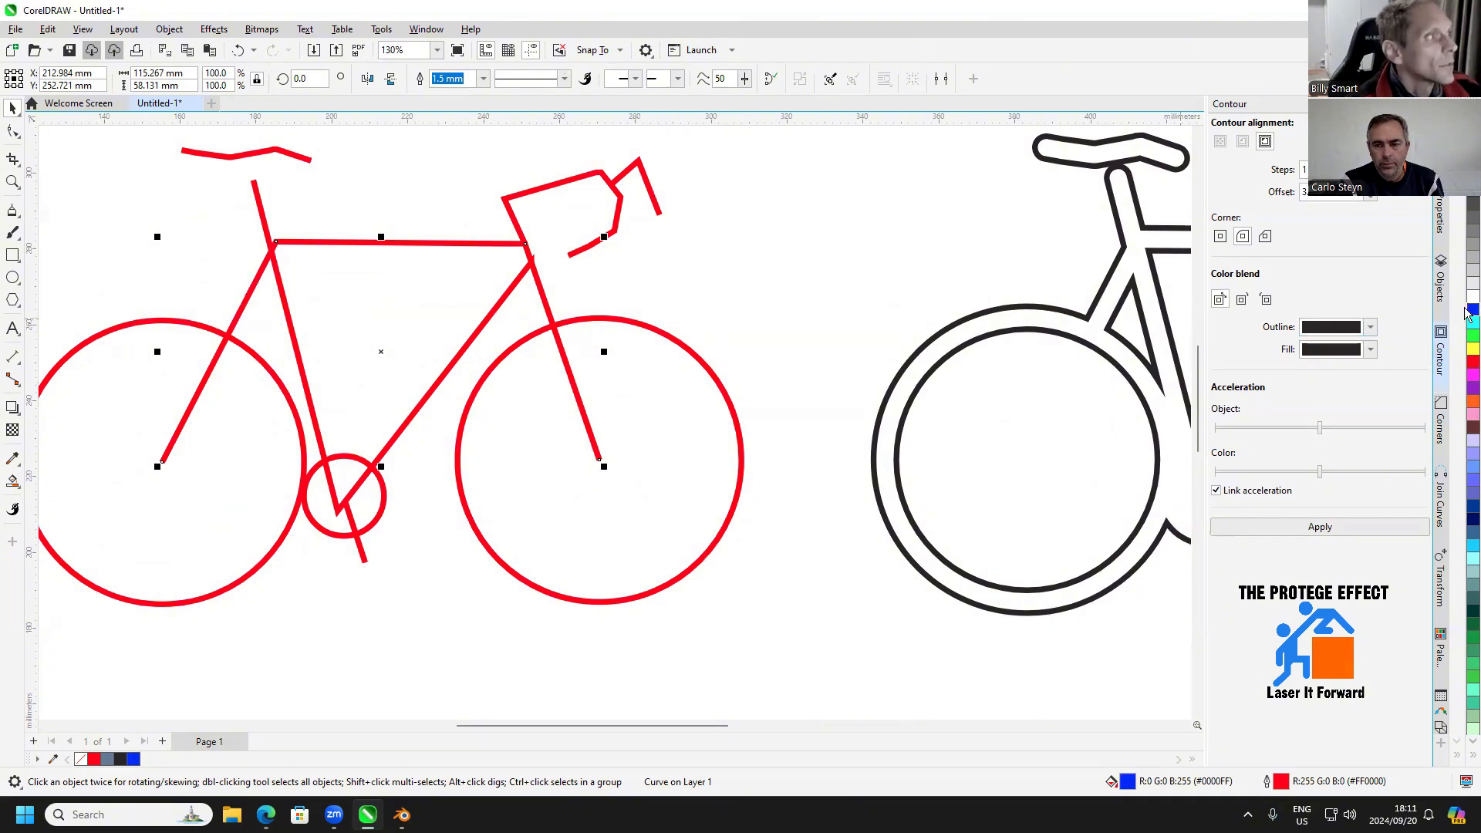
left_click(308, 359)
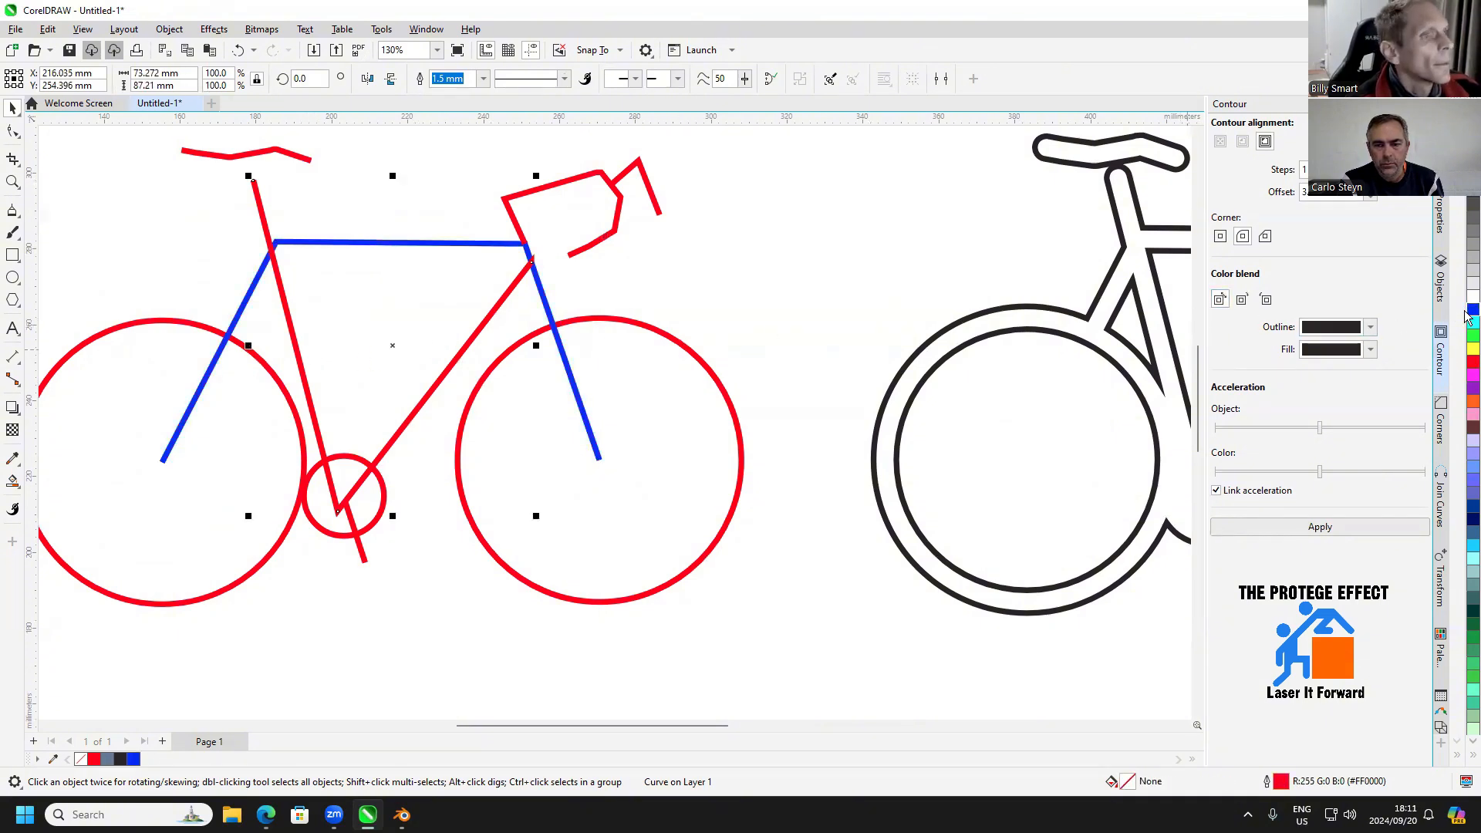
right_click(1465, 312)
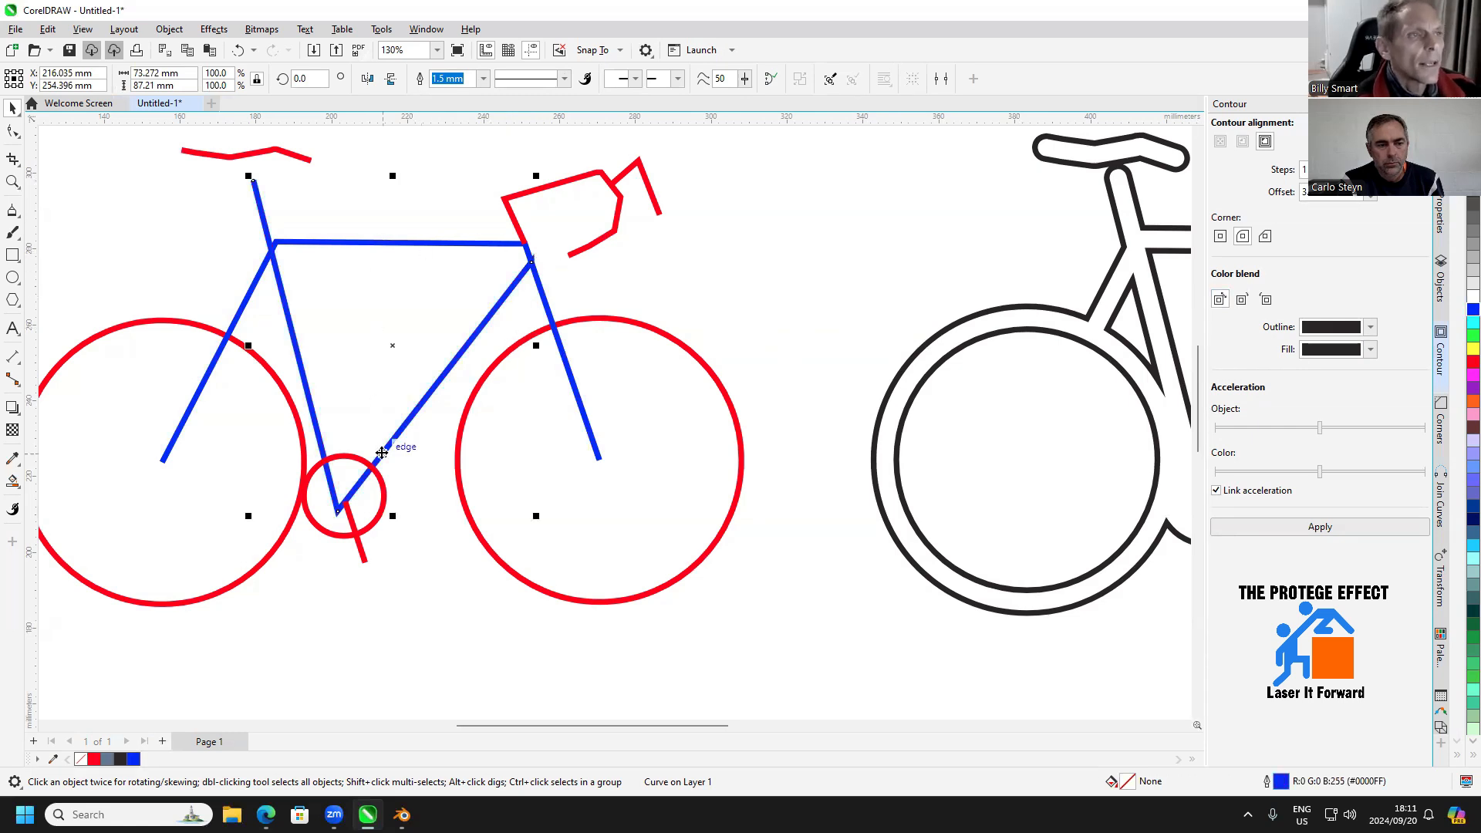
Duplicate the two blue frame lines and move the copy to the empty area below the original bicycle
left_click_drag(378, 376, 479, 365)
scroll(479, 366, "down", 1)
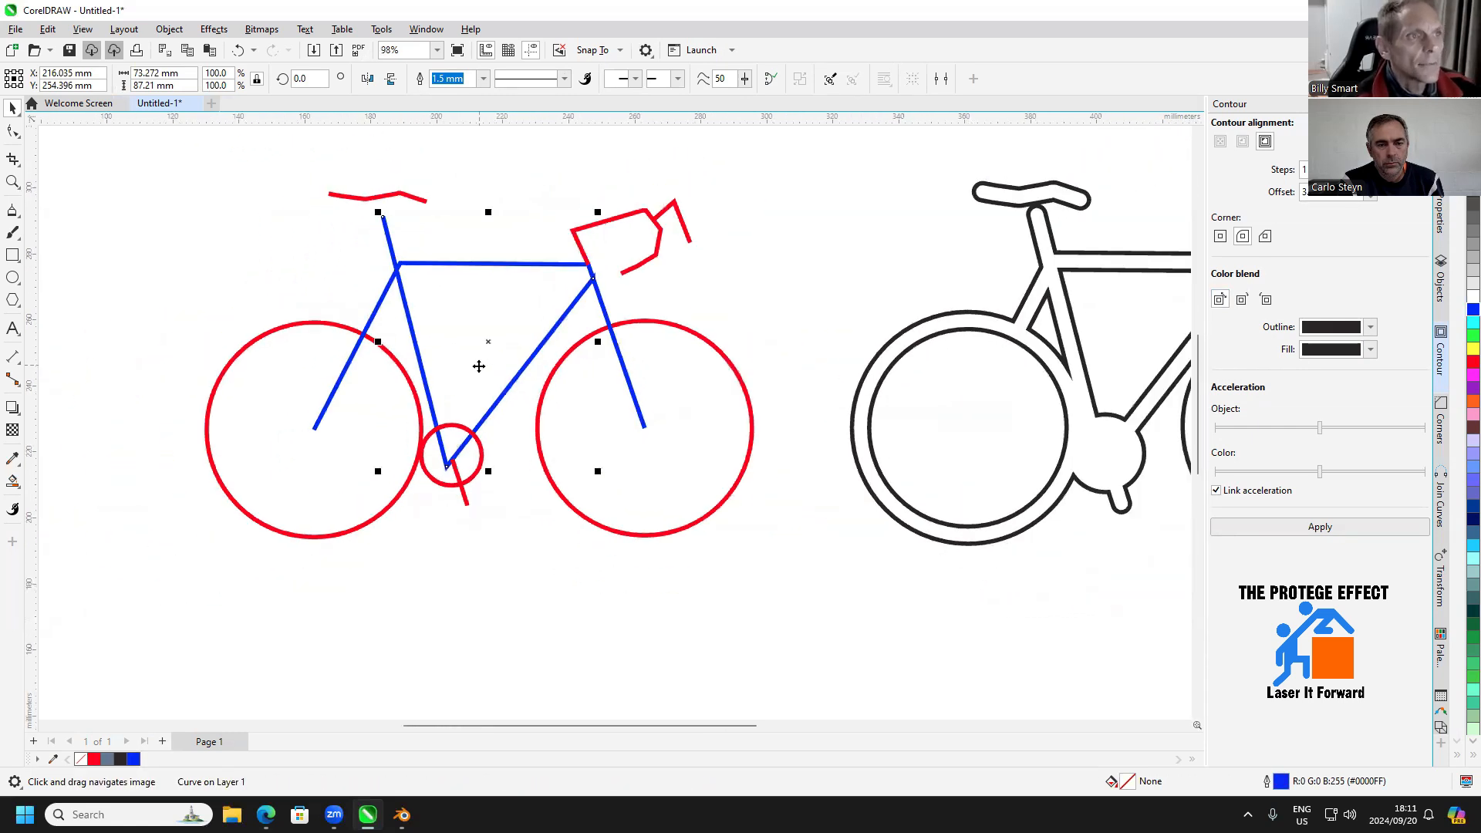
left_click(378, 309, "shift")
scroll(503, 383, "down", 1)
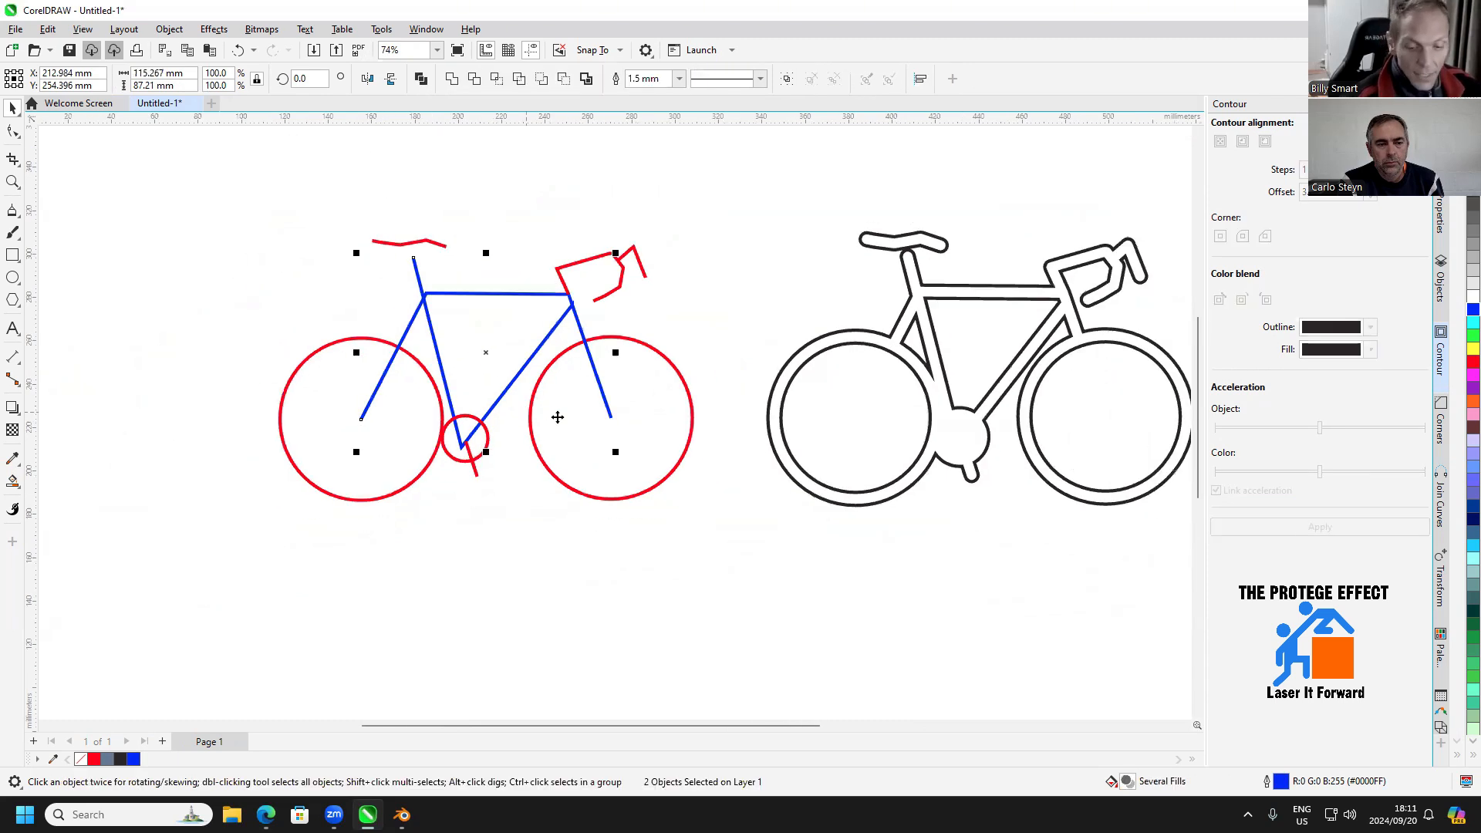
key("ctrl+d")
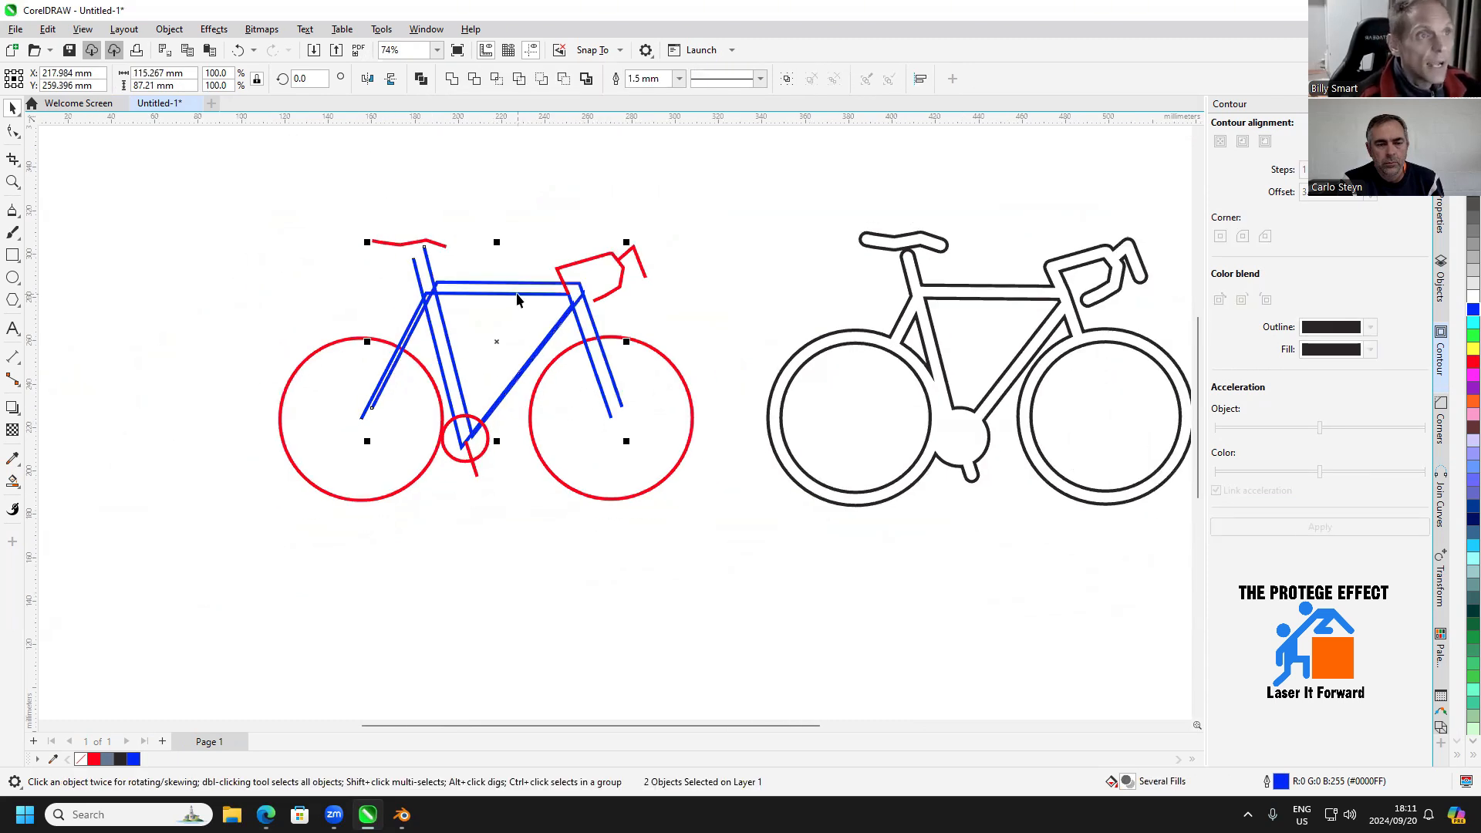
left_click_drag(517, 285, 630, 418)
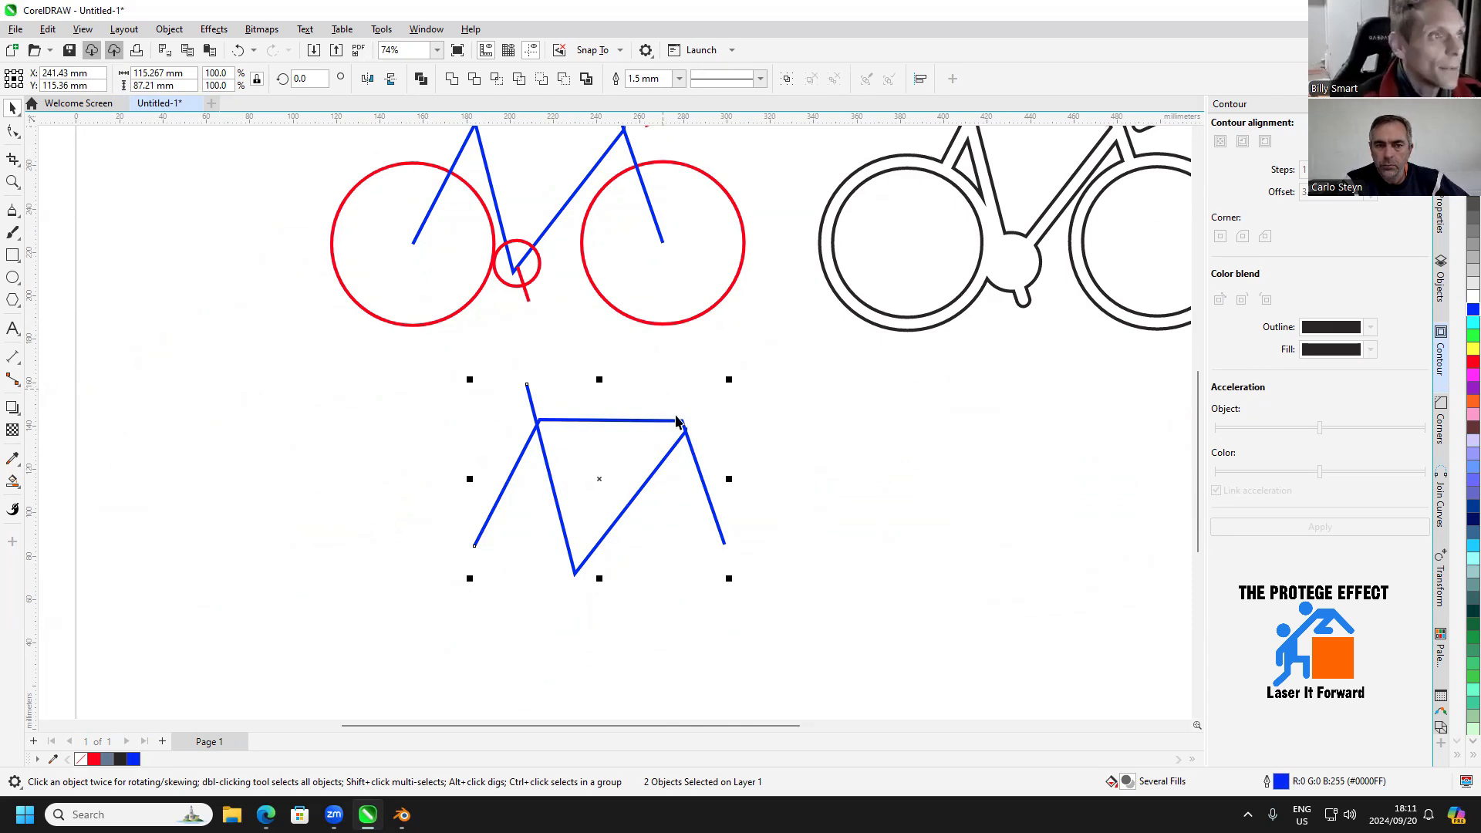
scroll(717, 483, "up", 1)
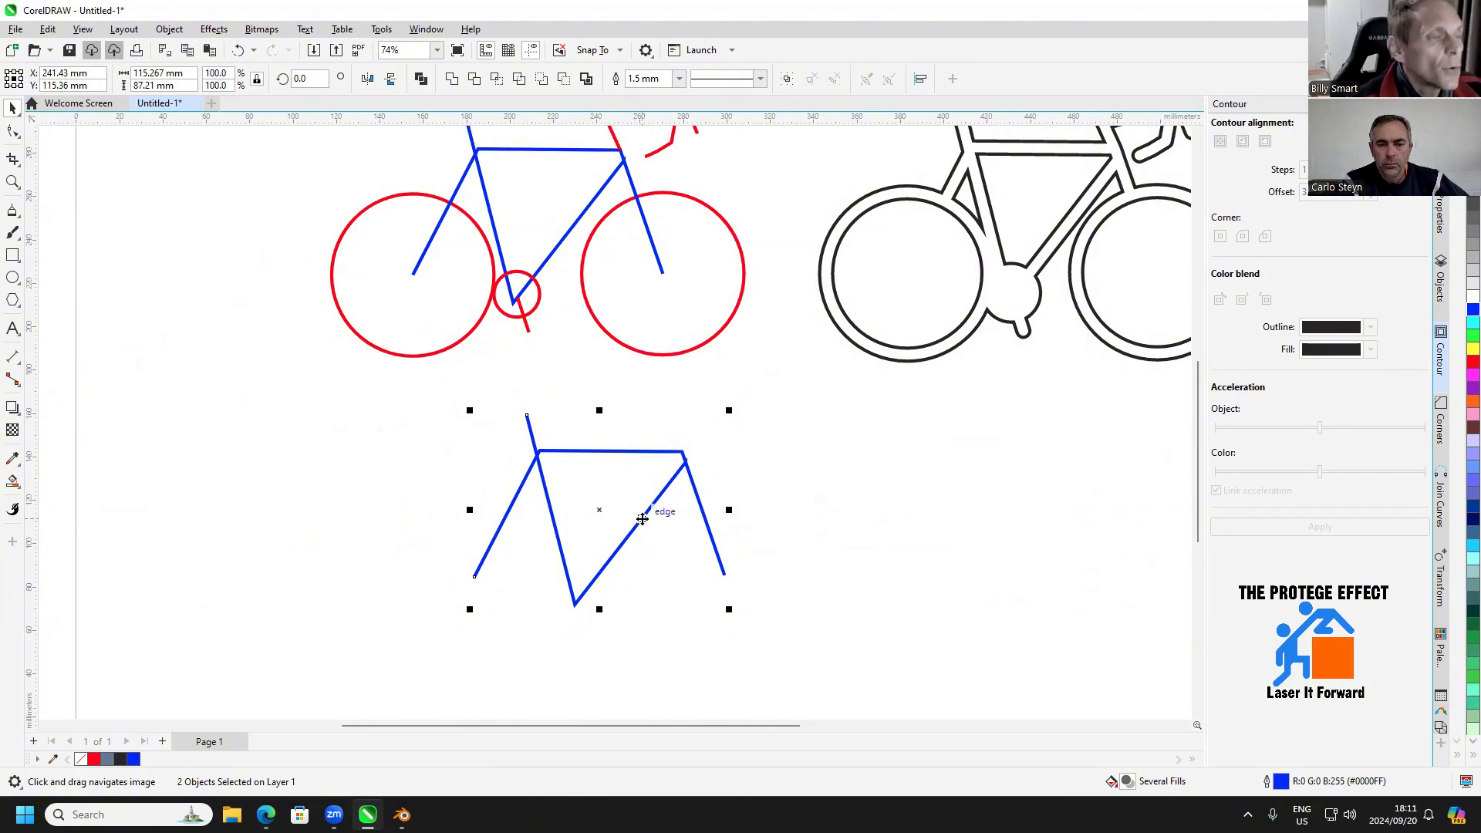
scroll(639, 474, "up", 2)
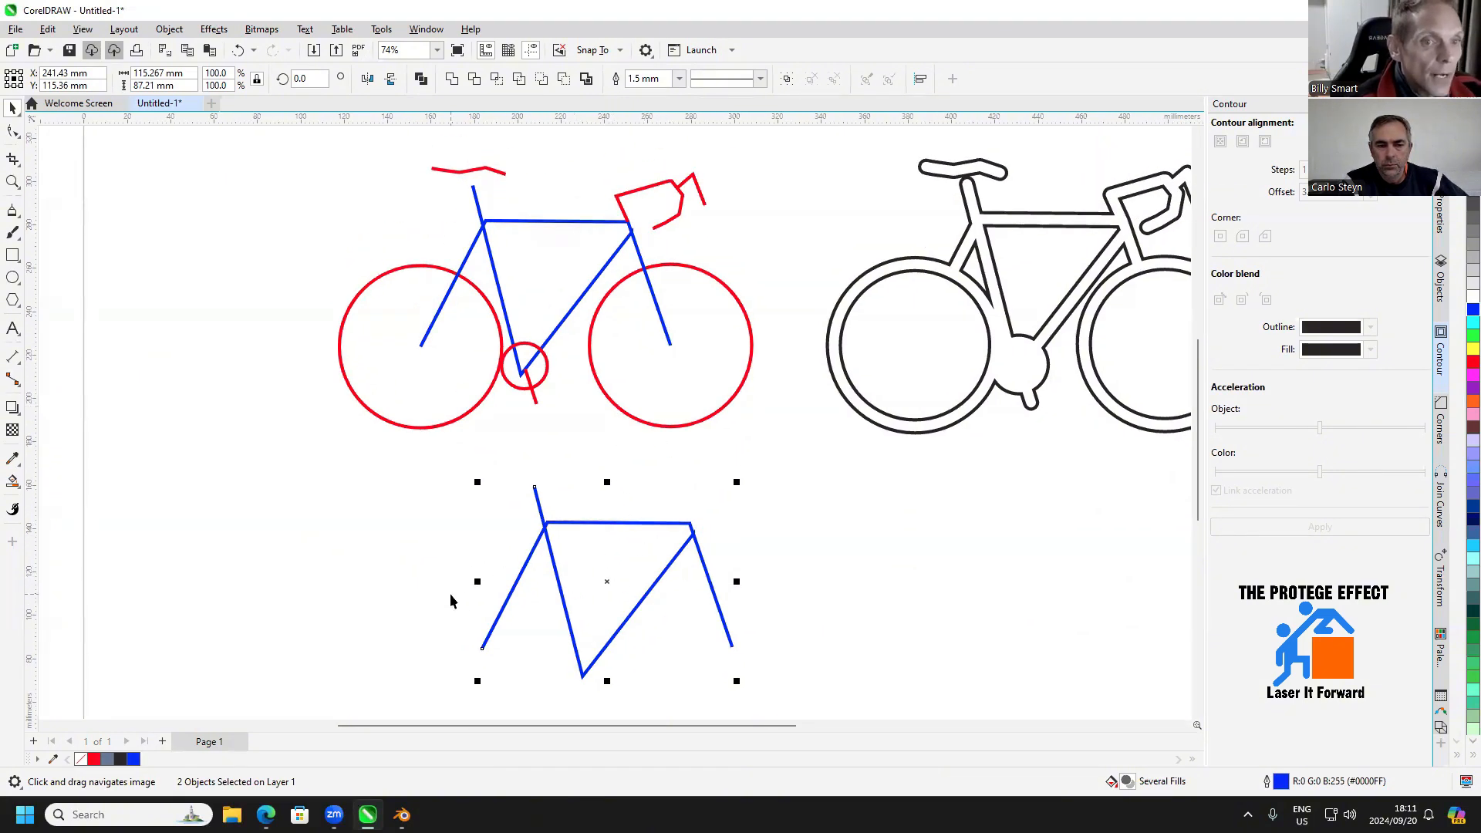
left_click_drag(645, 568, 682, 527)
left_click(679, 429)
left_click_drag(679, 429, 694, 492)
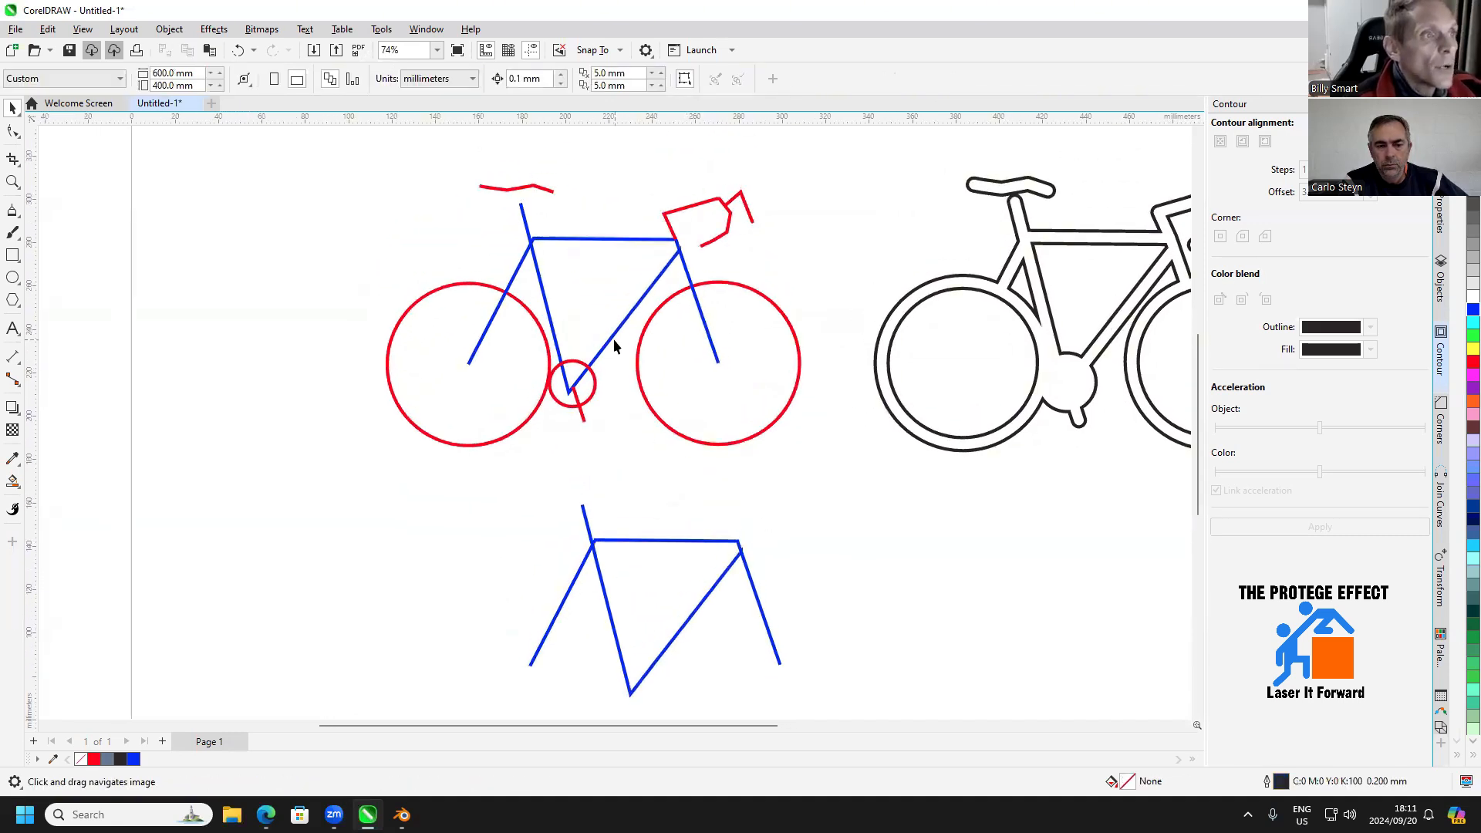
Draw a thin rectangle about 34.6 by 4.6 mm and position it across the original bicycle's rear wheel centre
scroll(656, 385, "down", 3)
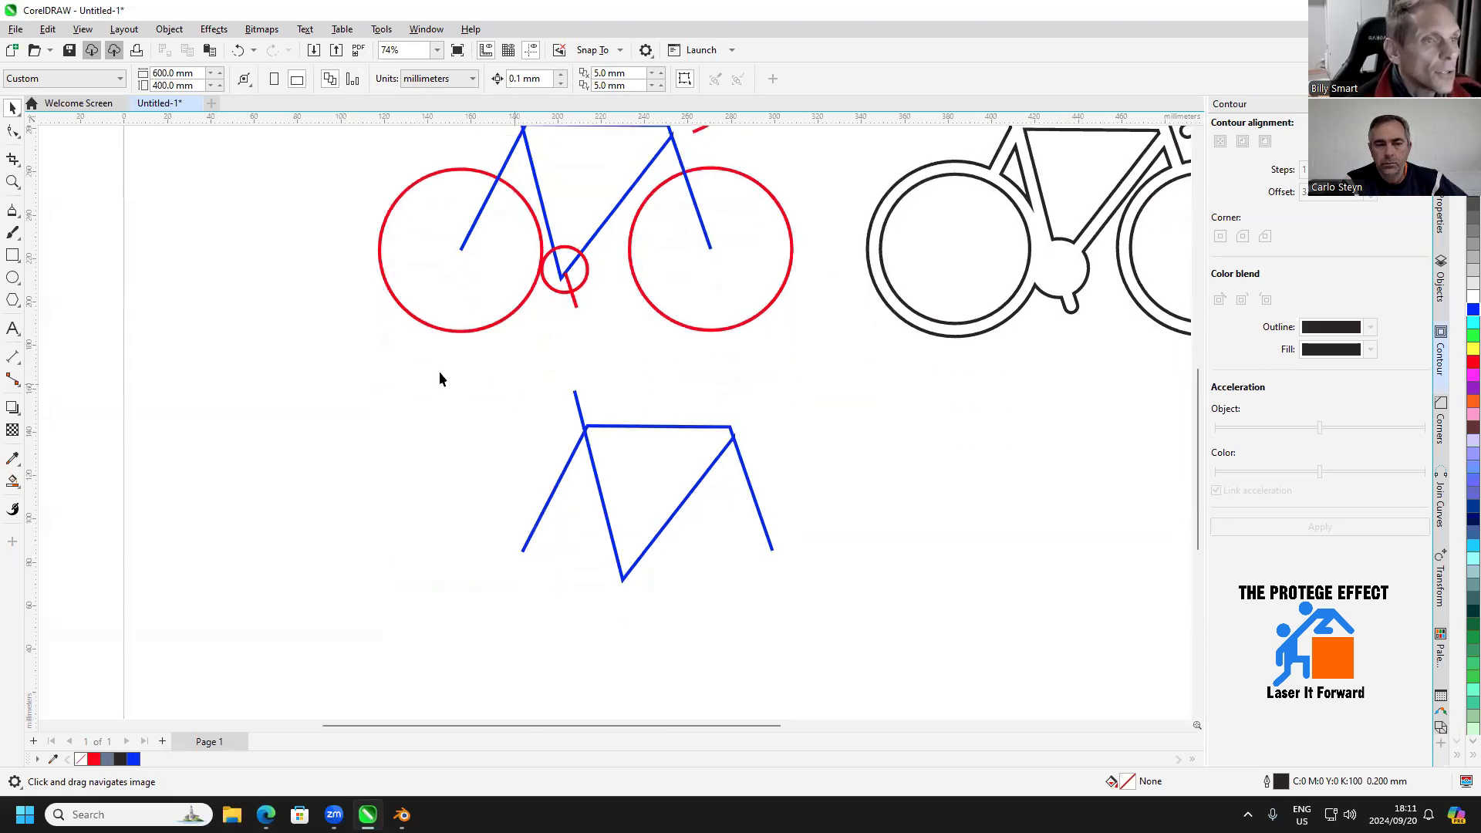
left_click(12, 216)
scroll(433, 249, "up", 1)
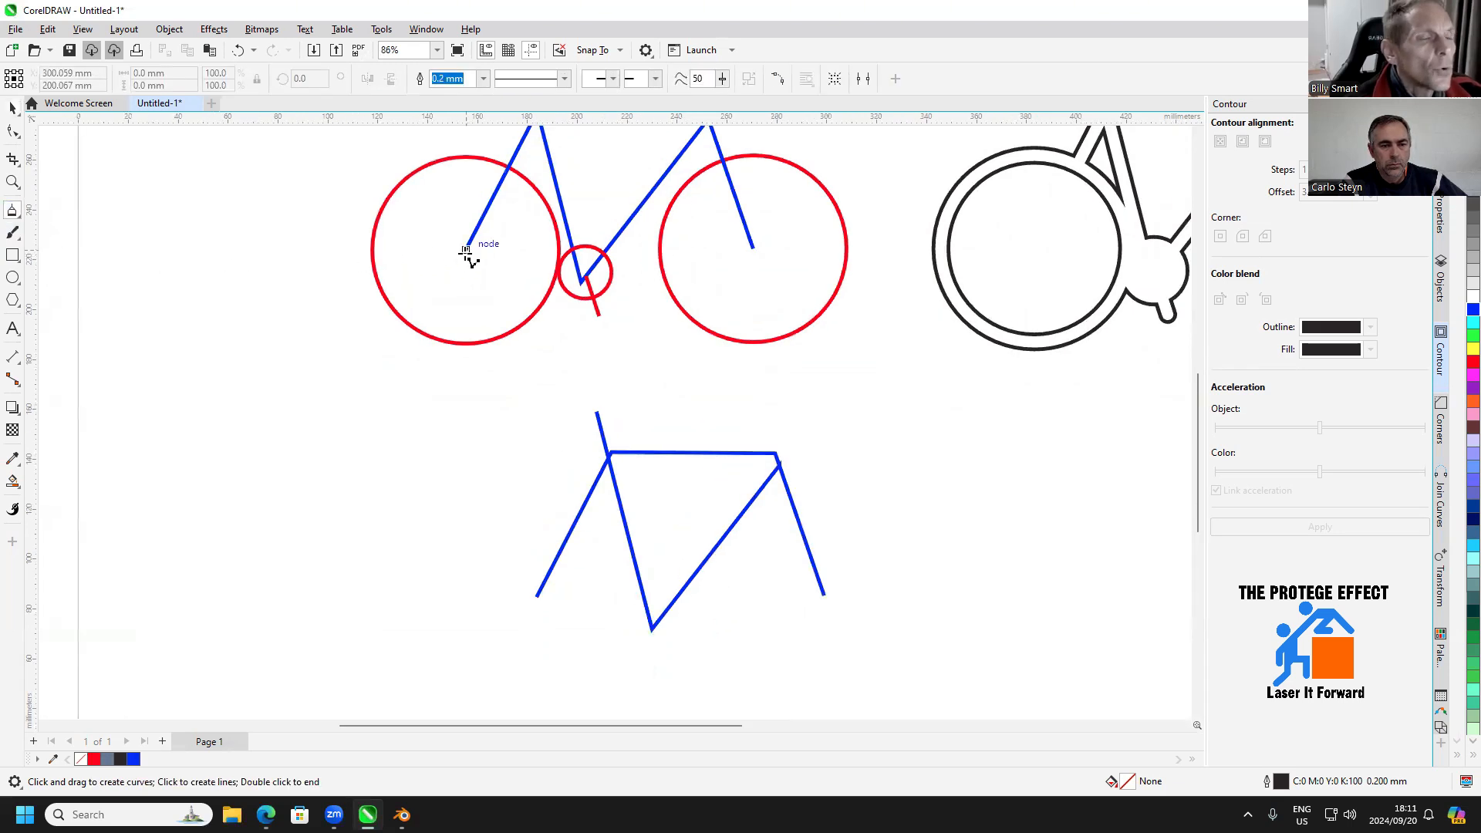
left_click(12, 255)
left_click_drag(424, 252, 514, 263)
left_click(12, 108)
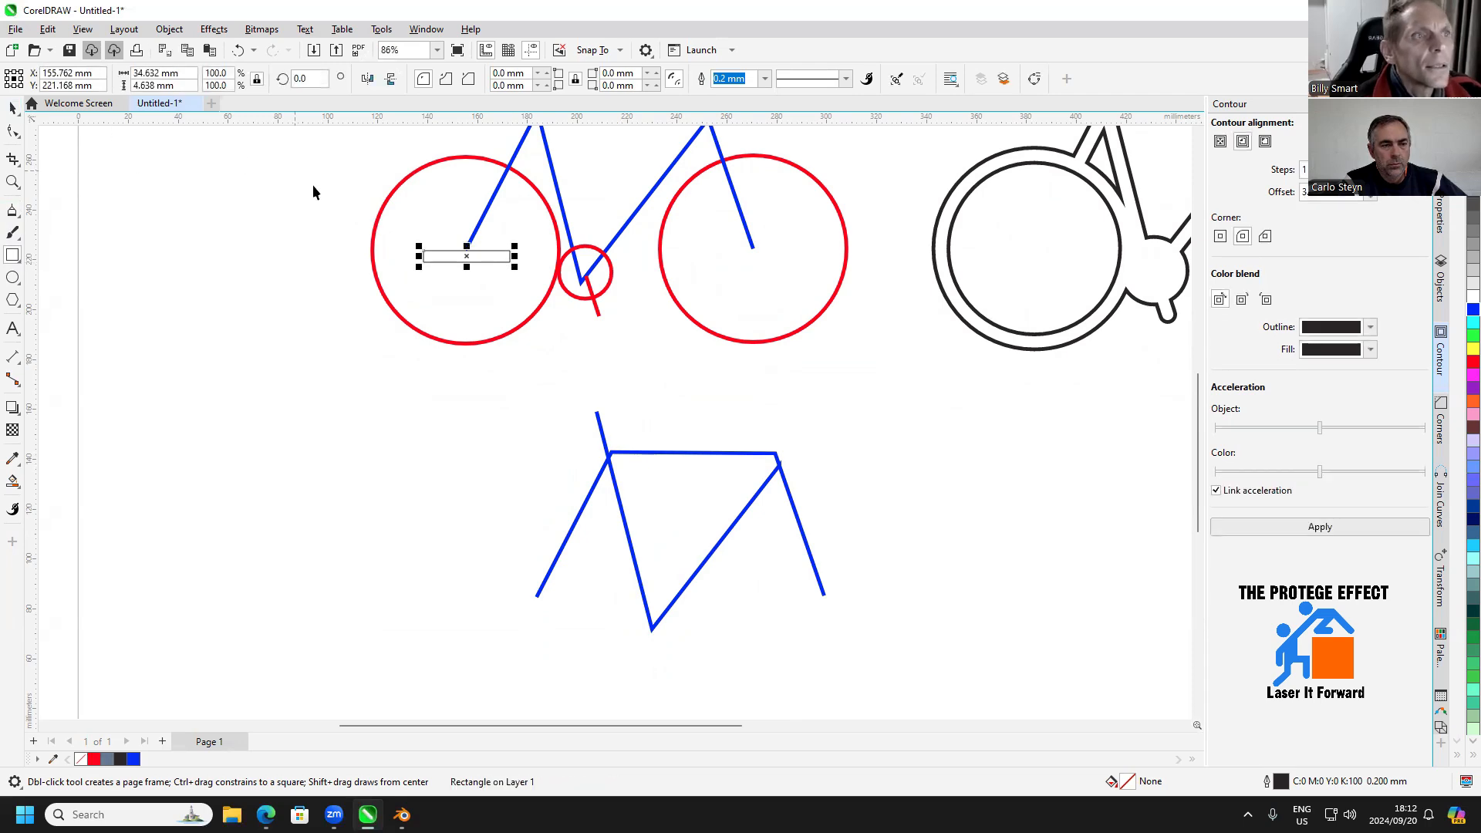
scroll(426, 205, "up", 2)
left_click_drag(480, 264, 480, 259)
scroll(493, 289, "down", 1)
Draw a horizontal line about 34.6 mm long with the Polyline tool and move it to the copied frame's lower rear end
left_click(12, 209)
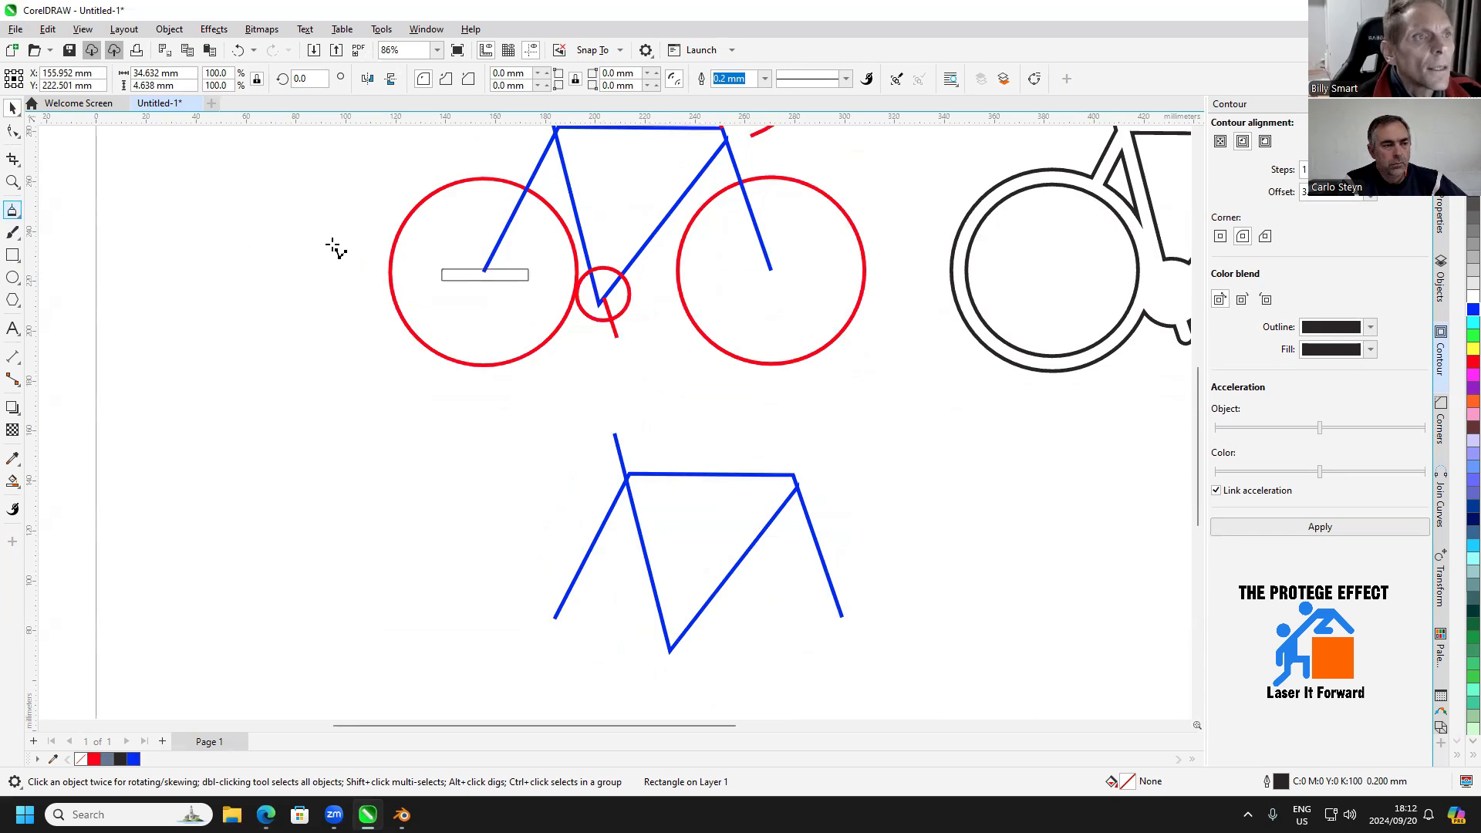
left_click(441, 267)
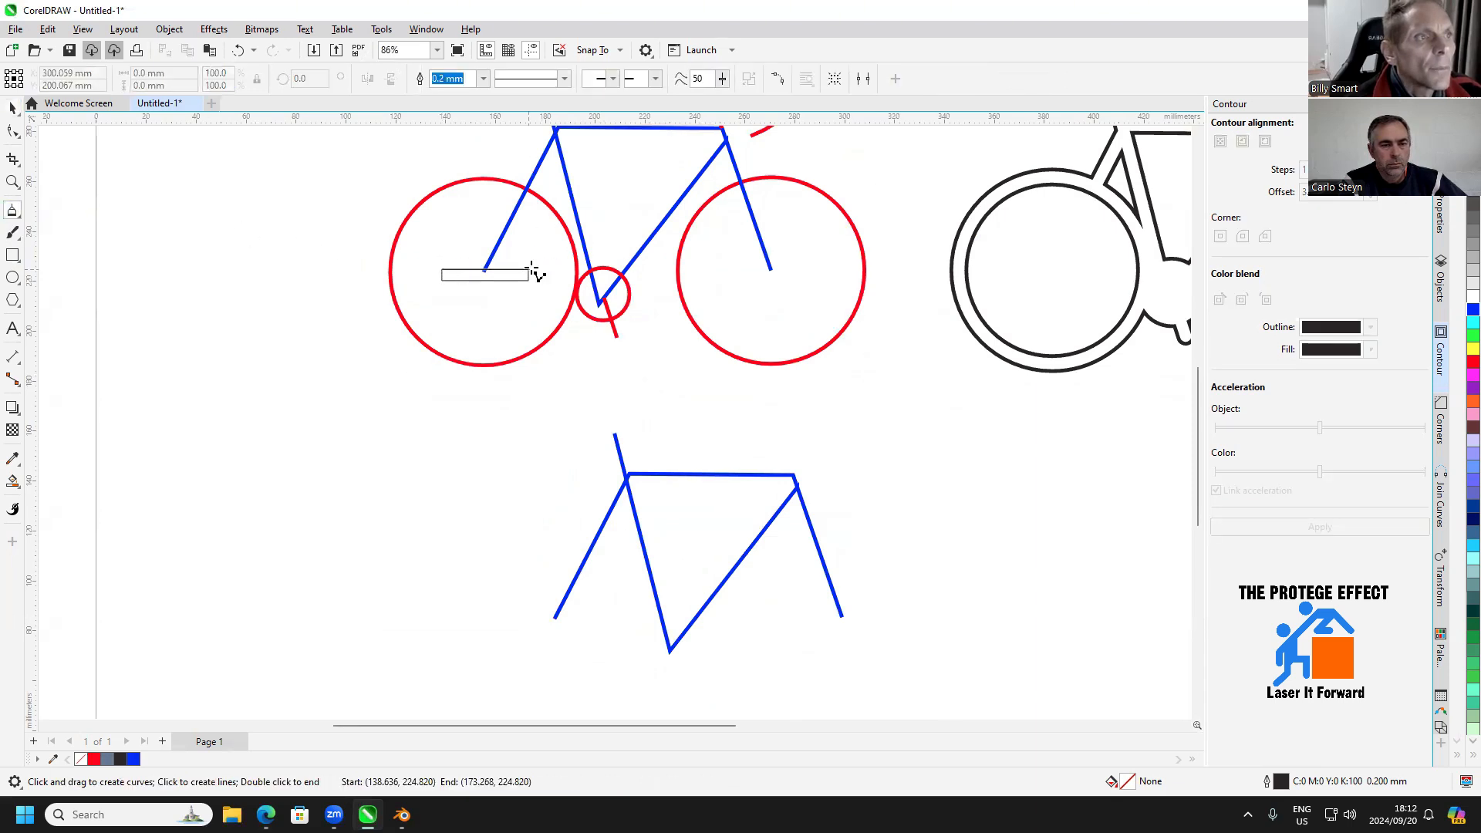
double_click(531, 268)
left_click(14, 110)
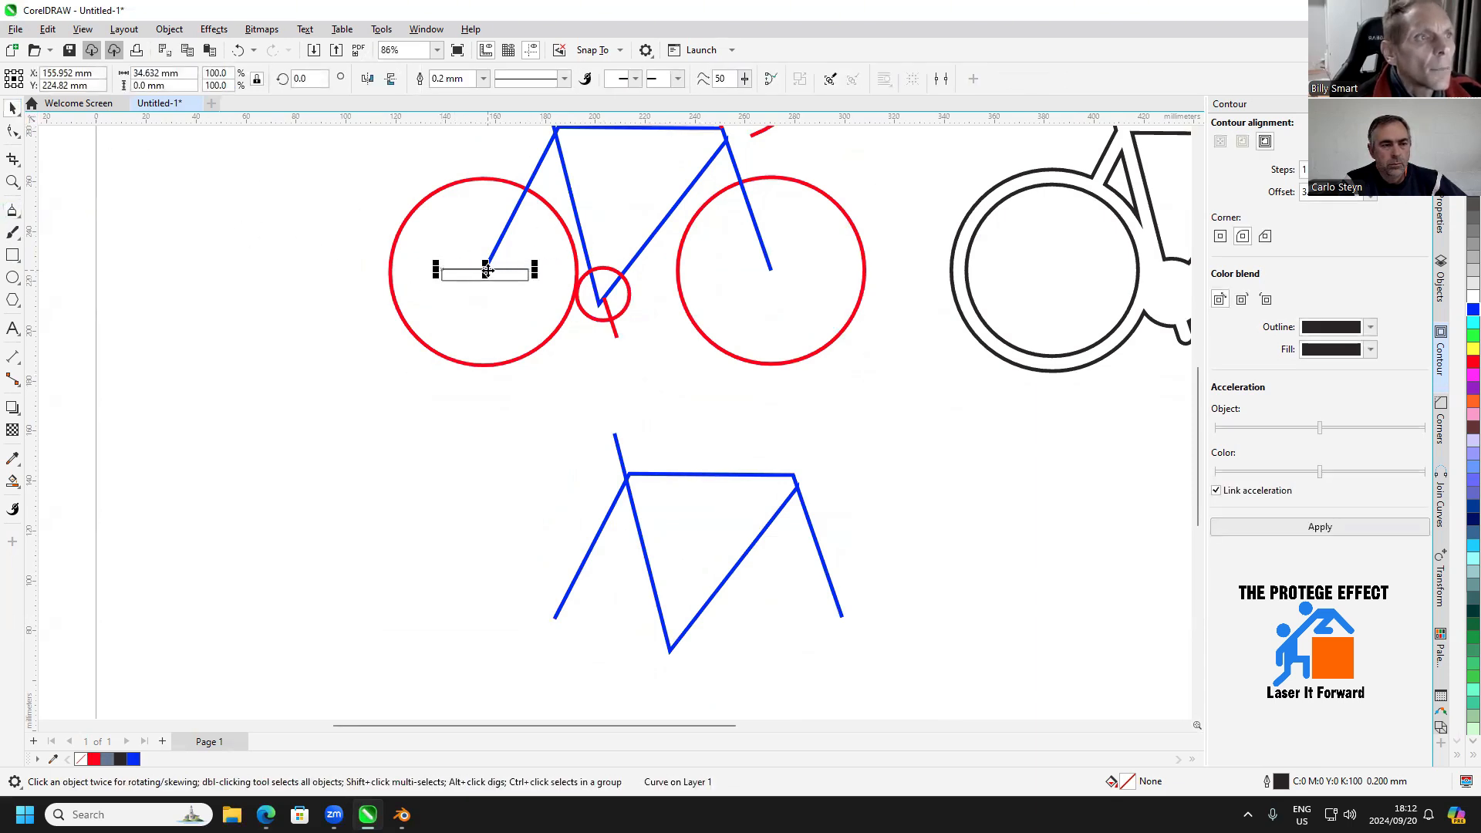
mouse_move(571, 544)
left_mouse_down()
mouse_move(557, 627)
mouse_move(722, 597)
left_mouse_up()
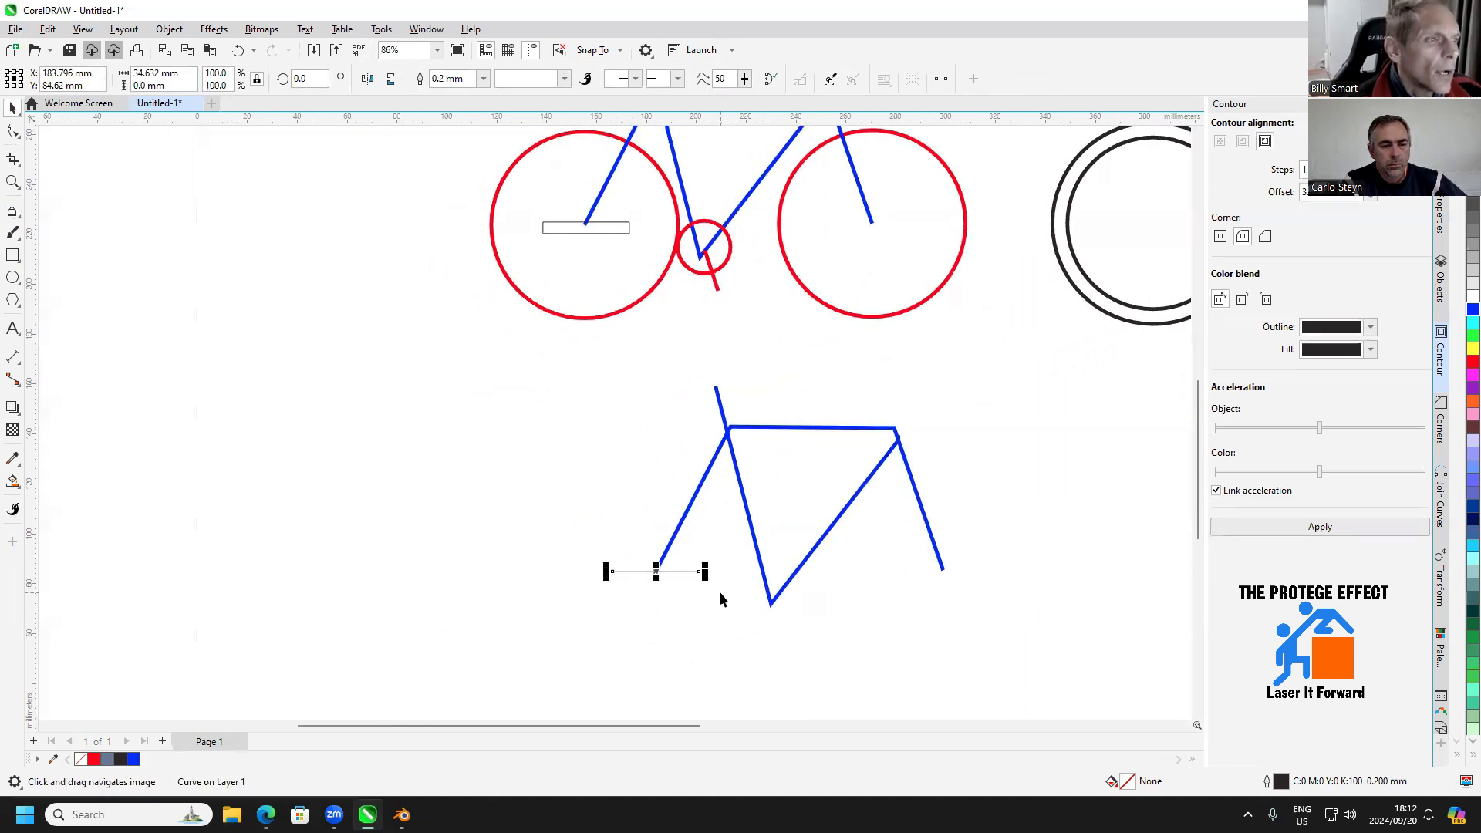
Combine the short horizontal line and the copied blue frame lines into one curve
left_click(690, 507, "shift")
key("ctrl+l")
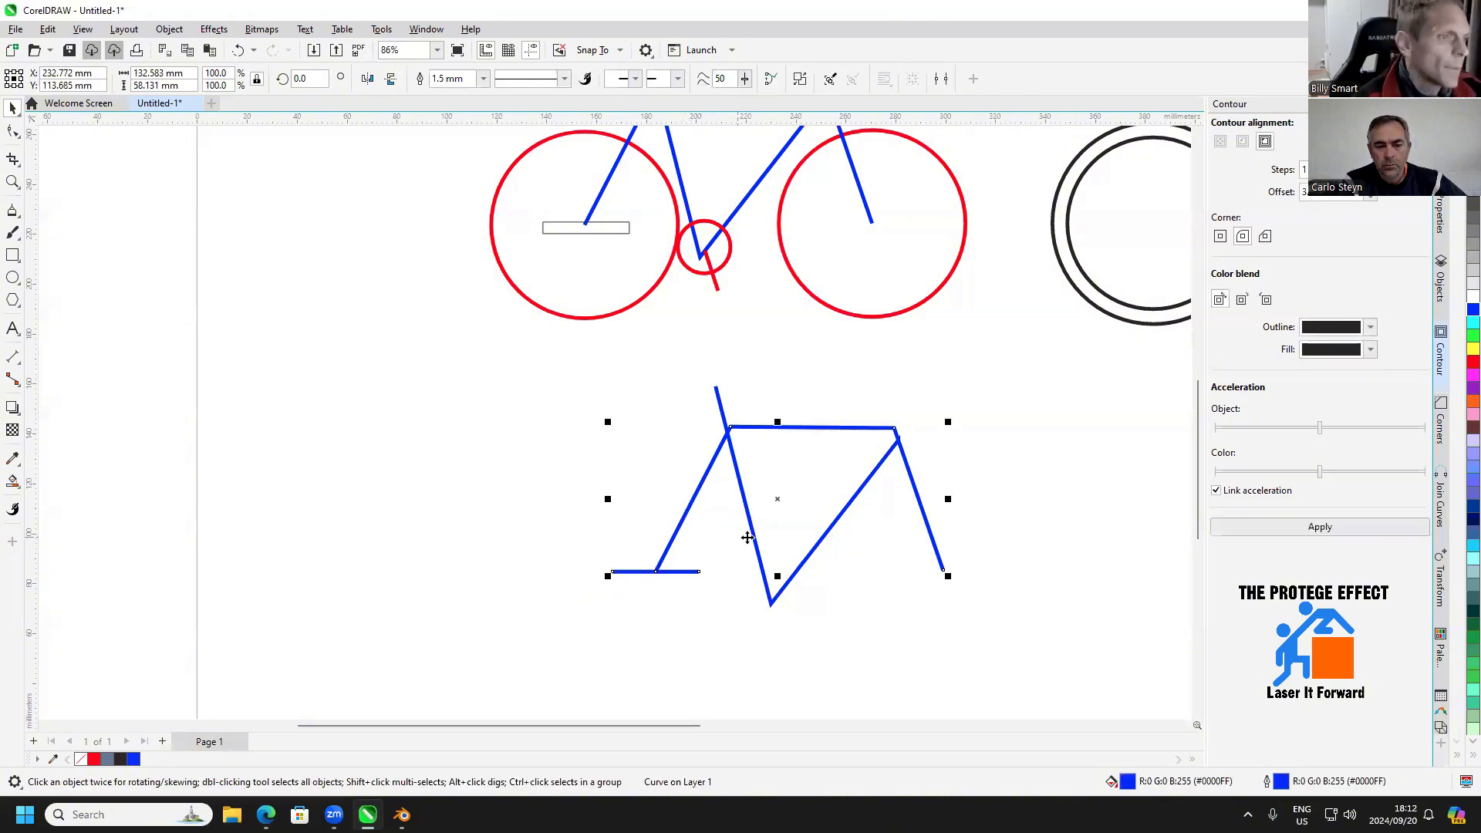
left_click_drag(780, 550, 698, 538)
scroll(696, 546, "down", 1)
left_click(482, 538)
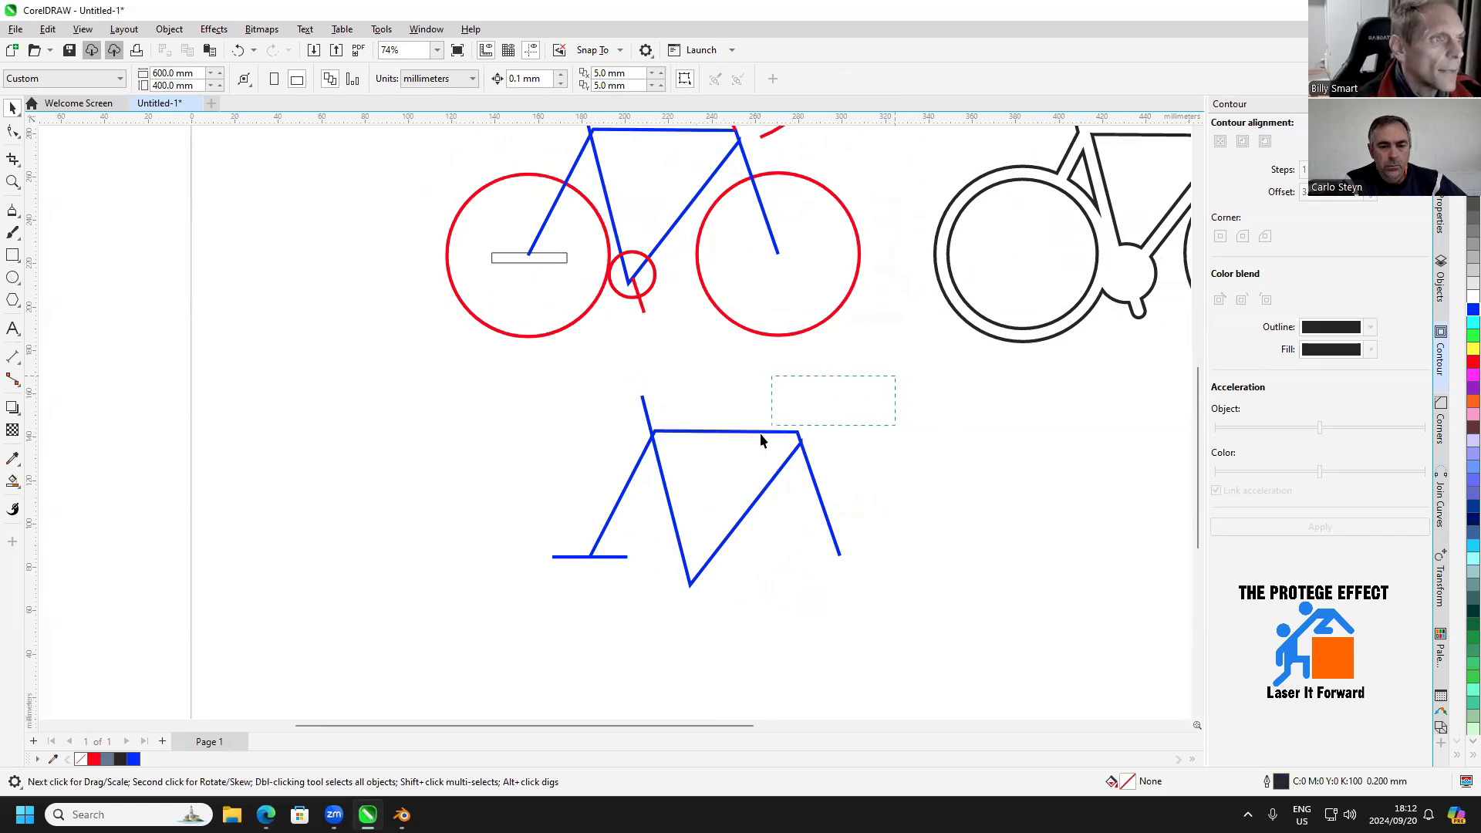
left_click(787, 438)
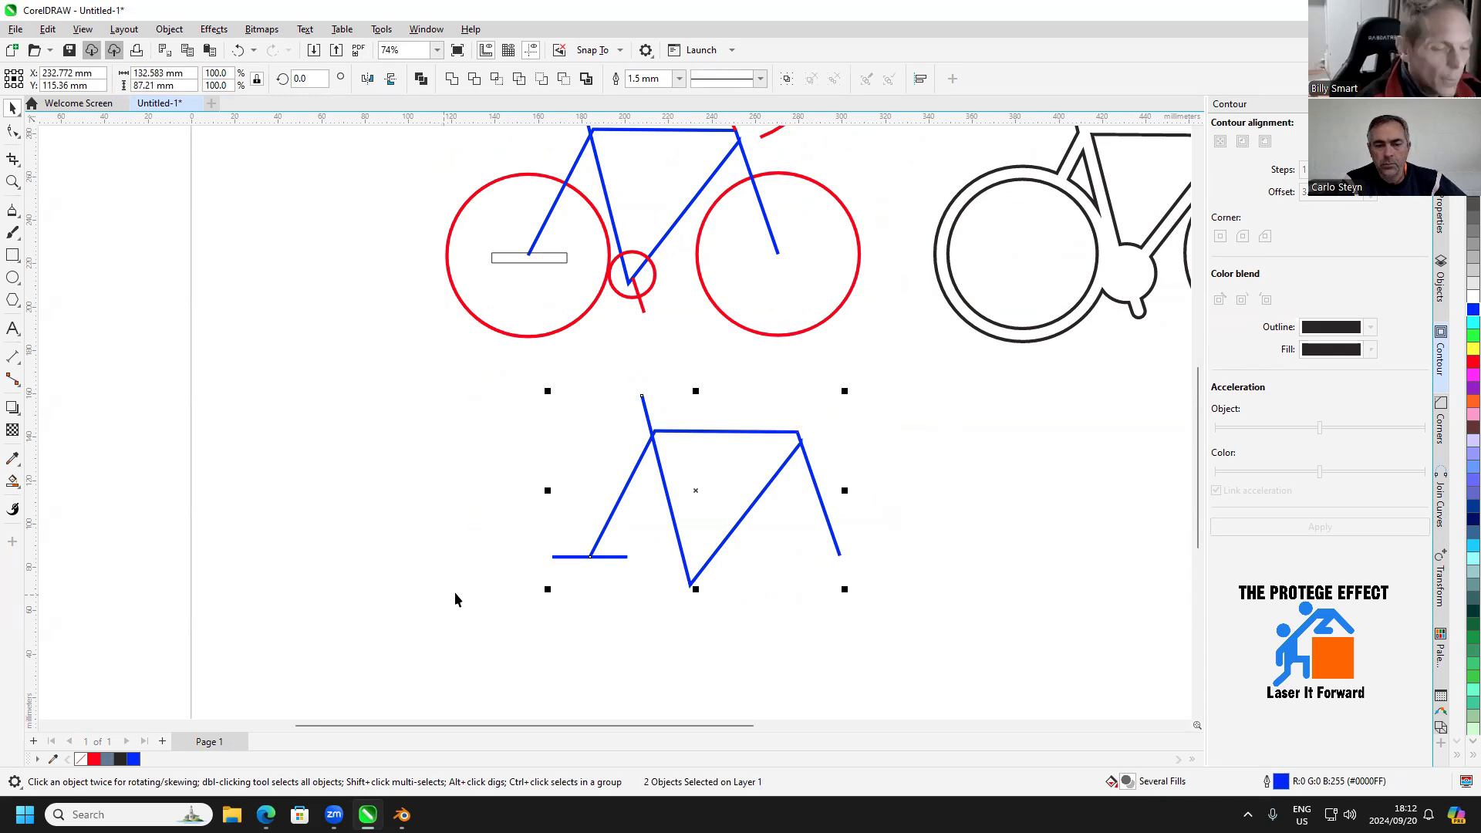
right_click(792, 459)
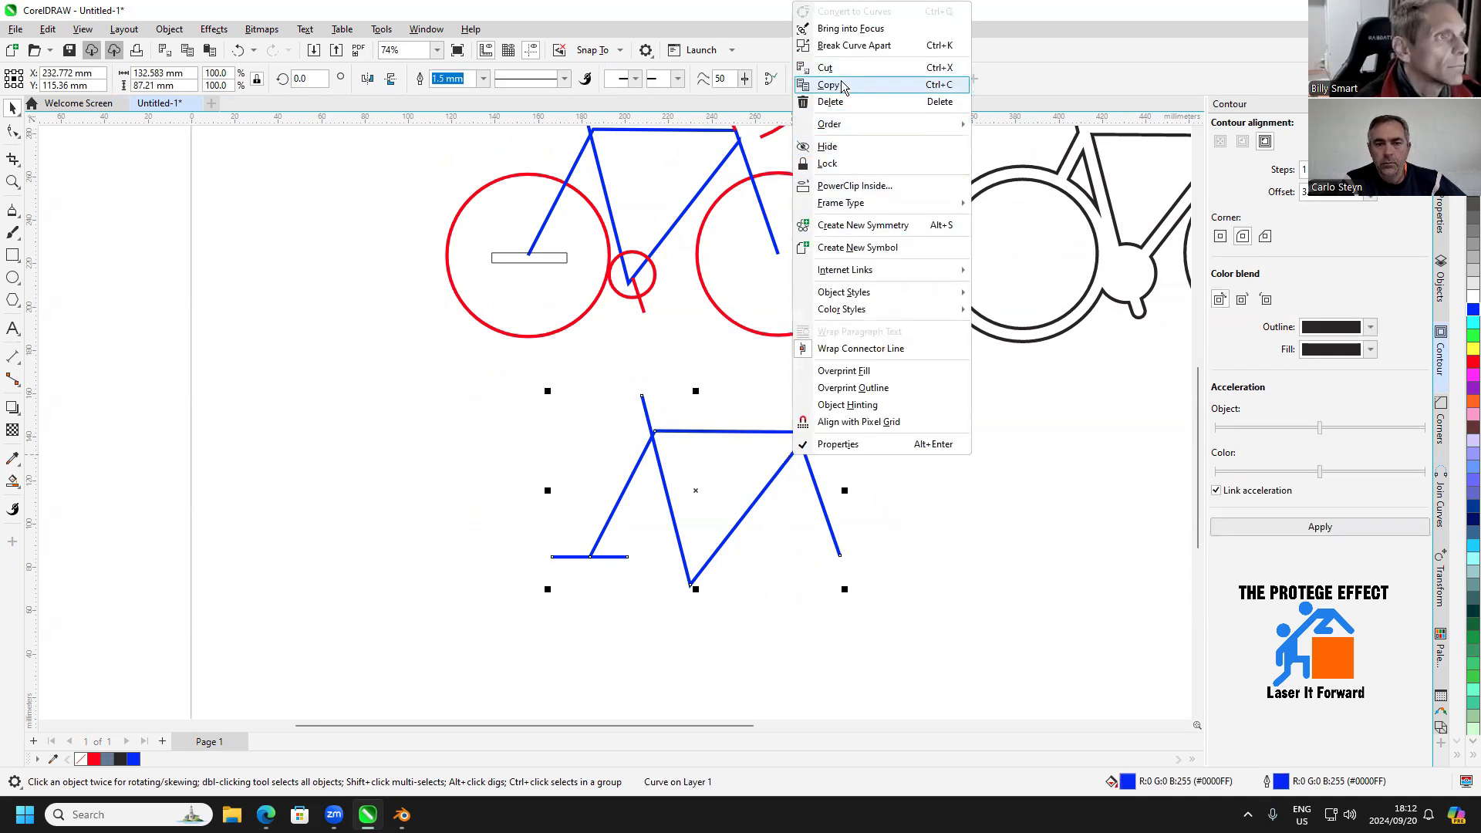
left_click(966, 540)
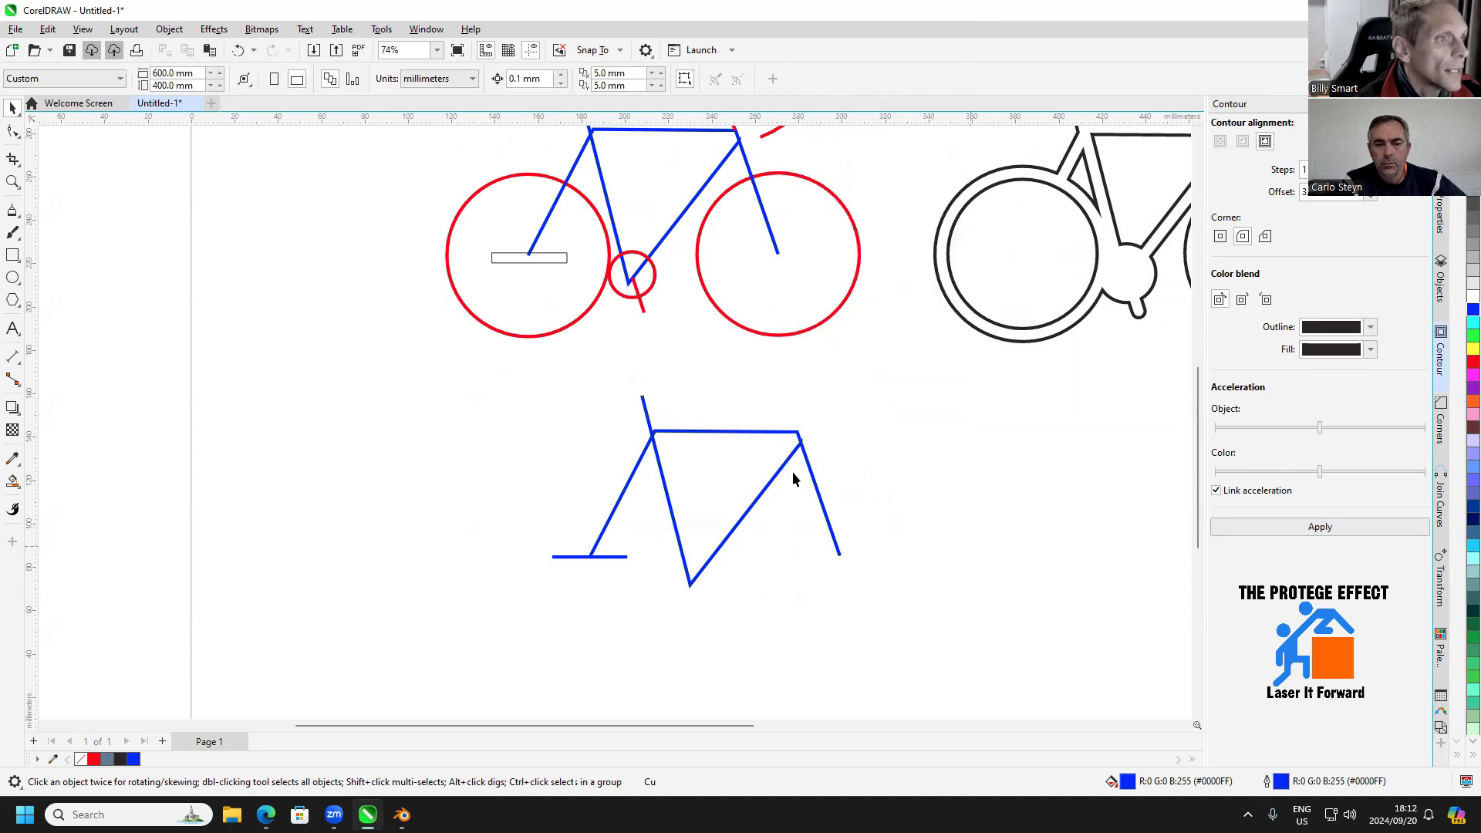
Apply a one-step outside contour with a 3 mm offset to the combined blue frame curve
left_click(803, 448)
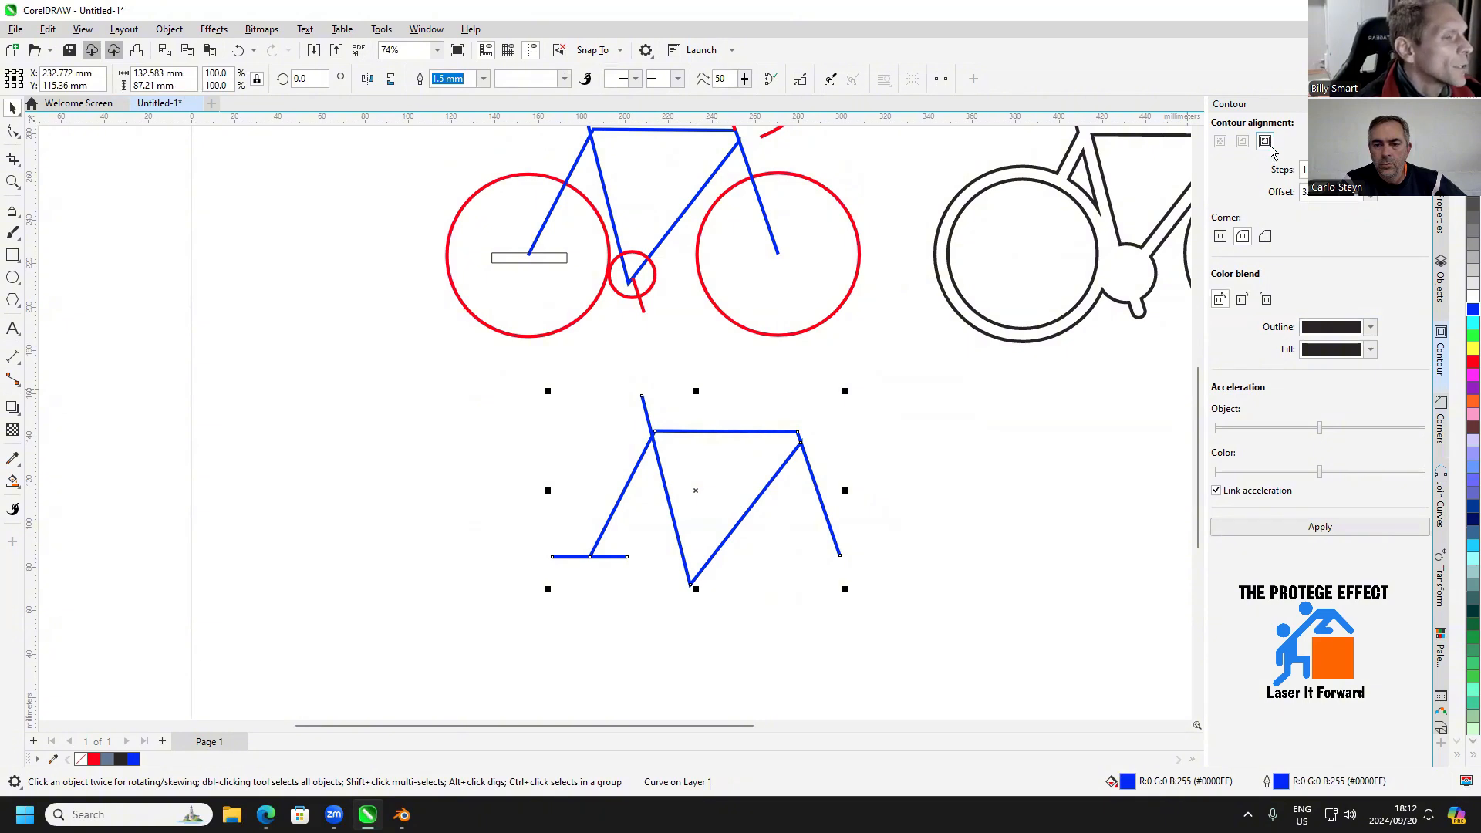
left_click(1282, 529)
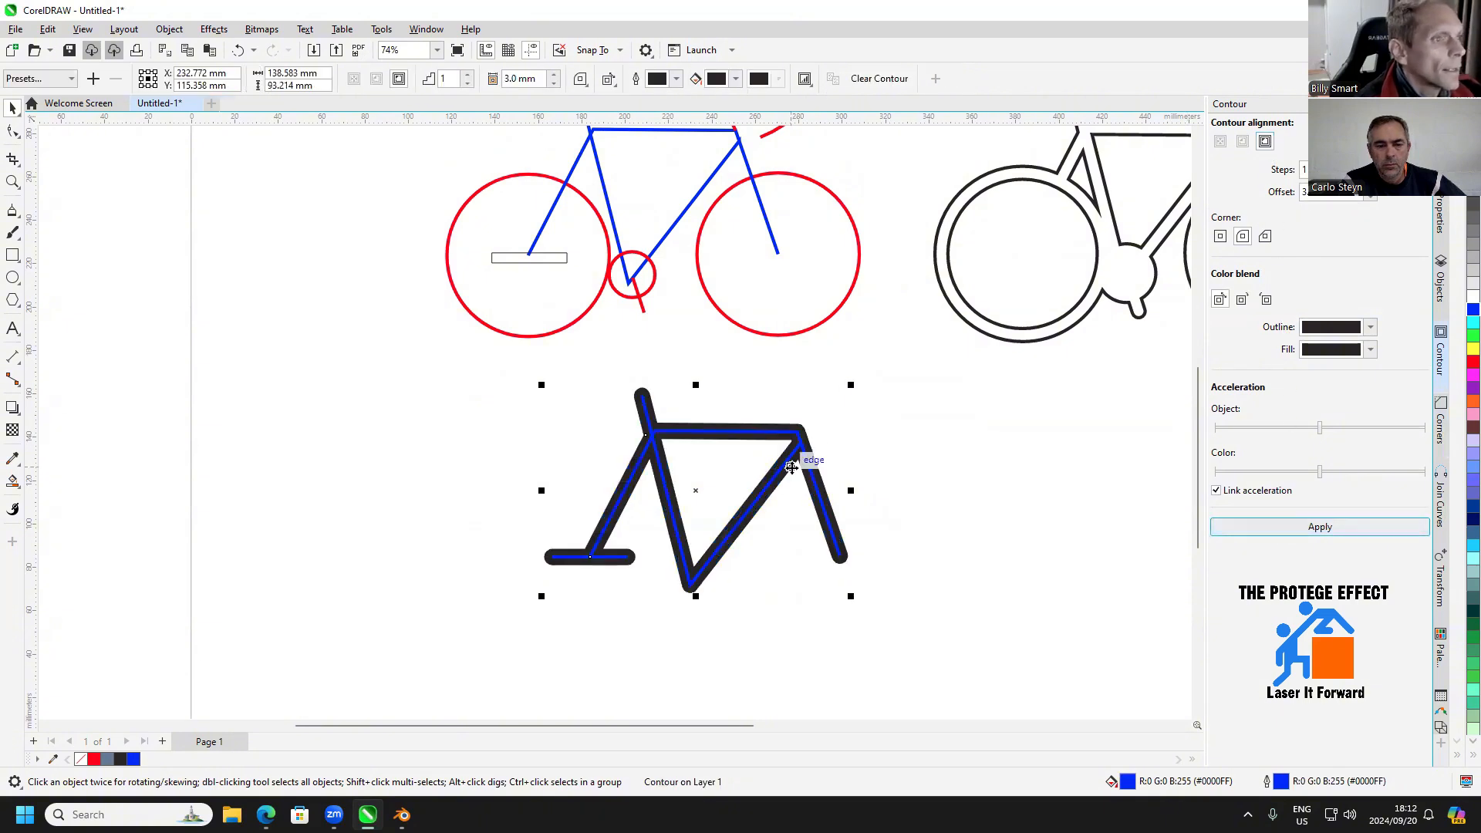
scroll(796, 485, "up", 1)
scroll(795, 485, "up", 1)
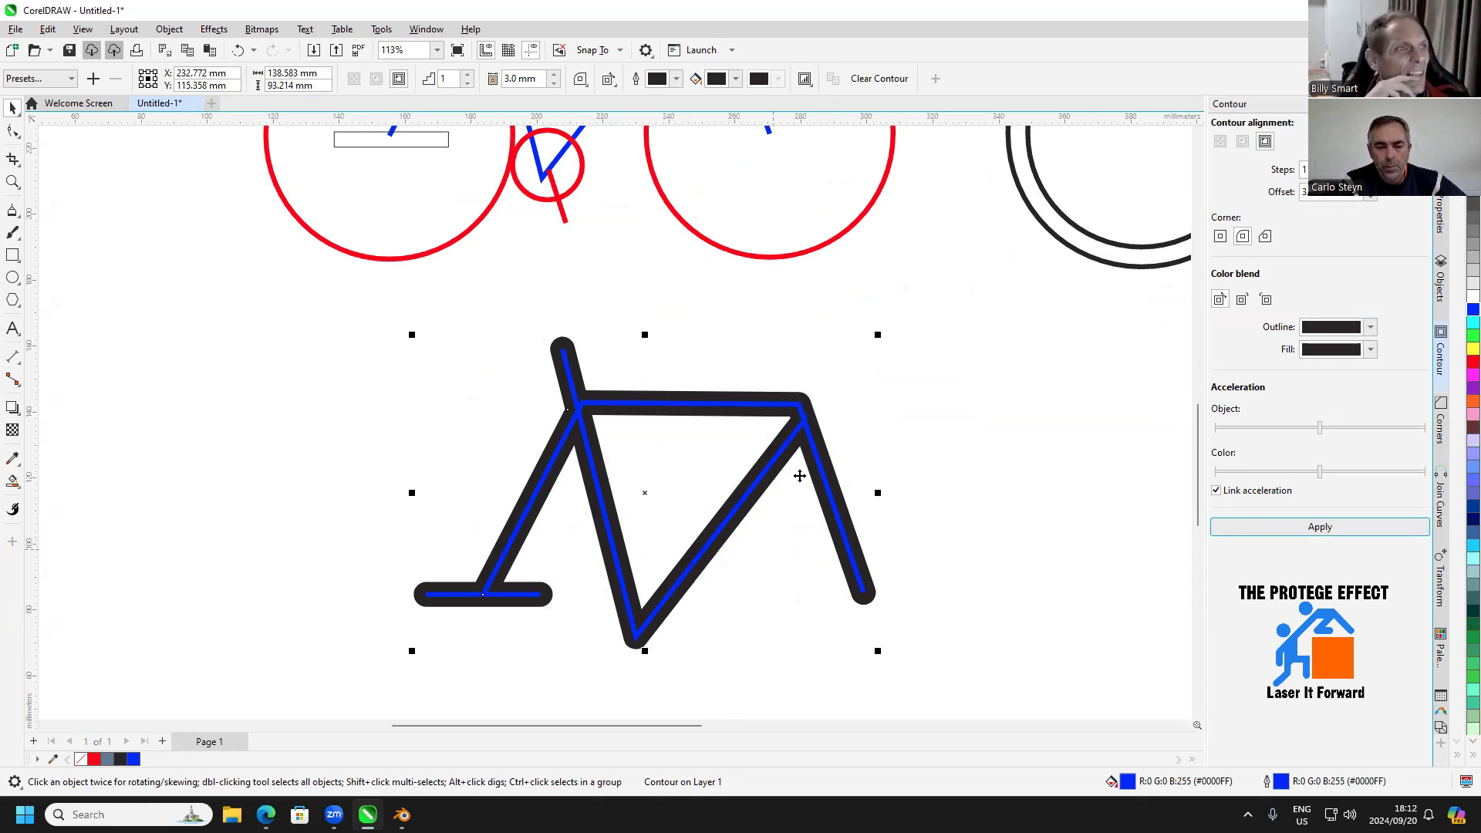
left_click(842, 407)
scroll(808, 424, "up", 1)
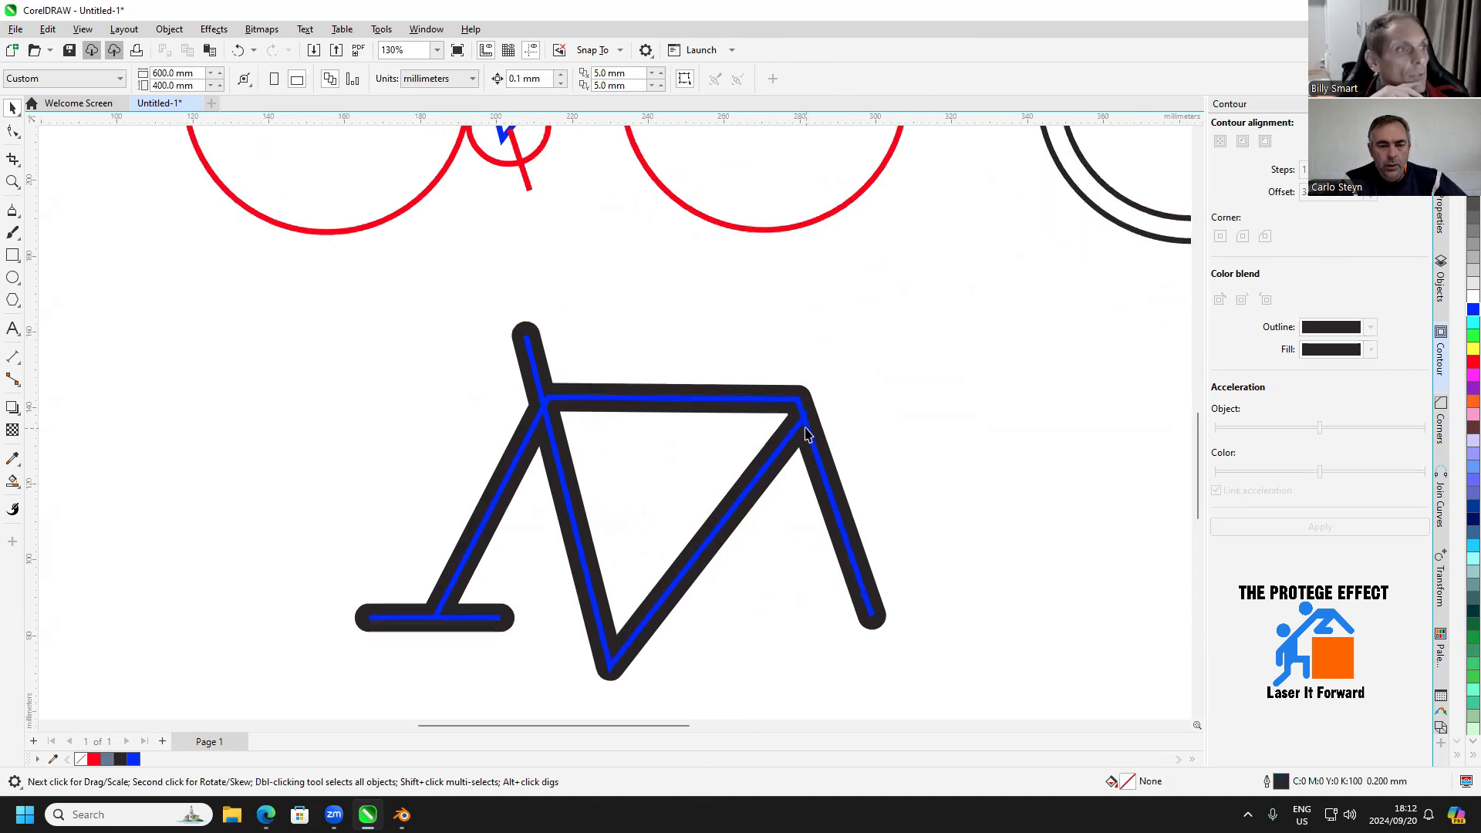
left_click(807, 424)
right_click(806, 424)
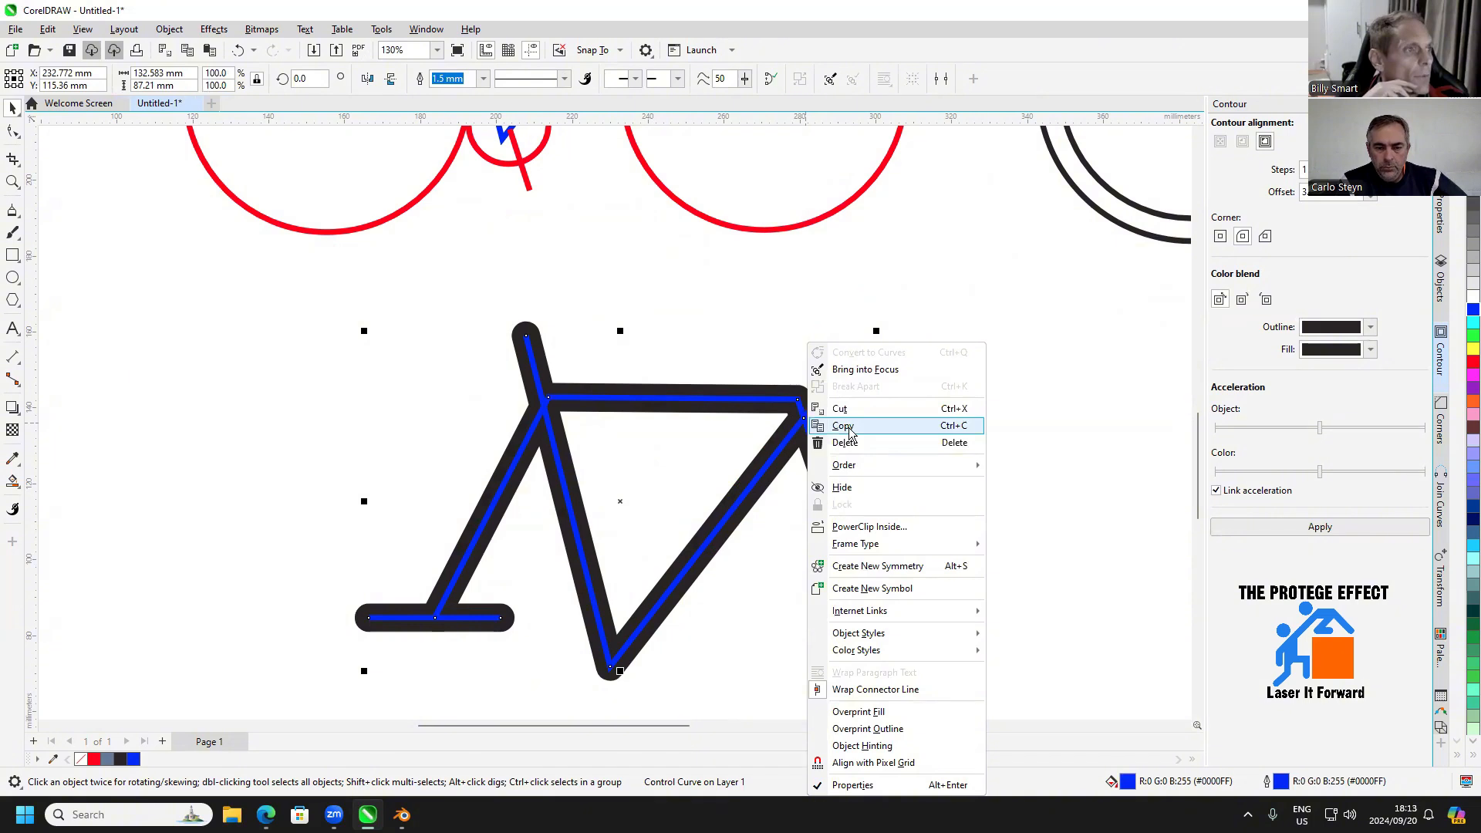
left_click(724, 307)
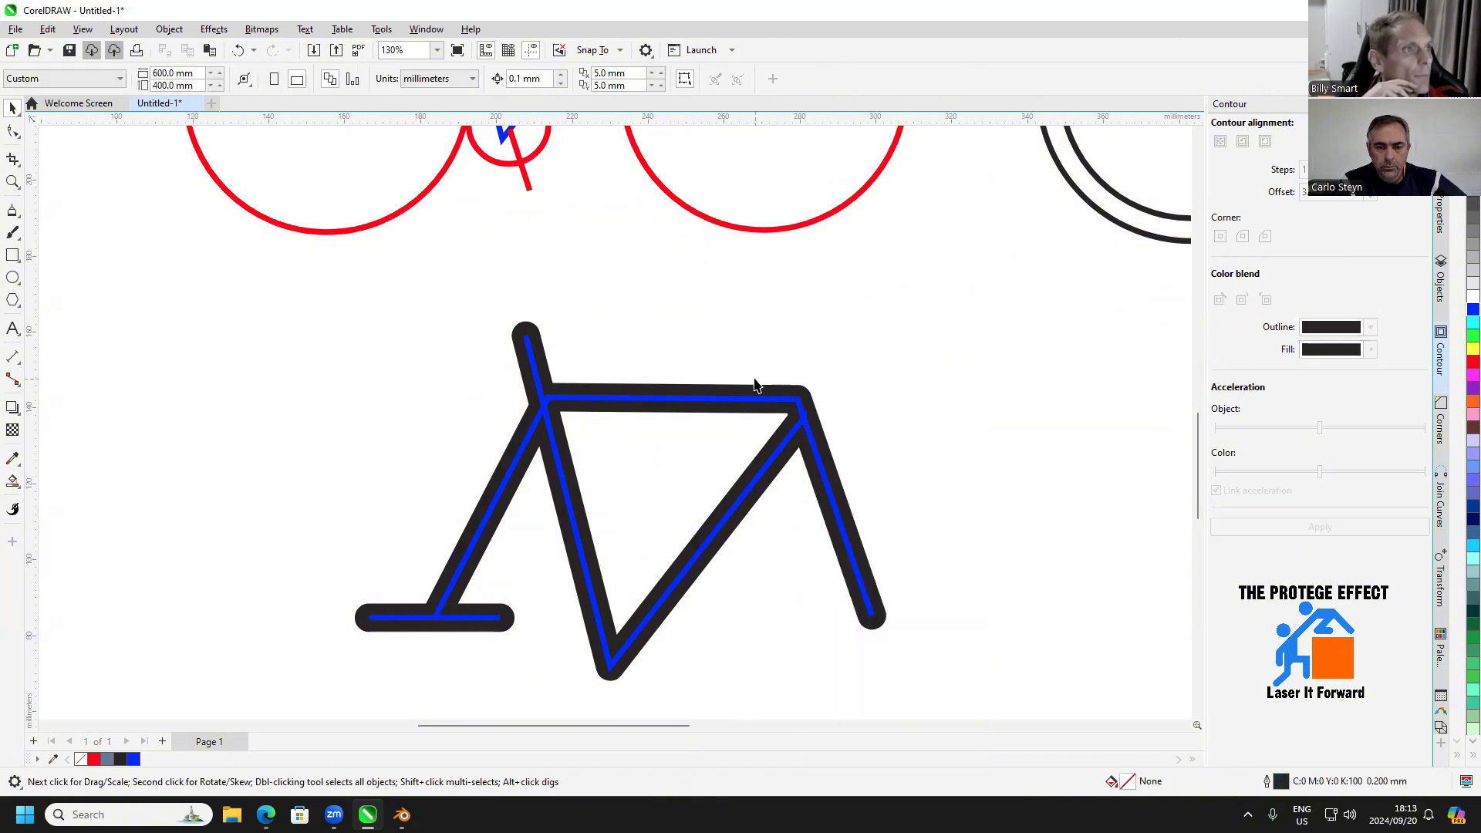
Break the frame's contour apart and delete the blue centre lines from inside the black silhouette
left_click(756, 387)
right_click(757, 388)
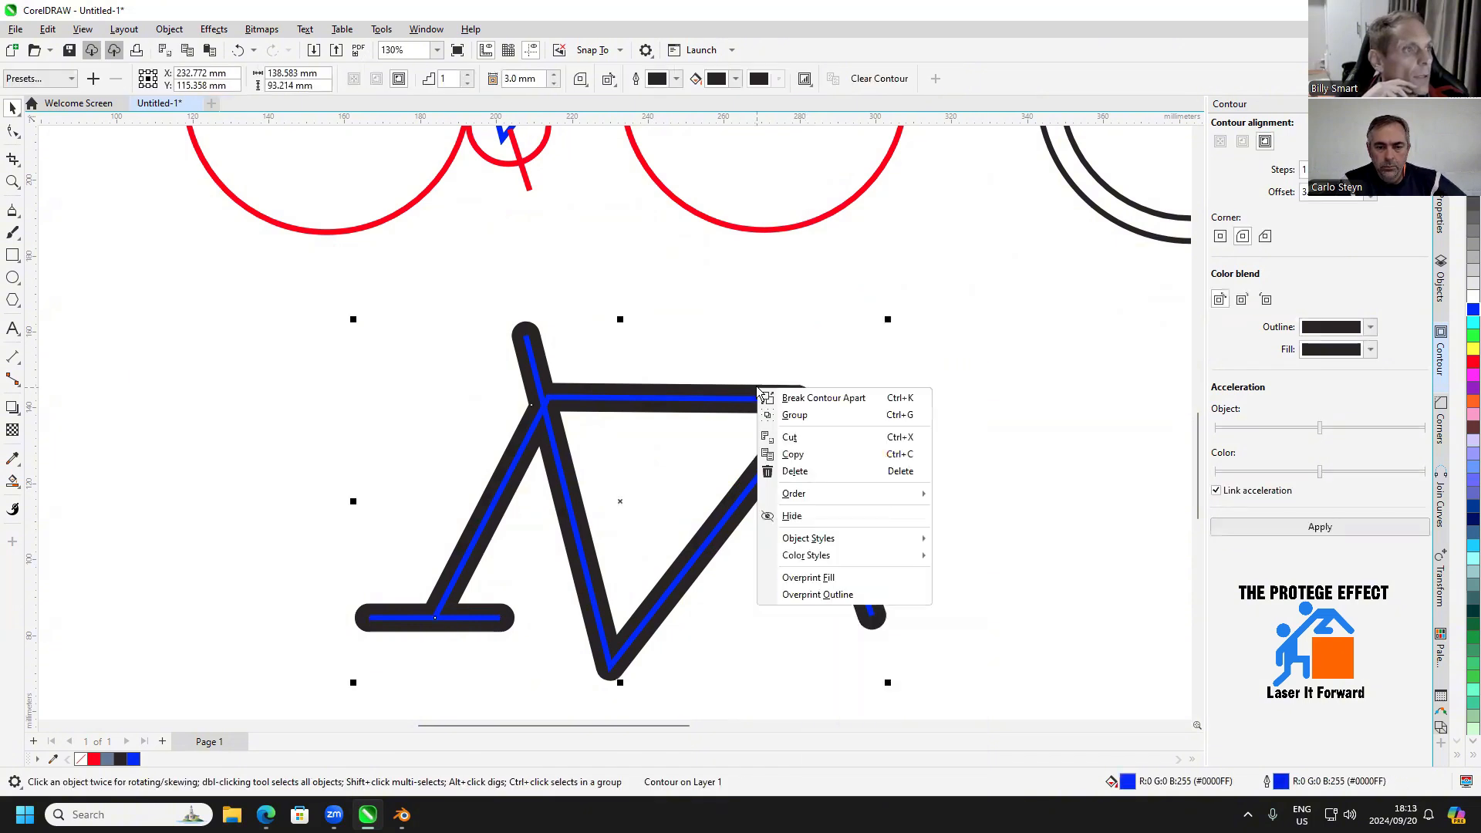
left_click(804, 398)
key("Escape")
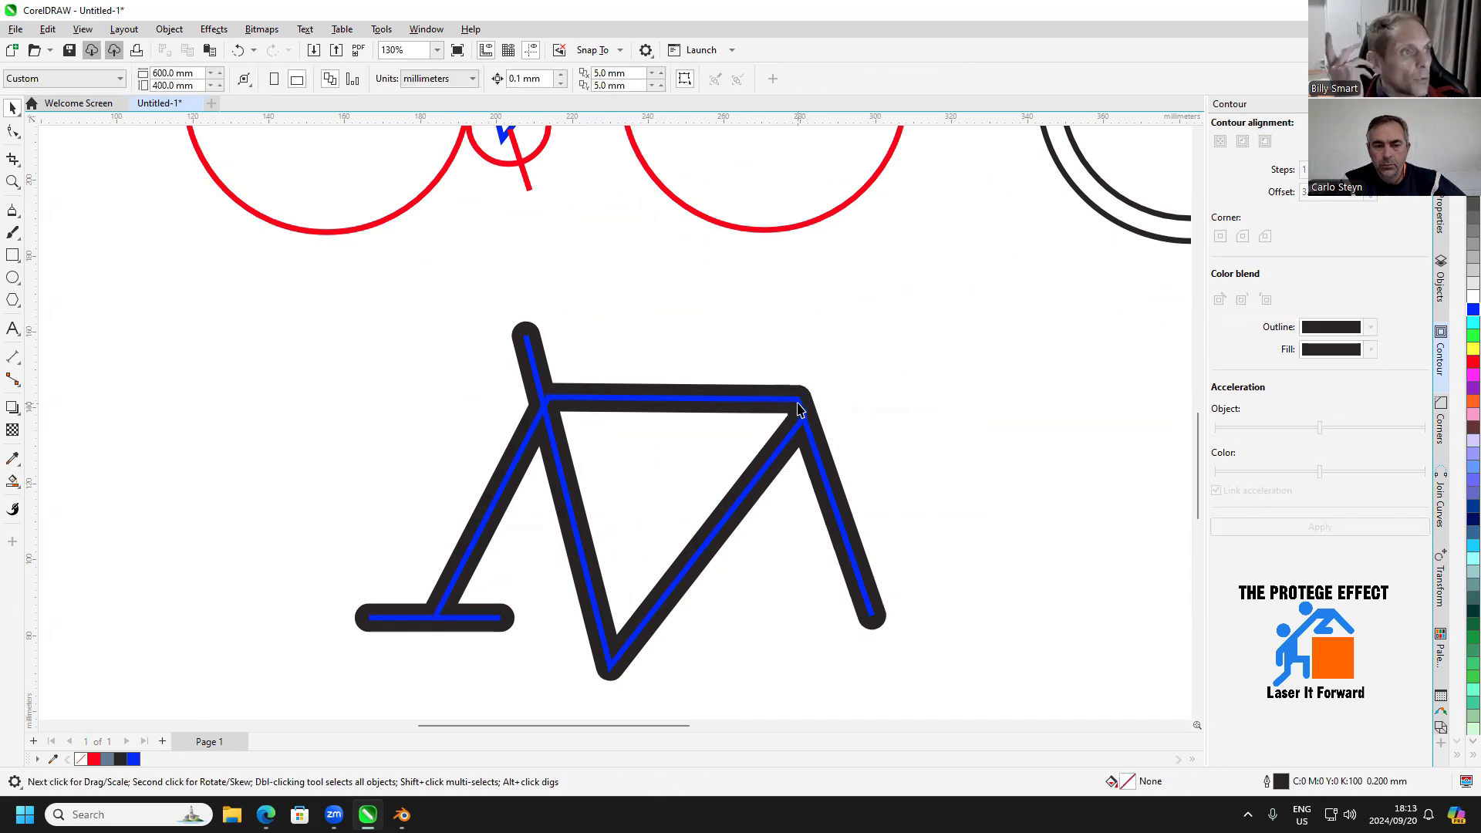
left_click(796, 397)
key("Delete")
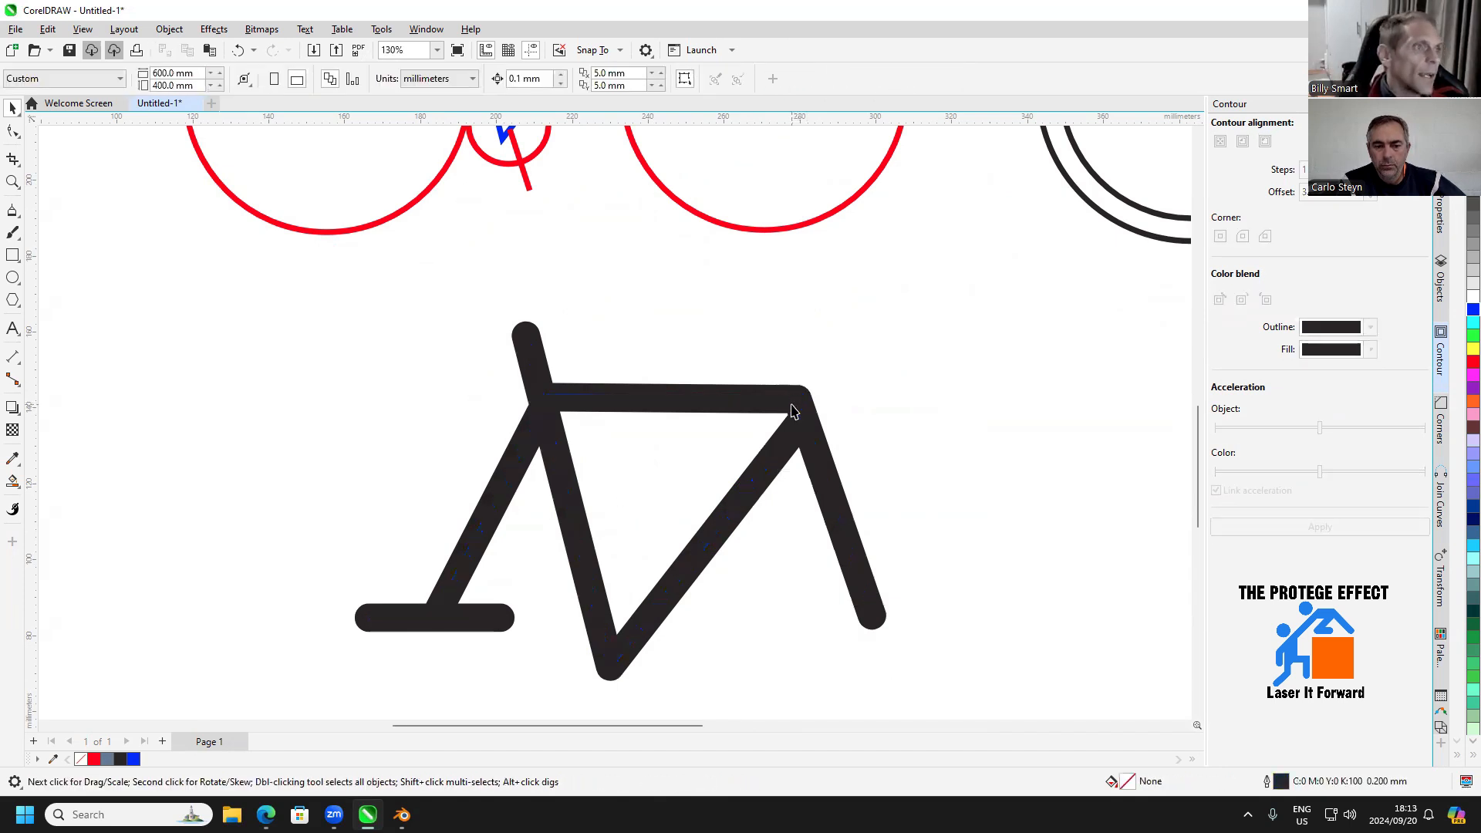
Draw a circle near the rear end of the black frame and set its diameter to 10 mm
scroll(794, 404, "down", 3)
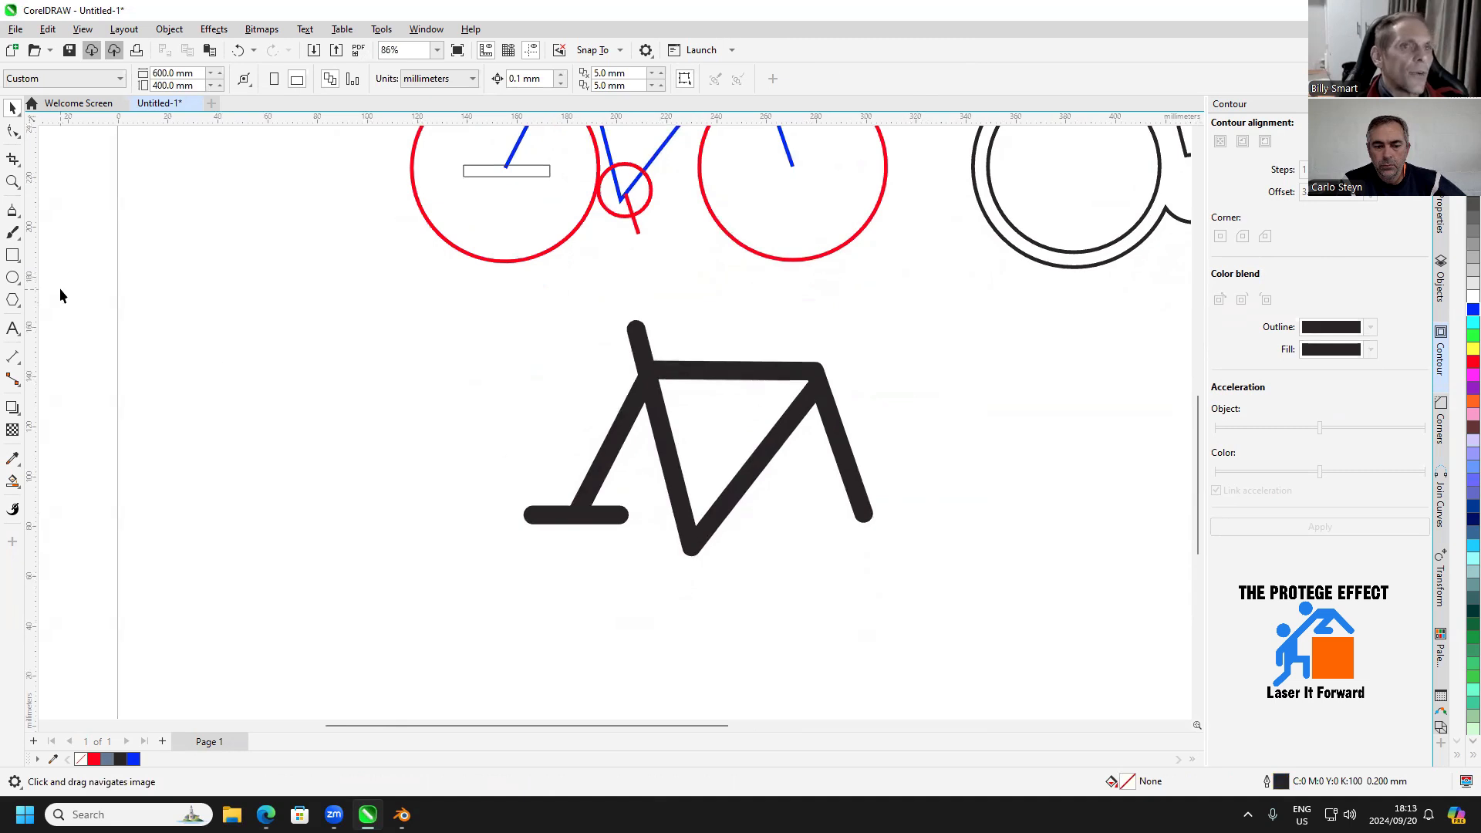
left_click(12, 277)
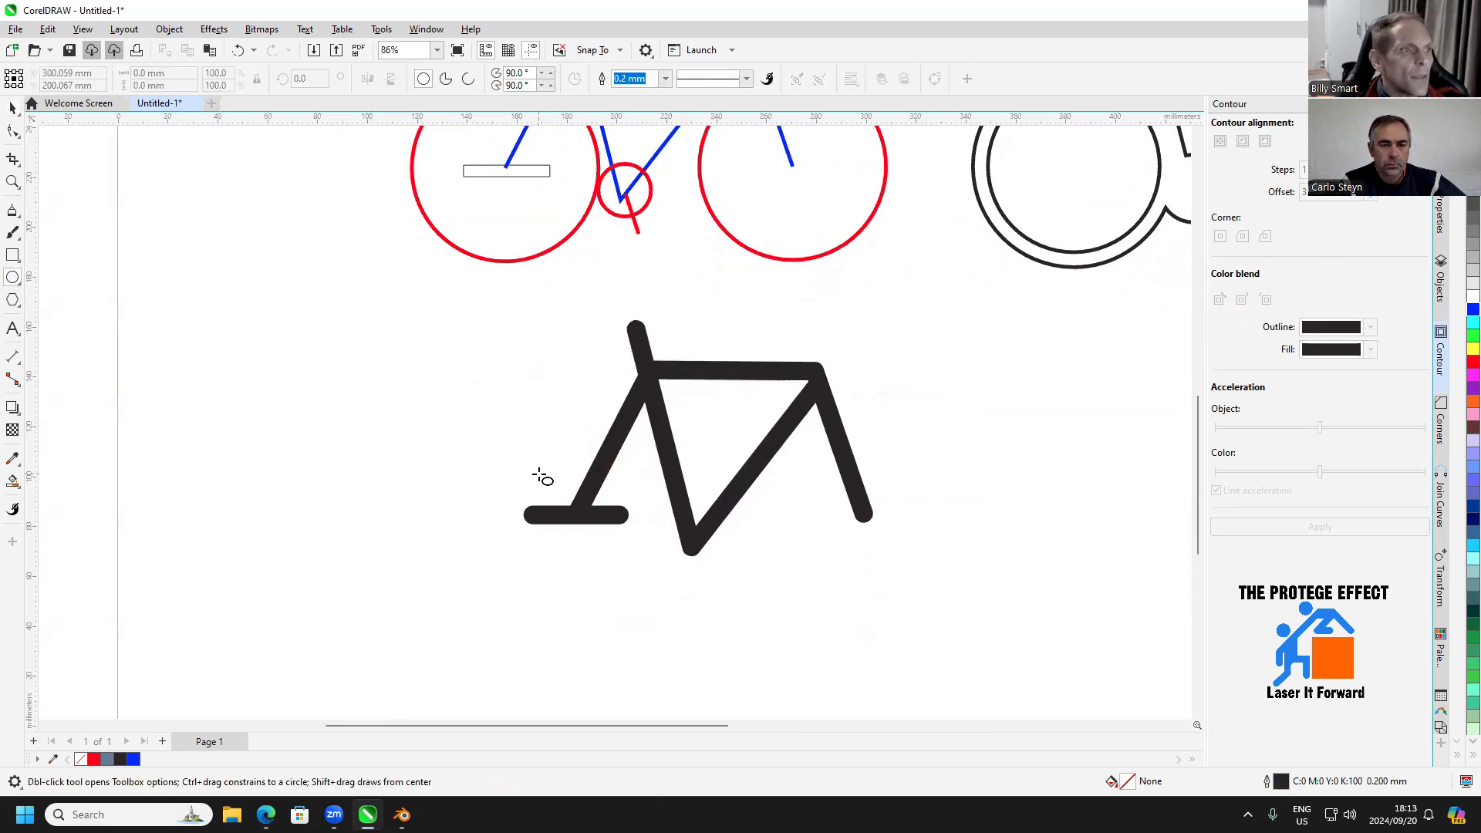
left_click_drag(527, 440, 572, 486)
left_click(185, 90)
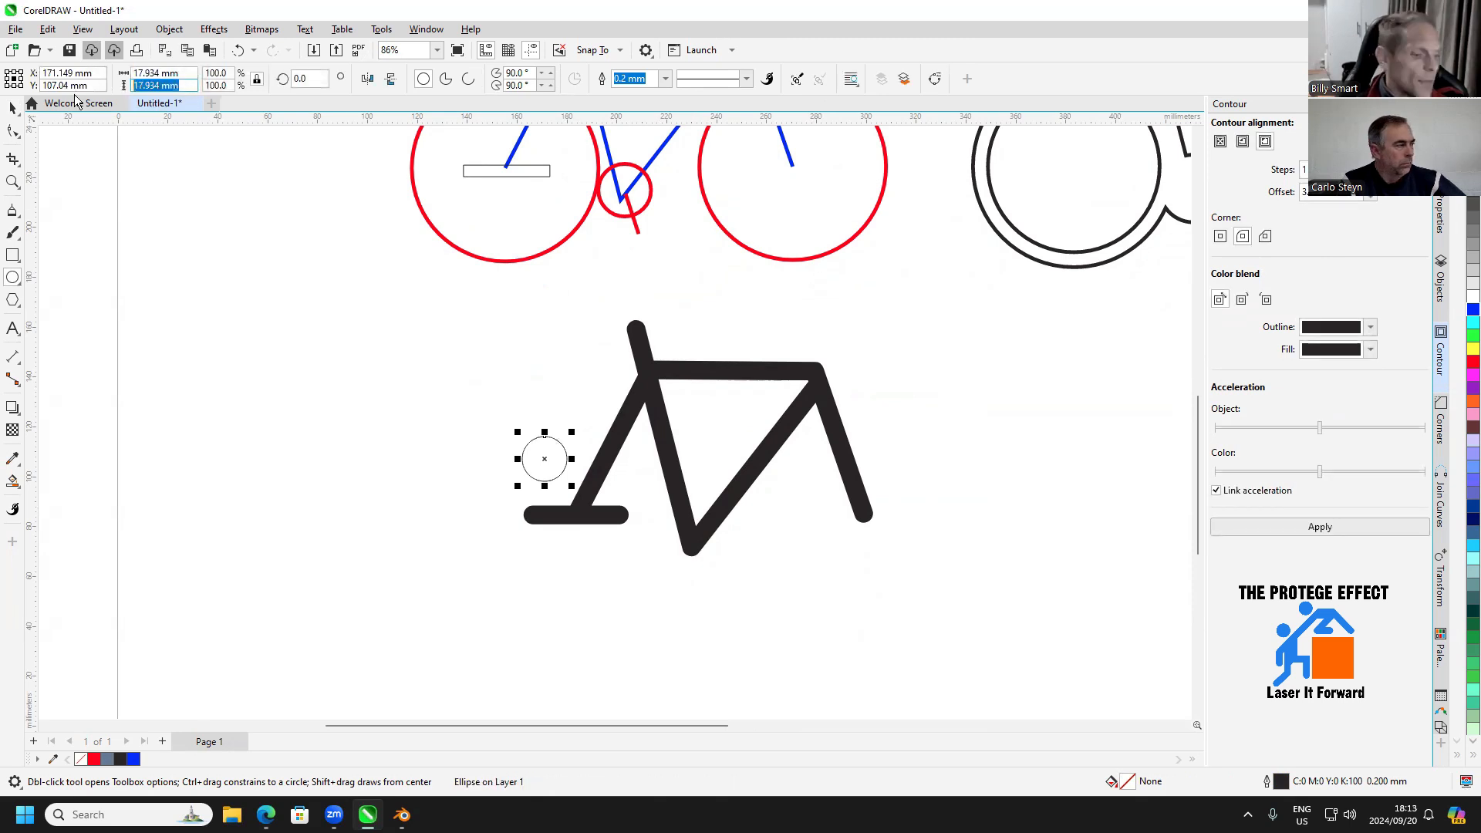
type("10")
key("Return")
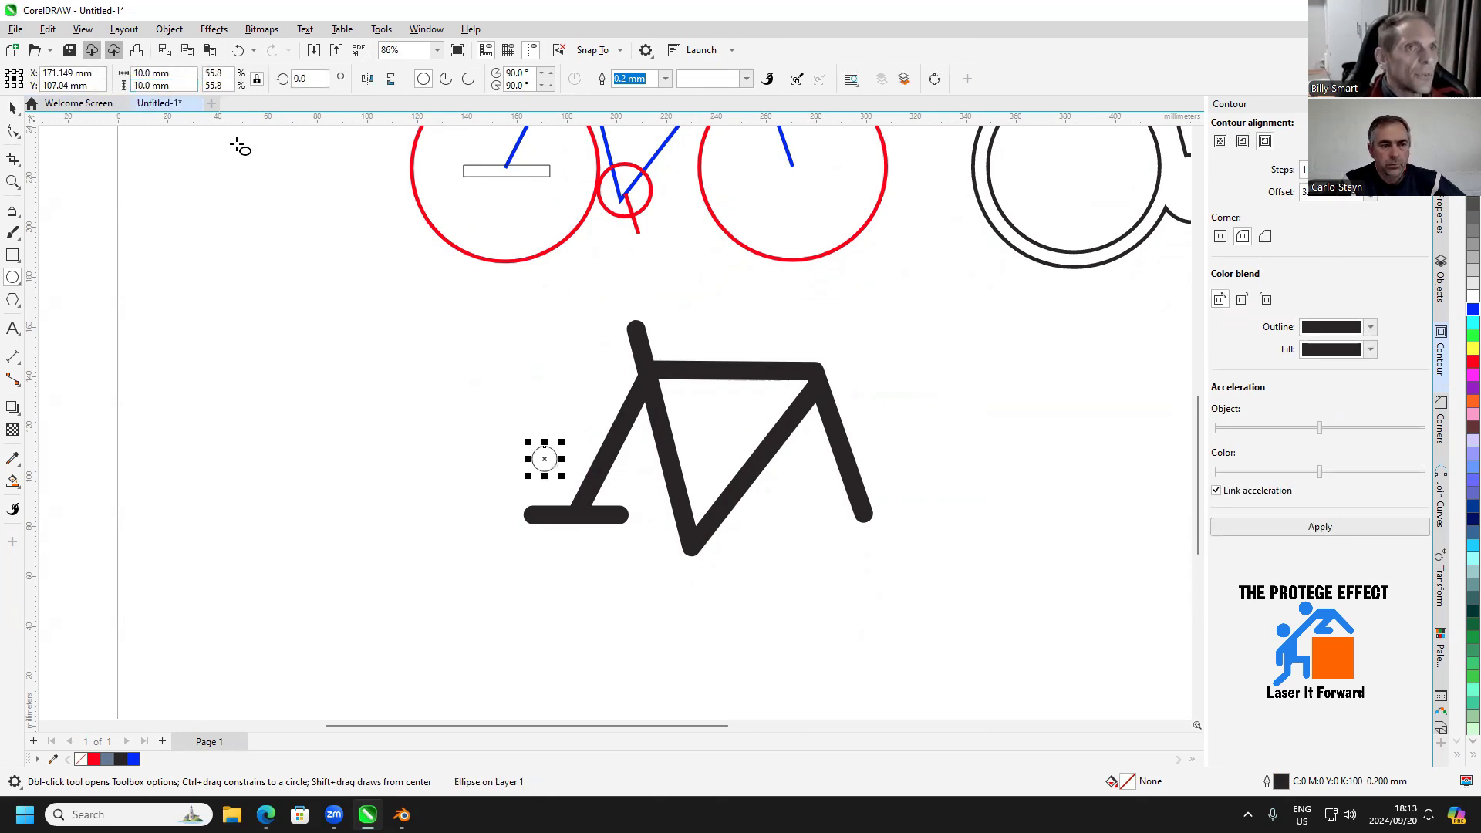
Move the 10 mm circle onto the junction of the rear stay and horizontal bar and colour its outline red
left_click(13, 107)
scroll(625, 427, "up", 2)
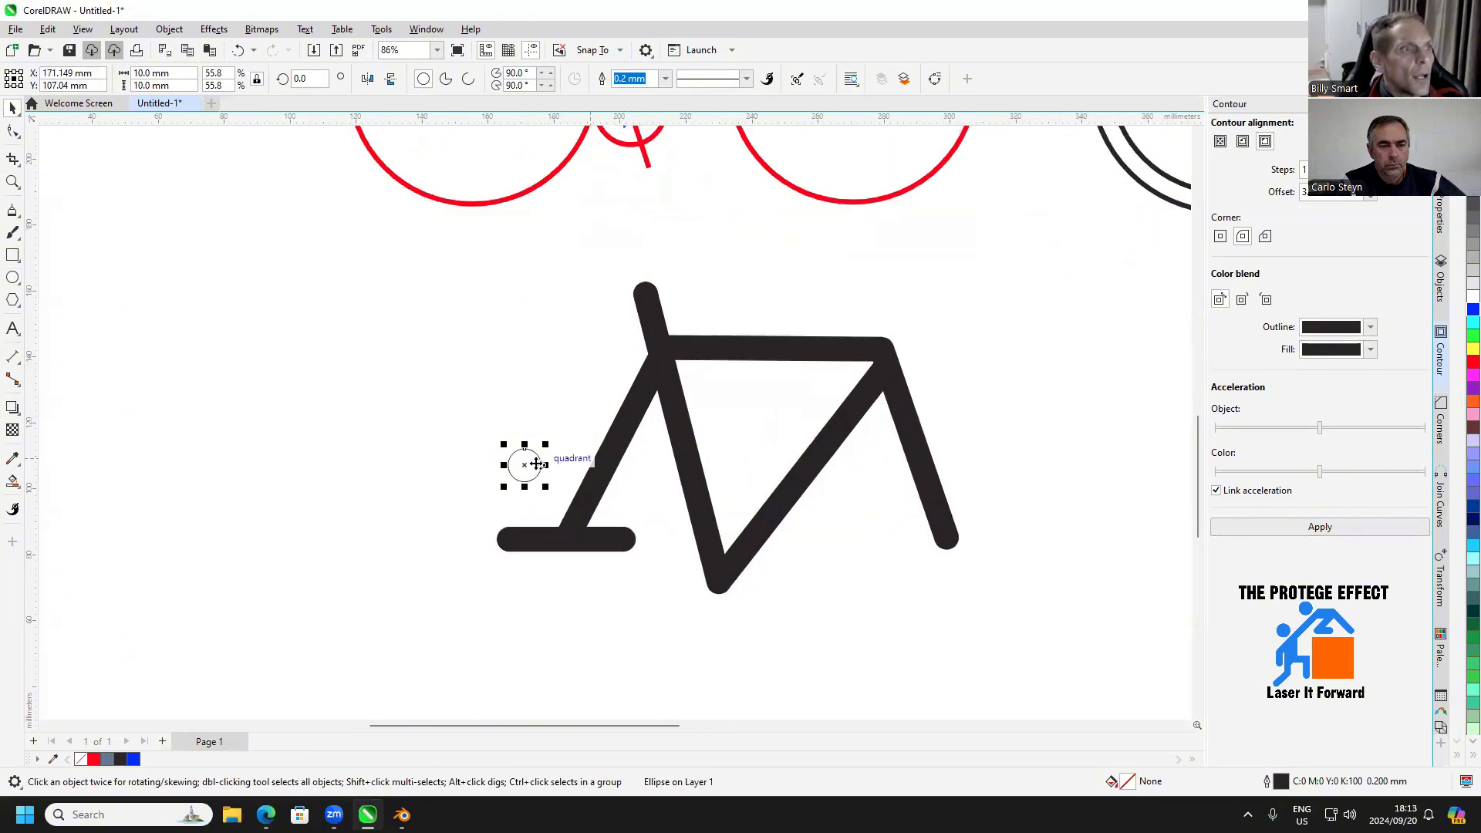
left_click_drag(556, 459, 573, 543)
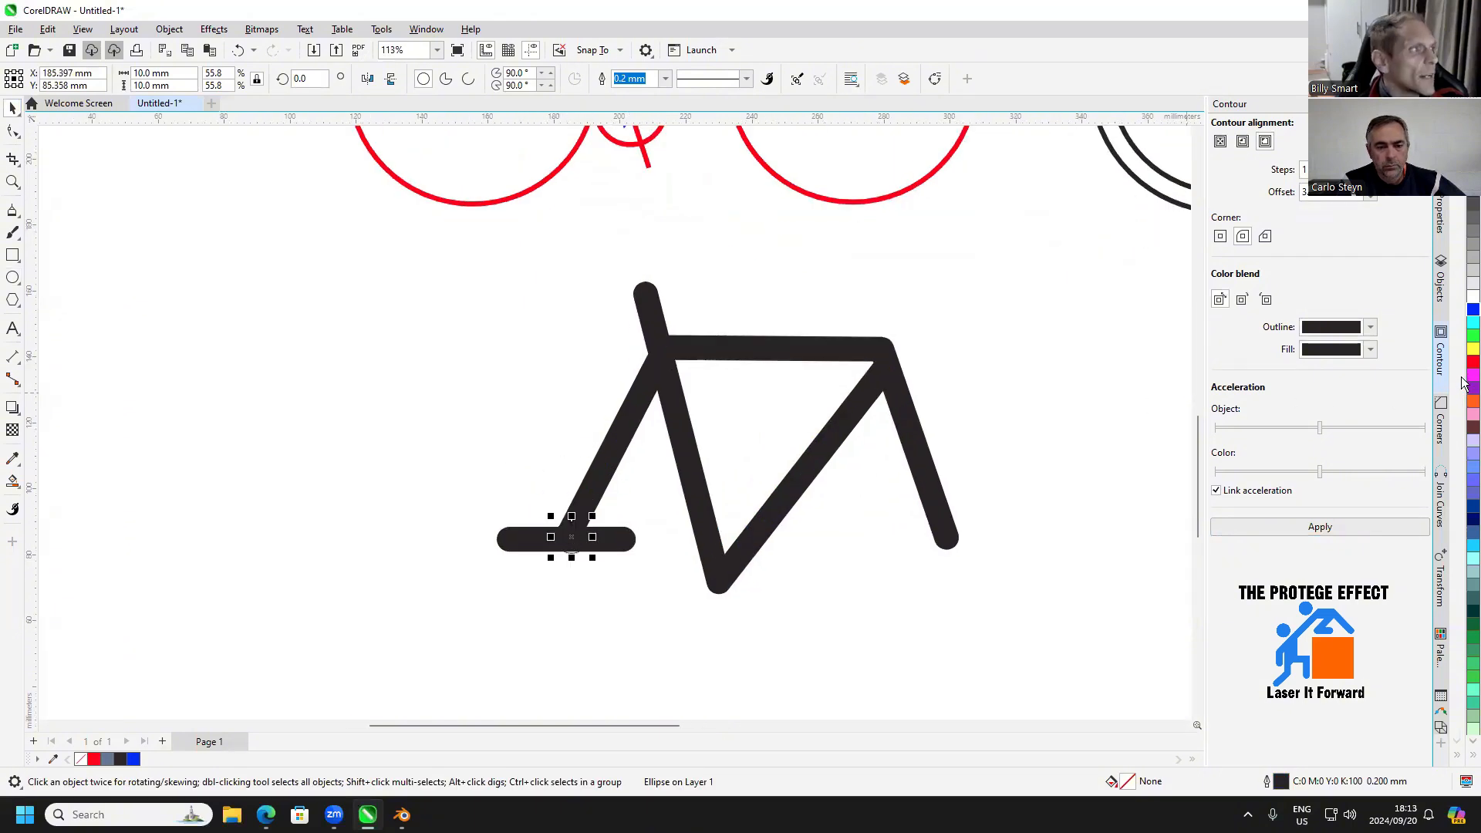
scroll(617, 505, "up", 3)
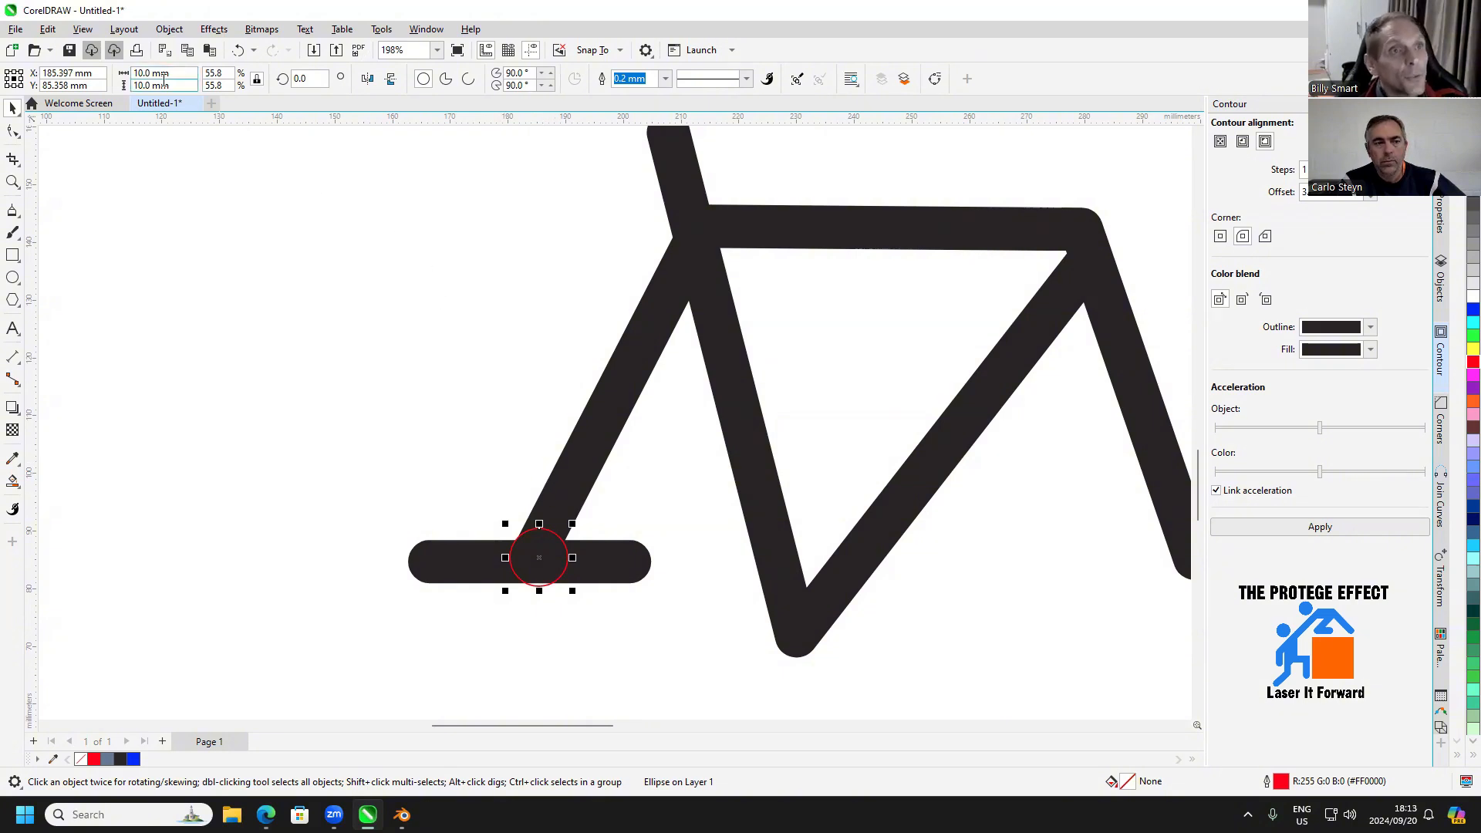
Make a concentric copy of the red circle with a diameter of 20 mm
left_click(190, 74)
type("2")
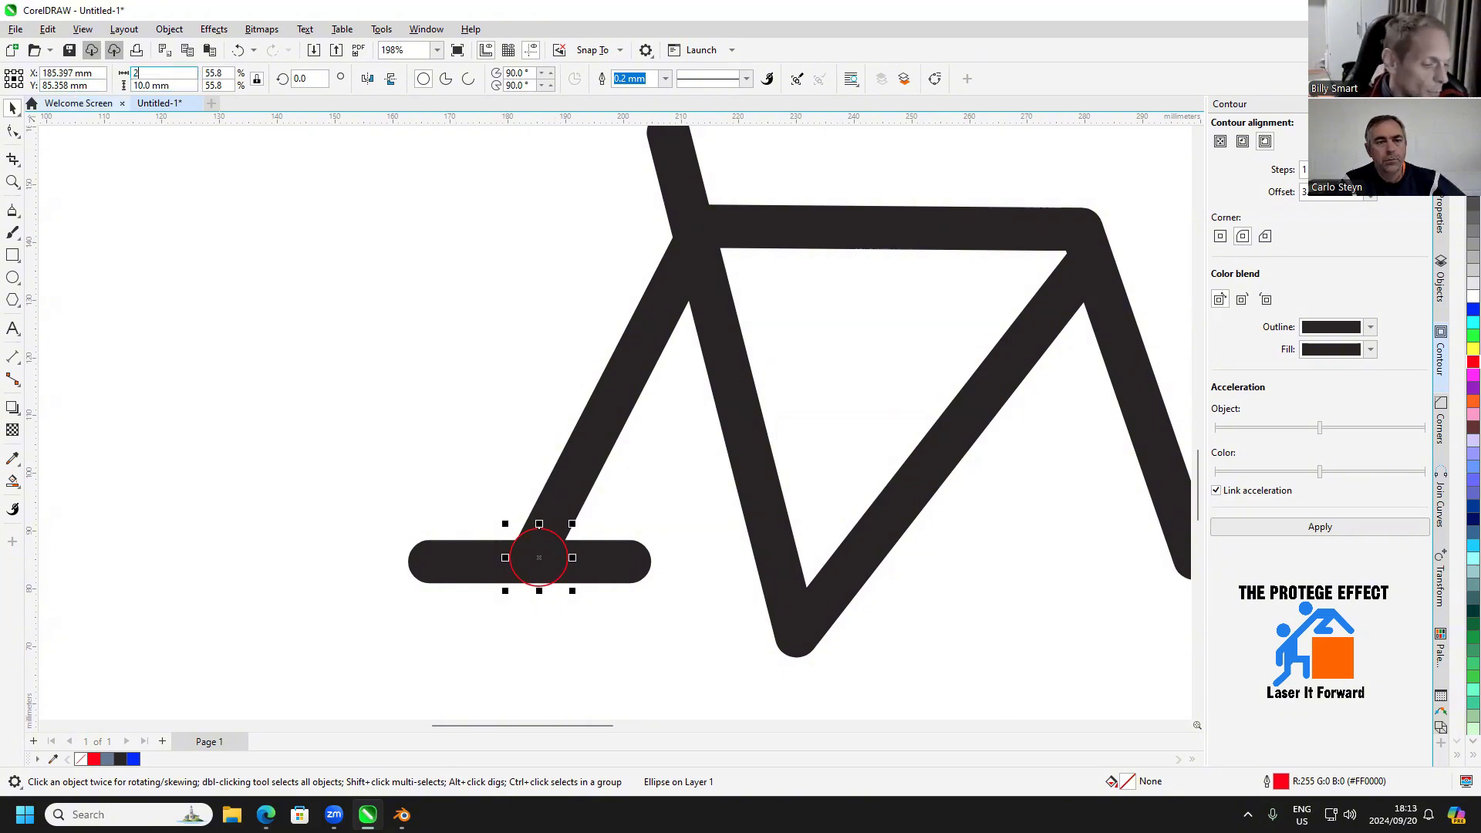
type("0")
key("Return")
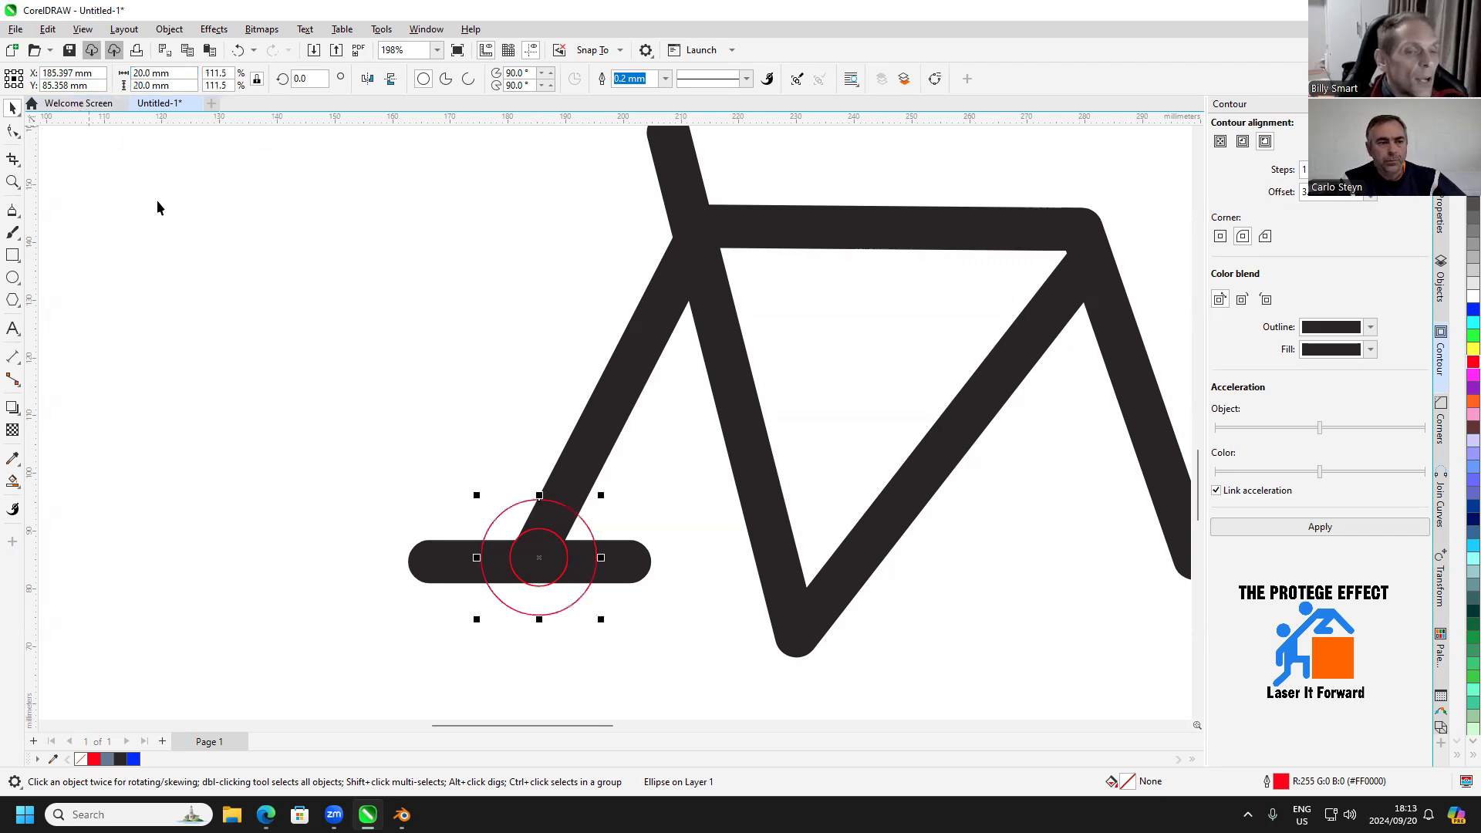
Weld the 20 mm red circle to the black frame silhouette
left_click(351, 456)
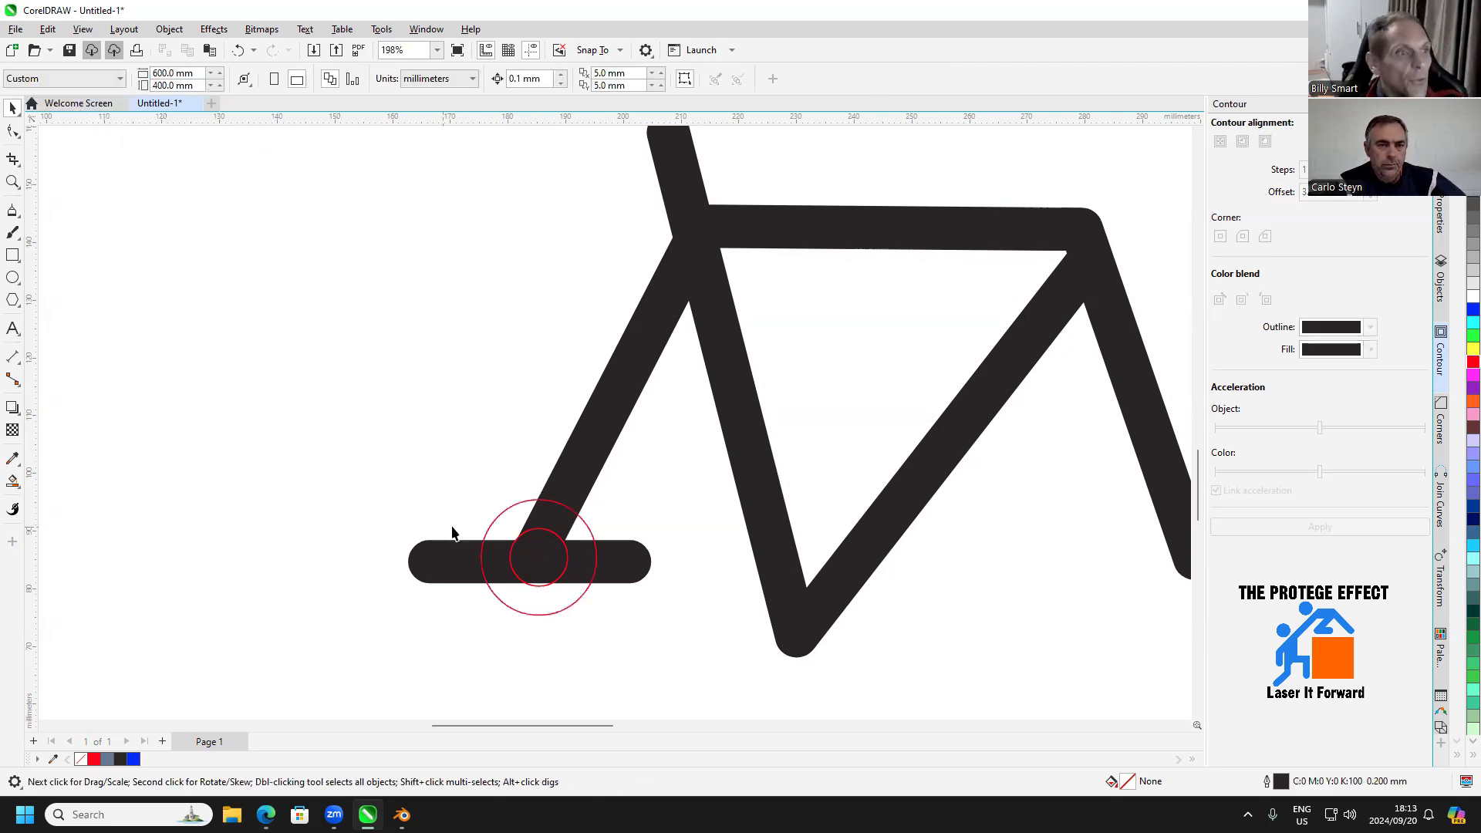
left_click(493, 521)
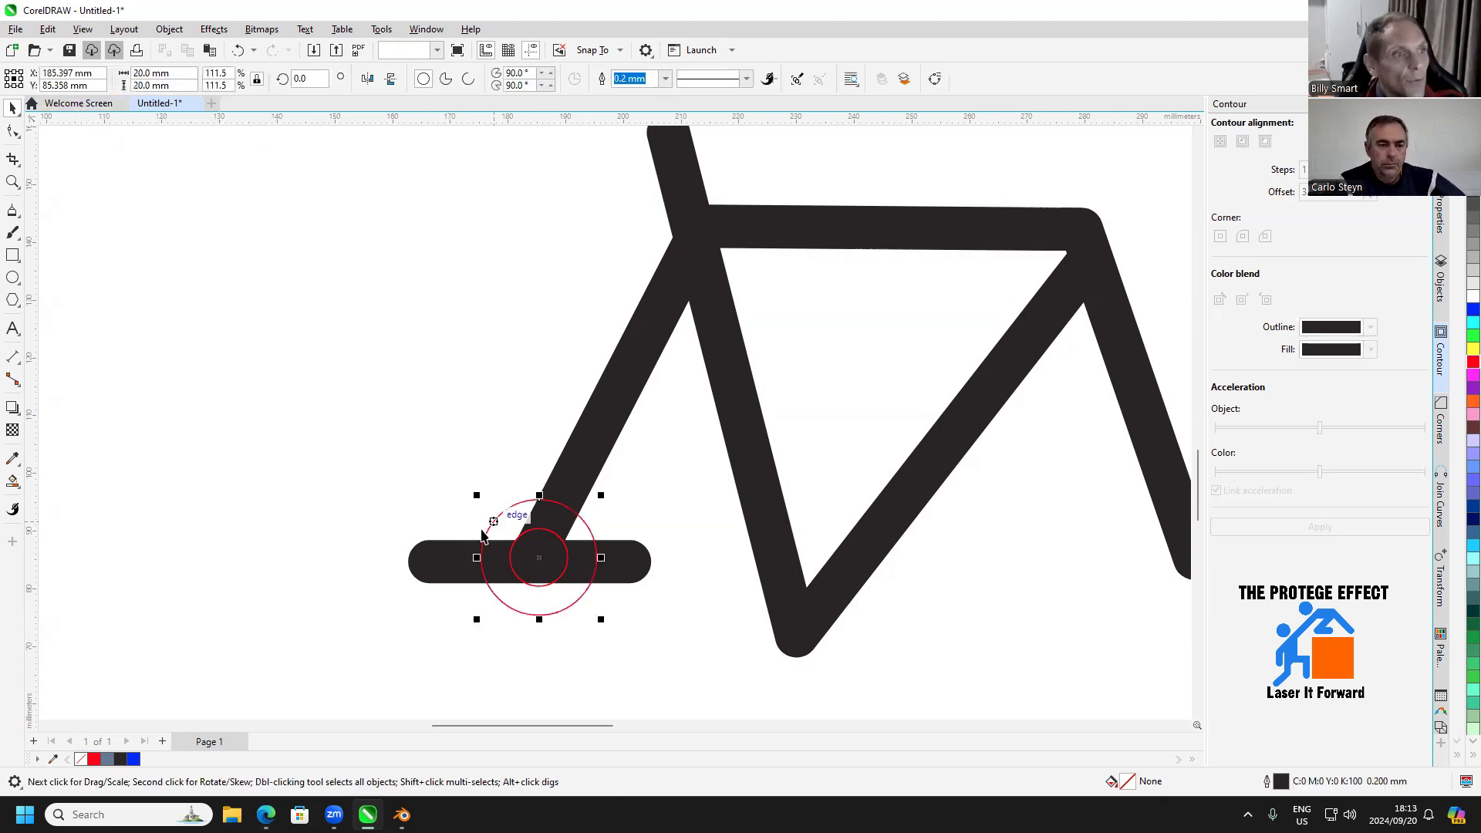
left_click(429, 550, "shift")
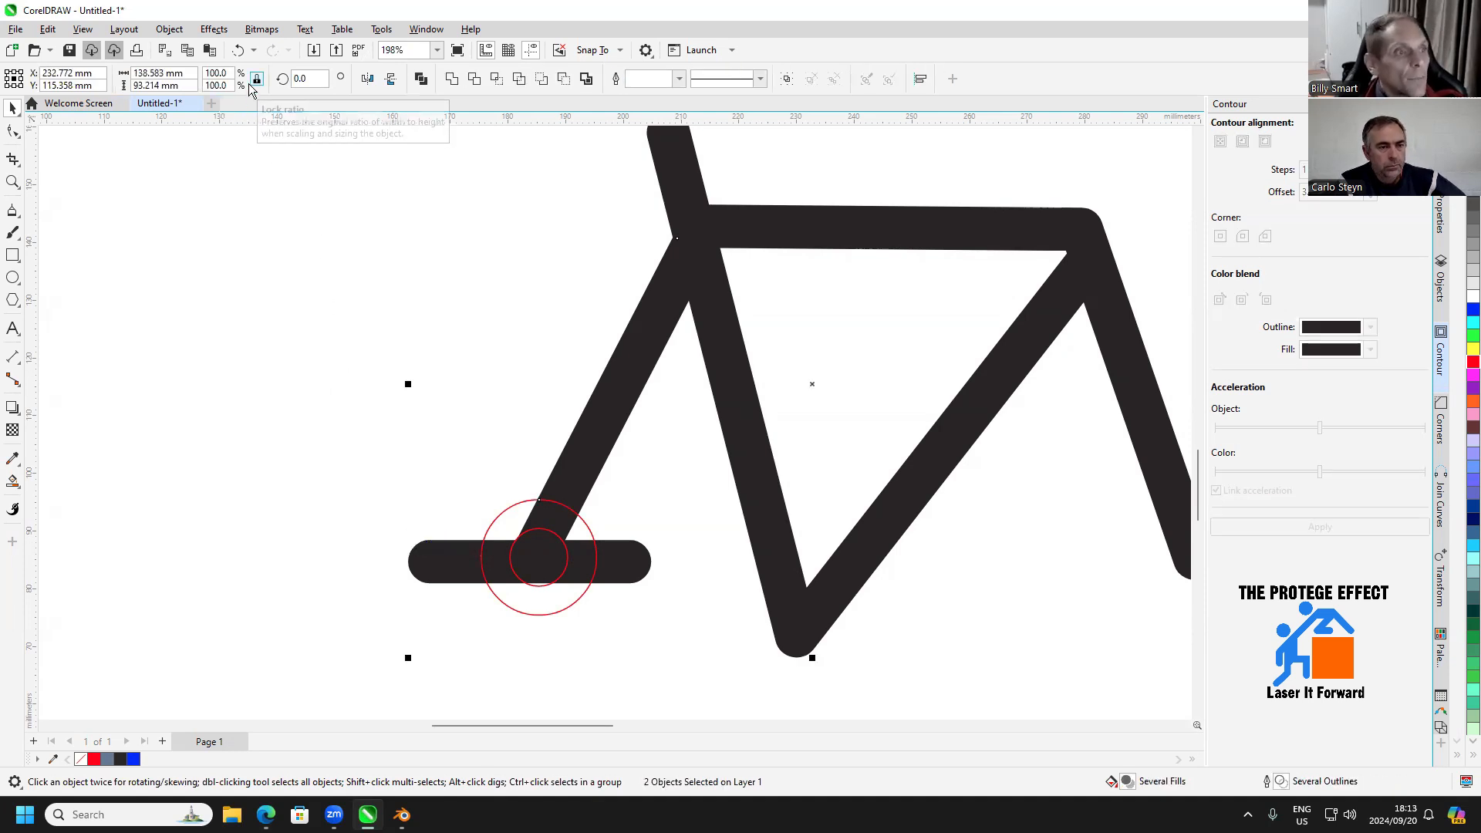
left_click(451, 79)
Subtract the 10 mm red circle from the frame's round hub and move the filled disc from the hole below the frame
left_click(538, 529)
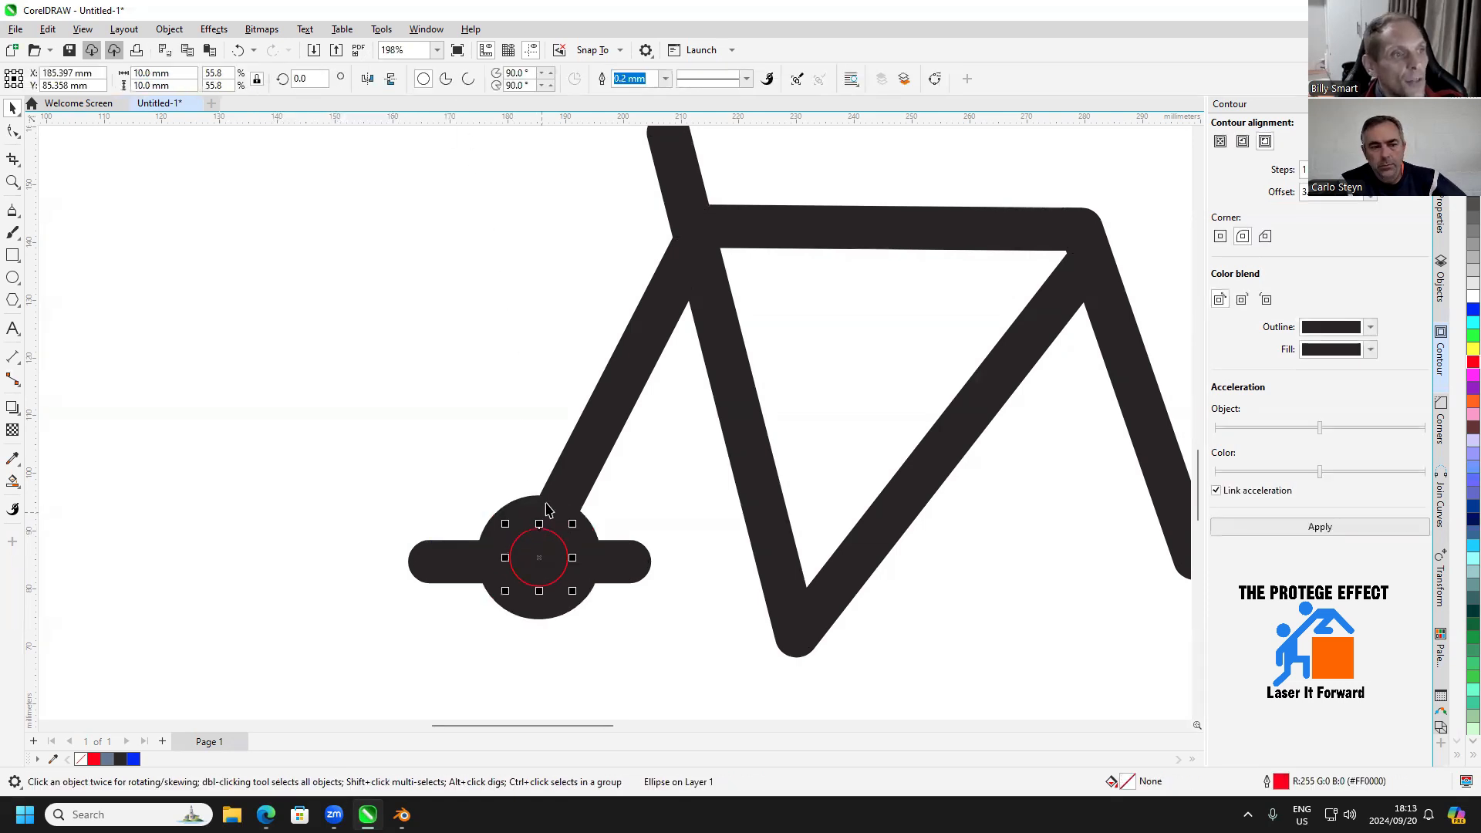
left_click(591, 427, "shift")
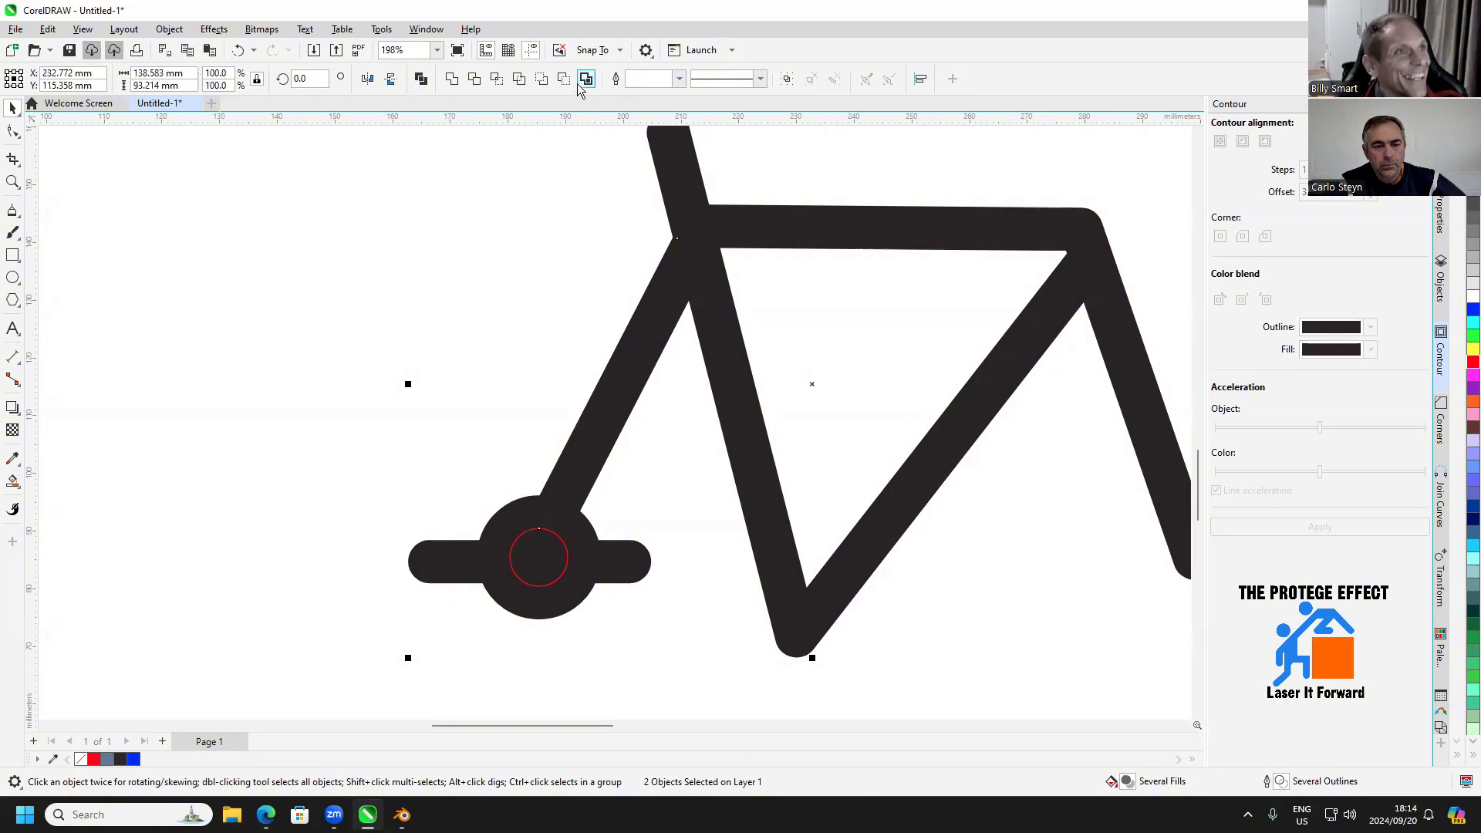
left_click(564, 80)
left_click(557, 349)
scroll(595, 459, "down", 3)
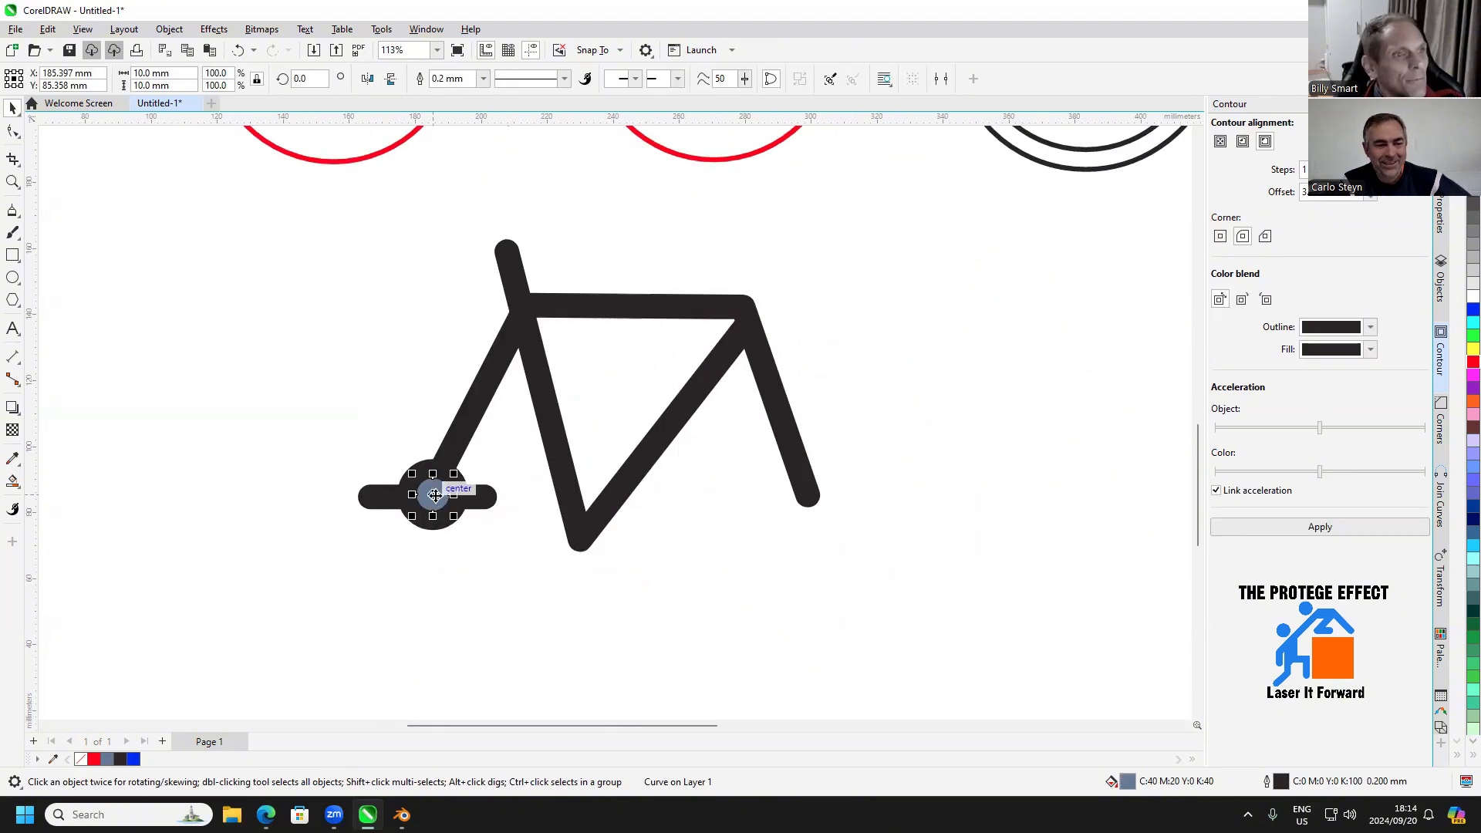
left_click_drag(432, 495, 530, 598)
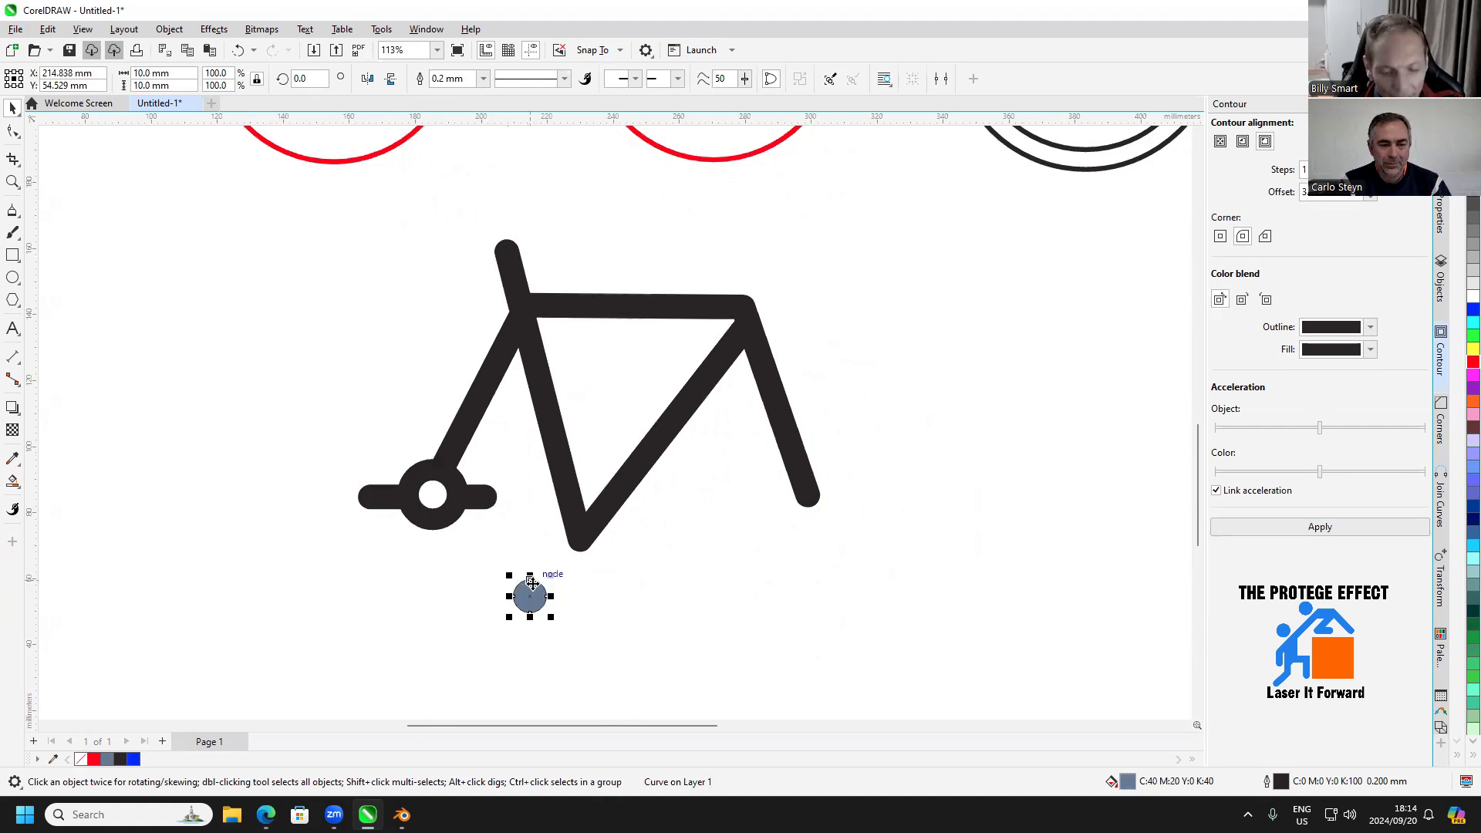
left_click(624, 591)
Undo the round hub operations back to the plain frame and delete the remaining 10 mm red circle
key("ctrl+z")
key("ctrl+z")
key("ctrl+z")
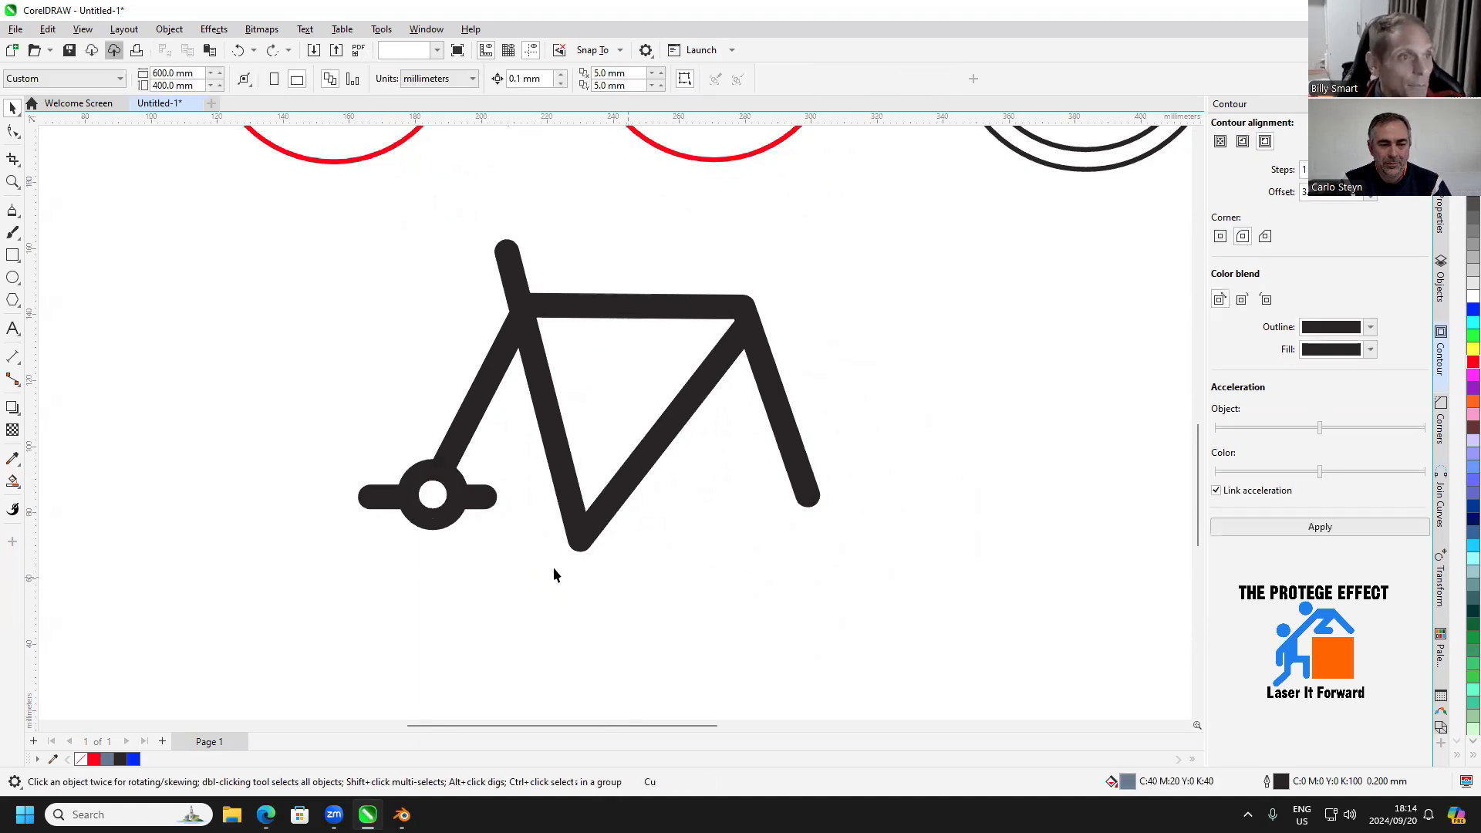
left_click(509, 572)
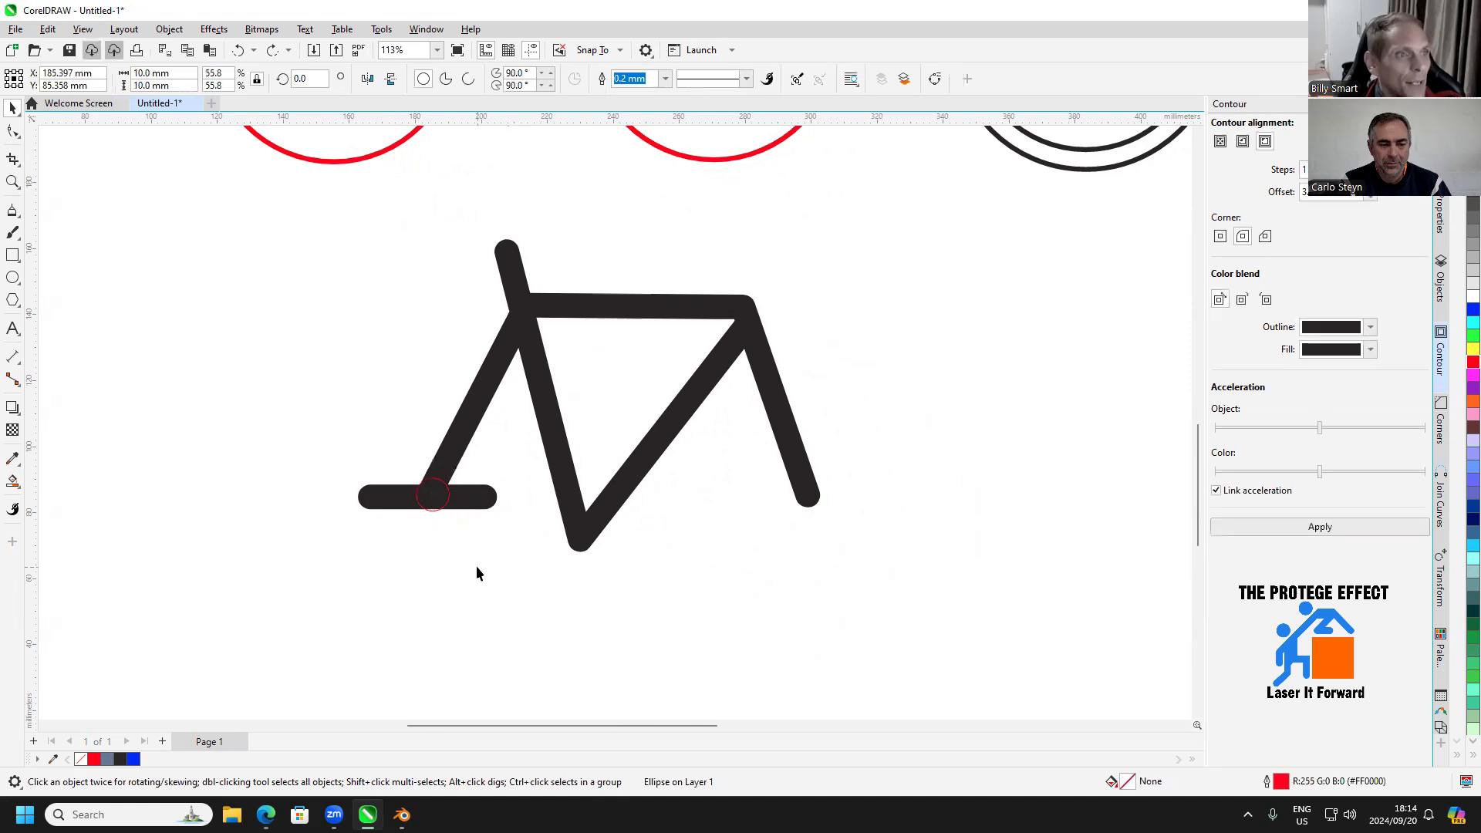
left_click(433, 498)
key("Delete")
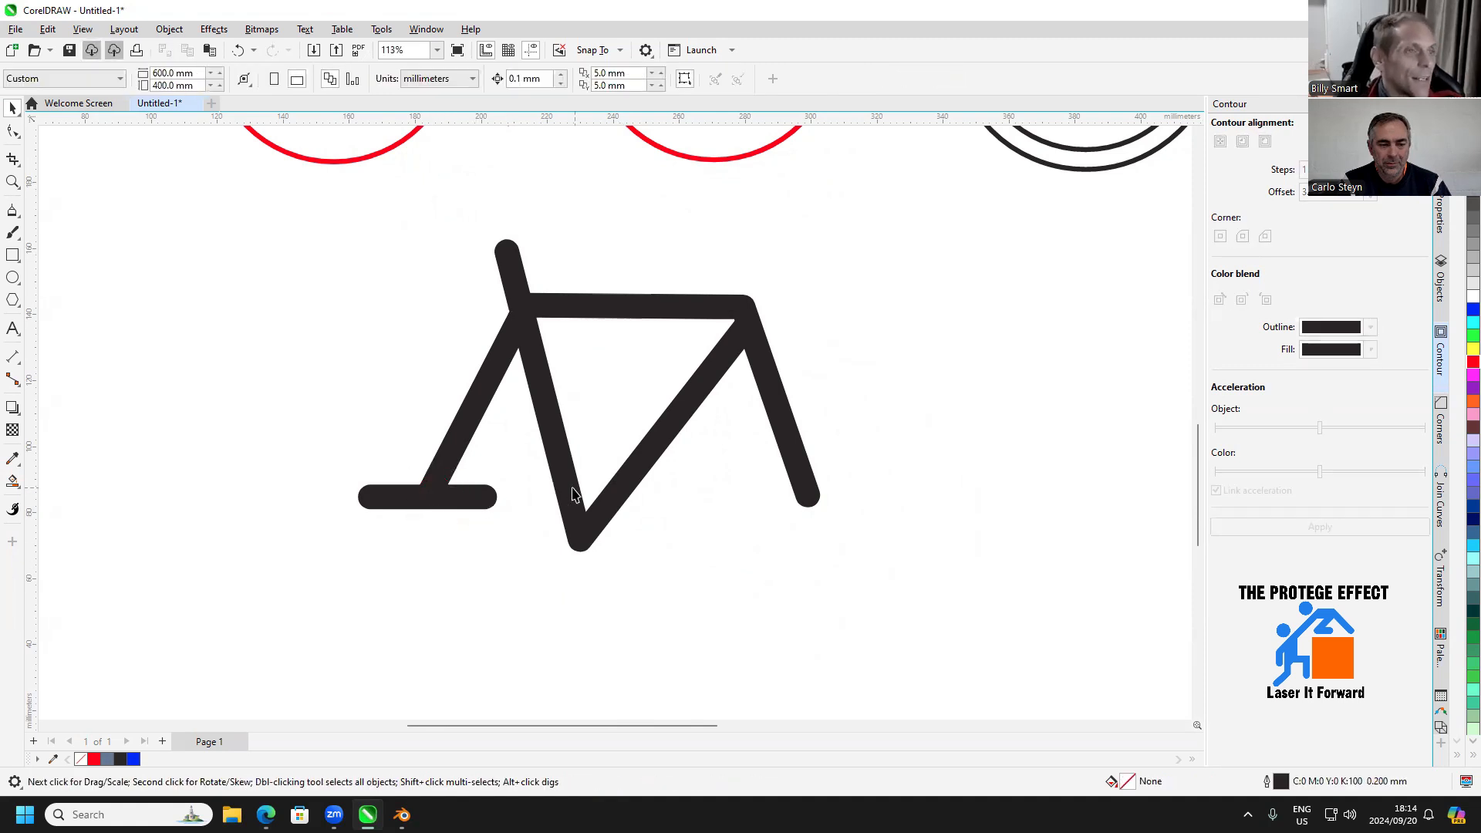
Draw a small rectangle below the frame's rear horizontal bar and size it to 6 mm wide by 3 mm high
scroll(573, 494, "down", 1)
key("F6")
scroll(402, 490, "up", 3)
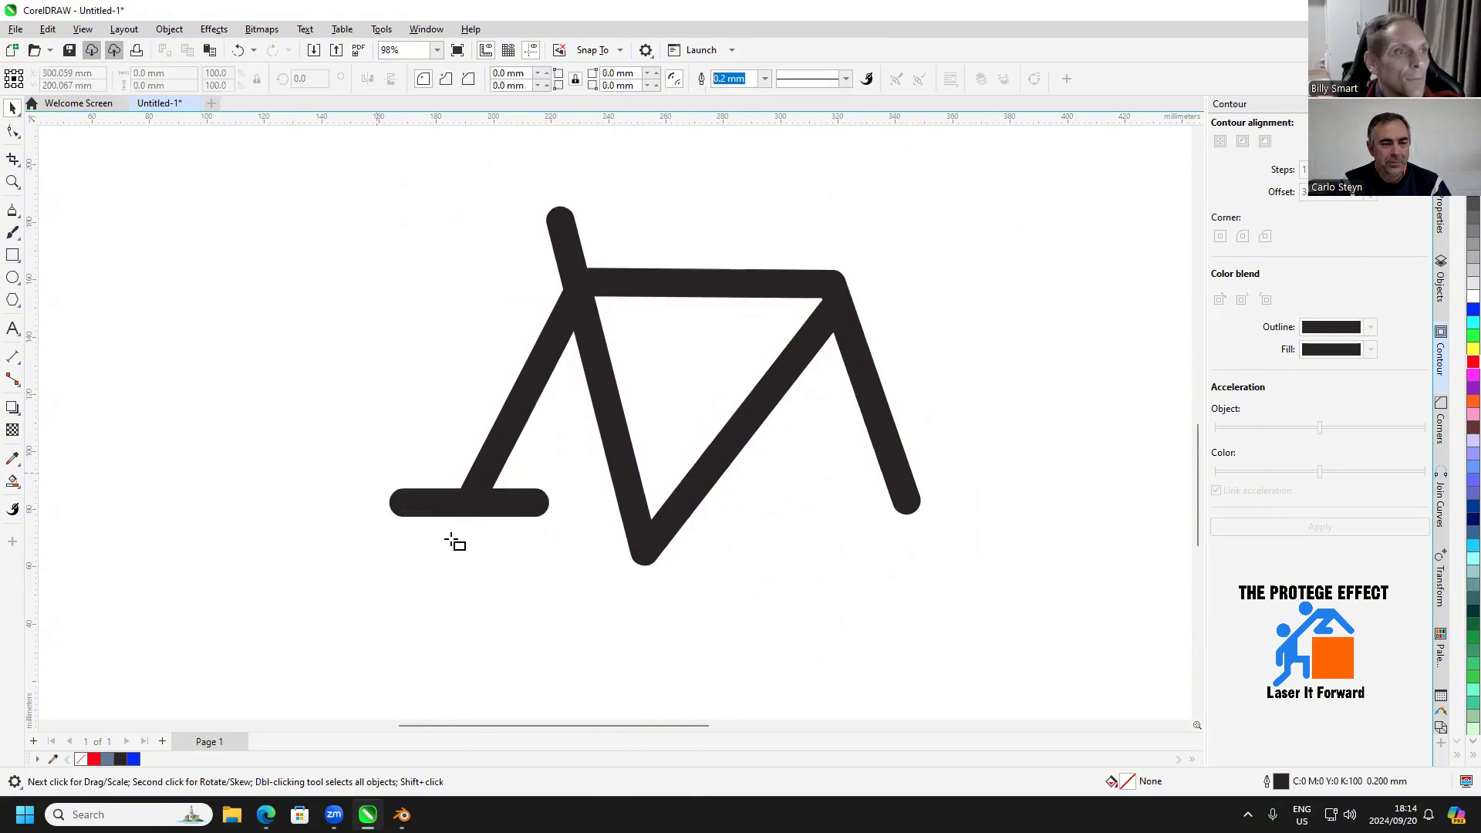
left_click_drag(455, 550, 498, 561)
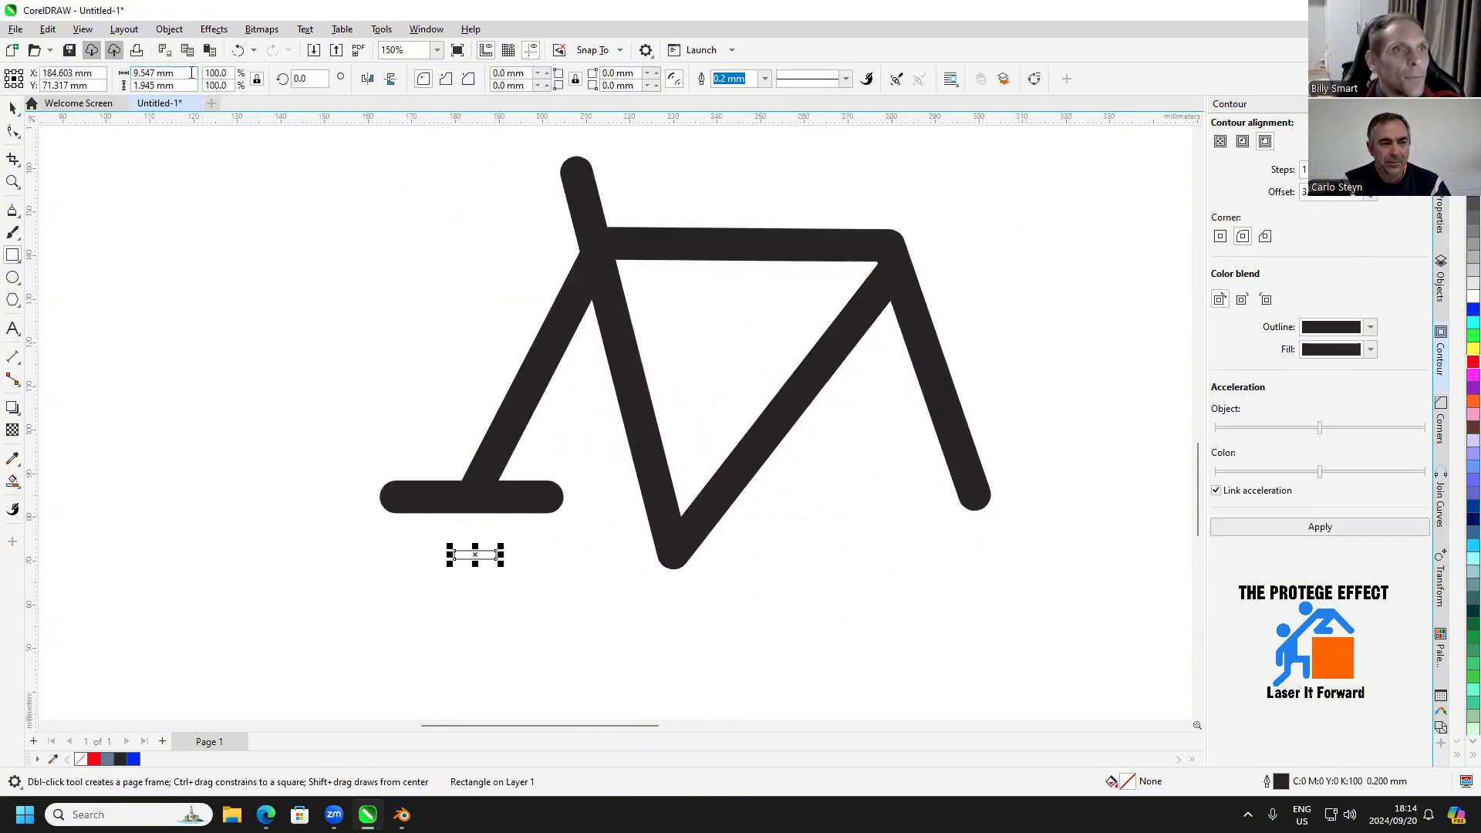
double_click(191, 84)
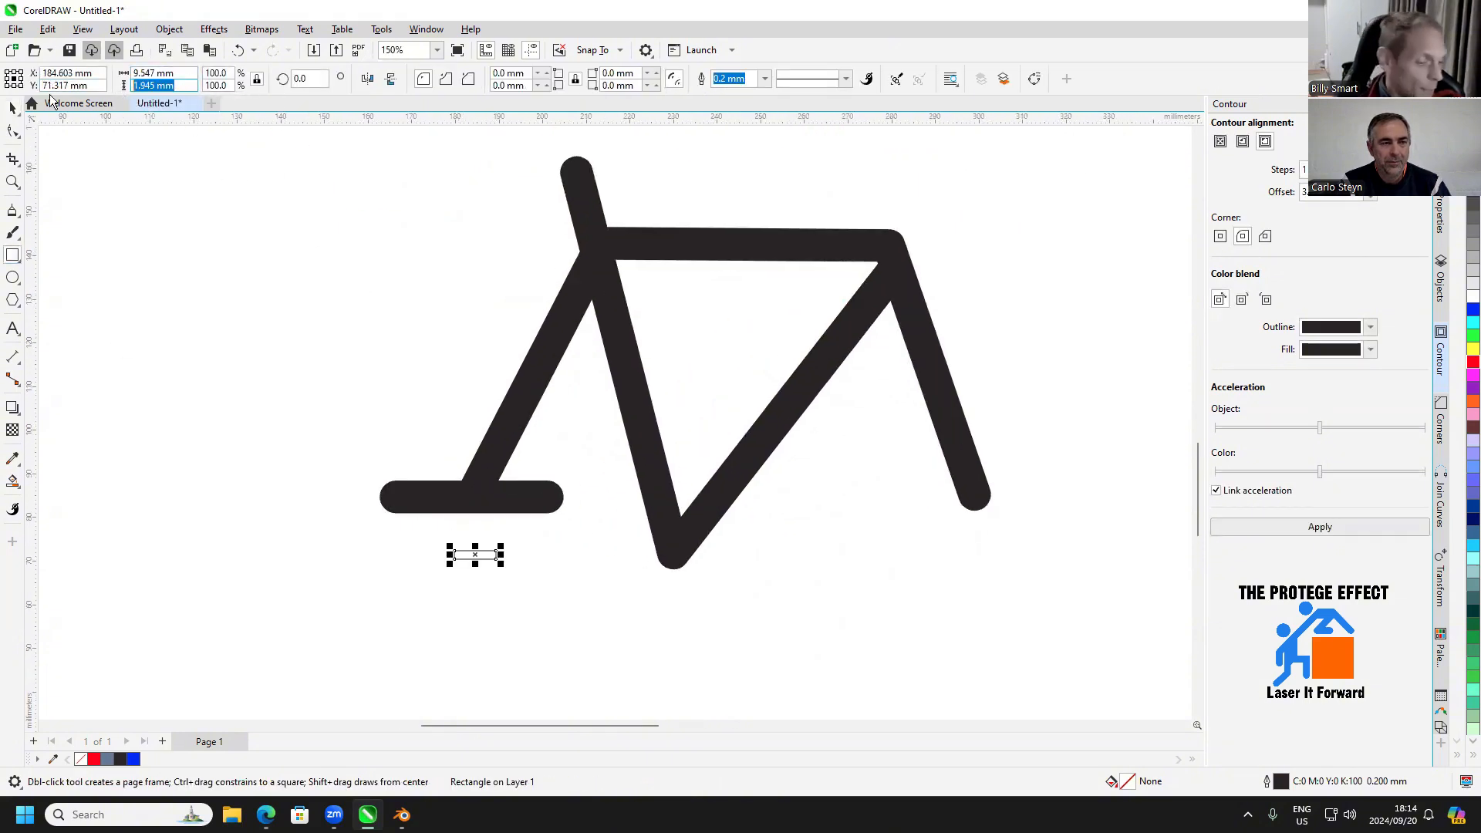
type("3")
key("Return")
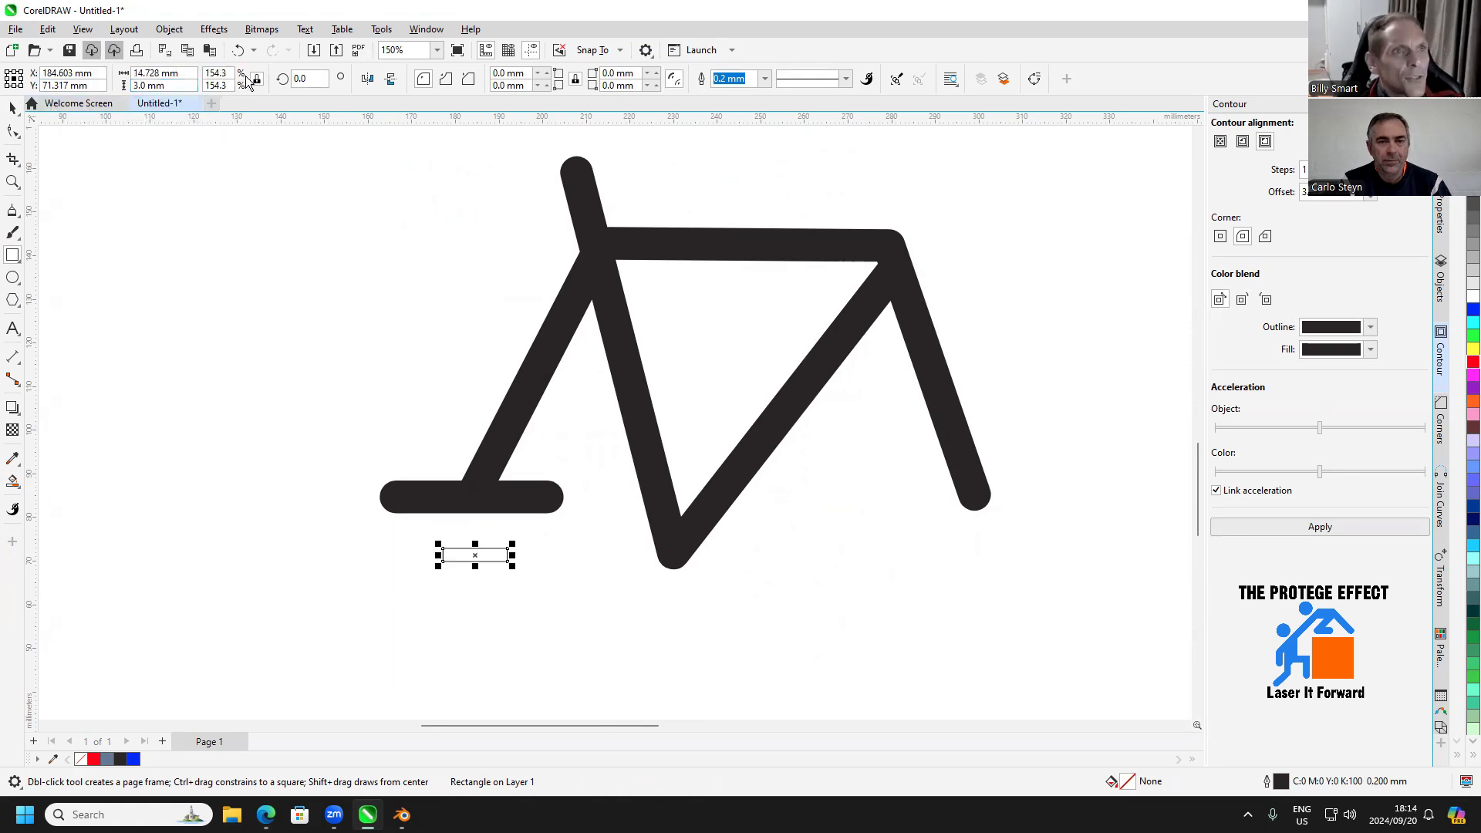
double_click(185, 74)
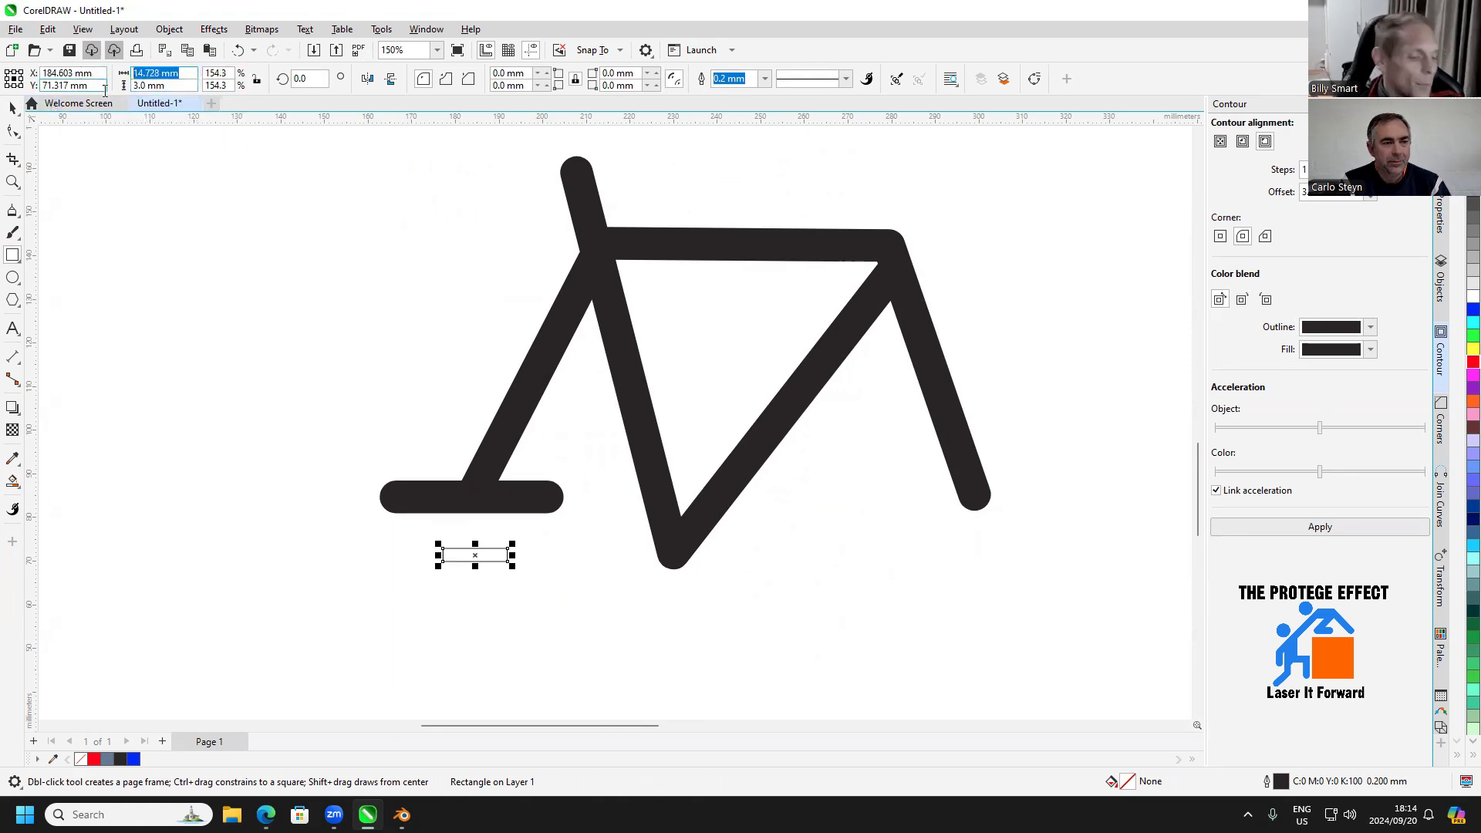
type("6")
key("Return")
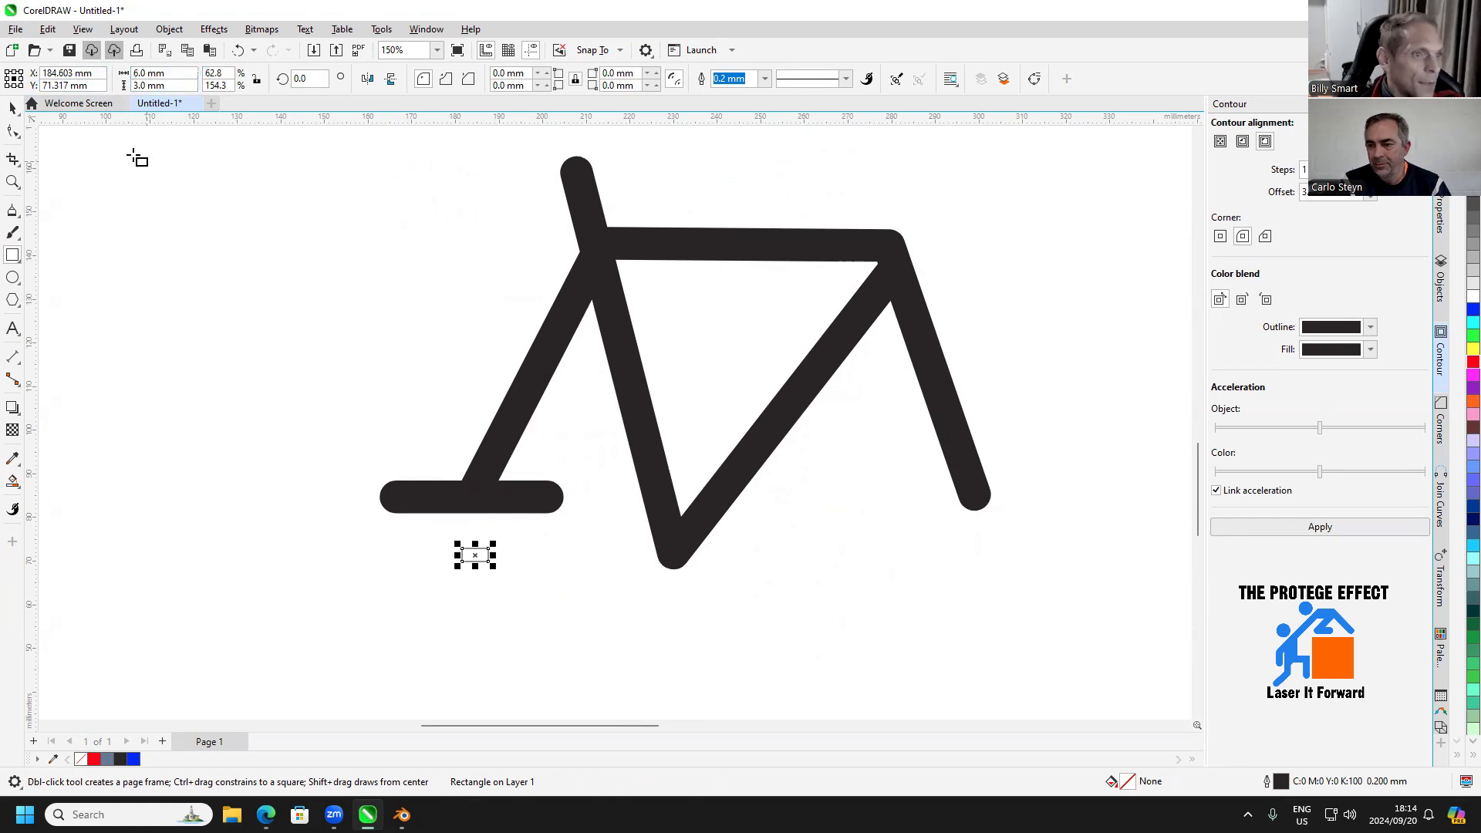
Move the small rectangle onto the horizontal bar where the rear stay meets it
left_click(10, 110)
scroll(432, 510, "up", 4)
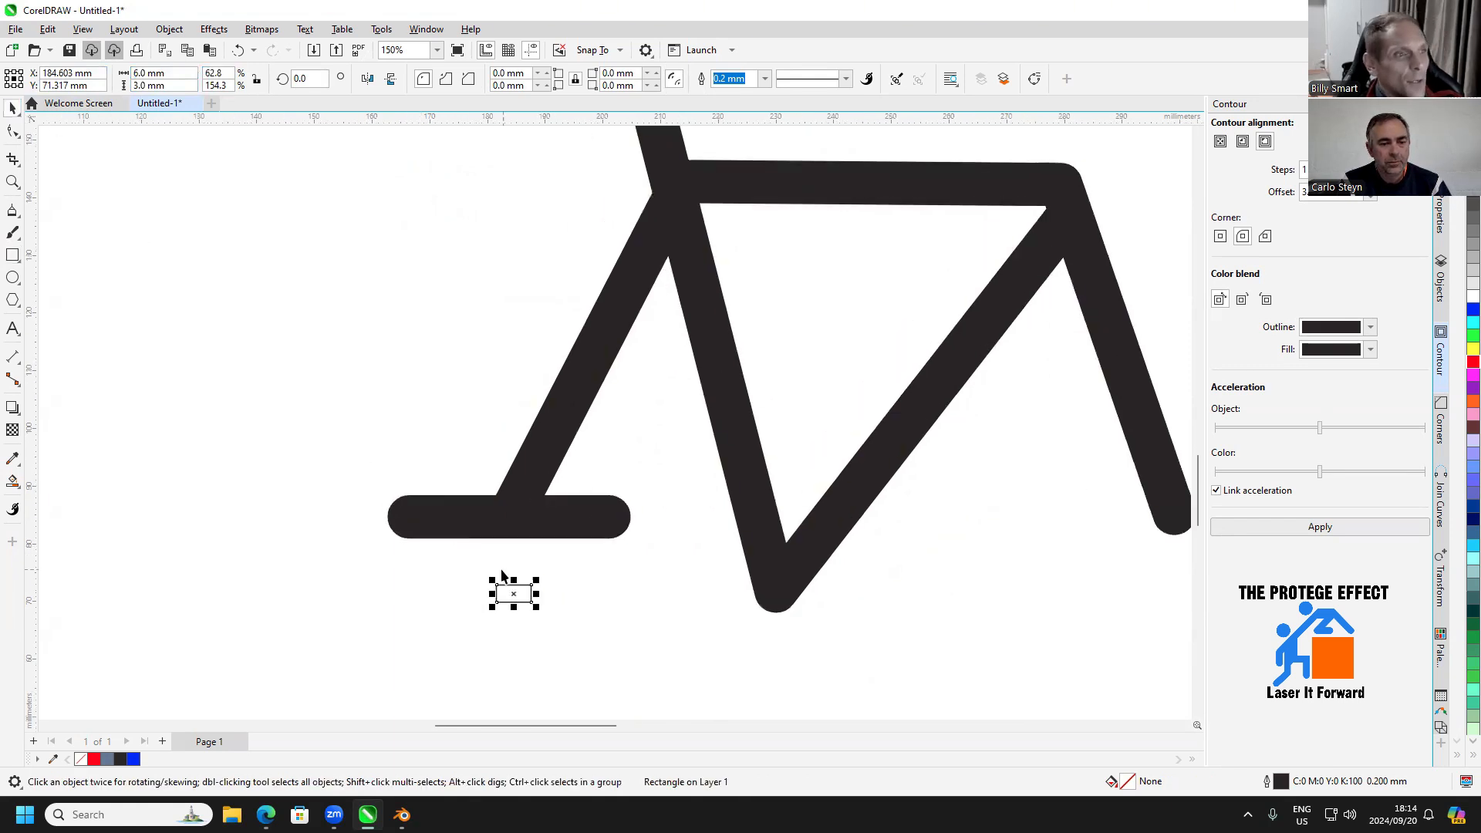
left_click_drag(519, 611, 497, 489)
Set the small rectangle's width to 9.5 mm and colour its outline red
left_click(151, 72)
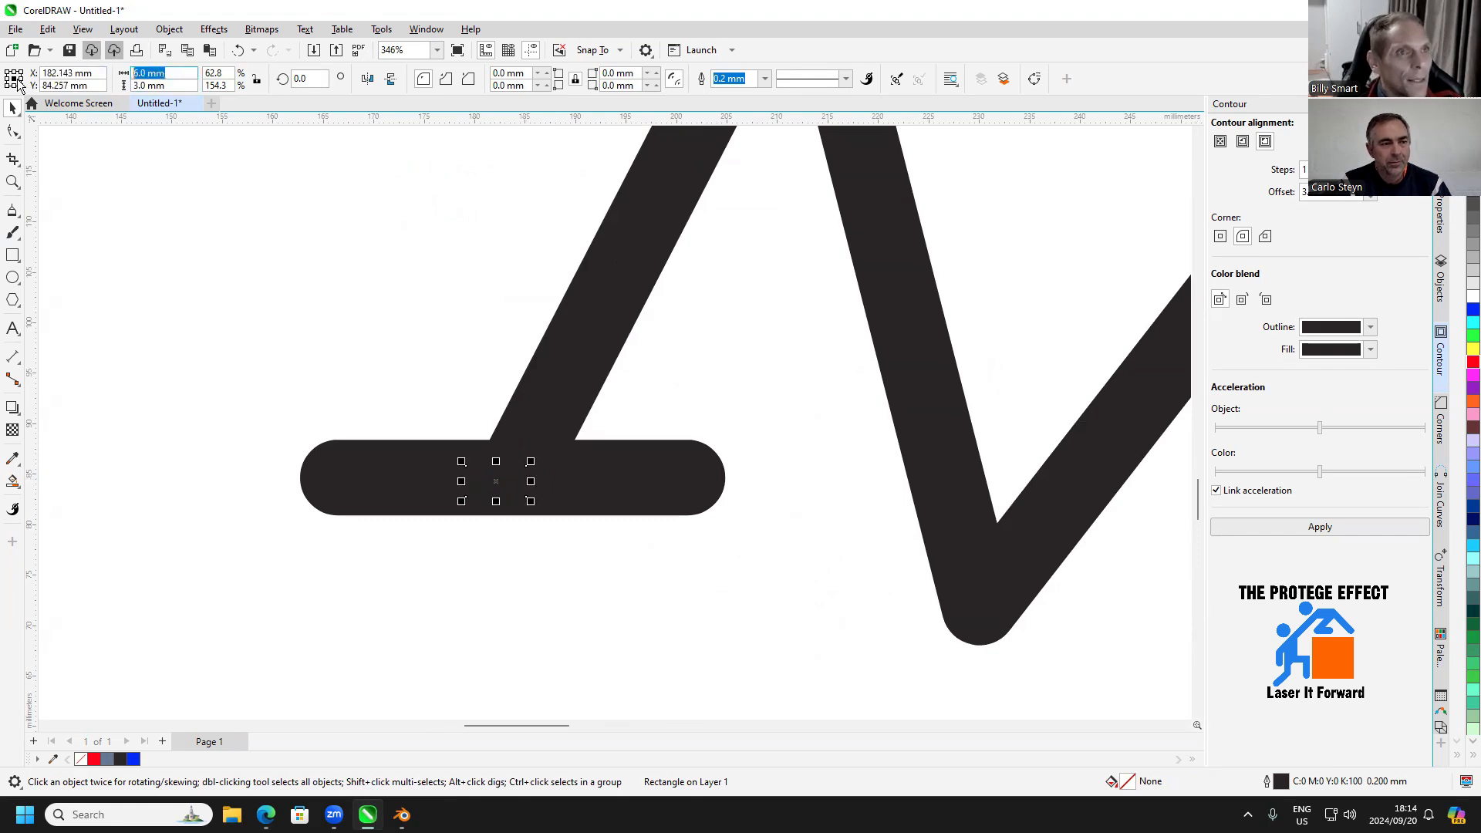
type("9.5")
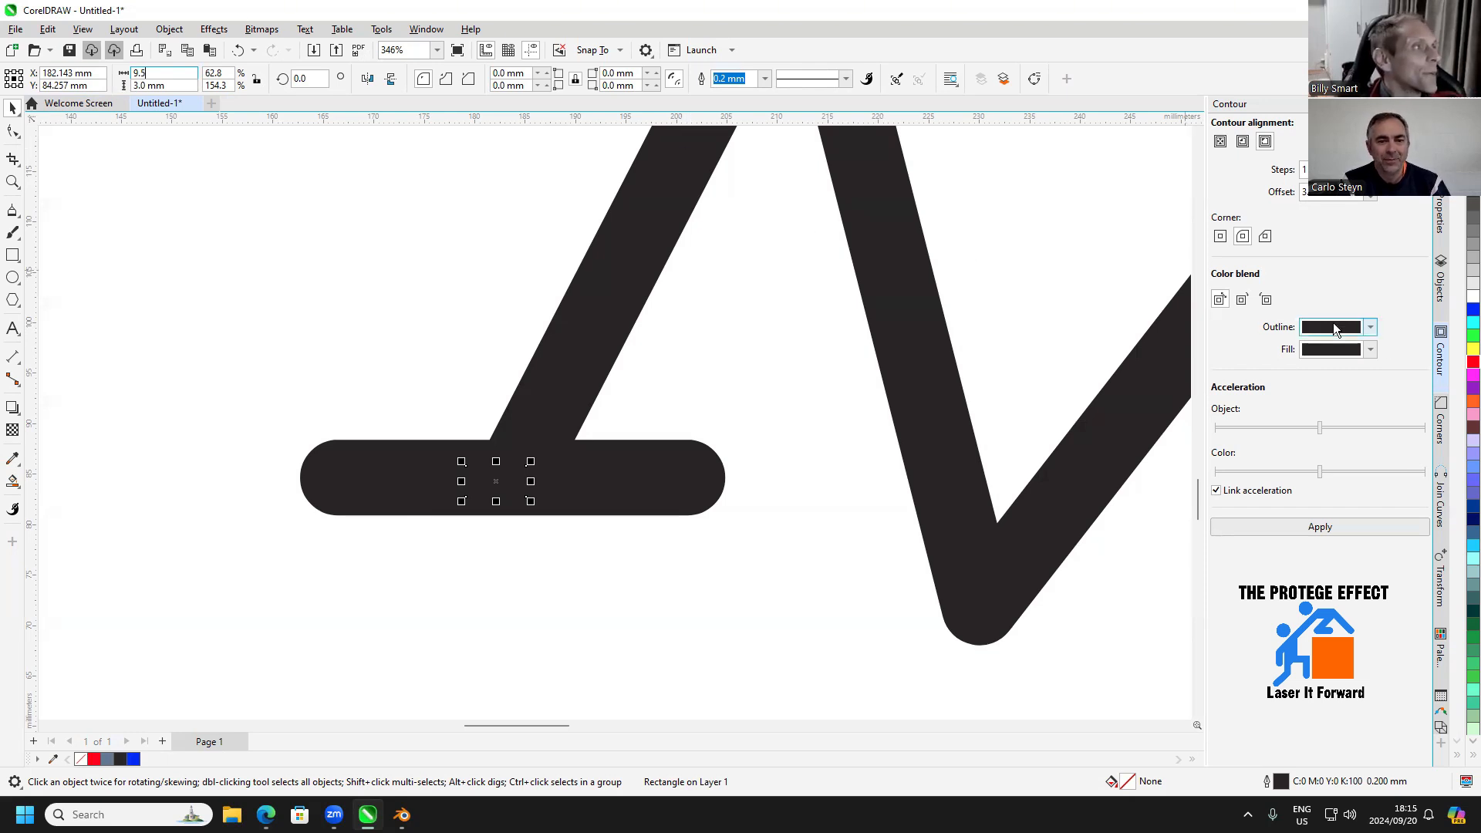
right_click(1474, 362)
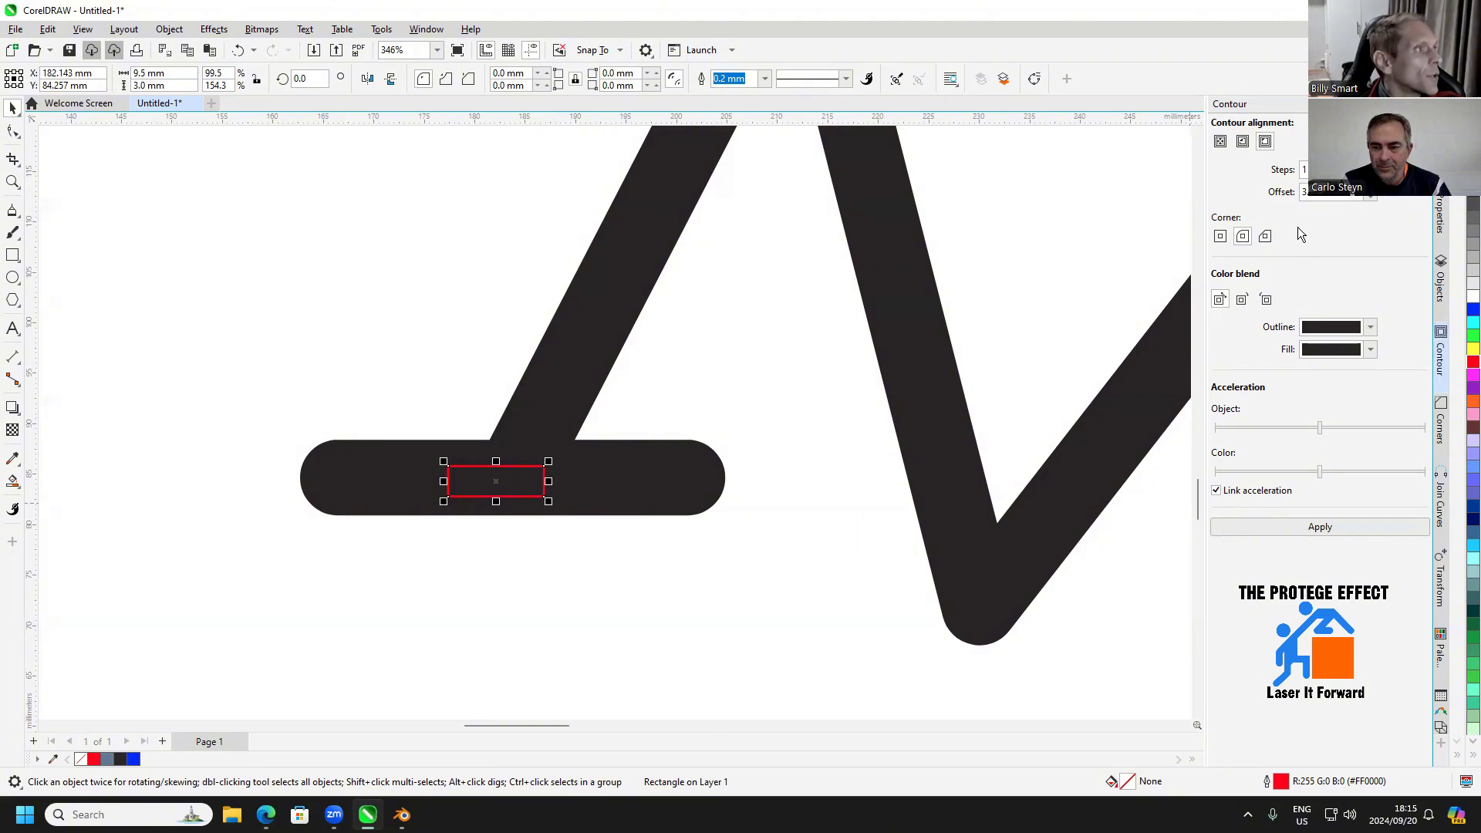
Apply a one-step 3 mm outside contour to the red rectangle and break the contour apart
left_click(1320, 527)
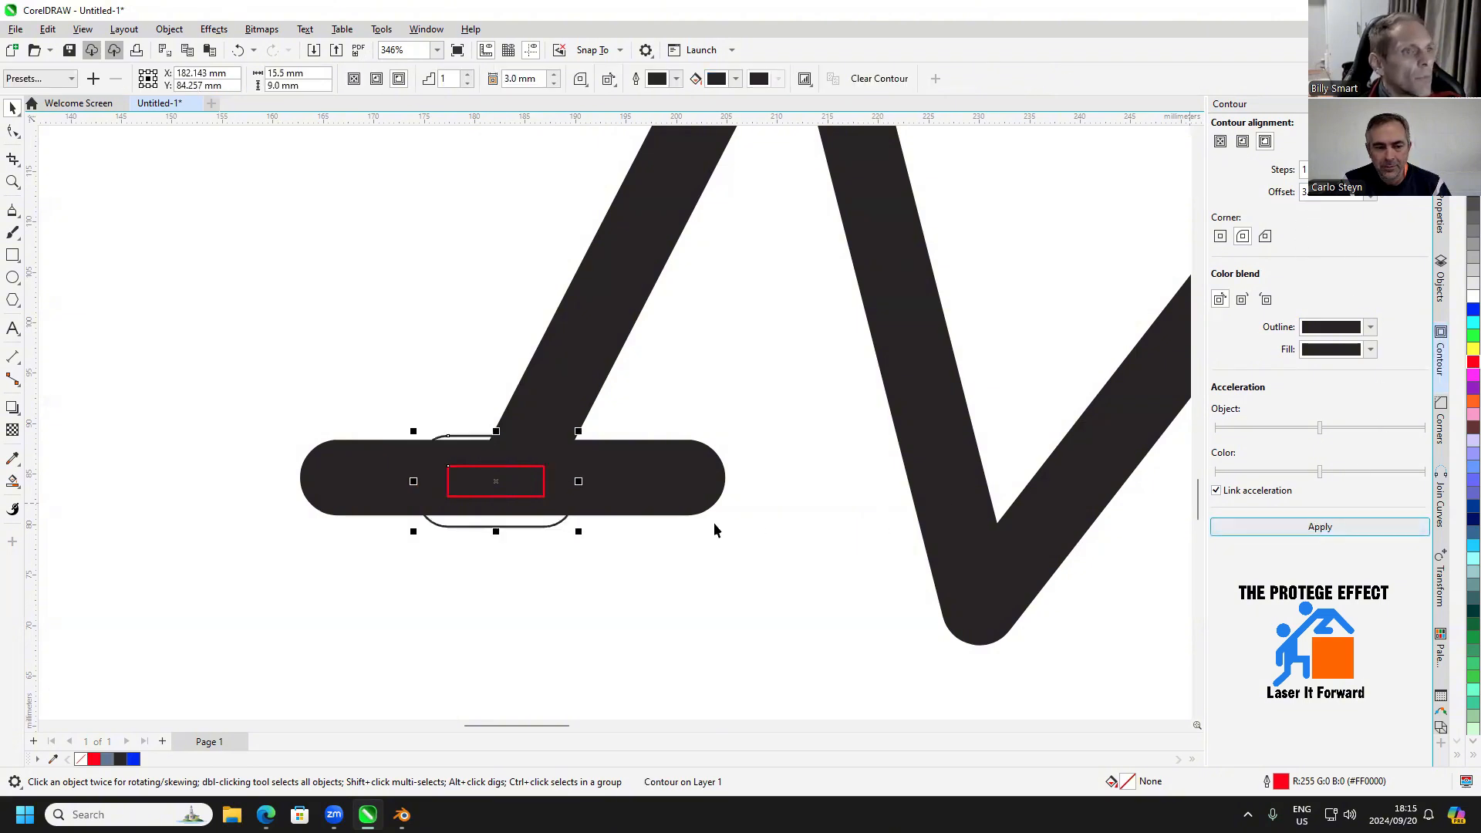
left_click(501, 533)
left_click(502, 529)
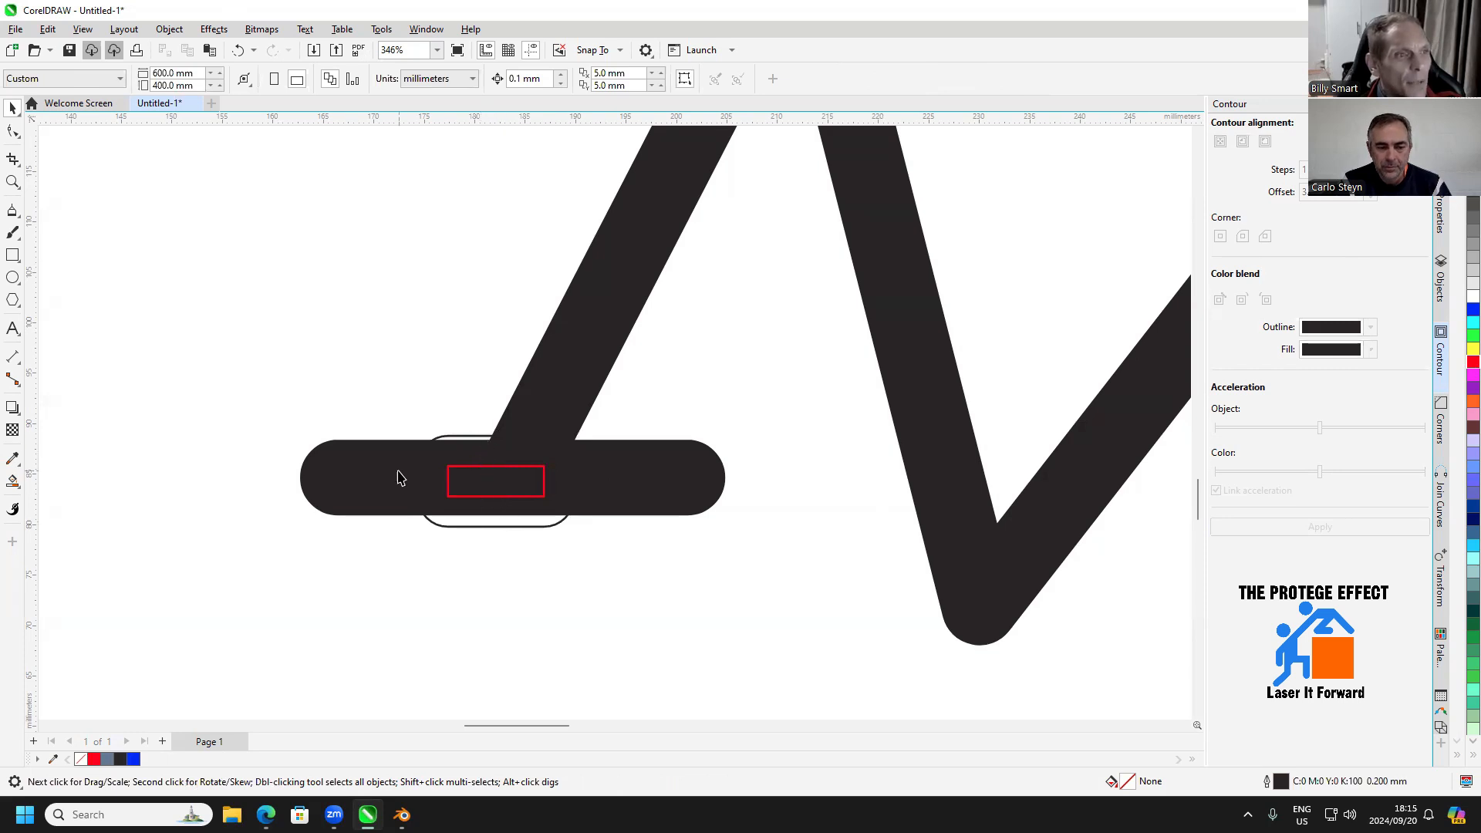
right_click(460, 528)
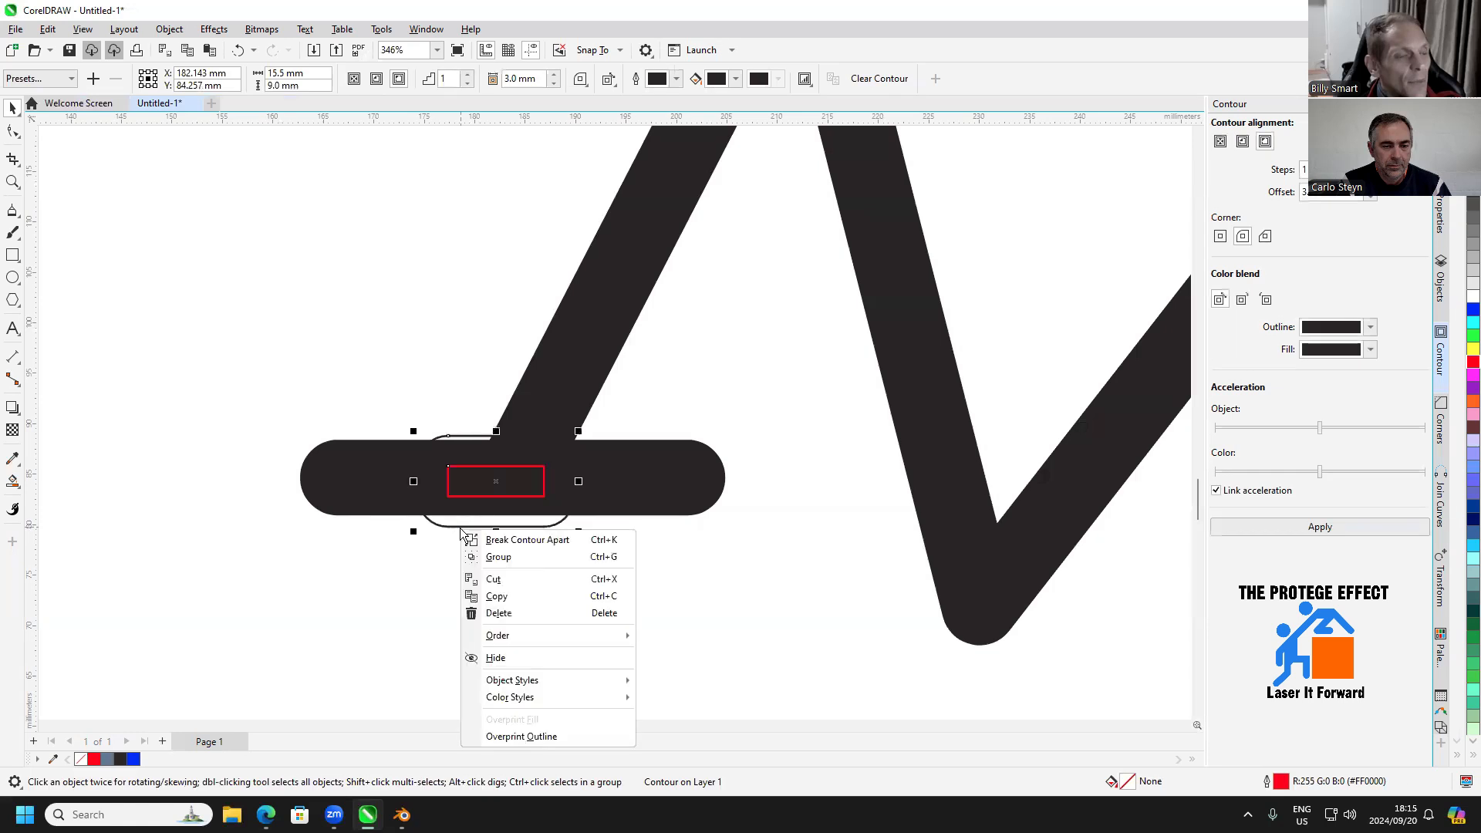
left_click(478, 557)
Weld the separated rounded contour around the red rectangle to the black frame silhouette
left_click(466, 534)
left_click(466, 529)
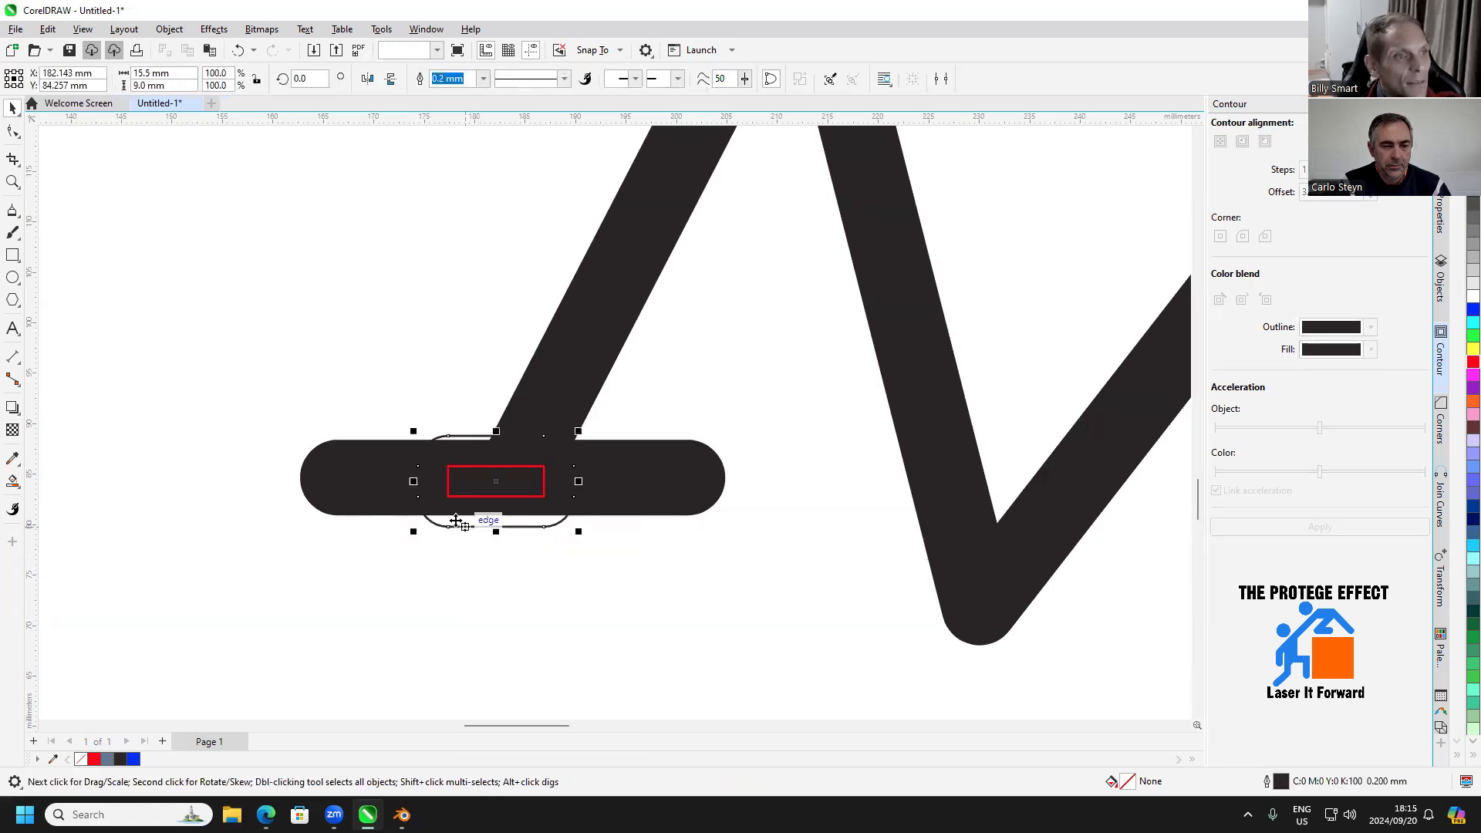
left_click(347, 482, "shift")
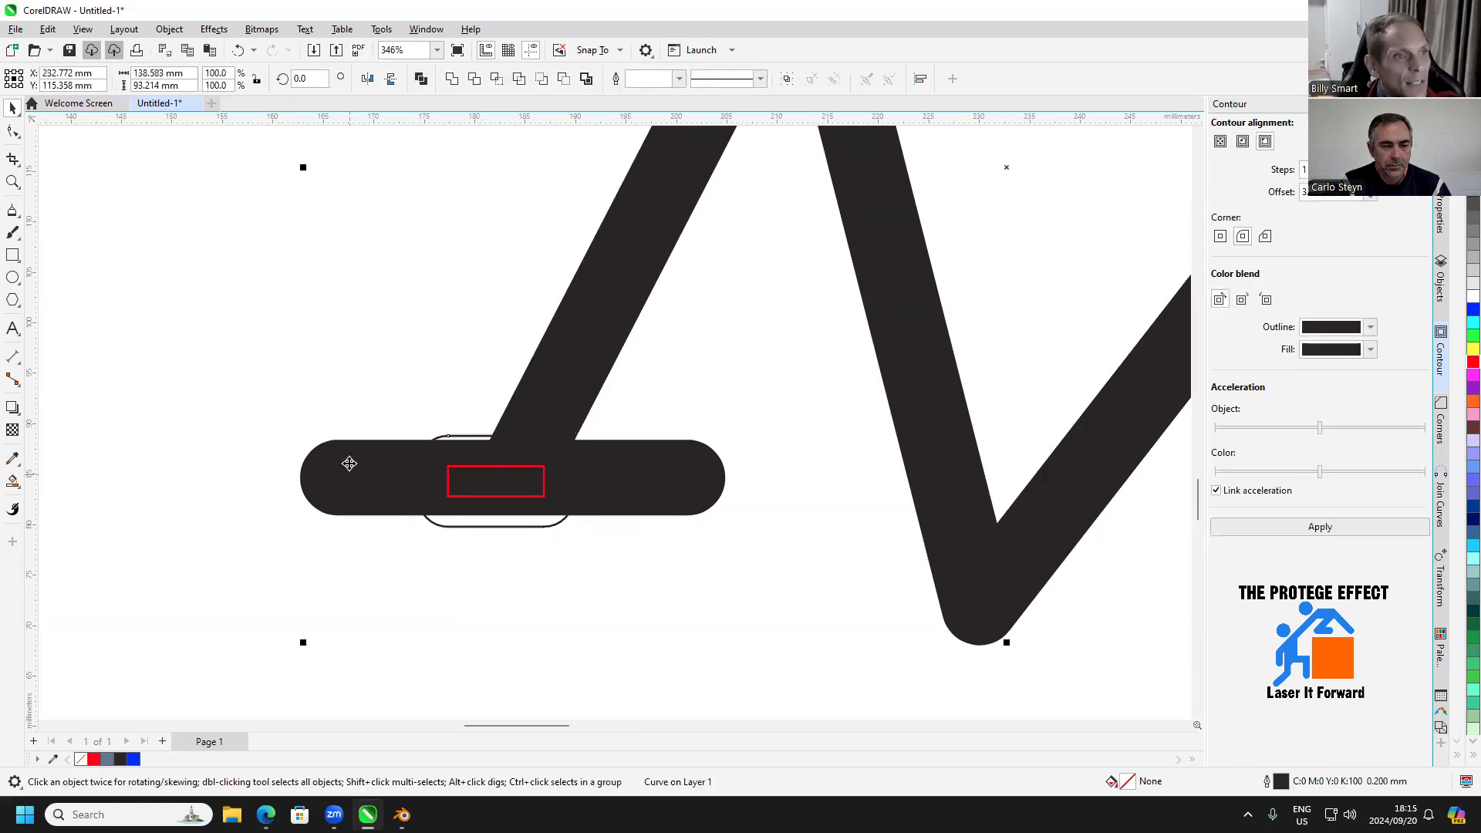
left_click(452, 79)
Subtract the red rectangle from the frame silhouette to cut a rectangular slot in the rear bar
left_click(463, 473)
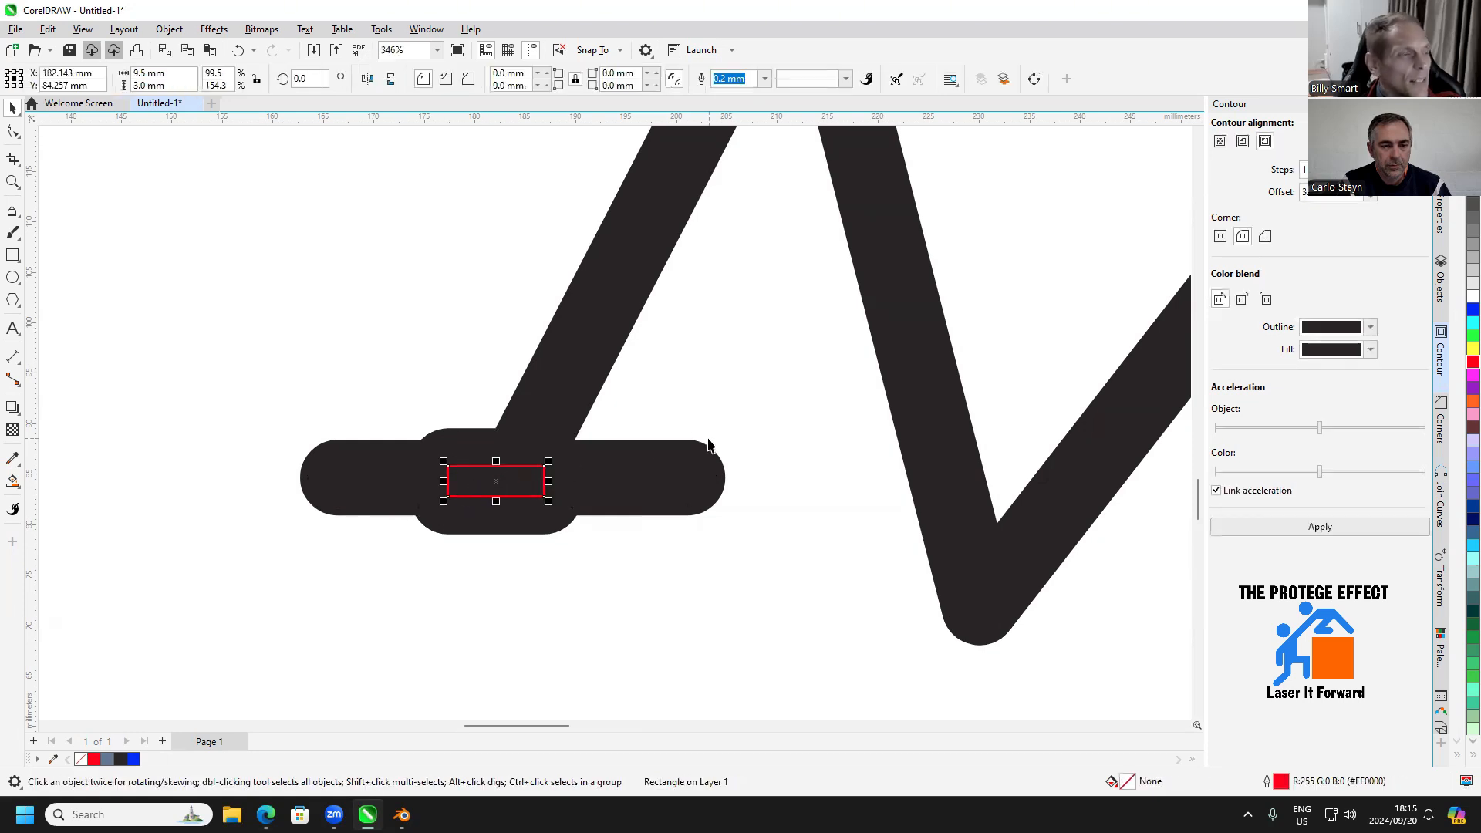
left_click(553, 354, "shift")
left_click(557, 78)
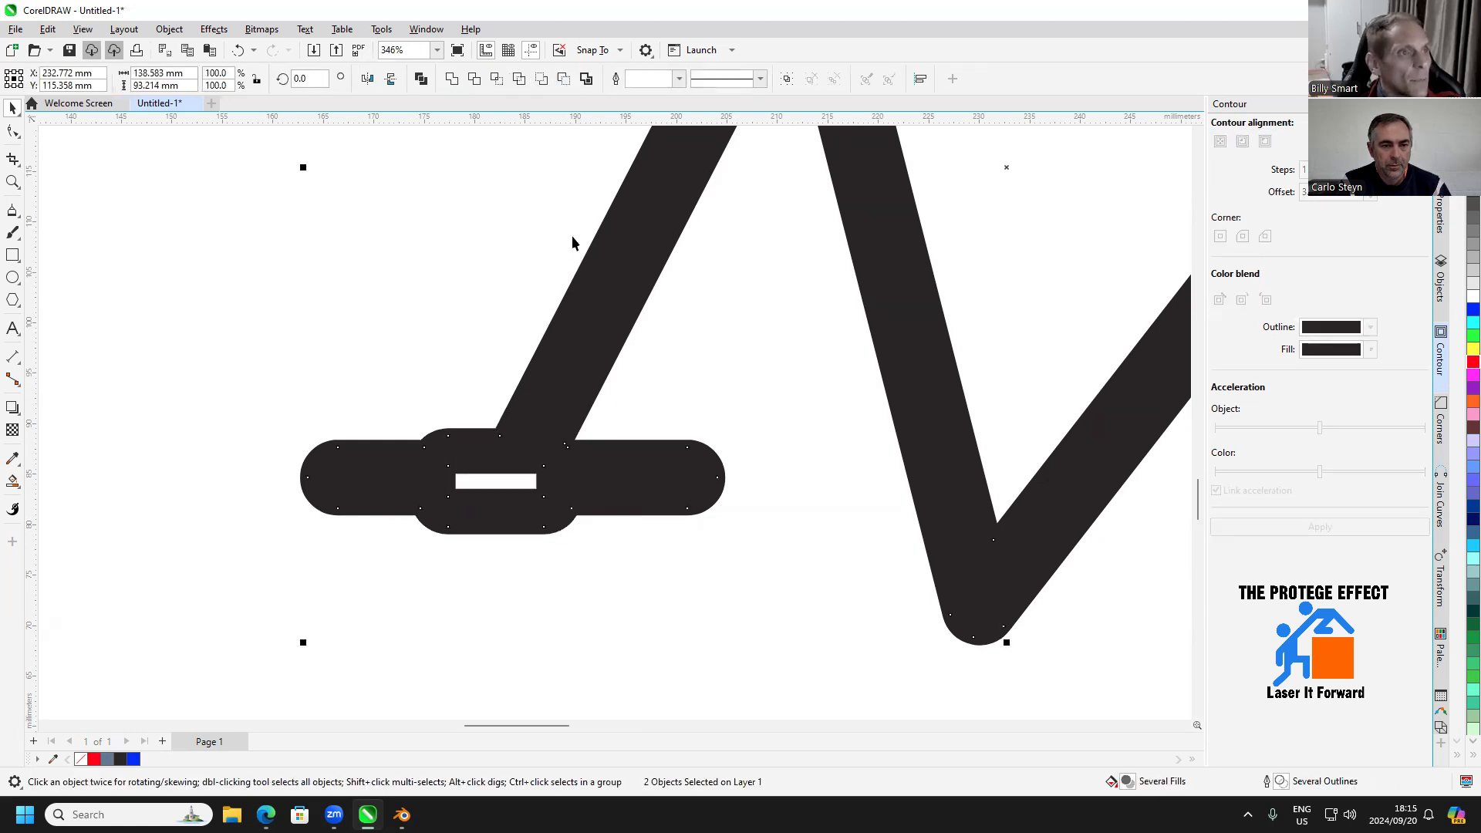
left_click(540, 313)
Examine the whole frame silhouette with its rectangular slot against the bicycle drawings above it
scroll(546, 340, "down", 2)
left_click_drag(710, 421, 539, 532)
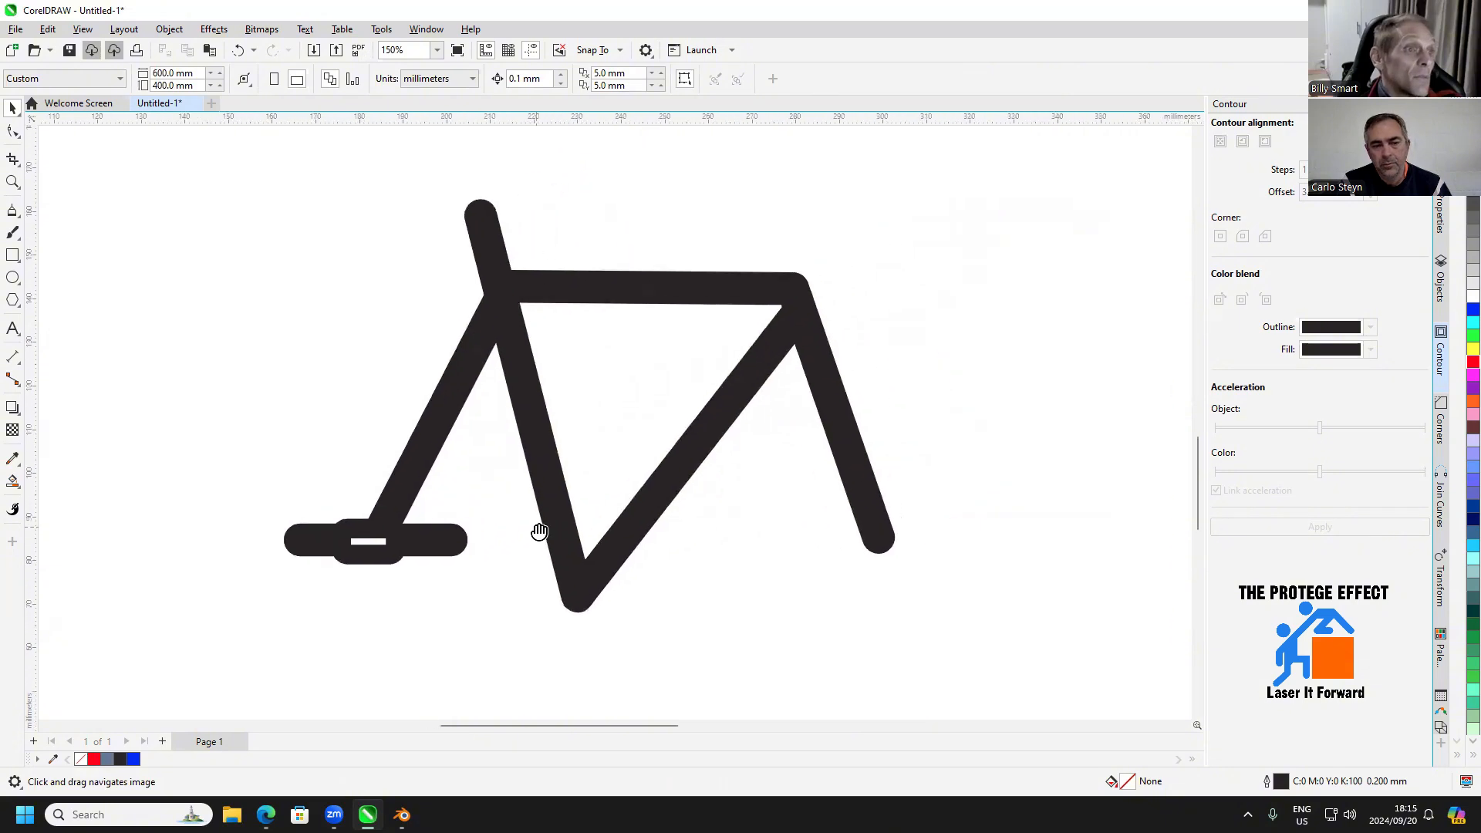
left_click_drag(628, 502, 522, 519)
scroll(524, 517, "down", 1)
left_click_drag(496, 468, 432, 486)
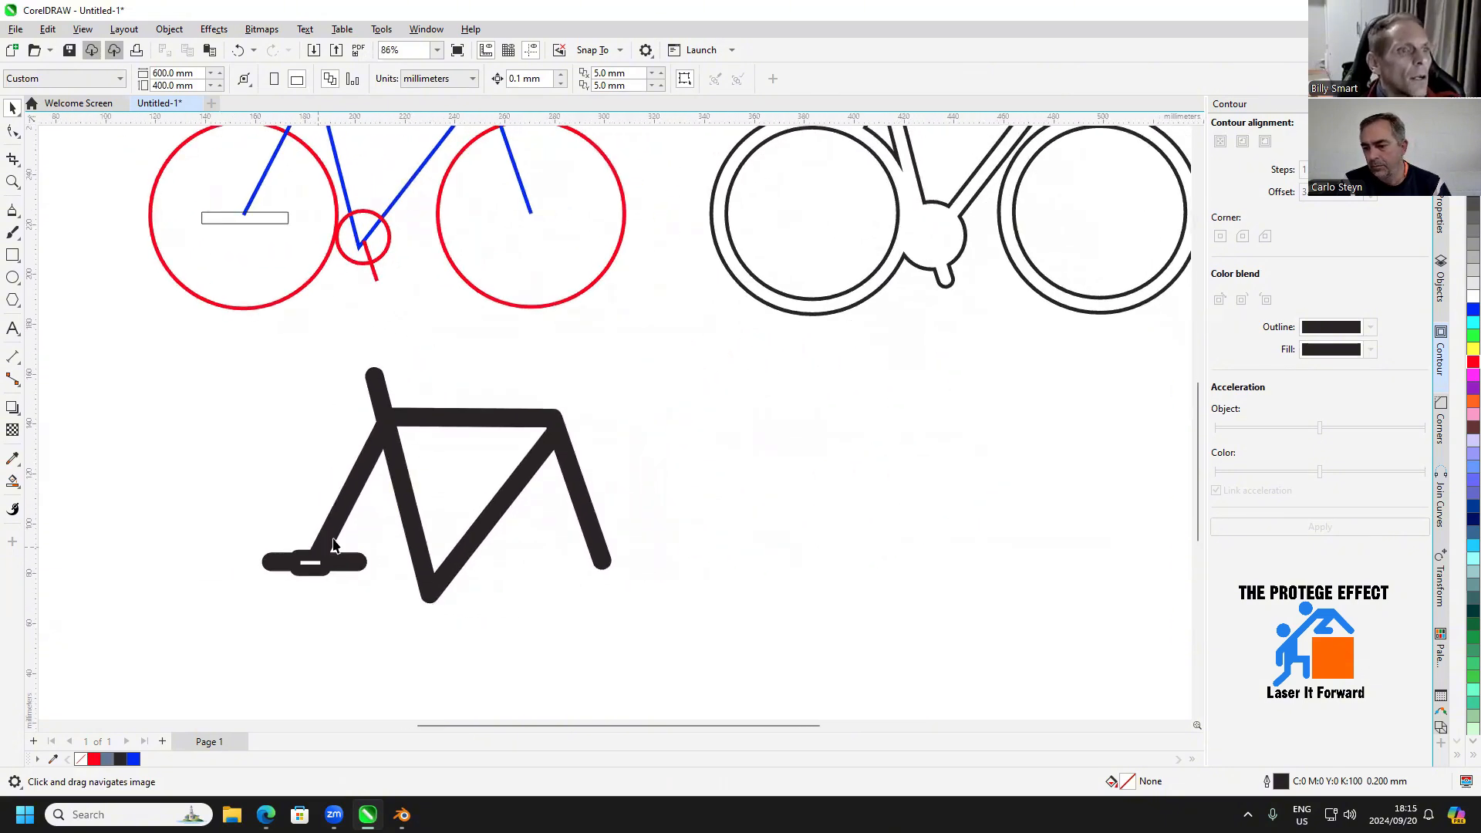
left_click_drag(413, 561, 500, 527)
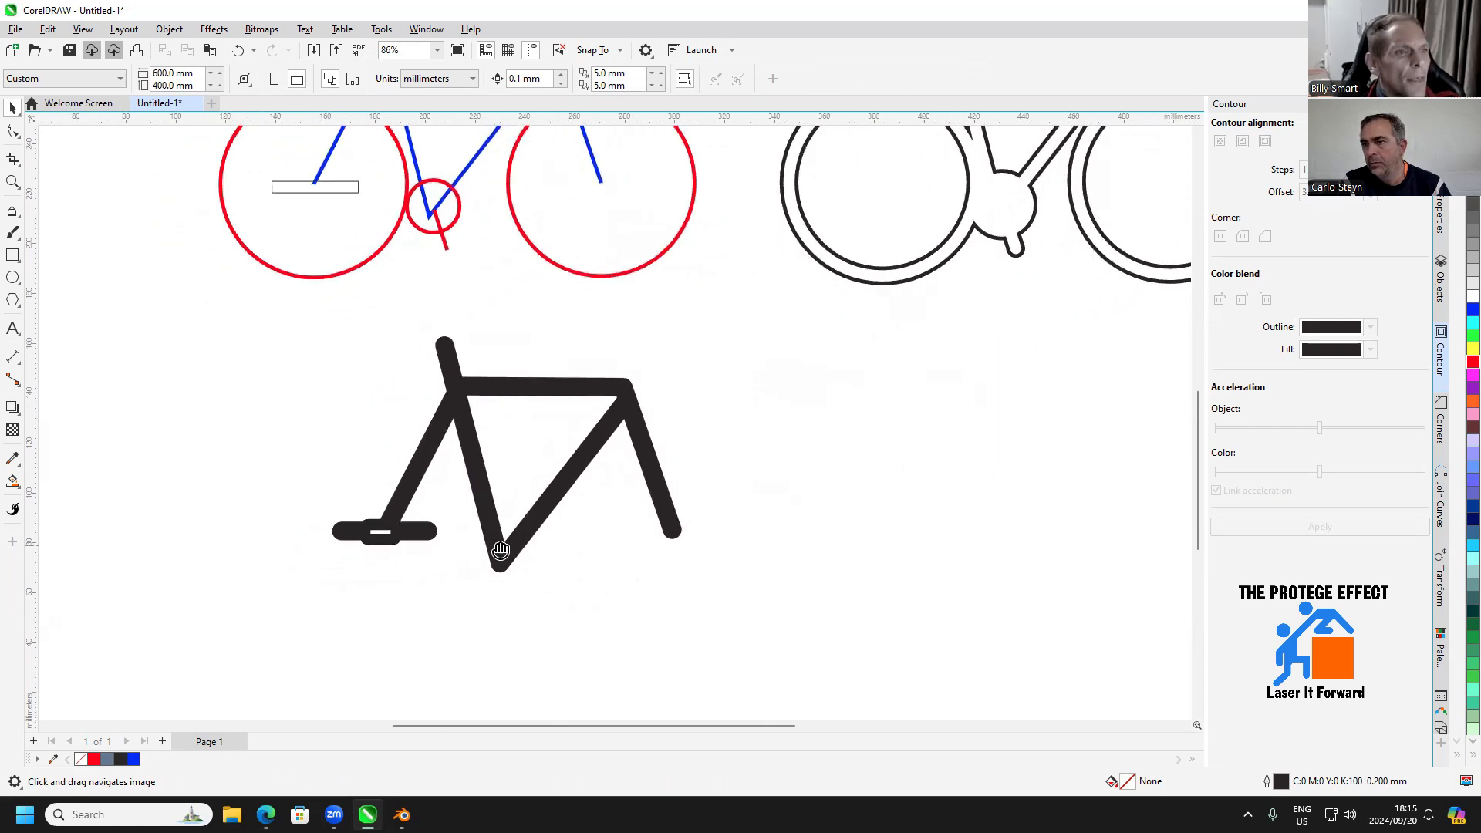
left_click_drag(409, 562, 506, 529)
Create a filled piece from the rectangular slot with Smart Fill, move it off the frame and delete it
scroll(506, 529, "up", 5)
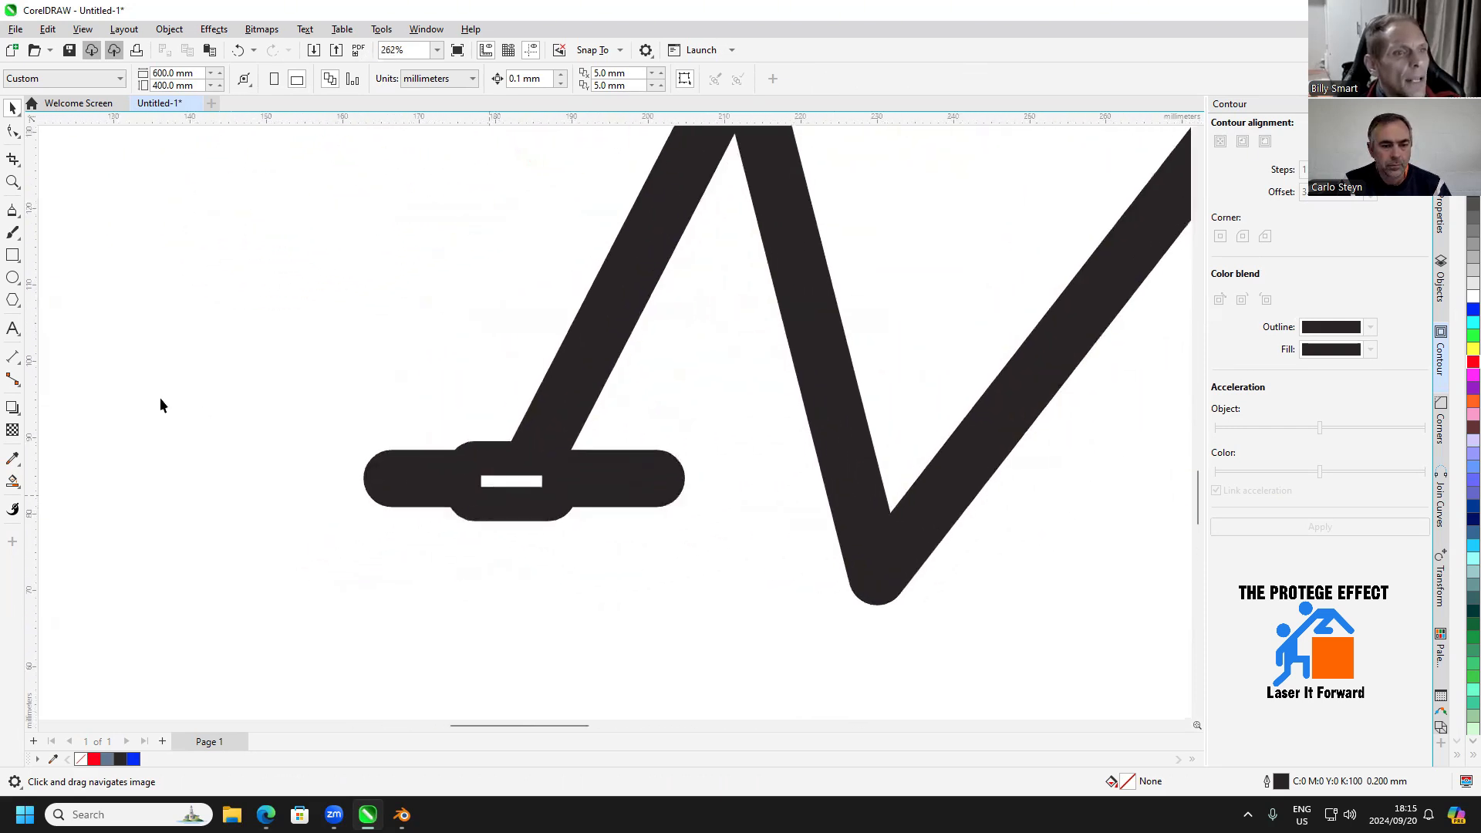
left_click(12, 481)
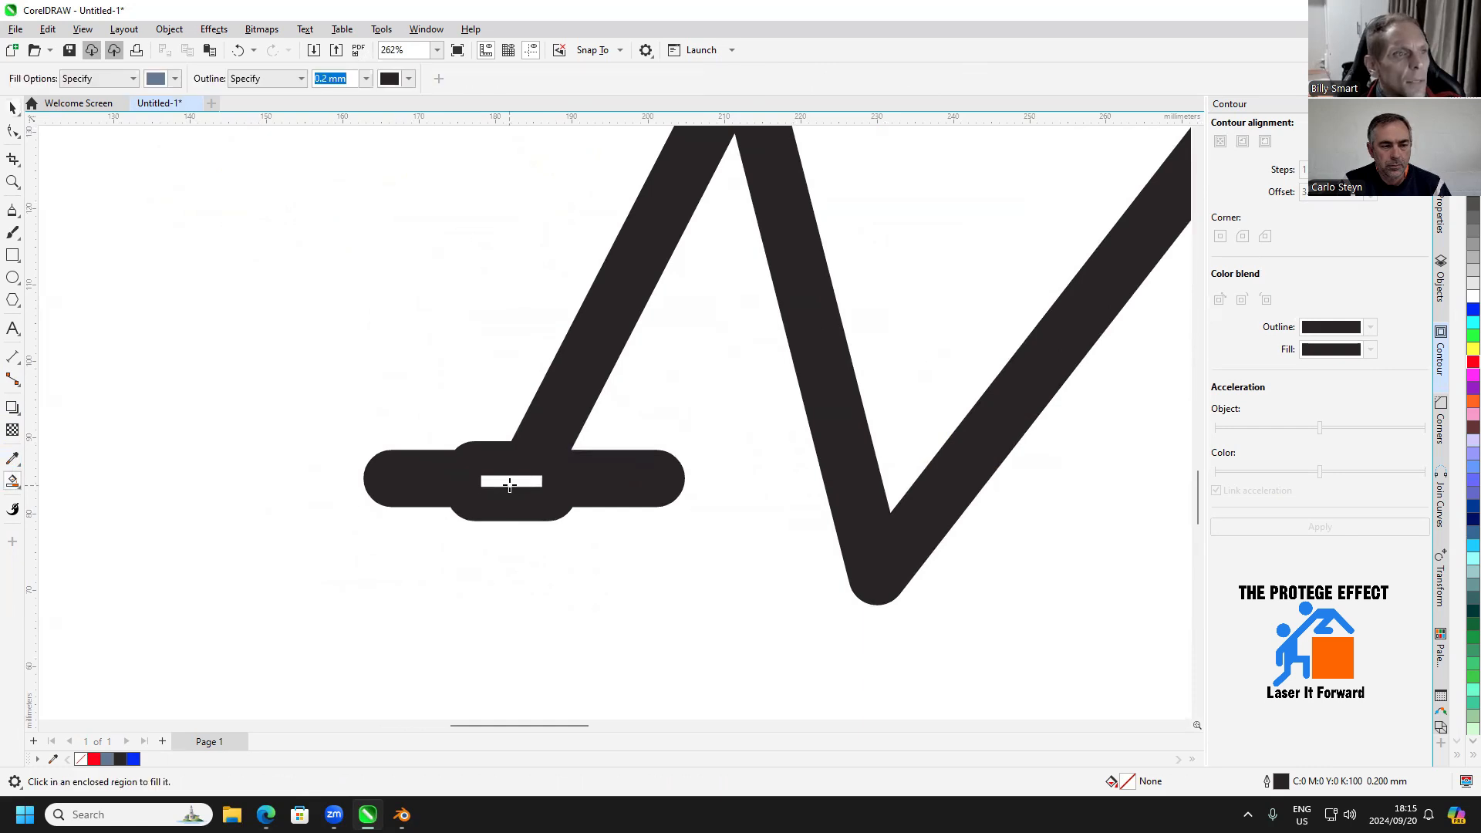
left_click(510, 484)
left_click(12, 108)
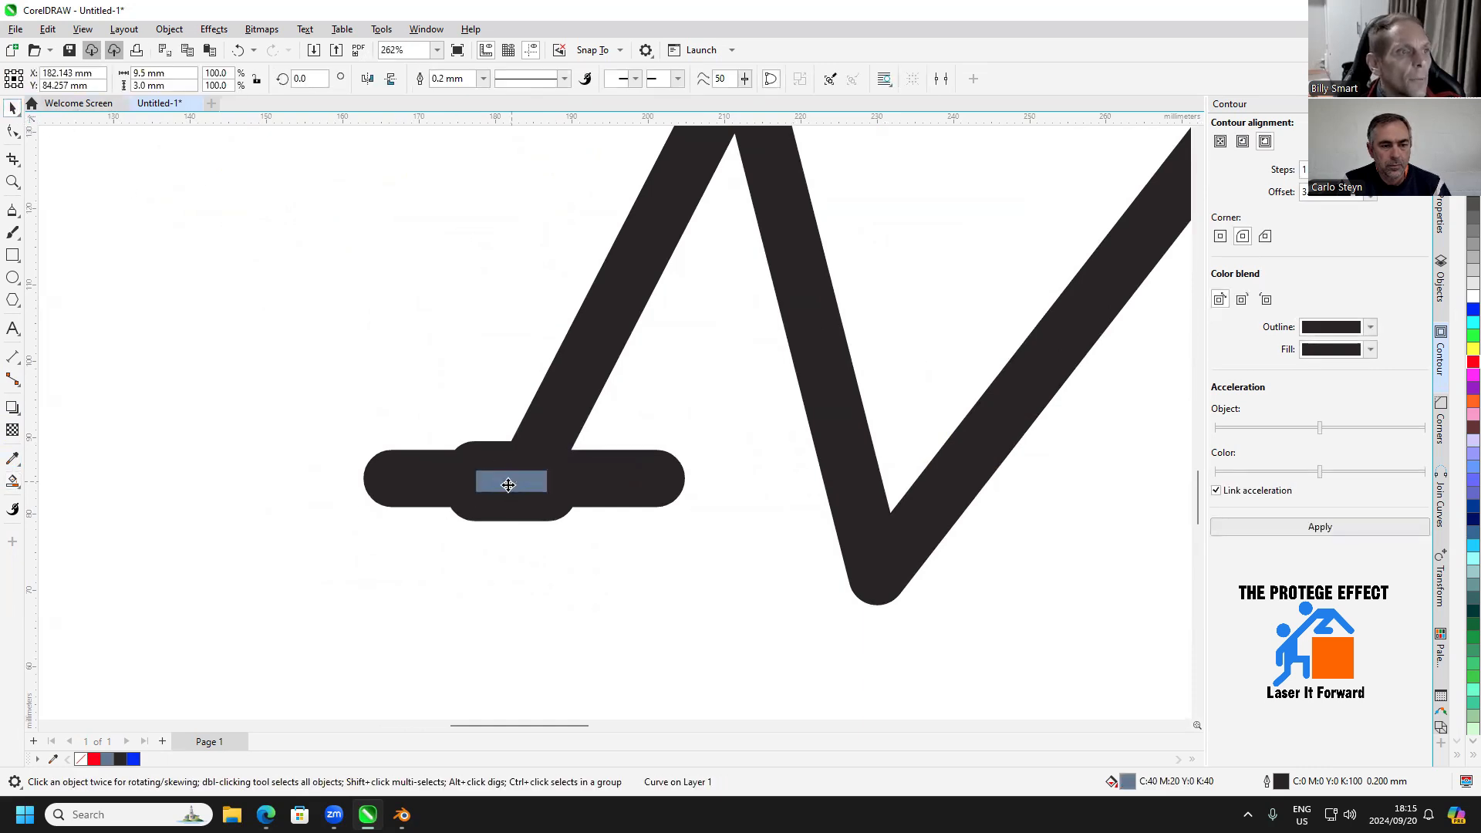
left_click_drag(512, 482, 318, 518)
key("Delete")
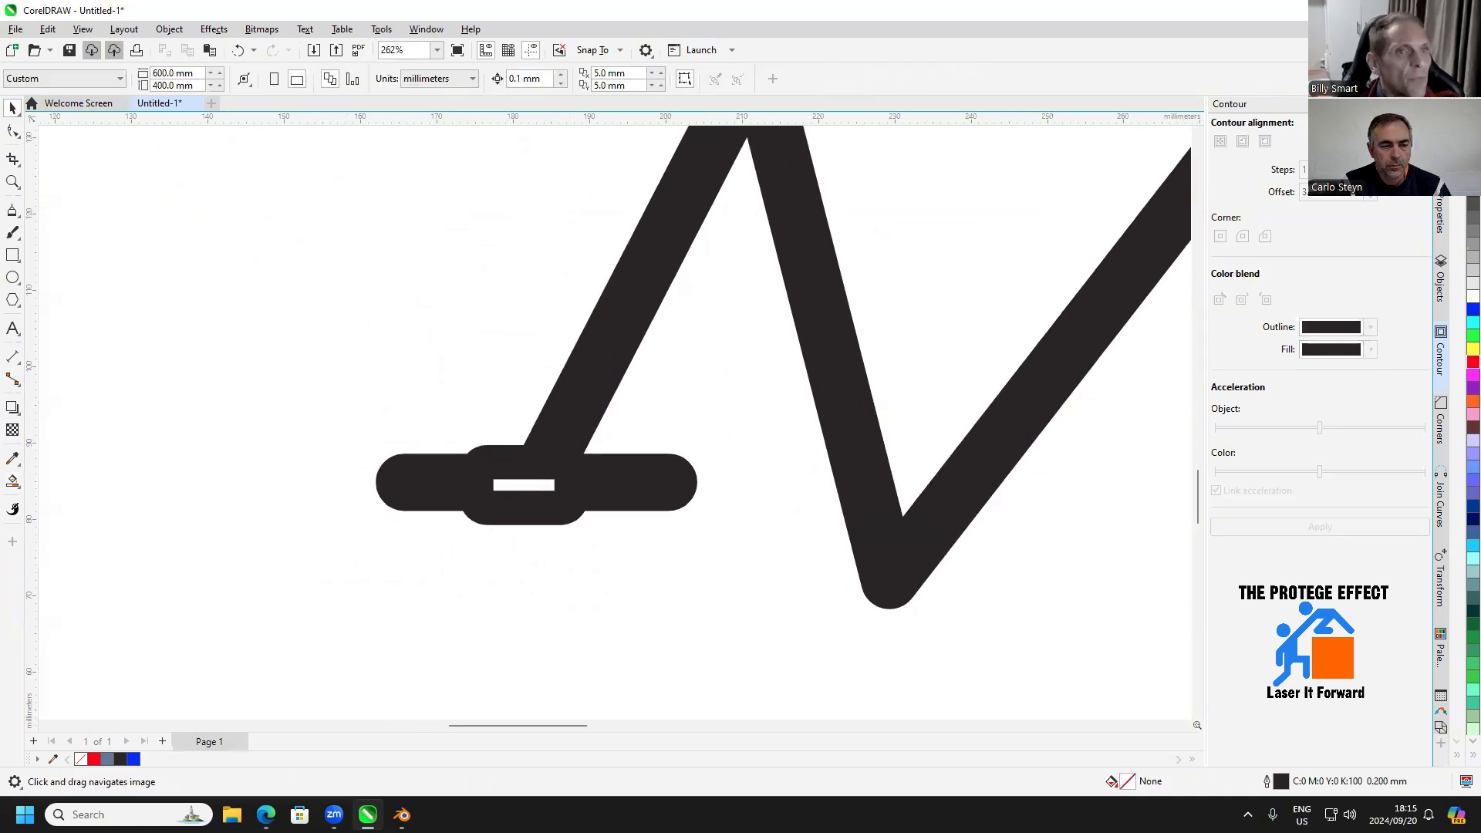
Colour the frame silhouette's outline red and open its outline properties
left_click(13, 254)
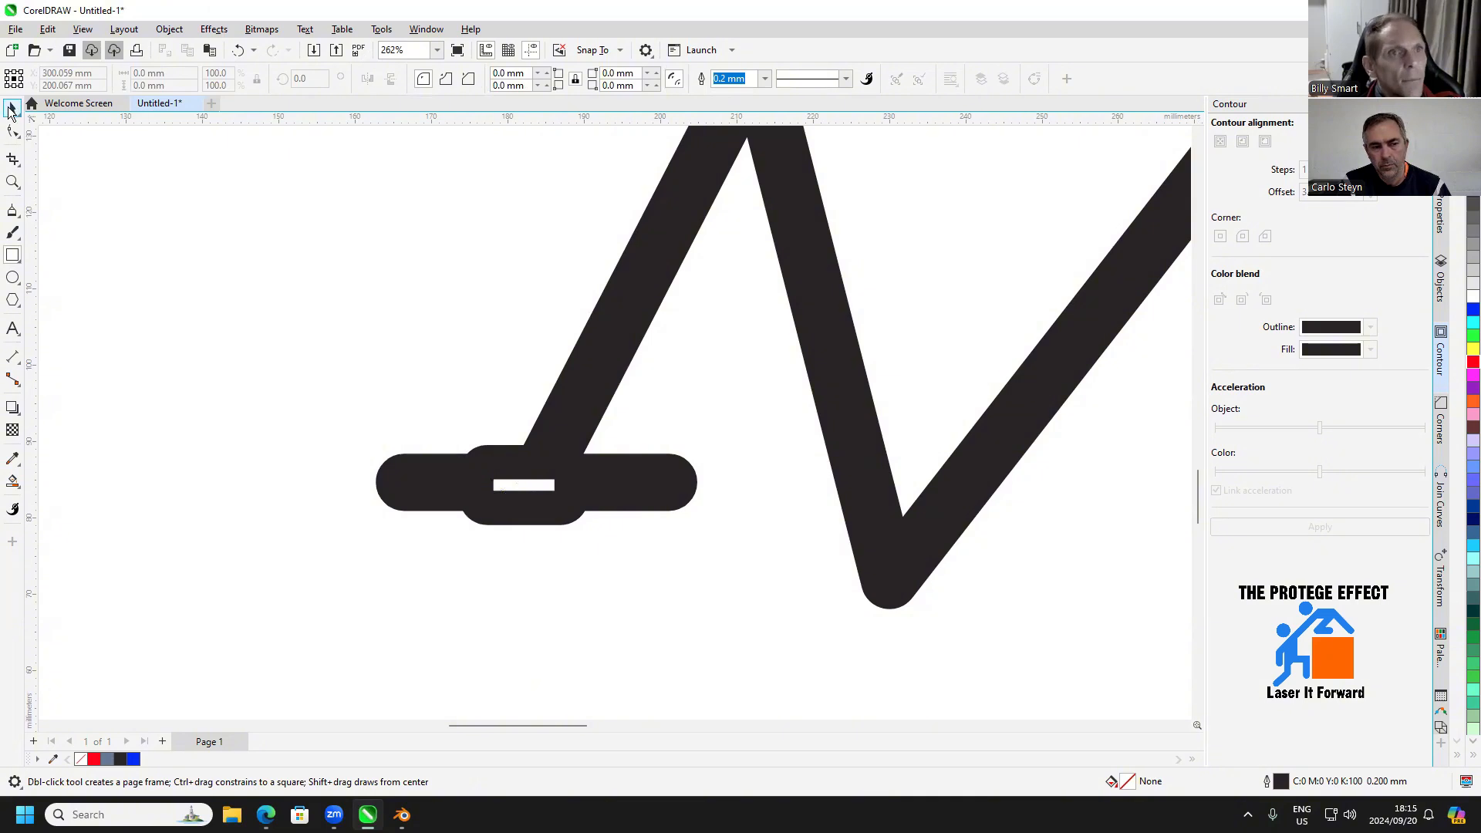
left_click(10, 112)
left_click(599, 353)
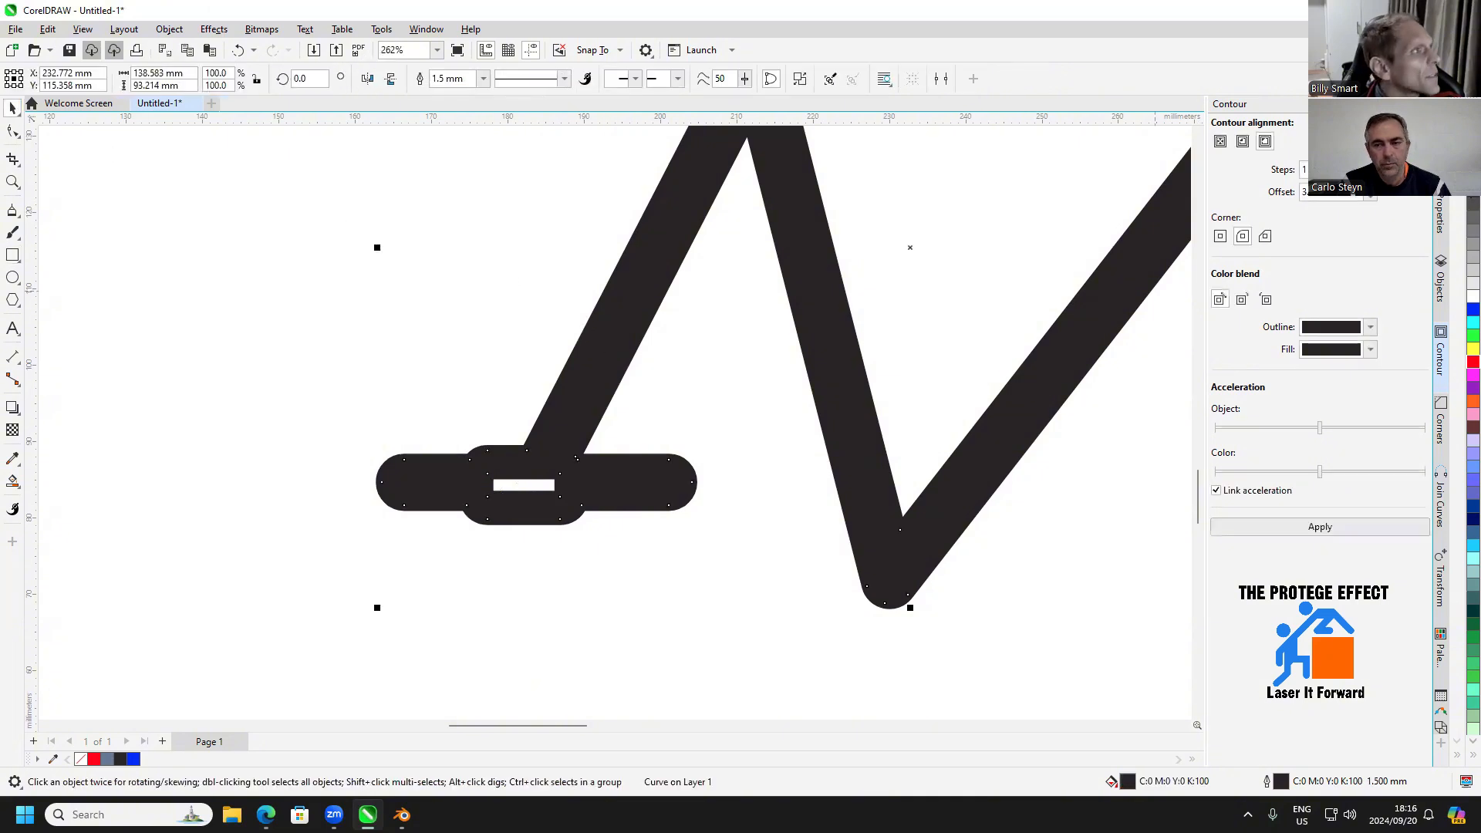
right_click(1469, 362)
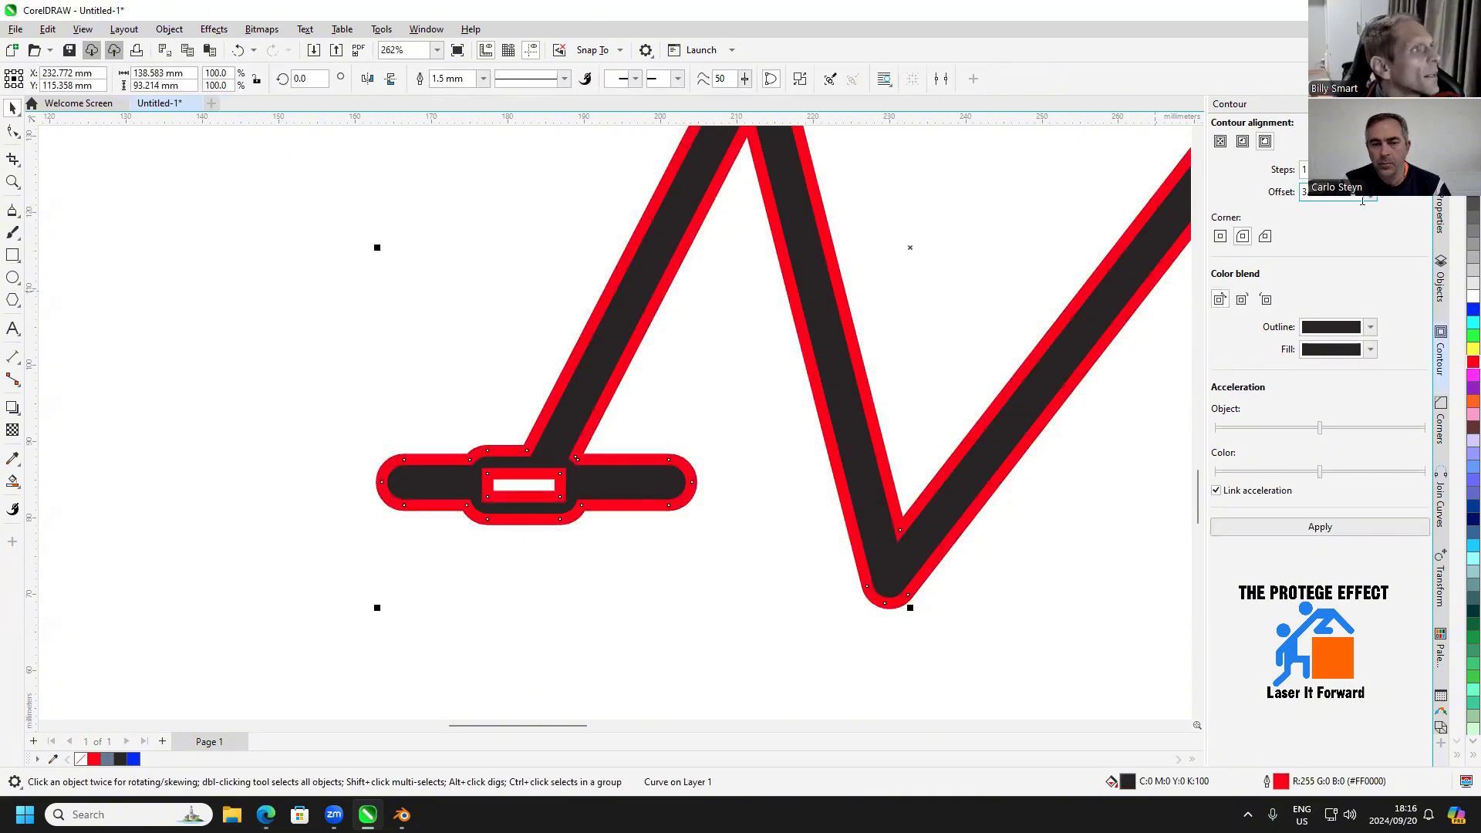
left_click(1440, 220)
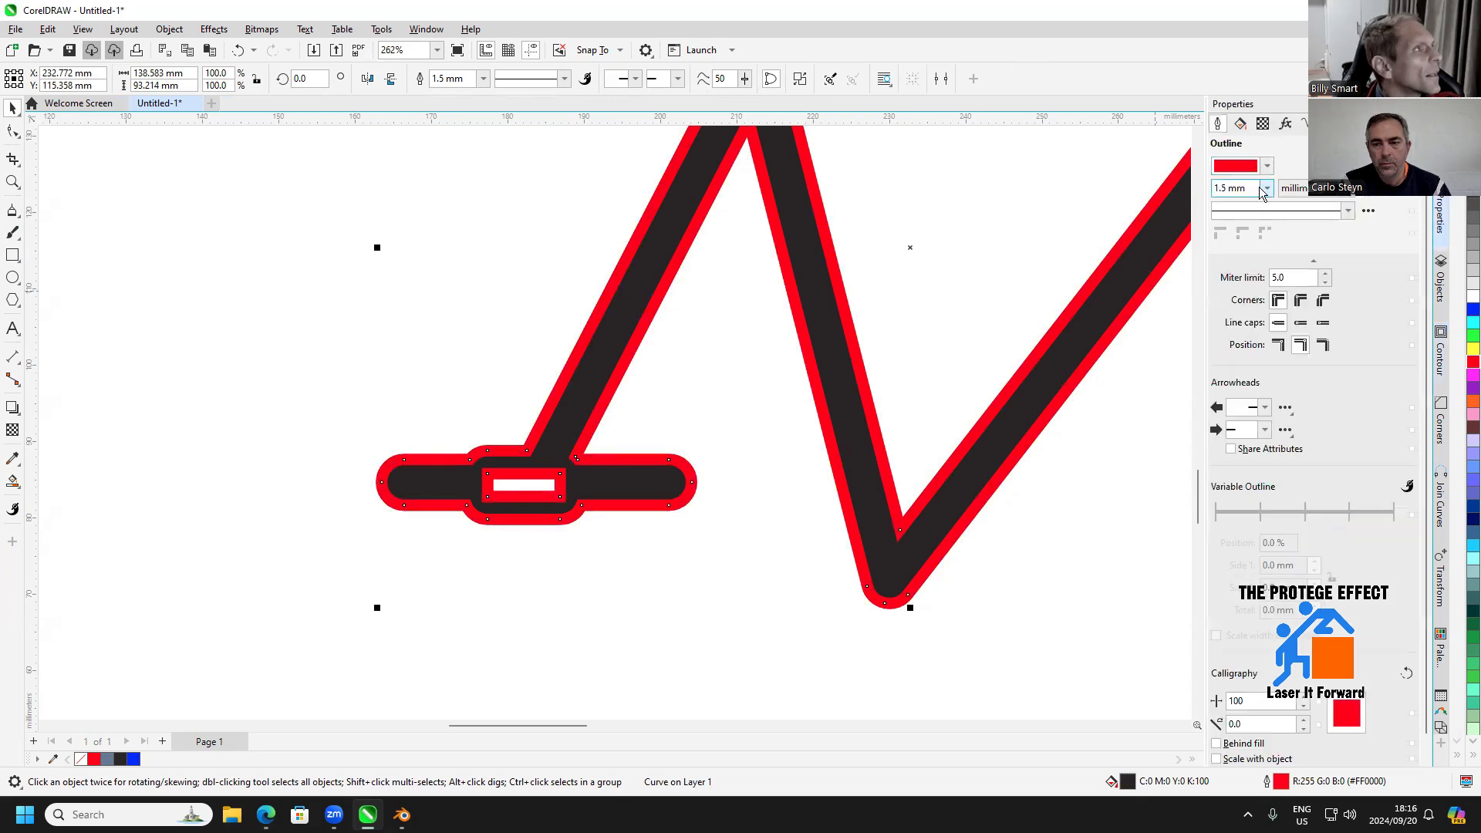
Set the frame silhouette's outline width to Hairline and deselect the silhouette
left_click(1266, 189)
left_click(1232, 218)
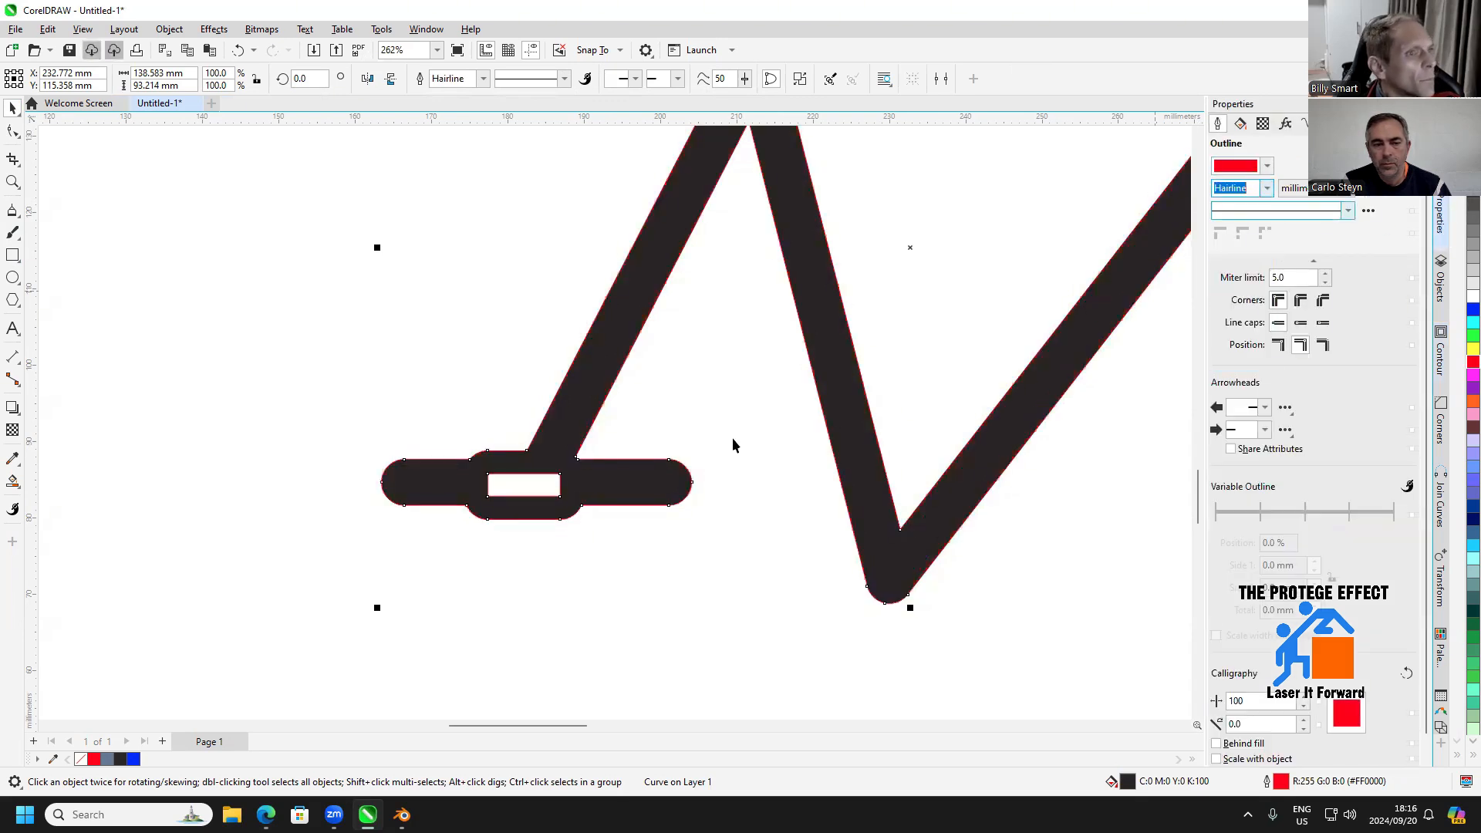
left_click(754, 483)
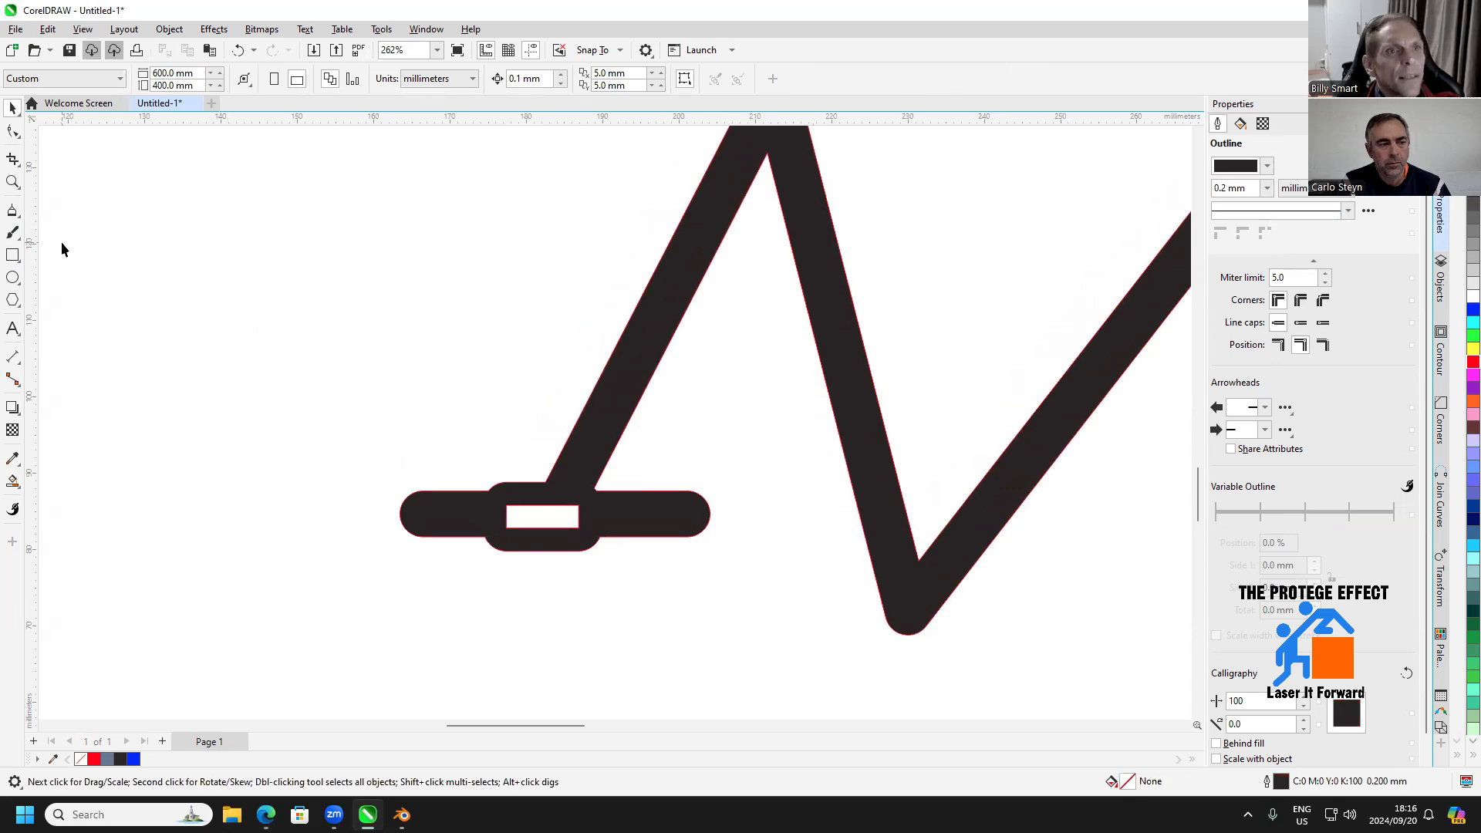
Trace the slot in the rear bar with a 9.5 x 3 mm rectangle and move it off to the left of the frame
left_click(12, 254)
left_click_drag(506, 506, 583, 533)
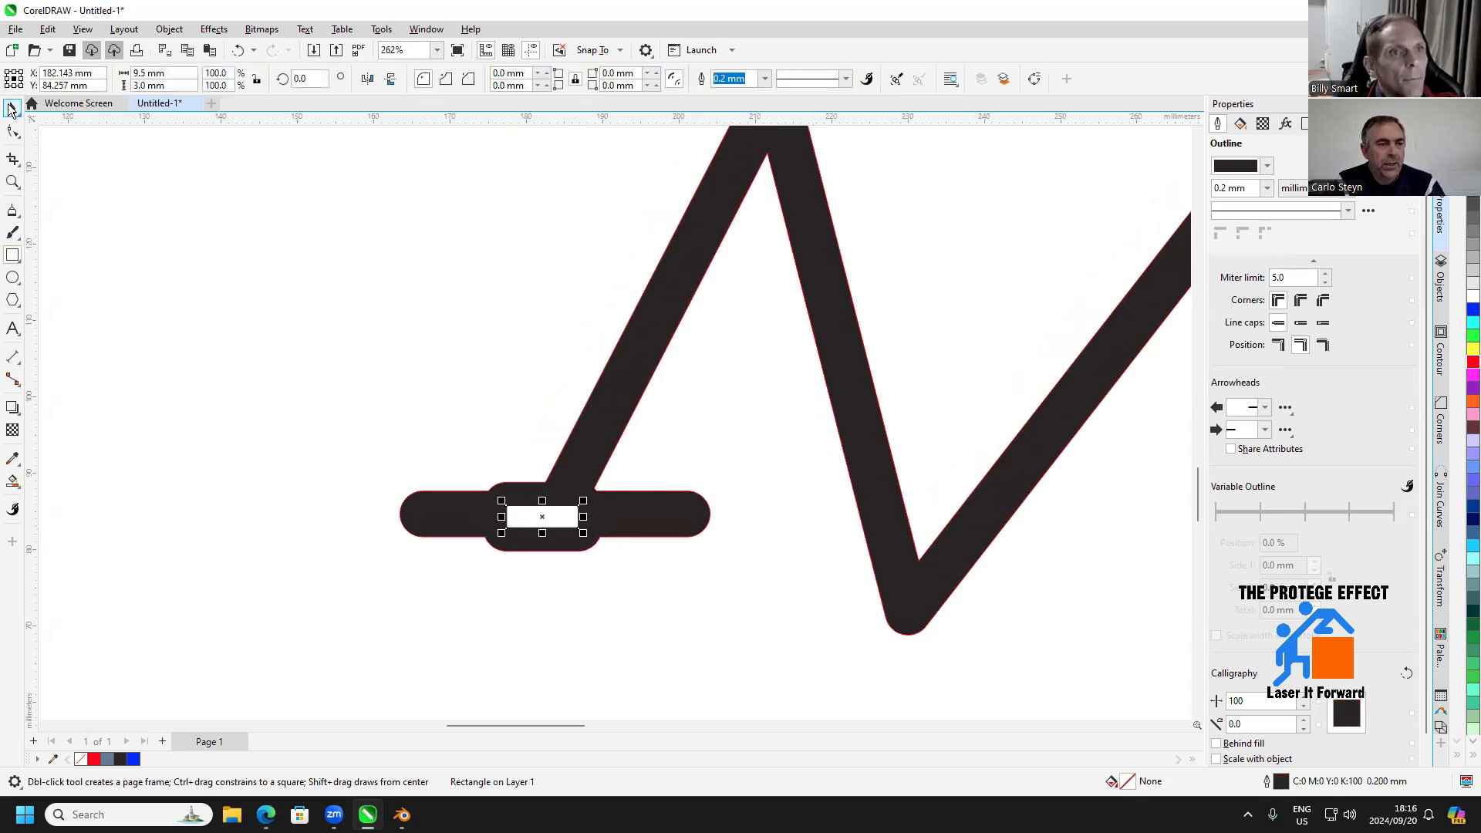
left_click(12, 108)
scroll(629, 581, "down", 1)
left_click_drag(629, 580, 638, 480)
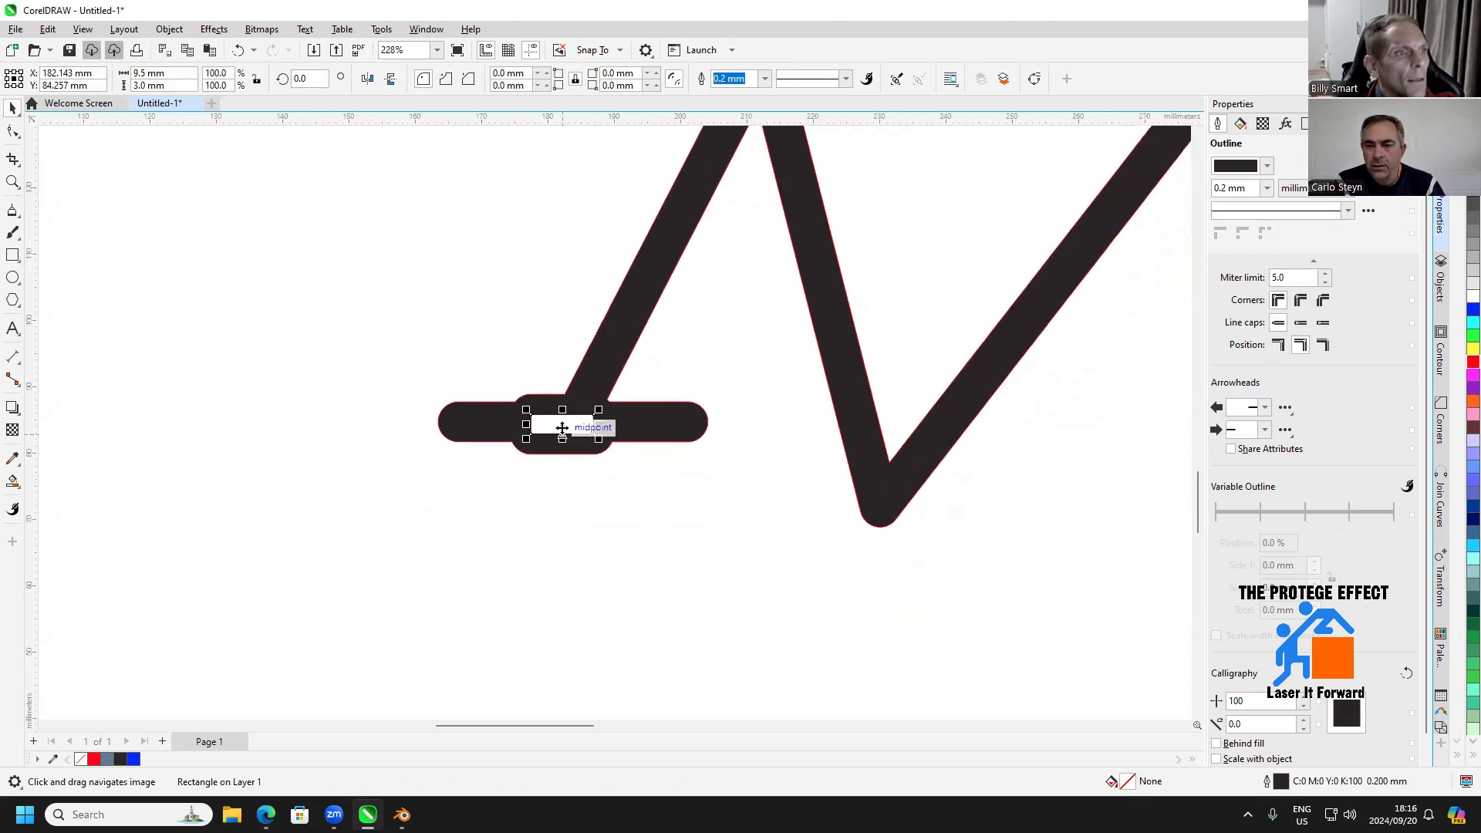
left_click_drag(562, 425, 307, 358)
left_click_drag(350, 412, 428, 432)
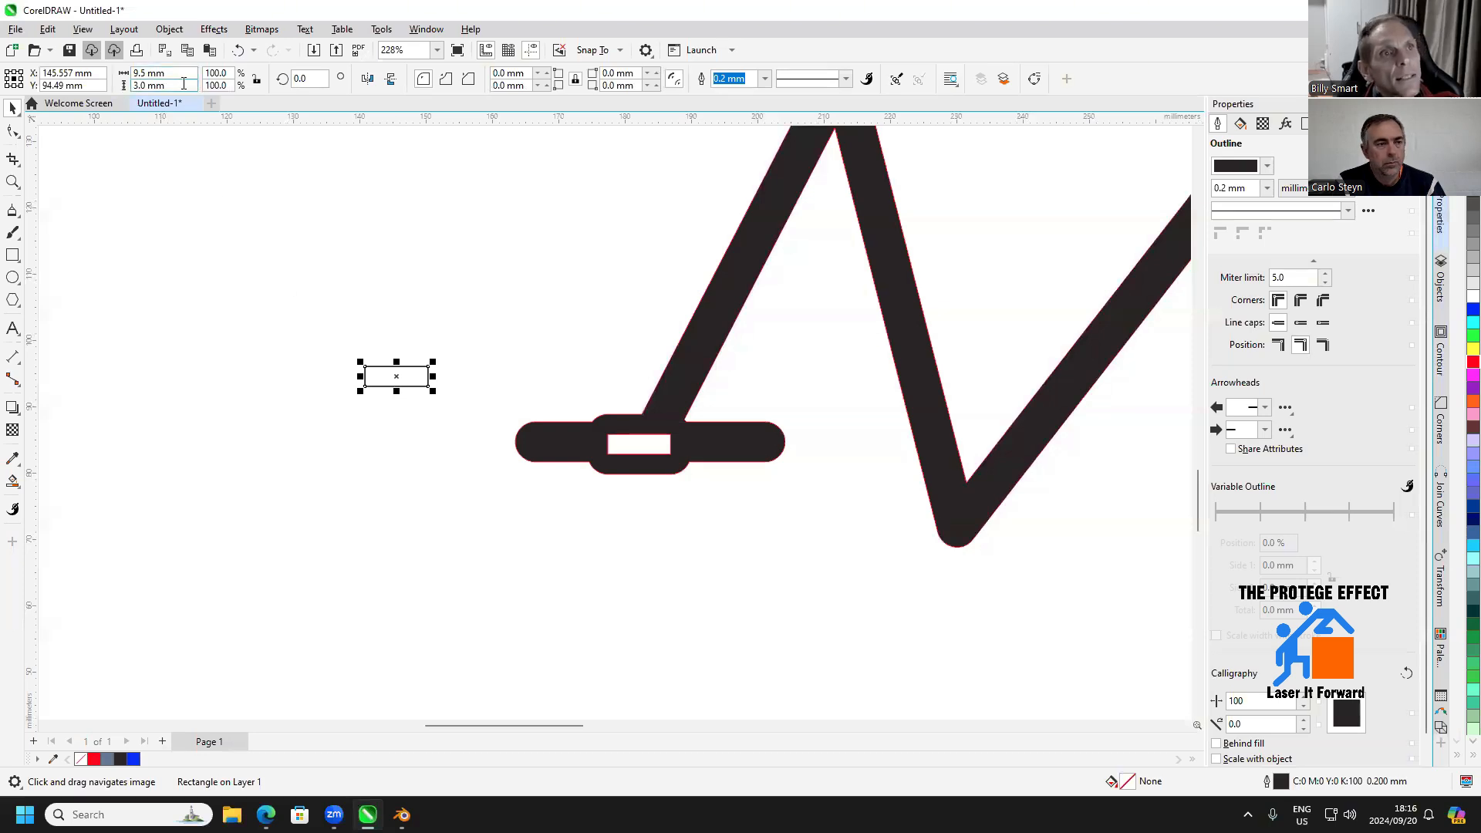
Set the copied slot rectangle's height to 50 mm, keeping its 9.5 mm width
left_click(124, 85)
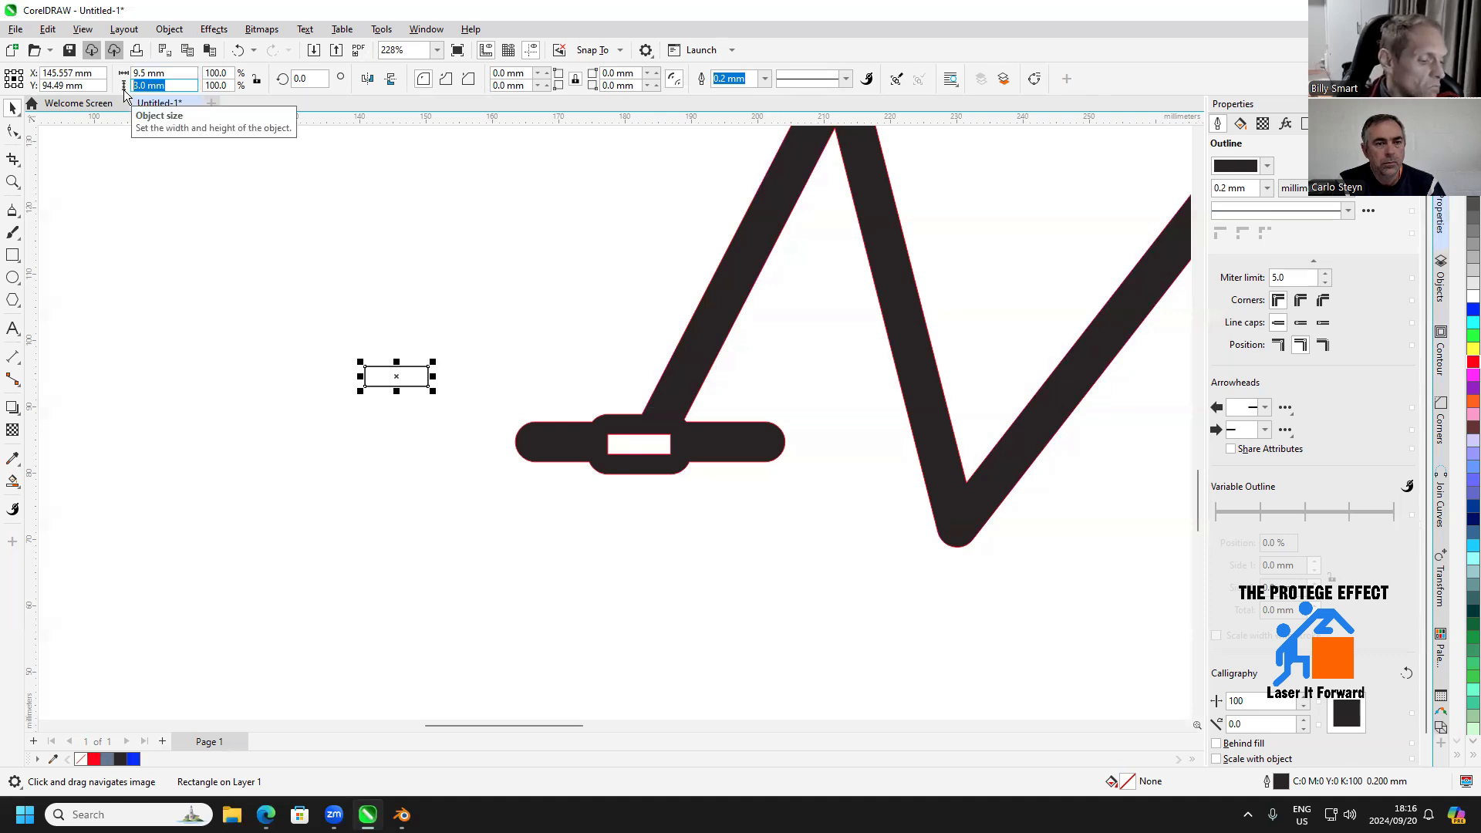
type("50")
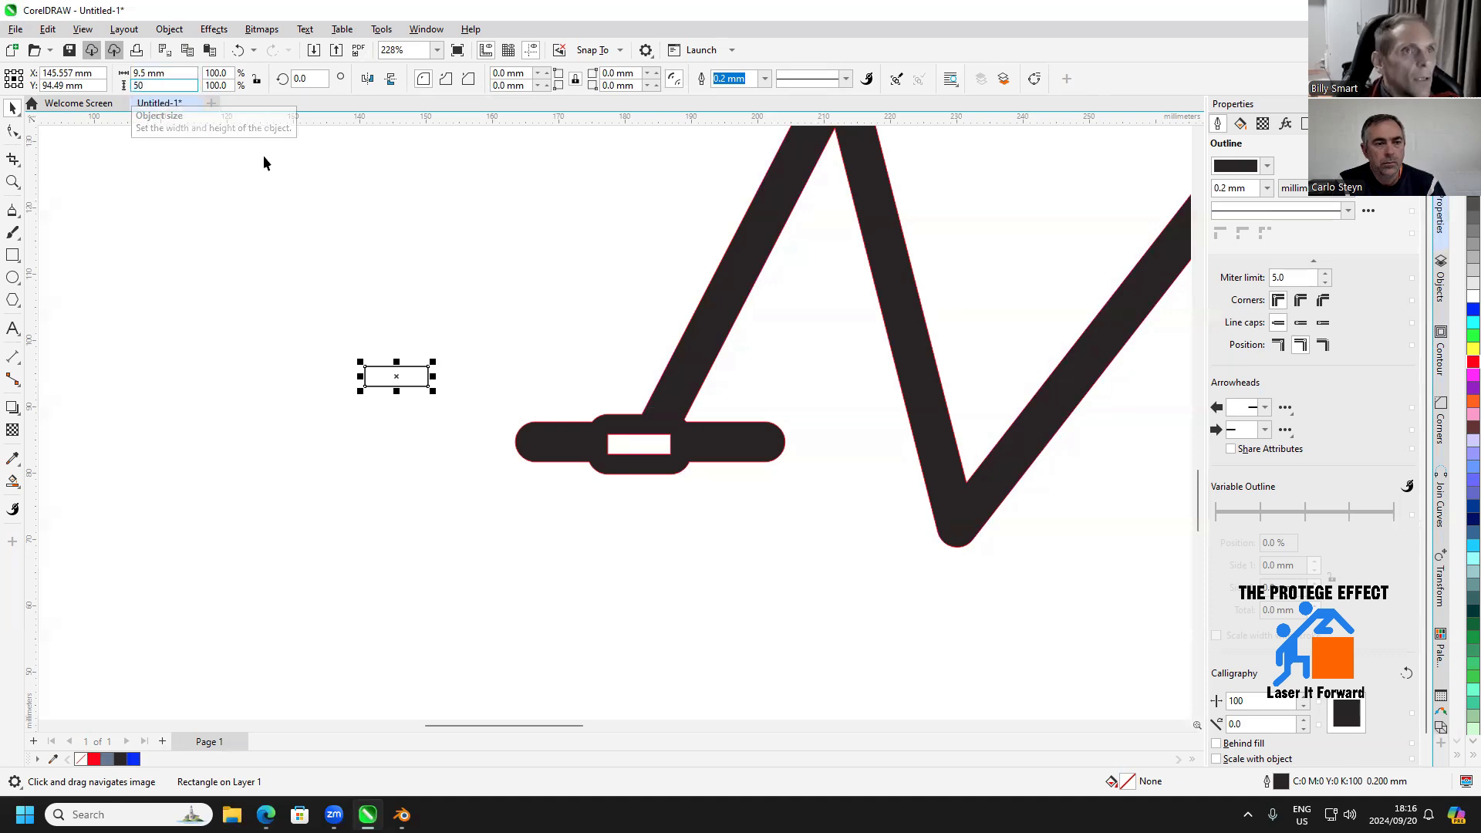
key("Return")
left_click_drag(535, 356, 605, 463)
left_click(563, 384)
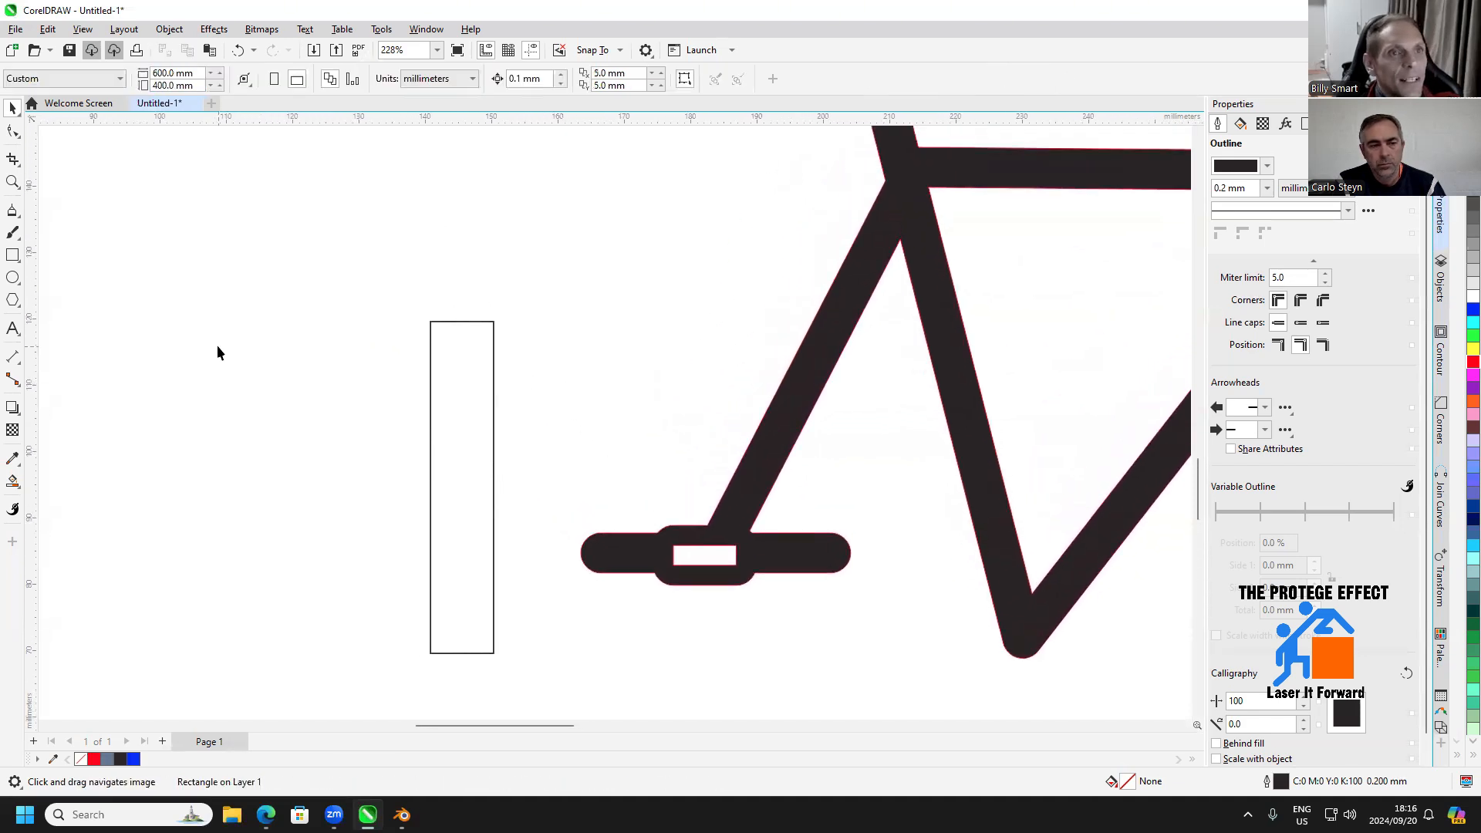
left_click_drag(463, 484, 461, 423)
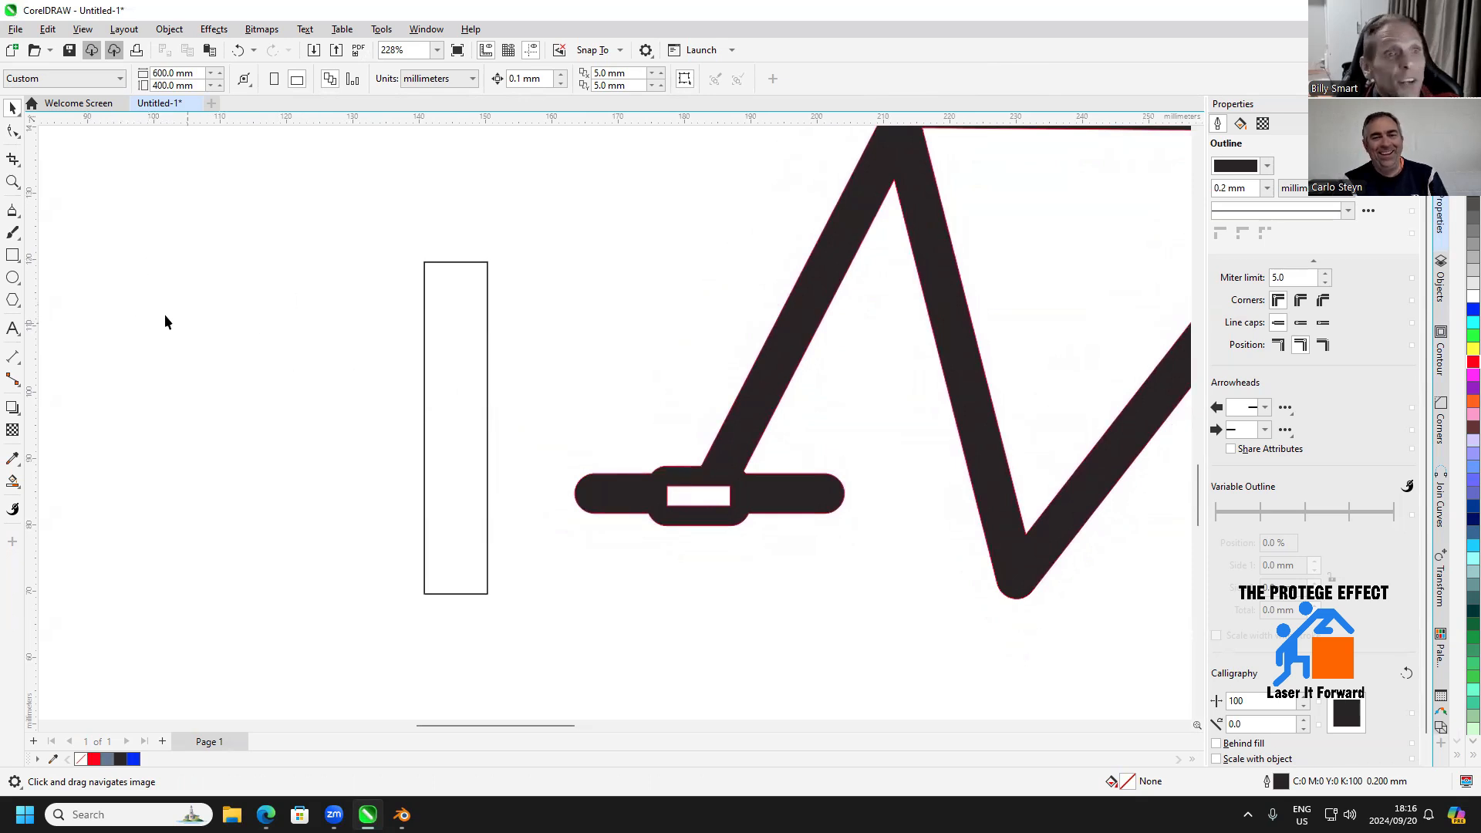
Draw a 9.5 mm wide rectangle across the top end of the tall rectangle and set its height to 3 mm
left_click(12, 255)
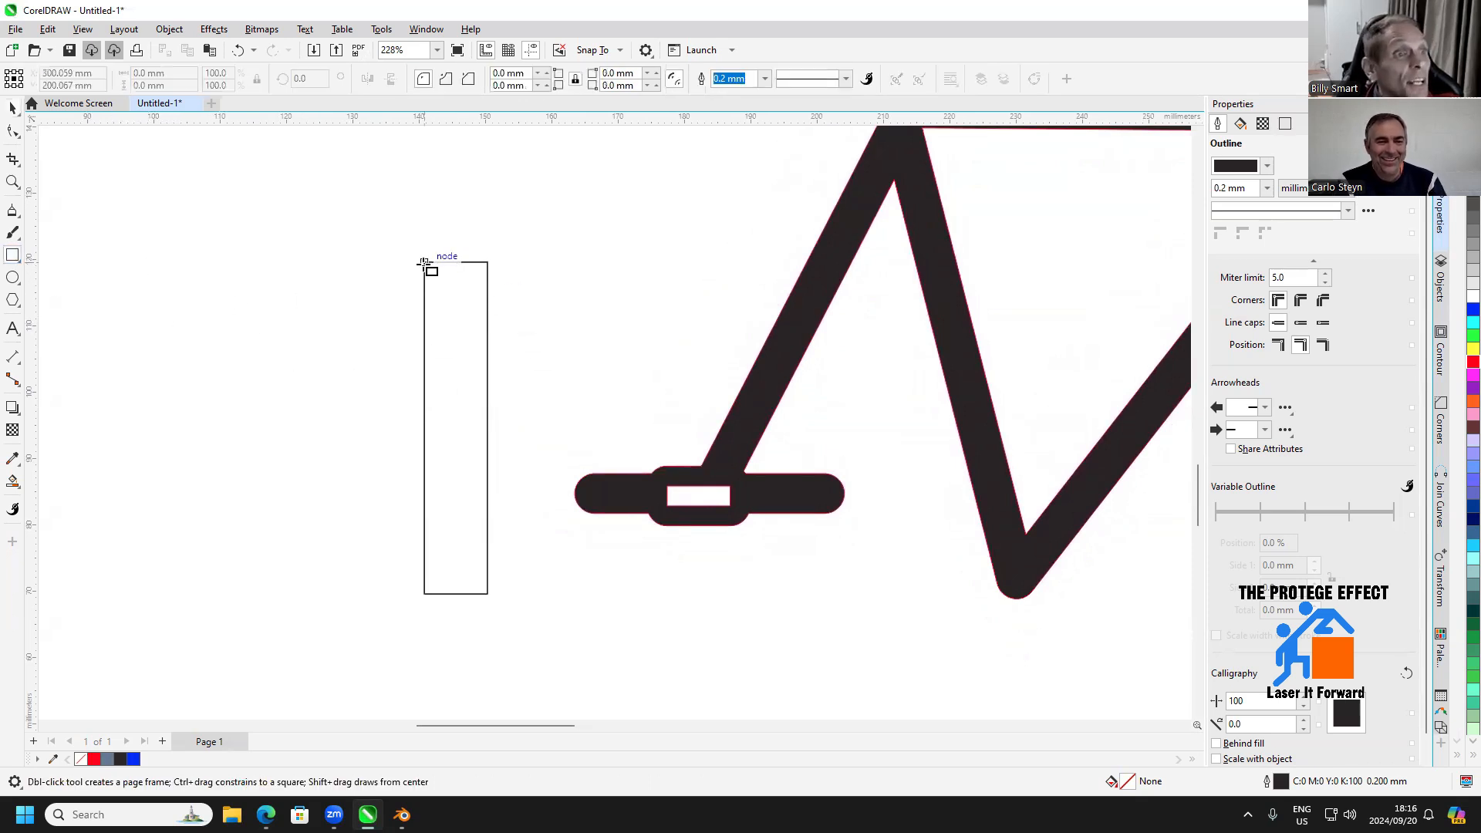
left_click_drag(425, 264, 488, 280)
left_click(158, 85)
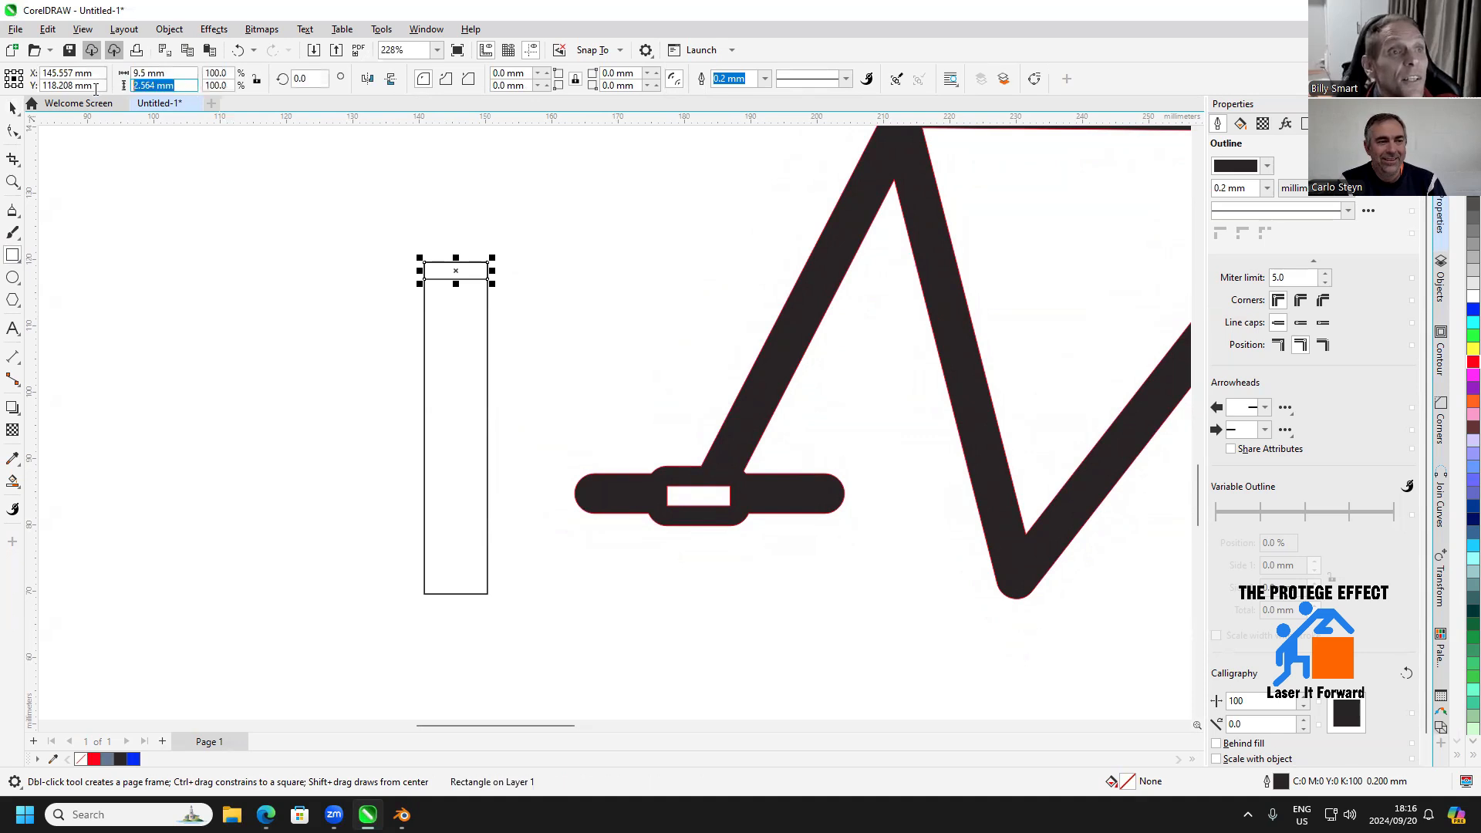
type("3")
key("Return")
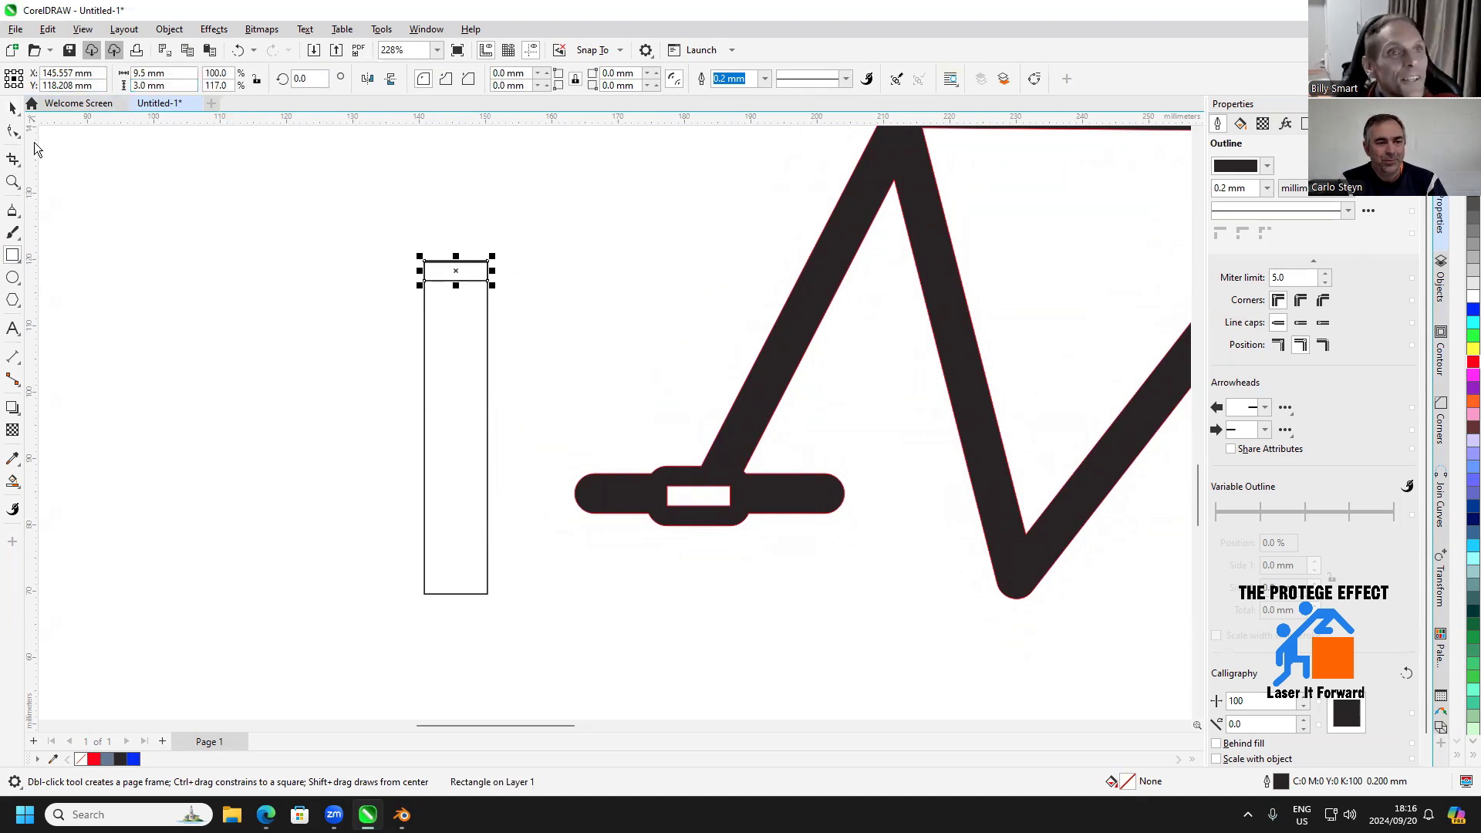
Narrow the small rectangle to 4.75 mm and place it against the tall rectangle's right edge, just below the top end
left_click(13, 109)
scroll(434, 250, "up", 2)
left_click_drag(443, 279, 515, 297)
scroll(532, 382, "down", 2)
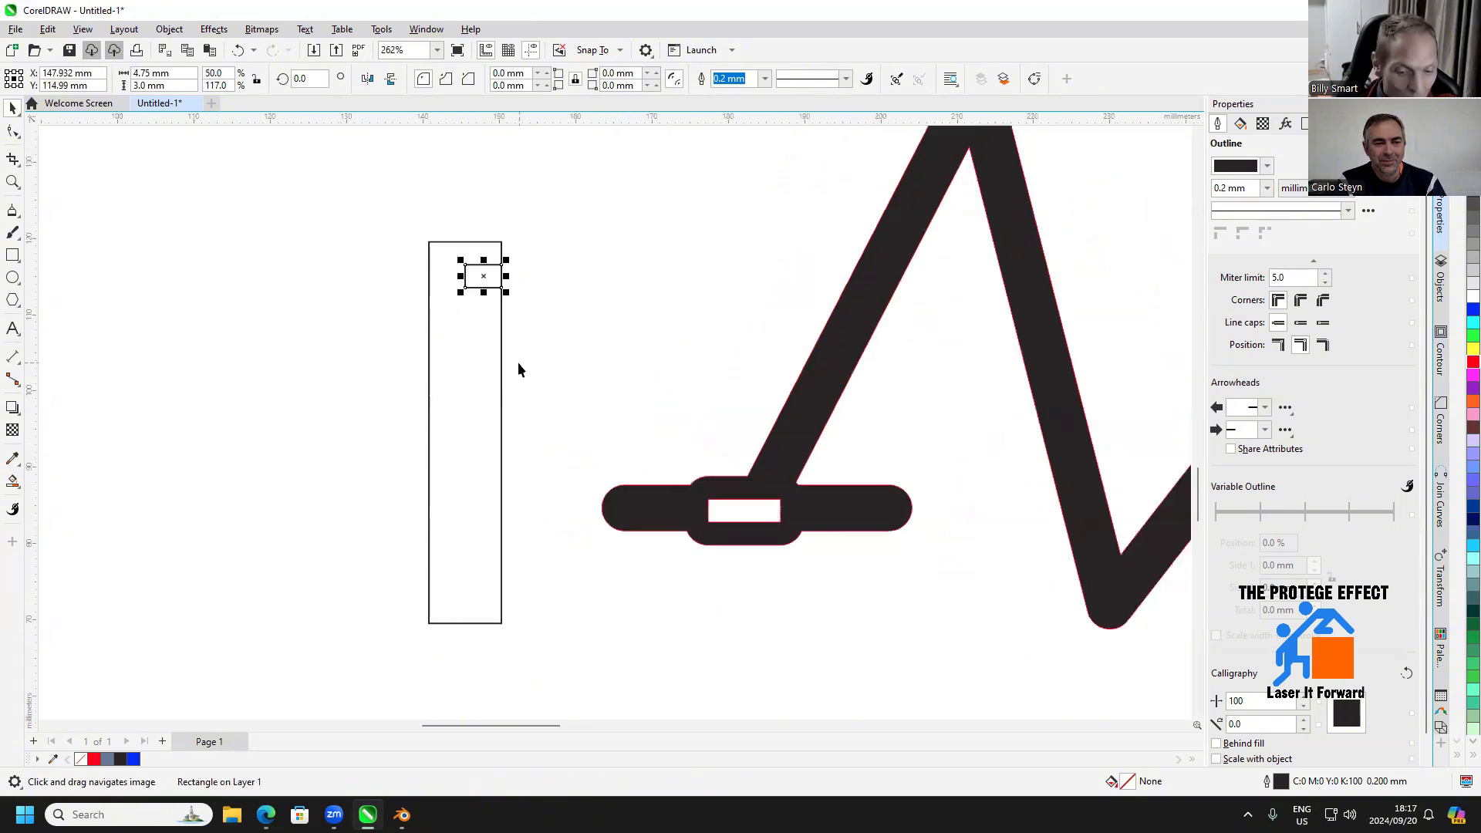
Duplicate the small rectangle to the tall rectangle's lower right edge and subtract both from the tall rectangle as notches
key("ctrl+d")
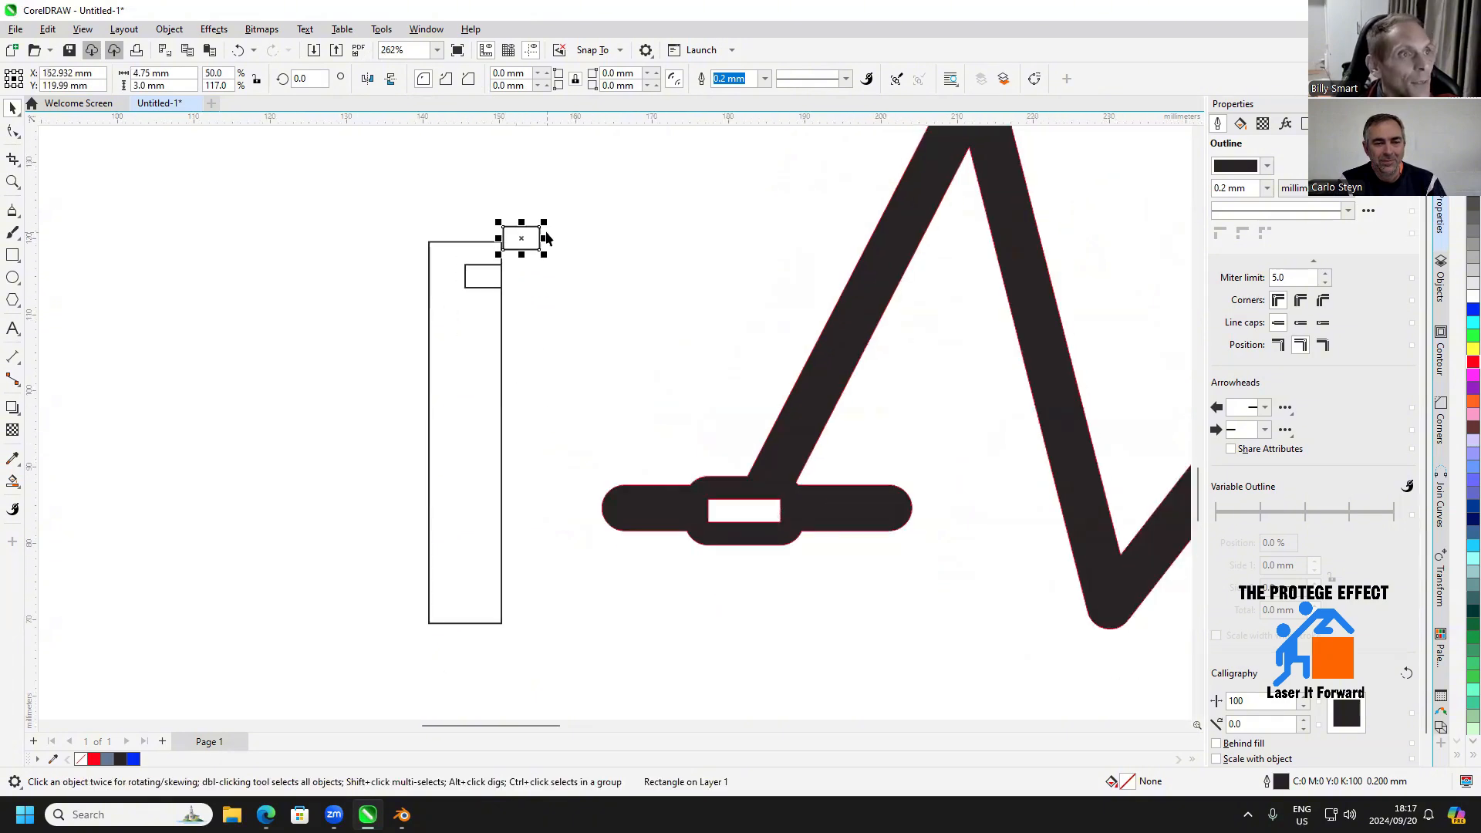
left_click_drag(544, 235, 502, 600)
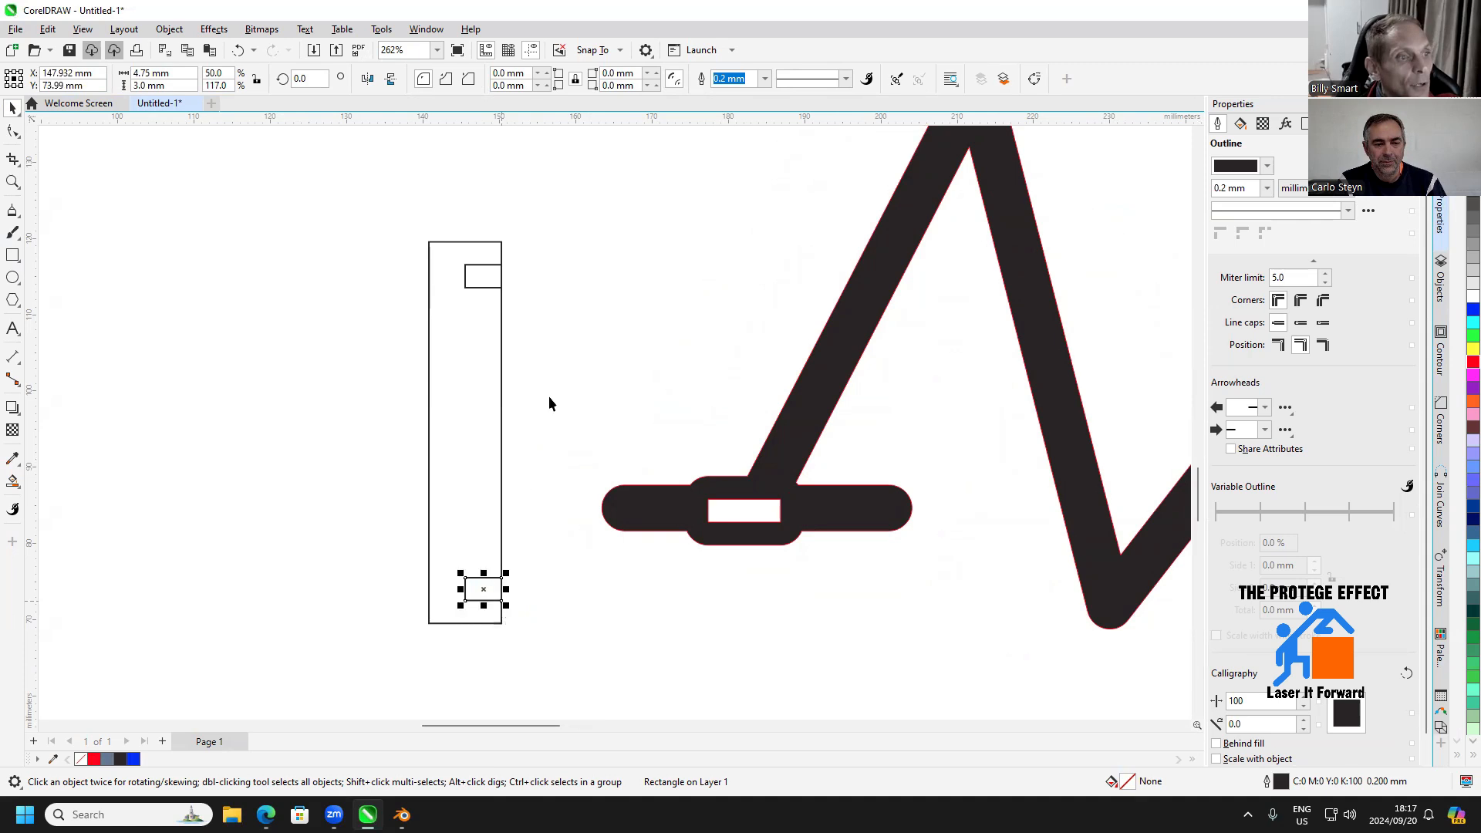
left_click(560, 221)
left_click_drag(560, 216, 327, 647)
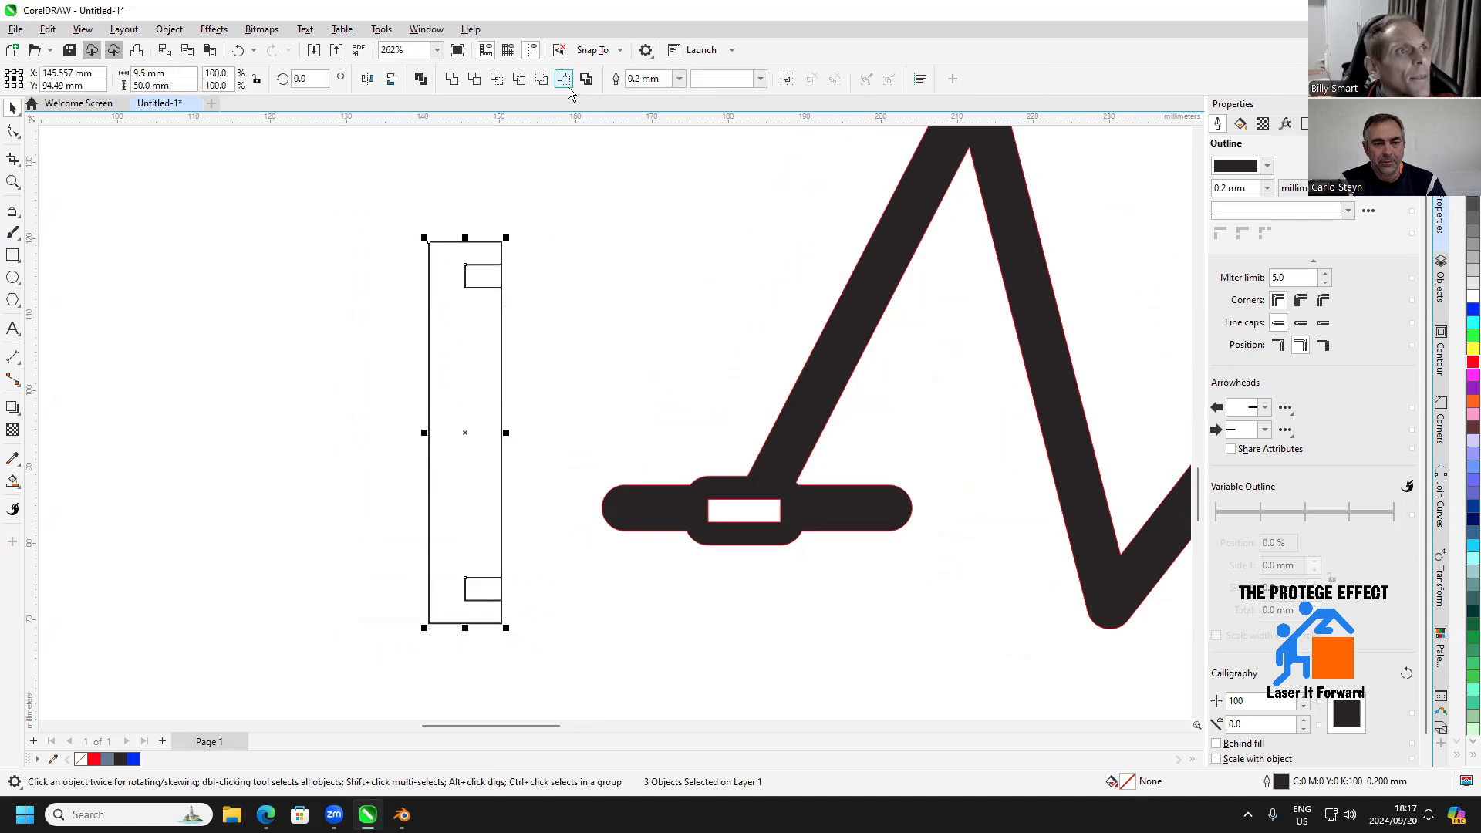
left_click(555, 347)
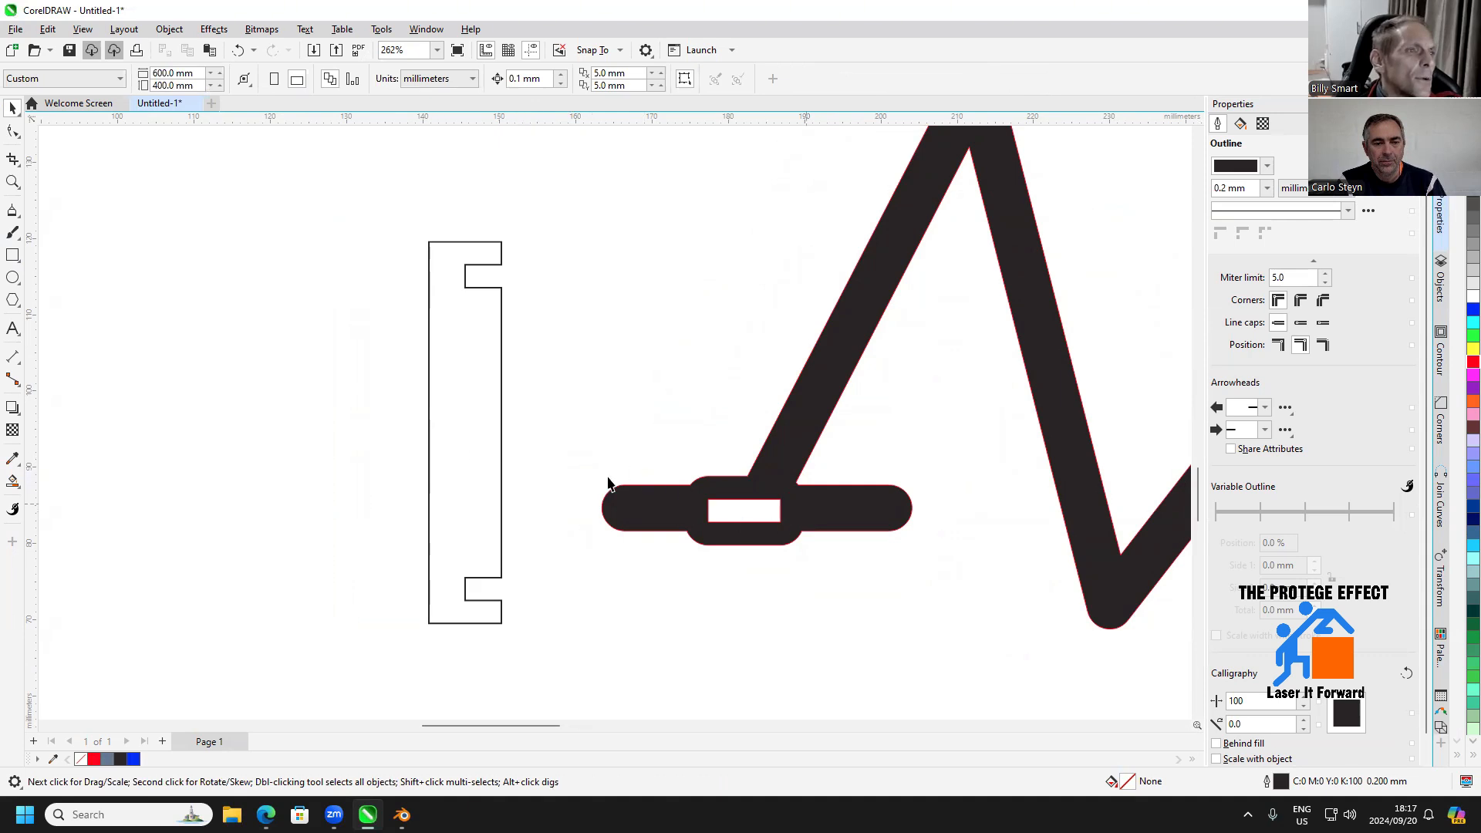
Draw a rectangle about 6.5 mm wide between the notched piece and the frame and set its height to 3 mm
left_click(13, 257)
left_click_drag(581, 397, 632, 417)
triple_click(185, 84)
type("3")
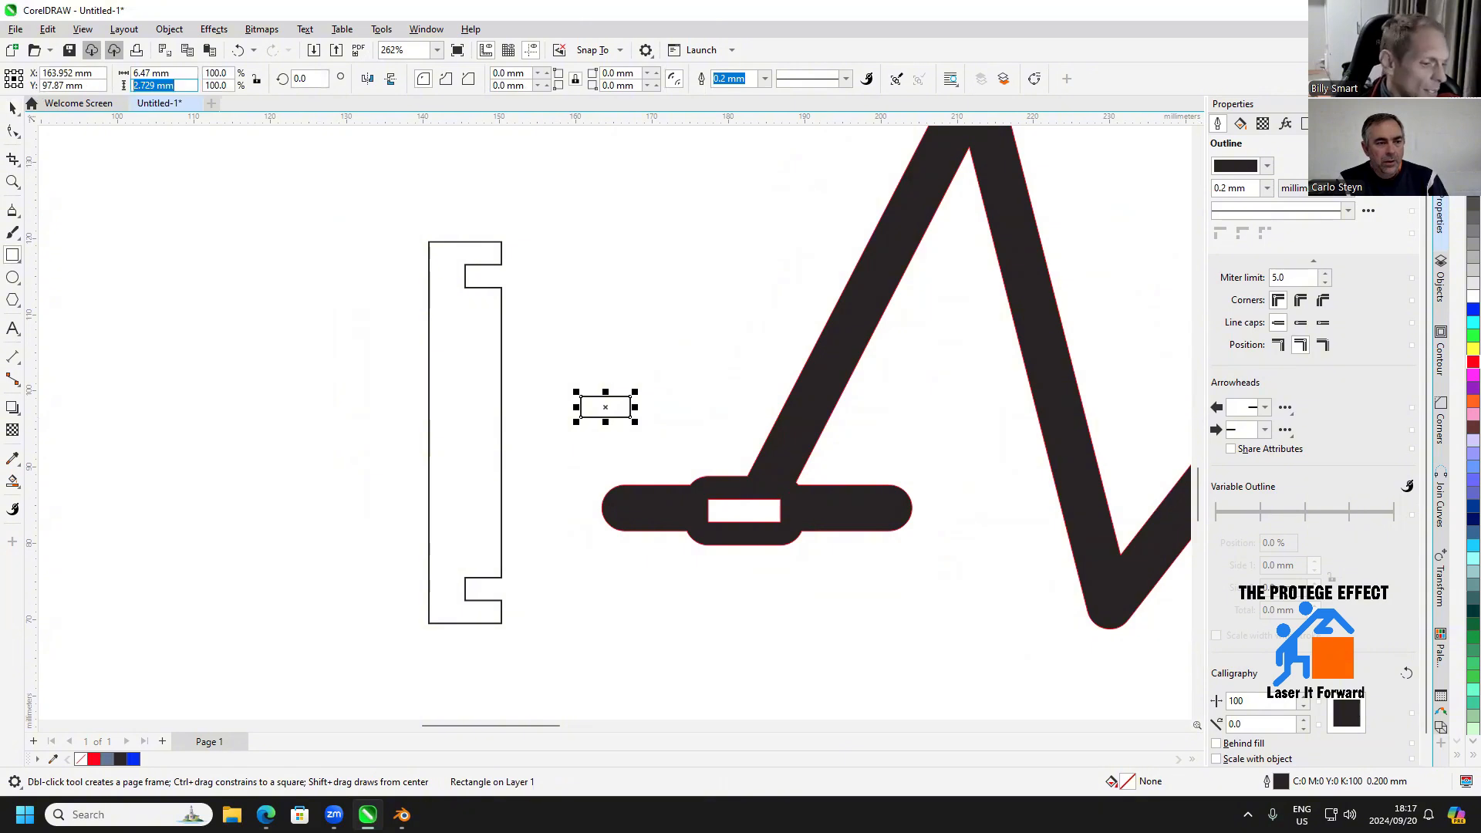
key("Return")
left_click(12, 109)
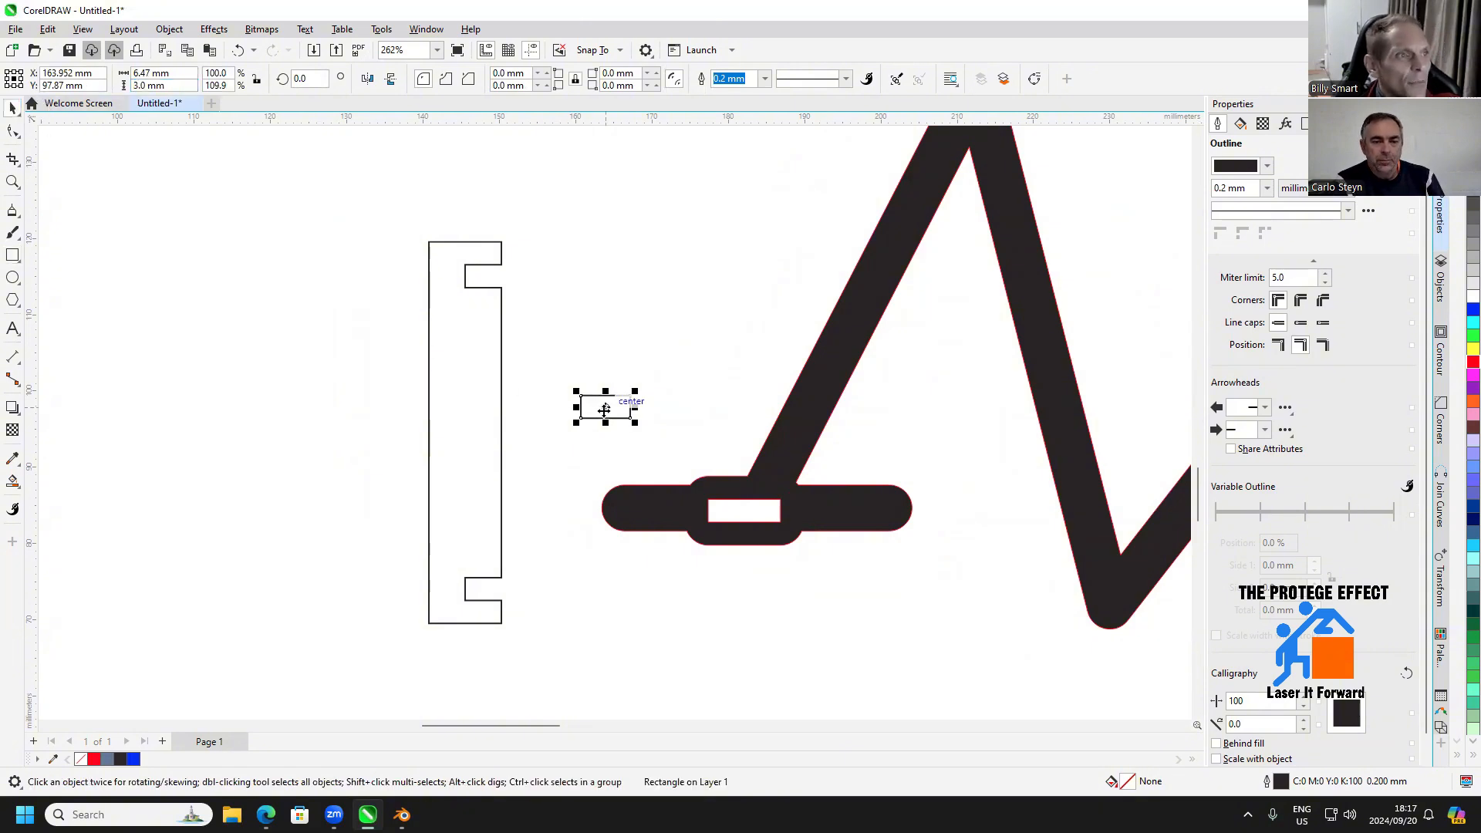
Centre the 3 mm rectangle vertically on the notched piece, stretch it across to about 49.5 mm wide and fill it black
left_click_drag(605, 408, 585, 433)
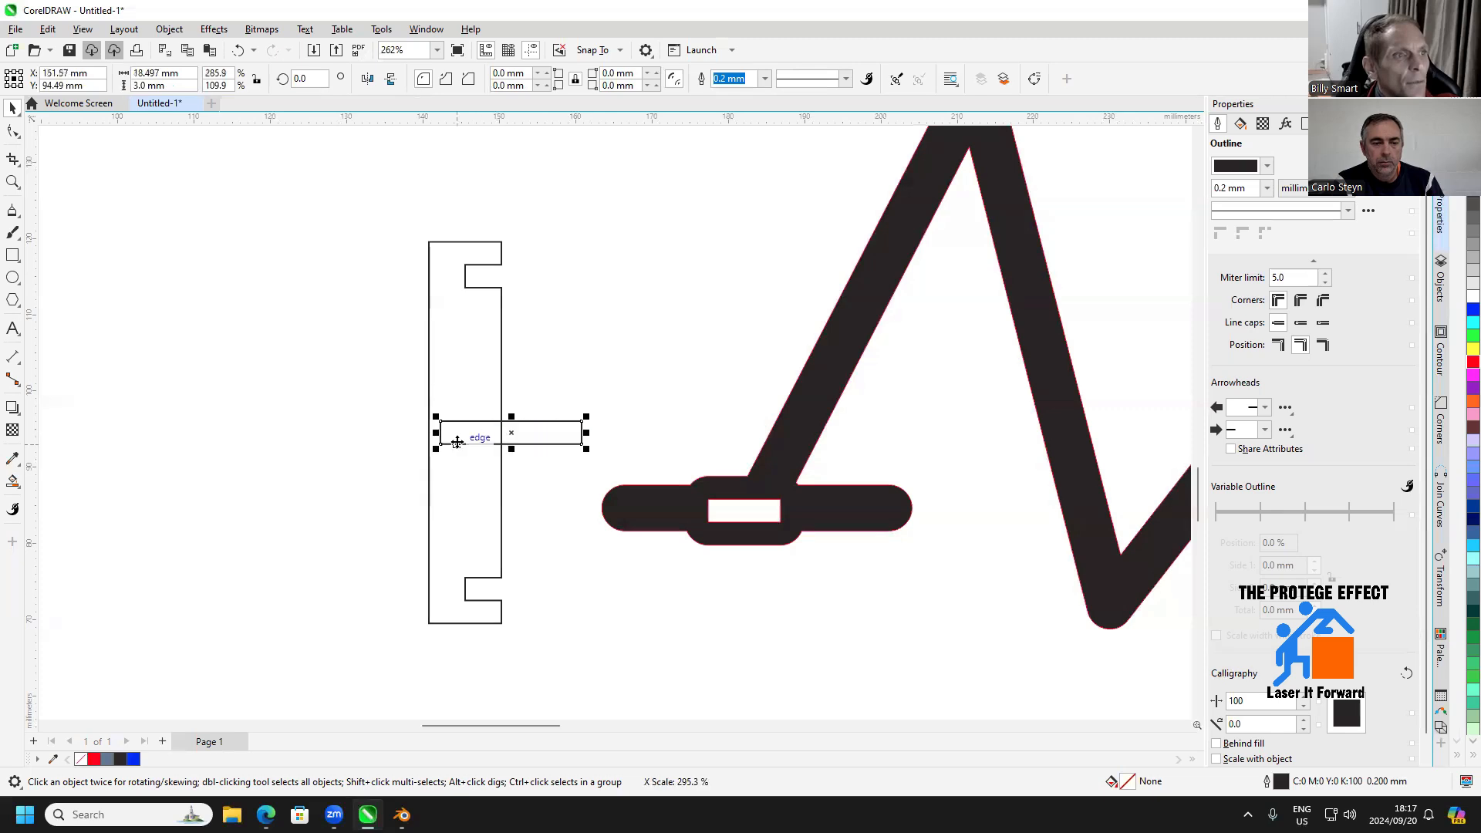
left_click_drag(432, 432, 195, 432)
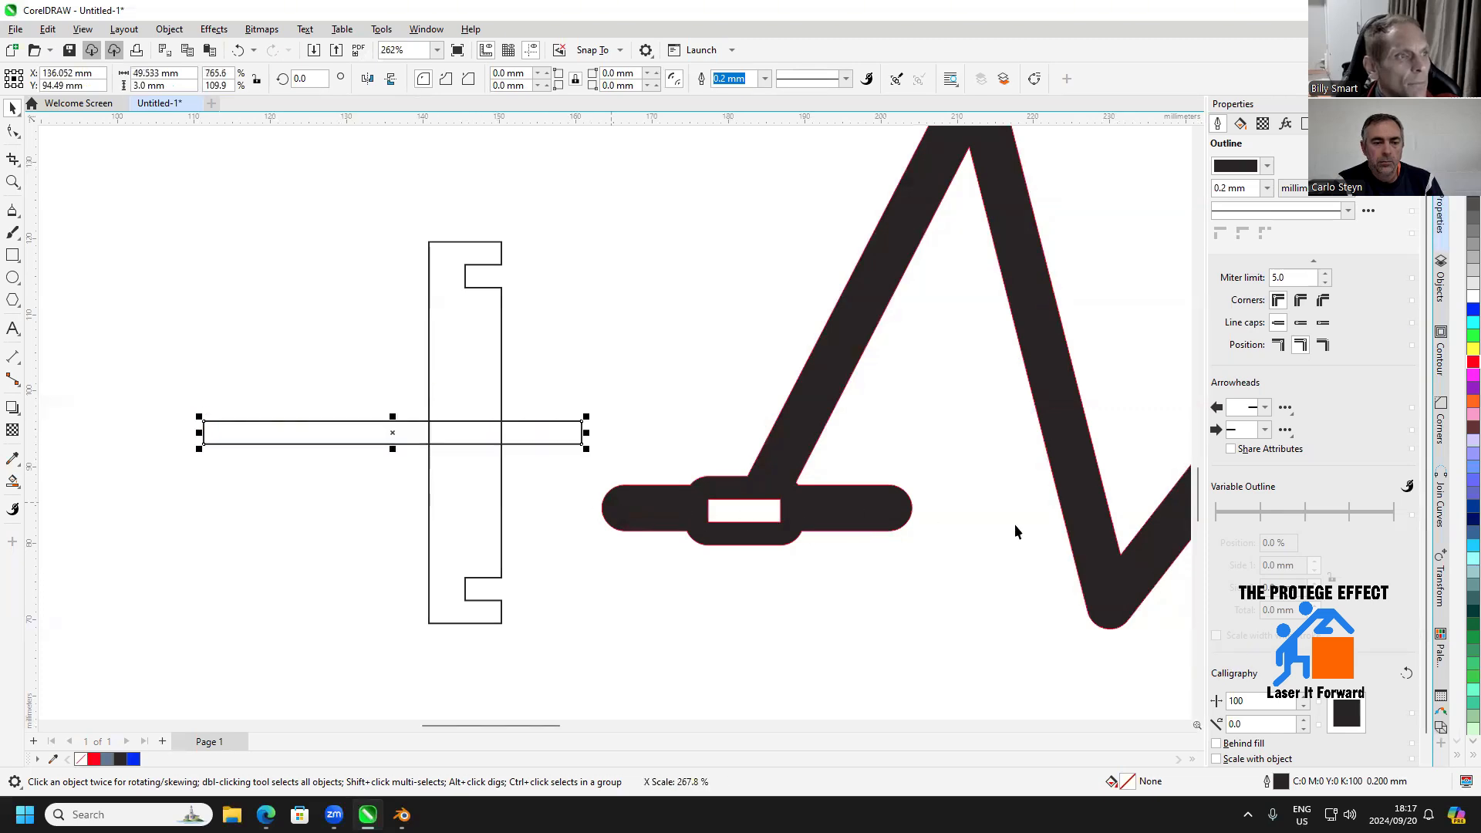
left_click(1473, 165)
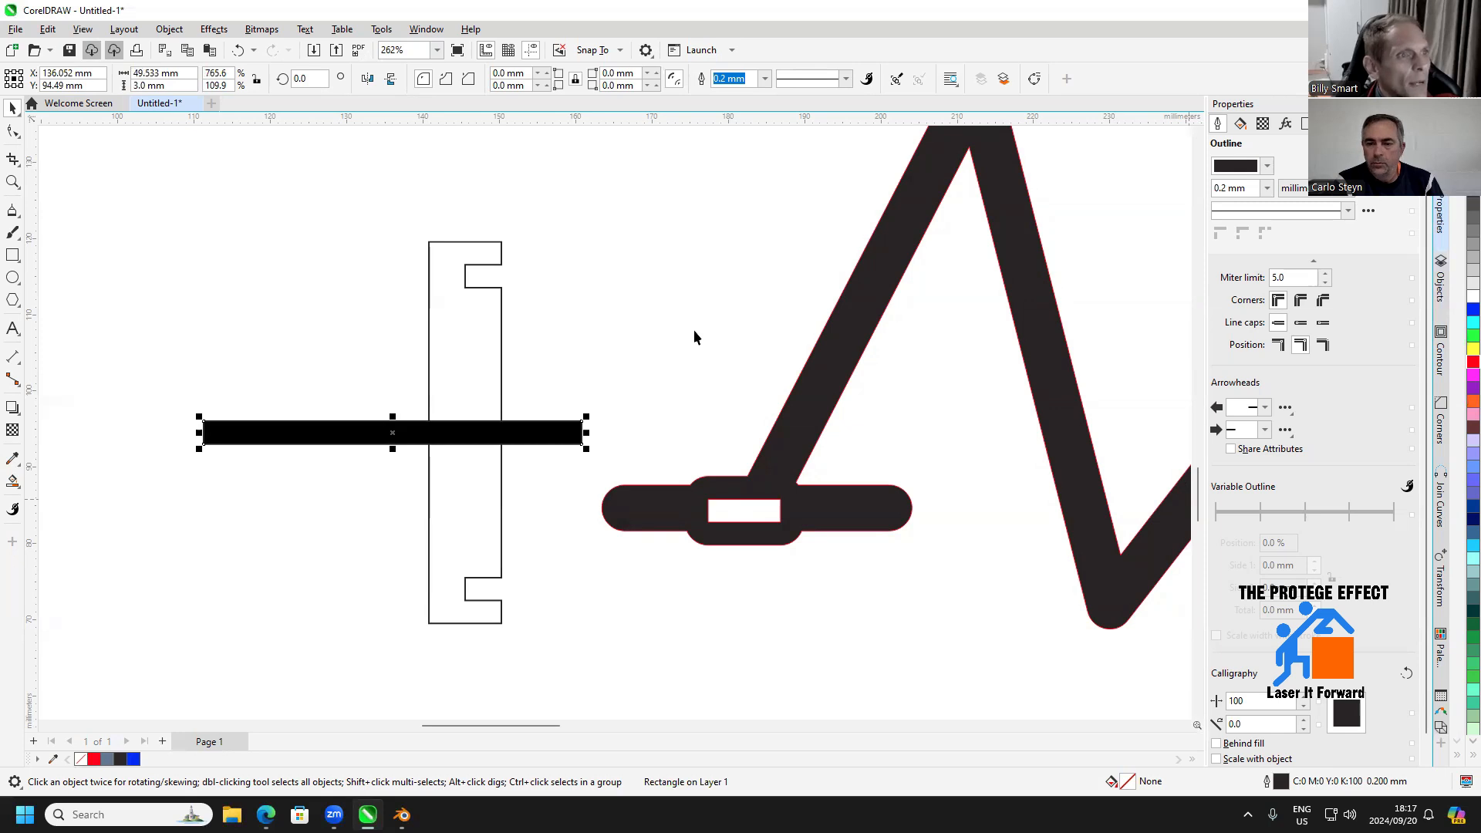
left_click(610, 378)
Draw a rectangle about 1.9 mm high under the black bar and fit its sides to the notched piece's 9.5 mm width
key("F6")
scroll(433, 456, "up", 1)
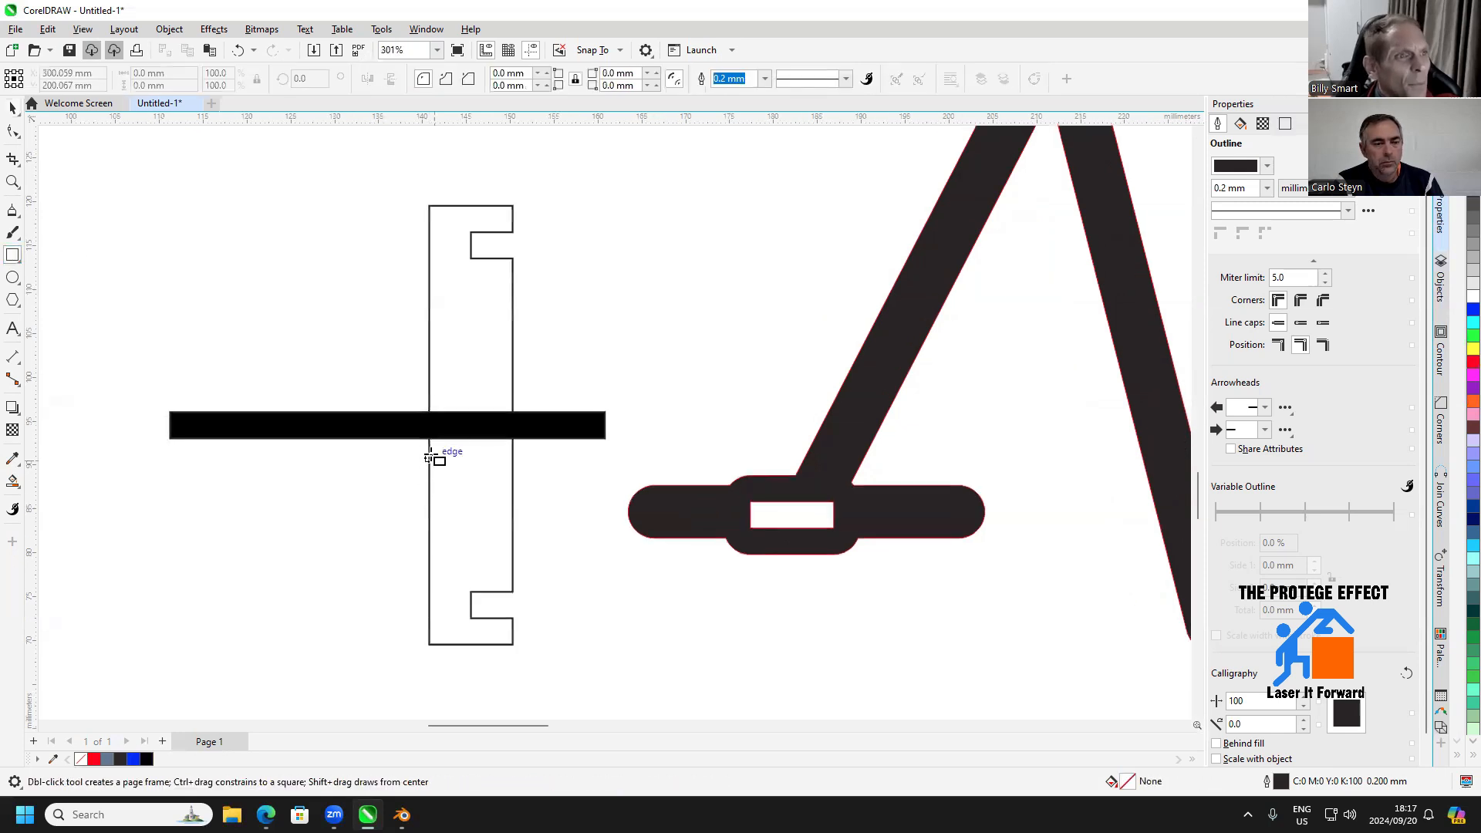
left_click_drag(406, 440, 545, 457)
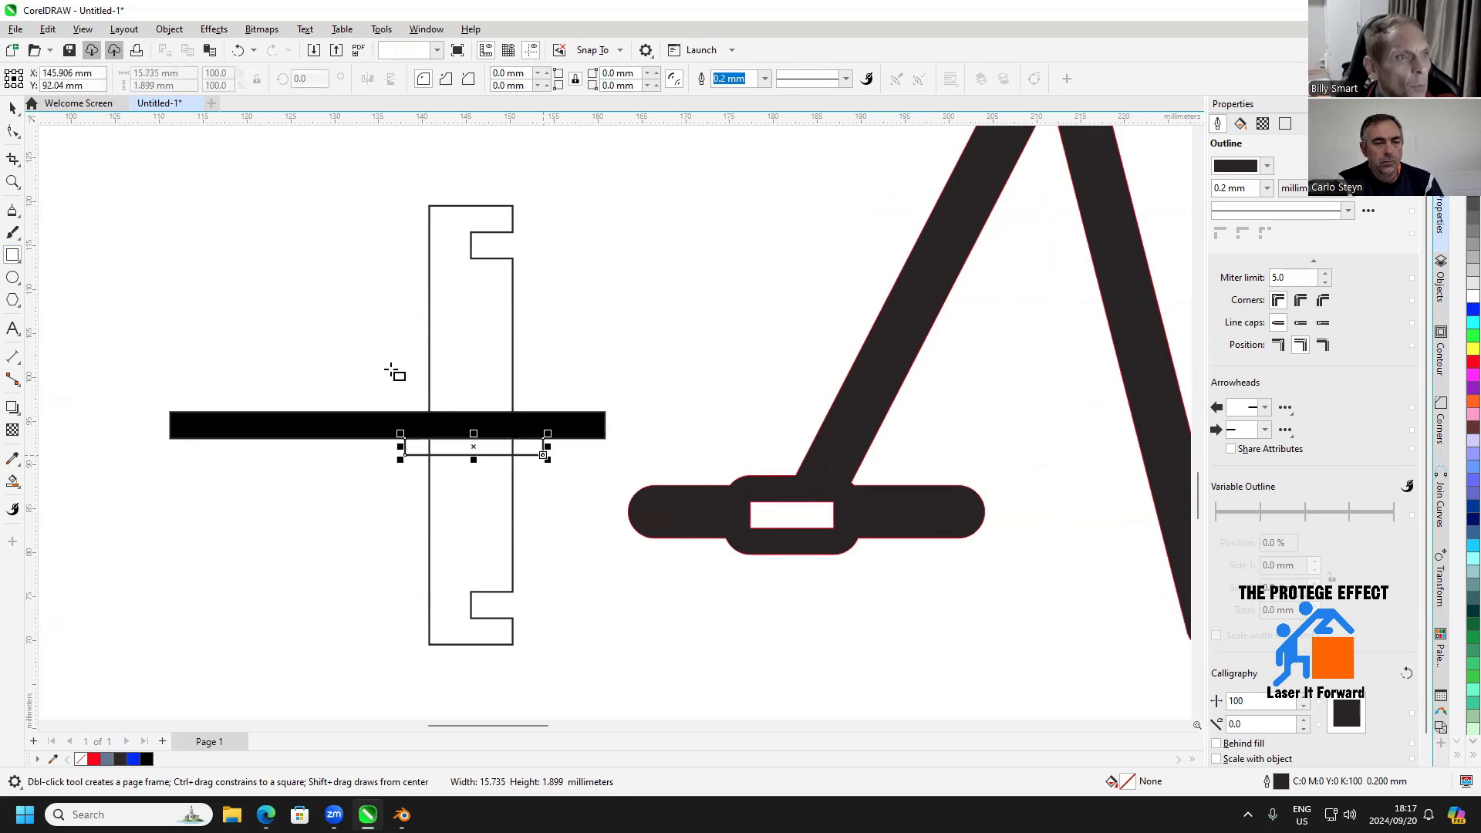
left_click(13, 108)
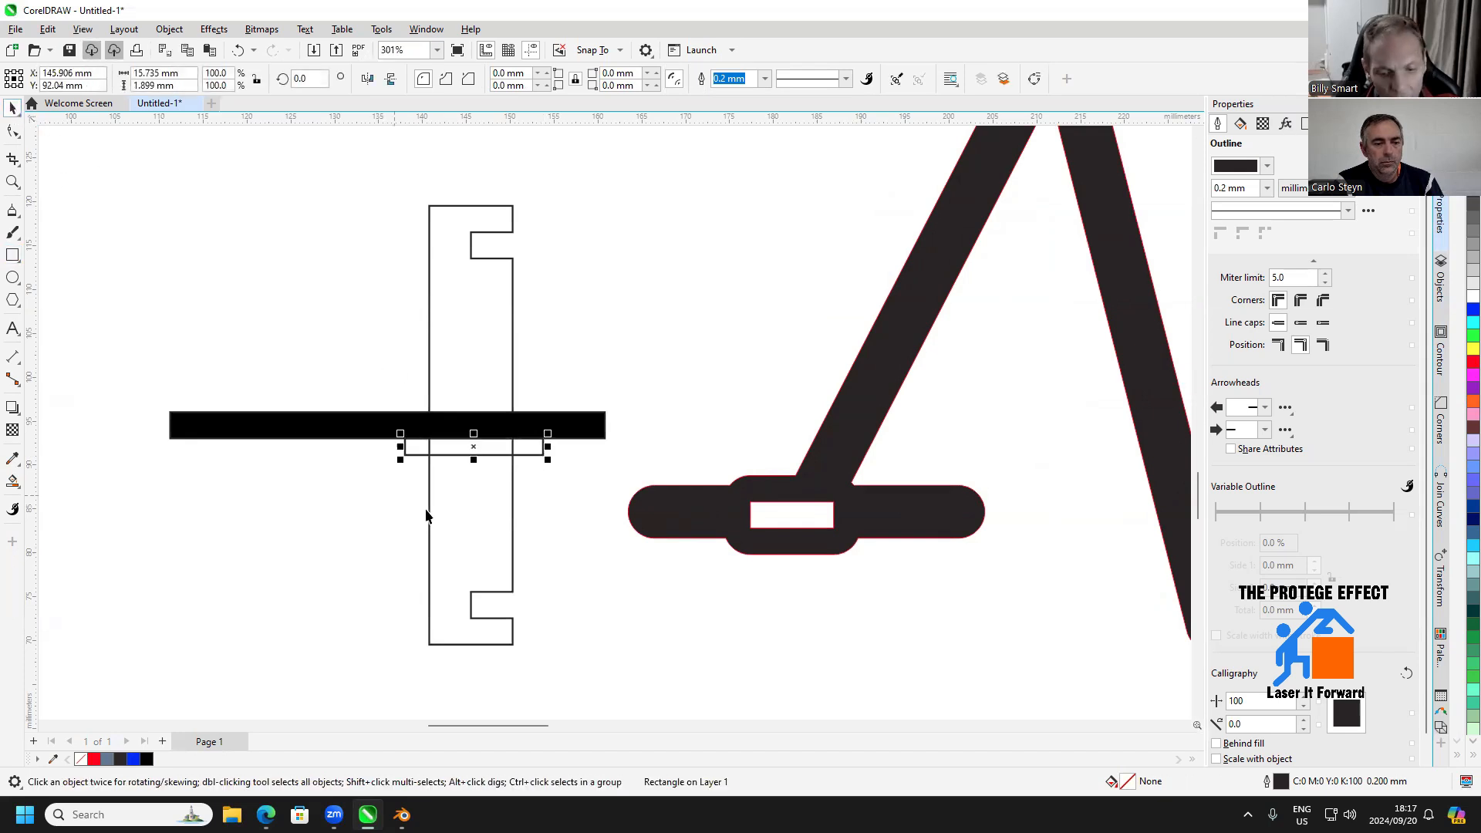
left_click_drag(400, 447, 424, 448)
left_click_drag(543, 447, 517, 447)
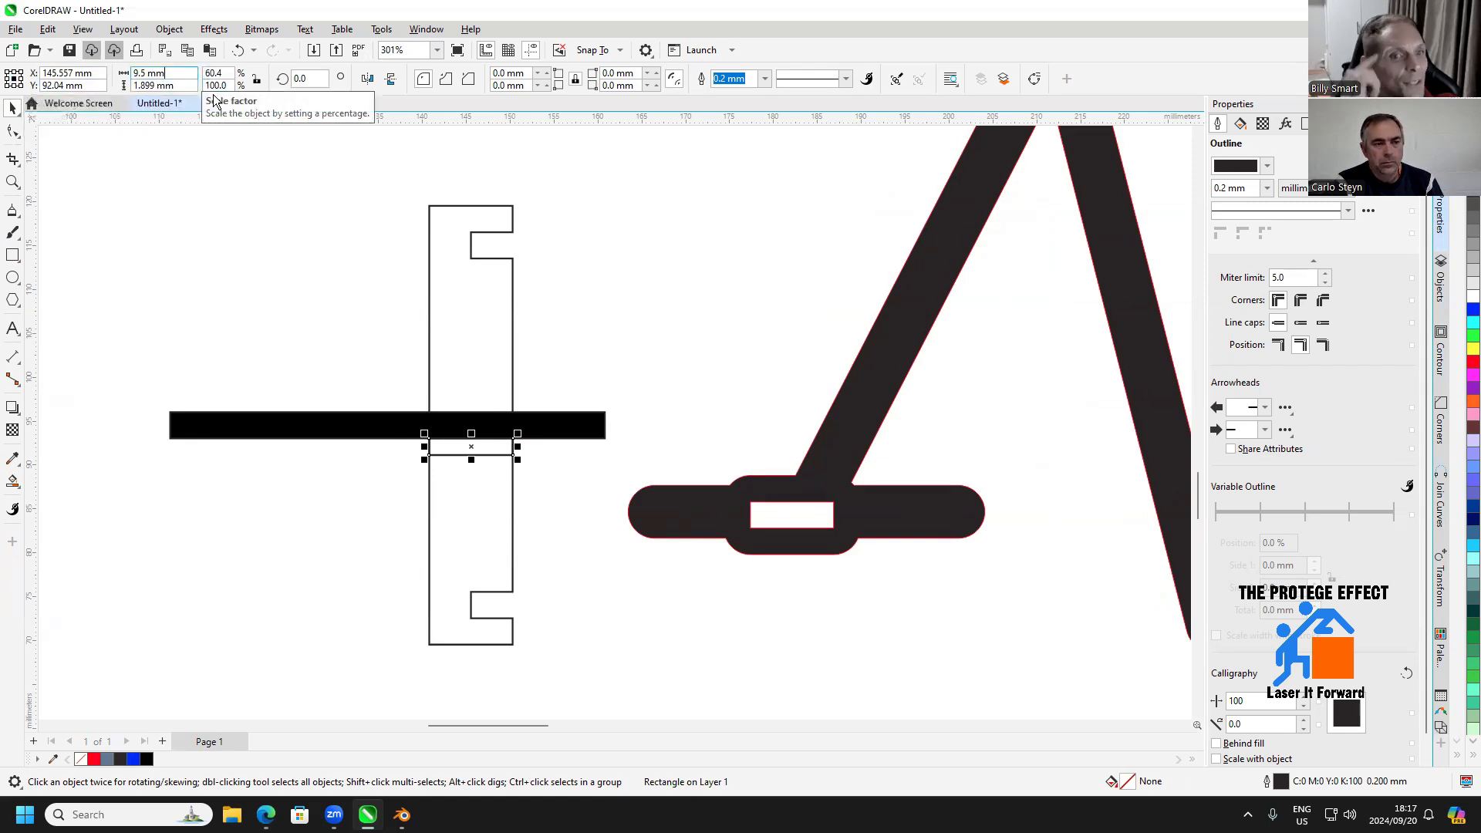
Set the new rectangle's height to 3 mm and move it flush against the black bar's lower edge
key("Tab")
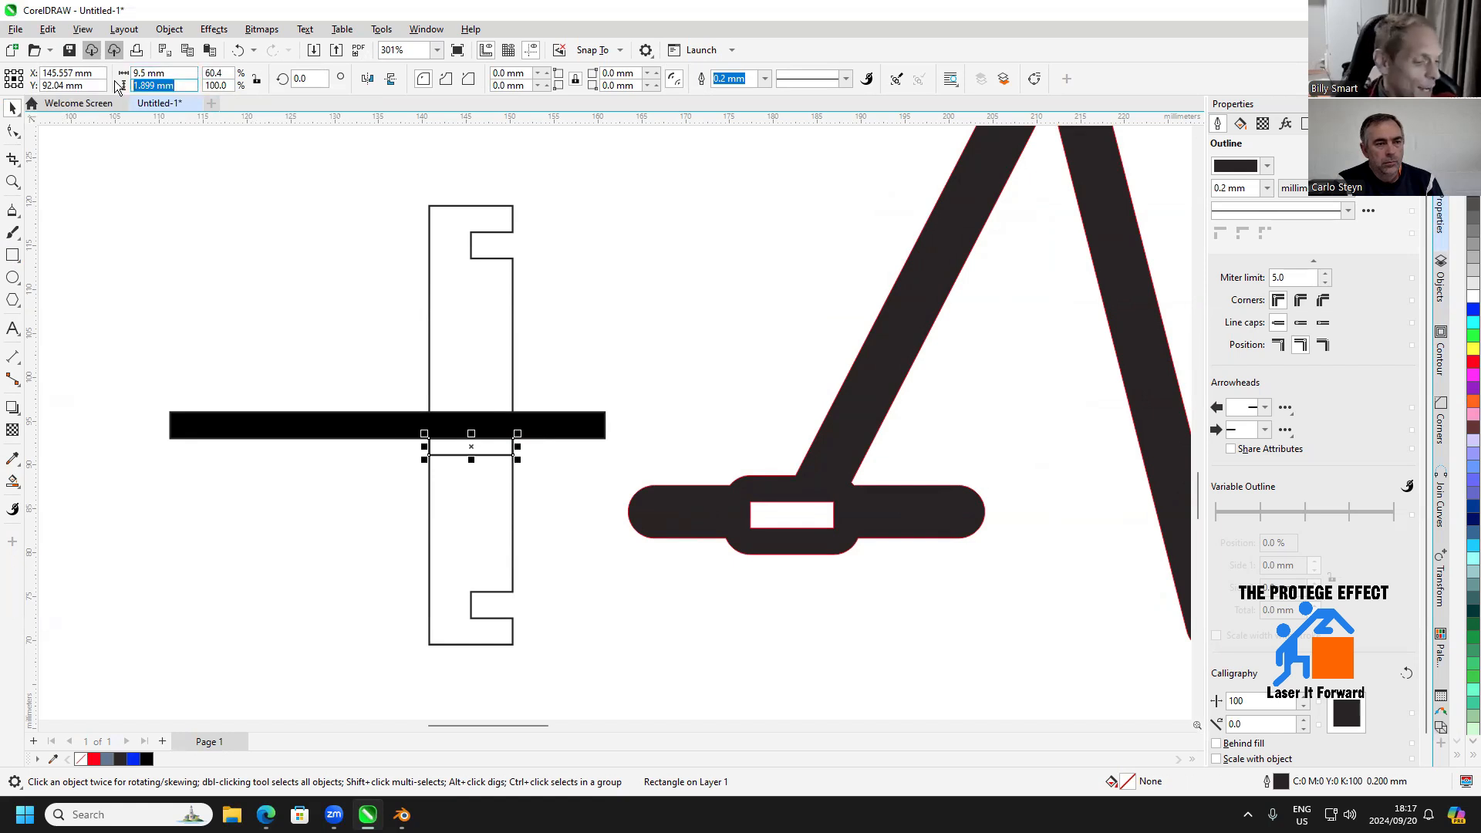
type("3")
key("Return")
scroll(462, 440, "up", 2)
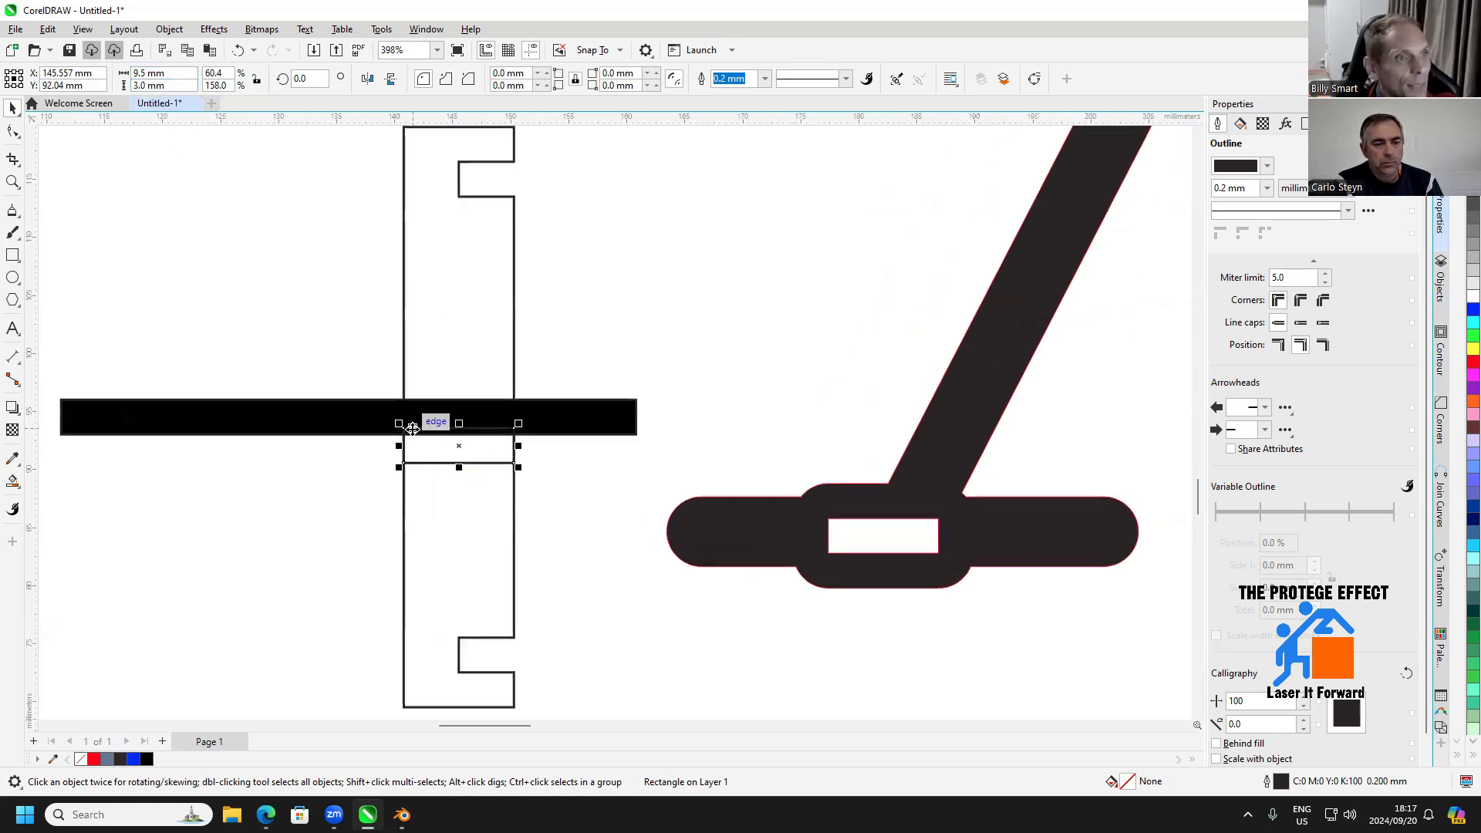
left_click_drag(408, 437, 403, 432)
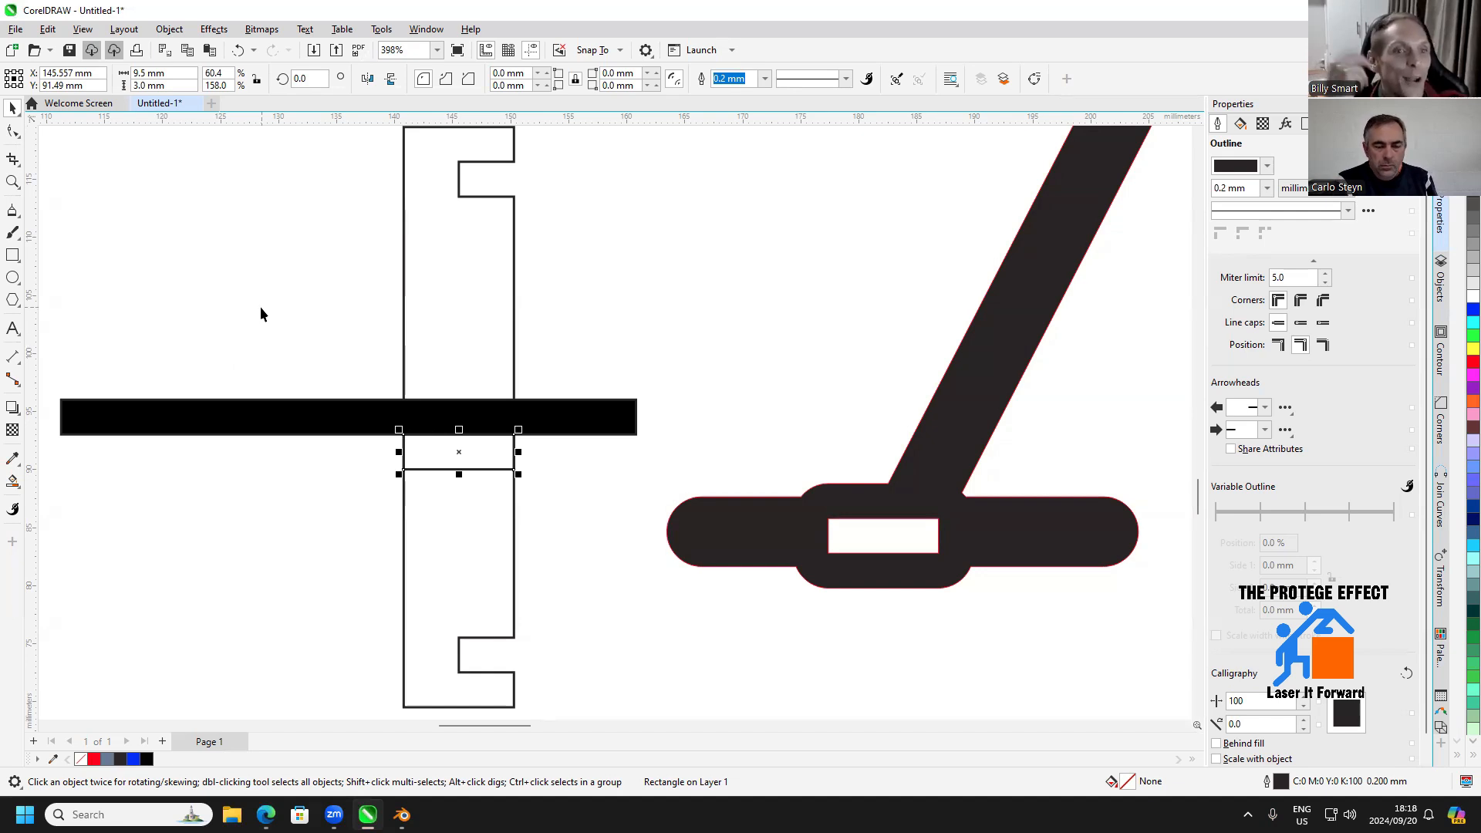
Widen the rectangle under the bar by 6 mm to 15.5 mm and weld it to the notched piece
left_click(182, 75)
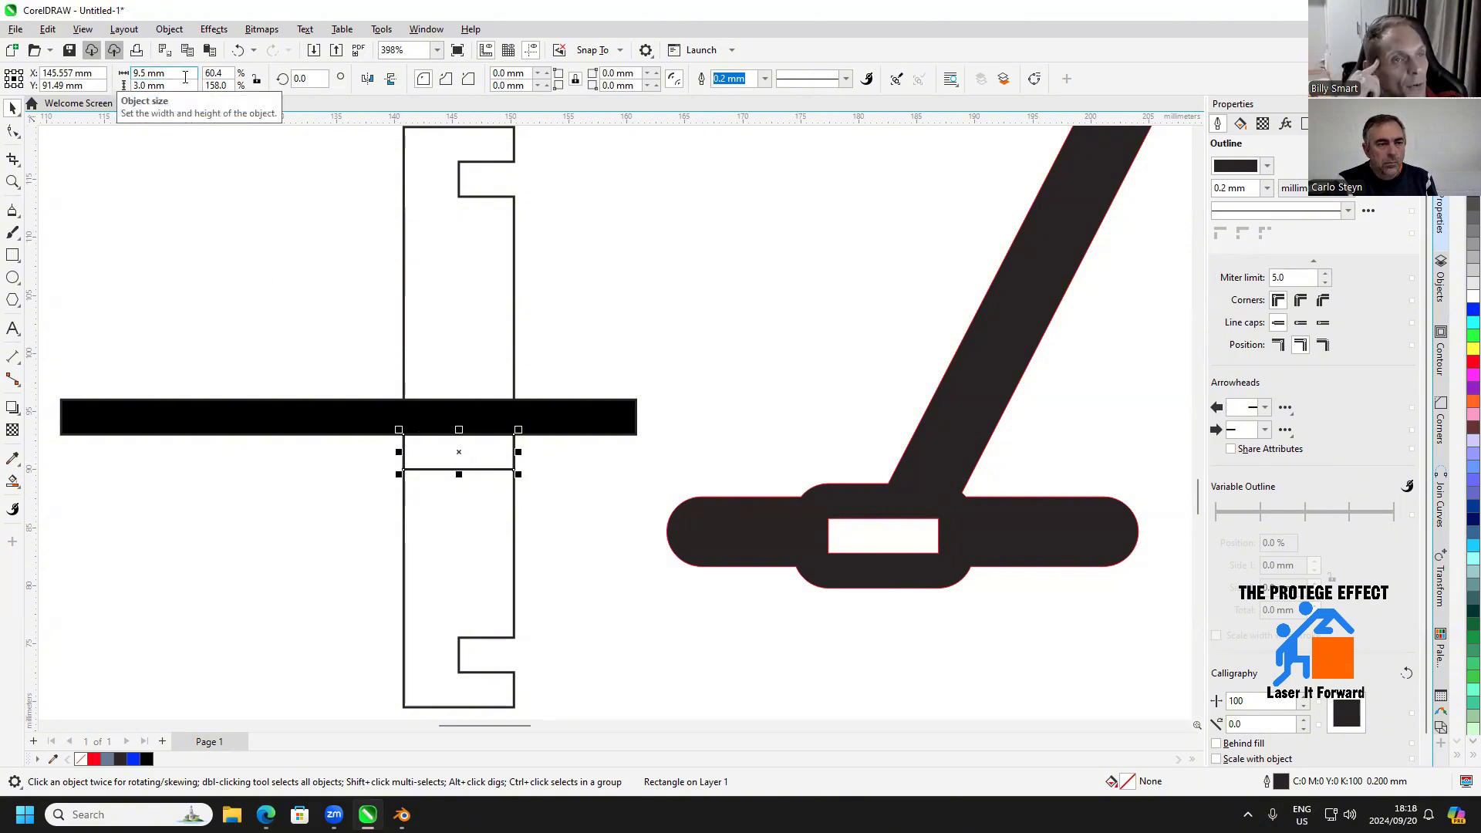
type("+6")
key("Return")
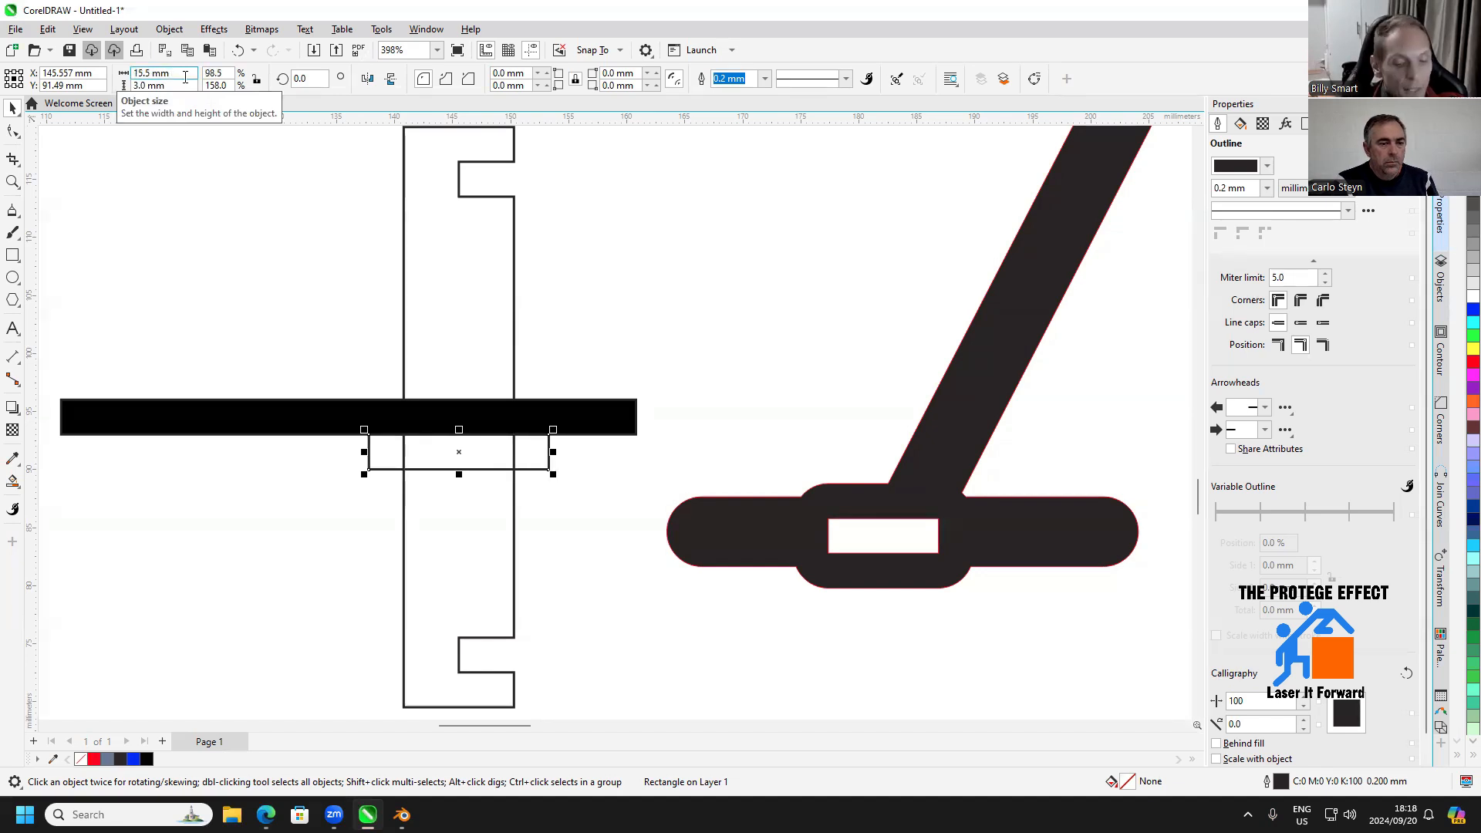
left_click(404, 532, "shift")
left_click(451, 79)
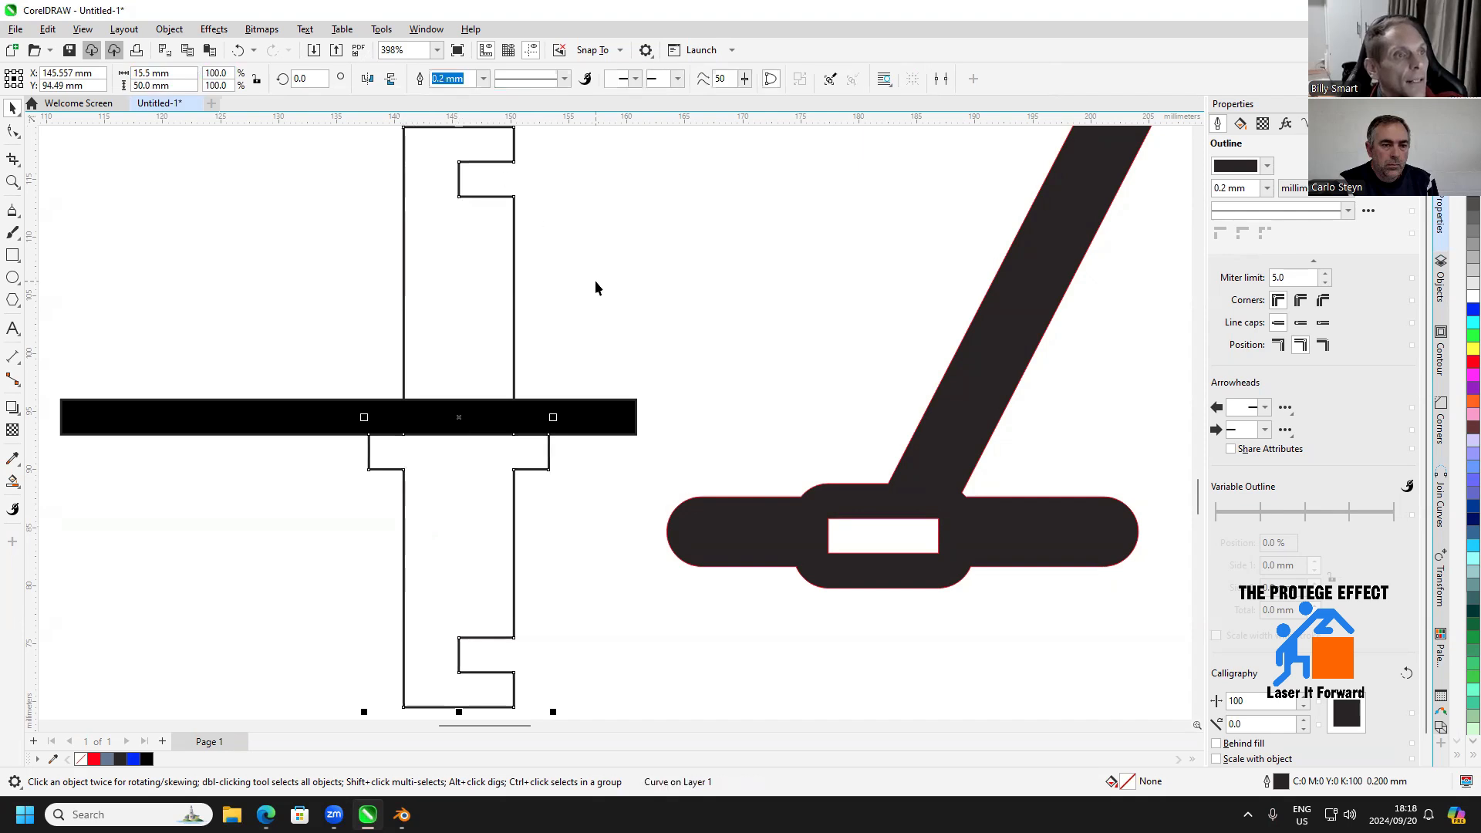
Move the welded notched piece down and slightly left so its side tabs clear the black bar, and deselect it
scroll(591, 348, "down", 2)
scroll(594, 506, "down", 1)
left_click_drag(594, 506, 583, 421)
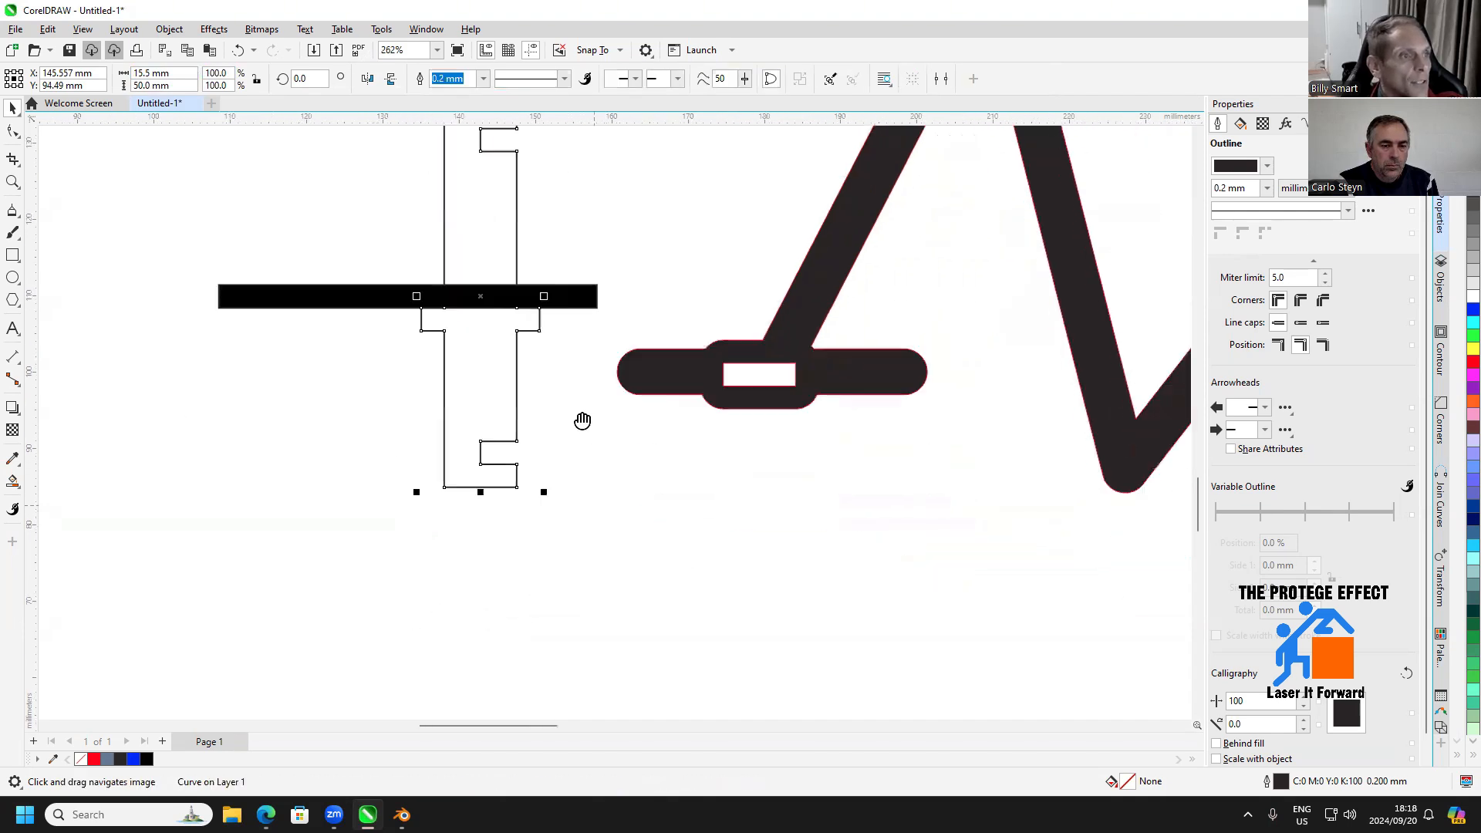
left_click_drag(489, 334, 485, 412)
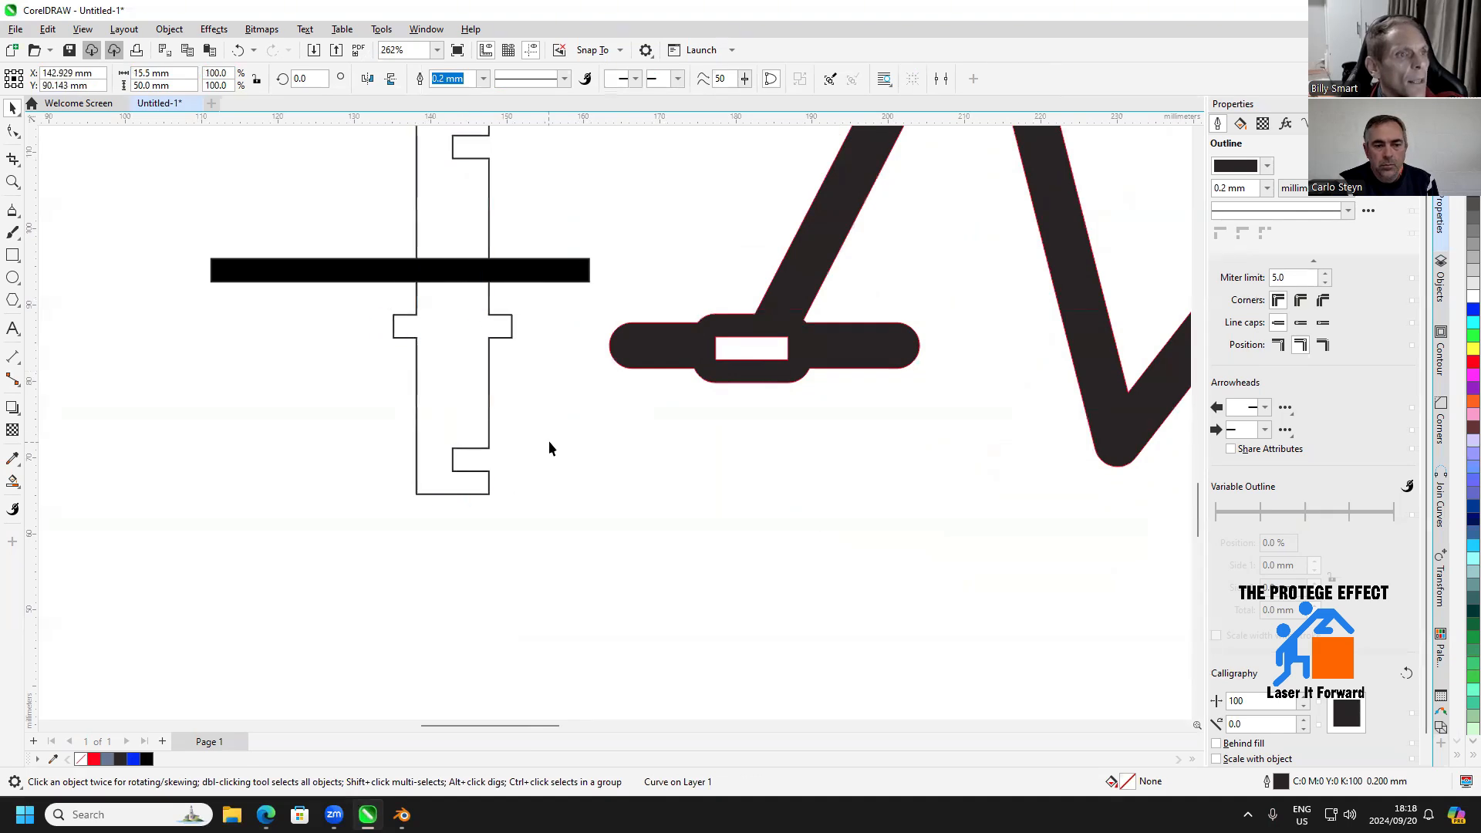
scroll(599, 448, "down", 8)
left_click_drag(632, 336, 631, 476)
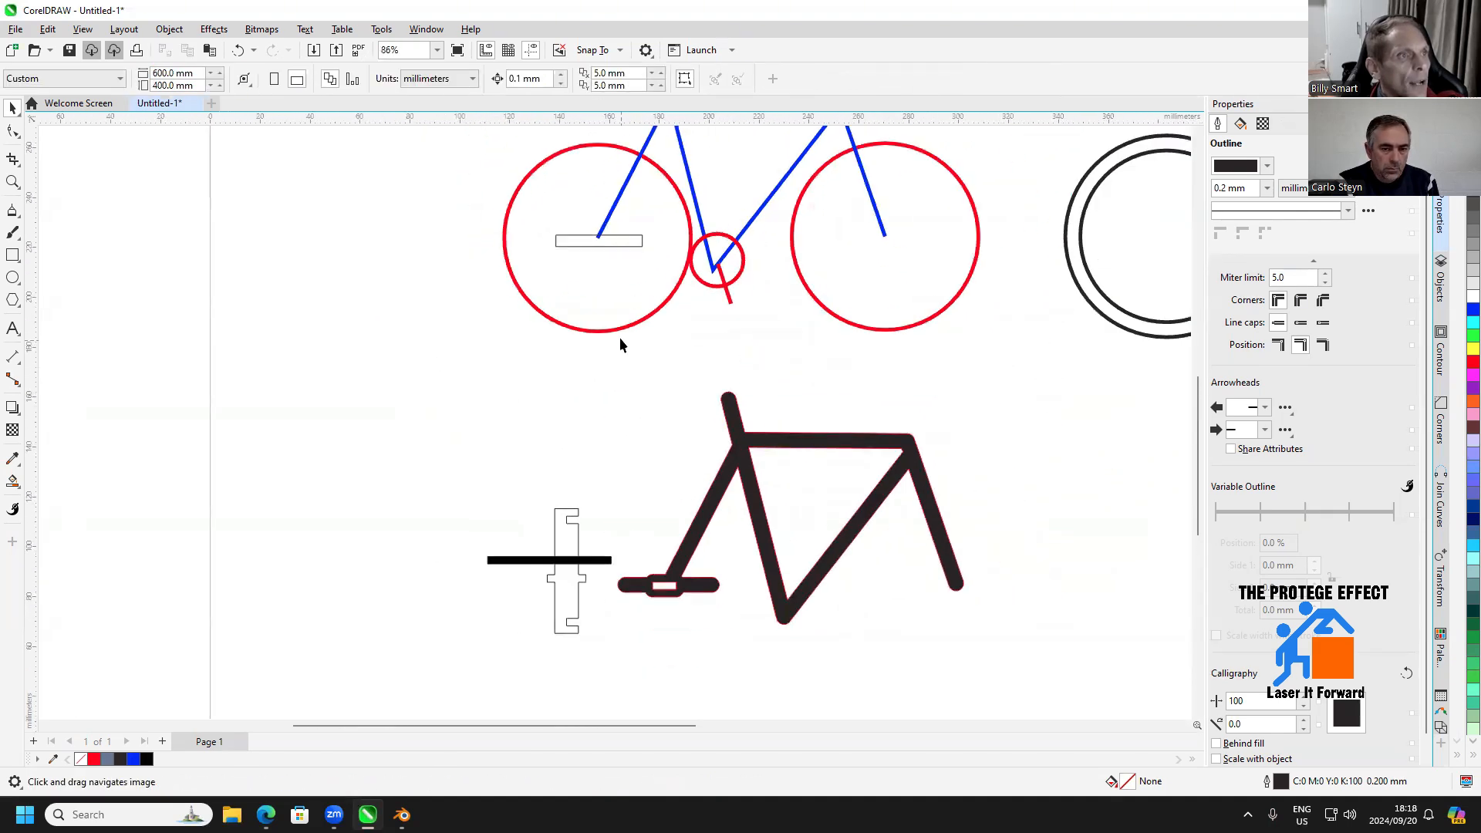
Move the front wheel's red circle down to the empty area just left of the notched piece and deselect it
left_click(619, 331)
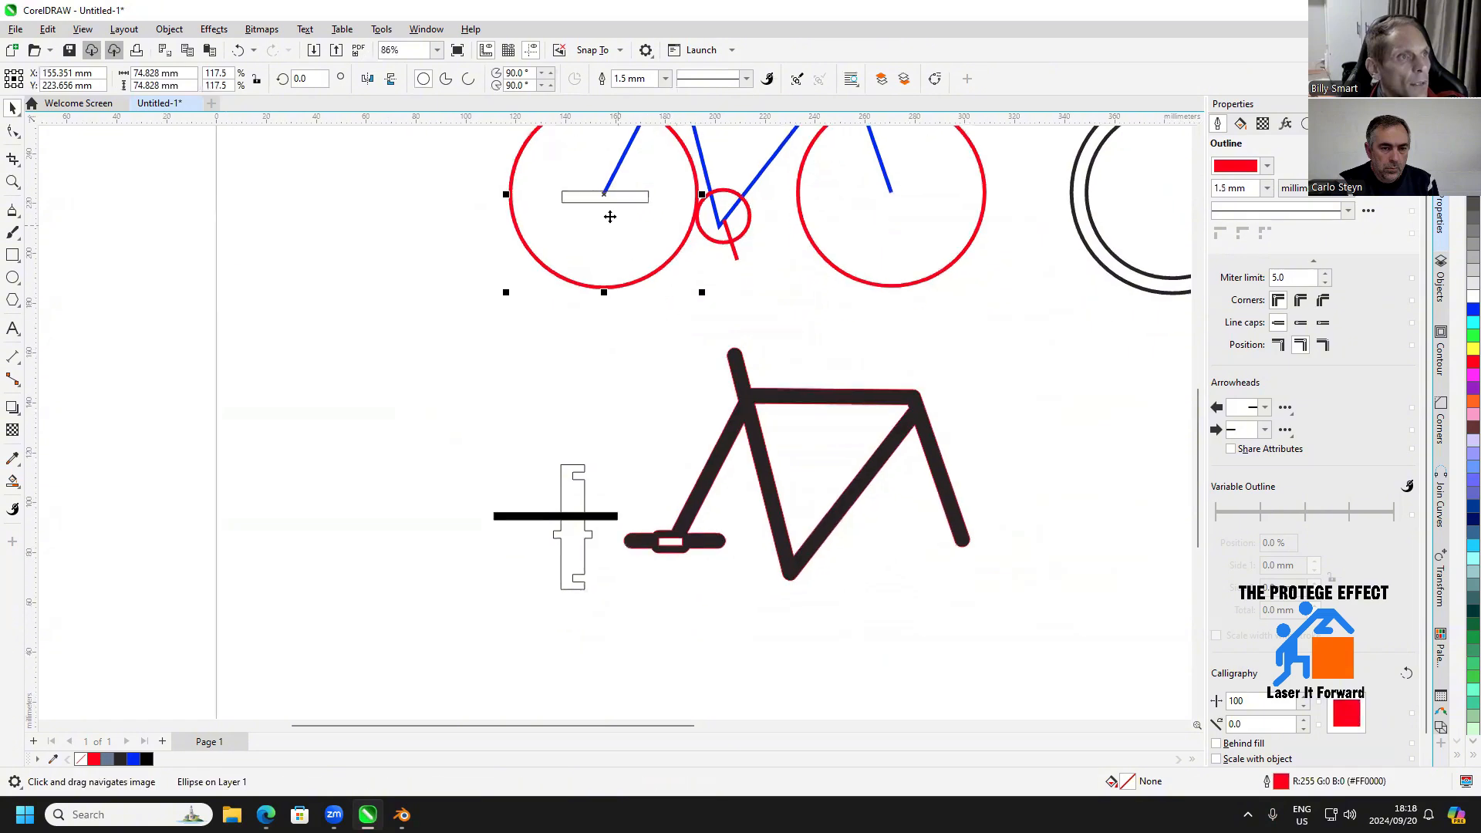
left_click_drag(609, 217, 423, 601)
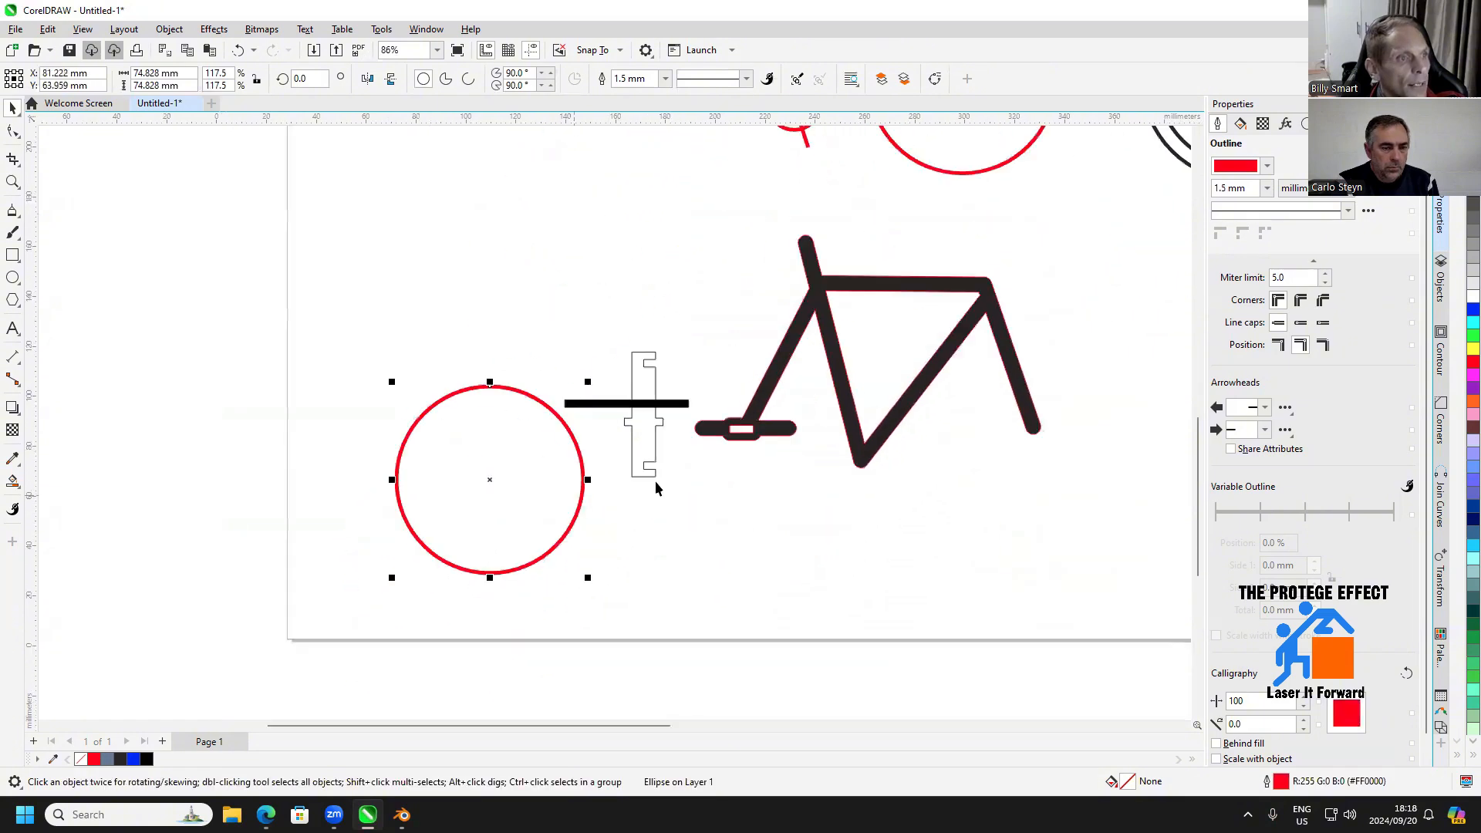
left_click_drag(655, 480, 667, 471)
scroll(656, 498, "up", 2)
left_click(664, 448)
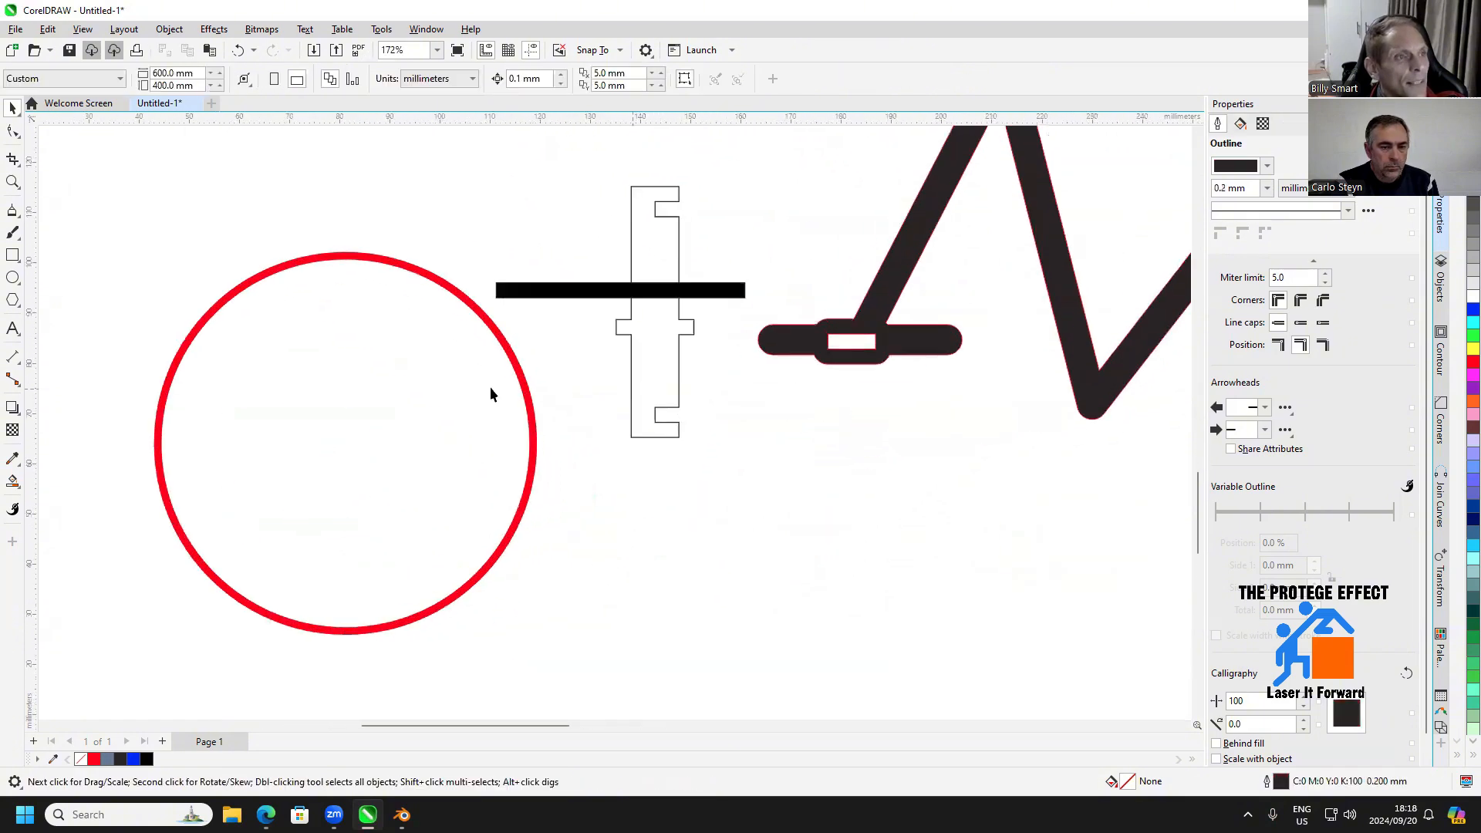
Measure the notched piece's width below its side tabs with a dimension line, and delete the dimension
left_click(15, 358)
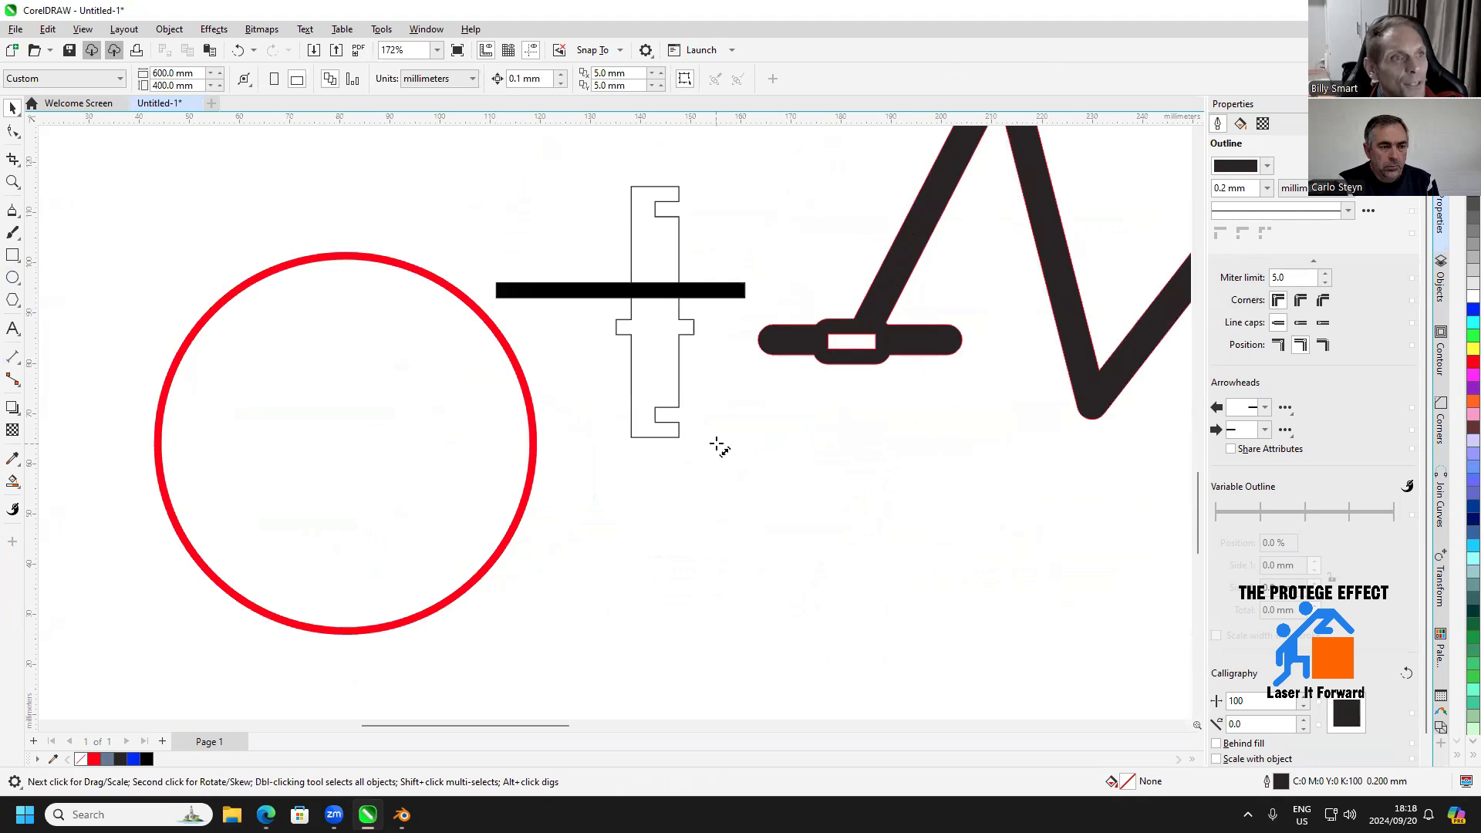
scroll(694, 400, "up", 2)
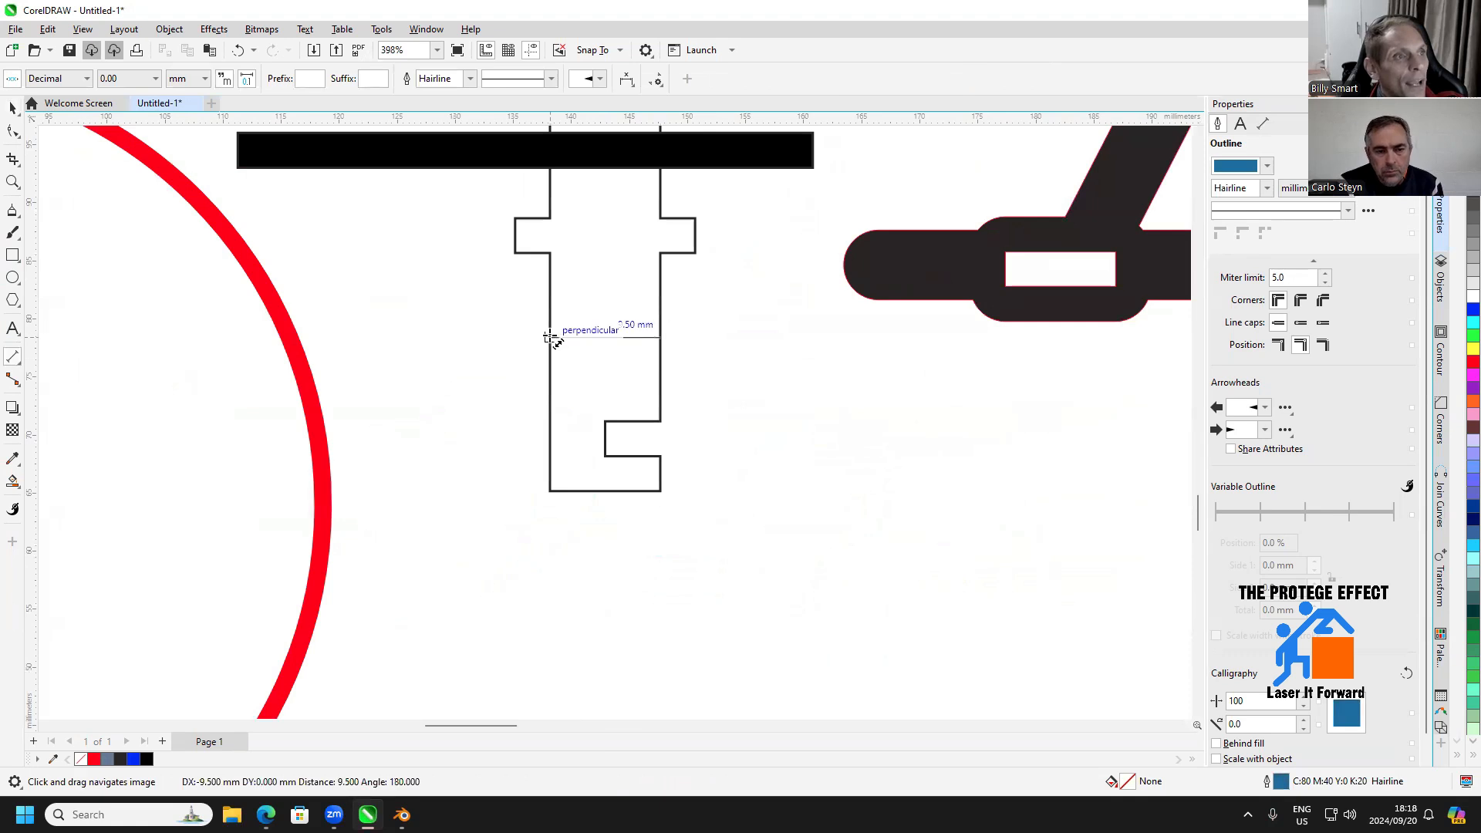
left_click(549, 341)
left_click(600, 581)
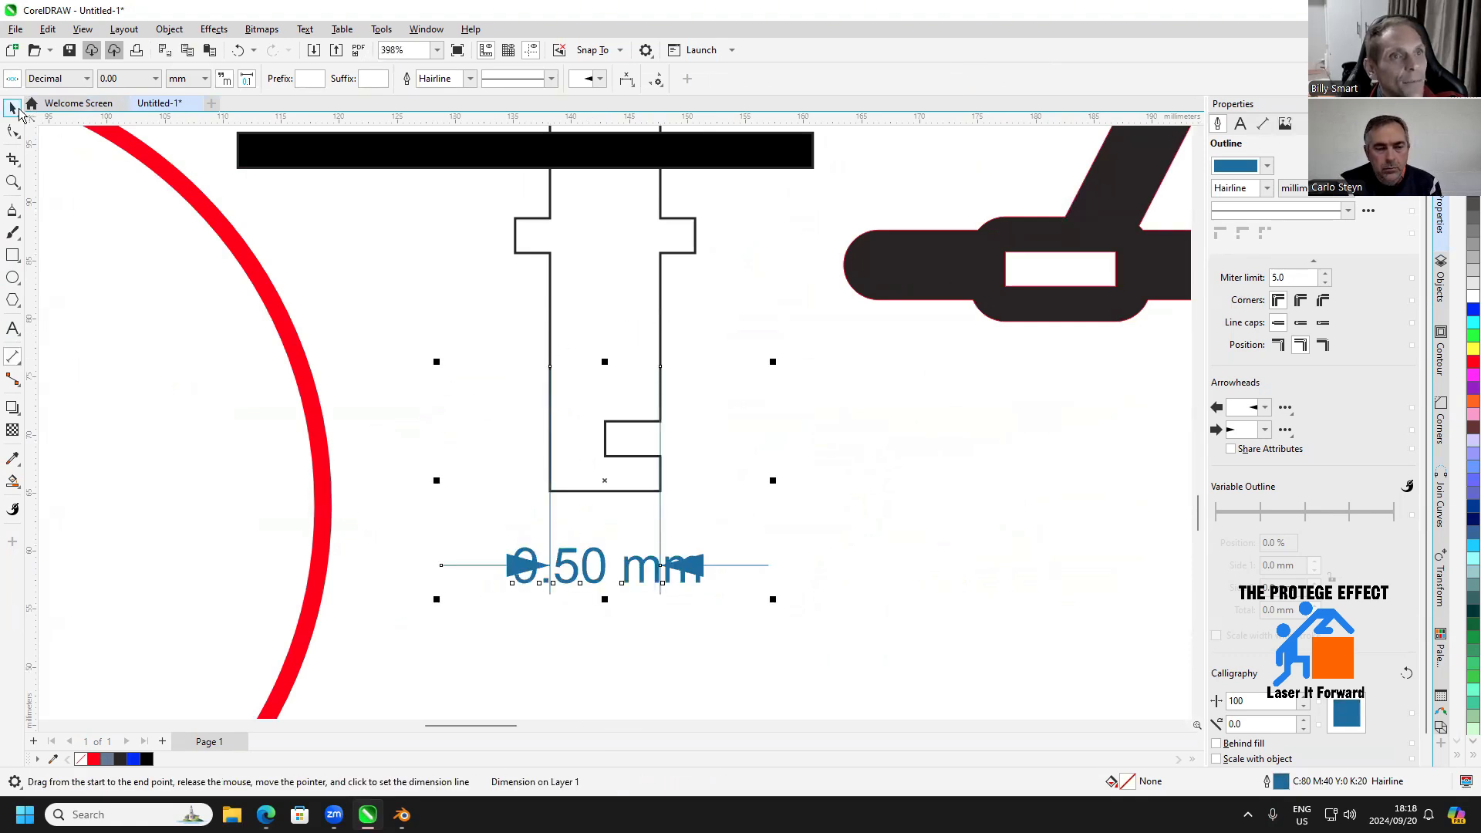
key("space")
left_click_drag(618, 583, 584, 571)
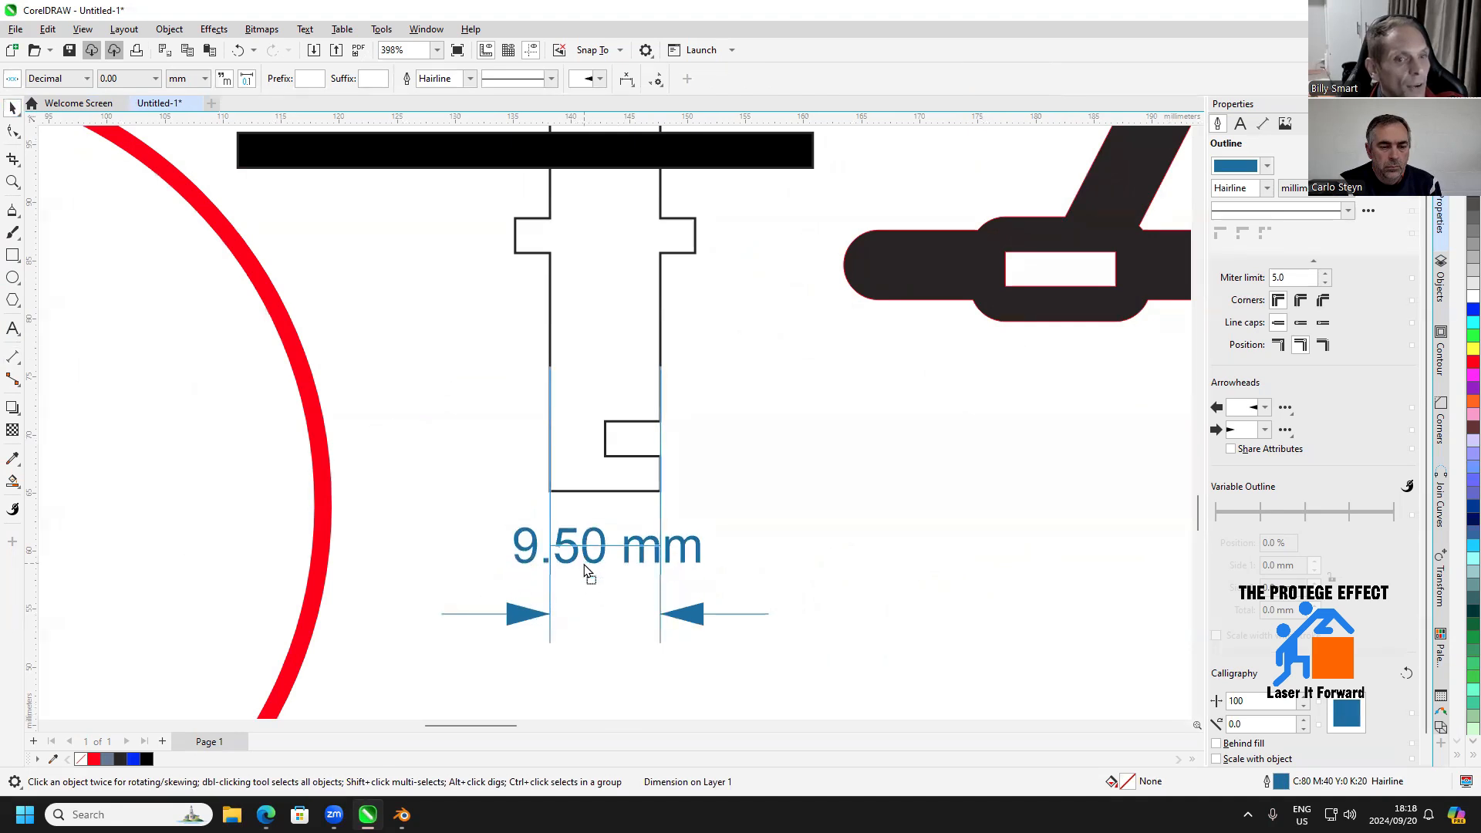
left_click(584, 571)
key("Delete")
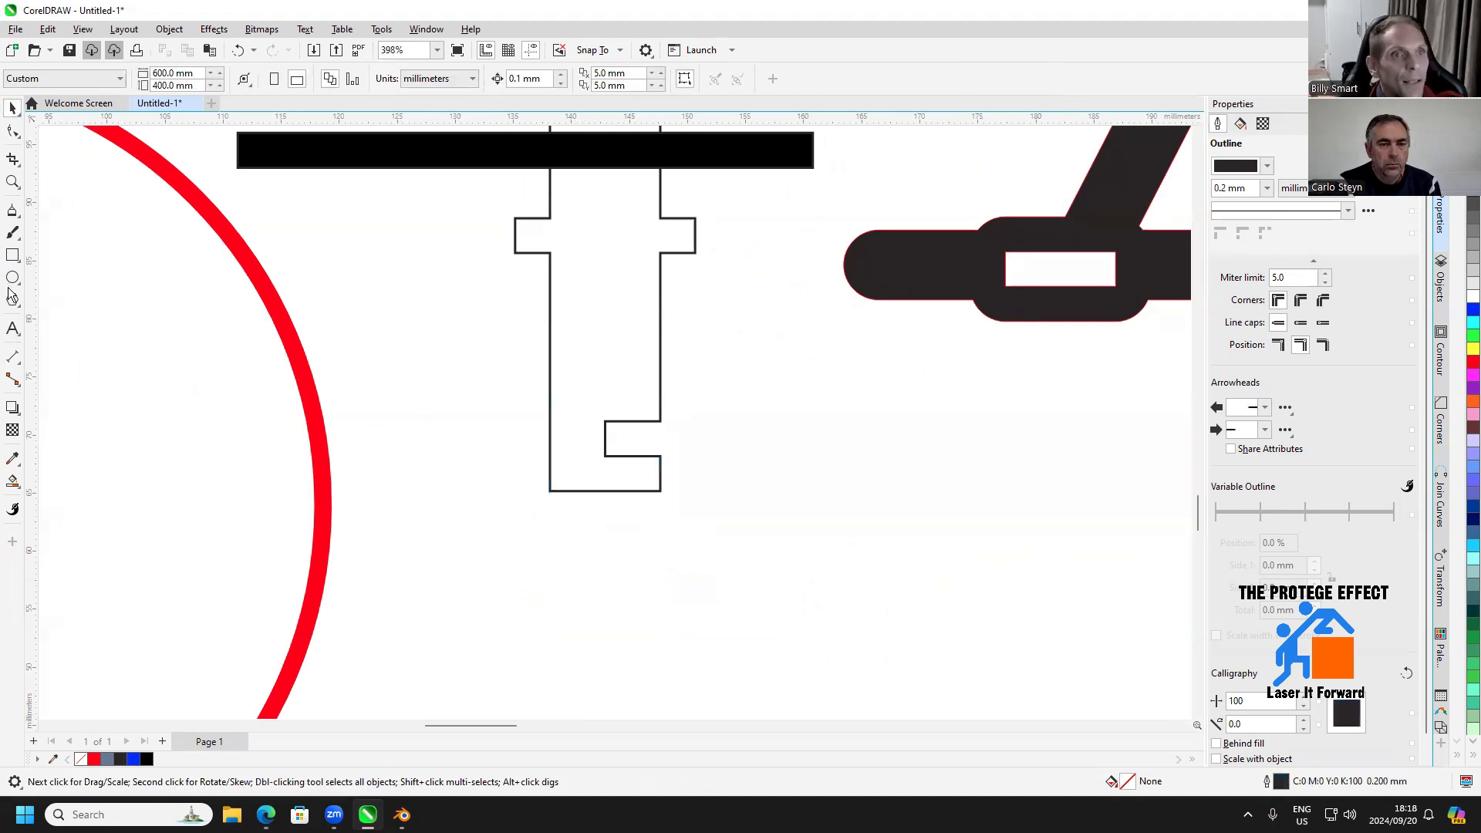
Draw a circle about 6.8 mm across inside the red wheel and set its size to 10 × 10 mm
left_click(13, 278)
scroll(494, 483, "left", 5)
left_click_drag(399, 424, 486, 510)
left_click(158, 73)
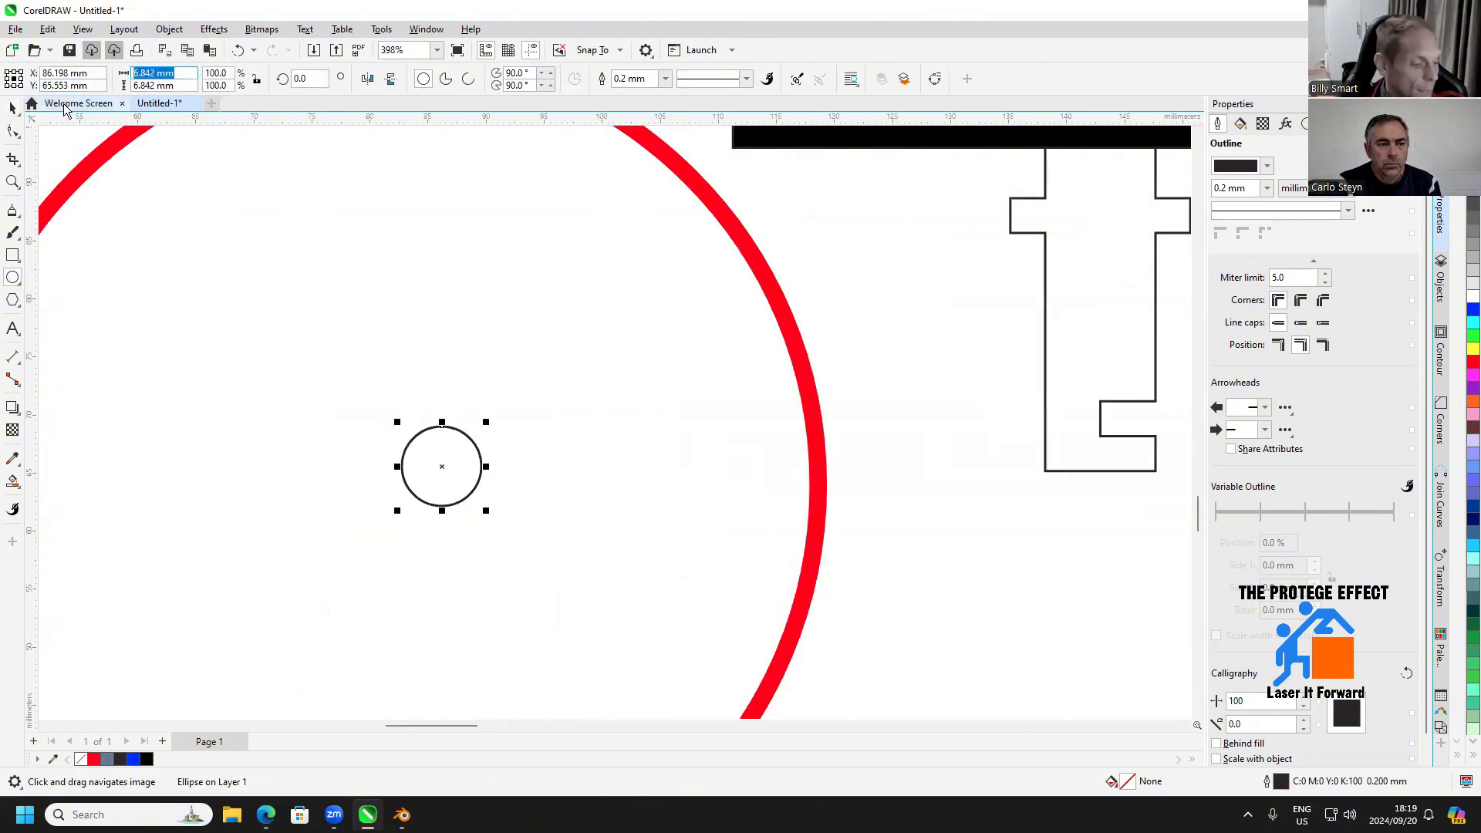
type("10")
key("Tab")
type("10")
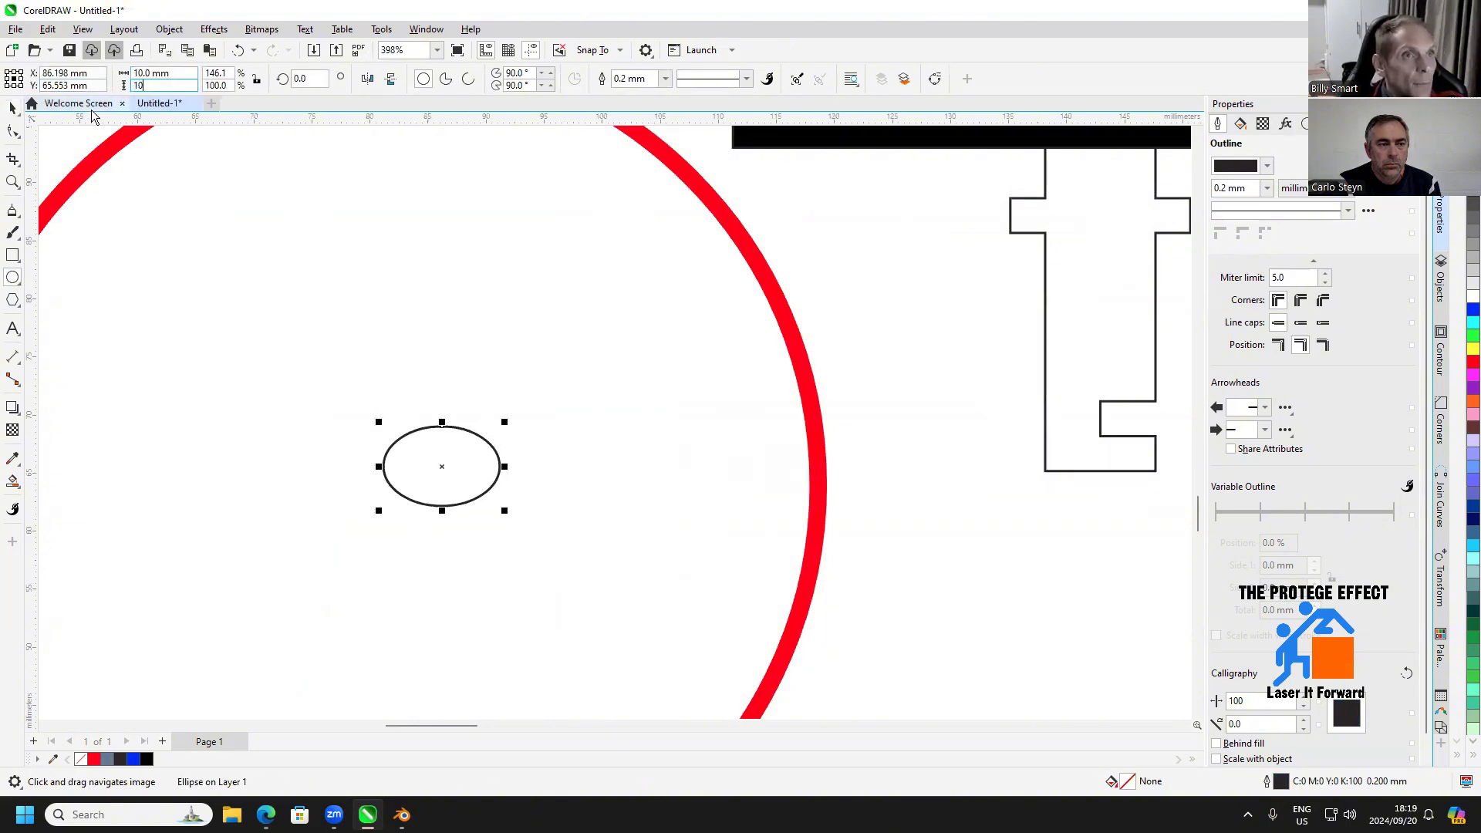
key("Return")
scroll(108, 136, "down", 1)
Move the 10 mm circle so its centre coincides with the red wheel's centre
left_click(13, 109)
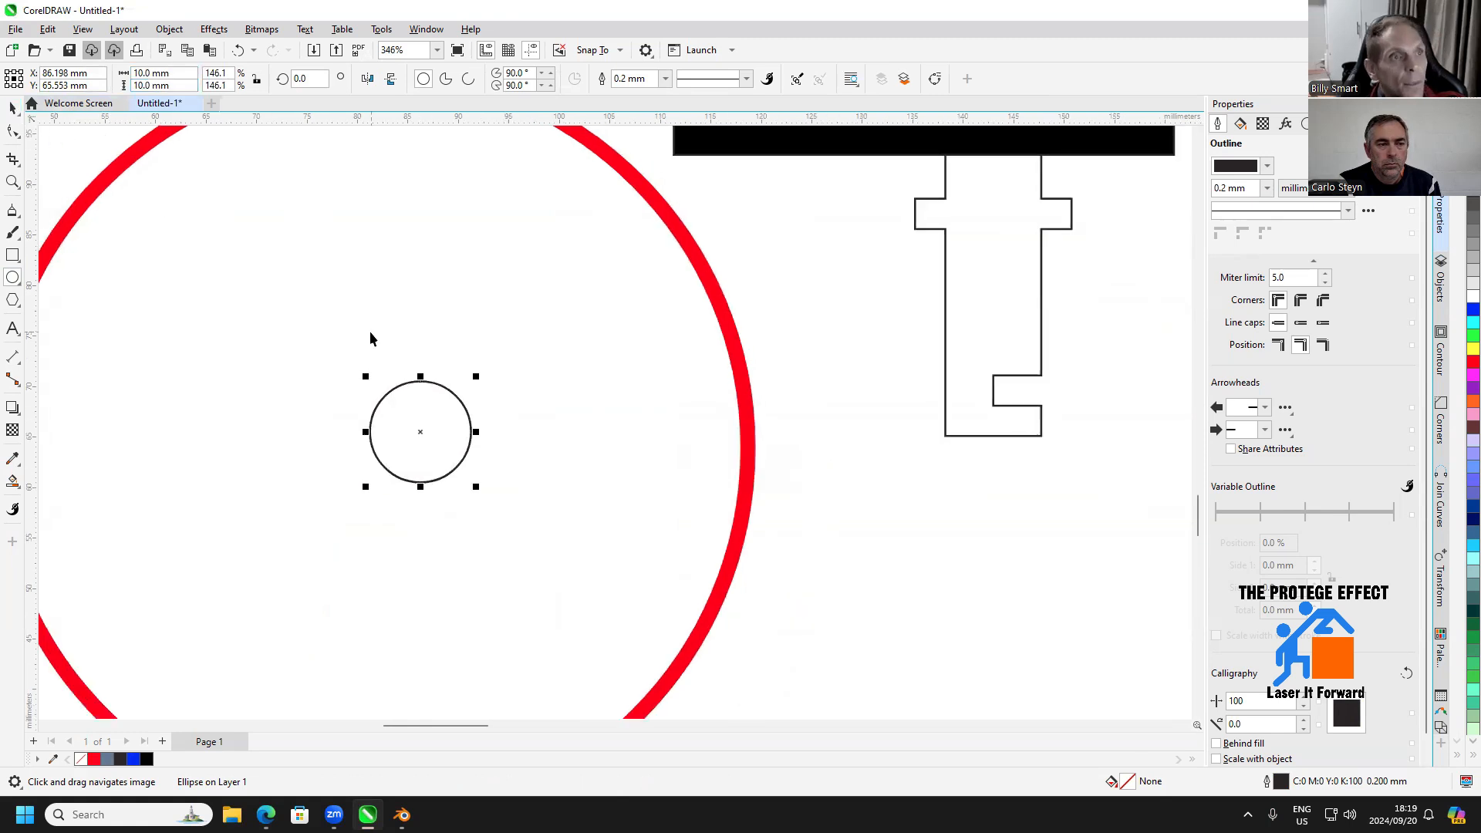
left_click_drag(371, 336, 611, 363)
left_click_drag(662, 463, 605, 471)
scroll(507, 500, "down", 3)
scroll(601, 462, "up", 2)
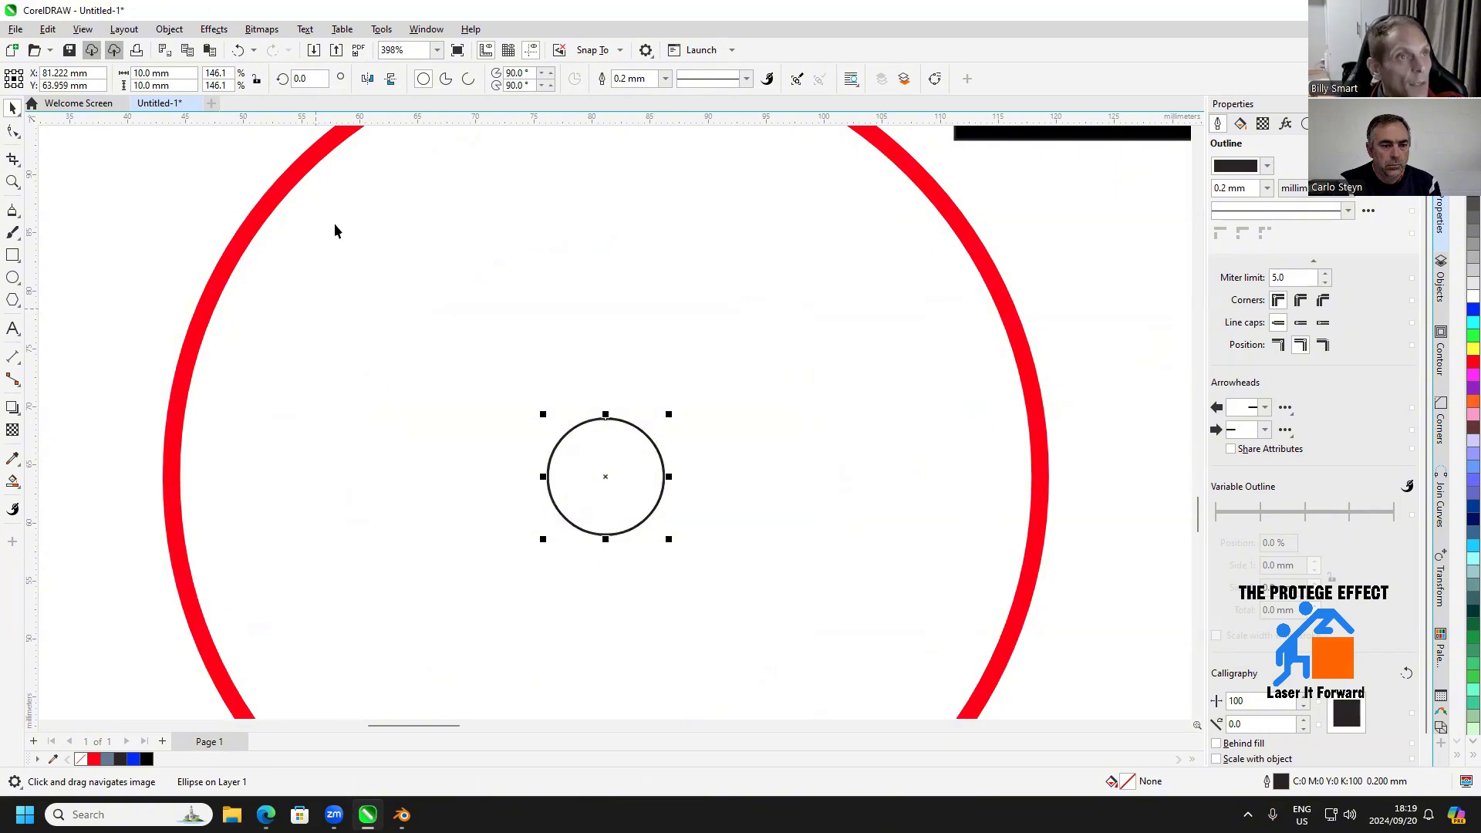
Duplicate the 10 mm circle in place, set one circle's size to 15 × 15 mm, and deselect it
double_click(163, 72)
type("15")
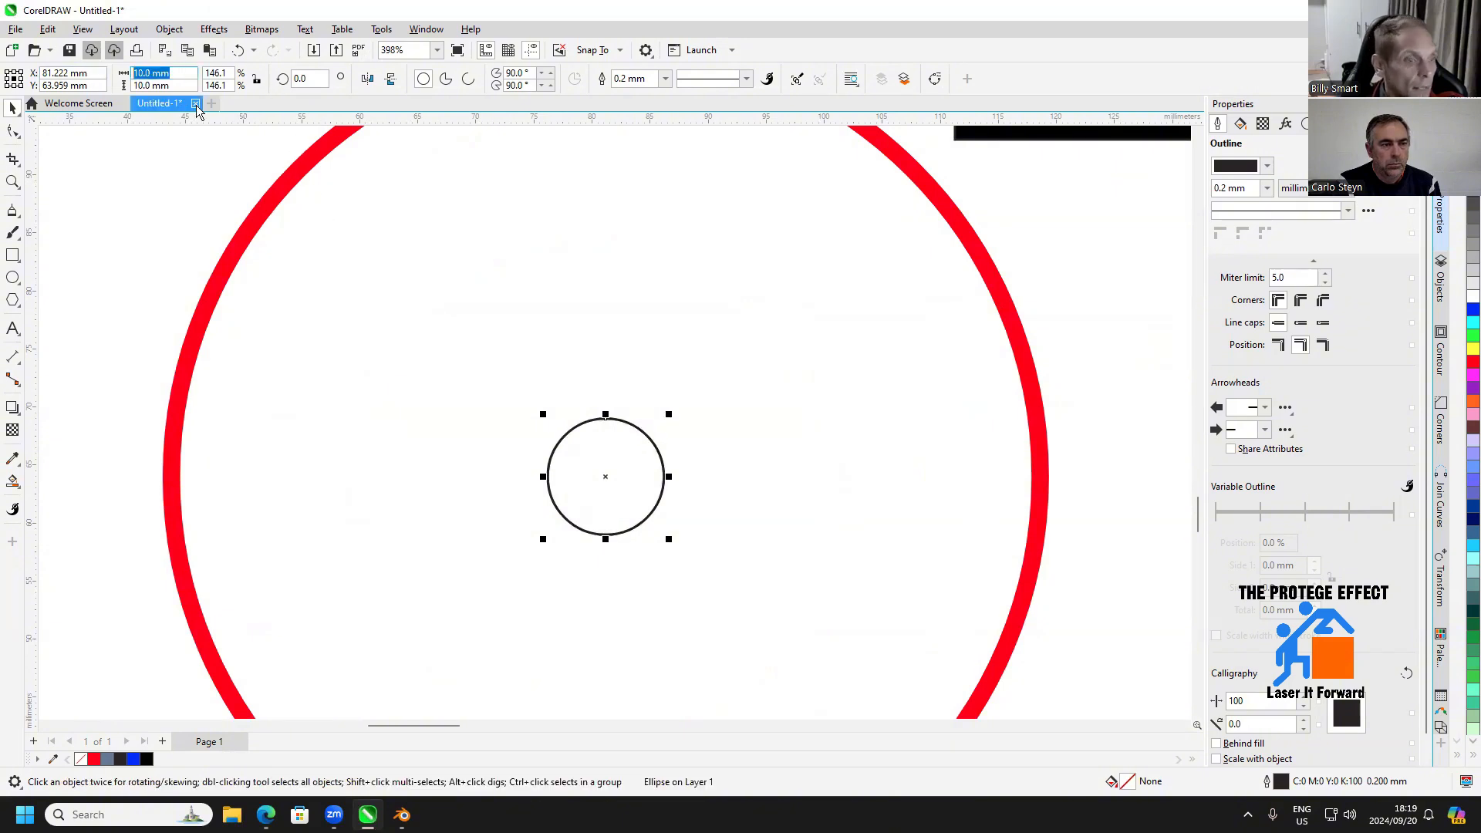
key("Return")
key("Tab")
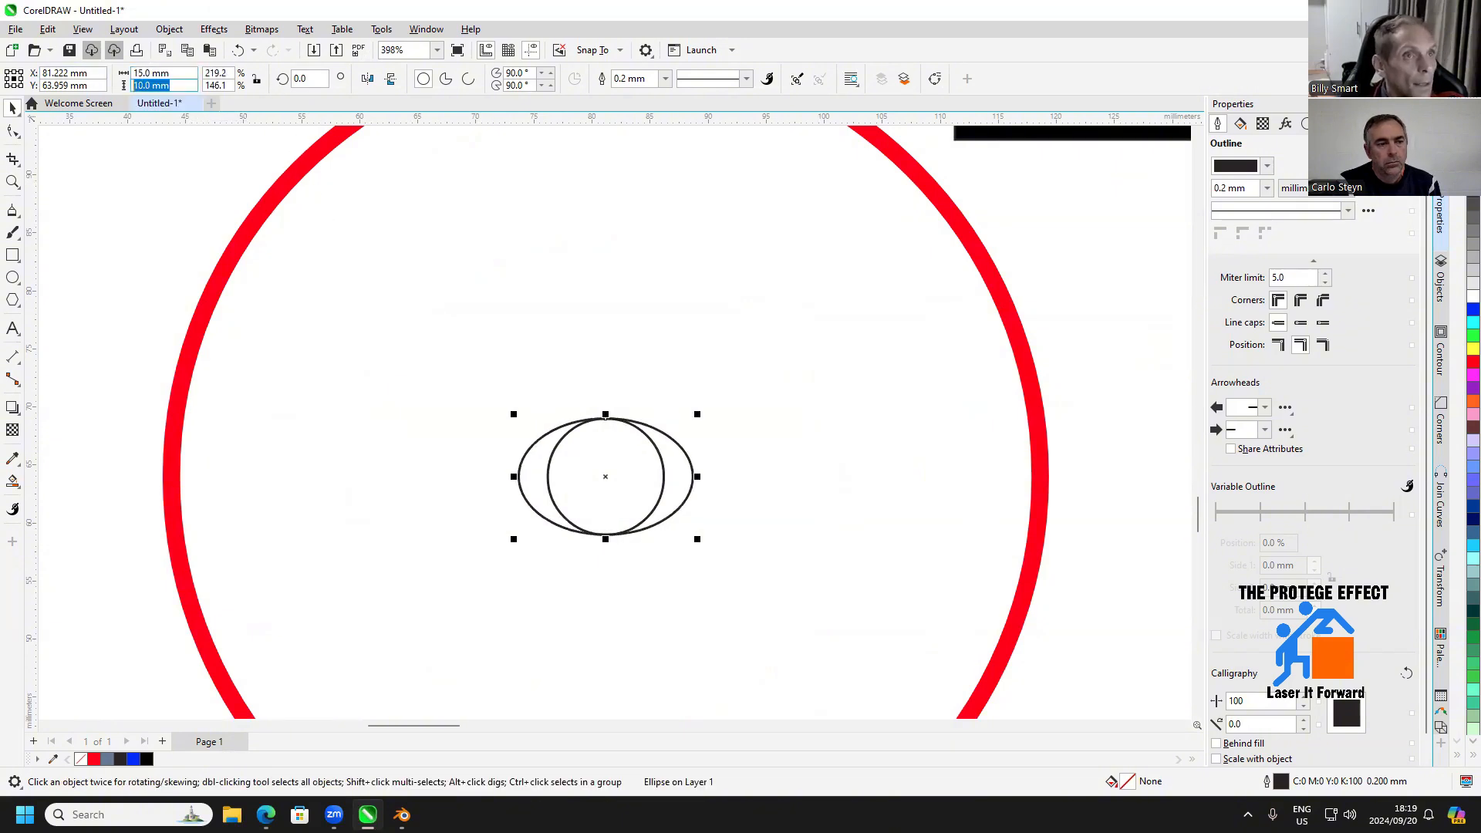
type("15")
key("Return")
left_click(120, 329)
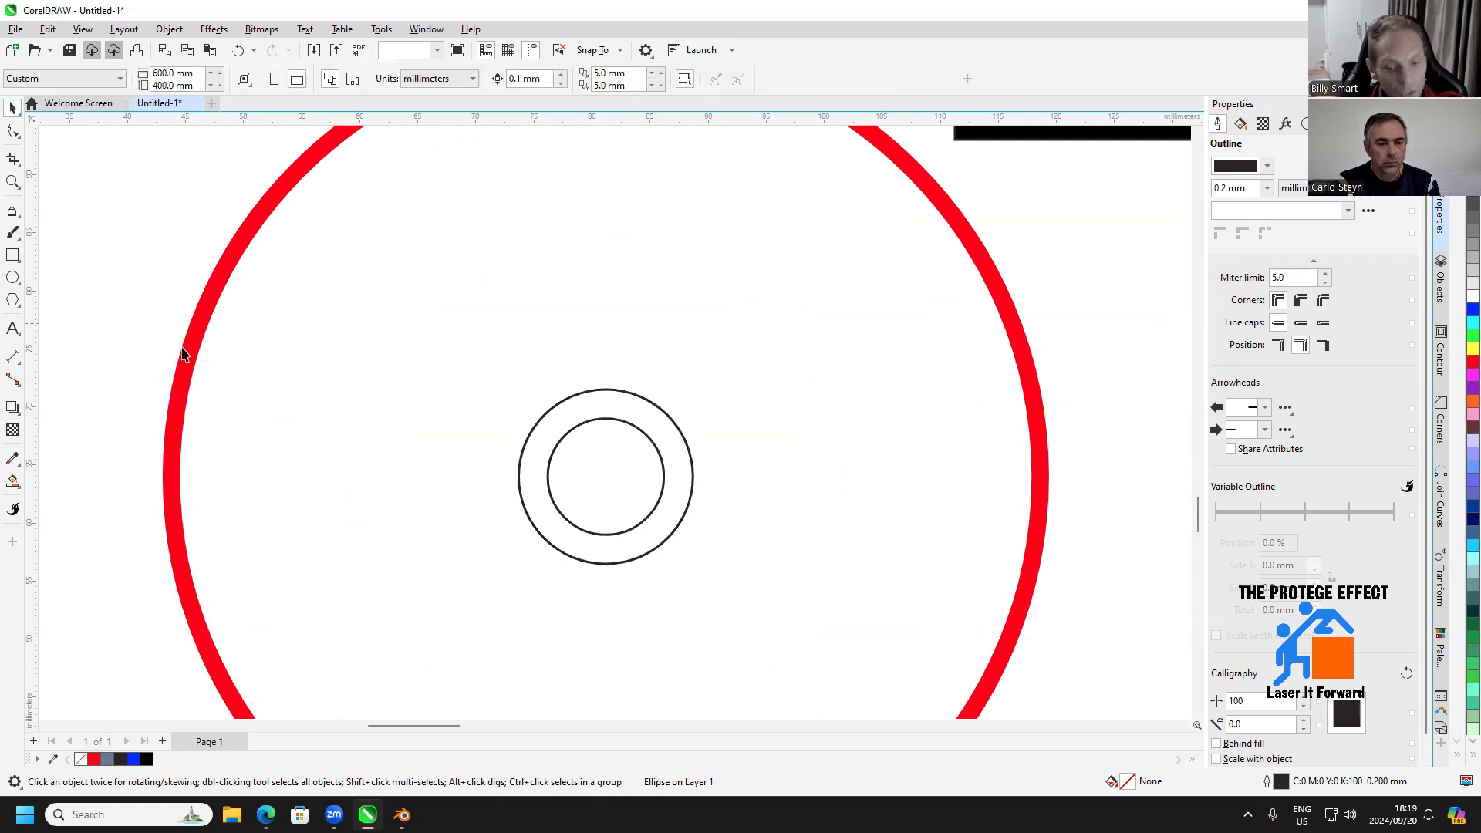
Combine the 10 mm circle with the red wheel circle and set the combined curve's outline width to 0.2 mm
left_click(580, 432)
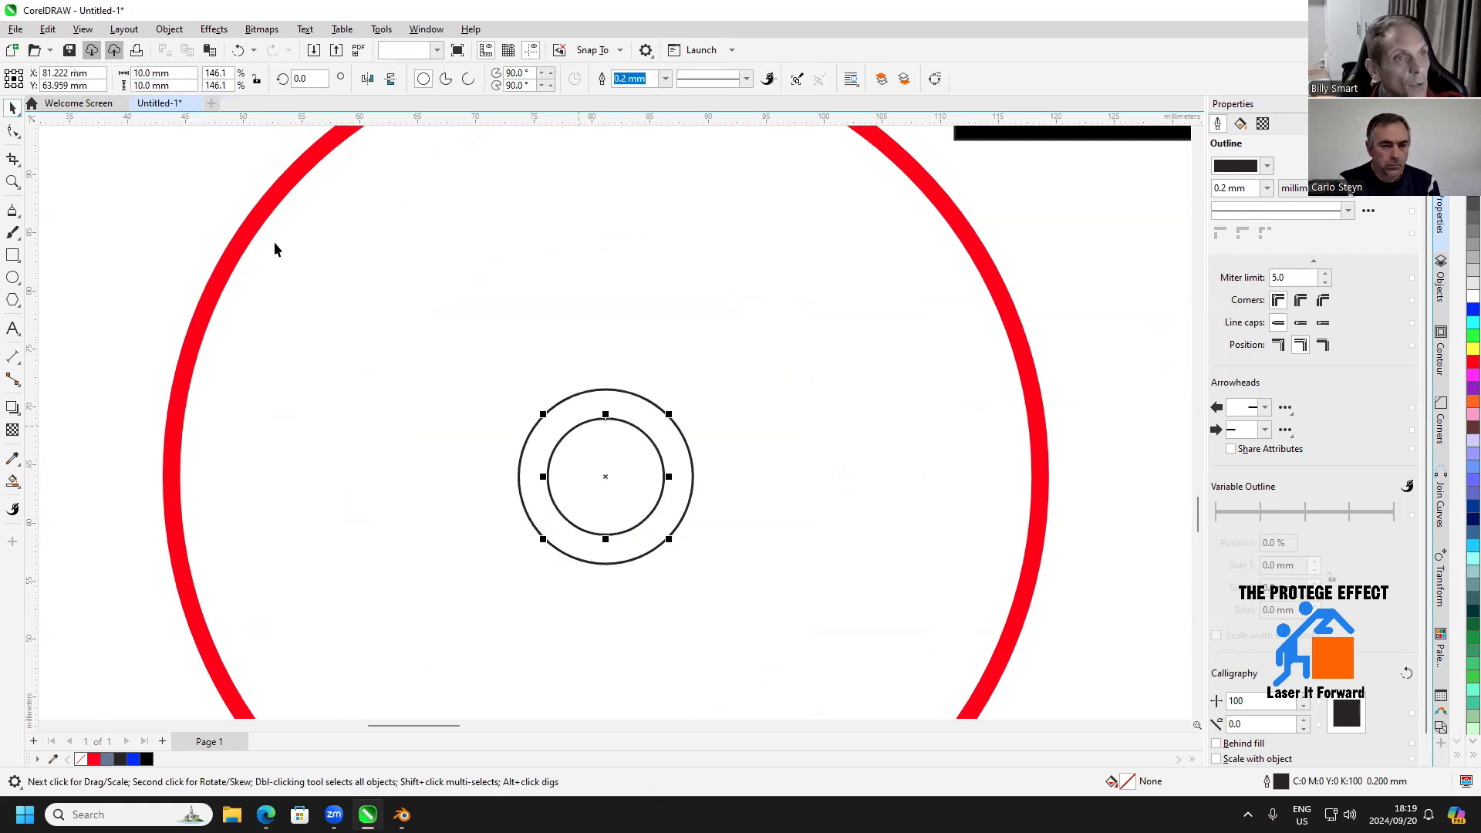
left_click(258, 211, "shift")
left_click(570, 84)
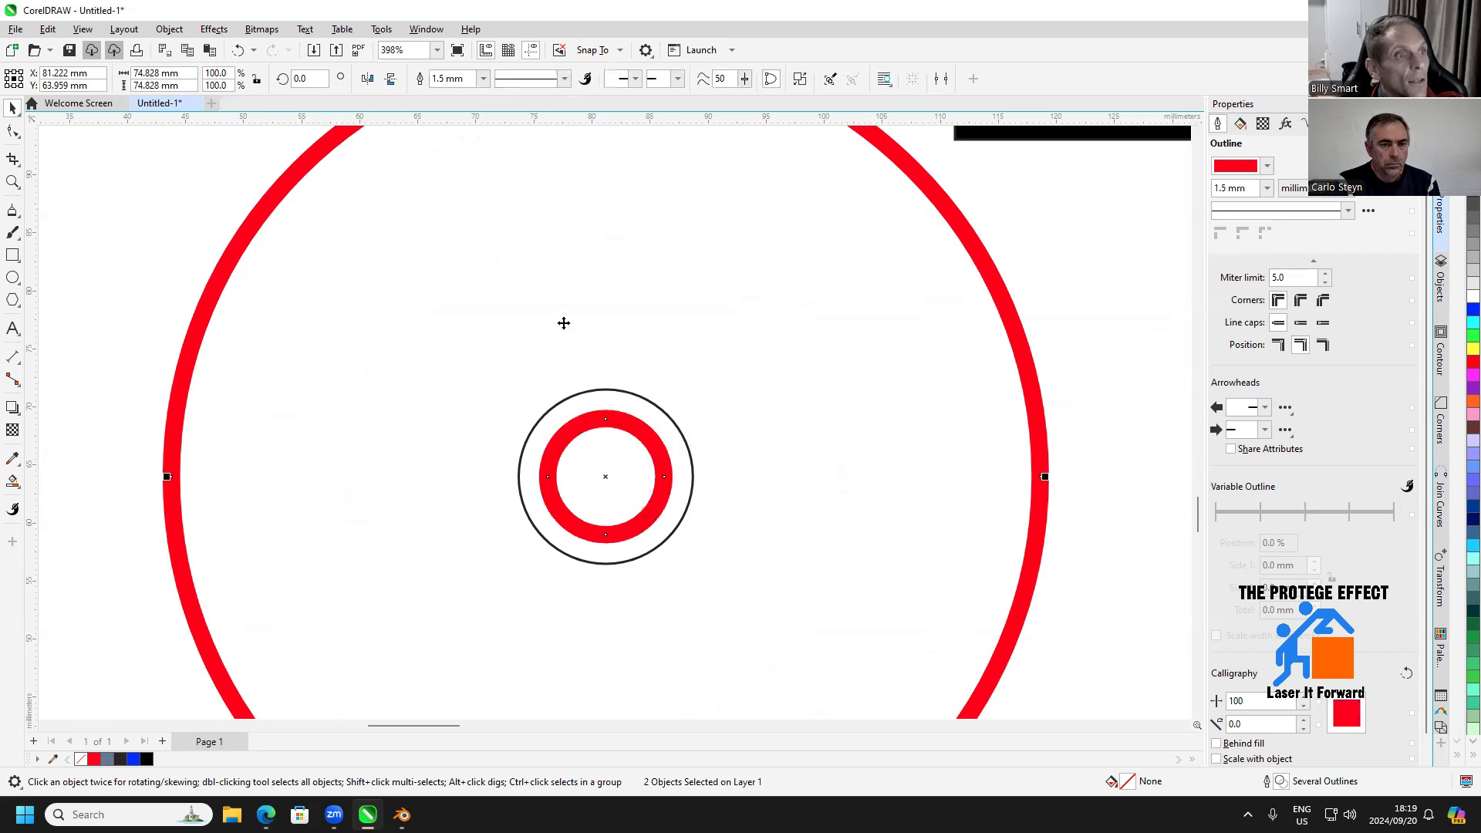
left_click(1267, 189)
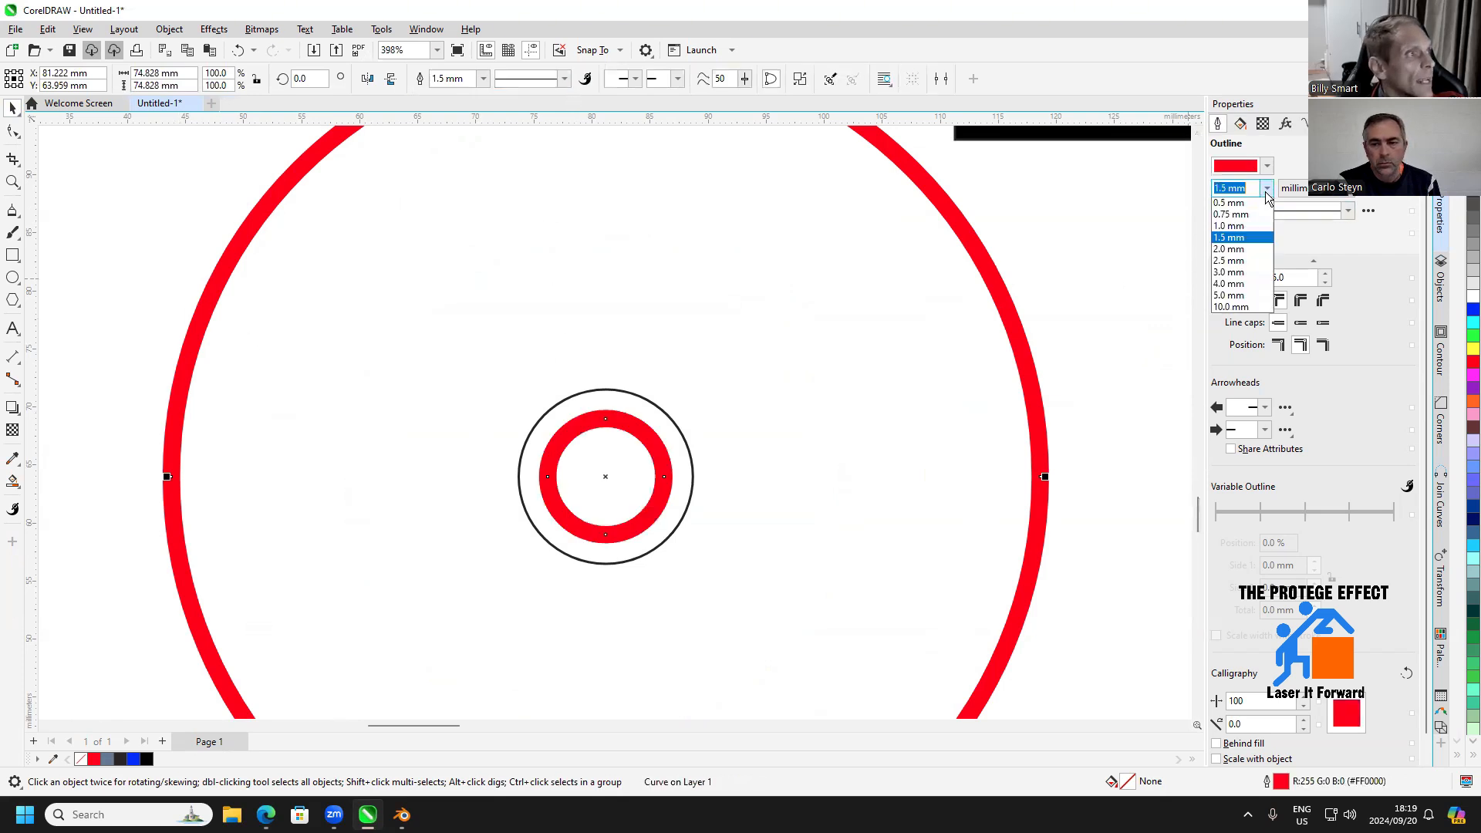
left_click(1234, 228)
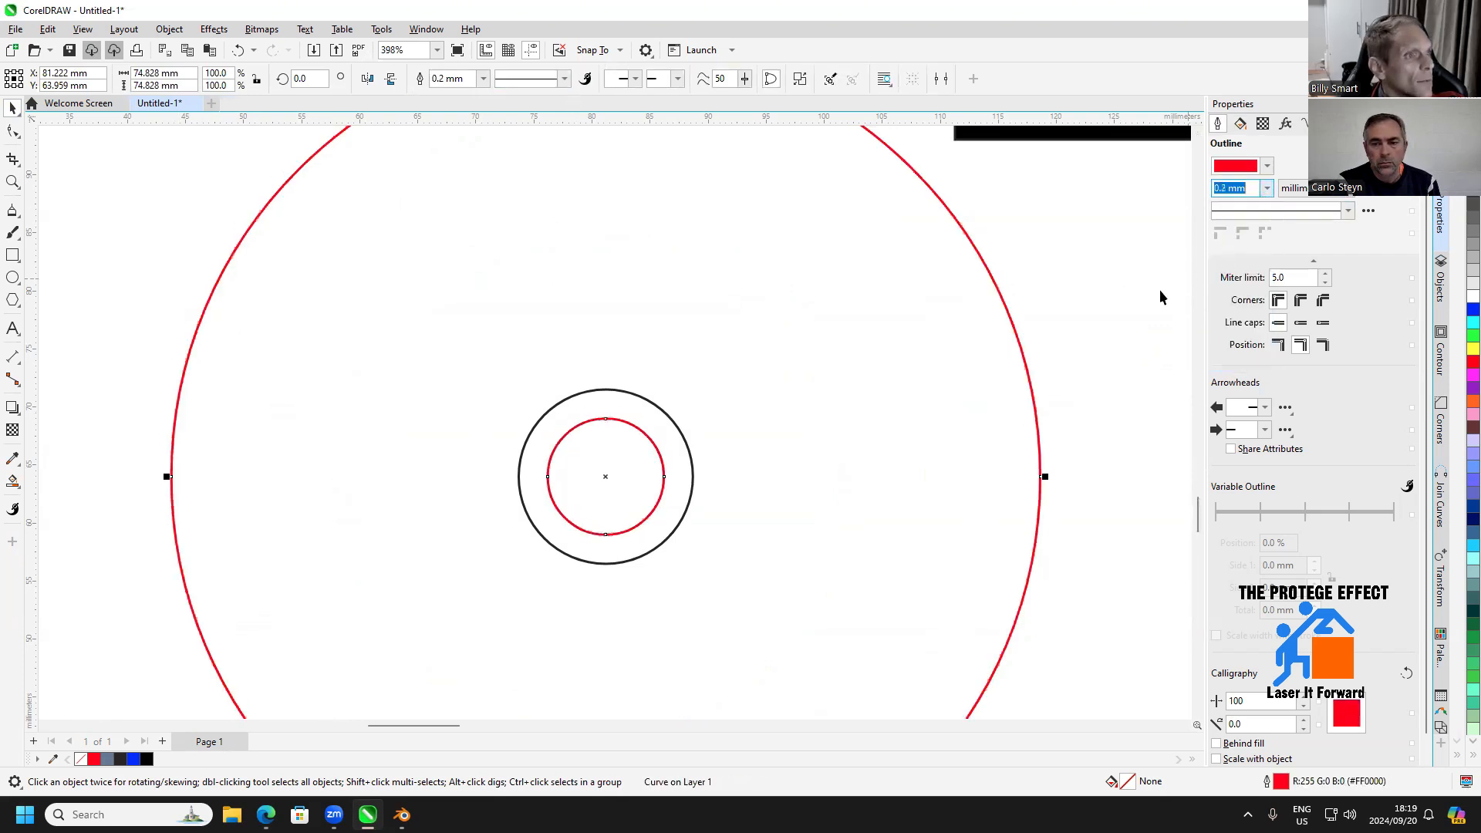
left_click(129, 263)
Draw a rectangle about 7.4 mm wide beside the hub circles and set its size to 9.5 × 3 mm
left_click(13, 255)
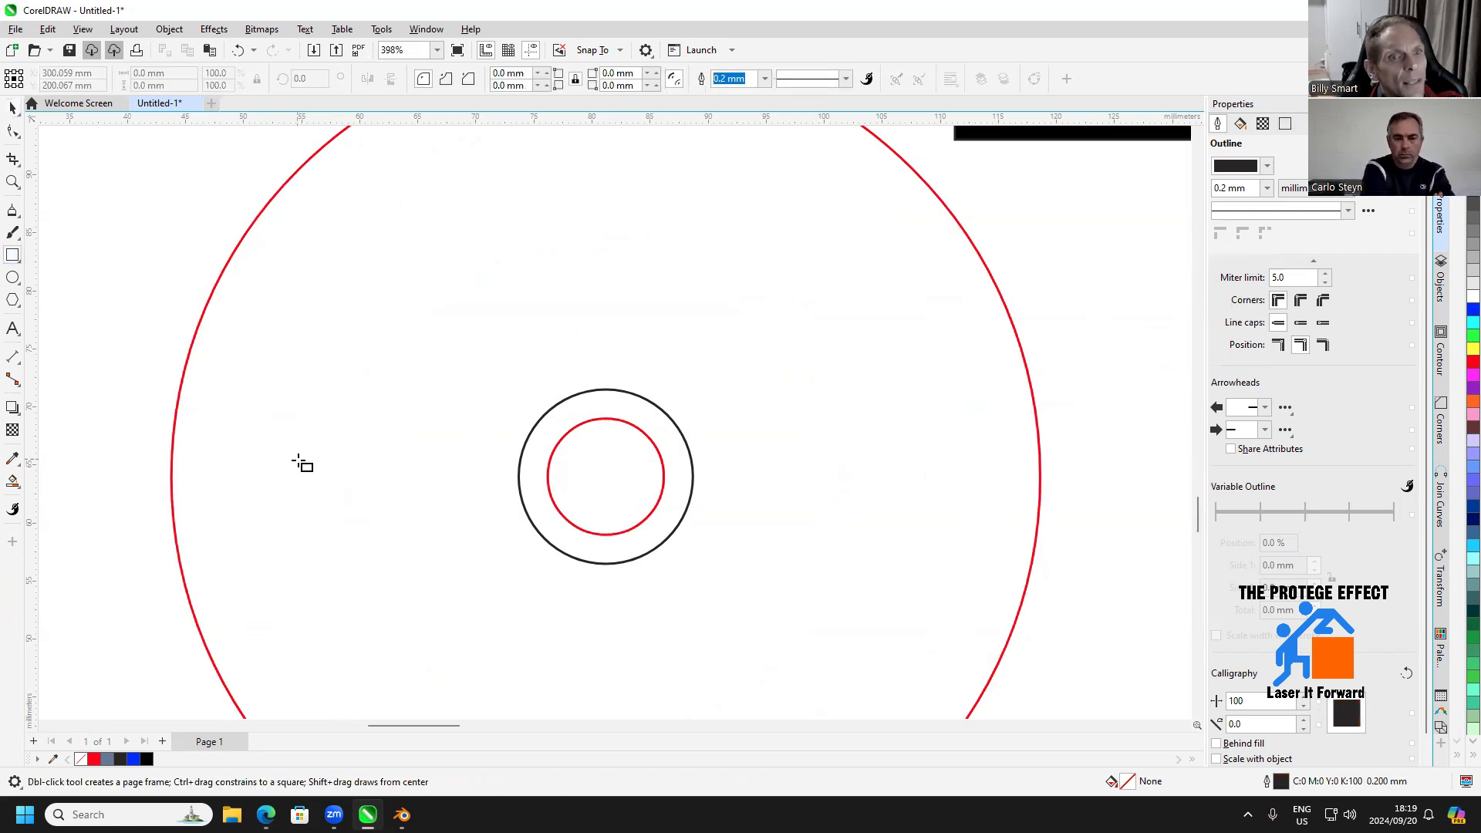
left_click_drag(337, 460, 422, 463)
left_click_drag(177, 85, 43, 79)
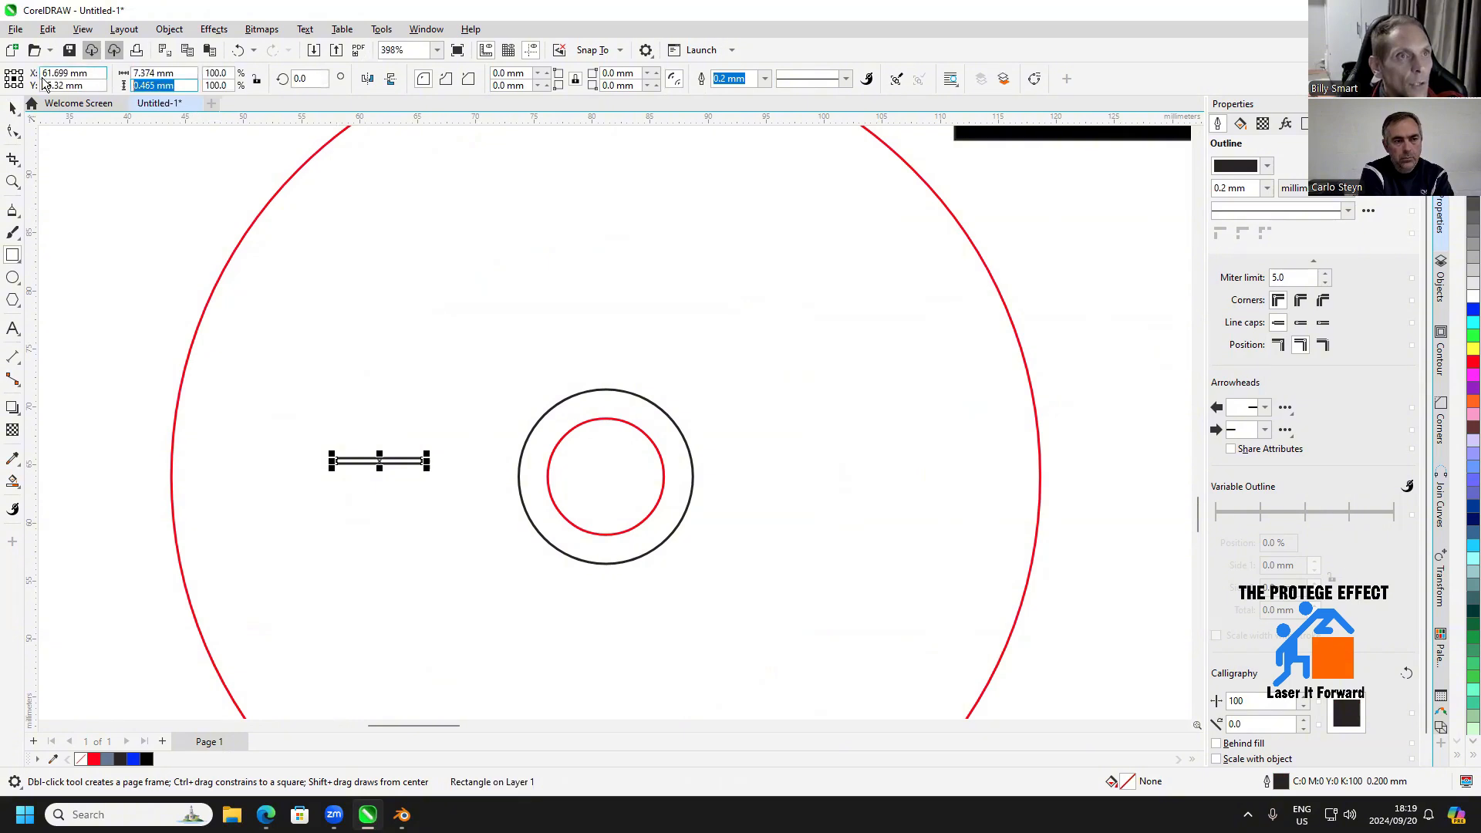
type("3")
key("Return")
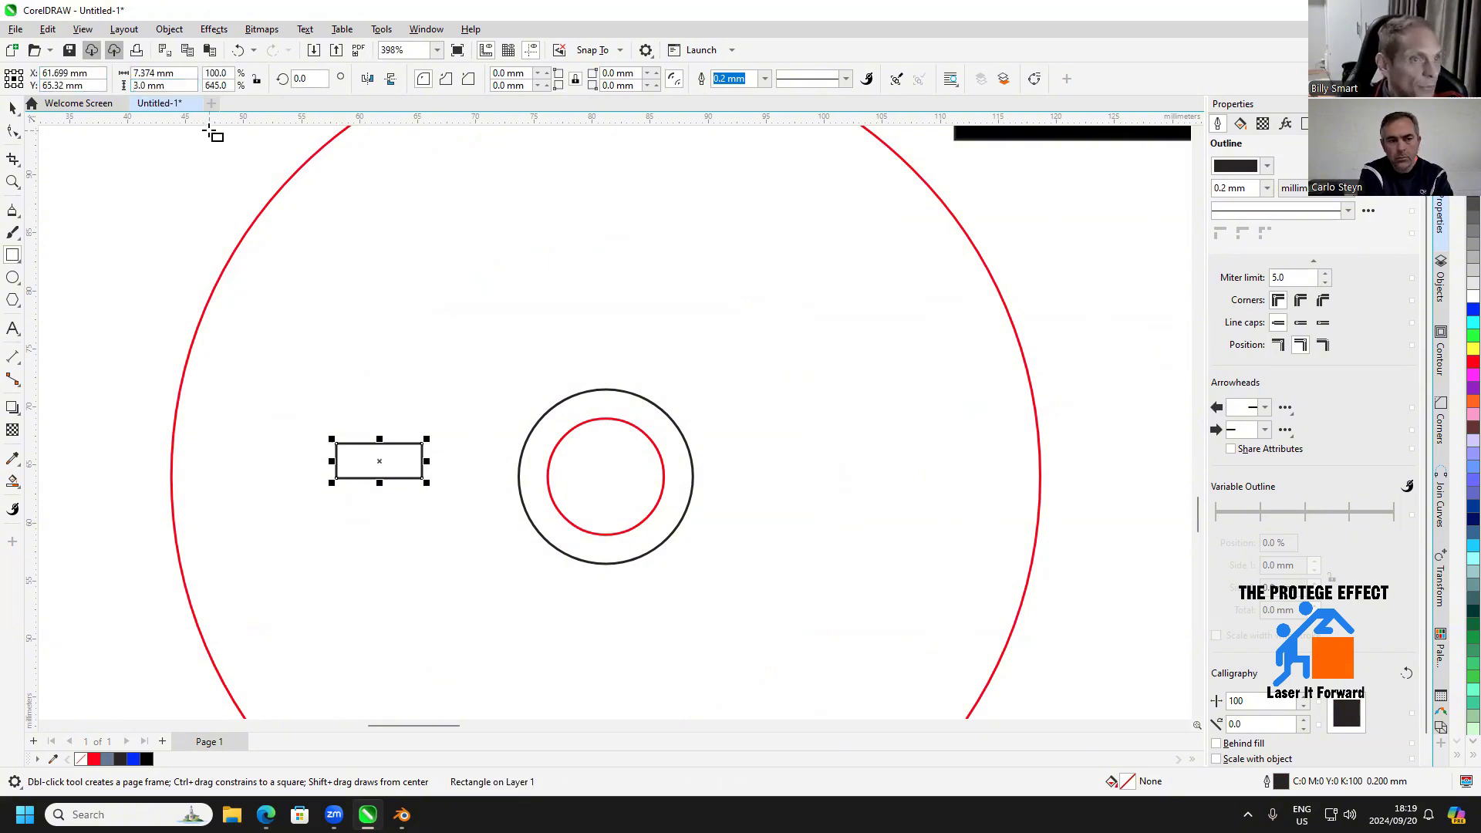
left_click_drag(177, 73, 43, 73)
type("9")
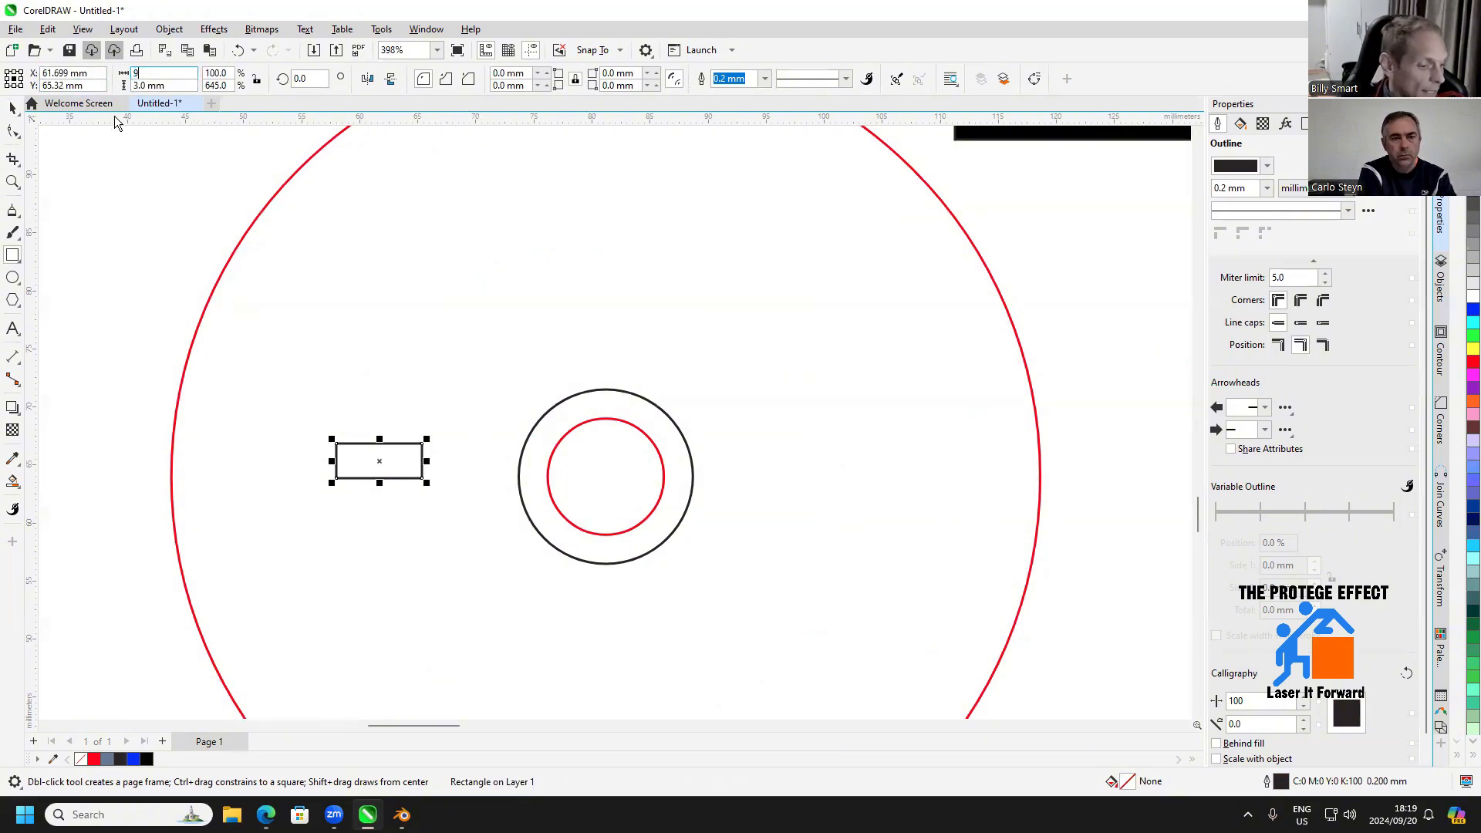
type(".5")
key("Return")
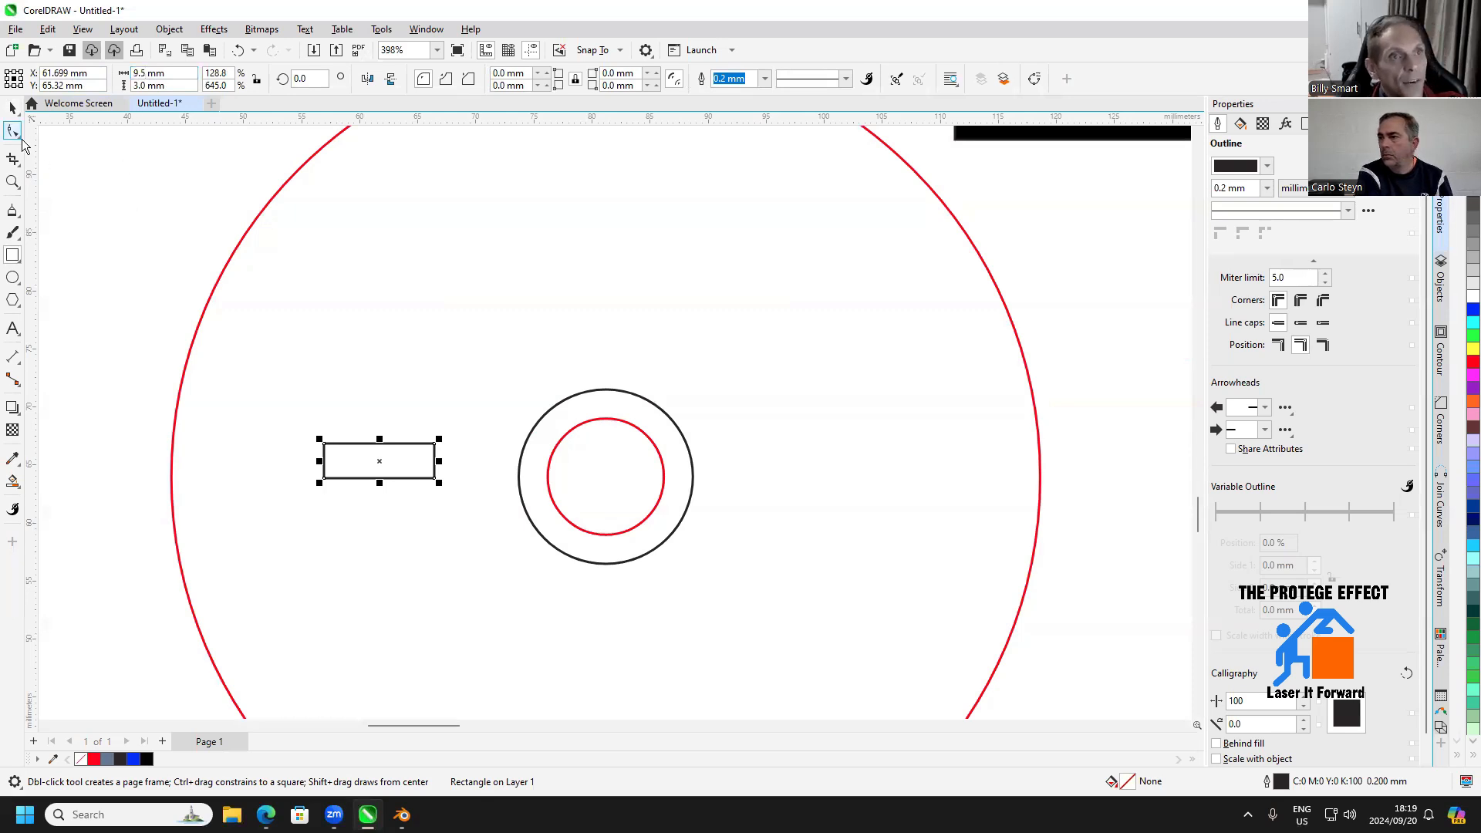
Centre the 9.5 × 3 mm rectangle inside the hub circles and examine how its corner meets the inner circle
left_click(13, 108)
left_click_drag(379, 466, 607, 484)
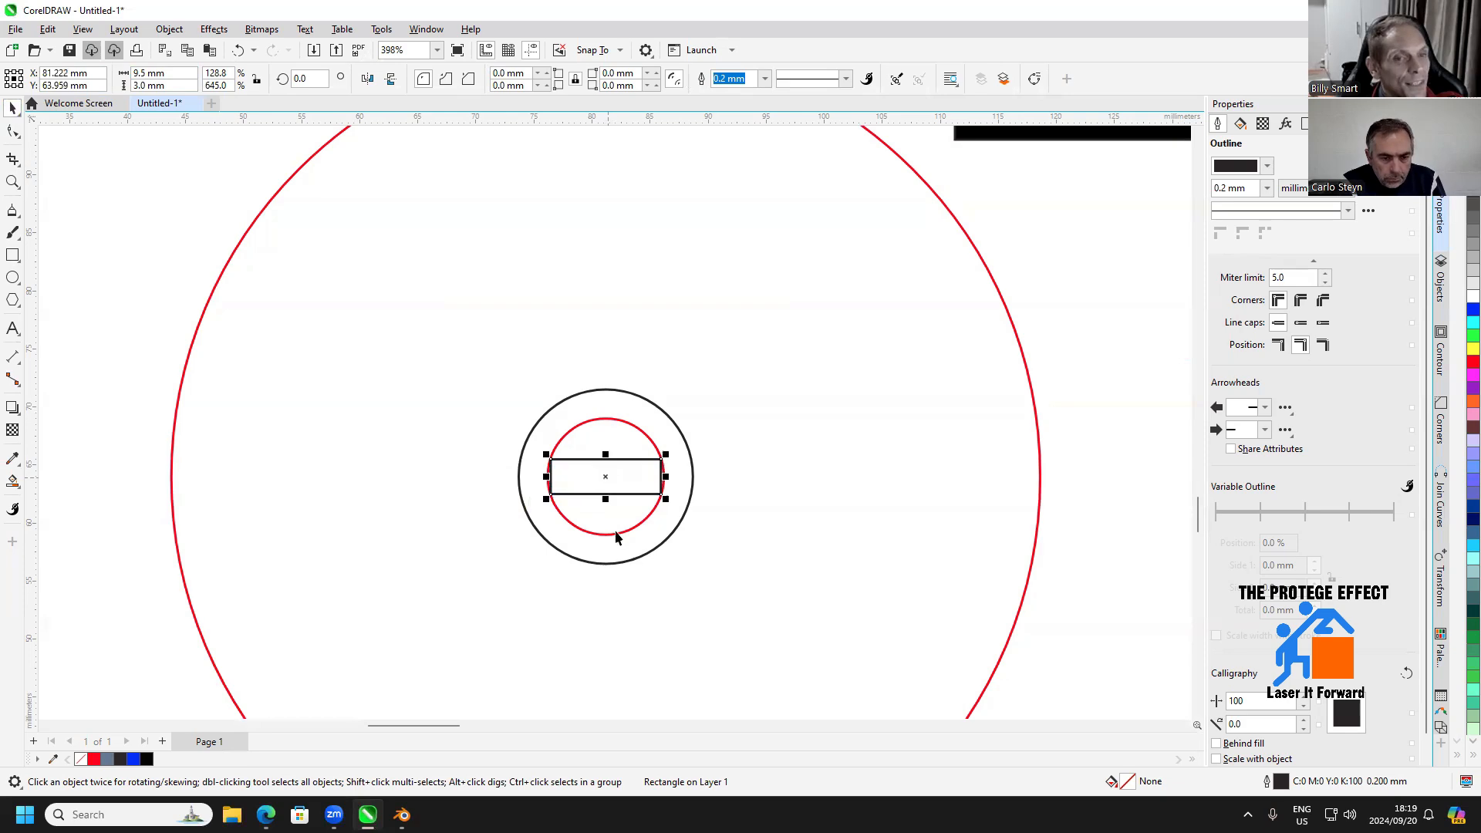
scroll(540, 467, "up", 4)
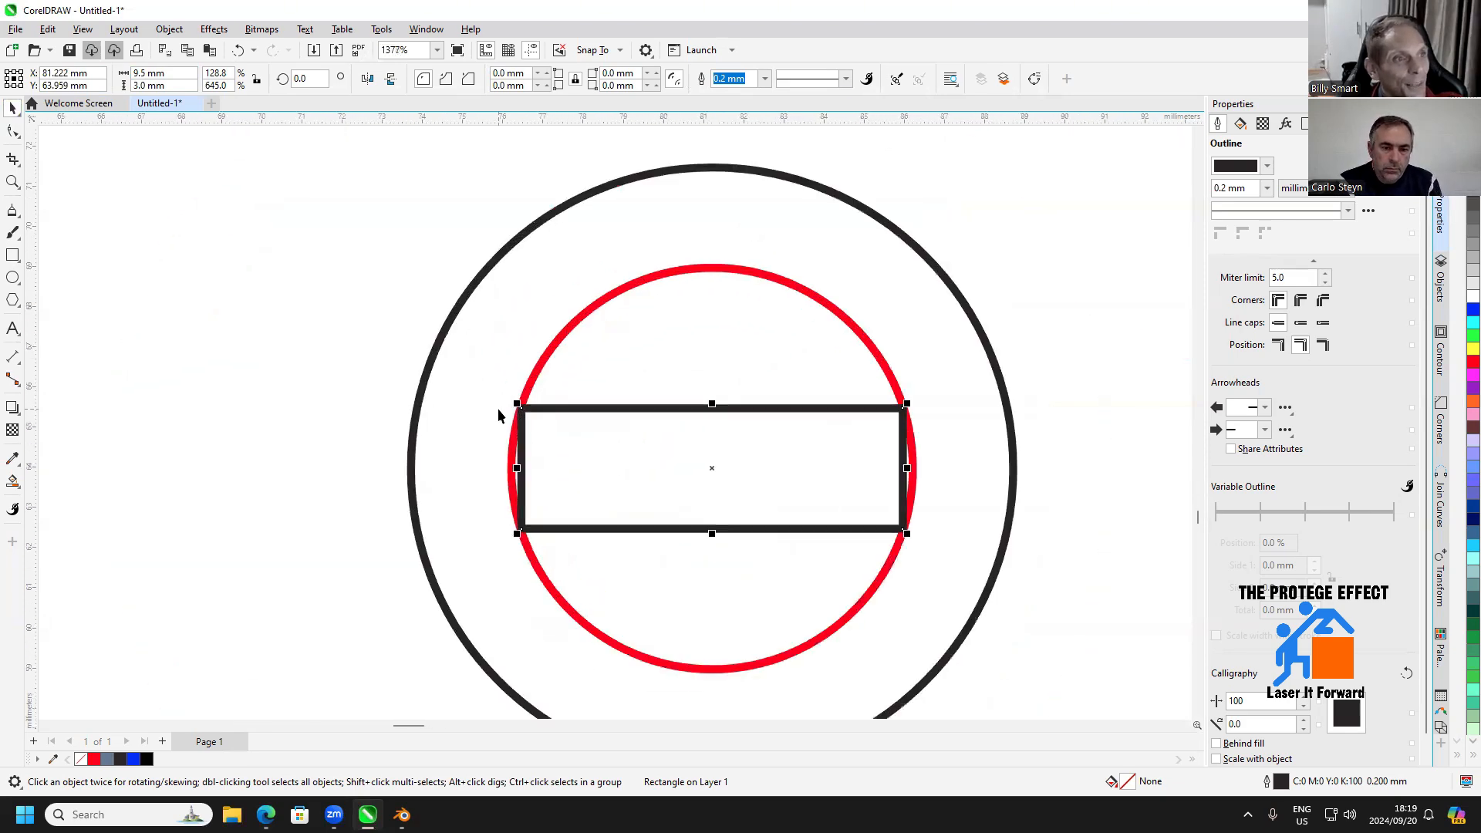
scroll(495, 403, "up", 3)
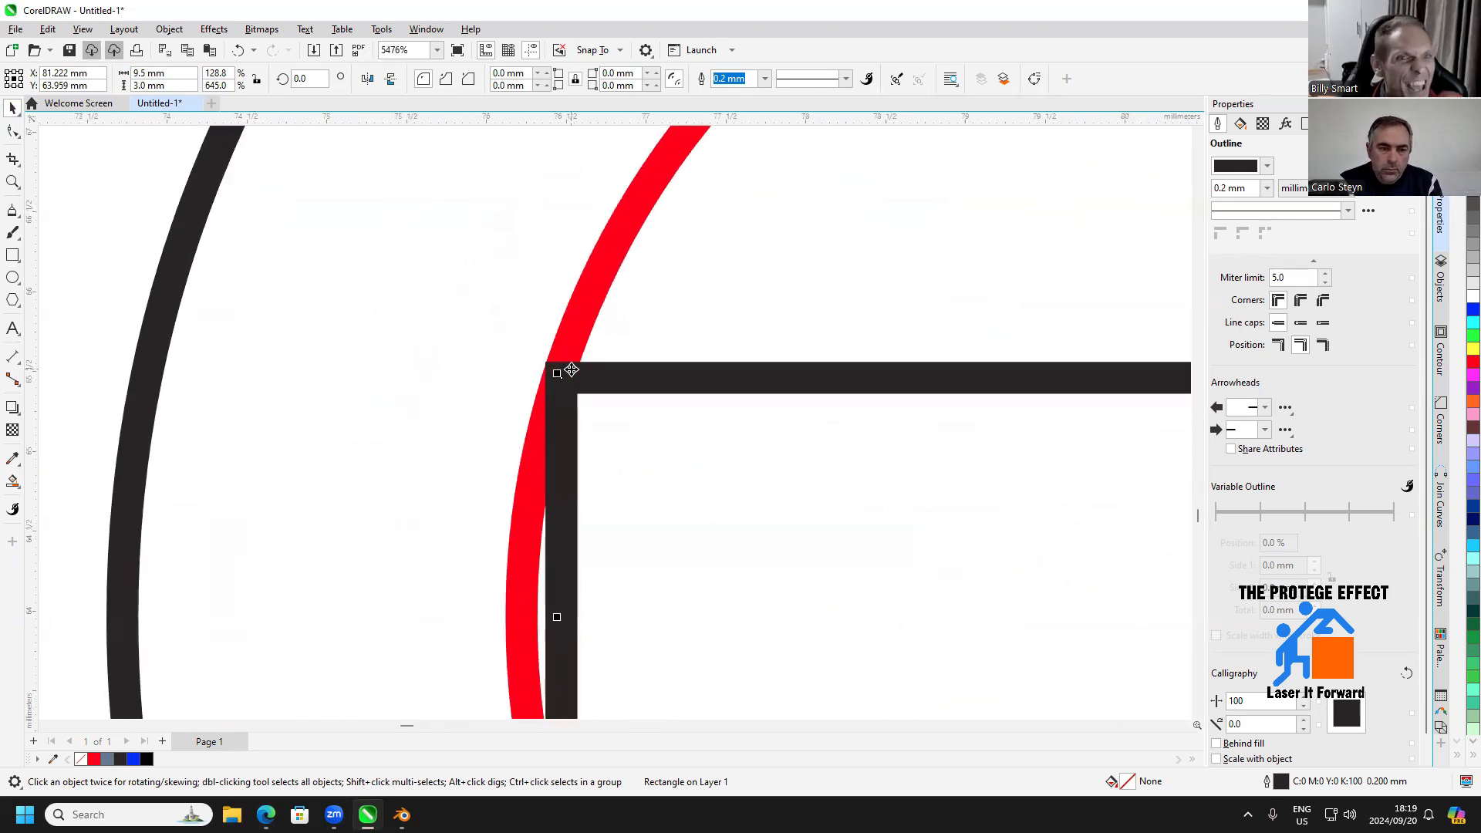
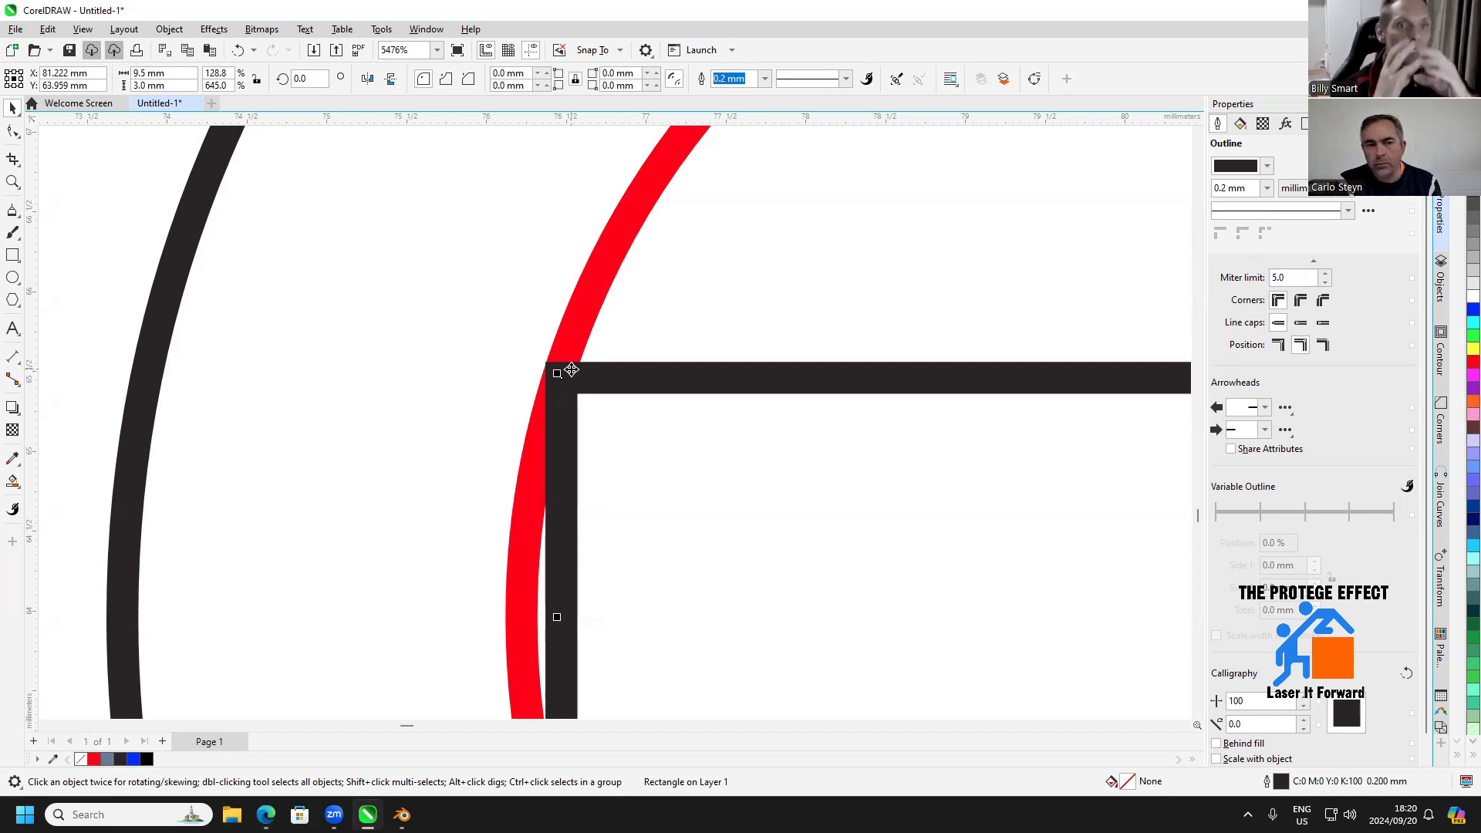
Move the 9.5 × 3 mm rectangle out of the hub circles and delete it
scroll(761, 301, "down", 5)
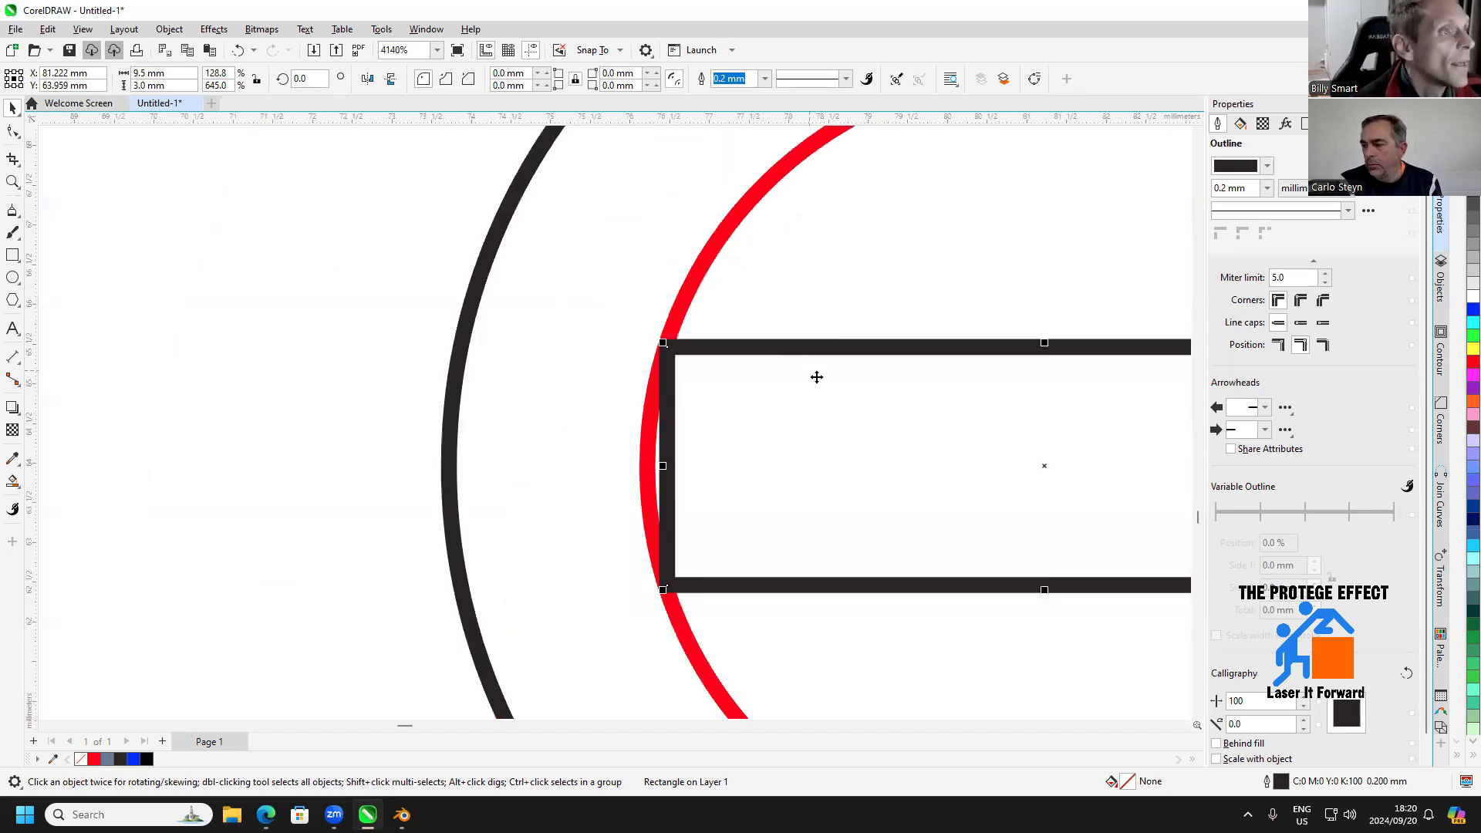
scroll(865, 415, "down", 11)
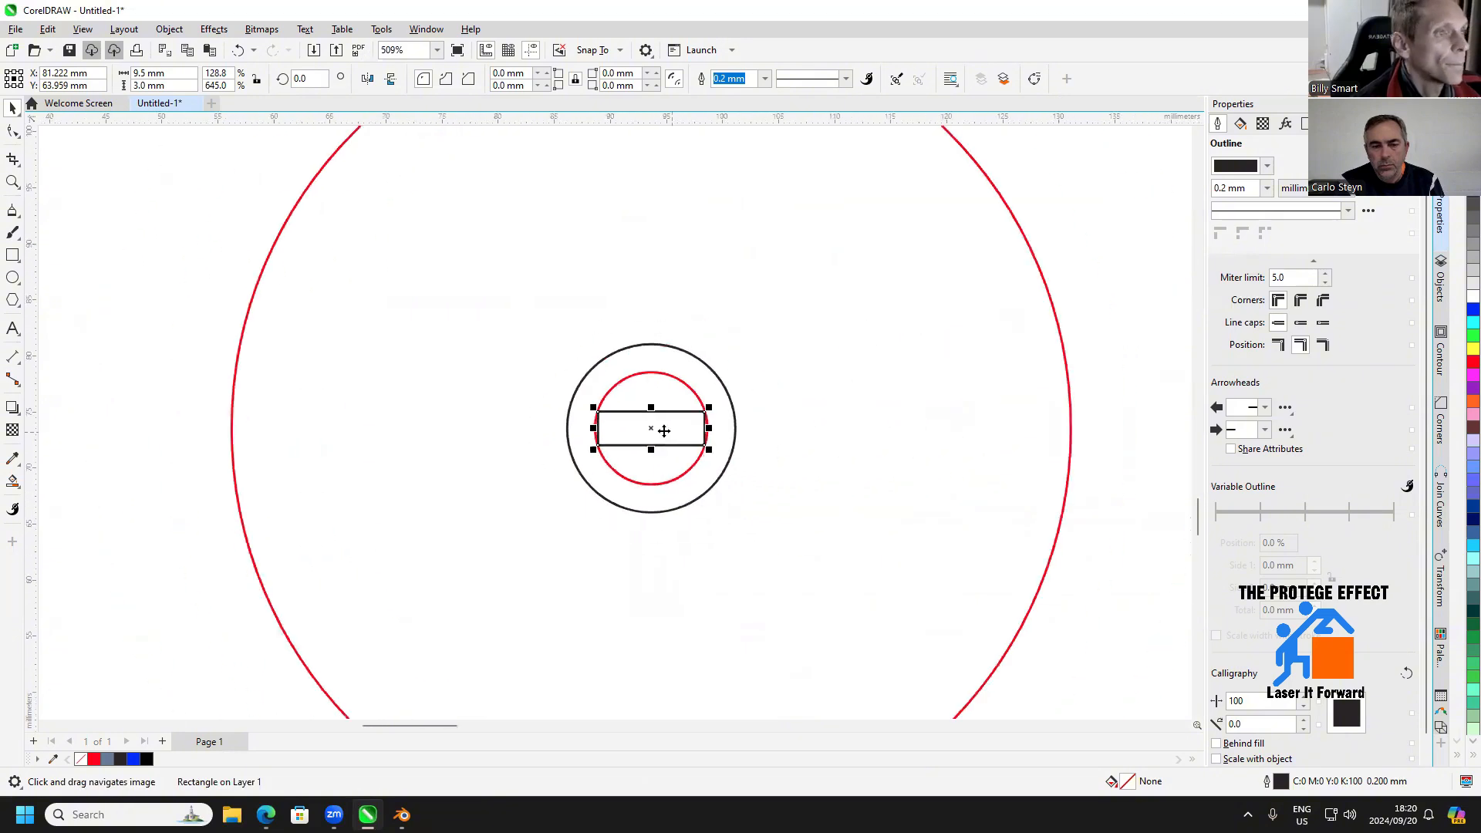
left_click_drag(660, 436, 974, 461)
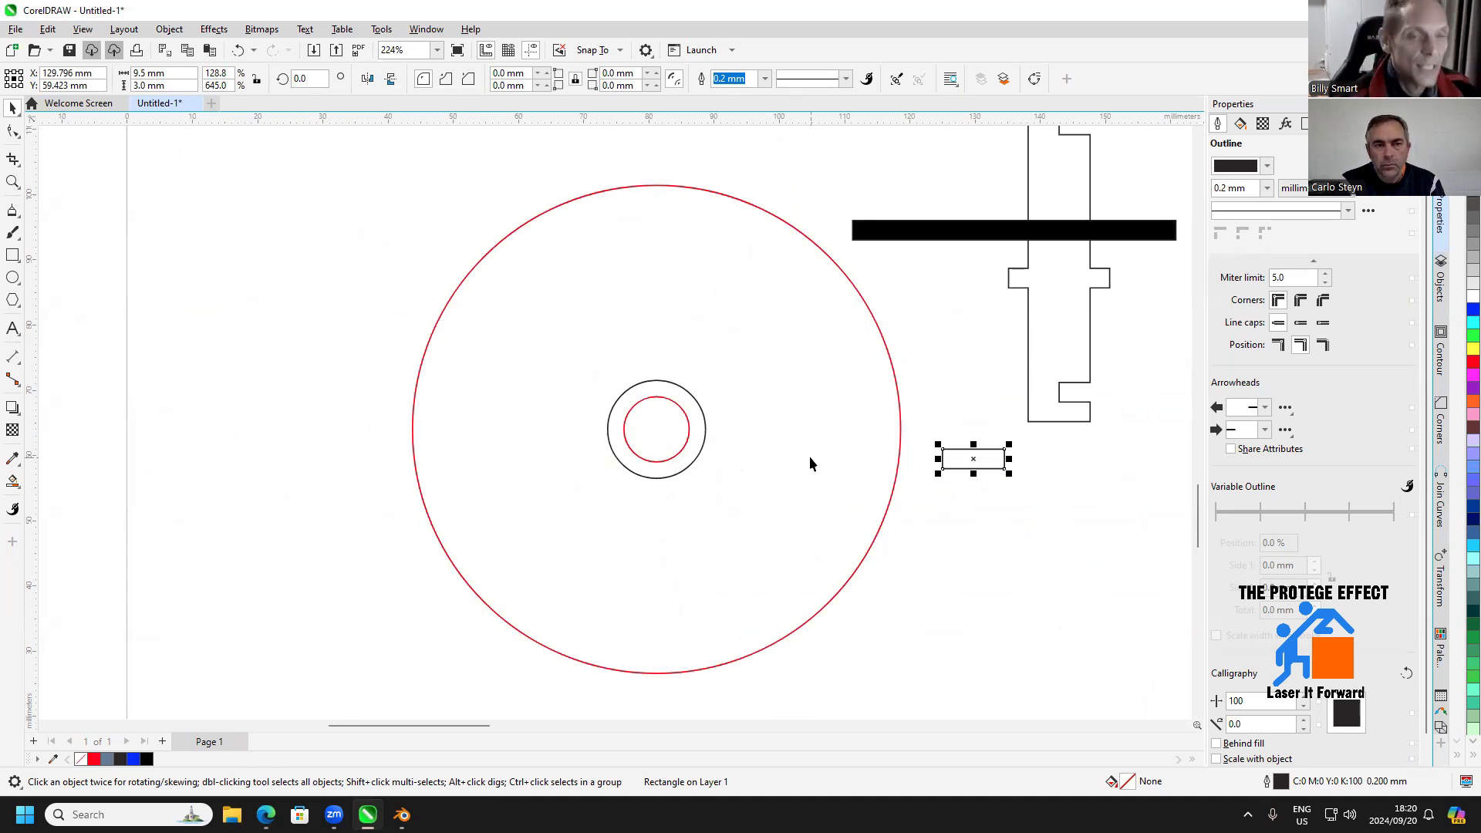
mouse_move(886, 479)
left_mouse_down()
mouse_move(881, 597)
mouse_move(876, 571)
left_mouse_up()
left_click(932, 525)
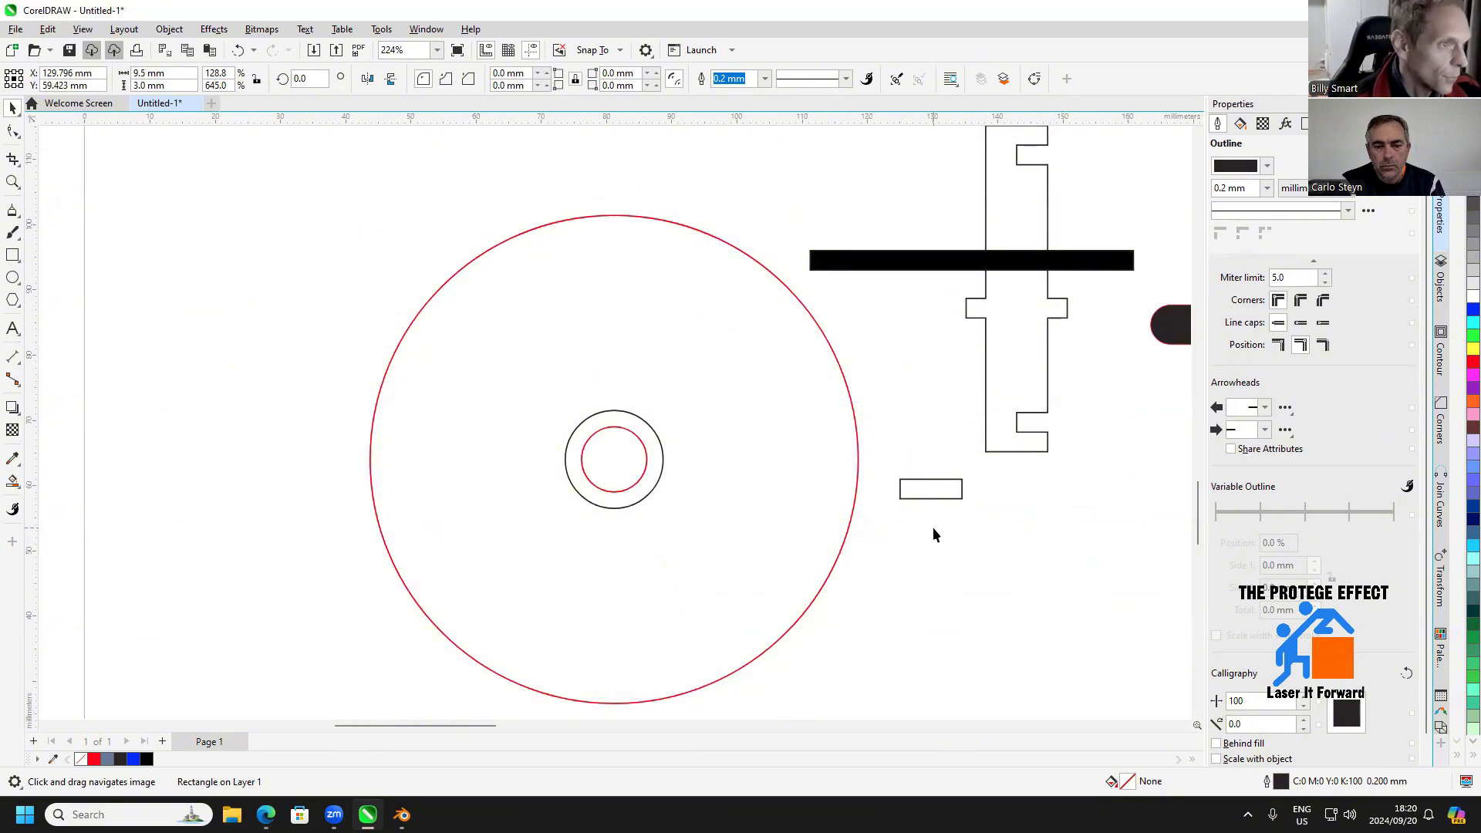
left_click(941, 499)
key("Delete")
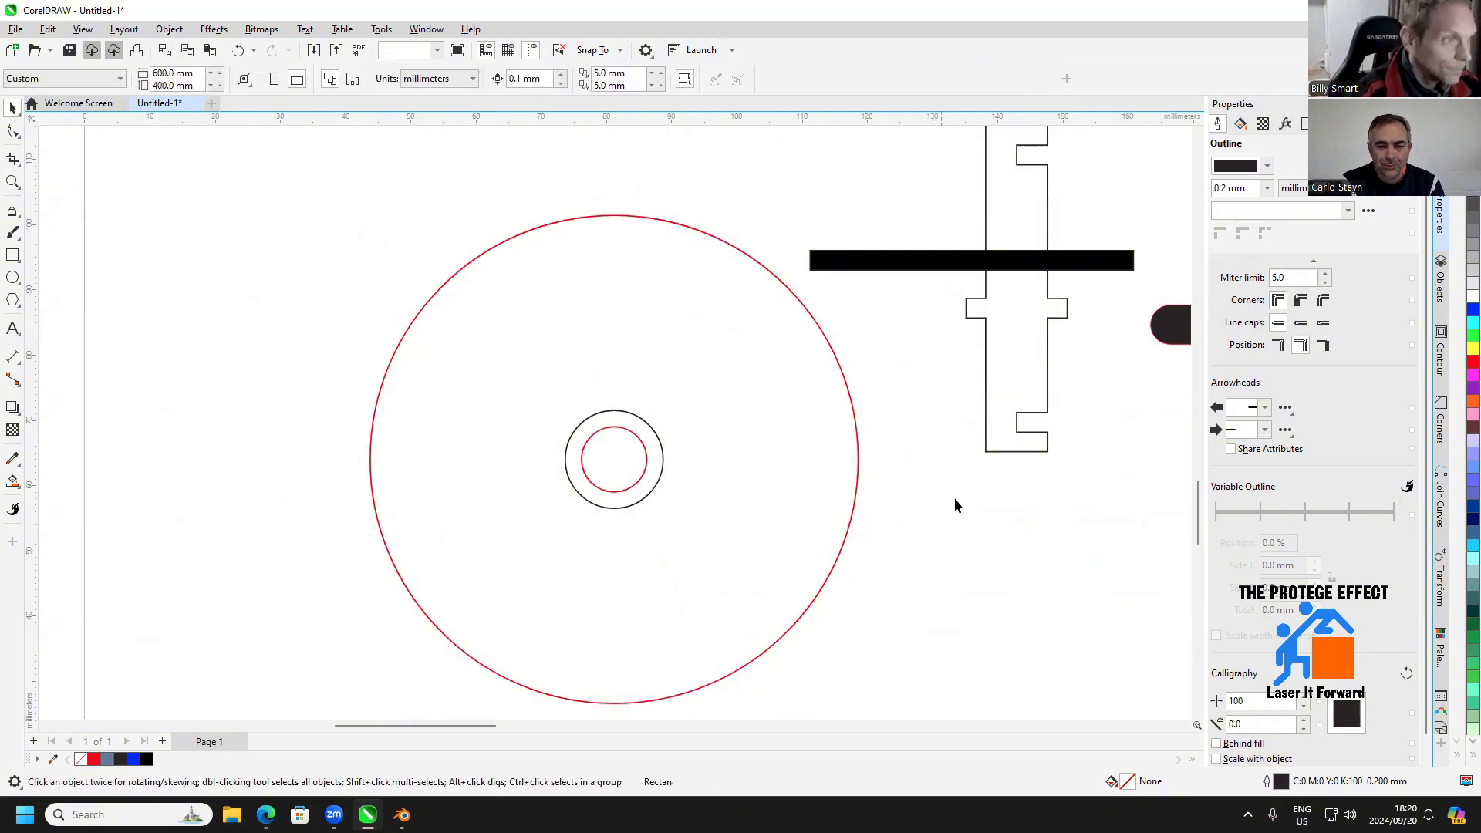
Fill the red combined wheel curve with light grey and deselect it
mouse_move(955, 498)
left_mouse_down()
mouse_move(813, 489)
mouse_move(945, 503)
left_mouse_up()
scroll(799, 512, "up", 1)
scroll(684, 495, "down", 1)
scroll(683, 498, "down", 1)
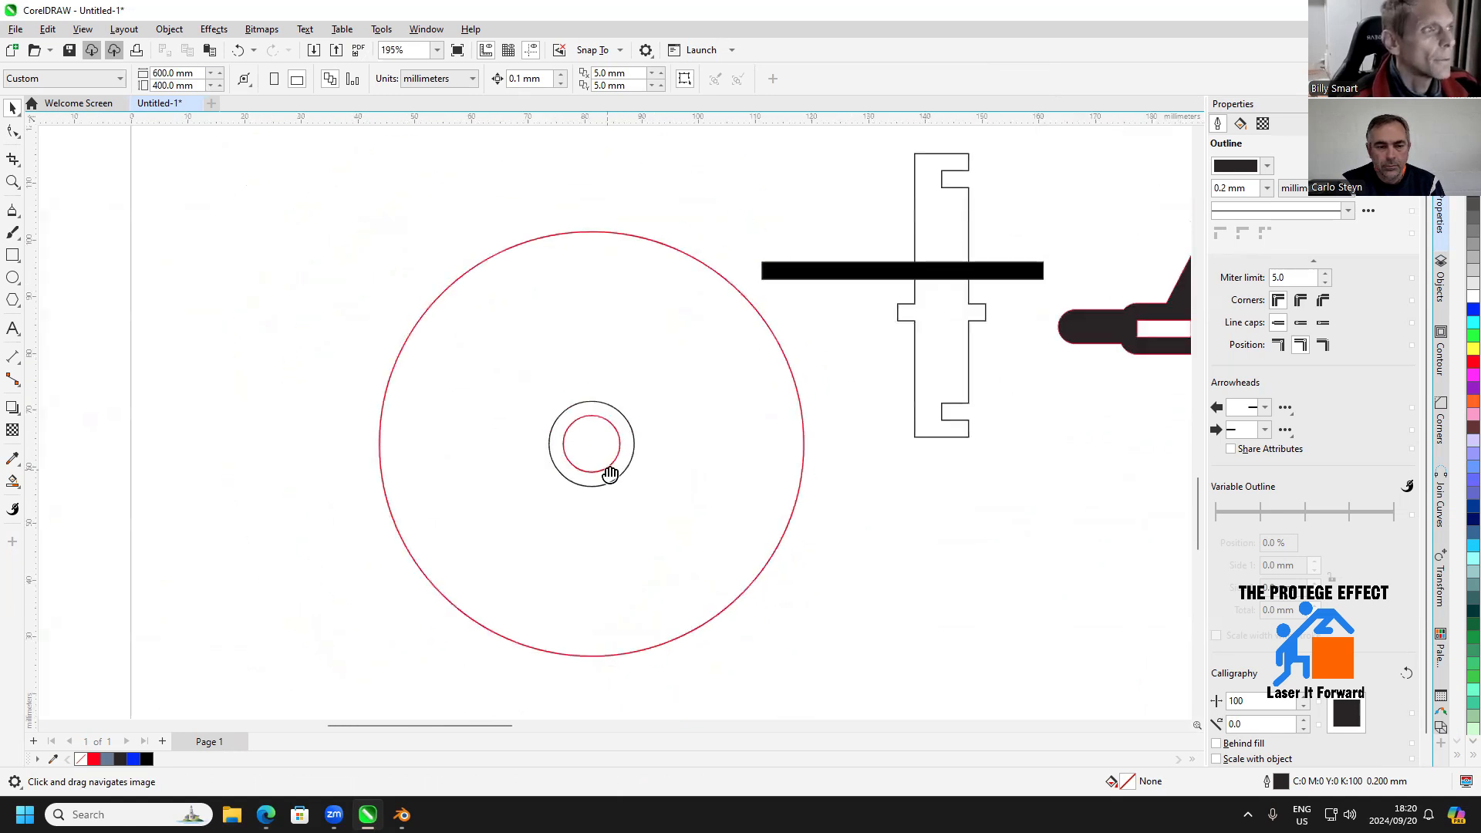
left_click_drag(609, 473, 645, 473)
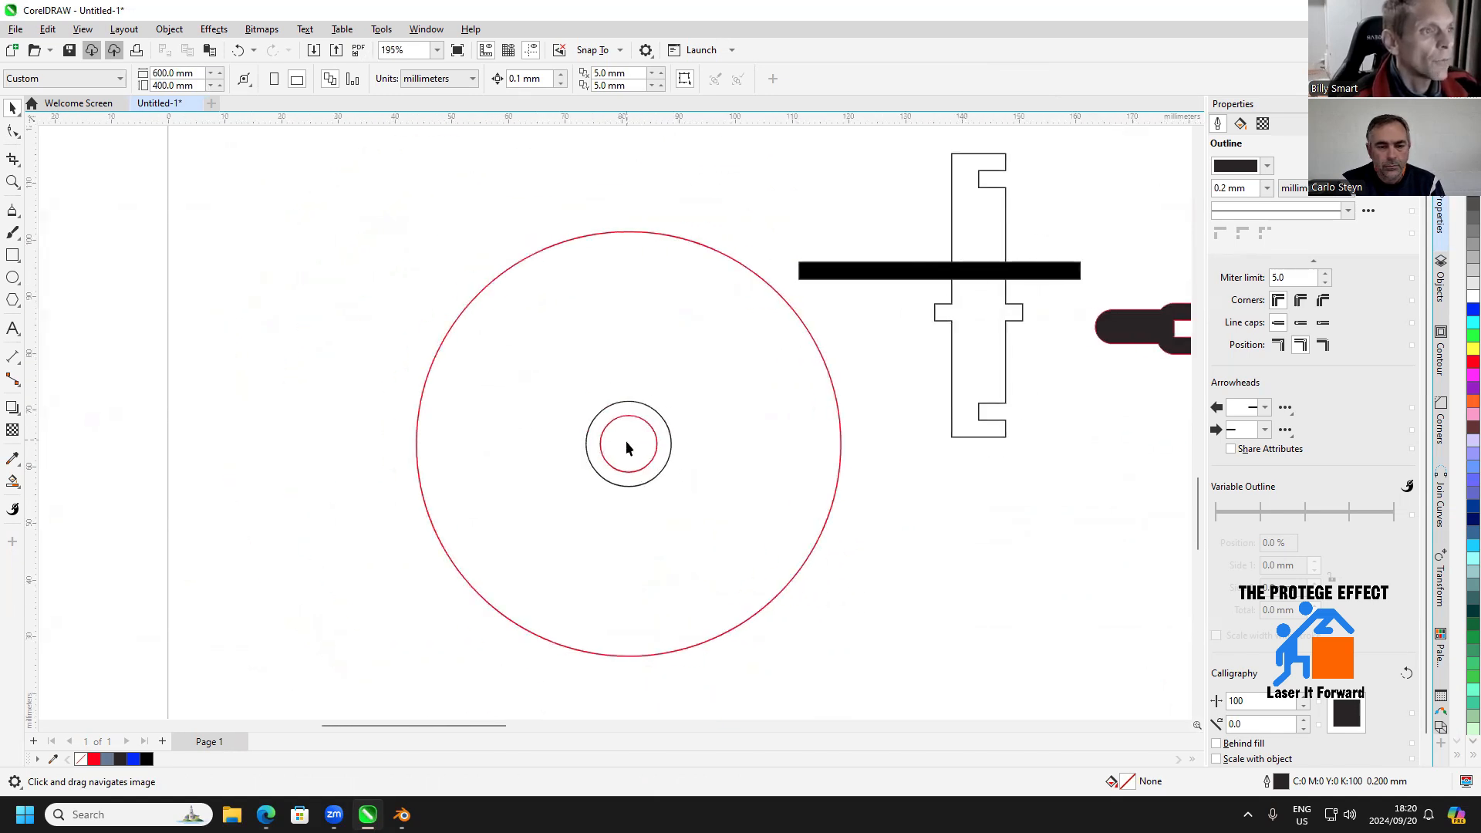
key("space")
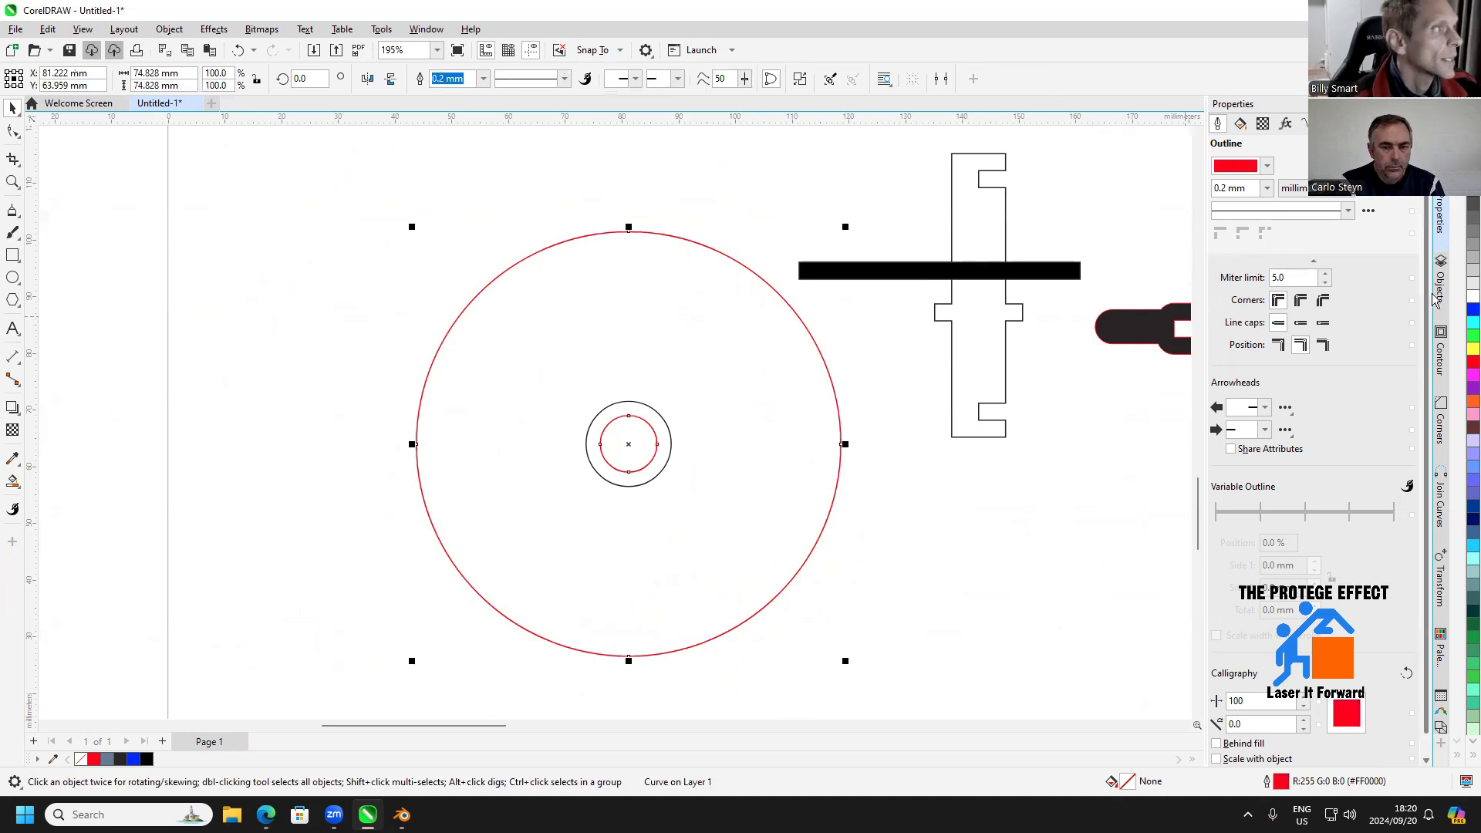
left_click(1468, 290)
key("Escape")
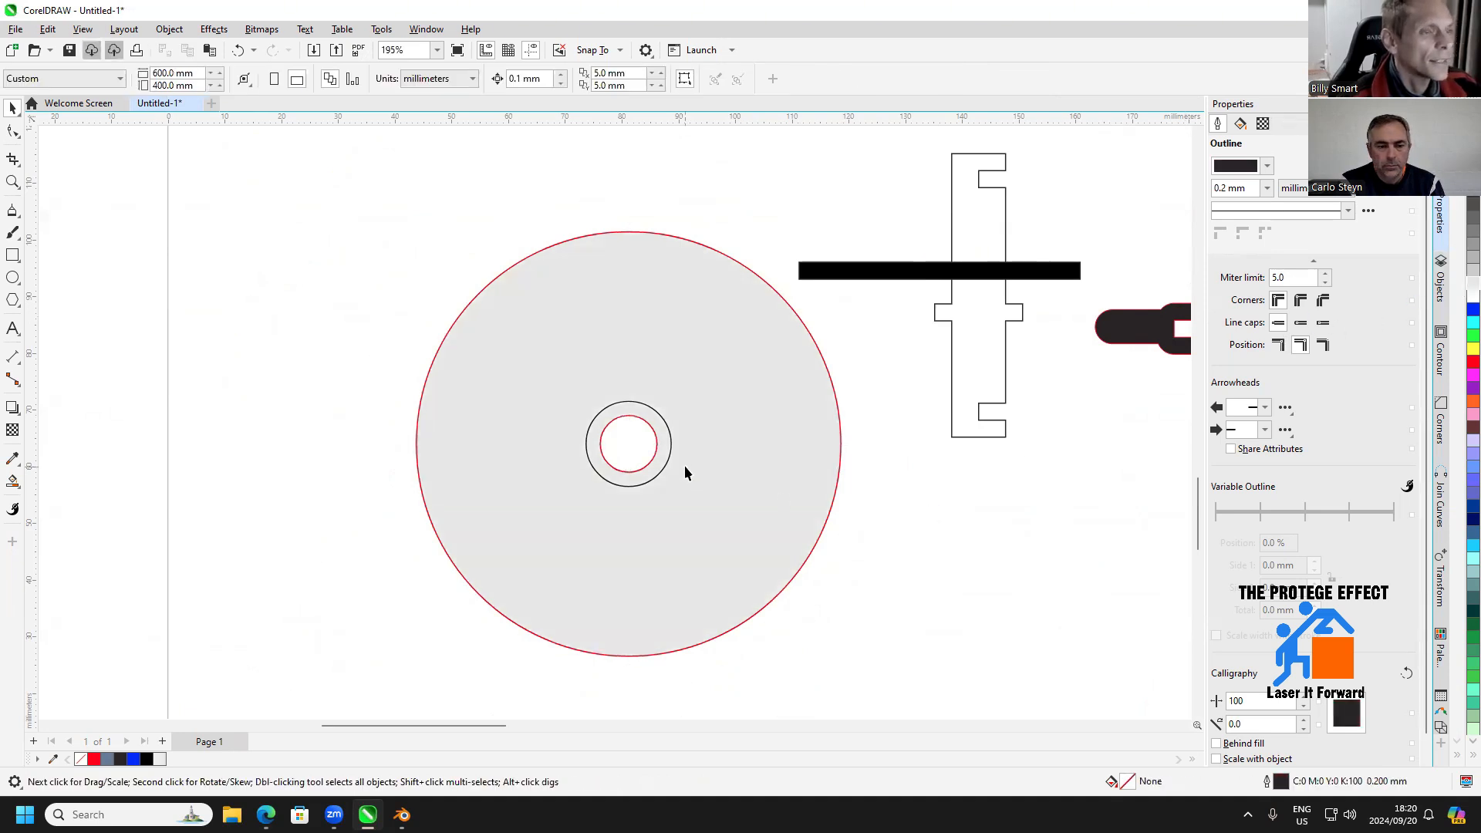
Set the black hub circle's size to 20 × 20 mm and deselect it
scroll(679, 469, "up", 2)
scroll(644, 495, "down", 1)
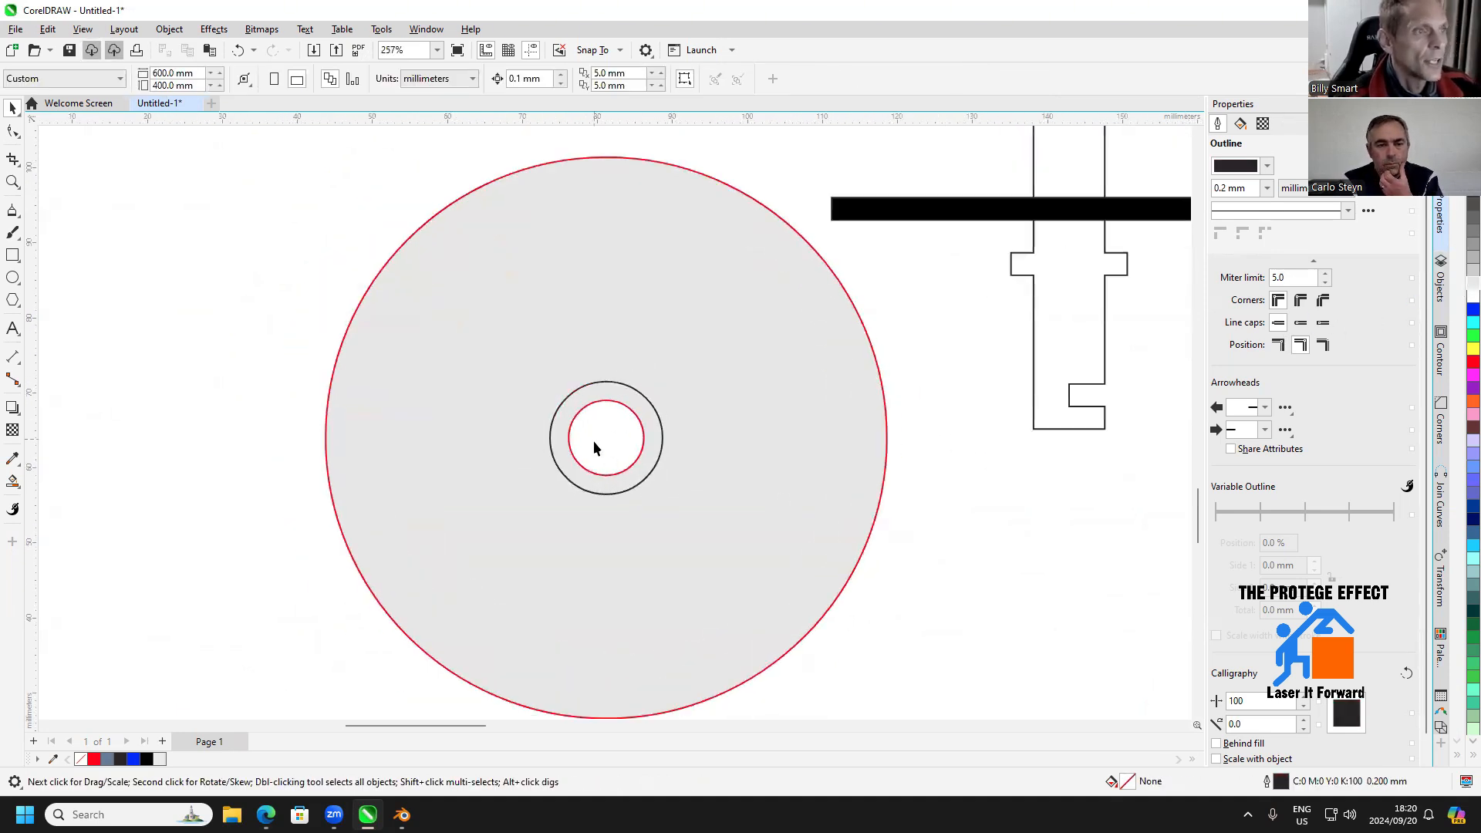
left_click(636, 393)
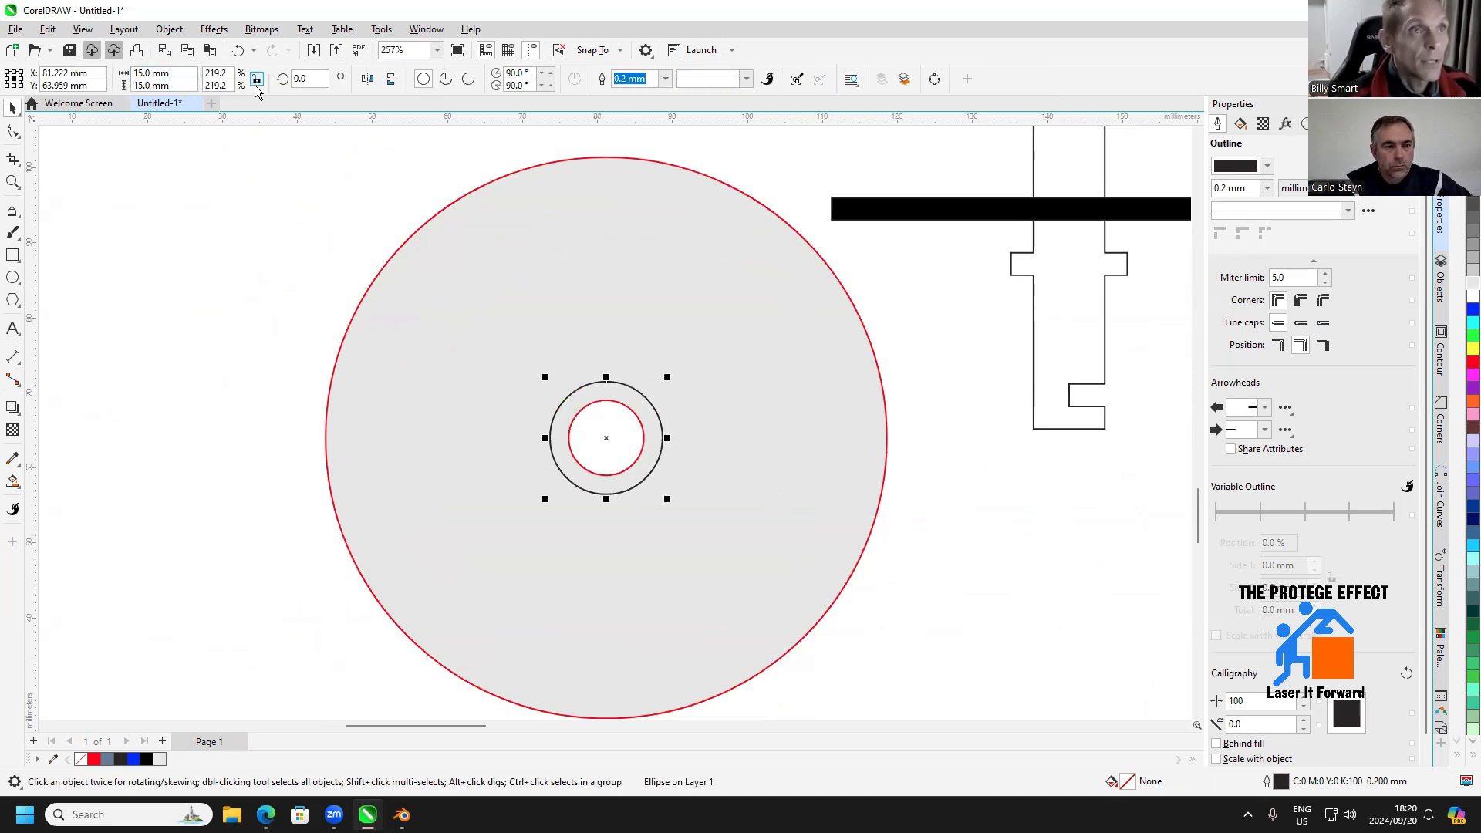
triple_click(188, 72)
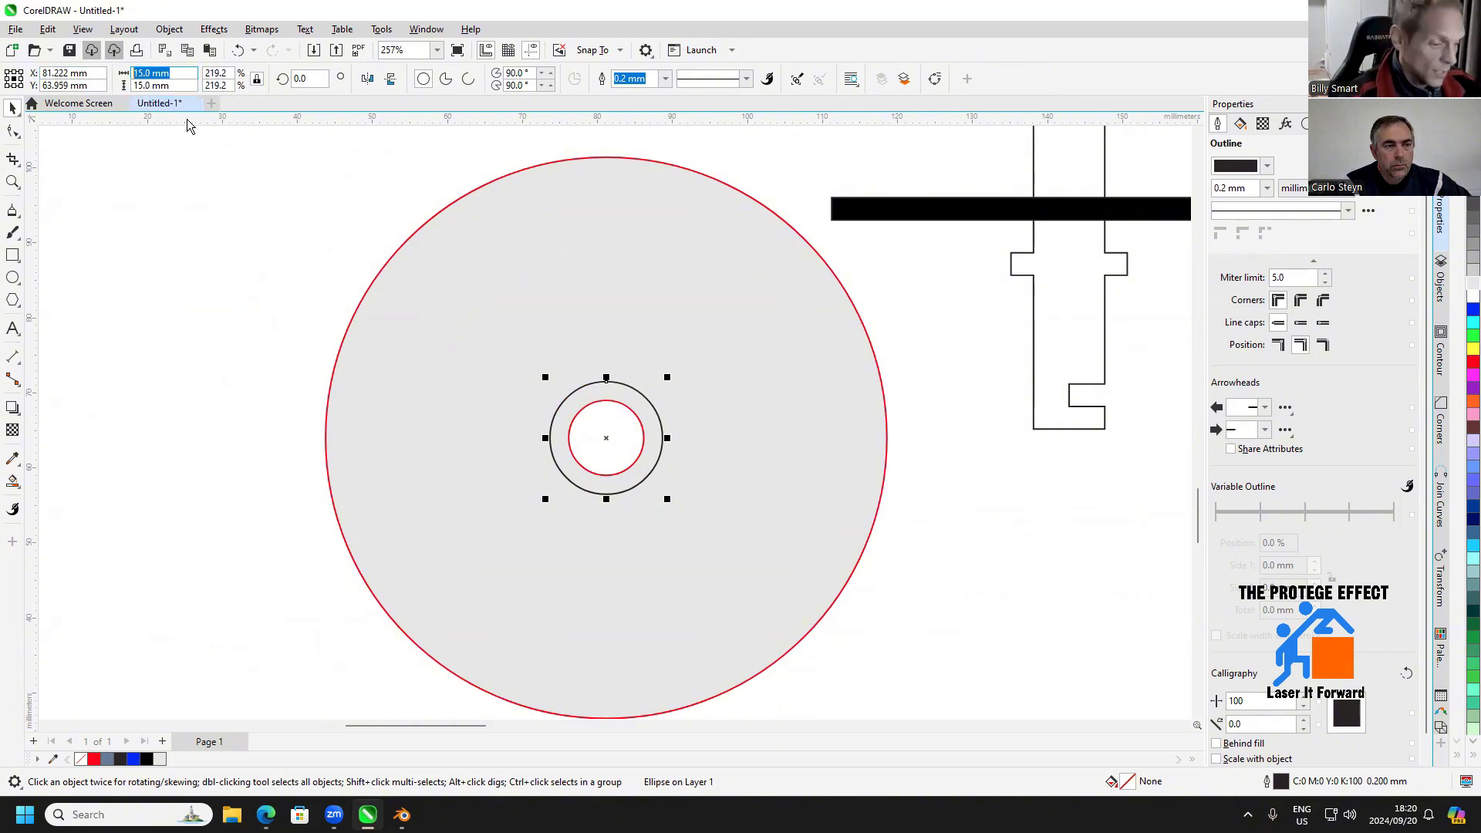
type("20")
key("Return")
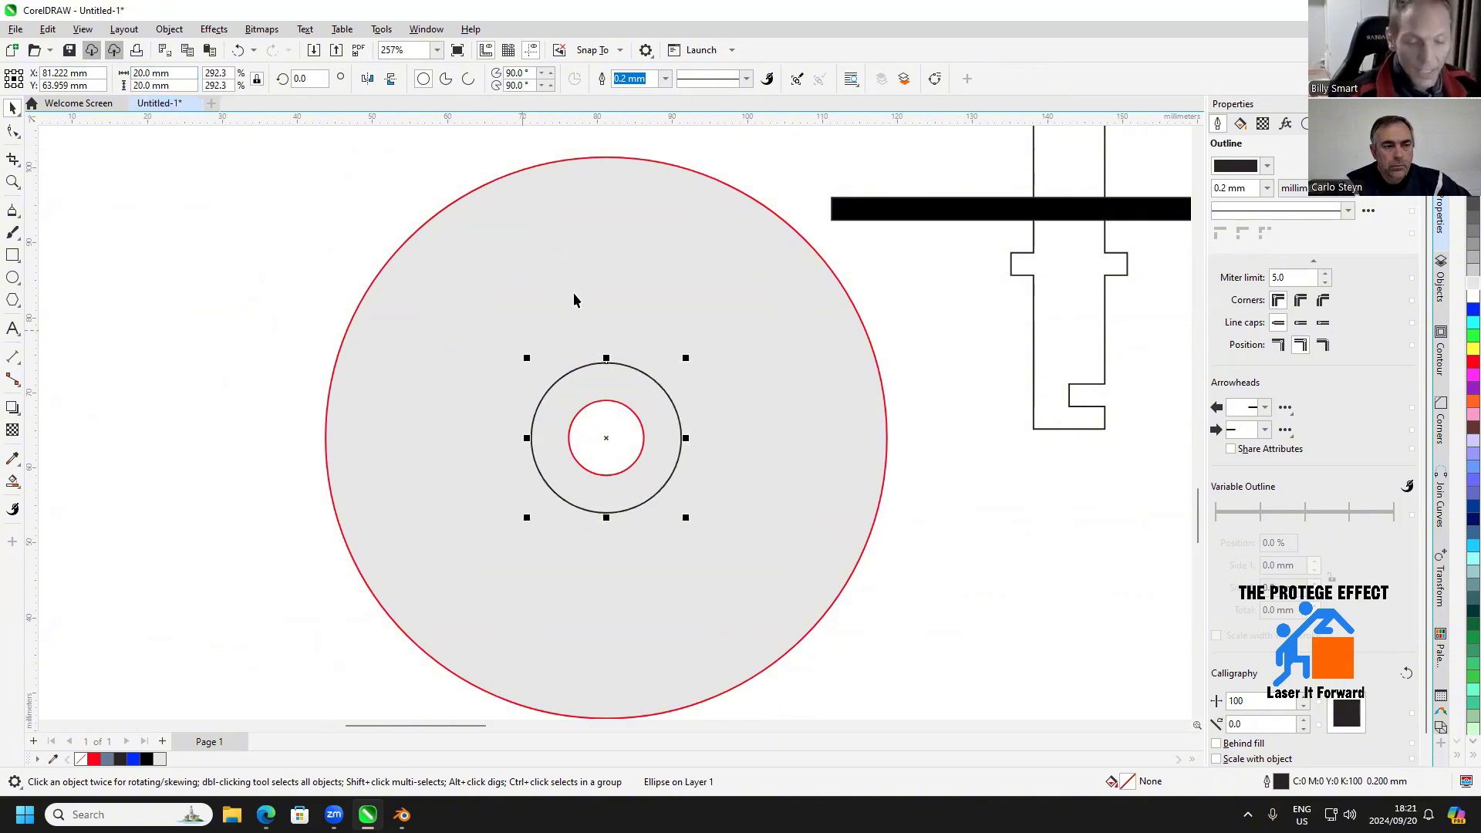
left_click(95, 220)
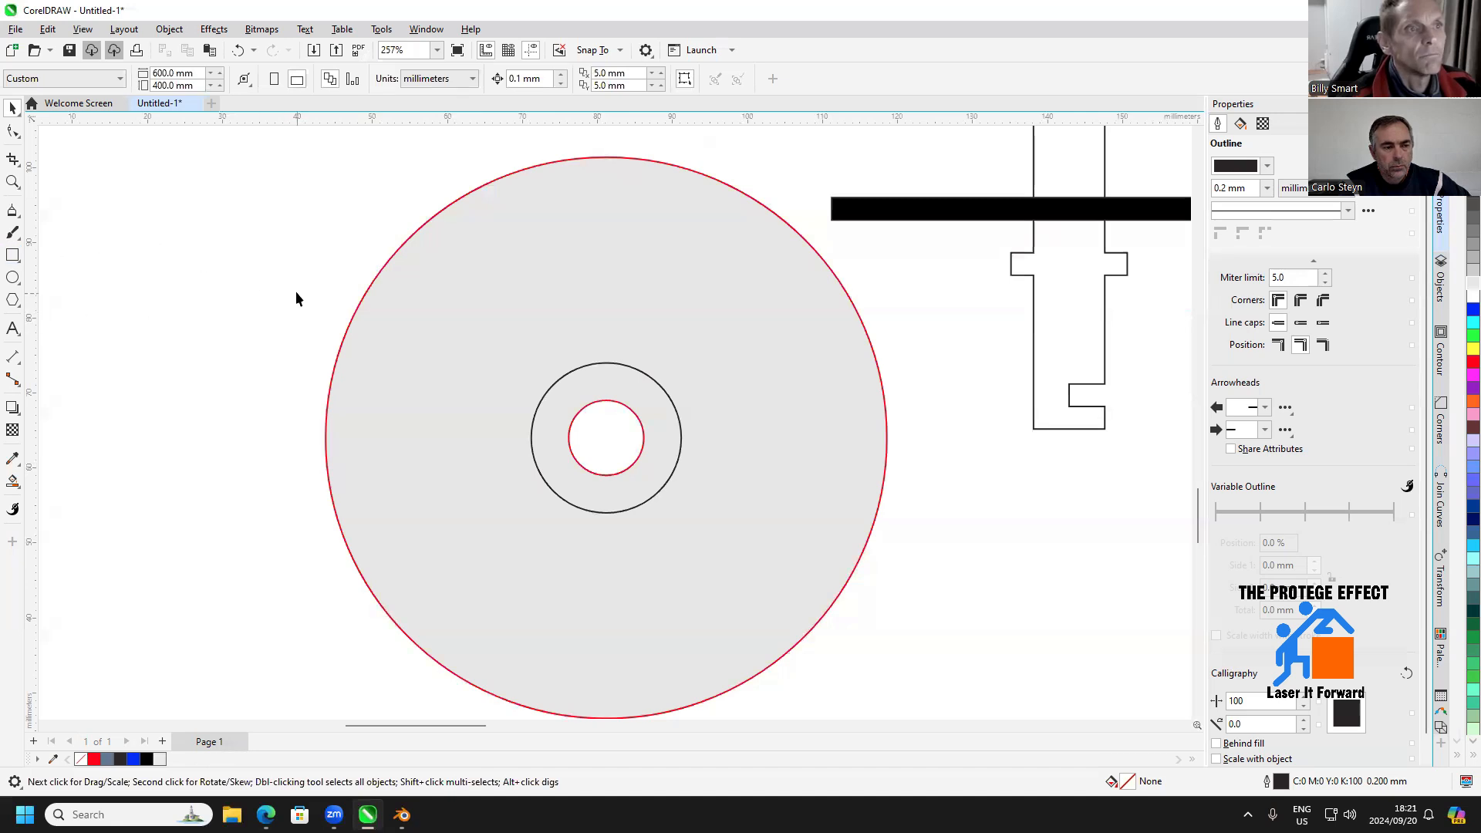
Create a boundary curve around the outer edge of the grey wheel
left_click(352, 324)
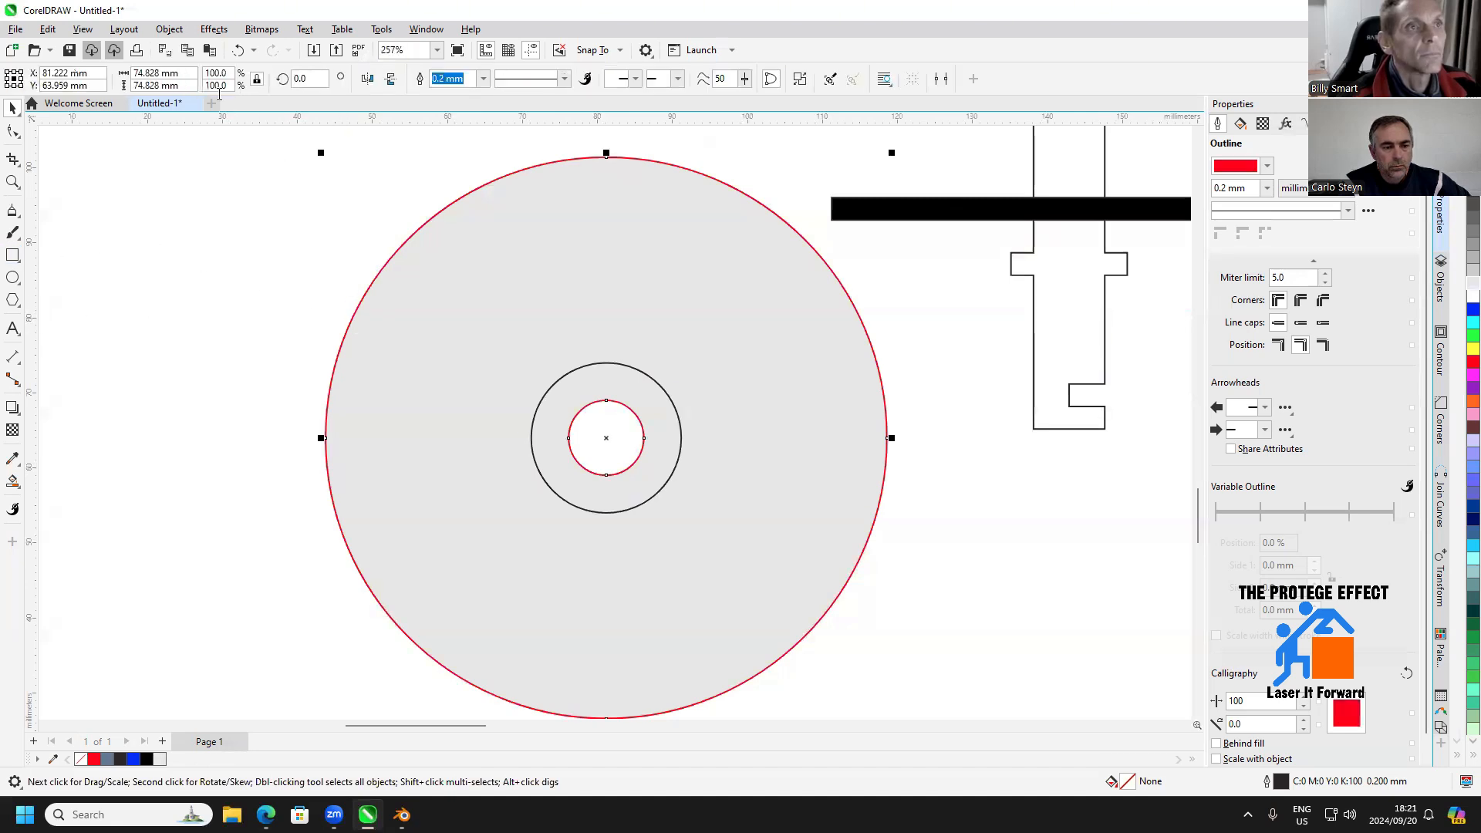
left_click(169, 29)
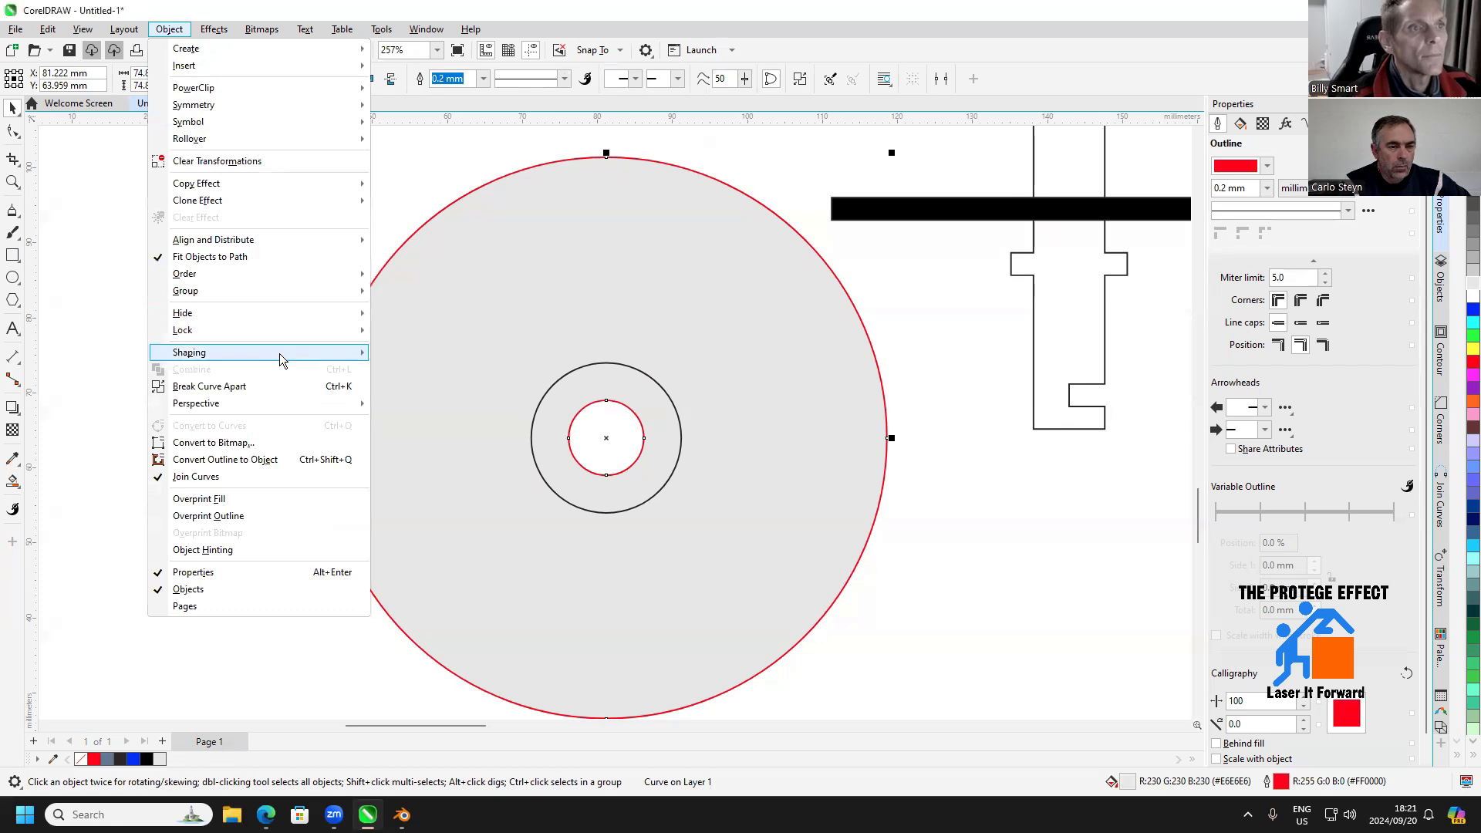
mouse_move(324, 356)
left_click(413, 457)
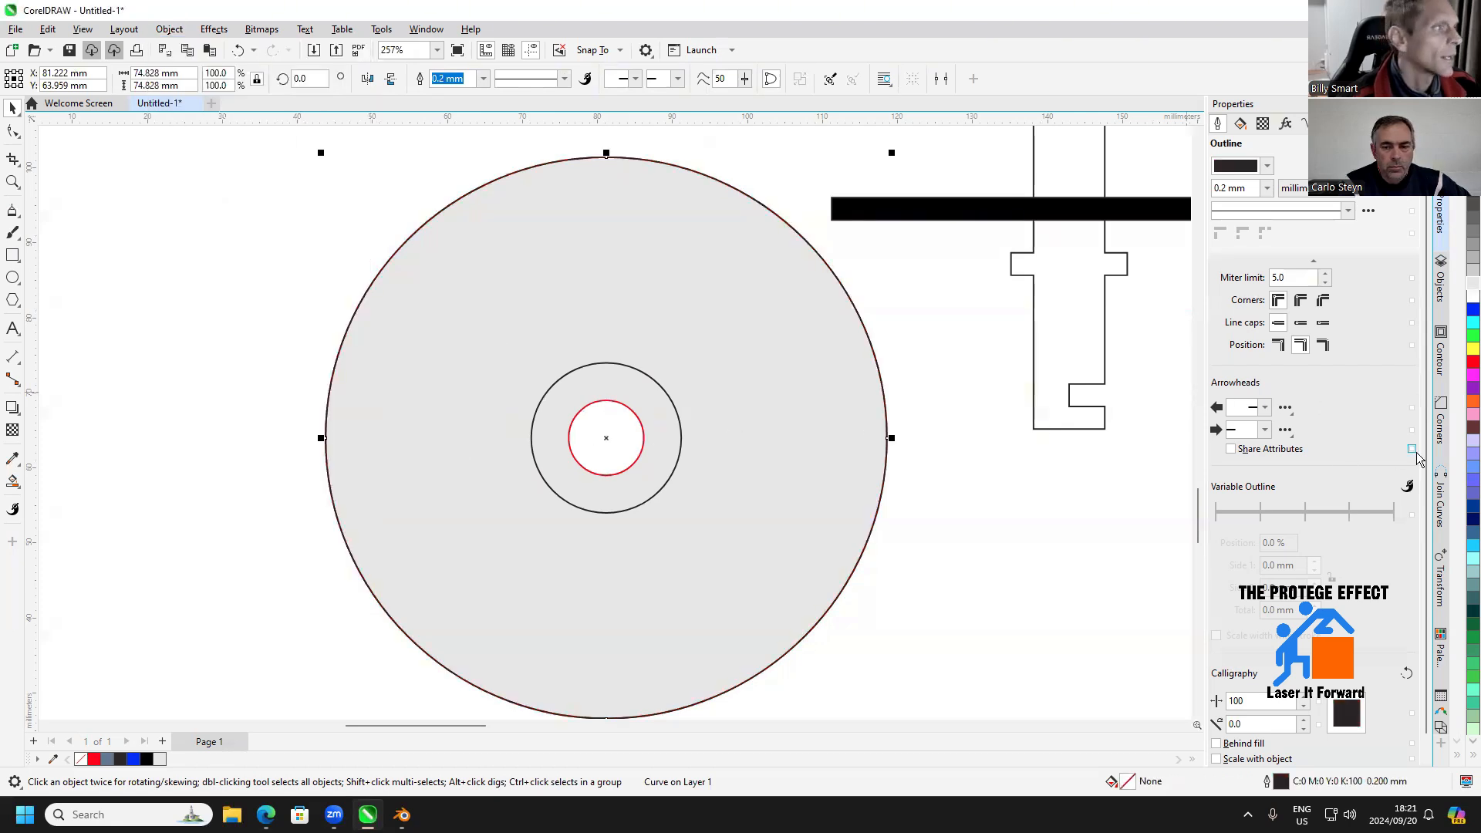
Contour the wheel's boundary curve with a 10 mm offset and switch the contour to the inside
left_click(1441, 363)
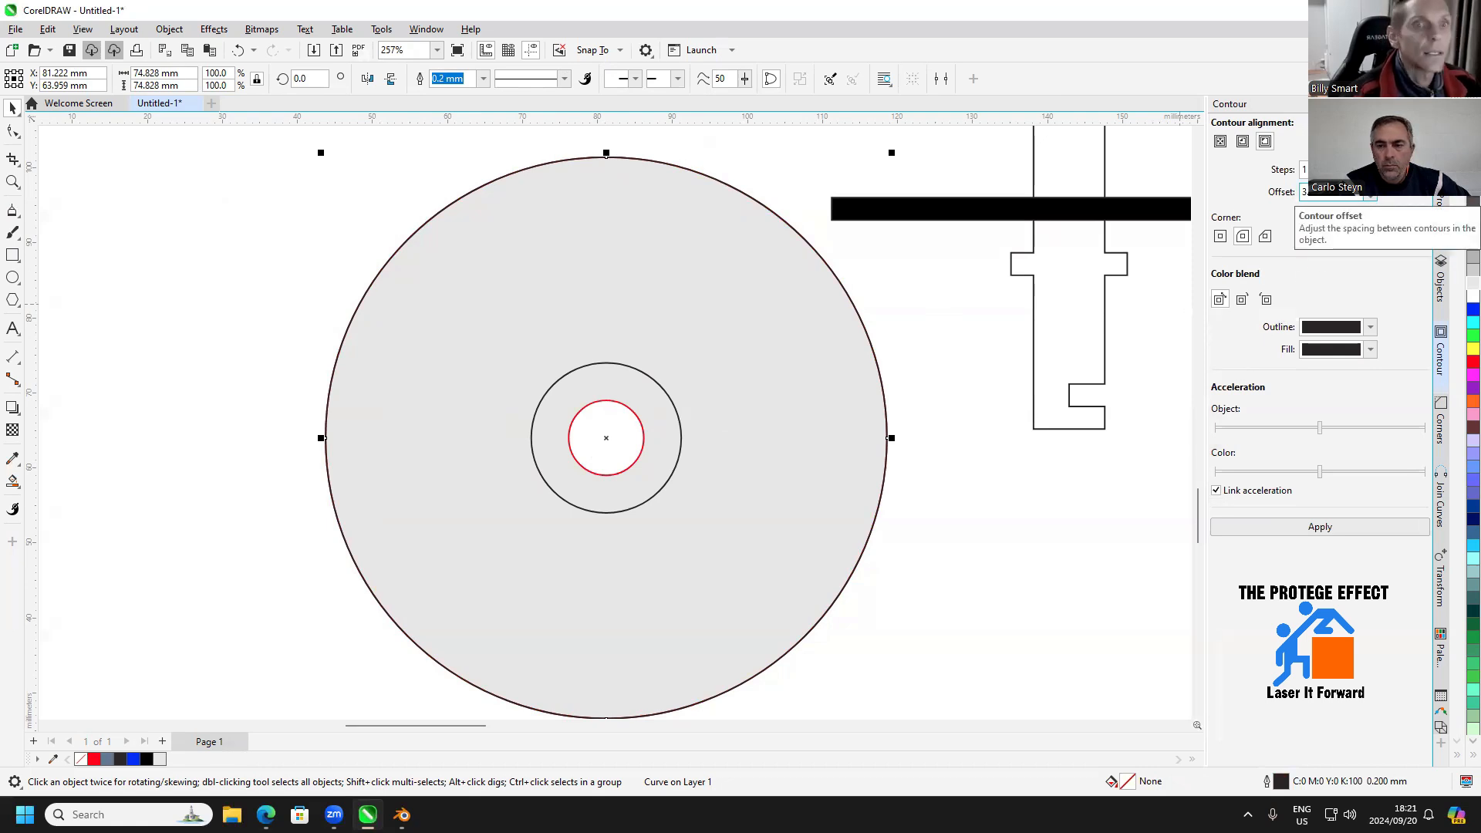
left_click_drag(1340, 192, 1249, 188)
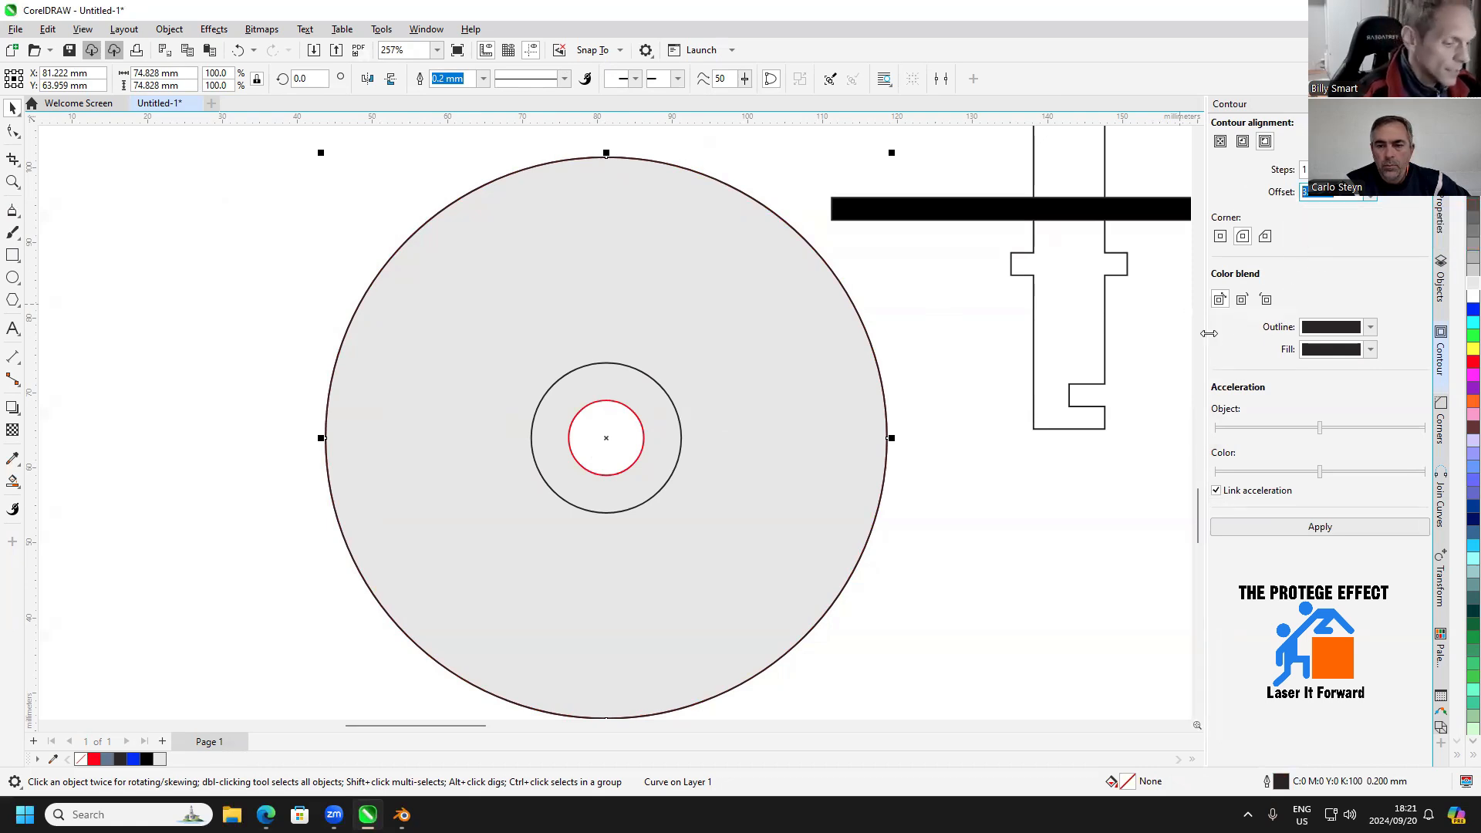
type("10")
key("Return")
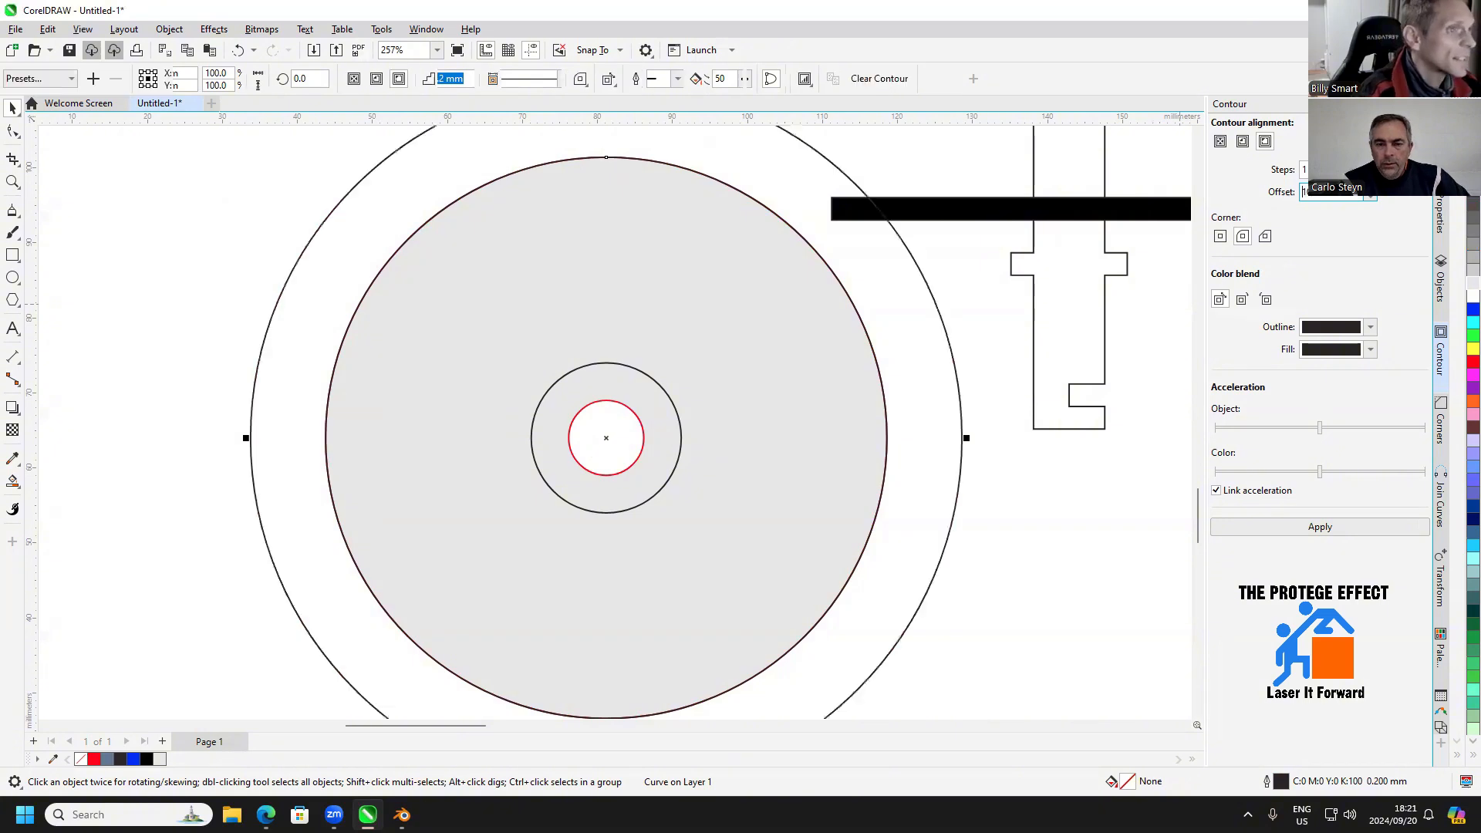
left_click(1243, 141)
left_click(1273, 527)
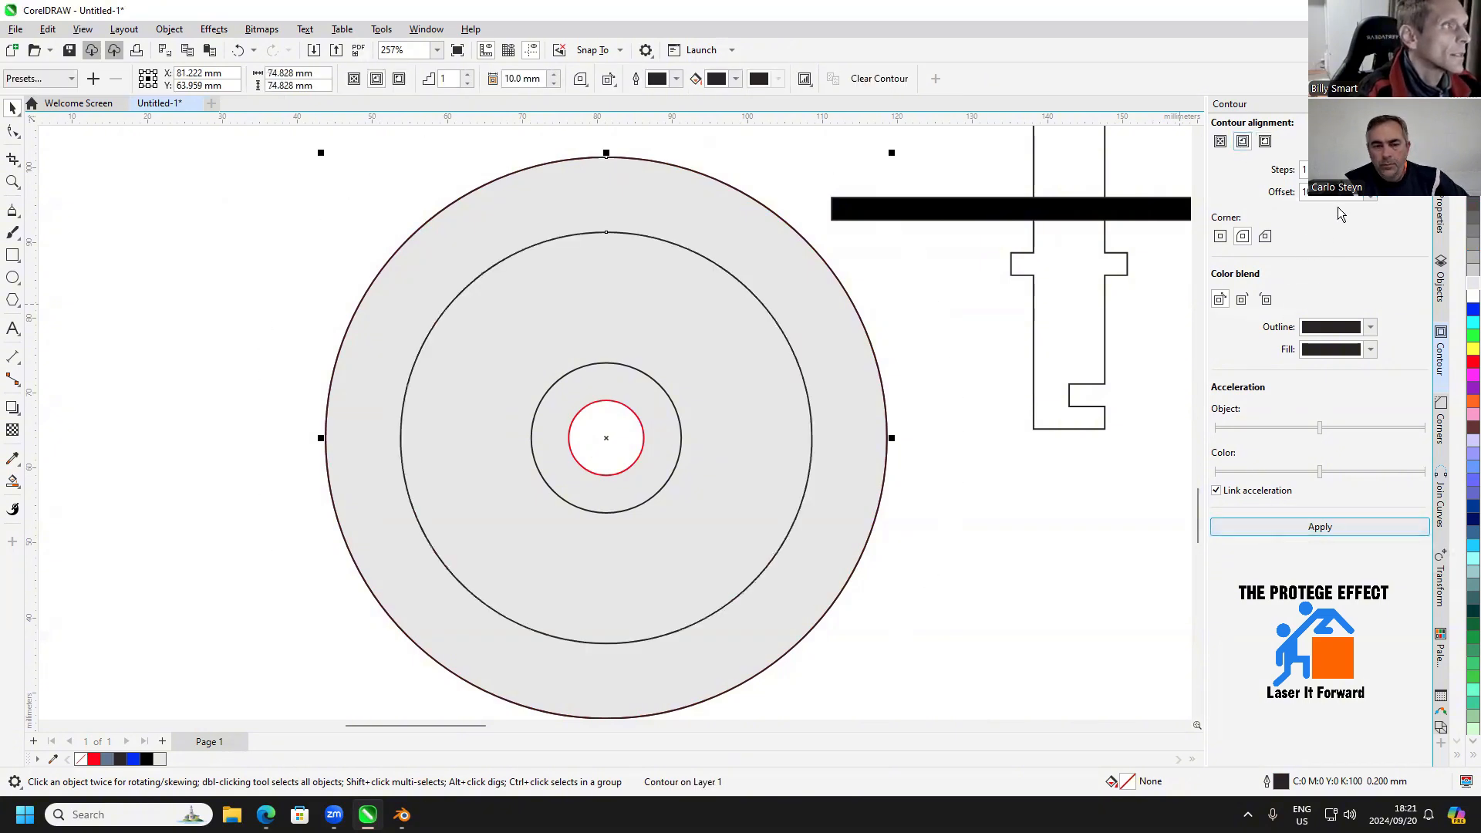
Set the inside contour's offset to 5 mm and deselect the contour
left_click_drag(1344, 193, 1281, 199)
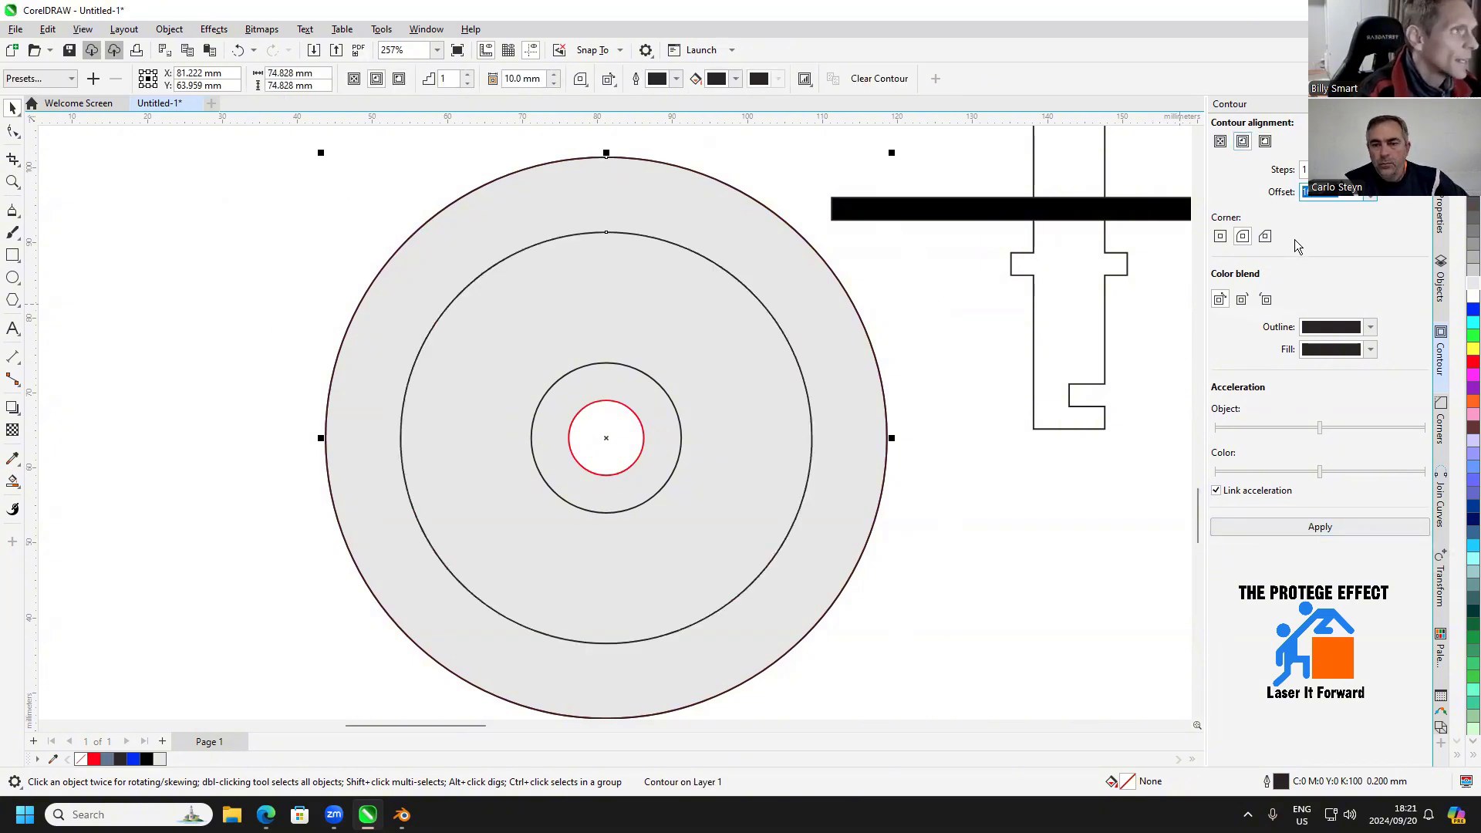
type("5")
key("Return")
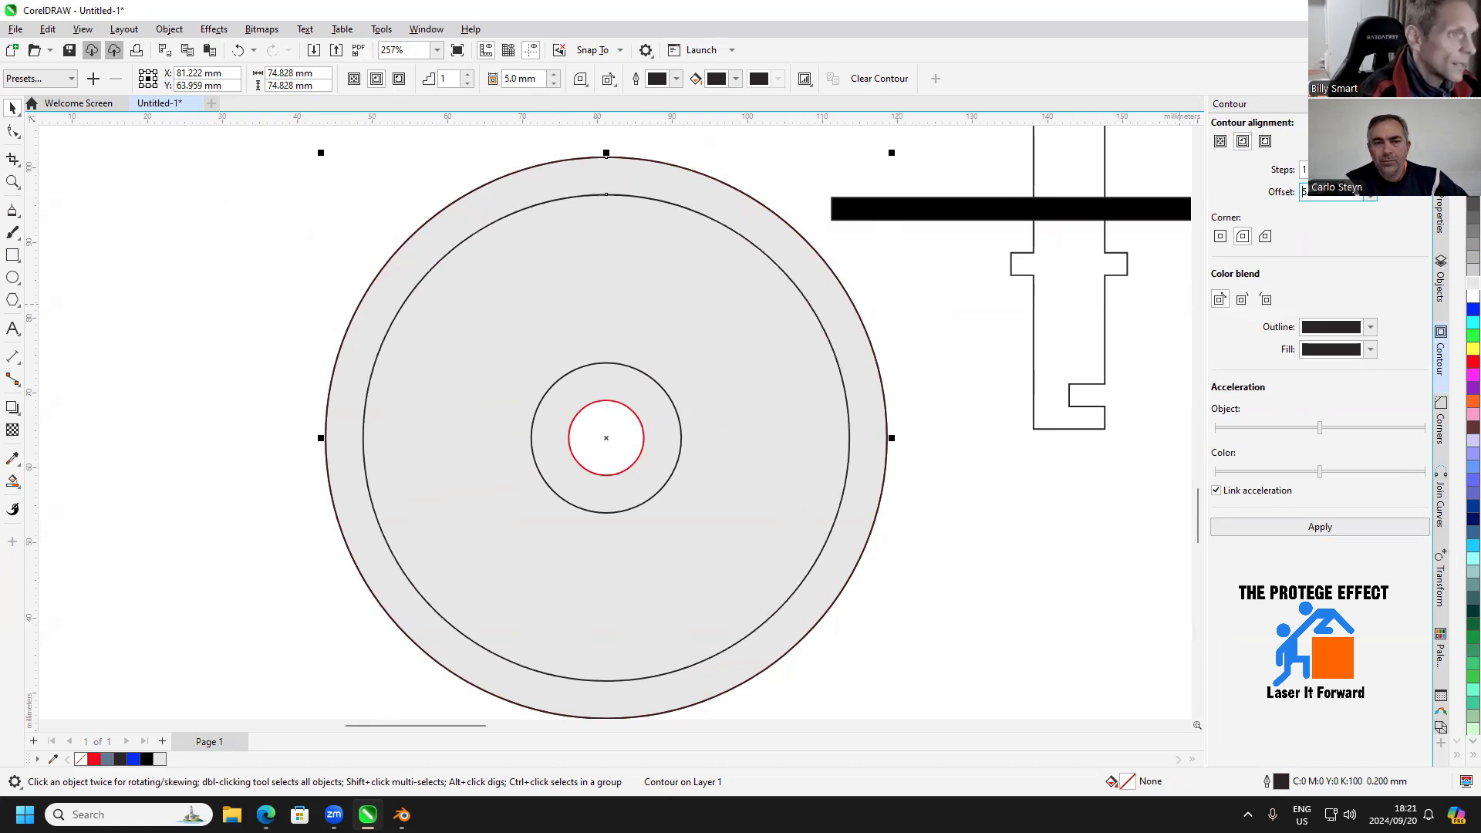
left_click(921, 337)
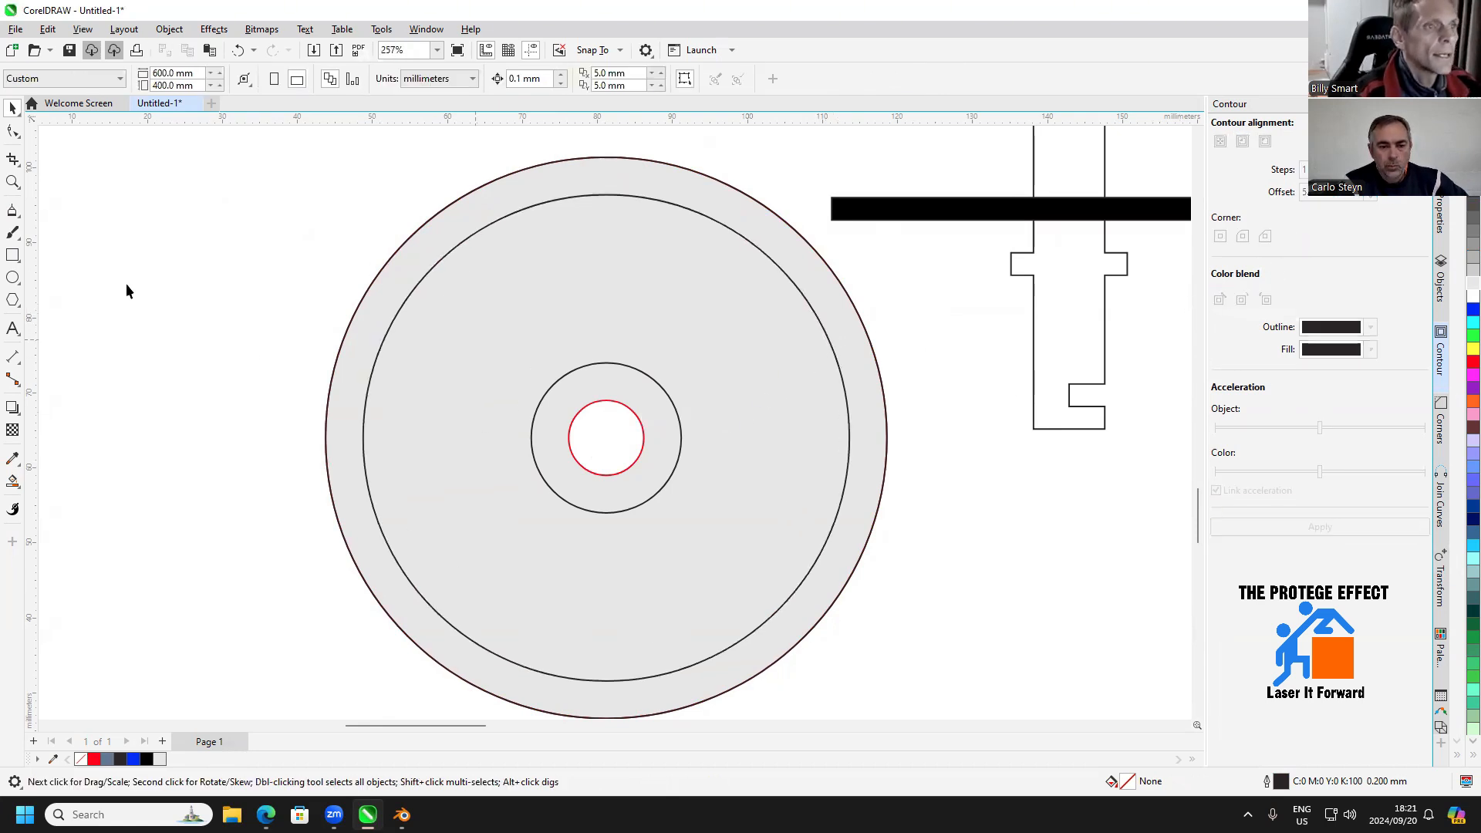
Draw a narrow upright spoke rectangle about 2.1 × 22.6 mm from the top of the inner contour circle to the hub circle
left_click(12, 255)
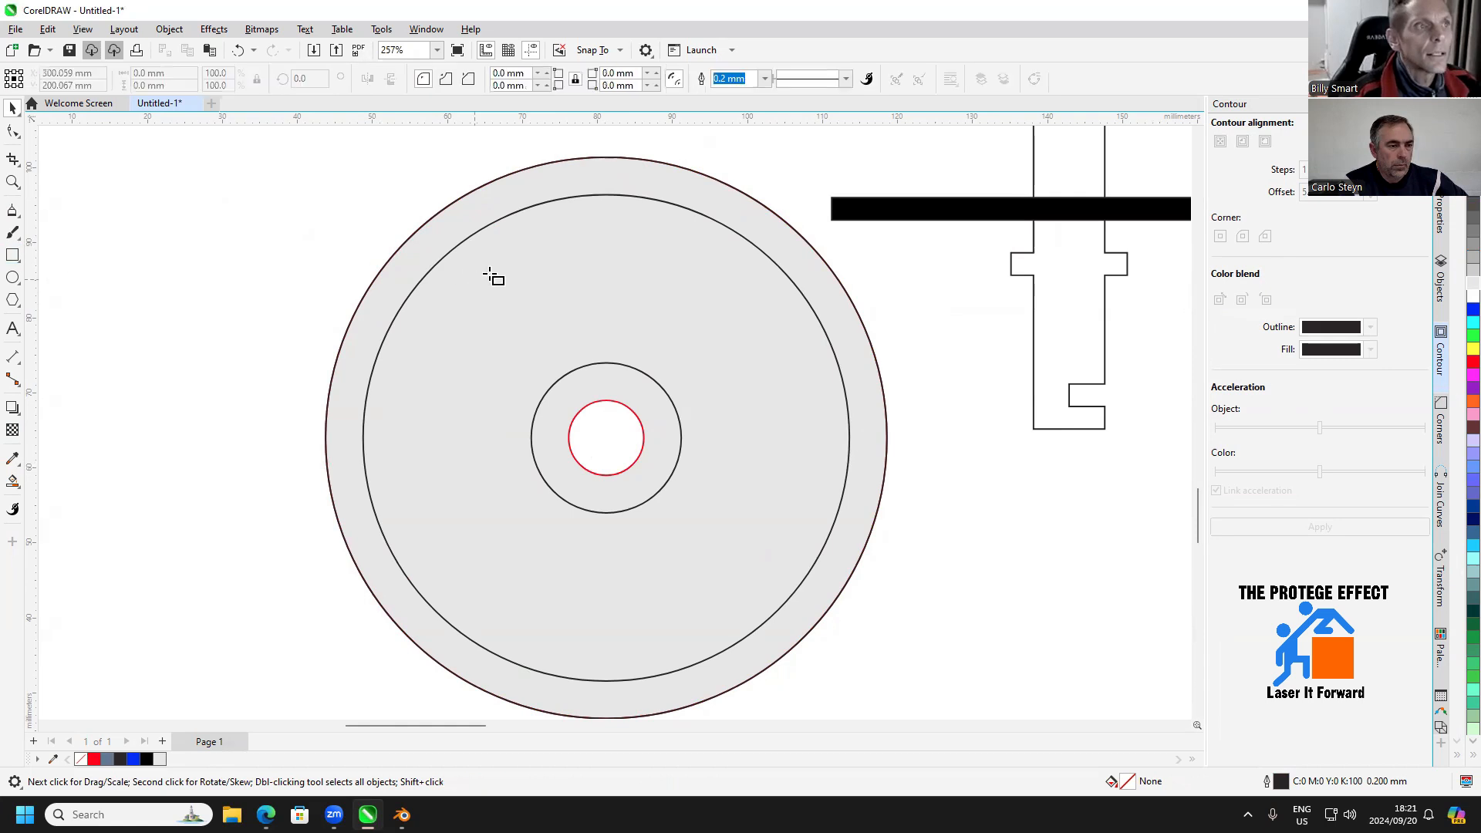
scroll(609, 202, "up", 1)
left_click_drag(611, 190, 630, 384)
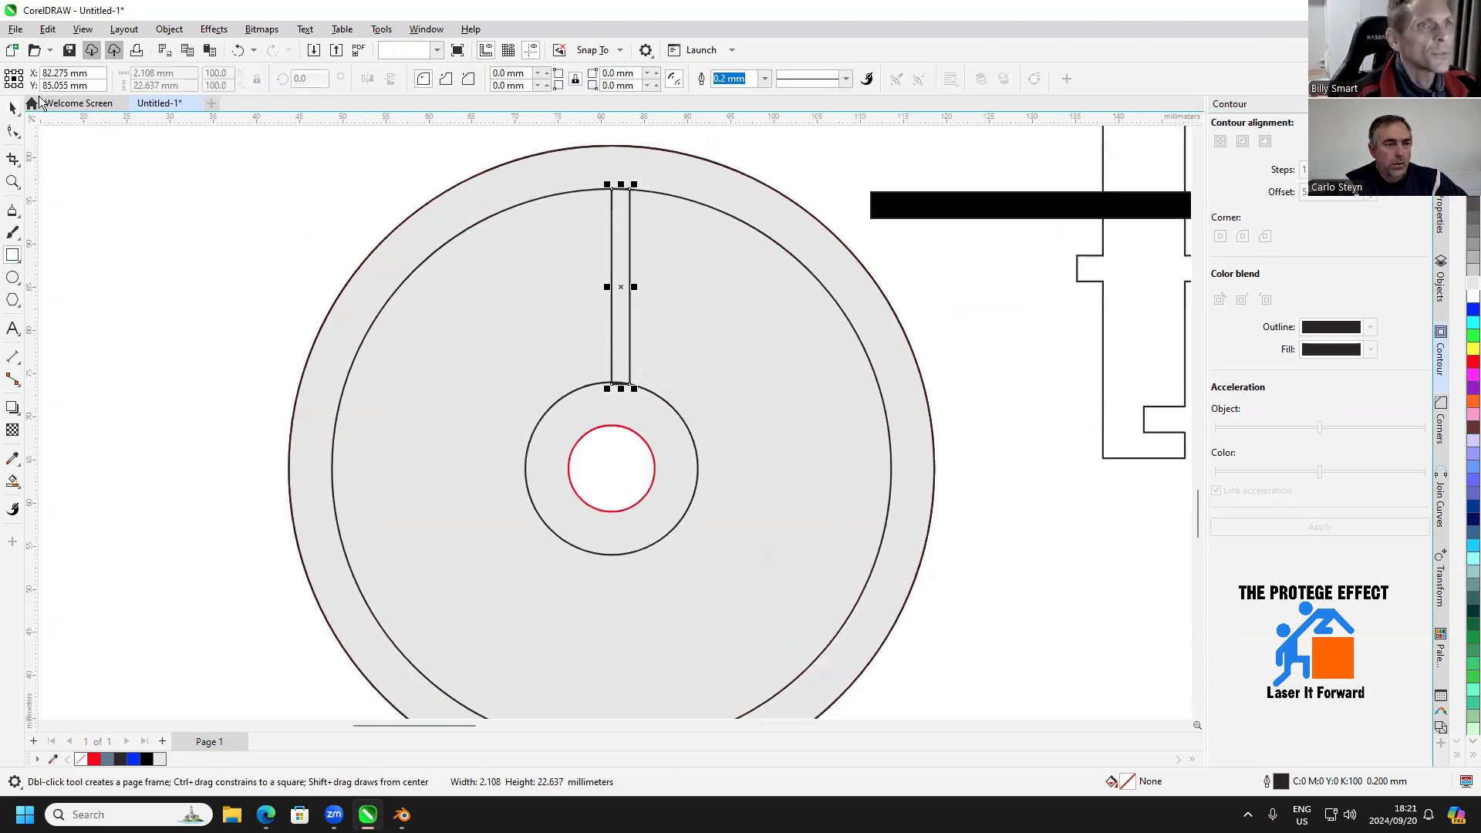
Centre the spoke rectangle horizontally on the wheel and stretch both ends past the rim and hub circles to about 25.5 mm long
key("space")
left_click_drag(614, 232, 612, 172)
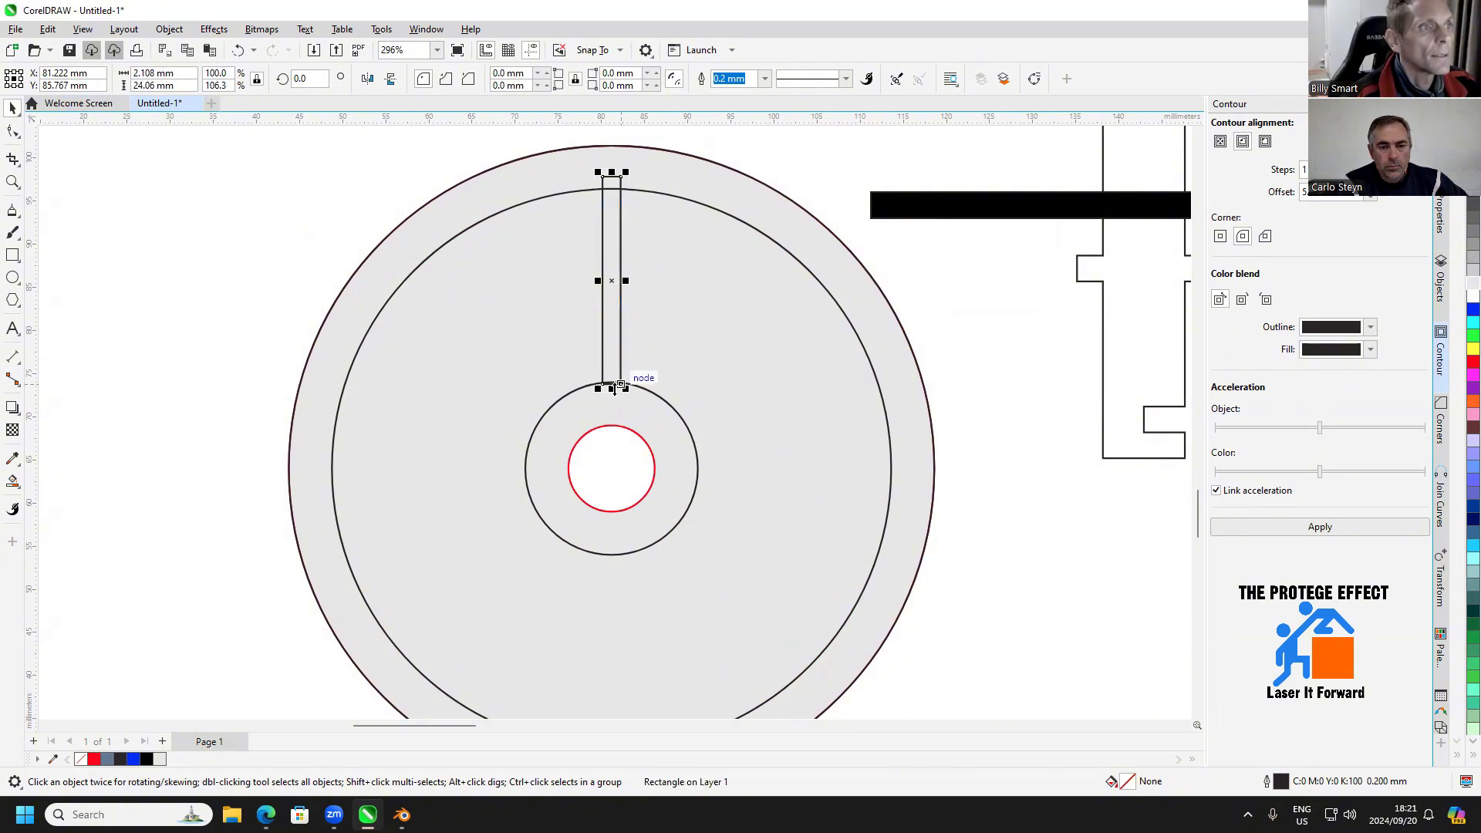
left_click_drag(612, 388, 612, 401)
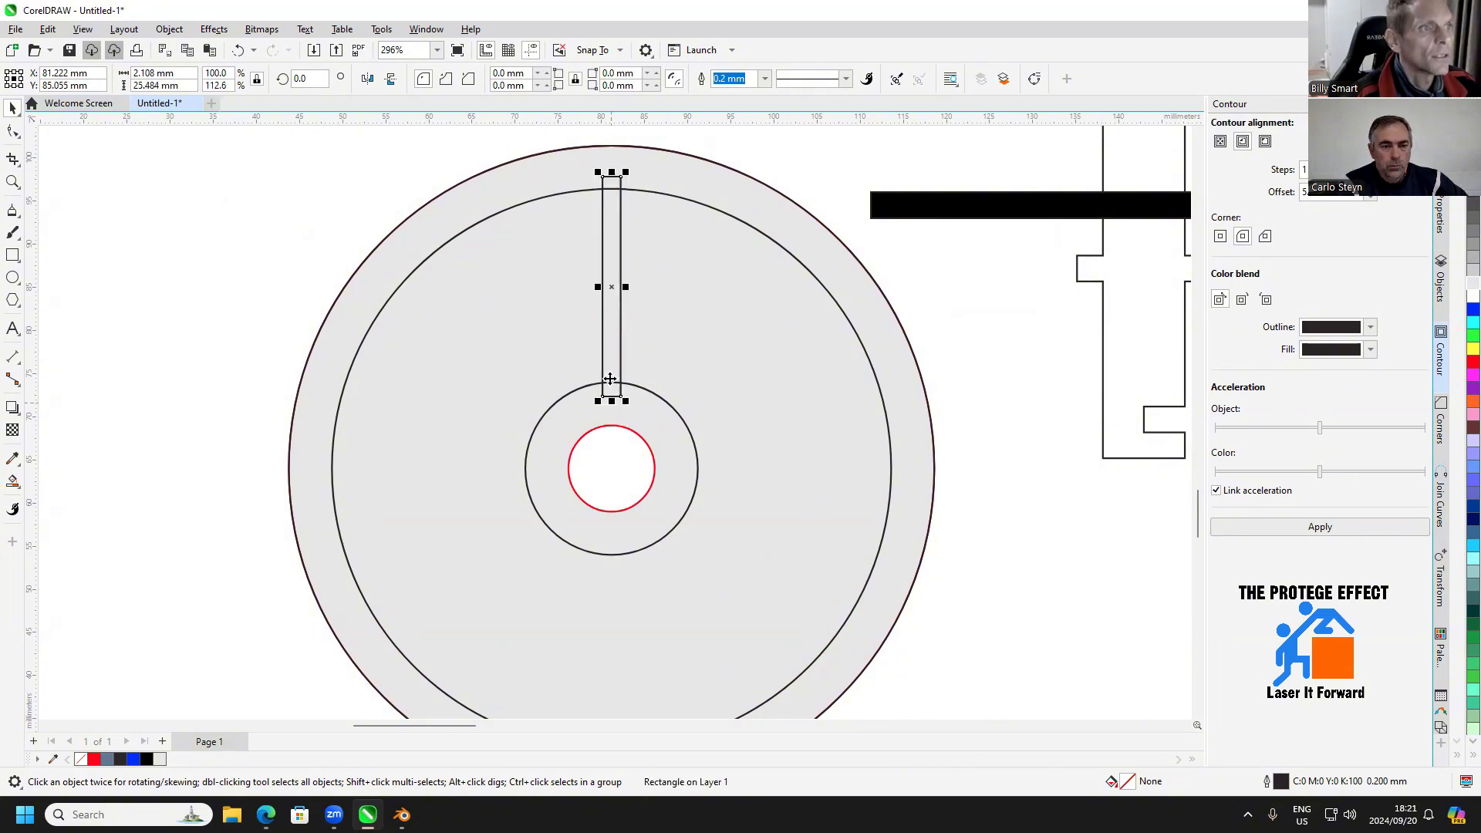
Place the spoke's rotation centre at the wheel's centre and create 19 copies rotated by 360/20 degrees
left_click(610, 286)
left_click_drag(612, 286, 612, 468)
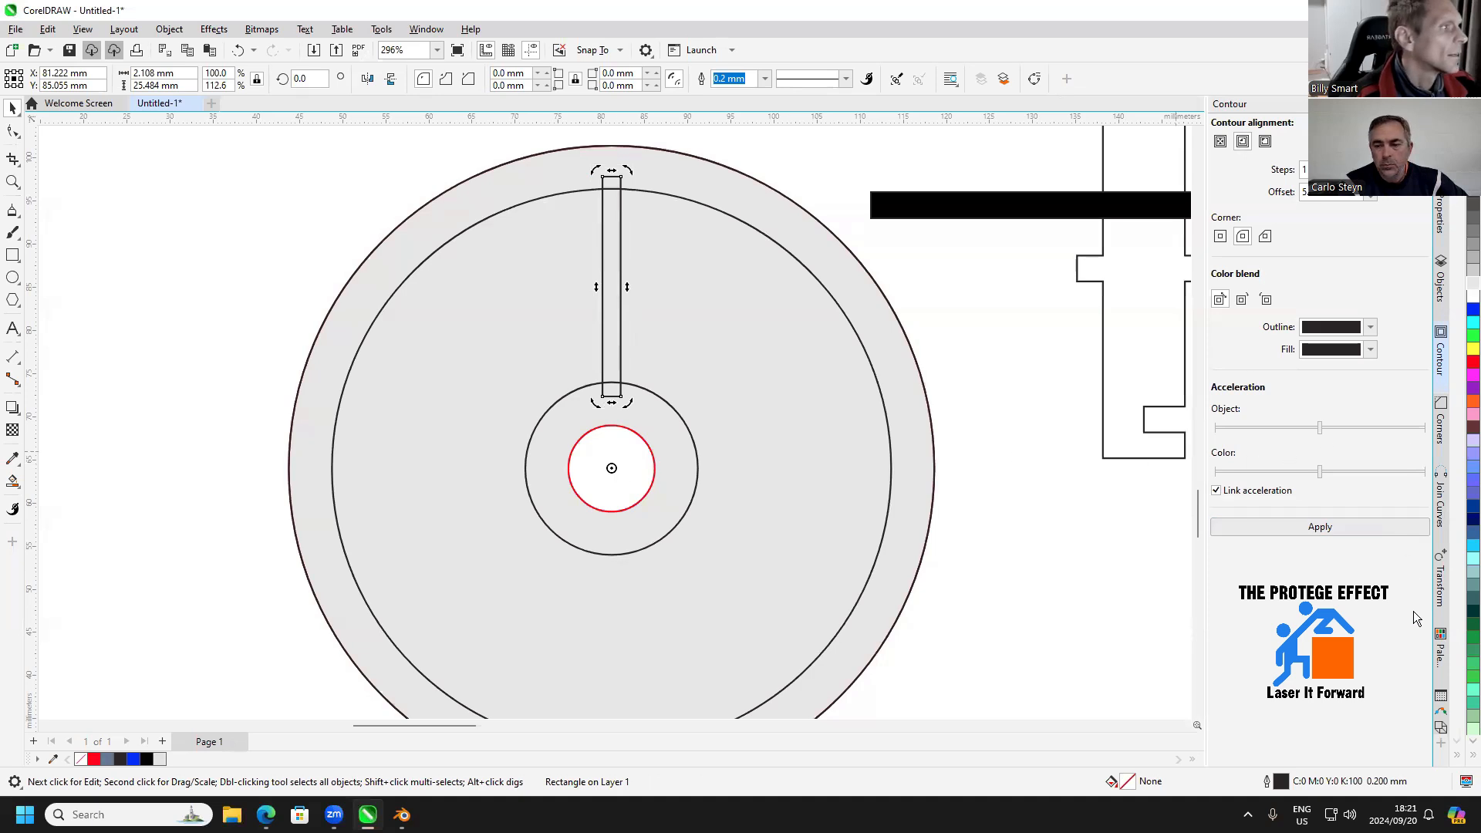
left_click(1442, 557)
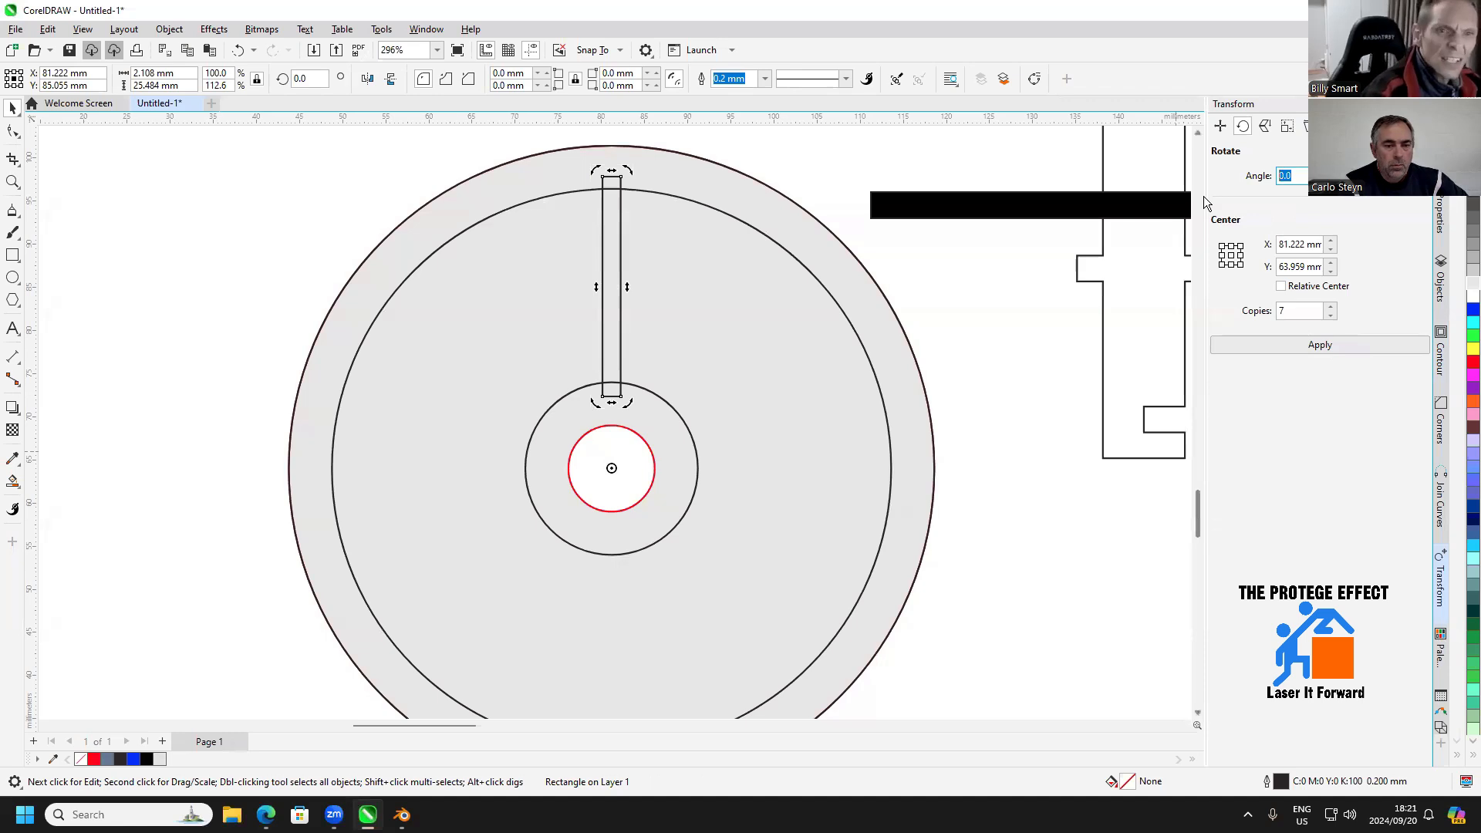
type("3")
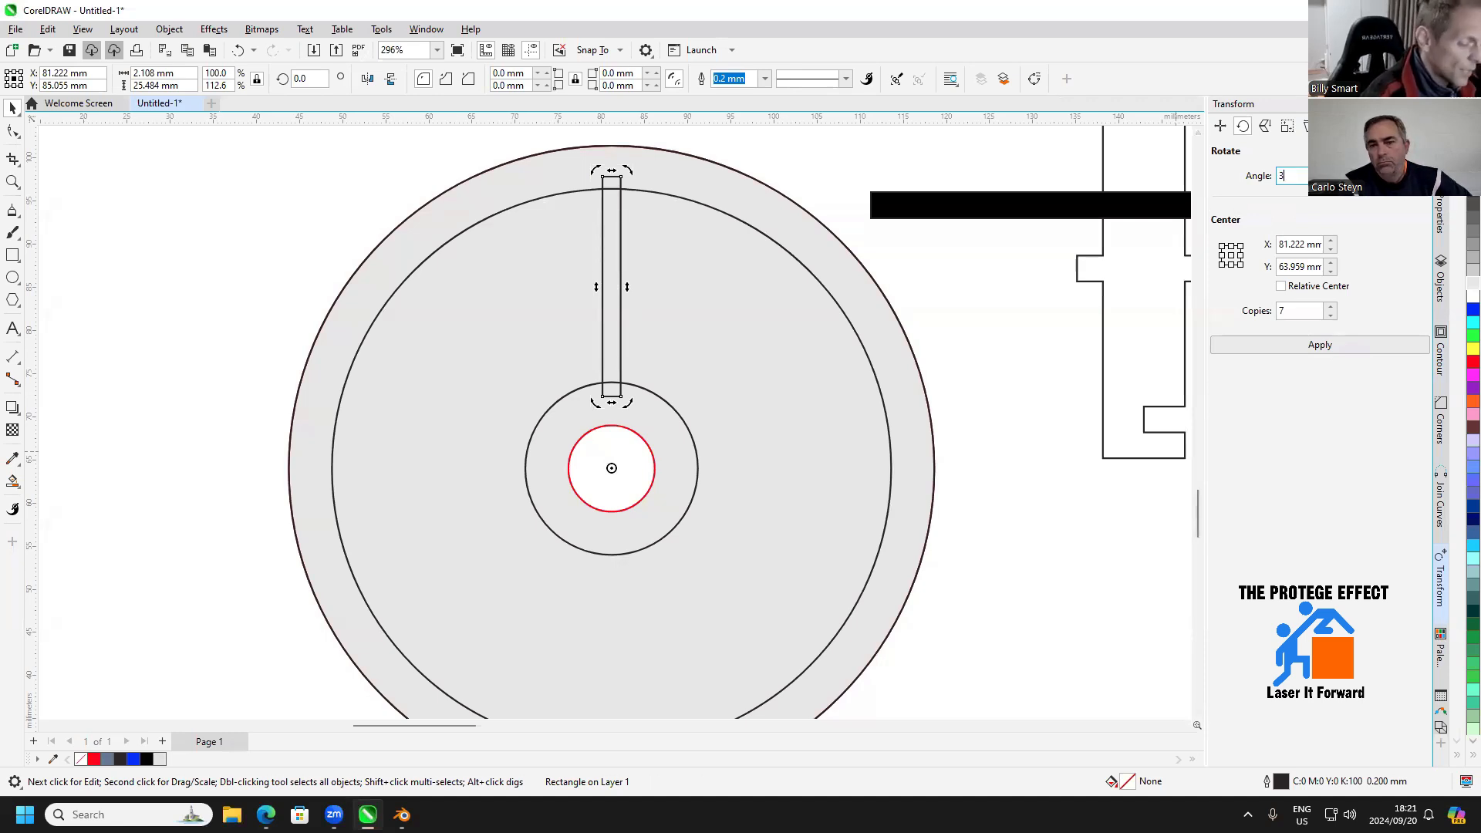
type("60/20")
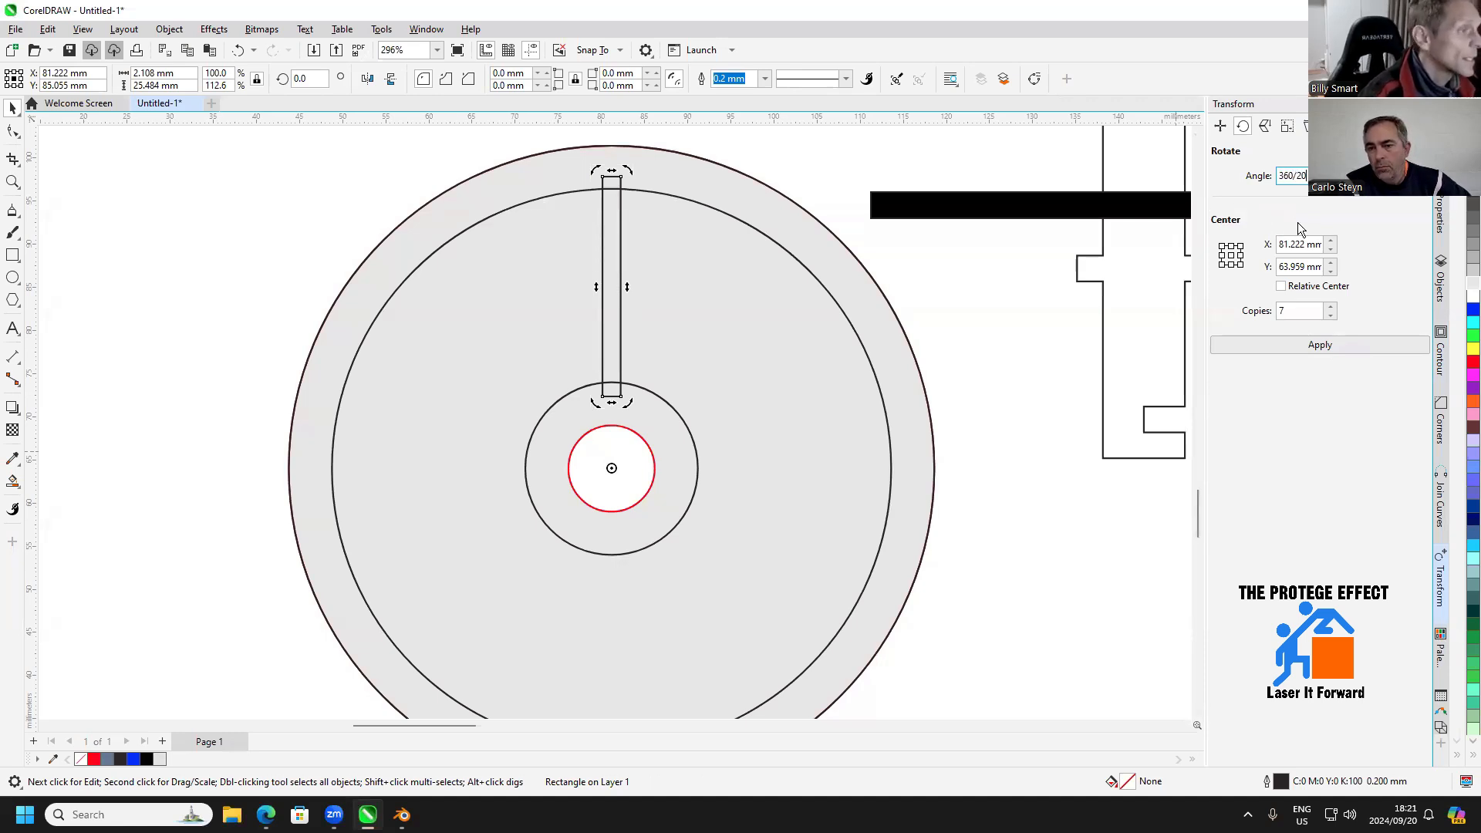
left_click(1309, 310)
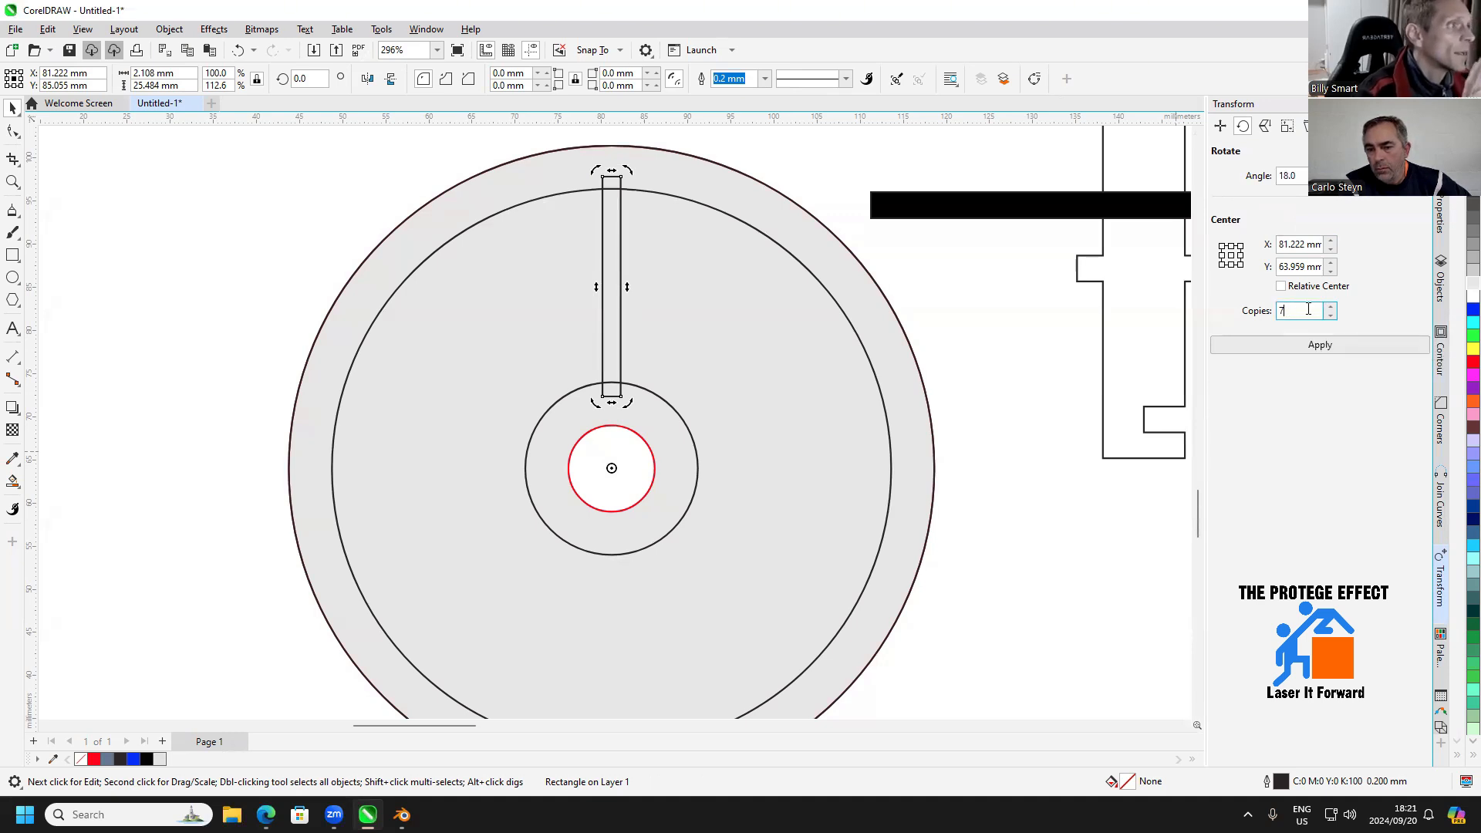
type("19")
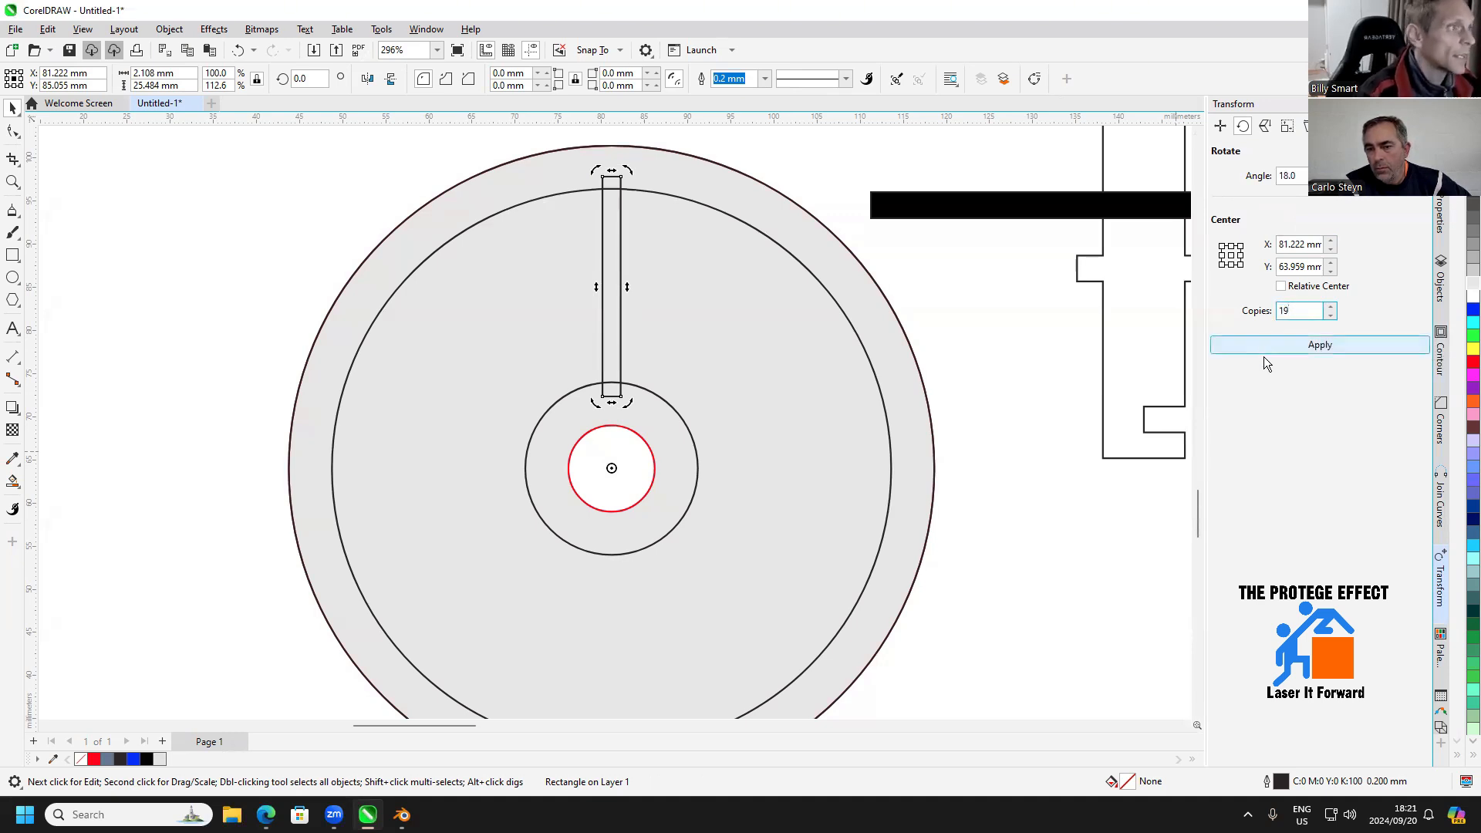
left_click(1276, 345)
scroll(1006, 414, "down", 1)
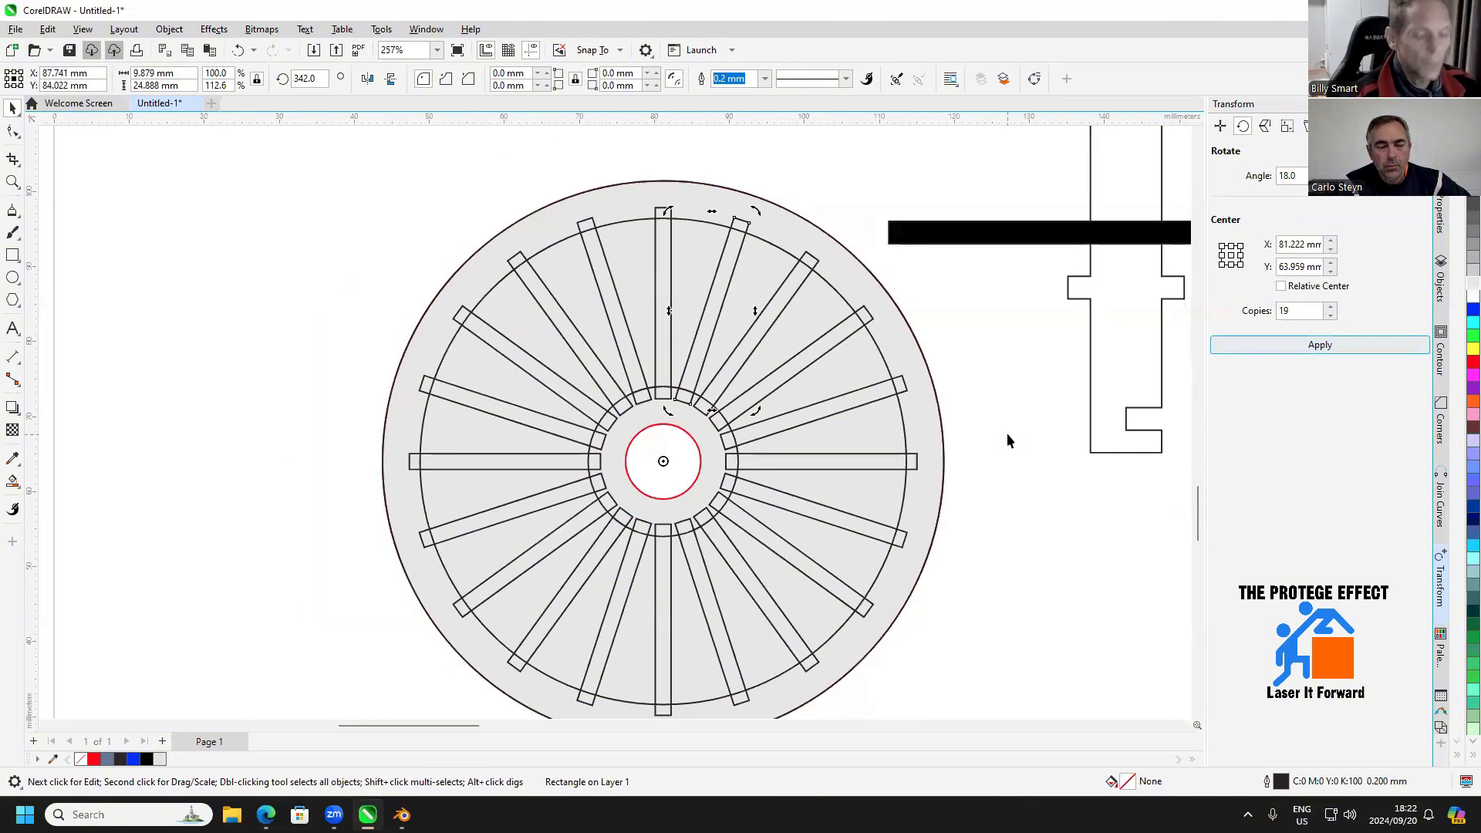
left_click_drag(1007, 433, 956, 364)
left_click(936, 376)
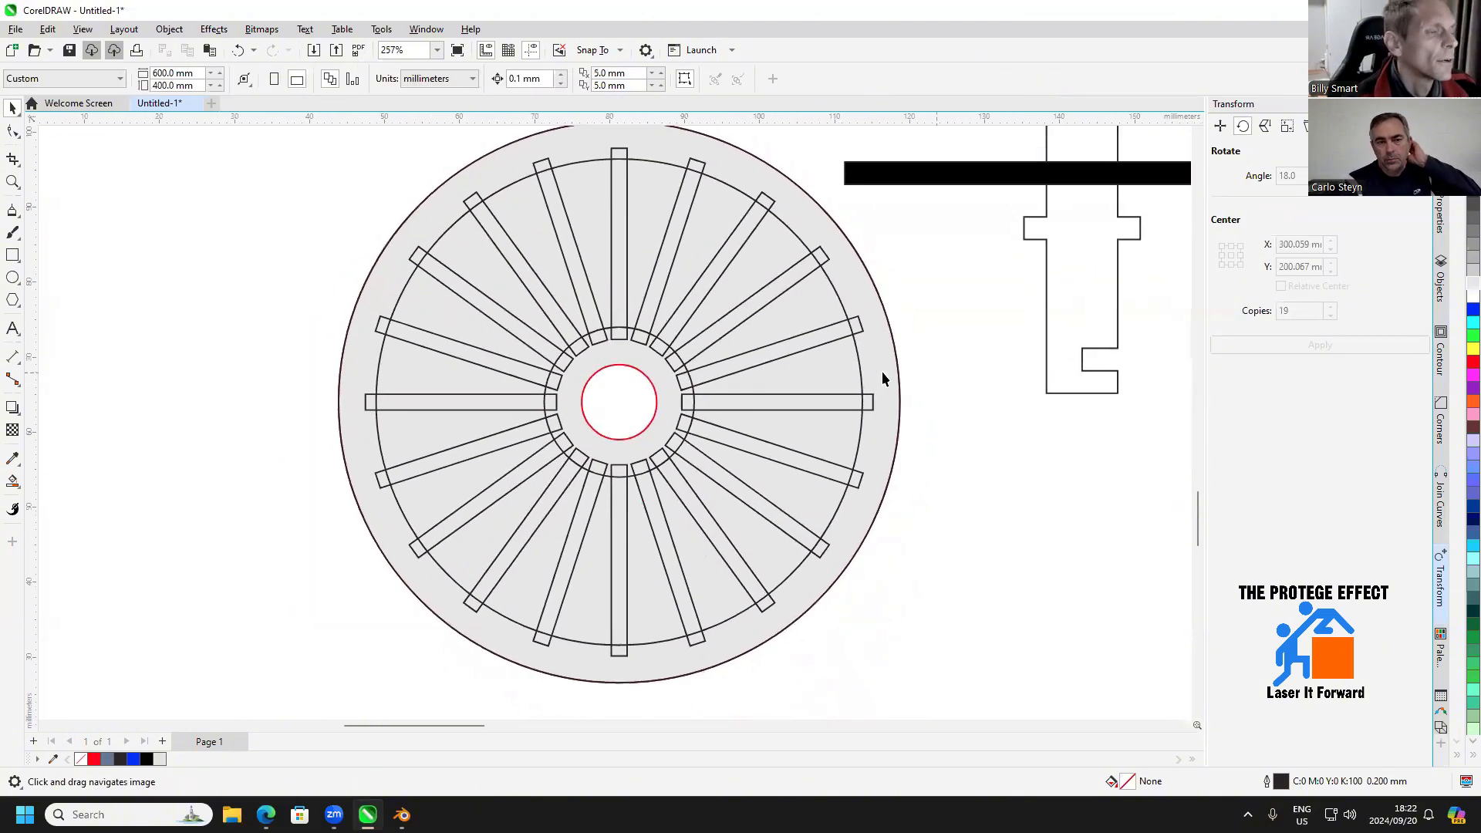
left_click(617, 382)
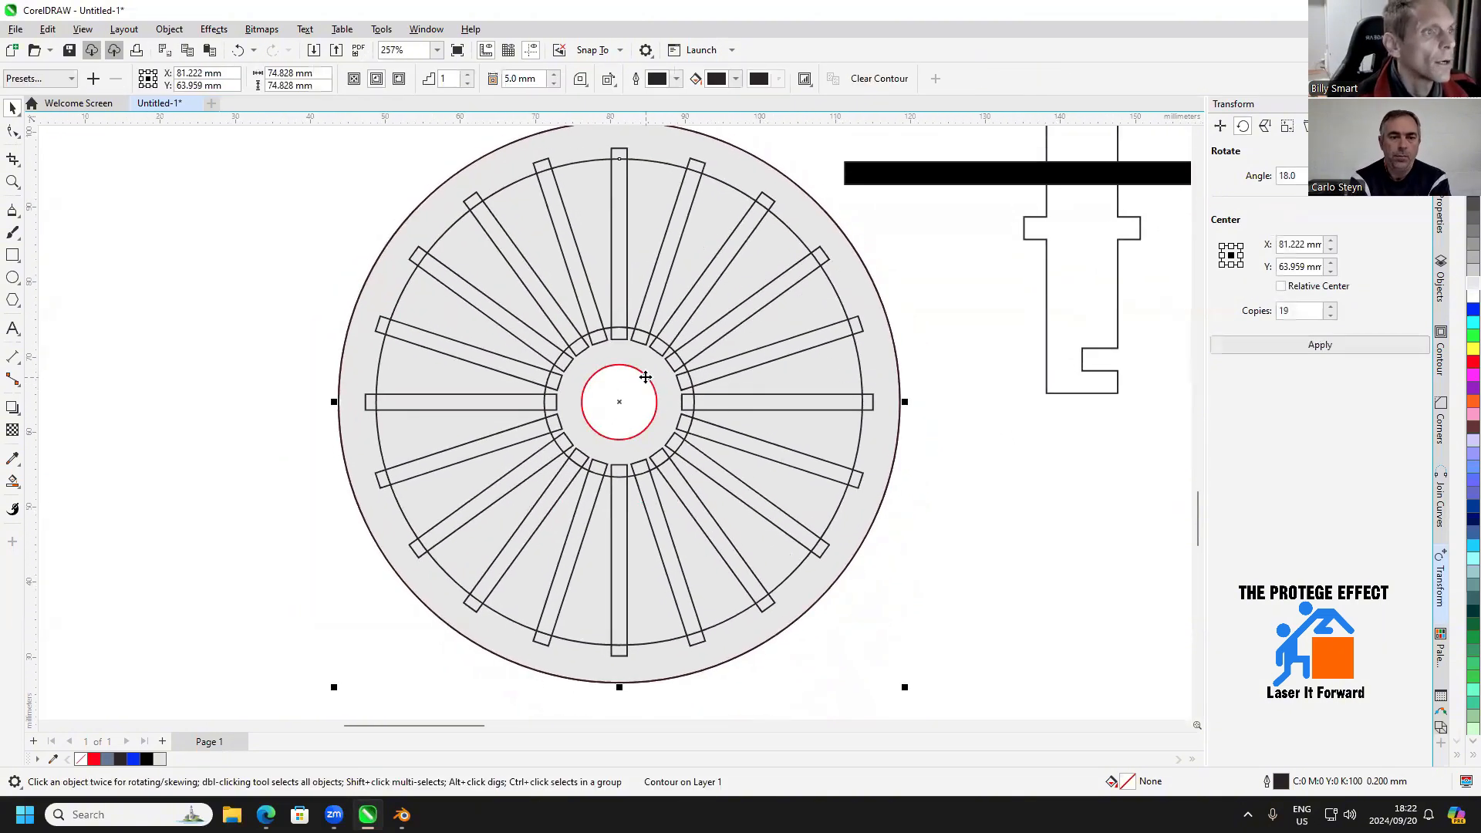
left_click_drag(622, 386, 230, 407)
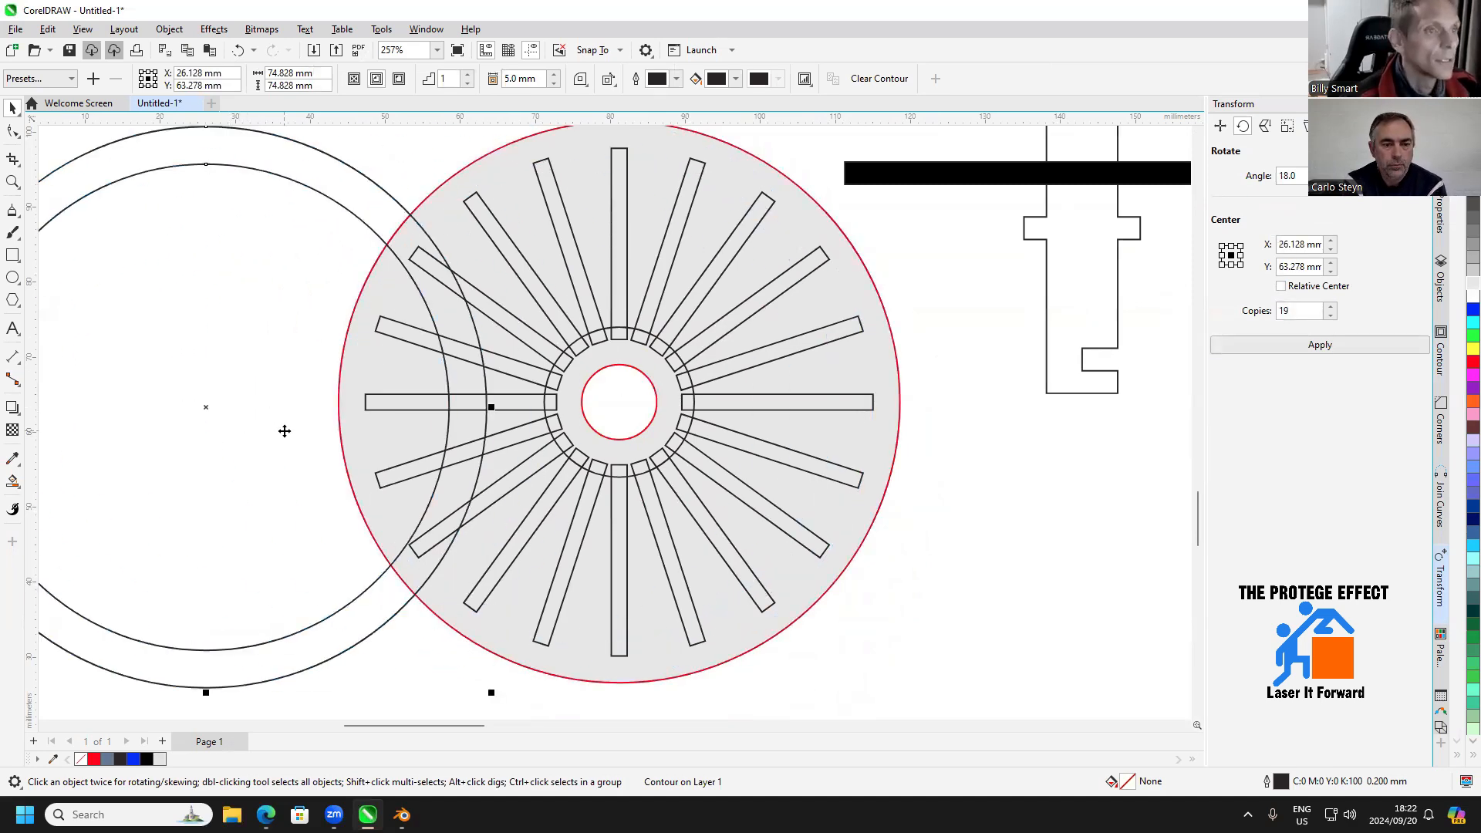
key("ctrl+z")
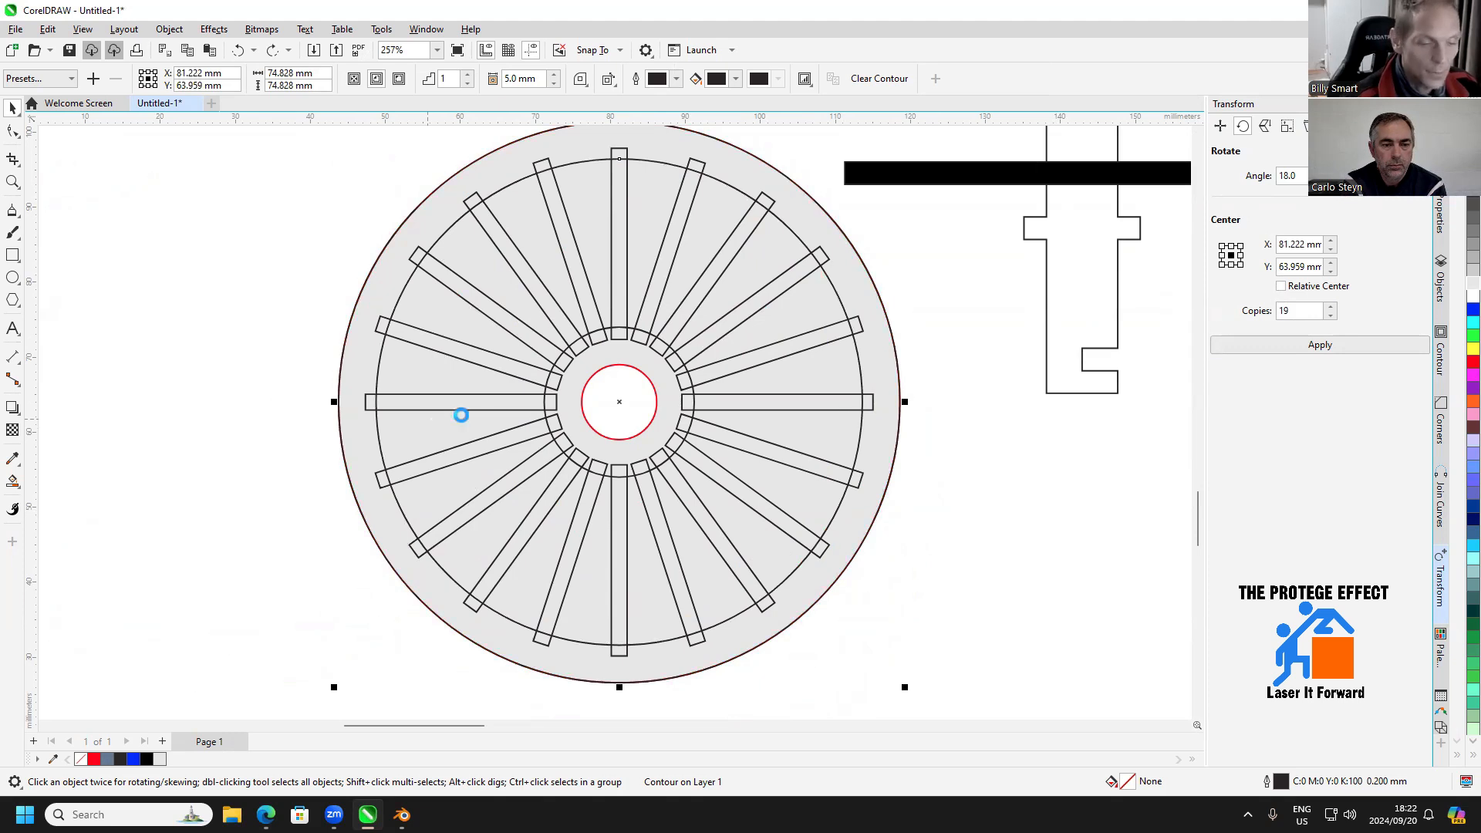
Delete the red-outlined grey disc behind the spokes while keeping the two contour circles of the rim in place
key("Delete")
left_click(592, 378)
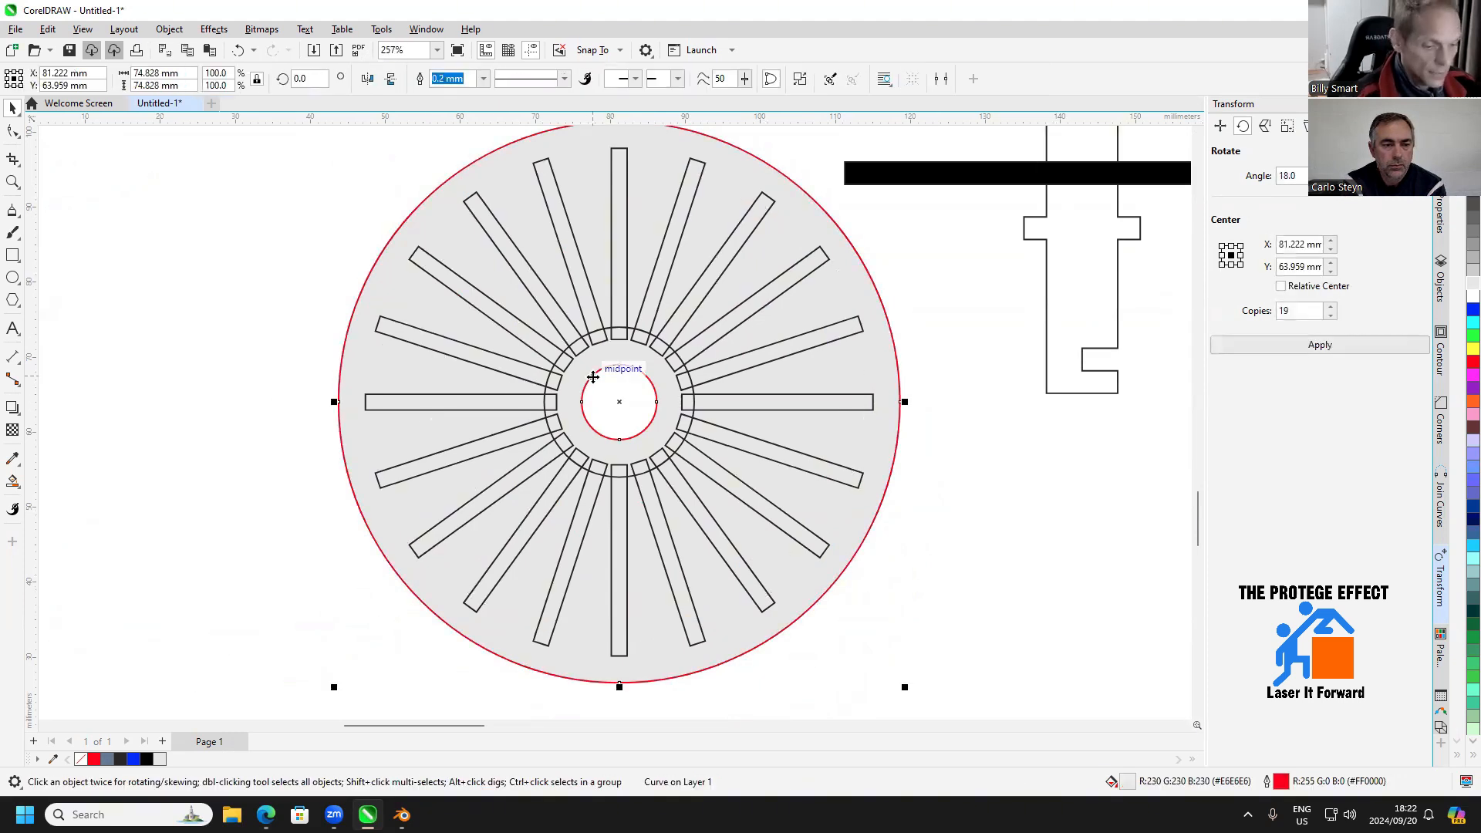
key("Delete")
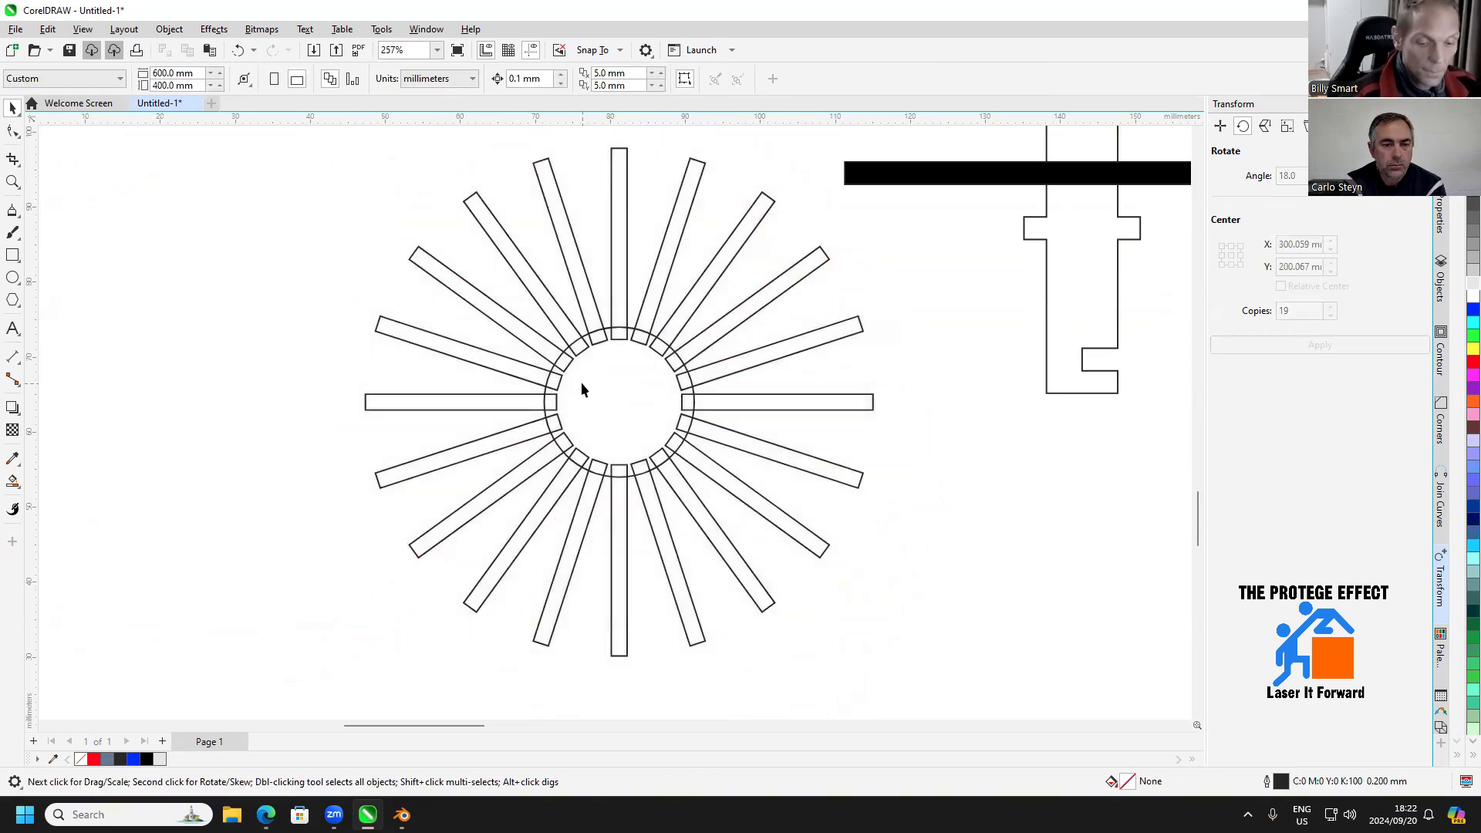
key("ctrl+z")
scroll(585, 386, "down", 2)
scroll(339, 334, "down", 2)
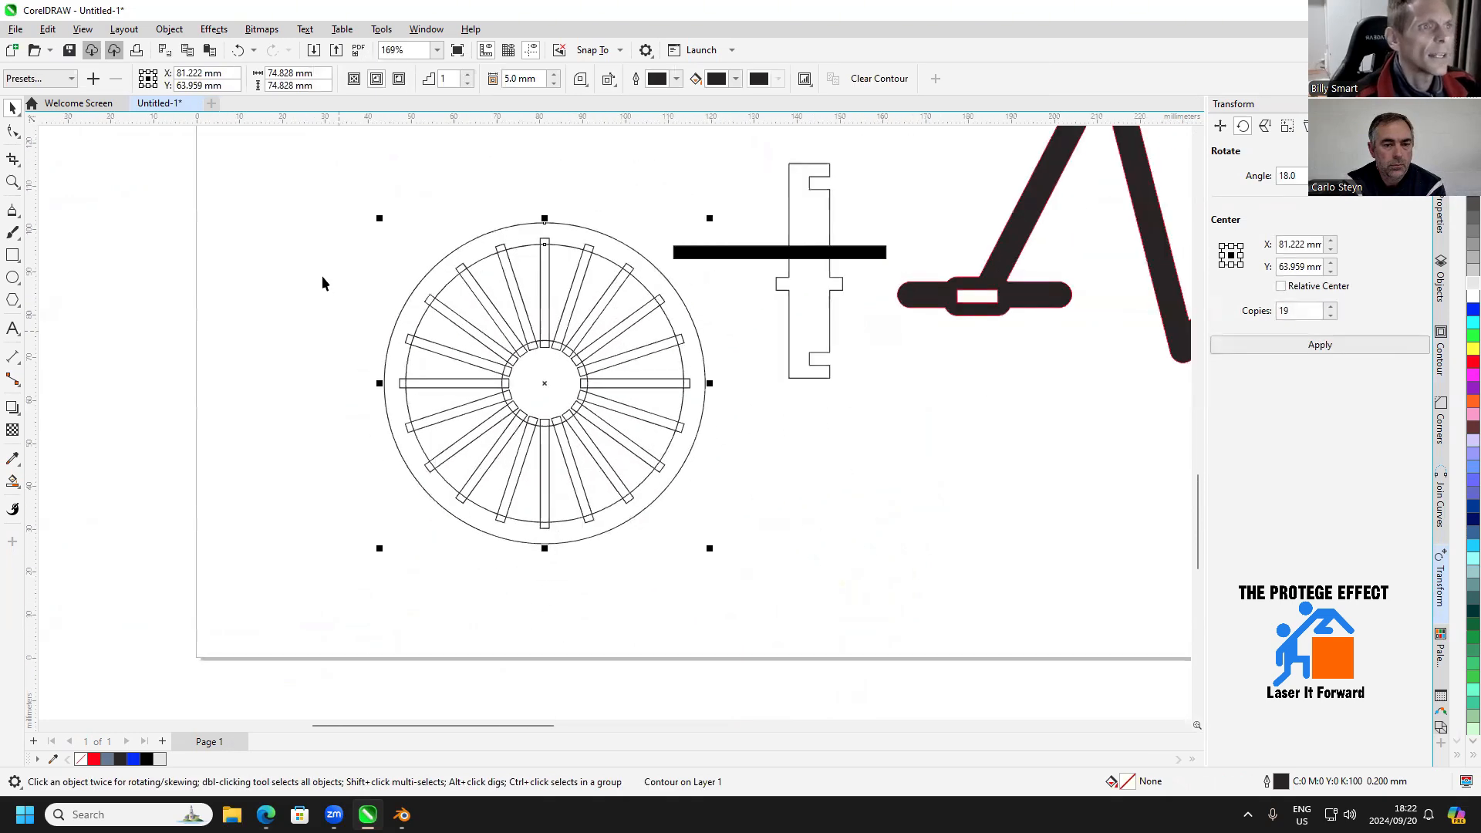
Duplicate the wheel's rim contour and place the copy clear of the spoked wheel, below the bicycle frame part
left_click(322, 283)
left_click(439, 298)
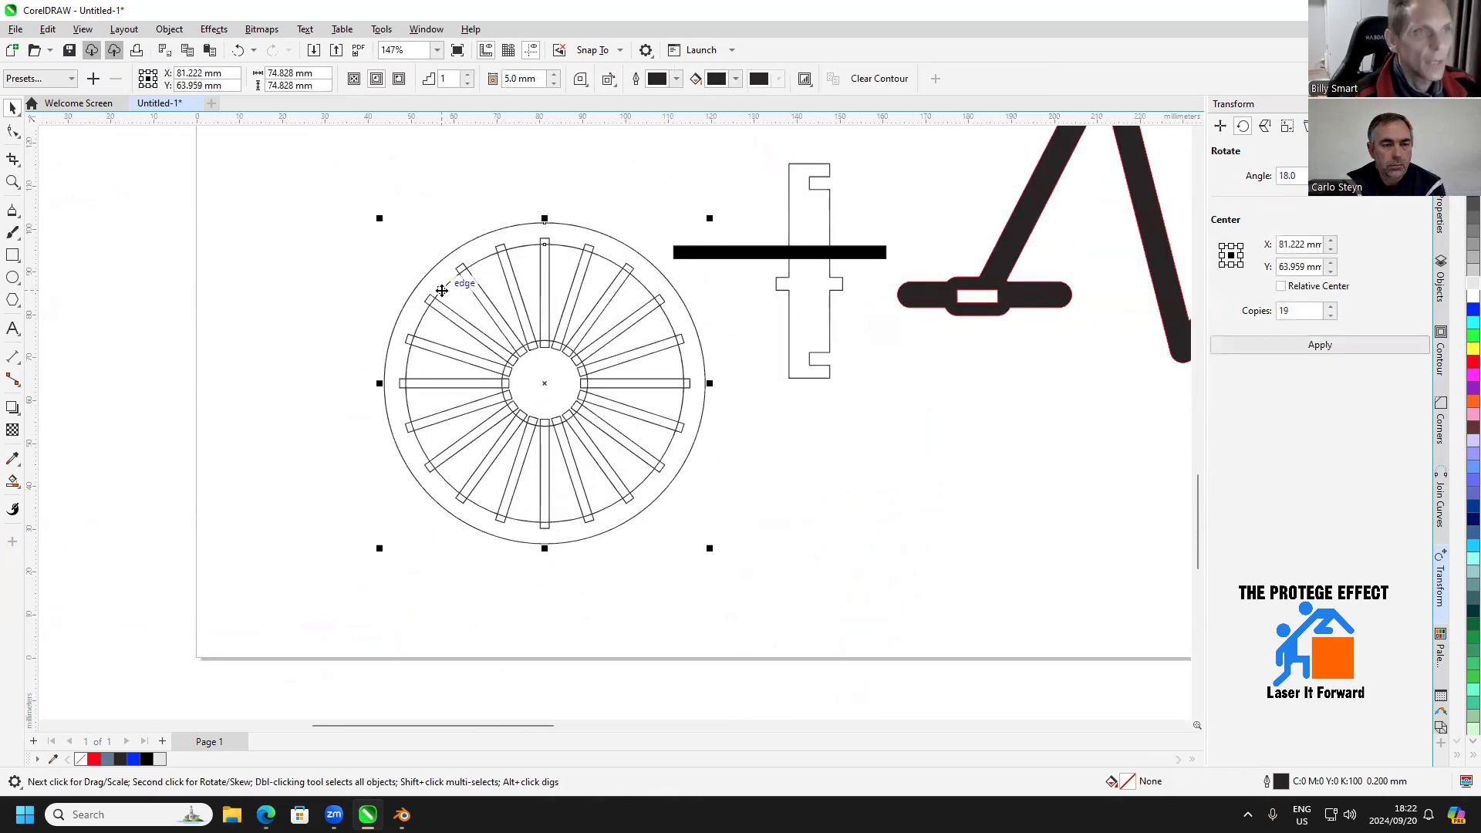
left_click(432, 234)
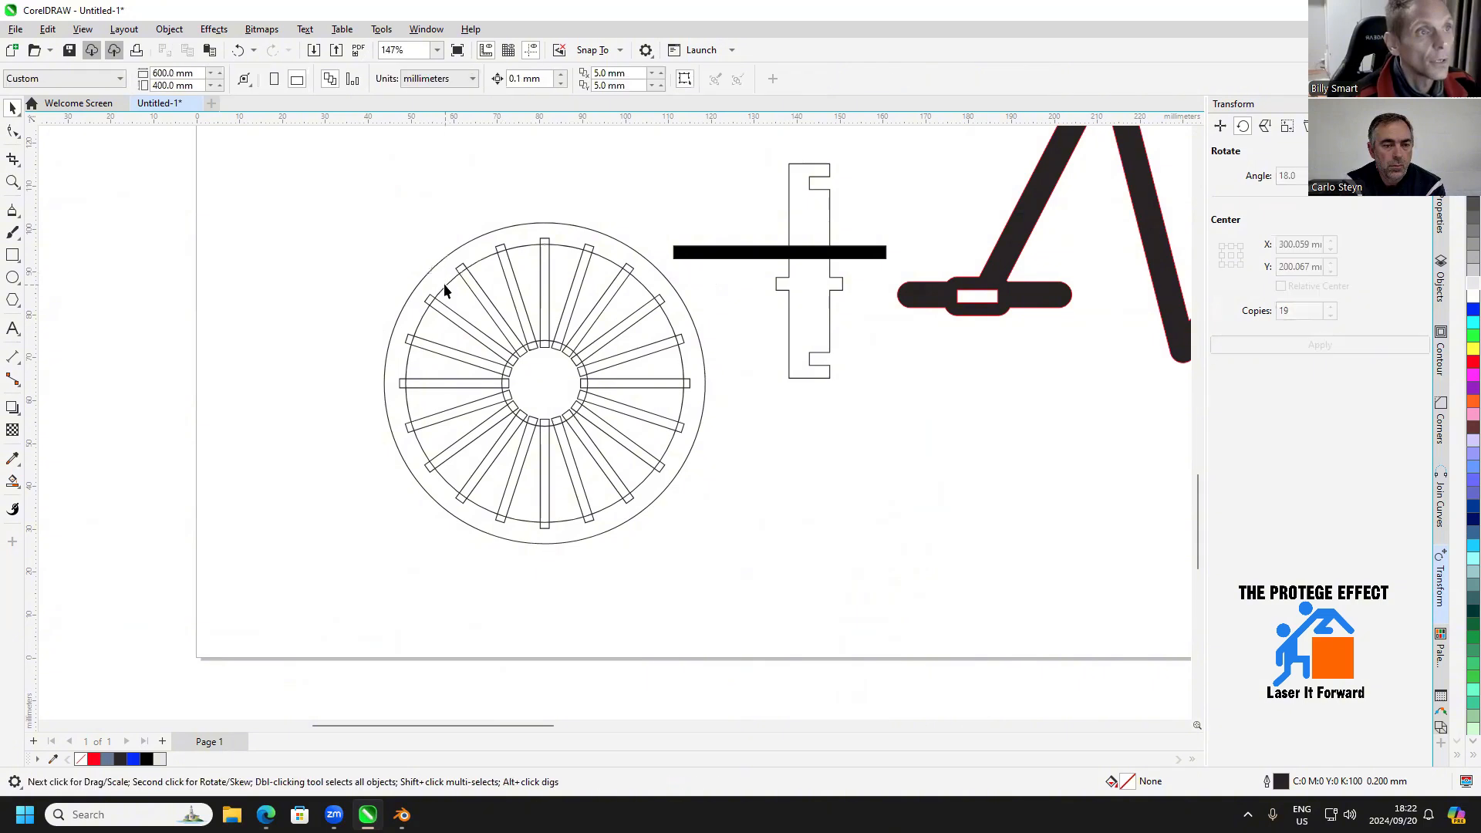
left_click(443, 284)
left_click(437, 287)
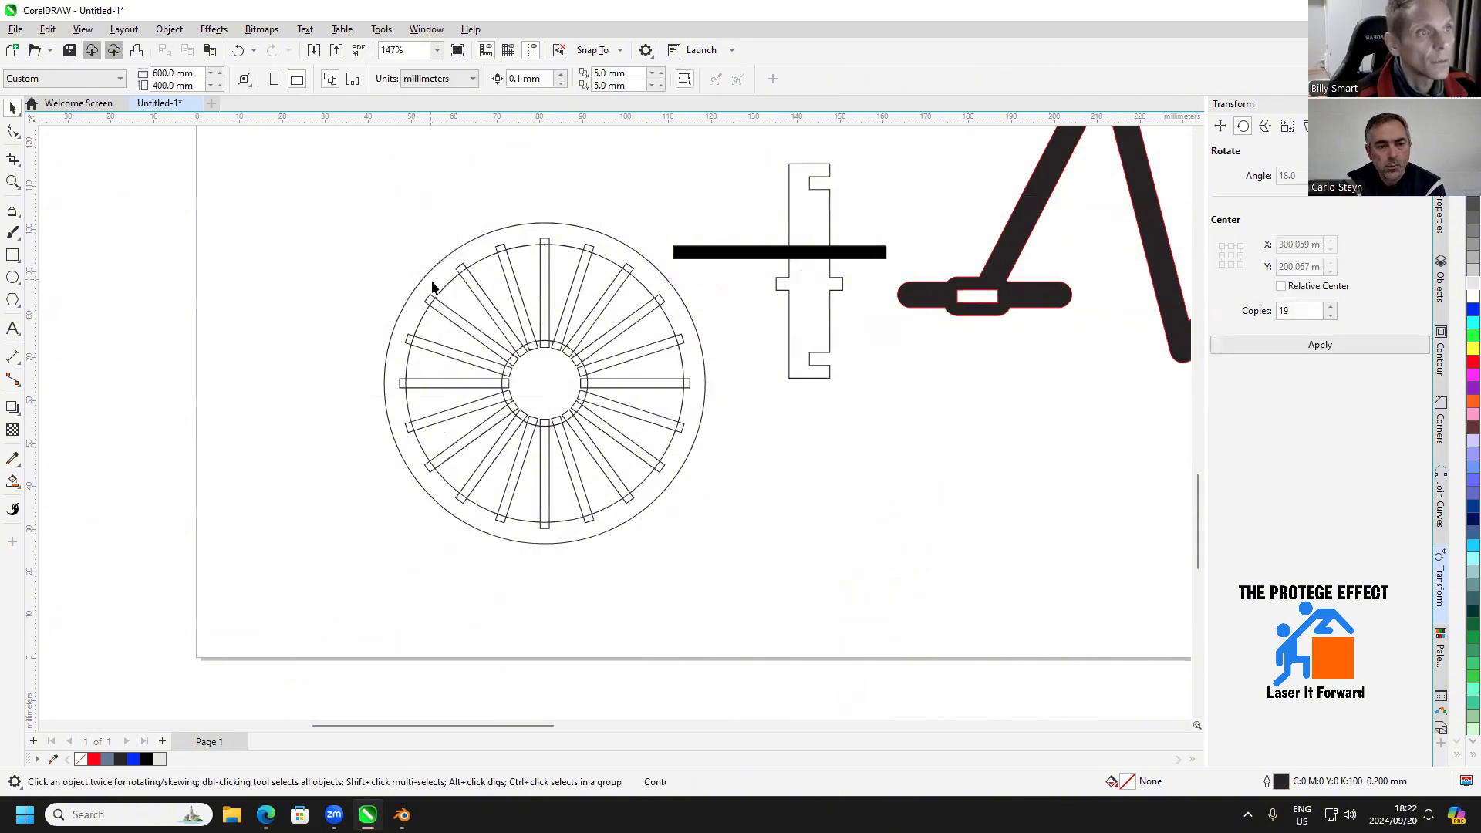
left_click(442, 288)
left_click_drag(442, 288, 953, 514)
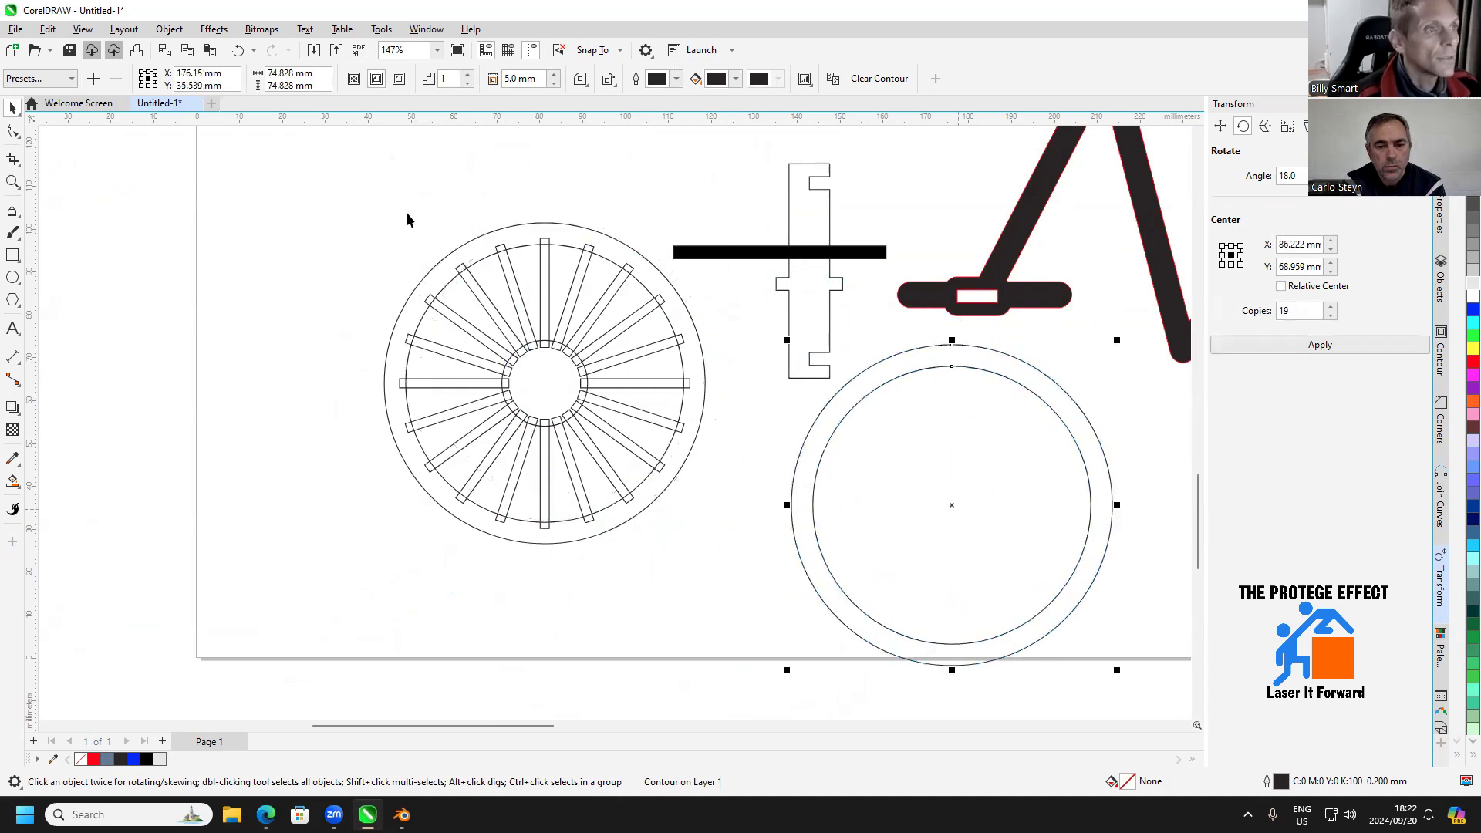
Break the spoked wheel's rim contour apart into separate circles
left_click_drag(290, 187, 741, 575)
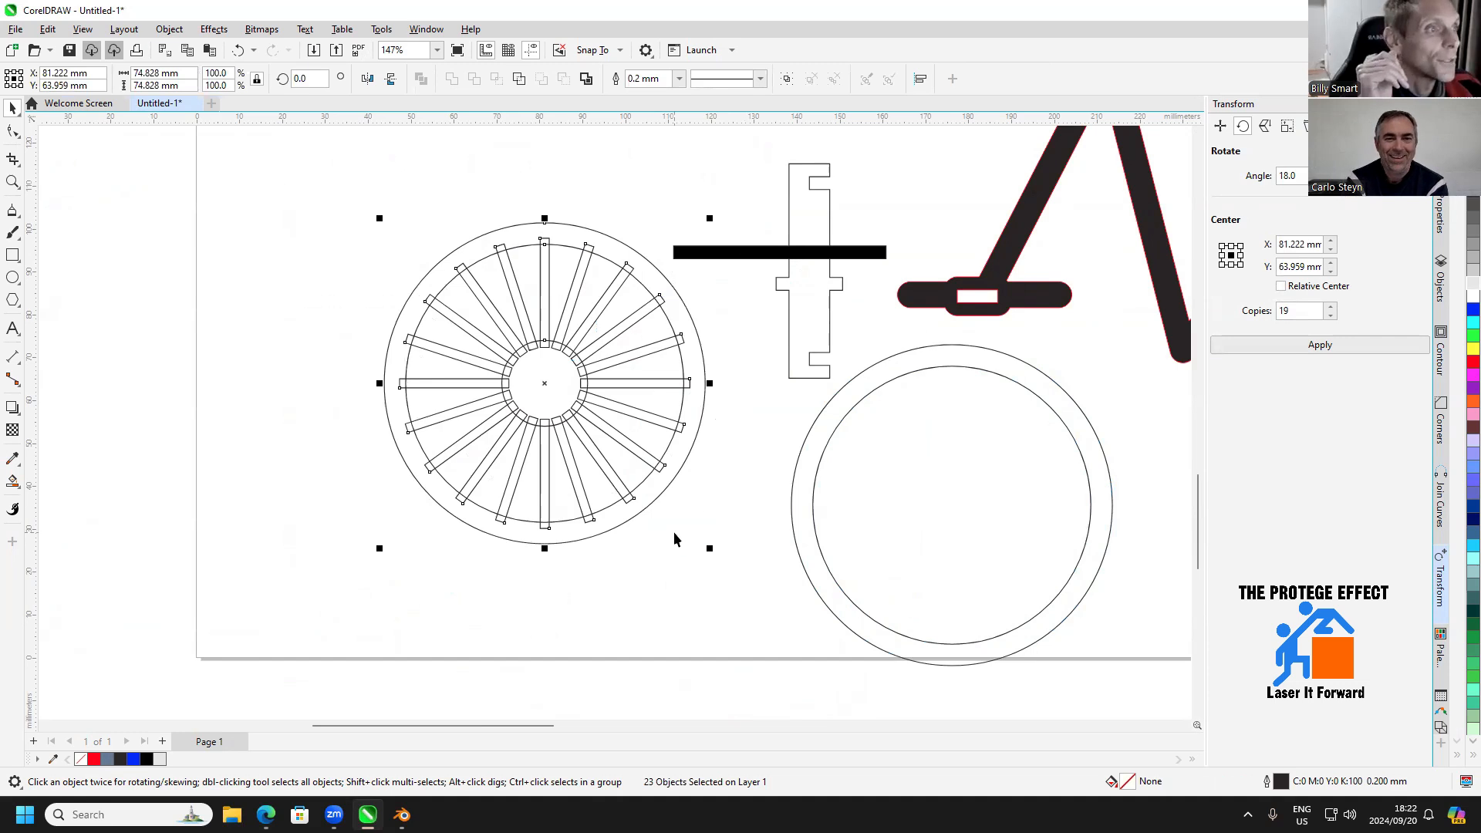
left_click(645, 480)
scroll(645, 479, "up", 1)
right_click(644, 477)
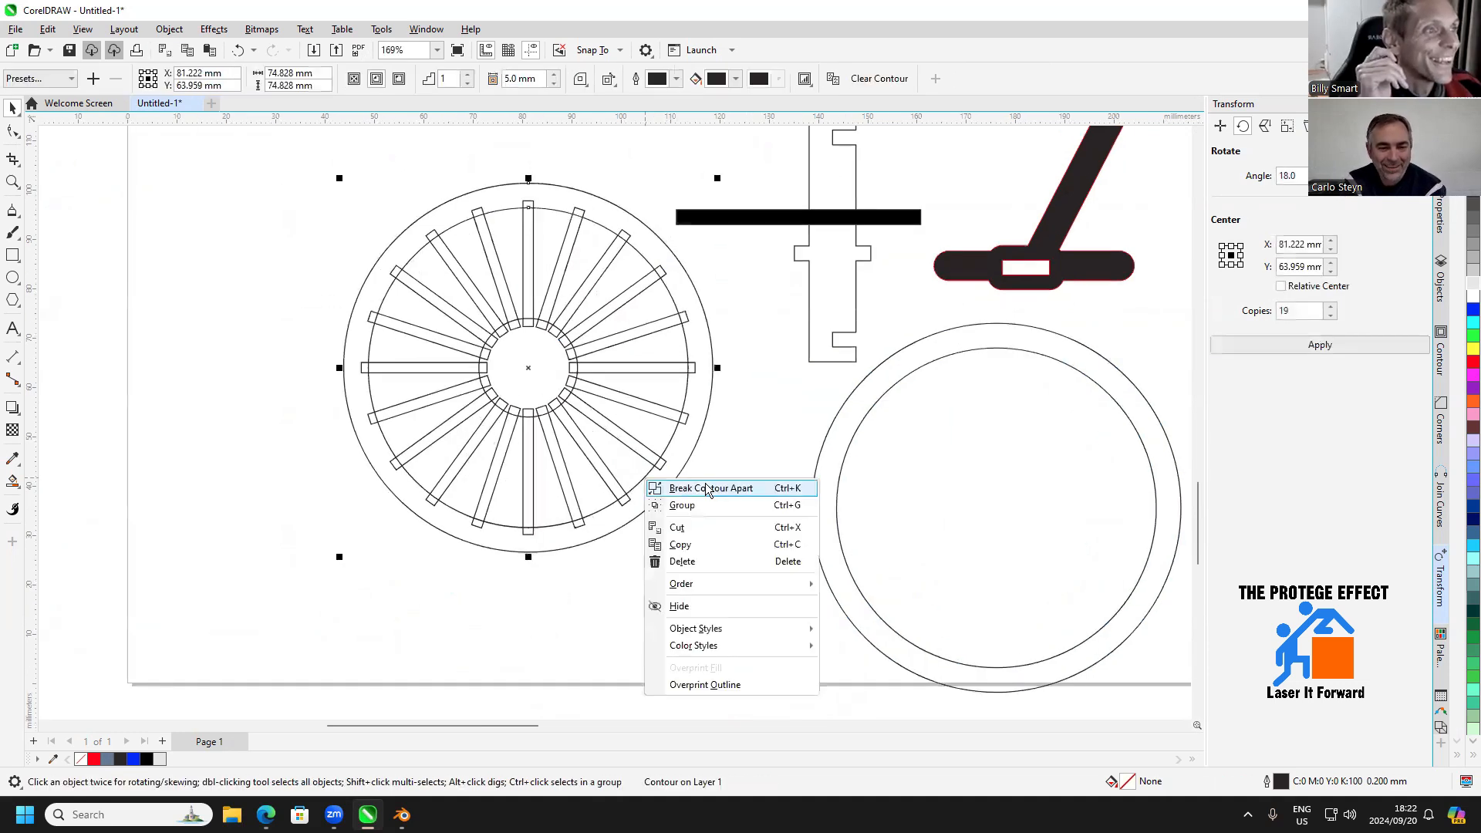
left_click(710, 488)
left_click(280, 166)
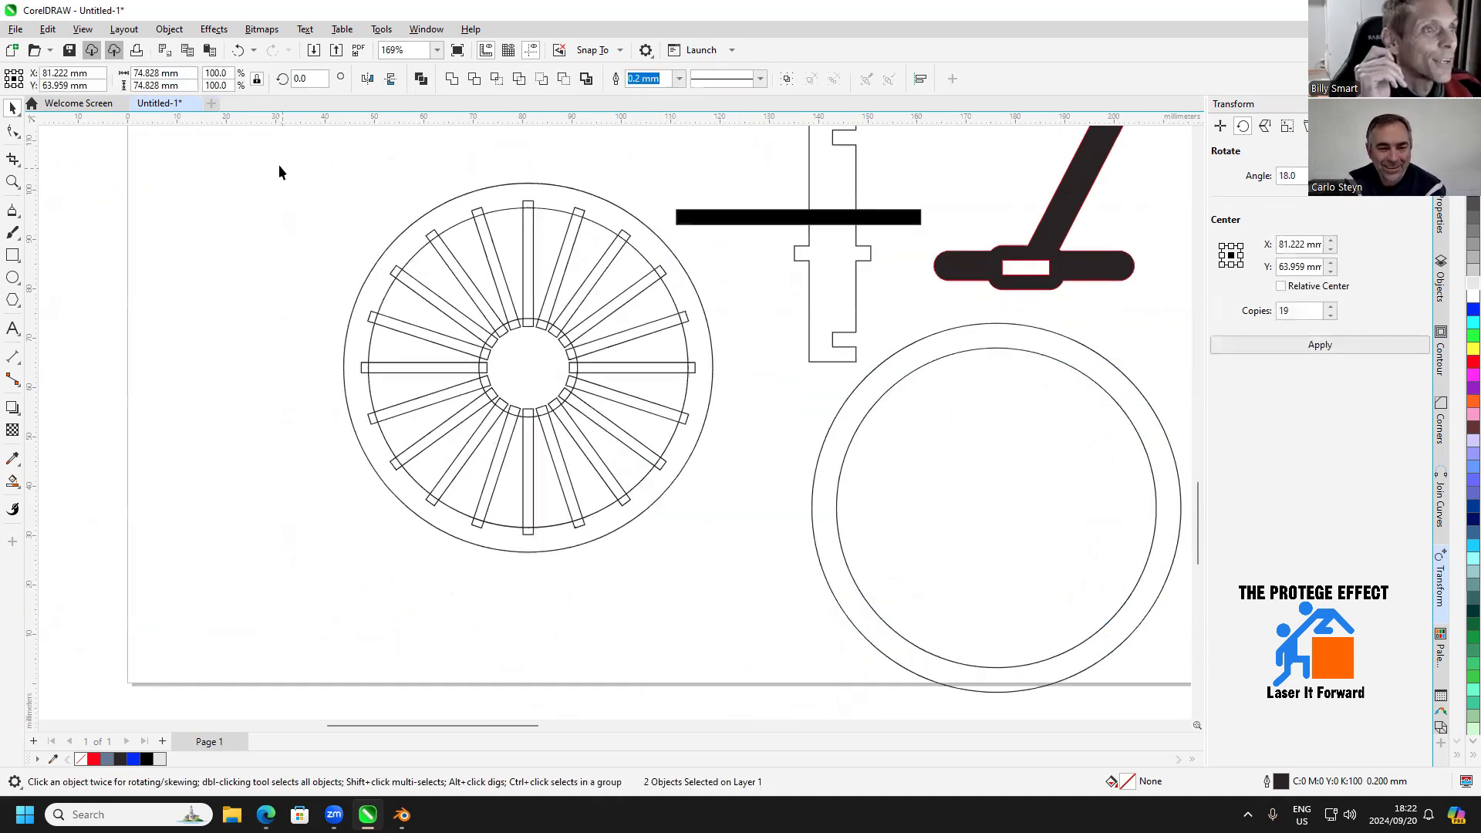
Turn the outer and inner rim circles into a single ring curve and fill it light grey (#E6E6E6)
left_click(411, 256)
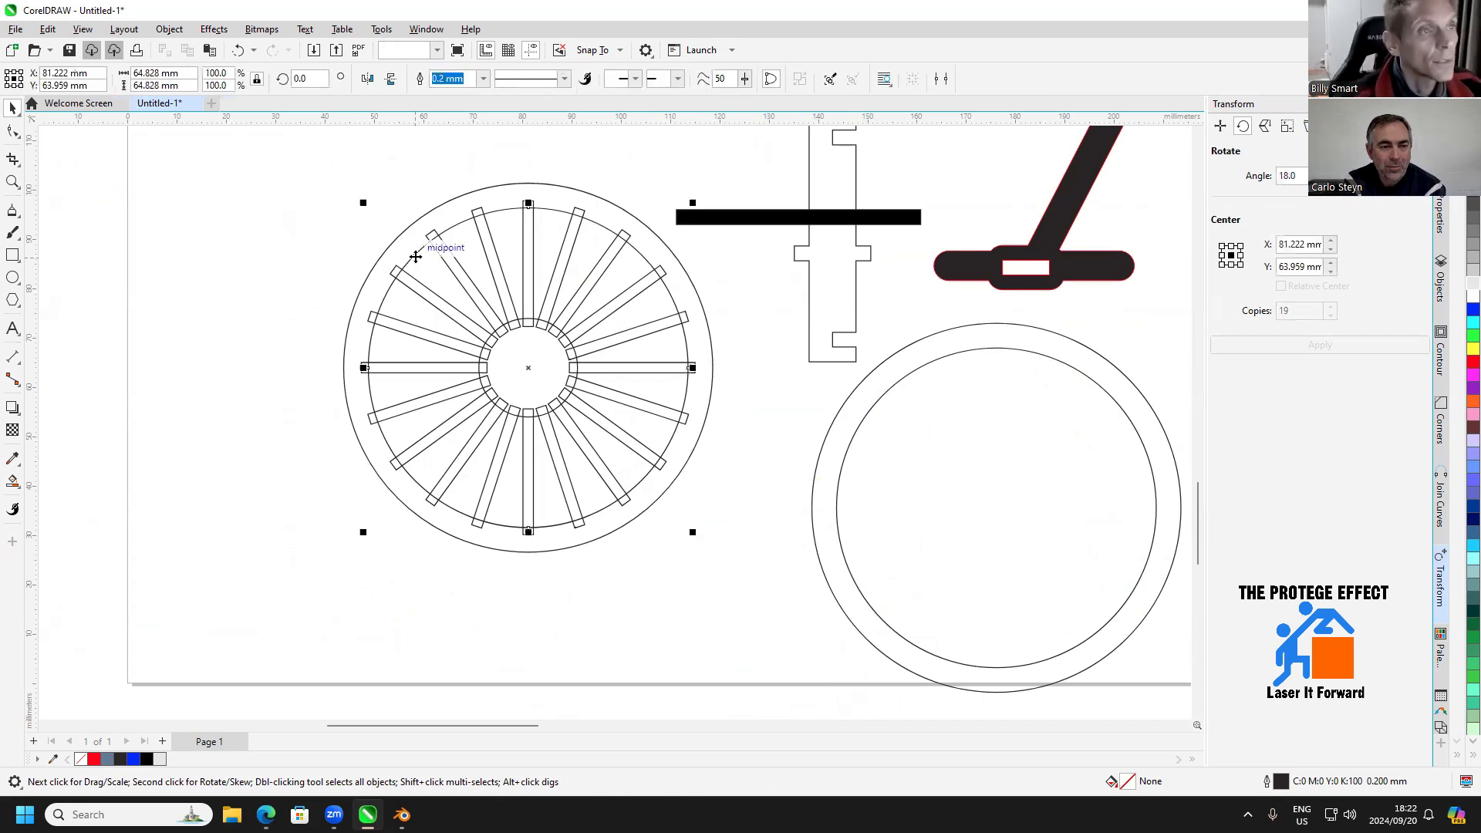
left_click(408, 229)
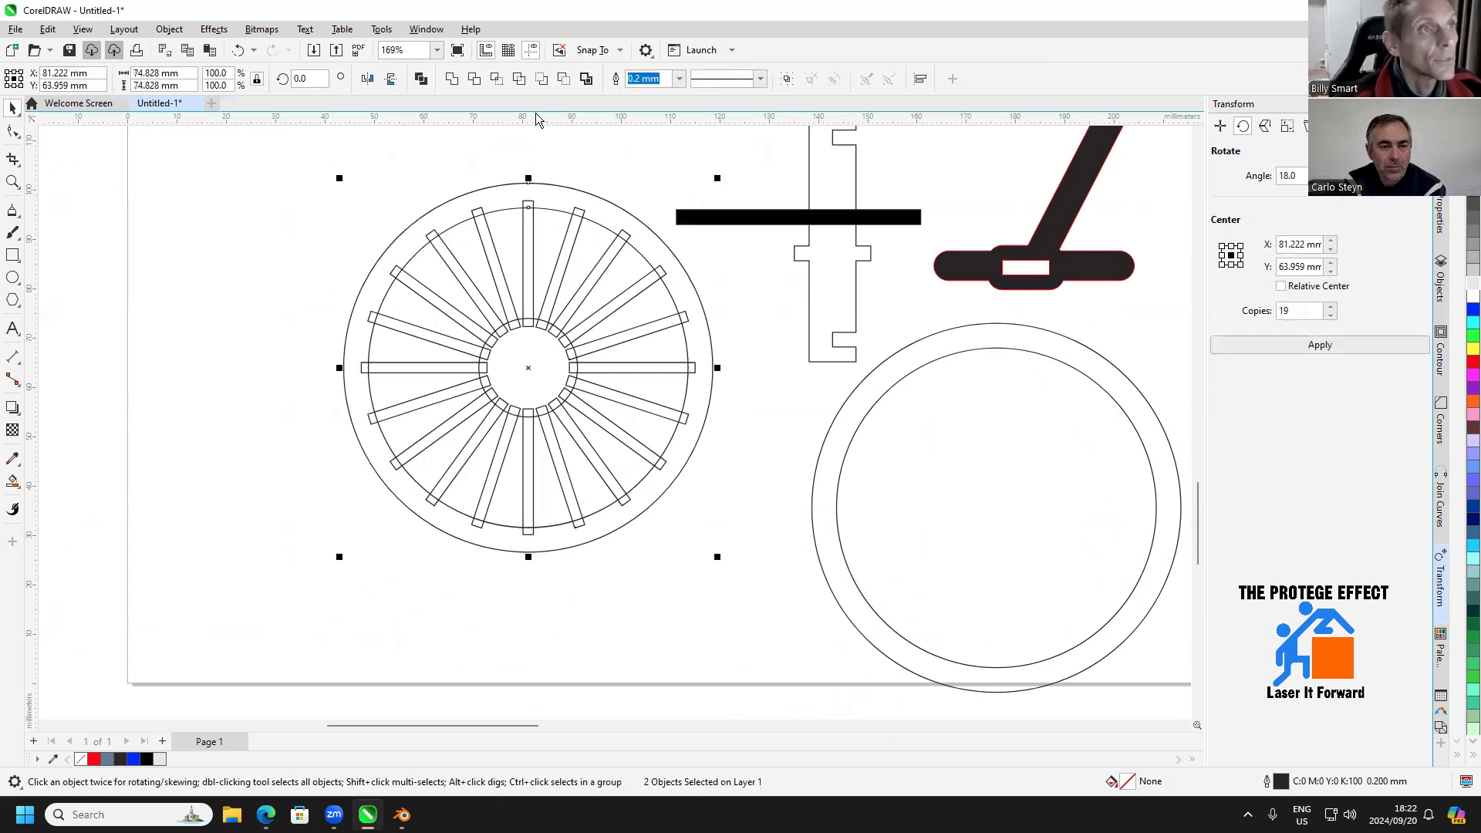
left_click(1468, 284)
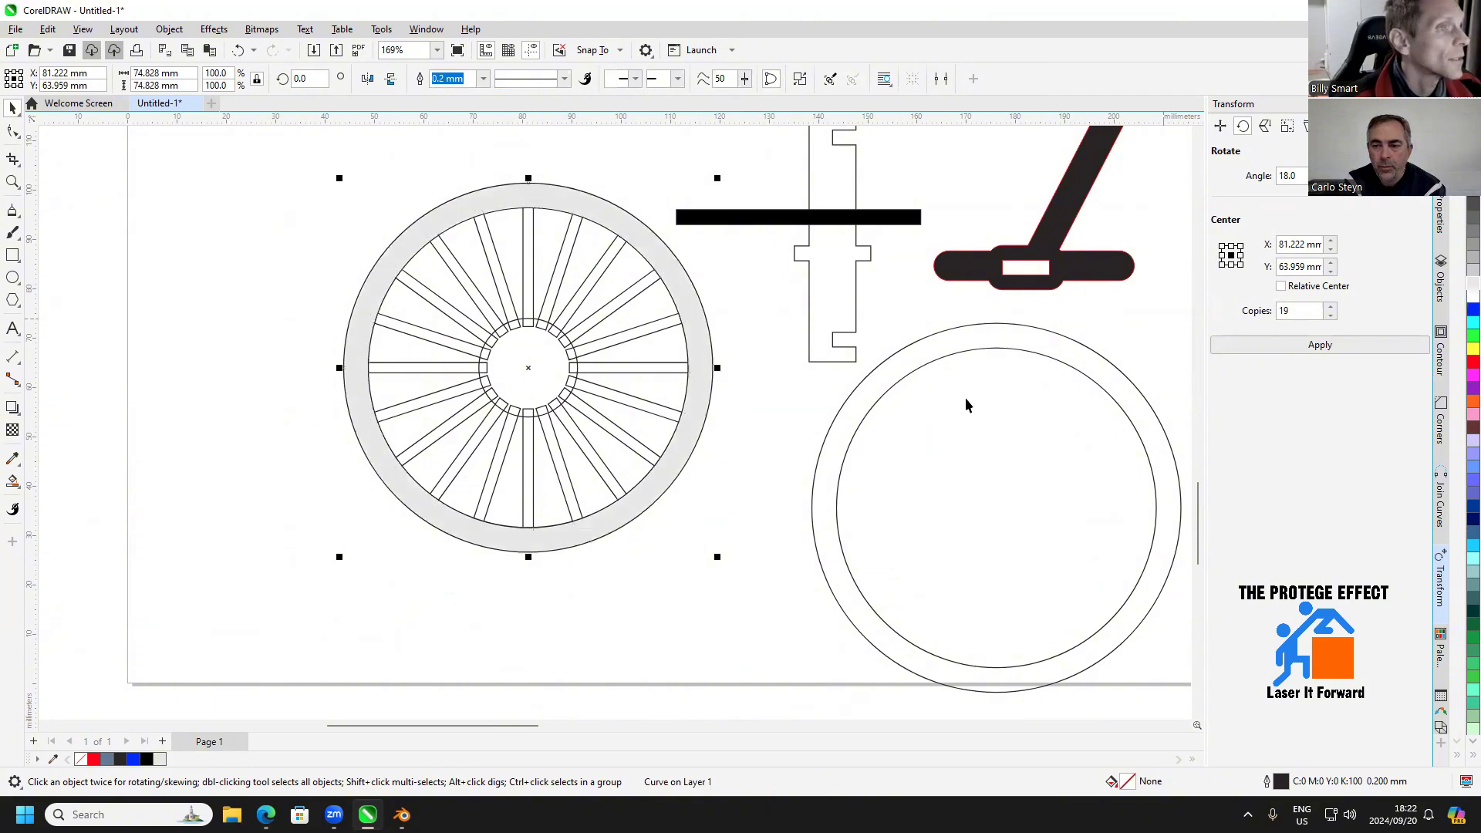
Fill the rim, spokes and hub circle light grey (#E6E6E6) and weld them into one wheel shape
left_click_drag(272, 162, 741, 552)
left_click(1468, 286)
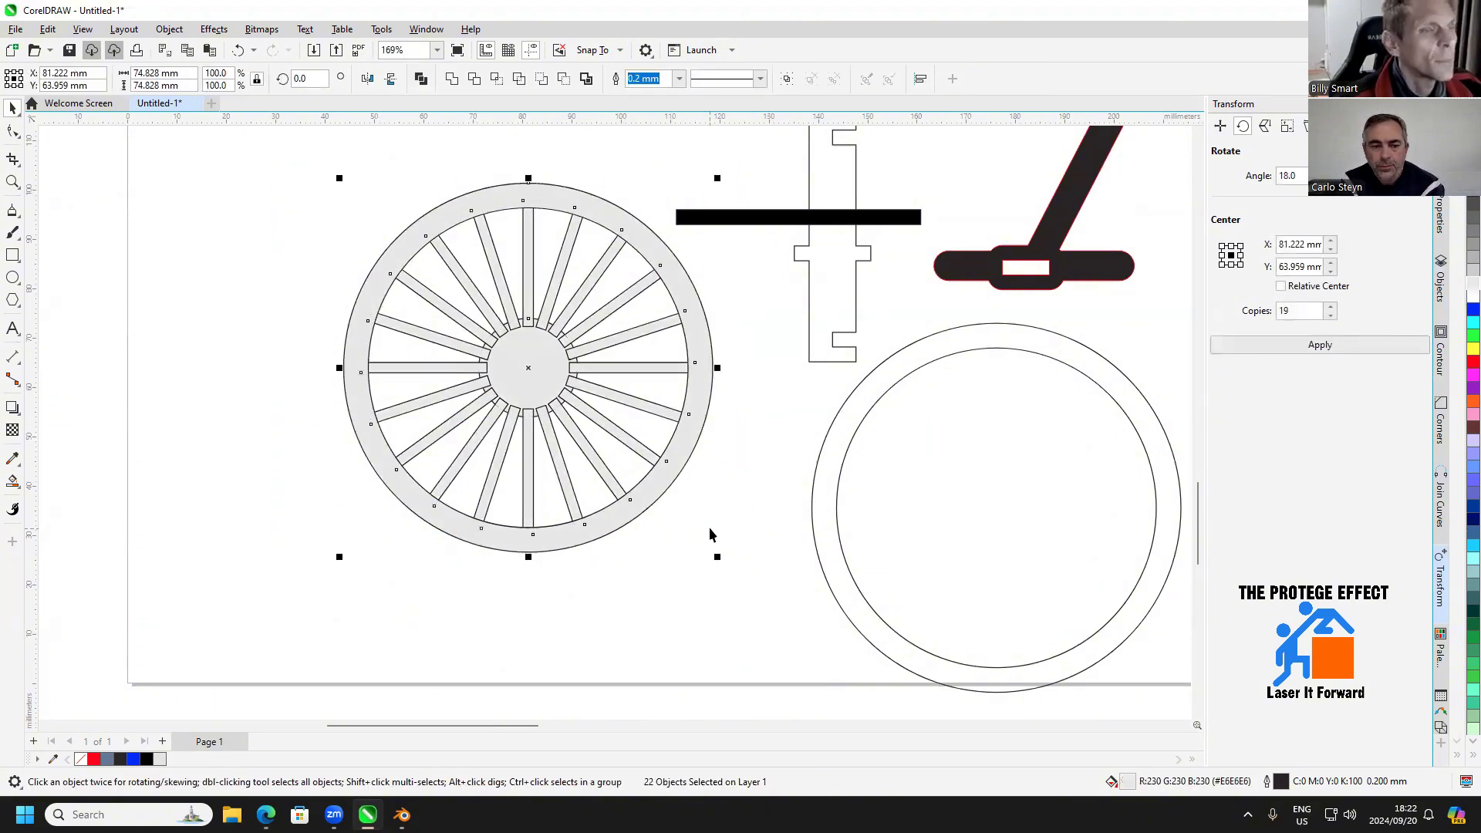
left_click(451, 78)
left_click(677, 582)
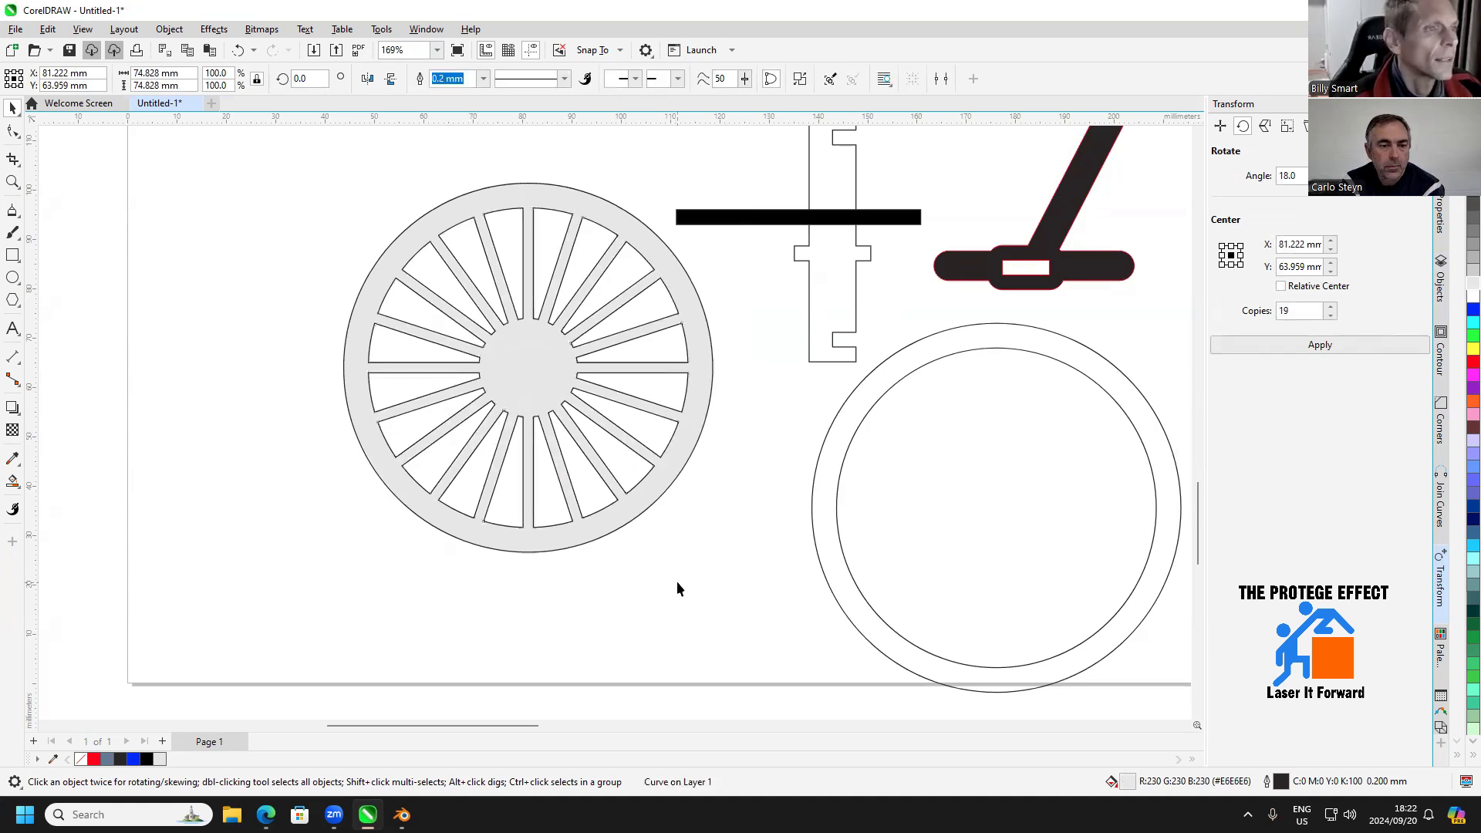
Send the welded wheel to the back of the layer and deselect it
right_click(540, 402)
mouse_move(598, 467)
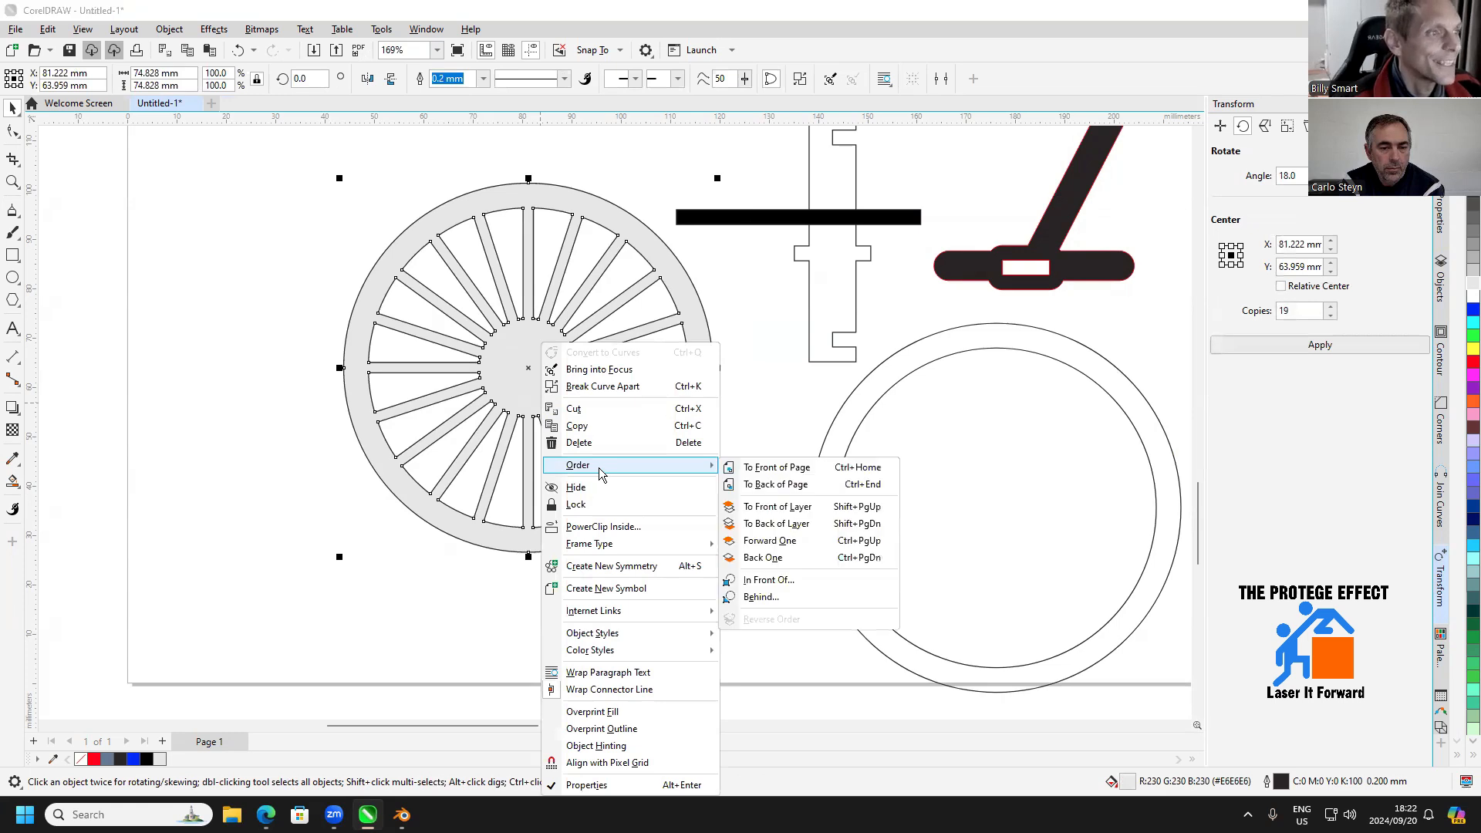
left_click(774, 523)
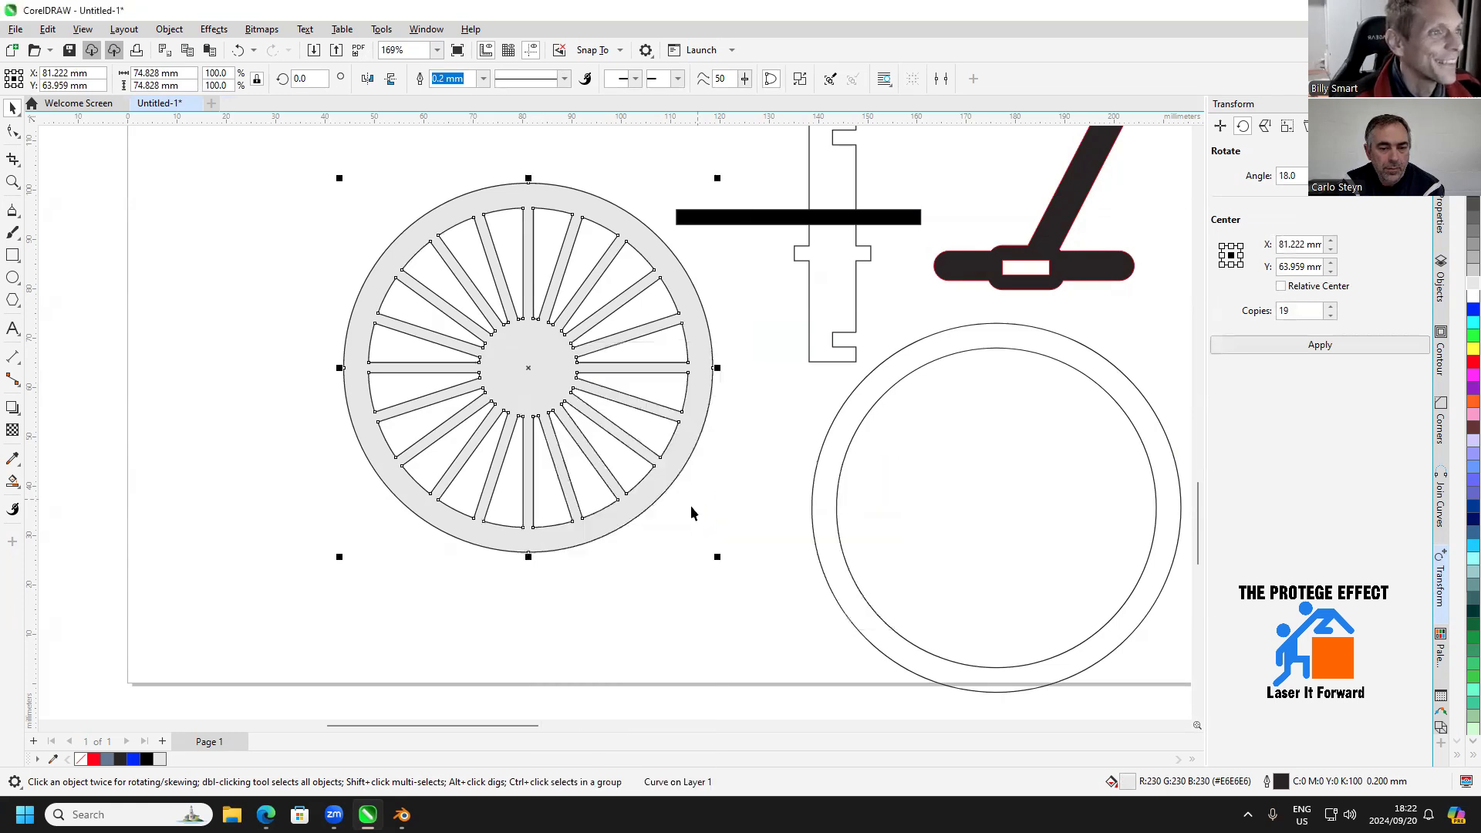
left_click(90, 290)
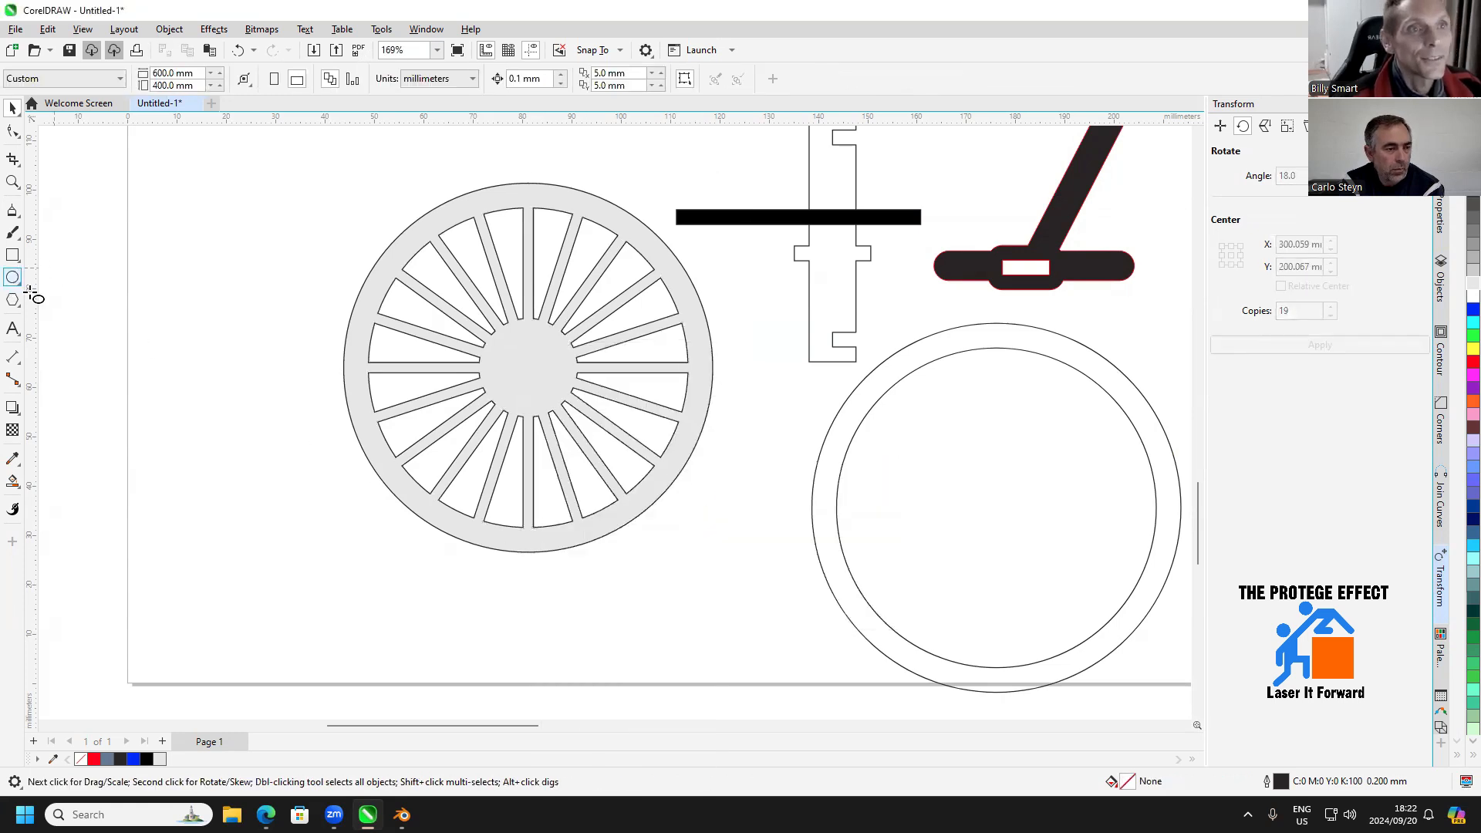
Draw a small circle beside the wheel's lower rim and set its diameter to 10 mm
left_click(12, 277)
left_click_drag(309, 491, 356, 538)
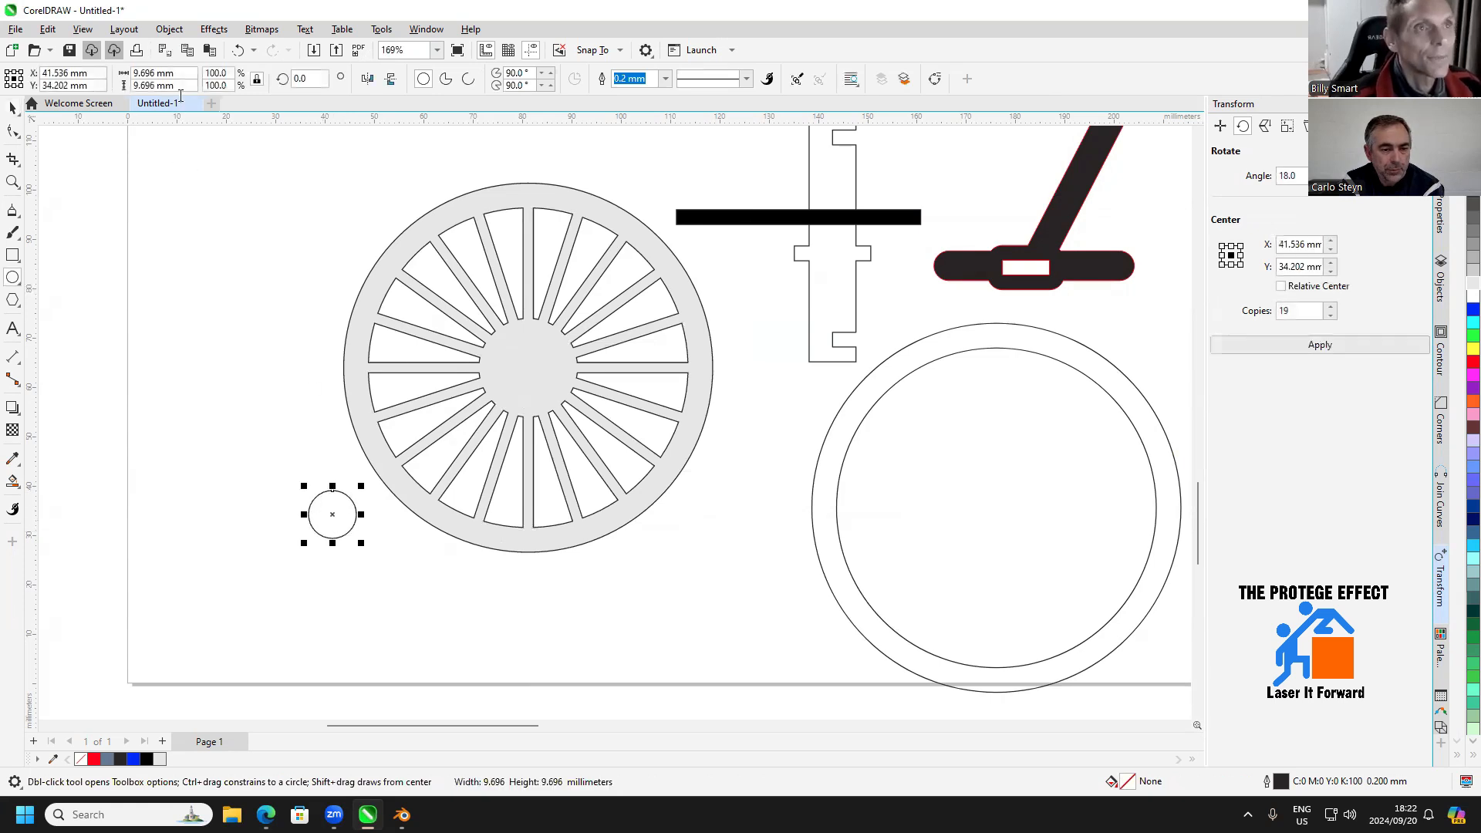
double_click(187, 75)
type("10")
key("Return")
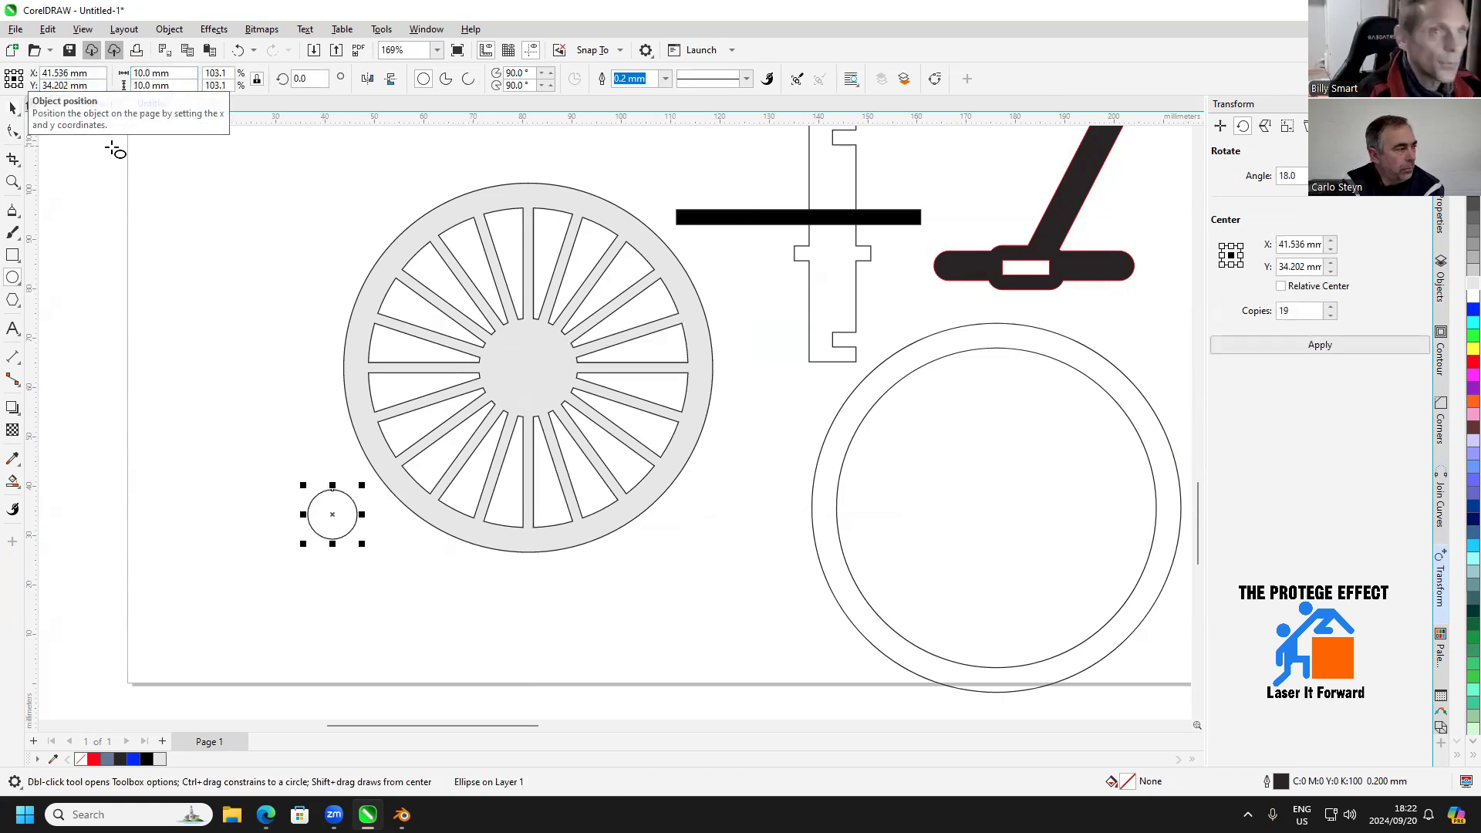
Centre the 10 mm circle on the wheel's hub and subtract it from the wheel to cut an axle hole
left_click(12, 108)
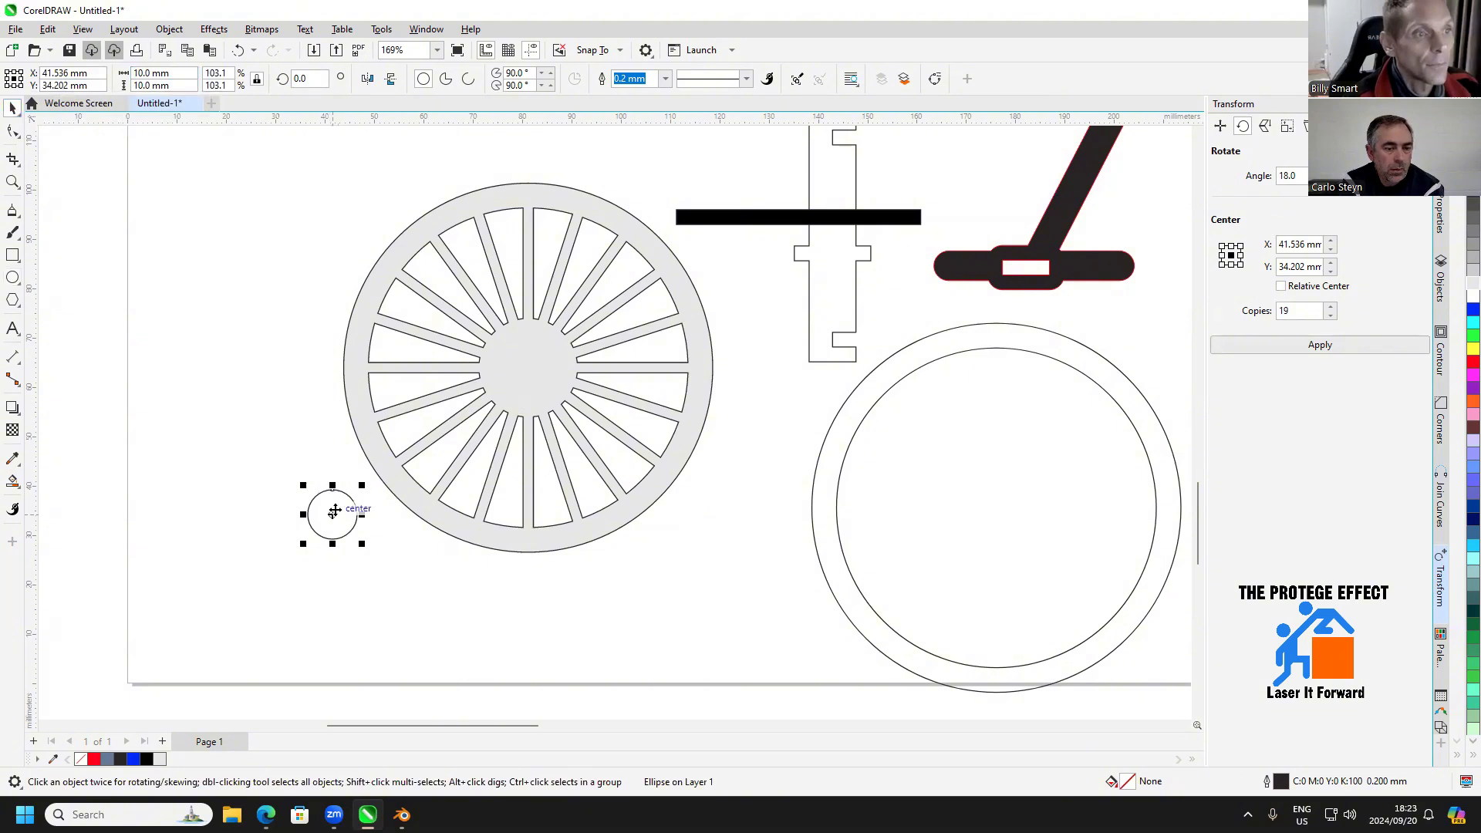
left_click_drag(338, 511, 533, 365)
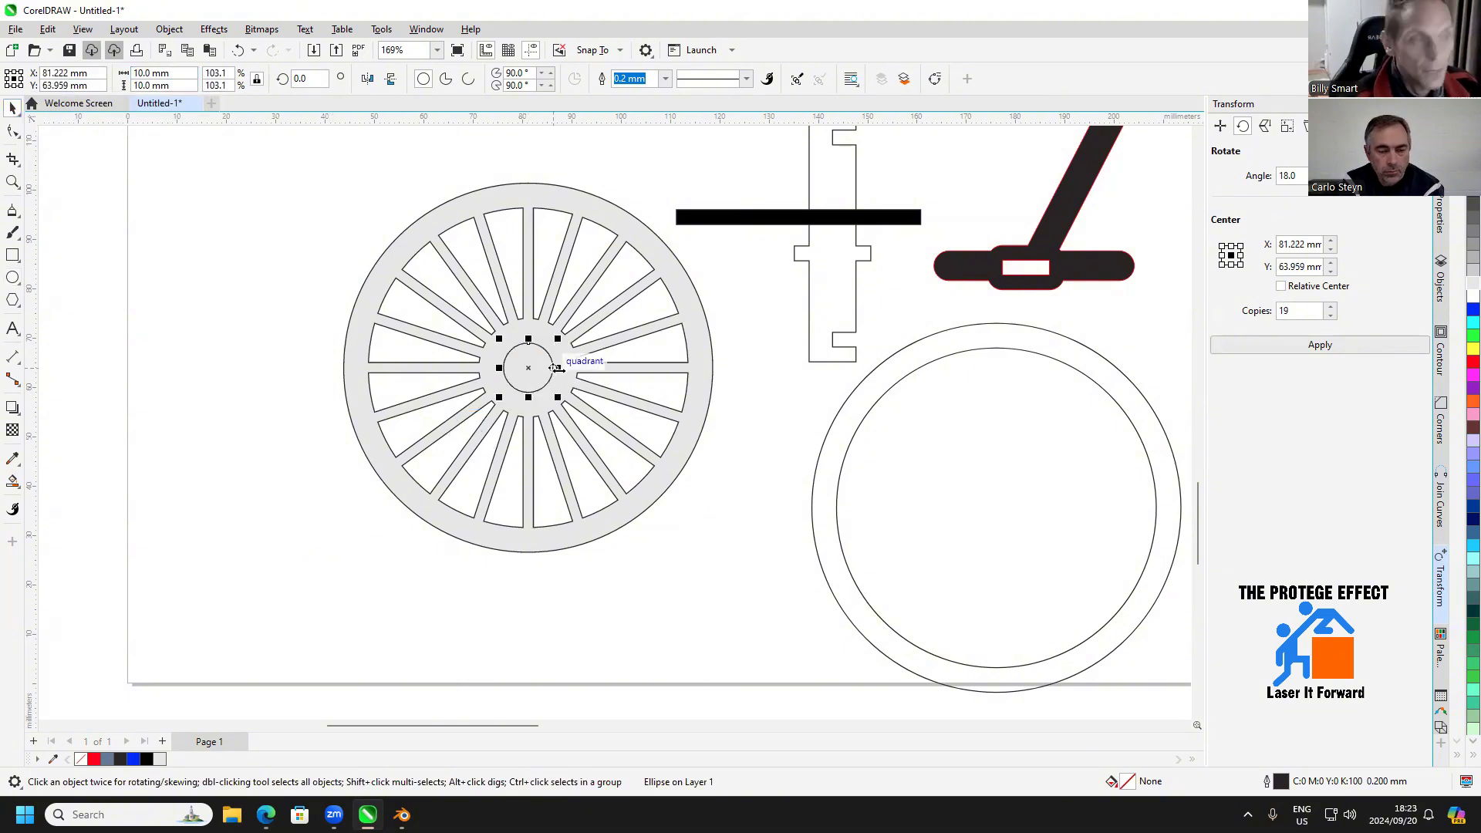
left_click(570, 303, "shift")
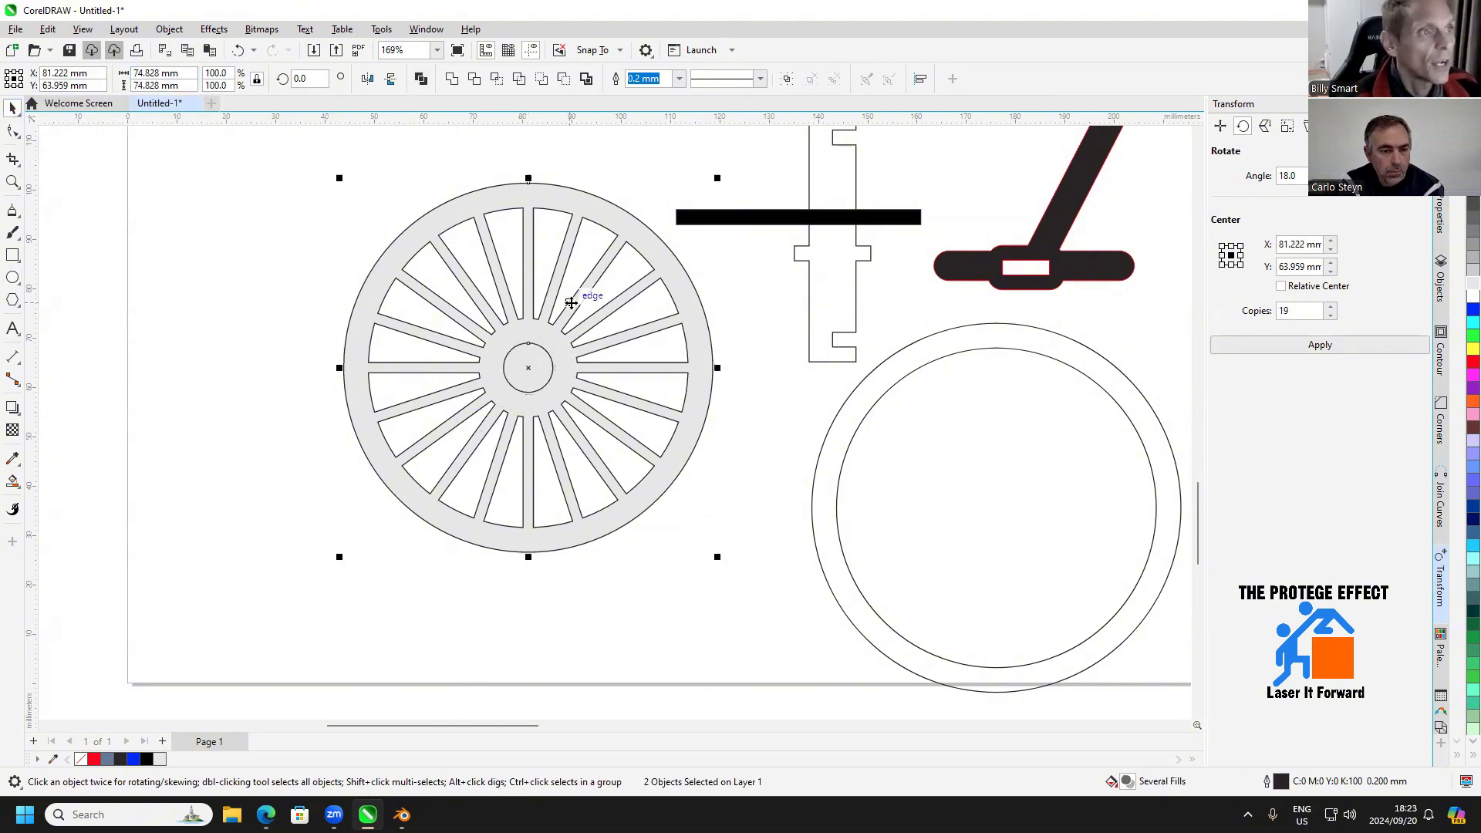
left_click(564, 79)
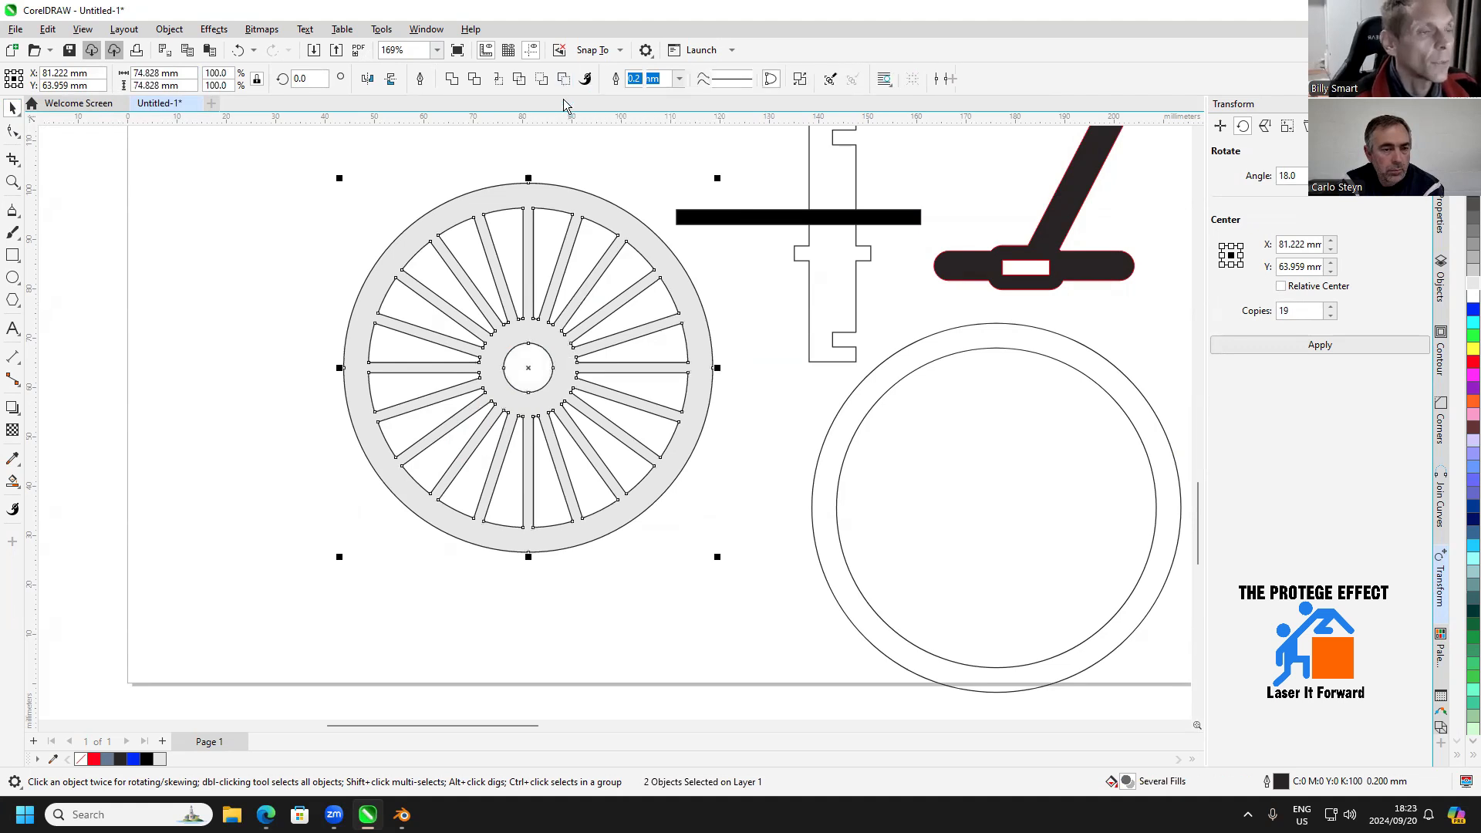
left_click(702, 560)
Smart Fill the band between the copied contour's circles blue-grey (C:40 M:20 Y:0 K:40) and move the new ring to the spoked wheel's left
scroll(566, 475, "down", 1)
scroll(567, 475, "down", 1)
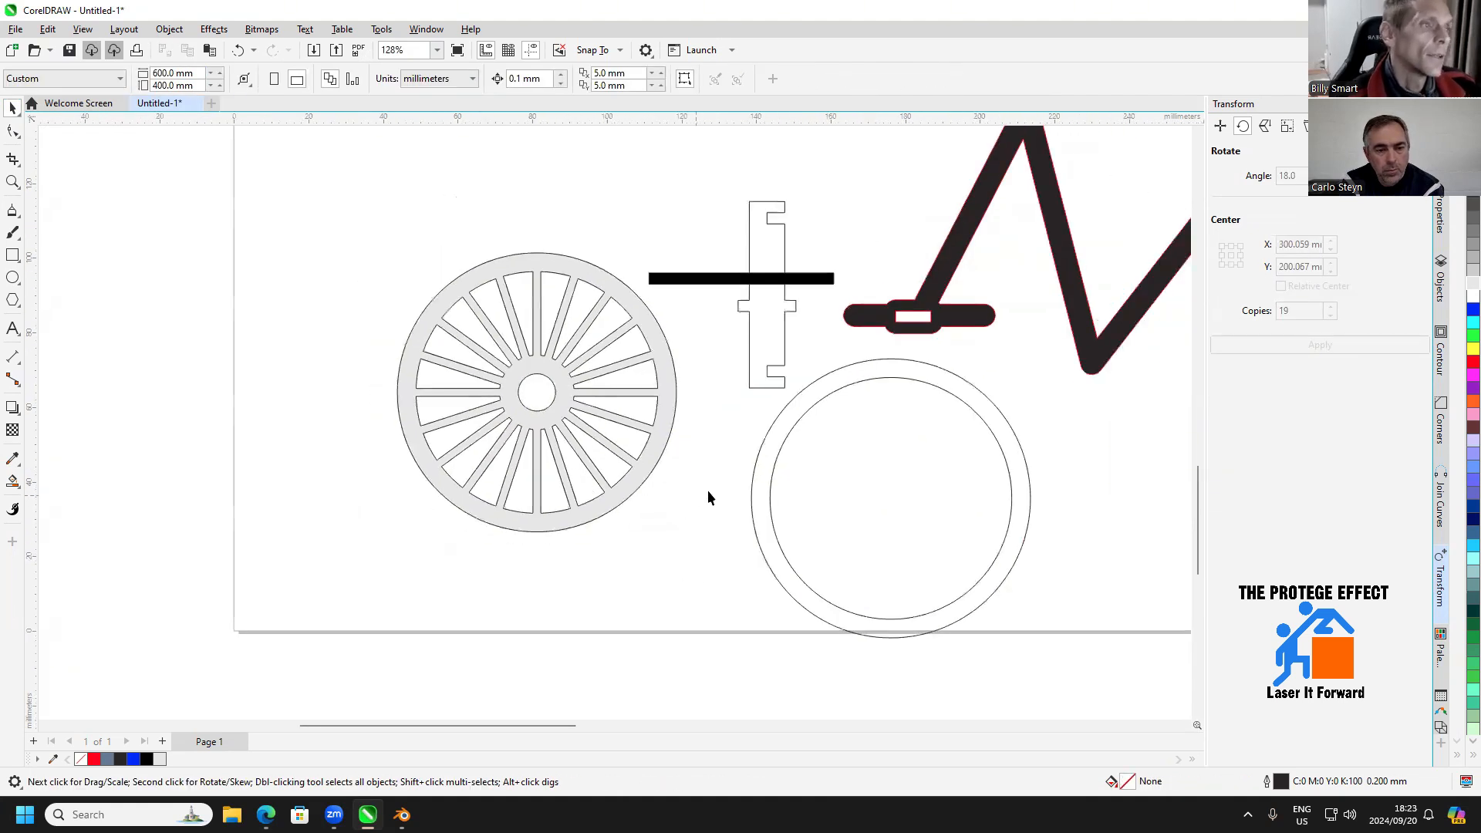
left_click(12, 480)
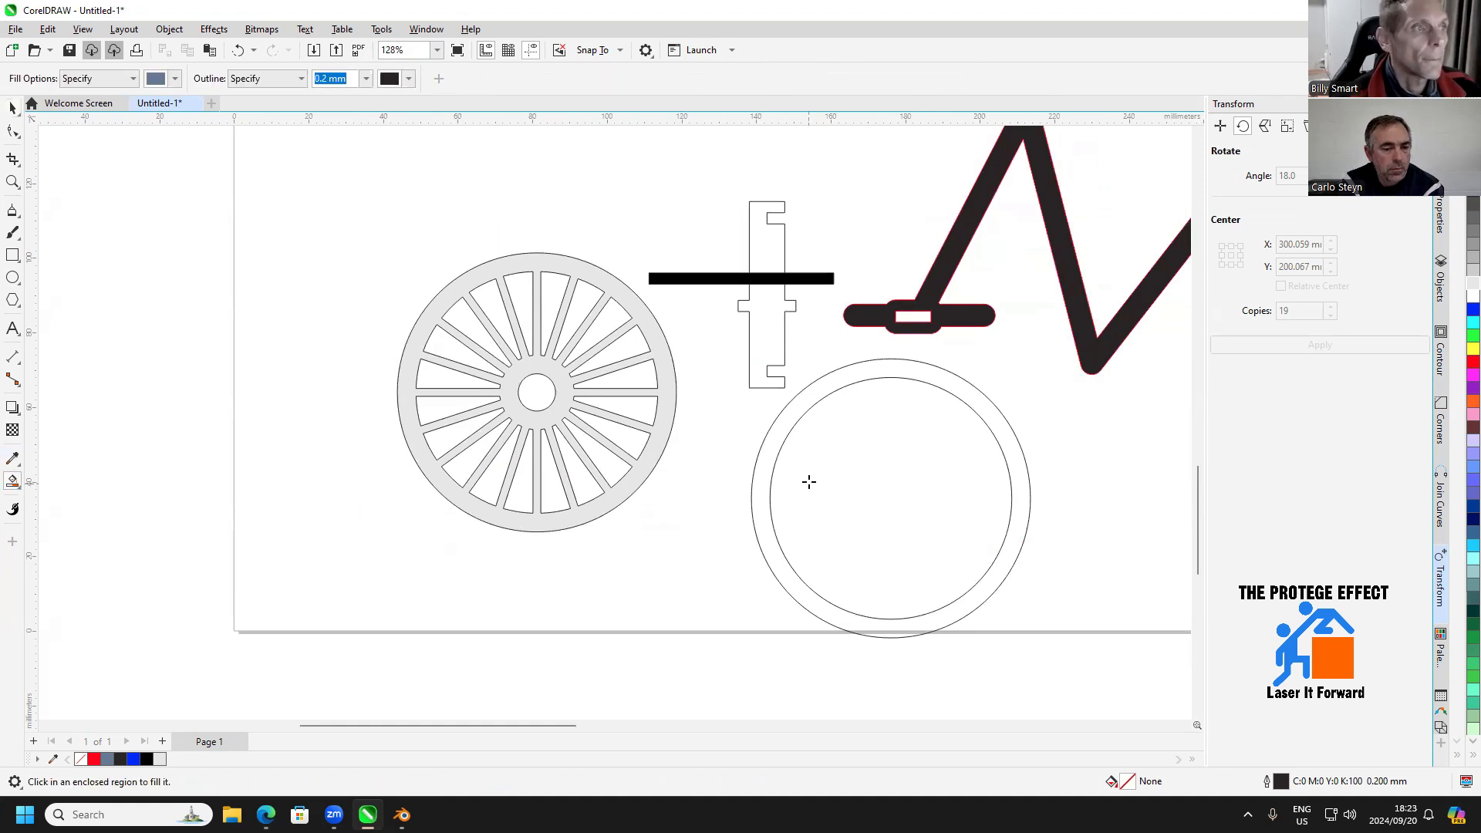
left_click(791, 415)
left_click(12, 108)
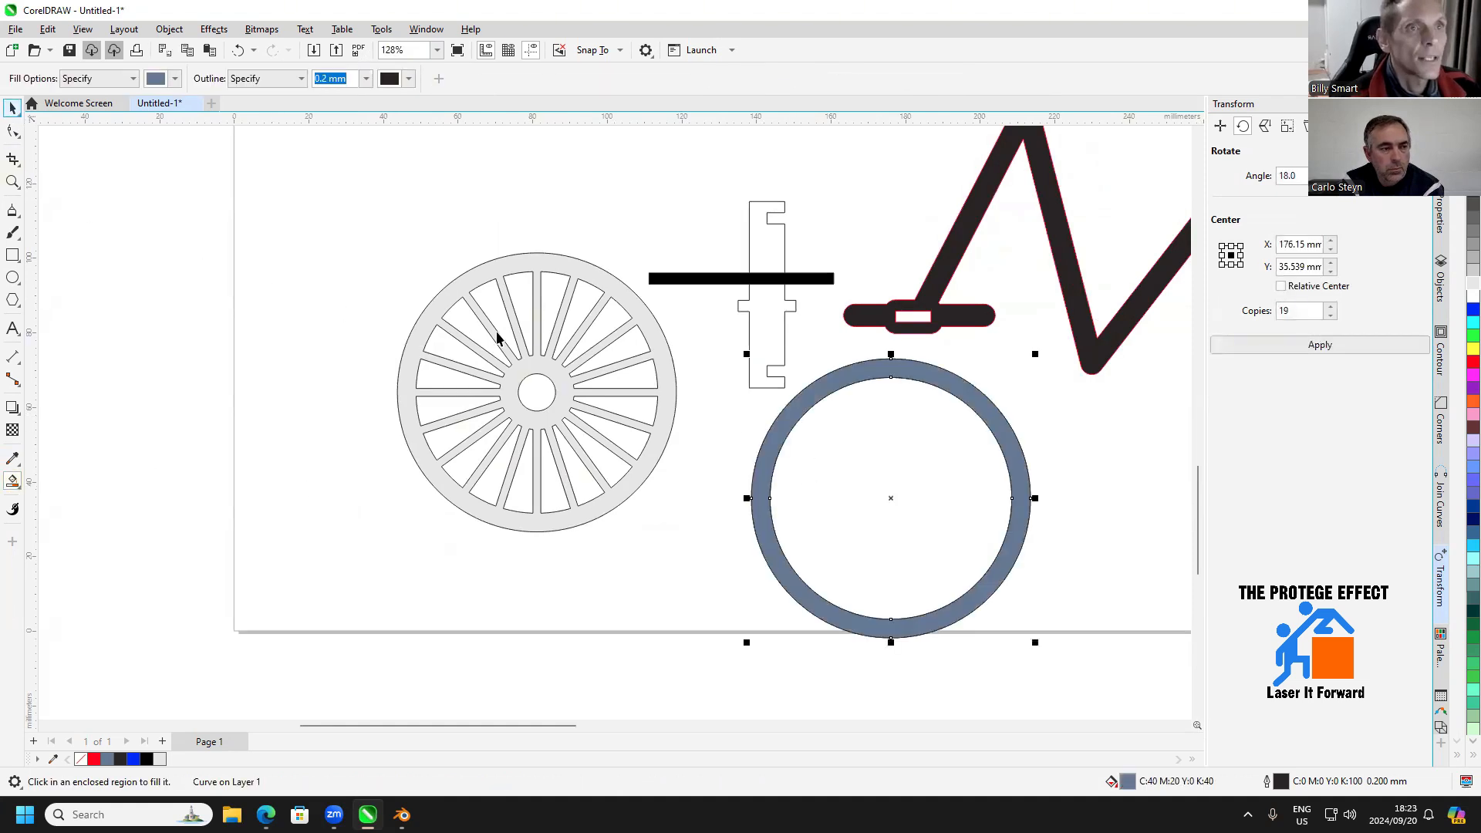
left_click_drag(894, 498, 250, 396)
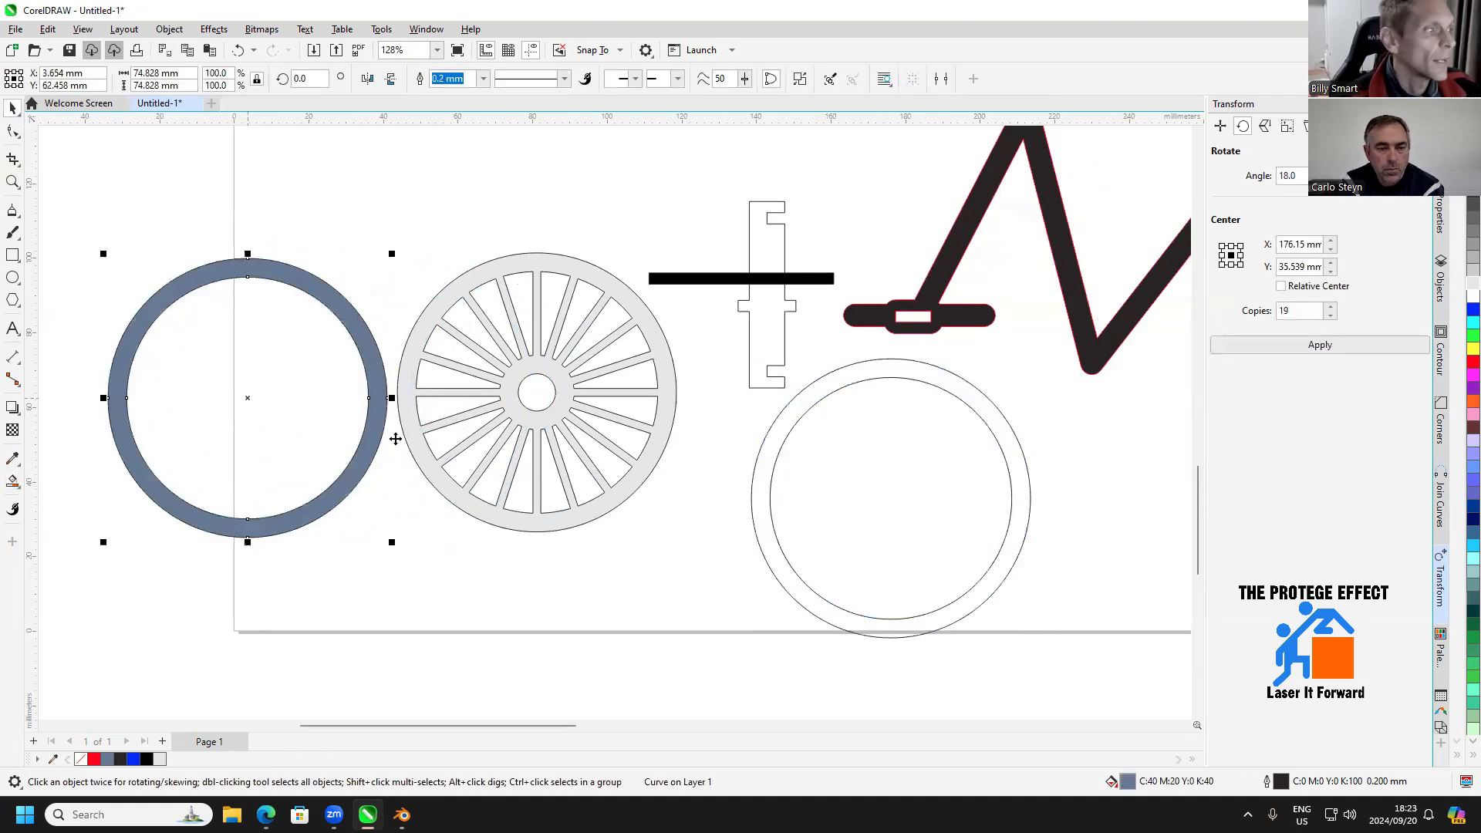
Draw a rectangle about 3.2 mm by 3 mm straddling the outer edge at the top of the blue-grey ring
left_click_drag(534, 479, 721, 532)
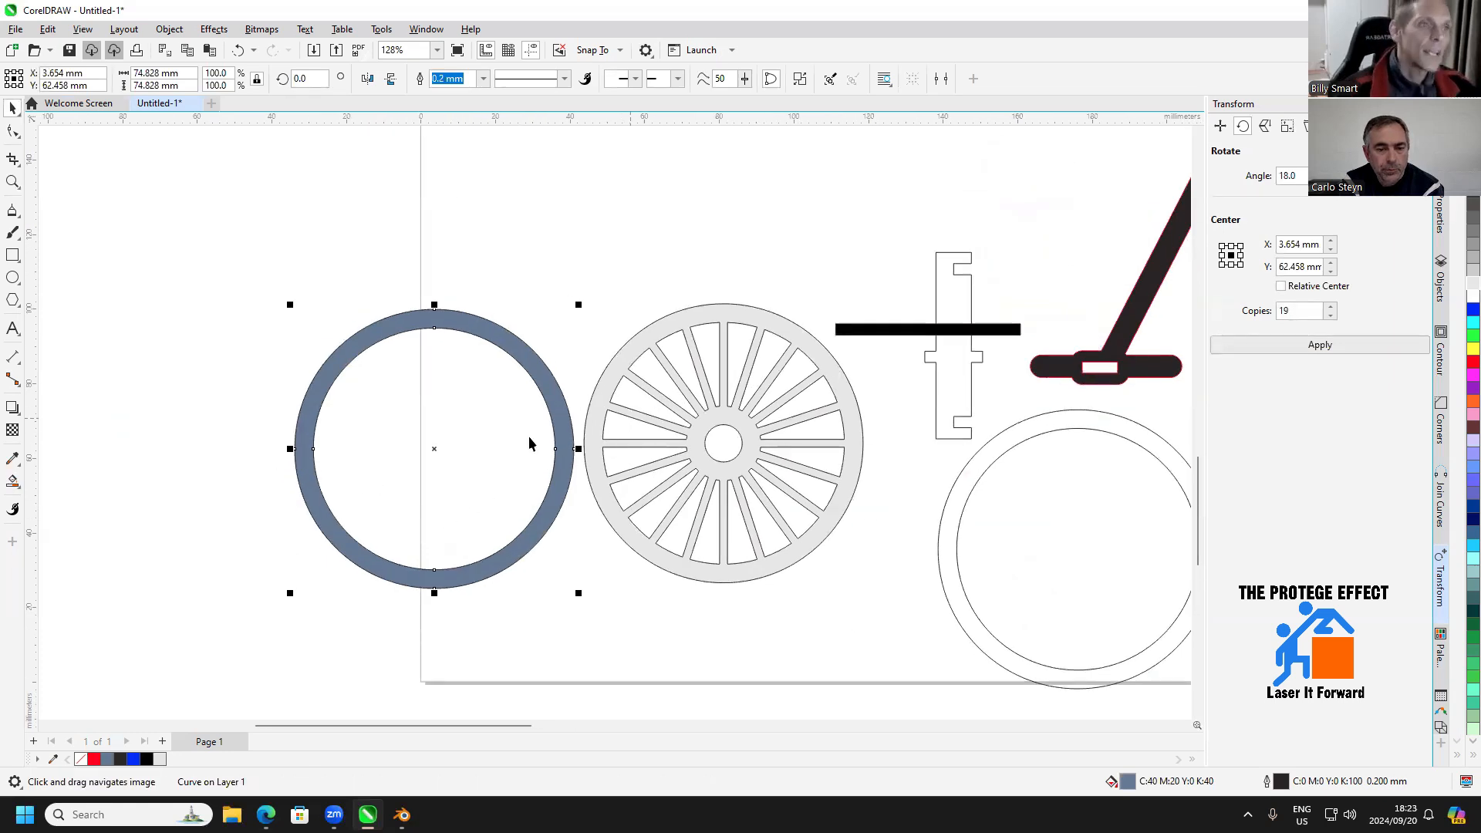
left_click_drag(461, 424, 502, 421)
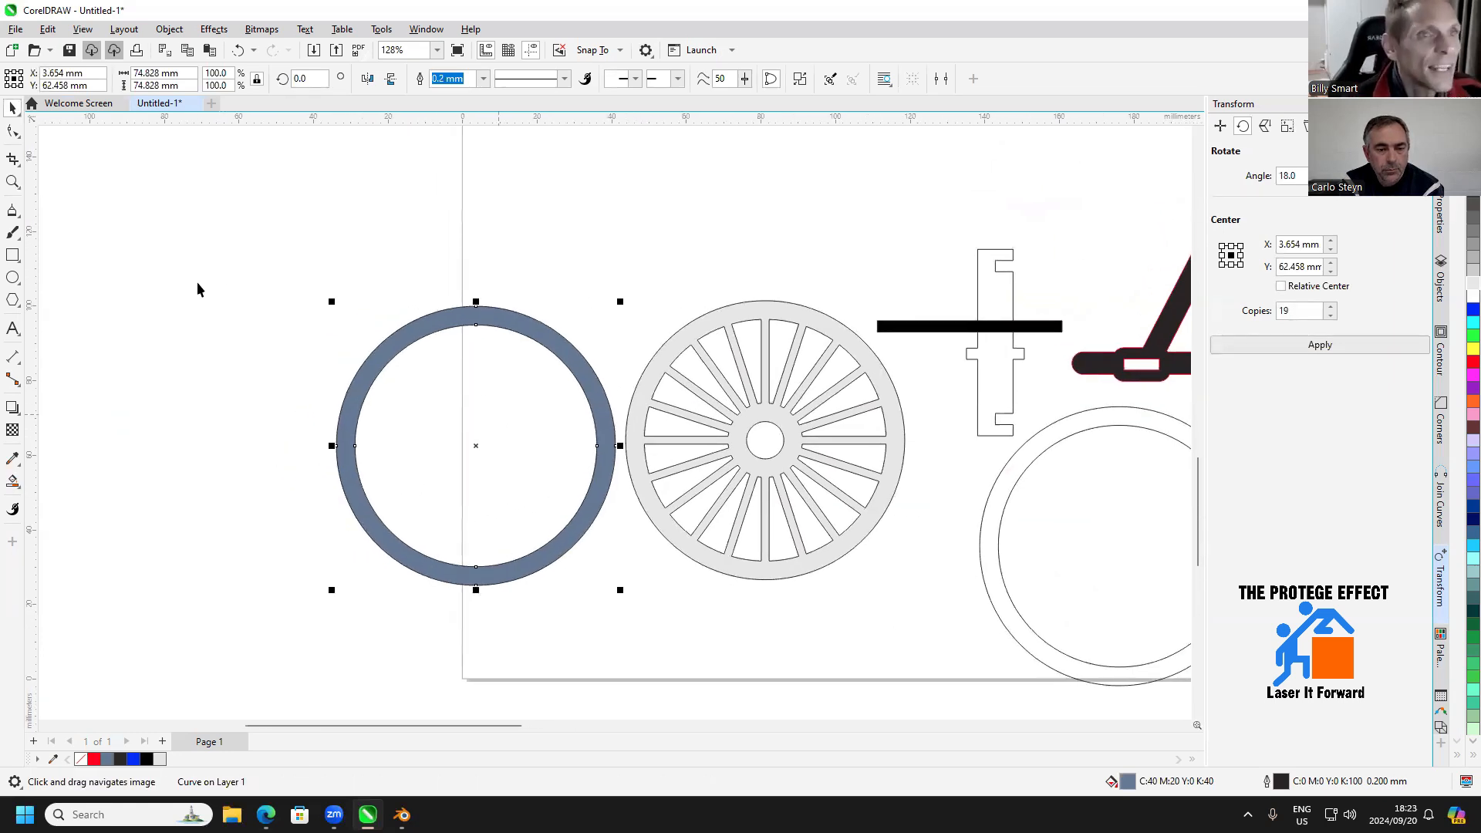
left_click(12, 254)
scroll(463, 308, "up", 3)
scroll(515, 291, "up", 2)
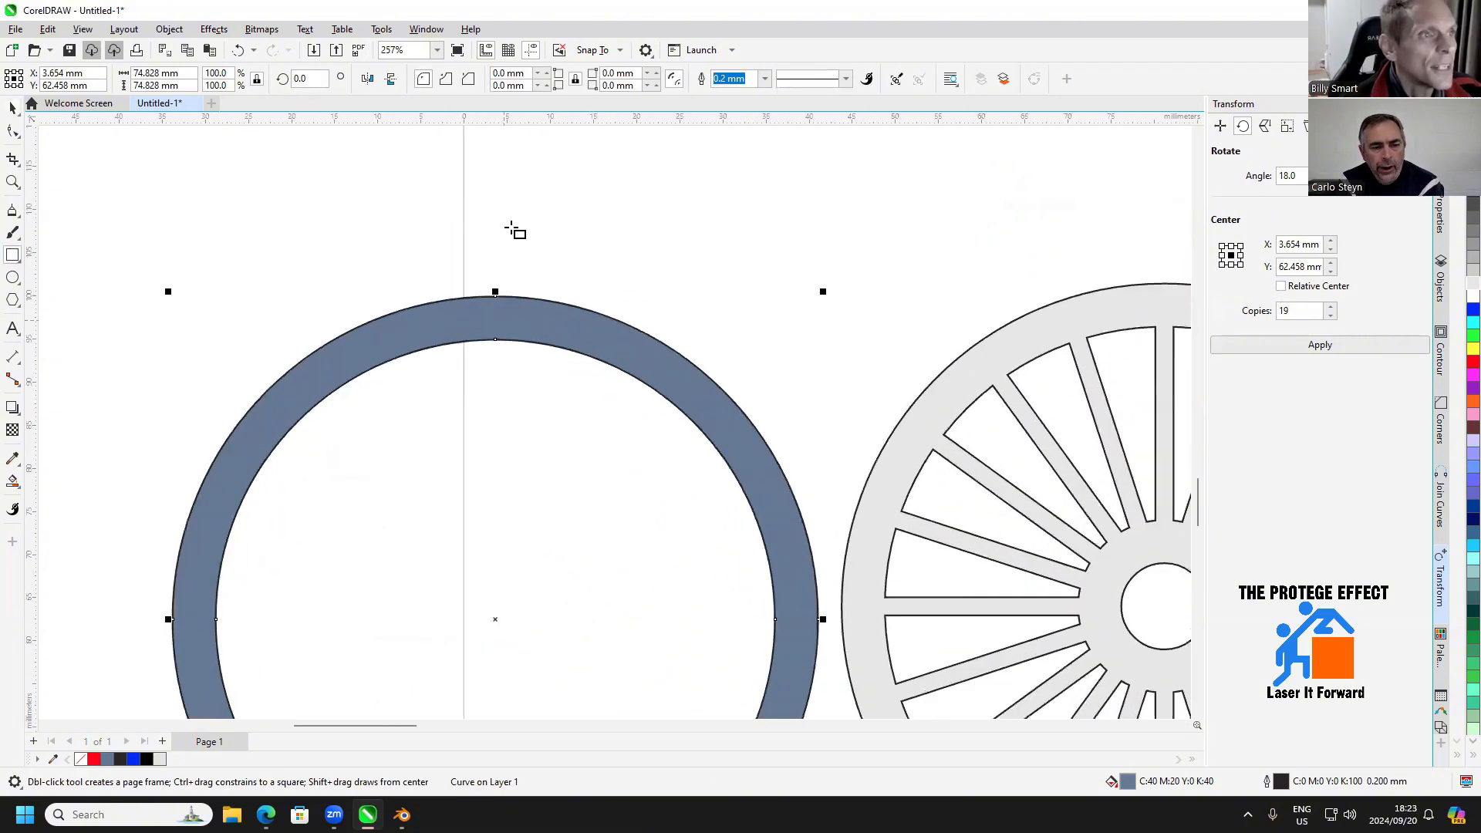
mouse_move(507, 220)
left_mouse_down()
mouse_move(544, 254)
mouse_move(513, 262)
mouse_move(493, 298)
left_mouse_up()
left_click(12, 111)
scroll(498, 299, "up", 1)
scroll(498, 299, "up", 3)
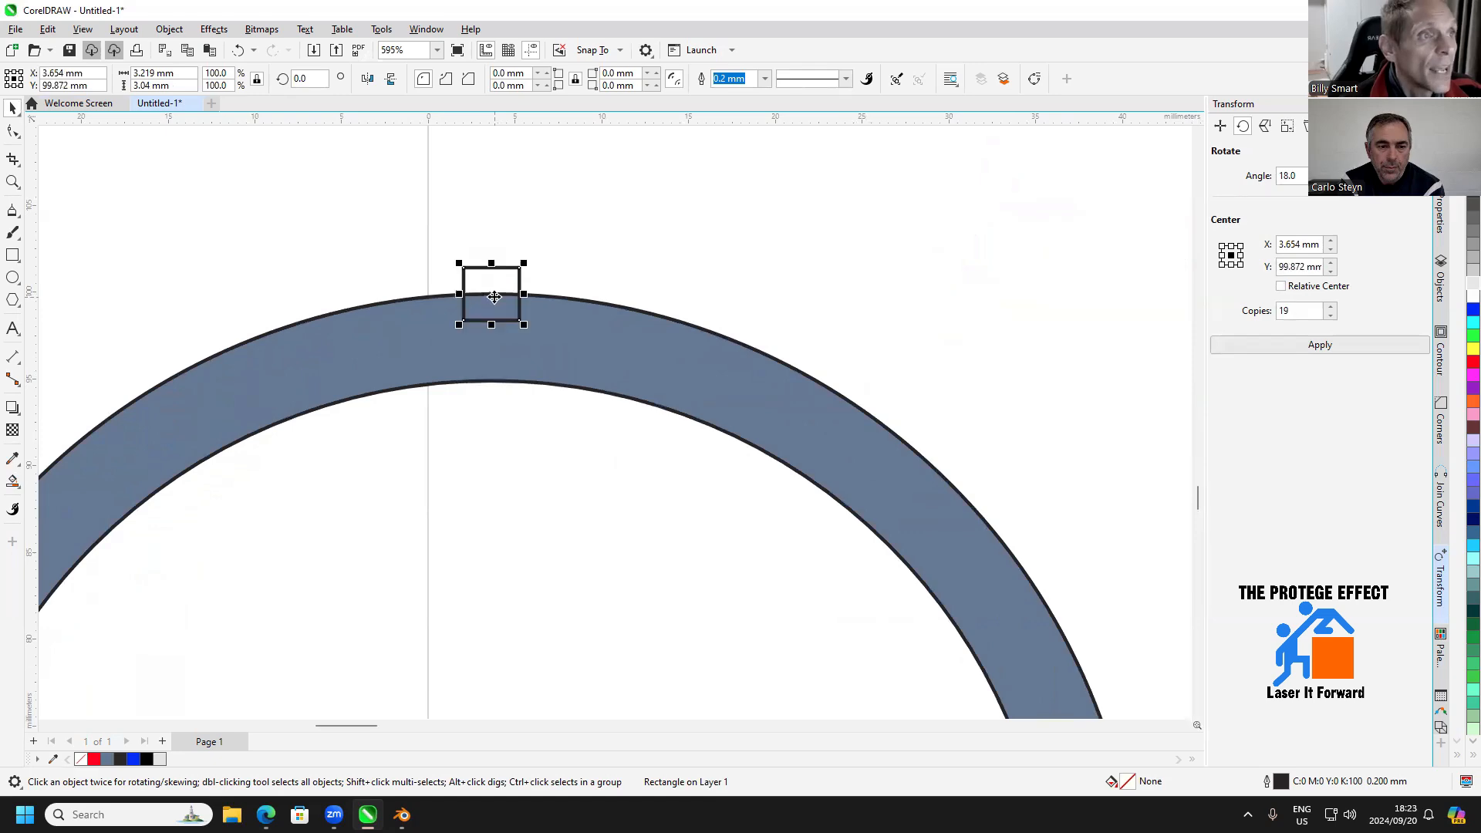
Set the rectangle's rotation centre on the ring's centre and create 35 copies rotated by 10 degrees around the ring
scroll(504, 320, "down", 2)
left_click_drag(609, 435, 637, 292)
scroll(616, 378, "down", 2)
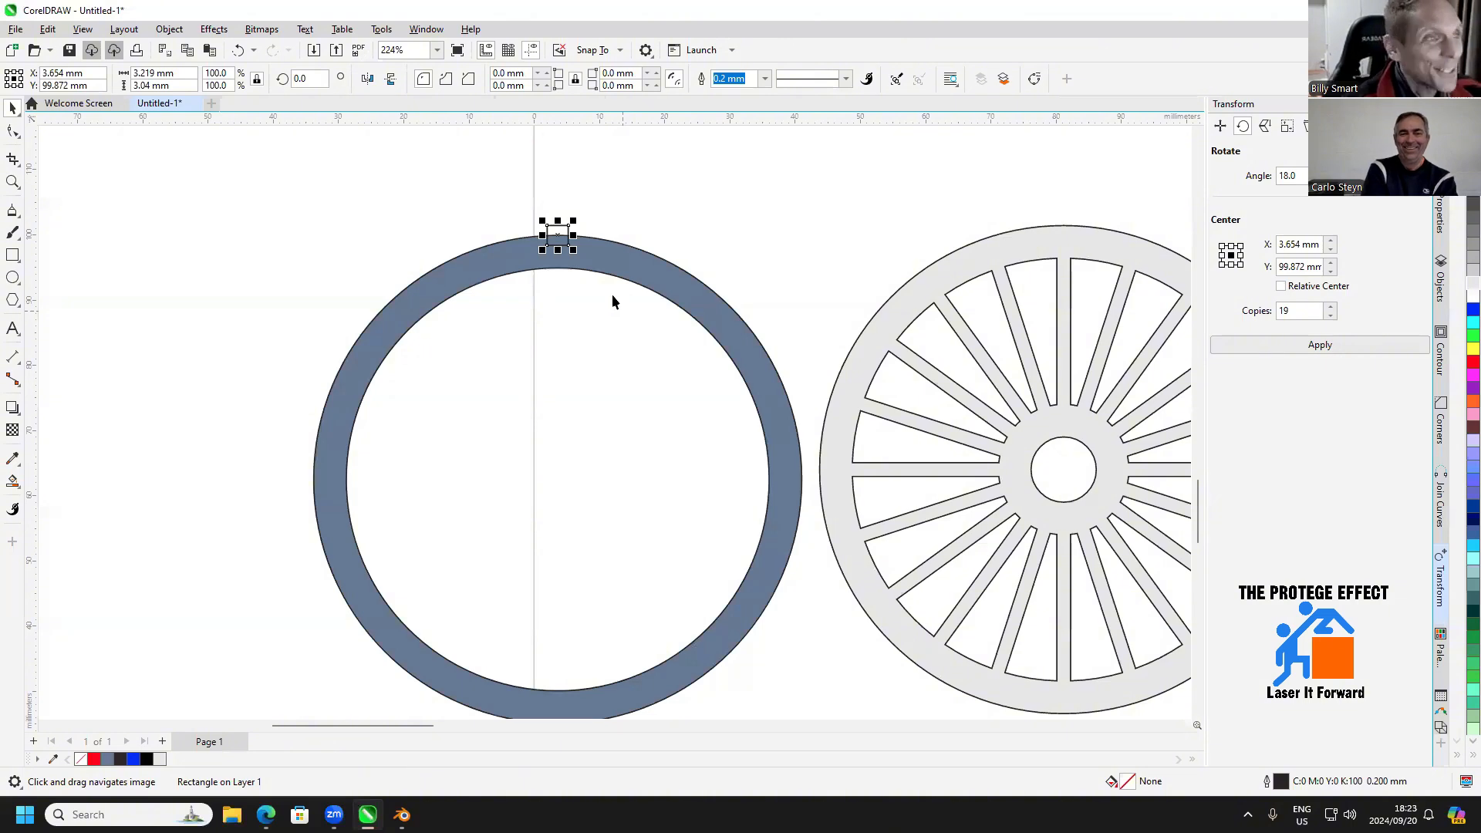
left_click(558, 236)
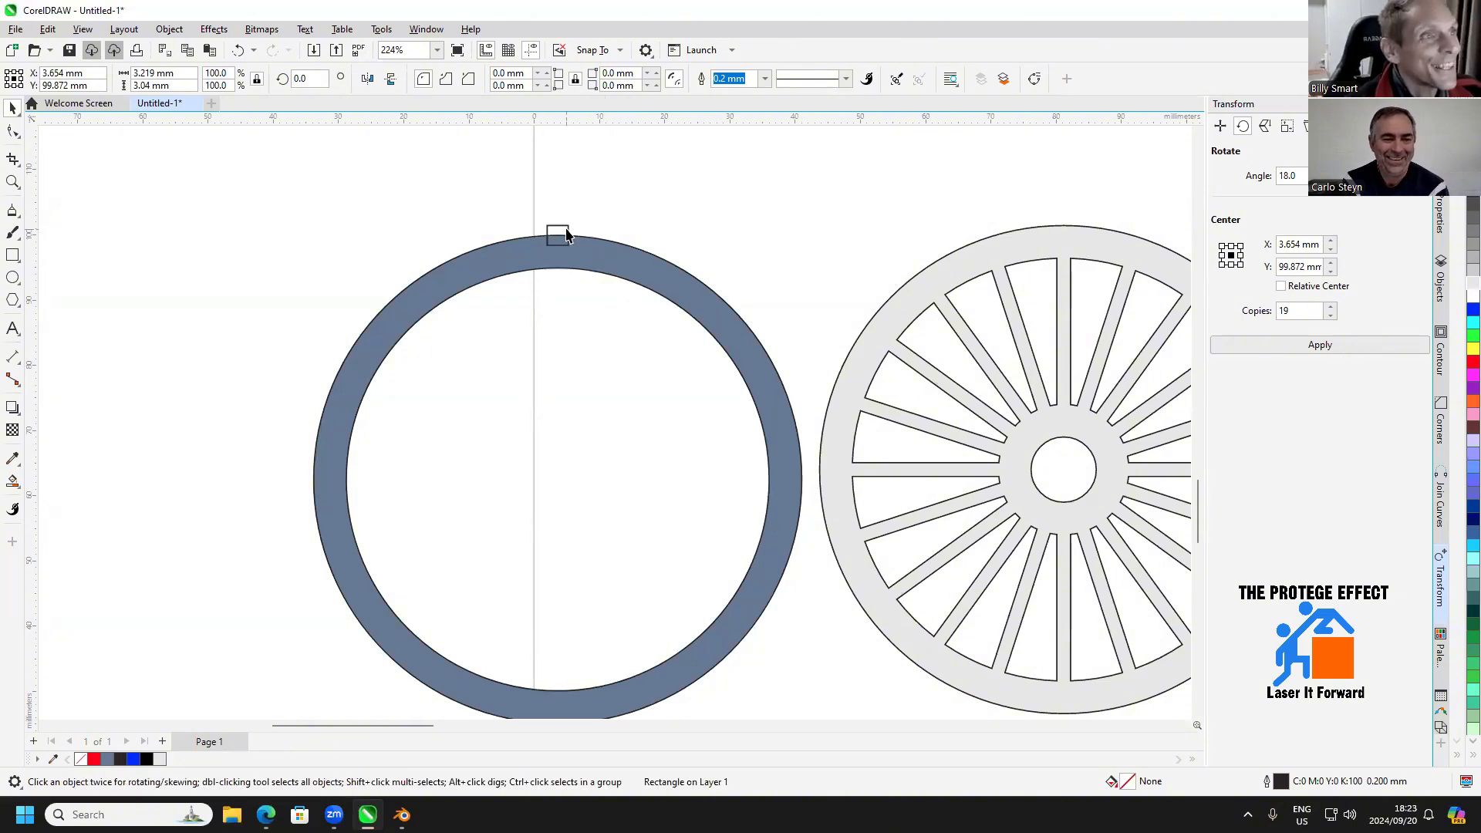
mouse_move(558, 235)
left_mouse_down()
mouse_move(571, 317)
mouse_move(562, 491)
mouse_move(558, 480)
left_mouse_up()
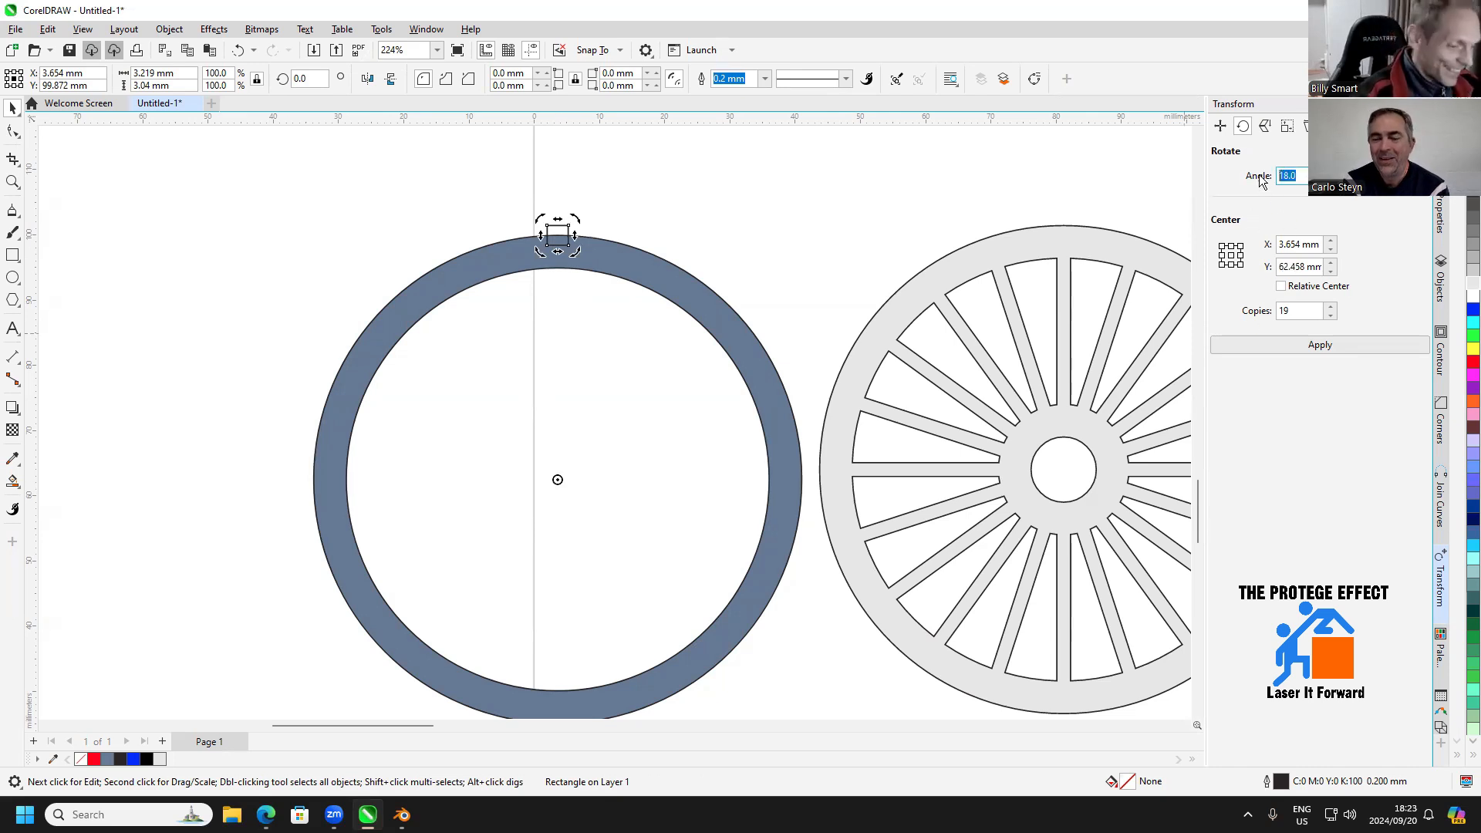
type("10")
left_click(1300, 311)
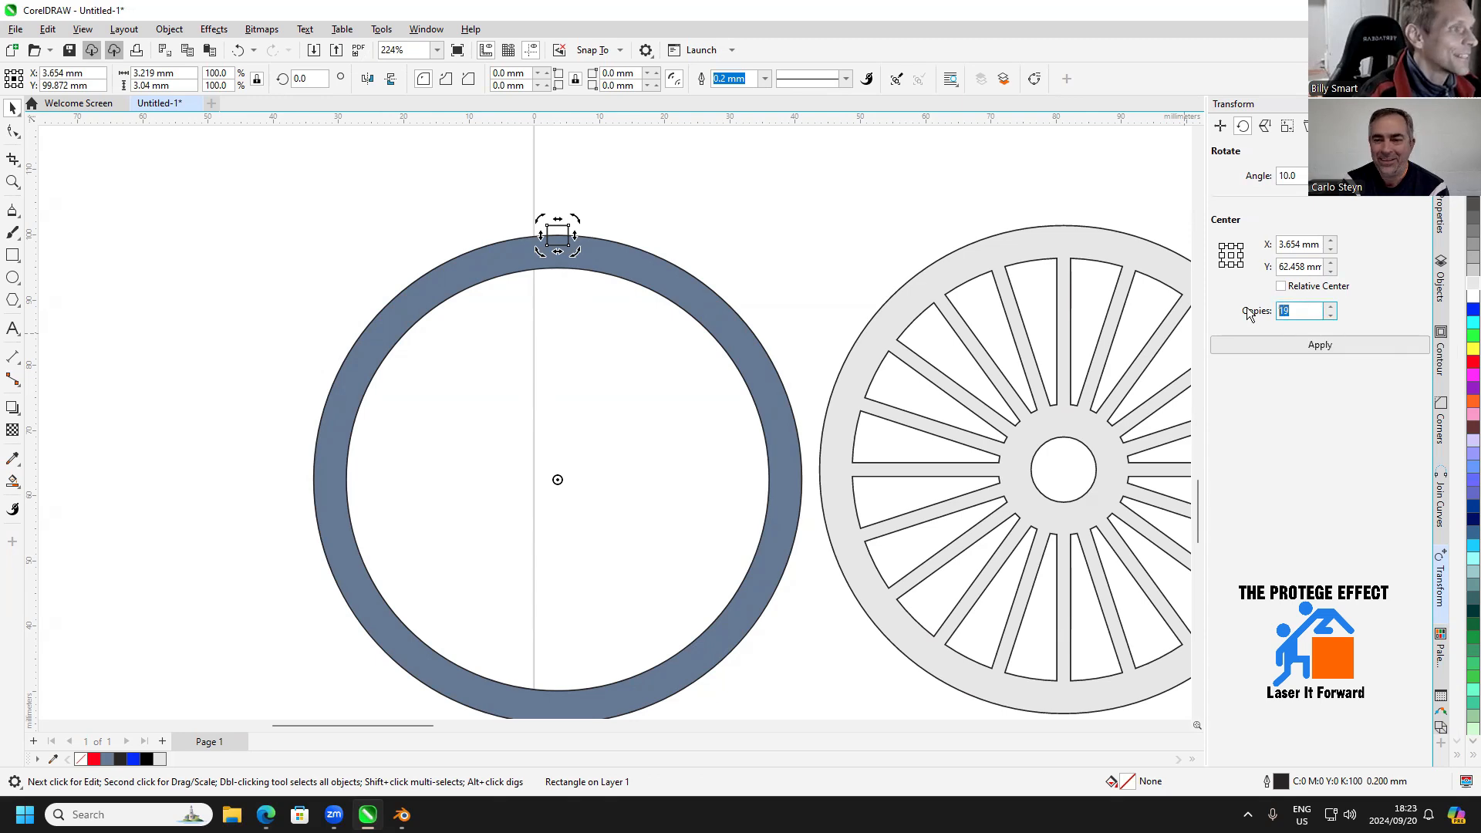
type("35")
key("Return")
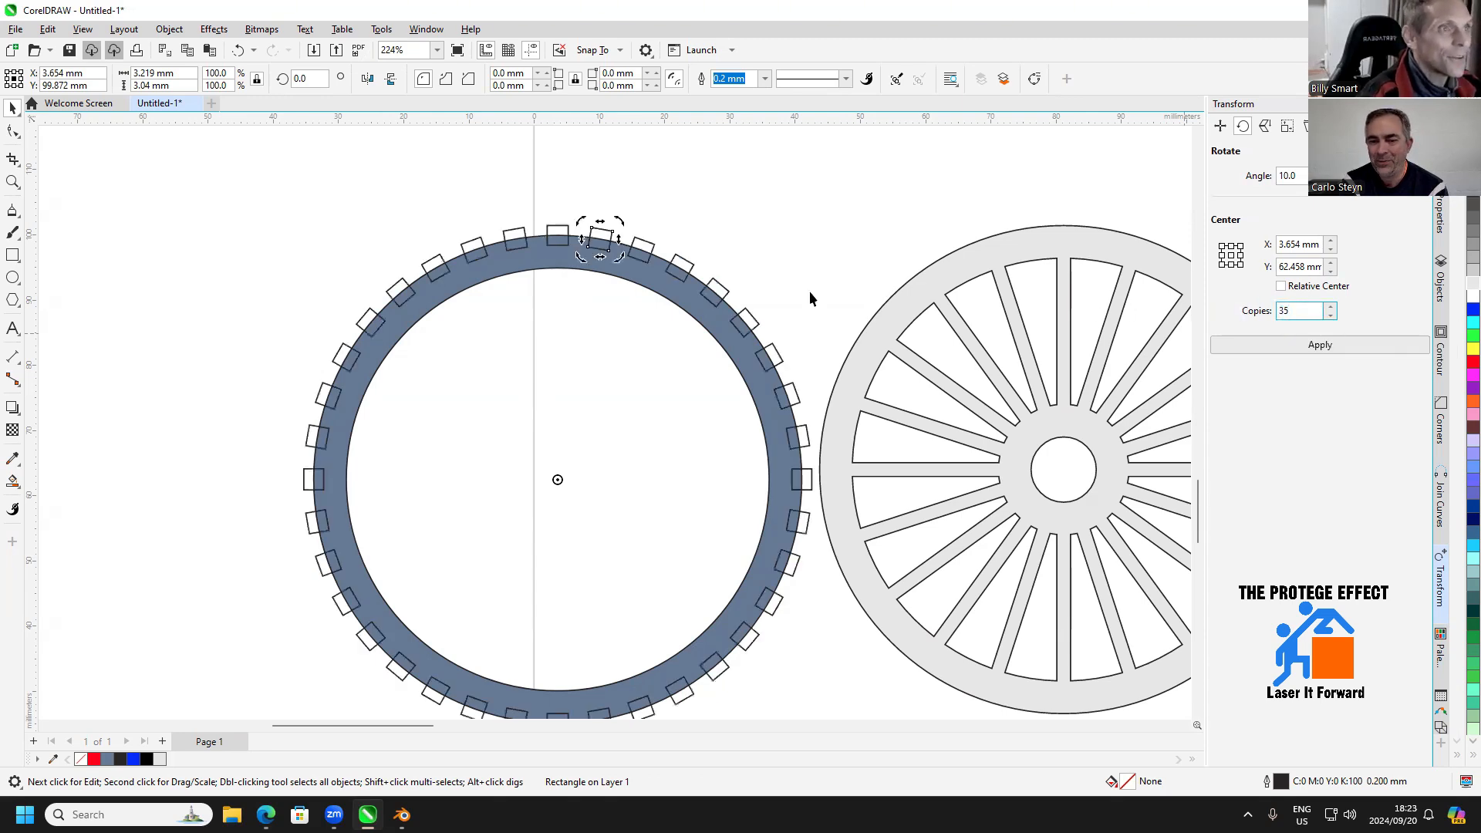
Weld the small rectangles on the ring's right and left halves and join both halves into one tread shape
scroll(767, 246, "down", 1)
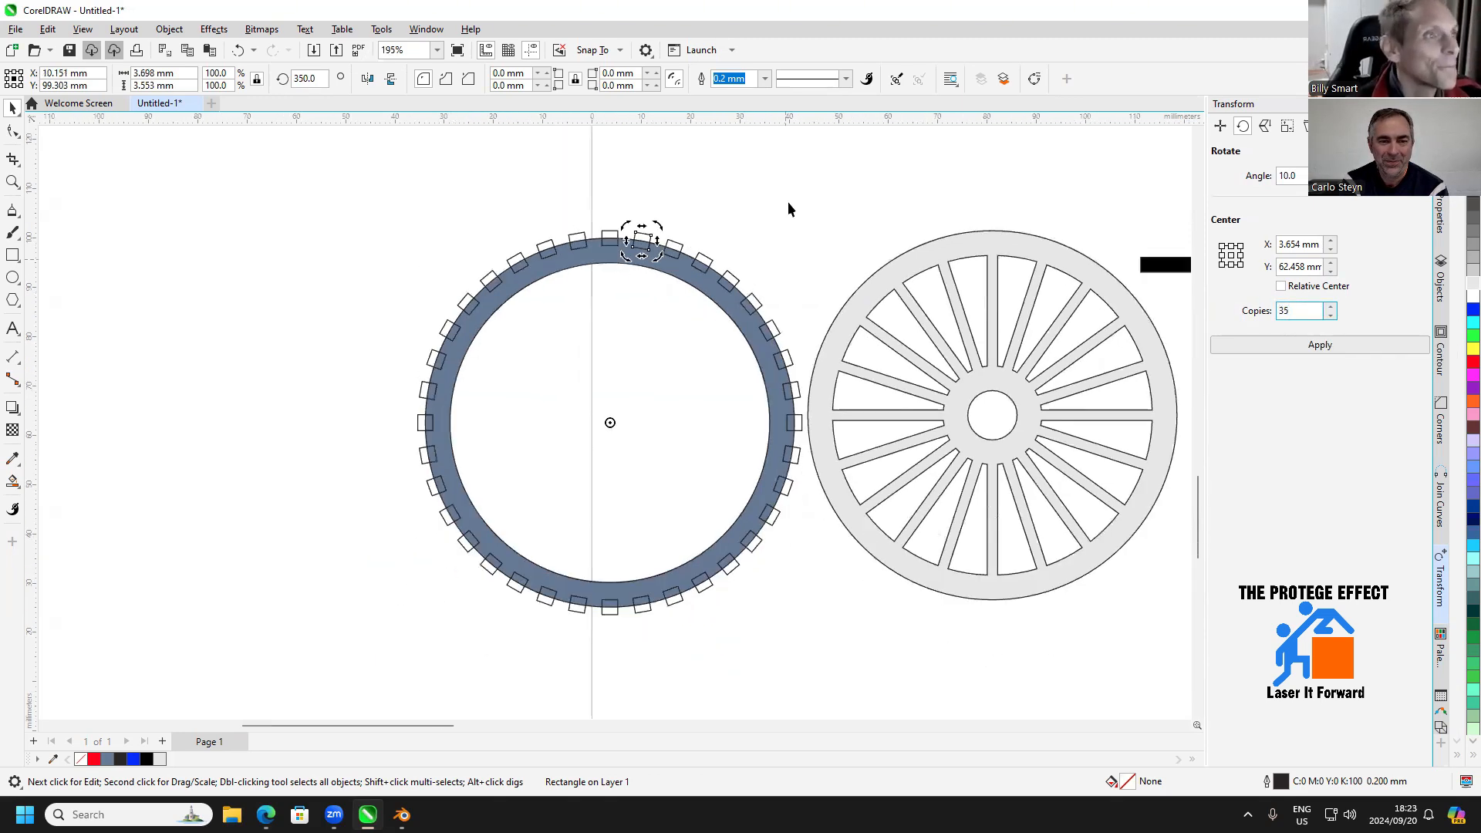
left_click(813, 205)
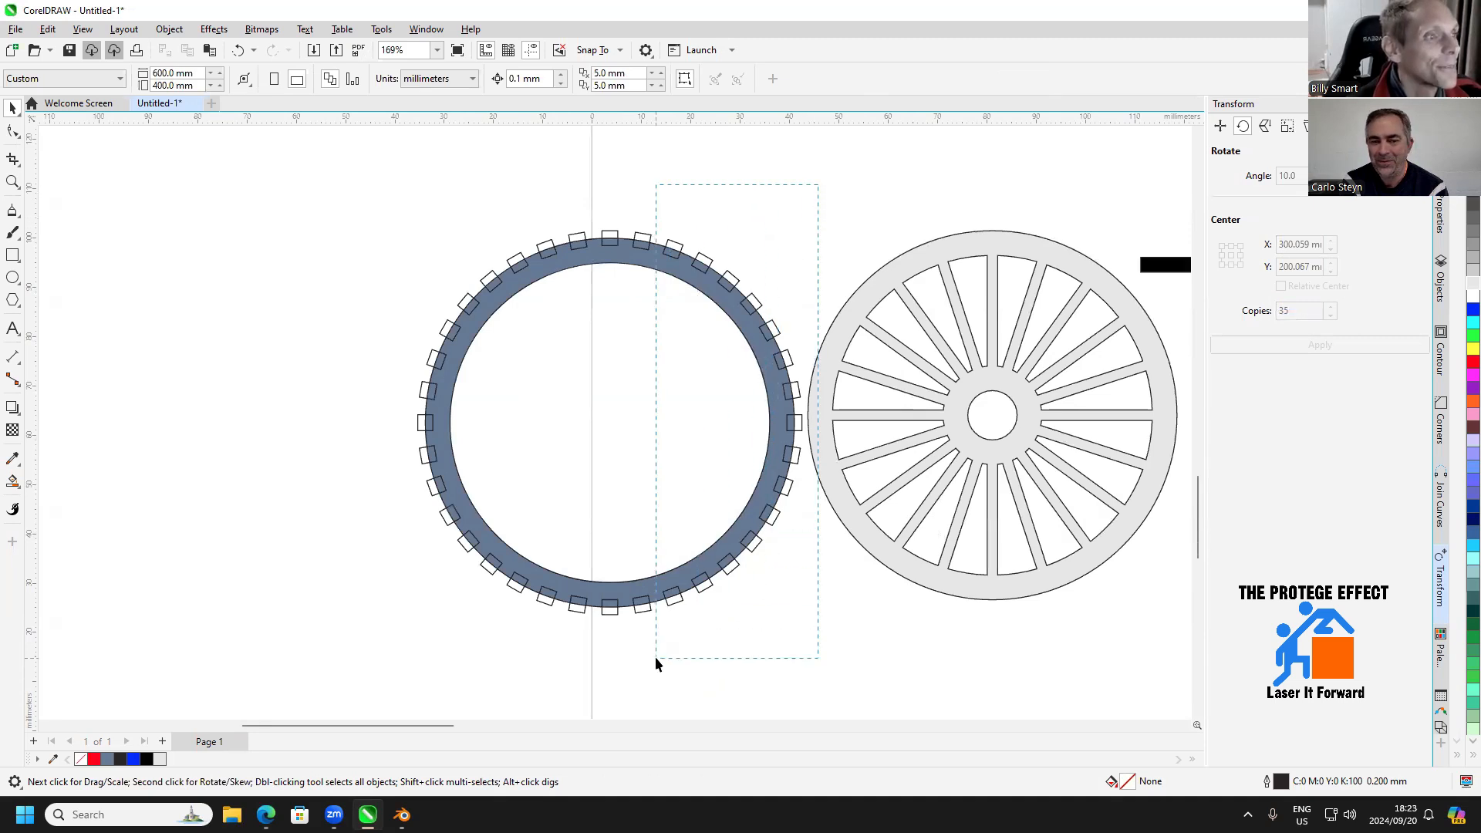
left_click_drag(655, 663, 600, 664)
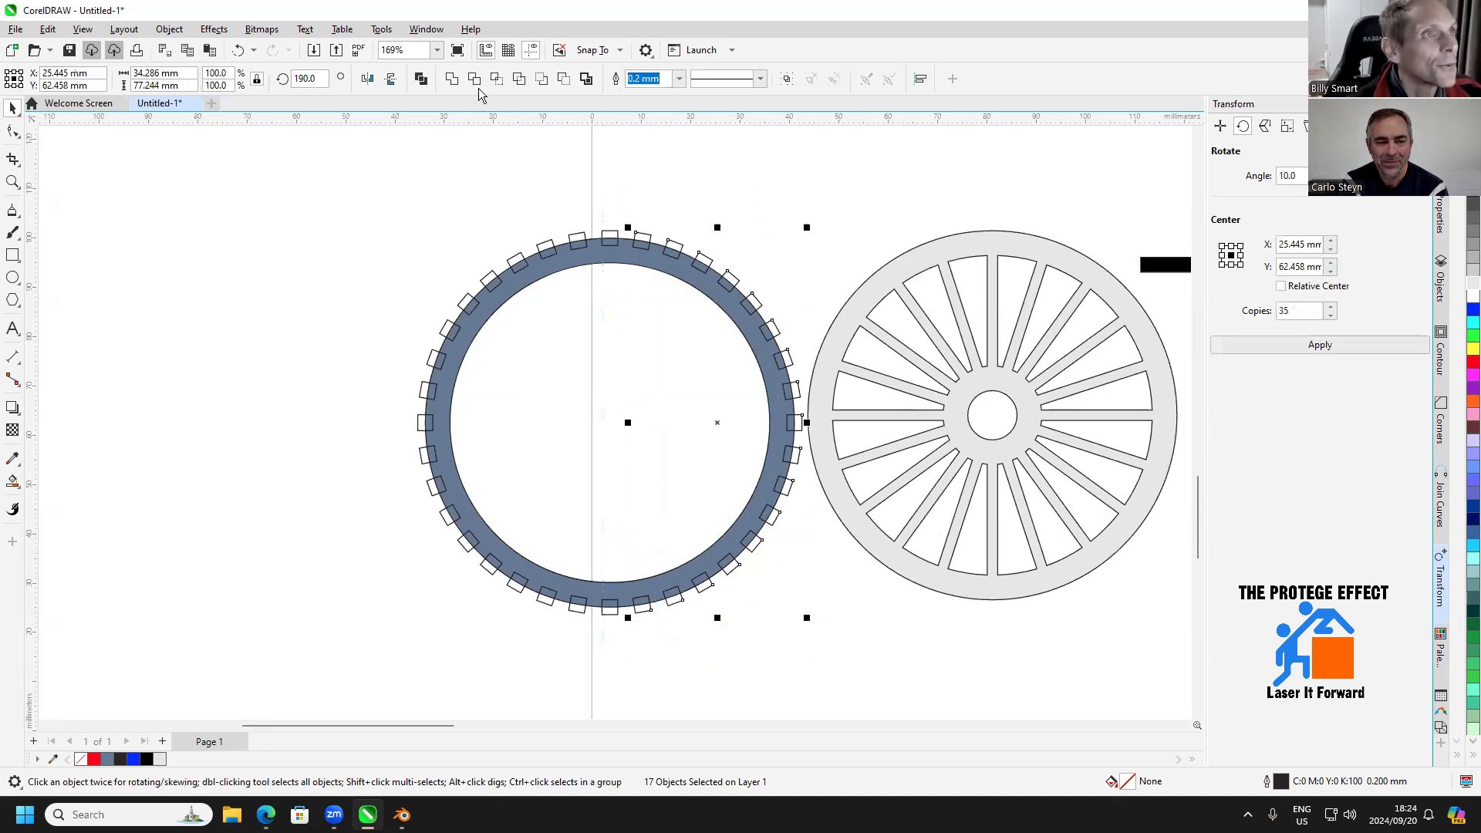
left_click(454, 80)
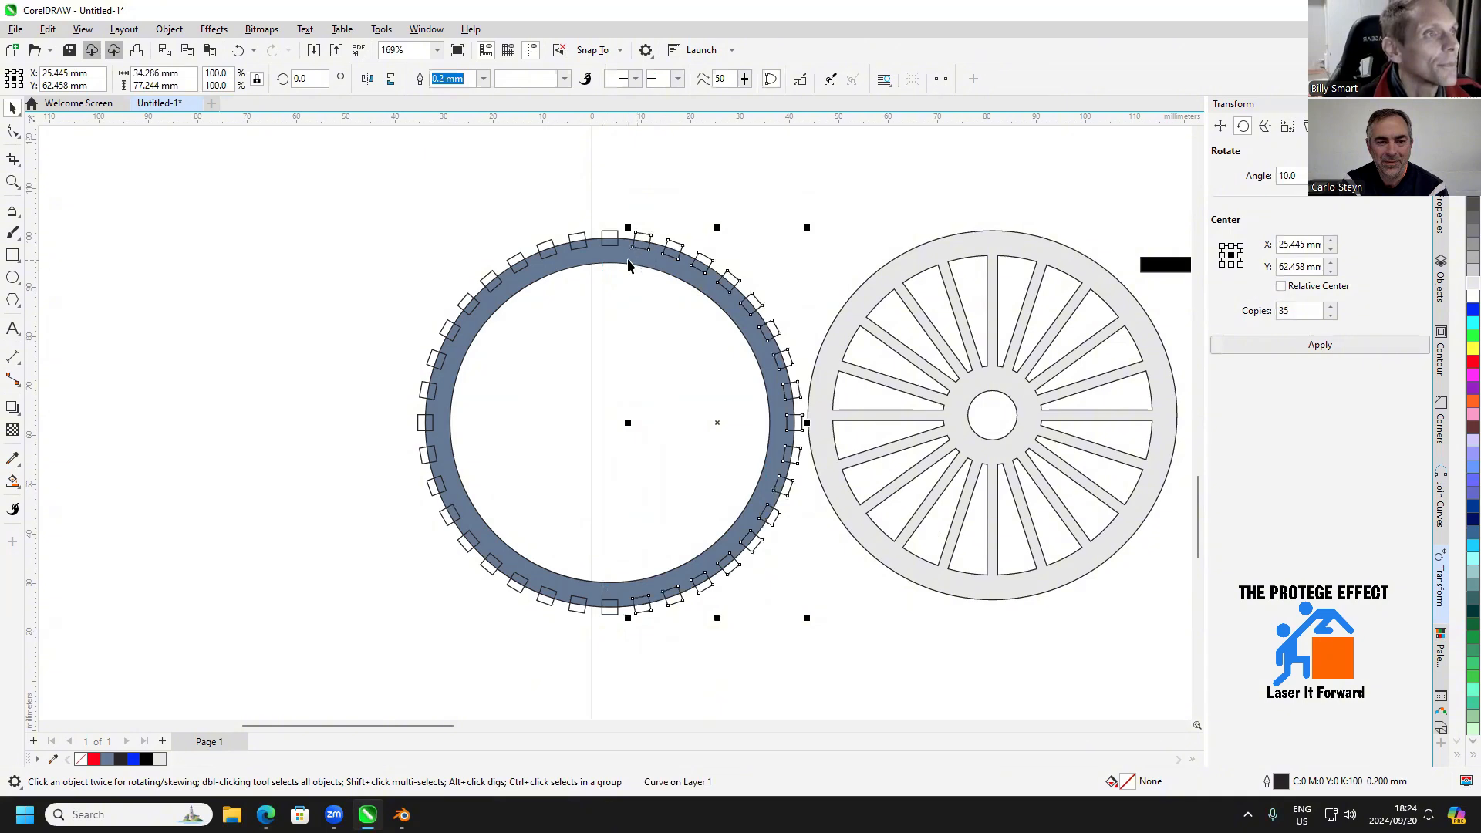
left_click_drag(704, 163, 308, 595)
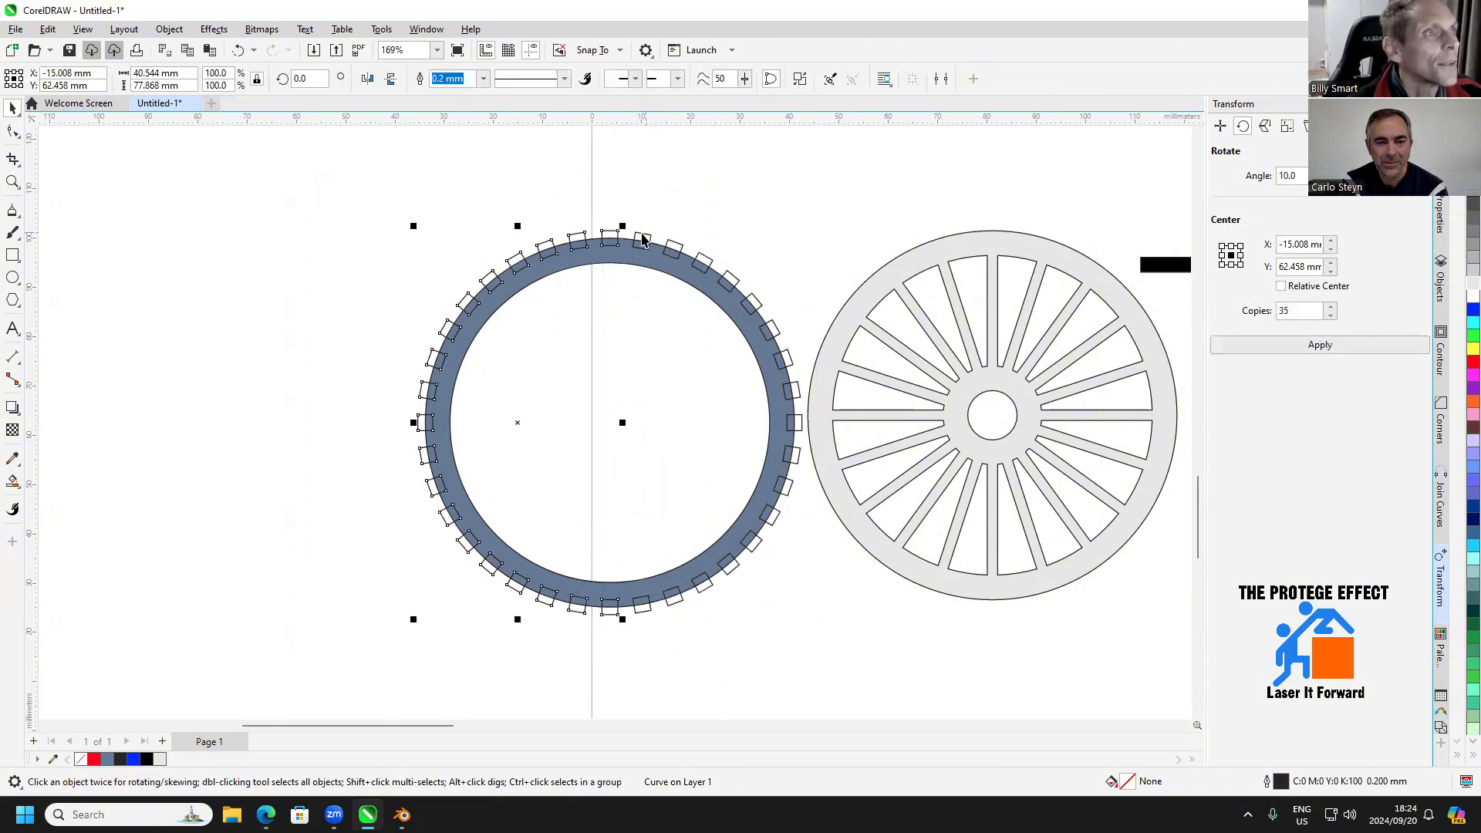
left_click(642, 234, "shift")
left_click(455, 79)
Cut the tread shape out of the blue-grey ring and centre the notched tyre on the spoked wheel
left_click(677, 374)
left_click(741, 300)
left_click_drag(667, 394, 808, 437)
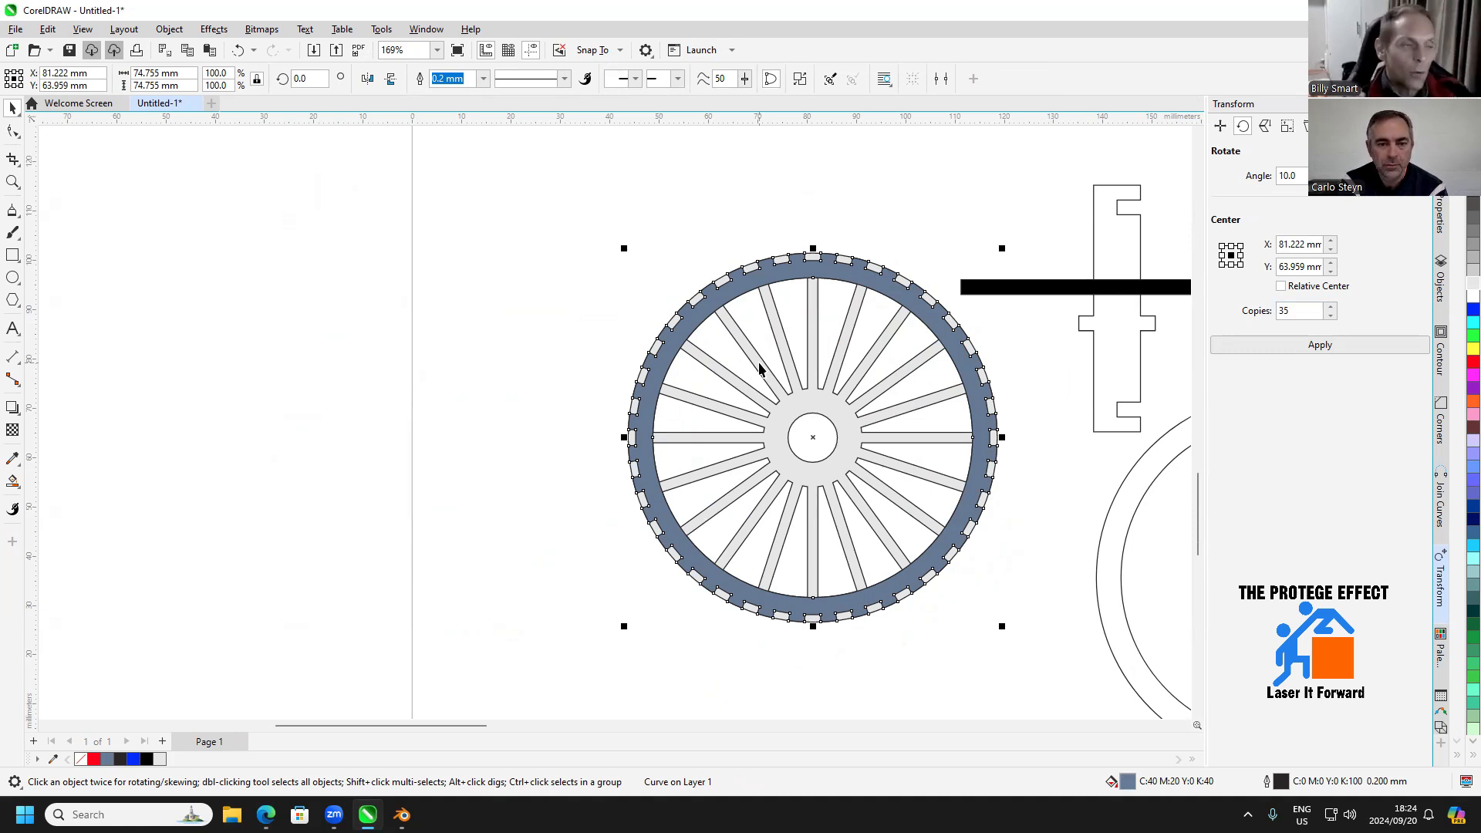
Delete the unfilled pair of contoured circles below the bicycle frame
scroll(811, 380, "down", 4)
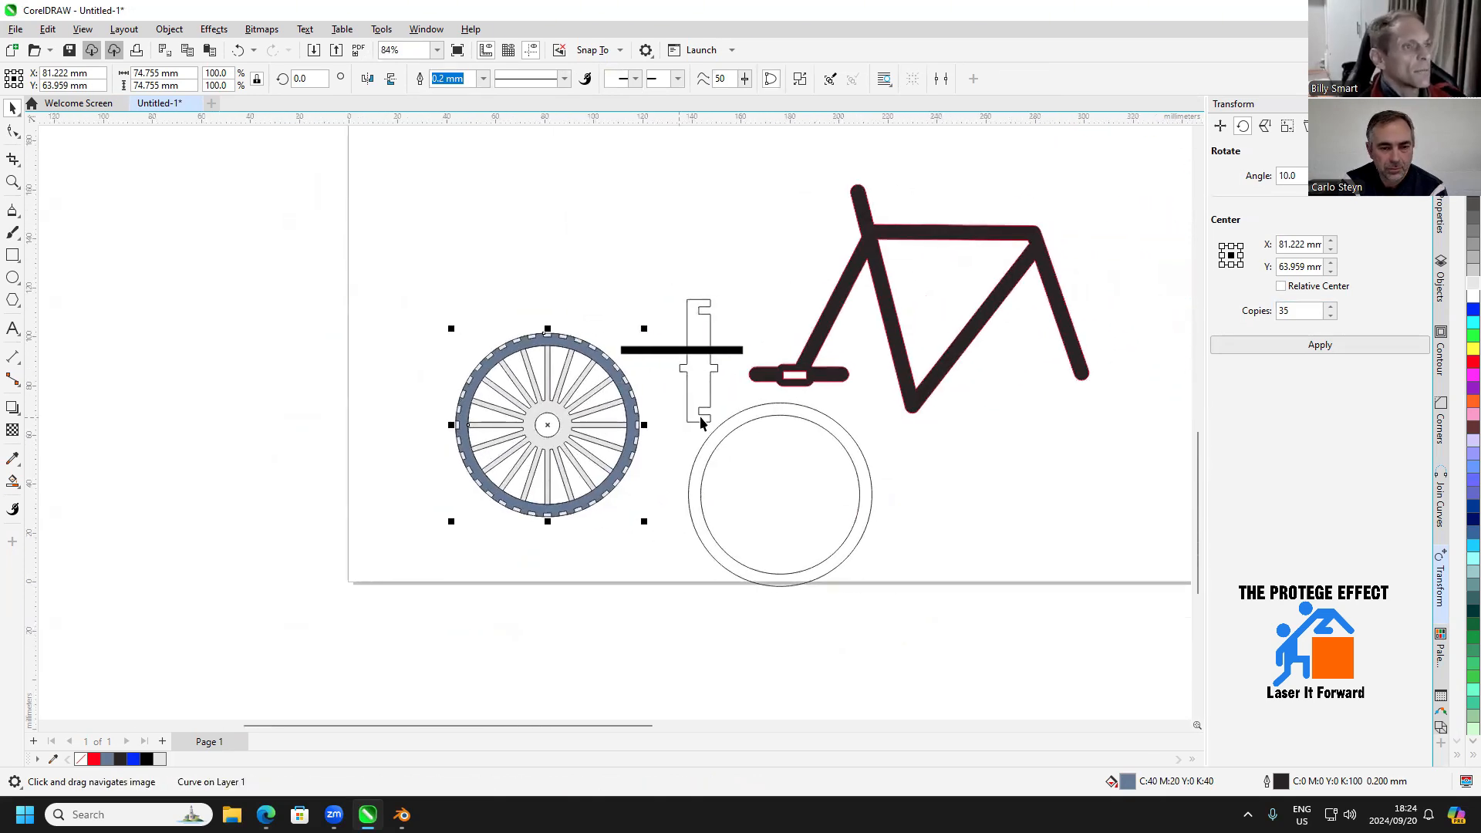
scroll(684, 418, "up", 2)
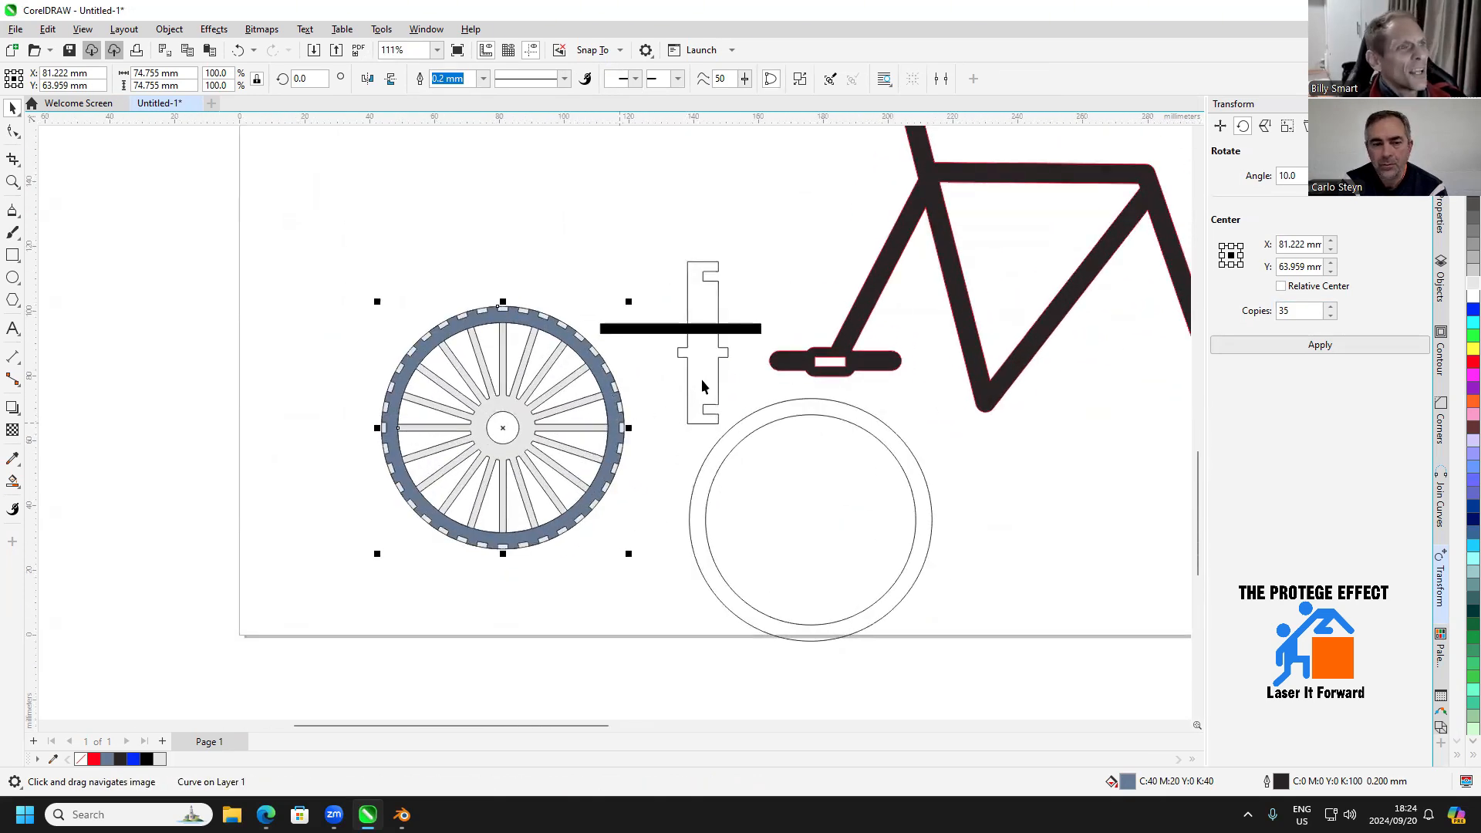
scroll(702, 378, "up", 3)
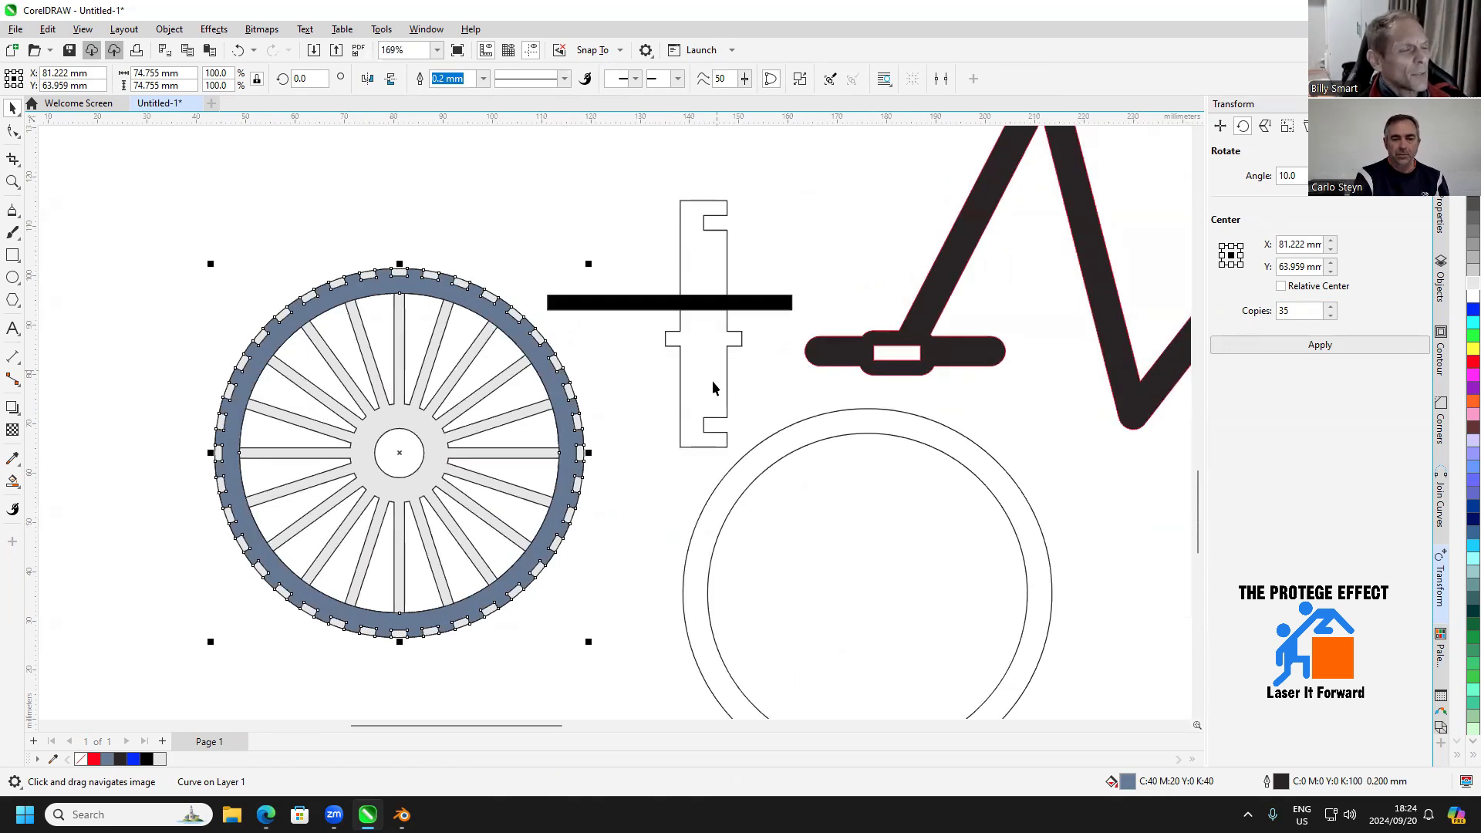
left_click(788, 434)
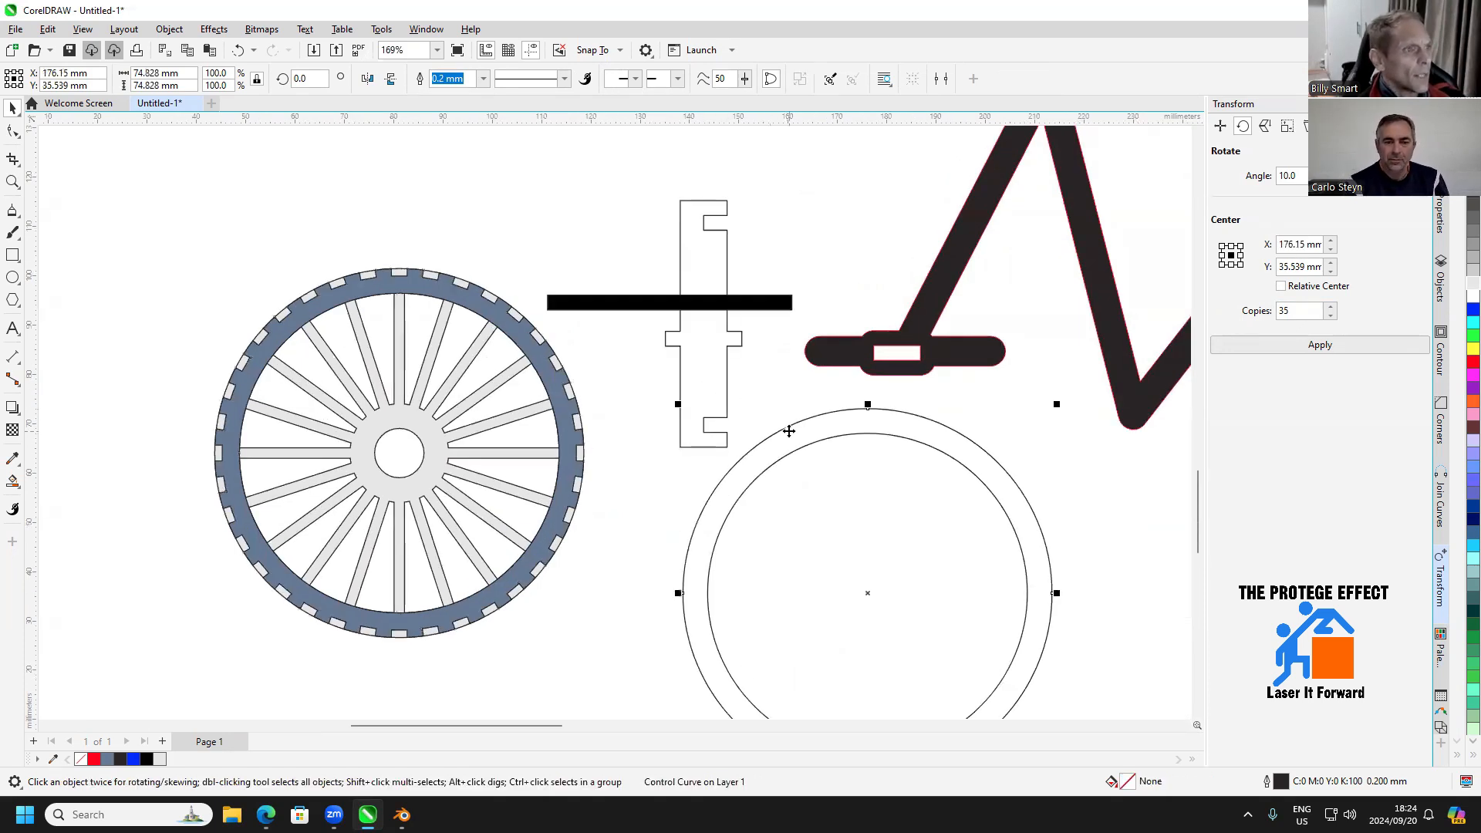
key("Delete")
Draw a circle about 11 mm wide below the notched cross piece and set its diameter to 10 mm
scroll(712, 396, "up", 2)
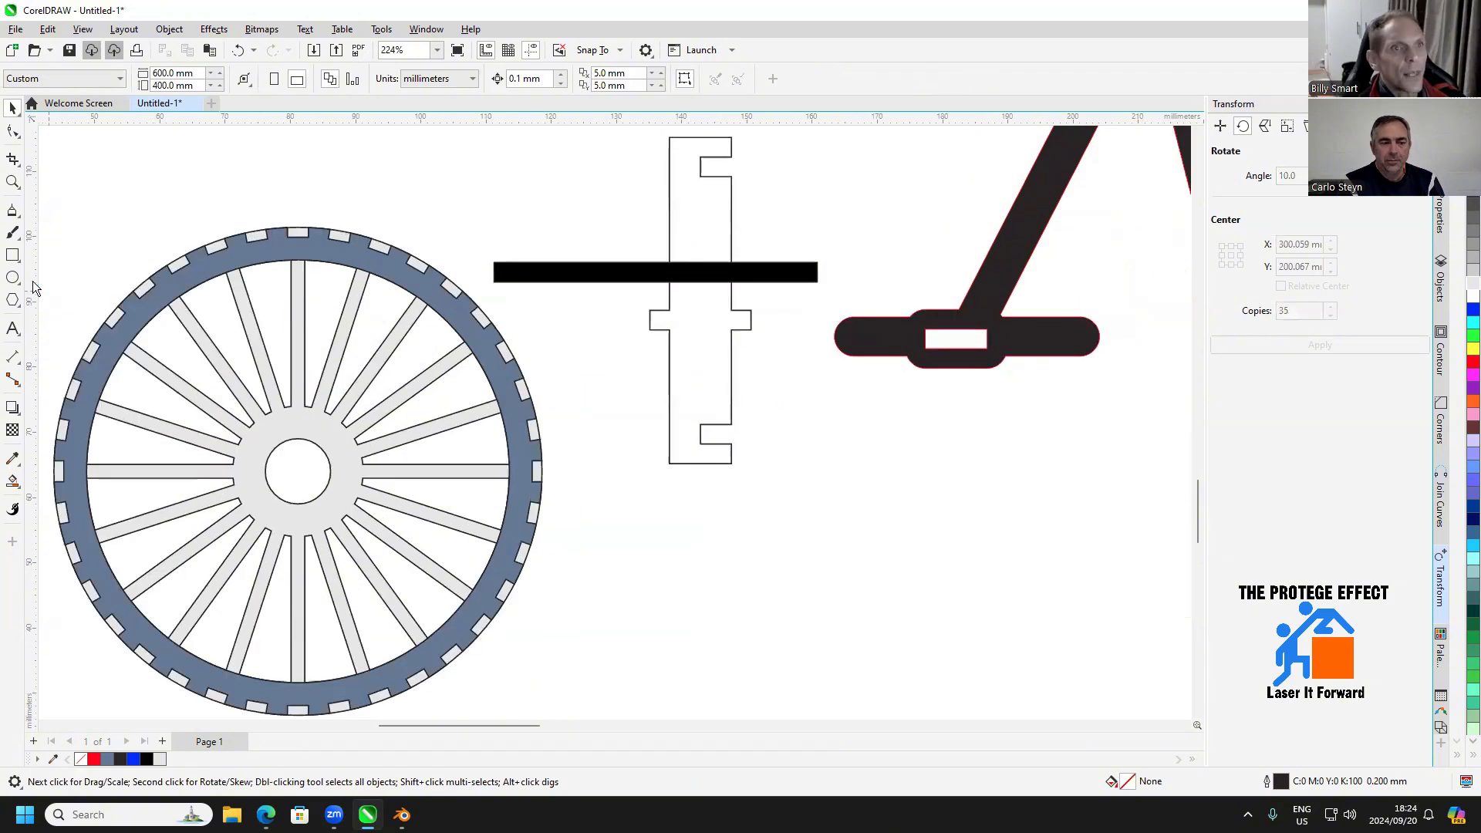
left_click(12, 279)
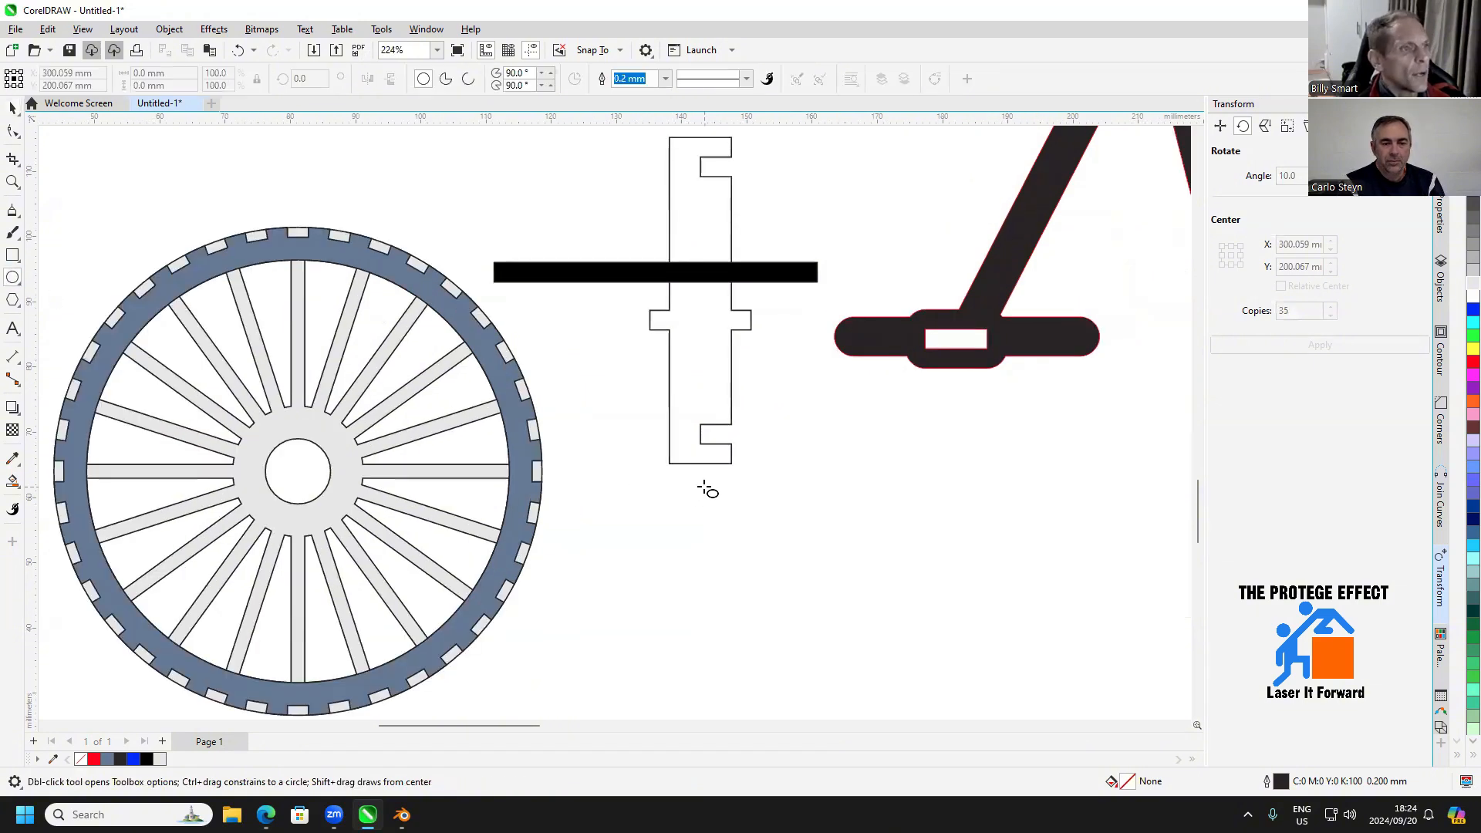
left_click_drag(701, 484, 781, 563)
left_click(196, 73)
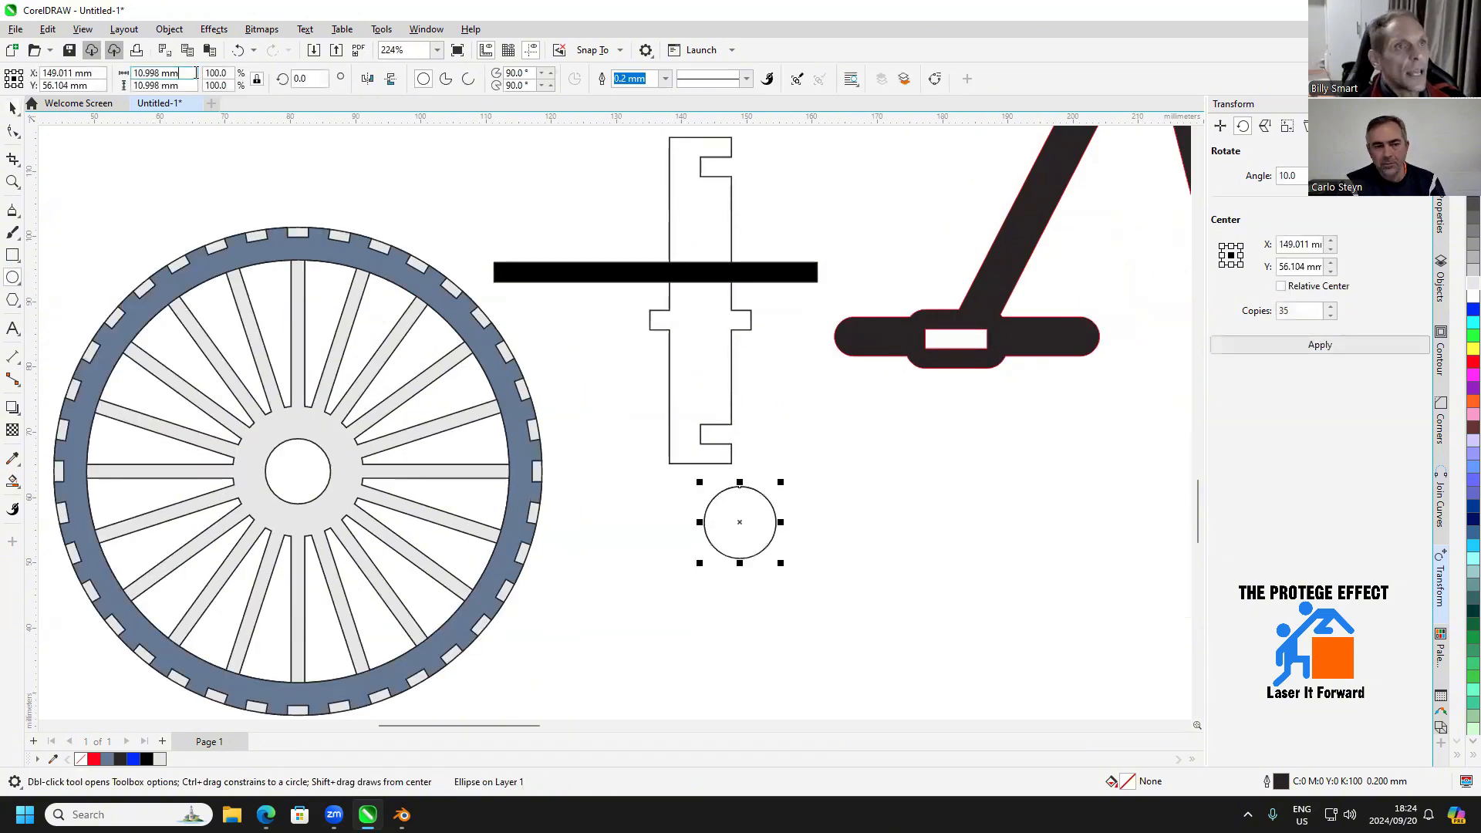
double_click(196, 73)
type("10")
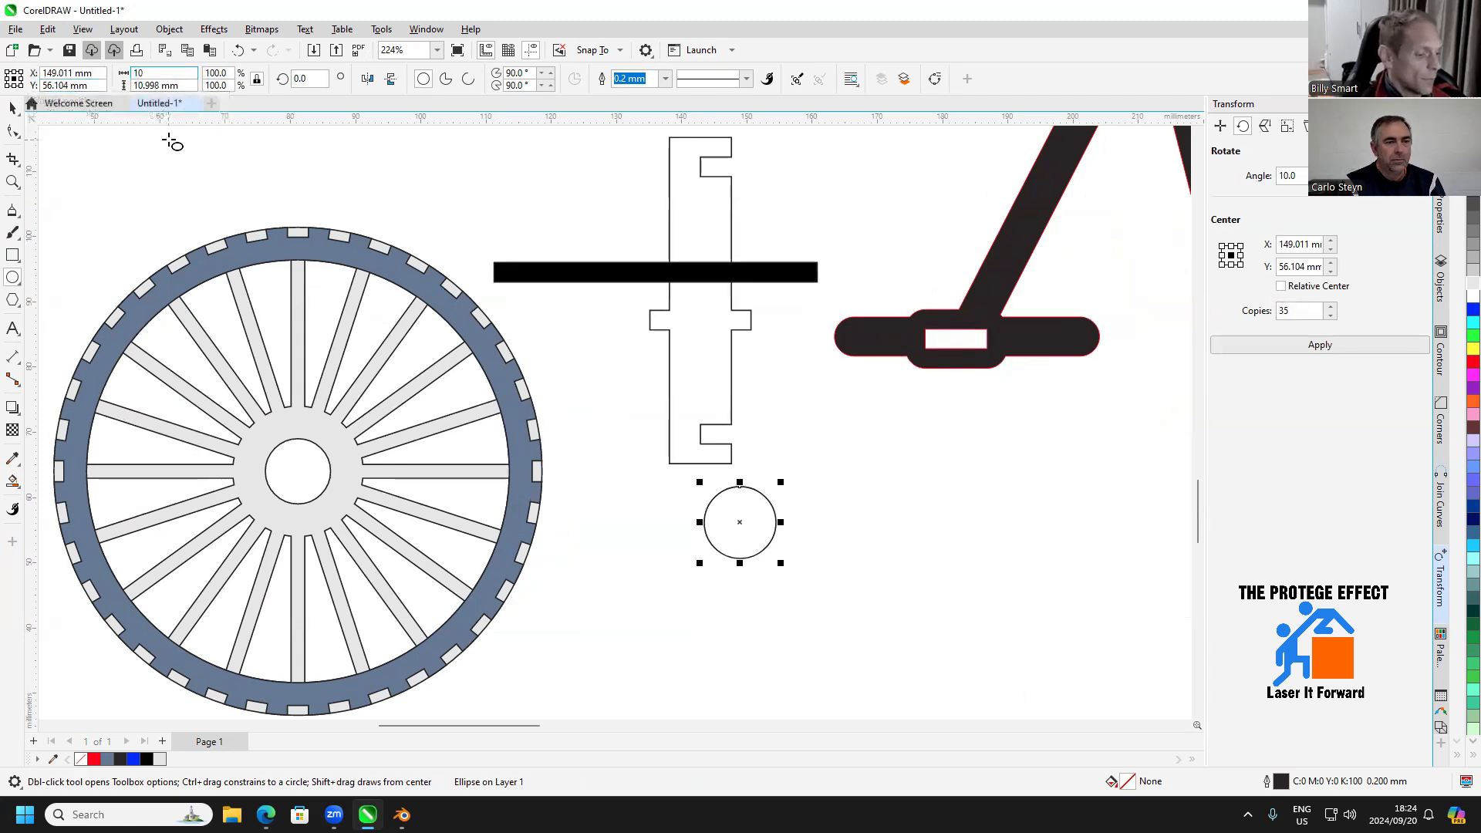
key("Return")
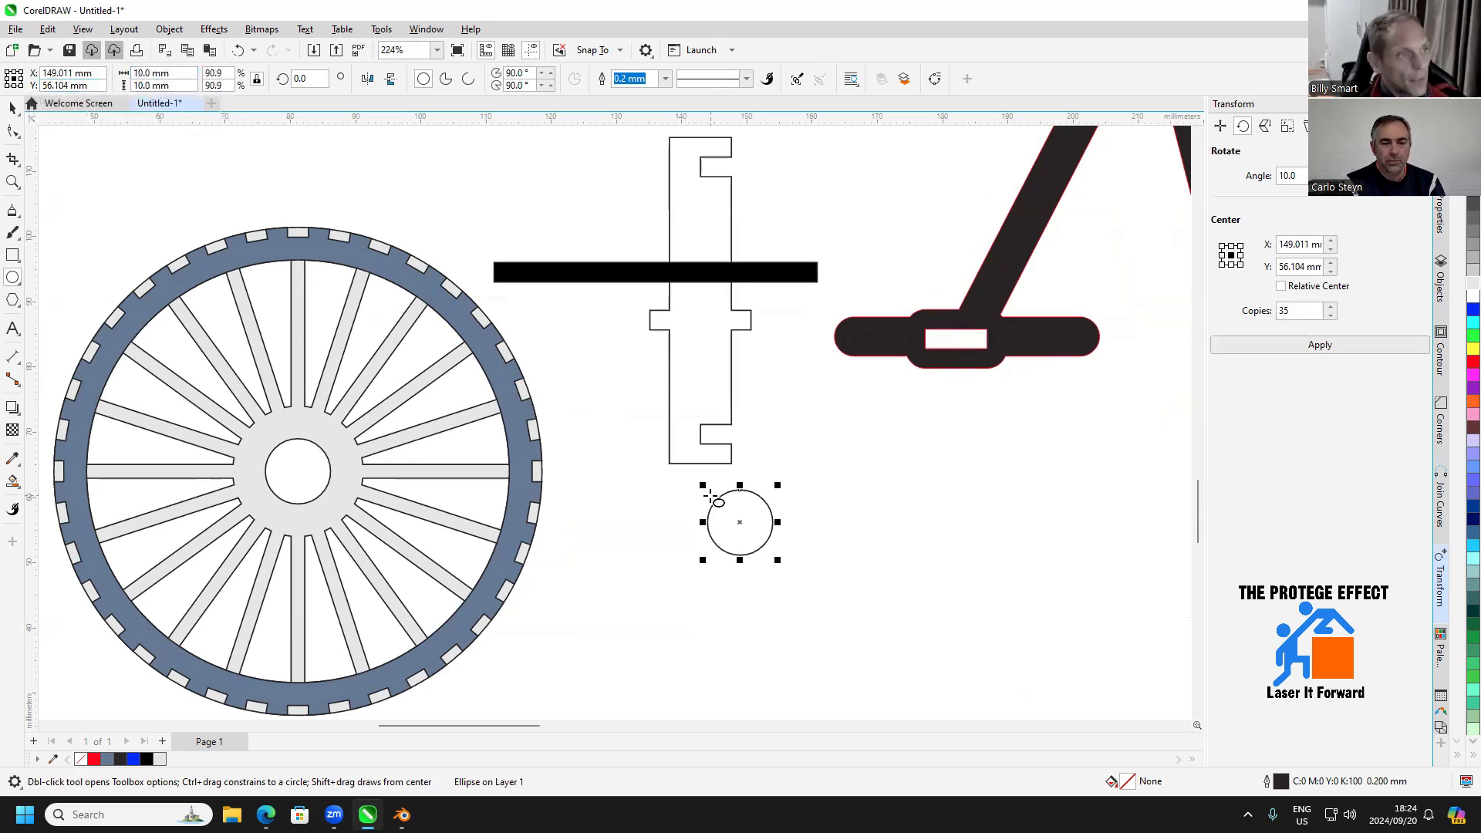
Duplicate the 10 mm circle in place and set one copy's diameter to 20 mm, keeping the two circles concentric
left_click_drag(771, 466, 821, 491)
scroll(815, 576, "up", 1)
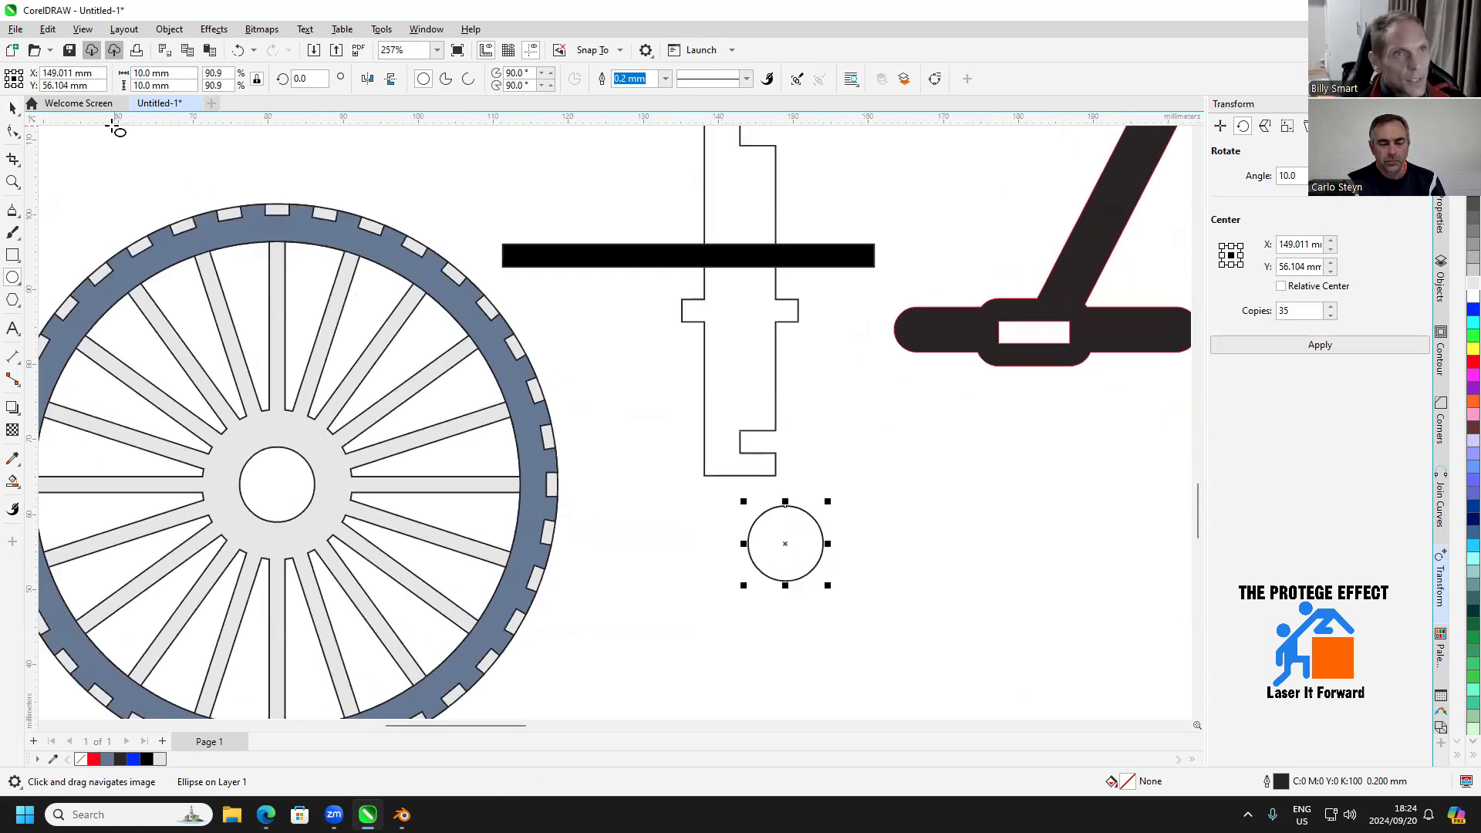
left_click(12, 108)
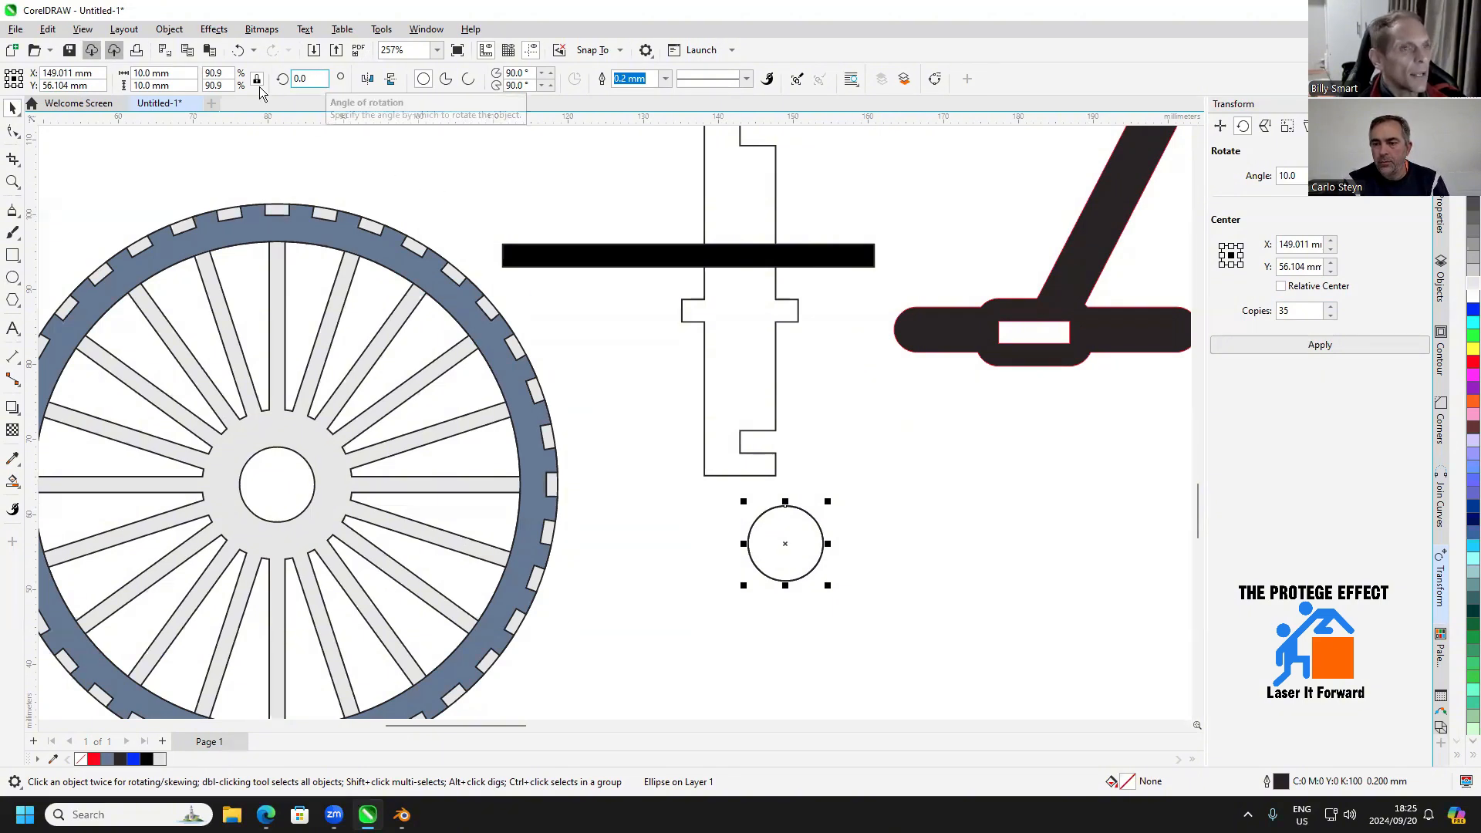
left_click(155, 74)
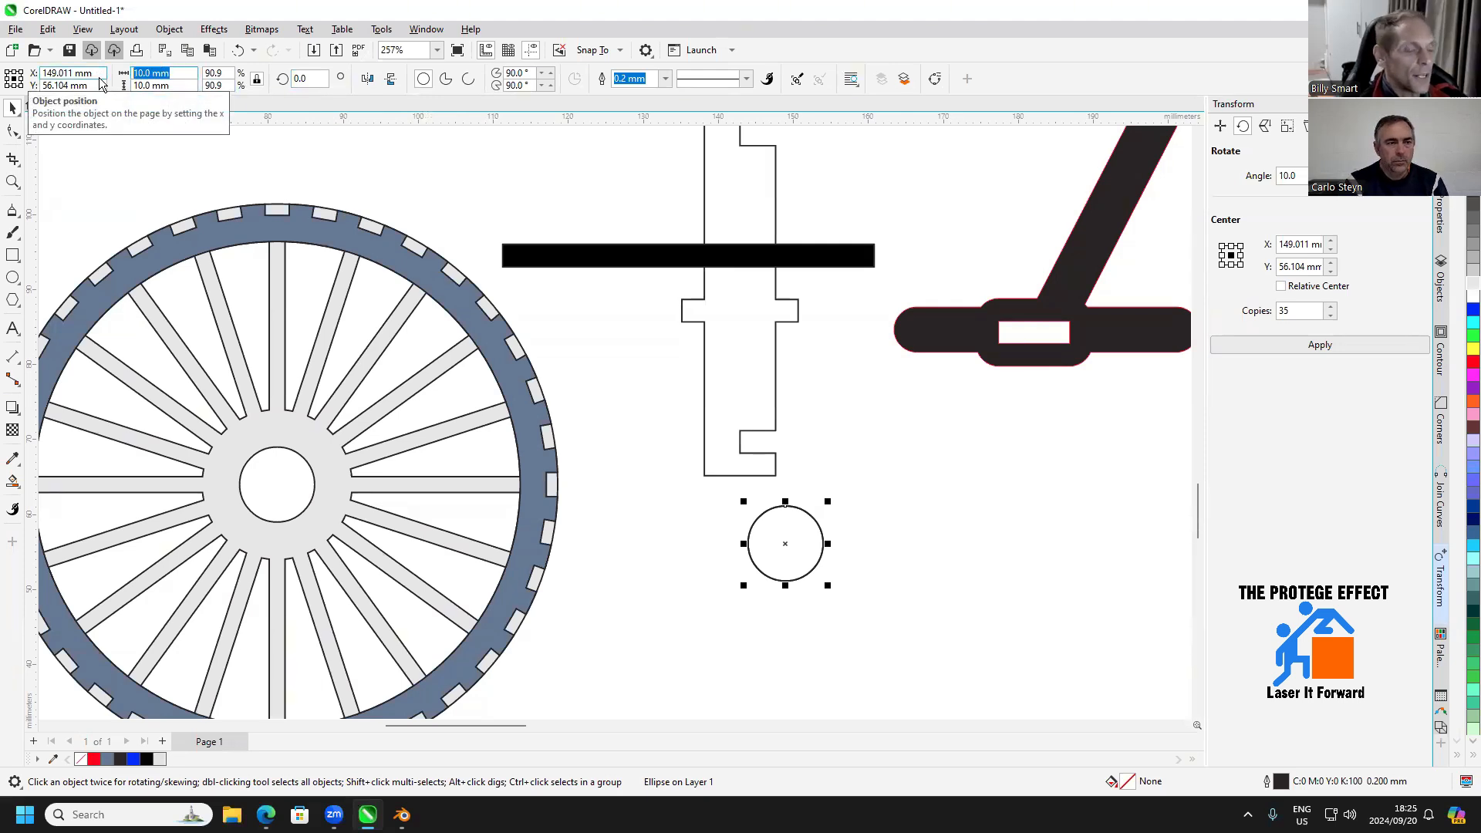
type("20")
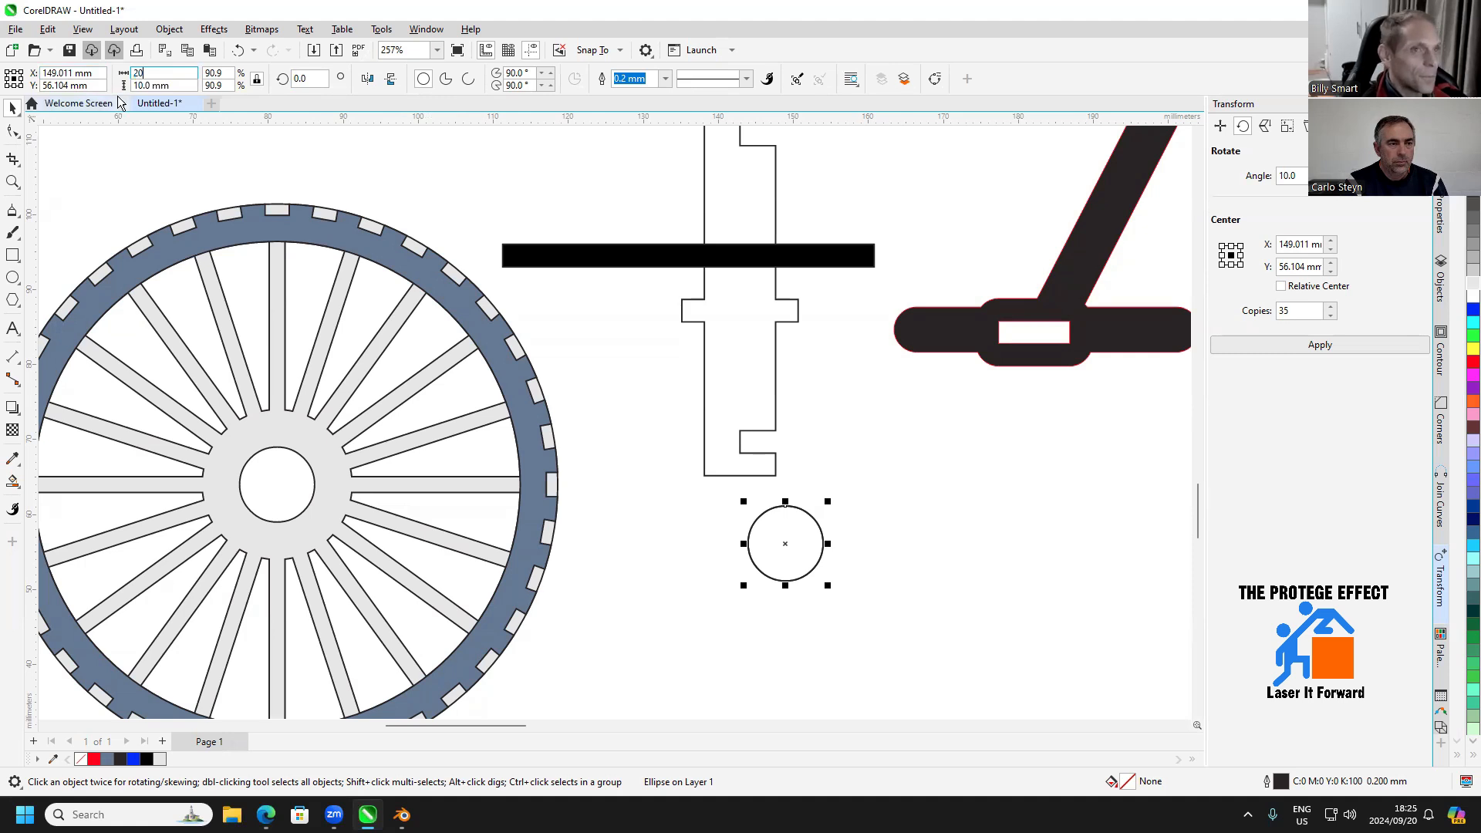
key("Return")
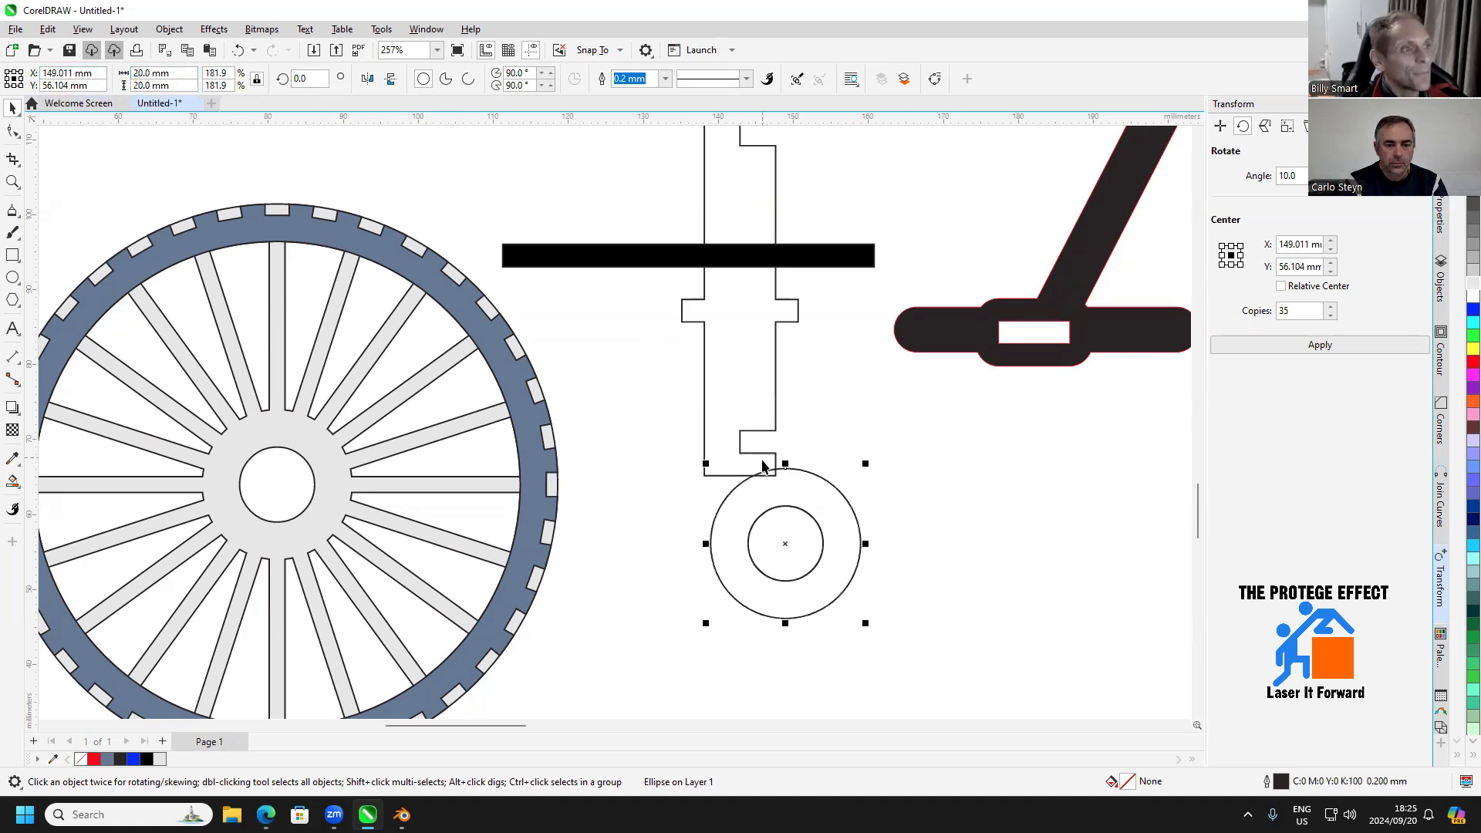
Draw a 3 mm high rectangle from the cross piece's lower notch, about 18 mm long, ending at the concentric circles' centre
left_click(12, 255)
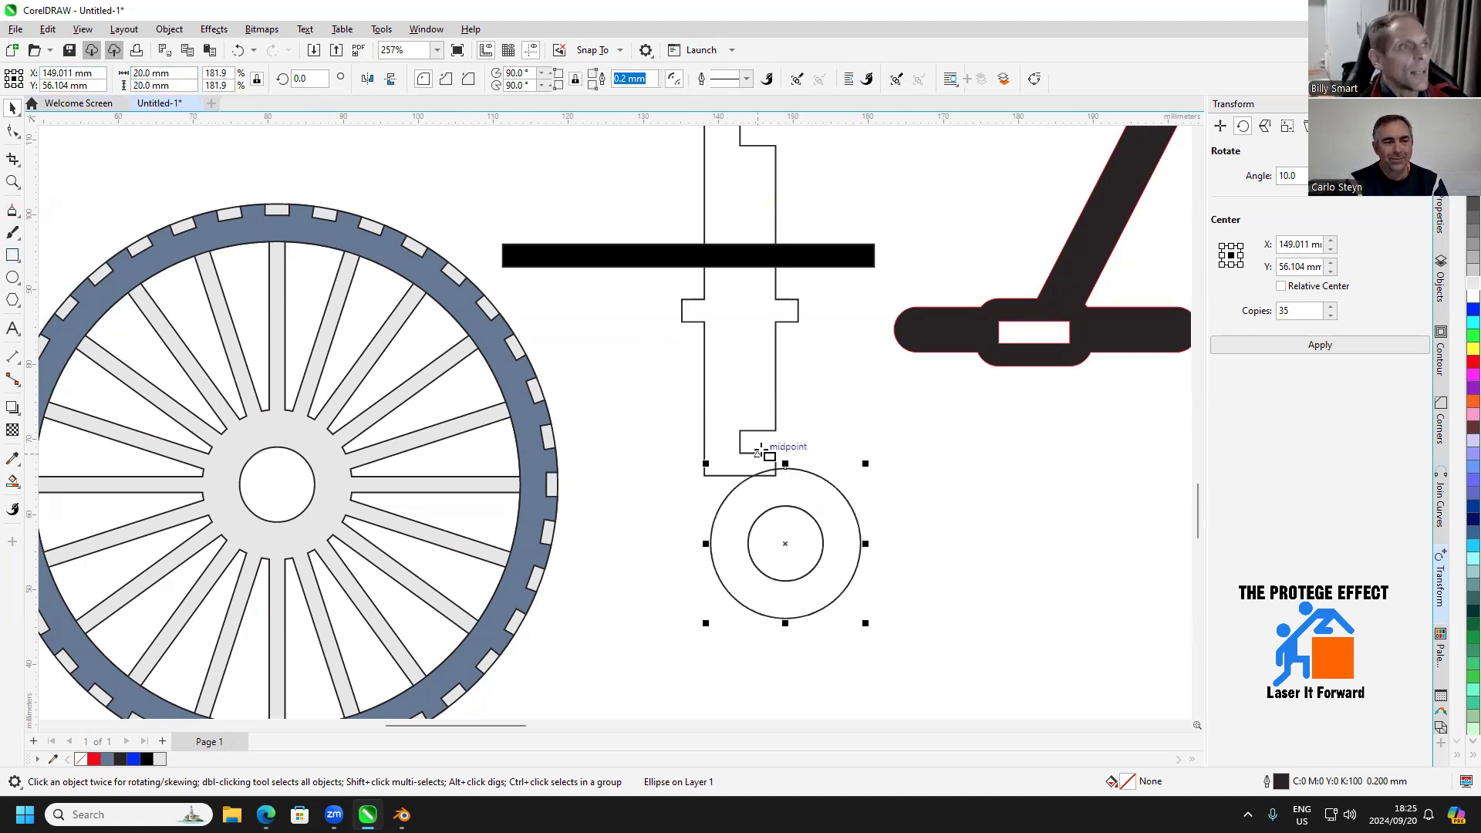
scroll(761, 450, "up", 1)
left_click_drag(737, 428, 630, 557)
key("space")
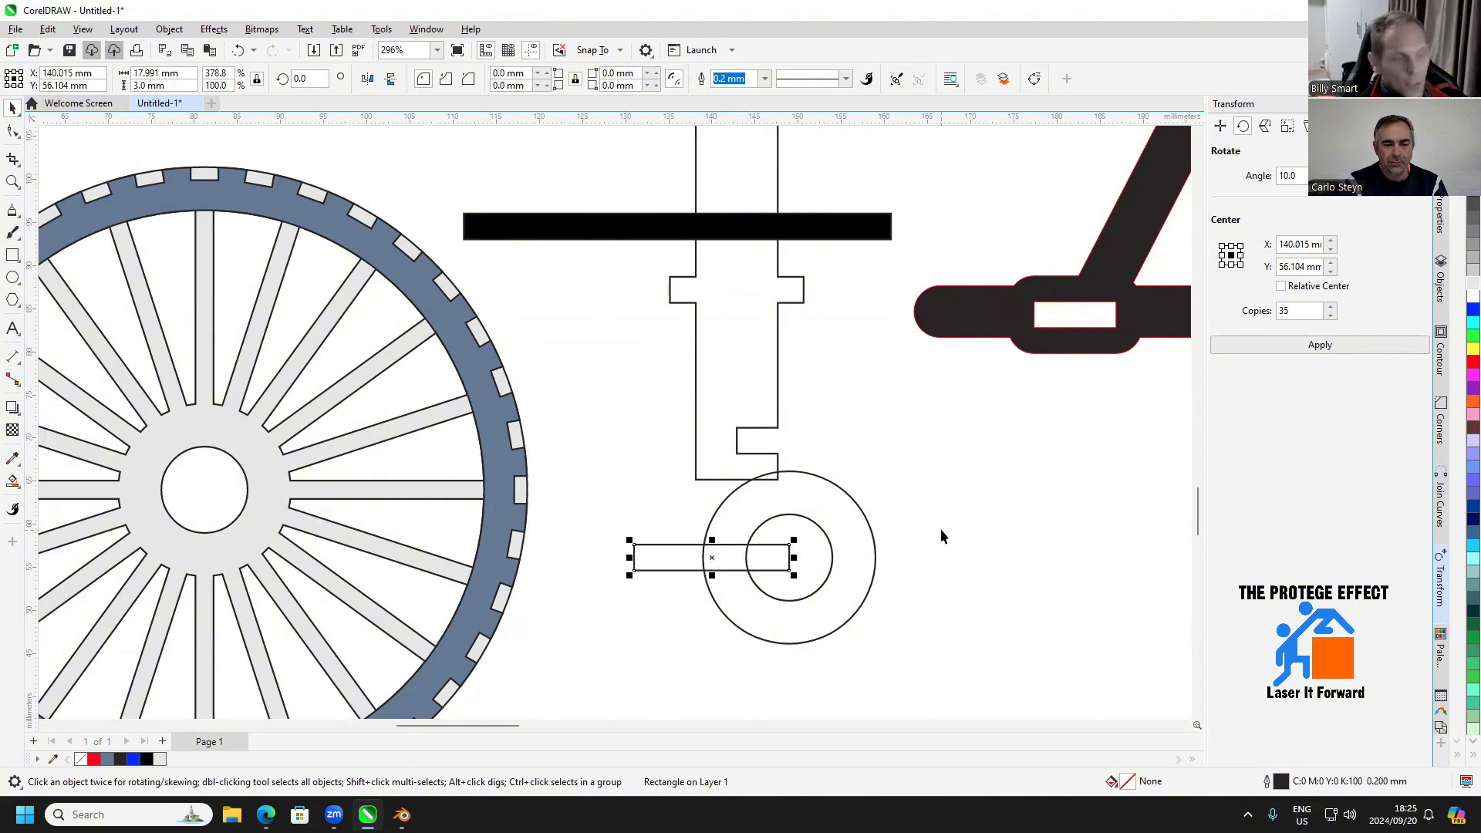
Subtract the rectangle from the 20 mm circle and move the slotted disc to the right of the 10 mm circle
left_click(837, 484, "shift")
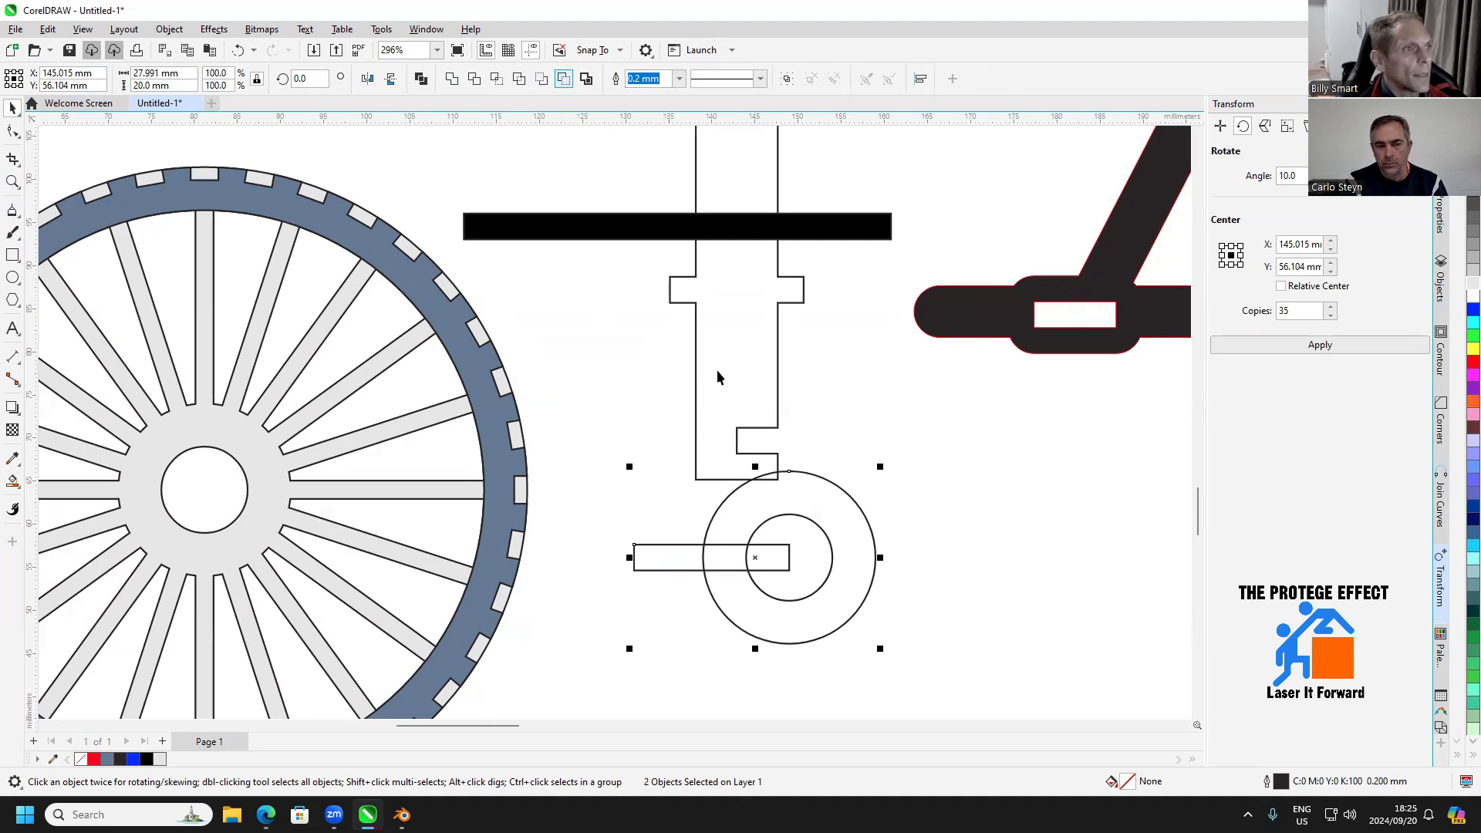
left_click(564, 80)
left_click_drag(825, 481, 993, 493)
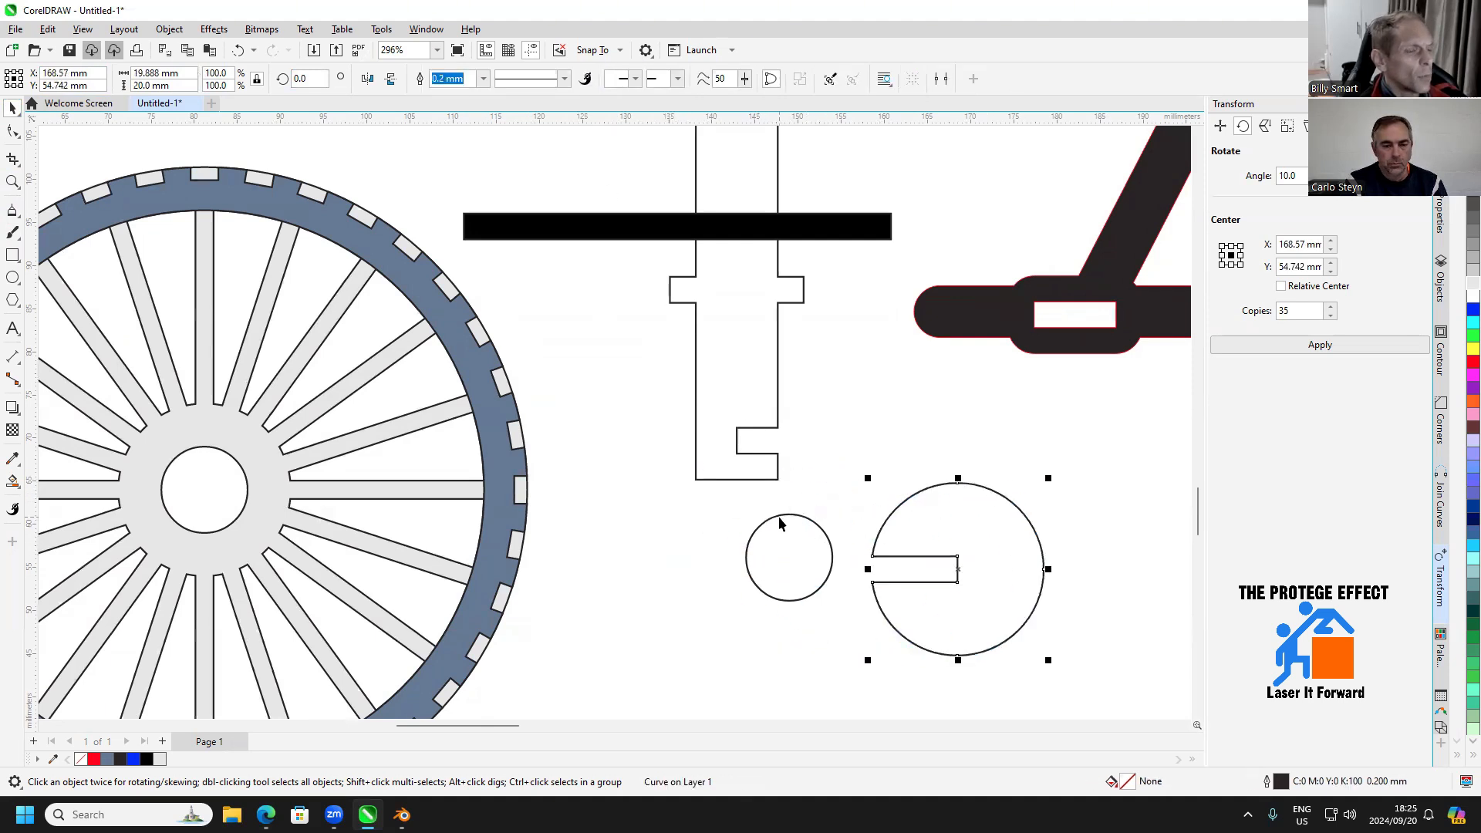
Draw a rectangle over the cross piece's lower notch and size it to 9.5 mm wide by 3 mm high with the ratio unlocked
left_click(13, 254)
left_click_drag(737, 454, 778, 427)
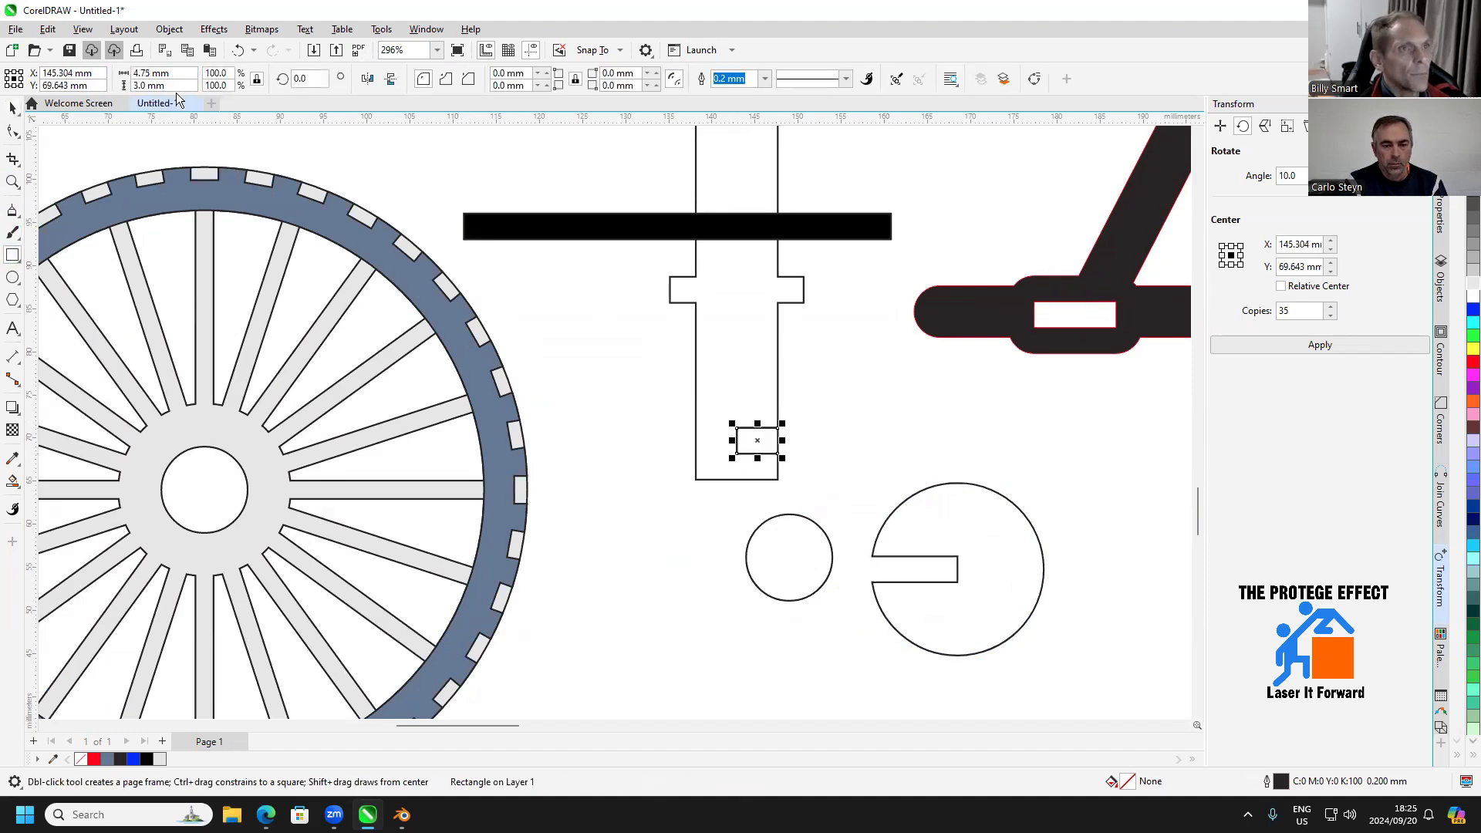
left_click(150, 73)
type("9.5")
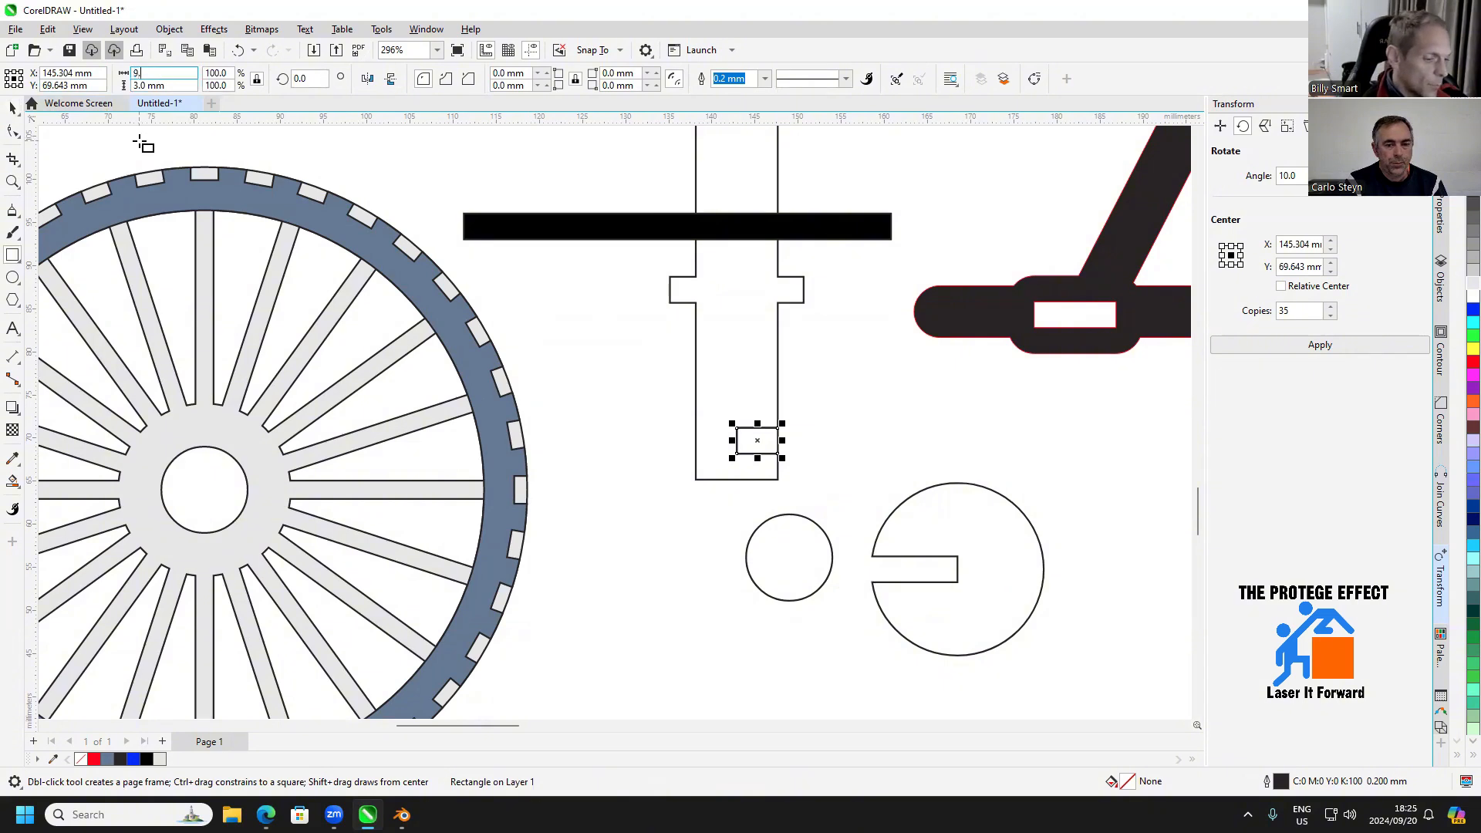
key("Return")
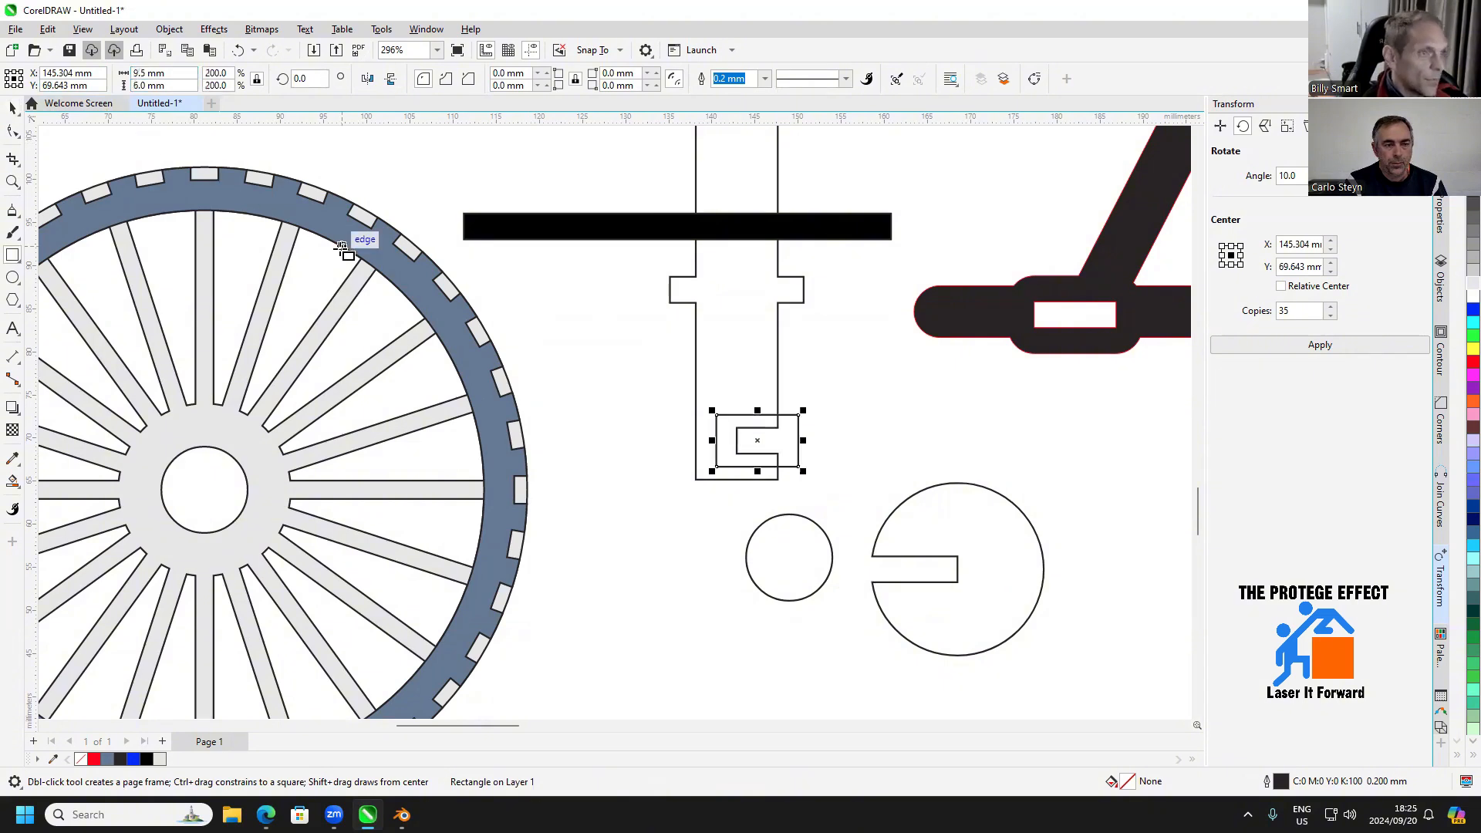
left_click(258, 80)
left_click(154, 85)
type("3")
key("Return")
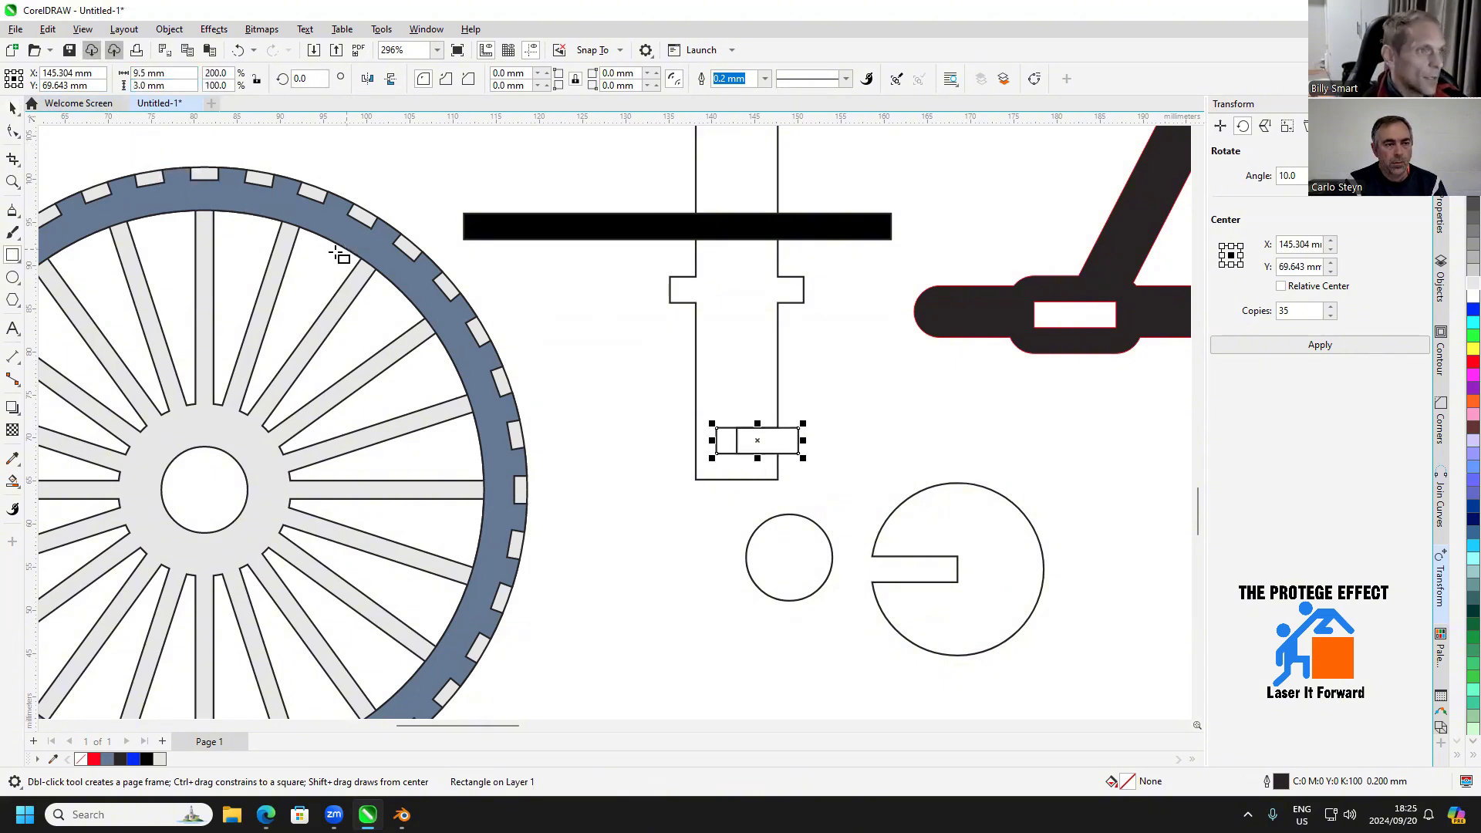
Move the 9.5 × 3 mm rectangle to the centre of the 10 mm circle
left_click(12, 108)
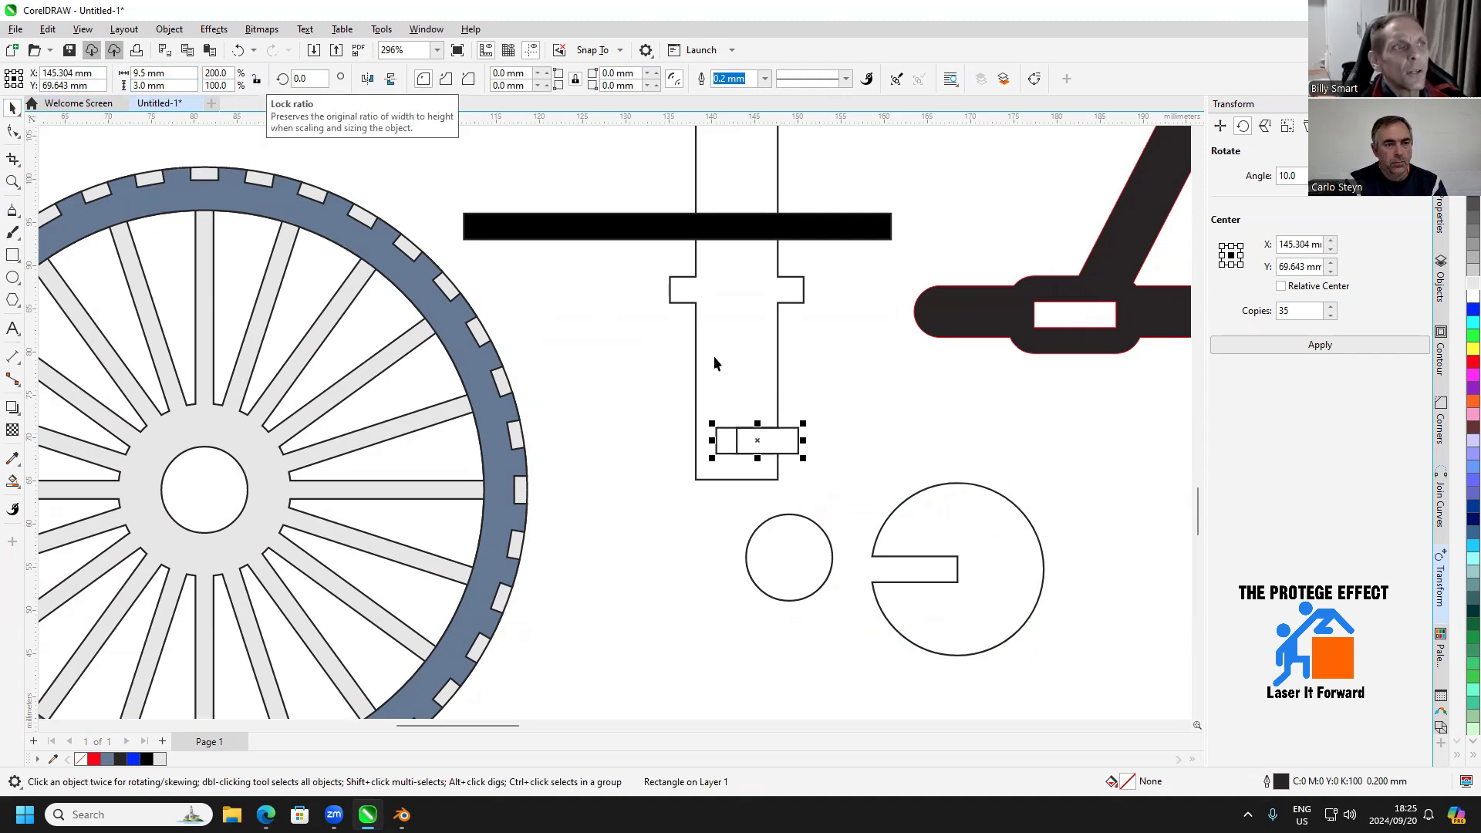
left_click_drag(762, 454, 600, 542)
scroll(572, 542, "up", 1)
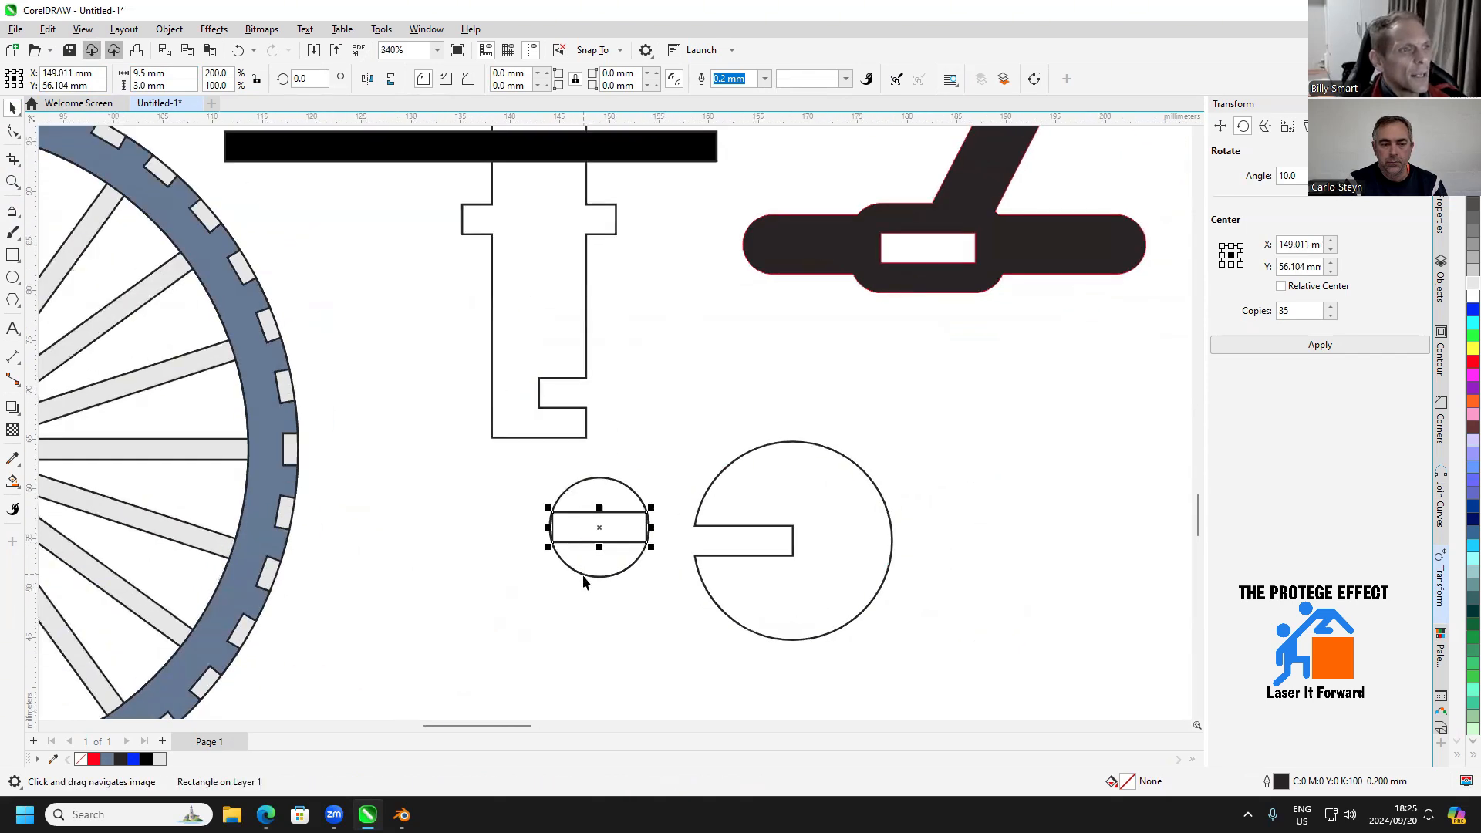
Set the small circle's height and width to 15 mm around the centred rectangle
left_click(585, 577)
left_click(150, 86)
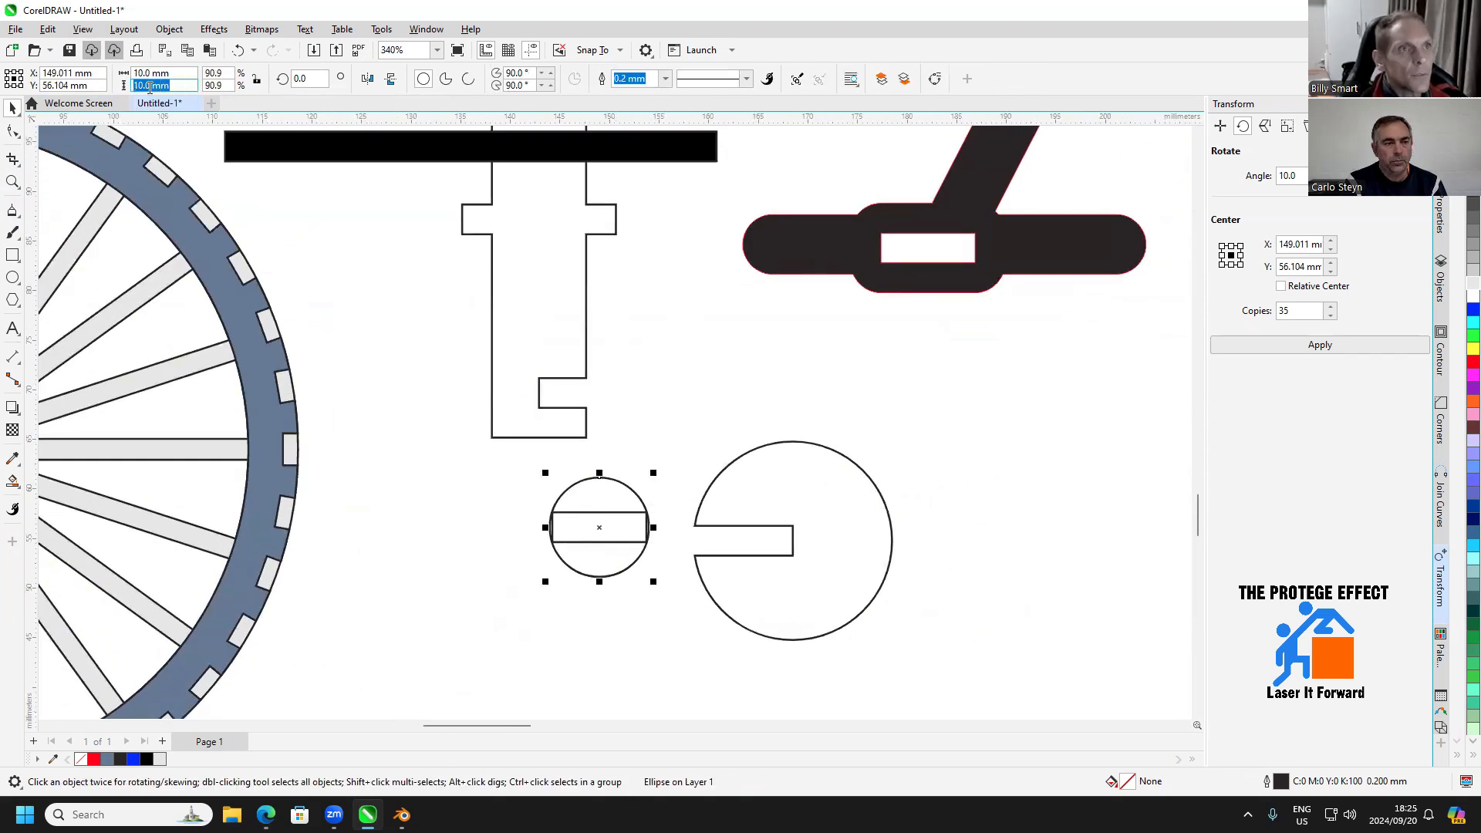
type("15")
key("Return")
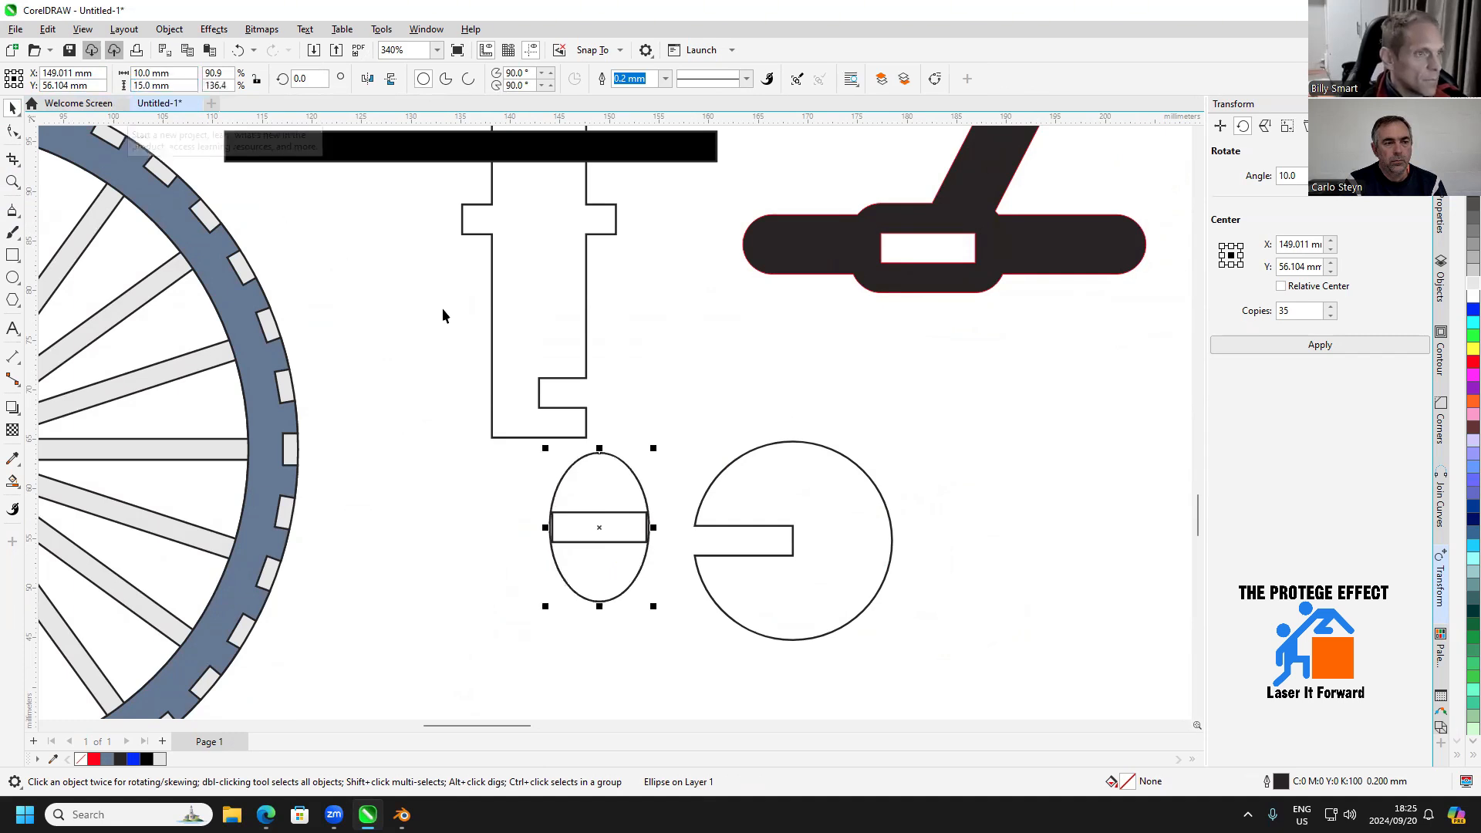
left_click(182, 72)
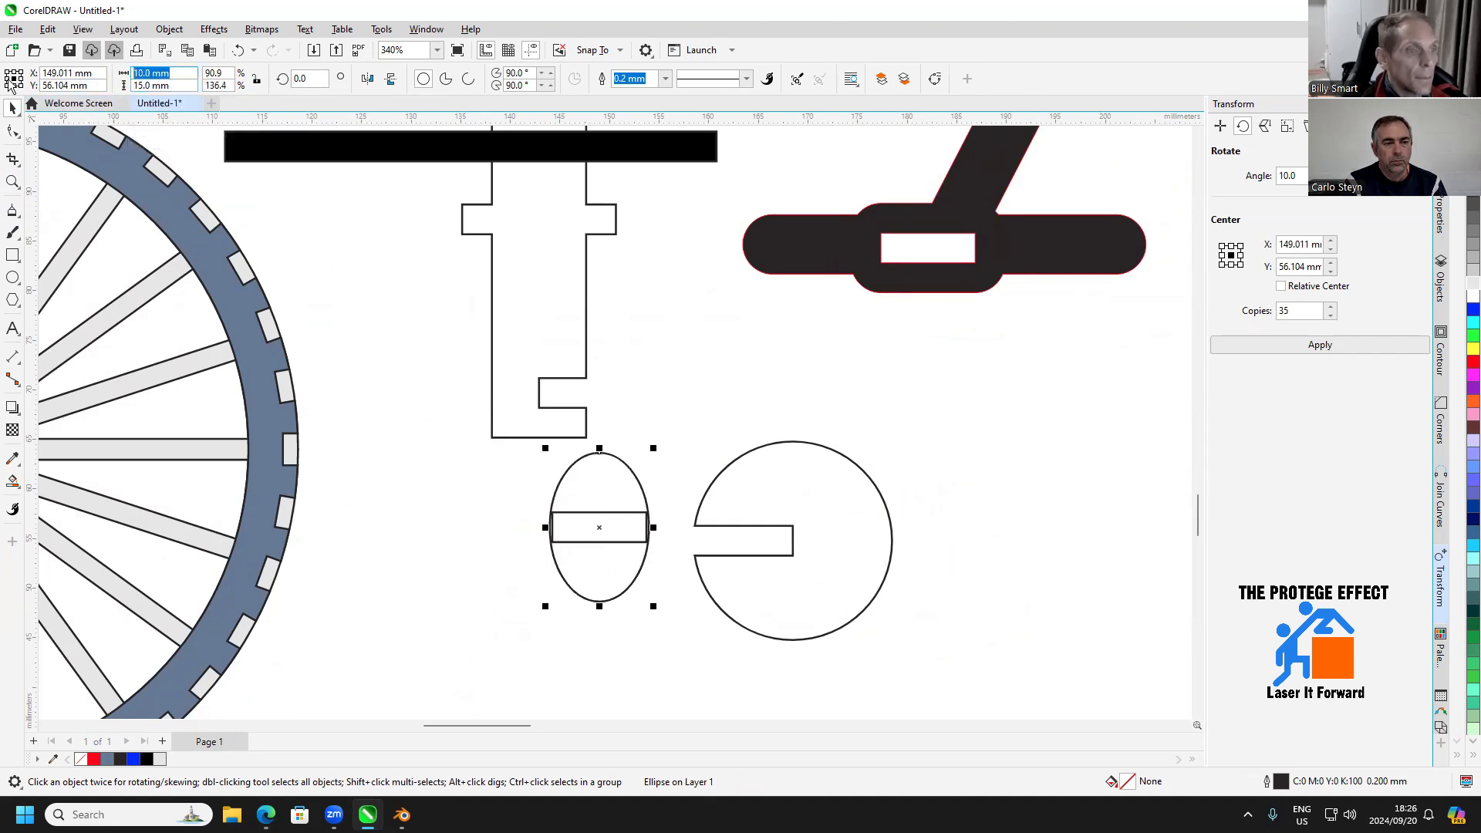
type("15")
key("Return")
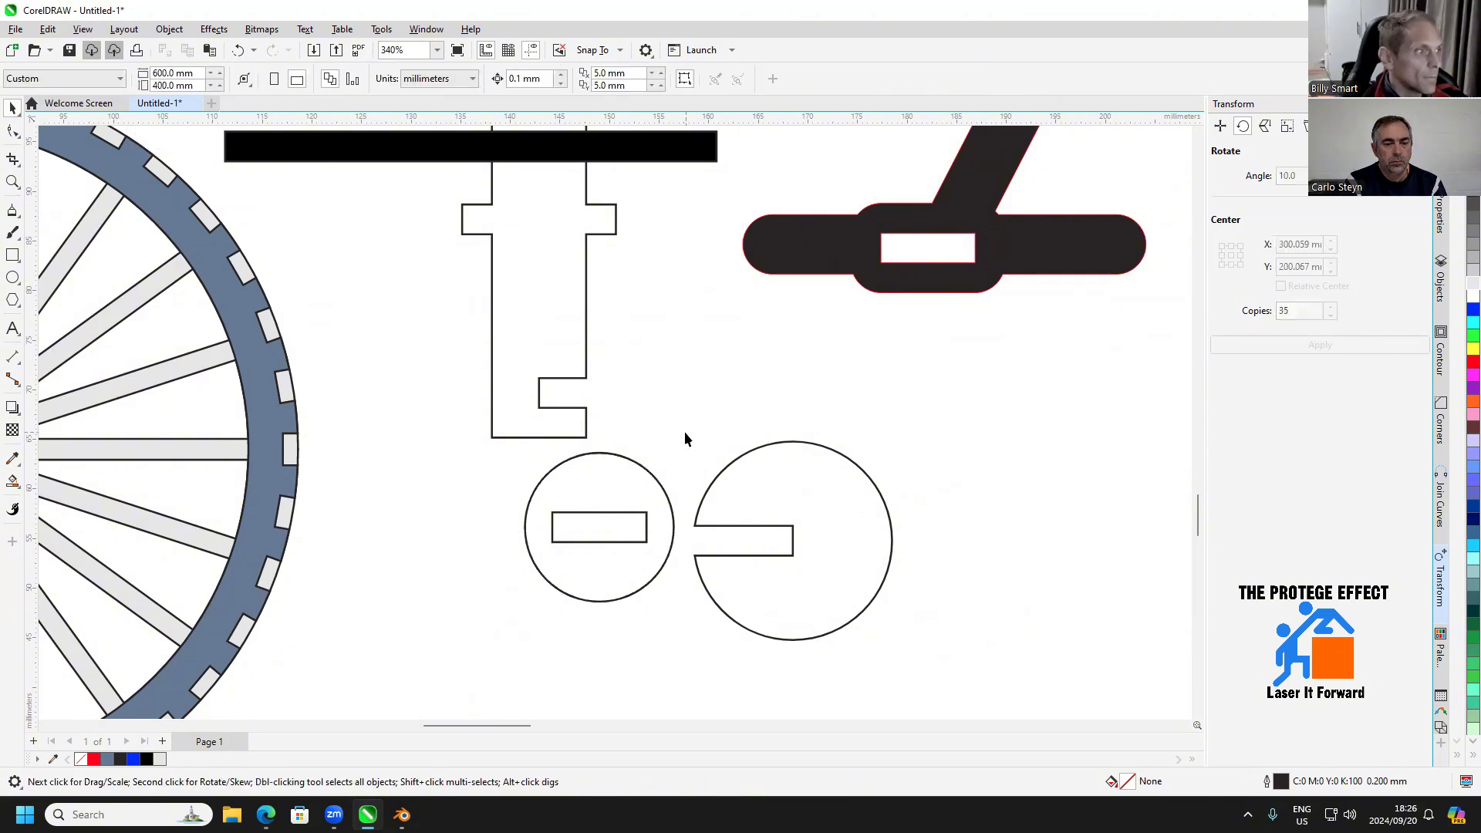
Subtract the rectangle from the 15 mm circle and move the slotted disc slightly down and to the left
left_click_drag(684, 432, 475, 587)
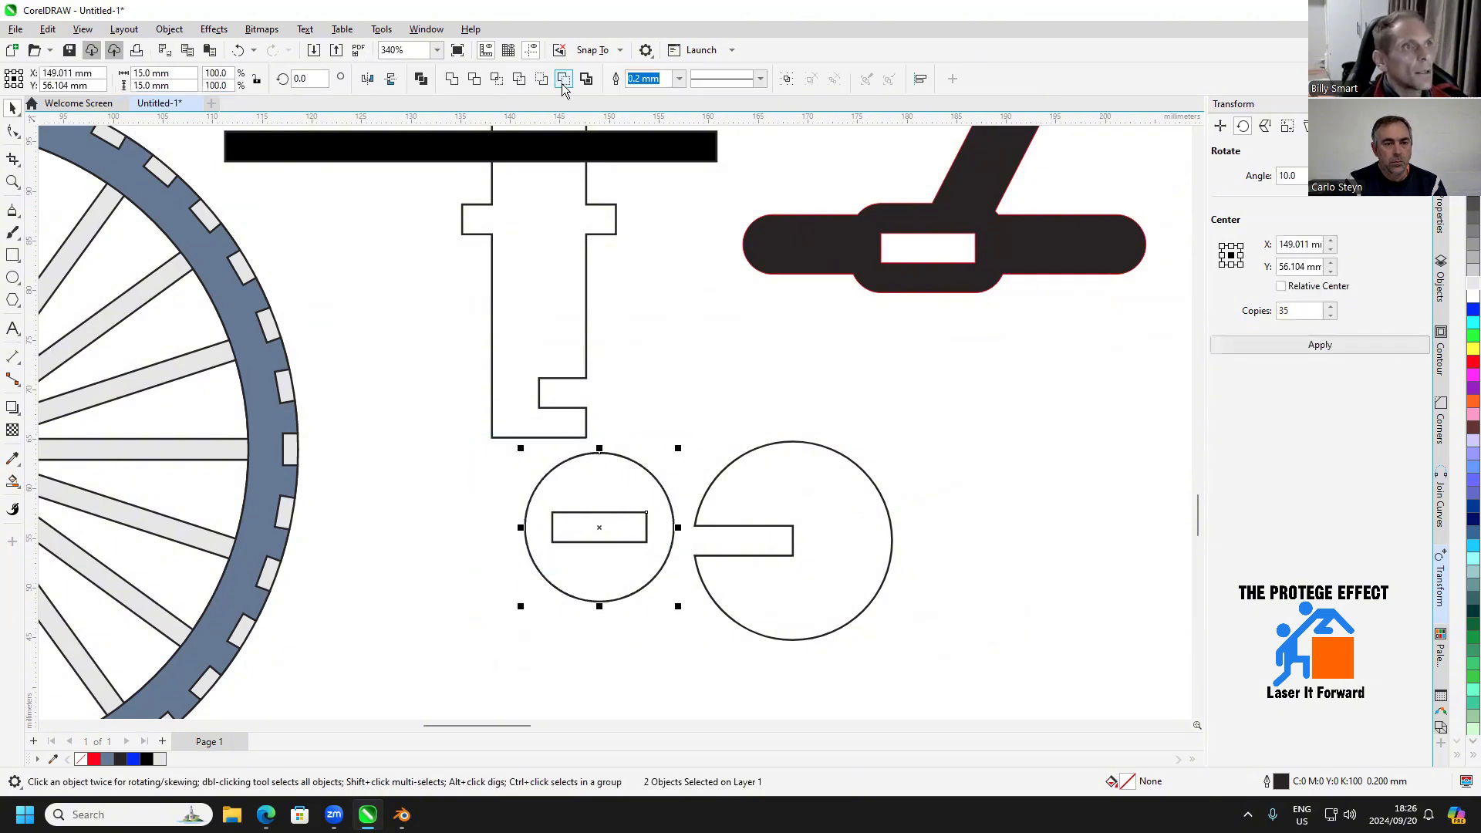
left_click(697, 392)
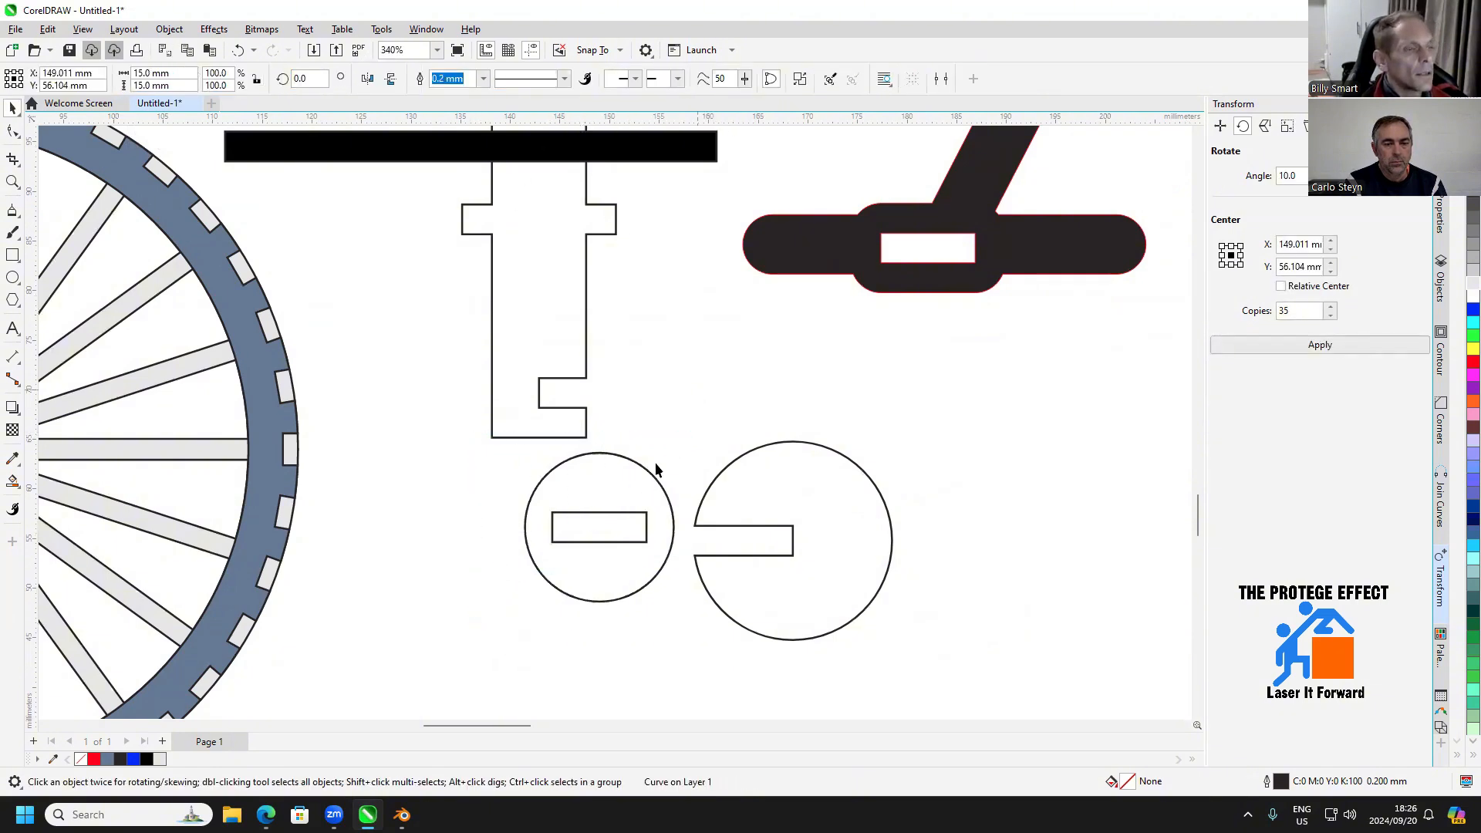
left_click(613, 518)
scroll(614, 518, "down", 2)
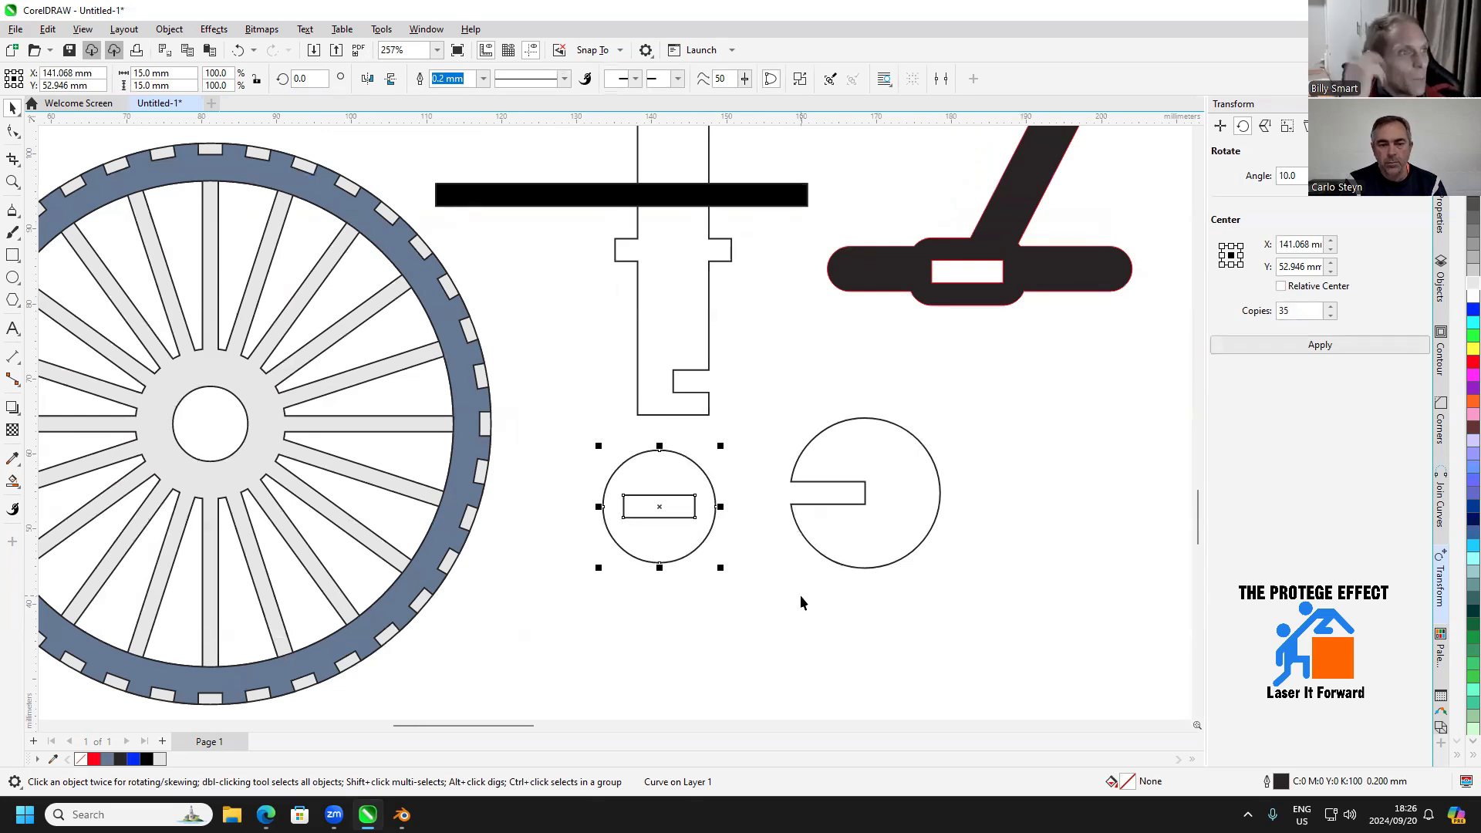
Review the wheel, cross piece, slotted discs and frame laid out together
left_click_drag(804, 593, 942, 562)
scroll(946, 558, "down", 2)
left_click(992, 501)
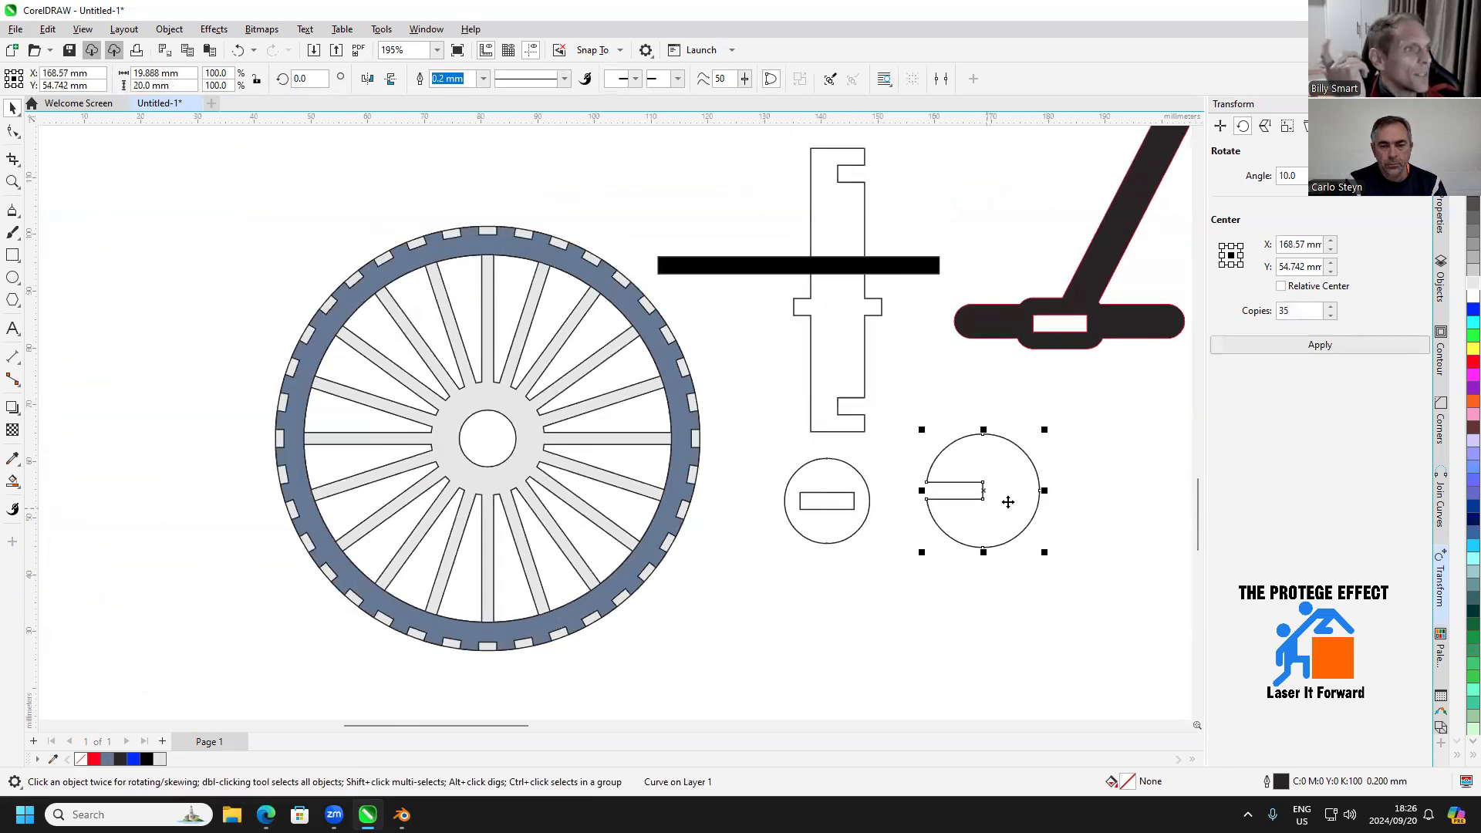
left_click_drag(959, 459, 772, 517)
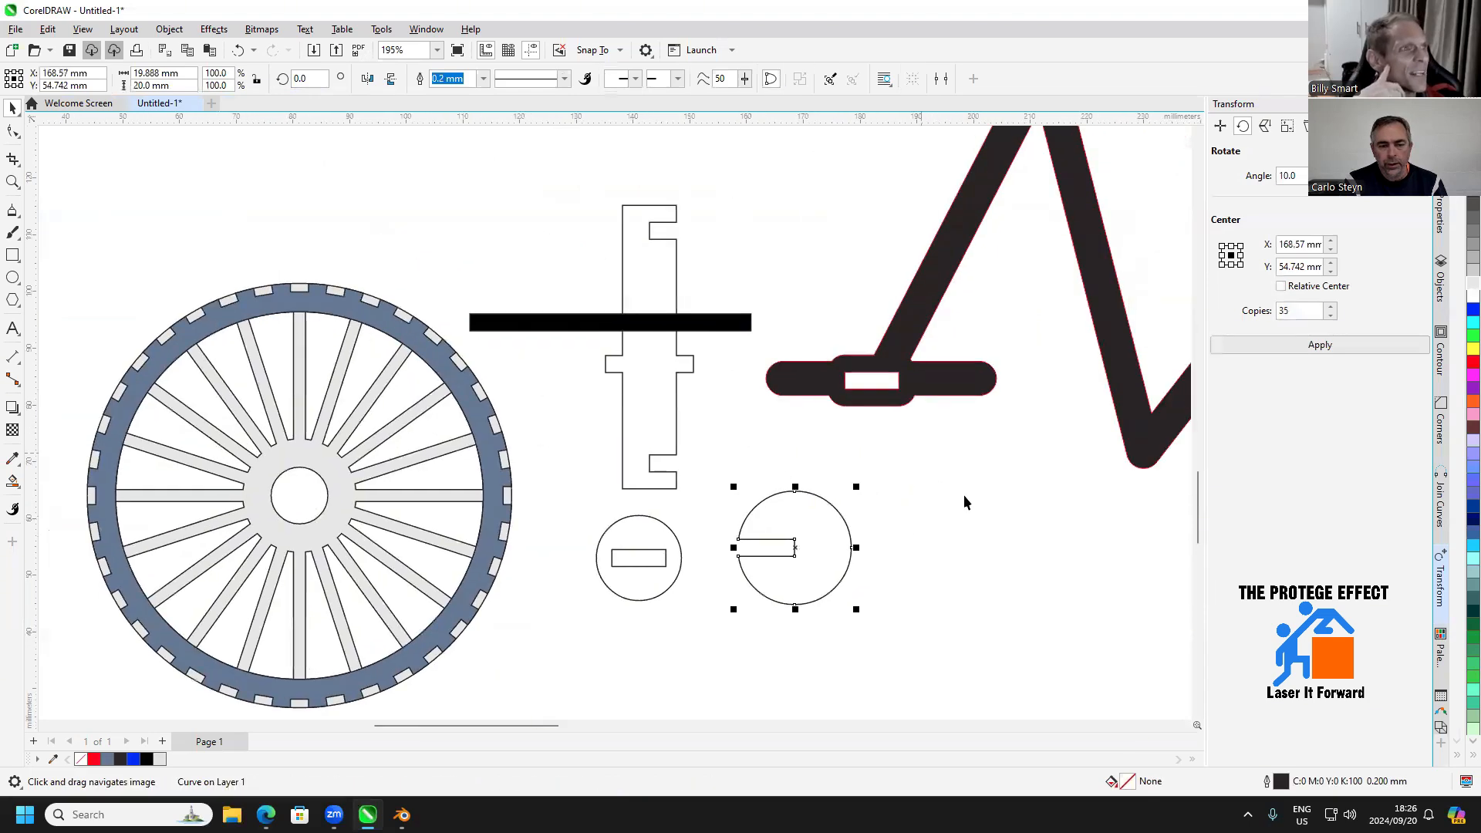
scroll(965, 502, "down", 2)
left_click_drag(965, 502, 695, 595)
left_click_drag(816, 422, 808, 534)
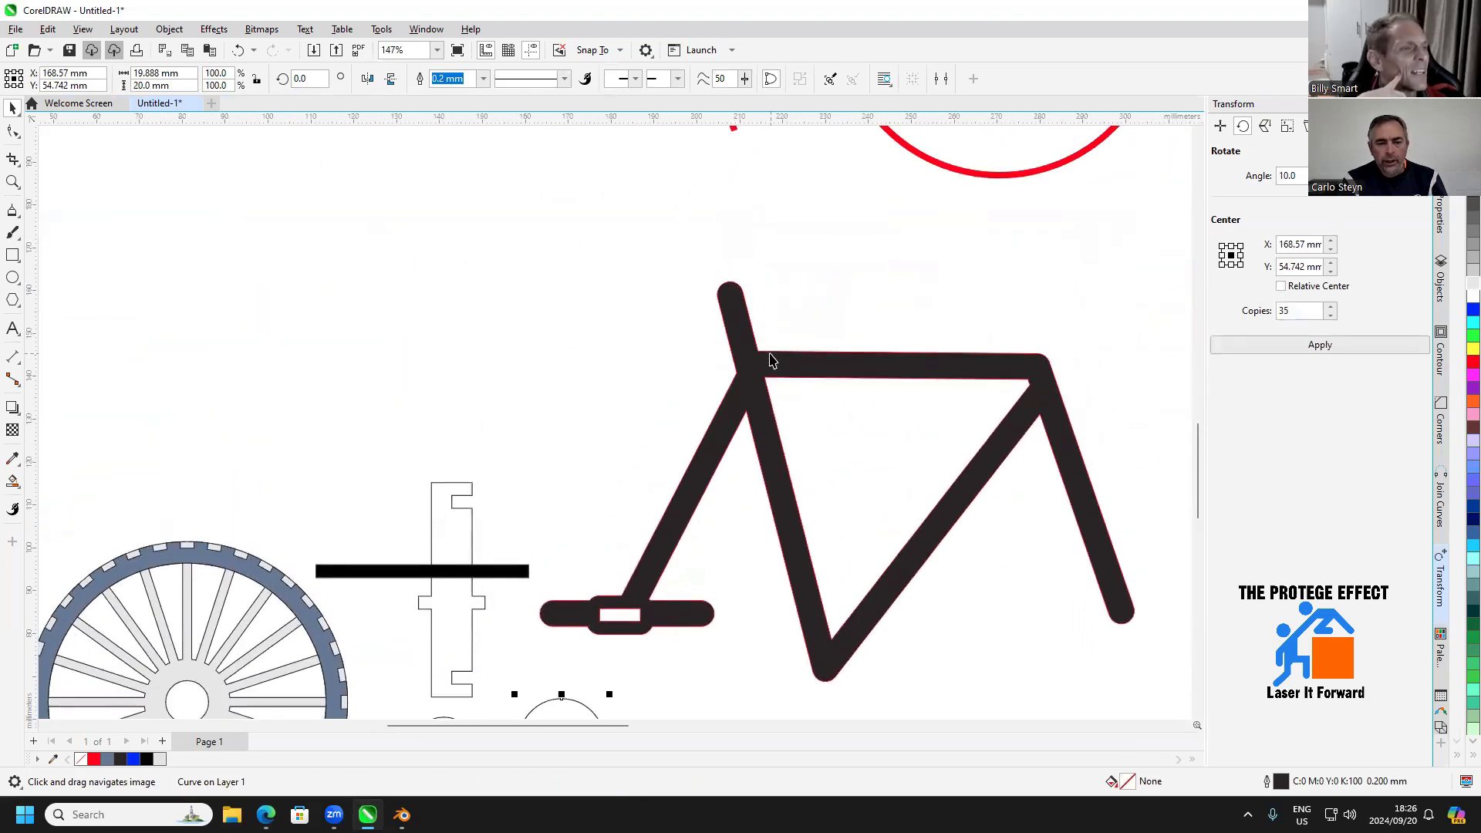
left_click_drag(772, 360, 654, 673)
Smart-fill the saddle of the outlined bicycle to create a separate filled saddle shape
left_click(9, 259)
scroll(655, 670, "down", 2)
scroll(675, 417, "down", 1)
left_click_drag(681, 398, 558, 491)
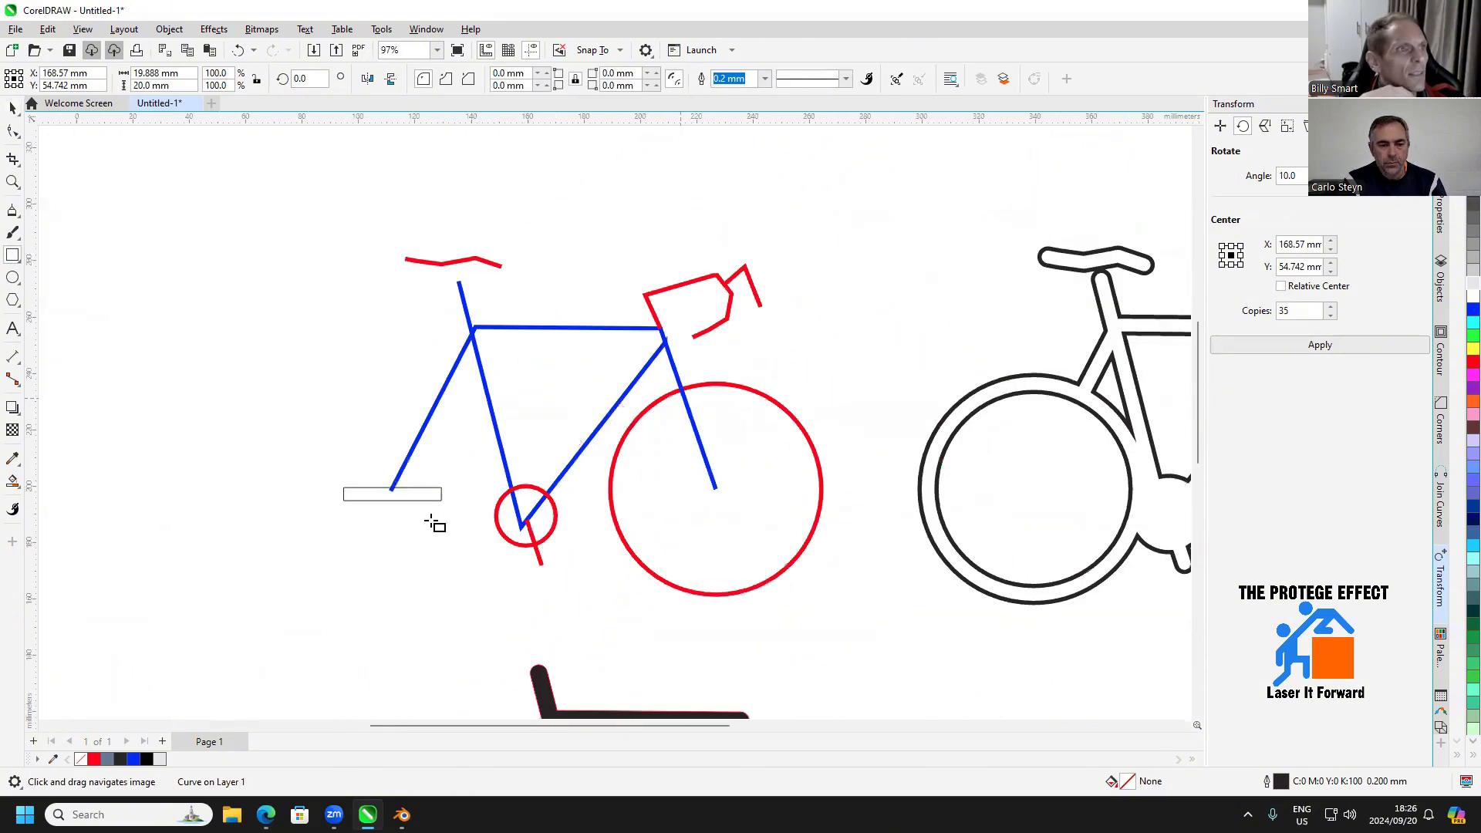
left_click_drag(981, 330, 632, 434)
left_click(13, 480)
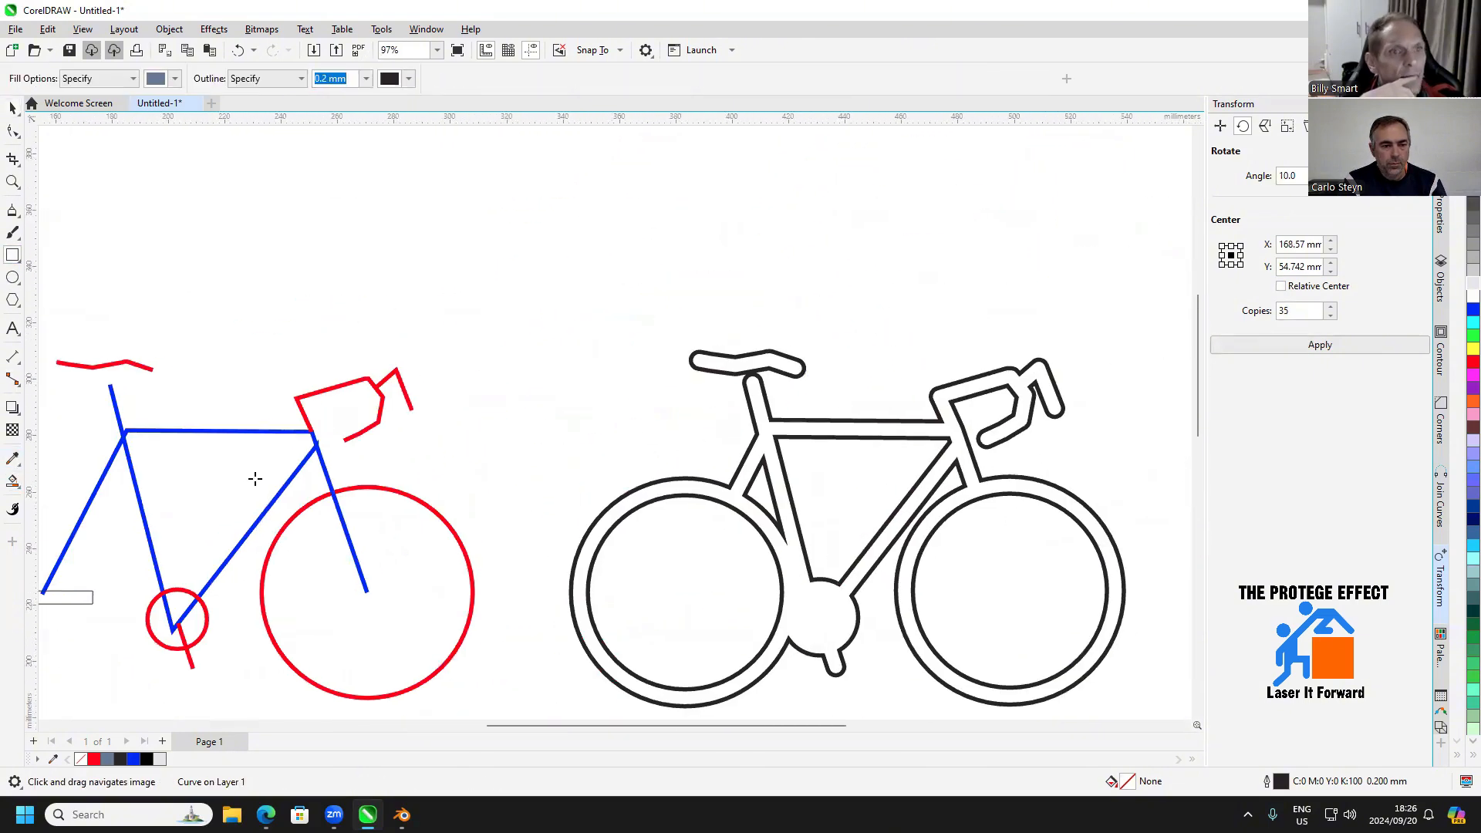
scroll(586, 403, "up", 1)
left_click(728, 357)
scroll(729, 358, "down", 1)
Move the filled saddle onto the top of the black frame's seat post and fill it yellow
left_click(12, 108)
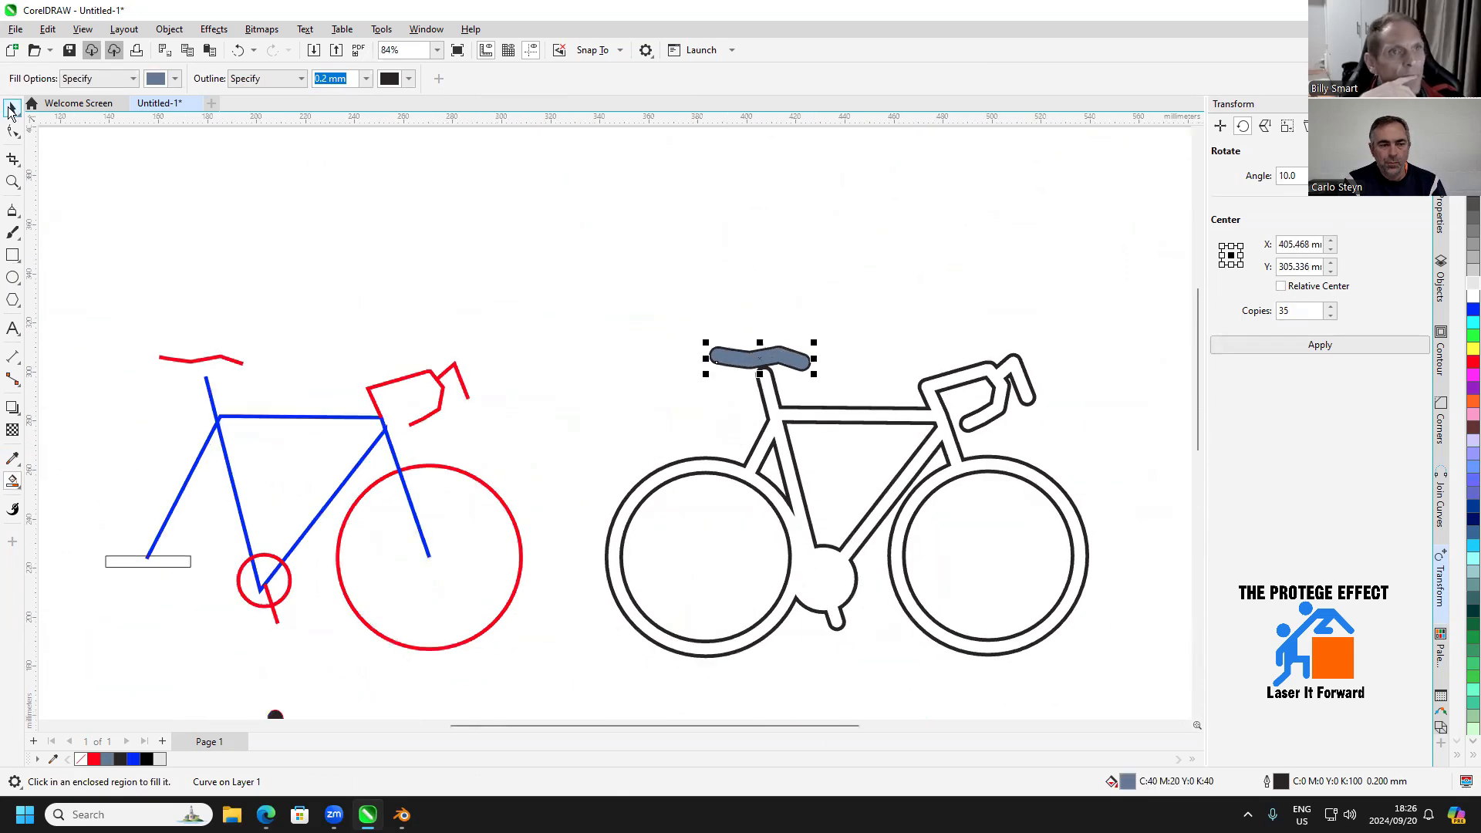
scroll(905, 448, "down", 1)
left_click_drag(949, 281, 546, 538)
scroll(625, 564, "up", 2)
scroll(625, 564, "up", 2)
scroll(546, 537, "down", 2)
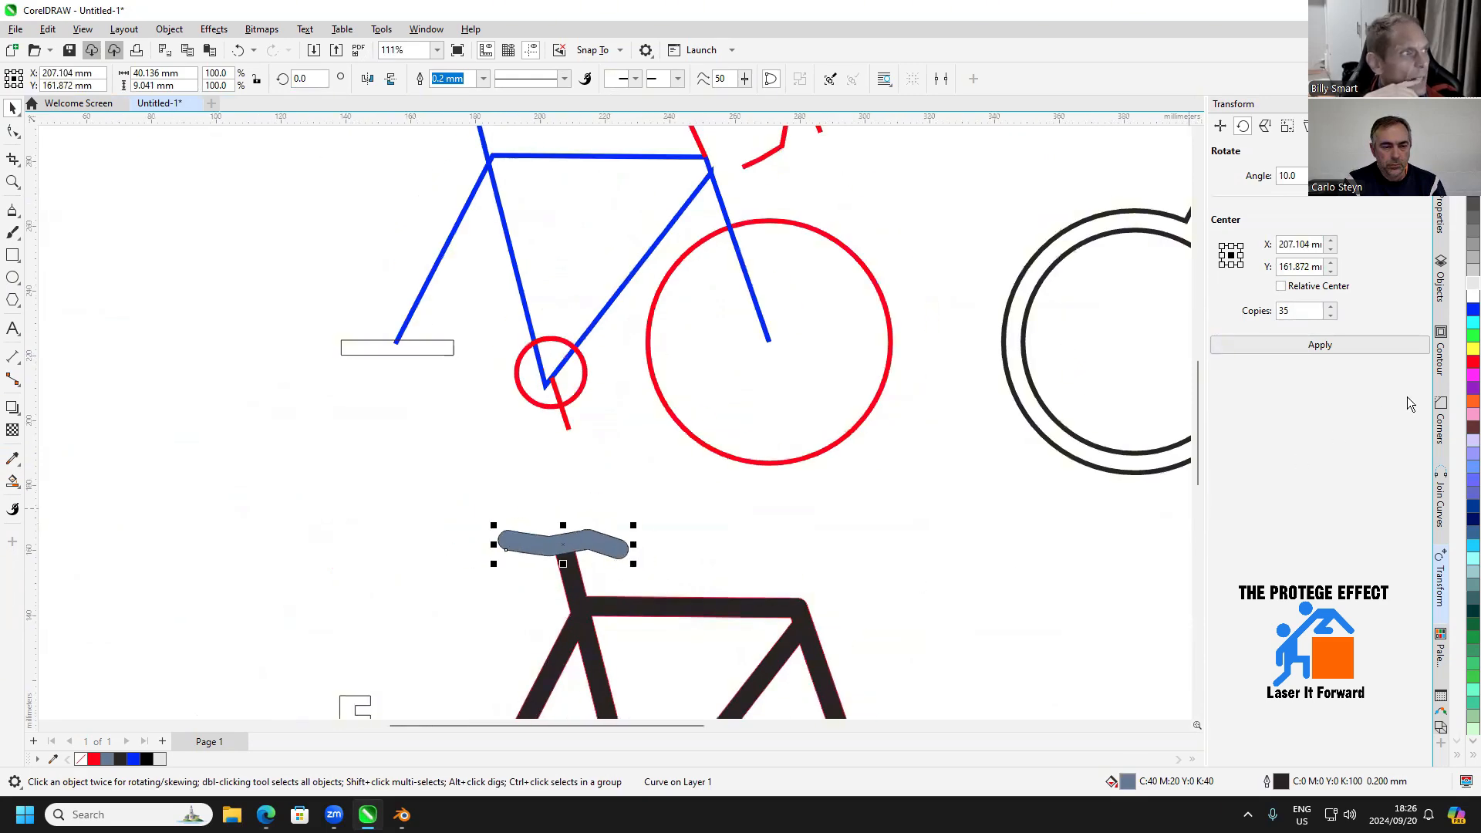
left_click(1472, 350)
Select the complete spoked wheel with its tyre and move it onto the frame's rear slotted bracket
left_click_drag(823, 498, 839, 232)
left_click_drag(589, 552, 673, 473)
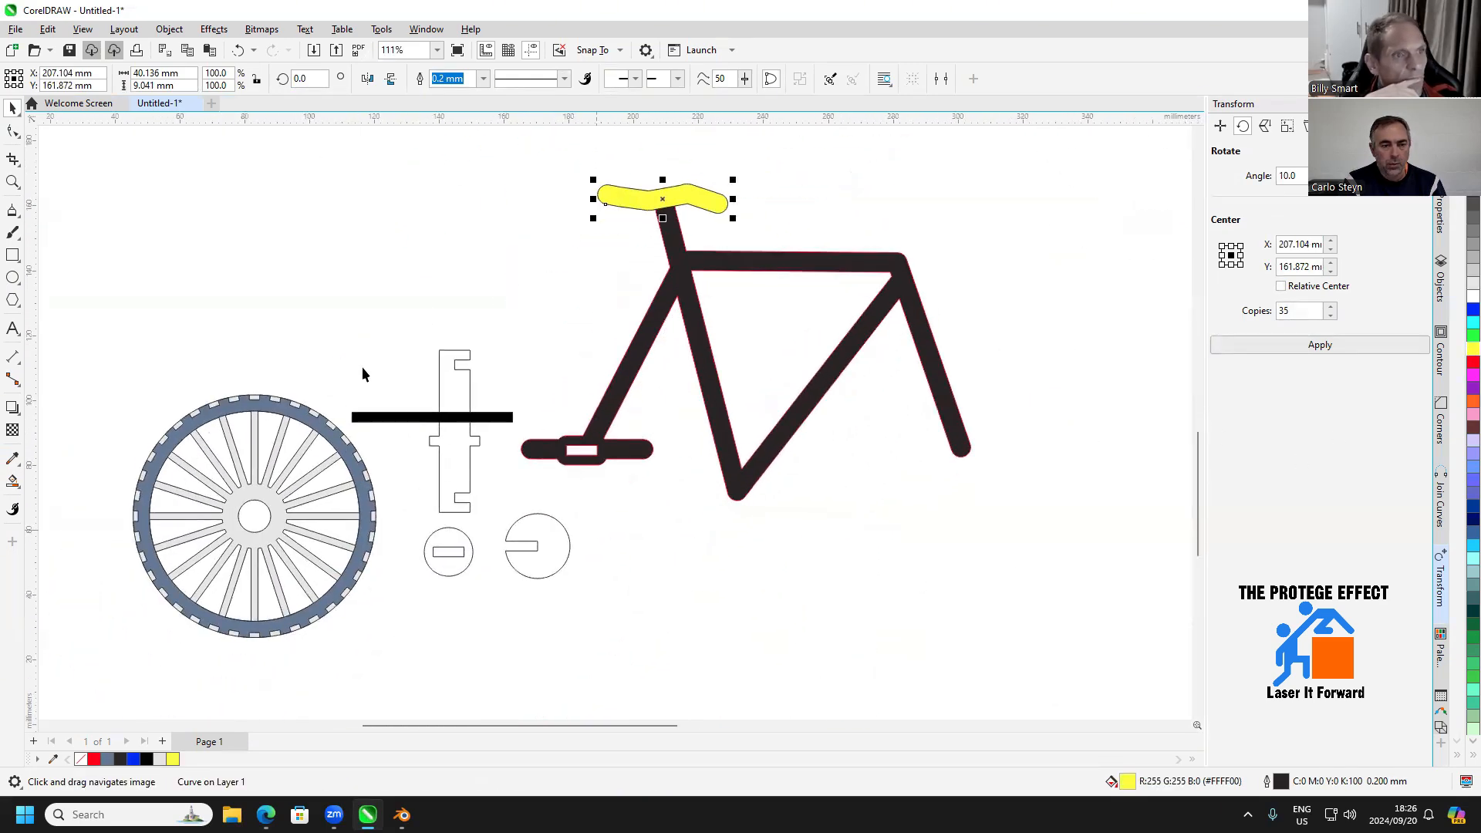
left_click(377, 364)
left_click_drag(378, 362, 165, 674)
scroll(267, 526, "up", 1)
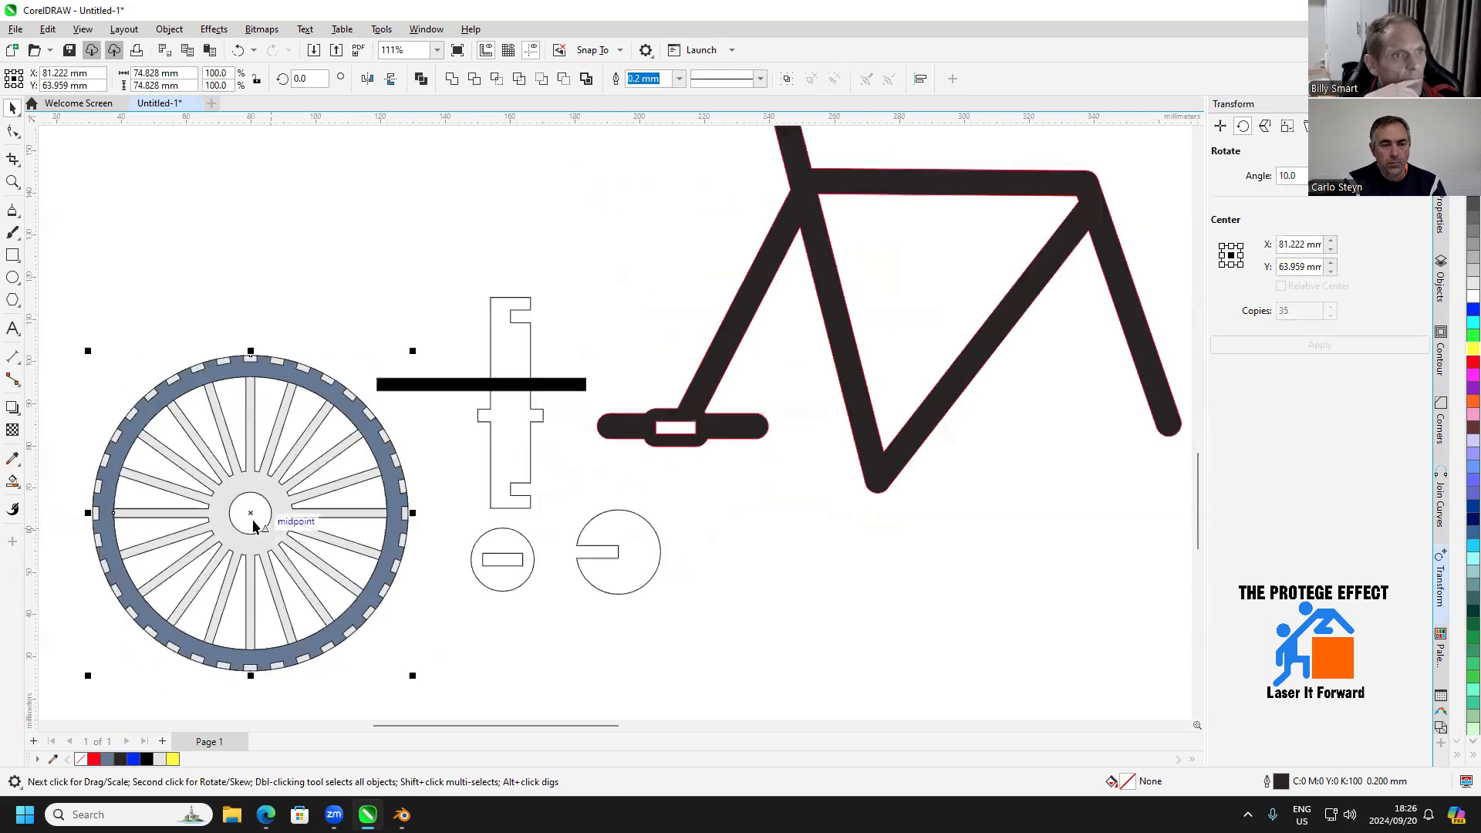
left_click_drag(668, 488, 688, 439)
Move the slotted discs and cross piece clear of the wheel and delete the horizontal black bar
left_click_drag(432, 694, 741, 684)
left_click_drag(500, 338, 468, 475)
left_click(437, 393)
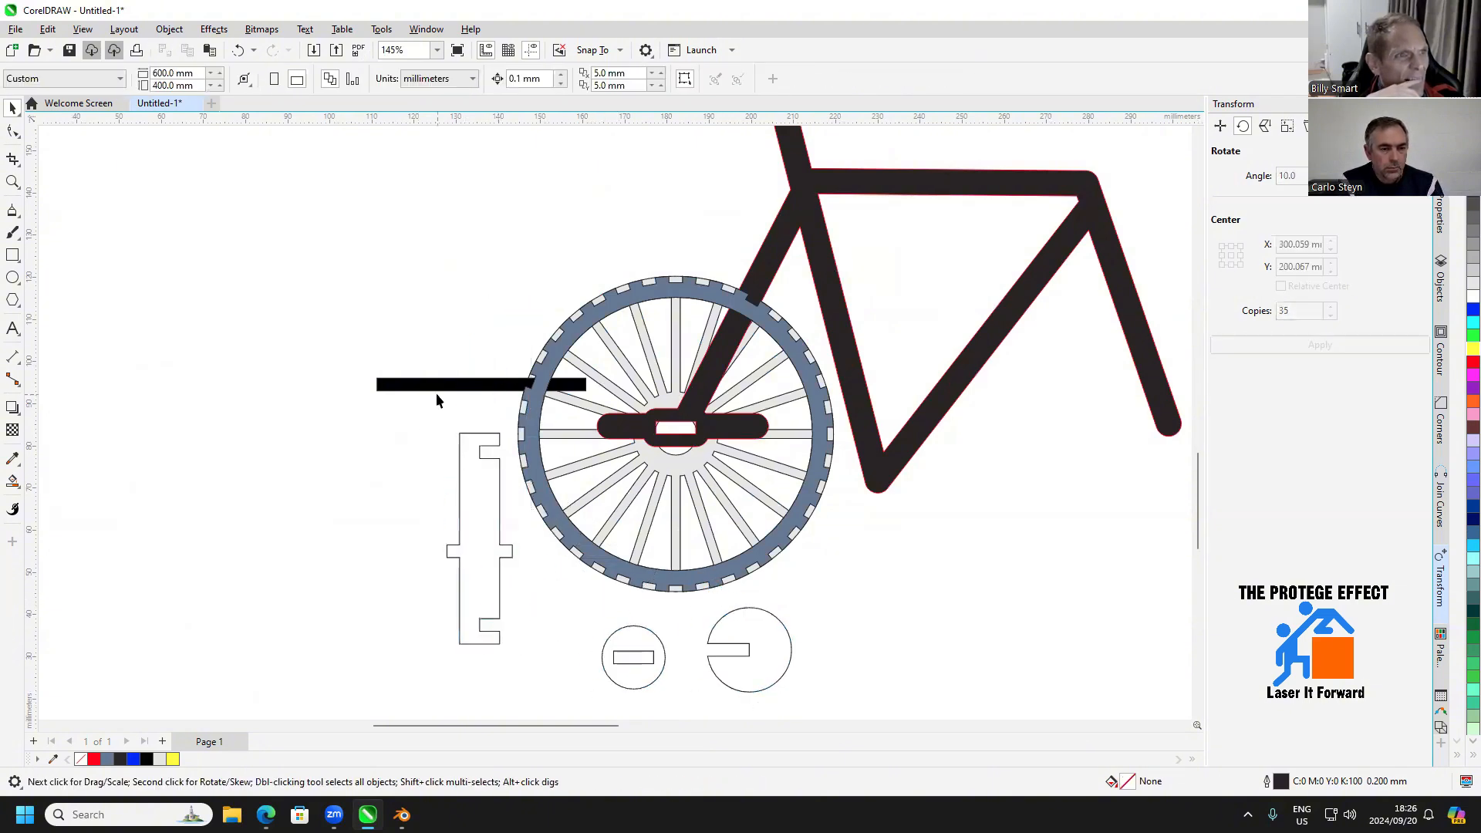
left_click(437, 385)
key("Delete")
Draw a closed four-sided polyline about 57 × 84 mm around the frame's front fork, following the diagonal tube's lower edge
left_click_drag(974, 406, 668, 493)
left_click_drag(772, 499, 631, 520)
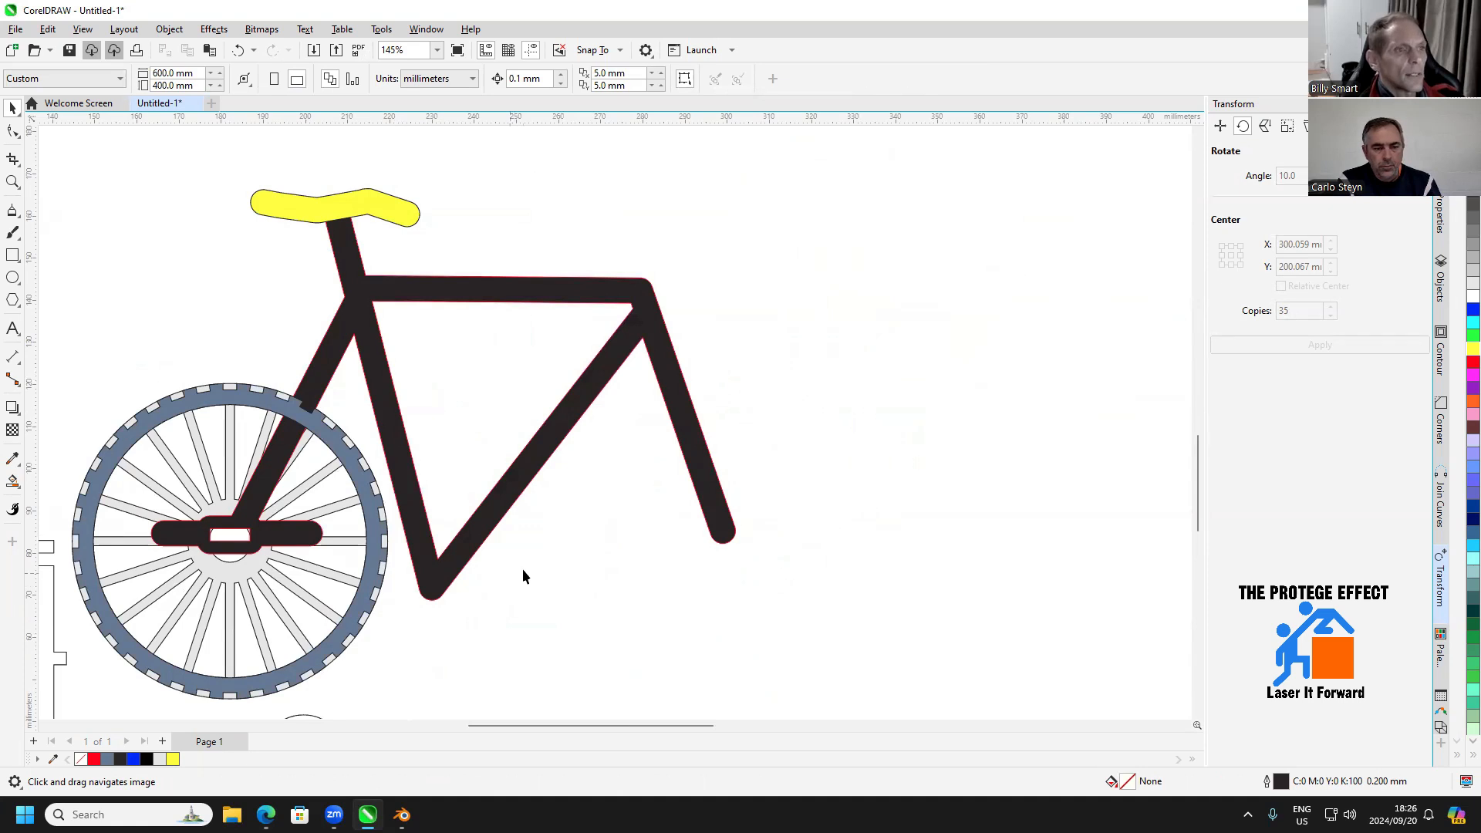
left_click(17, 214)
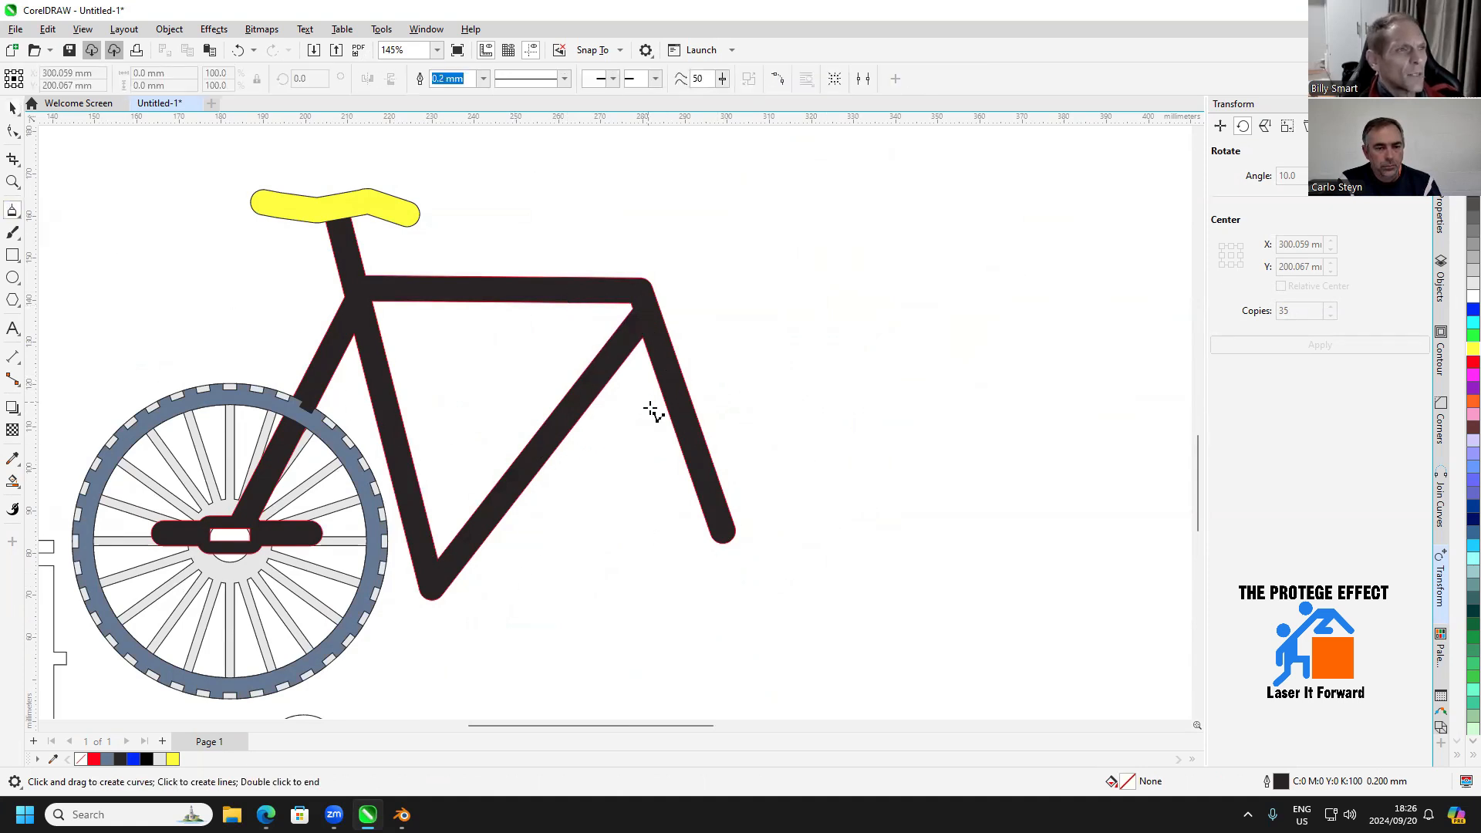
left_click(21, 265)
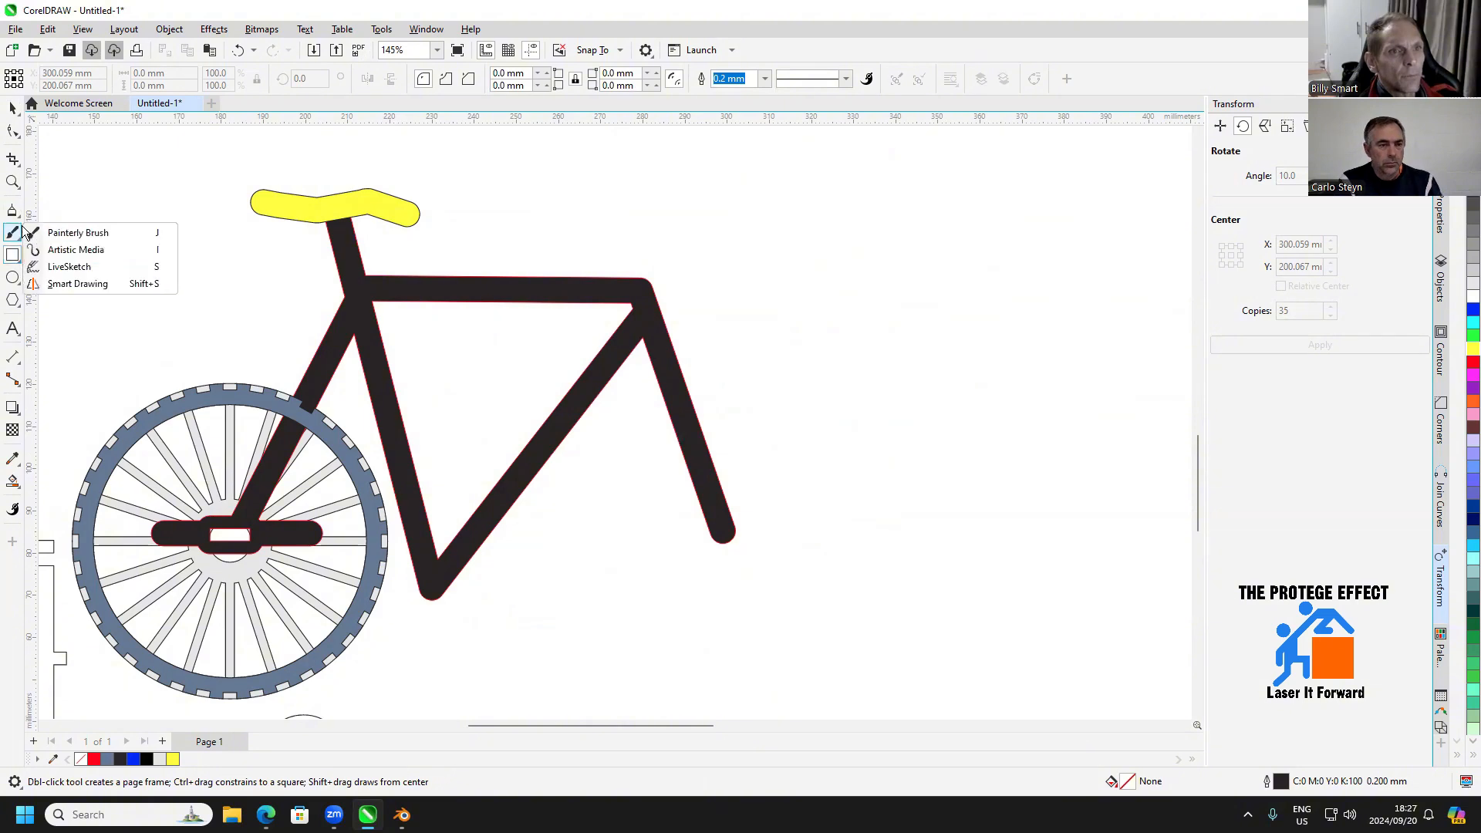
mouse_move(21, 220)
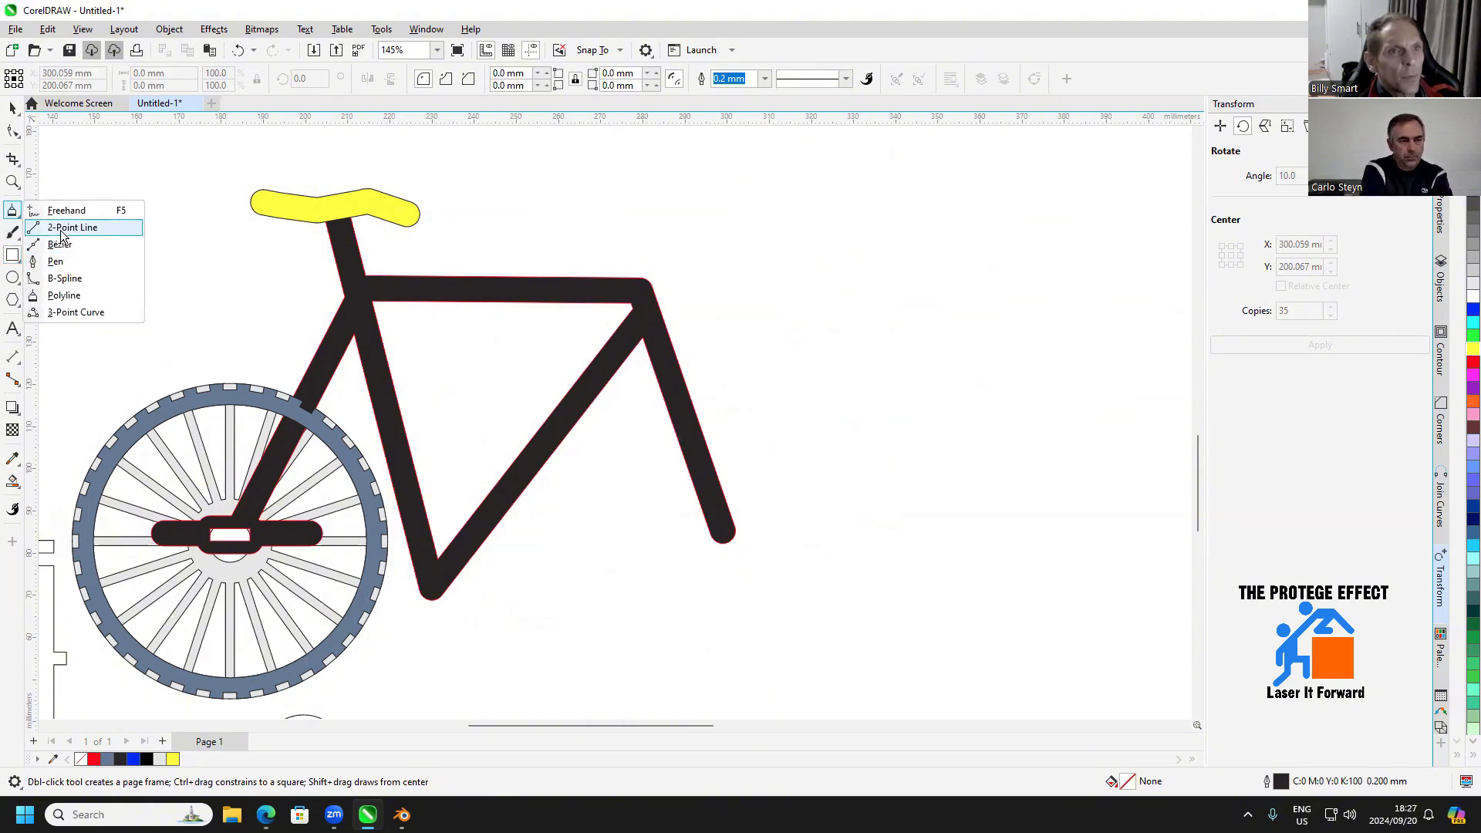
left_click(108, 296)
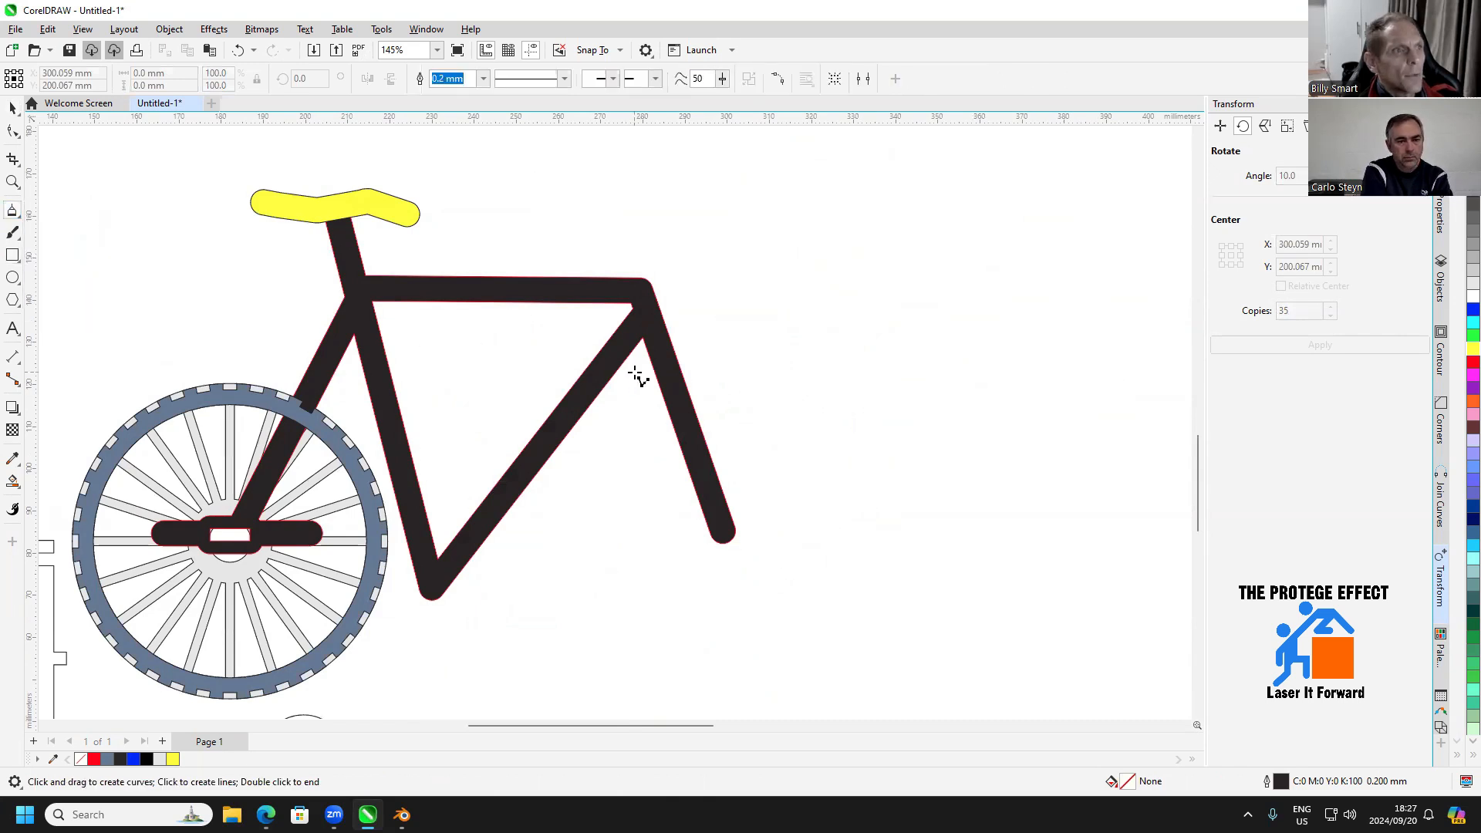
left_click(632, 353)
left_click(702, 259)
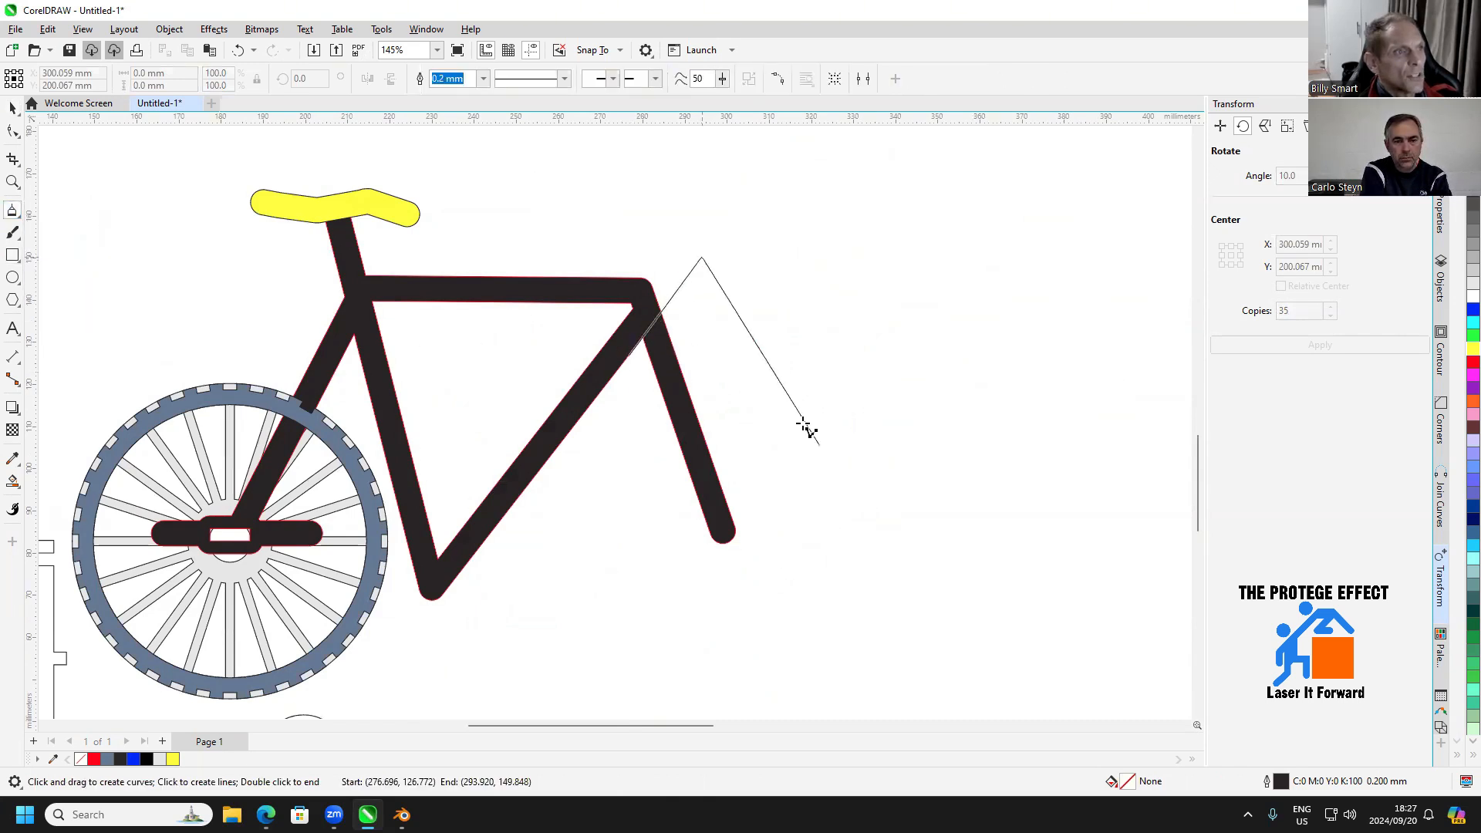
left_click(871, 572)
left_click(663, 610)
left_click(630, 355)
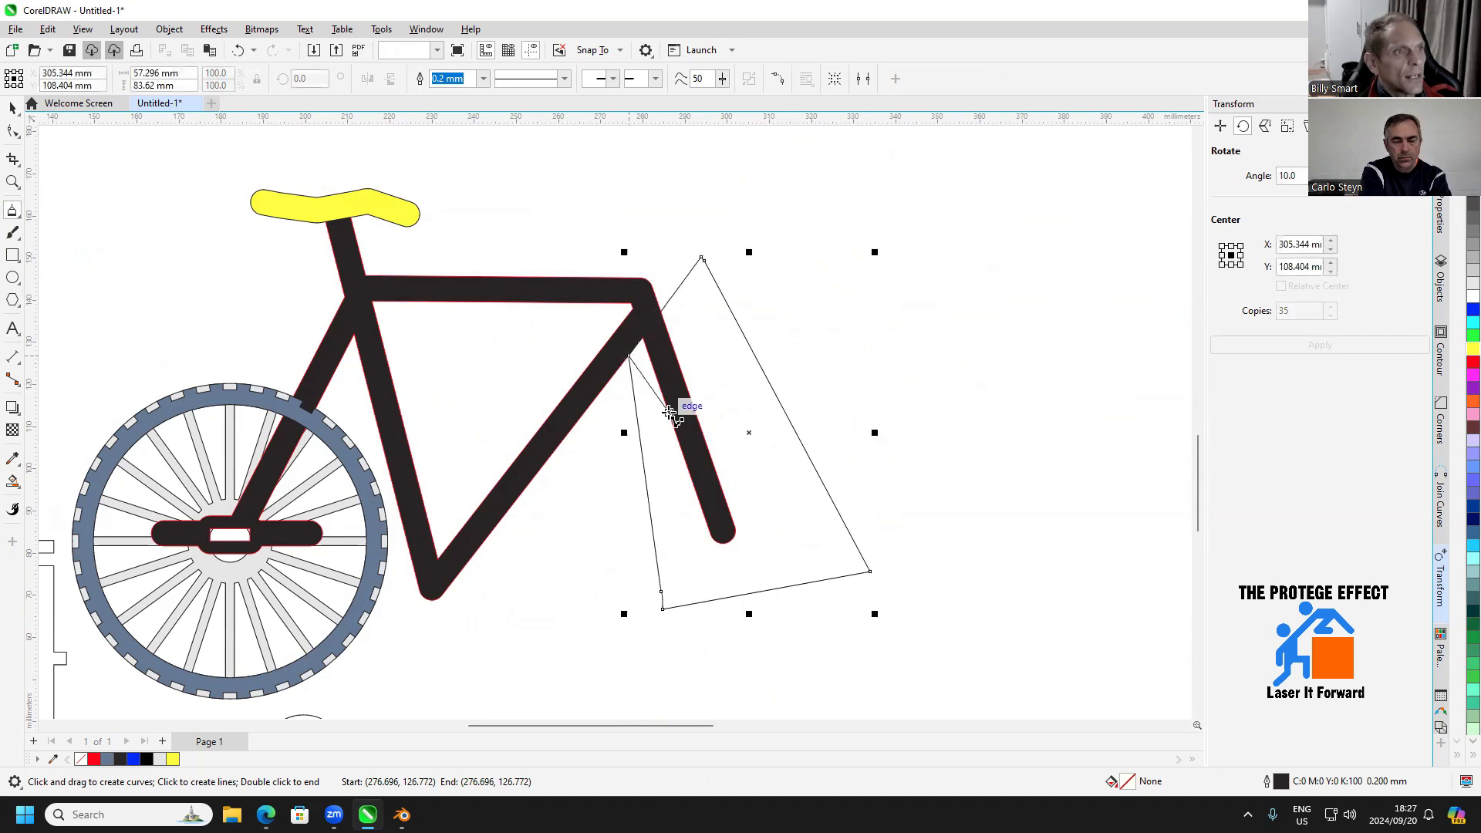
key("Escape")
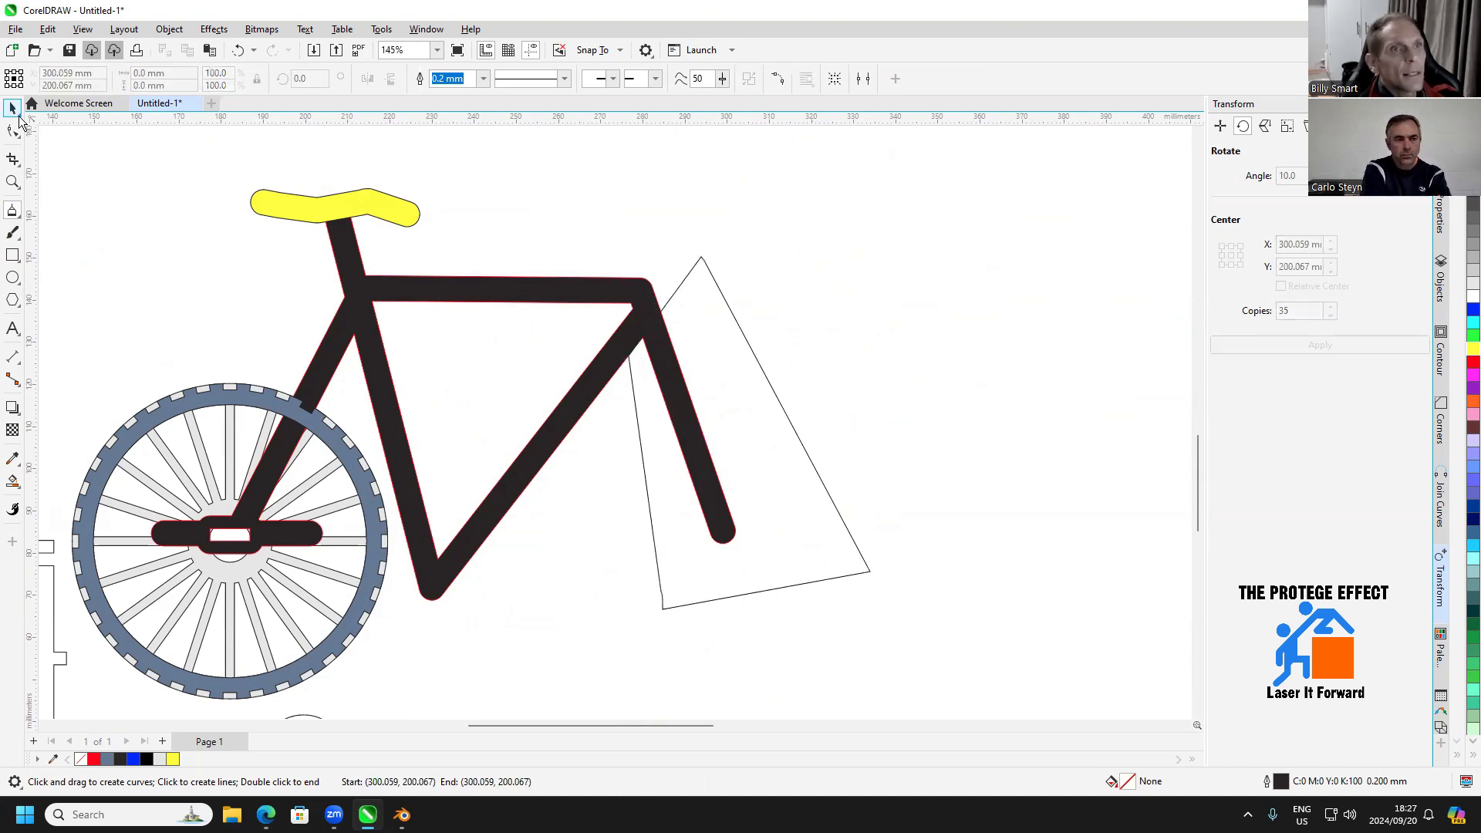
Subtract the four-sided shape from the frame to cut off the front fork
key("space")
left_click(693, 269)
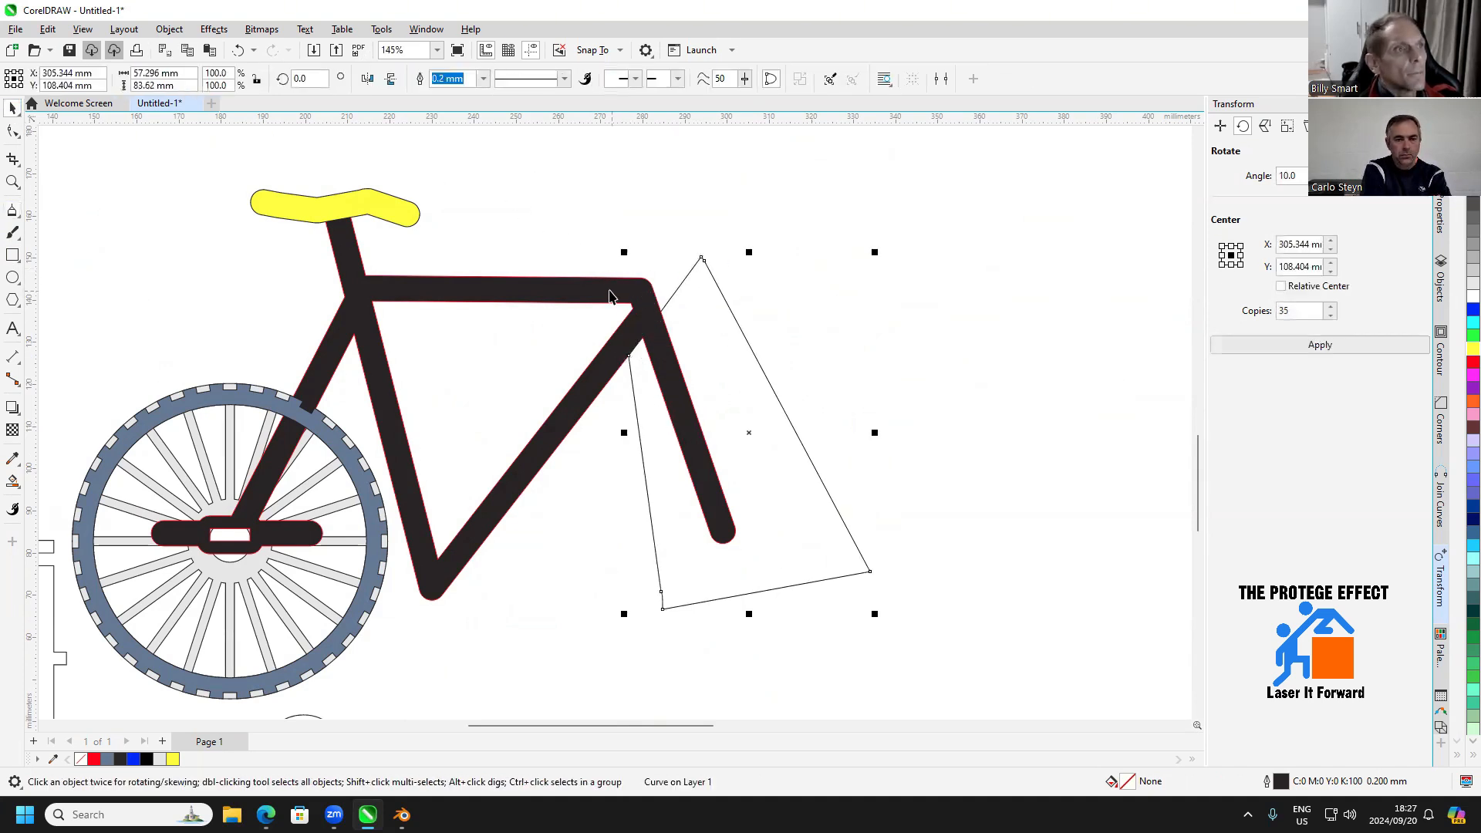
left_click(611, 290, "shift")
left_click(565, 80)
left_click(794, 368)
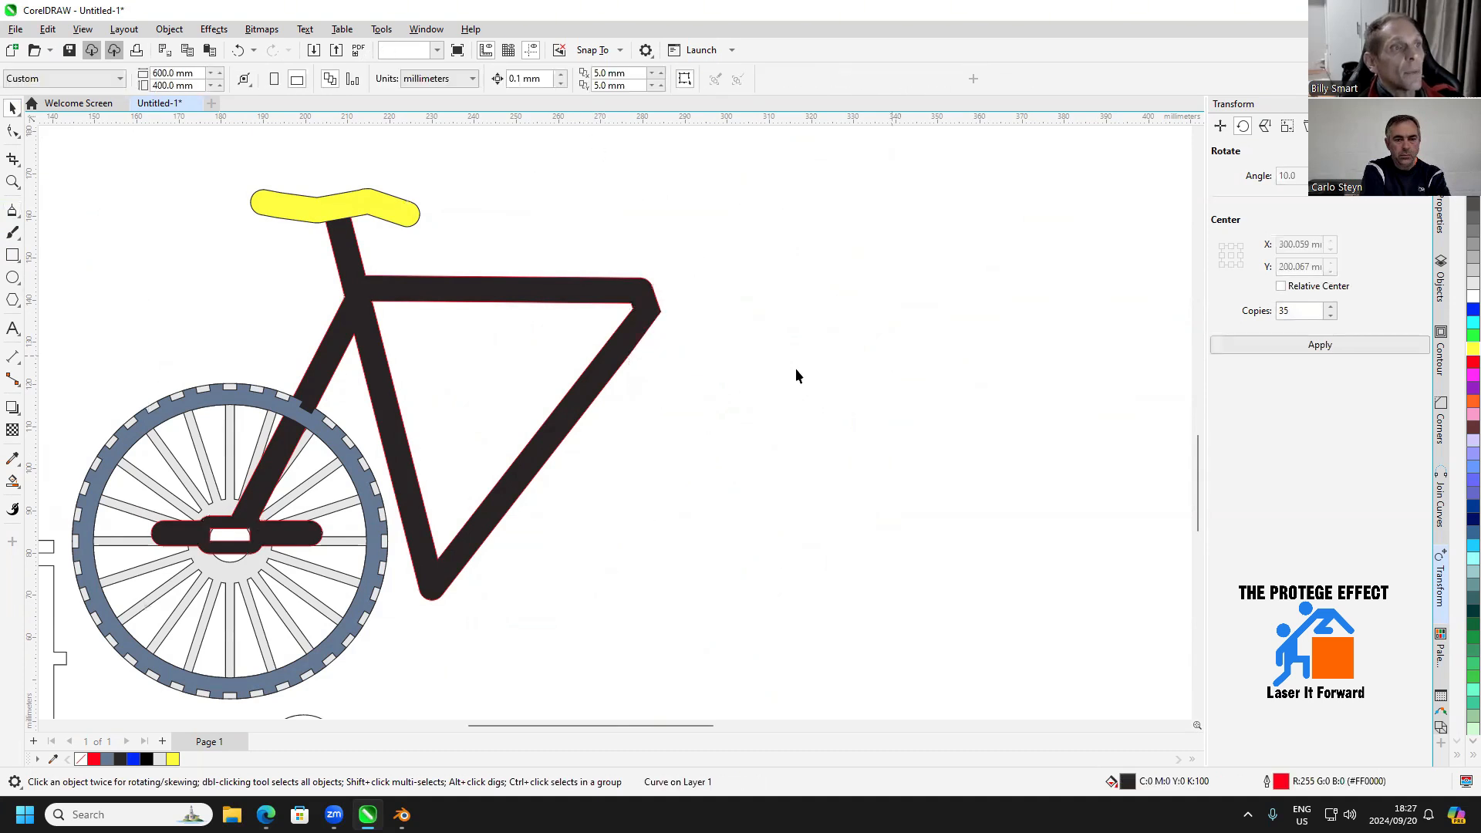
Draw a rectangle about 11.5 × 6.1 mm across the top tube's front end and move it clear in front of the frame
left_click_drag(789, 398, 765, 473)
scroll(655, 382, "up", 1)
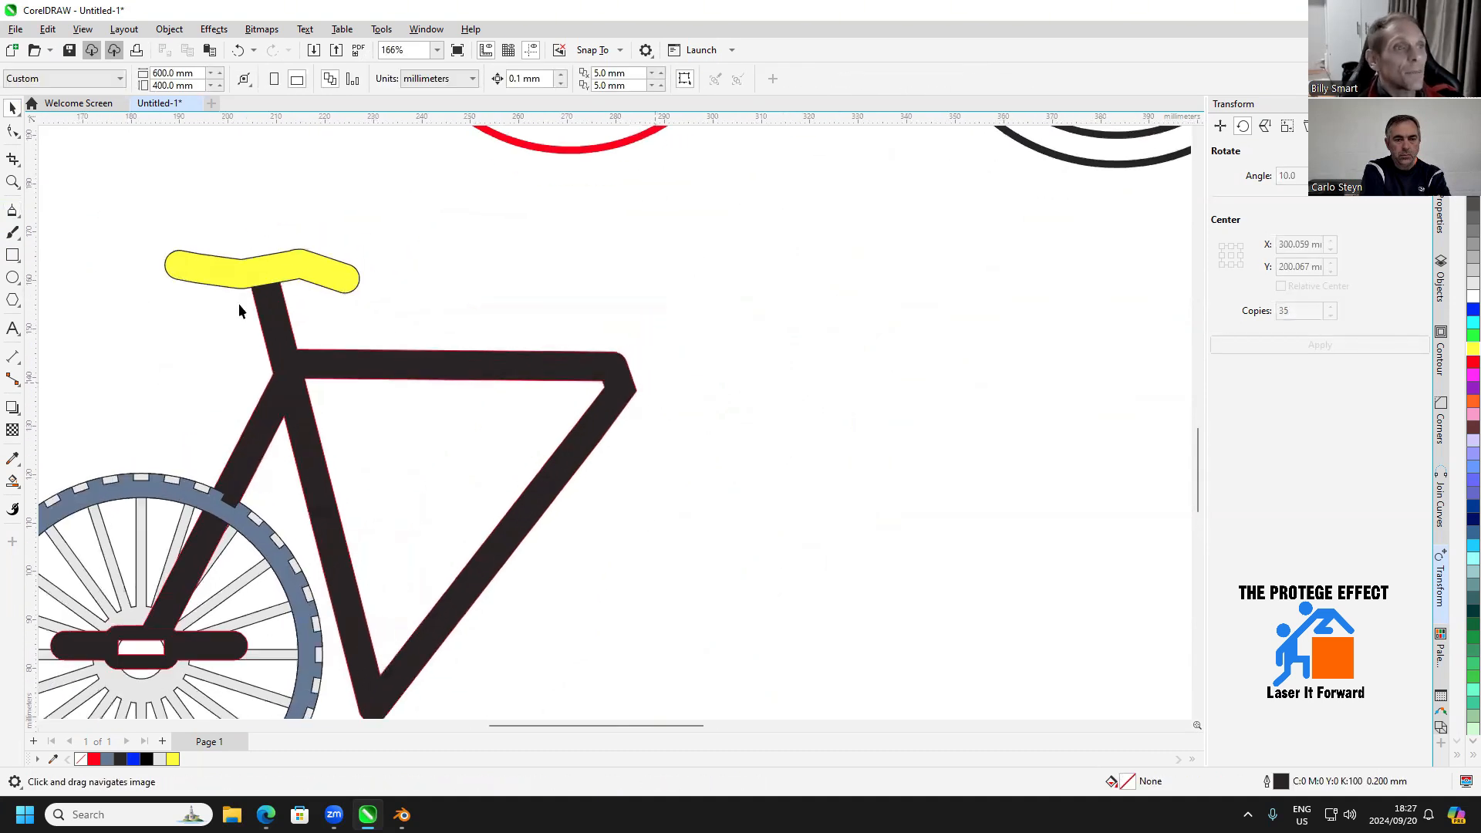
left_click(12, 257)
scroll(594, 382, "up", 4)
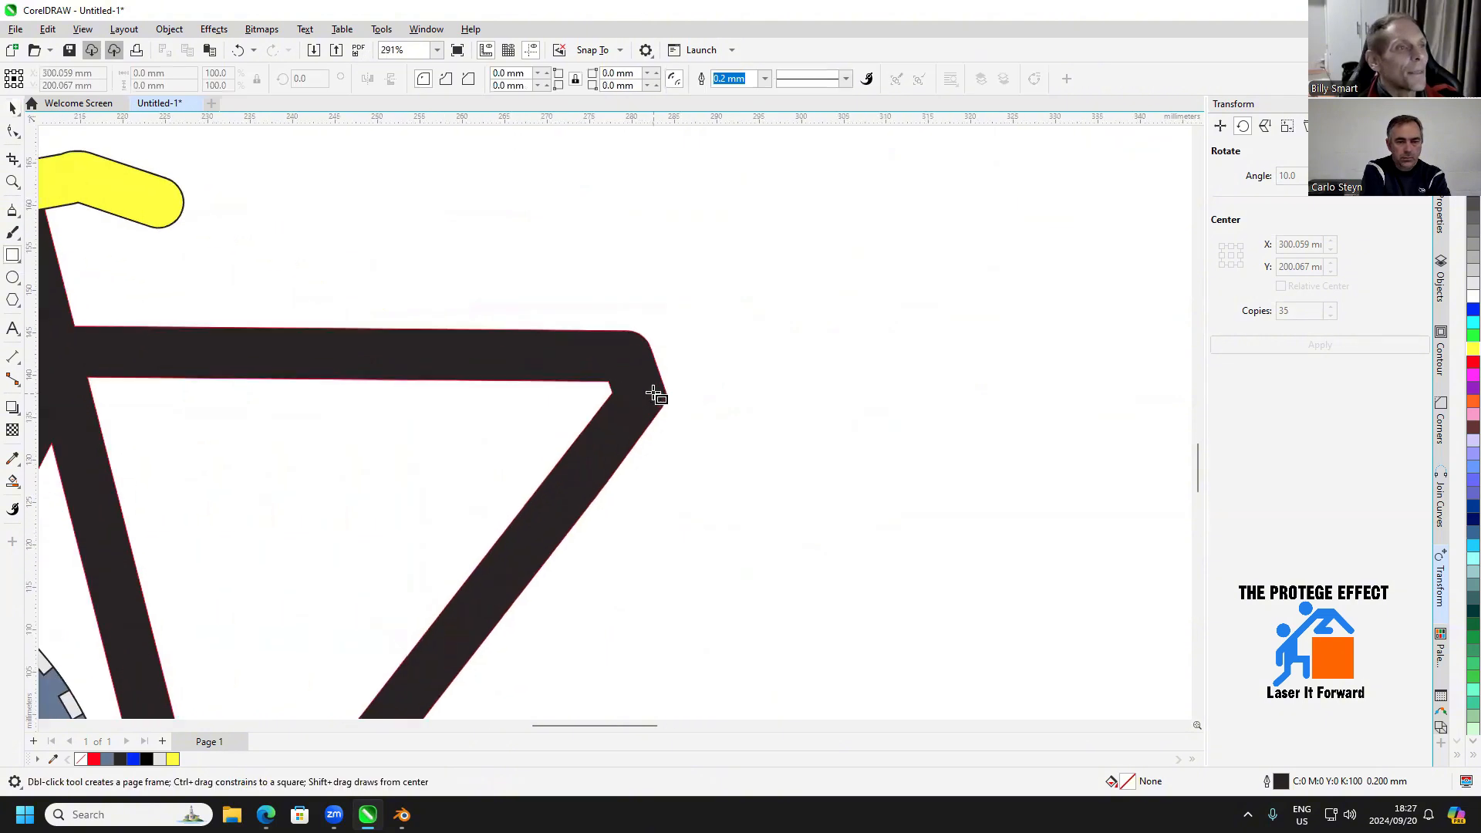
left_click_drag(506, 327, 614, 385)
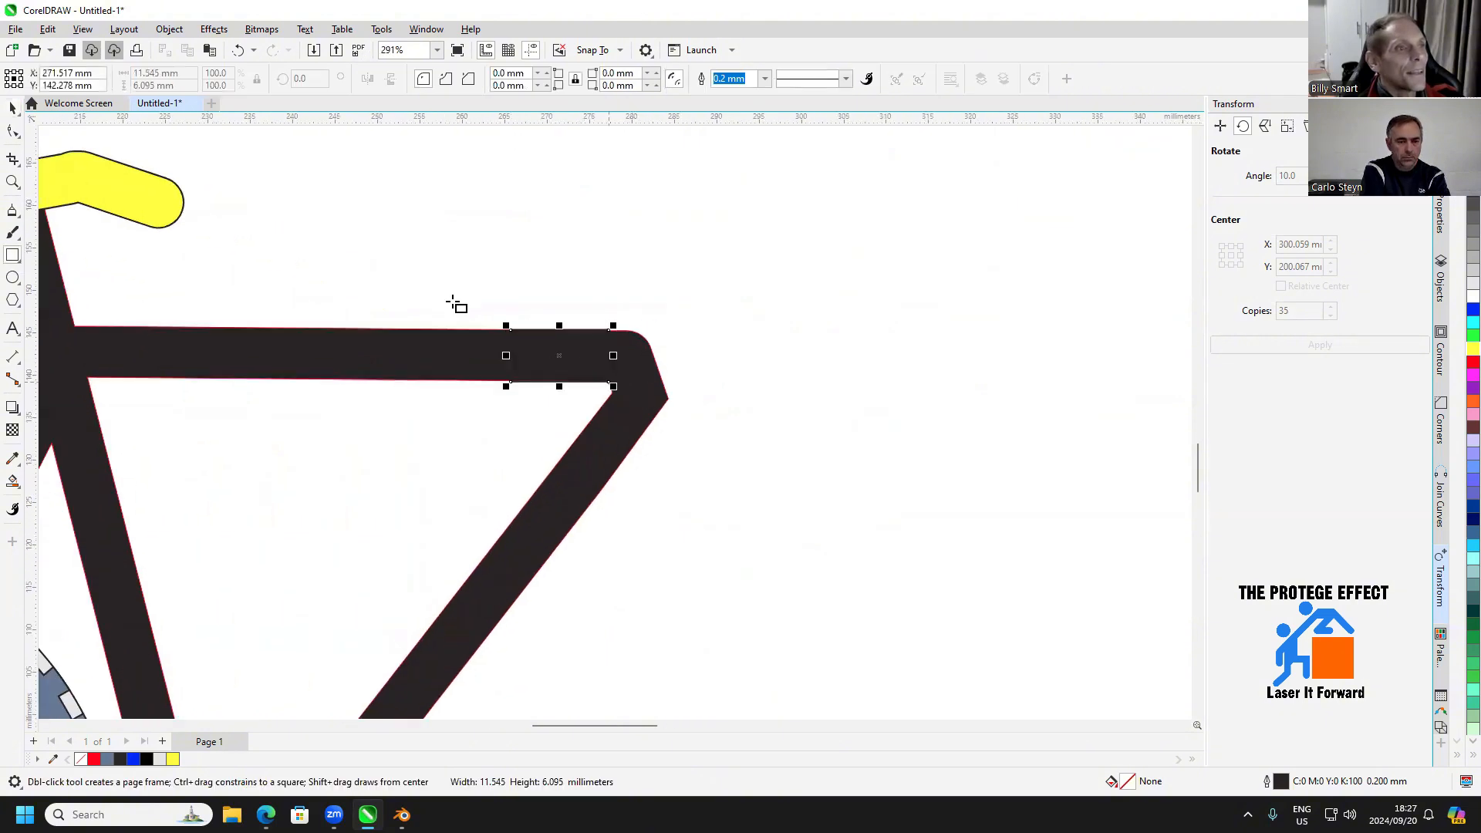
key("space")
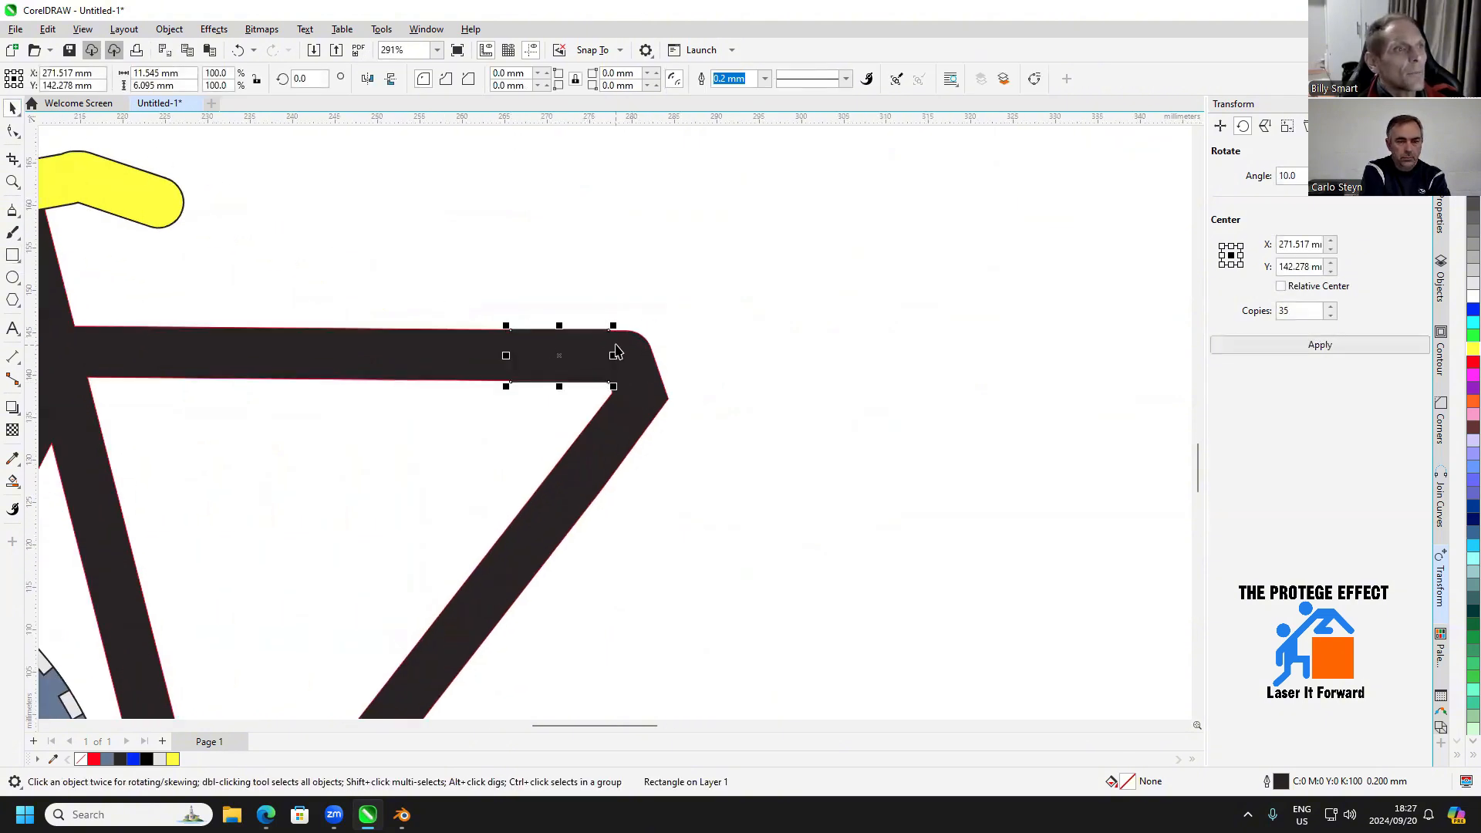
left_click_drag(609, 342, 829, 360)
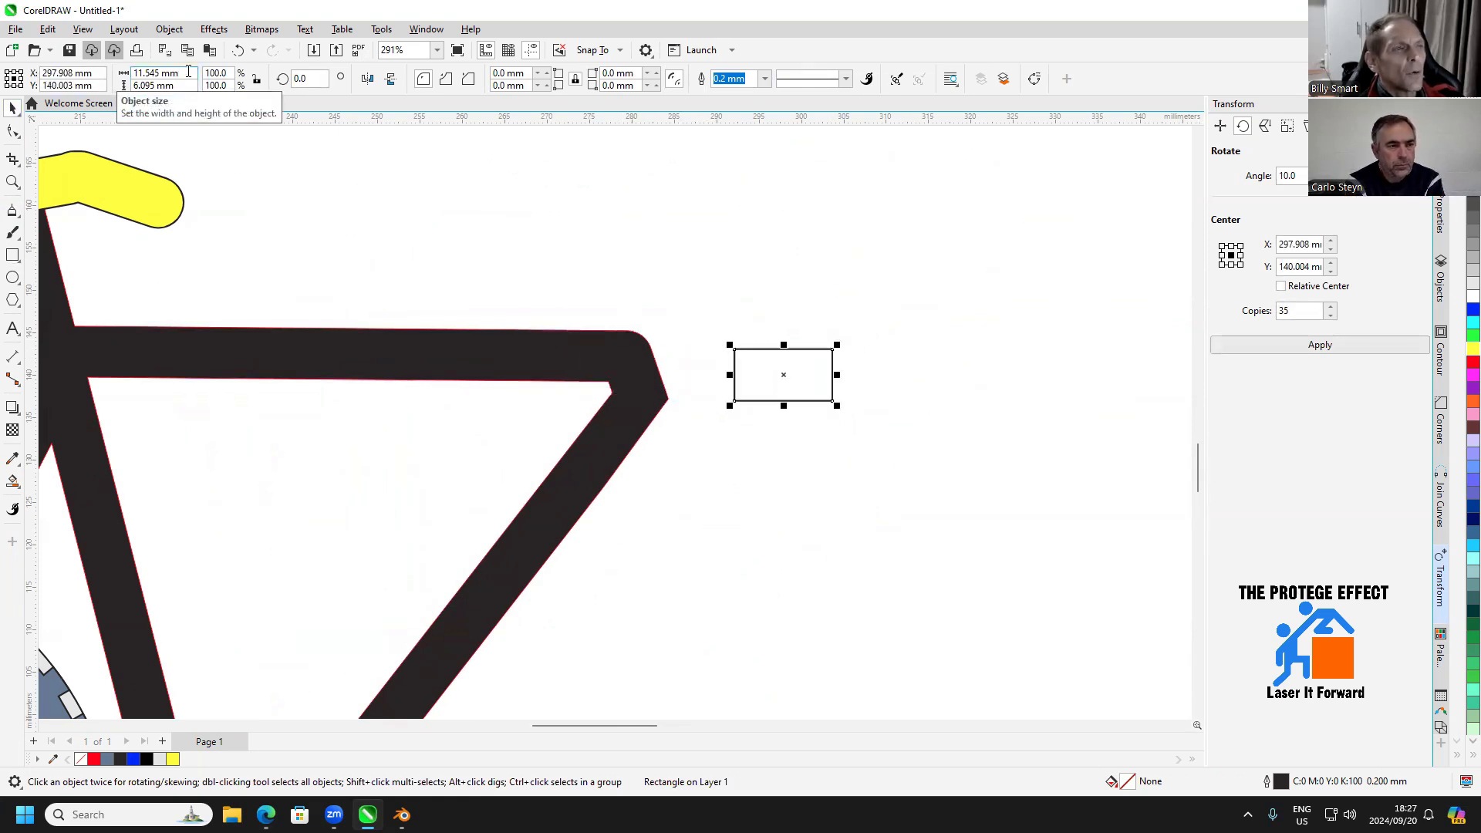
Resize the new rectangle to a 20 × 20 mm square
left_click(13, 277)
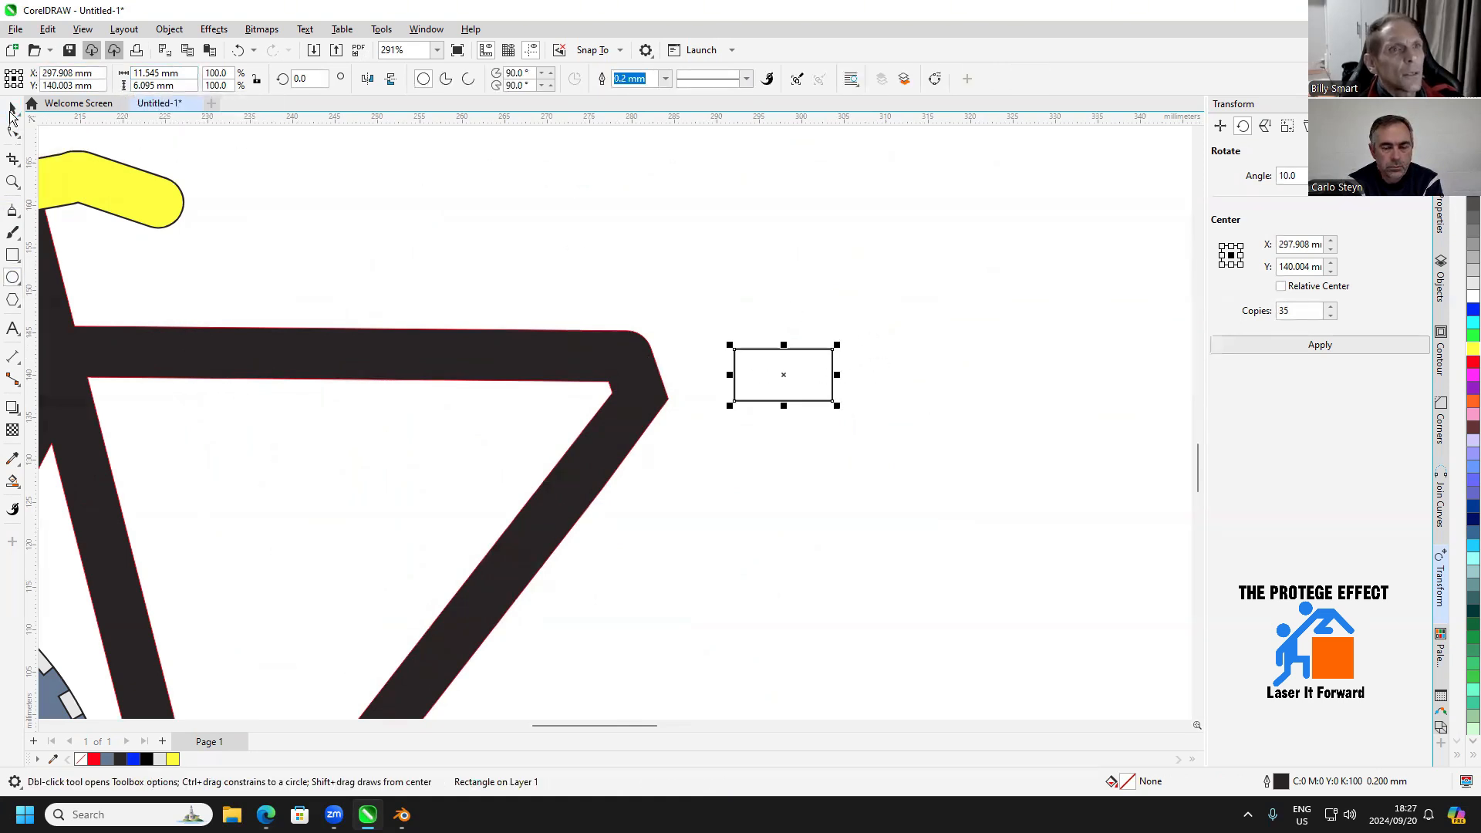
left_click(12, 108)
key("Tab")
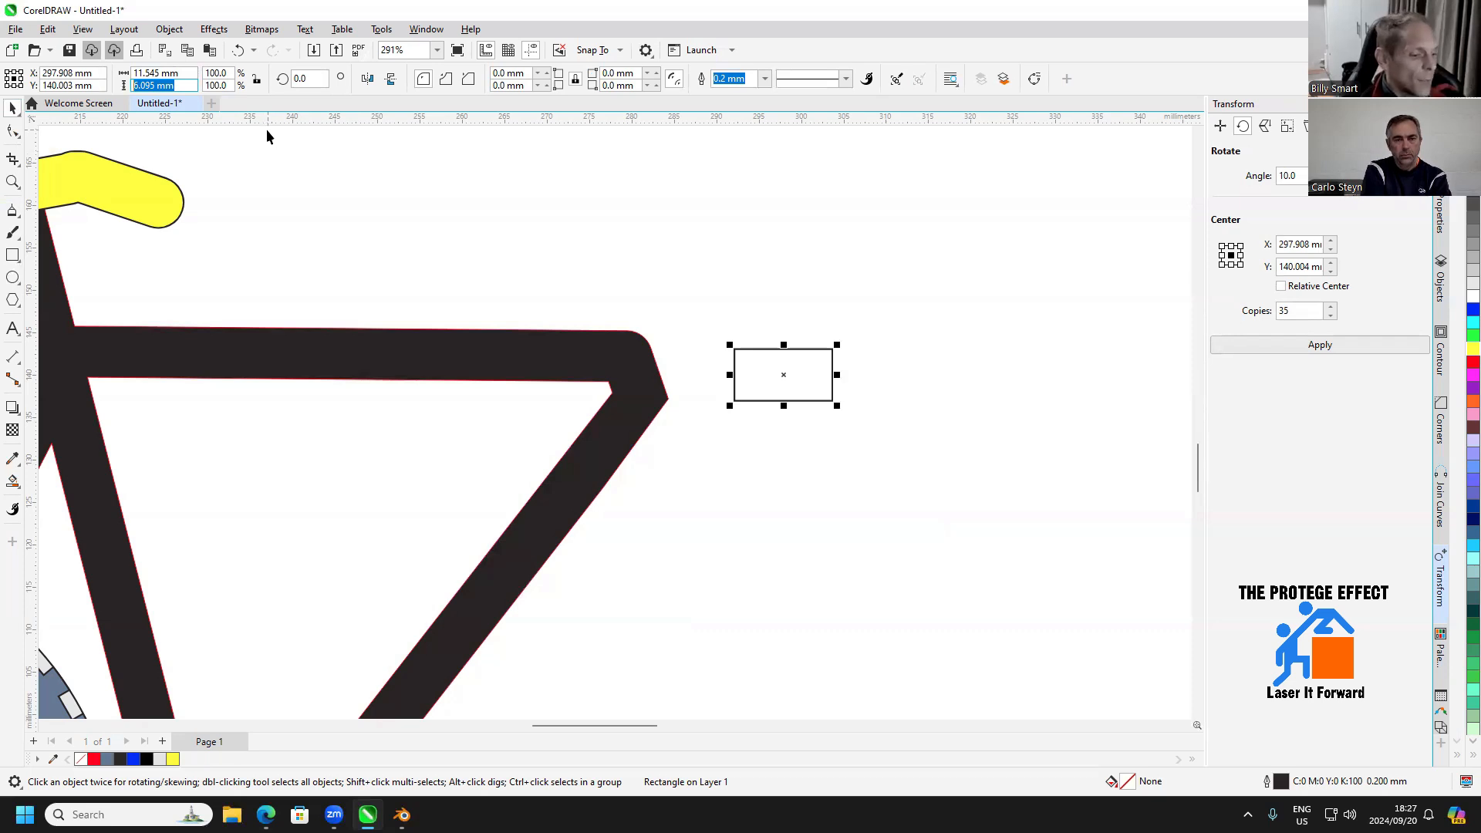
type("20")
key("Return")
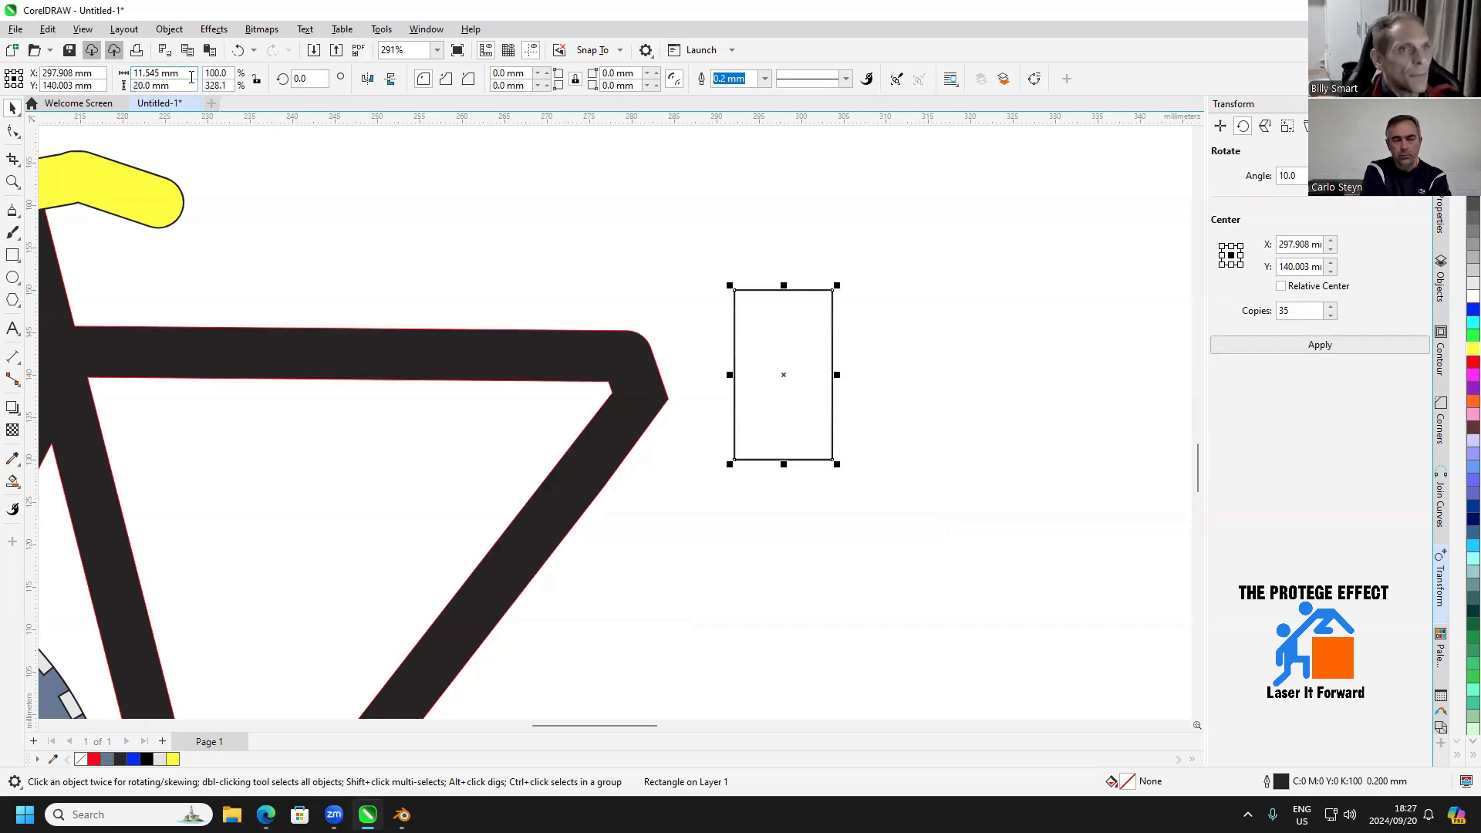
left_click_drag(191, 78, 116, 77)
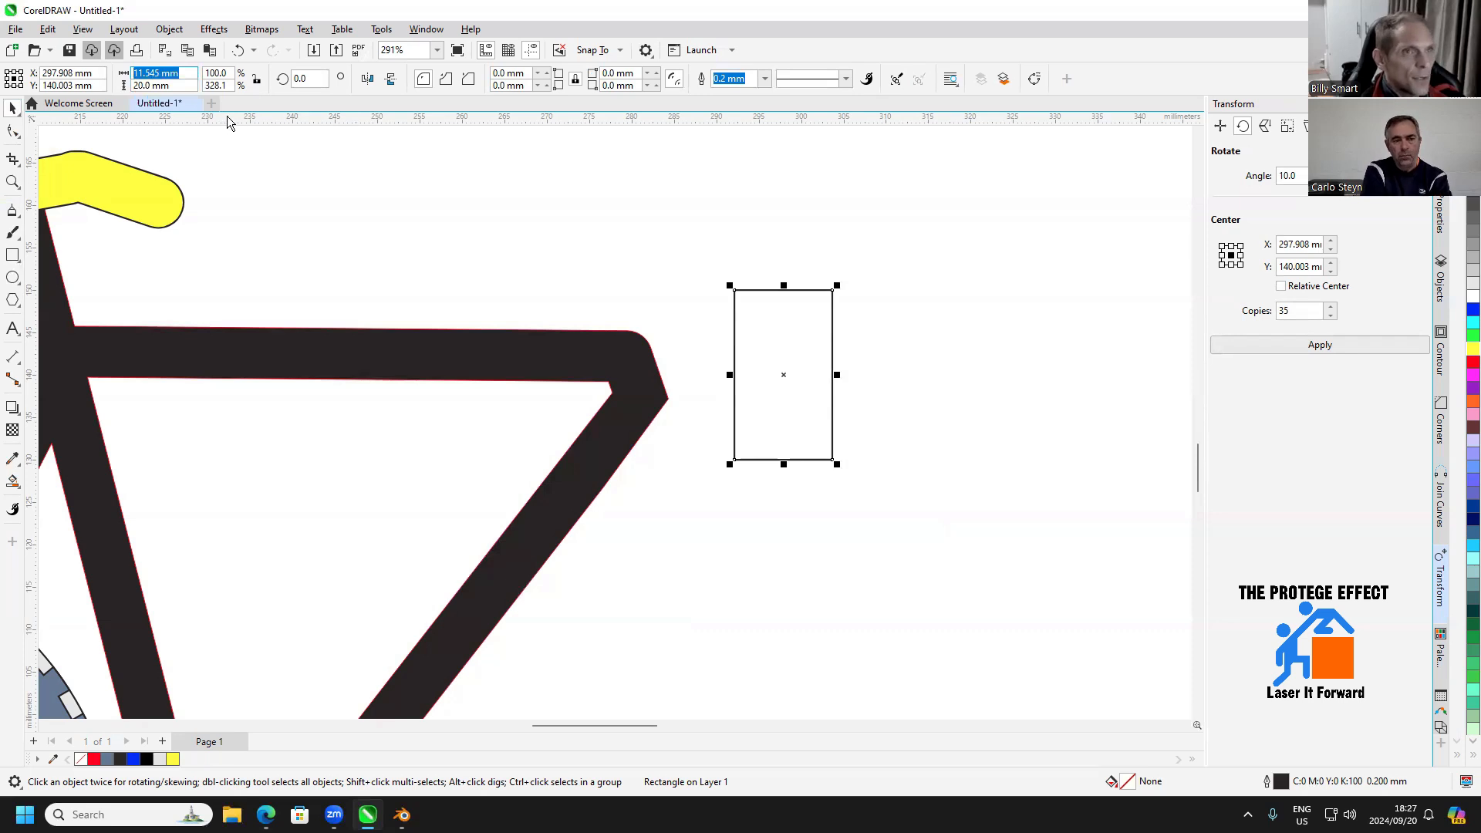
type("20")
key("Return")
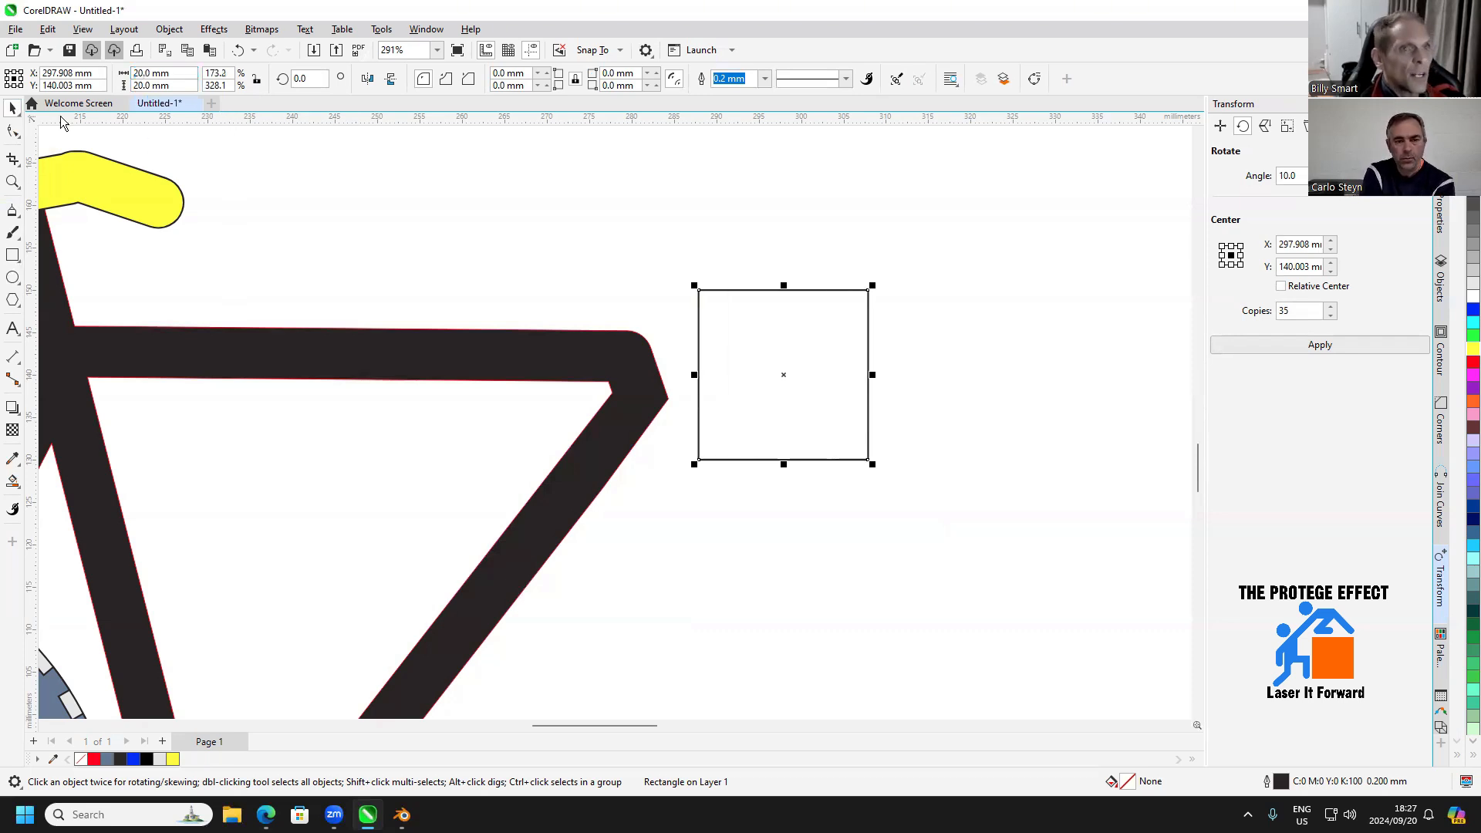
Move the square by its upper-left corner onto the upper end of the frame's slanted front edge
left_click(698, 322)
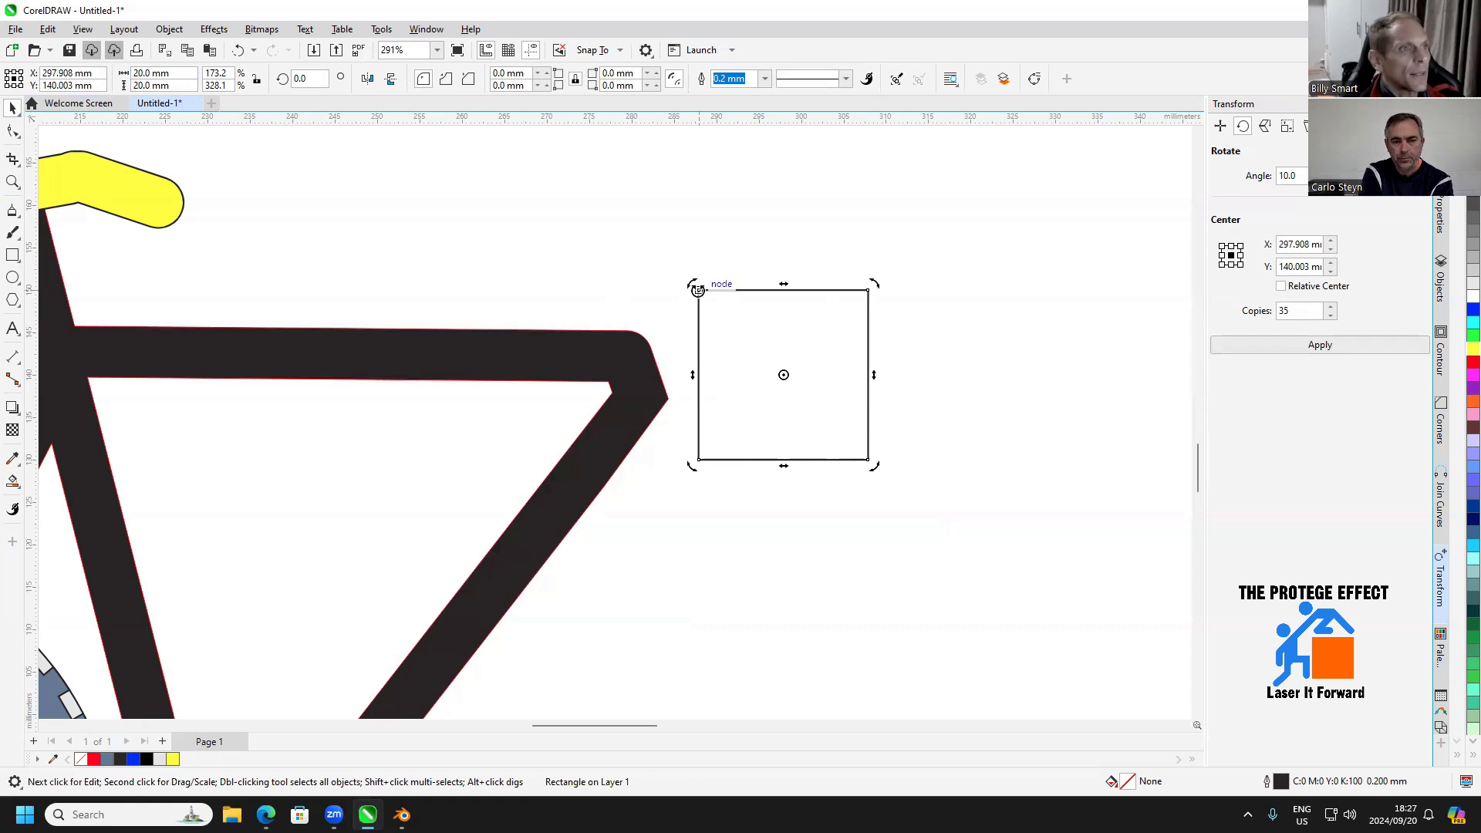
left_click(705, 312)
left_click_drag(825, 360, 966, 368)
scroll(831, 338, "up", 4)
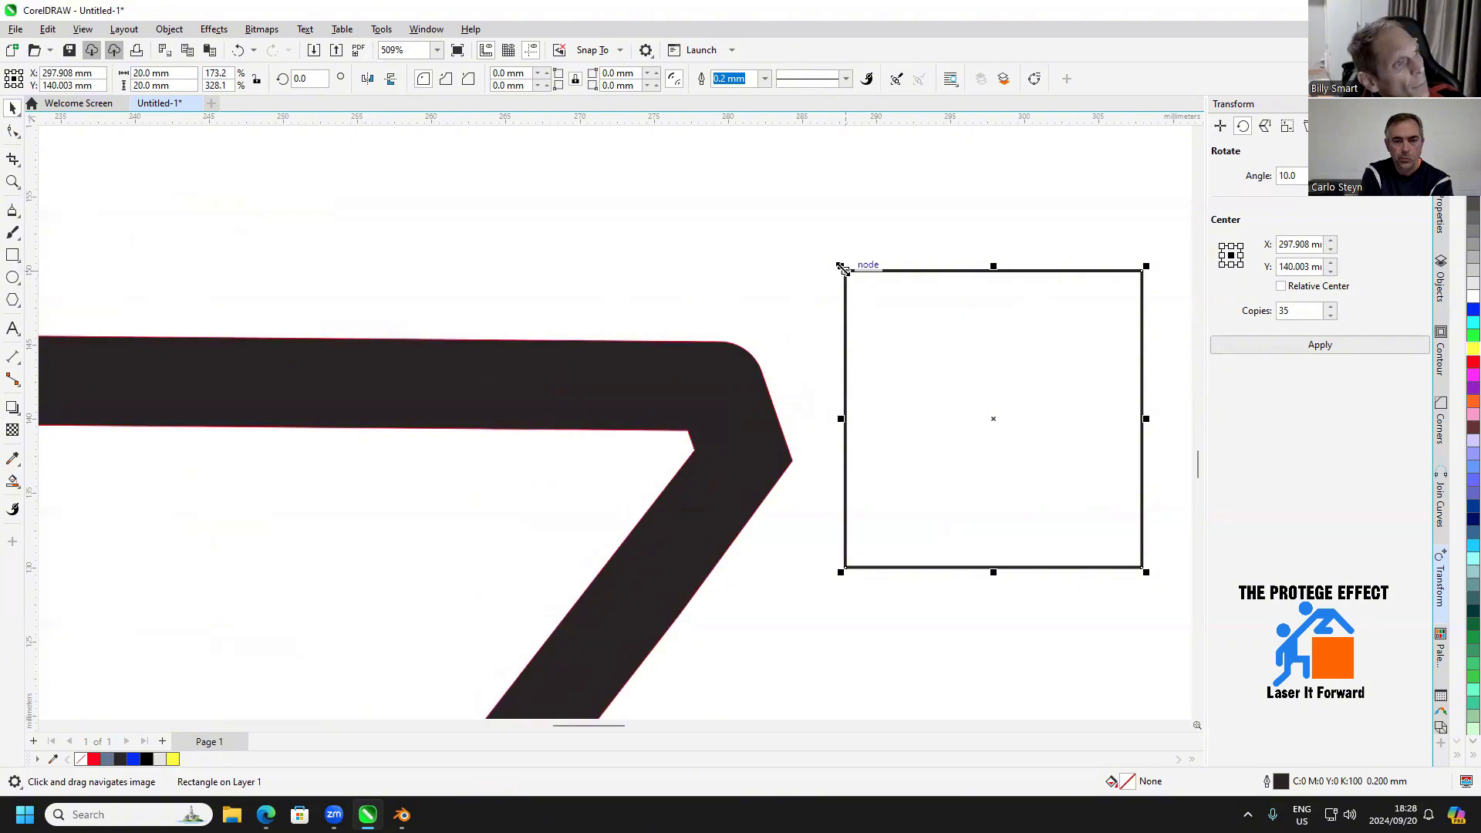
left_click_drag(842, 269, 761, 373)
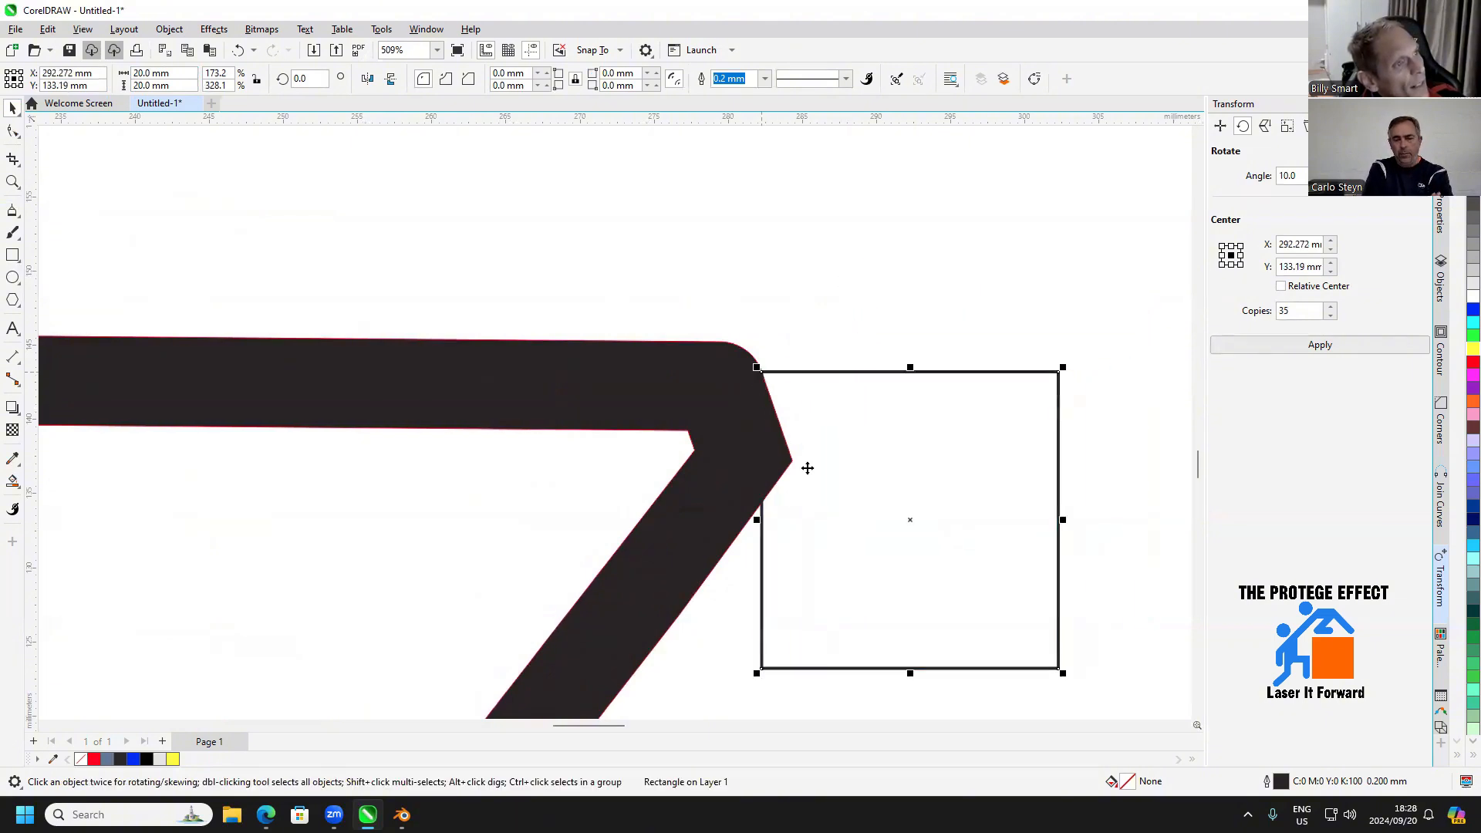
Set the square's rotation centre at its upper-left corner and rotate it 19° to line up with the frame's slanted front edge
left_click(863, 373)
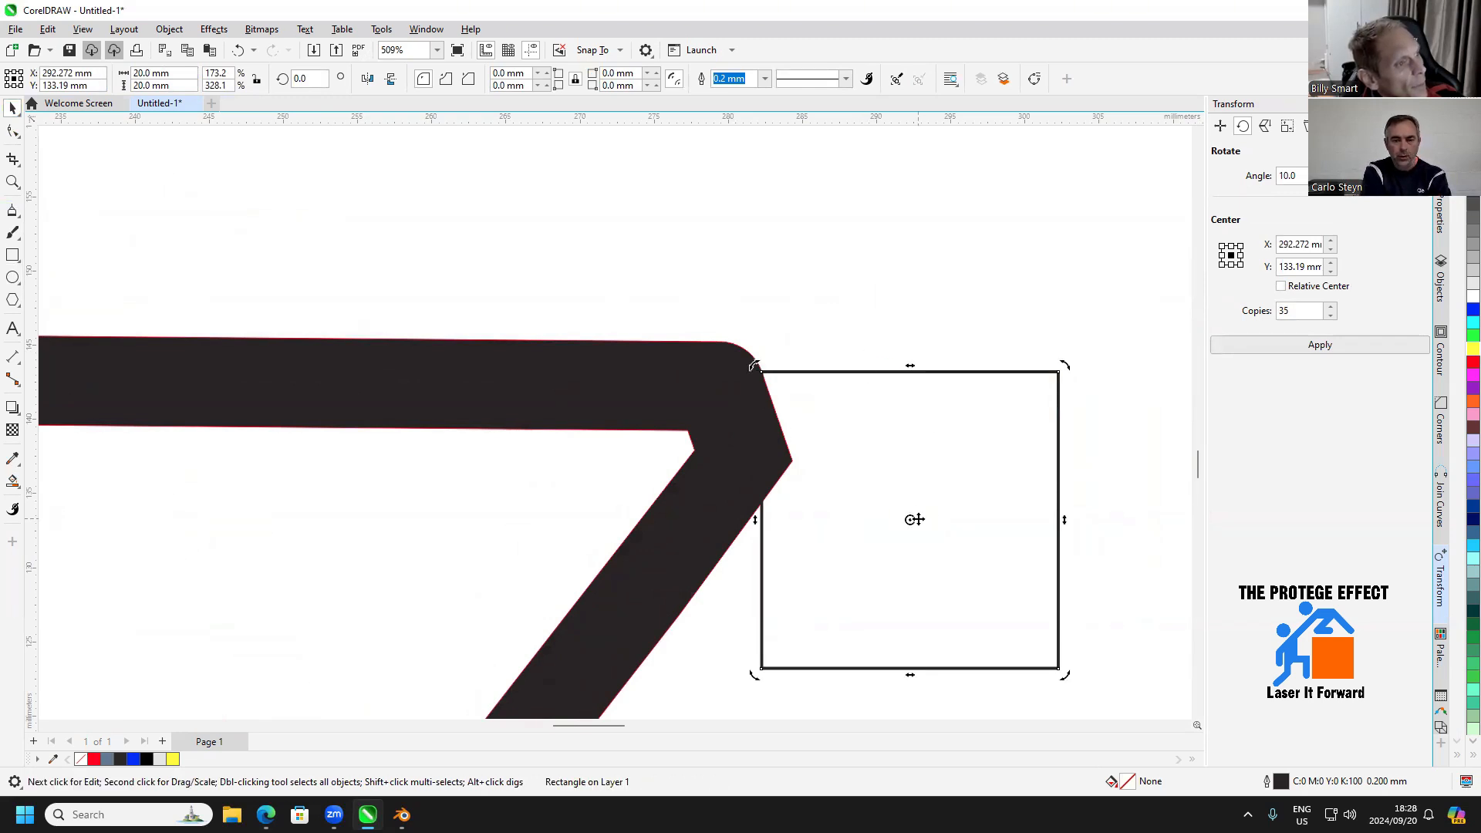
mouse_move(914, 519)
left_mouse_down()
mouse_move(892, 473)
mouse_move(761, 372)
left_mouse_up()
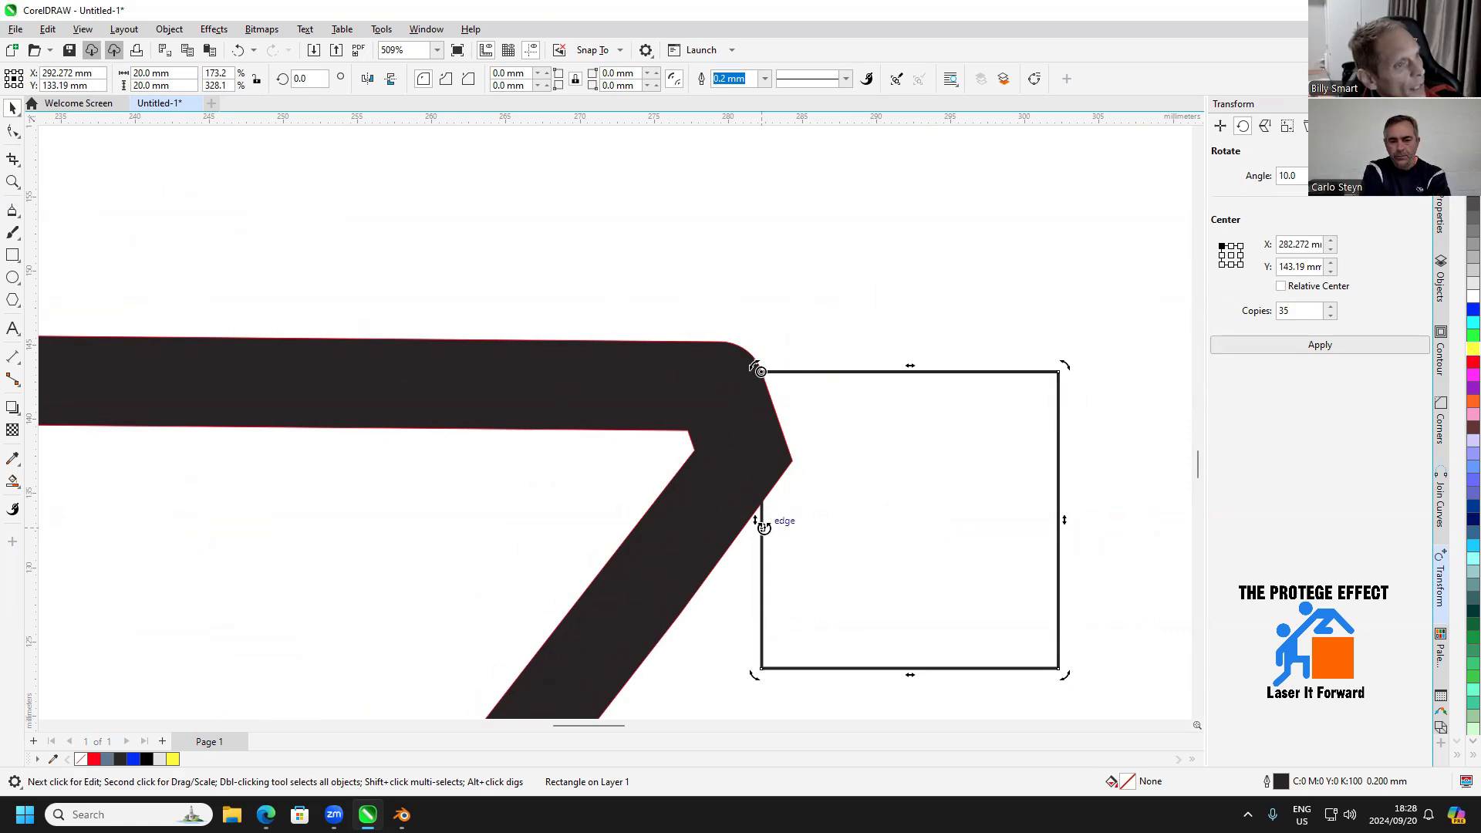
left_click_drag(764, 527, 790, 463)
left_click(619, 500)
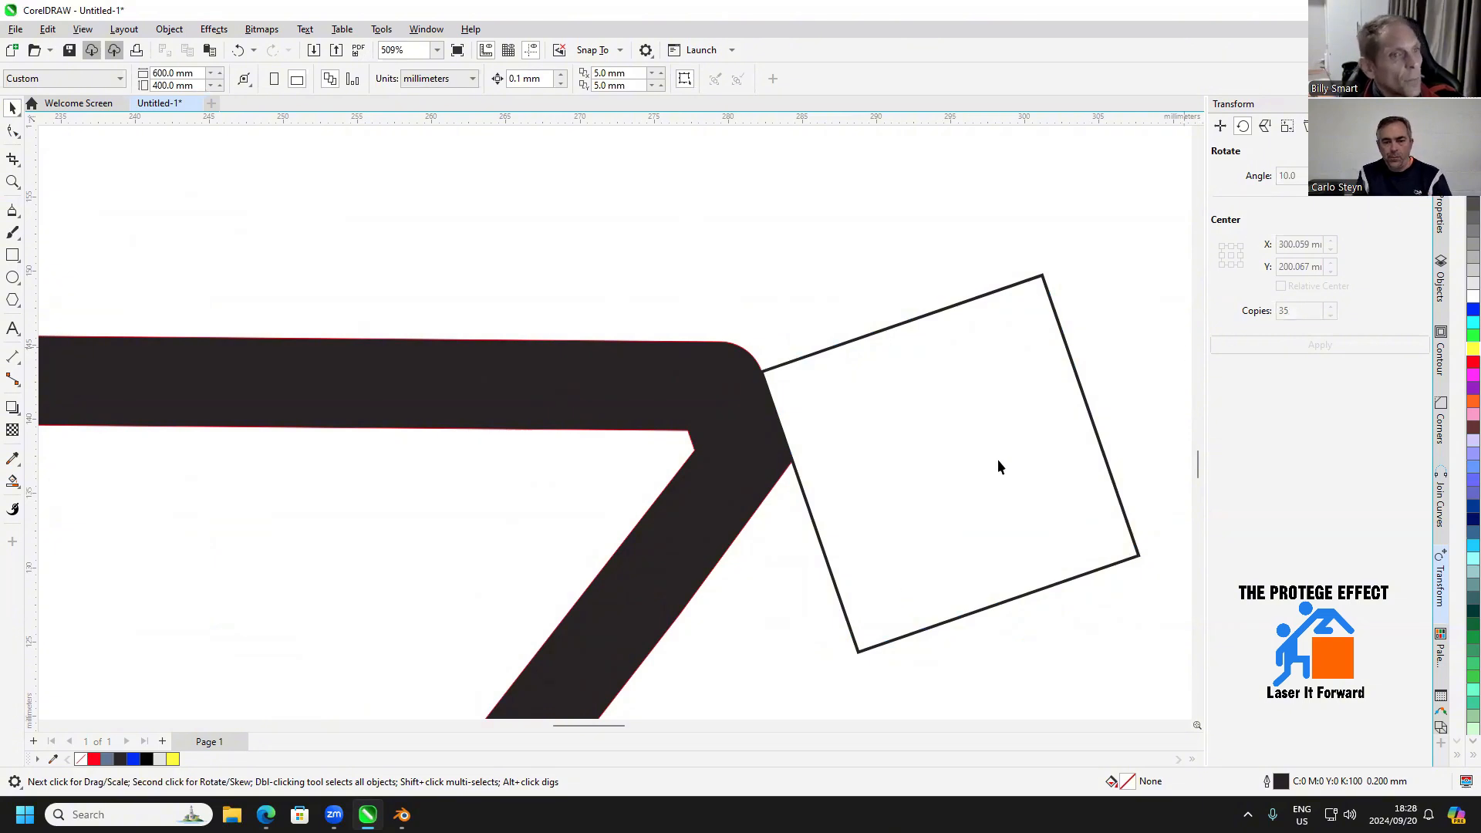
Slide the rotated square upward along the frame's slanted front edge
left_click(864, 345)
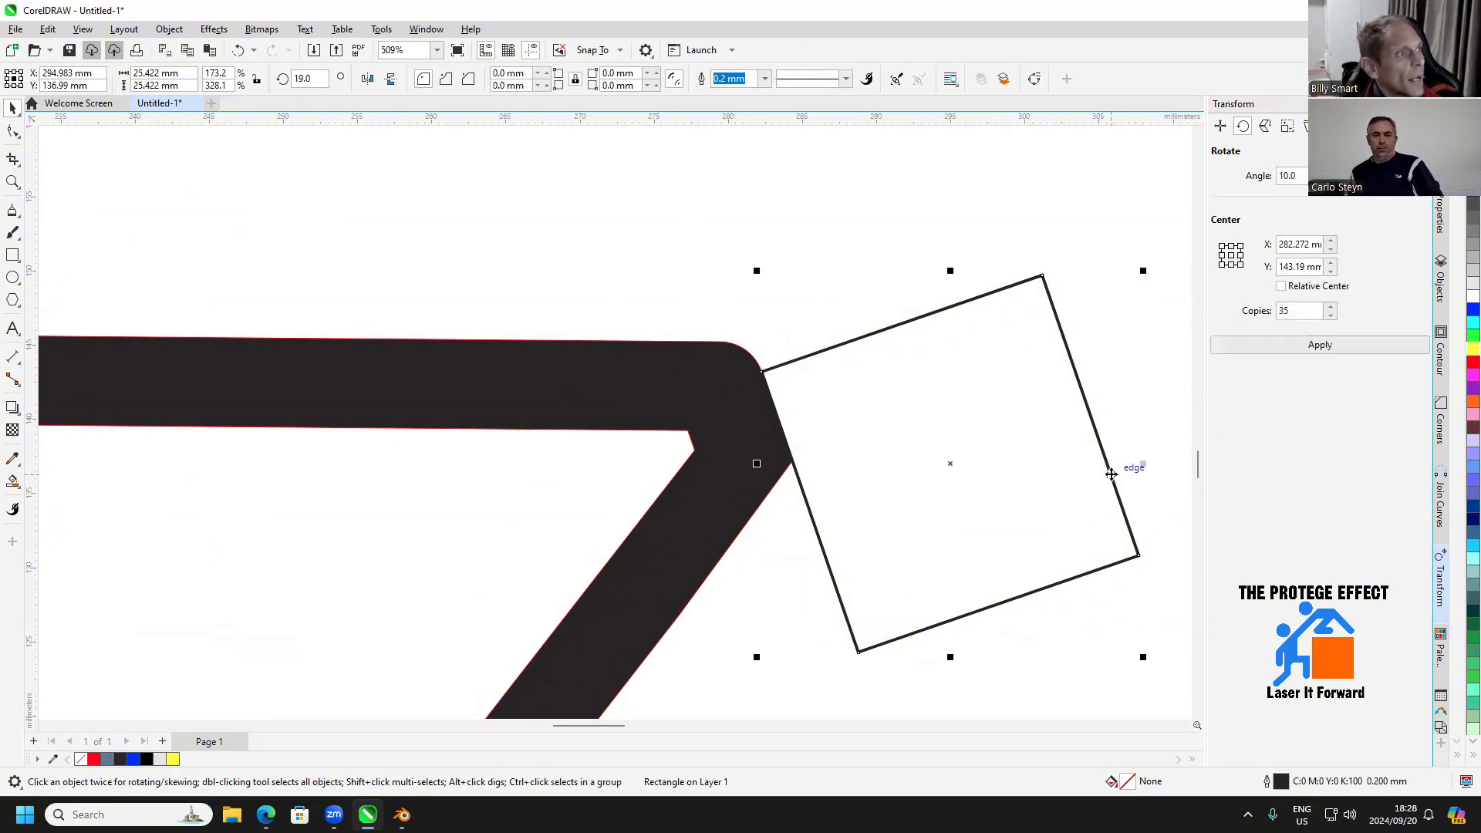
left_click(1111, 473)
left_click(1123, 513)
left_click_drag(1125, 511, 1103, 453)
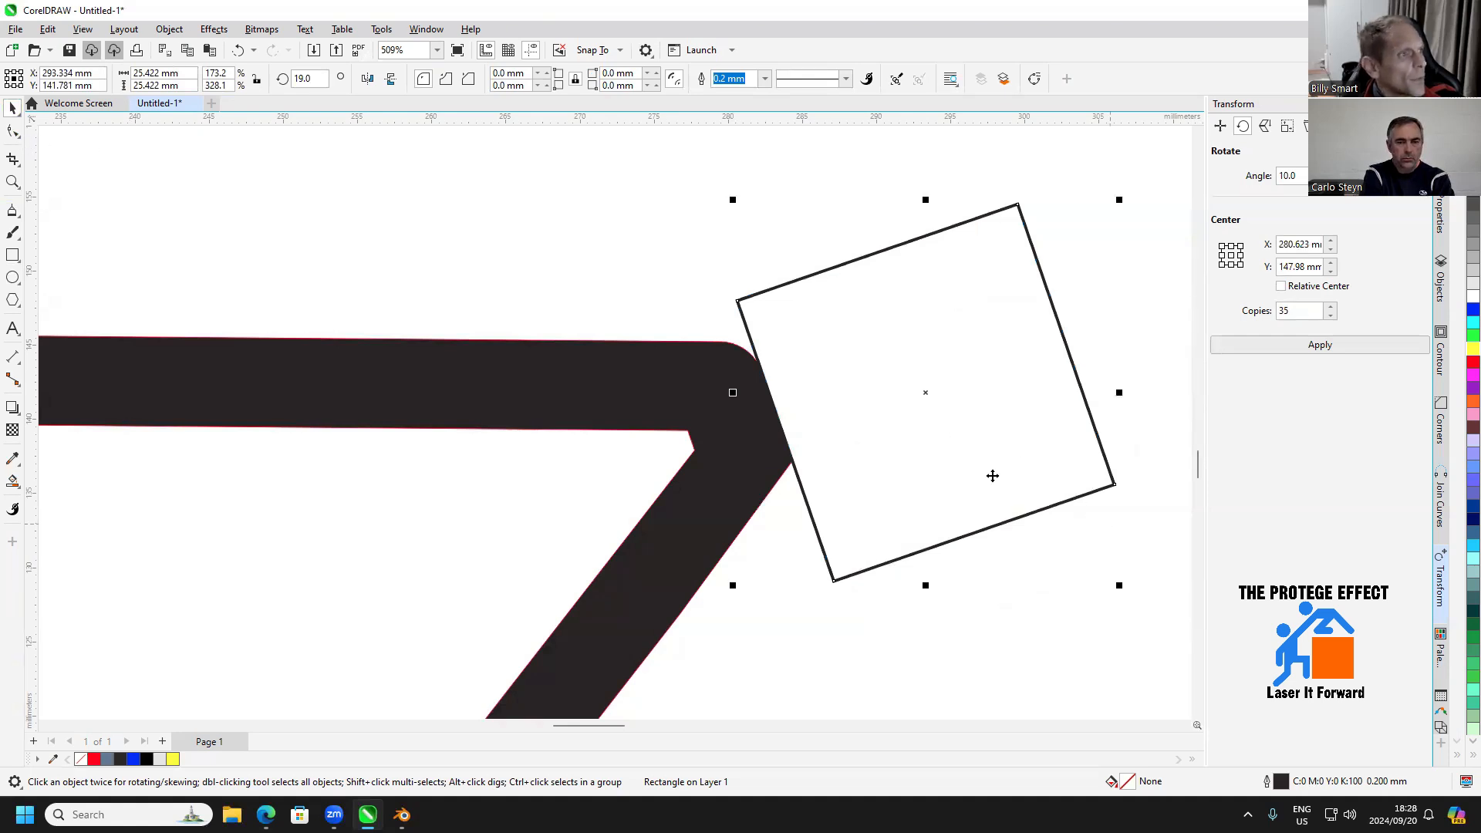
Convert the rotated square to curves and move its two lower nodes up to shorten it to about half its height
left_click(14, 135)
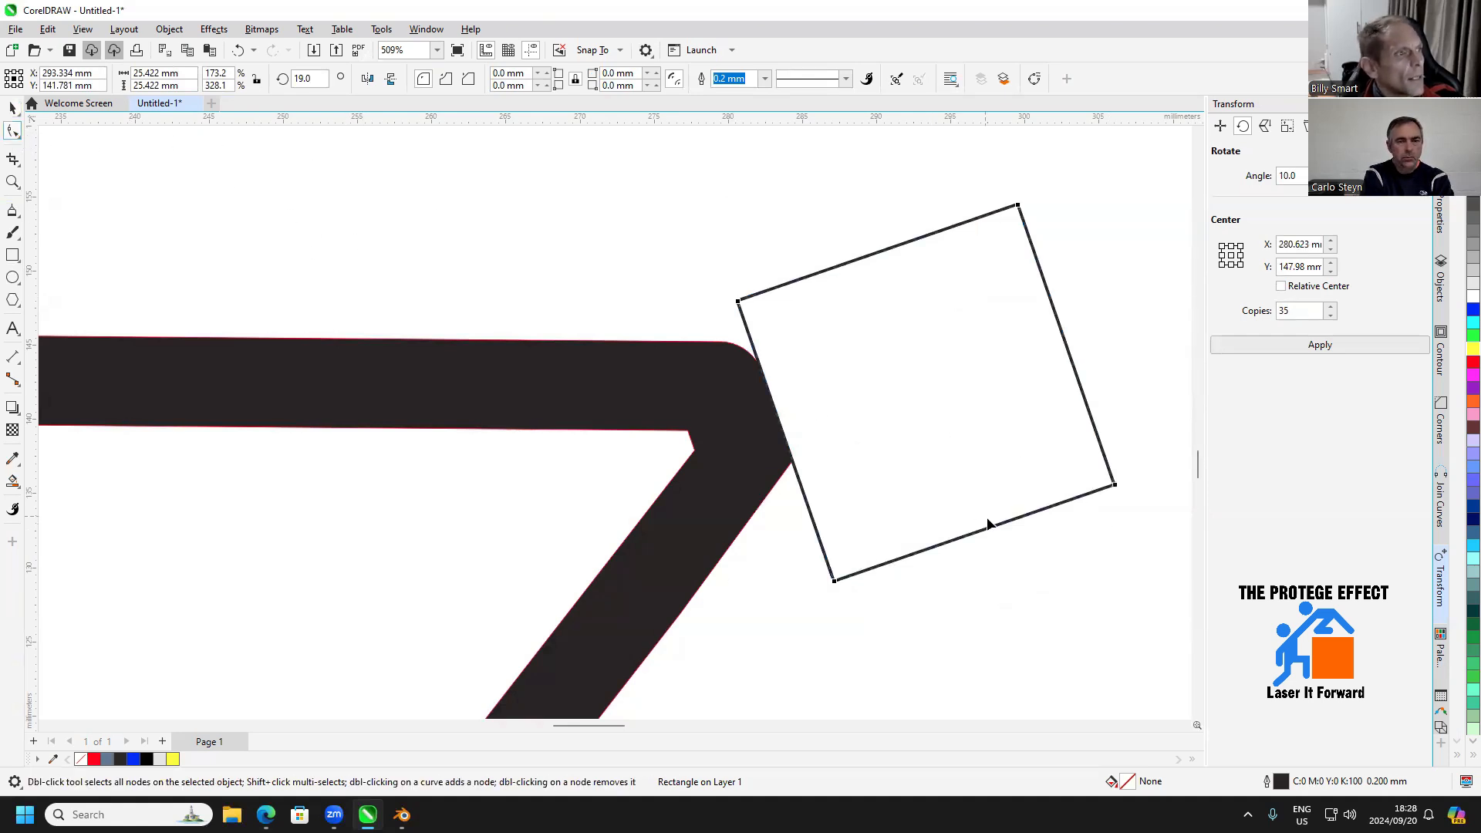
left_click(13, 108)
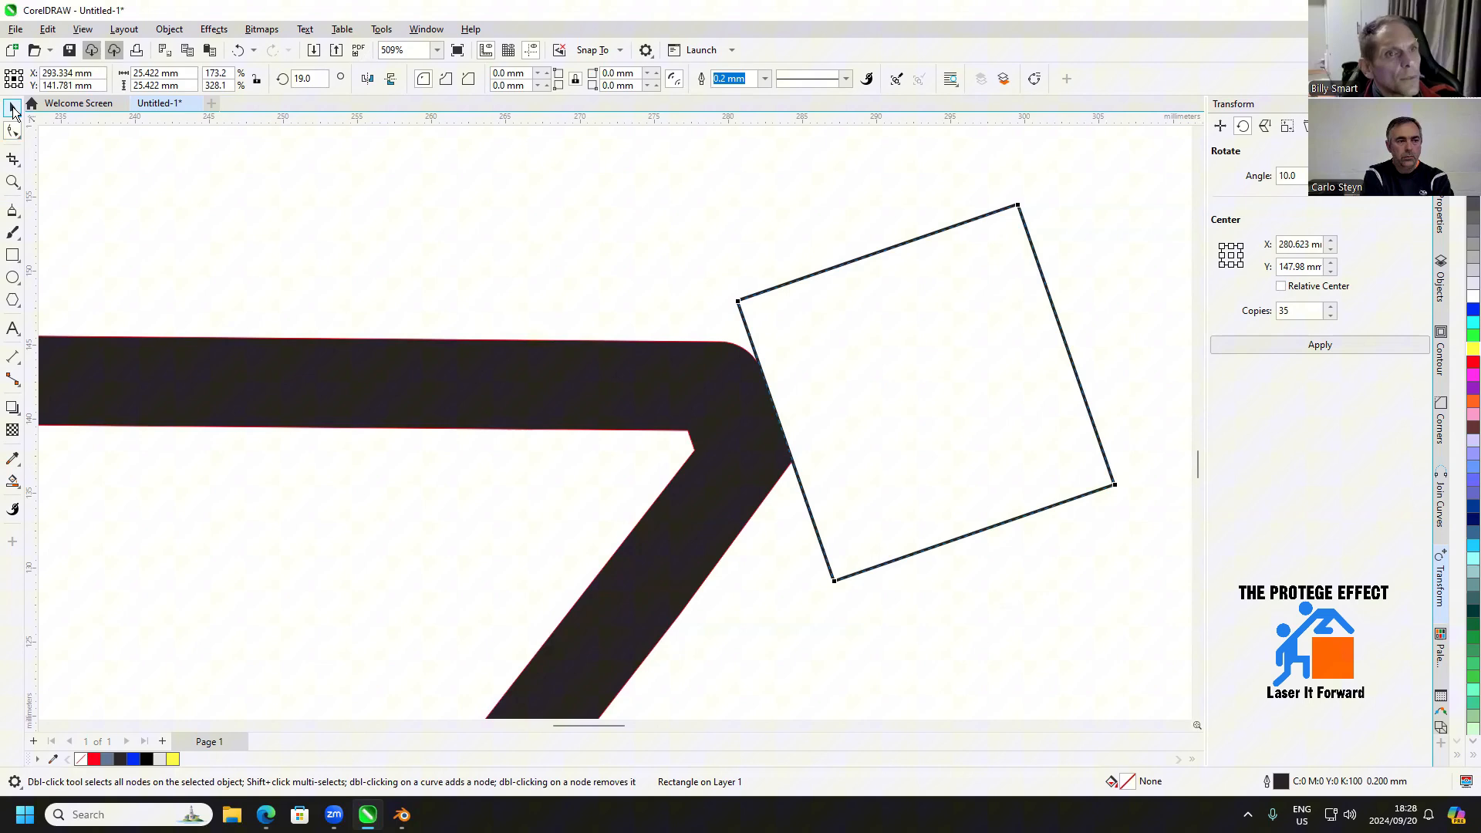
right_click(783, 286)
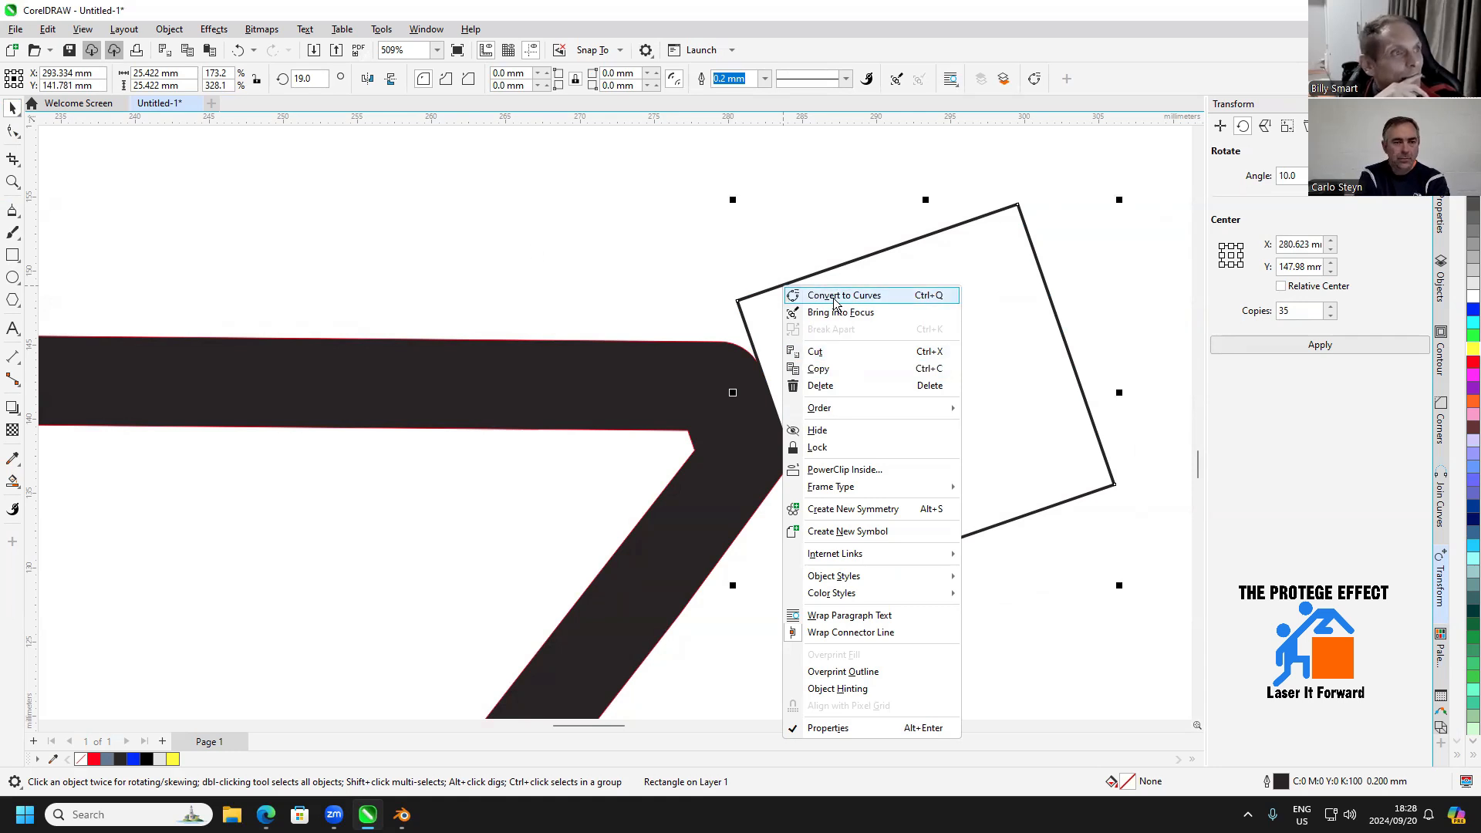
left_click(795, 297)
key("F10")
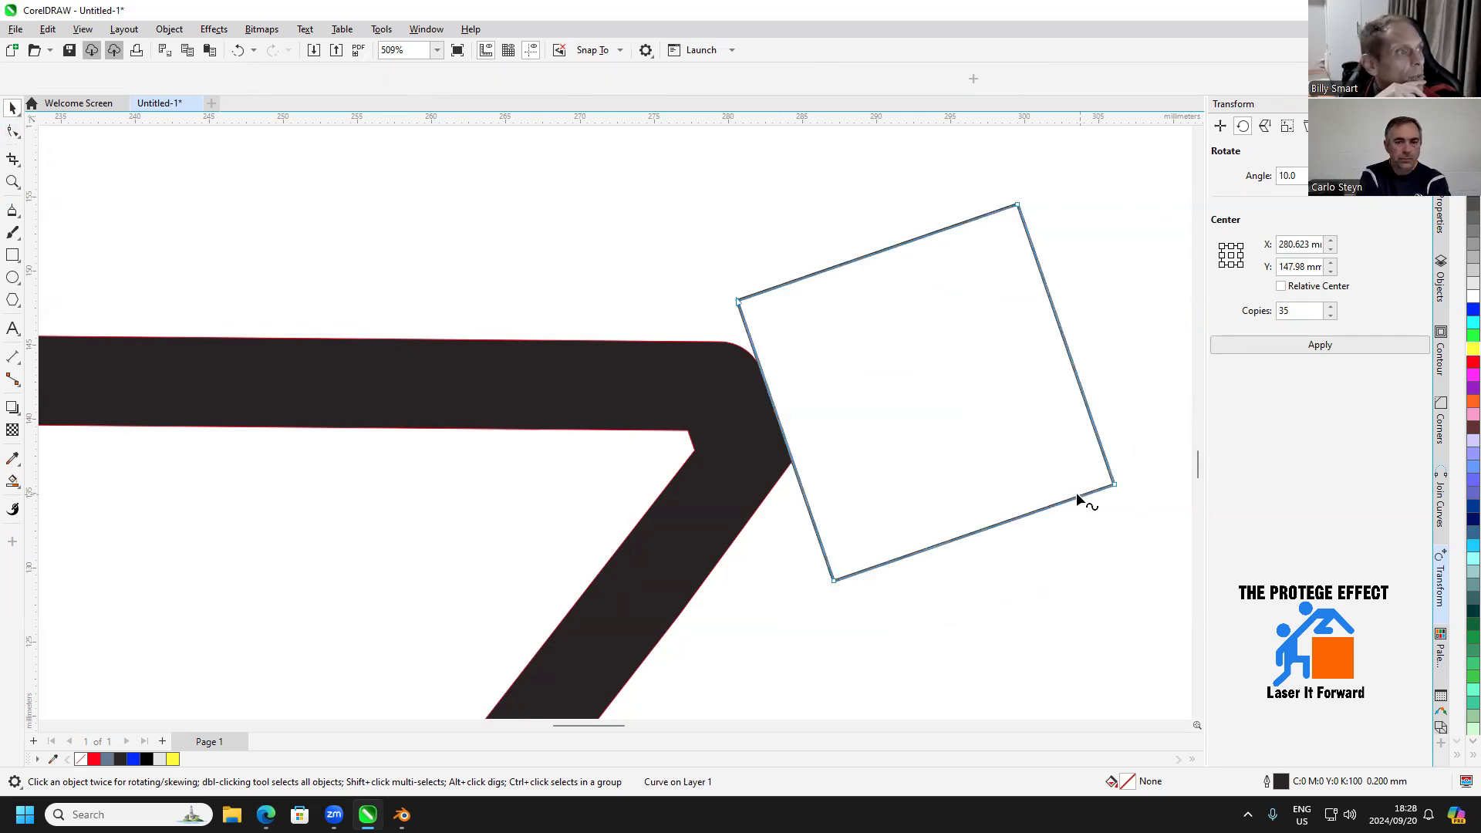
left_click_drag(816, 607, 817, 606)
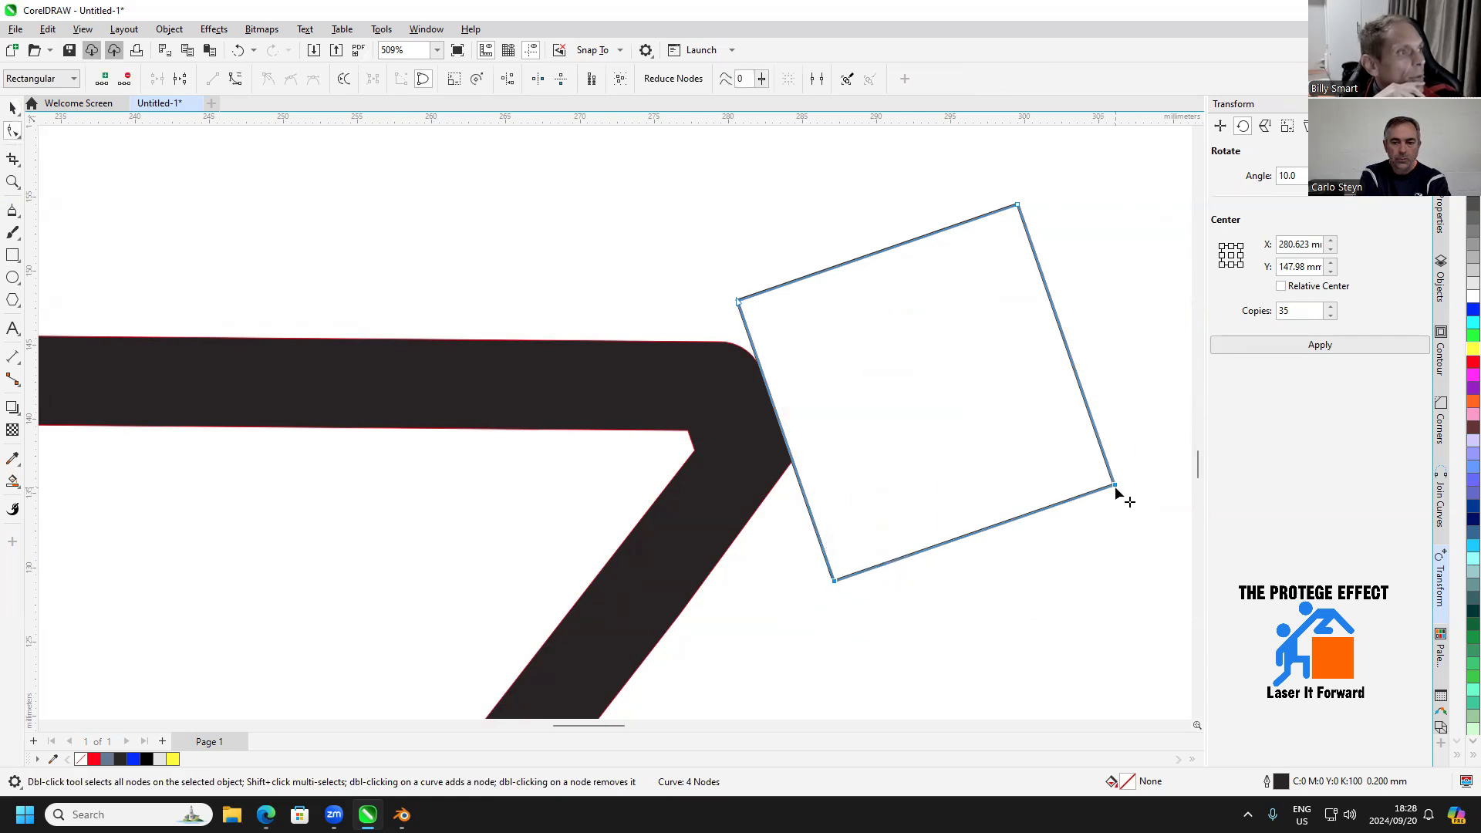
left_click_drag(1115, 486, 1066, 345)
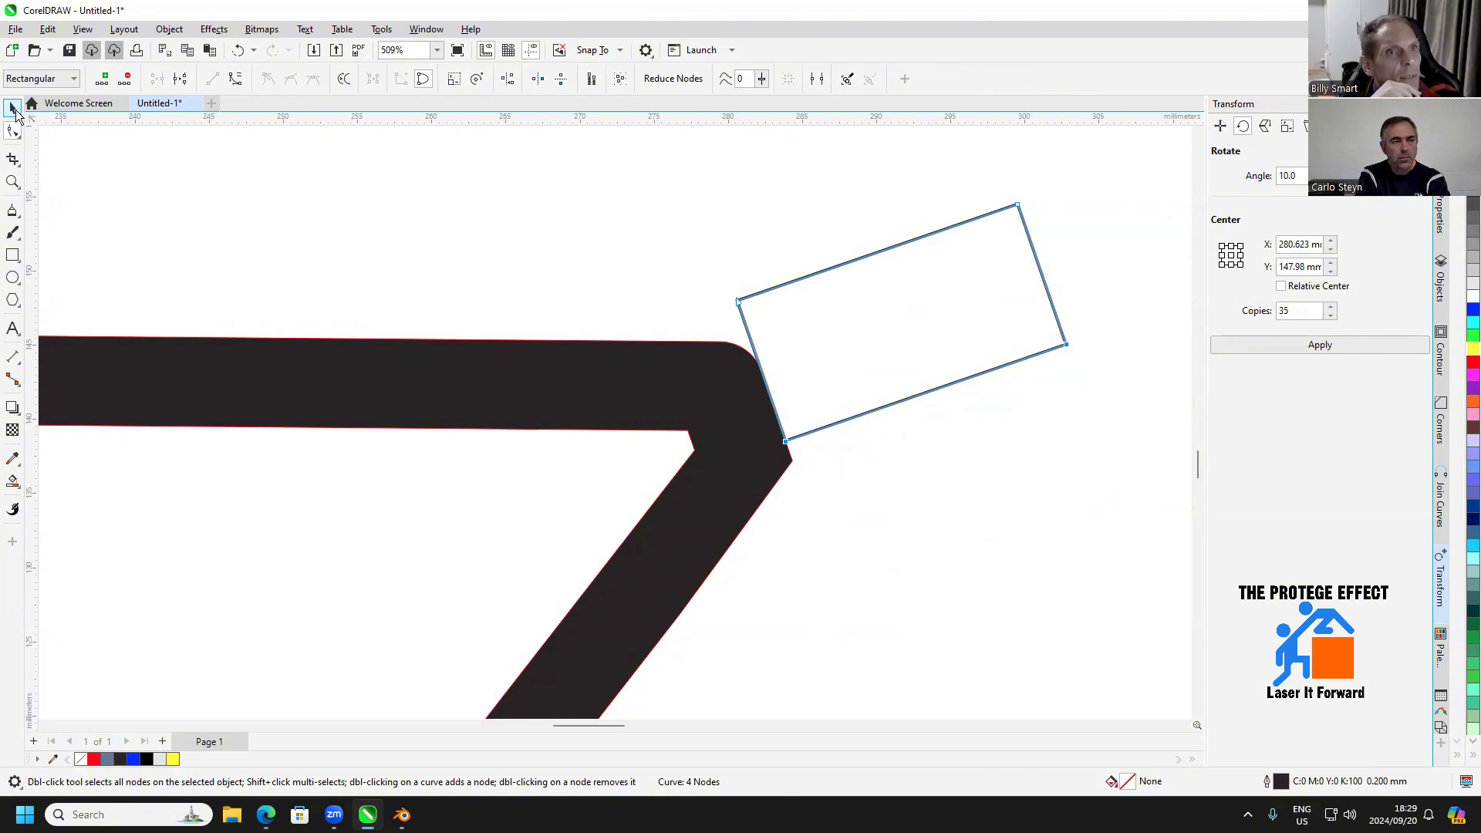
Move the shortened block so it overlaps the frame's front corner and weld it to the frame
left_click(13, 108)
left_click_drag(765, 374, 778, 418)
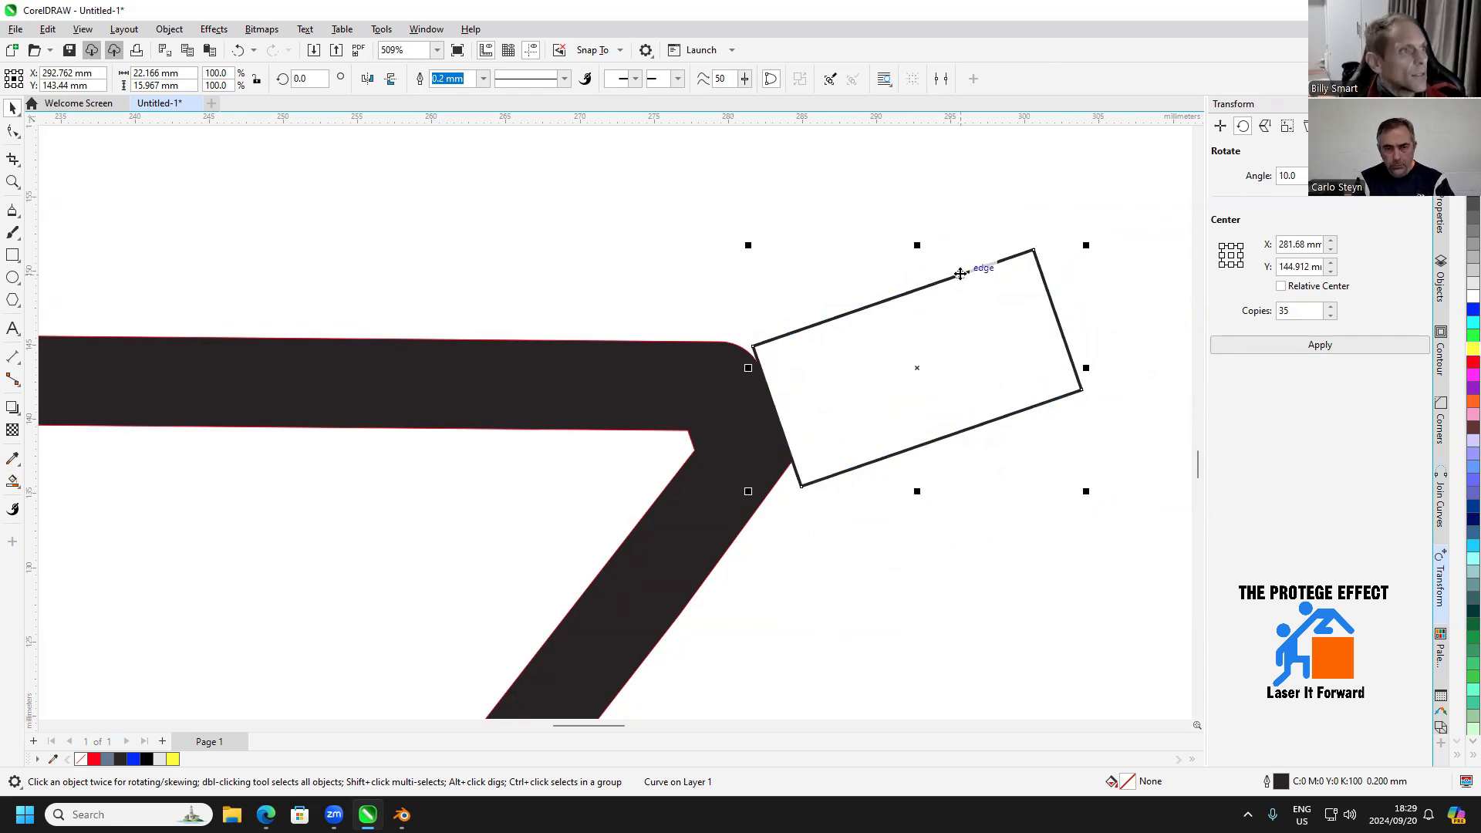
key("F10")
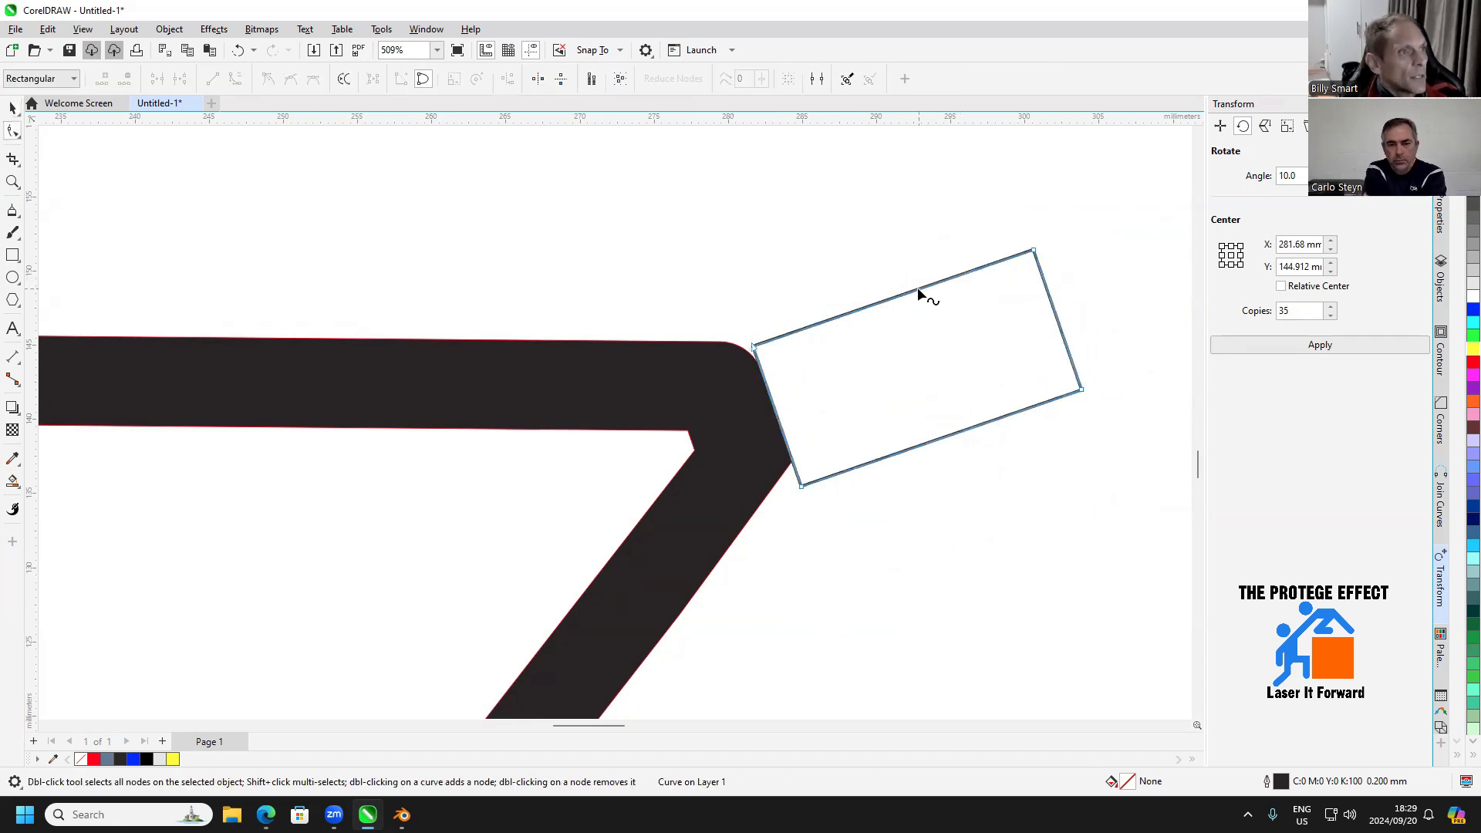
left_click(13, 107)
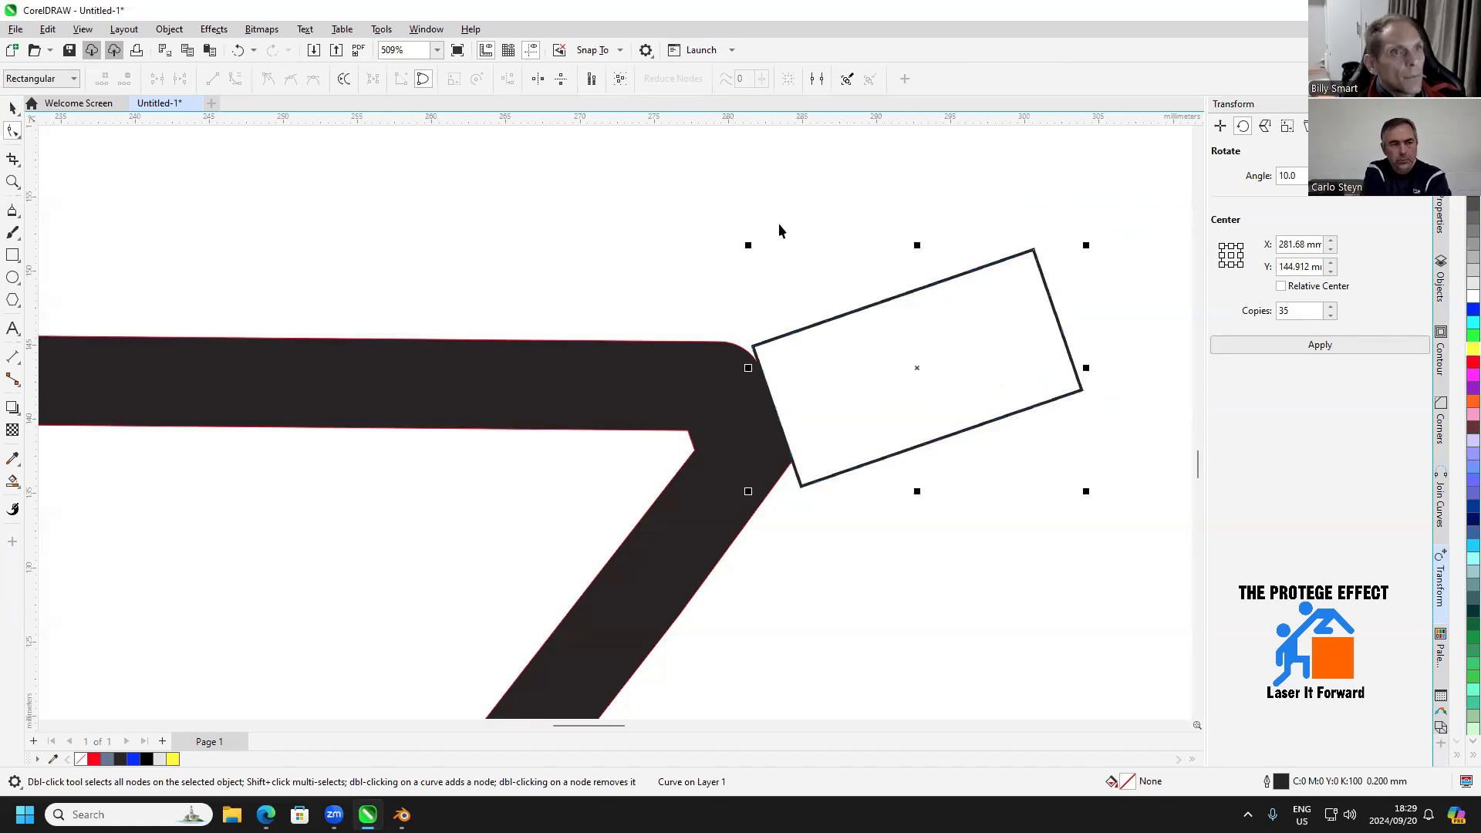
left_click_drag(887, 301, 873, 306)
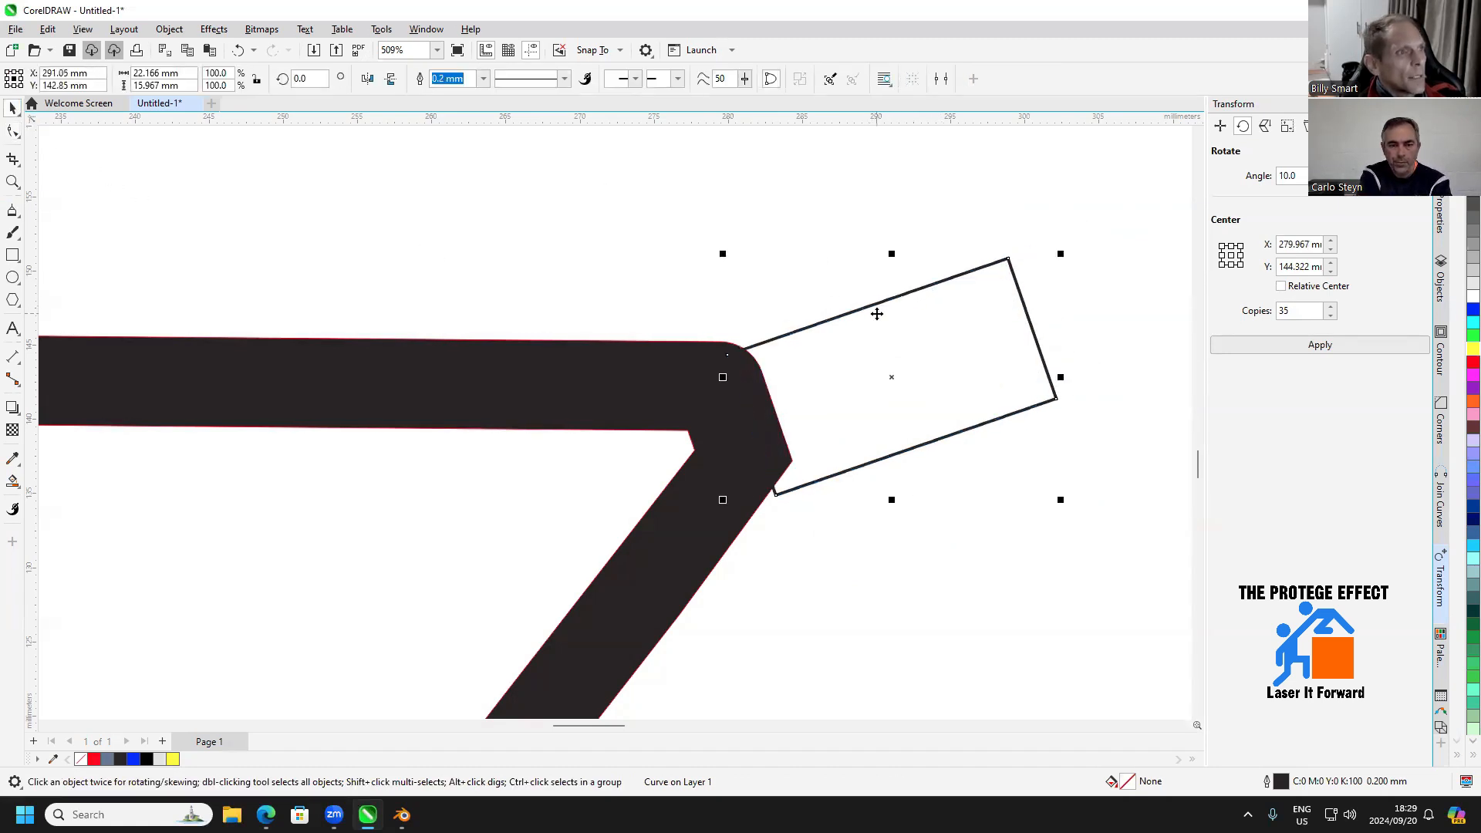
left_click(622, 391, "shift")
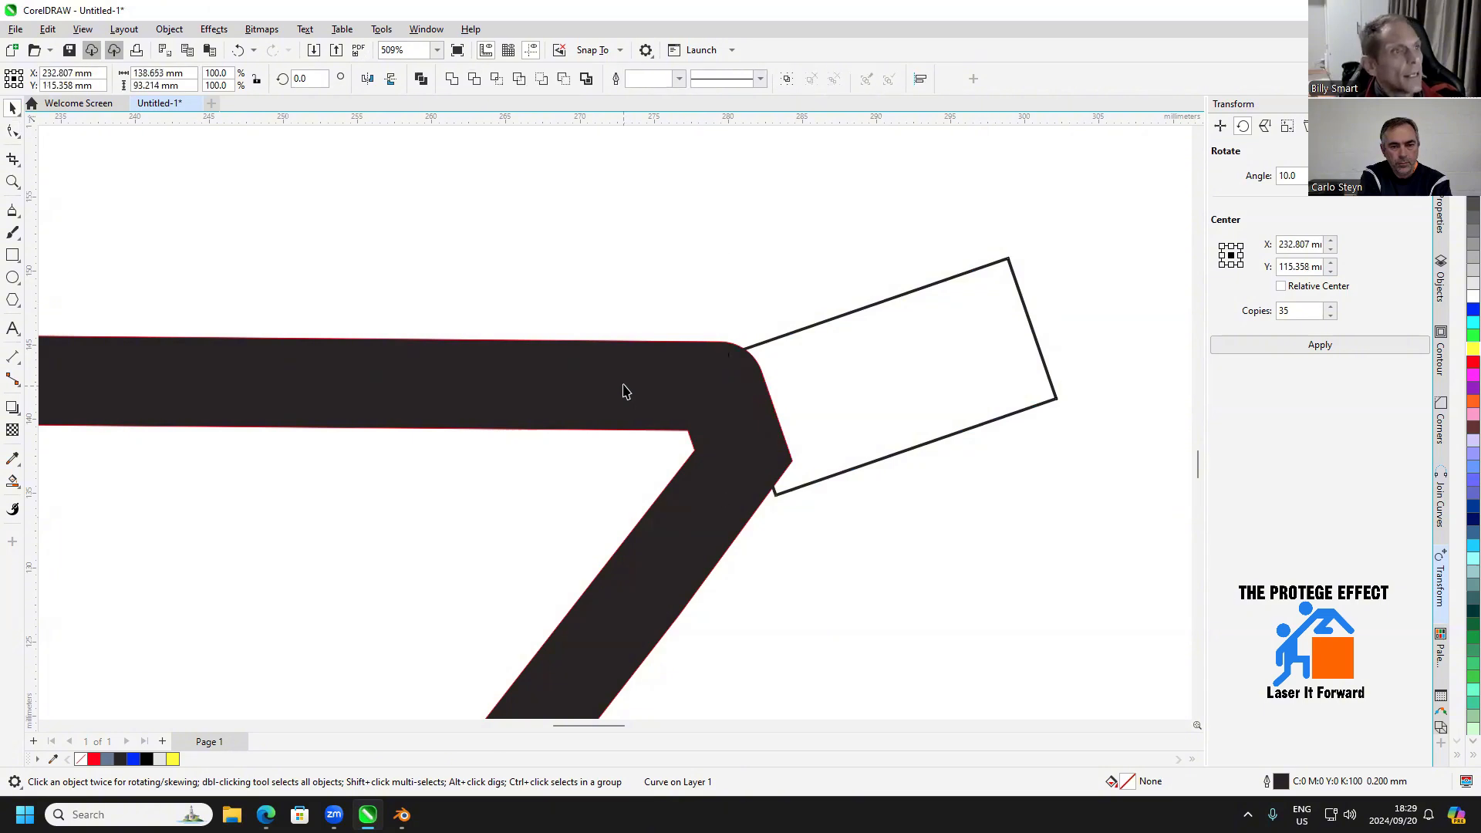
left_click(456, 78)
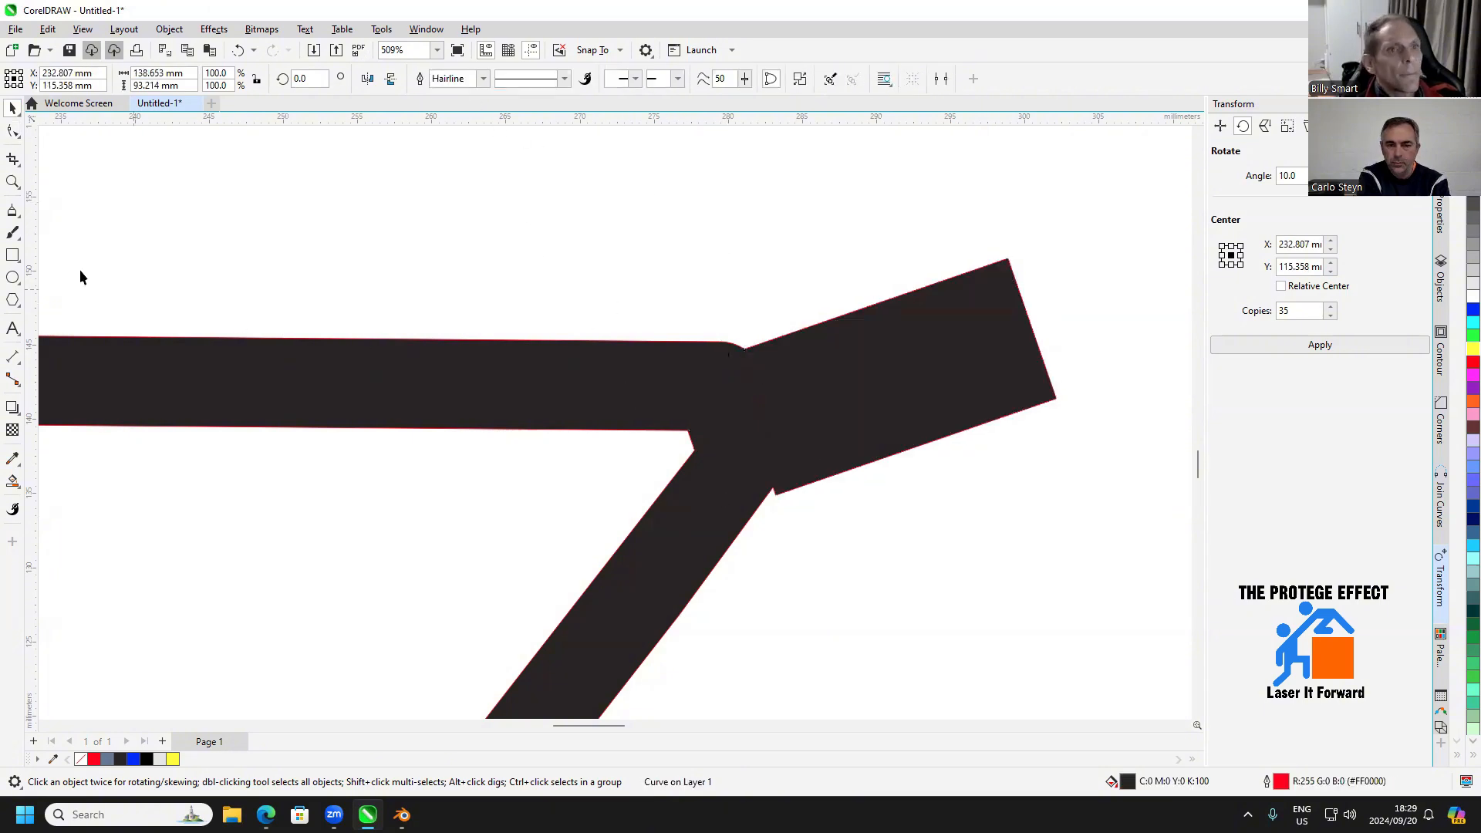
Draw a small rectangle about 7.2 × 1.5 mm above the top tube and set its width to 9.5 mm
left_click(12, 254)
left_click_drag(625, 225, 732, 246)
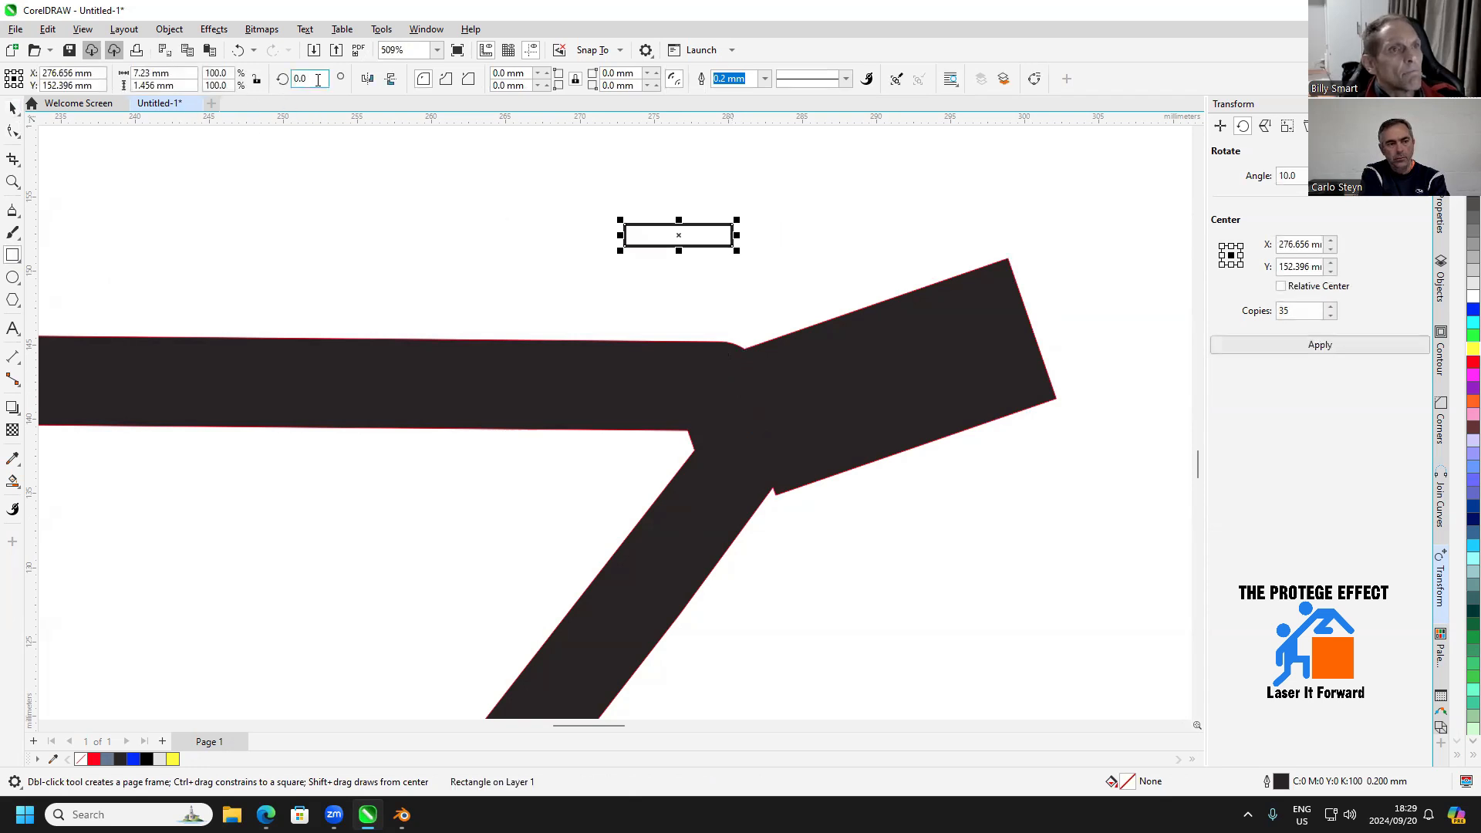
left_click(154, 74)
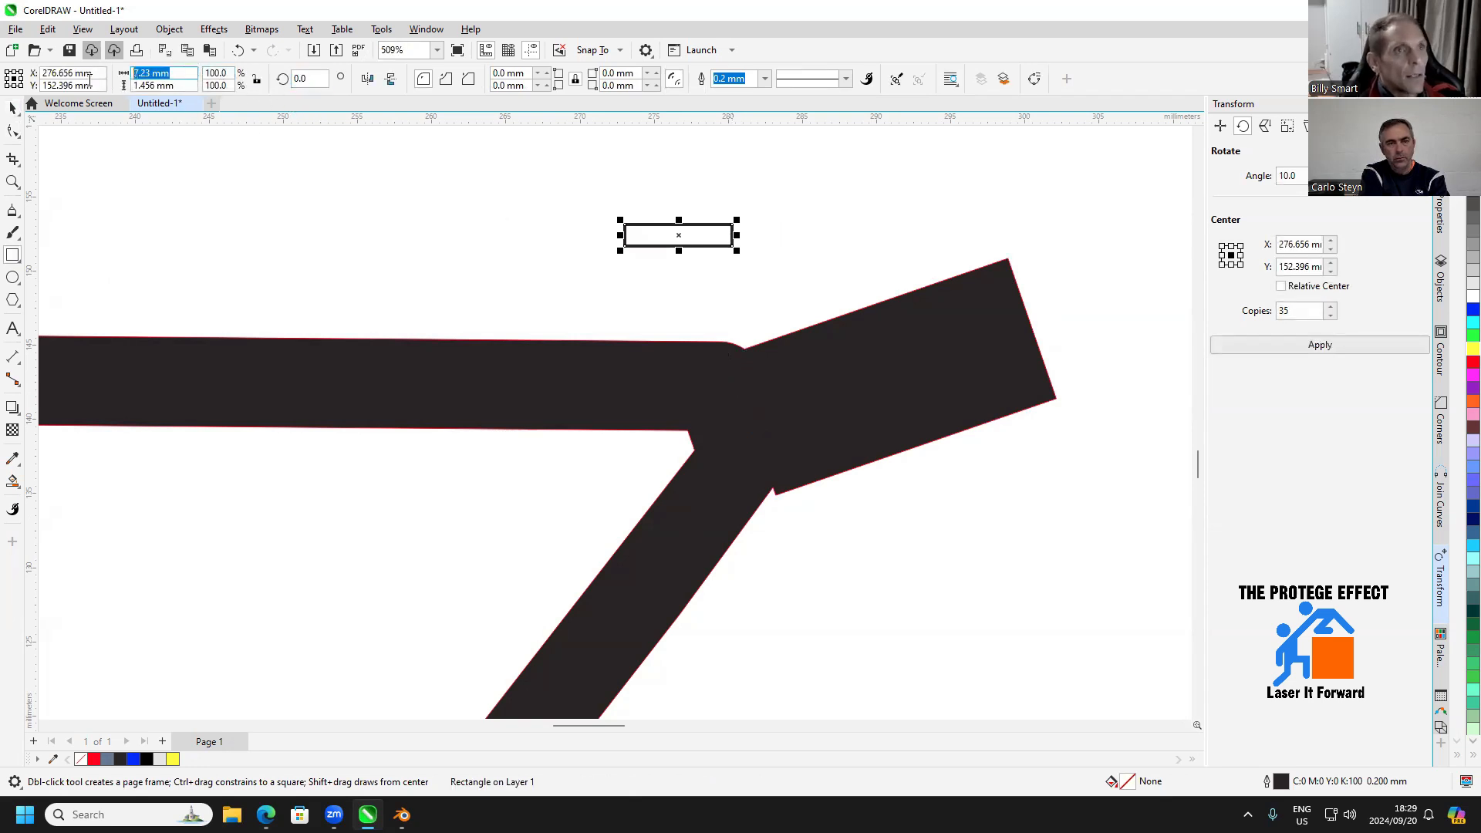
type("9.5")
key("Return")
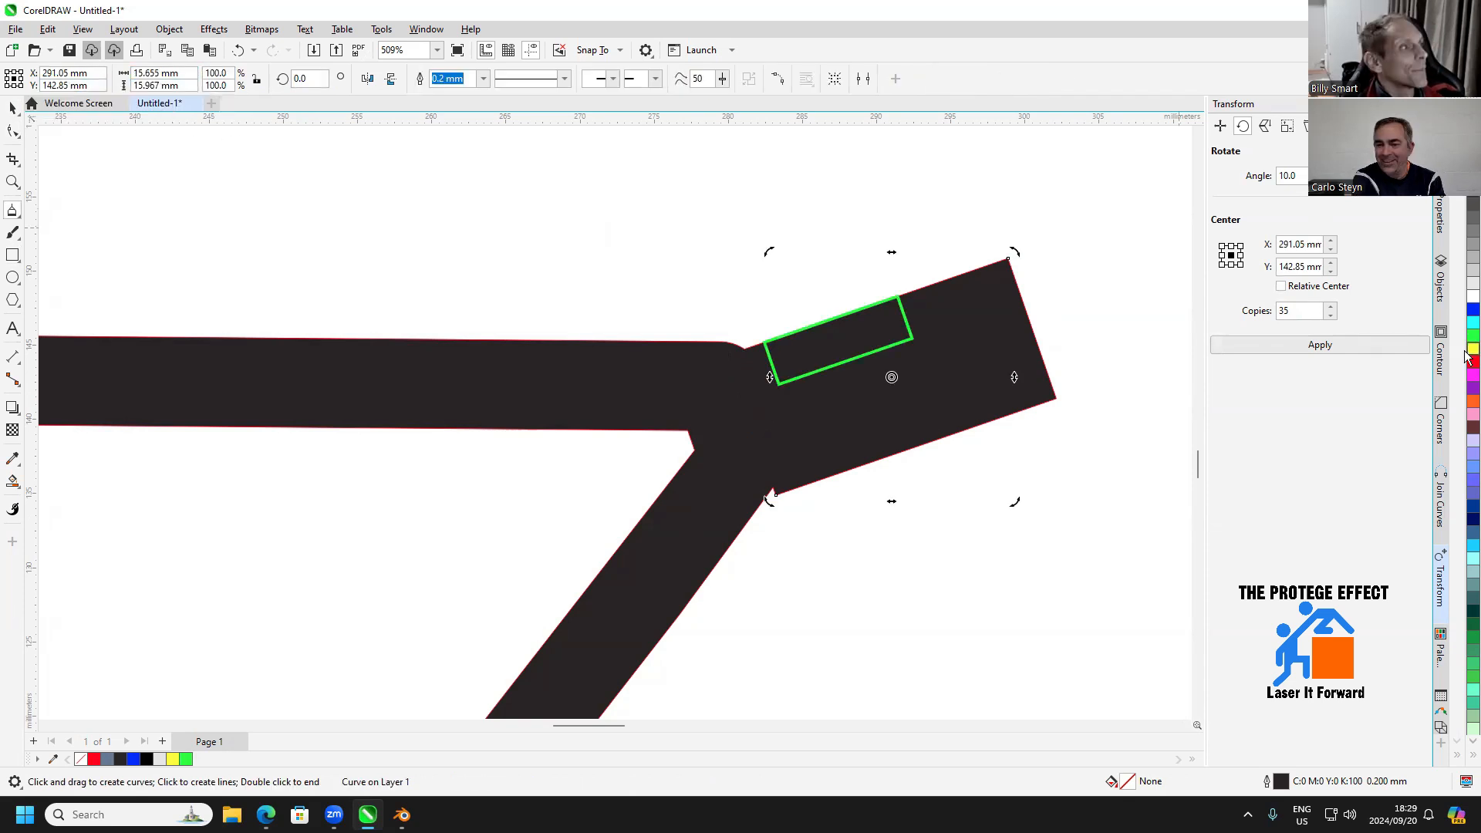
Move the green slot rectangle's centre onto the midpoint of the yellow diagonal across the frame's front block
left_click(12, 108)
left_click(635, 255)
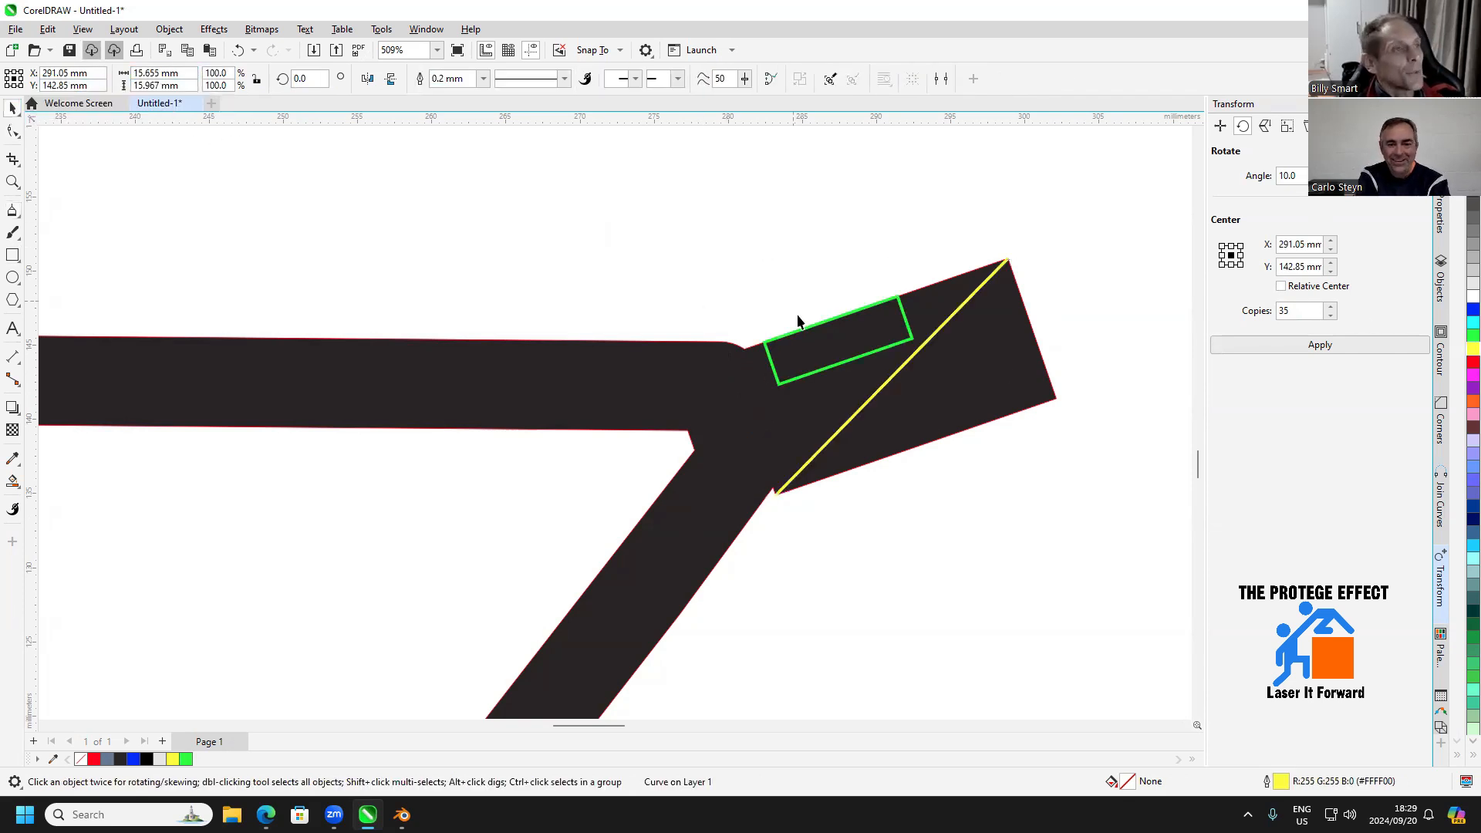
left_click(821, 377)
left_click_drag(839, 340, 891, 378)
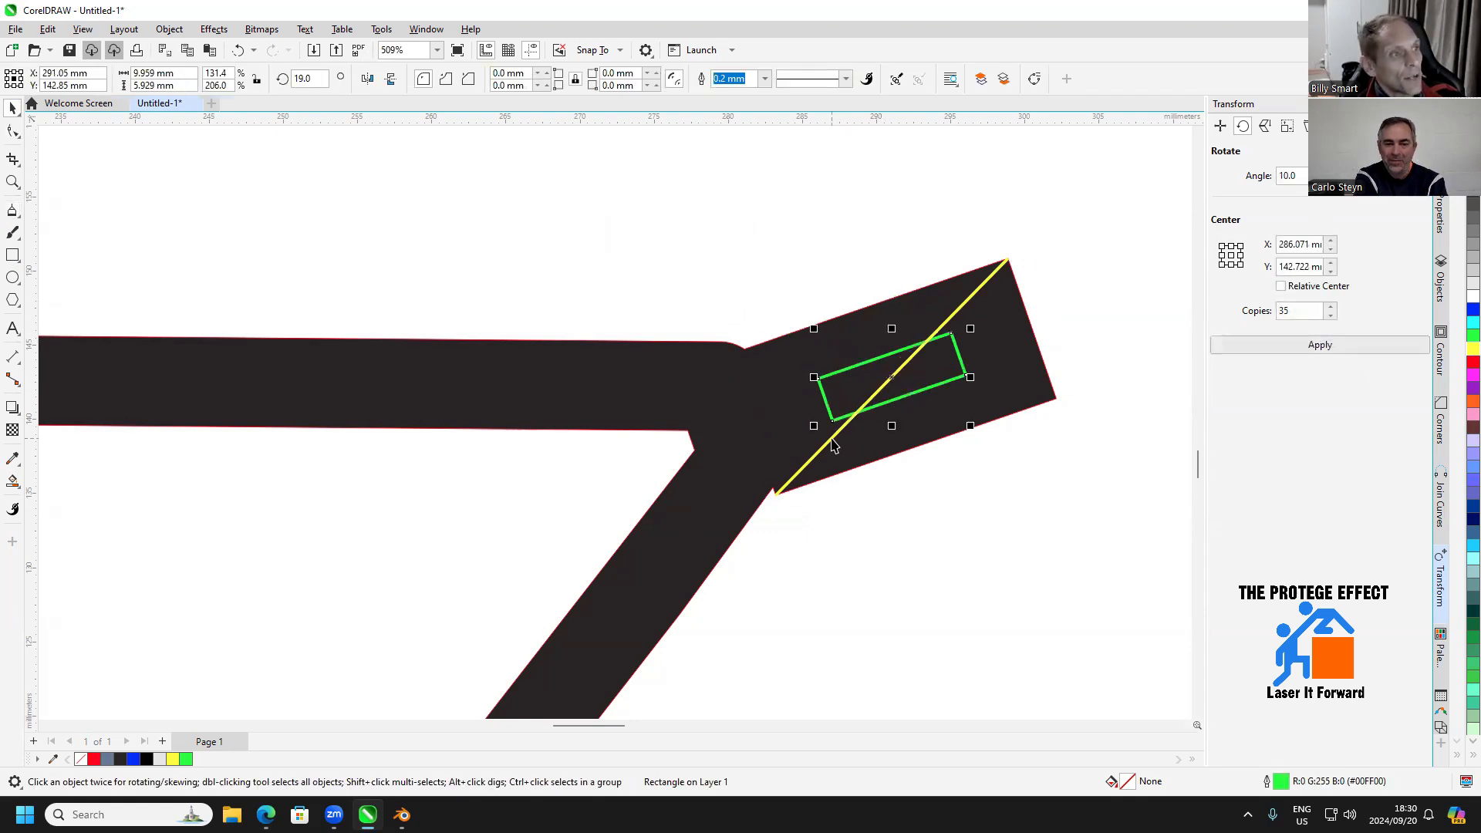
Delete the yellow diagonal guide line across the frame's front block
left_click(834, 449)
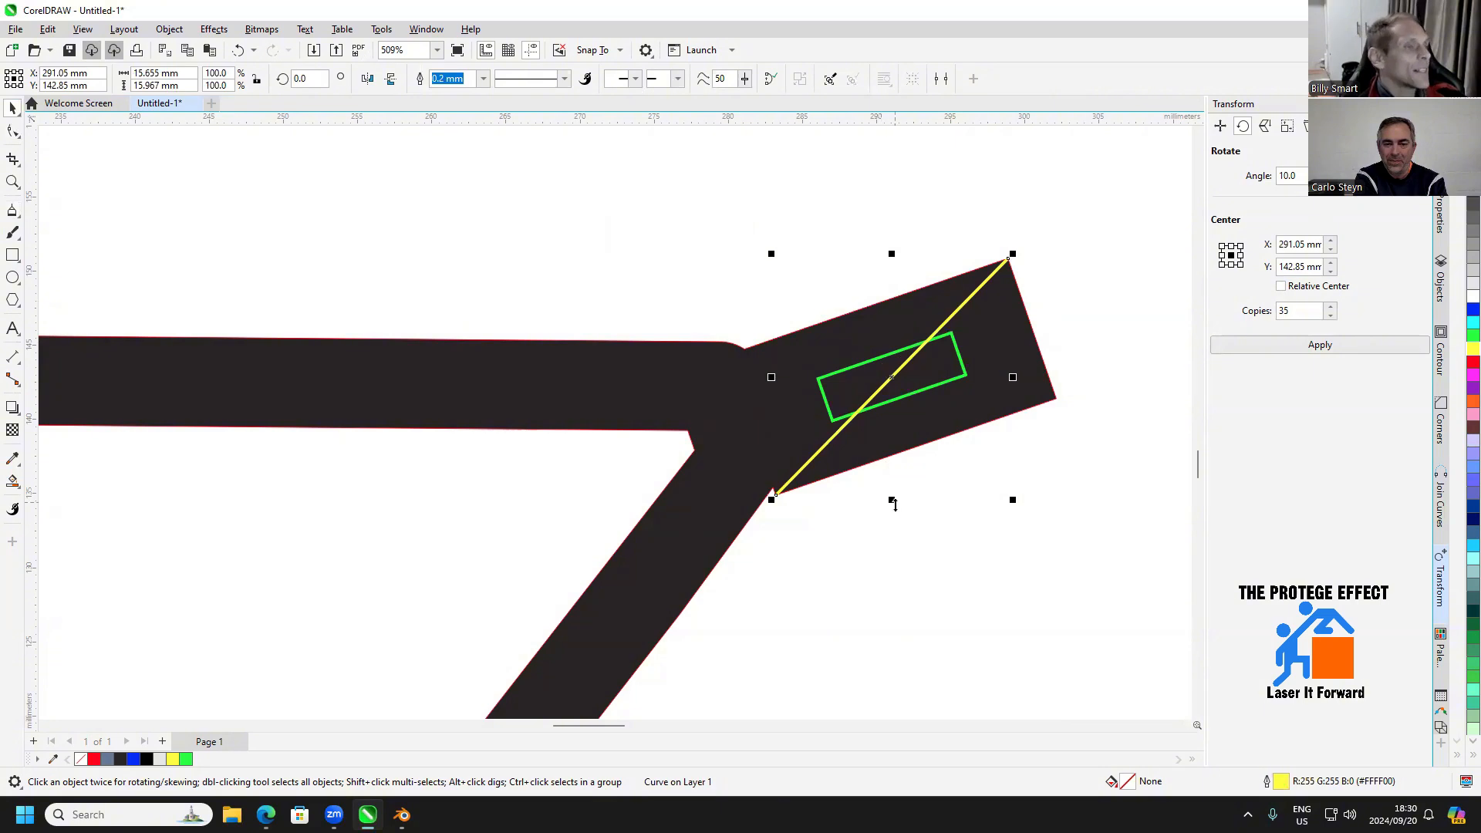
scroll(893, 503, "down", 4)
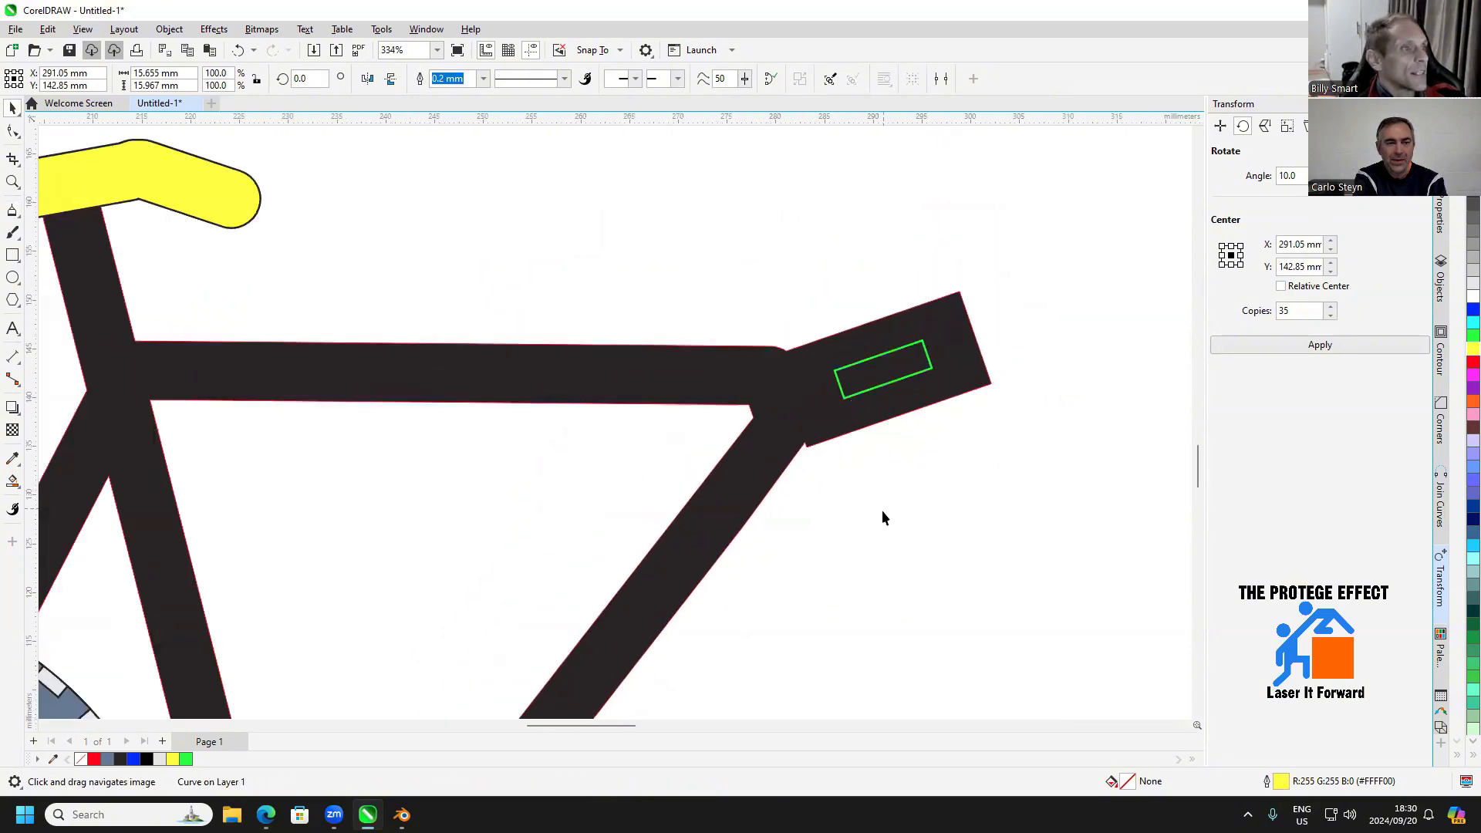
left_click(881, 515)
scroll(886, 529, "down", 1)
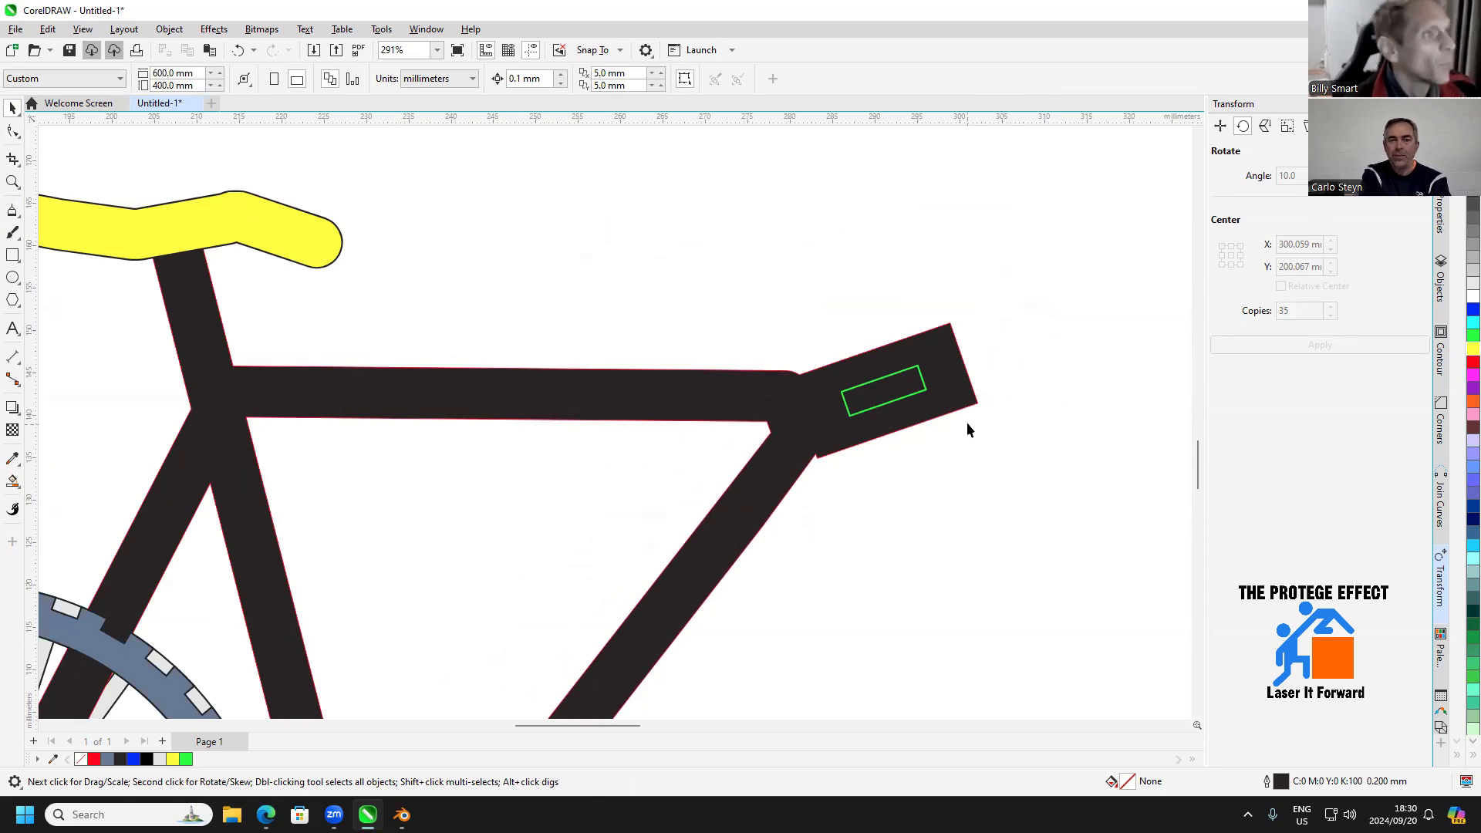
Cut the green slot rectangle out of the frame's front block using Back minus front
left_click(923, 399)
left_click(946, 351, "shift")
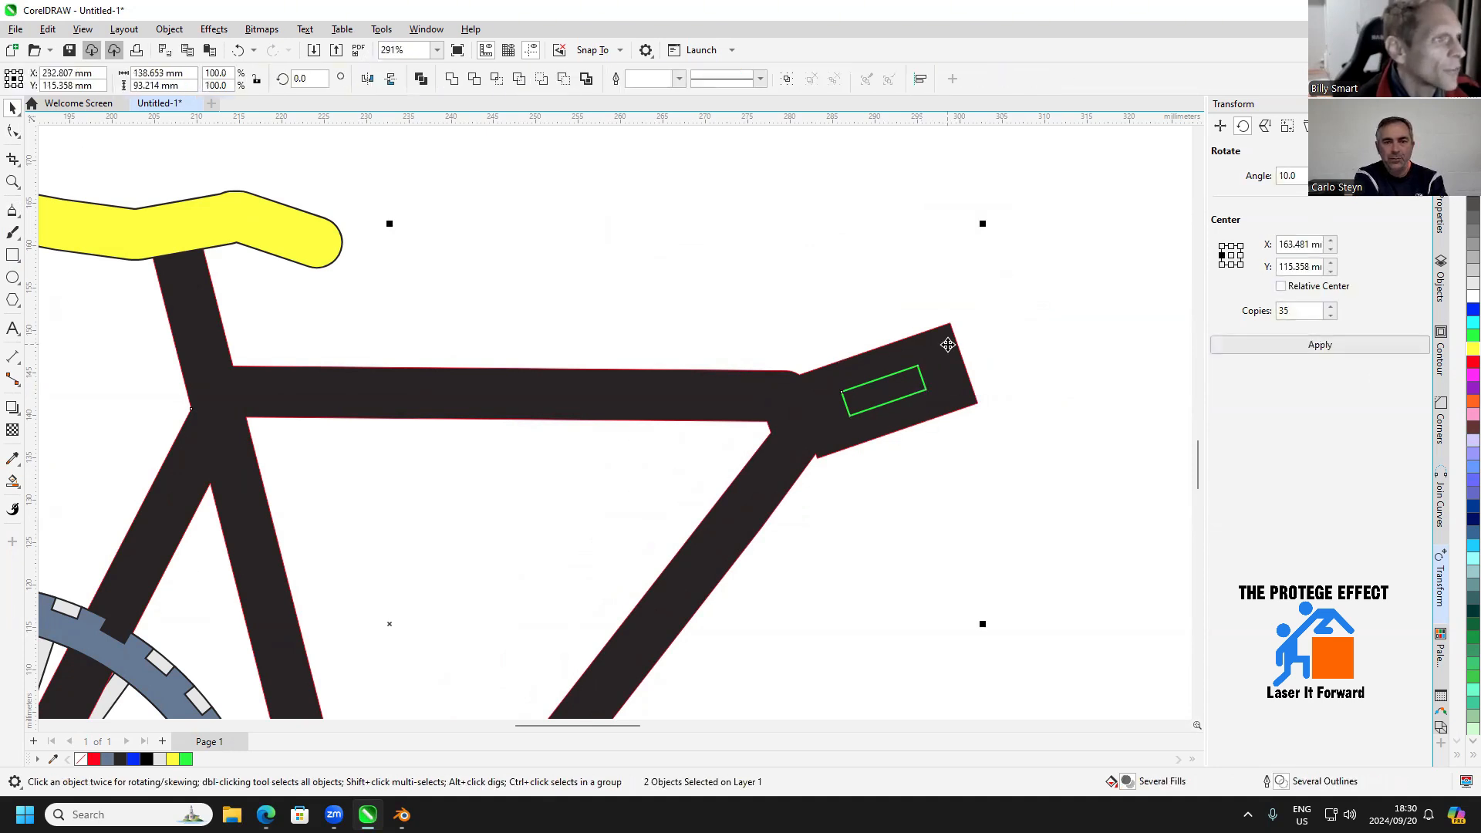
left_click(564, 80)
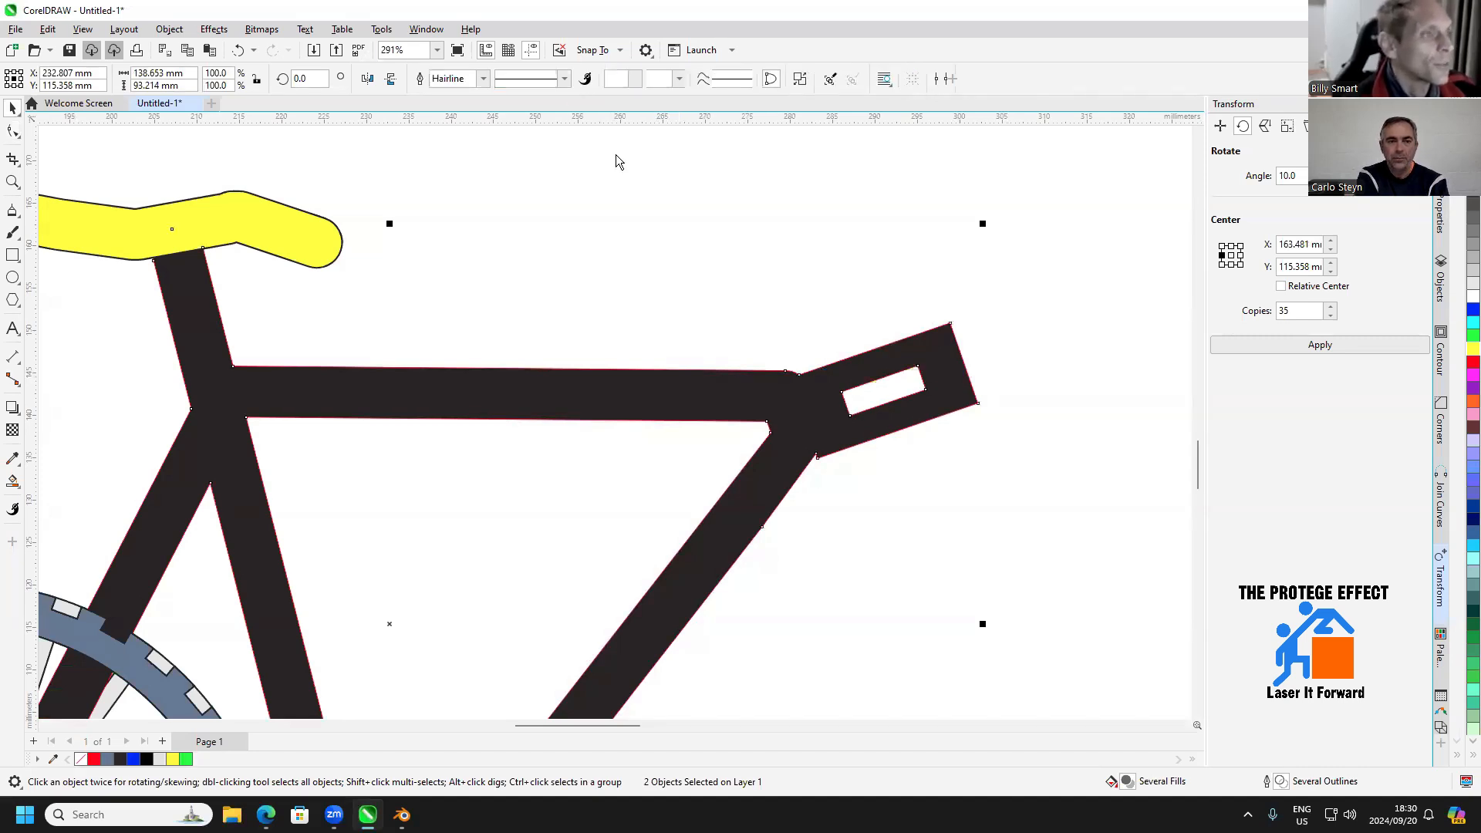
left_click(738, 304)
Draw a rectangle about 8.5 × 2 mm over the notch where the top tube meets the front block and weld it to the frame
left_click(12, 255)
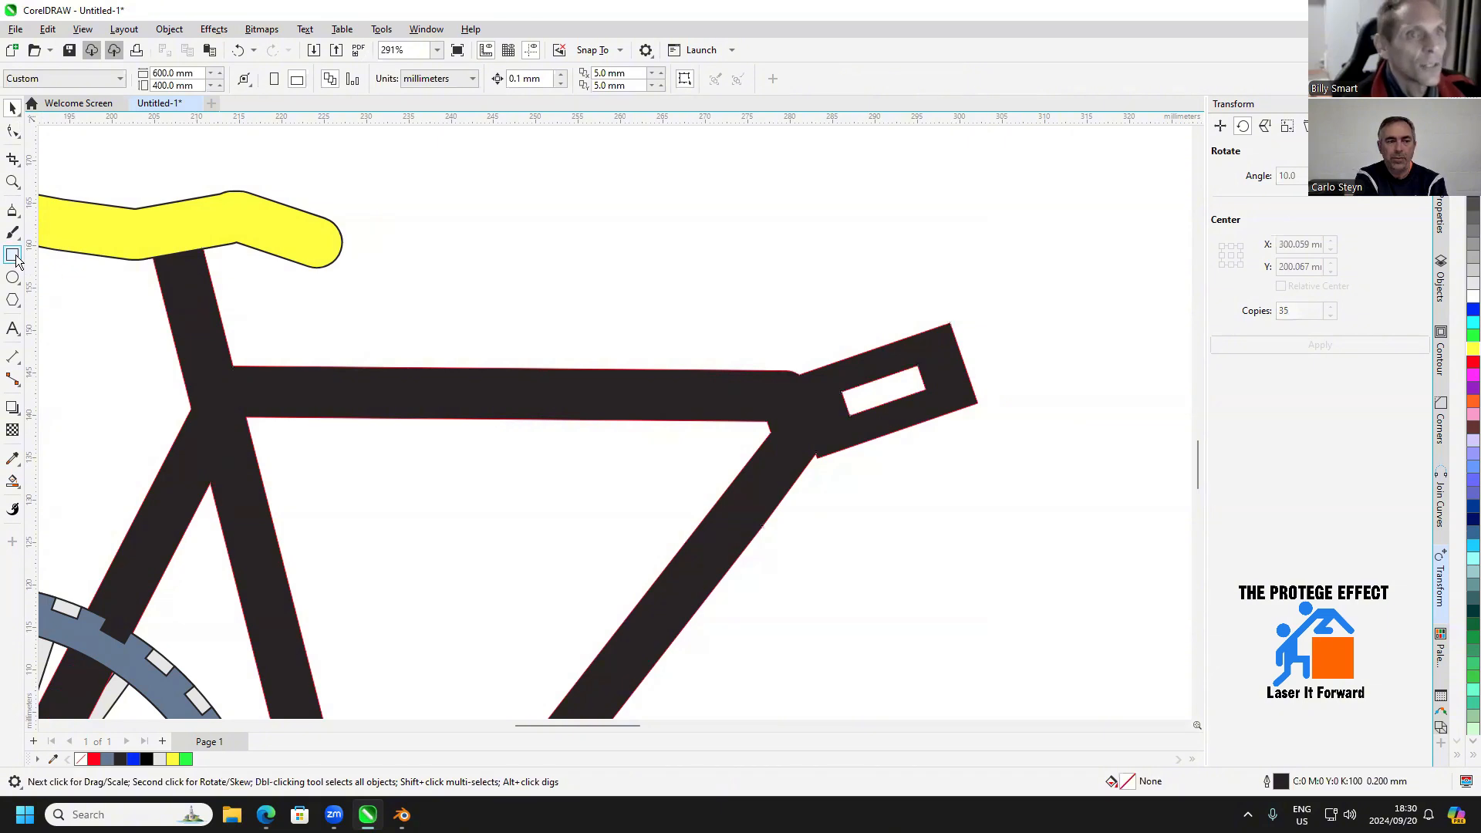
scroll(740, 375, "up", 2)
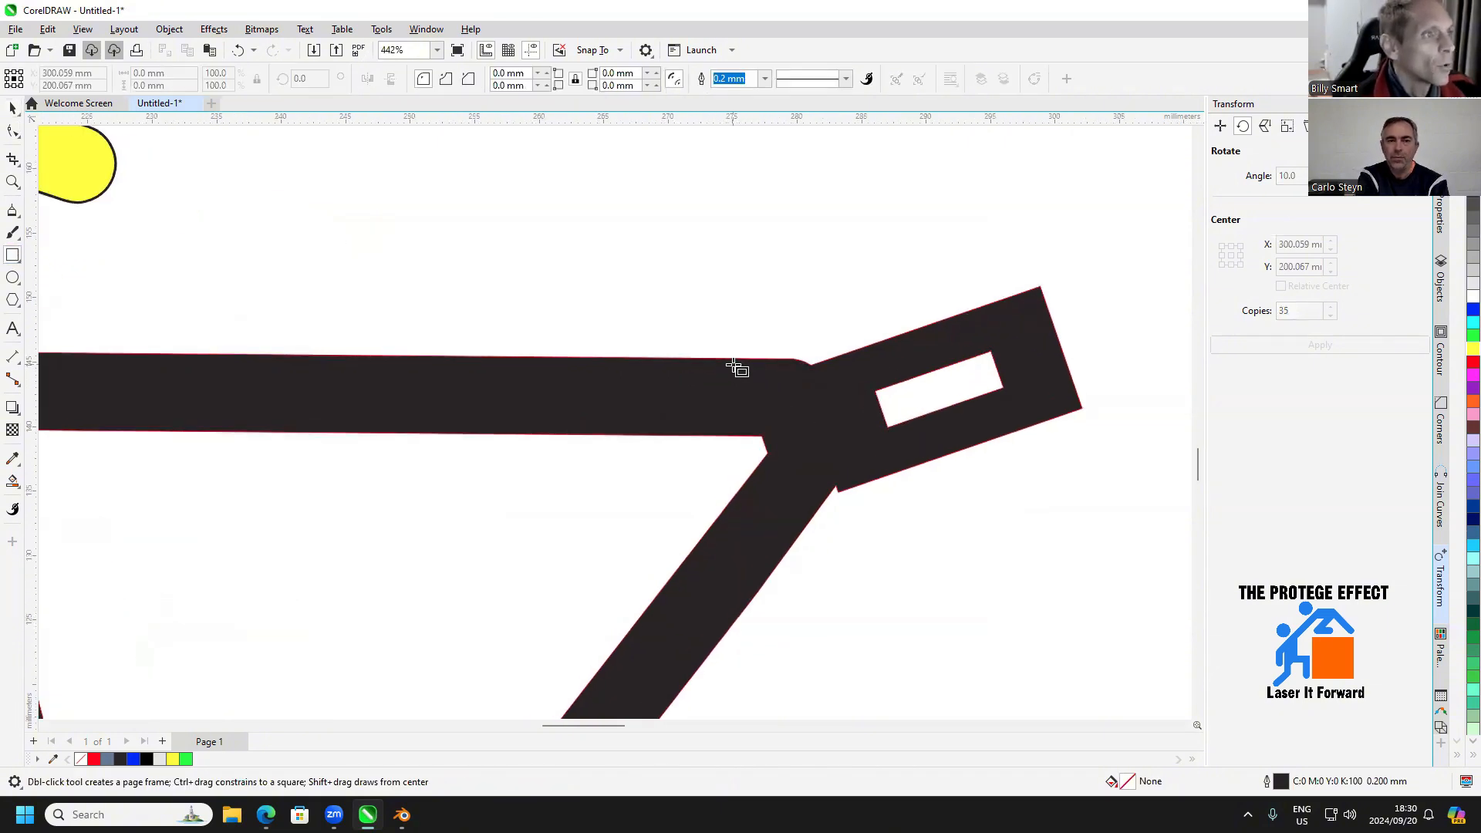
left_click_drag(744, 360, 858, 390)
left_click(12, 109)
left_click(835, 318)
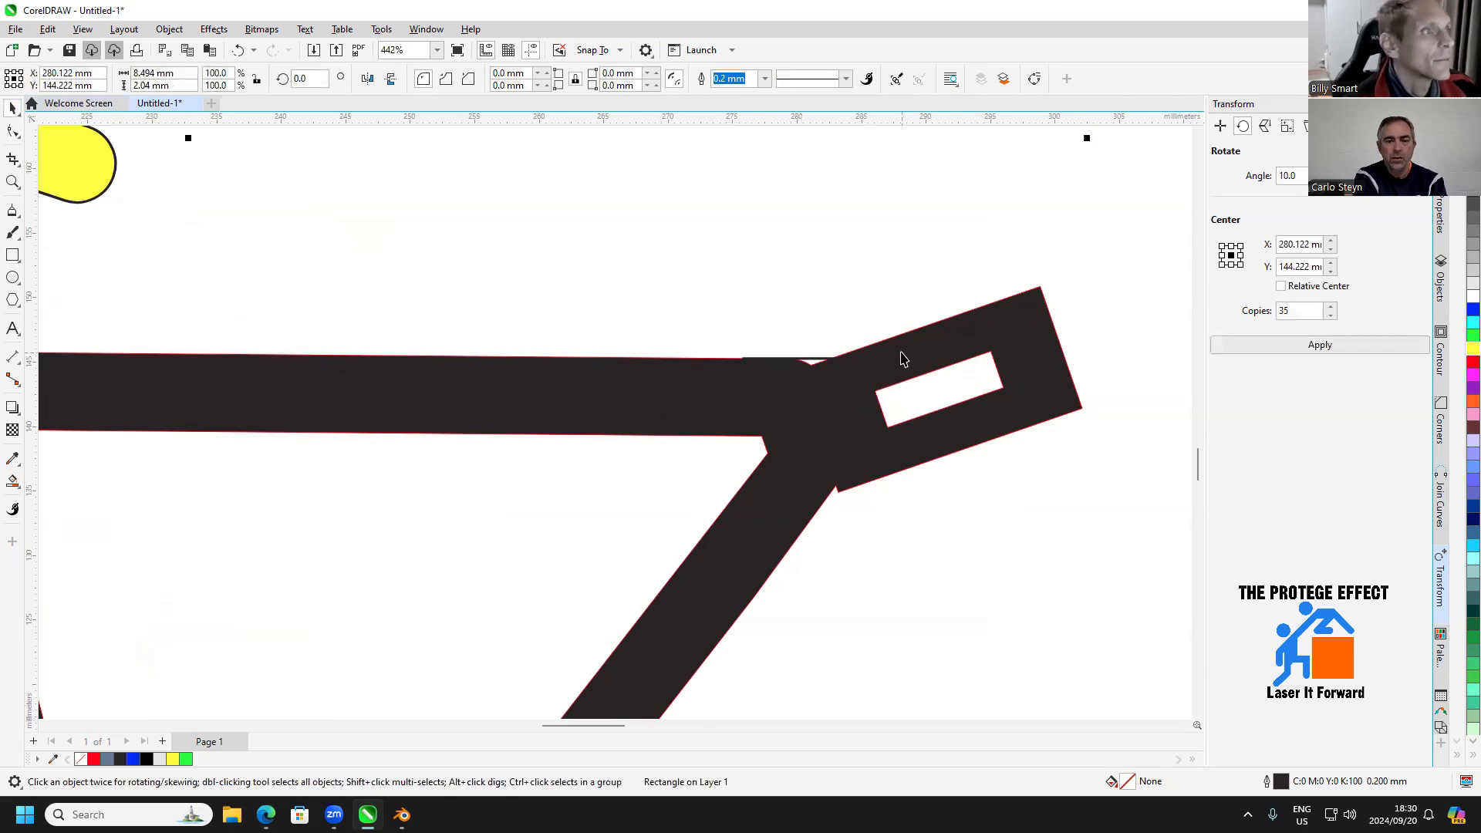
Smooth the lower joint of the front block and down tube by moving the notch node into line with the block's edge and deleting the extra node
left_click(14, 133)
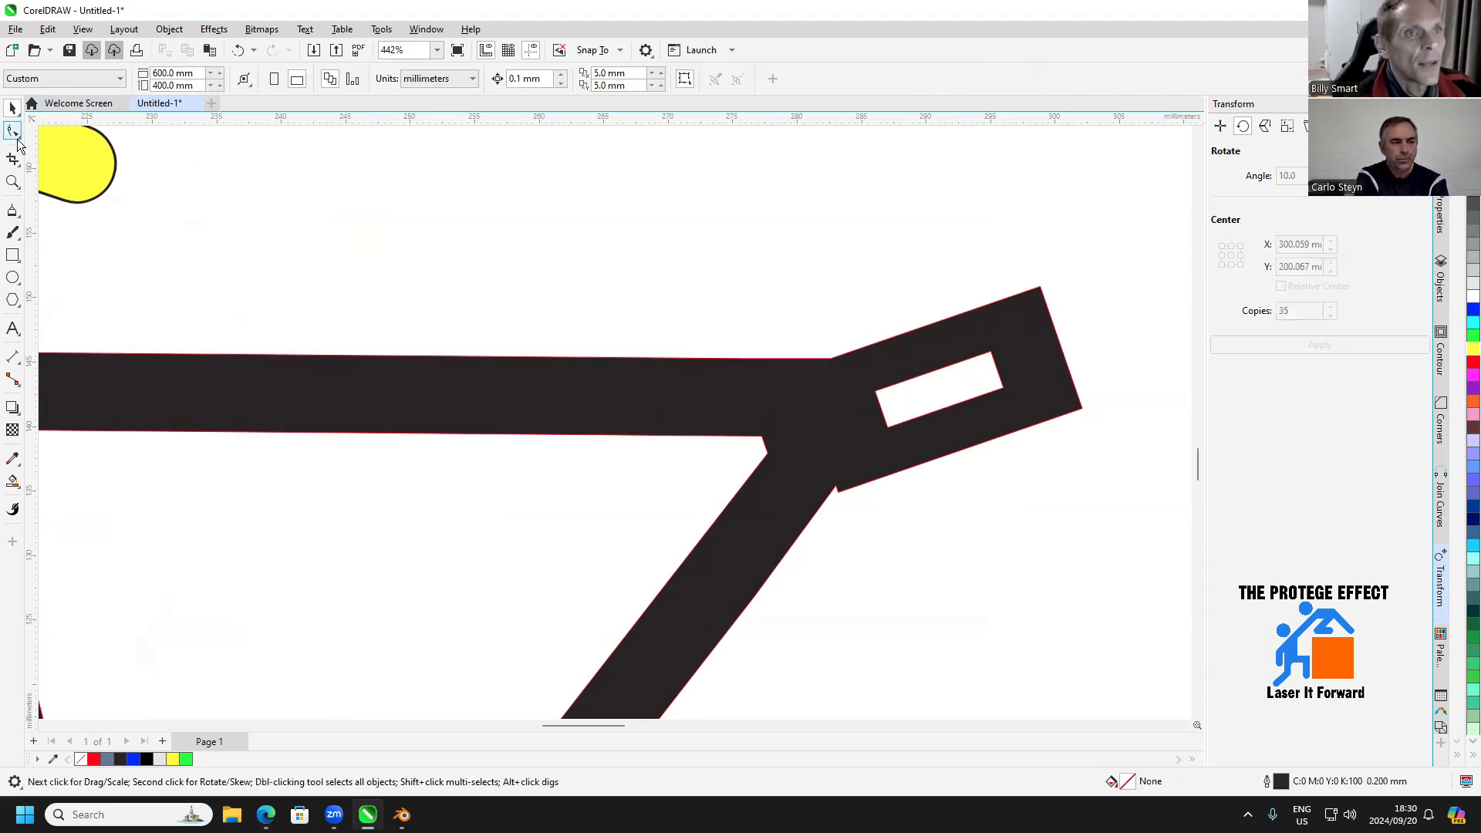
scroll(864, 509, "up", 1)
scroll(807, 481, "up", 2)
left_click(783, 469)
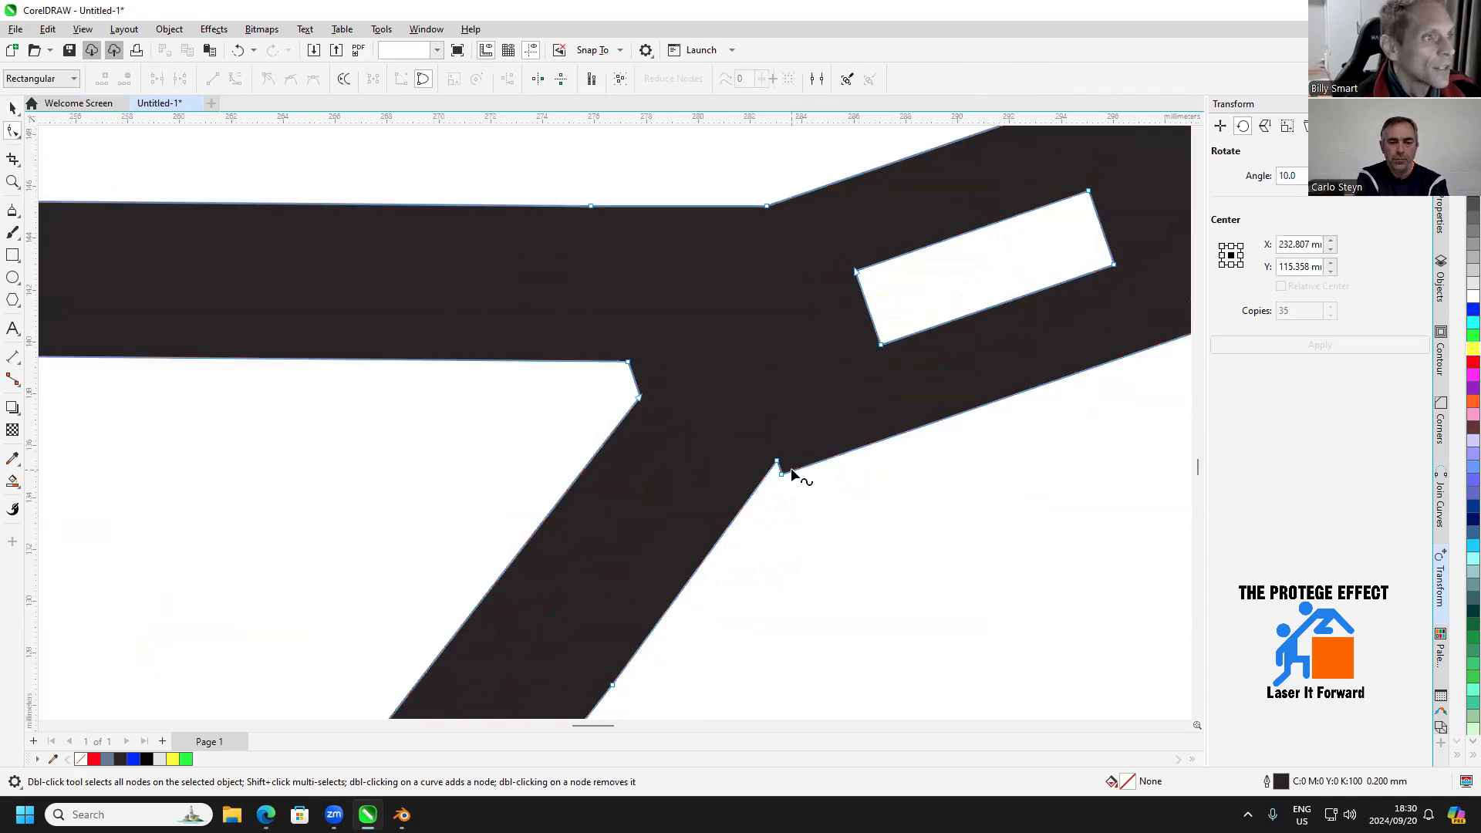
left_click_drag(778, 463, 763, 490)
double_click(793, 471)
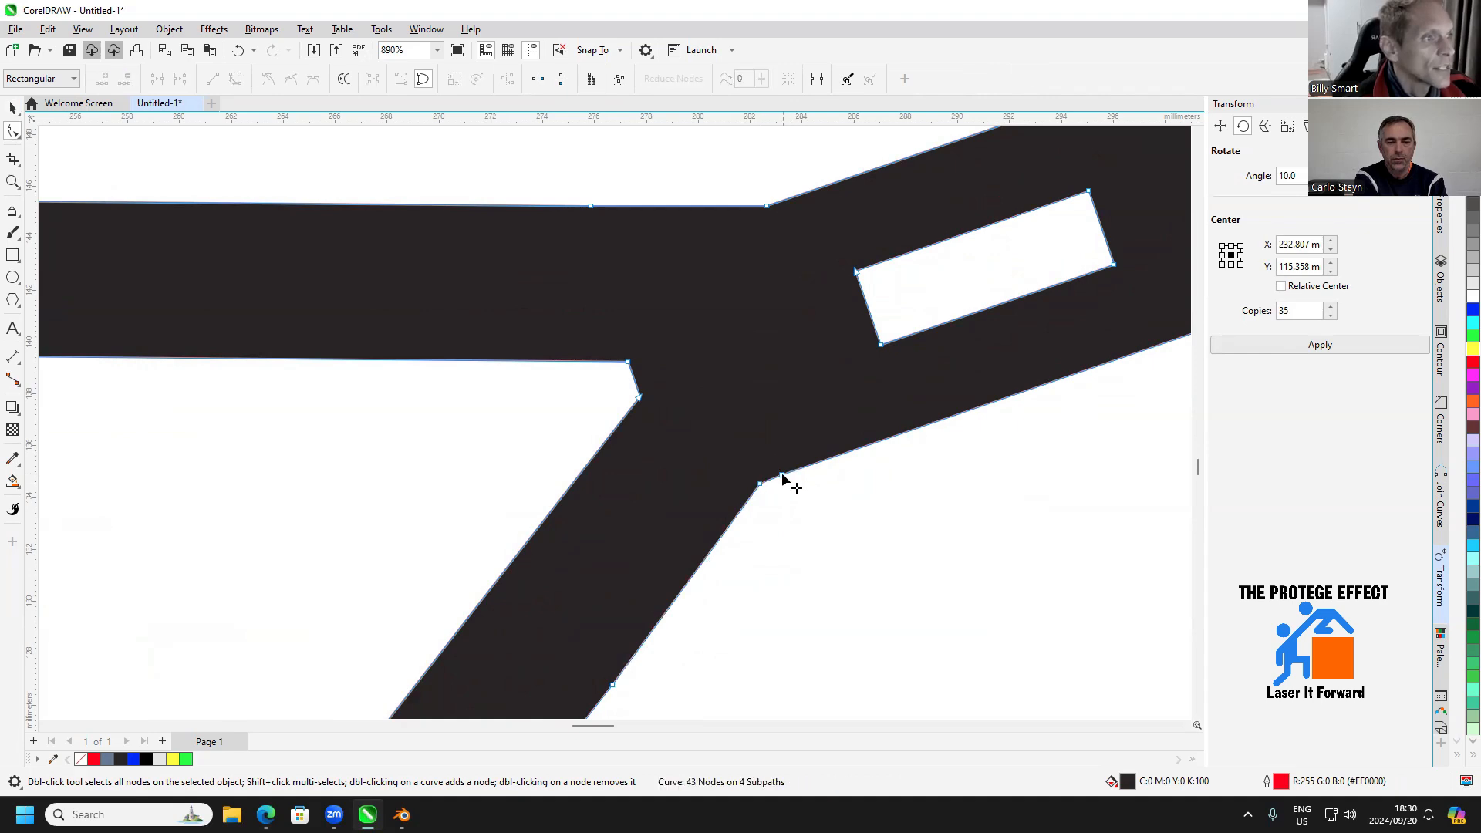
double_click(782, 474)
left_click(12, 108)
Examine the frame with its slotted front block and the dimensions of the notched connector part beside the rear wheel
scroll(779, 447, "down", 5)
left_click(841, 514)
left_click_drag(841, 514, 900, 424)
scroll(892, 459, "down", 2)
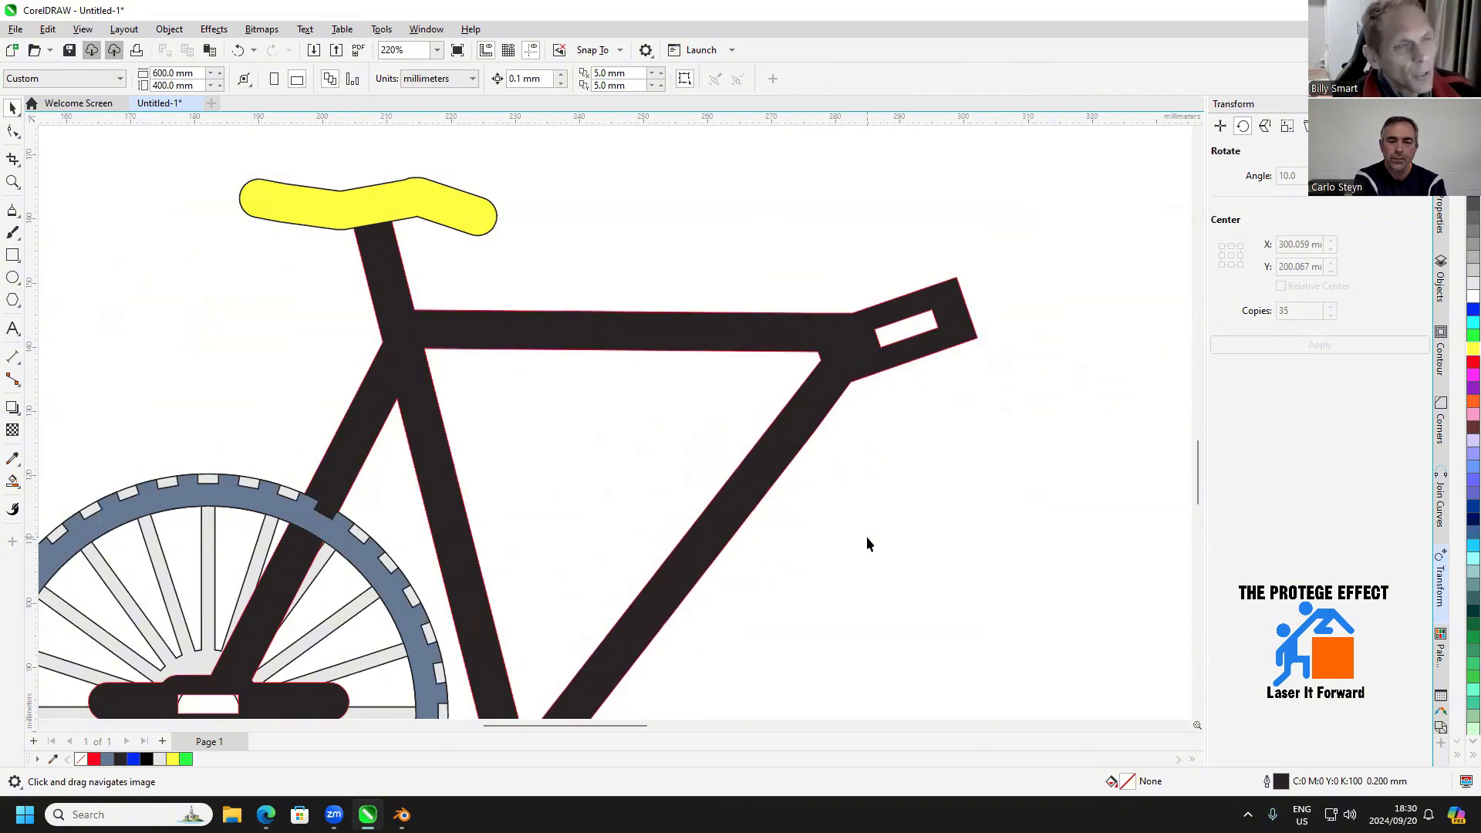
scroll(868, 538, "down", 2)
left_click_drag(862, 559, 751, 433)
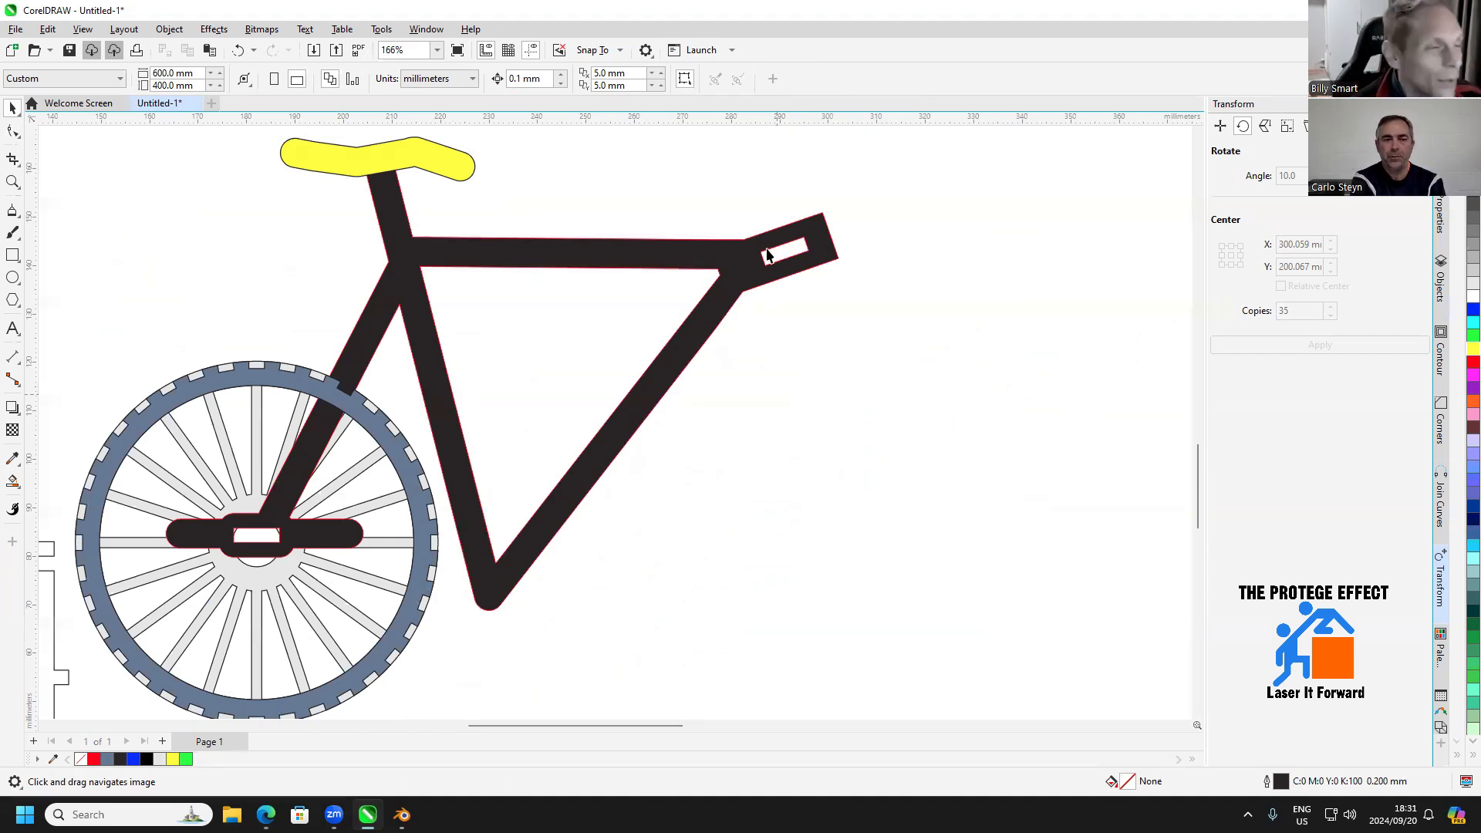
left_click_drag(784, 314, 722, 378)
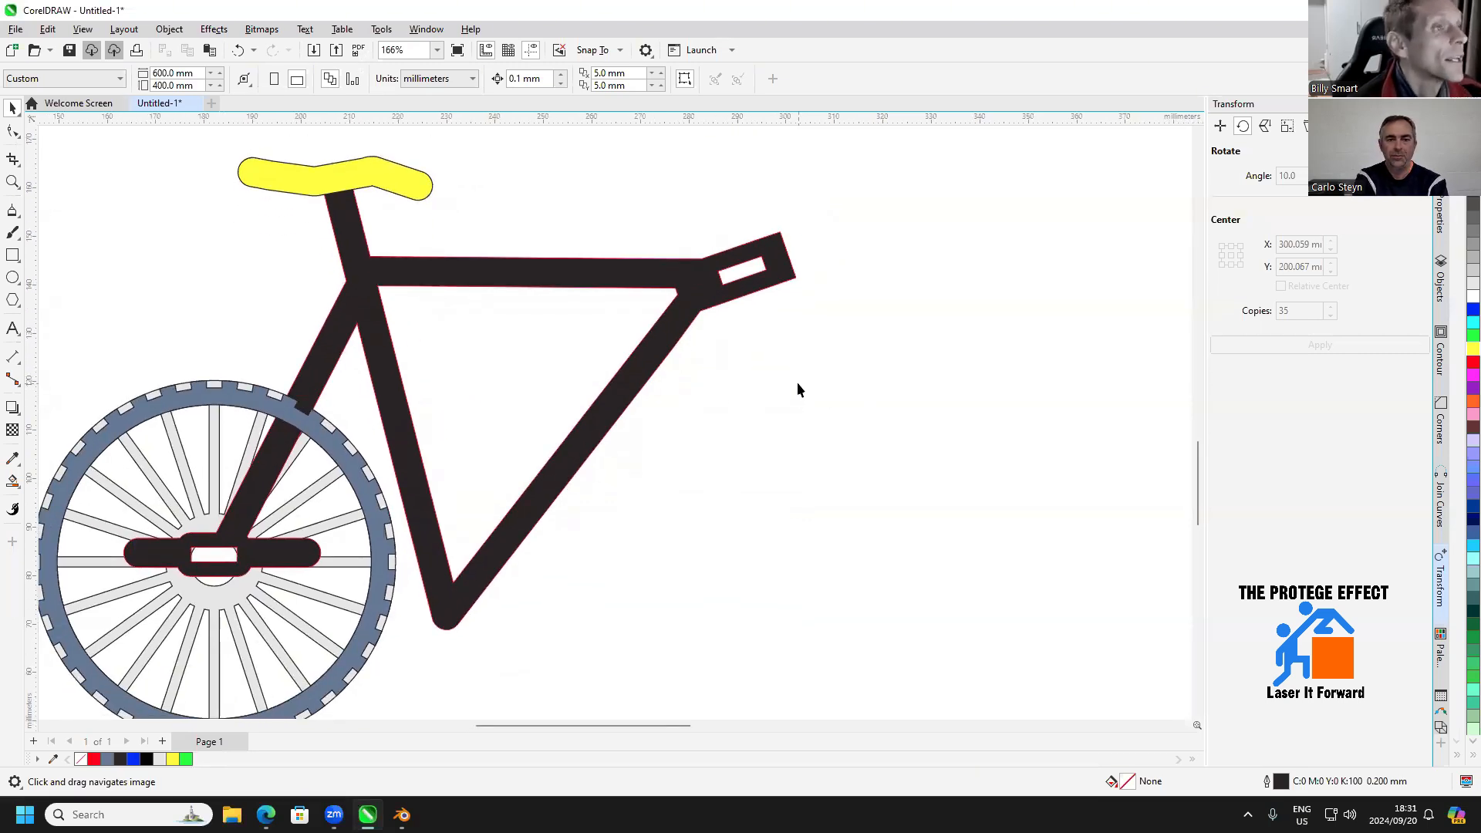
scroll(797, 383, "down", 1)
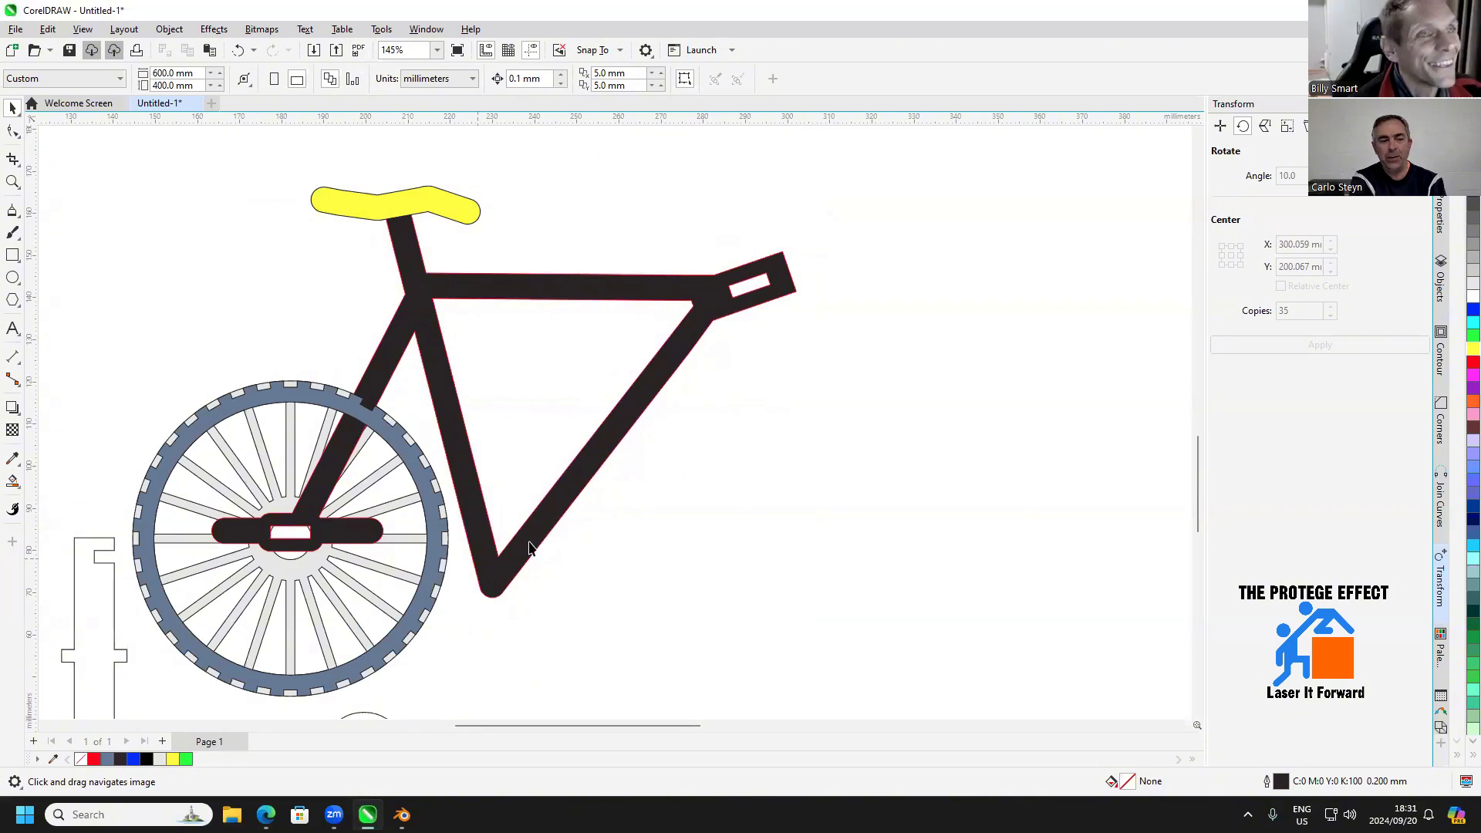
left_click_drag(668, 529, 718, 468)
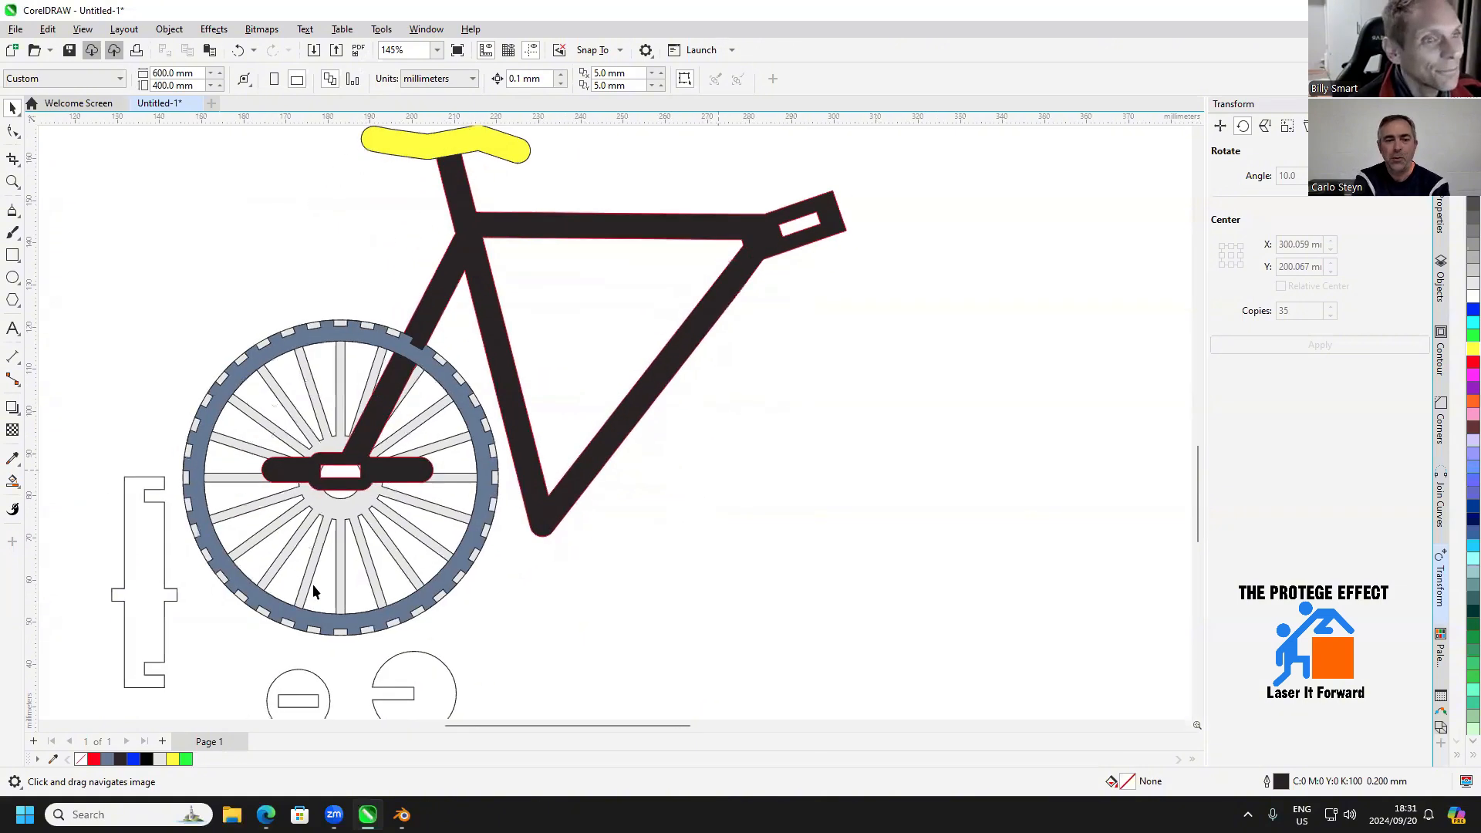
left_click(139, 565)
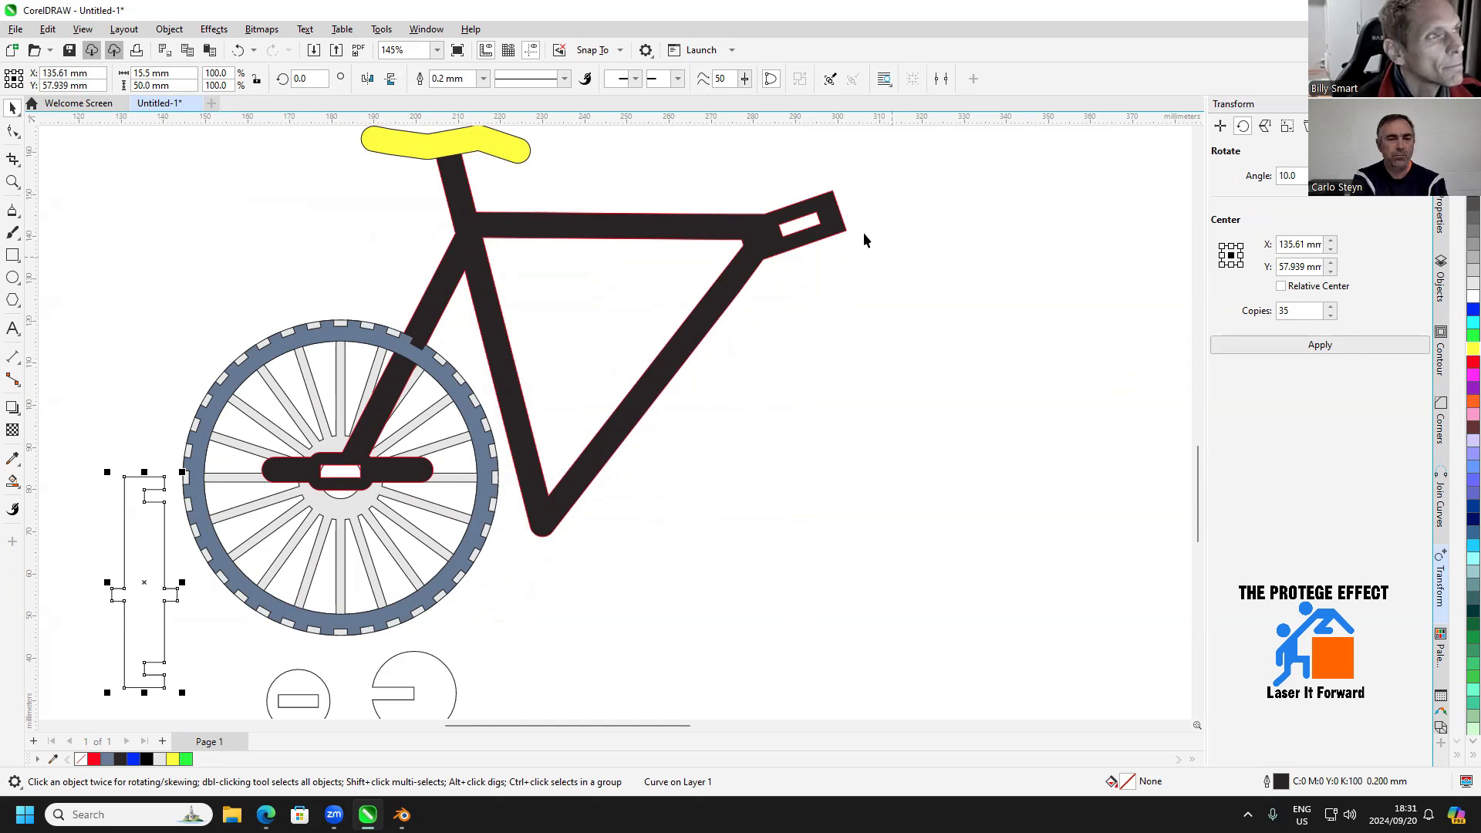
Draw a line between the two corners of the front block's outer edge and colour its outline blue
scroll(865, 239, "up", 3)
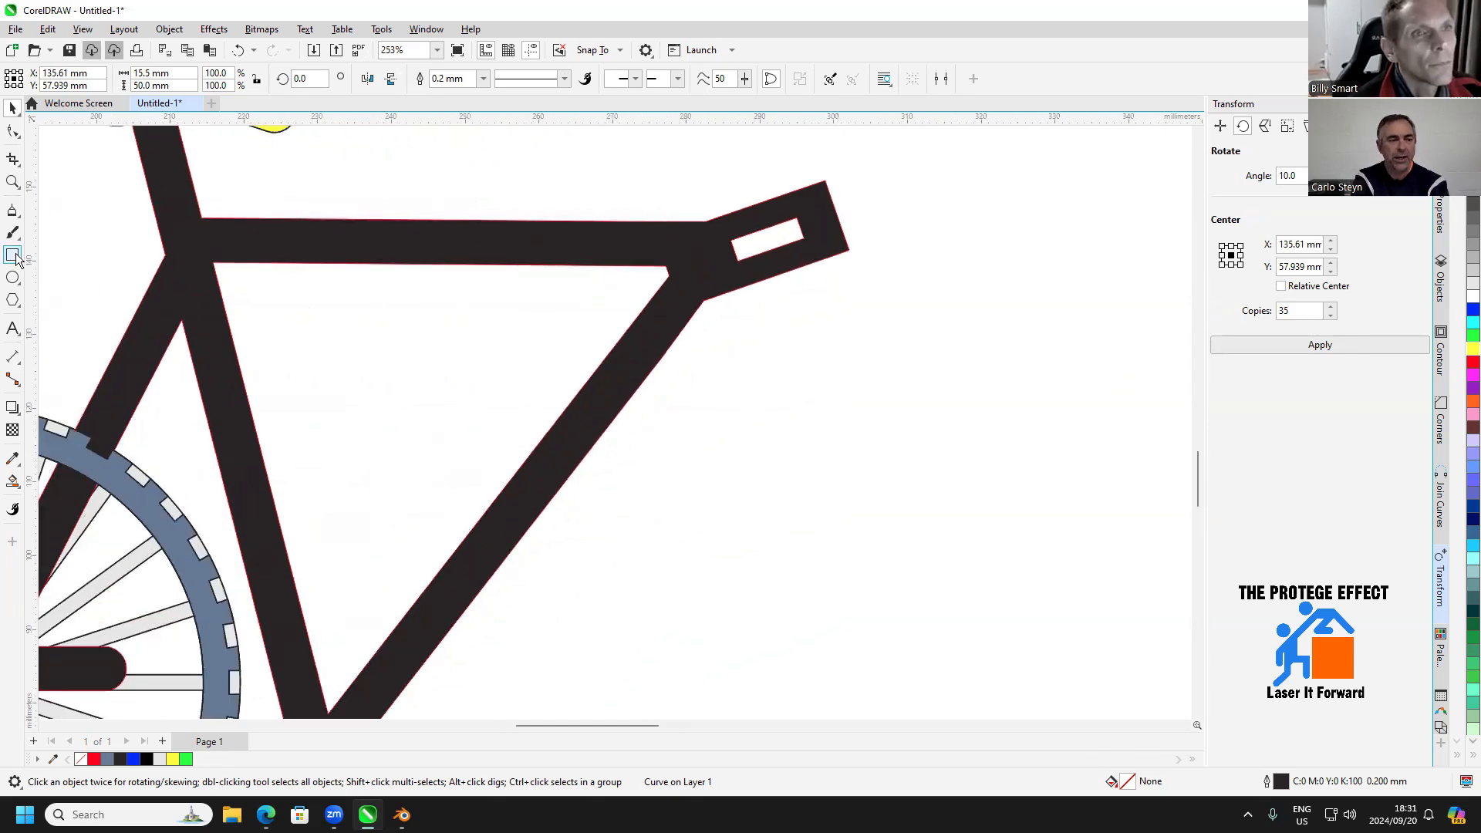
left_click(13, 256)
scroll(803, 239, "up", 2)
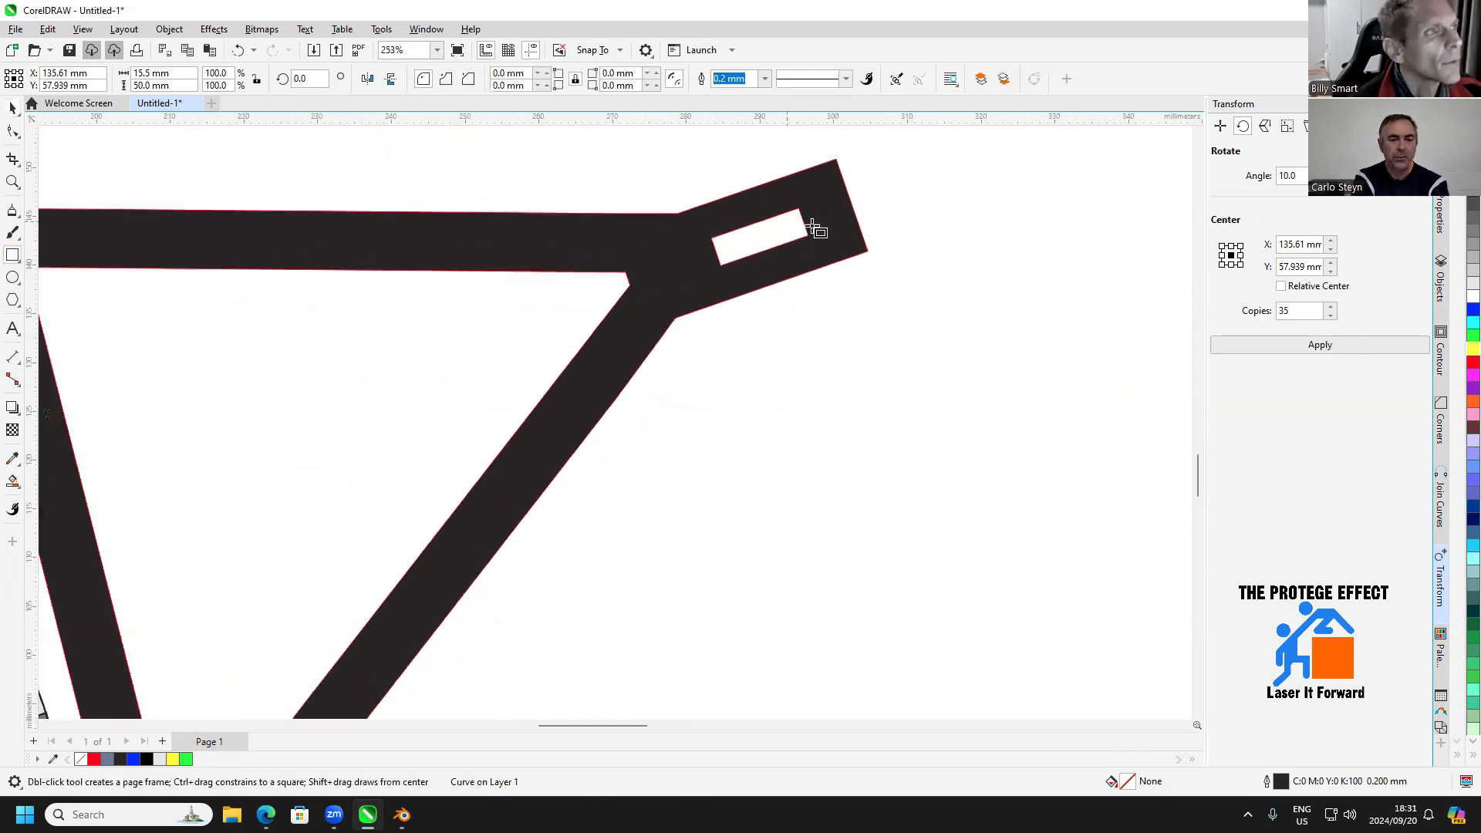
left_click(13, 209)
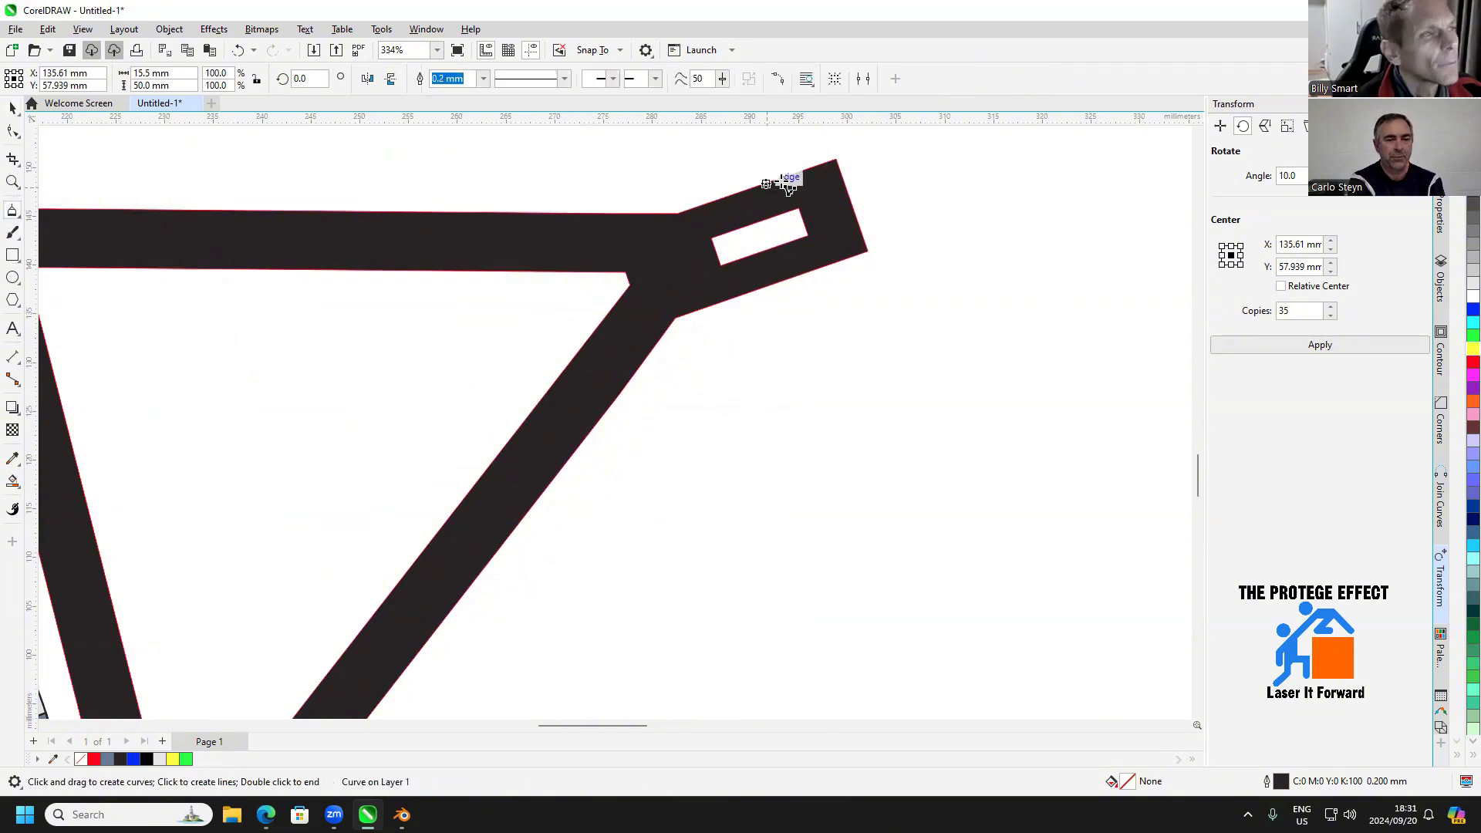
left_click(837, 159)
double_click(868, 251)
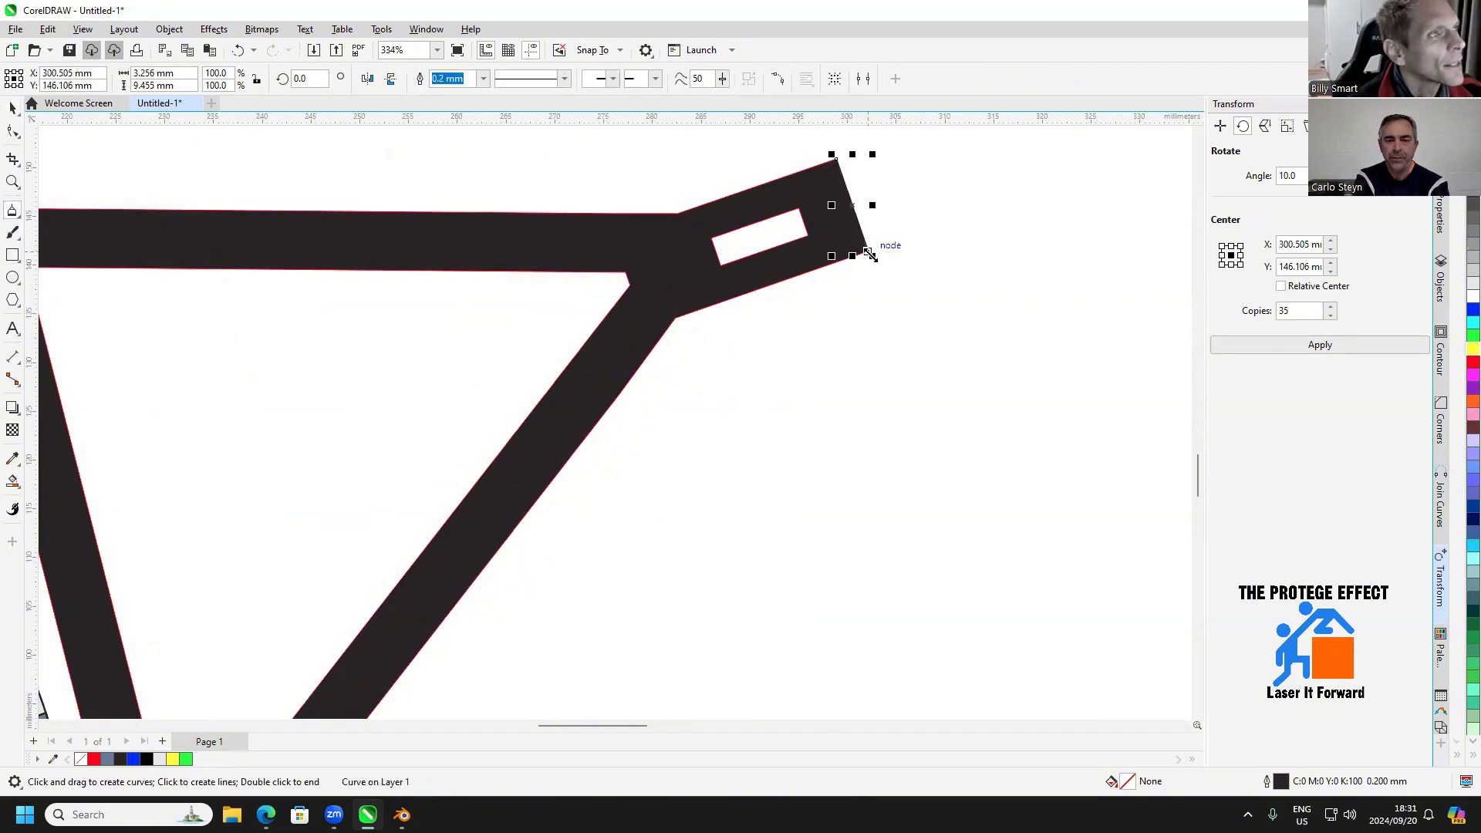
left_click(14, 108)
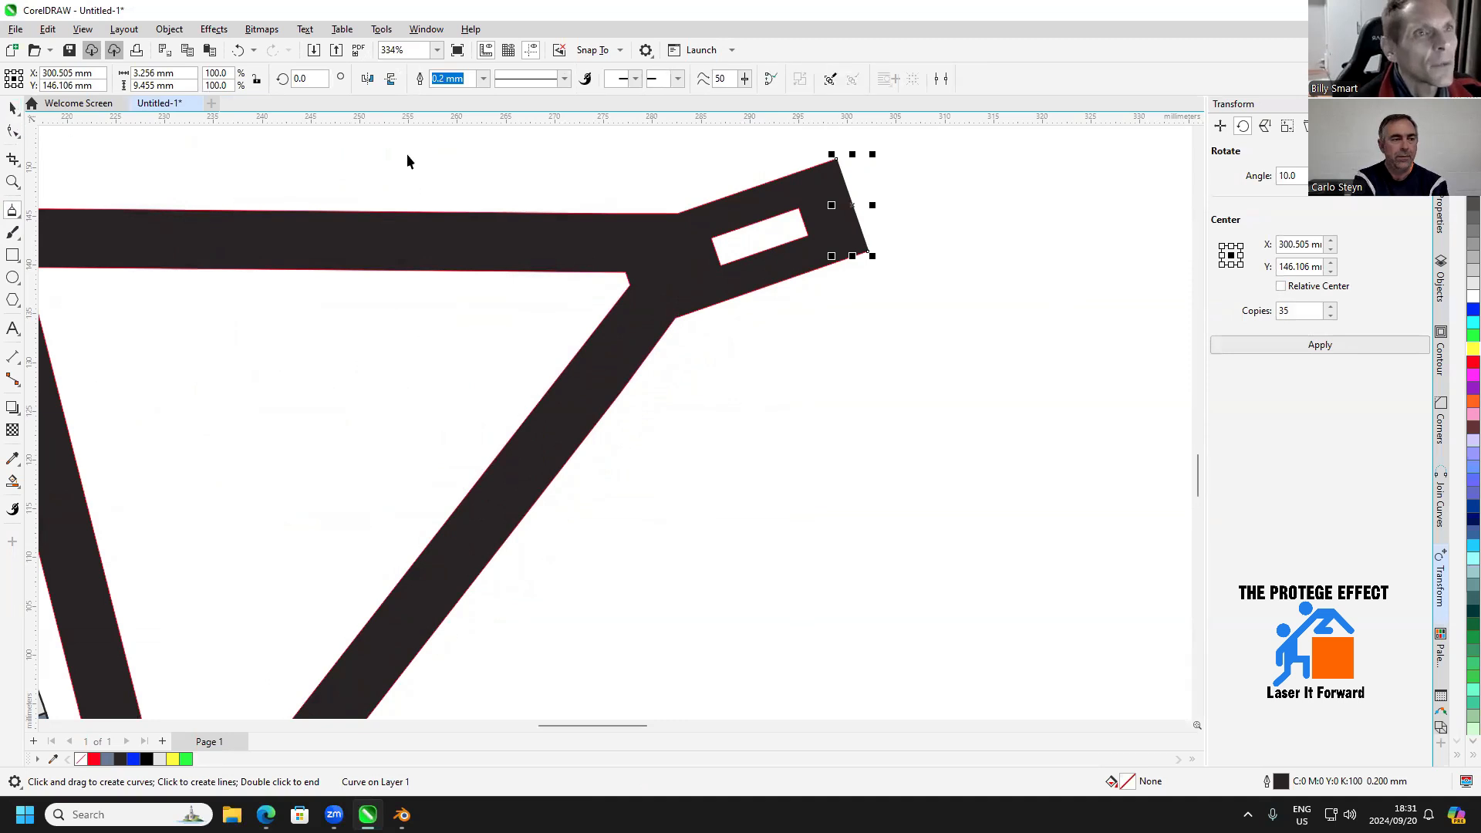
right_click(1470, 310)
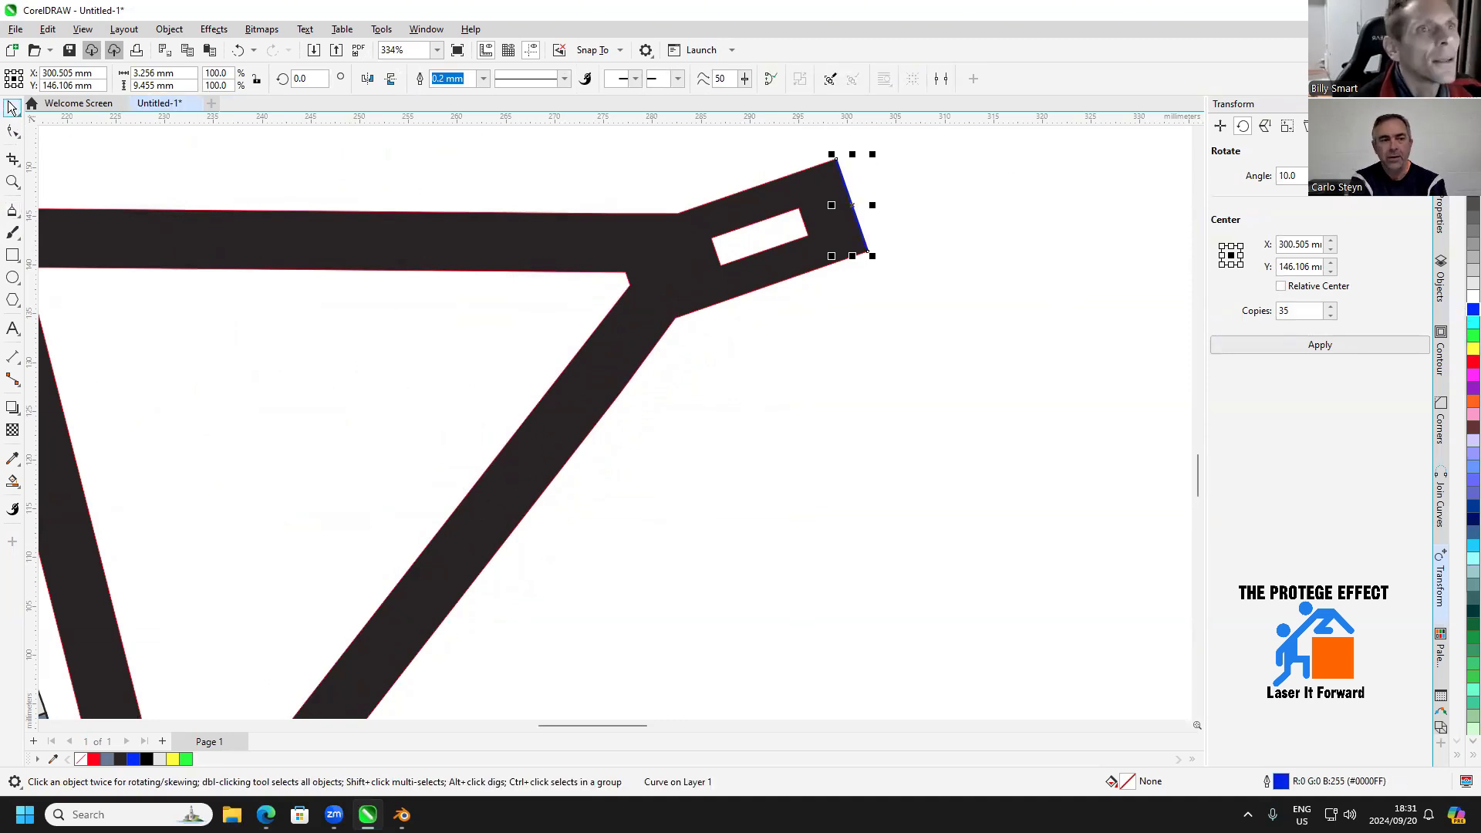
Move the blue line by its centre onto the centre of the front block's slot
scroll(863, 179, "up", 1)
scroll(863, 178, "up", 1)
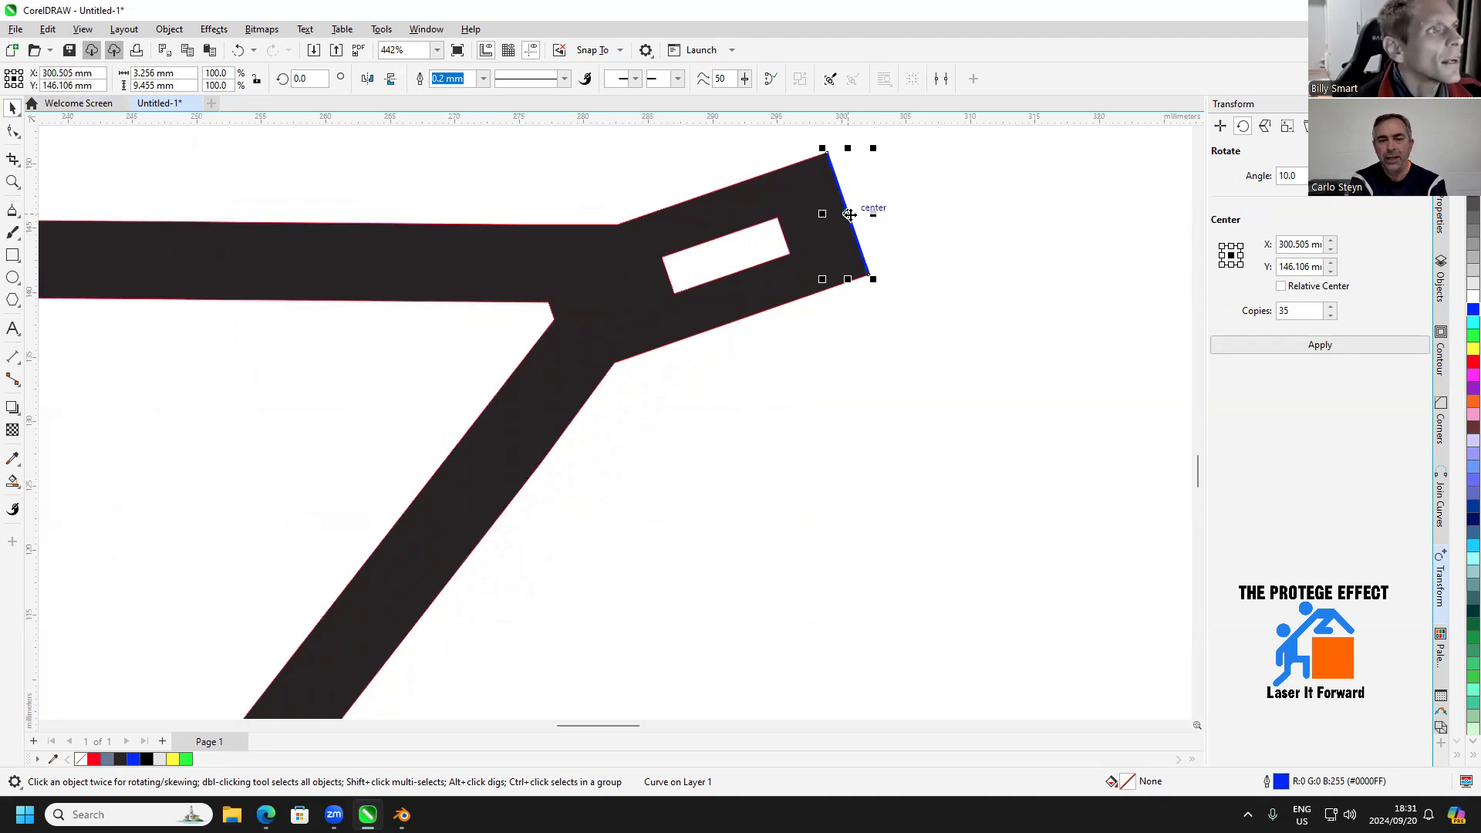
left_click_drag(850, 208, 711, 202)
left_click(13, 480)
left_click(270, 261)
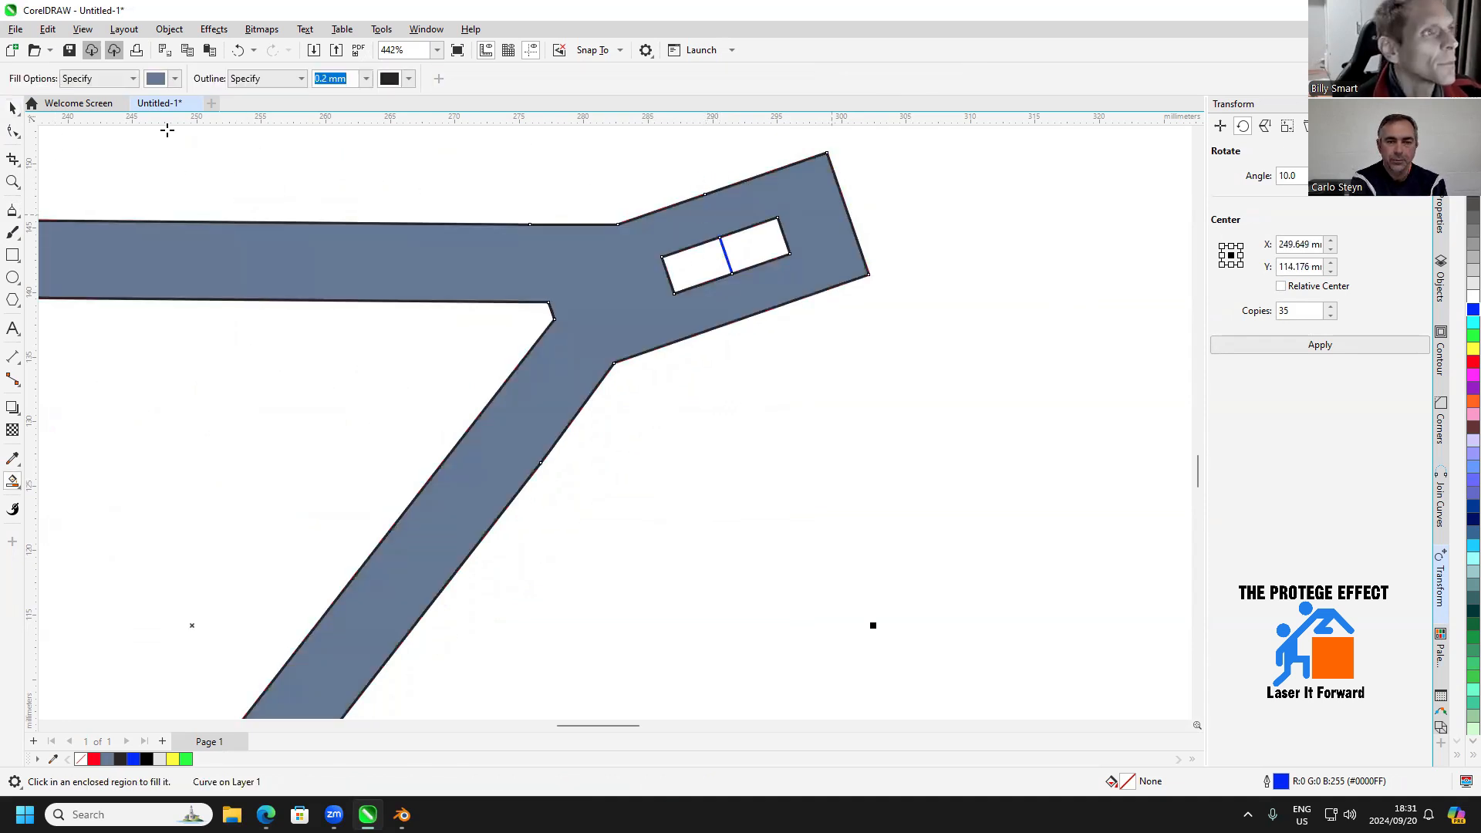
key("ctrl+z")
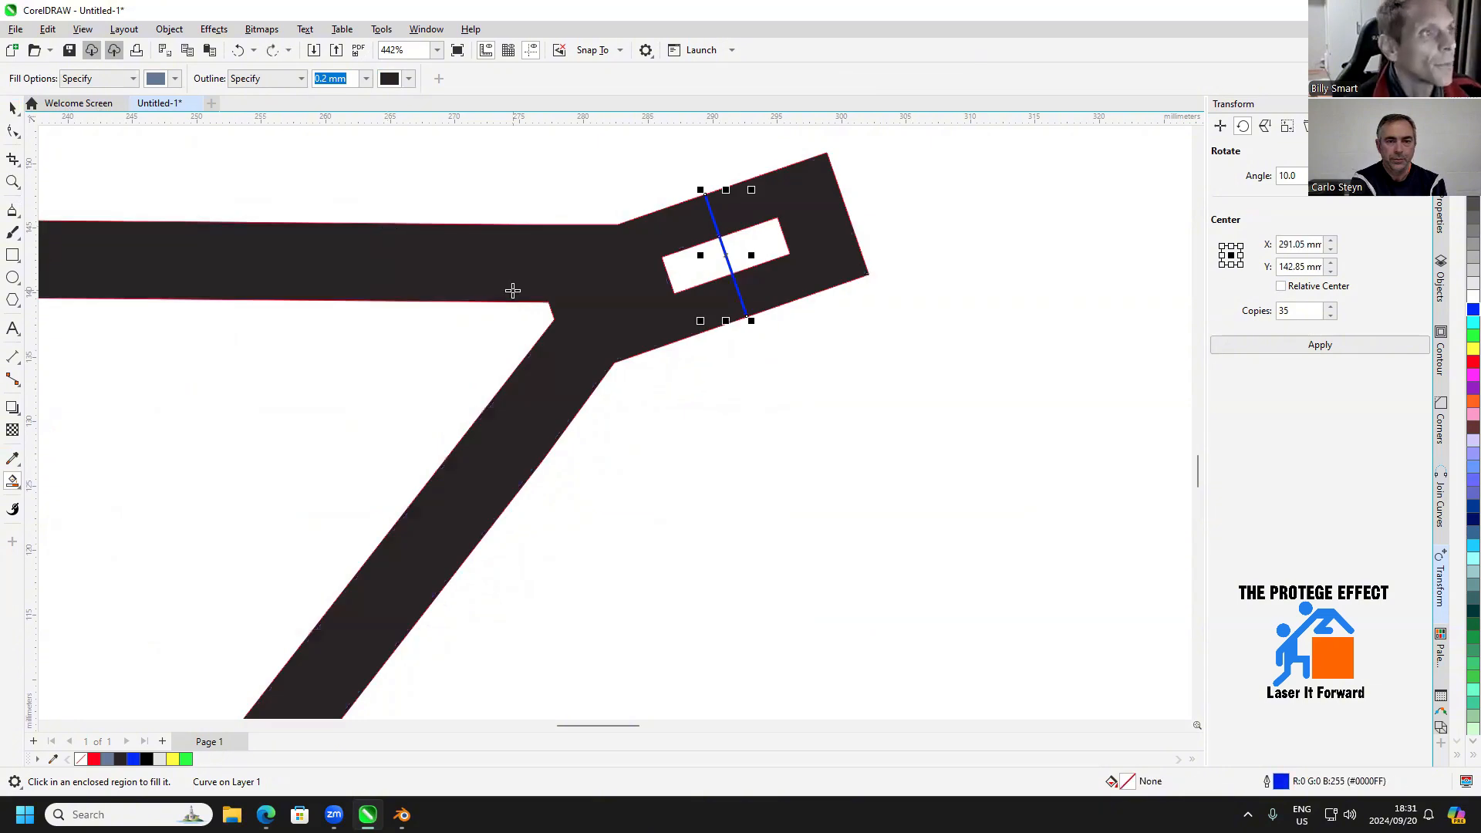
Move the front block's two outer corner nodes back onto the ends of the blue line
left_click(14, 131)
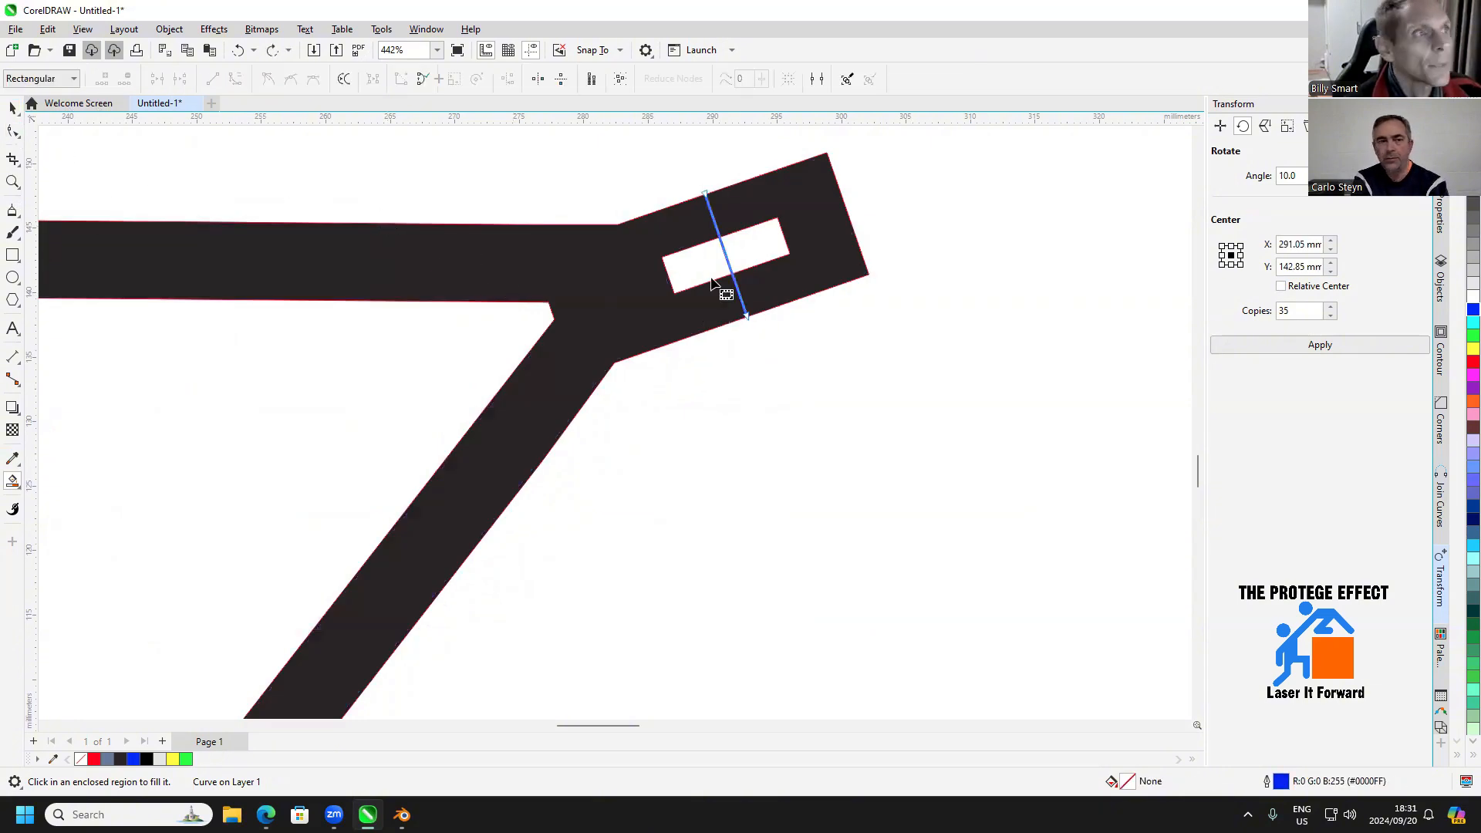
left_click(683, 256)
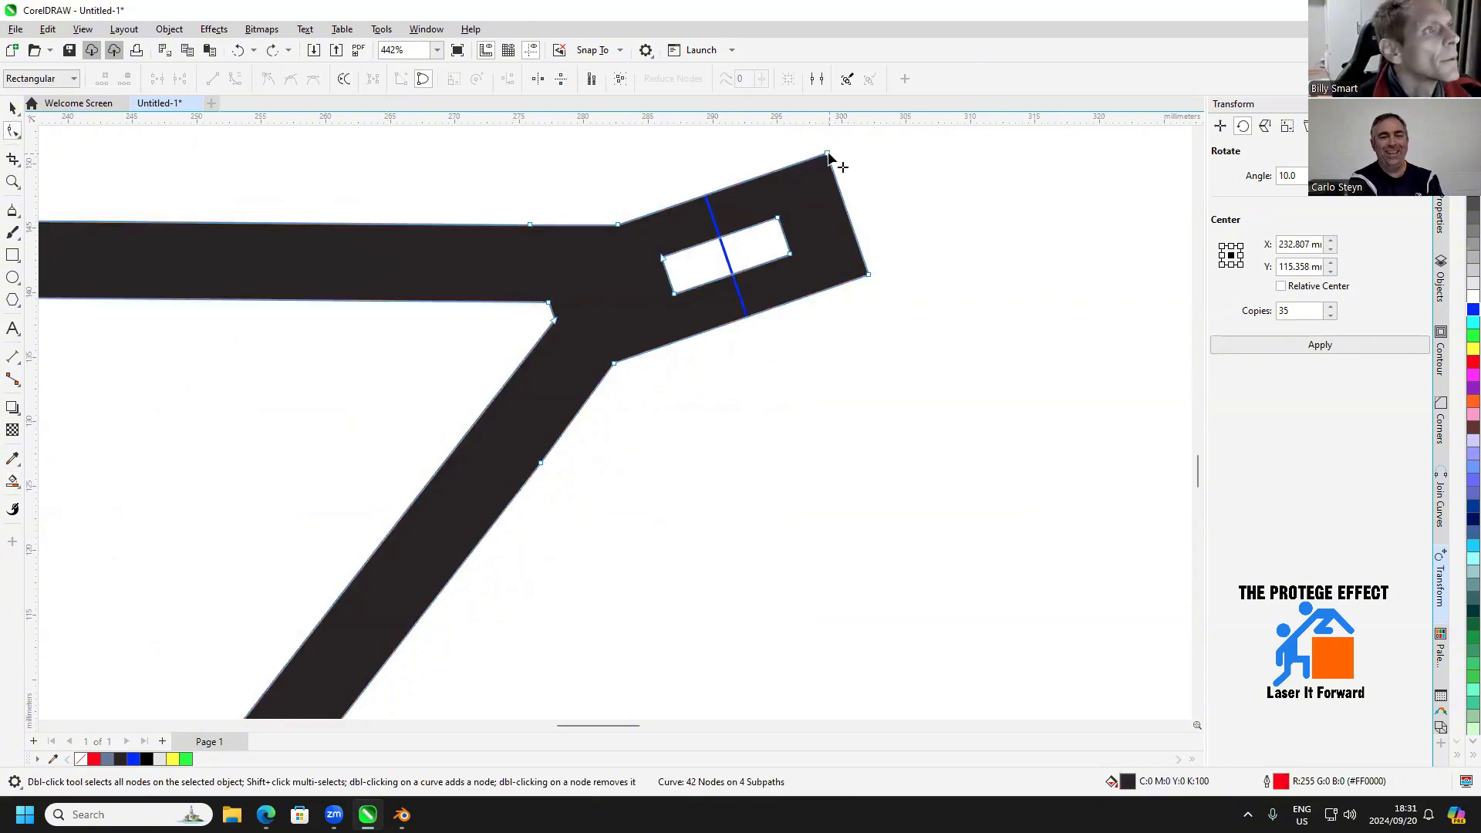
left_click_drag(828, 156, 705, 196)
left_click_drag(869, 275, 745, 319)
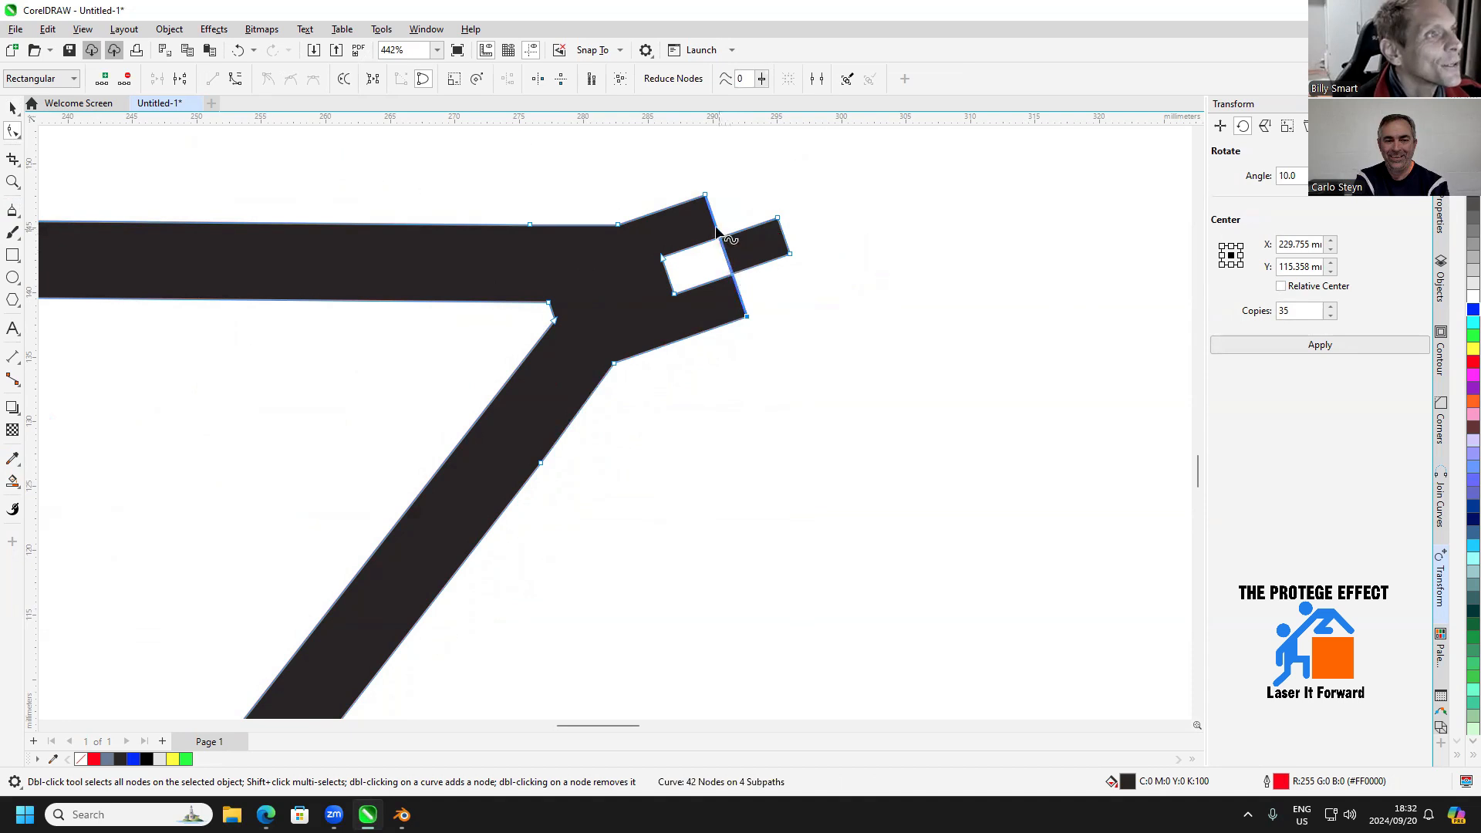
Add two nodes to the block's shortened front edge and move them onto the points where the blue line crosses the slot's long edges
right_click(714, 222)
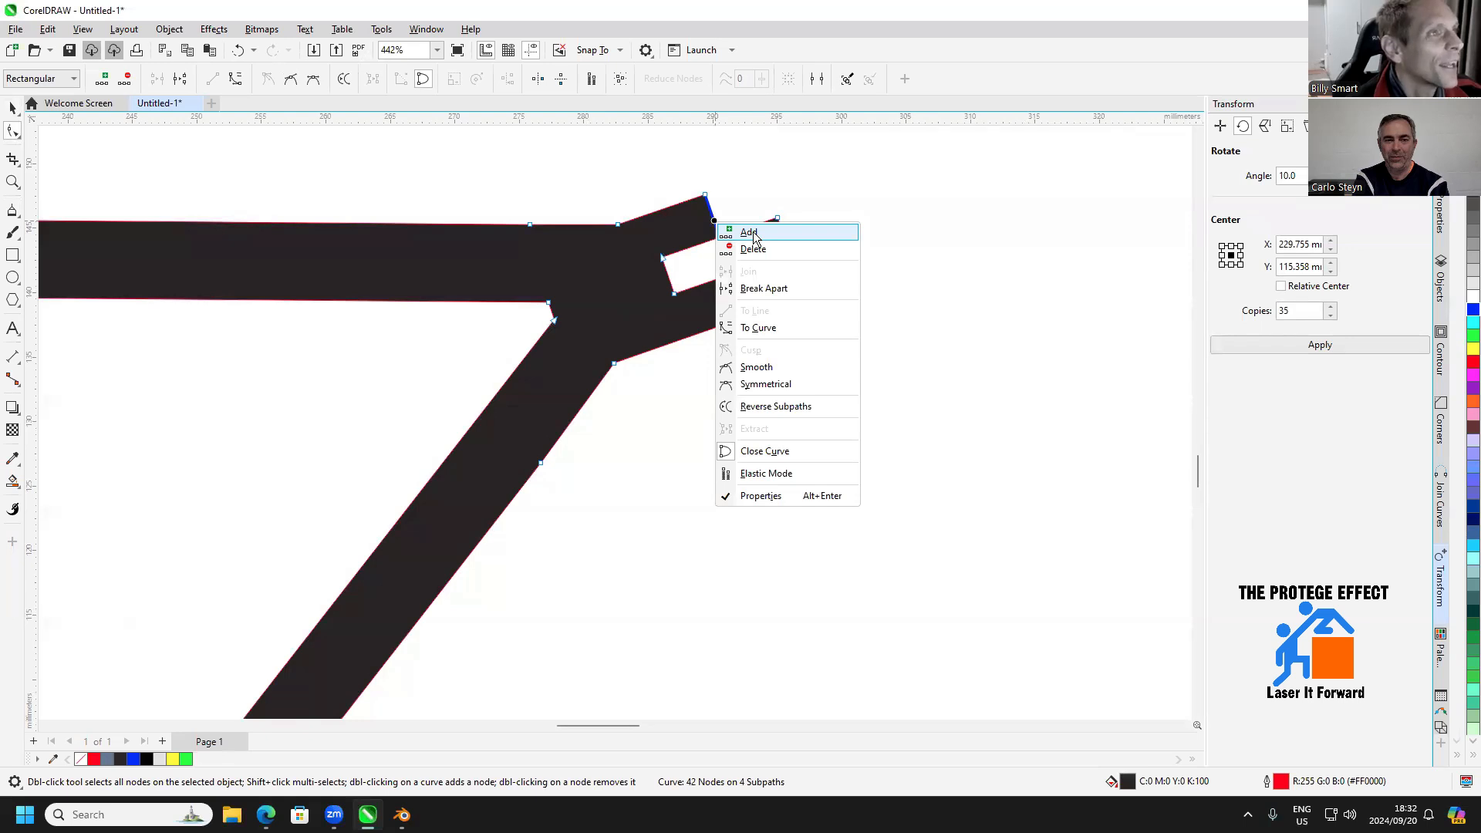
left_click(748, 232)
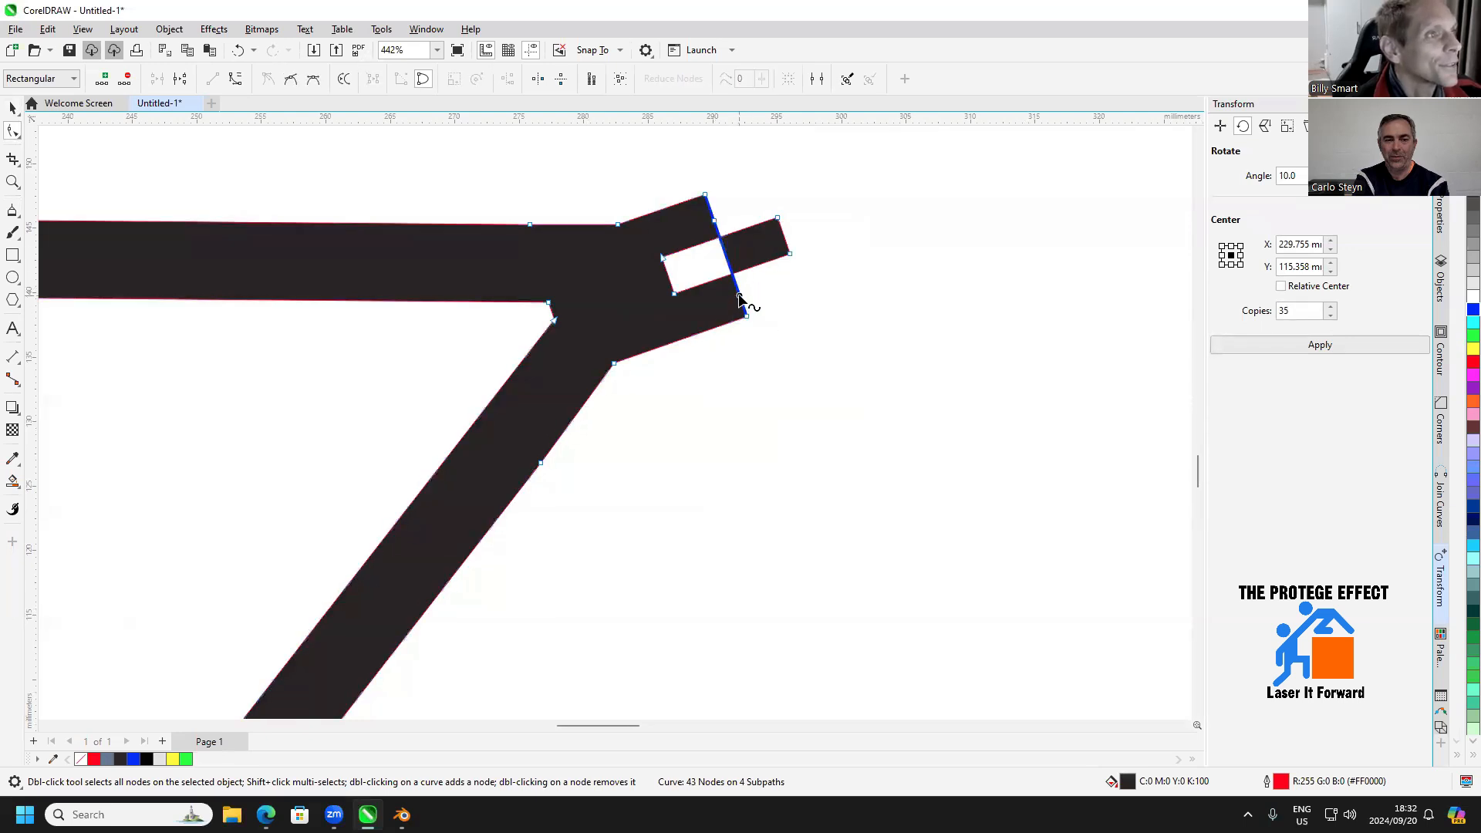
right_click(739, 298)
left_click(755, 308)
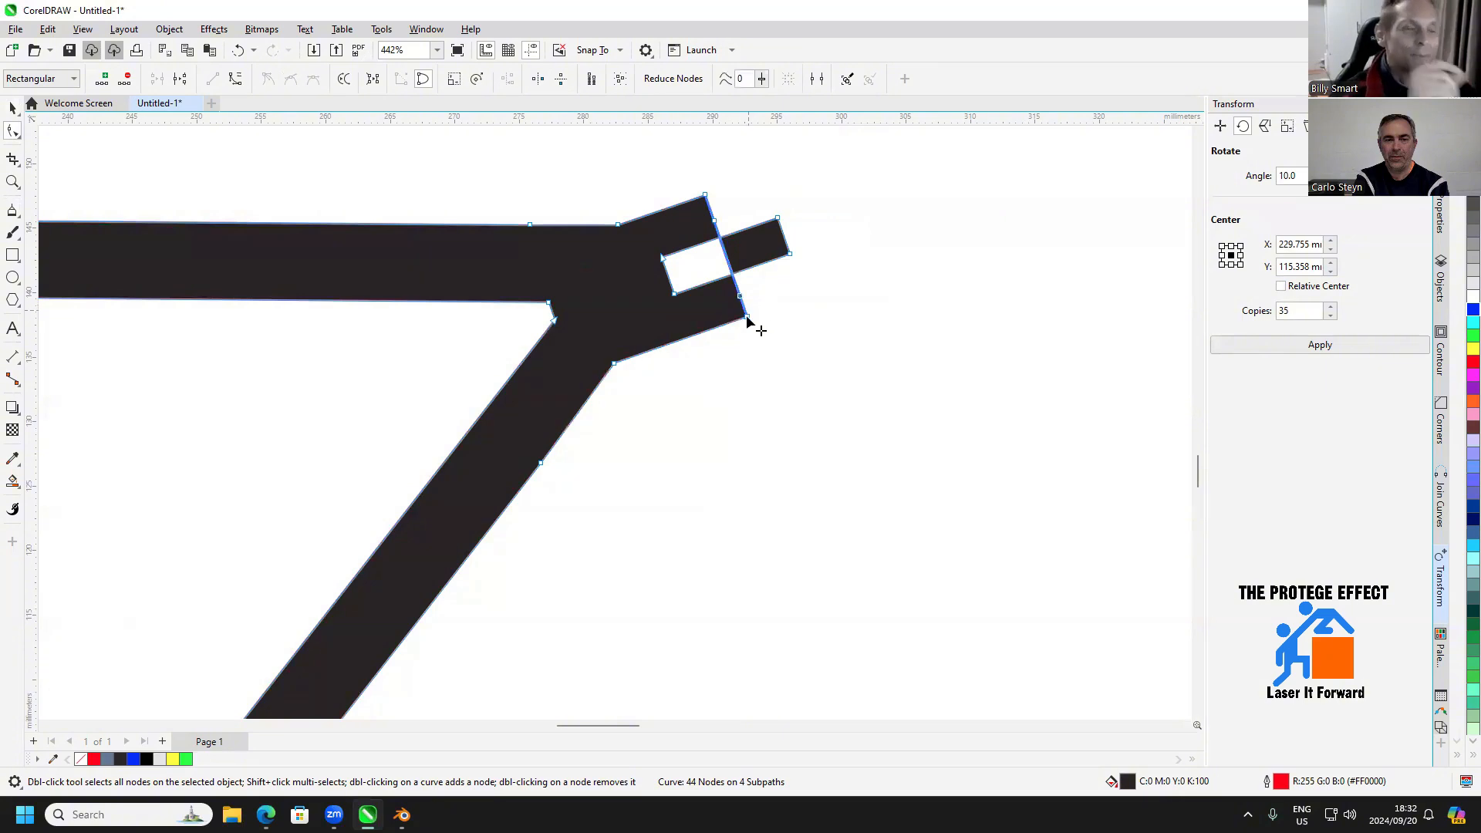
scroll(736, 242, "up", 1)
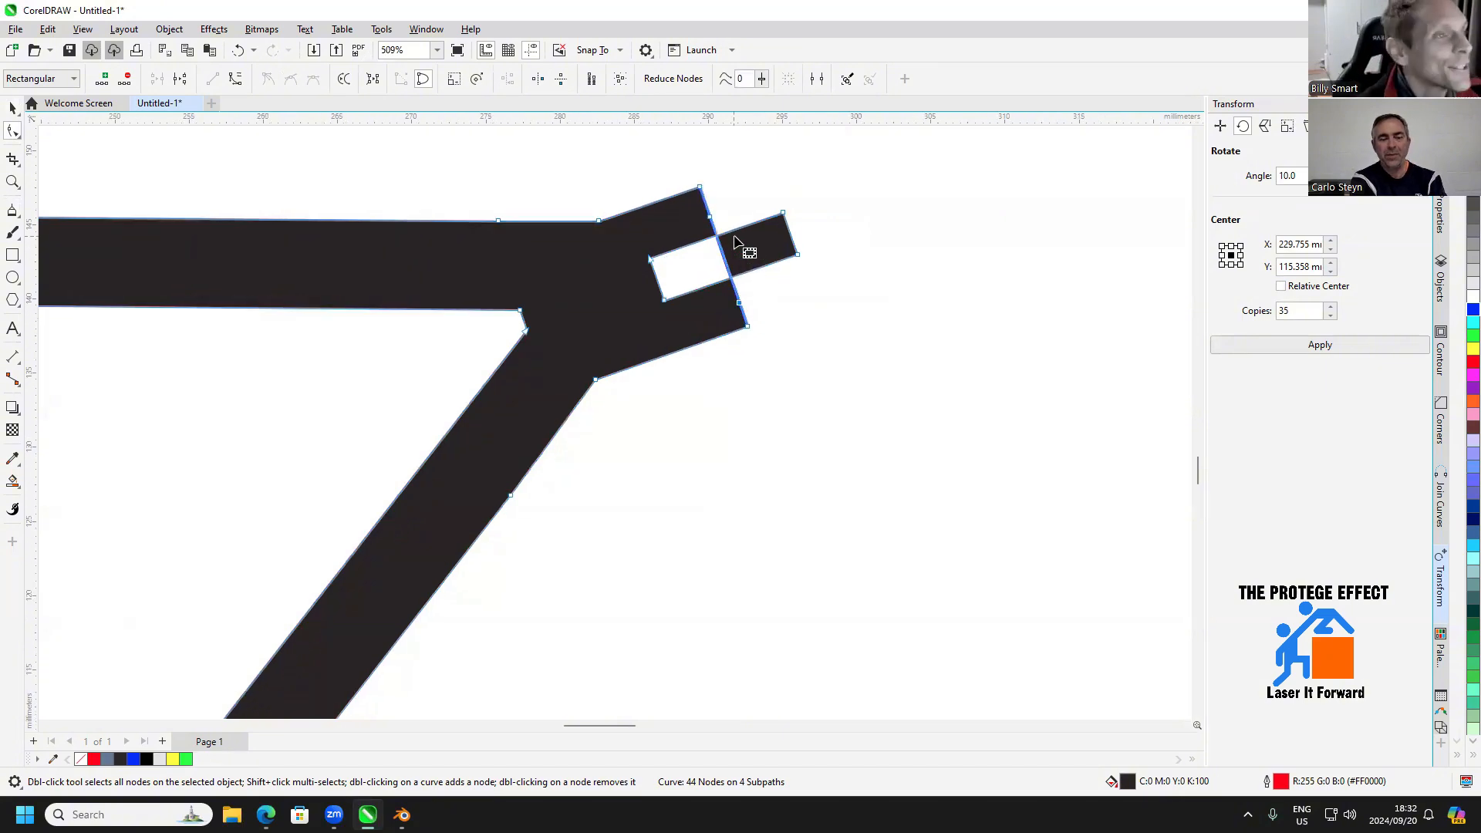
left_click_drag(710, 216, 719, 238)
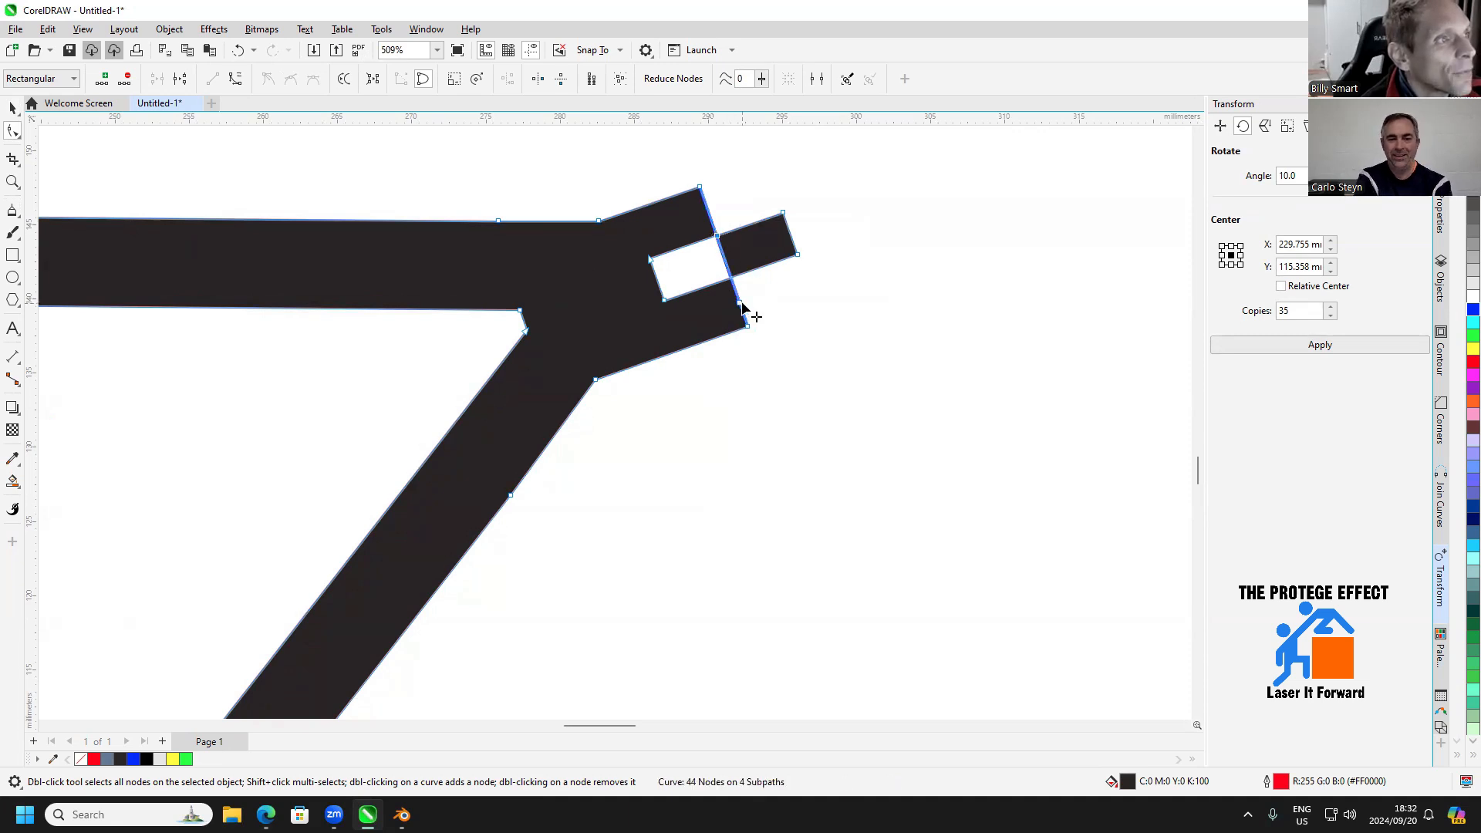
left_click_drag(743, 309, 731, 278)
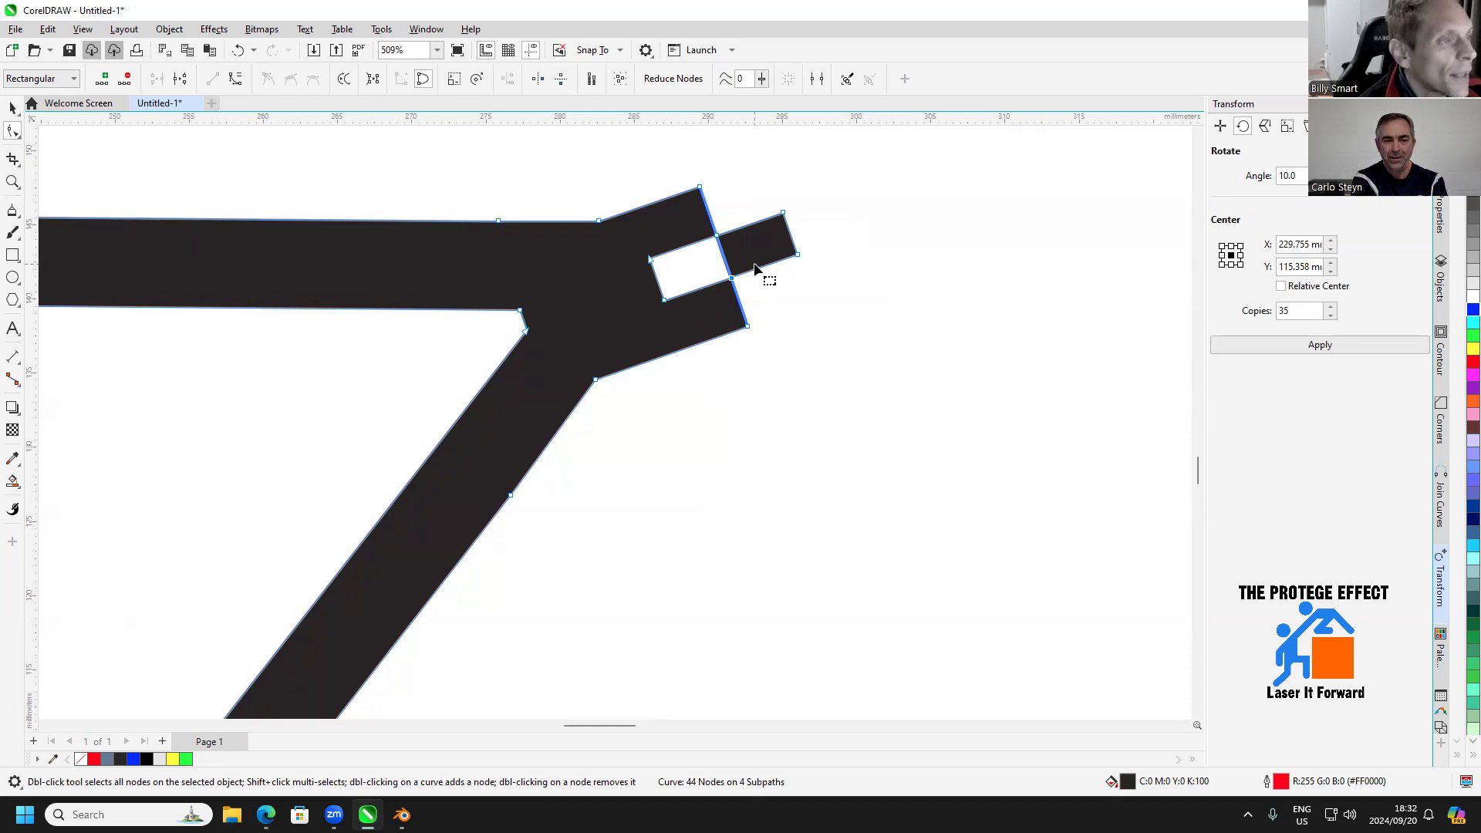
Add two nodes to the block's front edge segment between the slot's long edges and move them onto the slot's two inner corners
right_click(725, 263)
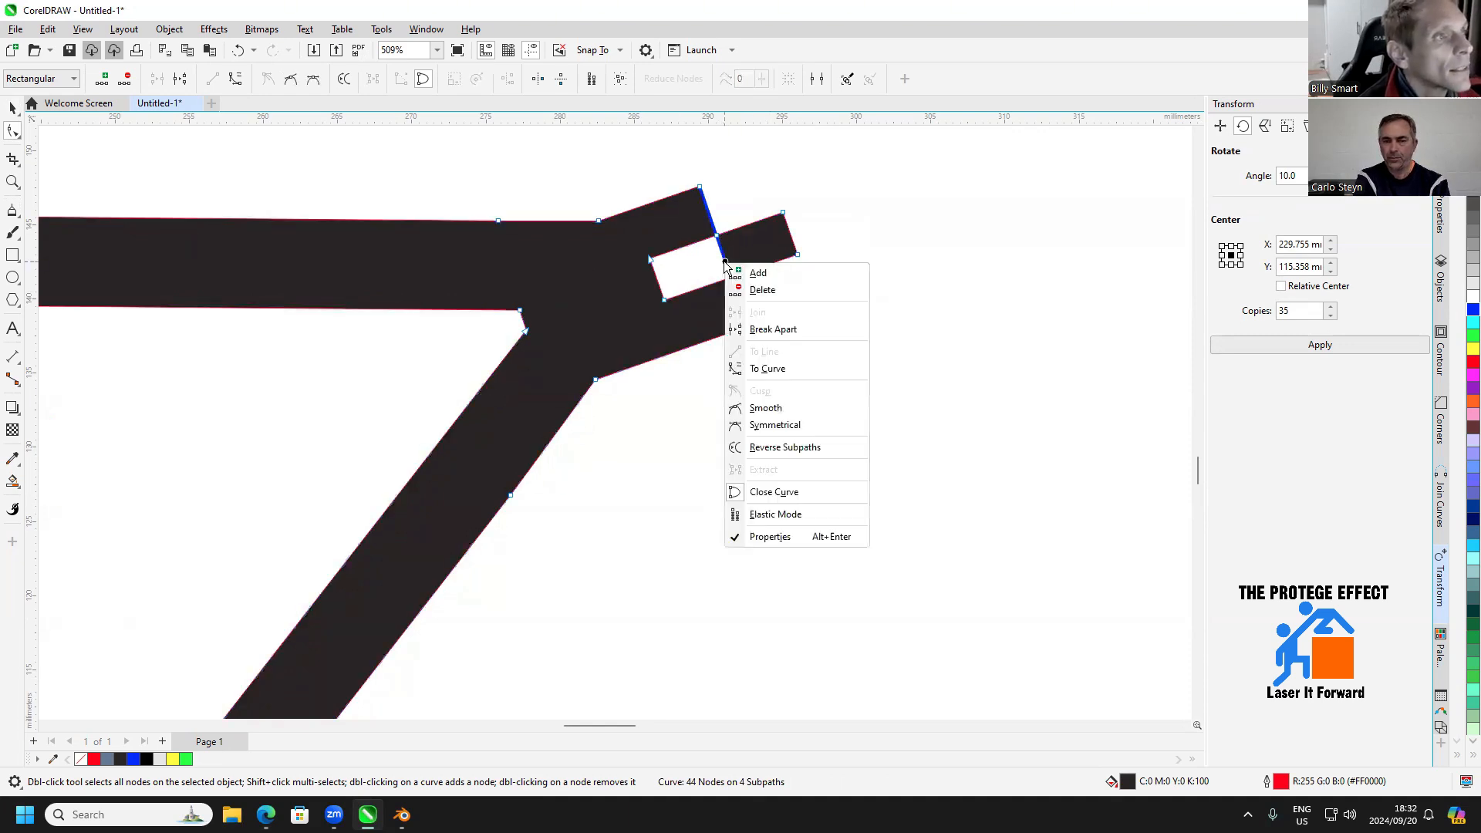
left_click(739, 274)
left_click_drag(726, 264, 664, 302)
right_click(690, 271)
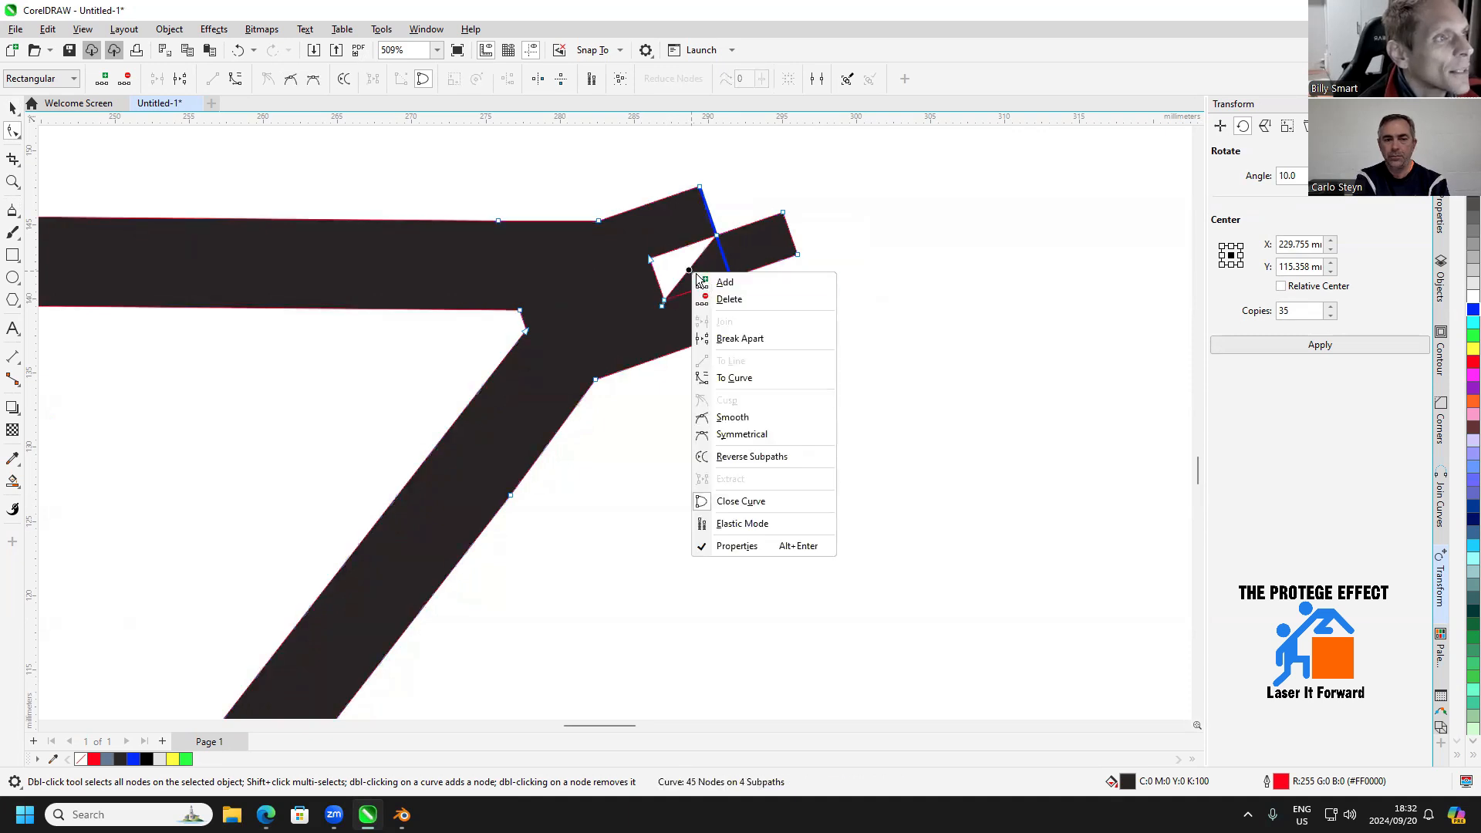
left_click(725, 288)
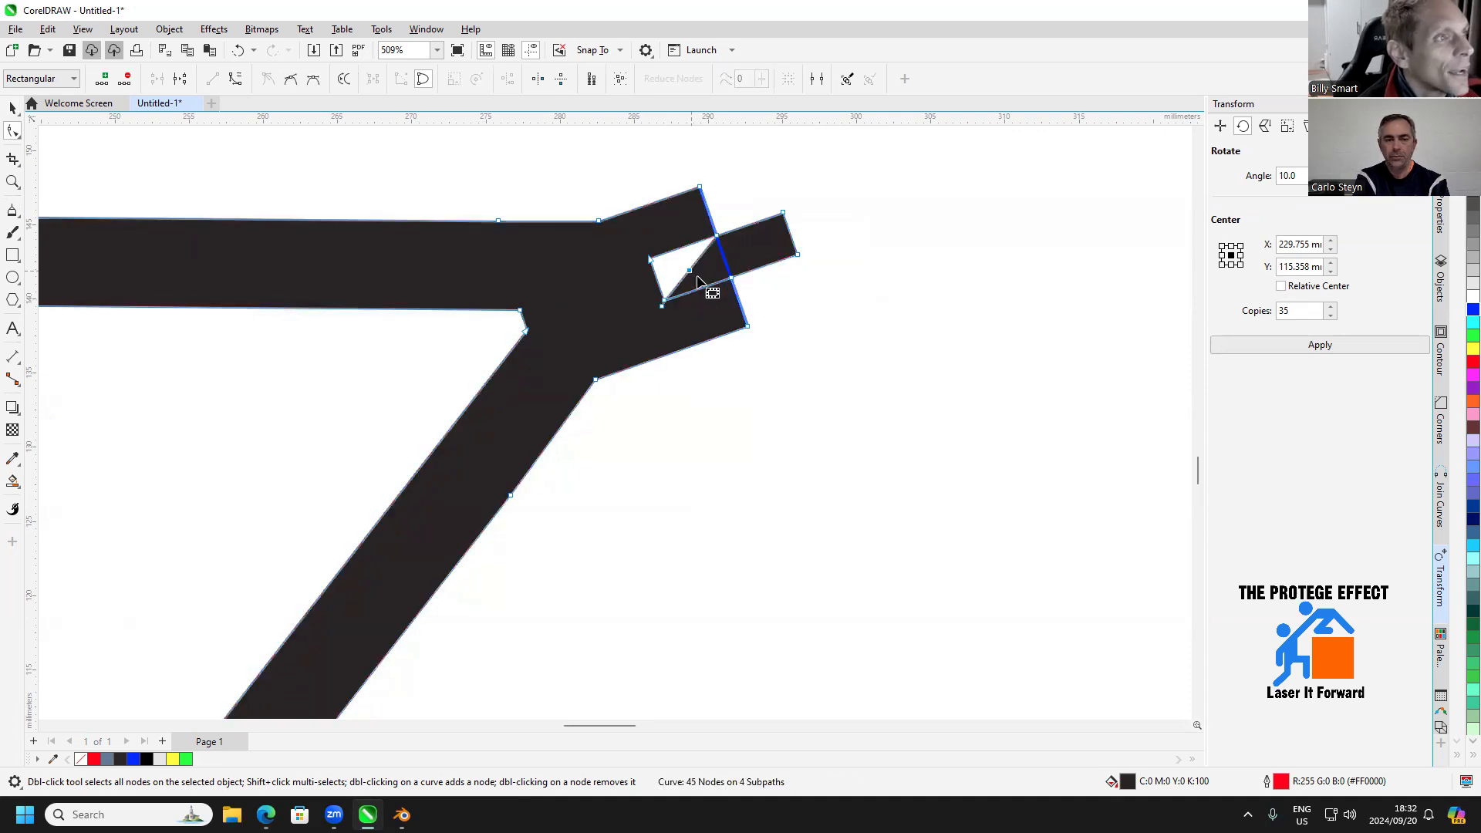
left_click_drag(689, 271, 649, 258)
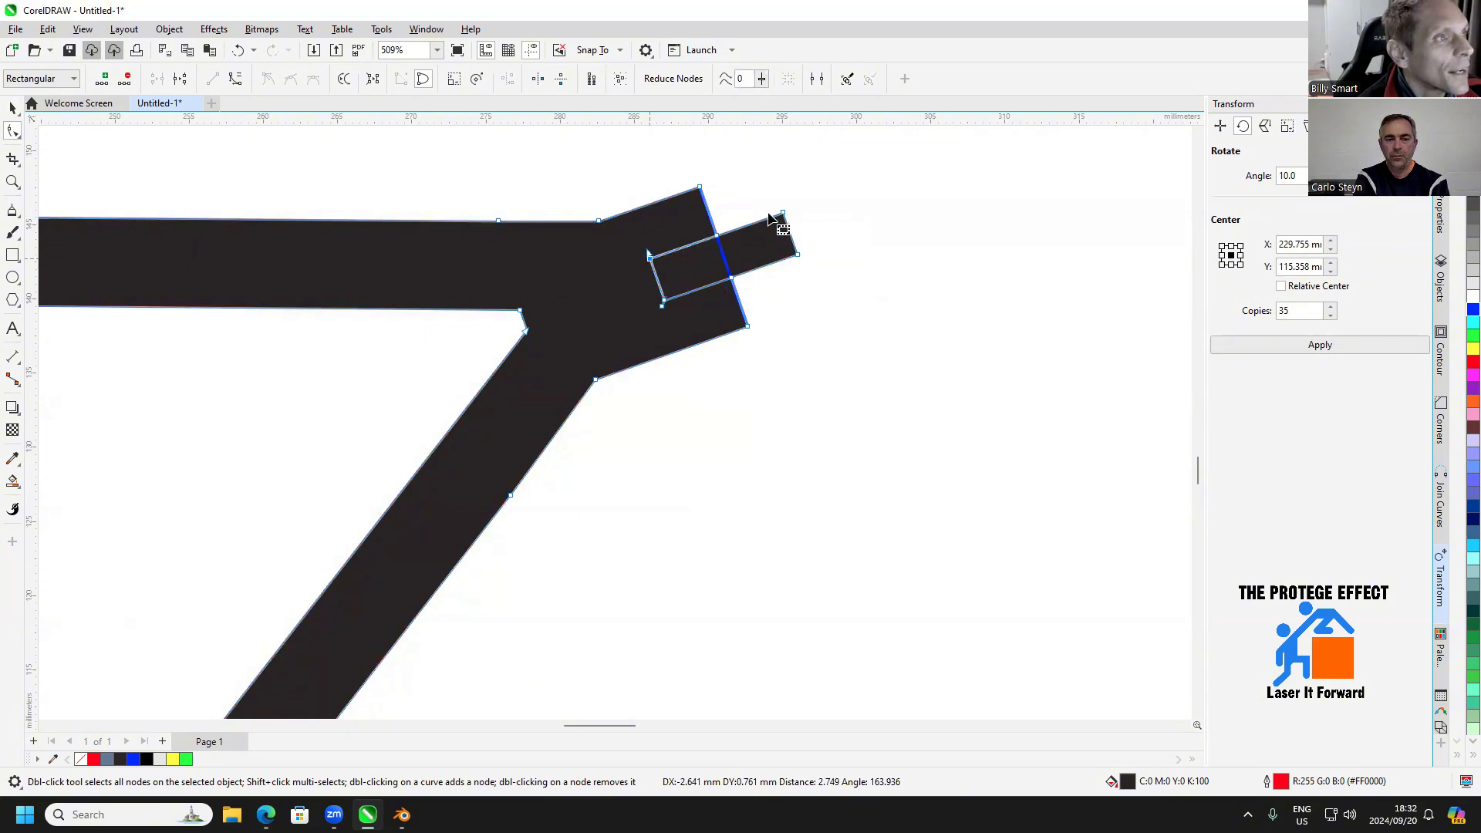
Delete the two protruding end nodes and the leftover nodes of the old slot outline on the front block
double_click(783, 213)
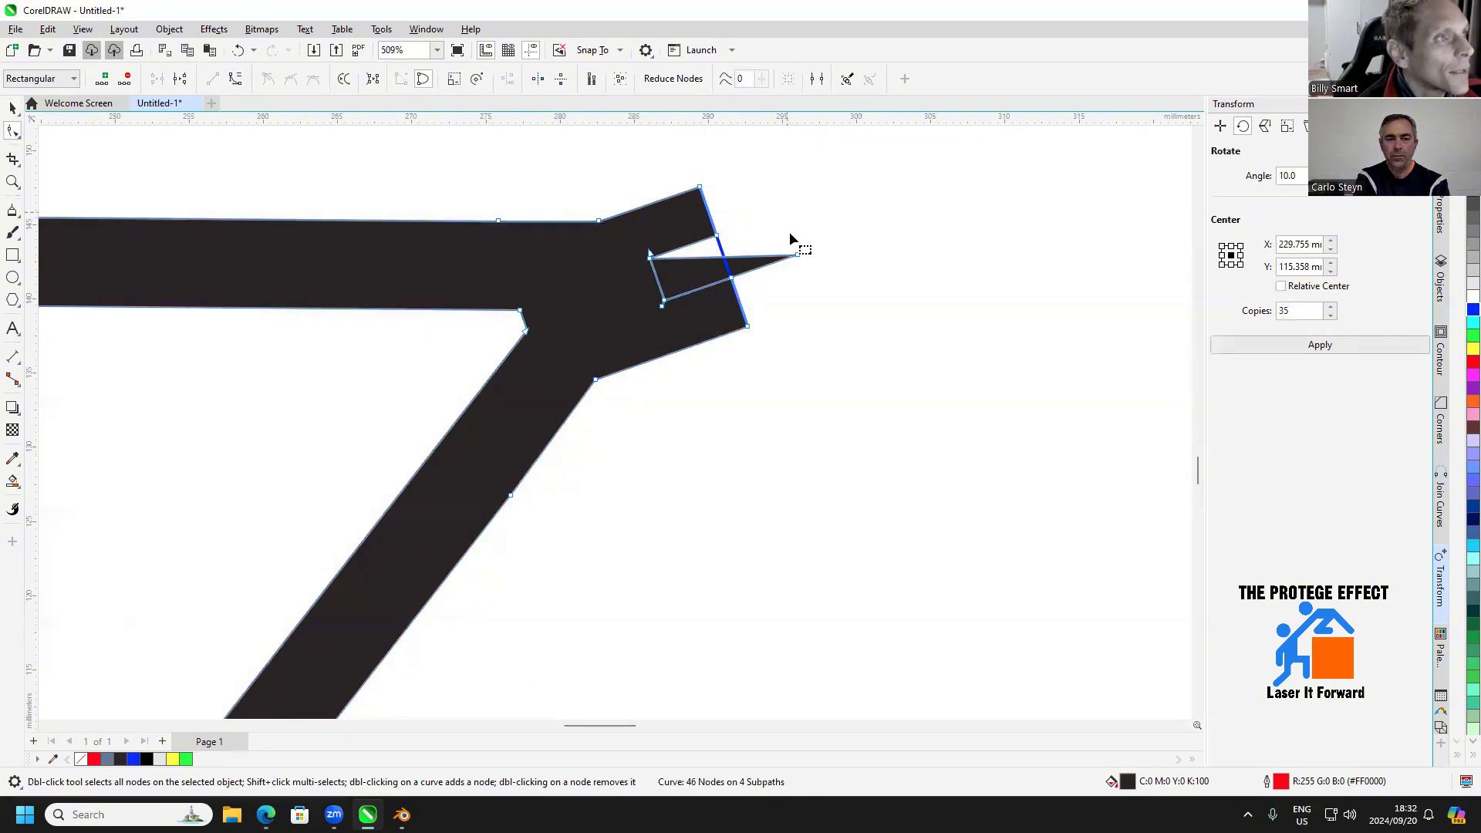
double_click(798, 254)
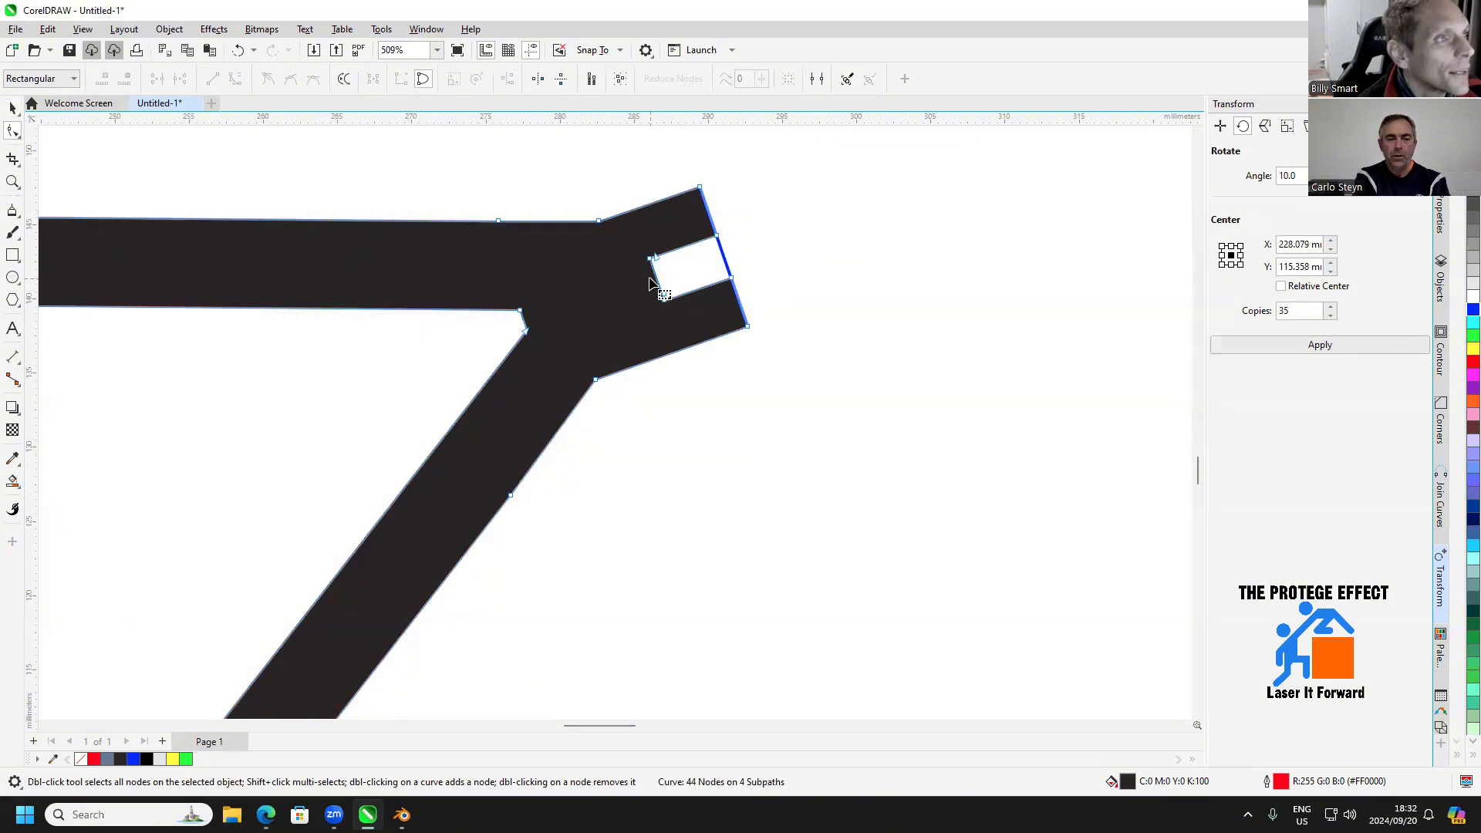
double_click(664, 295)
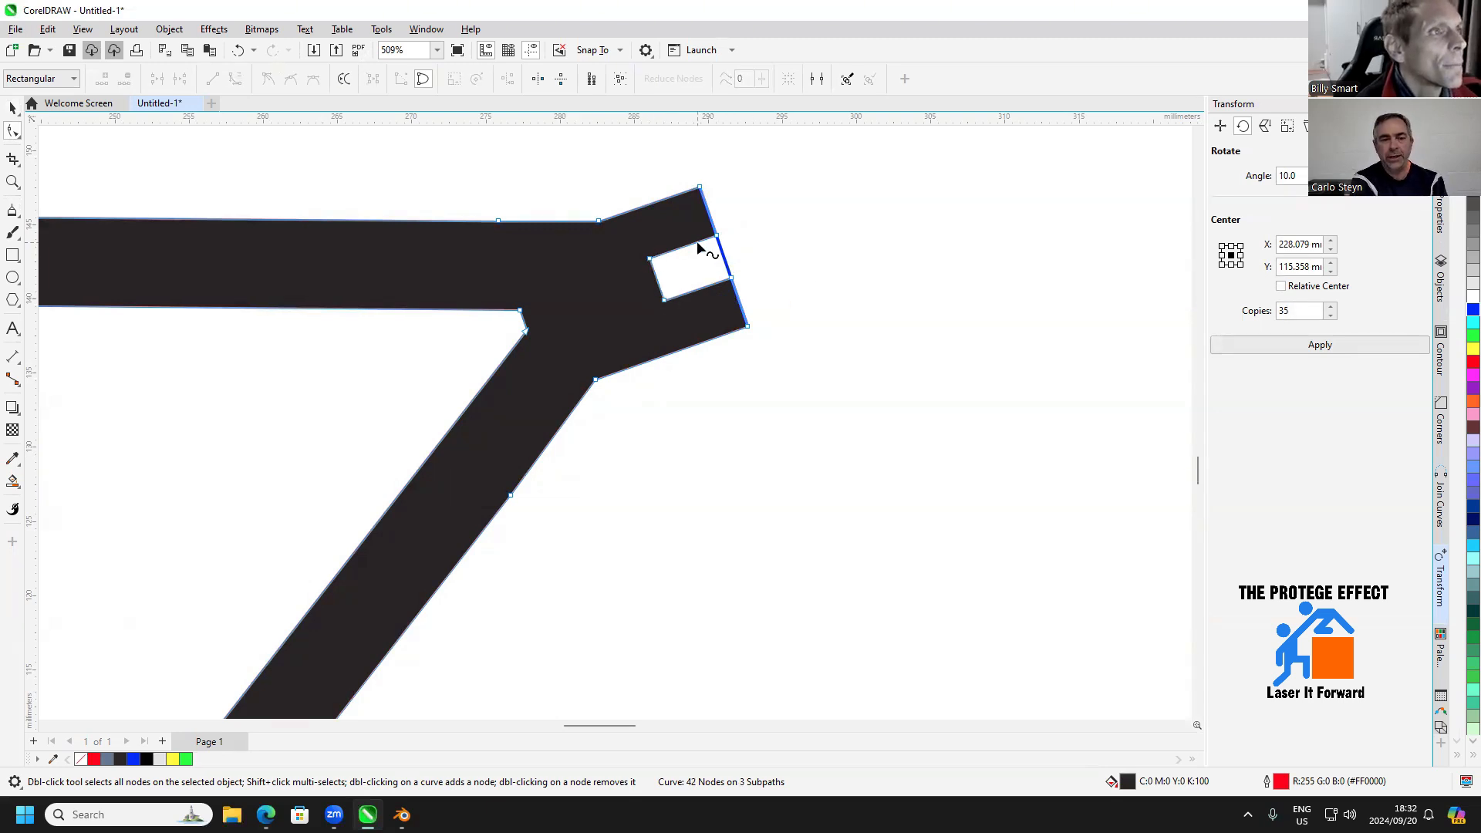
Delete the blue guide line across the mouth of the front block's open slot
scroll(743, 371, "down", 2)
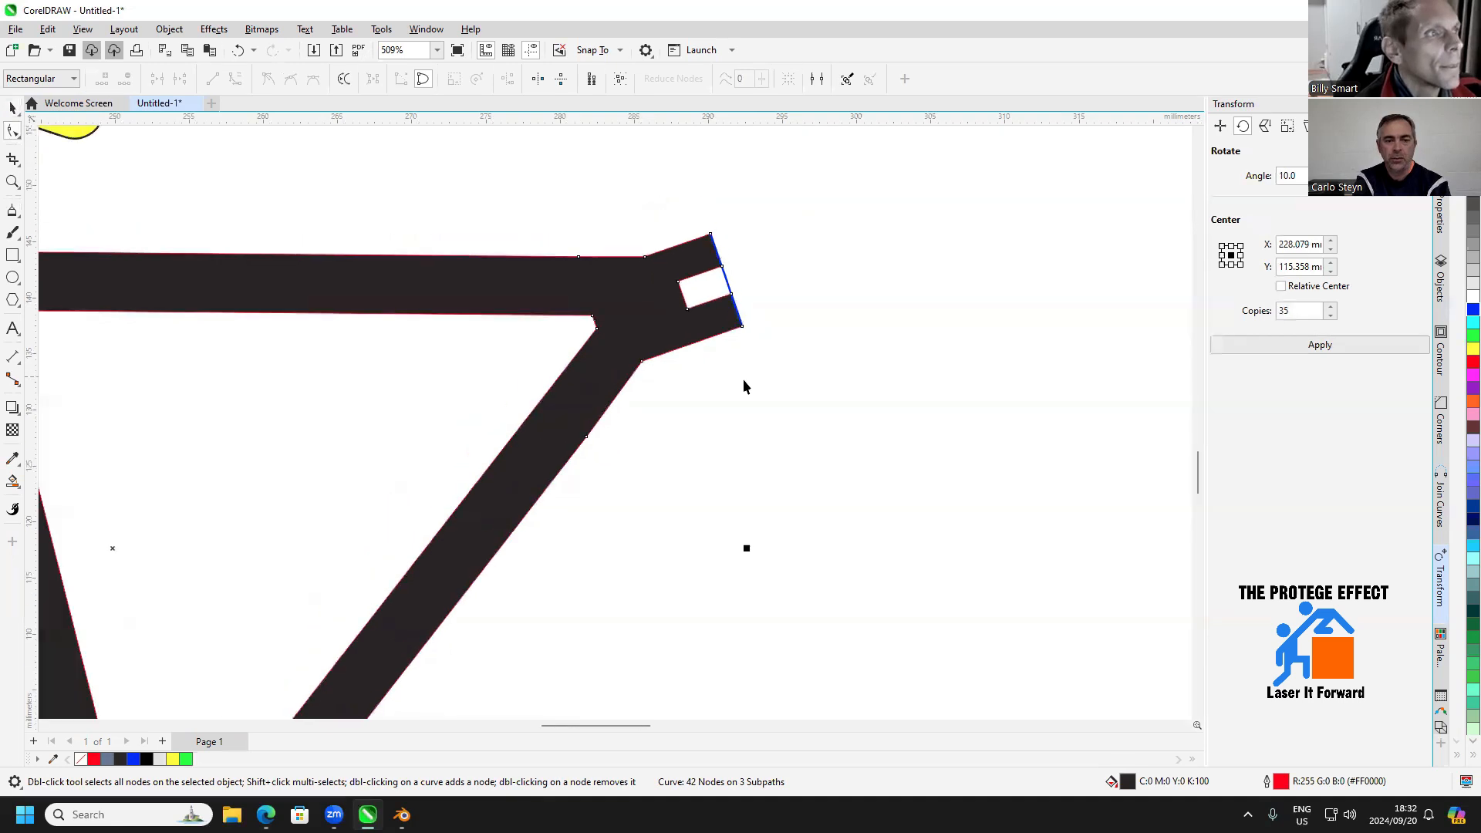
key("space")
key("Escape")
left_click(733, 304)
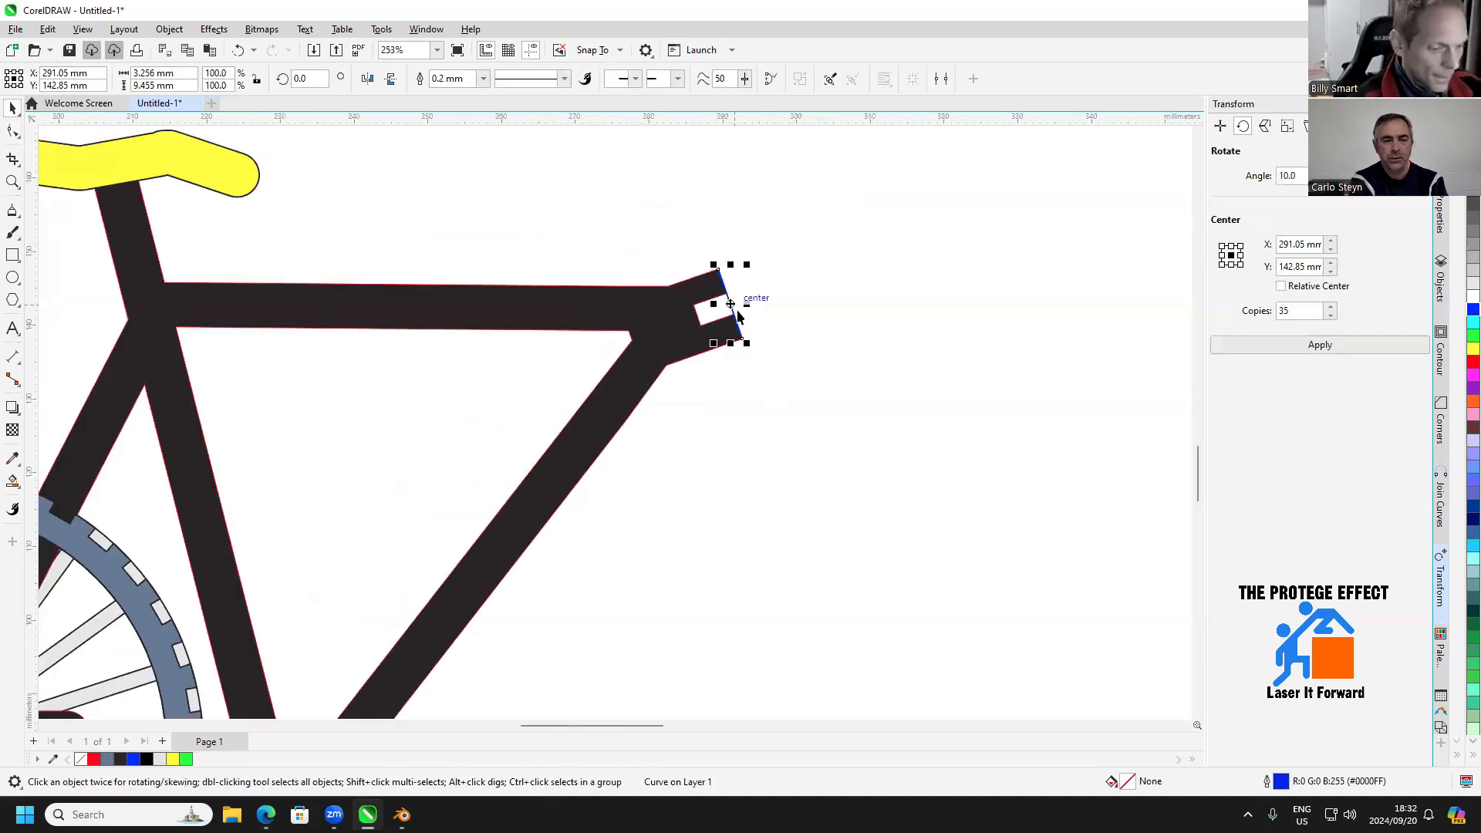
key("Delete")
Draw a rectangle in the empty space beyond the frame's front block and size it to 6 mm wide and 3 mm high
mouse_move(781, 373)
left_mouse_down()
mouse_move(900, 325)
mouse_move(803, 390)
left_mouse_up()
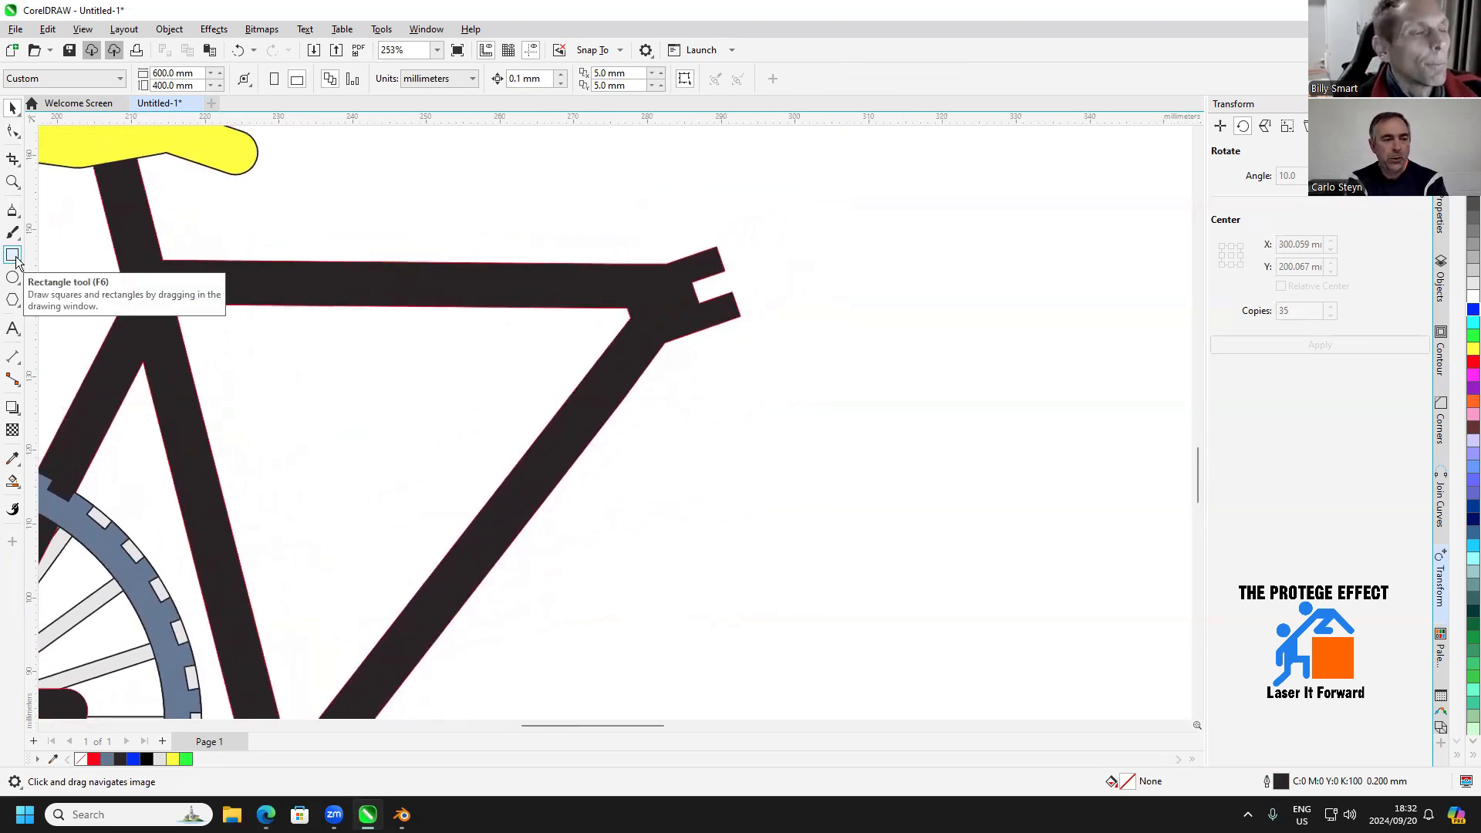
scroll(453, 430, "down", 3)
scroll(581, 373, "up", 4)
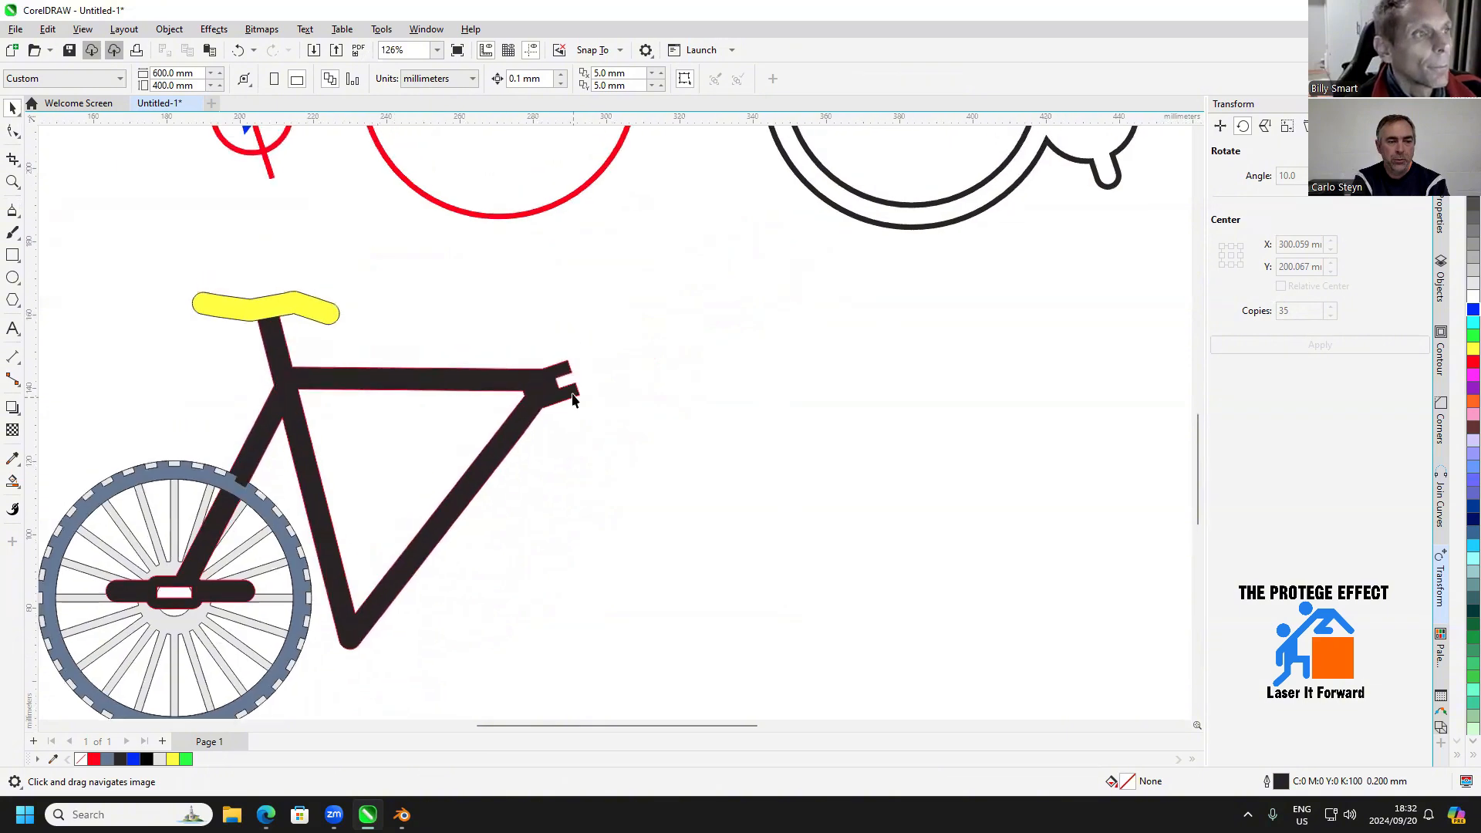
left_click(13, 255)
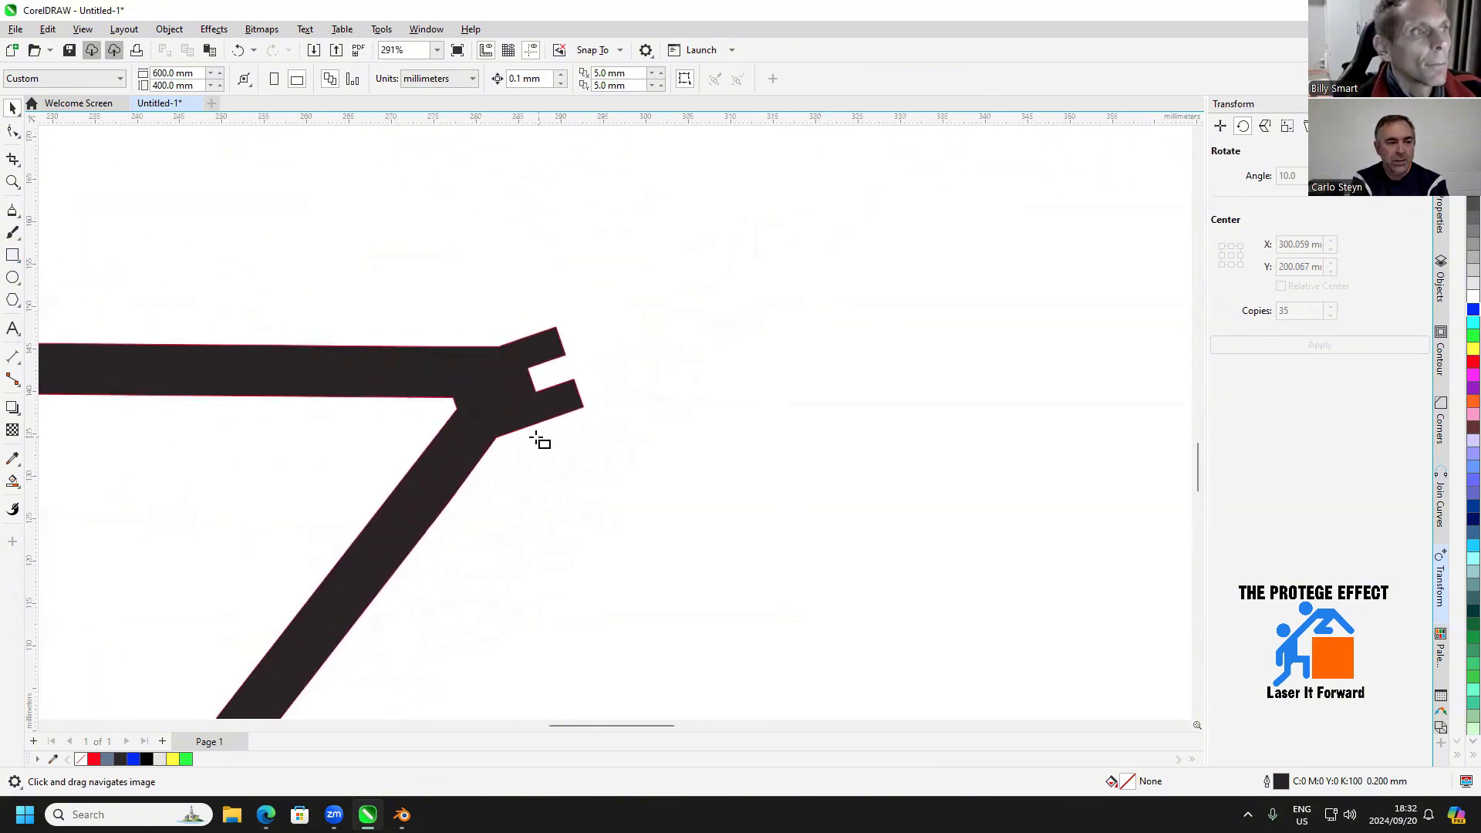
left_click_drag(682, 420, 763, 448)
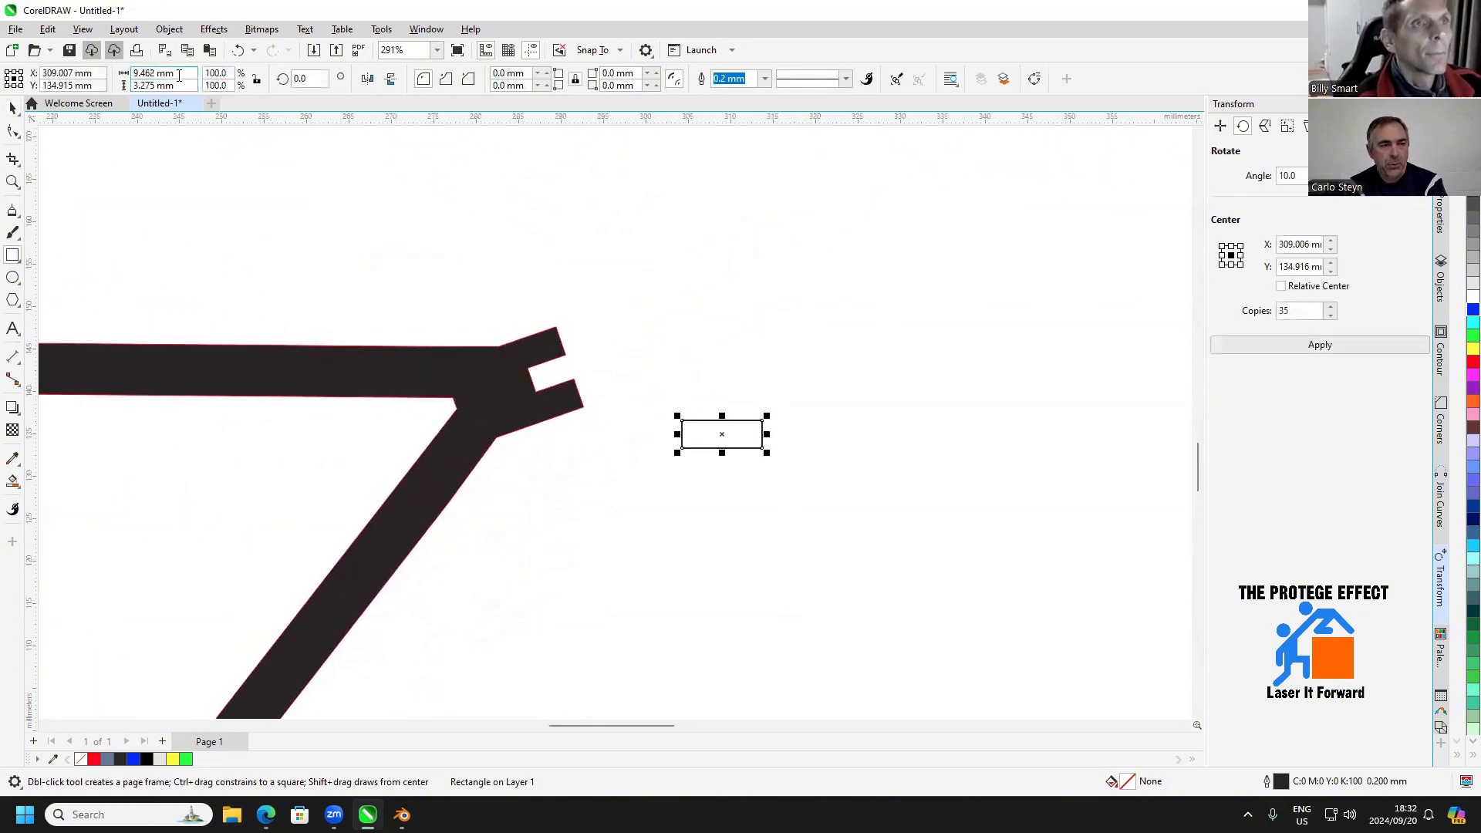
left_click_drag(182, 74, 132, 85)
type("6")
key("Return")
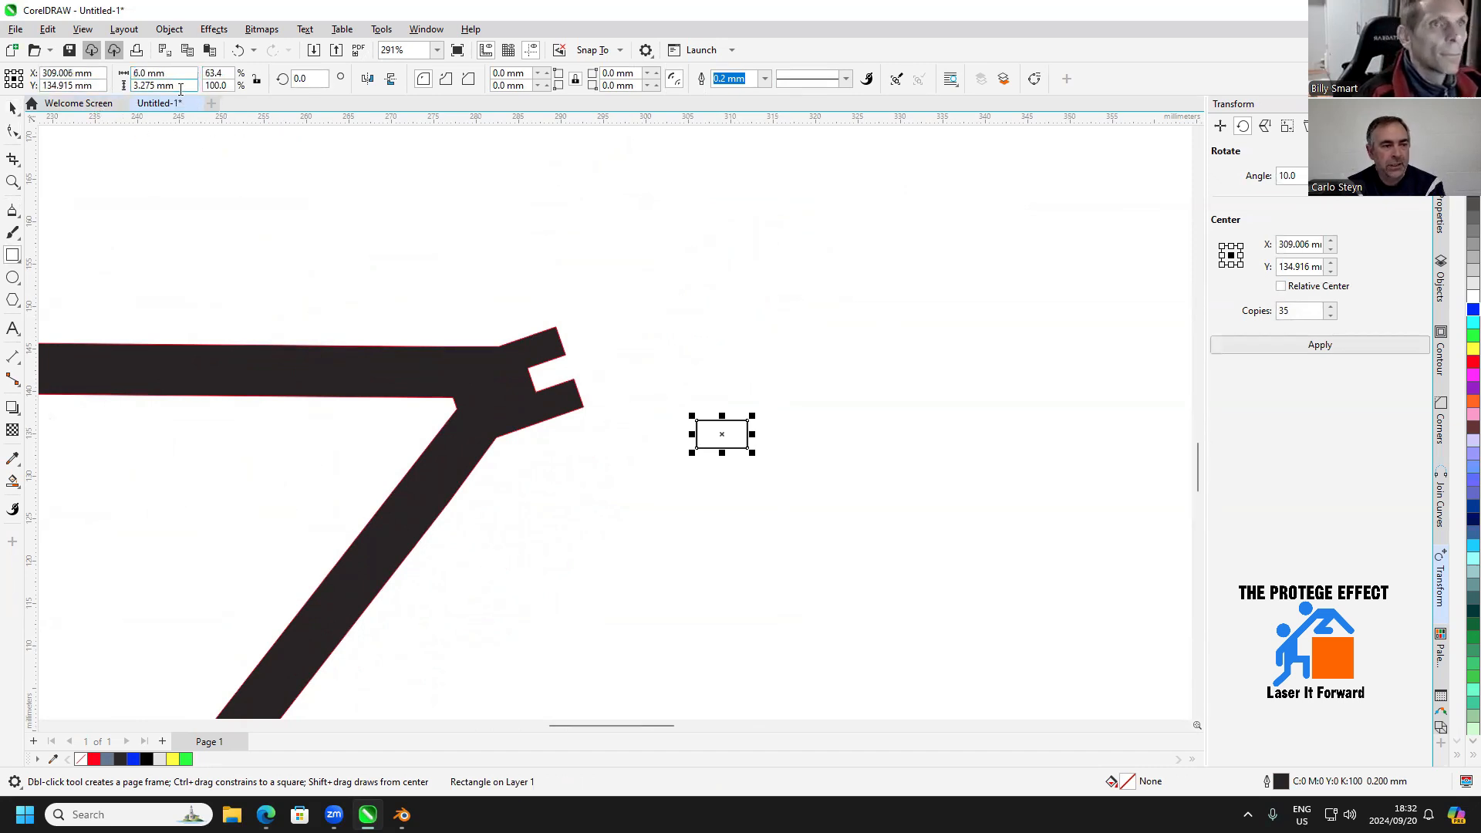
type("3")
key("Return")
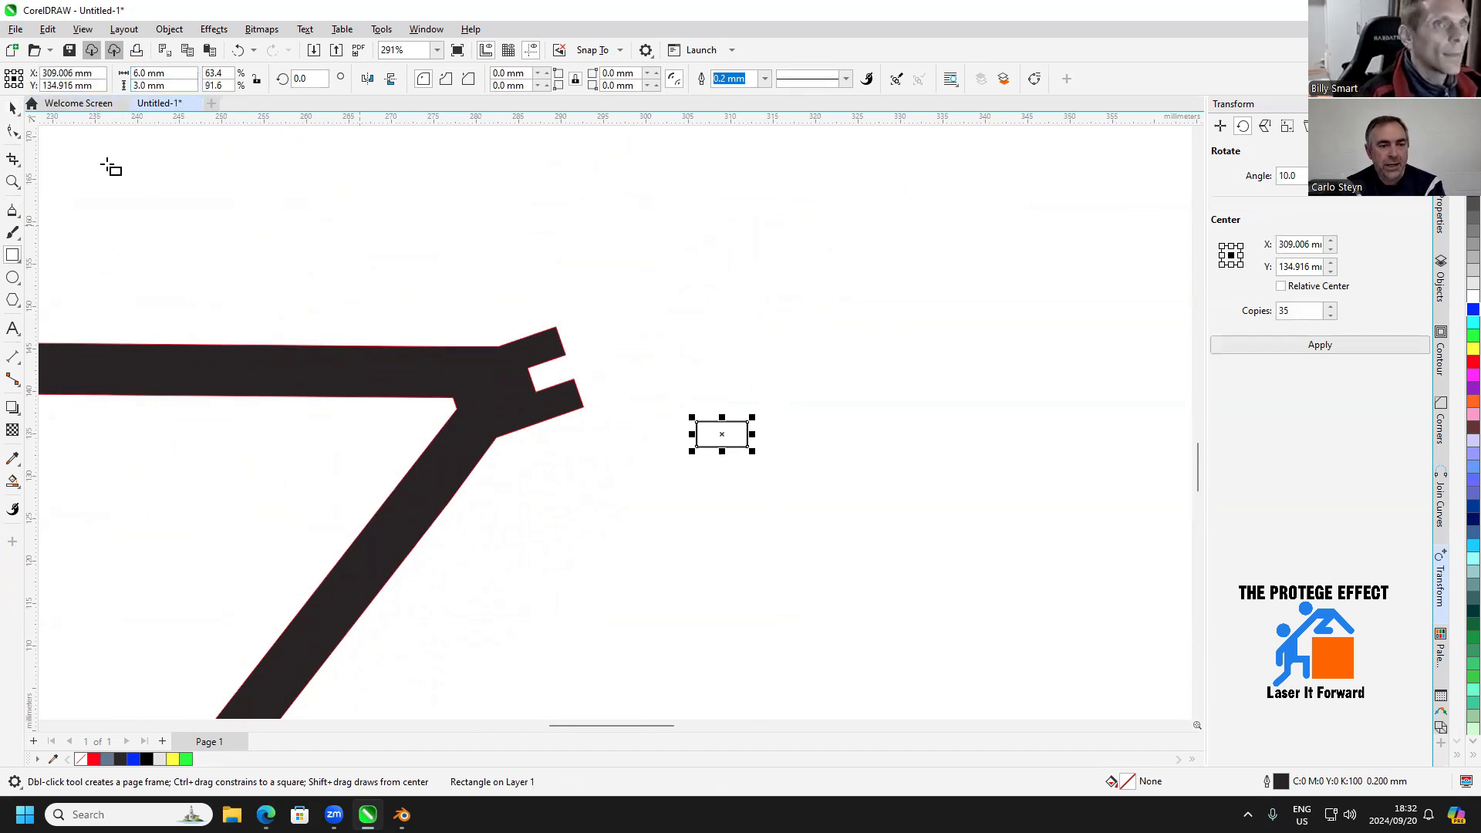
Duplicate the small rectangle in place and enlarge the copy from its left edge to 26 mm wide and 18 mm high
scroll(662, 339, "up", 1)
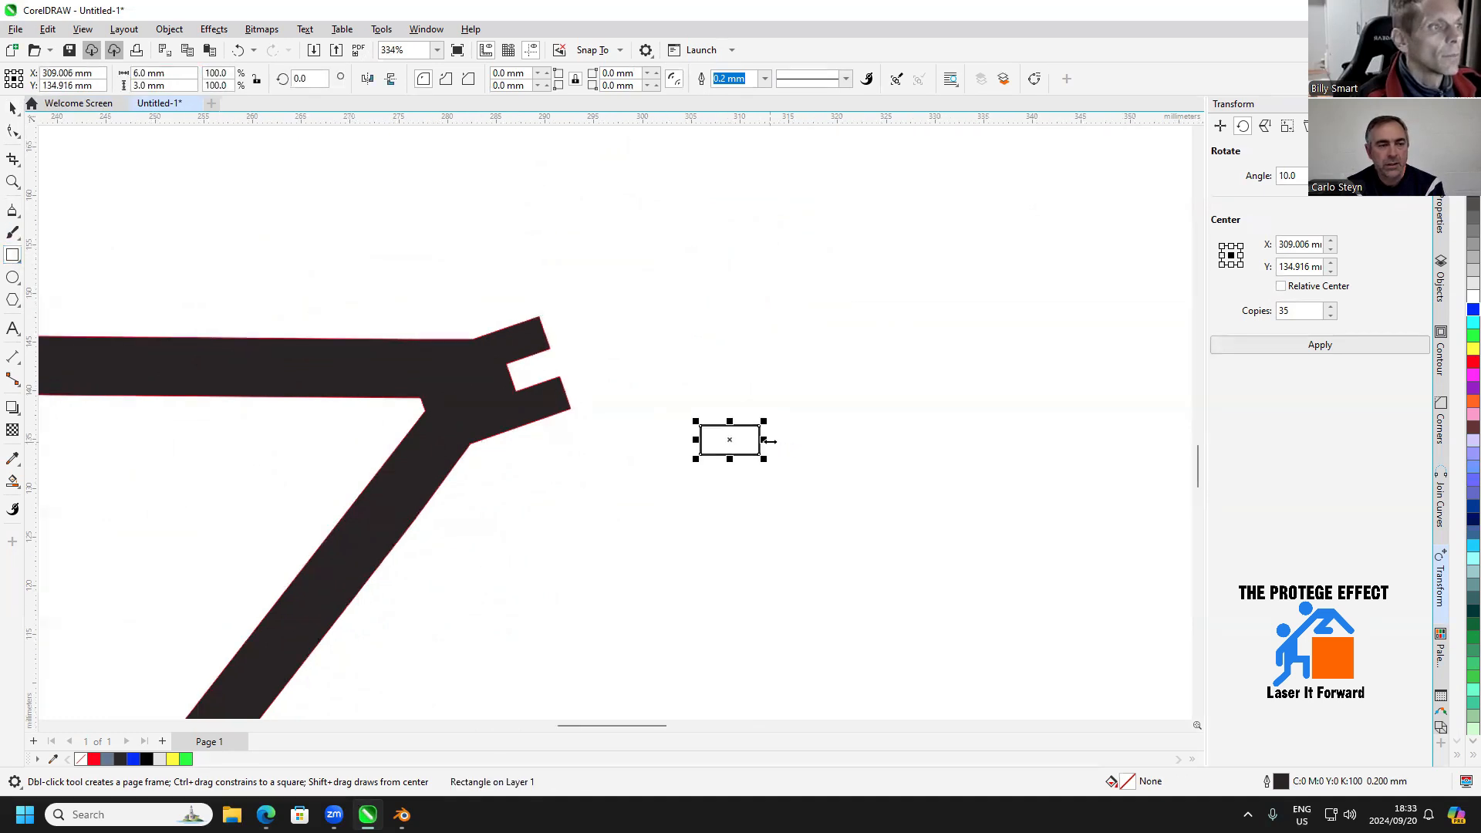
left_click(190, 87)
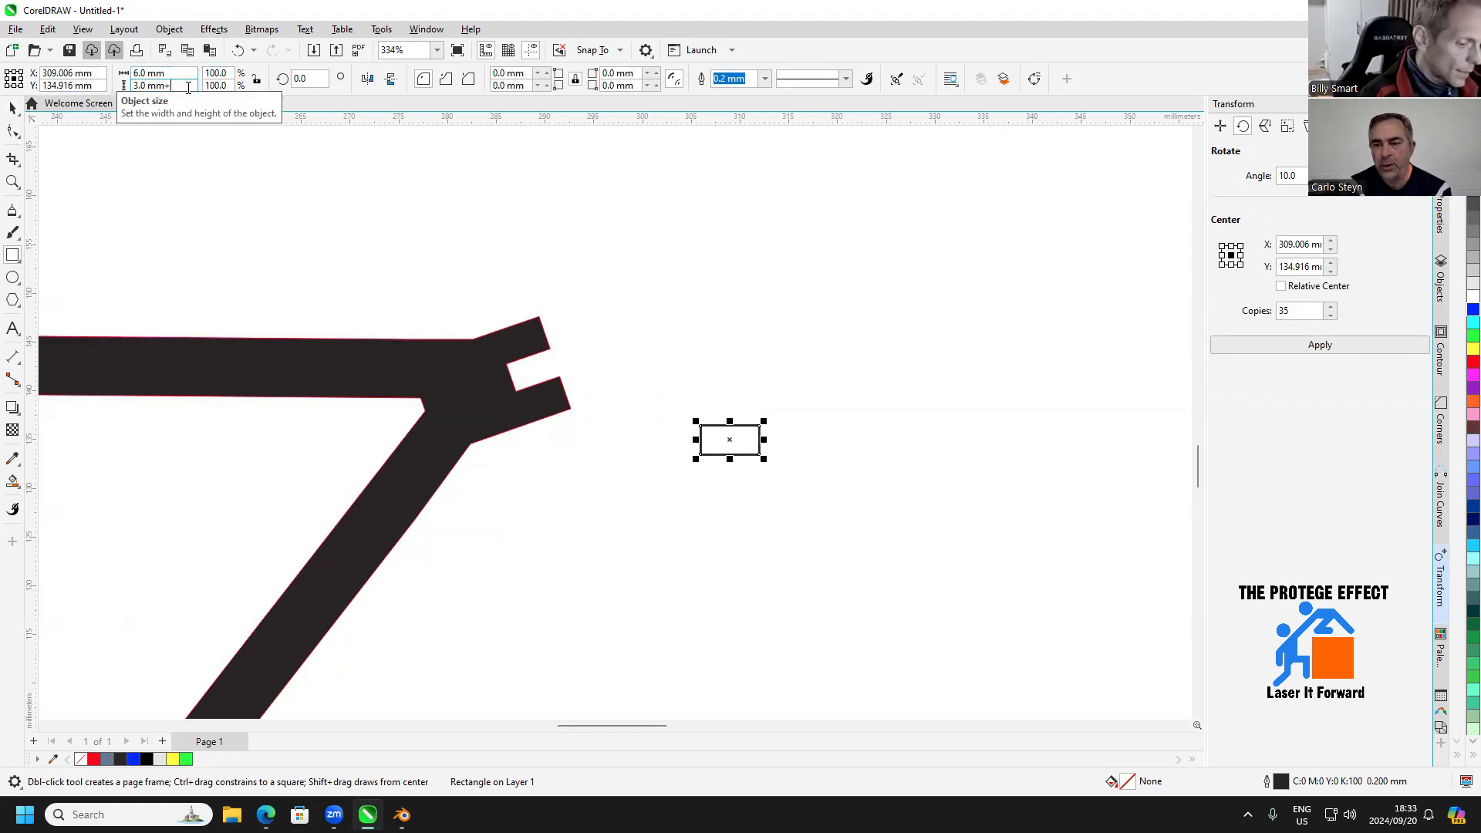
type("+15")
key("Return")
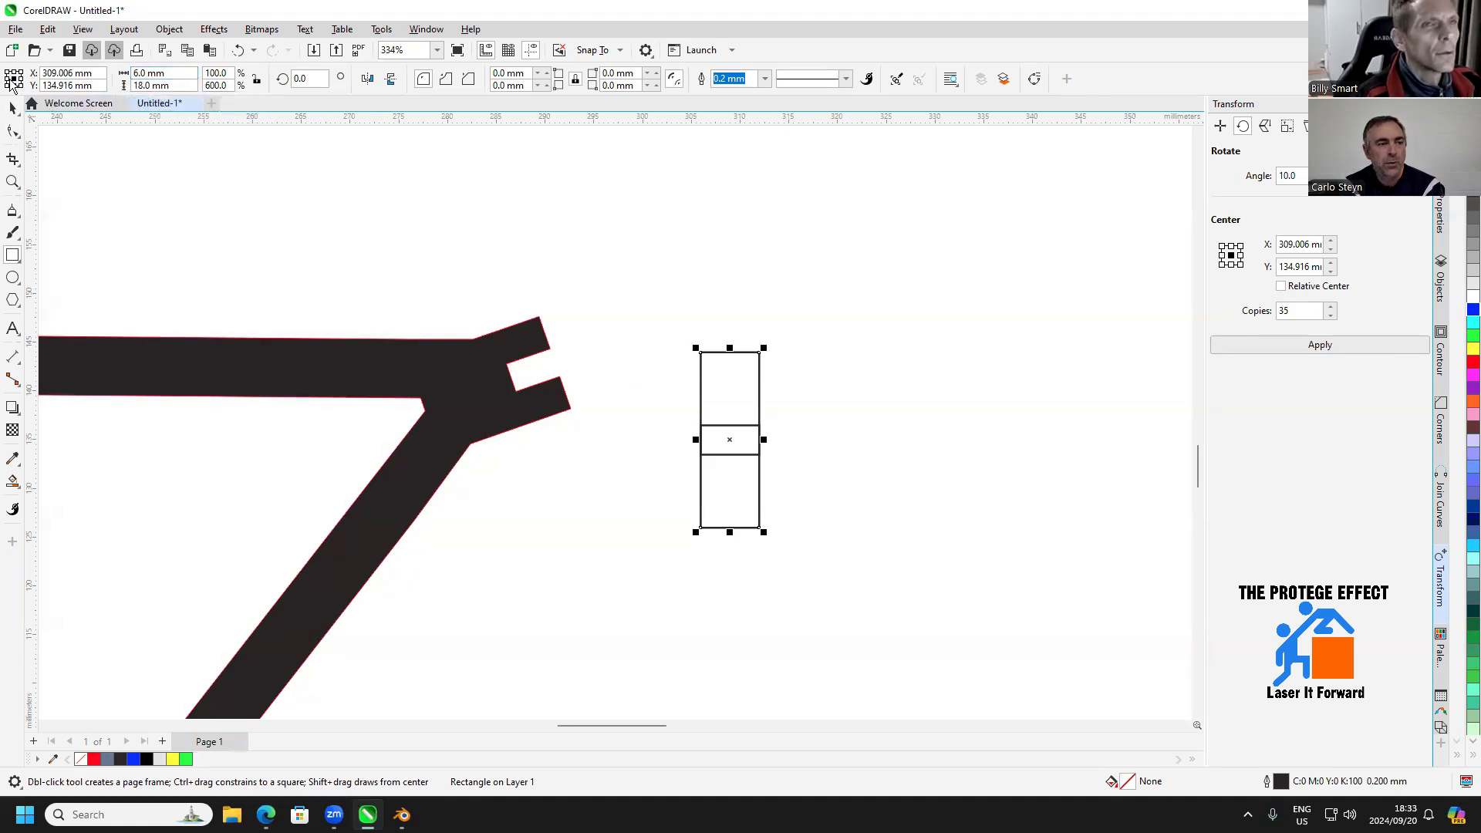
left_click(183, 74)
type("+20")
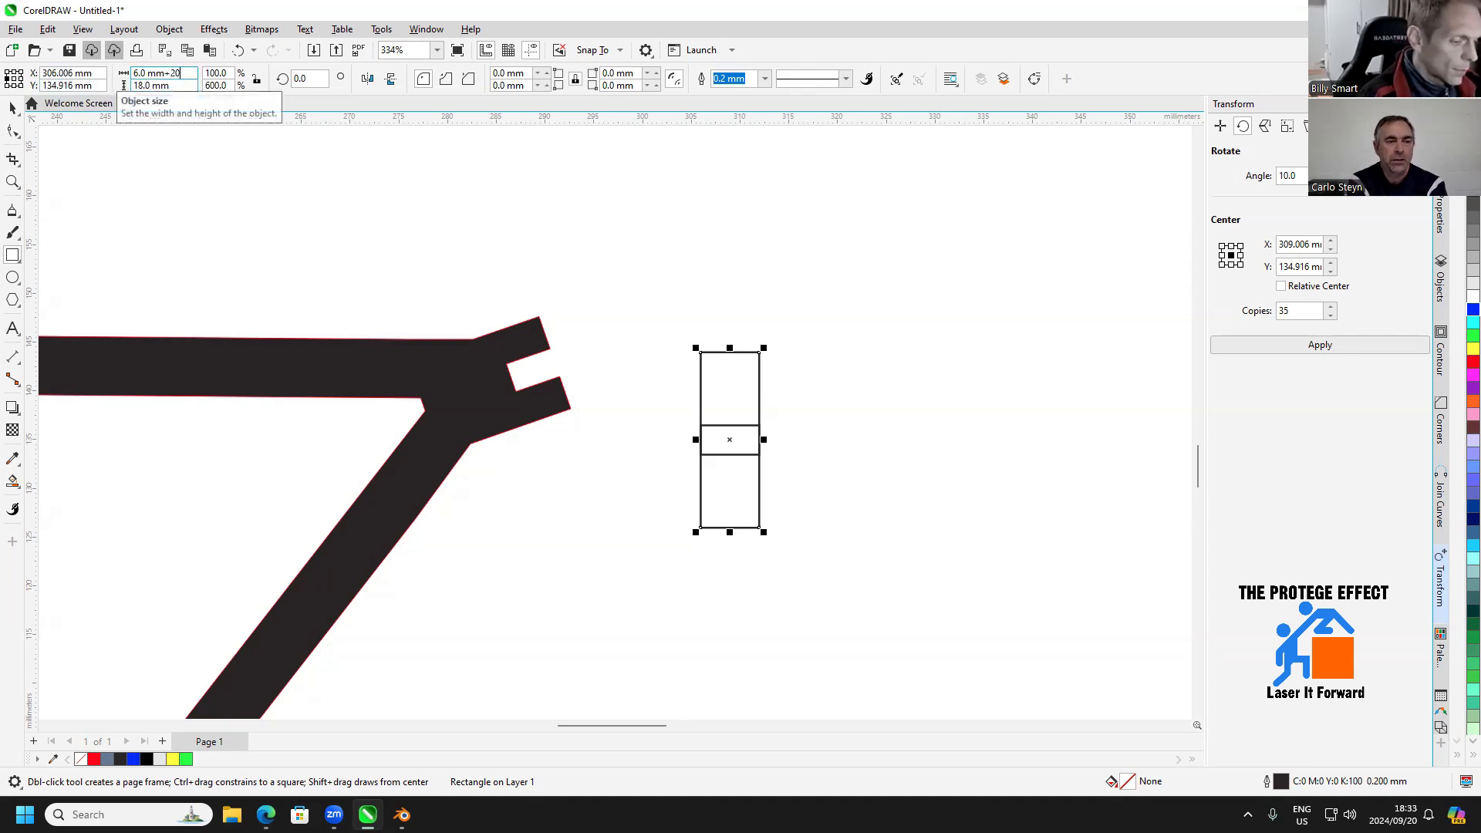
key("Return")
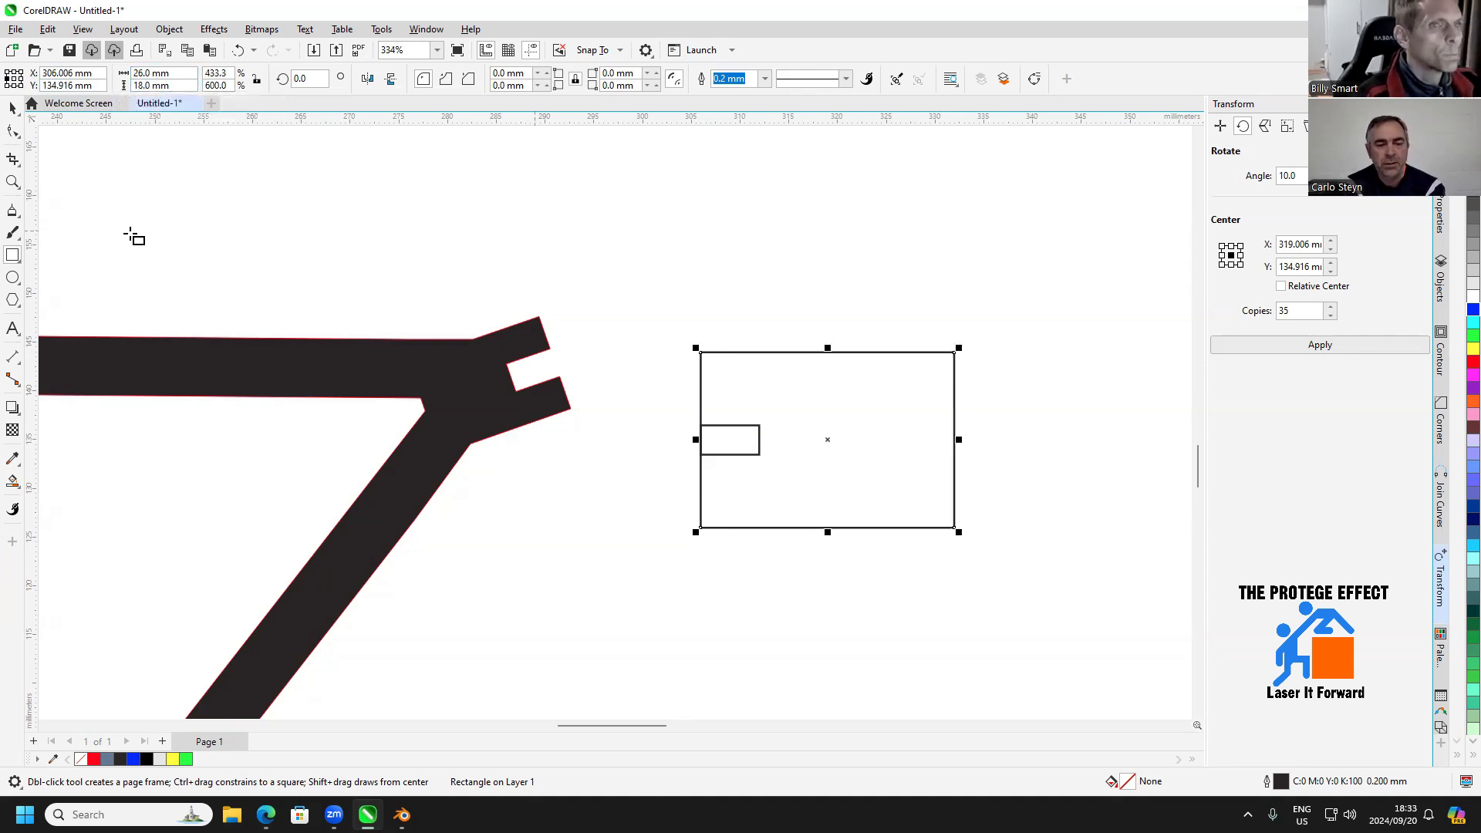
Draw a circle above the large rectangle and set its diameter to 10 mm with the proportions locked
left_click(13, 278)
left_click_drag(701, 235, 777, 311)
left_click(257, 80)
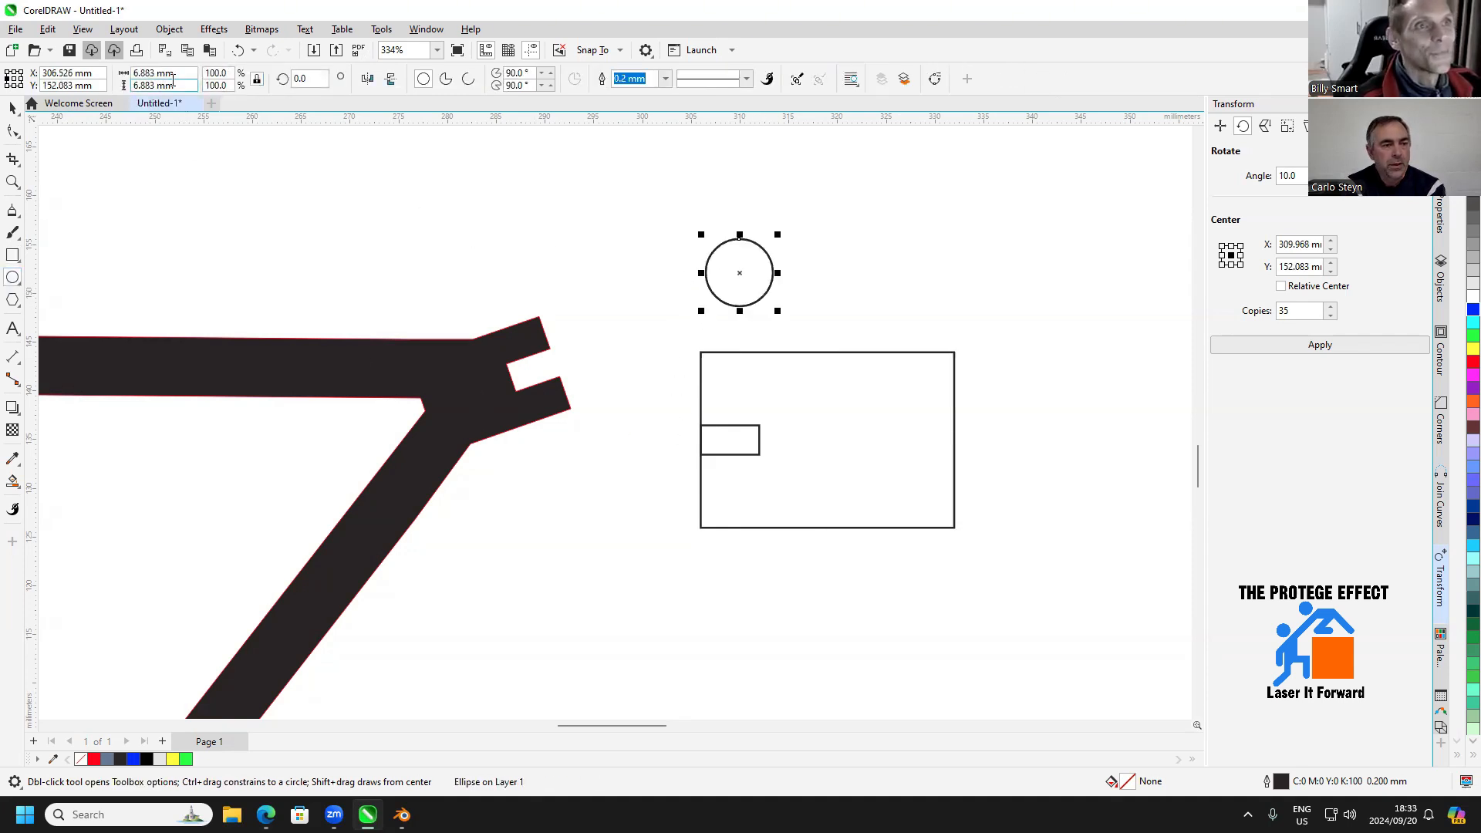
left_click_drag(182, 74, 103, 84)
type("10")
key("Return")
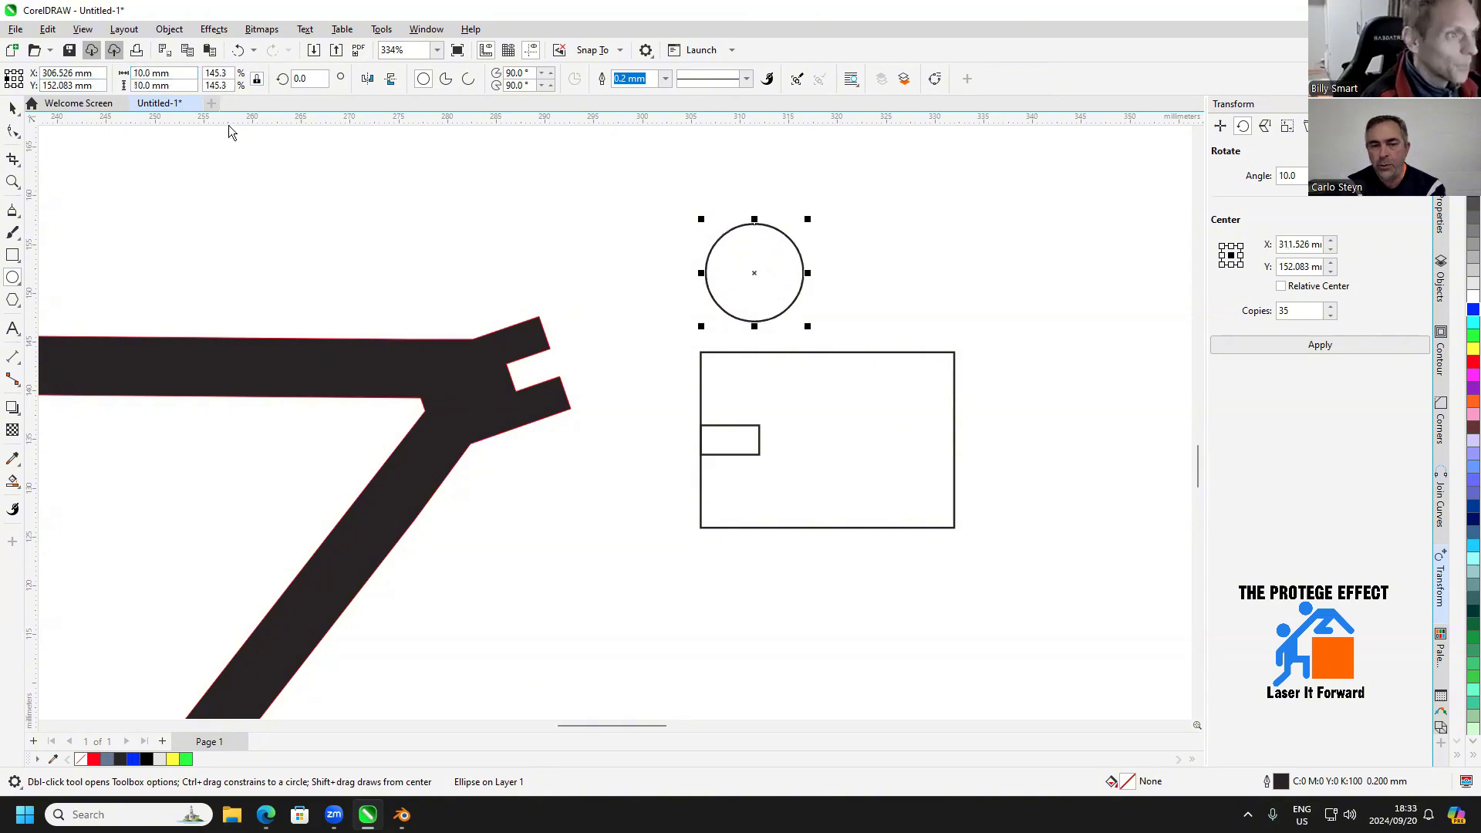
Move the circle by its left quadrant onto the midpoint of the small rectangle's inner end
left_click(12, 108)
scroll(827, 291, "up", 1)
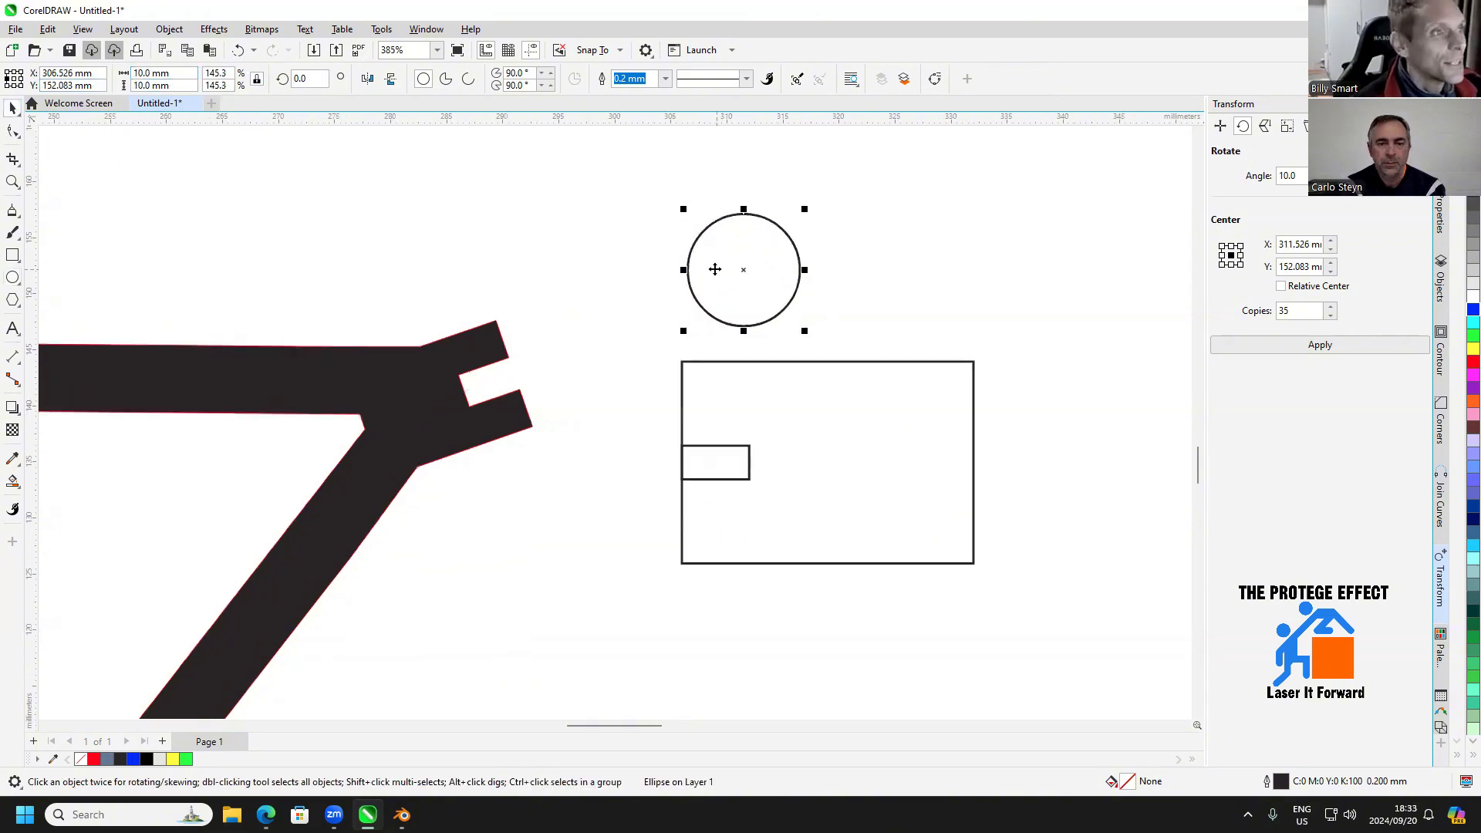
left_click_drag(698, 267, 755, 463)
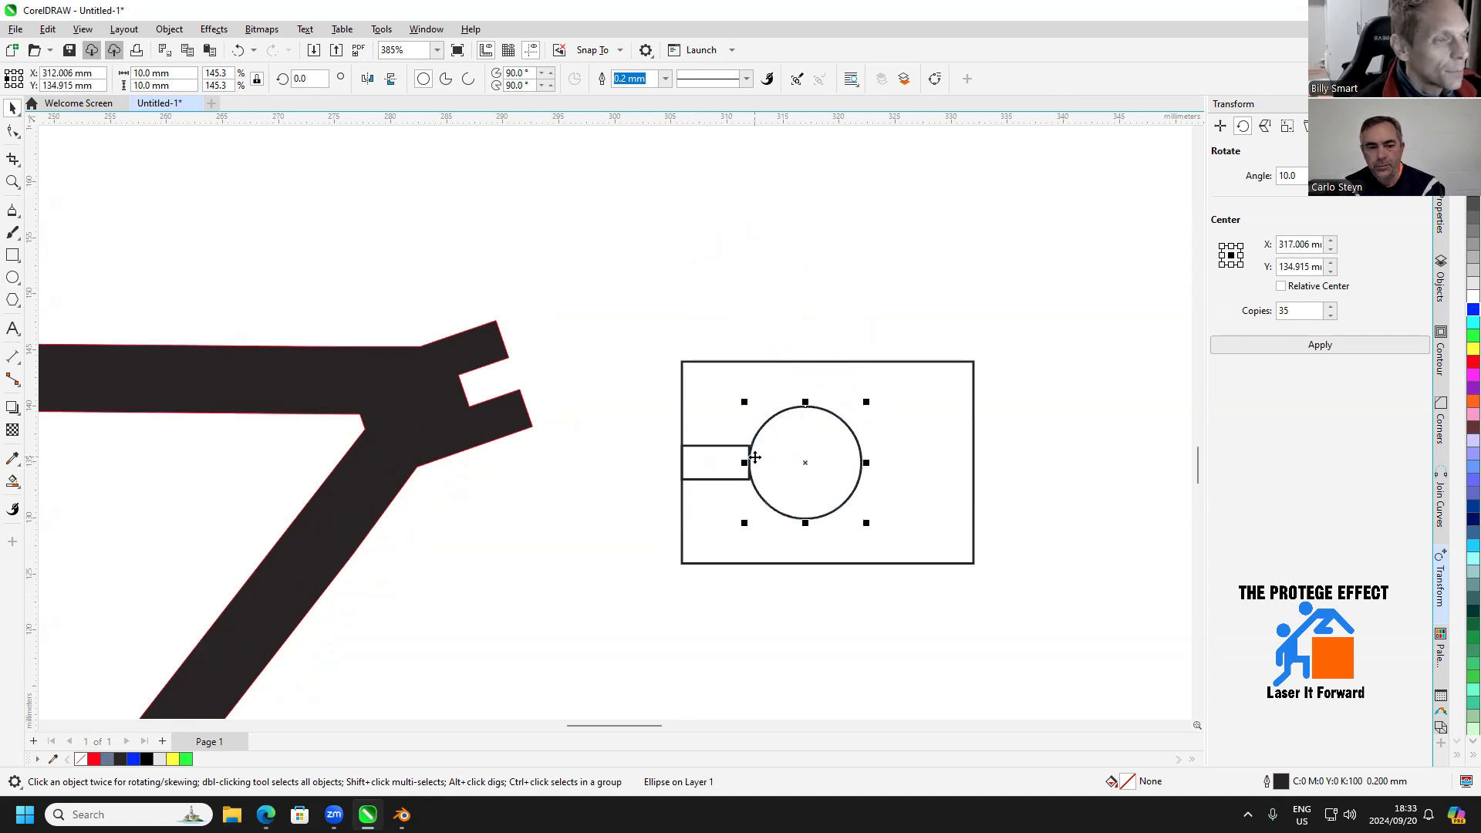
Set the nudge distance to 5 mm and nudge the circle one increment away from the small rectangle
left_click(803, 267)
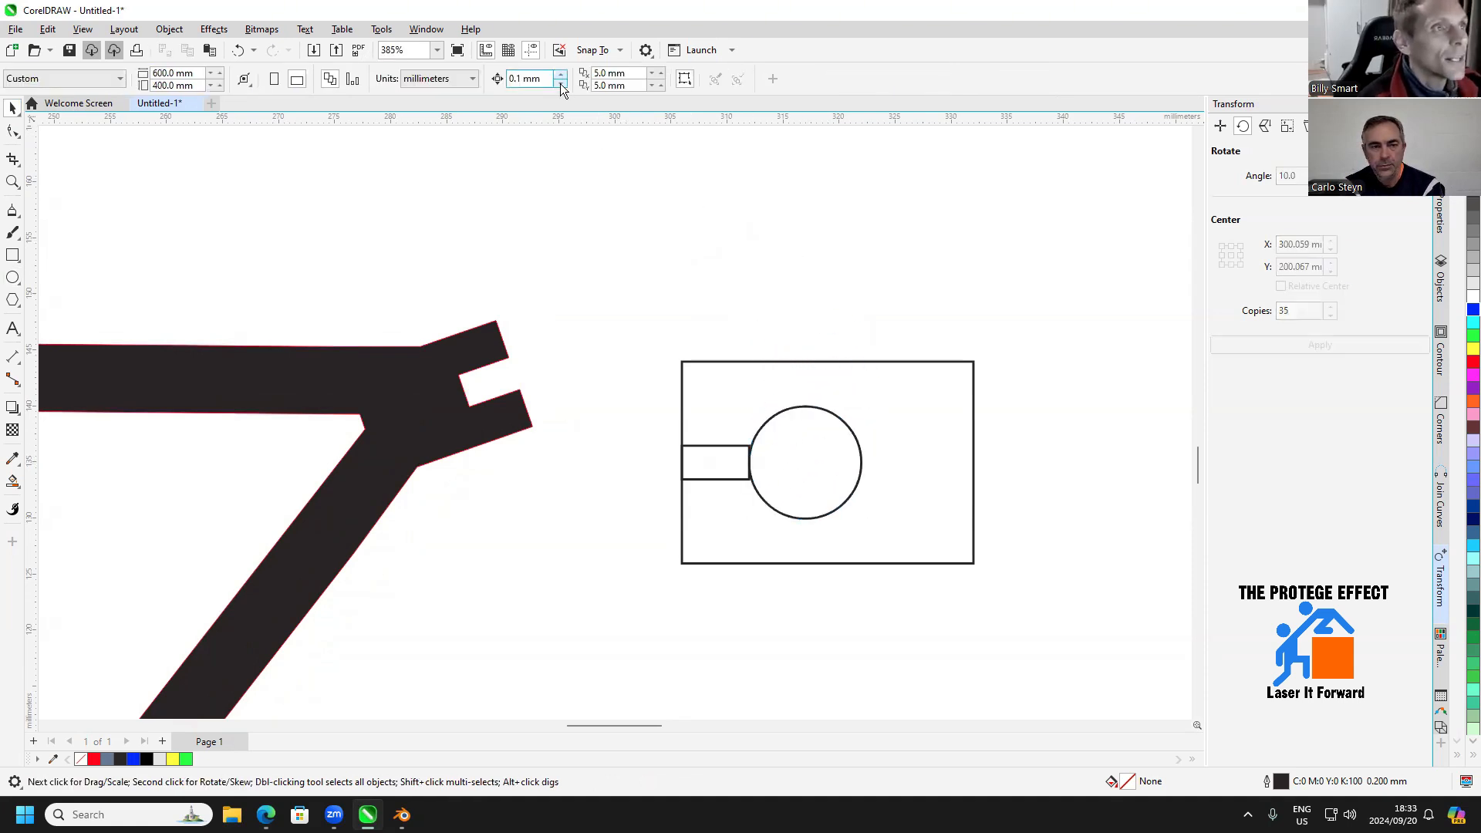
left_click(548, 78)
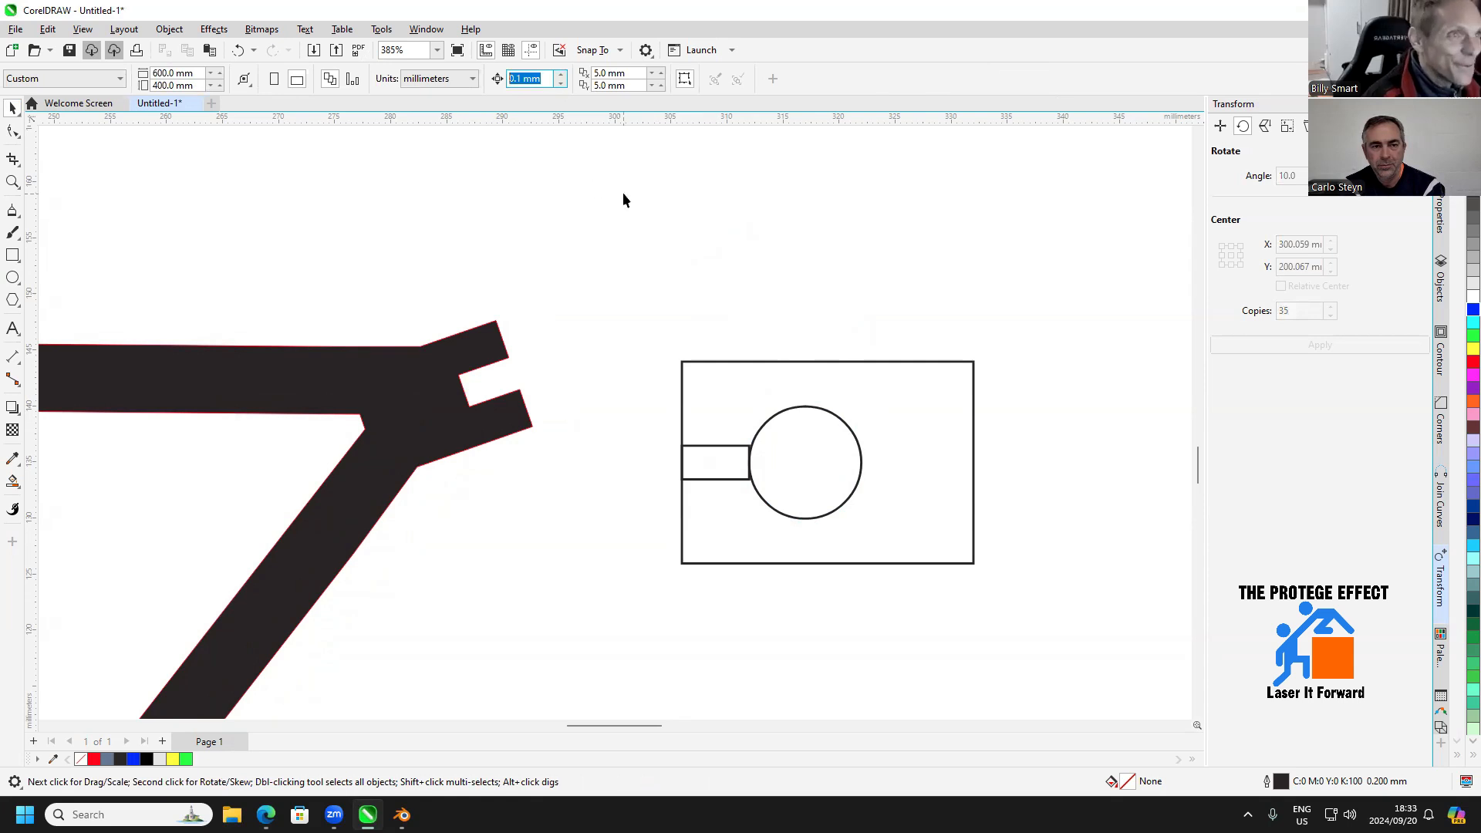
type("5")
key("Return")
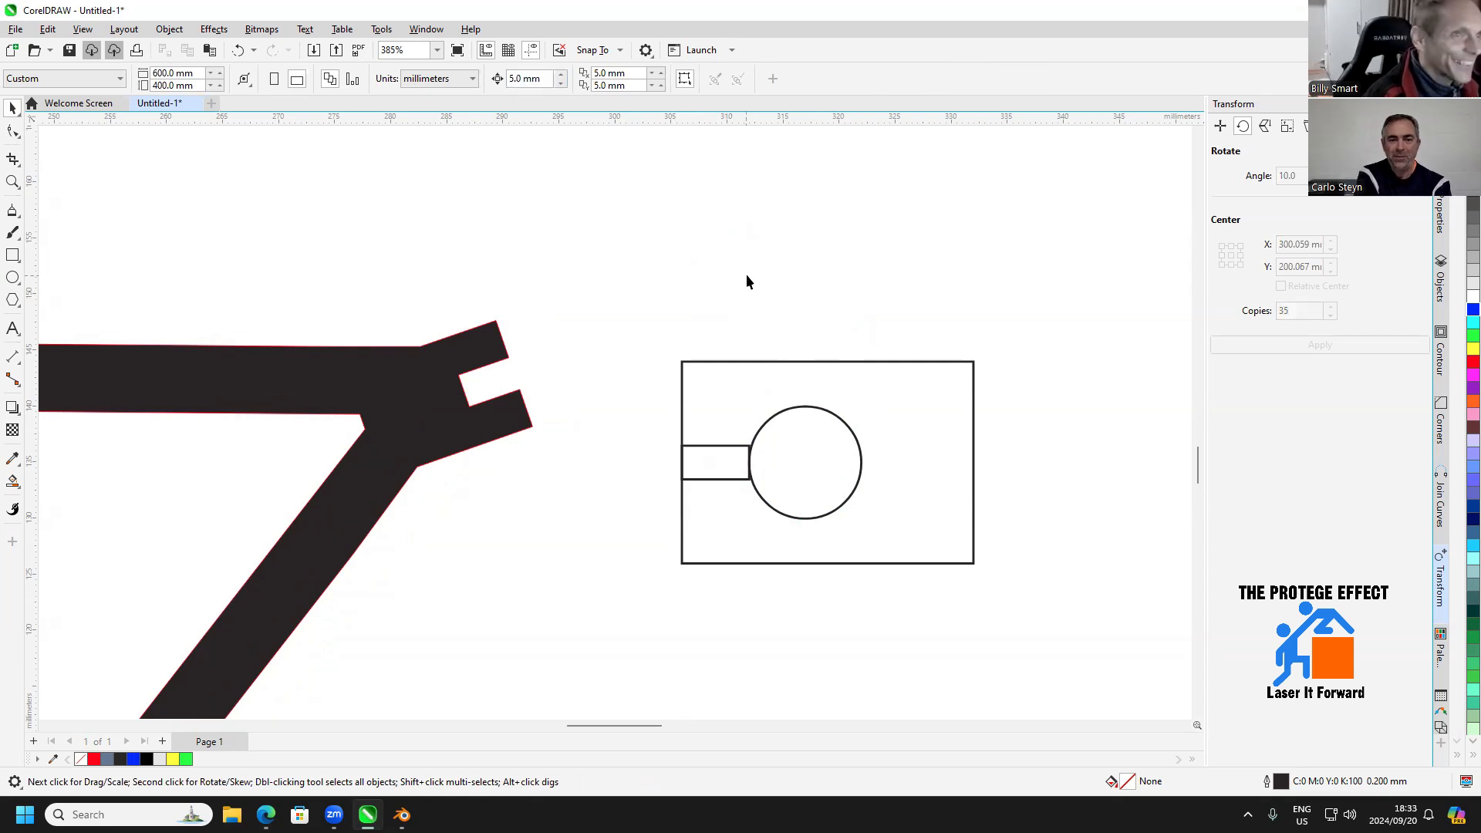
left_click(776, 415)
key("Right")
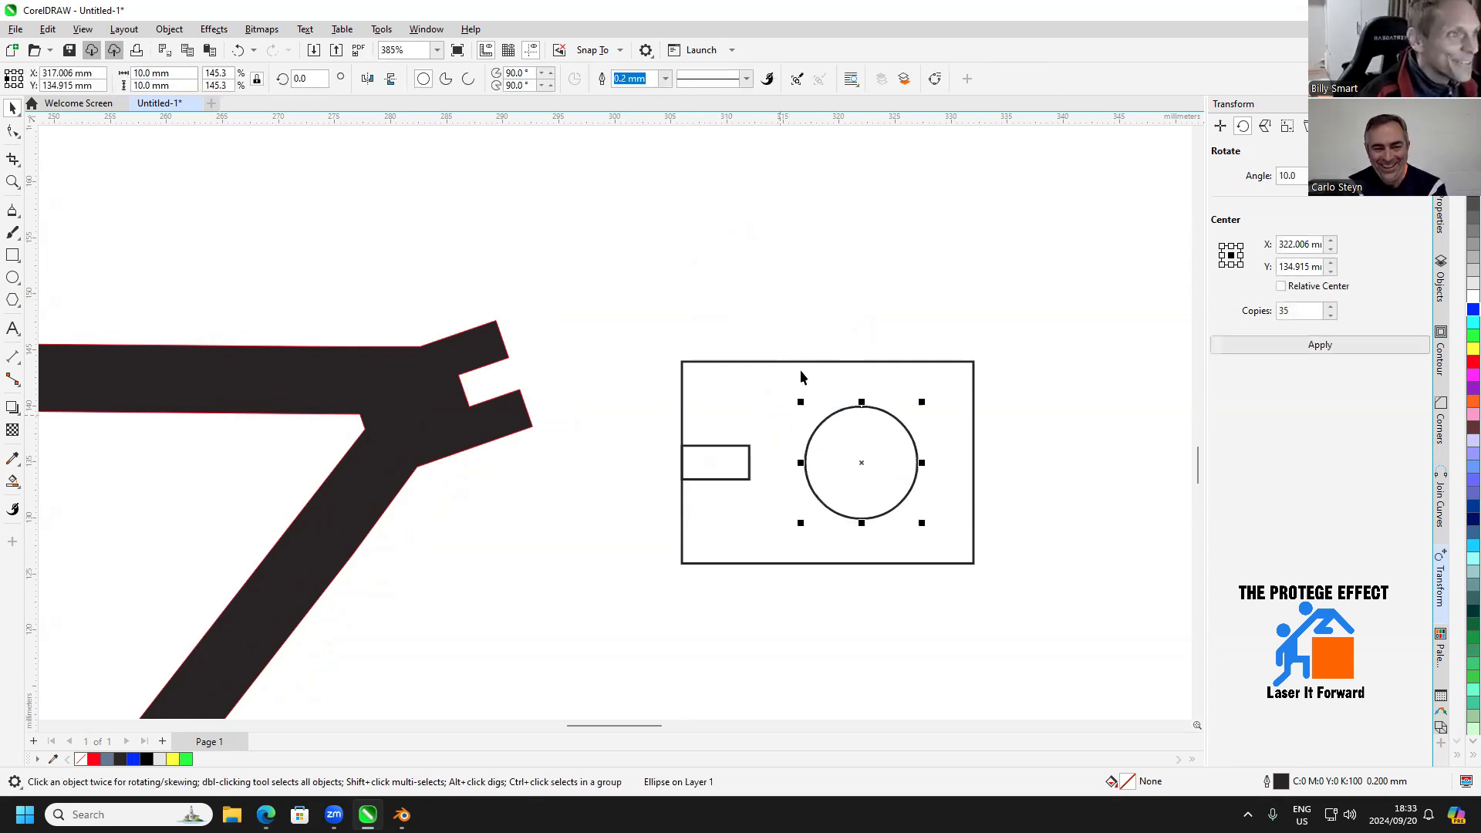
left_click(804, 313)
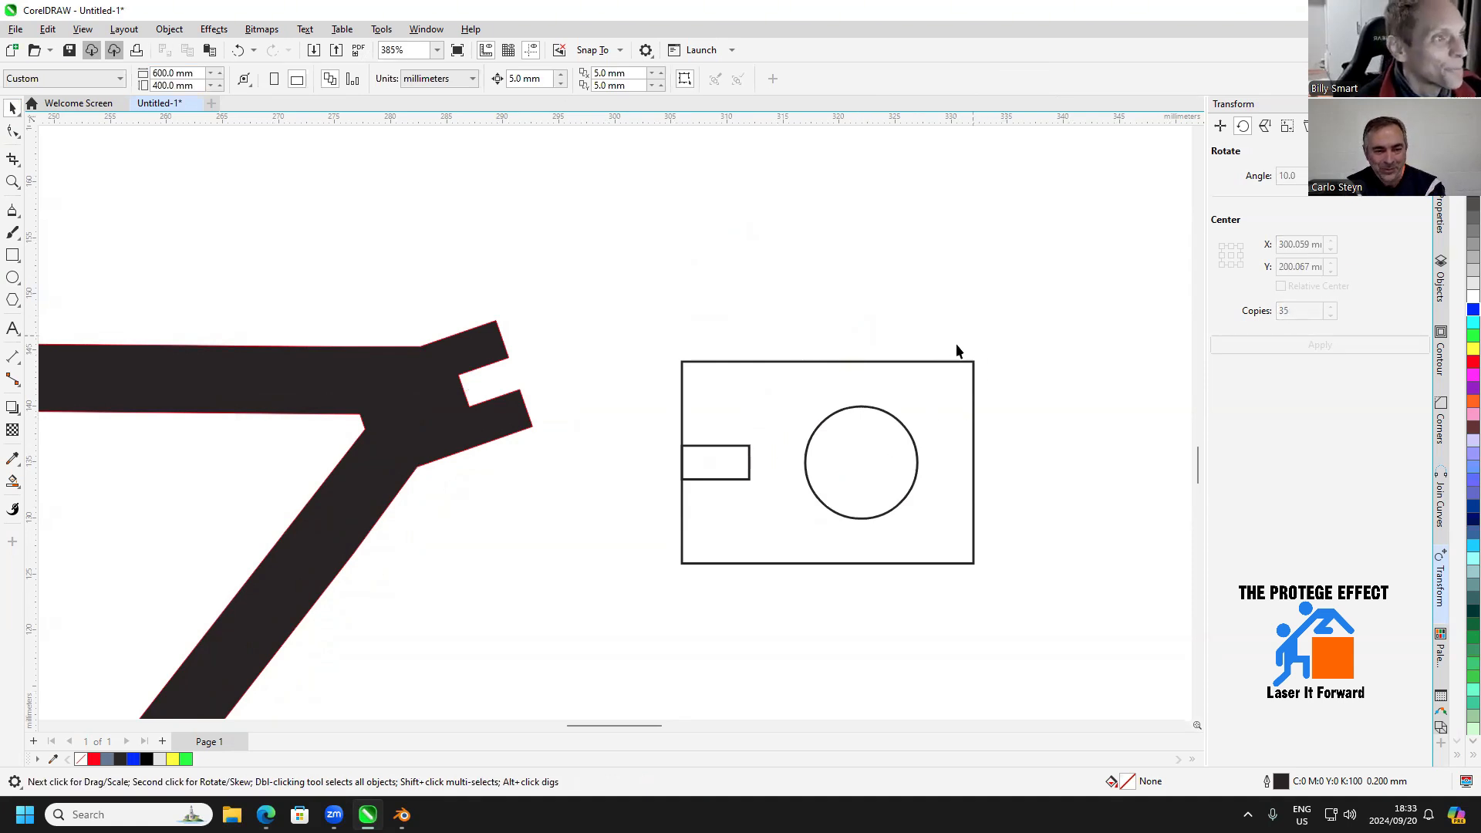
Try to cut the slot and the circle out of the large rectangle with Back Minus Front on all three shapes
left_click_drag(986, 382, 662, 579)
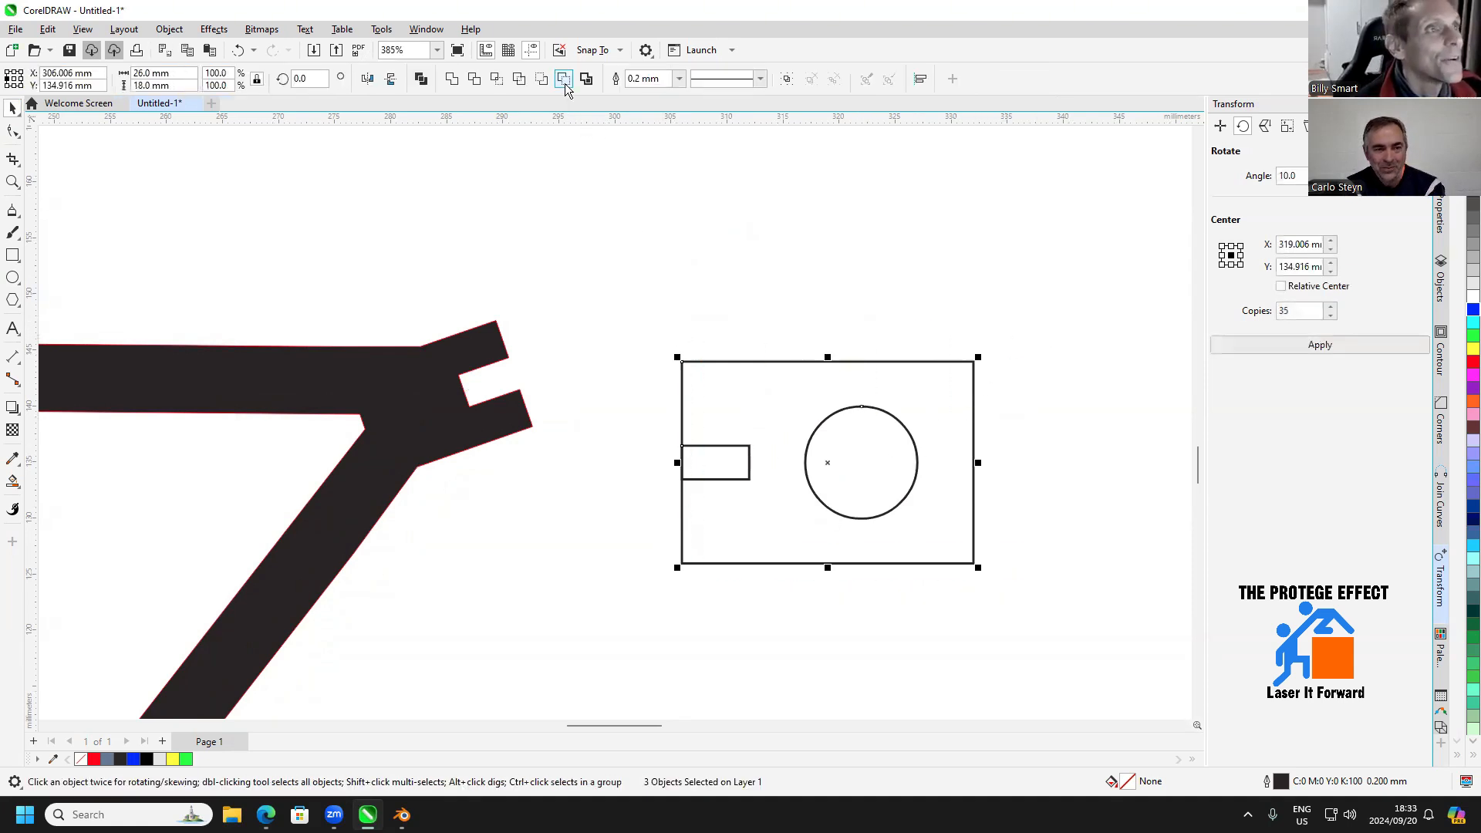
left_click(566, 80)
left_click(790, 337)
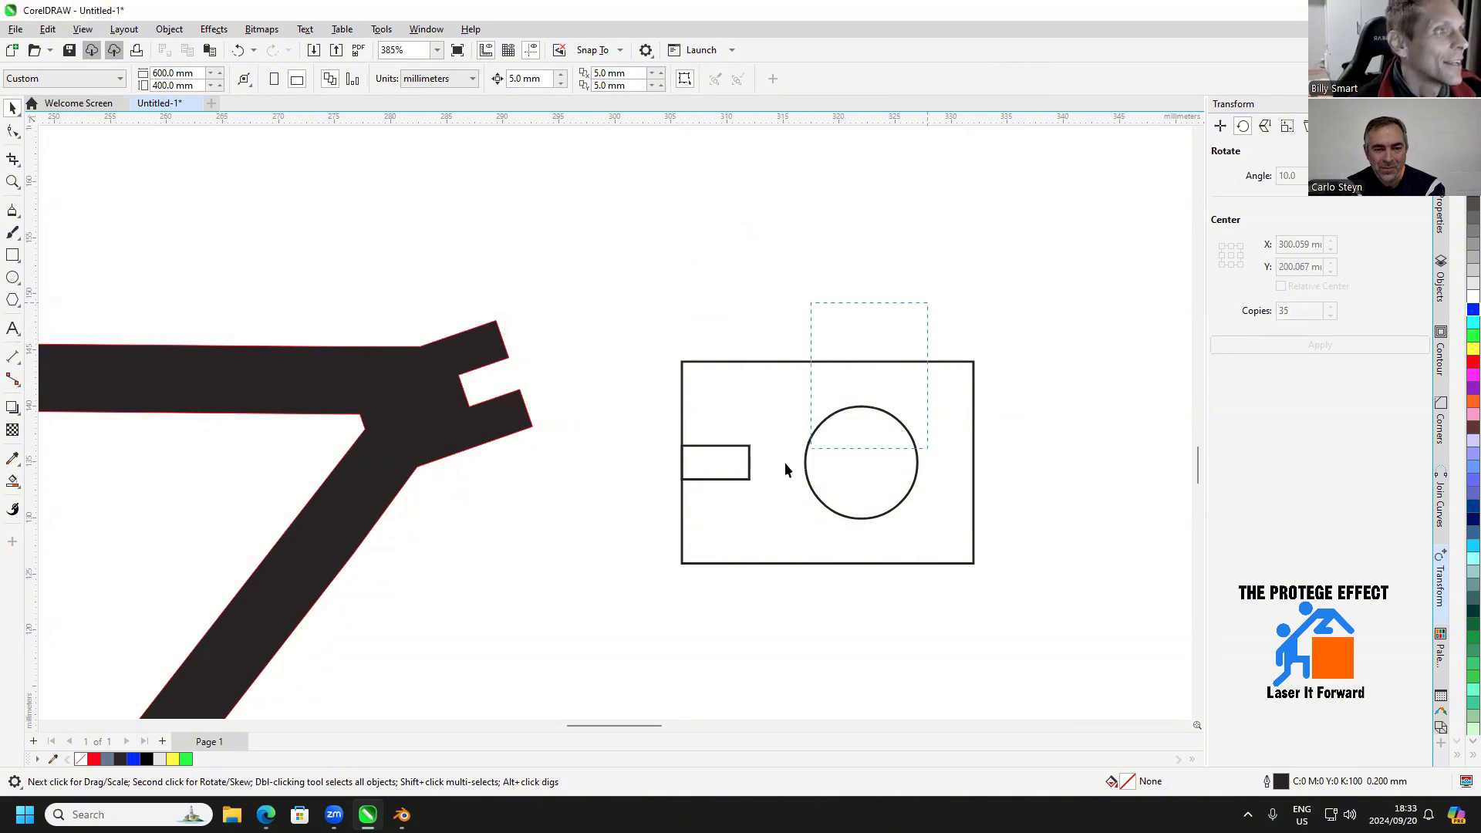
Bring the small slot rectangle and the circle together to the front of the layer
left_click_drag(784, 461, 567, 550)
right_click(719, 479)
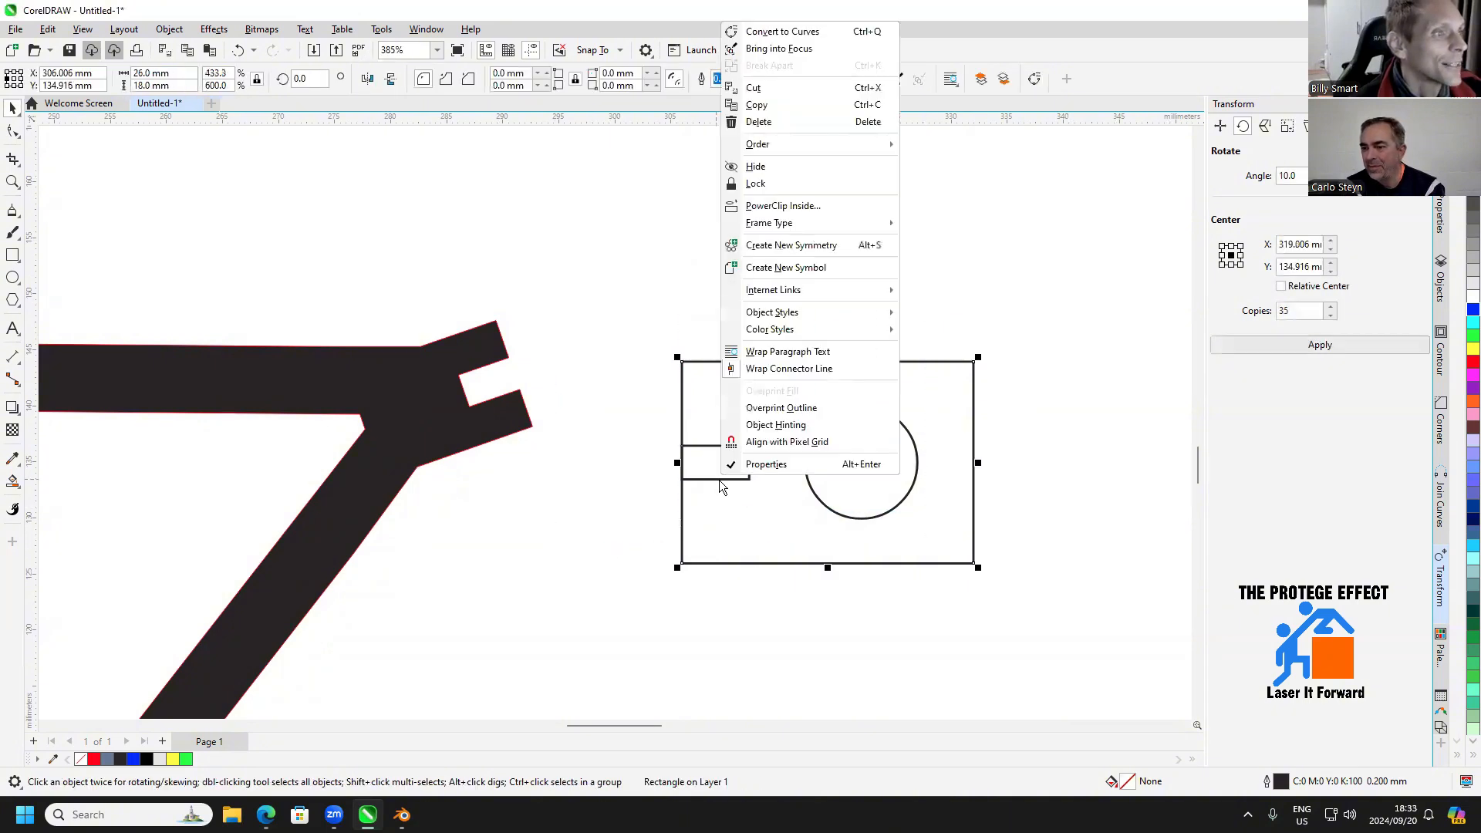
left_click_drag(946, 322, 665, 539)
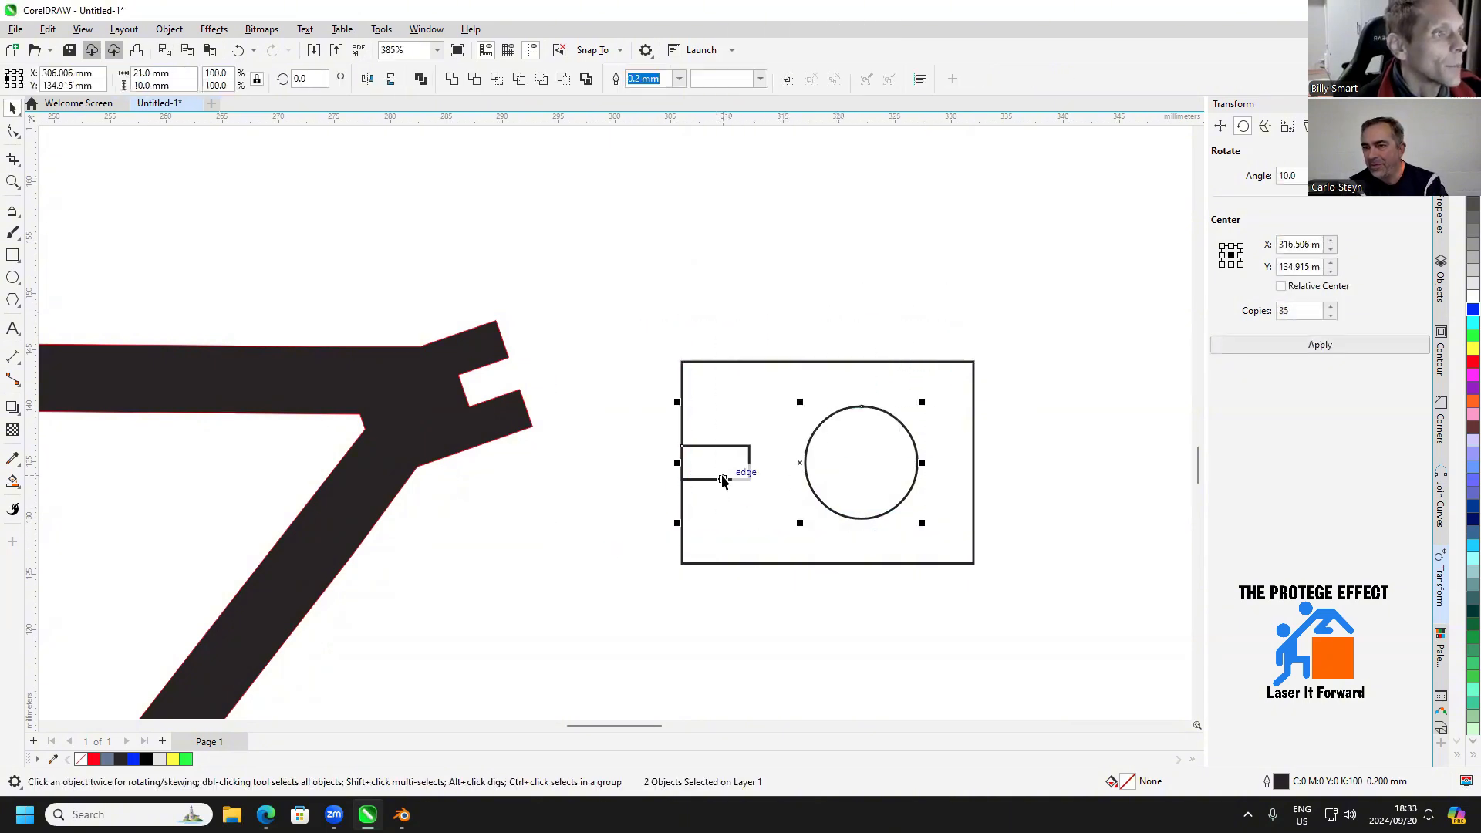
right_click(722, 479)
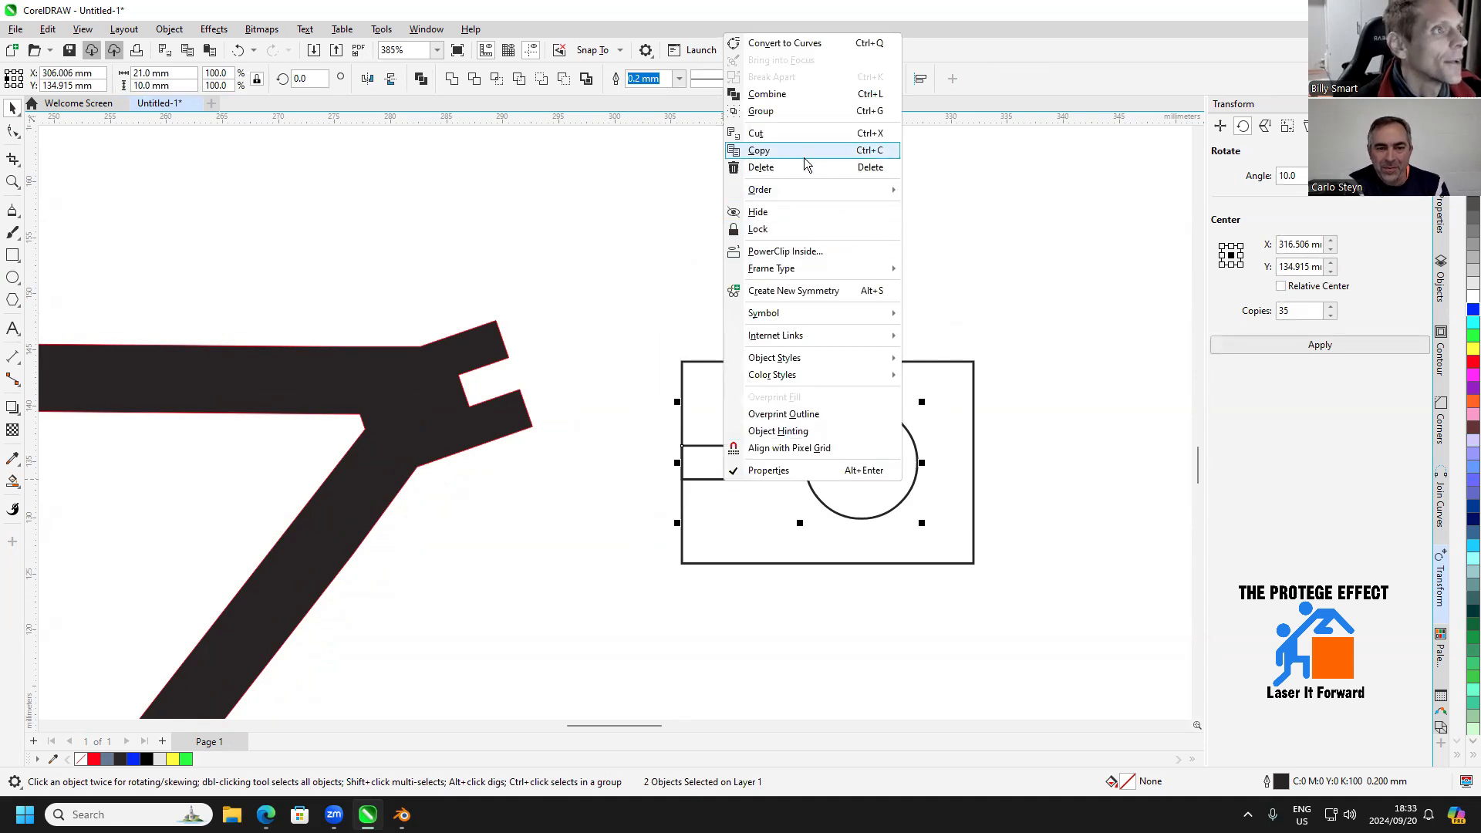
mouse_move(880, 190)
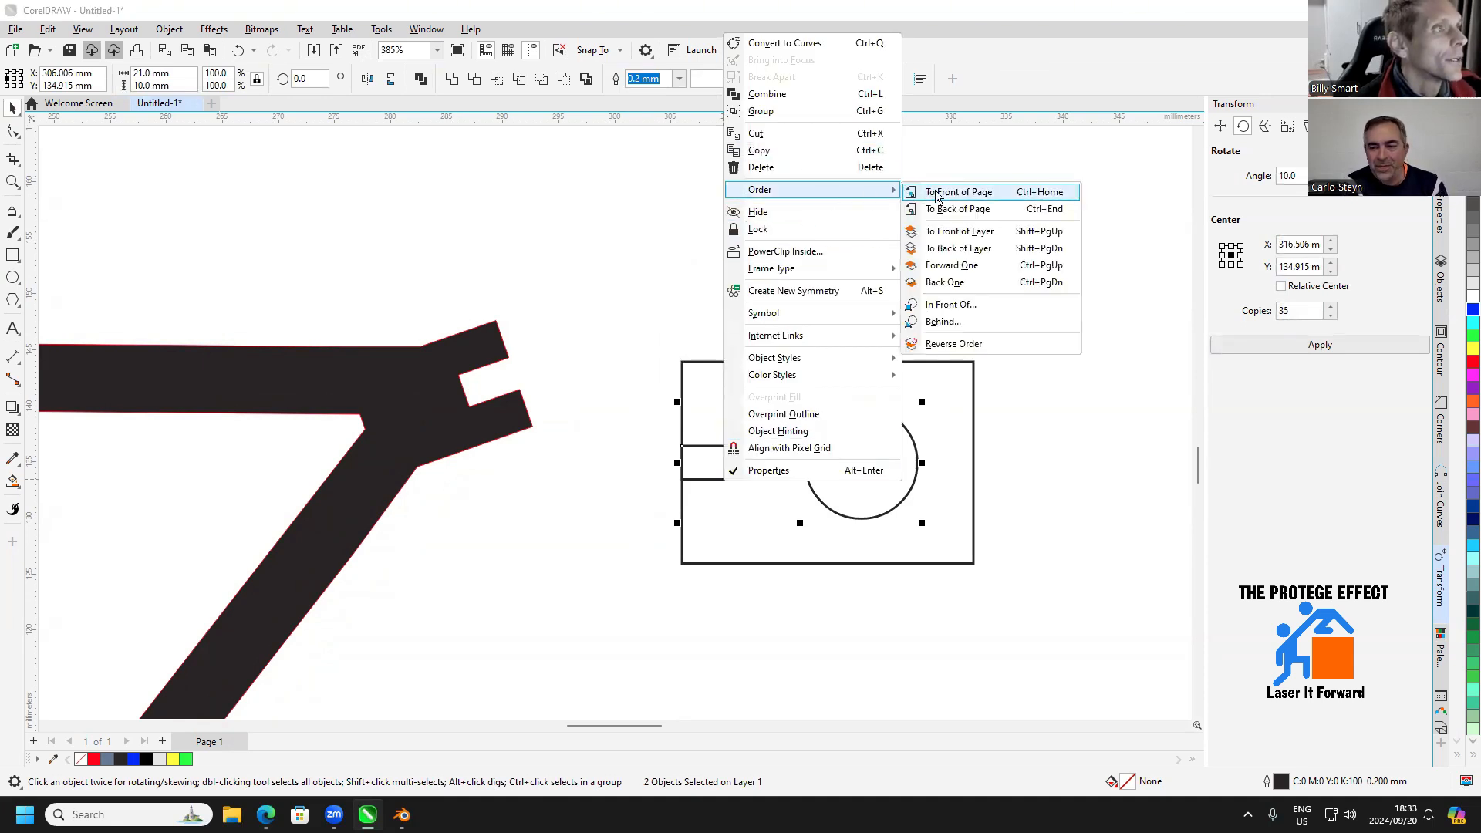
left_click(957, 232)
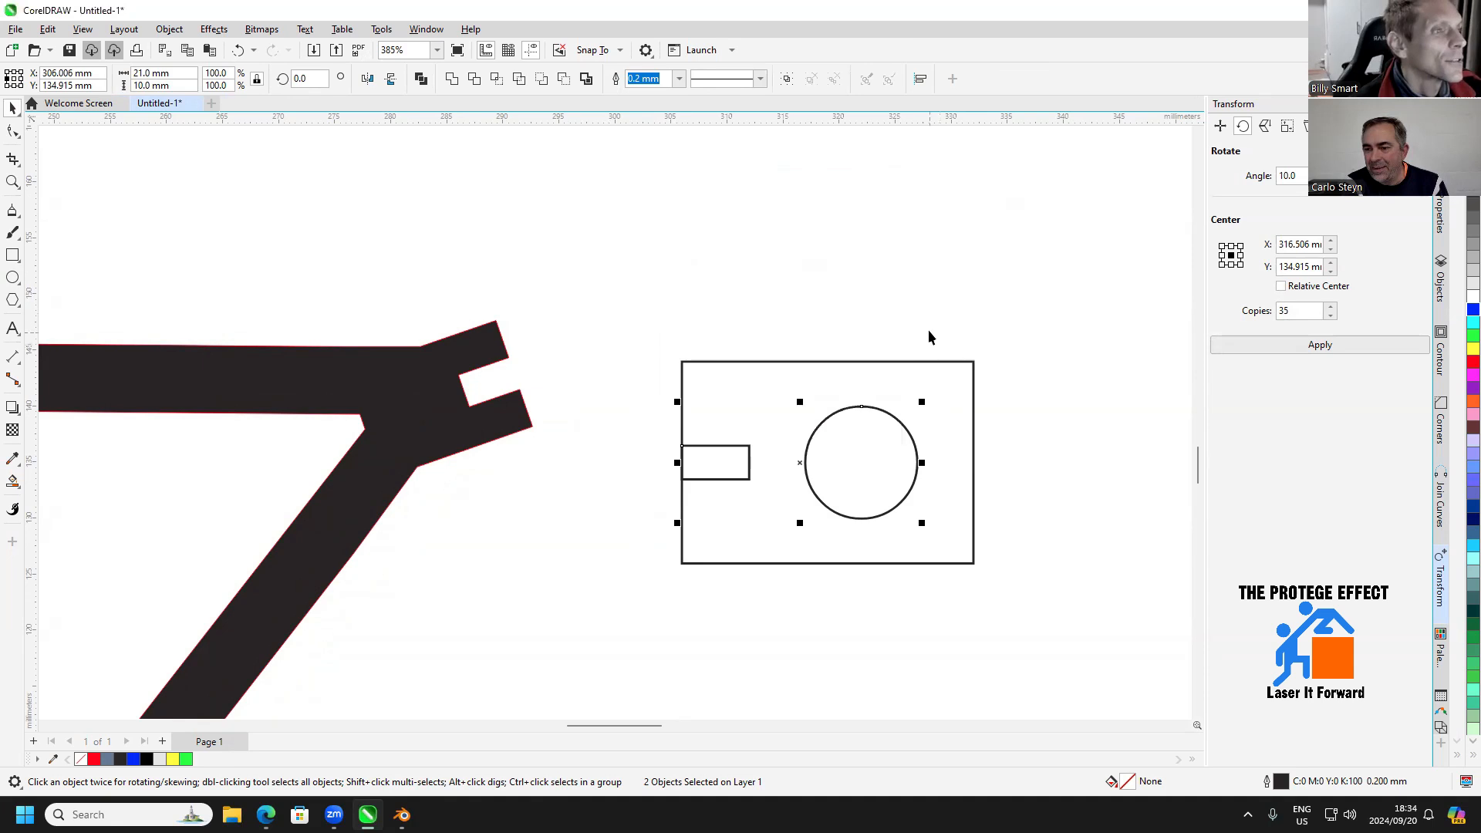
Weld the small rectangle and circle together, and cut them out of the large rectangle with Back Minus Front
left_click(449, 82)
left_click_drag(1039, 308, 648, 590)
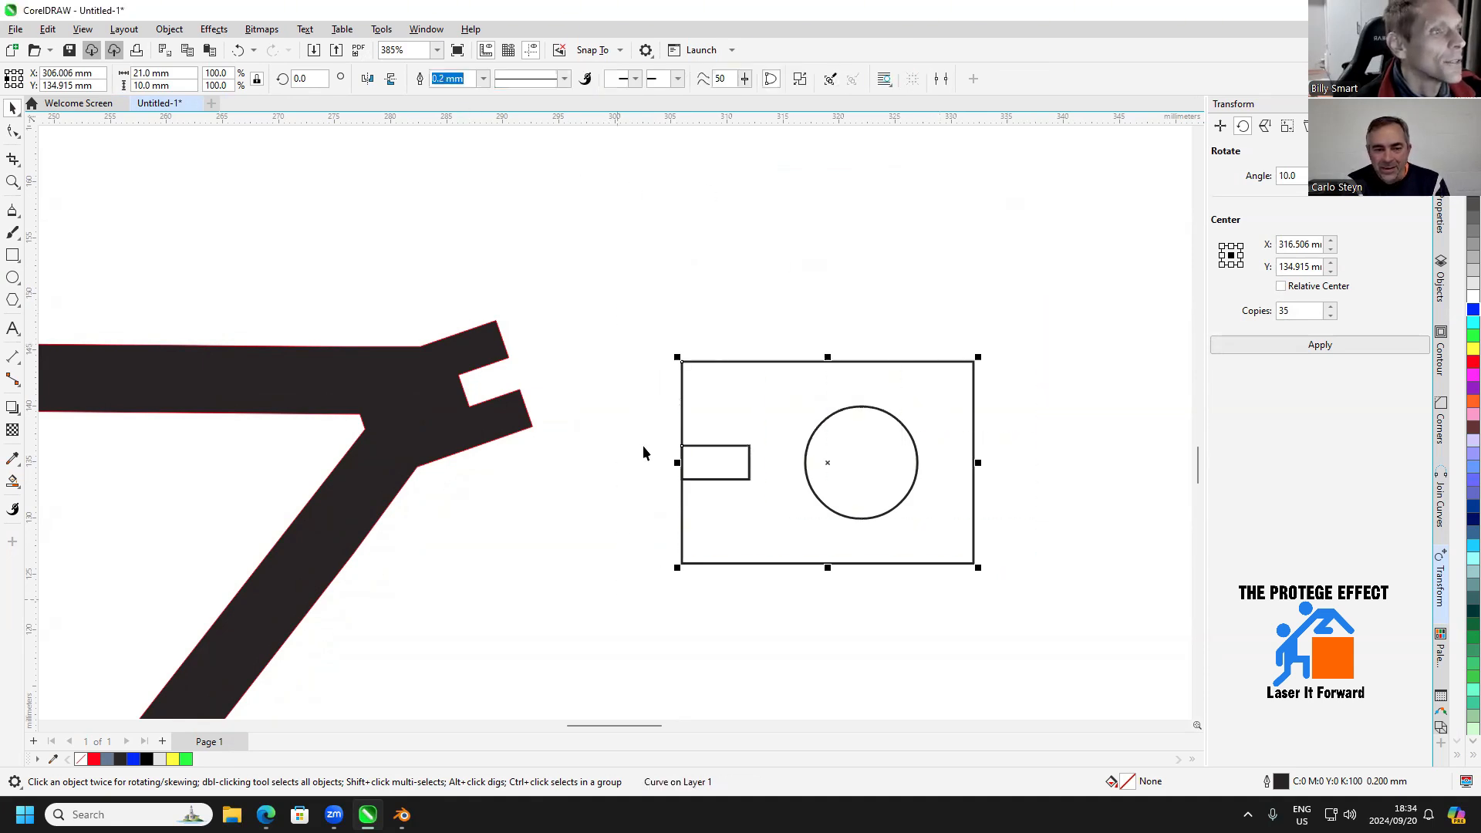
left_click(564, 79)
left_click(764, 267)
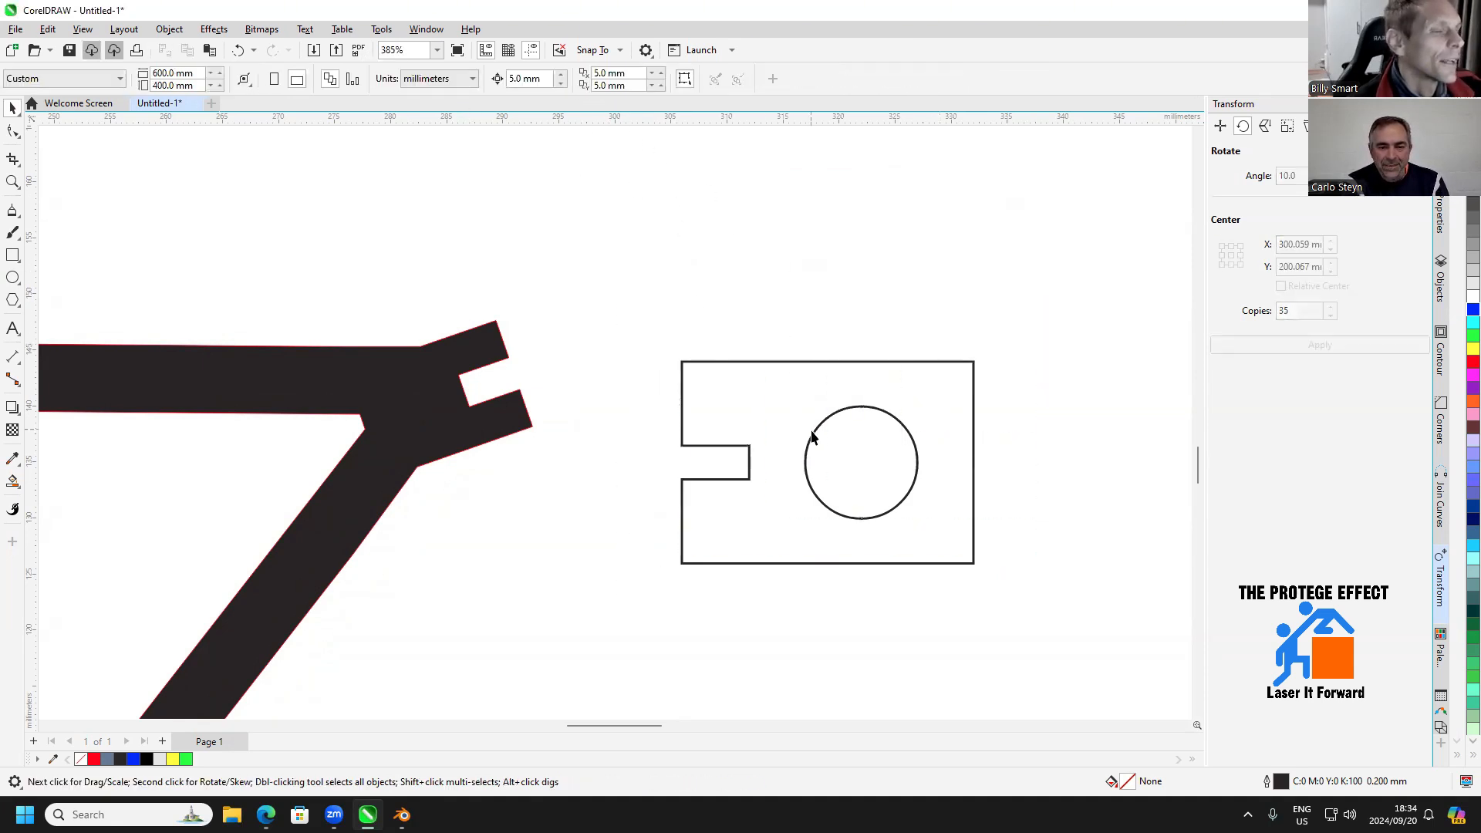
Draw a tall rectangle about 51 mm high below the connector plate and set its width to 9.5 mm with the proportions locked
left_click_drag(813, 432, 760, 398)
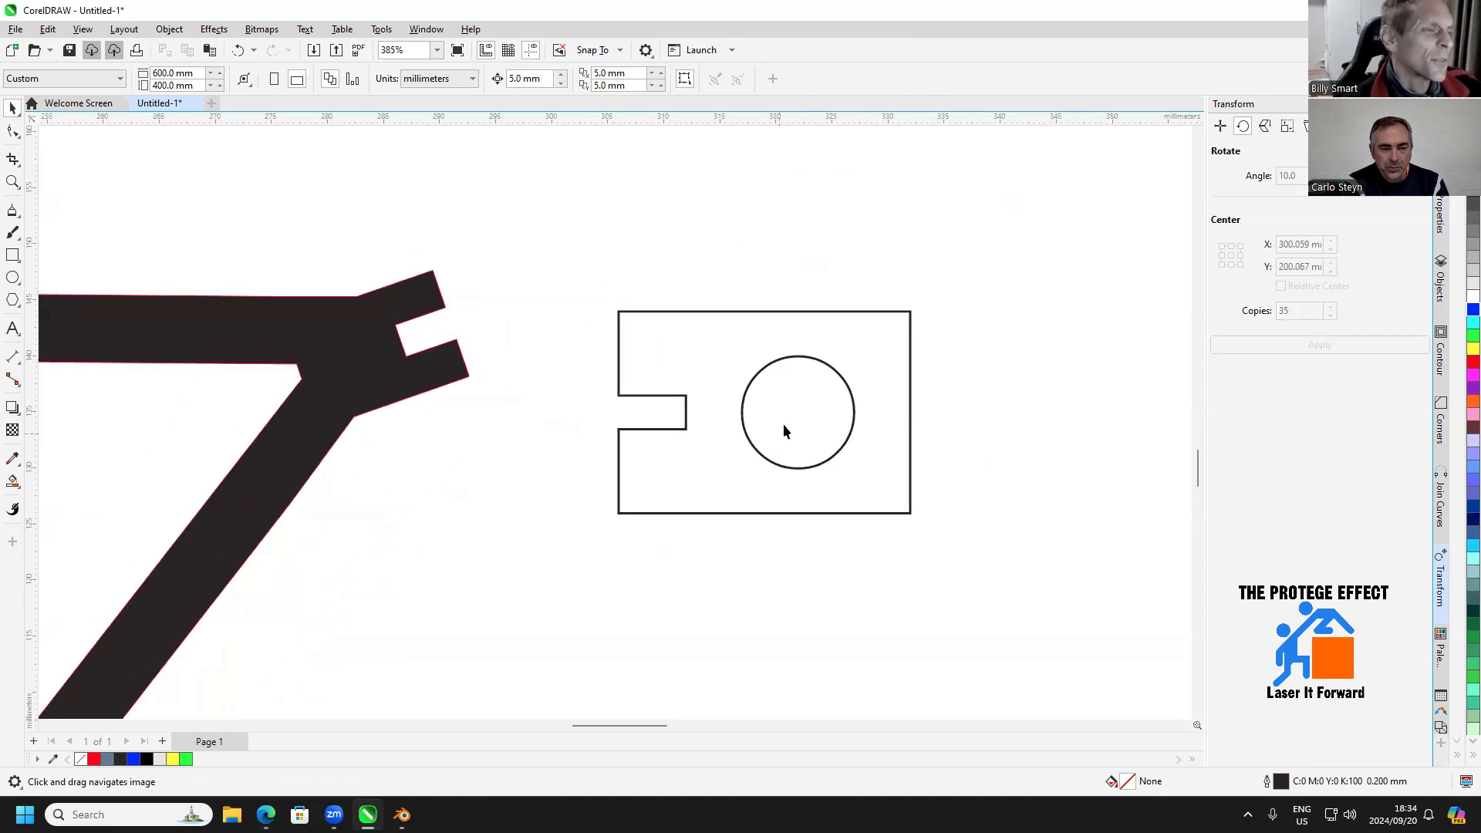
scroll(778, 461, "down", 5)
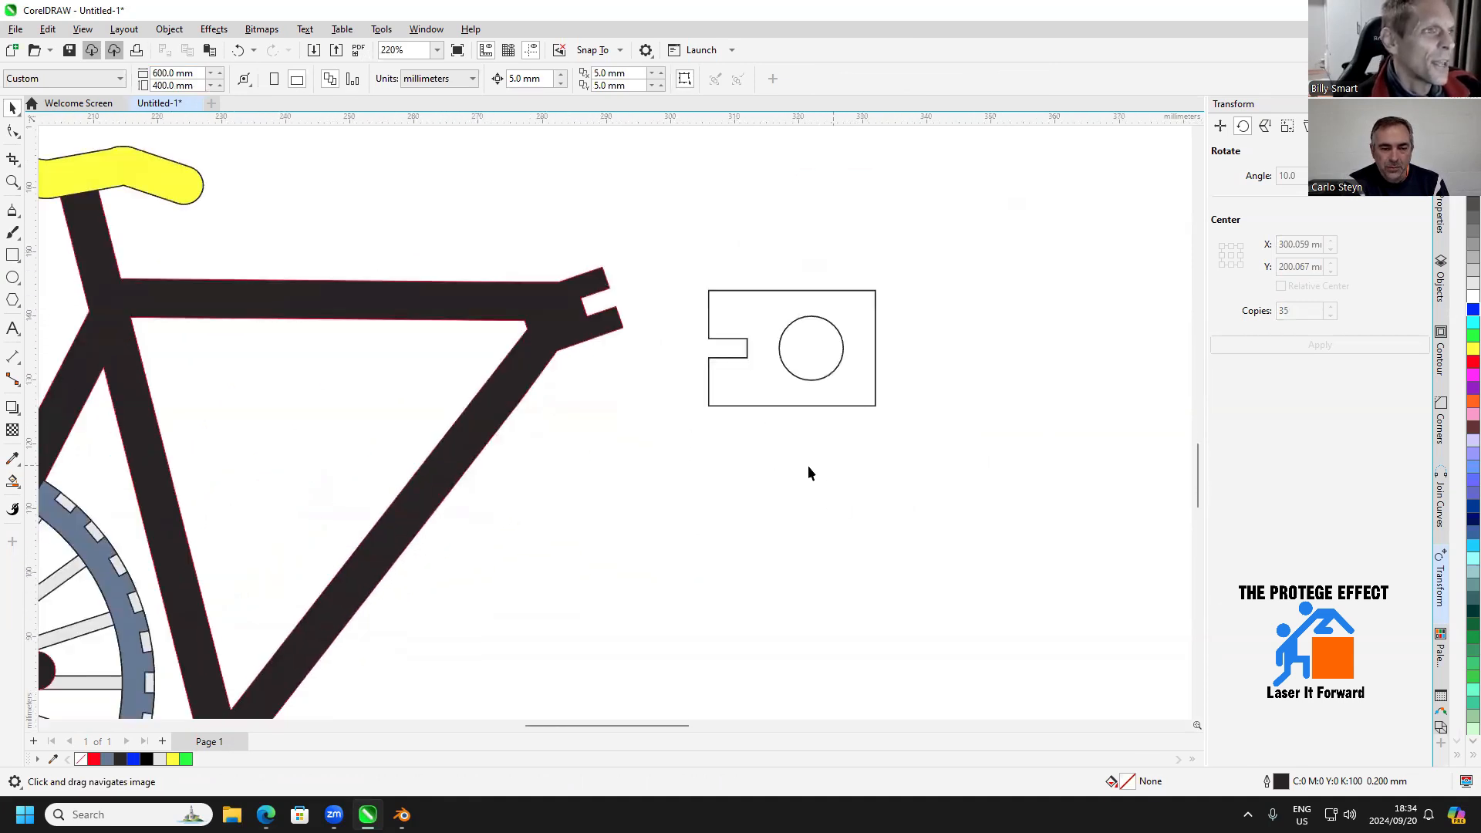
key("F6")
mouse_move(637, 380)
left_mouse_down()
mouse_move(682, 483)
mouse_move(694, 633)
left_mouse_up()
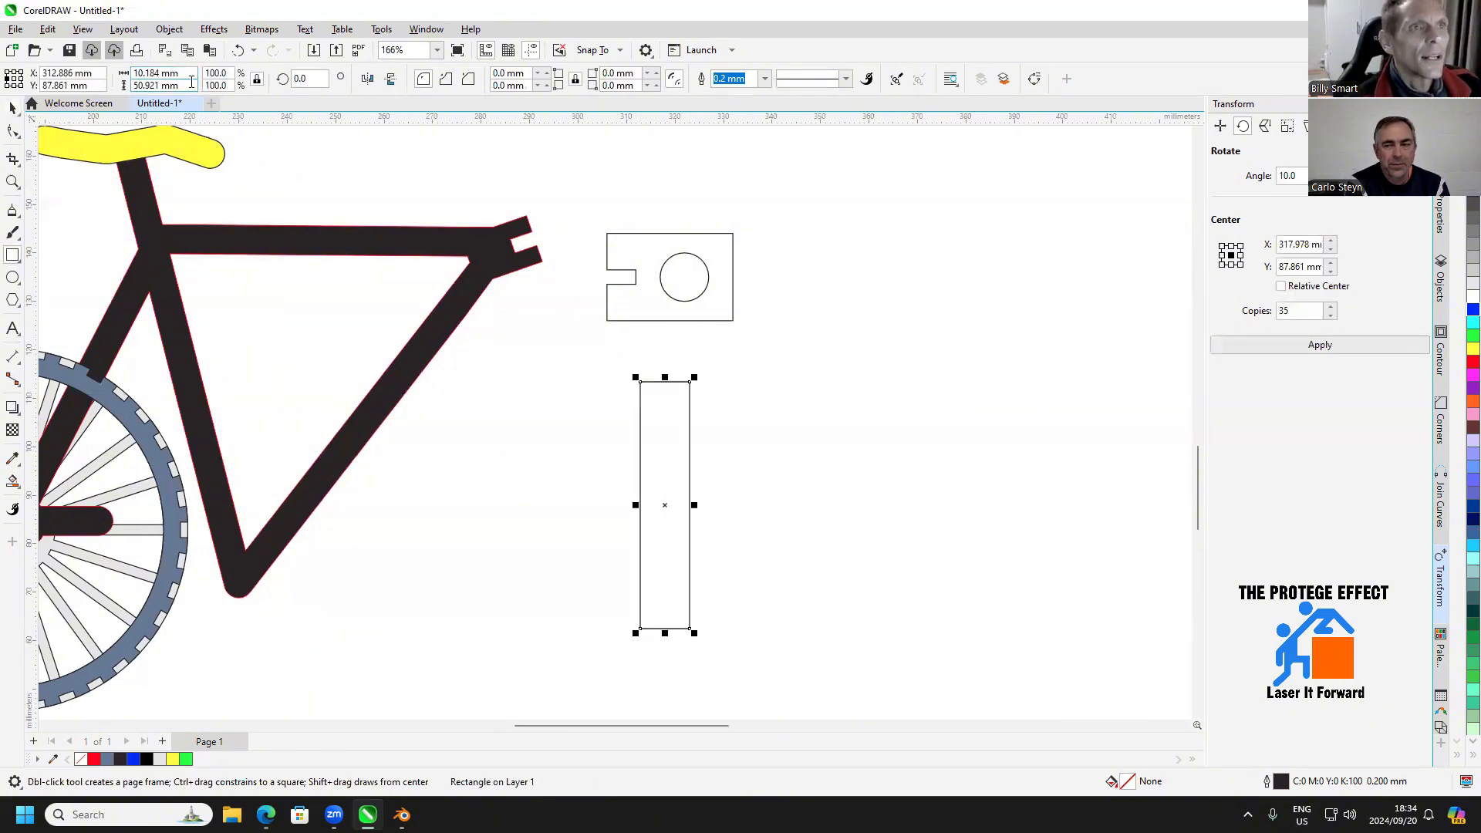
left_click(196, 86)
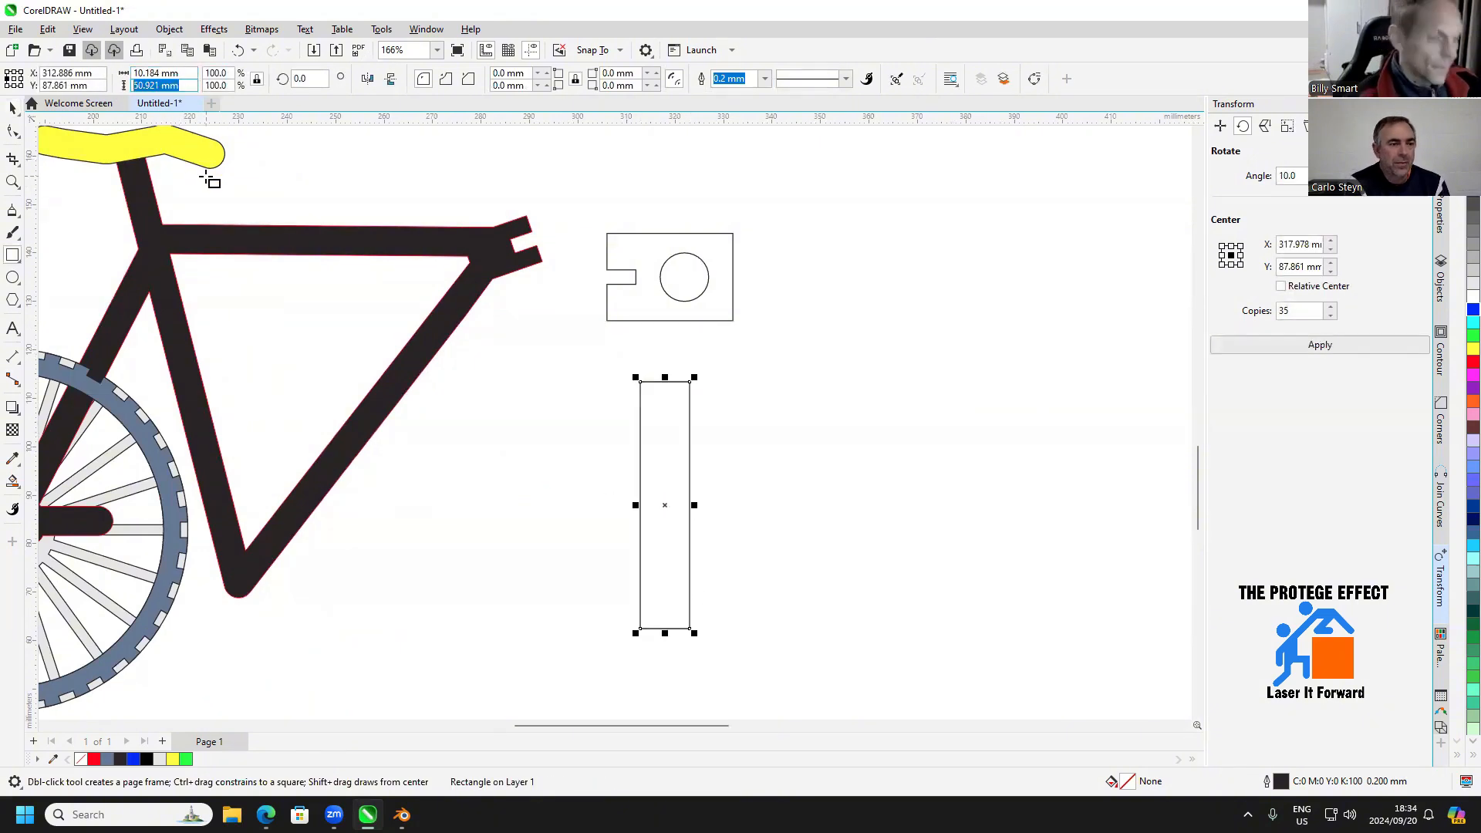
left_click(193, 72)
type("9.5")
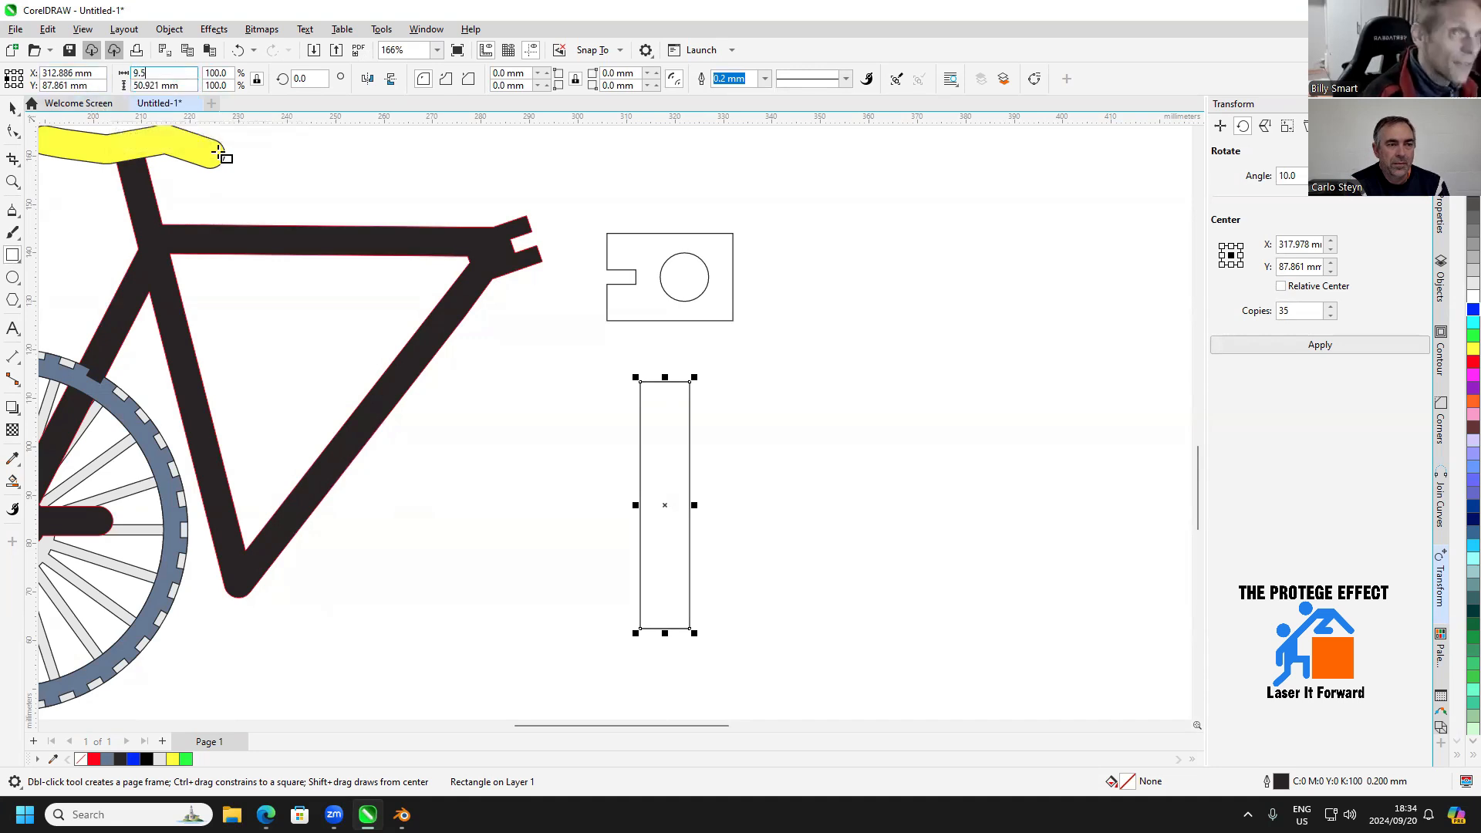
key("Return")
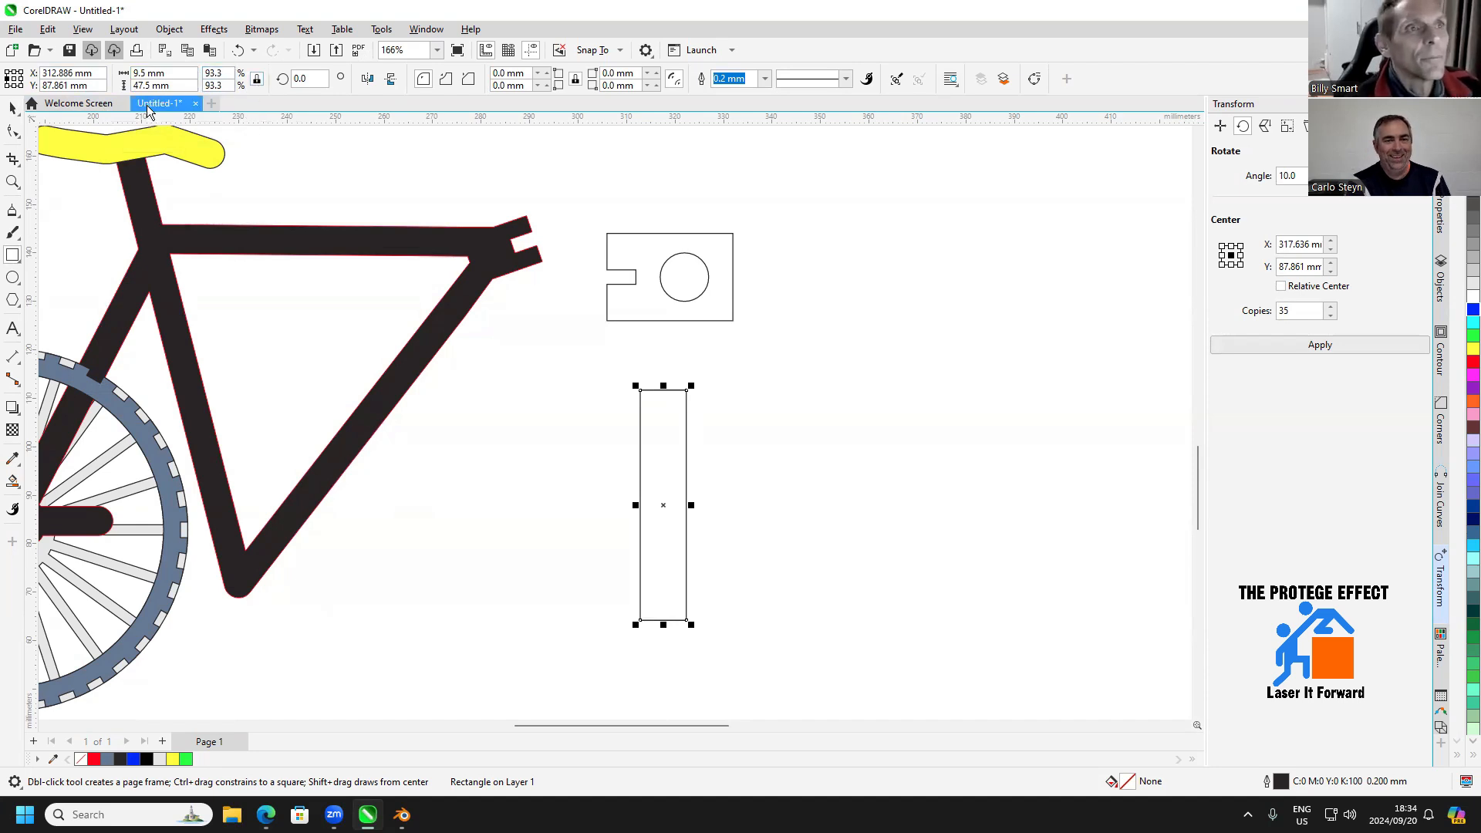
Unlock the tall rectangle's proportions and set its height to 75 mm
left_click(158, 86)
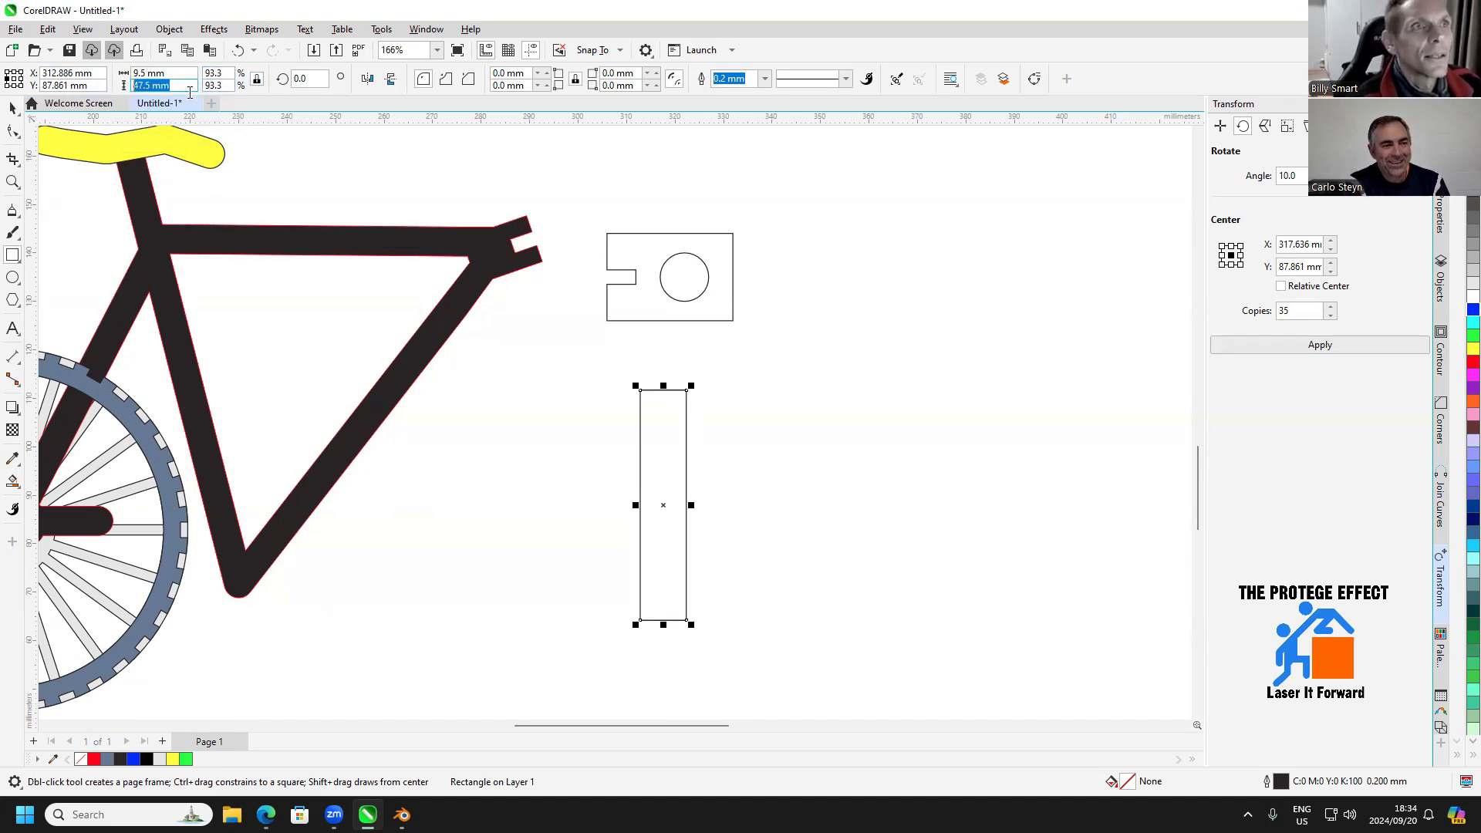
left_click(257, 82)
left_click(162, 86)
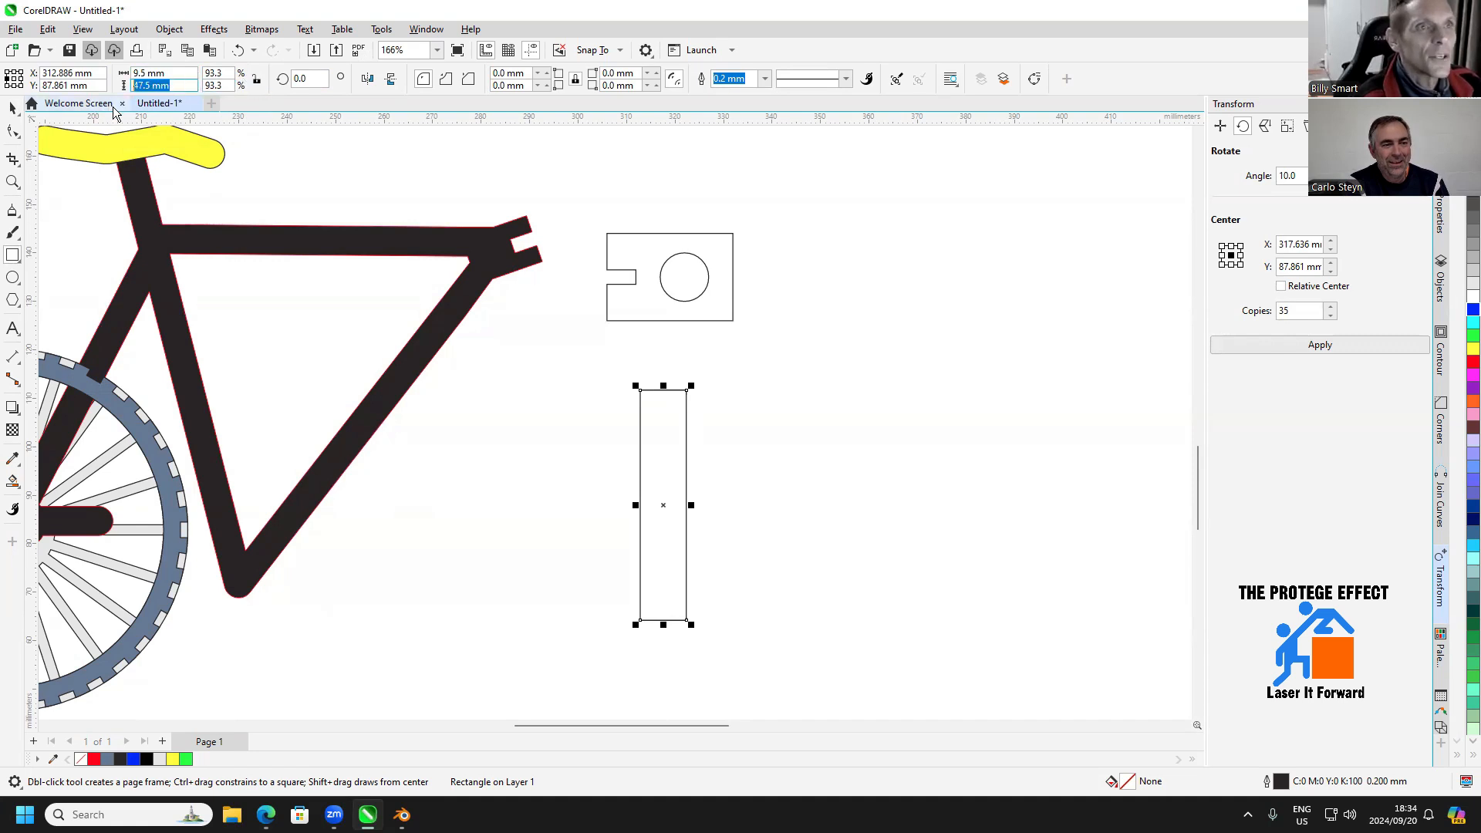
type("75")
key("Return")
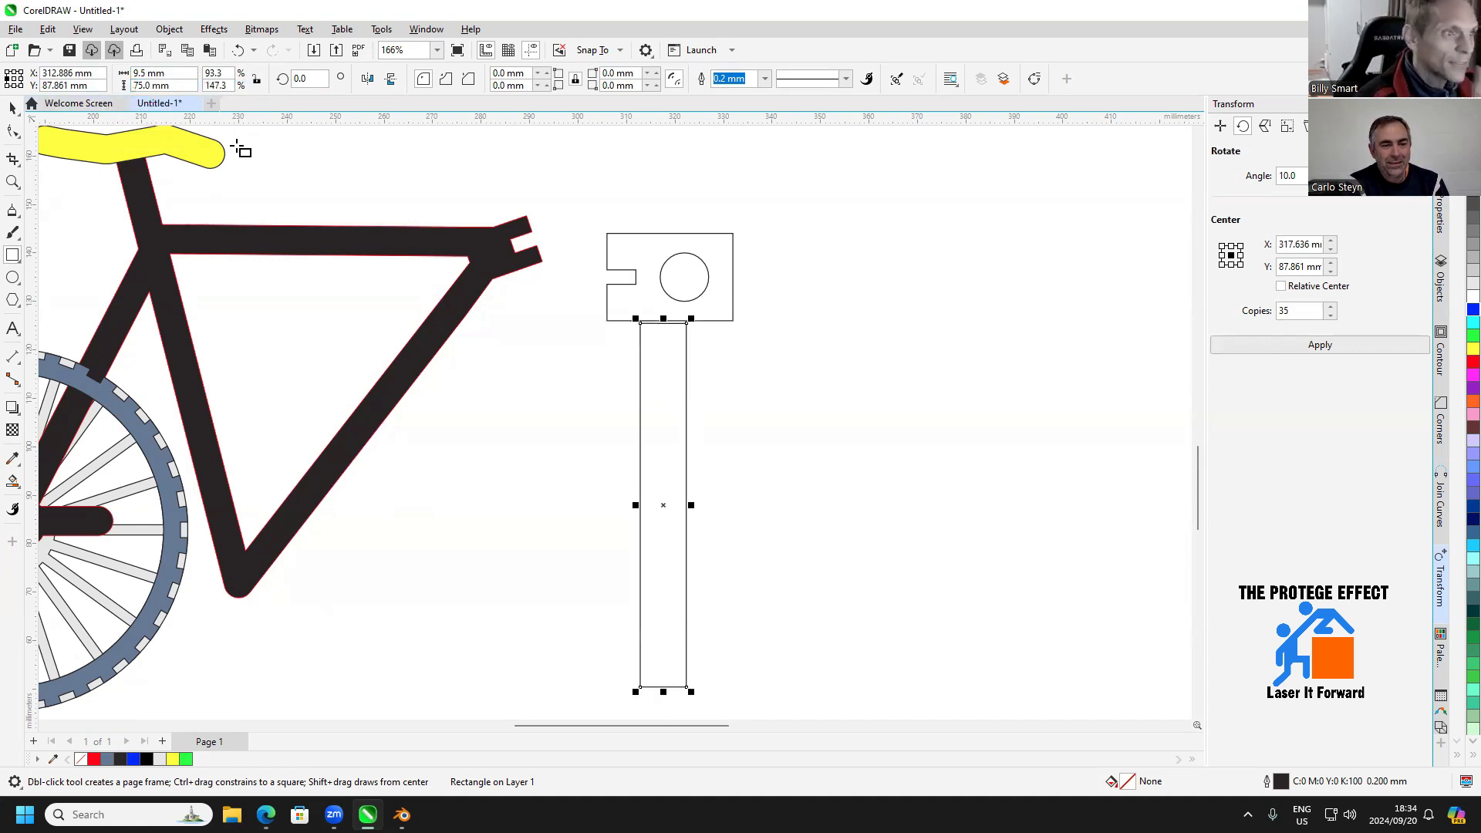
Move the tall rectangle into the free space to the right of the connector plate
left_click(12, 108)
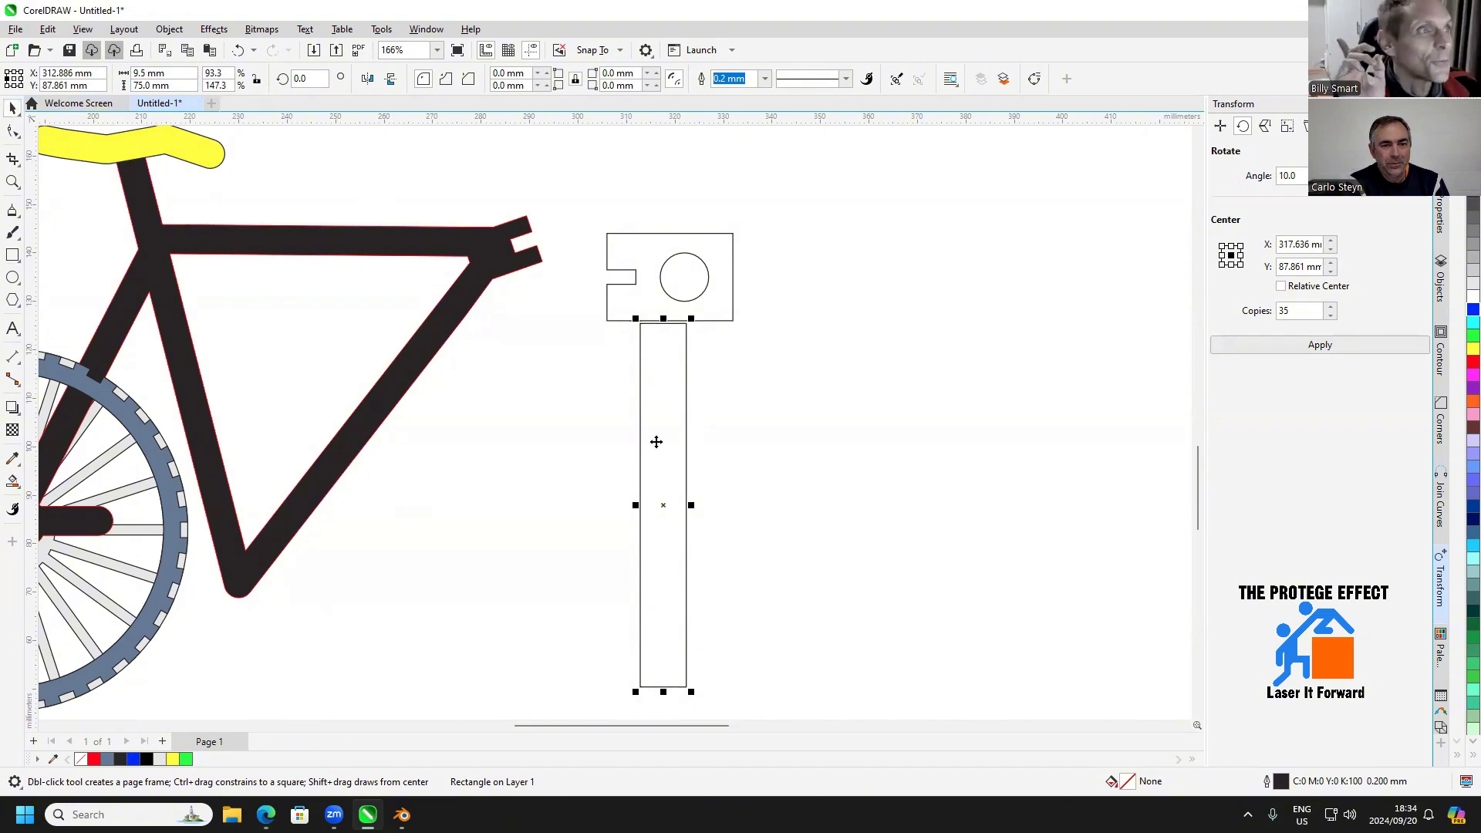
left_click_drag(667, 499, 812, 403)
key("h")
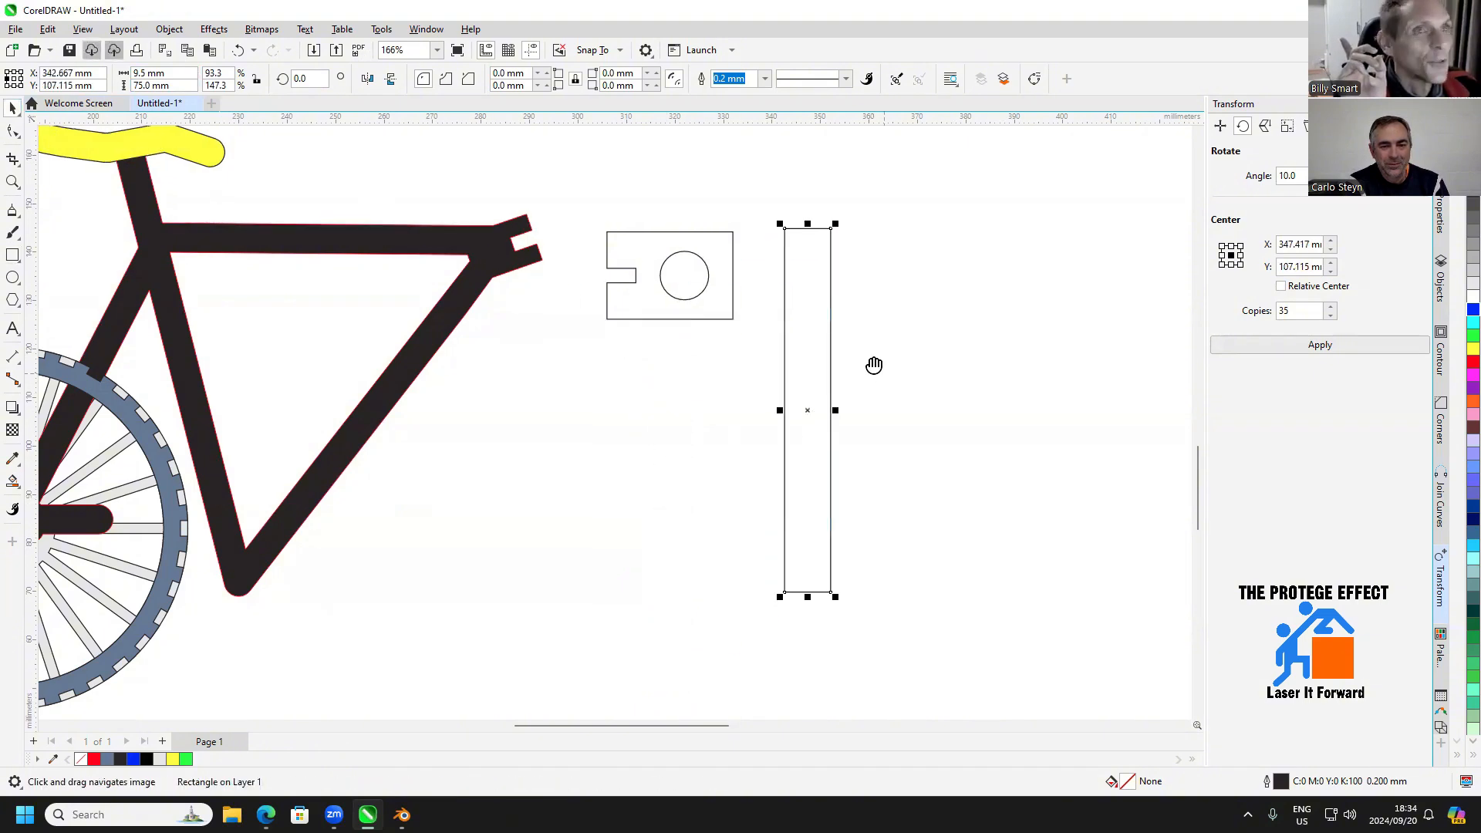
left_click_drag(873, 364, 859, 349)
Draw a narrow rectangle spanning the full height inside the tall rectangle and set its width to 3 mm
left_click(12, 255)
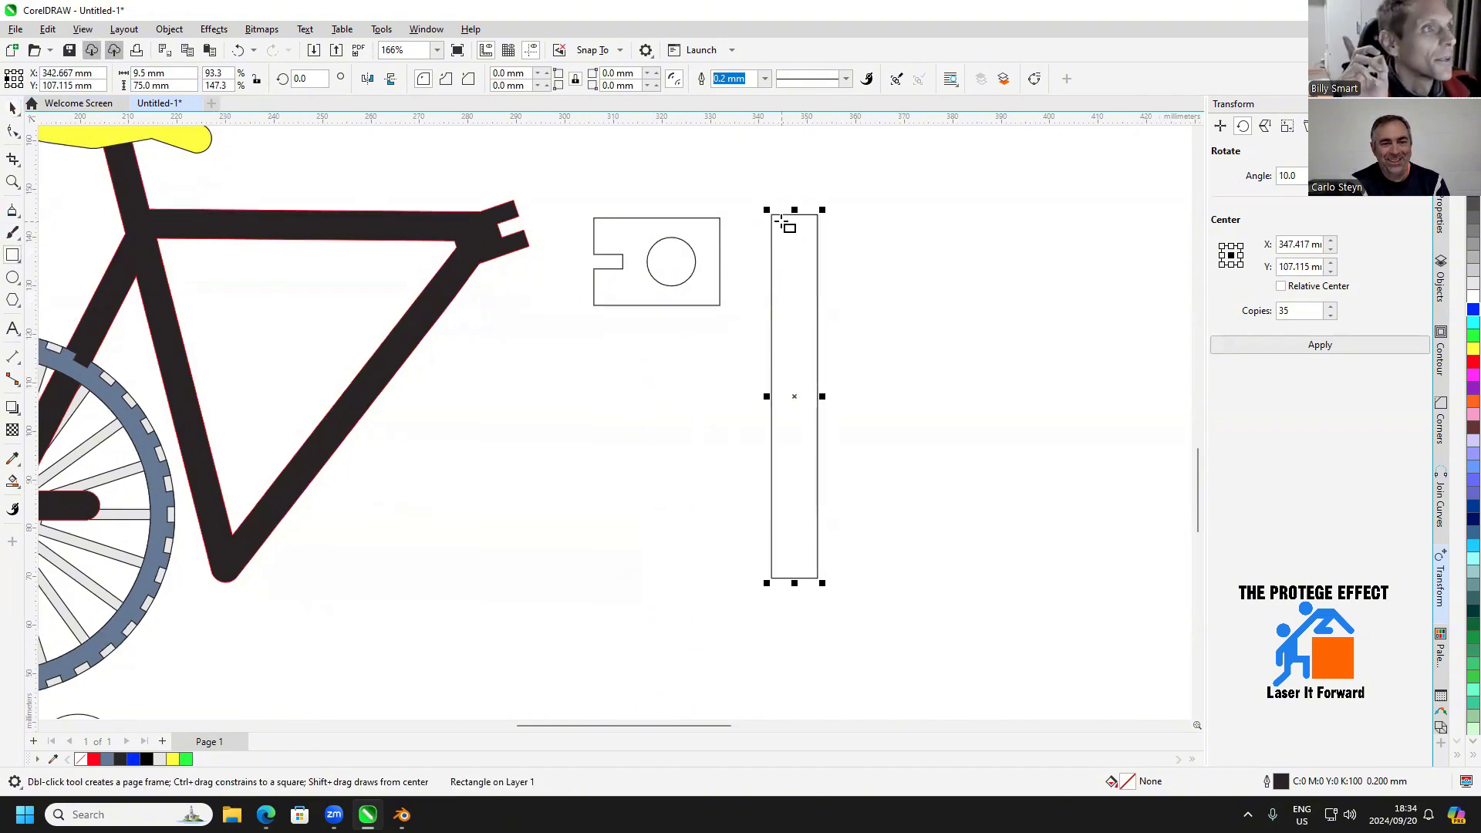
left_click_drag(781, 218, 794, 579)
double_click(187, 75)
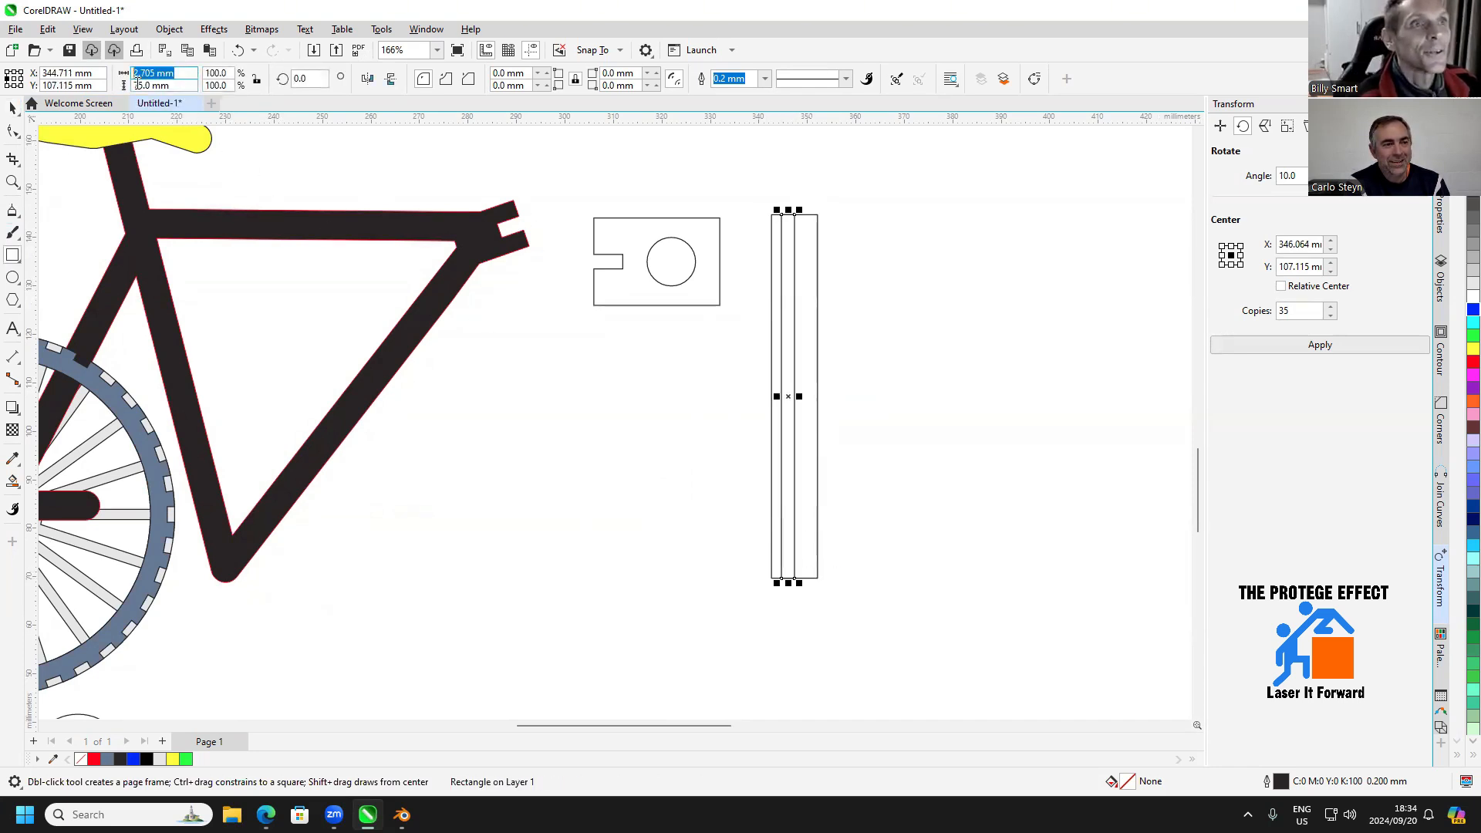
type("3")
key("Return")
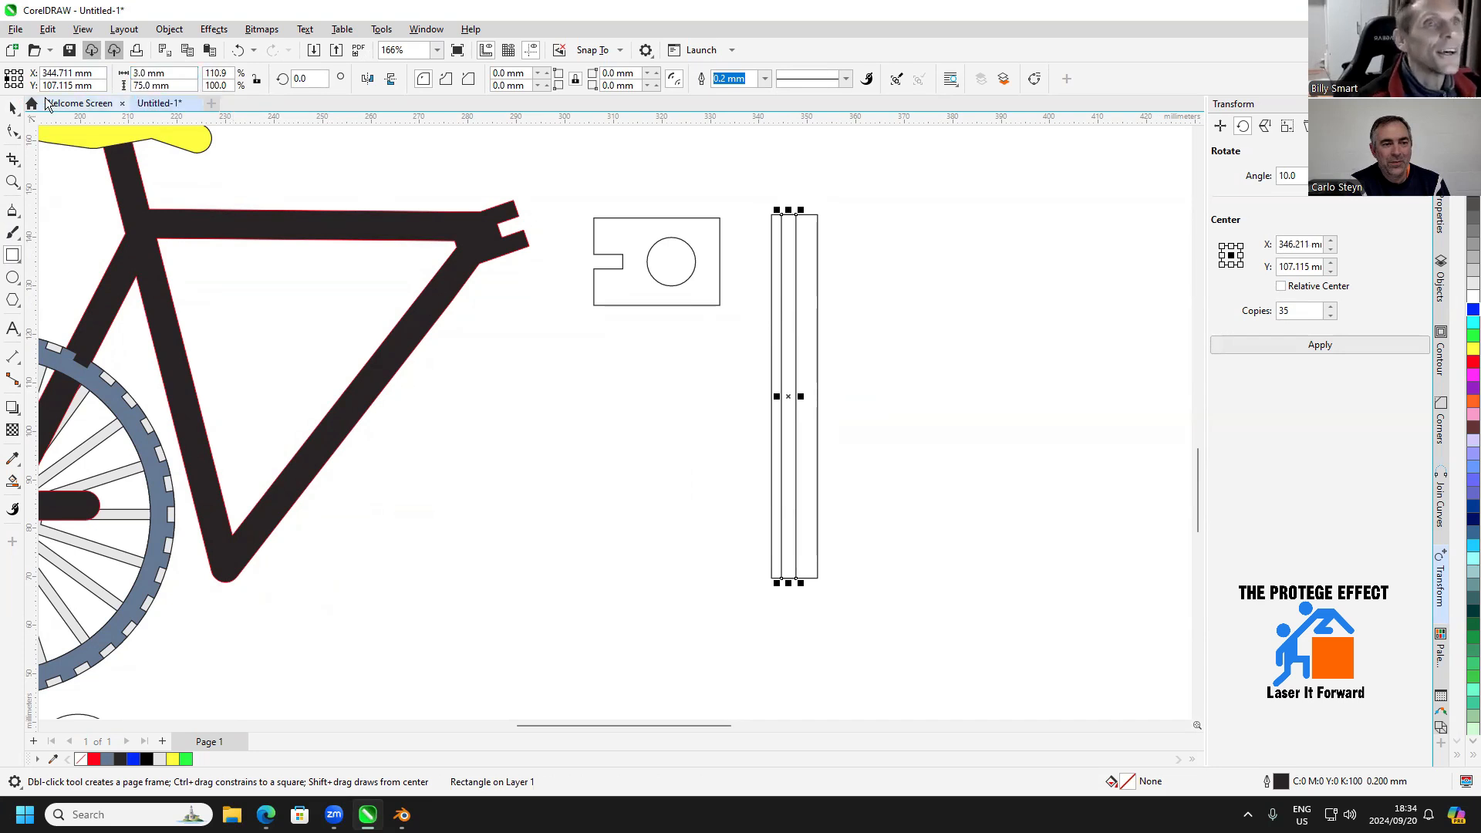
Shorten the narrow rectangle from its upper end to 50% height, 37.5 mm, and center it on the tall rectangle's bottom edge
left_click(11, 110)
left_click_drag(789, 209, 796, 394)
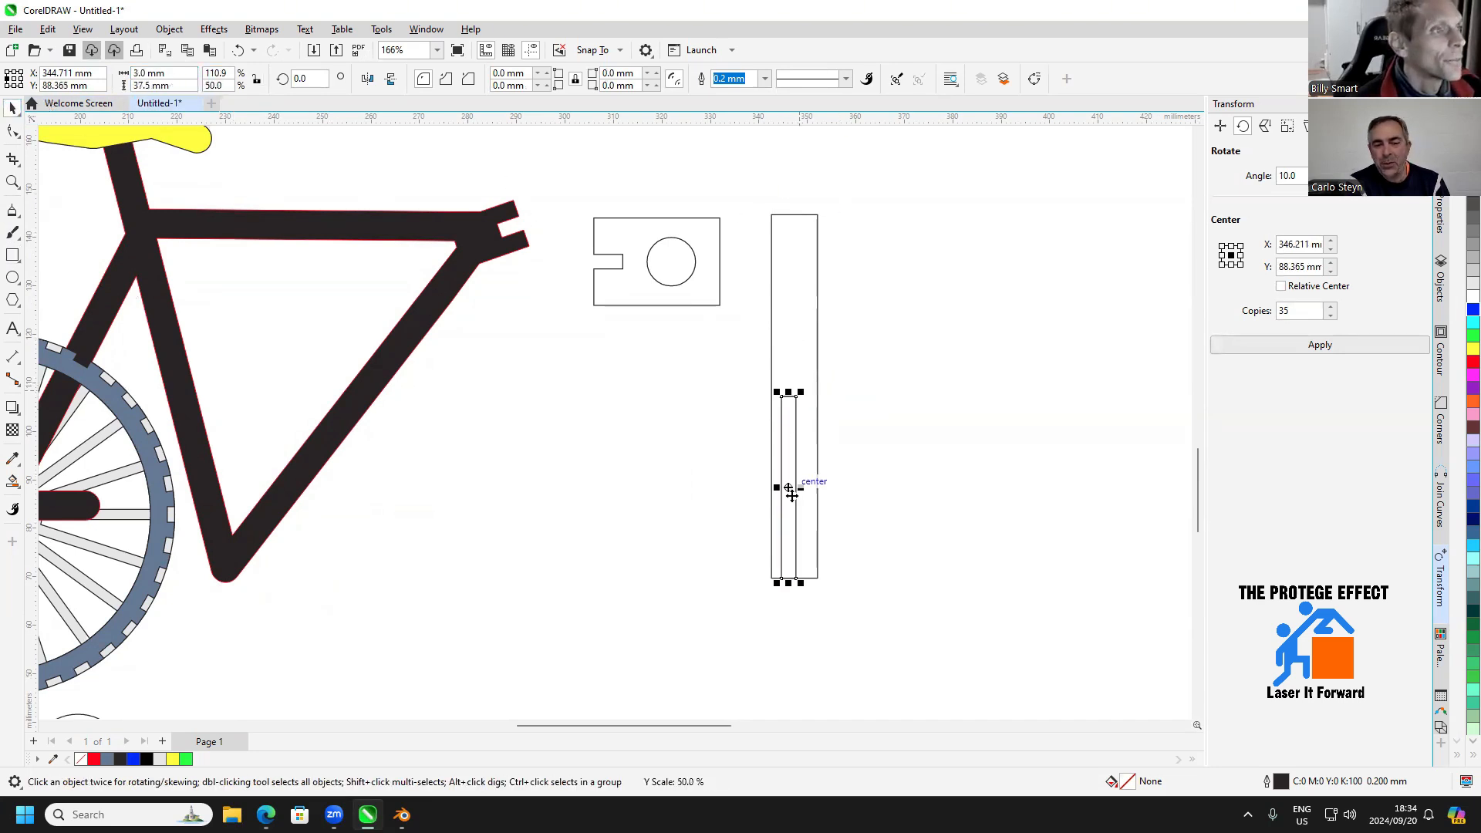
scroll(809, 575, "up", 2)
scroll(808, 584, "up", 1)
mouse_move(774, 584)
left_mouse_down()
mouse_move(908, 553)
mouse_move(813, 546)
mouse_move(787, 587)
left_mouse_up()
scroll(898, 477, "down", 1)
Cut the narrow rectangle out of the tall rectangle with Back Minus Front to form a half-length slot
left_click_drag(929, 294, 804, 334)
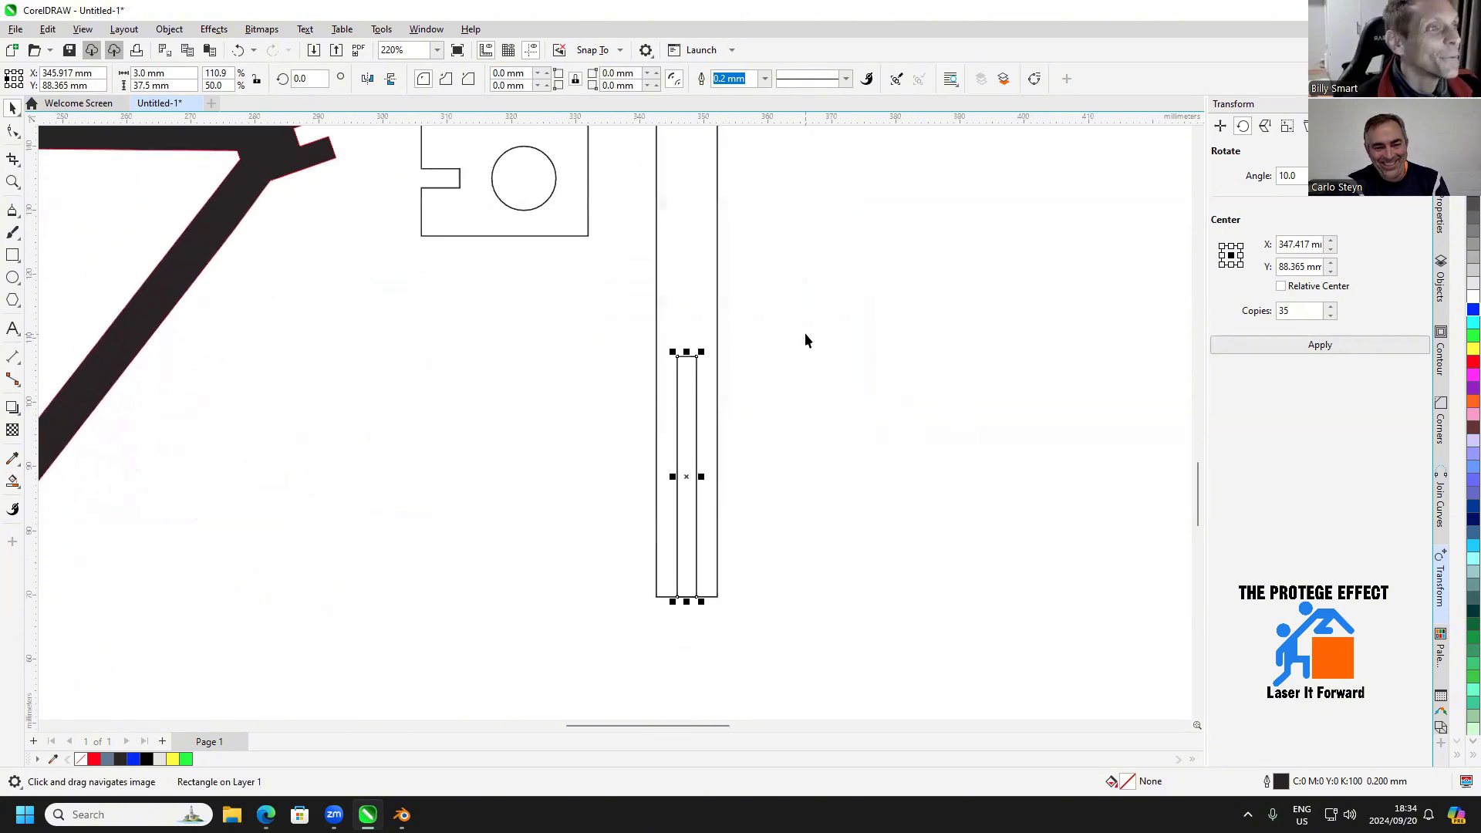
left_click_drag(818, 253, 772, 315)
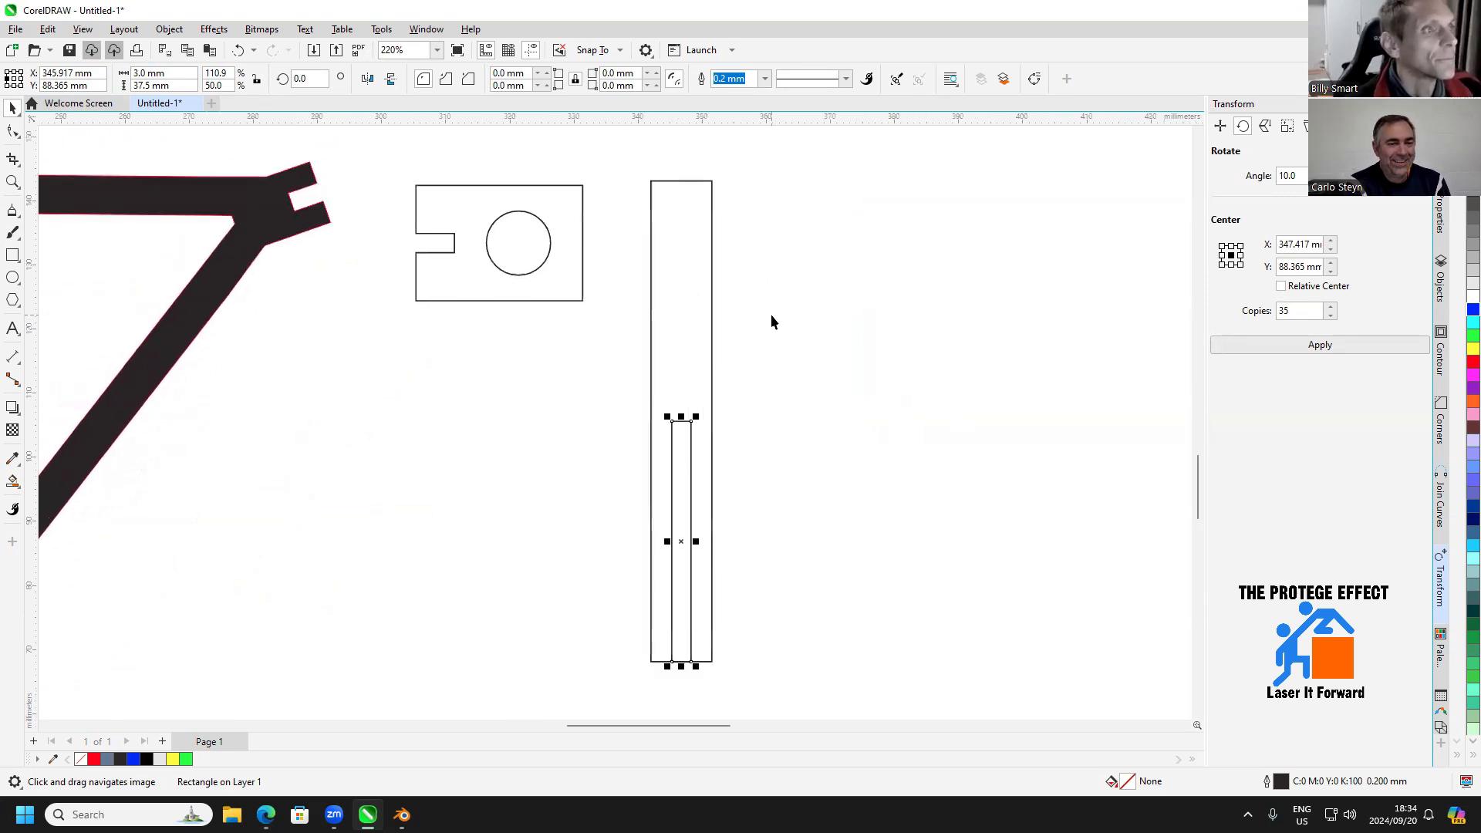
left_click_drag(788, 154, 626, 675)
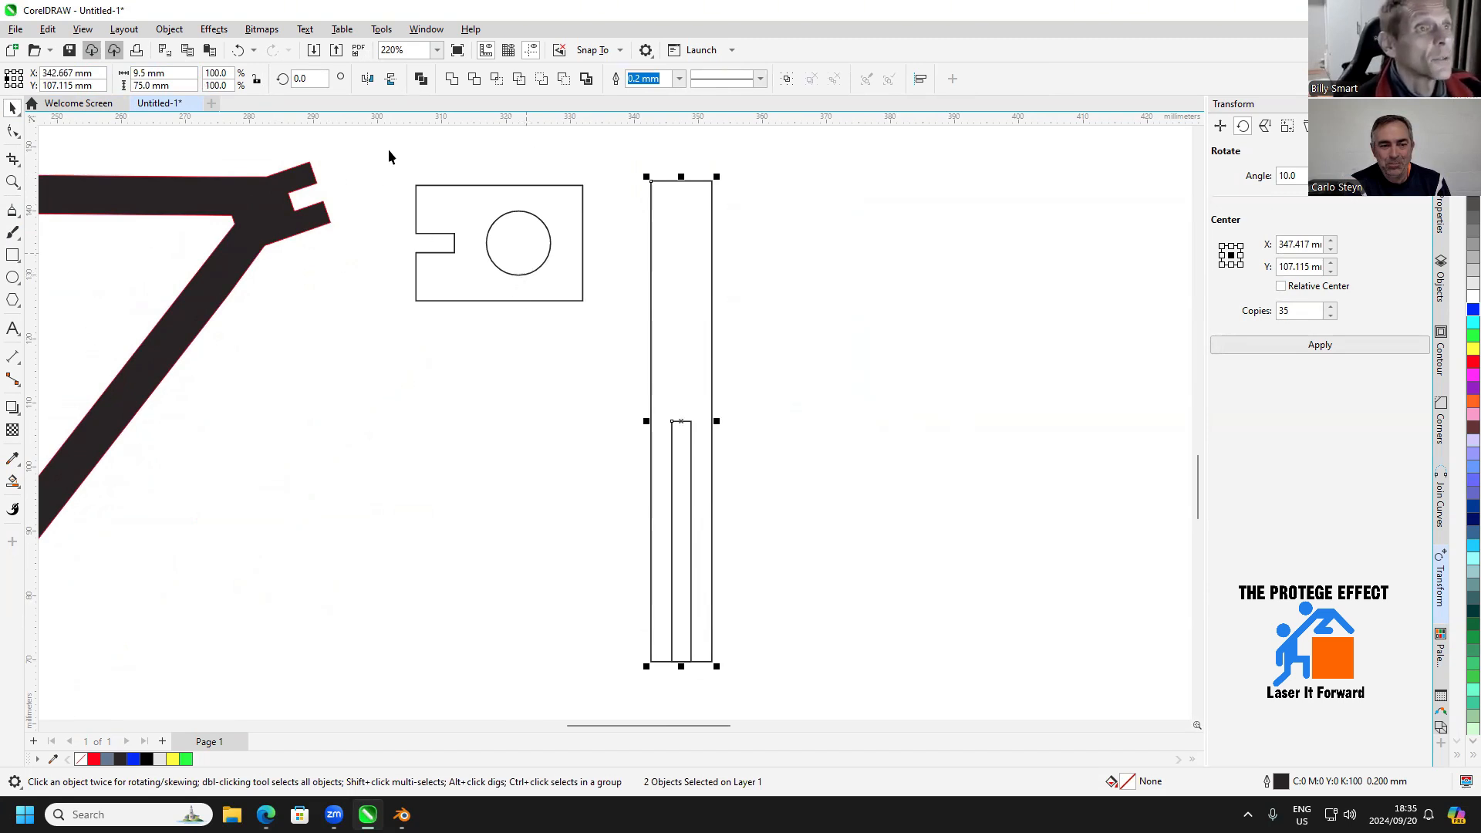
left_click(565, 81)
Place a duplicate of the slotted strip beside the original, on its right
left_click_drag(837, 434, 808, 404)
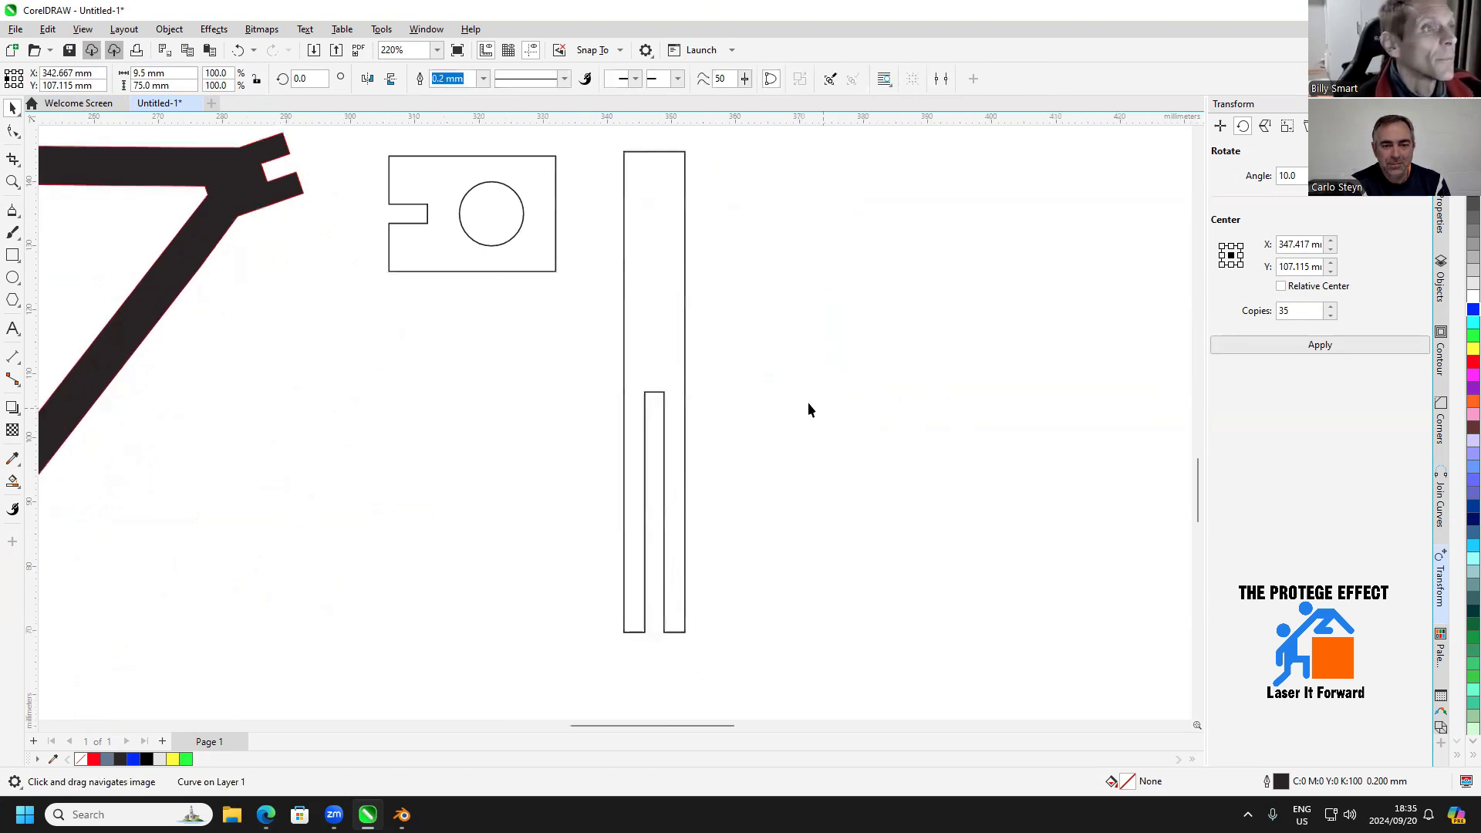
left_click(653, 391)
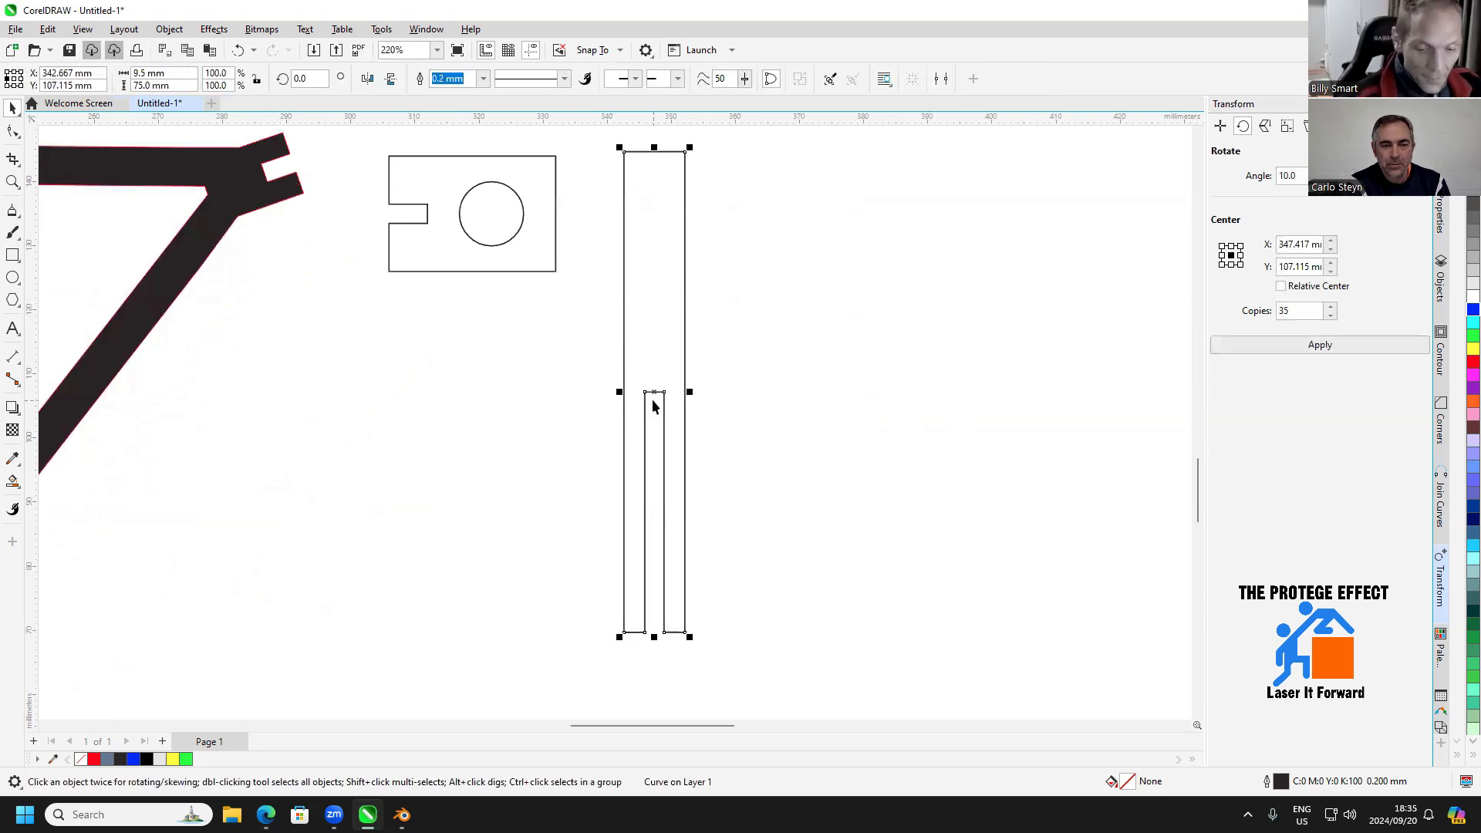
left_click_drag(685, 362, 754, 383)
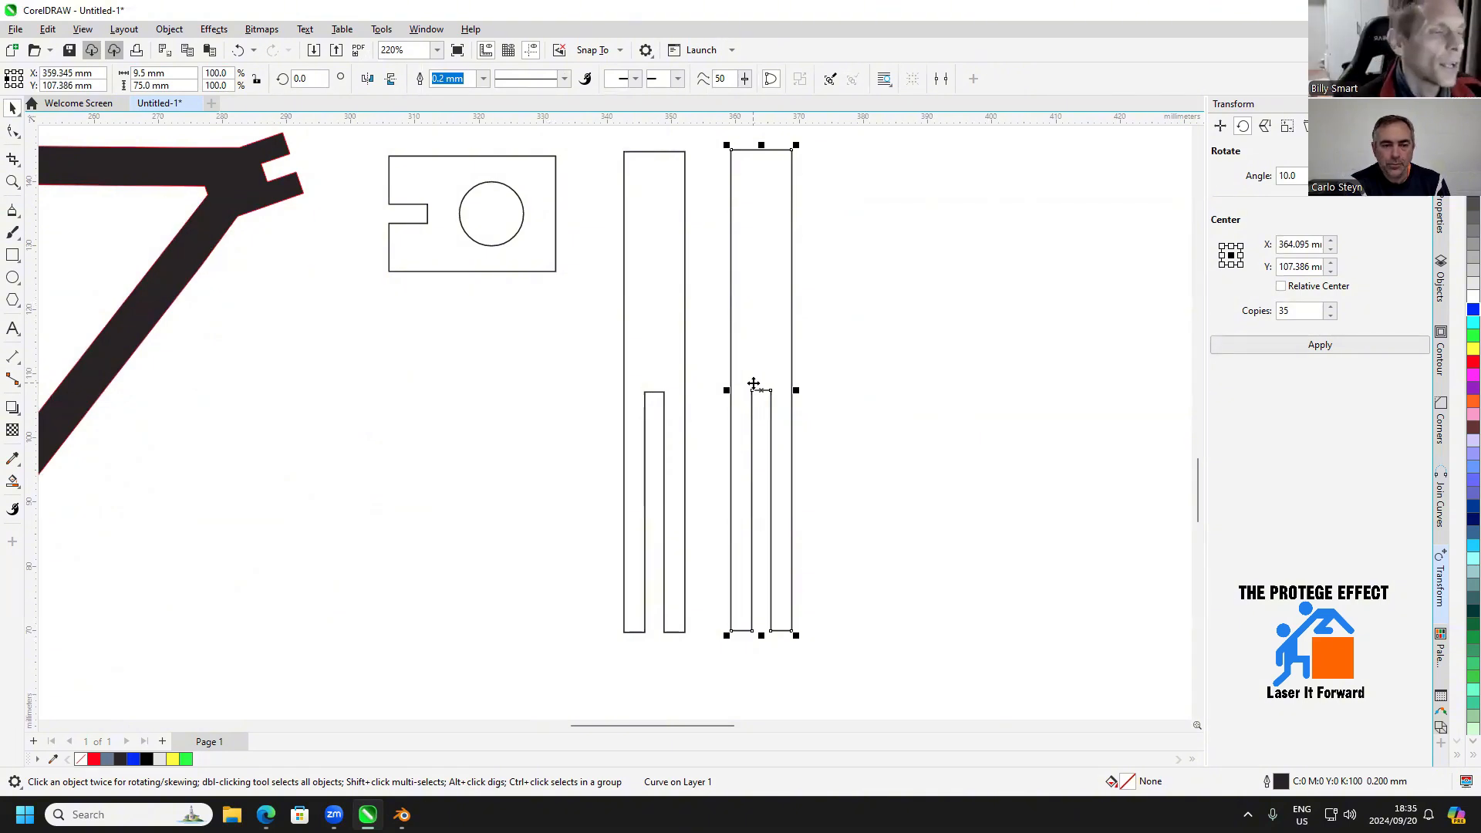
left_click_drag(855, 357, 716, 395)
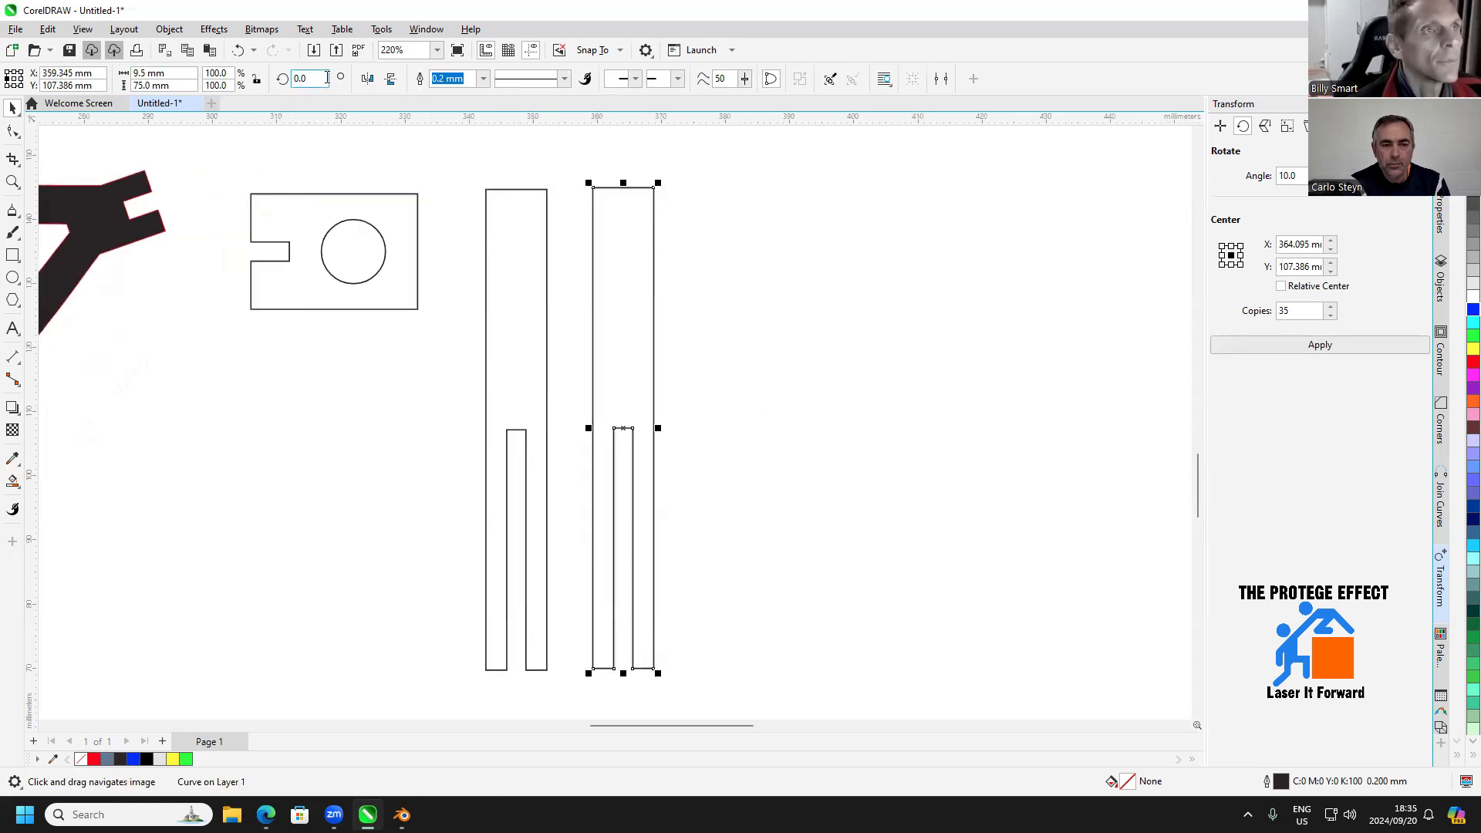
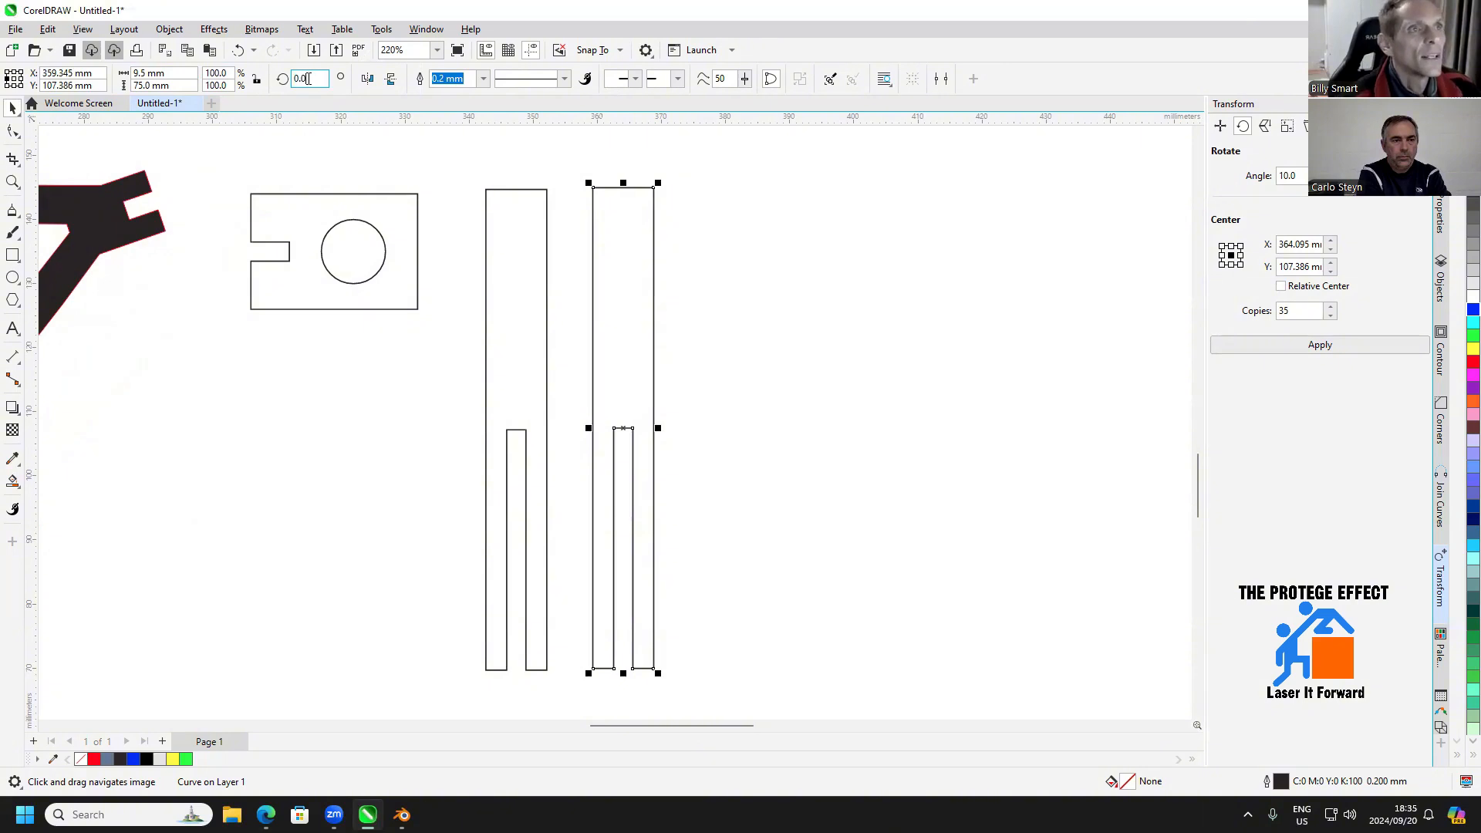
Rotate the duplicated slotted strip by 180 degrees
type("180")
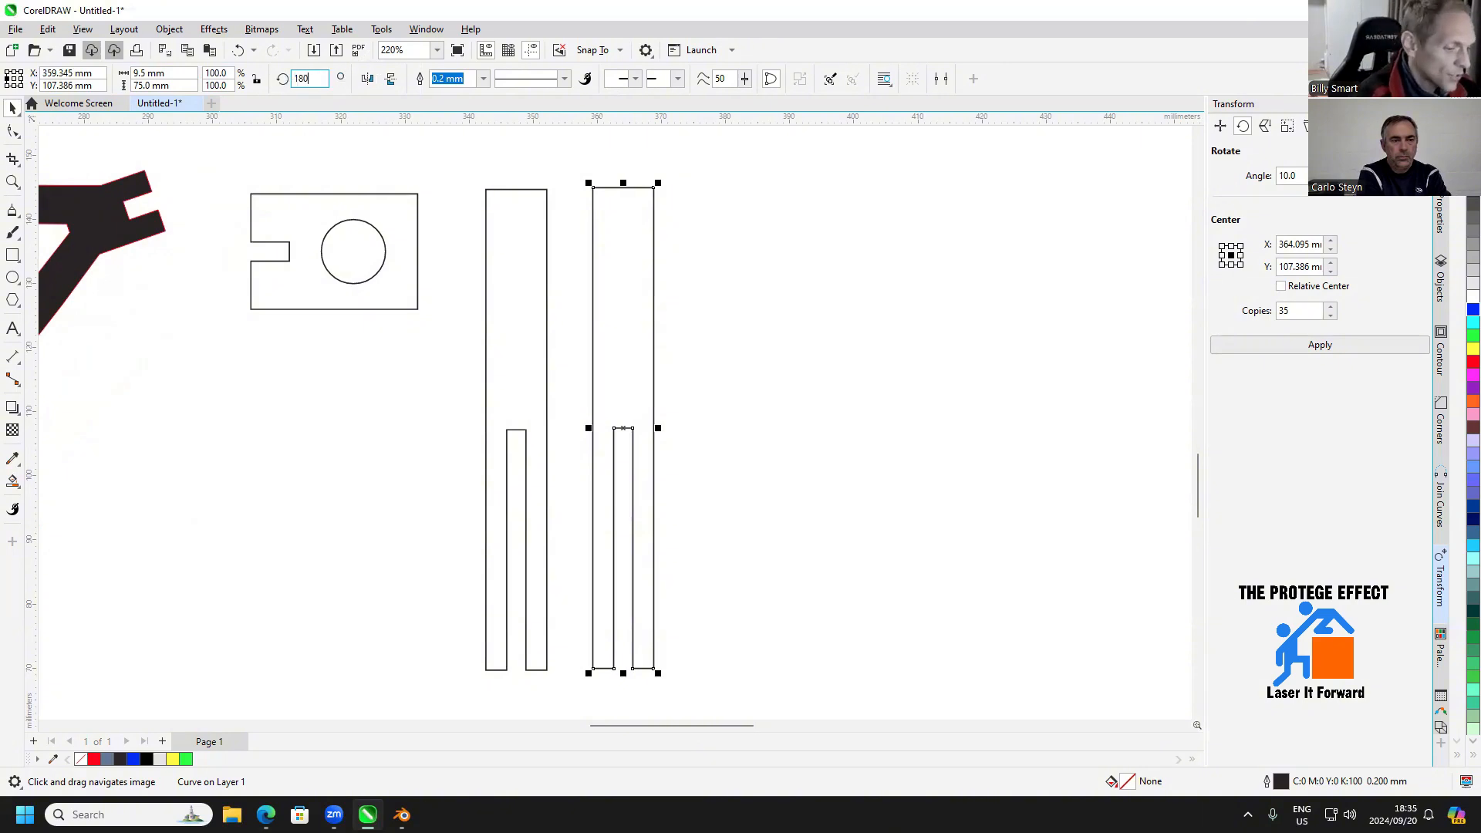
key("Return")
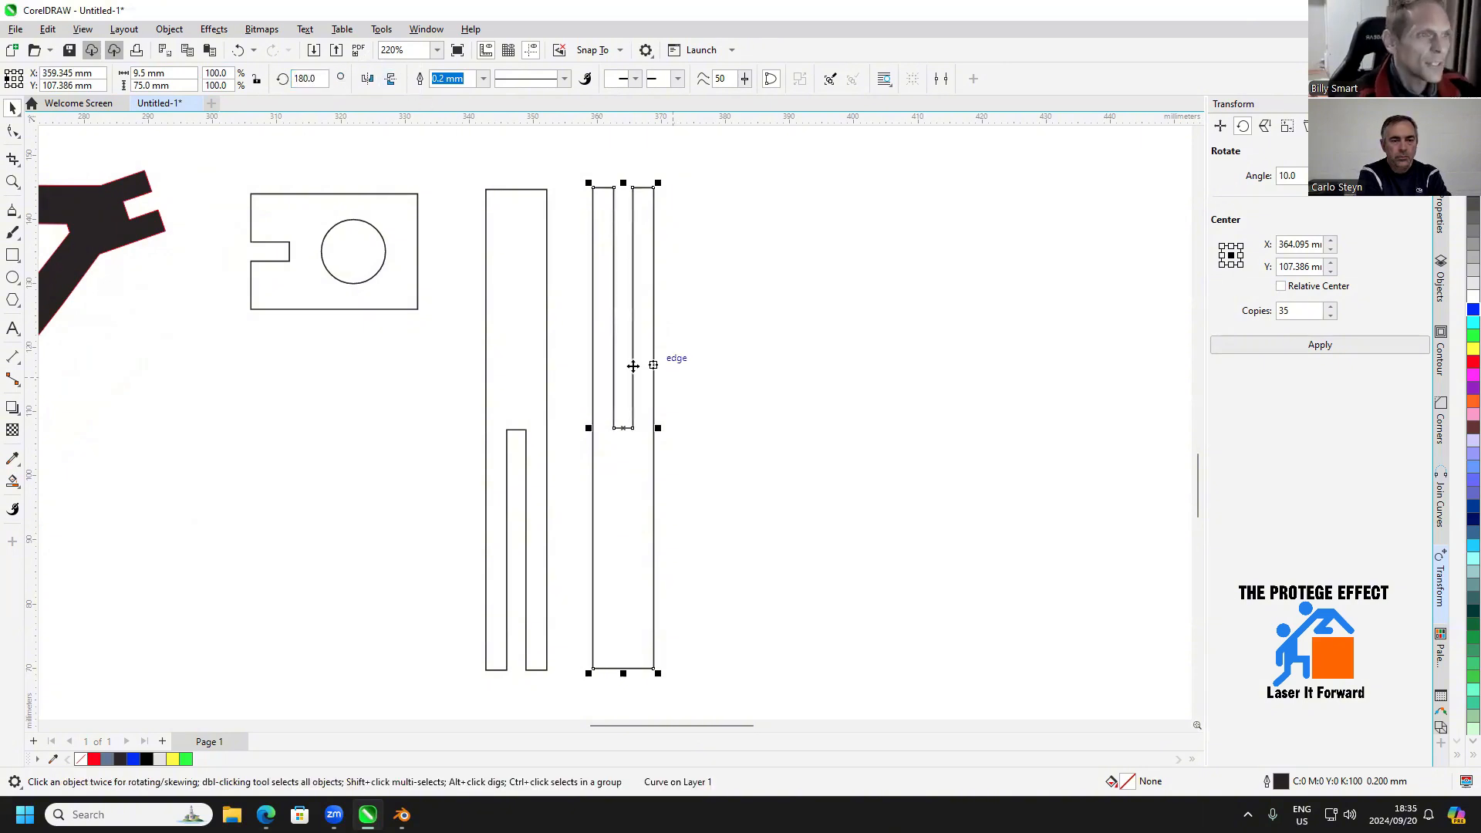
left_click(516, 437)
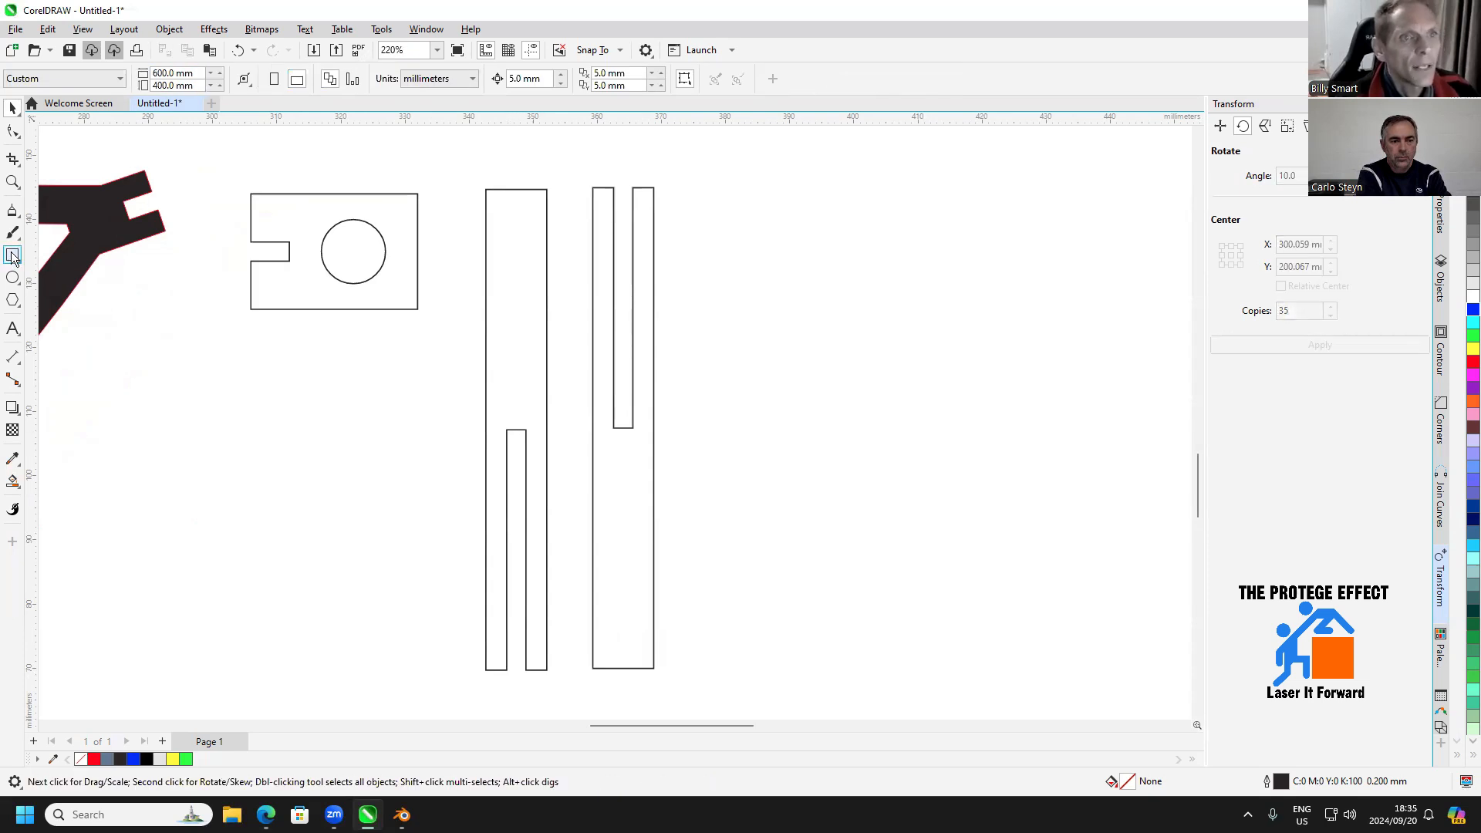
Draw a 3 × 75 mm rectangle along the slot over the full height of the rotated strip and fill it cyan
left_click(12, 257)
left_click_drag(614, 188, 630, 671)
left_click(1472, 323)
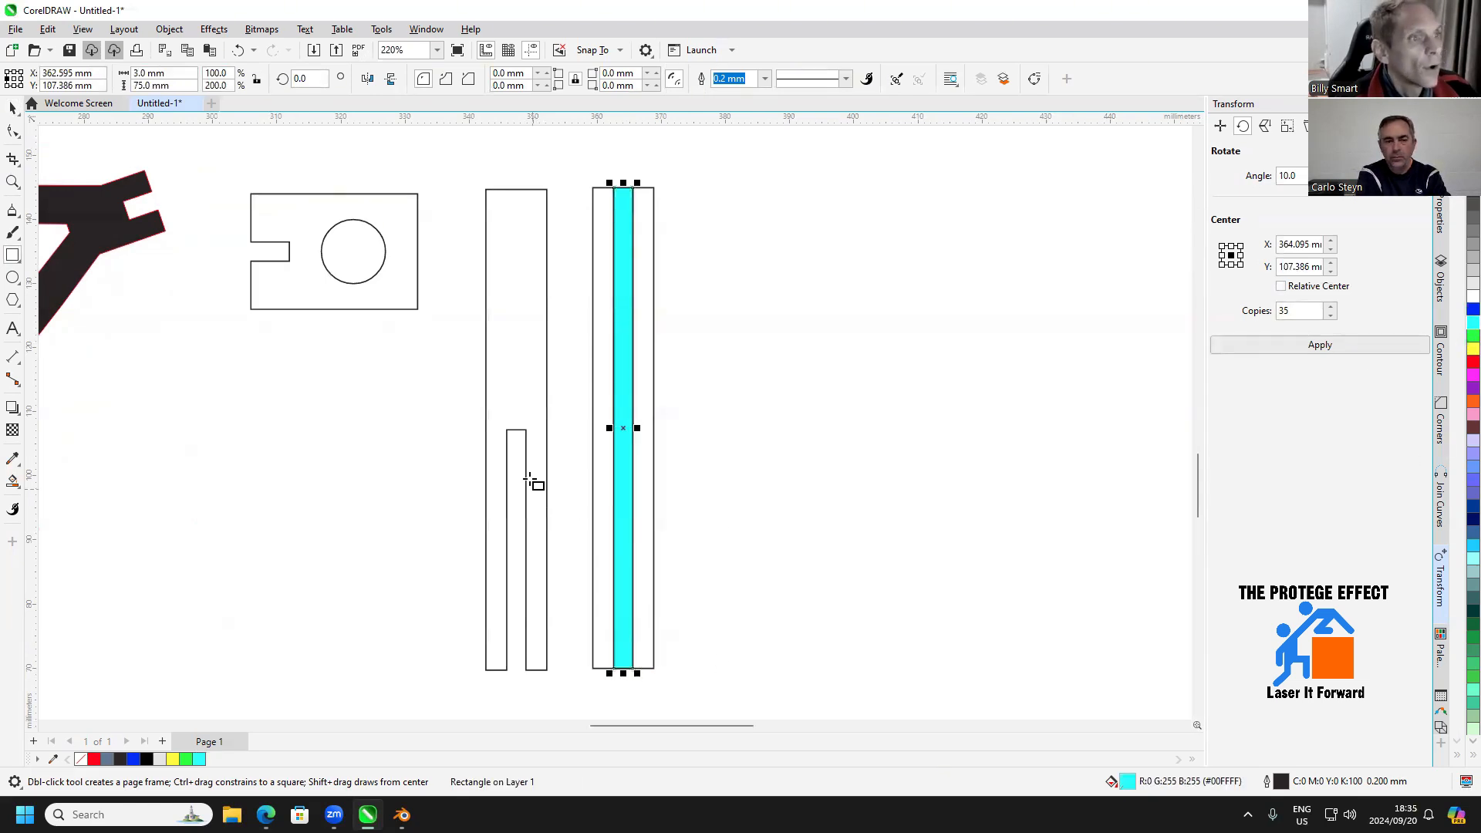
Fill the original slotted strip with cyan
left_click(12, 109)
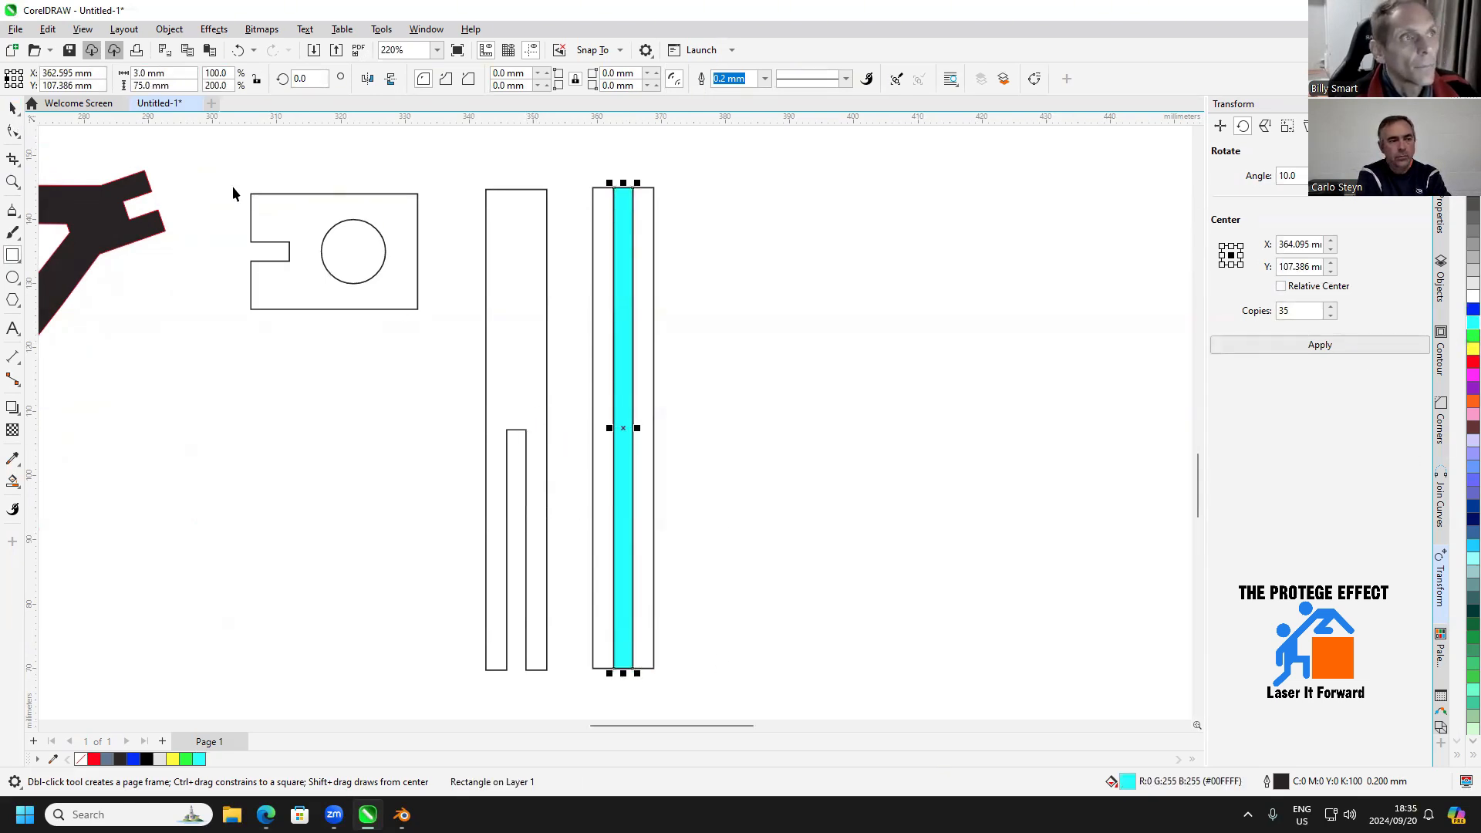
left_click(488, 263)
left_click(1473, 322)
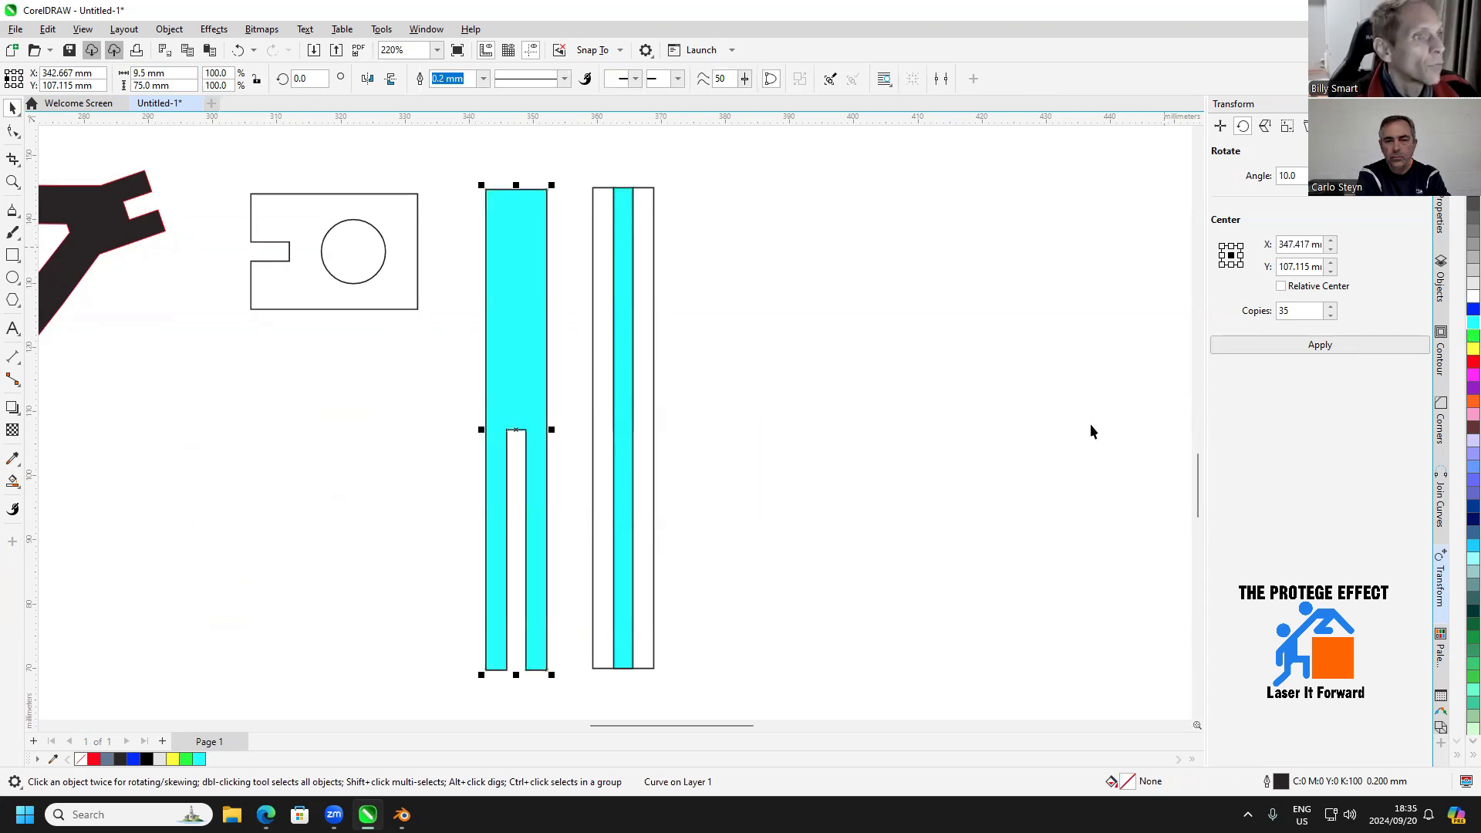
left_click(573, 609)
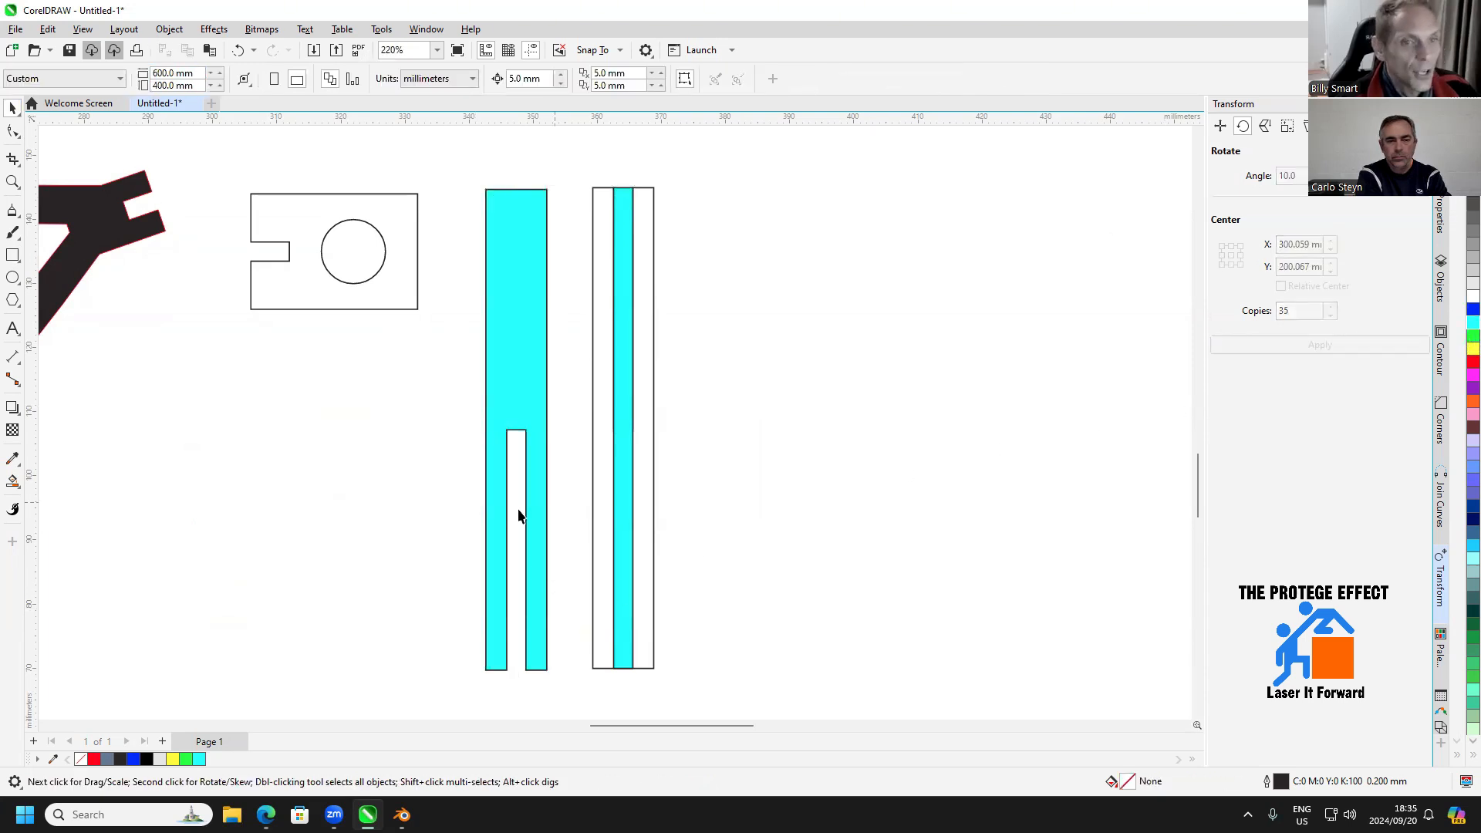
left_click(517, 424)
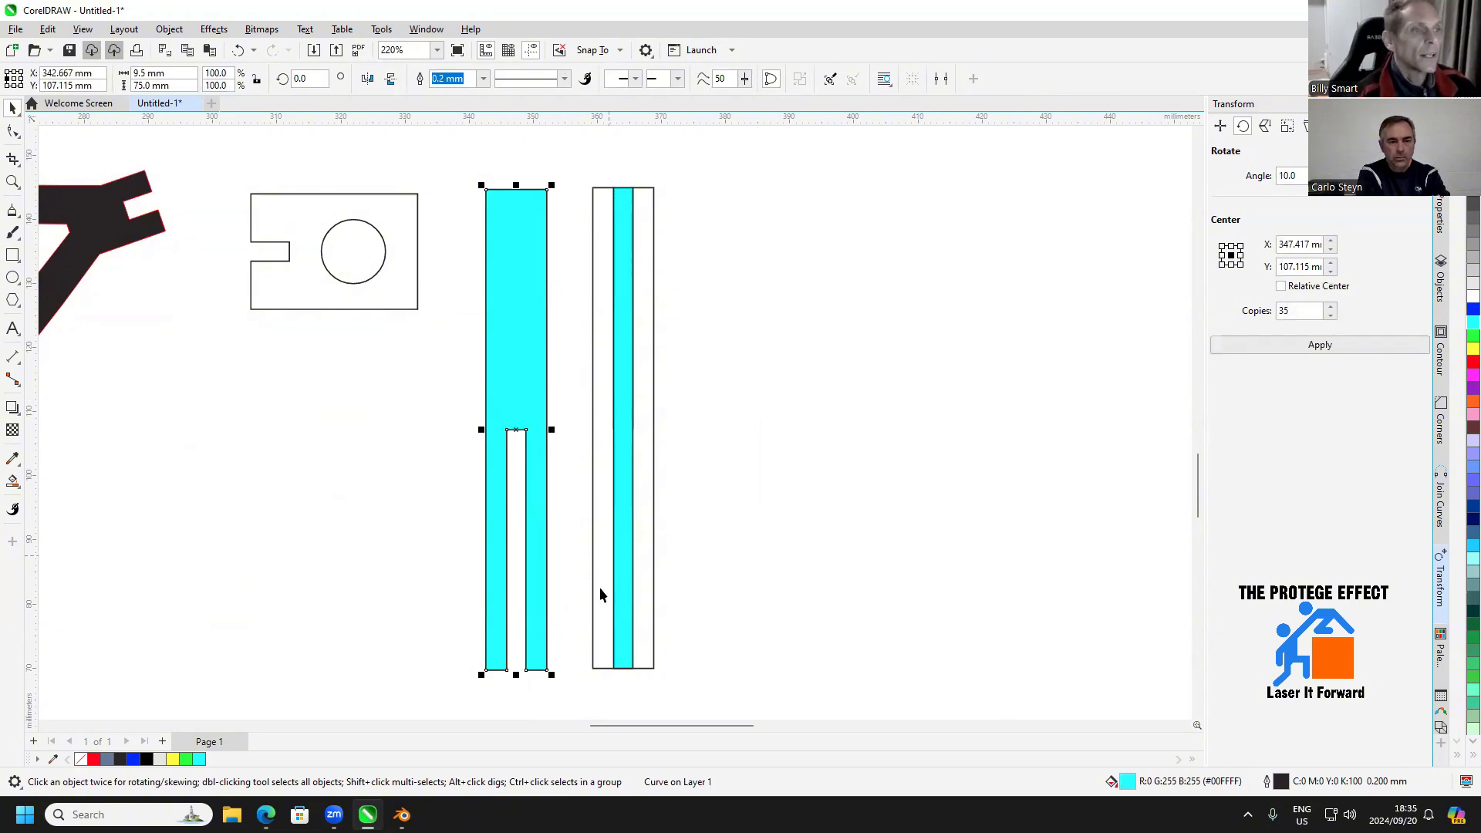
left_click(639, 534)
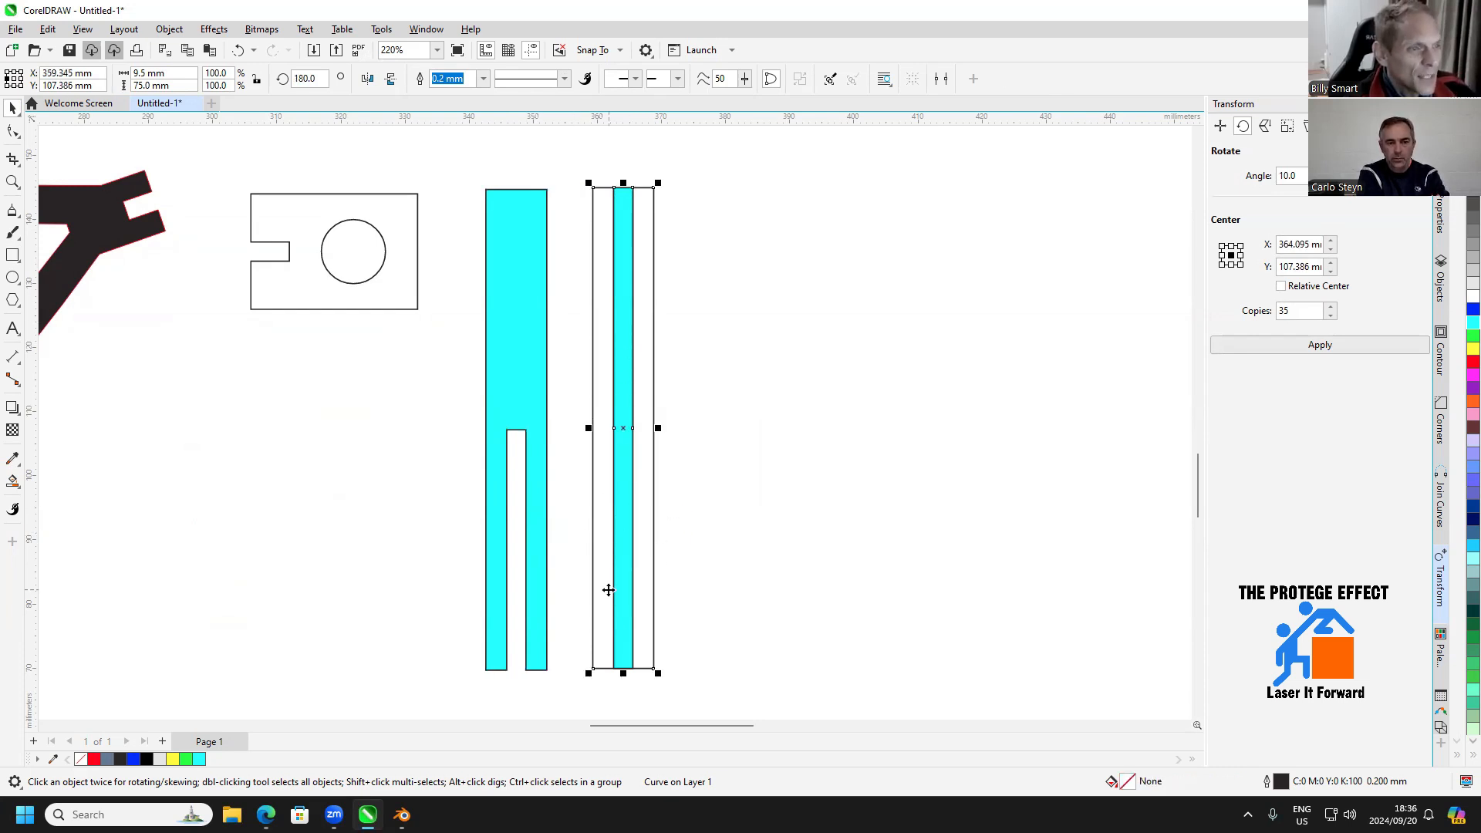
Create a filled blue-grey circle from the connector plate's round hole with Smart Fill
left_click_drag(716, 591, 722, 471)
left_click_drag(337, 309, 363, 388)
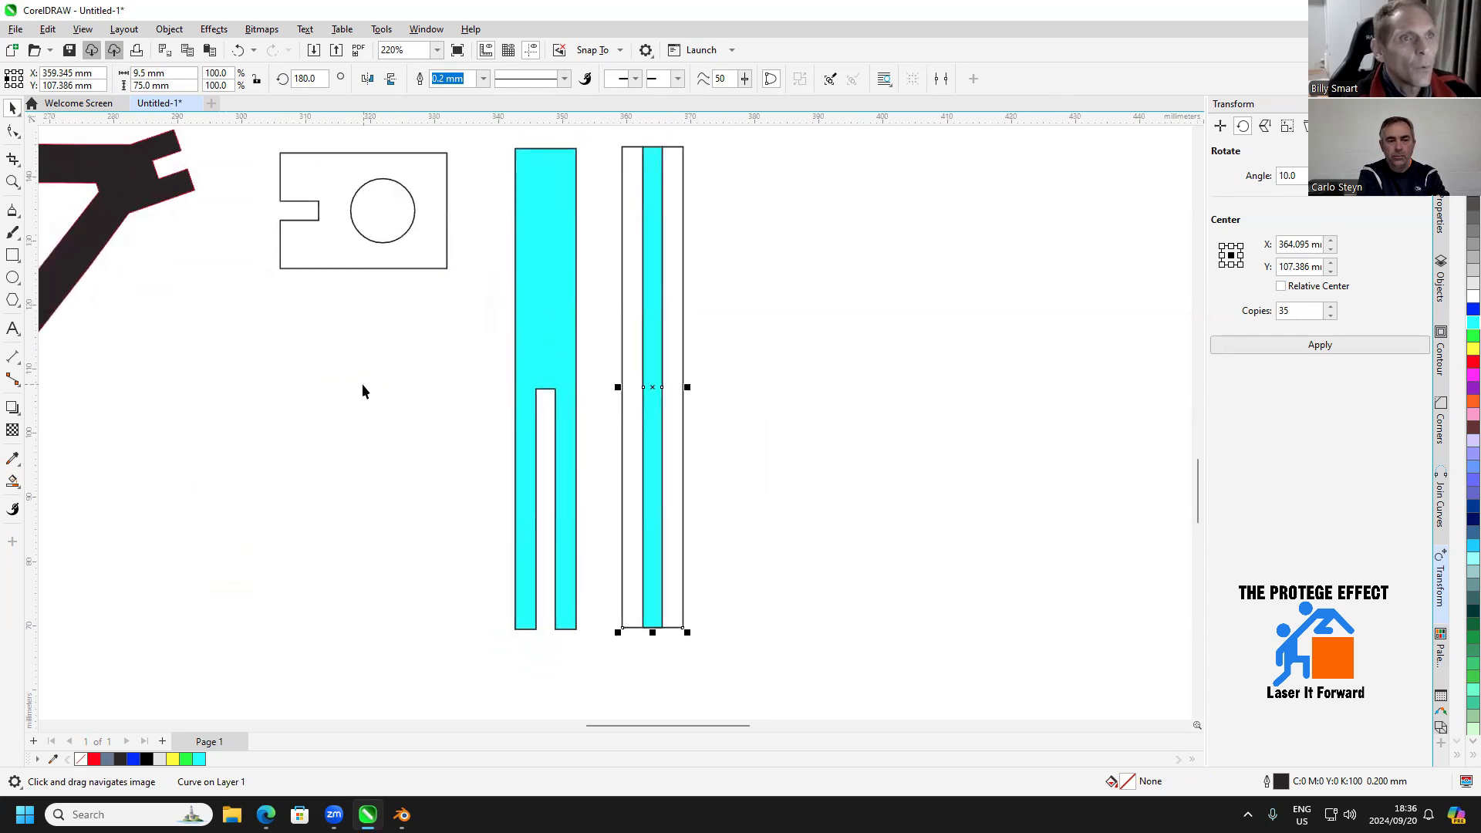
left_click(12, 481)
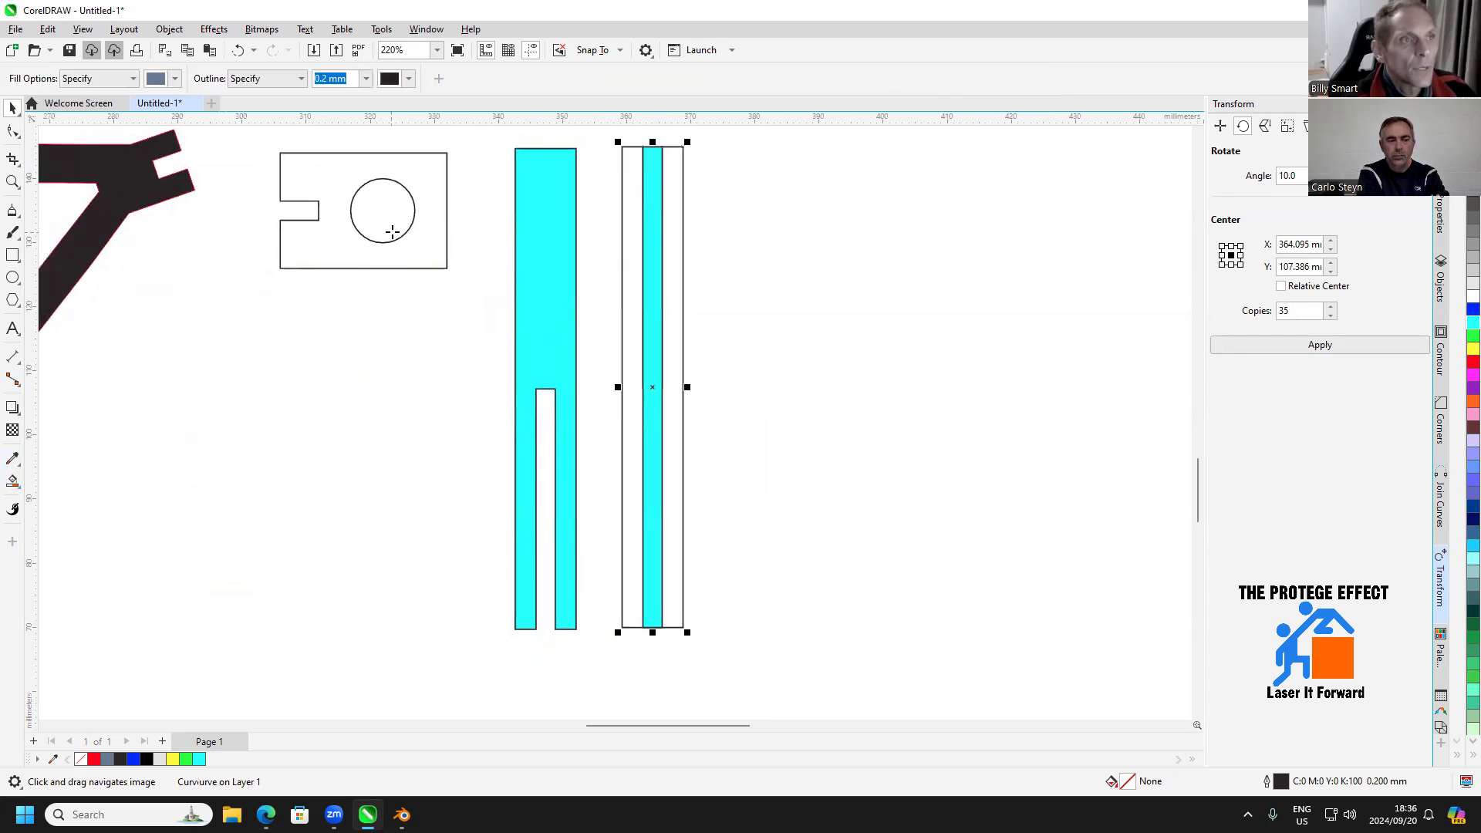
left_click(388, 222)
left_click(11, 110)
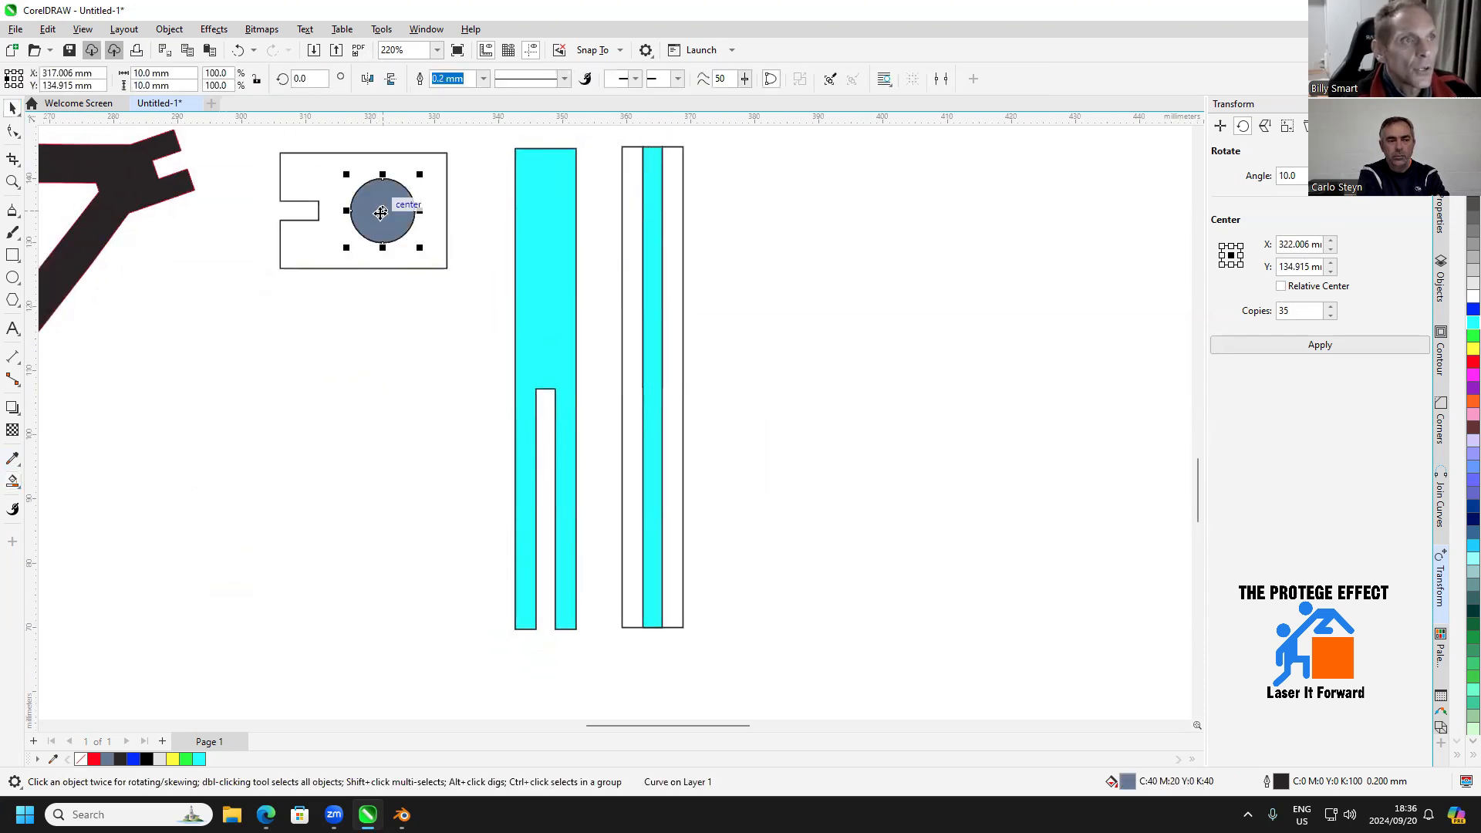
Move the filled circle beneath the rotated strip, centered on it and touching its bottom edge
left_click_drag(385, 218, 654, 632)
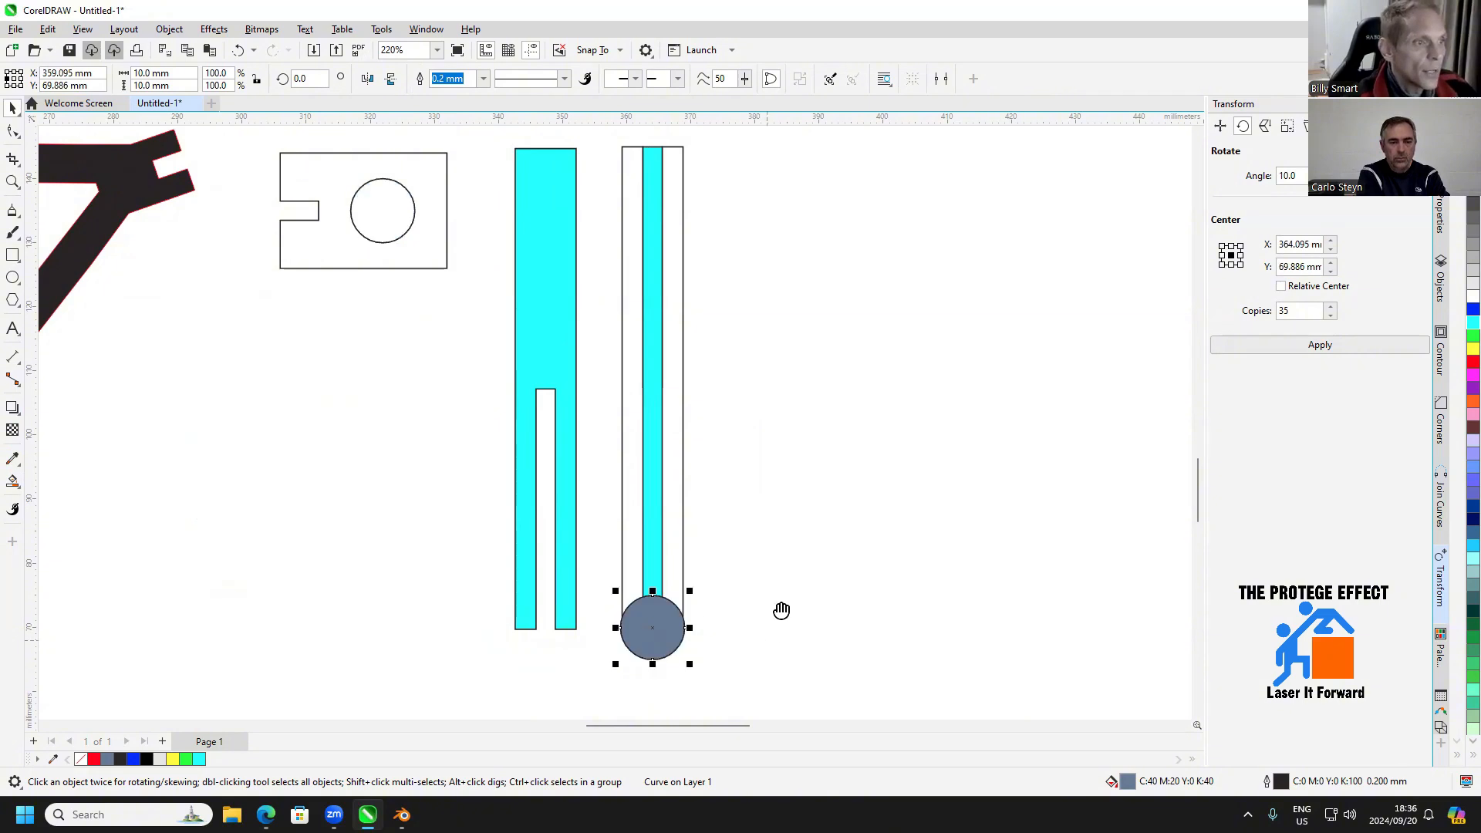
scroll(780, 609, "up", 2)
left_click_drag(687, 489, 686, 528)
Align the cyan slotted strip's bottom edge with the rotated strip and space it 10 mm to the left of it
left_click(562, 535)
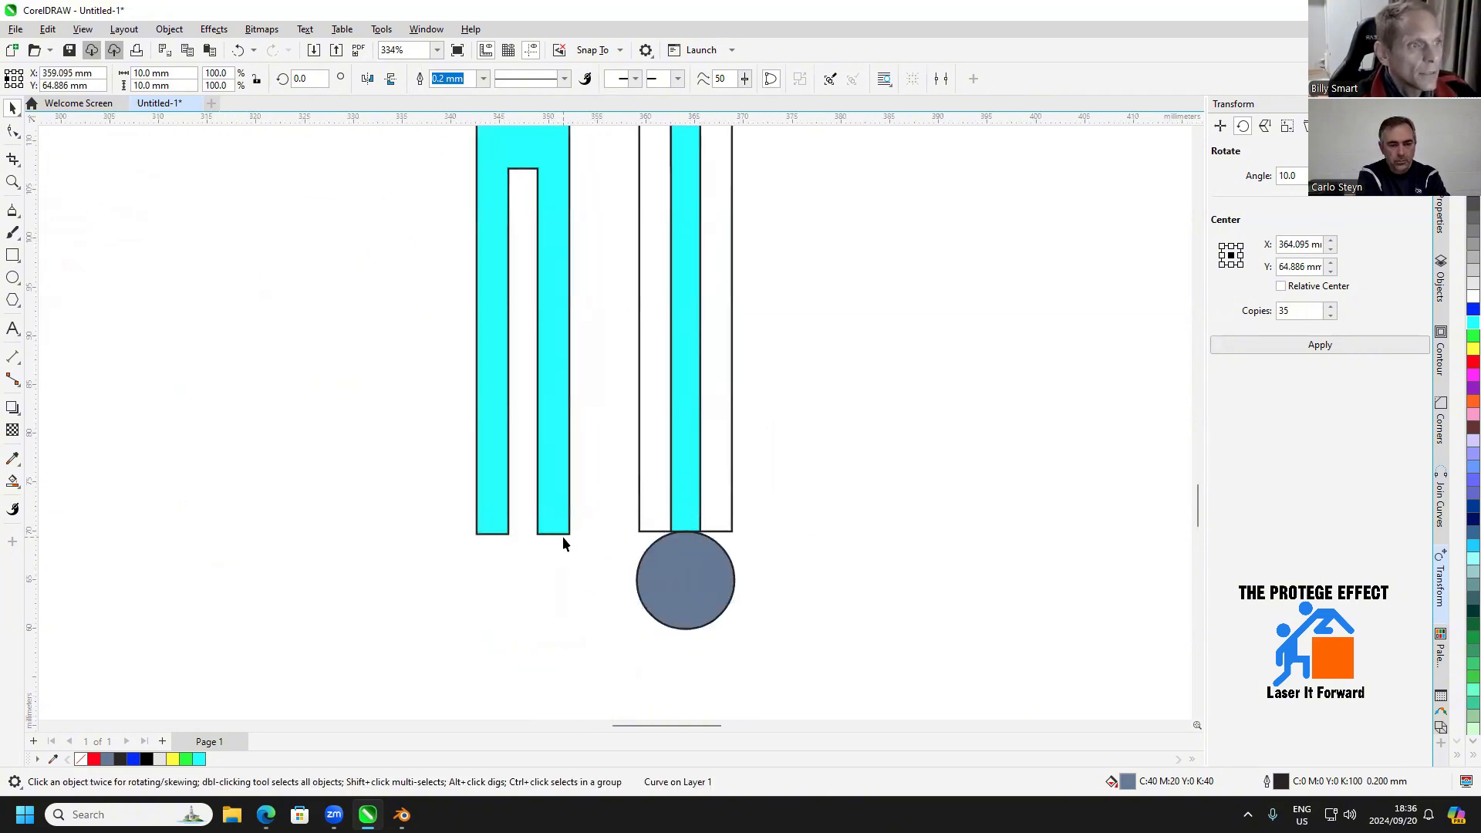
left_click(568, 534)
left_click_drag(569, 534, 640, 532)
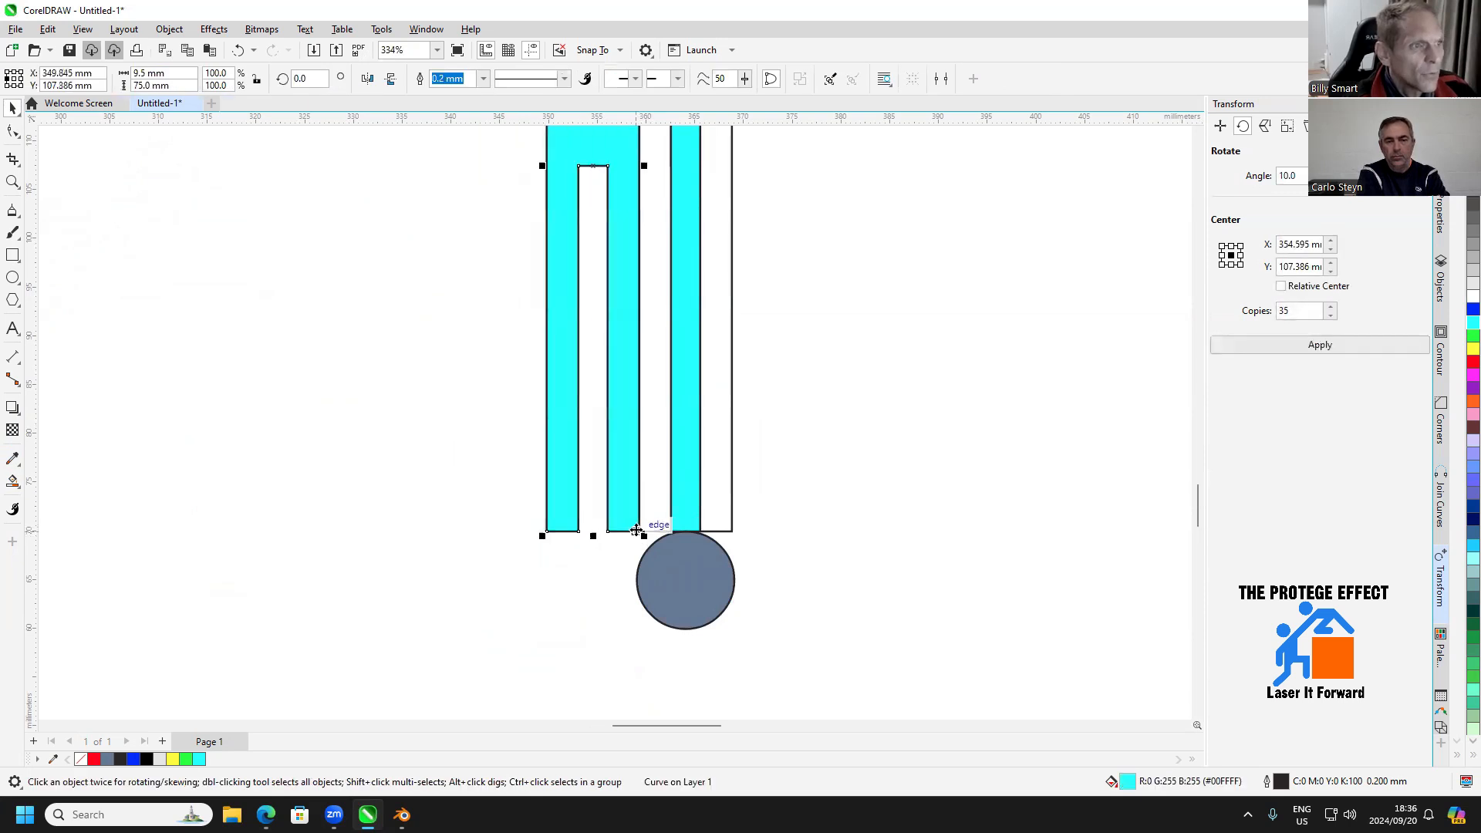
key("Left")
key("Left")
scroll(578, 590, "down", 2)
scroll(361, 562, "down", 1)
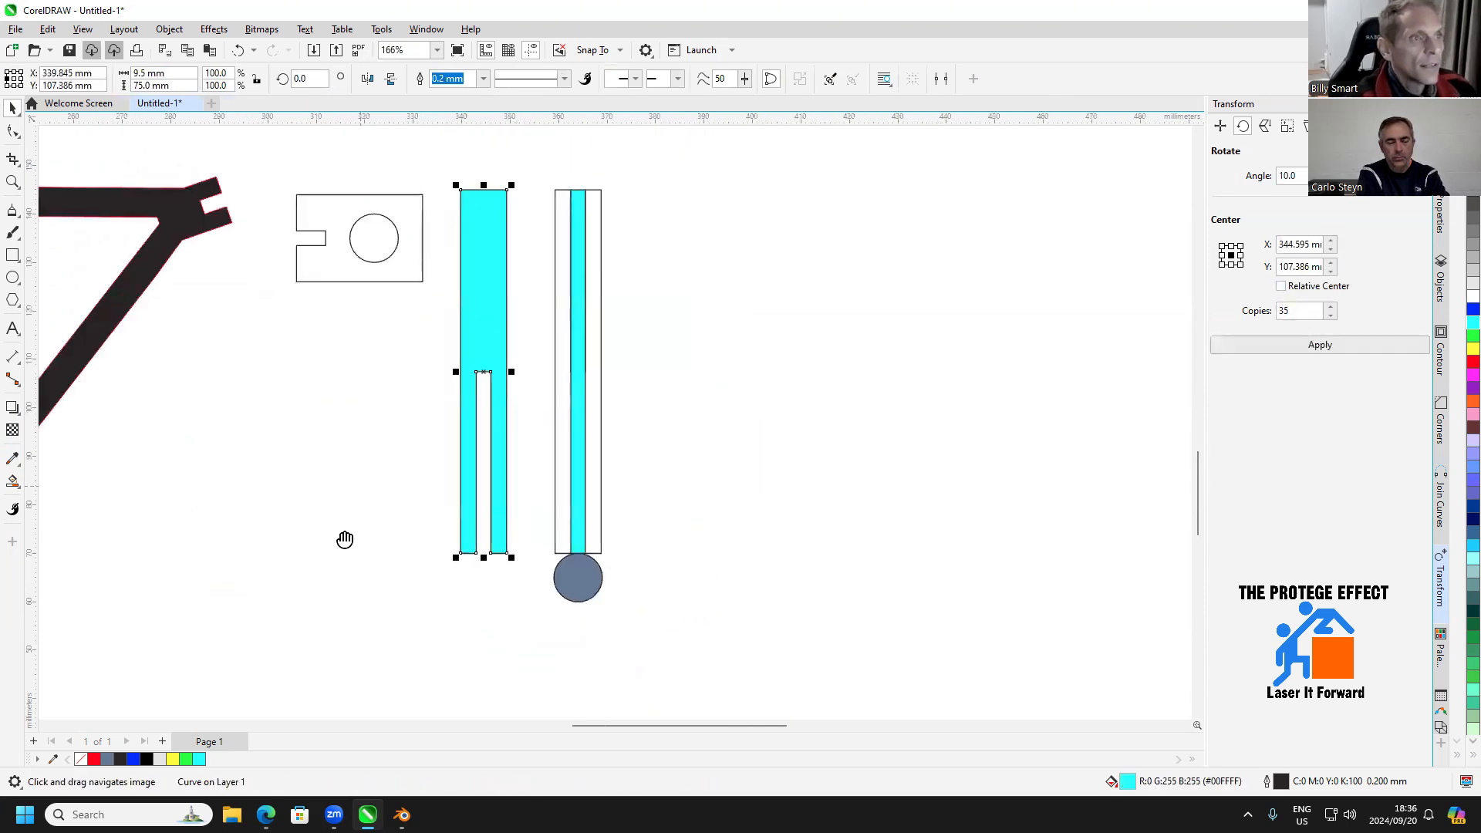
left_click(197, 432)
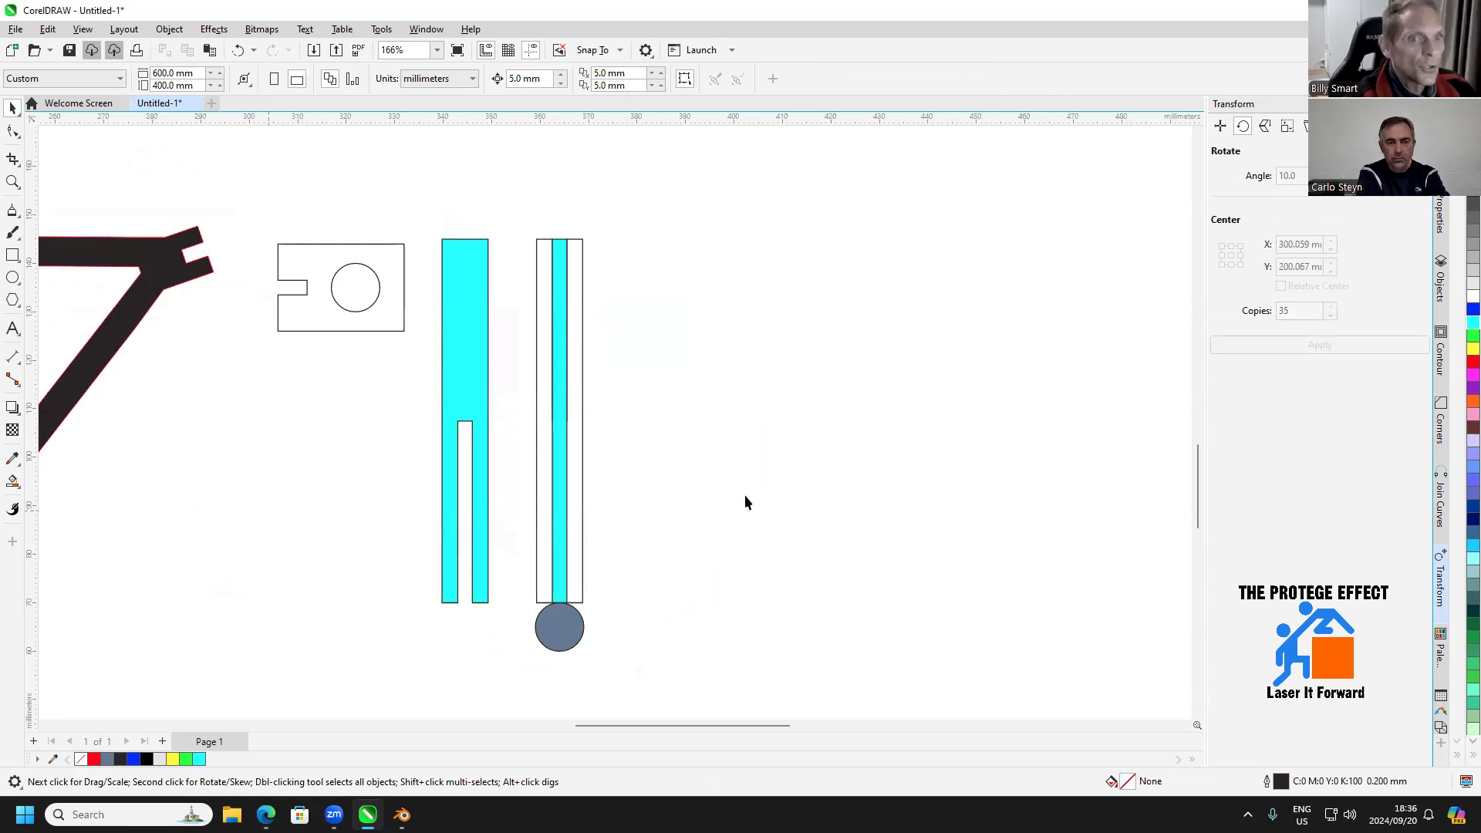
Draw a small rectangle below the cyan slotted strip and set its size to 3 × 9.5 mm
scroll(640, 610, "up", 3)
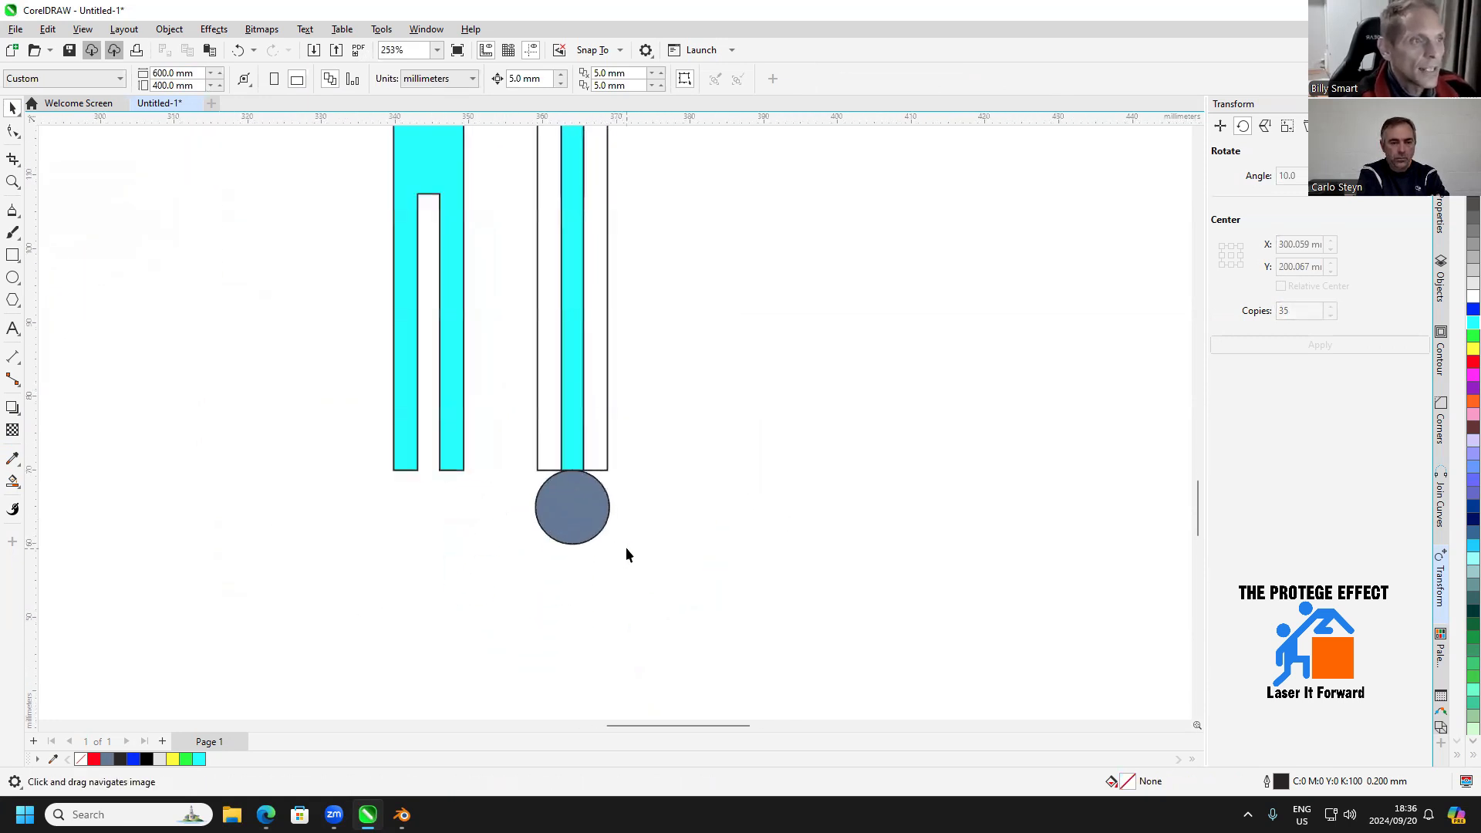
scroll(594, 466, "up", 1)
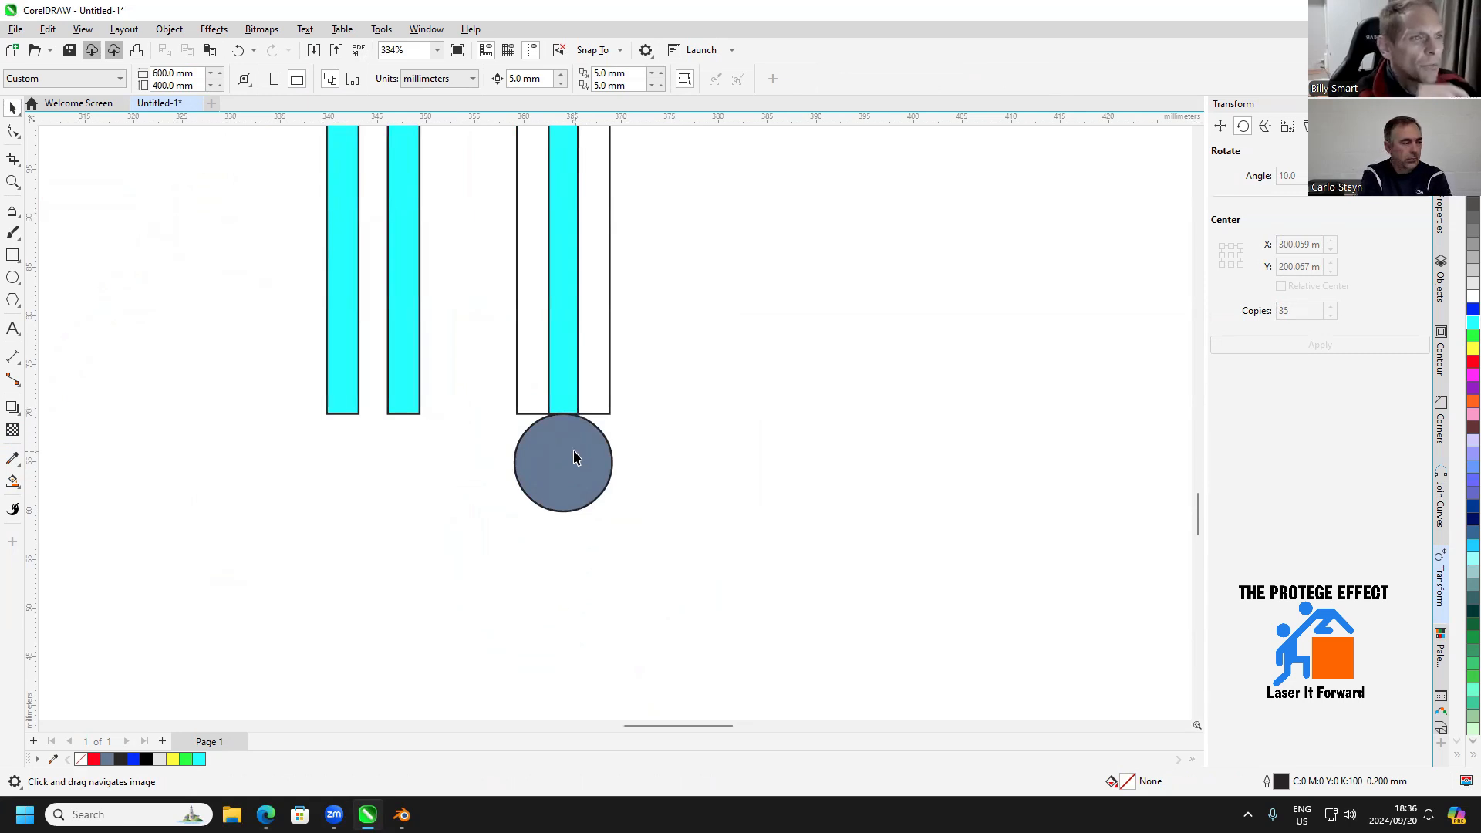
left_click(12, 255)
left_click_drag(349, 462, 369, 523)
left_click_drag(179, 74, 68, 84)
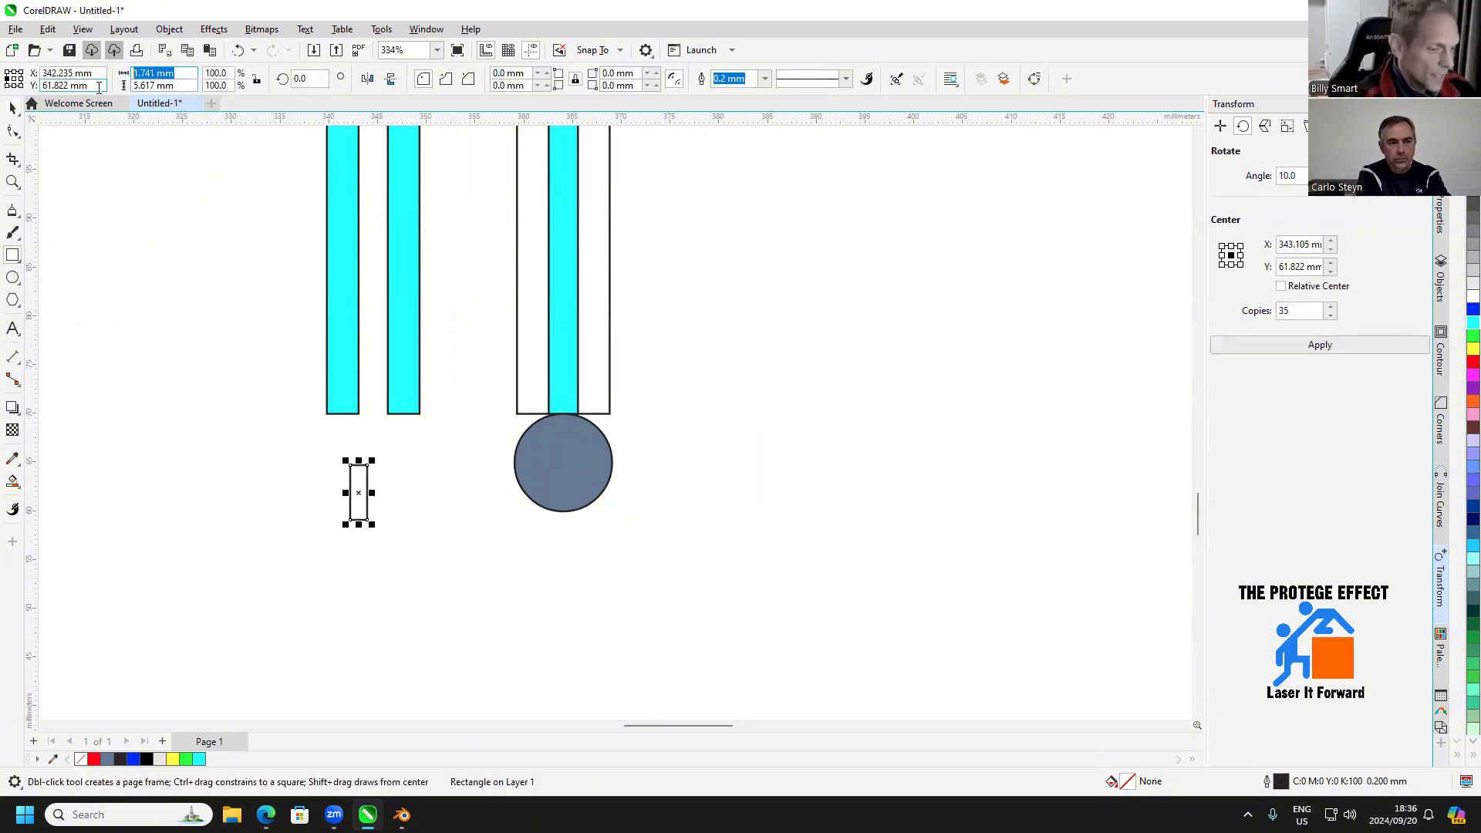
type("3")
key("Return")
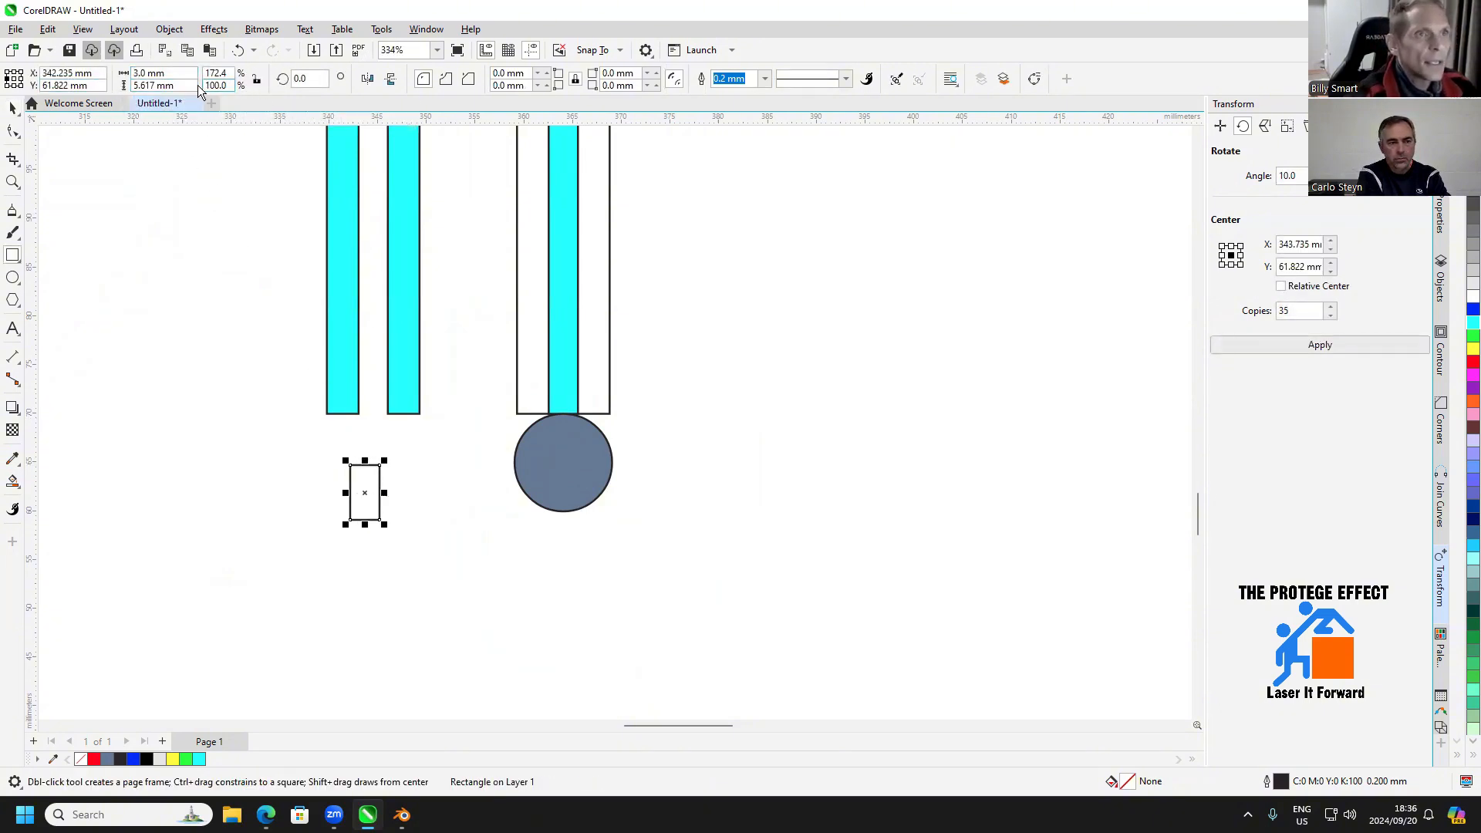
left_click_drag(177, 85, 93, 94)
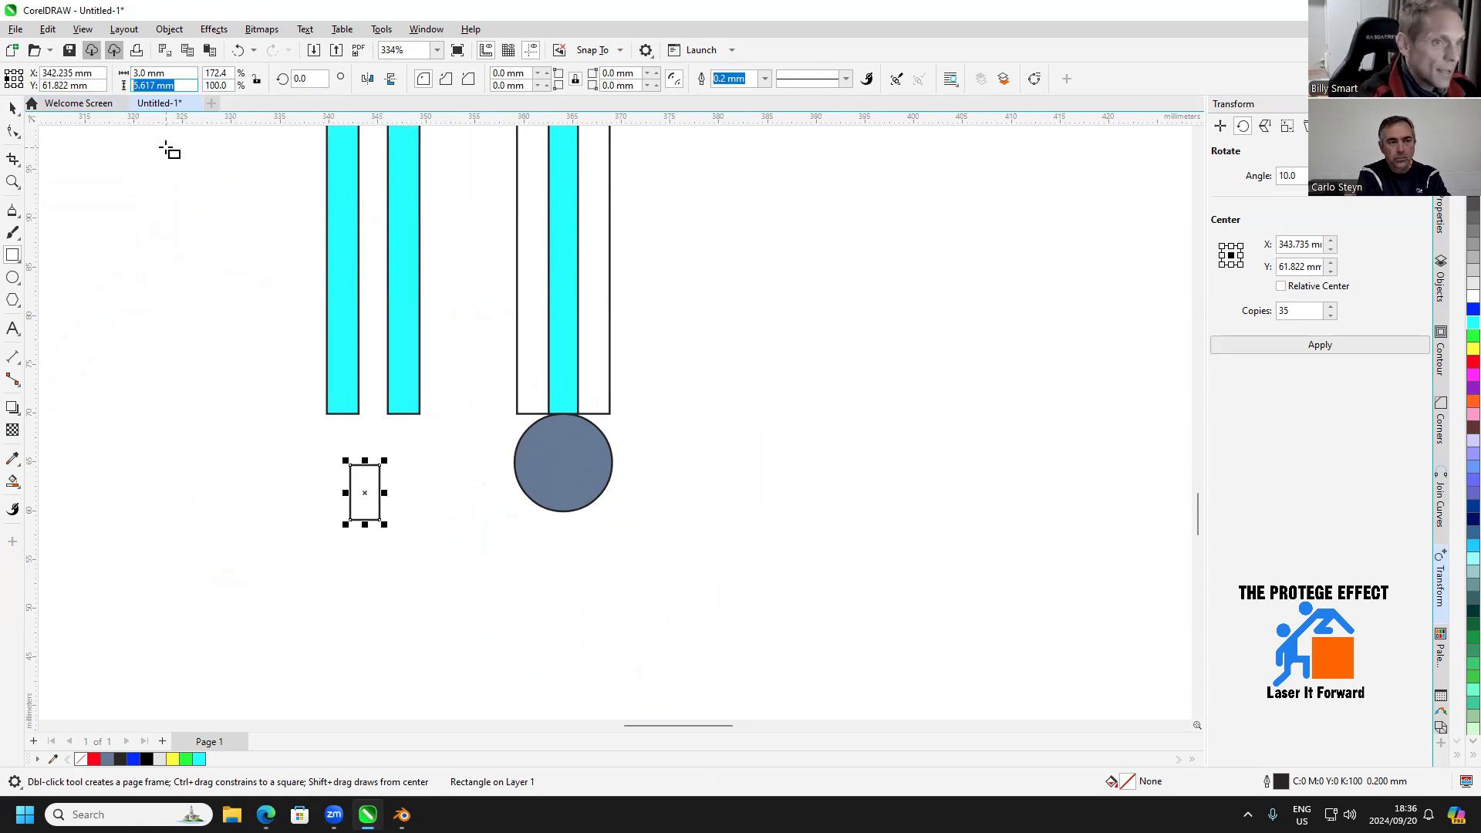
type("9.5")
key("Return")
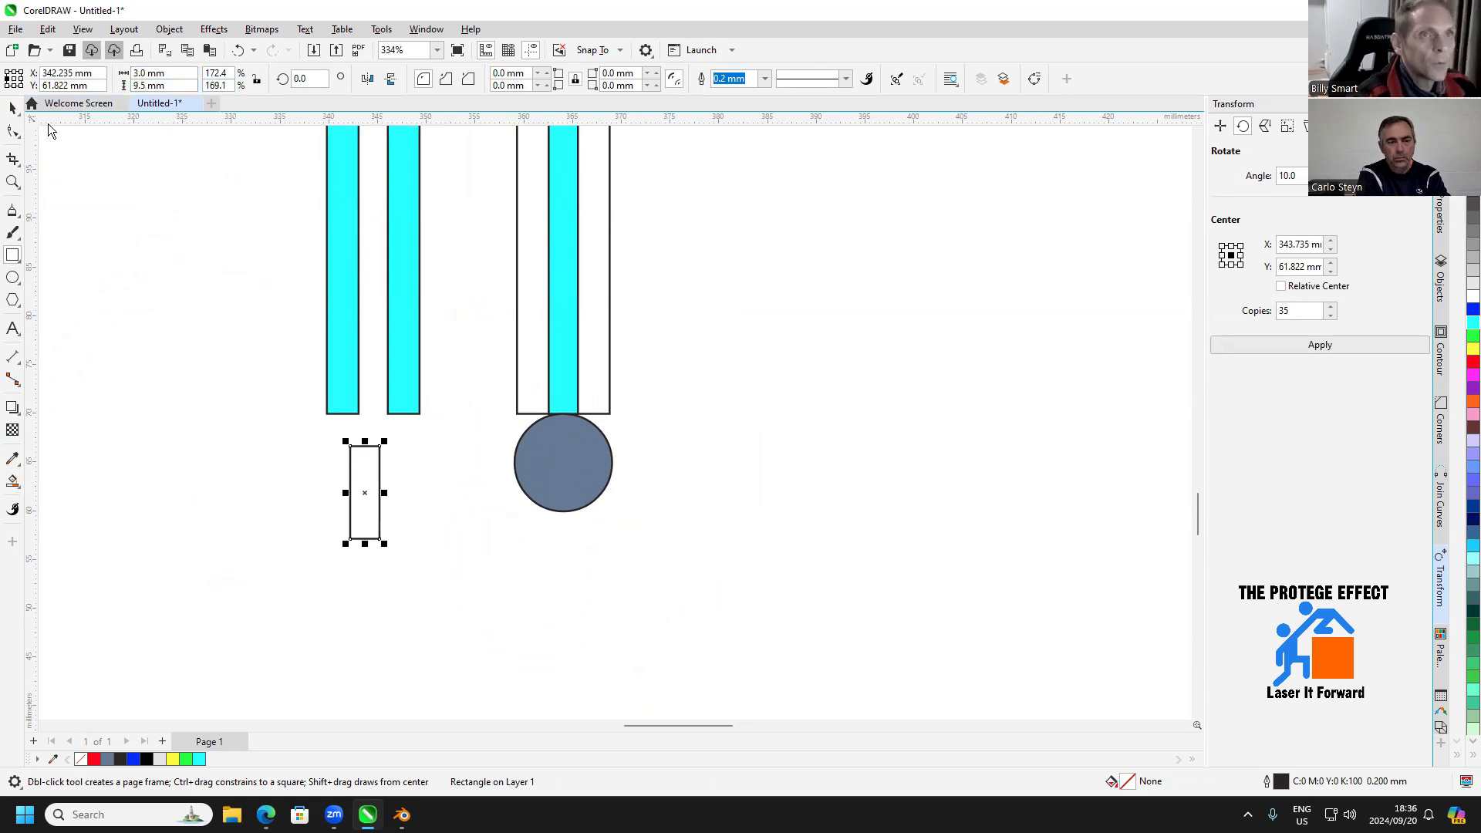
Center the small rectangle on the filled circle and set the circle's reference point to its top center
left_click(12, 108)
left_click_drag(364, 492, 563, 463)
left_click(605, 487)
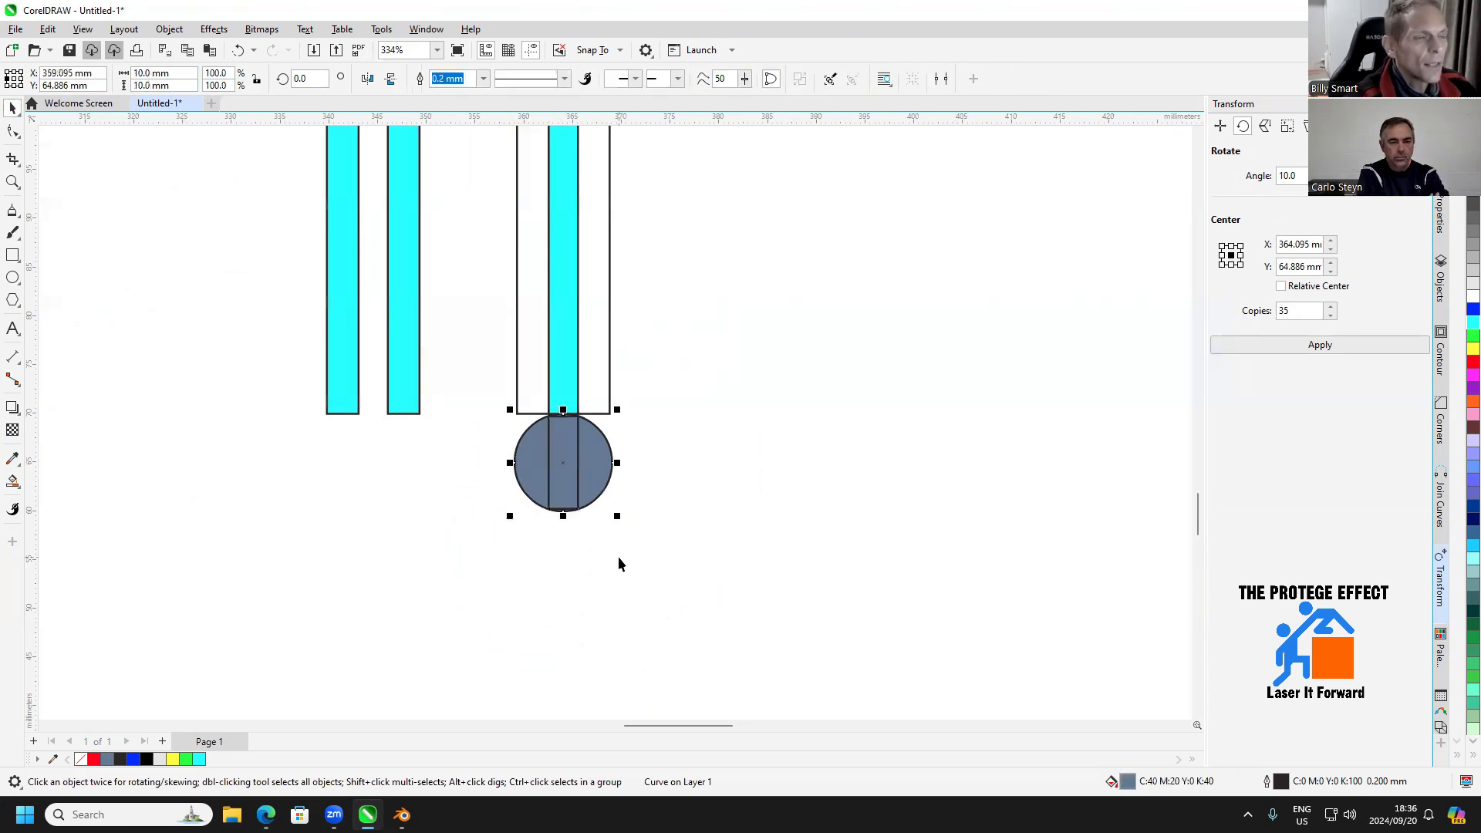
left_click(14, 71)
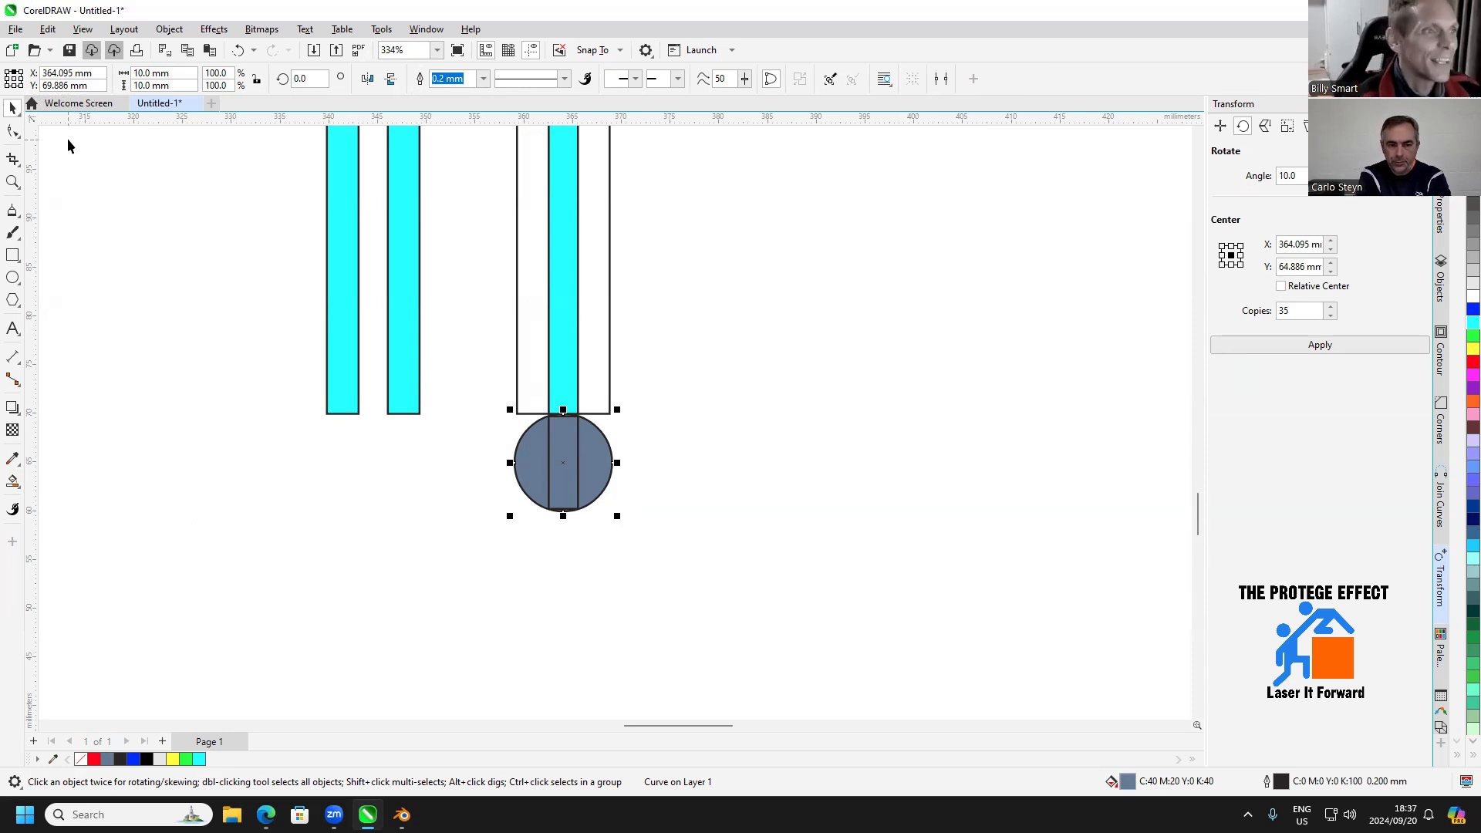
Move the filled circle and the small rectangle 5 mm down, away from the strip
left_click(698, 432)
left_click(580, 414)
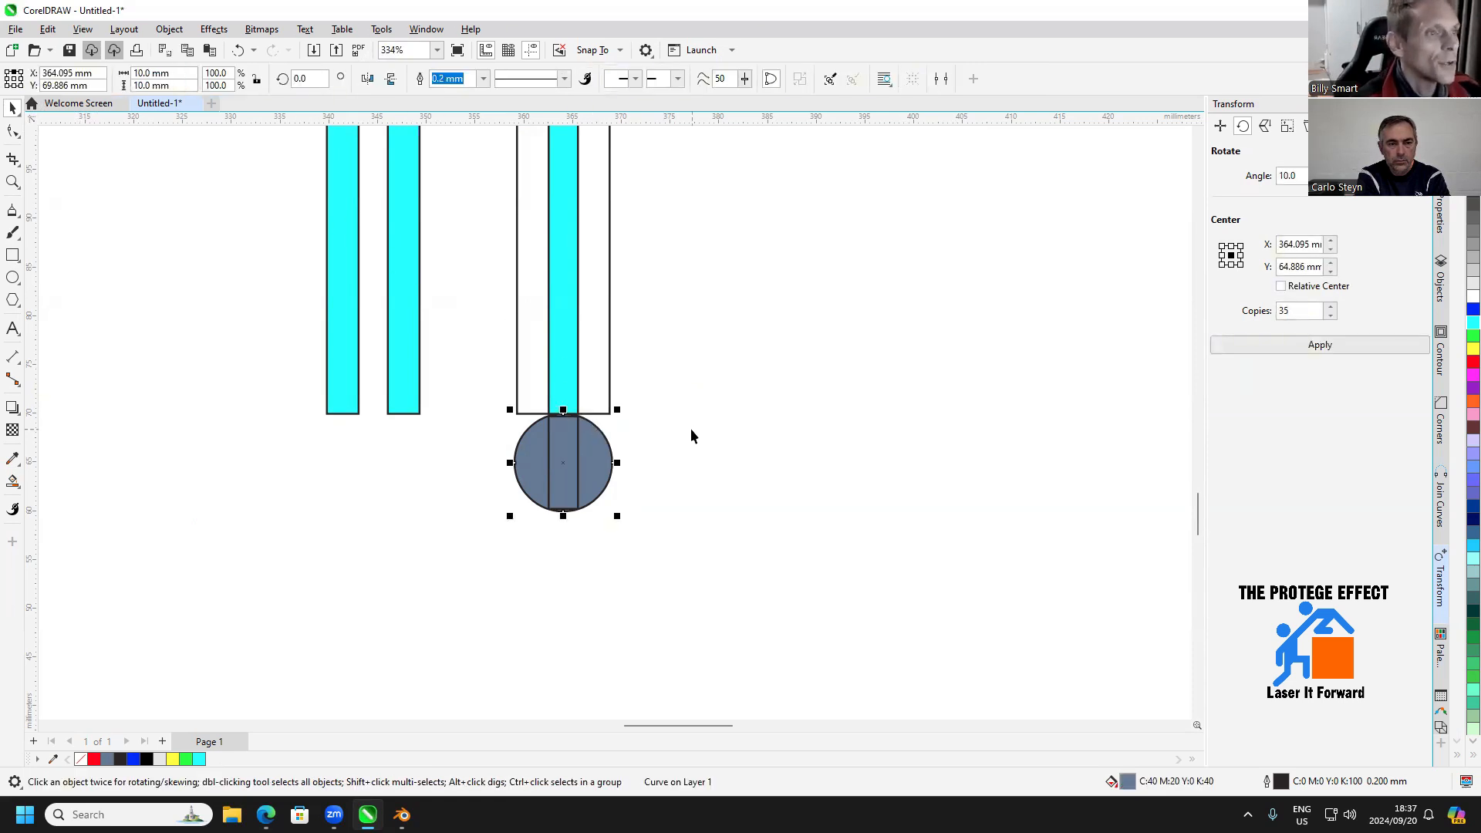
key("Down")
left_click(739, 426)
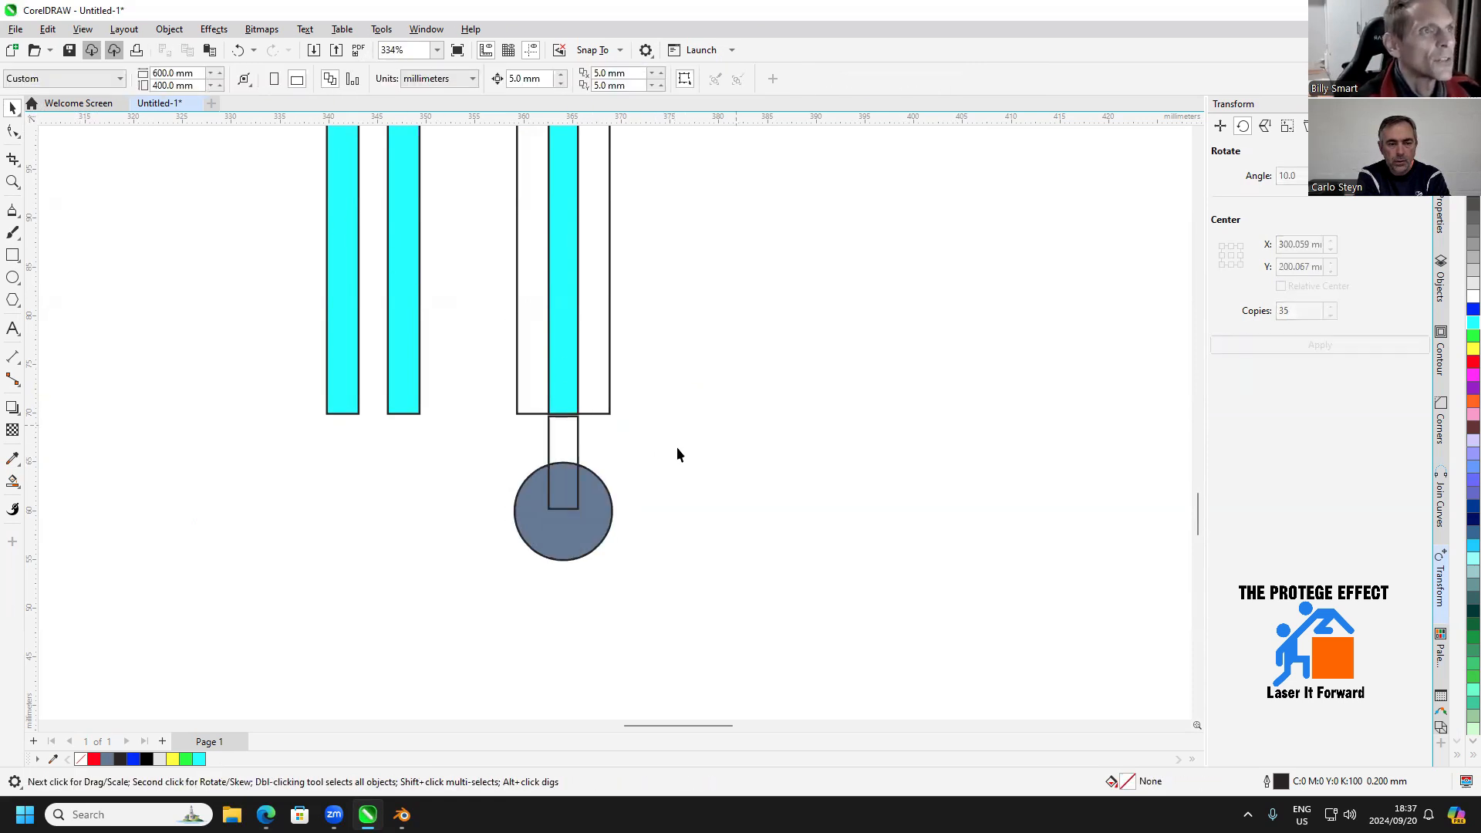
left_click(579, 447)
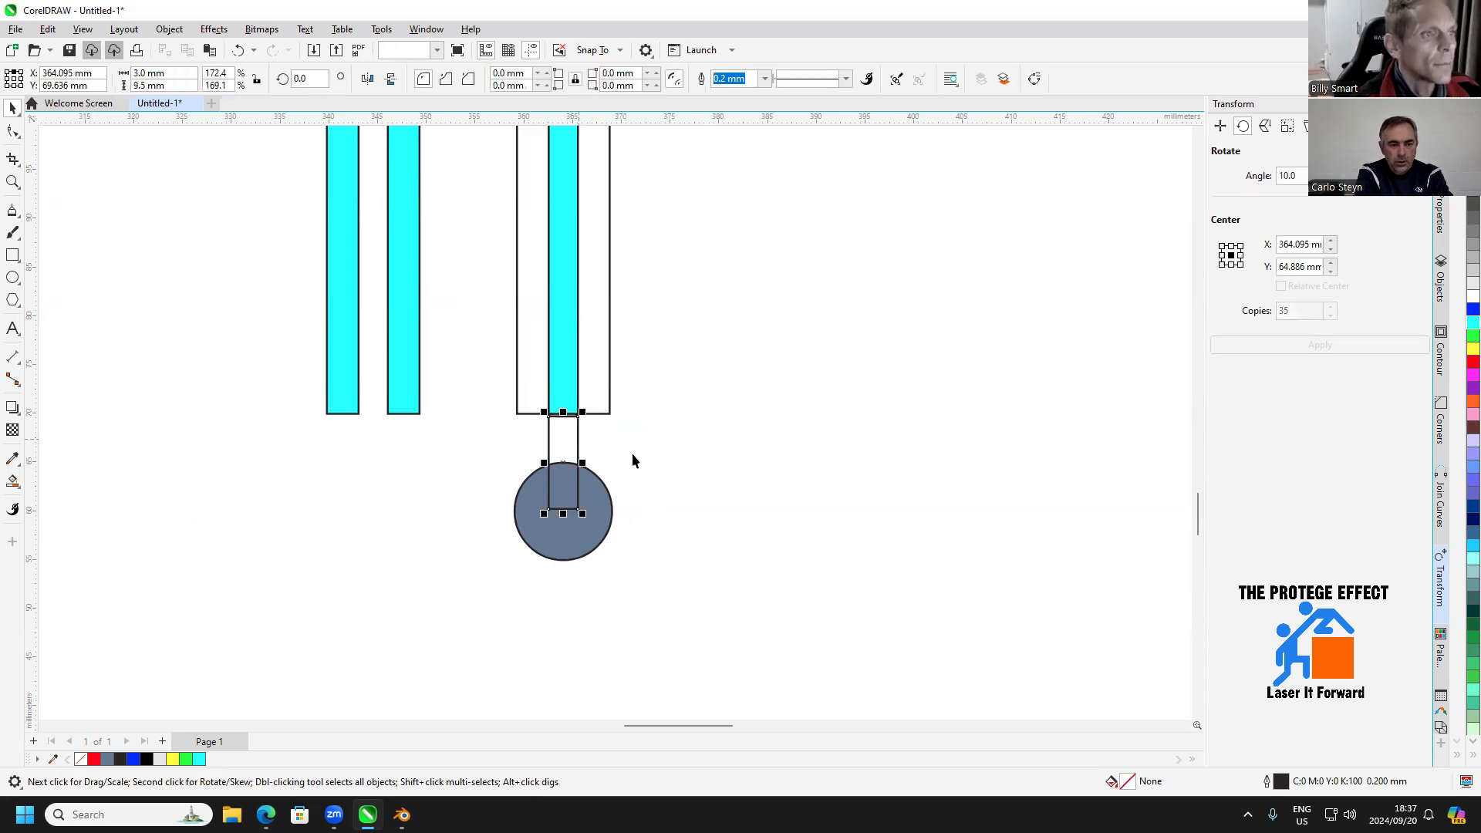
key("Down")
left_click(678, 535)
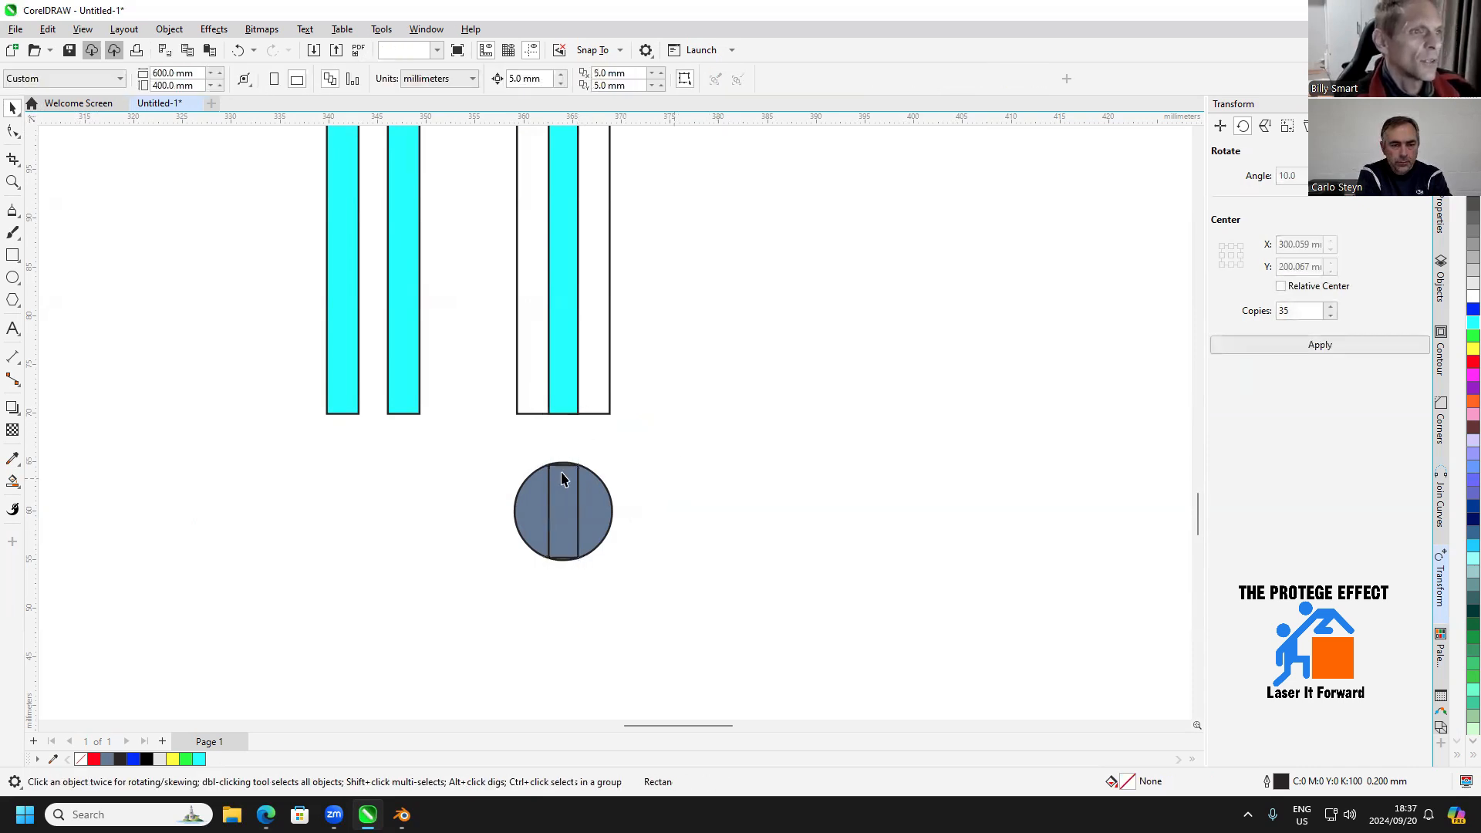
Try resizing the filled circle to 15 mm from its top center and undo the resize
left_click(610, 505)
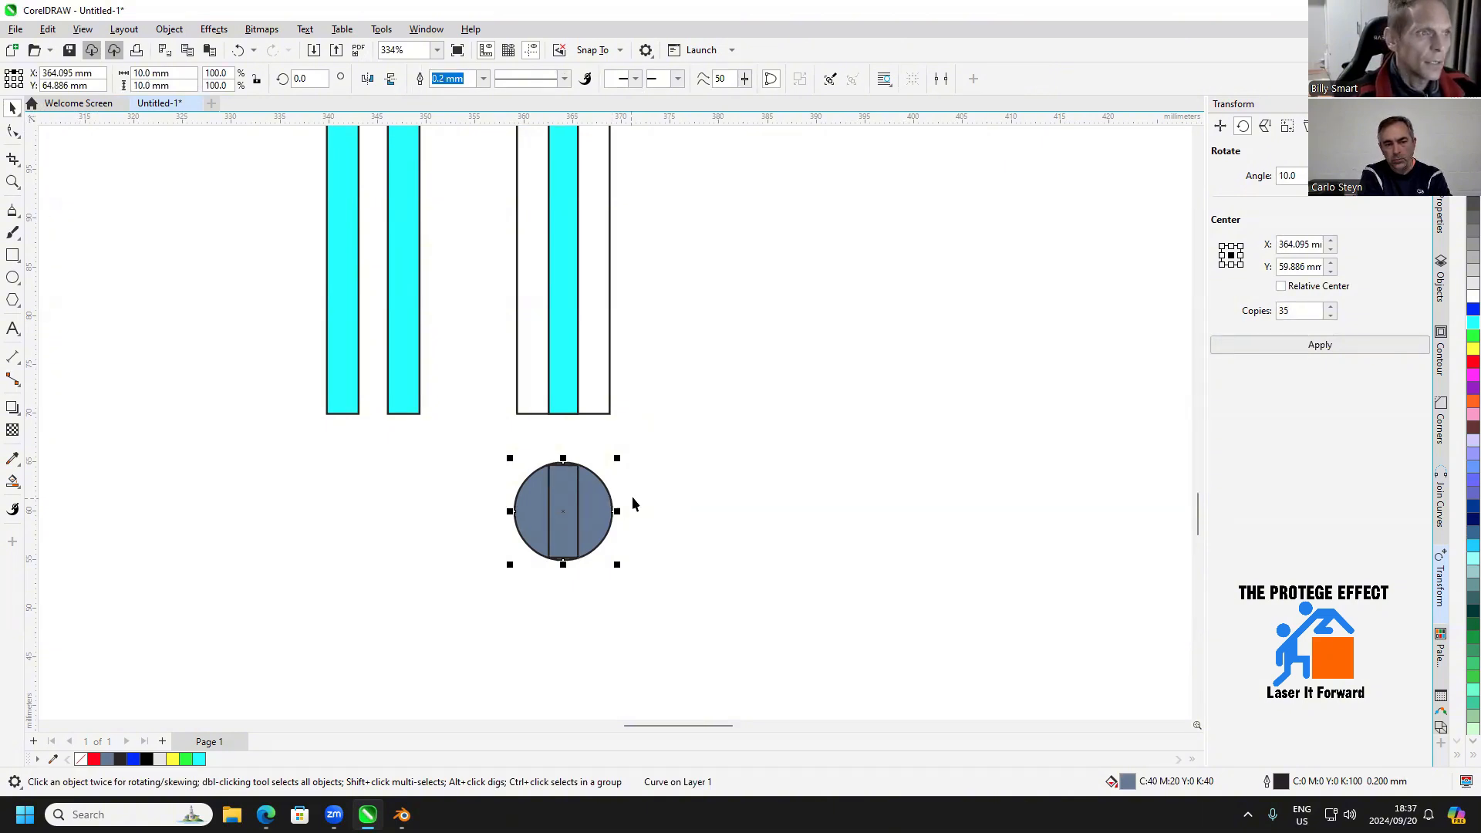
left_click(640, 496)
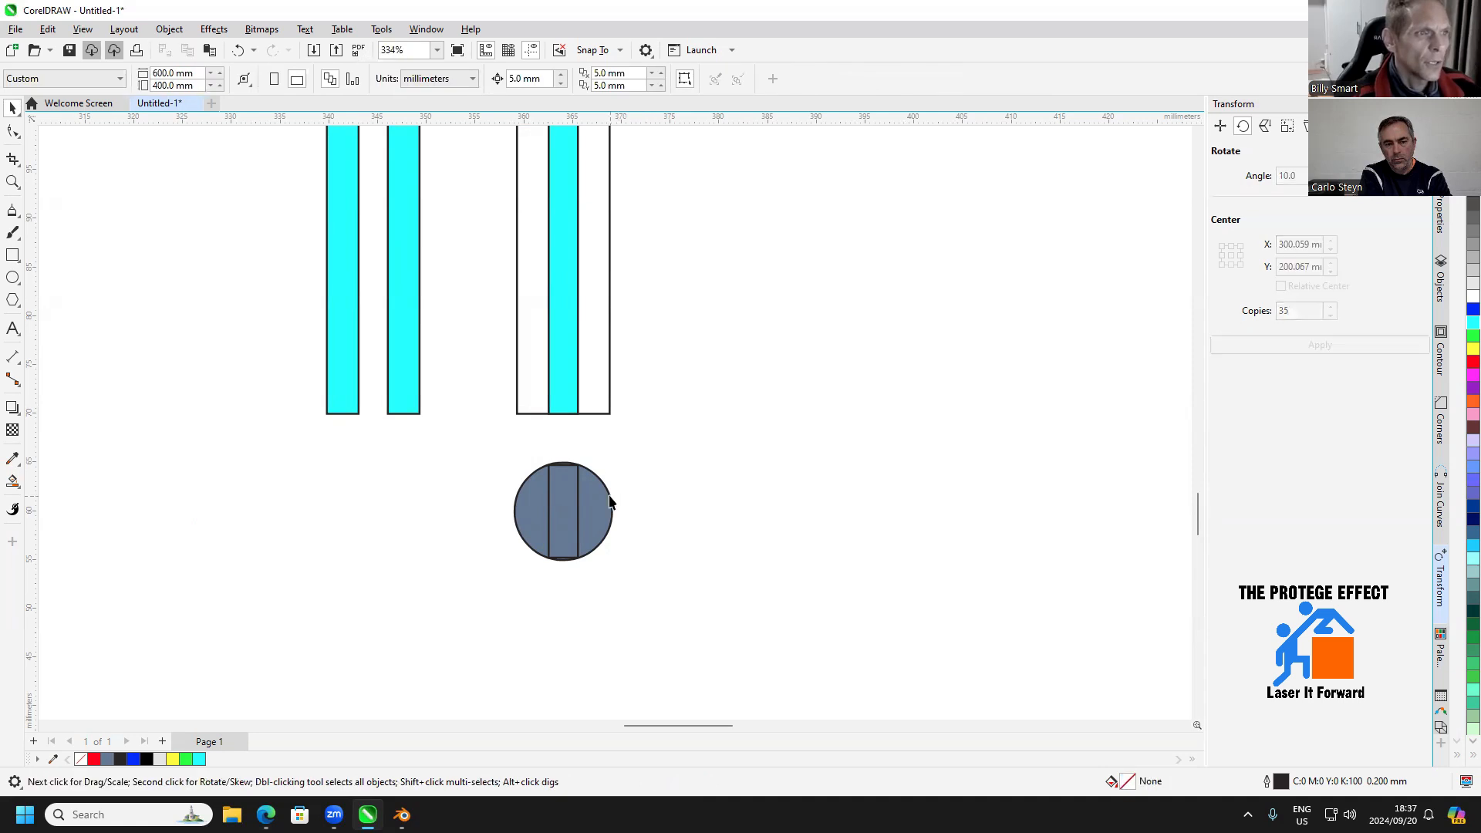
left_click(610, 502)
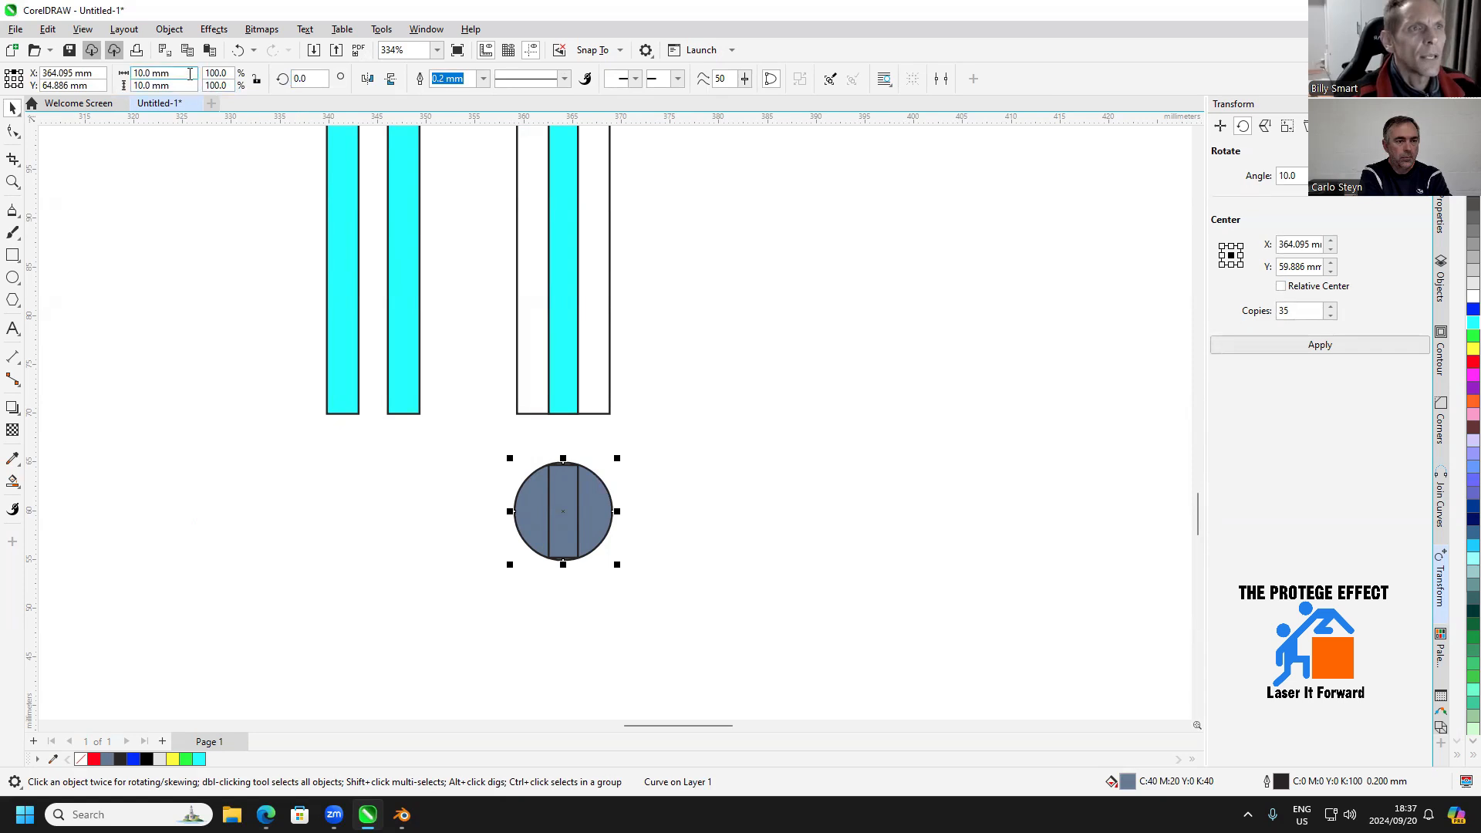
left_click(158, 73)
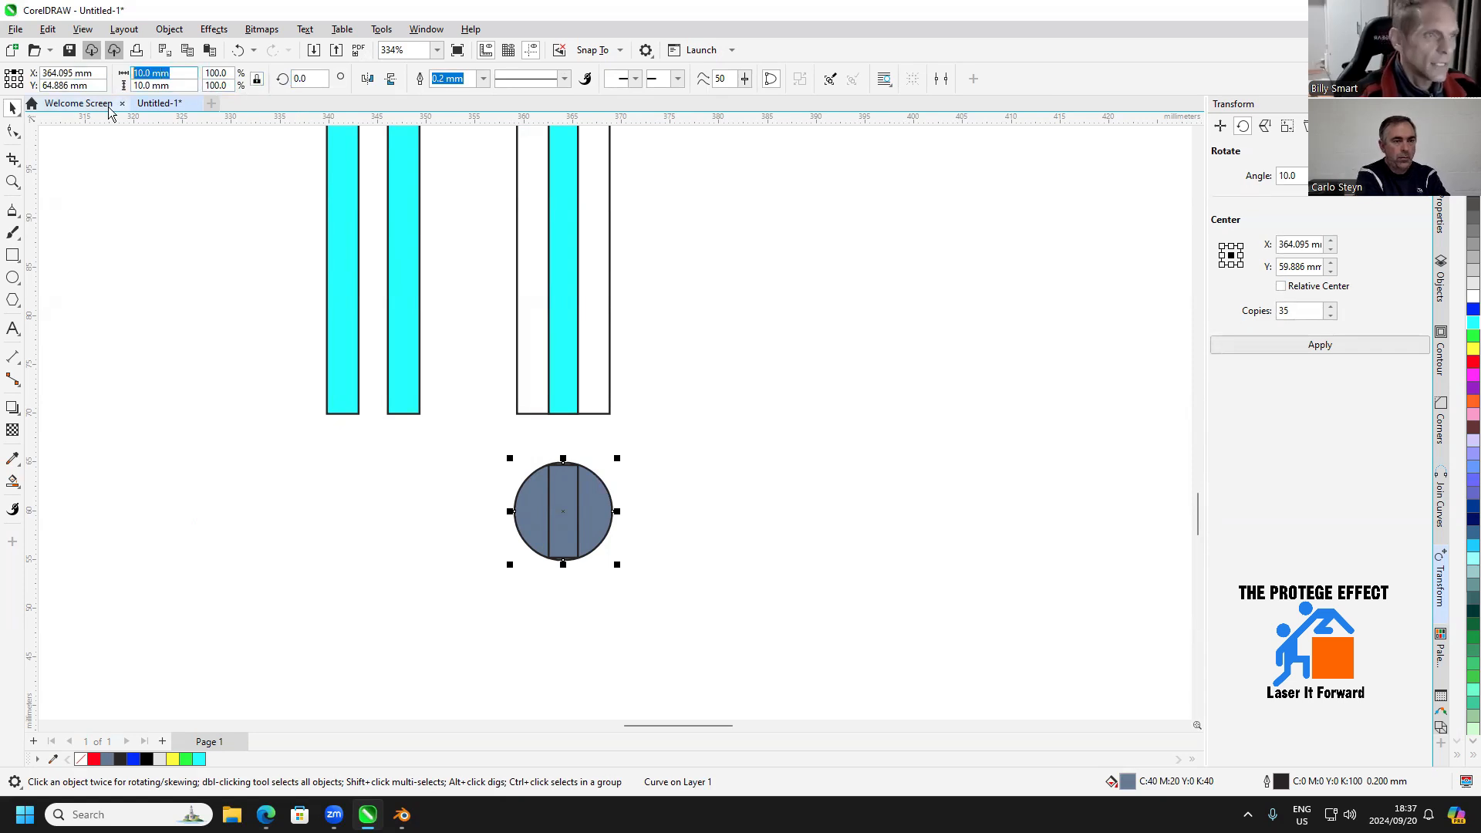
type("15")
key("Return")
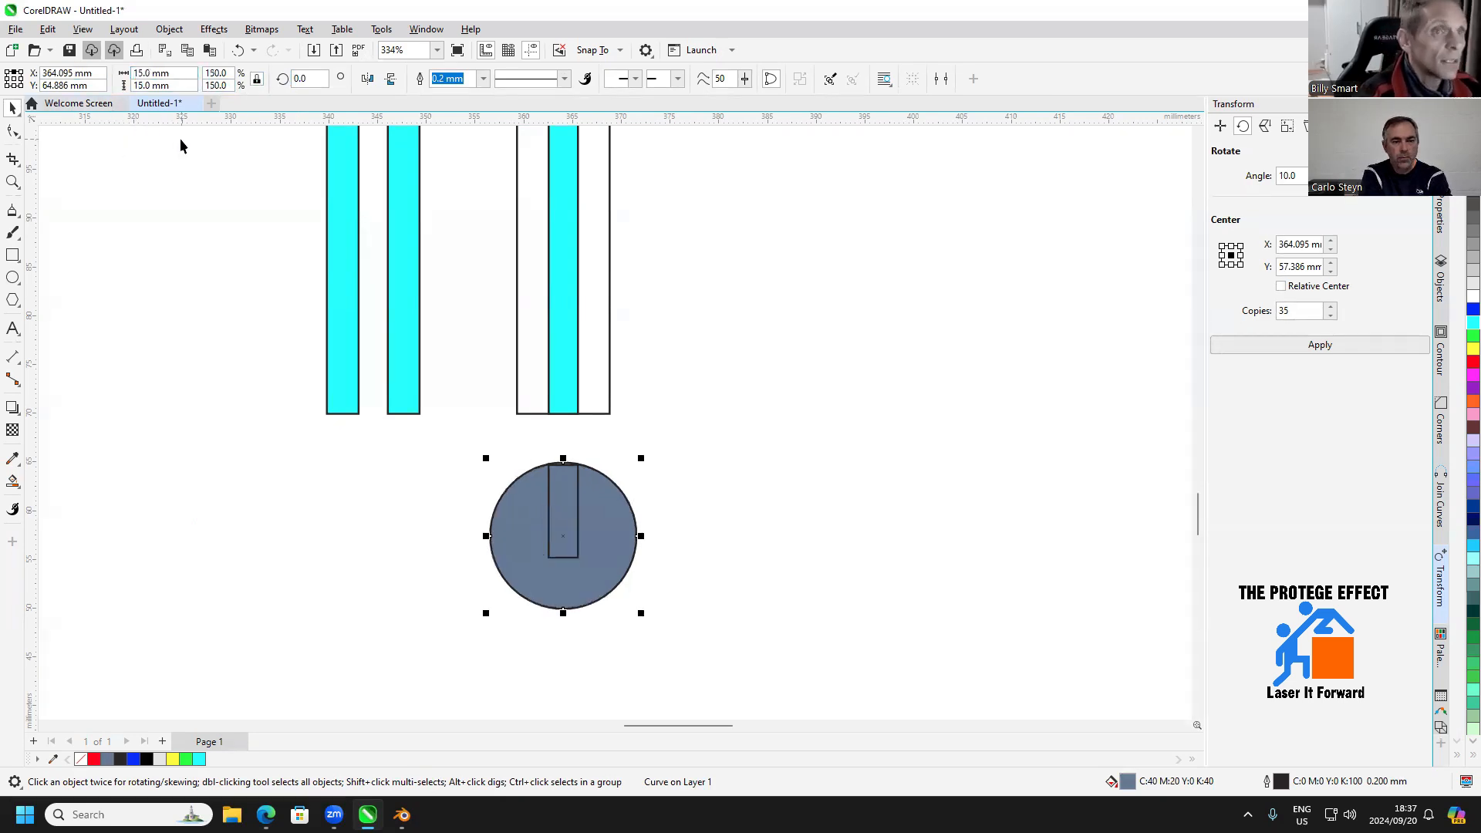
key("ctrl+z")
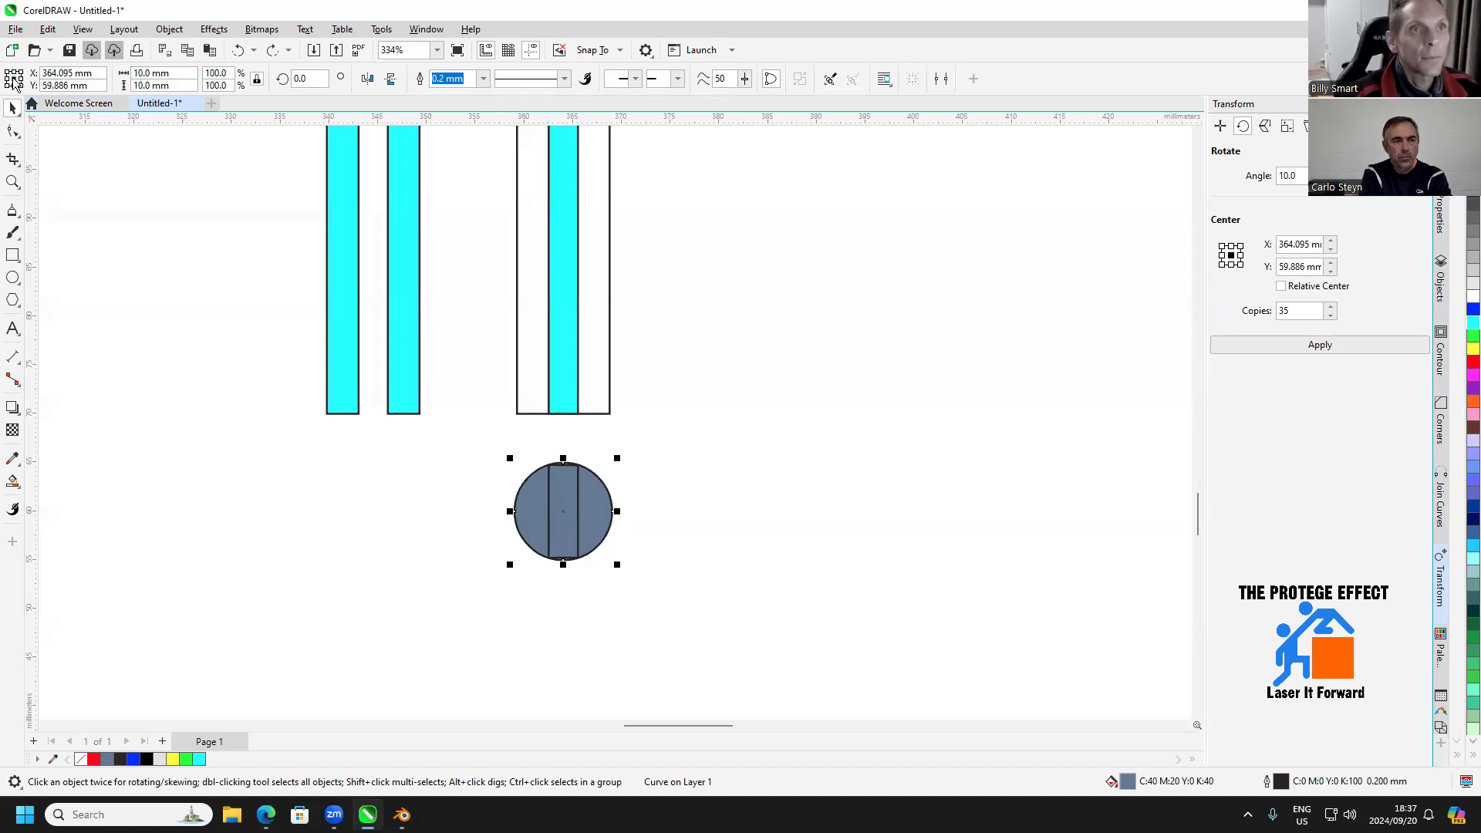
Enlarge the filled circle about its center to a diameter of 20 mm
left_click(192, 75)
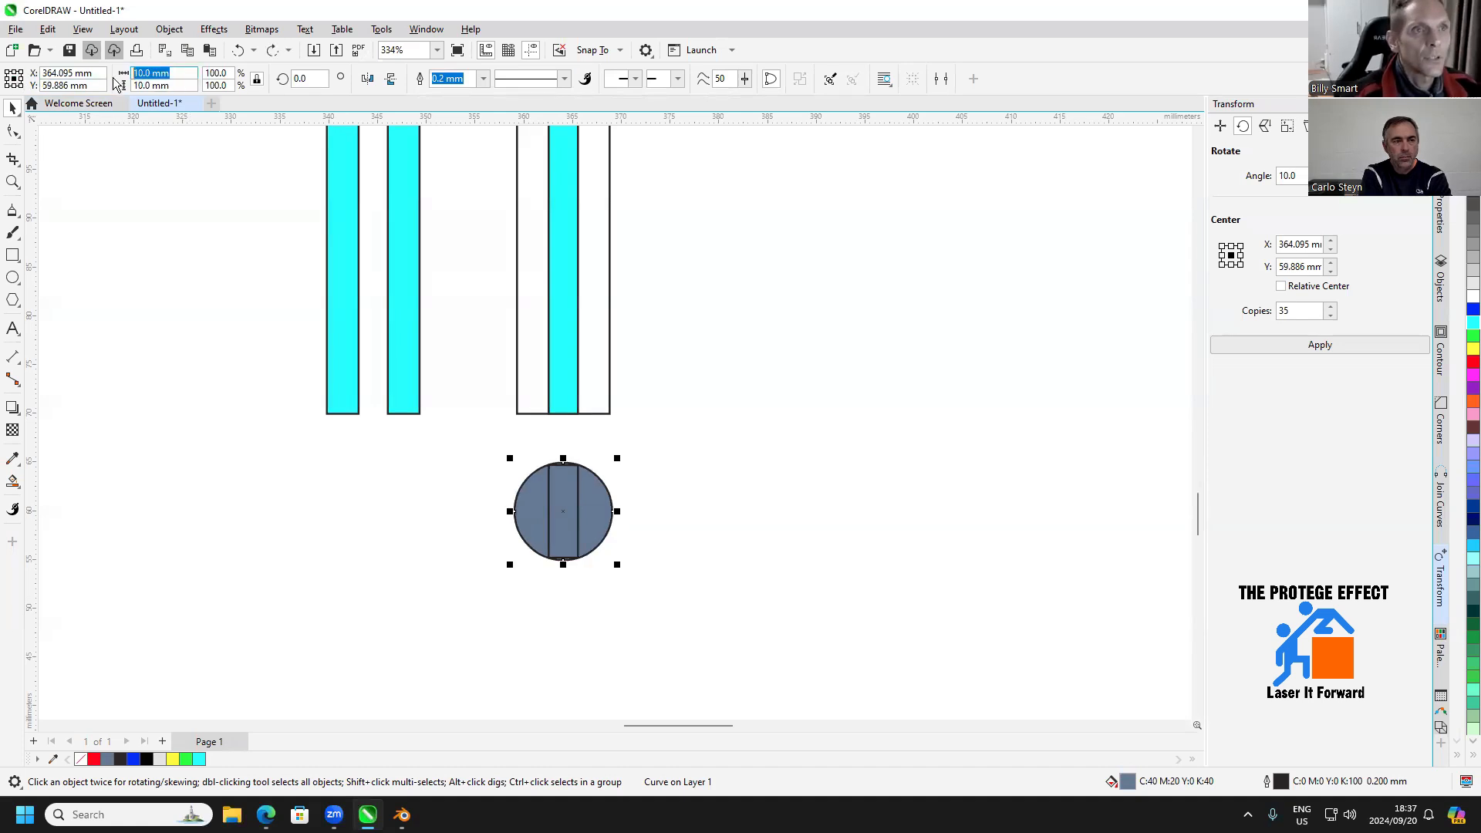
type("15")
key("Return")
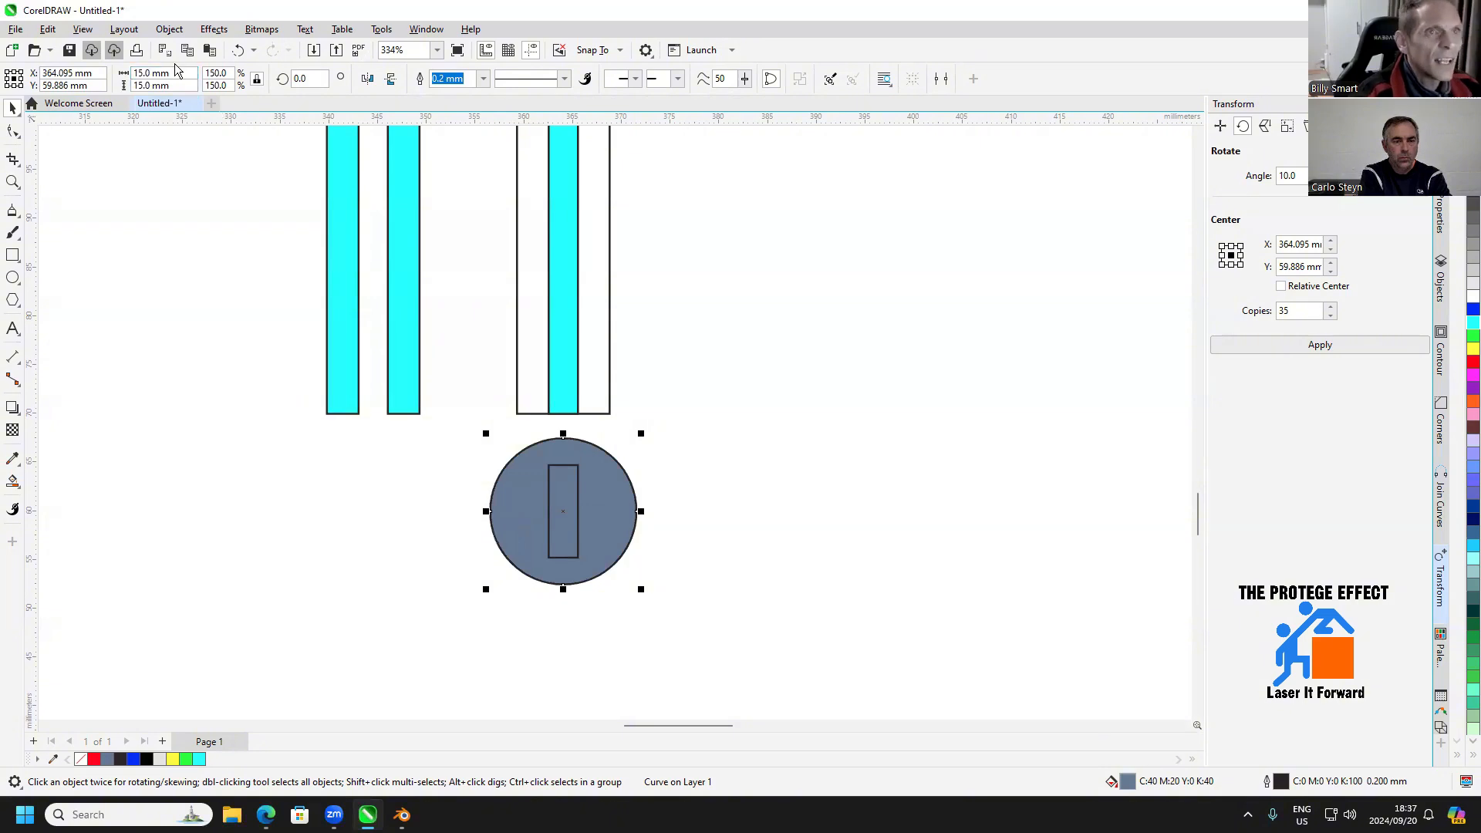
type("20")
key("Return")
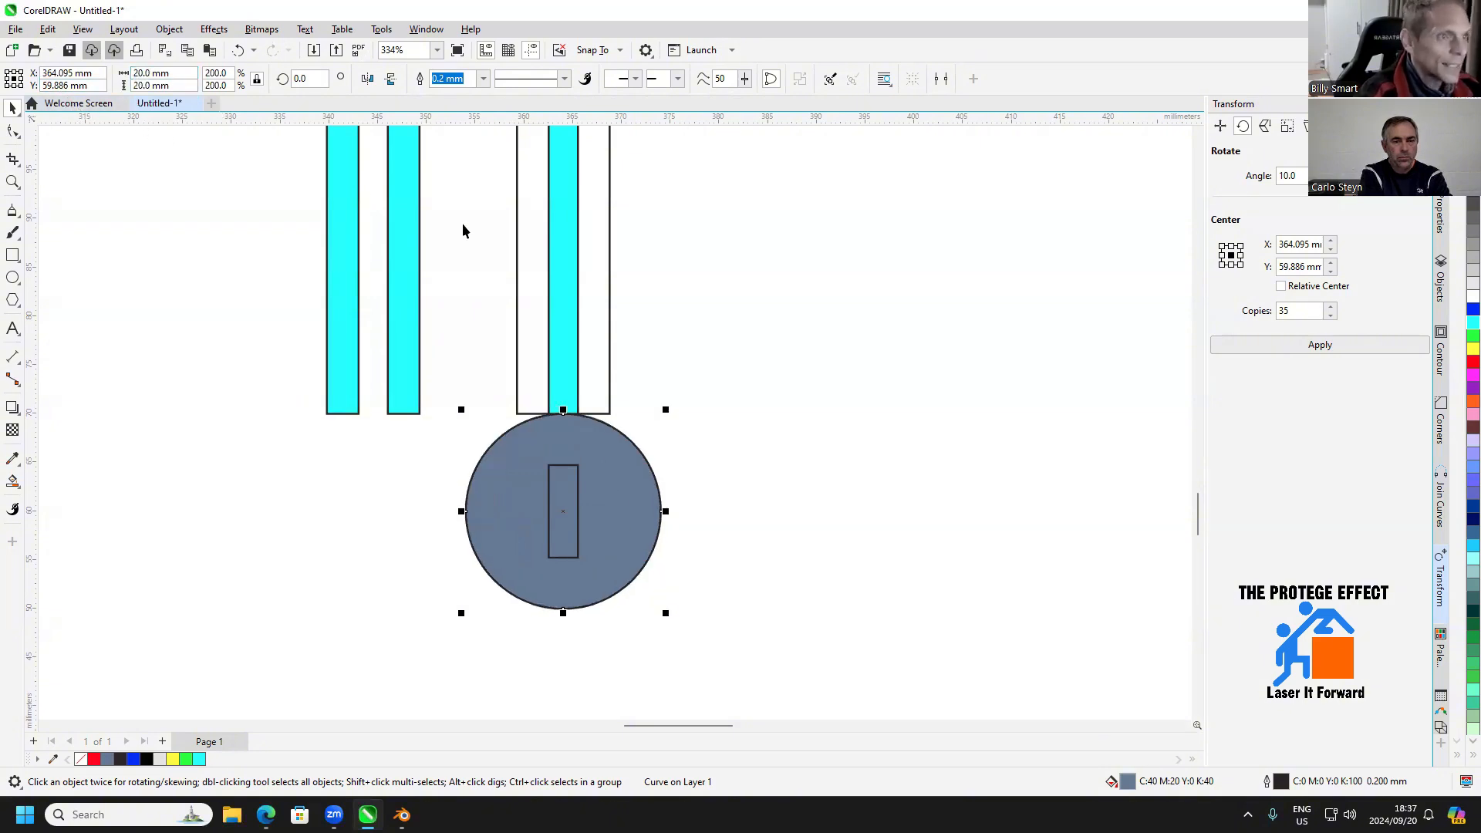
left_click(677, 380)
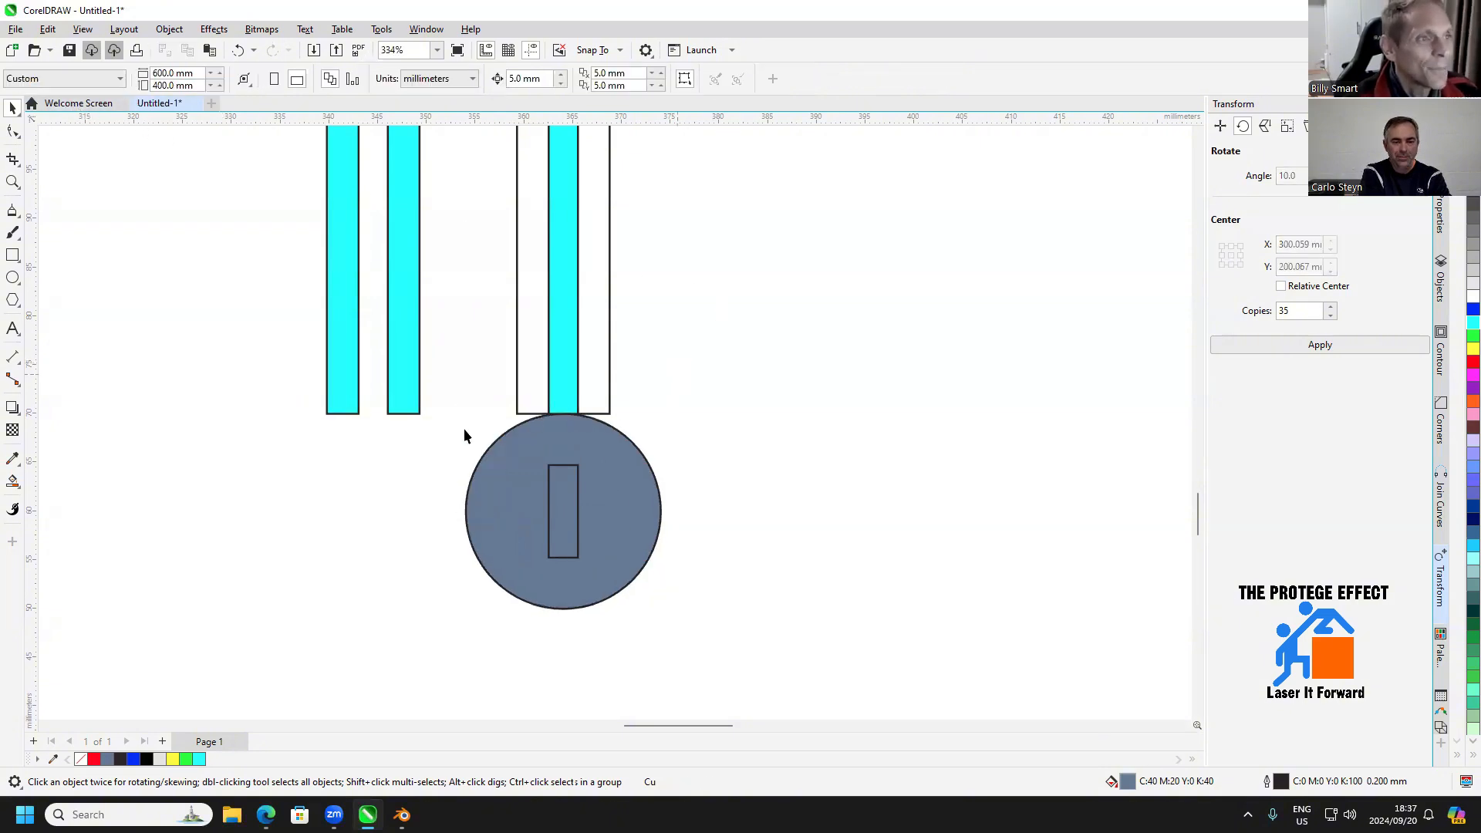
Weld the enlarged circle to the slotted strip outline directly above it
left_click(514, 451)
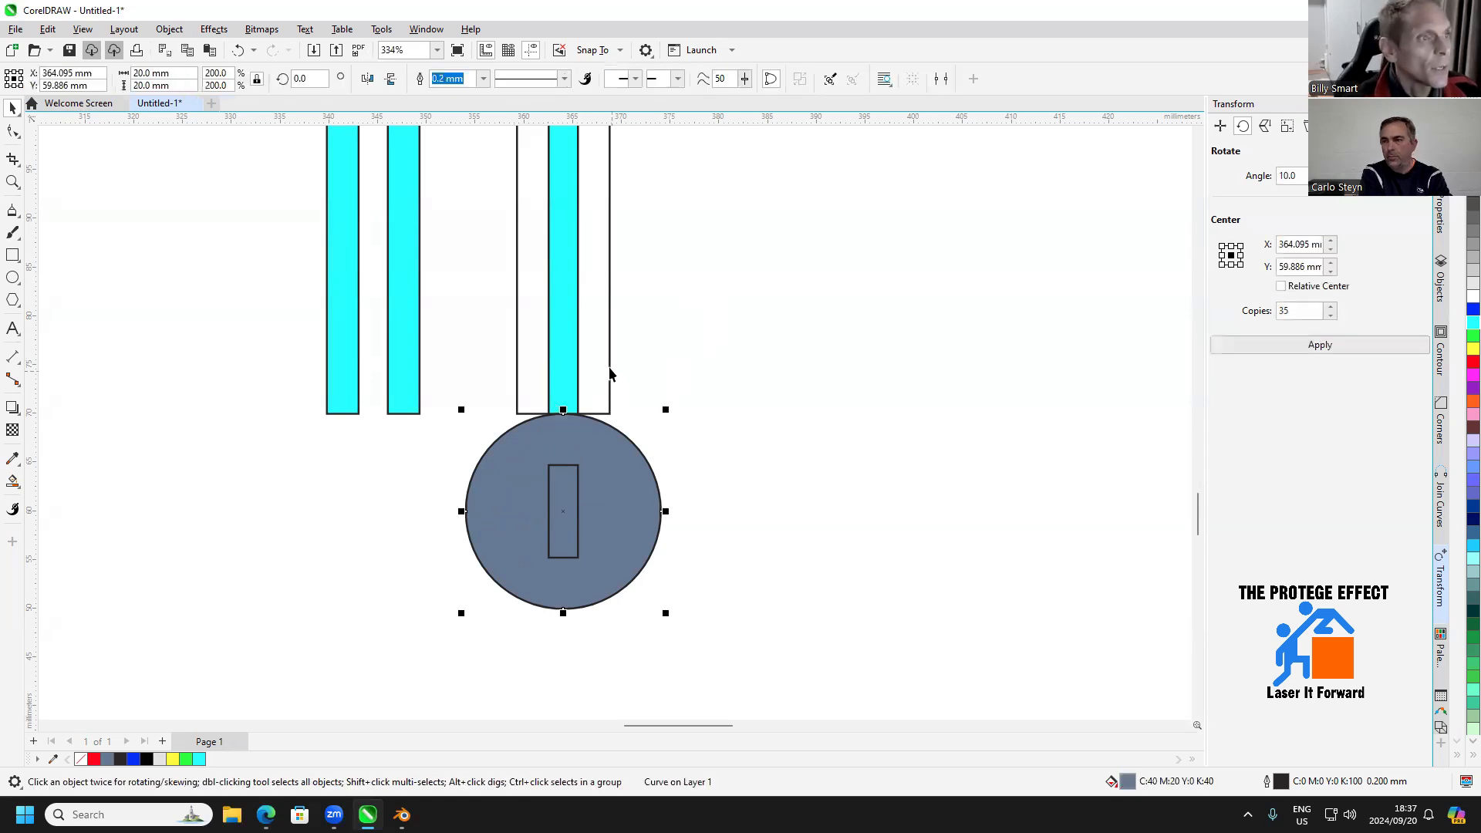
left_click(580, 228, "shift")
left_click(452, 78)
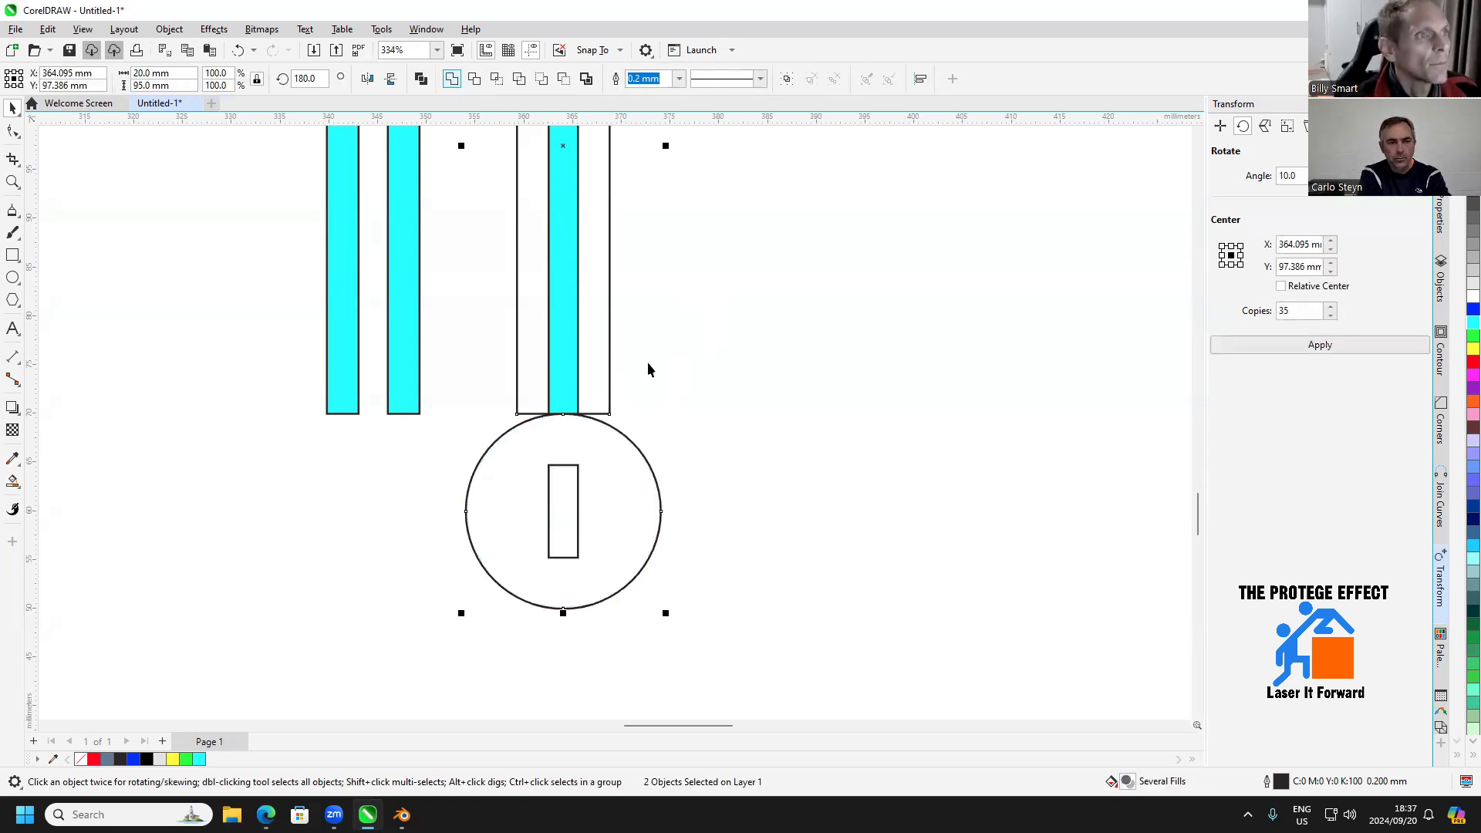
Delete the cyan piece inside the welded strip and fill the welded shape with light gray
left_click(565, 348)
key("Delete")
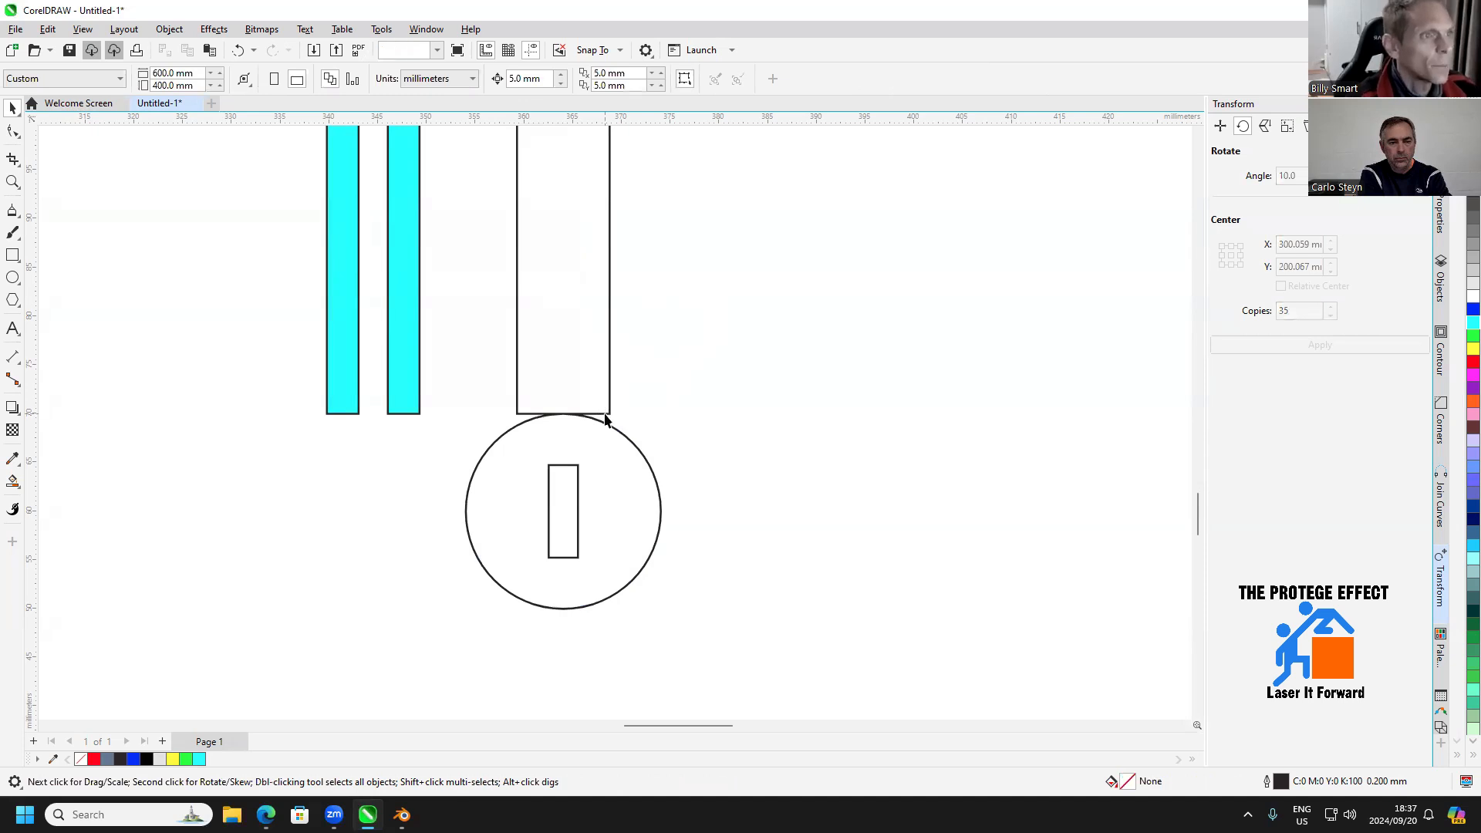
left_click(605, 421)
left_click(1470, 291)
Draw a 9.5 mm wide rectangle across the strip's lower end and extend it into the circle to about 5.9 mm high
scroll(562, 443, "up", 5)
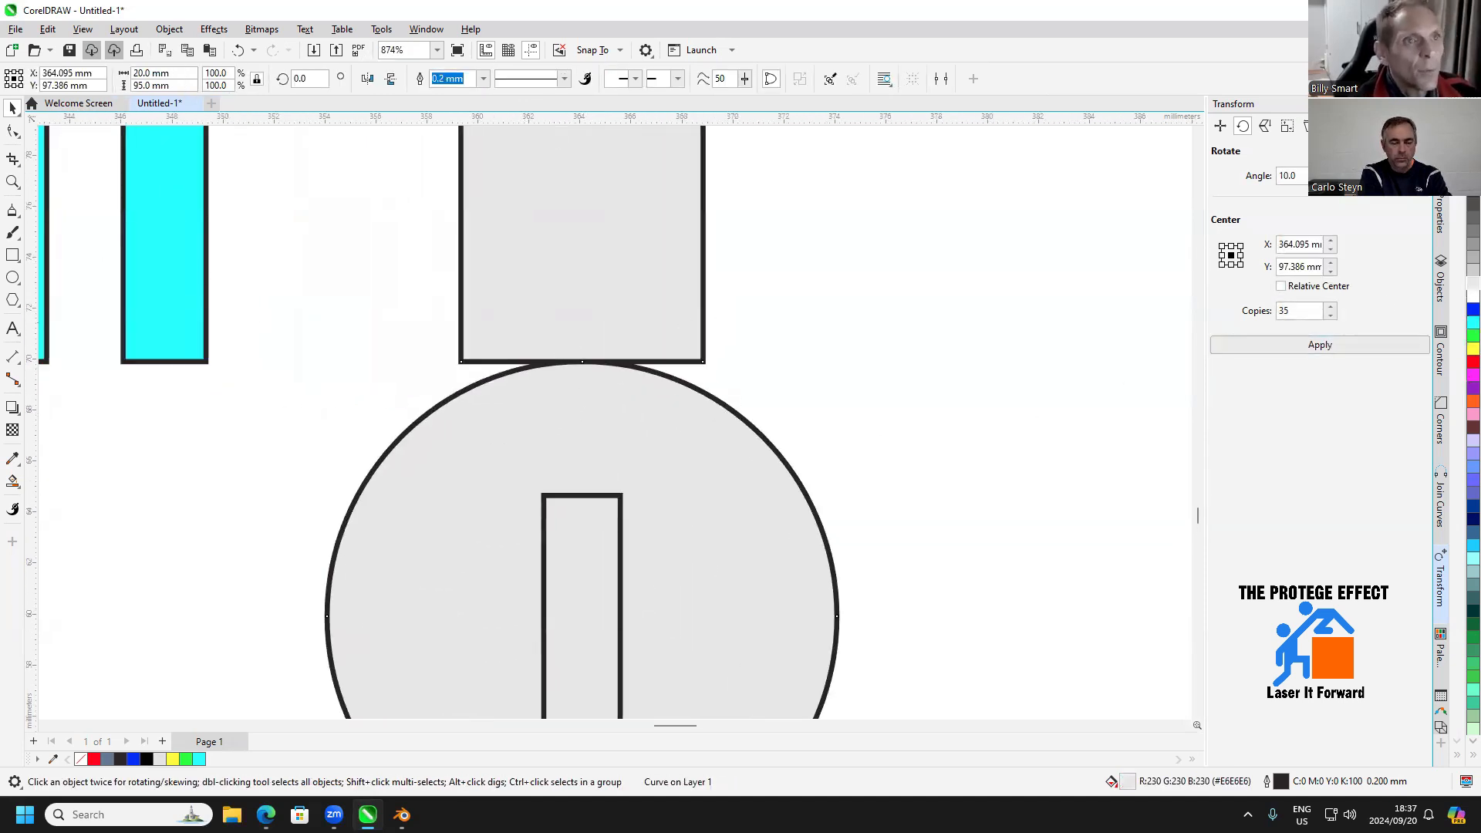
left_click(28, 261)
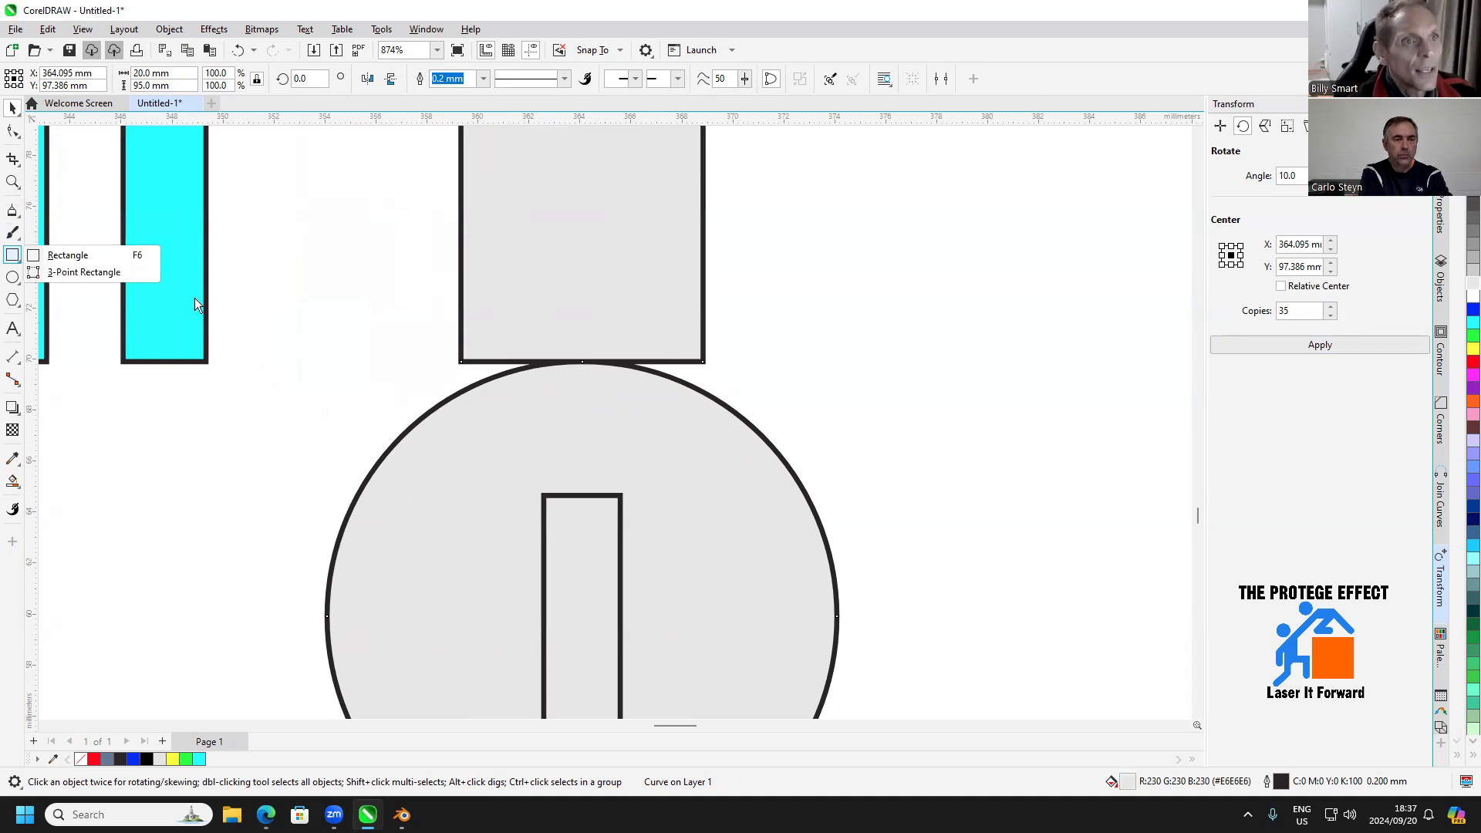
left_click(66, 255)
left_click_drag(462, 284, 703, 356)
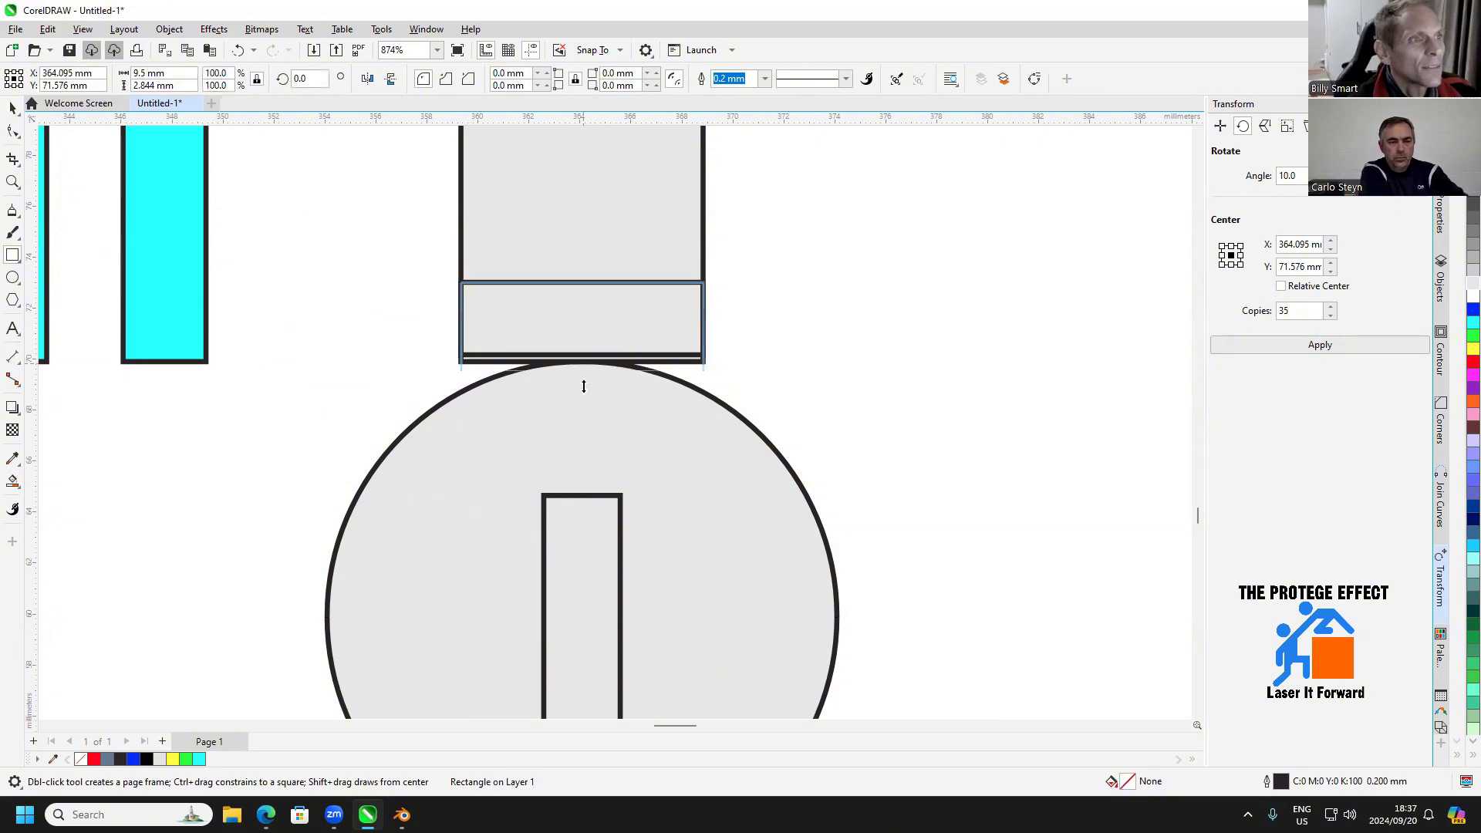
left_click_drag(584, 386, 577, 439)
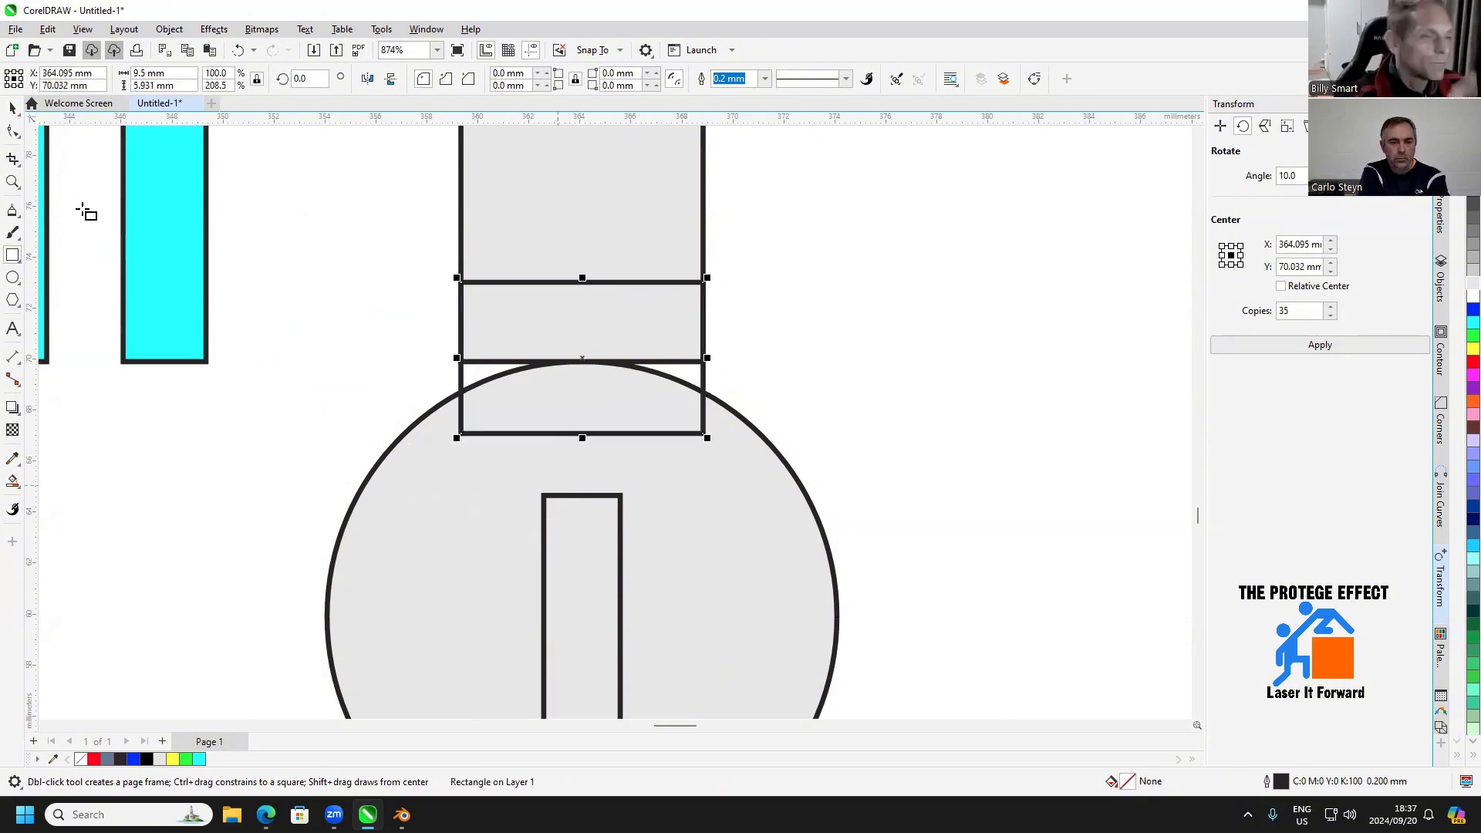
Weld the overlapping rectangle to the strip and circle to form a solid neck
left_click(13, 108)
left_click(450, 489)
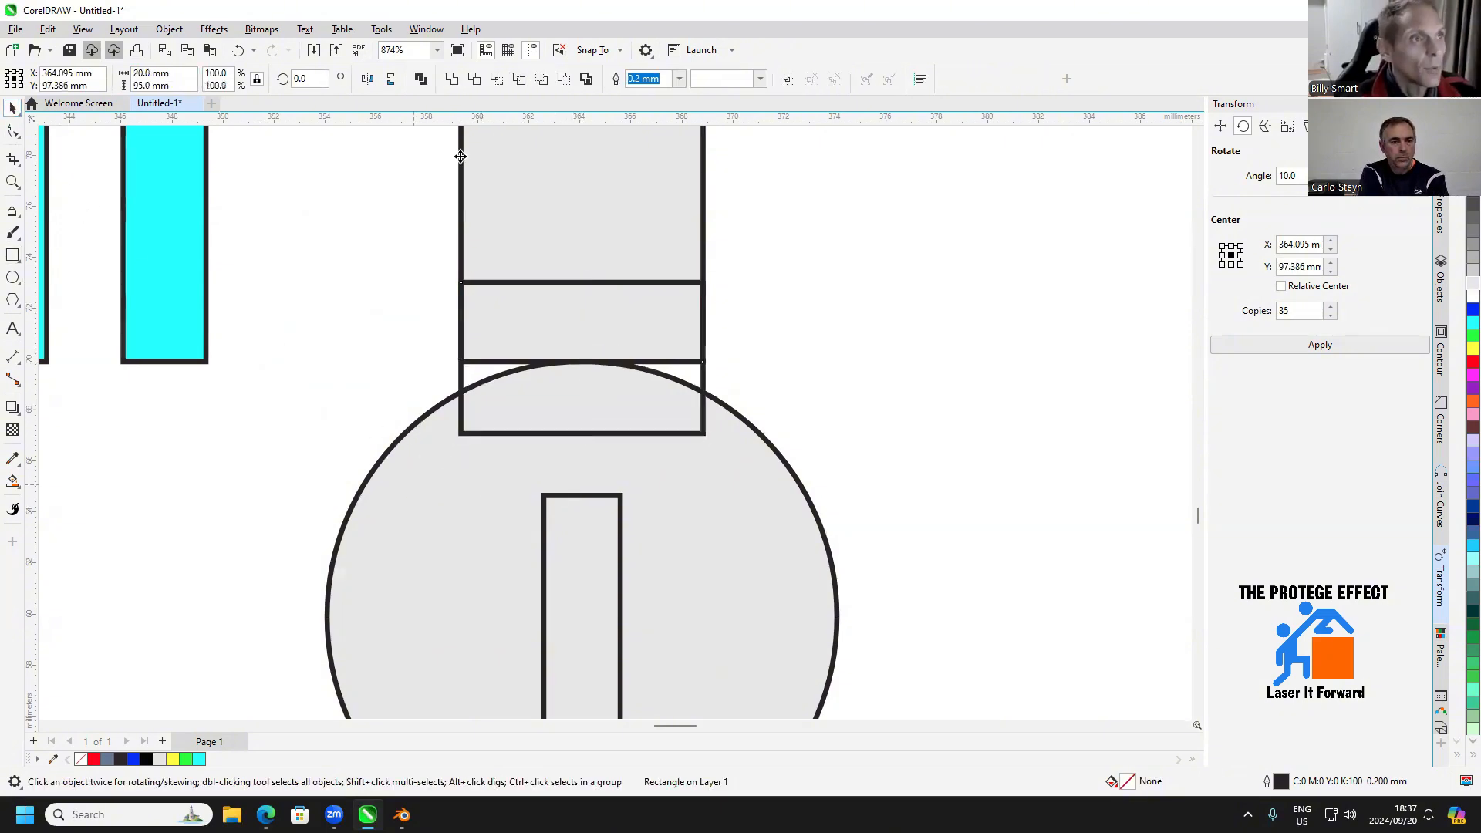
left_click(451, 80)
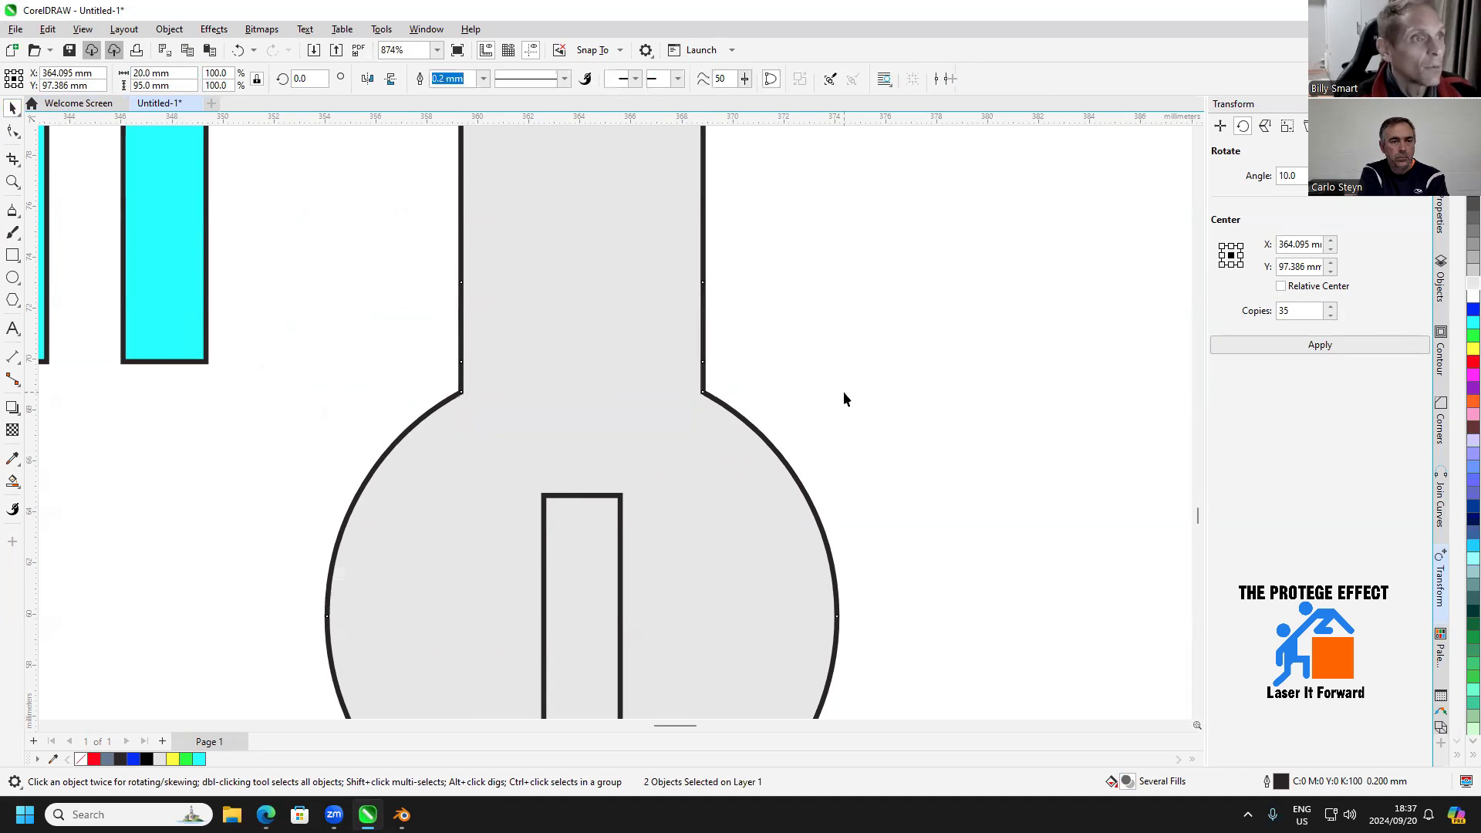
Delete the four surplus nodes on the straight sides just above the circle
left_click(15, 132)
left_click_drag(679, 249, 419, 362)
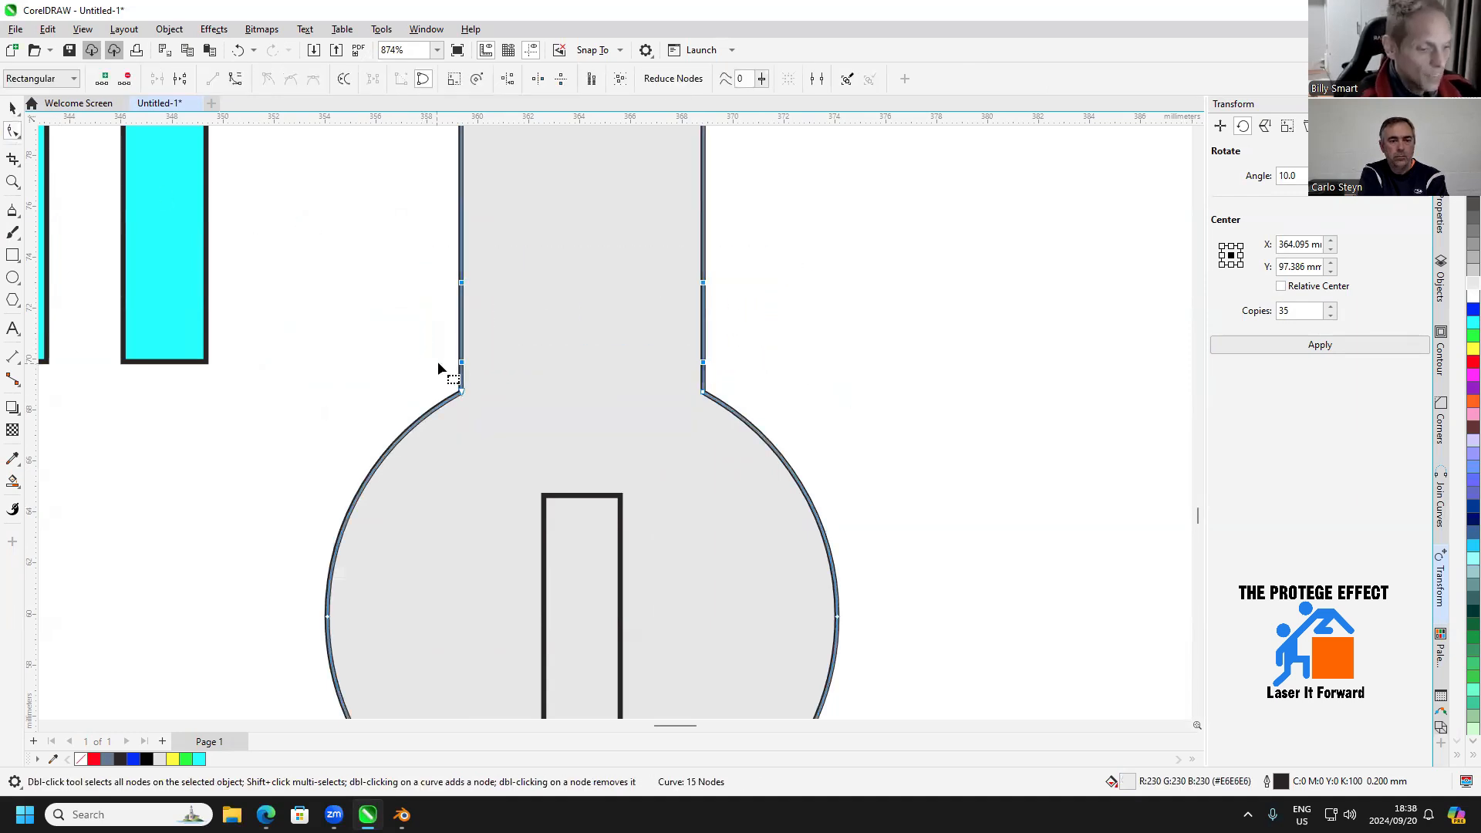
key("Delete")
left_click(13, 109)
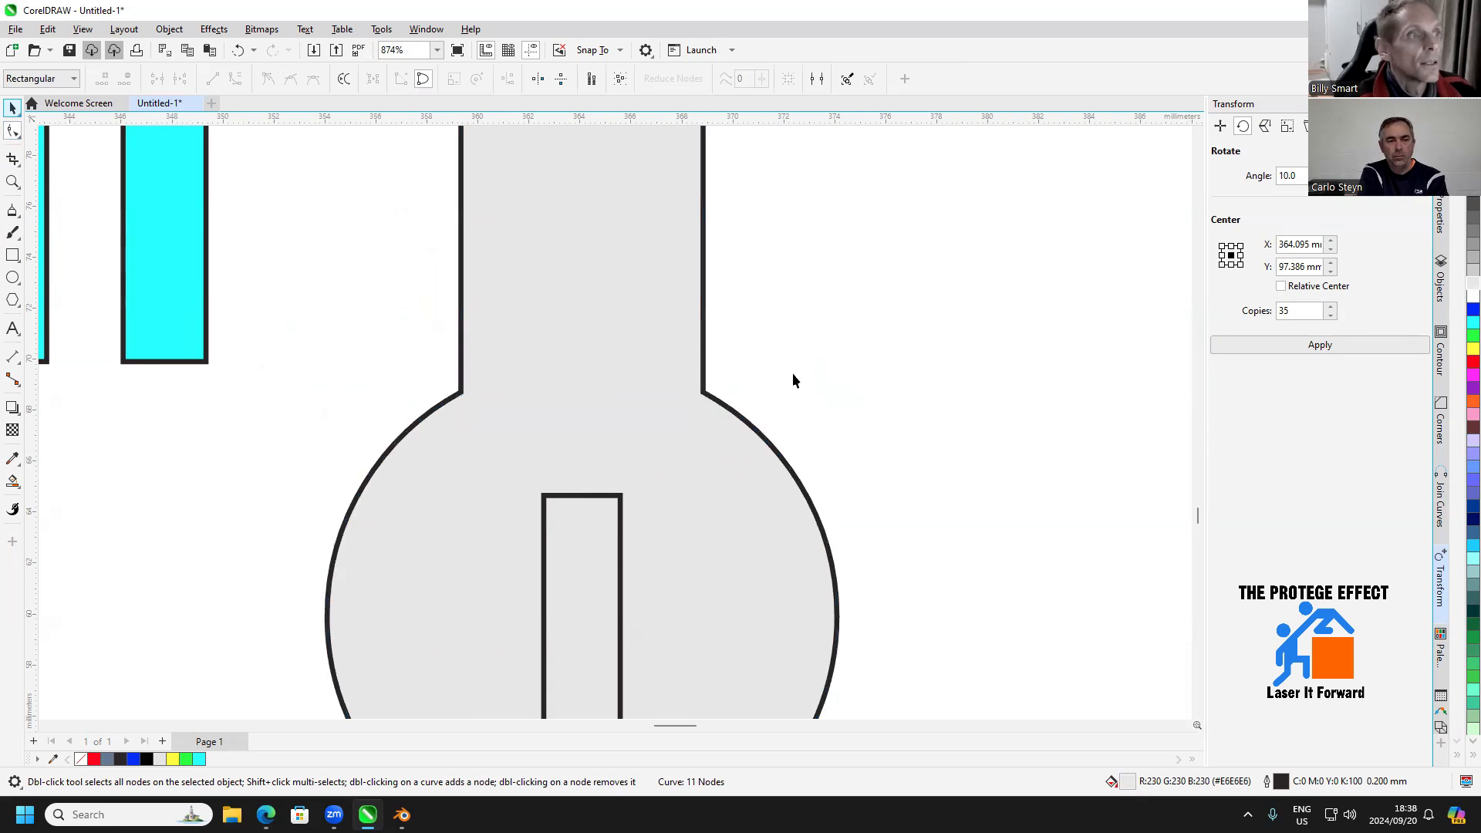
Fillet the two corners where the strip meets the circle with a 1 mm radius
scroll(793, 372, "down", 1)
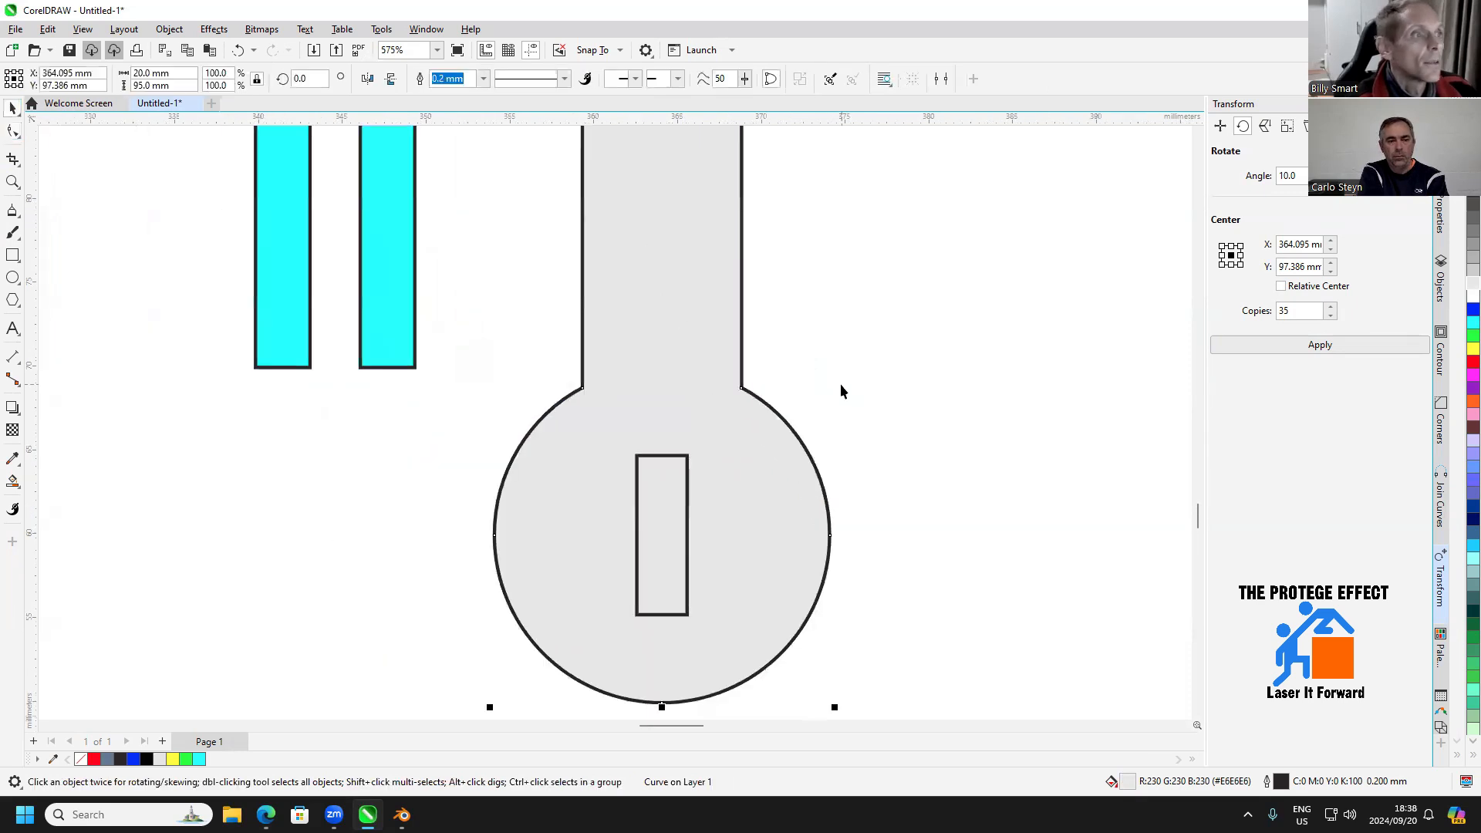
left_click(11, 135)
scroll(748, 386, "up", 1)
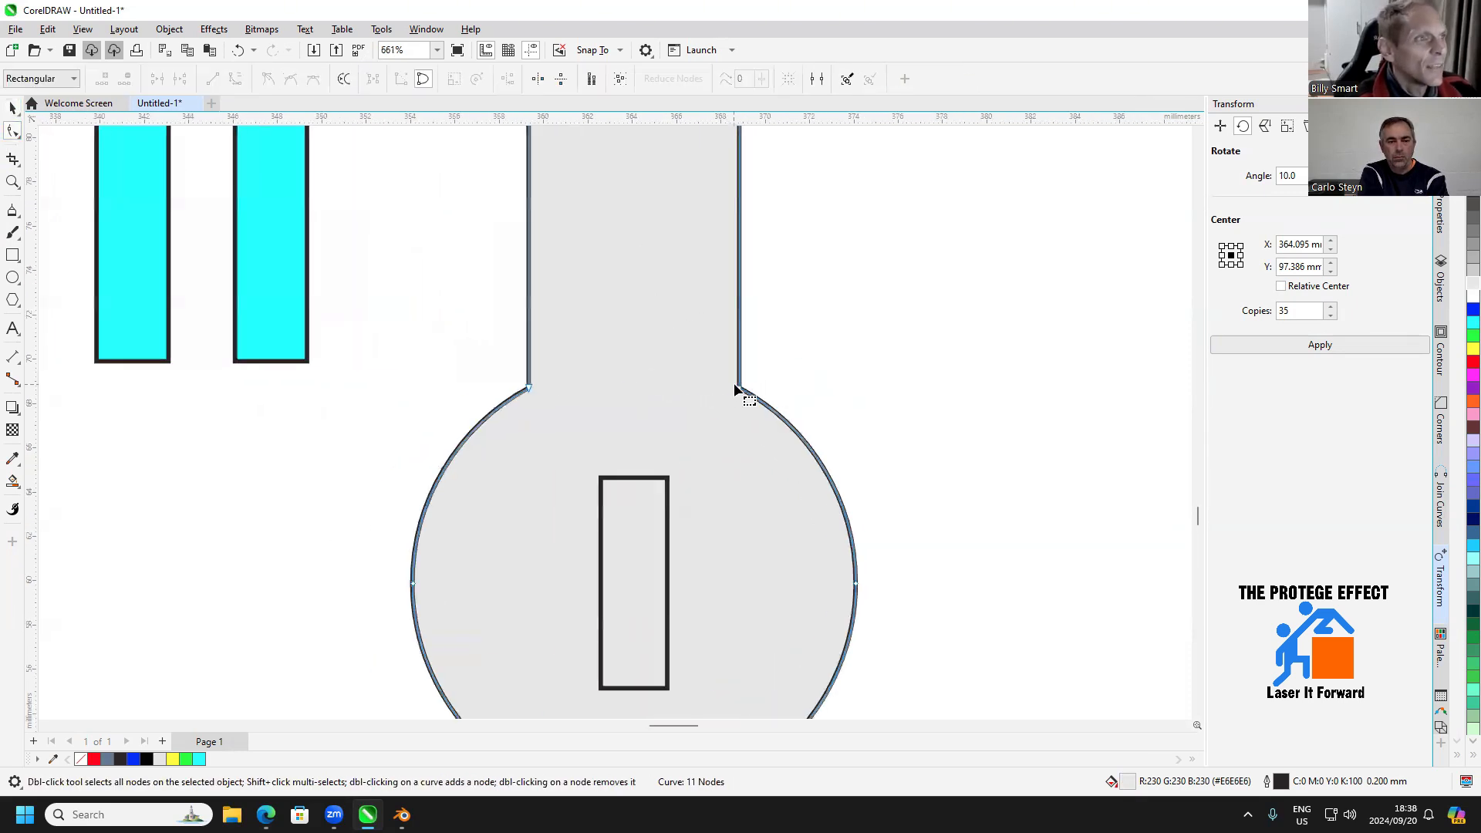
left_click_drag(794, 321, 473, 417)
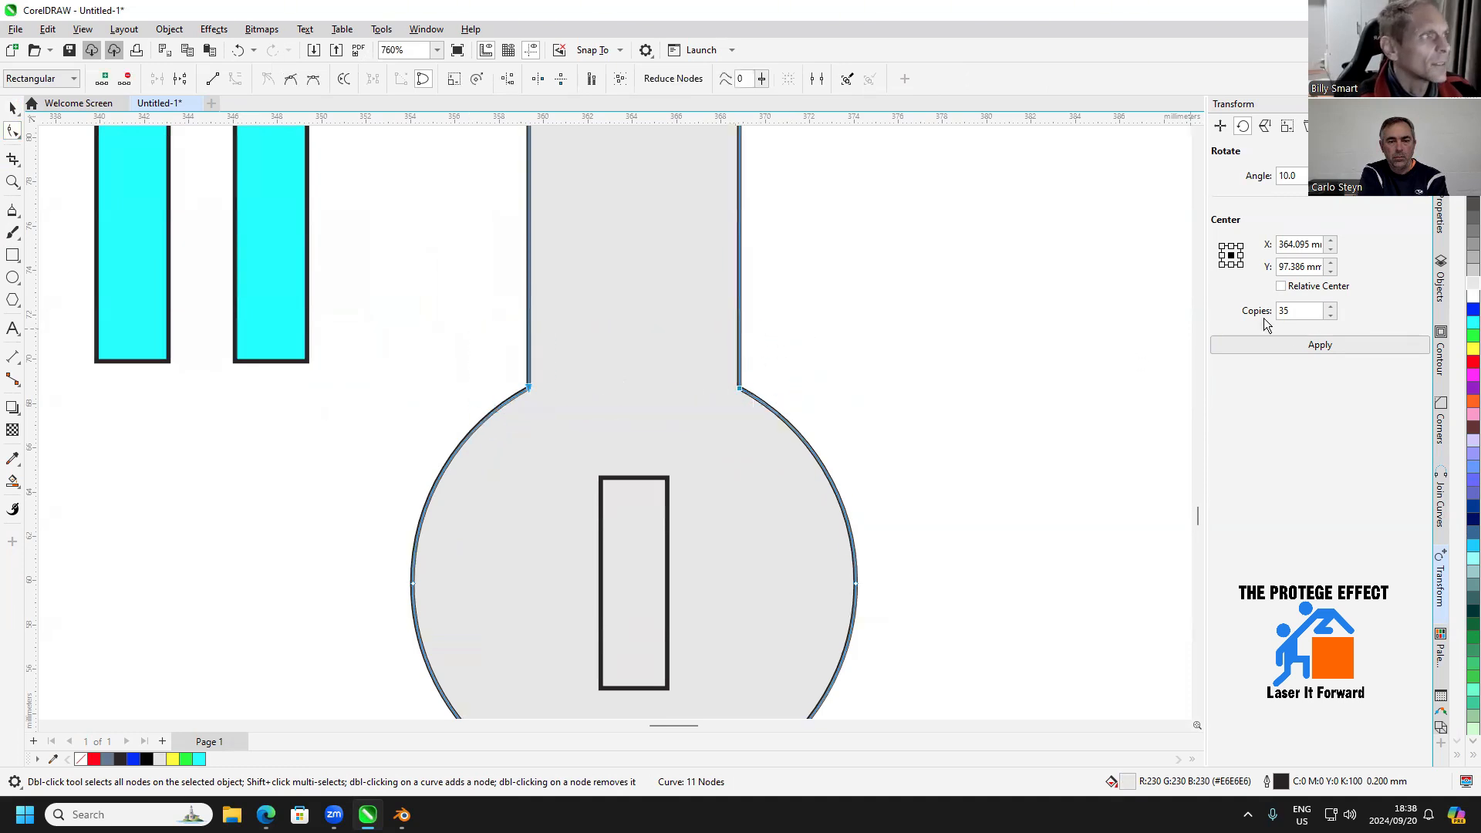
left_click(1442, 432)
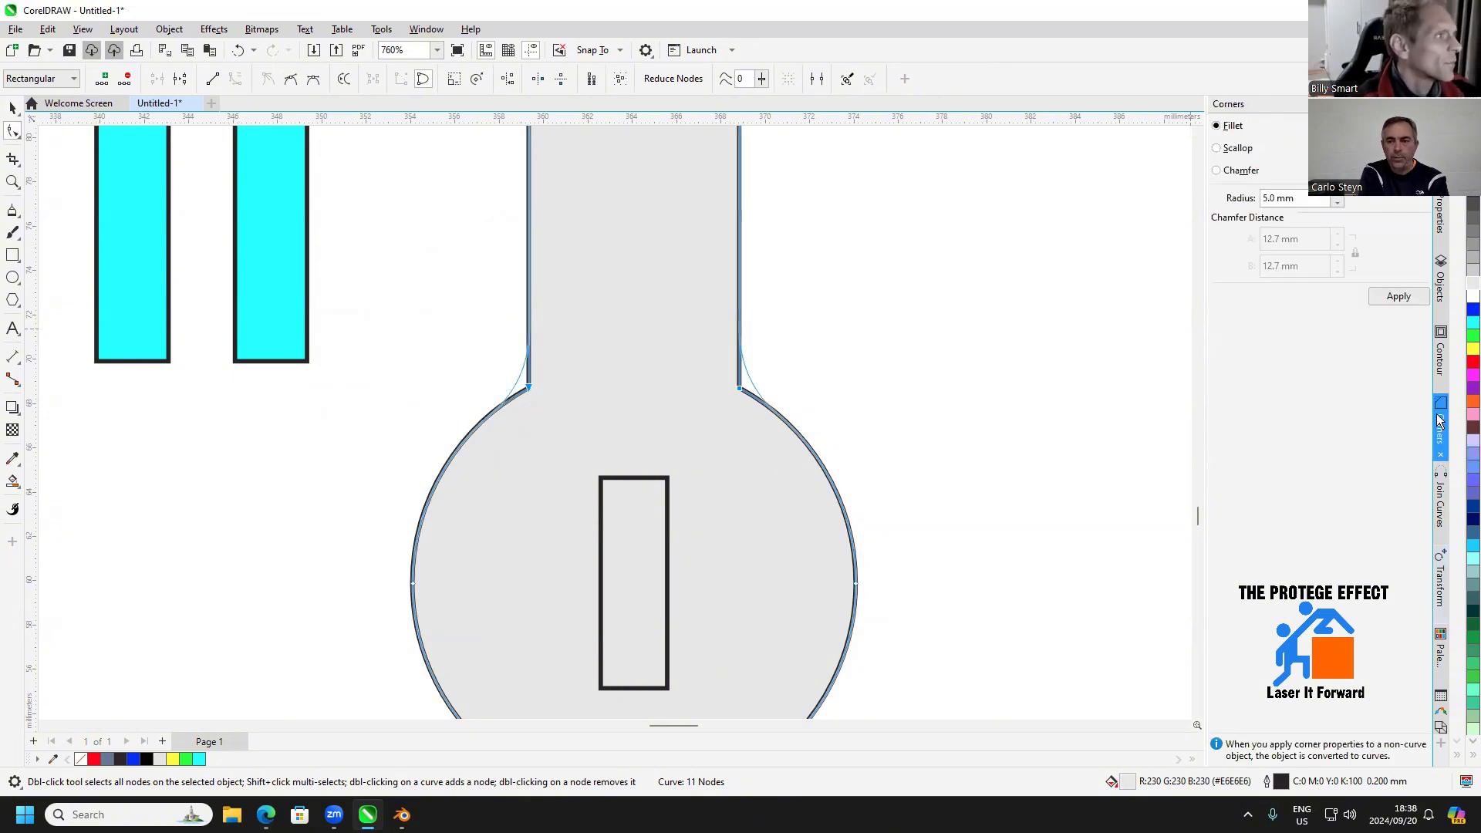
left_click(1310, 200)
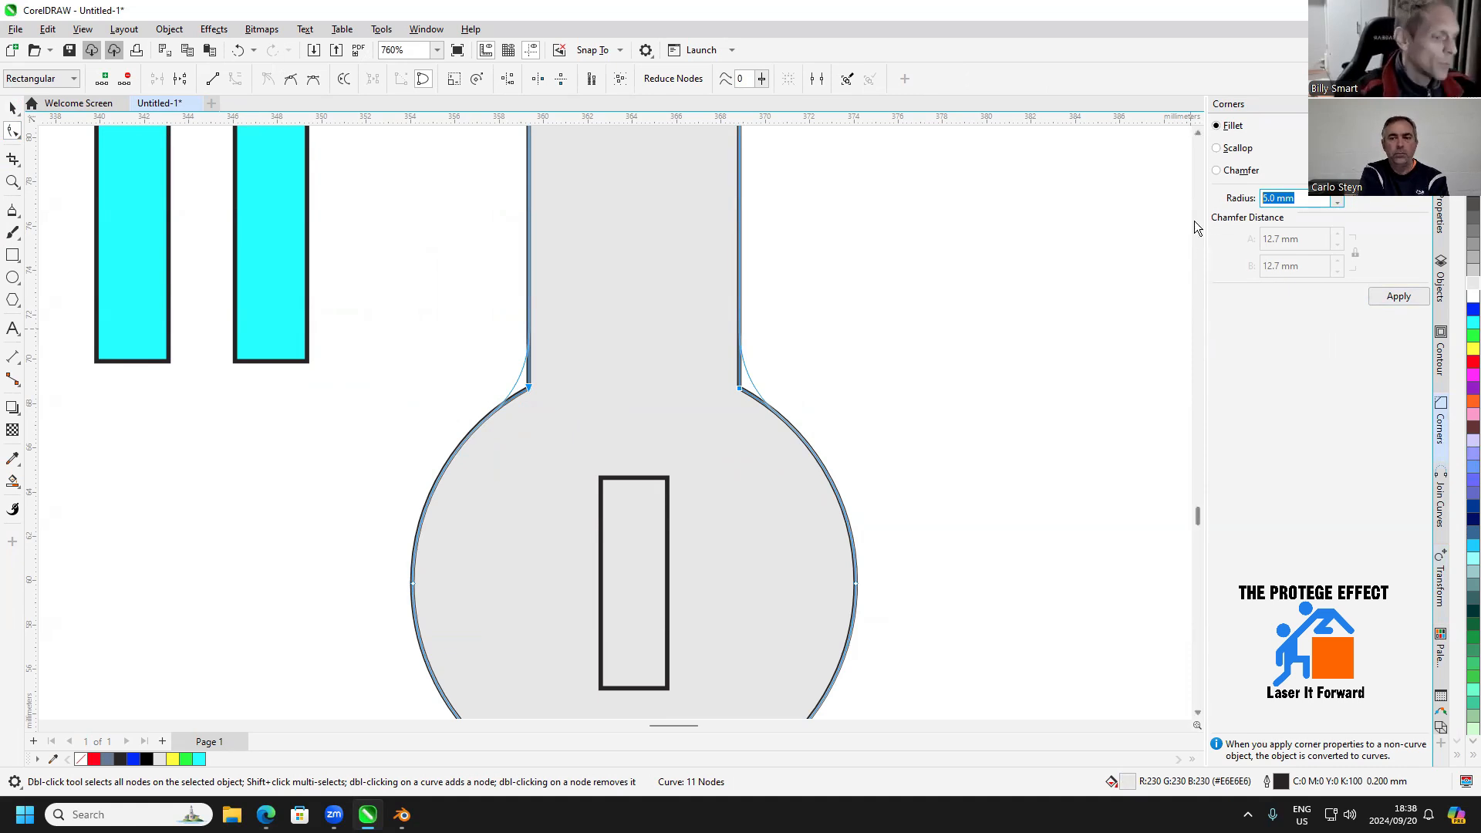
type("1")
key("Return")
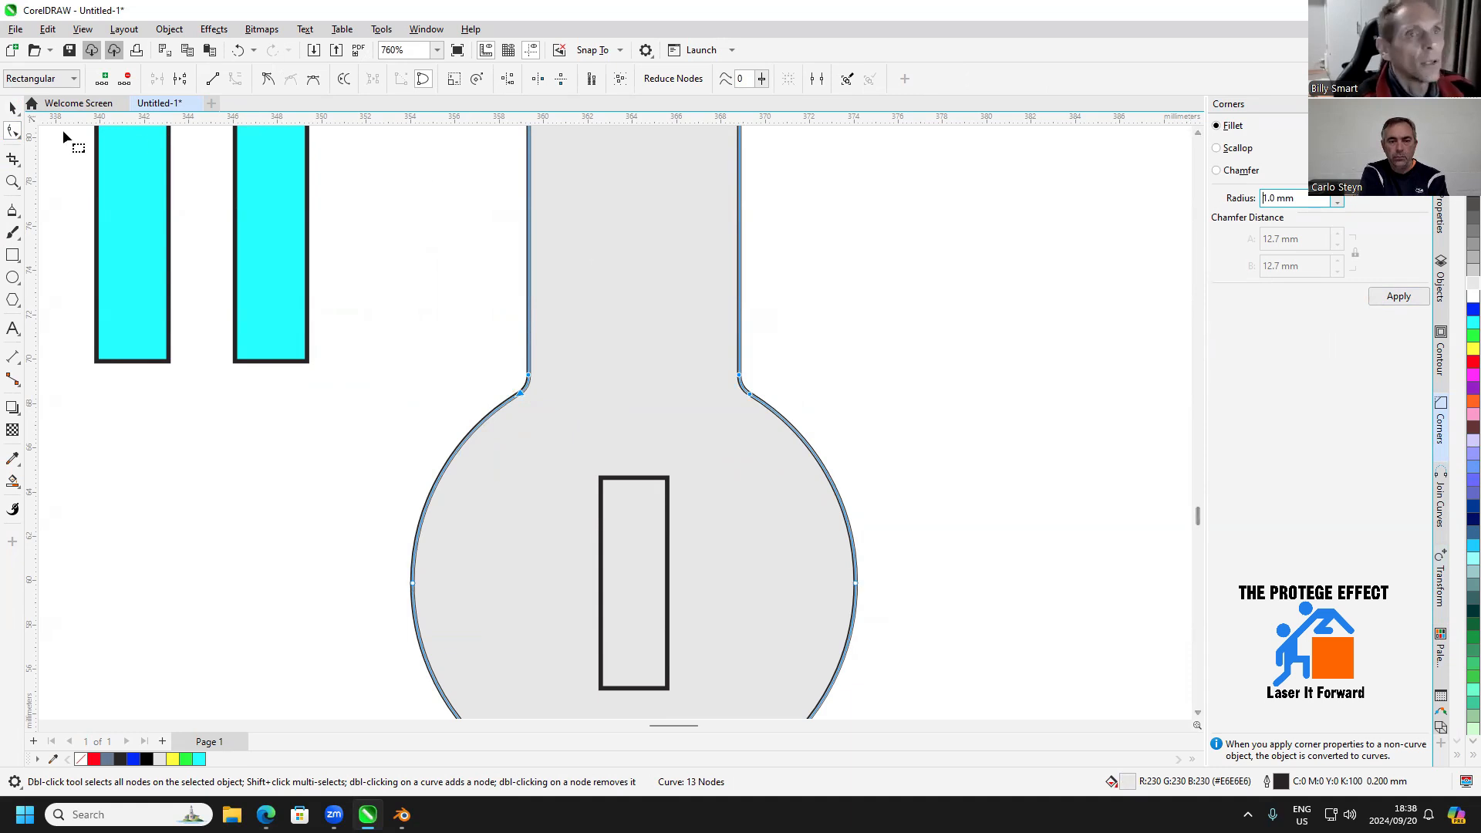
left_click(12, 107)
scroll(617, 423, "down", 1)
scroll(725, 432, "down", 1)
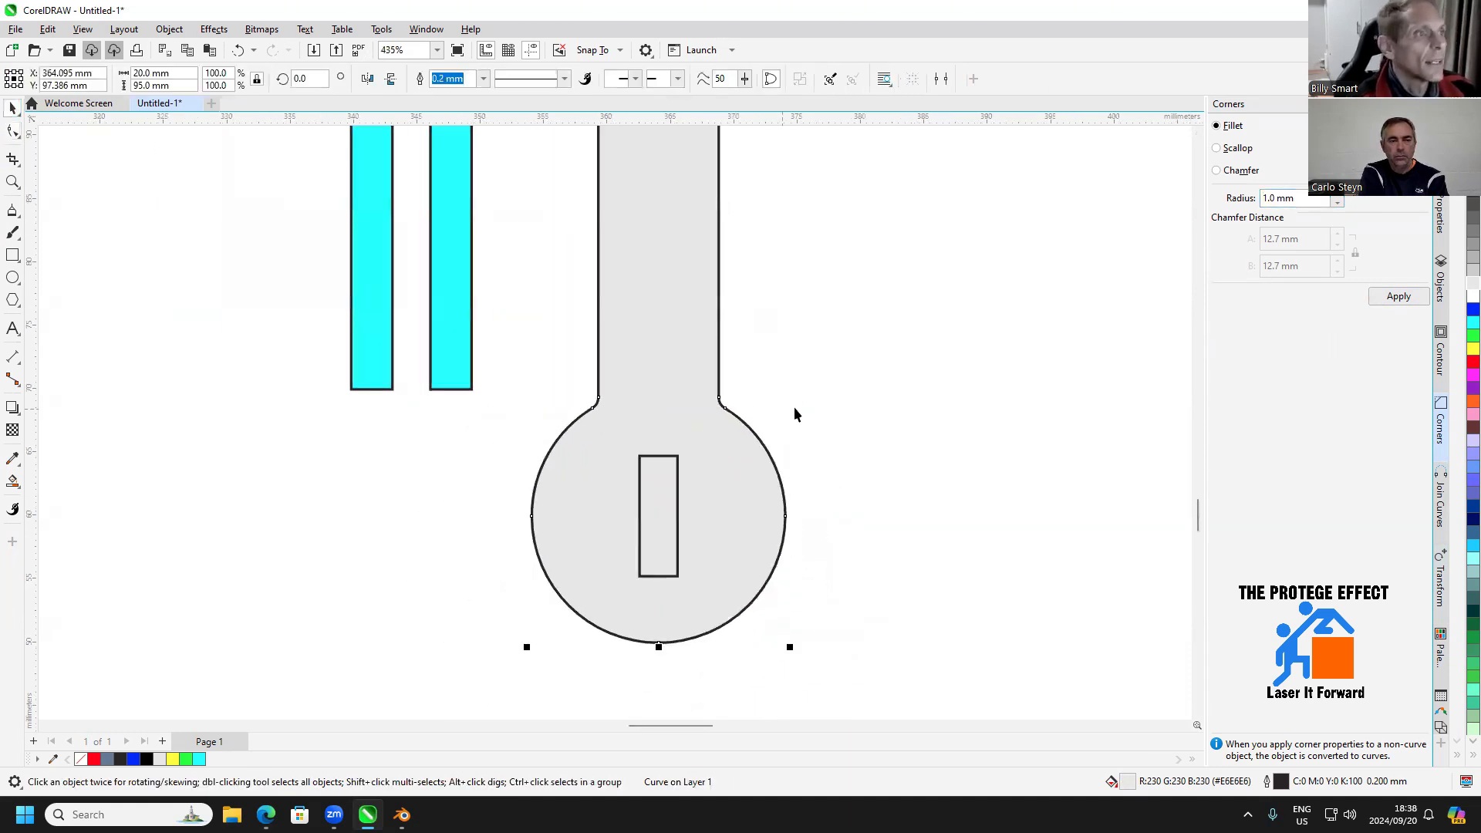
left_click(799, 405)
Cut the small rectangle out of the gray strip's round end with Back Minus Front
scroll(802, 403, "down", 1)
left_click_drag(819, 399, 808, 426)
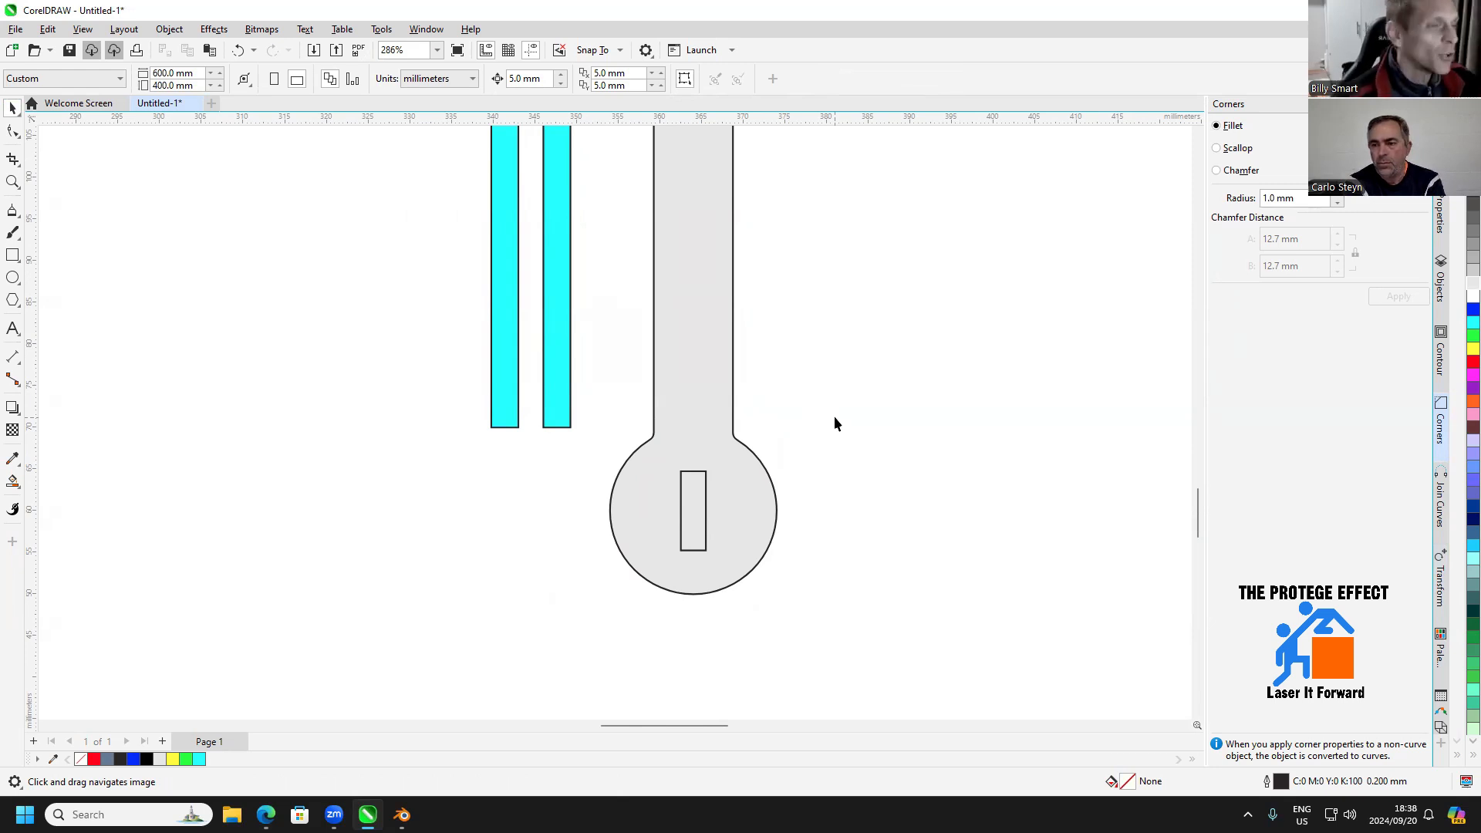
scroll(835, 416, "down", 3)
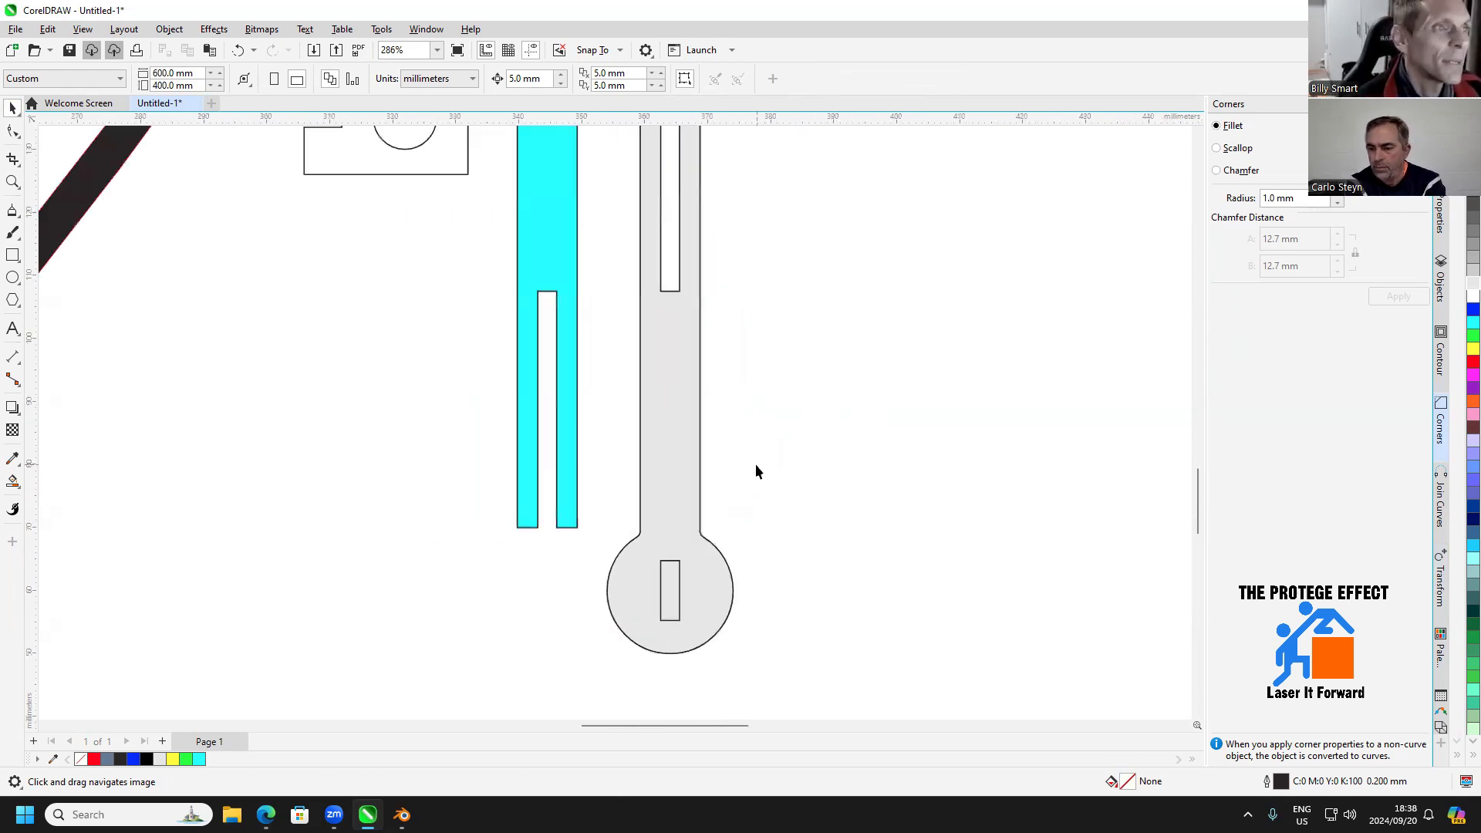
left_click_drag(797, 316, 767, 311)
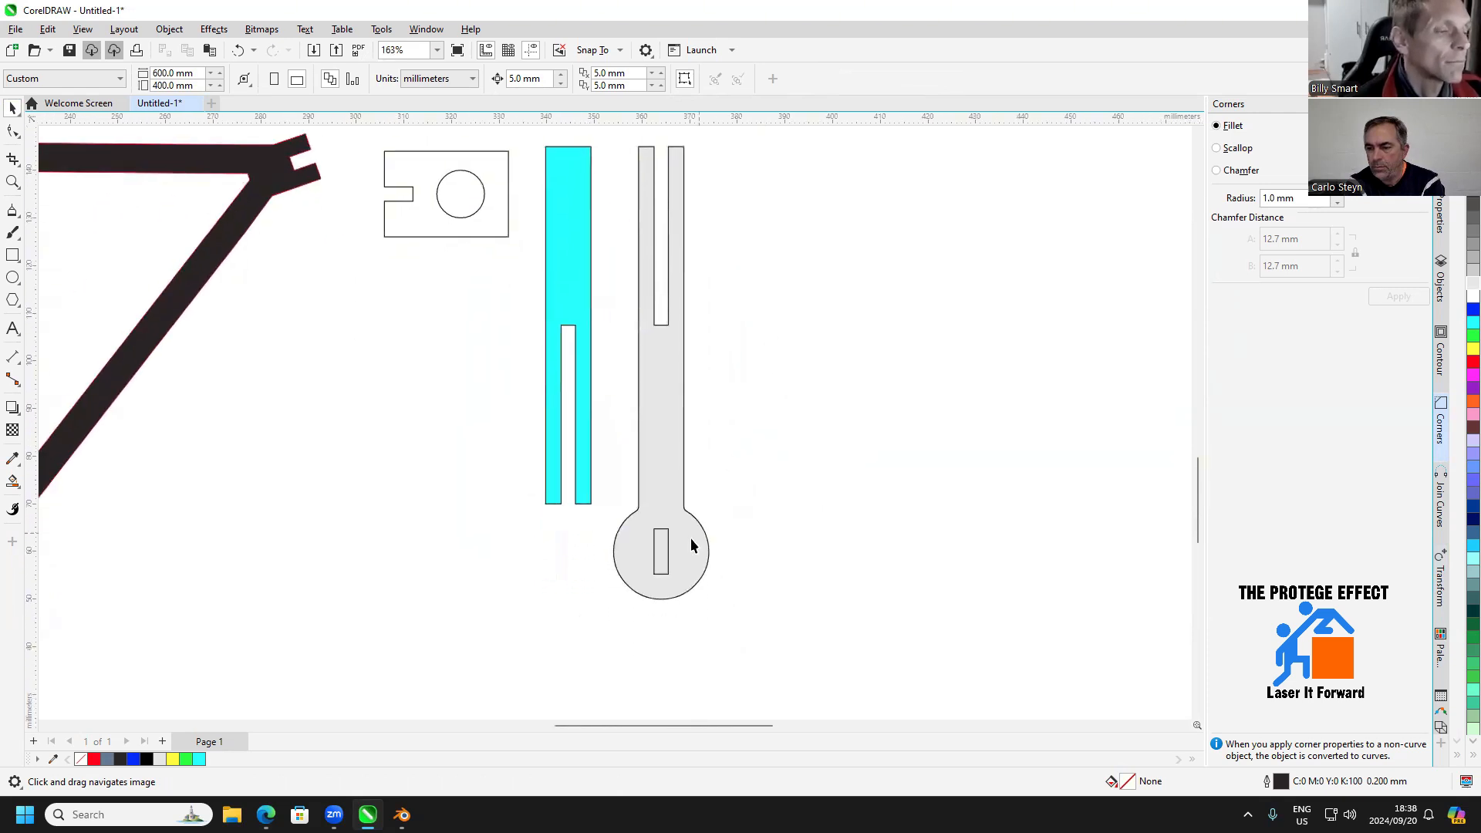
left_click(661, 559)
left_click(660, 415, "shift")
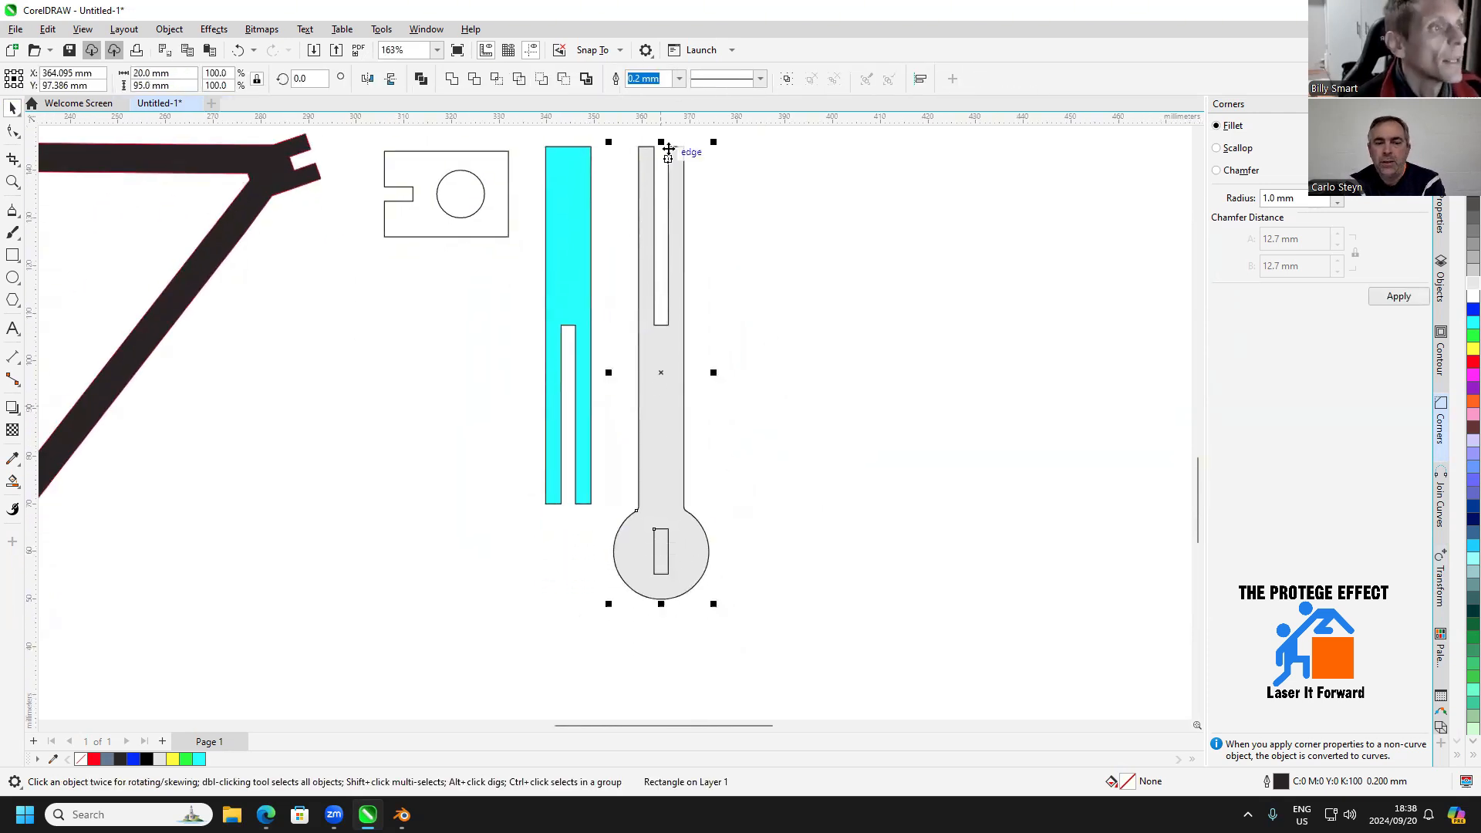
left_click(565, 81)
left_click(785, 385)
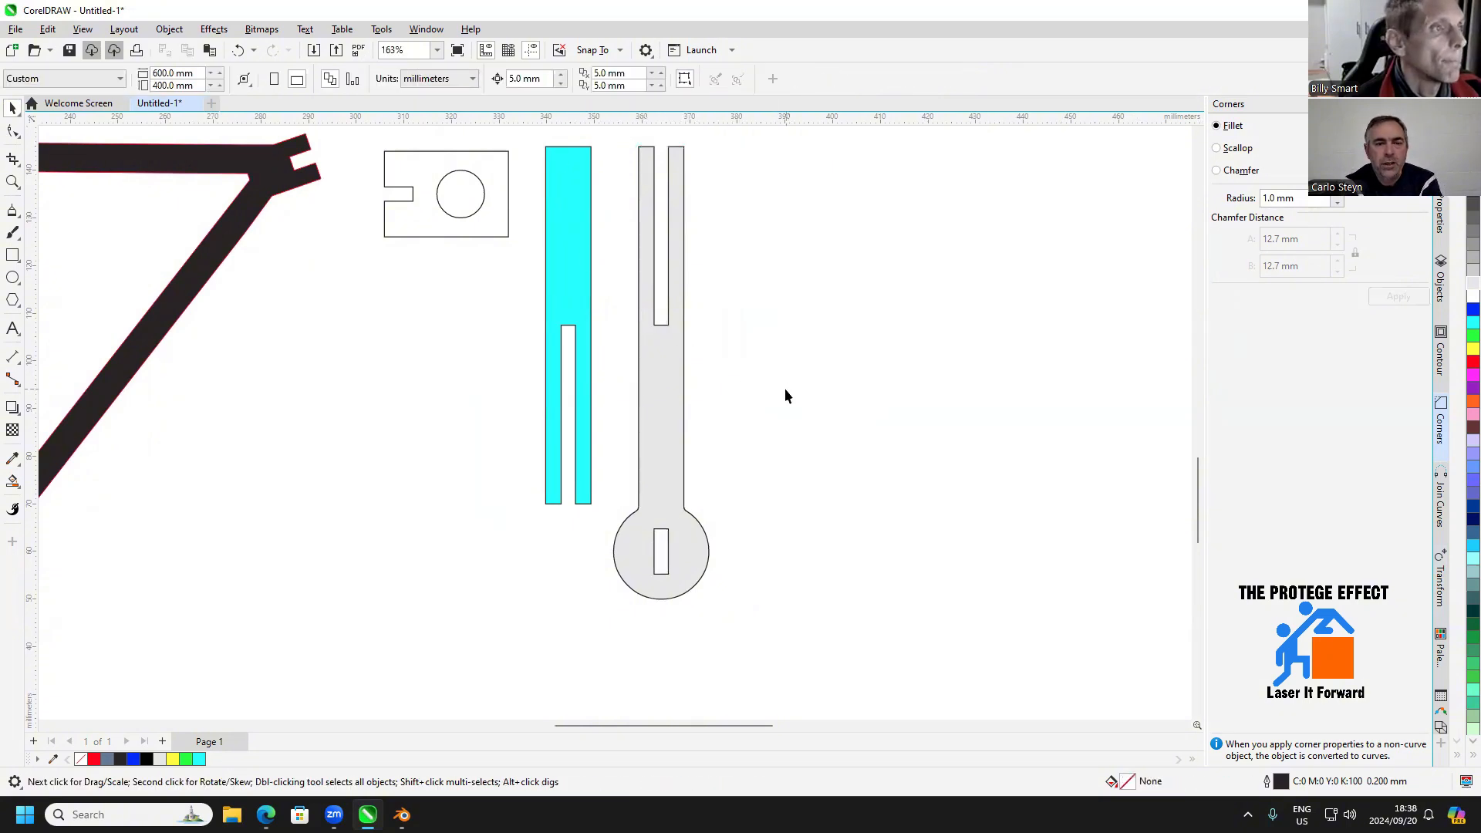
Set the nudge distance to 200 mm
scroll(784, 387, "down", 1)
left_click_drag(862, 430, 866, 421)
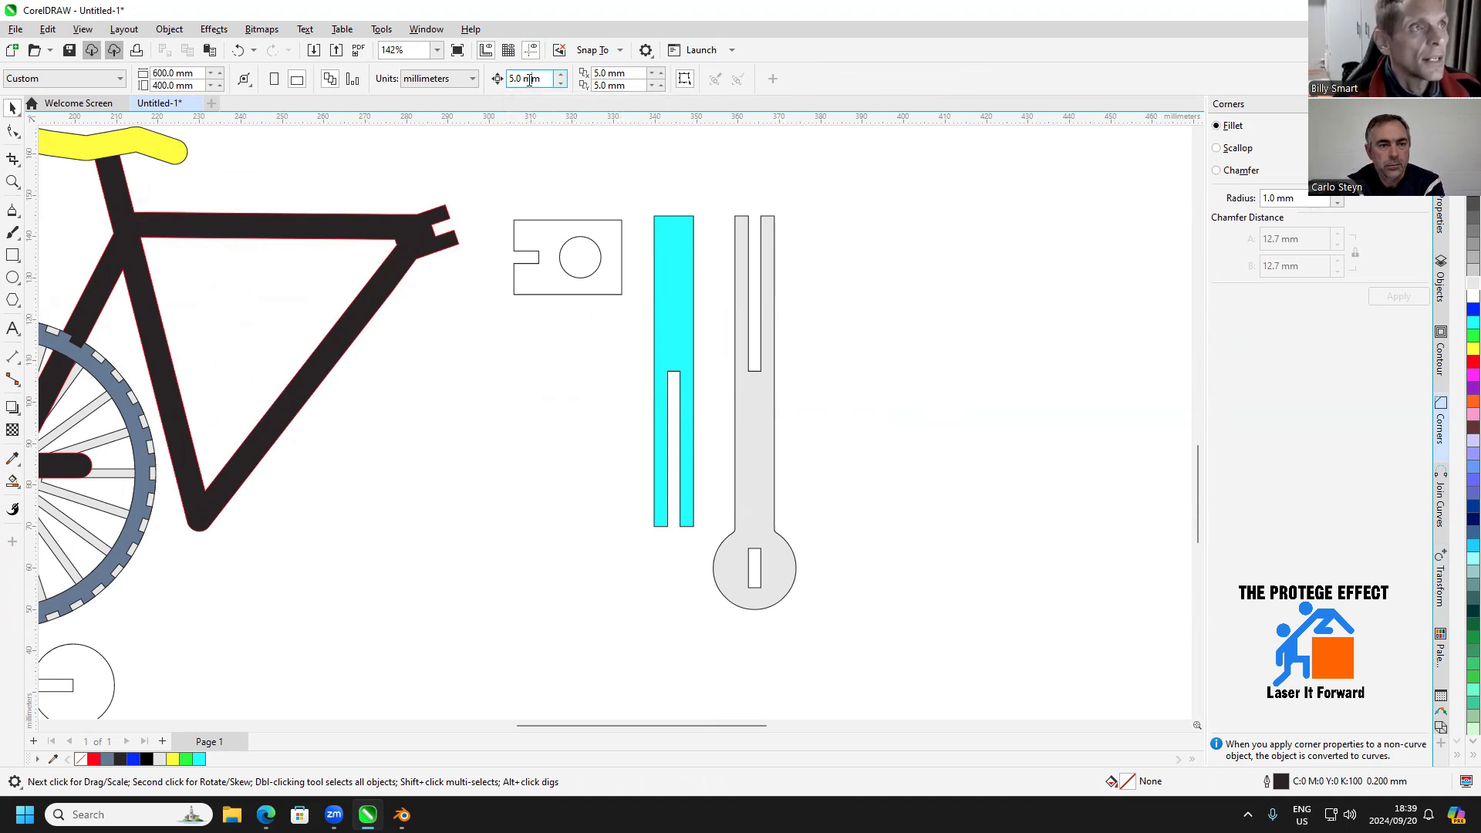
left_click_drag(541, 78, 516, 80)
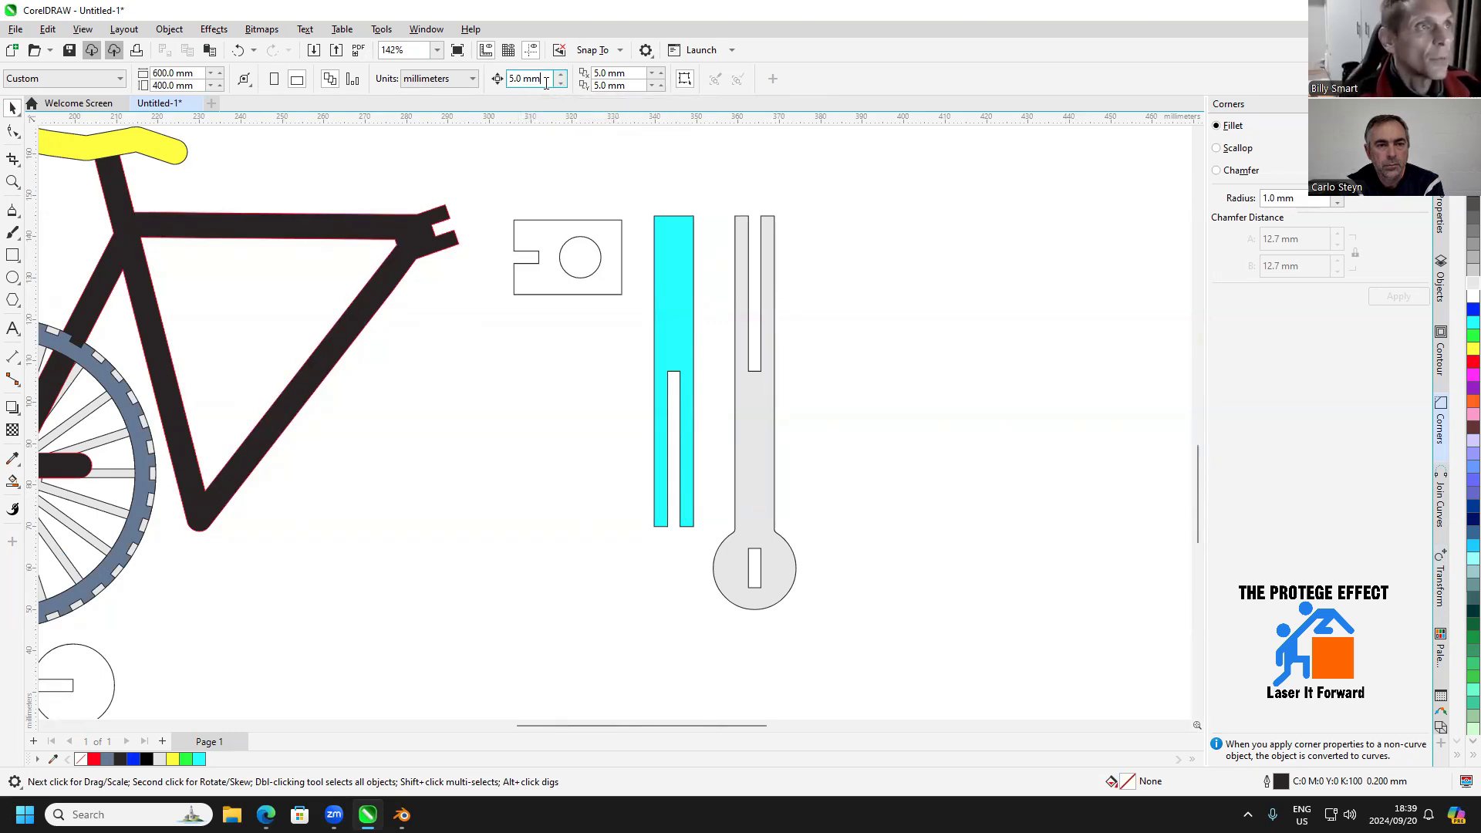
type("200")
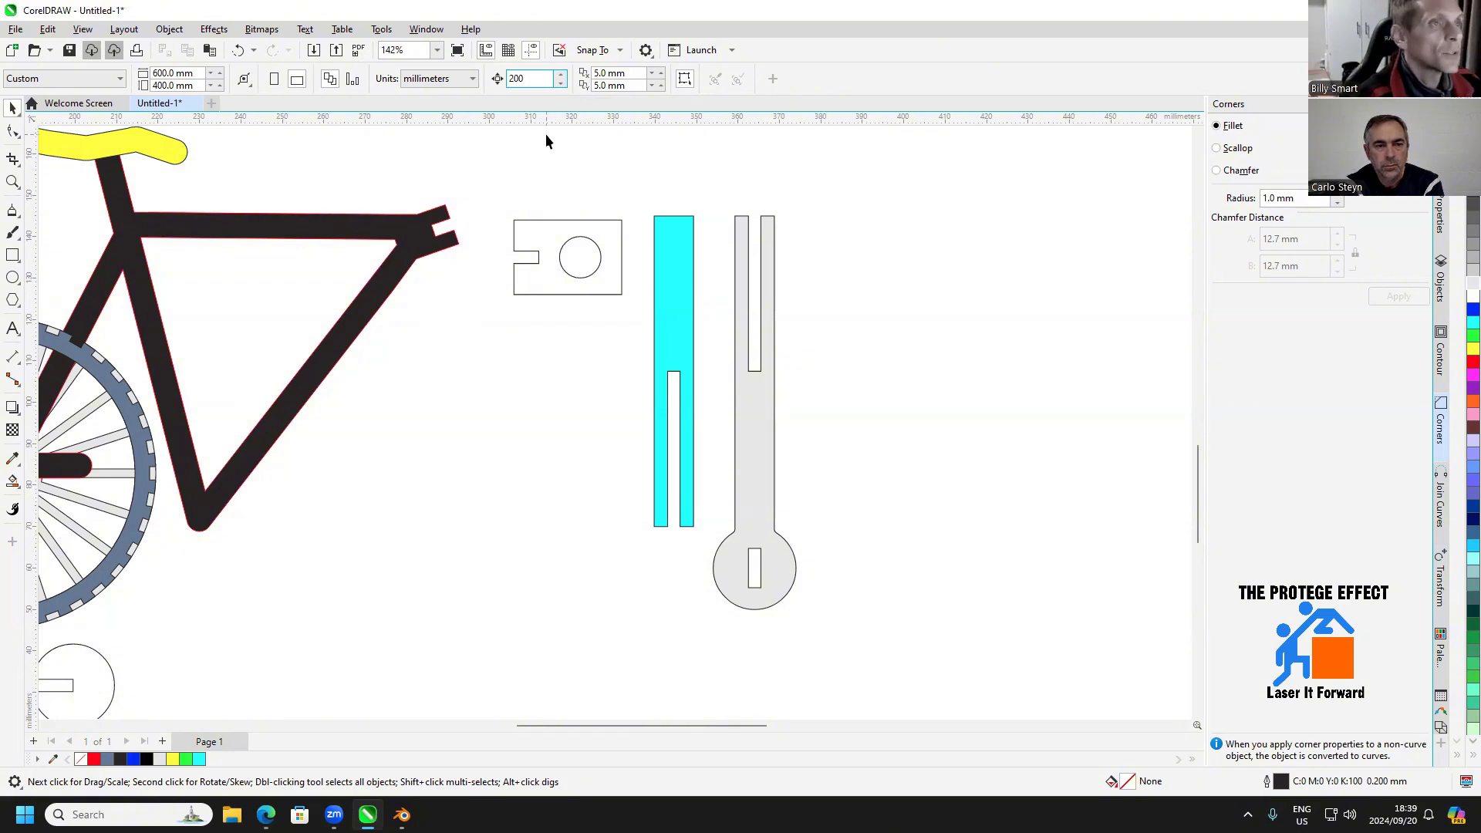
key("Return")
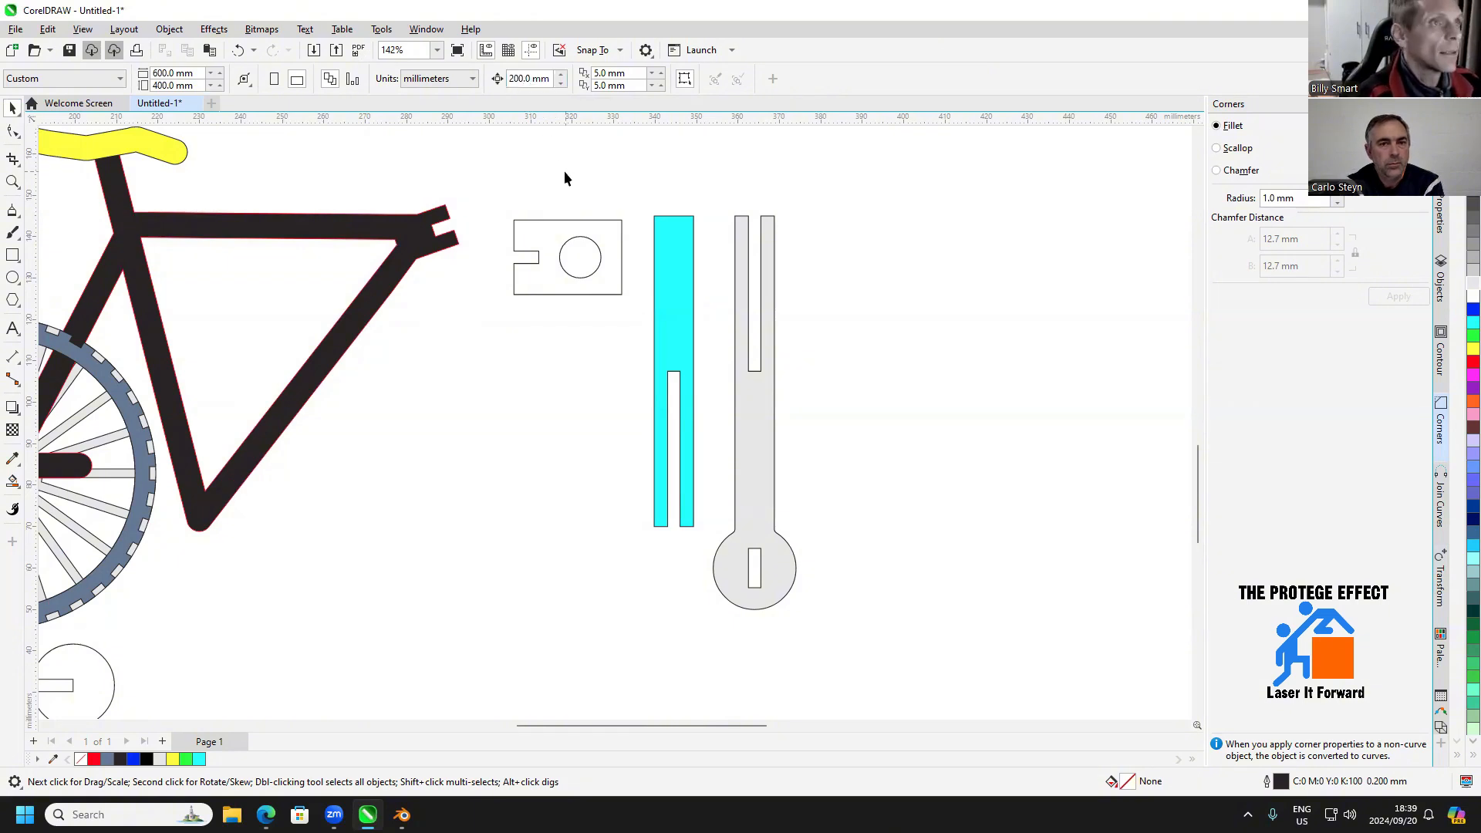
Nudge the connector plate with the round hole 200 mm to the right and back to its original place
scroll(575, 246, "down", 2)
left_click(575, 247)
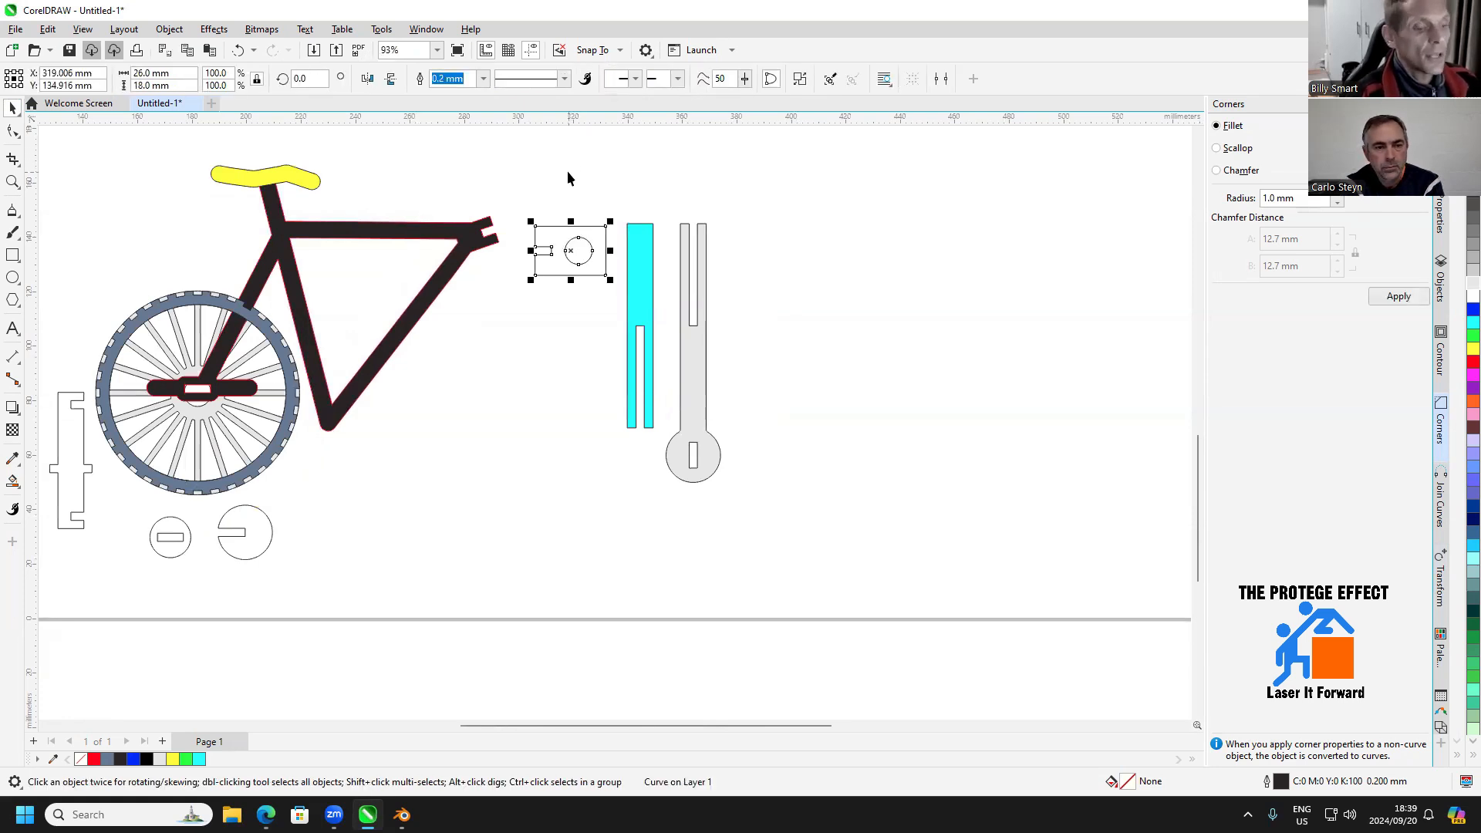
key("Right")
key("Left")
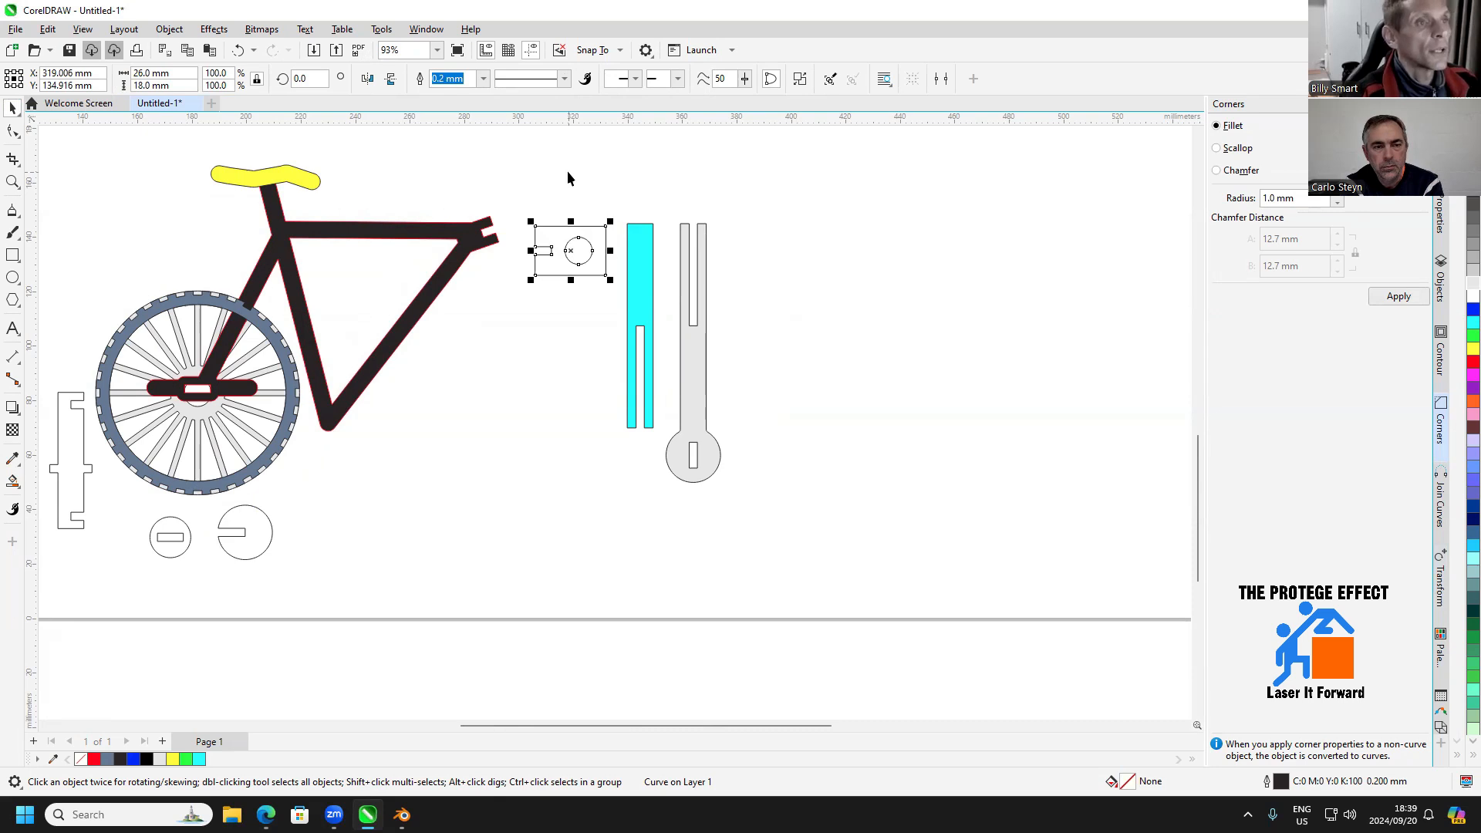
key("Right")
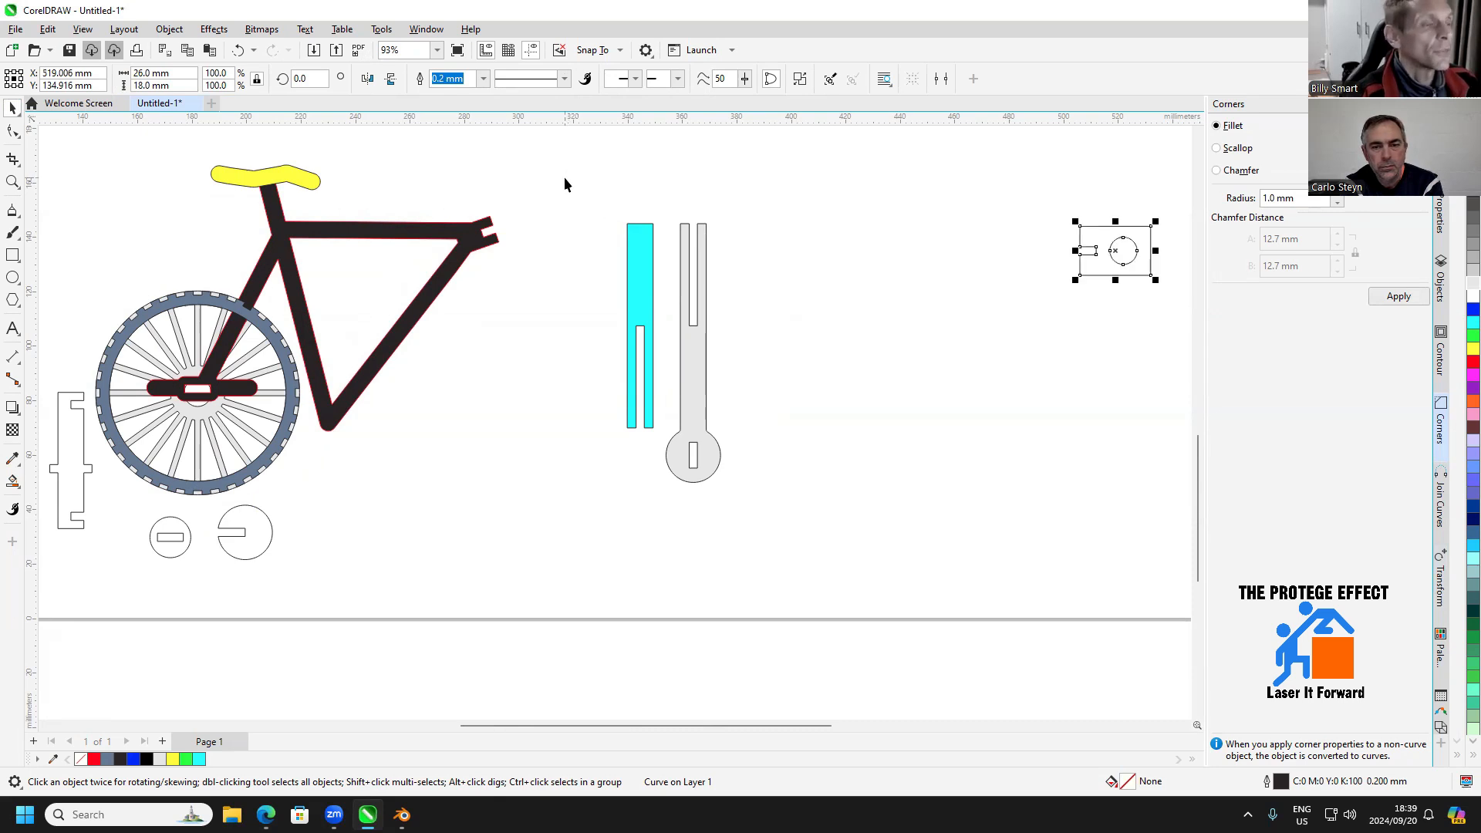
key("Left")
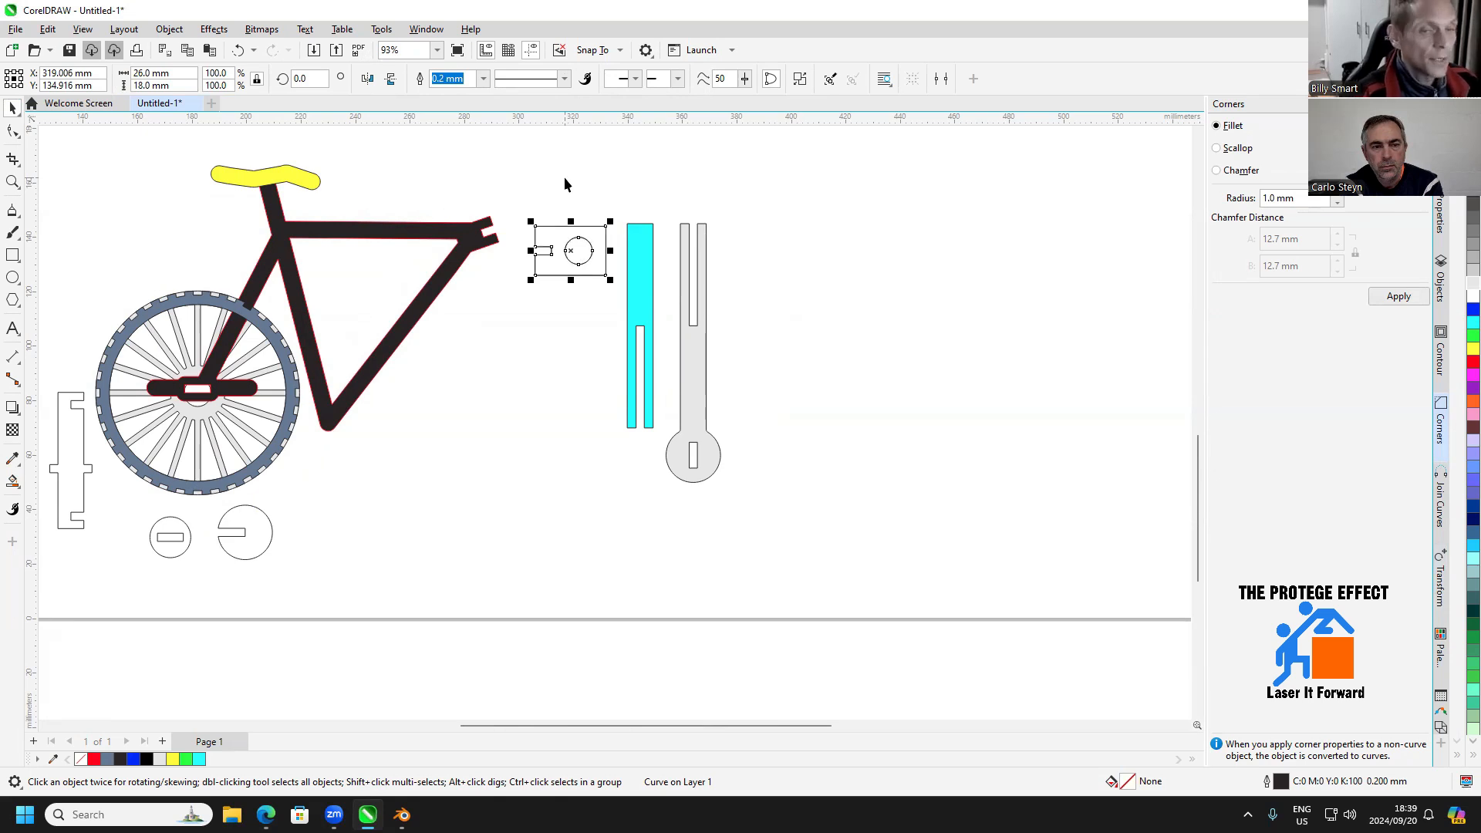
Duplicate the connector plate with the round hole, nudge the copy 200 mm right, and fill it cyan
key("KP_Add")
key("Right")
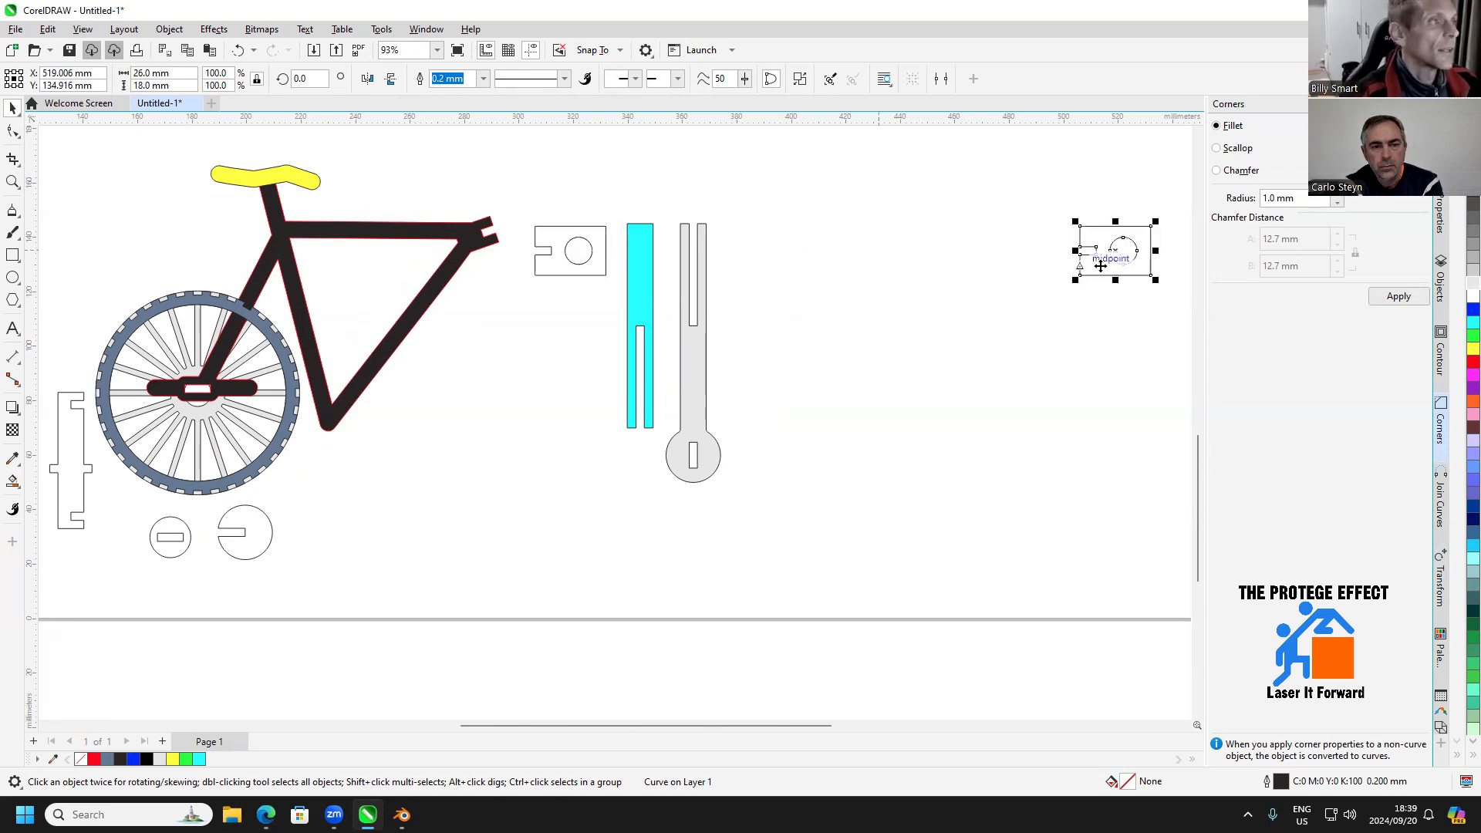
left_click(1473, 323)
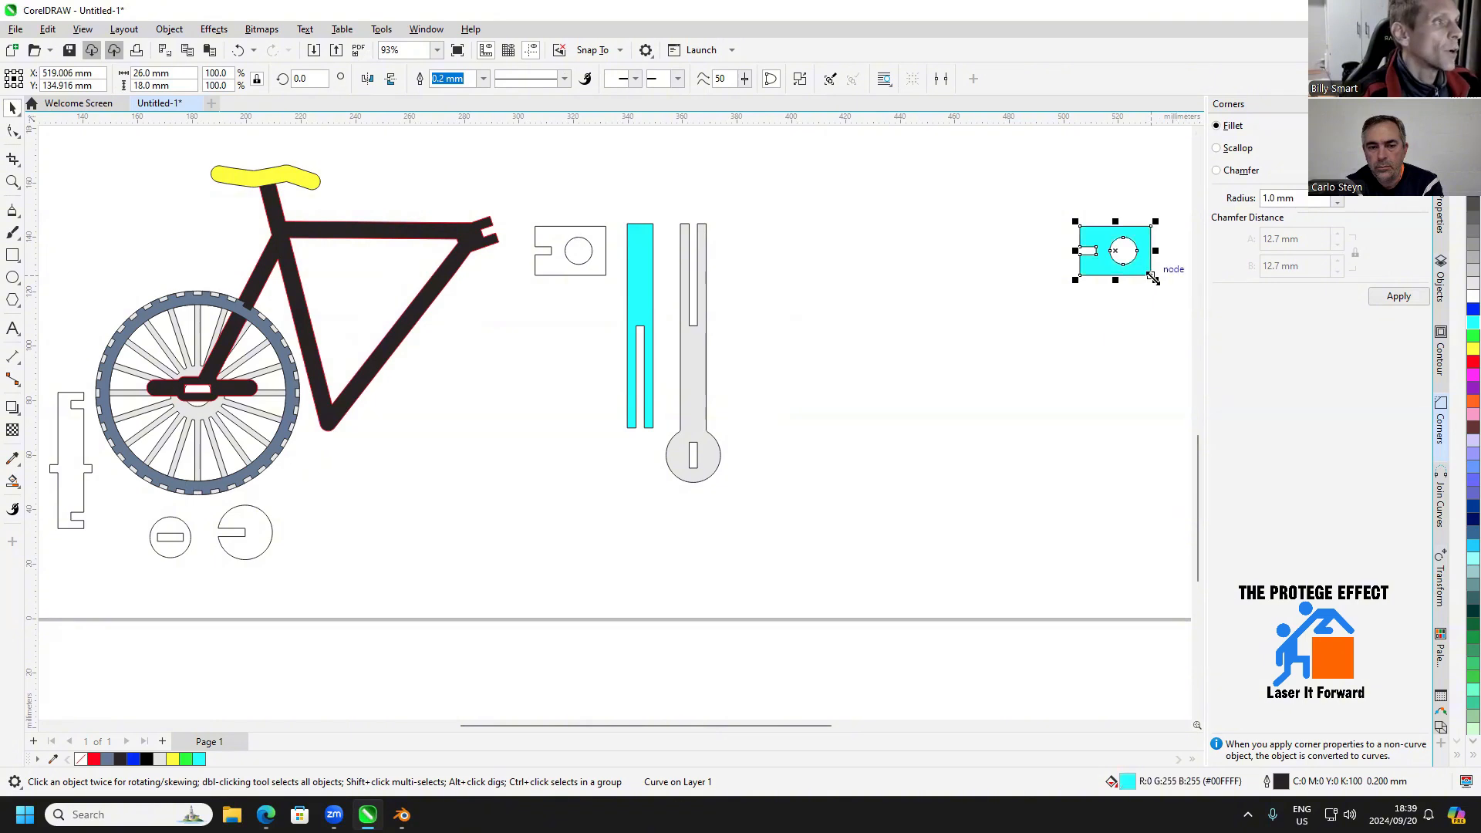
Move the lower right corner node of the cyan plate copy inward to the edge of its round hole
key("F10")
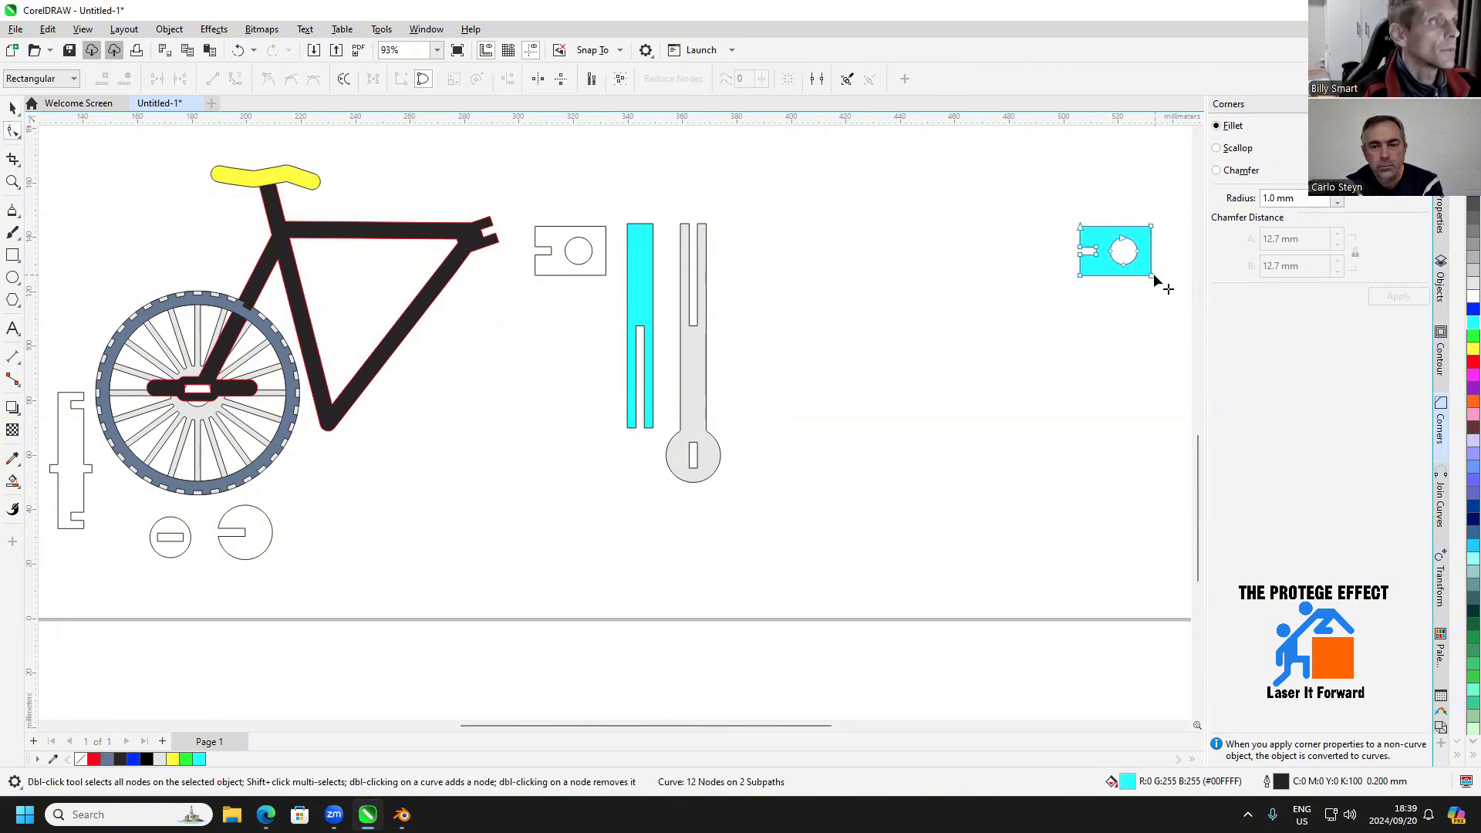
left_click_drag(1151, 275, 1124, 266)
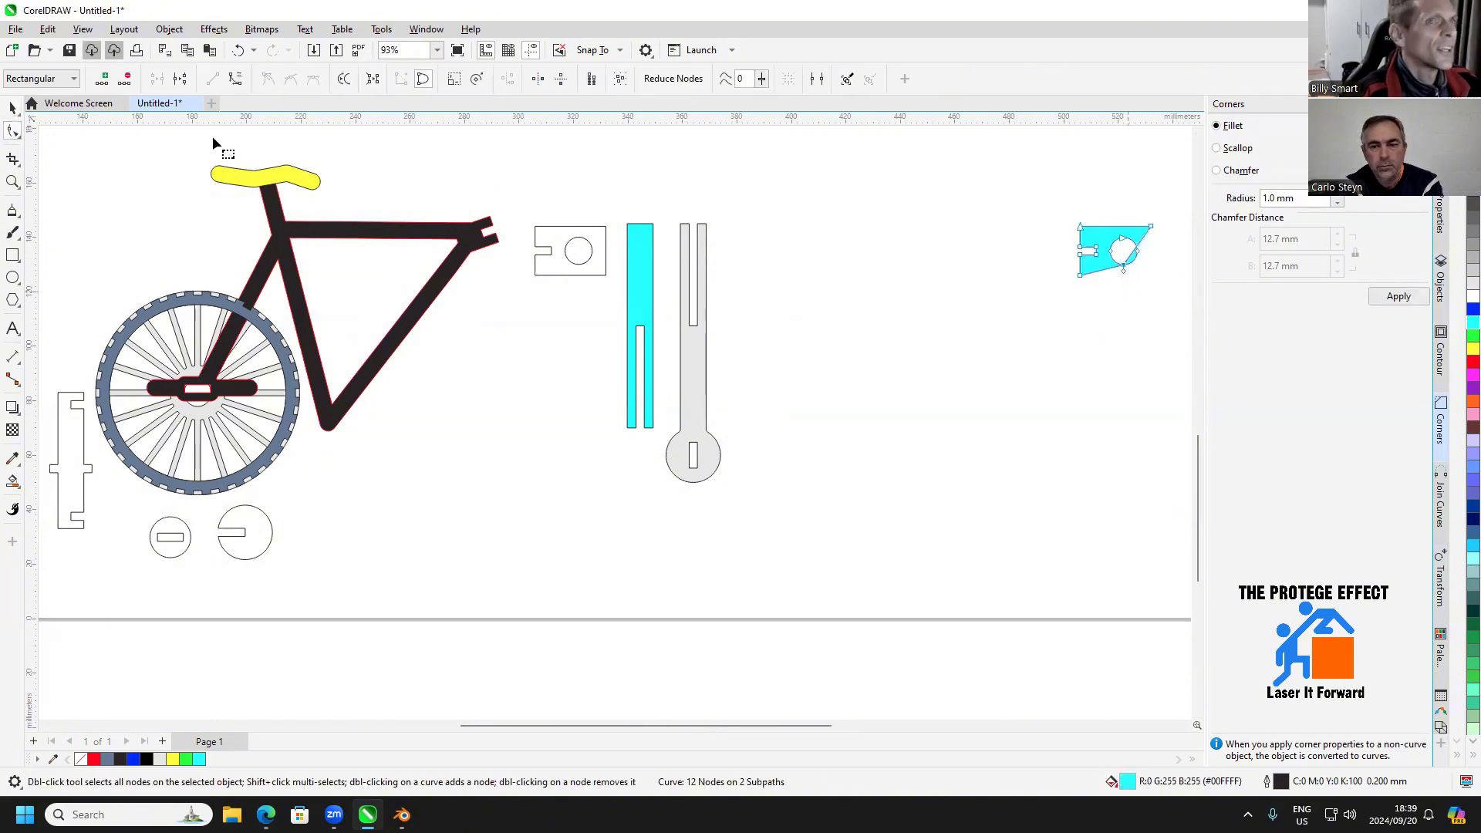
left_click(12, 108)
left_click(994, 289)
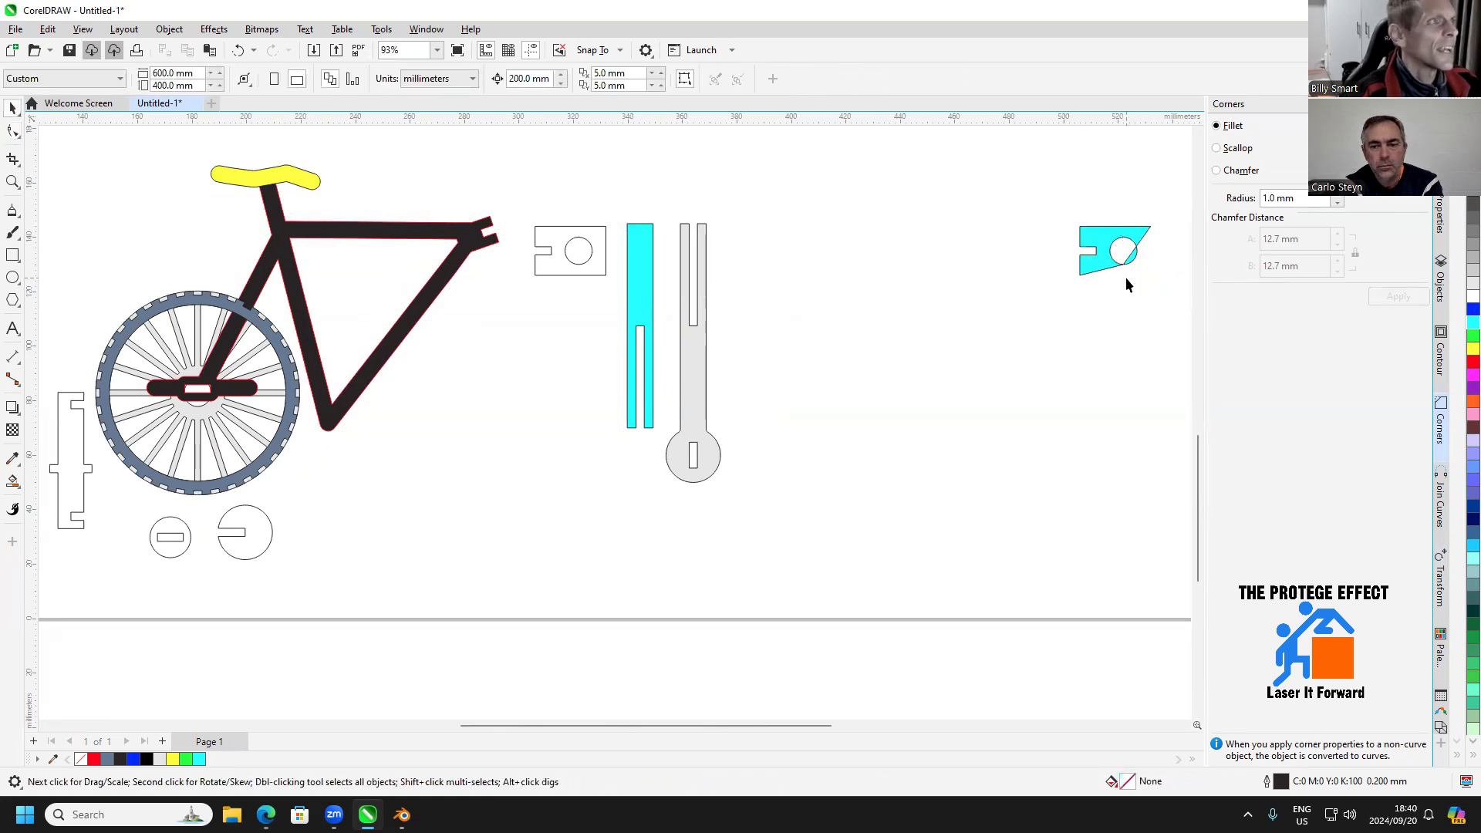
Nudge the altered cyan copy 200 mm back over the original plate, repeat the move out and back, and delete the copy
left_click(1121, 270)
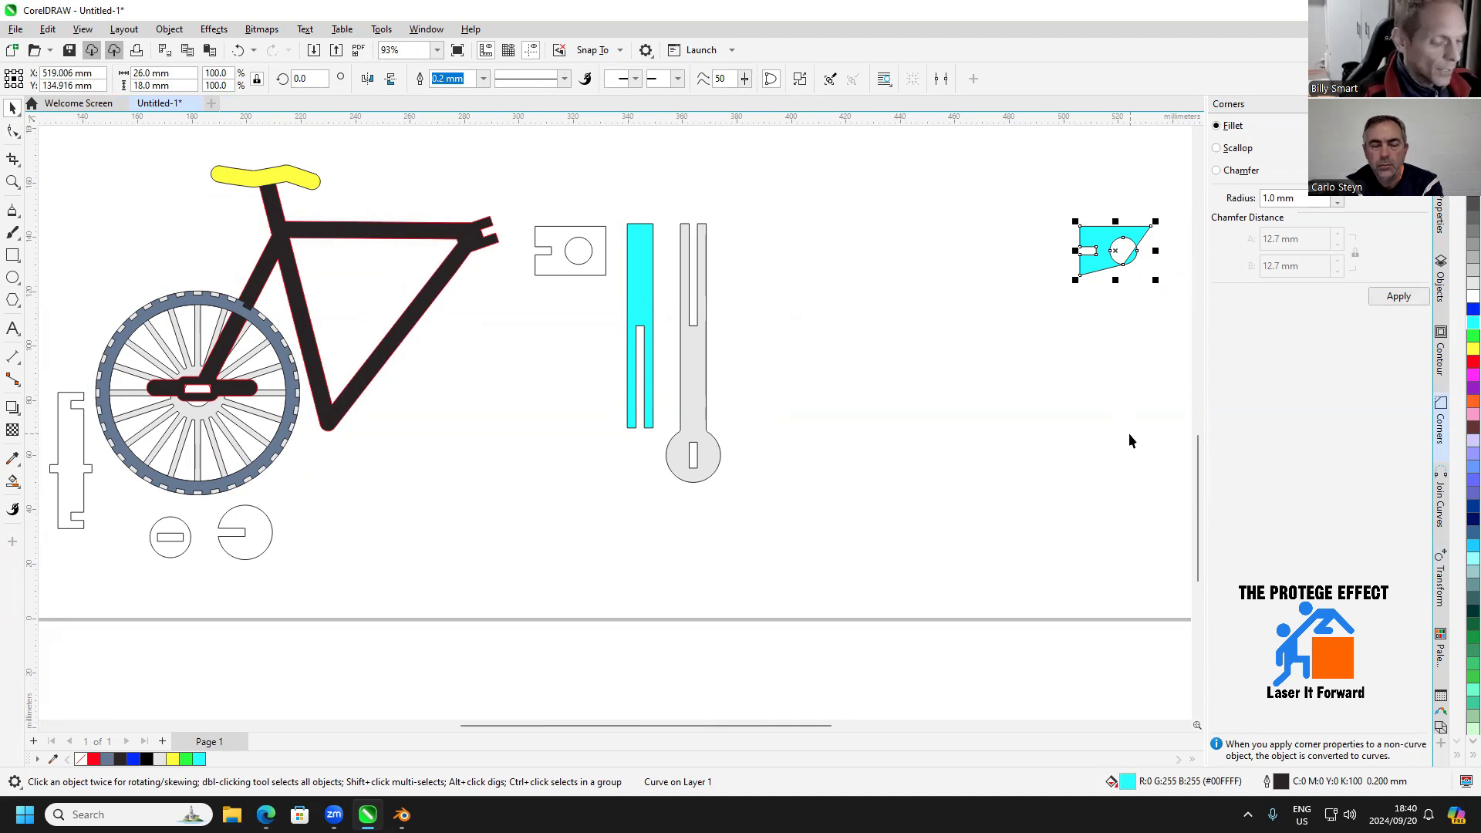
key("Left")
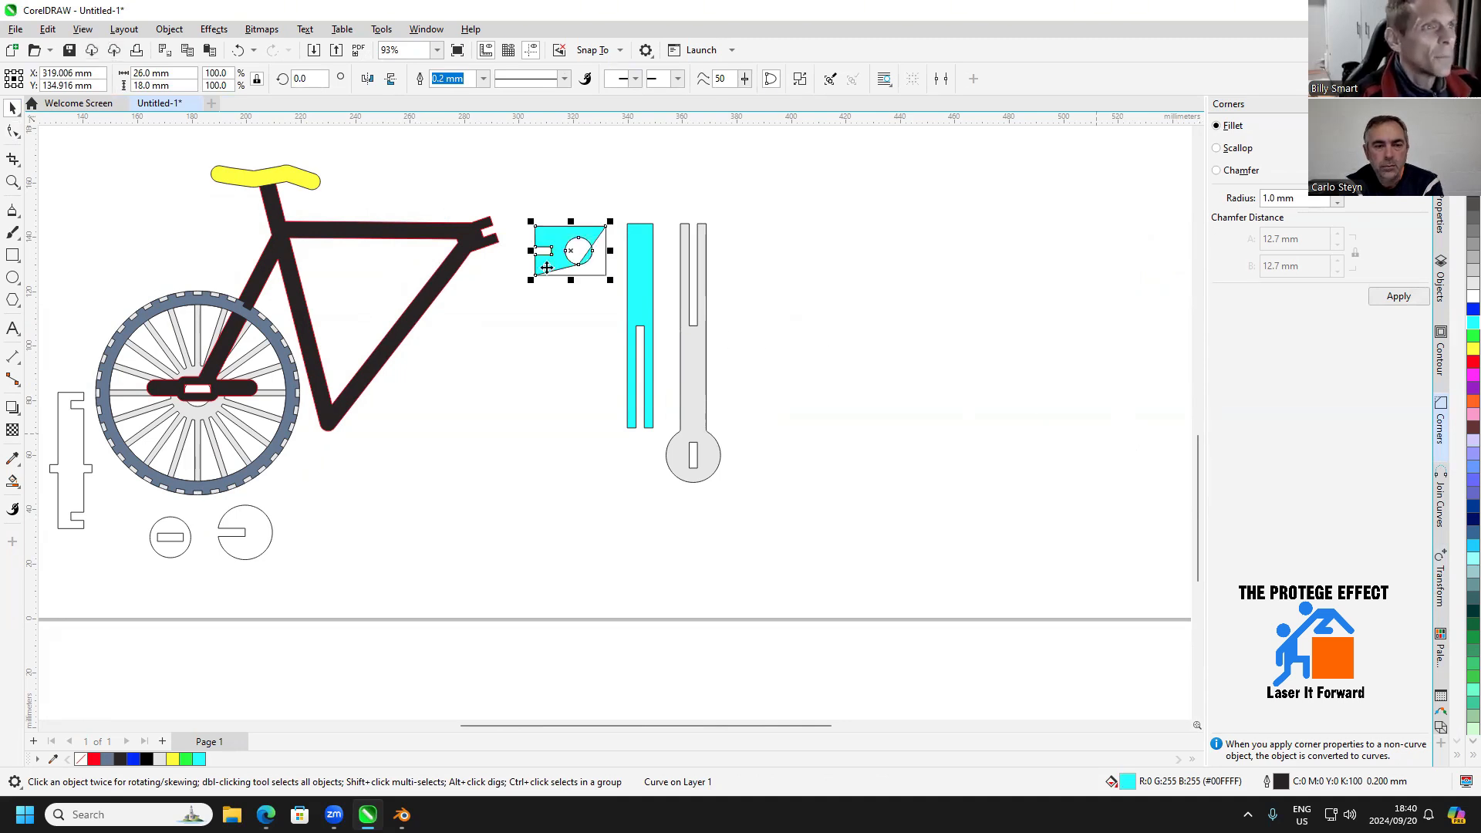
scroll(547, 267, "up", 1)
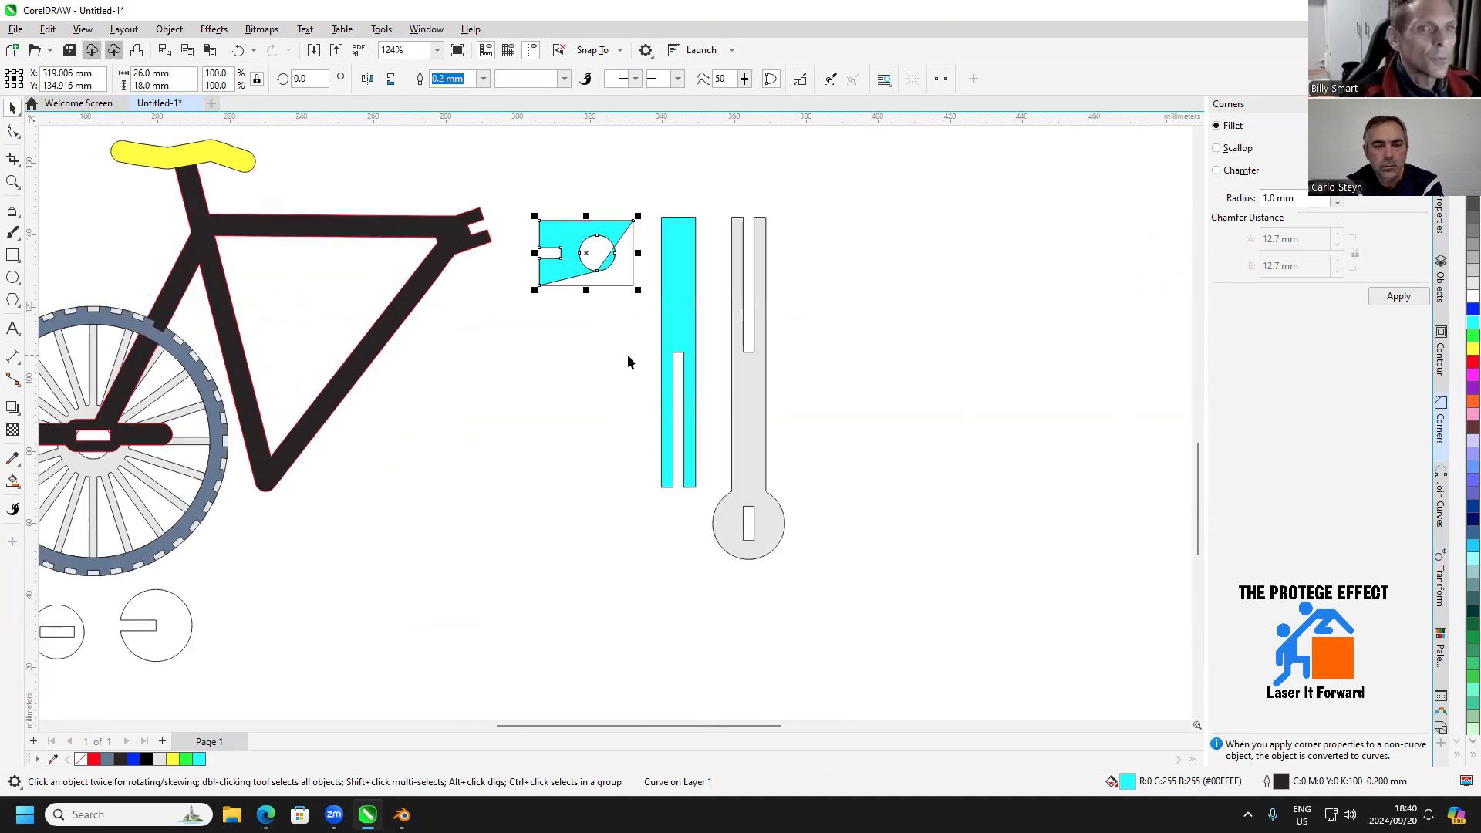
key("Right")
scroll(864, 355, "down", 3)
left_click_drag(1065, 353, 1019, 351)
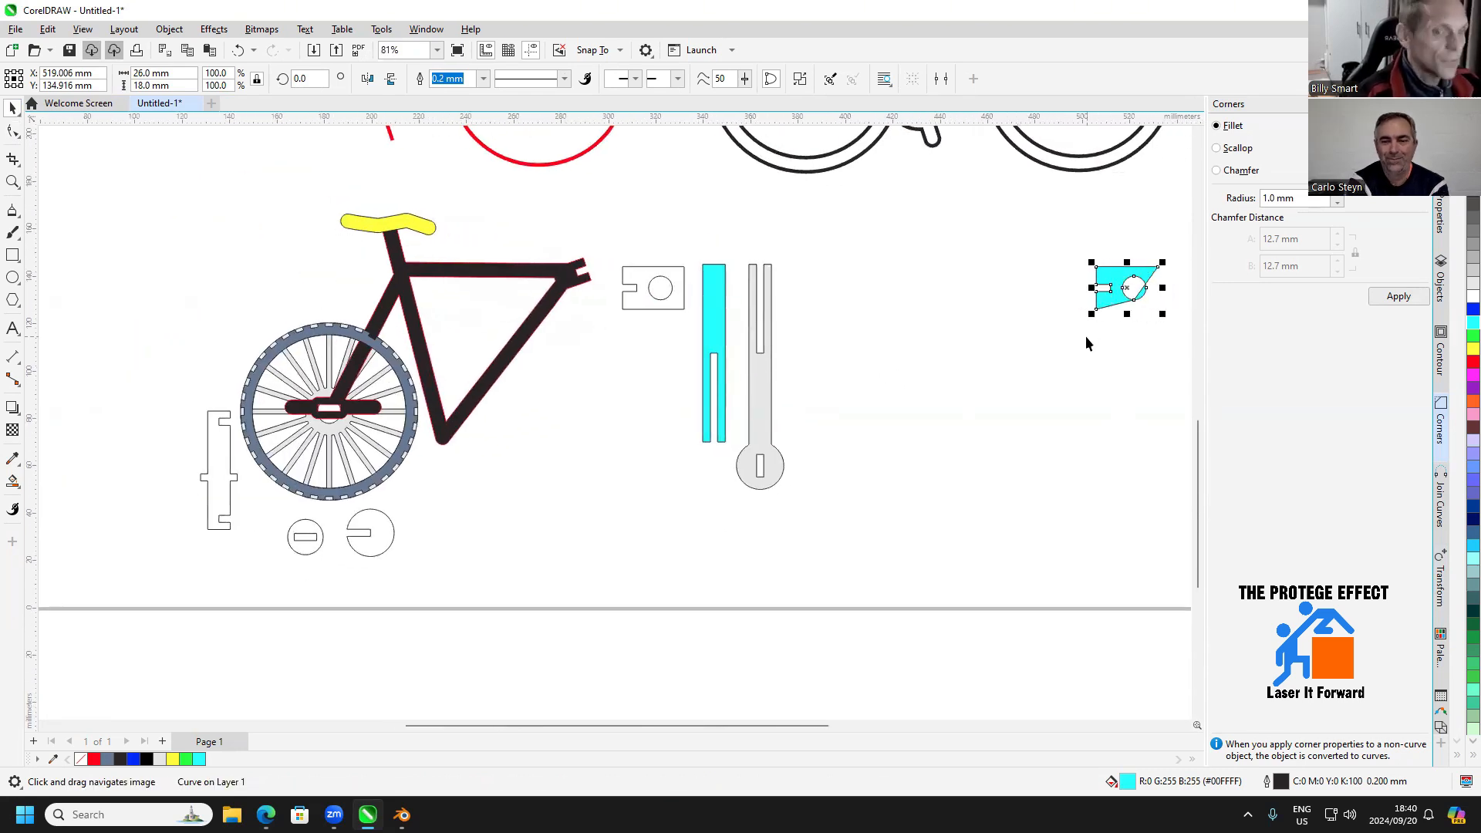
key("Left")
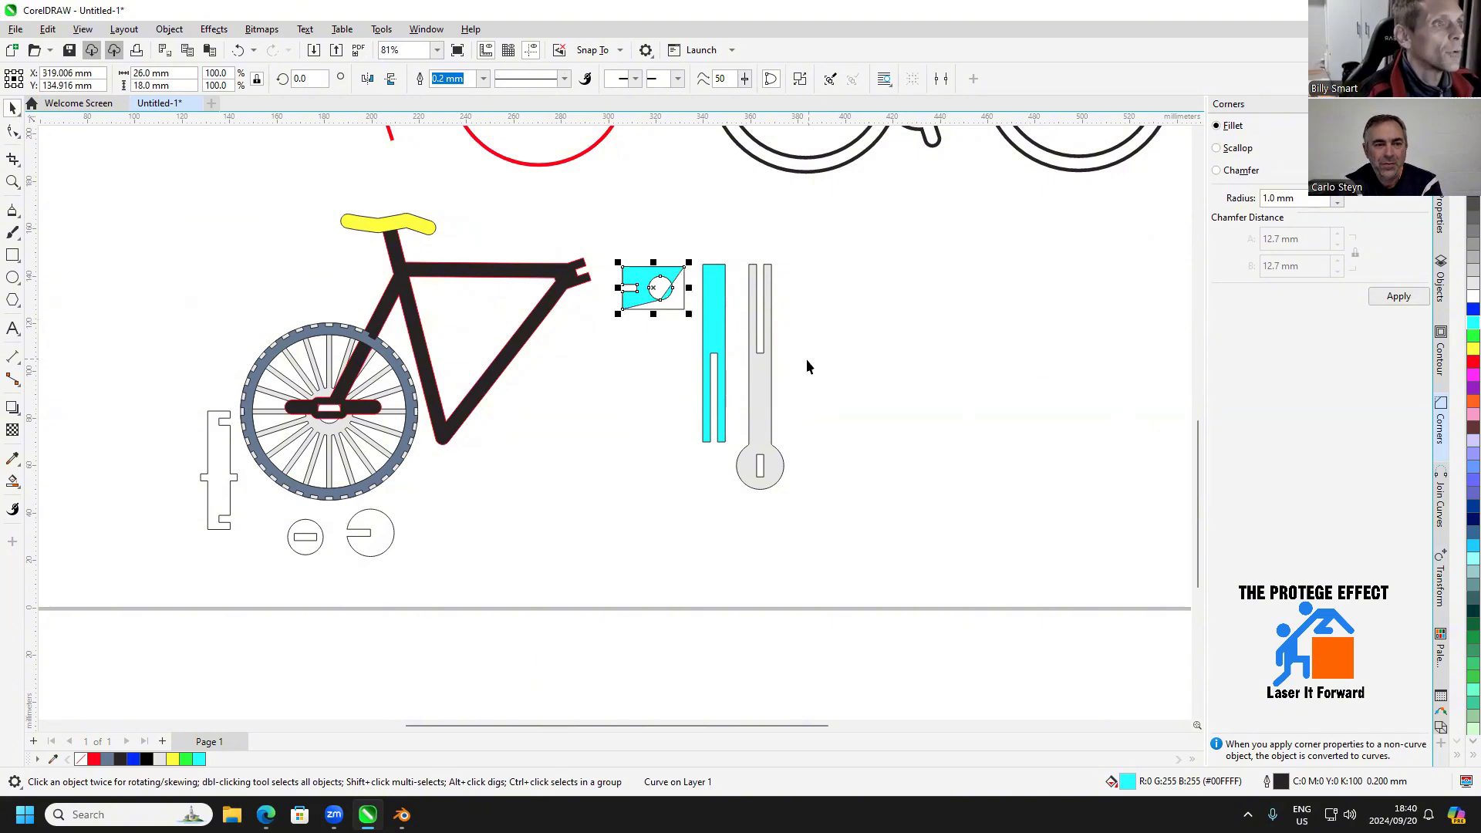
left_click(756, 351)
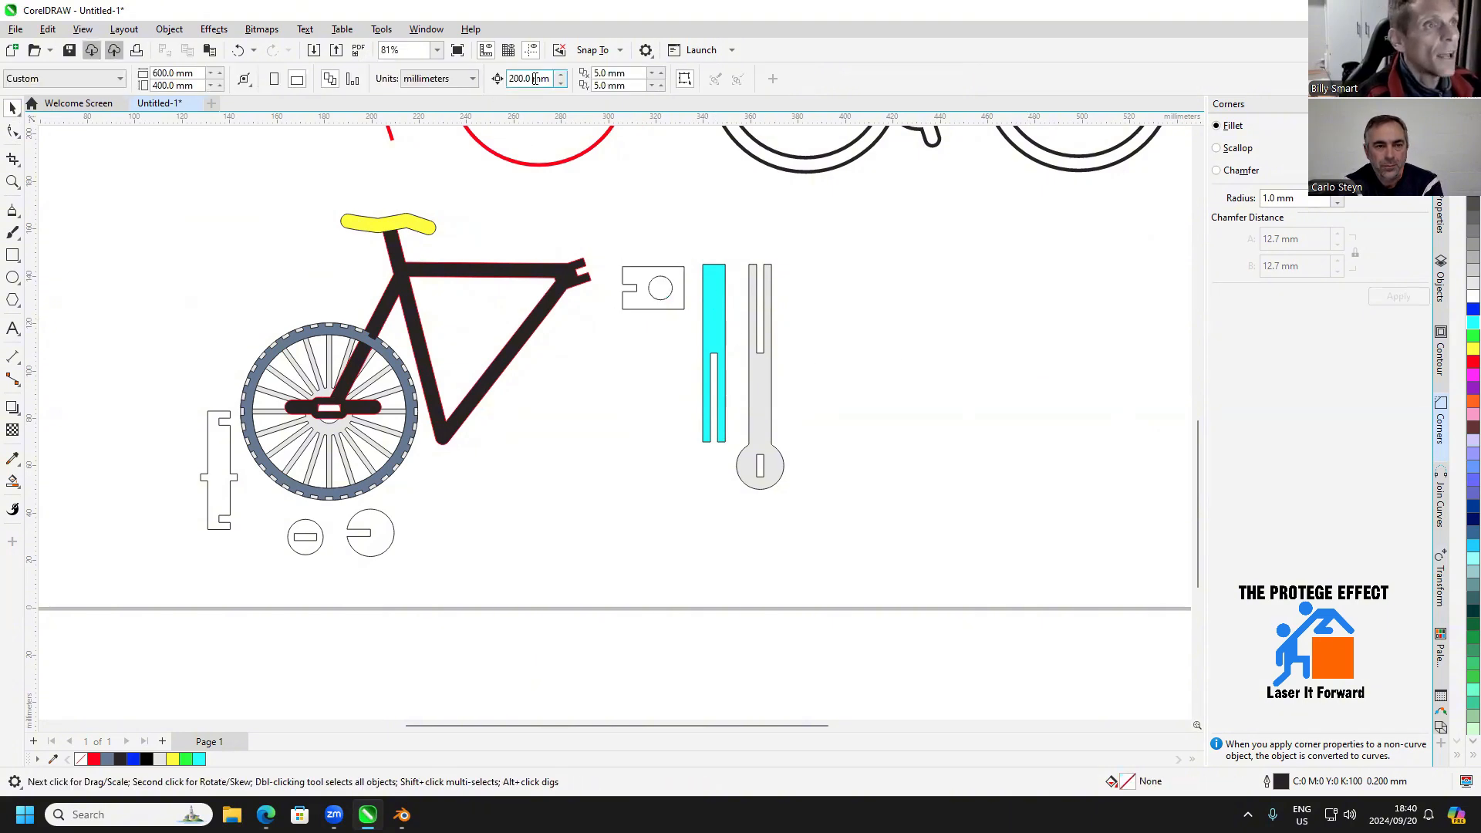
Set the nudge distance to 3 mm
left_click_drag(544, 78, 482, 88)
type("5")
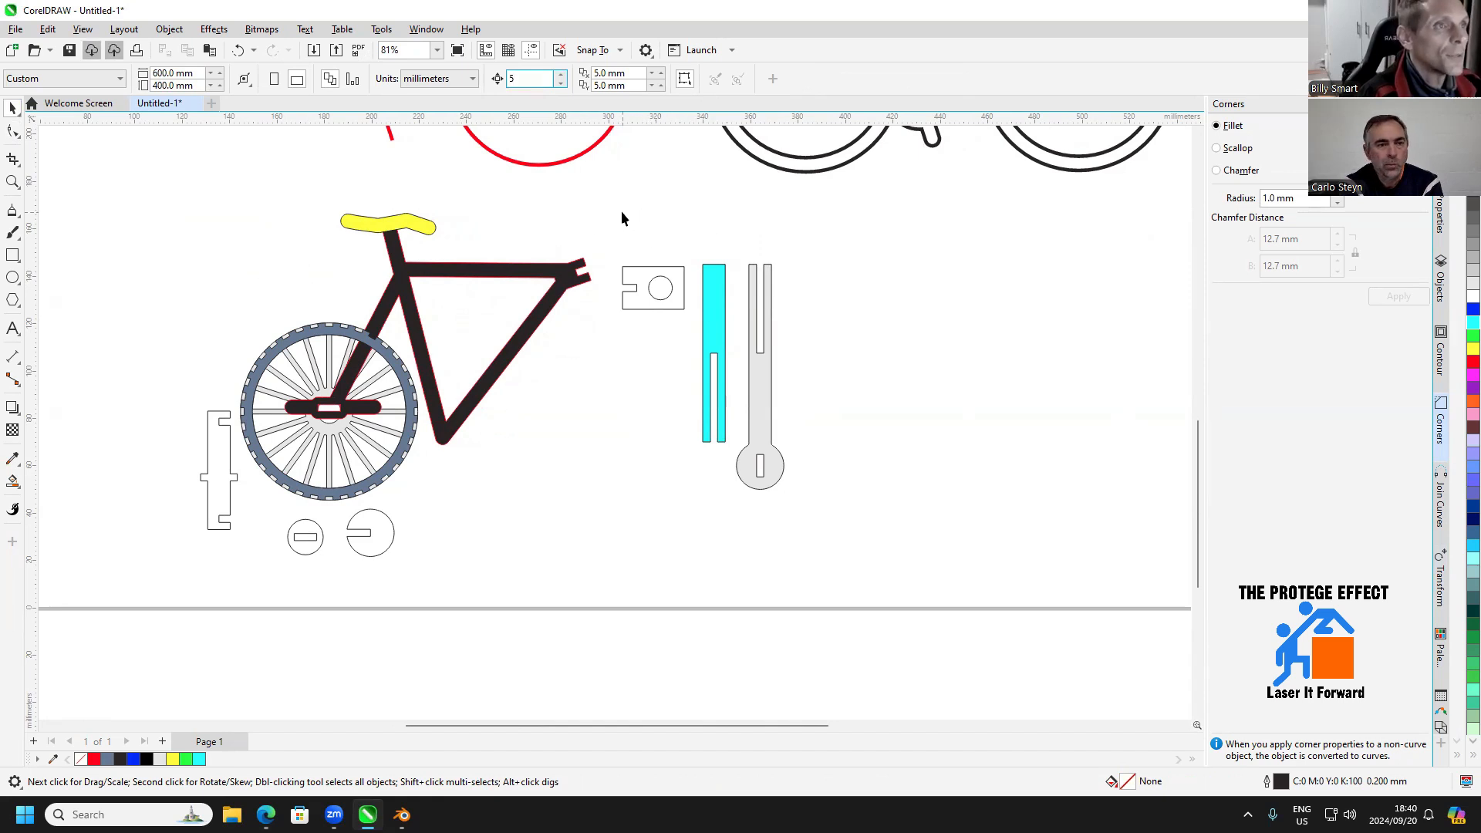
type("3")
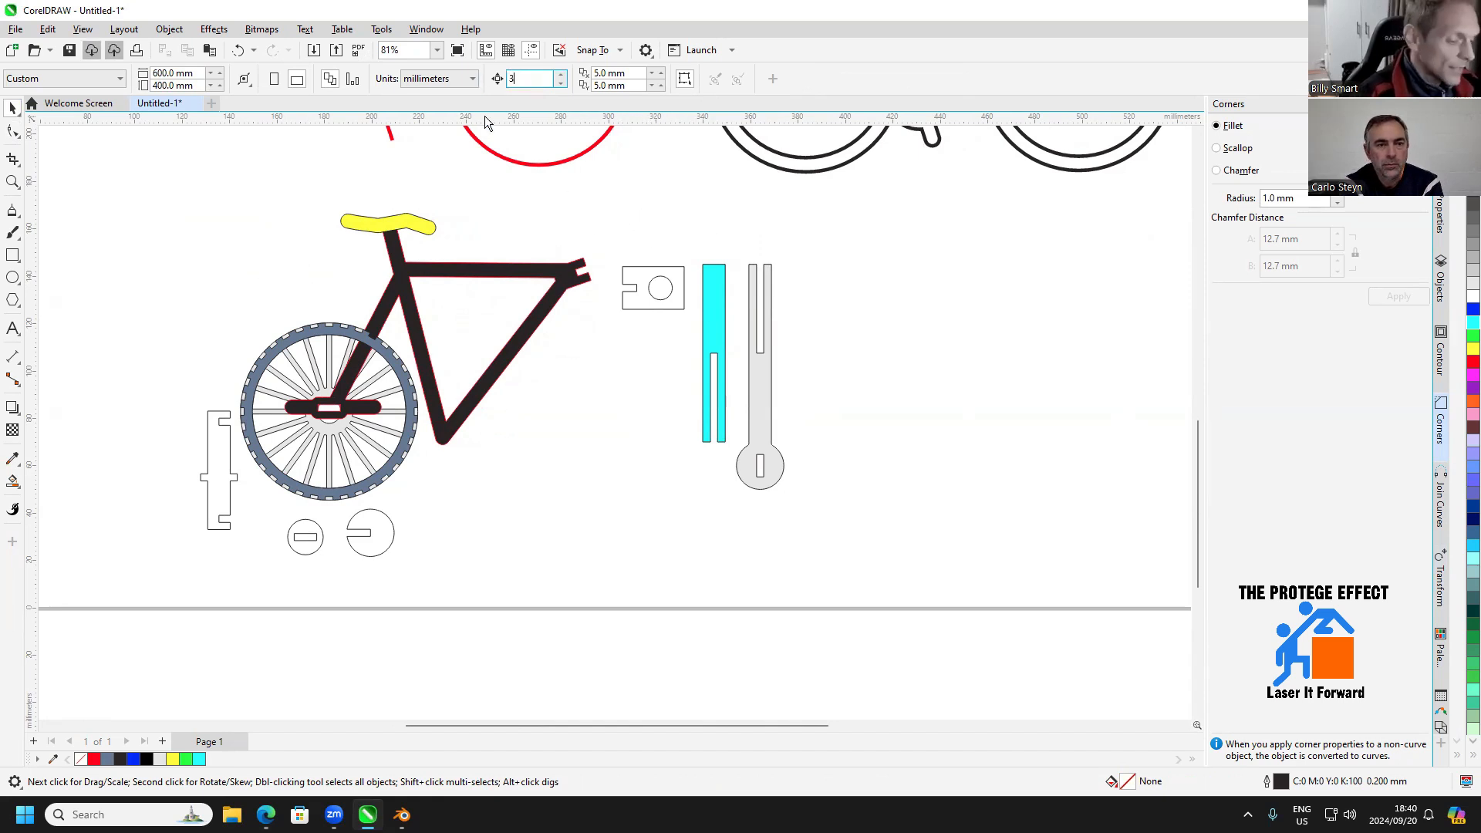
key("Return")
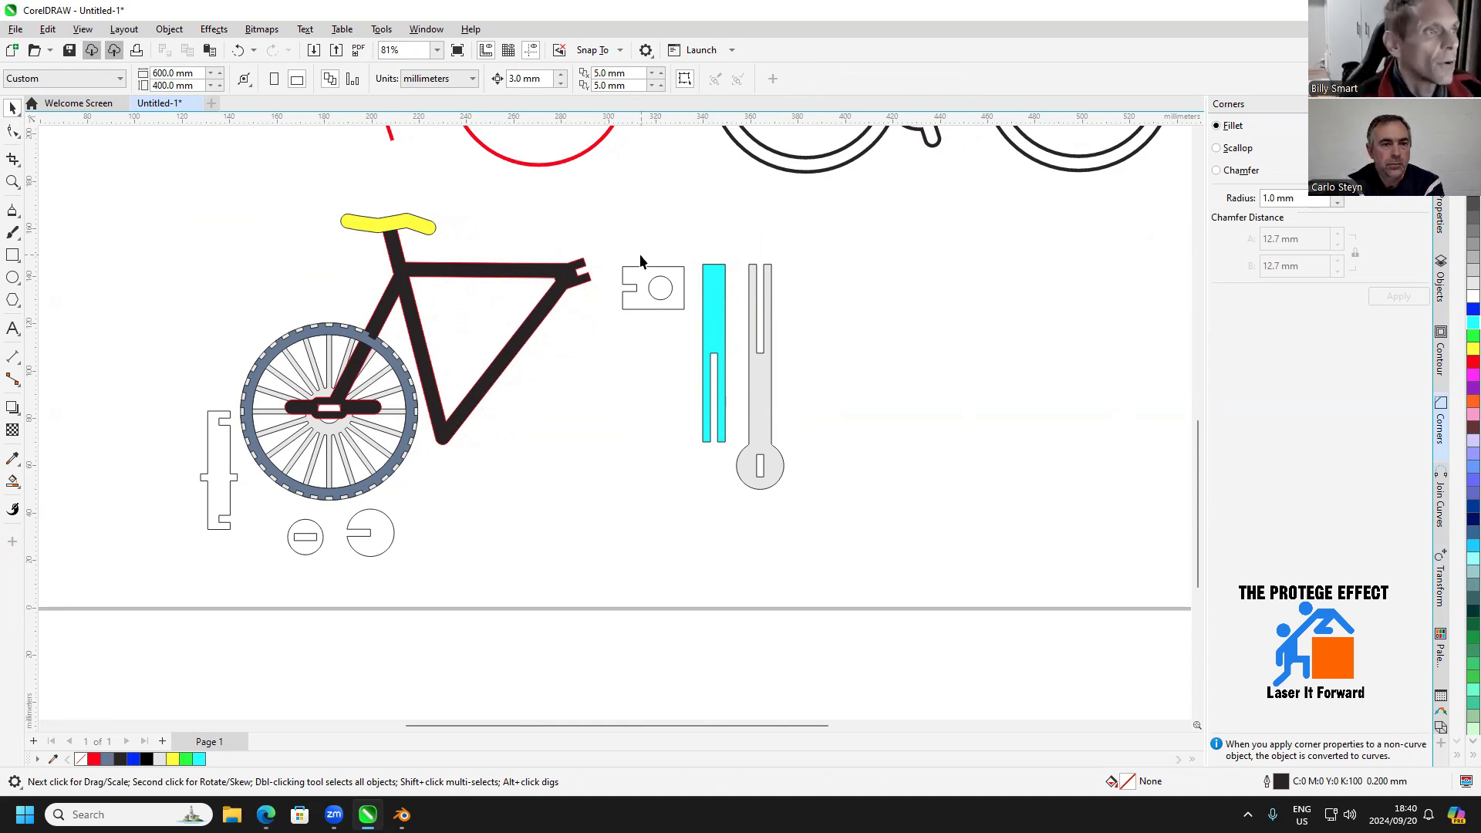
Move the cyan slotted strip to the empty space on the right side of the gray strip
scroll(641, 253, "up", 1)
scroll(723, 351, "up", 1)
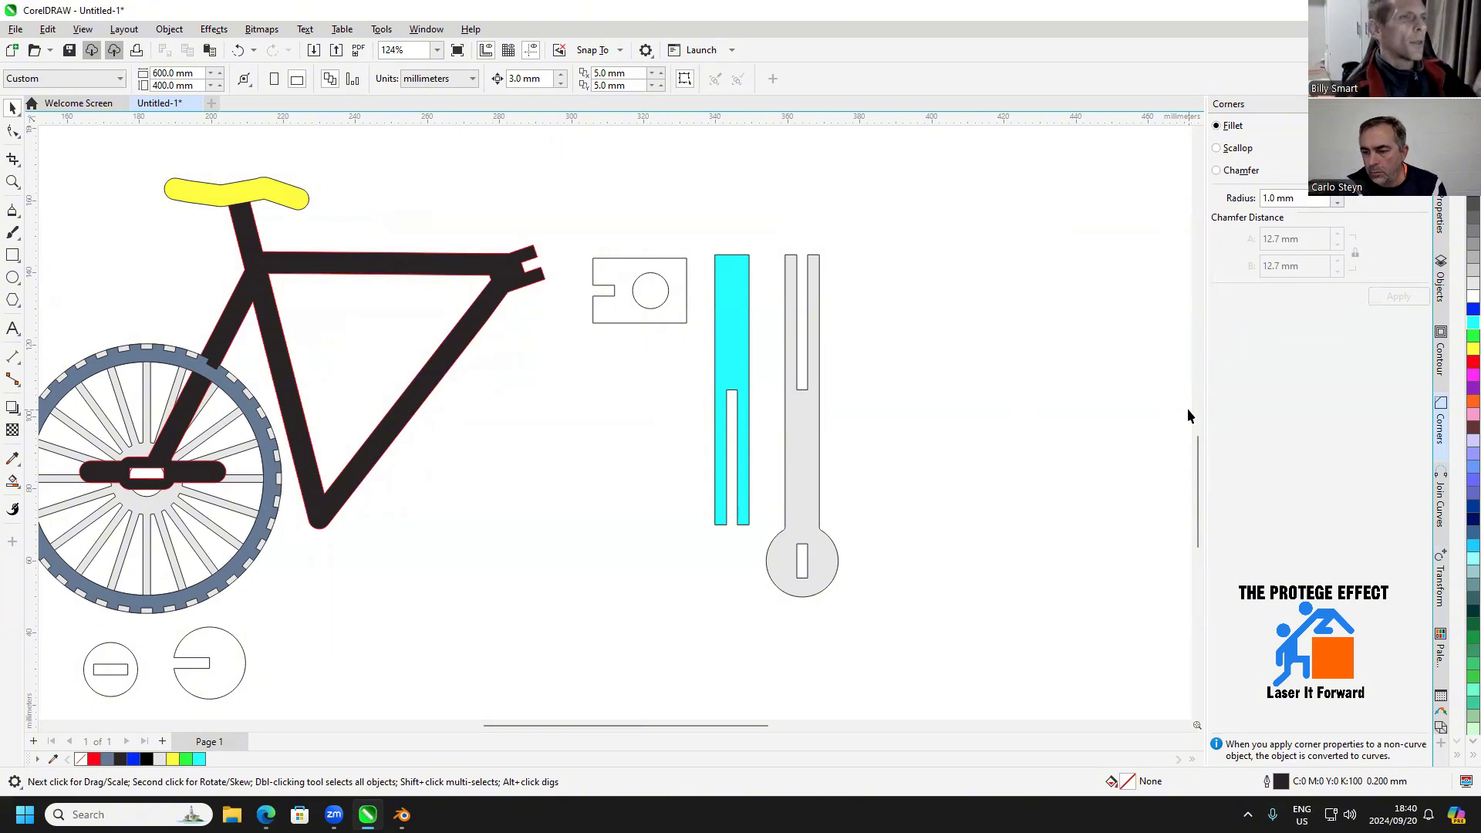
scroll(638, 380, "up", 1)
scroll(638, 381, "right", 2)
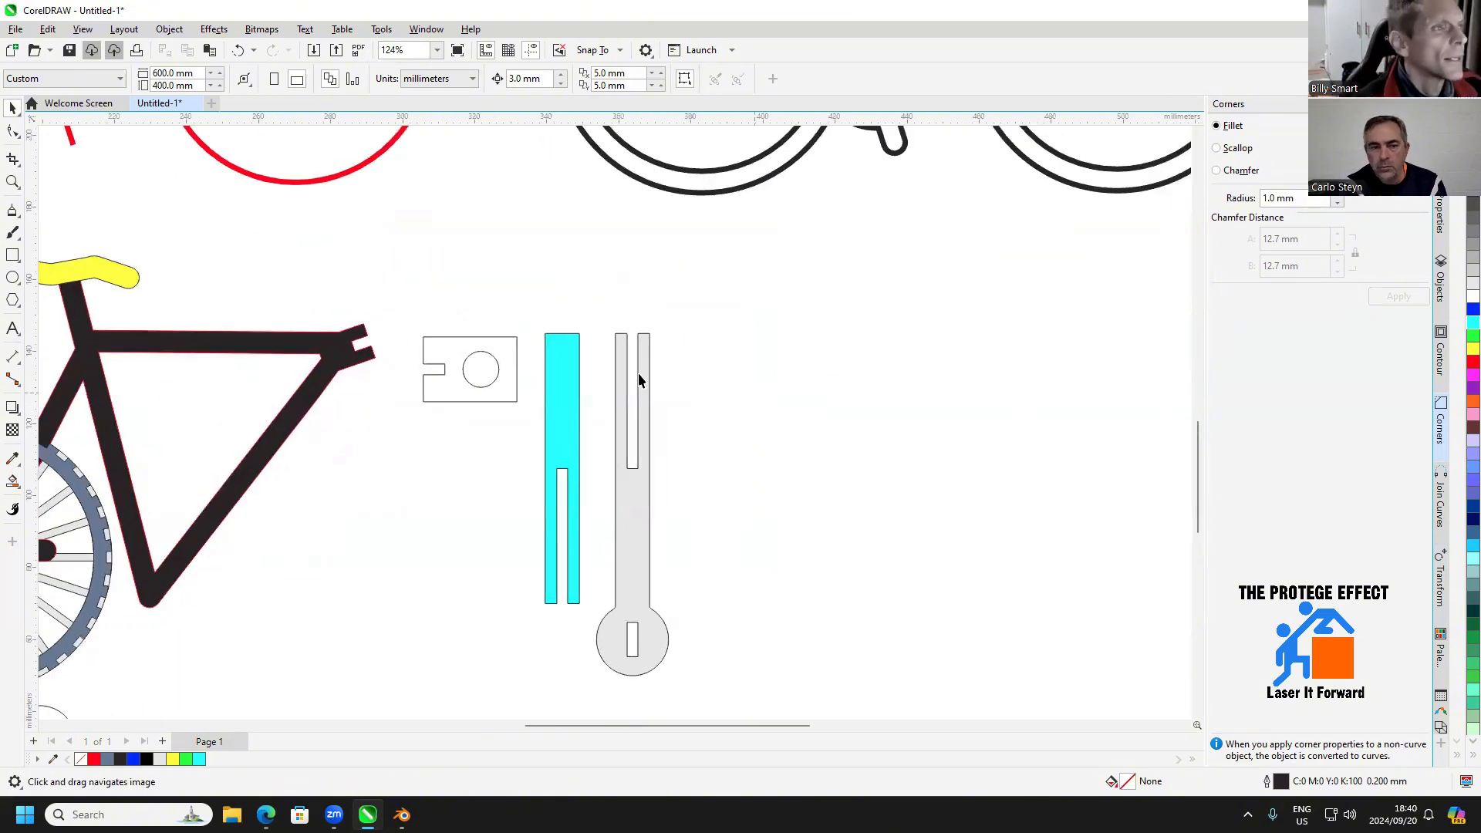
left_click(573, 372)
left_click_drag(573, 372, 787, 357)
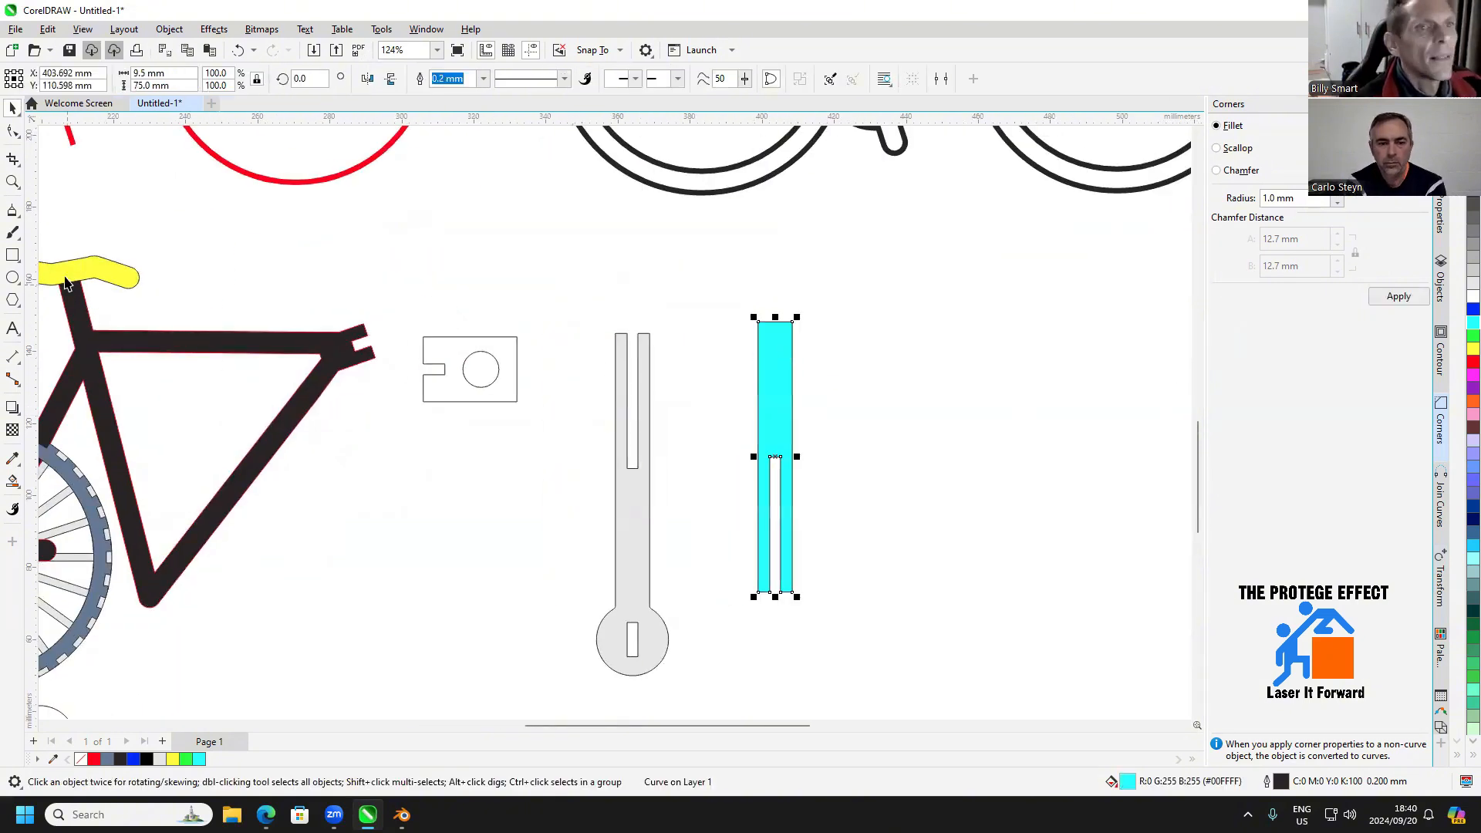
Draw half a handlebar as a three-segment pen line from the cyan strip's top midpoint, about 51 mm wide and 19 mm high
left_click(13, 213)
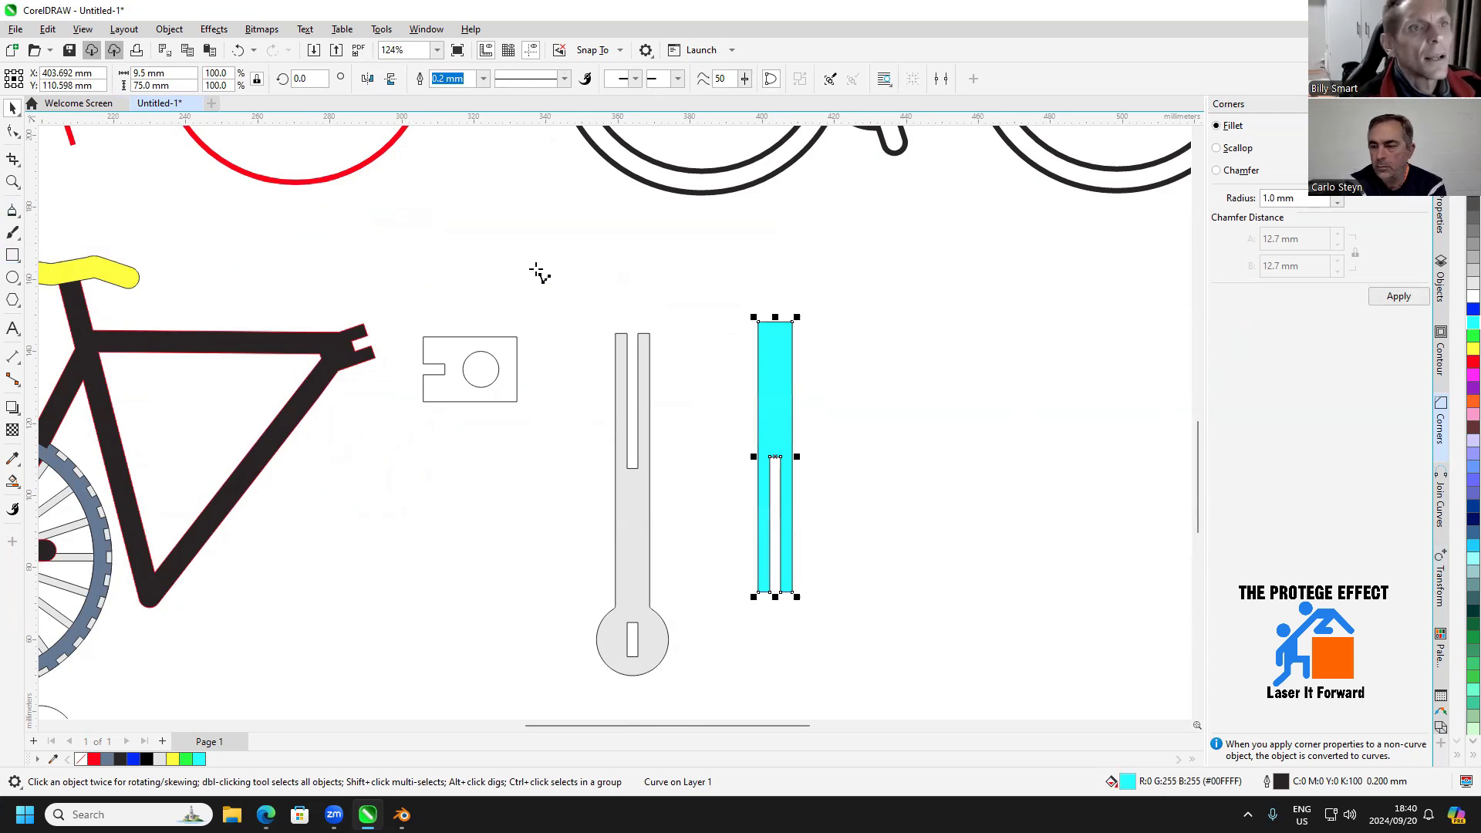
scroll(803, 298, "up", 3)
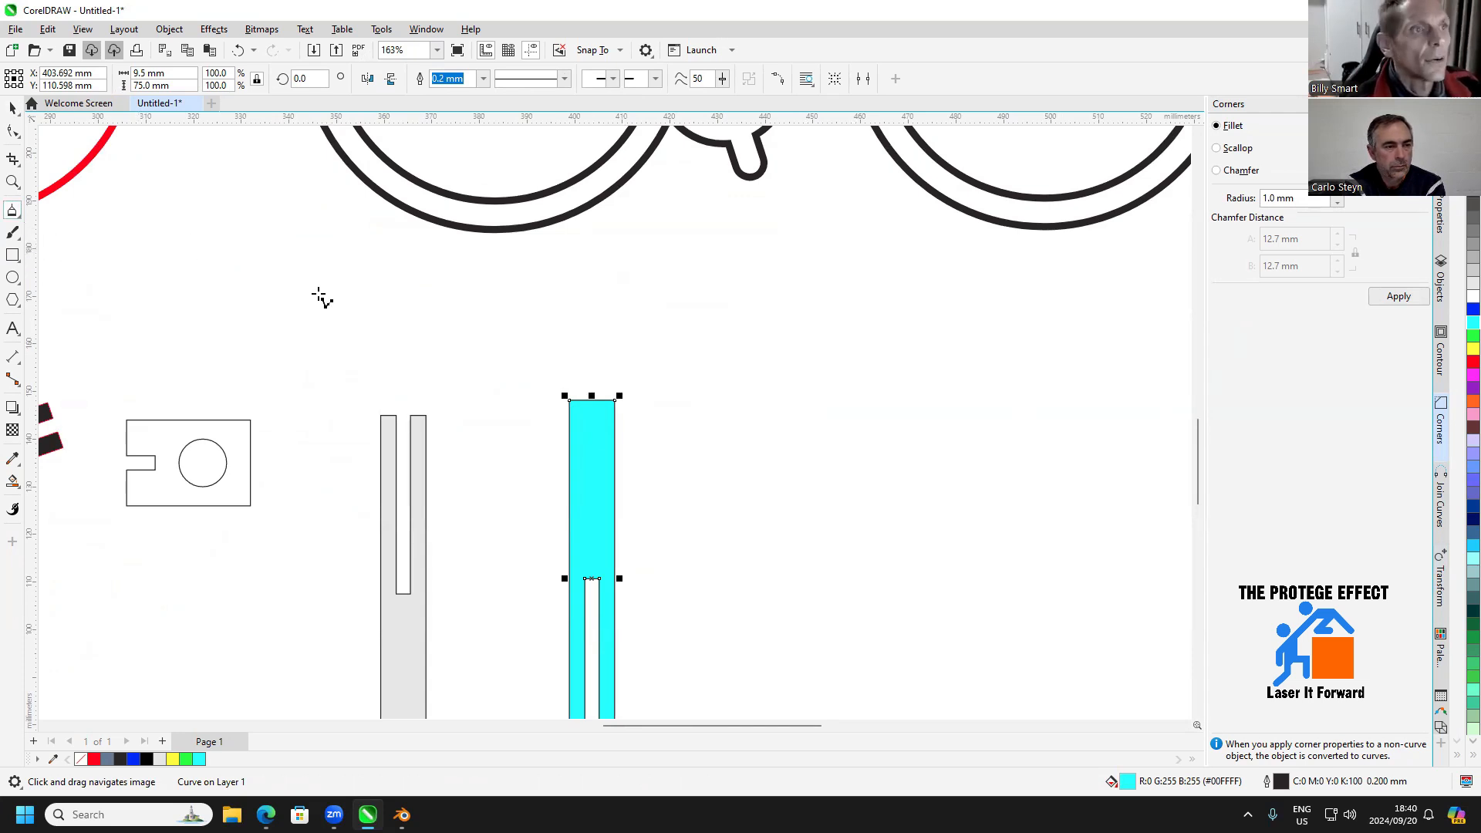
left_click(592, 400)
left_click_drag(594, 401, 641, 331)
left_click(641, 331)
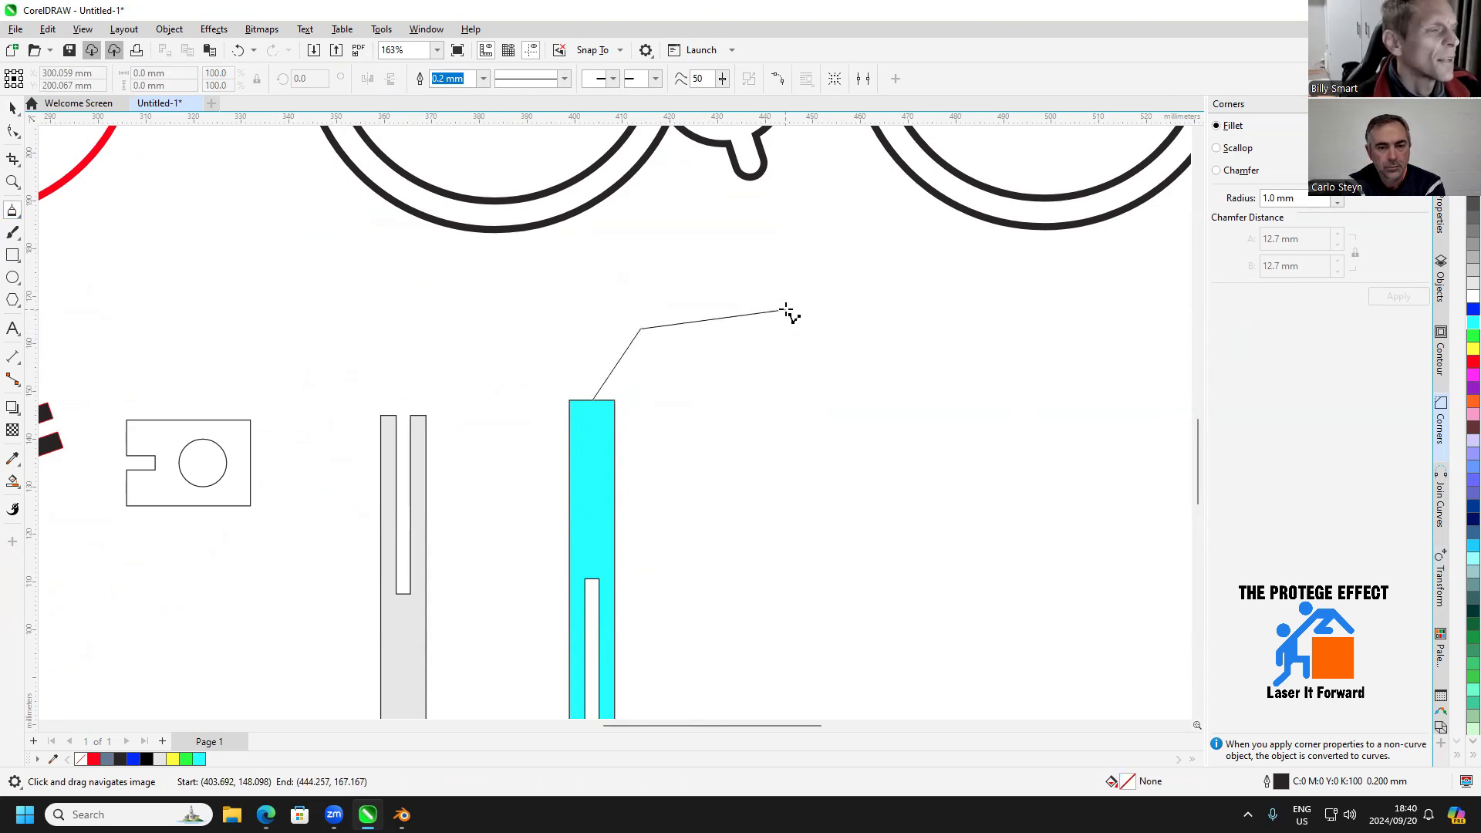
left_click(785, 309)
double_click(838, 309)
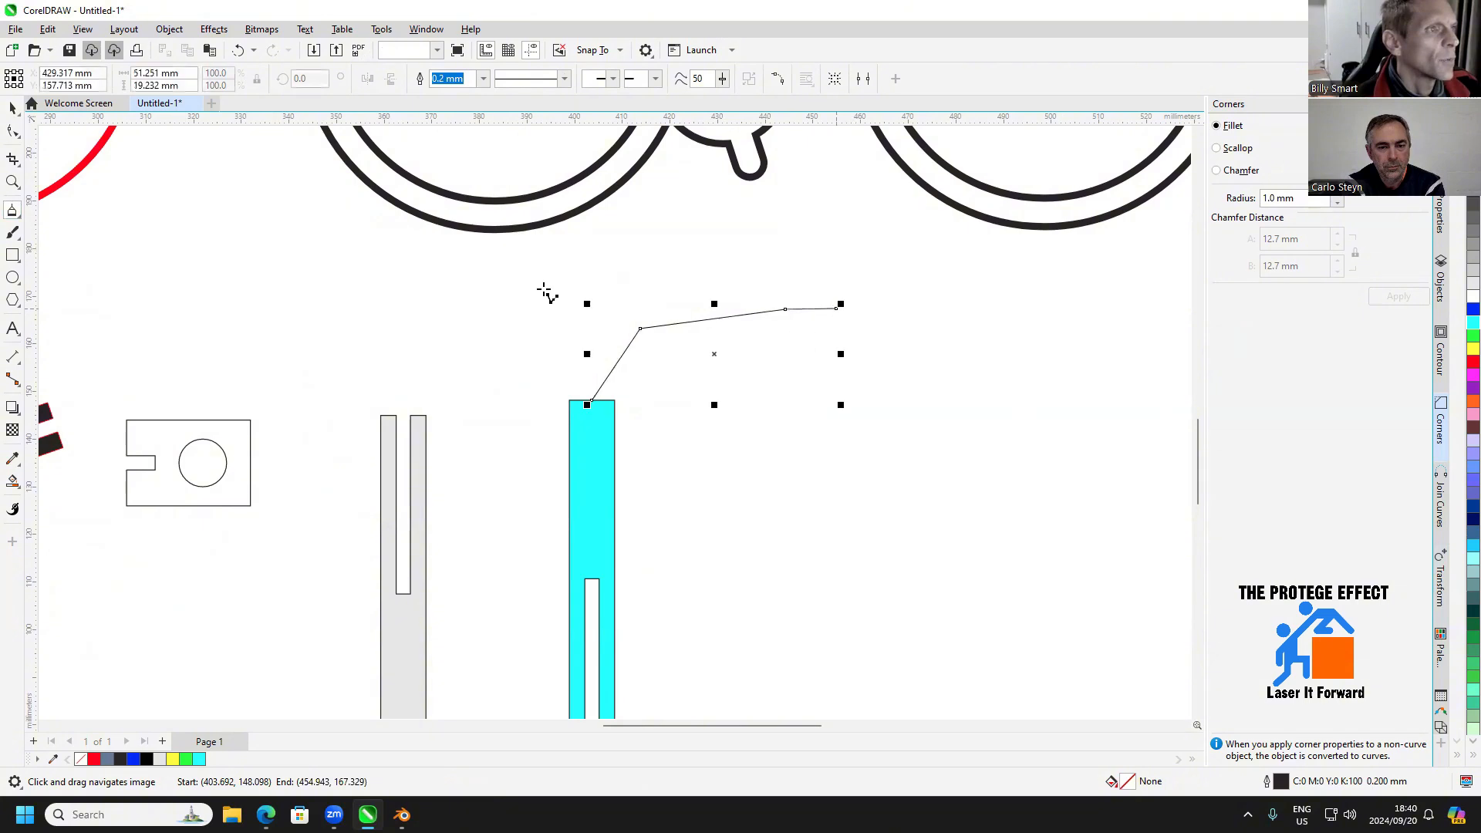
Duplicate the handlebar line, mirror the copy horizontally, and snap its lower end to the cyan strip's top midpoint
left_click(12, 108)
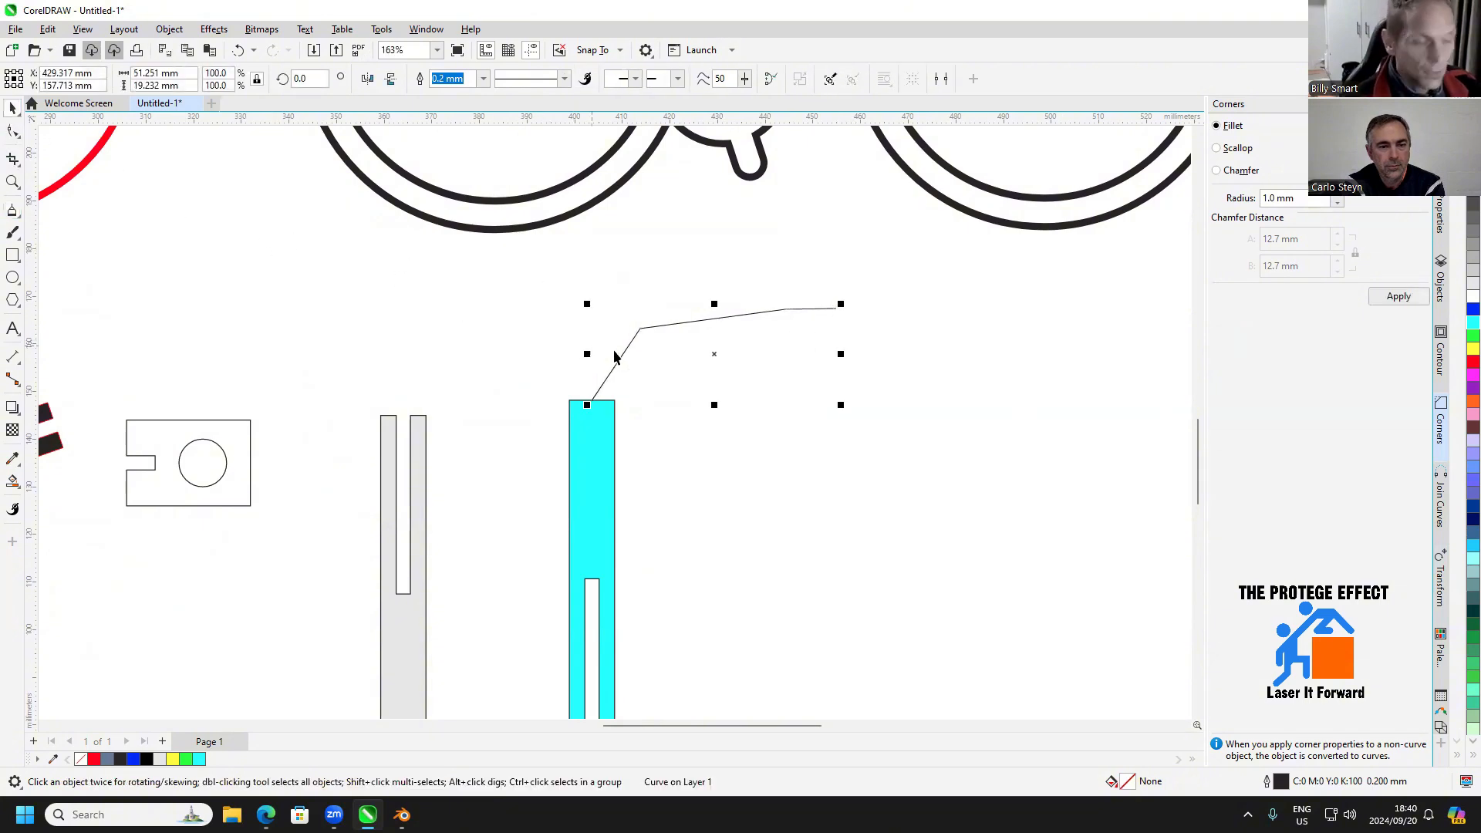
key("ctrl+c")
key("ctrl+v")
left_click(367, 79)
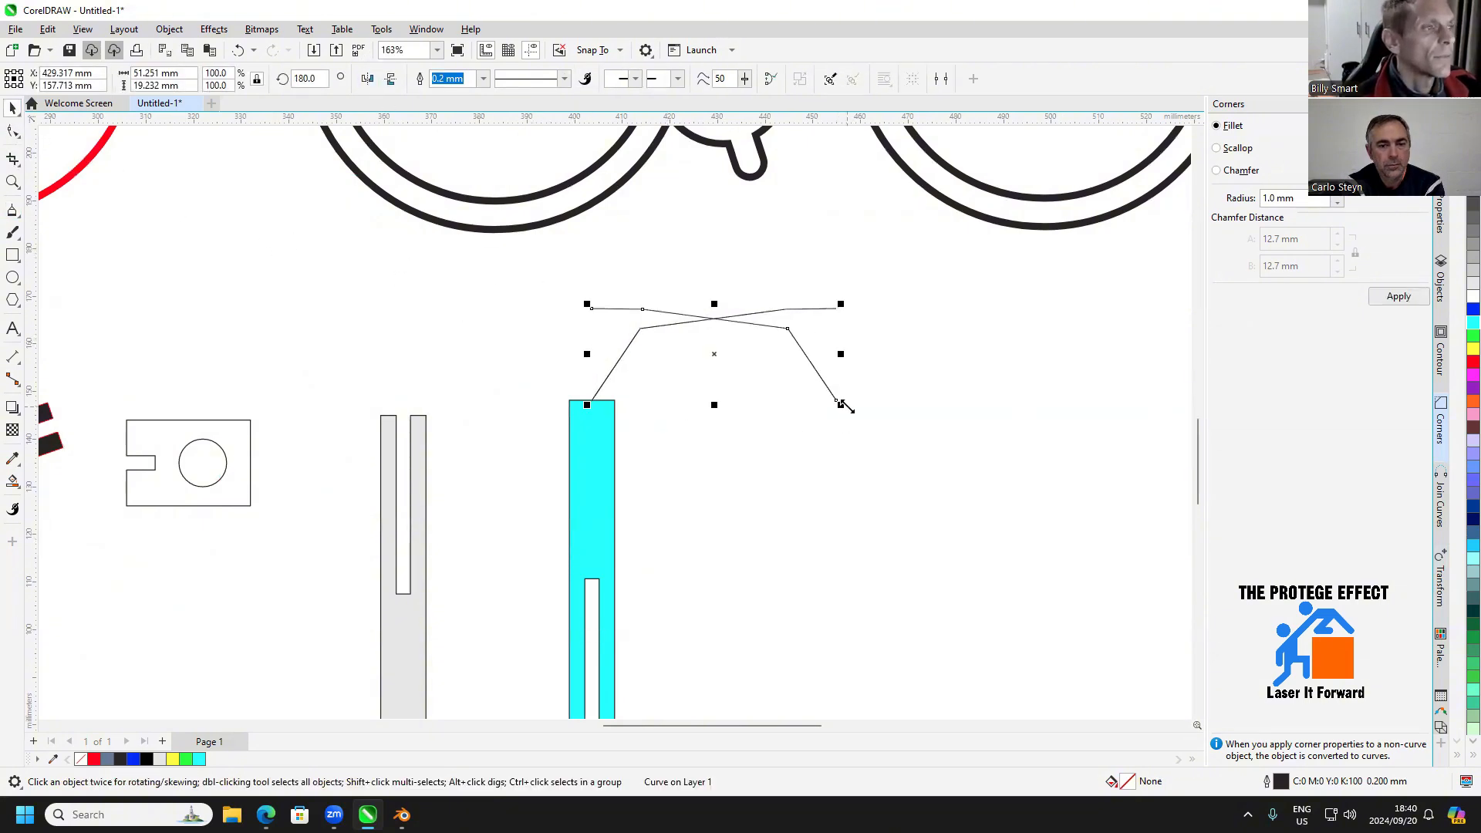
left_click_drag(836, 401, 592, 401)
Combine the two handlebar lines into one curve and apply a one-step outside contour with a 2.5 mm offset
left_click_drag(865, 277, 312, 414)
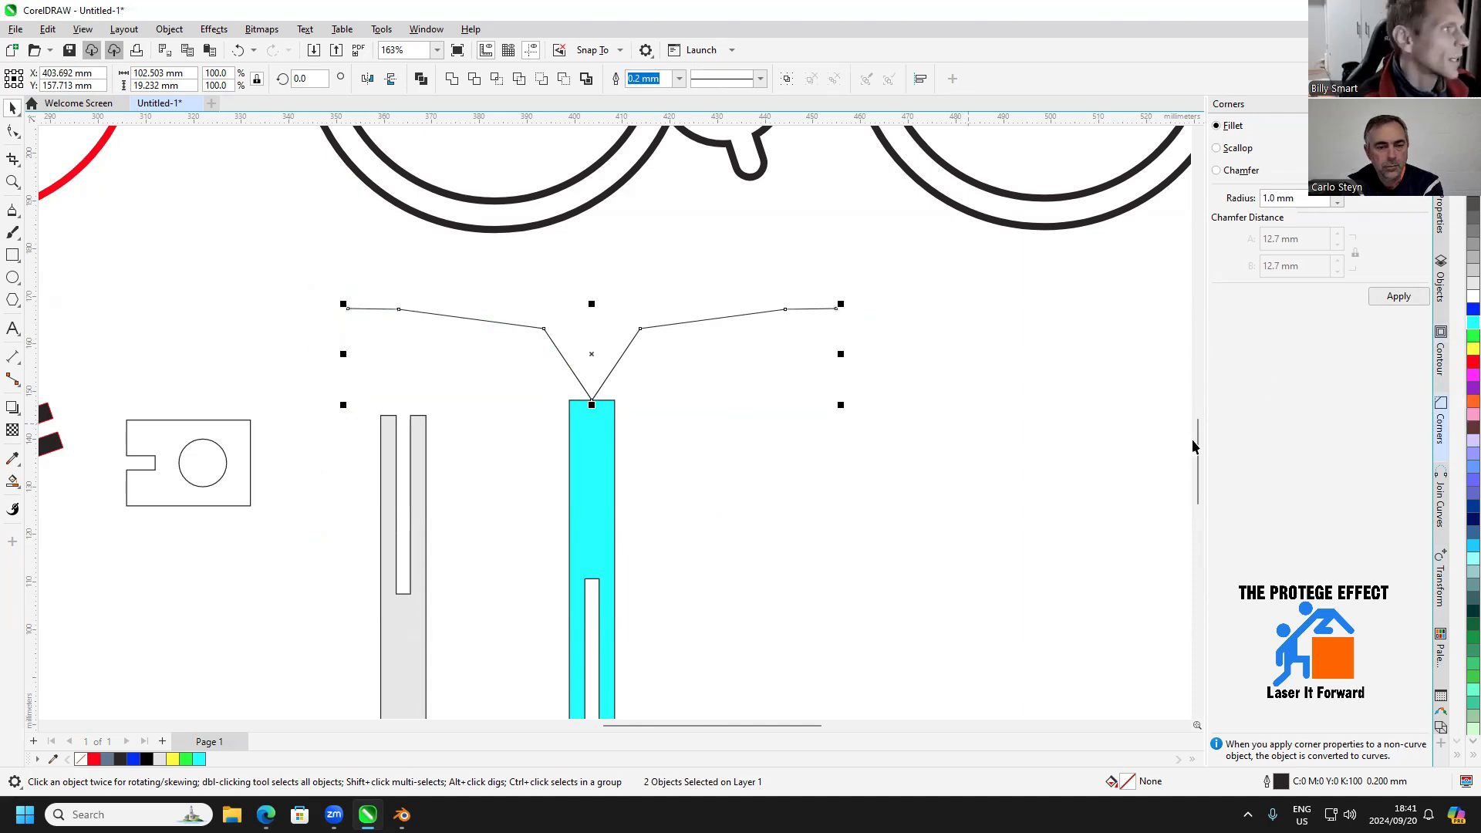
key("ctrl+l")
left_click(1440, 367)
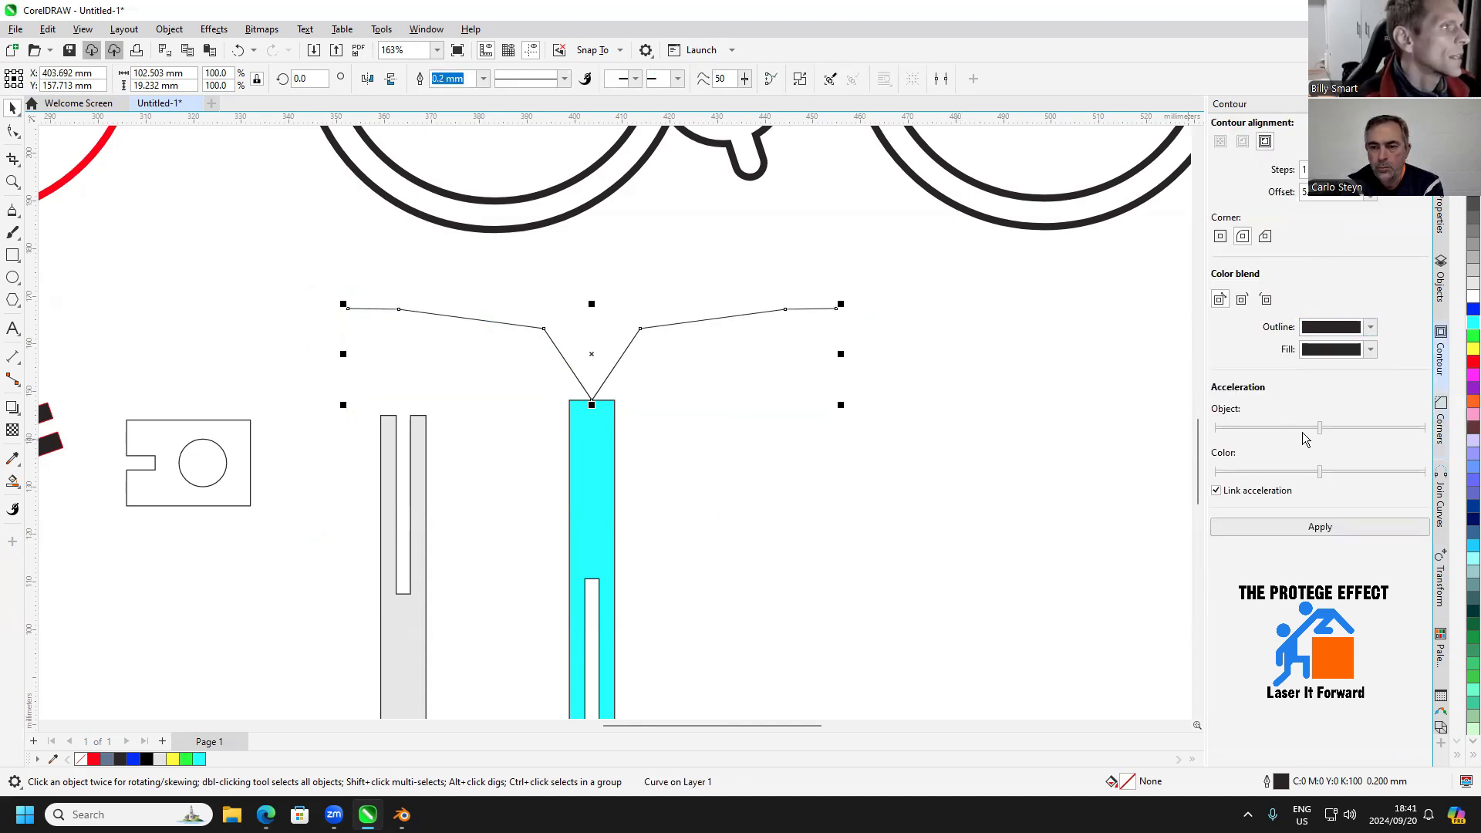
left_click_drag(1358, 197, 1250, 199)
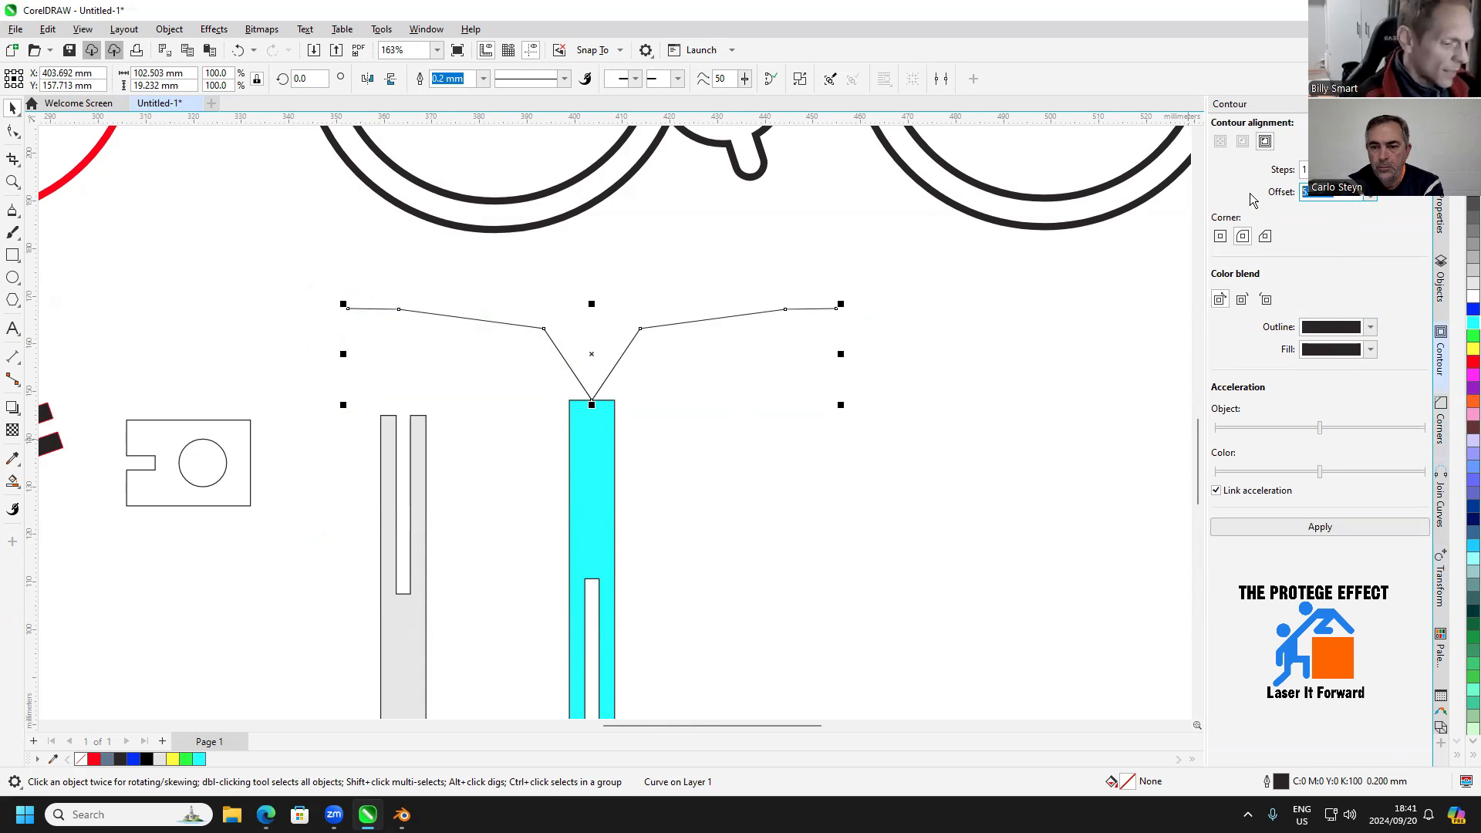
type("2.5")
left_click(1298, 529)
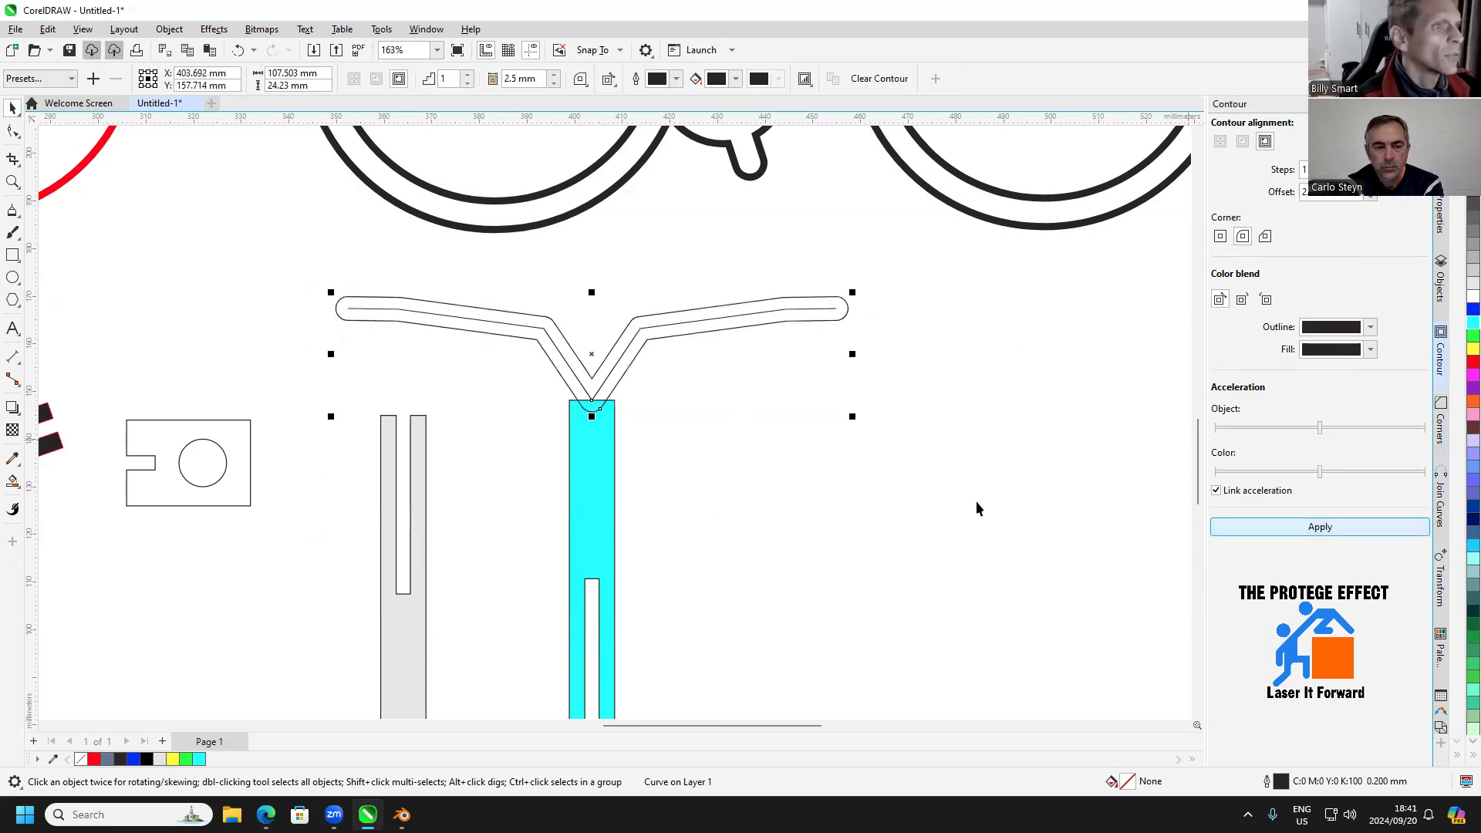
Break the handlebar contour apart from its centre line
left_click(719, 337)
left_click(720, 327)
right_click(720, 329)
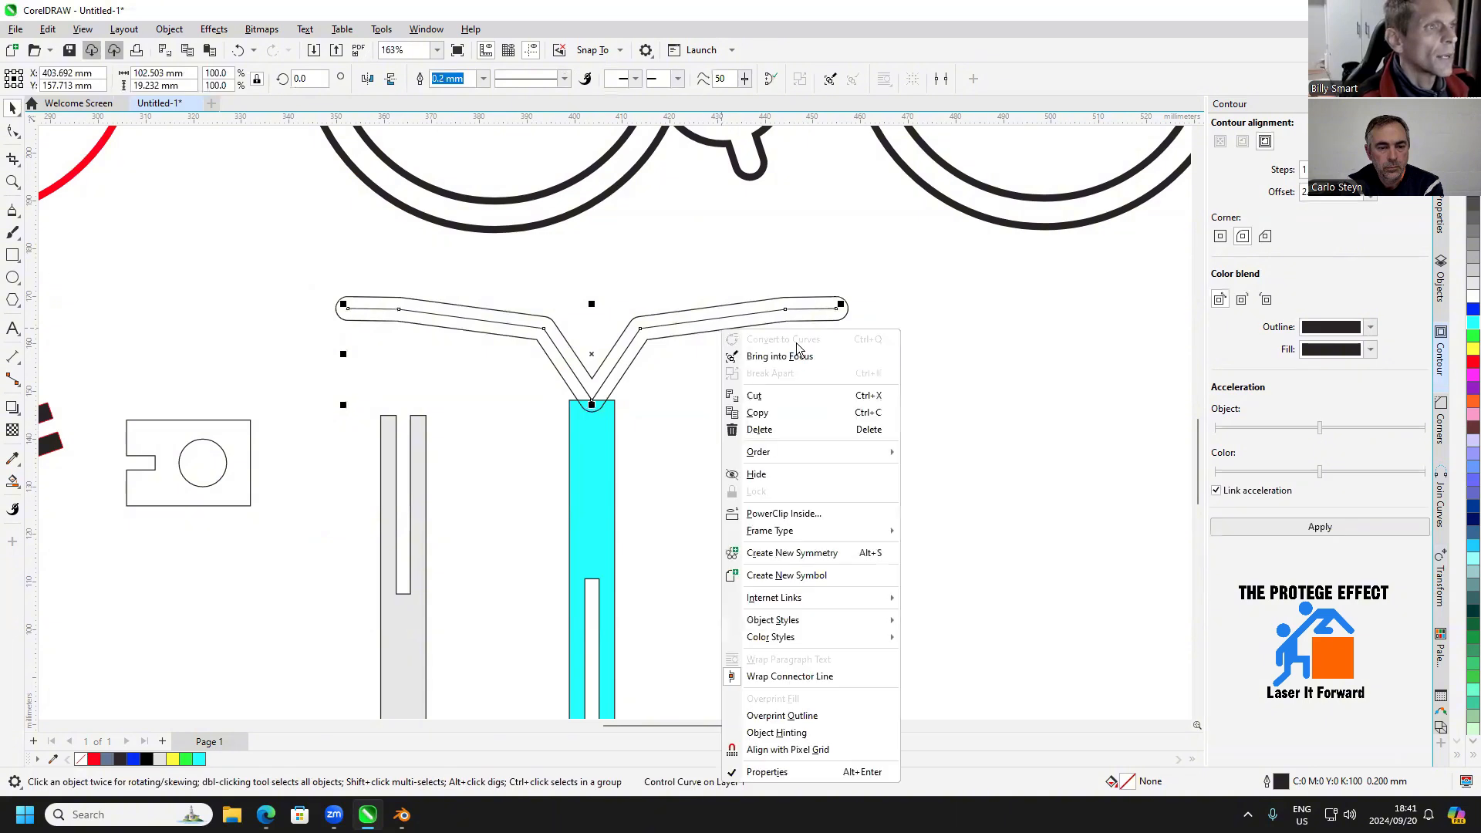
left_click(693, 384)
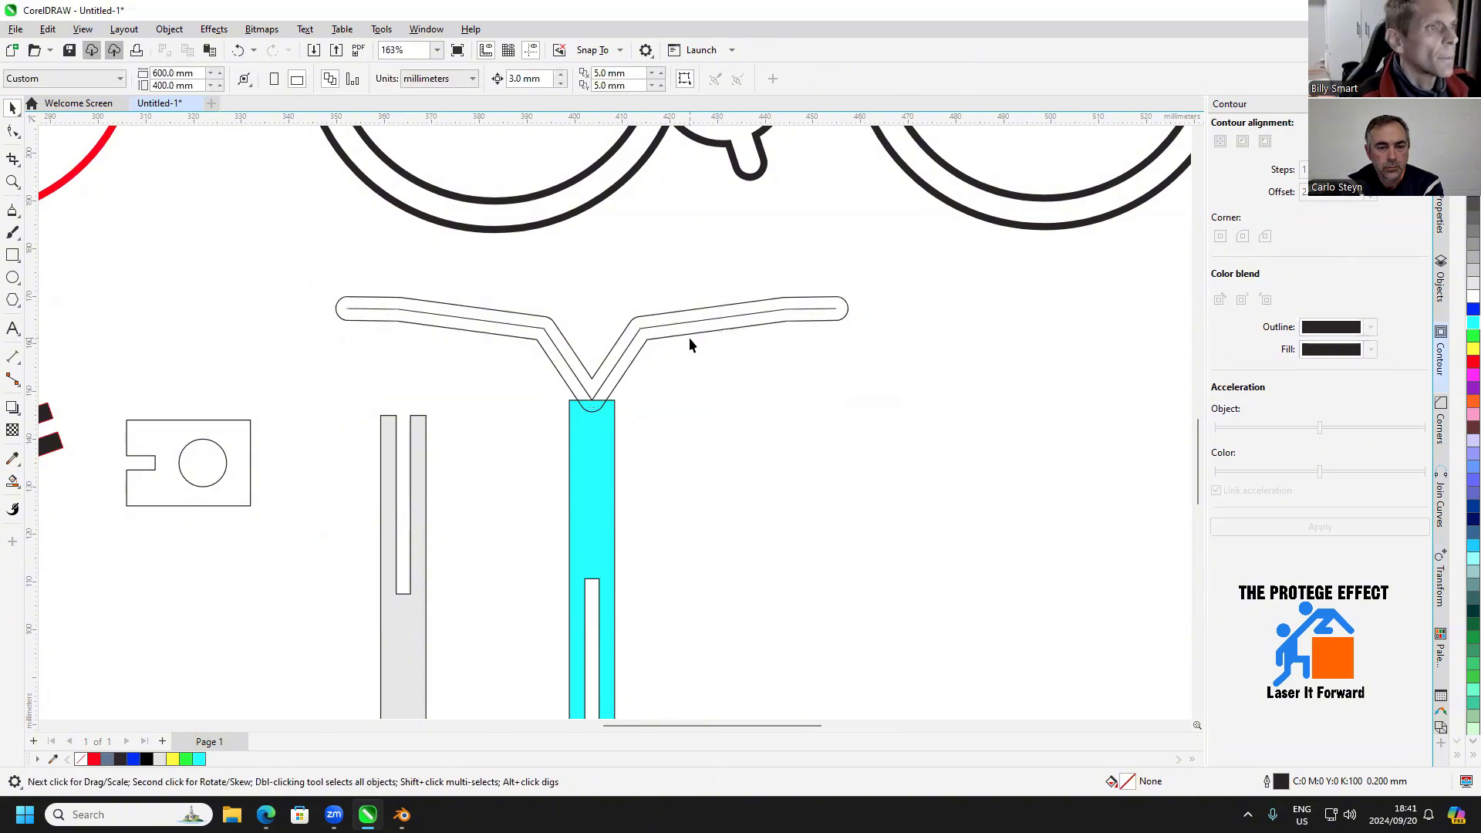
left_click(690, 342)
right_click(687, 340)
left_click(674, 404)
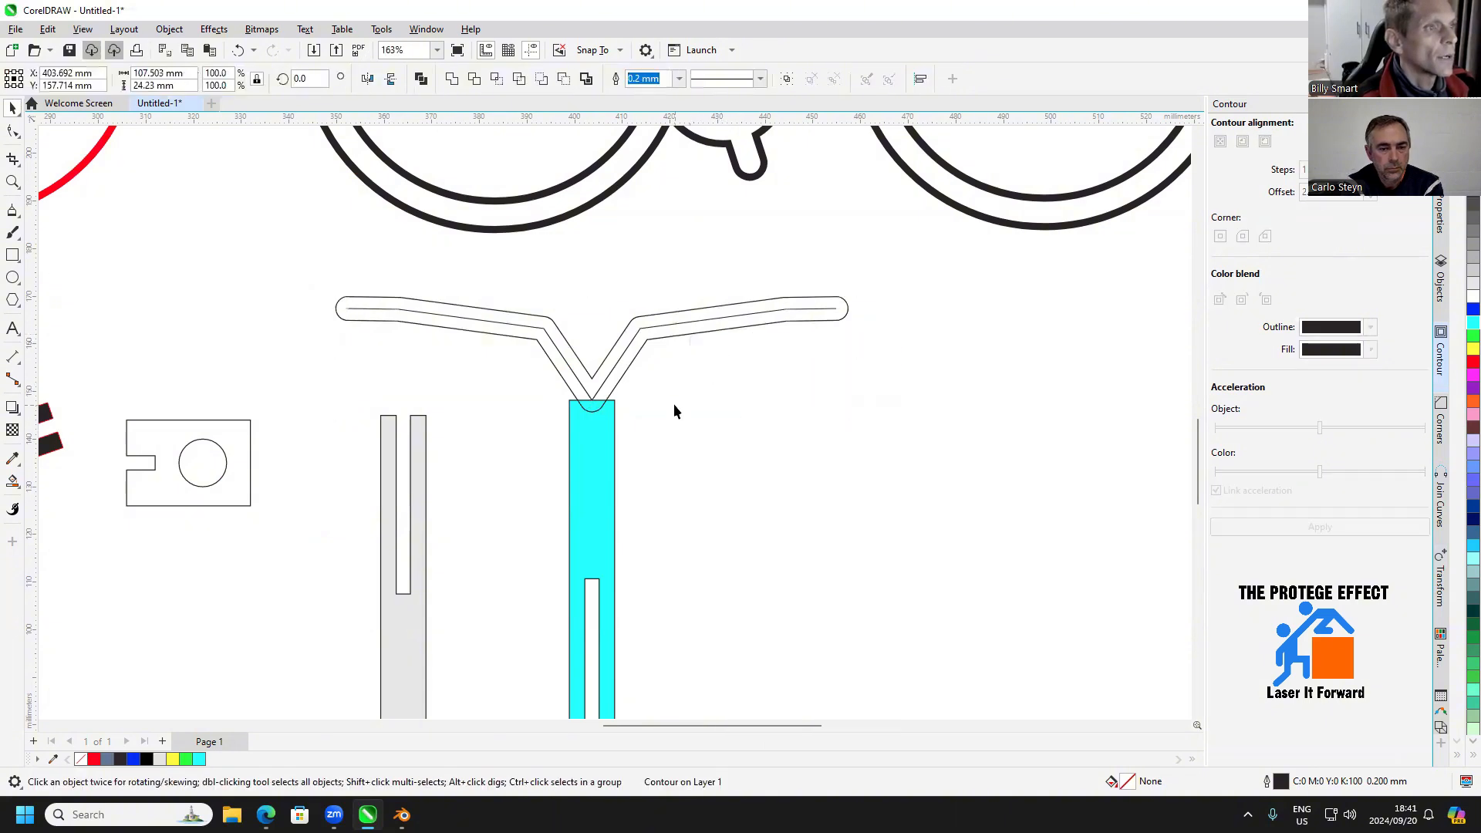
Weld the handlebar outline to the cyan slotted strip
left_click(632, 365)
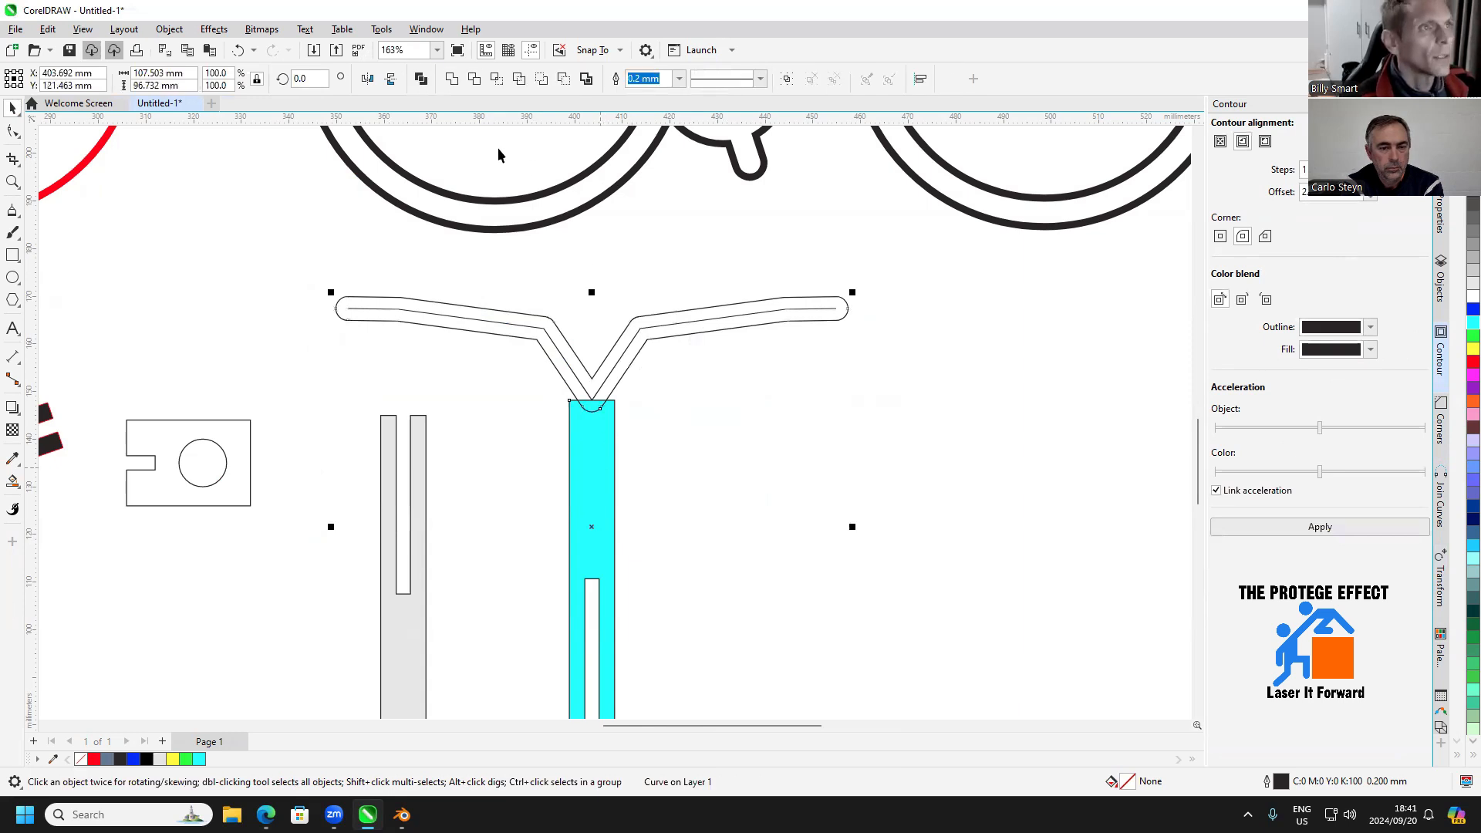
left_click(452, 79)
left_click(709, 434)
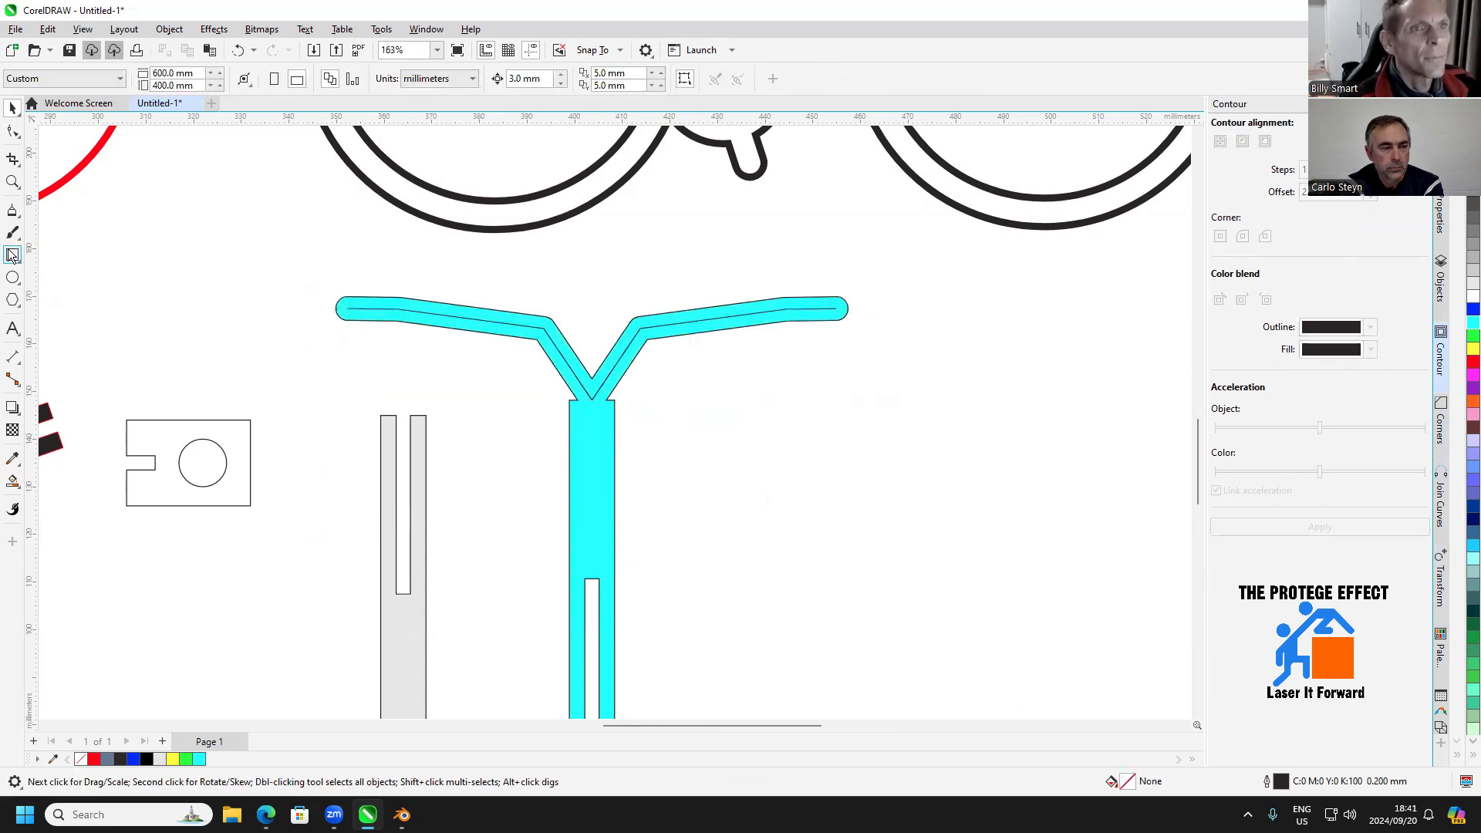
Draw a rectangle 9.5 mm wide and about 2.6 mm high across the neck between strip and handlebar, and weld it to the cyan shape
left_click(12, 255)
scroll(592, 398, "up", 5)
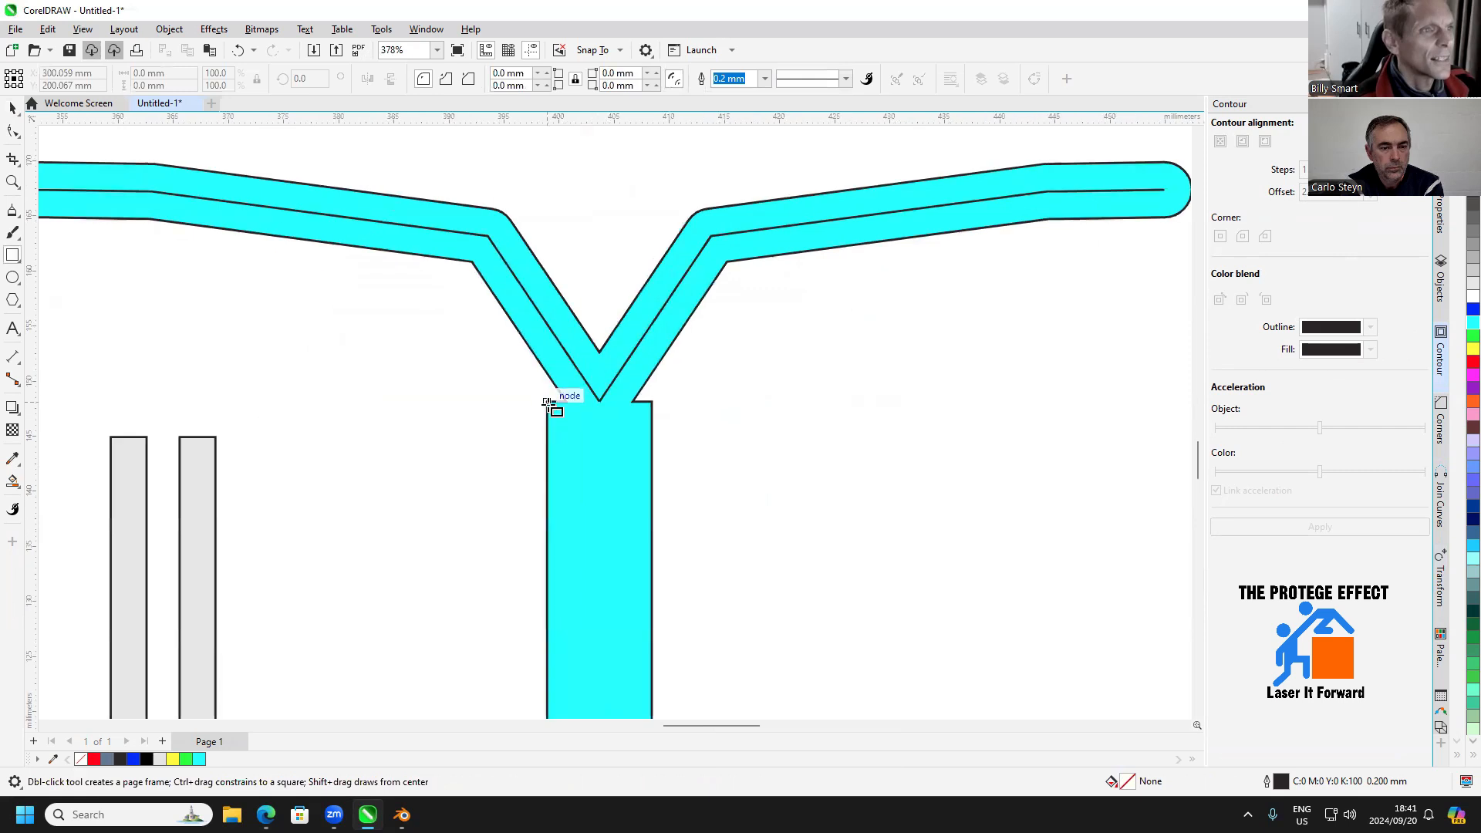
scroll(549, 402, "up", 2)
mouse_move(547, 401)
left_mouse_down()
mouse_move(625, 362)
mouse_move(689, 382)
left_mouse_up()
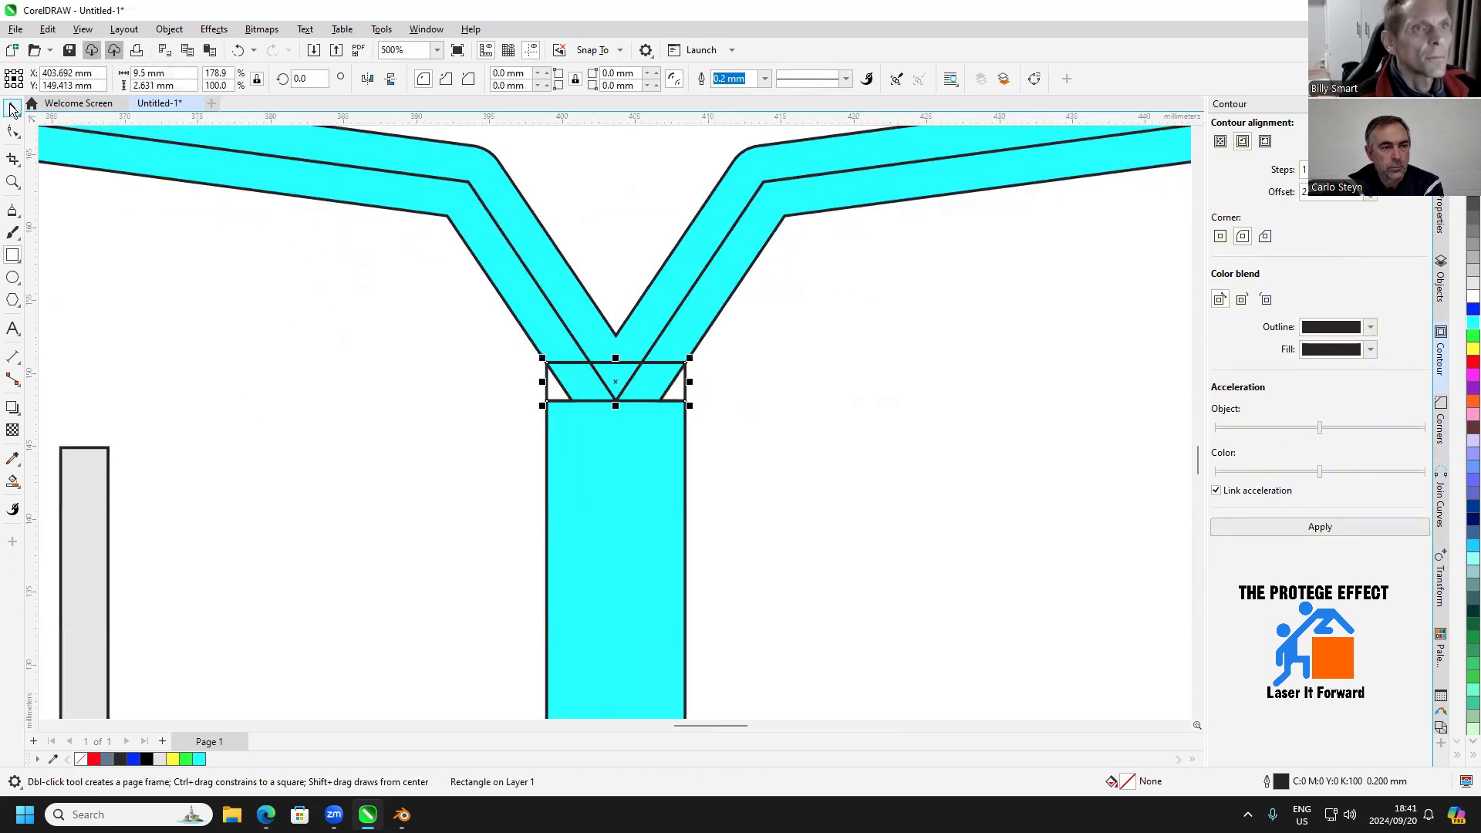
left_click(12, 109)
left_click(536, 238, "shift")
left_click(450, 80)
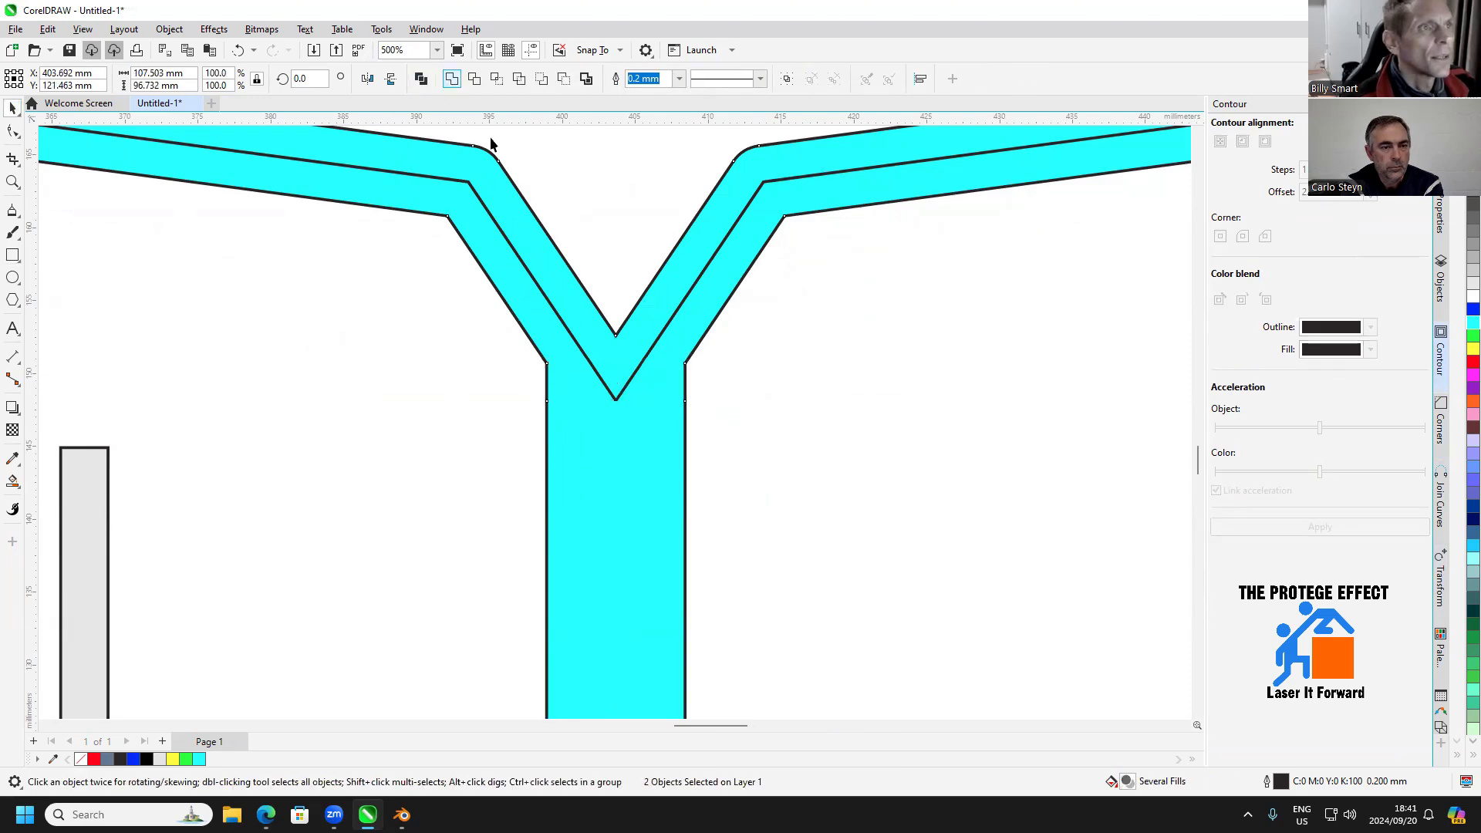
Delete the leftover centre line from inside the welded cyan handlebar
scroll(703, 419, "down", 5)
key("Escape")
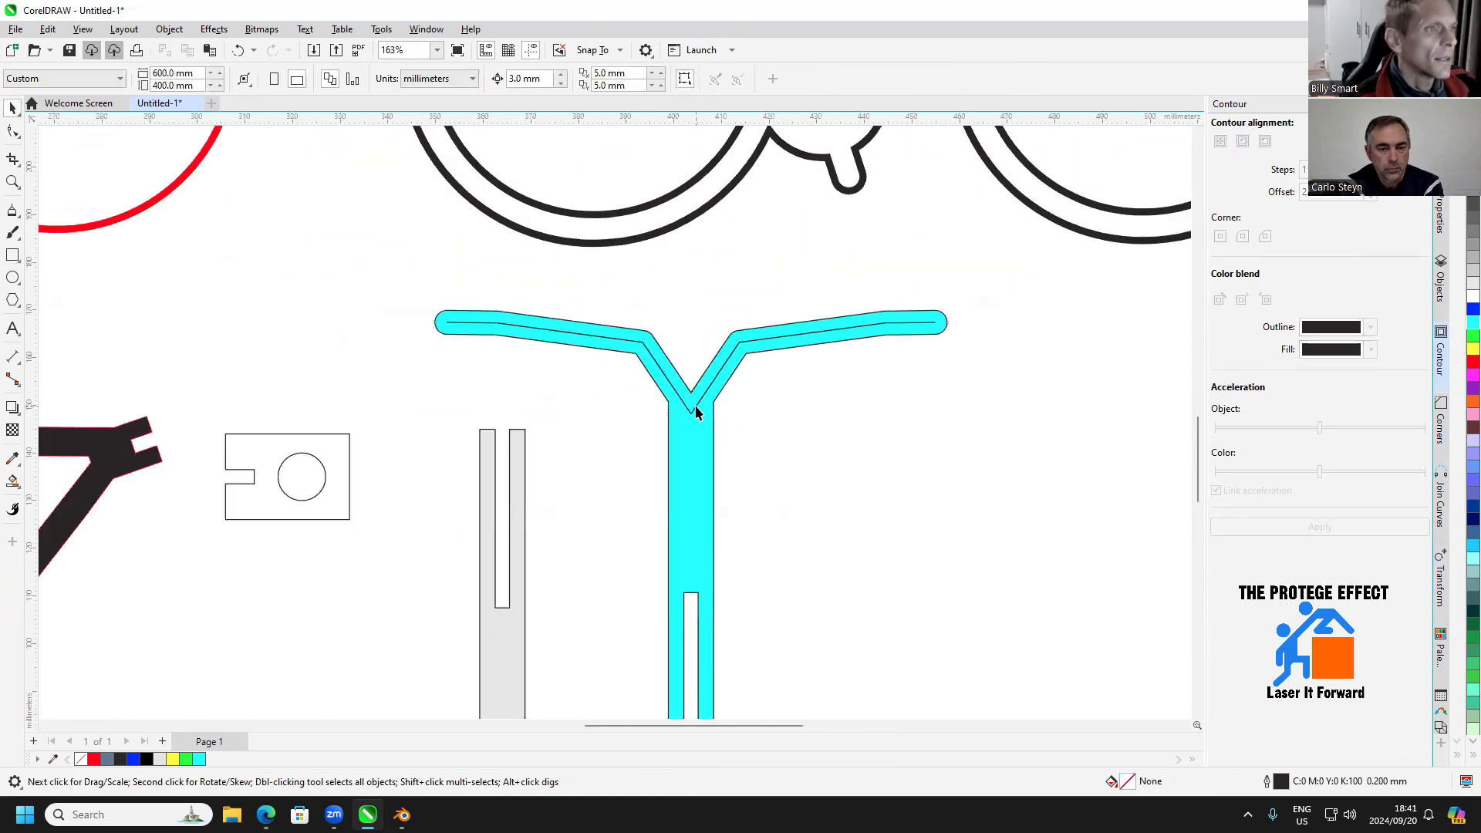
left_click(696, 413)
scroll(696, 413, "down", 3)
left_click(788, 496)
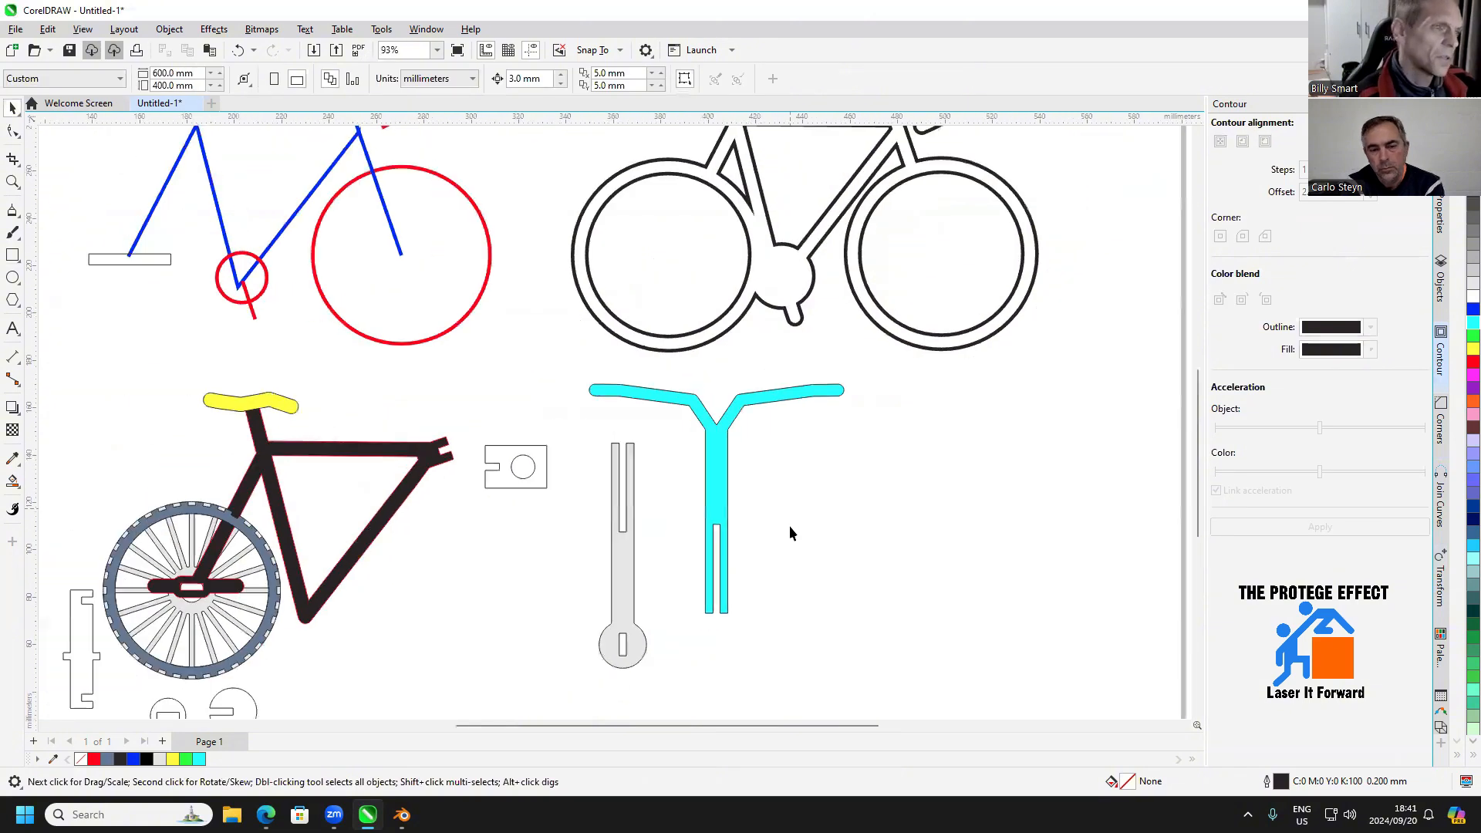
Draw a 3 by 9.5 mm rectangle over the slot in the grey fork's round end and move it clear to the fork's left
scroll(790, 533, "down", 1)
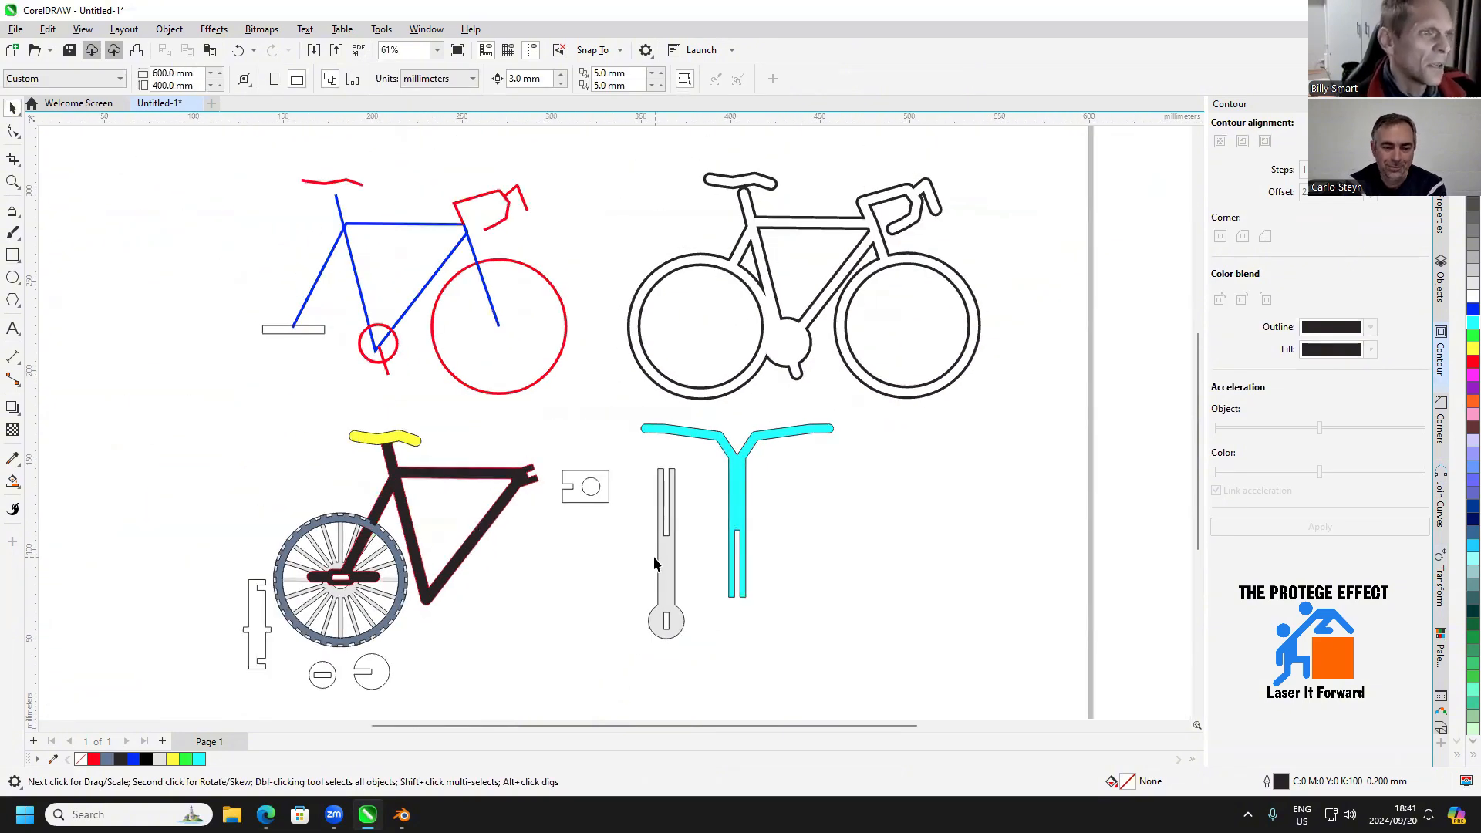
left_click_drag(654, 557, 683, 525)
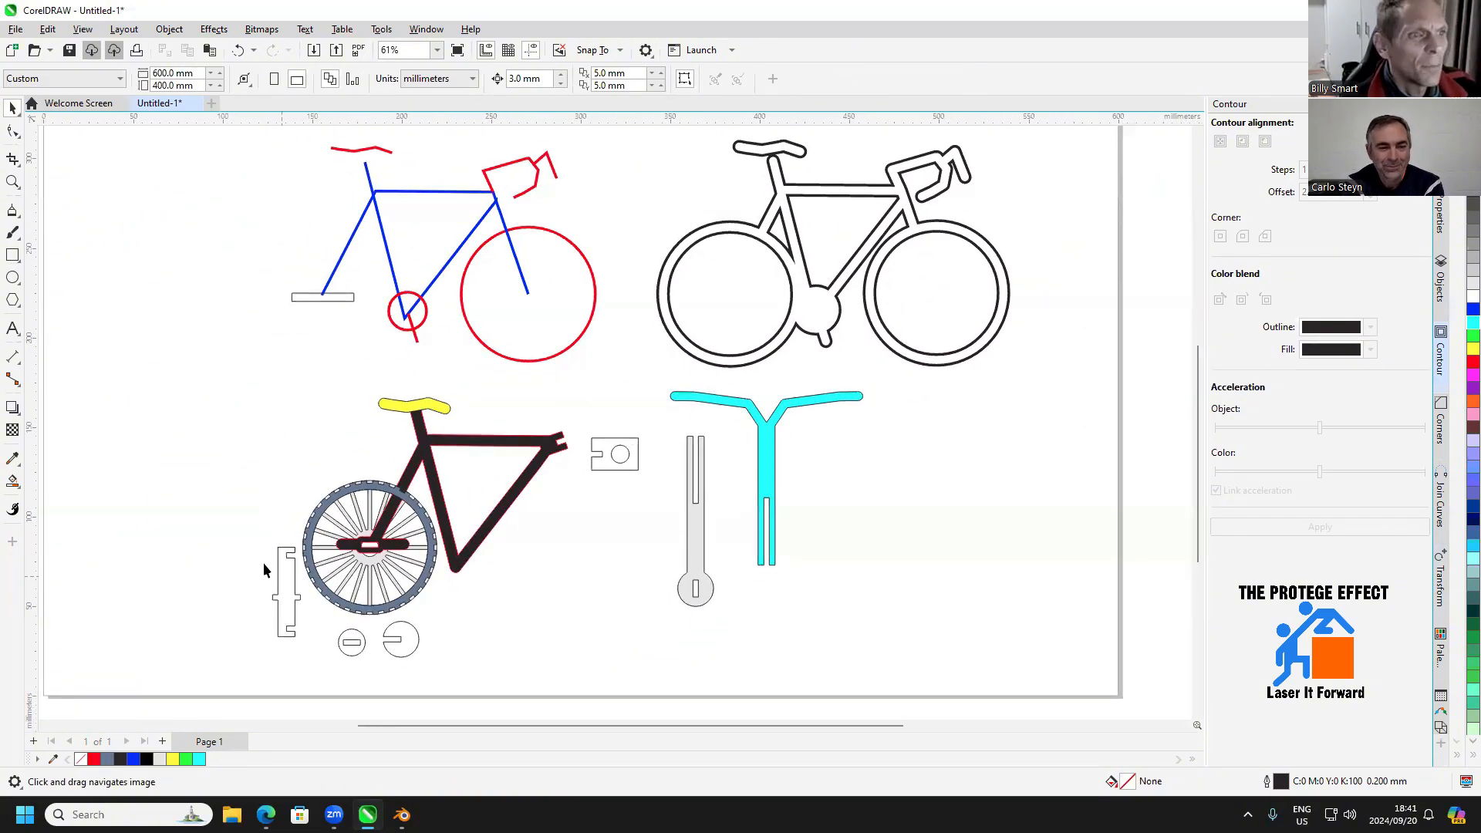
left_click(15, 257)
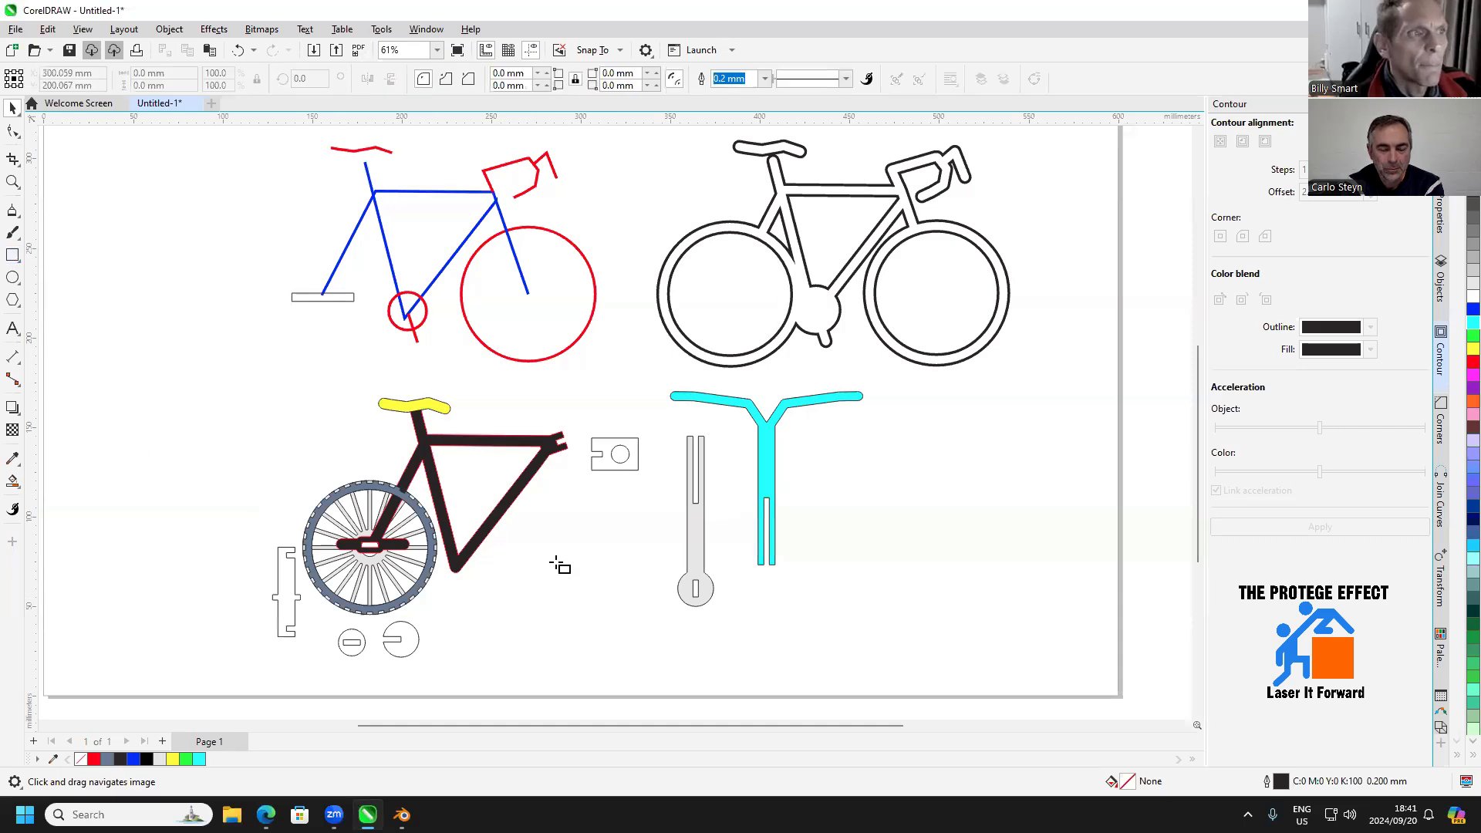
left_click_drag(614, 563, 698, 523)
scroll(670, 529, "up", 3)
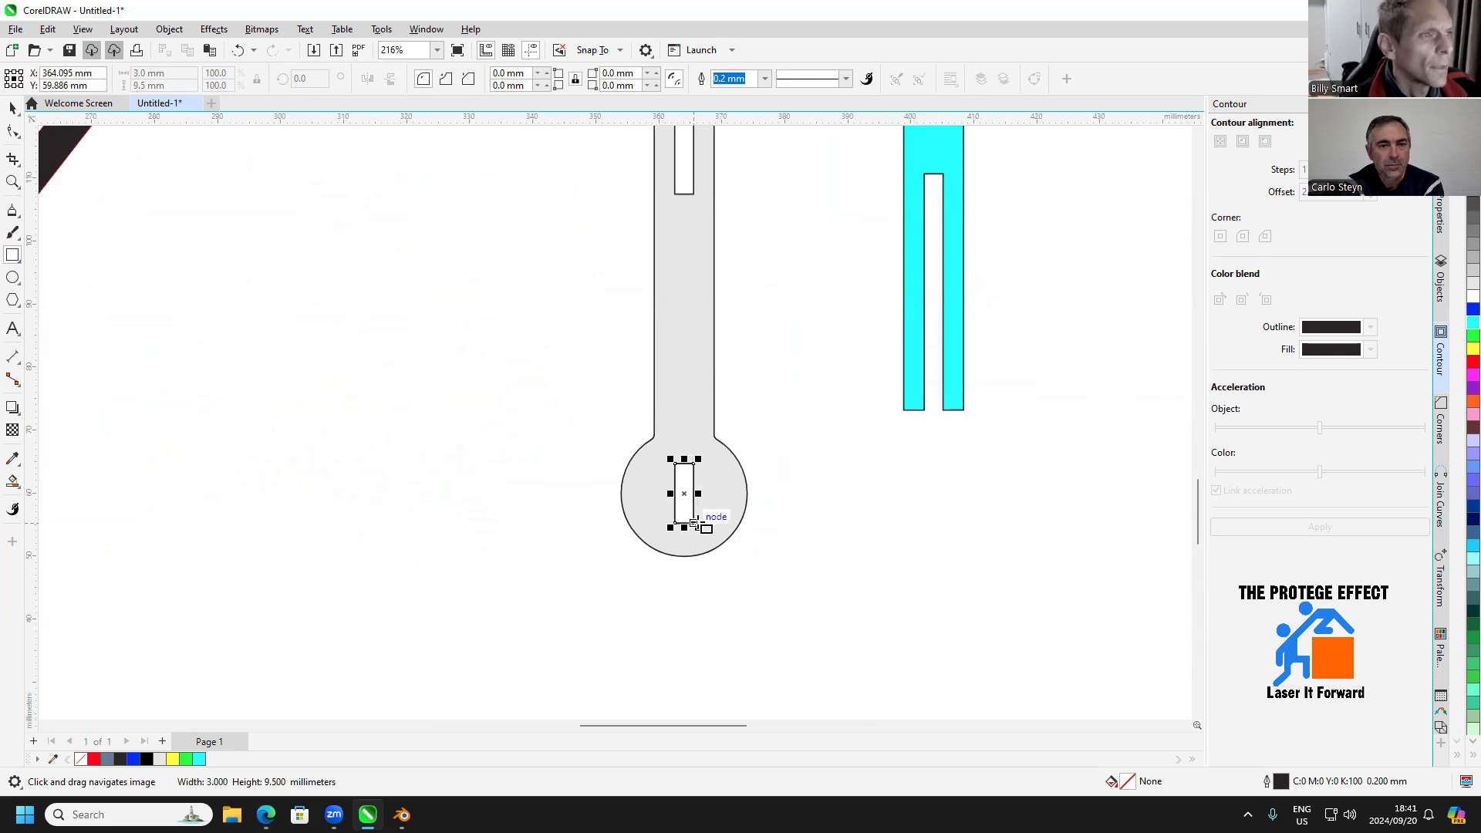
scroll(700, 523, "down", 2)
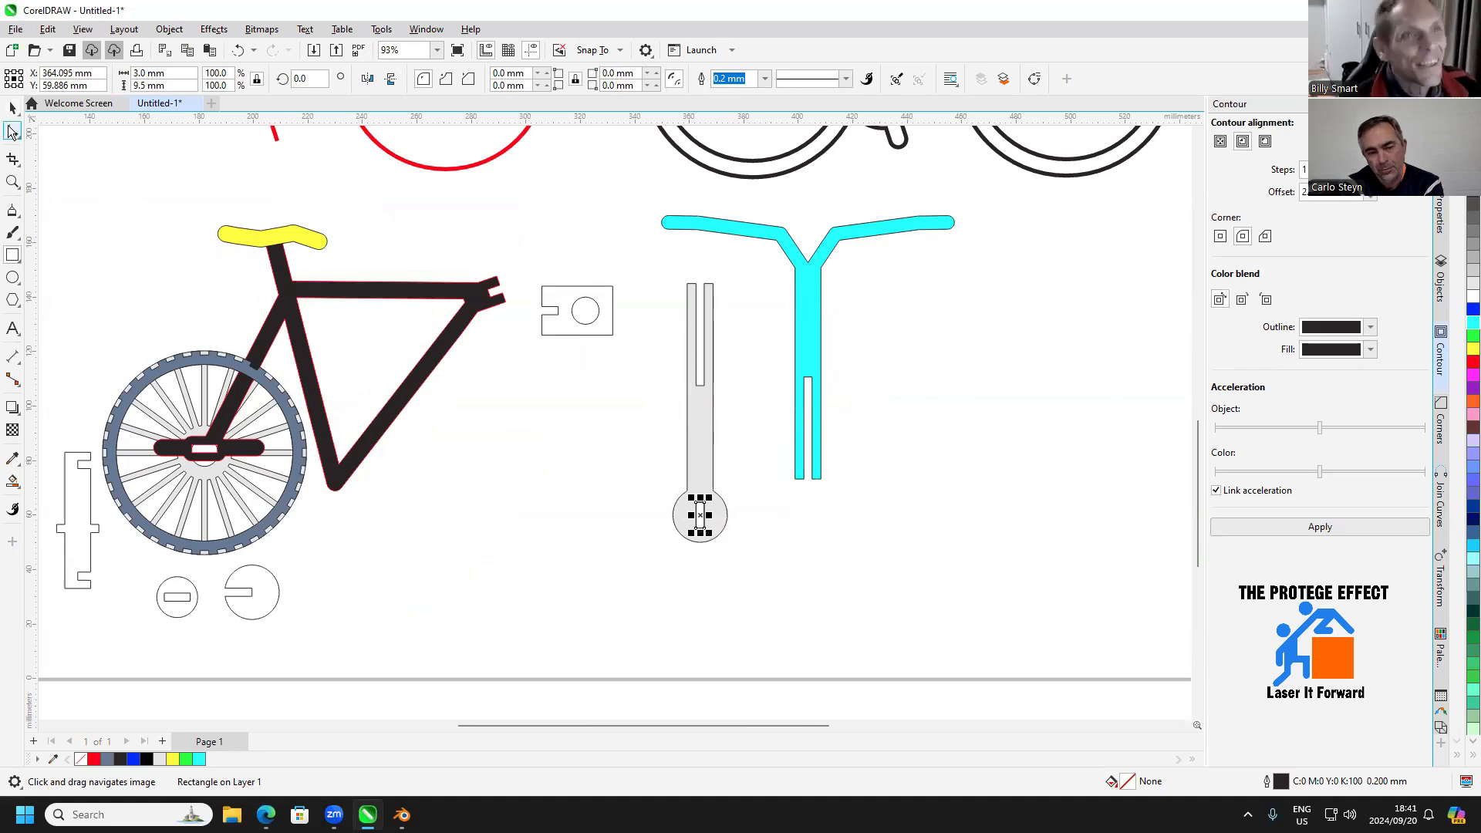
scroll(676, 508, "up", 2)
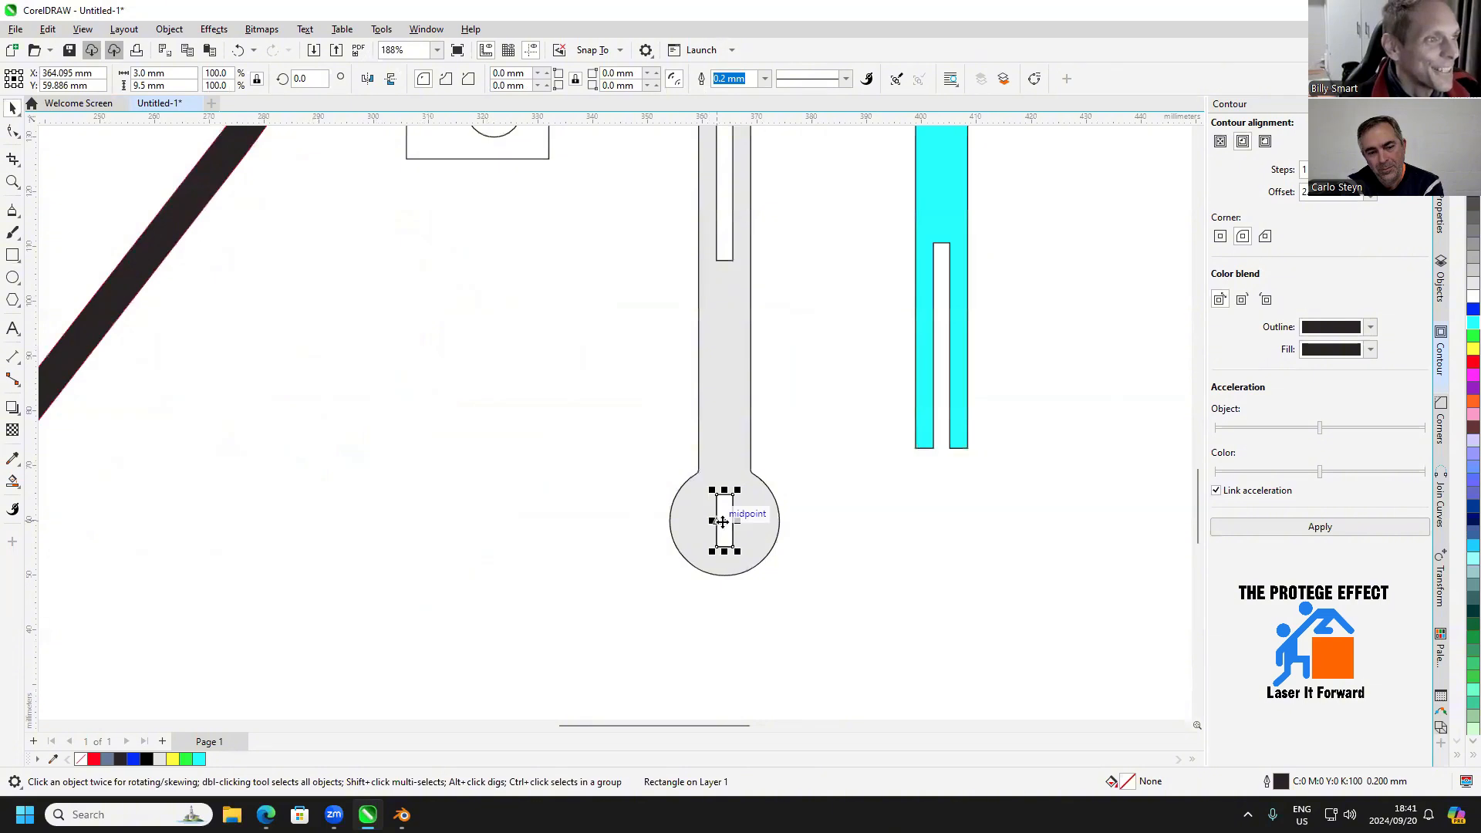
left_click_drag(726, 515, 455, 503)
scroll(486, 501, "up", 1)
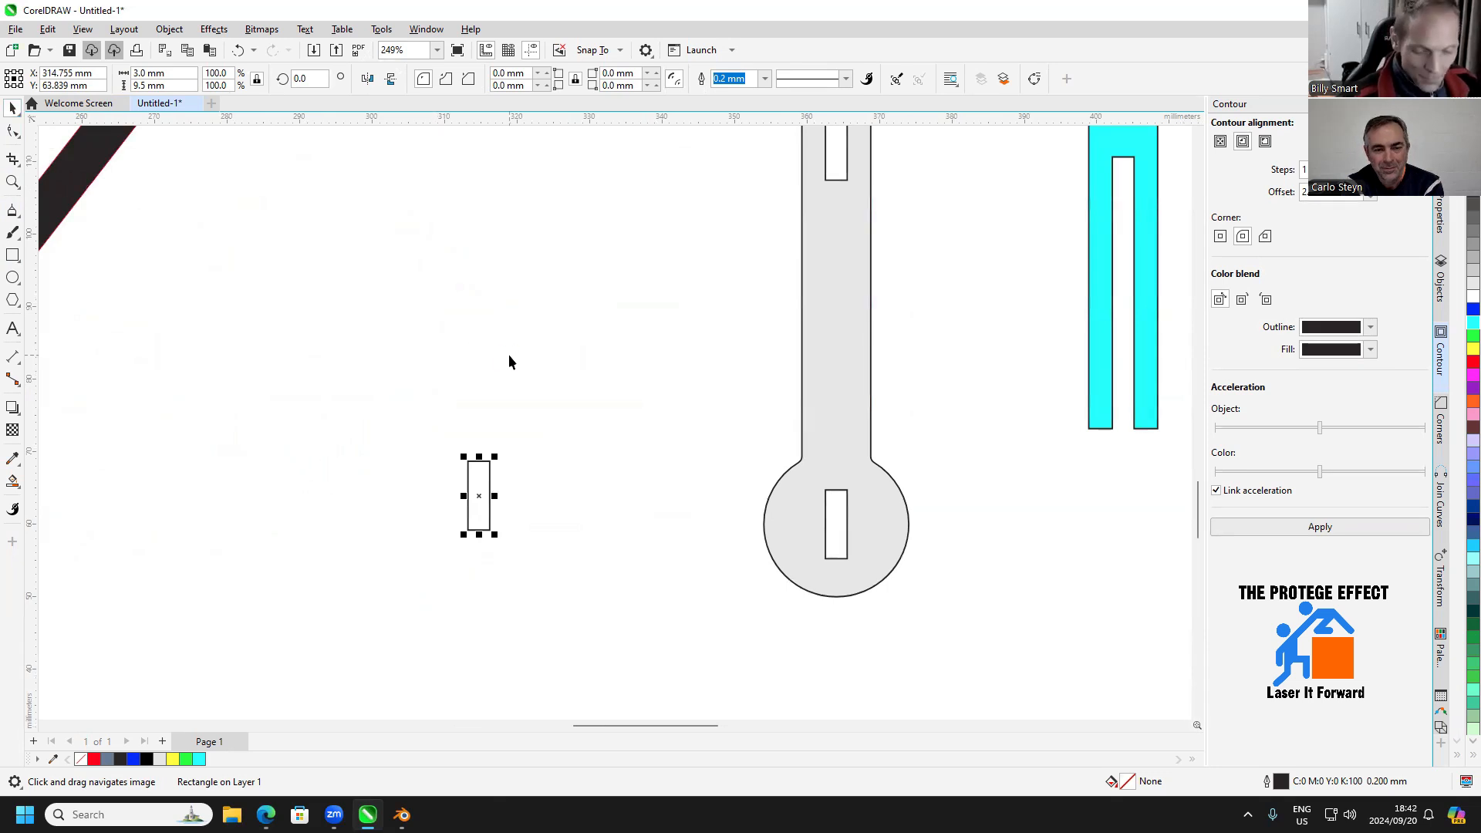
left_click(185, 76)
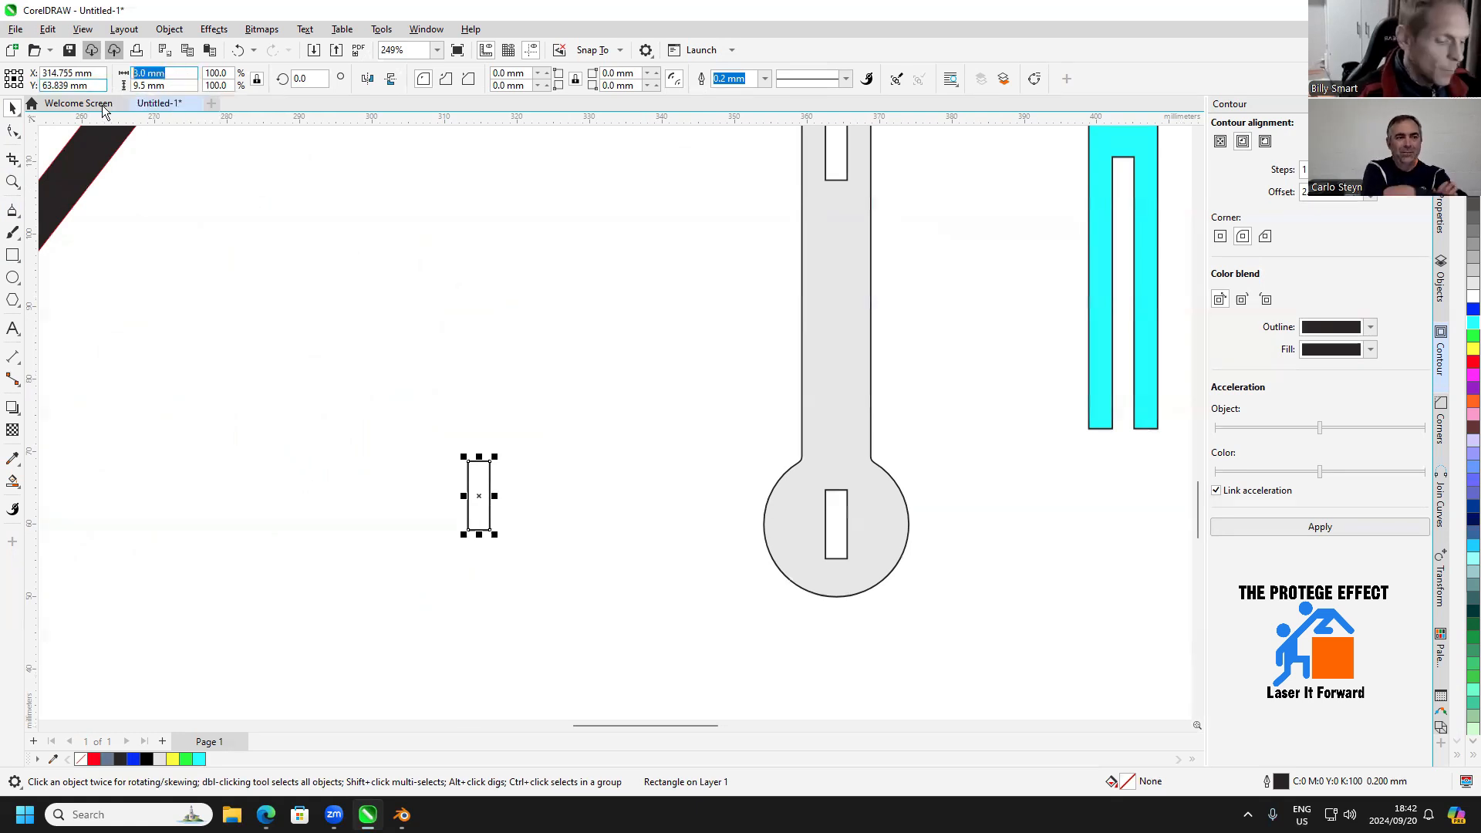
type("15")
key("Return")
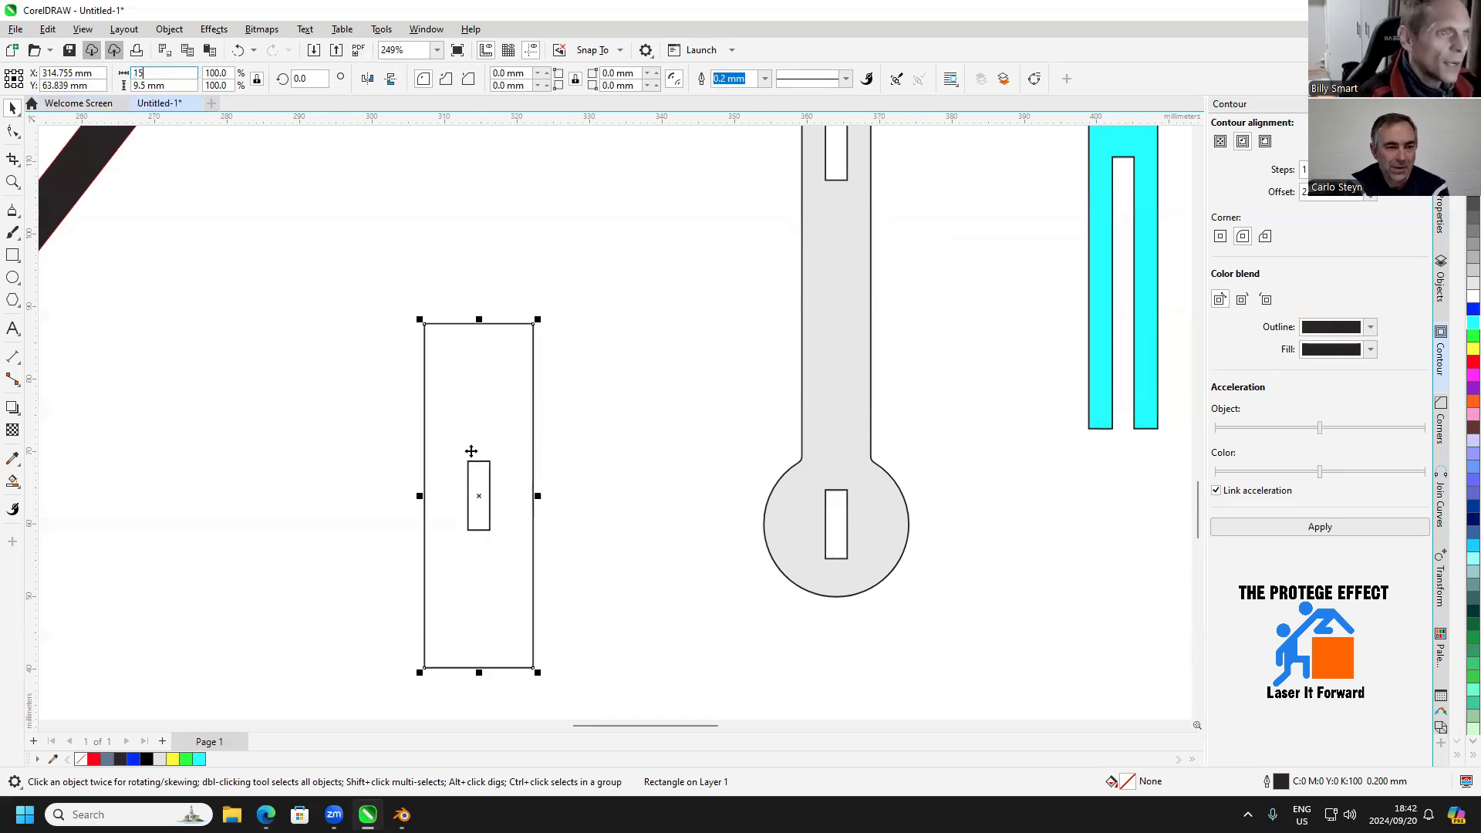
key("ctrl+z")
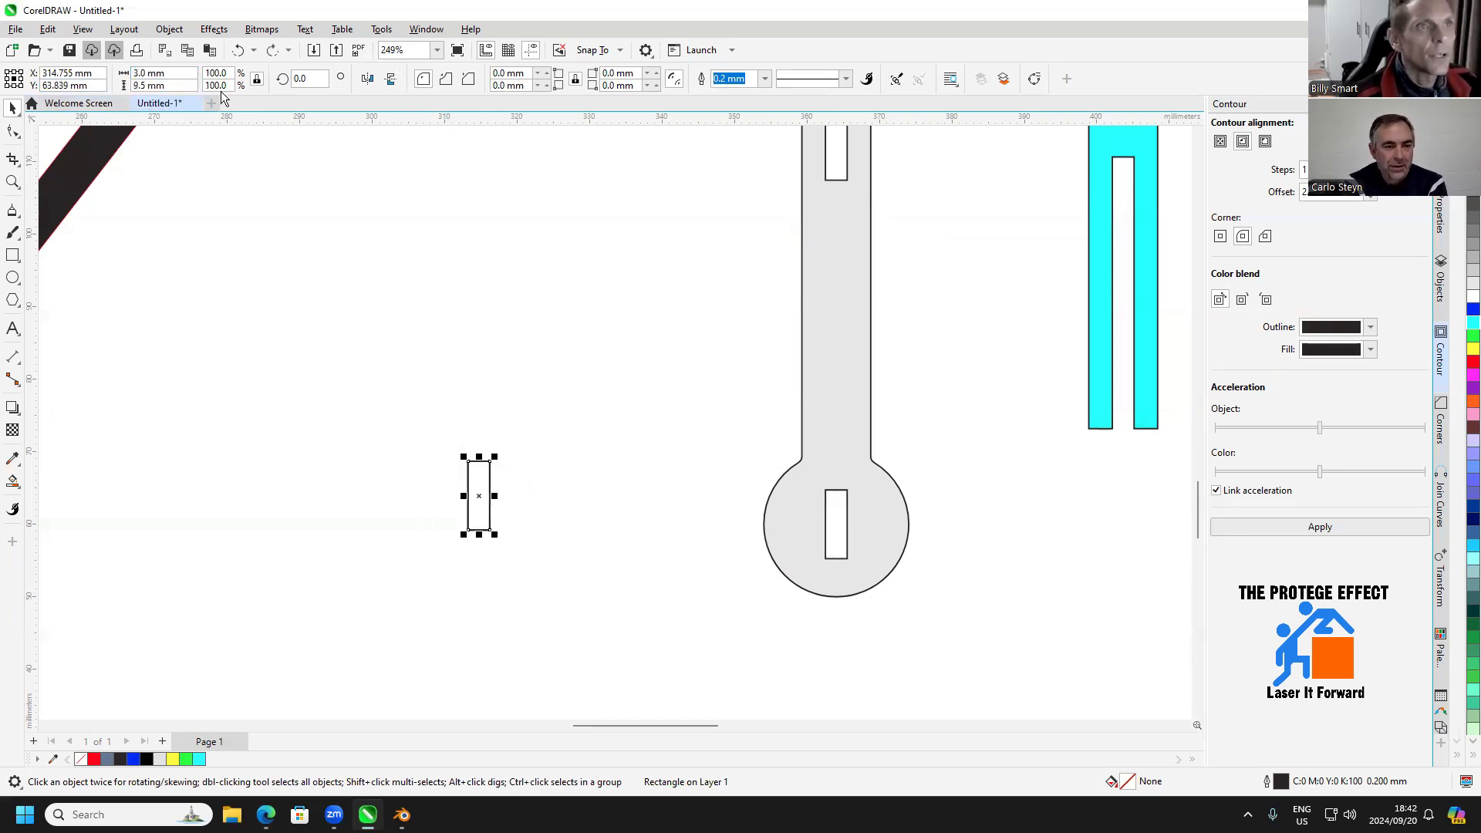
Widen a copy of the 3 mm rectangle to 15 mm without scaling its height, and place it against the small rectangle's left edge
left_click(185, 73)
type("15")
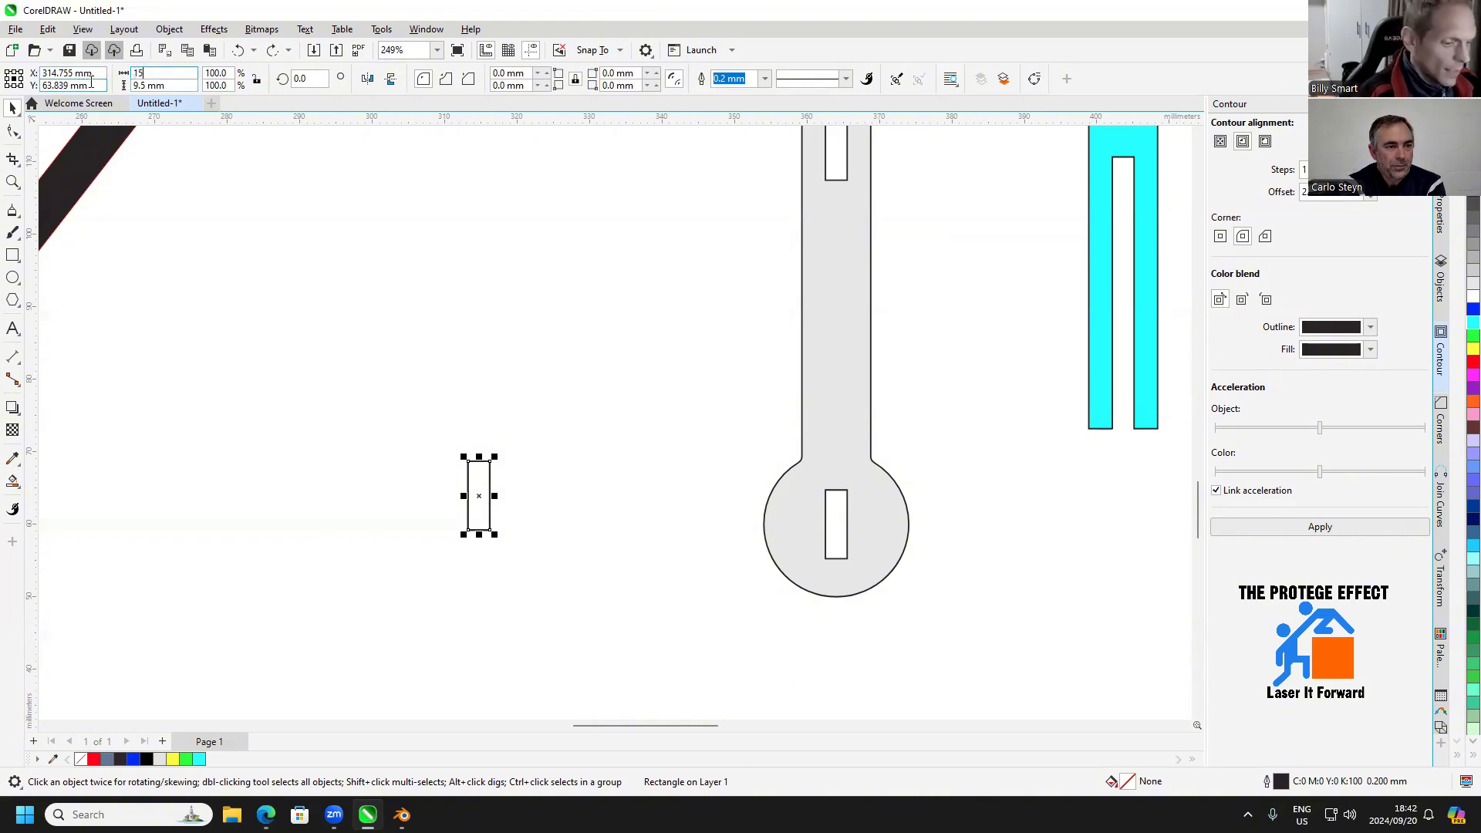
key("Return")
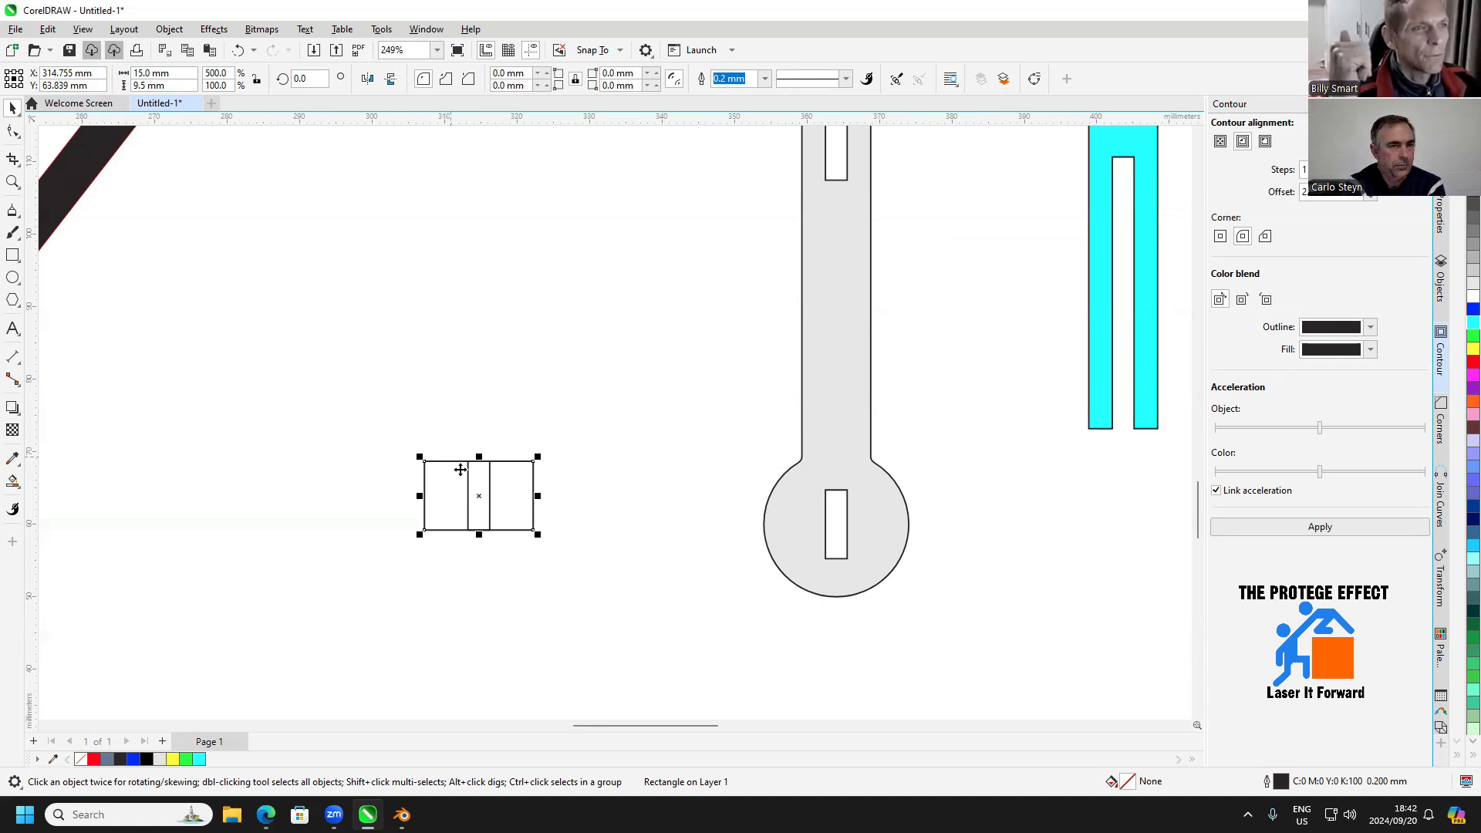
left_click_drag(534, 461, 468, 463)
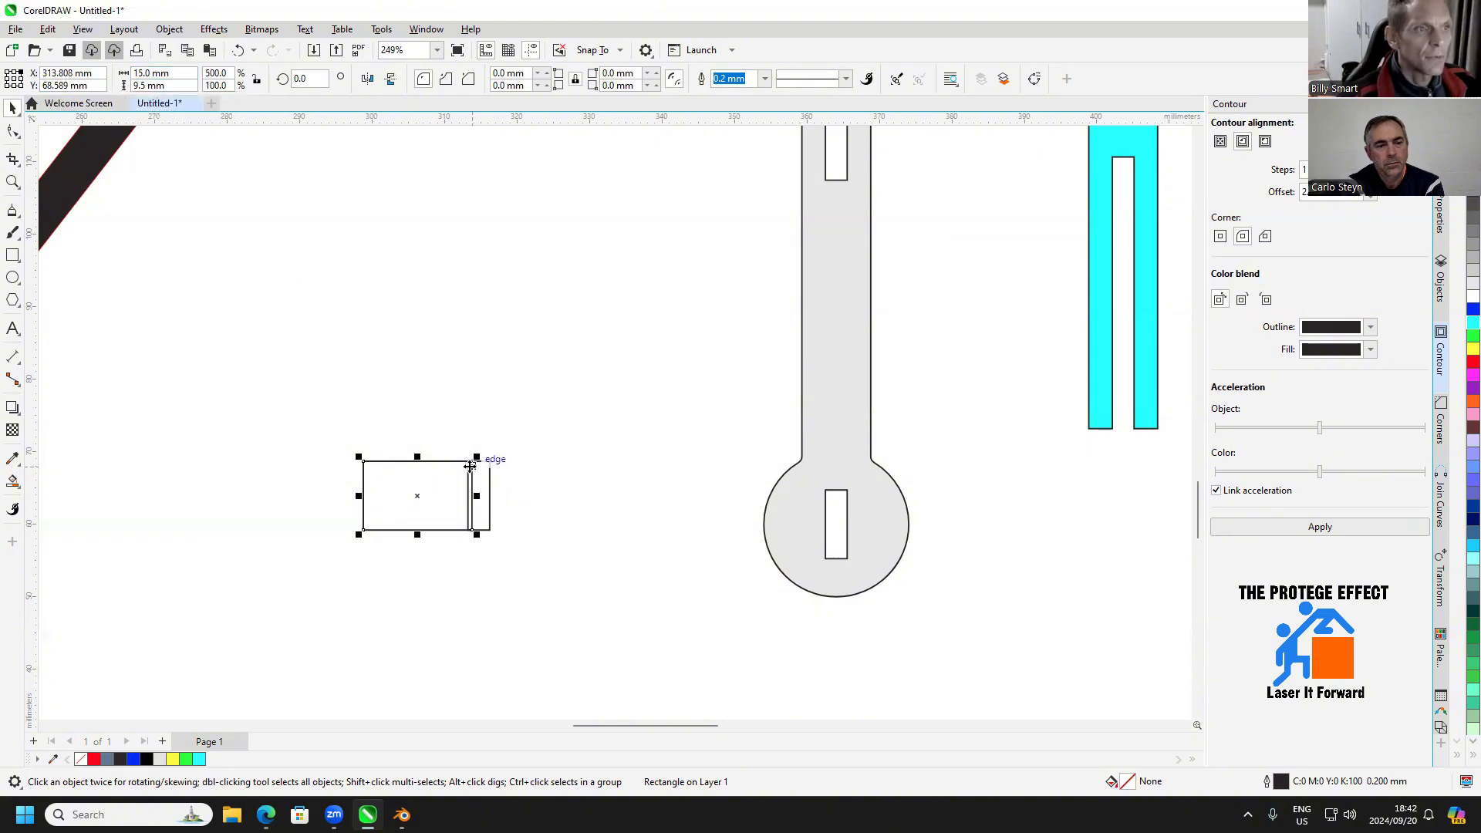
mouse_move(472, 463)
left_mouse_down()
mouse_move(288, 512)
mouse_move(338, 534)
mouse_move(469, 463)
left_mouse_up()
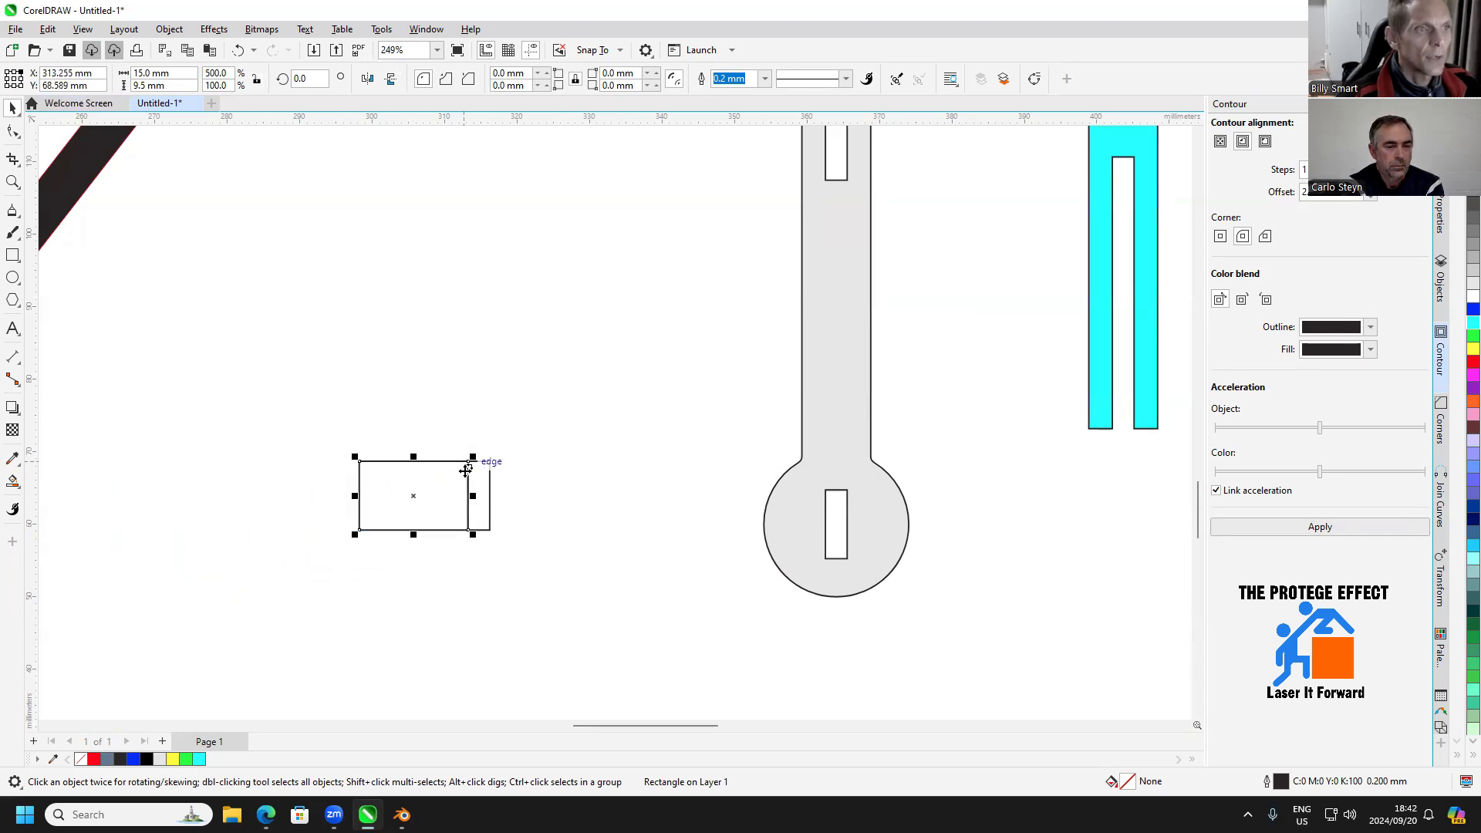
Duplicate the 15 mm rectangle and stretch the copy to a 33 mm wide strip centred on the 3 mm rectangle
key("ctrl+d")
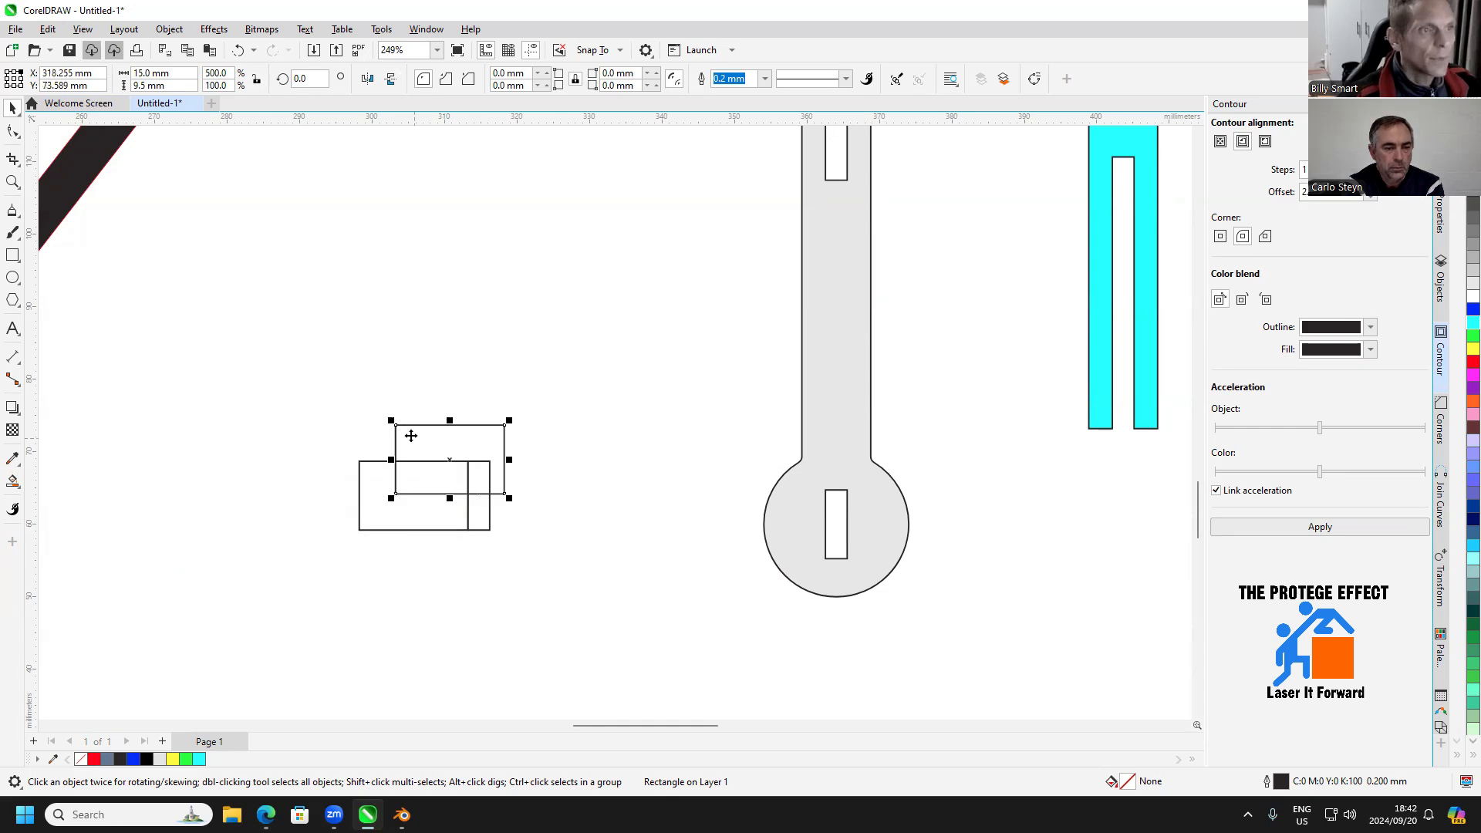
left_click_drag(395, 425, 358, 487)
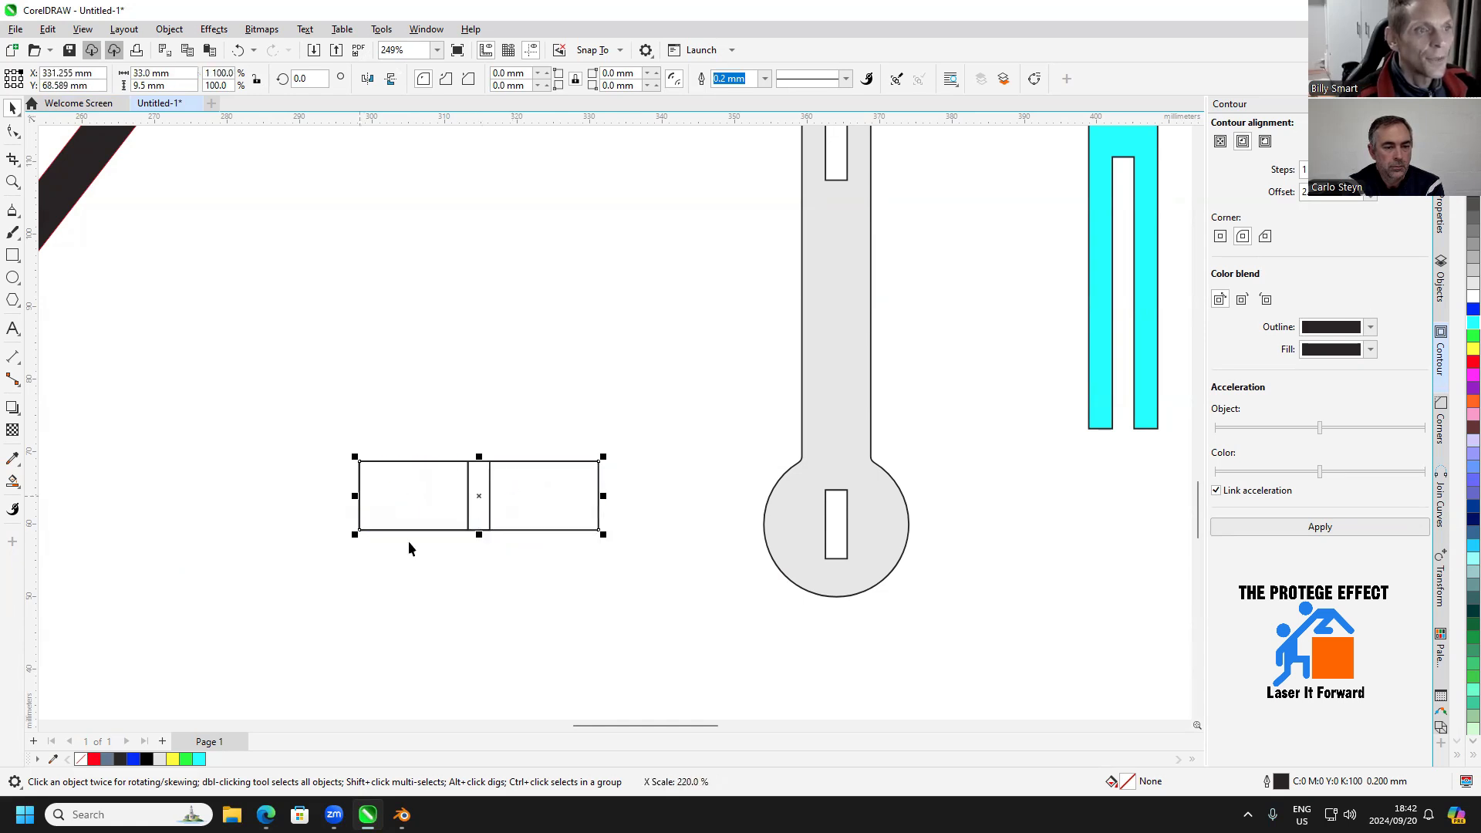
left_click(409, 541)
Delete the redundant overlapping rectangle from the 33 mm strip
left_click(489, 507)
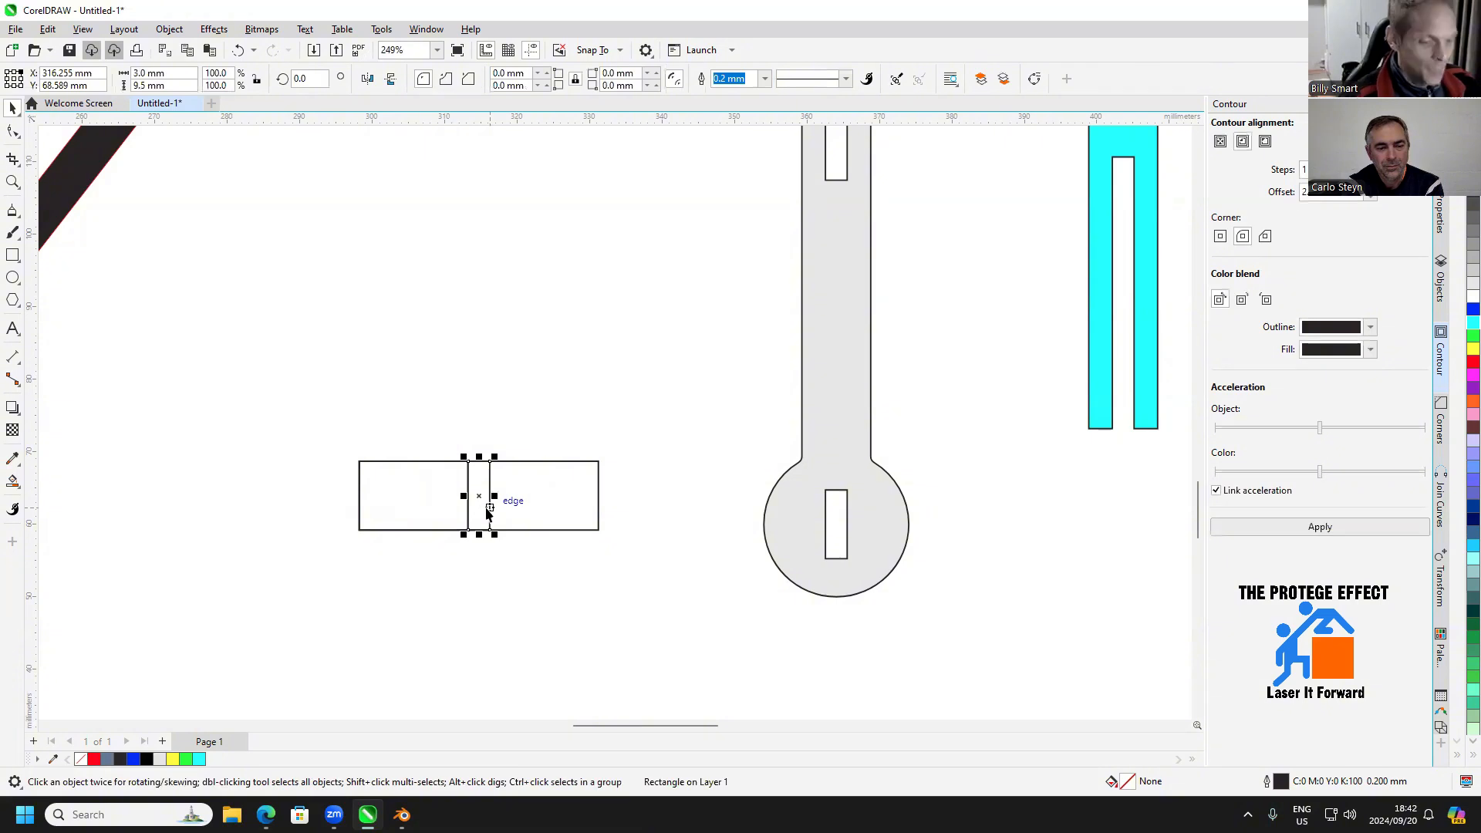
left_click(470, 562)
left_click(471, 512)
left_click(442, 554)
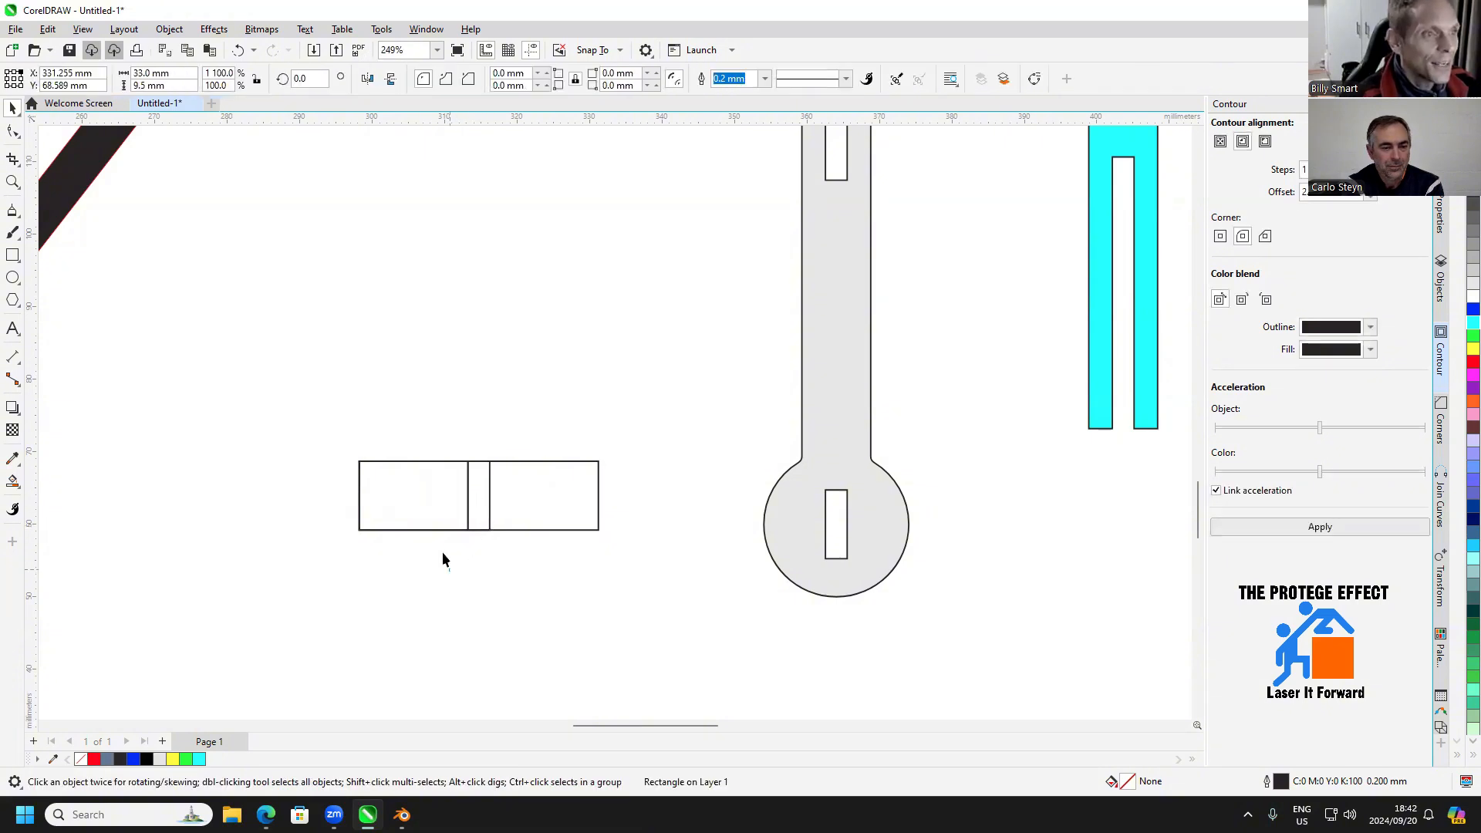
left_click(438, 463)
right_click(438, 463)
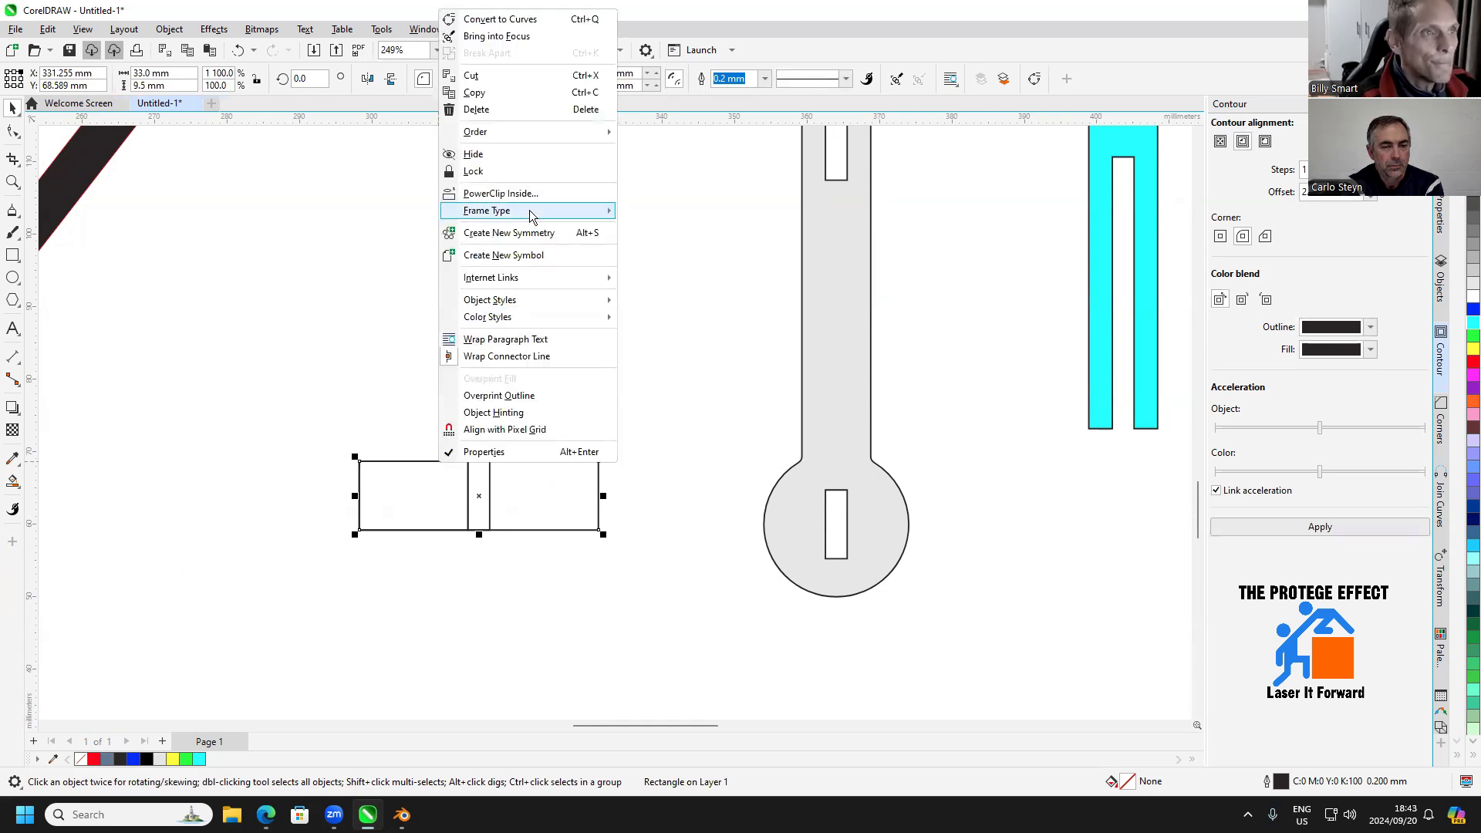
left_click(561, 109)
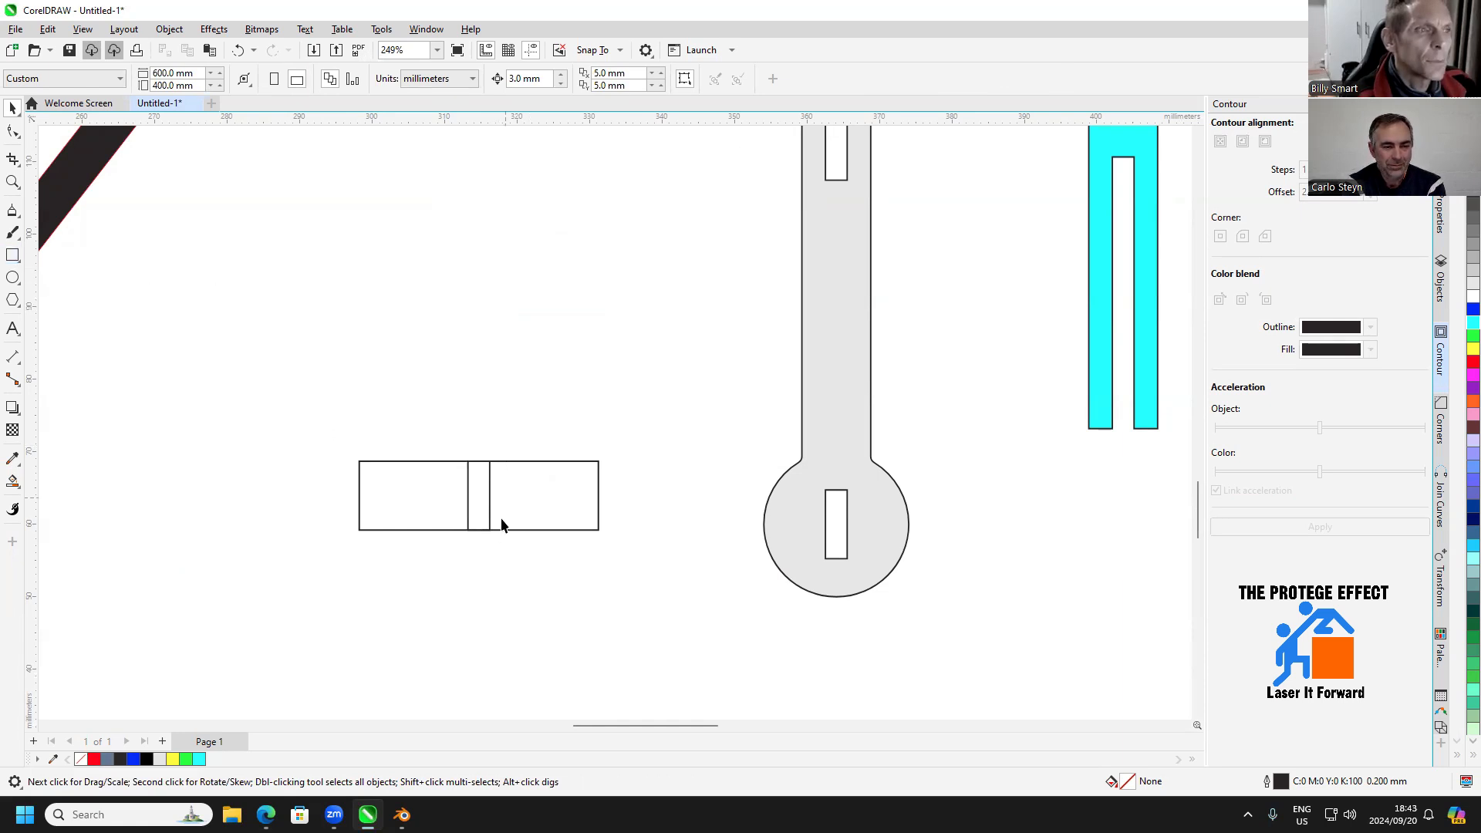
Draw a 9.5 mm high rectangle against the right edge of the strip's centre rectangle, set its width to 3 mm and fill it red
left_click(12, 255)
left_click_drag(490, 461, 533, 530)
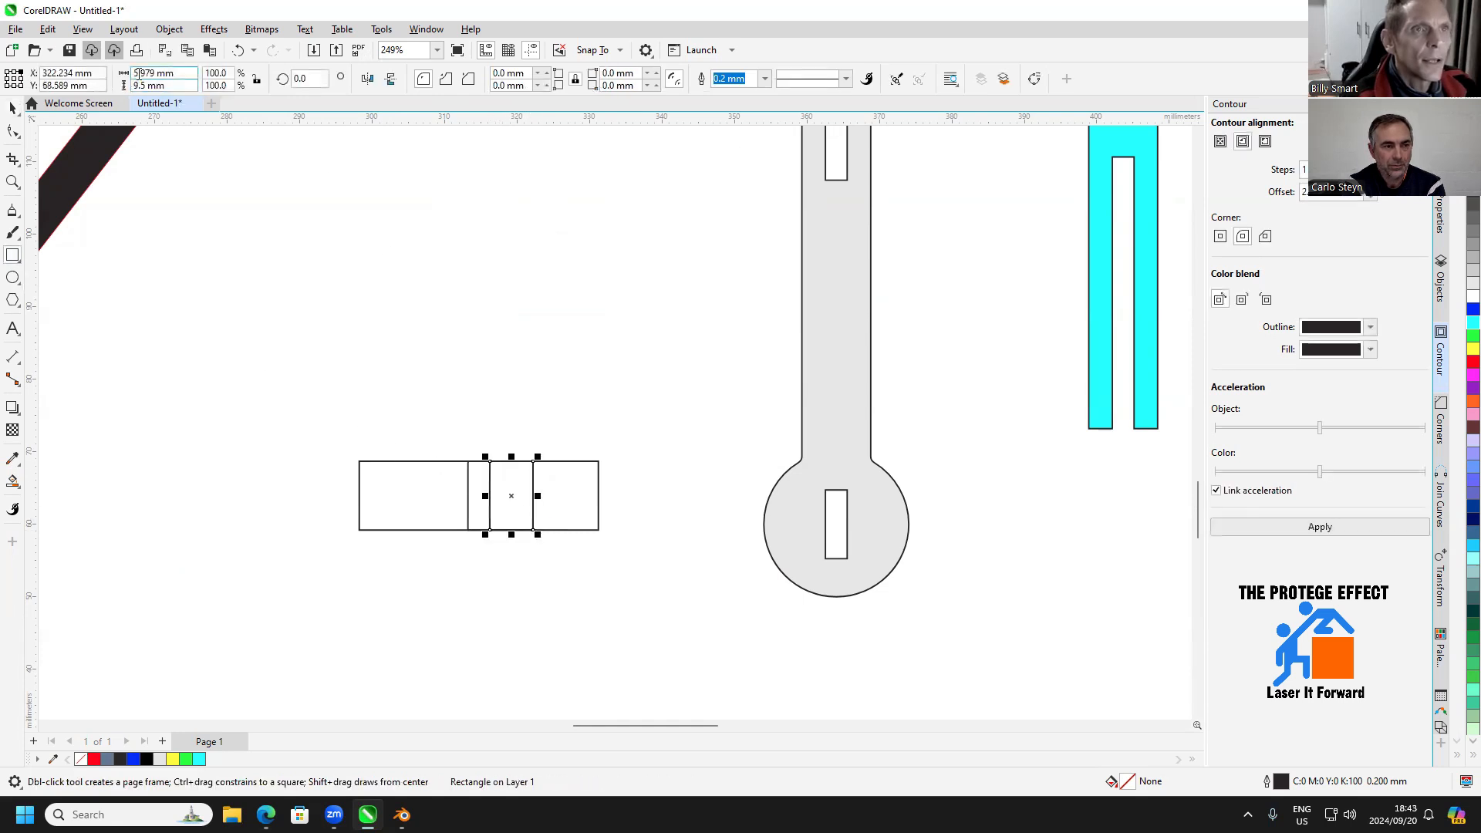
left_click(181, 72)
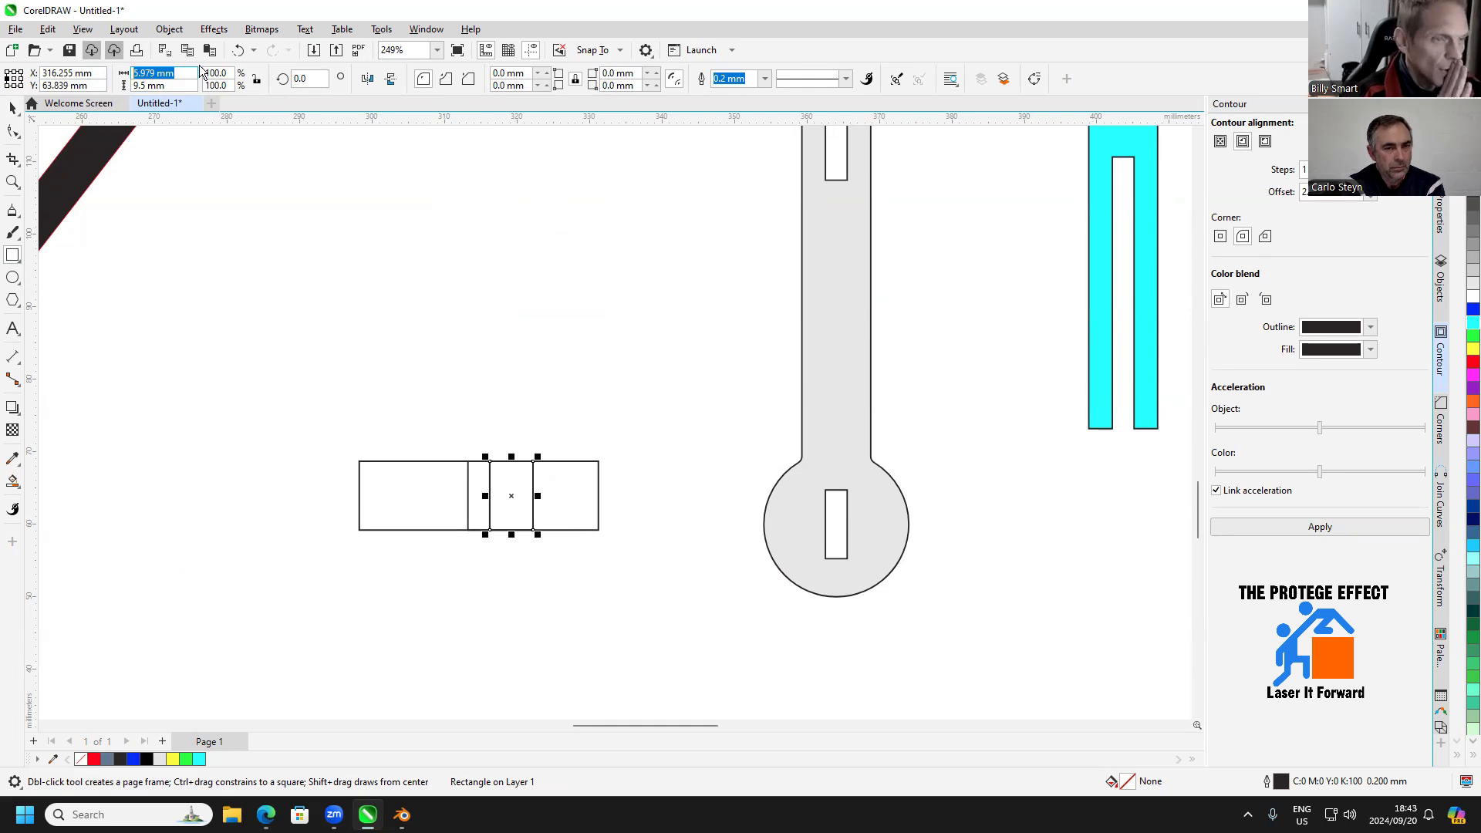
type("3")
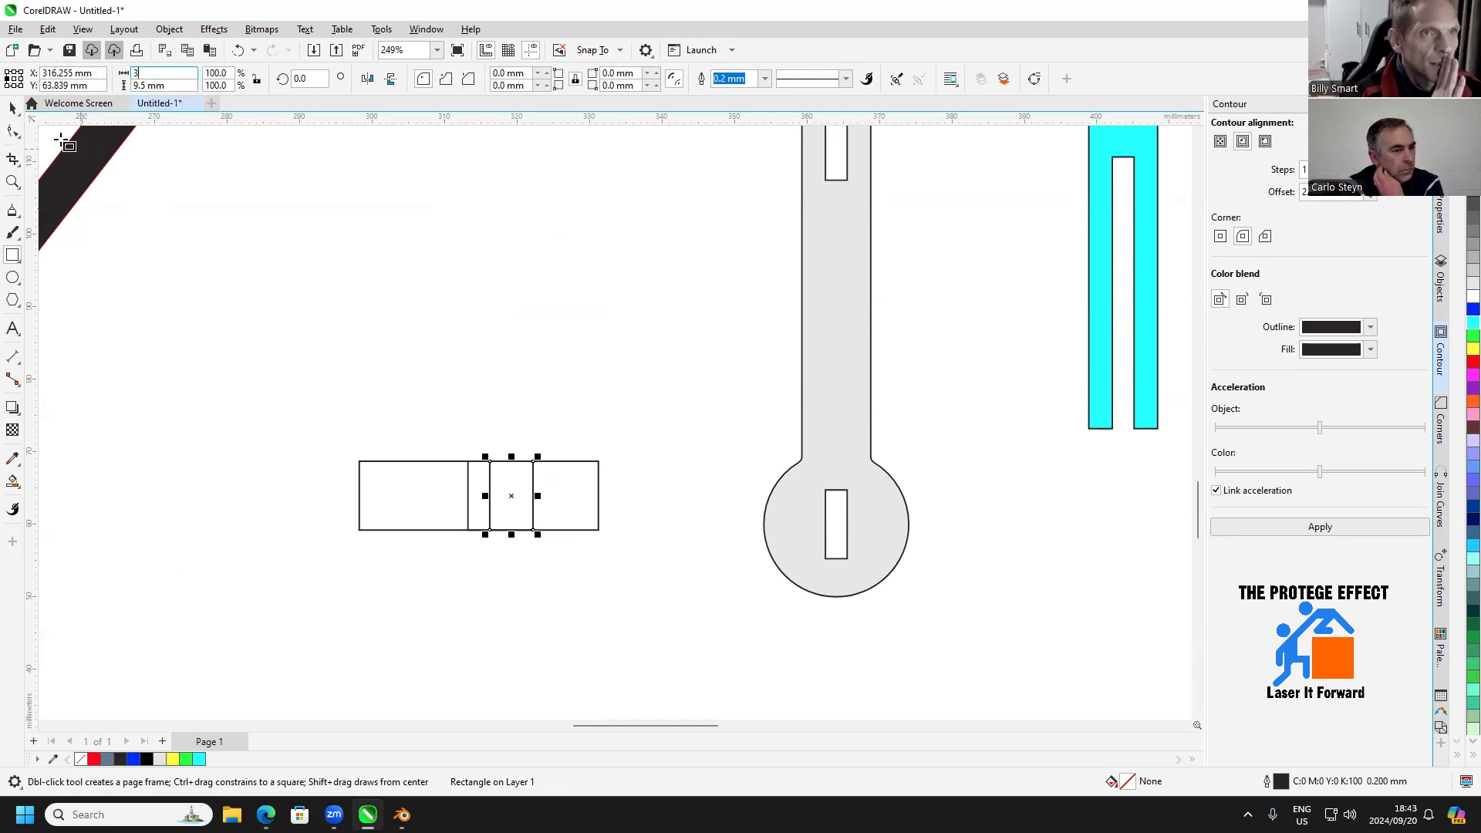
left_click(13, 109)
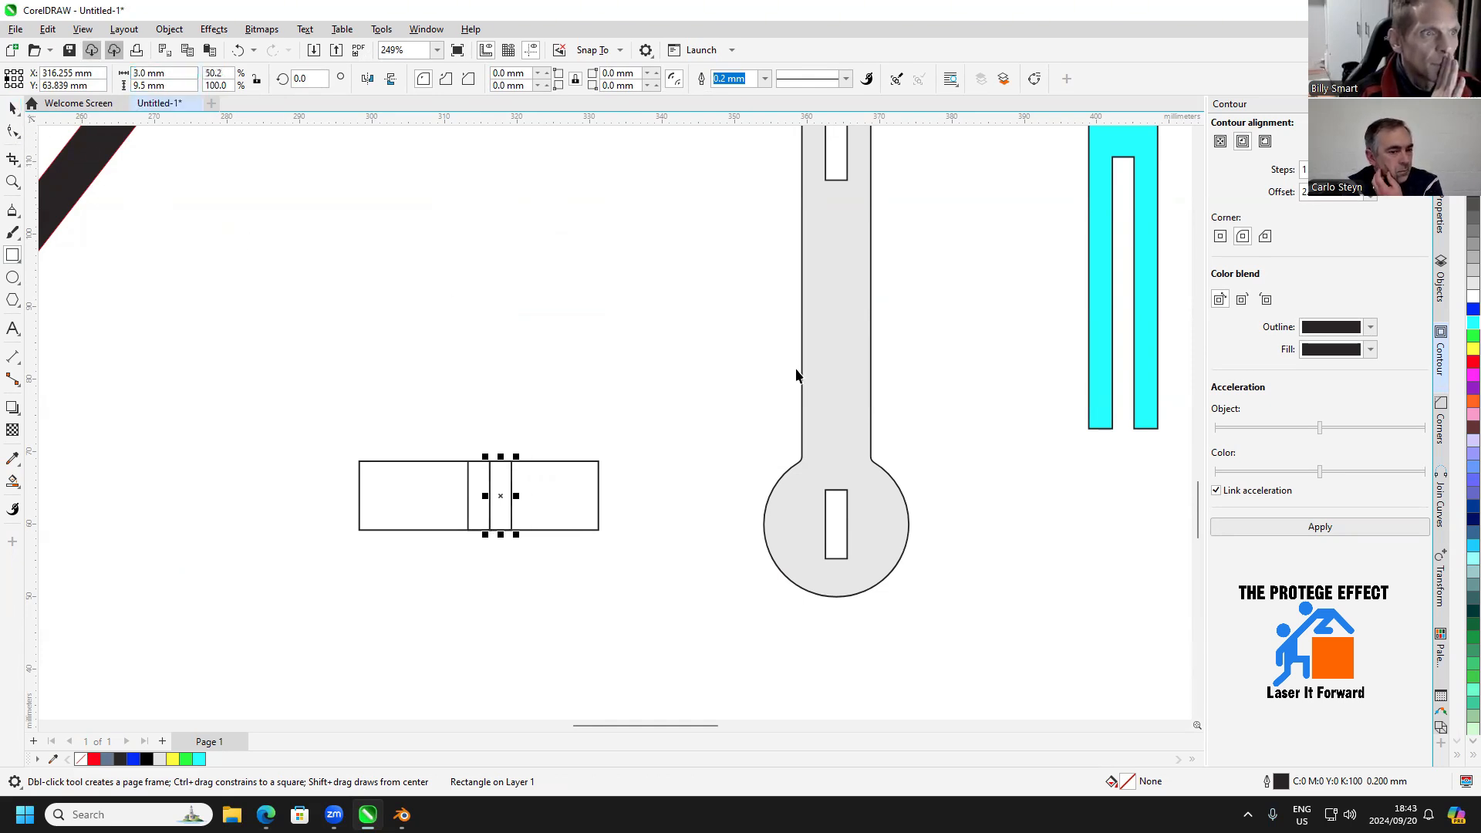
left_click(1468, 363)
scroll(530, 484, "up", 4)
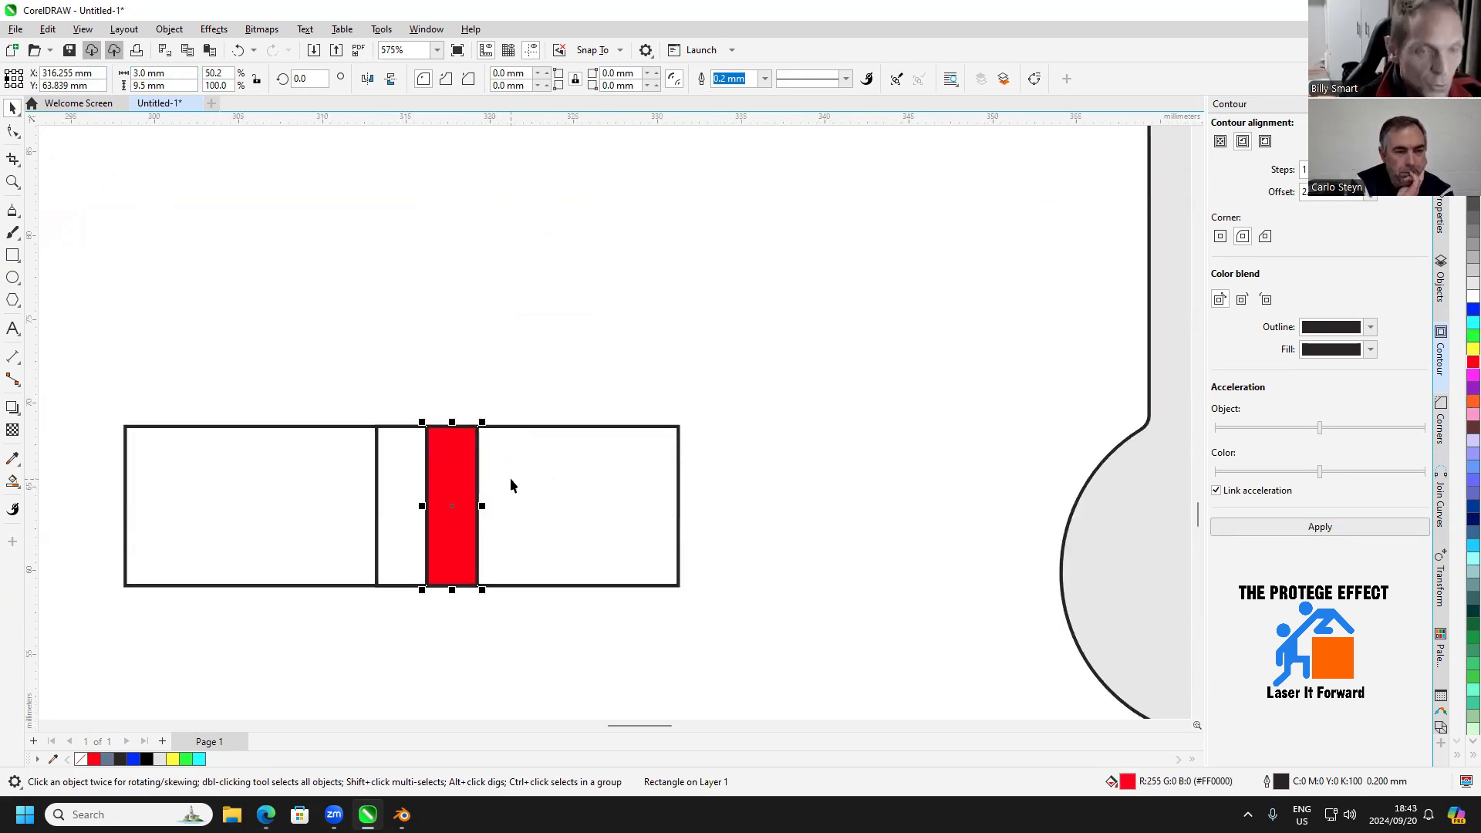
Add three copies of the red 3 mm rectangle edge to edge along the right half of the strip
key("ctrl+d")
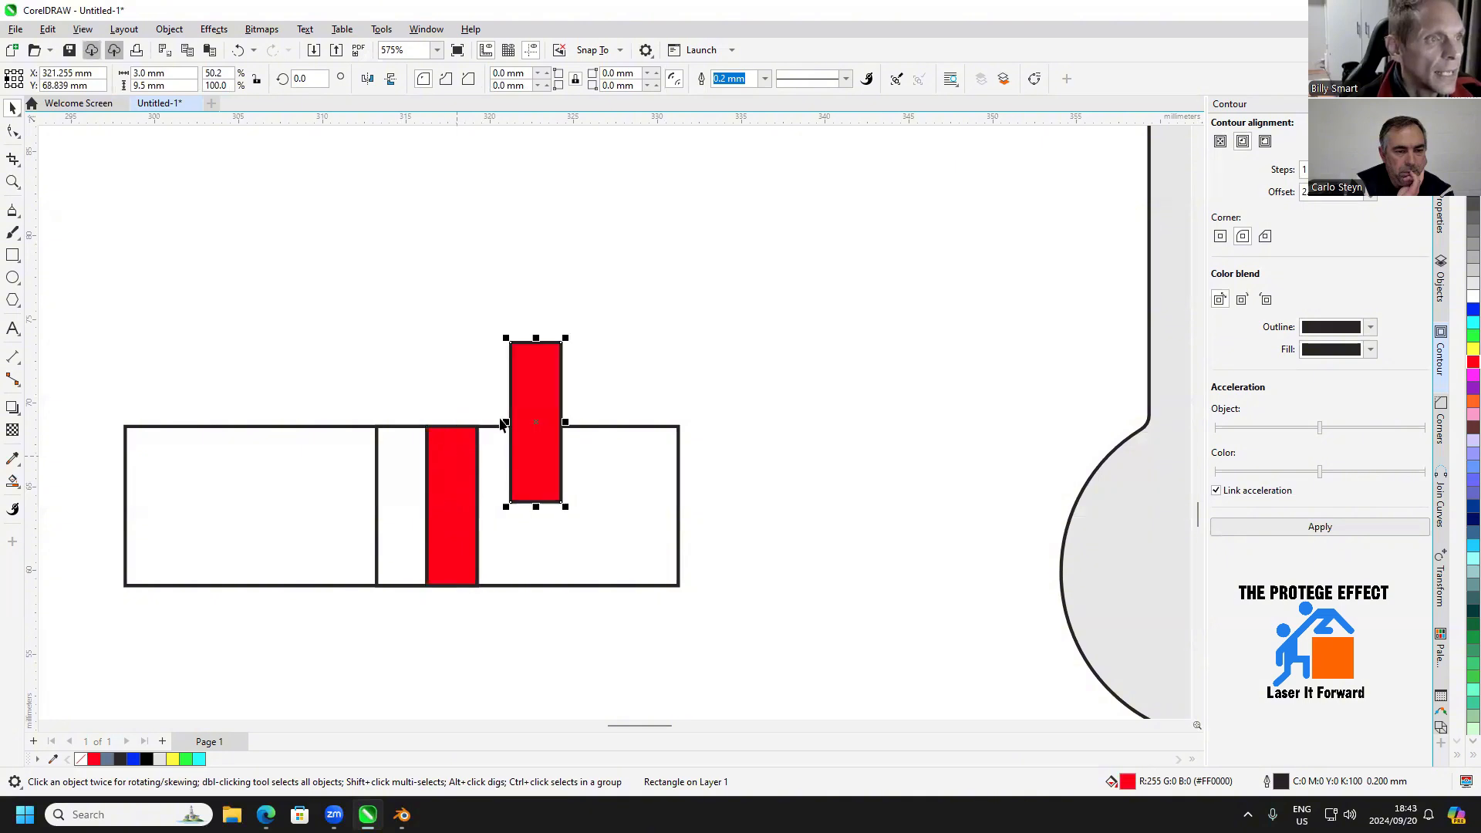
left_click_drag(515, 345, 478, 426)
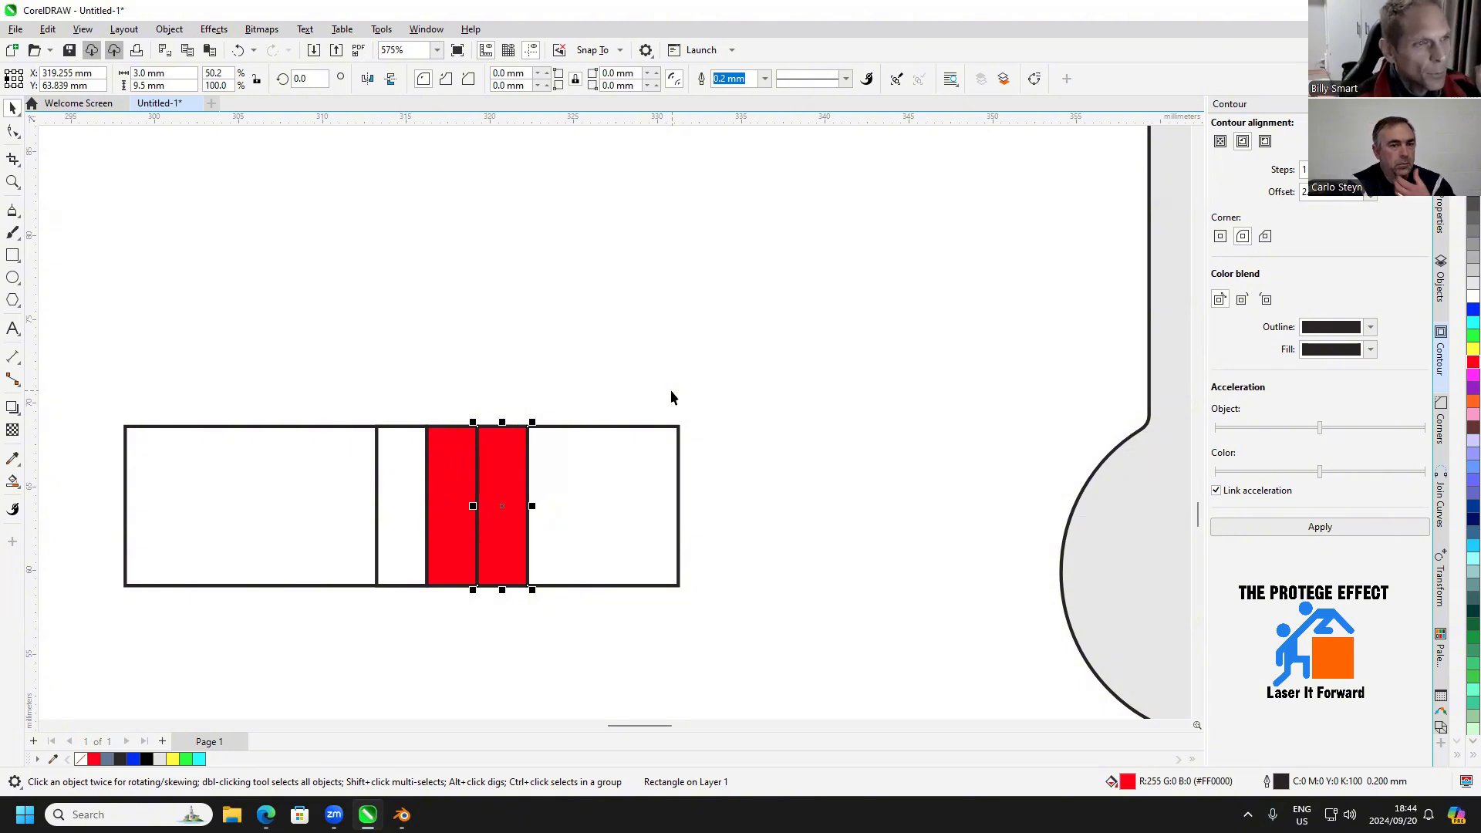
key("ctrl+d")
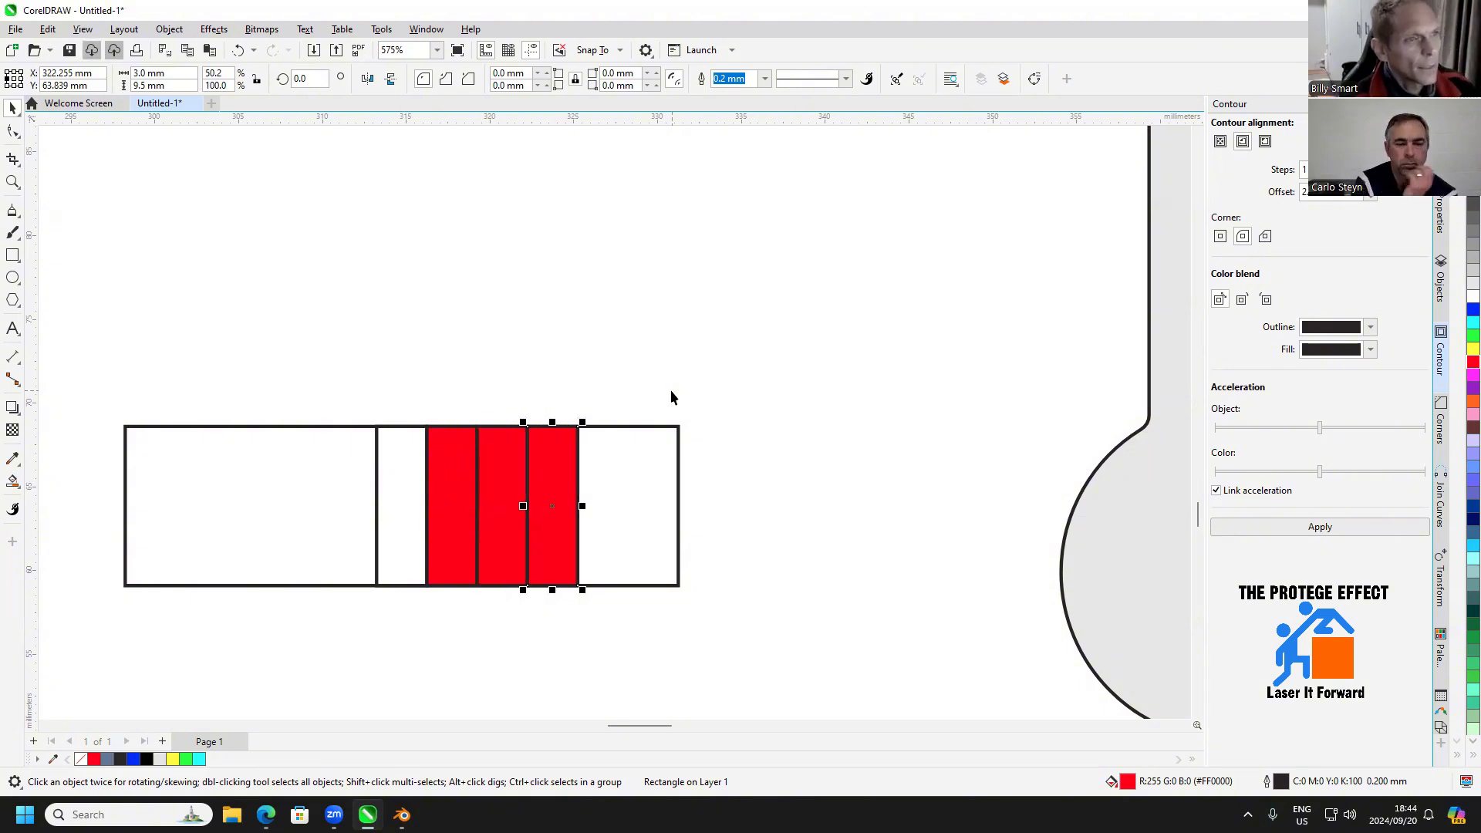
key("ctrl+d")
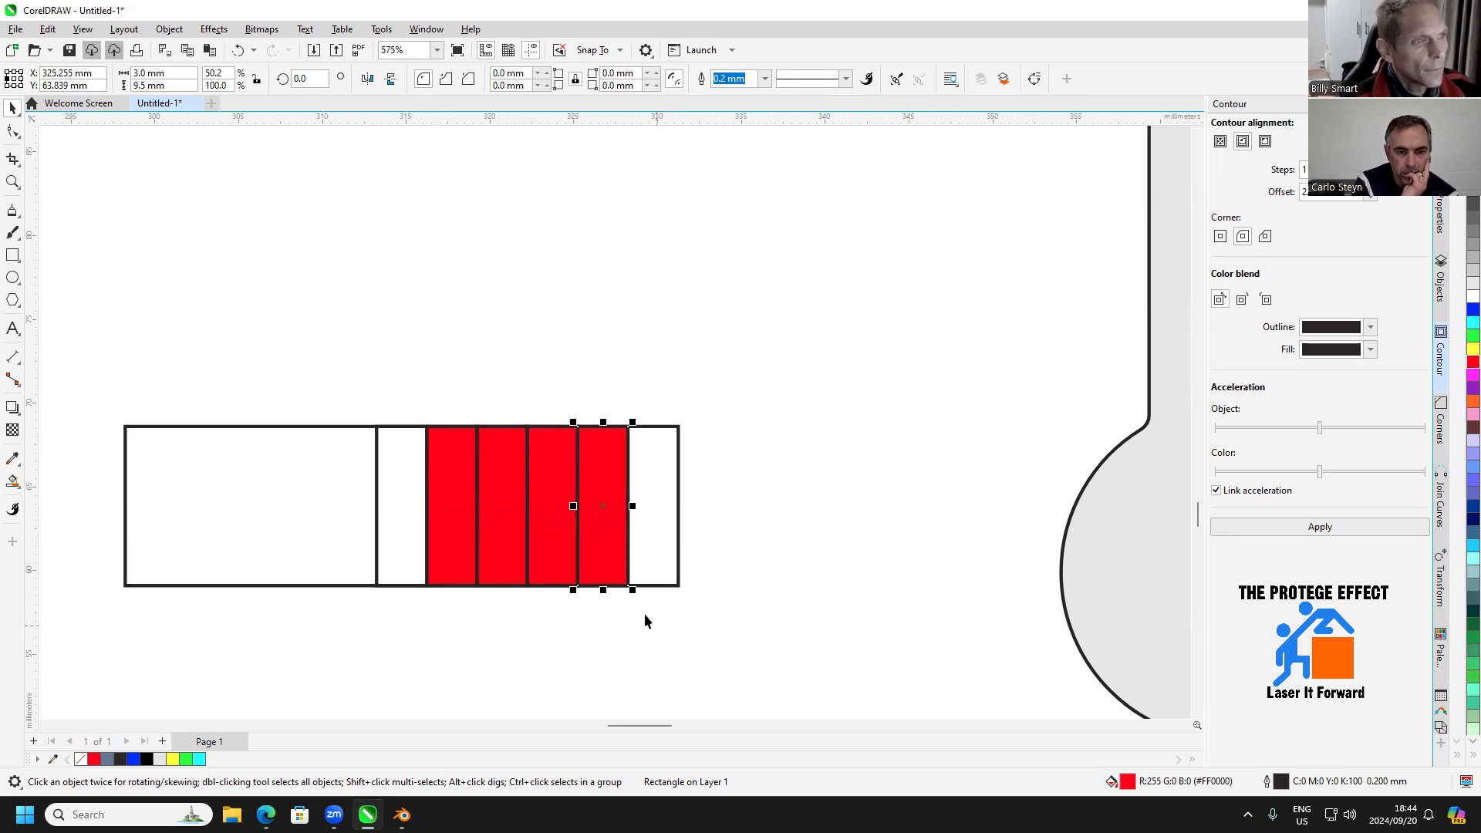
Cut a notch into the strip's upper edge using the fourth red rectangle shortened to 4.75 mm, and draw a 3 by 4.75 mm rectangle inside it
left_click_drag(603, 590, 604, 506)
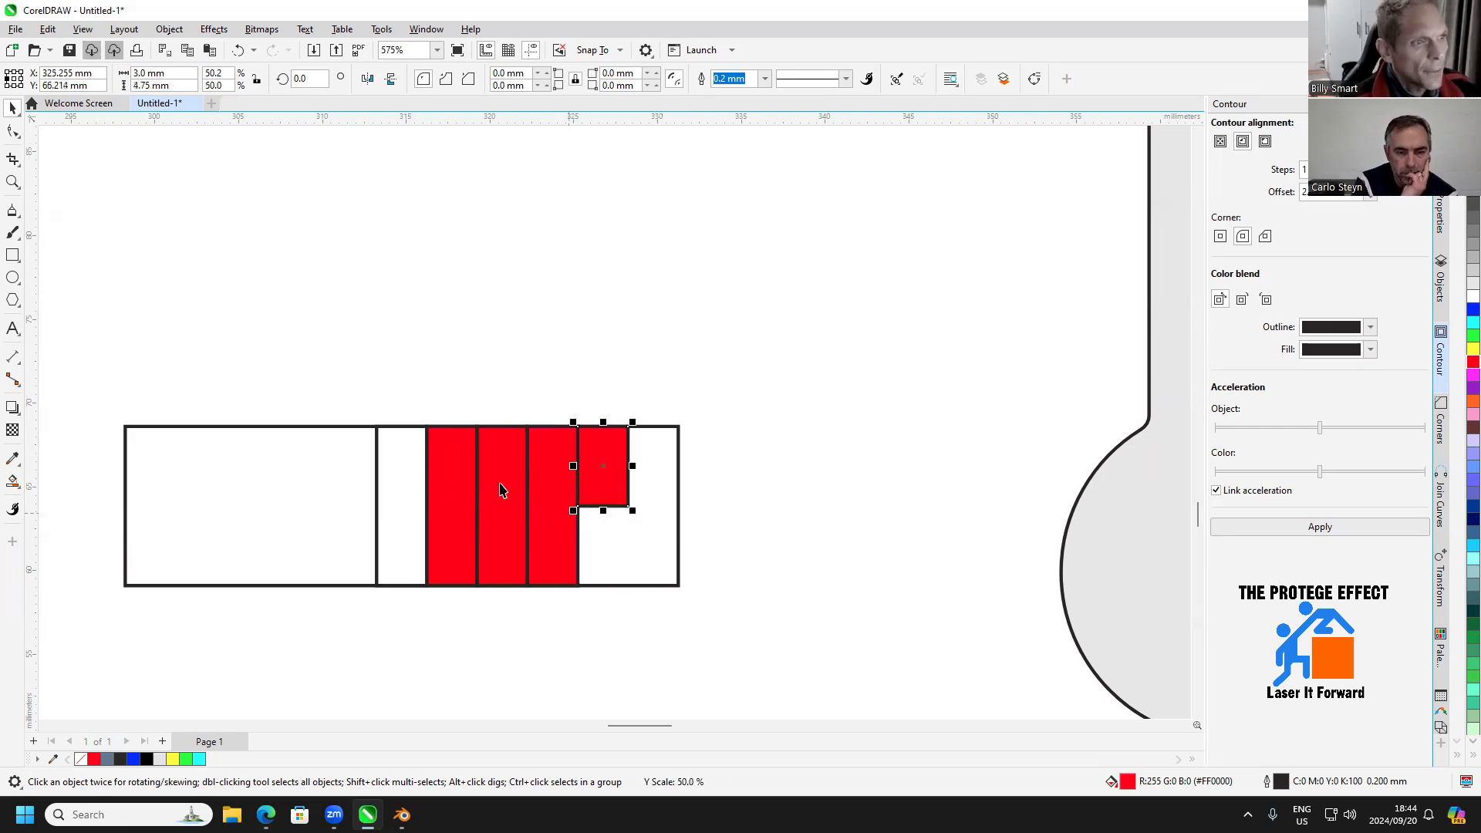
key("F6")
left_click_drag(629, 427, 578, 506)
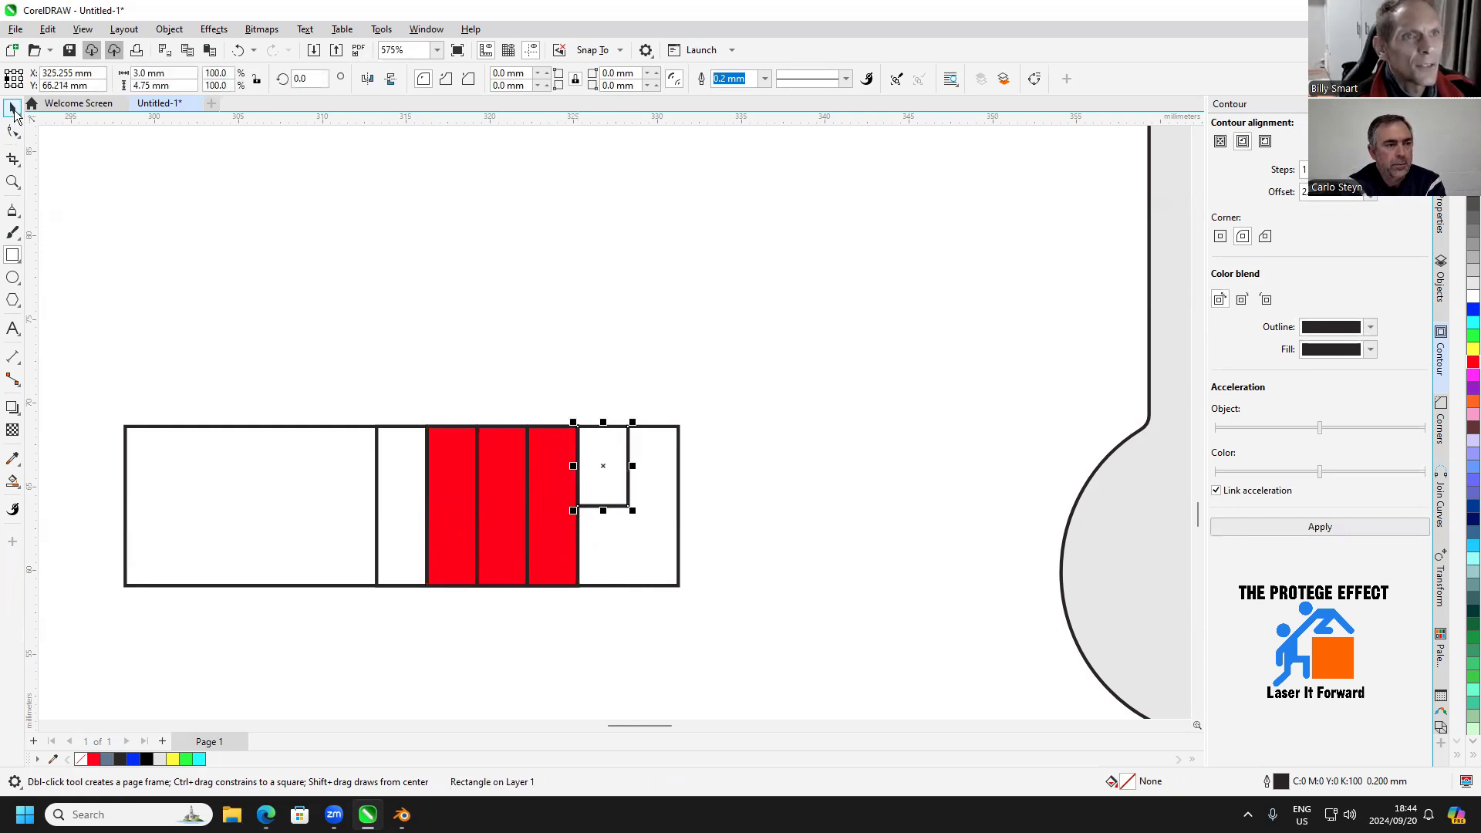
Mirror the red rectangles and the notch rectangle together horizontally about their left edge
key("space")
left_click_drag(636, 386, 418, 612)
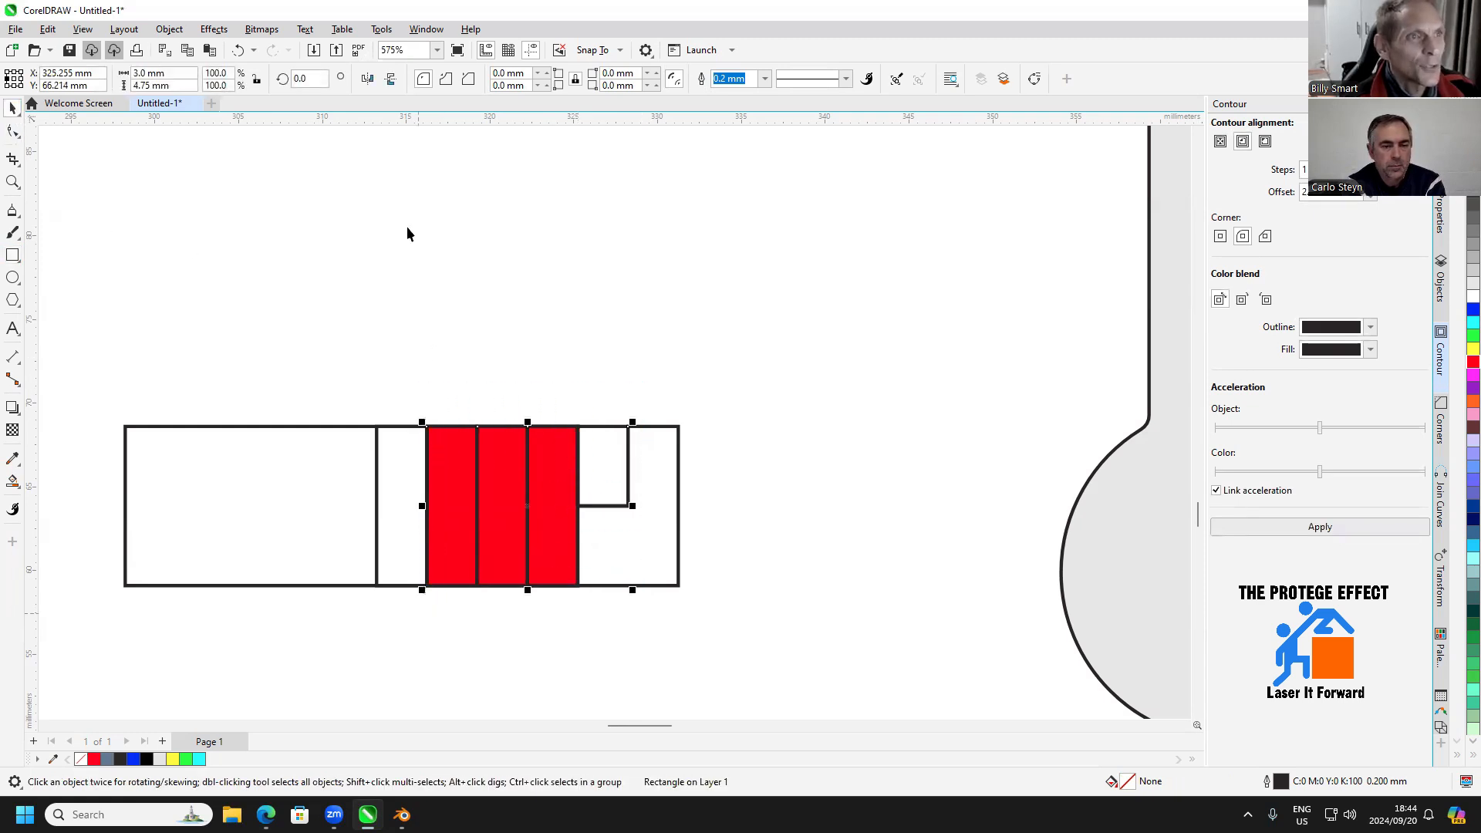
left_click(367, 78)
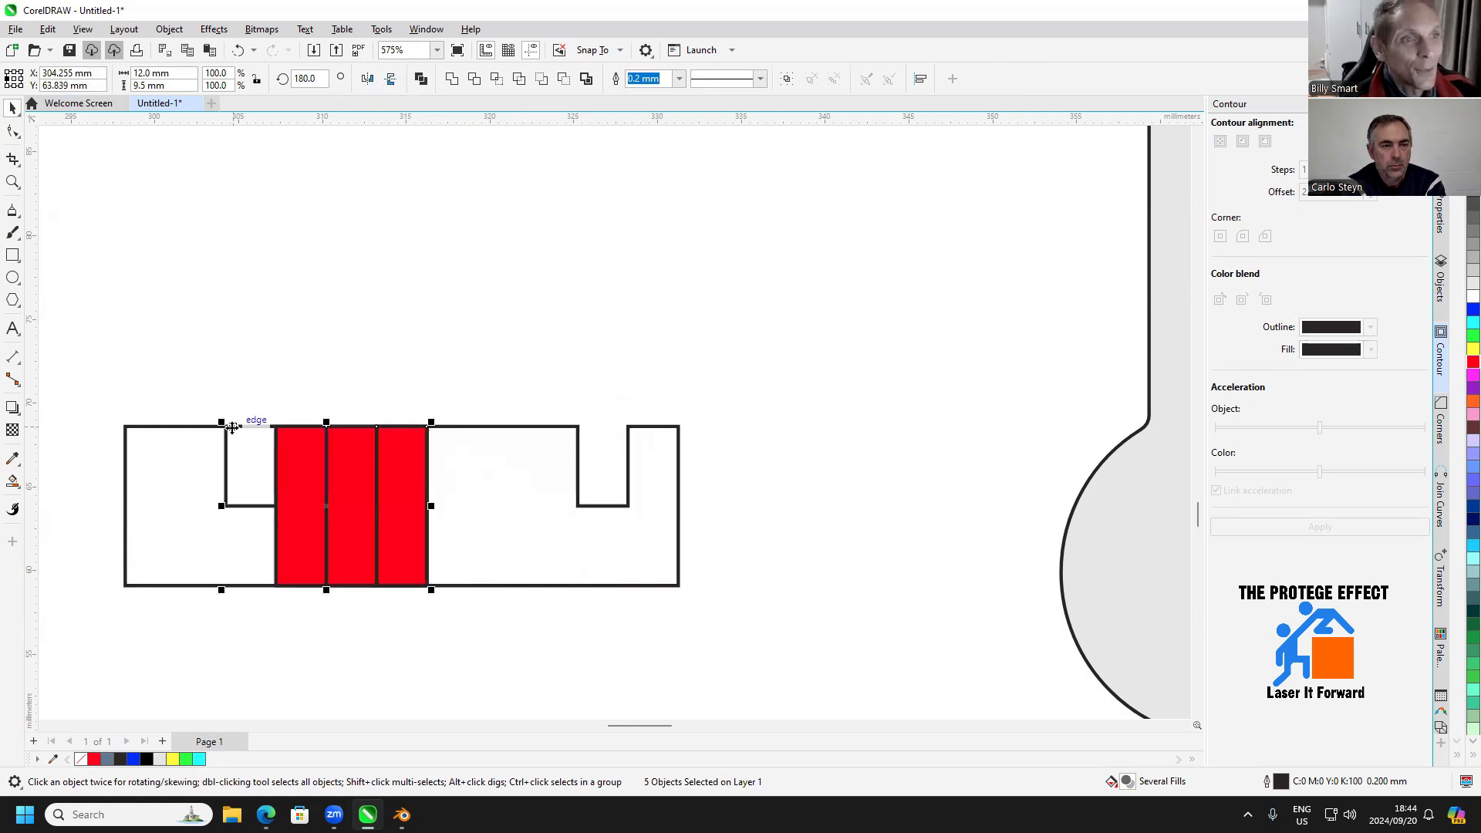
Position the mirrored group 3 mm in from the strip's left end and delete its three red rectangles, keeping the notch rectangle
left_click_drag(226, 426, 126, 426)
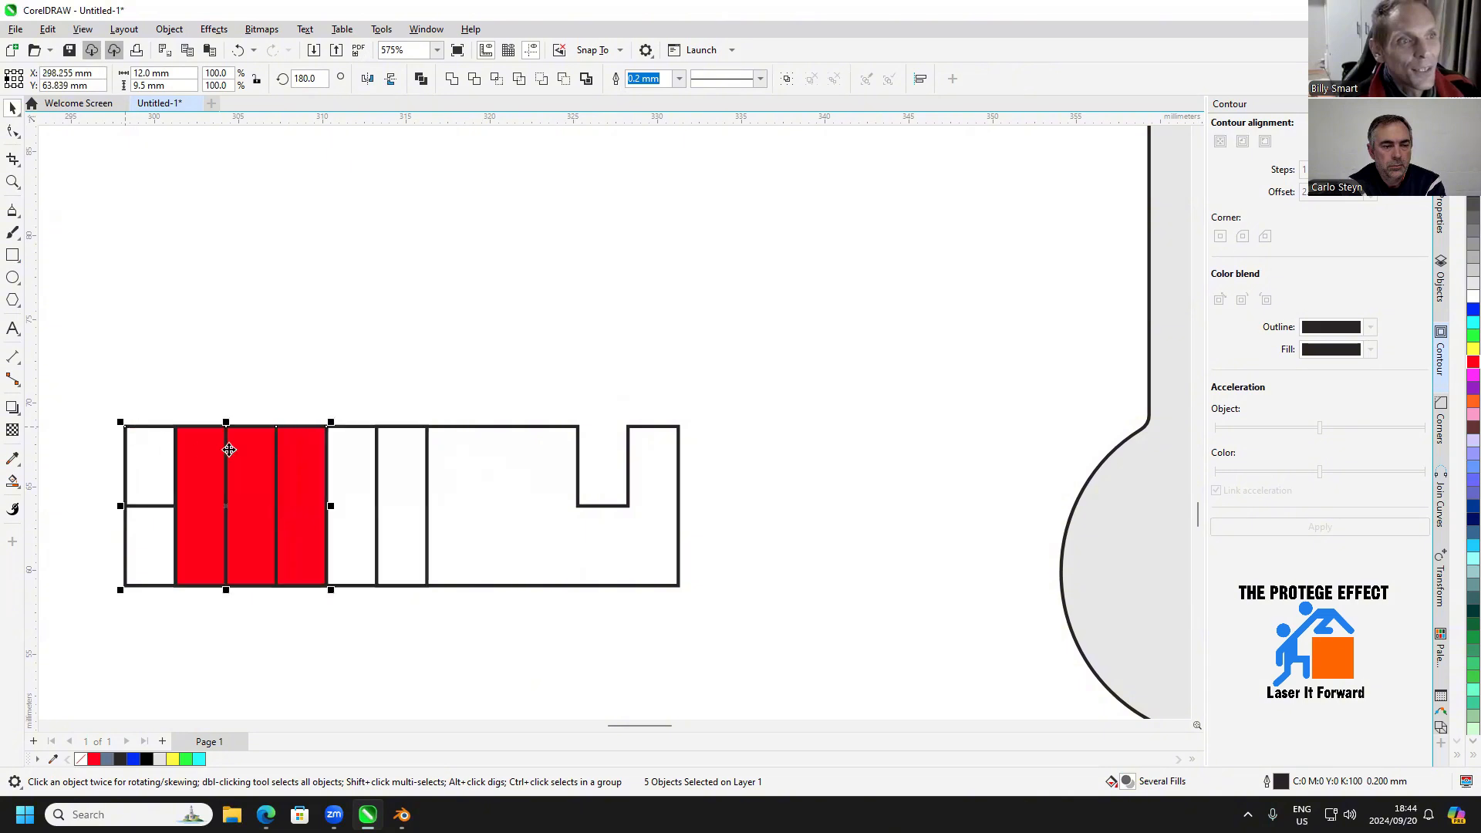
left_click_drag(327, 425, 473, 386)
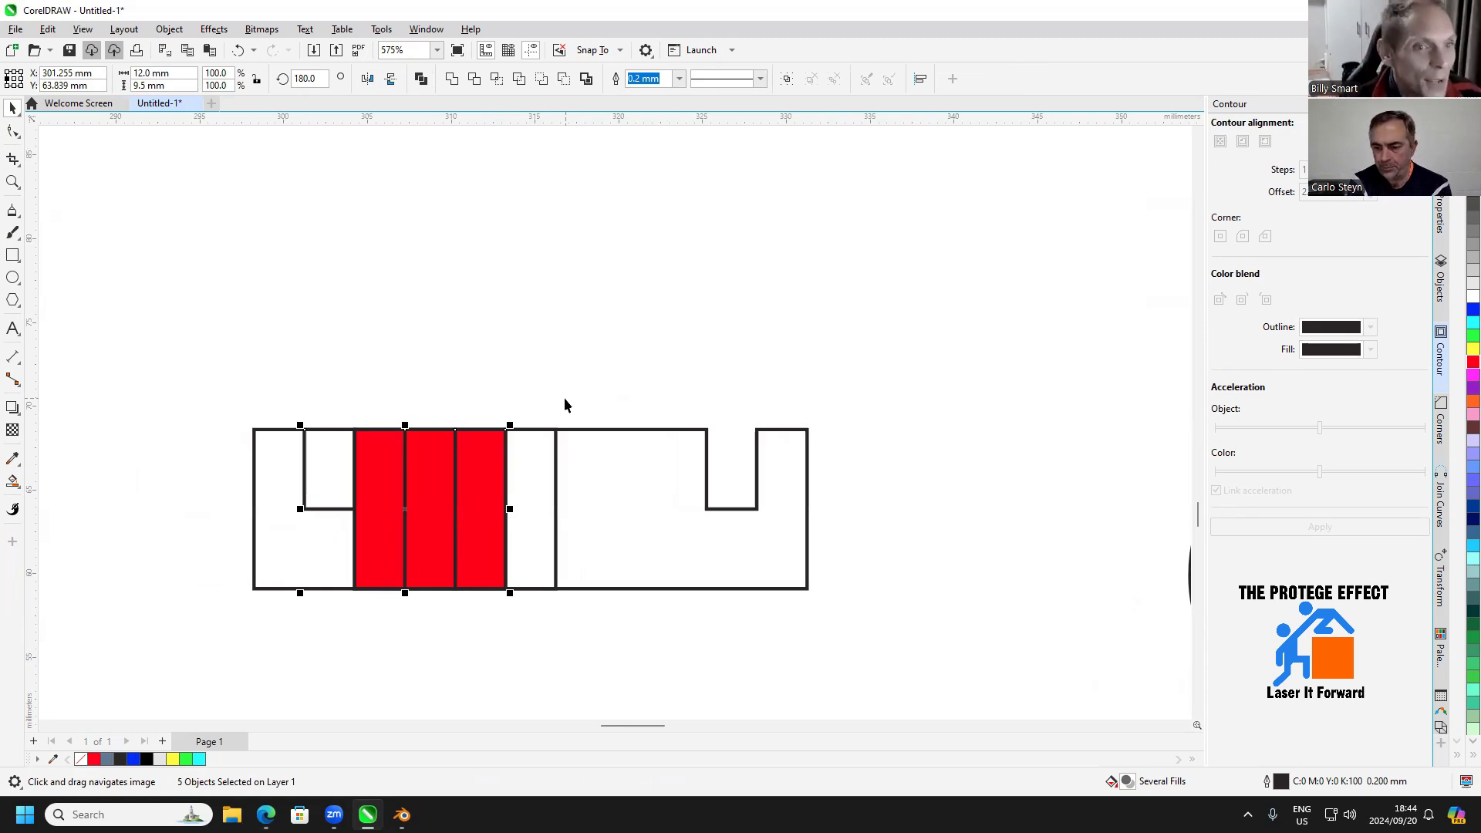
left_click(436, 649)
left_click(389, 577)
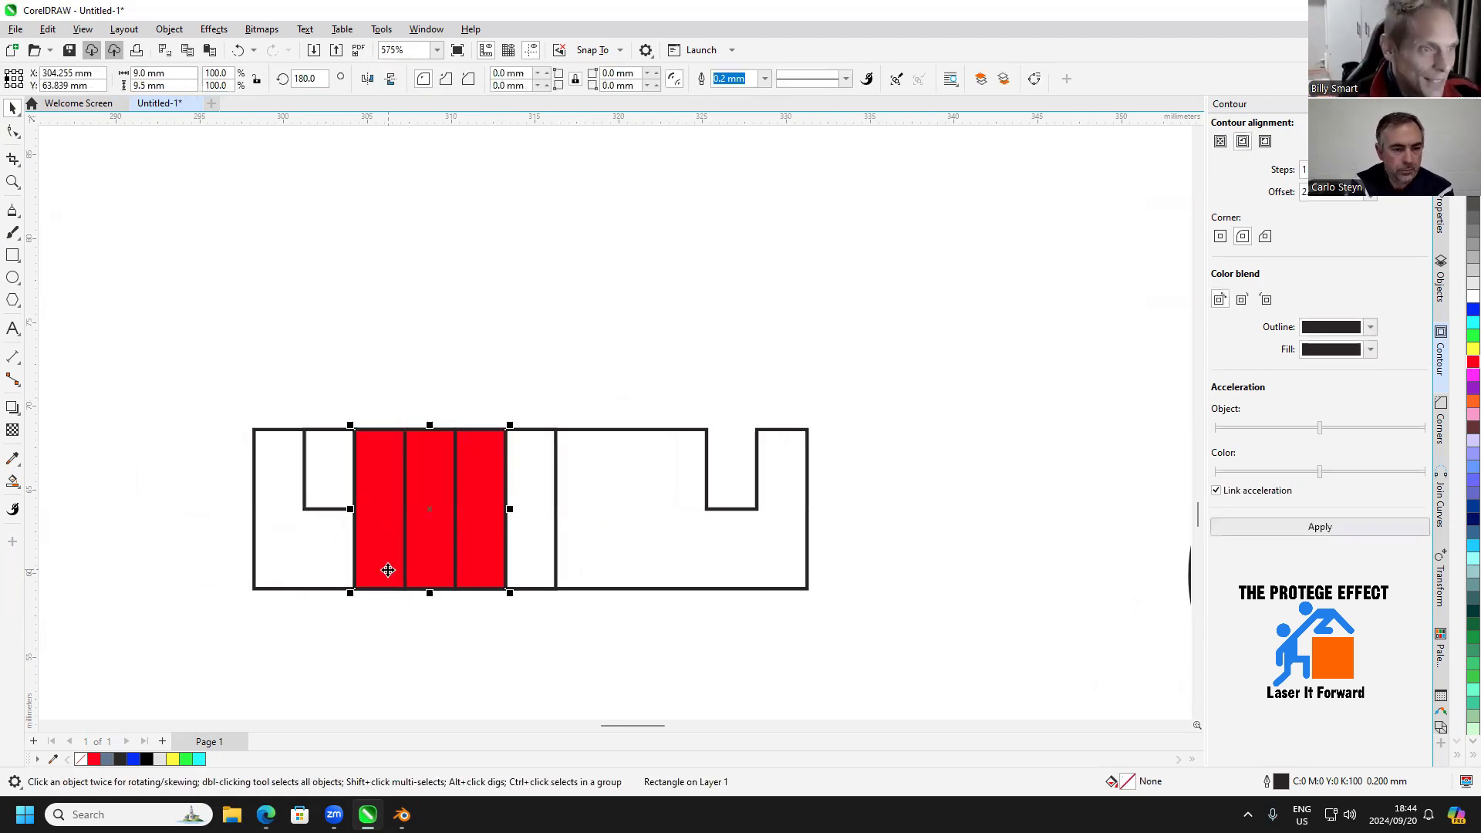
left_click(346, 596)
left_click(357, 565)
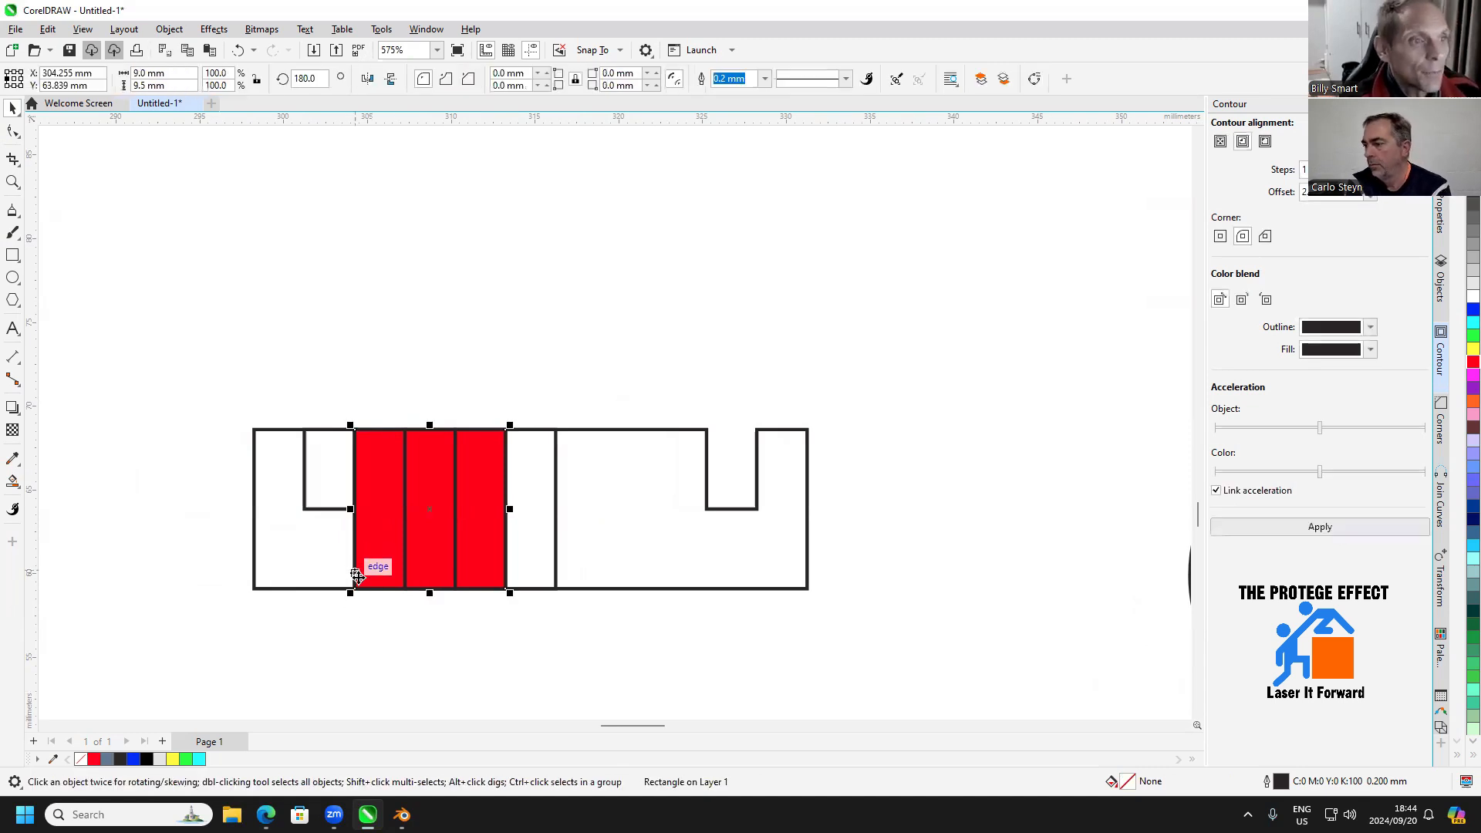
left_click(375, 611)
left_click(355, 562)
key("Delete")
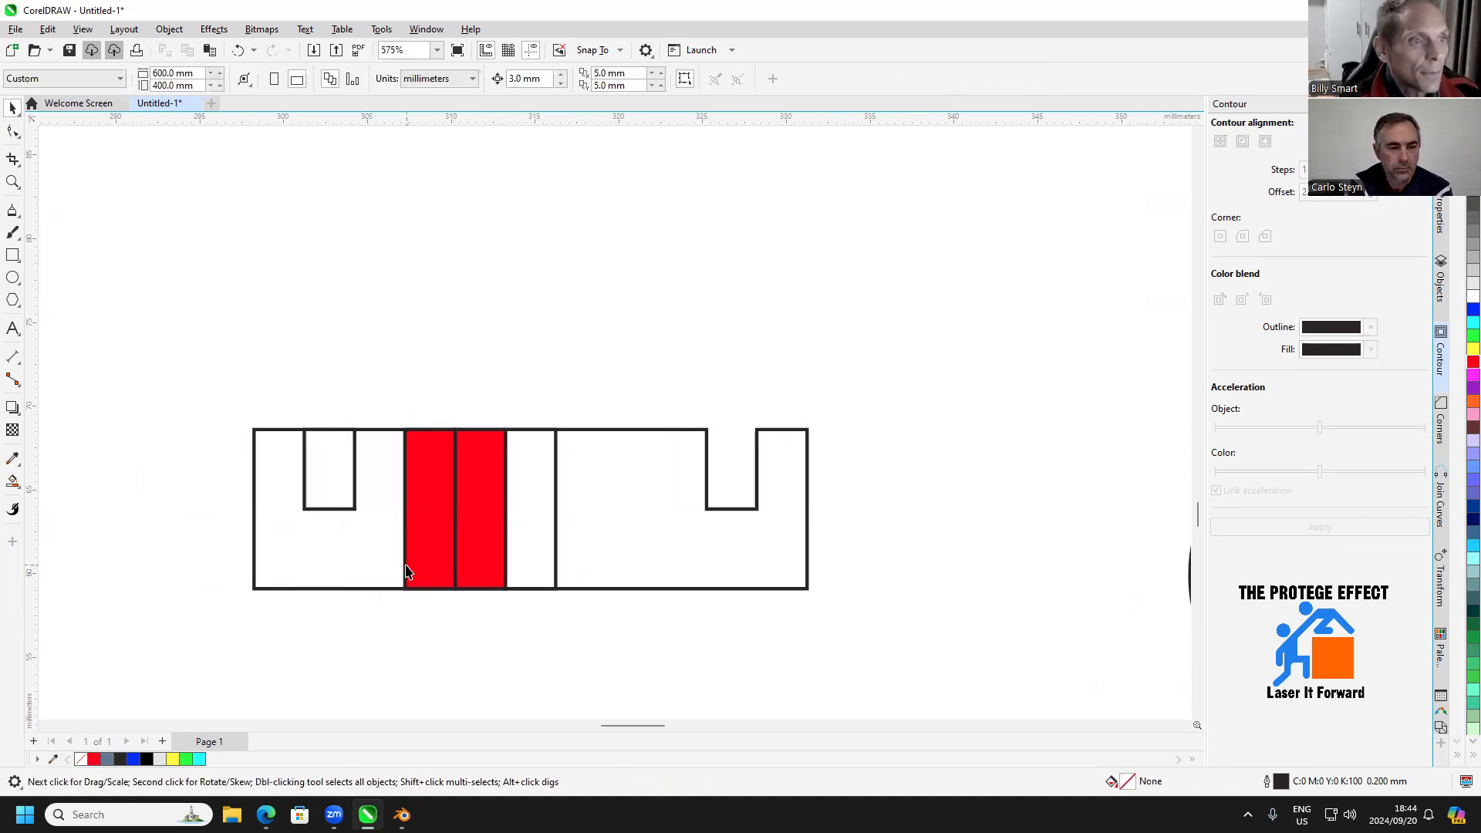
left_click(405, 566)
key("Delete")
left_click(455, 561)
key("Delete")
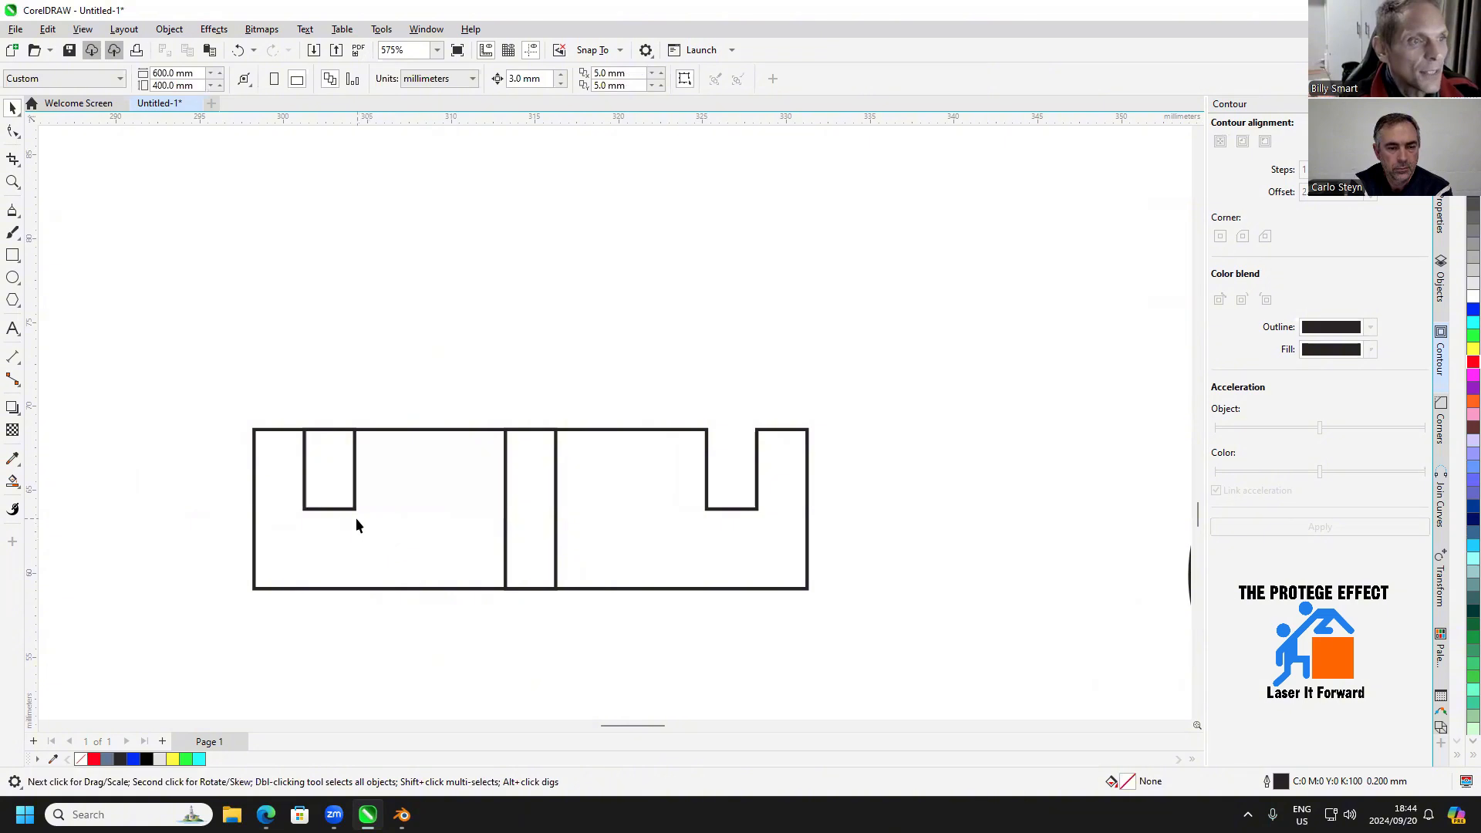
Cut the second notch out of the strip's left half using the 3 by 4.75 mm rectangle
left_click(356, 508)
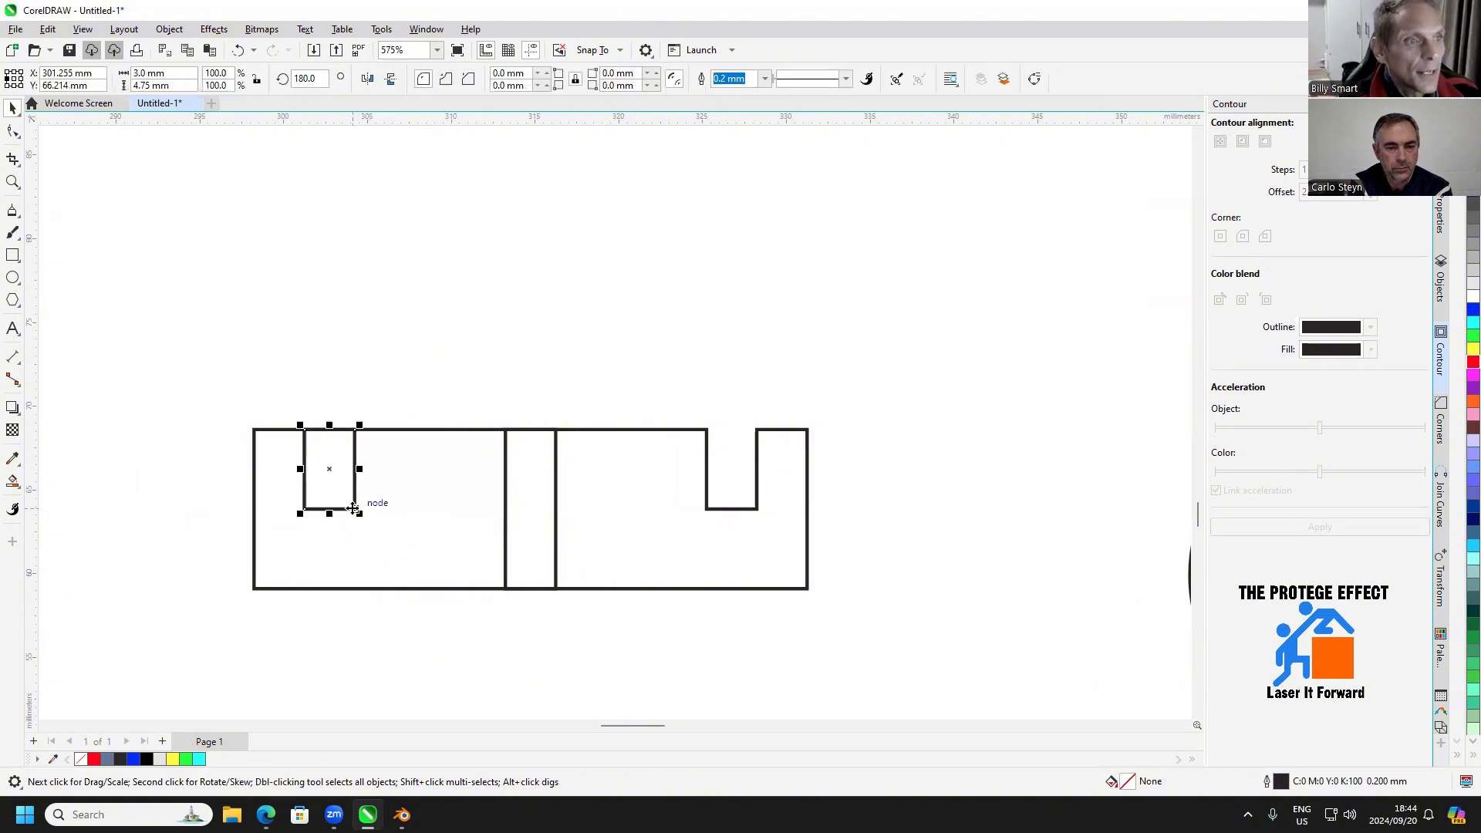
left_click(453, 431, "shift")
left_click(563, 79)
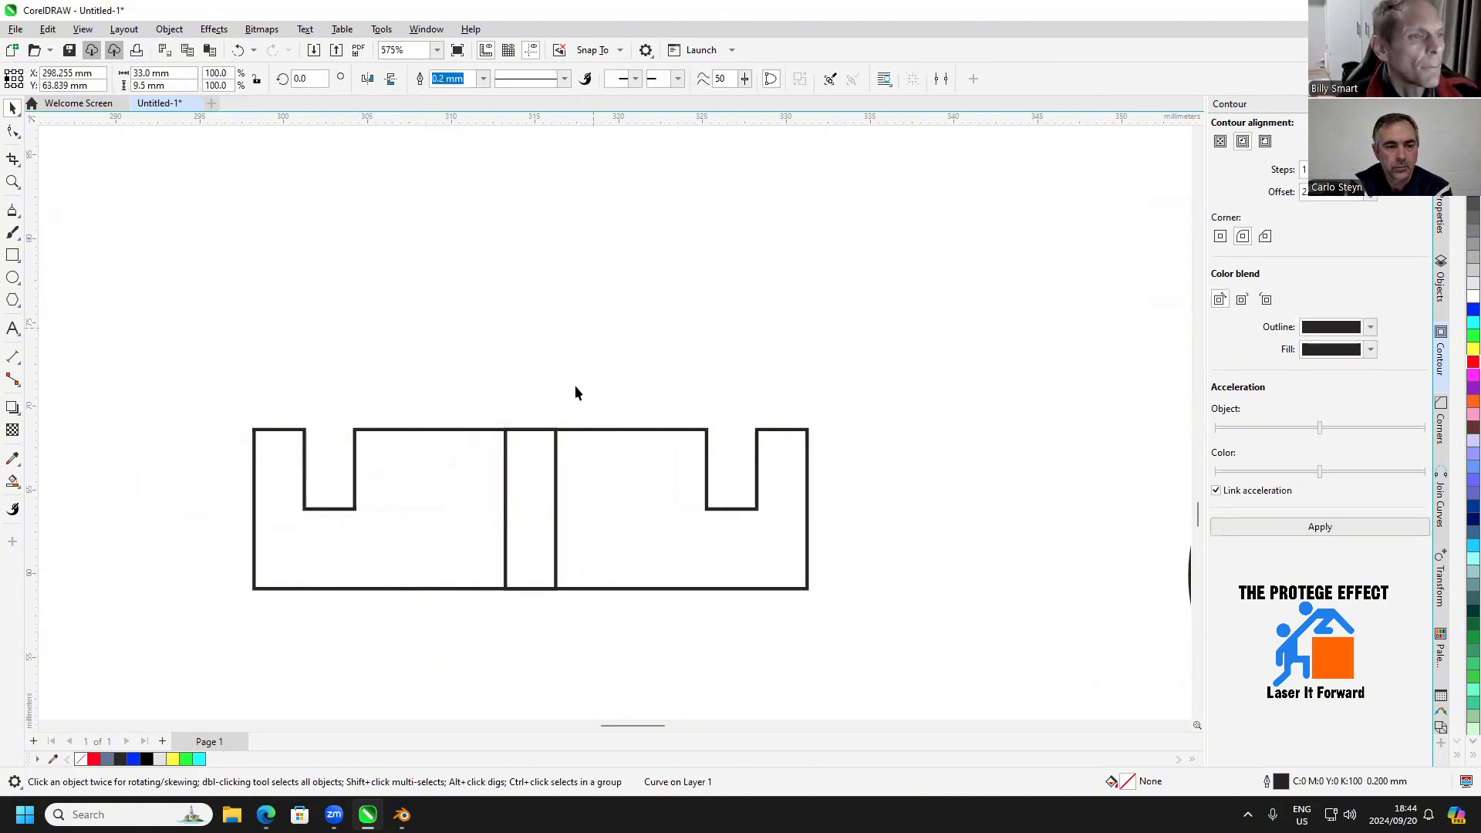
Weld the centre rectangle to the strip as two protruding tabs, after shifting it 3 mm right and heightening it to 15.5 mm
left_click(554, 485)
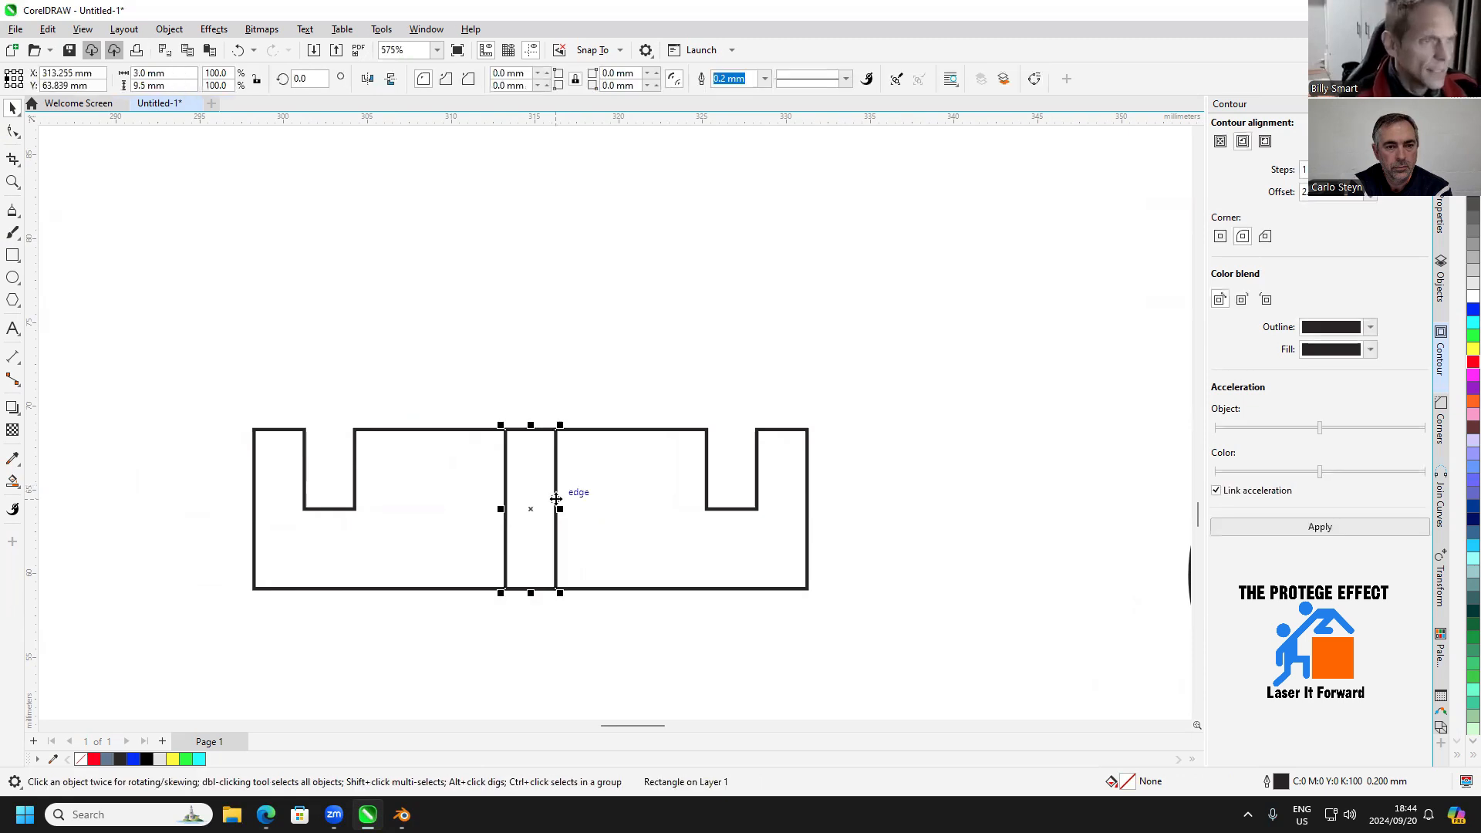
left_click_drag(506, 430, 555, 430)
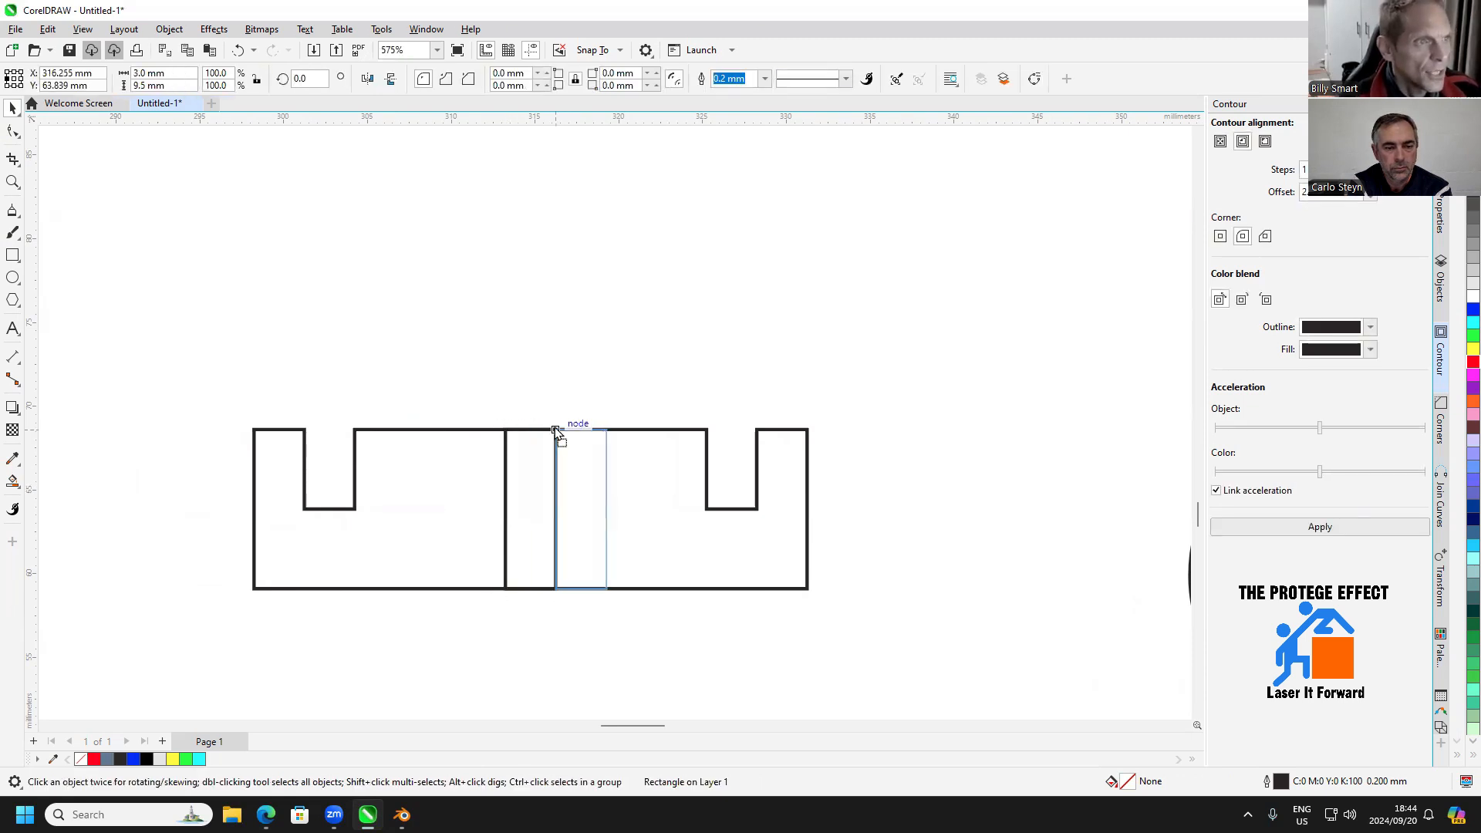
left_click(182, 89)
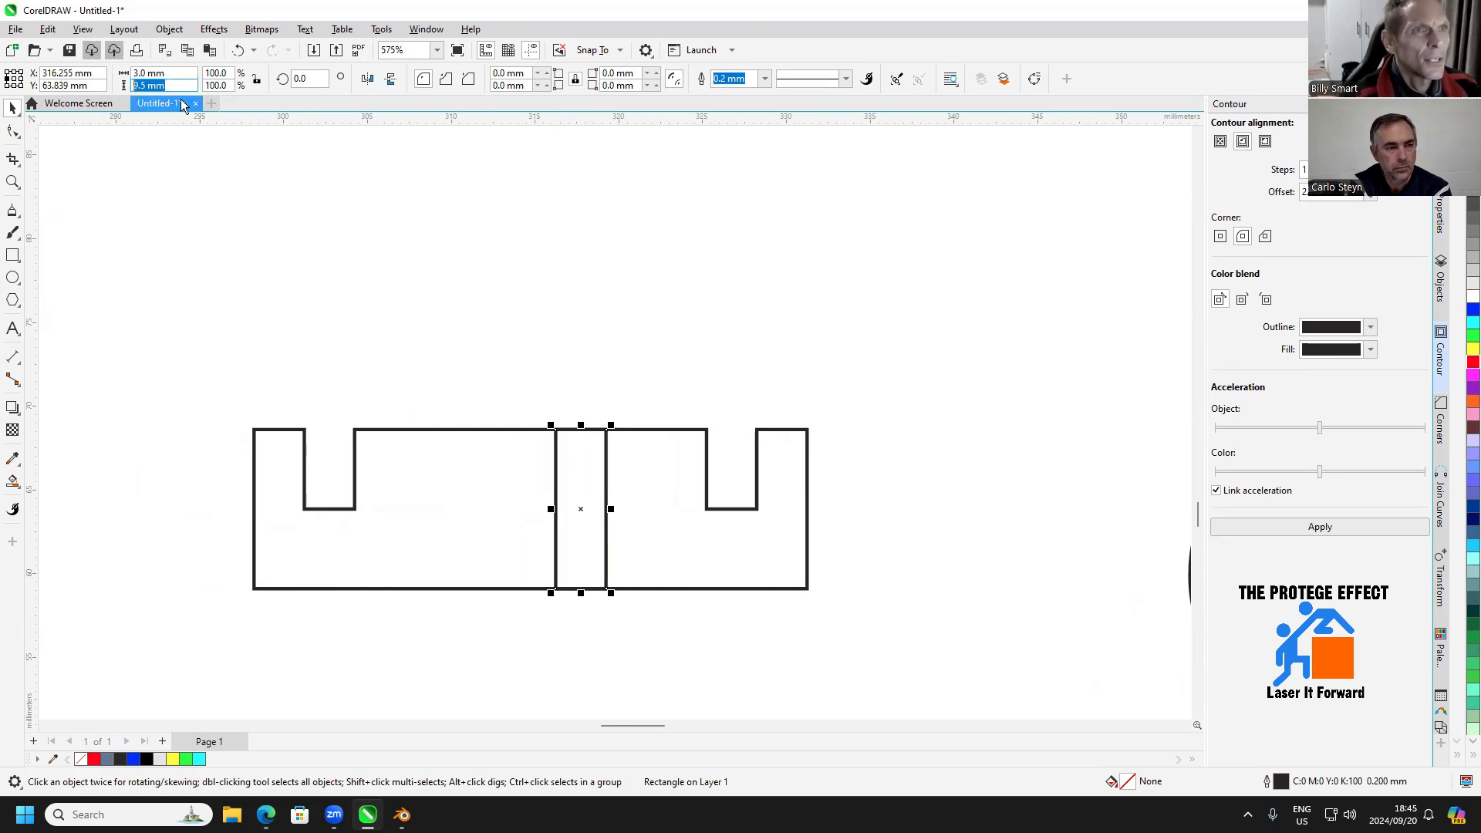
left_click(179, 89)
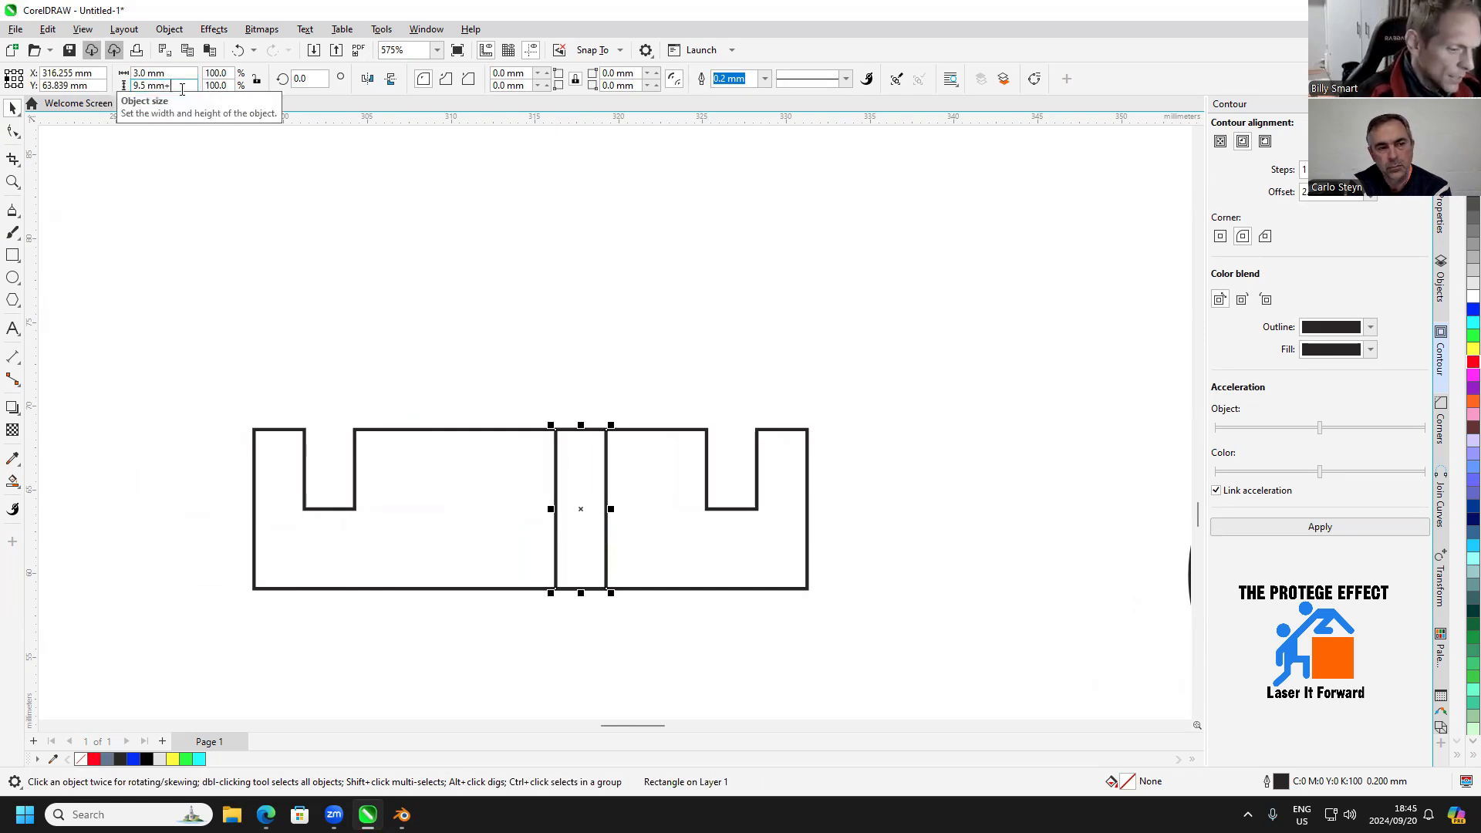
type("+6")
key("Return")
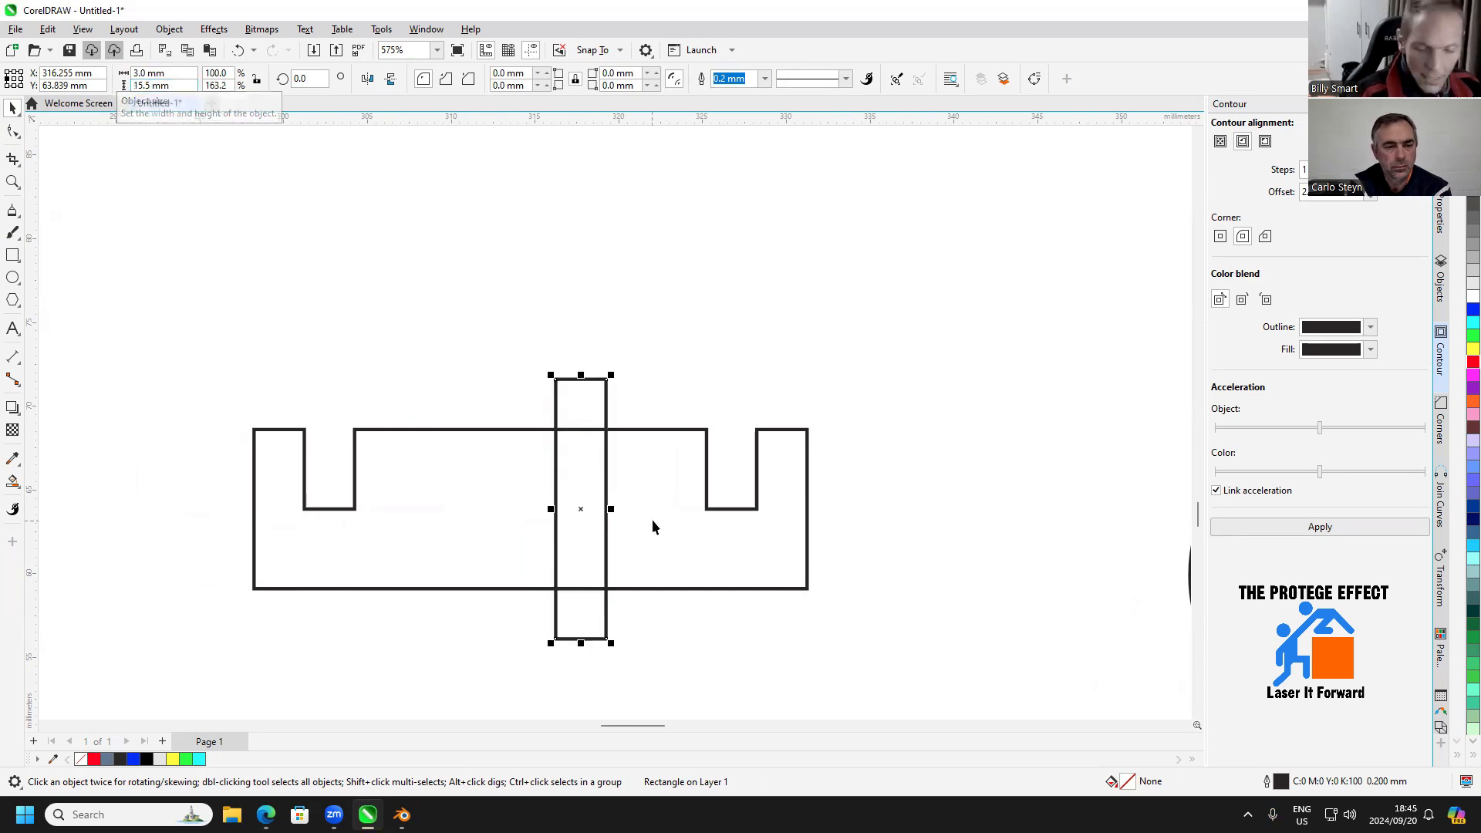
key("ctrl+a")
left_click(452, 78)
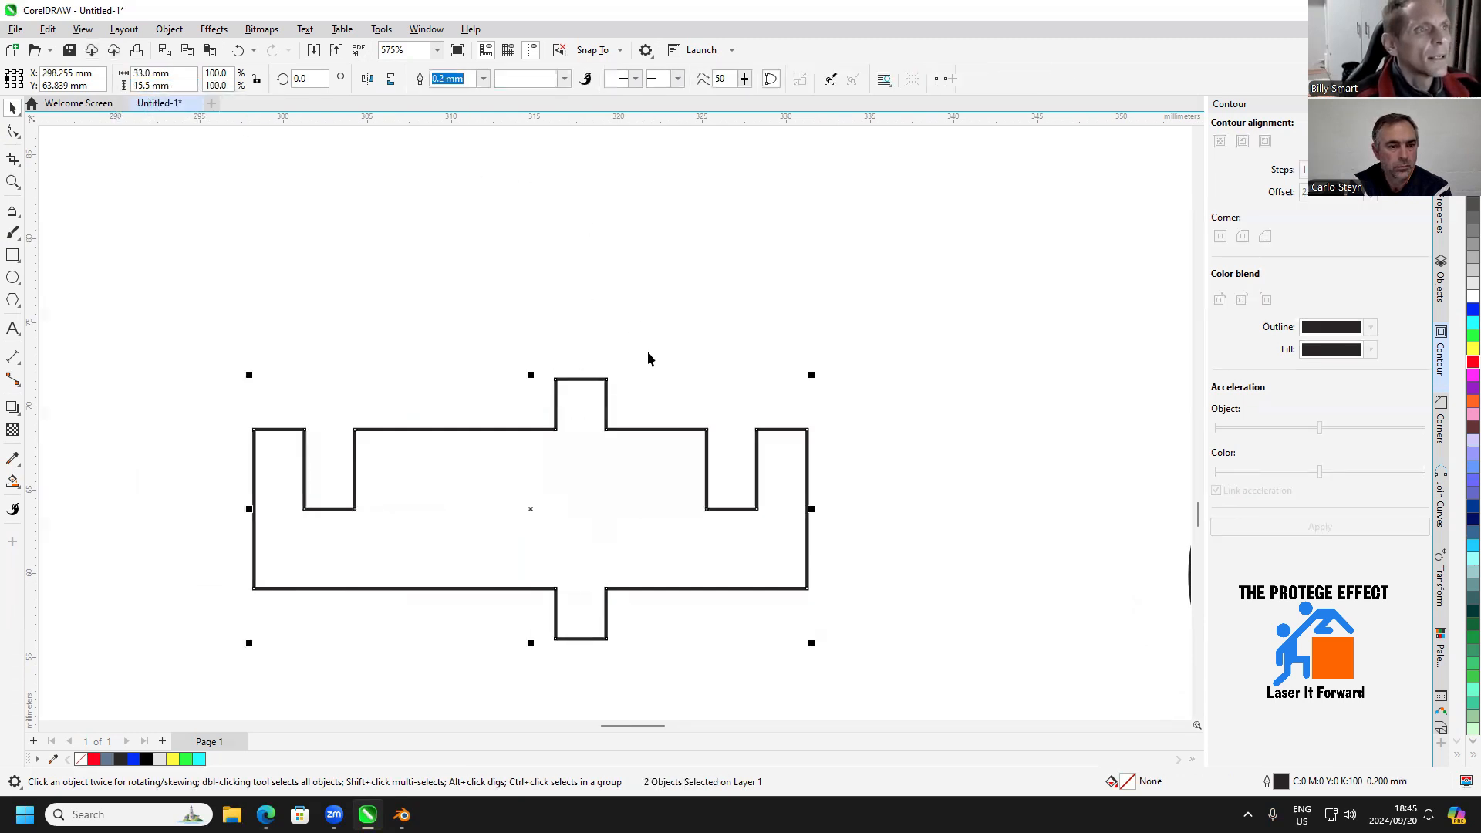
Export only the finished bicycle parts in the lower part of the page as an SVG file named bicycledemo in Downloads
scroll(717, 430, "down", 3)
scroll(733, 475, "down", 7)
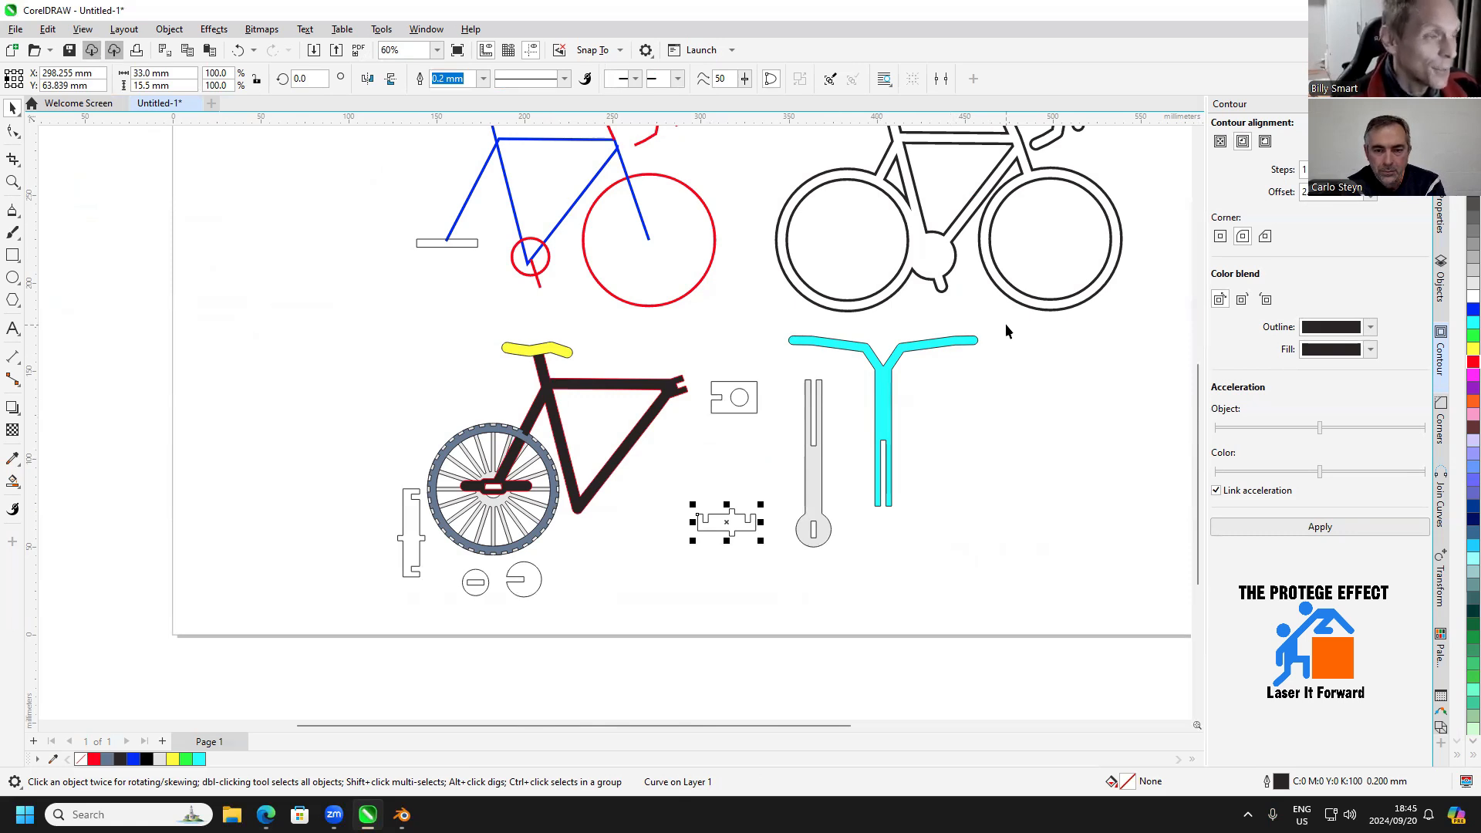
left_click_drag(1006, 324, 332, 629)
left_click(16, 31)
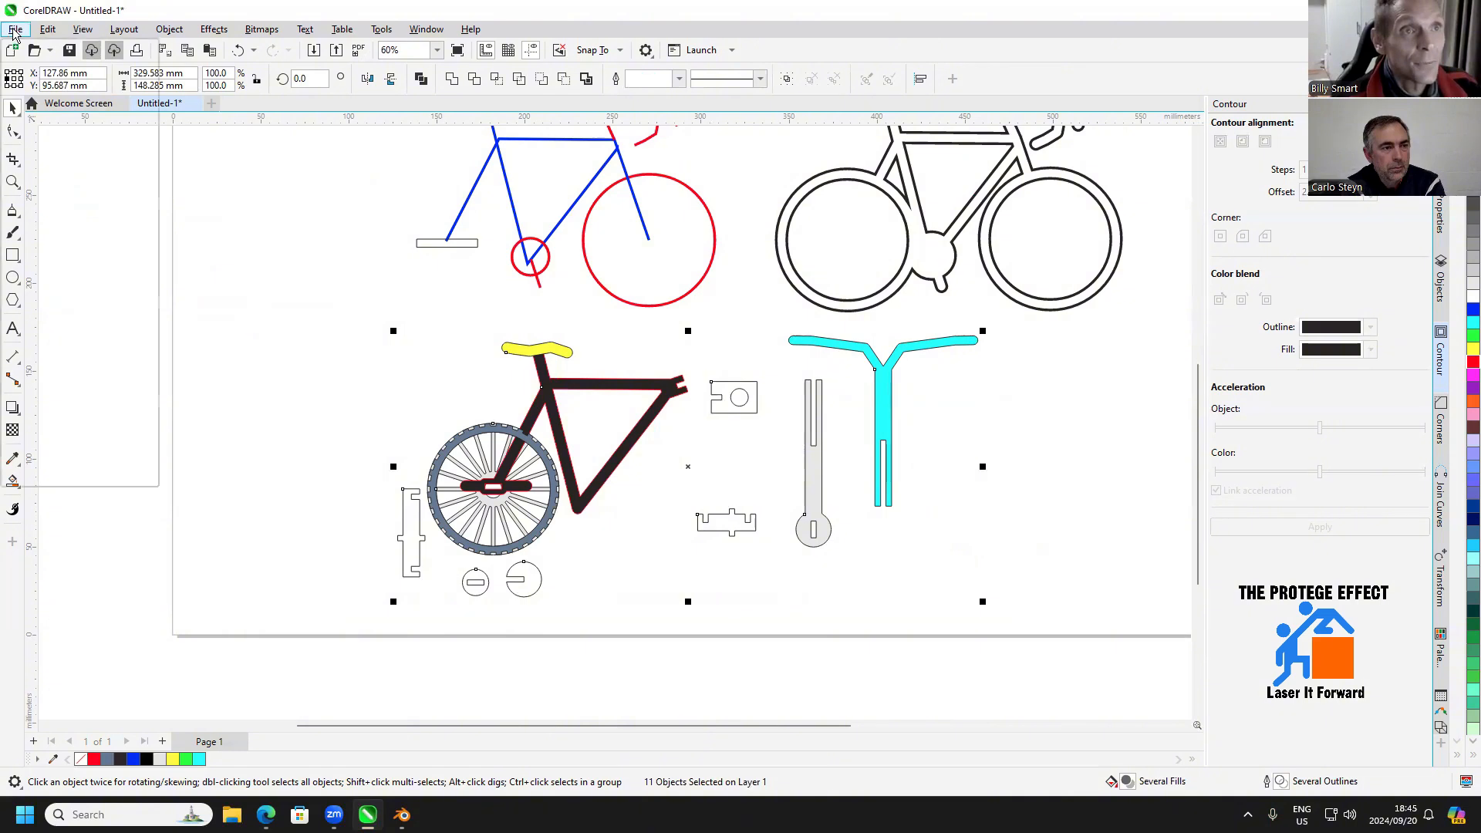
mouse_move(59, 328)
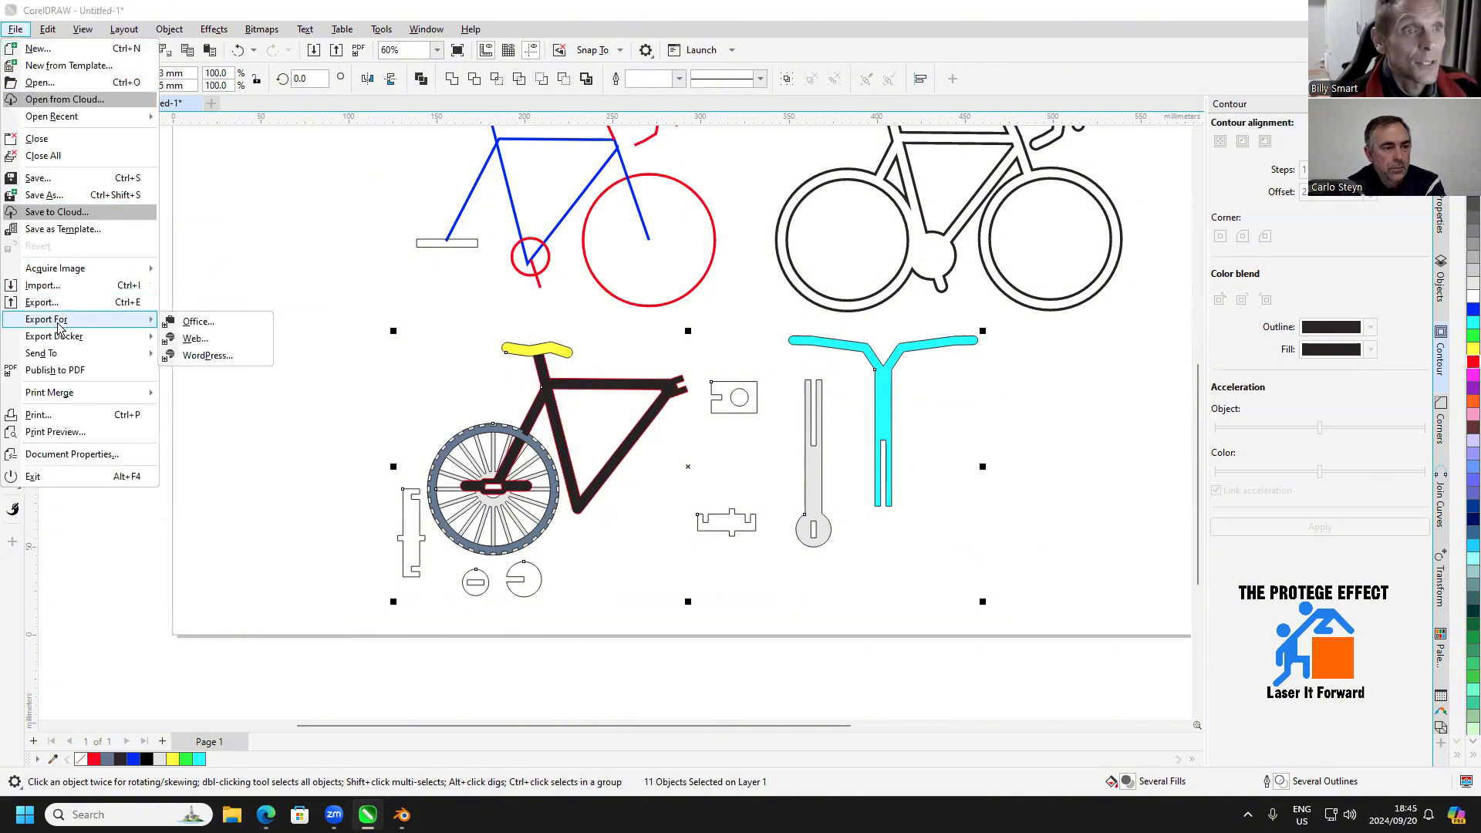
left_click(60, 303)
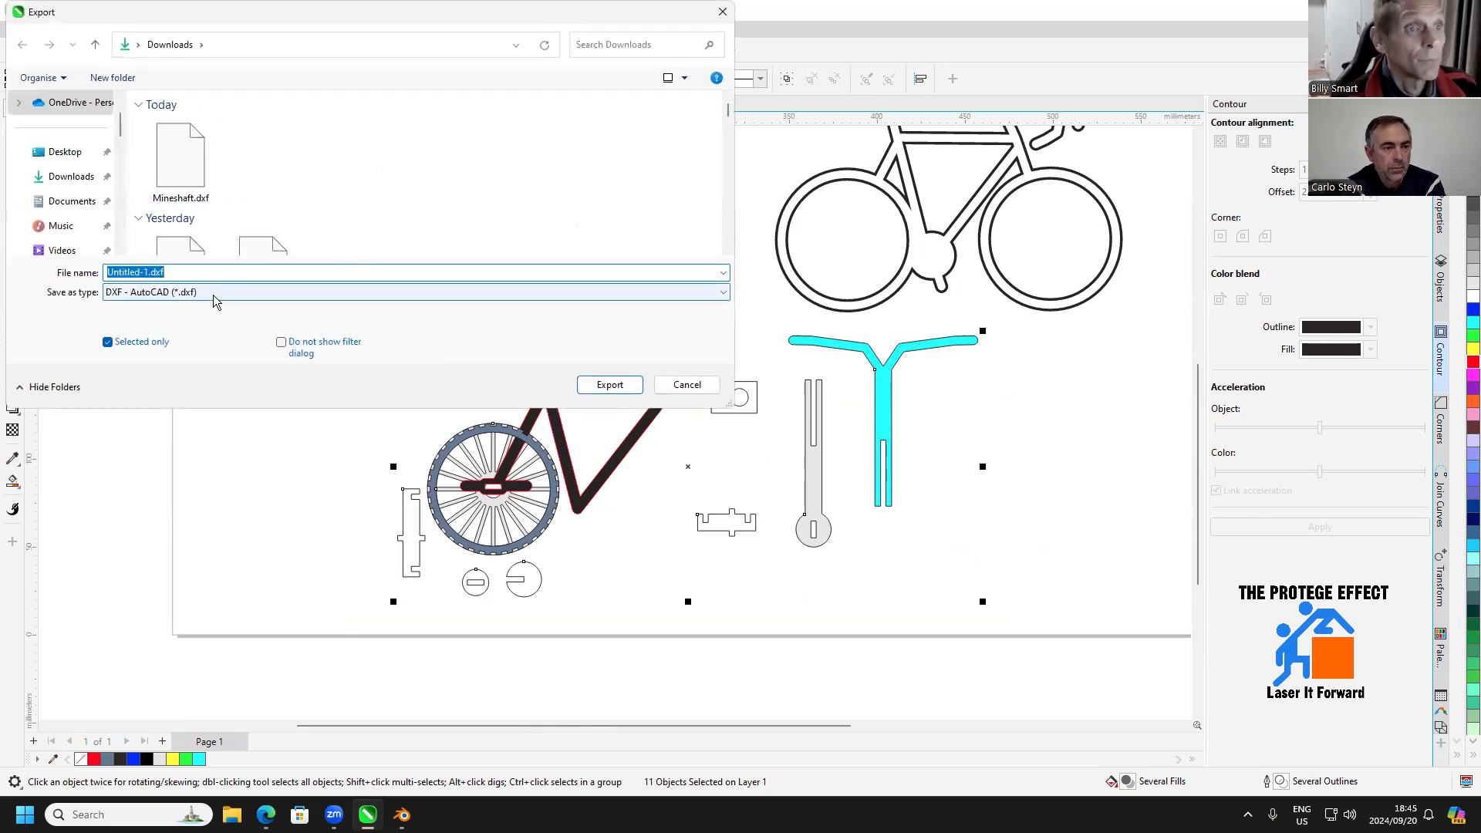
left_click(170, 298)
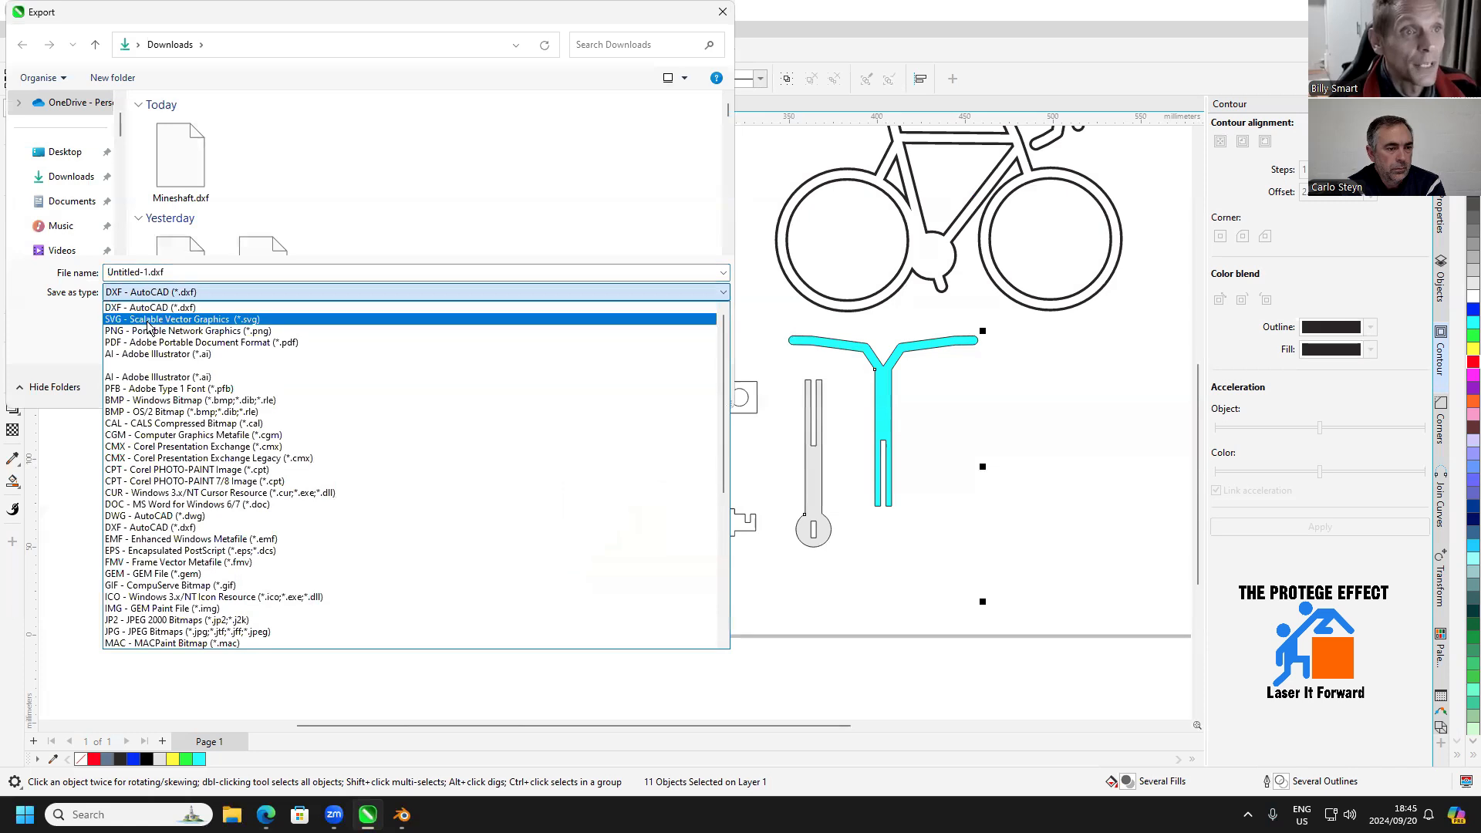
left_click(152, 315)
left_click(193, 272)
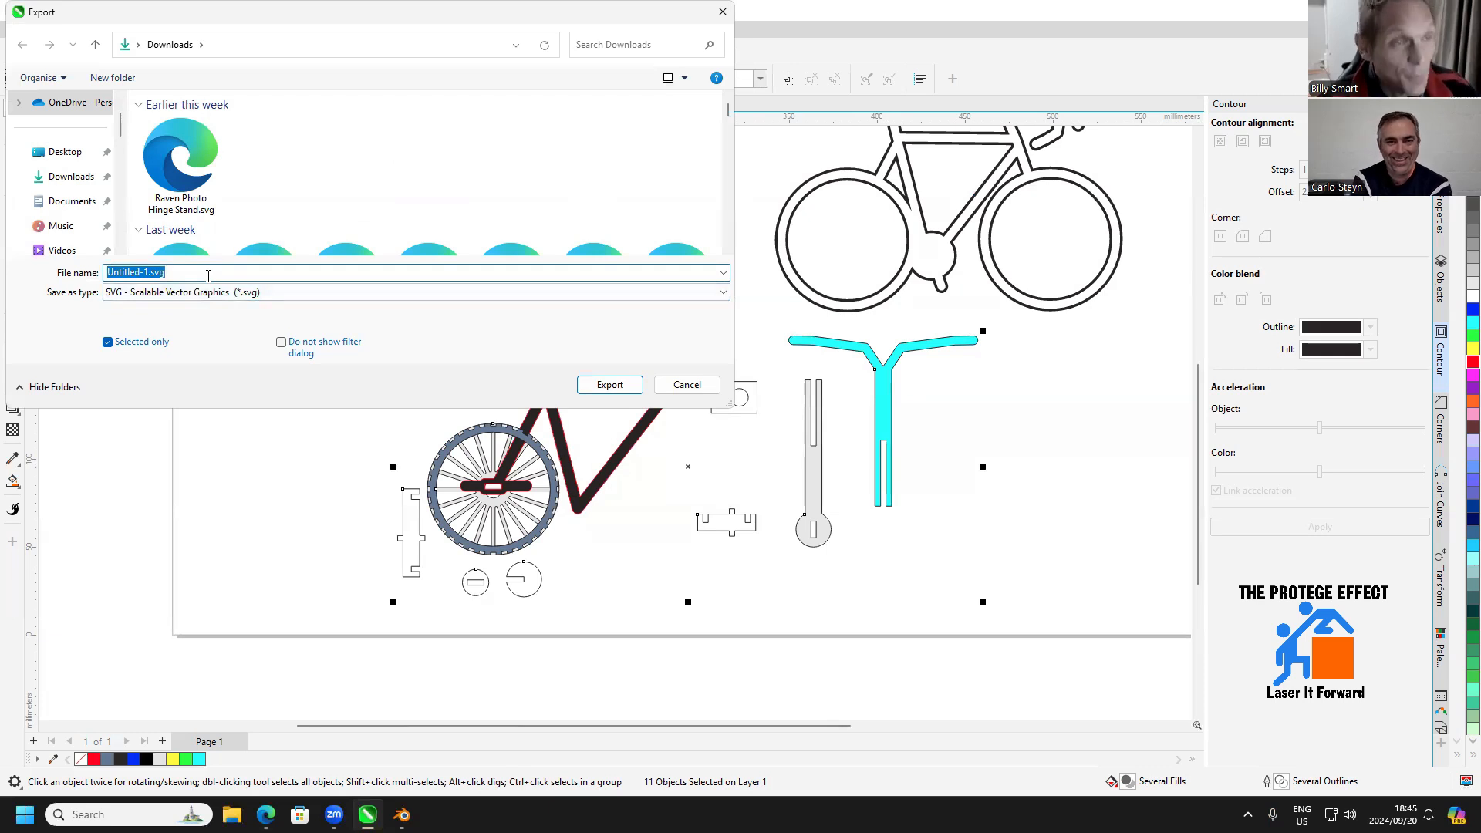
type("bicy")
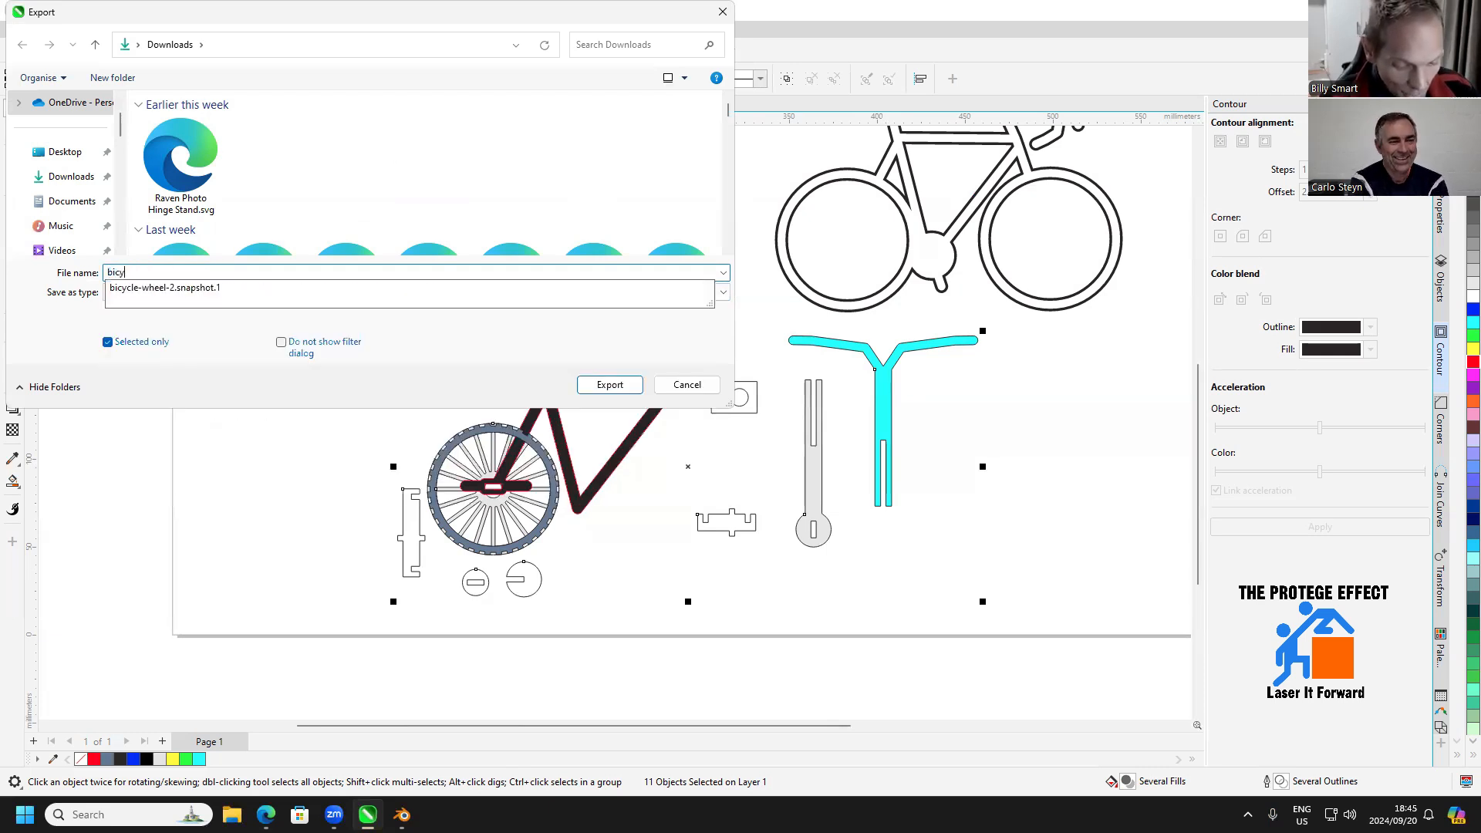
type("cledemo")
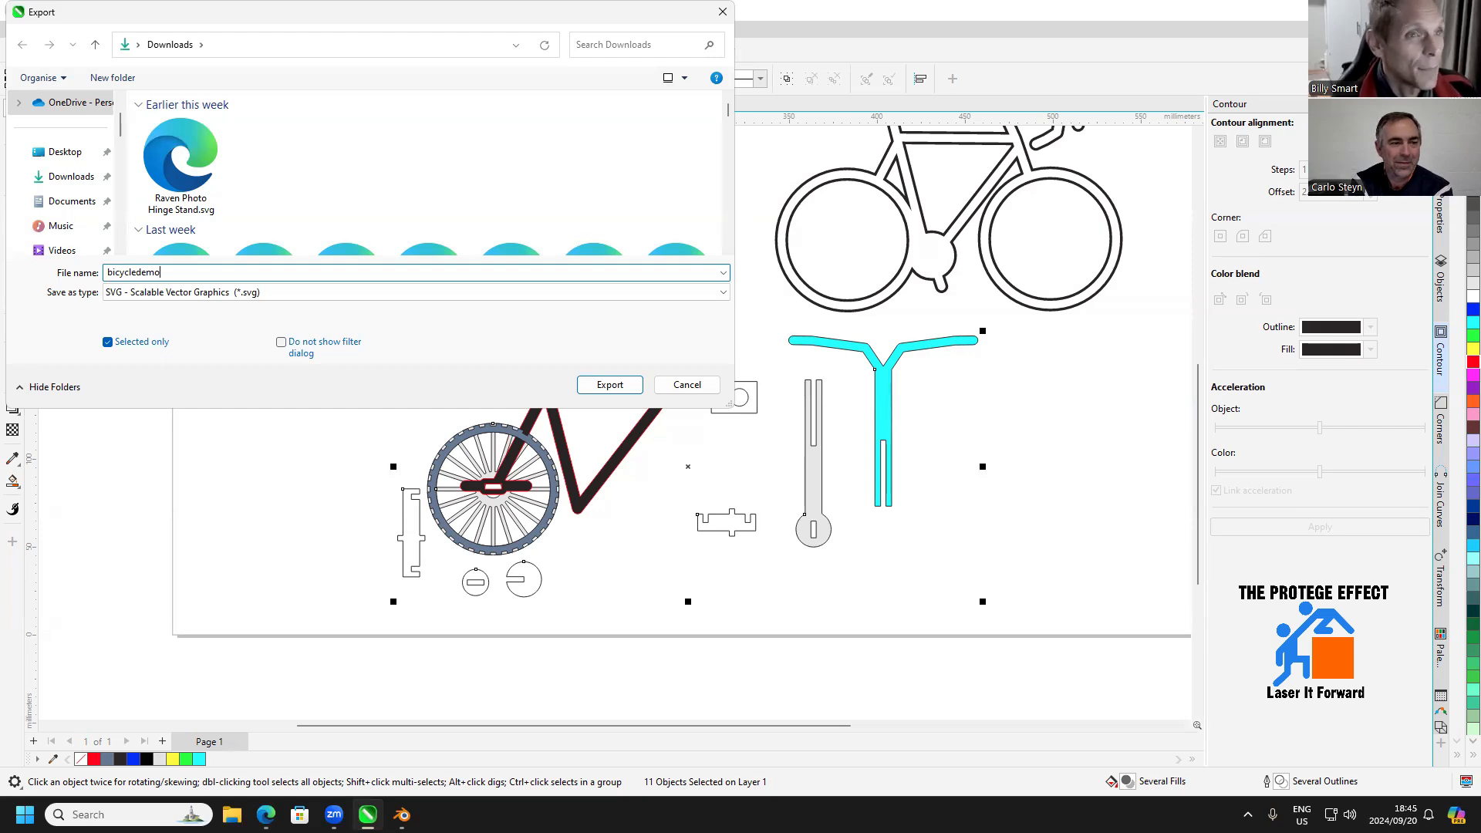
key("Return")
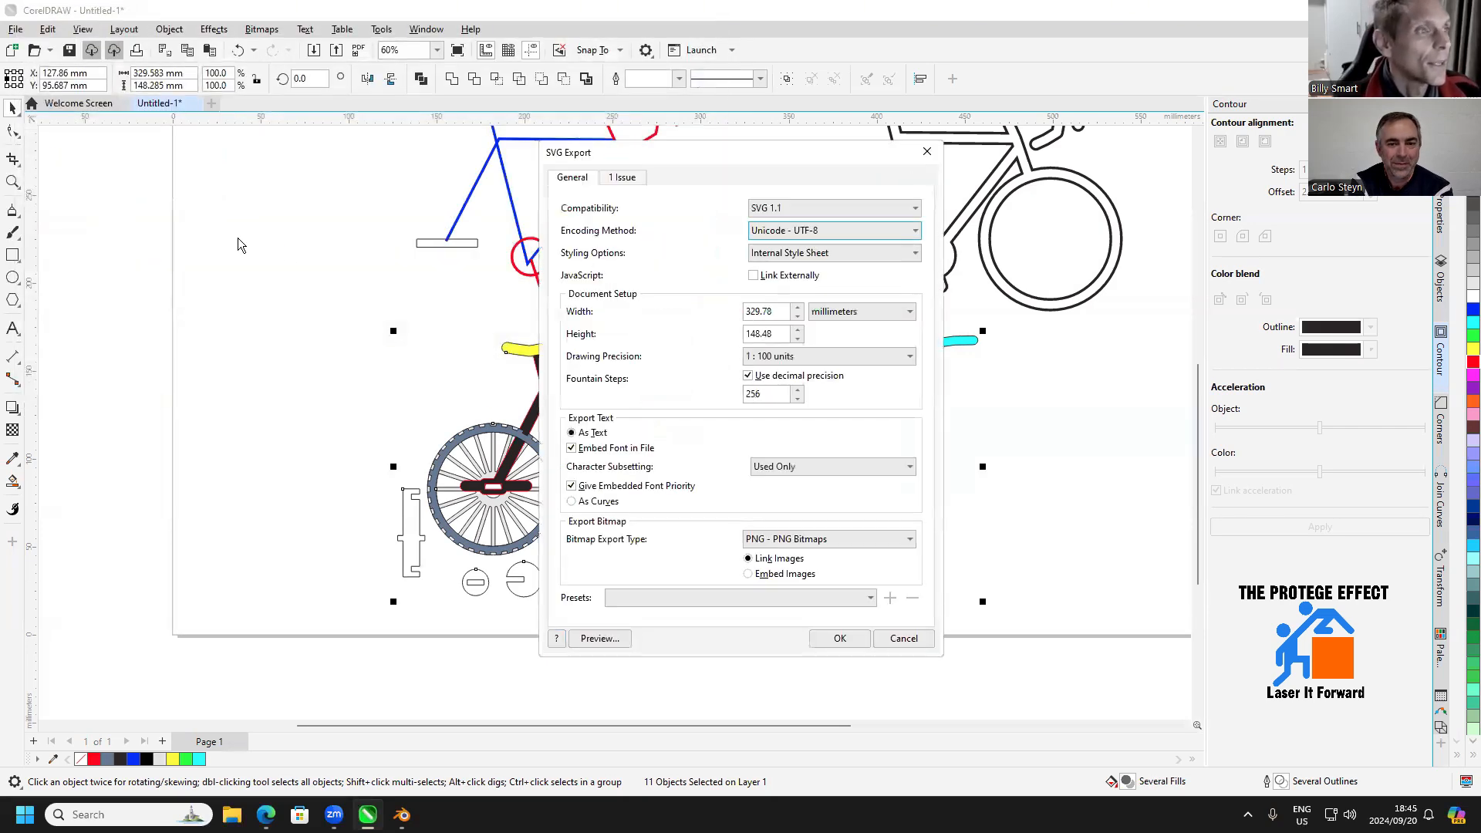
left_click(837, 639)
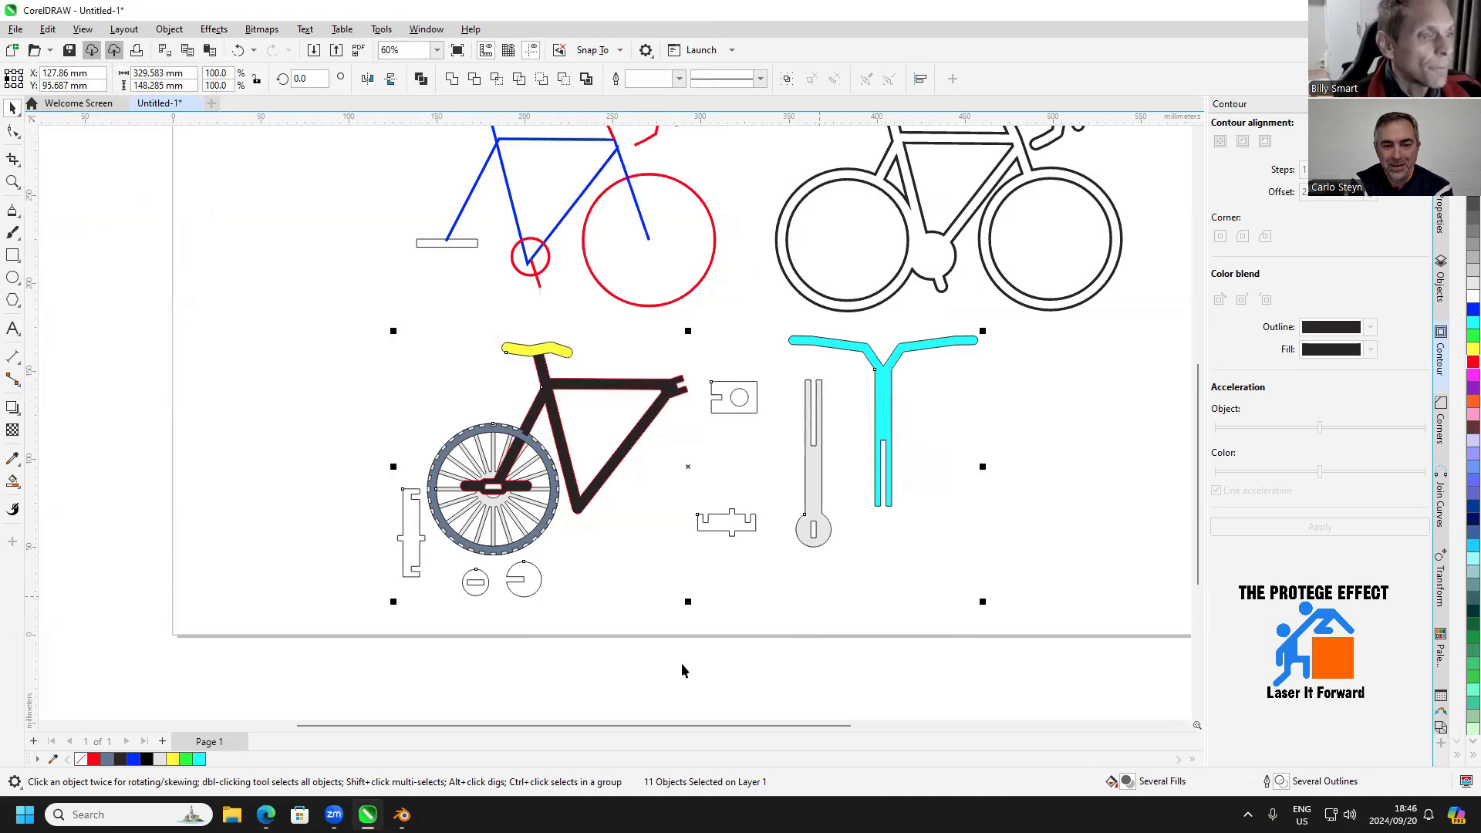
Deselect the bicycle parts and switch to the empty scene in Blender
mouse_move(402, 815)
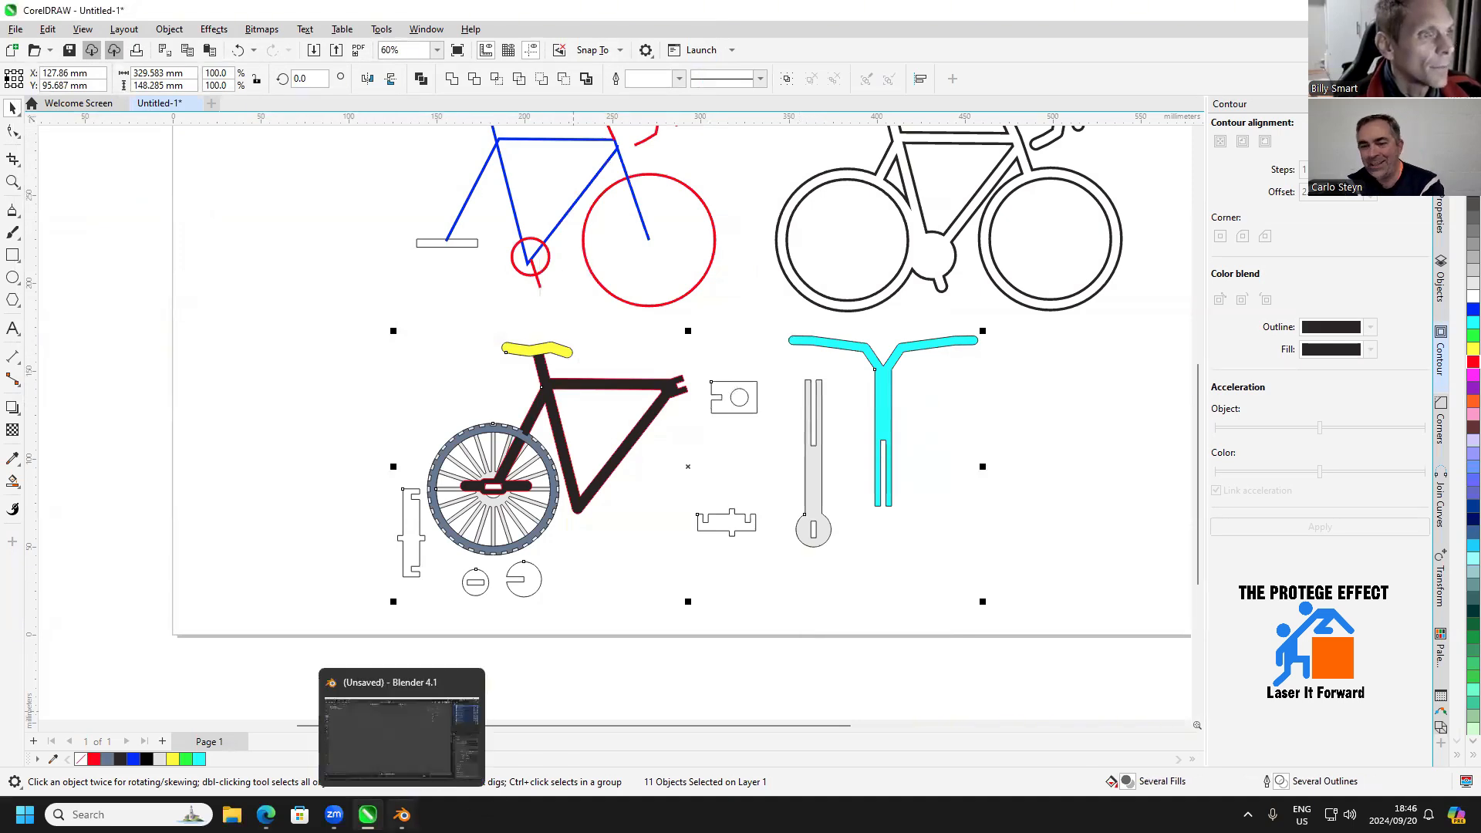
left_click(883, 301)
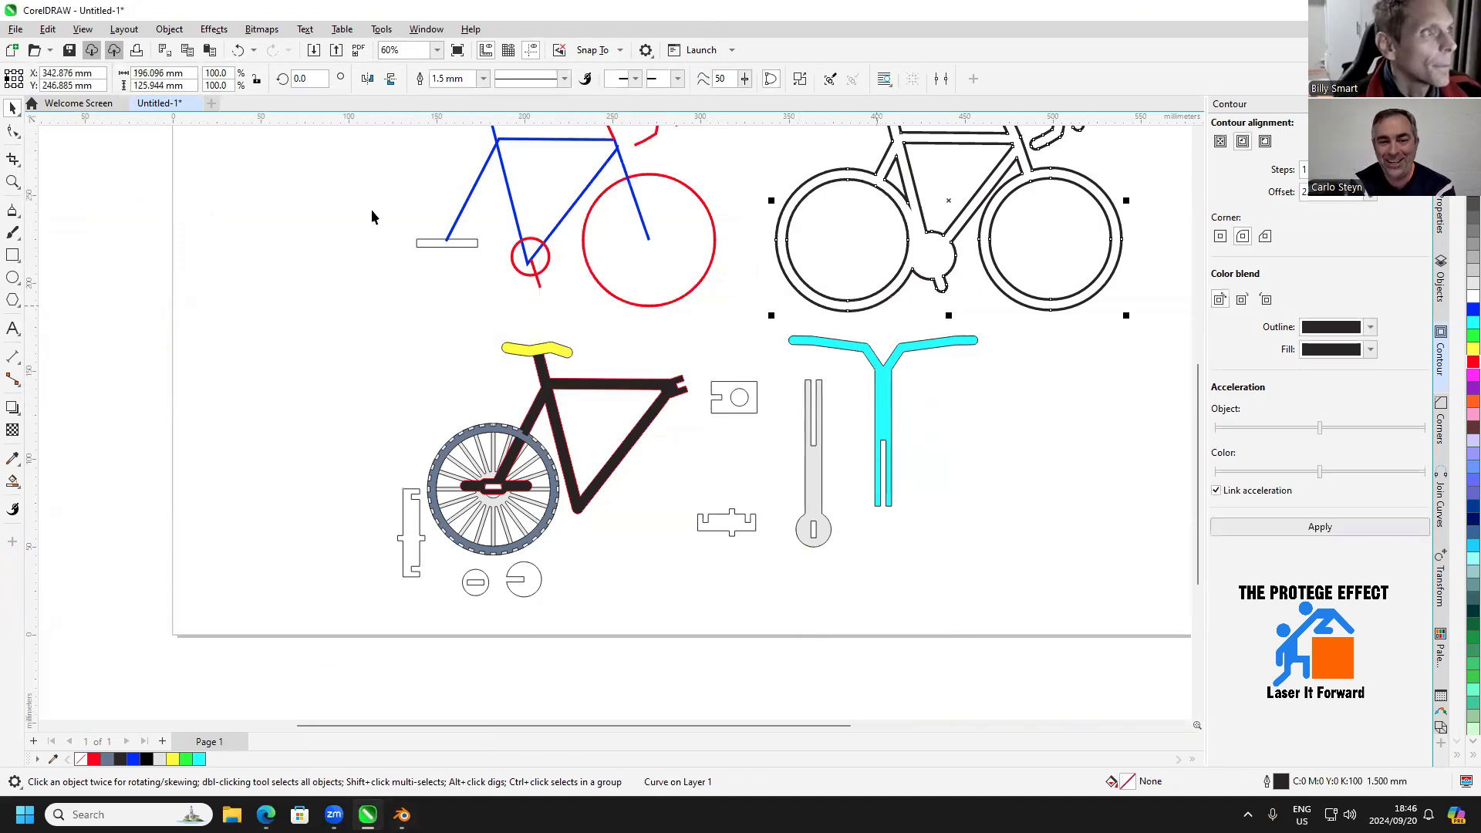
left_click(402, 815)
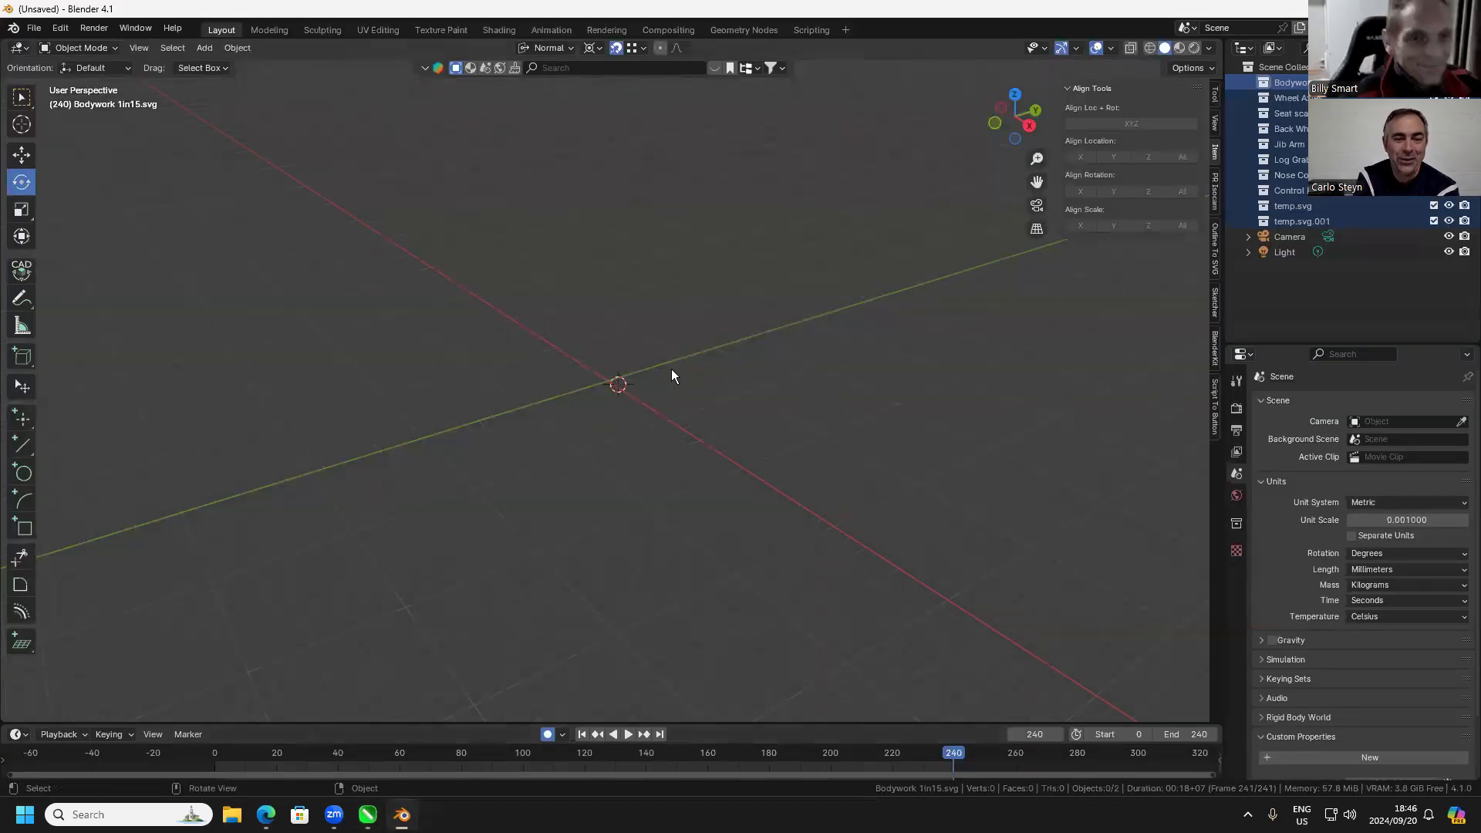
left_click_drag(707, 355, 695, 405)
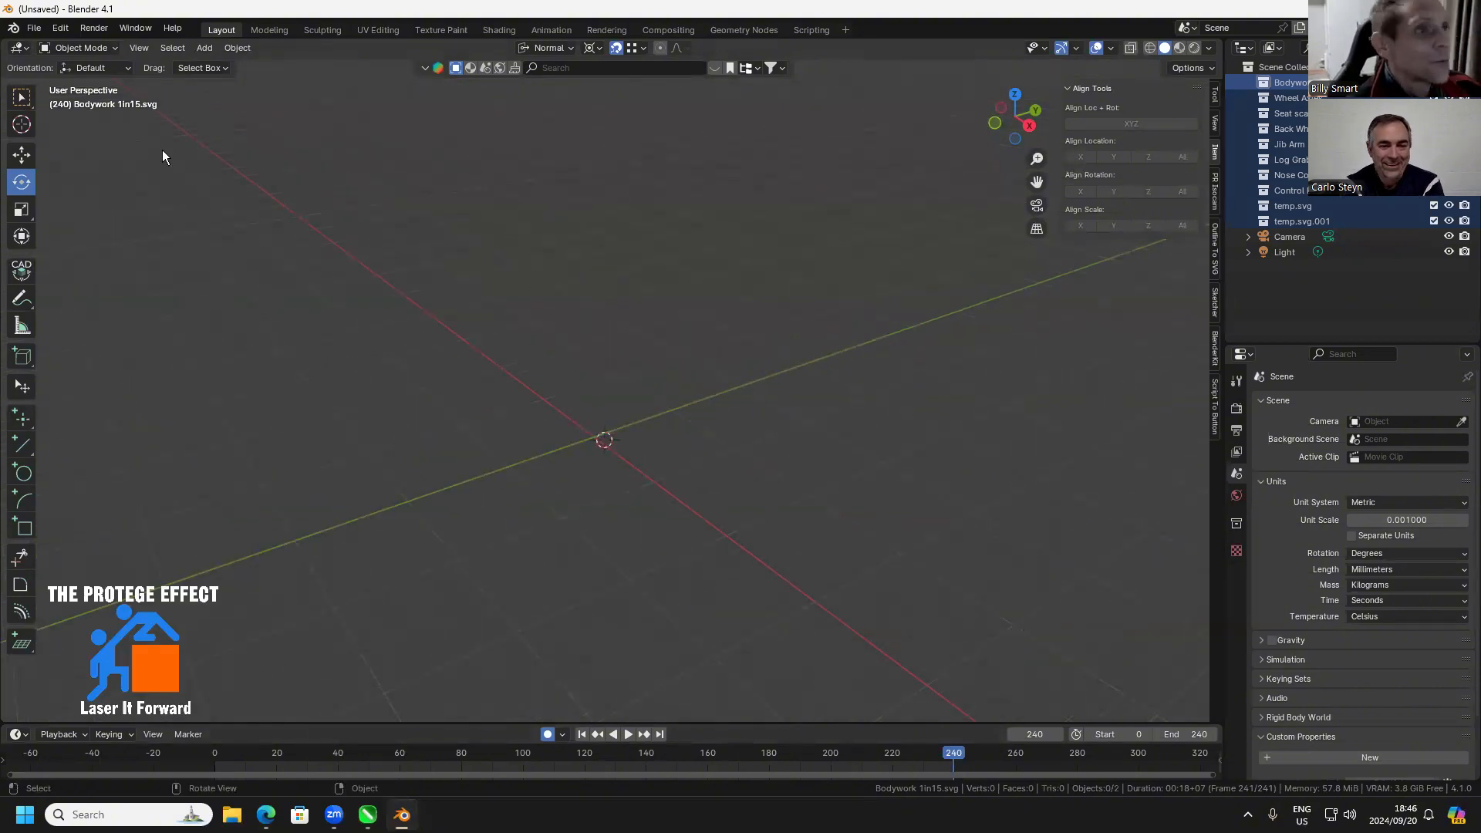
Import bicycledemo.svg from the Downloads folder as scalable vector graphics, sorting the files by modification date to reach it
left_click(34, 29)
mouse_move(149, 247)
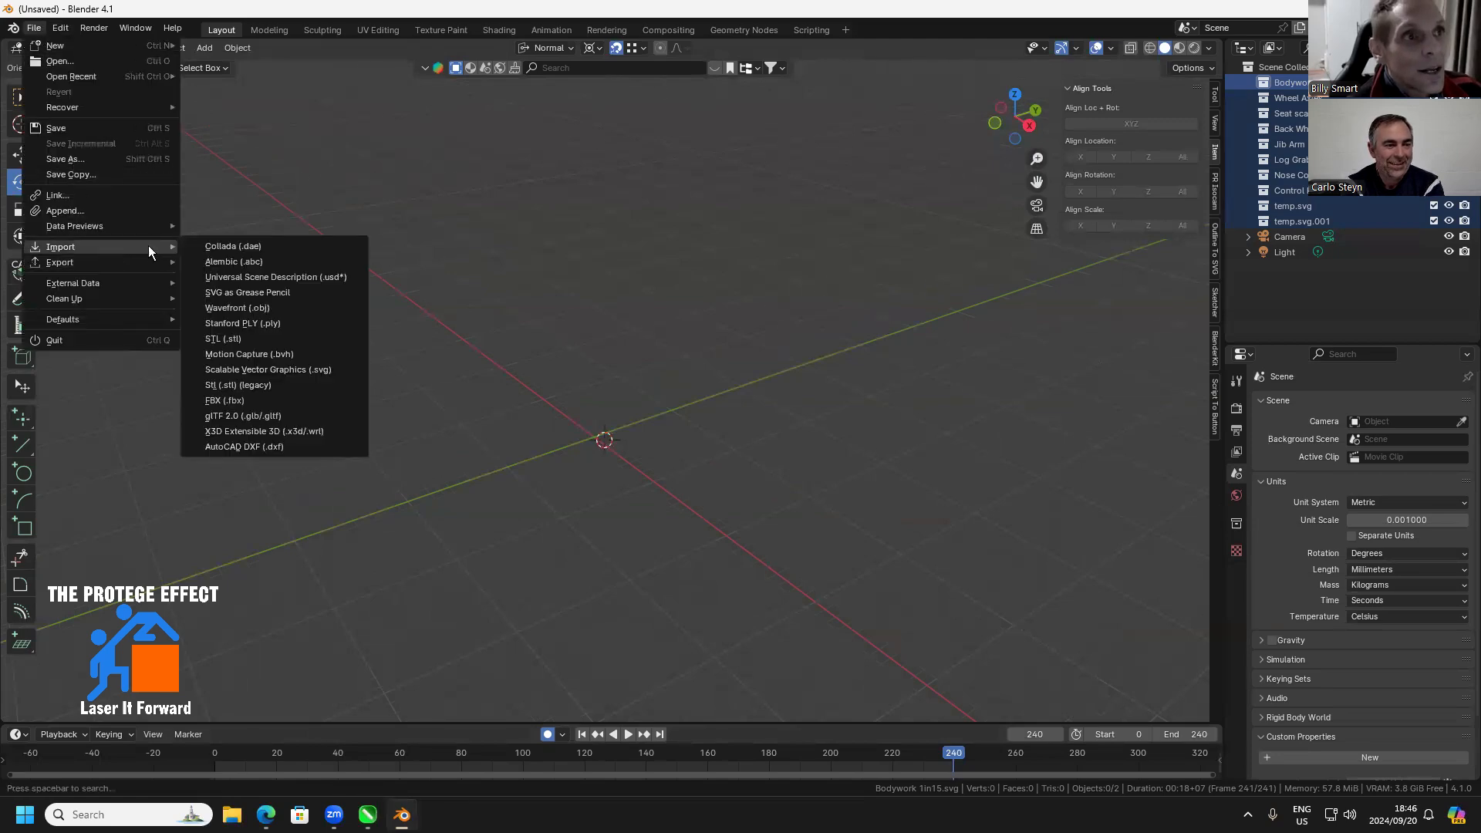
left_click(264, 367)
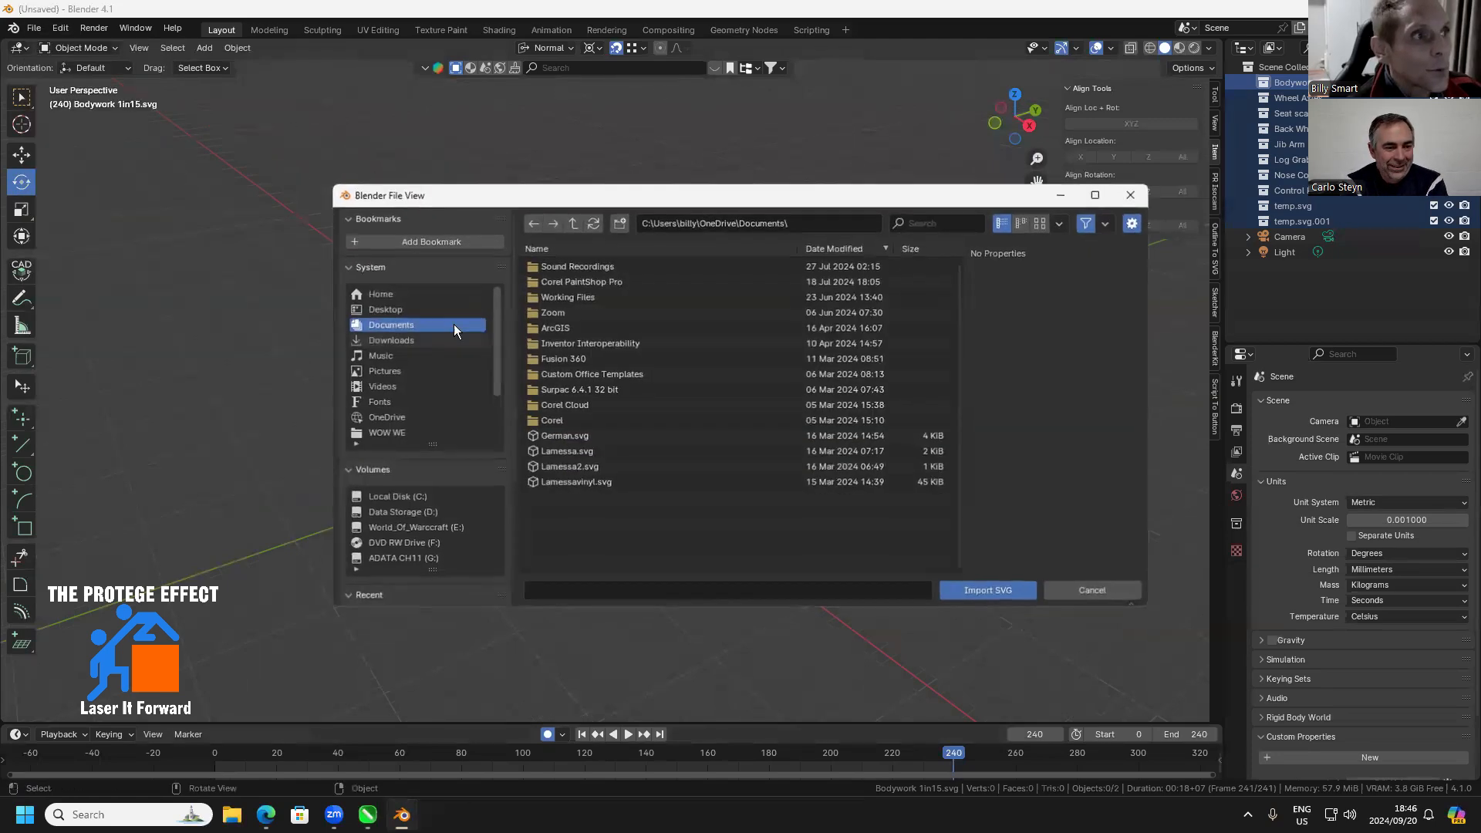
left_click(393, 344)
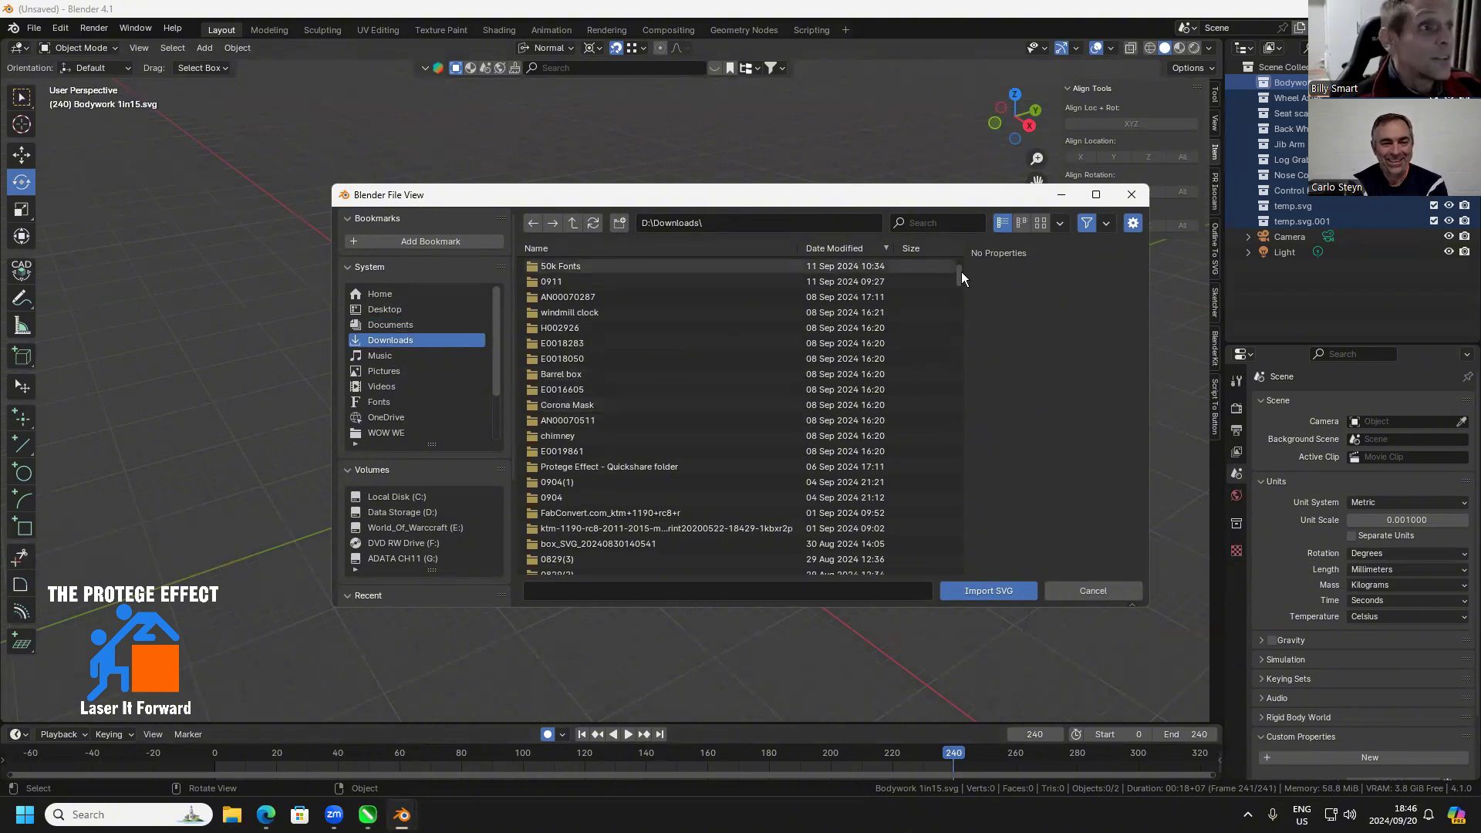
left_click_drag(962, 271, 965, 546)
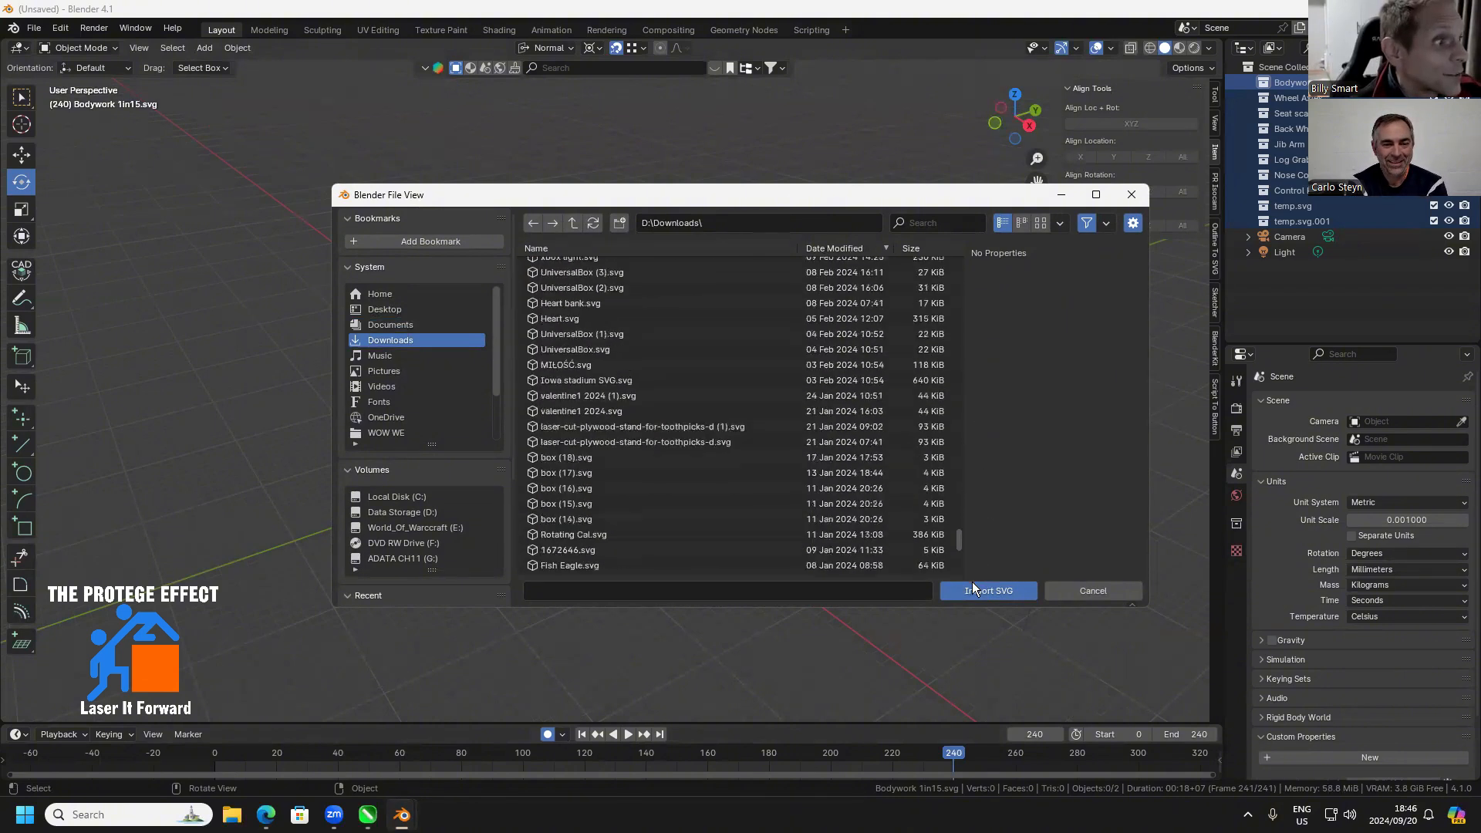
scroll(602, 569, "down", 10)
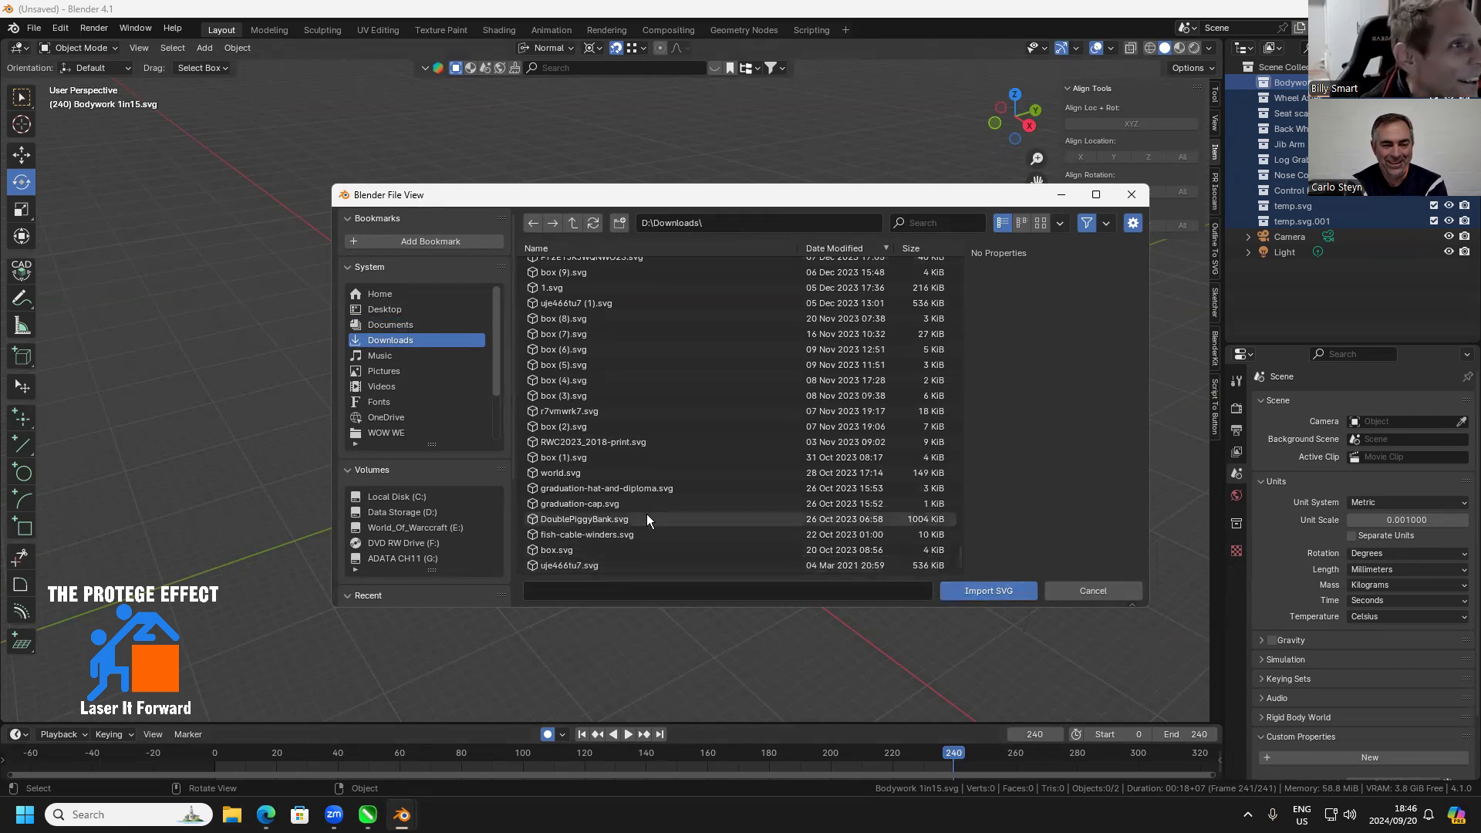
left_click(852, 250)
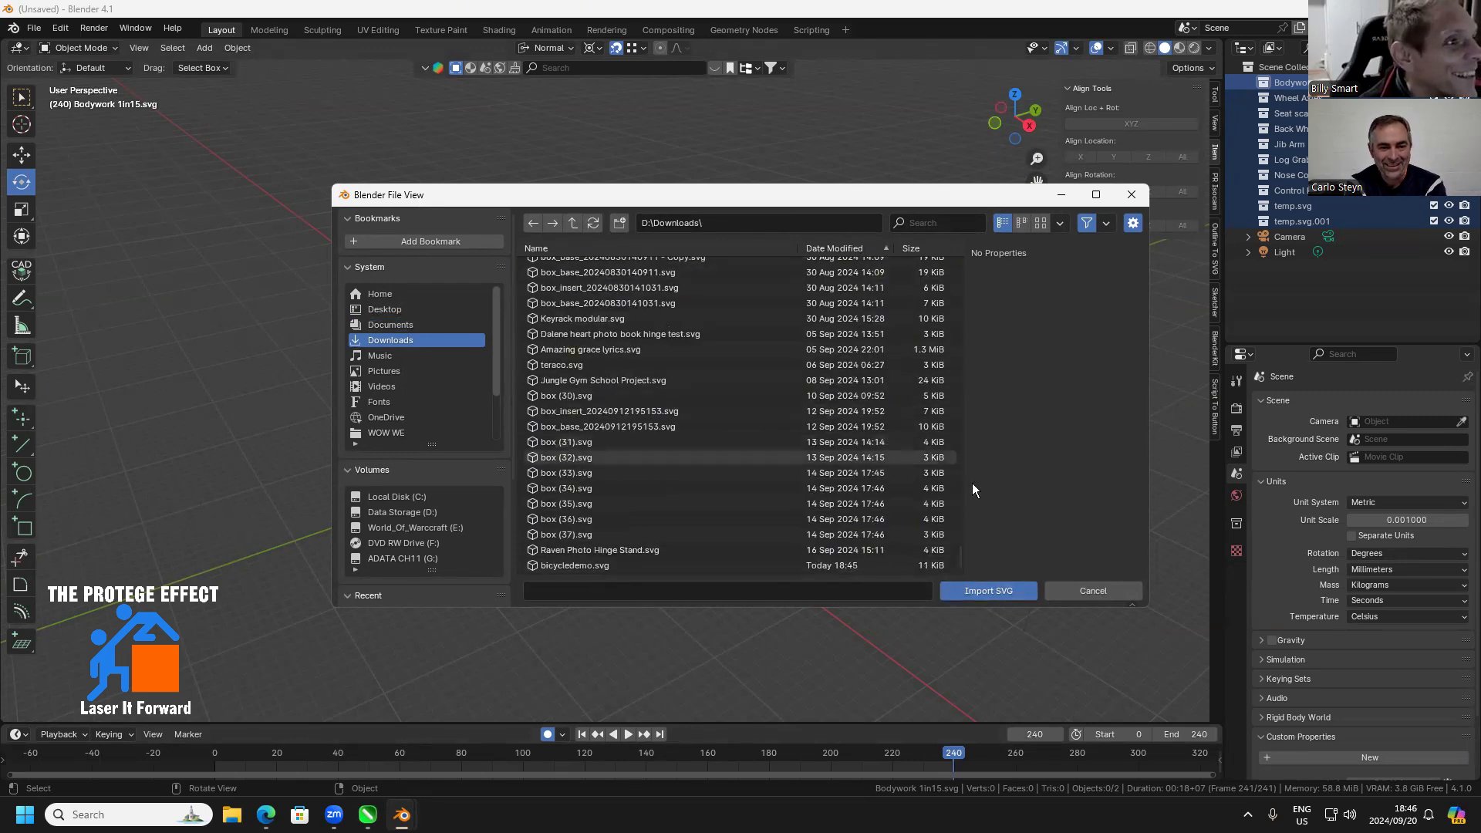
left_click(580, 565)
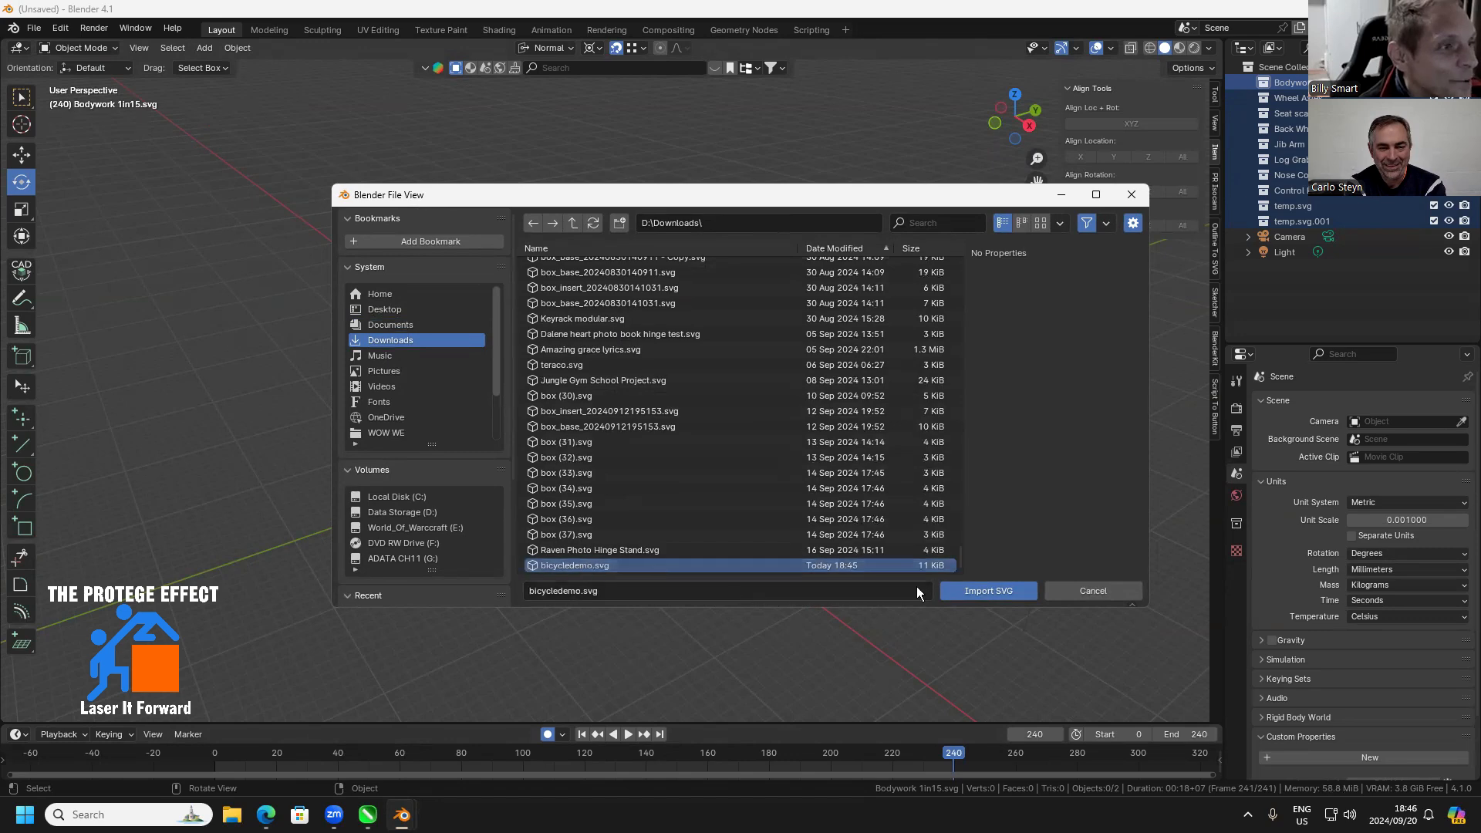
left_click(982, 589)
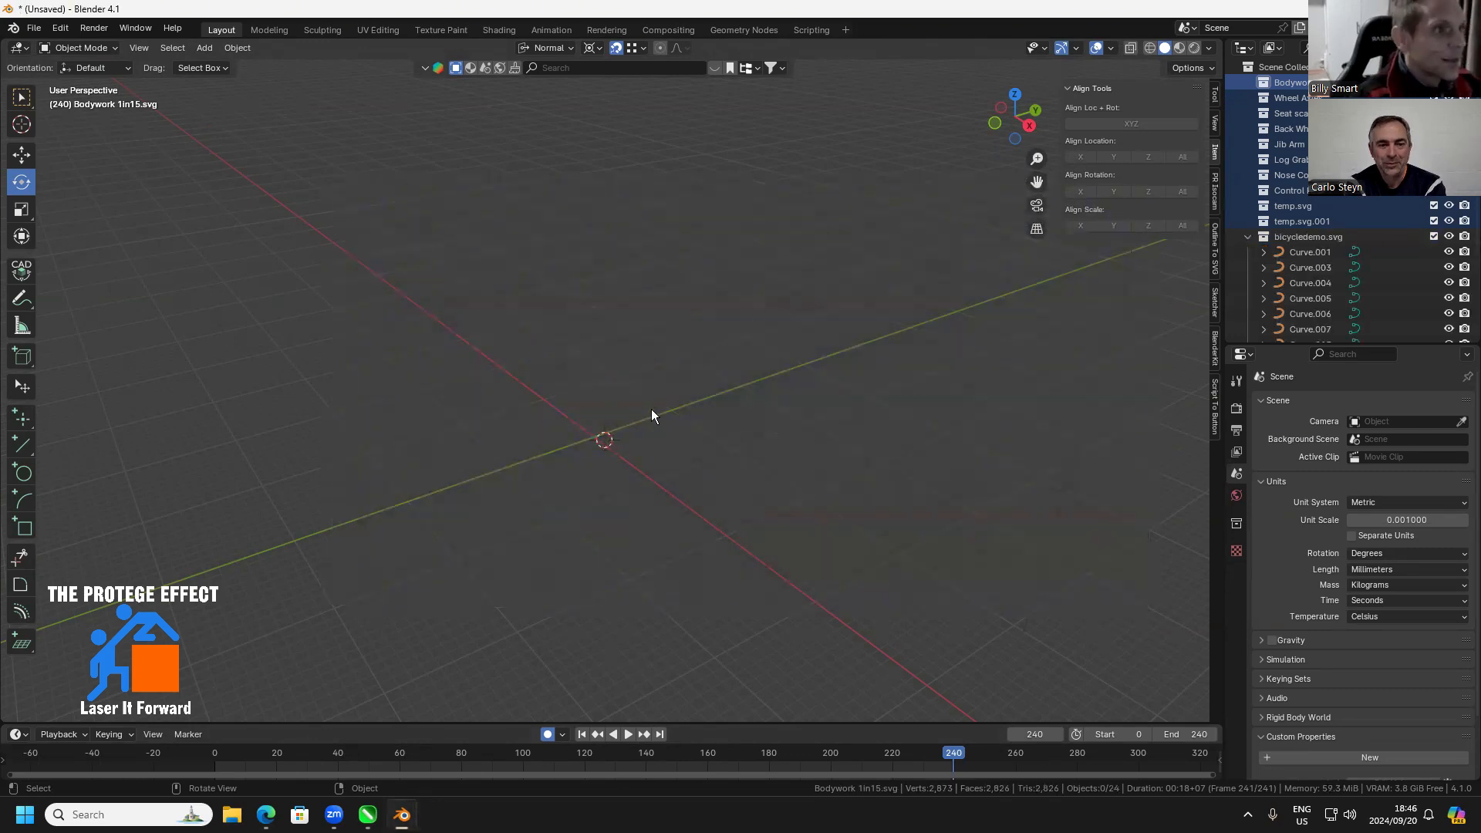
Move the toothed outer ring off the spoked wheel by about 74 mm in X, -54 mm in Y and -30 mm in Z
left_click(1301, 255)
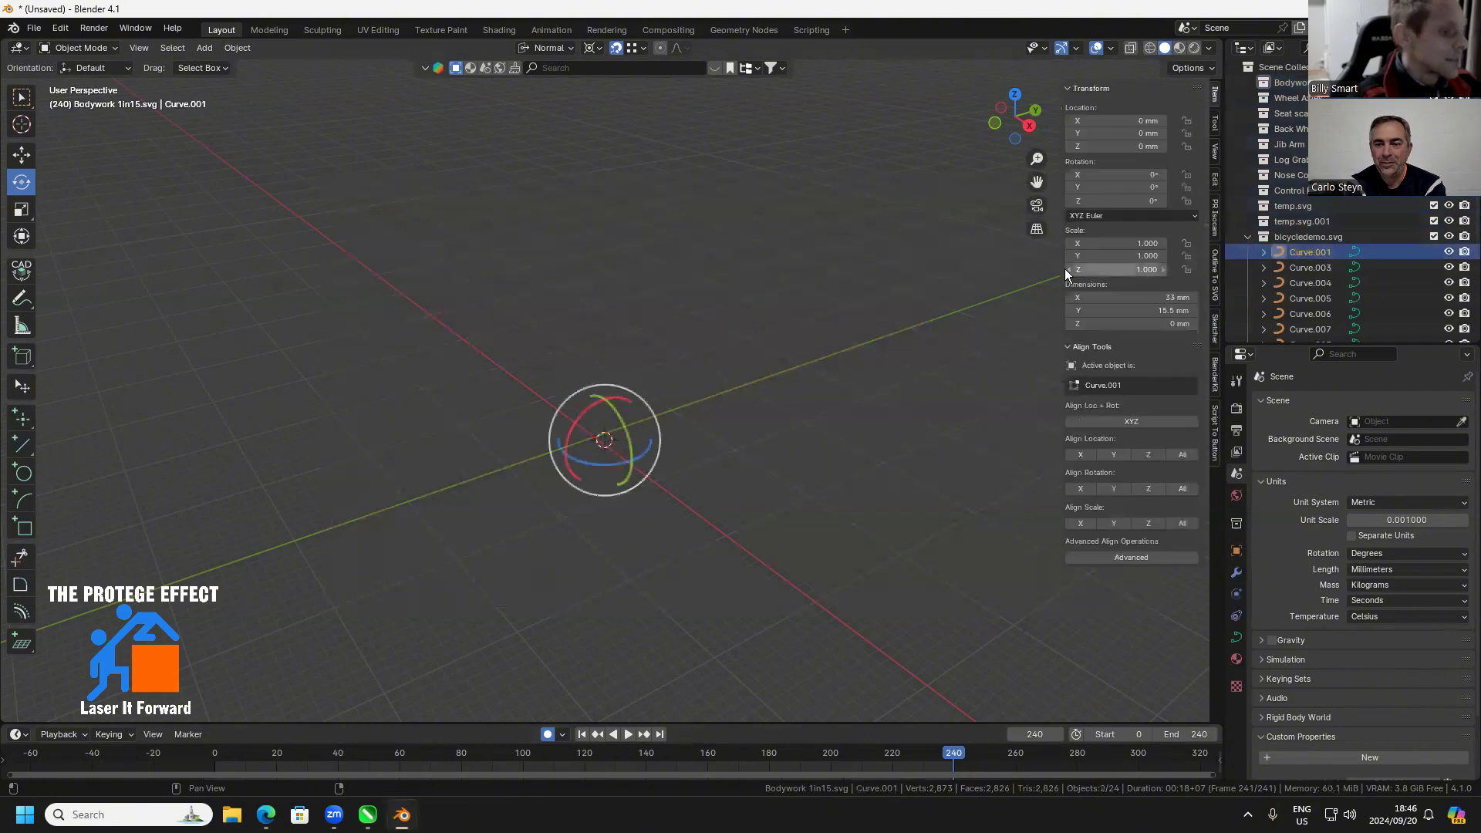
scroll(746, 361, "down", 10)
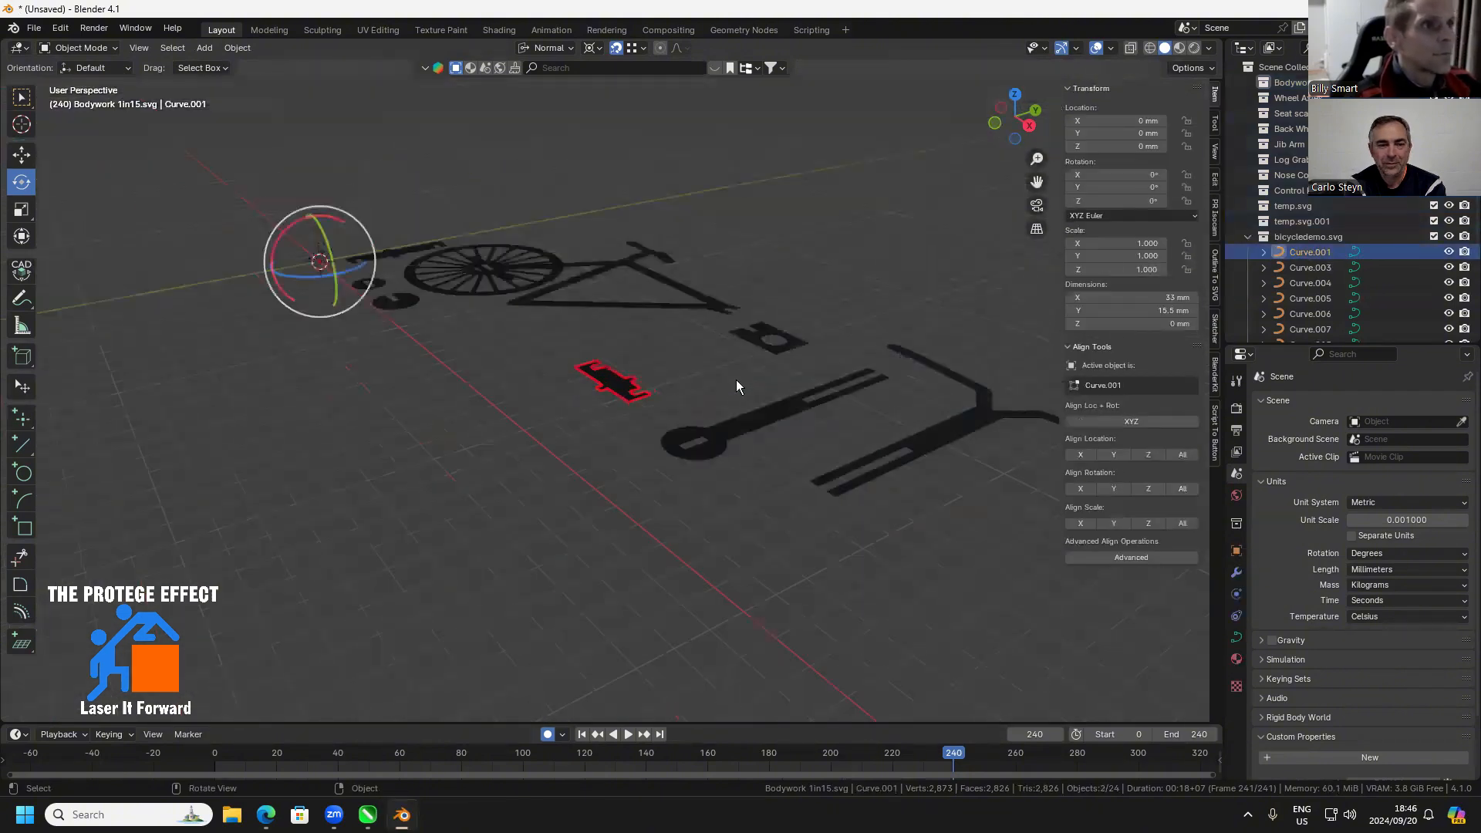
left_click_drag(660, 436, 733, 468)
left_click(726, 494)
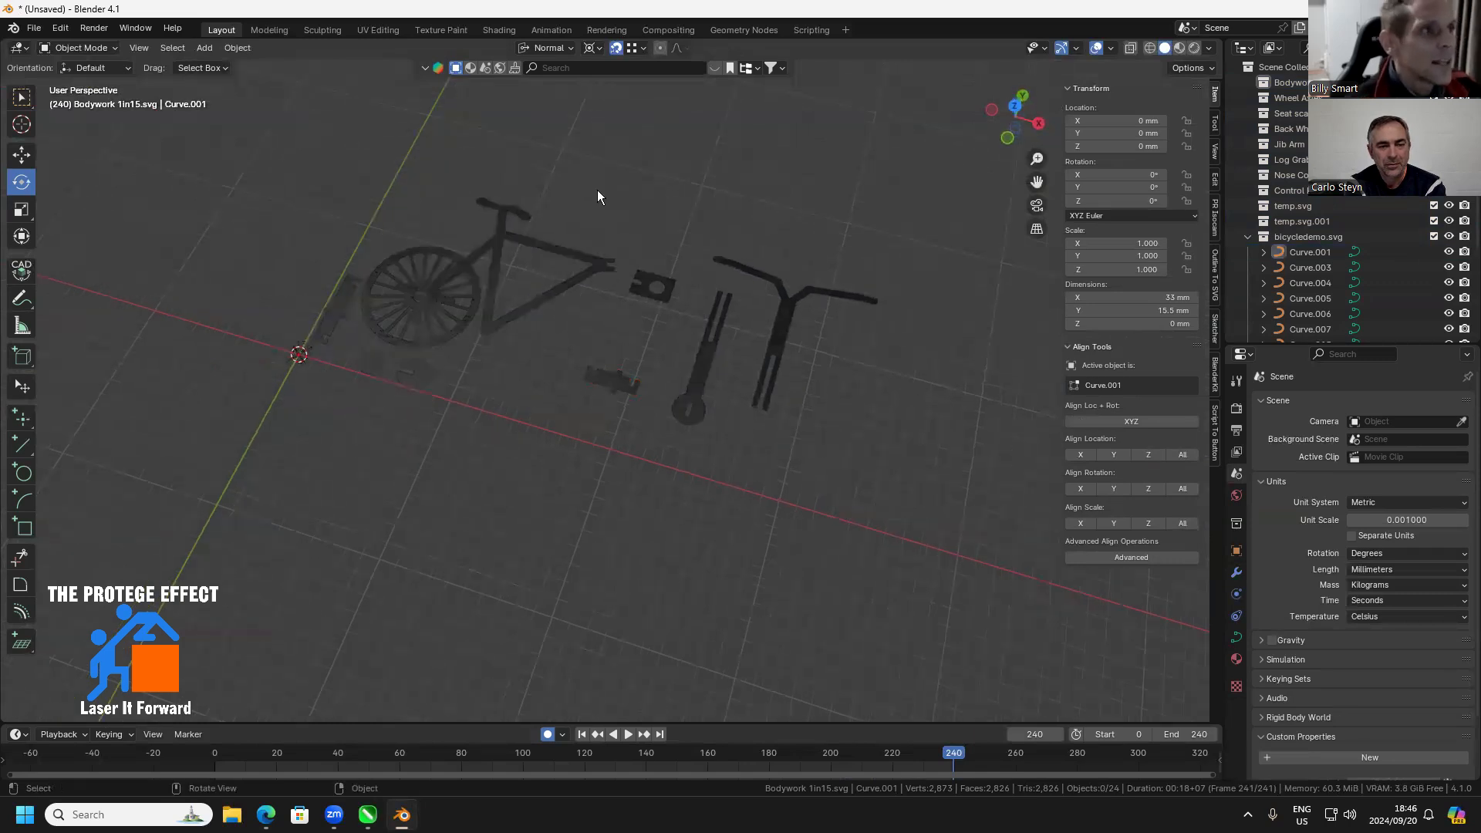
left_click(432, 319)
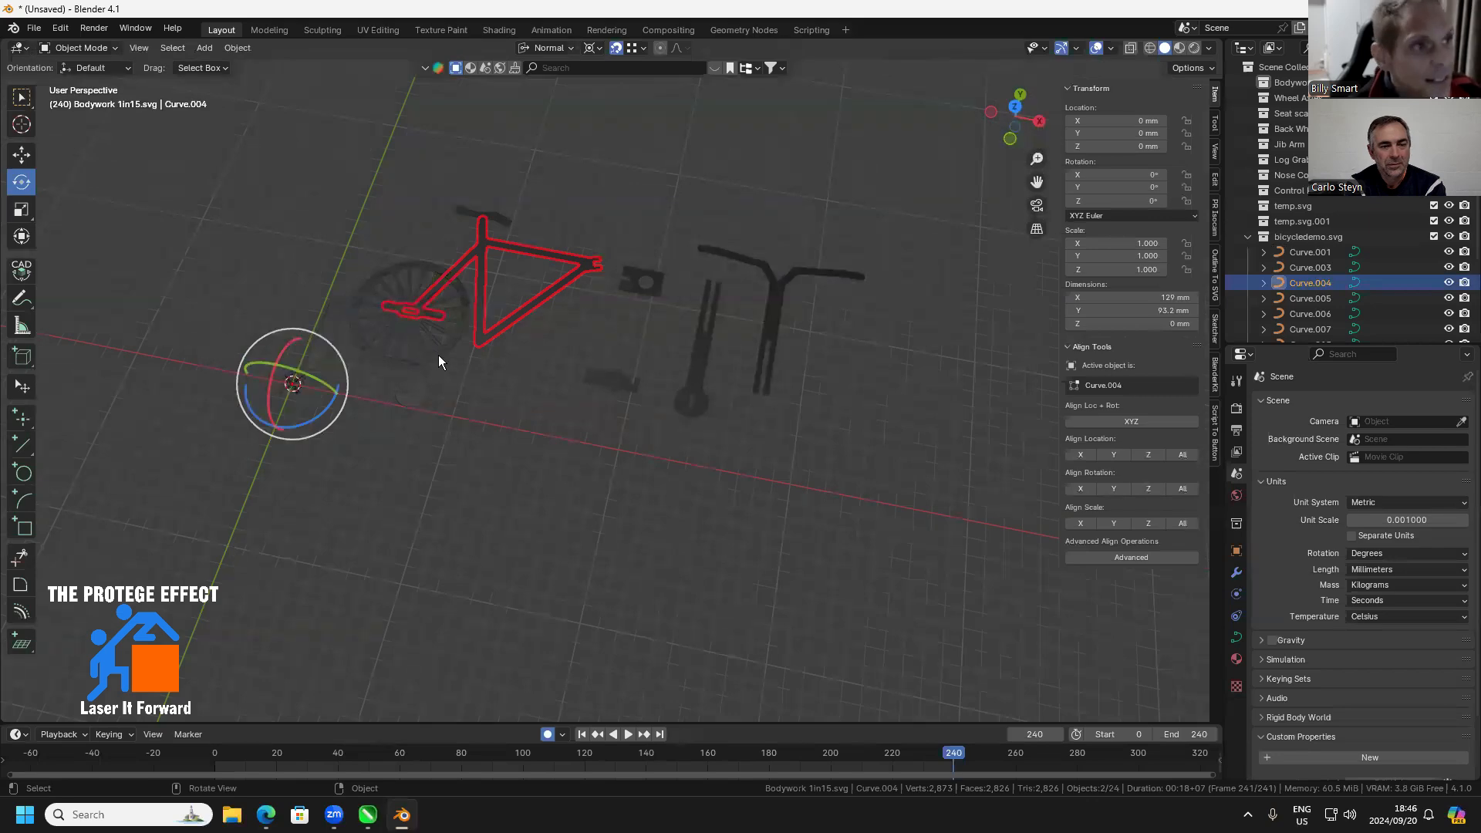
left_click(440, 349)
key("g")
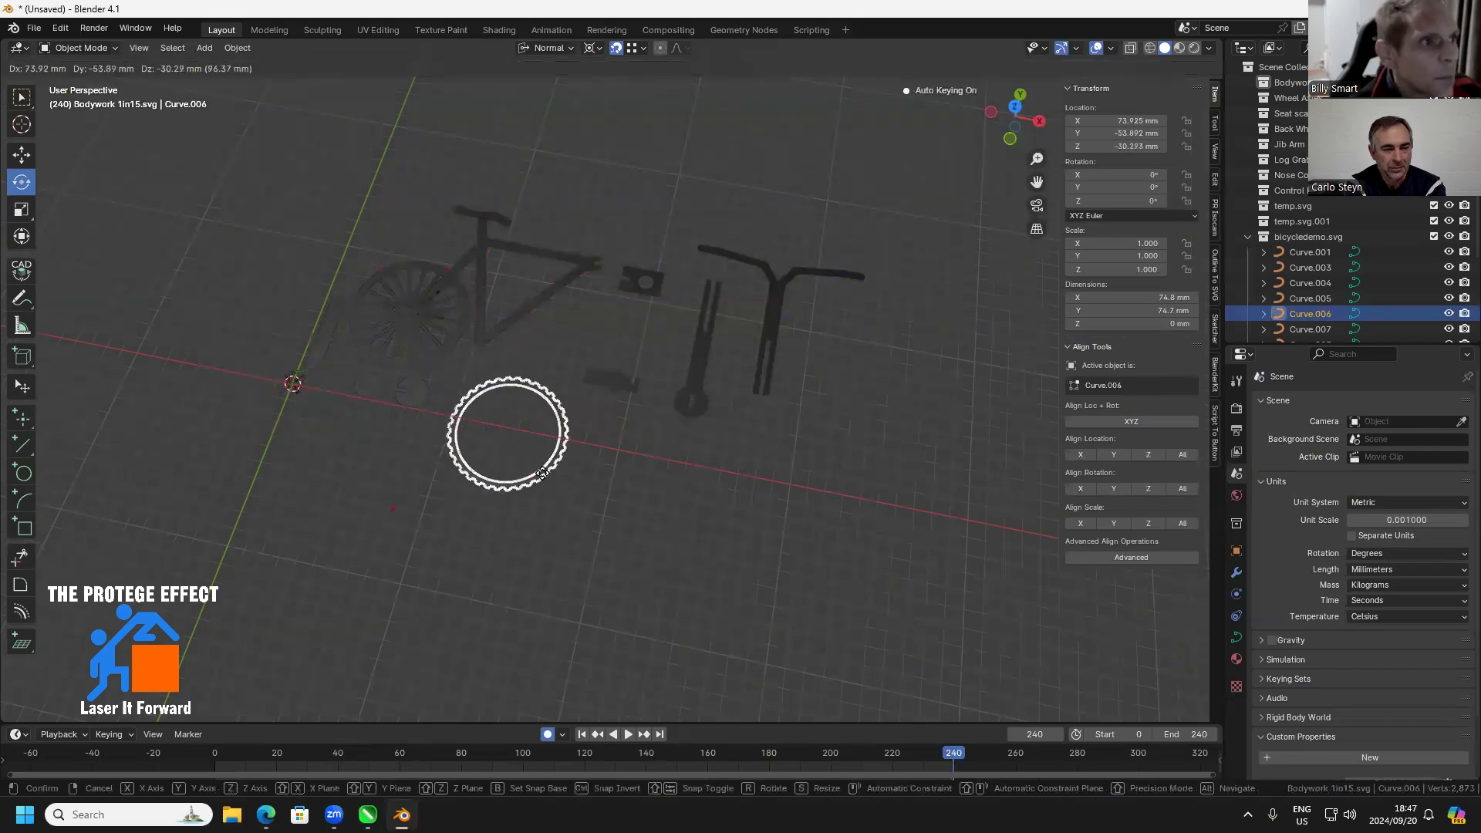
left_click(542, 472)
Move the bicycle frame clear of the wheel by about 58 mm in X, 45 mm in Y and 14 mm in Z
left_click(409, 310)
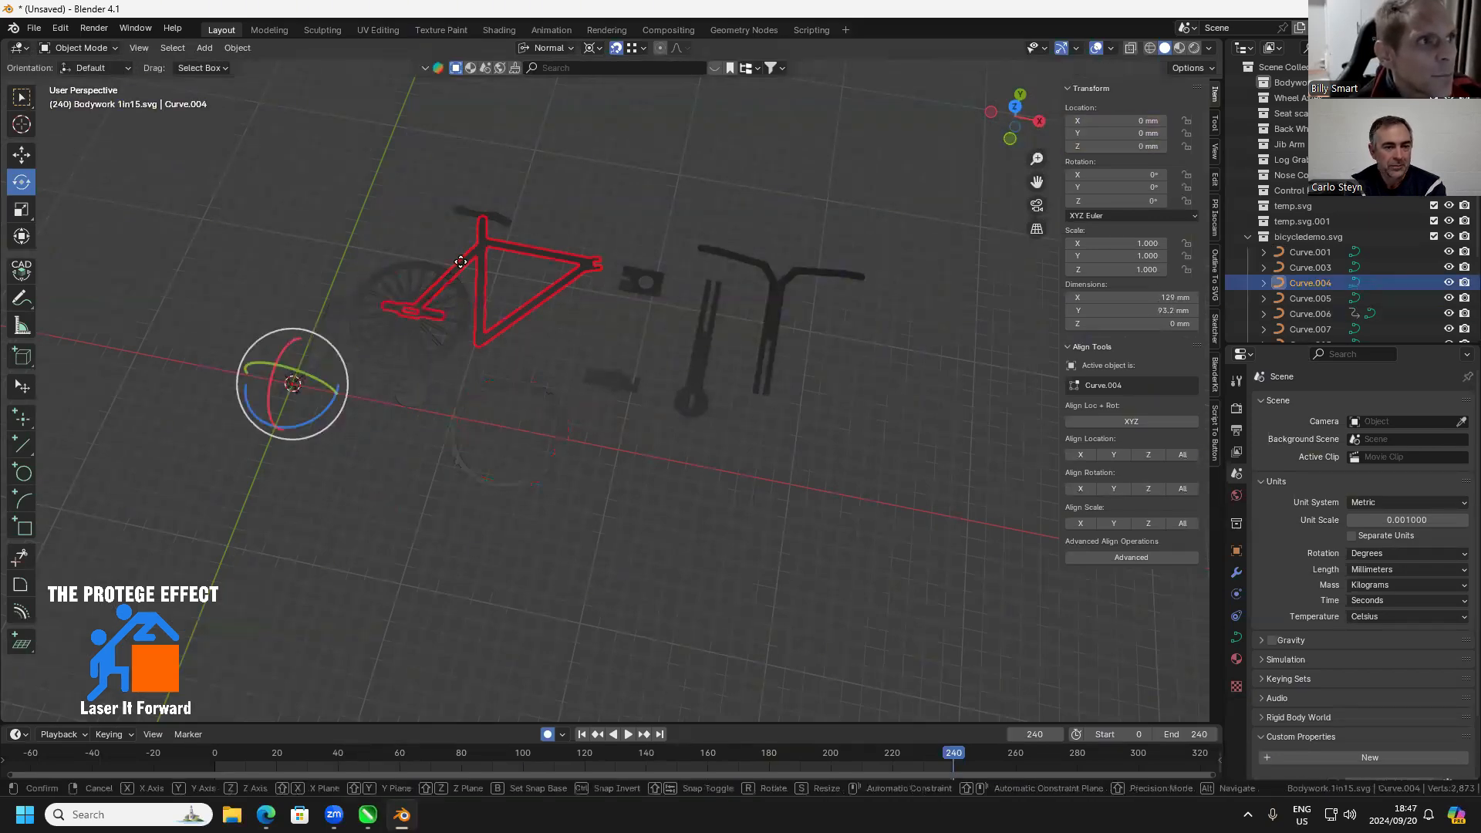
key("g")
left_click(518, 258)
left_click_drag(483, 351, 622, 409)
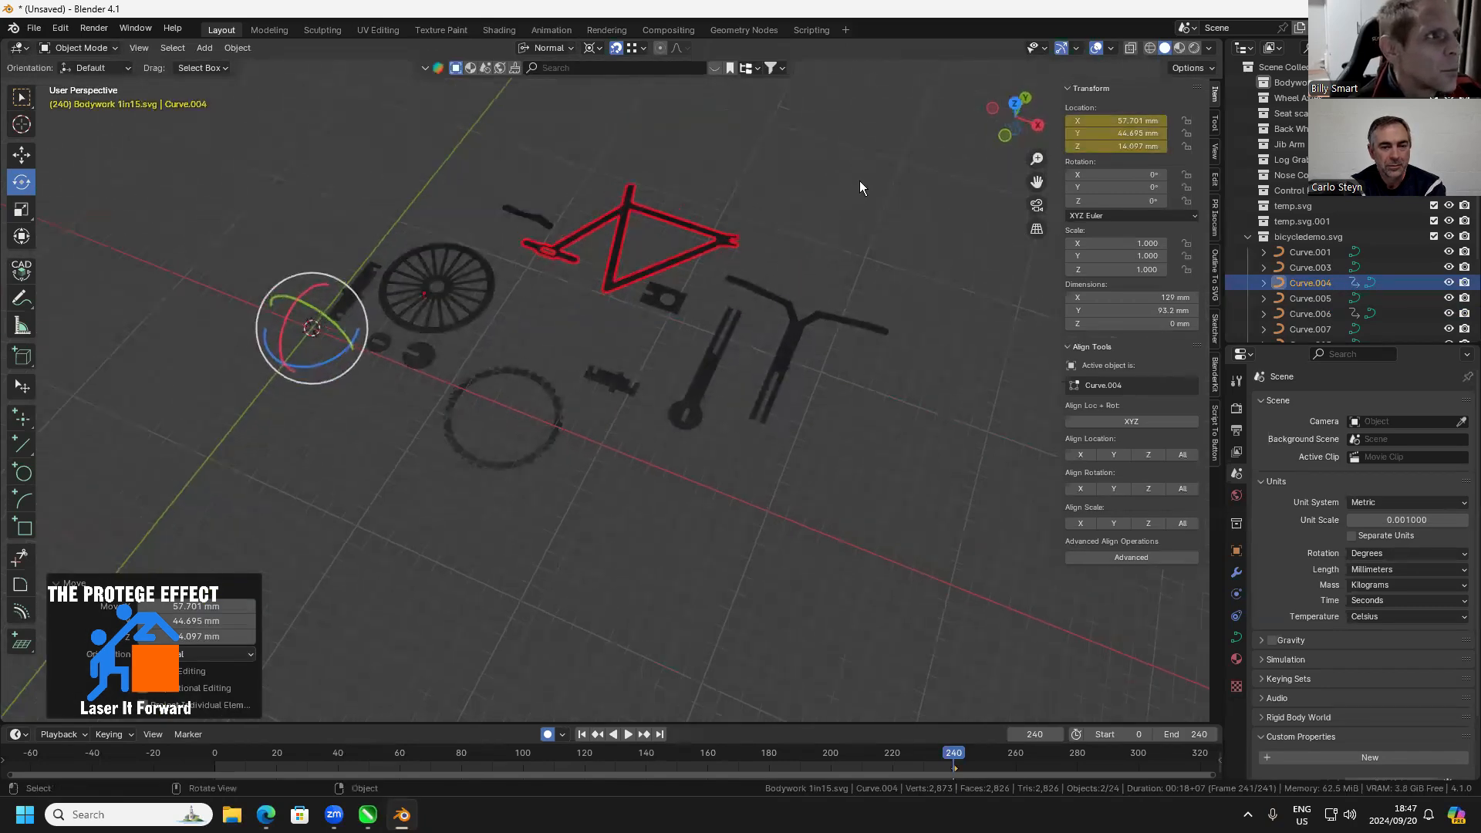
Set the viewport display colour of the imported parts' shared material SVGMat.001 to a muted yellow
left_click_drag(921, 162, 271, 567)
left_click(1238, 659)
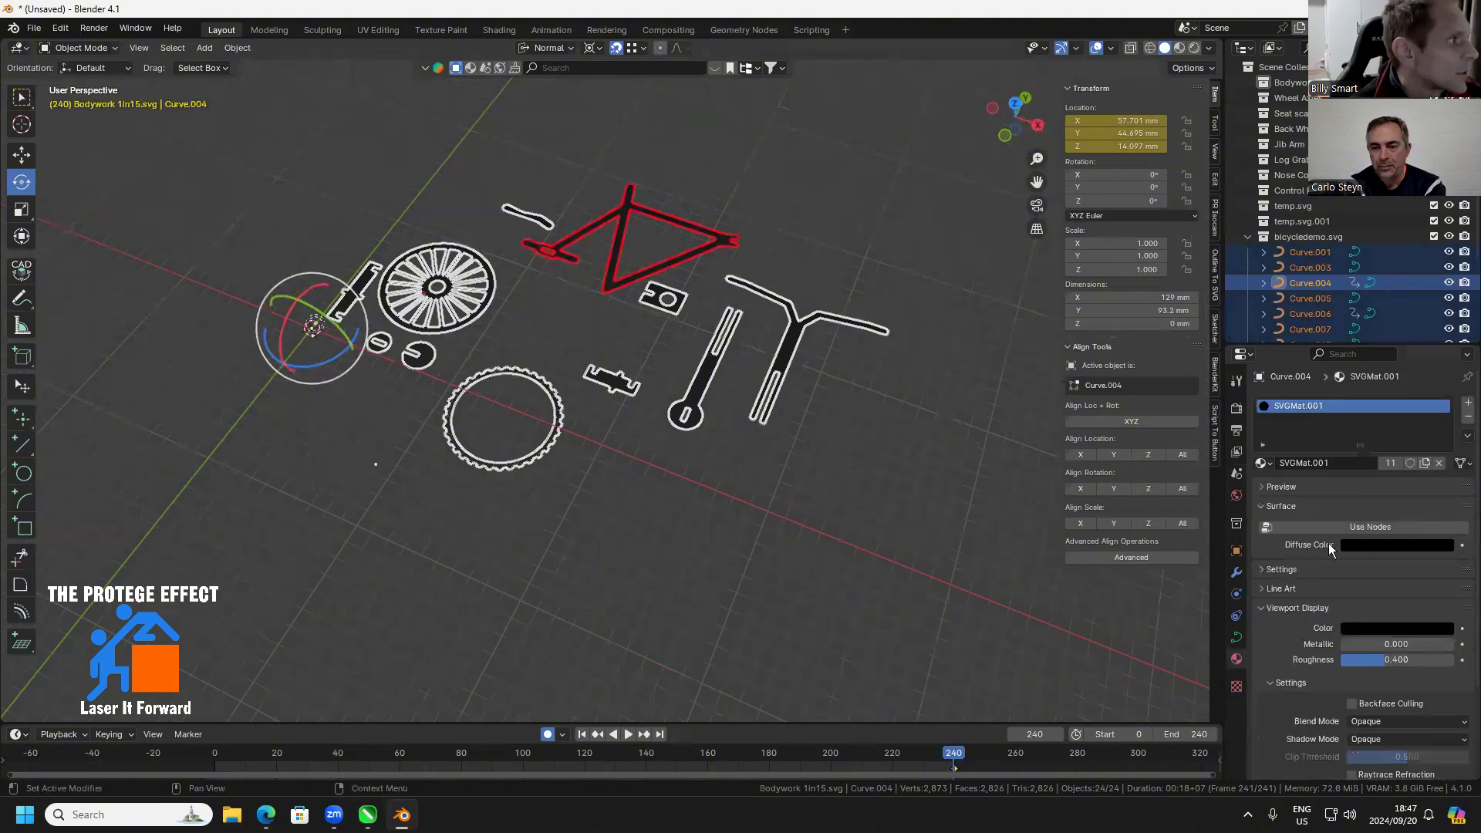
left_click(1371, 628)
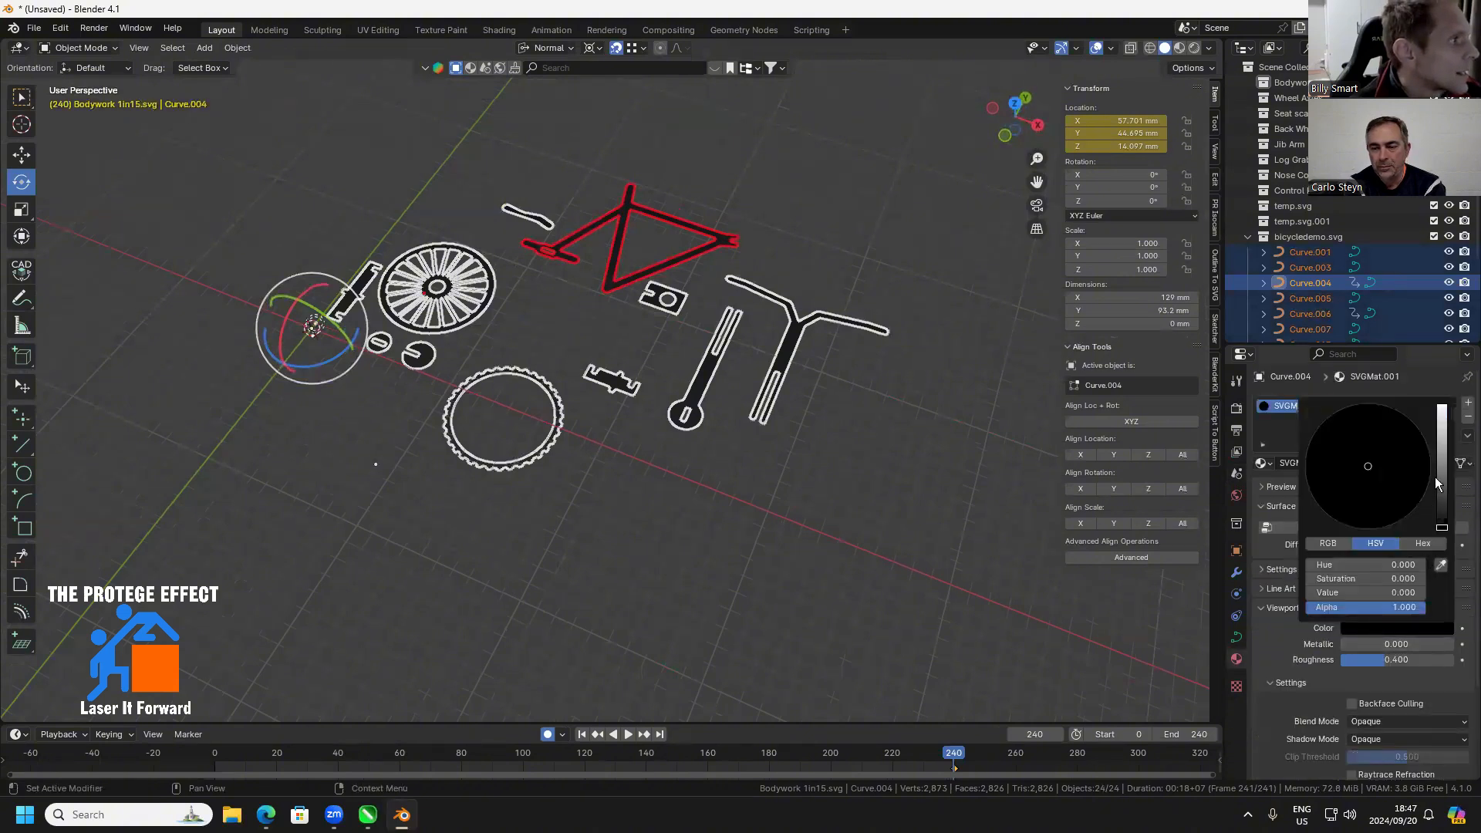
left_click_drag(1442, 528, 1442, 432)
left_click_drag(1364, 466, 1340, 450)
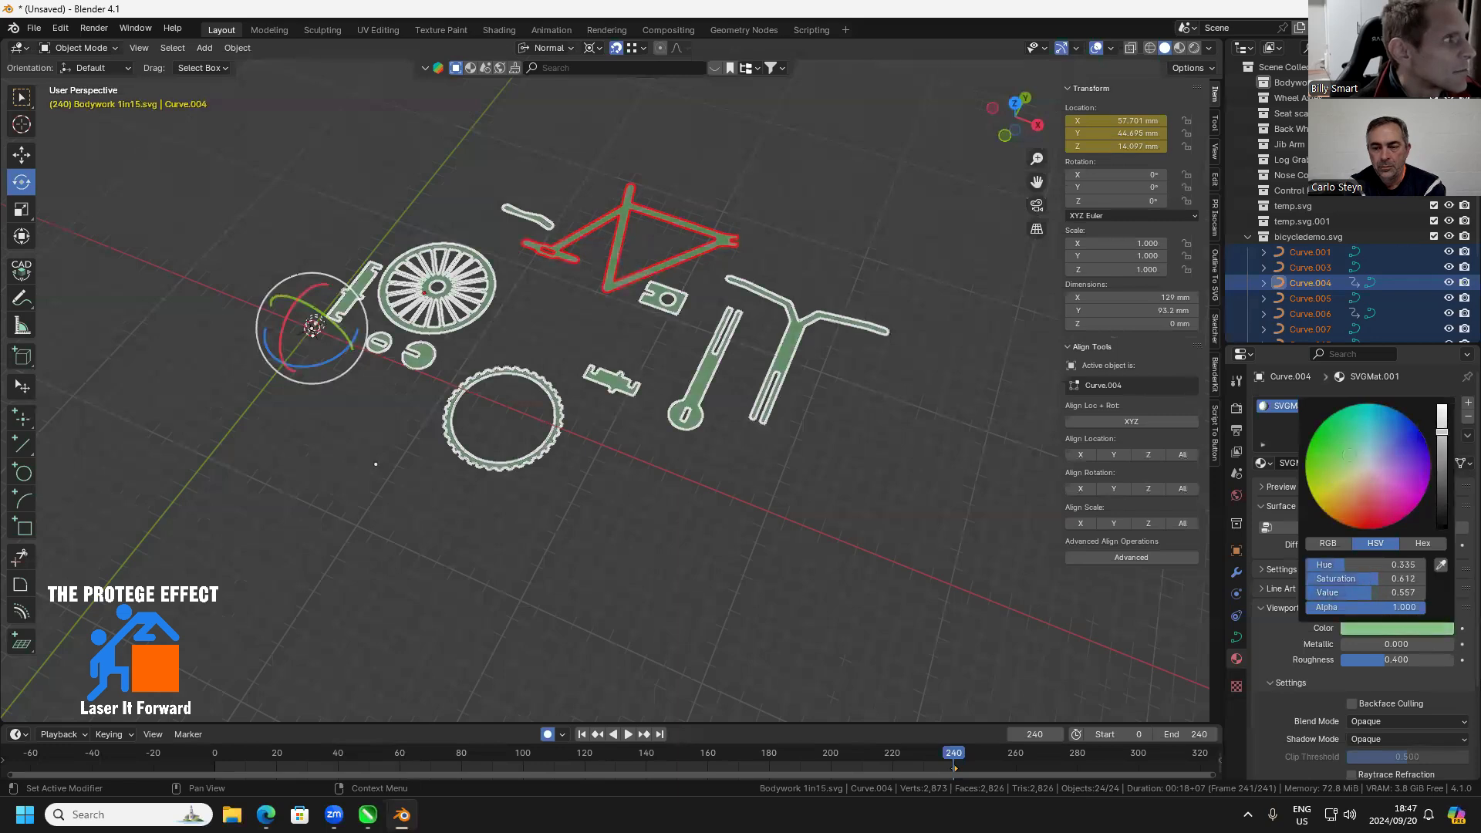
left_click(710, 549)
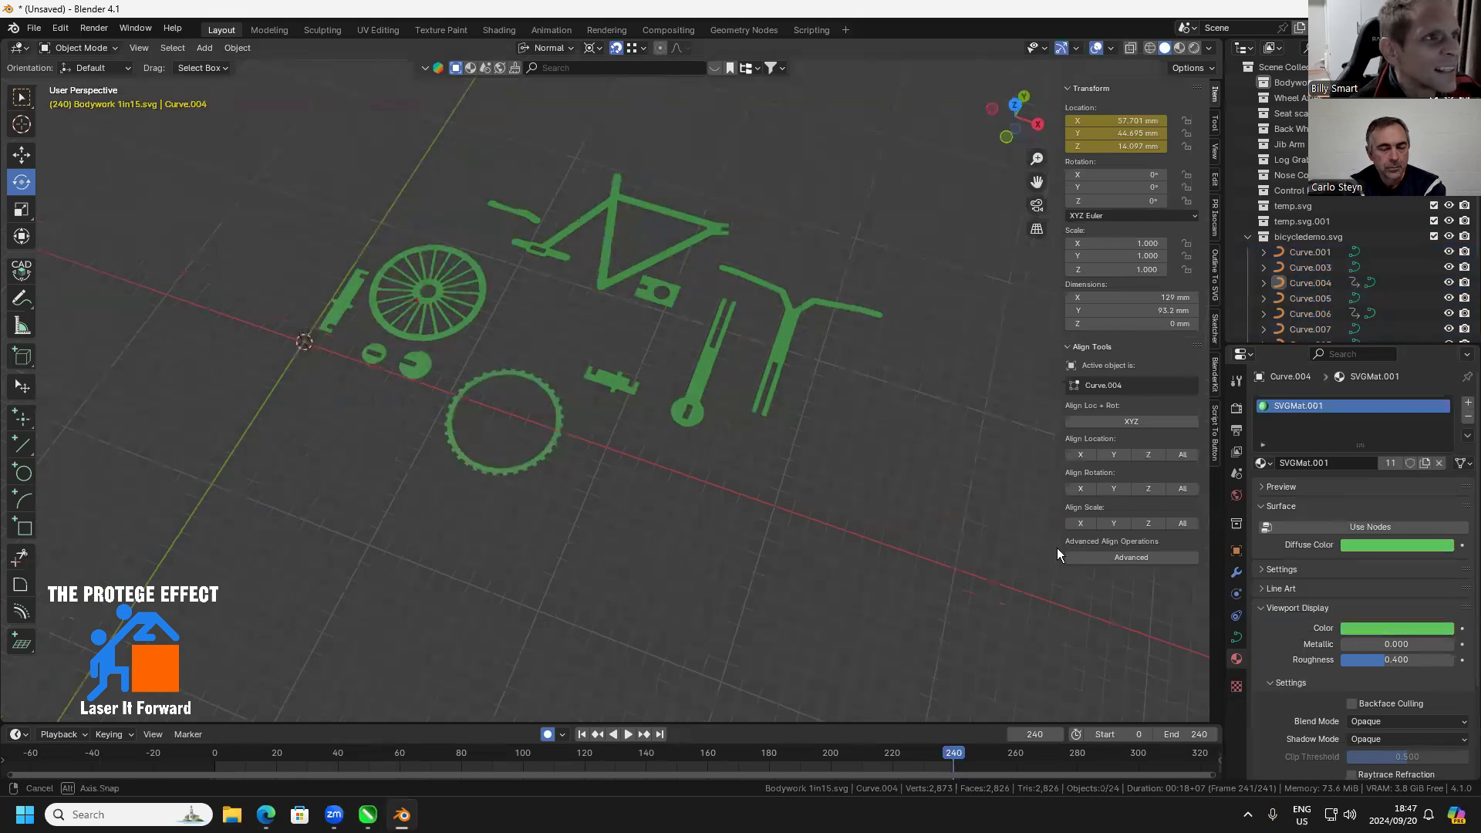
left_click(1384, 623)
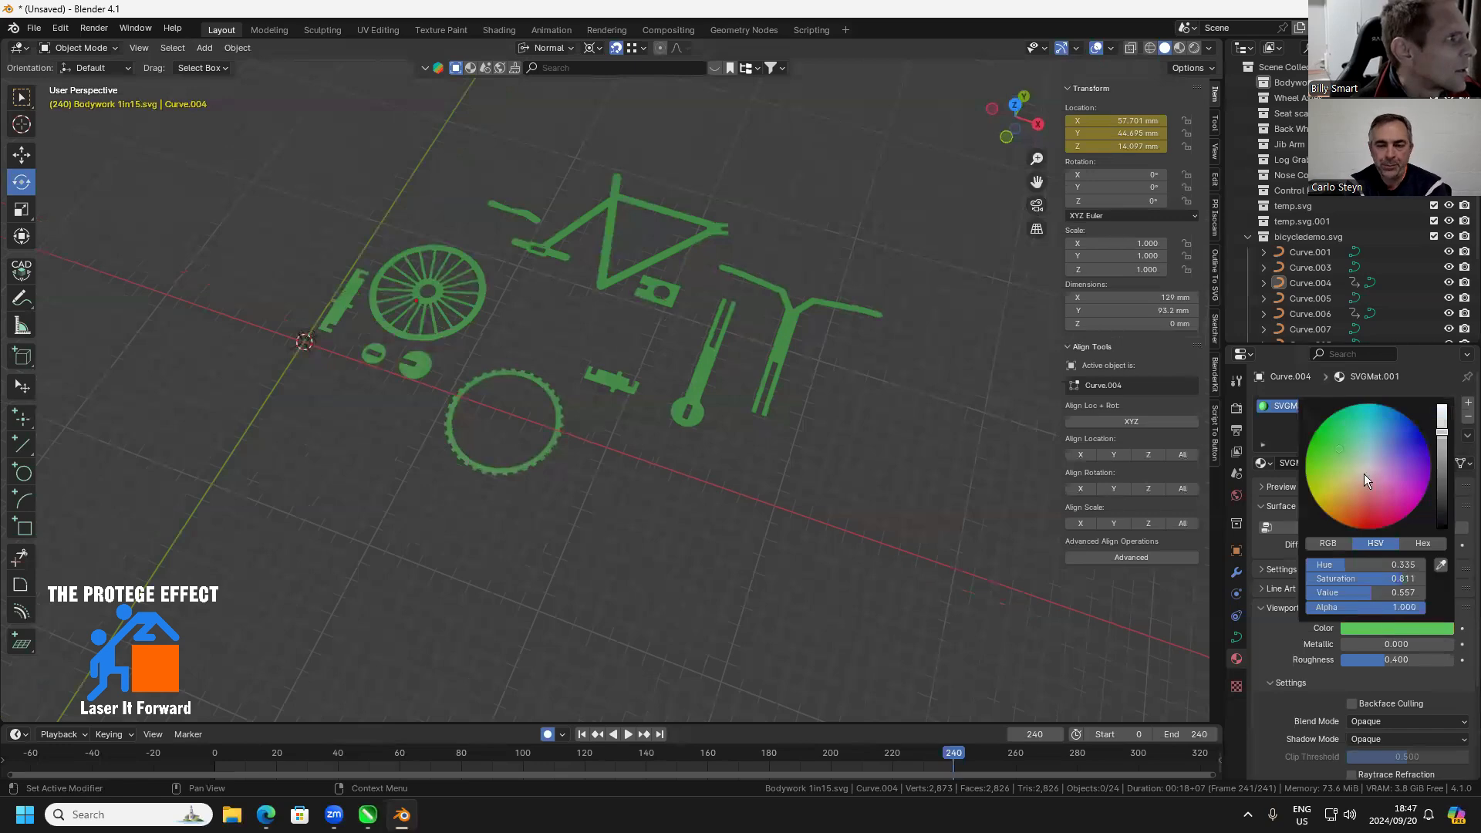
left_click(1337, 490)
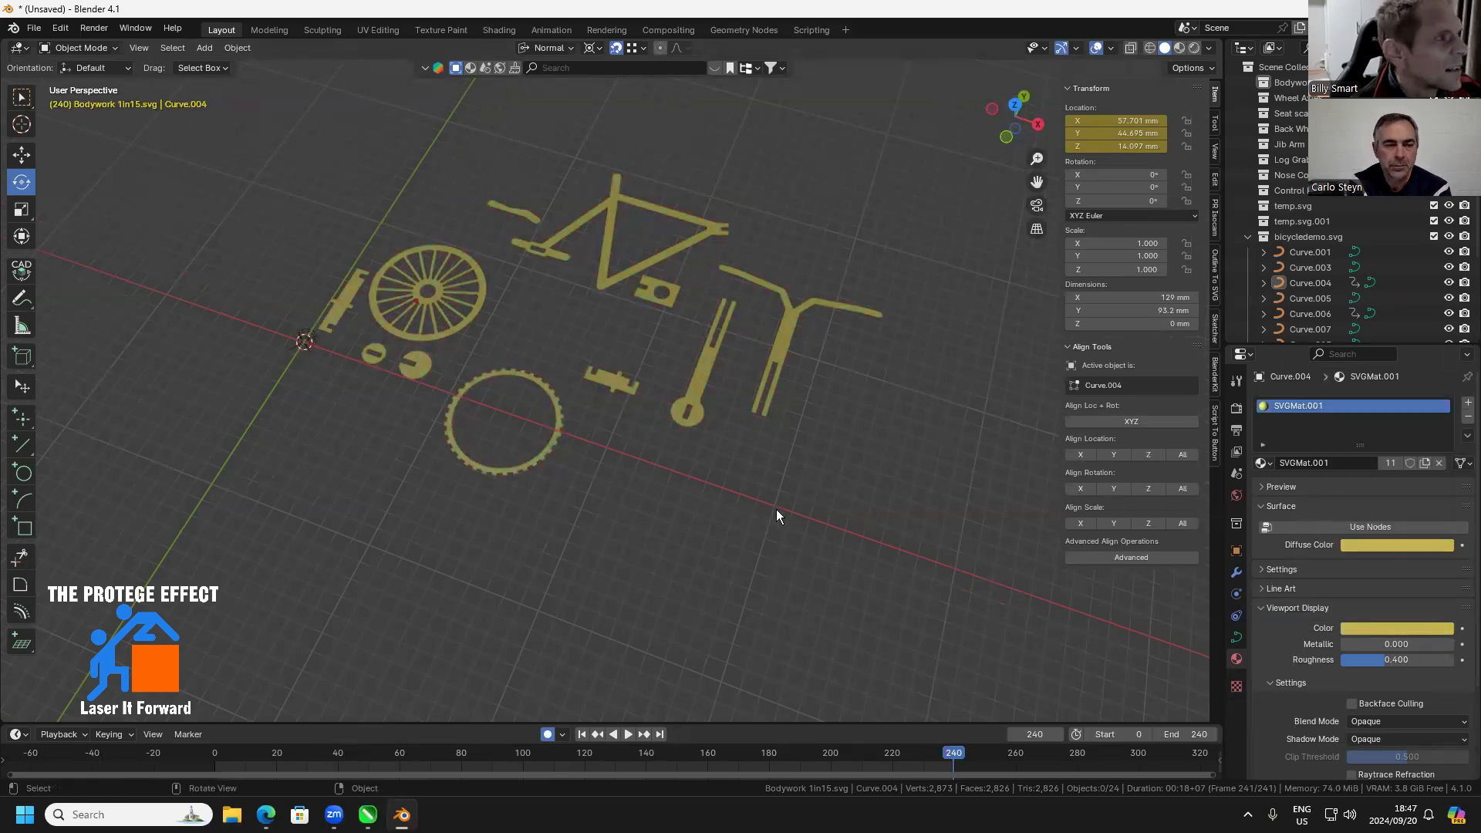
Set the origin of all bicycle parts to Center of Mass (Volume) and convert the curves to meshes
scroll(592, 378, "up", 4)
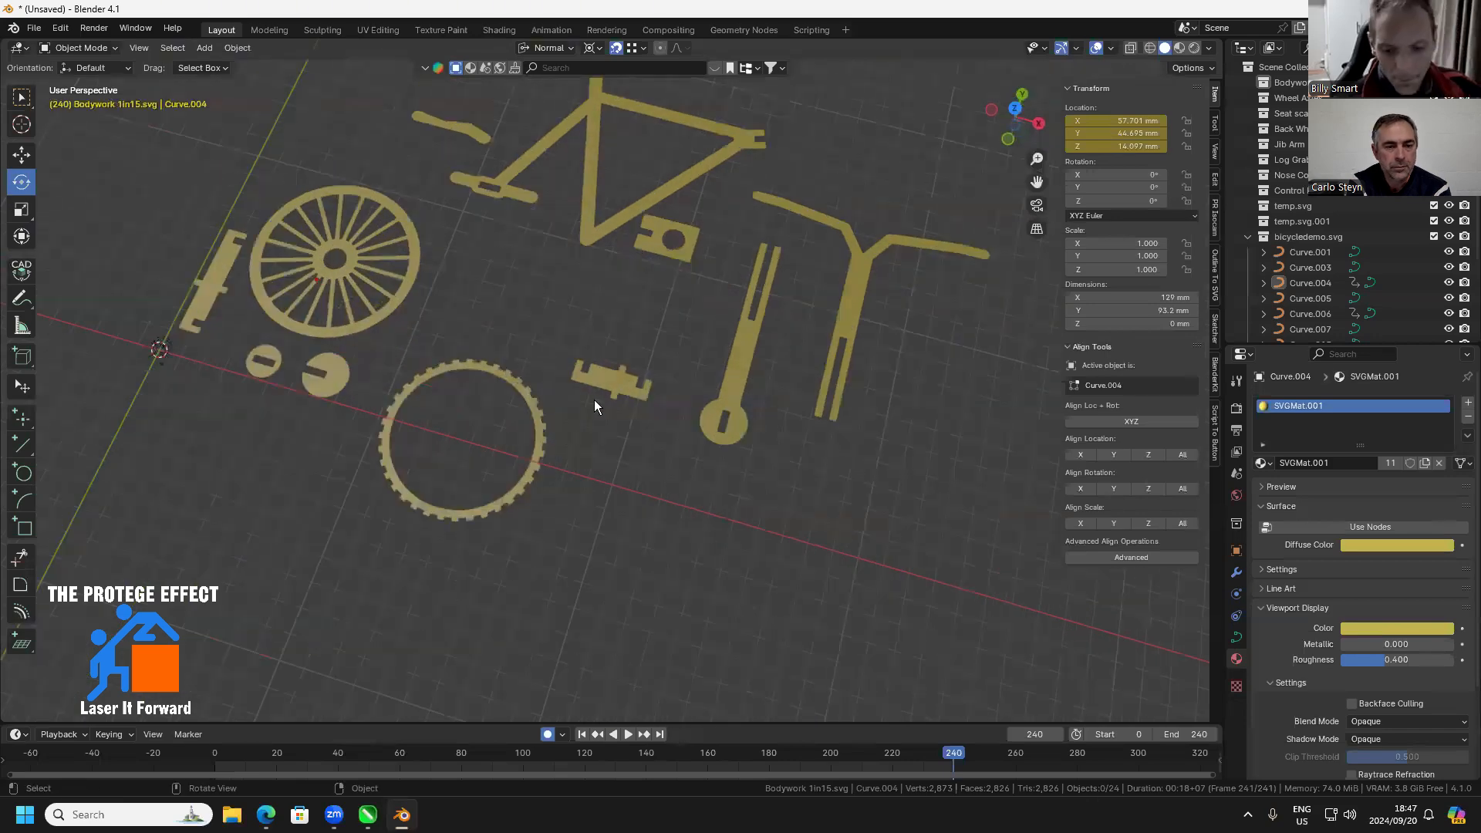
scroll(627, 397, "down", 5)
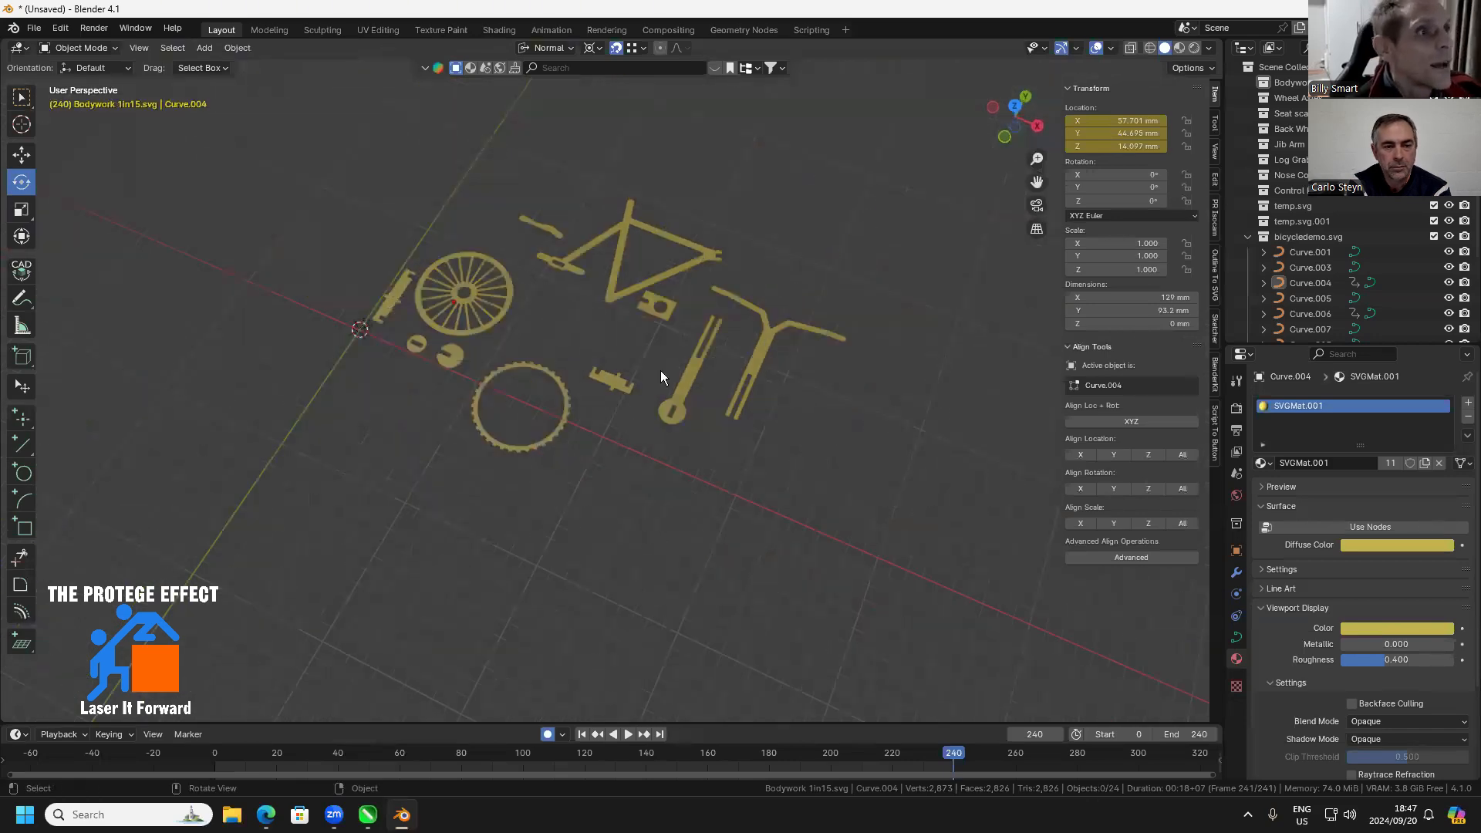
left_click_drag(878, 199, 395, 515)
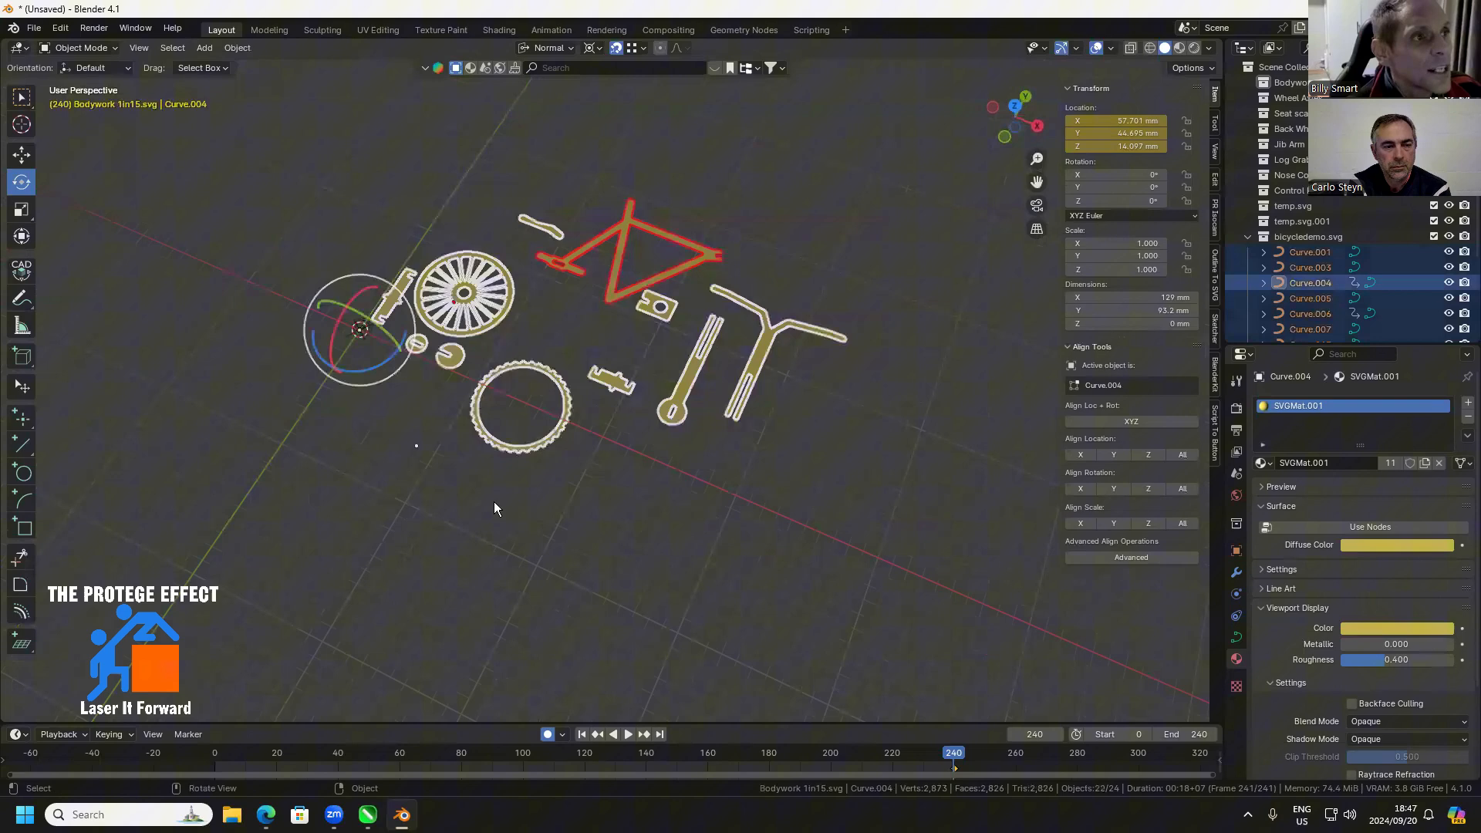
right_click(683, 394)
mouse_move(679, 512)
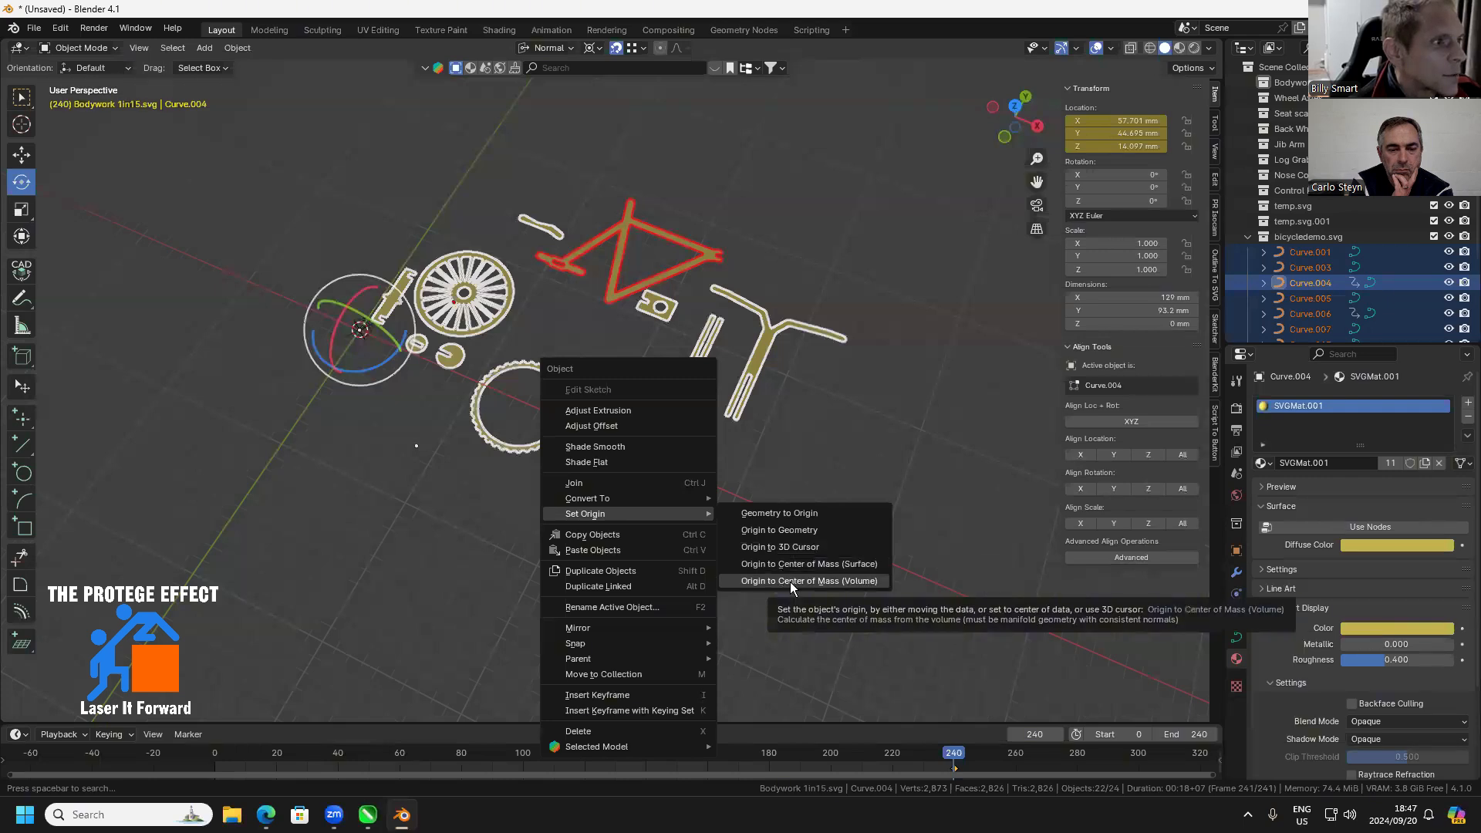
left_click(790, 581)
right_click(746, 364)
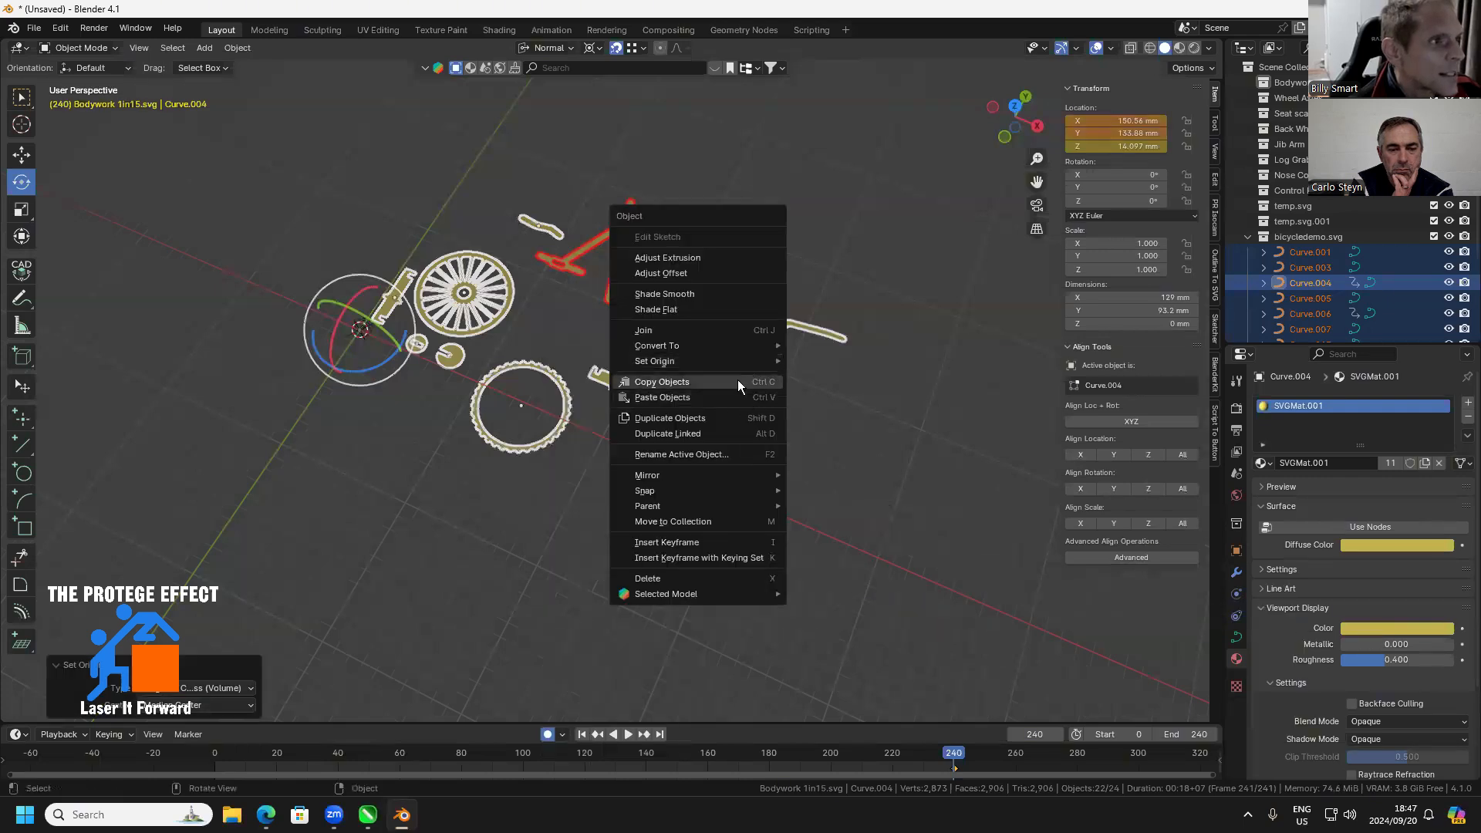
mouse_move(743, 347)
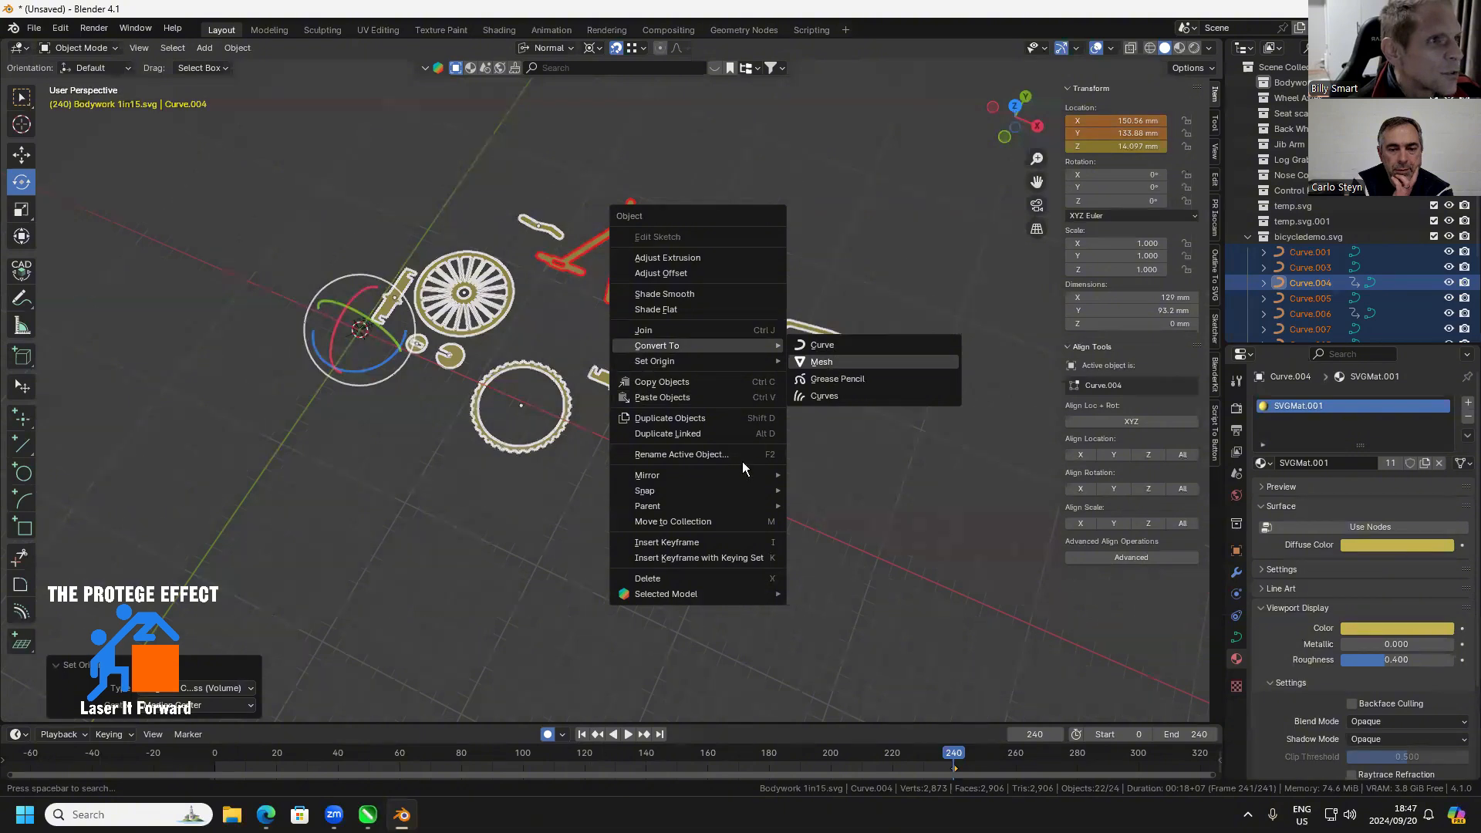
left_click(822, 362)
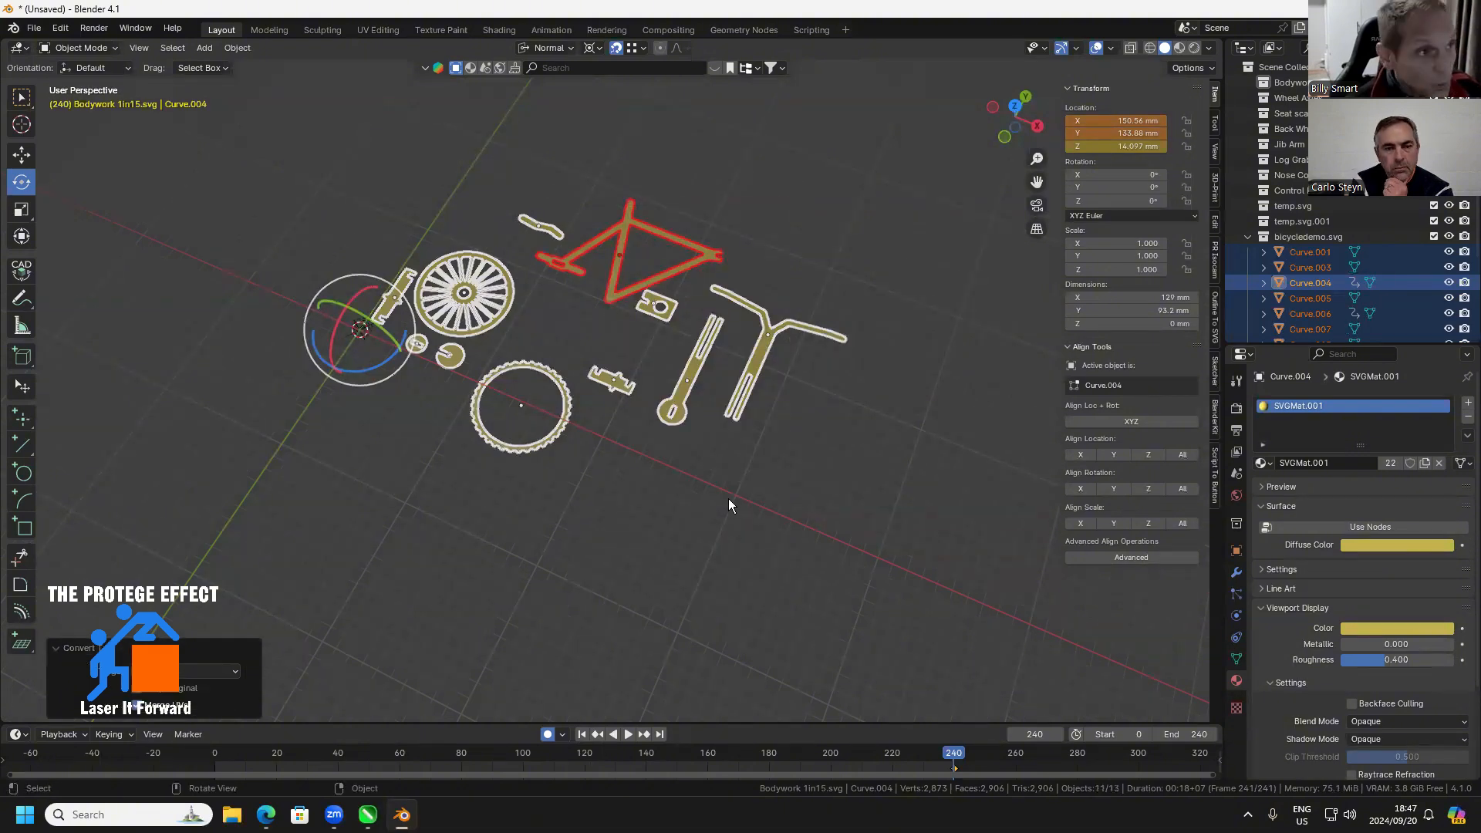
Extrude the faces of all bicycle parts by 3 mm in Edit Mode, return to Object Mode and deselect everything
key("Tab")
type("e")
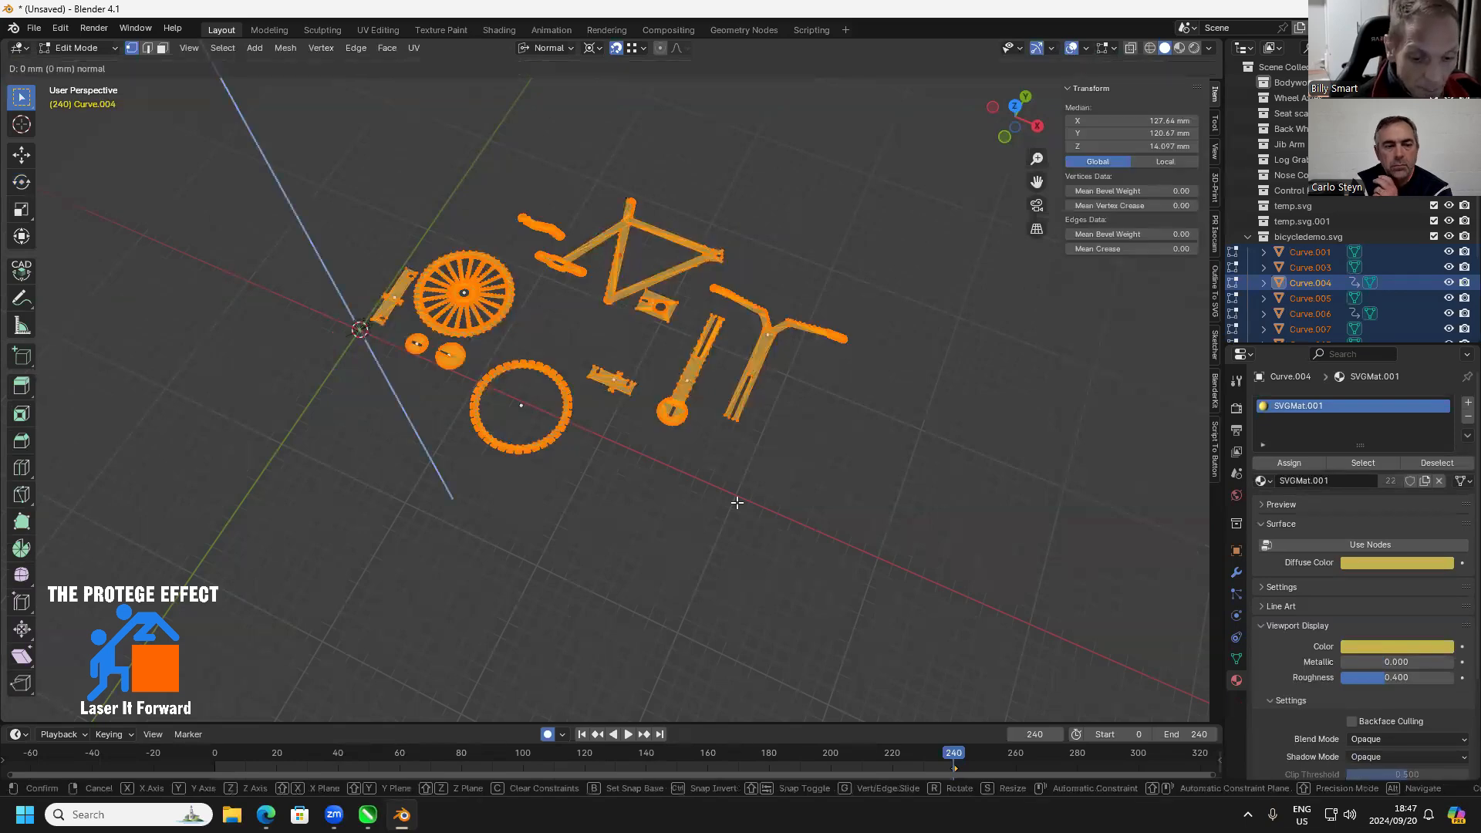
type("3")
key("Return")
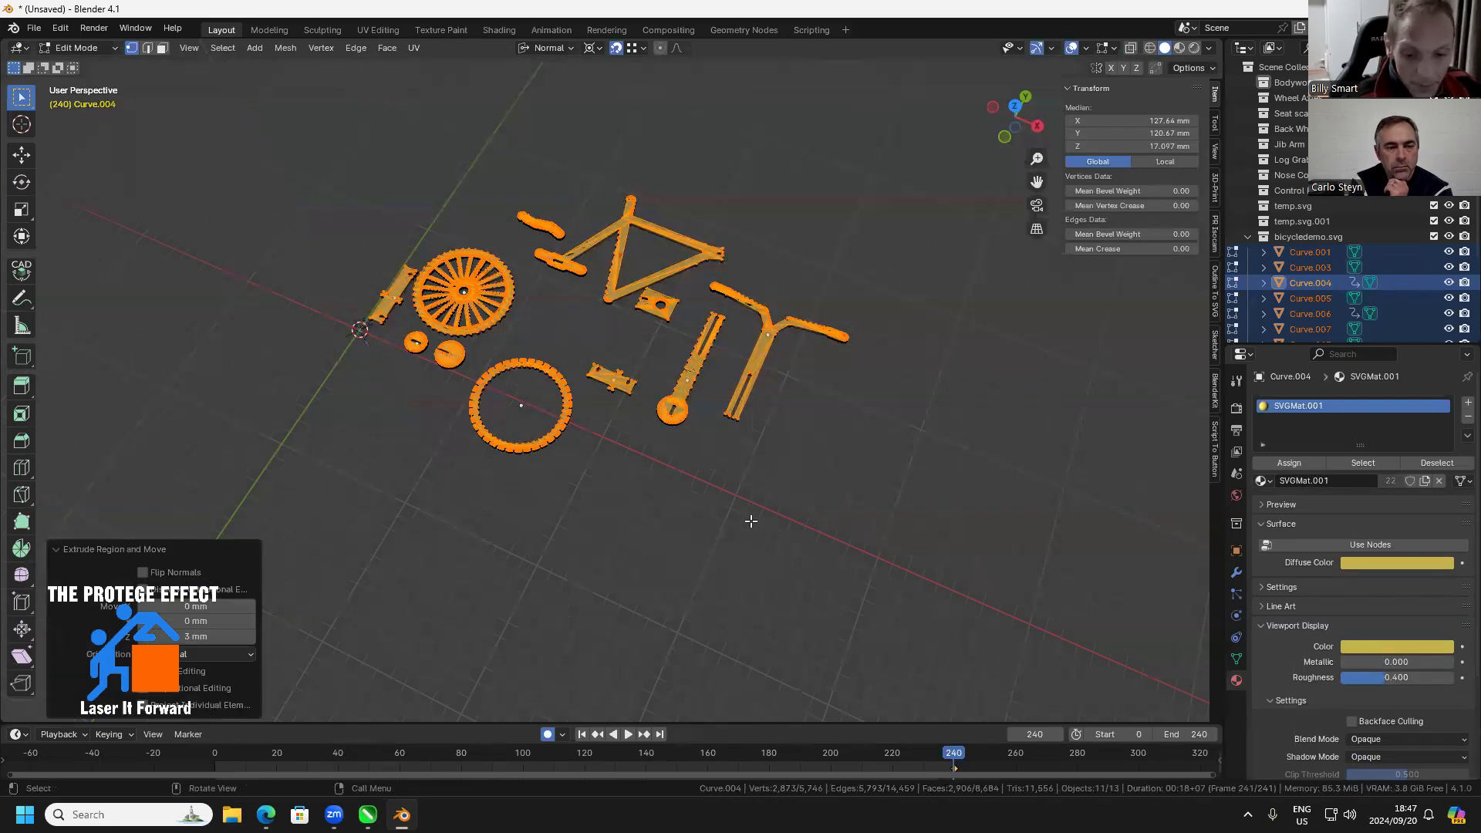
key("Tab")
scroll(659, 496, "up", 4)
left_click_drag(659, 497, 708, 501)
scroll(653, 439, "up", 2)
scroll(697, 486, "down", 6)
left_click(708, 502)
Rotate the bicycle frame 90° about the X axis to stand it upright
left_click(564, 316)
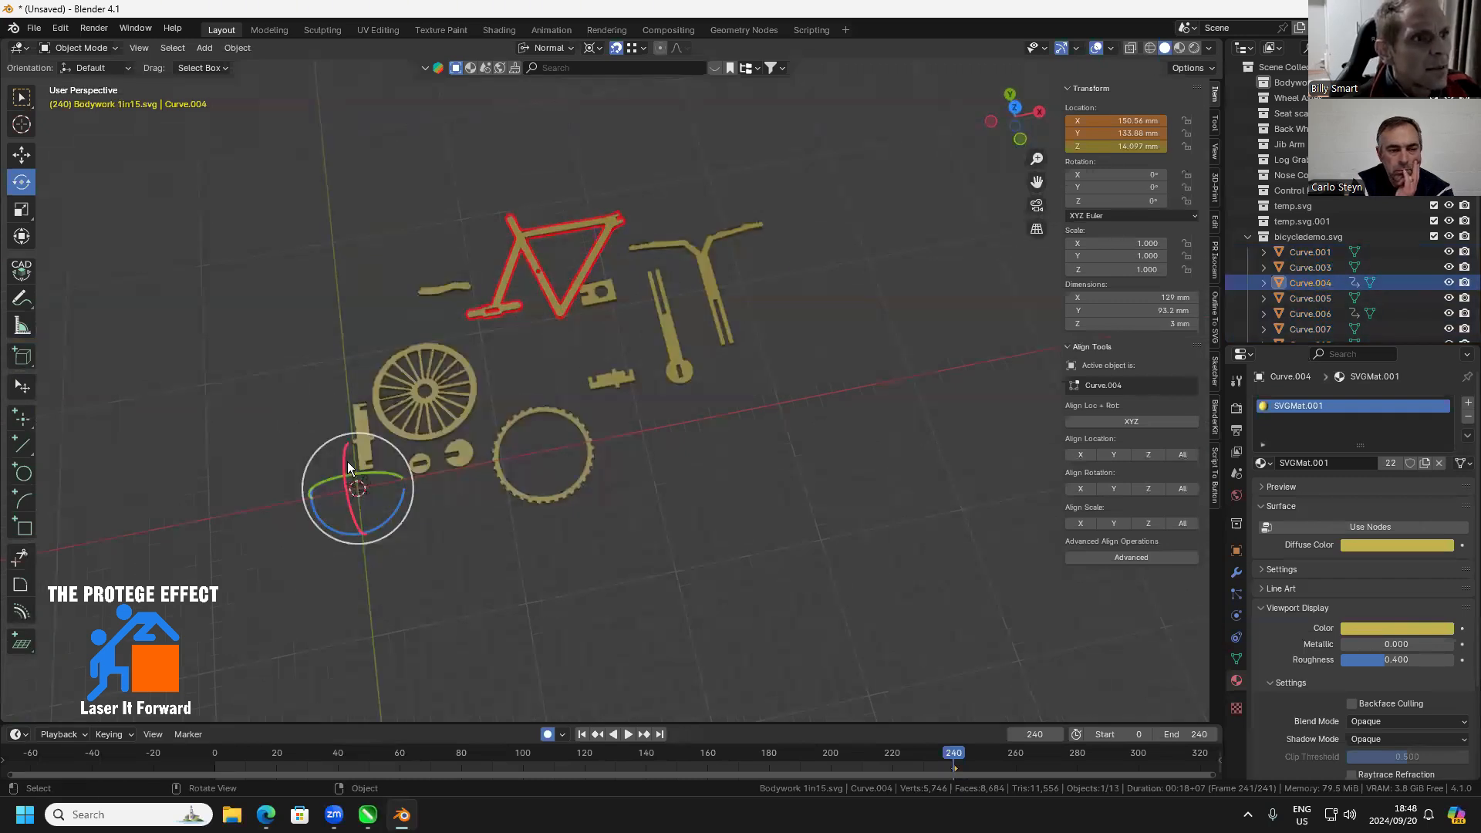
left_click_drag(346, 463, 350, 449)
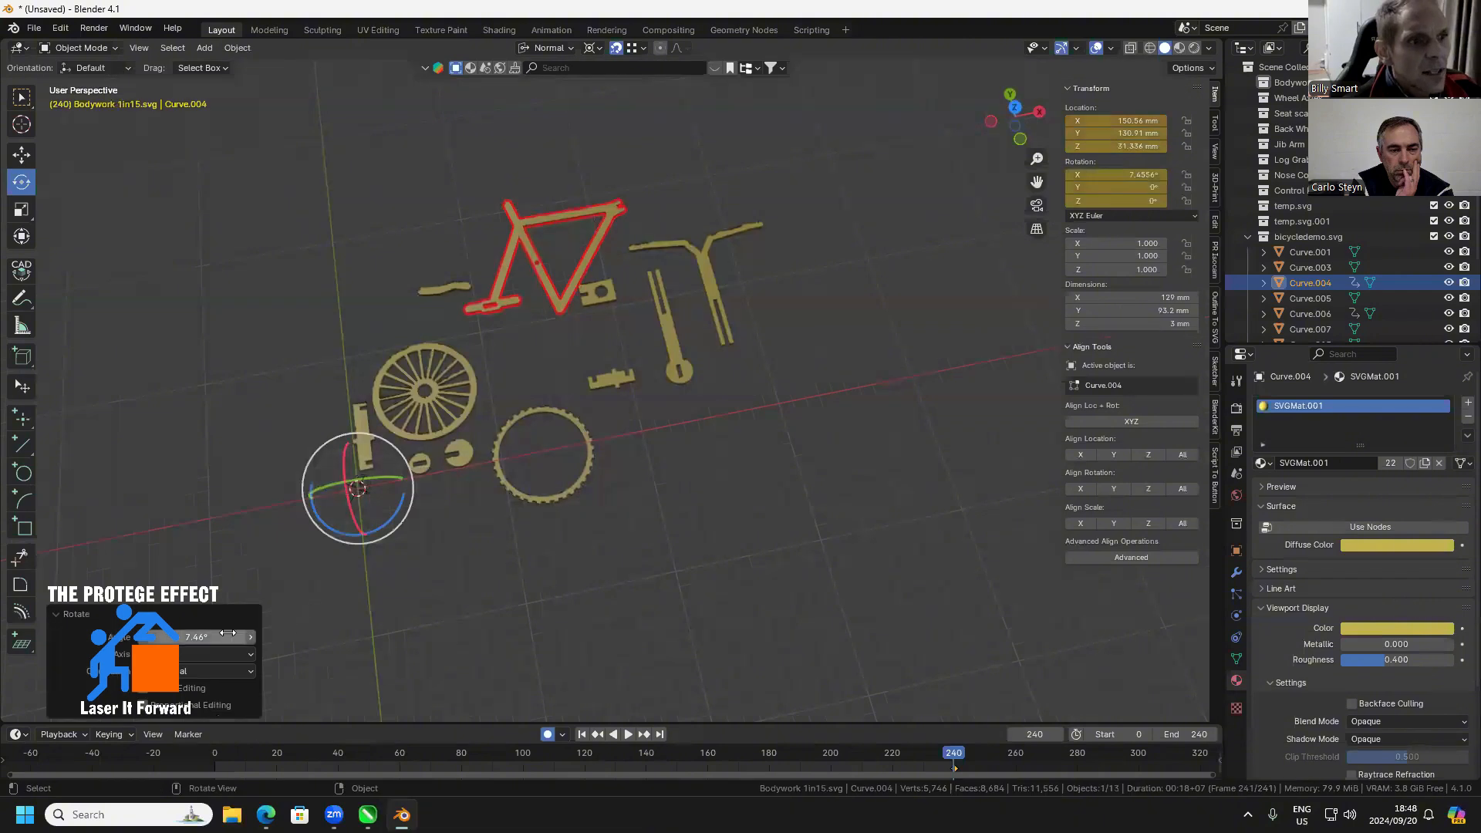
left_click(229, 634)
type("90")
key("Return")
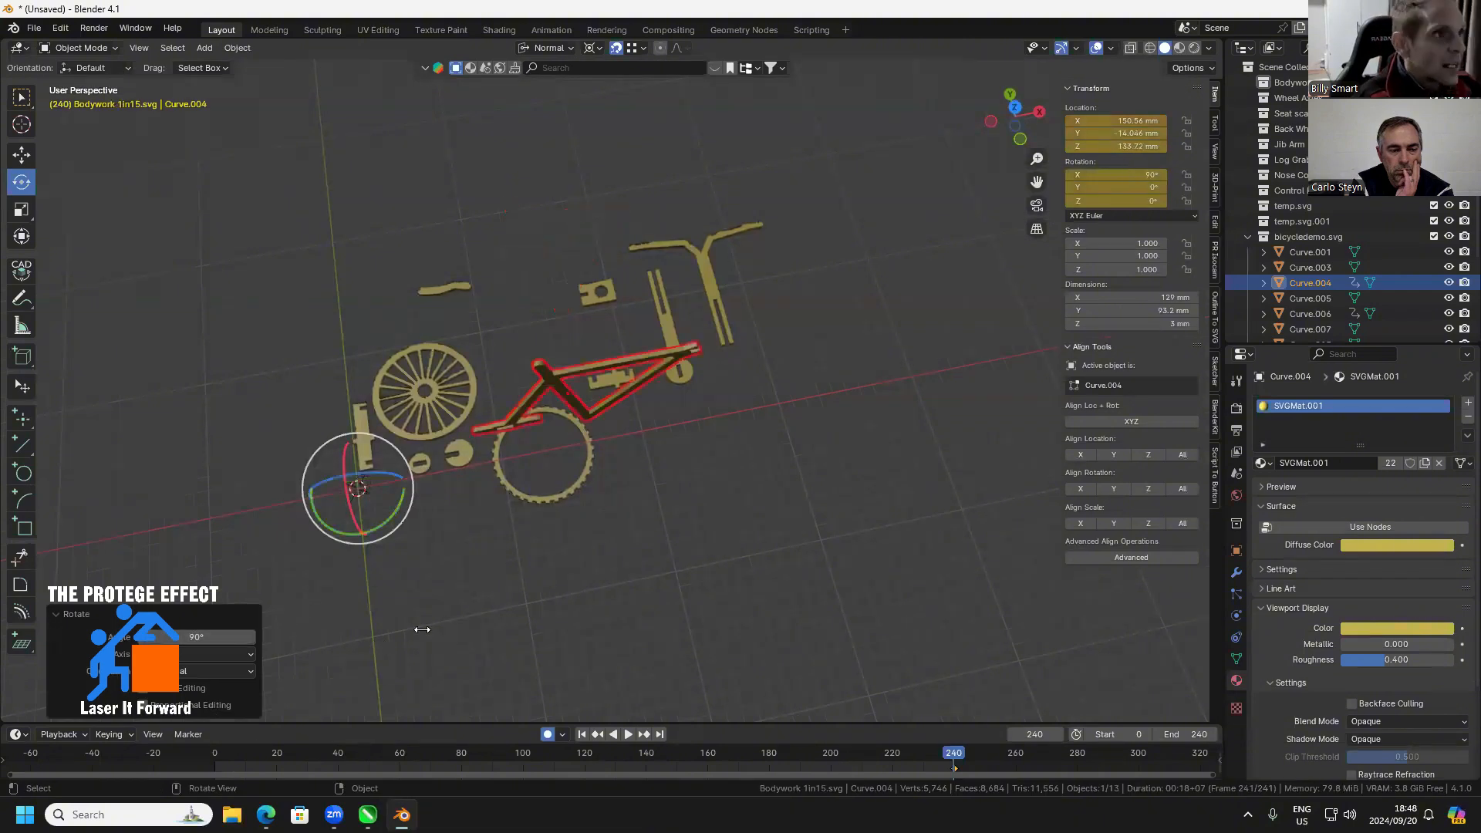
left_click_drag(567, 540, 588, 487)
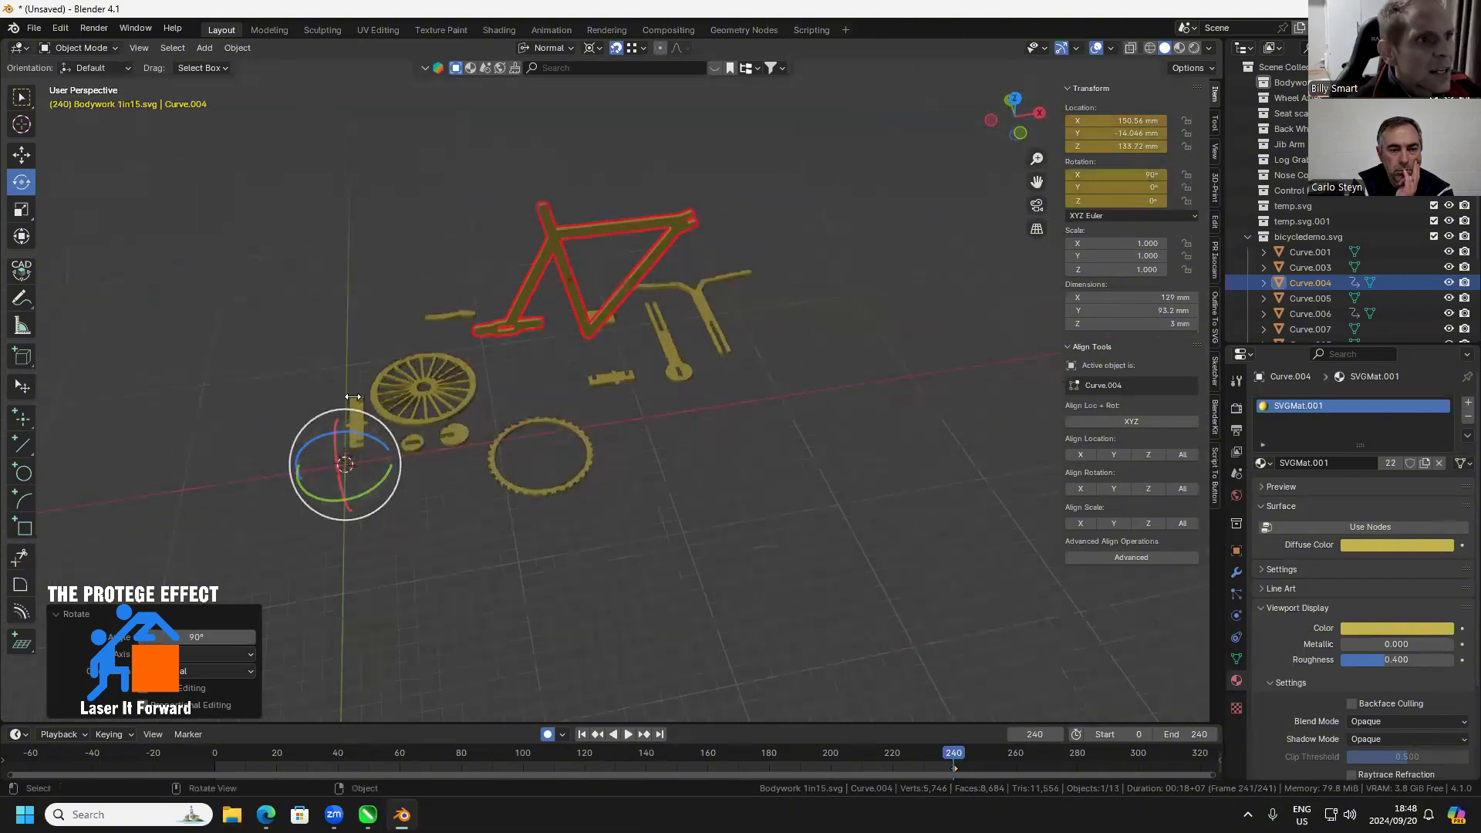
In Edit Mode, select the vertex where the 50 mm crosspiece's side tab meets its body and snap the 3D cursor to it
left_click(358, 421)
key("KP_Decimal")
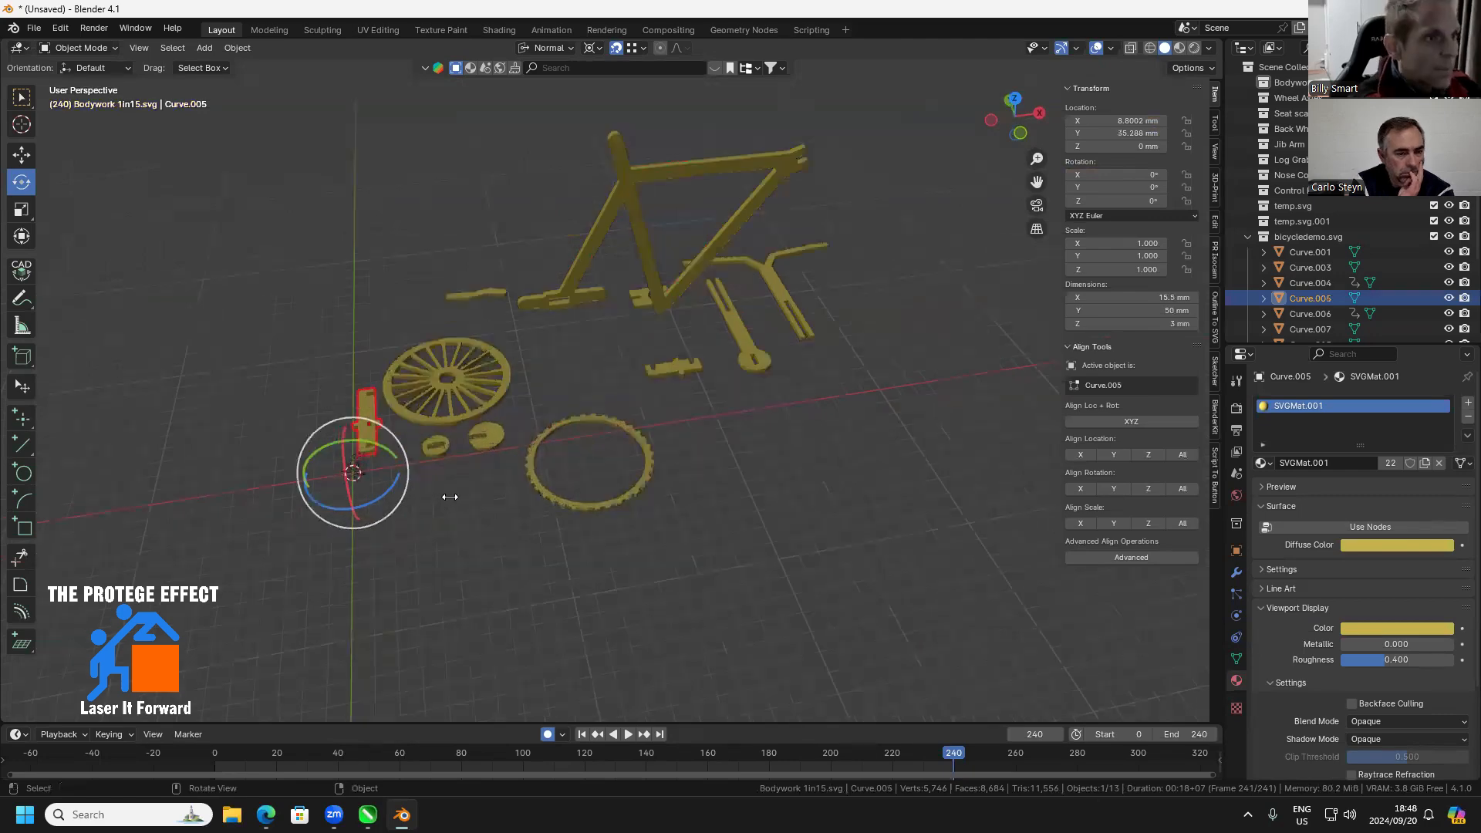
left_click_drag(486, 519, 581, 477)
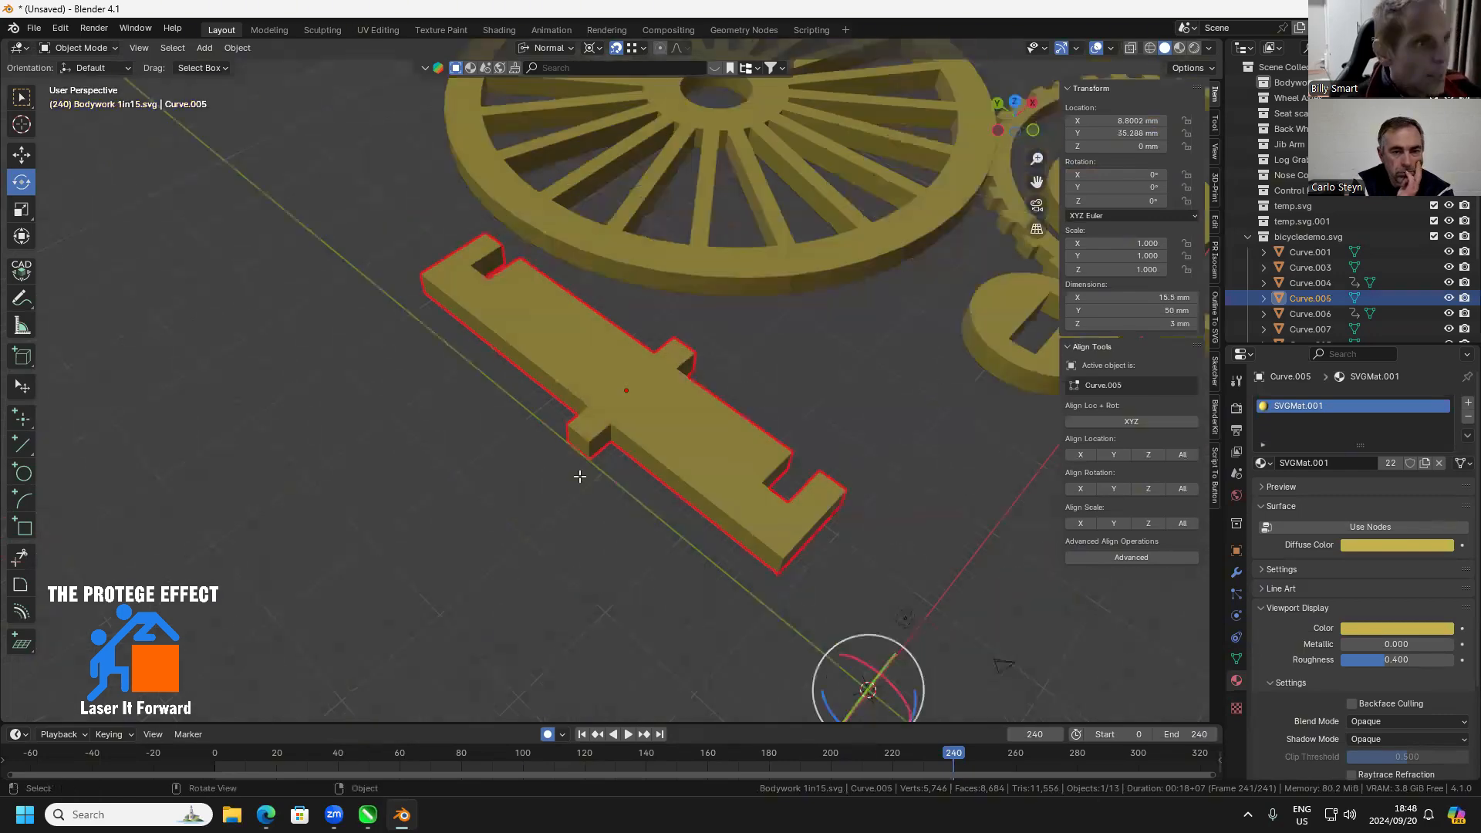
key("Tab")
left_click(588, 408)
key("shift+s")
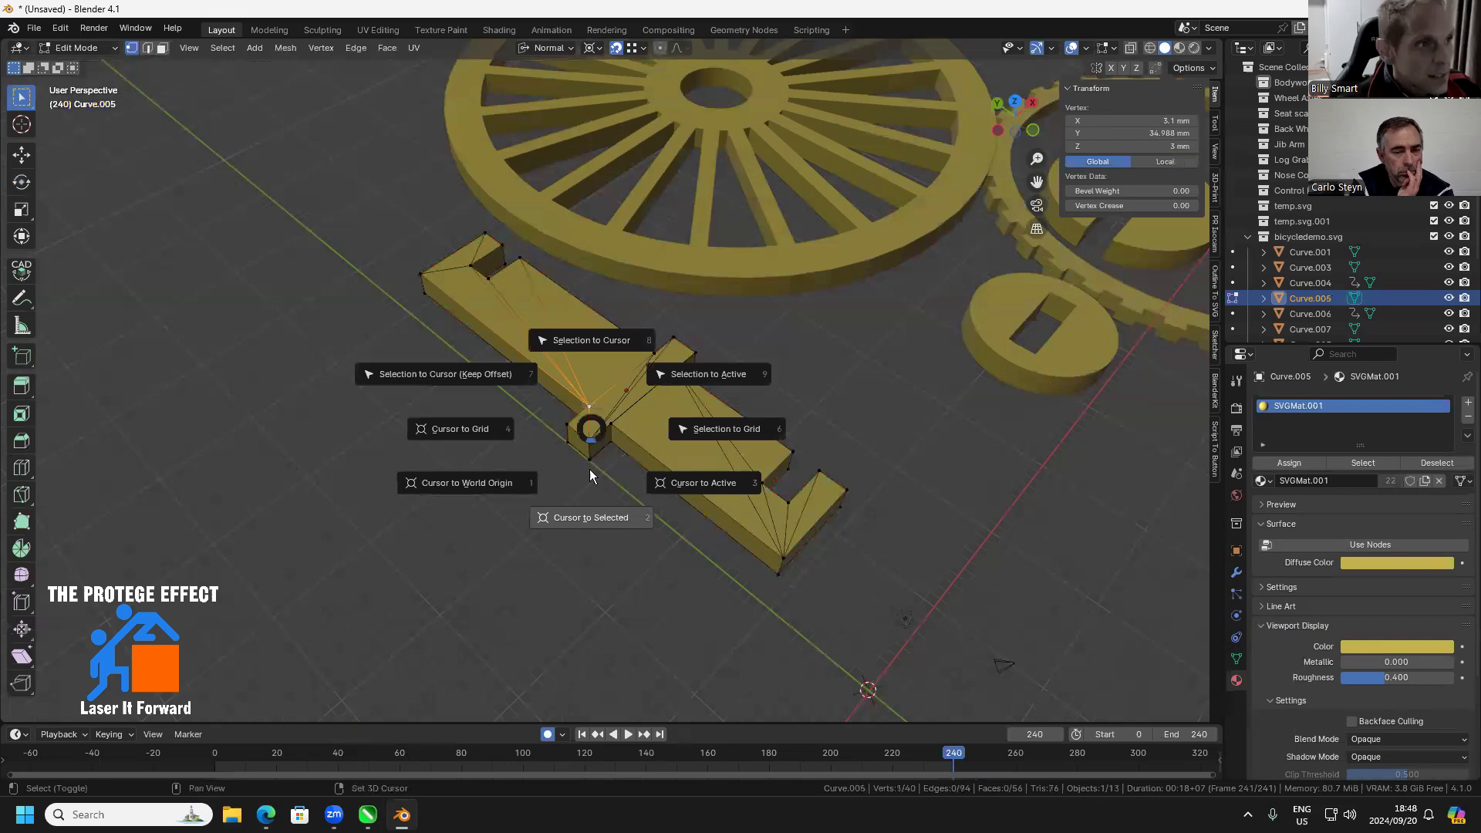
left_click(593, 518)
Return to Object Mode and set the 50 mm crosspiece's origin to the 3D cursor
key("Tab")
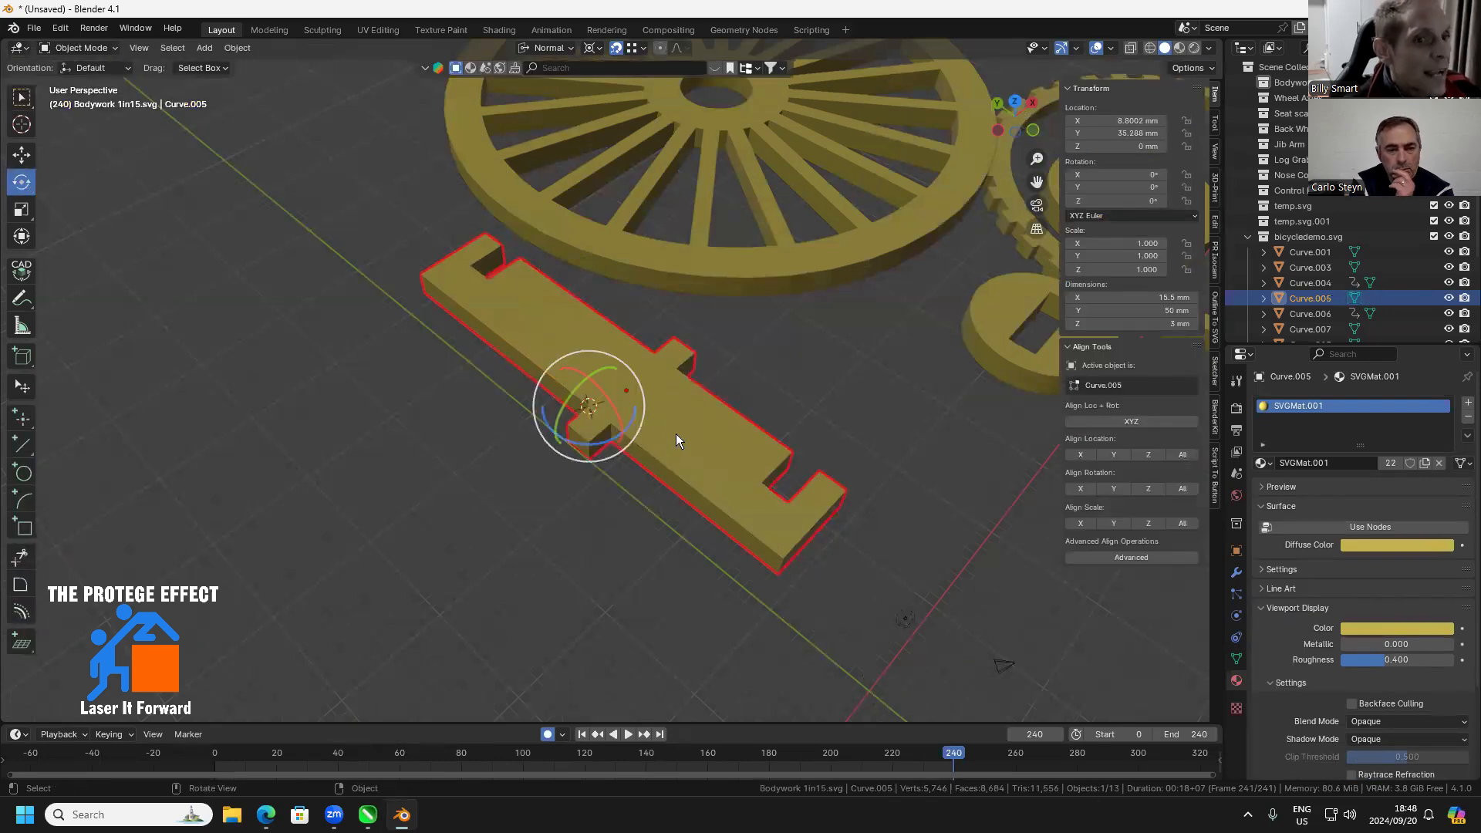
right_click(676, 435)
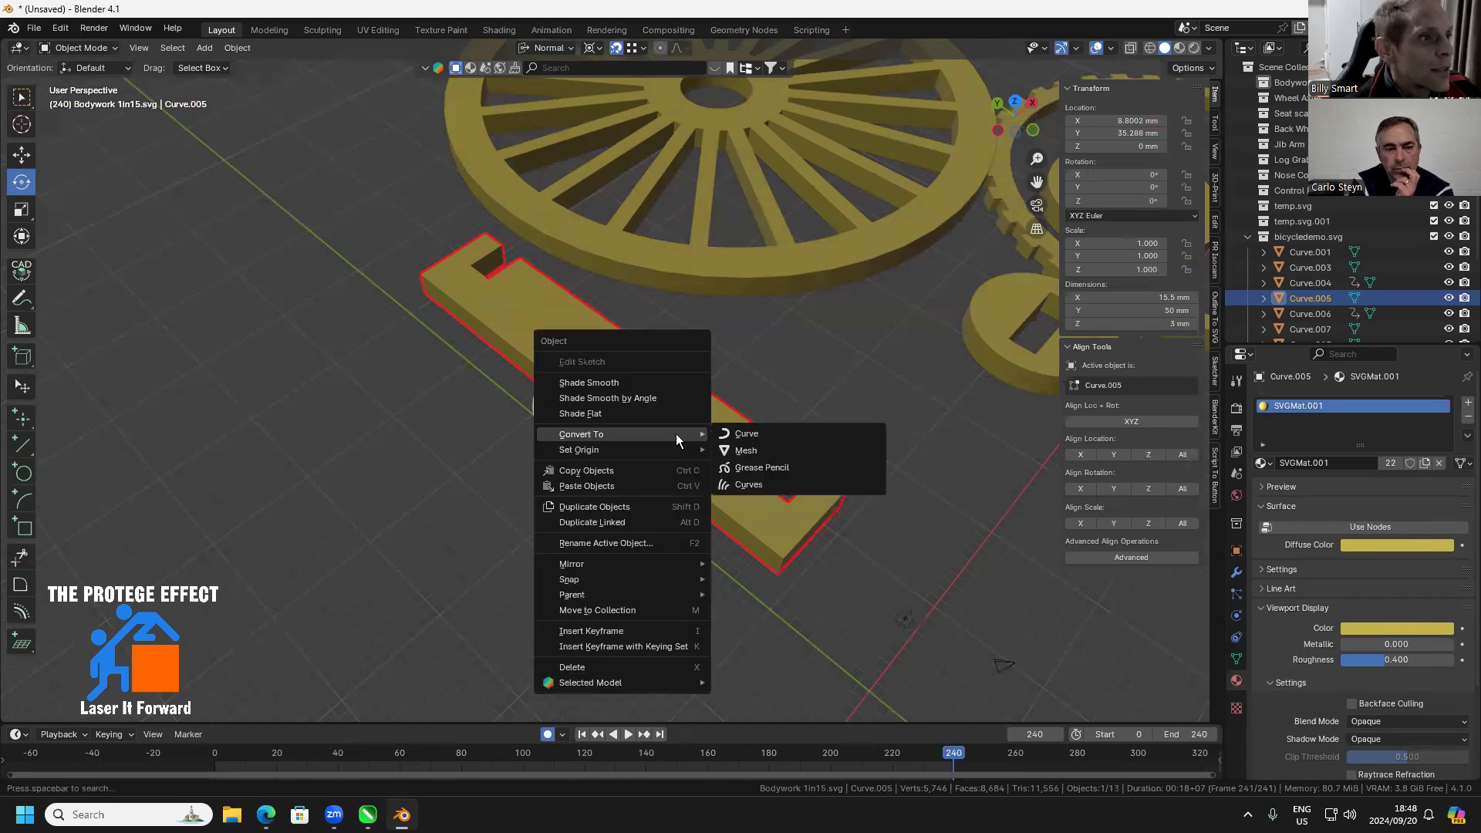
mouse_move(655, 451)
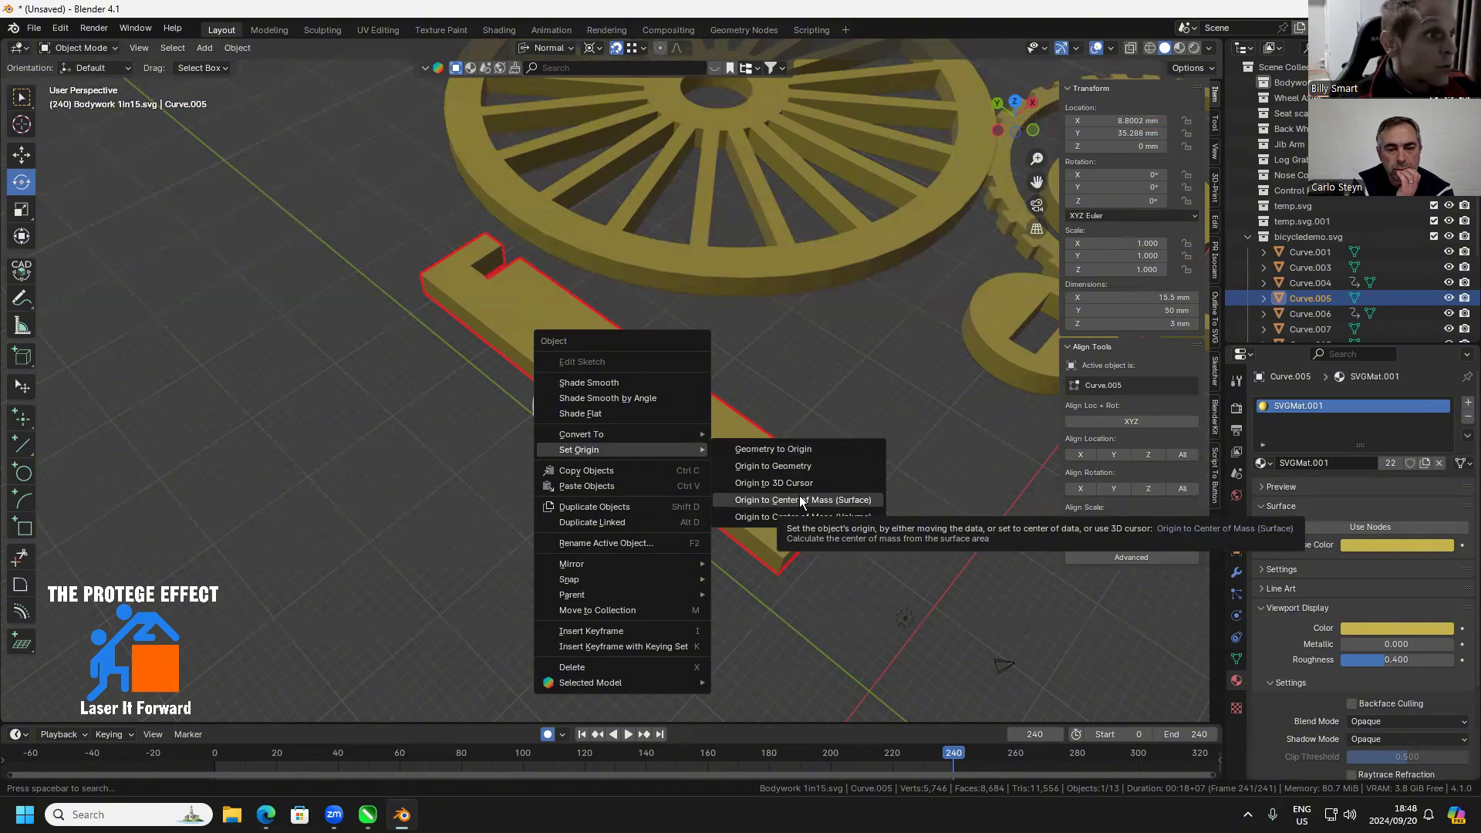
left_click(793, 485)
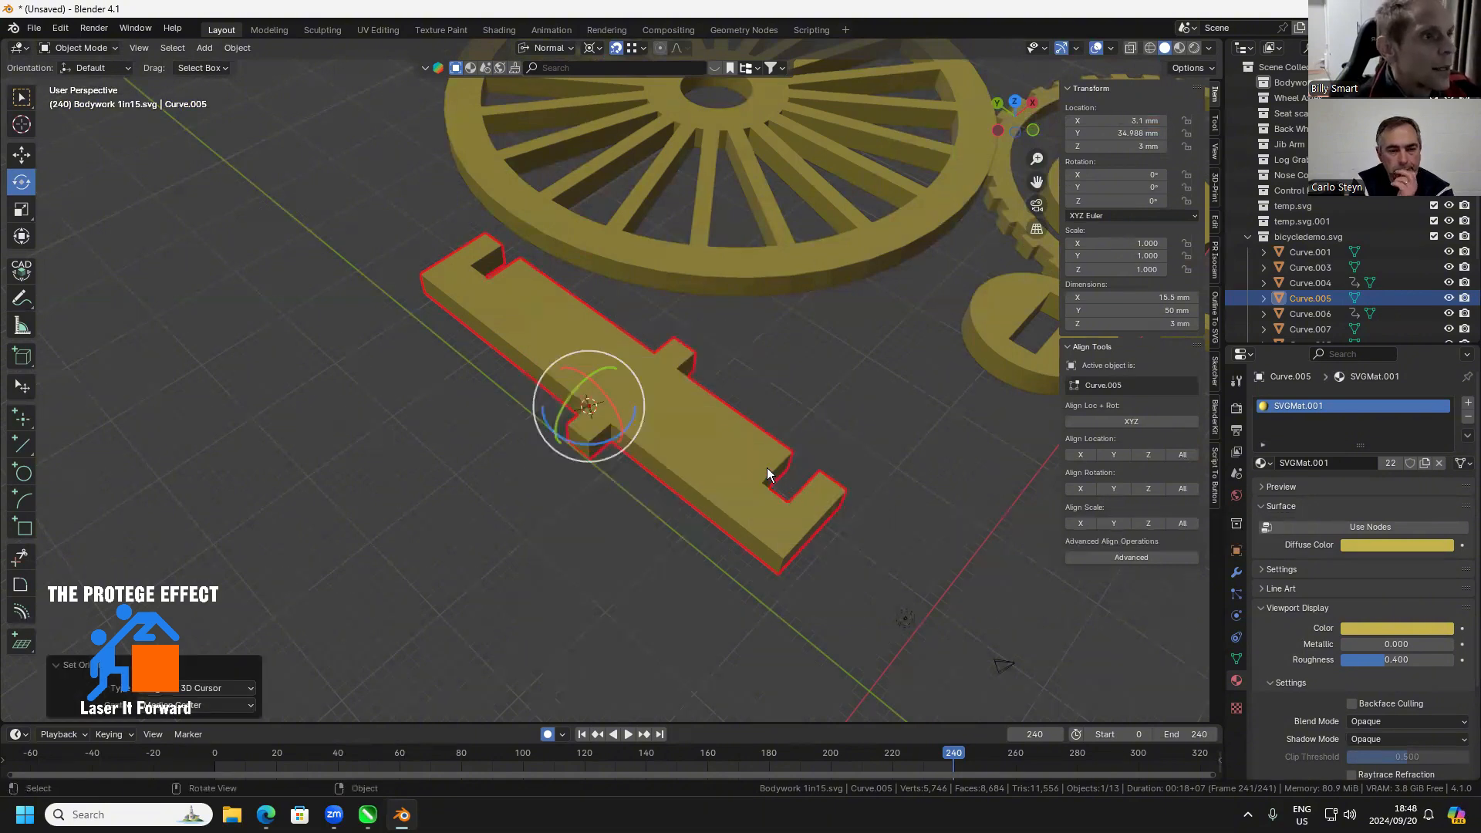
Move the 50 mm crosspiece up to the upright frame and snap it at the rectangular slot in the frame's rear end
scroll(767, 468, "down", 5)
left_click(584, 422)
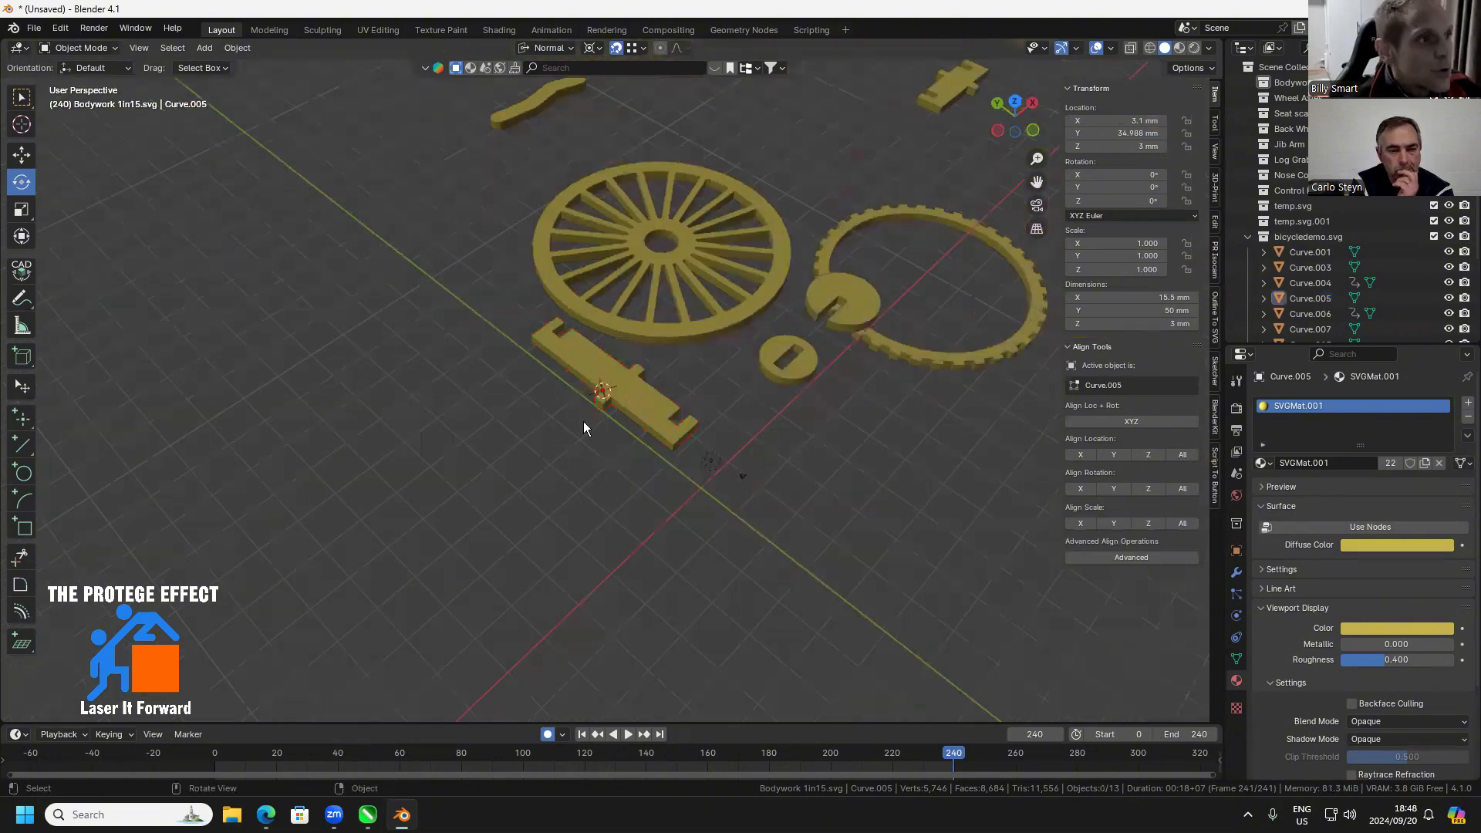
scroll(579, 423, "up", 3)
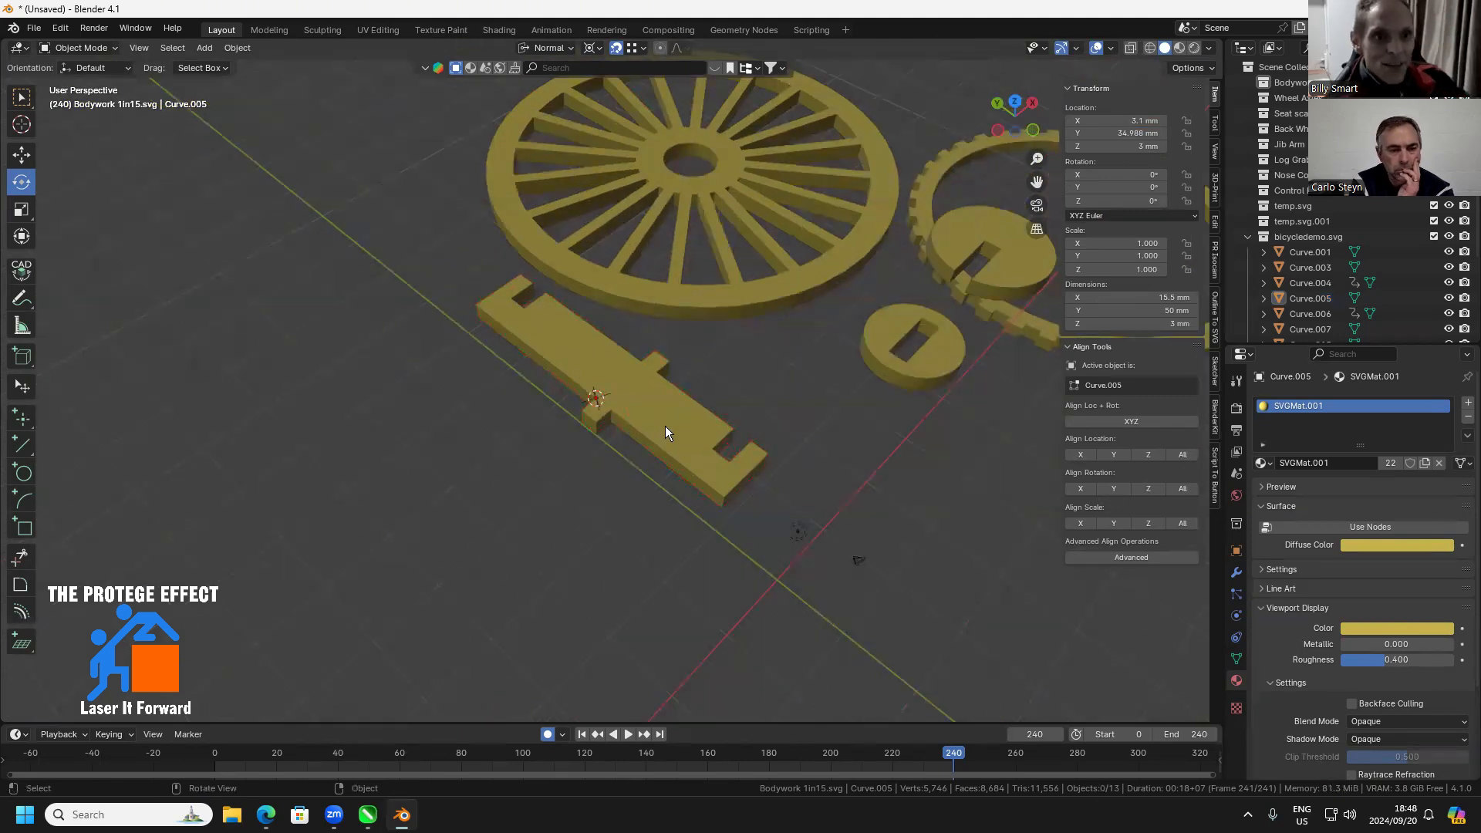
left_click_drag(665, 426, 659, 387)
scroll(537, 395, "up", 4)
scroll(324, 409, "down", 2)
scroll(870, 483, "down", 3)
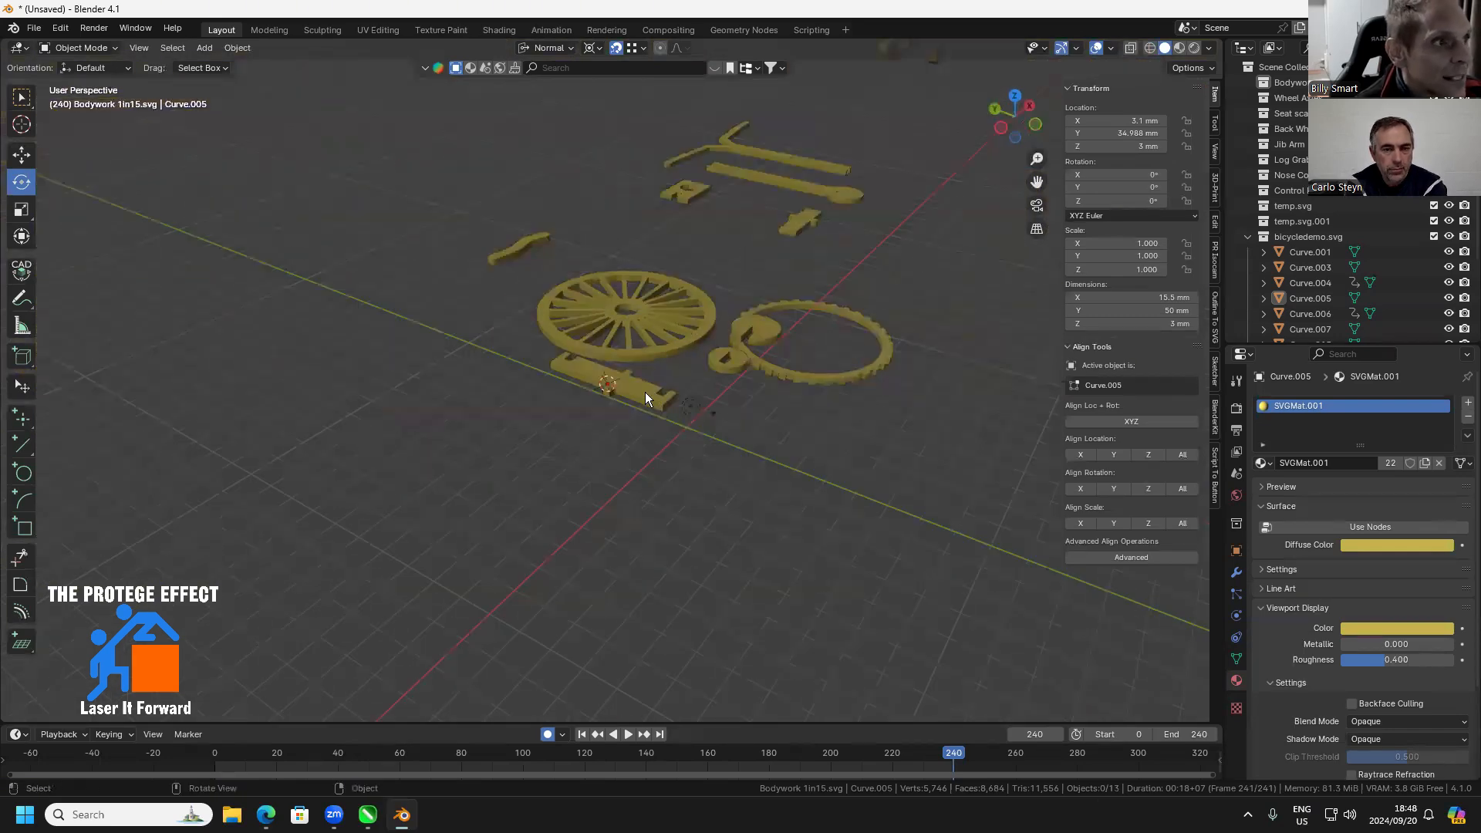
left_click(645, 392)
left_click_drag(796, 379, 614, 372)
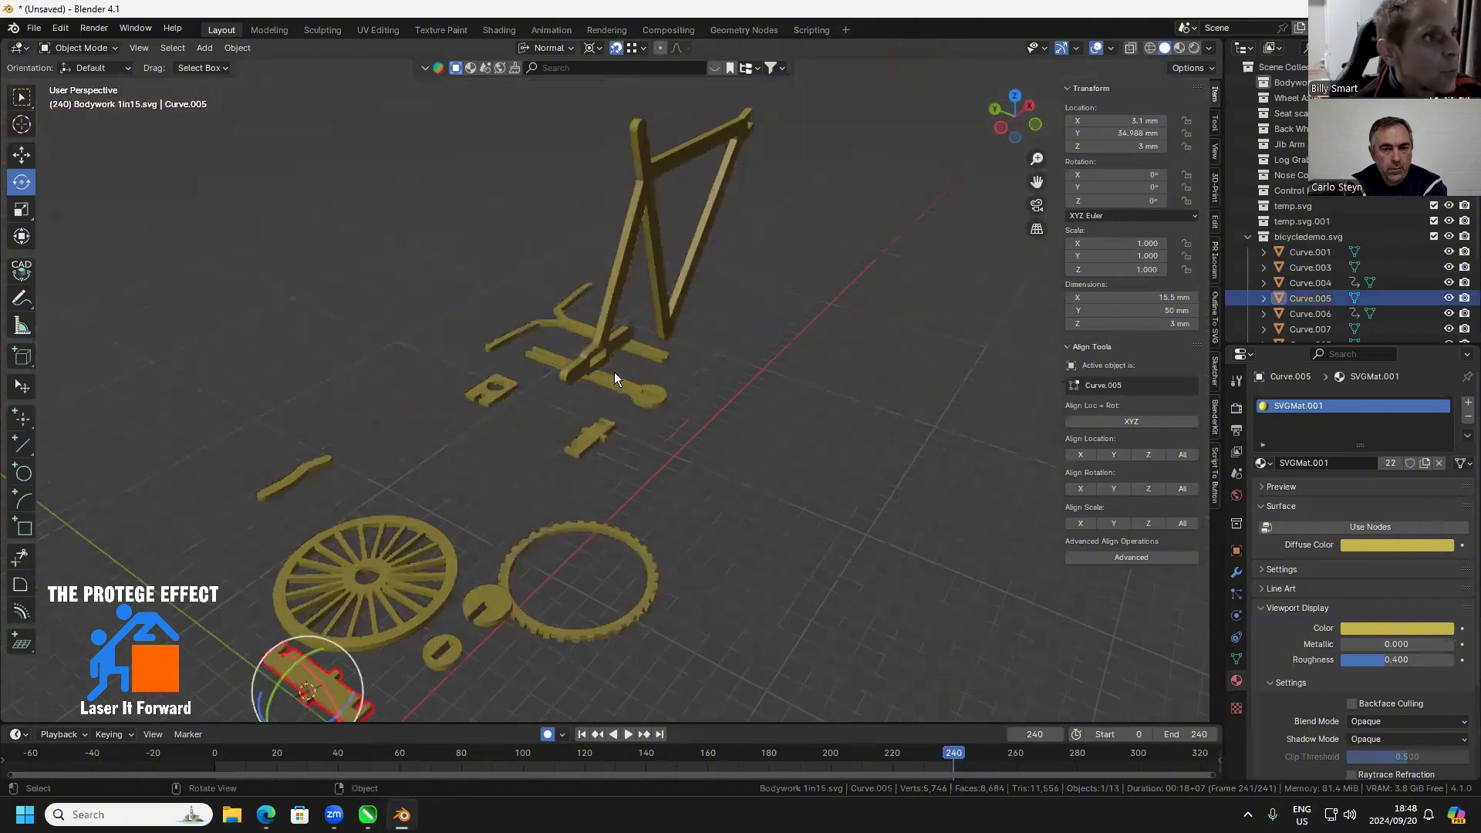
scroll(607, 372, "up", 4)
scroll(569, 332, "up", 6)
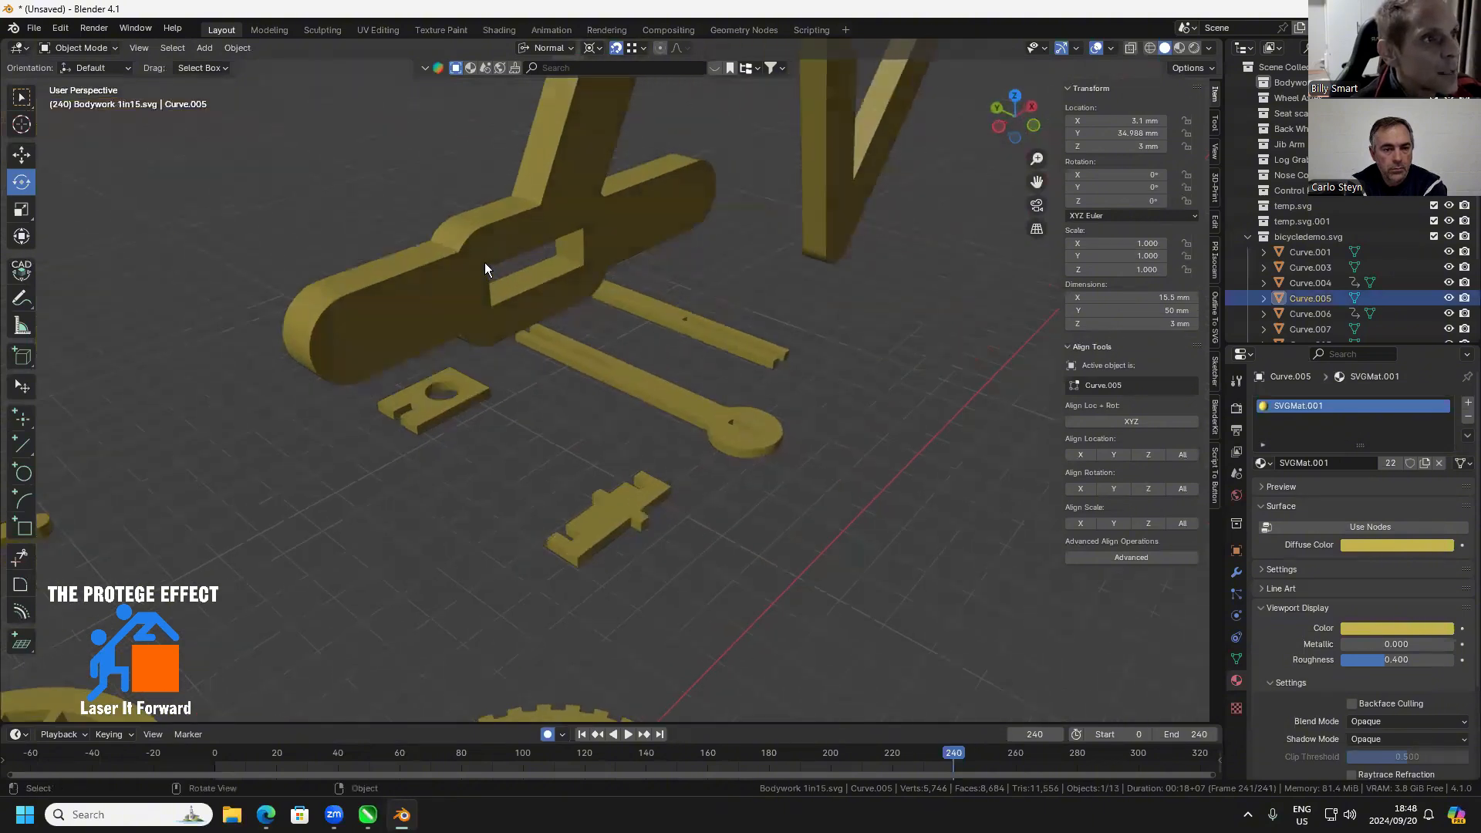
key("g")
left_click(460, 238)
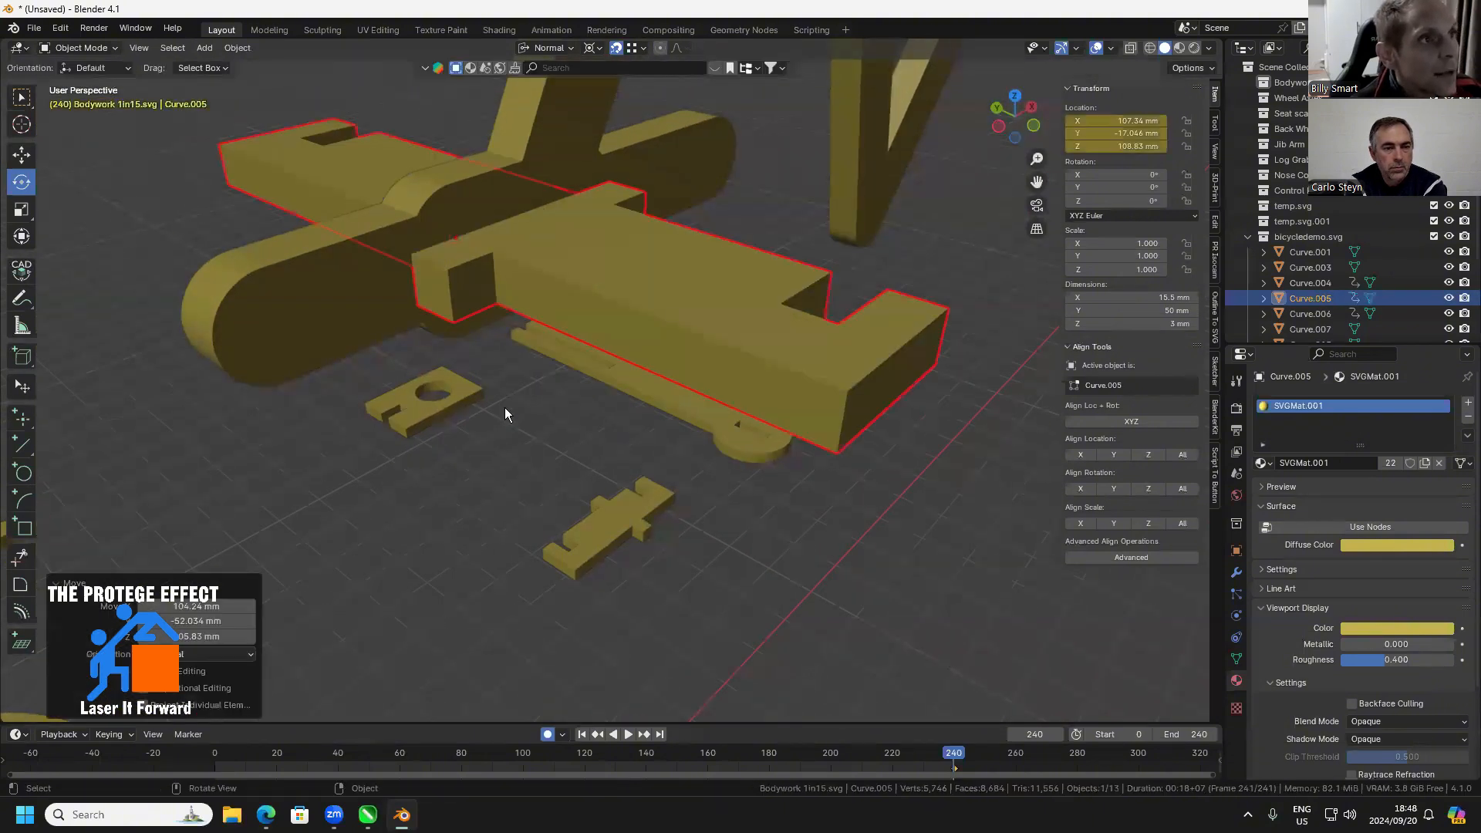
left_click(487, 496)
left_click_drag(486, 495, 557, 515)
left_click(497, 520)
left_click(726, 392, "shift")
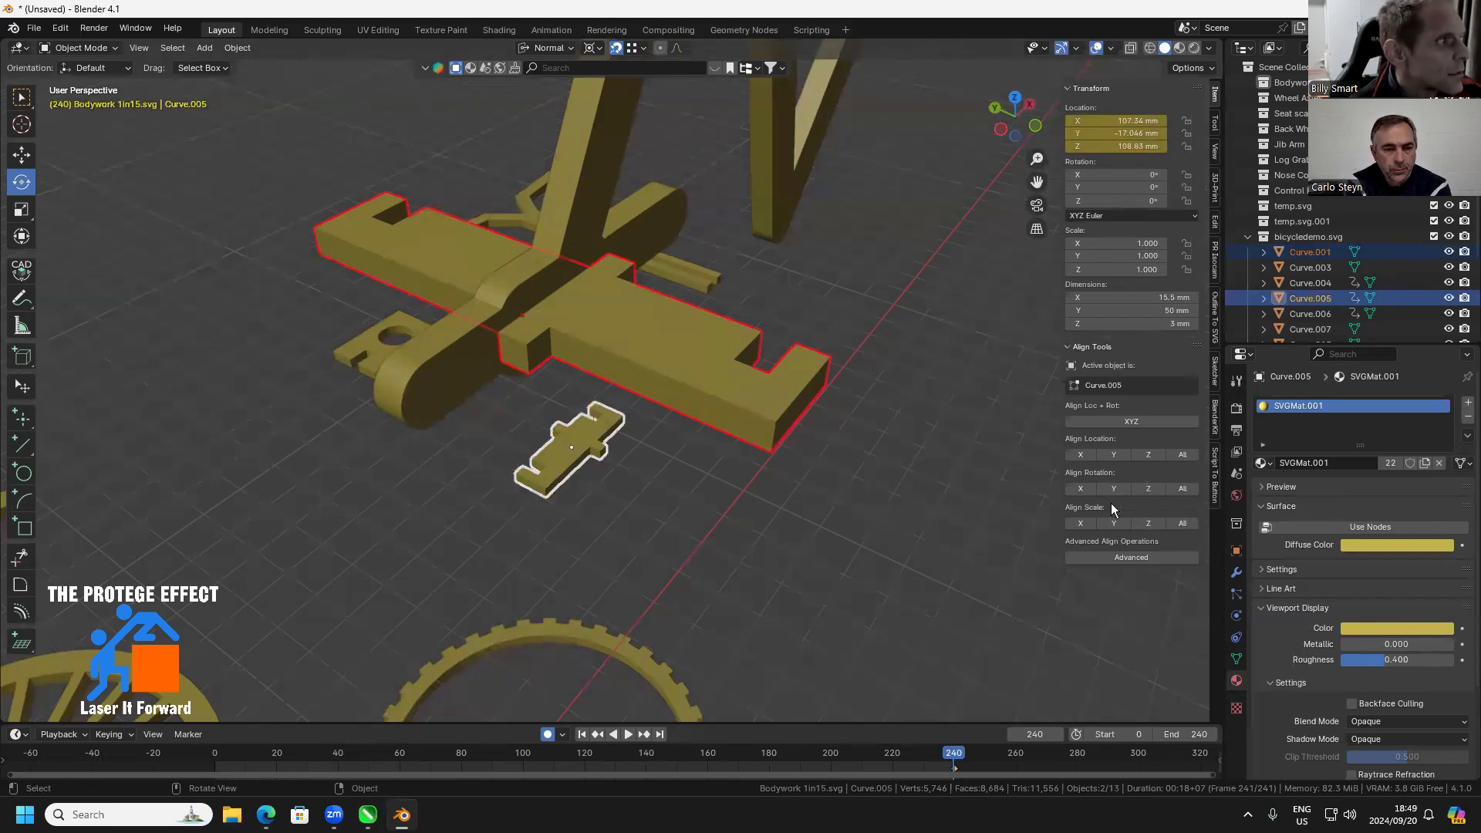
Try rotating the small 33 mm notched crosspiece 90° about the Y axis
left_click(583, 470)
left_click(585, 477)
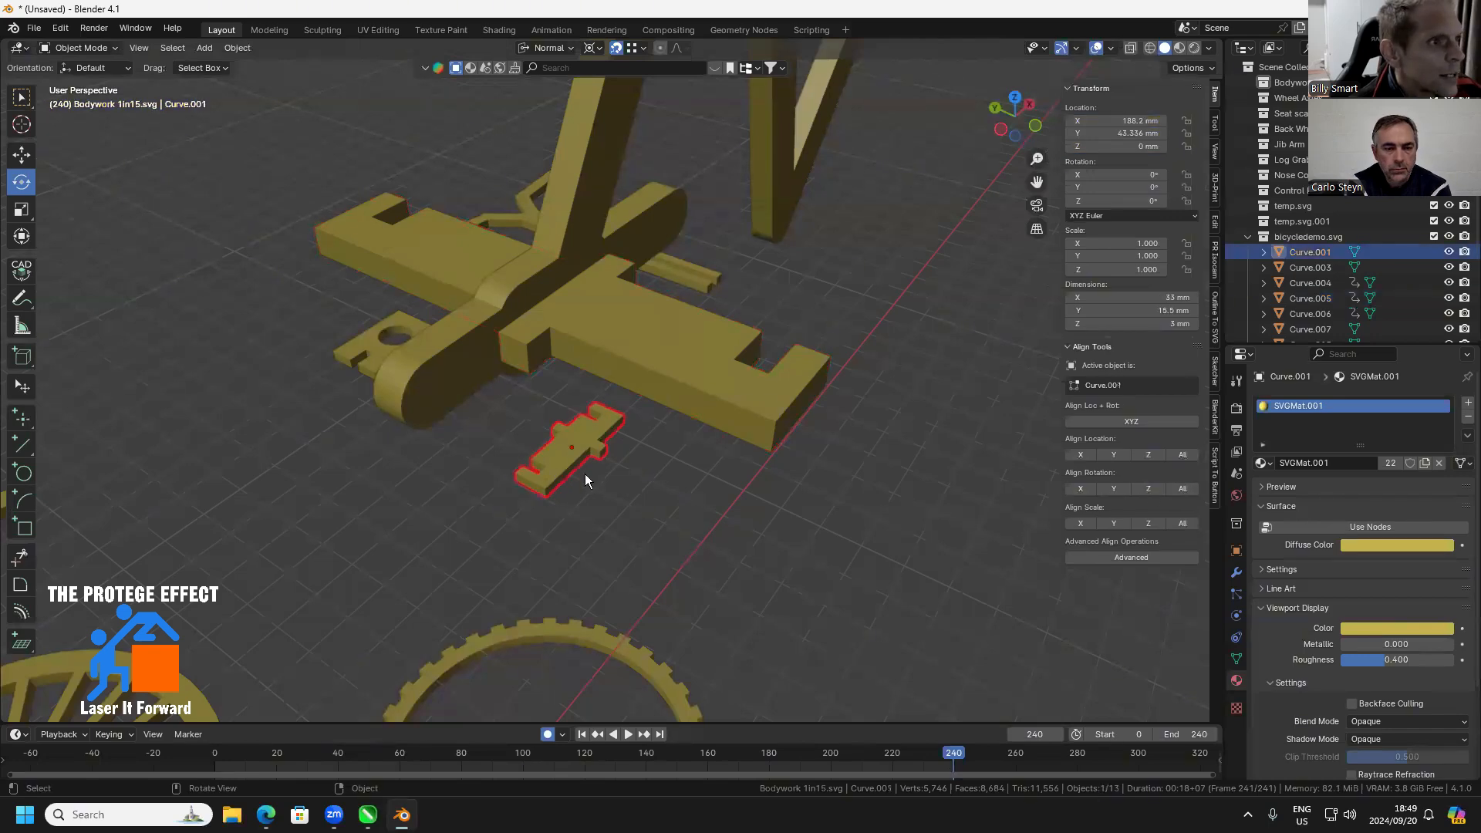
scroll(648, 501, "down", 2)
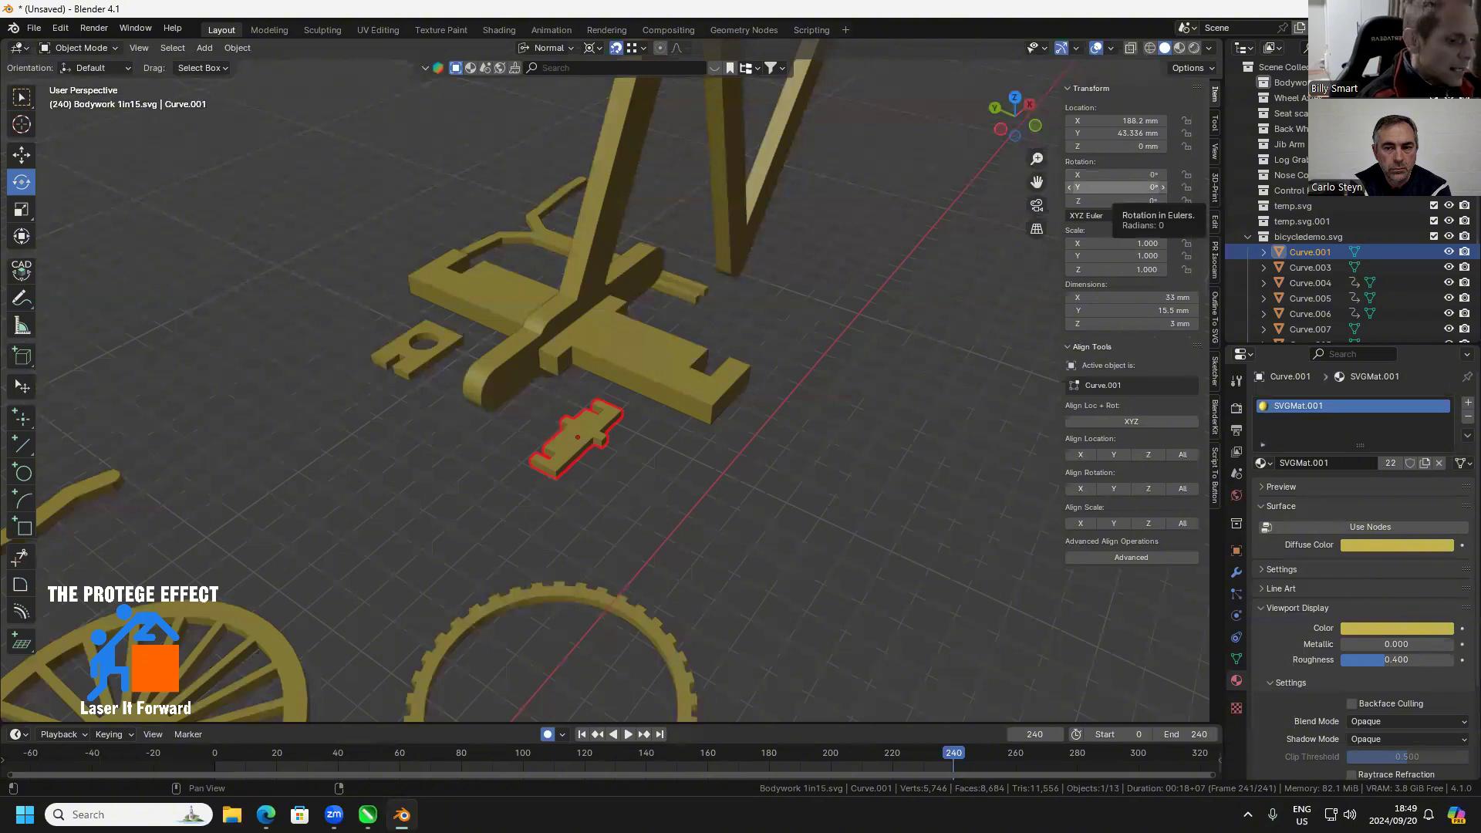
left_click(1133, 187)
type("90")
key("Return")
Reset the small crosspiece's Y rotation to 0° and set its Z rotation to 90°
left_click(1132, 188)
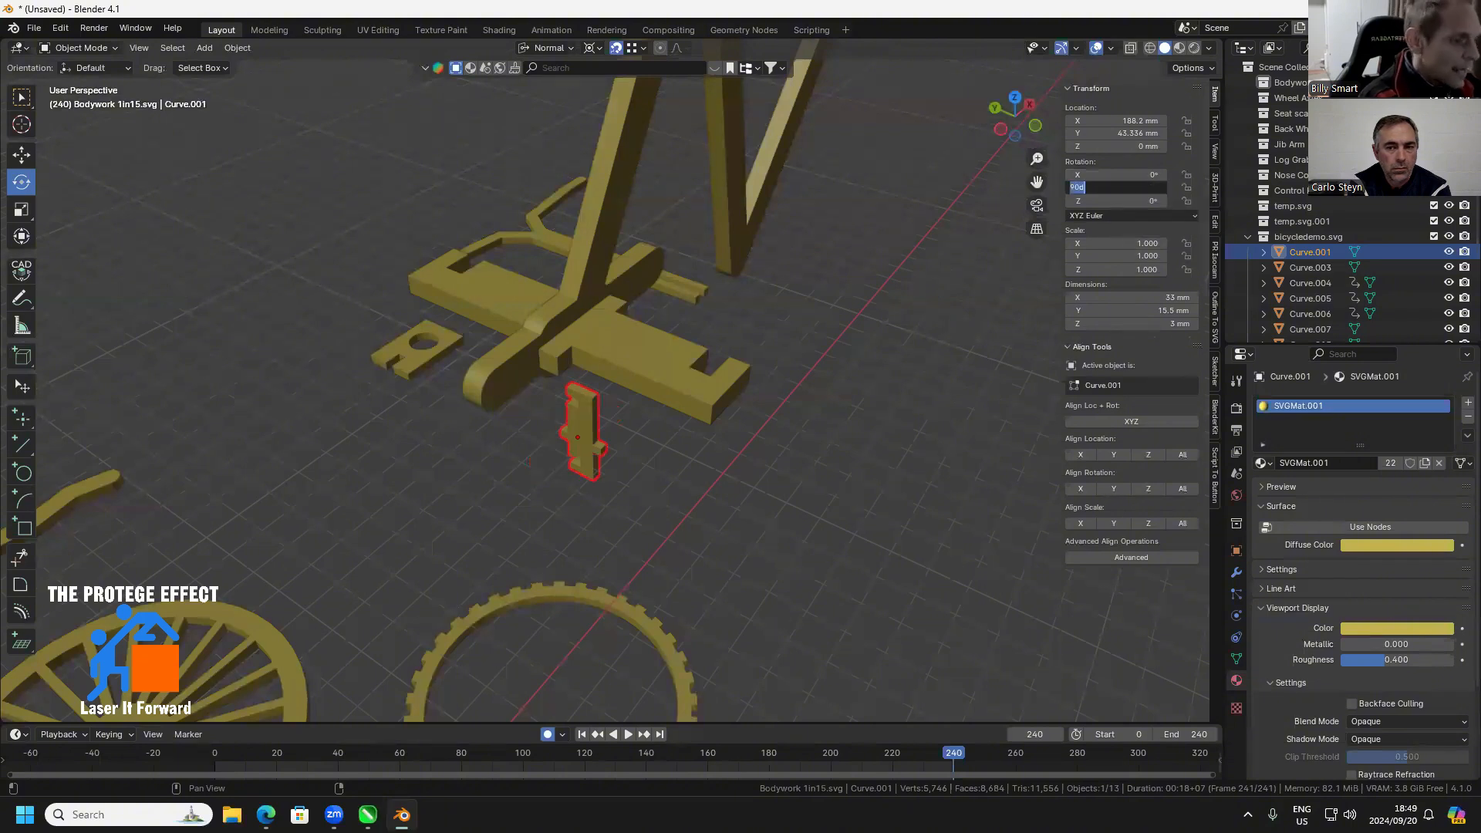
type("0")
key("Tab")
type("9")
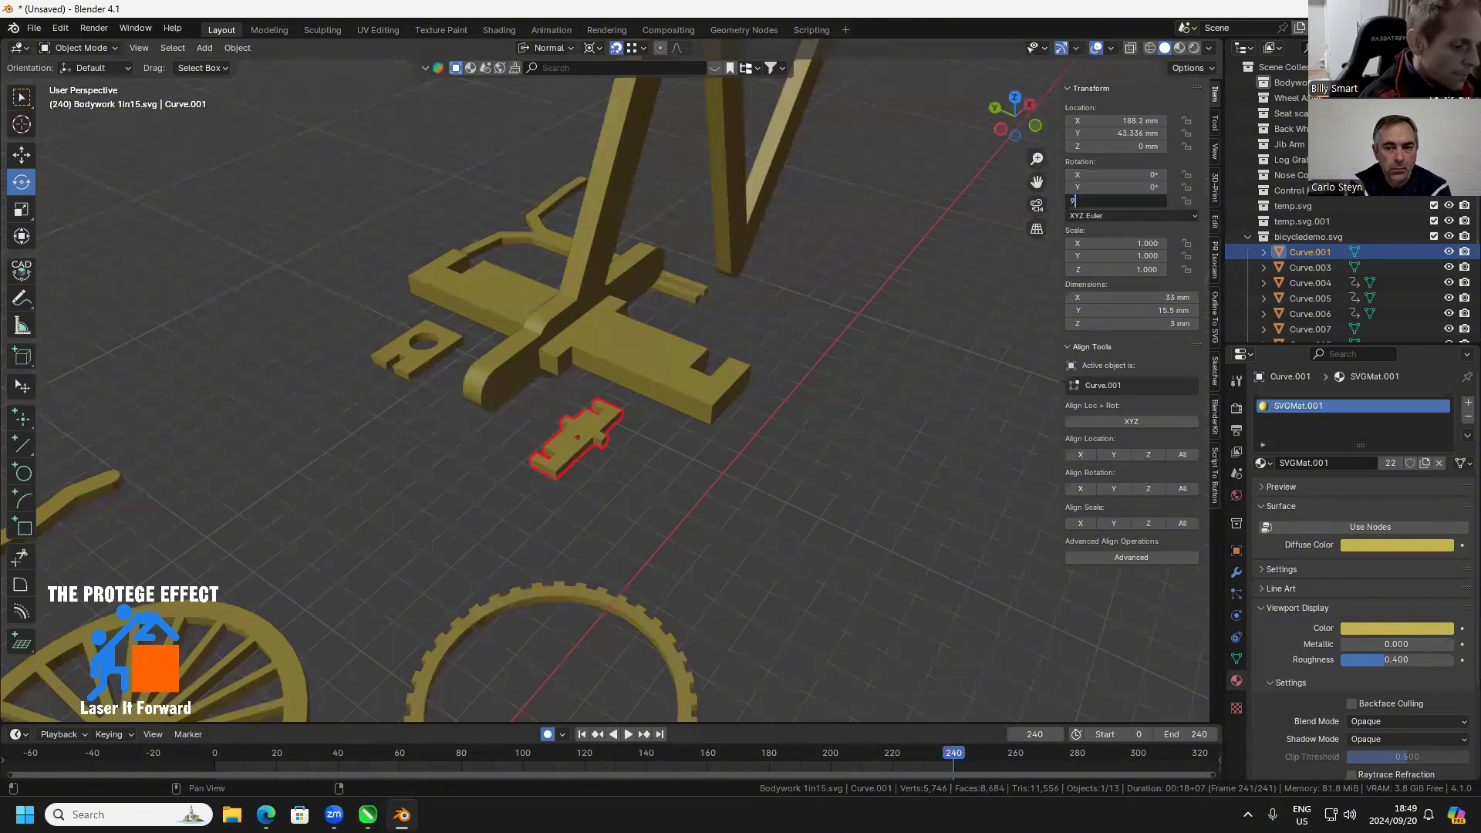
key("Return")
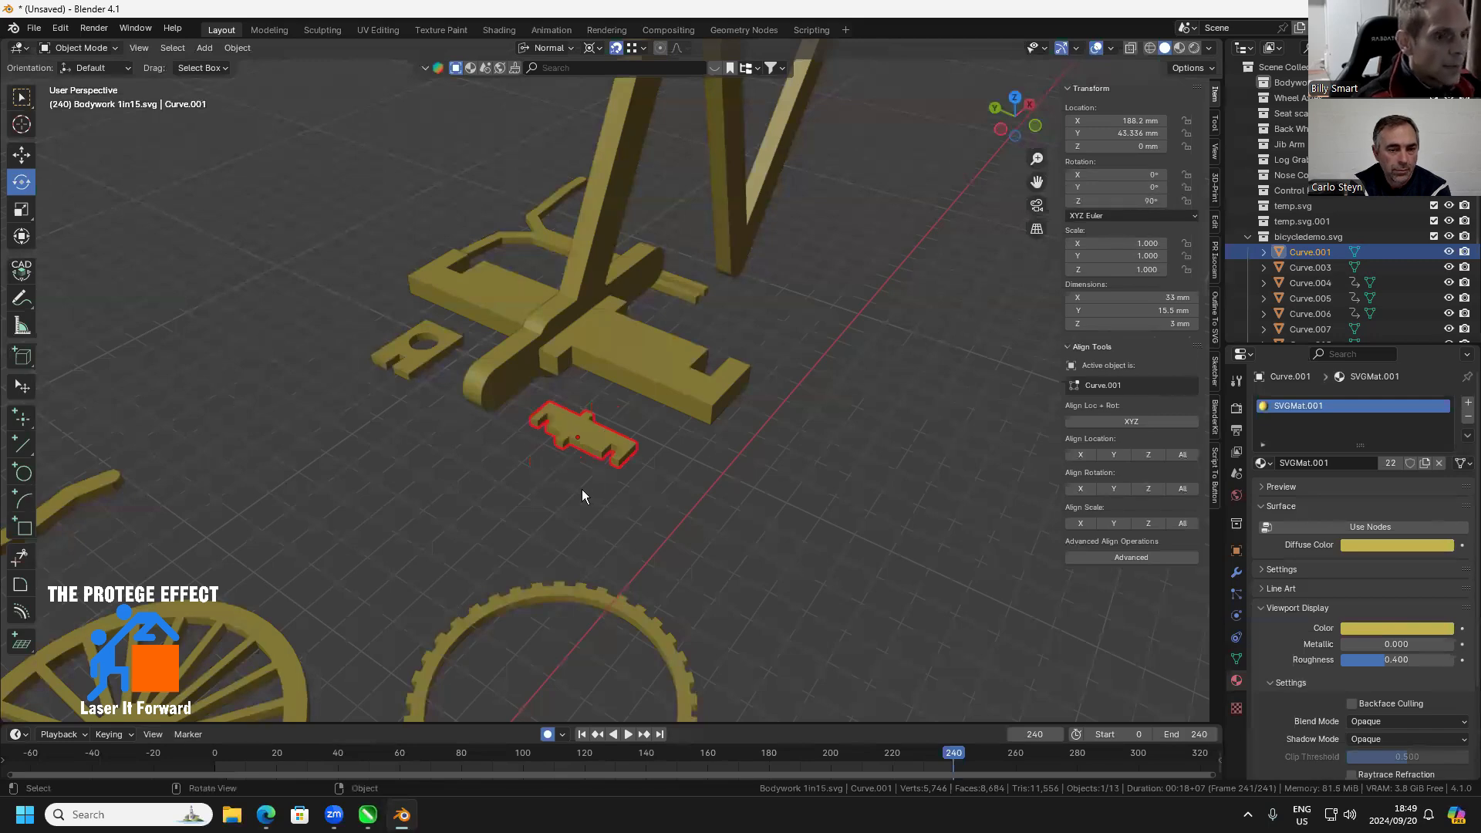
In Edit Mode, select the top vertex where the small crosspiece's far tab meets its body and snap the 3D cursor to it
key("KP_Decimal")
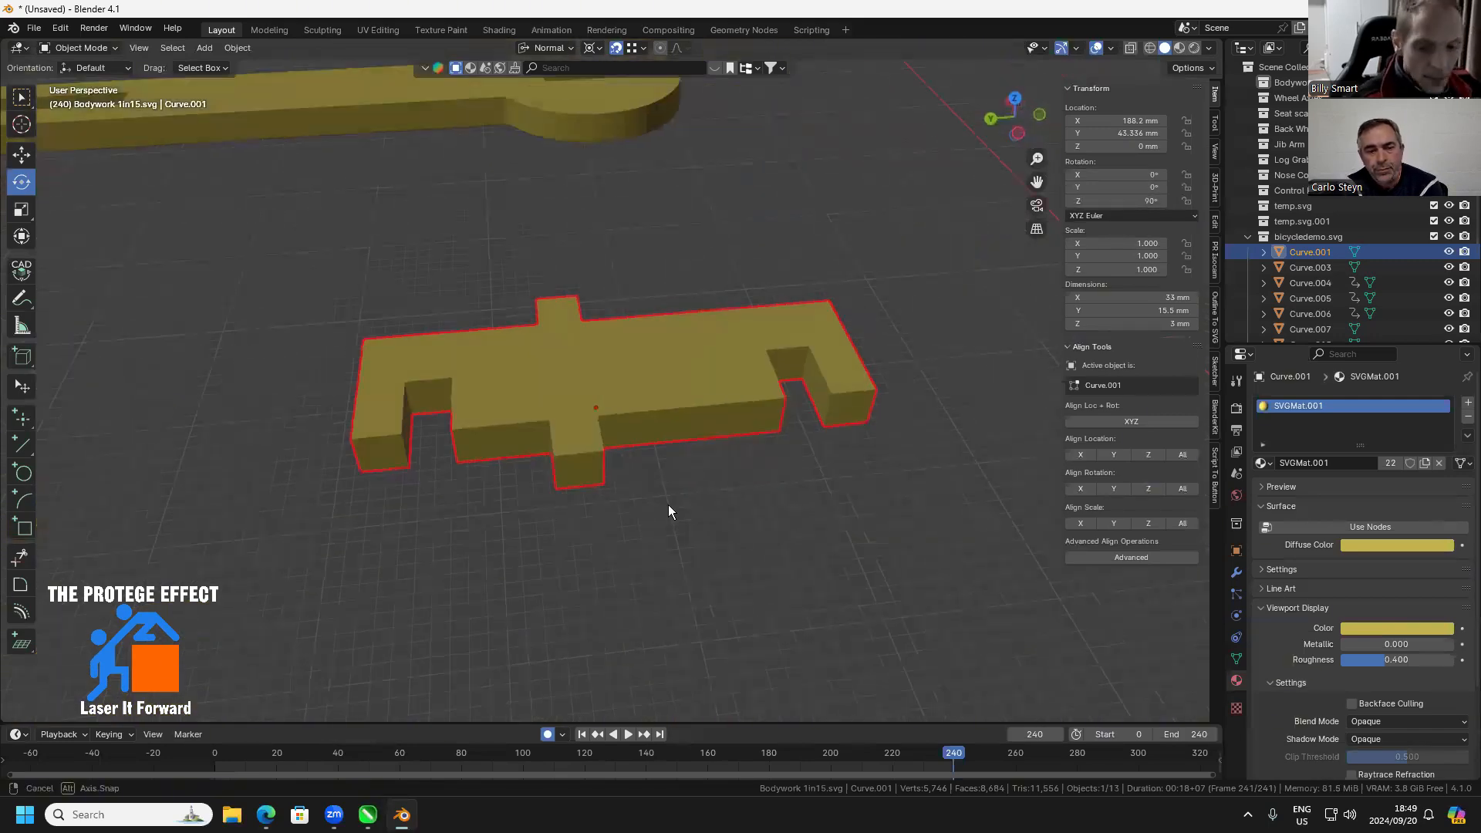
key("Tab")
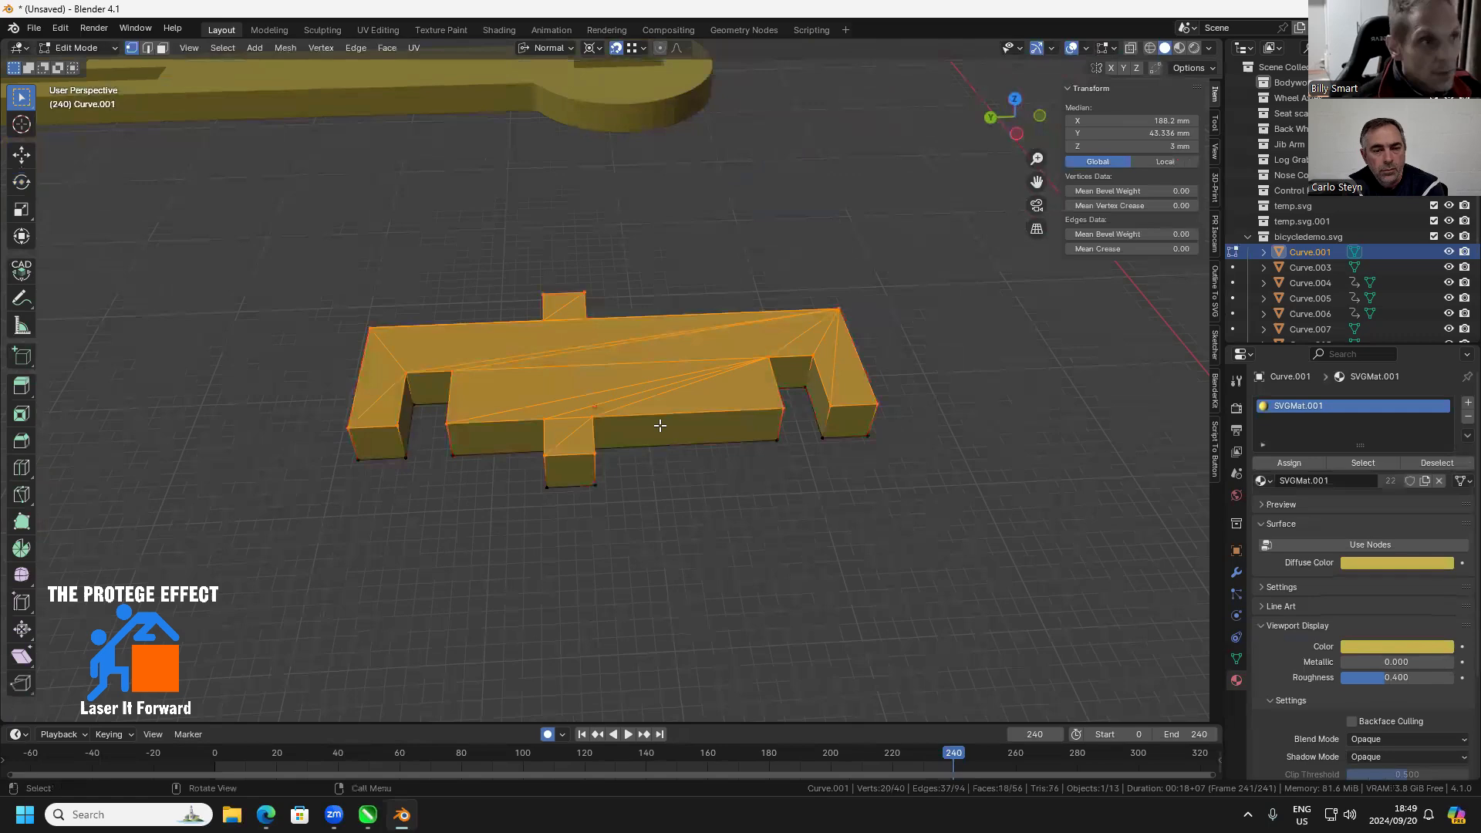
left_click(599, 320)
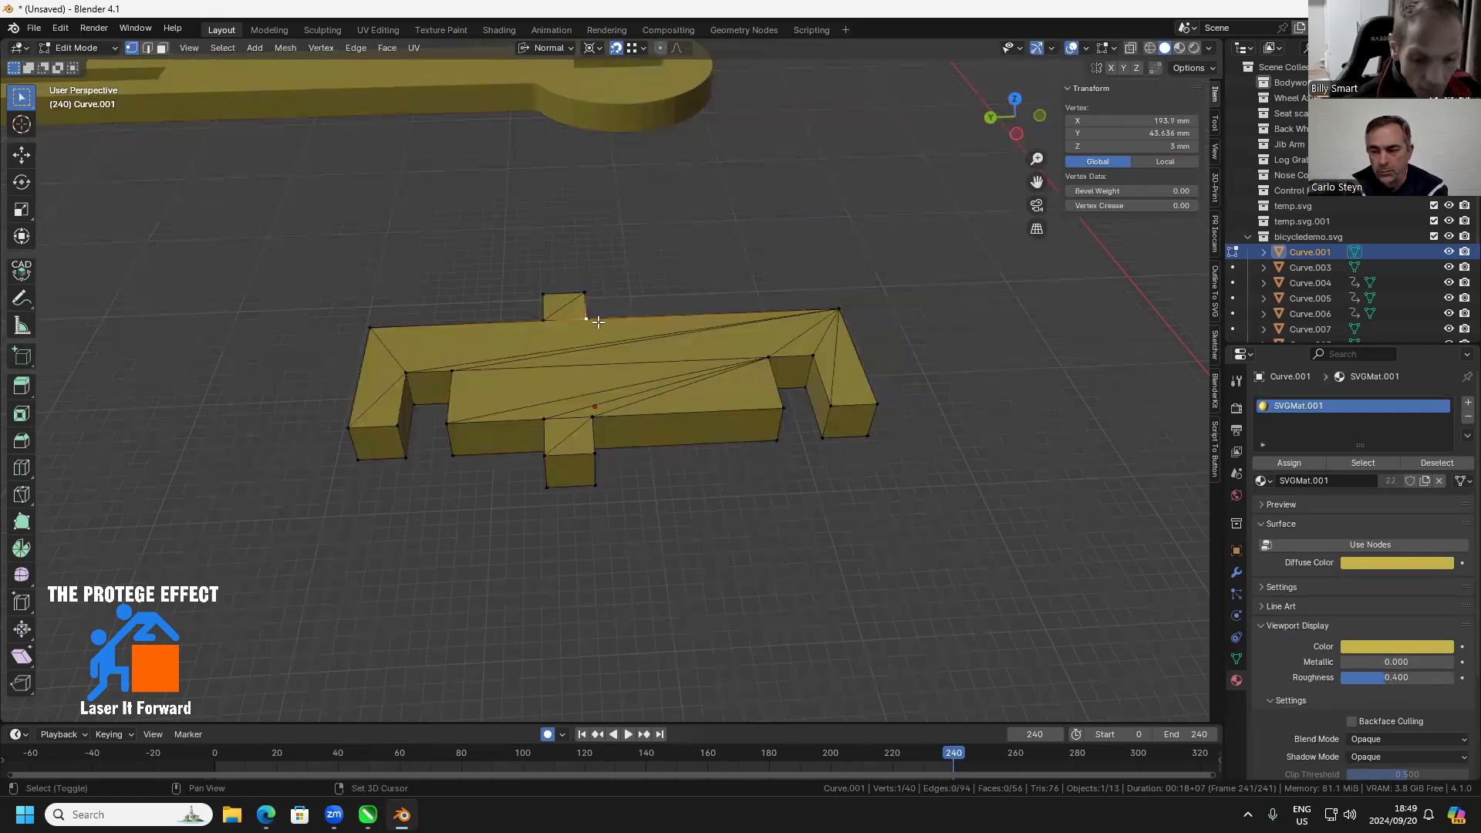
key("shift+s")
left_click(599, 416)
Return to Object Mode and set the small crosspiece's origin to the 3D cursor
key("Tab")
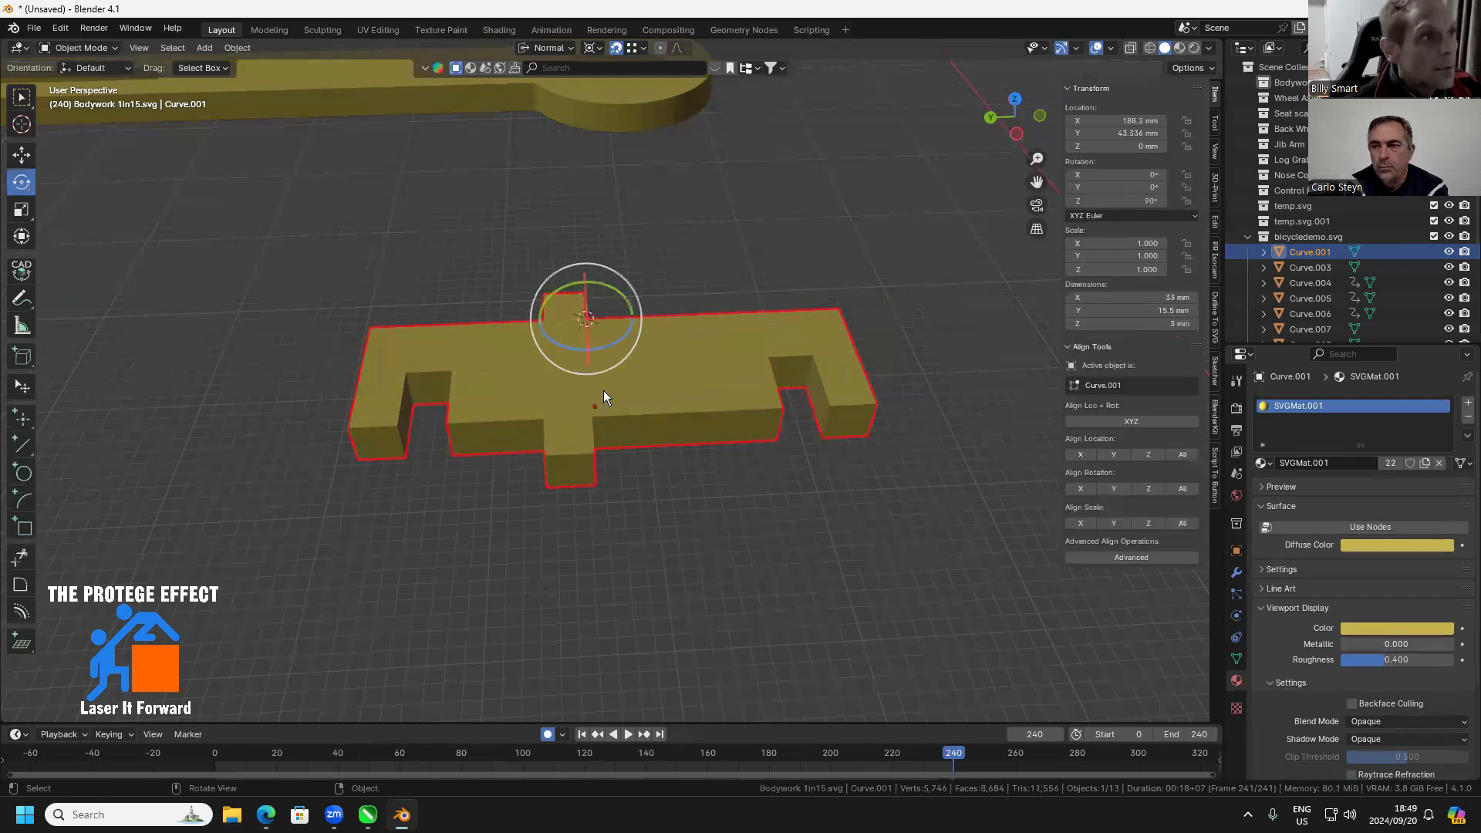
right_click(603, 391)
mouse_move(604, 387)
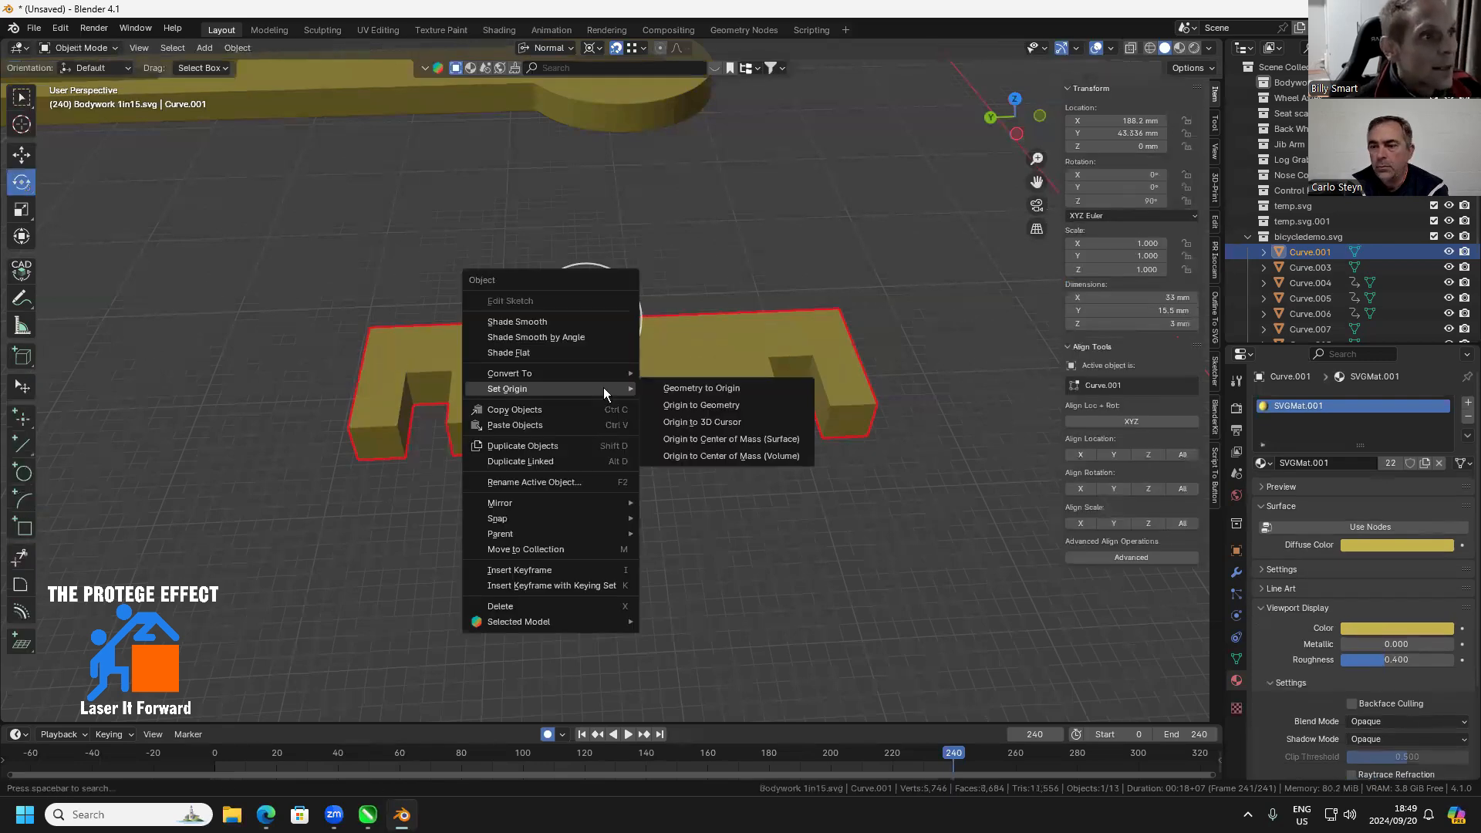
left_click(704, 423)
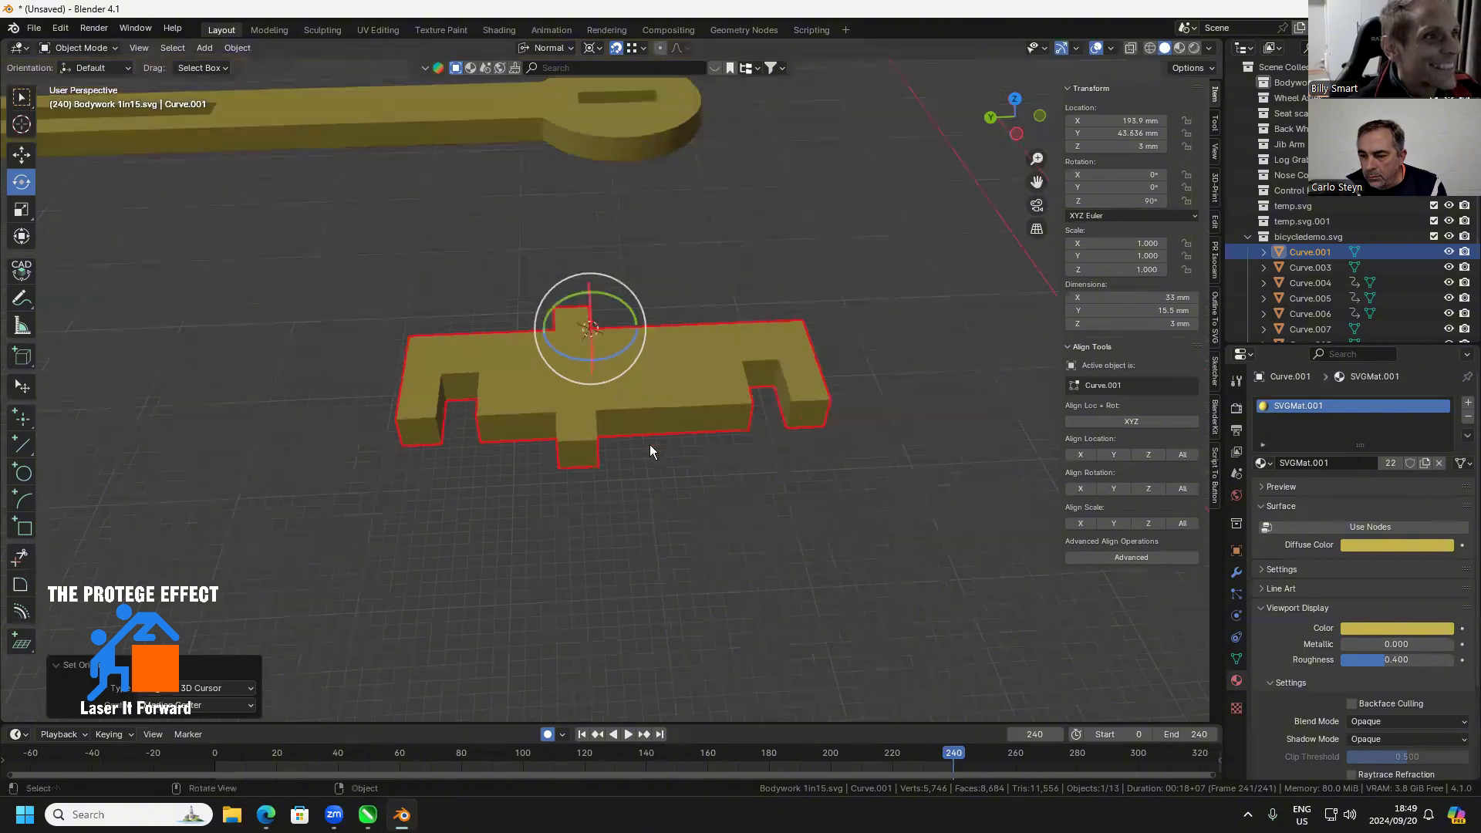
Move the small crosspiece up away from the flat parts to about X 251, Y 10, Z 60 mm
scroll(513, 450, "down", 6)
scroll(583, 442, "down", 3)
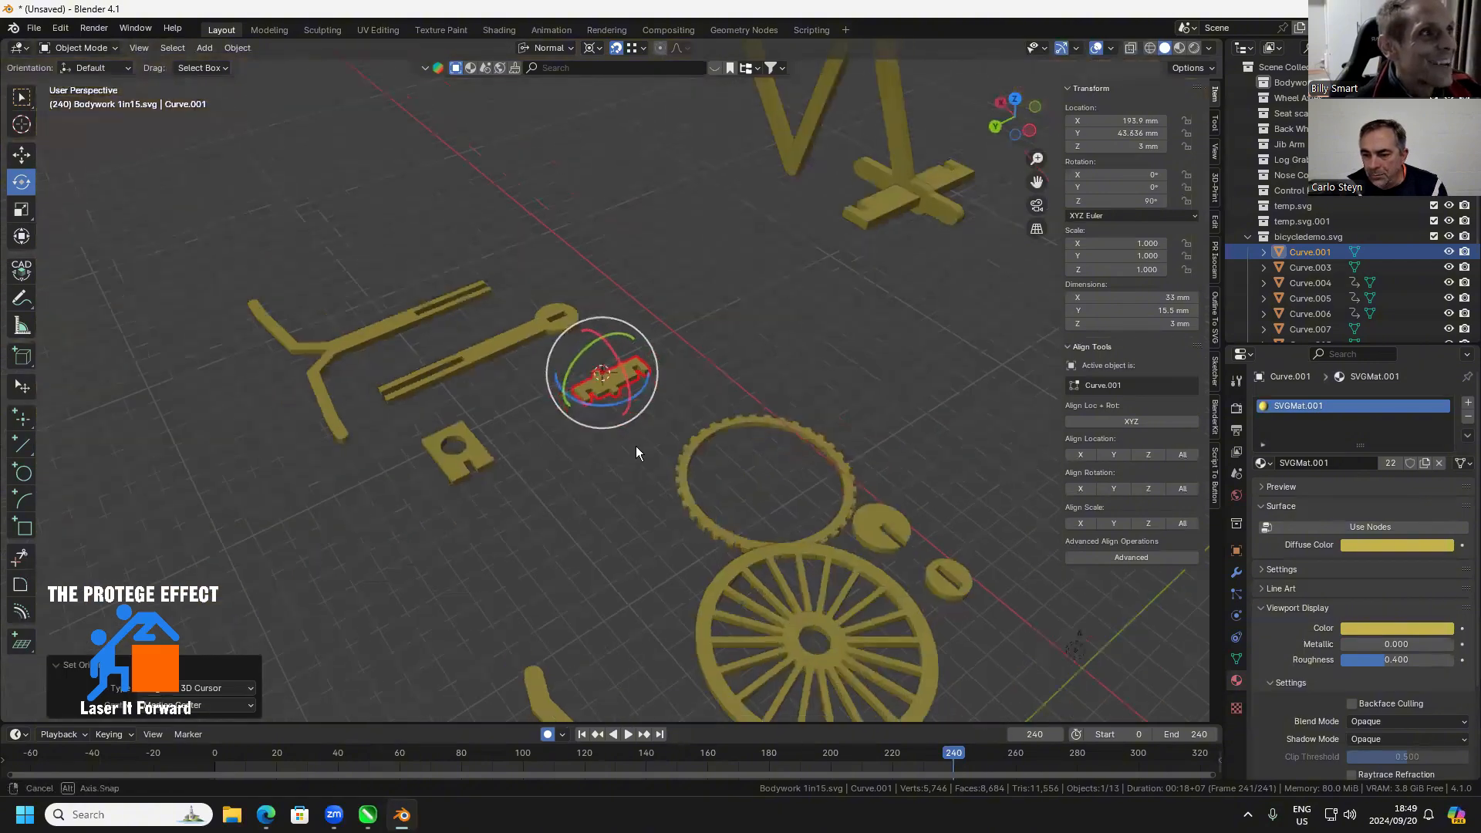
left_click_drag(636, 446, 667, 529)
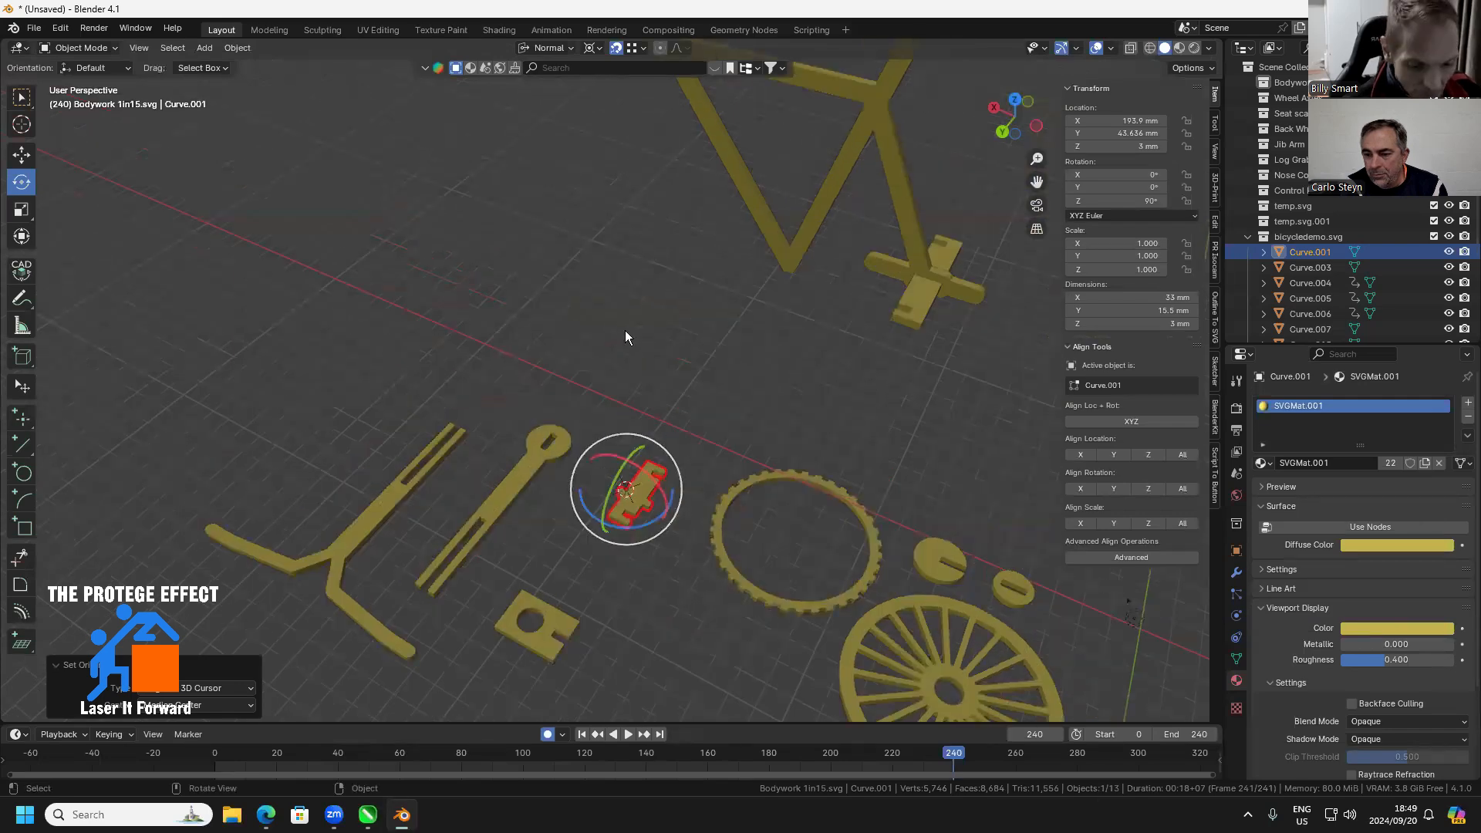
key("g")
left_click(549, 112)
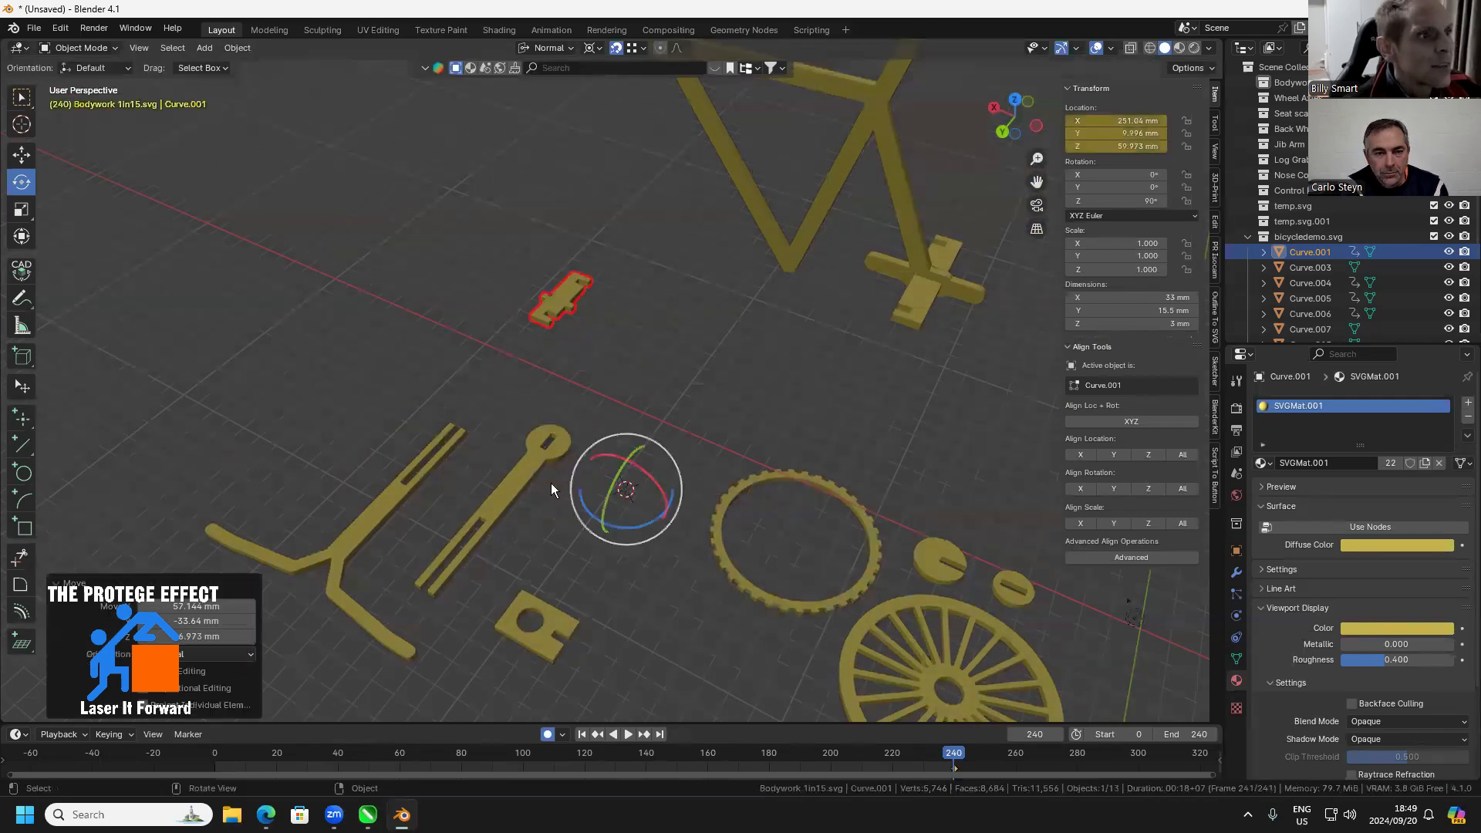
scroll(547, 492, "down", 1)
Set the X rotation of the slotted fork part with the round end to 90°
left_click(517, 491)
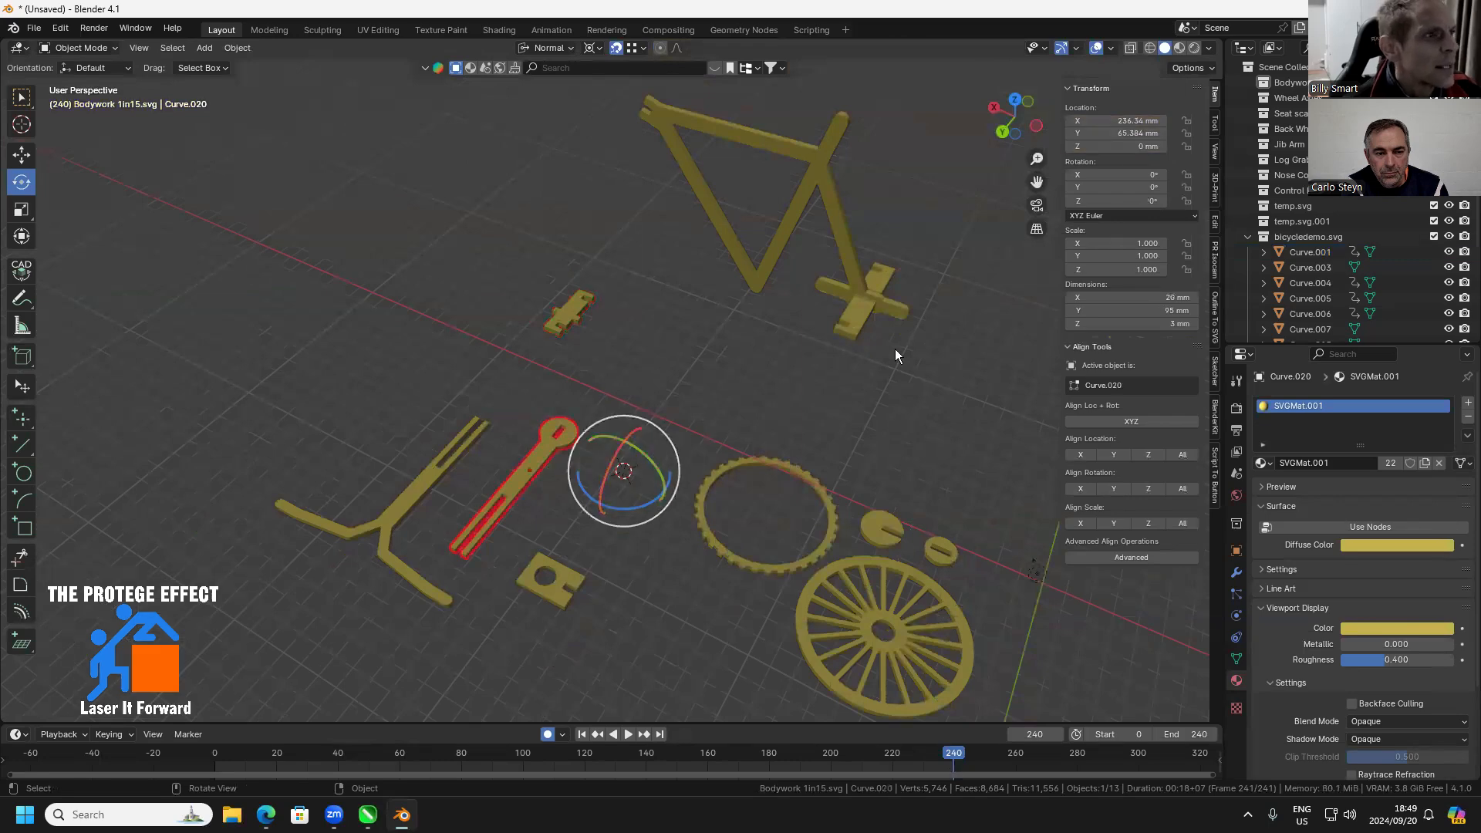
left_click(1118, 175)
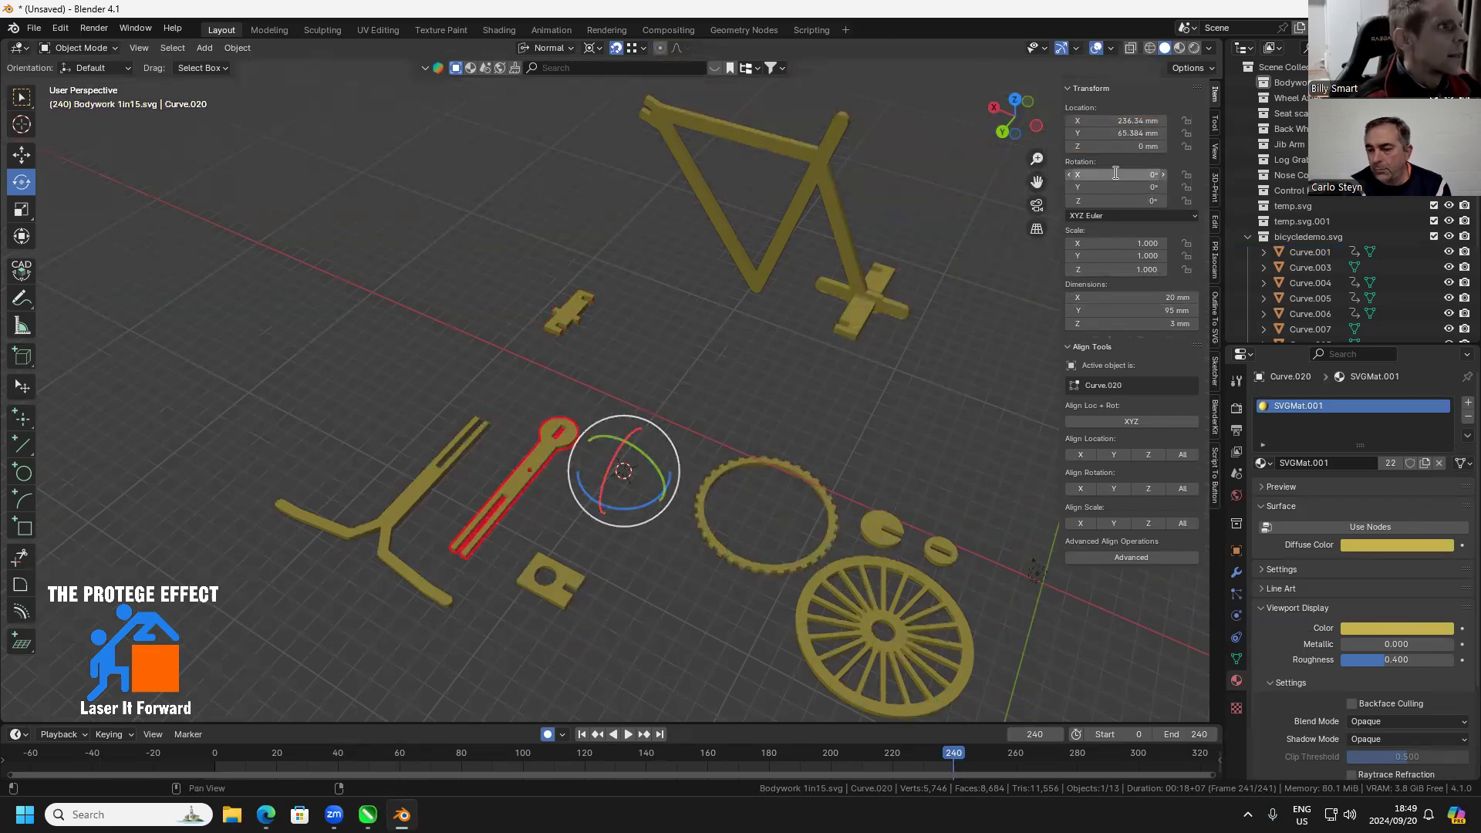
type("90")
key("Return")
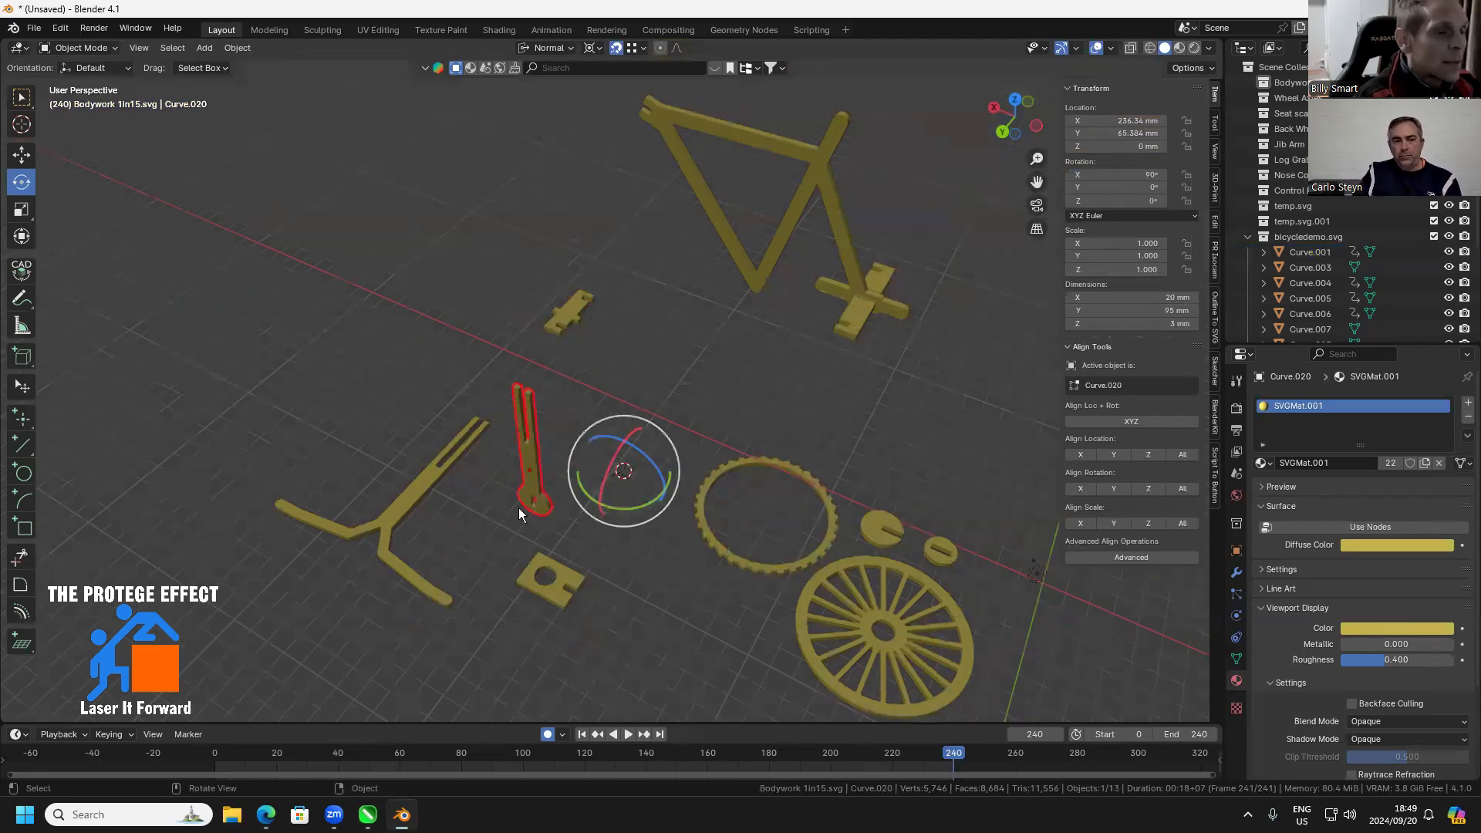
Set the Y-shaped handlebar part's rotation to 90° about X and 90° about Z
left_click(413, 524)
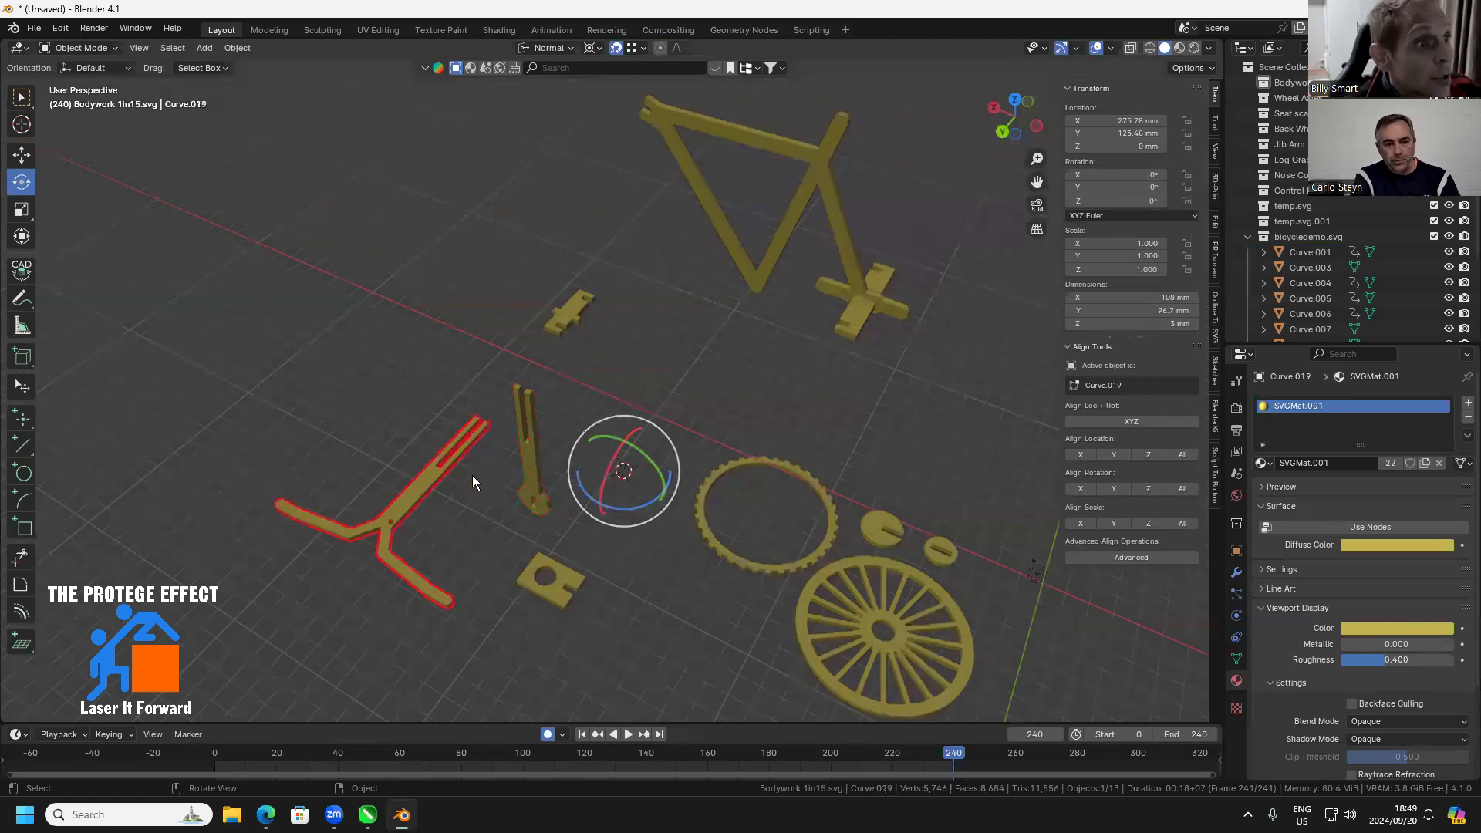
left_click(1115, 175)
type("90")
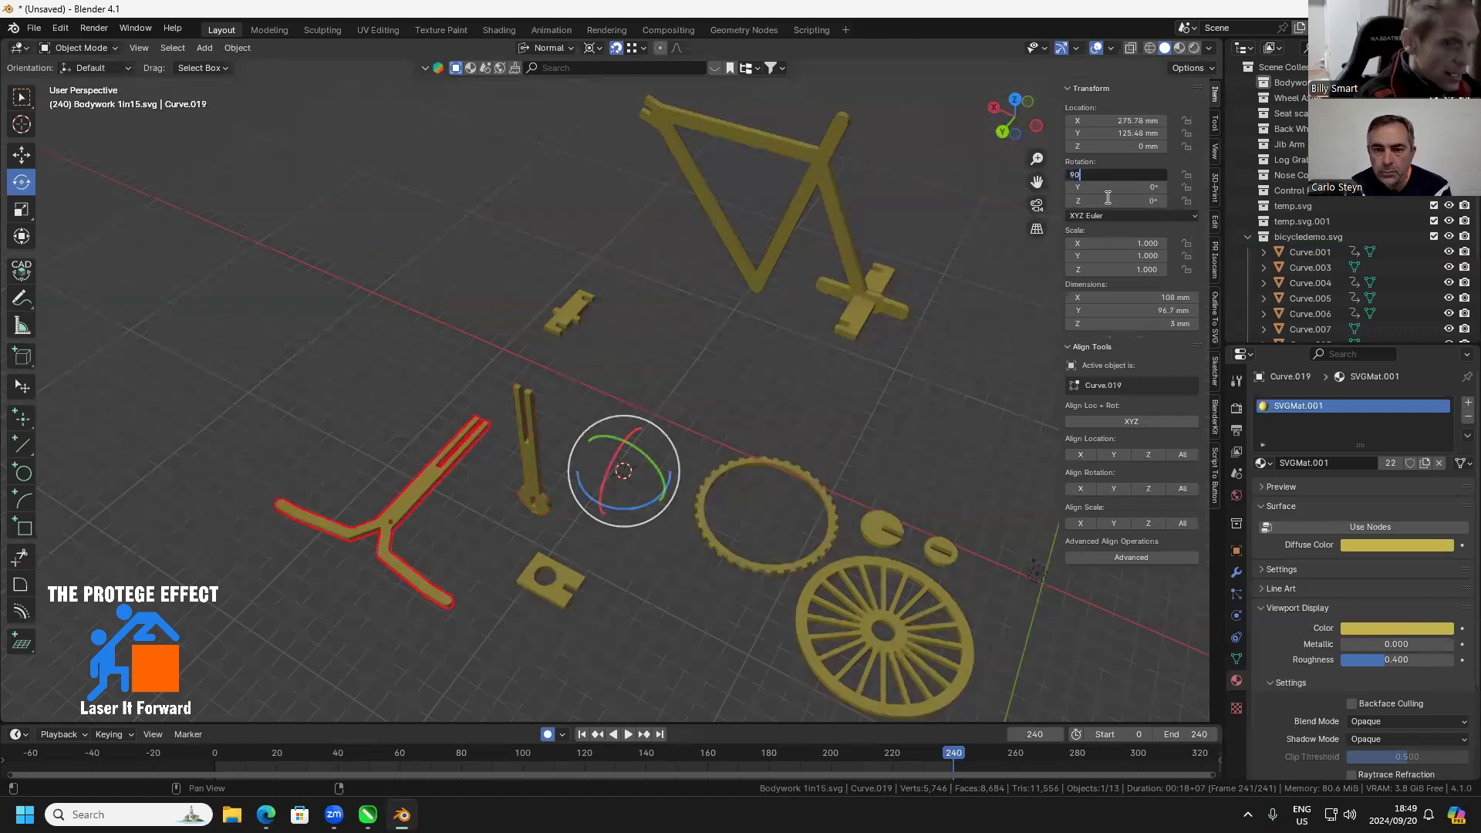
key("Return")
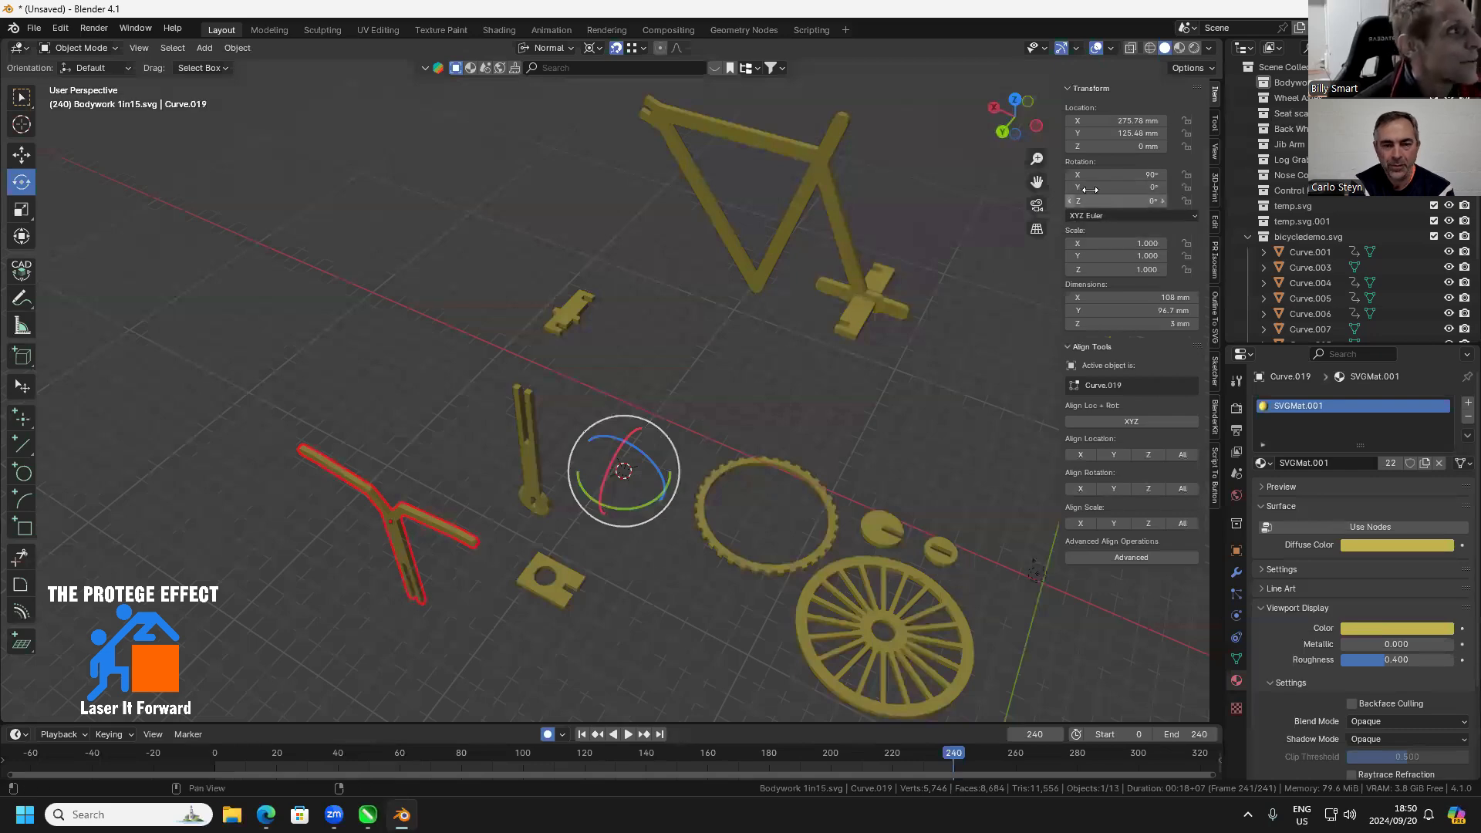
left_click(1115, 201)
type("90")
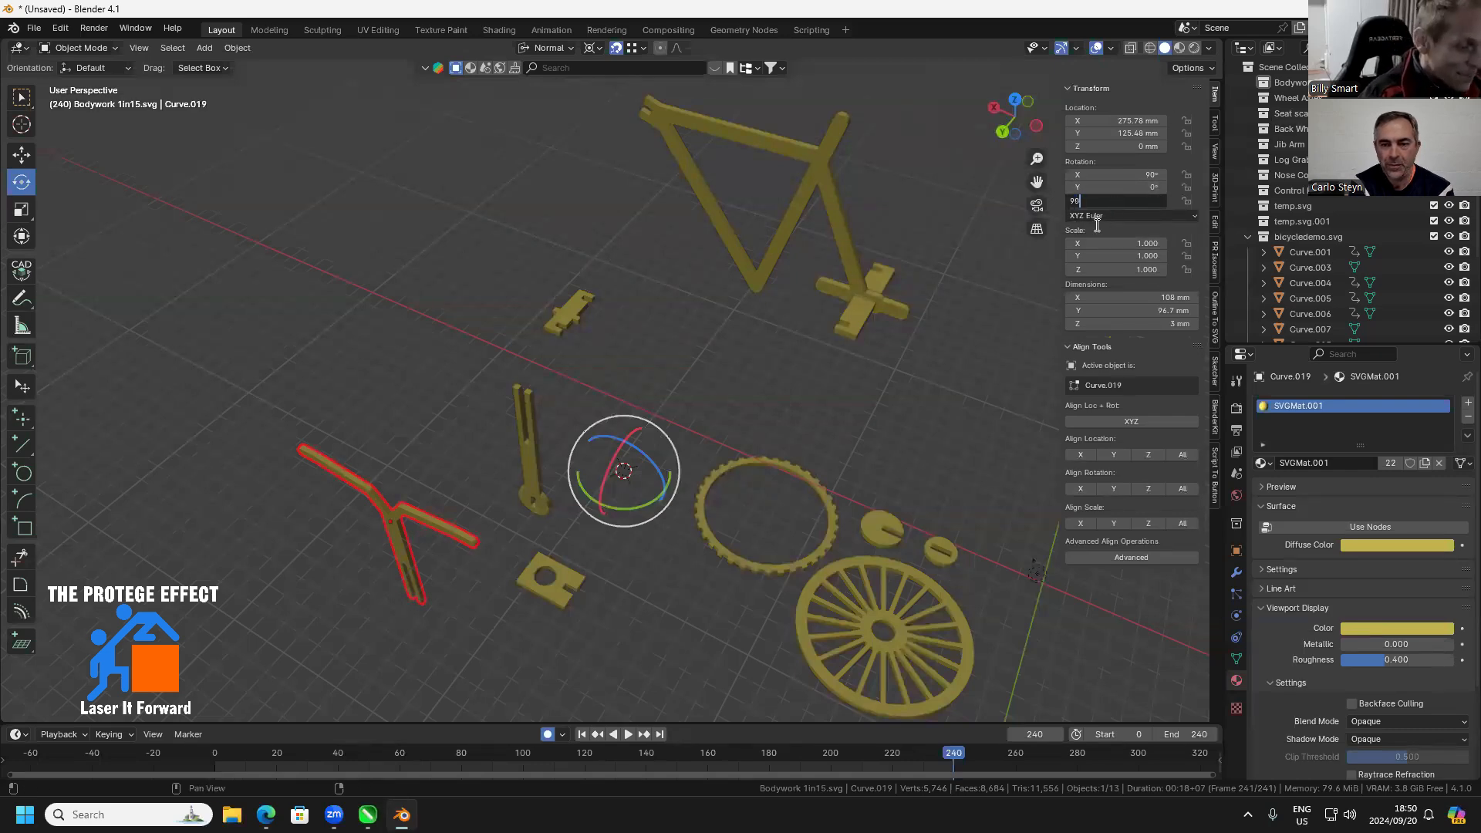
key("Return")
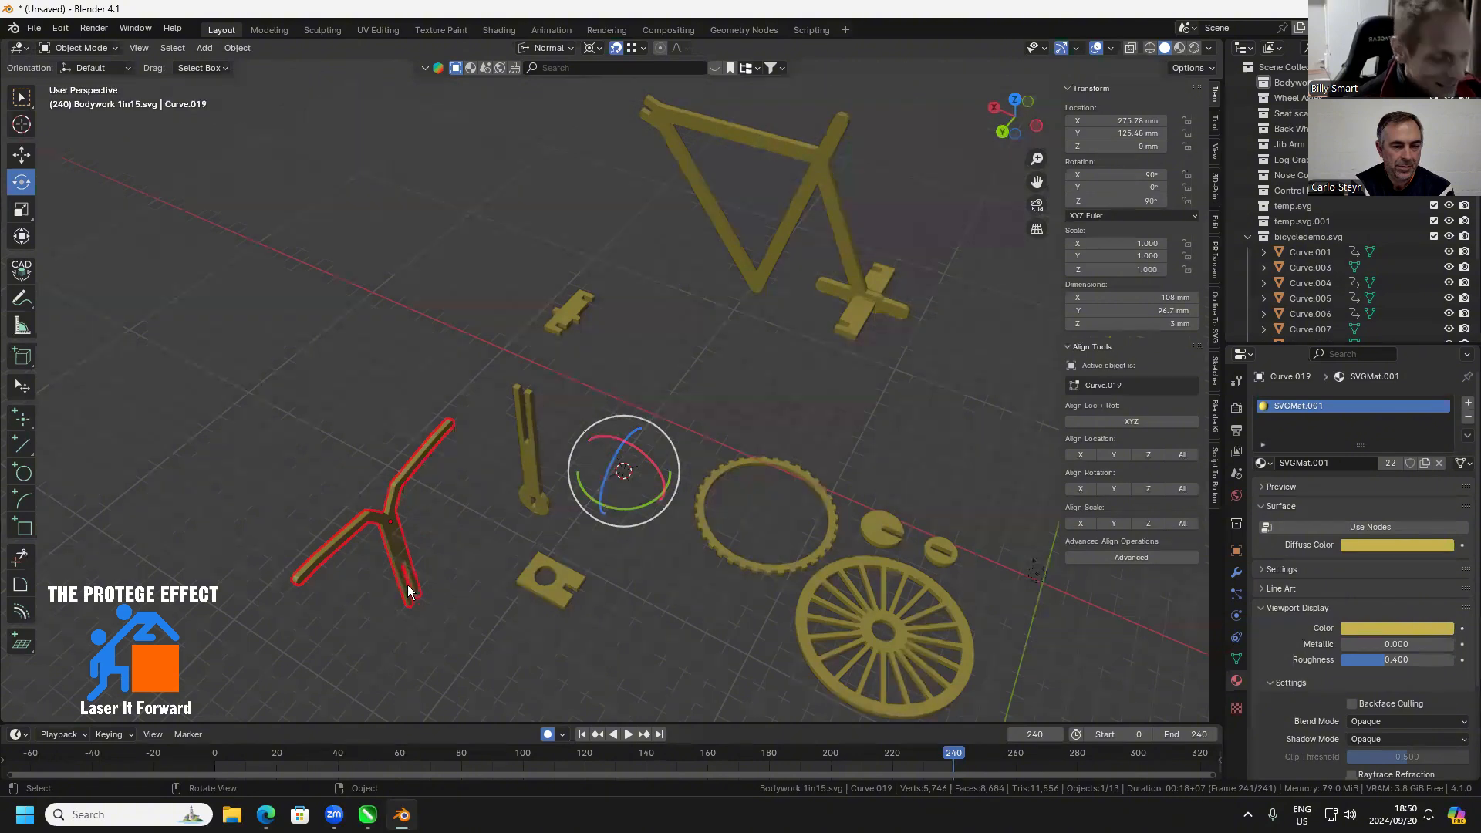
Enter Edit Mode on the handlebar part and select a corner vertex at the closed end of its stem slot
scroll(409, 585, "up", 2)
left_click_drag(409, 585, 539, 483)
scroll(584, 525, "up", 3)
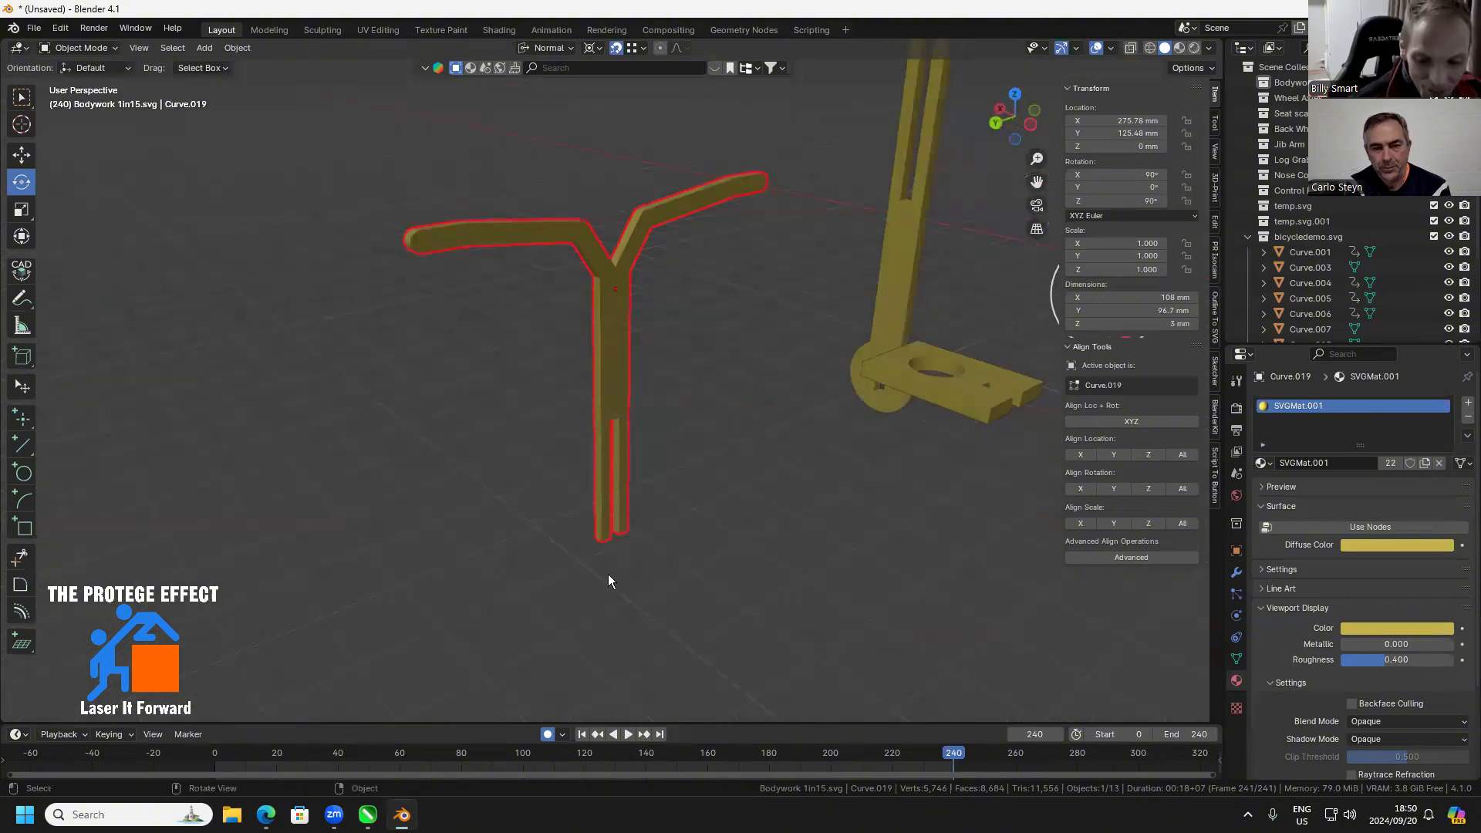
key("Tab")
scroll(617, 521, "up", 2)
left_click(612, 439)
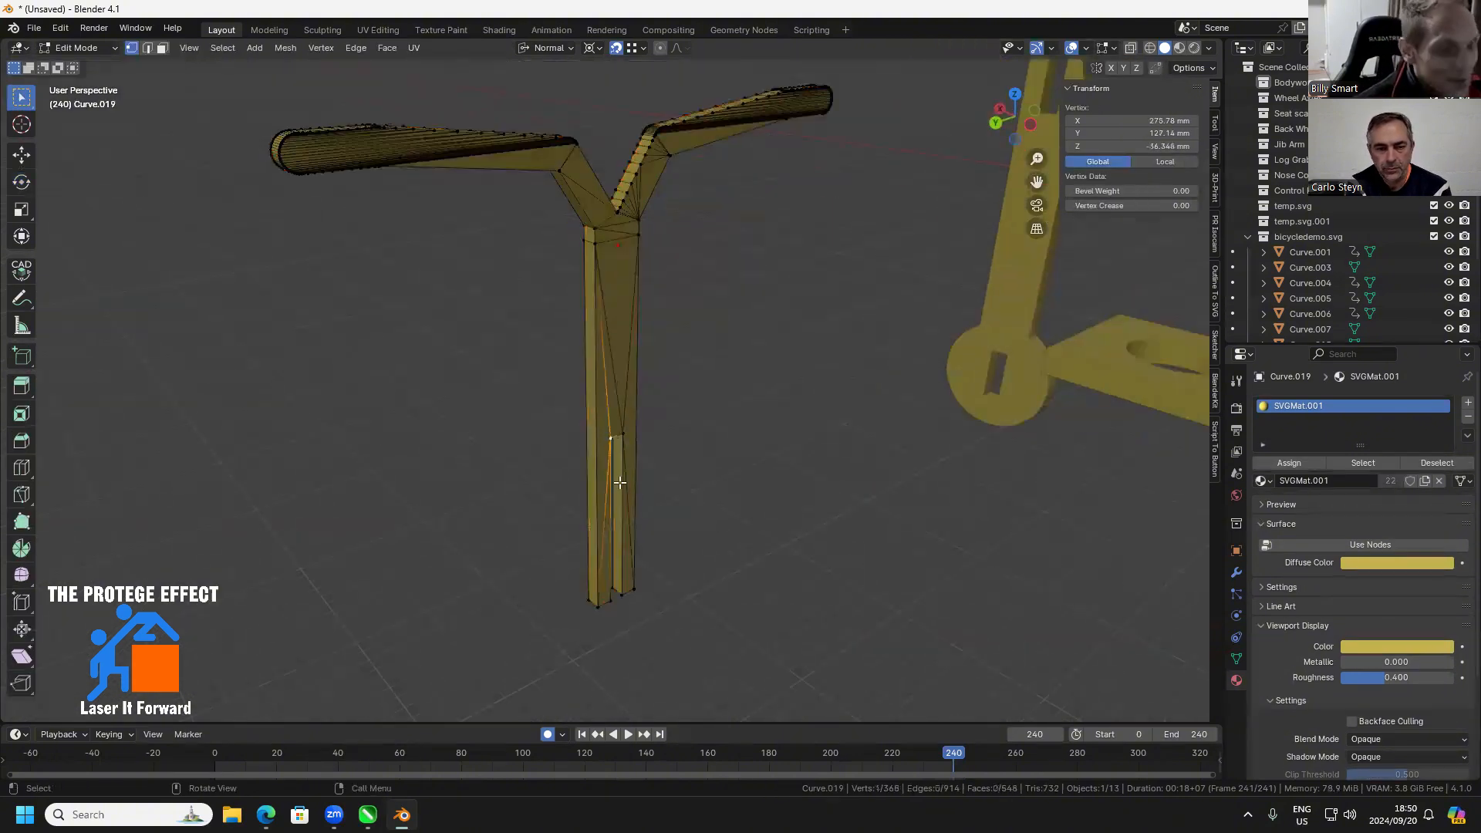
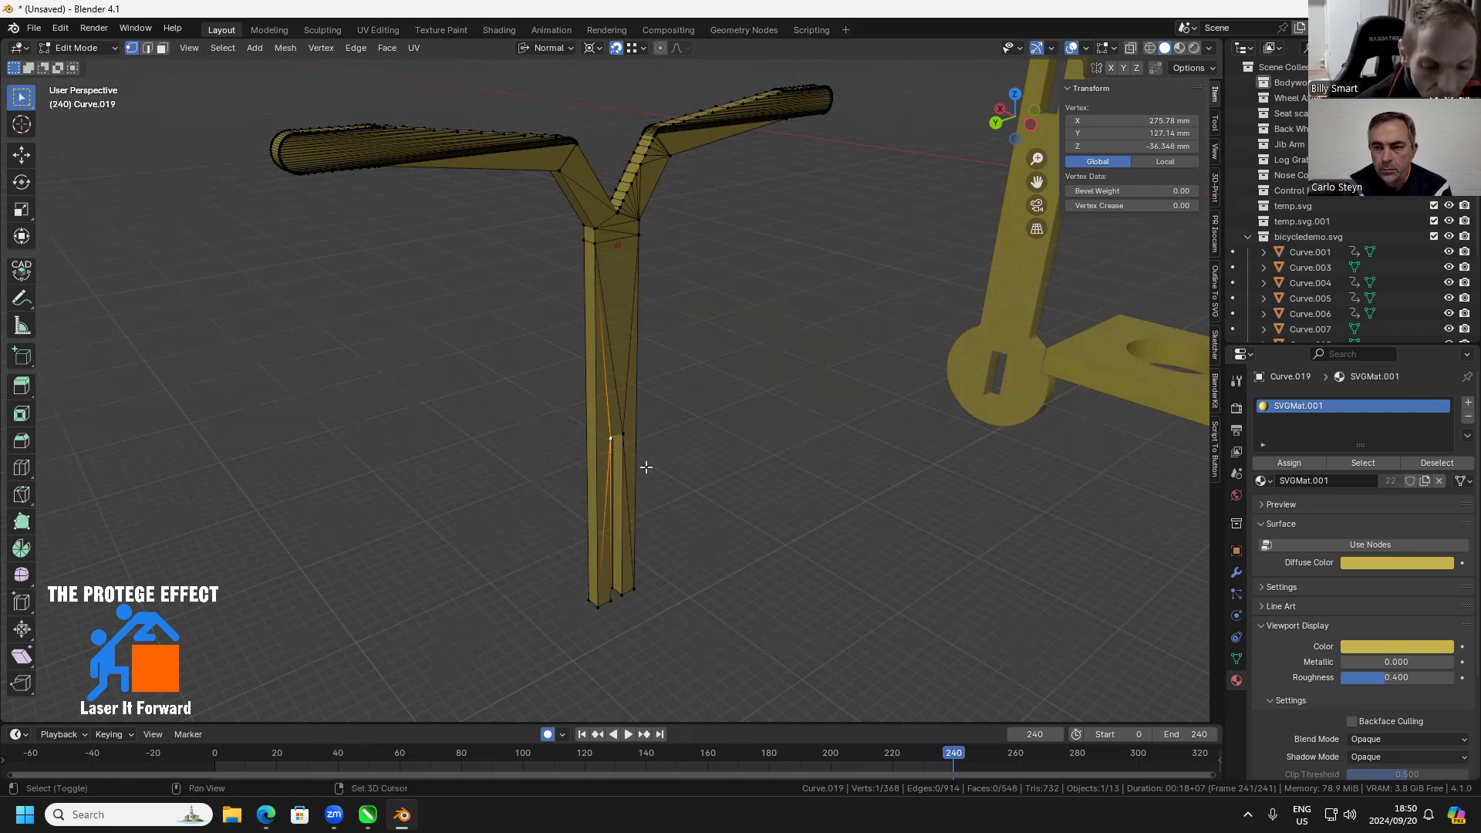
Set the handlebar part's origin to the selected slot vertex by snapping the 3D cursor there and using Origin to 3D Cursor
key("shift+s")
left_click(639, 557)
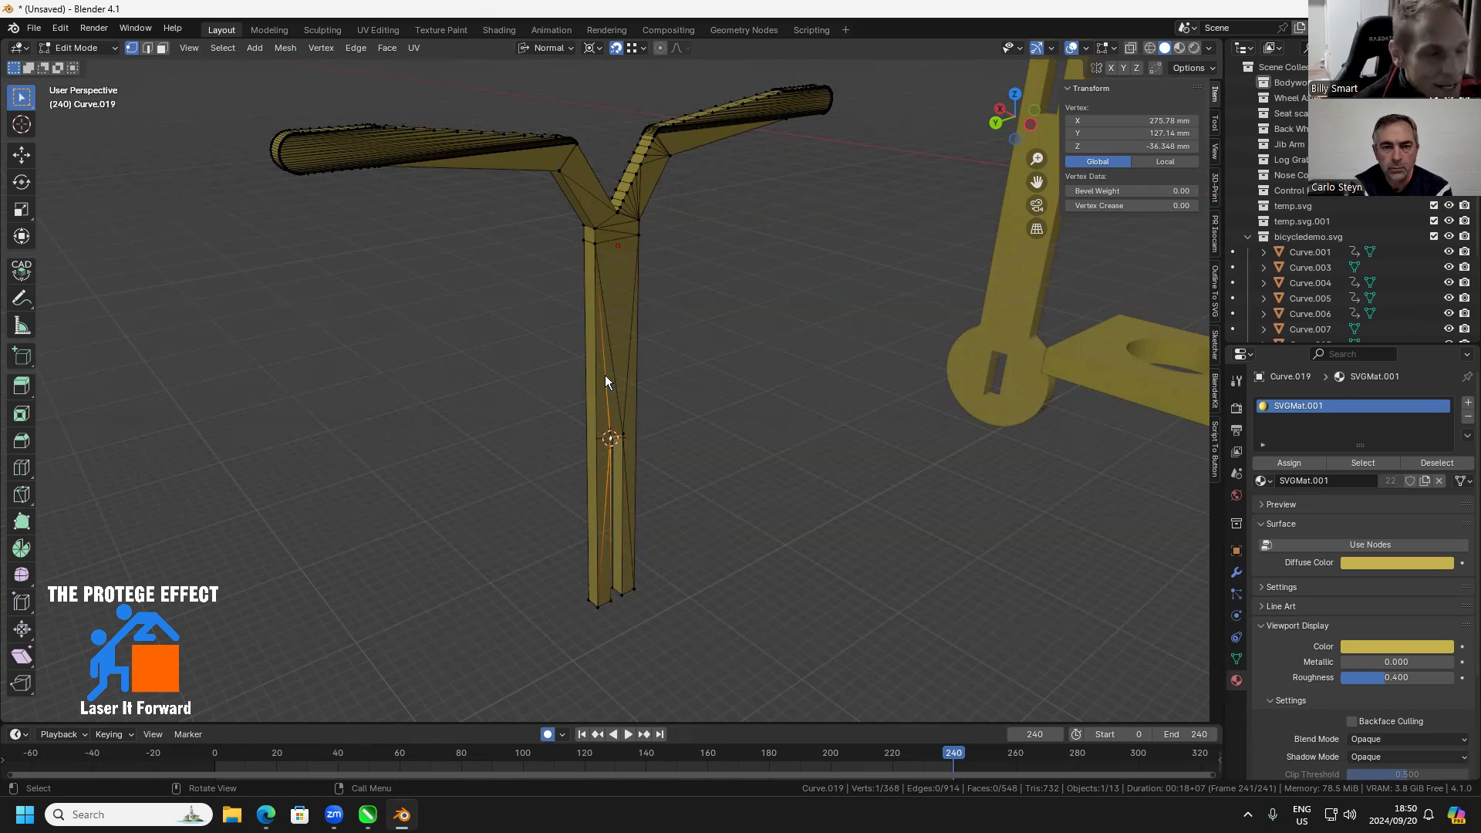
key("Tab")
right_click(603, 340)
mouse_move(602, 341)
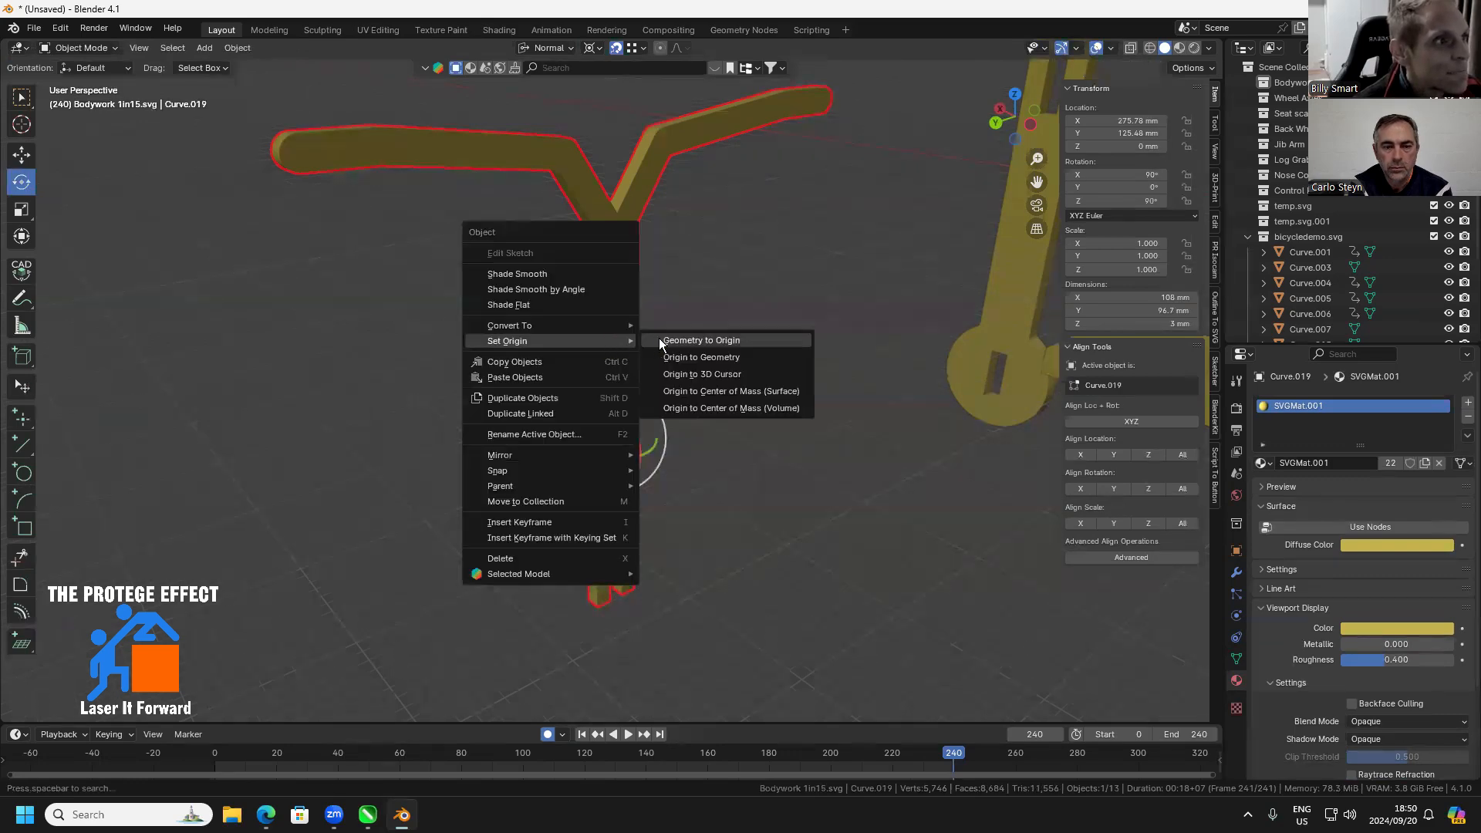
left_click(681, 374)
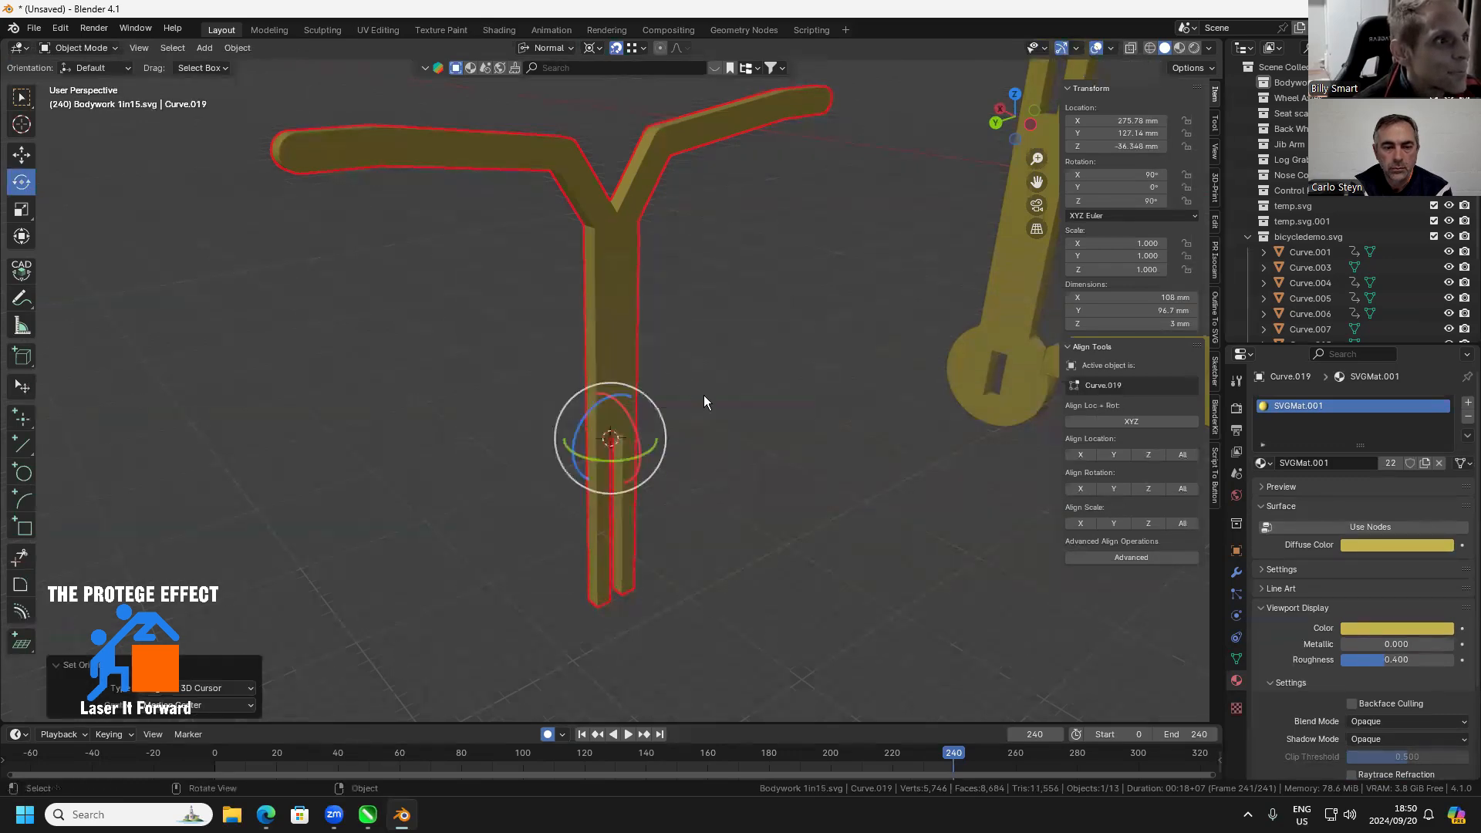
Move the handlebar part so its origin snaps to the closed end of the upright fork part's slot, interlocking the two
scroll(710, 409, "down", 3)
left_click_drag(745, 371, 687, 421)
scroll(715, 369, "up", 2)
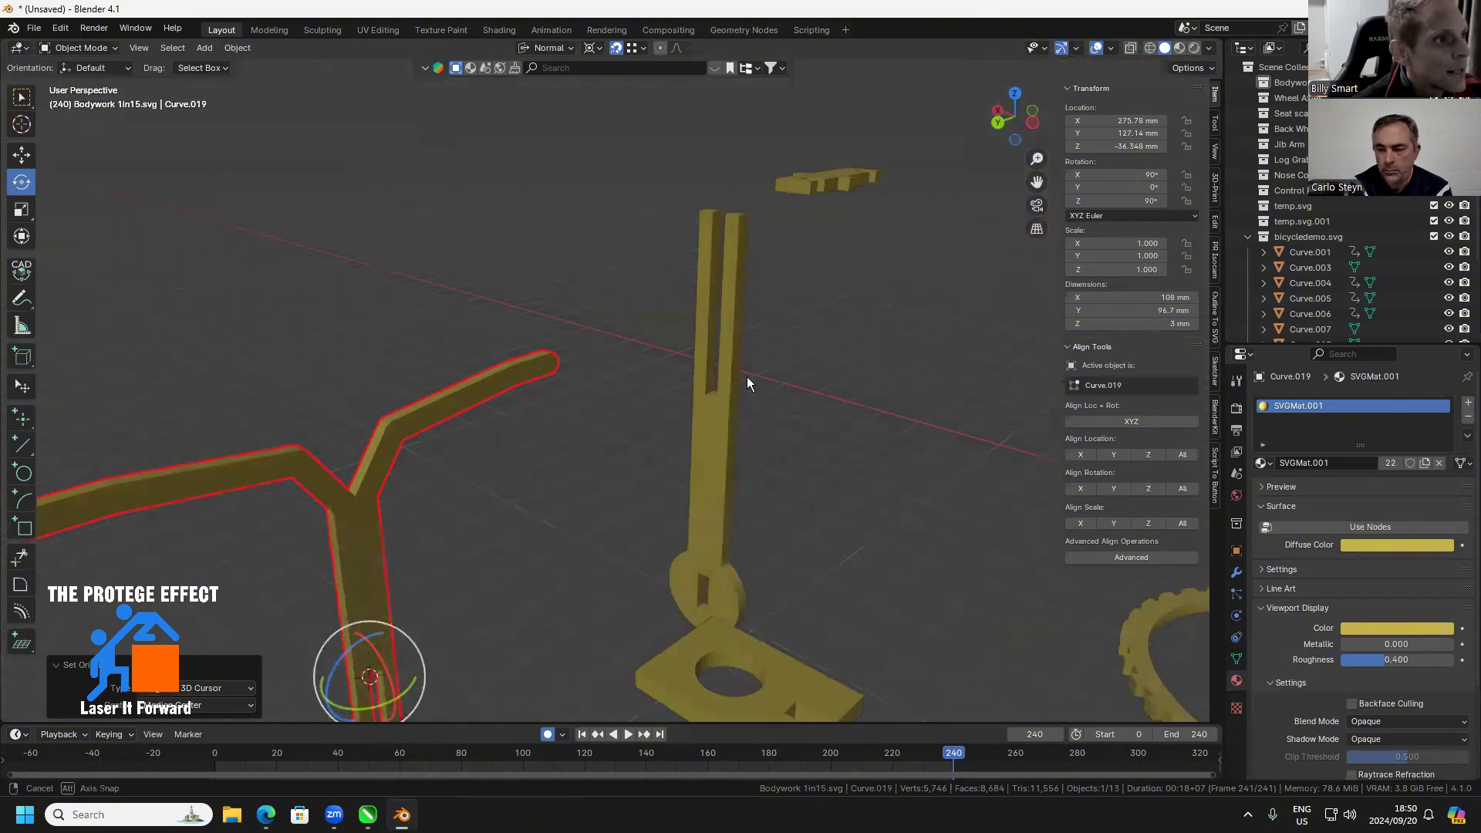
scroll(756, 402, "up", 4)
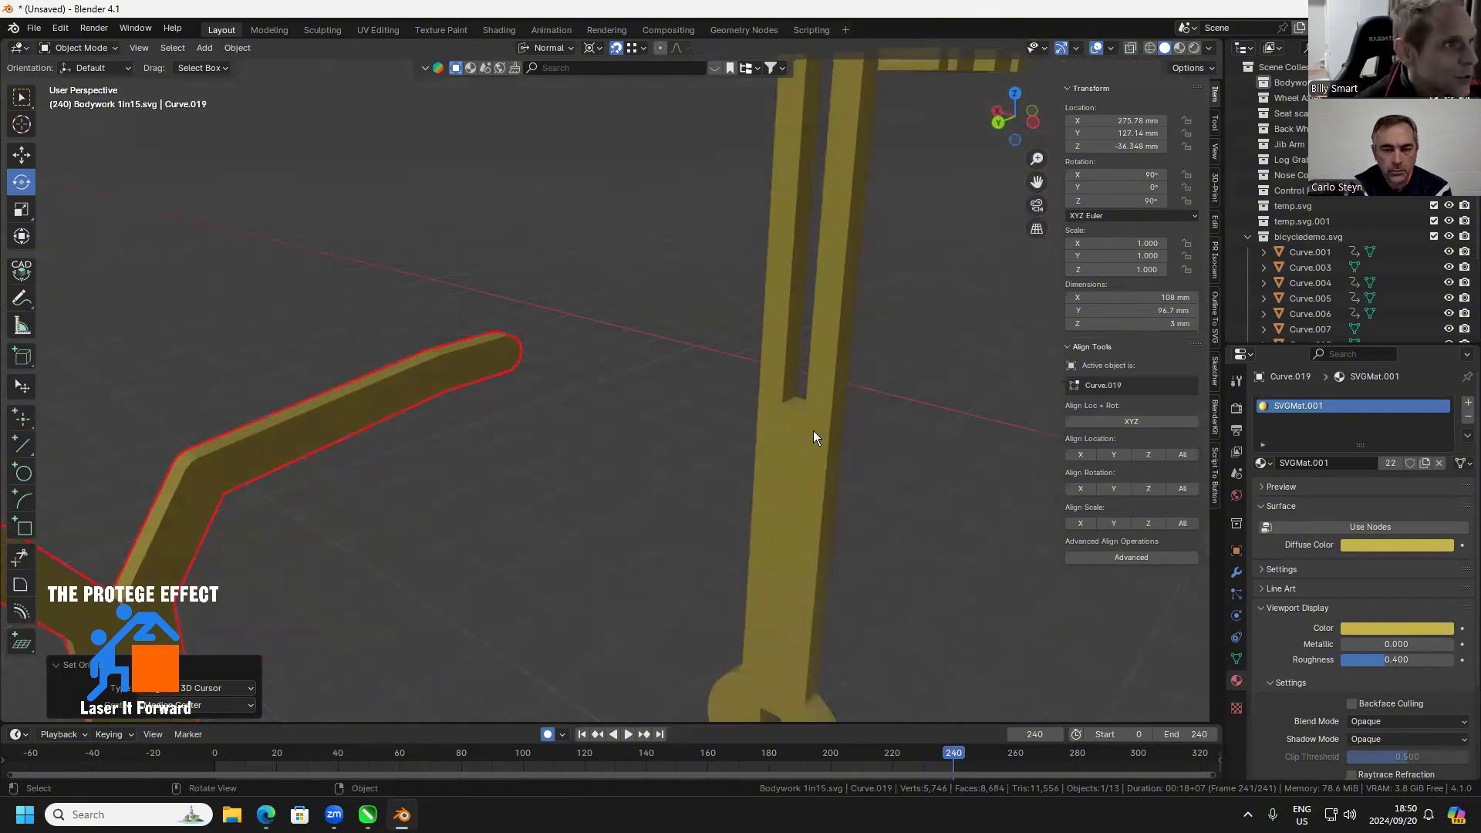
key("g")
left_click(801, 407)
scroll(856, 486, "down", 4)
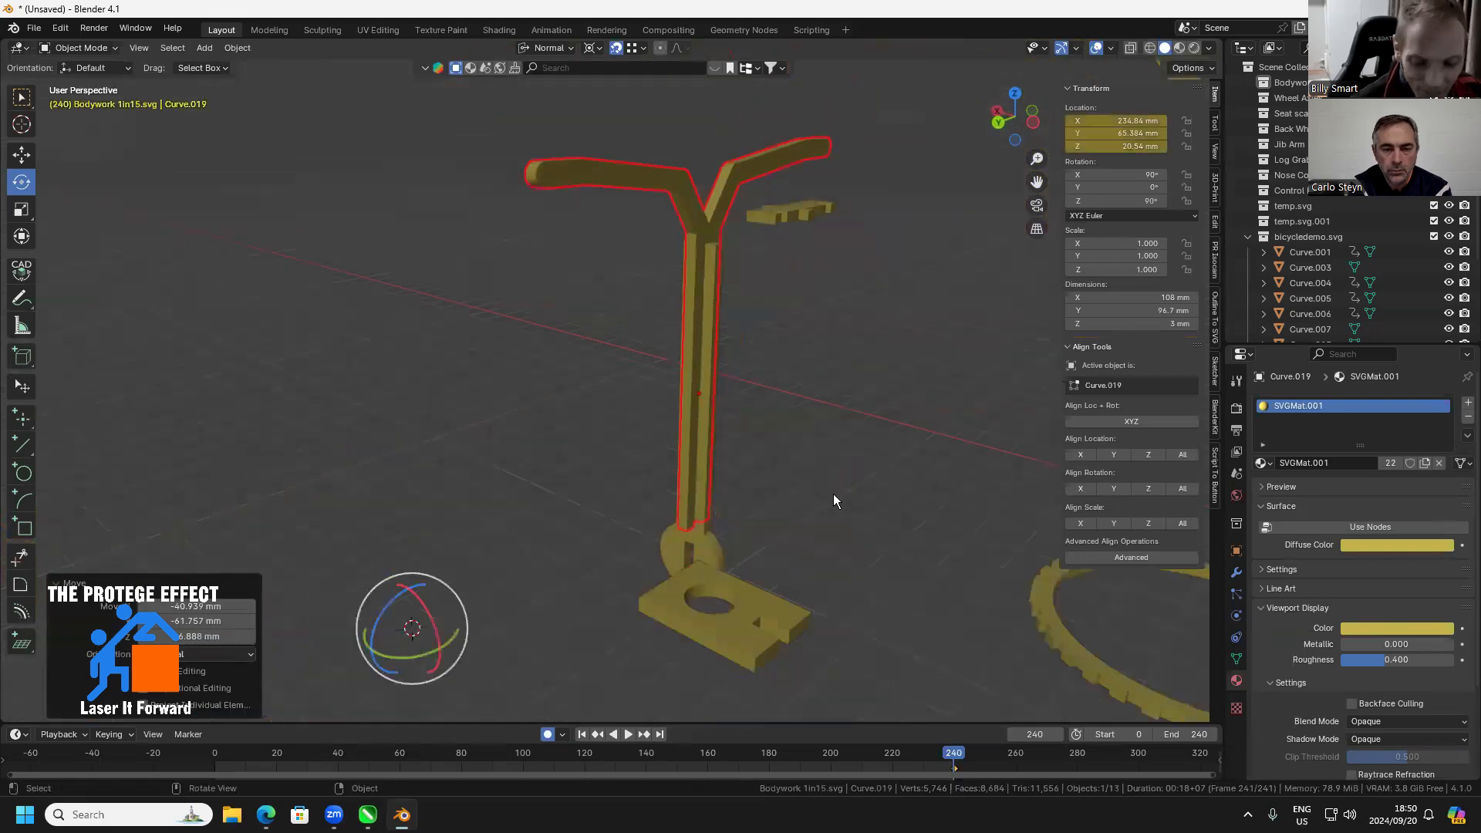
scroll(798, 466, "down", 5)
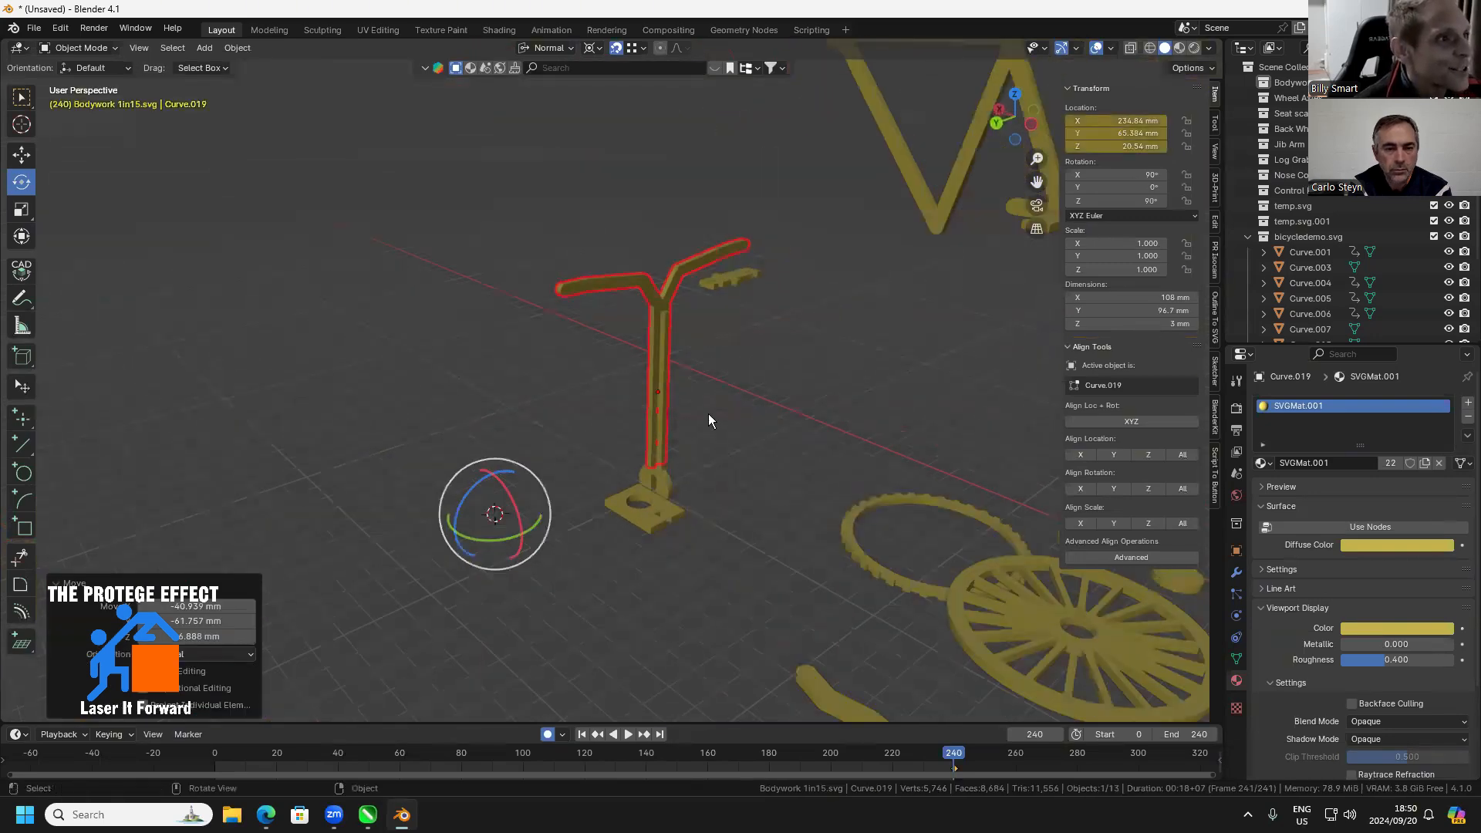
Enter Edit Mode on the flat plate with the round hole and select a top corner vertex at its slot's closed end
left_click(653, 391, "shift")
scroll(727, 384, "down", 4)
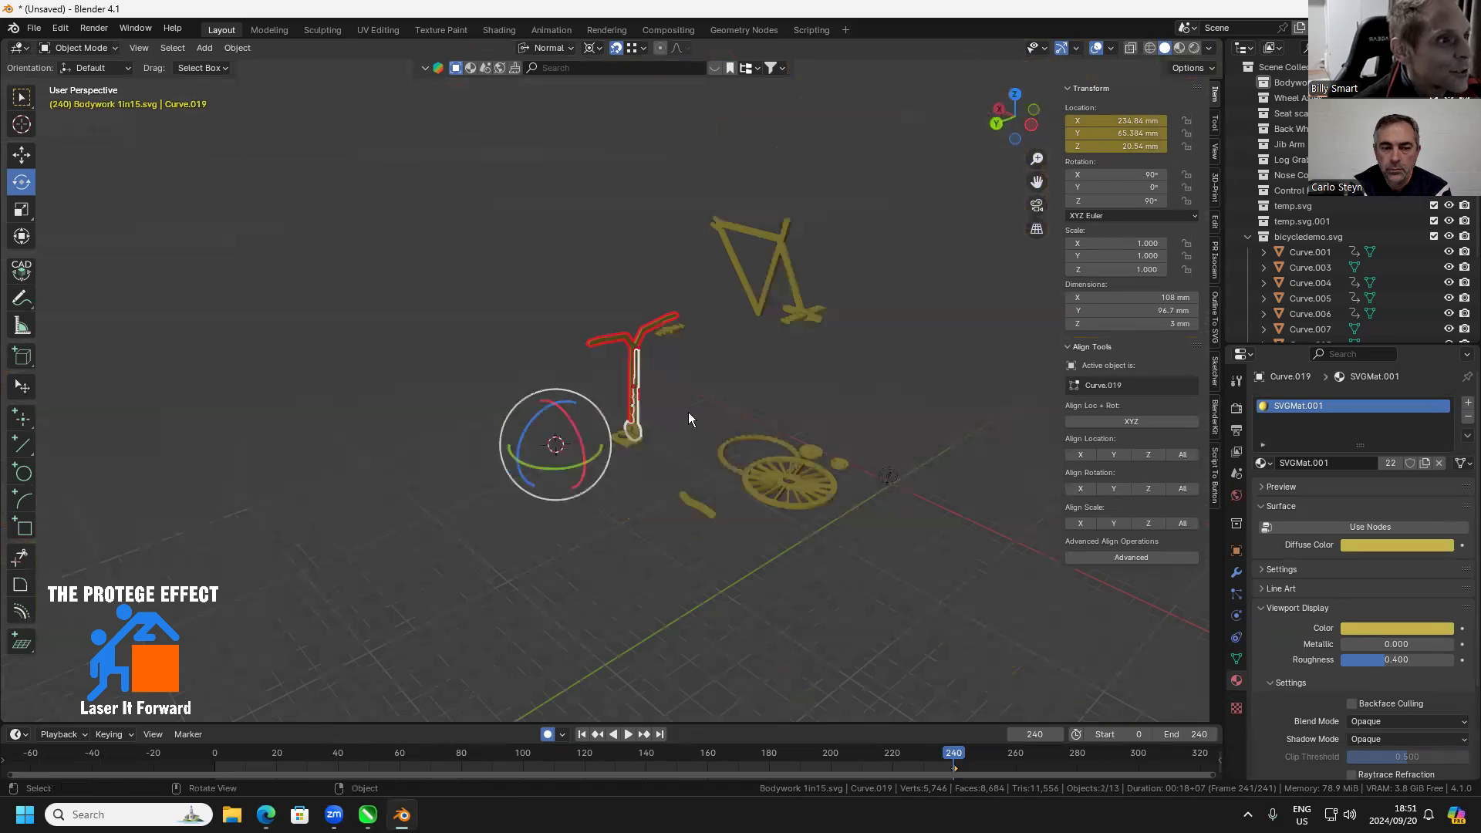
scroll(688, 425, "up", 4)
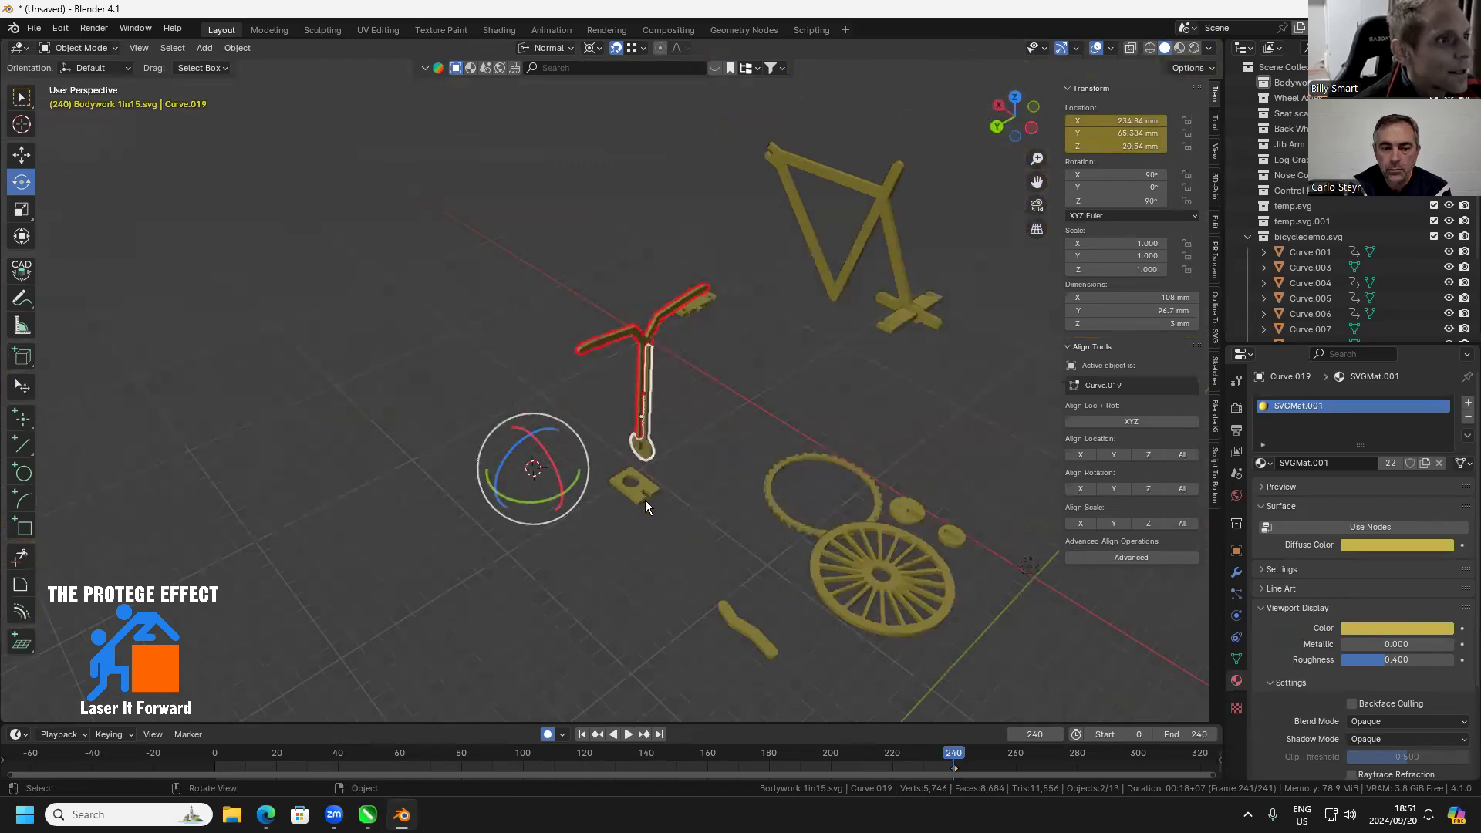
left_click(637, 490)
key("KP_Decimal")
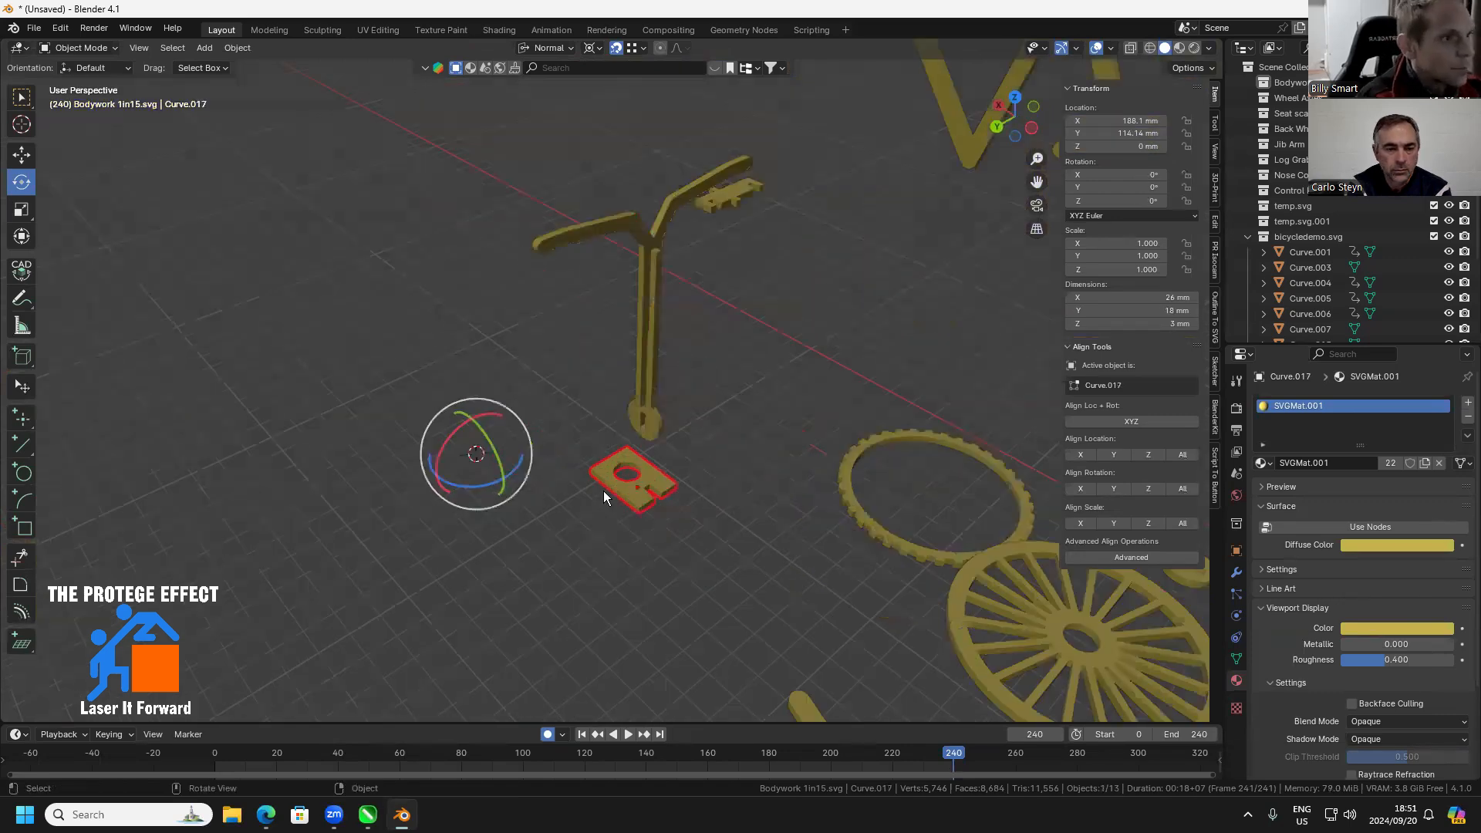
key("Tab")
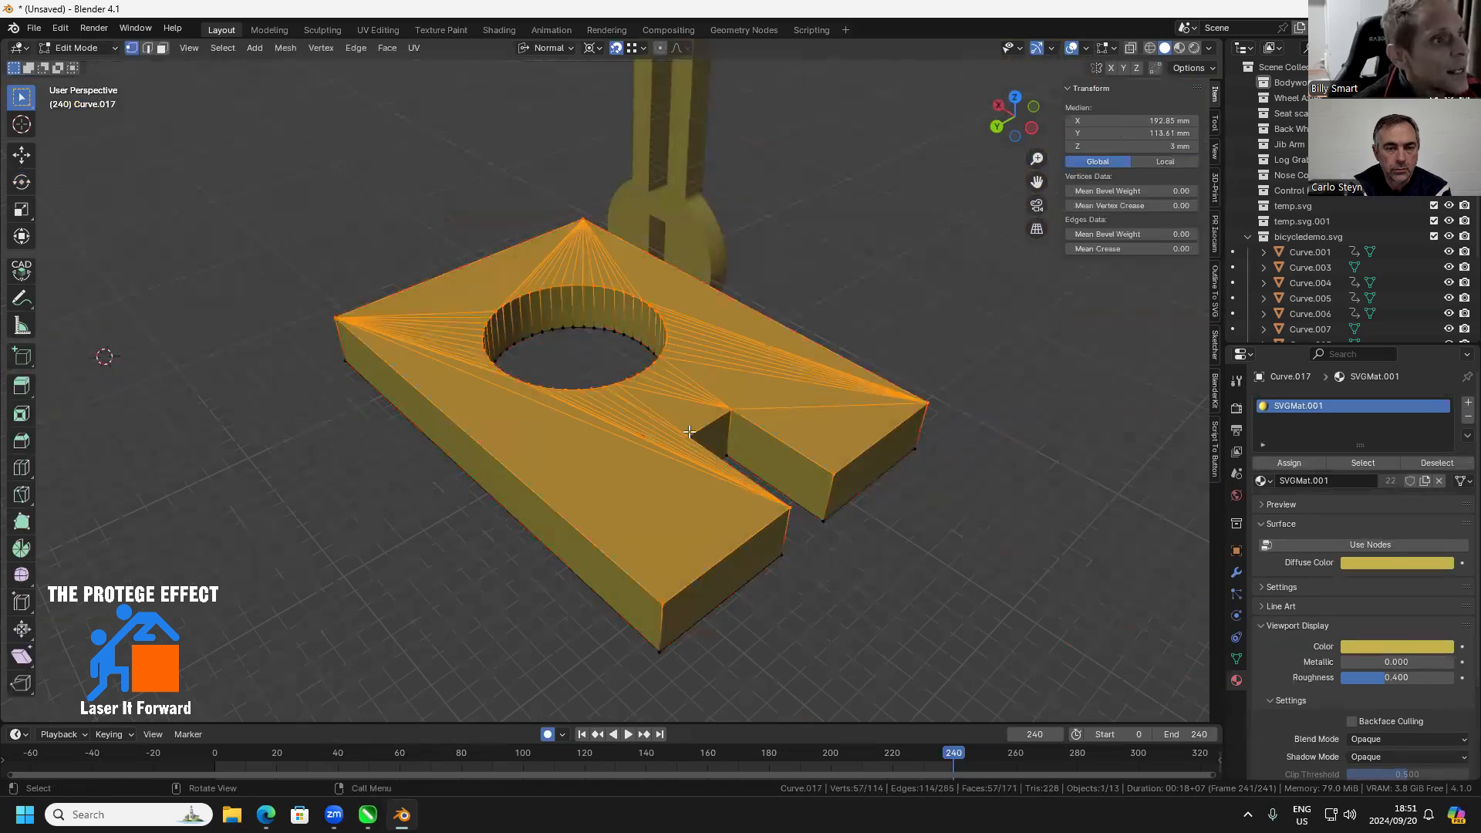
left_click(688, 437)
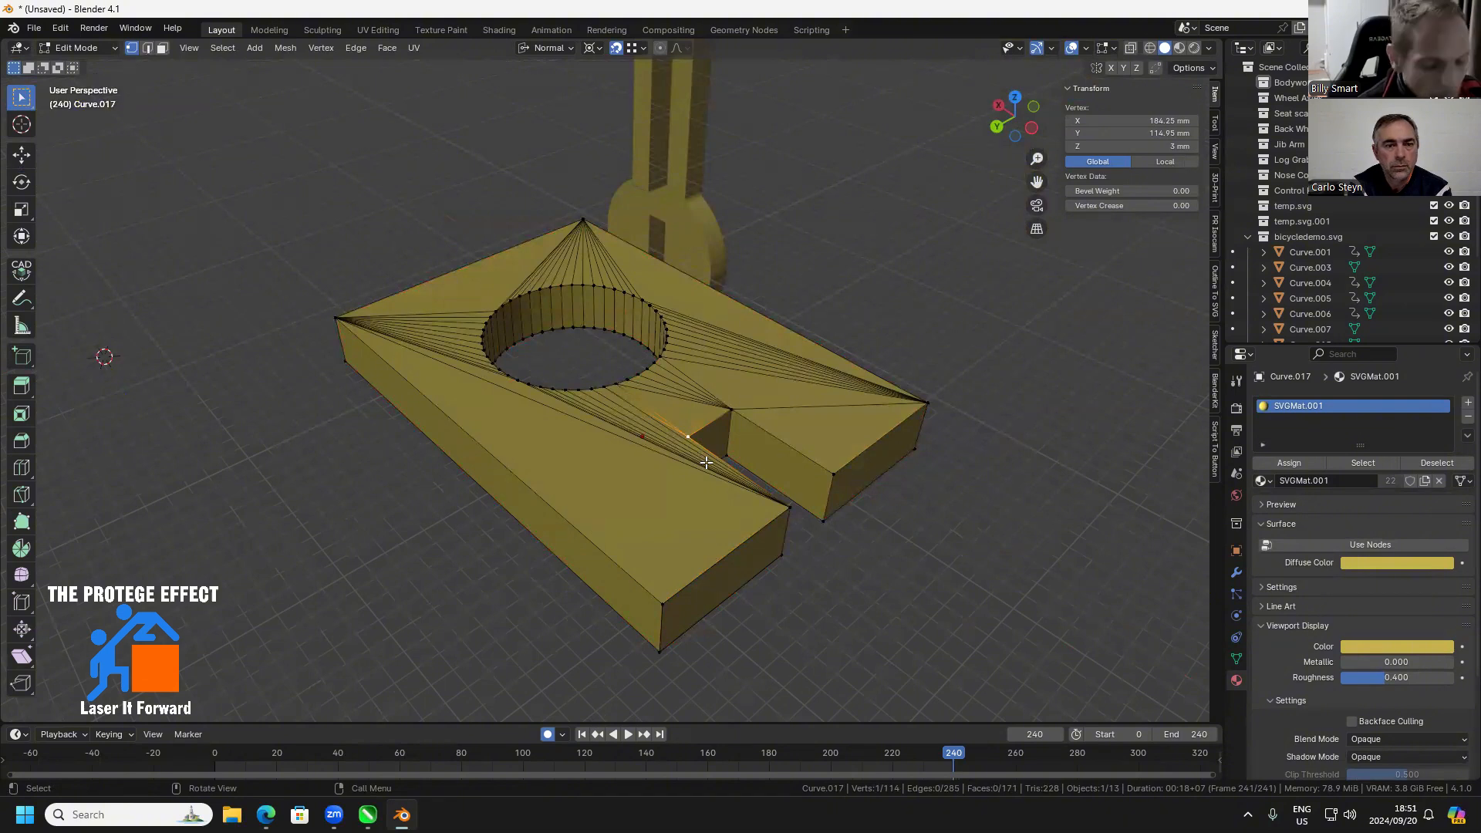
Snap the 3D cursor to the plate's selected slot vertex and set the plate's origin to the 3D cursor
key("shift+s")
left_click(699, 551)
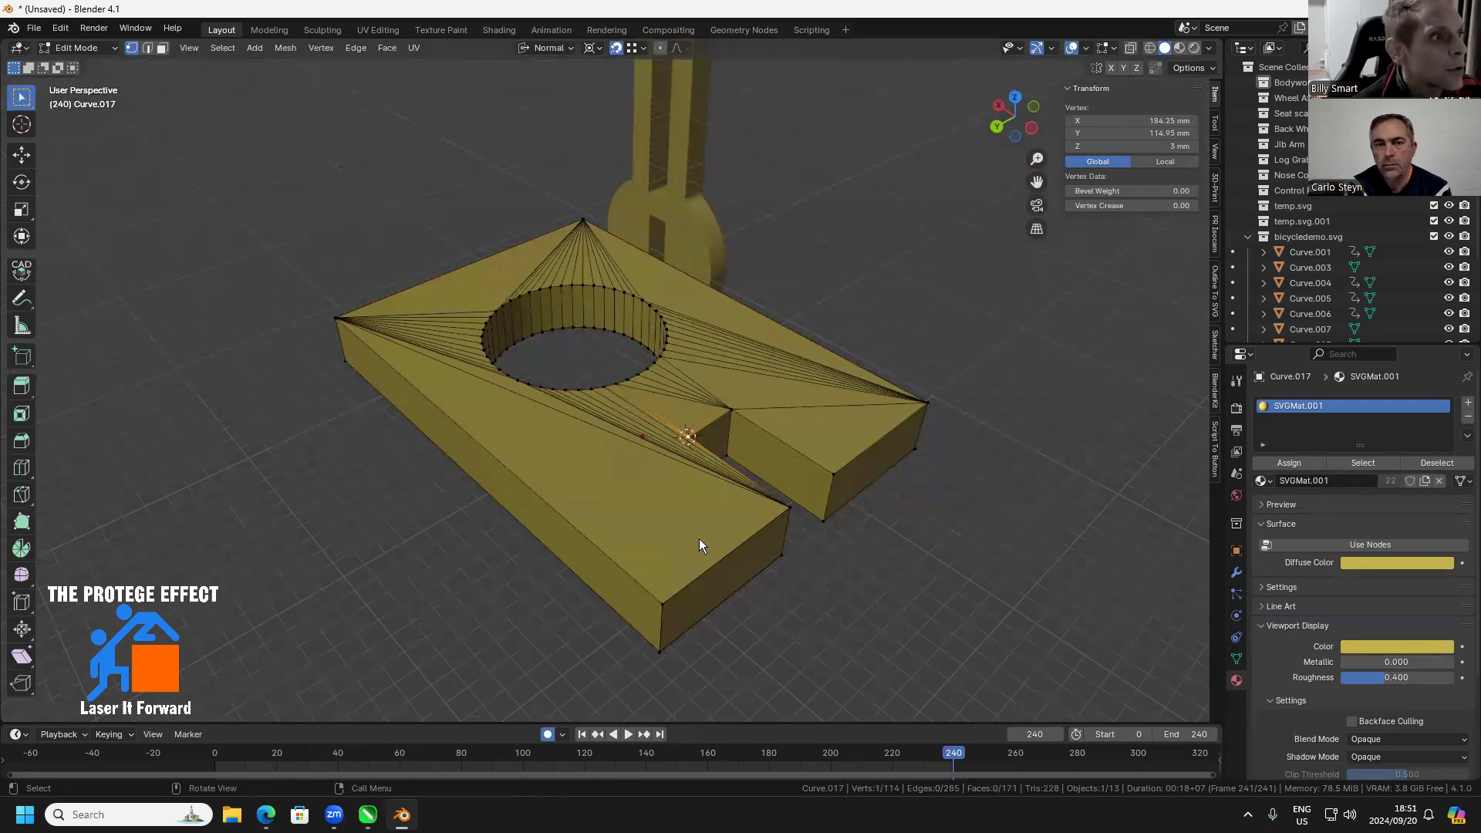
key("Tab")
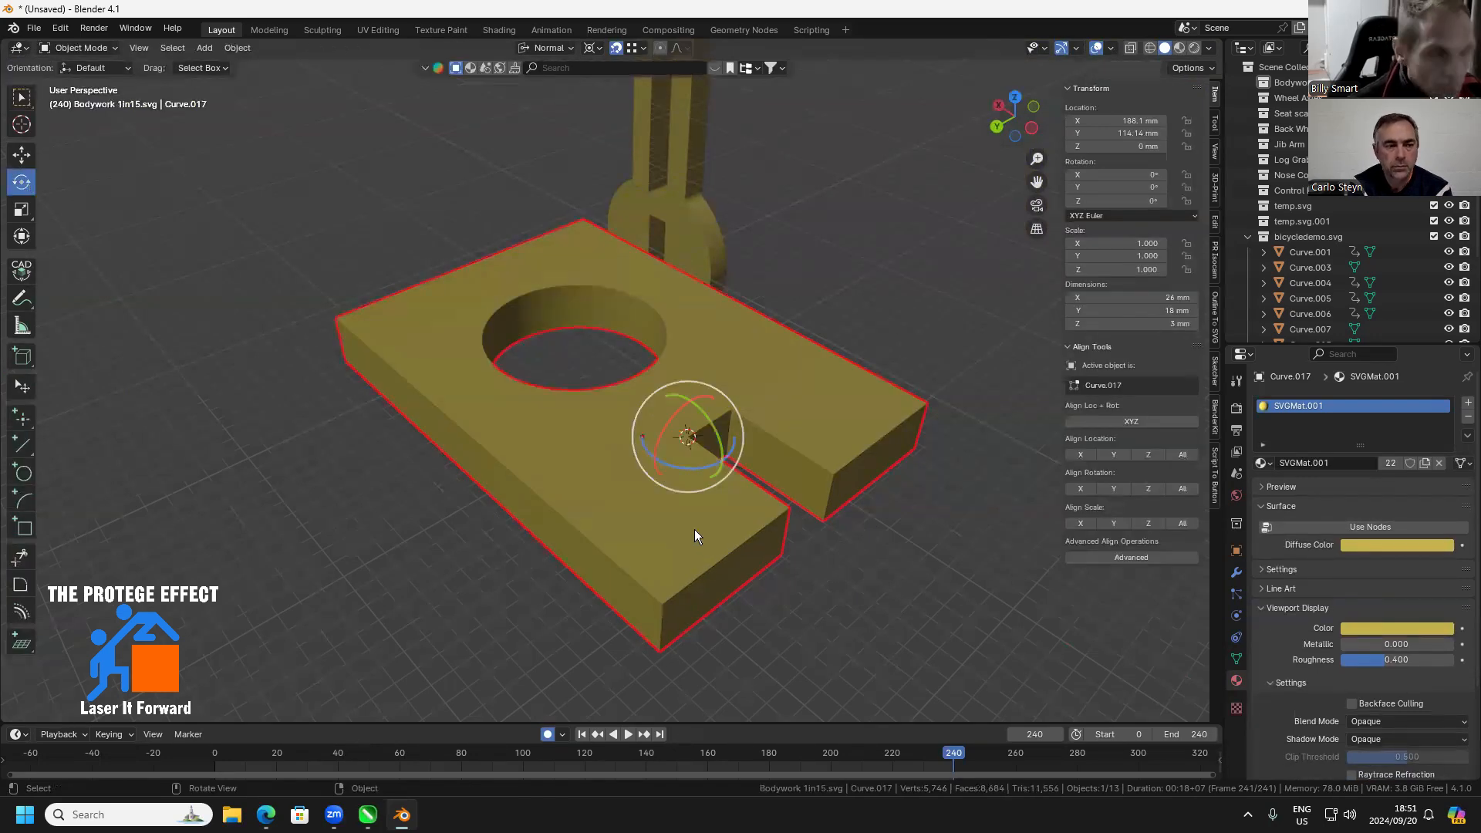
right_click(694, 529)
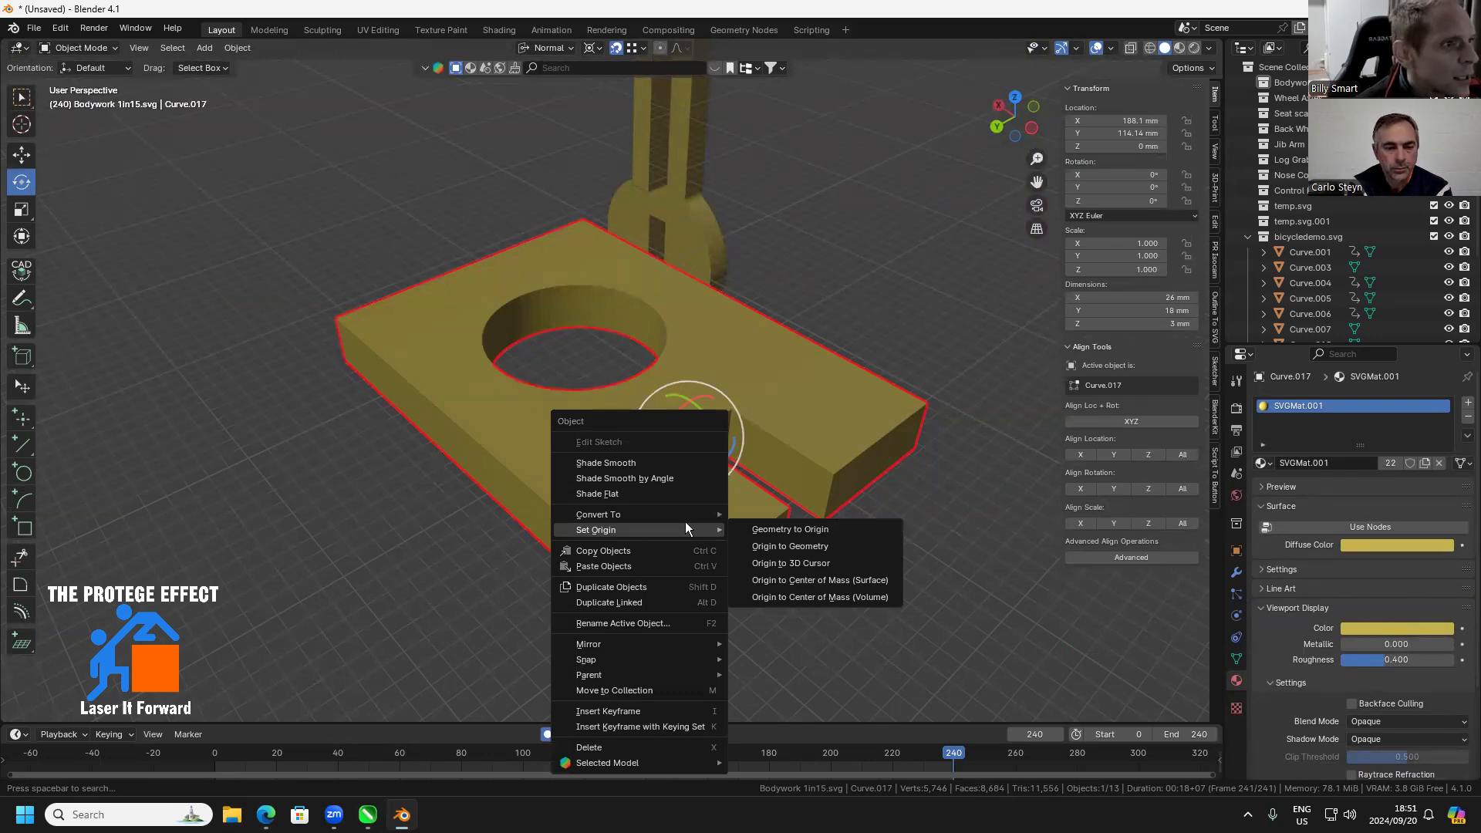
left_click(799, 563)
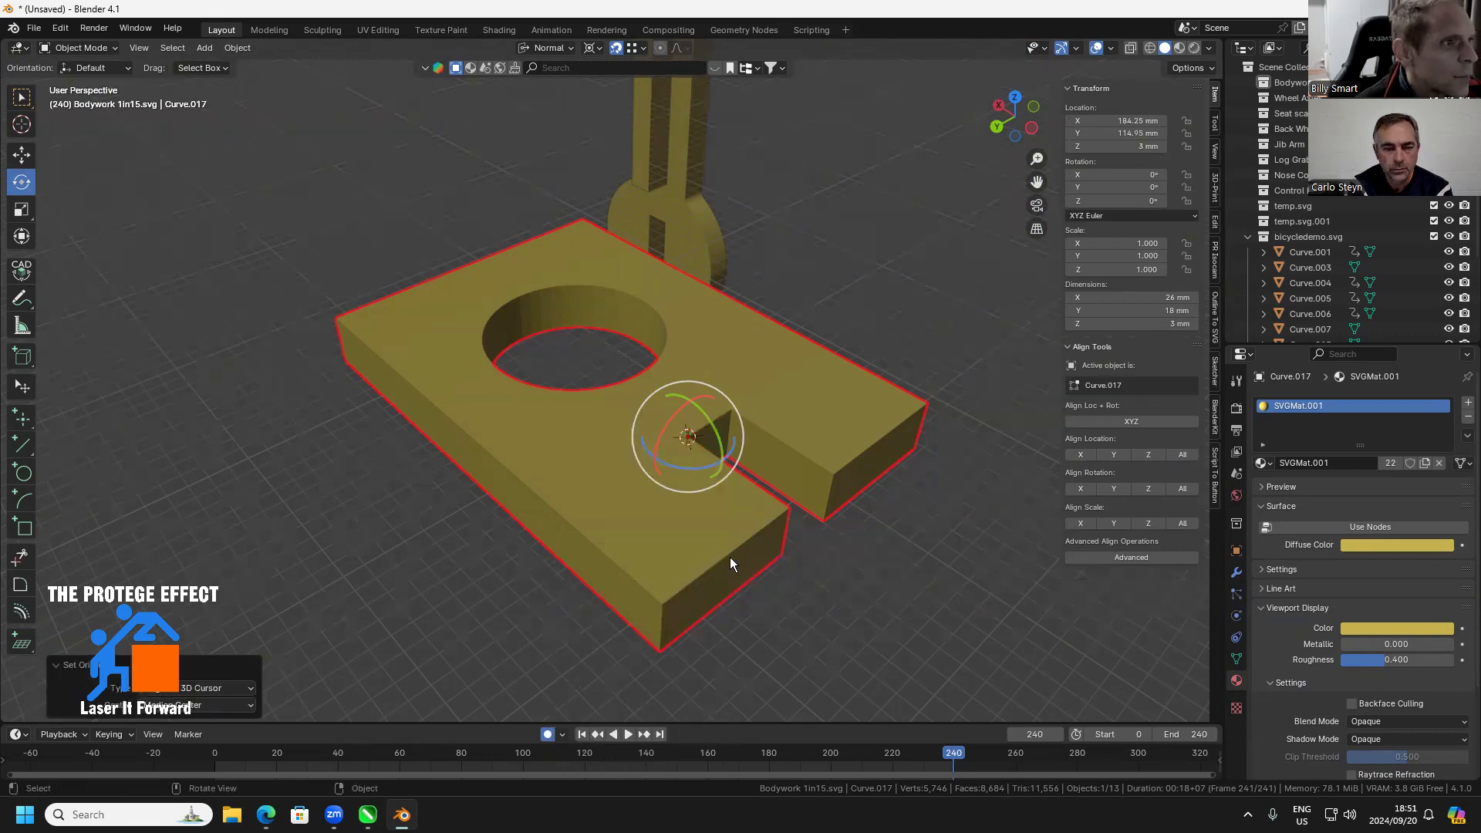
Move the holed plate up to the frame, snapping its origin to the inner corner of the slot at the frame's head end
scroll(730, 557, "down", 3)
scroll(730, 557, "down", 6)
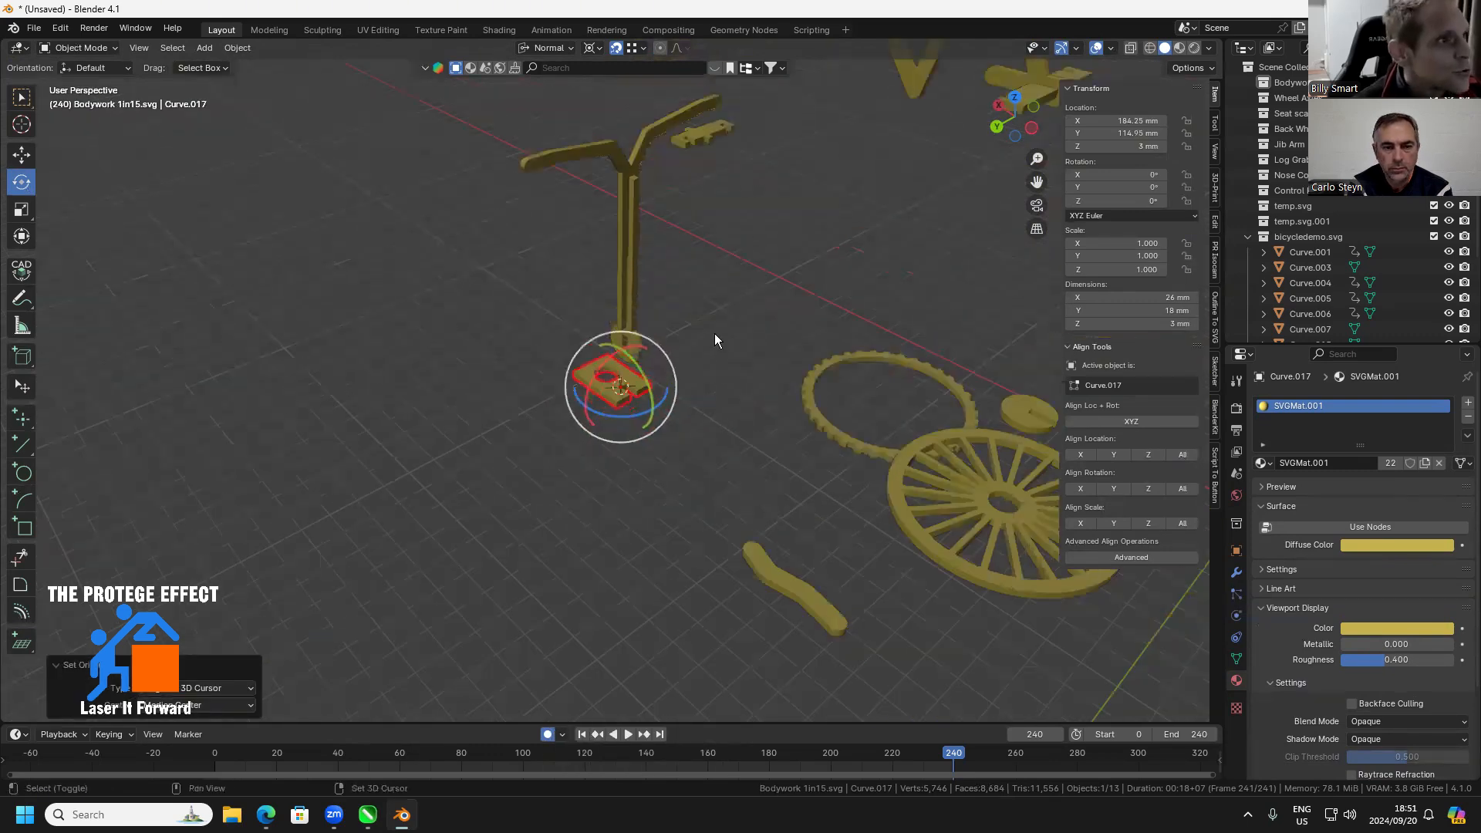
left_click_drag(715, 333, 667, 619)
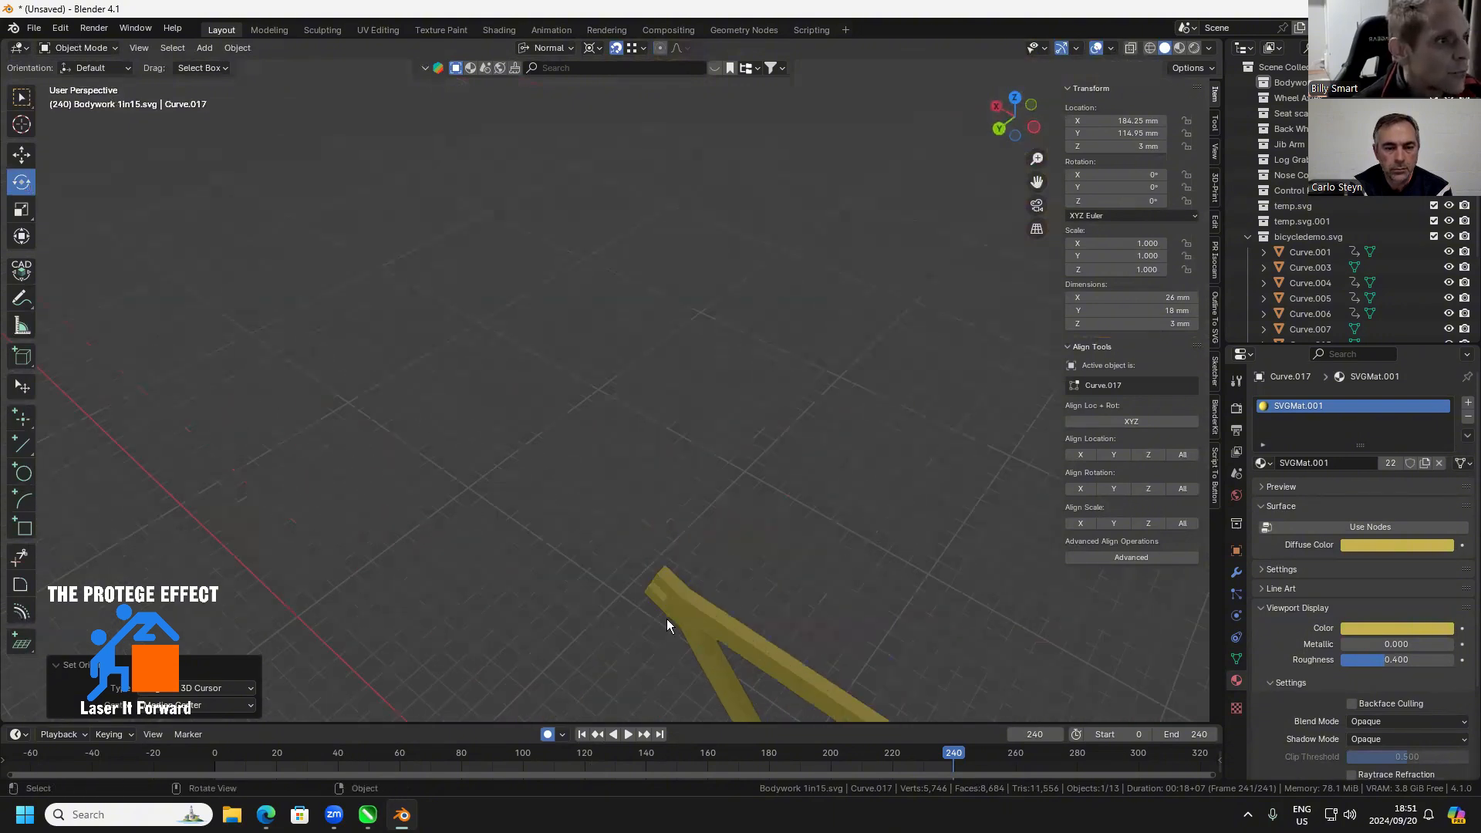
left_click_drag(770, 603, 453, 264)
scroll(455, 277, "up", 2)
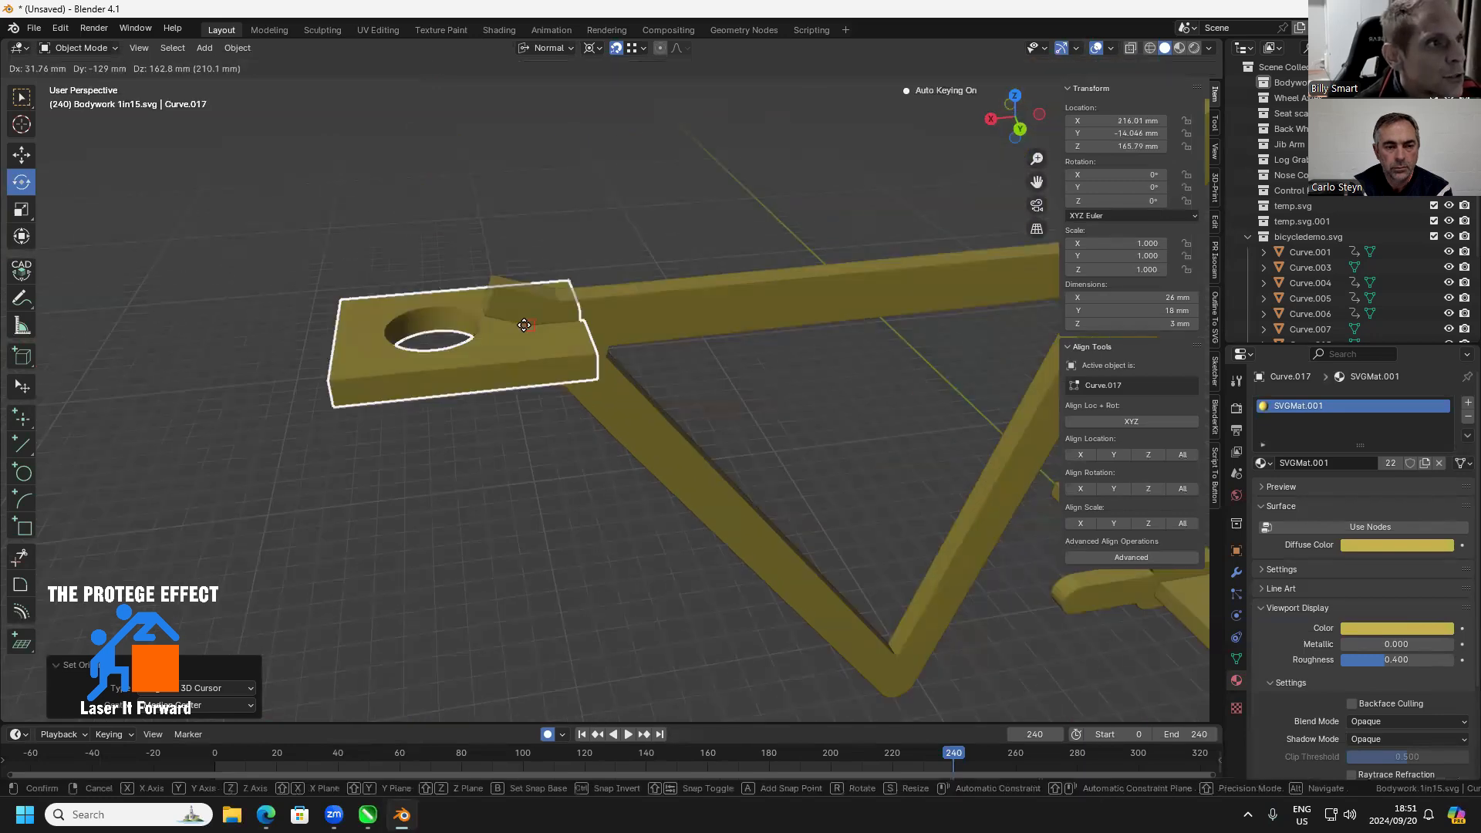
left_click(525, 332)
scroll(498, 318, "up", 2)
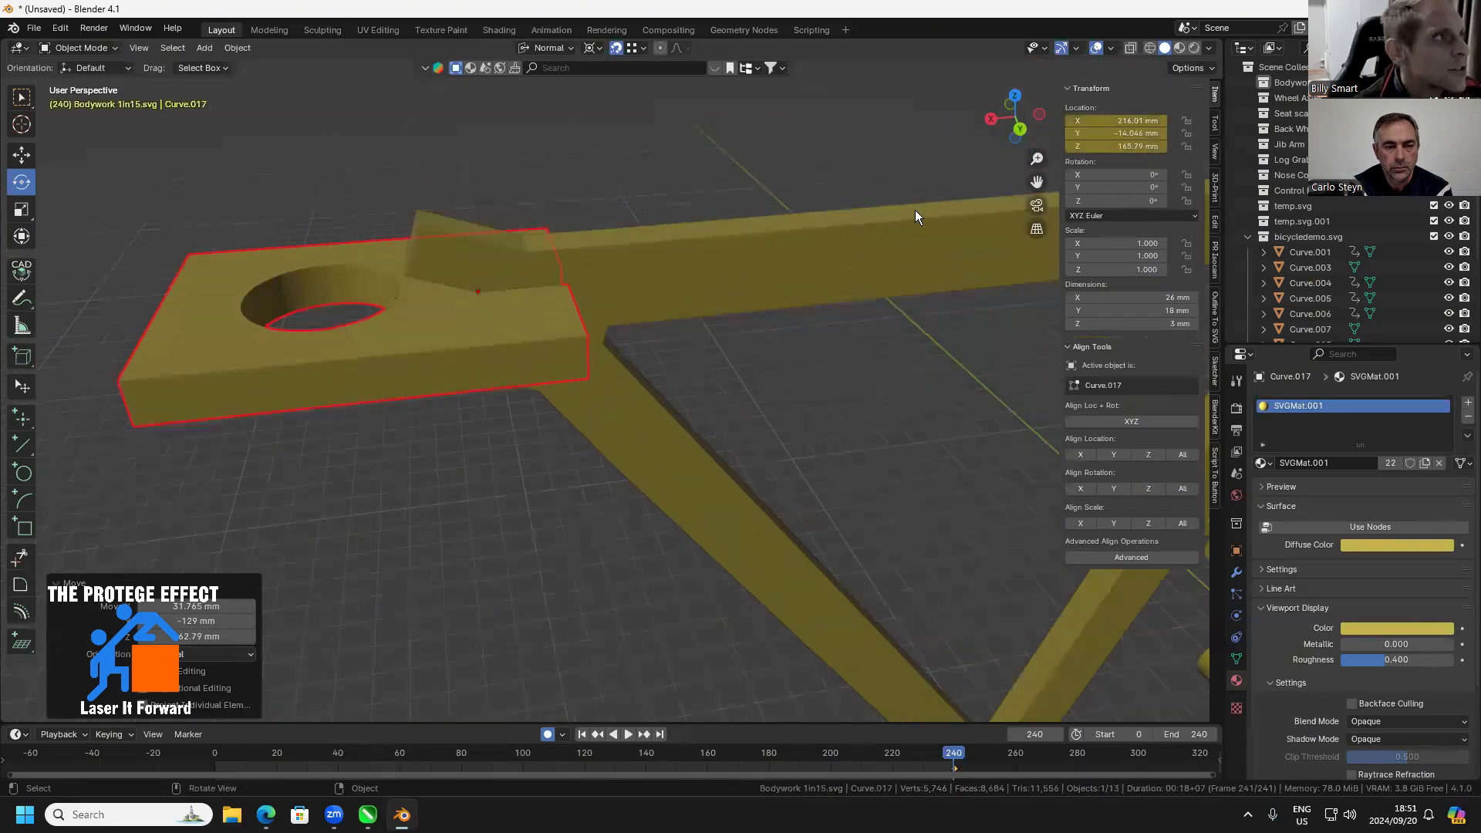
Set the holed plate's Y rotation to -20° in the back view, aligning it with the angled slot in the frame
left_click(1019, 129)
left_click_drag(689, 334, 768, 530)
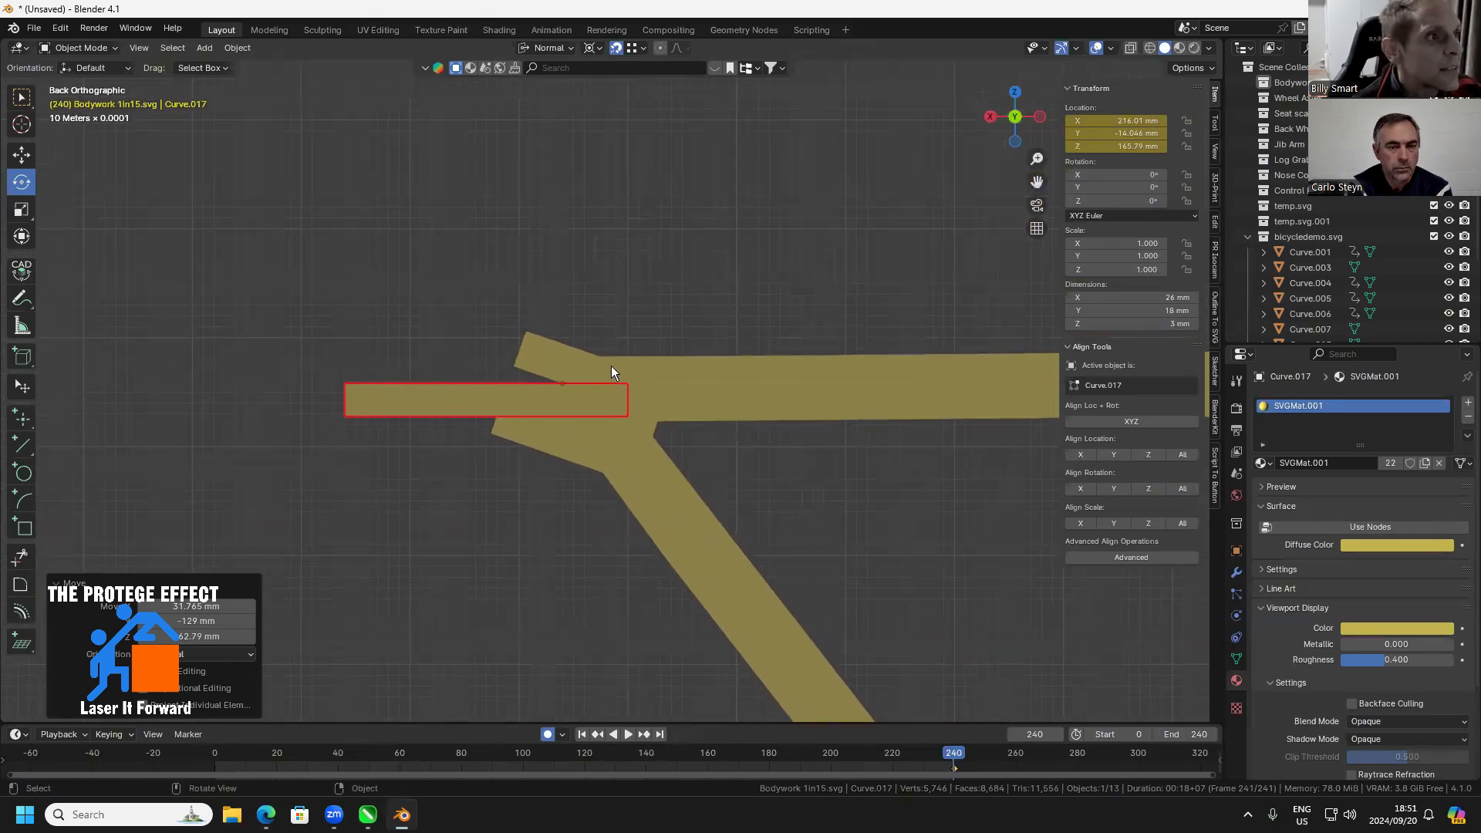
left_click_drag(625, 333, 571, 351)
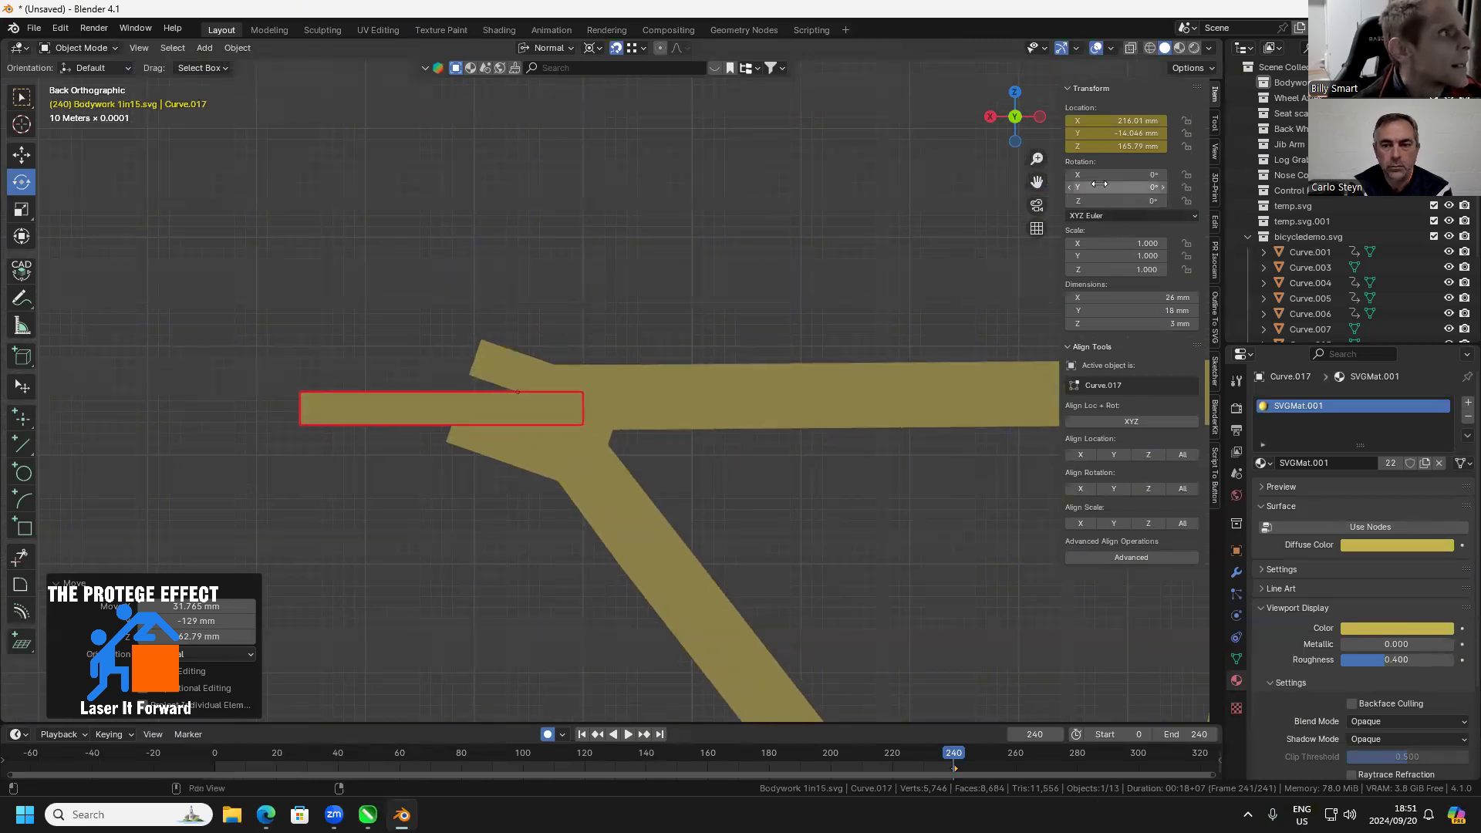
left_click_drag(1115, 188, 1073, 188)
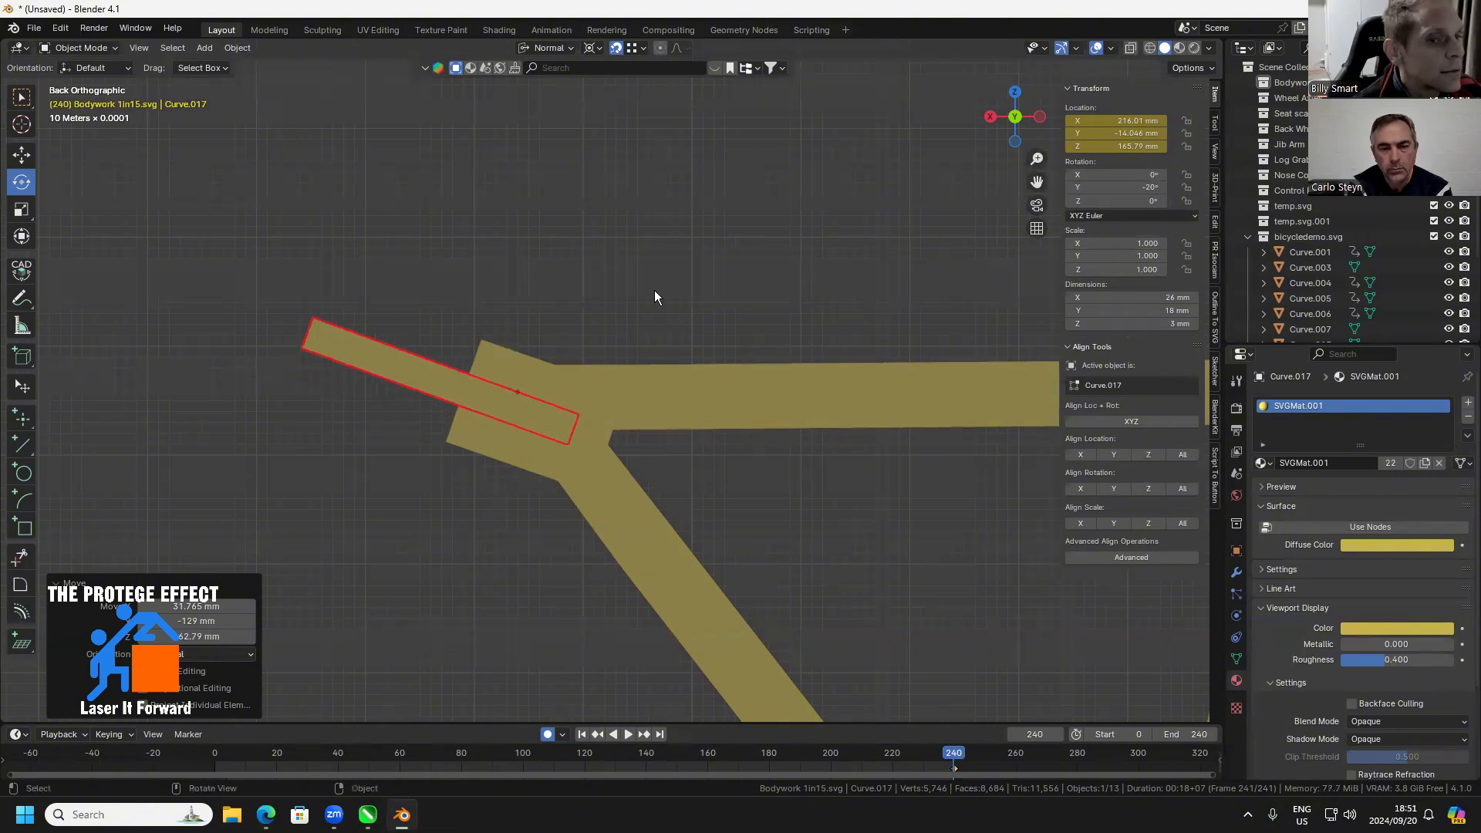
Examine how the tilted plate sits in the frame's head end, from a distance and close up
left_click_drag(656, 291, 649, 478)
scroll(665, 295, "down", 2)
scroll(629, 441, "down", 5)
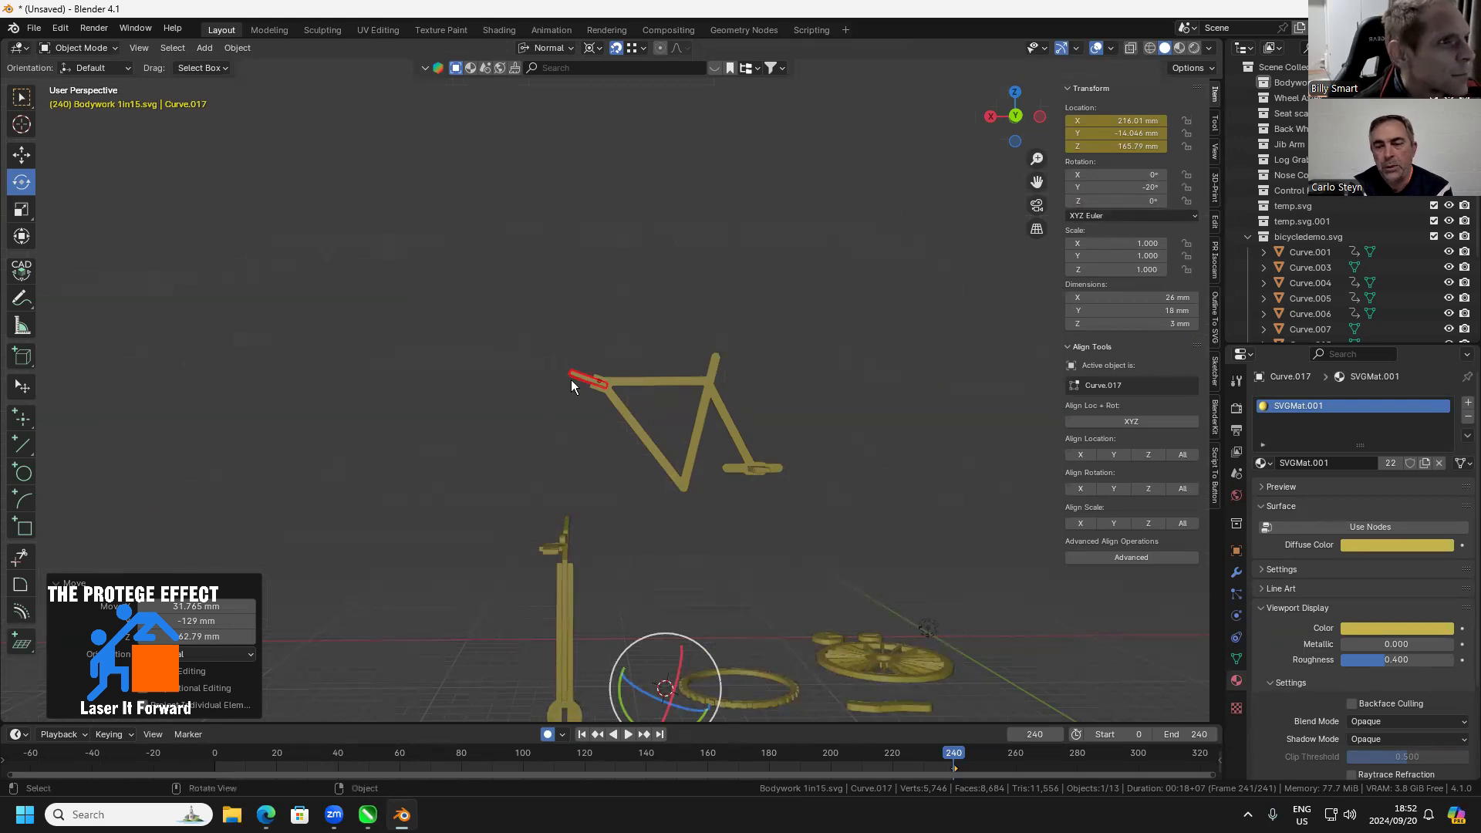
left_click_drag(591, 382, 684, 469)
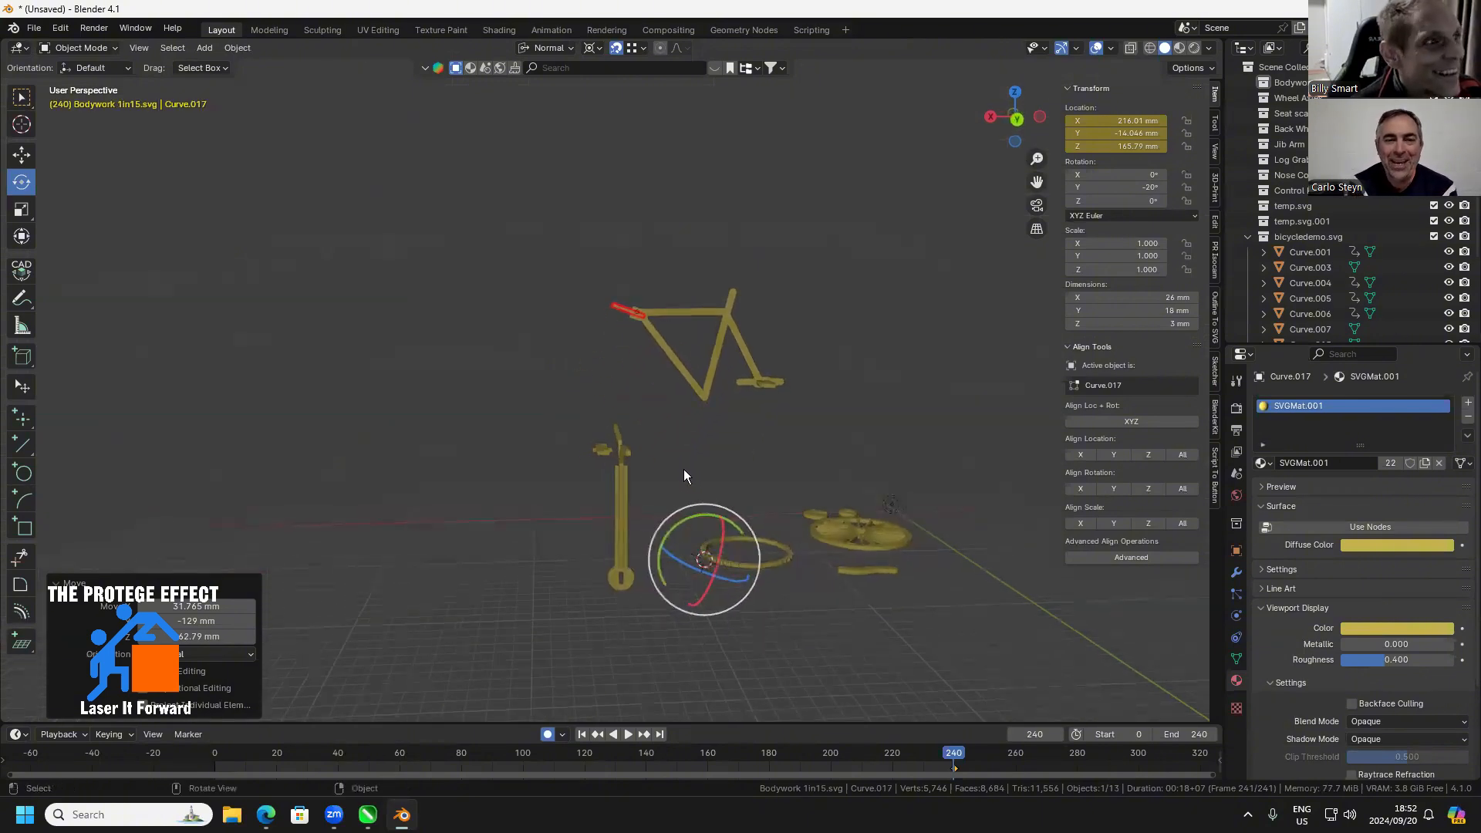
left_click(655, 494)
scroll(578, 435, "up", 1)
left_click_drag(694, 402, 545, 518)
scroll(580, 526, "up", 4)
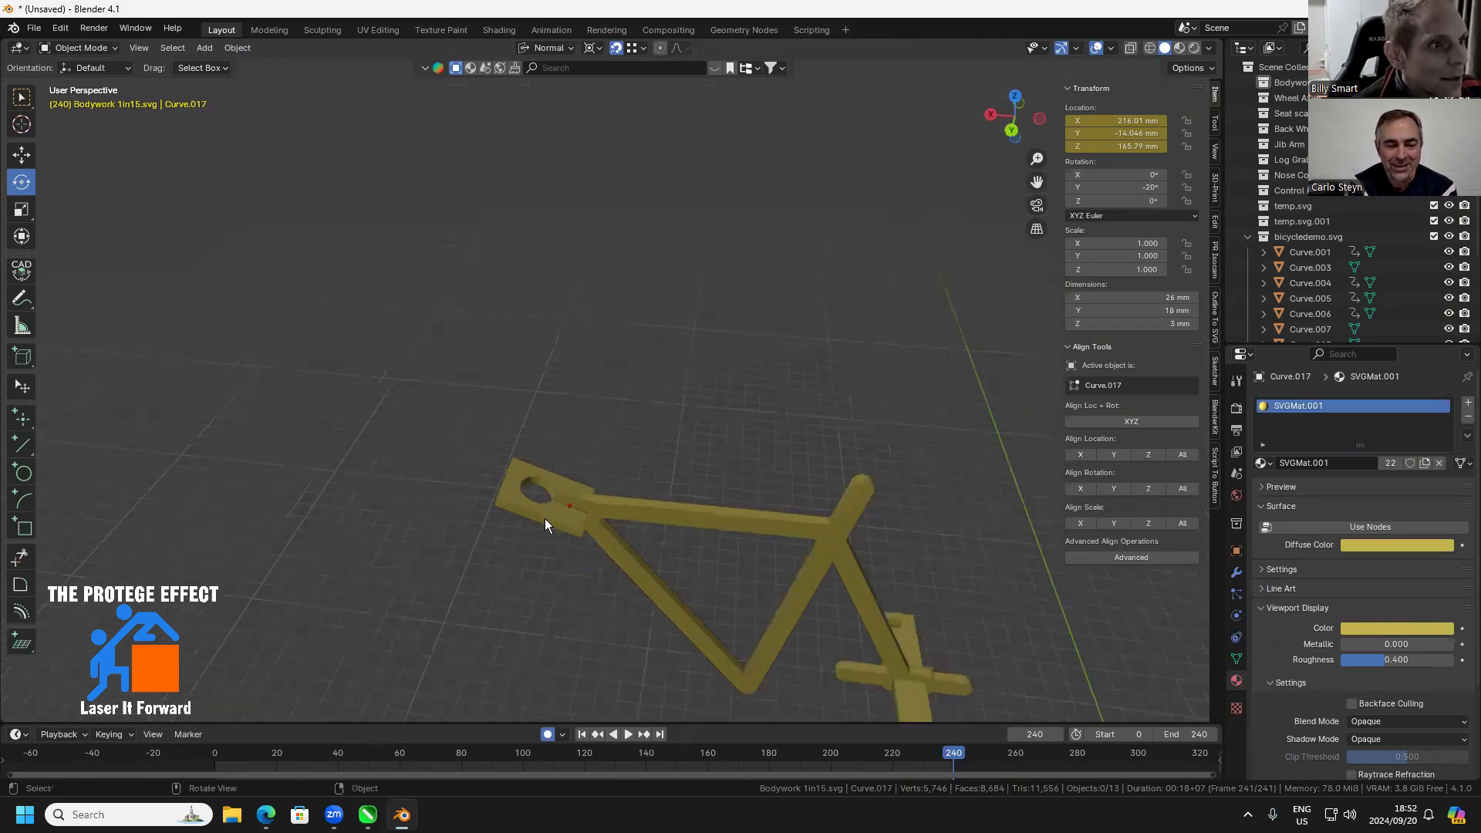
Move the holed plate off the frame to about X 255, Y -48, Z 180 mm with the CAD Transform tool
left_click(22, 270)
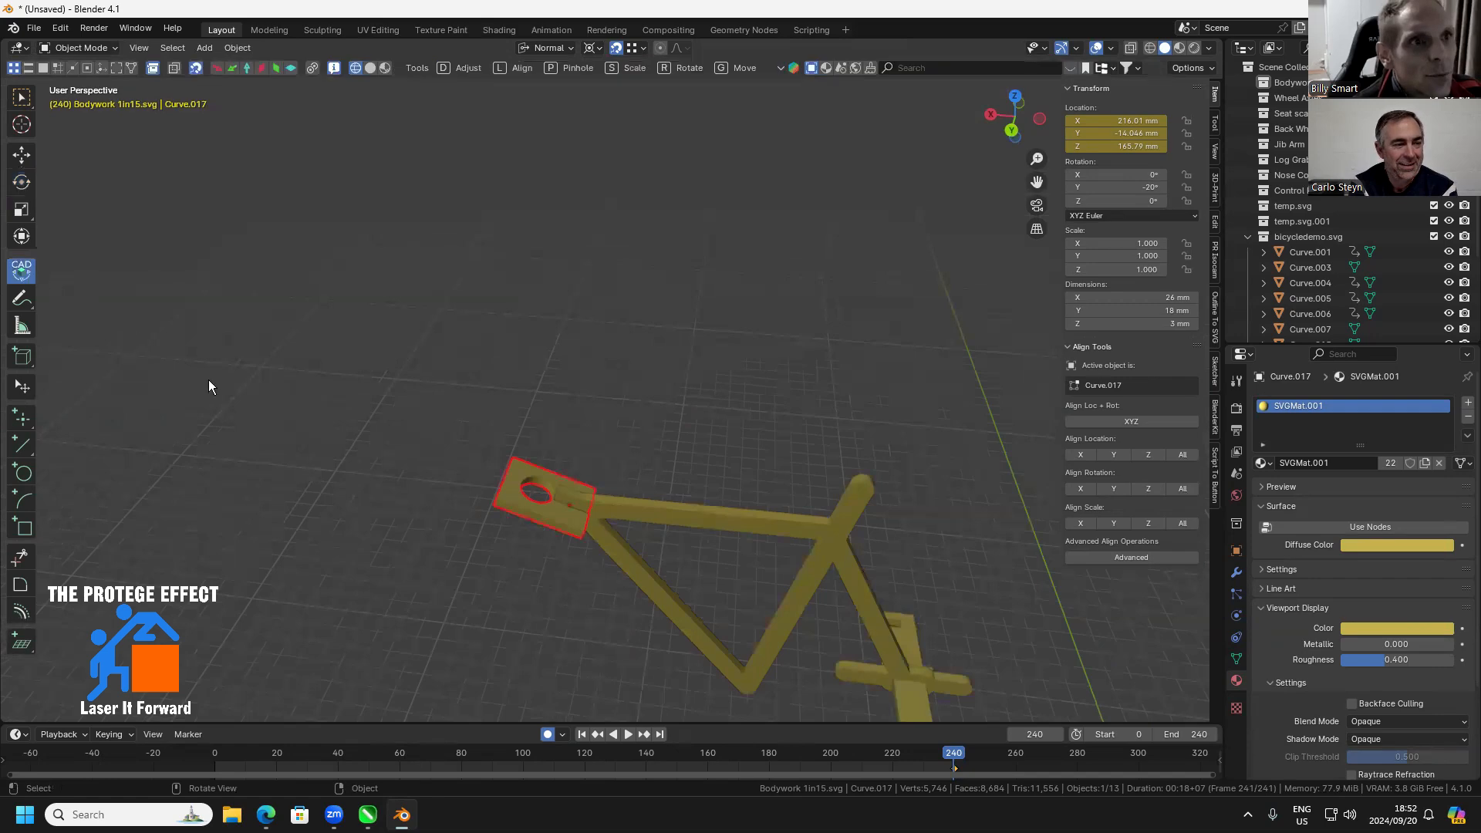
scroll(616, 586, "up", 3)
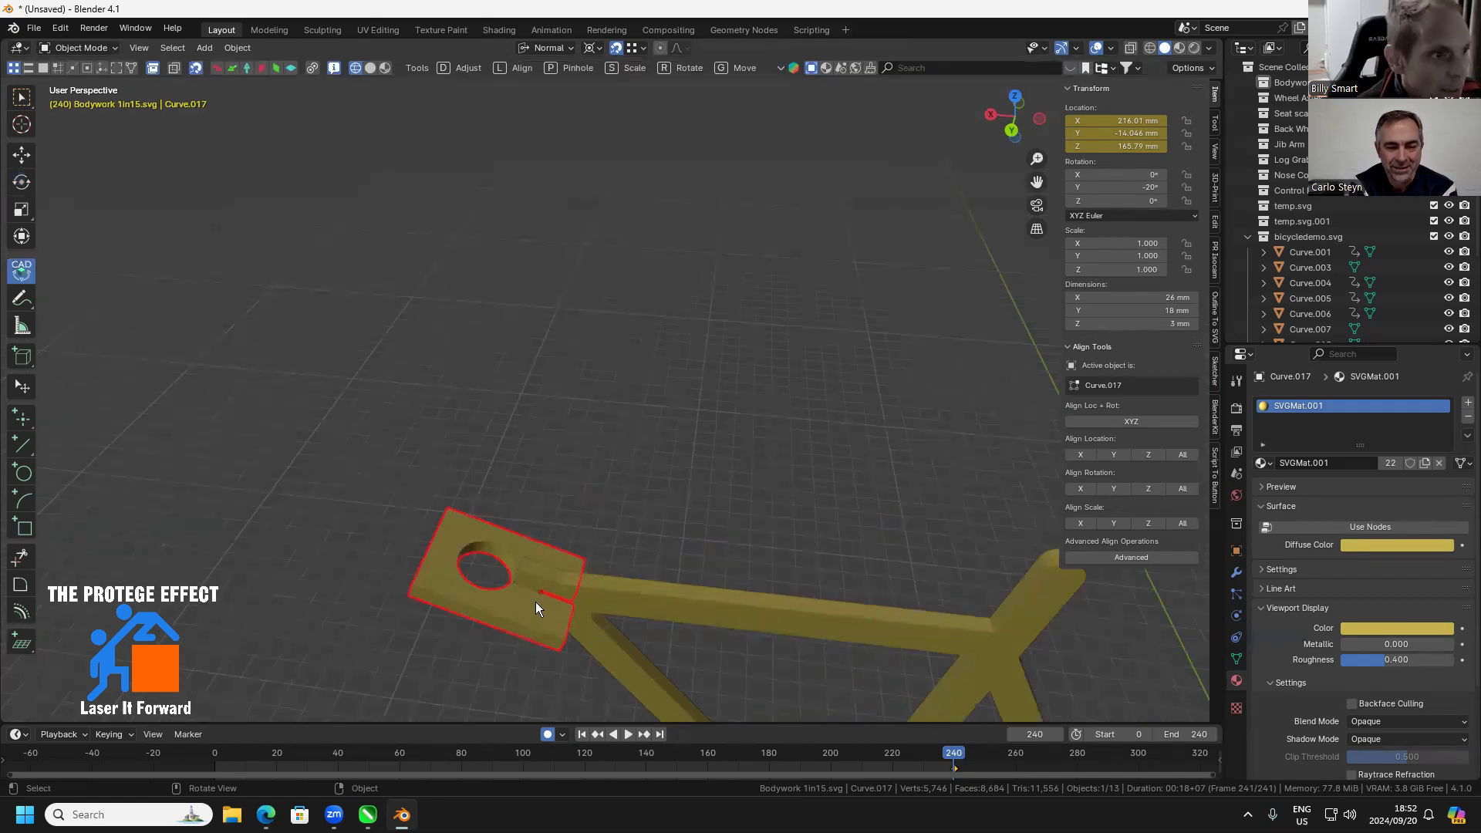
key("g")
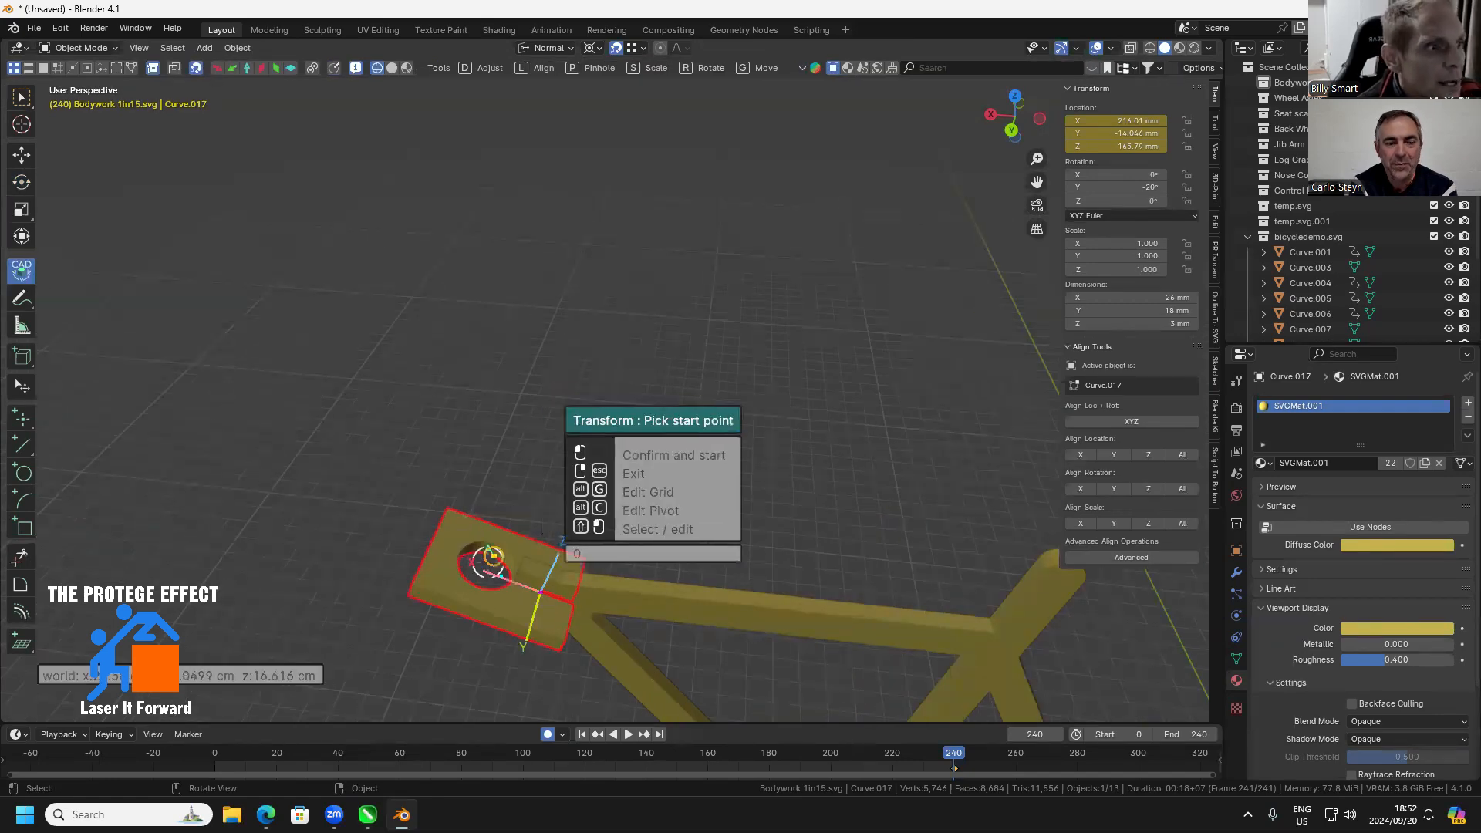
left_click(564, 646)
left_click(405, 444)
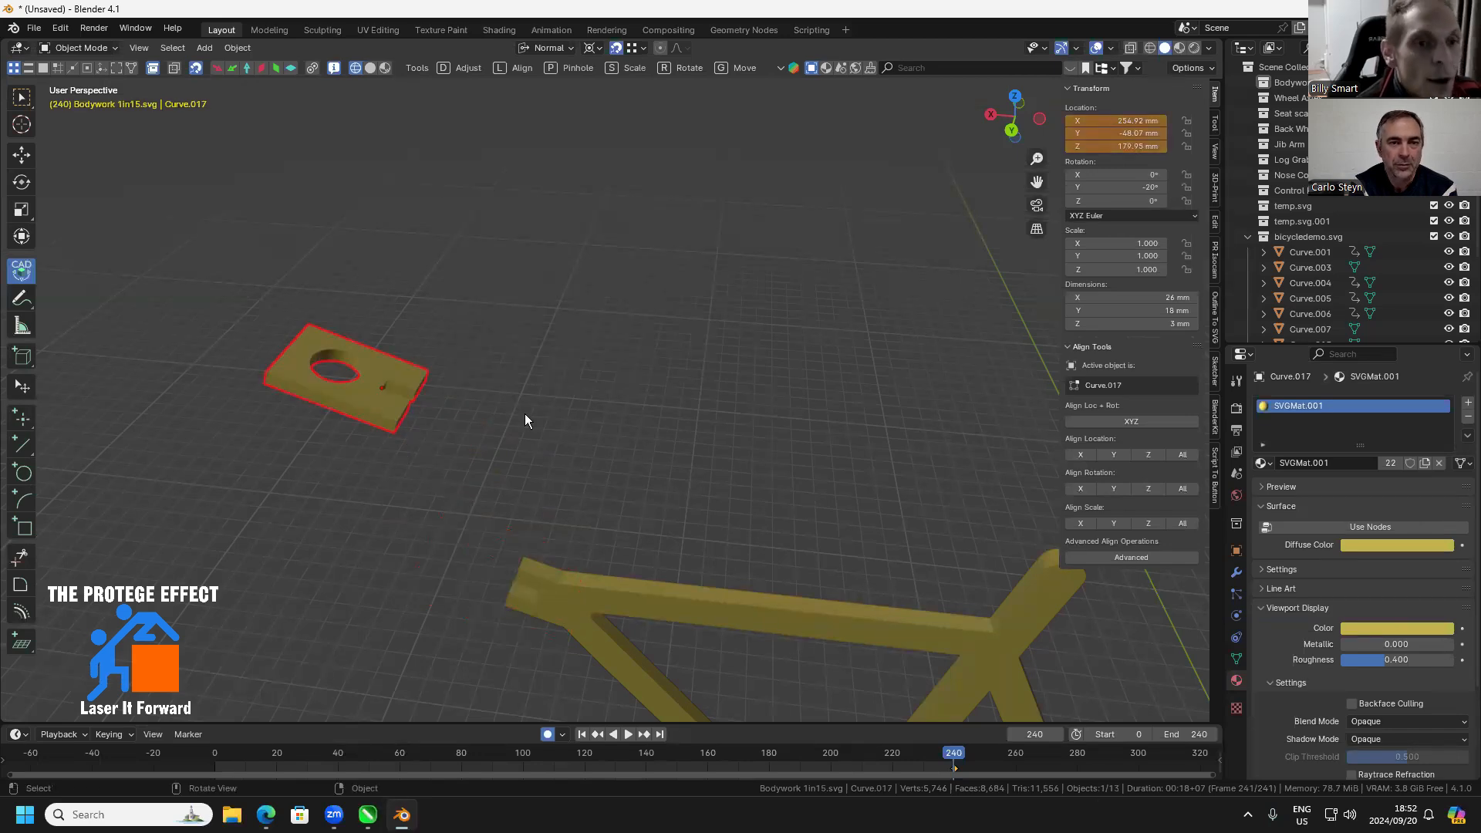
Use CAD Transform to move the plate by its slot corner back onto the inner corner of the frame's head-end slot
key("g")
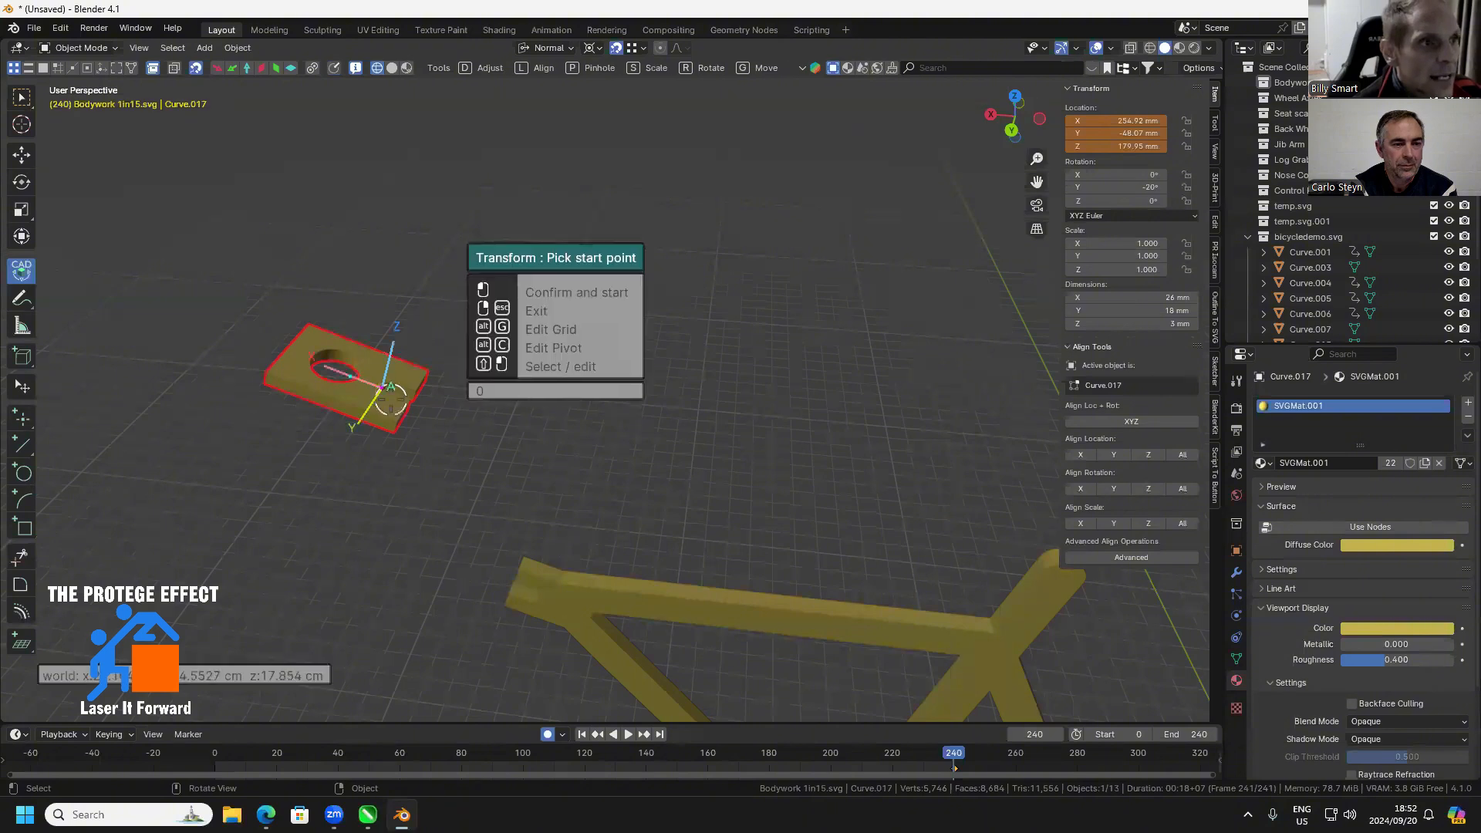
left_click(383, 389)
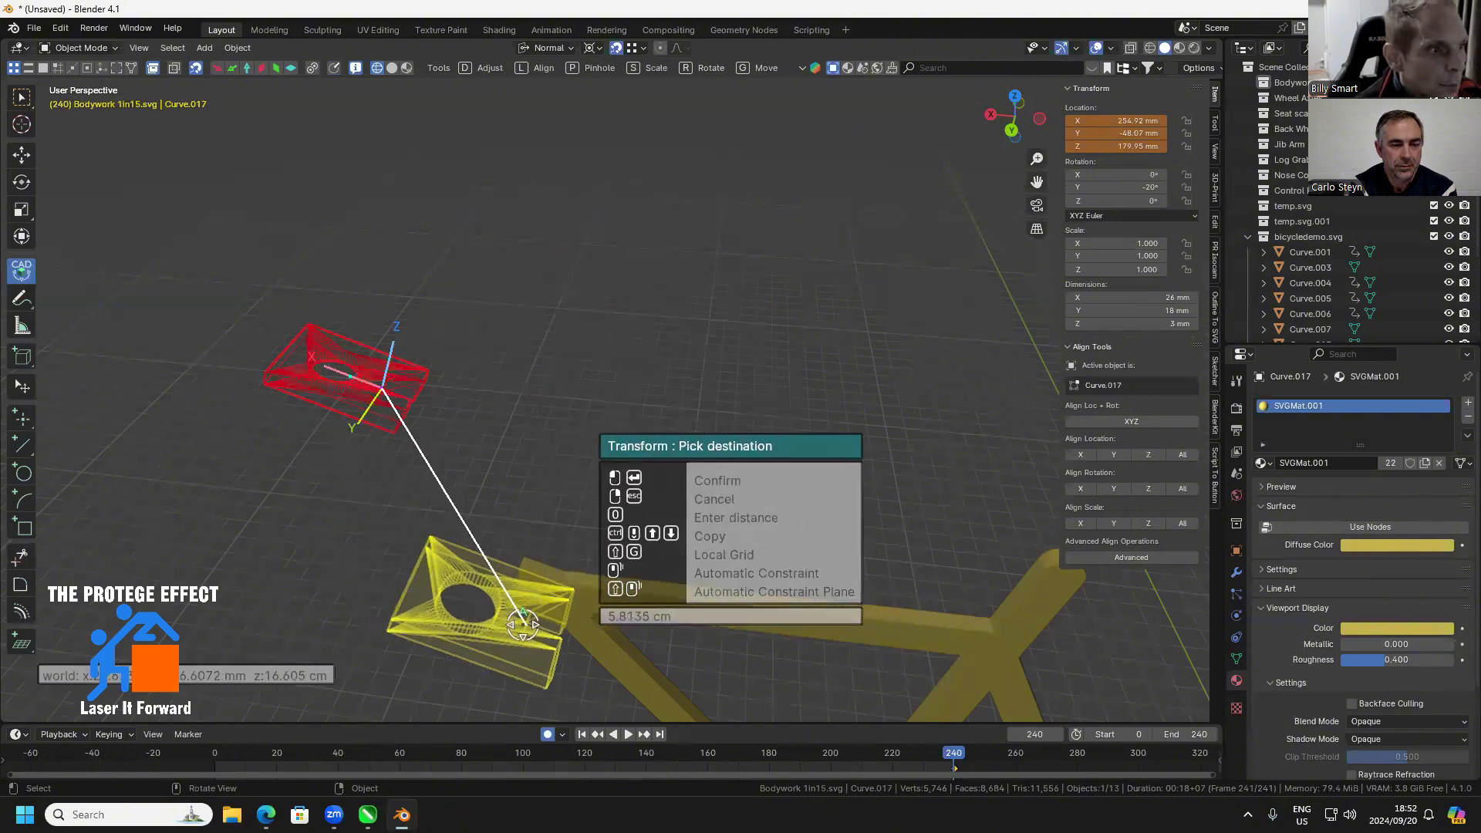
scroll(534, 621, "up", 2)
left_click_drag(599, 540, 663, 384)
scroll(662, 387, "up", 1)
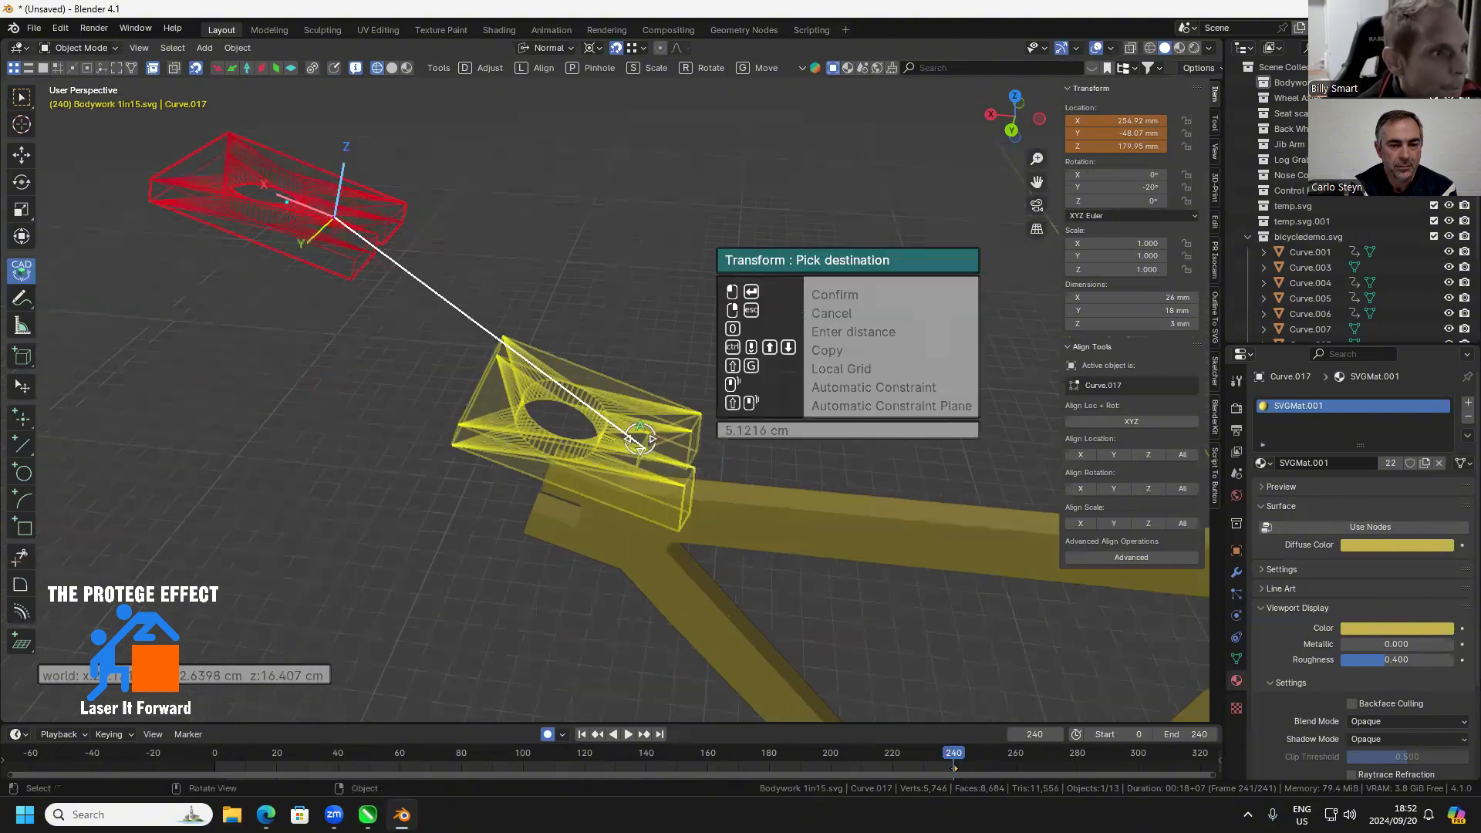
left_click(589, 506)
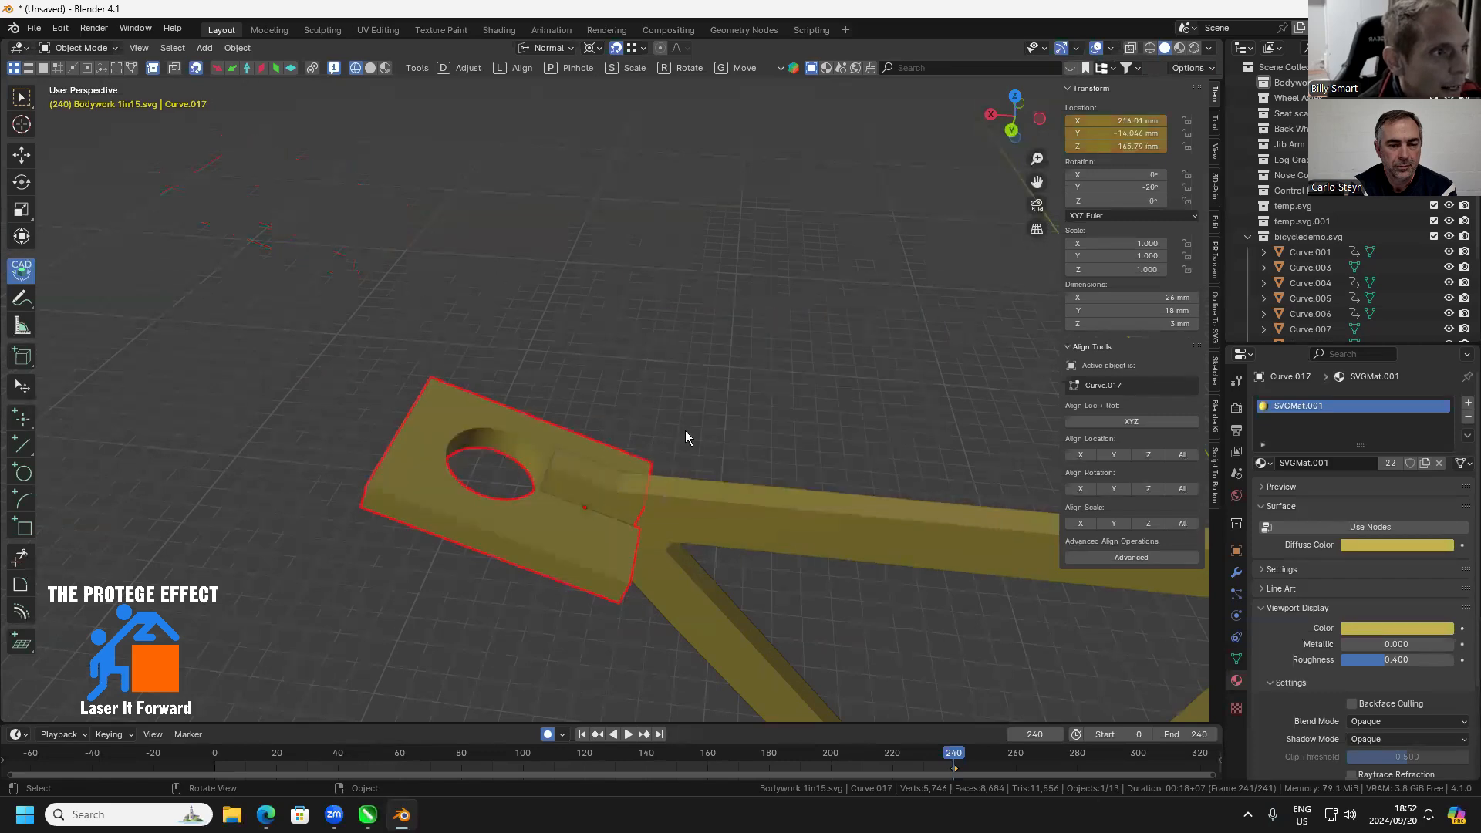
scroll(569, 566, "up", 2)
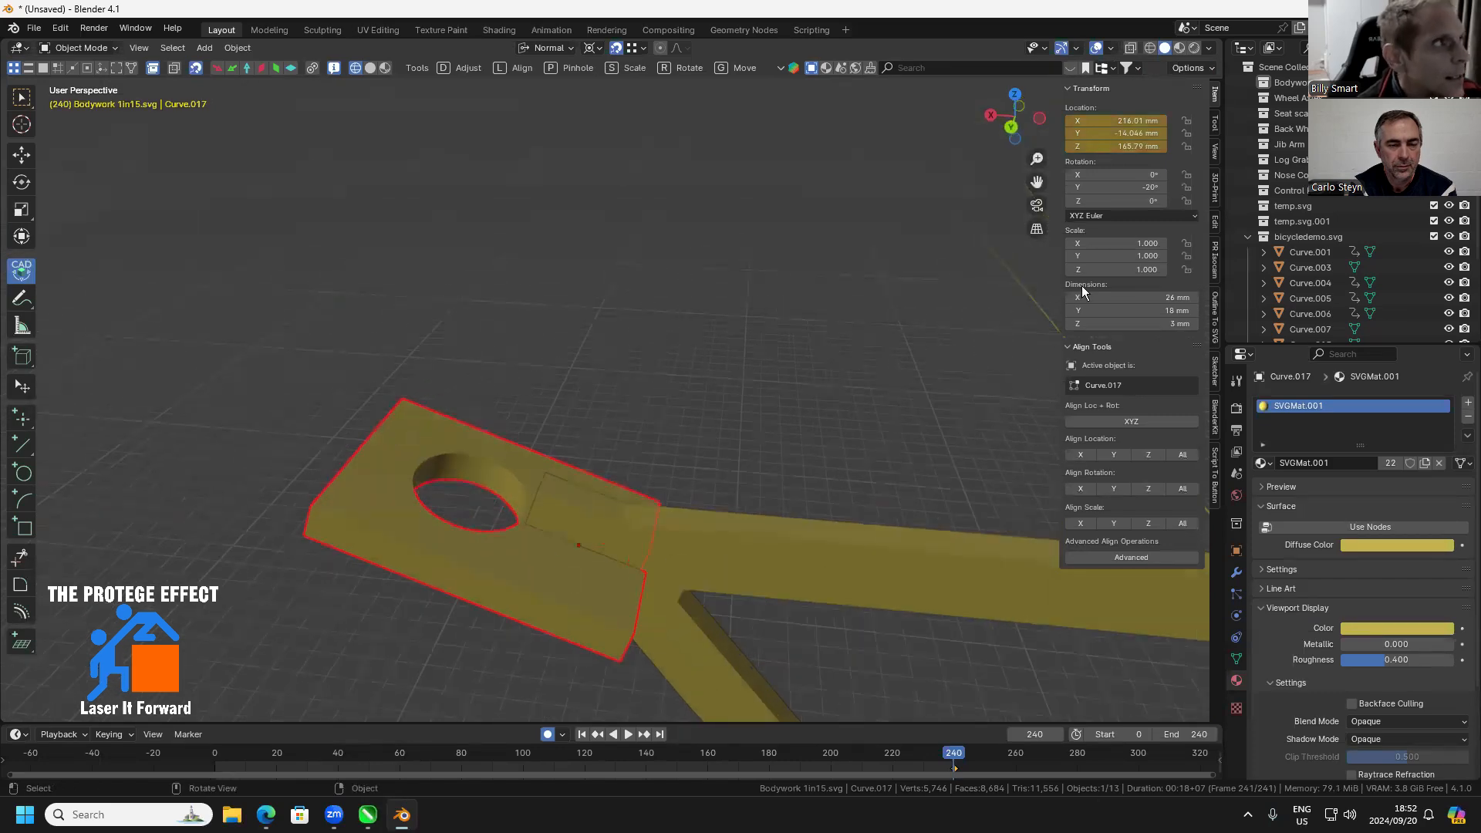
Reset the holed plate's Y rotation to 0°
left_click(1153, 188)
type("0")
key("Return")
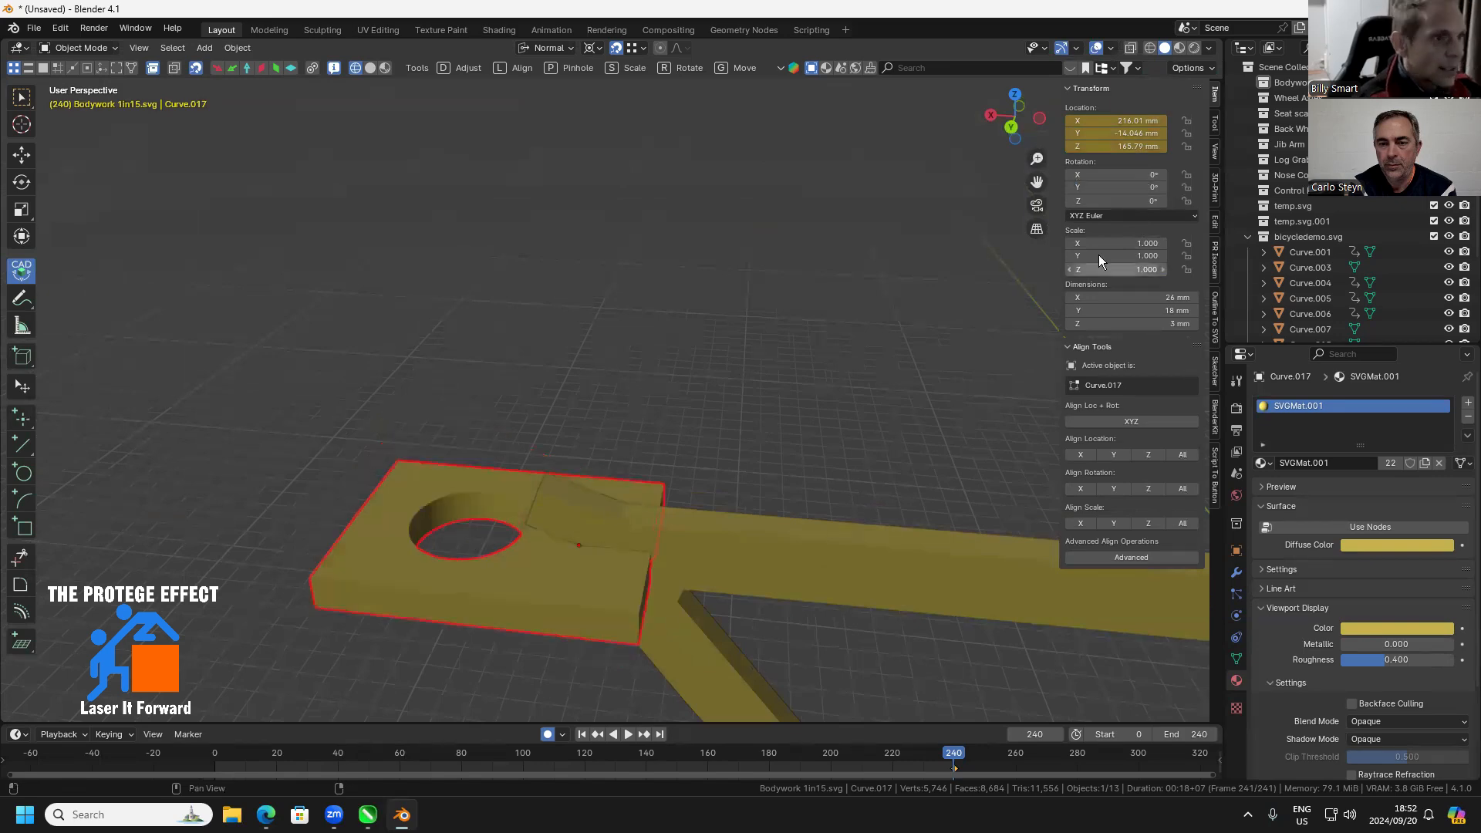
left_click_drag(599, 540, 556, 576)
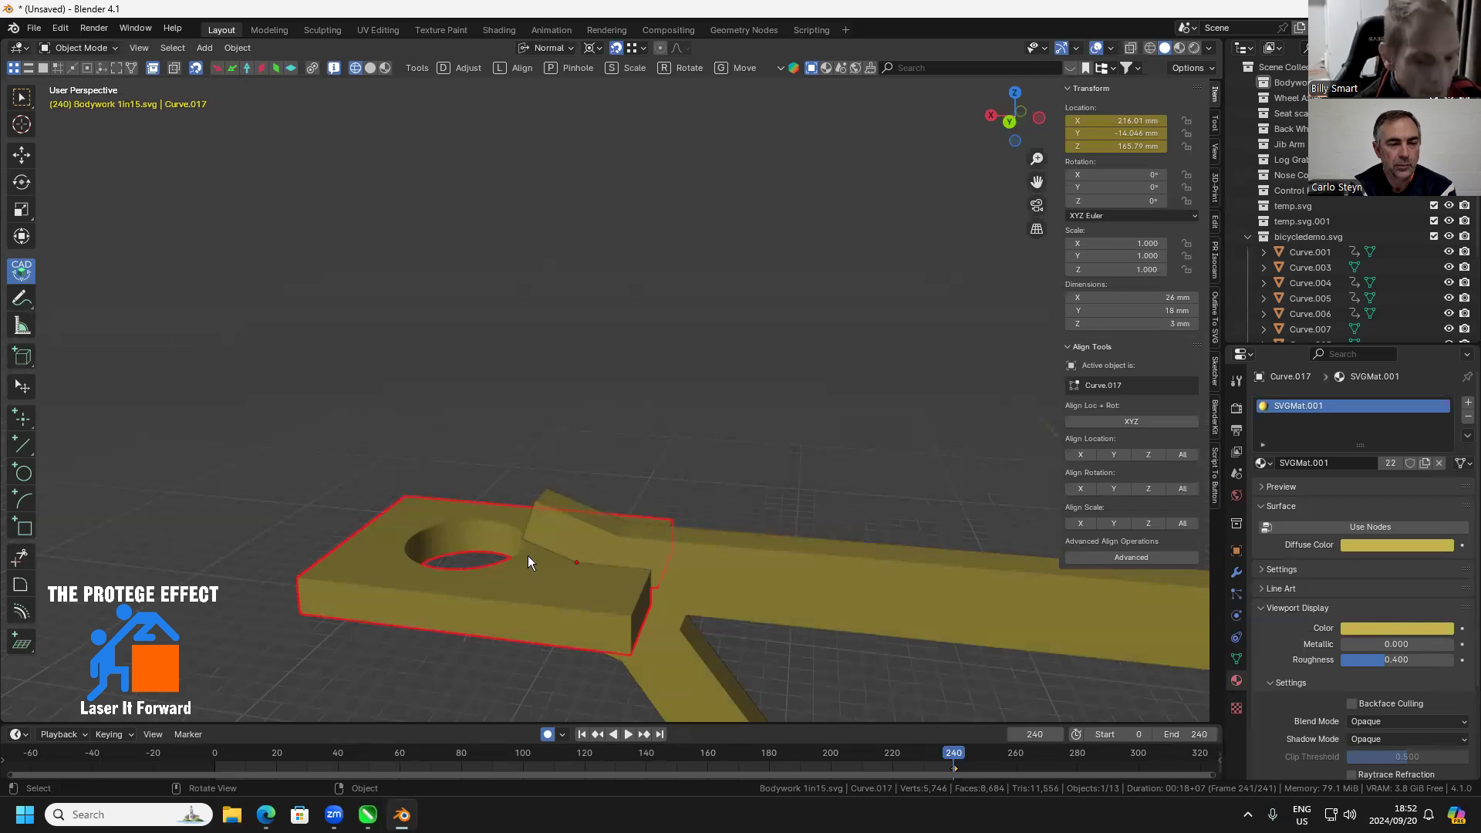
left_click(577, 562)
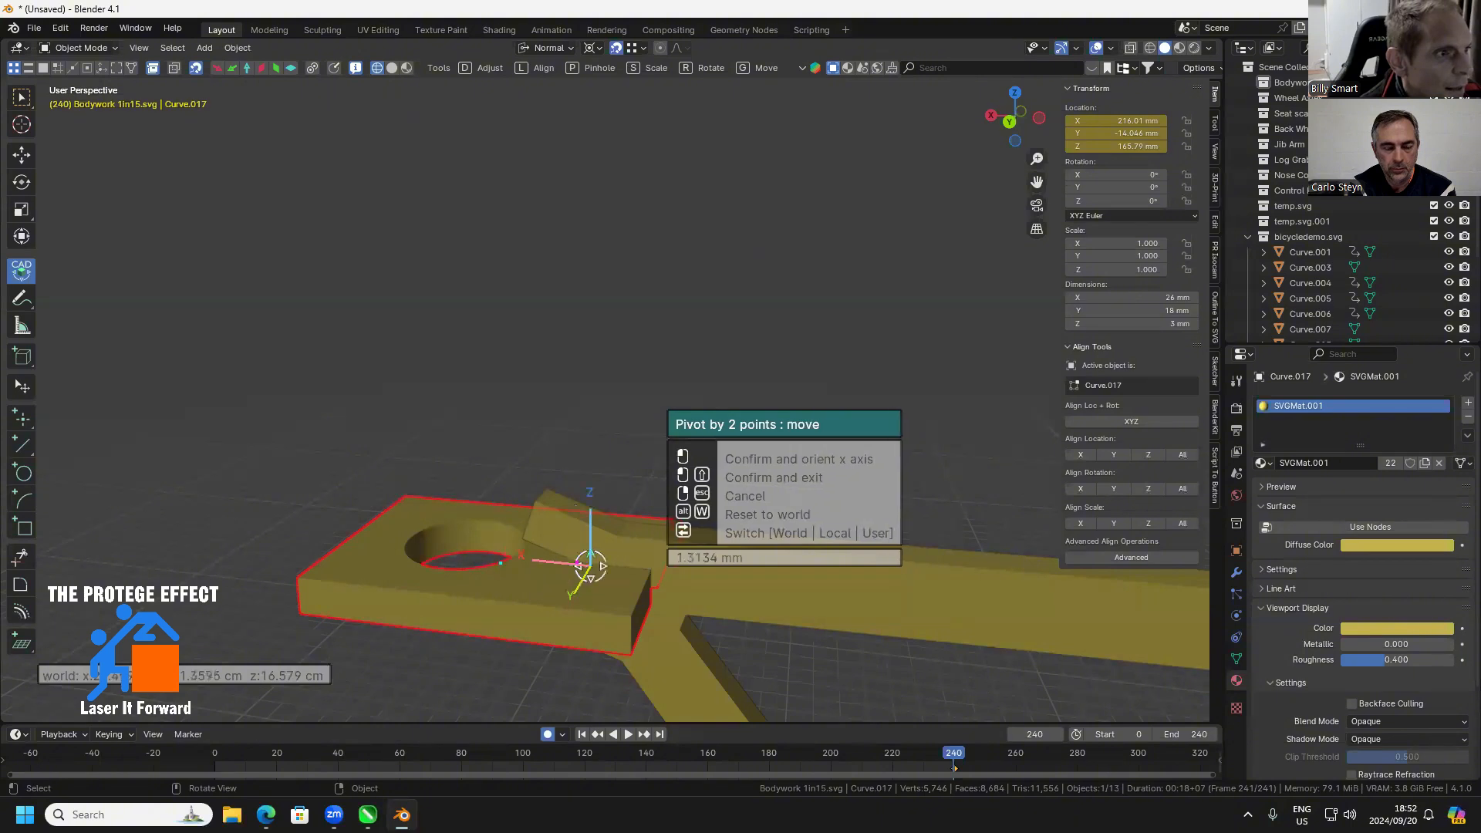
left_click(577, 563)
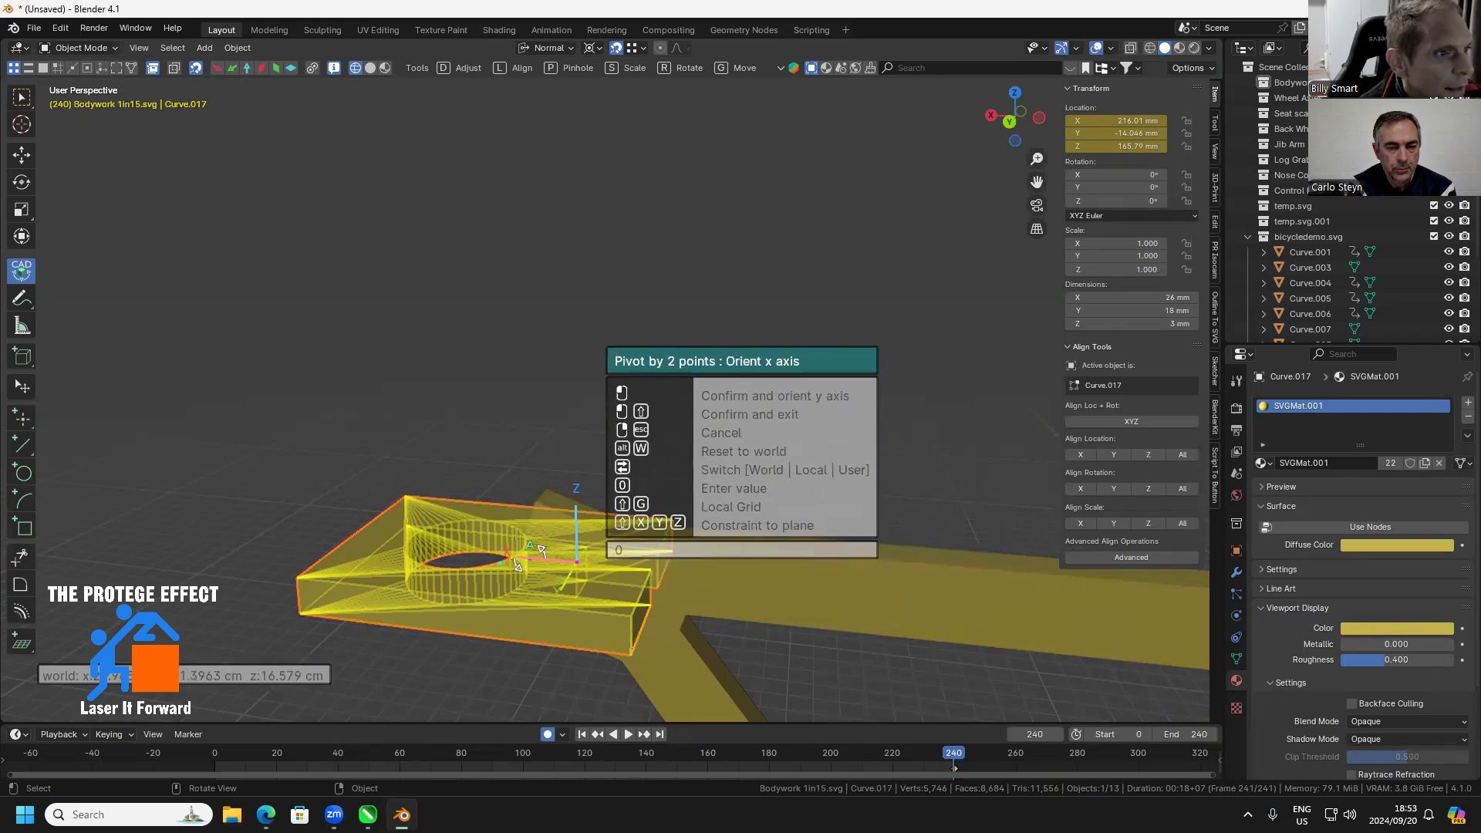
left_click(530, 558)
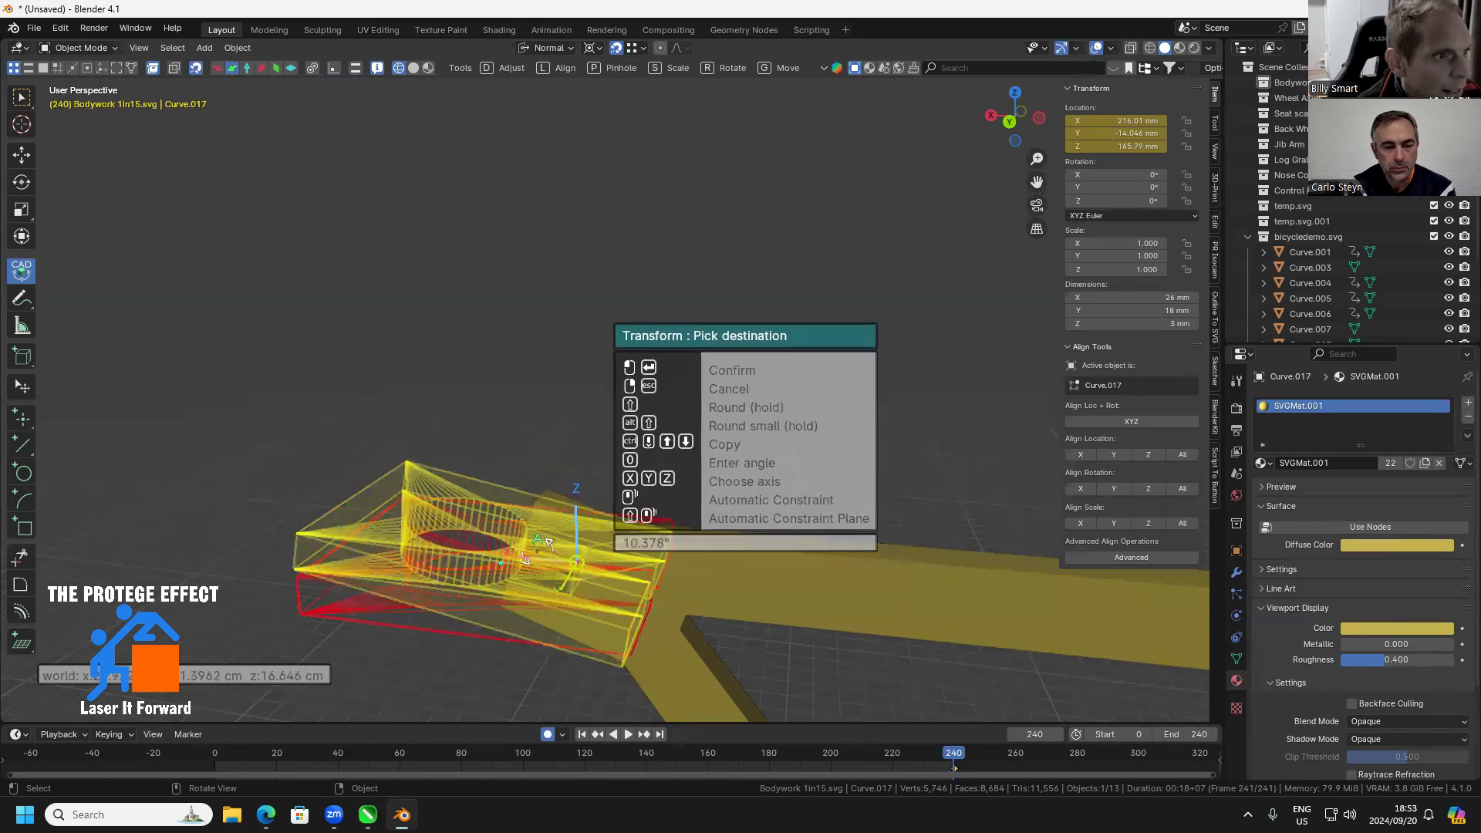
left_click_drag(529, 584, 452, 510)
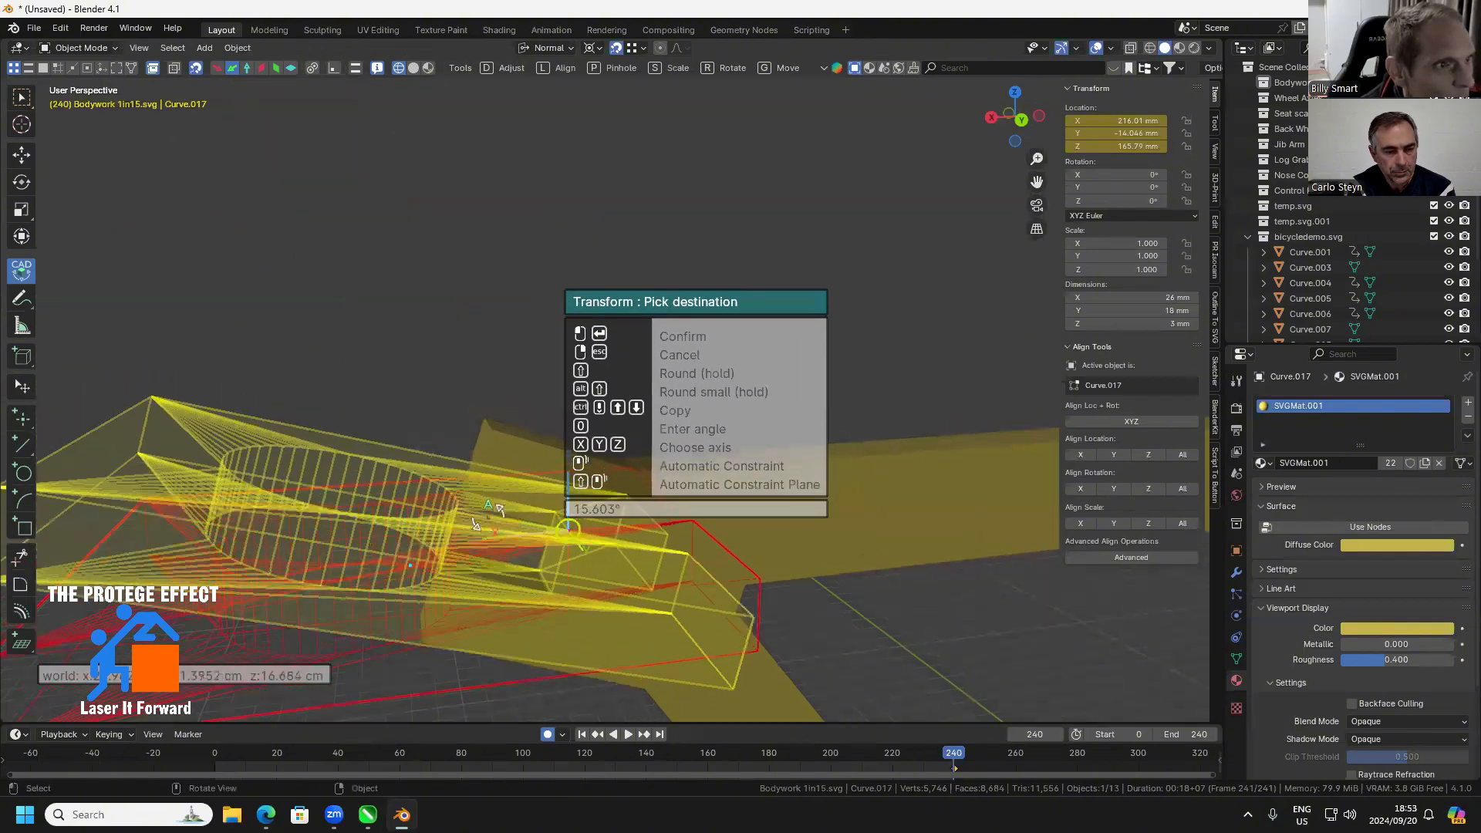
left_click_drag(488, 516, 650, 553)
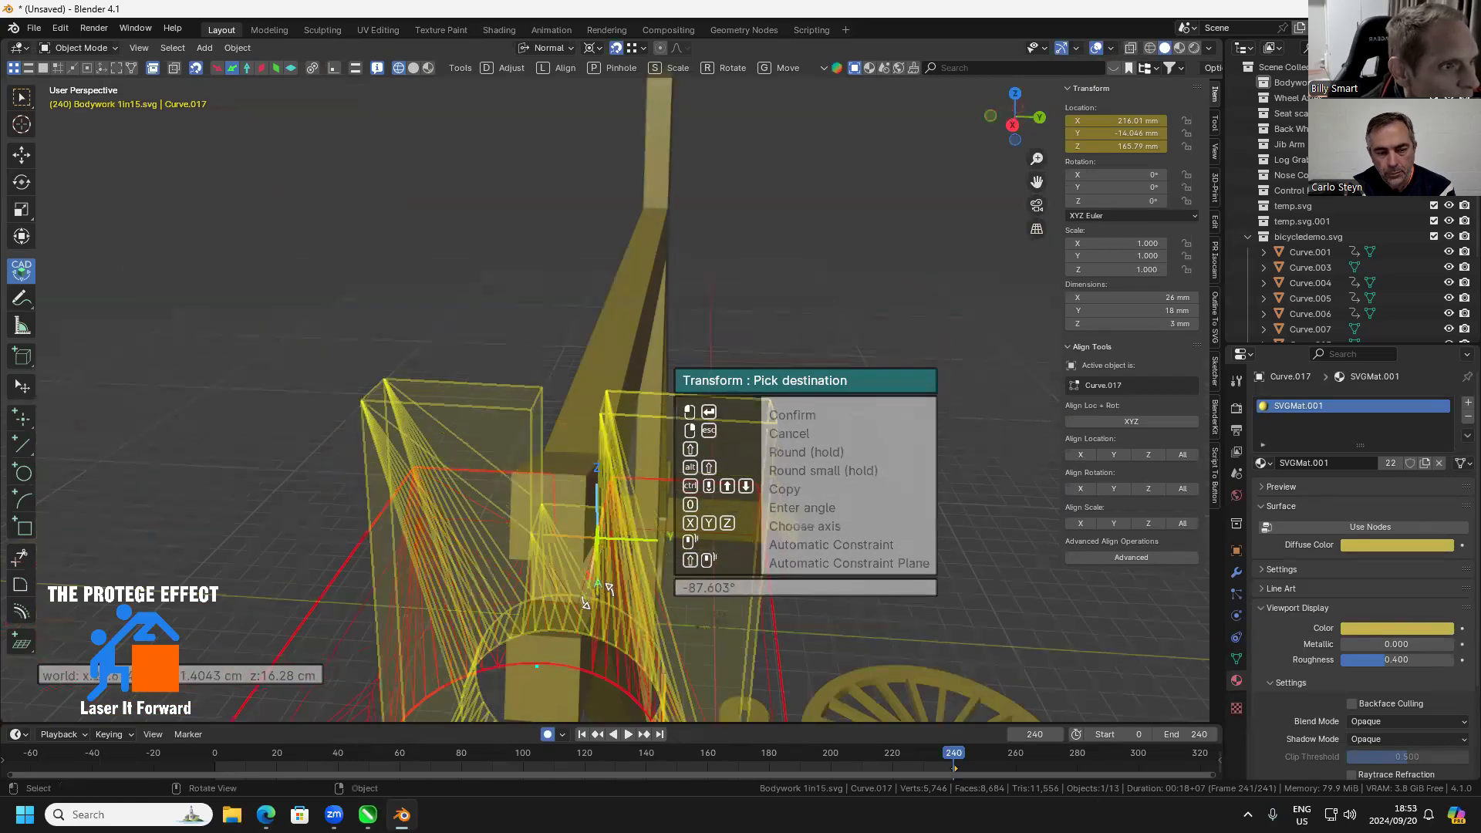
left_click_drag(589, 593, 525, 560)
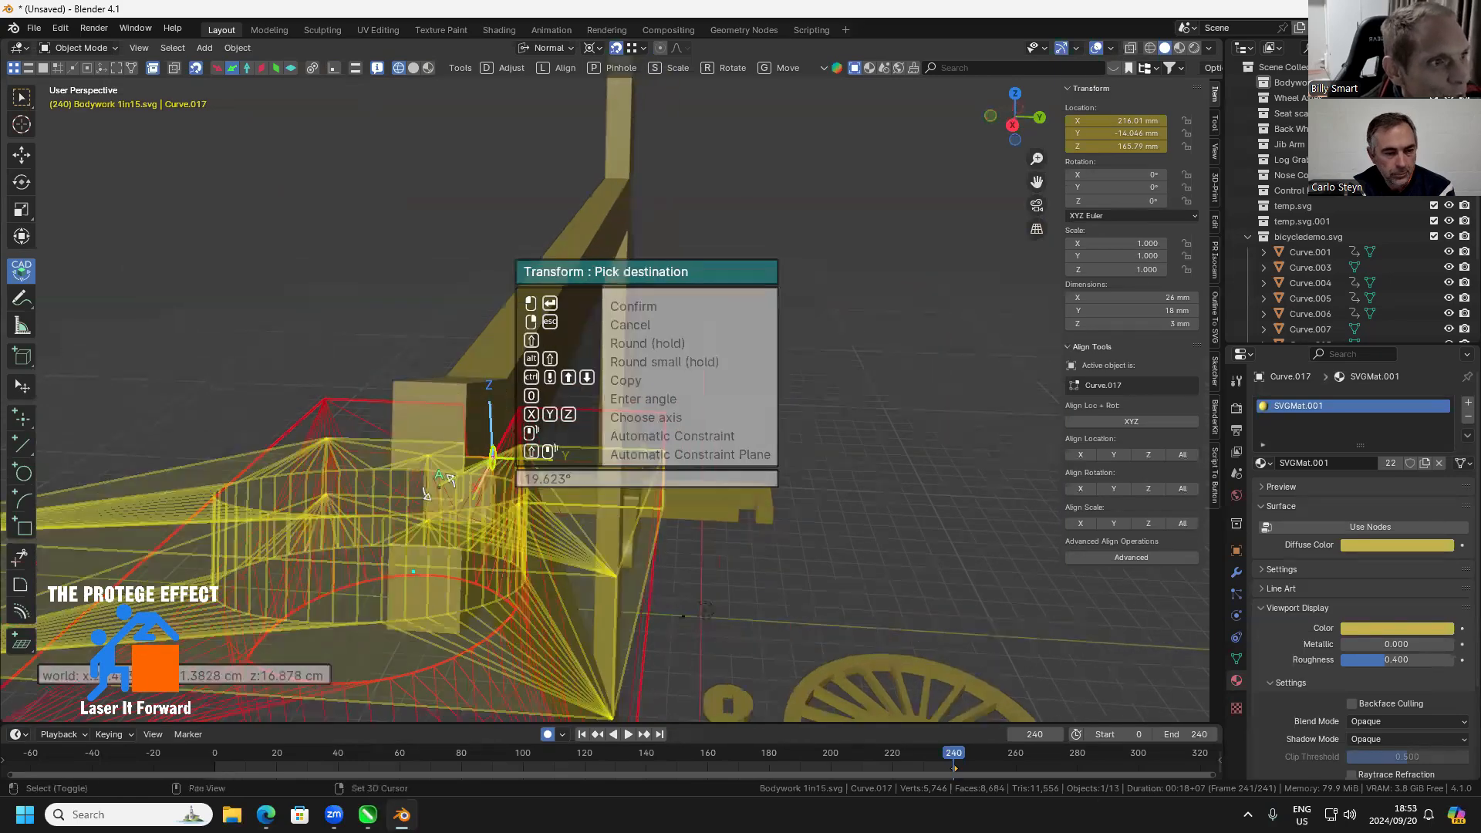
left_click_drag(437, 486, 363, 456)
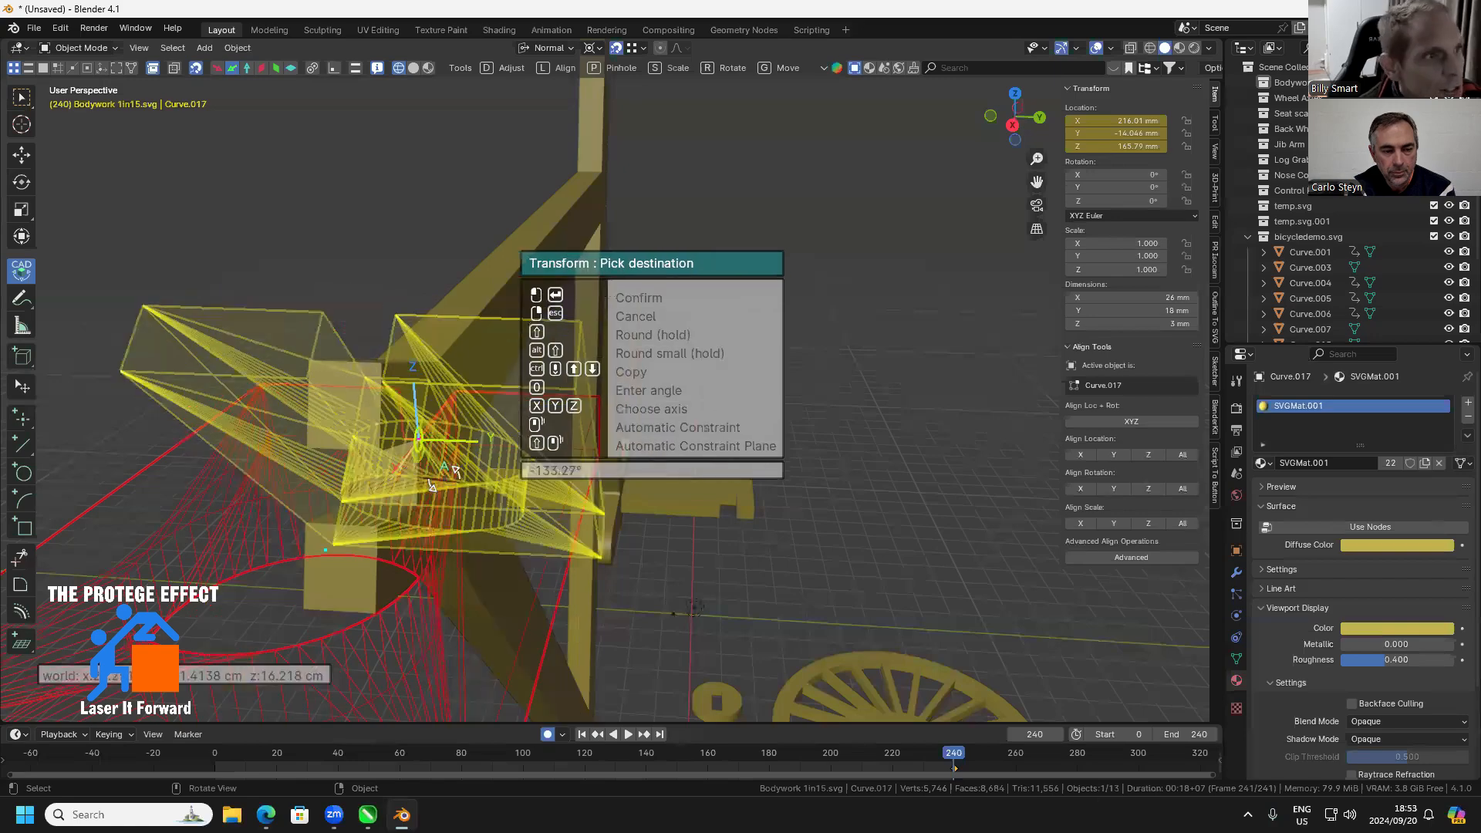
left_click_drag(436, 494, 302, 507)
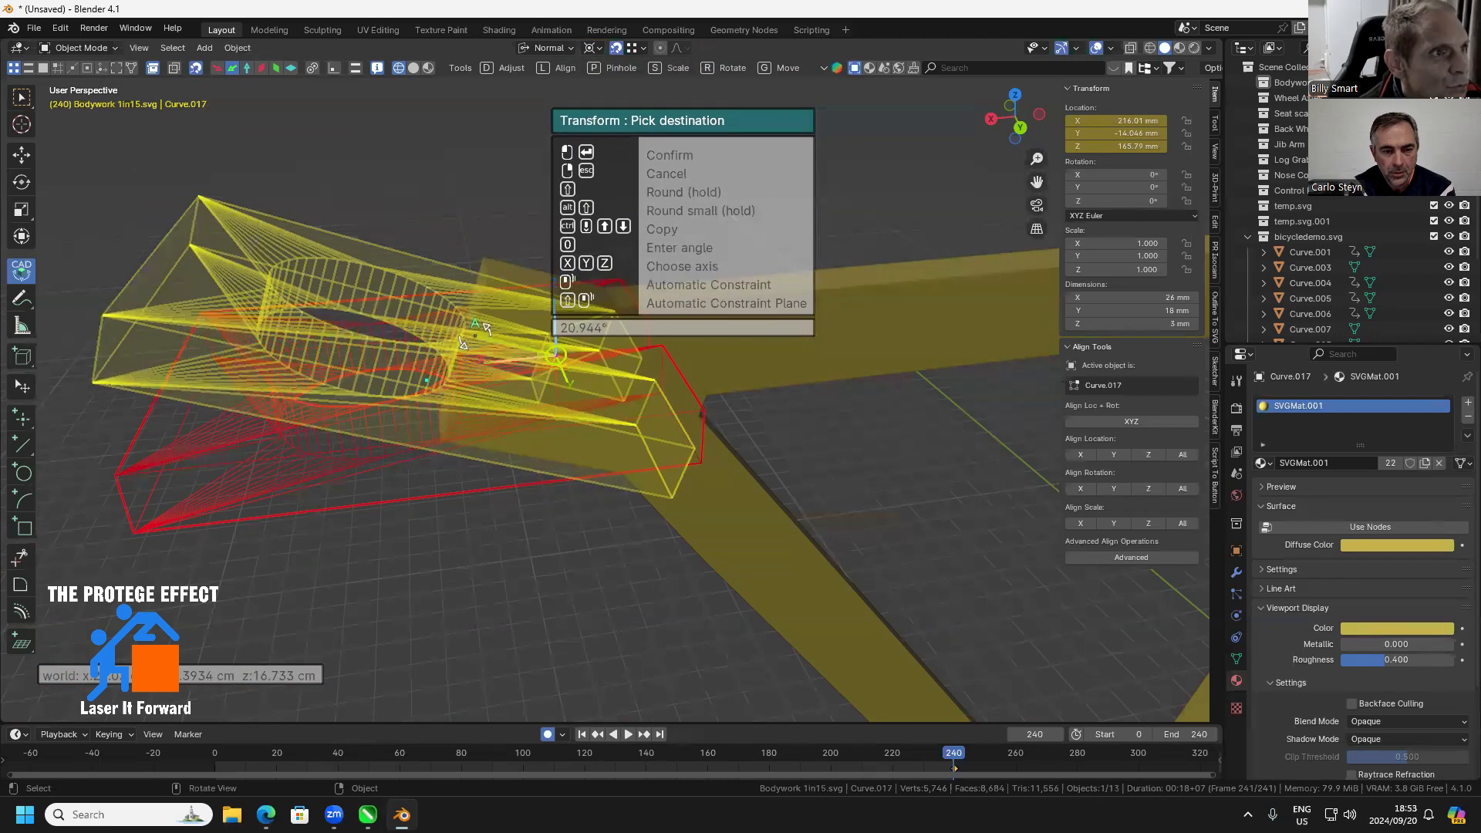
key("Escape")
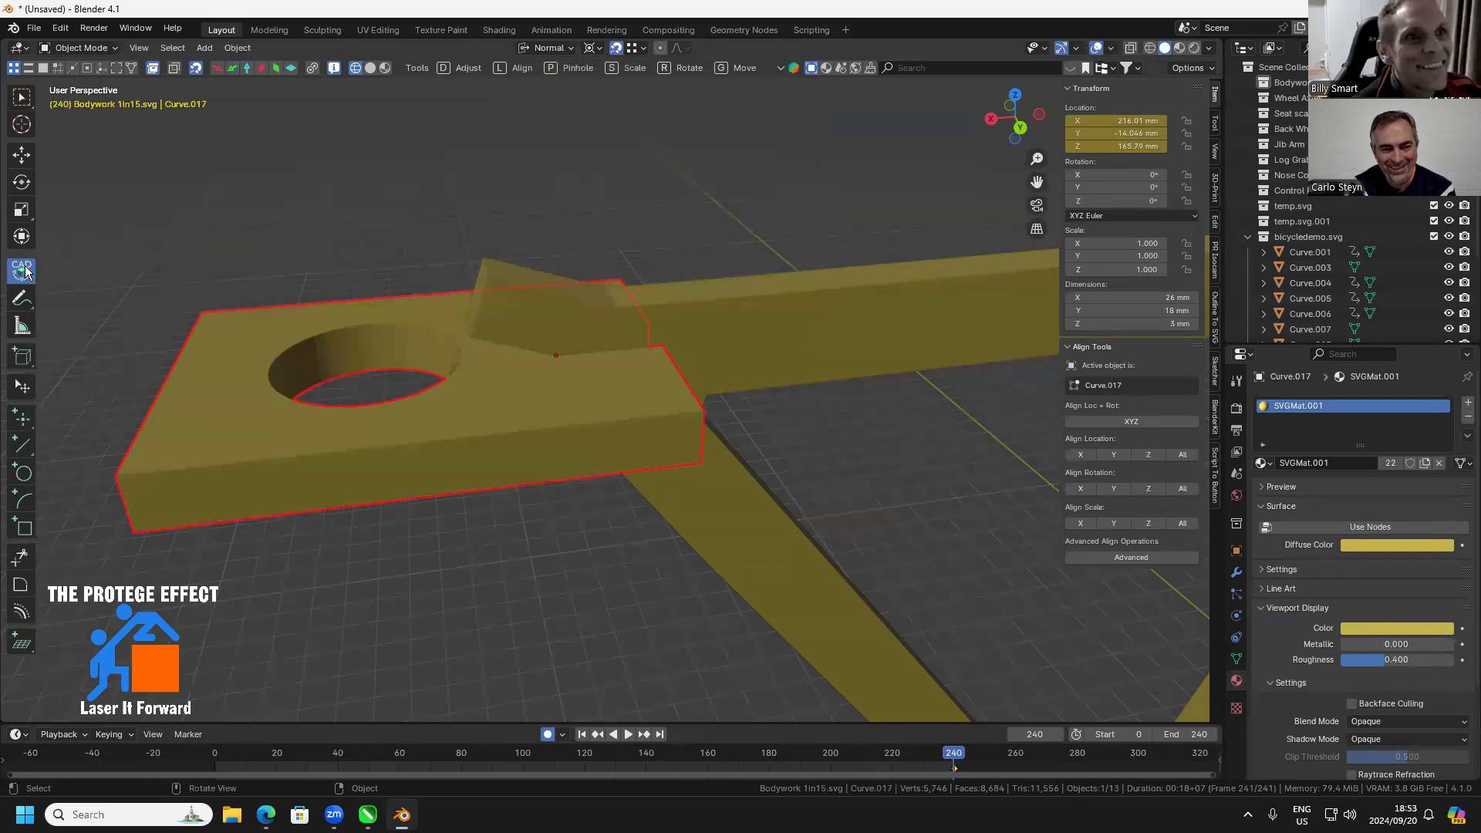
Tilt the holed plate at the frame's head end by trying a Y rotation of 20° and settling on -21°
left_click(21, 98)
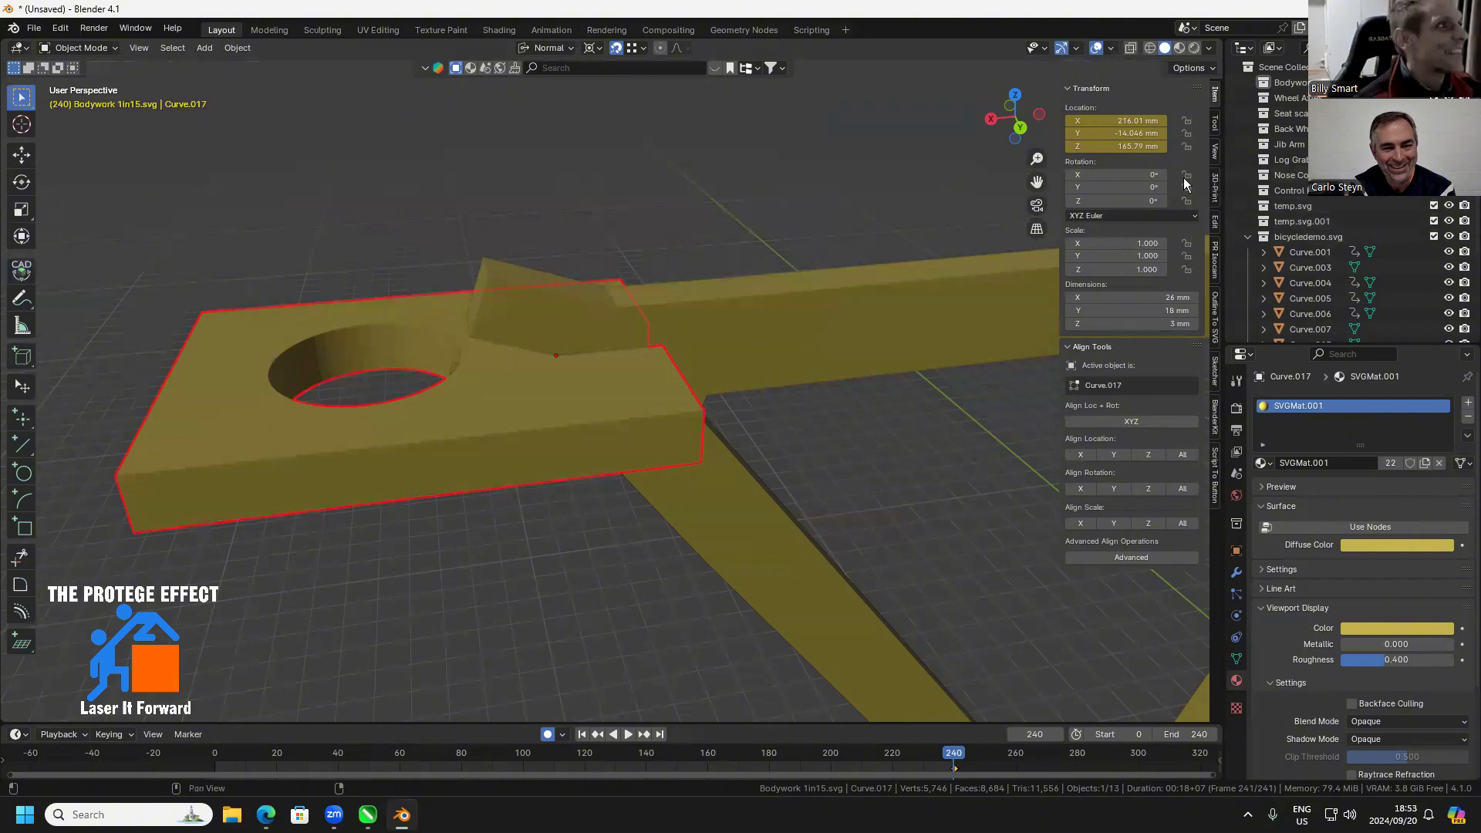
left_click(1129, 188)
type("2")
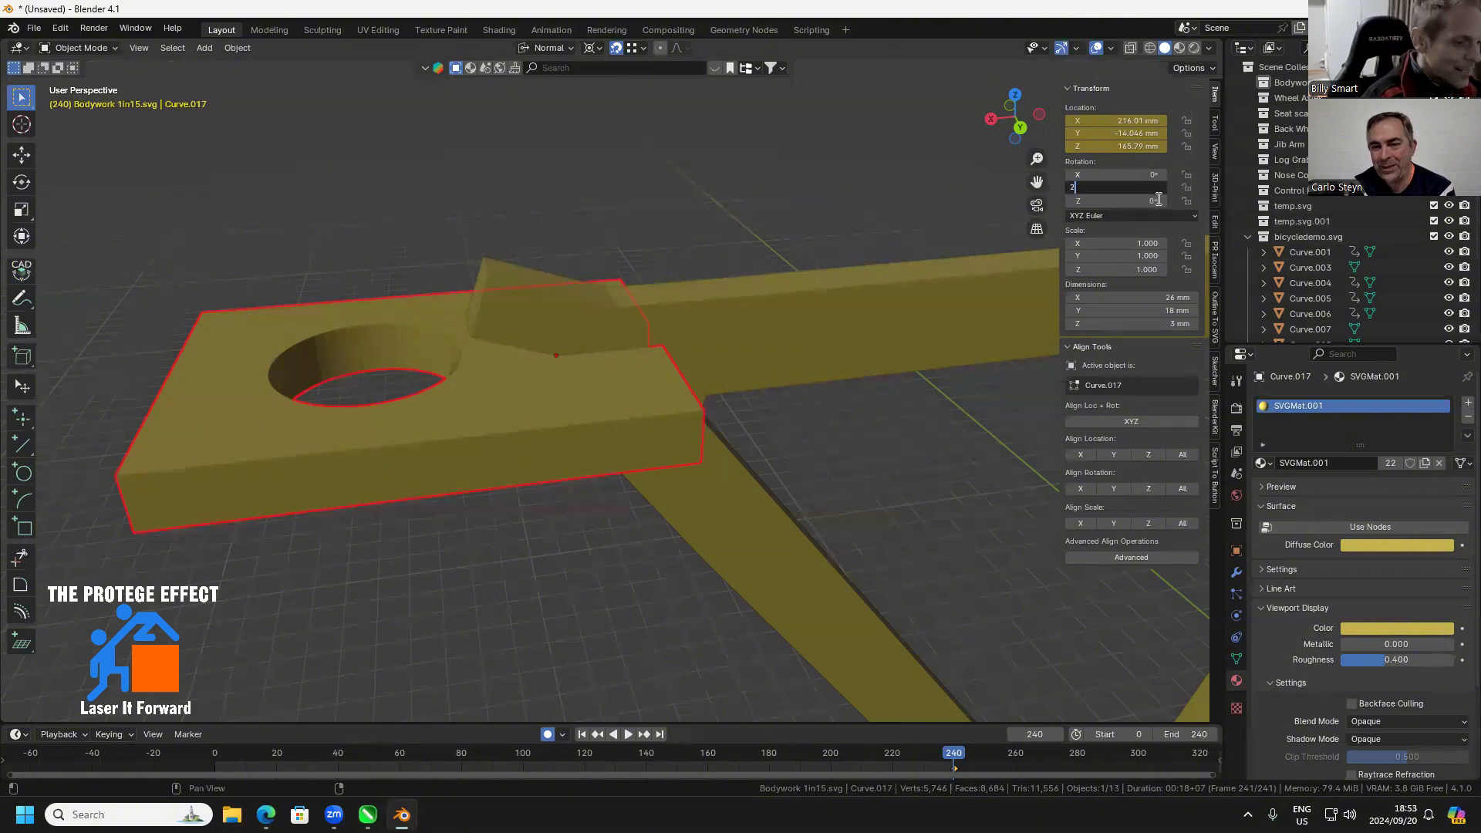
type("0")
key("Return")
left_click(1157, 188)
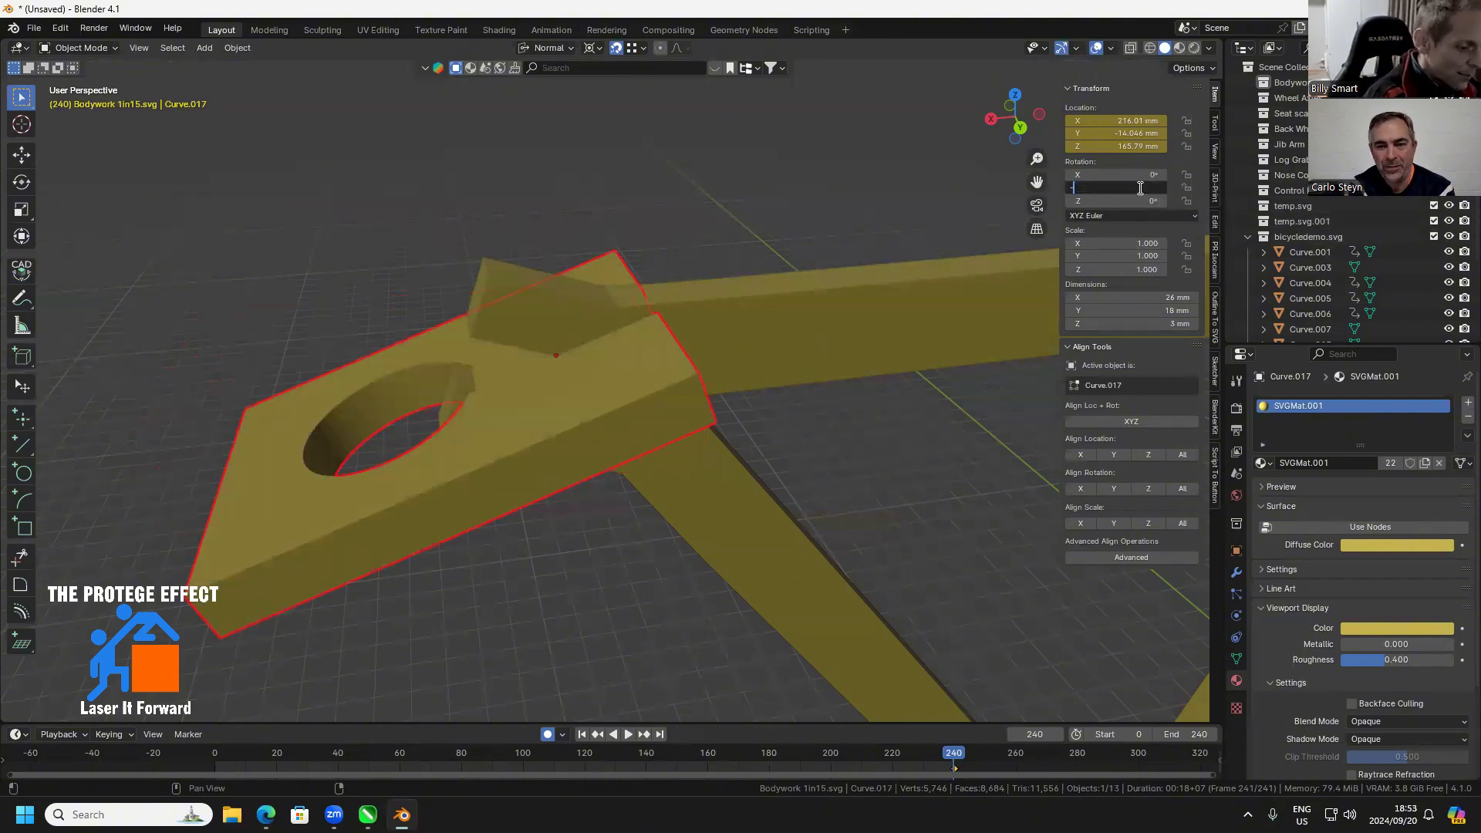
key("Return")
Stand the small notched plate beside the fork on edge across it by setting its X rotation to 90°
scroll(668, 482, "down", 3)
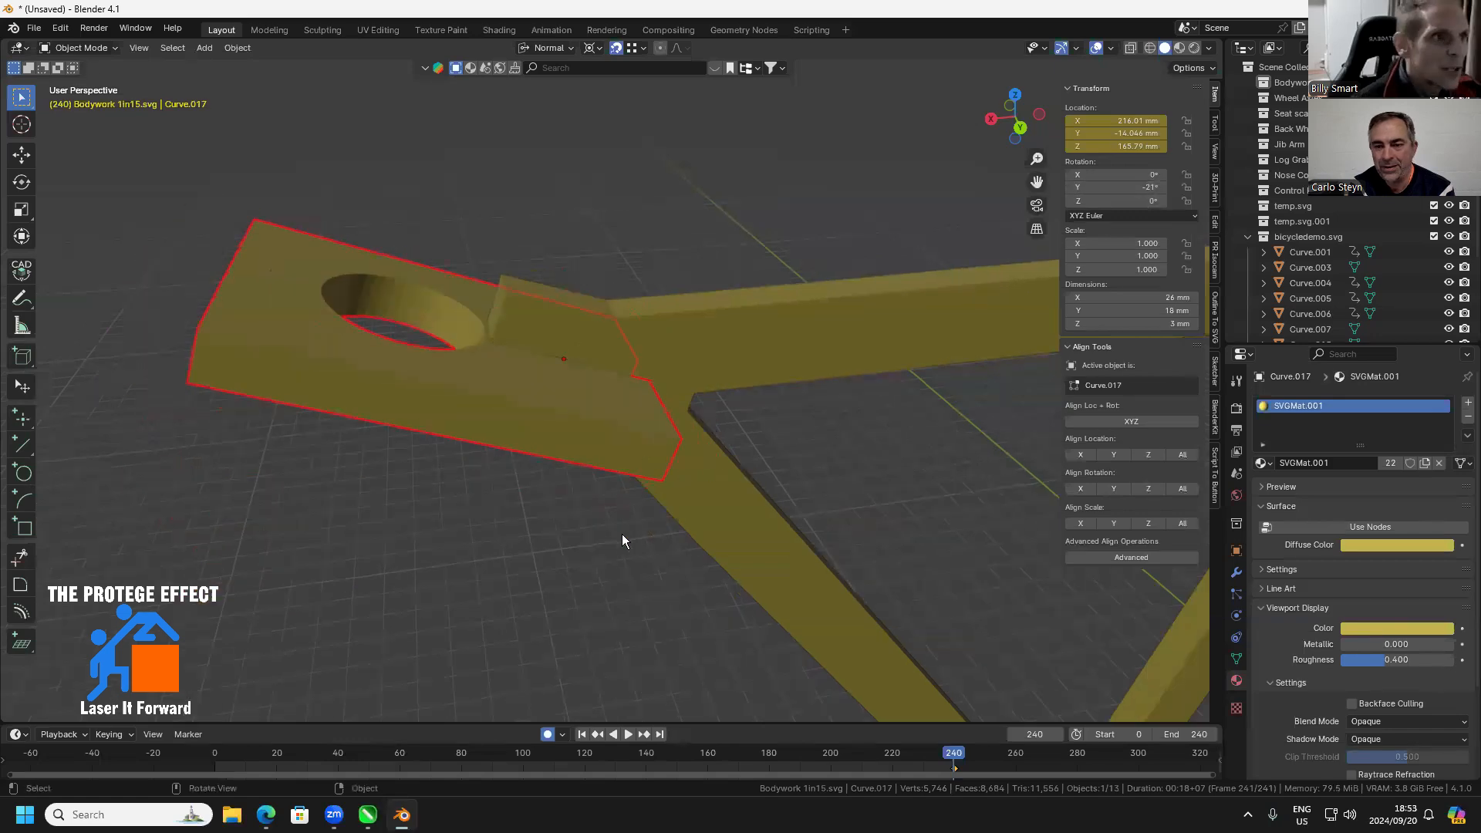
scroll(597, 580, "down", 2)
left_click_drag(664, 391, 671, 534)
scroll(685, 366, "down", 3)
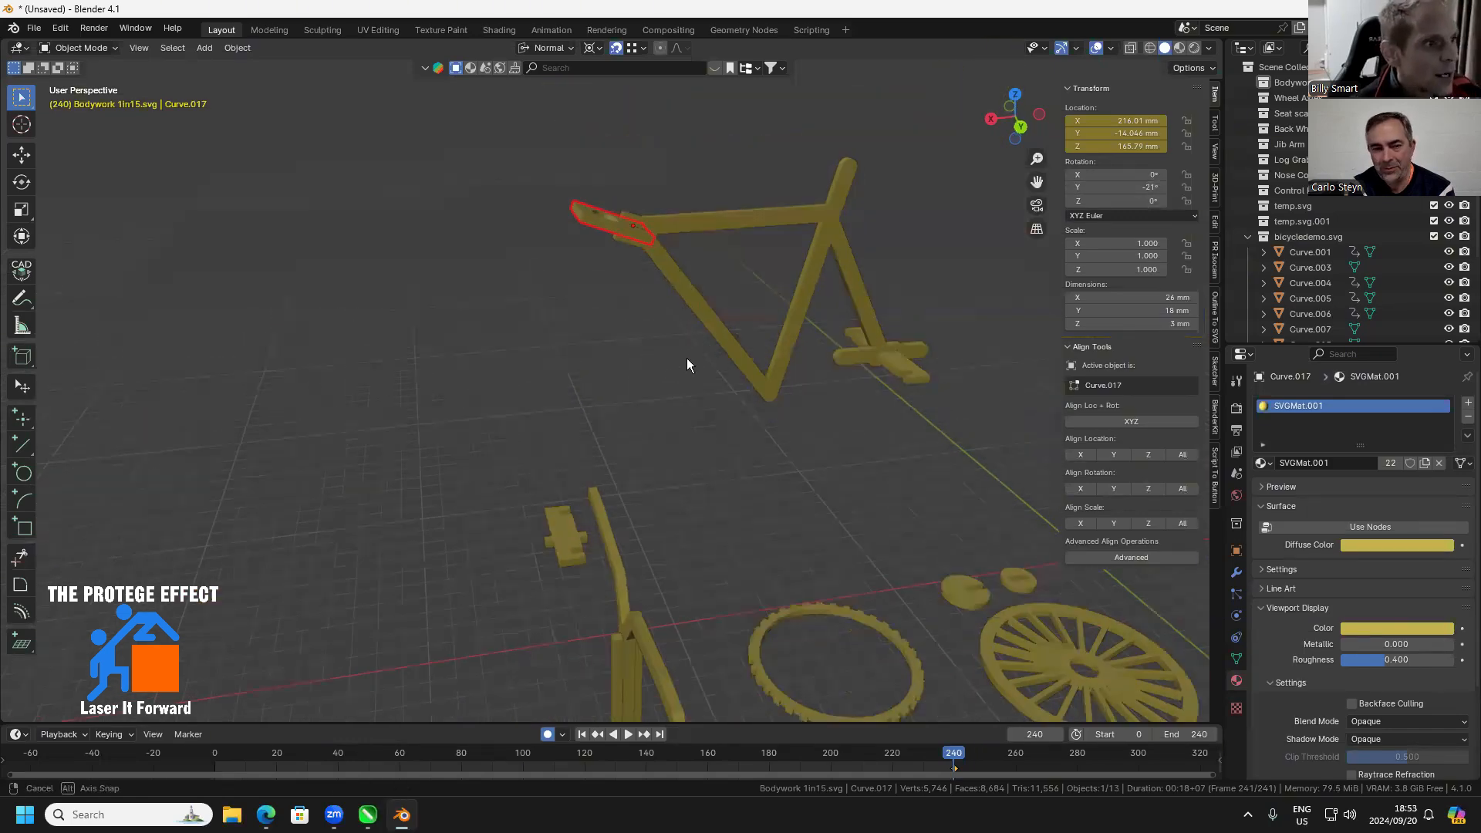
left_click_drag(687, 358, 637, 484)
scroll(692, 429, "down", 2)
left_click(592, 493)
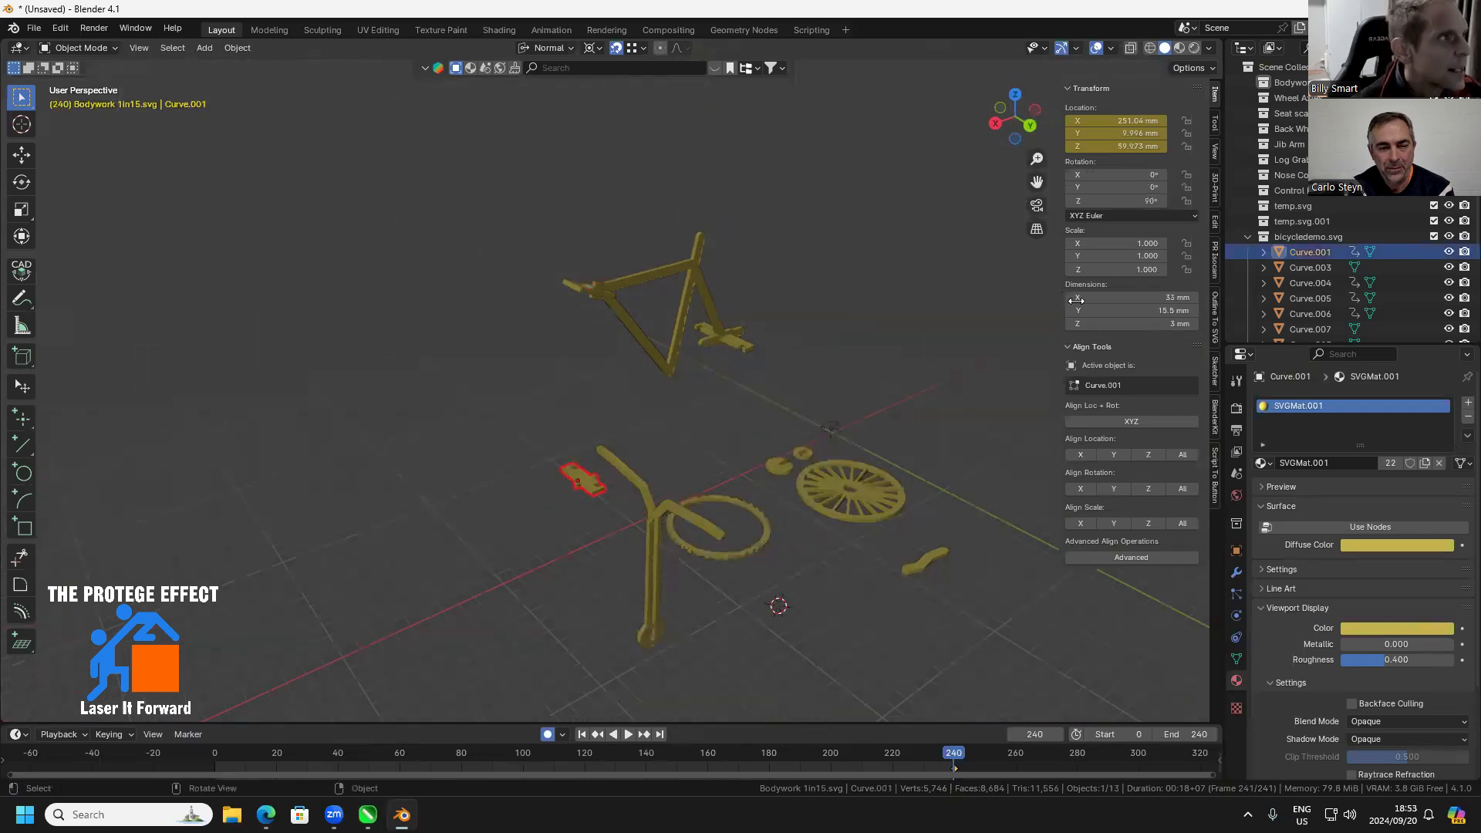
left_click(1112, 188)
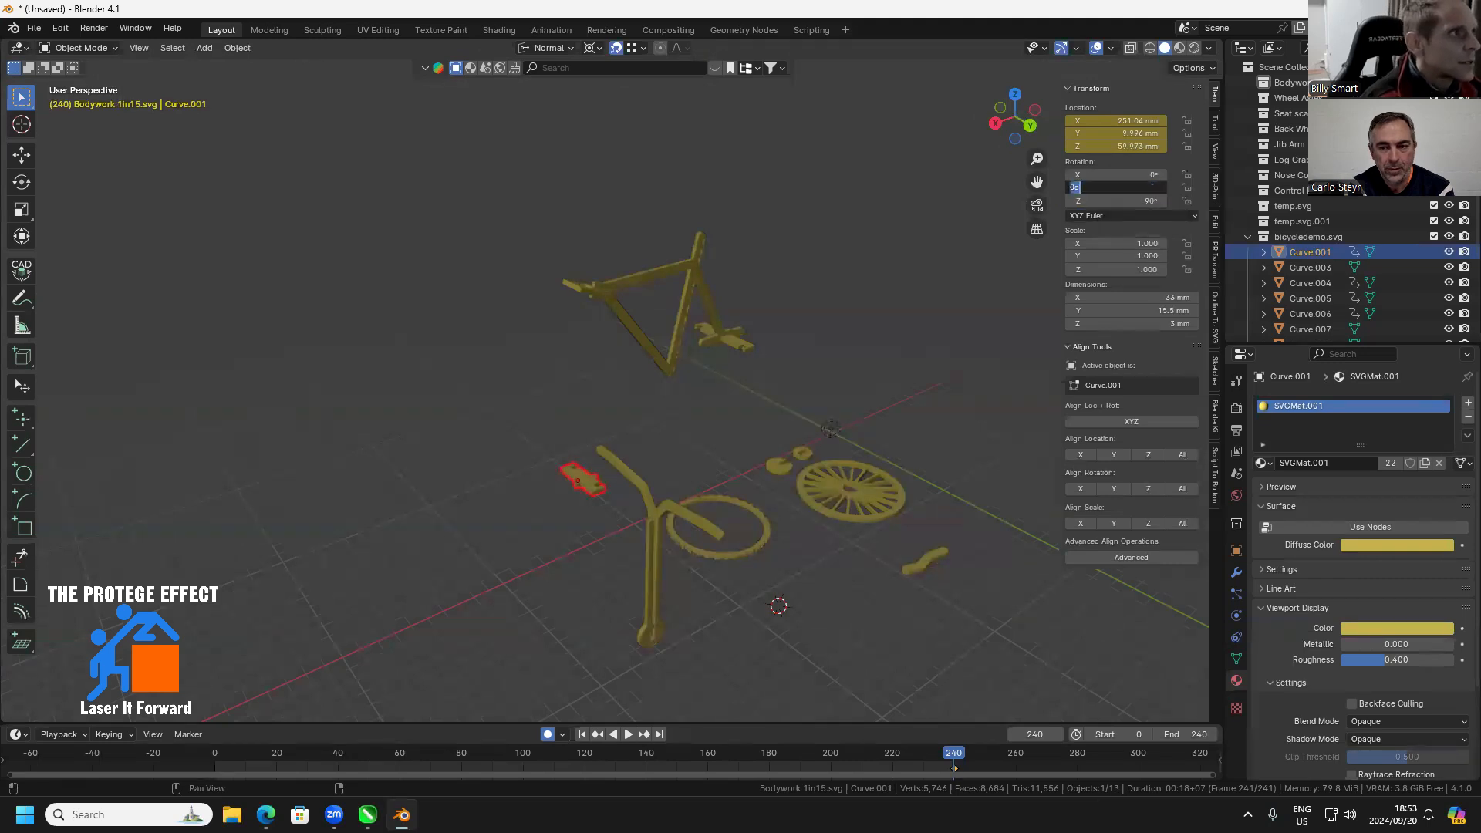
key("Return")
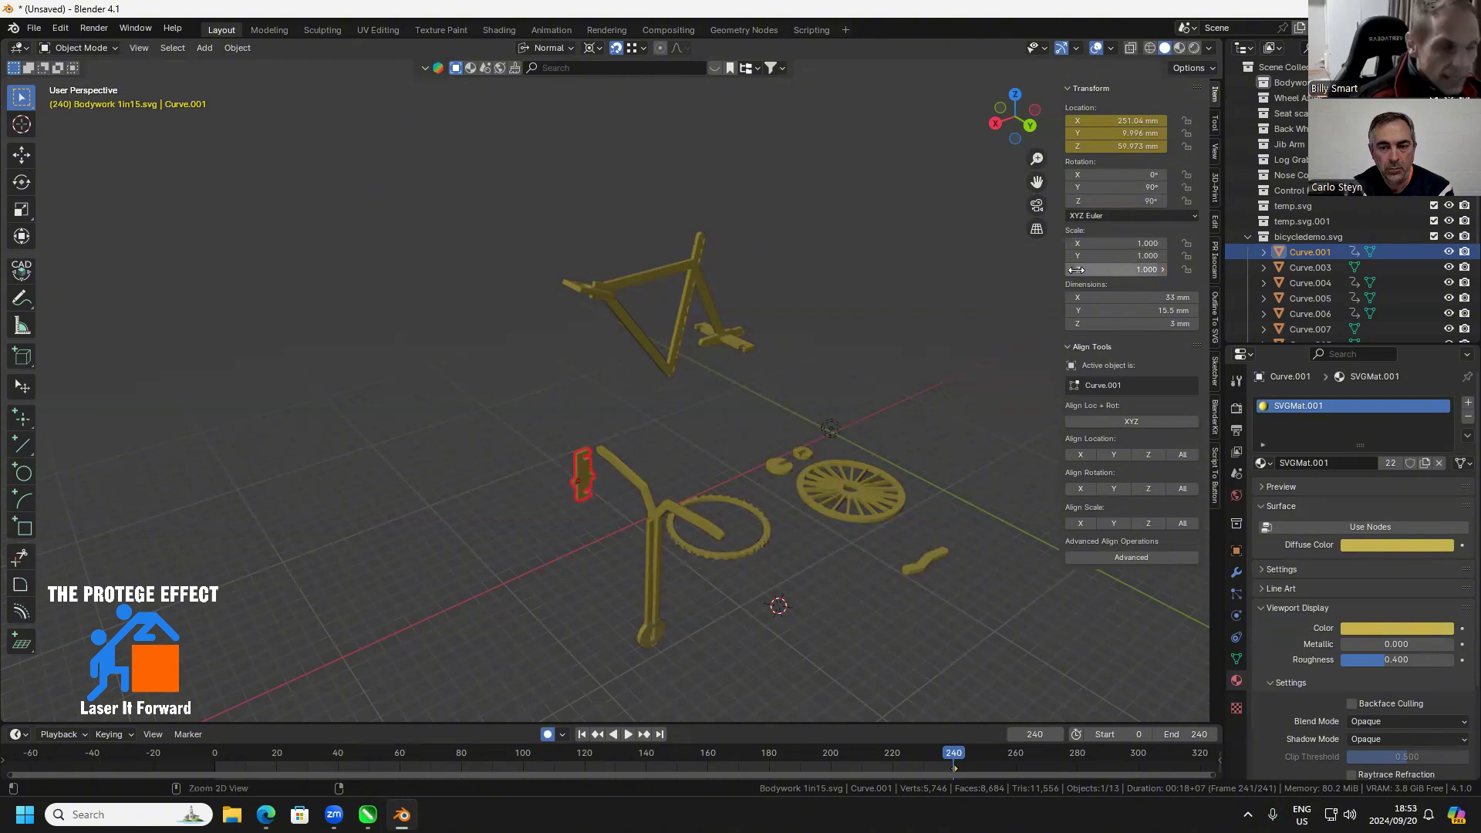
key("ctrl+z")
left_click(1135, 177)
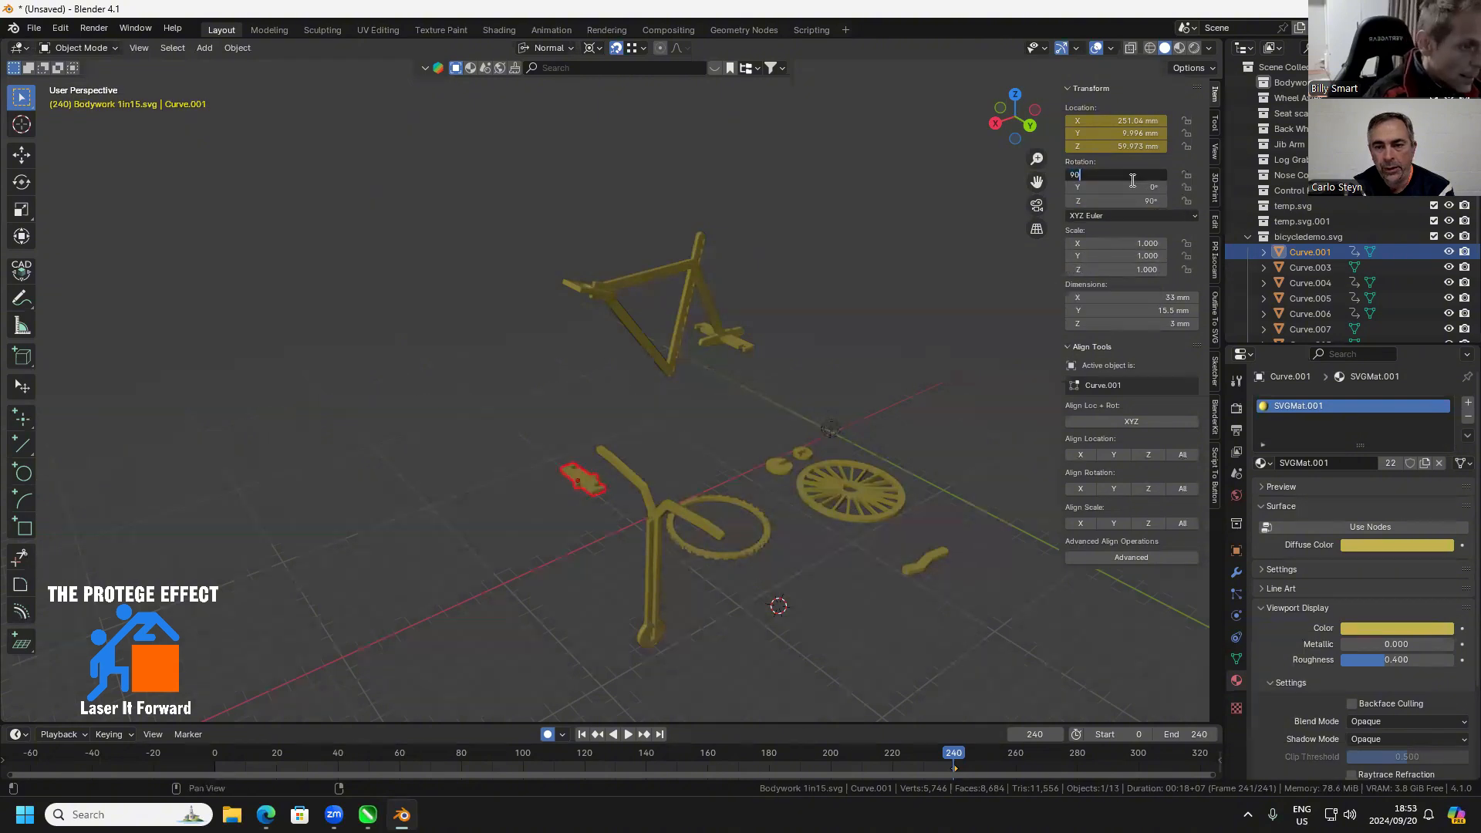
Move the notched plate onto the round lower end of the fork, at about X 238, Y 65, Z -32 mm
left_click_drag(662, 584, 861, 557)
scroll(688, 413, "up", 3)
left_click_drag(688, 414, 801, 609)
scroll(514, 518, "up", 5)
key("g")
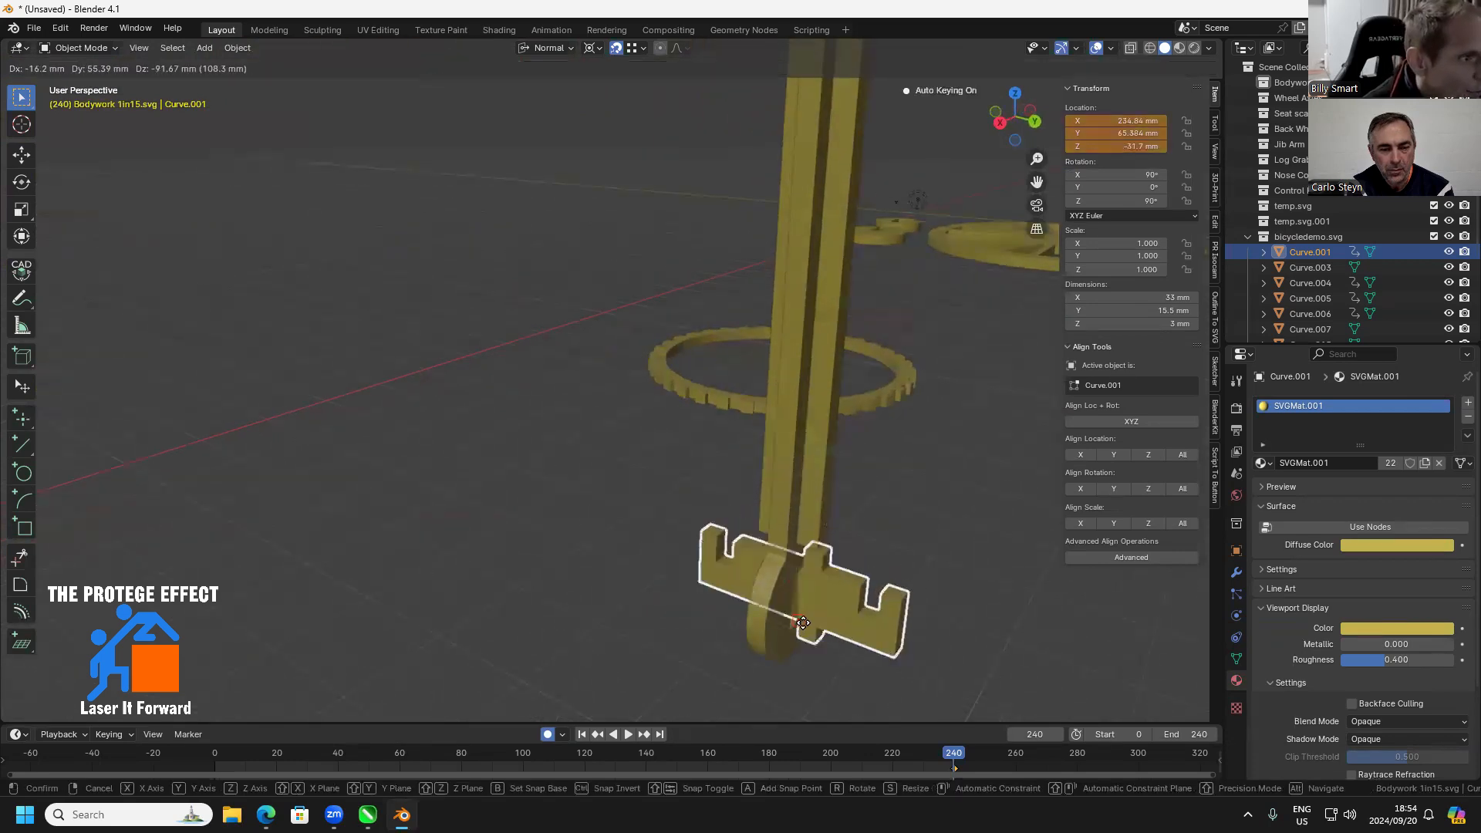
left_click(793, 634)
left_click_drag(793, 630, 768, 656)
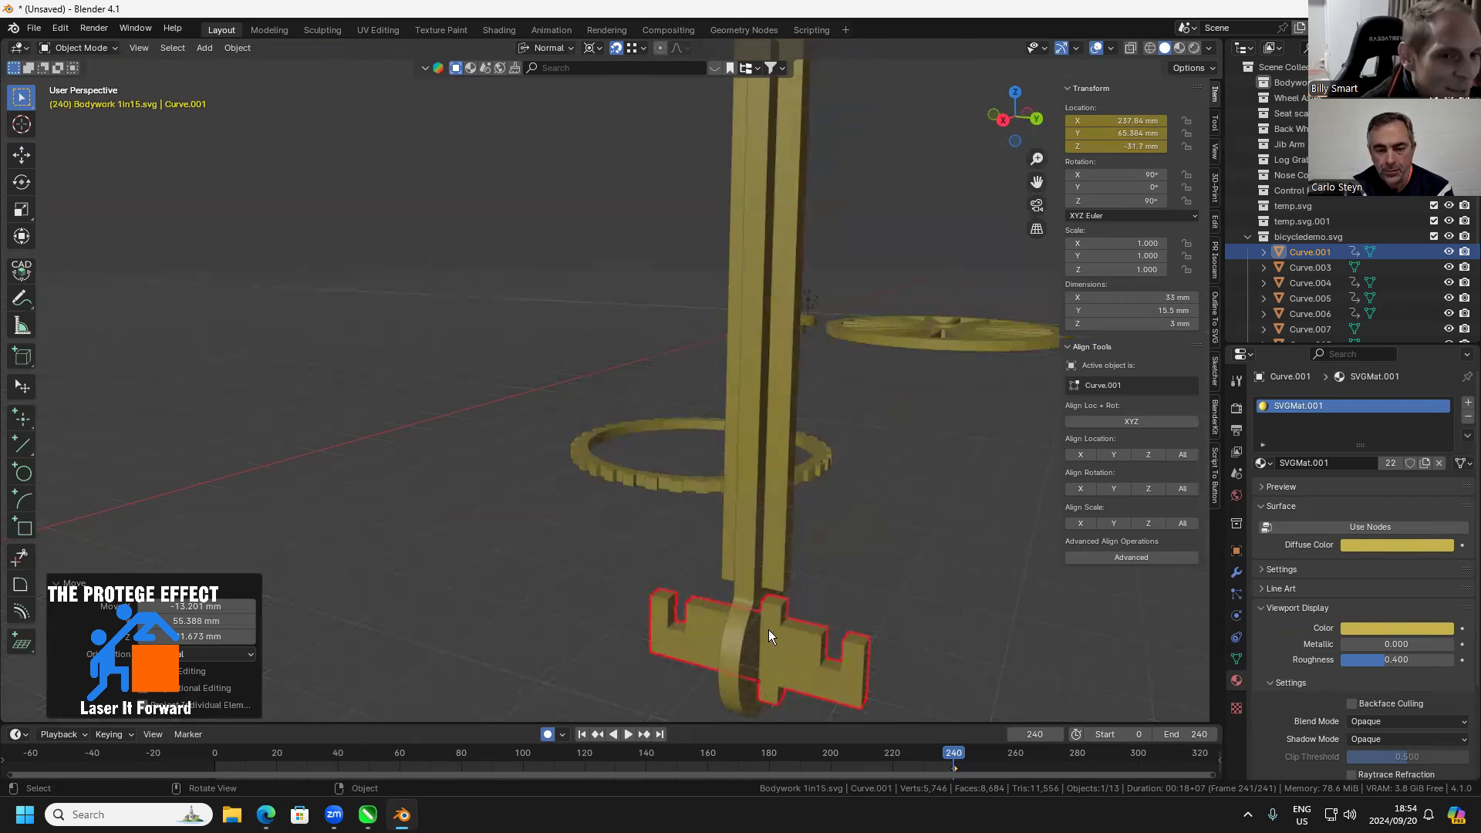
left_click_drag(773, 629, 768, 560)
left_click(756, 551)
Select the fork, its bent handlebar piece and the notched plate together and rotate them by -21°
scroll(516, 536, "down", 1)
left_click_drag(471, 535, 663, 347)
scroll(534, 542, "down", 3)
left_click_drag(722, 168, 92, 323)
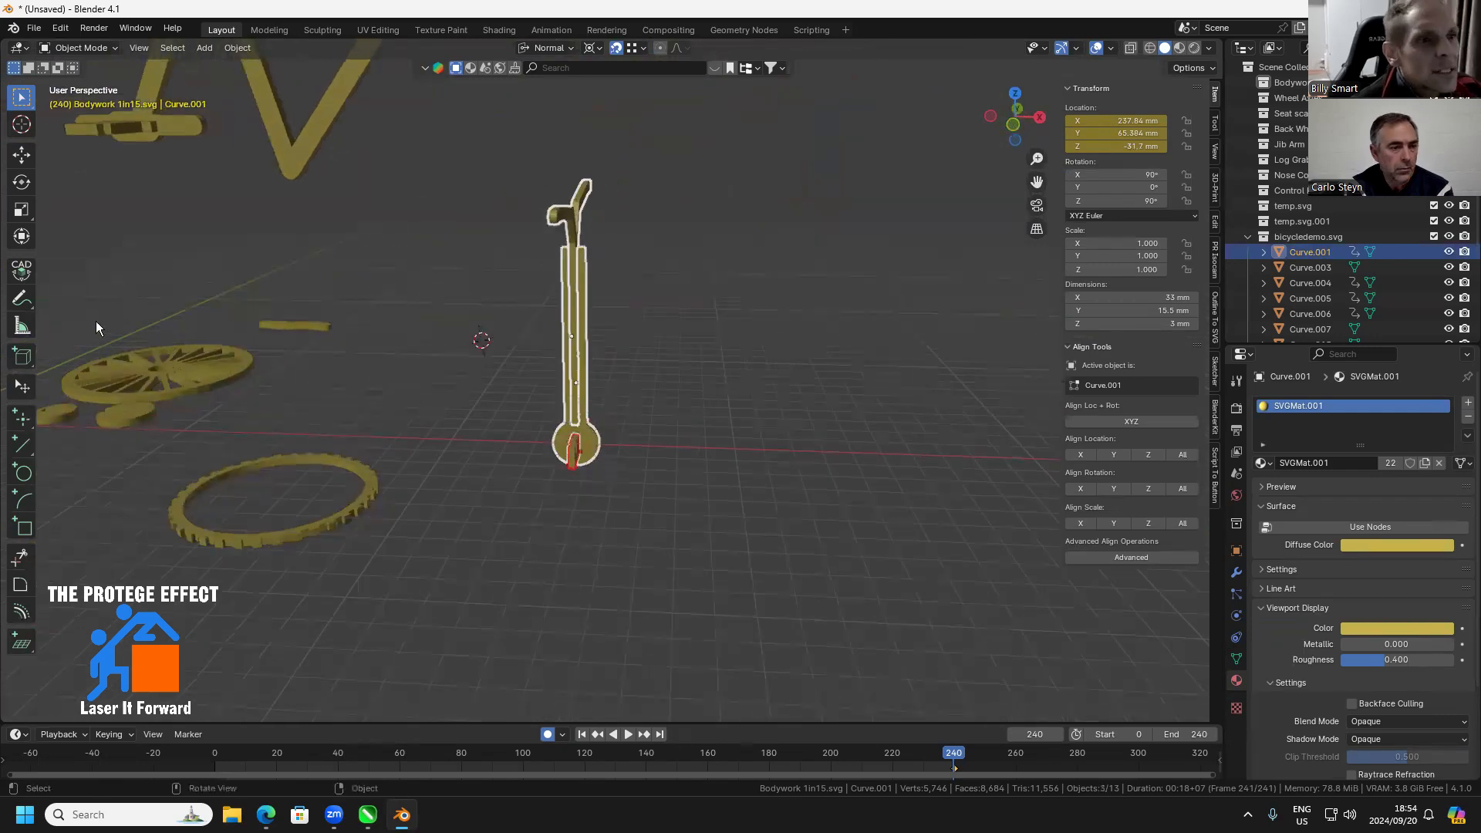
left_click(21, 125)
left_click(21, 180)
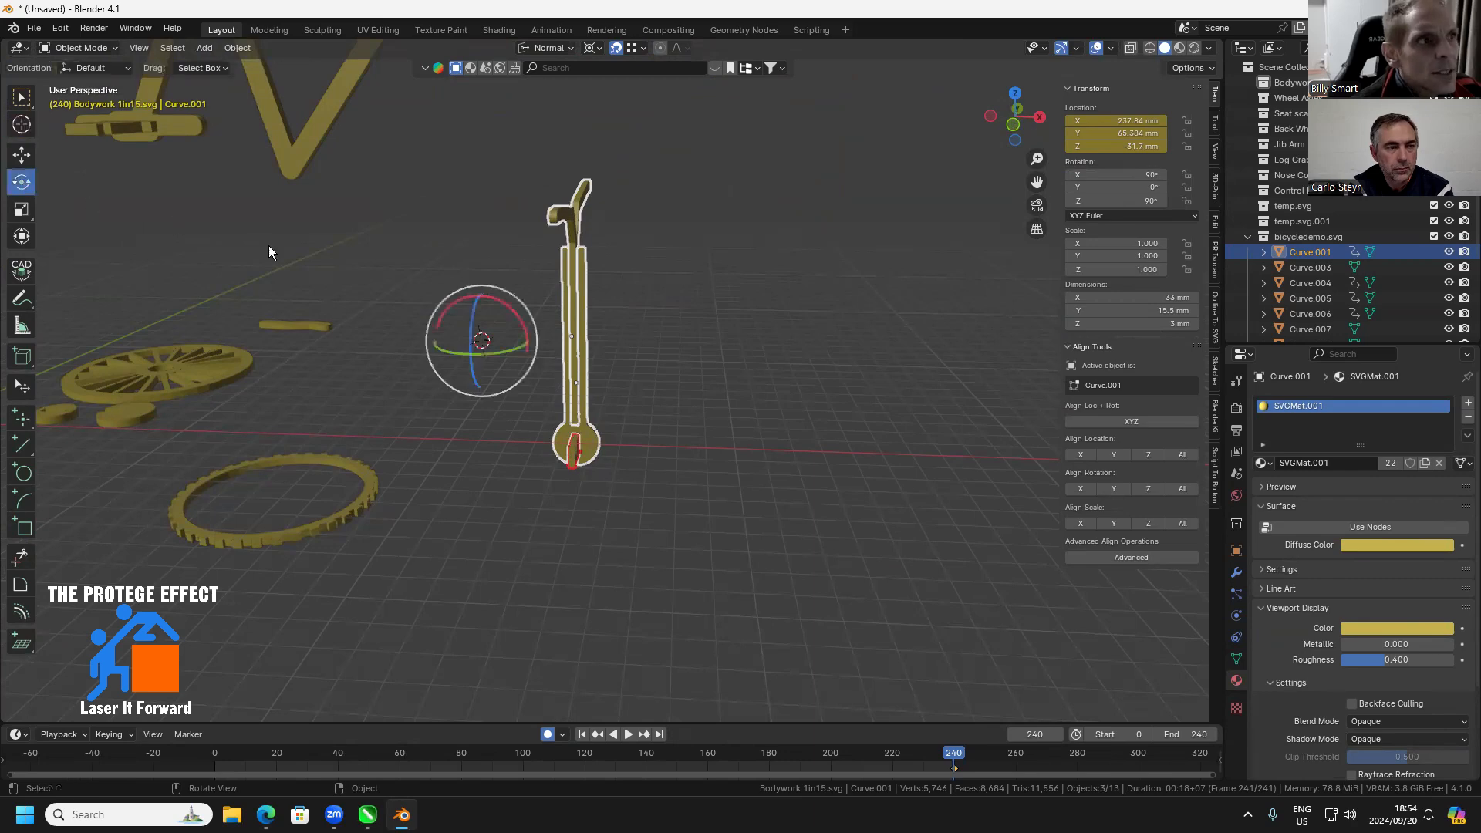
left_click_drag(465, 308, 448, 310)
left_click(224, 638)
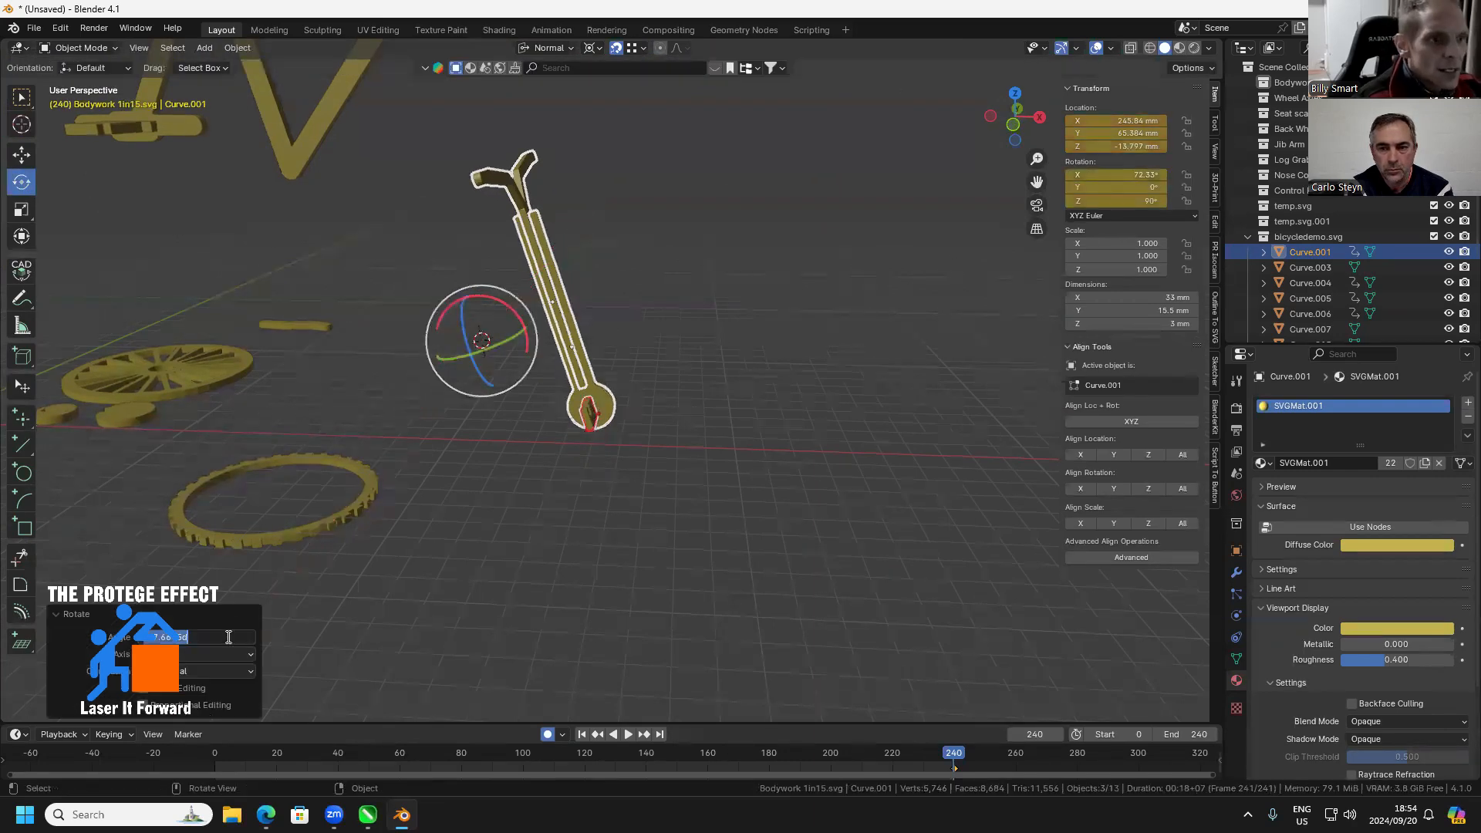
type("-21")
key("Return")
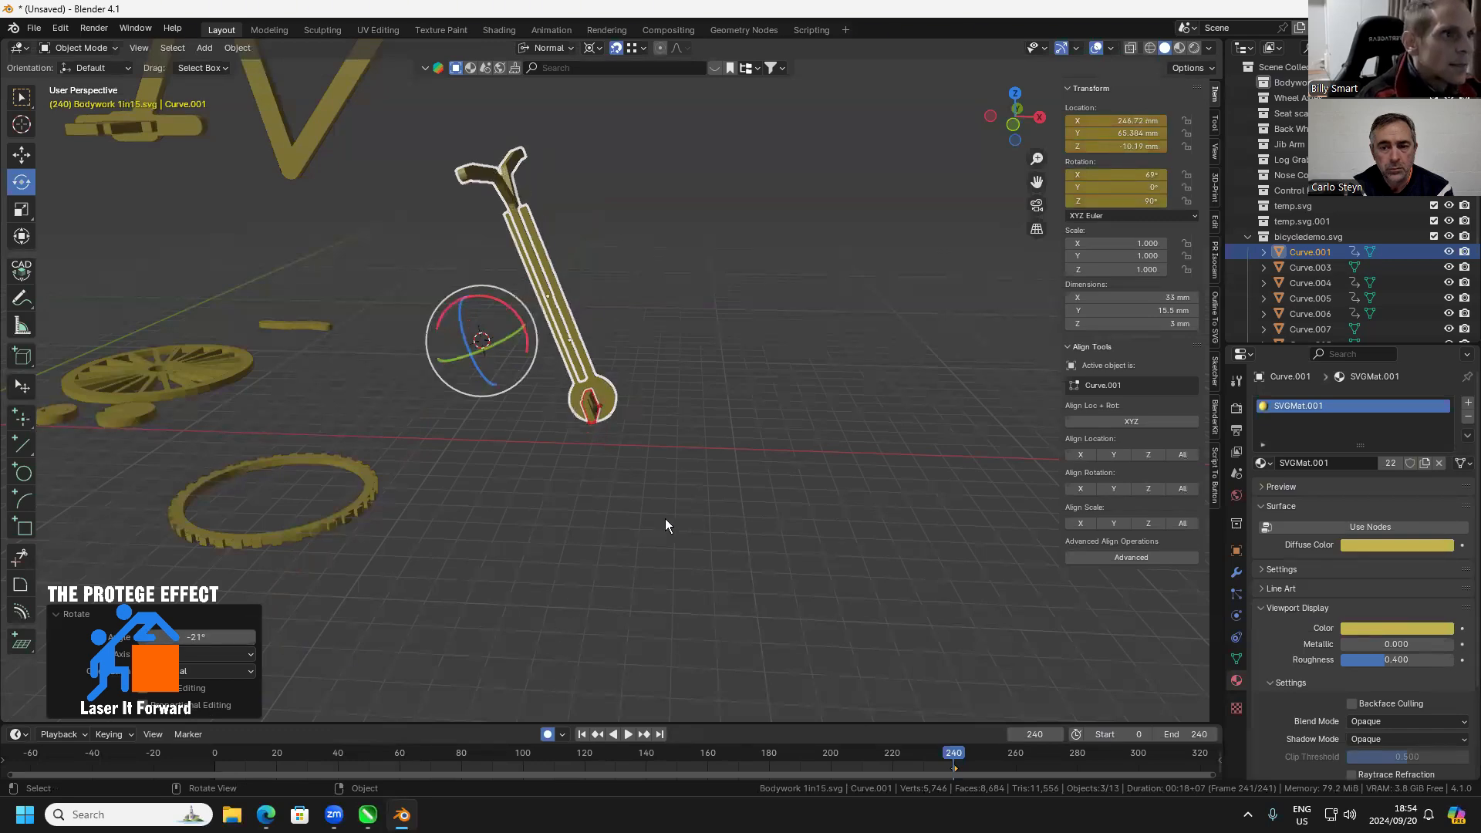
Examine the holed plate's fit in the frame's head end and the spoked wheel among the loose parts
scroll(693, 506, "down", 3)
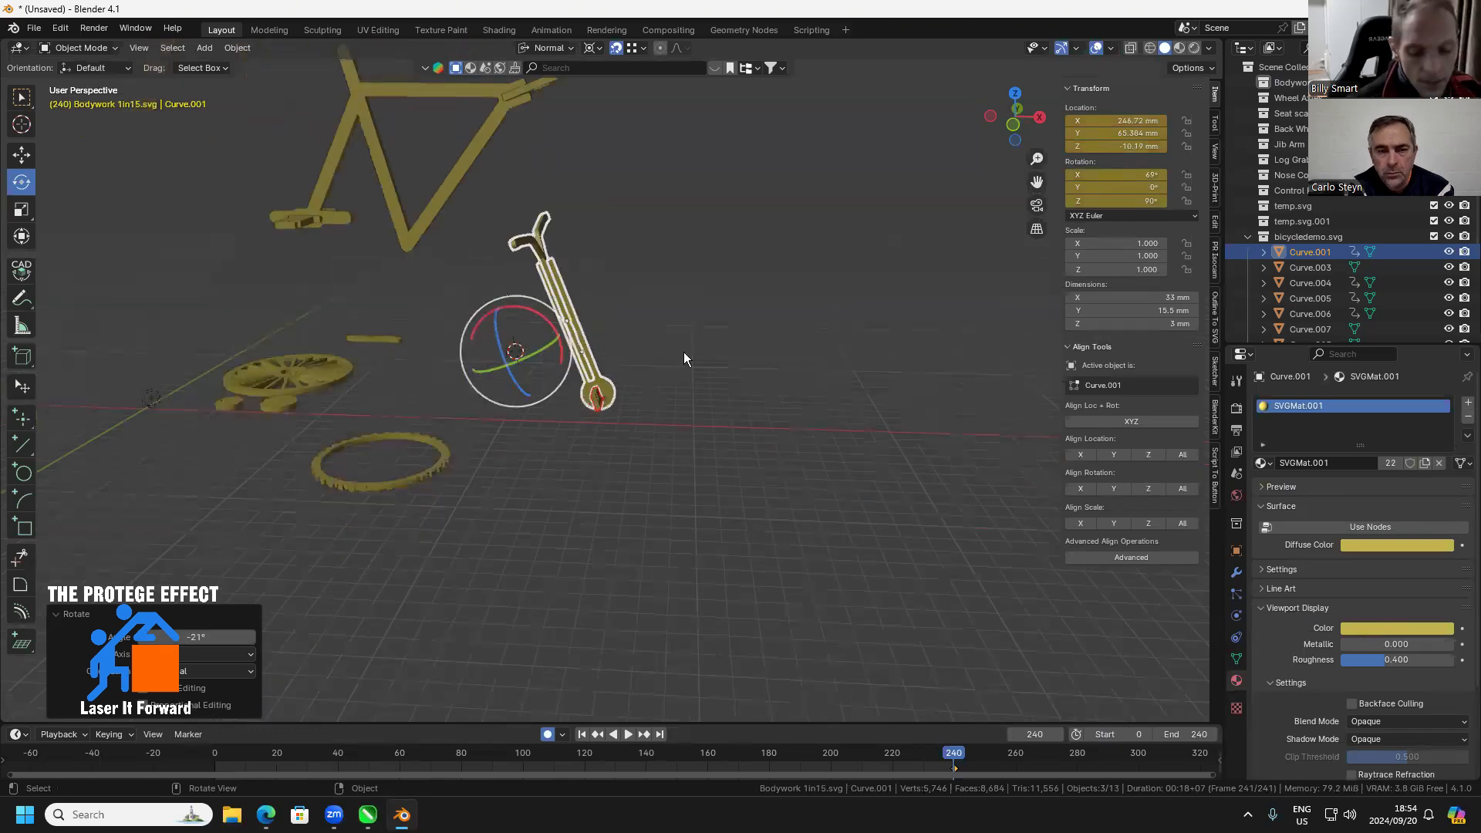
left_click_drag(751, 477, 803, 409)
left_click(804, 409)
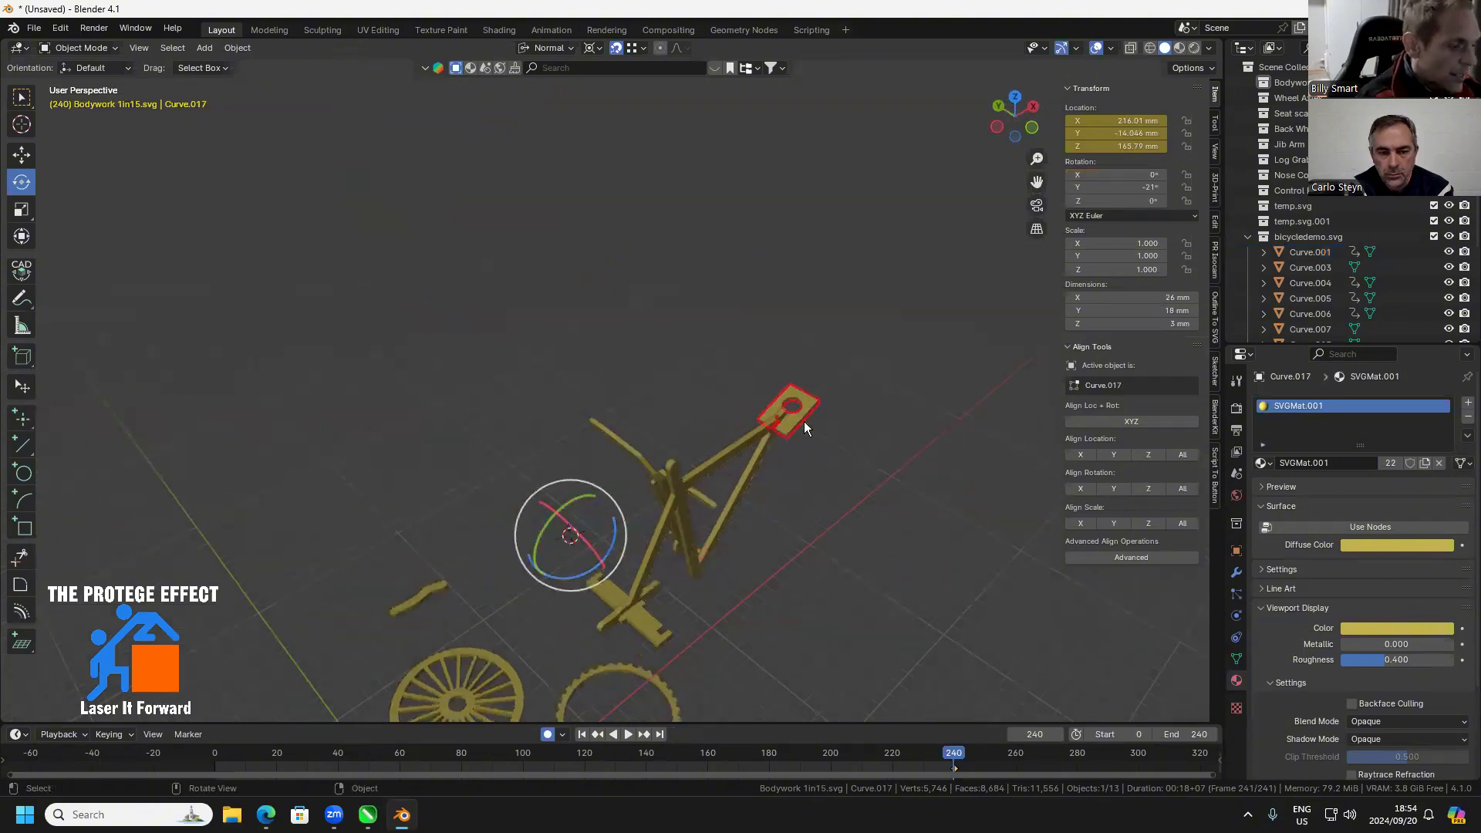
scroll(803, 422, "up", 3)
scroll(777, 458, "up", 5)
scroll(761, 517, "down", 10)
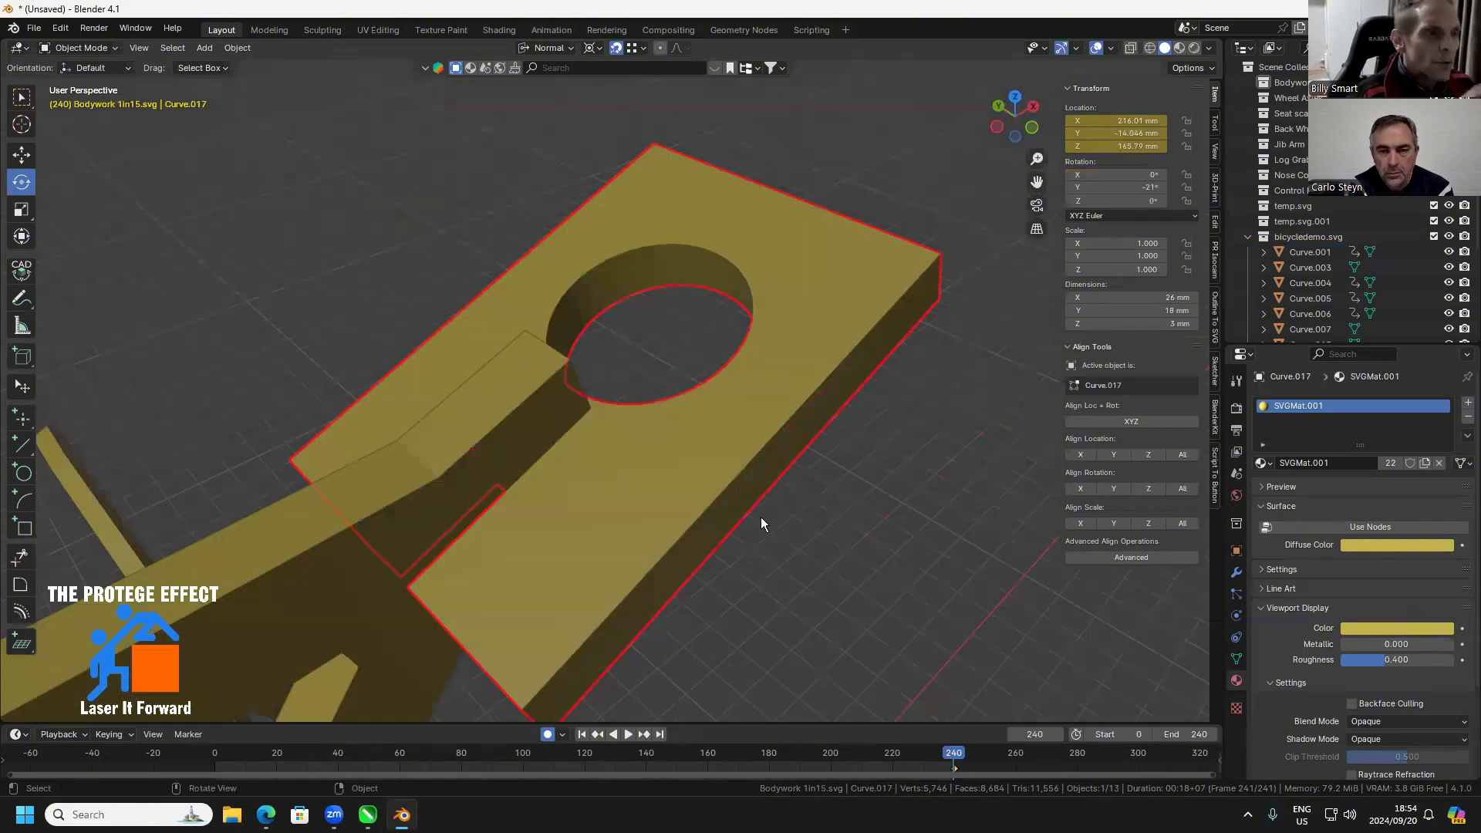
left_click_drag(686, 531, 613, 392)
scroll(646, 423, "down", 2)
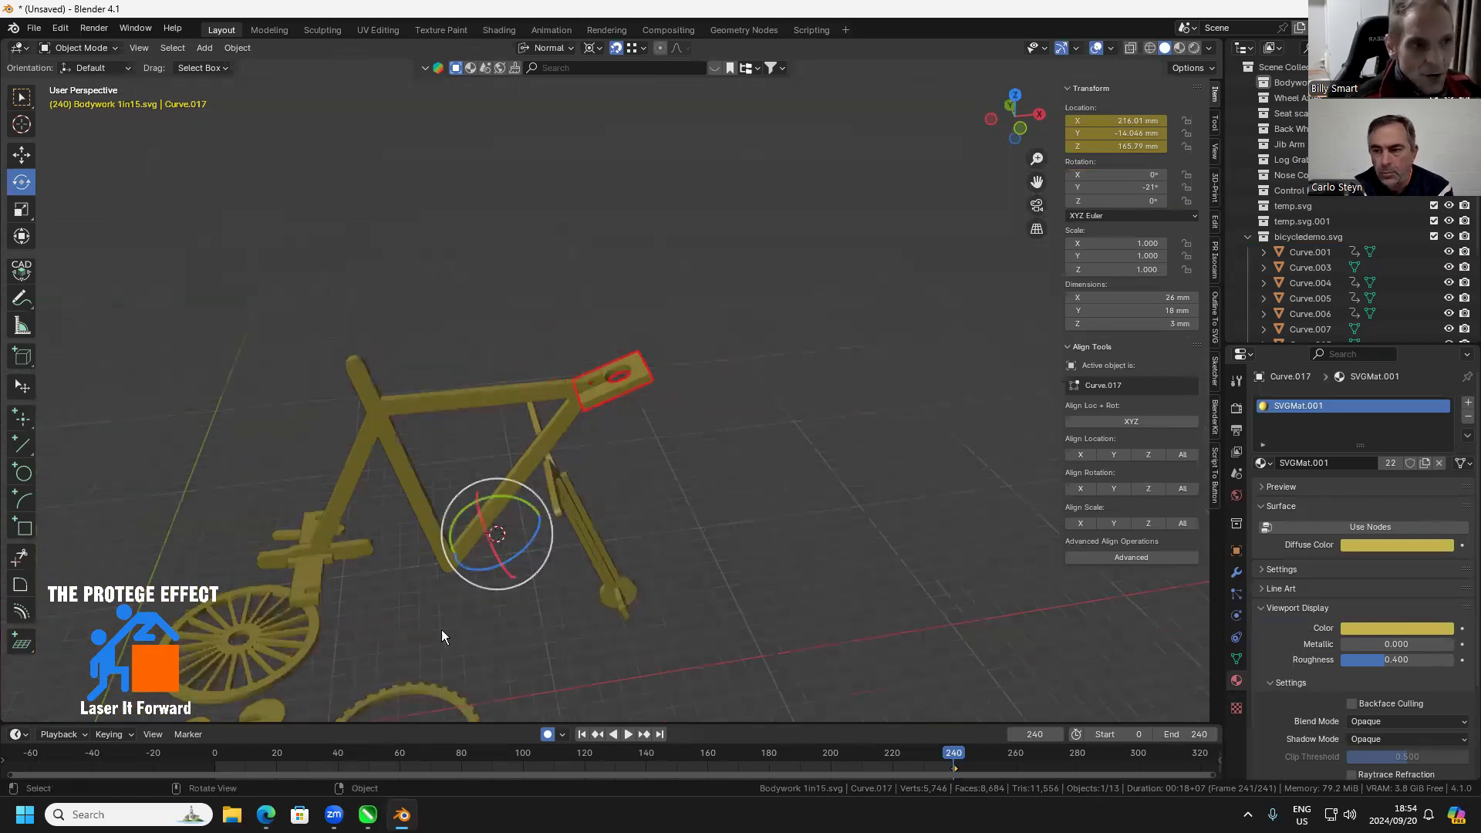
left_click(295, 668)
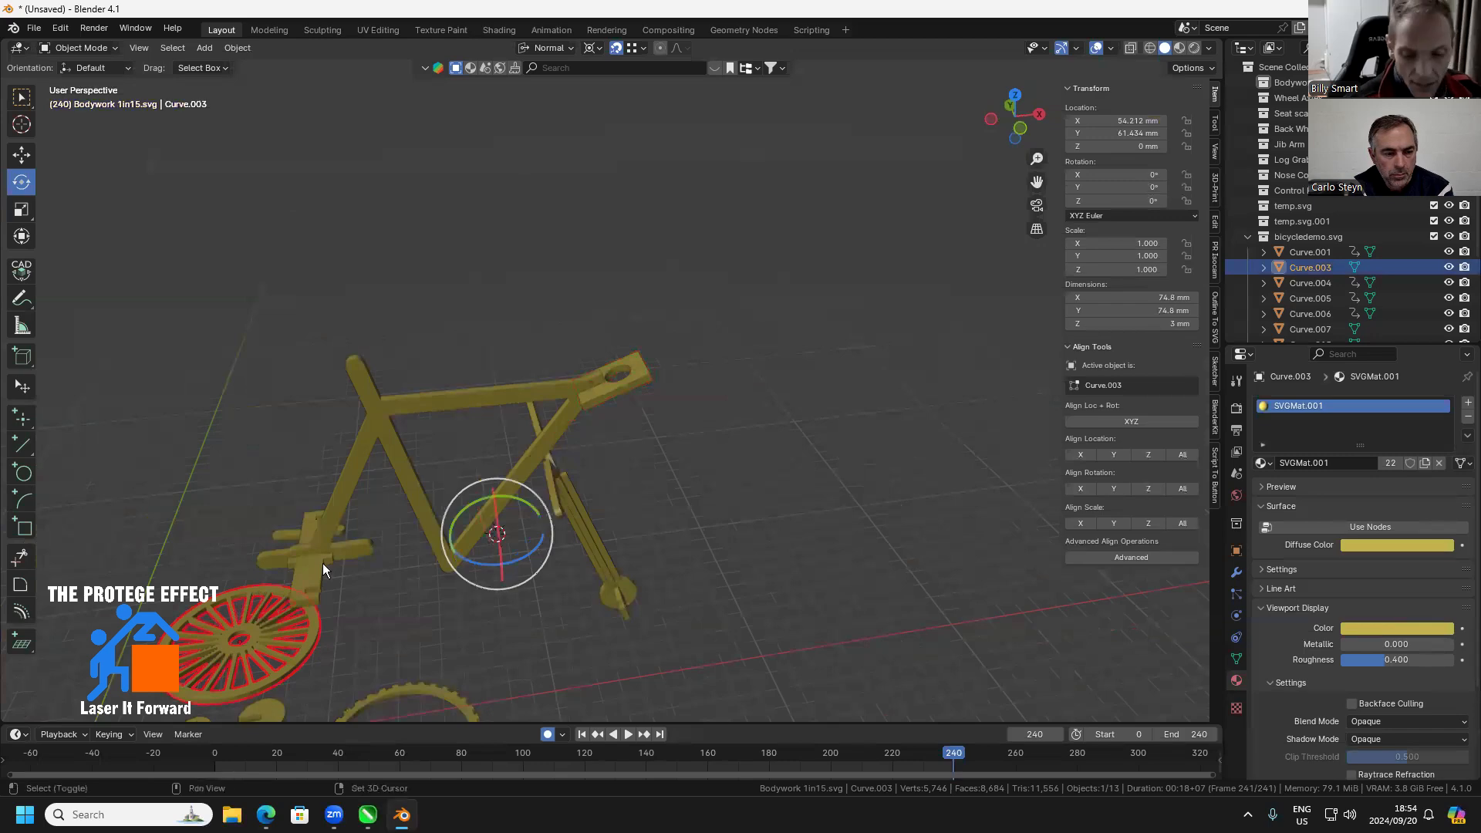
left_click_drag(323, 564, 550, 600)
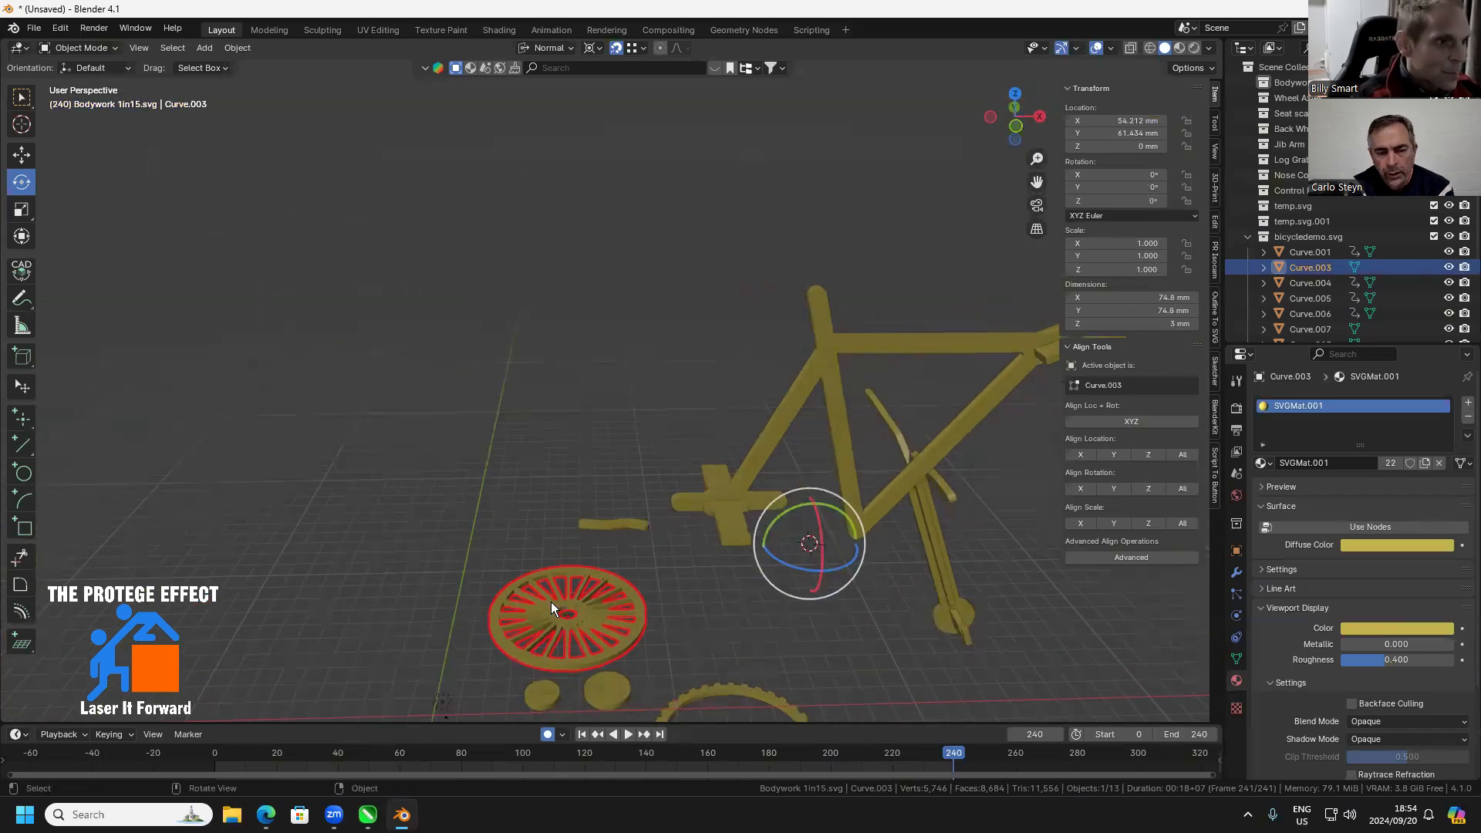
key("KP_Decimal")
scroll(517, 528, "down", 6)
left_click_drag(522, 500, 666, 621)
scroll(622, 433, "down", 2)
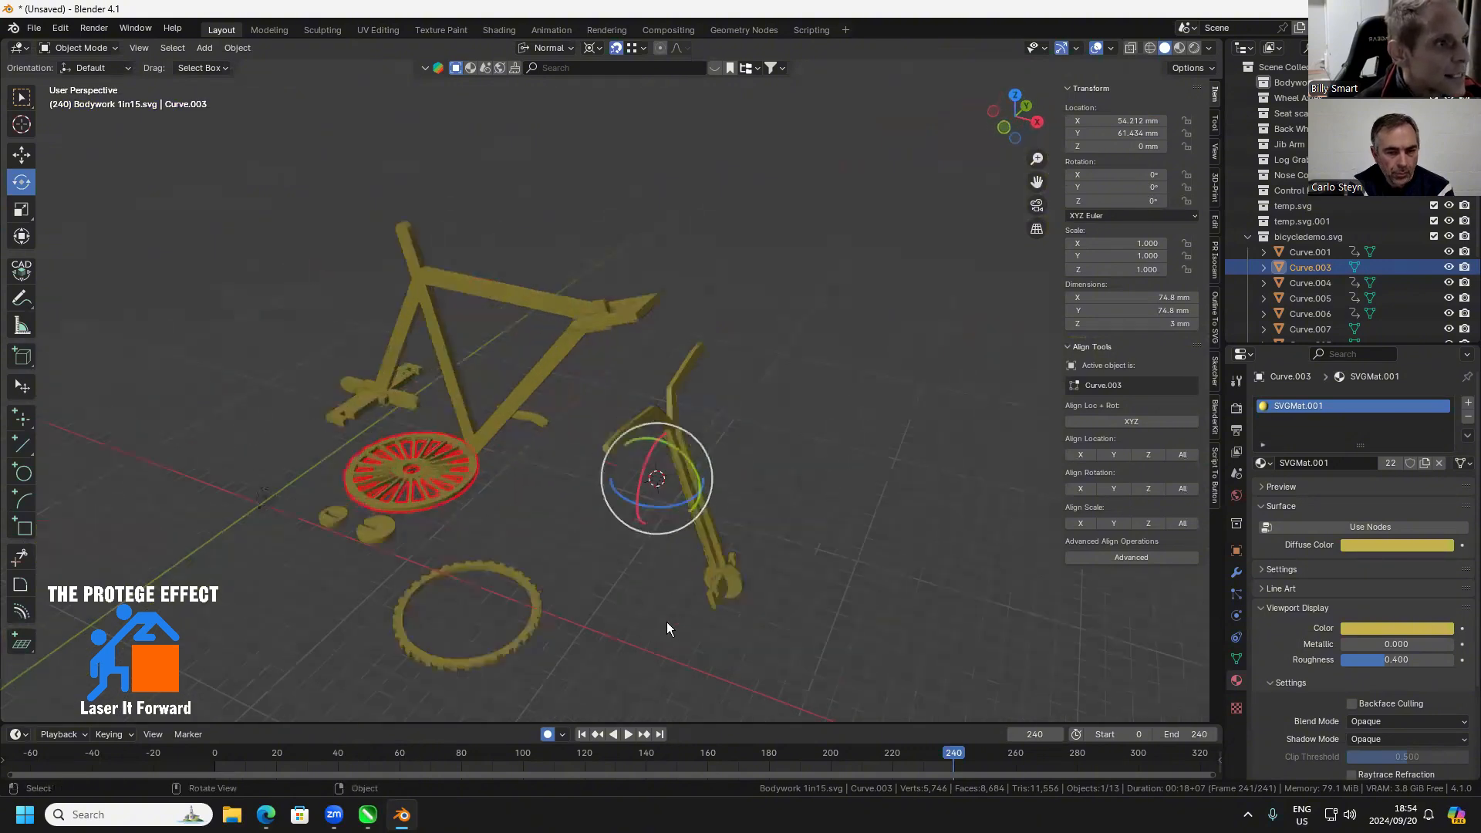
Select the fork, bent handlebar piece and notched plate together and move them up to the frame's head end by about X -5.2, Y -76.6, Z 148.6 mm
left_click_drag(790, 496, 699, 588)
left_click_drag(864, 311, 688, 341)
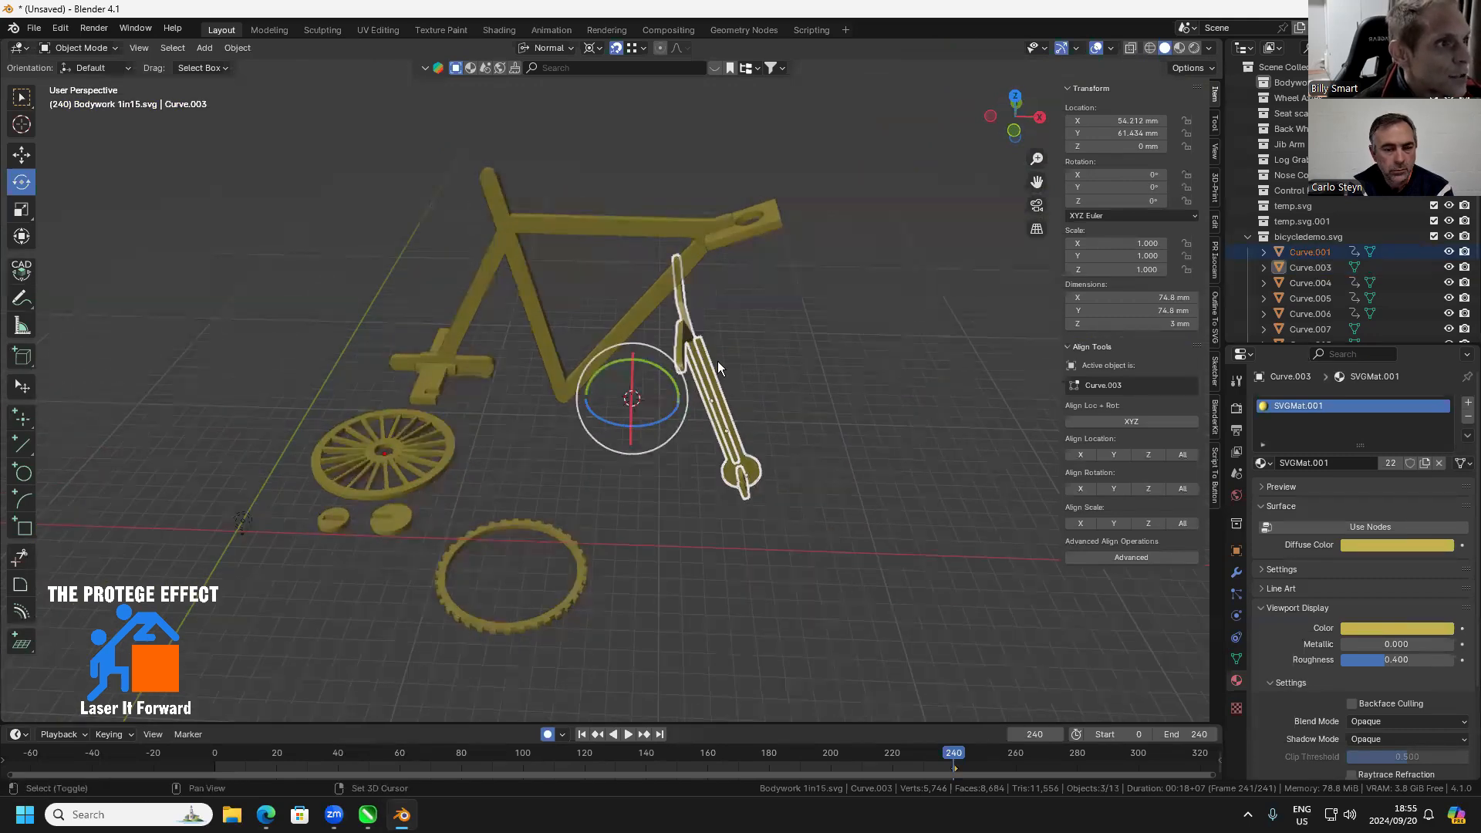
left_click(733, 375, "shift")
mouse_move(749, 401)
left_mouse_down()
mouse_move(737, 410)
mouse_move(744, 400)
left_mouse_up()
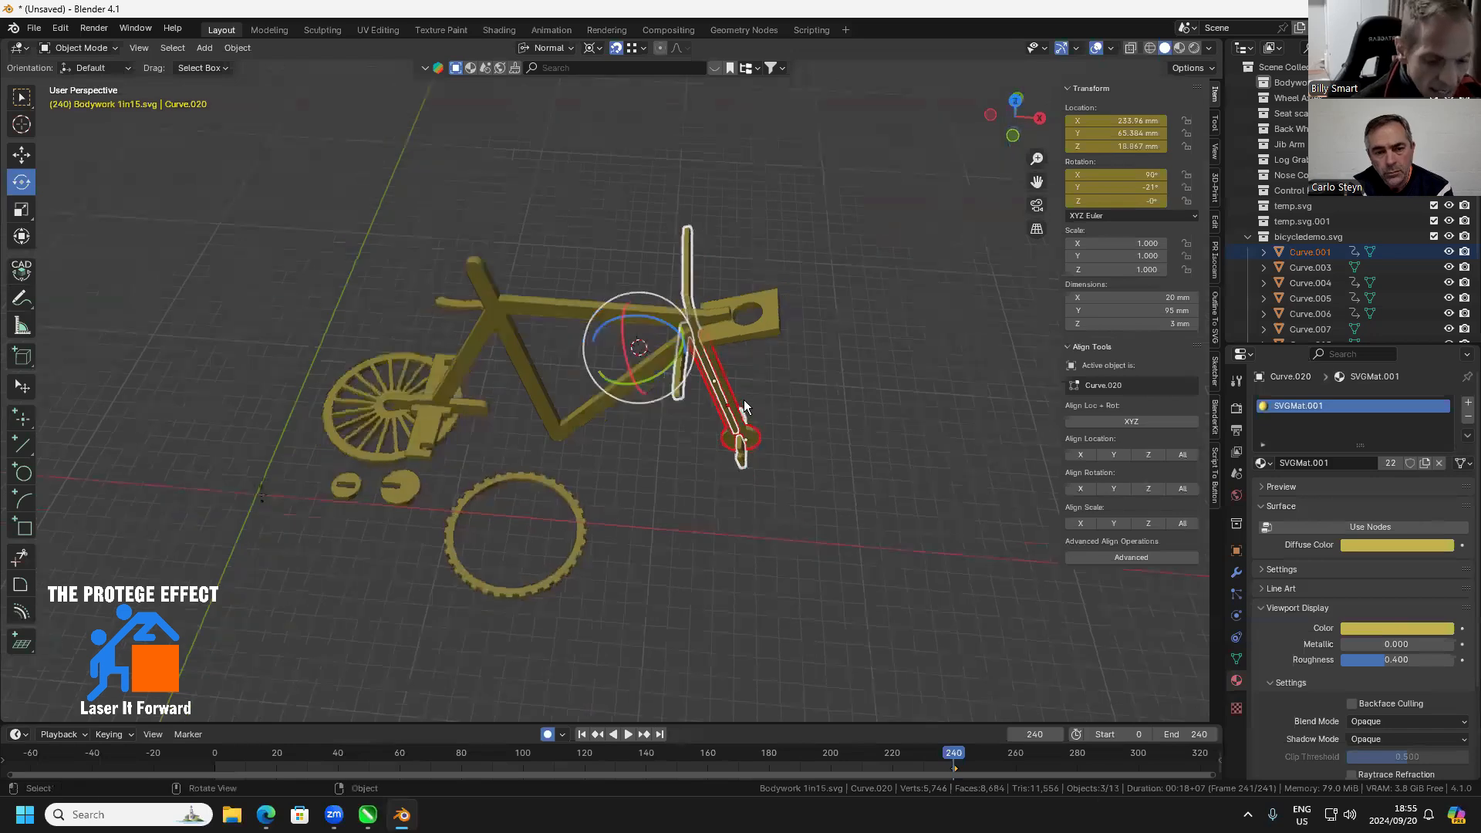
key("g")
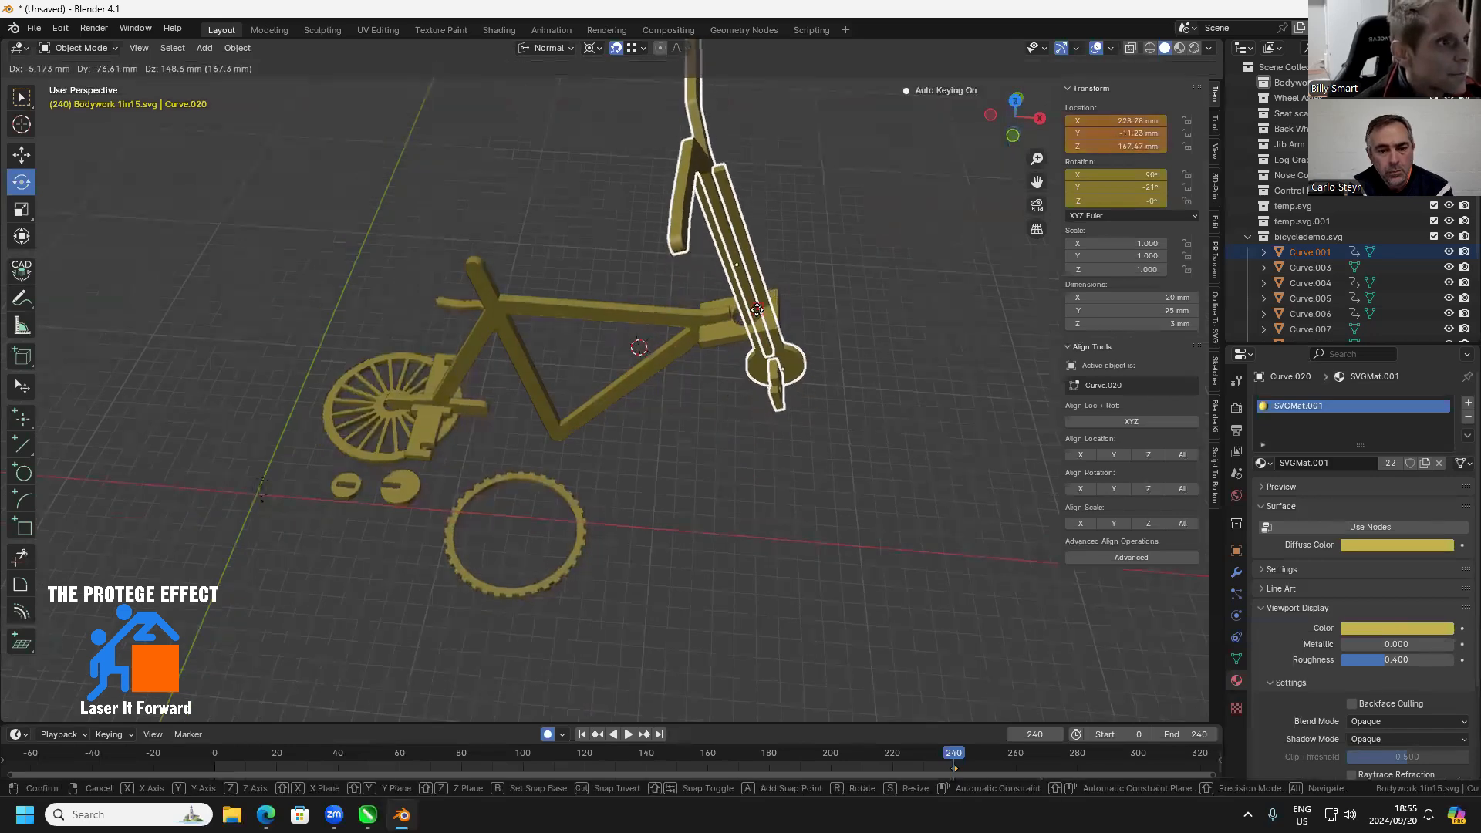
left_click(757, 309)
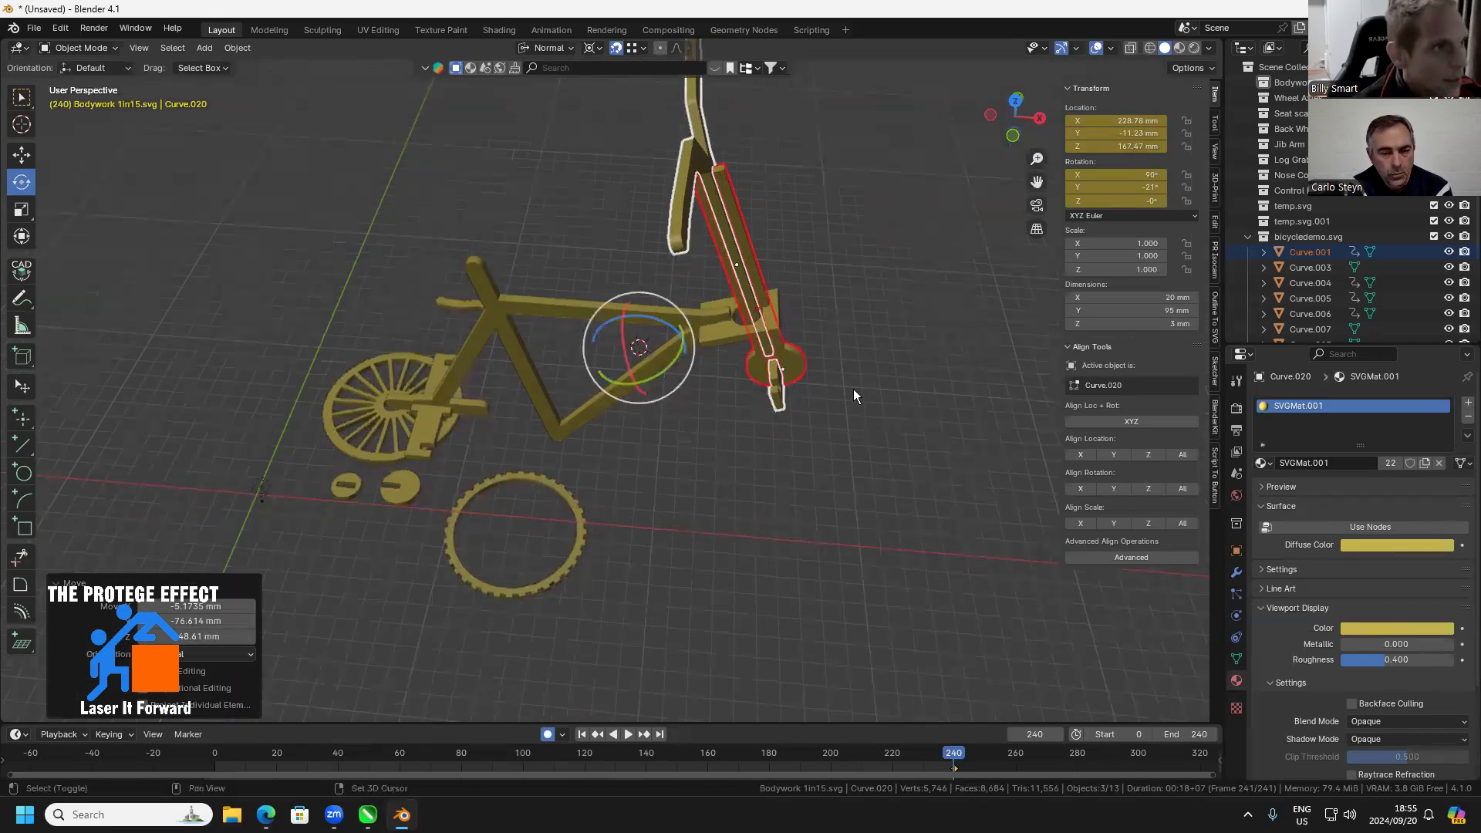
Move the selected handlebar piece, fork and notched plate into a new collection named "Steering wheel"
scroll(853, 389, "up", 6)
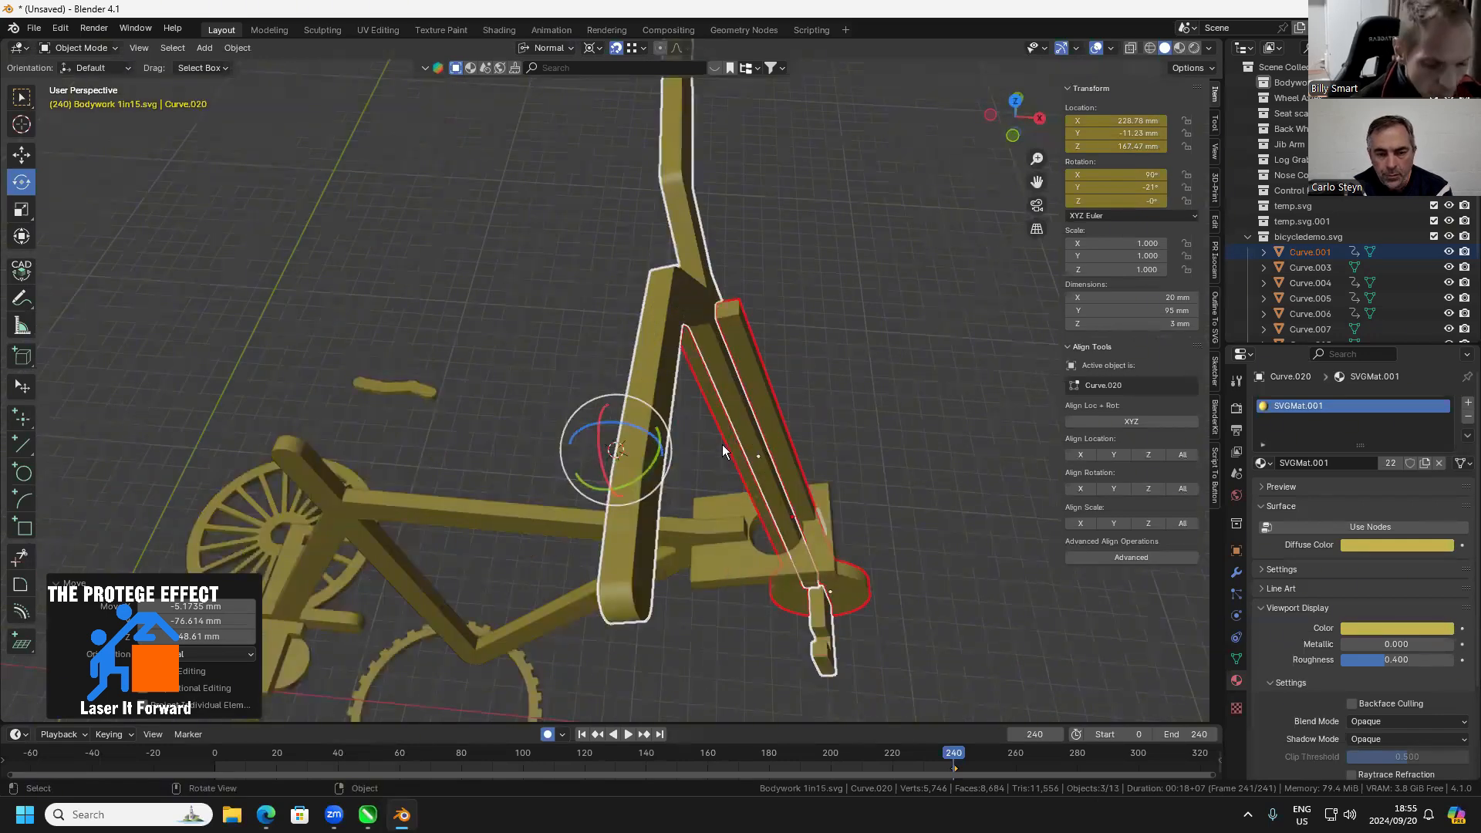
right_click(581, 432)
key("m")
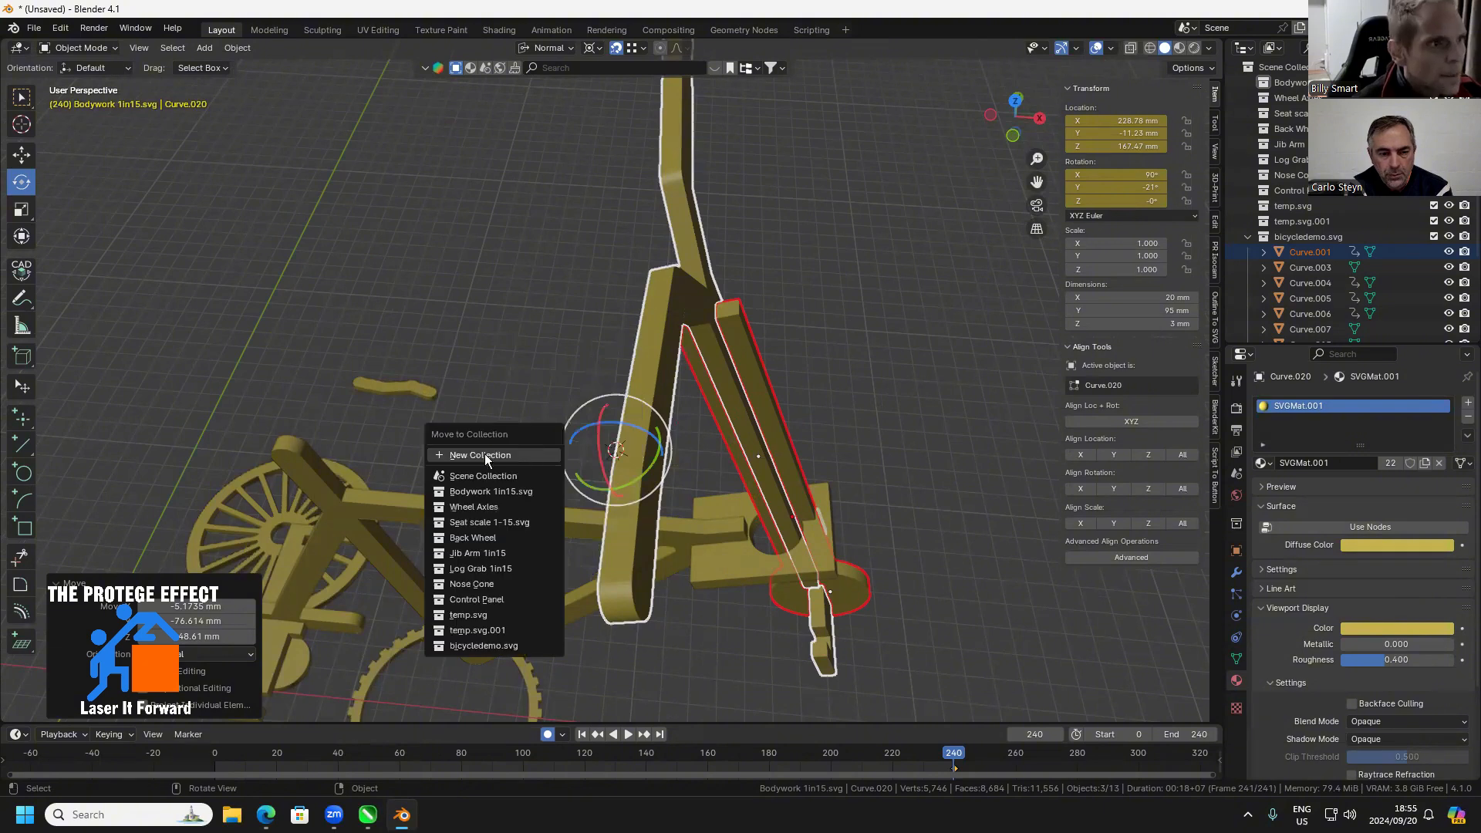
left_click(481, 470)
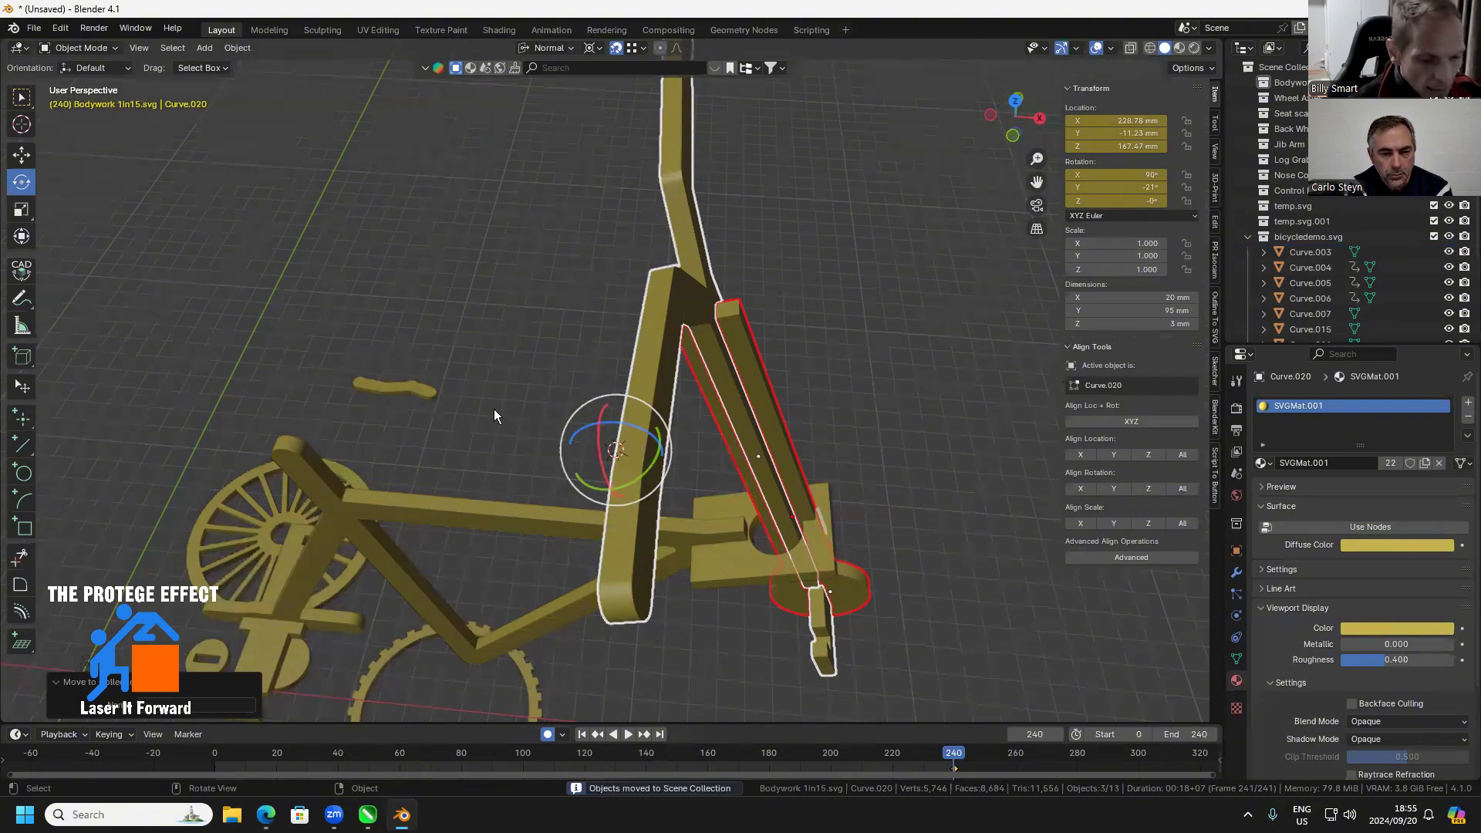
key("m")
left_click(443, 389)
type("S")
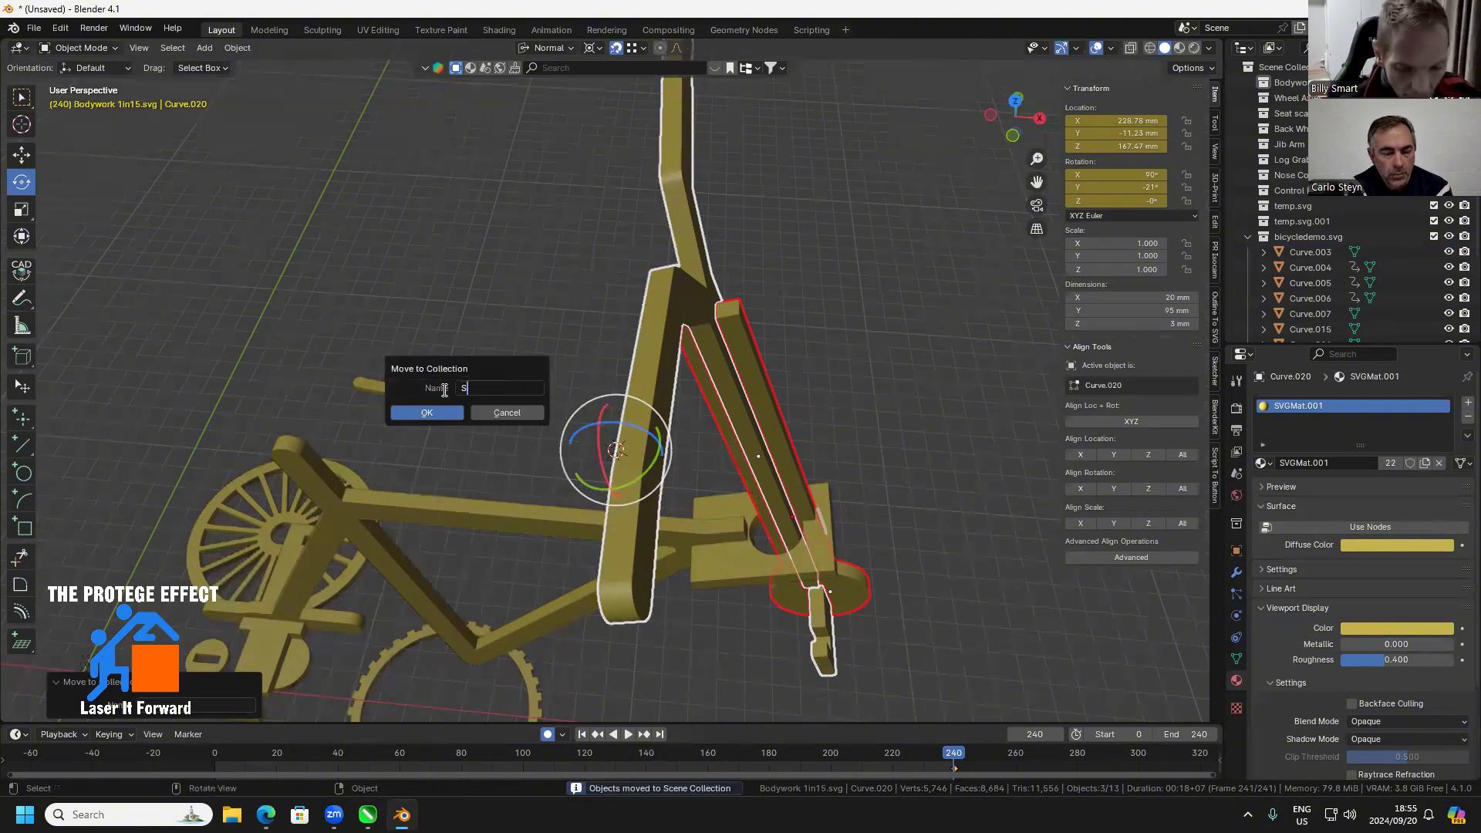
type("teering wheel")
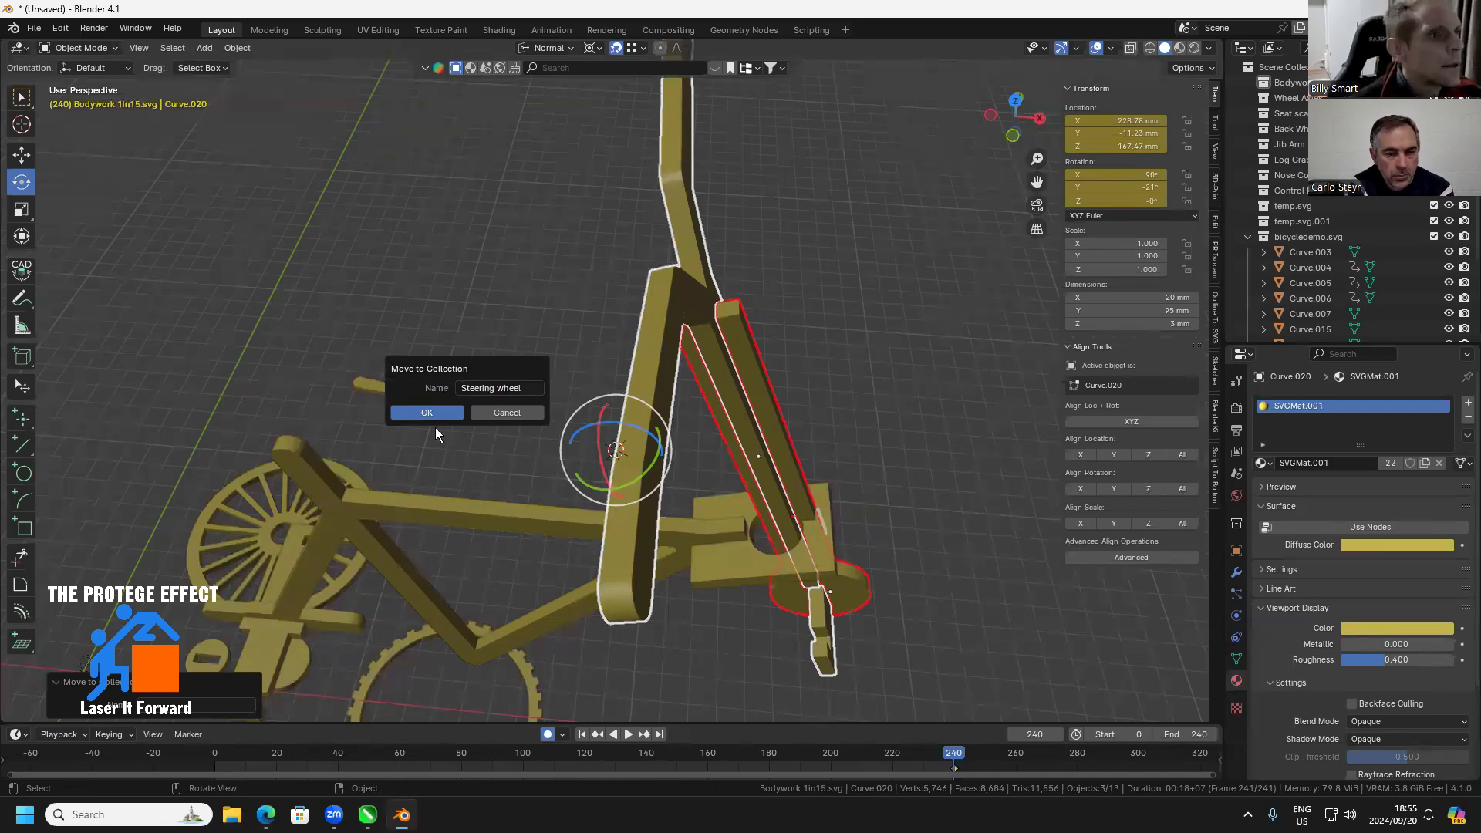
left_click(427, 412)
scroll(1312, 285, "down", 5)
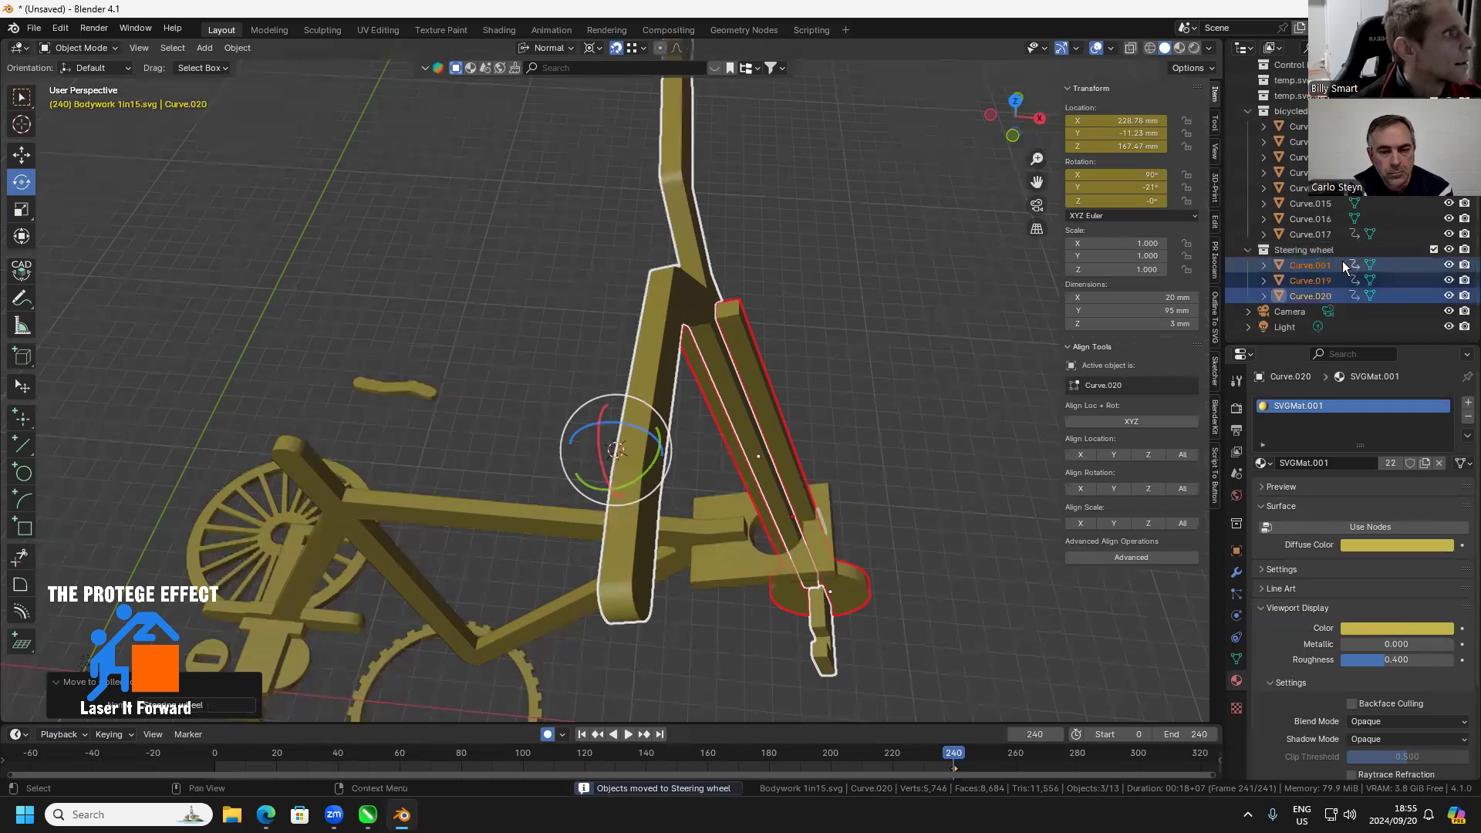
Examine the holed head plate up close and reselect all objects of the Steering wheel collection
left_click(832, 327)
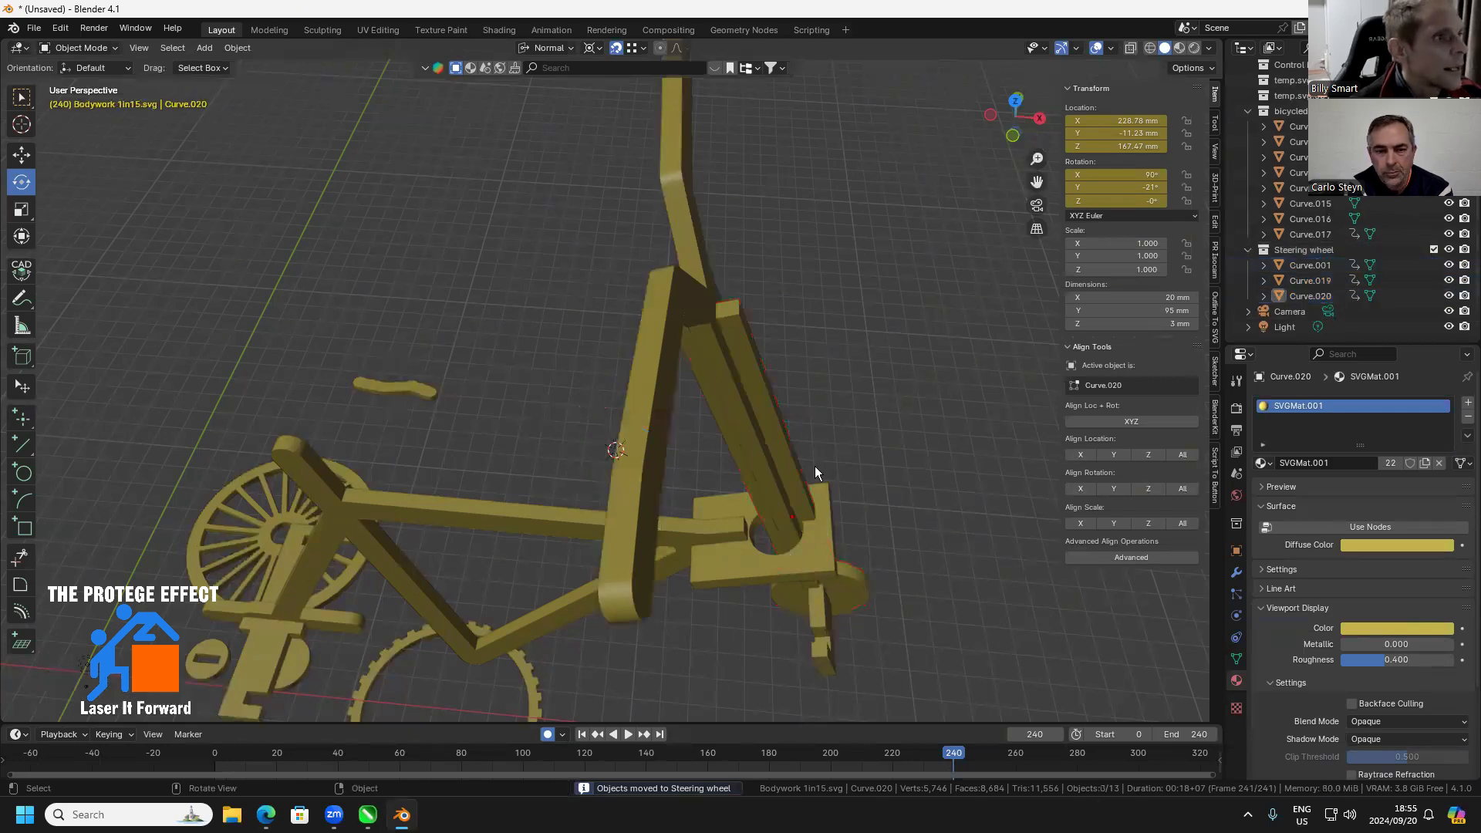
left_click(747, 588)
key("KP_Decimal")
scroll(901, 462, "down", 6)
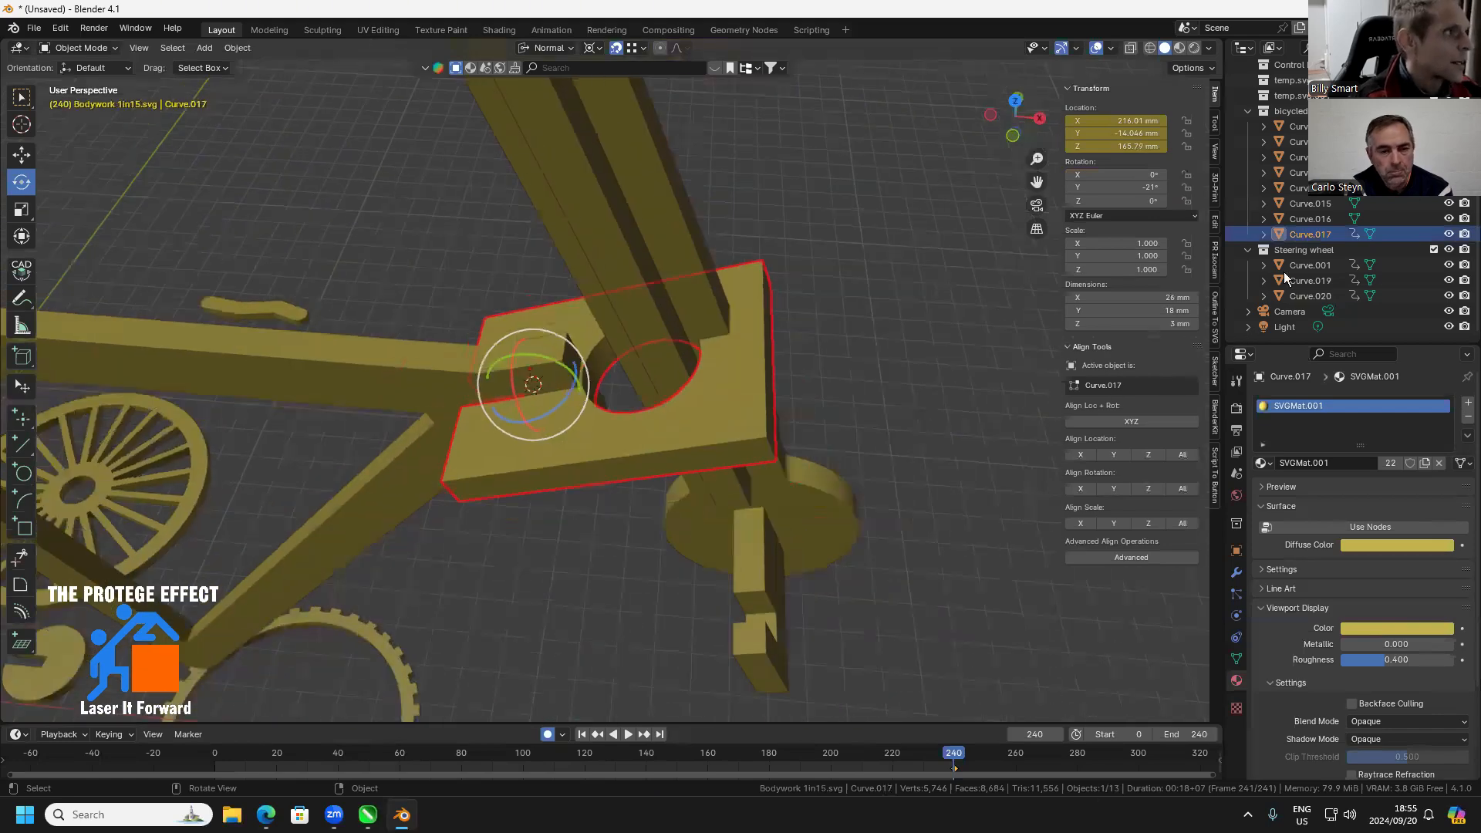
right_click(1305, 251)
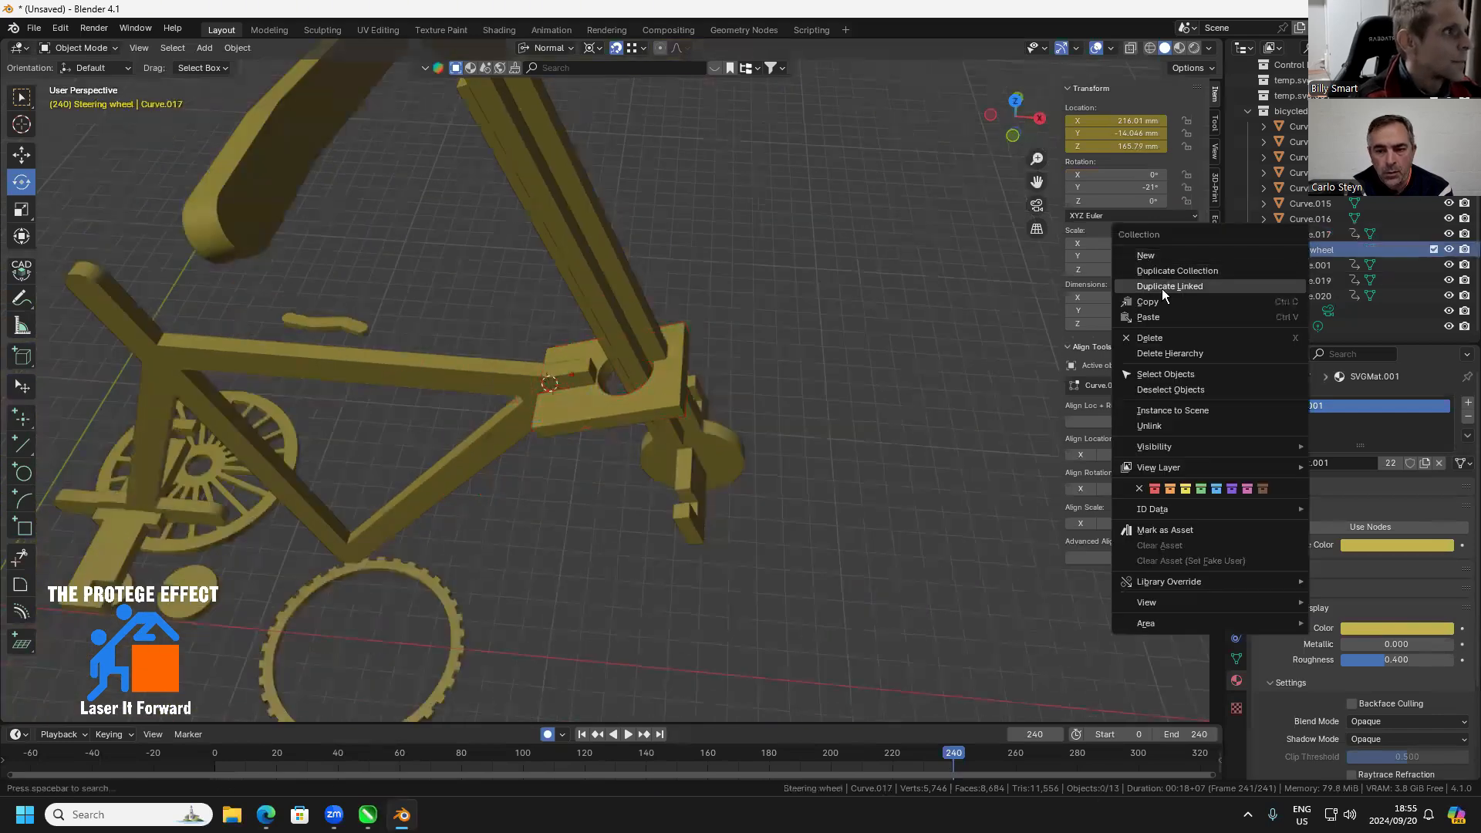
left_click(1165, 375)
scroll(781, 446, "down", 5)
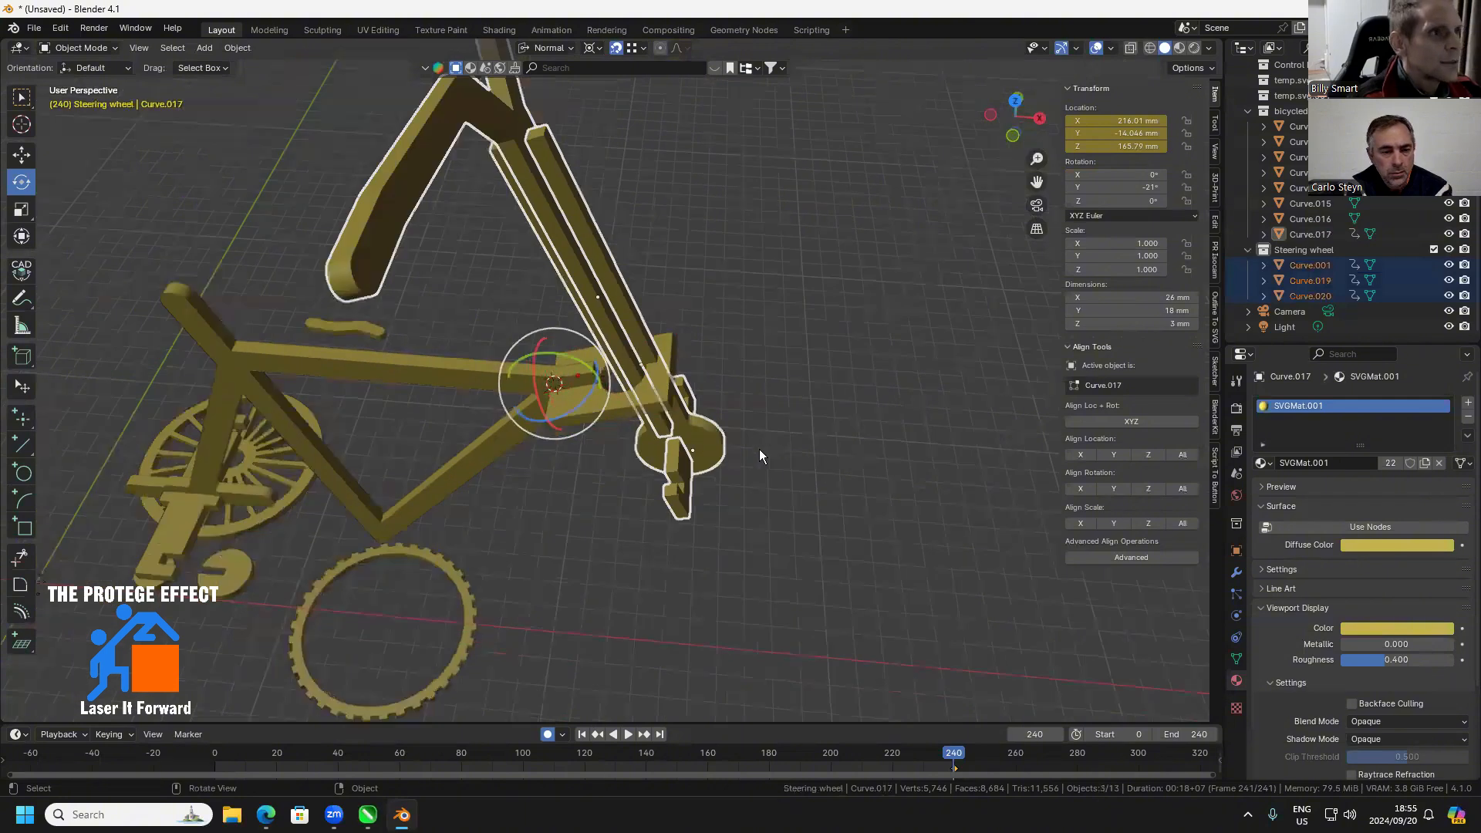
Try to align the fork with the head plate in top view by changing its X location to about 227.7 mm
left_click(578, 261, "shift")
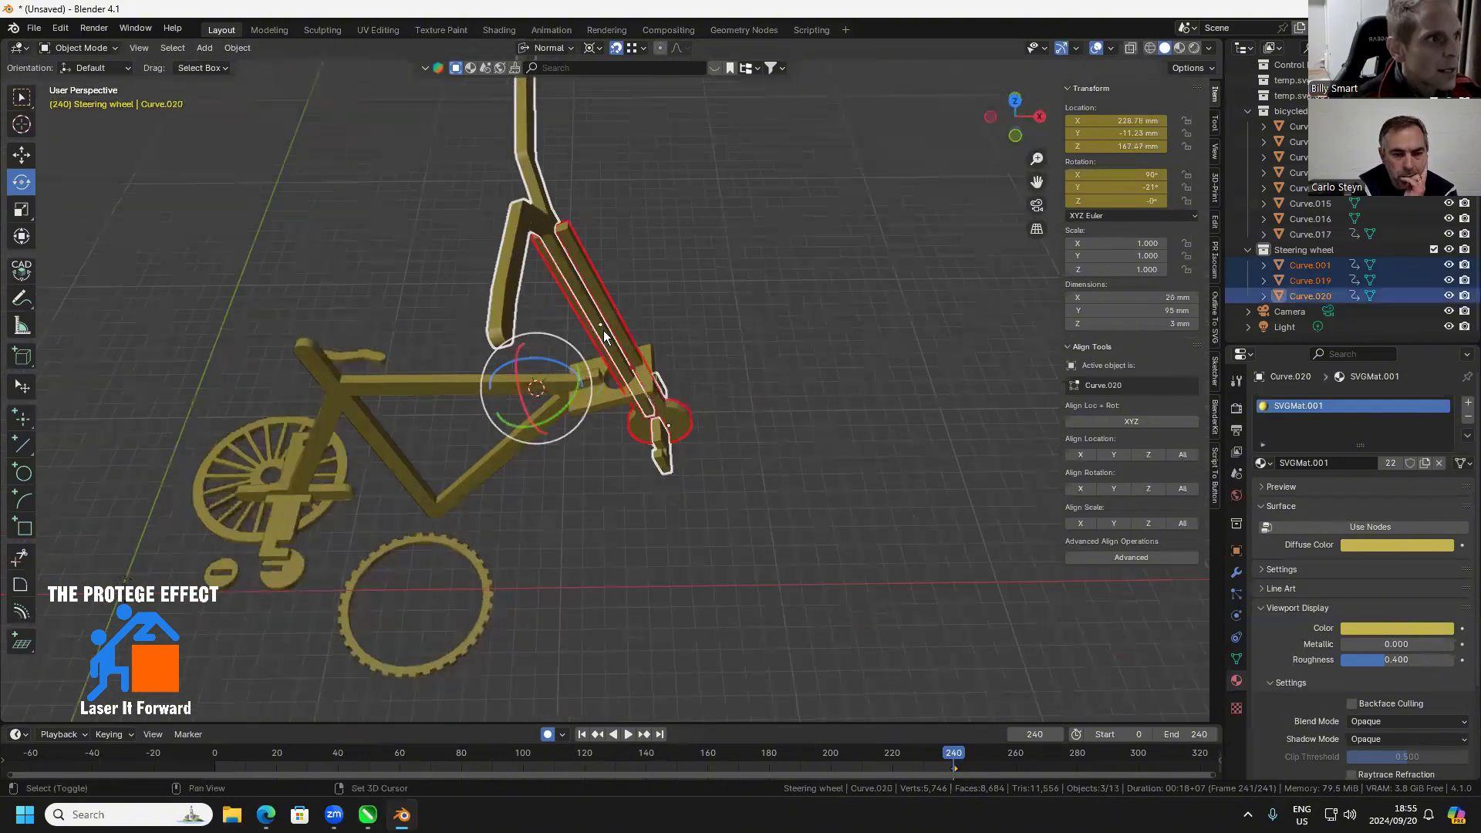
left_click(1016, 106)
scroll(588, 424, "up", 1)
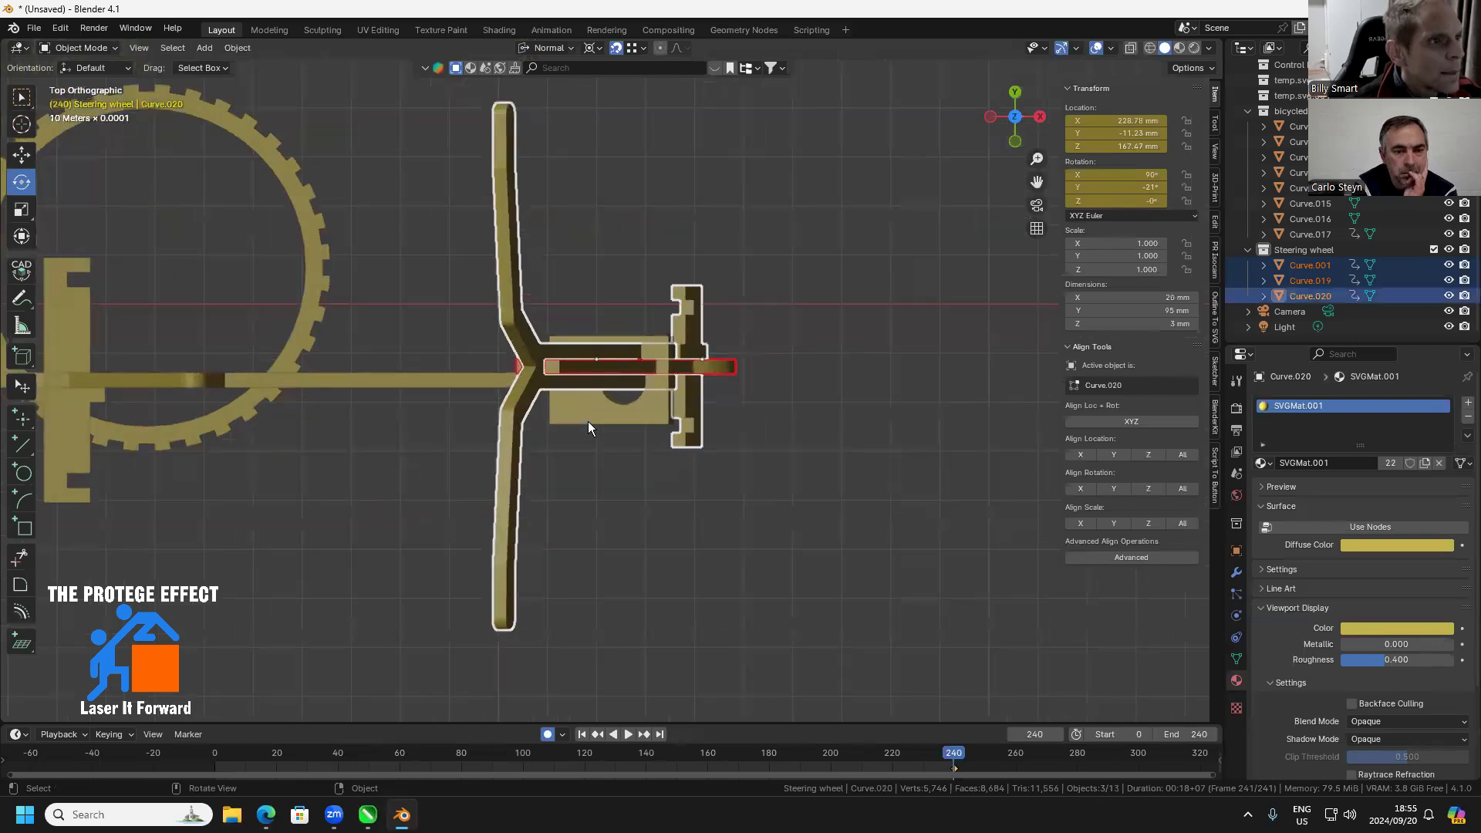
scroll(588, 422, "up", 3)
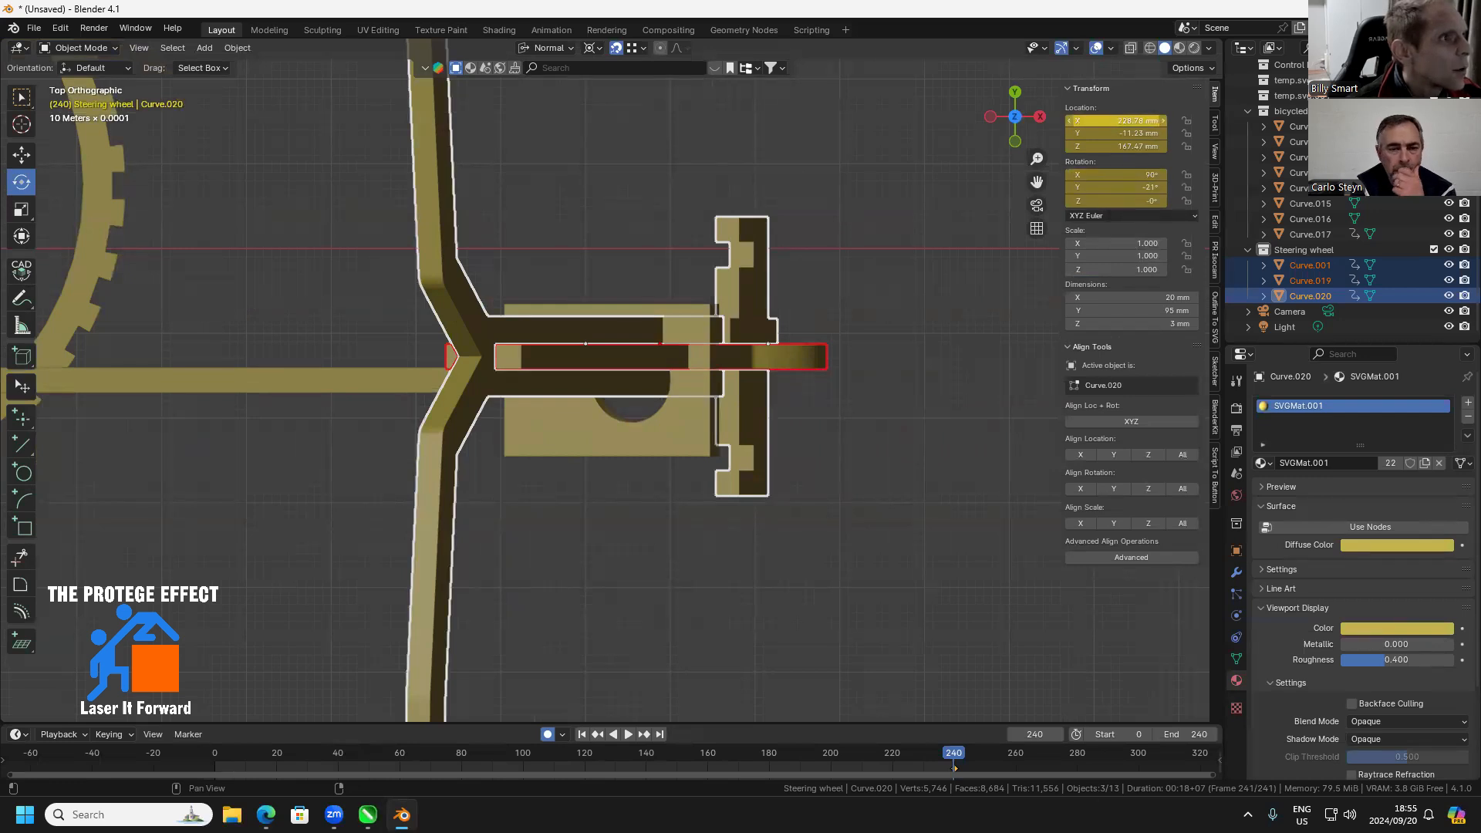
mouse_move(1117, 121)
left_mouse_down()
mouse_move(1114, 146)
mouse_move(1109, 133)
left_mouse_up()
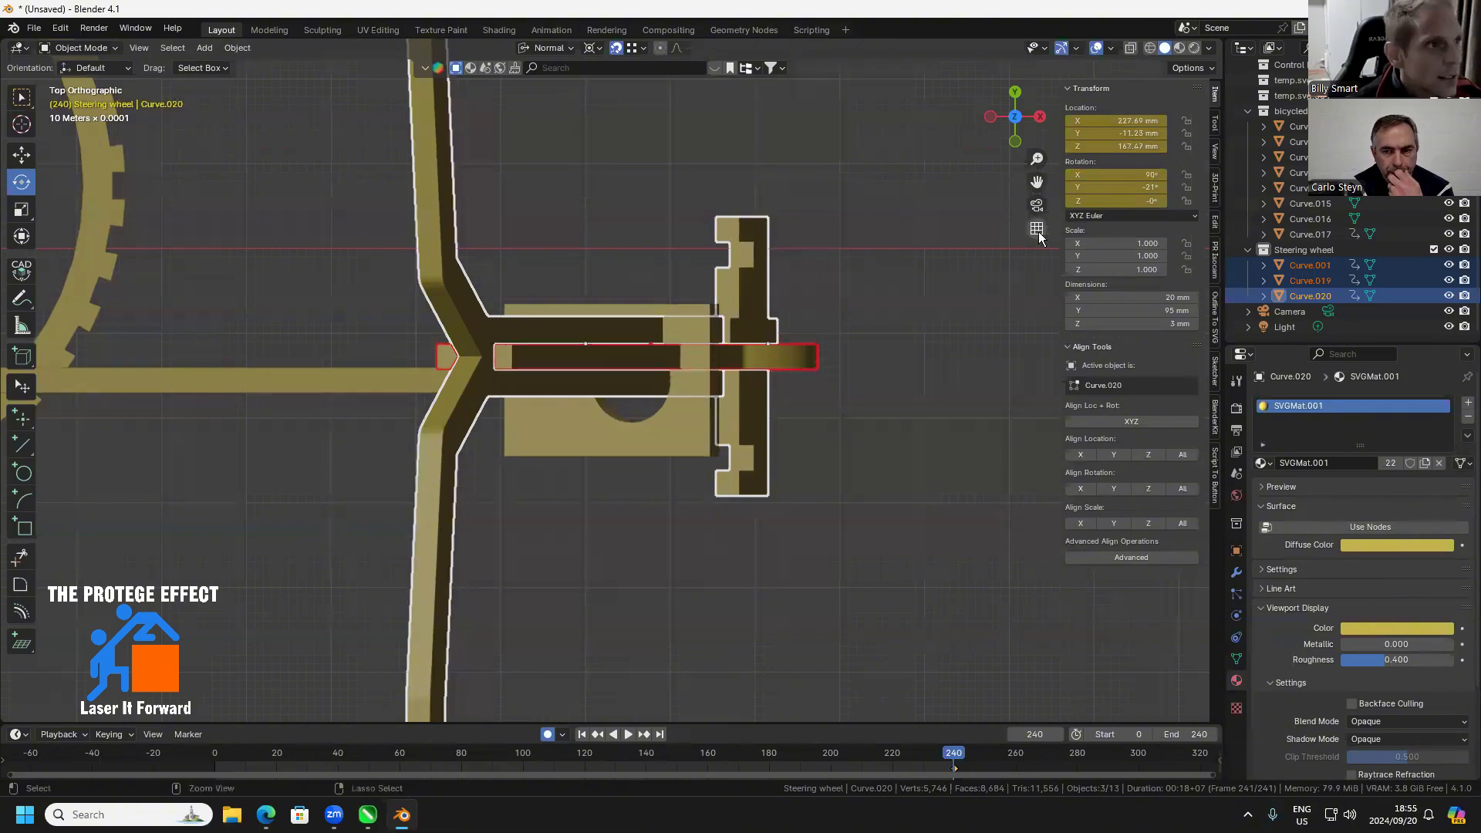
left_click(840, 359)
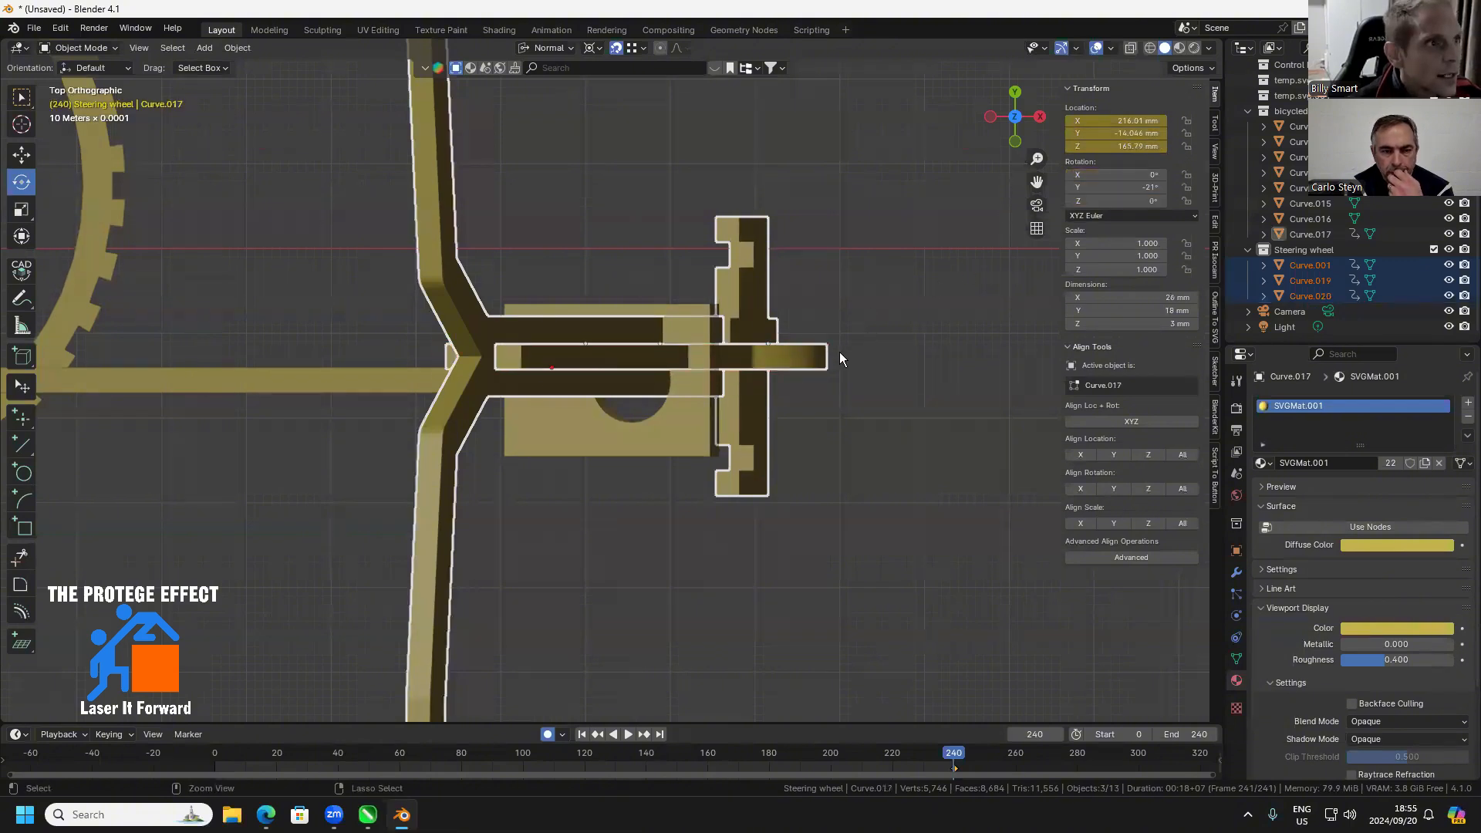
Place the 3D cursor beside the parts and move the steering assembly in Y and by about -0.68 mm in X to centre it in the head plate's hole
left_click(21, 123)
left_click(873, 522)
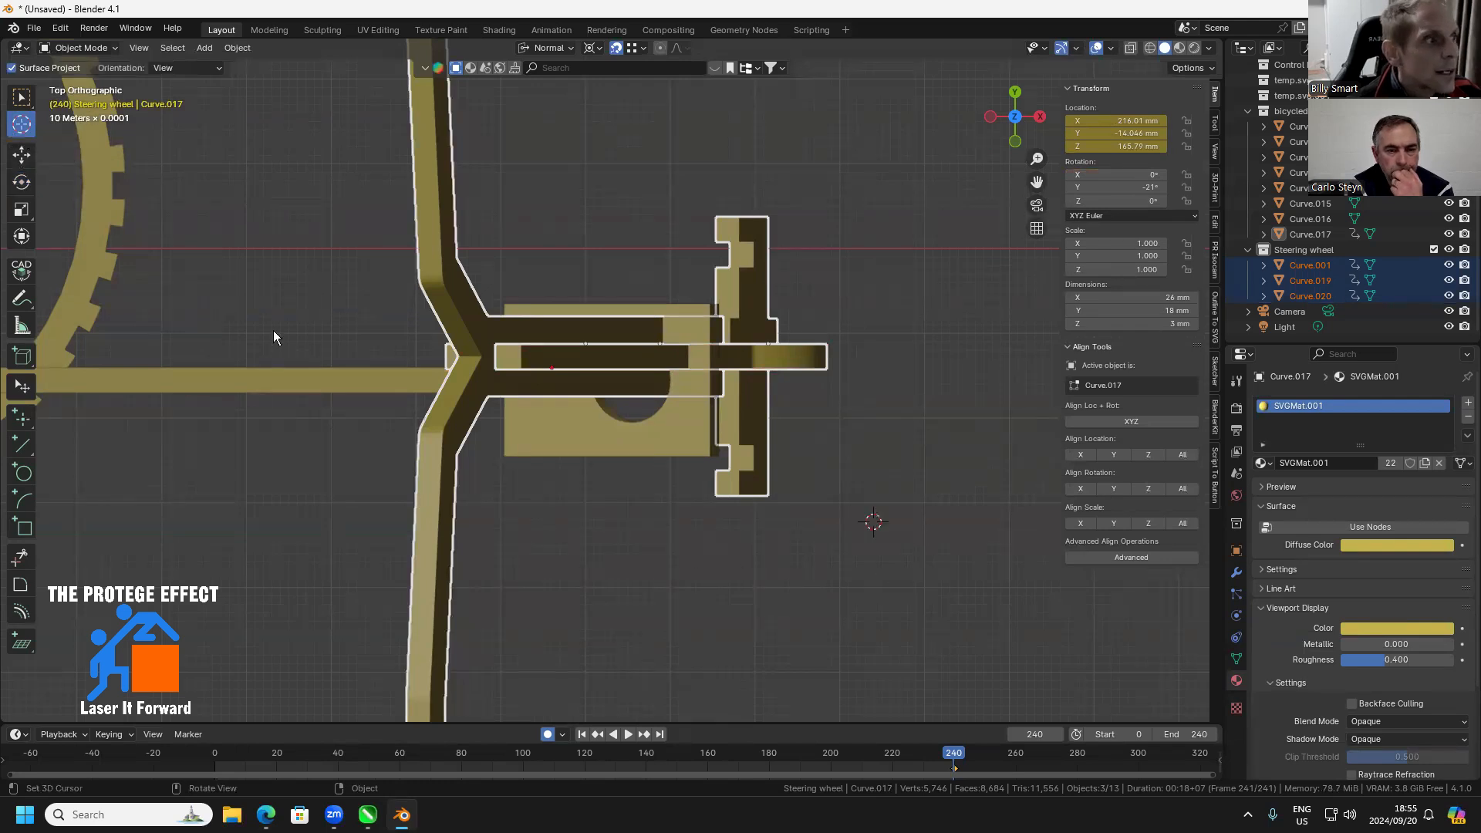
left_click(20, 159)
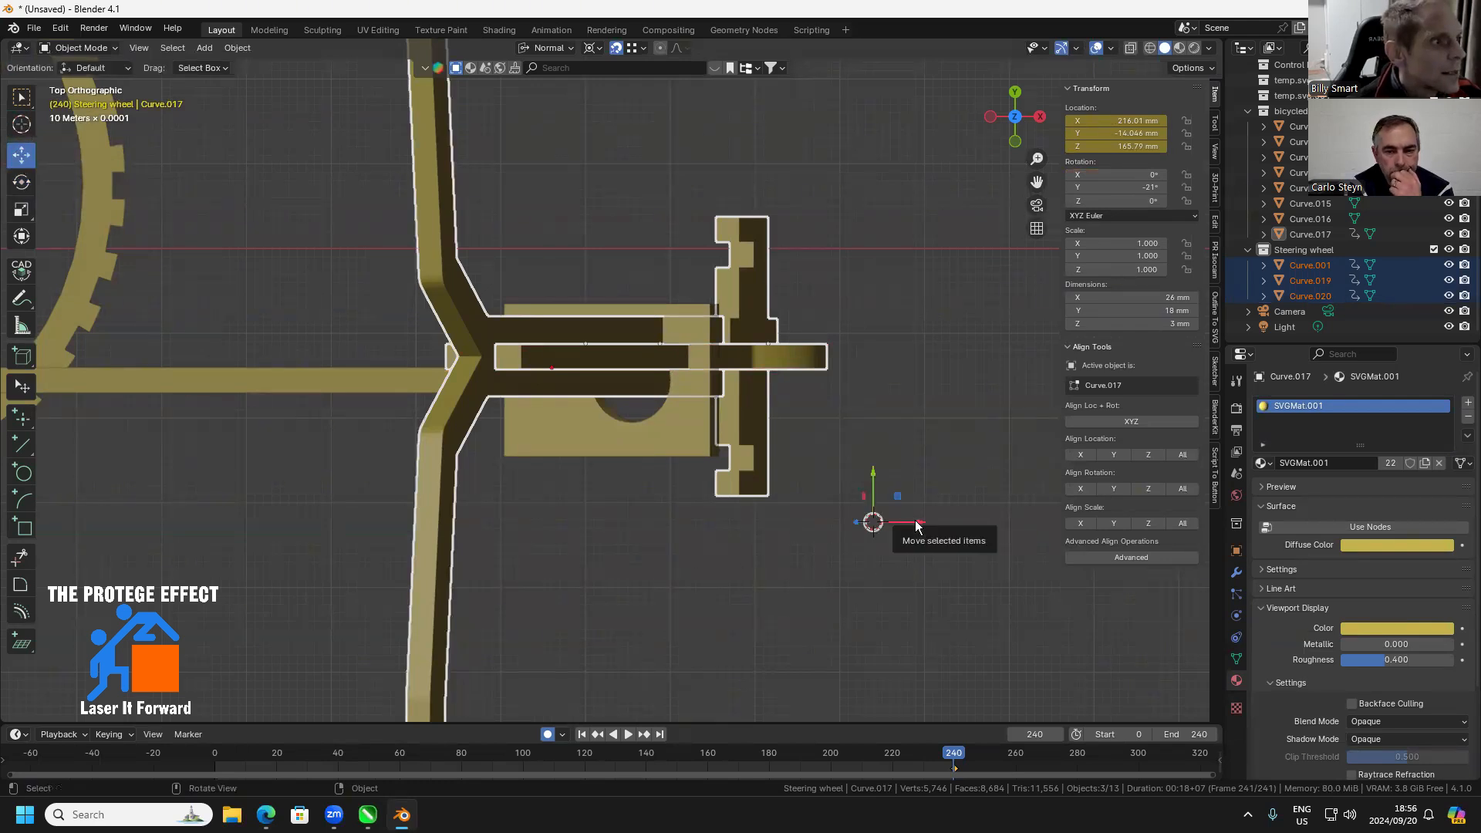
left_click_drag(910, 522, 904, 520)
left_click_drag(874, 471, 905, 522)
left_click_drag(770, 623, 777, 467)
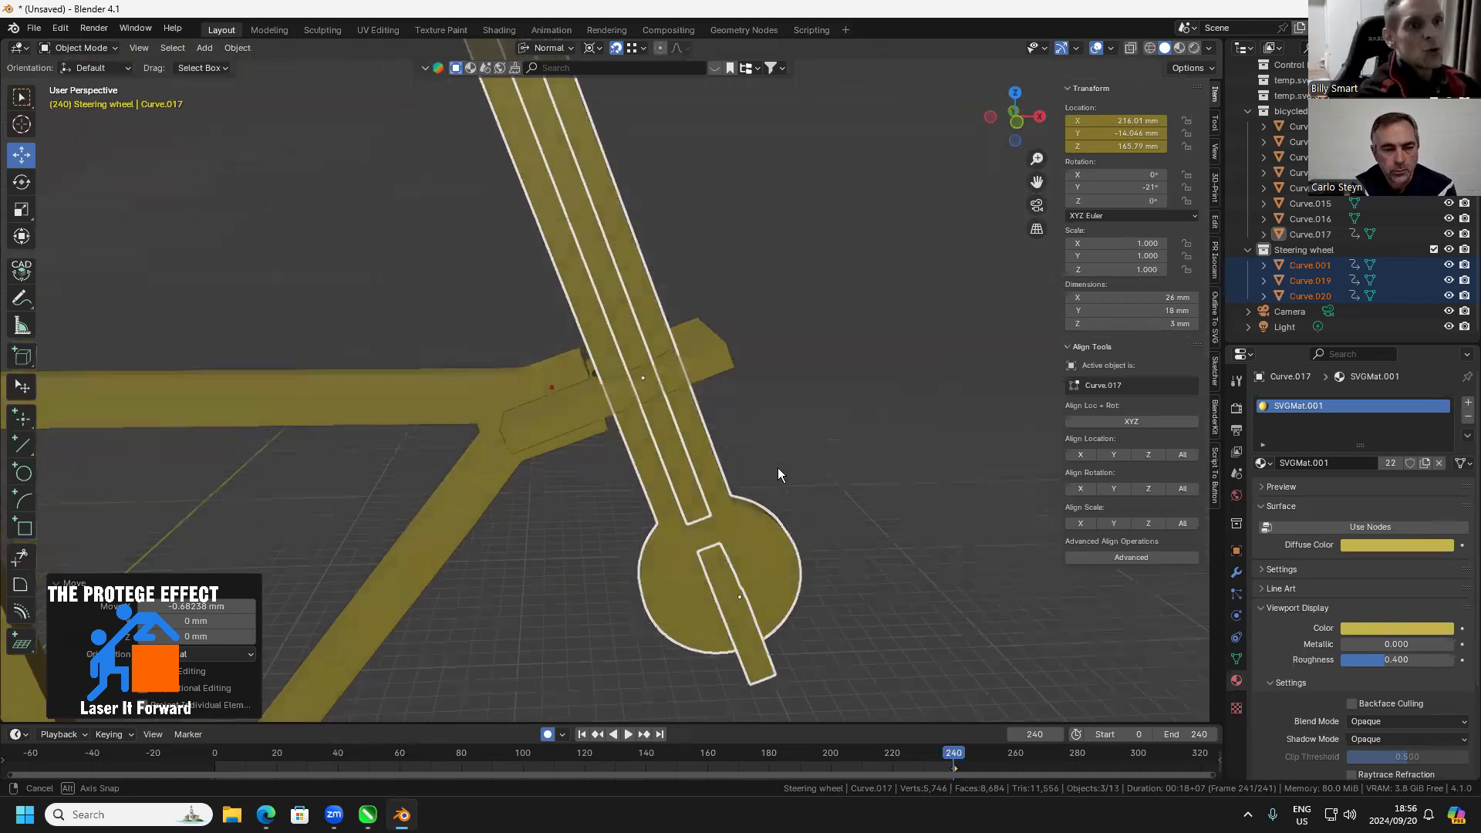
Check the holed head plate and reselect the handlebar piece, fork and notched plate, making the notched plate the active object
left_click(718, 364)
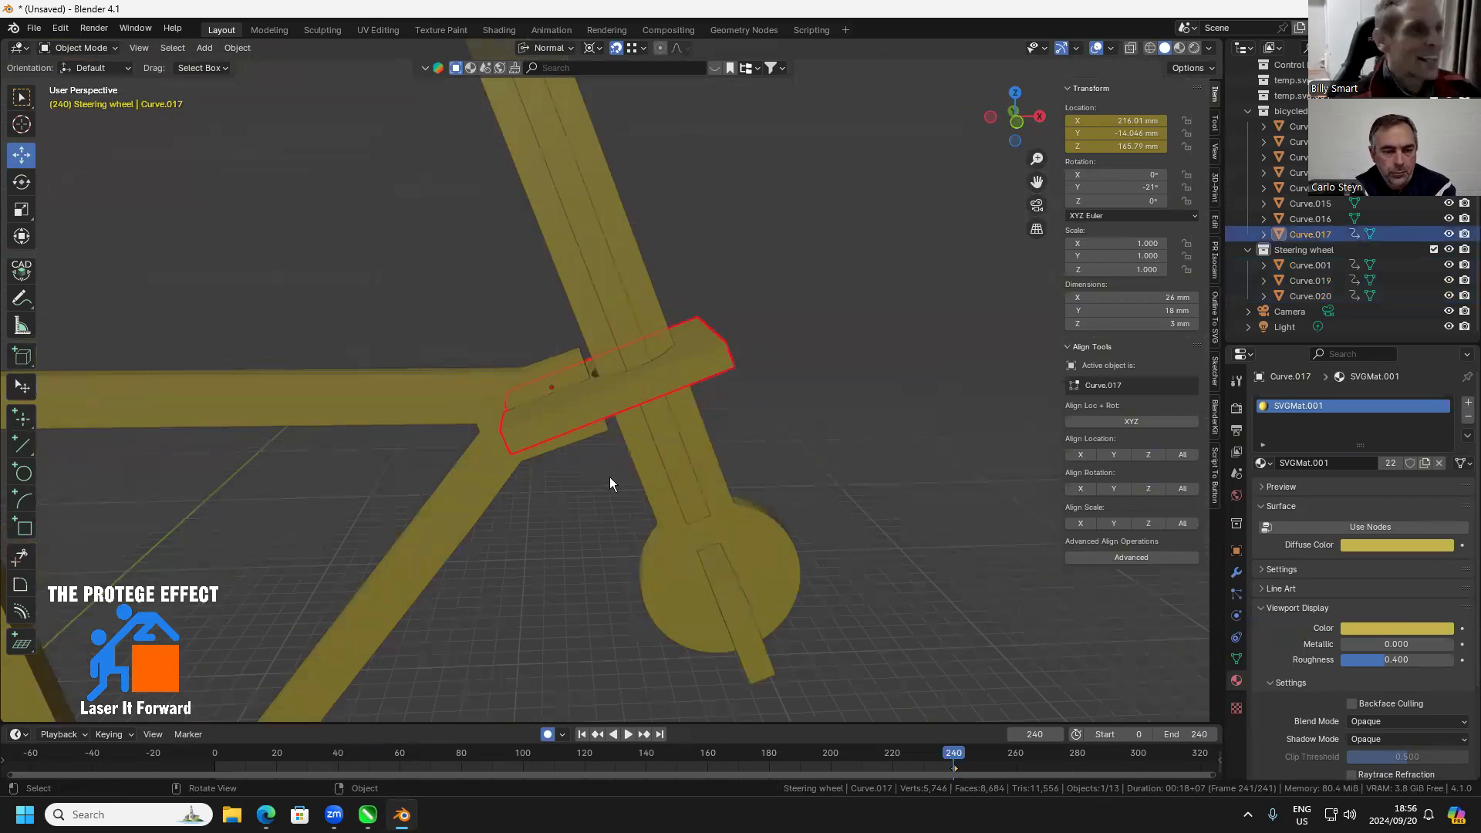
scroll(617, 479, "down", 6)
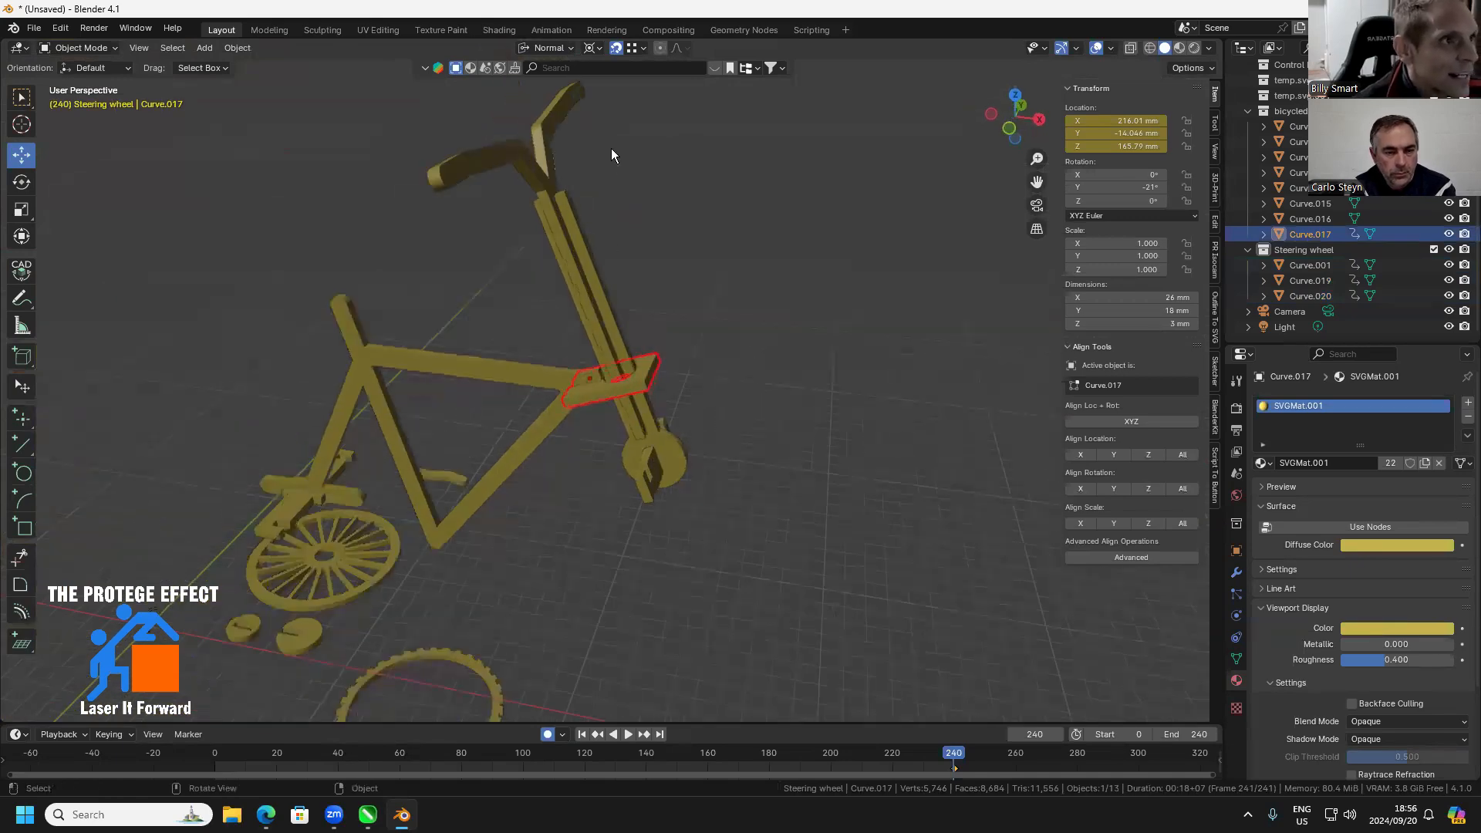
left_click_drag(611, 148, 536, 220)
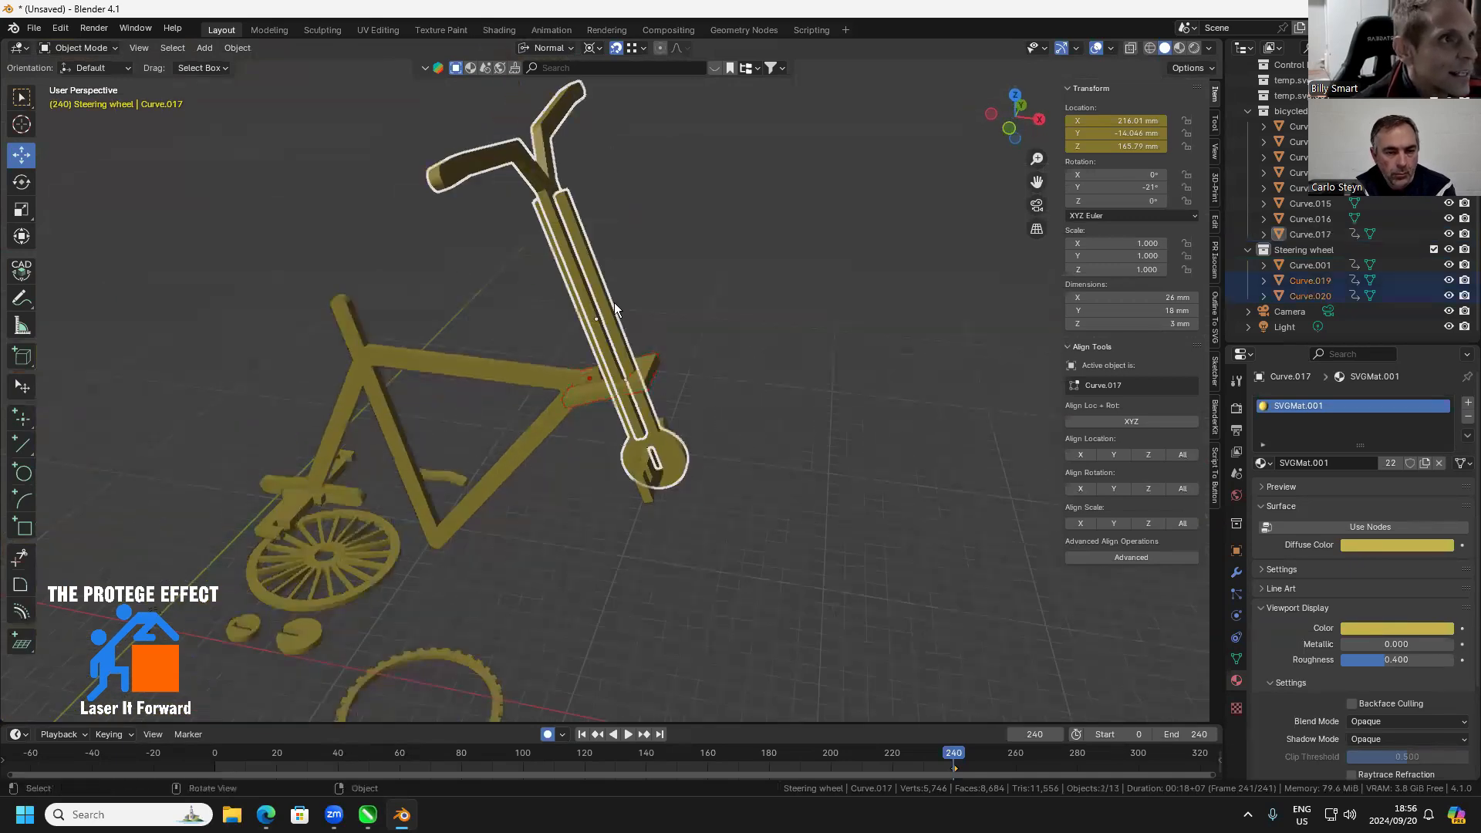
left_click(653, 499, "shift")
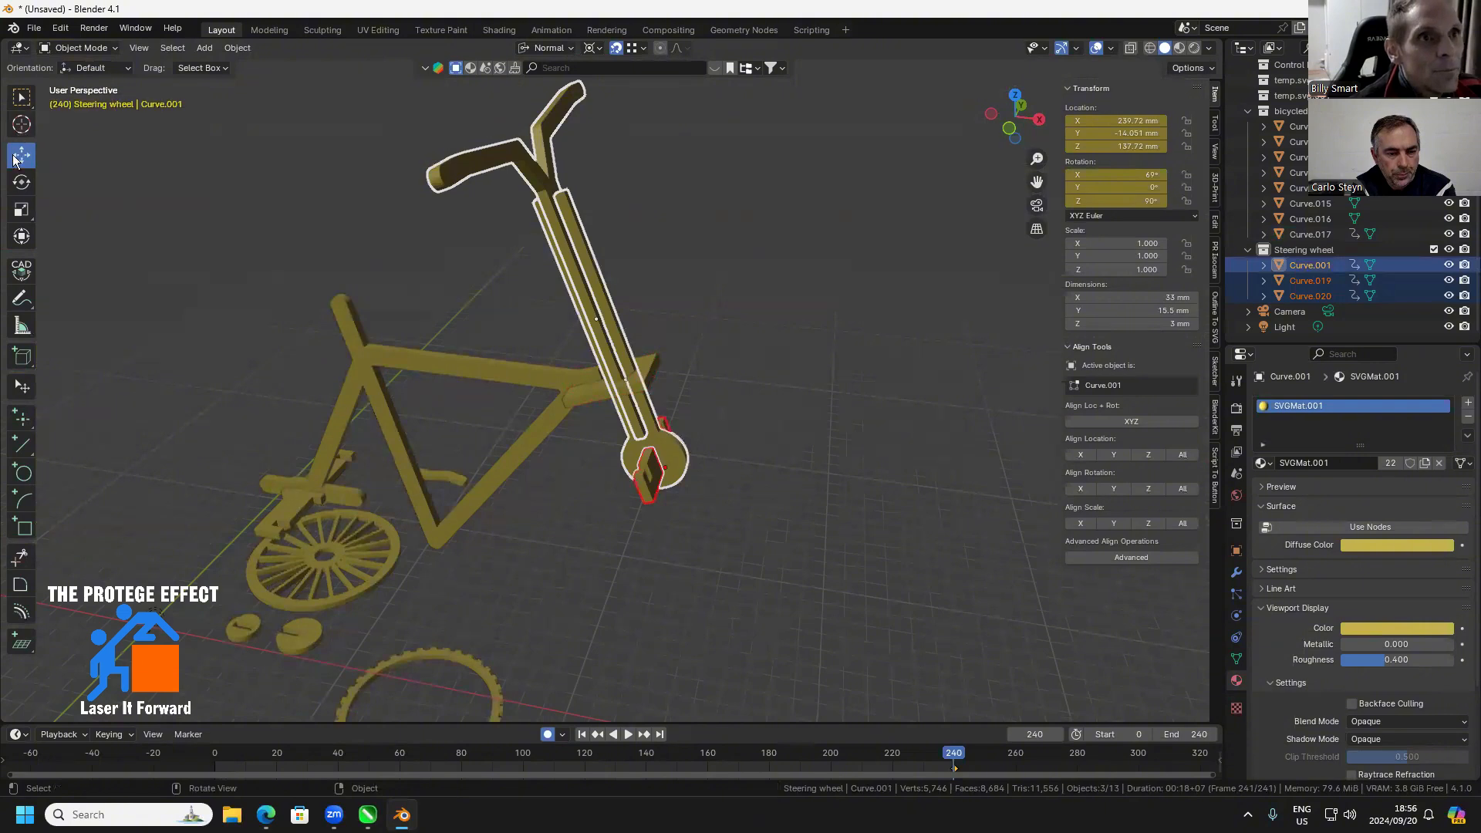
Place the 3D cursor in the empty space beside the upper fork and show the move handles there
left_click(23, 125)
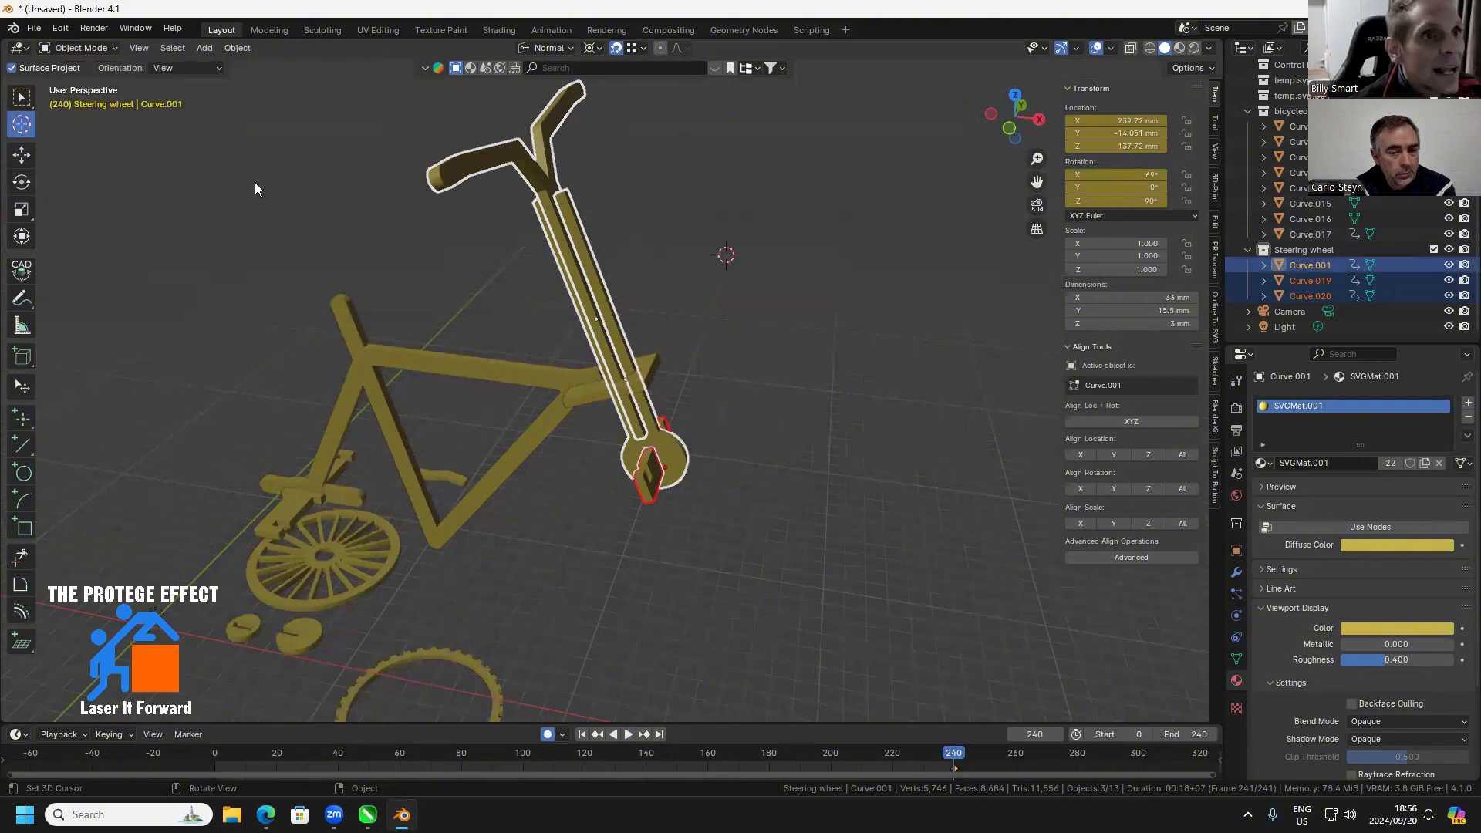
left_click_drag(759, 439, 1001, 105)
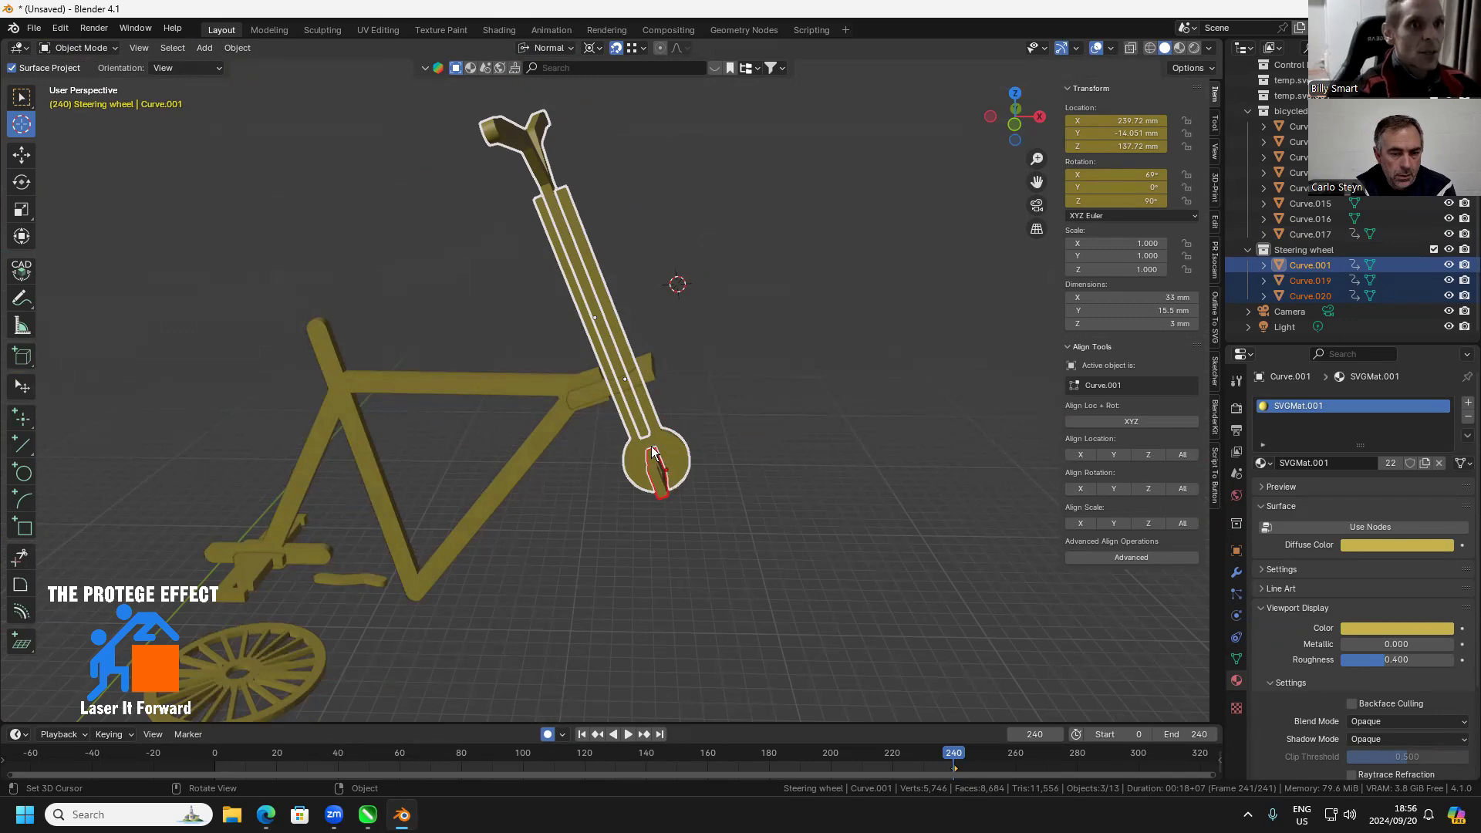
left_click(20, 156)
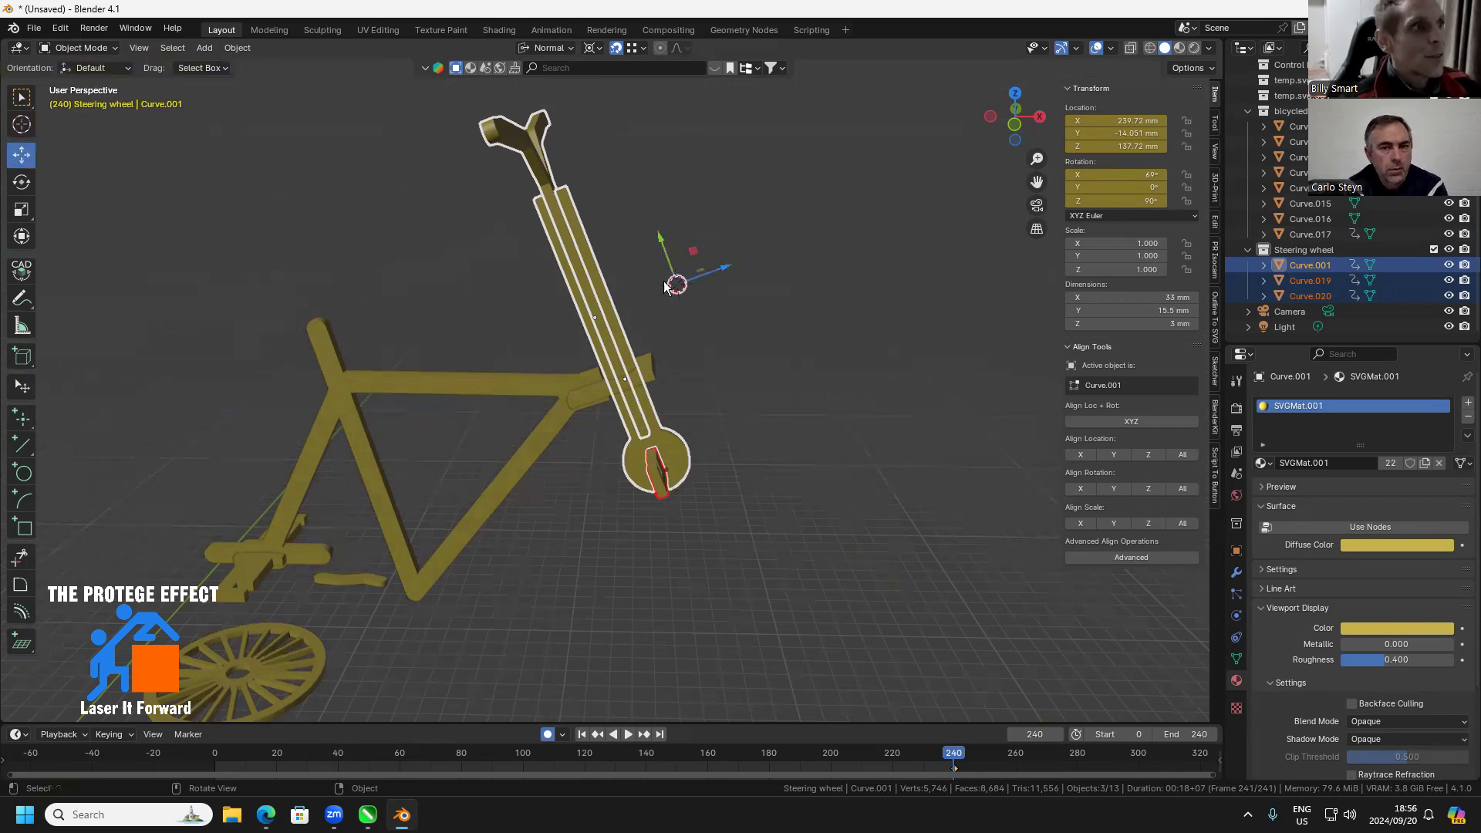
scroll(741, 280, "up", 2)
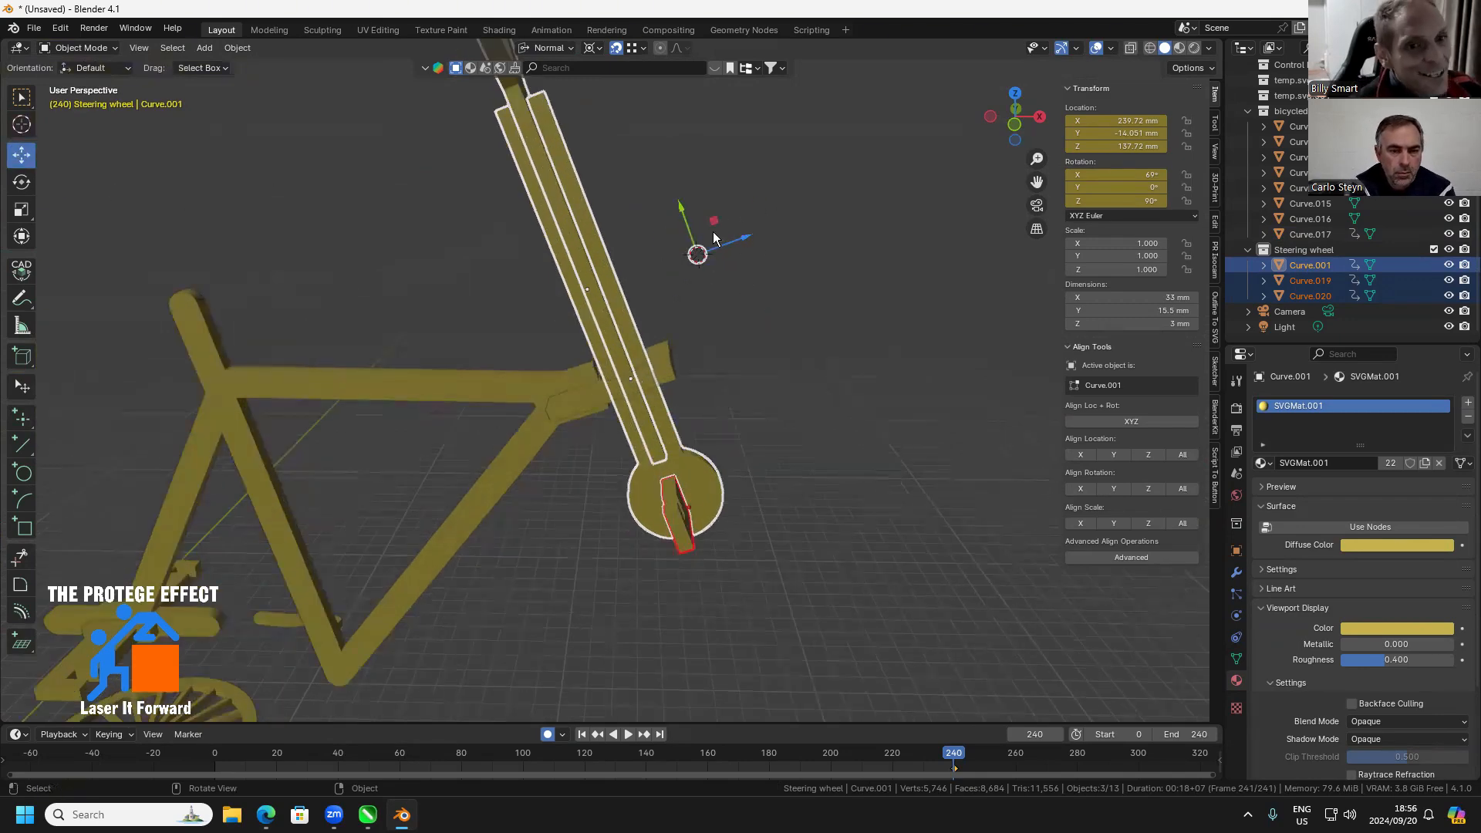
left_click_drag(780, 294, 716, 304)
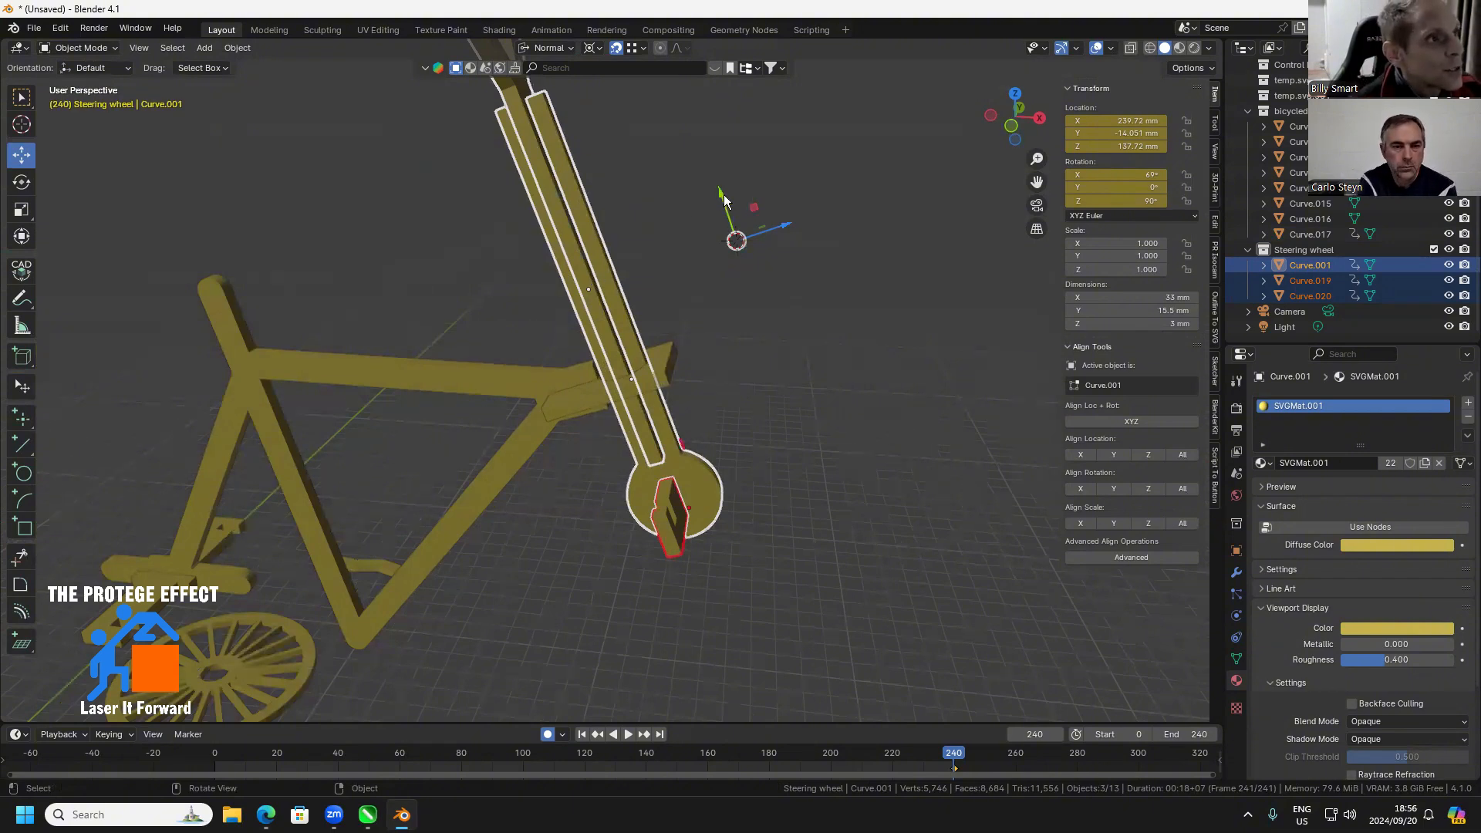
Slide the steering assembly 45.35 mm down along its tilted axis through the head plate and check its height from the front
left_click_drag(723, 199, 784, 321)
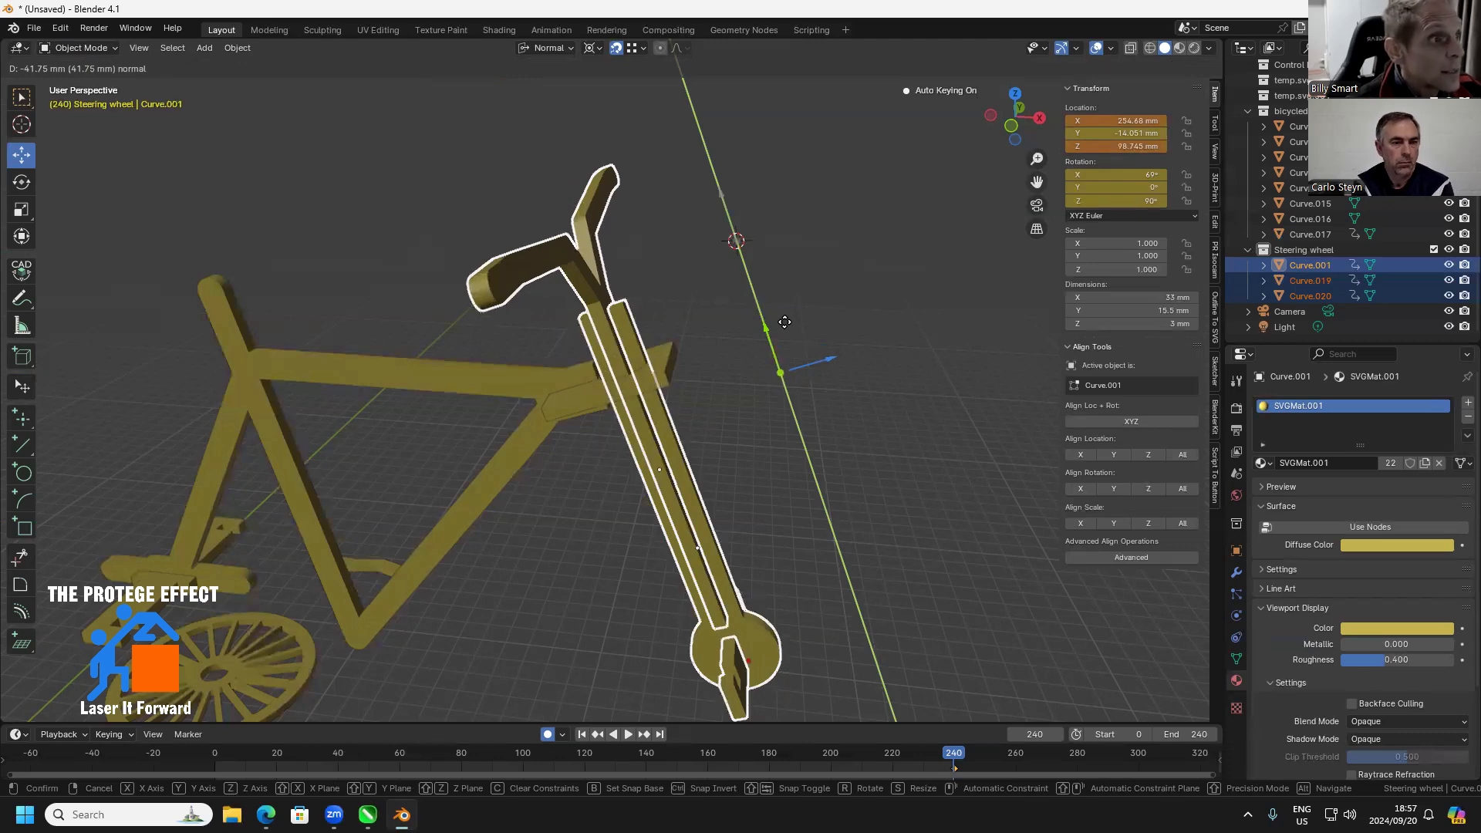
left_click_drag(785, 321, 796, 331)
scroll(820, 524, "down", 3)
left_click_drag(823, 531, 830, 478)
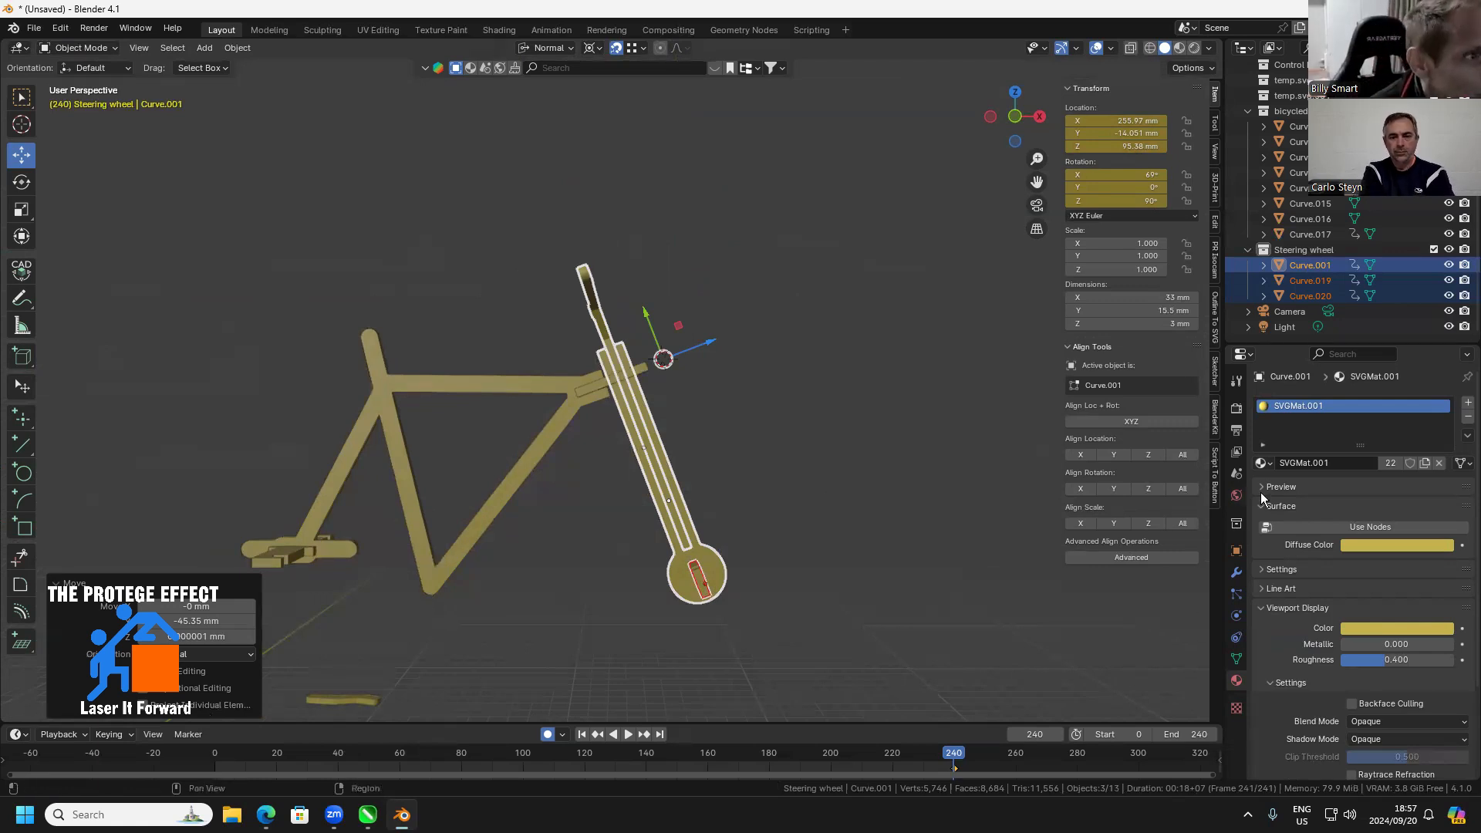
left_click_drag(869, 454, 884, 468)
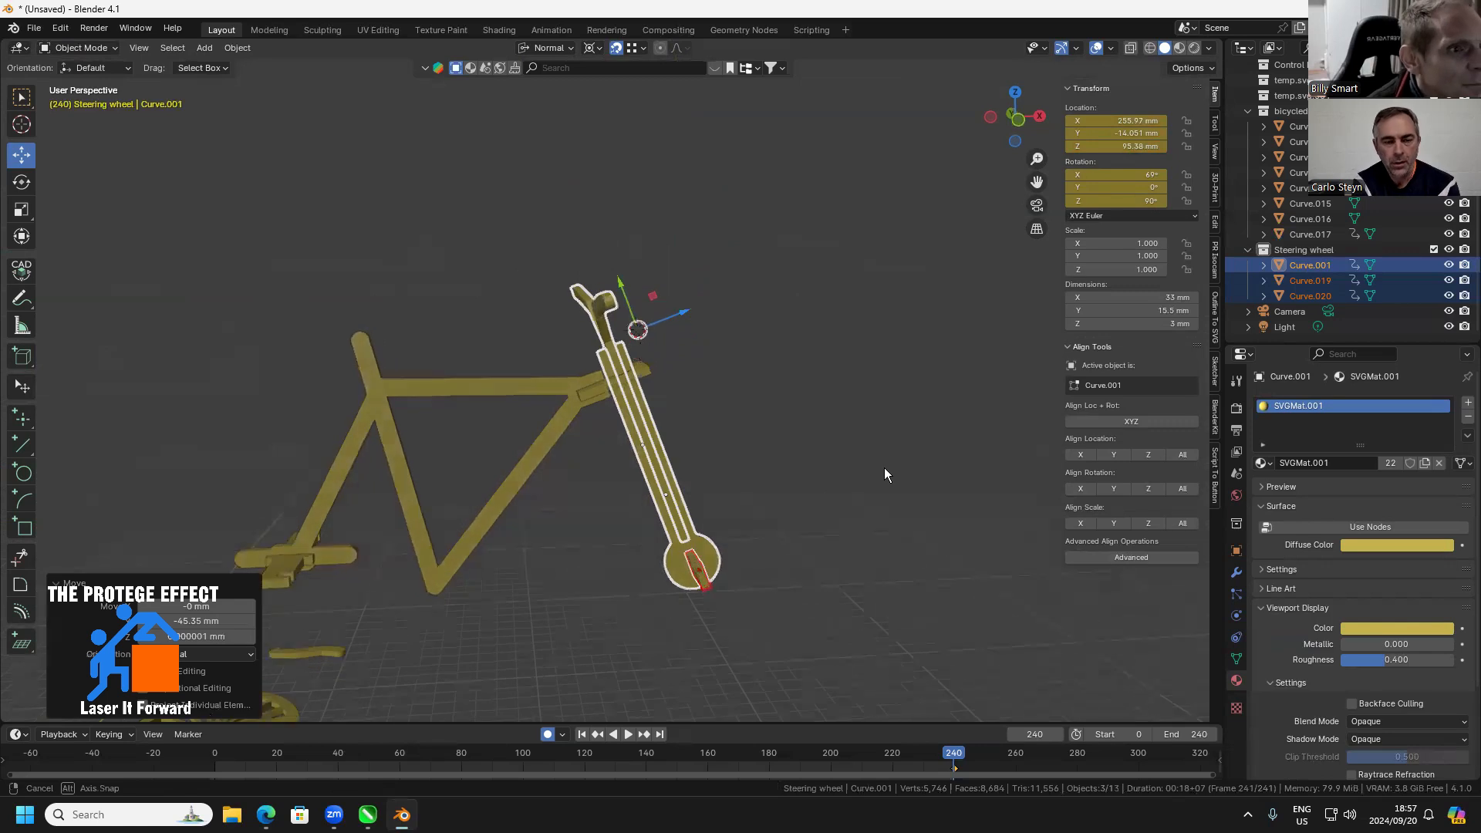
left_click(1018, 118)
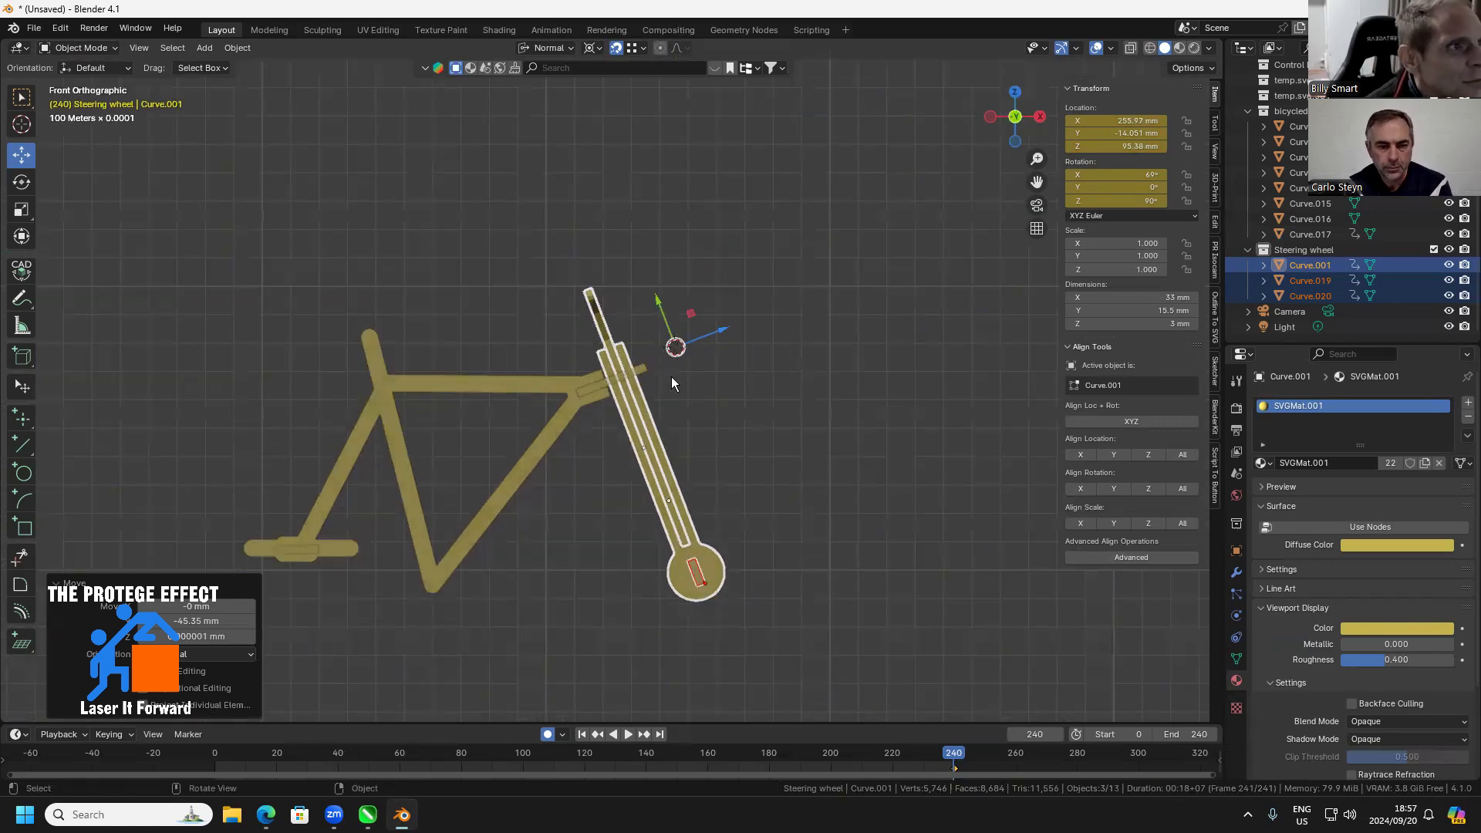
Slide the steering assembly about 10 mm back up along its tilted axis and clear the selection
left_click_drag(660, 309, 641, 278)
left_click(781, 446)
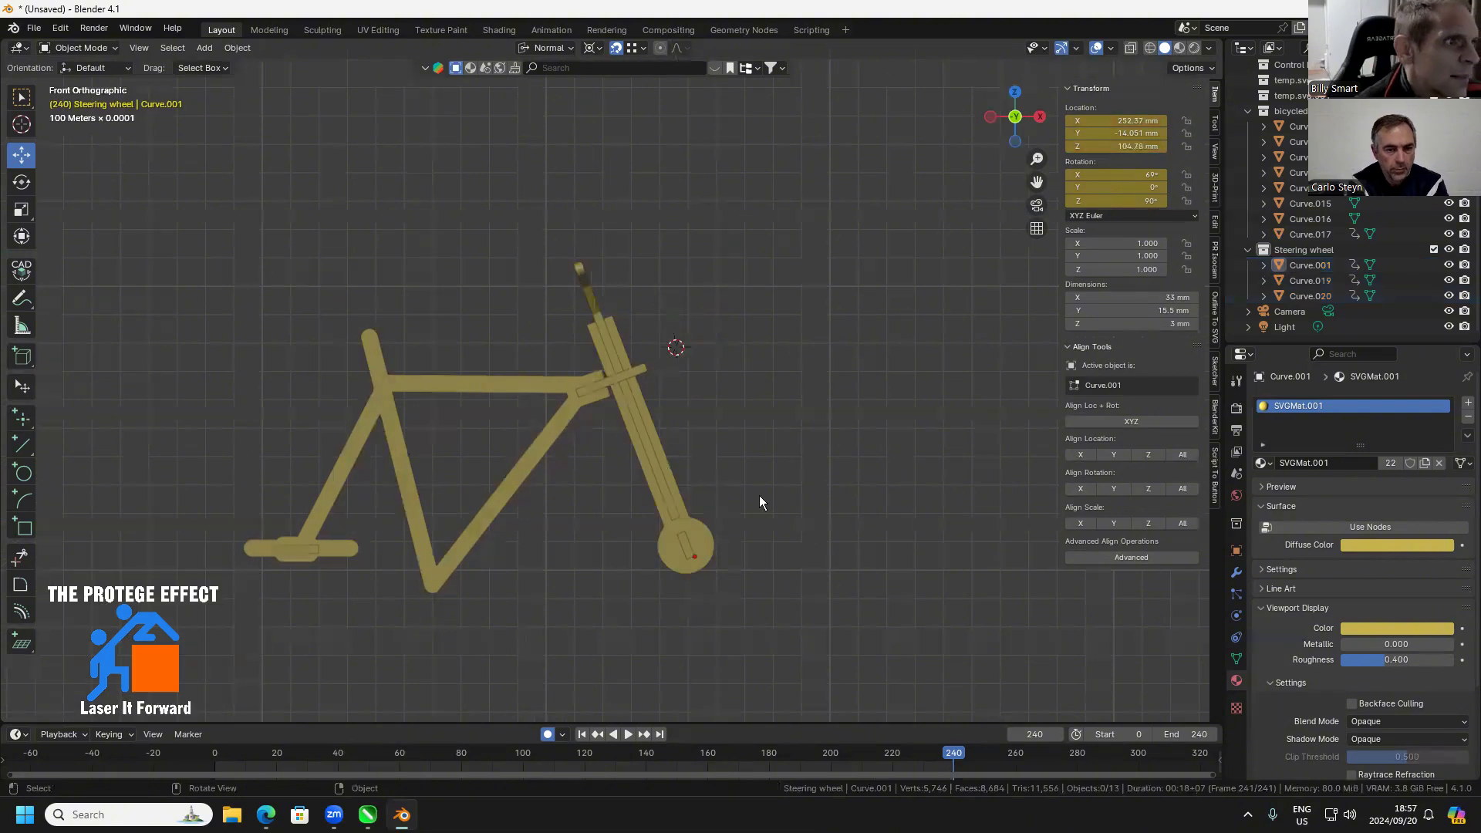
Stand the spoked wheel and the toothed ring upright by setting each one's X rotation to 90°
scroll(655, 575, "down", 2)
left_click_drag(654, 577, 594, 575)
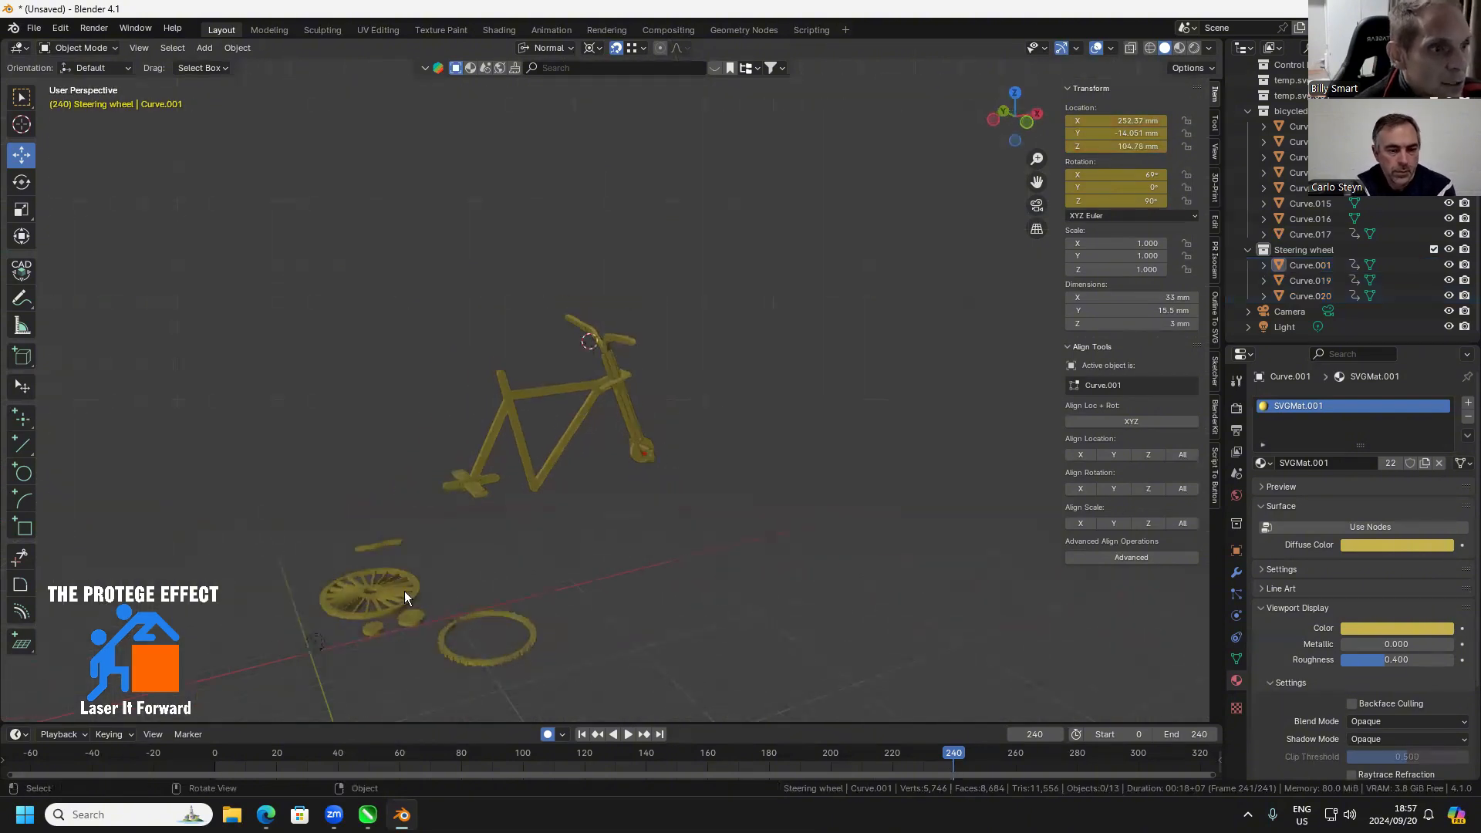
left_click(405, 591)
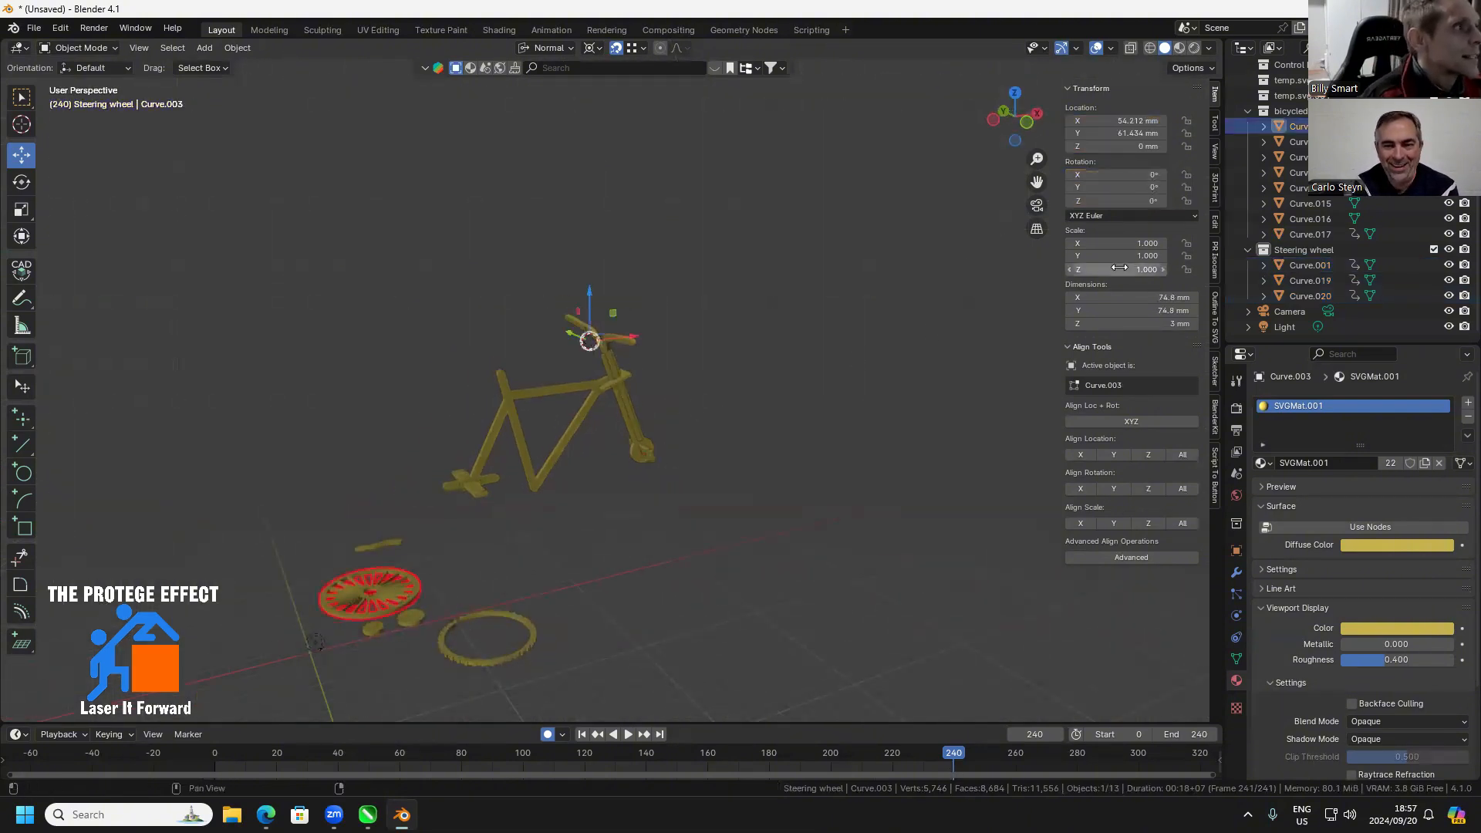
left_click(1124, 176)
type("90")
key("Return")
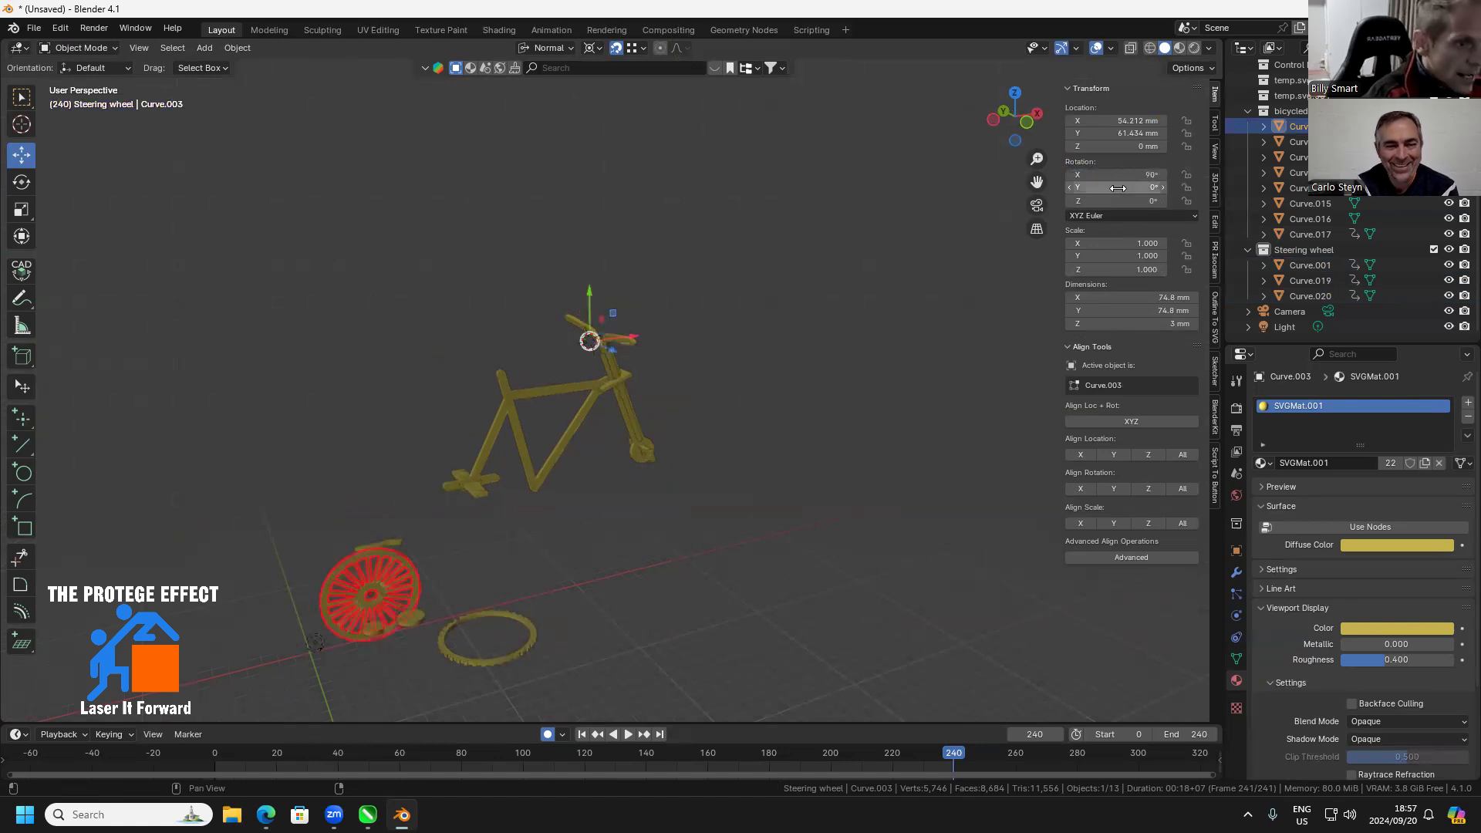
left_click(512, 655)
left_click(1125, 175)
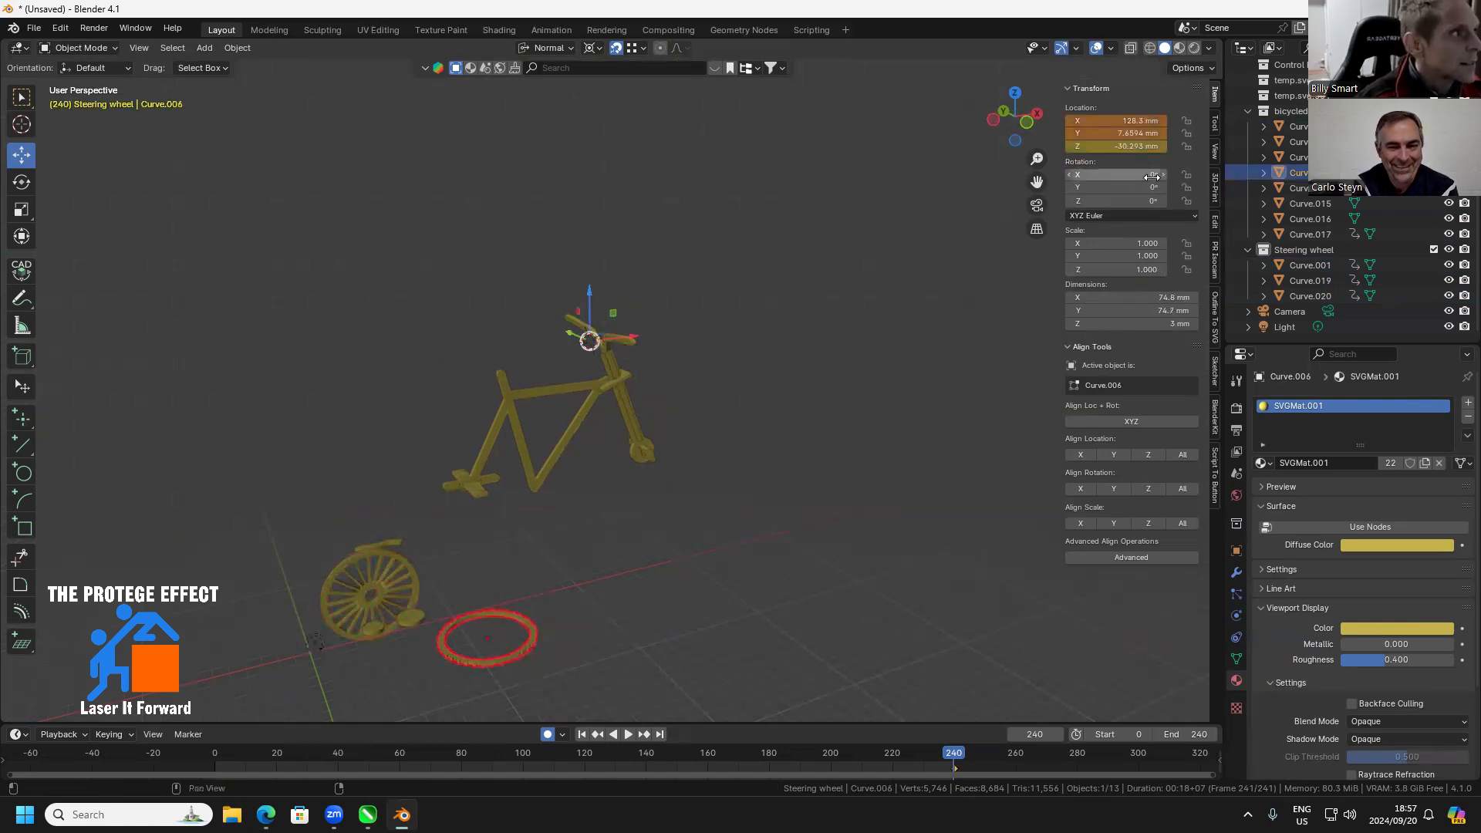
type("90")
key("Return")
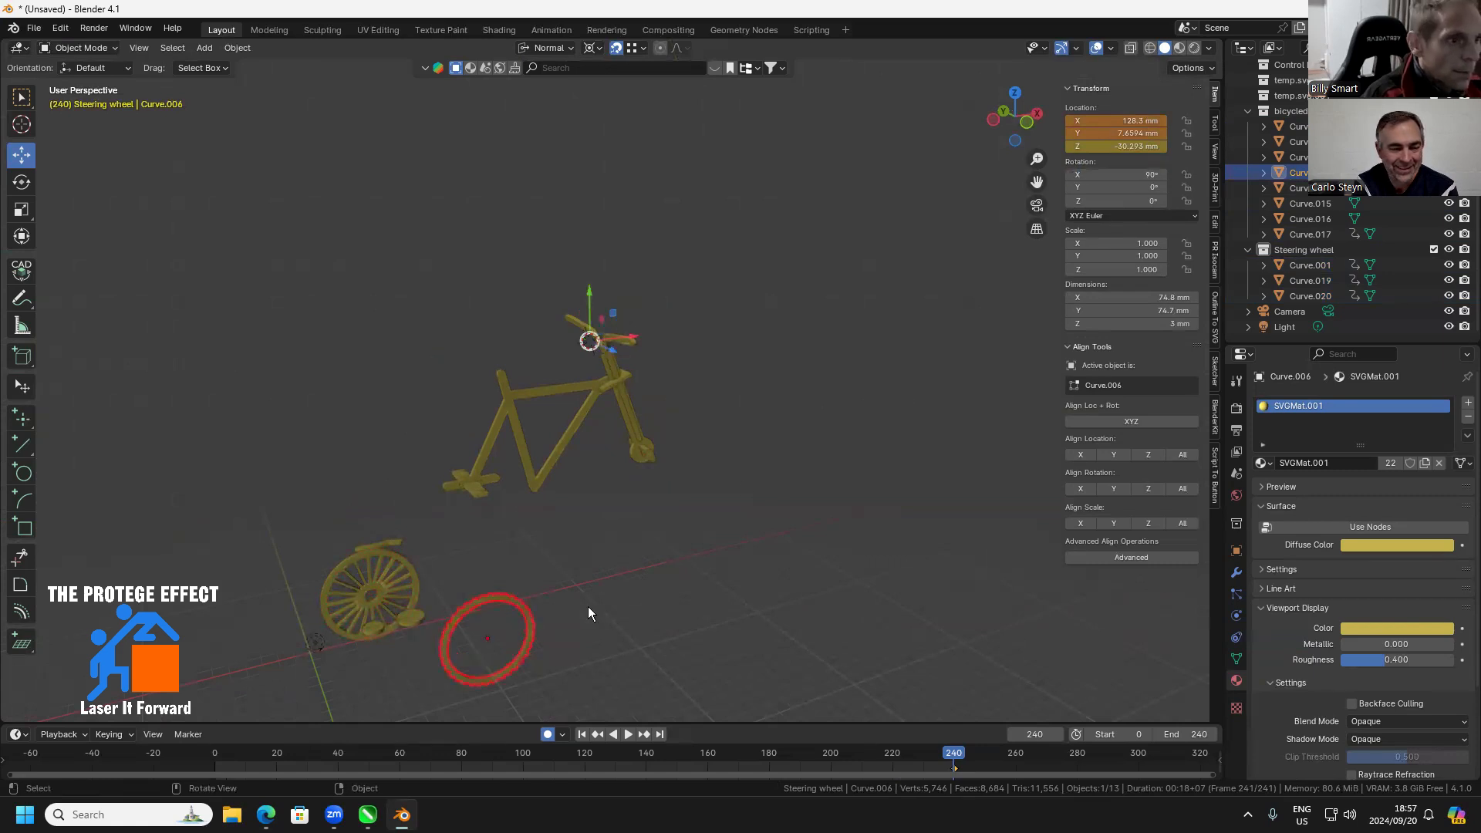
Try to position the toothed ring over the spoked wheel by moving it freehand
left_click_drag(620, 632, 787, 524)
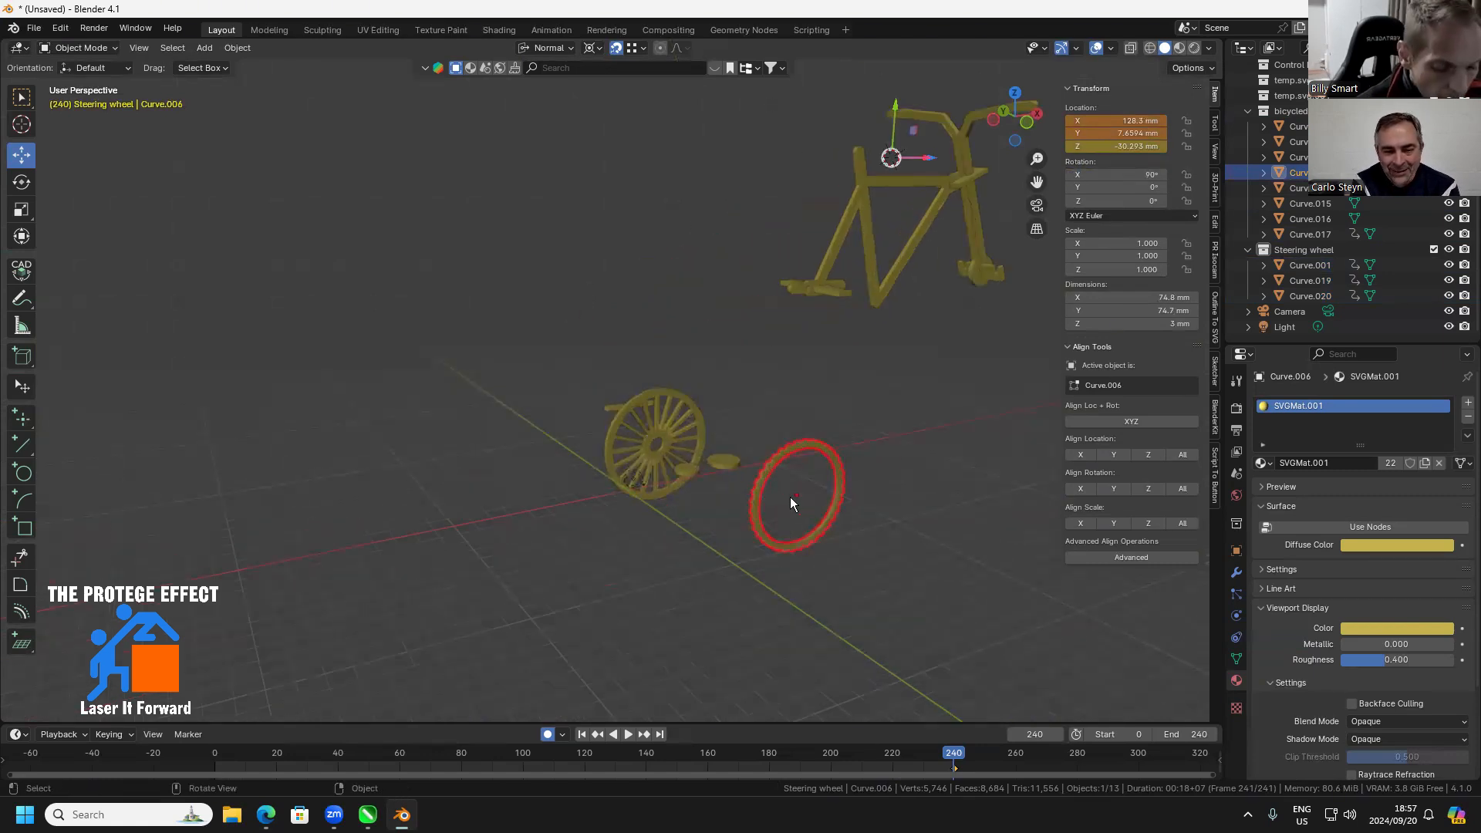
key("g")
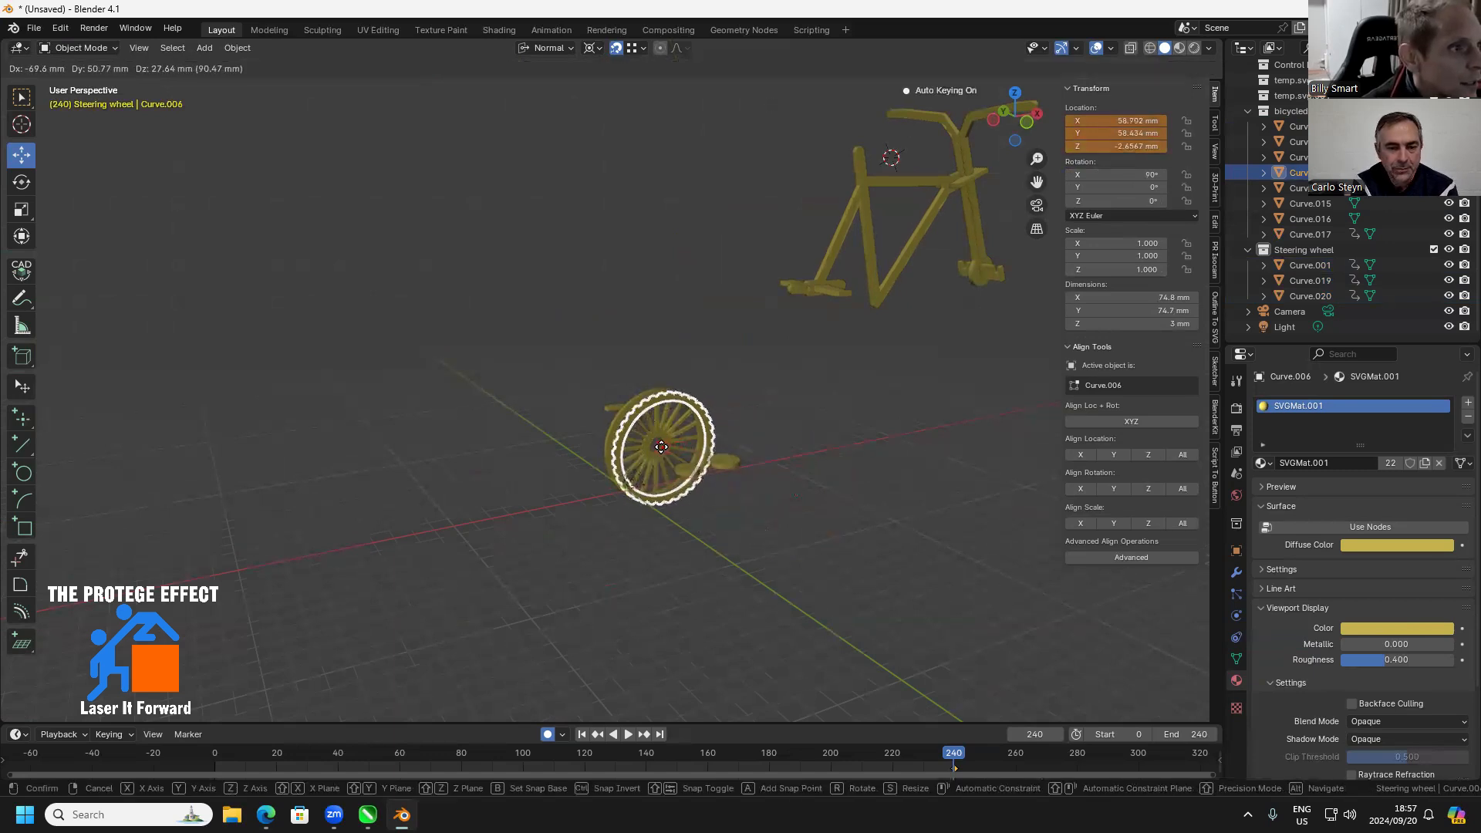
left_click(722, 452)
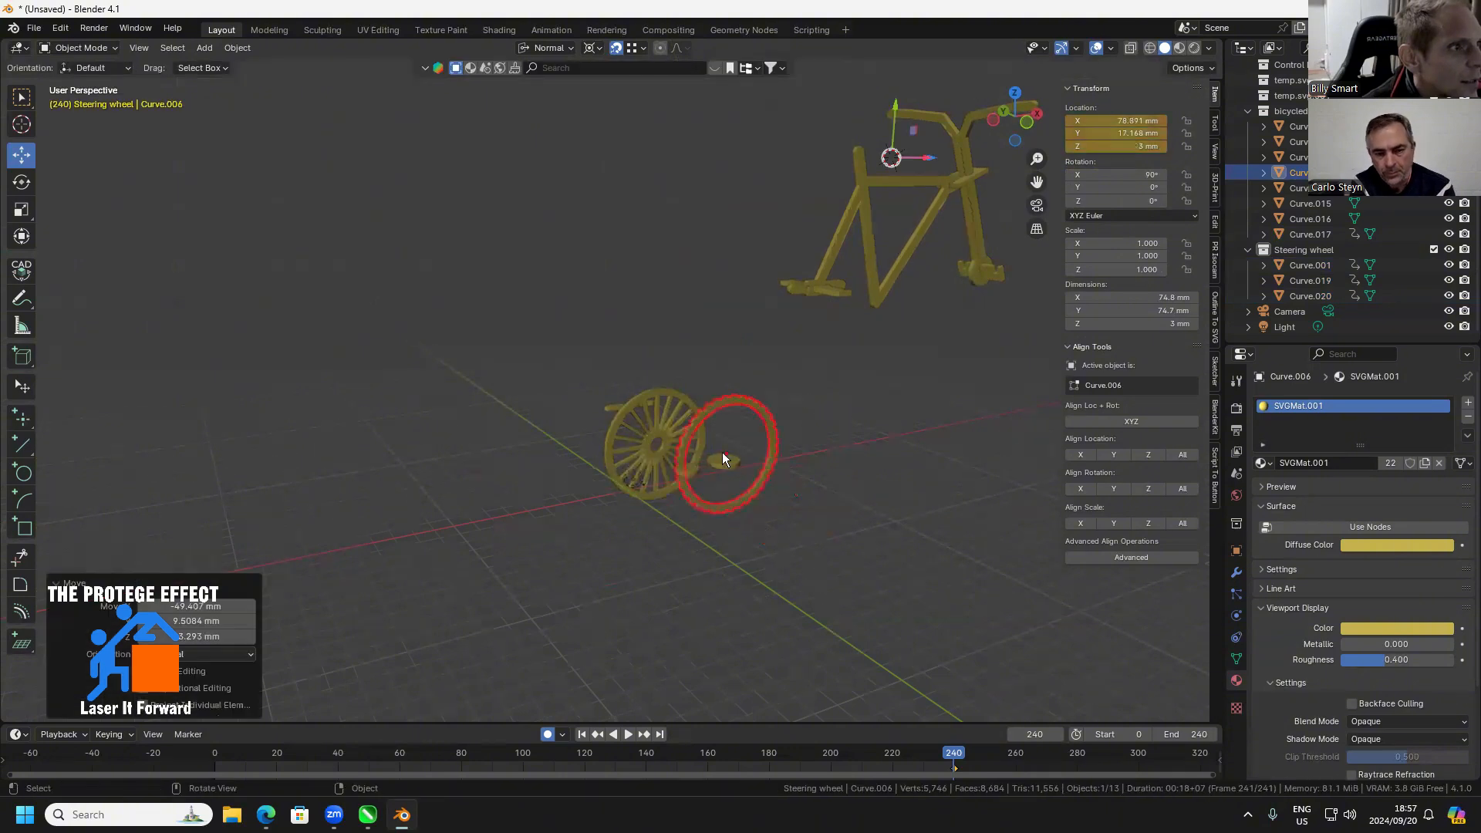
scroll(707, 451, "up", 3)
left_click_drag(799, 488, 830, 528)
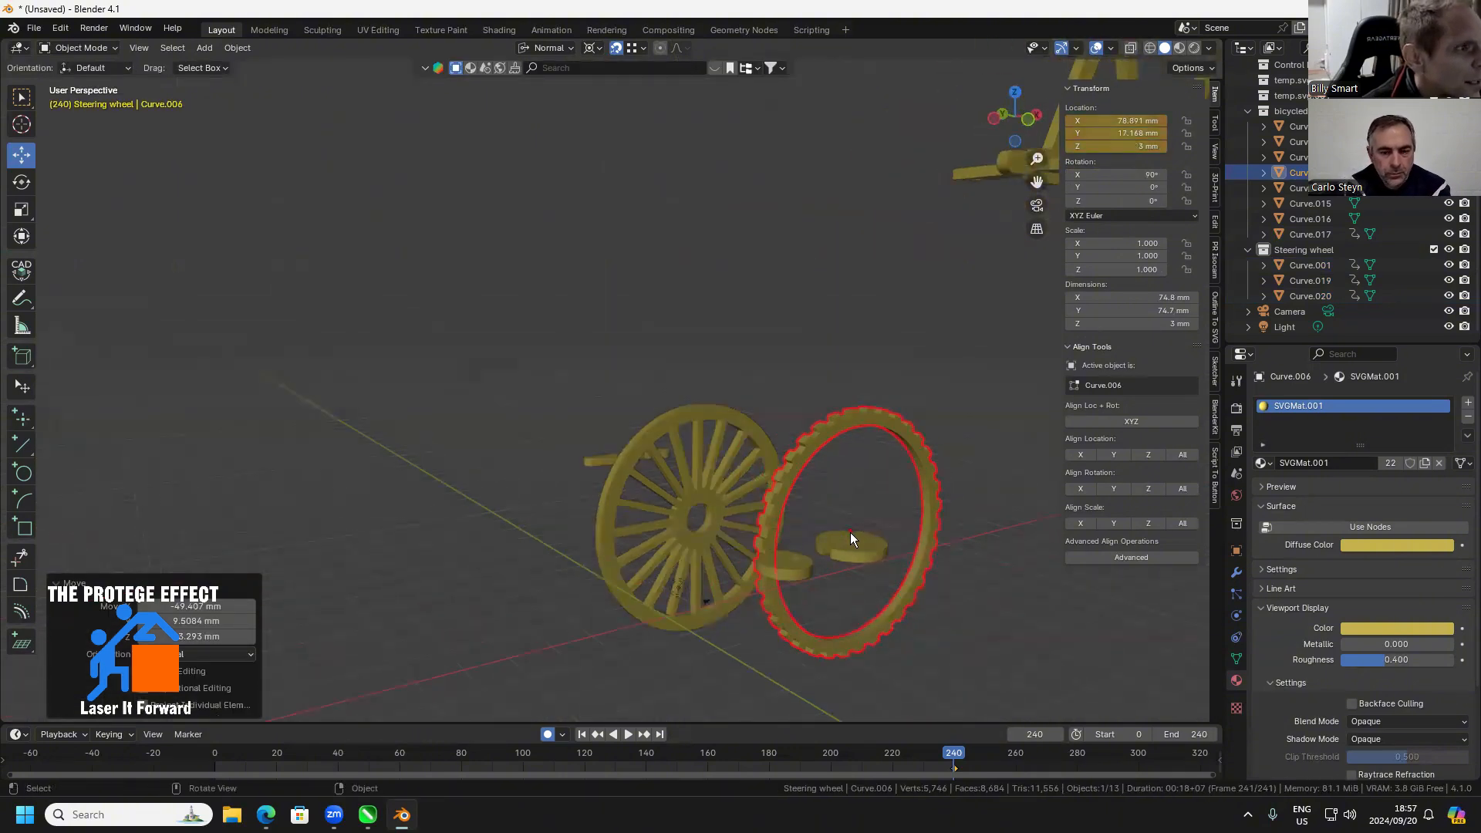
key("g")
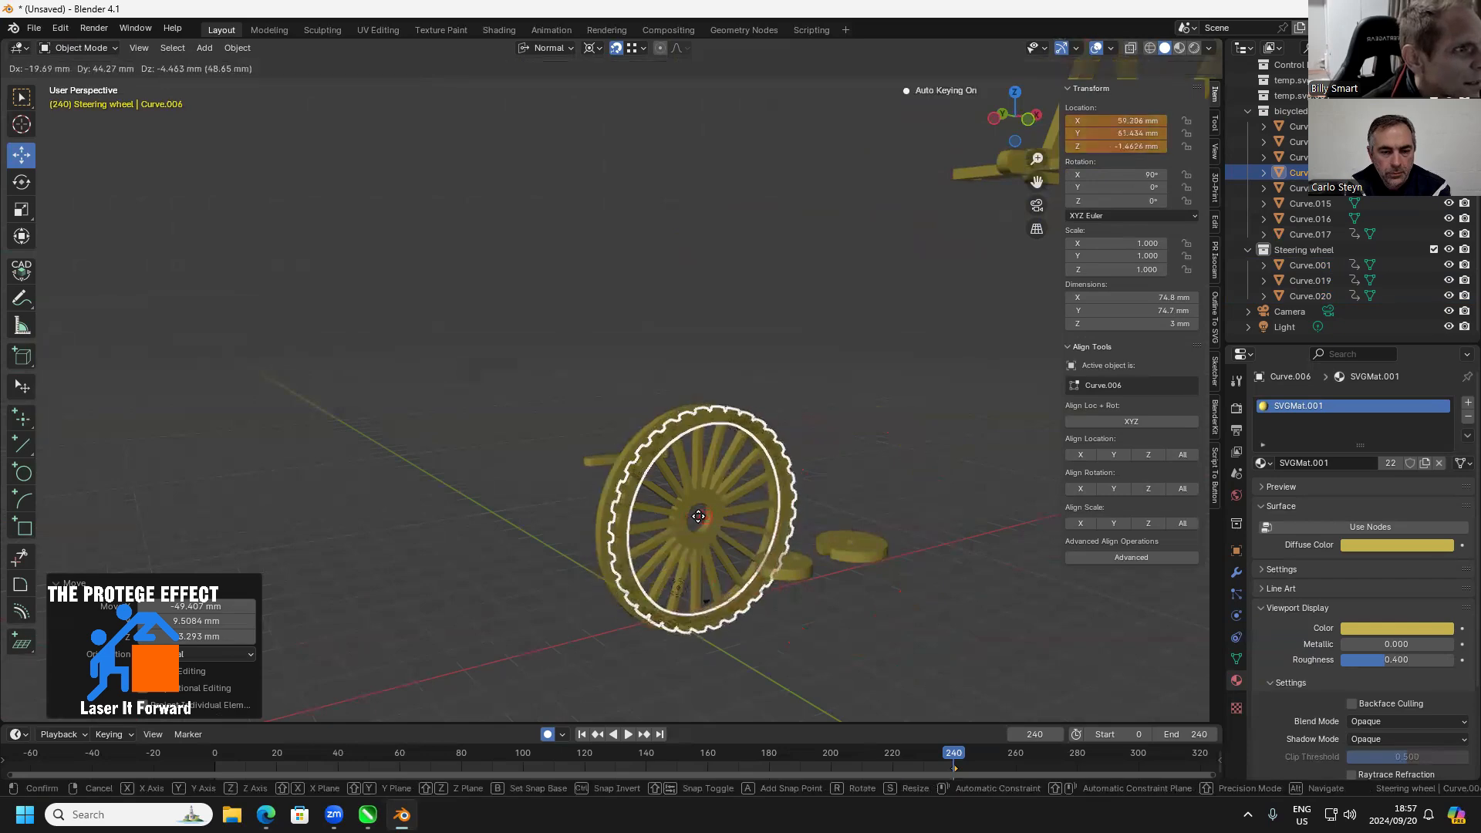
right_click(698, 517)
Move the spoked wheel clear of the other loose parts, about -51.8 mm in X and 31.8 mm in Y
left_click(685, 512)
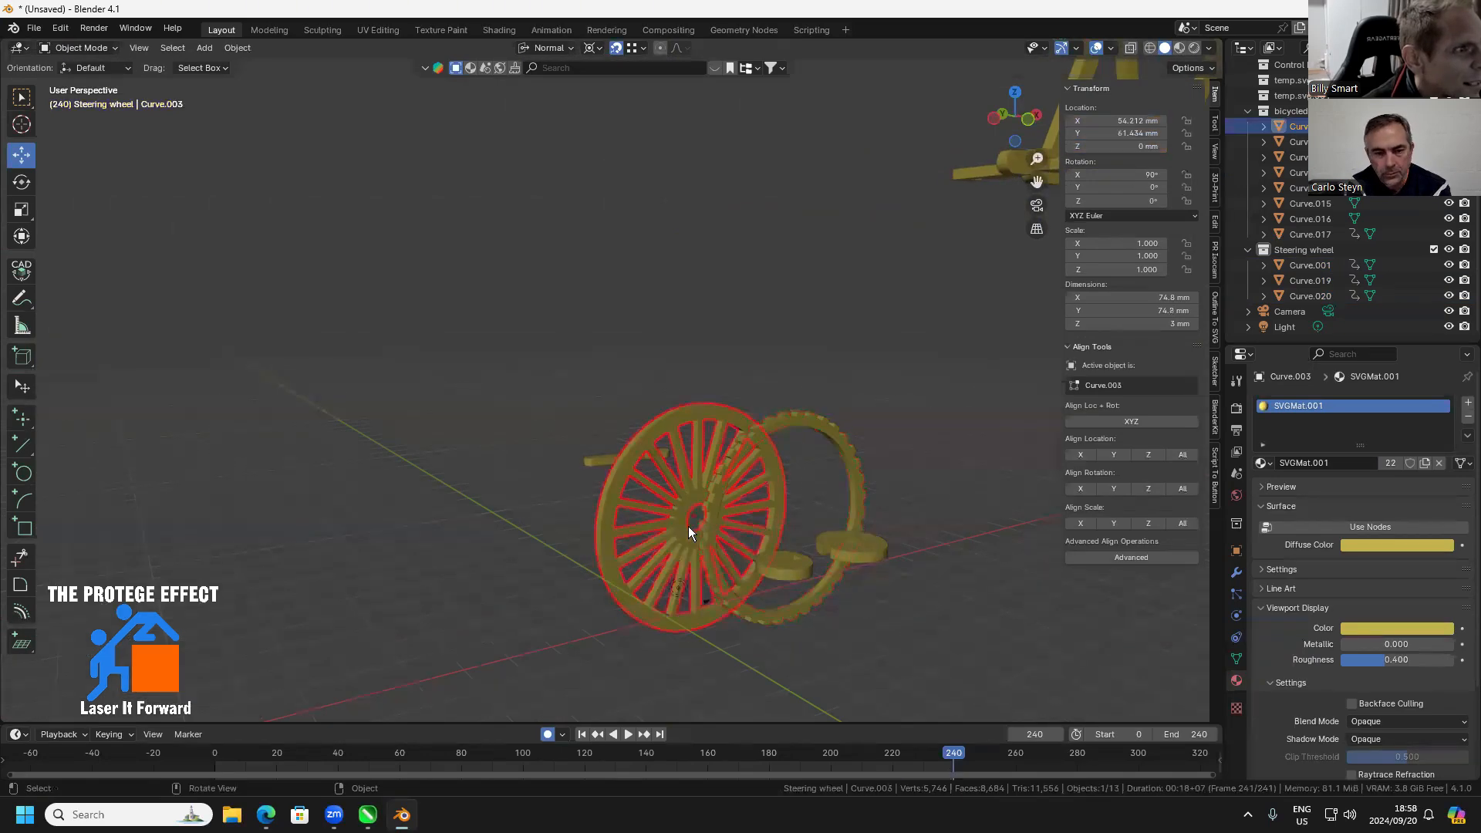
key("g")
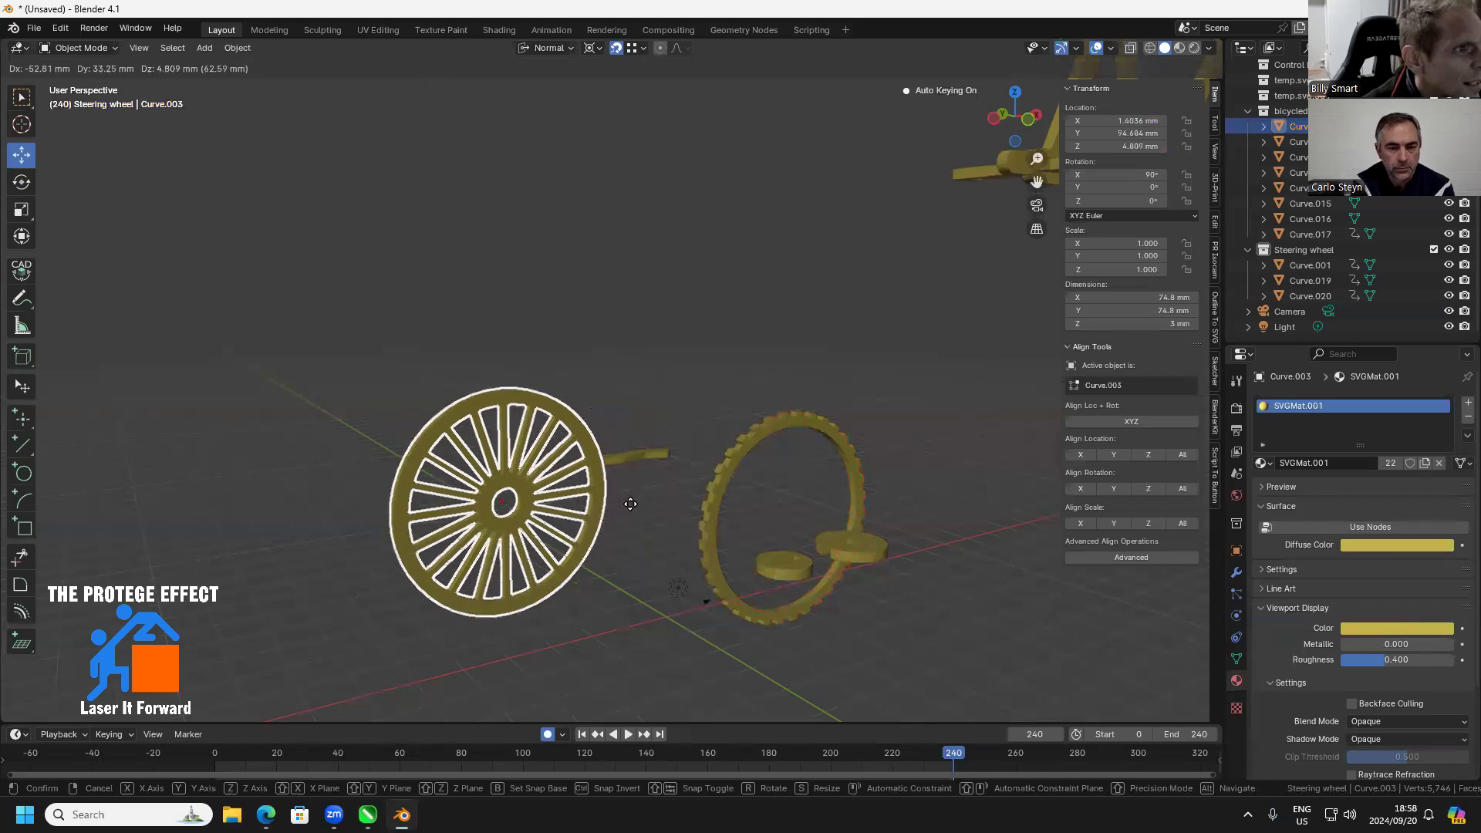
left_click(652, 517)
Align the toothed ring's location to the spoked wheel on all axes and select the ring alone
scroll(714, 497, "down", 3)
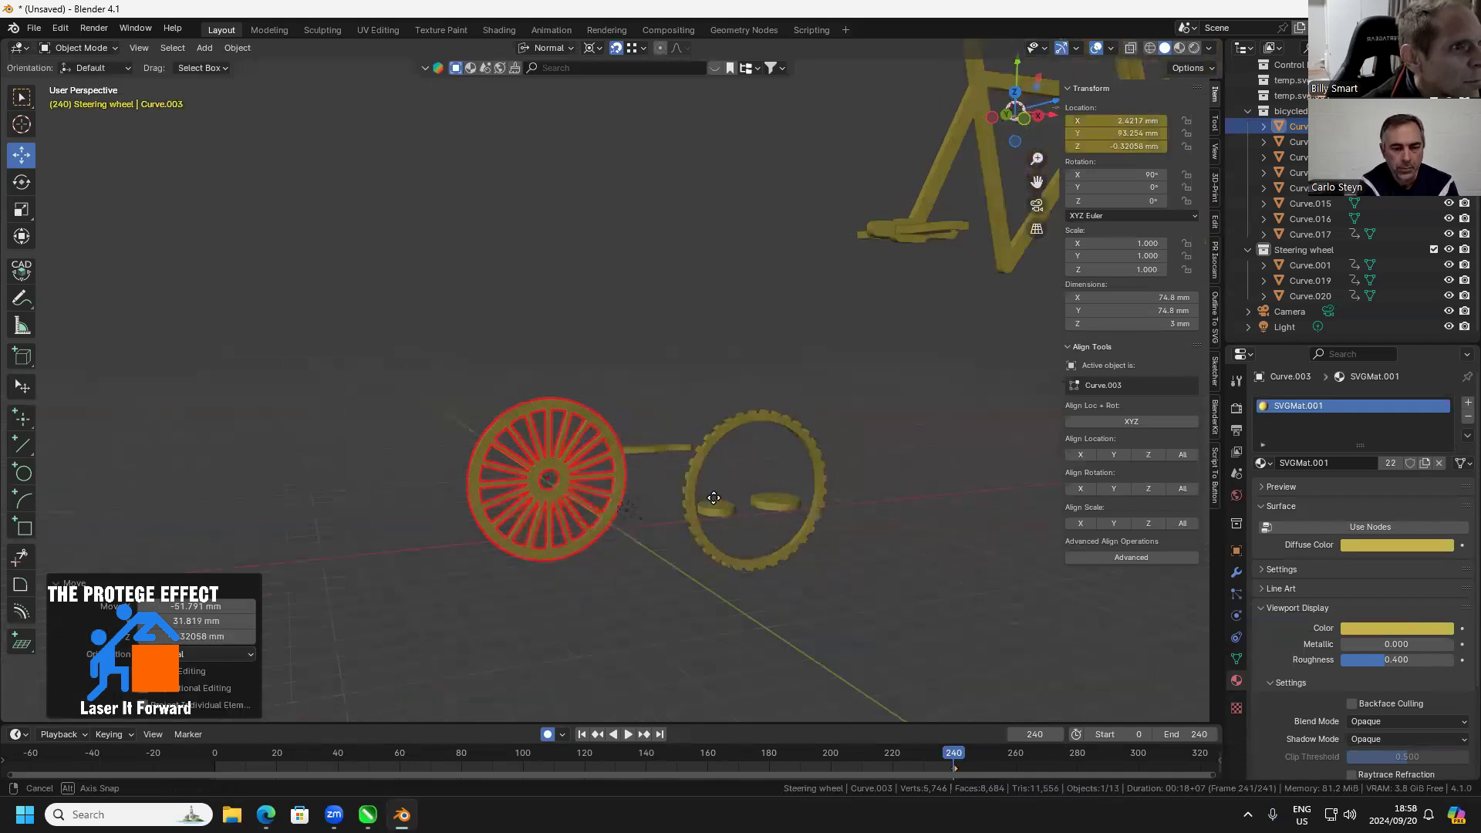
left_click_drag(713, 498, 716, 453)
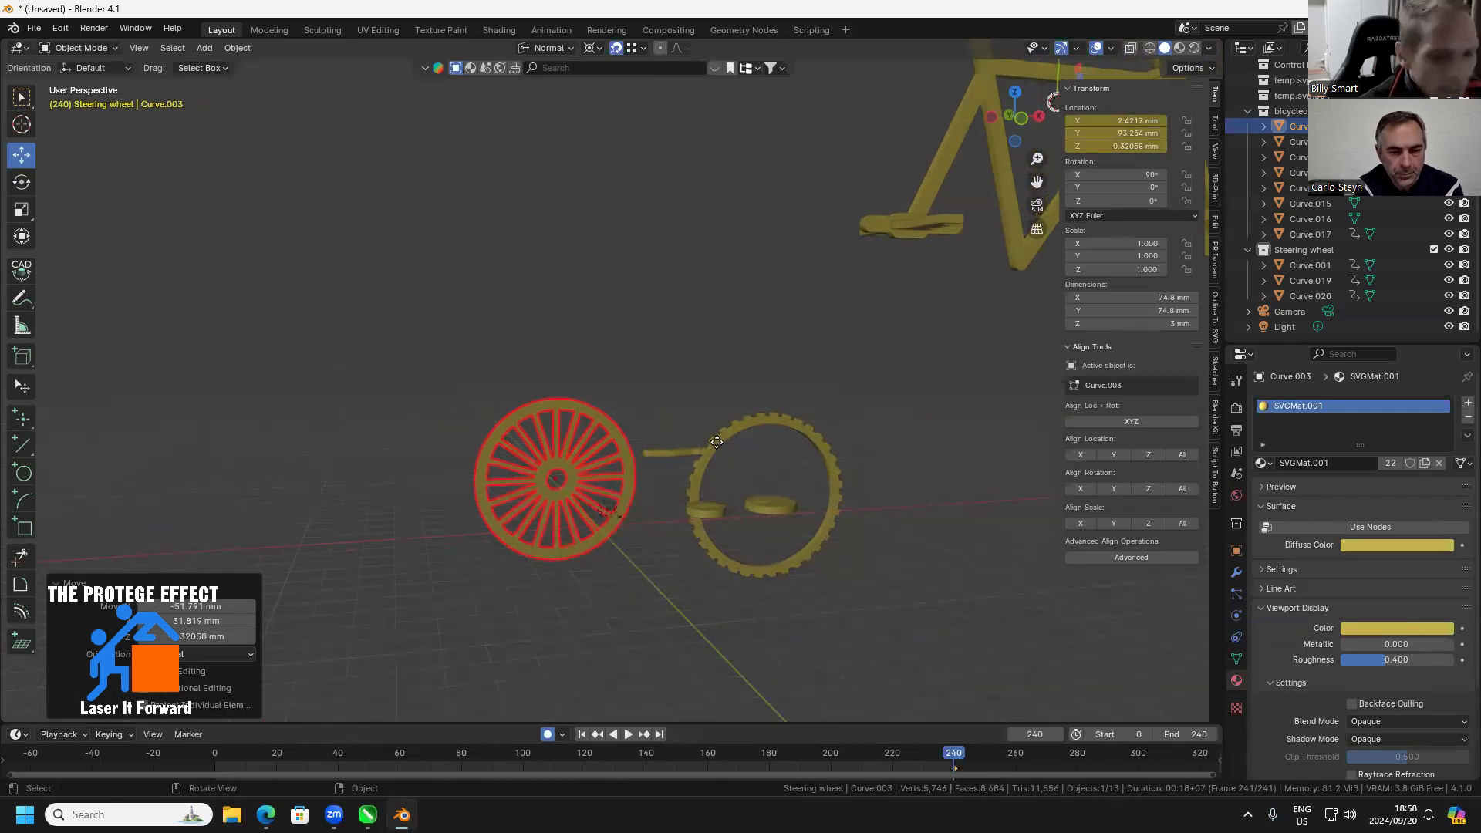
left_click(717, 442)
left_click(580, 410, "shift")
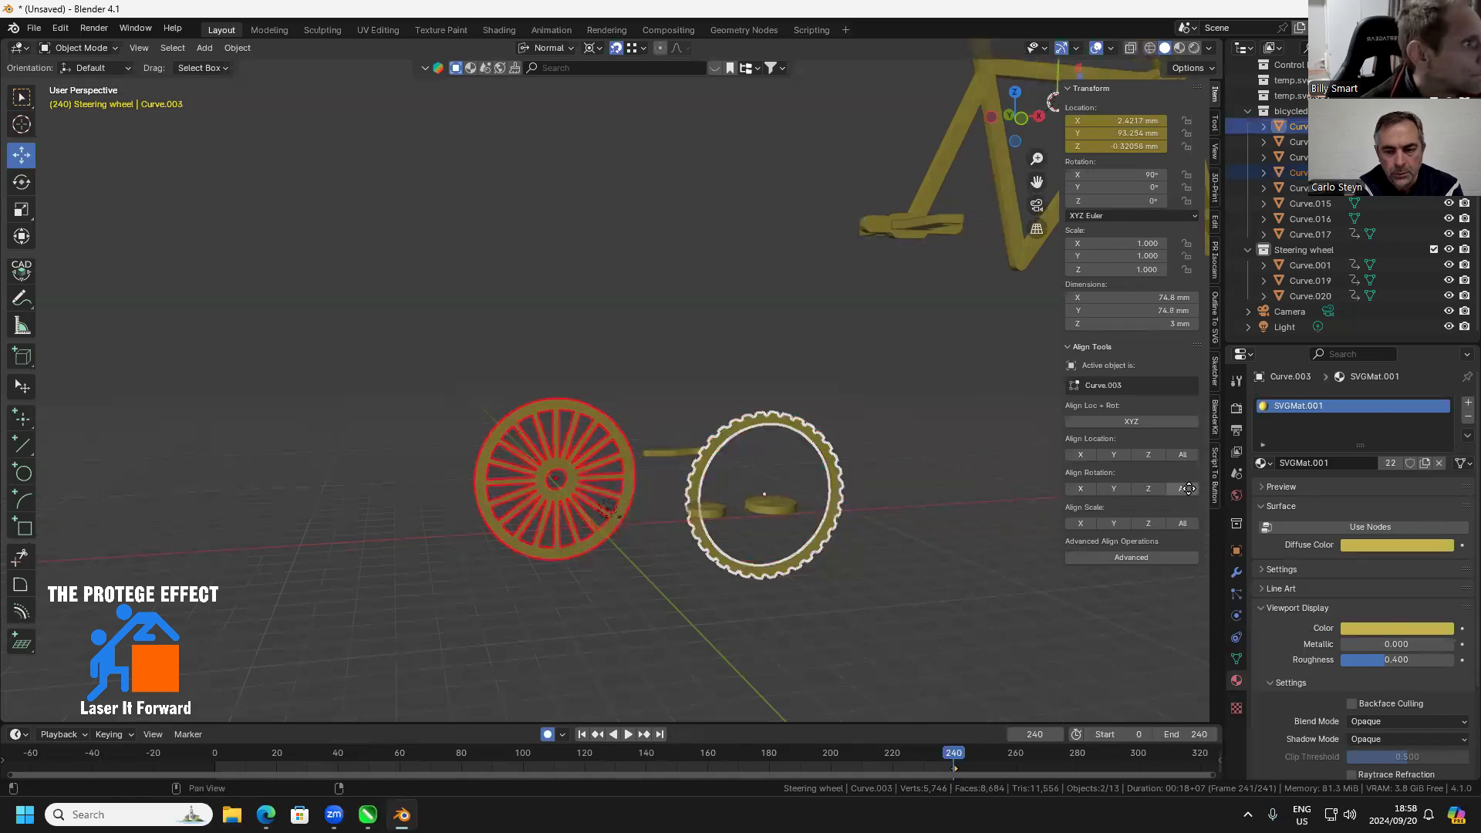
left_click(1184, 456)
left_click_drag(674, 539, 818, 476)
left_click(662, 503)
scroll(655, 498, "up", 1)
left_click(555, 427)
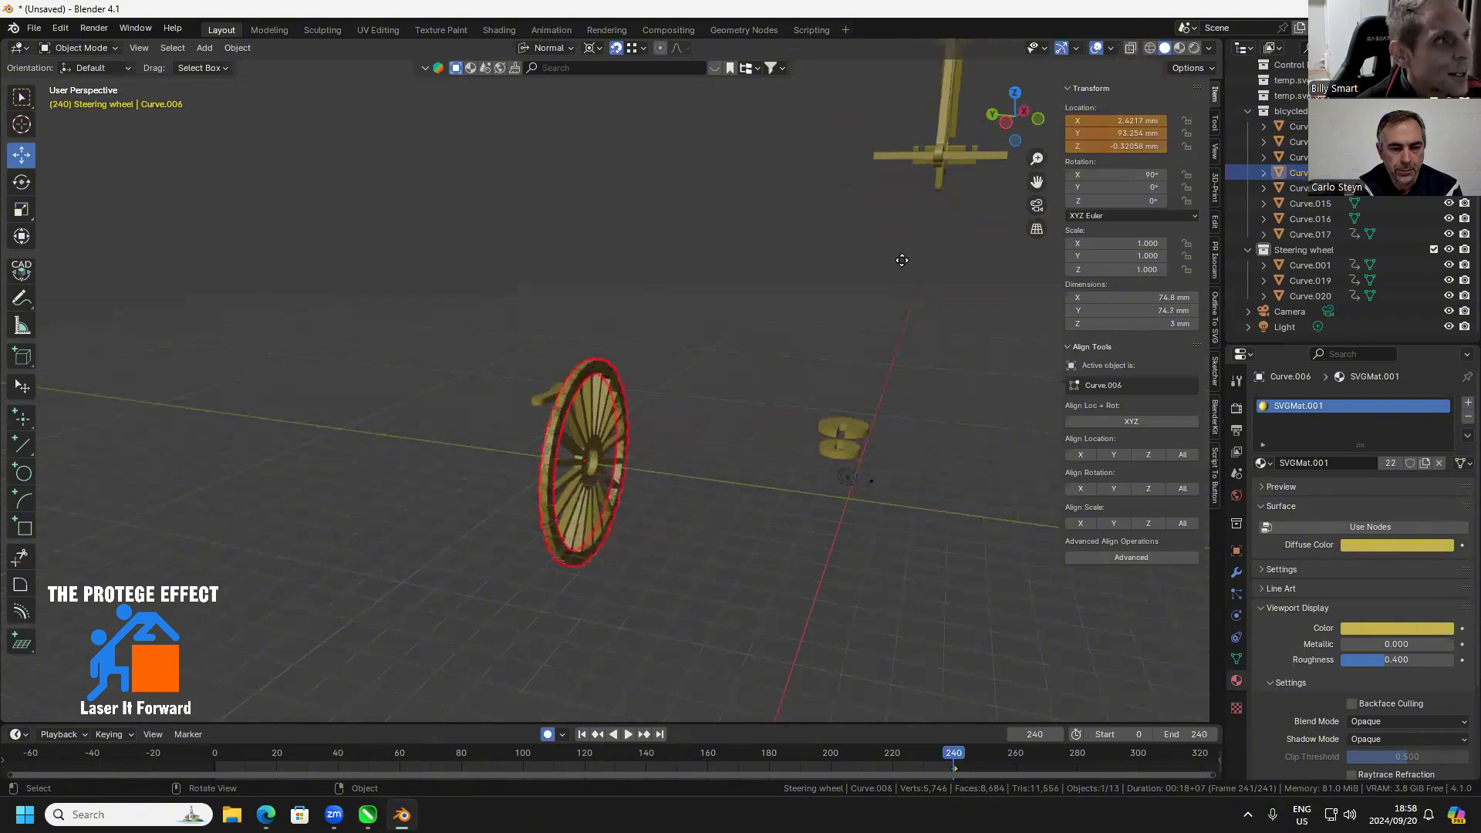
Try to offset the toothed ring from the spoked wheel by editing its Y location, and undo the change
left_click(1117, 133)
left_click(1124, 134)
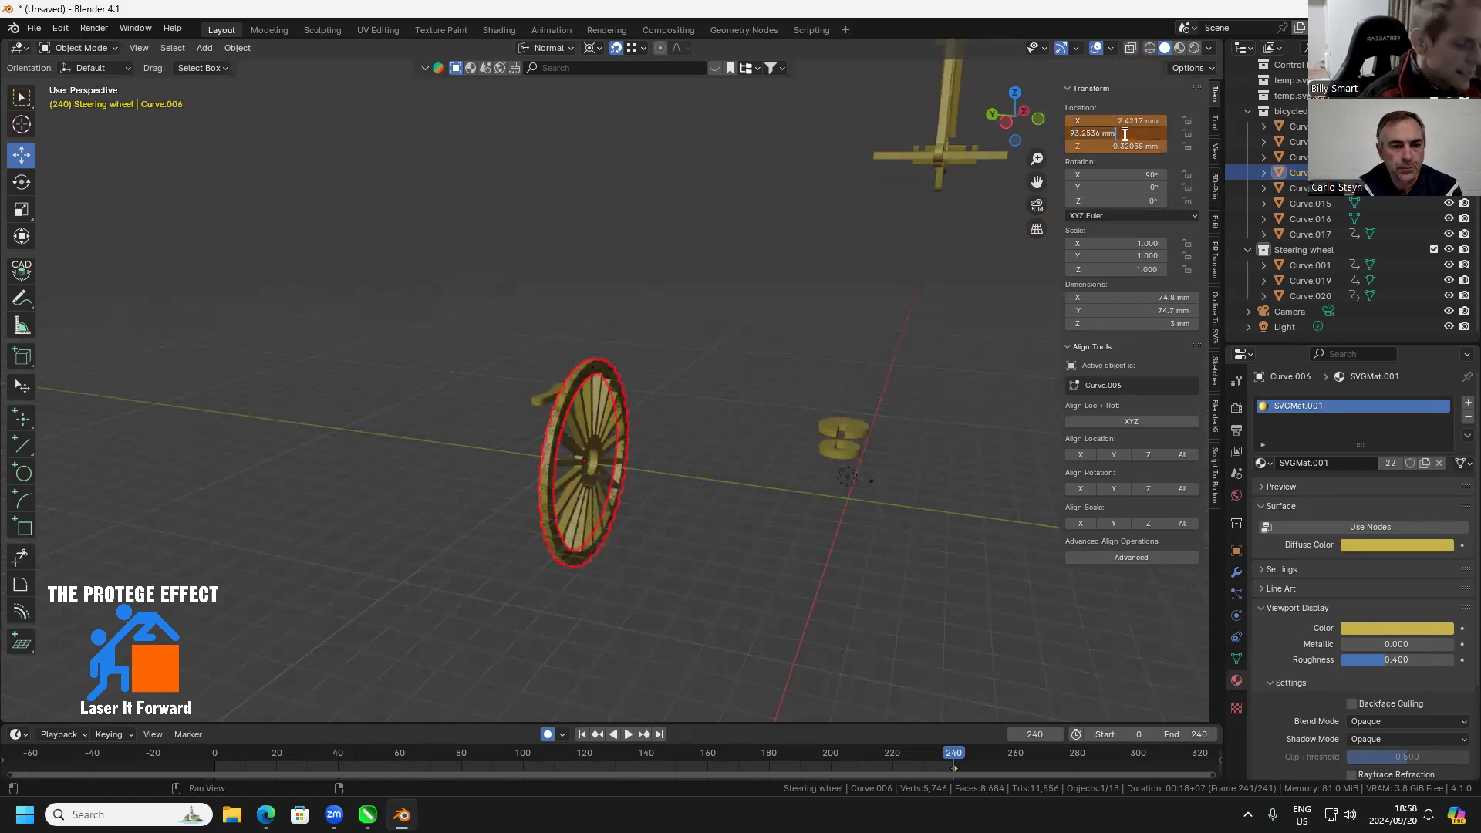
key("Return")
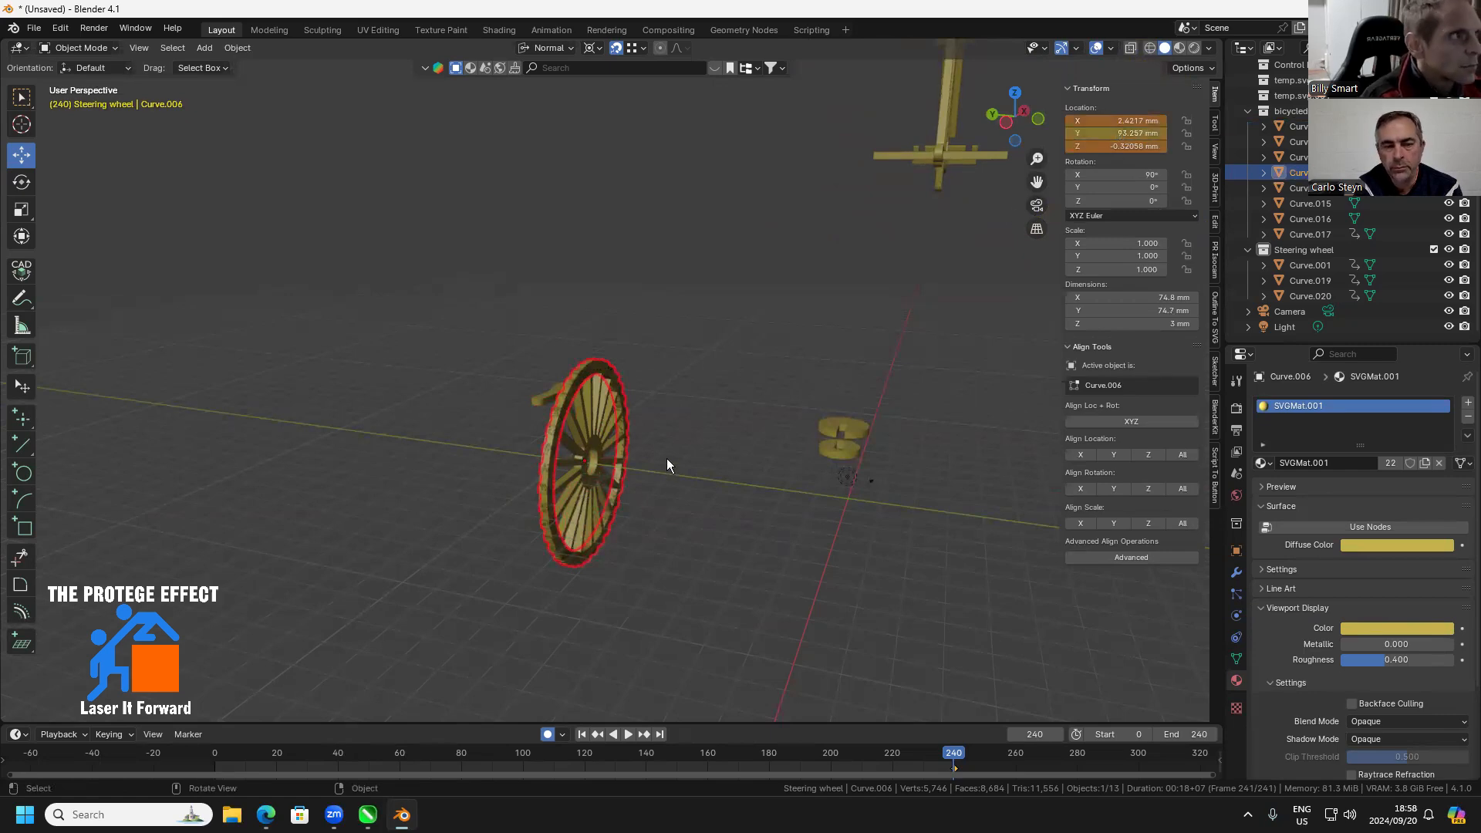
mouse_move(597, 478)
left_mouse_down()
mouse_move(609, 453)
mouse_move(579, 461)
left_mouse_up()
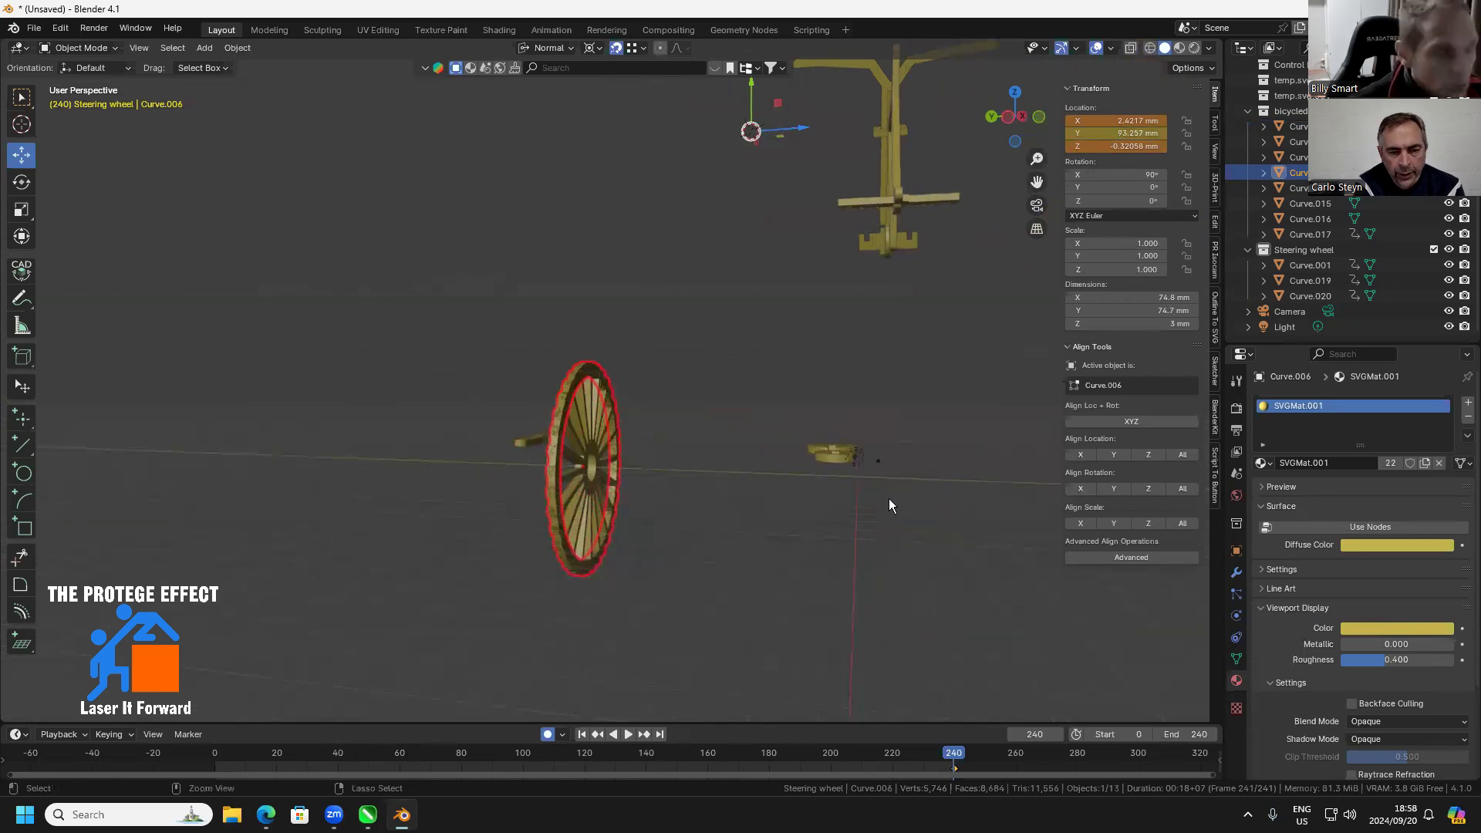
key("ctrl+z")
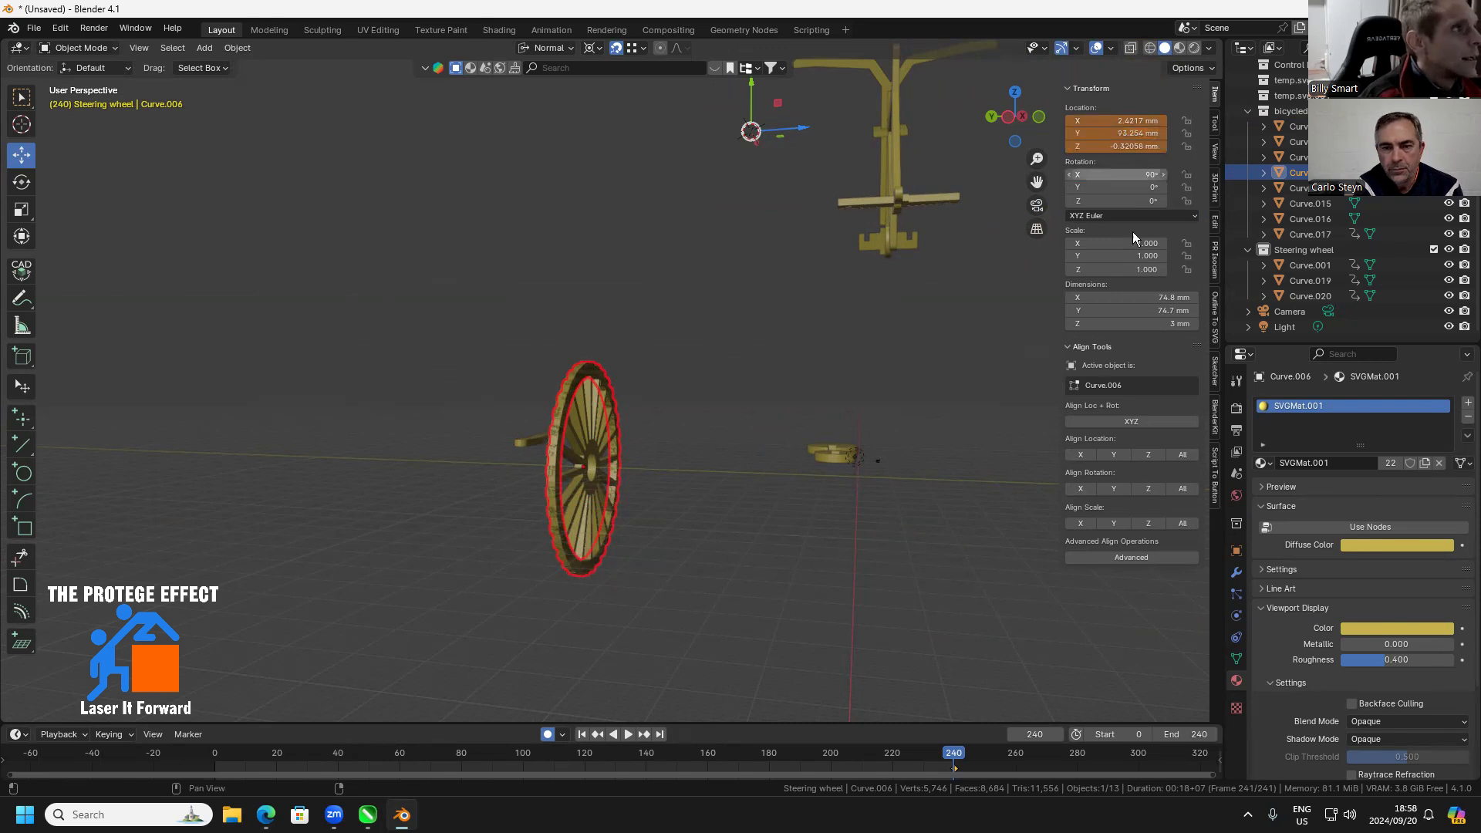
Set the toothed ring's Y location to 96.254 mm
left_click(1116, 134)
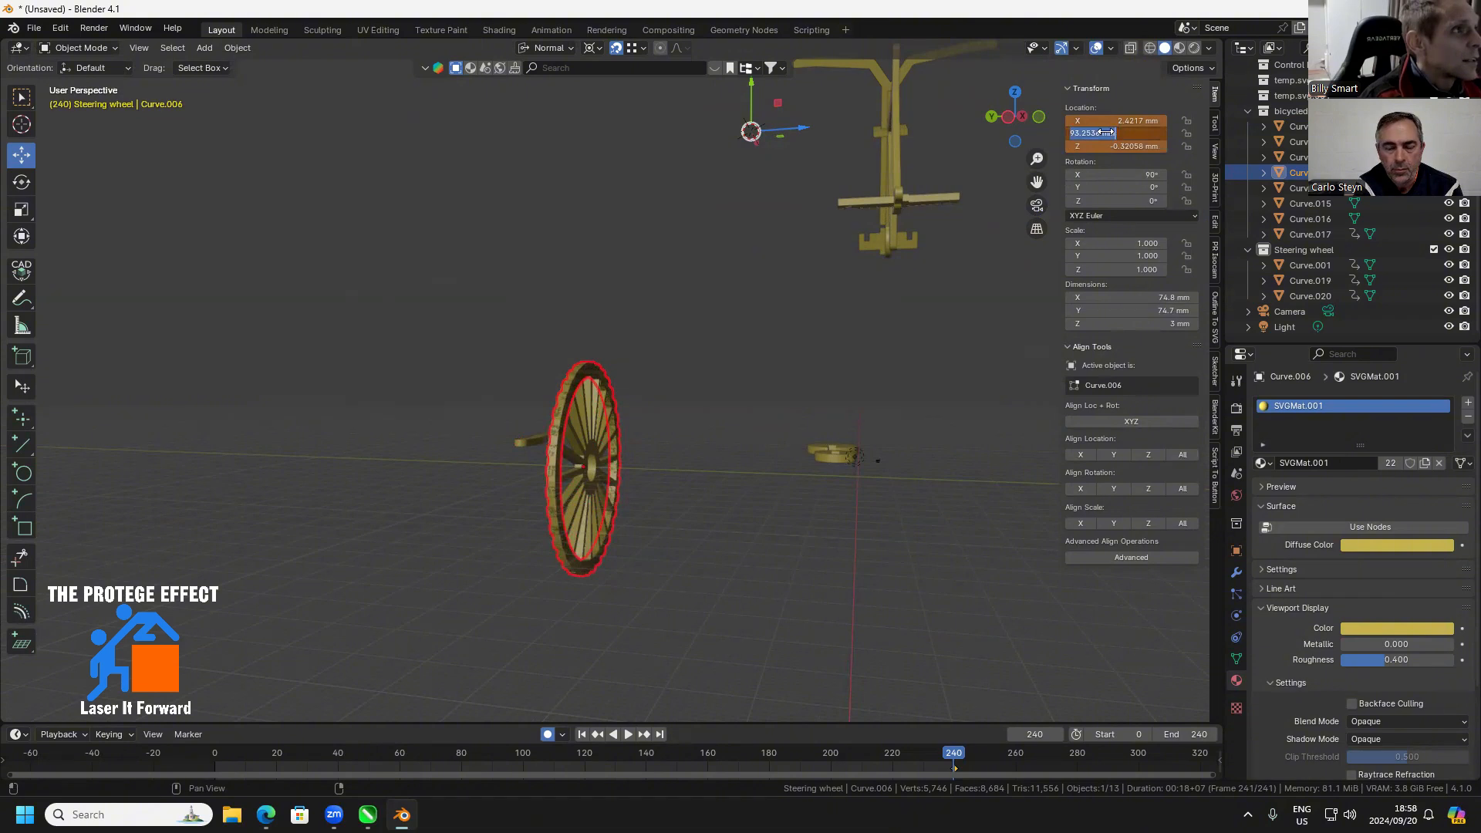
type("96.254")
key("Return")
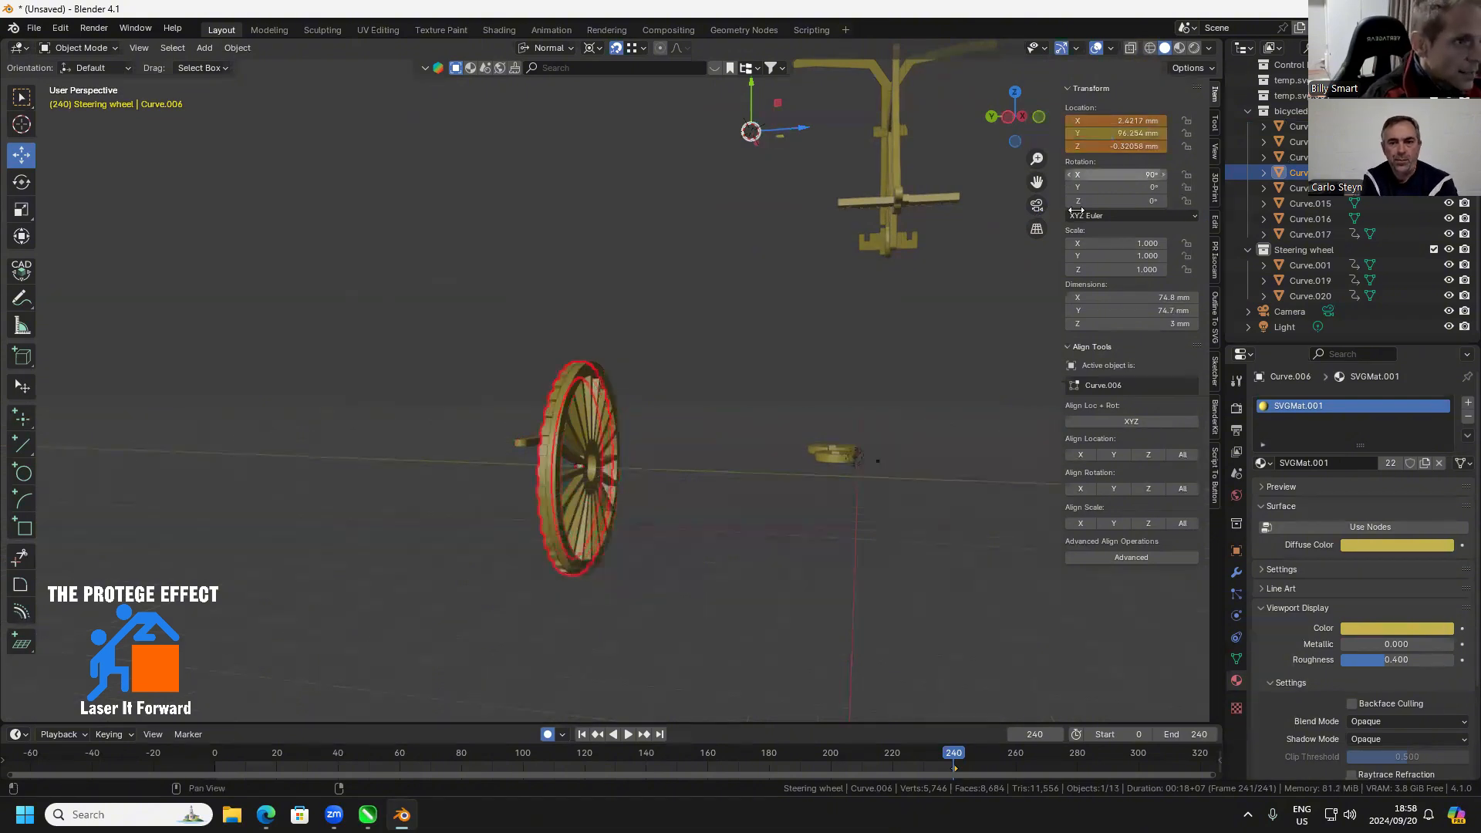
Duplicate the toothed ring by copying it and pasting the copy into the scene
left_click_drag(563, 480, 573, 479)
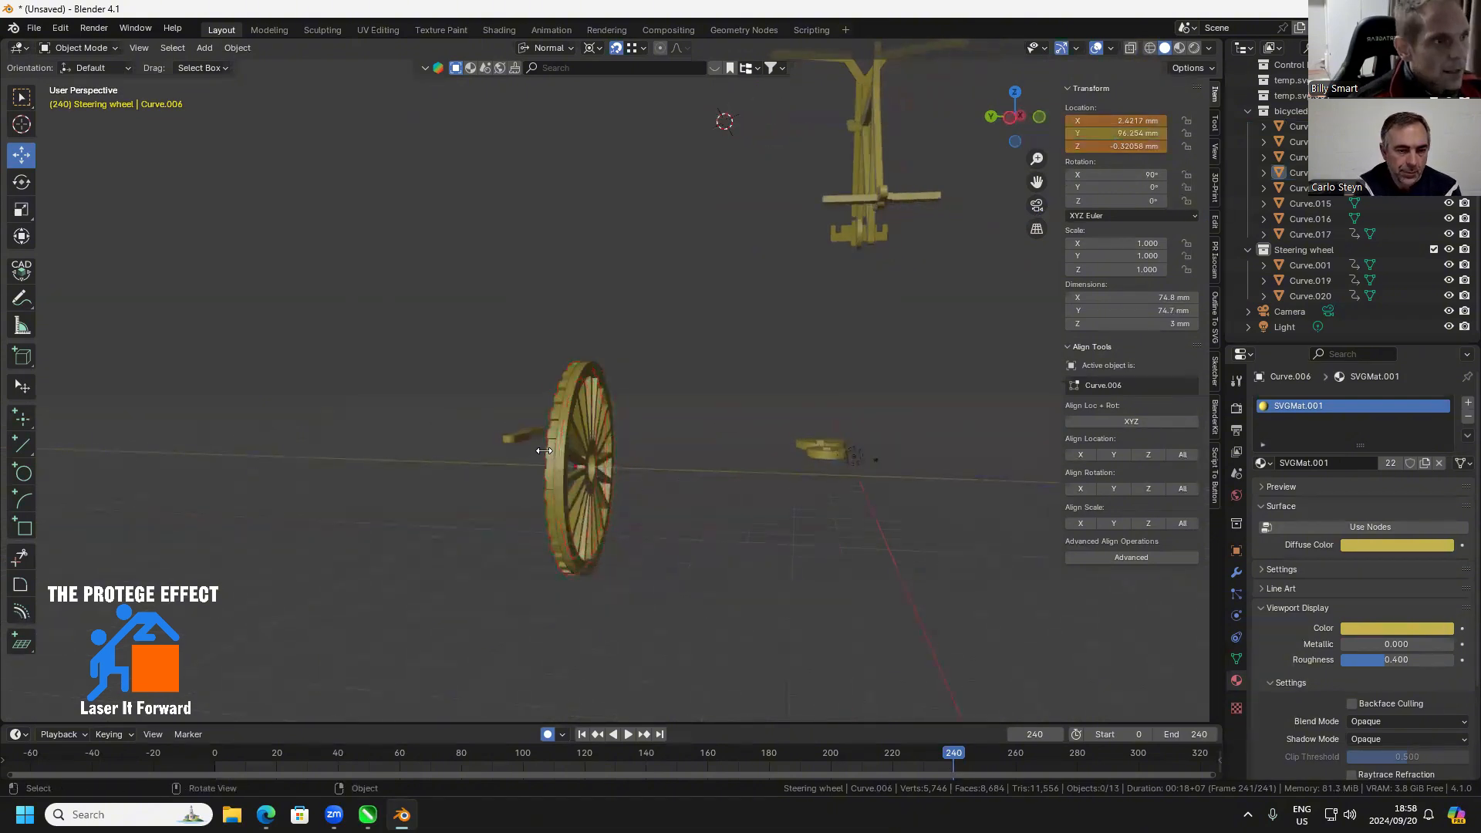
key("ctrl")
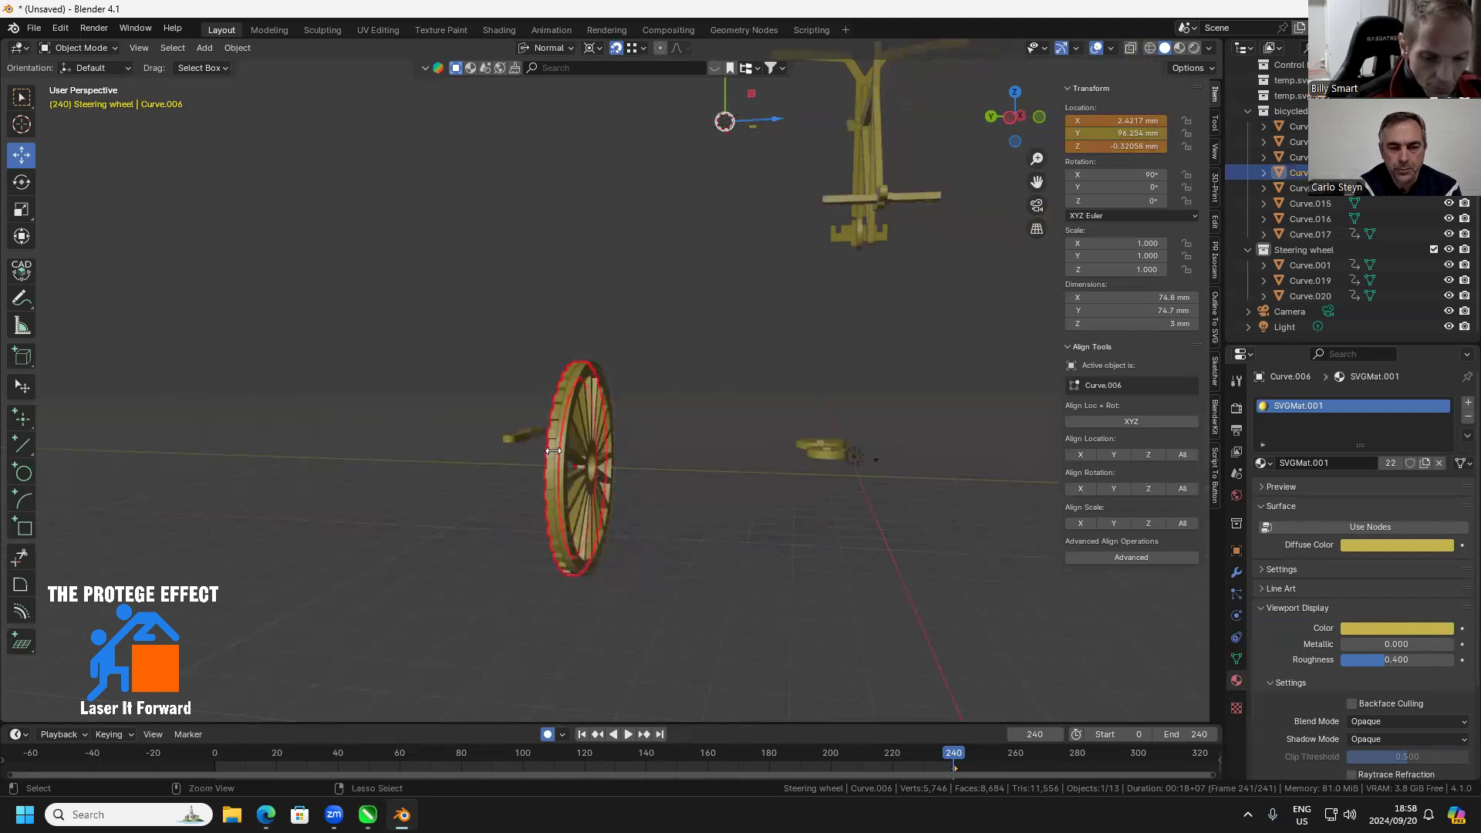
key("ctrl+c")
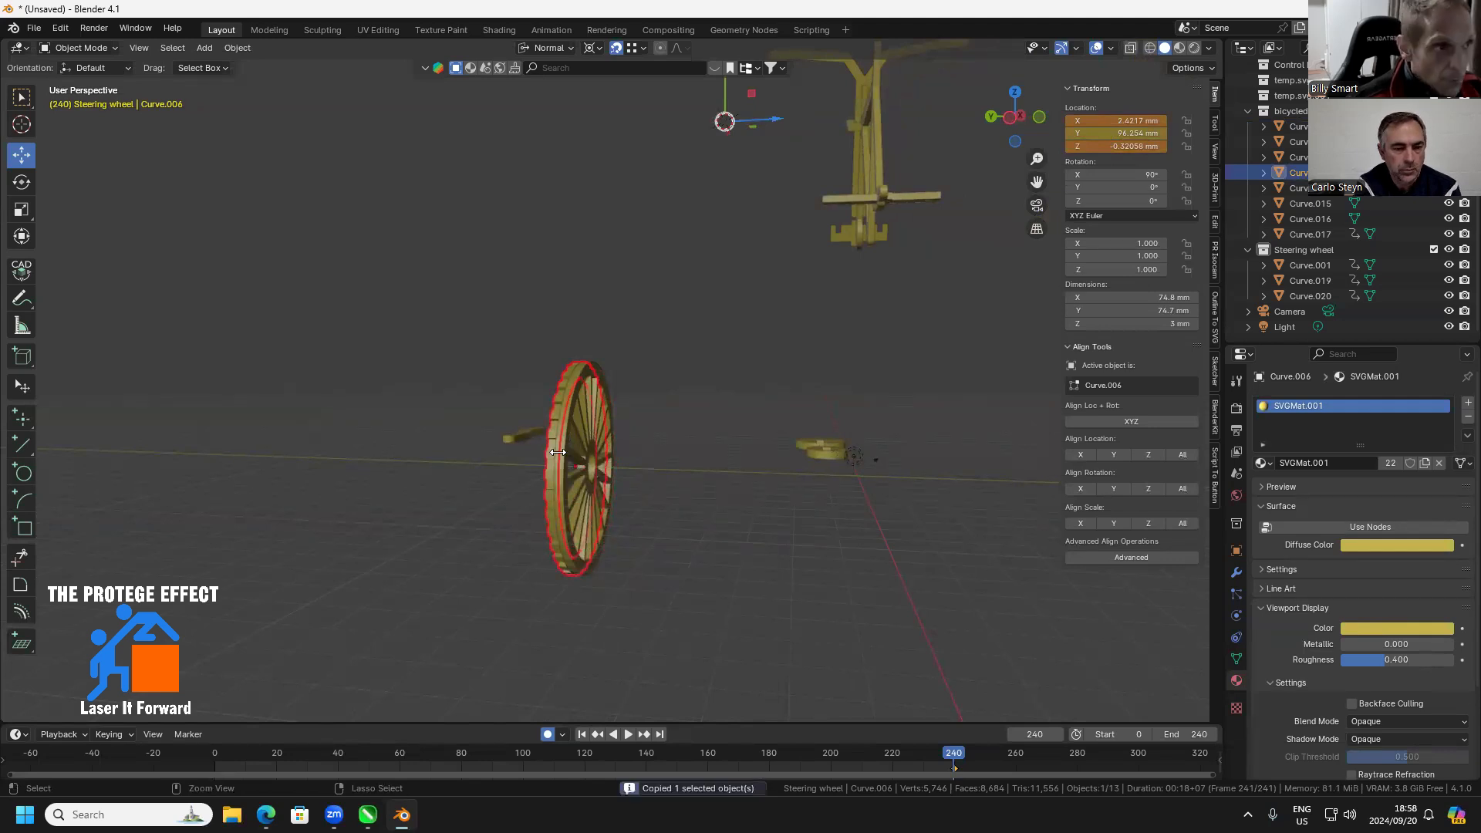
key("ctrl+v")
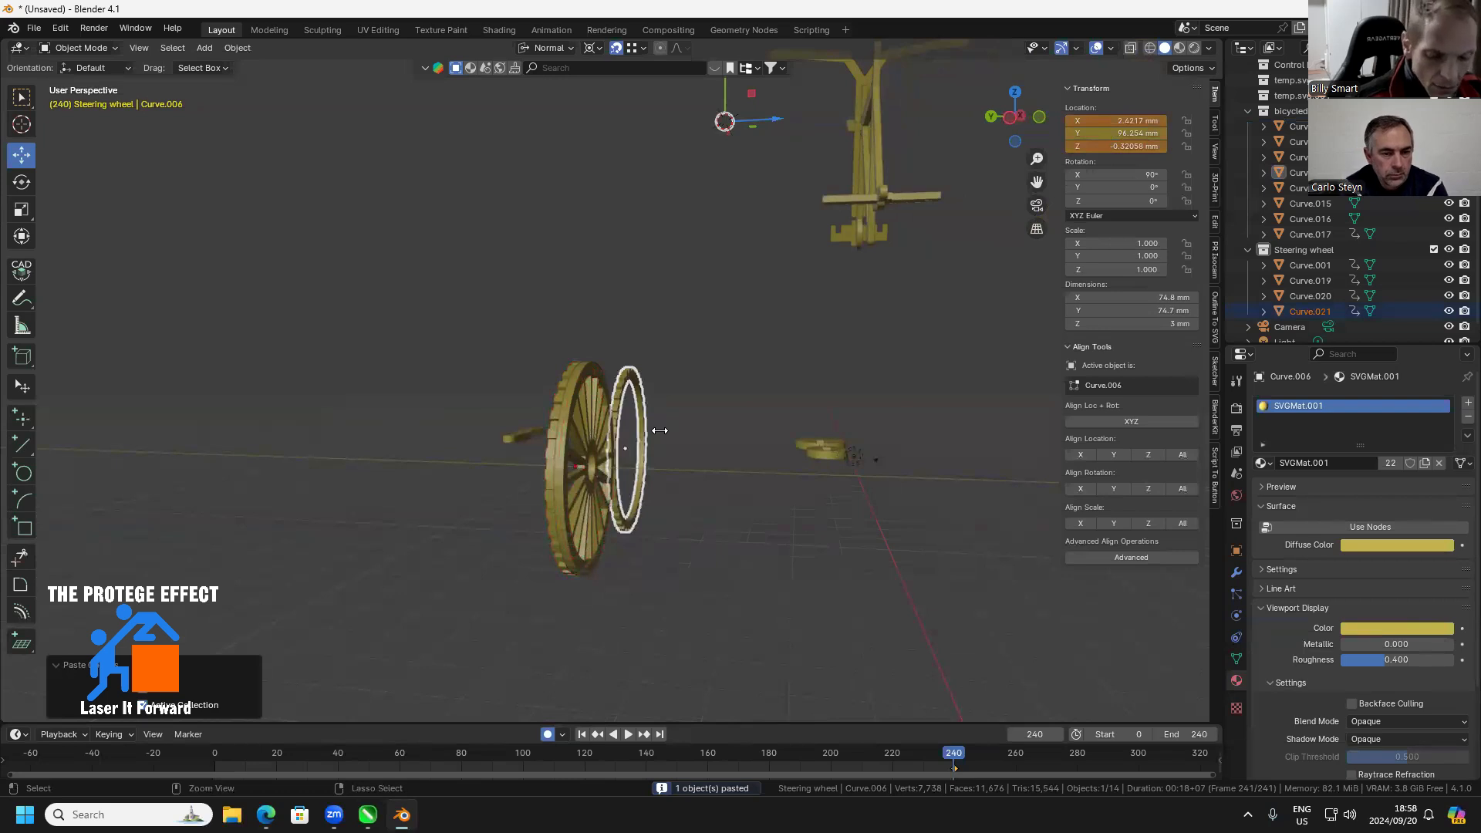
key("ctrl+z")
key("ctrl+shift+z")
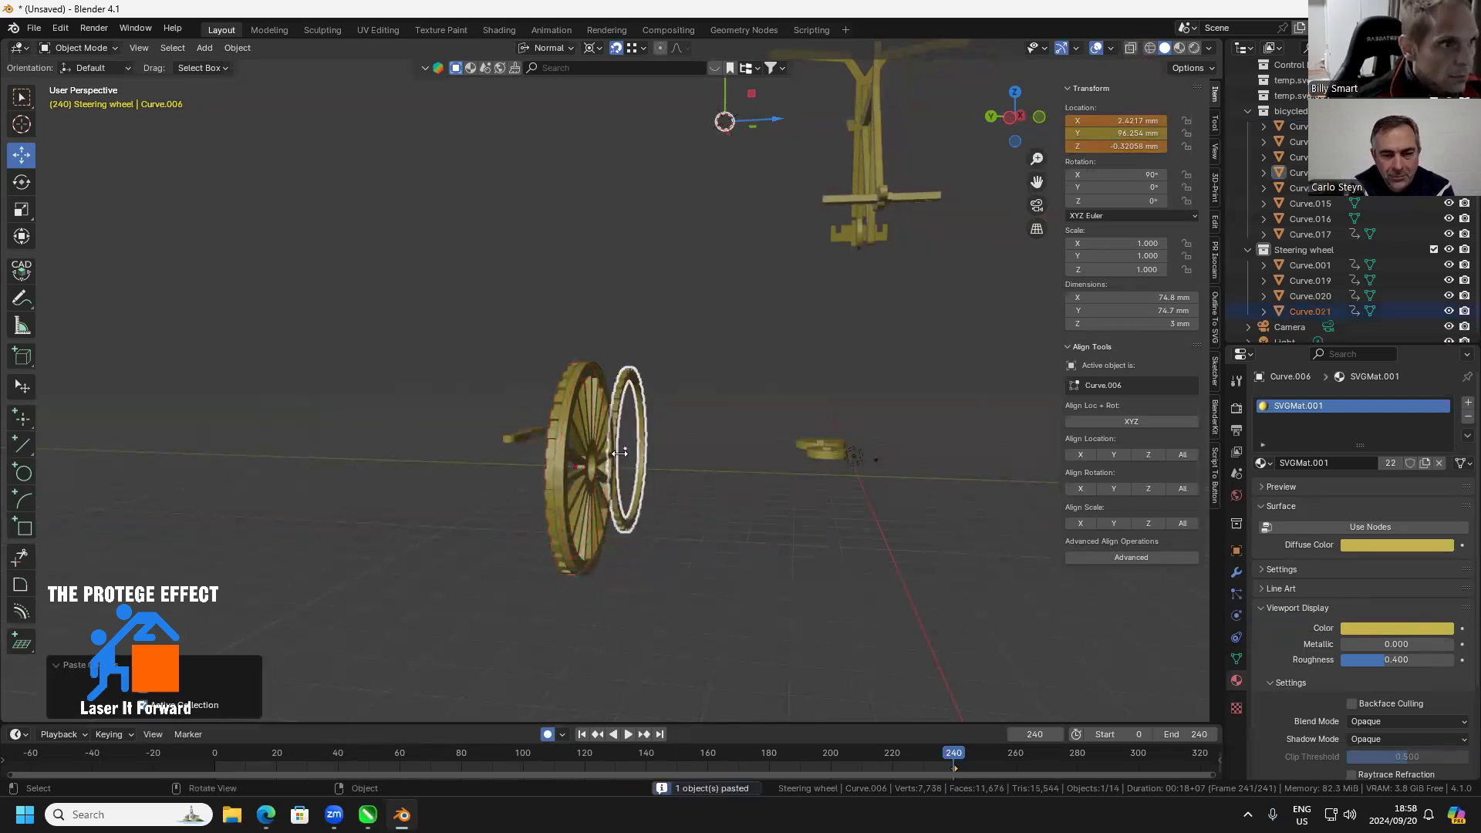
Align the pasted ring's location to the spoked wheel on all axes, with the spoked wheel as the active object
left_click_drag(675, 456, 646, 510)
left_click(665, 329)
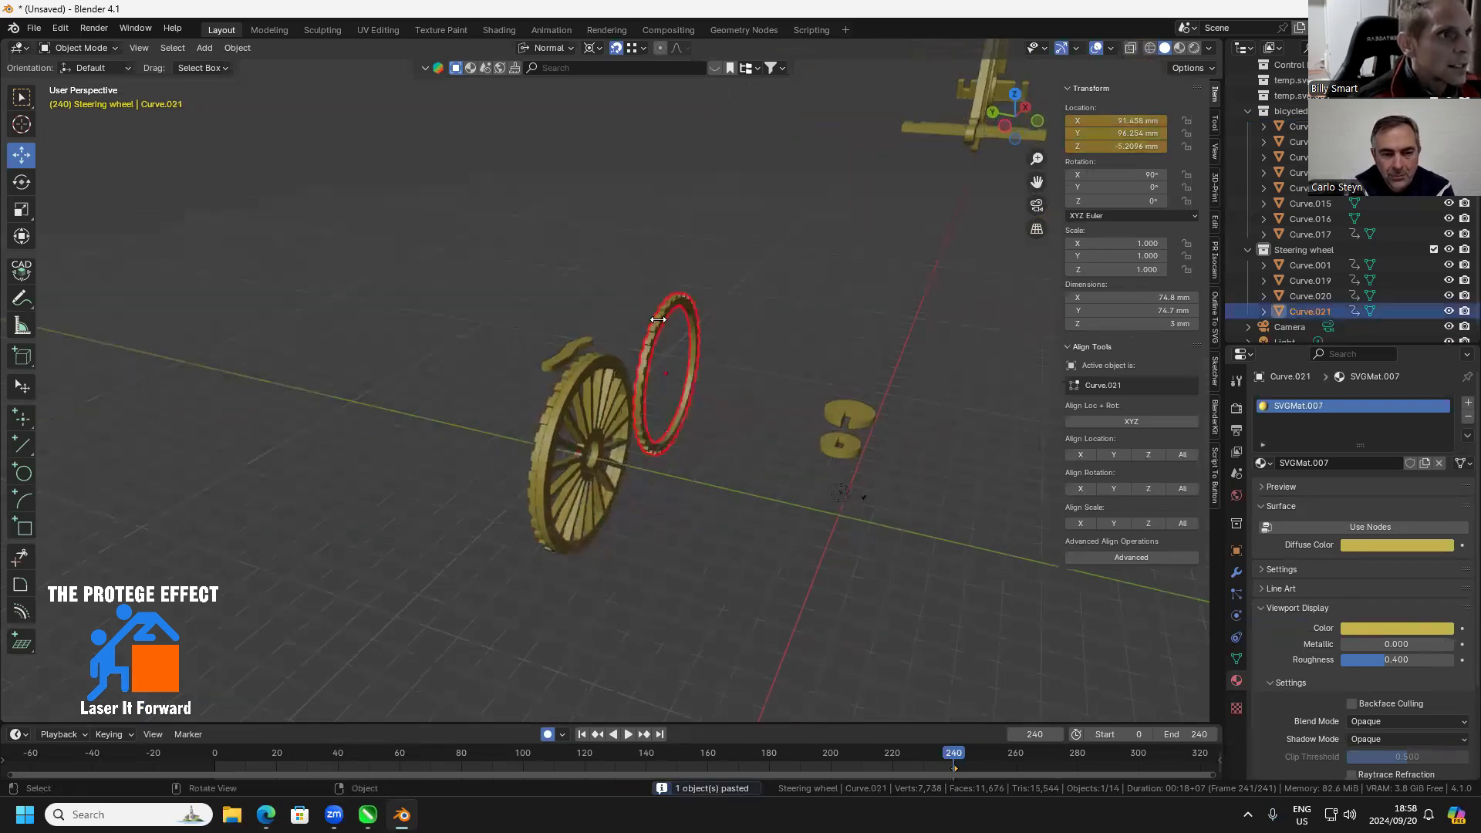
left_click(577, 384, "shift")
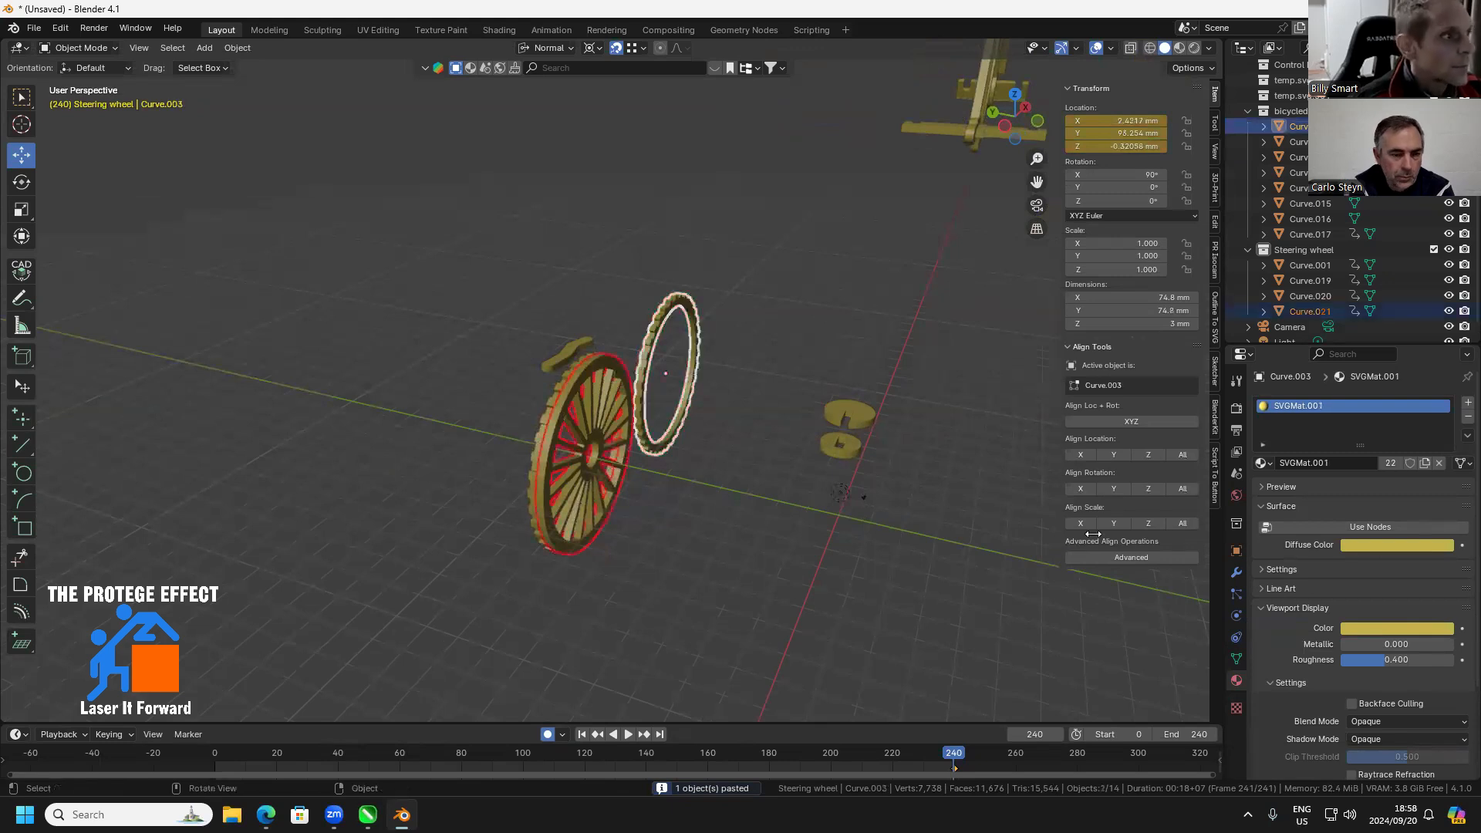
left_click(1180, 455)
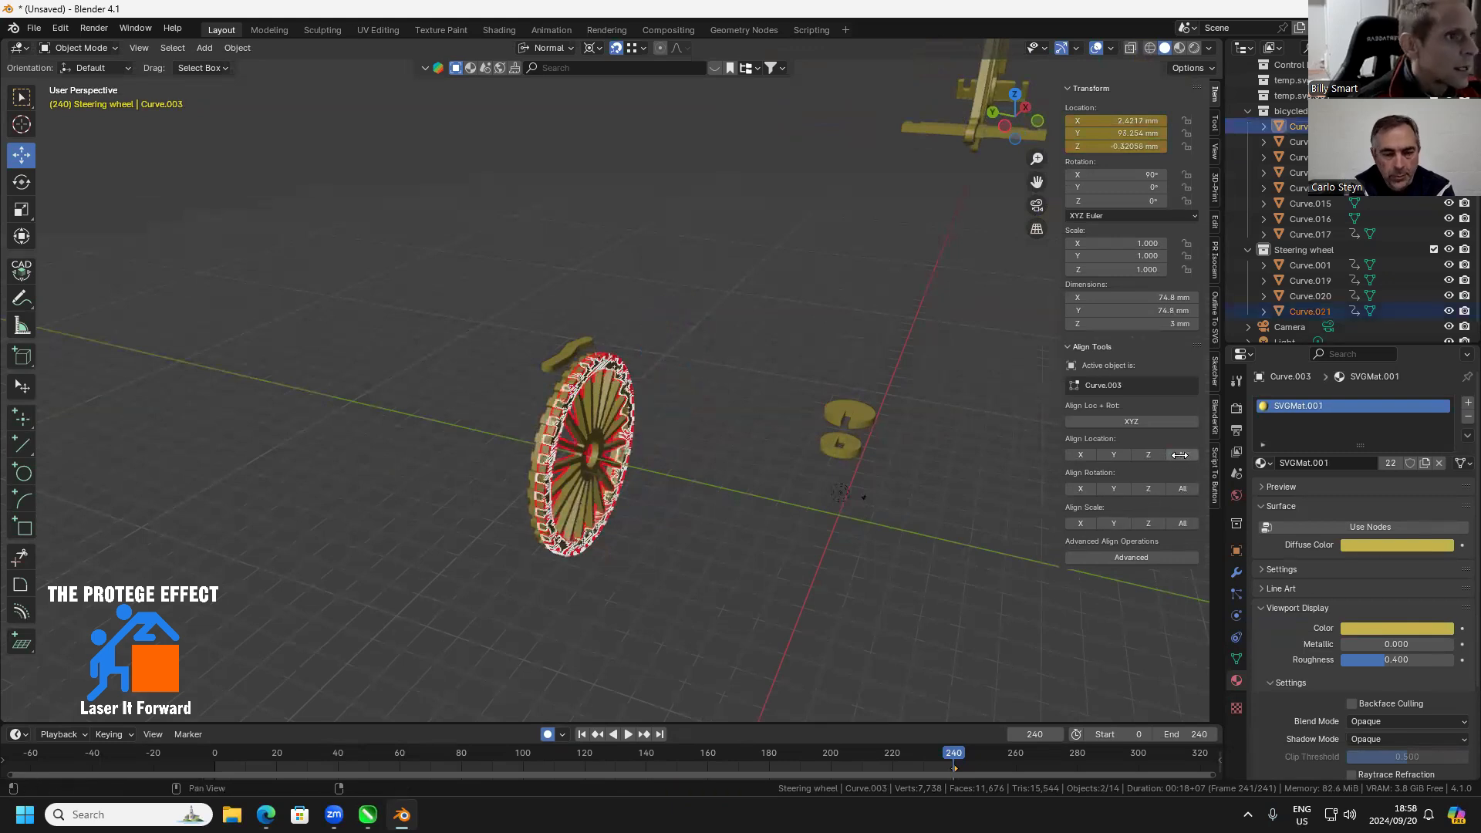
Offset the pasted ring by -3 mm in Y to 90.254 mm and clear the selection
left_click(673, 522)
left_click(559, 407)
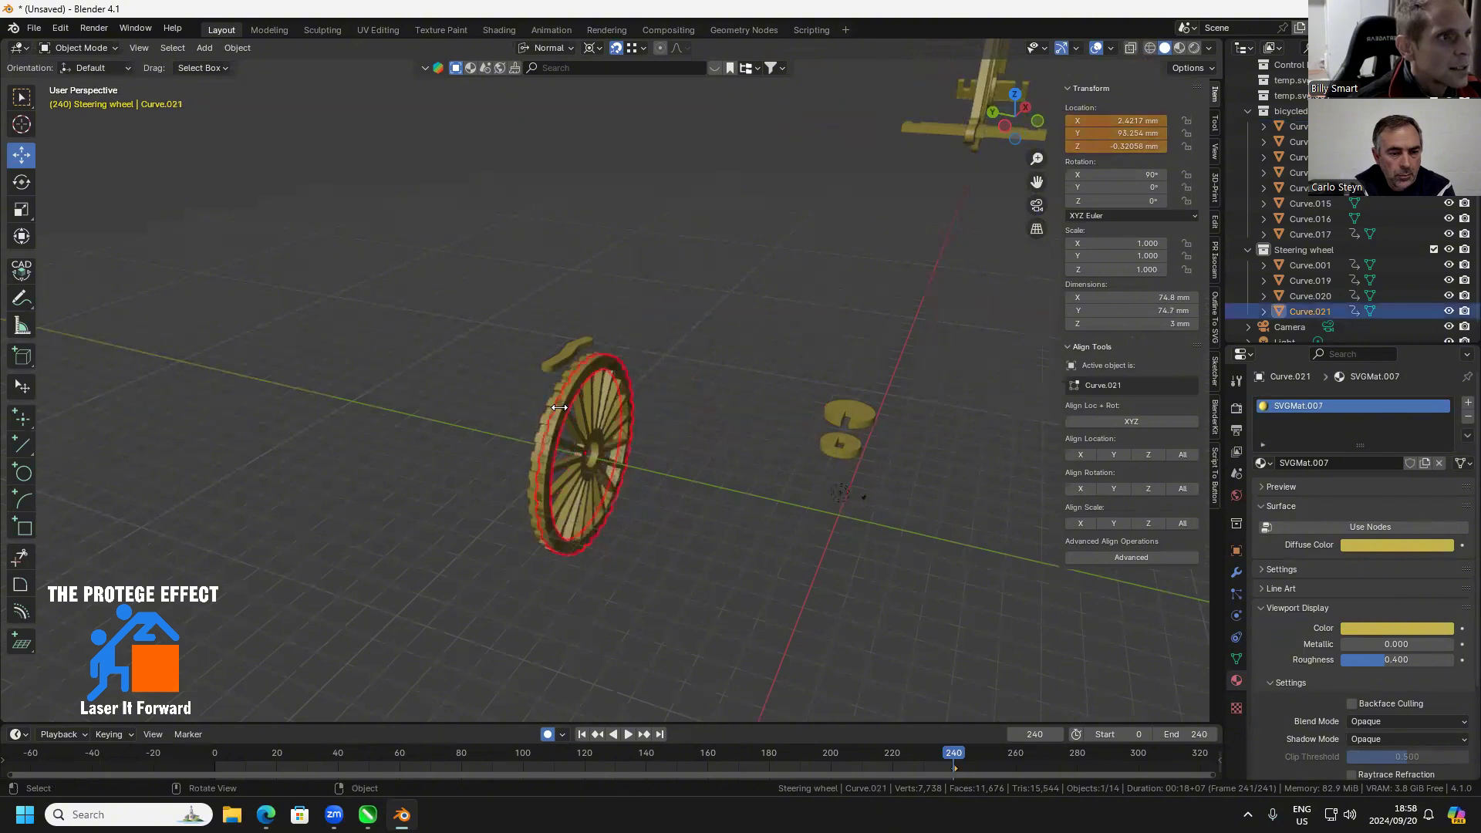
left_click(1113, 133)
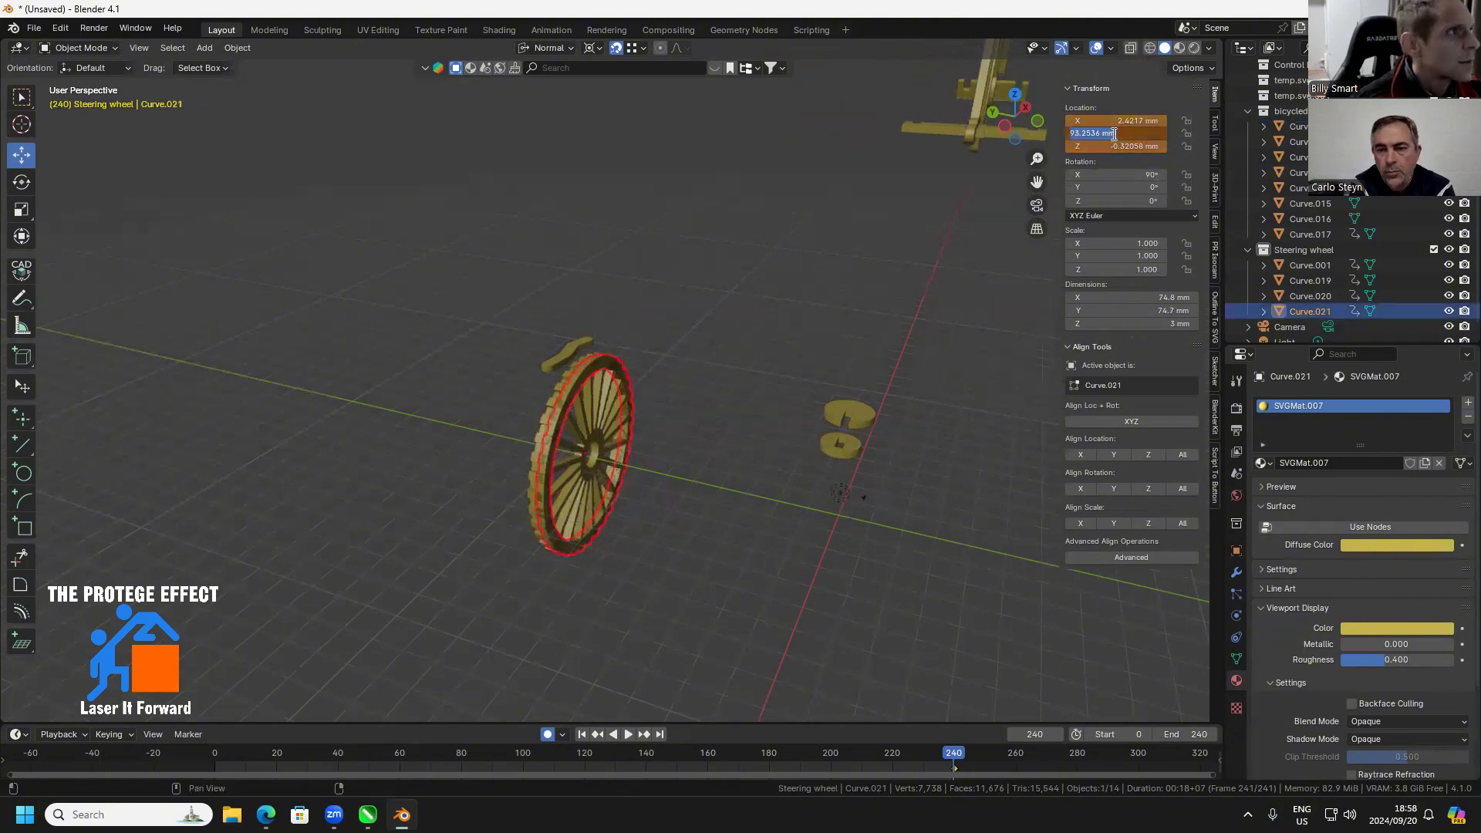
left_click(1133, 133)
left_click_drag(1103, 135, 1133, 133)
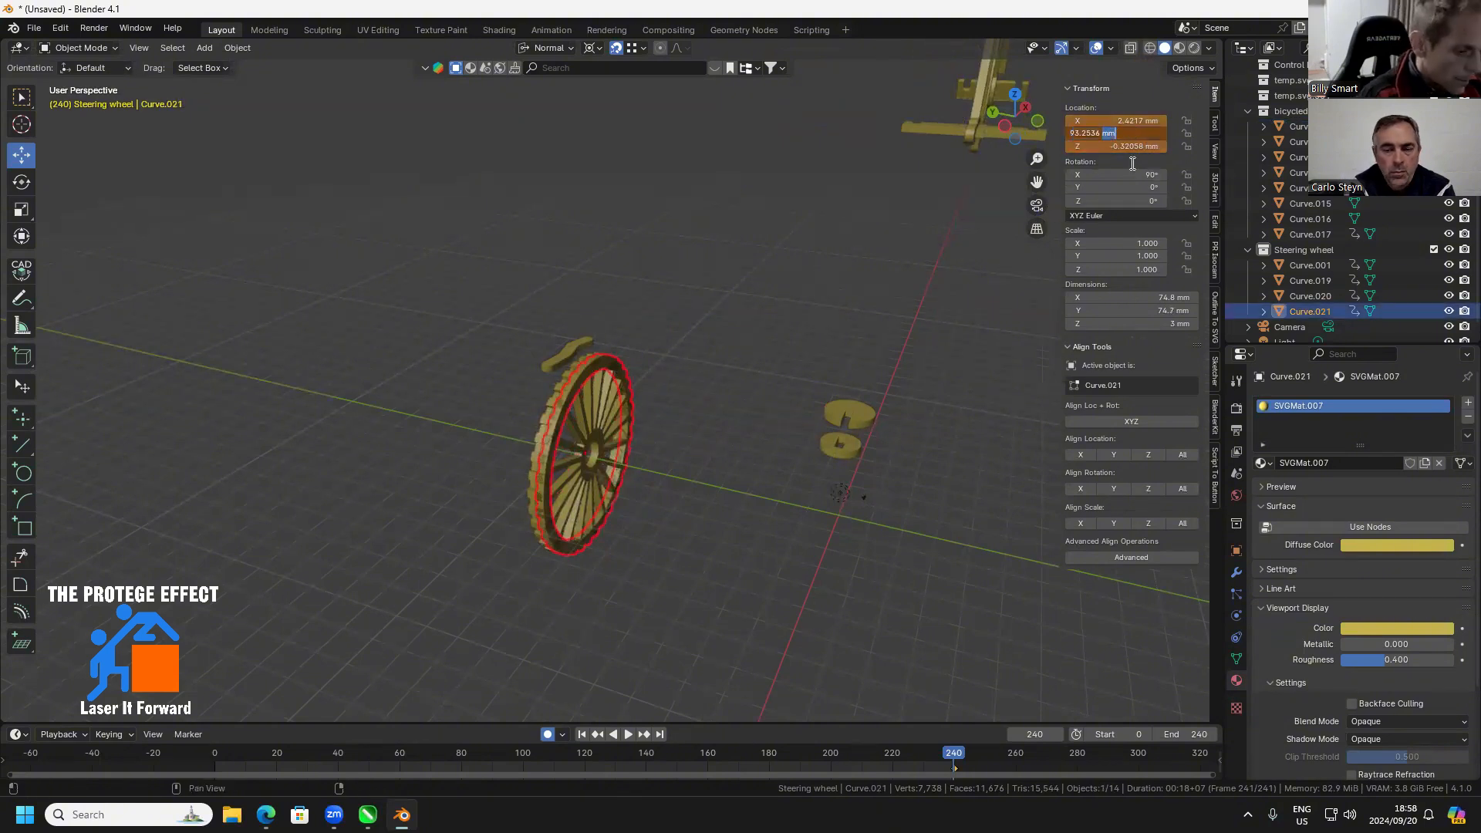
type("-3")
key("Return")
left_click(667, 543)
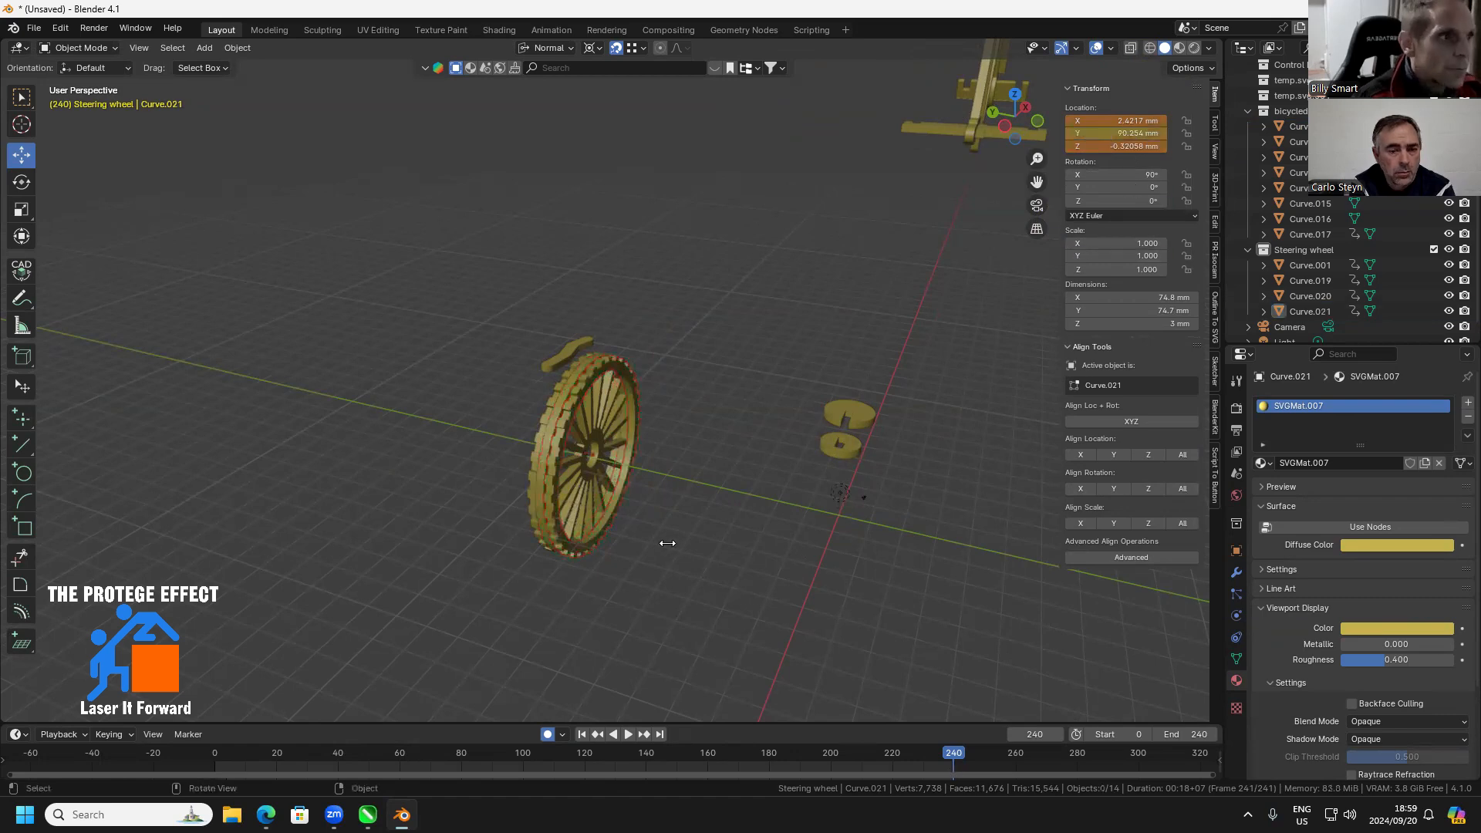
Try to join the toothed rings and the spoked wheel into one object using a box selection around the wheel
left_click_drag(668, 543, 639, 516)
scroll(562, 433, "up", 1)
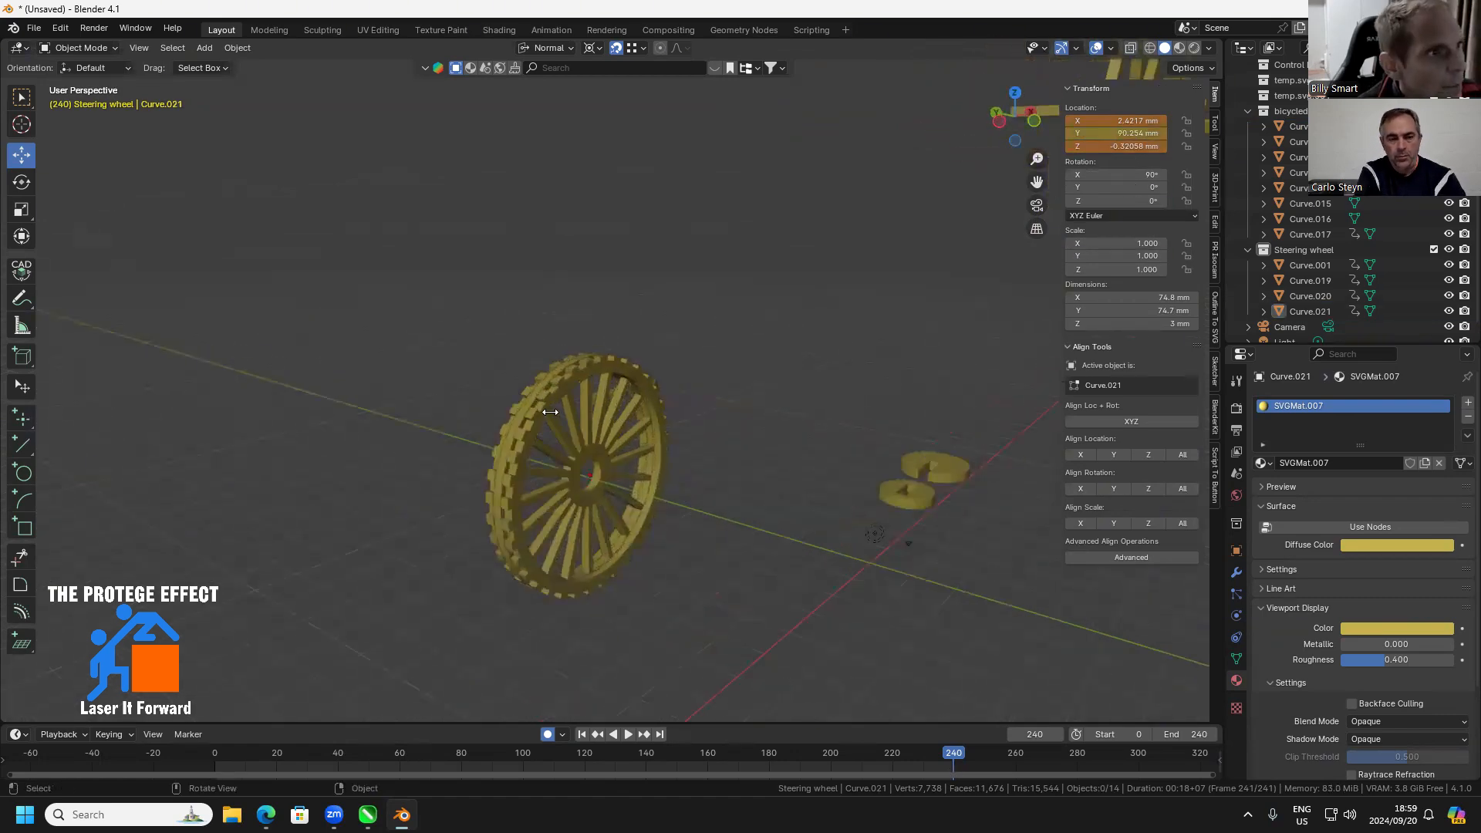
left_click(550, 412)
left_click_drag(547, 438, 527, 418)
left_click(649, 440, "shift")
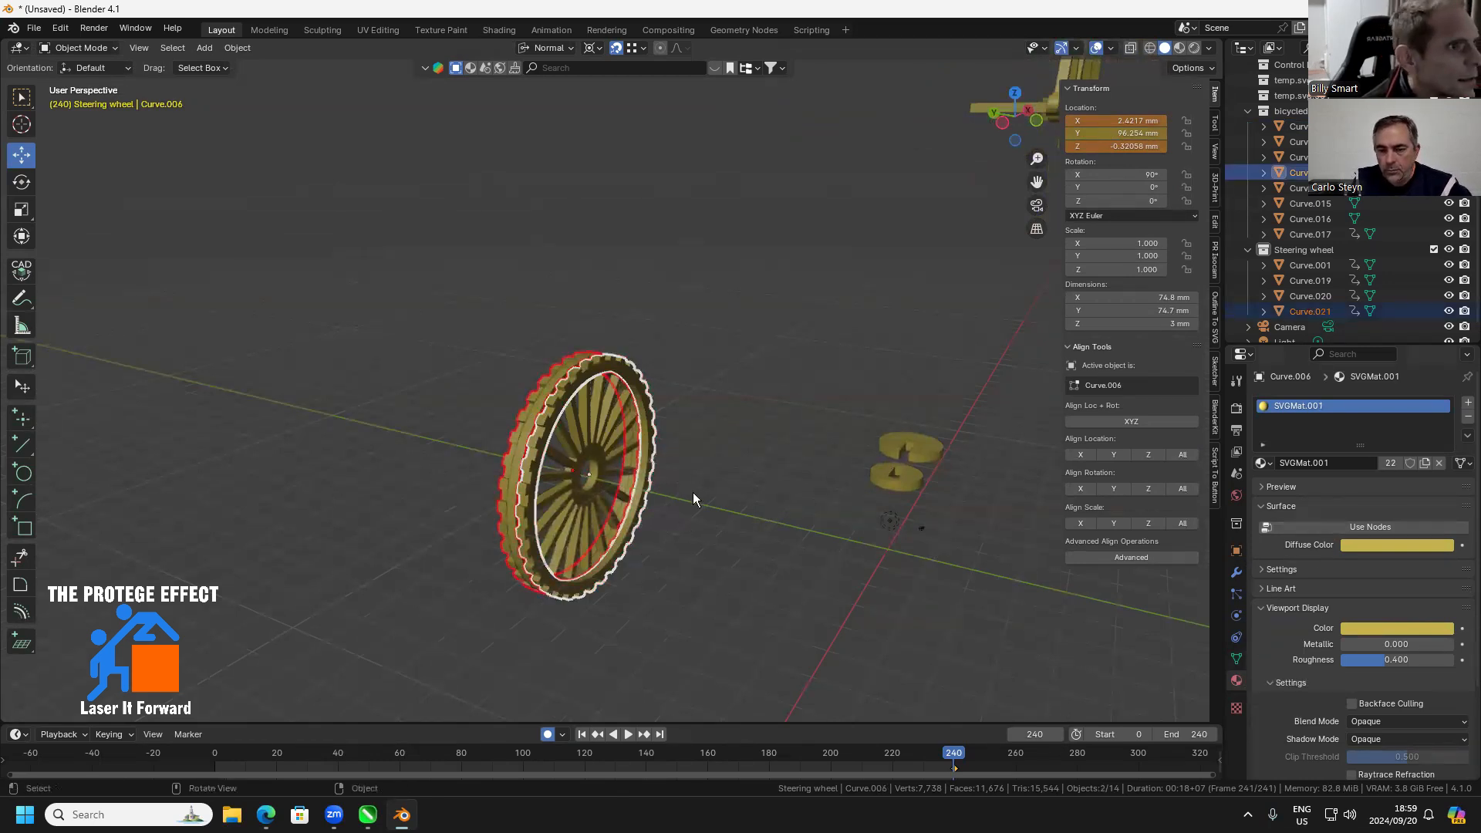
left_click_drag(693, 322, 435, 628)
right_click(537, 438)
mouse_move(524, 432)
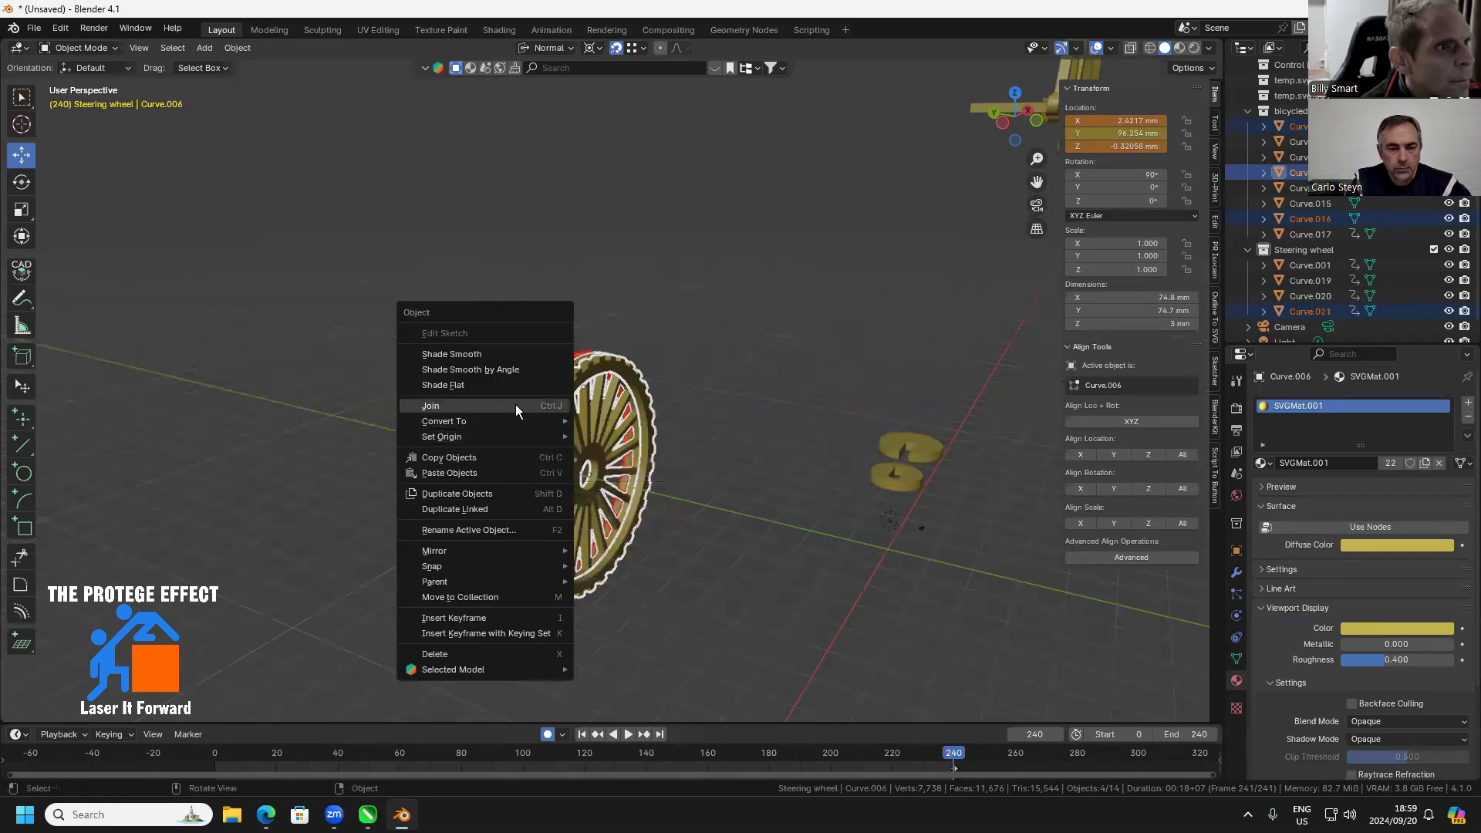
left_click(515, 405)
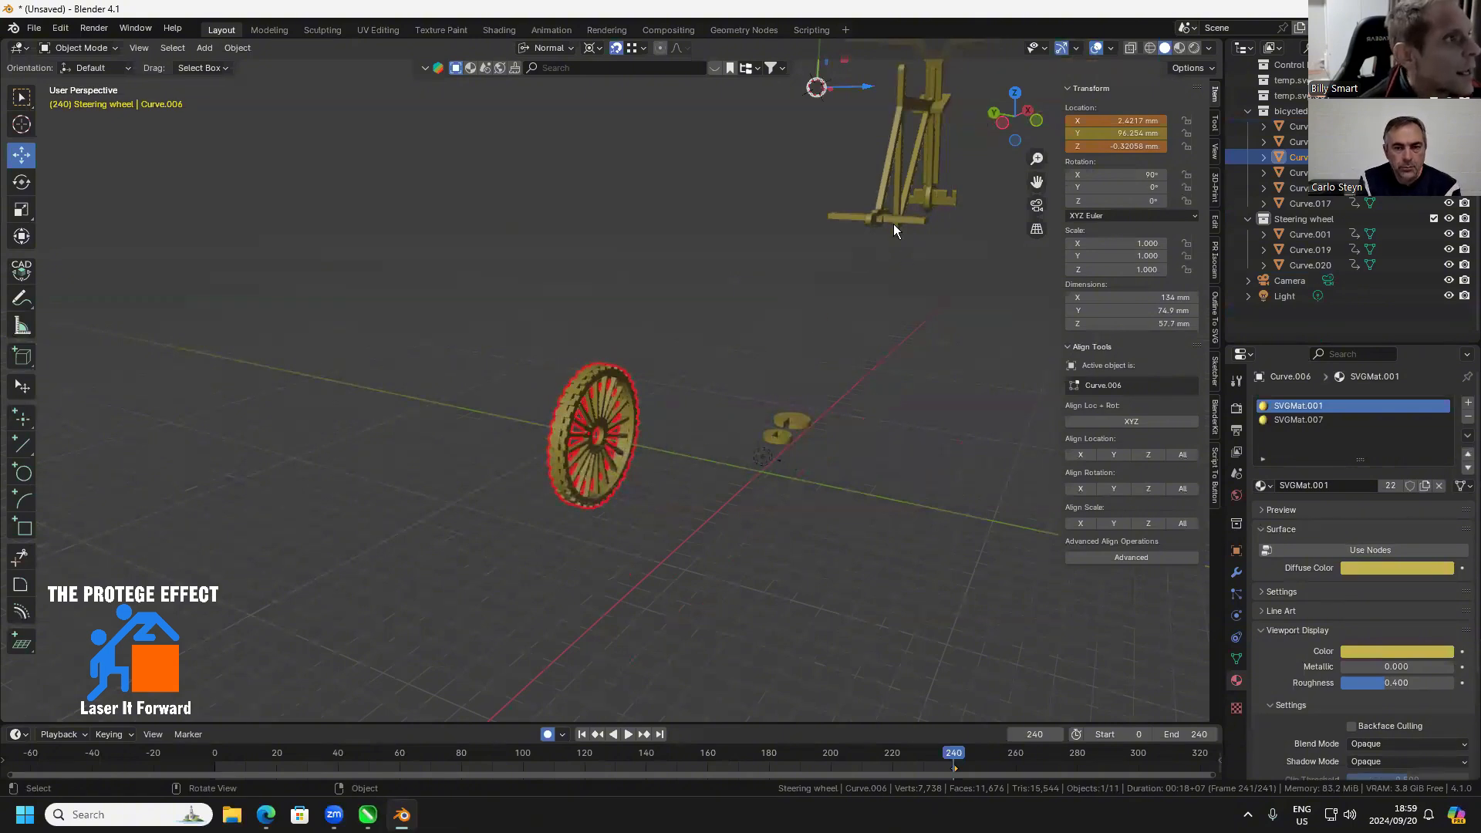
Move the joined wheel to the bicycle's front axle, at about X 247.86 mm and Z 108.14 mm, and reselect it
key("g")
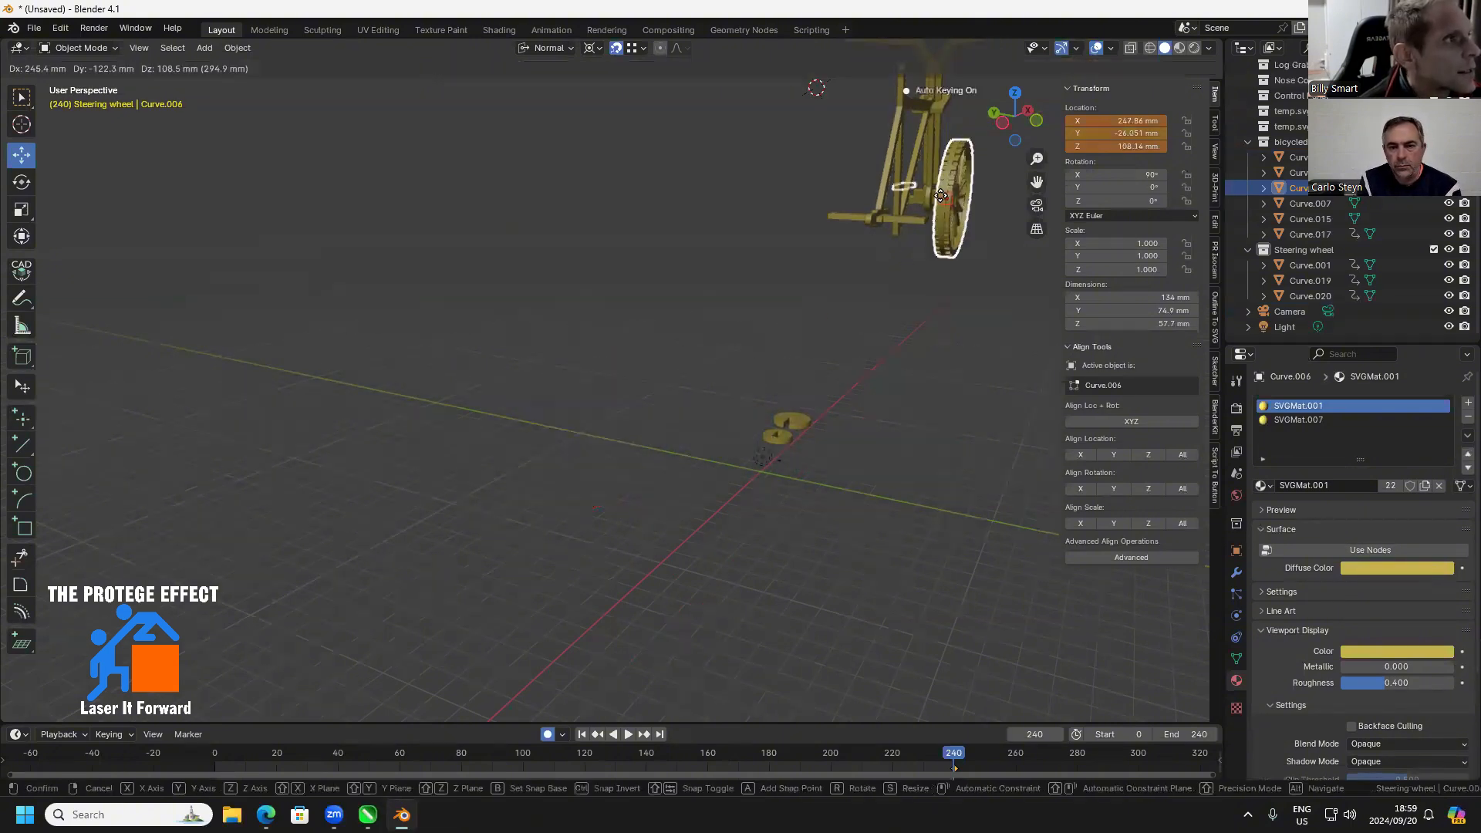
left_click(941, 194)
left_click_drag(961, 220, 1011, 244)
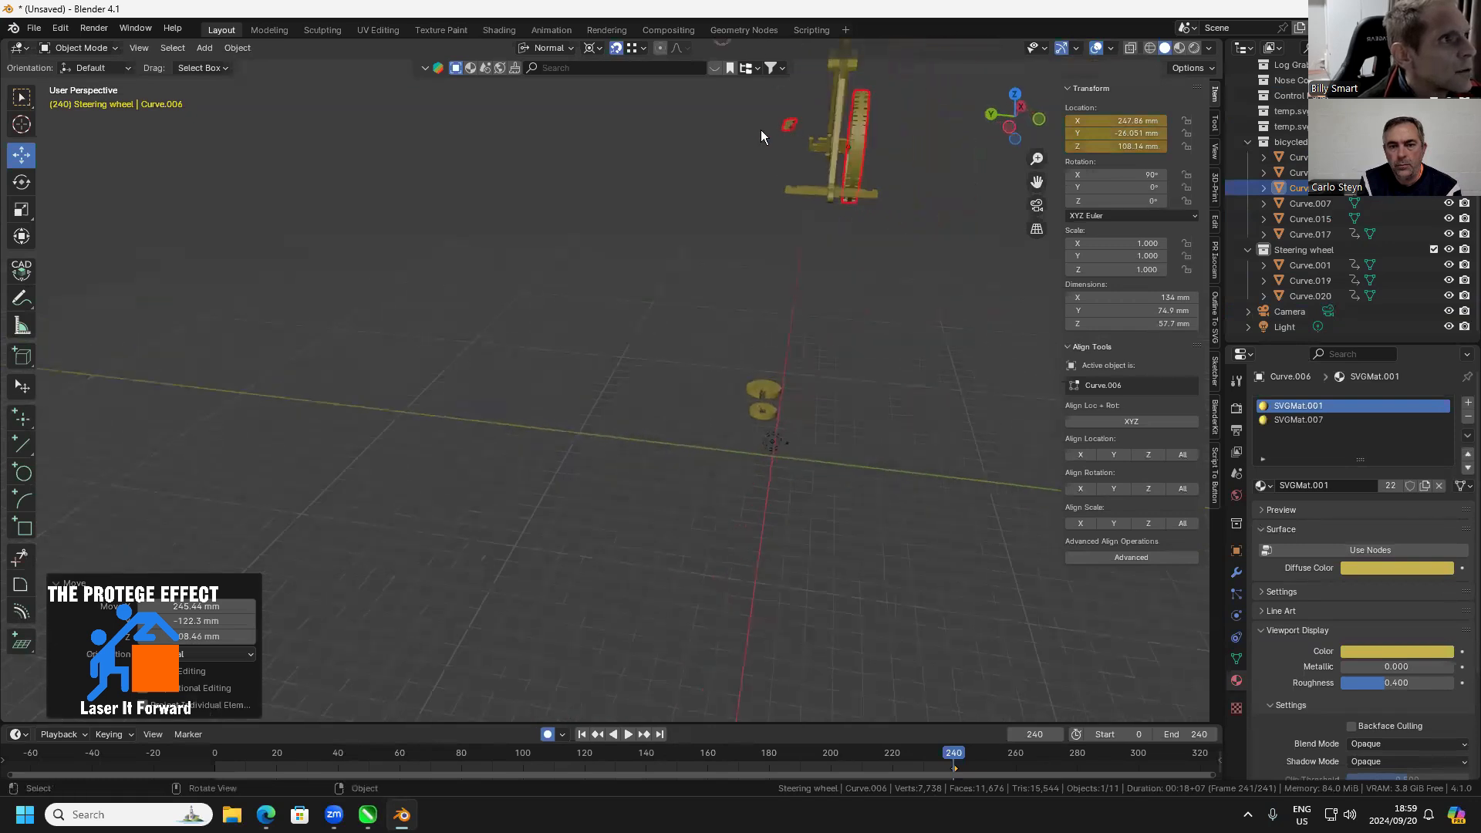
left_click(858, 144)
left_click(869, 114)
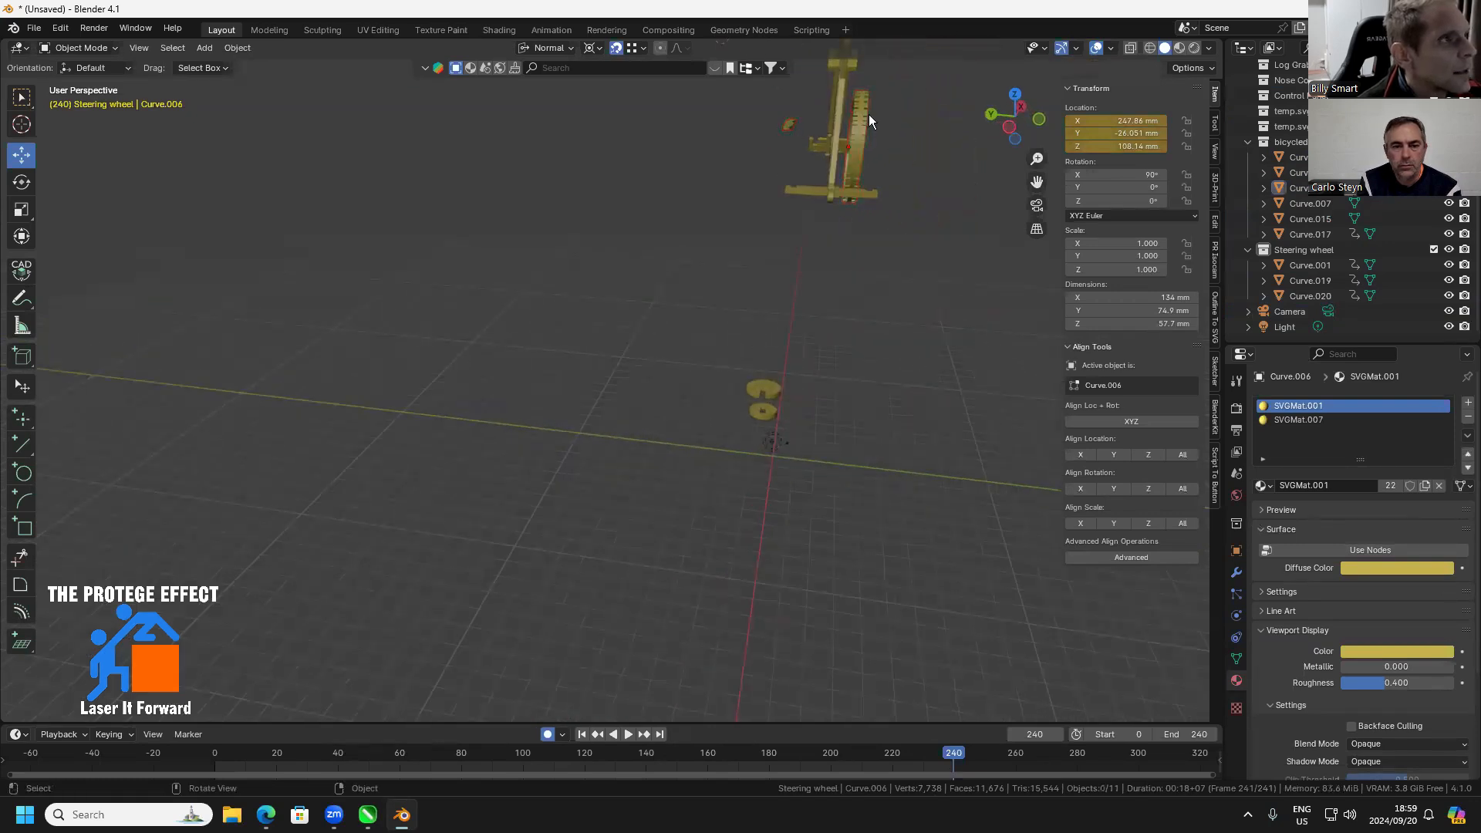
left_click(862, 109)
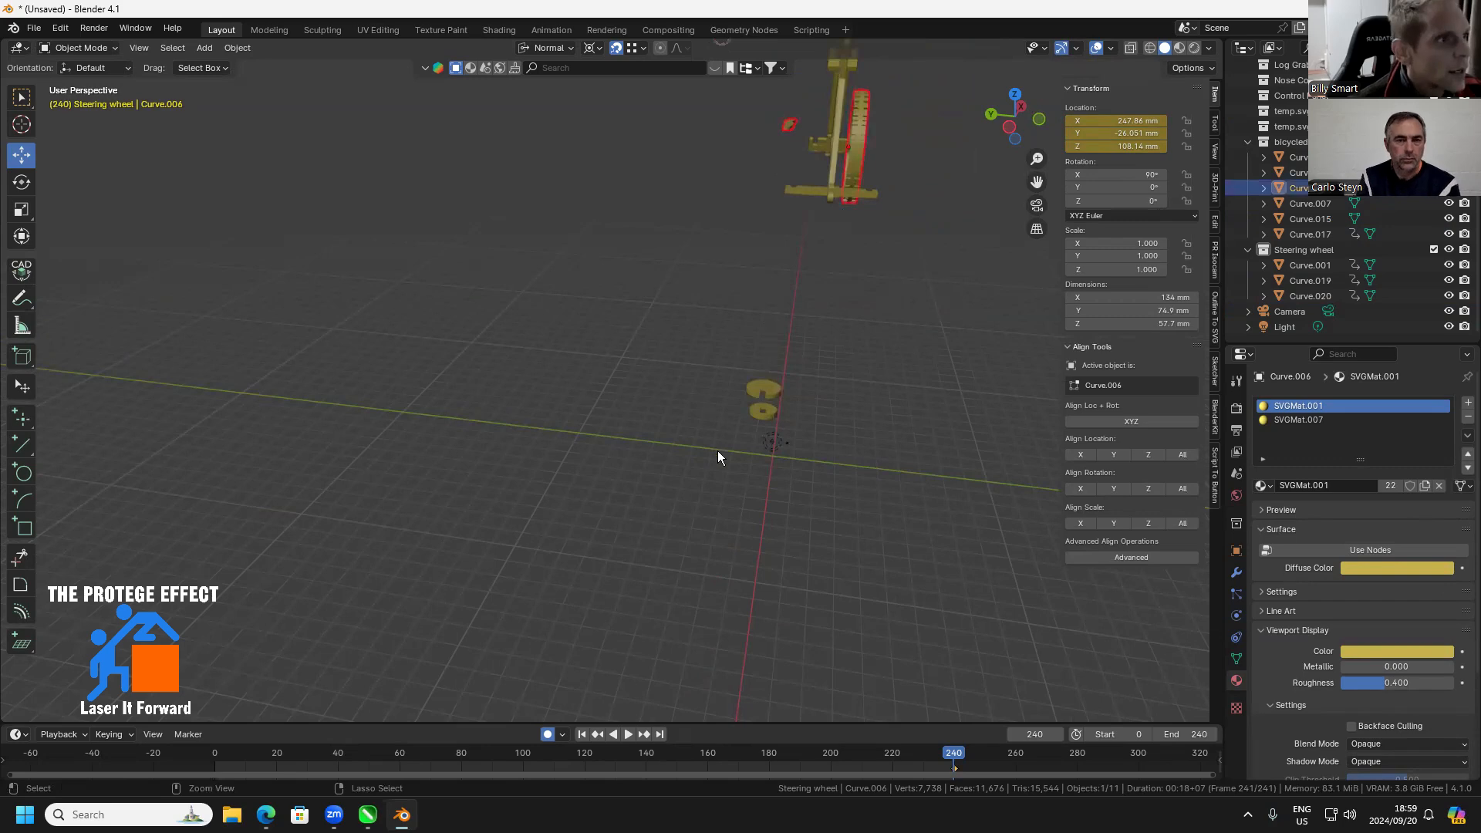
Undo the wheel's move and the join, then clear the selection
key("ctrl+z")
key("ctrl+z")
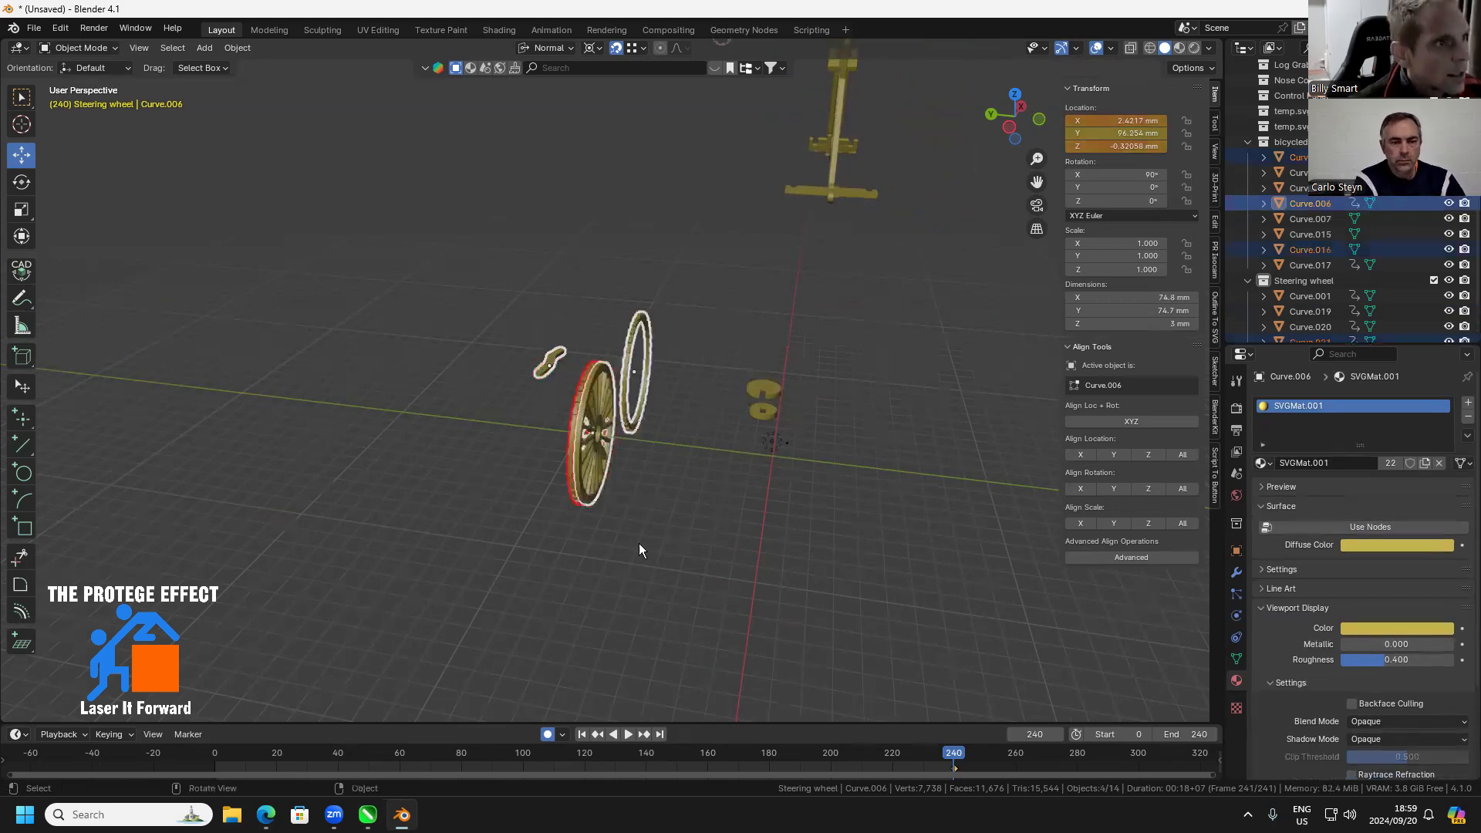
left_click(216, 317)
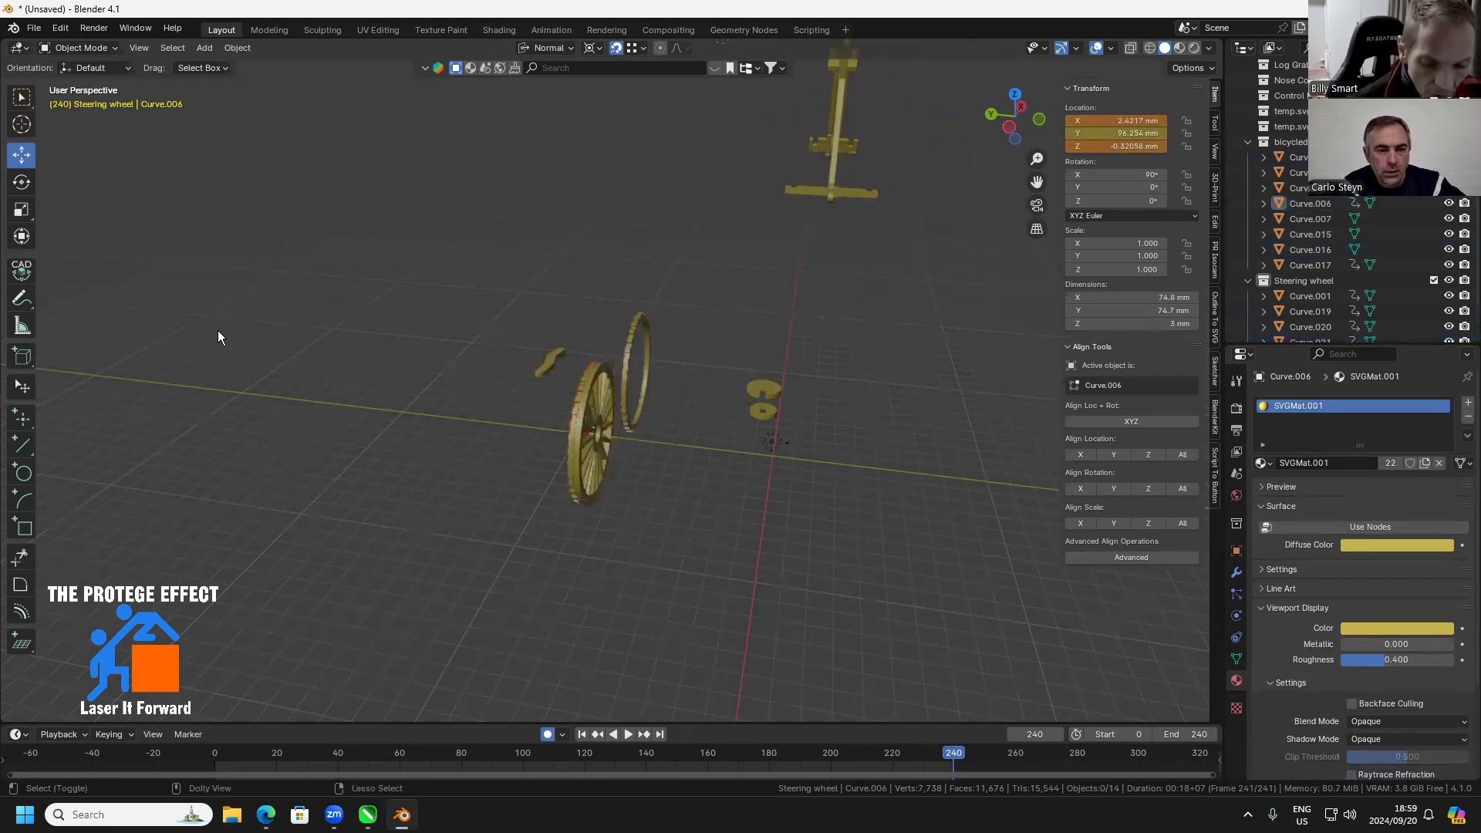
Join only the two toothed rings and the spoked disc into a single wheel object, leaving out the loose curved part
left_click(589, 485)
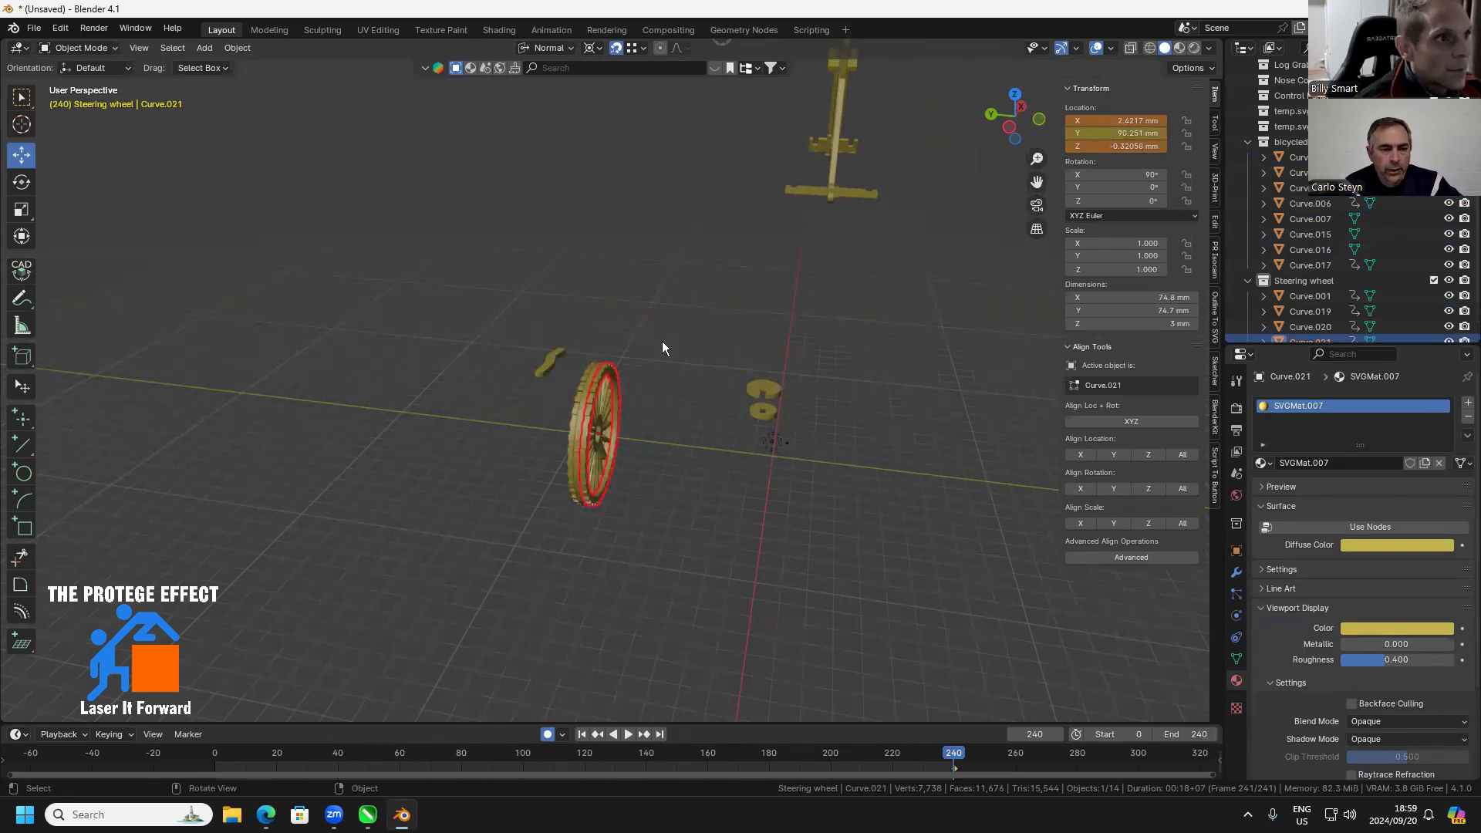
left_click_drag(661, 337, 576, 543)
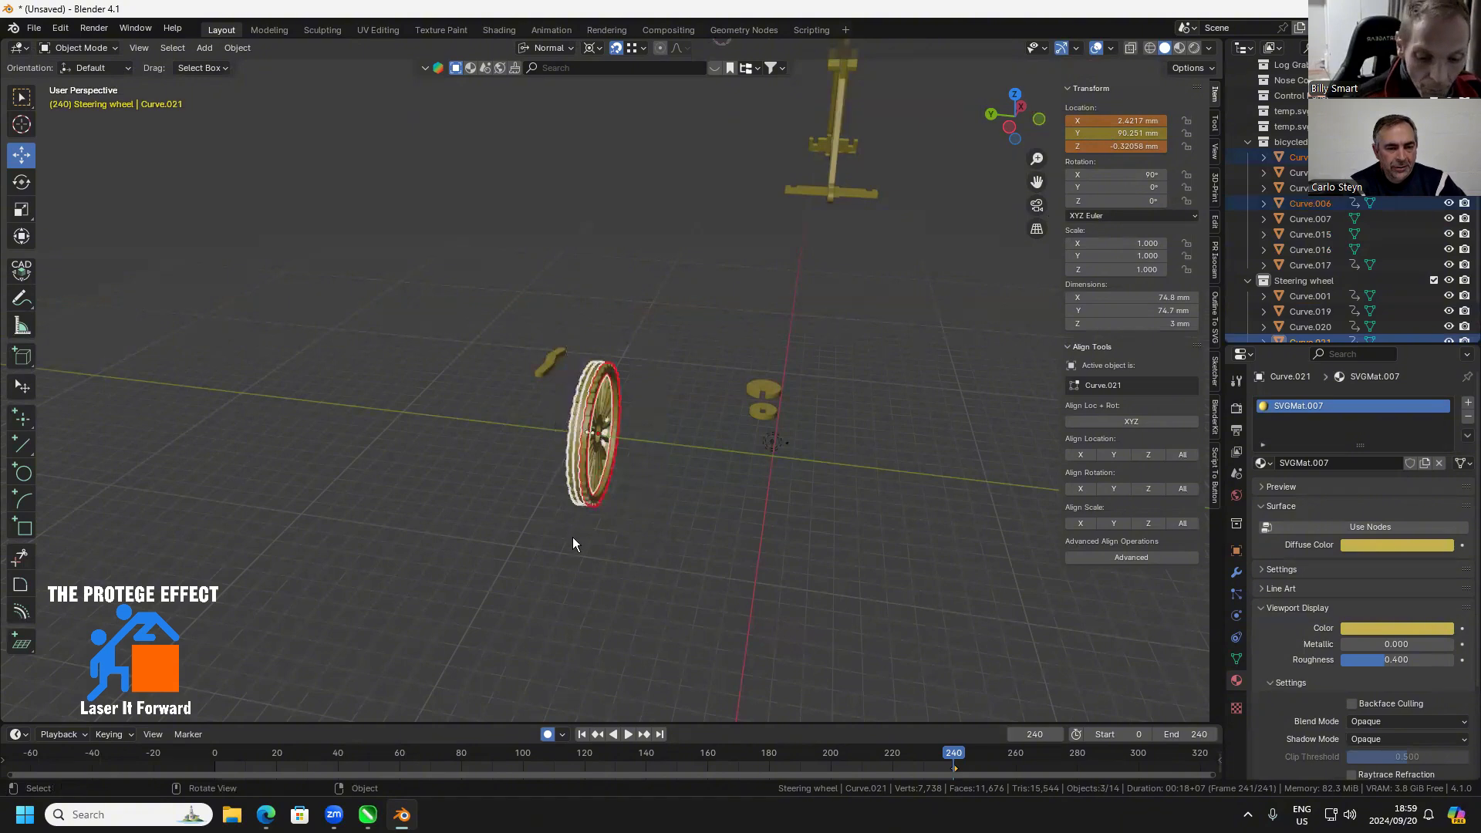
right_click(563, 387)
mouse_move(563, 405)
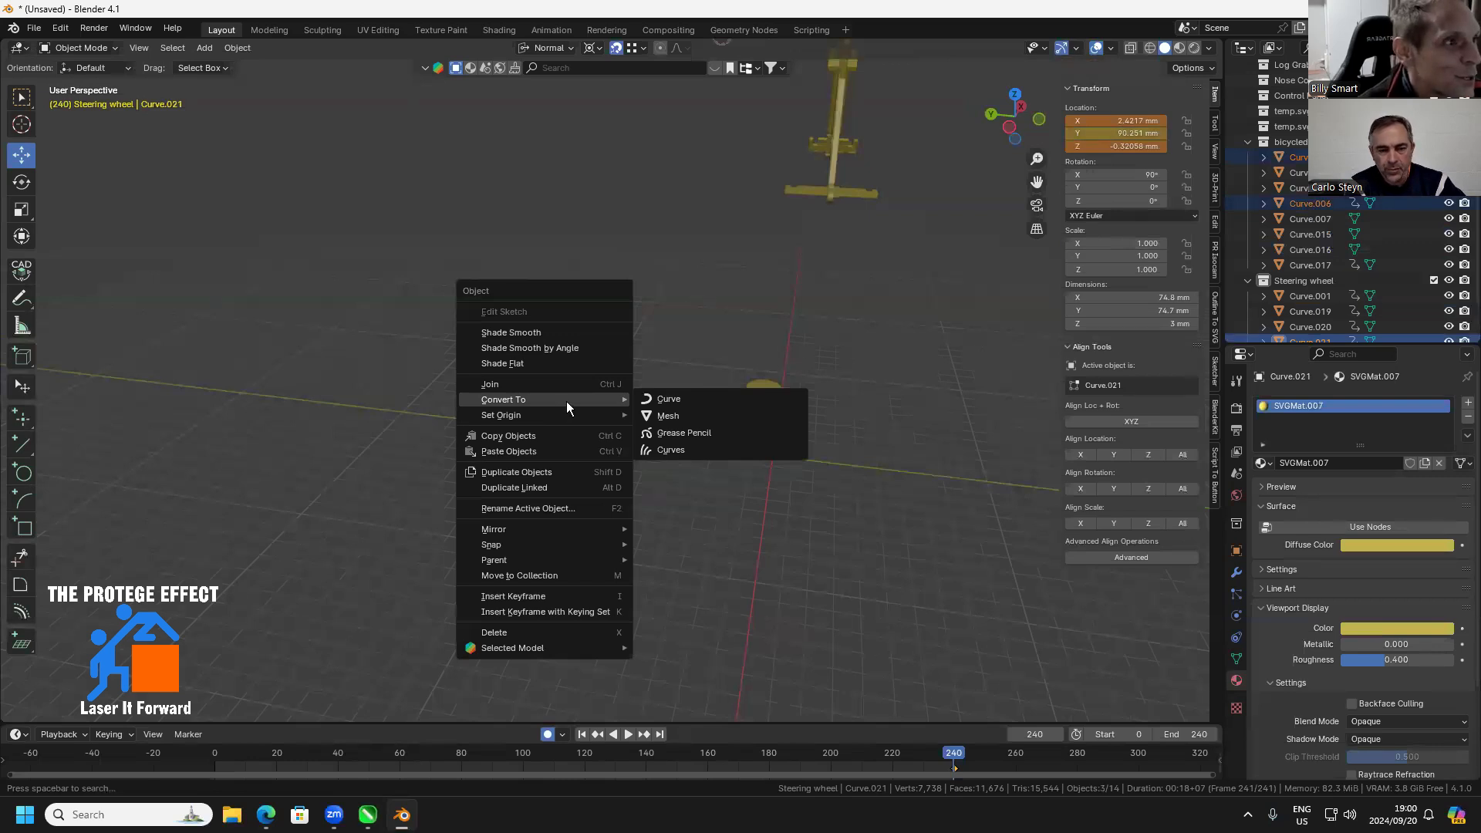
left_click(555, 386)
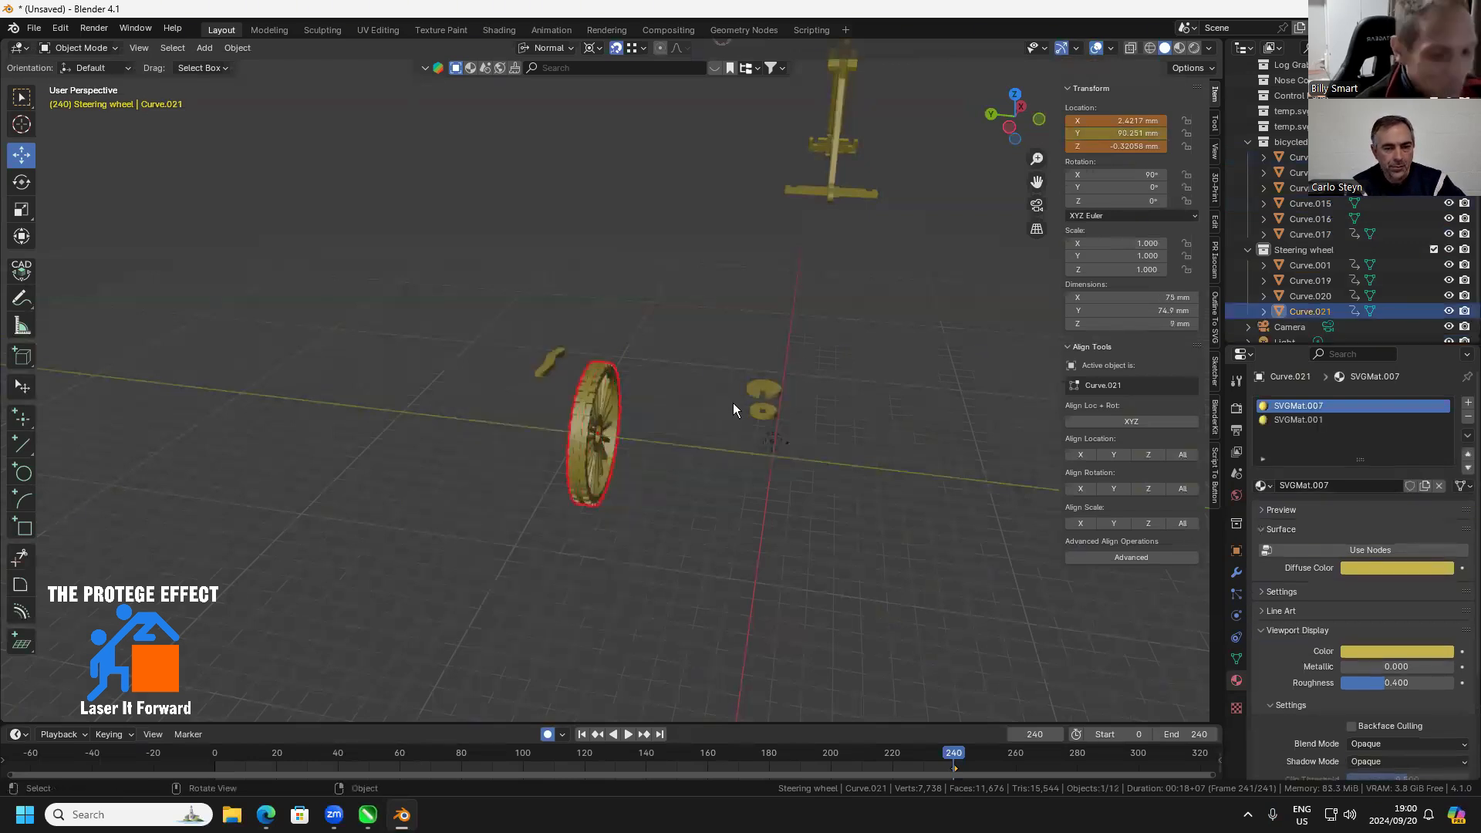
Move the joined wheel beside the bicycle's front fork, at about X 246.16 mm, Y -26.05 mm, Z 112.57 mm
left_click_drag(710, 398, 728, 401)
left_click_drag(864, 327, 740, 490)
scroll(887, 274, "up", 3)
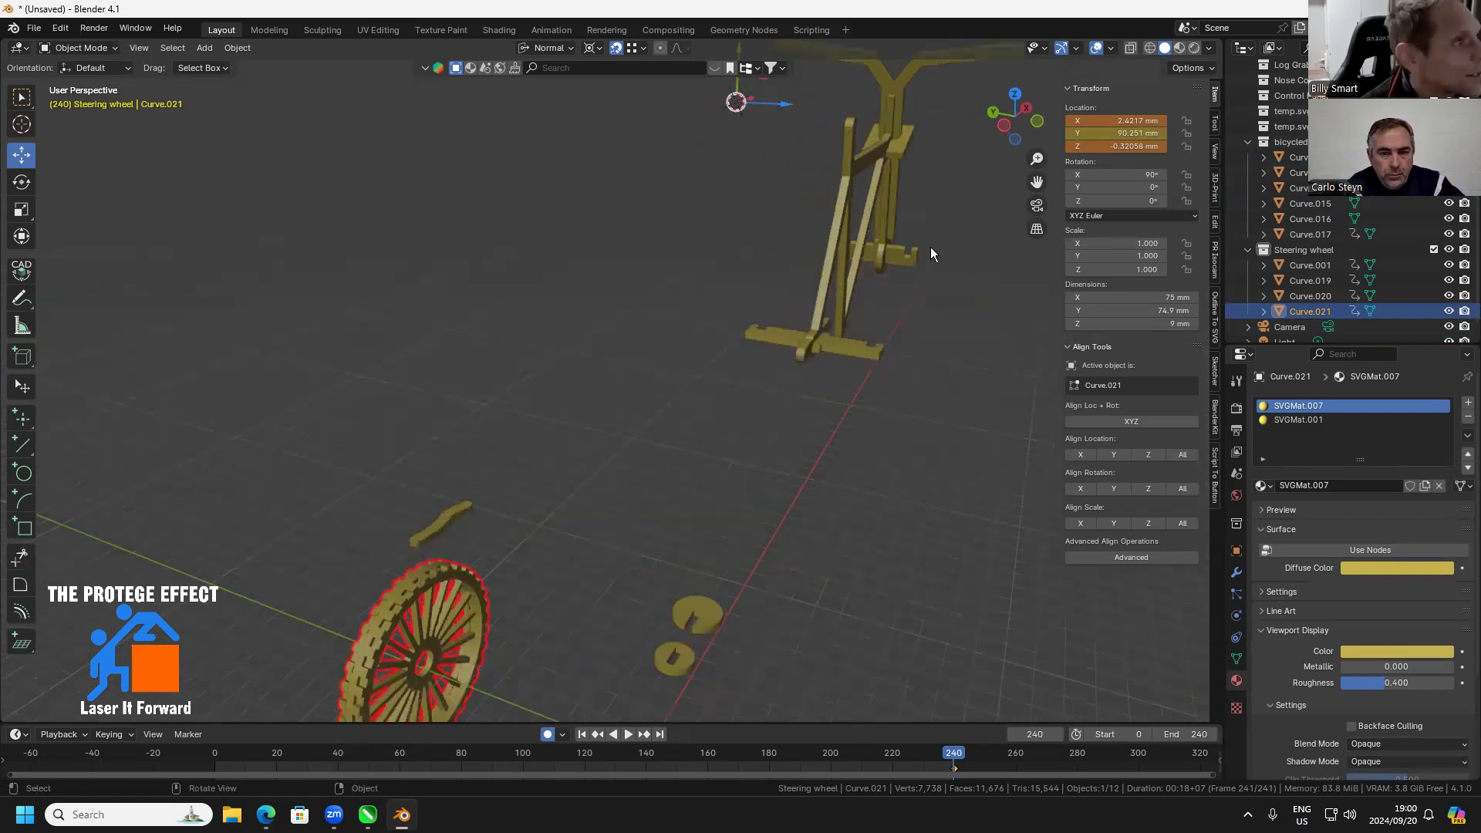
key("g")
left_click(897, 250)
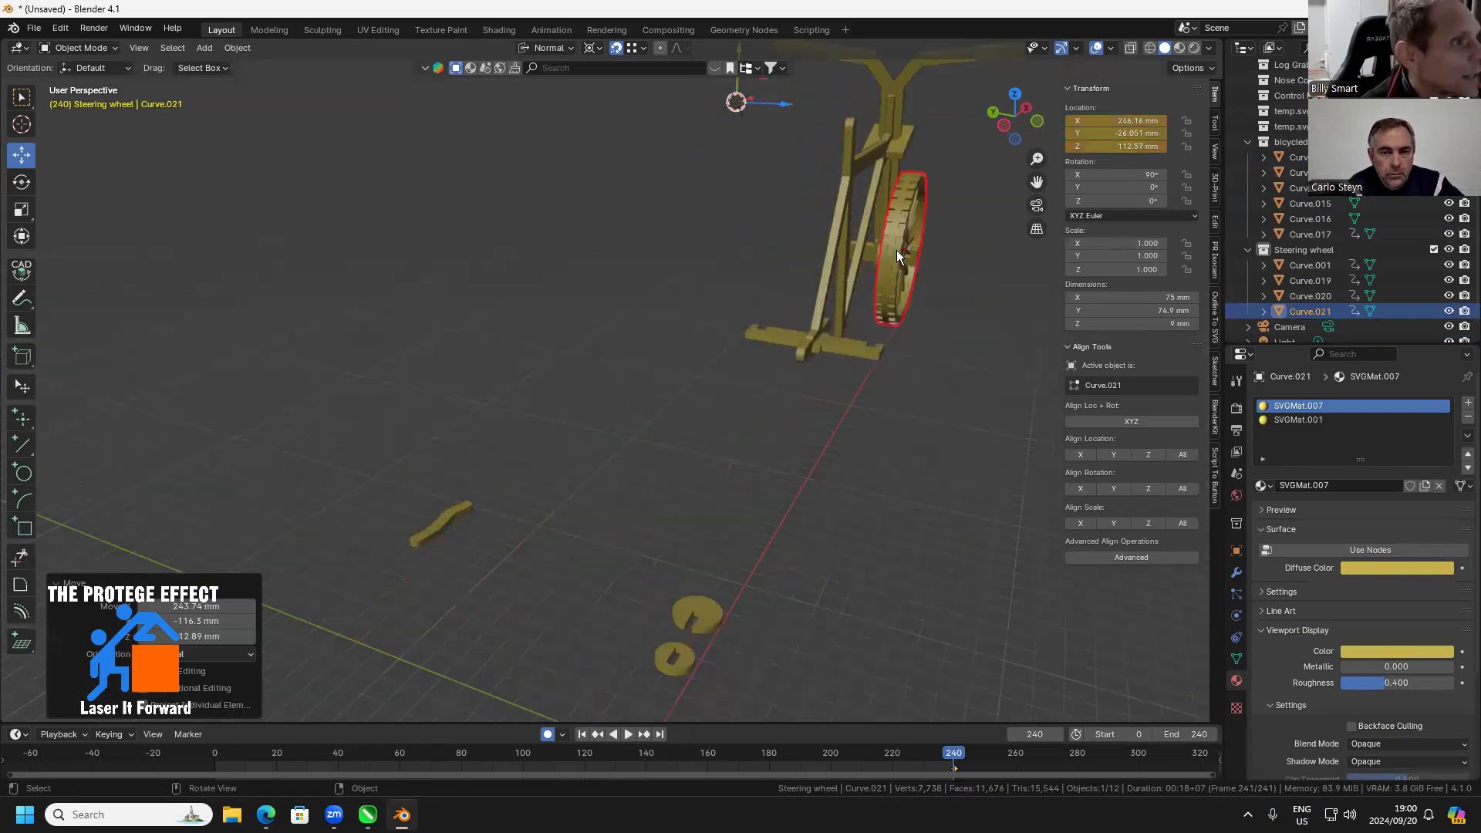
Duplicate the front wheel and place the copy on the fork's other side, about 21 mm away in Y
left_click_drag(895, 252, 797, 297)
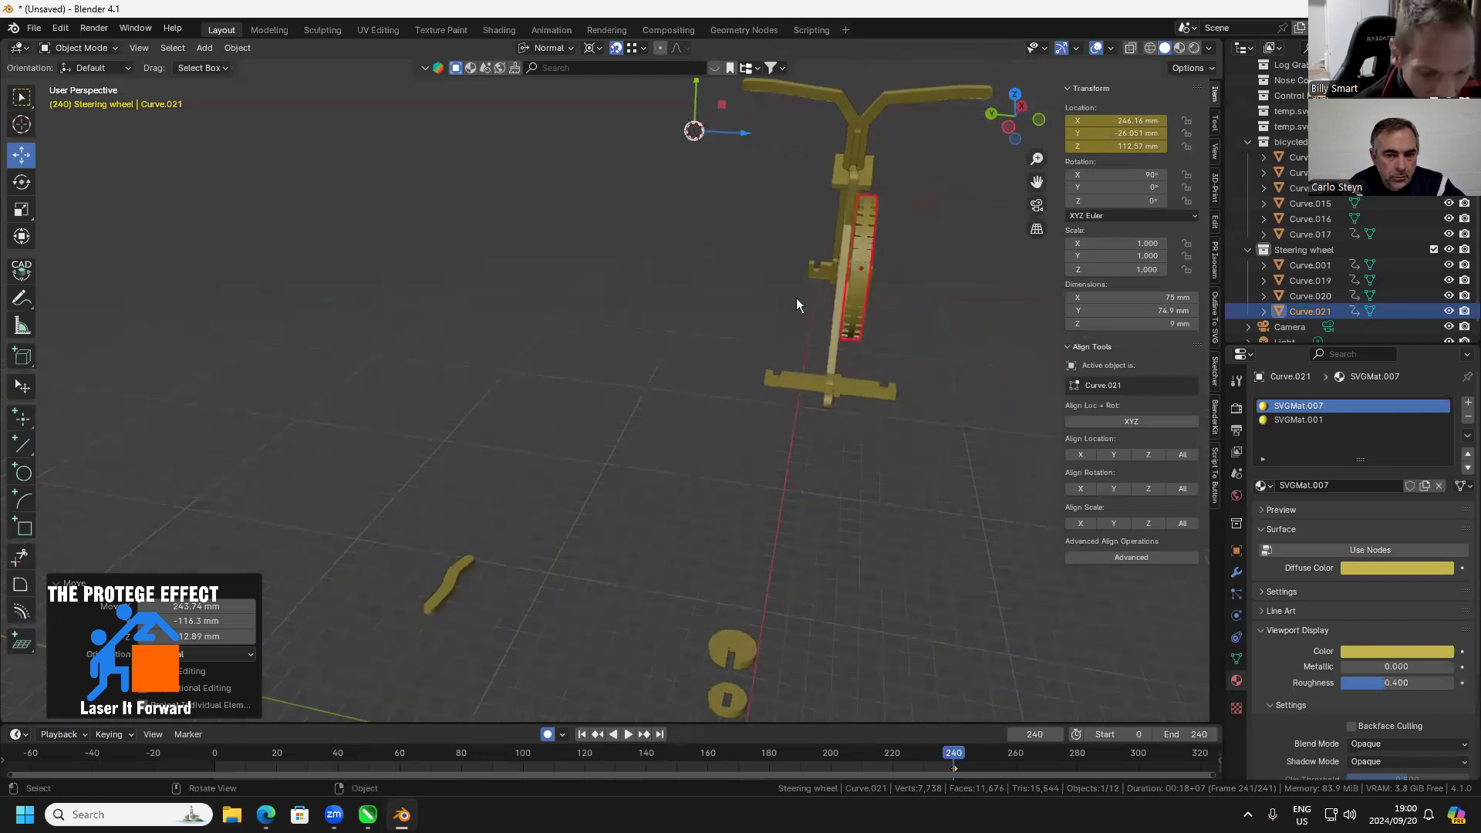
key("shift+d")
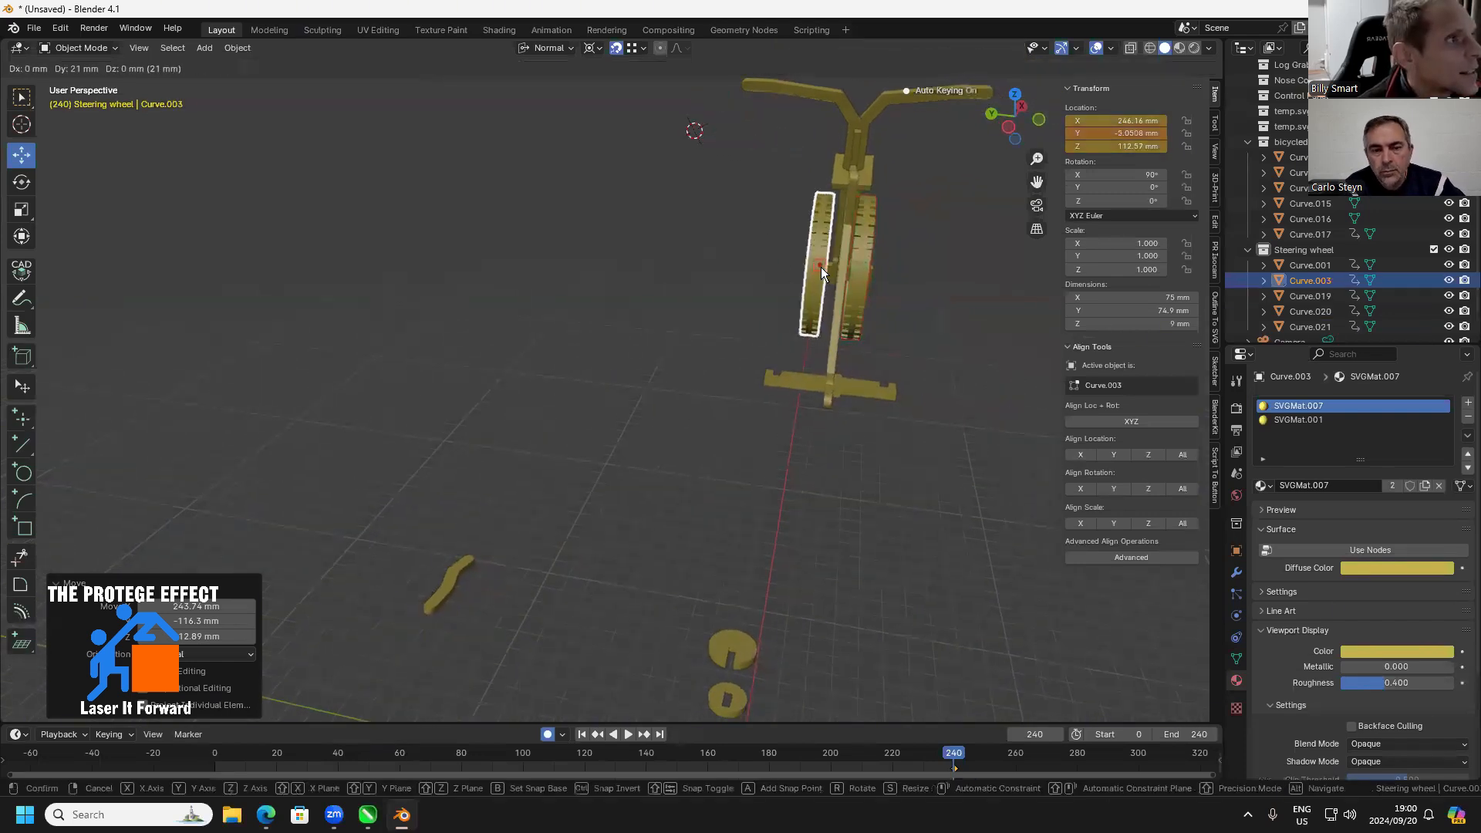
left_click(824, 272)
Duplicate the wheel again and place the copy at one end of the rear axle, about X 112.09 mm, Y 3.45 mm, Z 108.83 mm
scroll(841, 416, "up", 2)
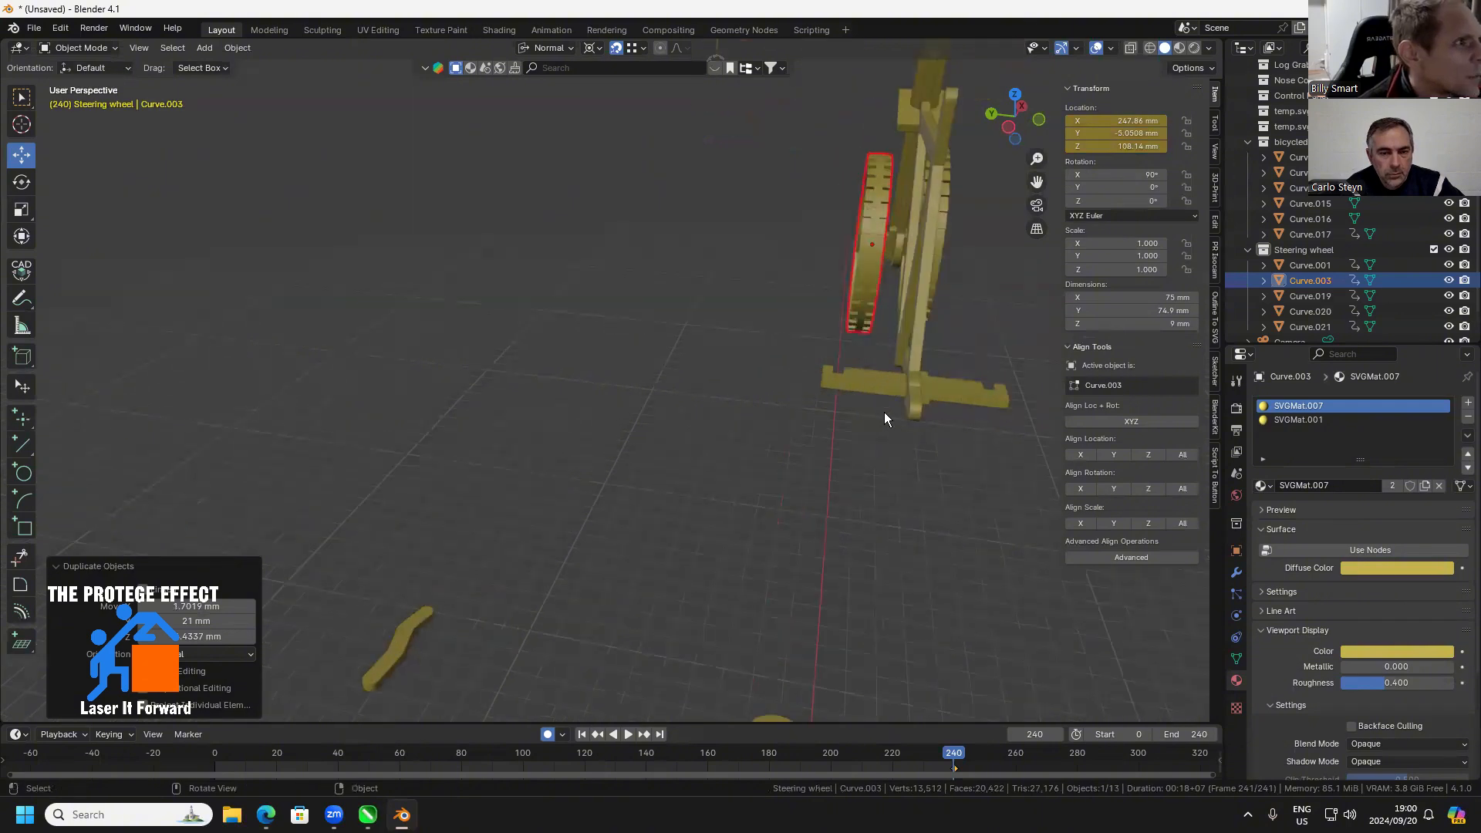
key("shift+d")
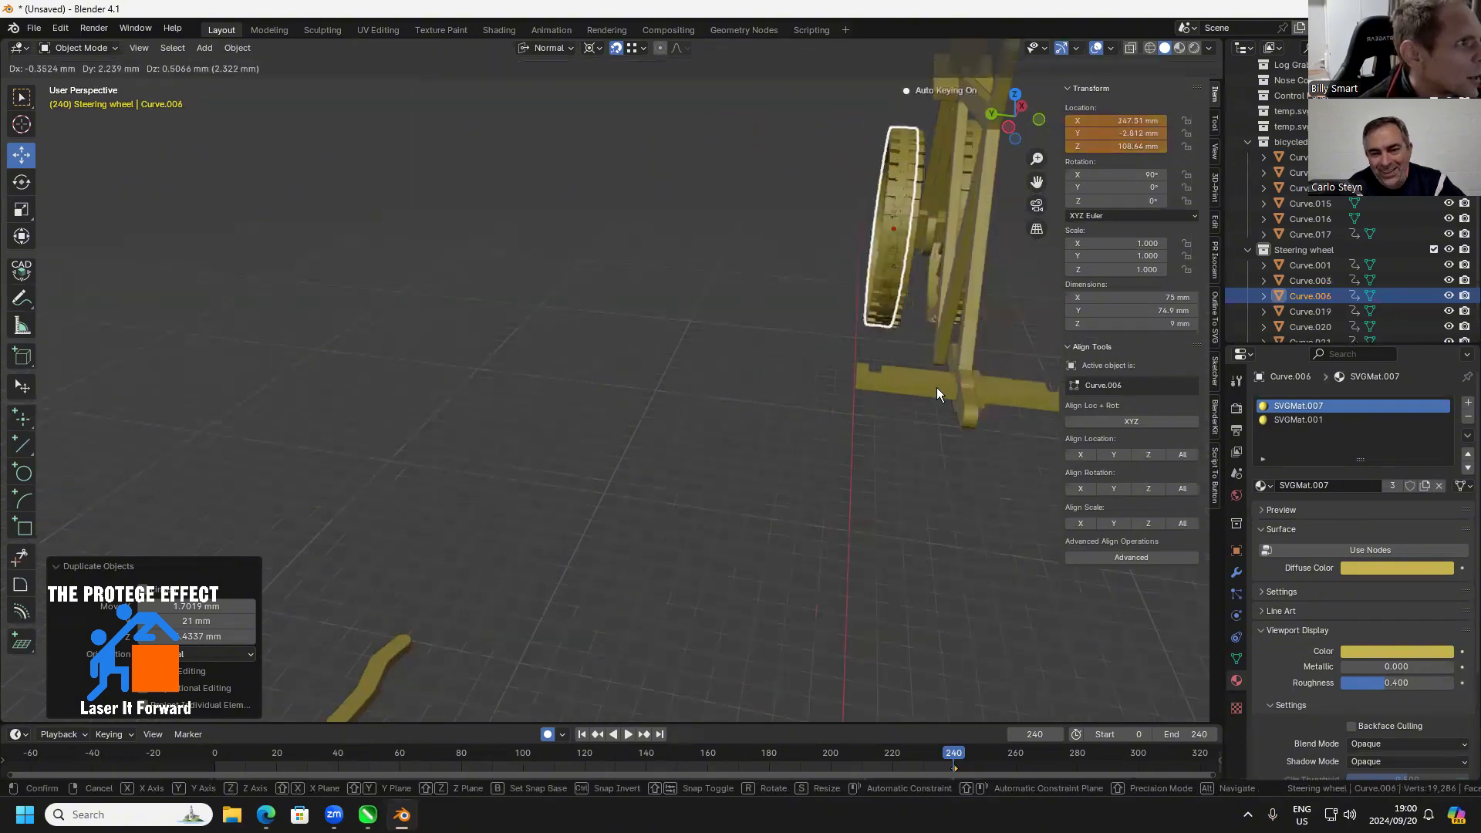
left_click_drag(954, 398, 898, 408)
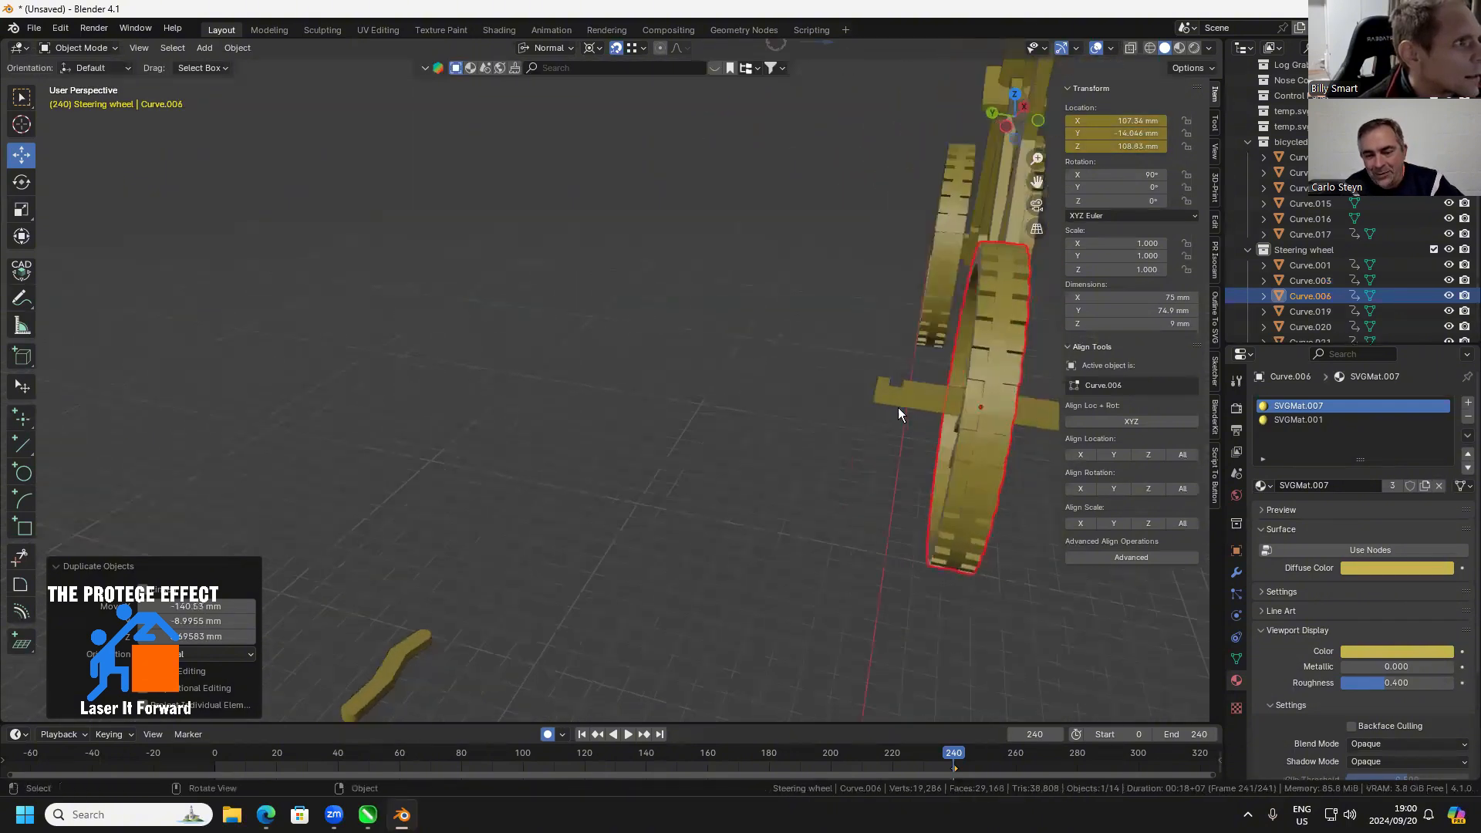
key("g")
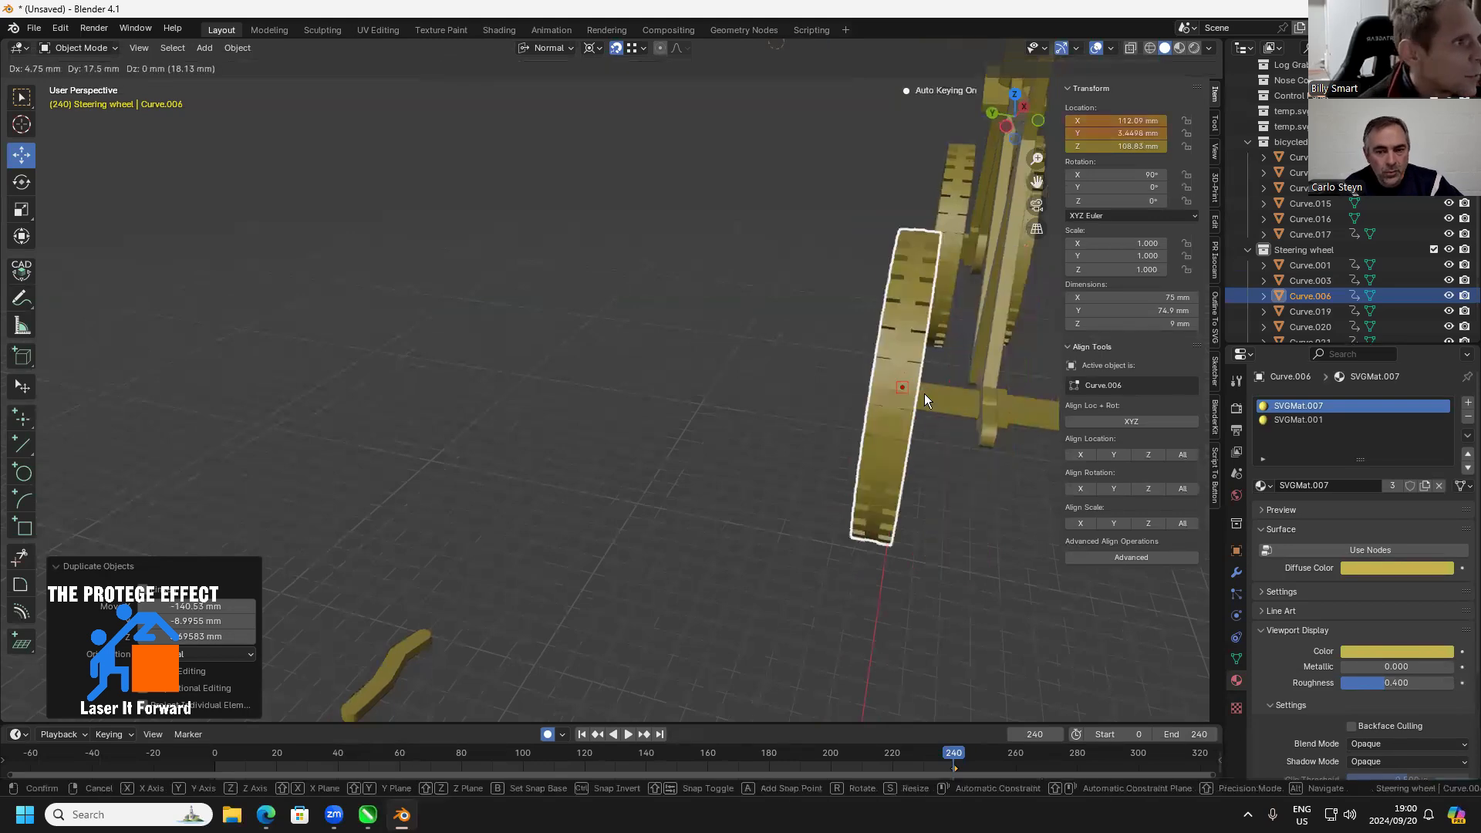
left_click(925, 394)
Duplicate the rear wheel about -41 mm along Y onto the opposite end of the rear axle
left_click_drag(990, 421, 847, 427)
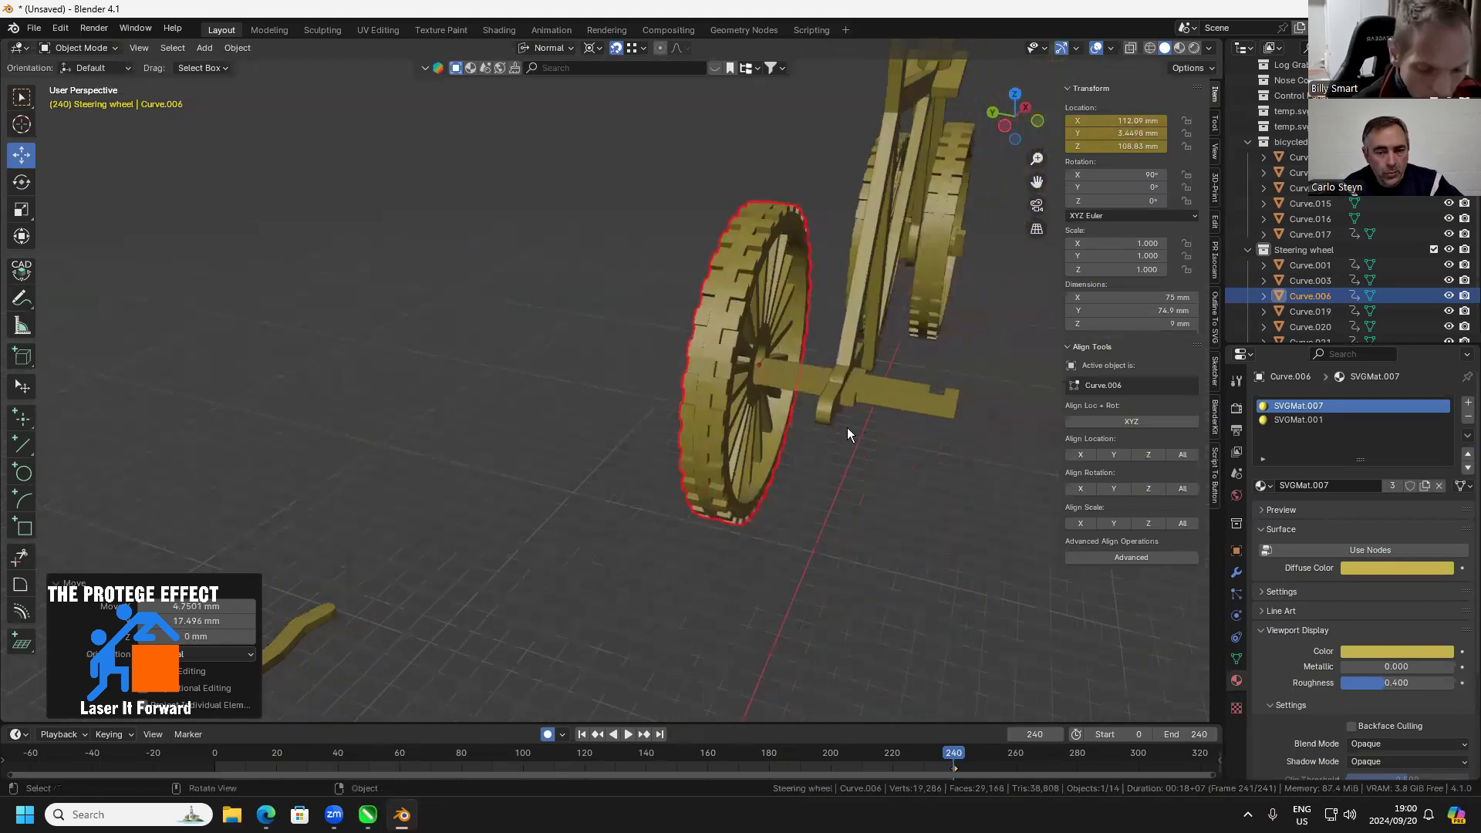
key("shift+d")
key("y")
left_click(946, 404)
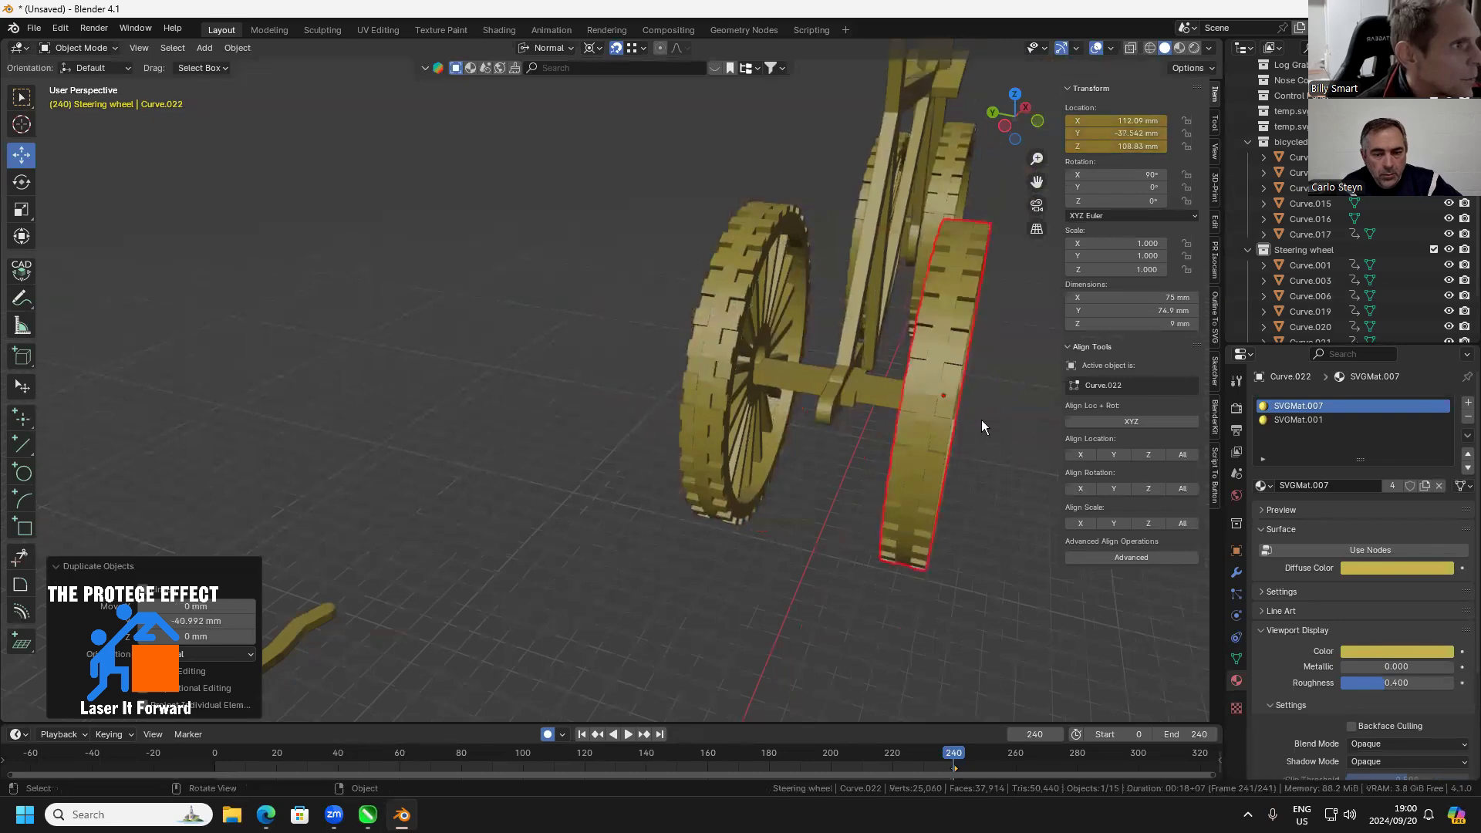
Lower the duplicated rear wheel by 1.5 mm in Z to 107.33 mm, checking its hub against the axle from the front
left_click_drag(981, 420, 553, 100)
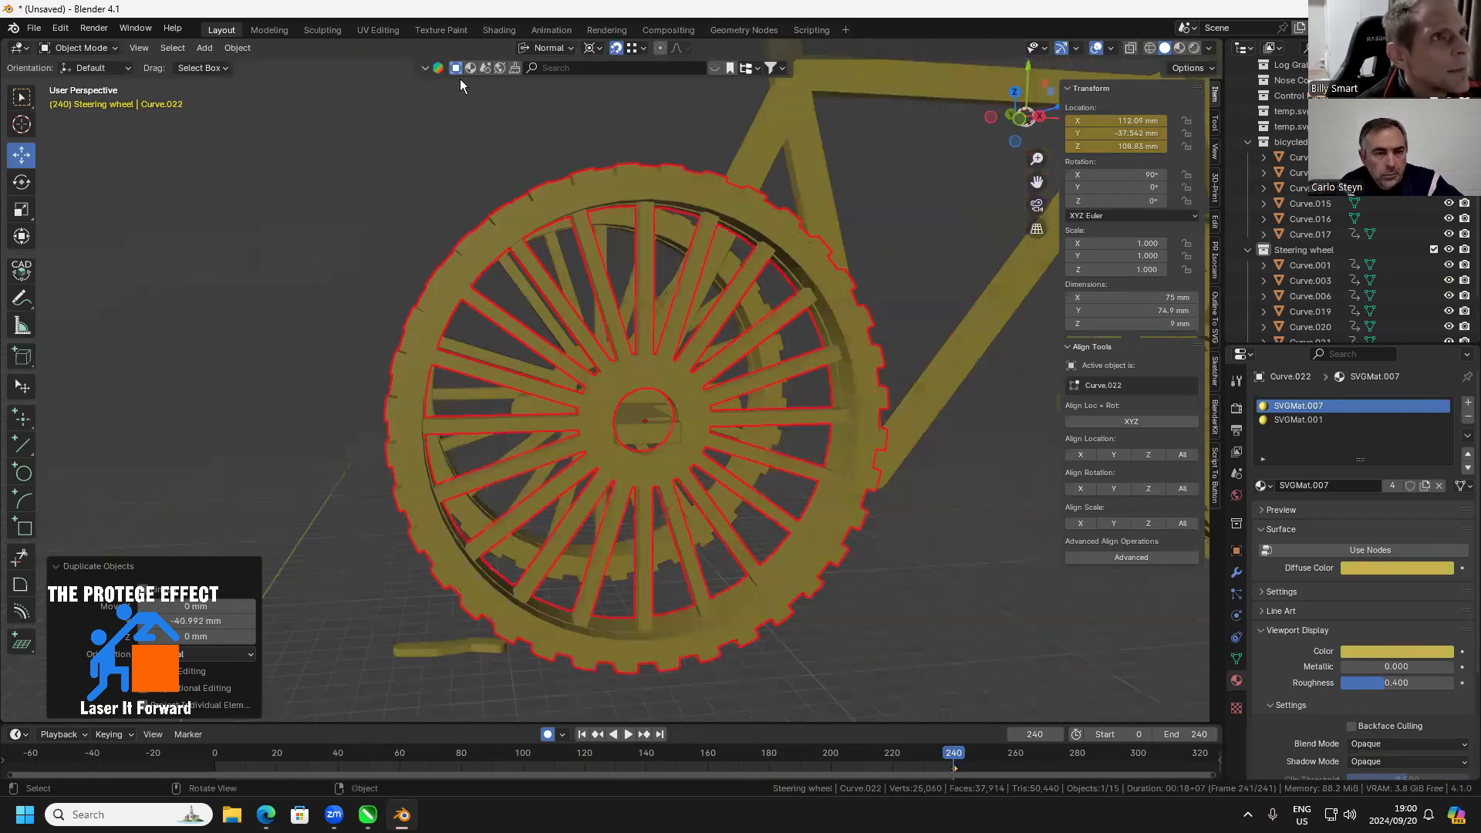
left_click(1016, 121)
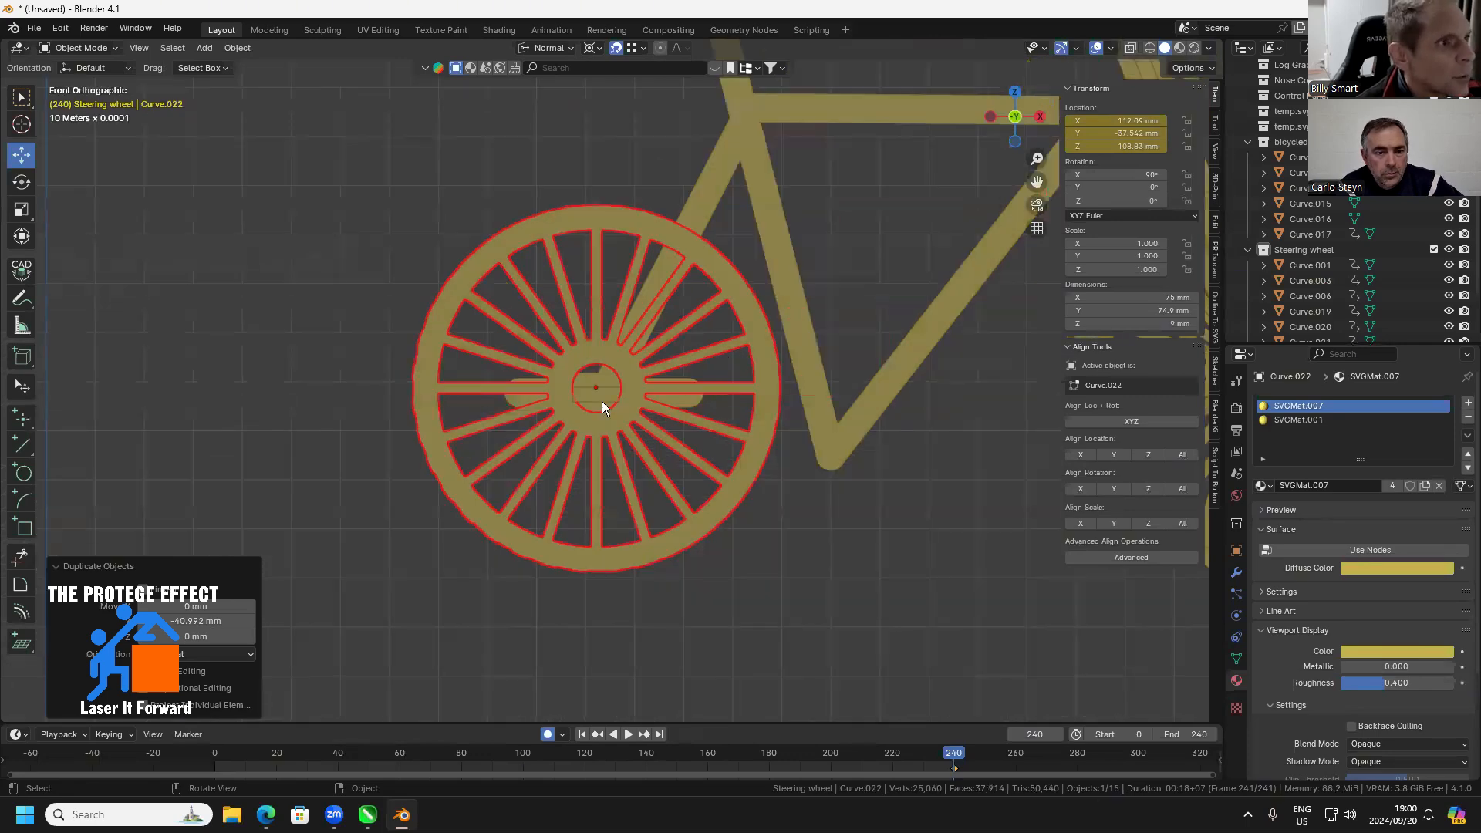
scroll(595, 402, "up", 5)
scroll(561, 401, "up", 1)
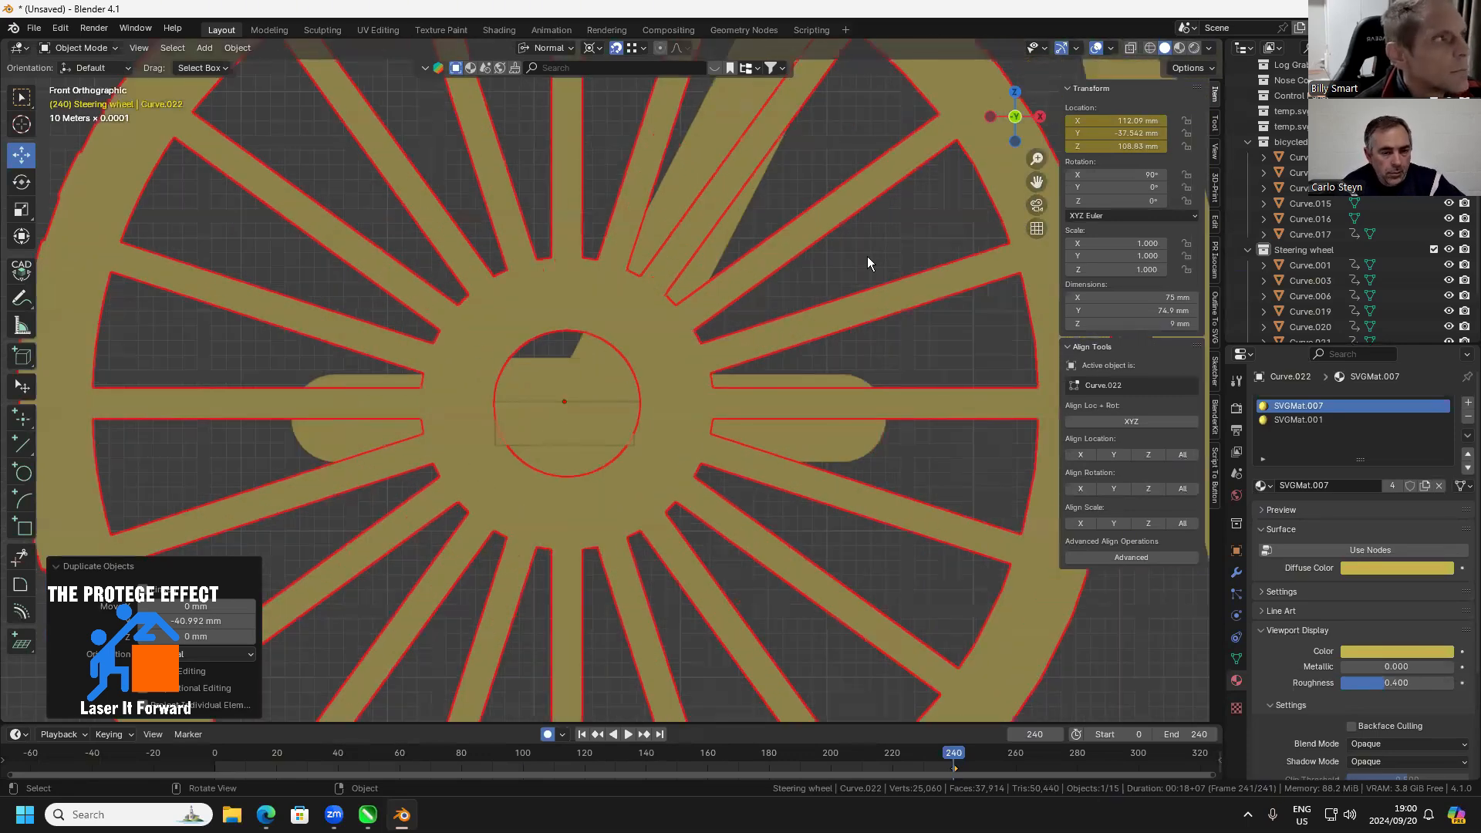
double_click(1125, 145)
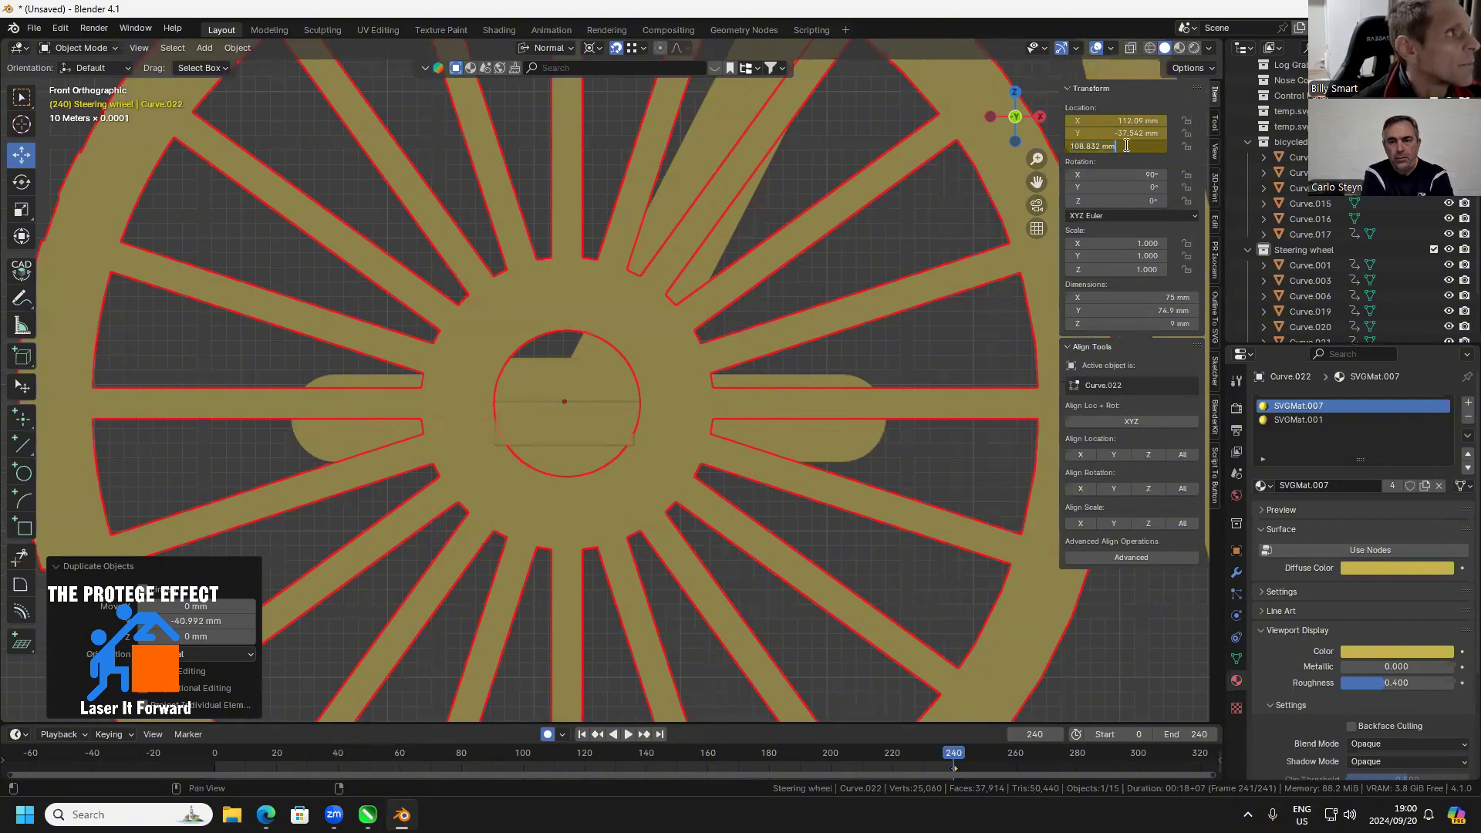
double_click(1105, 147)
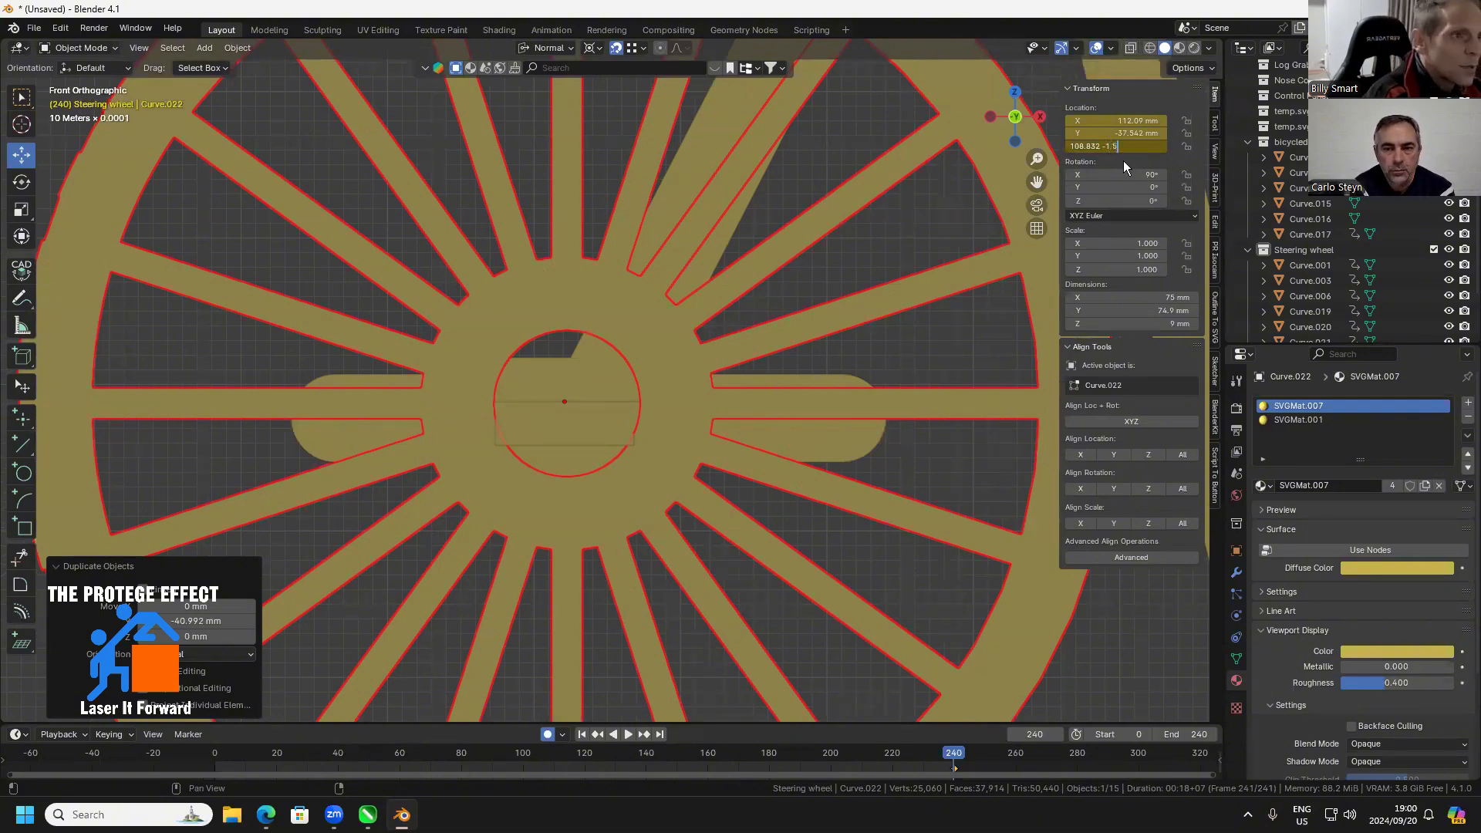
key("Return")
scroll(617, 424, "down", 2)
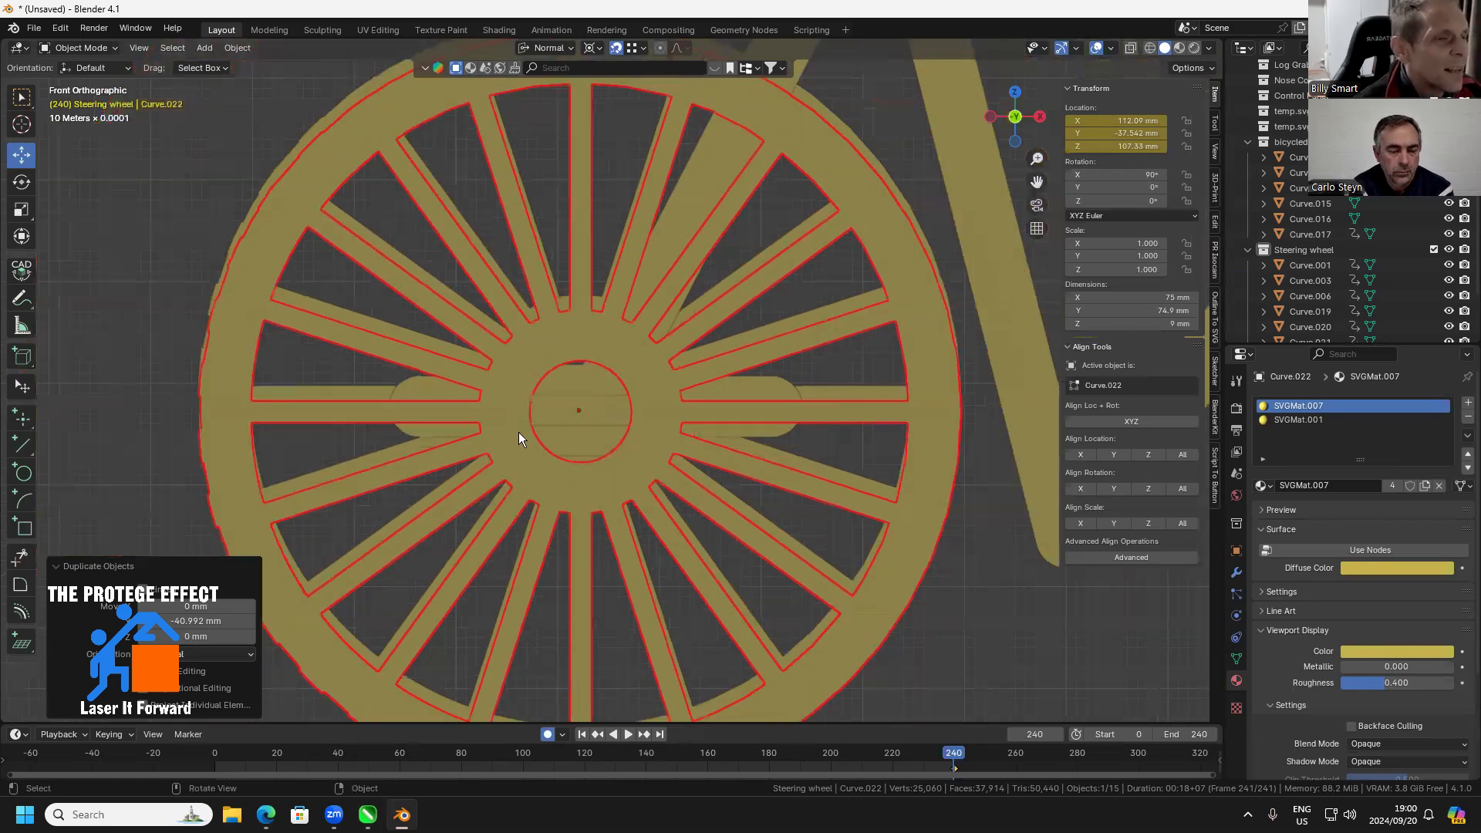
Lower the other rear wheel by 1.5 mm in Z and check its alignment from the front and side
left_click_drag(791, 445, 681, 354)
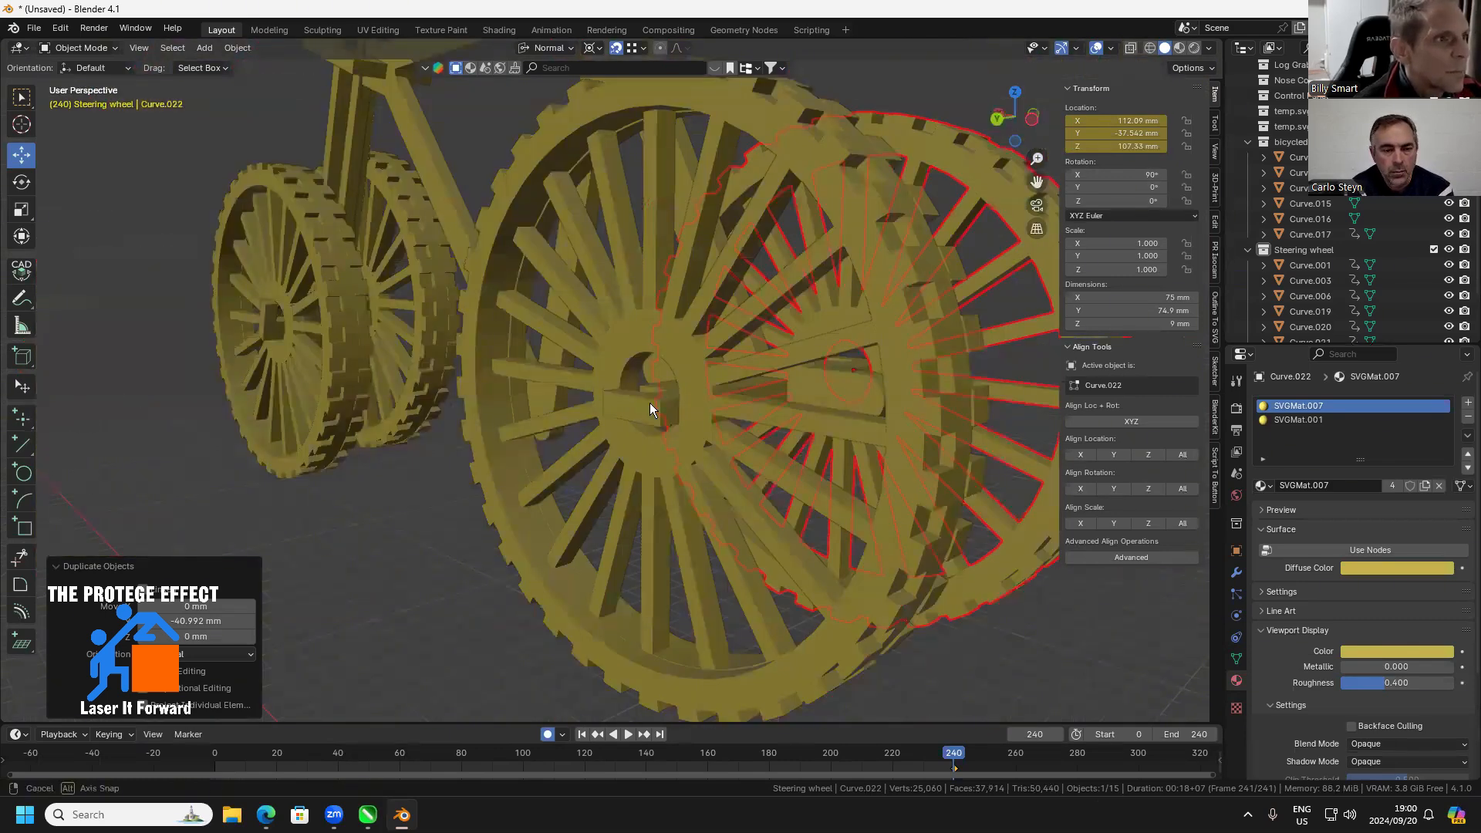
left_click_drag(649, 402, 676, 437)
left_click(741, 233)
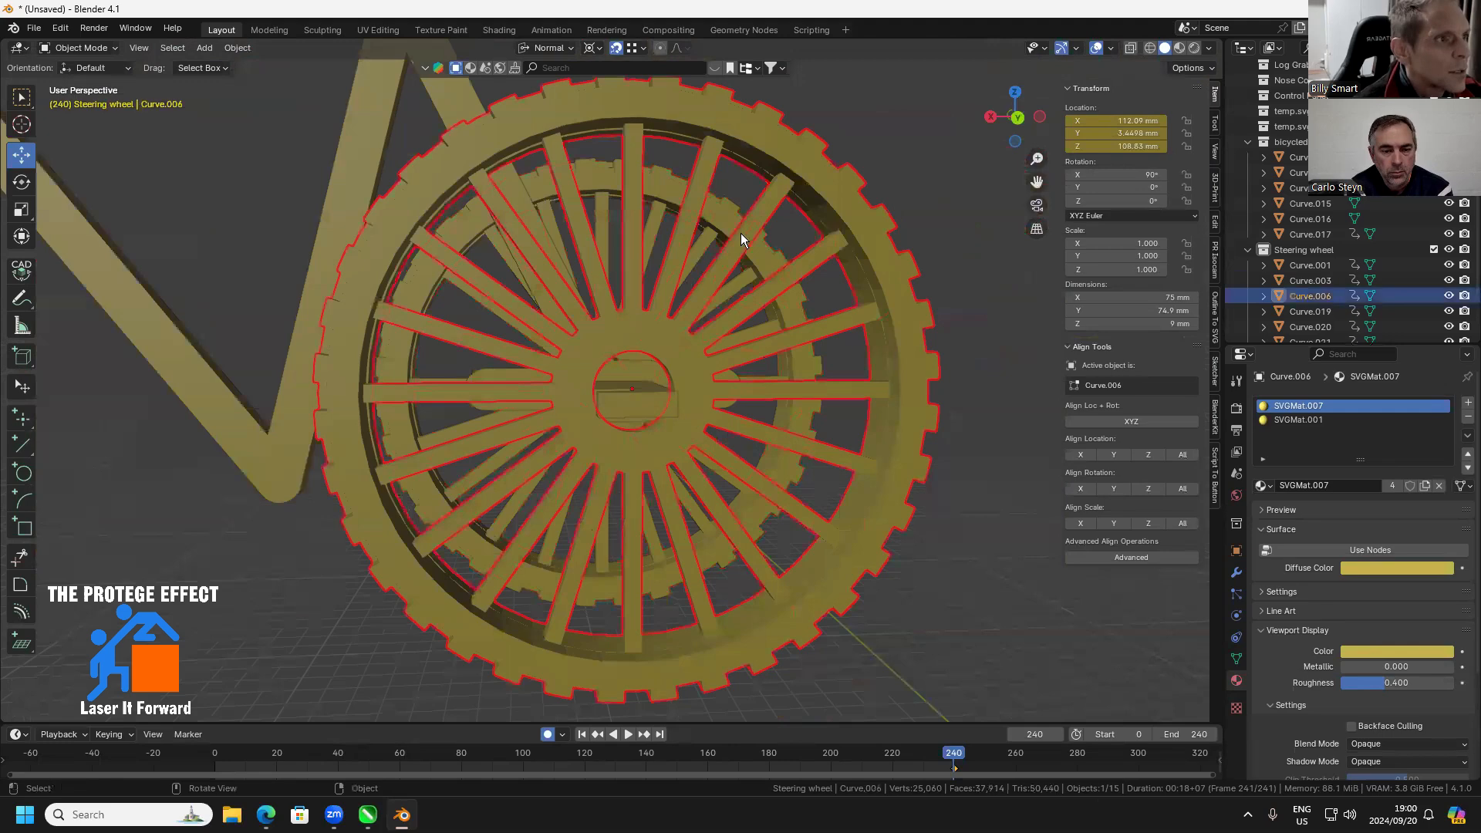
left_click(1019, 118)
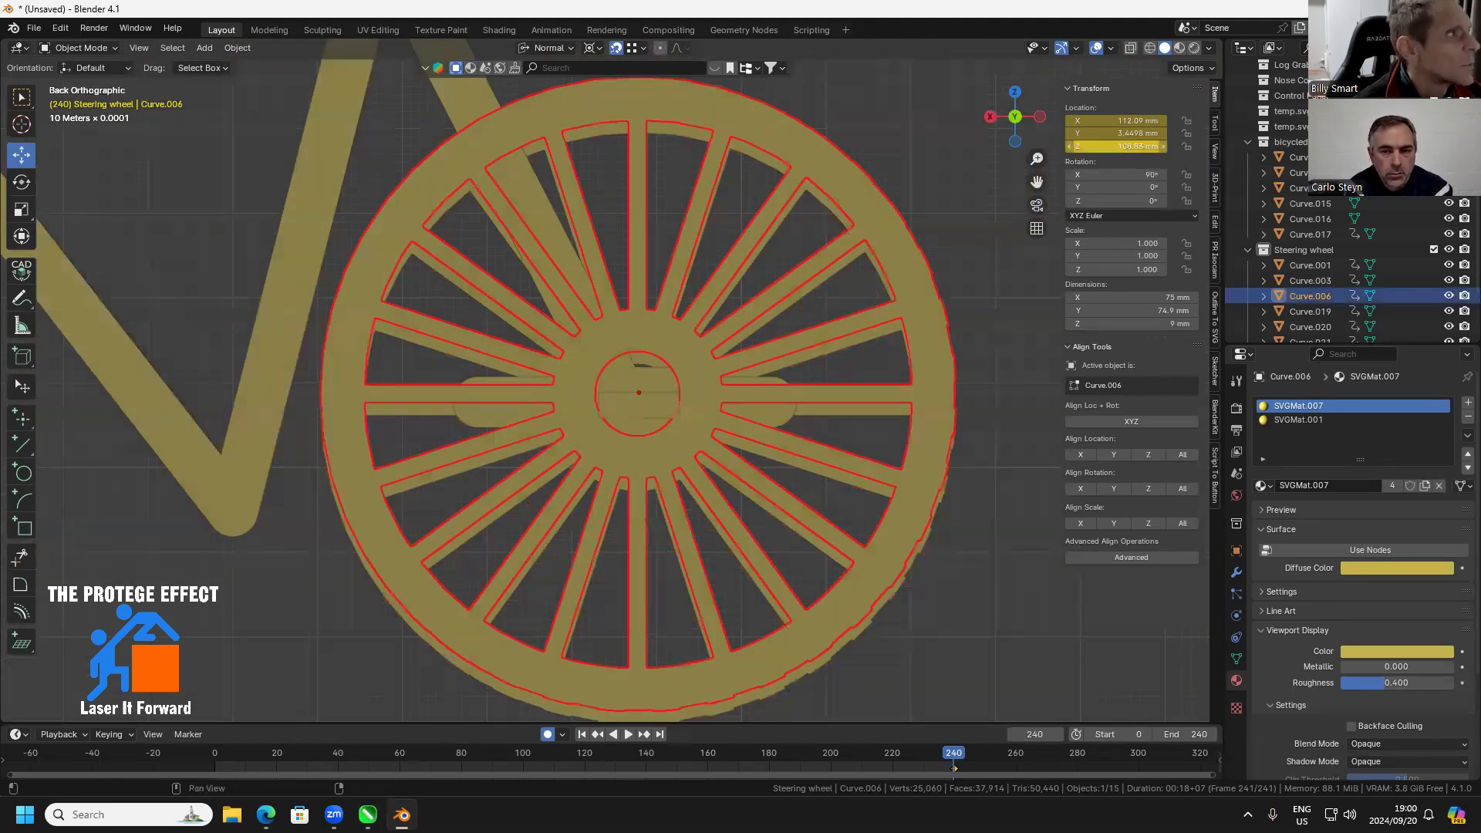
left_click(1127, 147)
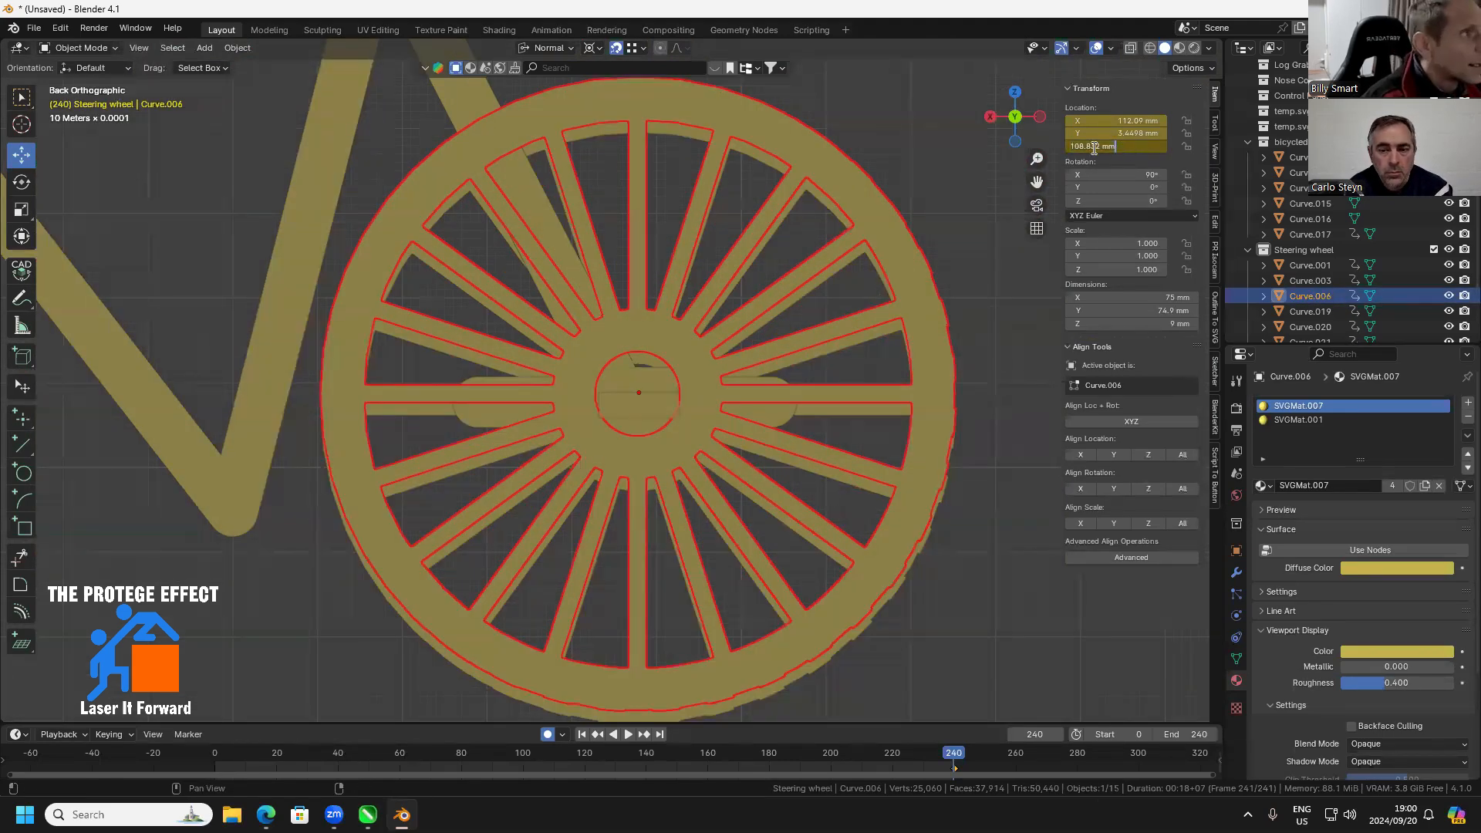
key("BackSpace")
key("BackSpace")
type("-1")
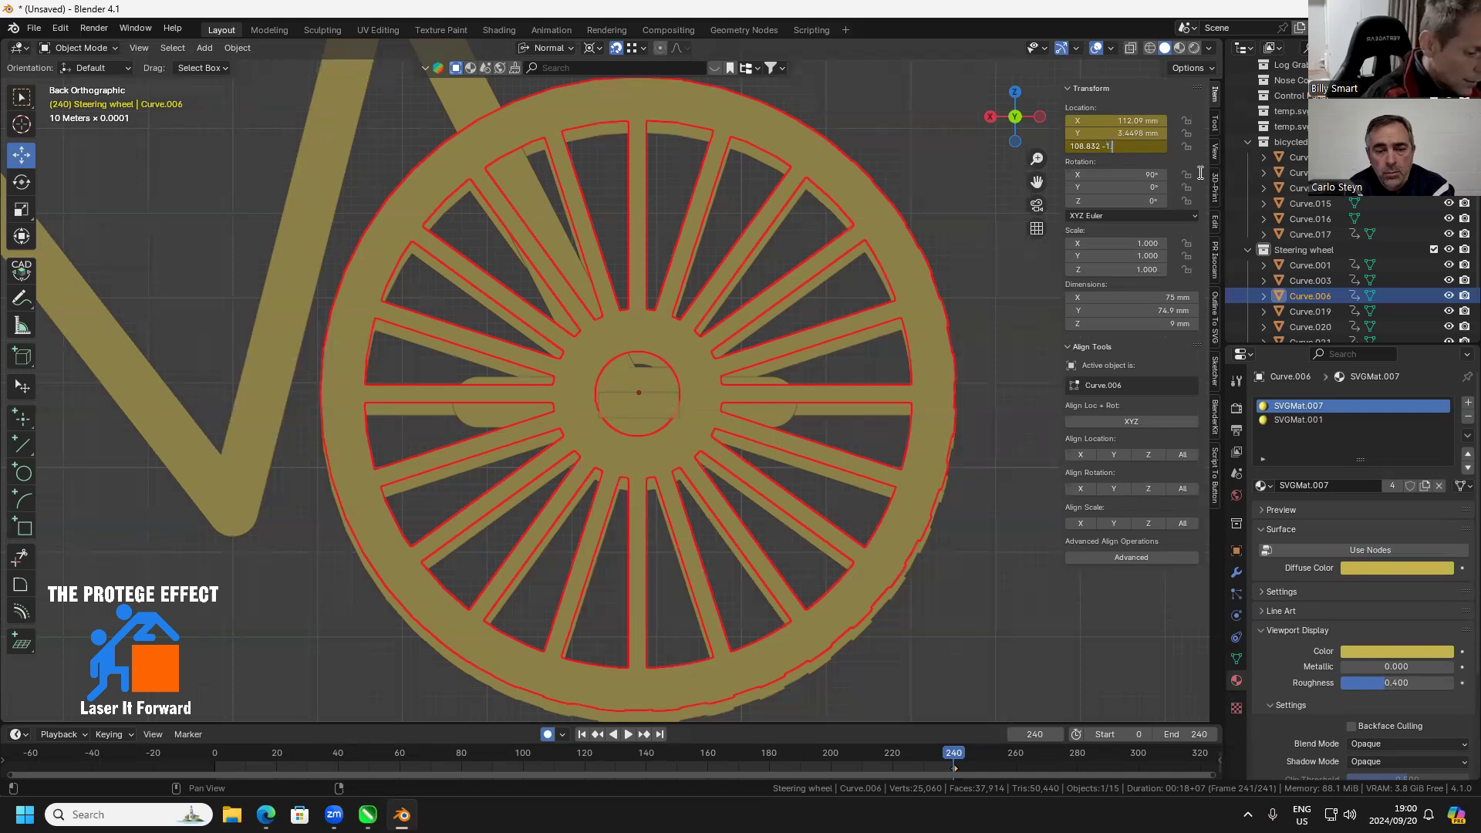
type(".5")
key("Return")
left_click_drag(951, 382, 1035, 126)
left_click(1033, 120)
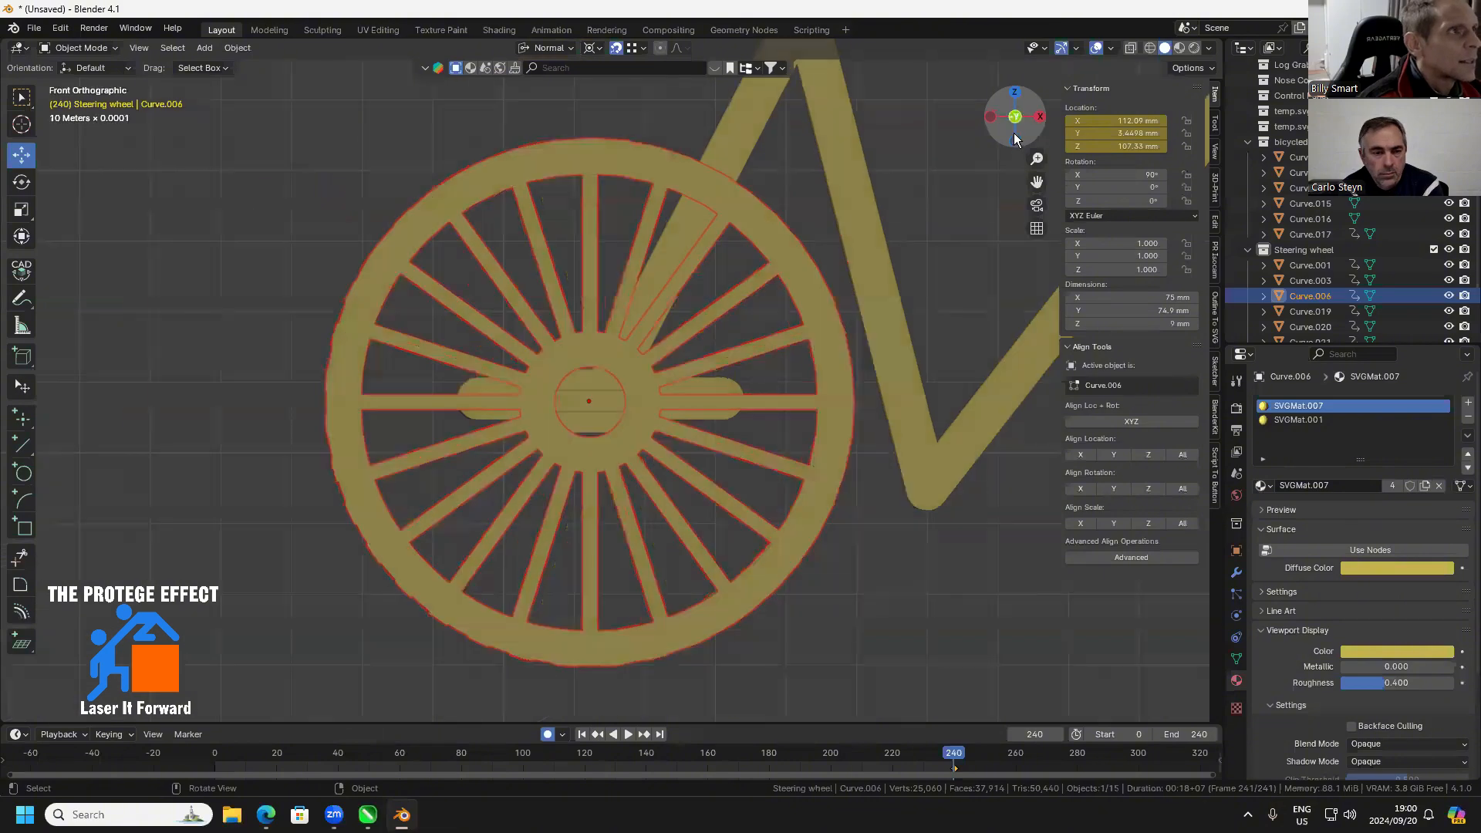
left_click(987, 116)
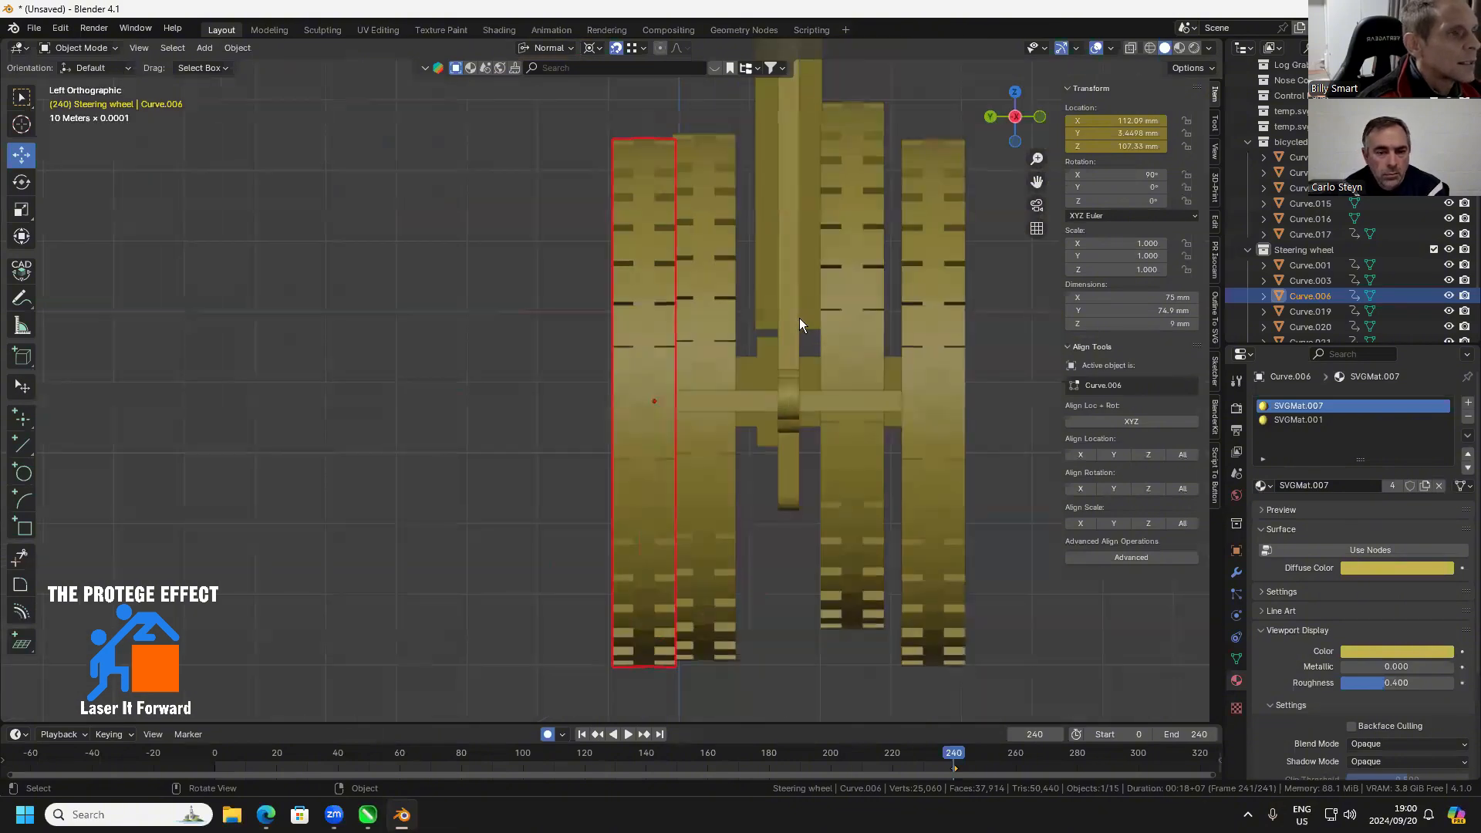
Try to shift the rear wheel along its axle in the top view, and undo the attempt
left_click_drag(806, 349, 625, 413)
left_click(1014, 100)
key("KP_7")
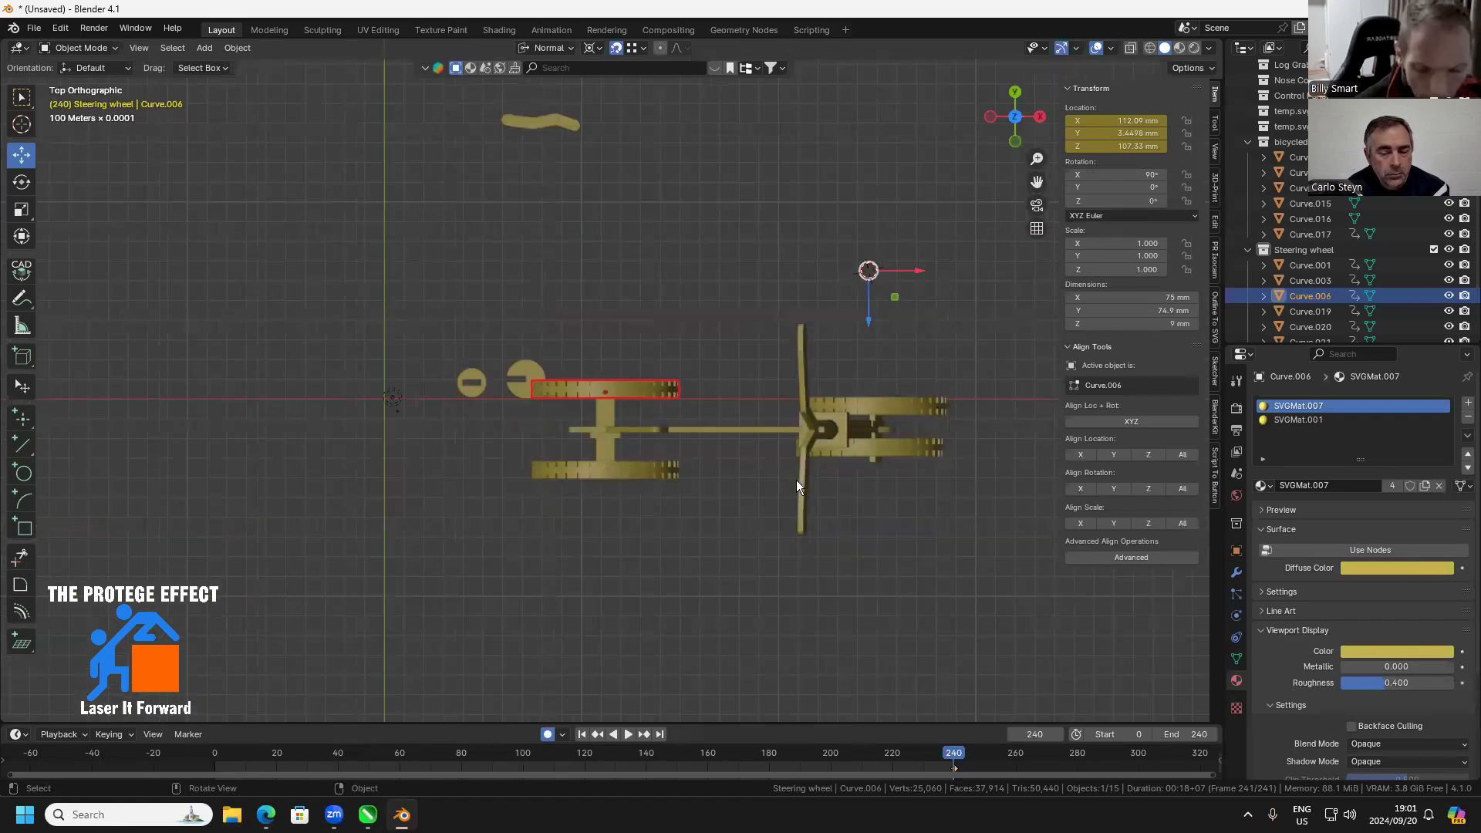
left_click_drag(827, 470, 759, 458)
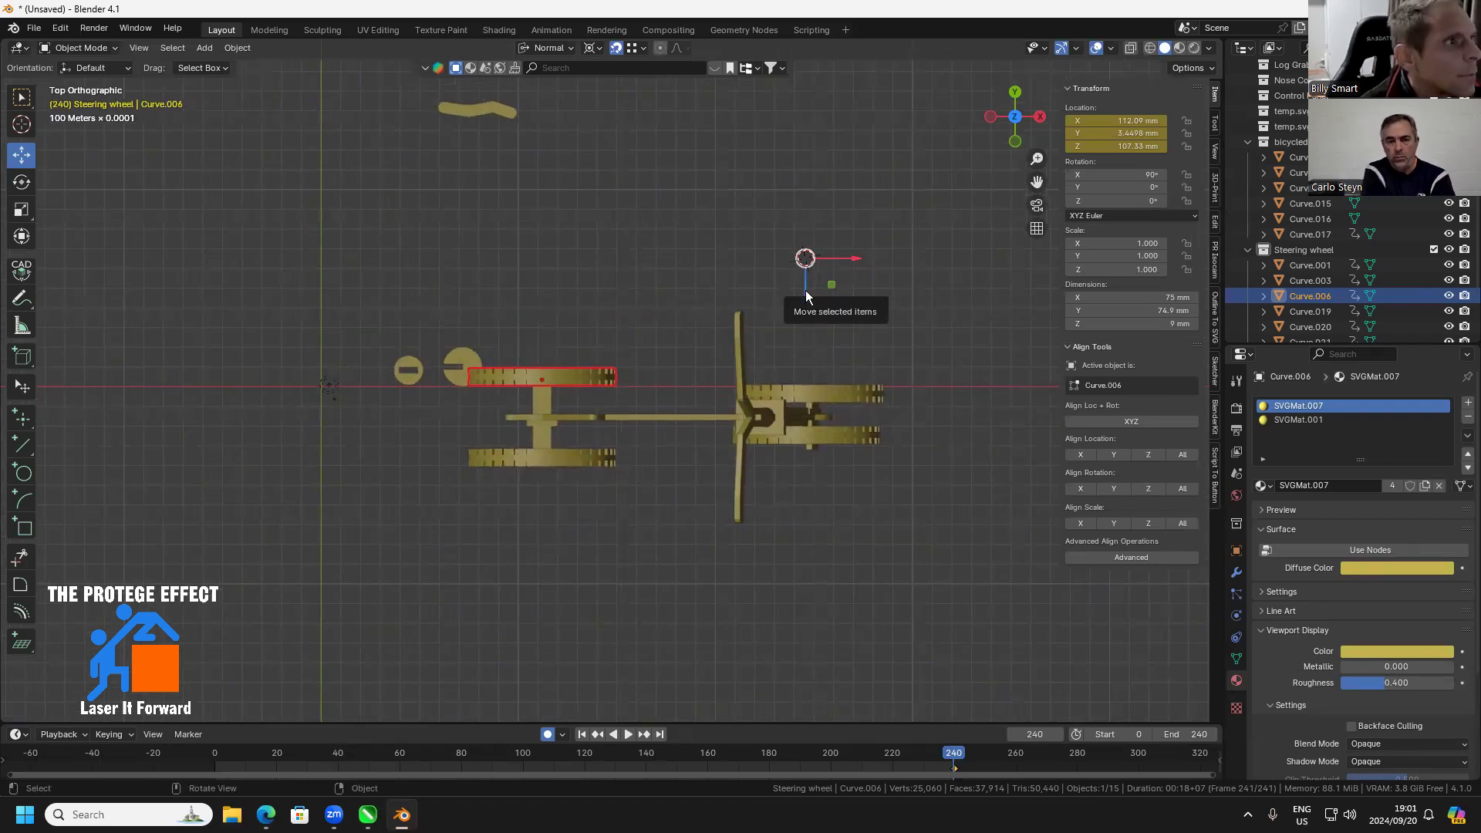
left_click_drag(806, 305, 806, 320)
left_click(565, 450)
key("ctrl+z")
key("ctrl+z")
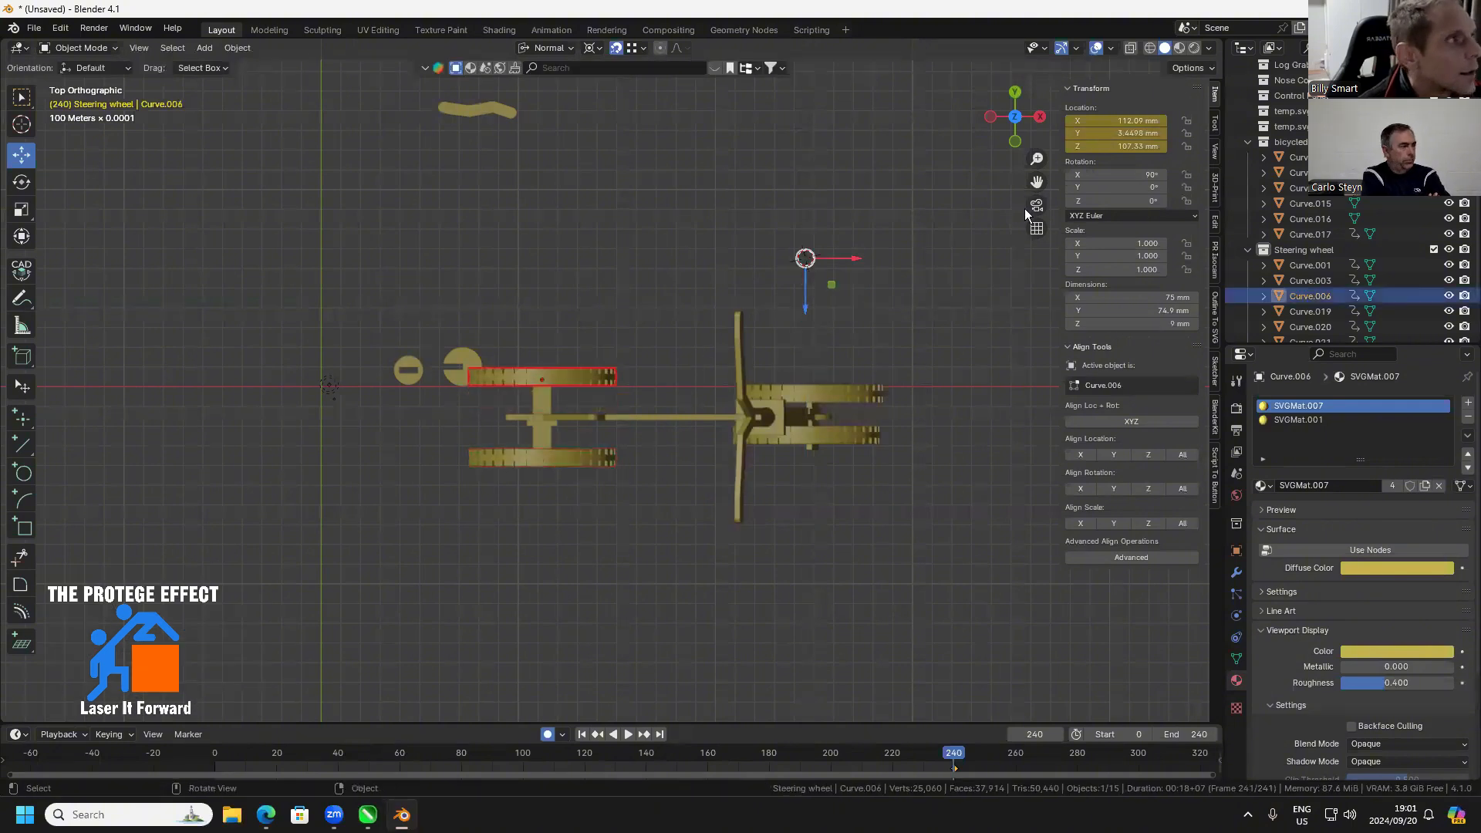
Select the rear wheel and place the 3D cursor on empty space beside the frame as the move handle's position
left_click_drag(491, 361, 752, 381)
scroll(818, 426, "up", 4)
left_click(752, 381)
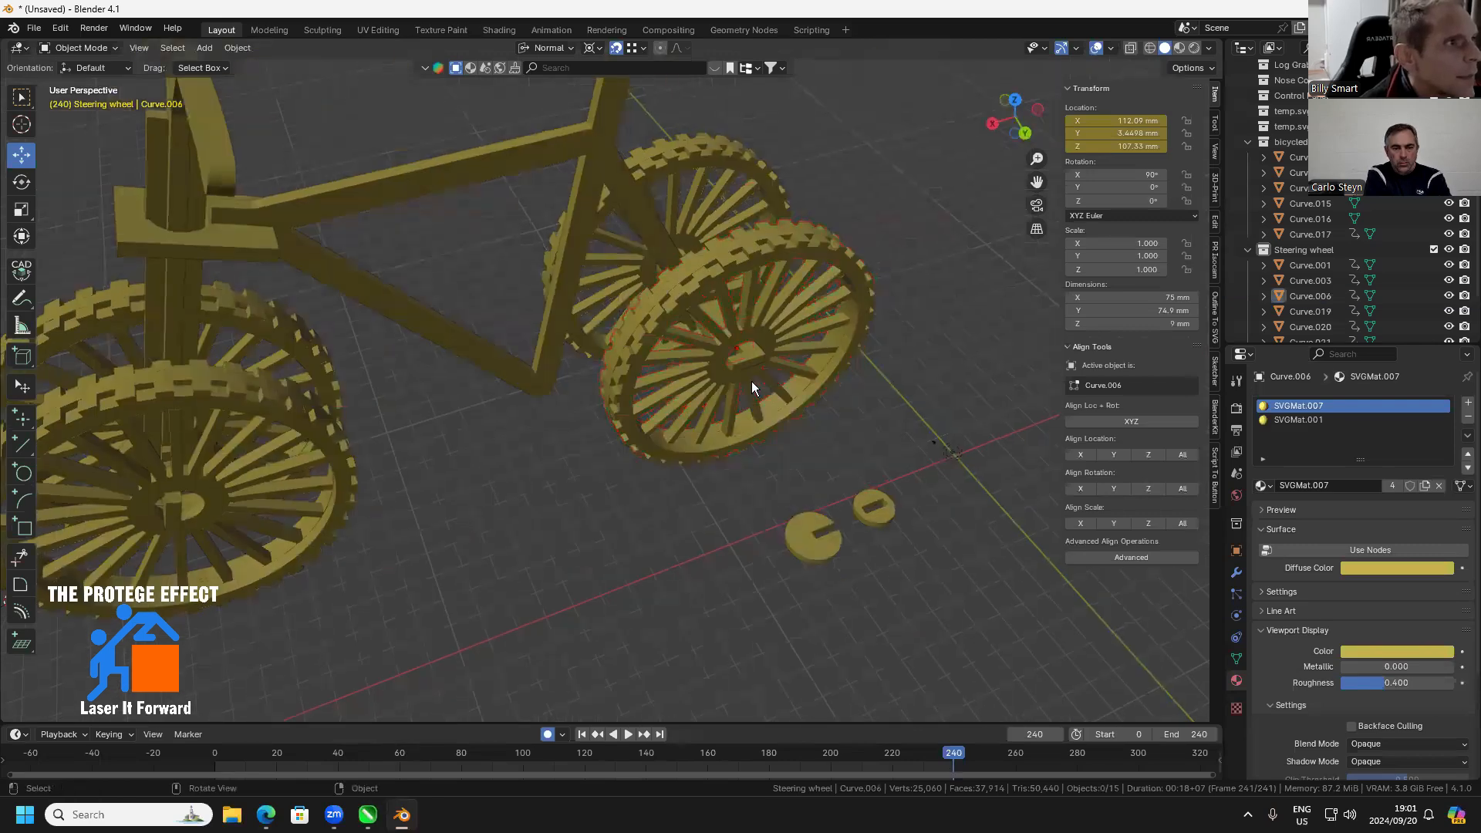
scroll(751, 381, "up", 3)
left_click(752, 381)
left_click(28, 121)
left_click_drag(209, 496, 199, 456)
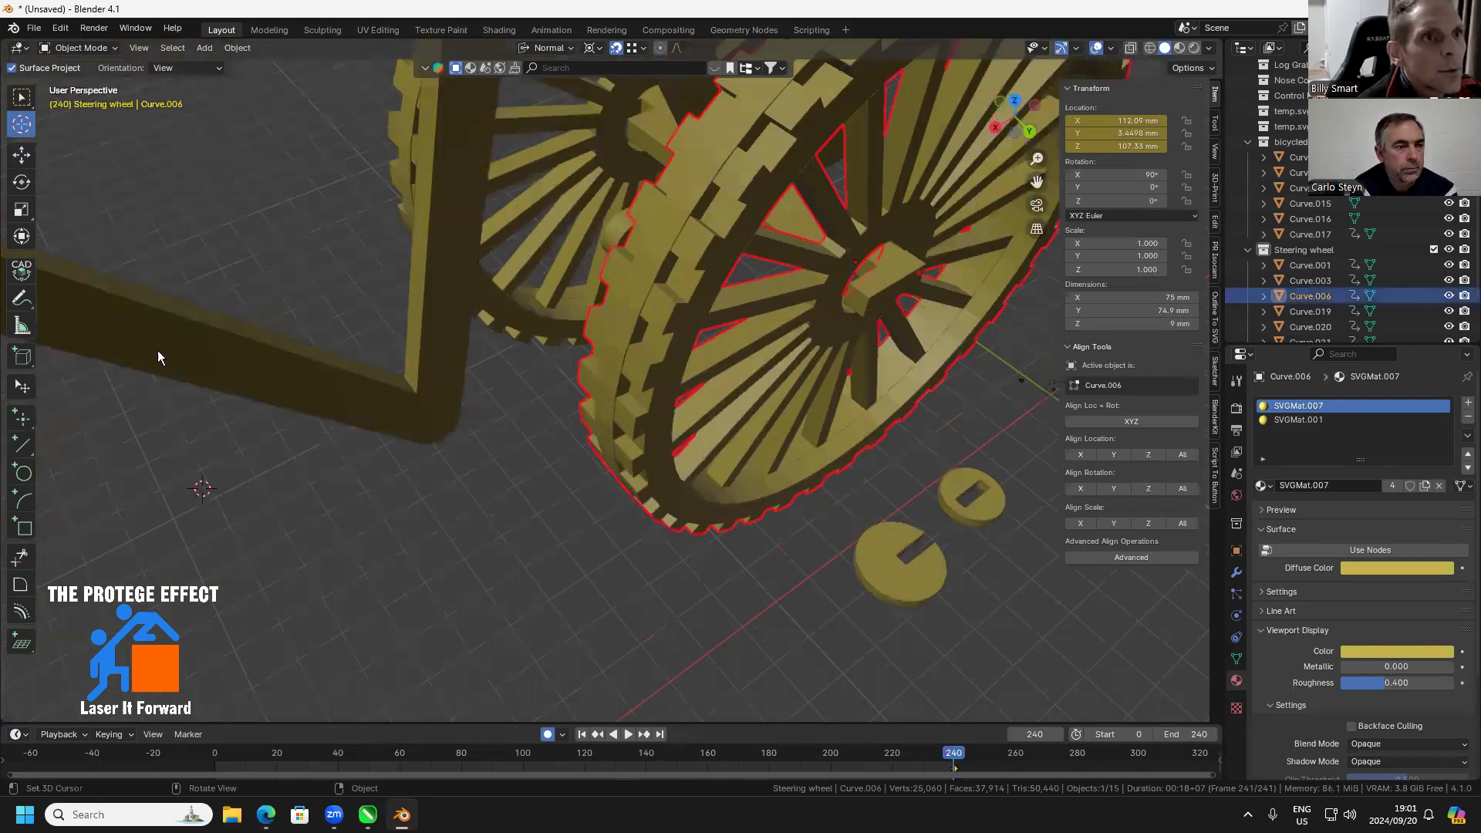
left_click(23, 155)
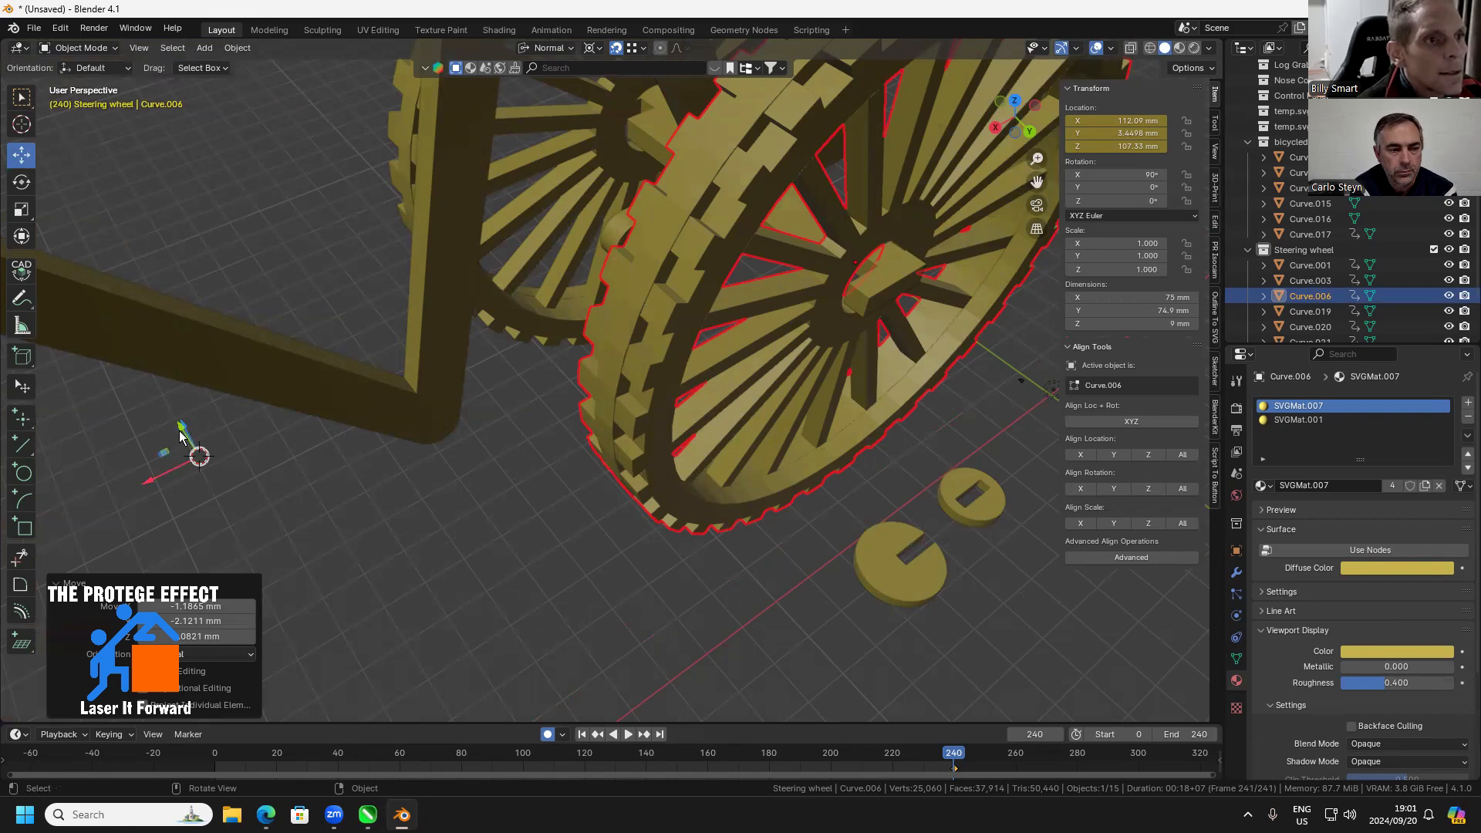
Move the rear wheel about 0.87 mm up and about 3.3 mm inward along the axle, to Y 0.16 mm
left_click_drag(180, 429, 177, 426)
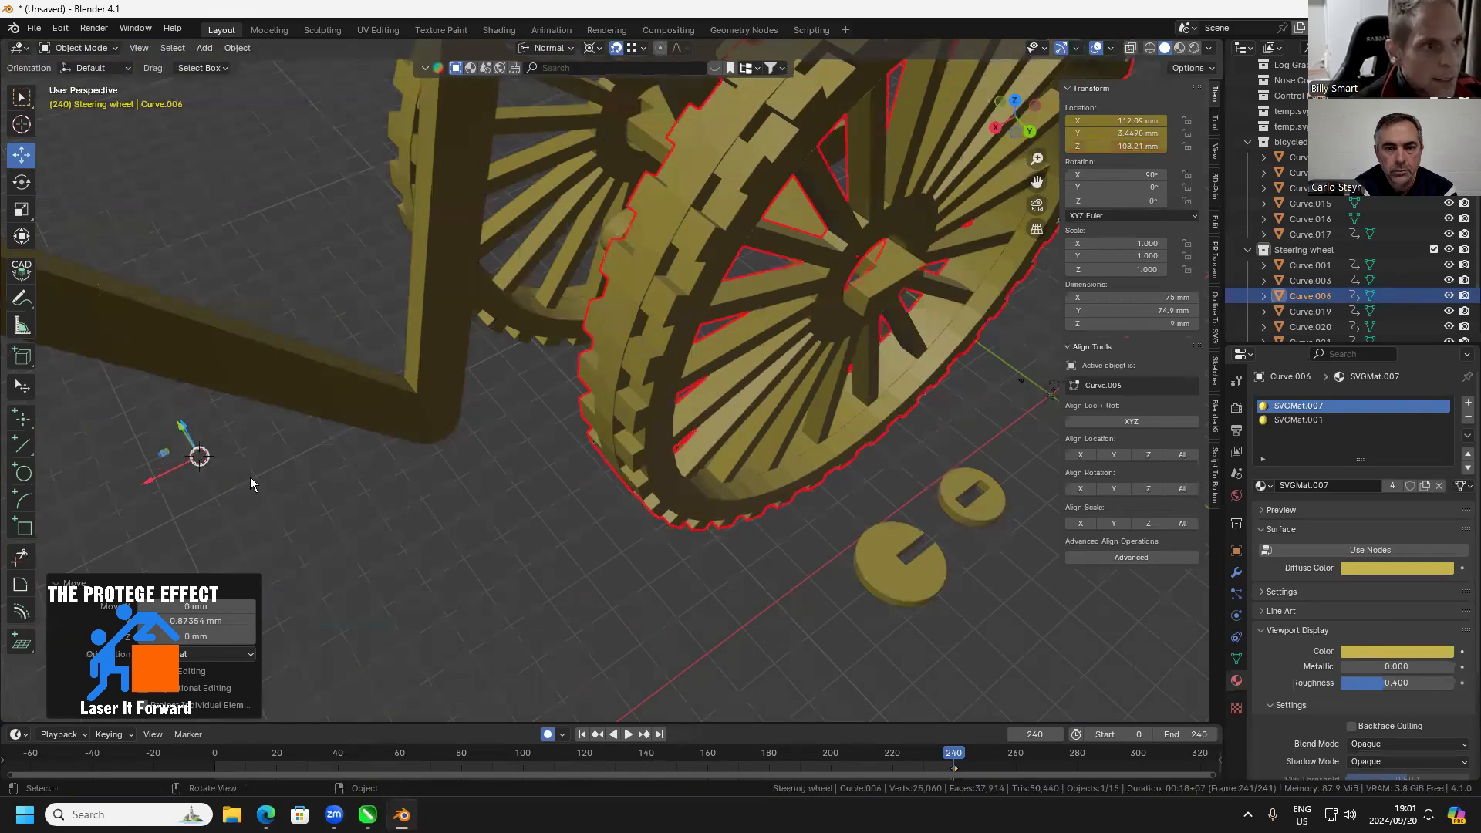
left_click_drag(307, 487, 349, 494)
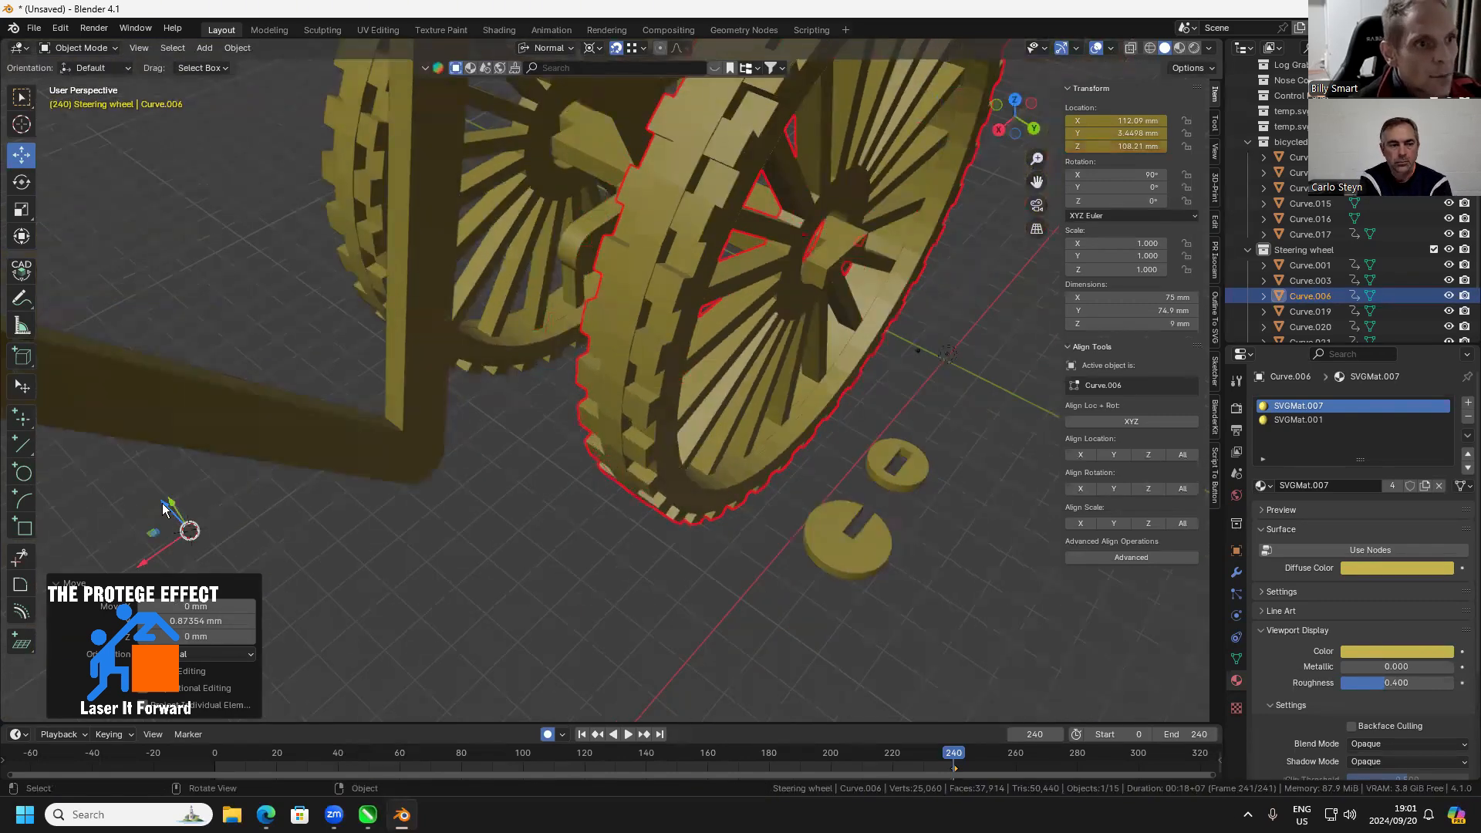
mouse_move(164, 509)
left_mouse_down()
mouse_move(129, 489)
mouse_move(147, 506)
left_mouse_up()
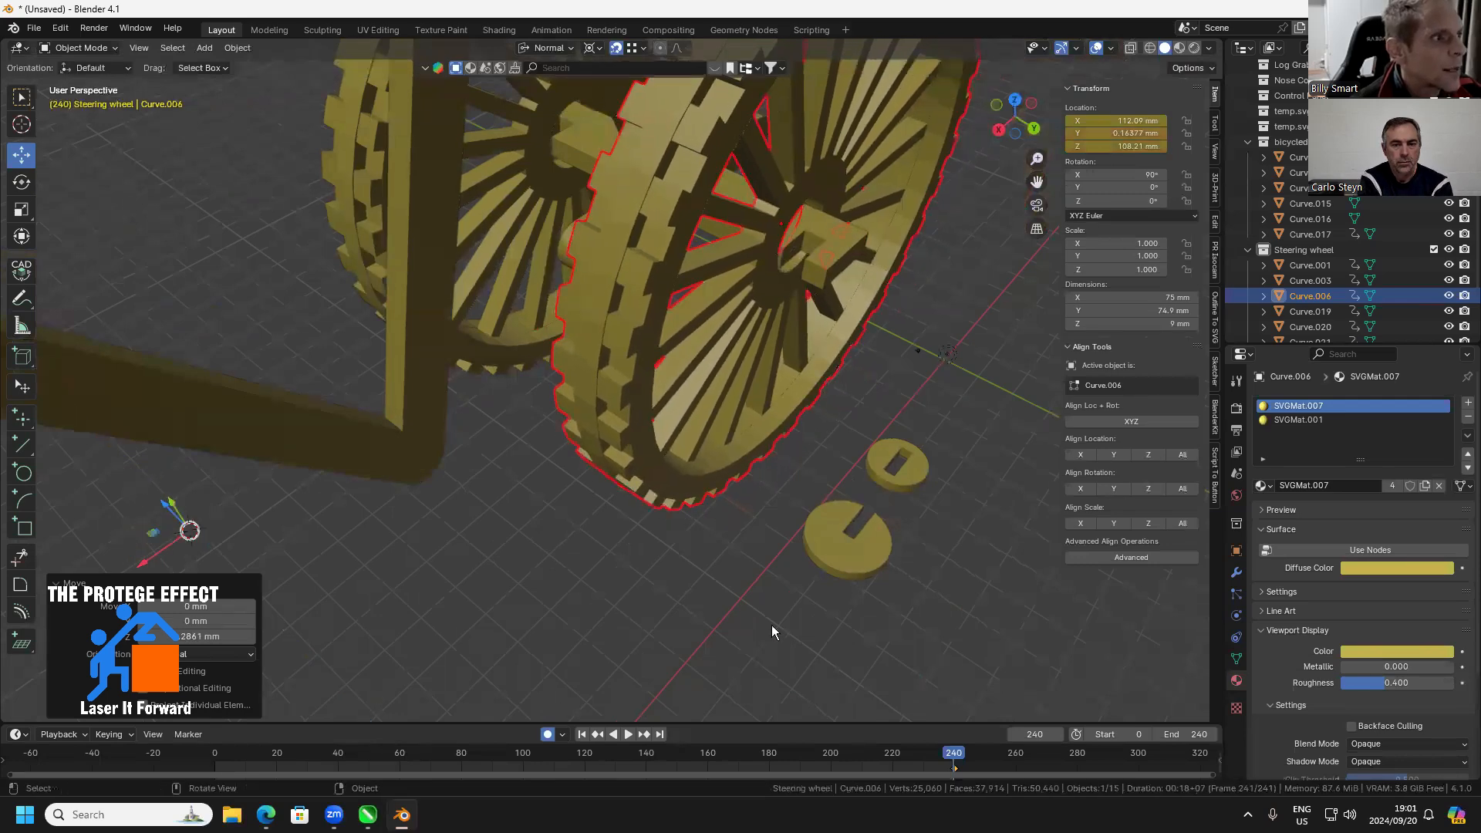
Stand the larger slotted disc upright by setting its X rotation to 90°
left_click(833, 547)
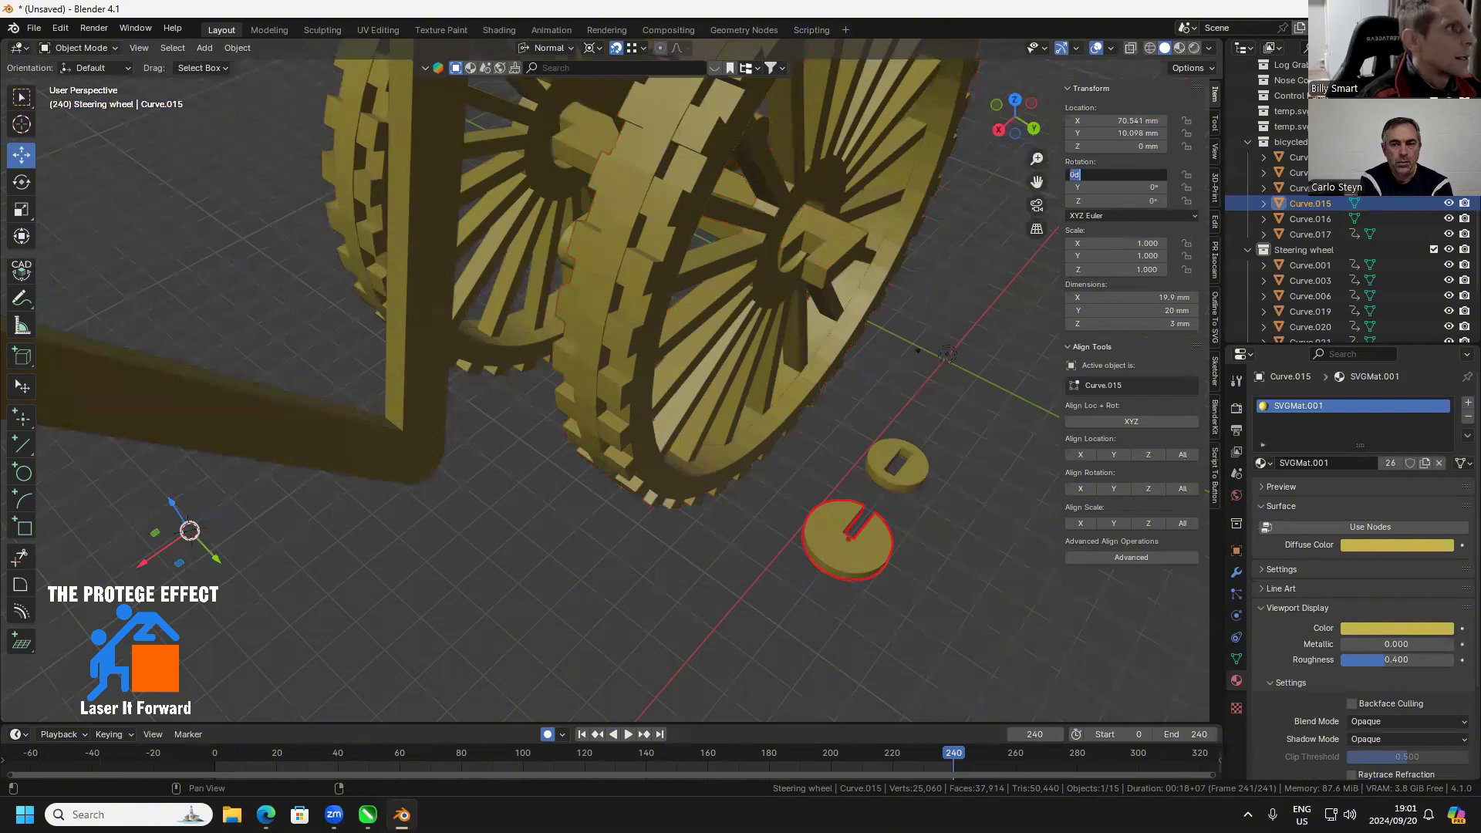
left_click(1136, 176)
type("90")
key("Return")
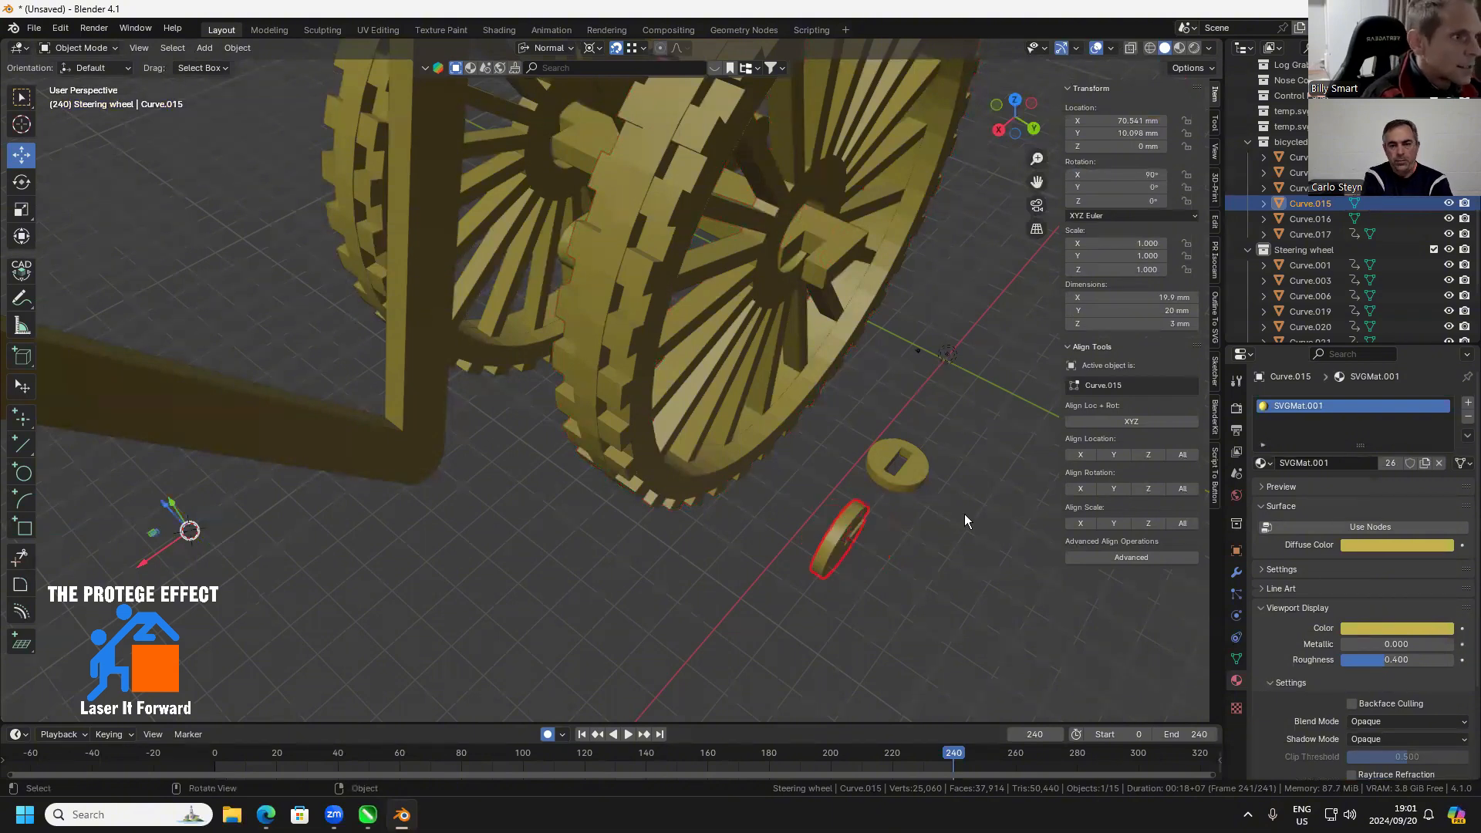
Snap the 3D cursor to the inner corner vertex of the disc's slot and set the disc's origin there
scroll(940, 533, "up", 3)
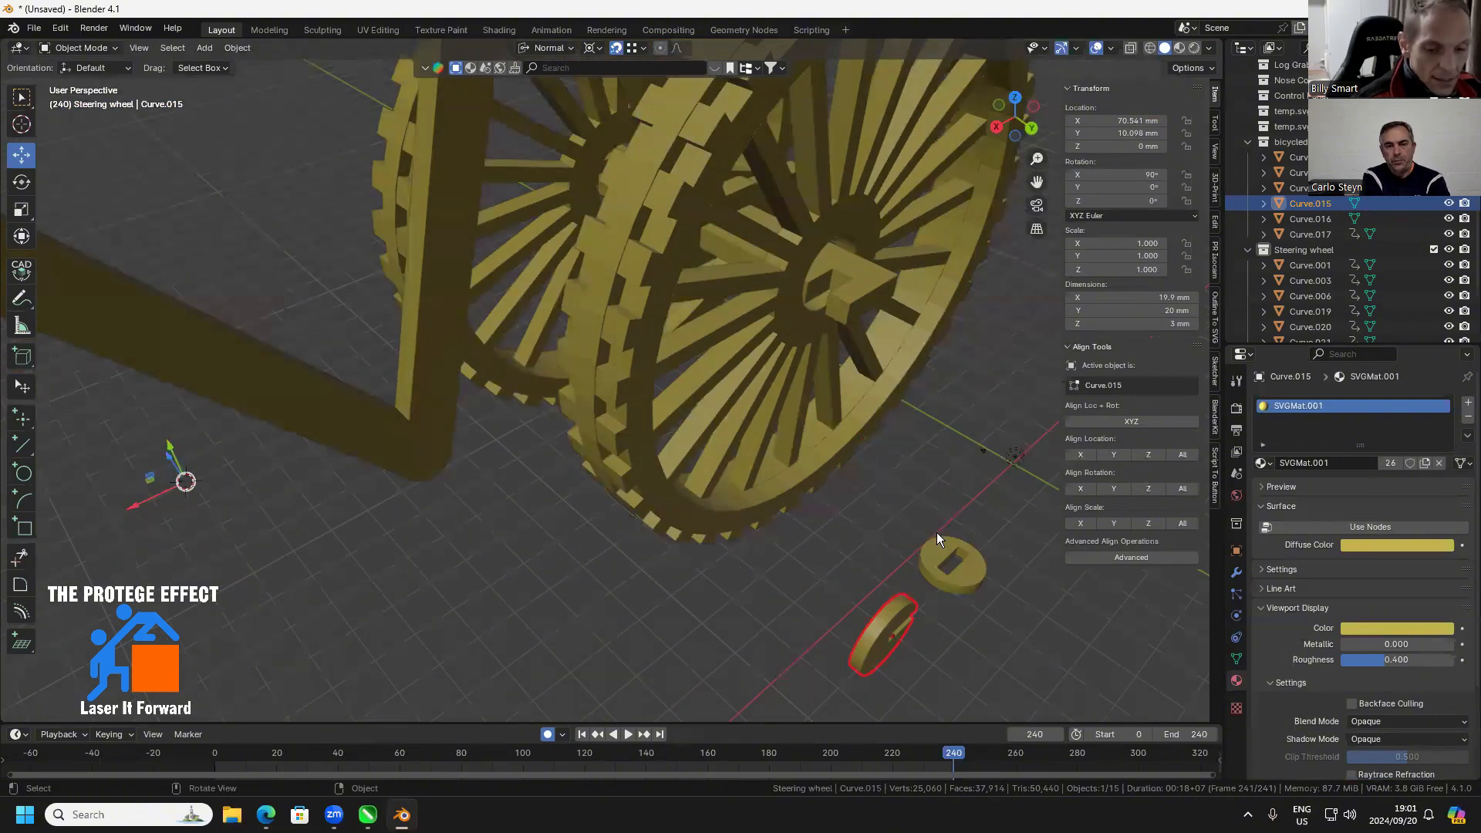
key("KP_Decimal")
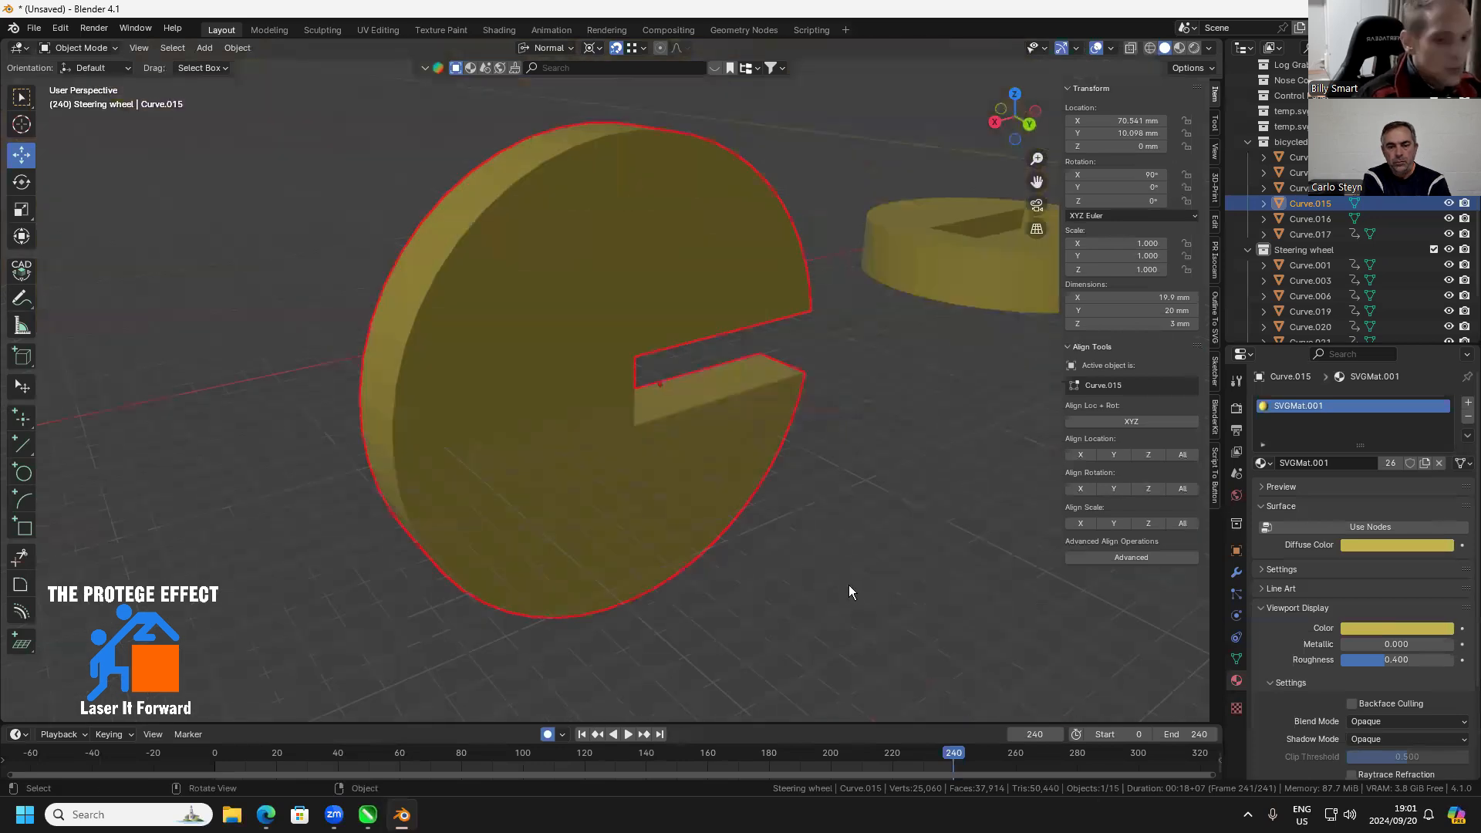
key("Tab")
left_click(638, 357)
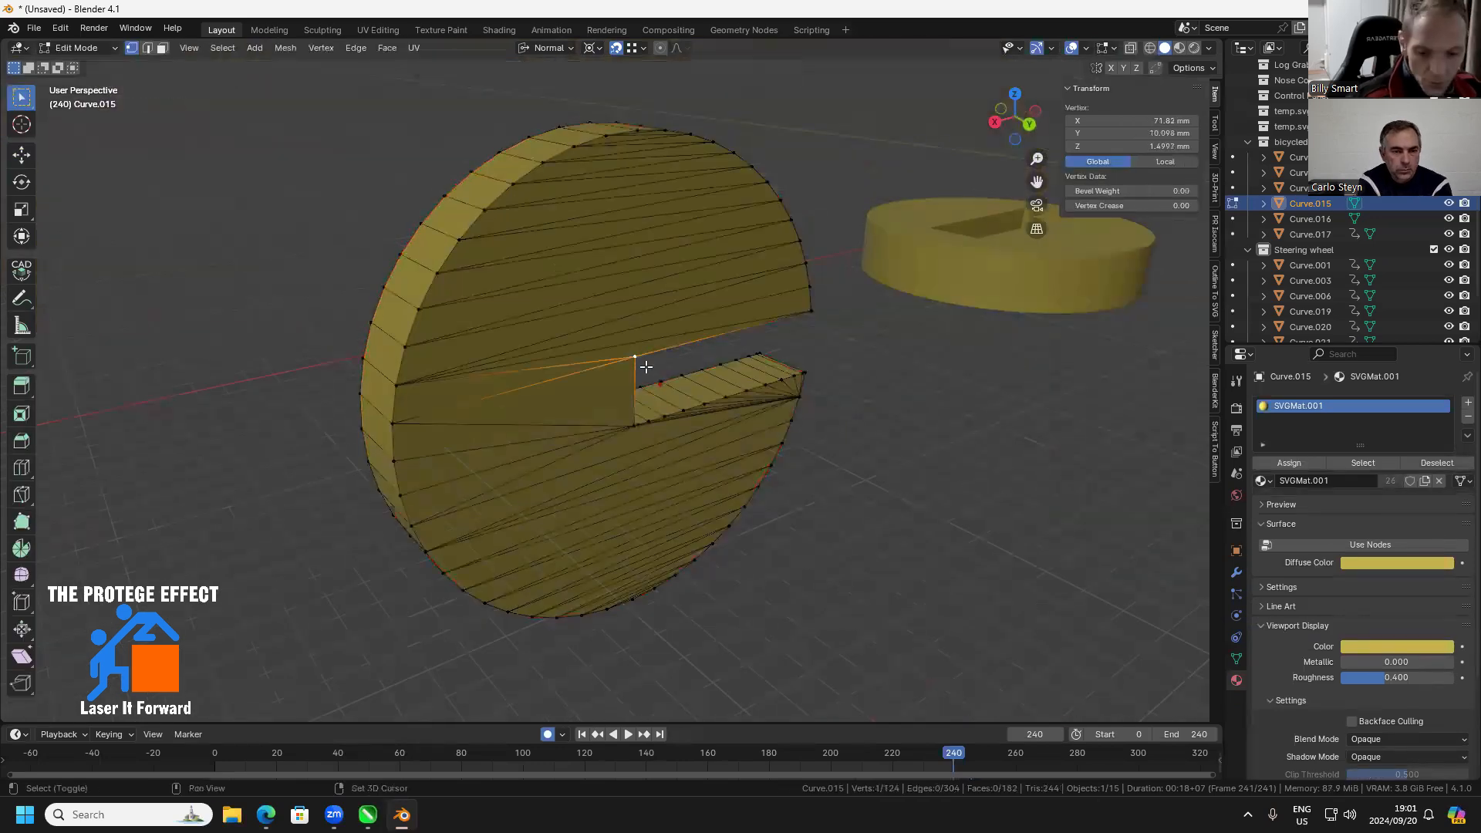
key("shift+s")
left_click(668, 462)
key("Tab")
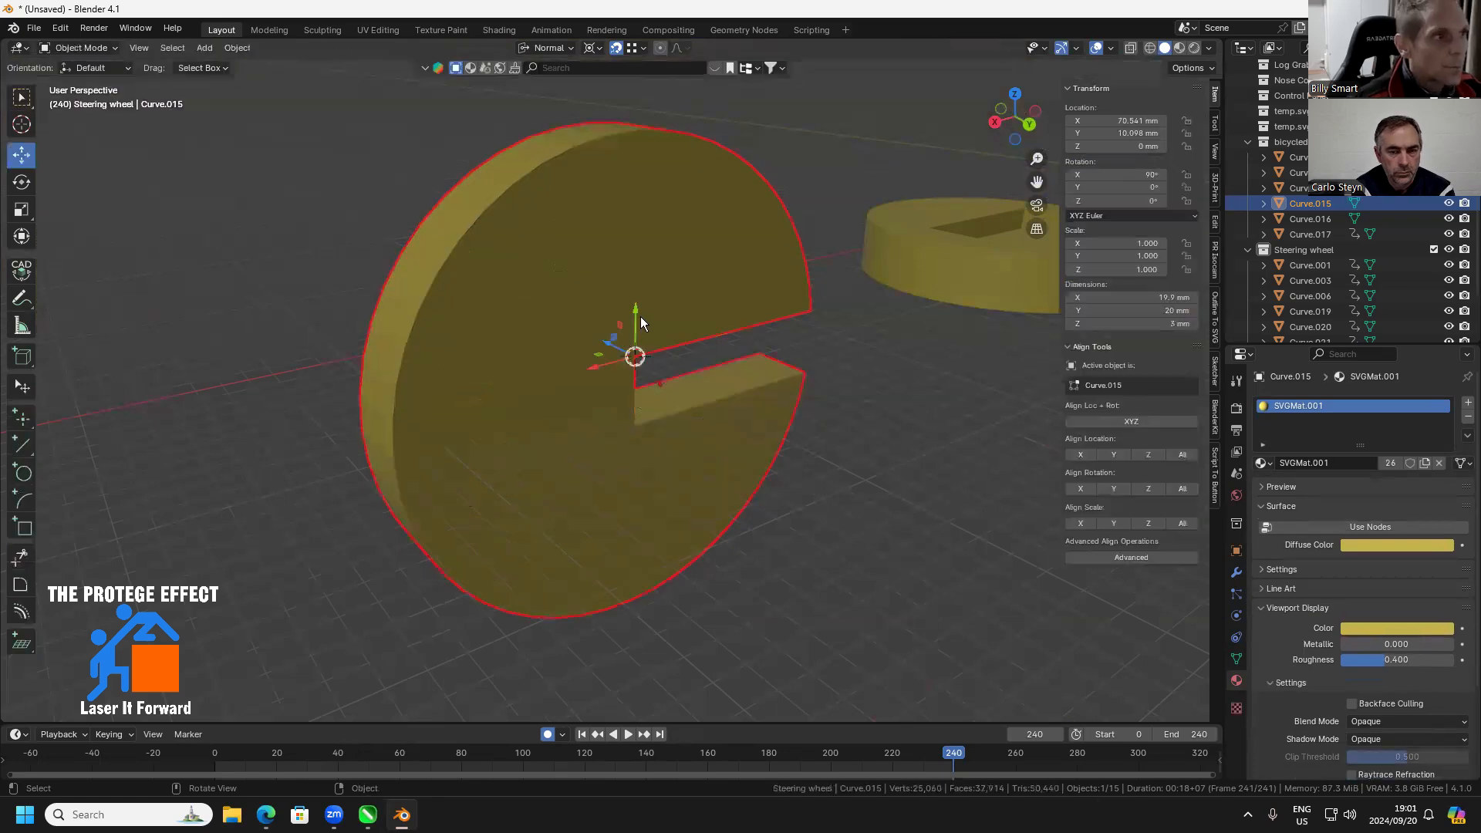
right_click(640, 316)
mouse_move(622, 390)
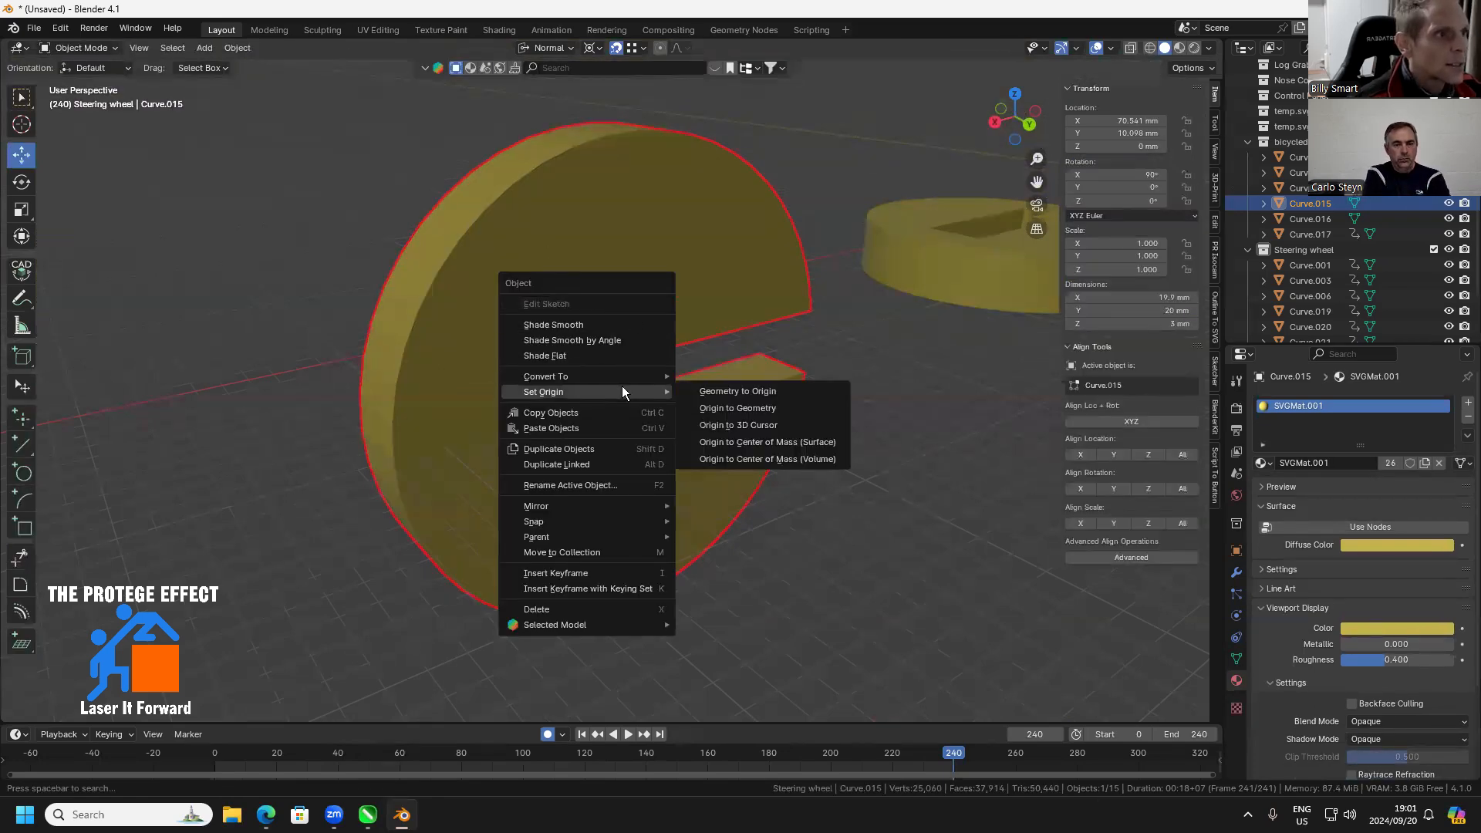
left_click(755, 425)
Snap the slotted disc onto the rear axle's notch outside the wheel, at X 112.09 mm, Y 6.4492 mm, Z 108.83 mm
scroll(756, 424, "down", 8)
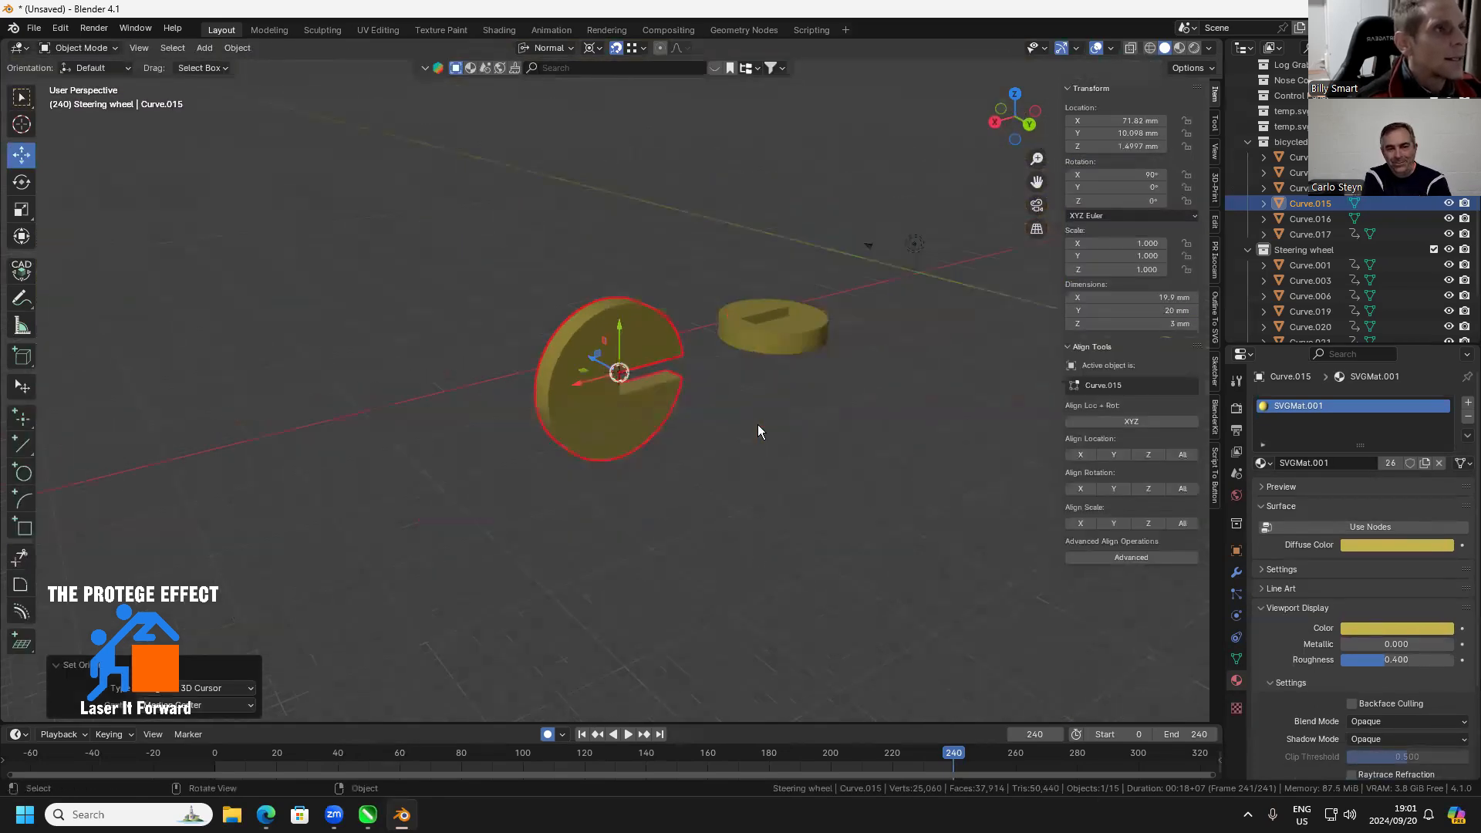
scroll(661, 349, "up", 8)
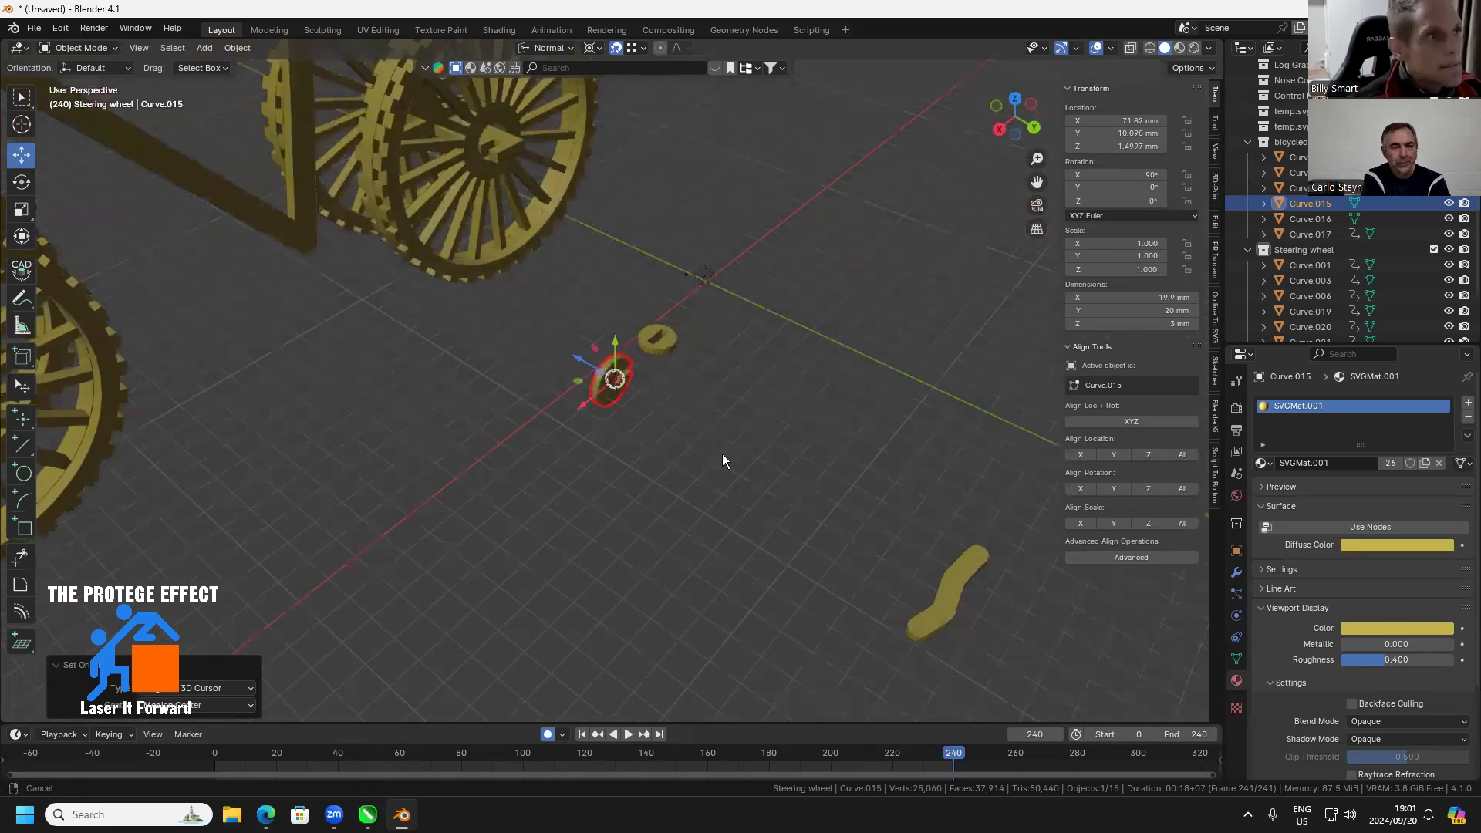
scroll(696, 418, "up", 6)
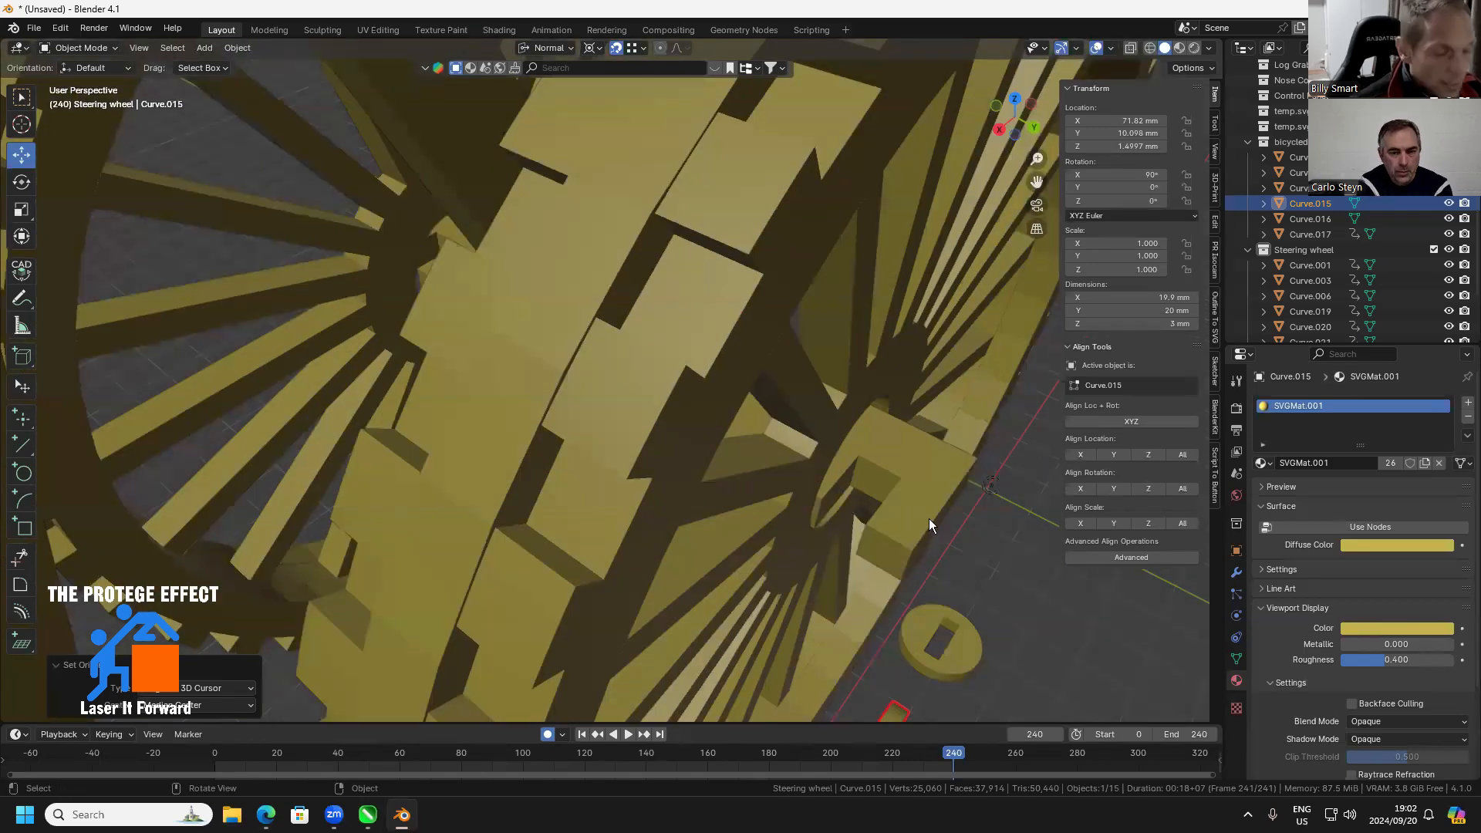
key("g")
left_click(875, 495)
scroll(701, 480, "down", 5)
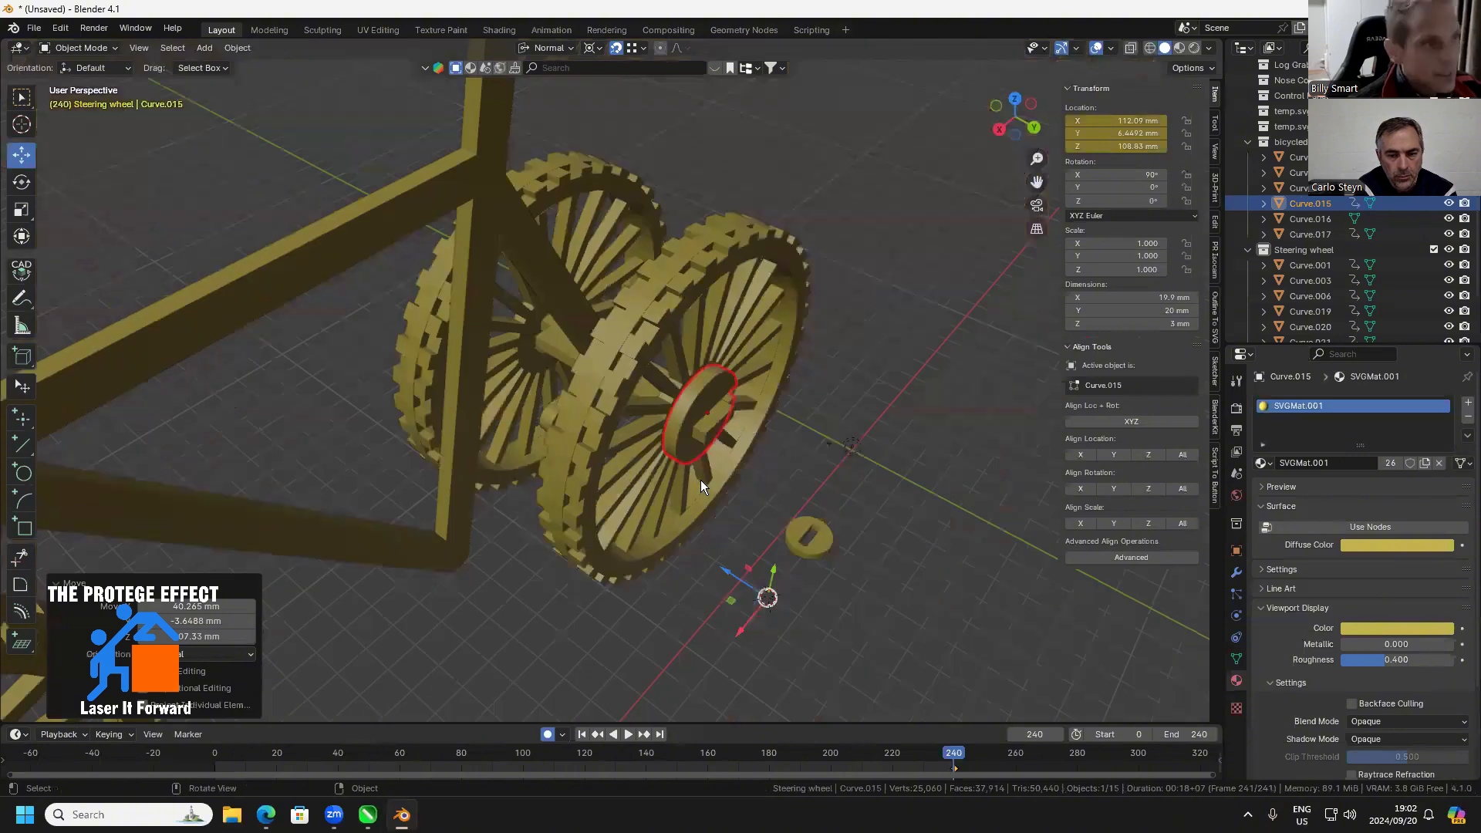
Duplicate the slotted disc about -44 mm along Y onto the opposite end of the rear axle
scroll(700, 480, "down", 5)
left_click_drag(531, 384, 705, 384)
scroll(706, 385, "up", 6)
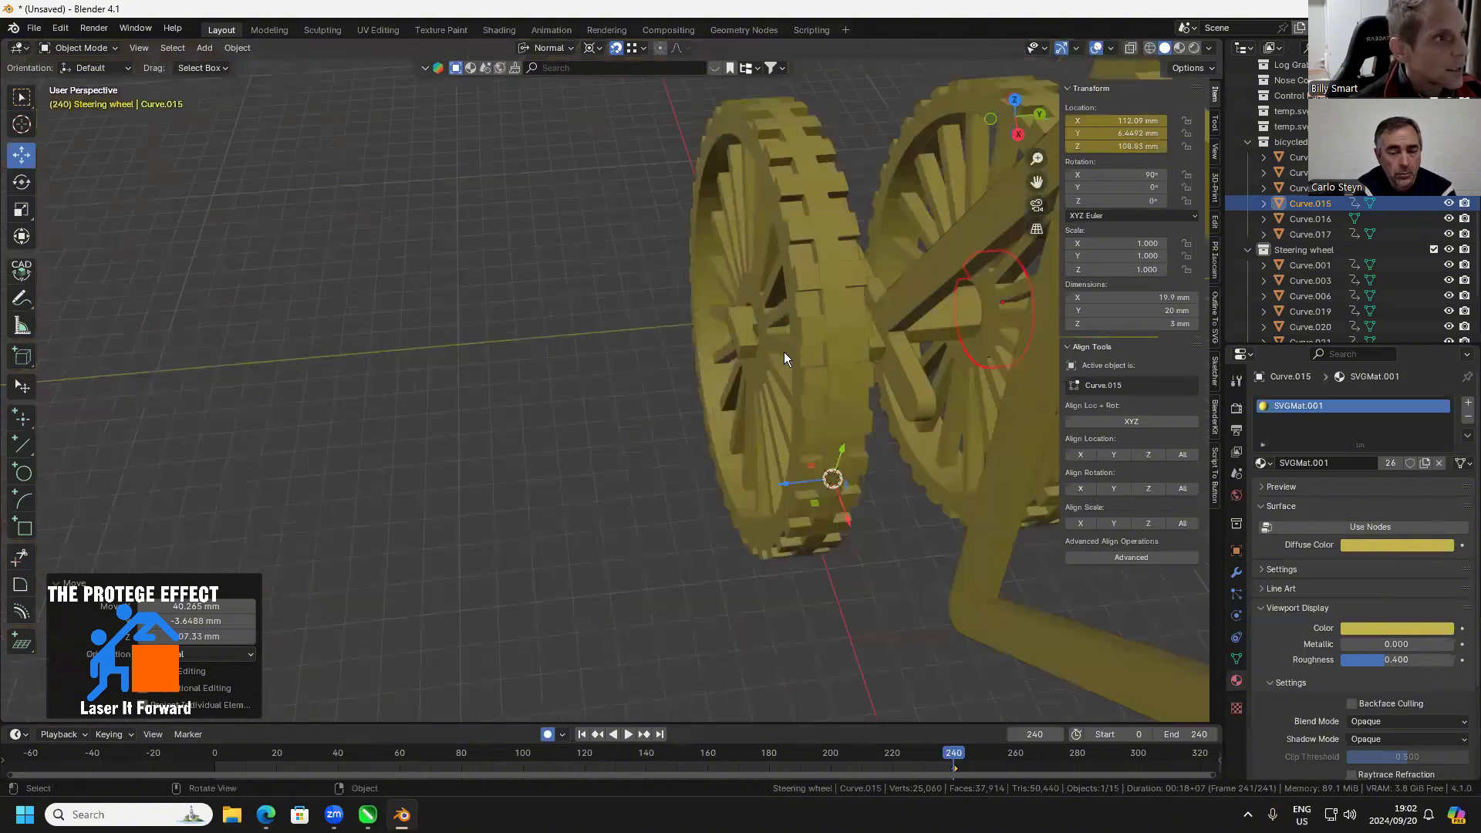
scroll(867, 320, "up", 3)
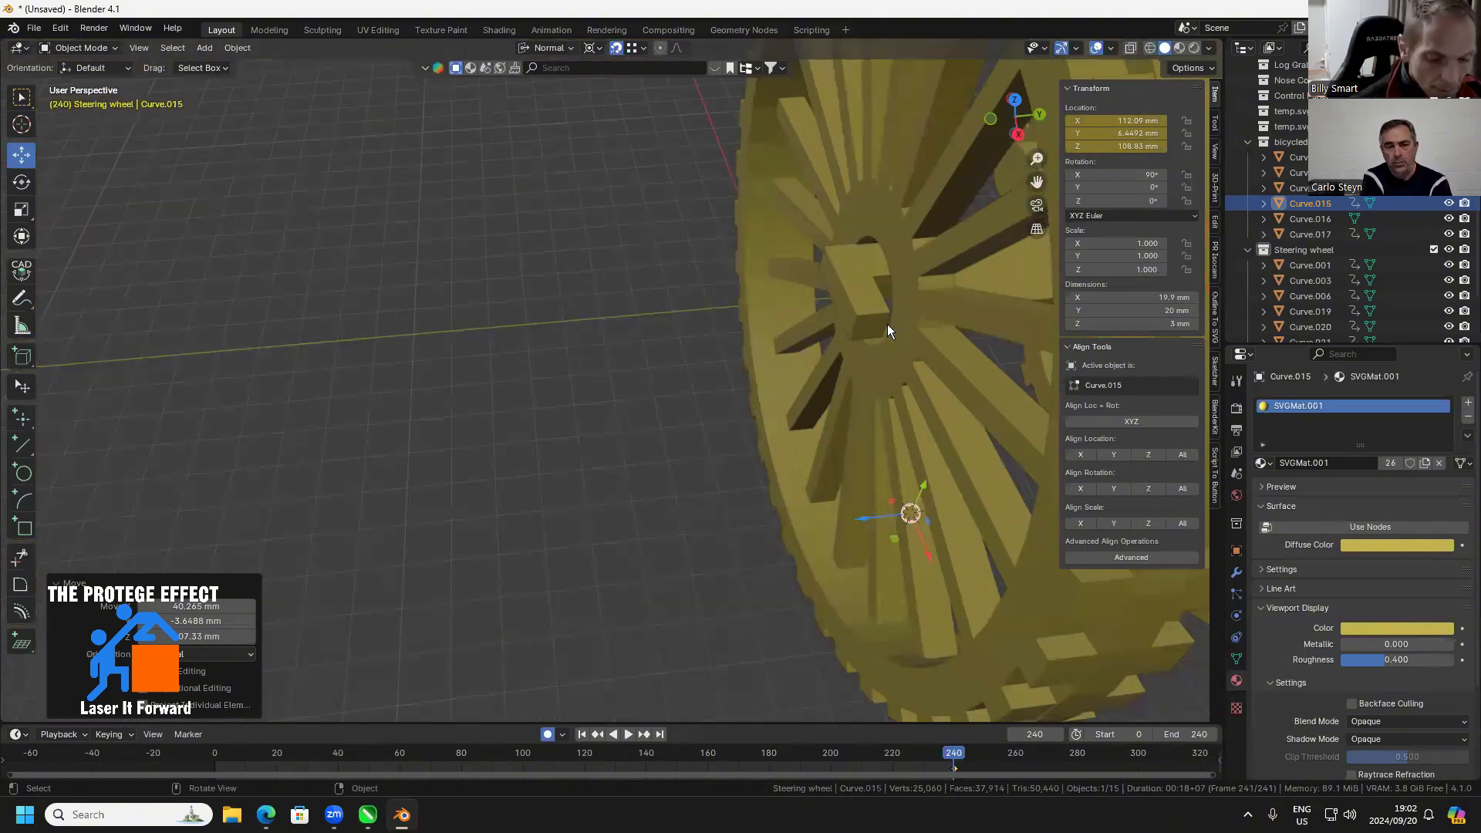
key("shift+d")
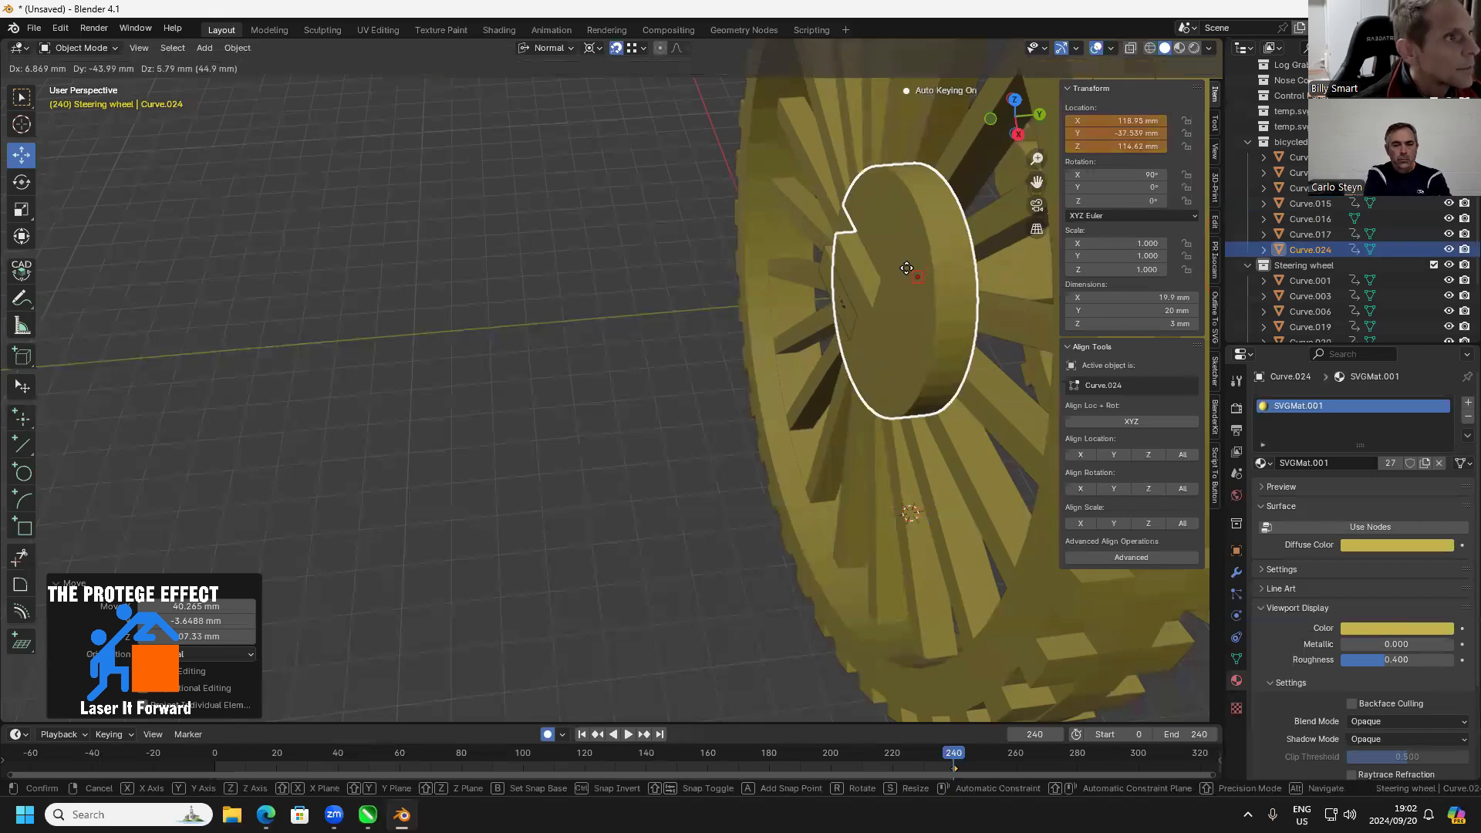
key("y")
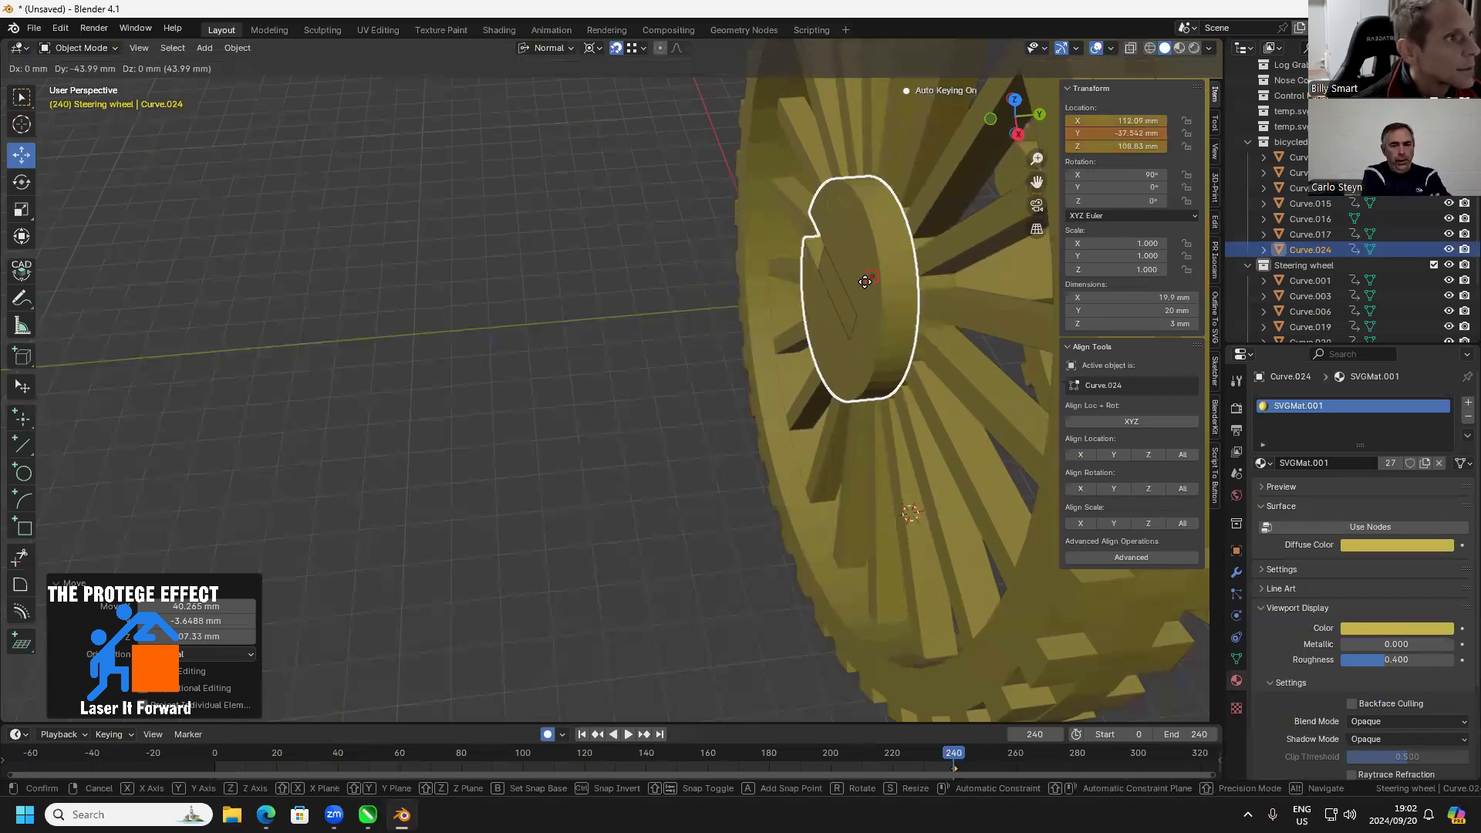
left_click(872, 290)
Reposition the 3D cursor in empty space and move the opposite rear wheel about 3.4 mm inward, to Y -34.147 mm
left_click(963, 299)
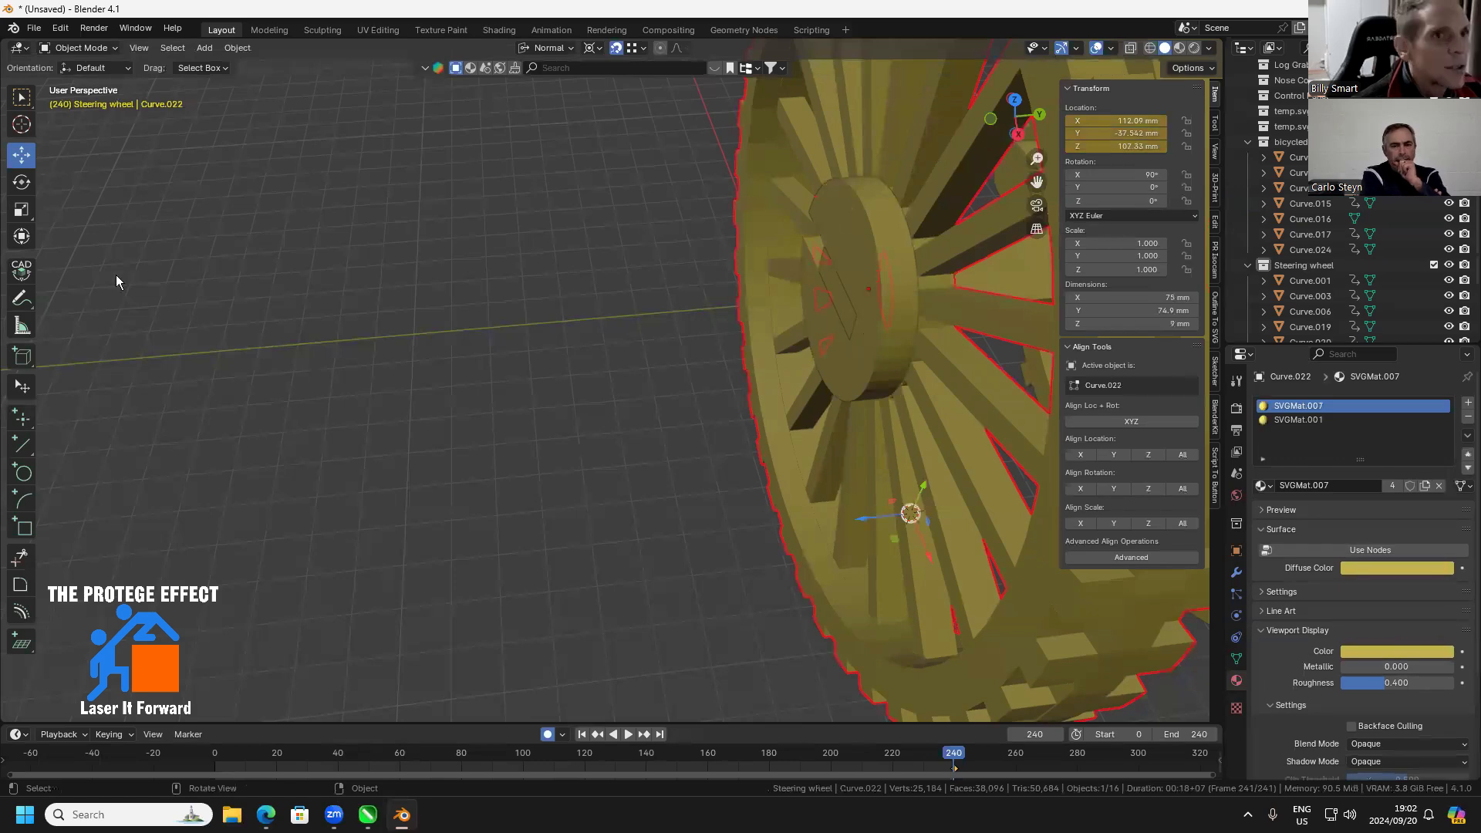
left_click(22, 124)
left_click(259, 212)
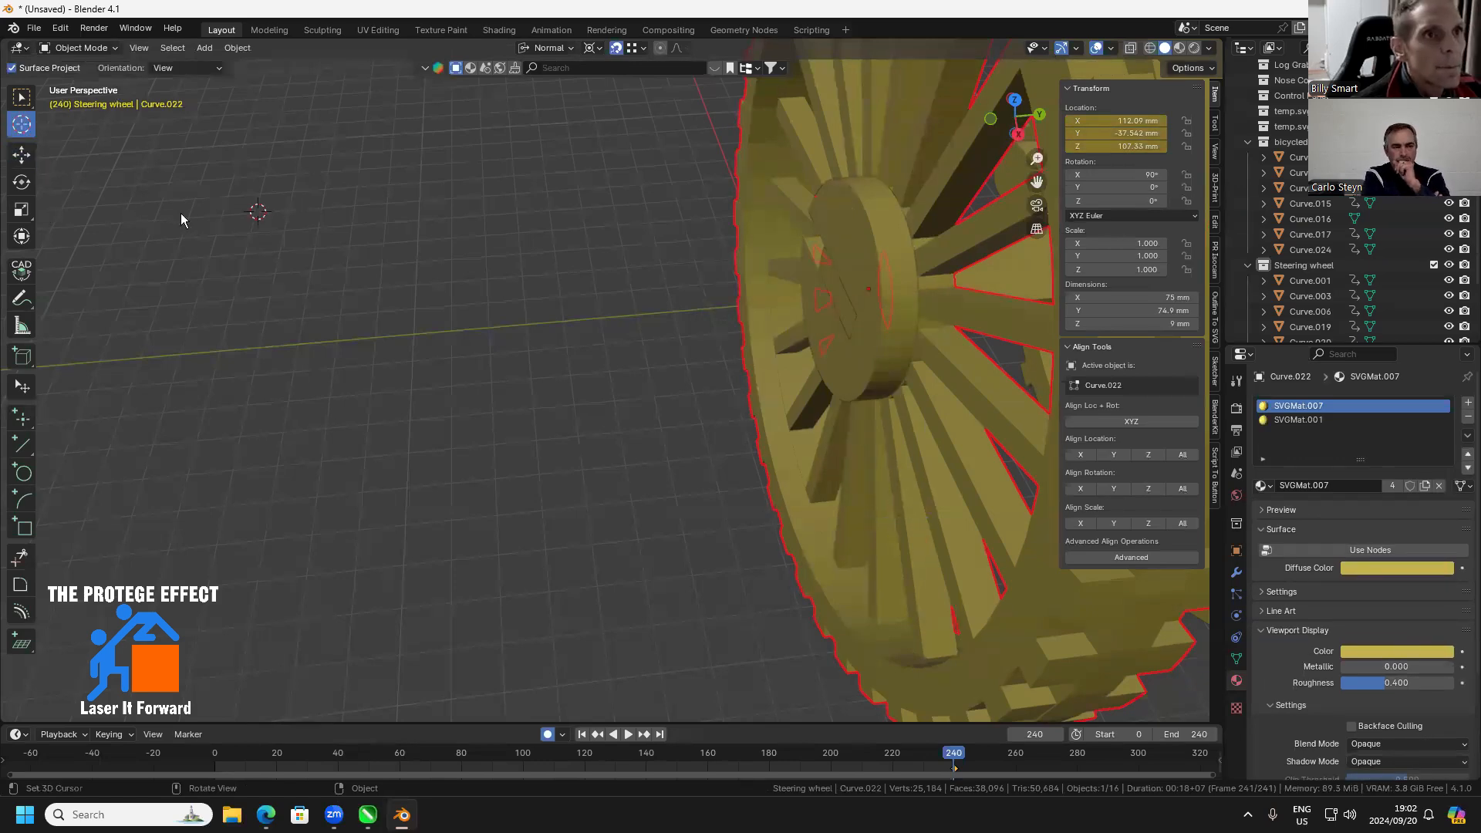
left_click(22, 154)
mouse_move(205, 222)
left_mouse_down()
mouse_move(238, 221)
mouse_move(224, 224)
left_mouse_up()
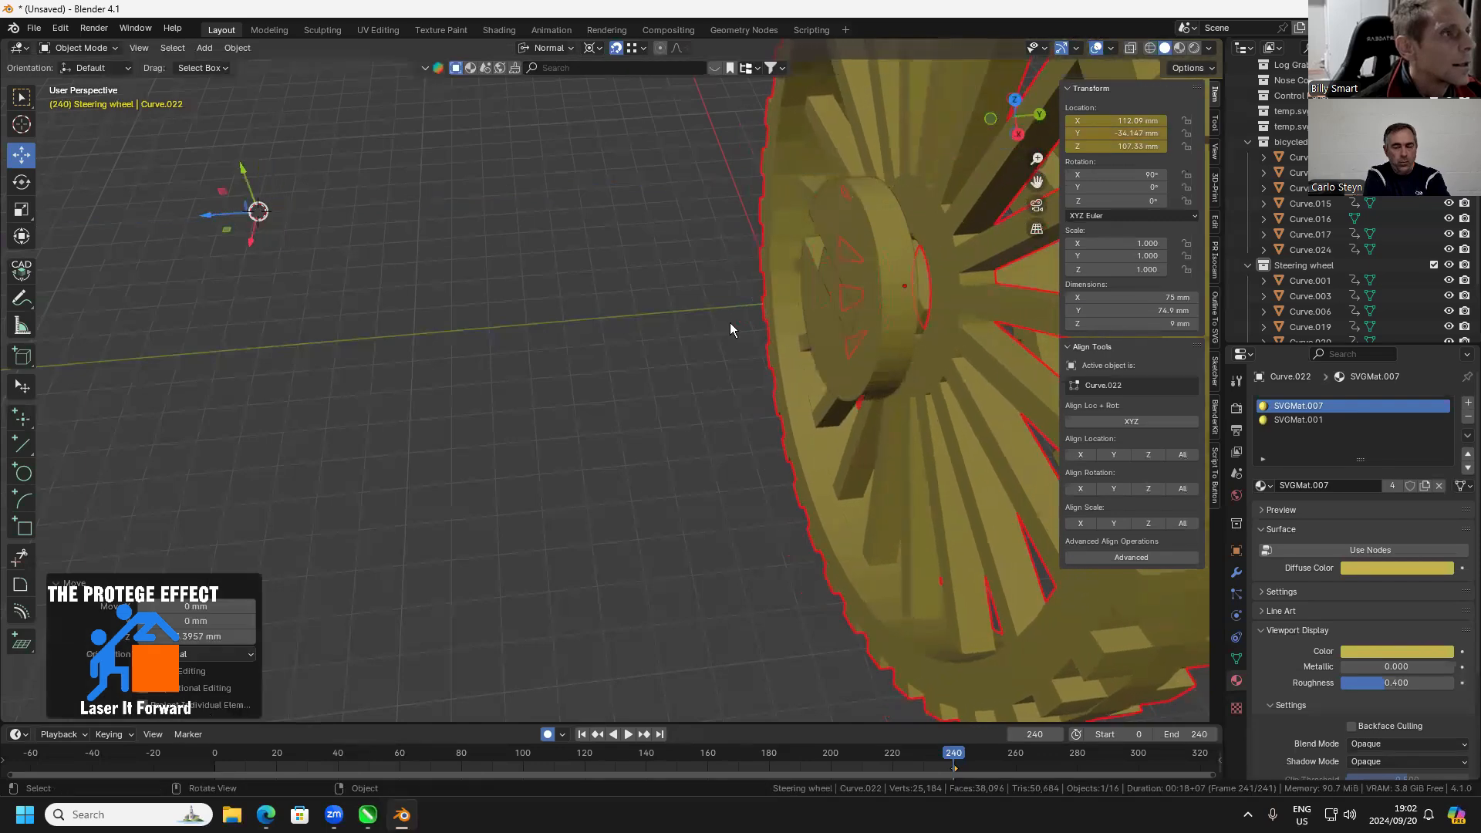
Move the slotted disc on the opposite end of the rear axle about 3 mm inward along Y, to Y -34.543 mm
left_click(881, 335)
key("g")
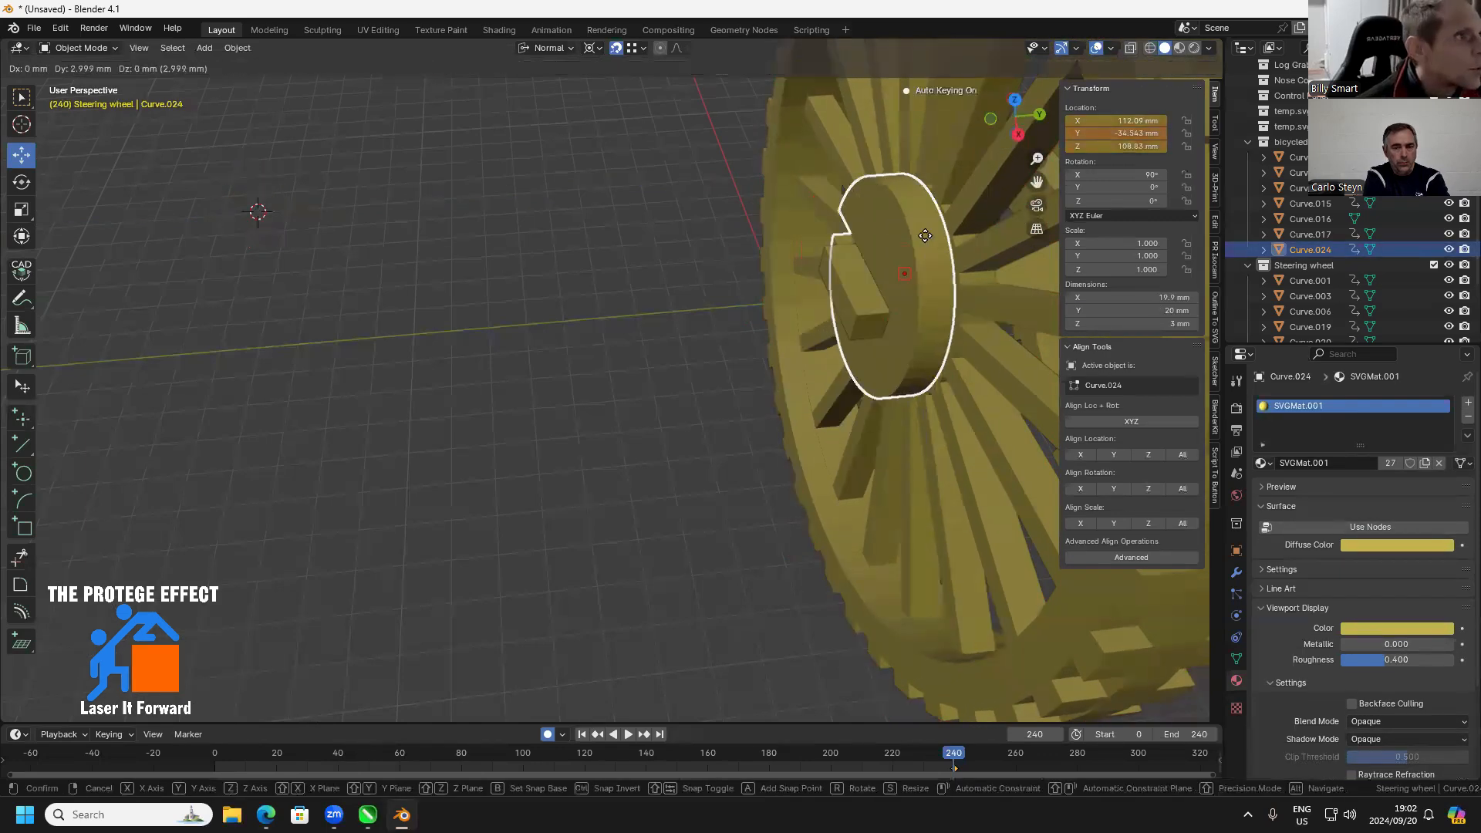
left_click(902, 274)
left_click(714, 441)
Examine the rear wheels, axle and locking discs from several angles to check how they fit with the frame
scroll(771, 428, "down", 7)
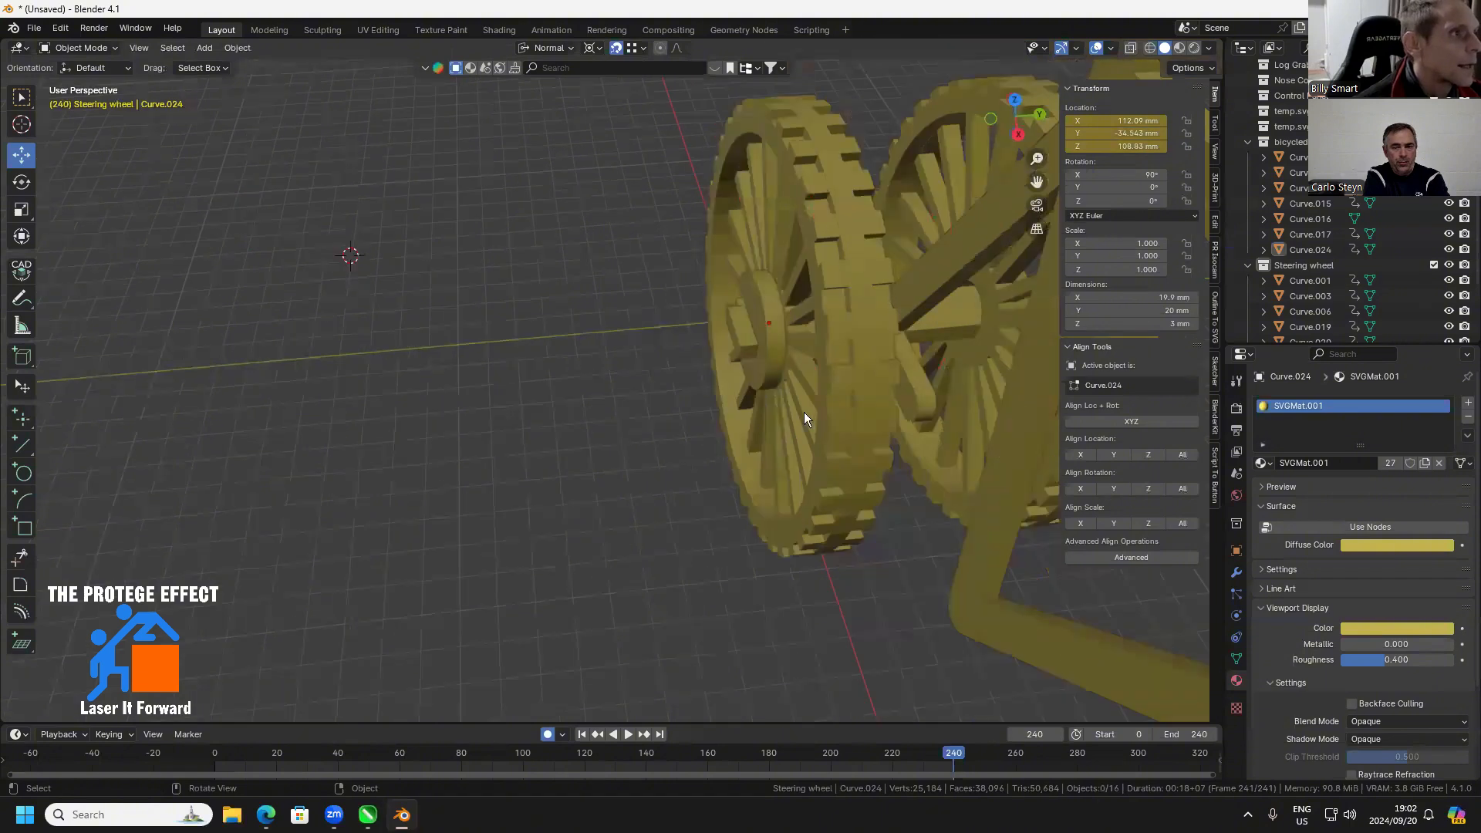
left_click_drag(804, 412, 833, 488)
scroll(833, 488, "up", 5)
scroll(754, 463, "down", 5)
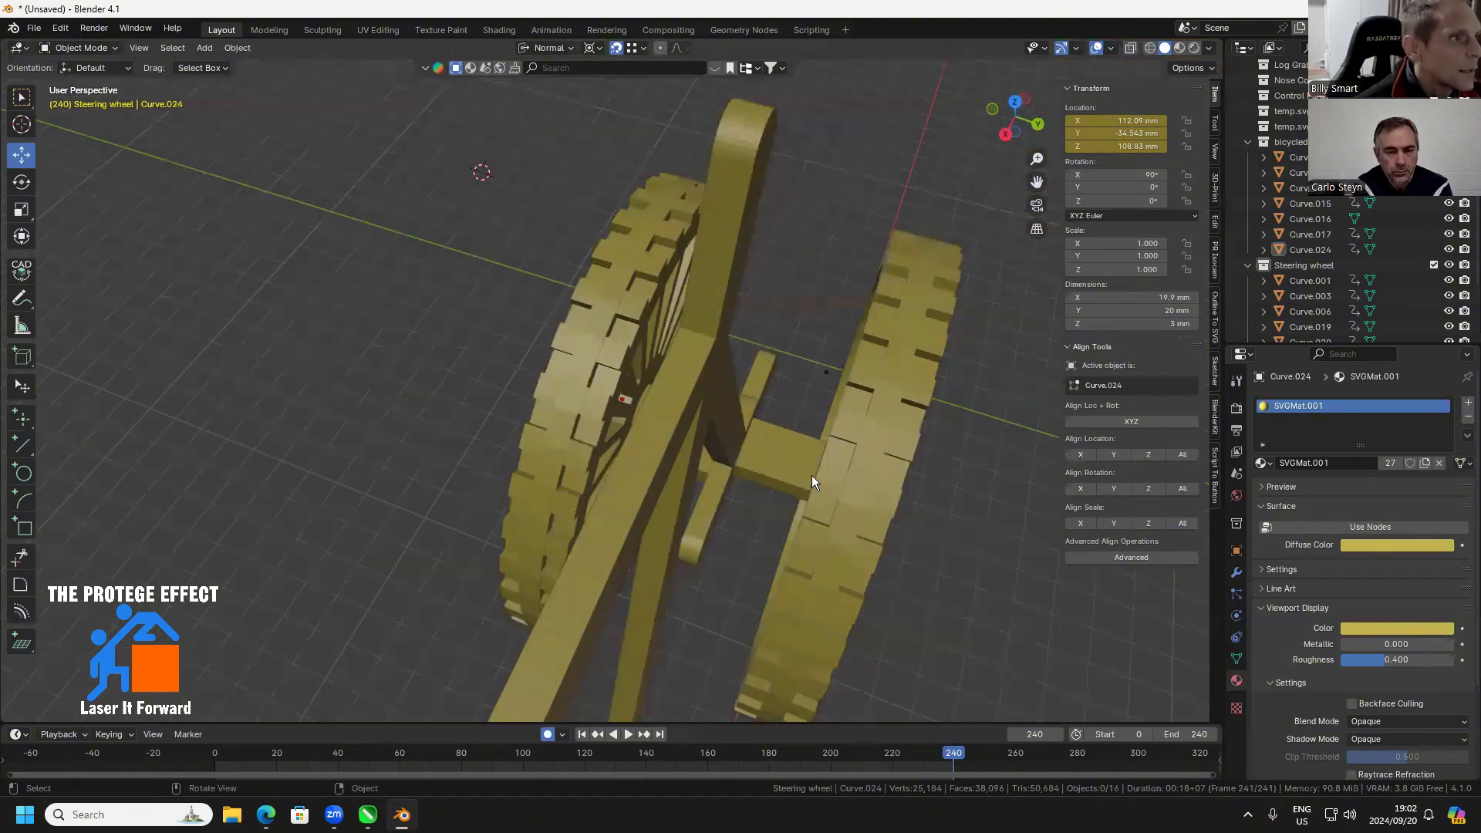
scroll(931, 500, "up", 2)
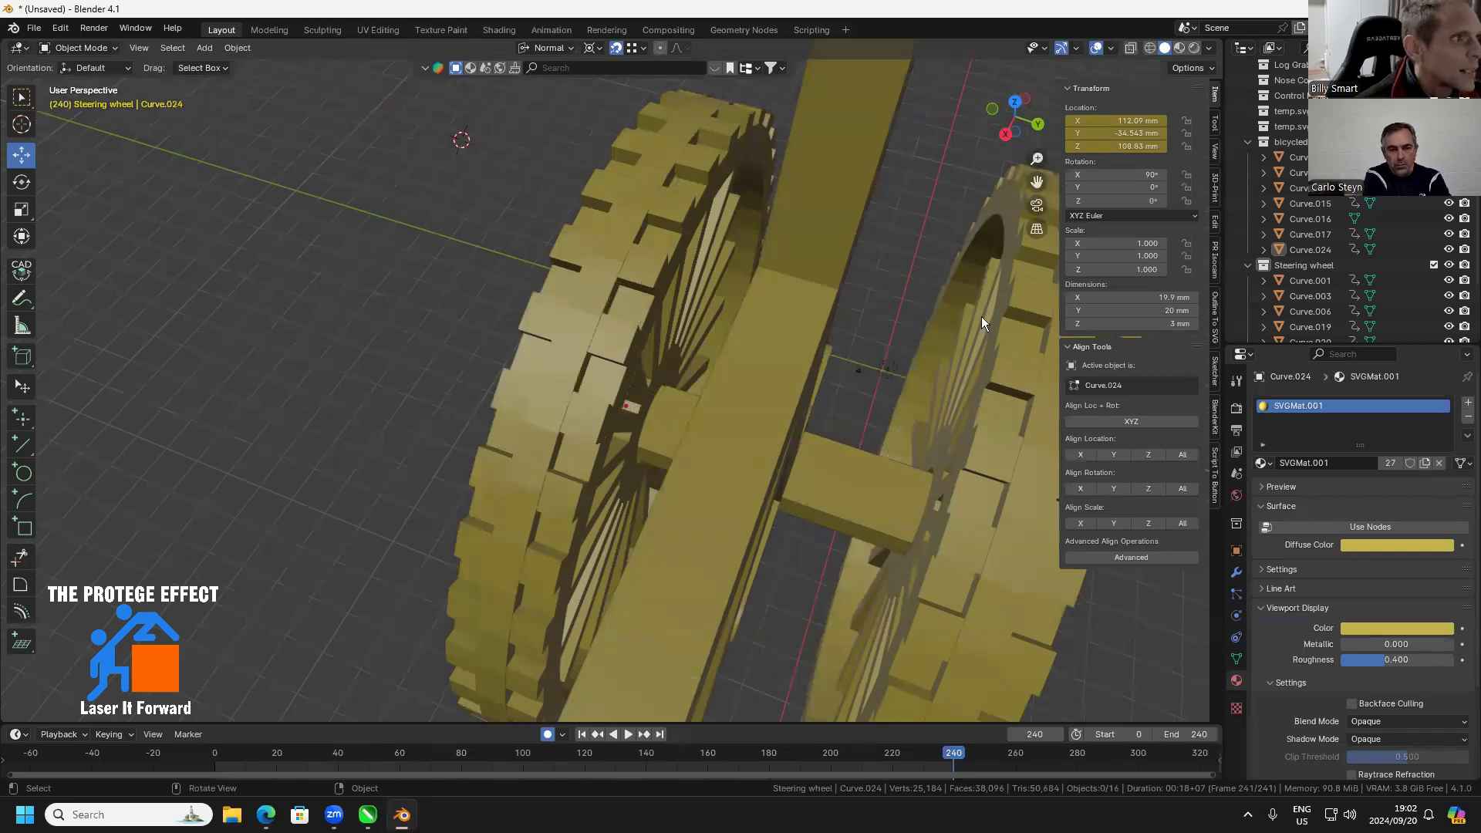
left_click_drag(841, 434, 787, 449)
scroll(767, 441, "down", 6)
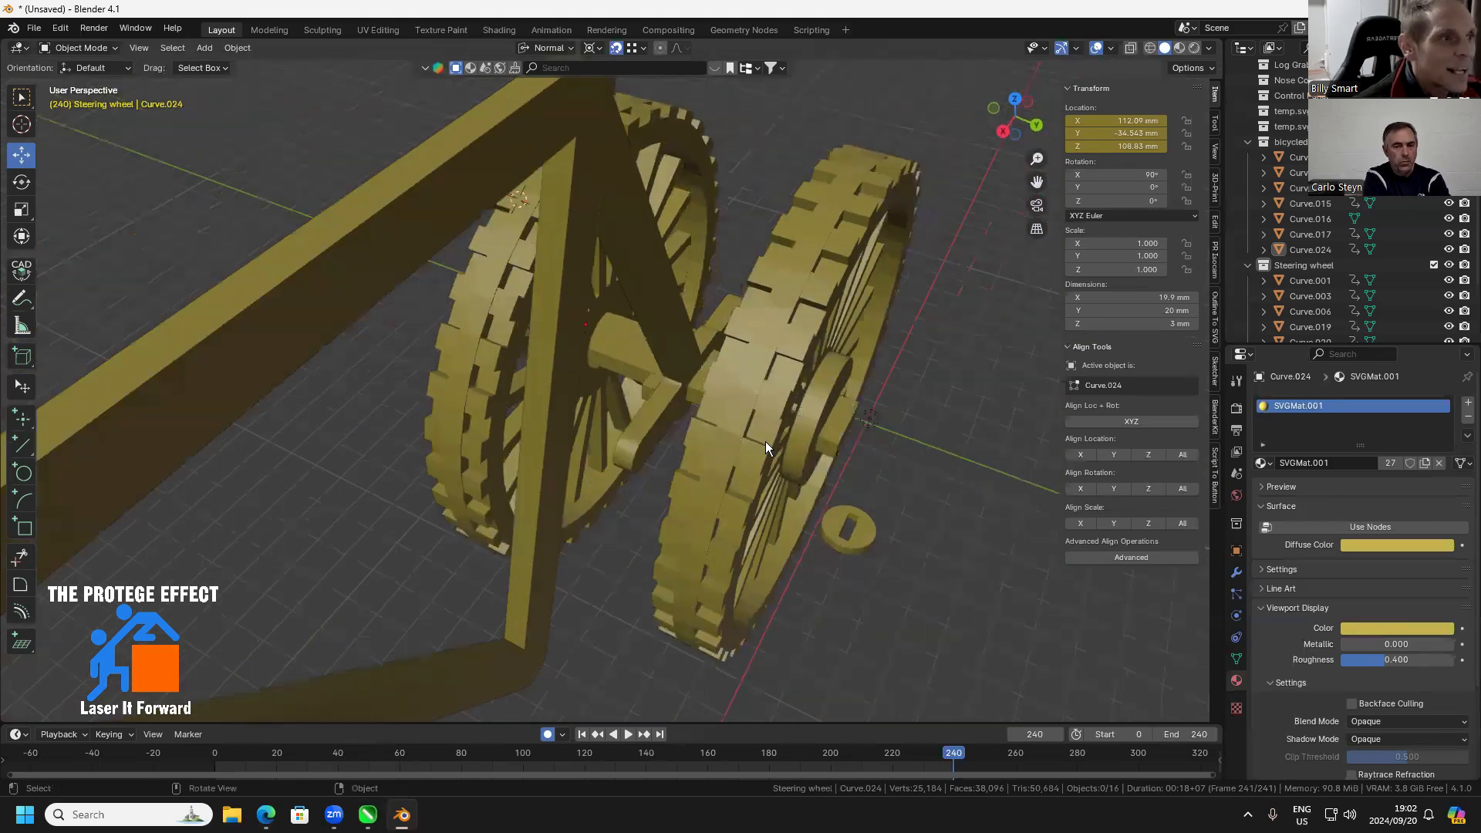
mouse_move(737, 376)
left_mouse_down()
mouse_move(733, 361)
mouse_move(710, 400)
mouse_move(727, 400)
left_mouse_up()
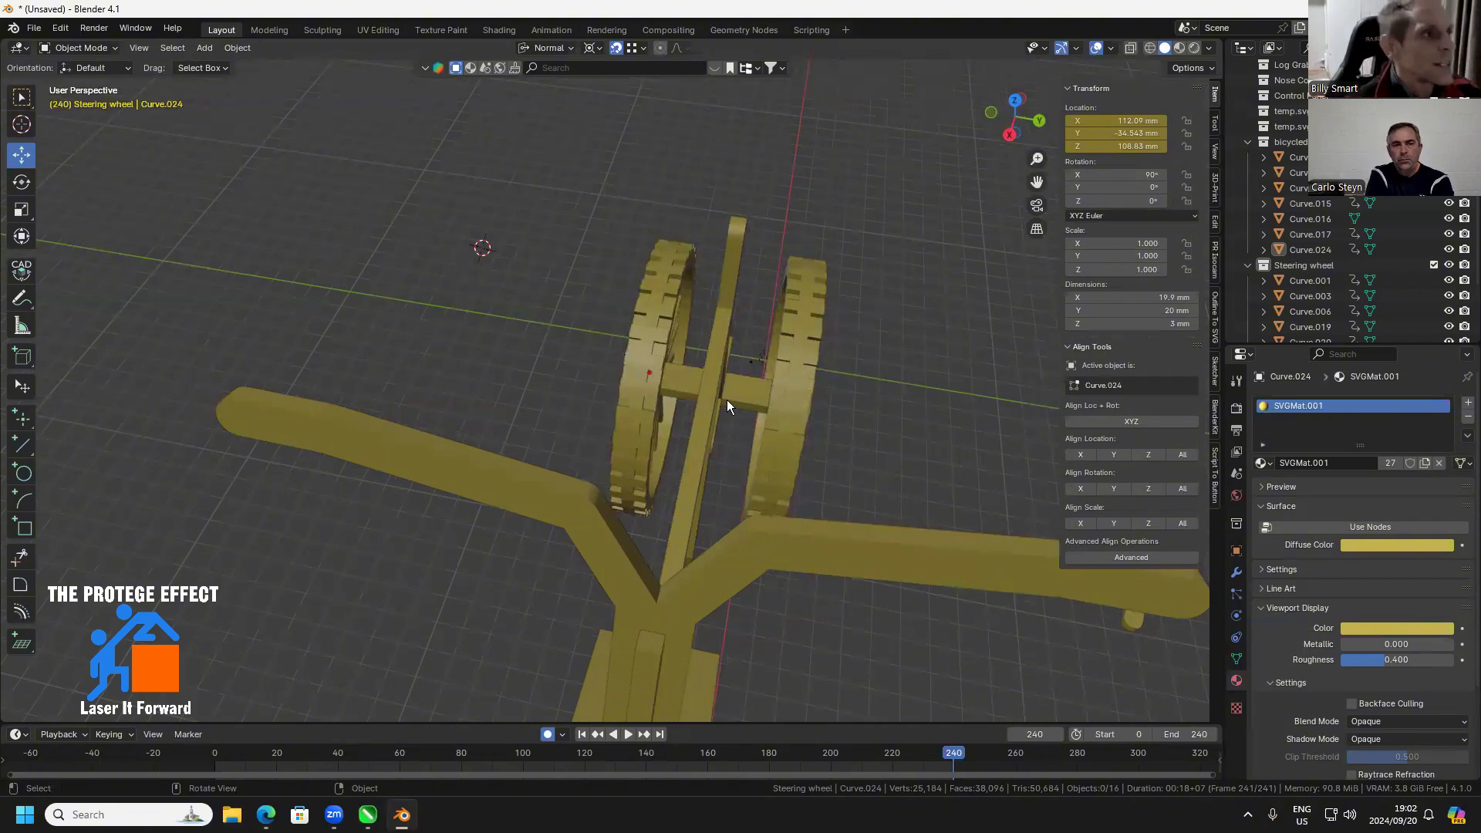
left_click_drag(816, 371, 708, 433)
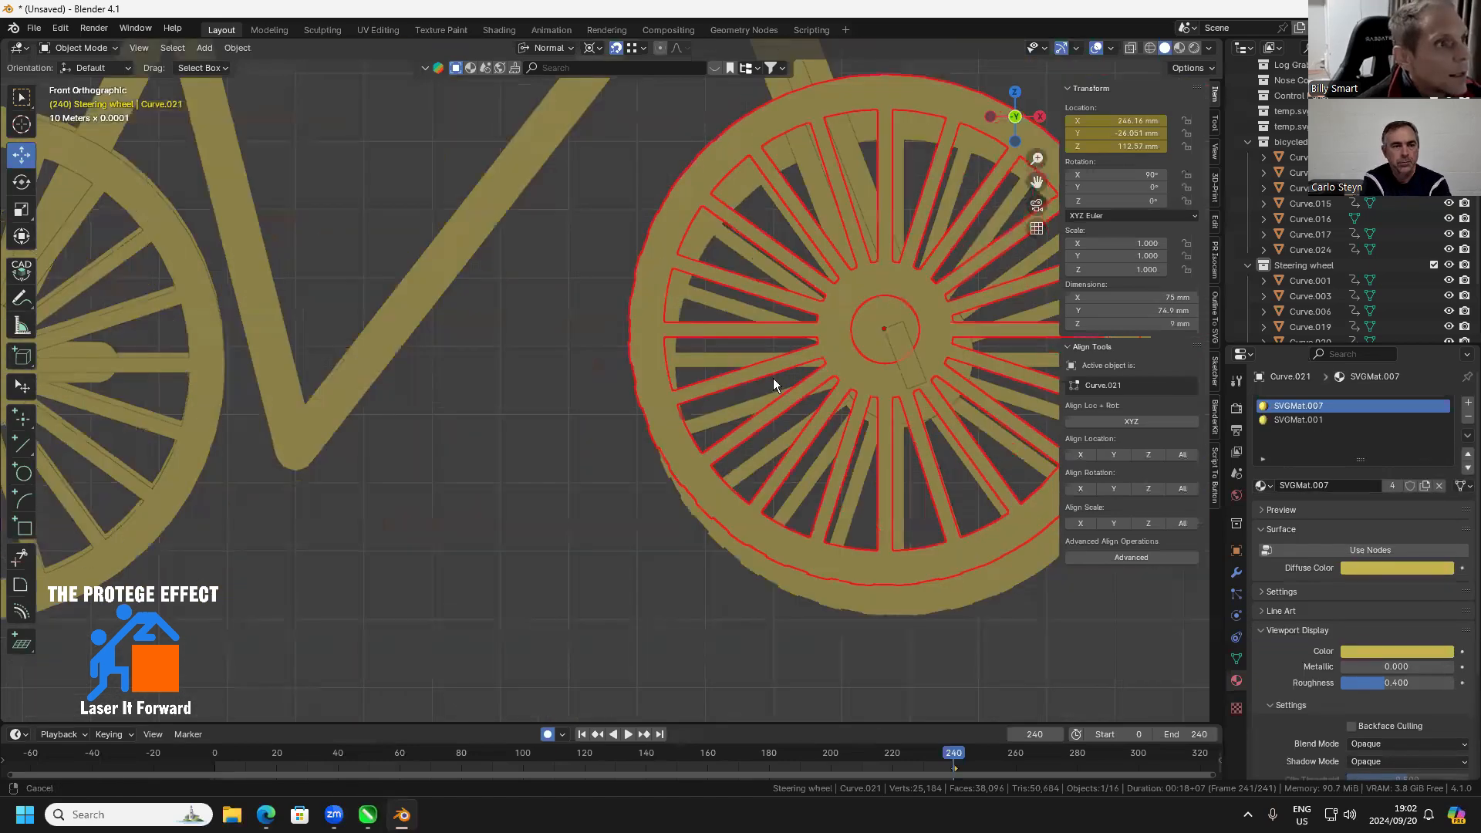
Snap the front wheel on the negative-Y side onto the front axle, at X 250.67 mm, Y -29.051 mm, Z 109.21 mm
key("KP_Decimal")
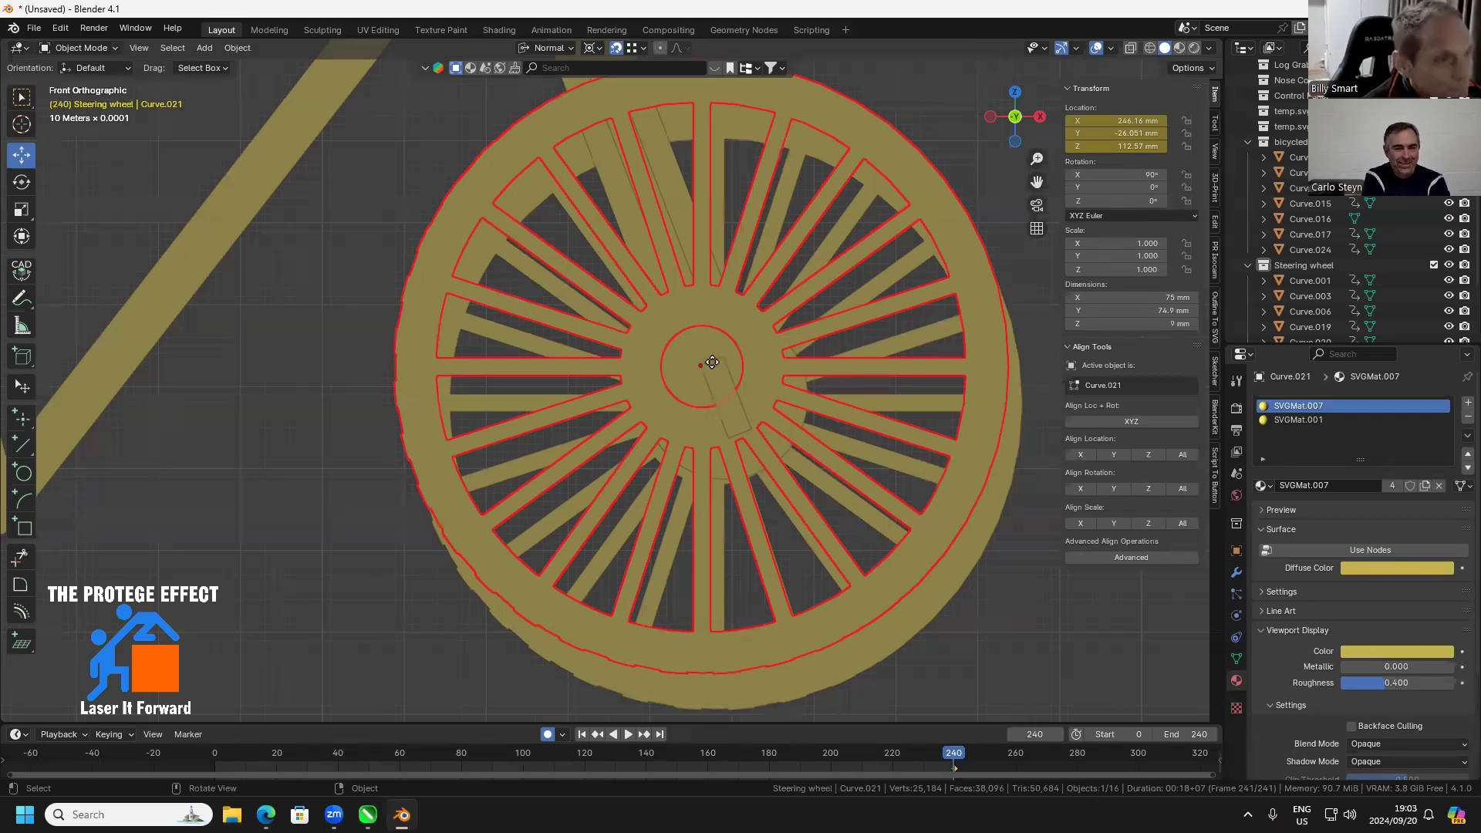
key("g")
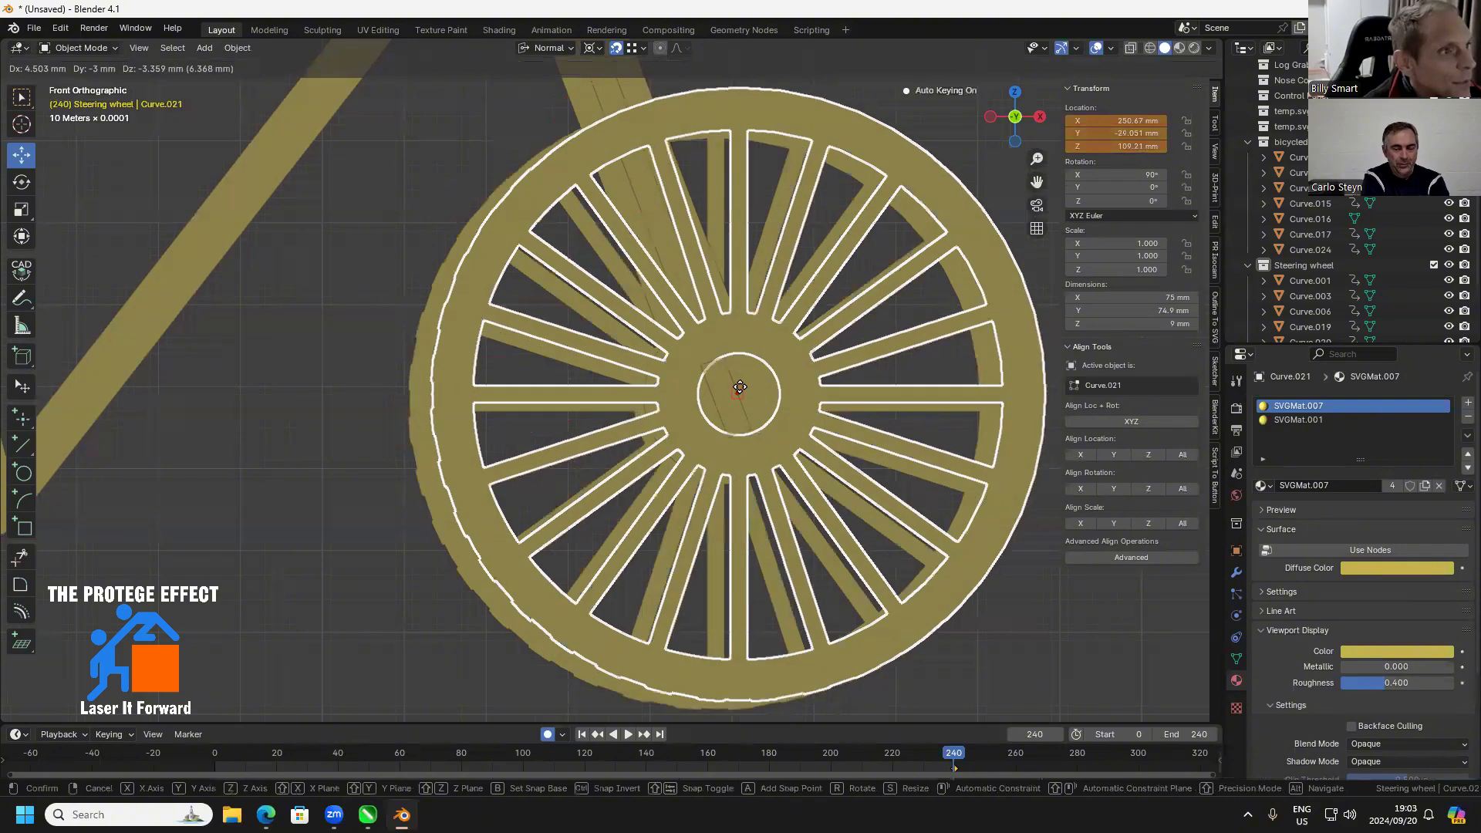
left_click(756, 393)
left_click_drag(697, 443, 770, 436)
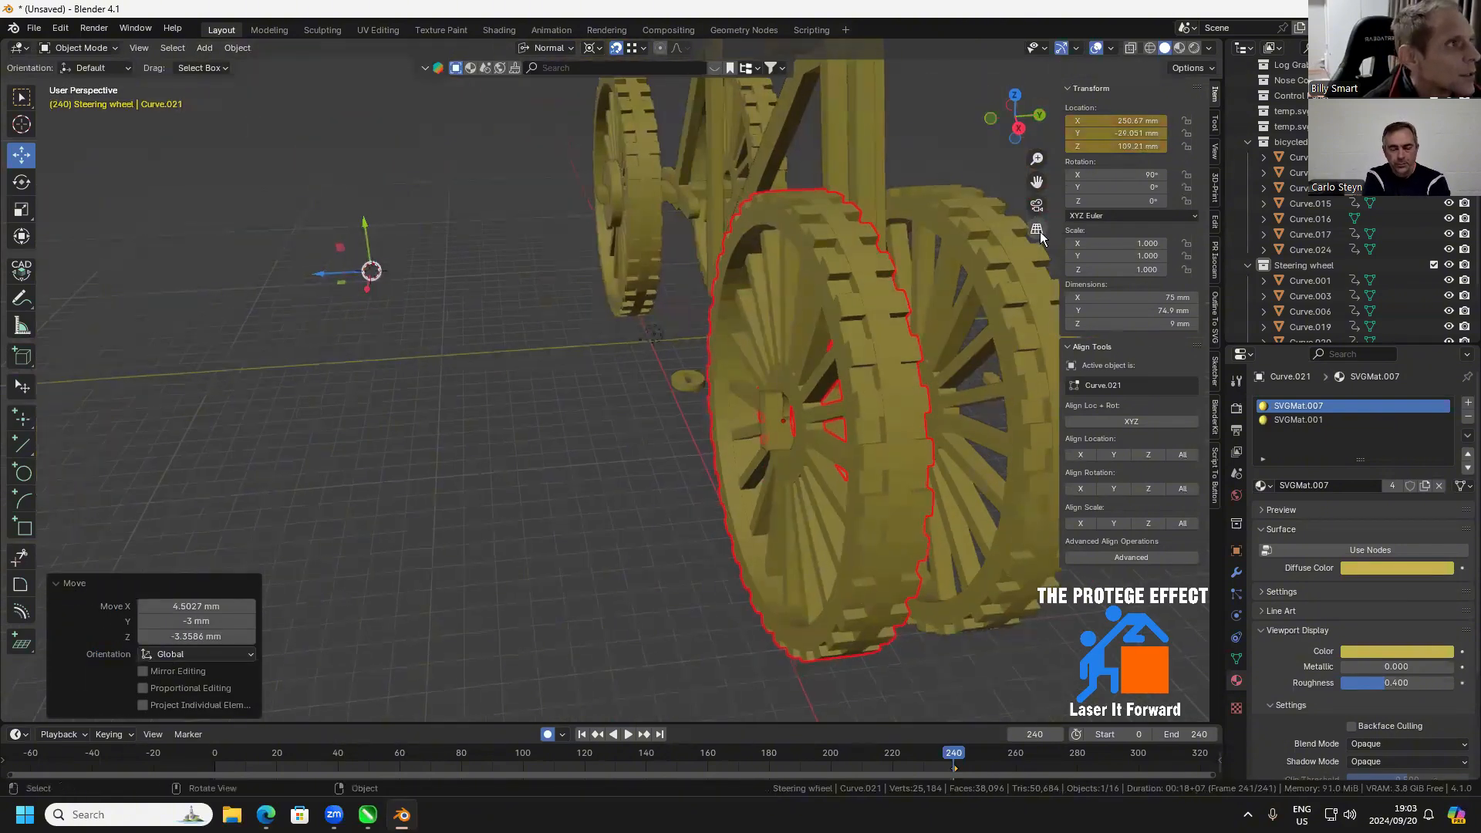
Add 3 mm to that front wheel's Y location, bringing it to -26.051 mm
left_click_drag(958, 285, 1081, 266)
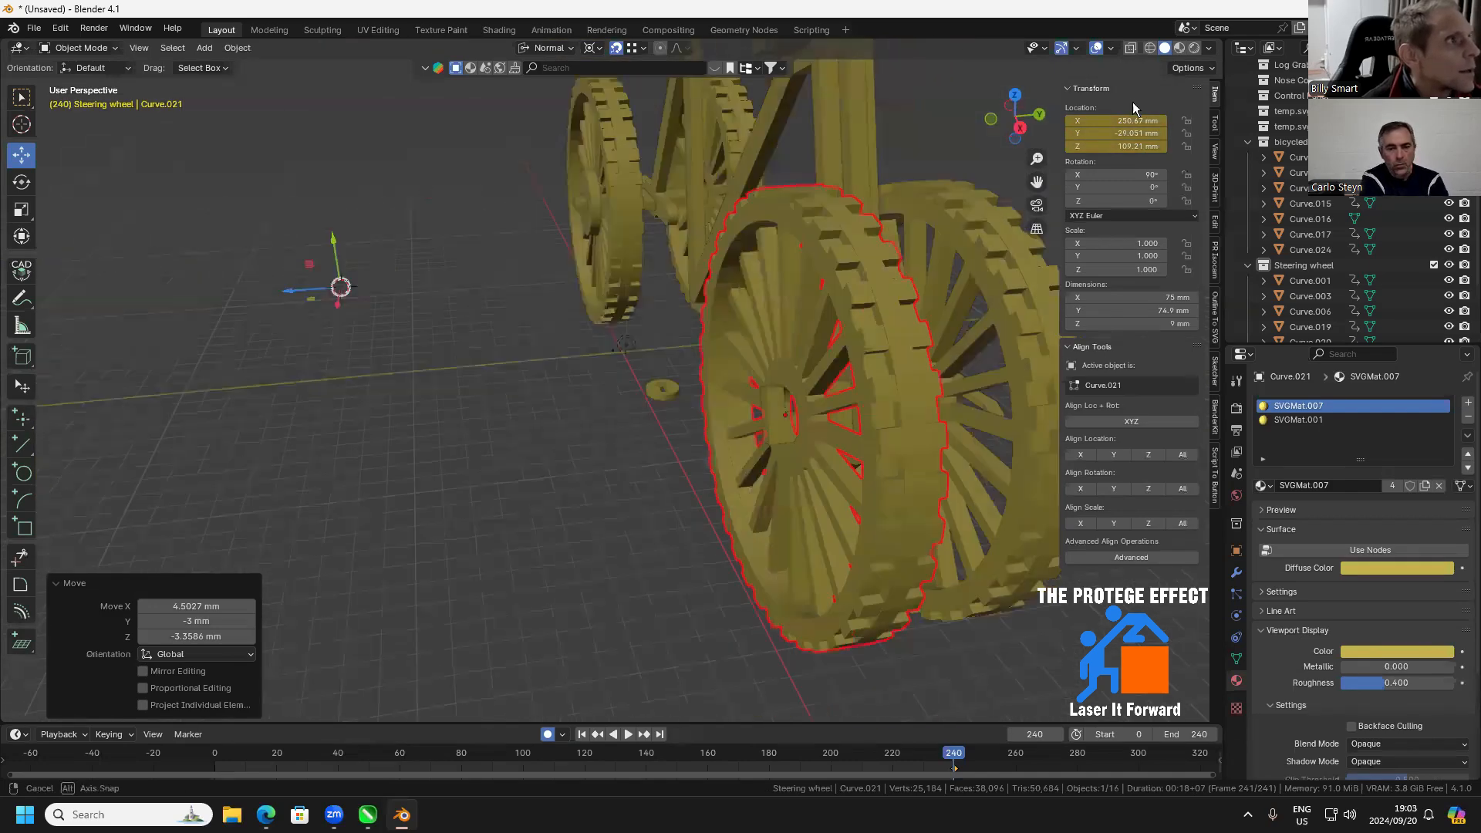
left_click(1117, 132)
double_click(1115, 133)
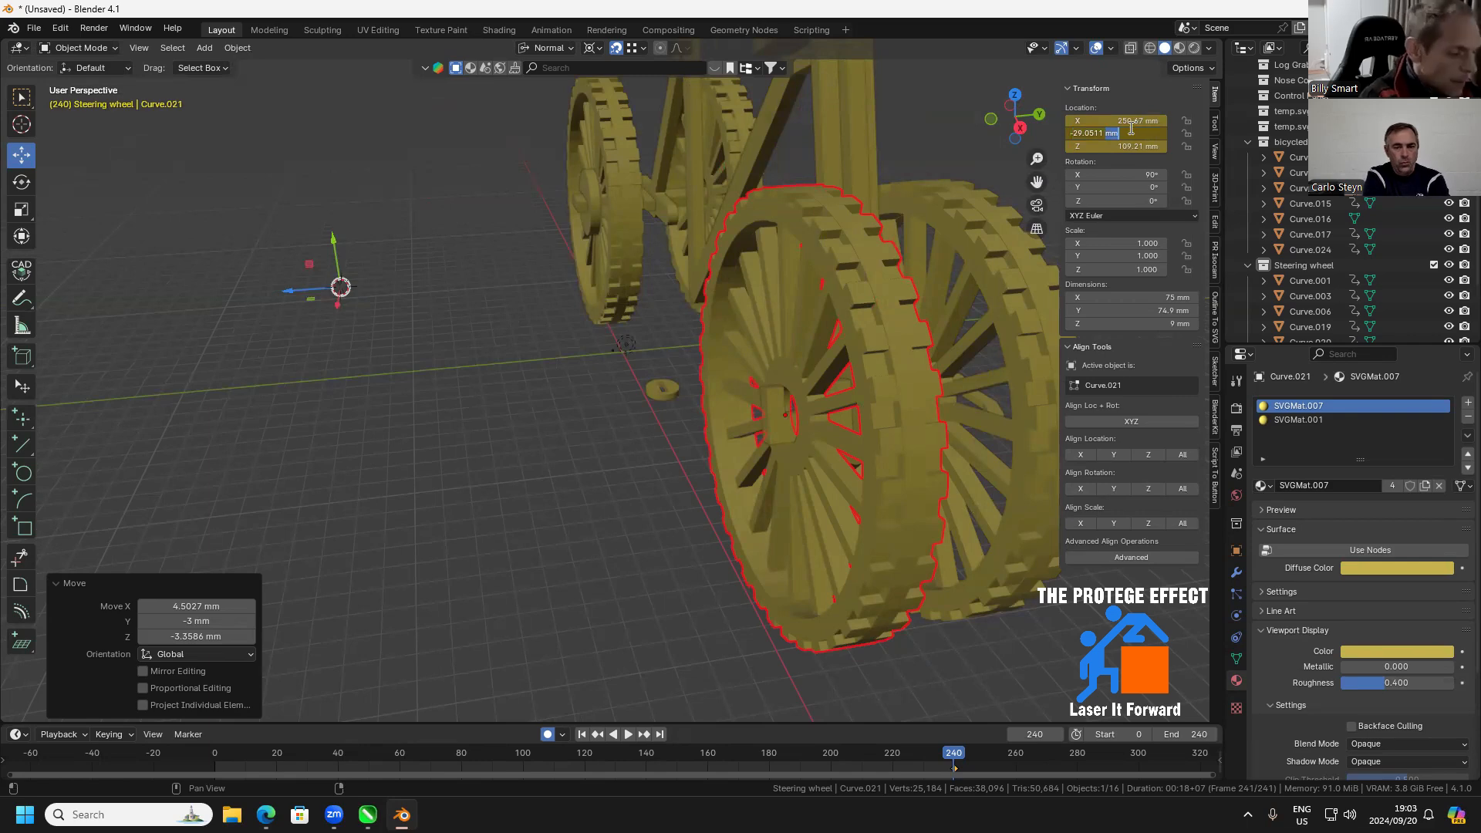
type("+3")
key("Return")
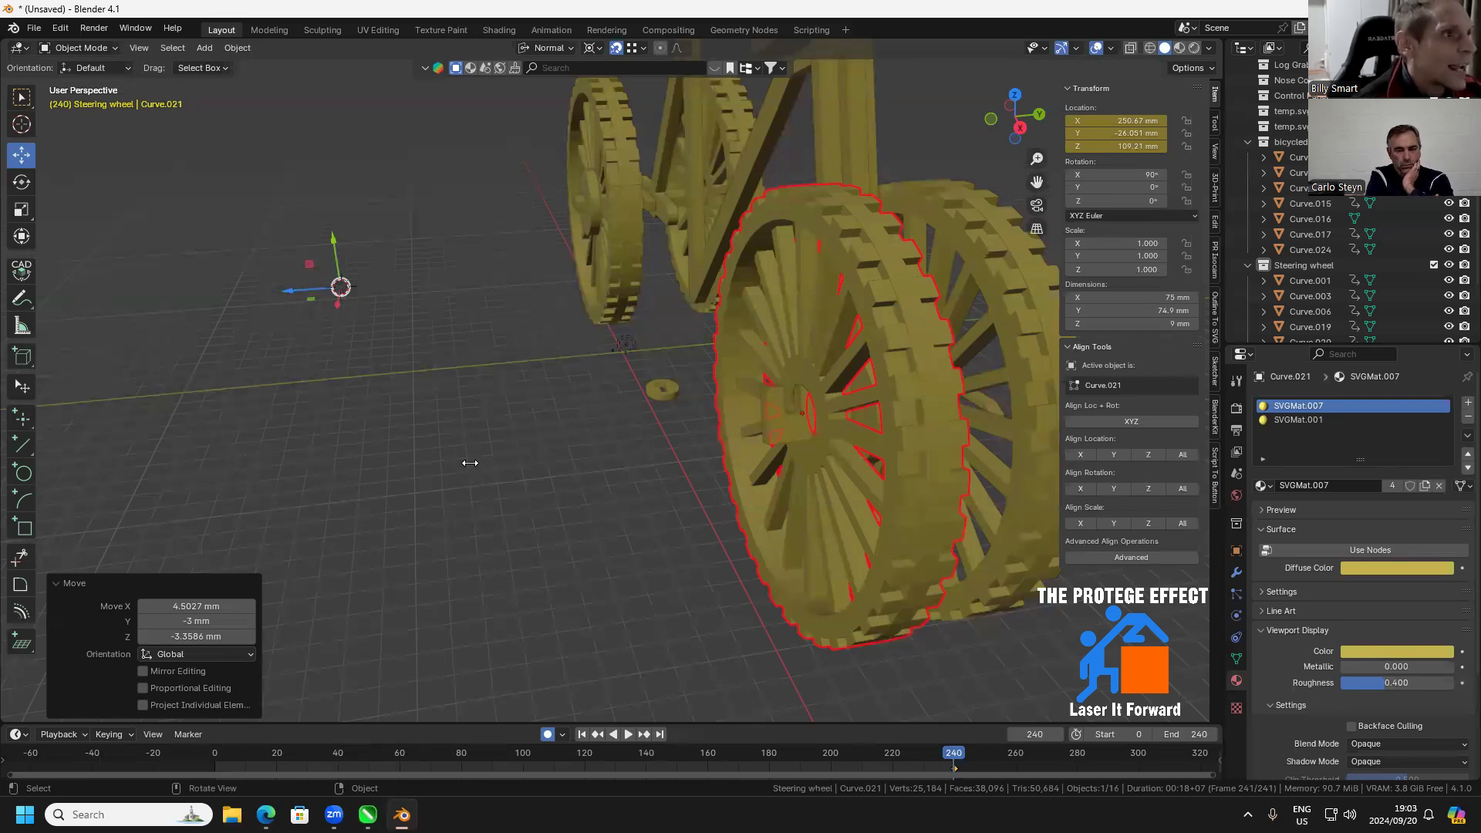
Snap the other front wheel onto its end of the front axle, at X 250.67 mm, Y -2.0506 mm, Z 109.21 mm
left_click(557, 480)
left_click_drag(750, 466, 782, 578)
left_click(720, 486)
scroll(713, 527, "up", 3)
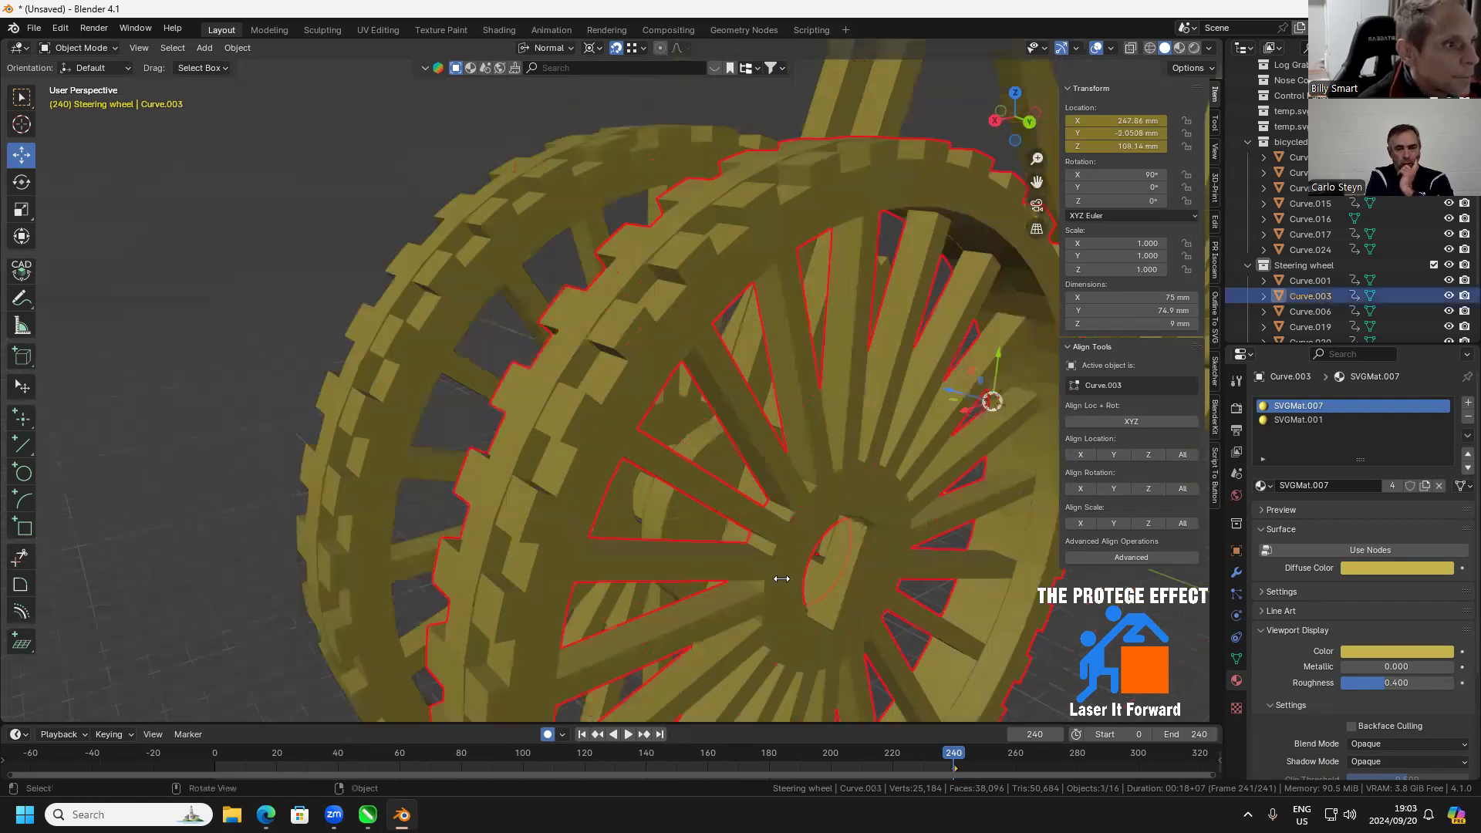
key("g")
left_click(826, 570)
scroll(827, 573, "down", 3)
left_click_drag(827, 573, 860, 533)
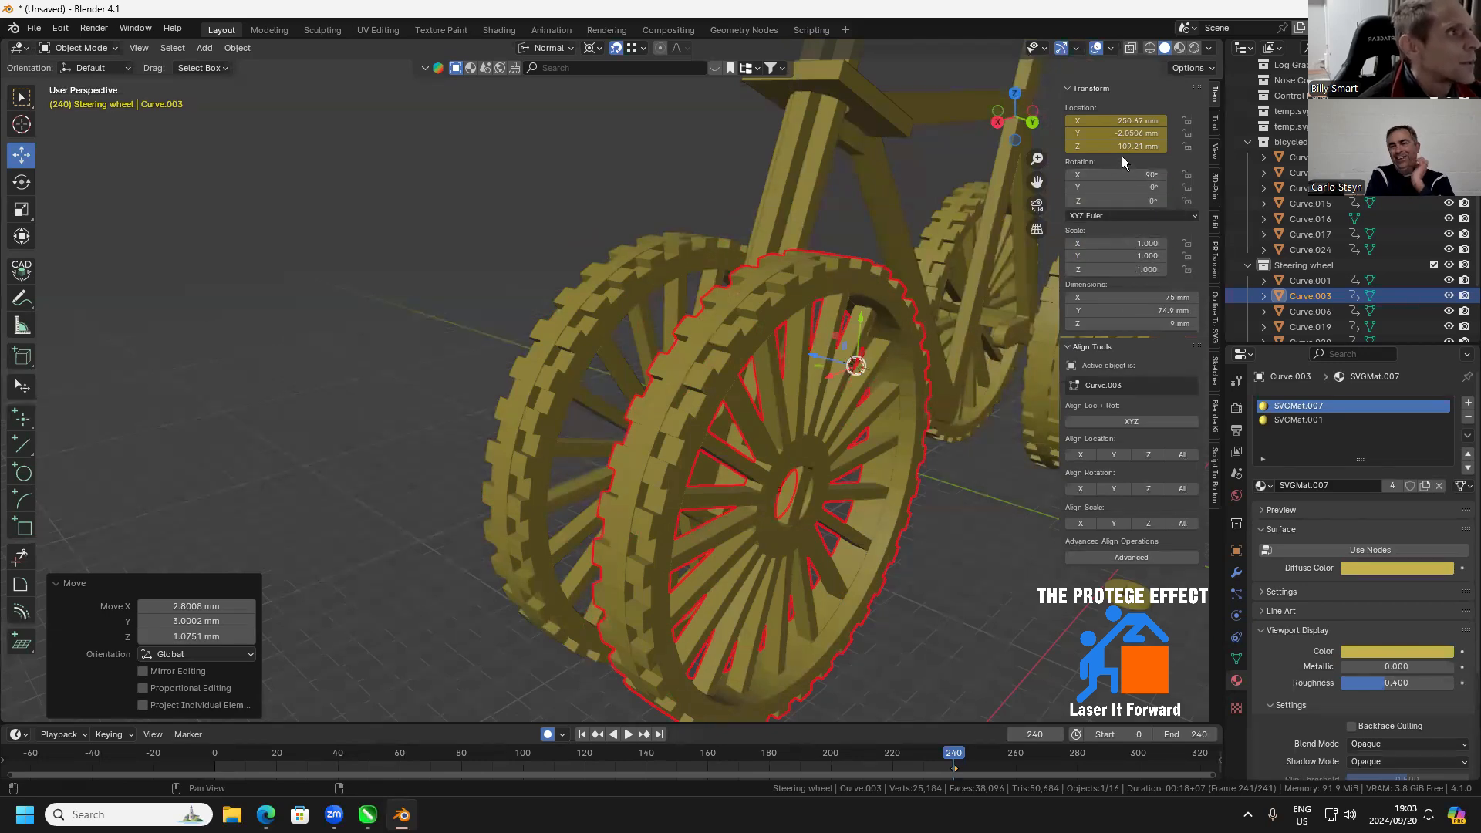
Subtract 3 mm from this front wheel's Y location, bringing it to -5.0506 mm
left_click(1120, 131)
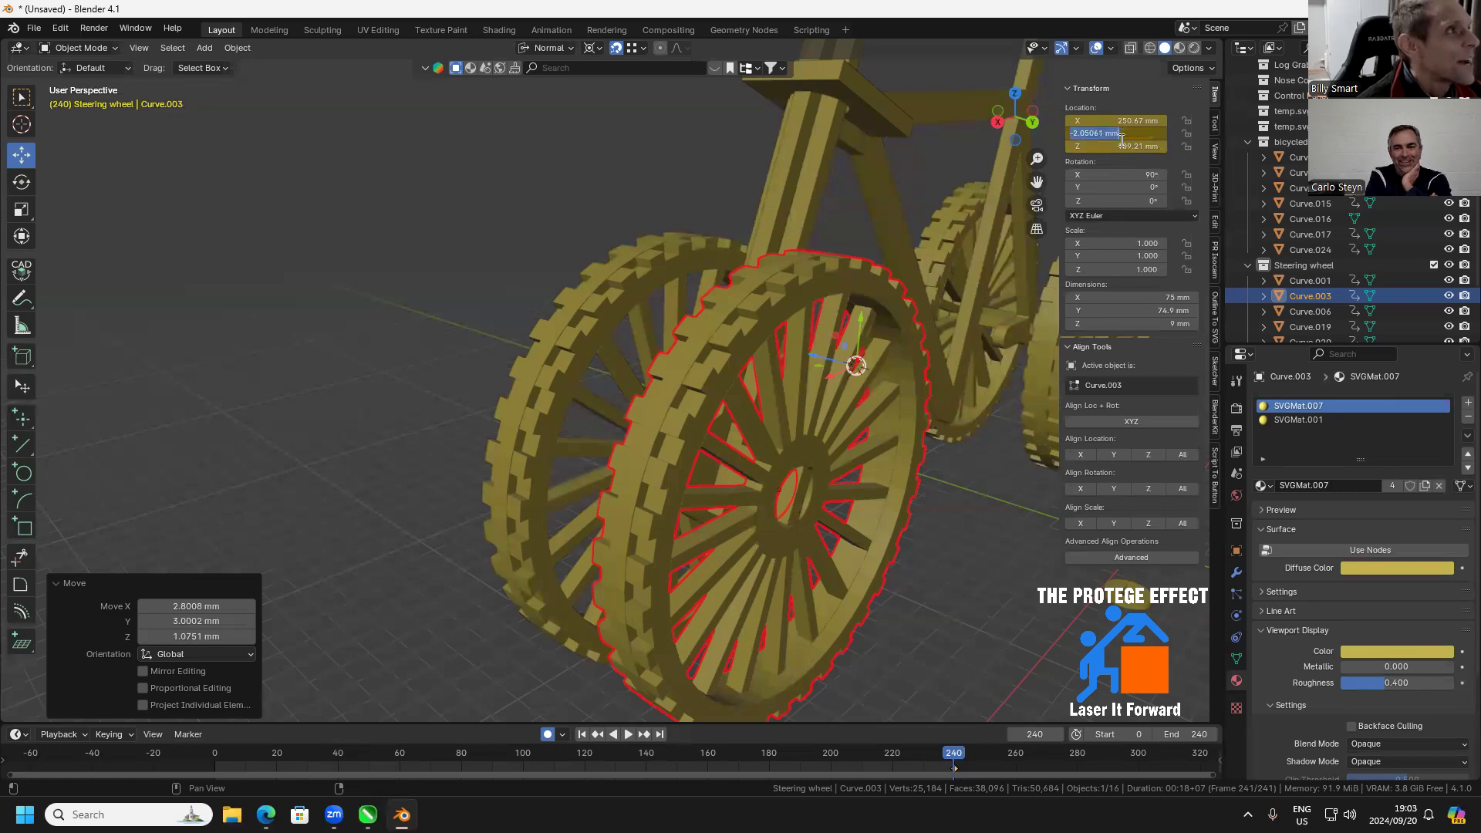
left_click_drag(1107, 135, 1174, 137)
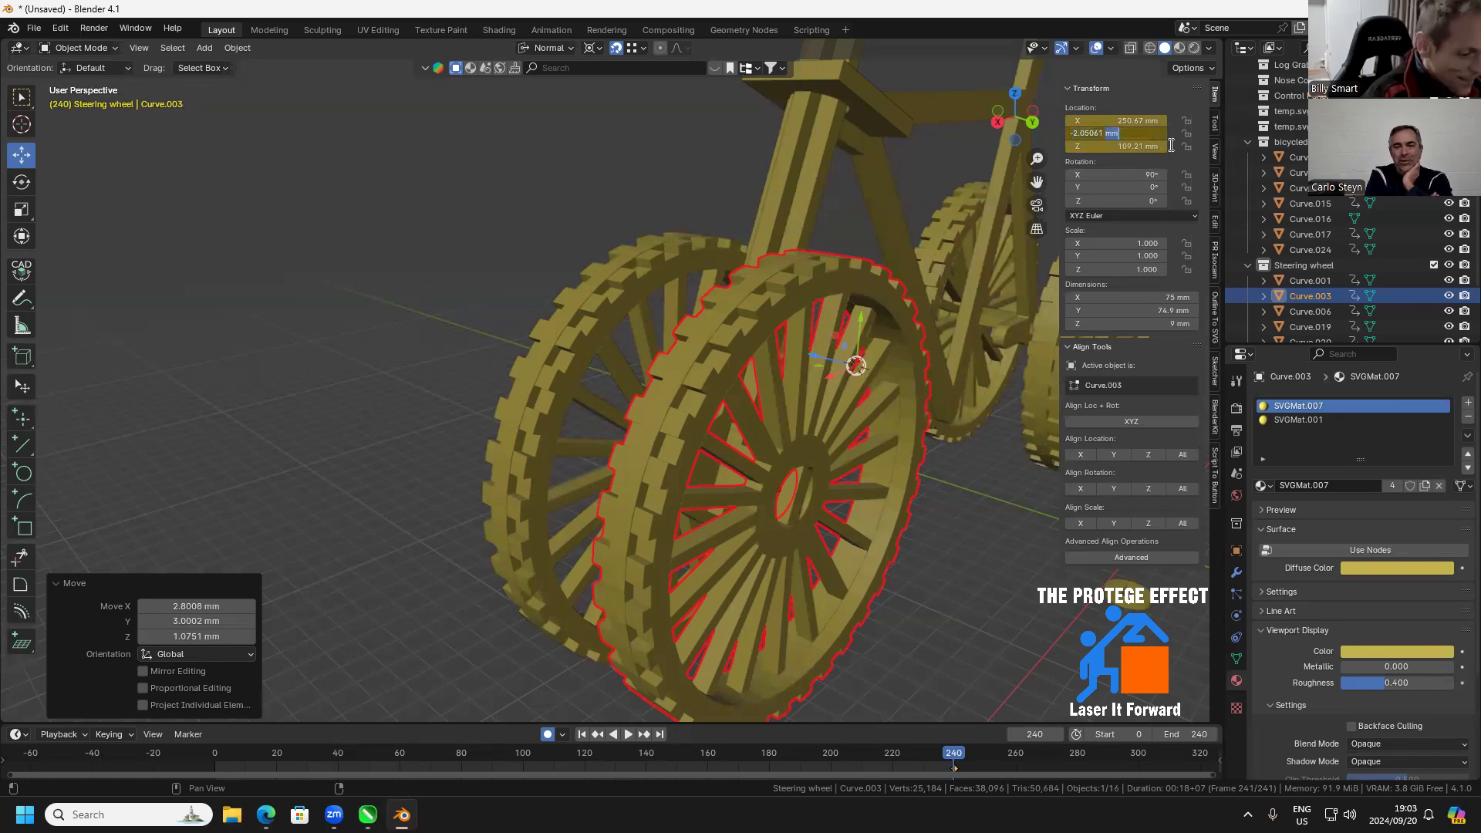
type("-3")
key("Return")
left_click_drag(900, 386, 981, 374)
Shift the same front wheel a further 3 mm inward, to Y -8.0506 mm
left_click(1139, 132)
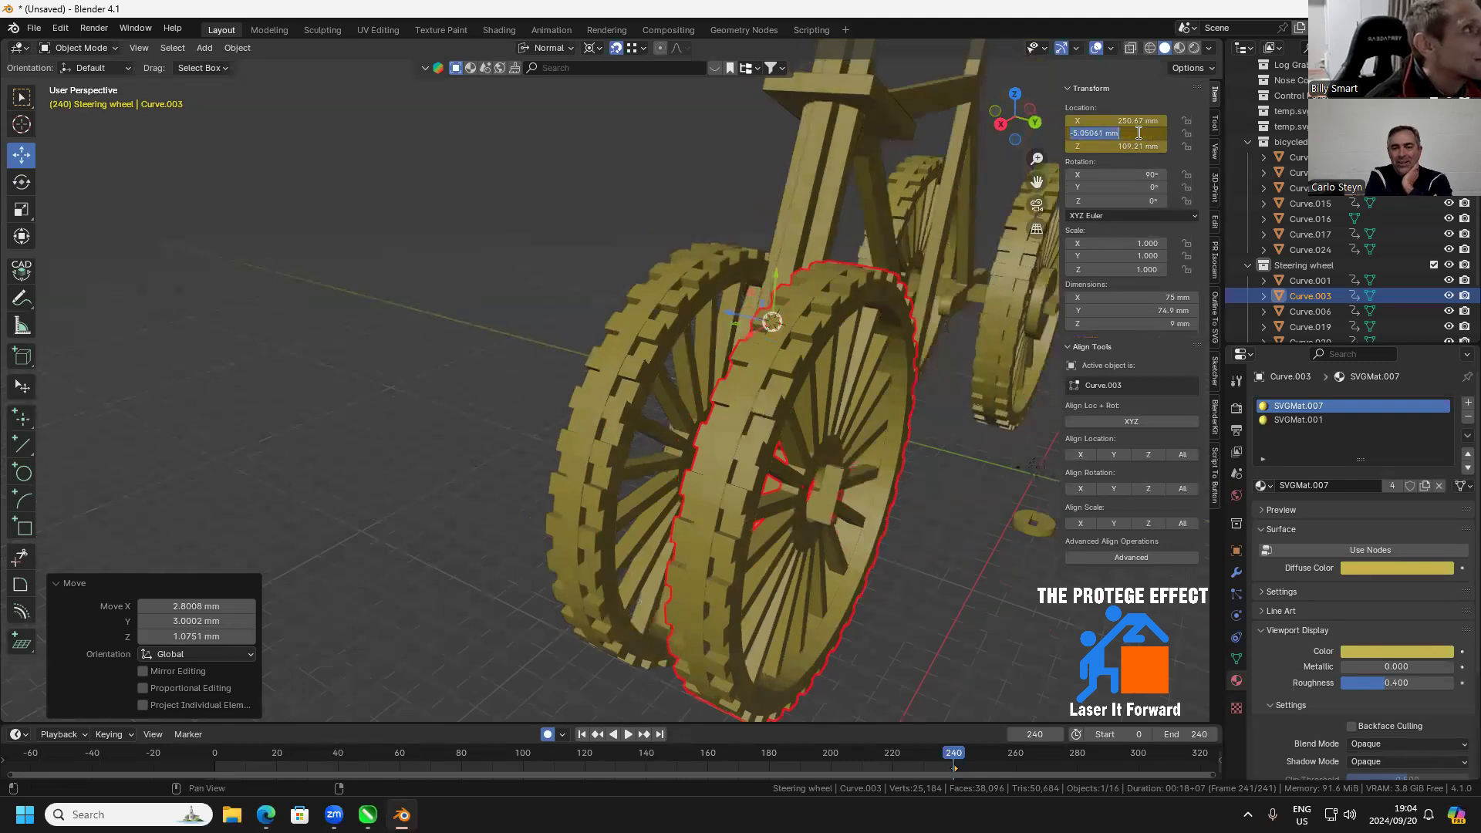
left_click(1139, 132)
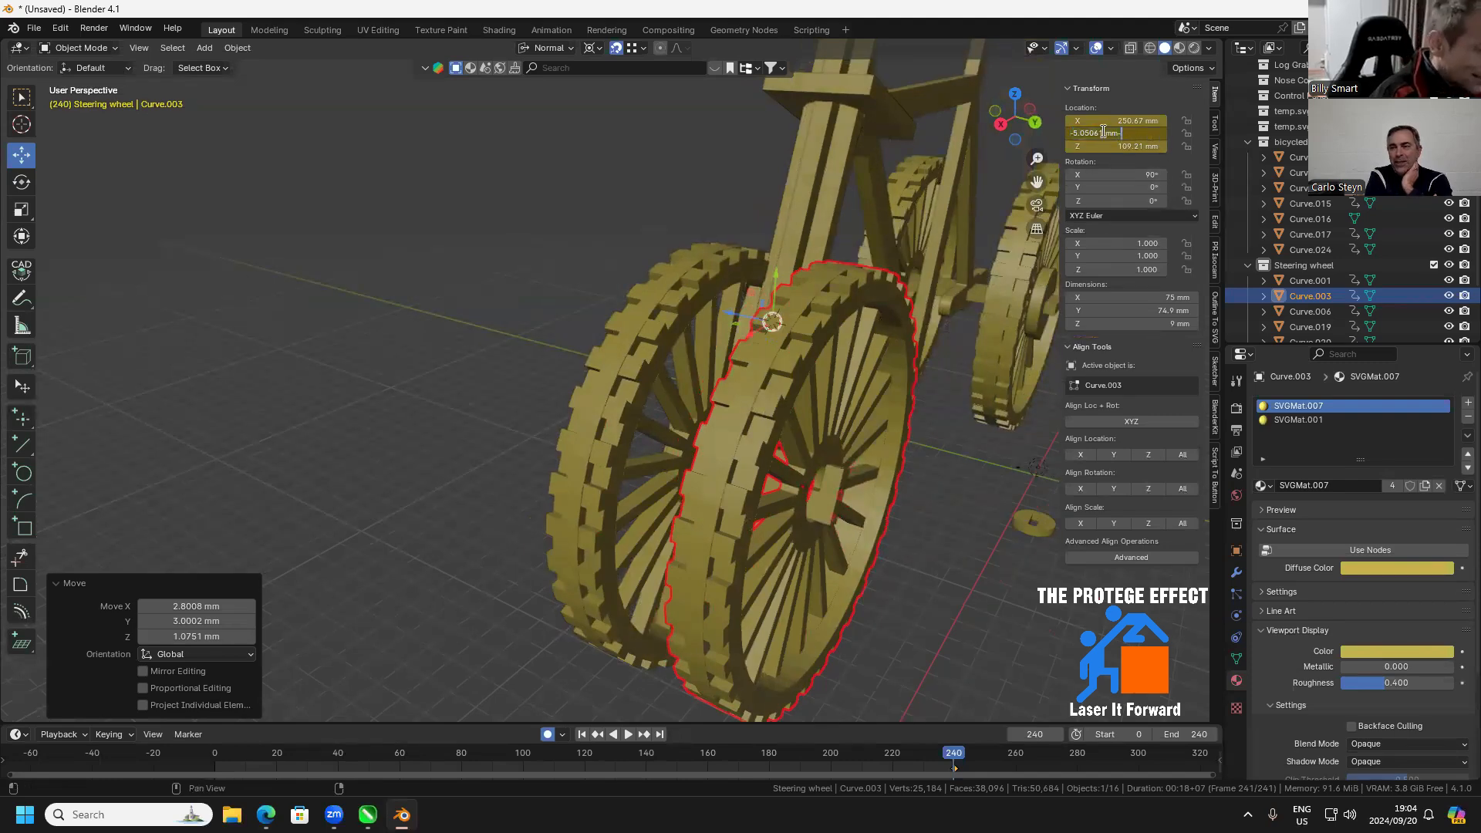
double_click(1119, 133)
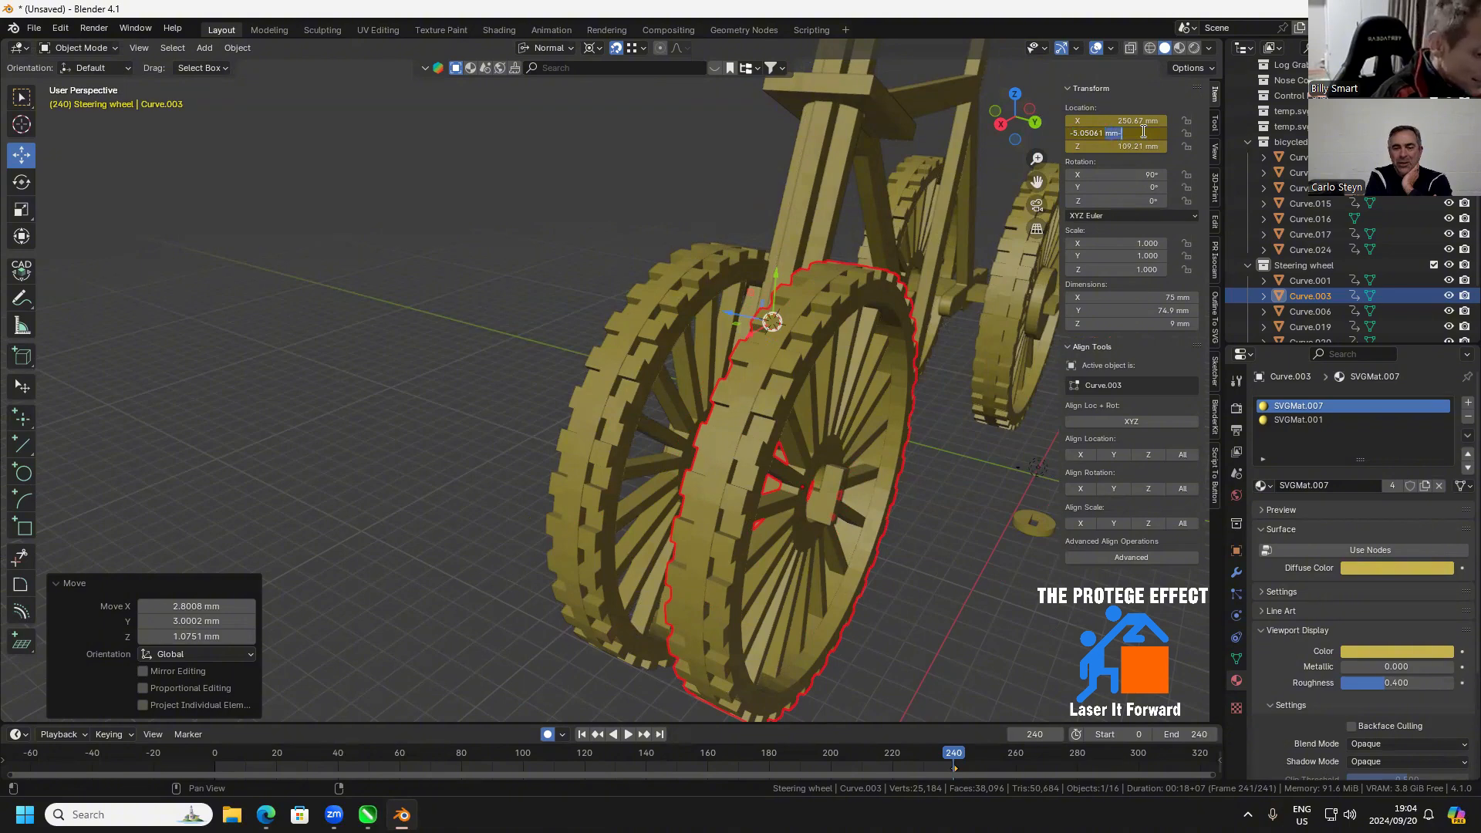
type("-3")
key("Return")
mouse_move(923, 472)
left_mouse_down()
mouse_move(990, 476)
mouse_move(938, 474)
mouse_move(942, 454)
left_mouse_up()
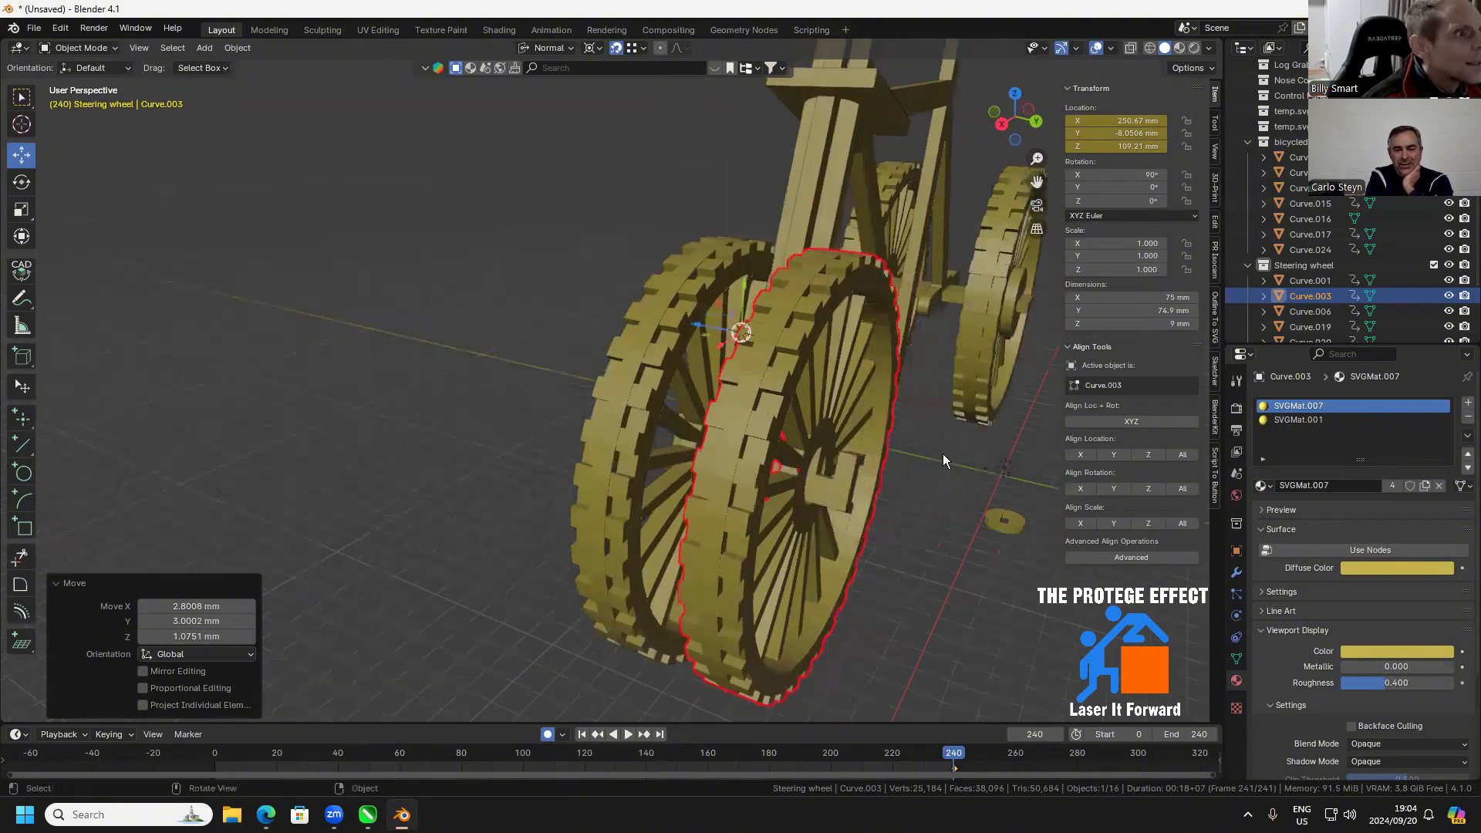
Duplicate the outer rear axle's slotted disc onto the front axle, at X 250.67 mm, Y -5.0508 mm, Z 109.21 mm
left_click(1014, 323)
left_click_drag(1026, 355, 888, 489)
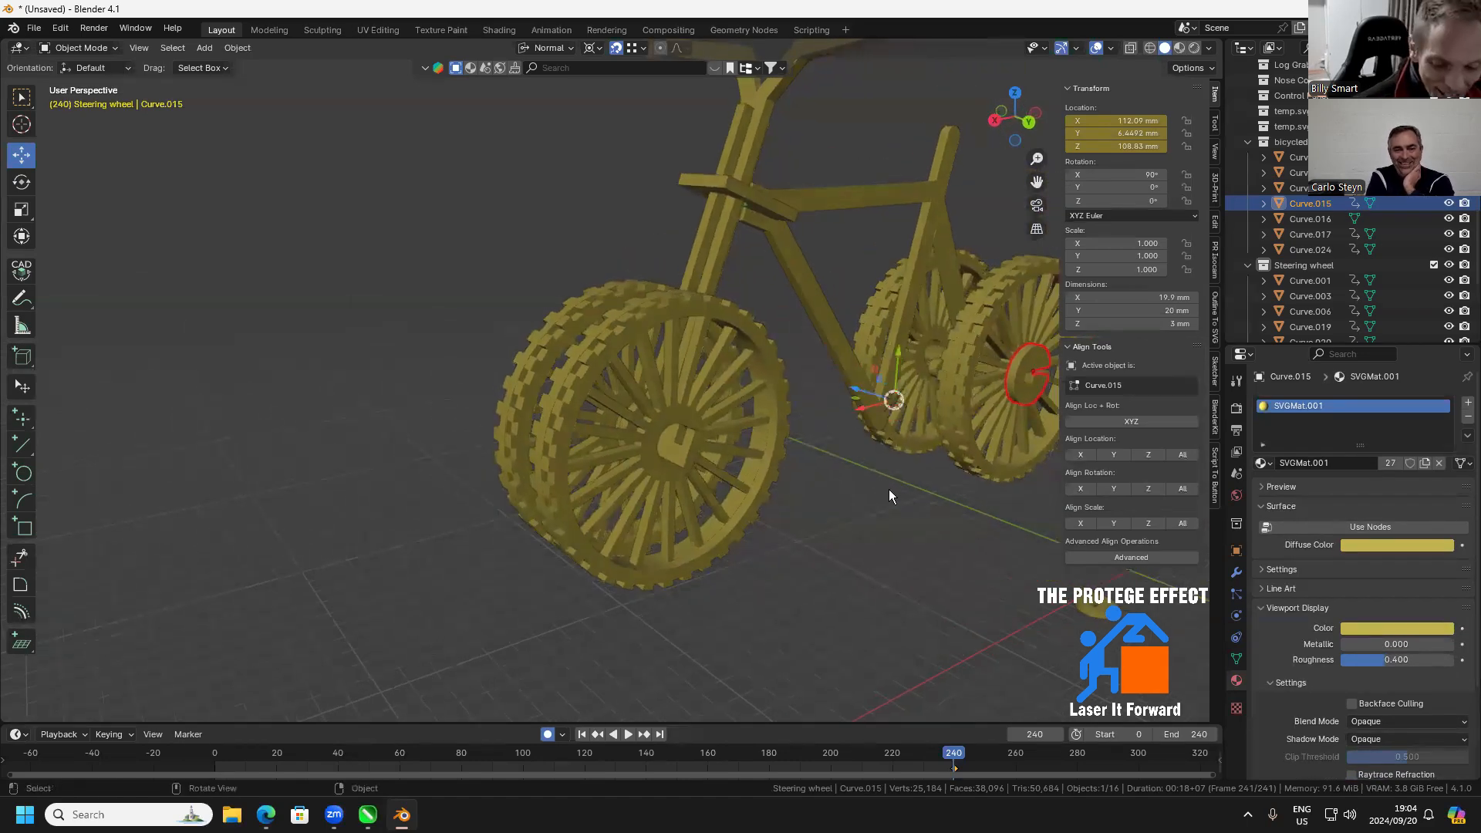
key("shift+d")
left_click(691, 450)
Move the duplicated disc 3 mm outward along its Y axis on the front axle, to Y -2.0506 mm
scroll(699, 453, "up", 6)
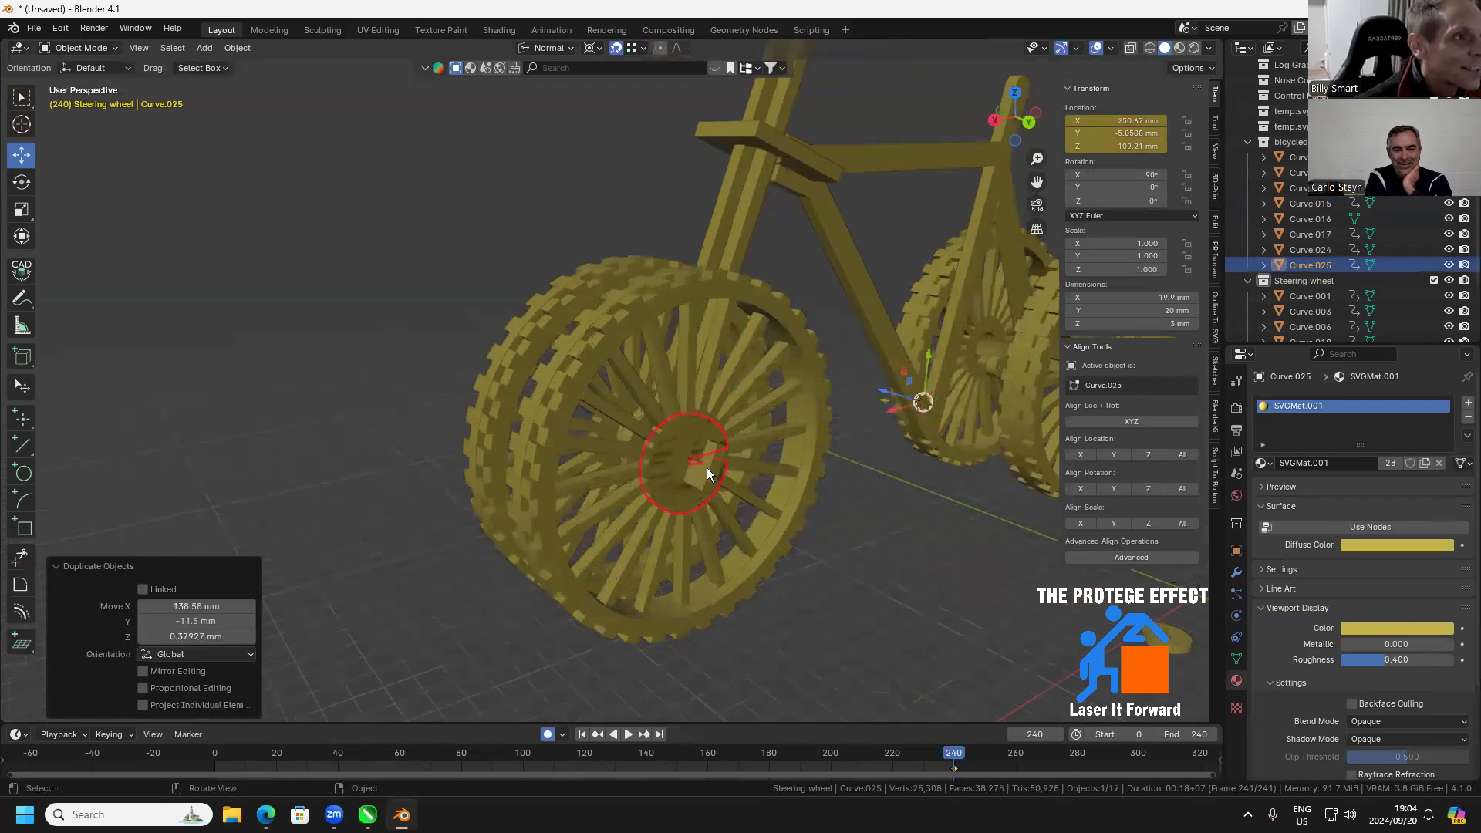
key("g")
key("y")
key("y")
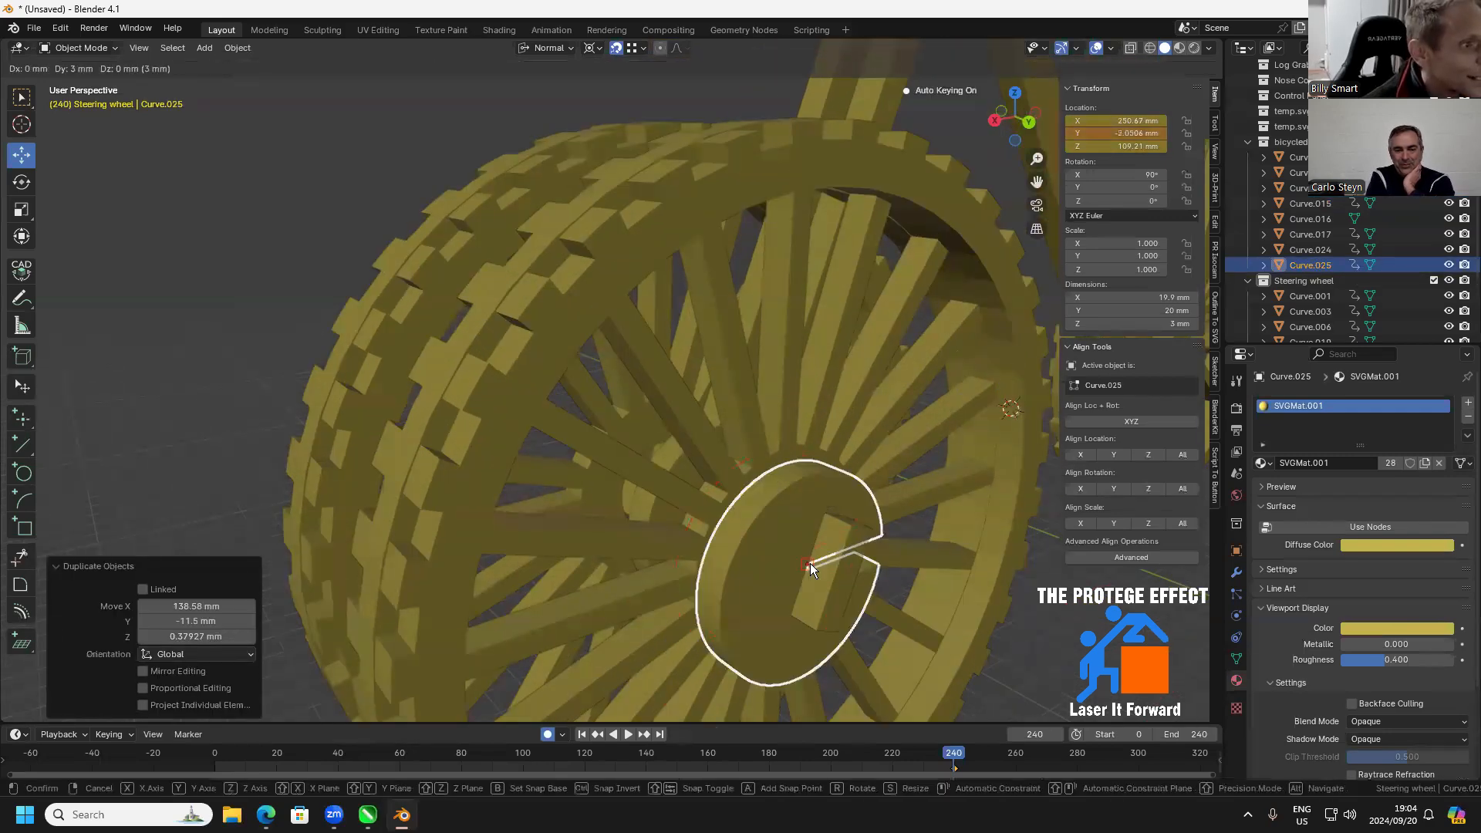
left_click(849, 544)
scroll(859, 525, "down", 4)
scroll(787, 488, "up", 2)
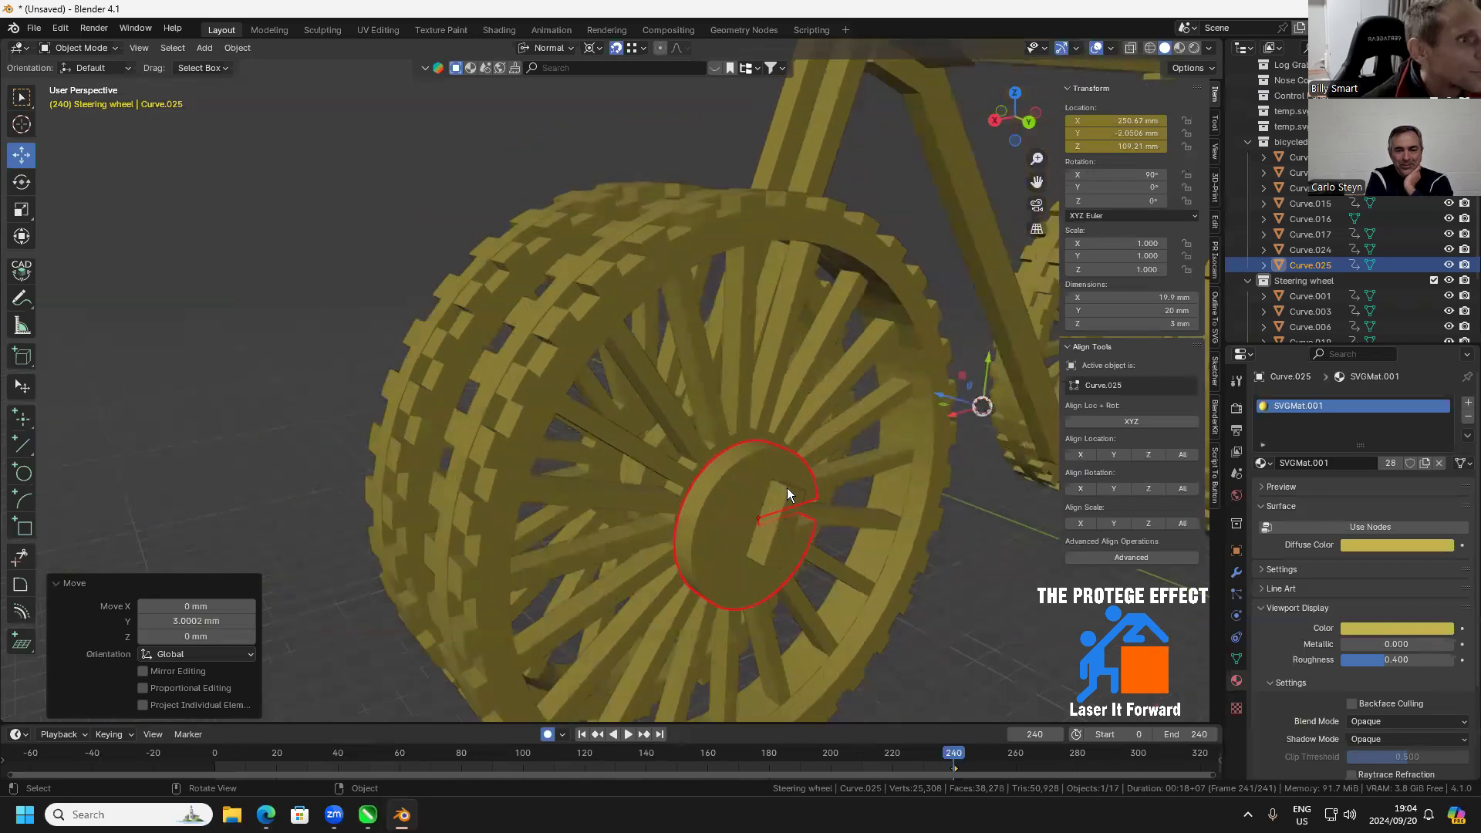
In the back view, place the 3D cursor in empty space beyond the front wheel and try to rotate the disc with the Rotate tool
scroll(770, 487, "up", 3)
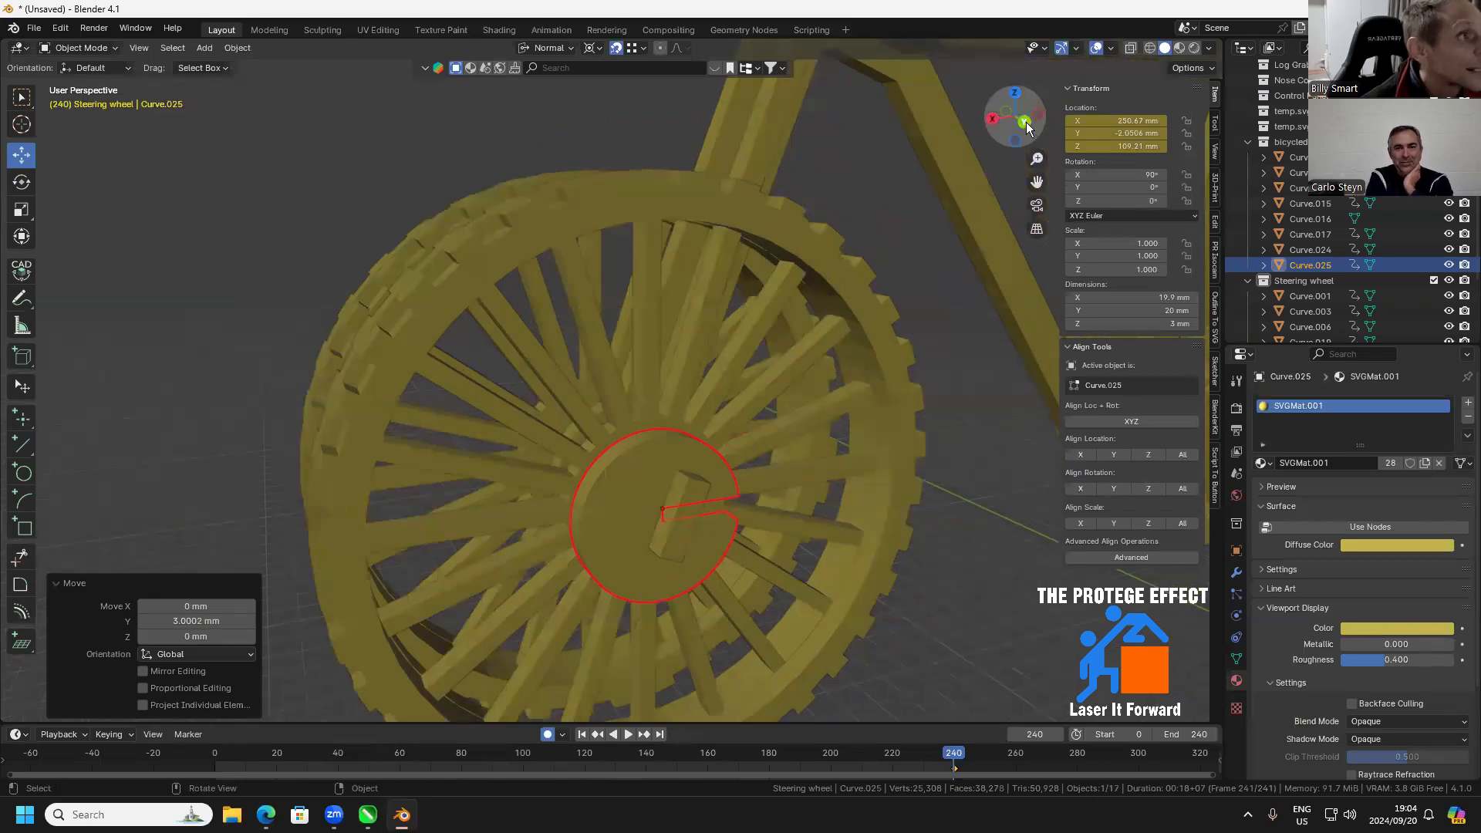
left_click(1024, 122)
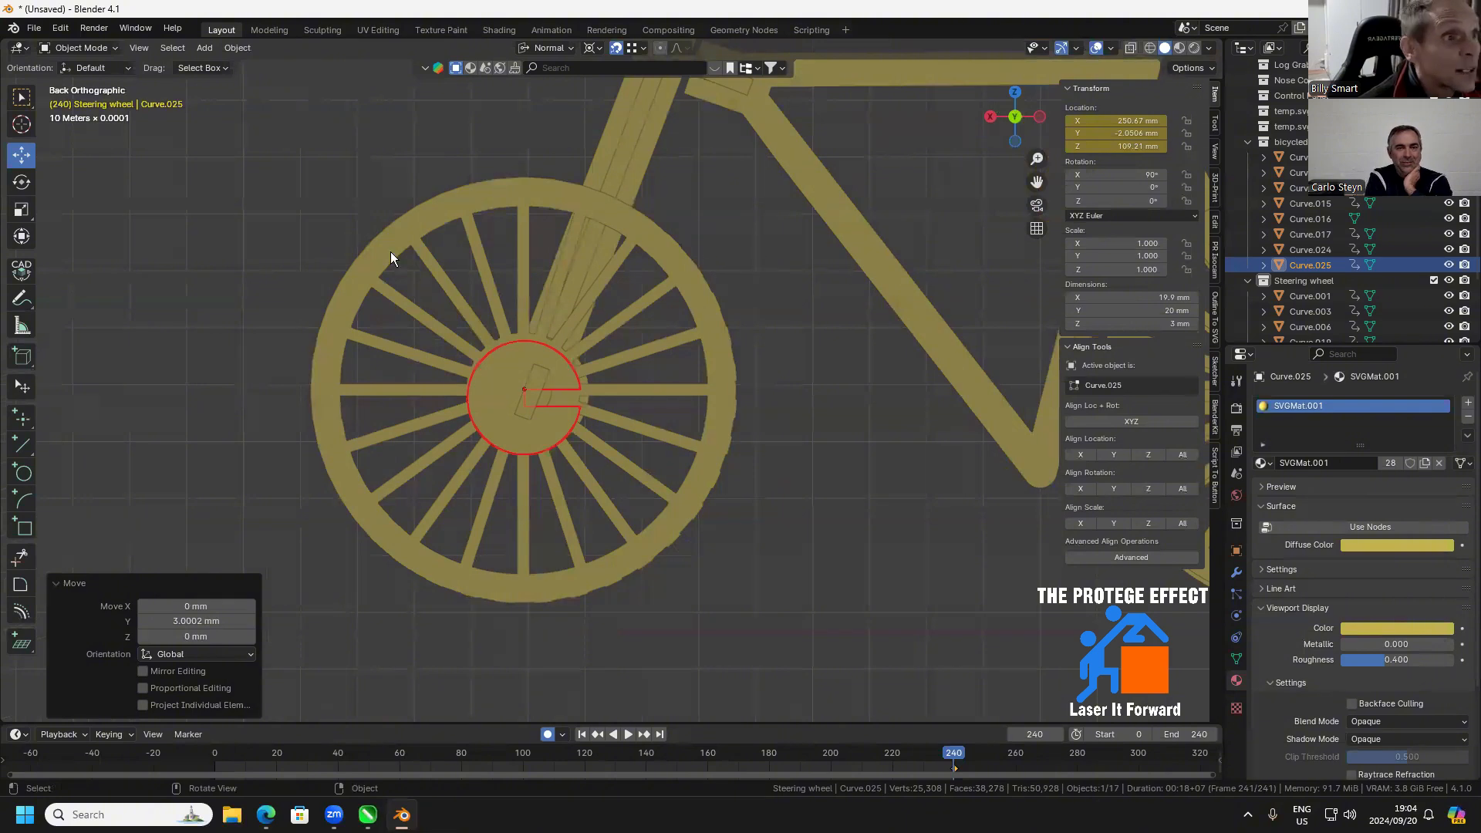
left_click(124, 183)
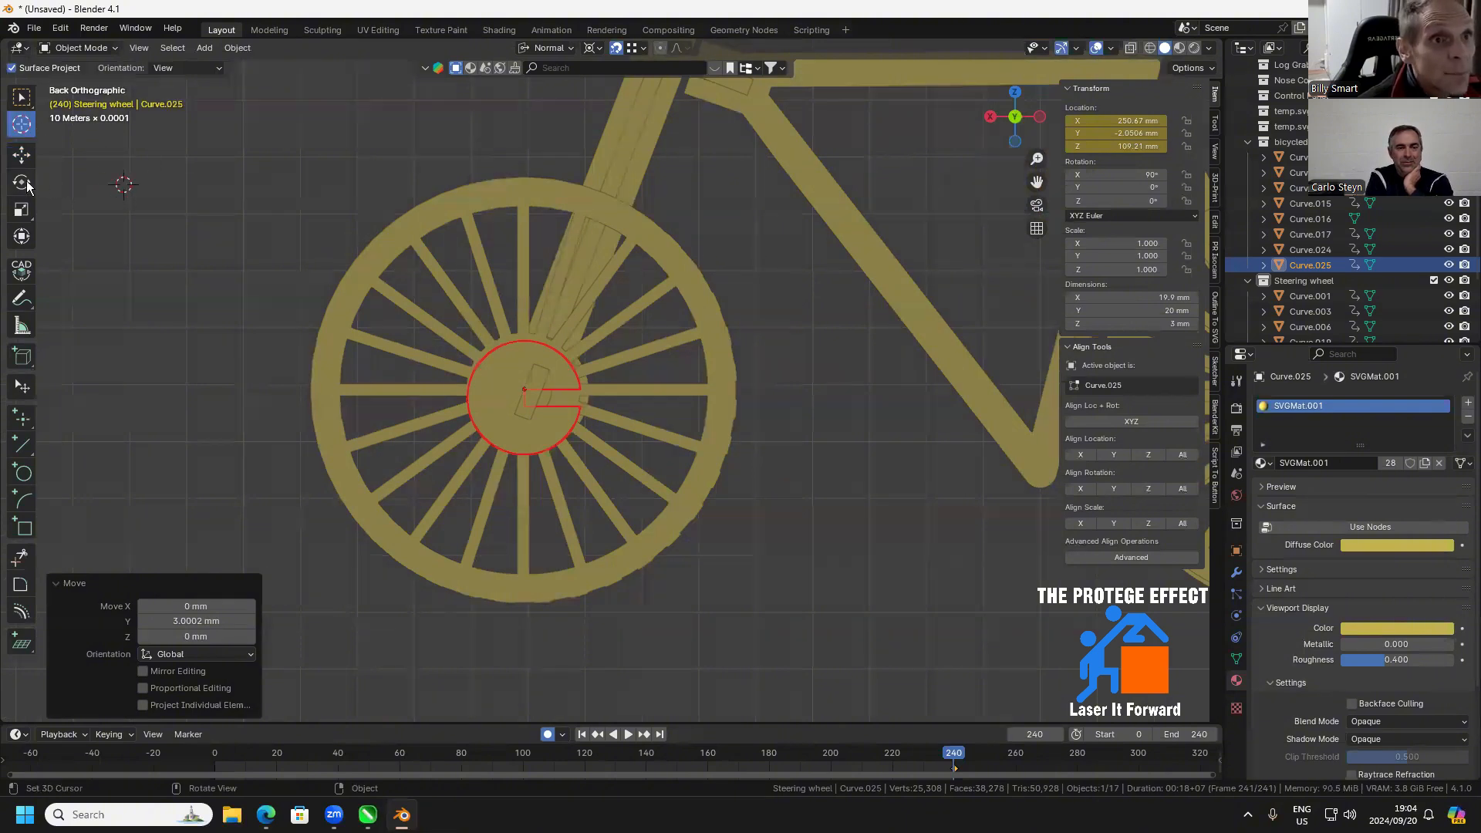
left_click(21, 183)
left_click_drag(146, 143, 162, 165)
key("ctrl+z")
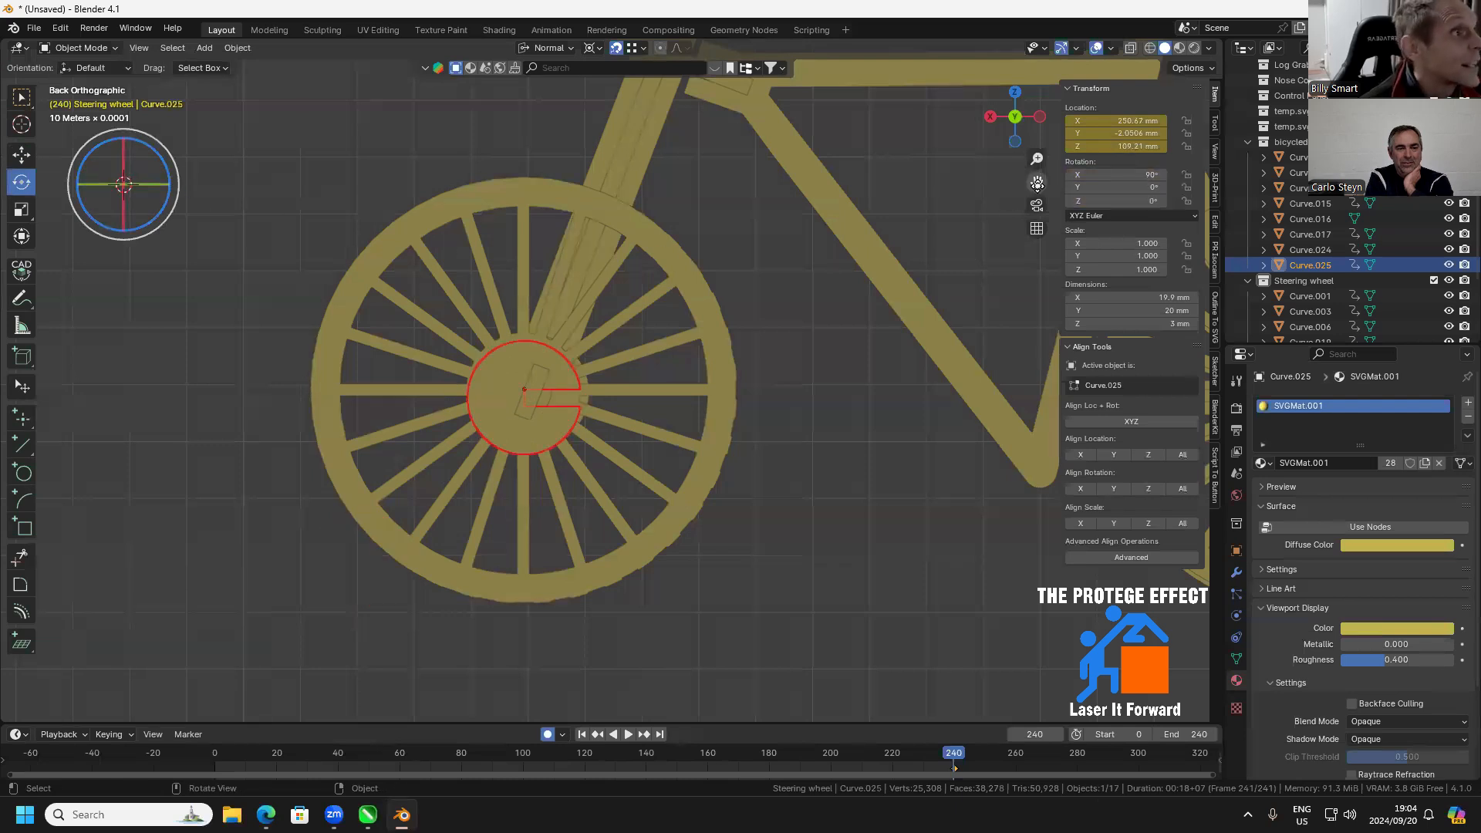
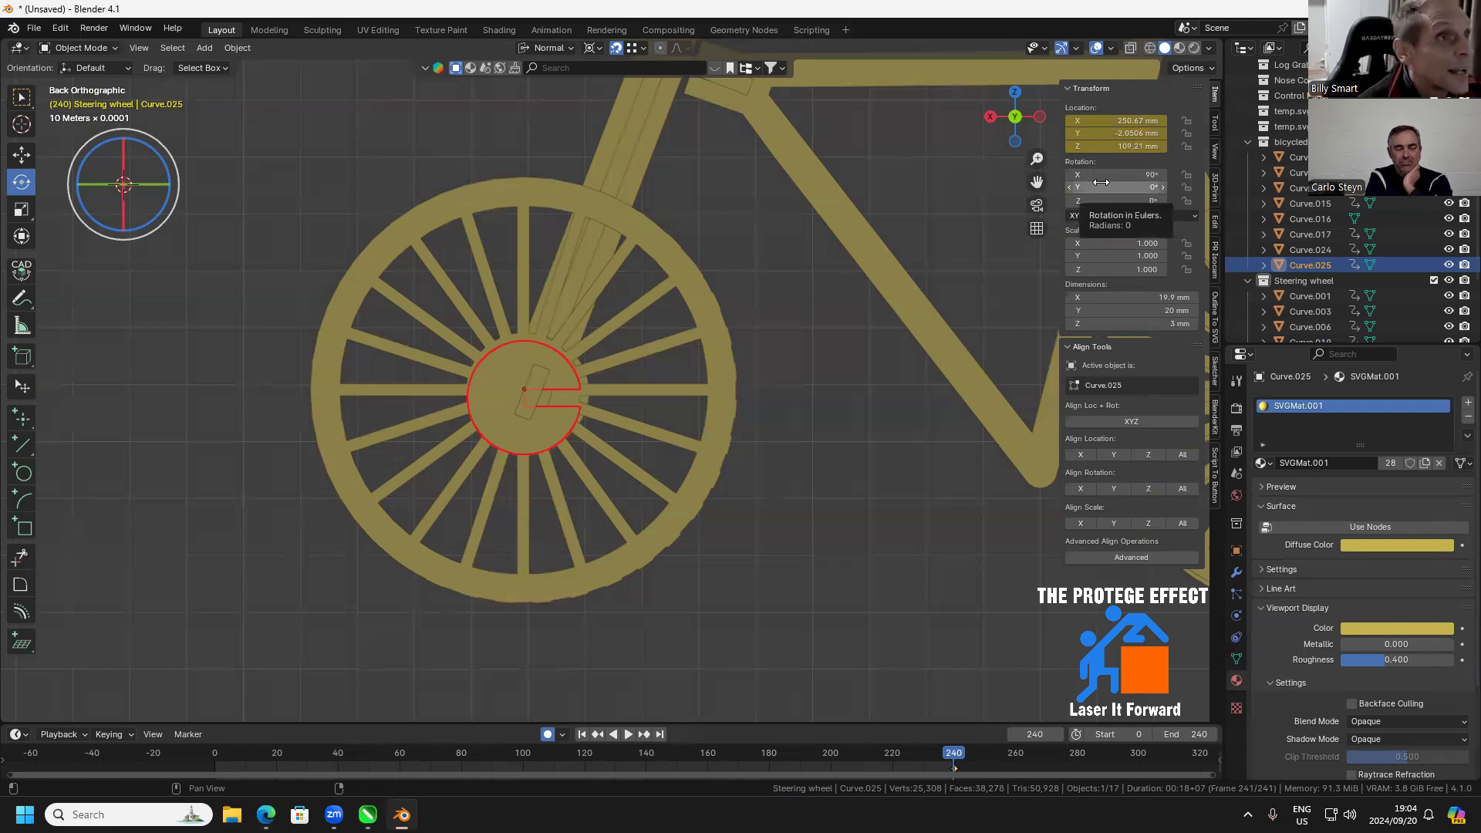
Rotate the notched hub disc on the front wheel to -114° about the Y axis
left_click_drag(1111, 175, 915, 188)
key("ctrl+z")
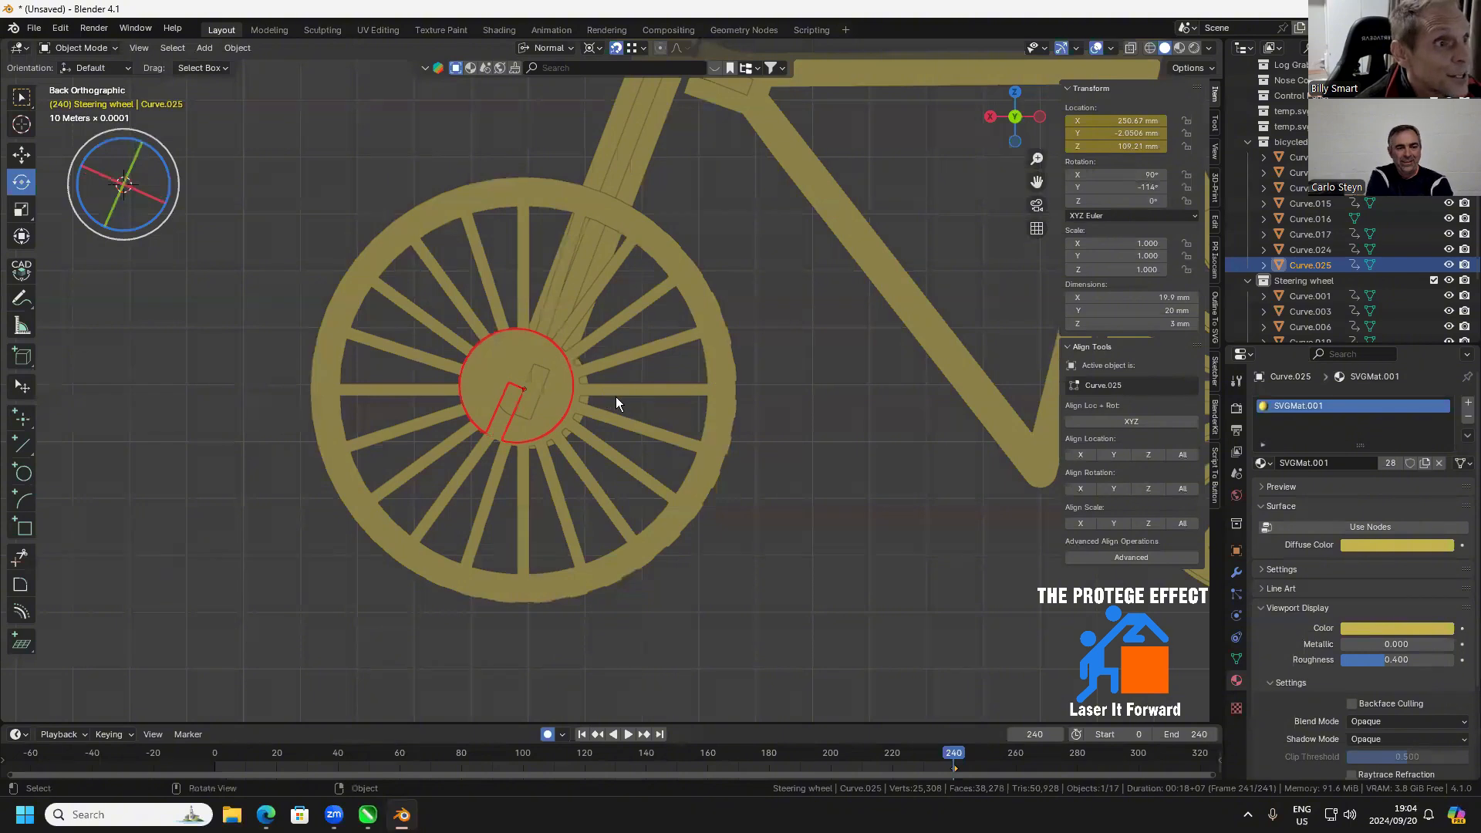
left_click_drag(616, 396, 676, 452)
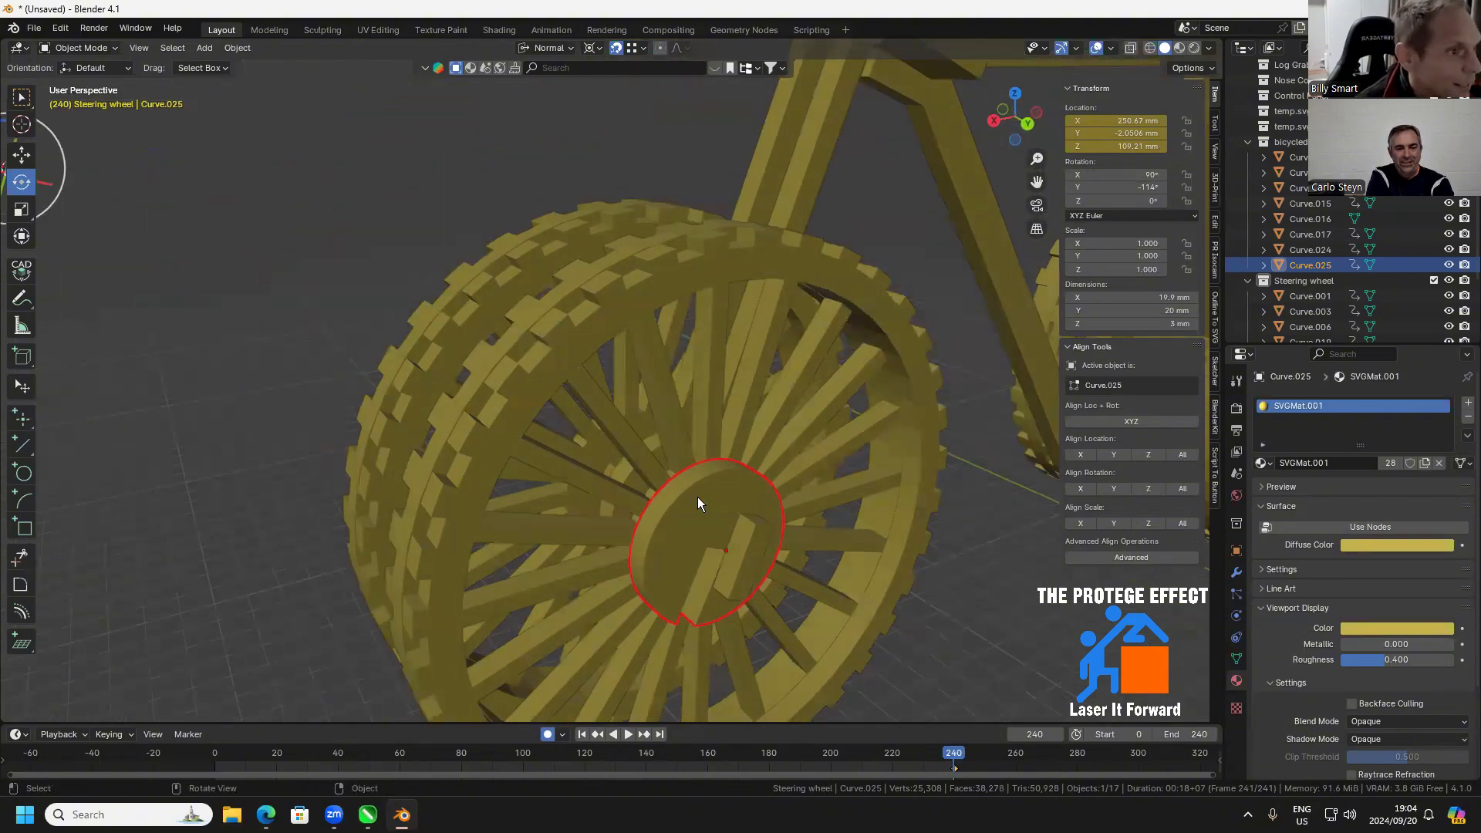
Snap-move the hub disc at the front axle to about X 247.86 mm, Y -2.05 mm, Z 108.14 mm
key("g")
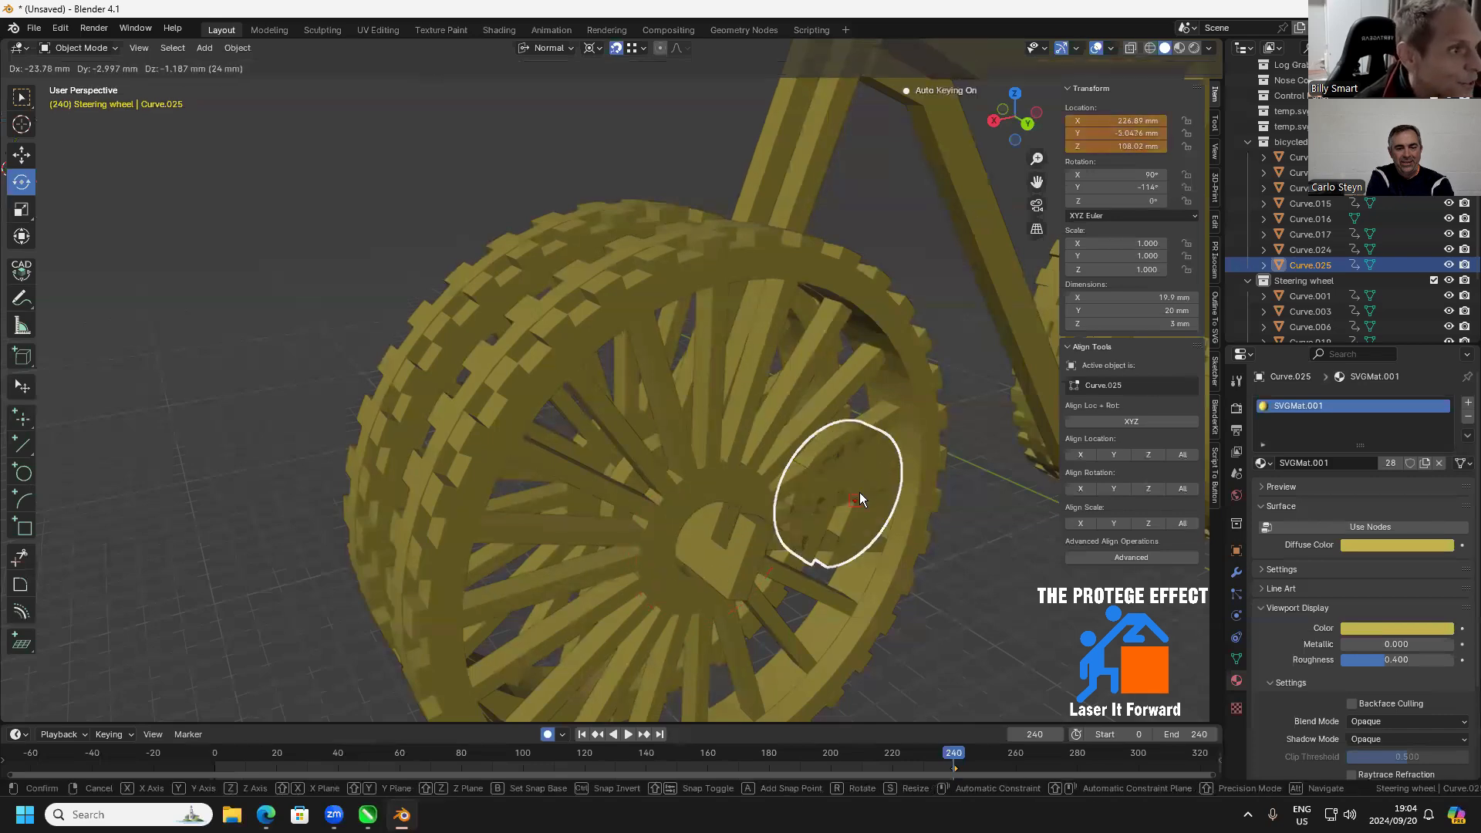
left_click(859, 492)
left_click_drag(749, 562, 211, 460)
key("g")
left_click(202, 458)
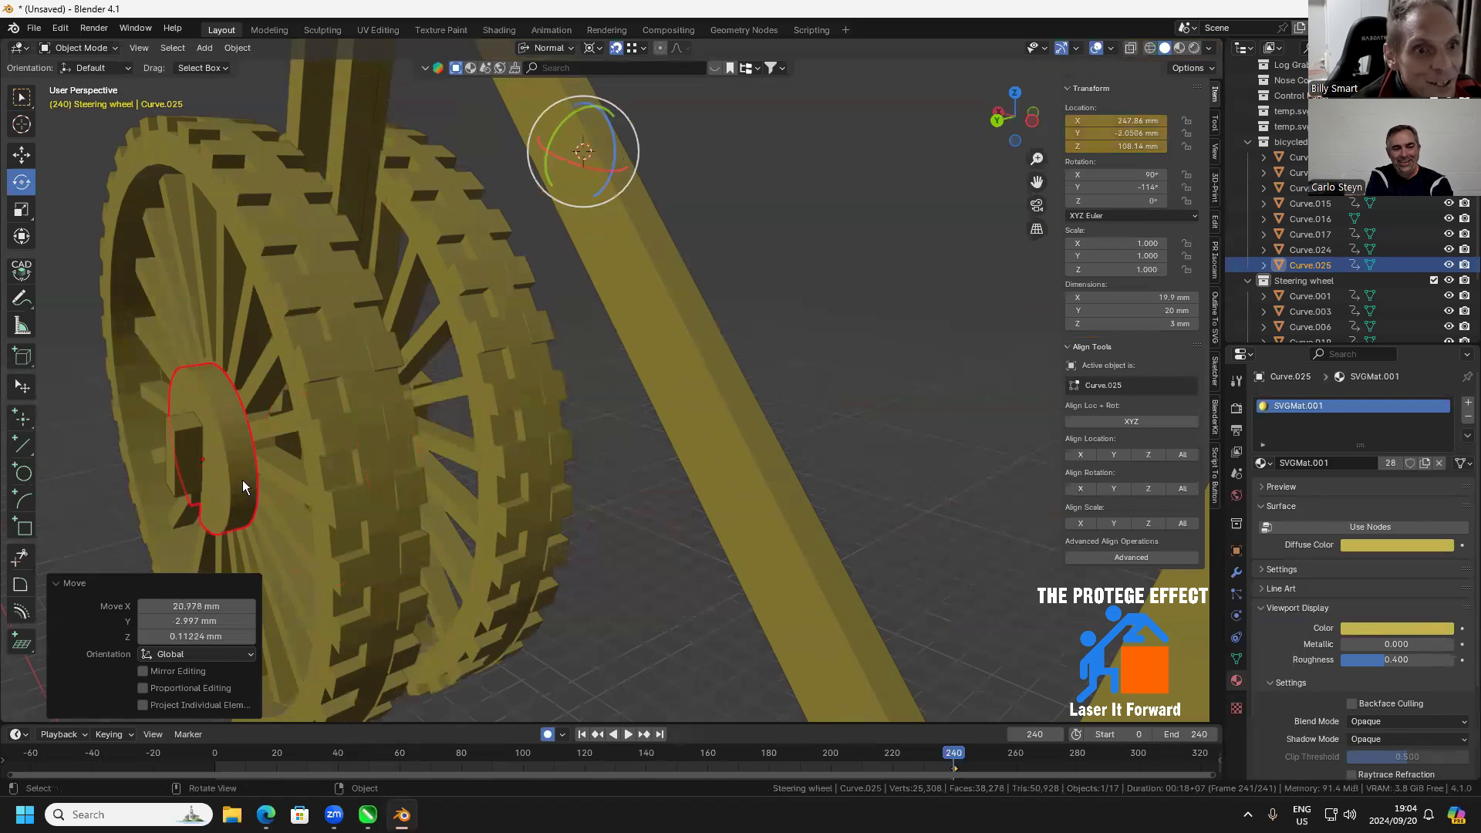
Duplicate the hub disc and place the copy on the other front wheel's outer hub, offset about -24 mm in Y
scroll(350, 482, "down", 4)
left_click_drag(352, 468, 659, 489)
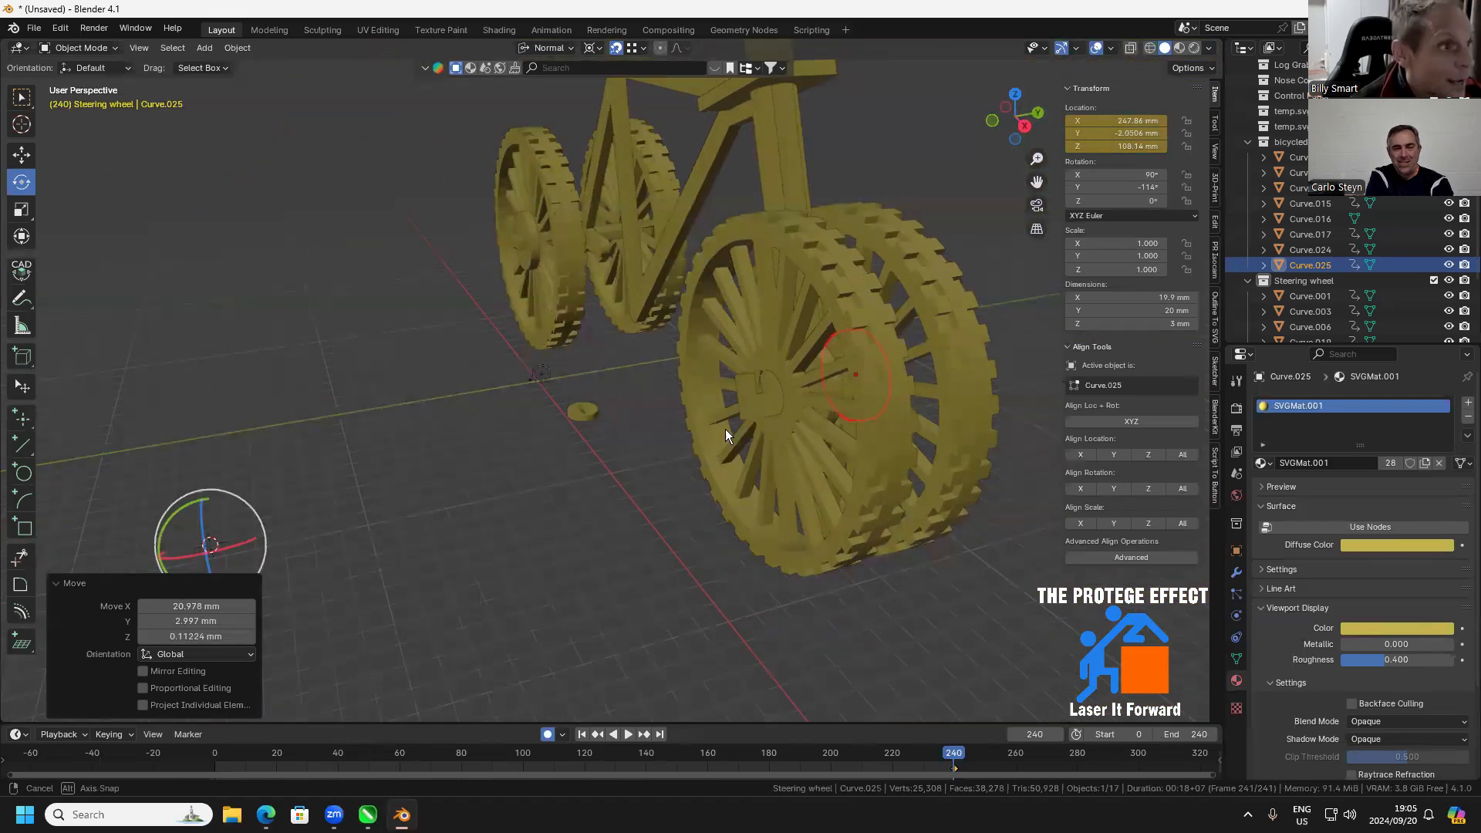
scroll(833, 409, "up", 2)
key("shift+d")
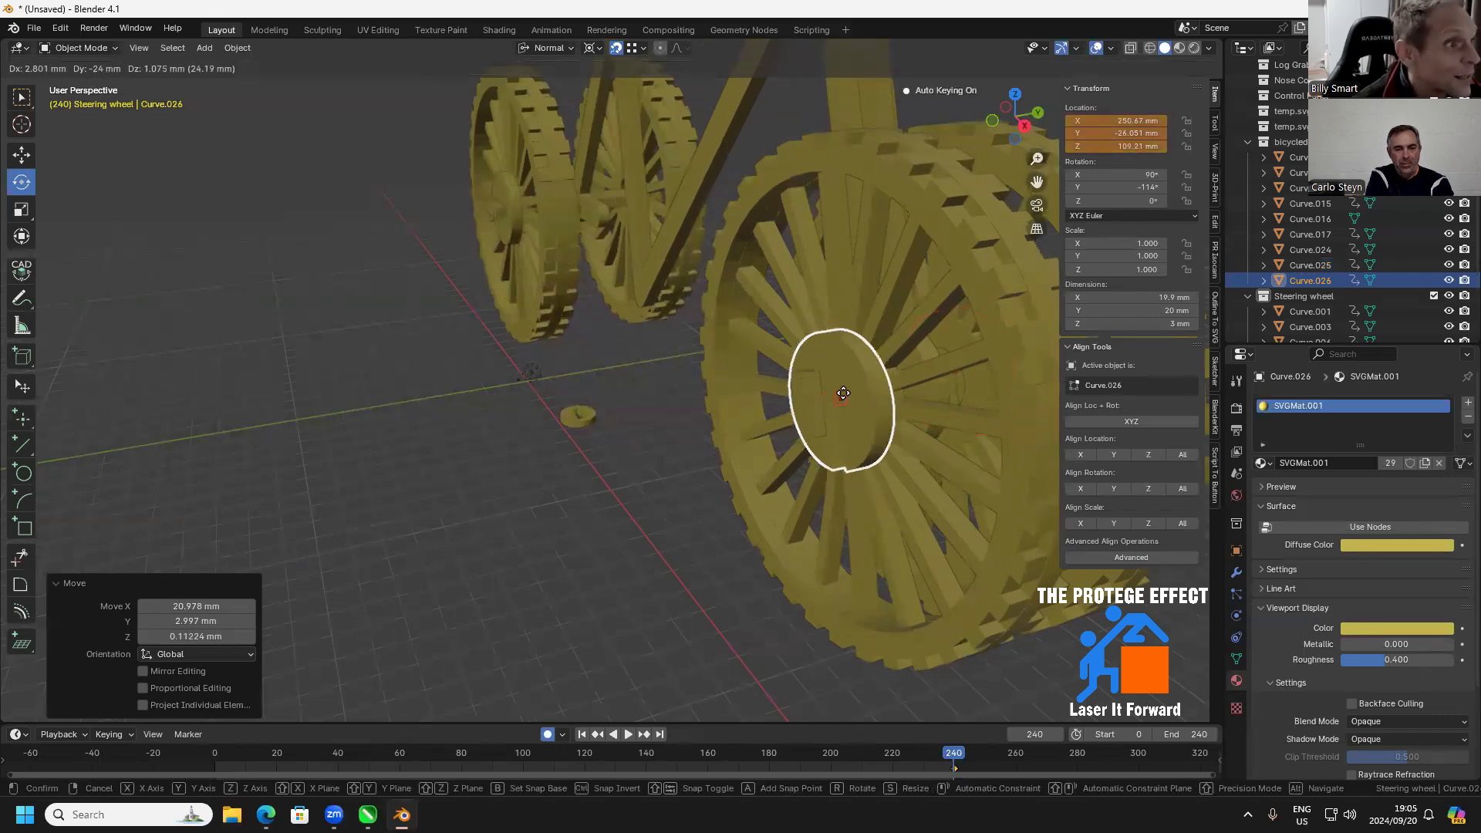
left_click(845, 394)
left_click_drag(932, 437, 964, 456)
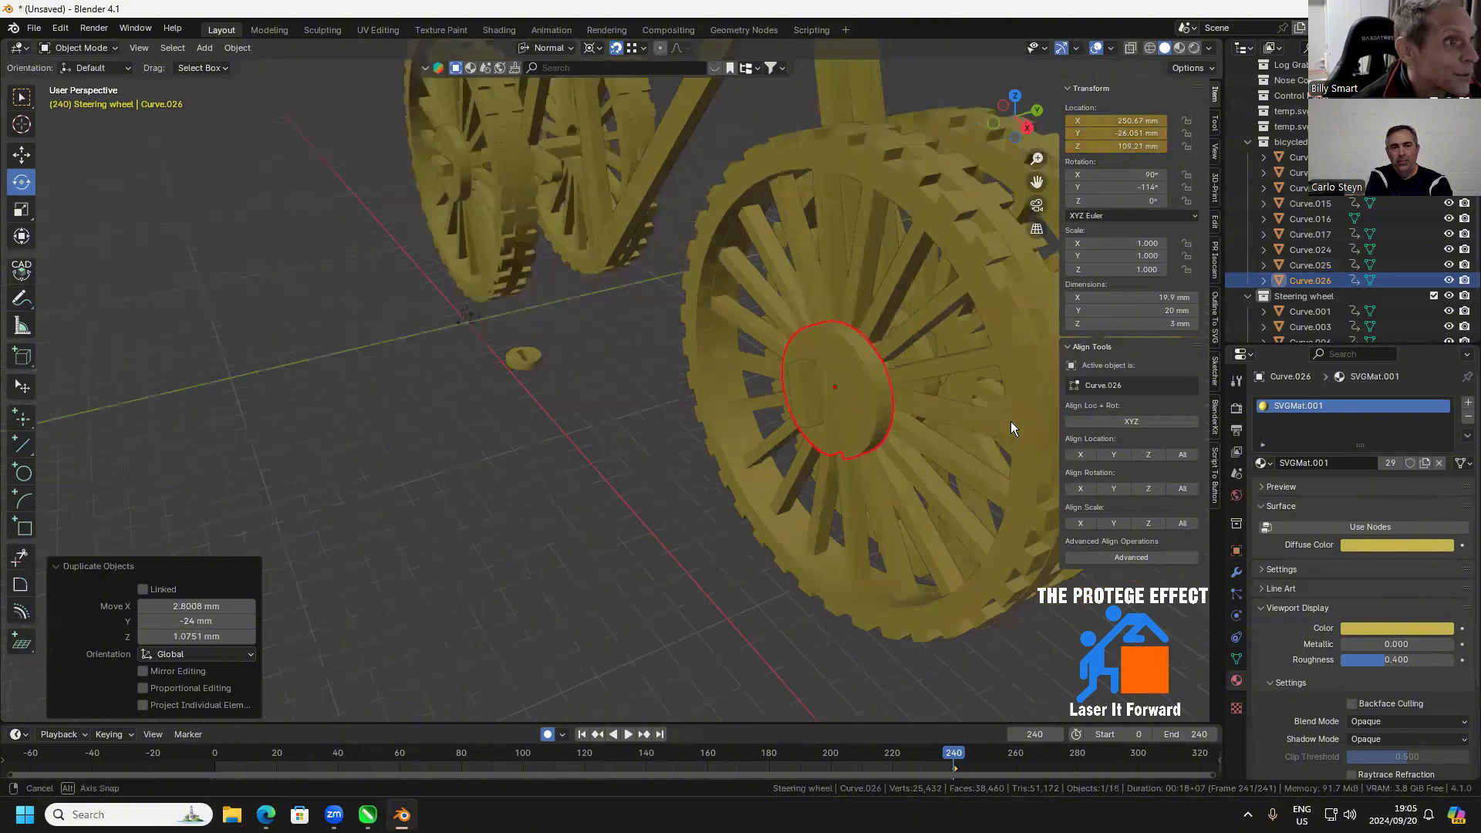
left_click_drag(691, 405, 744, 424)
left_click_drag(931, 545, 948, 424)
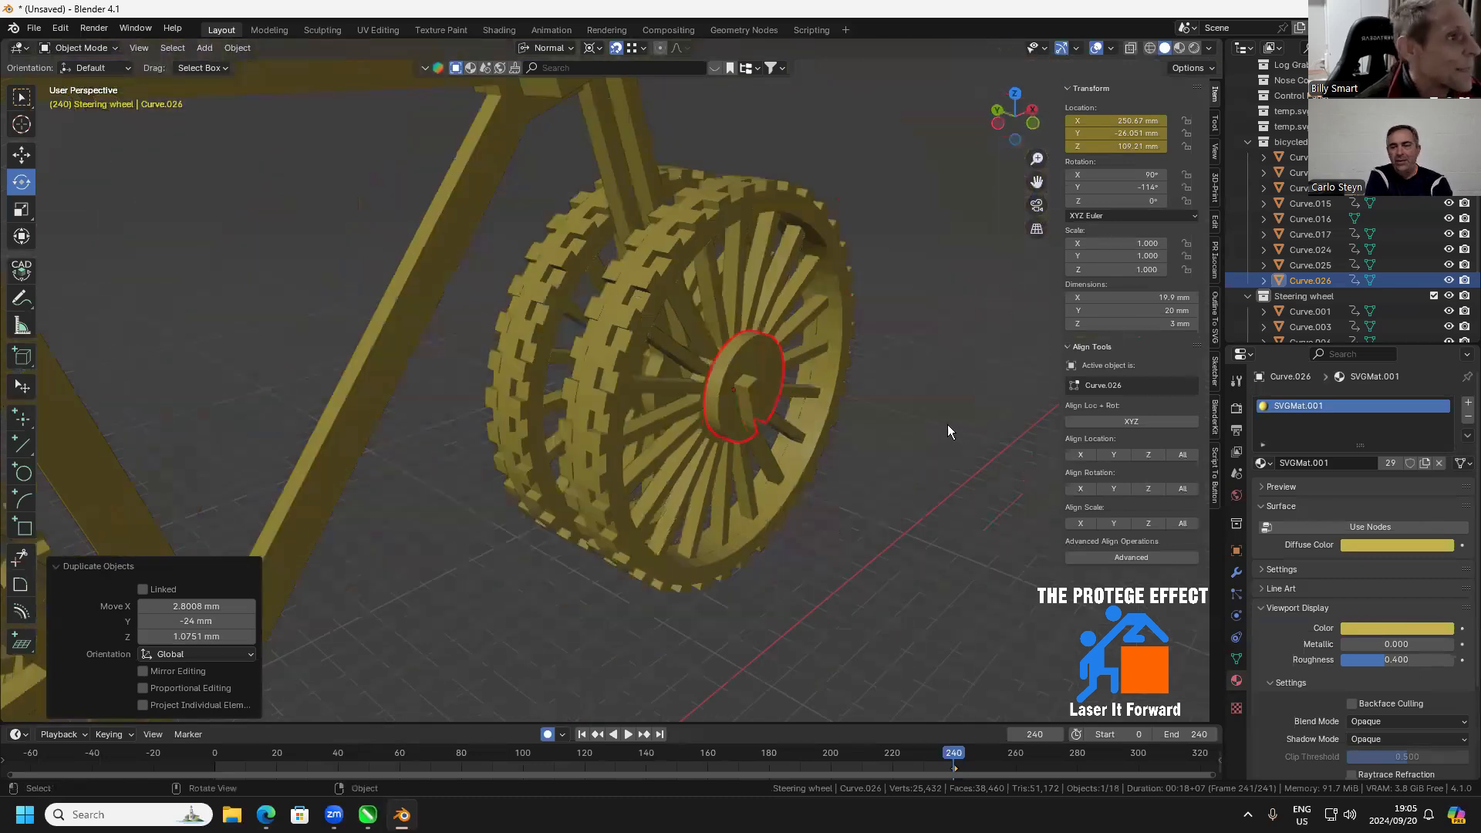
left_click(854, 463)
Stand the loose seat piece behind the rear wheels upright by setting its X rotation to 90°
scroll(849, 465, "down", 5)
left_click_drag(848, 464, 748, 494)
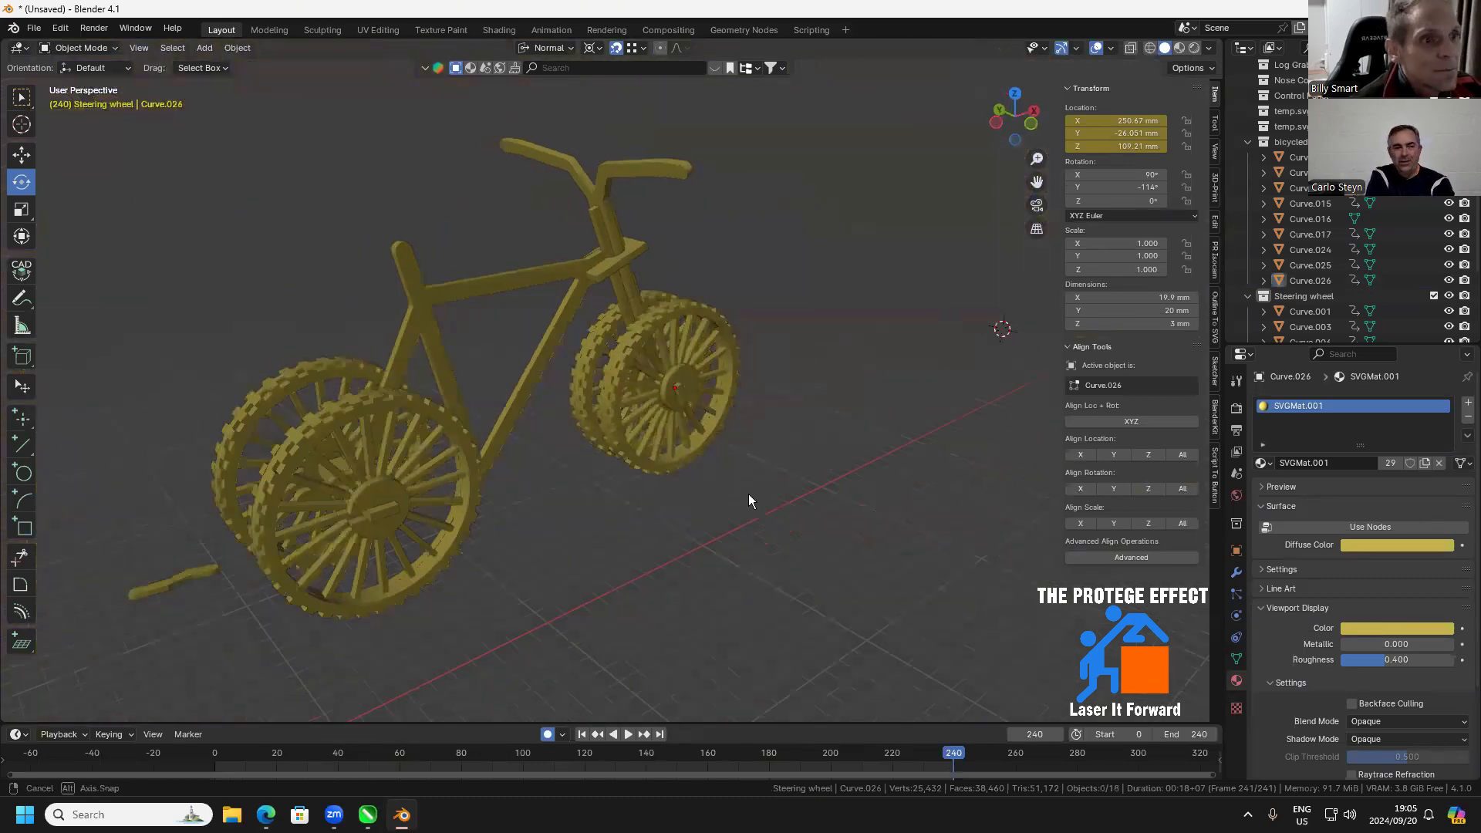
left_click(173, 587)
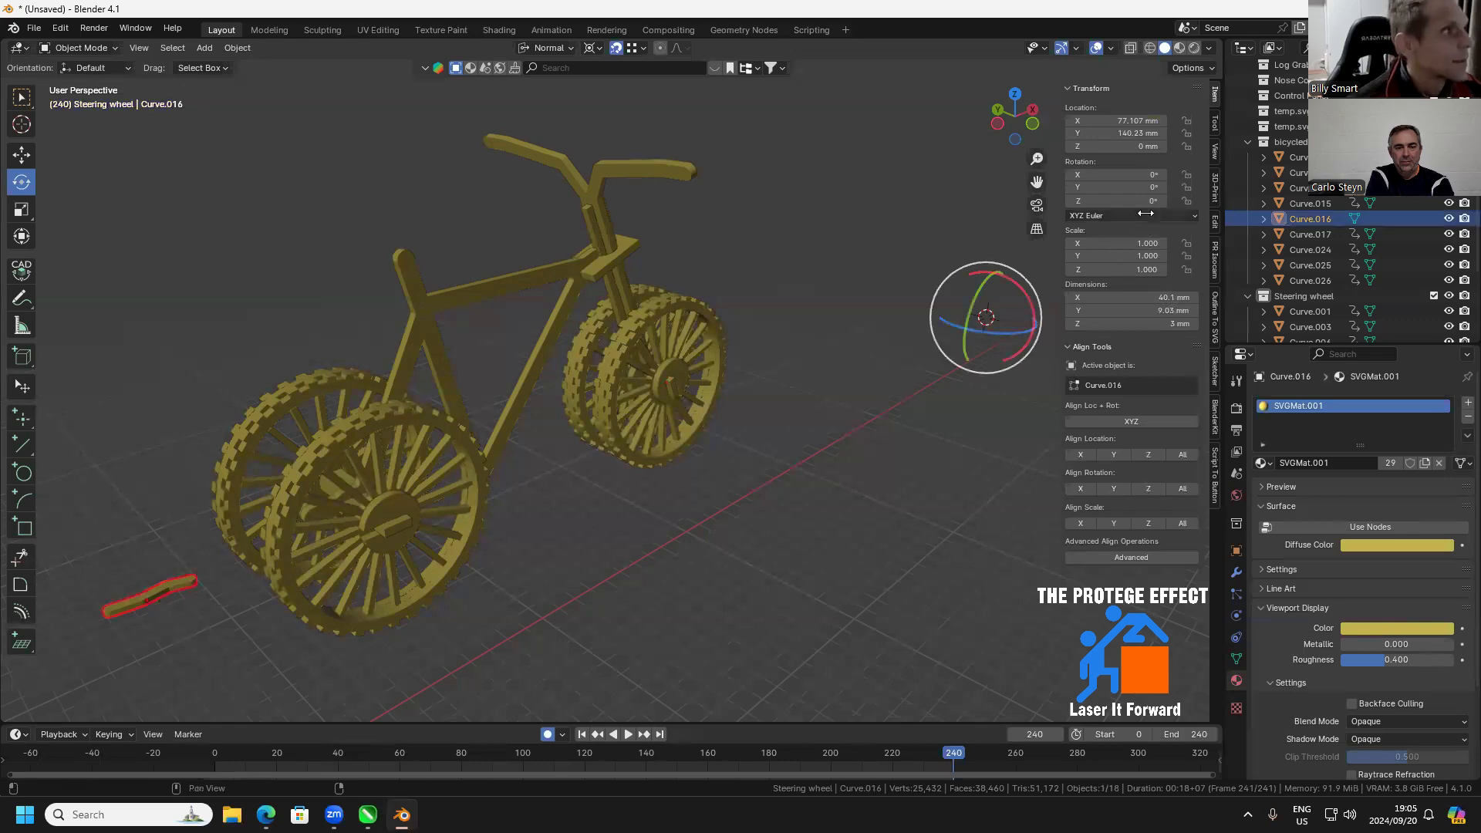
left_click(1131, 176)
type("90")
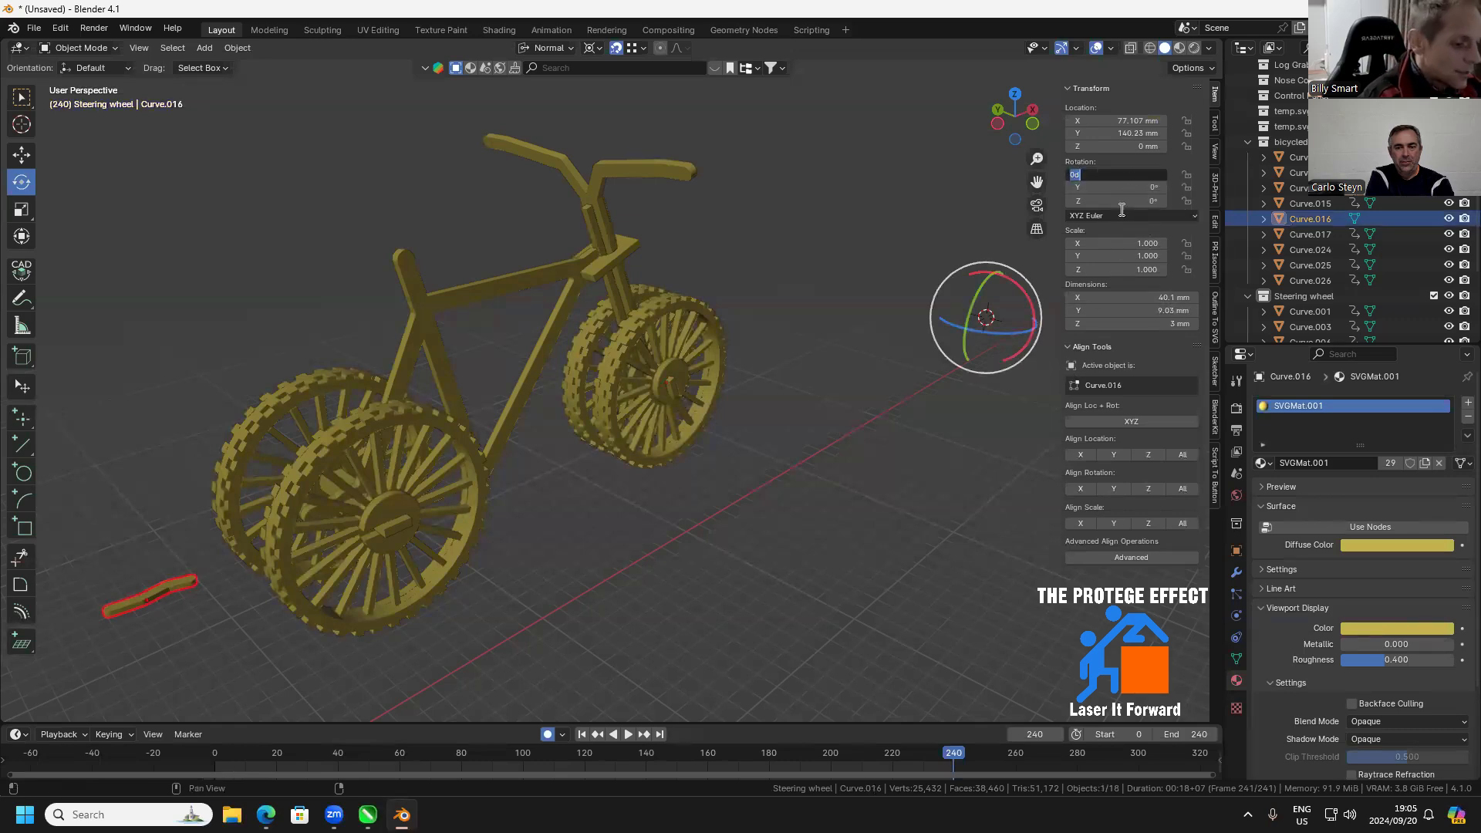
key("Return")
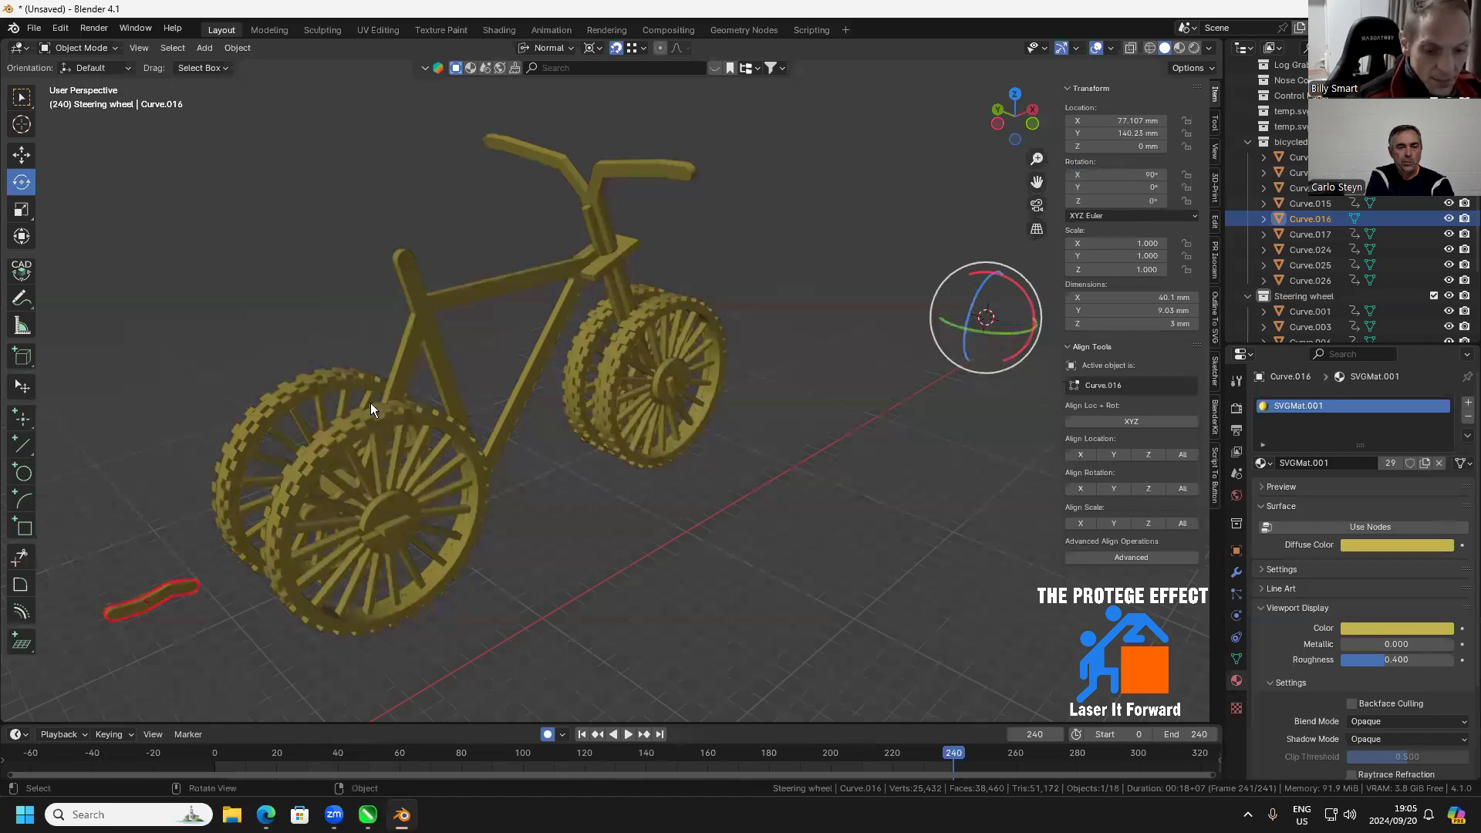
Move the upright seat piece onto the top of the seat post
key("g")
left_click(449, 295)
left_click_drag(449, 295, 463, 323)
Select the seat's front-facing side faces in face mode and extrude them 10 mm to widen the seat
key("Tab")
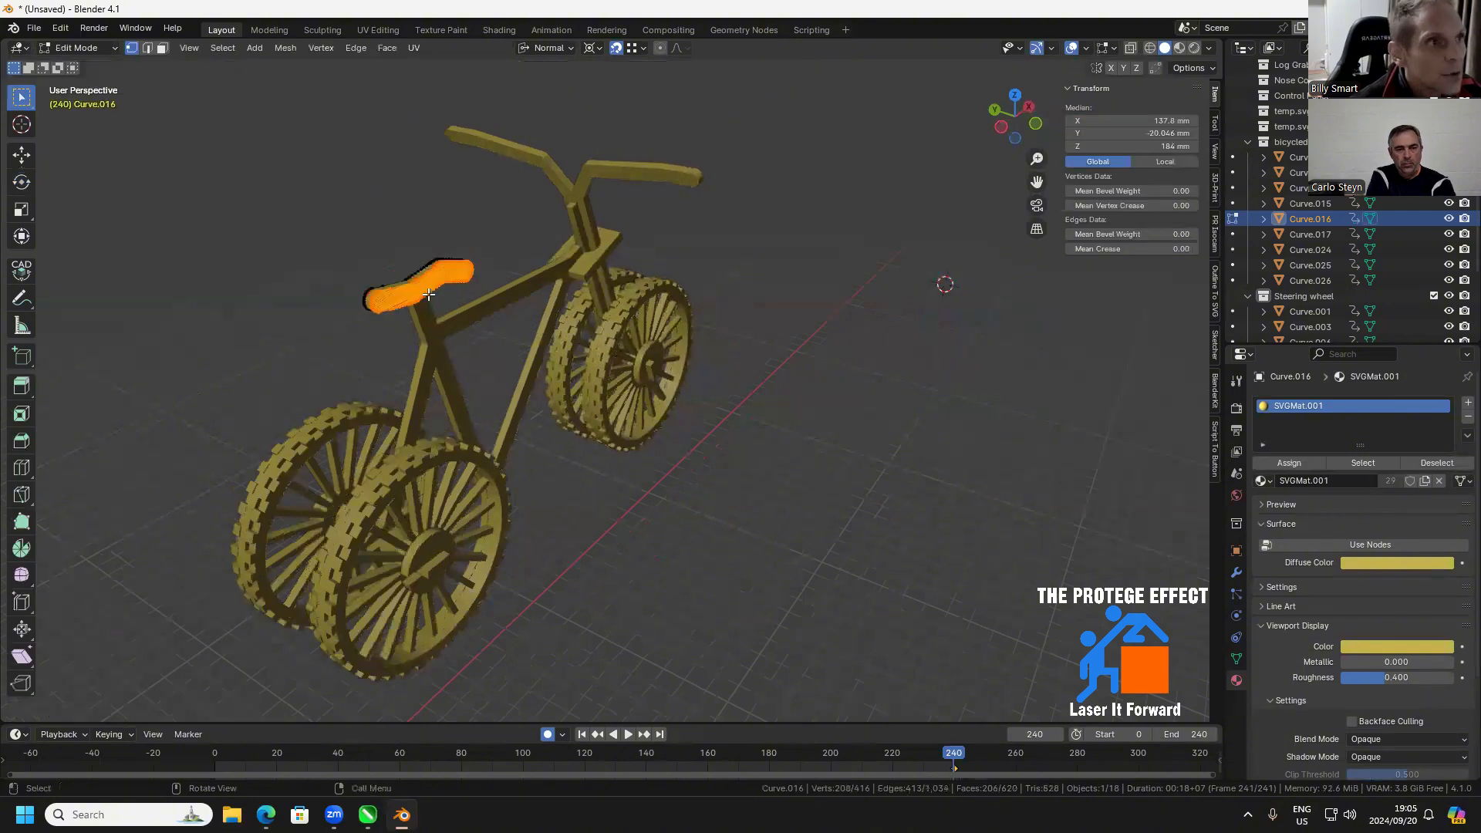
scroll(255, 216, "up", 4)
left_click(162, 48)
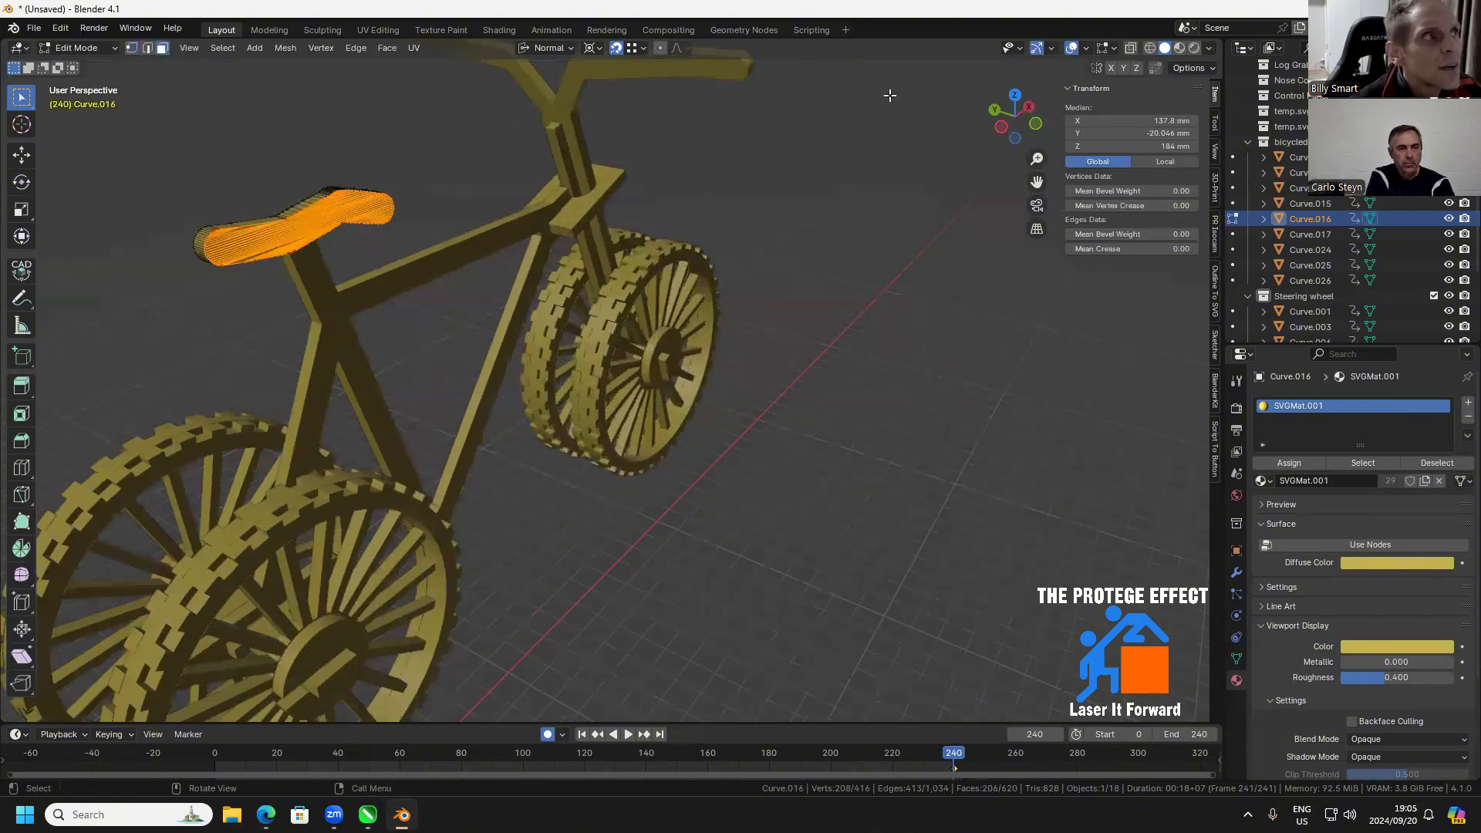
key("KP_1")
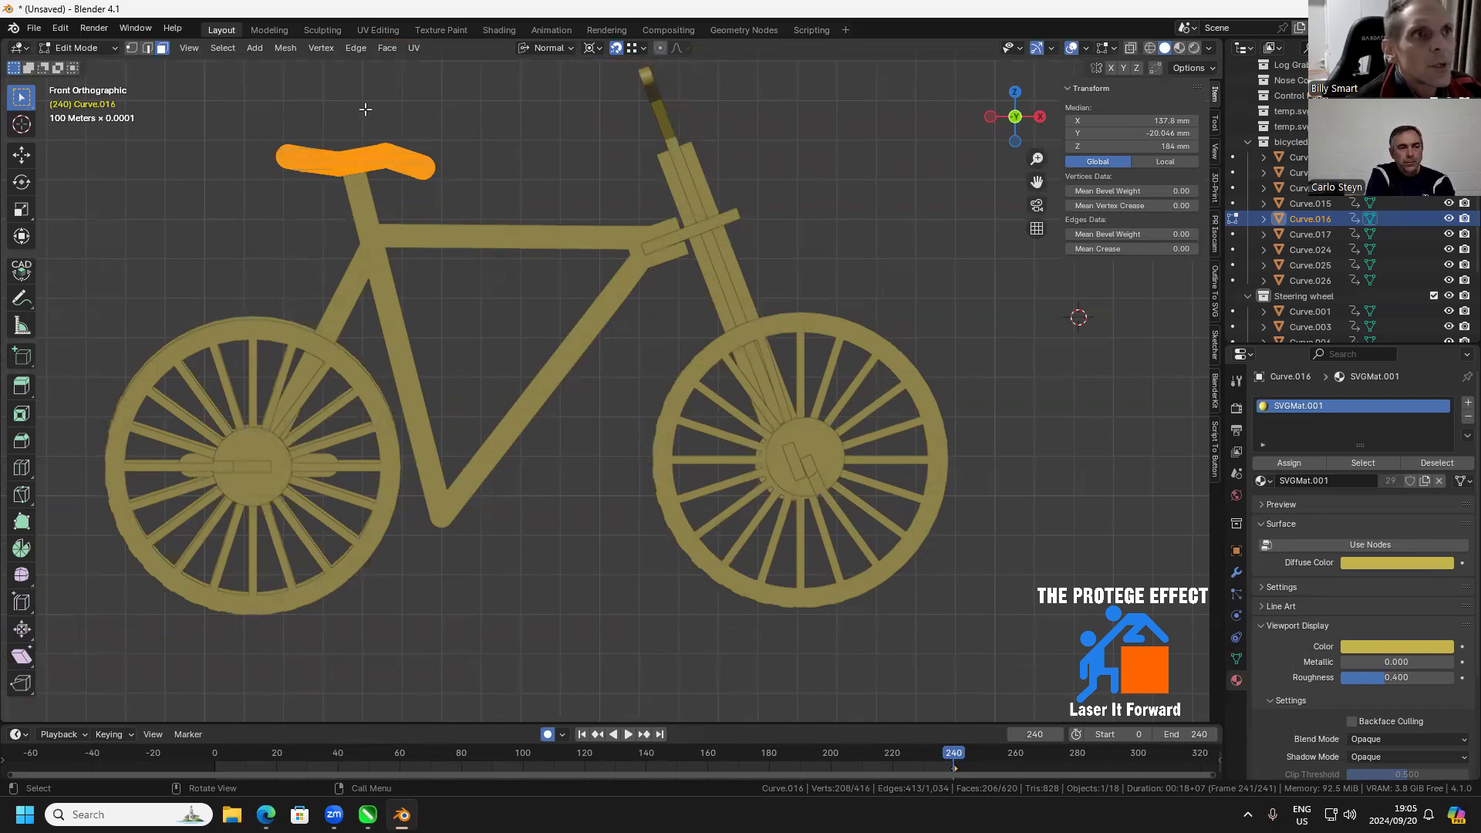
left_click_drag(472, 113, 256, 216)
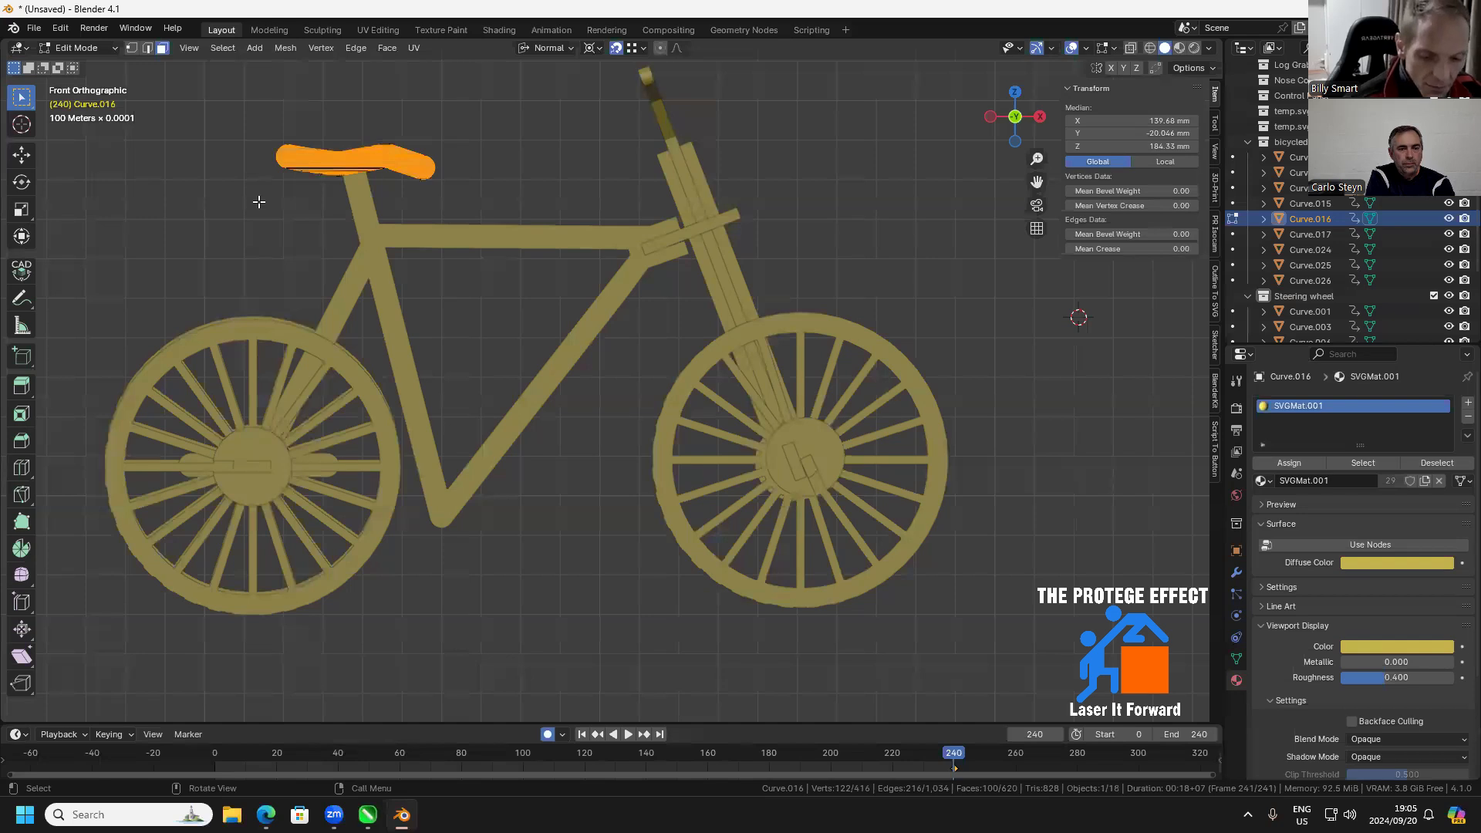
type("e")
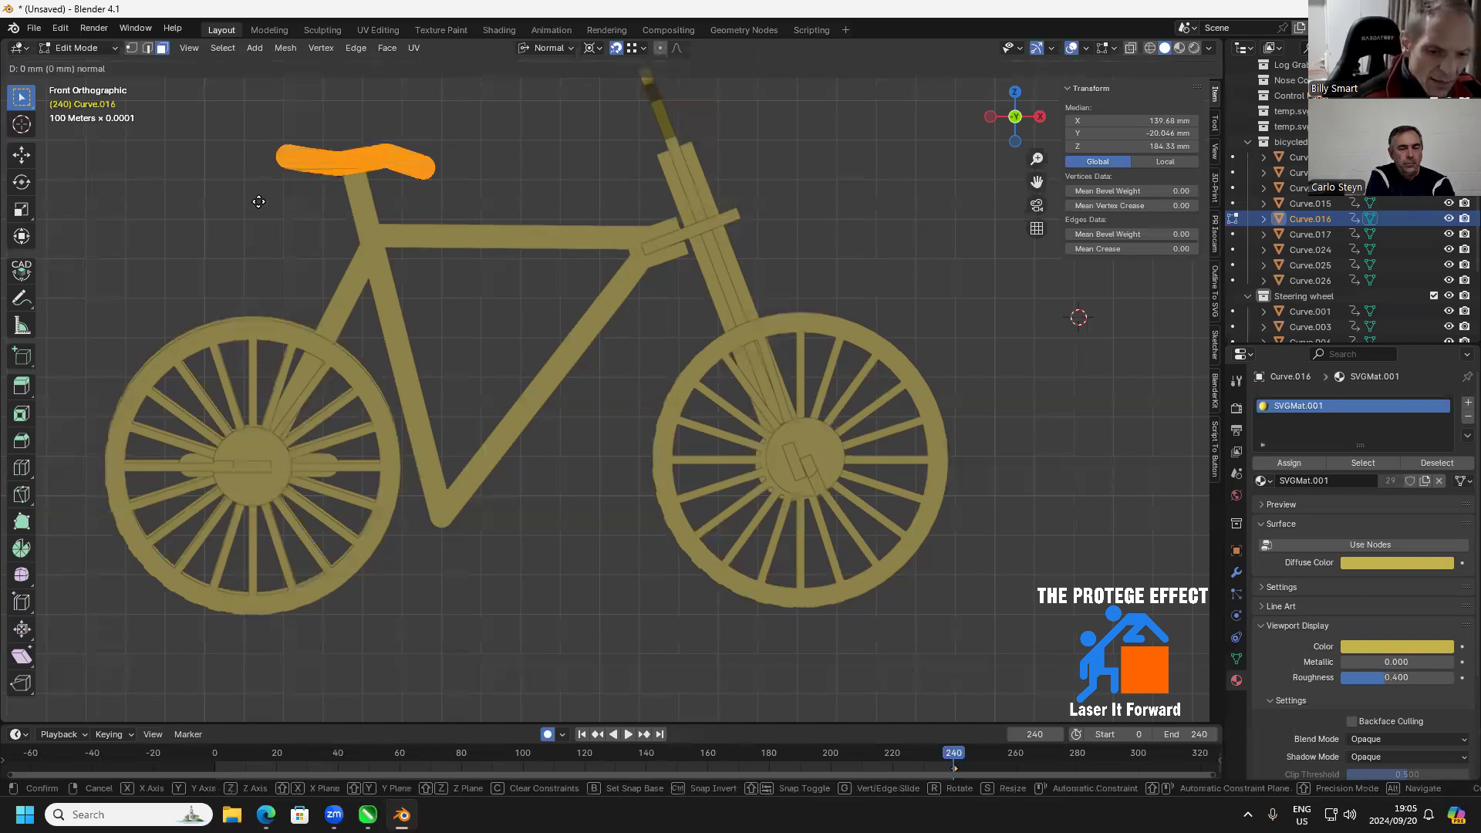
type("10")
key("Return")
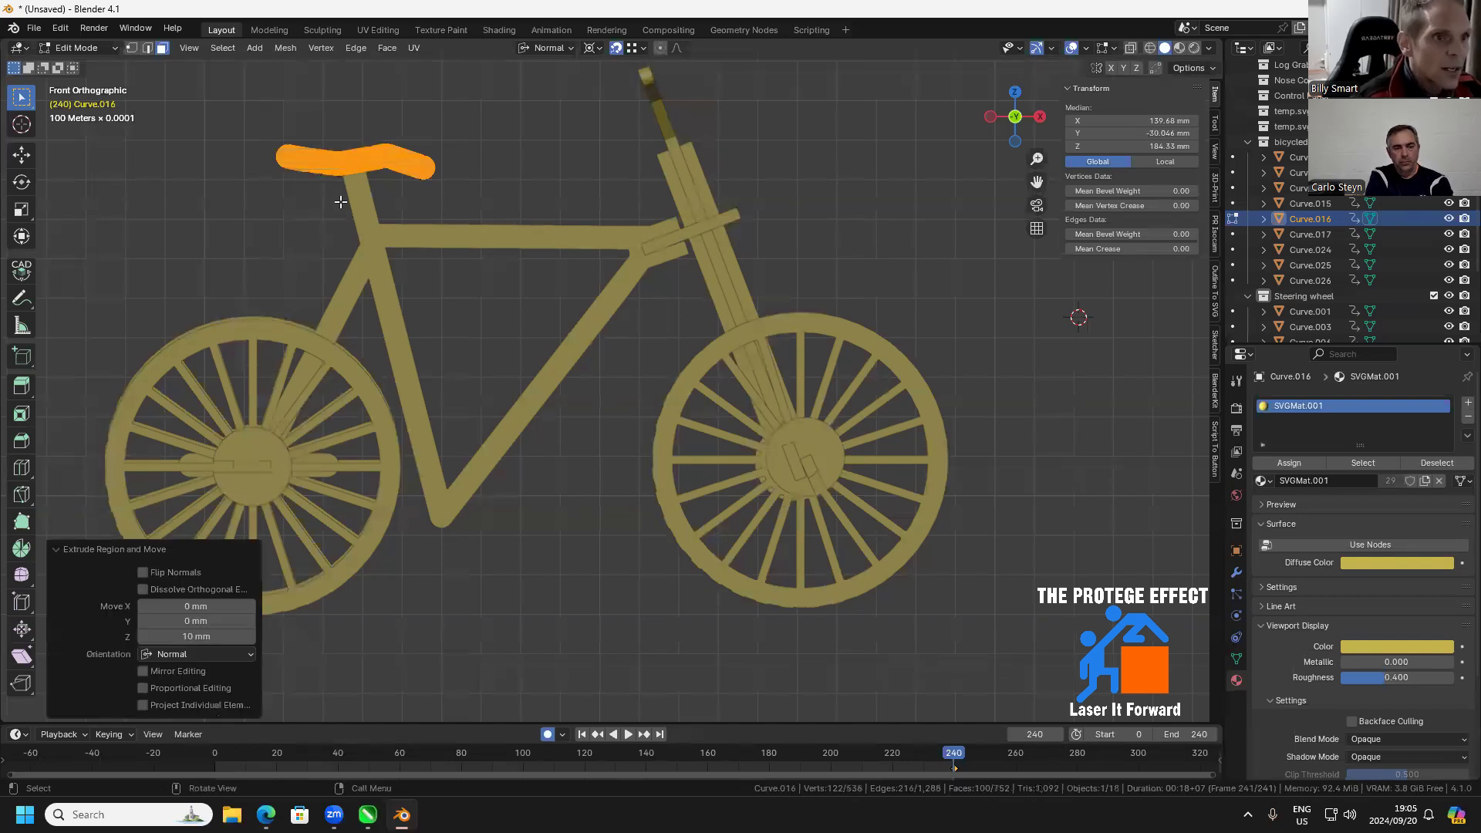
key("Tab")
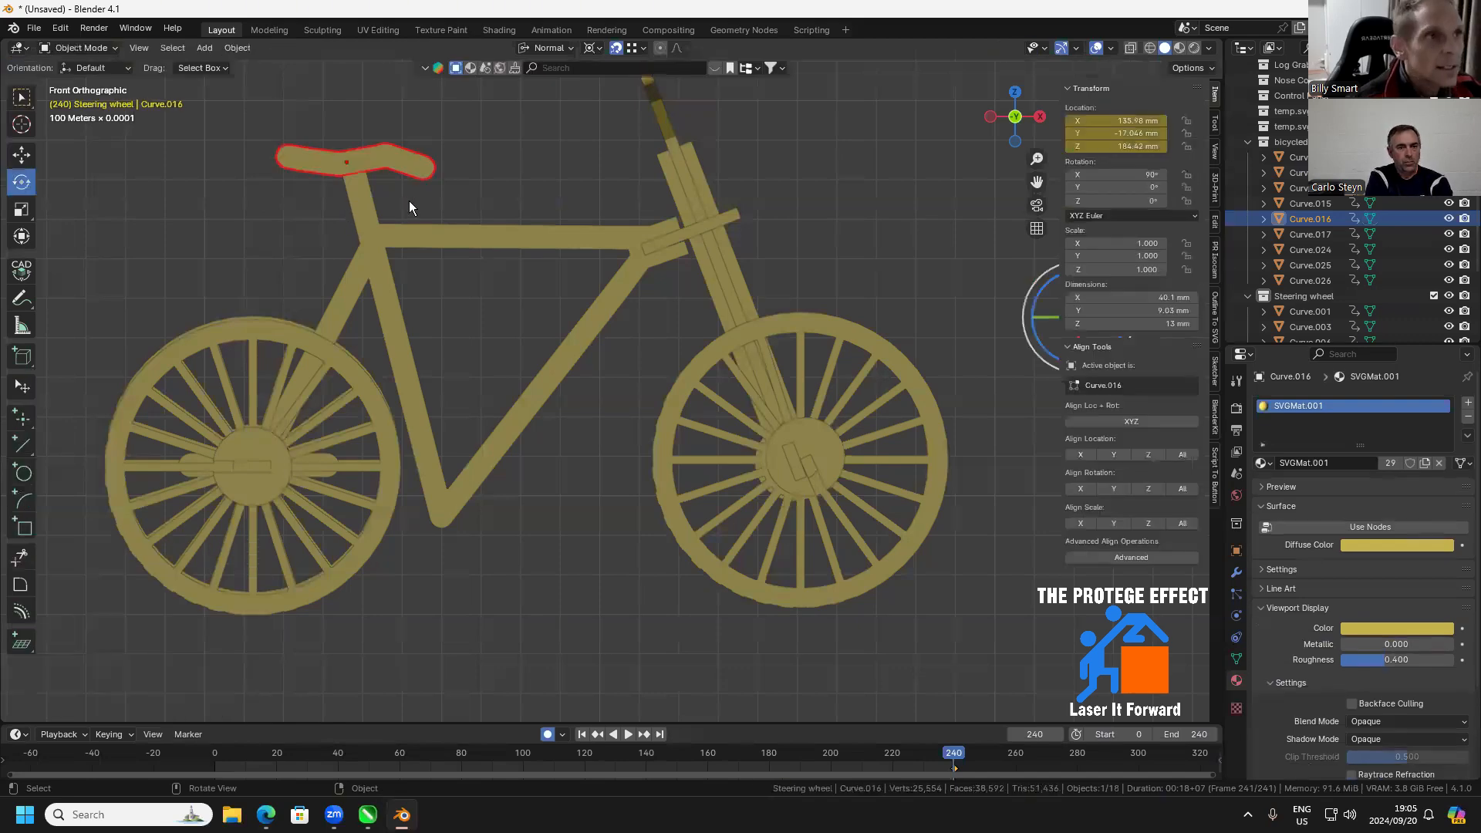
Shift the widened seat sideways by about -6.74 mm along its normal Z axis to centre it over the seat post
left_click_drag(409, 201, 579, 278)
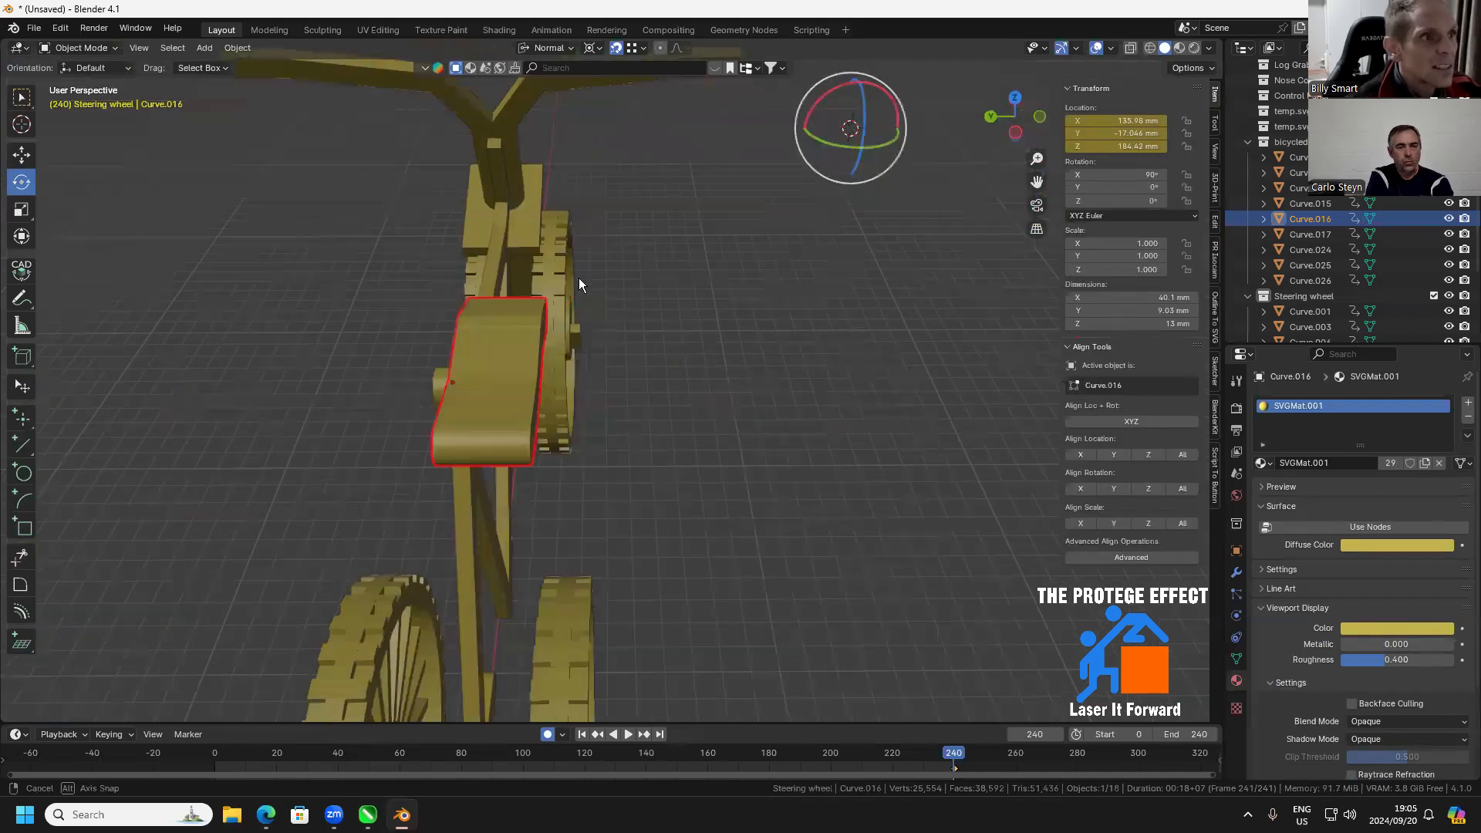
left_click_drag(215, 185, 234, 191)
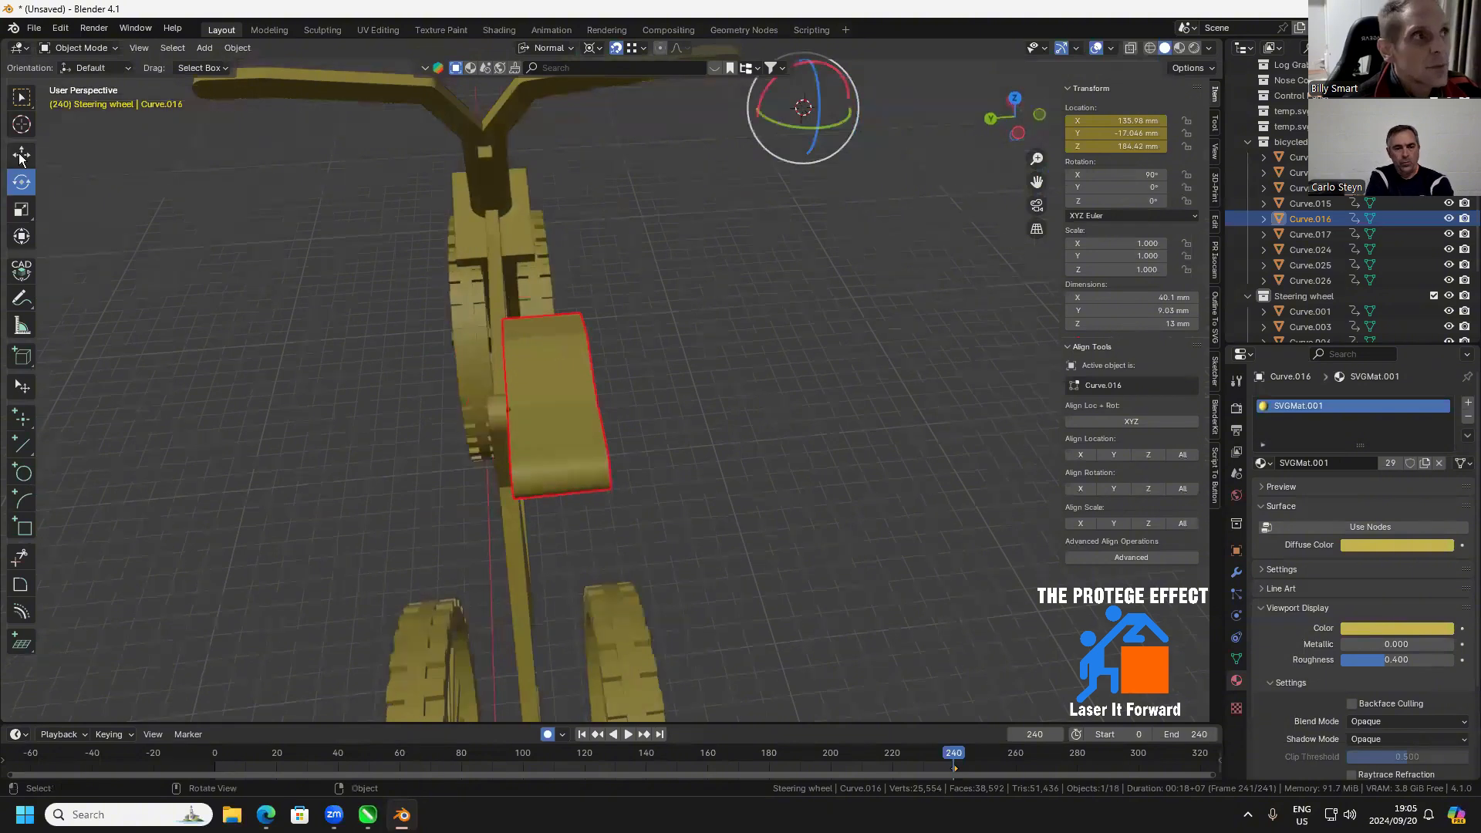
left_click(21, 156)
left_click_drag(851, 108, 824, 113)
left_click_drag(753, 392, 818, 312)
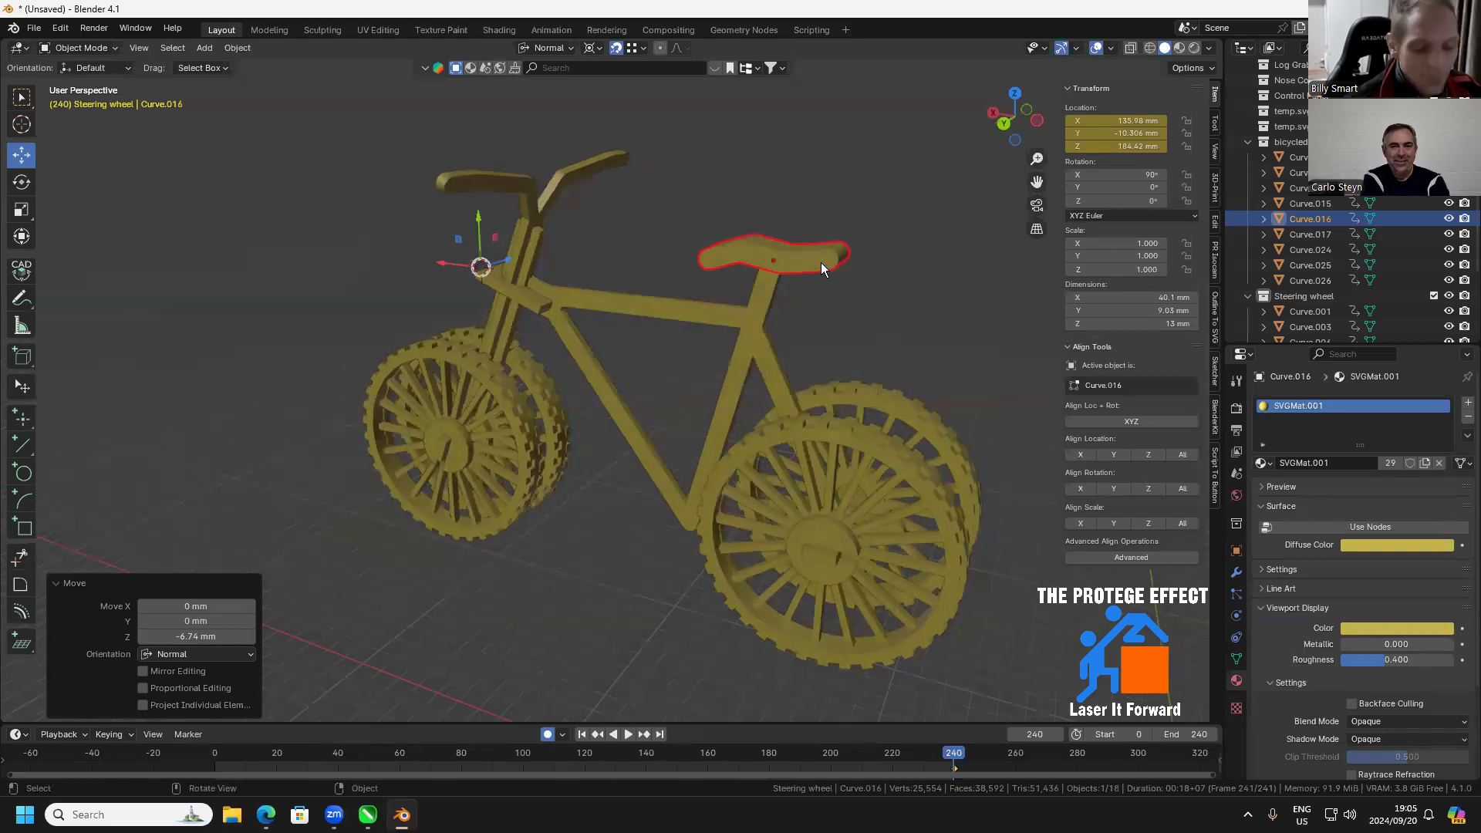
Copy the seat and paste a duplicate in the same place
left_click_drag(970, 157, 634, 432)
left_click(611, 444)
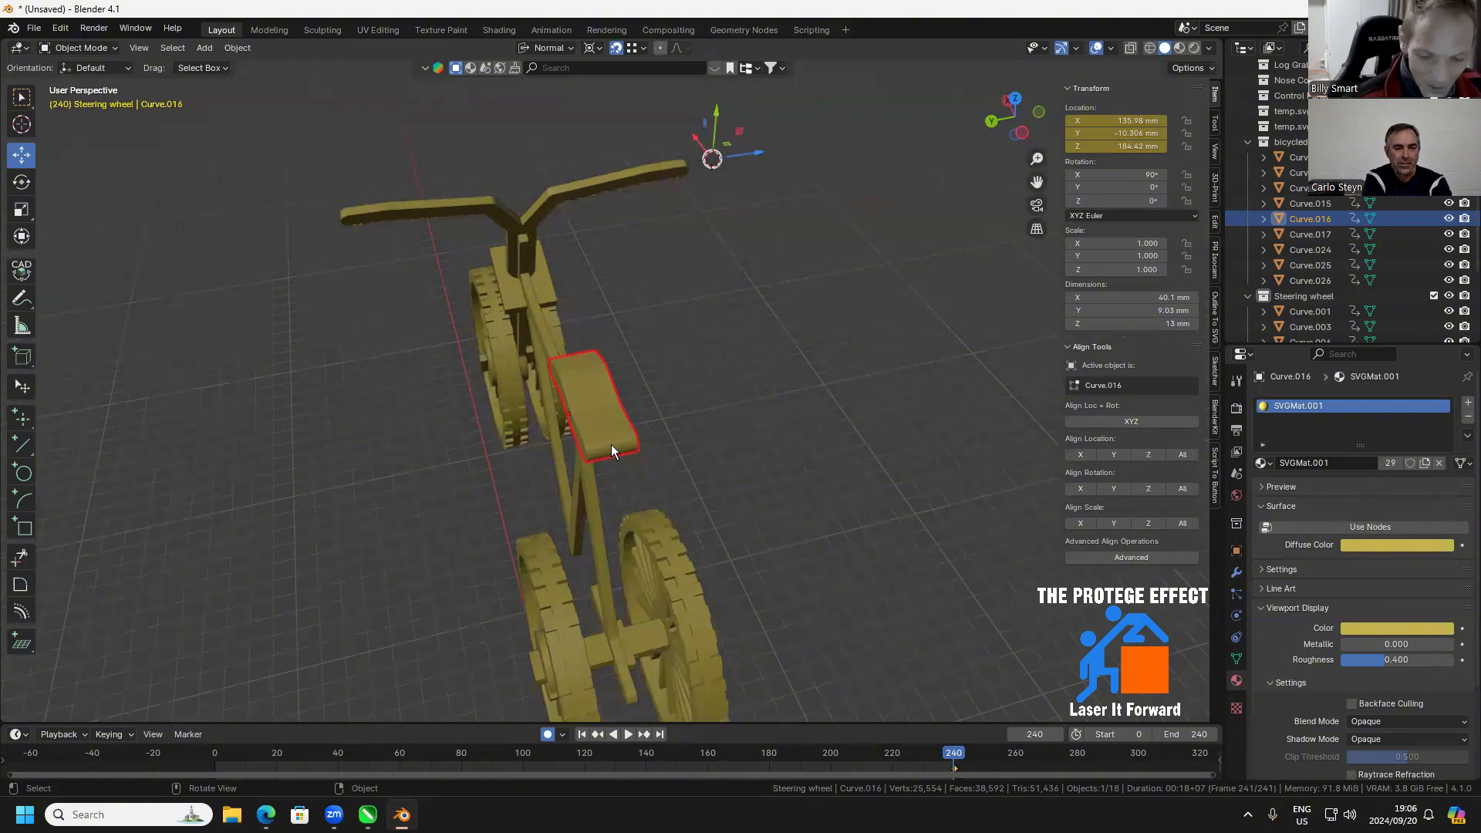
key("ctrl+c")
key("ctrl+v")
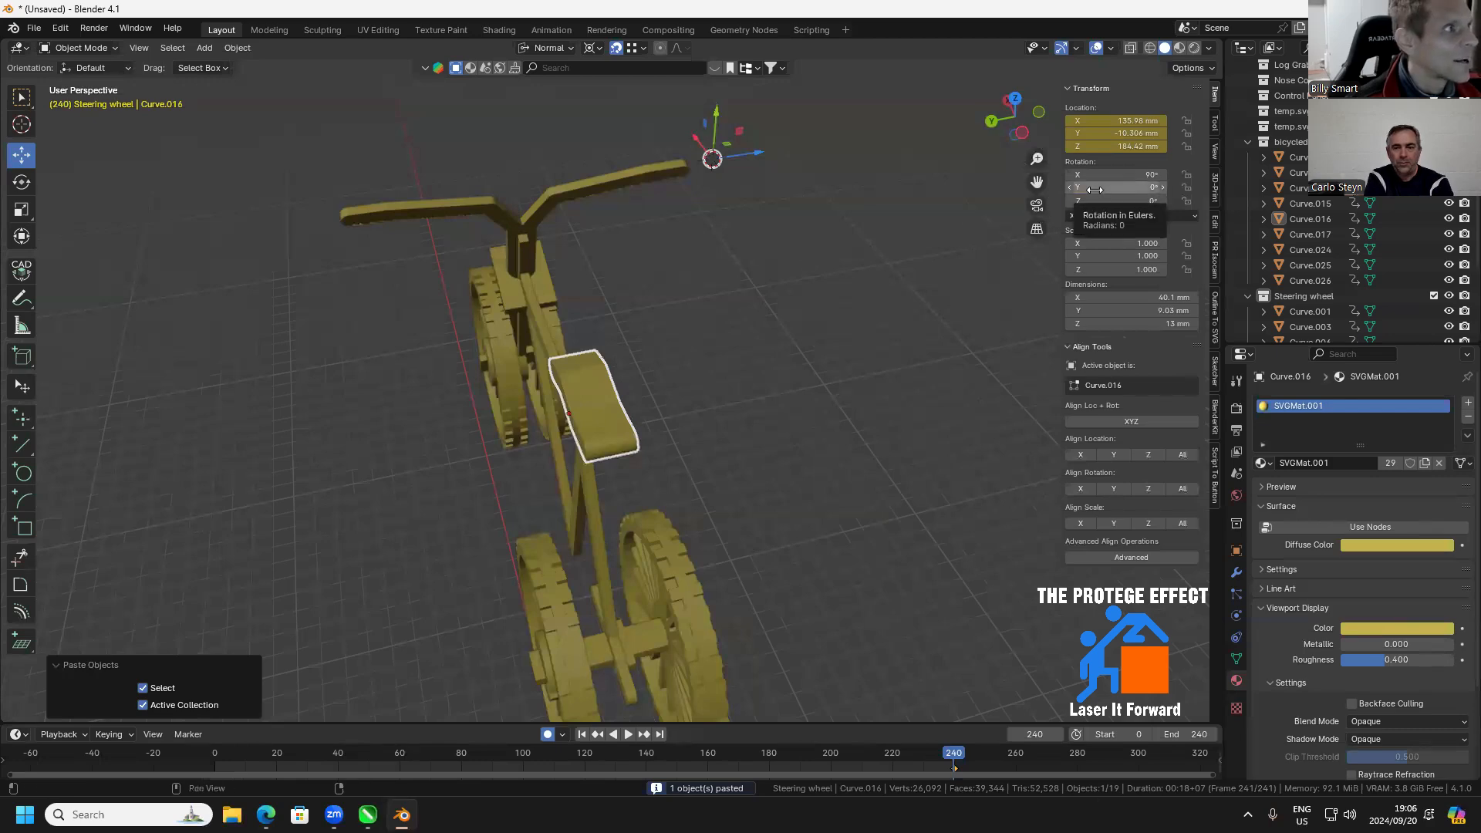
left_click_drag(753, 332, 748, 363)
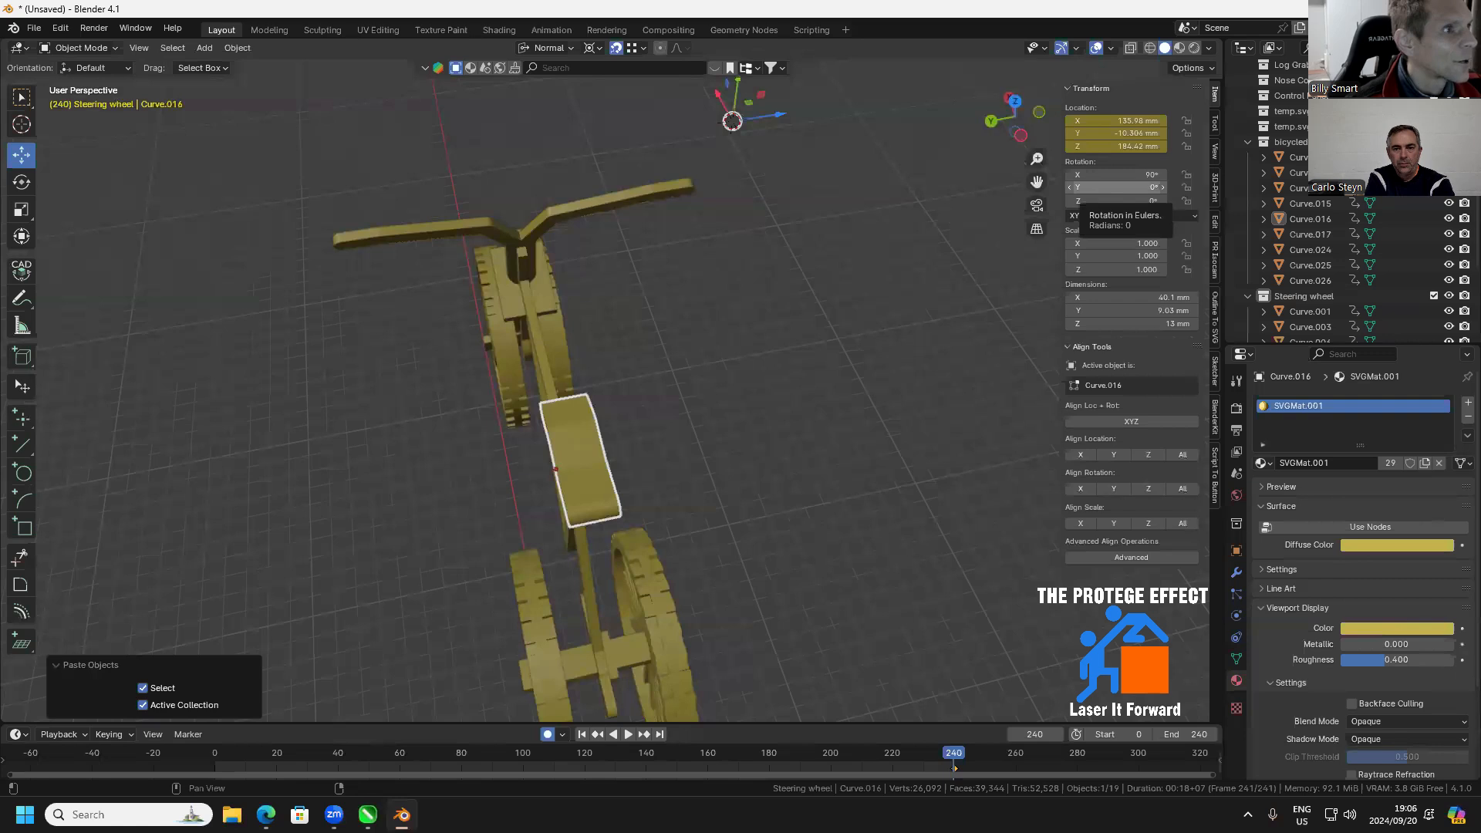
left_click_drag(1097, 188, 1126, 200)
key("ctrl+z")
key("ctrl+z")
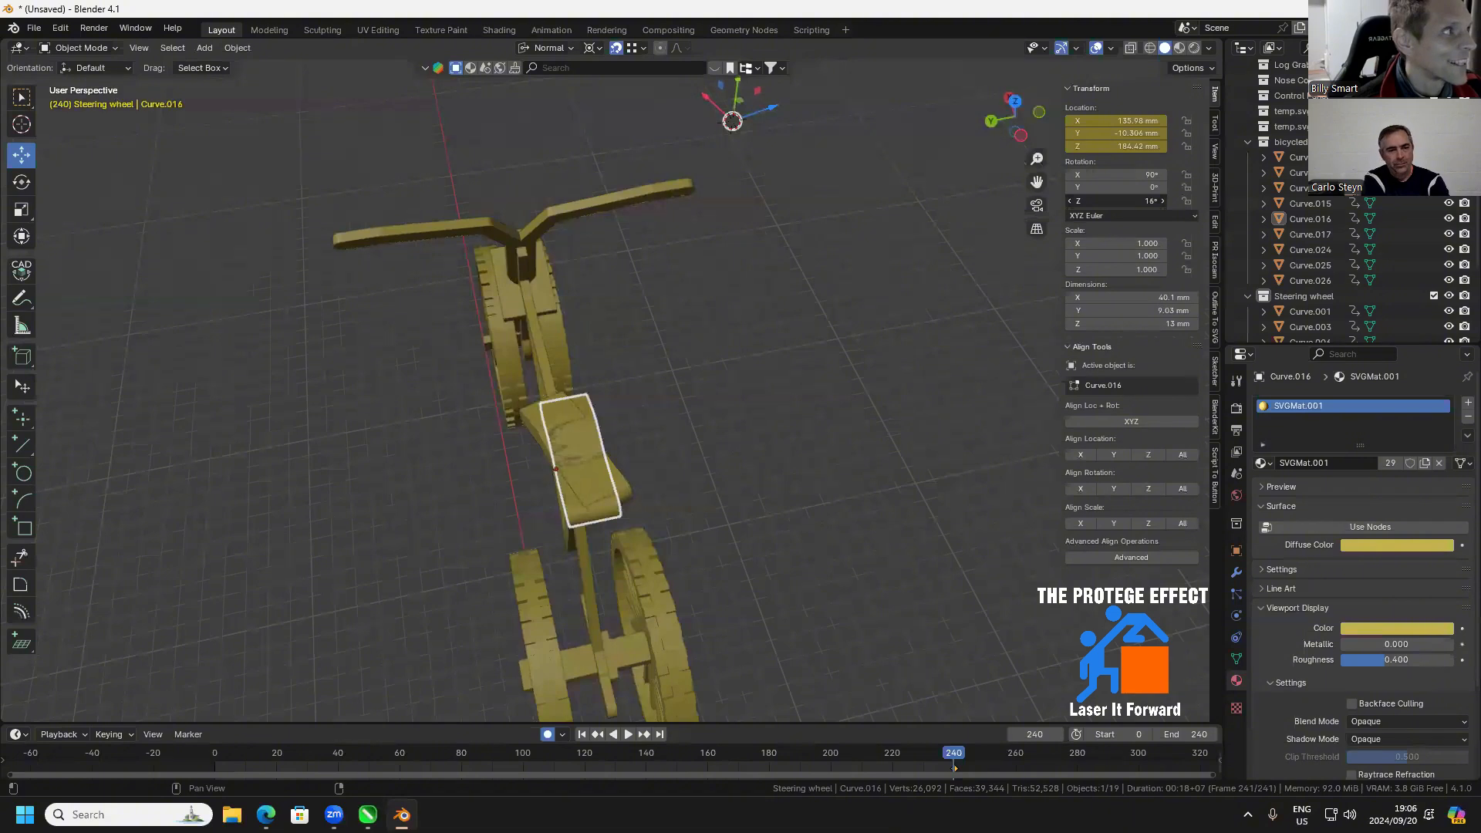
Set the Z rotation of the active seat piece to 15°
left_click(1101, 201)
type("15")
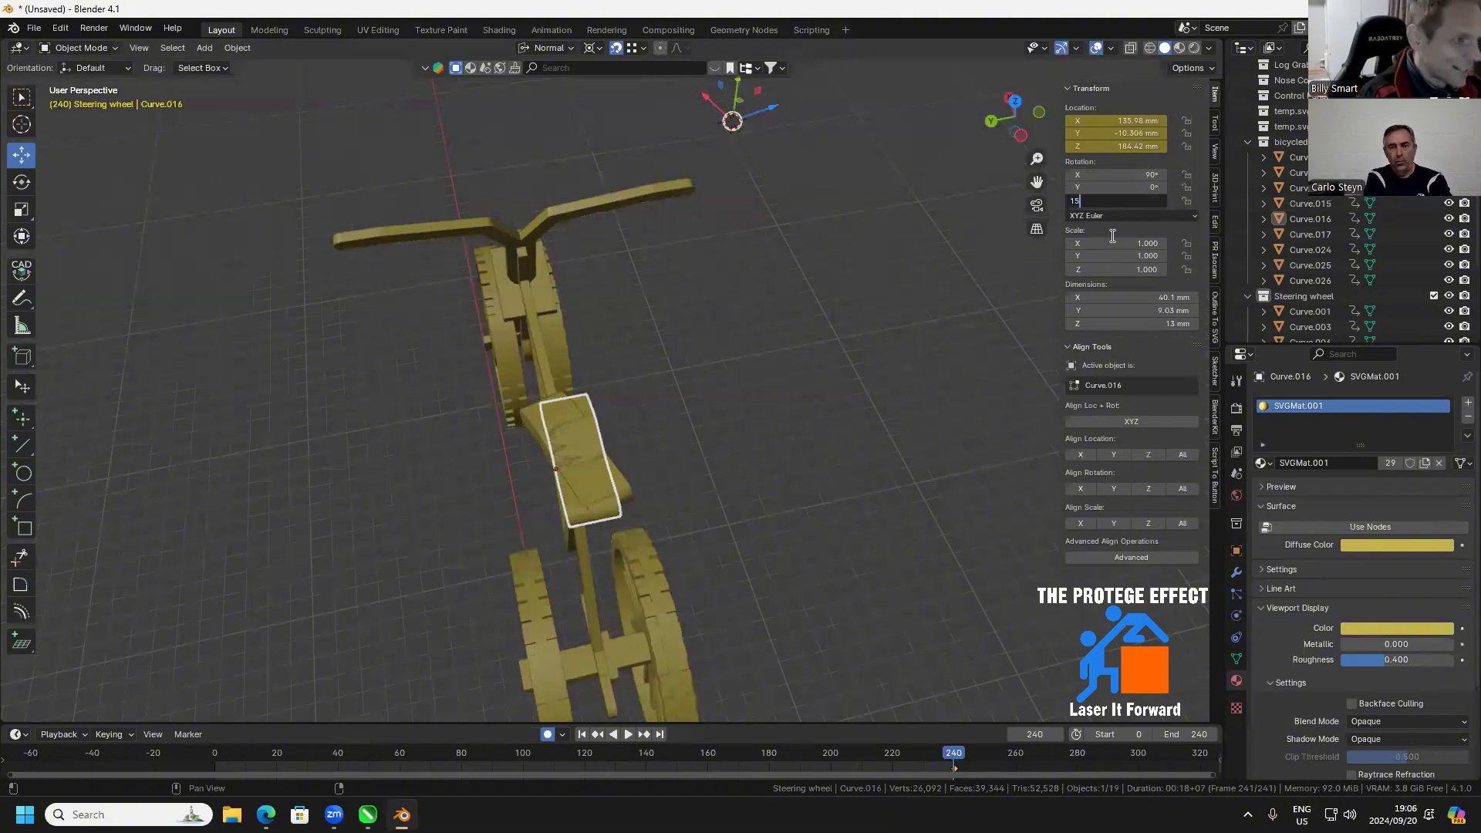
key("Return")
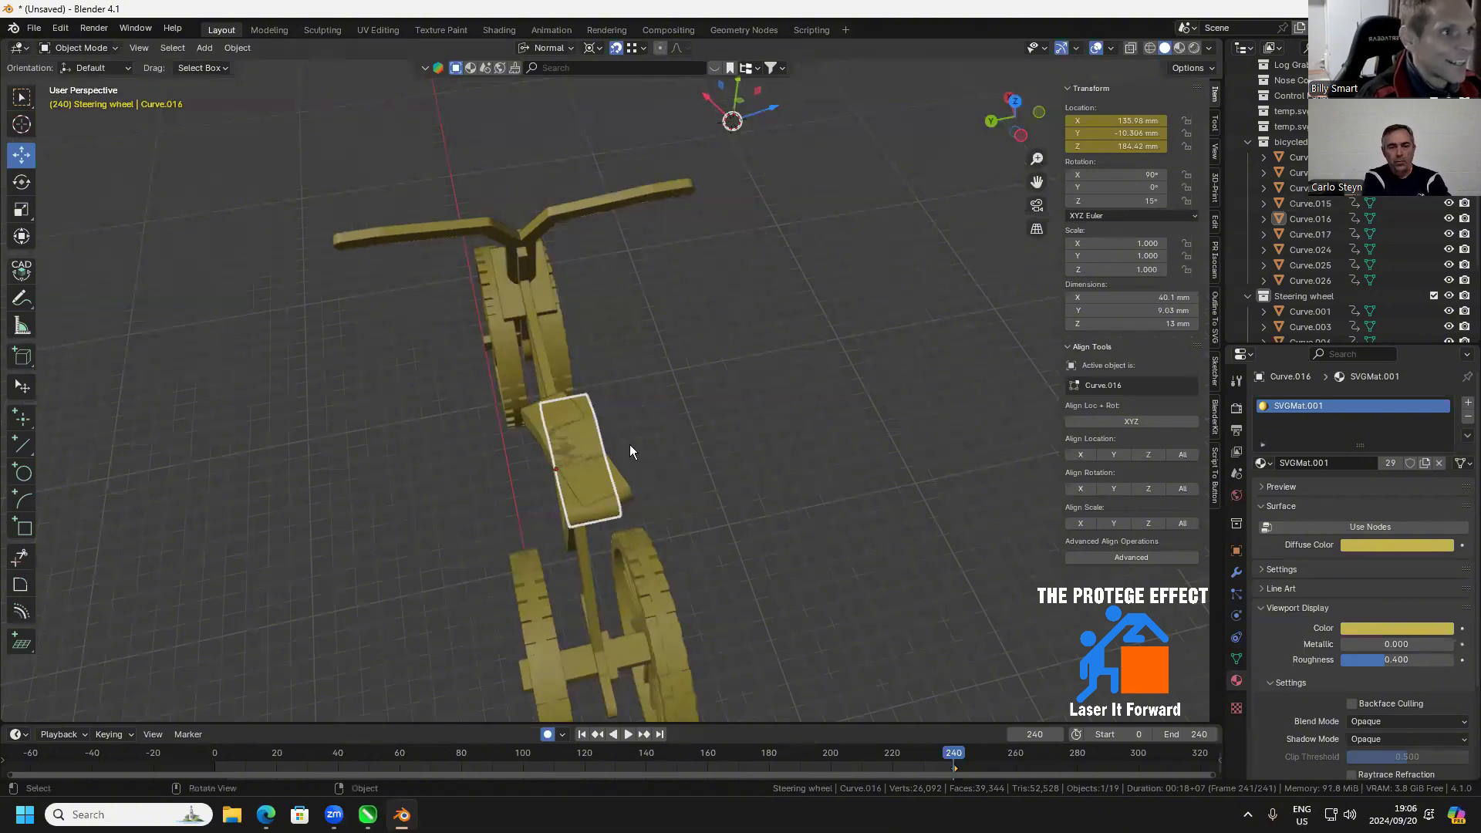
Paste another seat copy over the unrotated seat piece and set the active piece's Z rotation to -15°
left_click(571, 513)
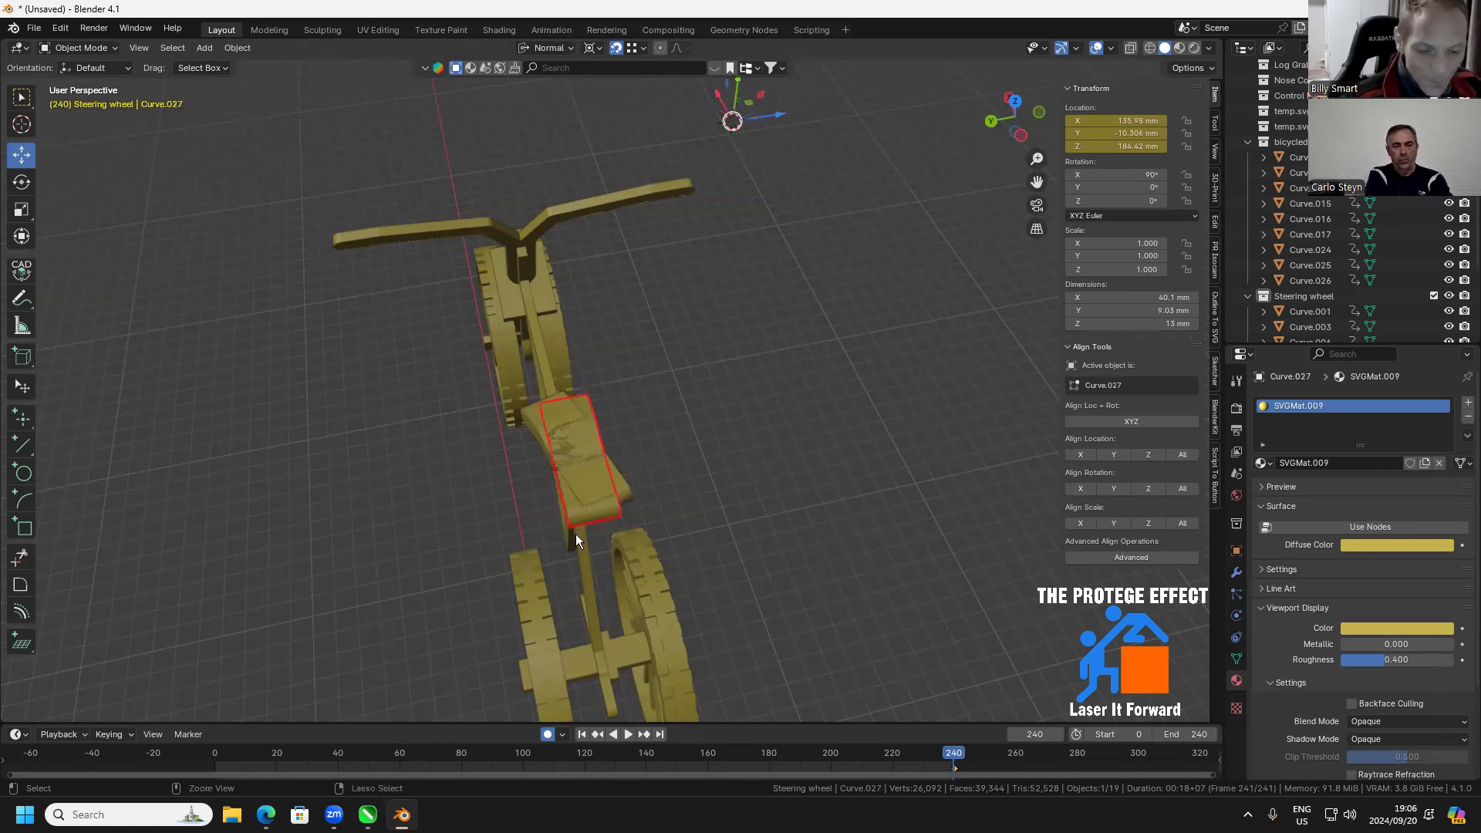
key("ctrl+v")
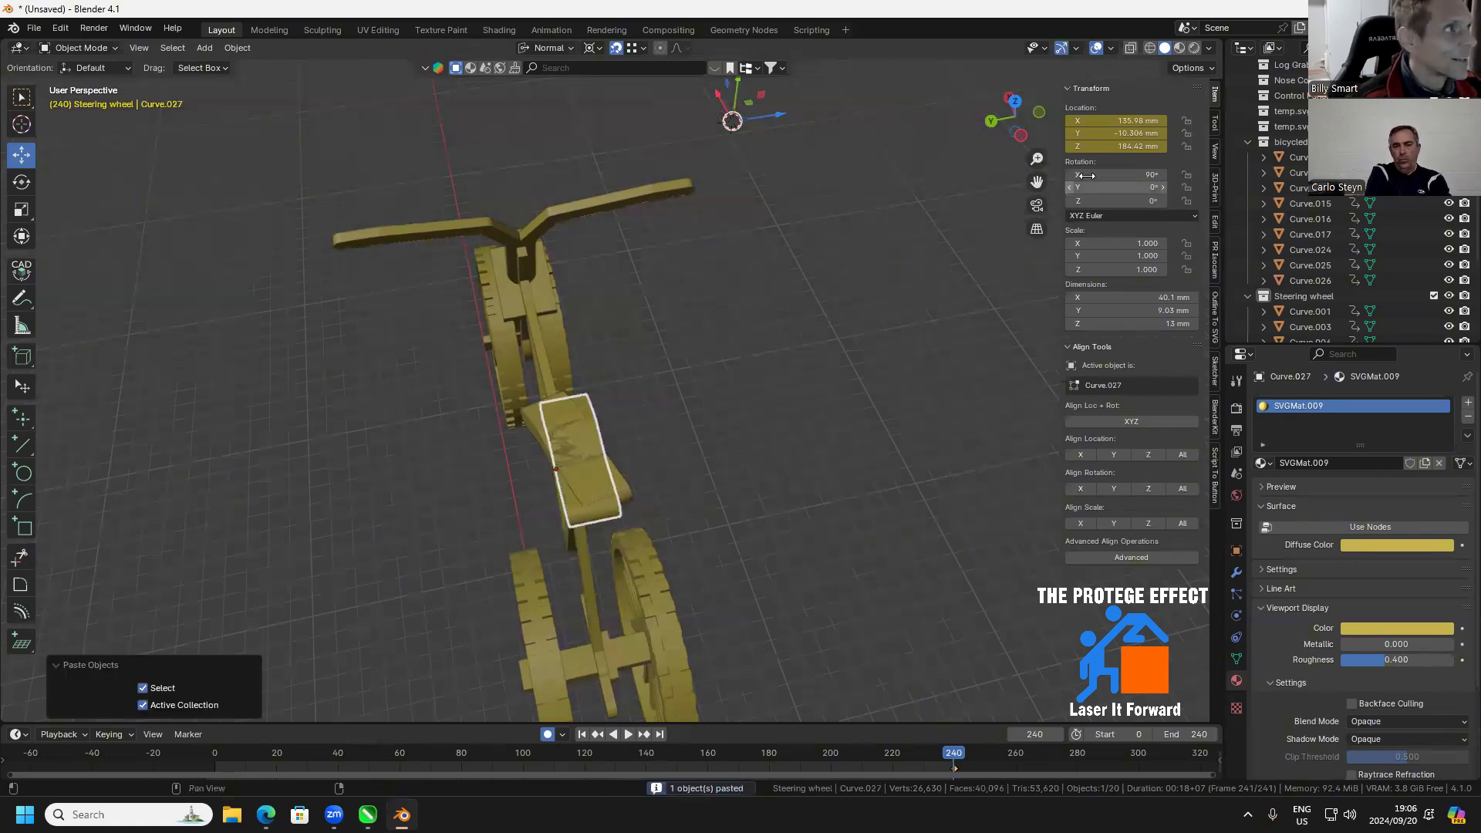
left_click(1121, 202)
type("-15")
key("Return")
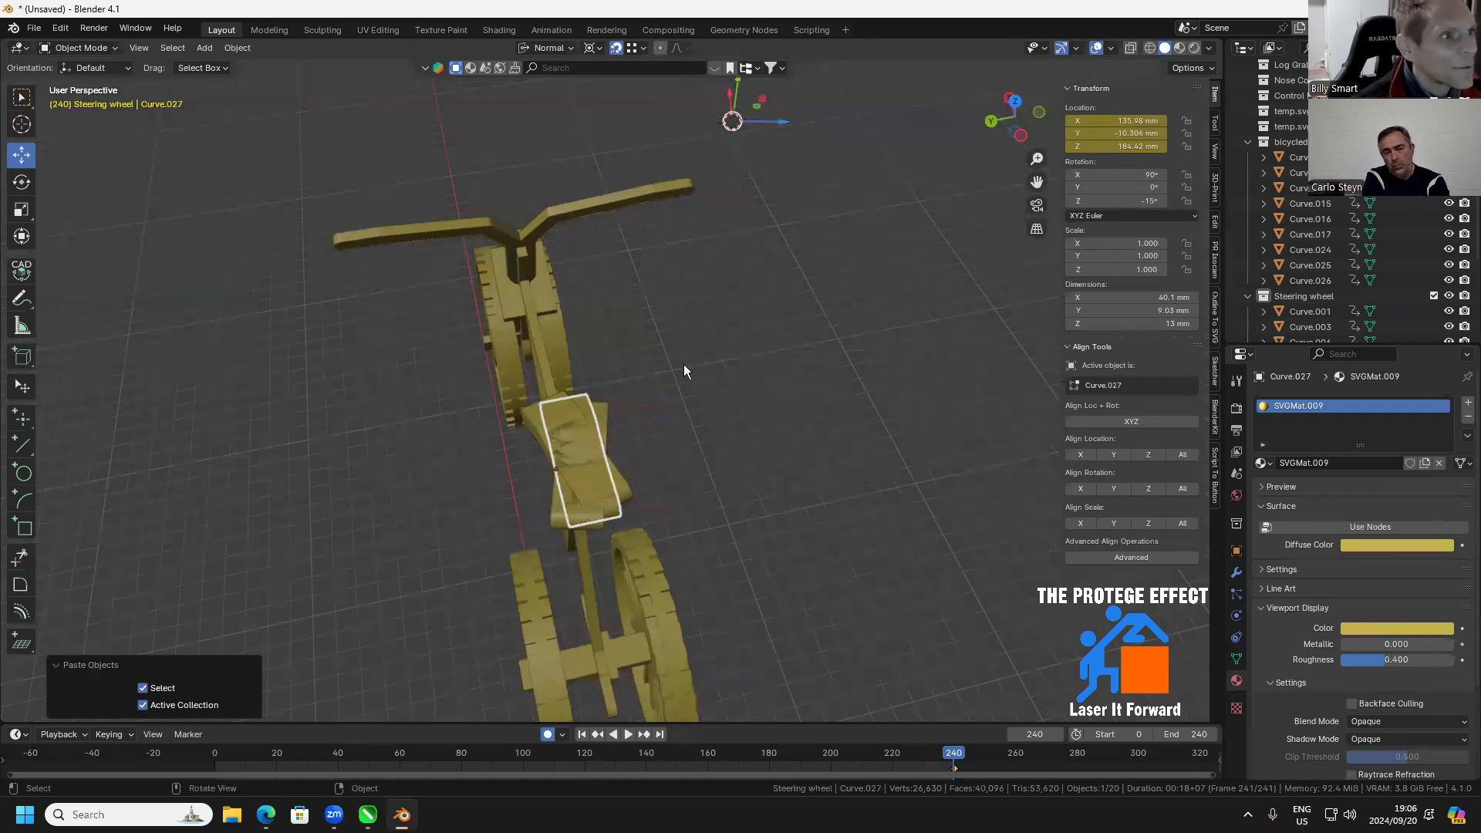
Move the seat piece rotated to -15° by exactly -10 mm along its normal Z axis
left_click(555, 510)
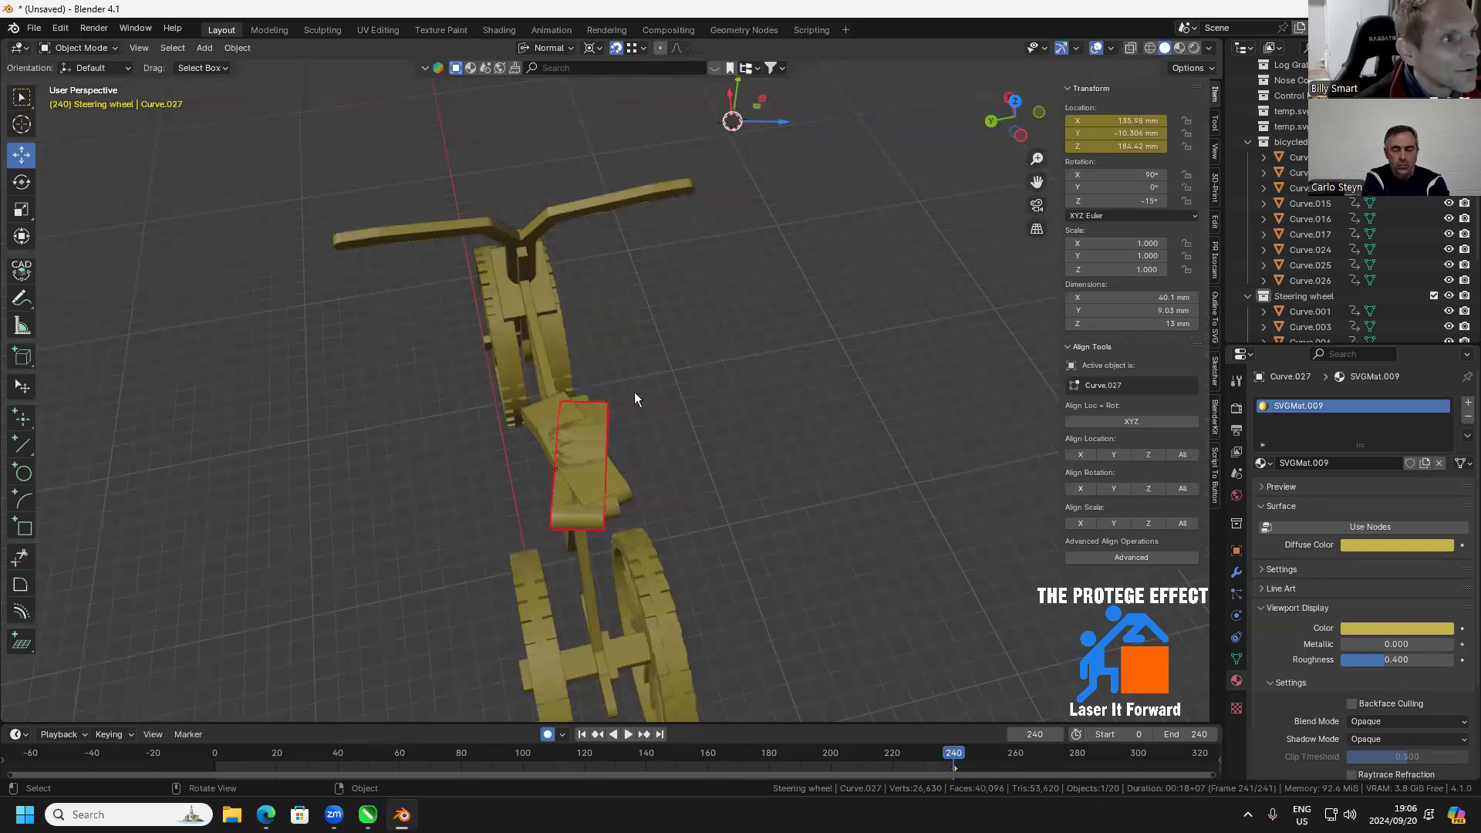
left_click_drag(783, 122, 756, 135)
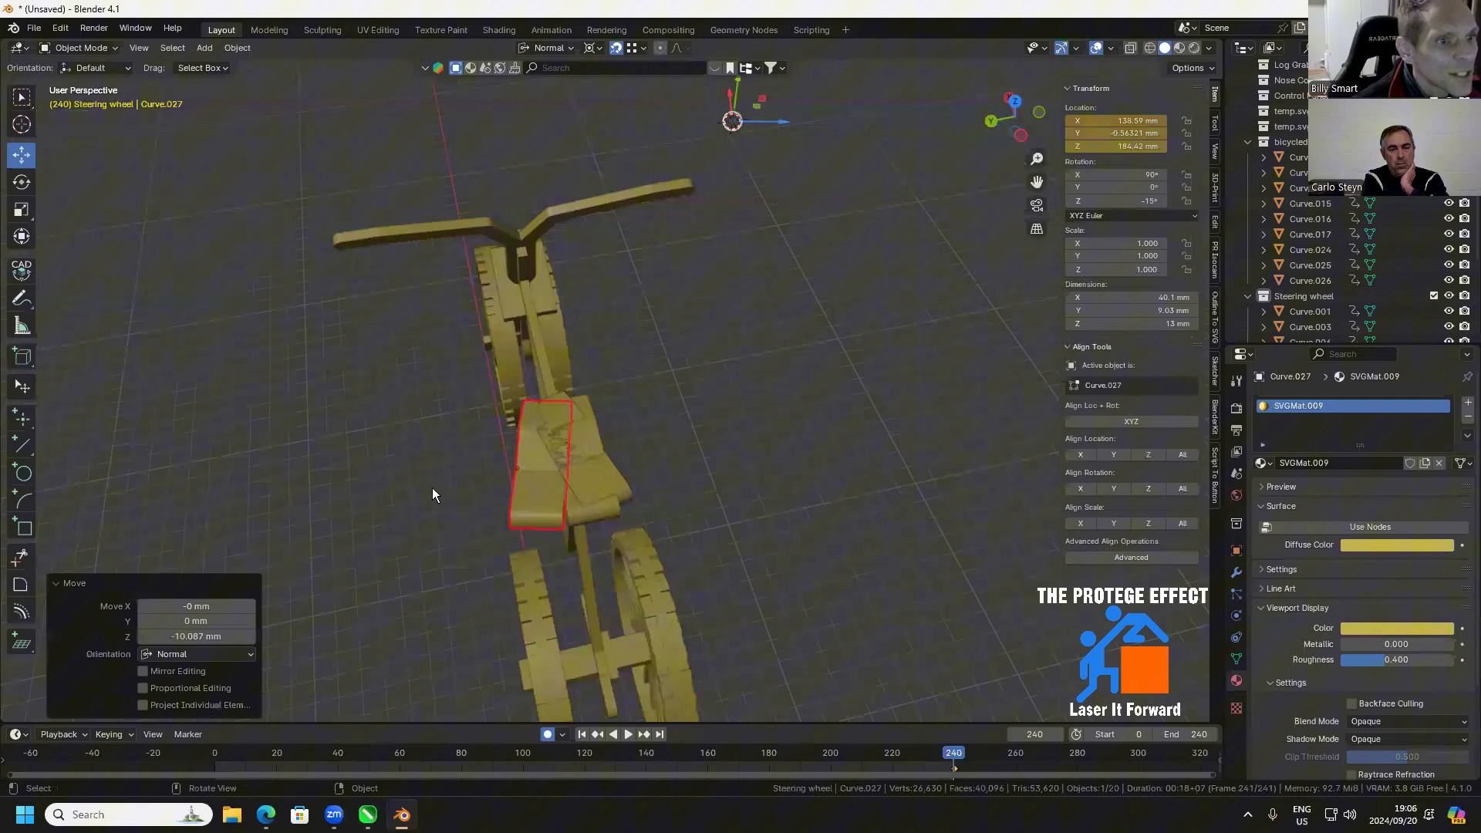
left_click(224, 636)
key("BackSpace")
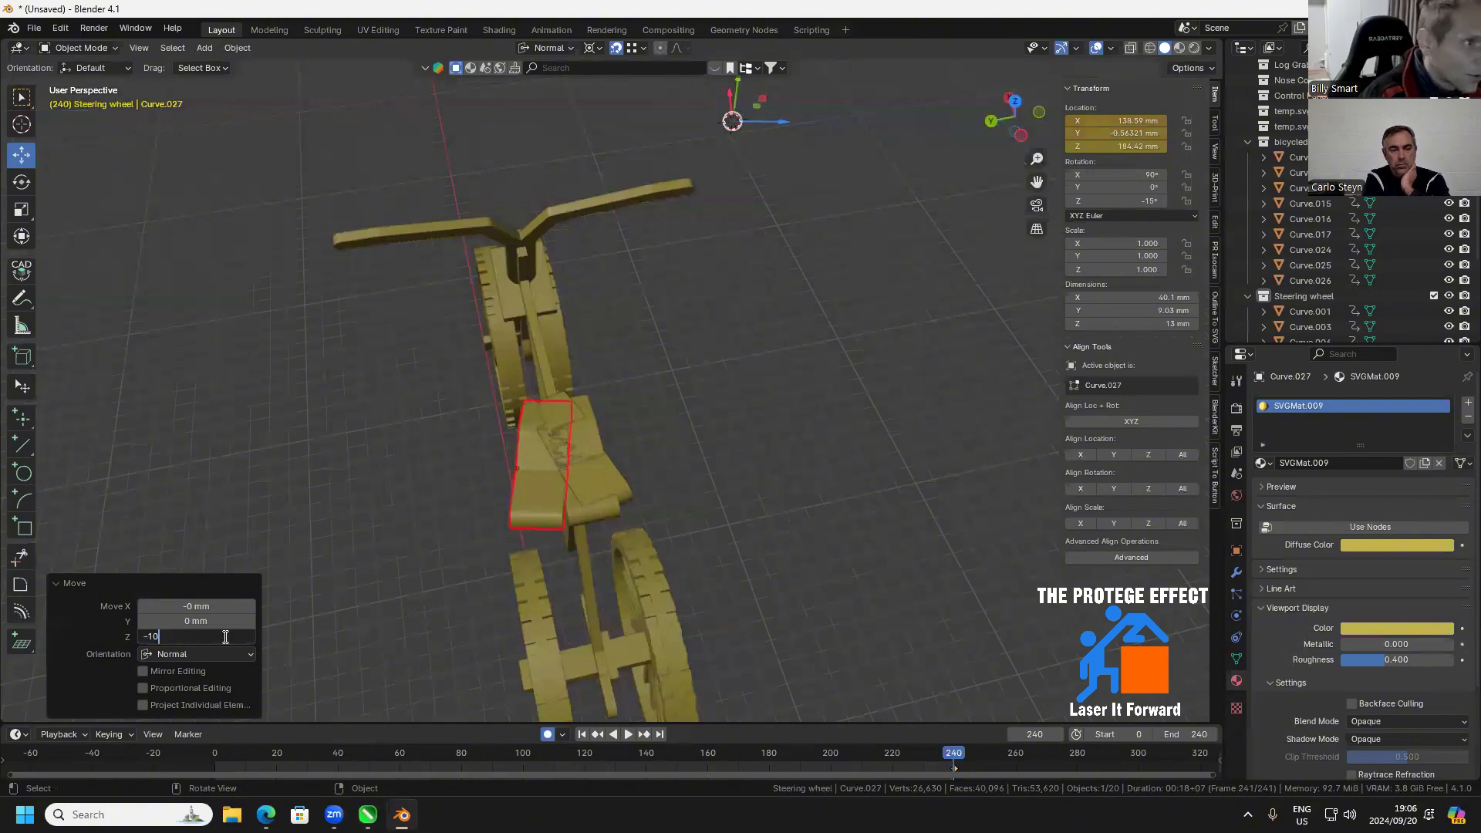
type("-10")
key("Return")
scroll(501, 639, "up", 3)
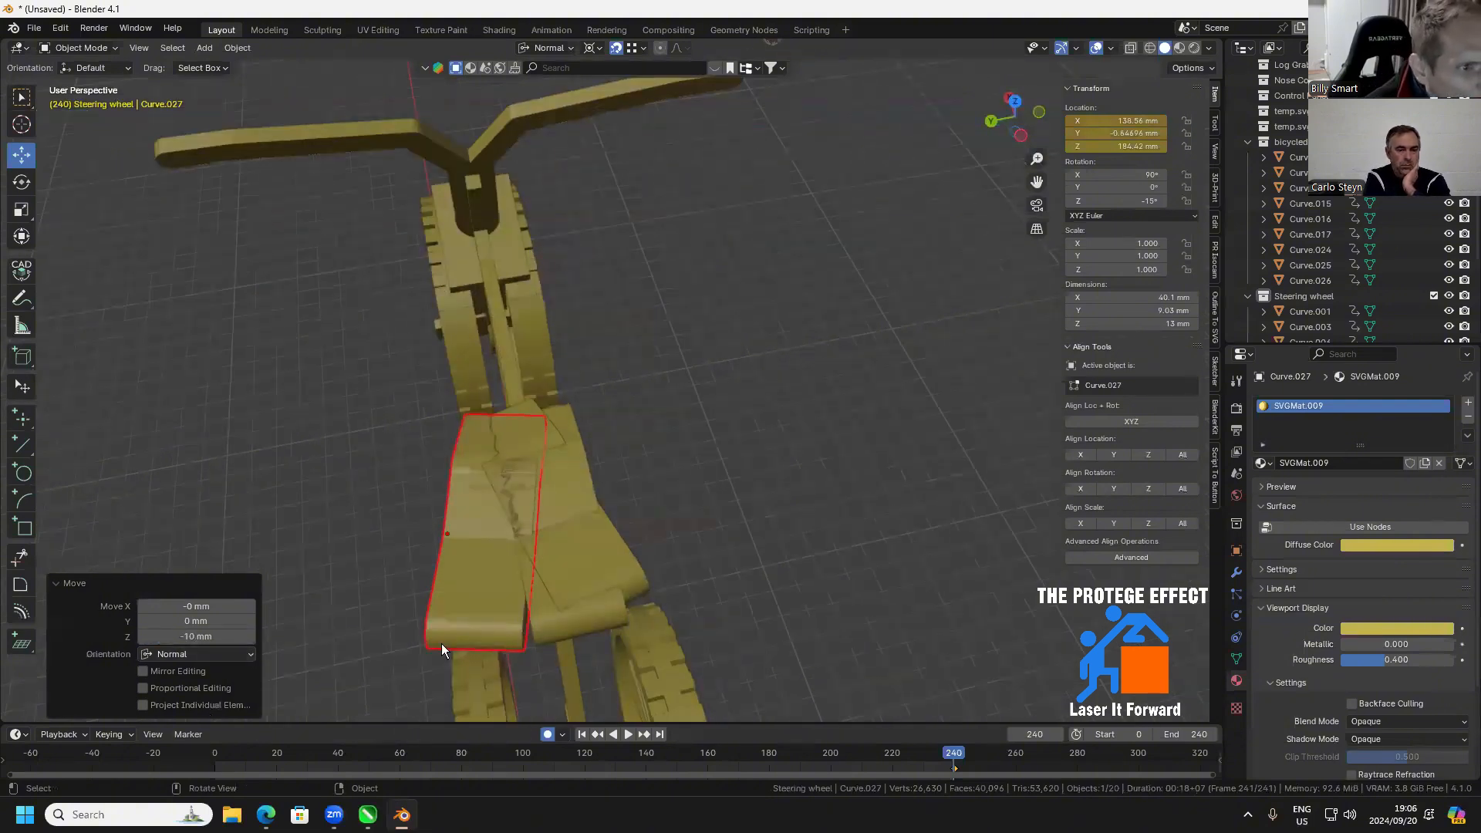
Undo the -10 mm move of the seat piece rotated to -15° and move it -8 mm along its normal Z axis
left_click_drag(182, 636, 208, 632)
key("ctrl+z")
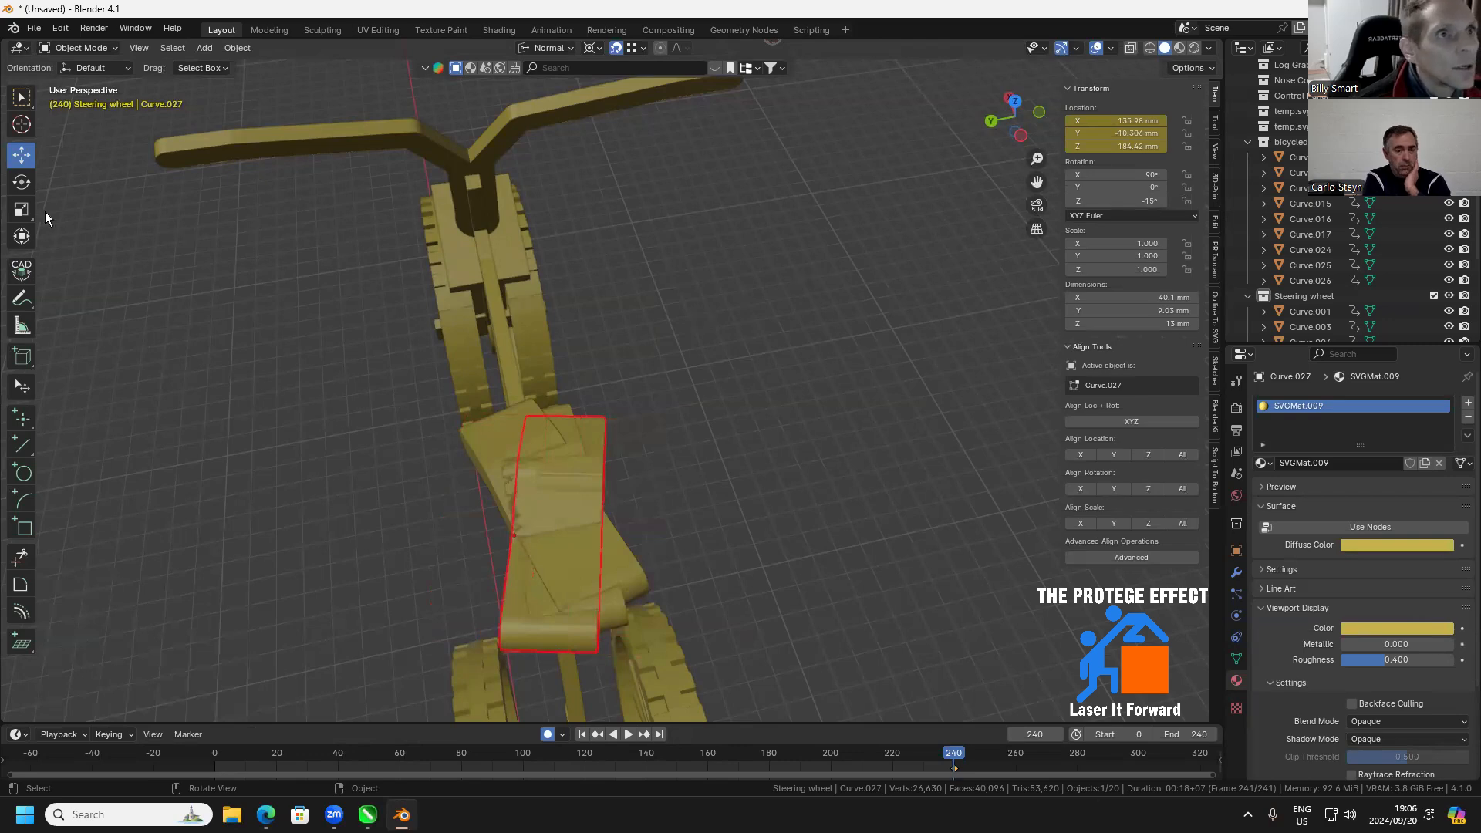
left_click(22, 154)
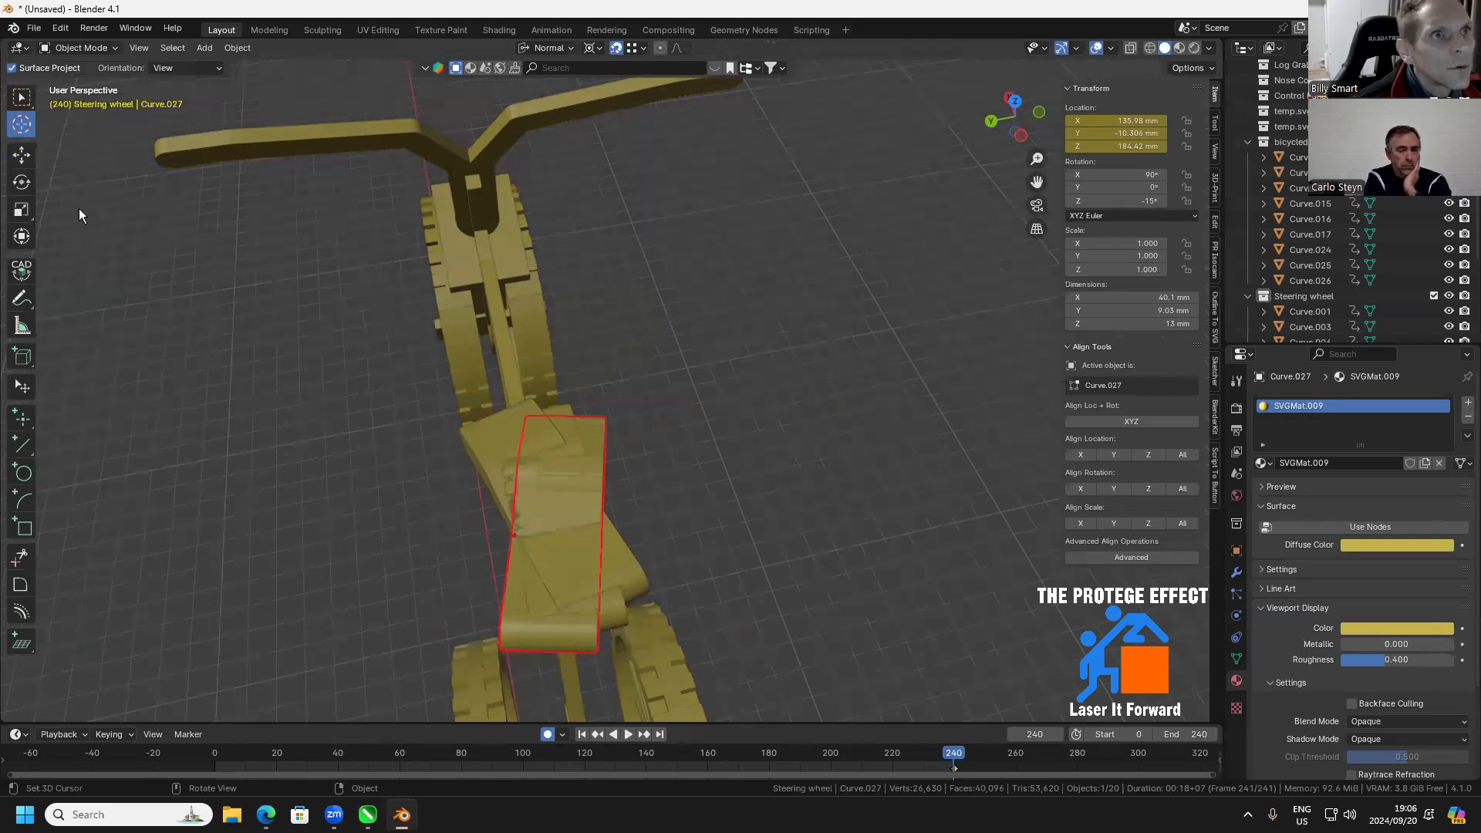
left_click_drag(231, 347, 210, 339)
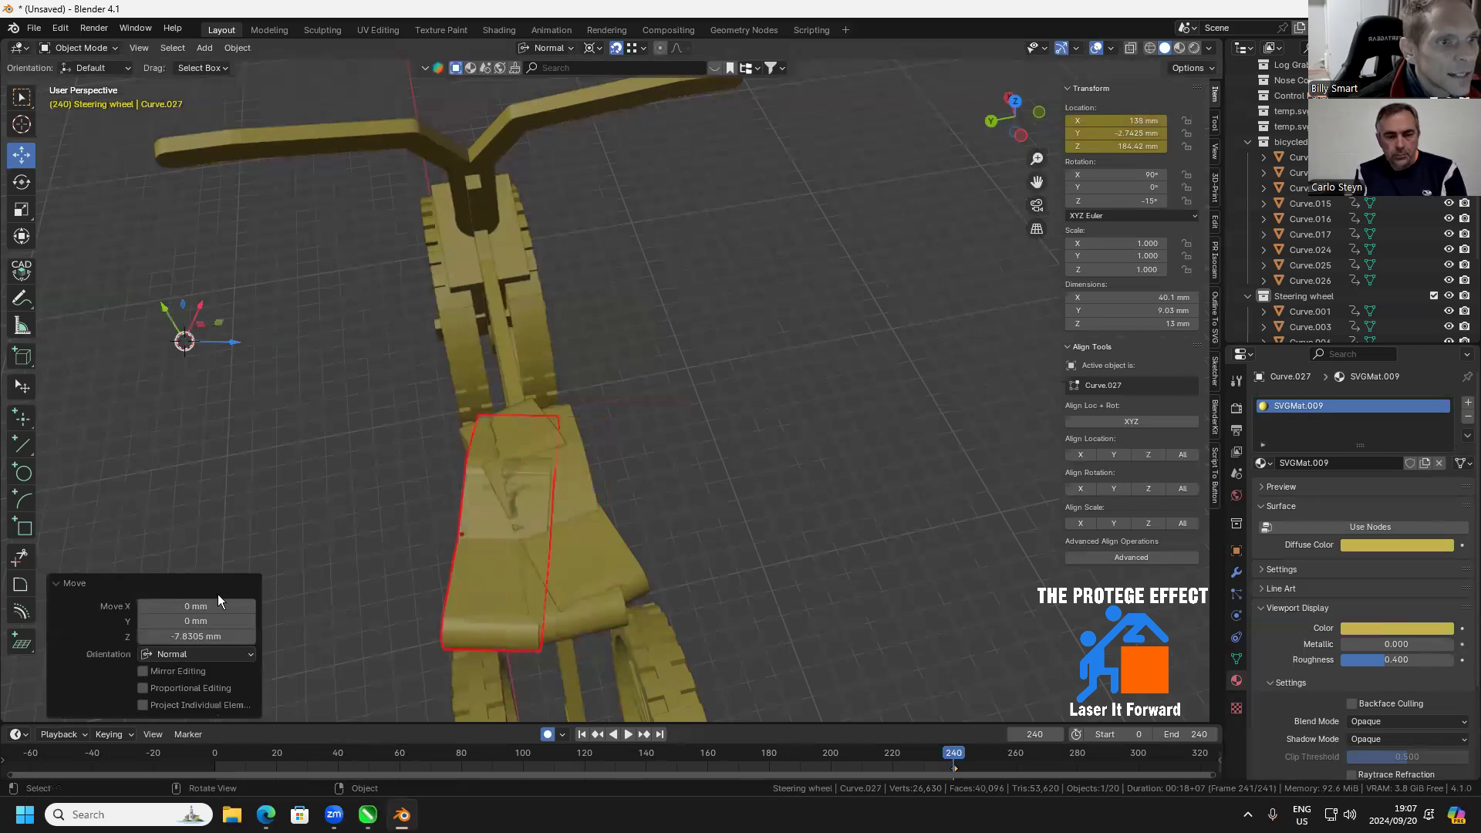
left_click(224, 636)
type("-8")
key("Return")
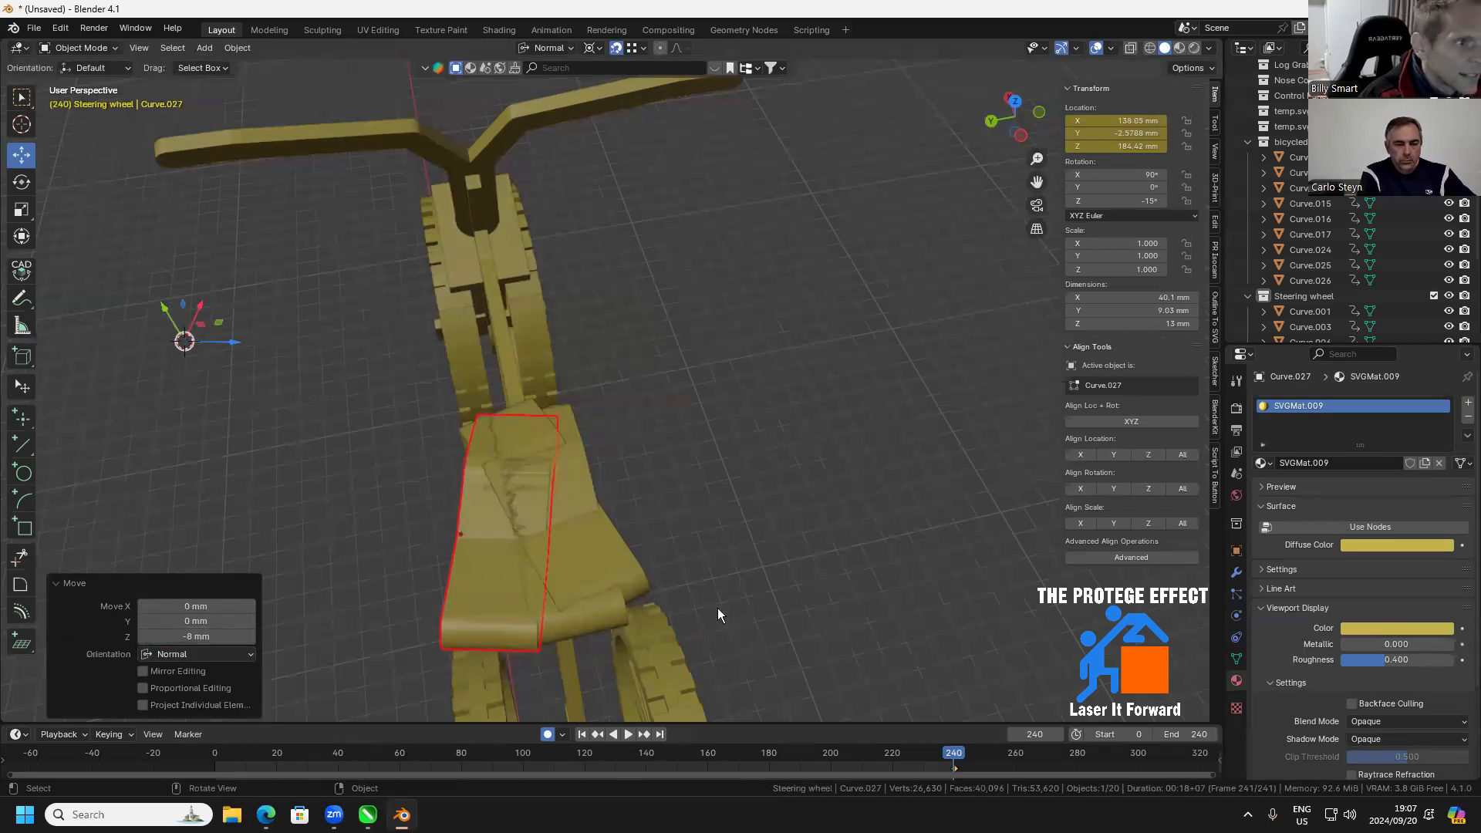
Move the seat piece rotated to 15° by exactly 8 mm along its normal Z axis
left_click(622, 568)
left_click_drag(230, 330, 241, 321)
left_click(223, 637)
type("8")
key("Return")
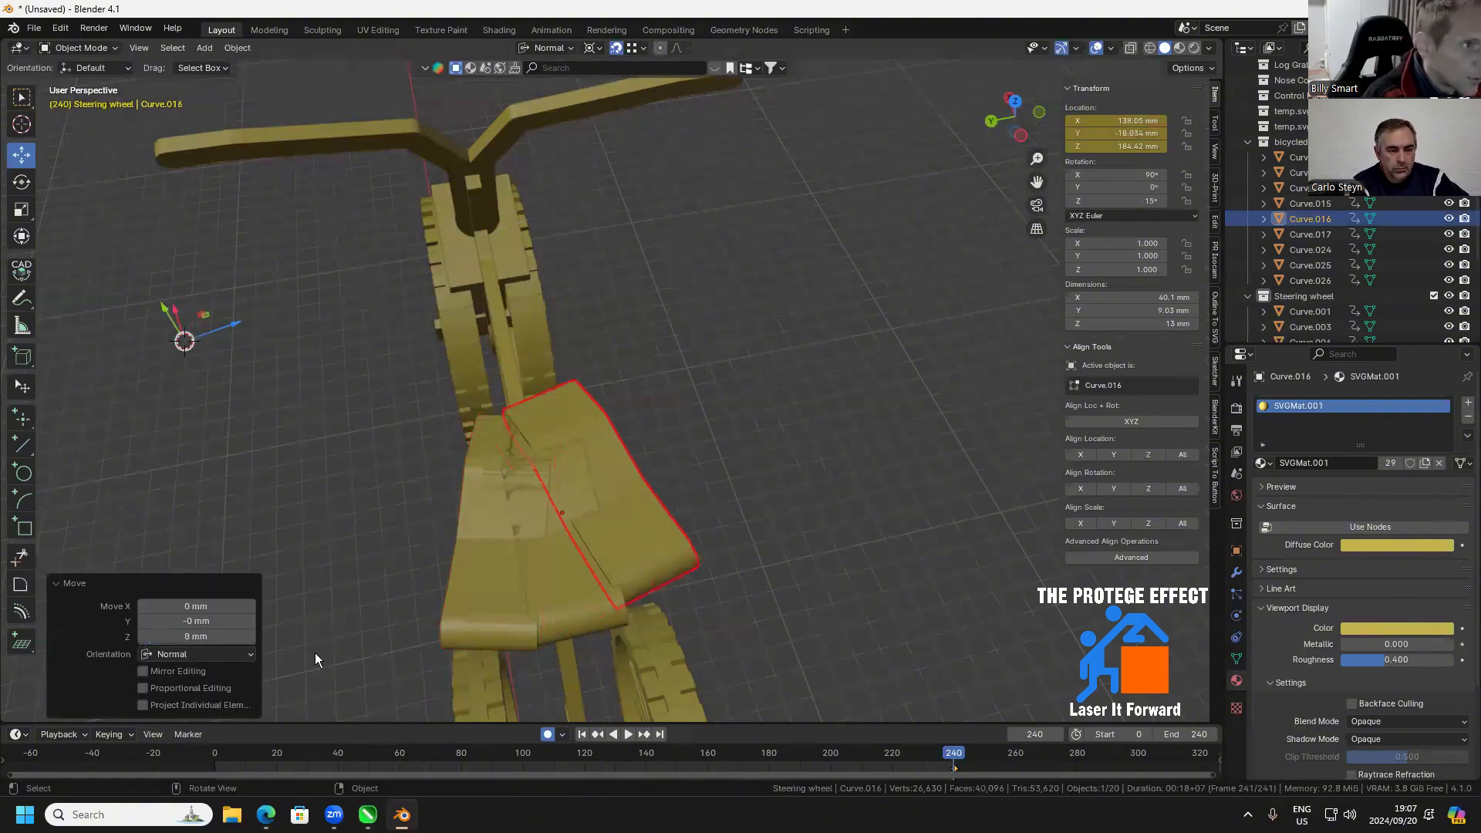
Place the 3D cursor away from the bicycle and try to move both angled seat pieces along the normal X axis
left_click_drag(626, 518, 823, 480)
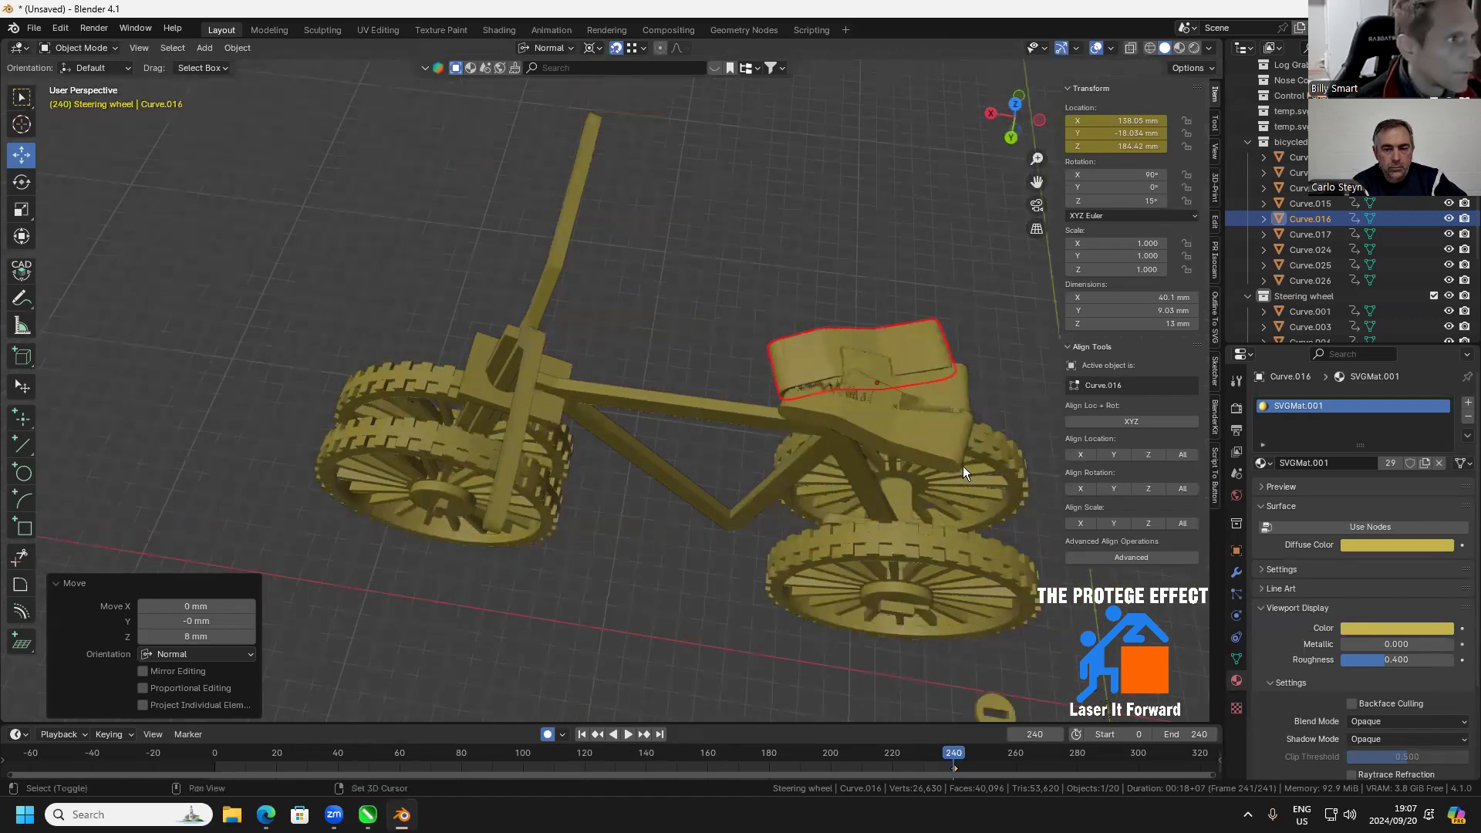
left_click(927, 455, "shift")
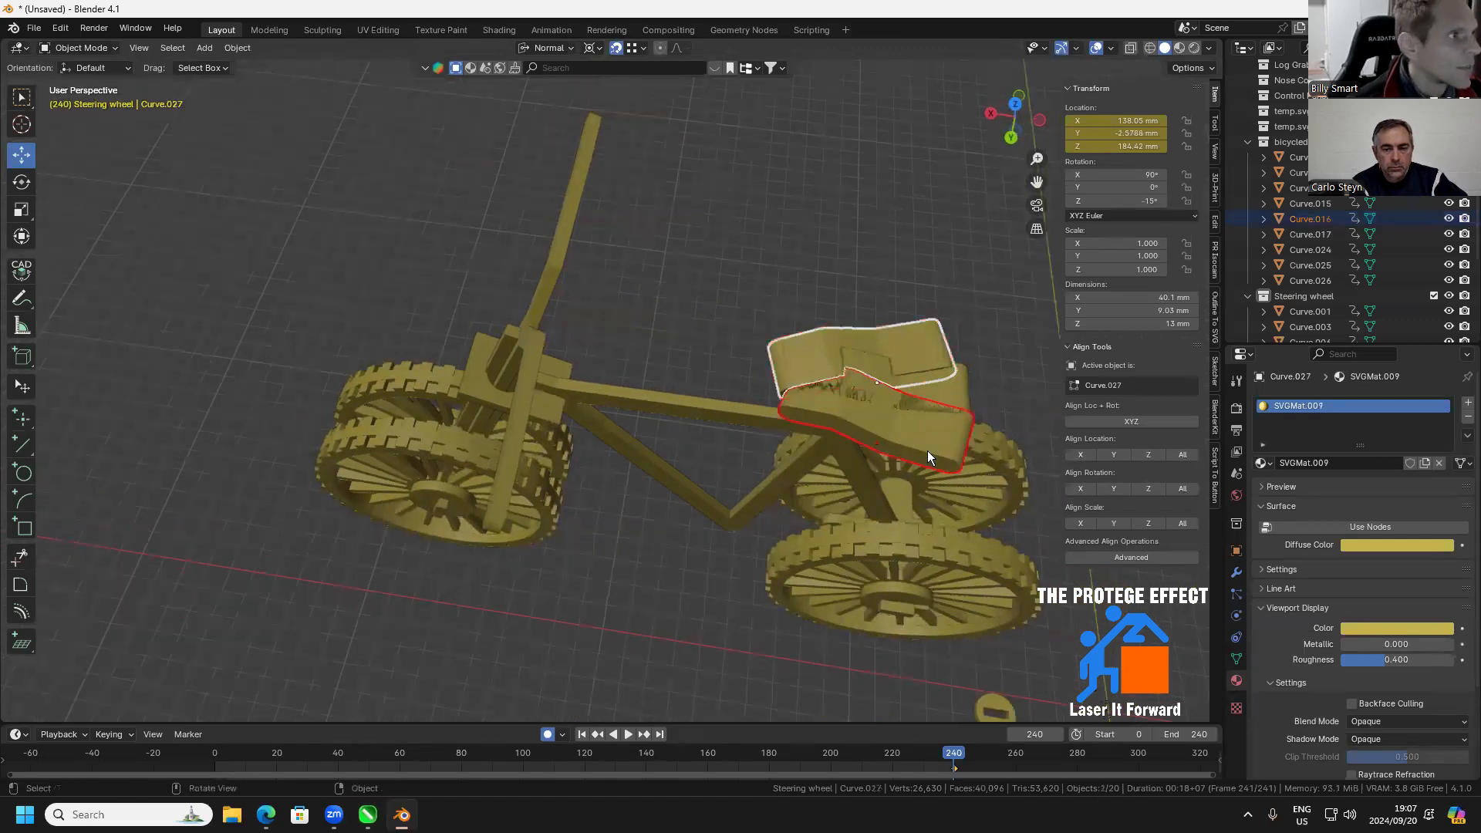
left_click(24, 125)
left_click(177, 163)
left_click(23, 157)
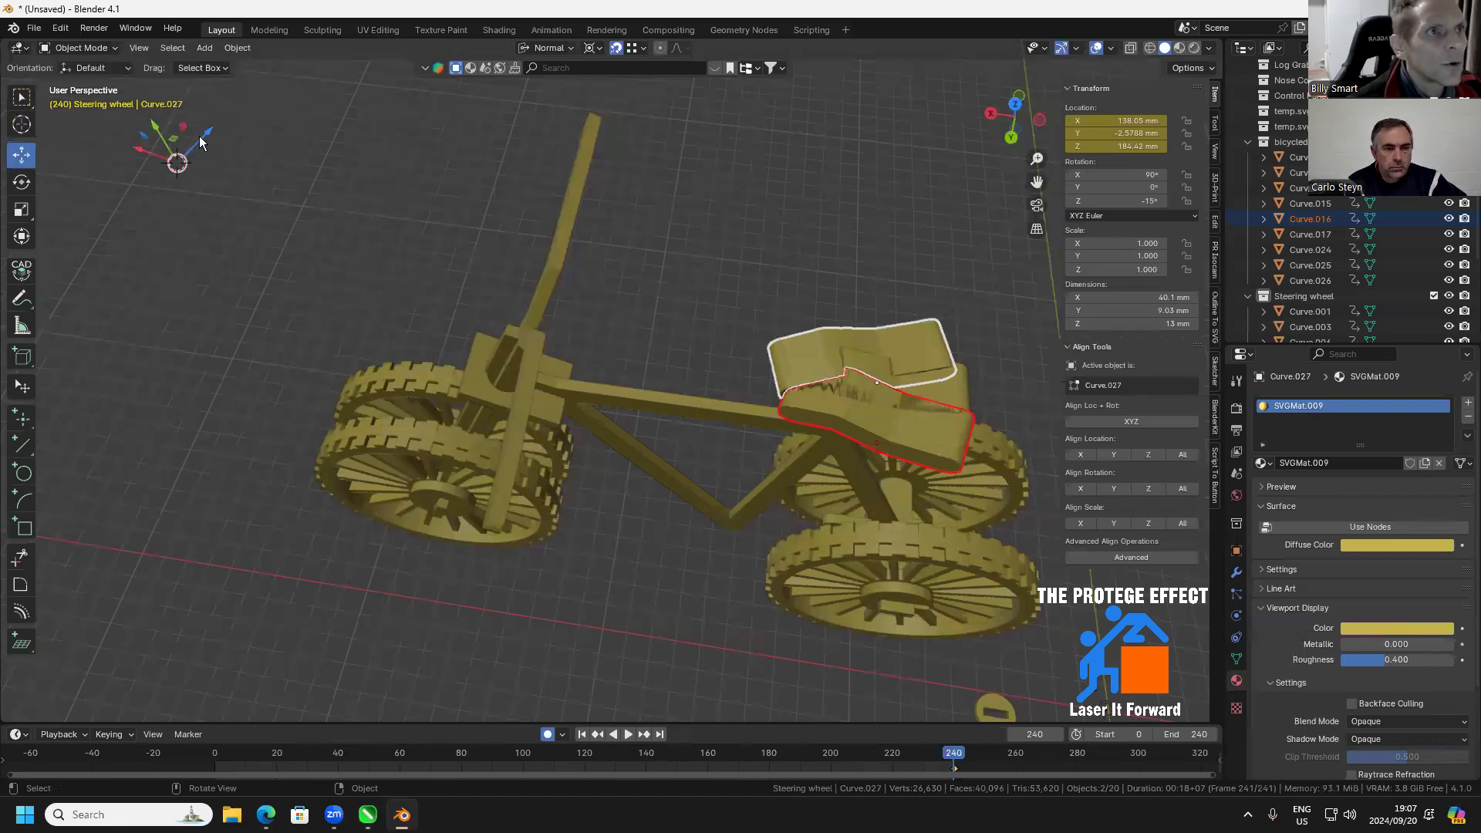
left_click_drag(139, 152, 158, 161)
key("ctrl+z")
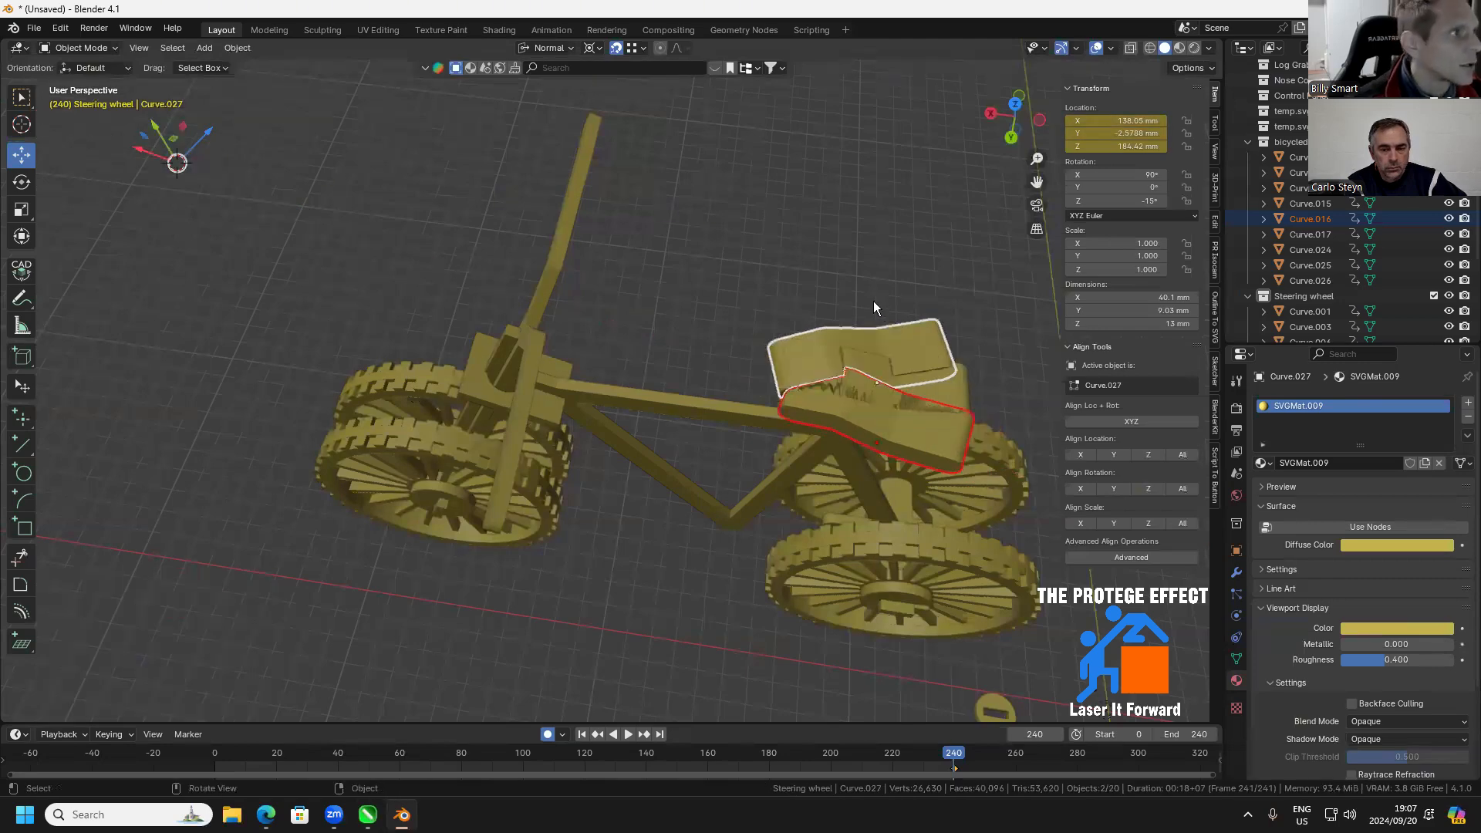
Duplicate the nearer rear wheel and place the copy in the empty space behind and above the seat as an unrotated axis reference
left_click_drag(943, 350, 627, 223)
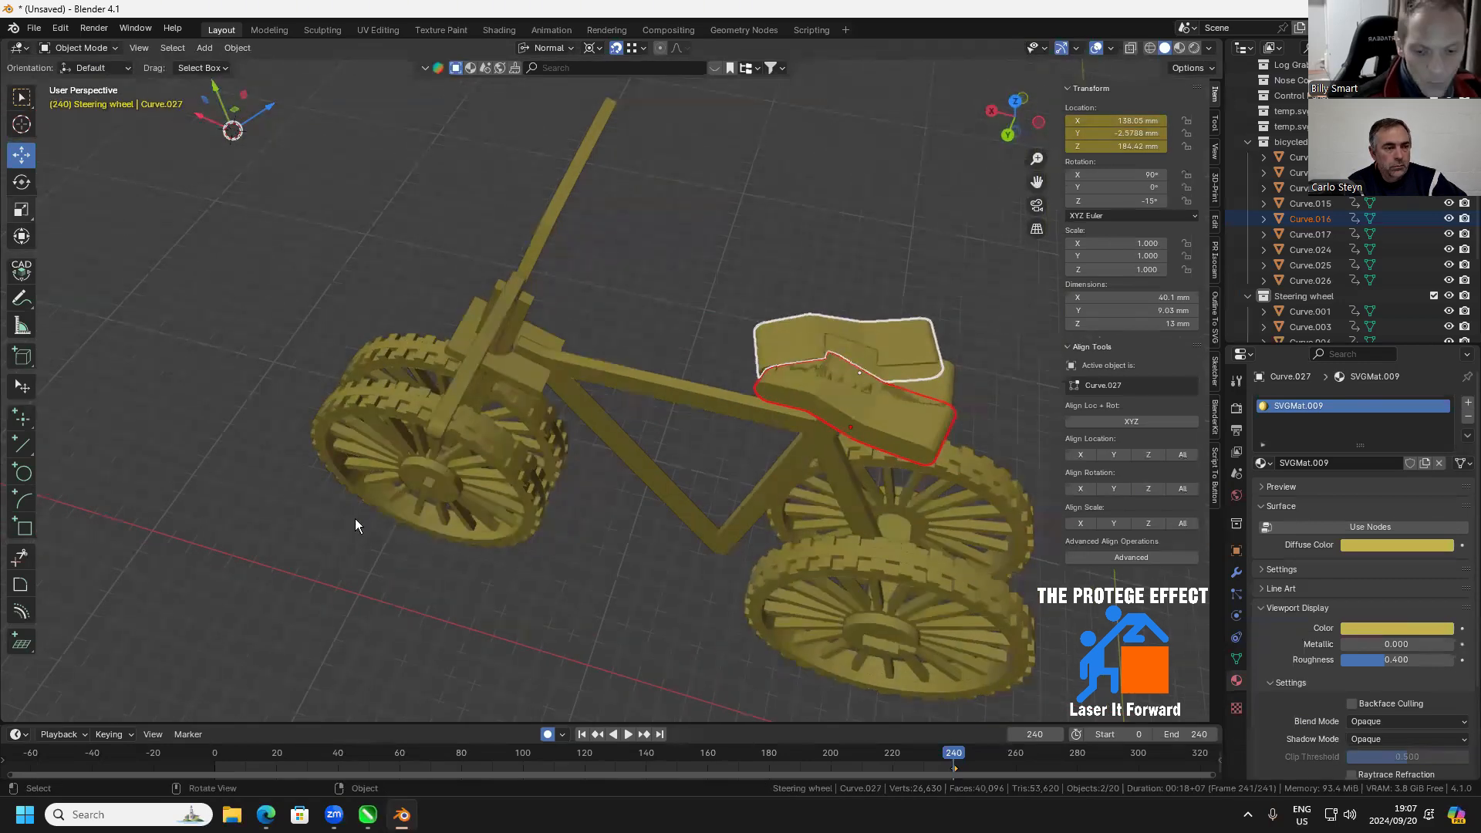
left_click(553, 562)
left_click(900, 330)
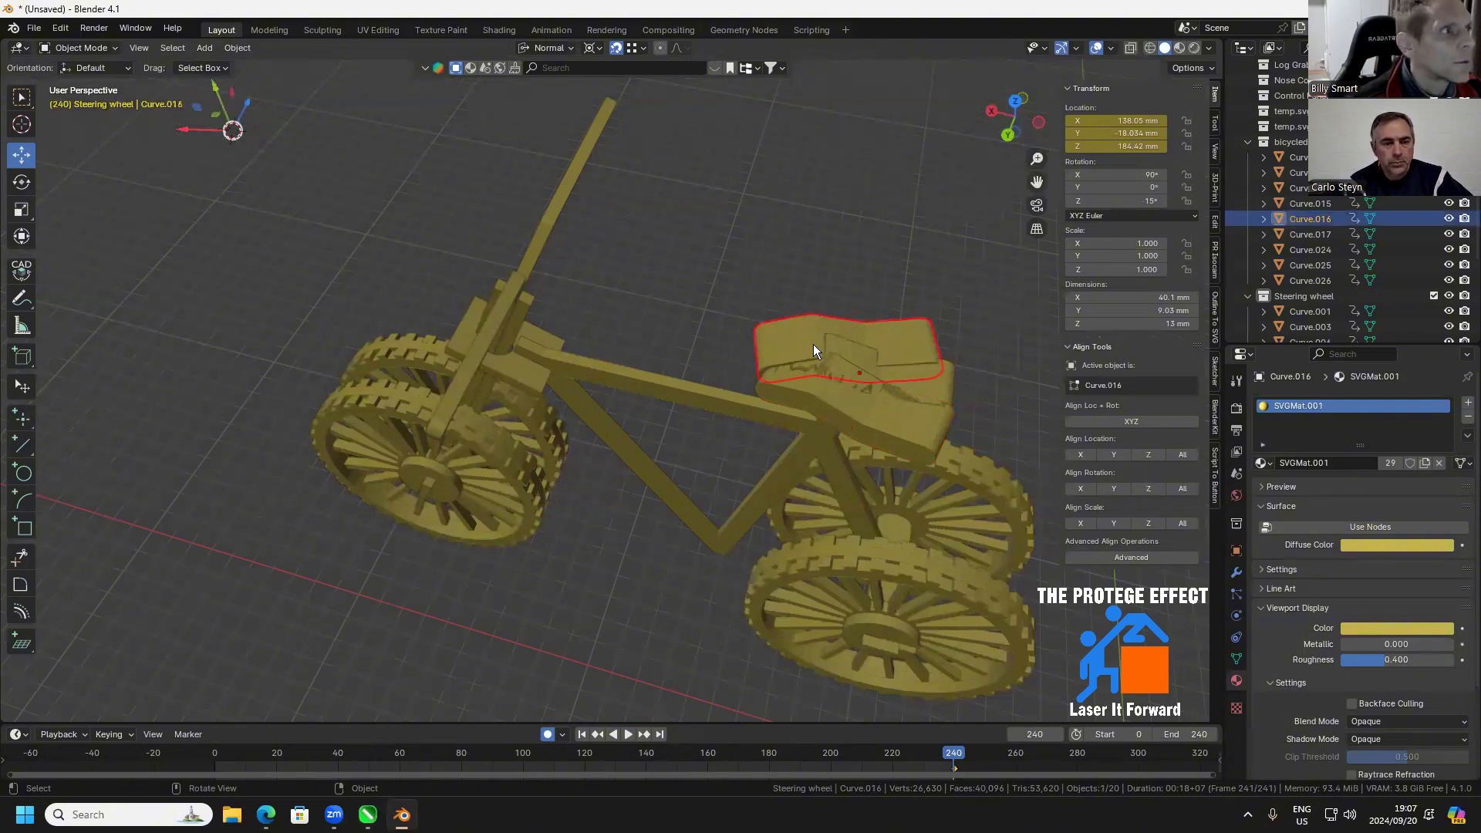
left_click_drag(761, 488, 867, 520)
left_click(866, 520)
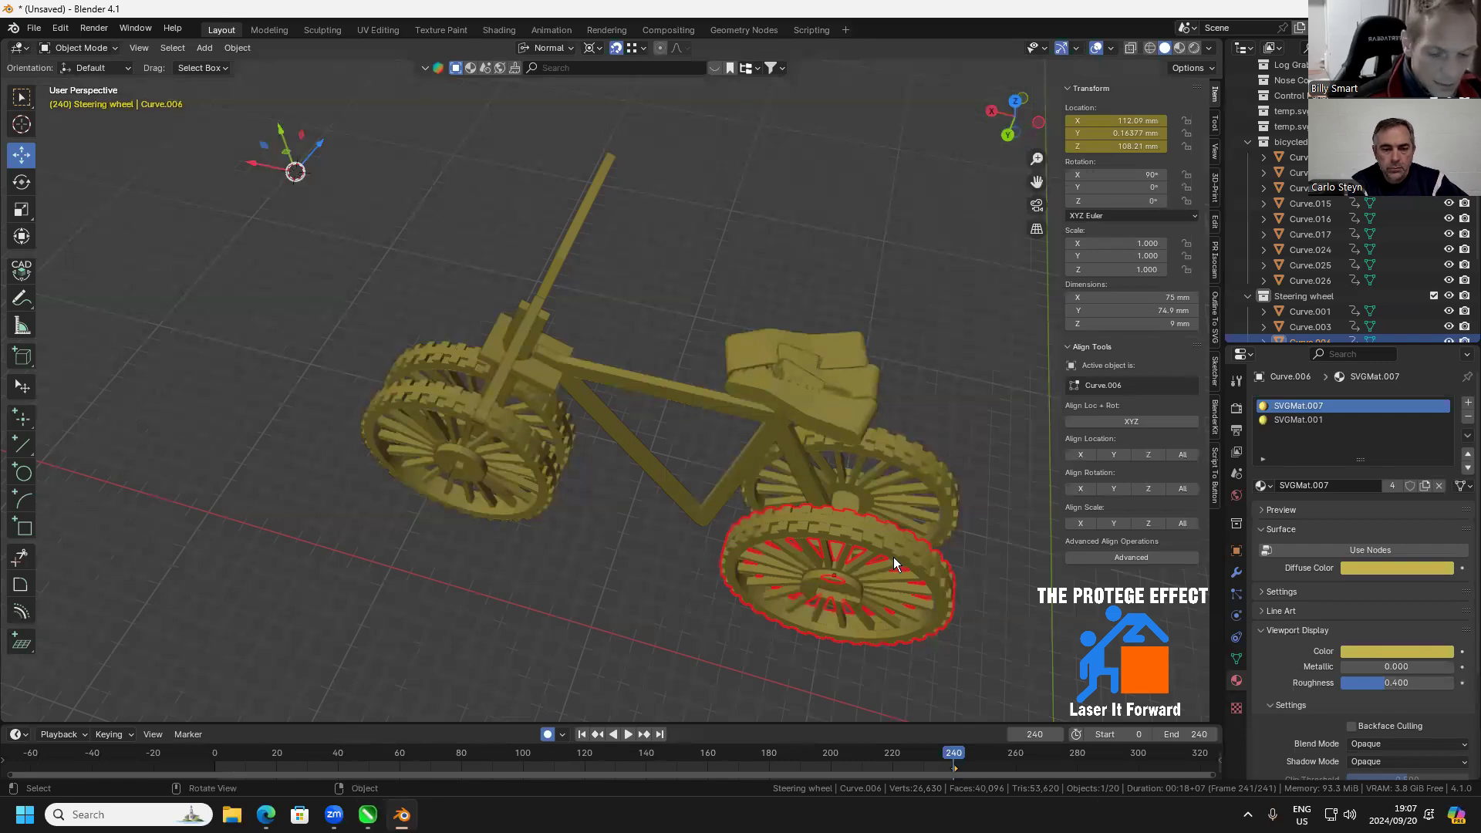
key("shift+d")
left_click(929, 364)
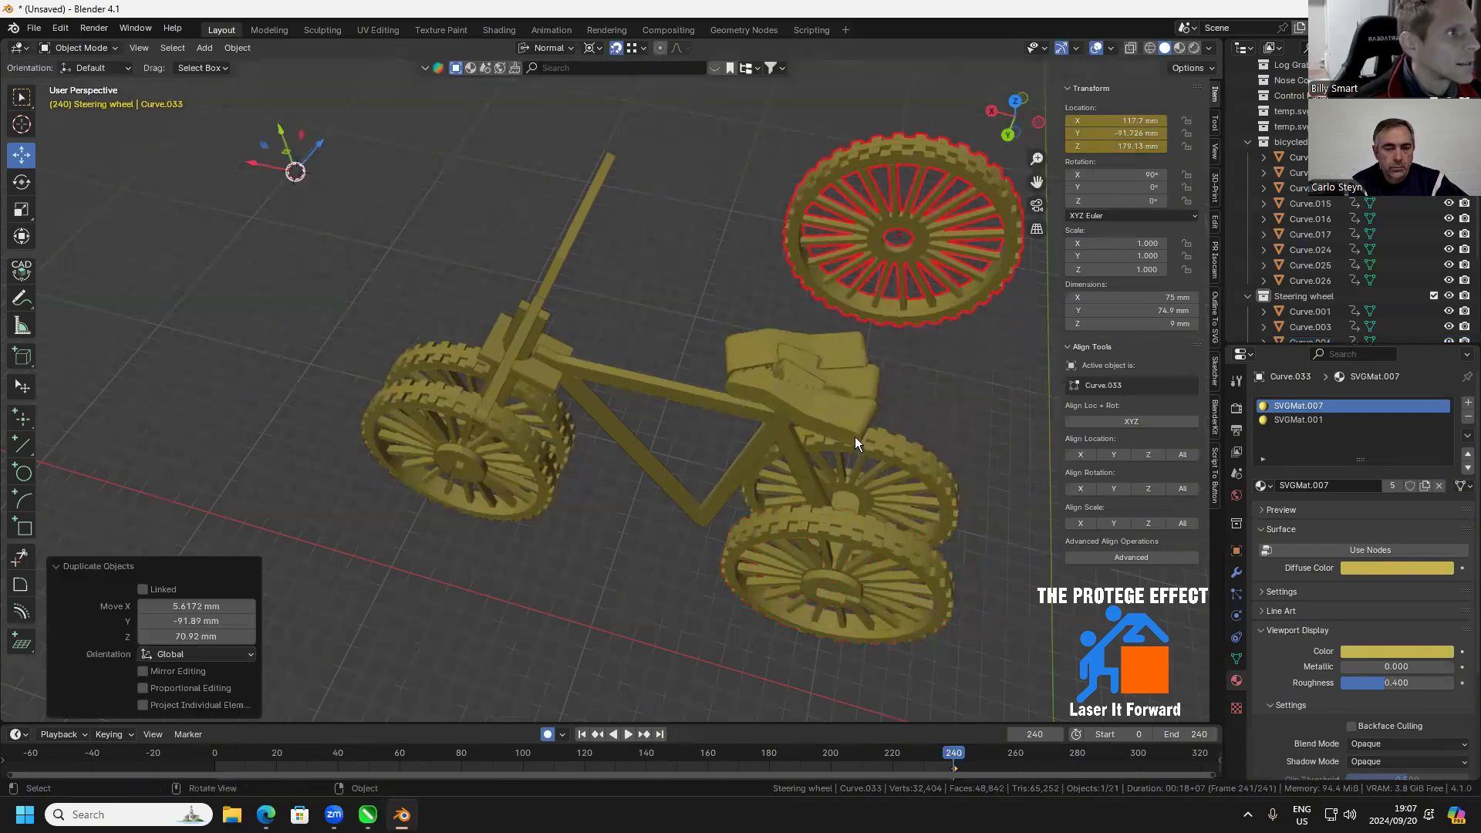
Move both angled seat pieces about -5.6 mm along the unrotated X axis of the wheel copy, and delete that wheel copy
left_click(855, 437)
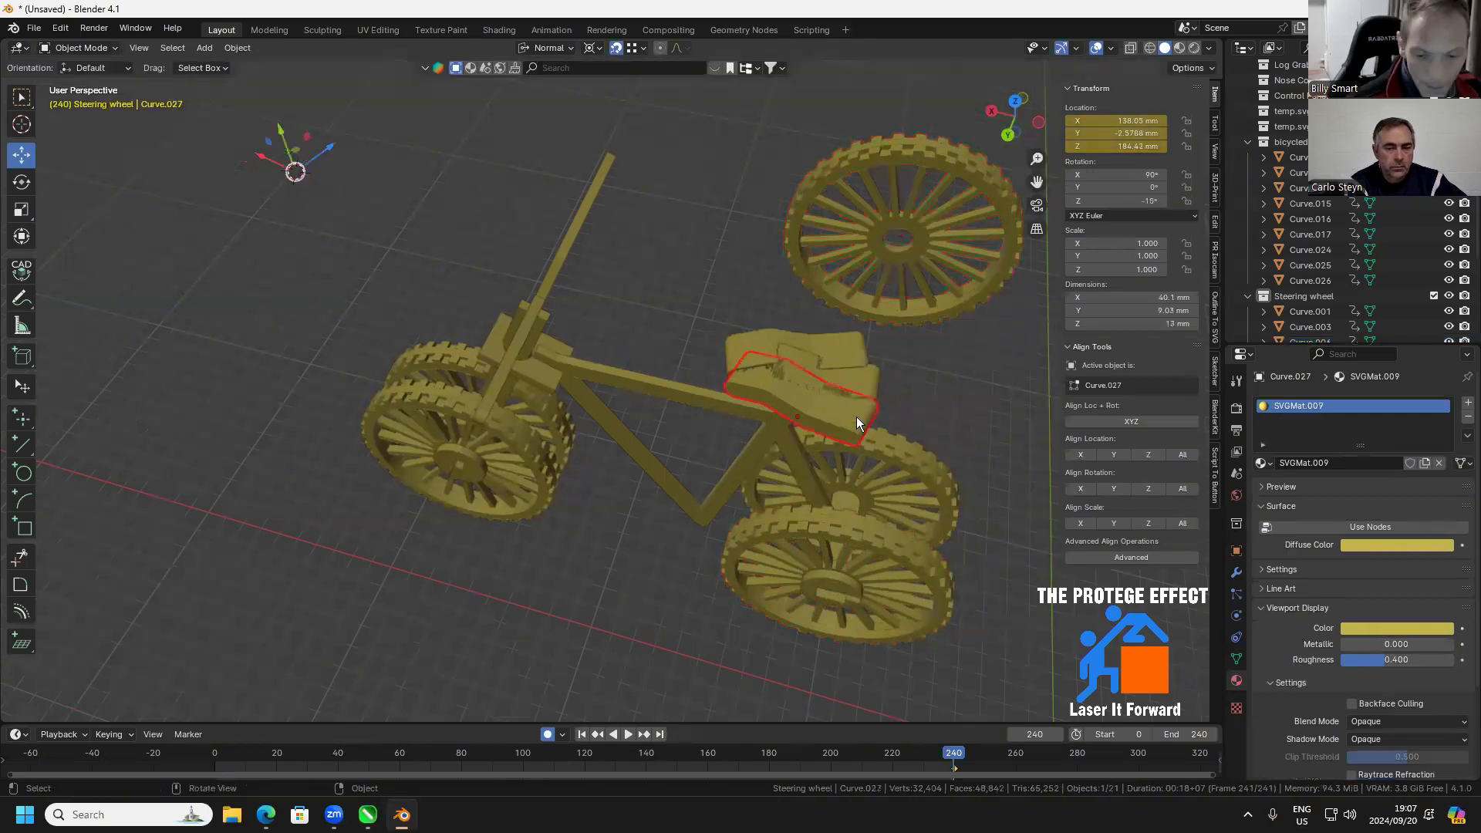
left_click(878, 165, "shift")
left_click_drag(244, 166, 261, 169)
left_click(776, 182)
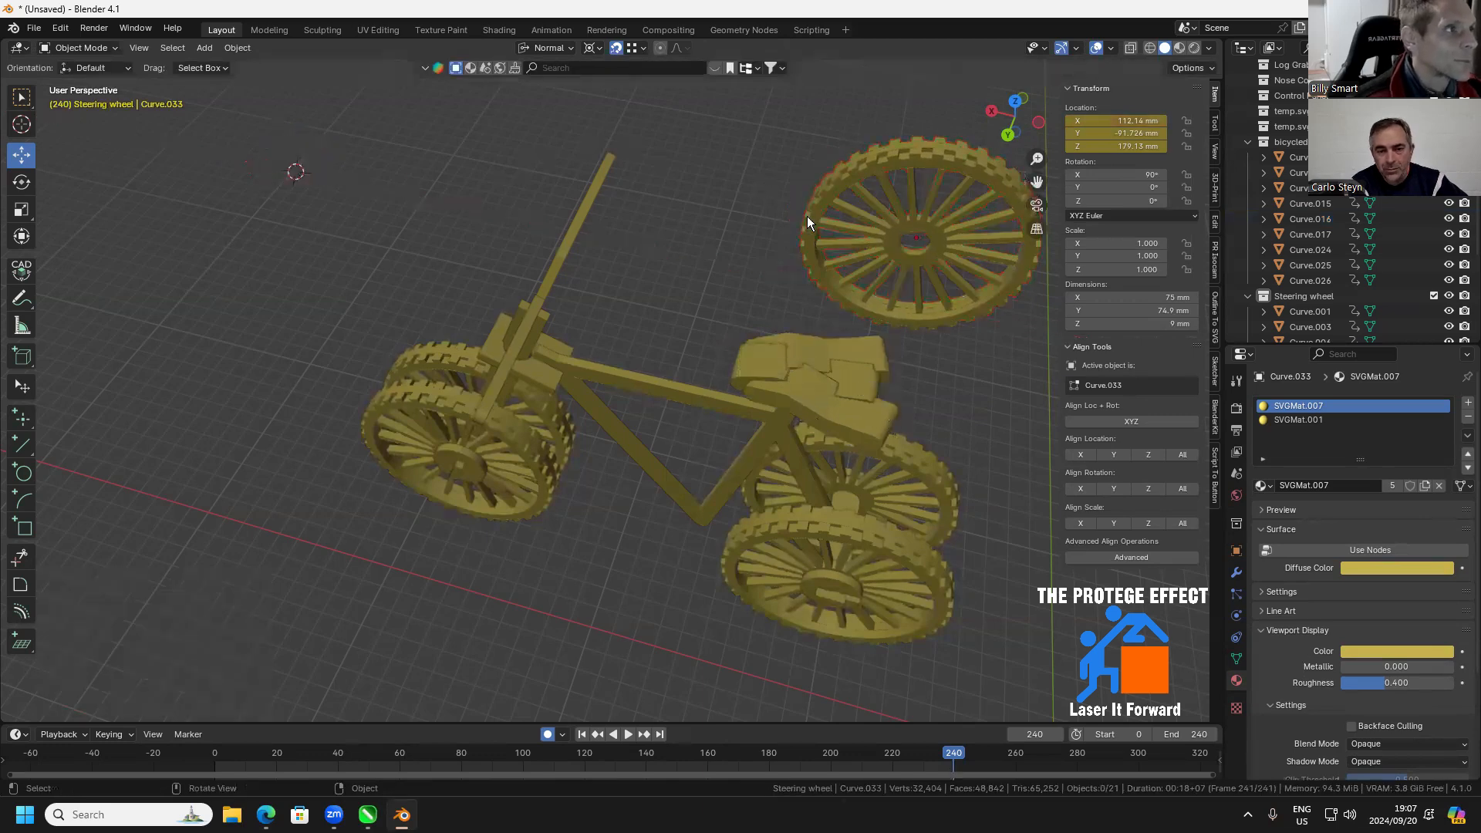
left_click(798, 244)
key("Delete")
Merge the two angled seat pieces and the unrotated middle piece with a Bool Tool Auto Boolean Union
left_click_drag(774, 298, 625, 484)
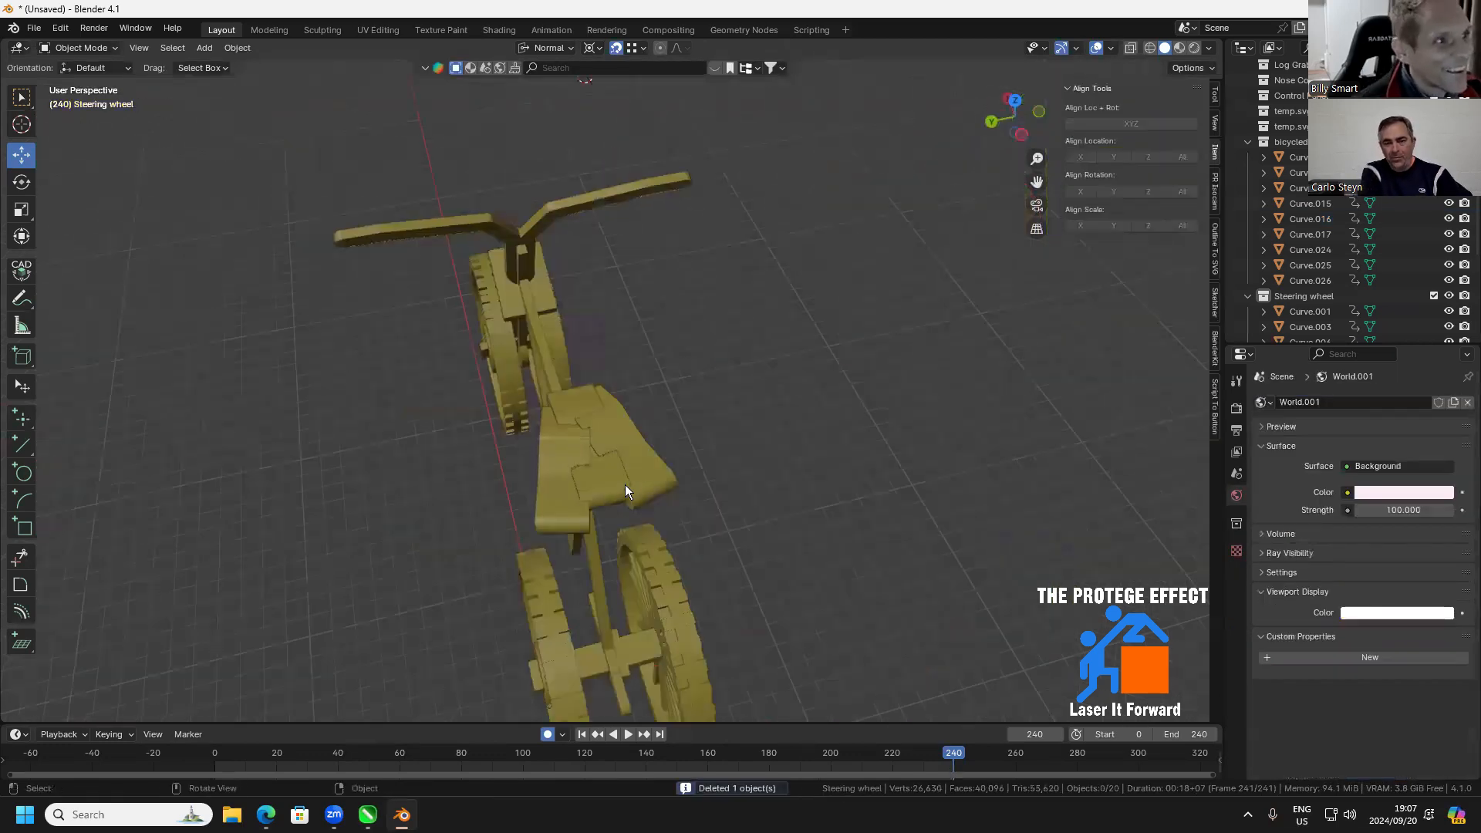
left_click(666, 474)
left_click(594, 493, "shift")
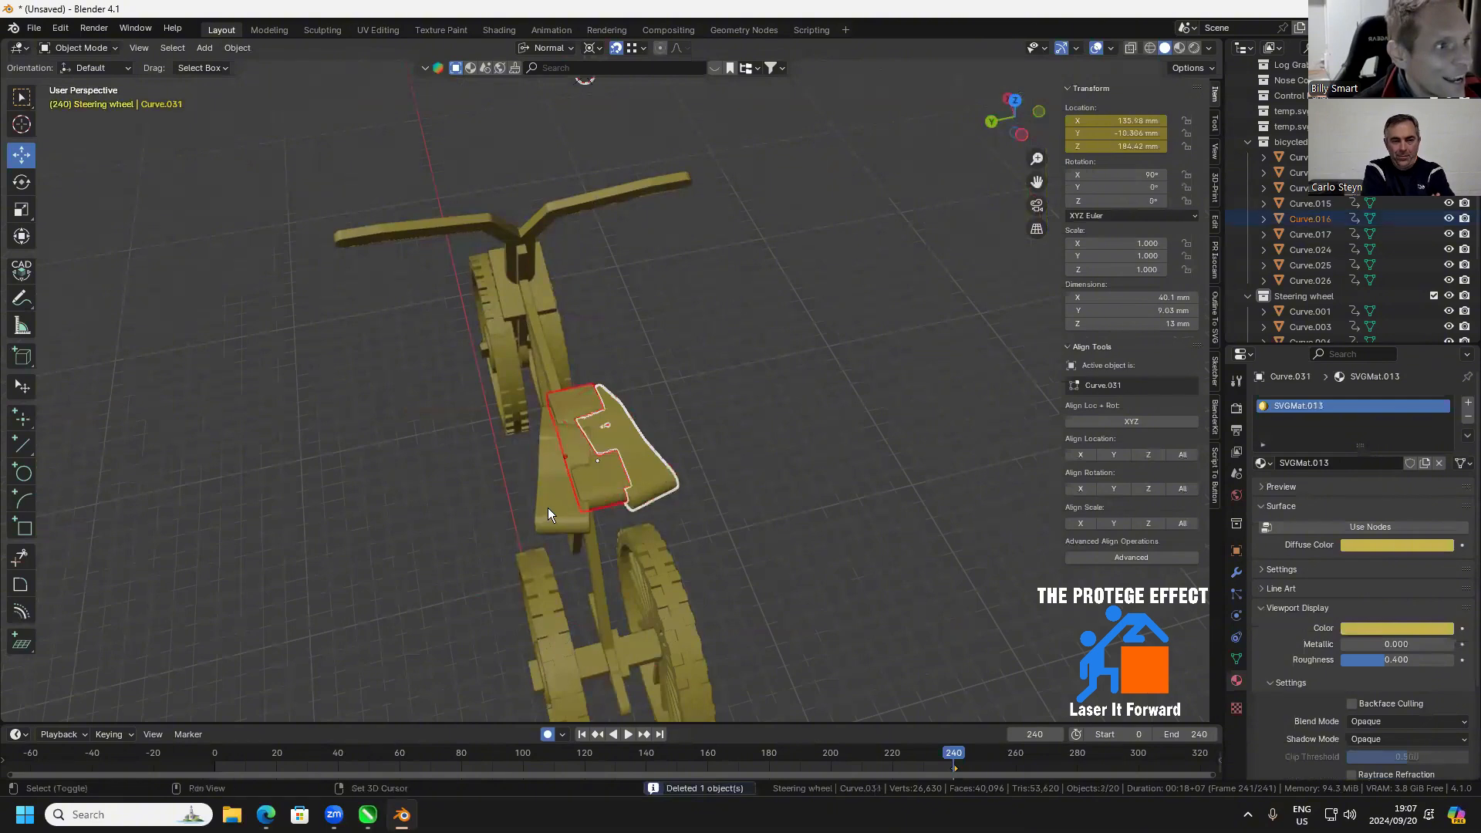
left_click(548, 513, "shift")
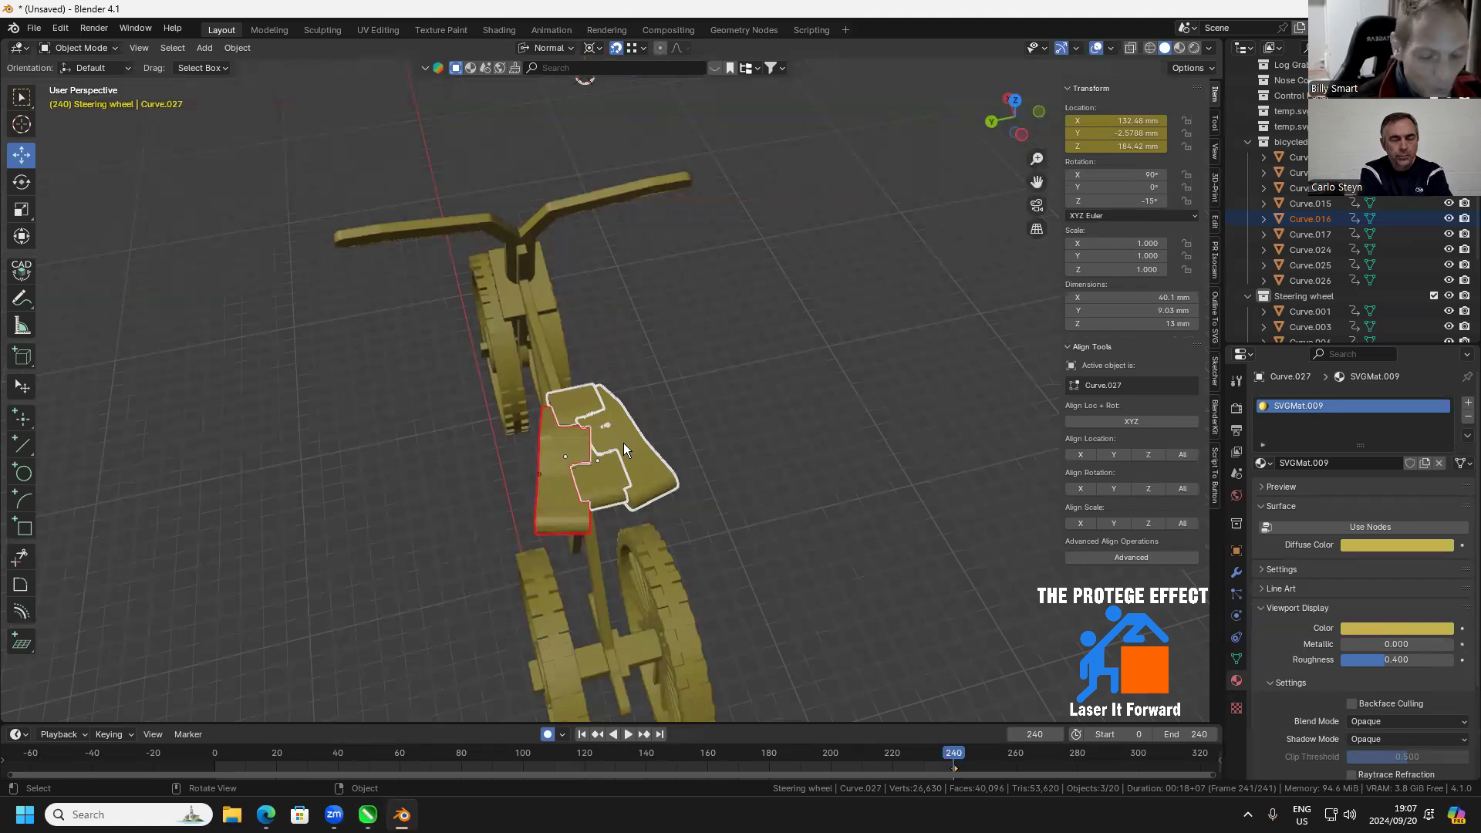
key("shift+ctrl+b")
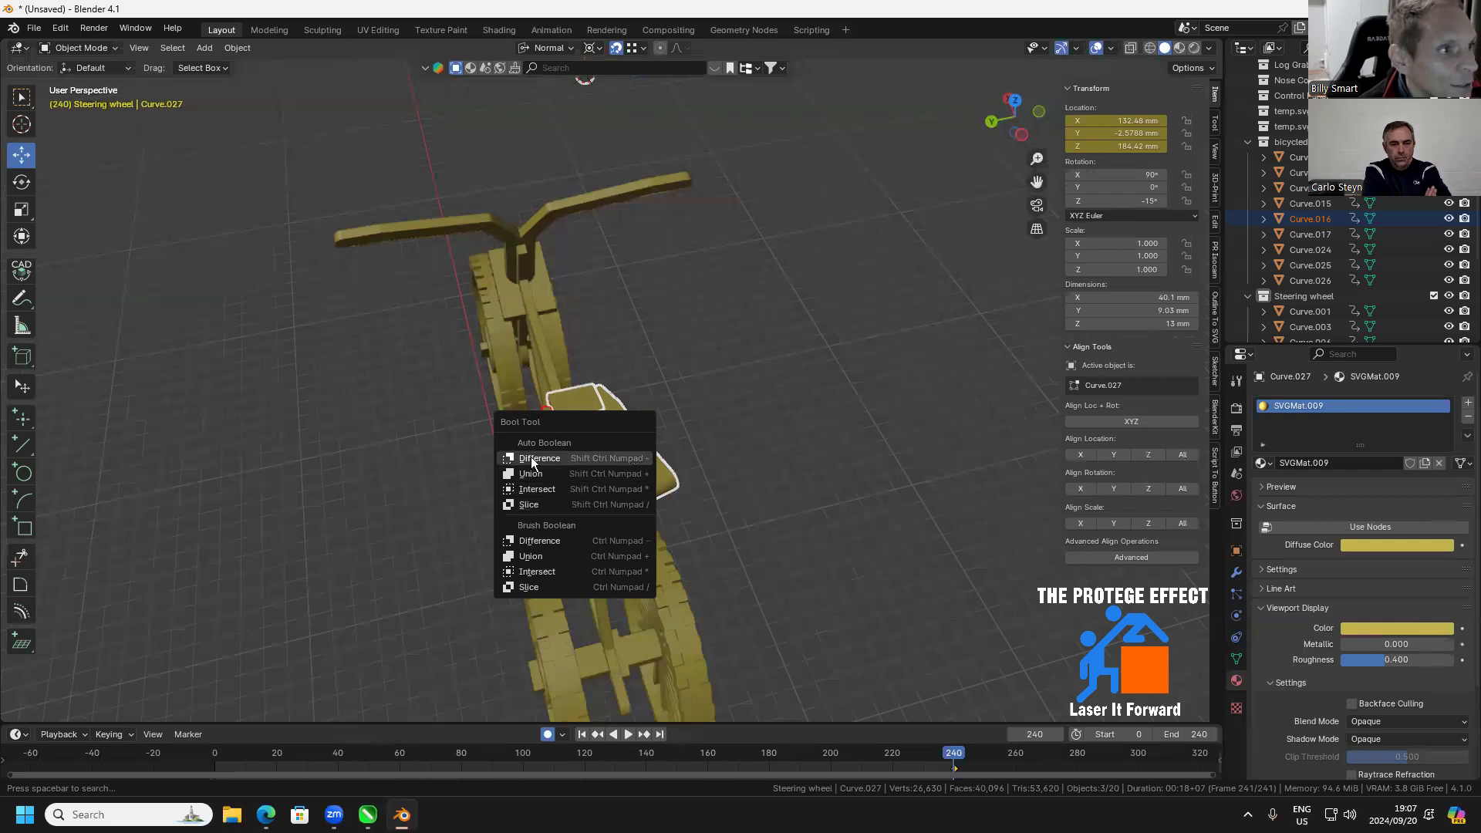
left_click(543, 472)
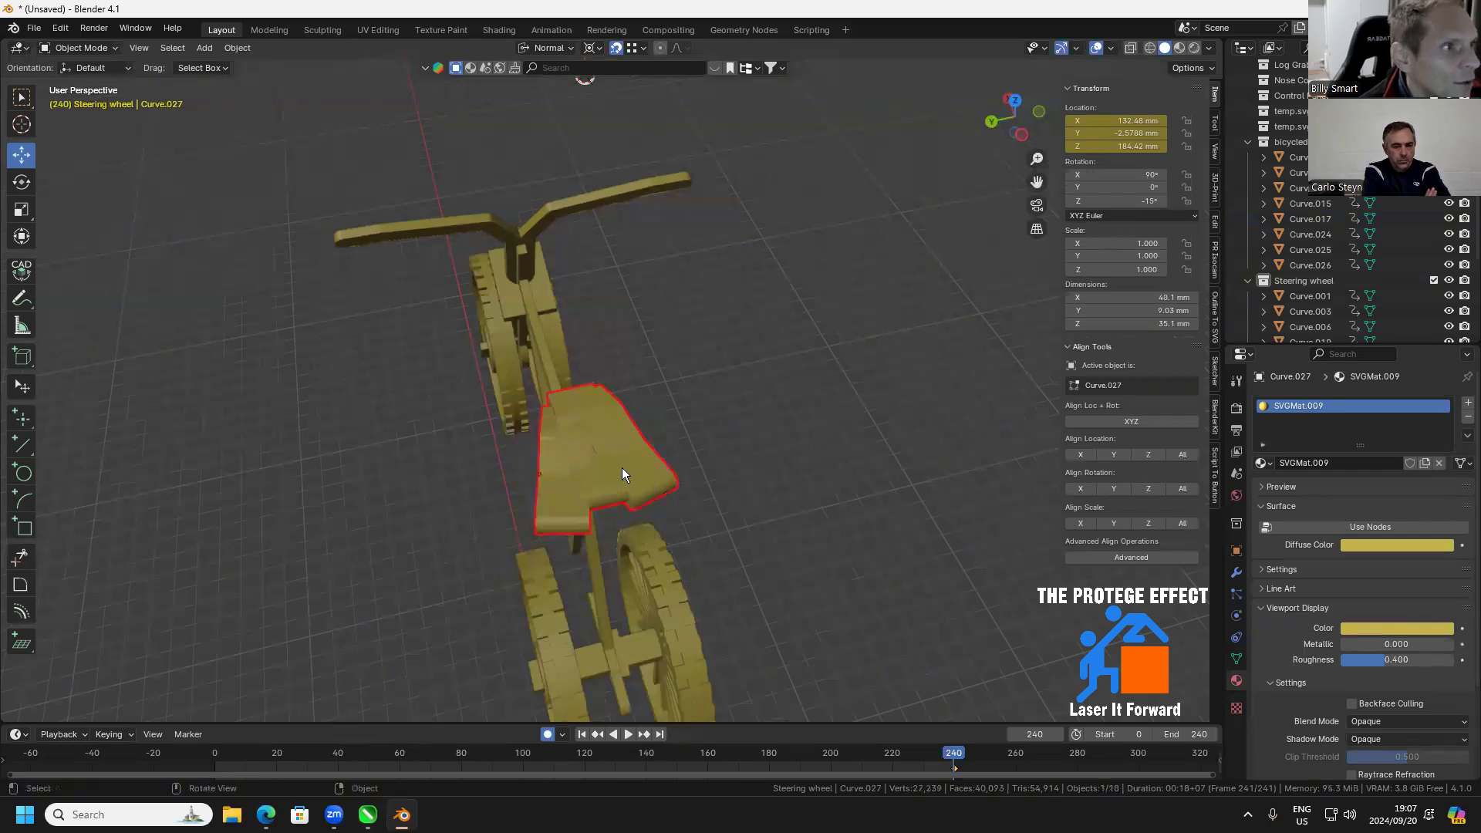
Inspect the merged seat and the whole bicycle from the side, above and front
scroll(636, 500, "up", 2)
left_click_drag(636, 500, 572, 377)
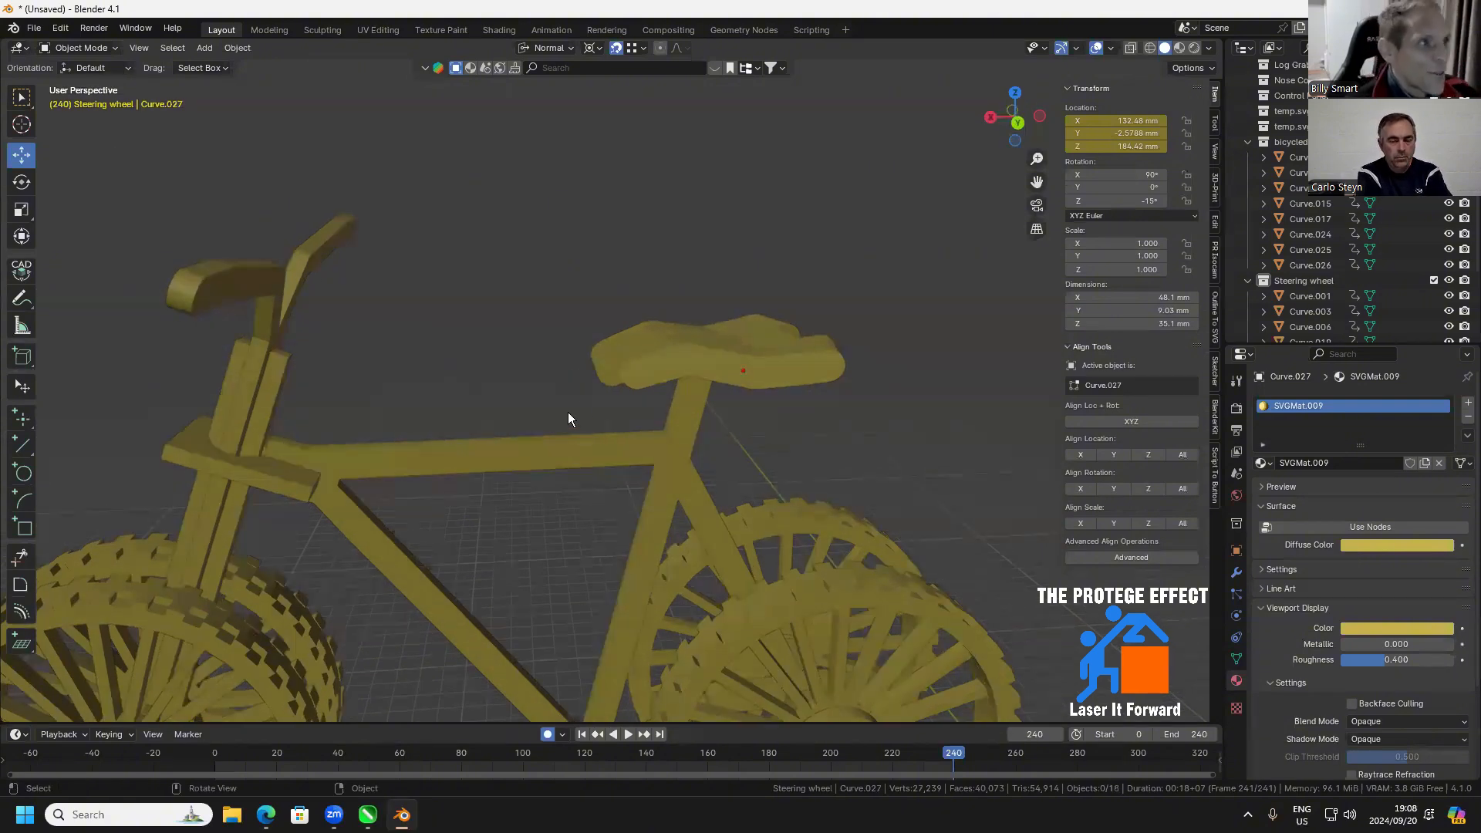
left_click_drag(787, 361, 297, 531)
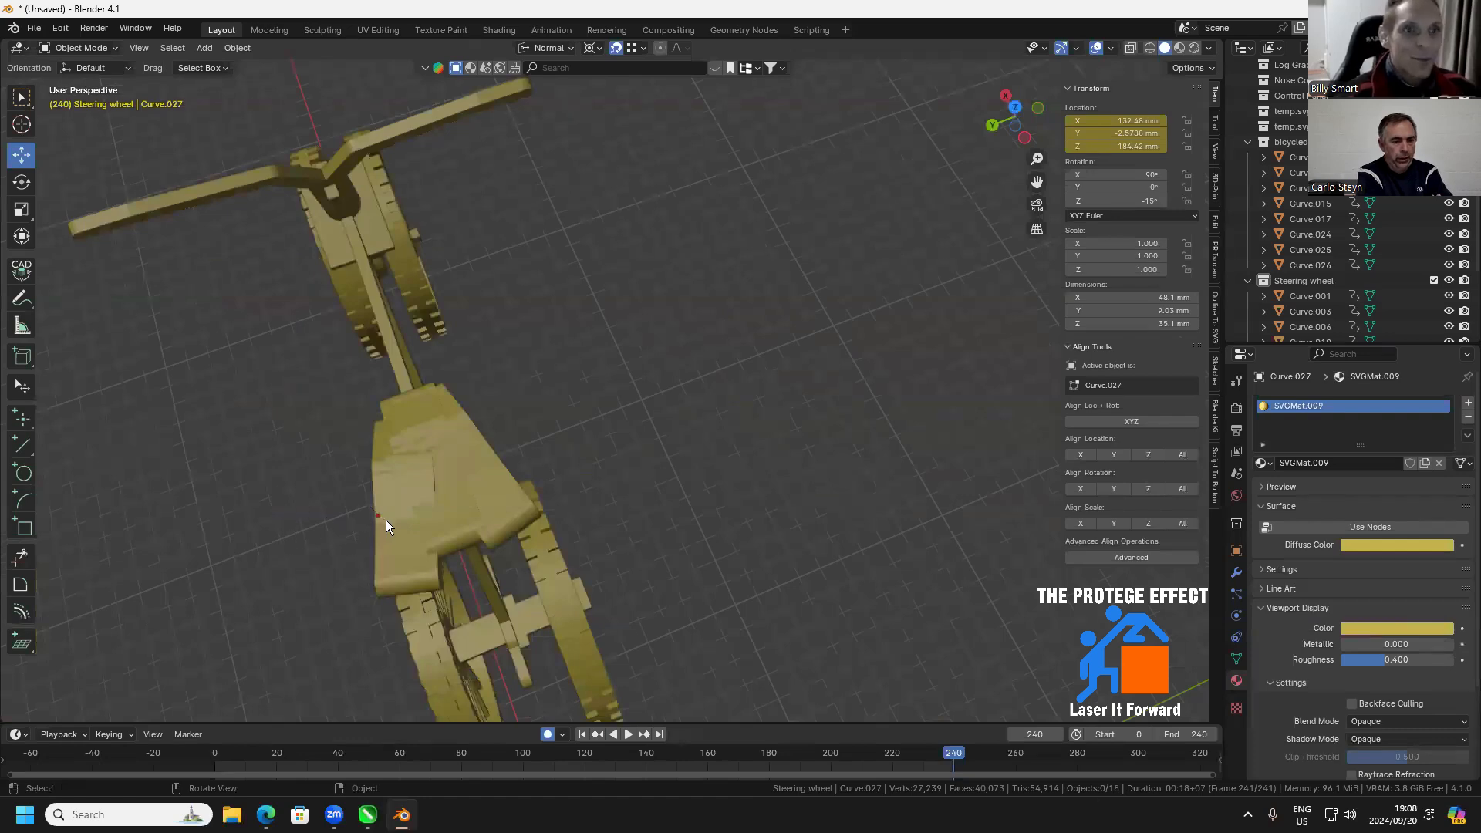
left_click_drag(396, 512, 654, 369)
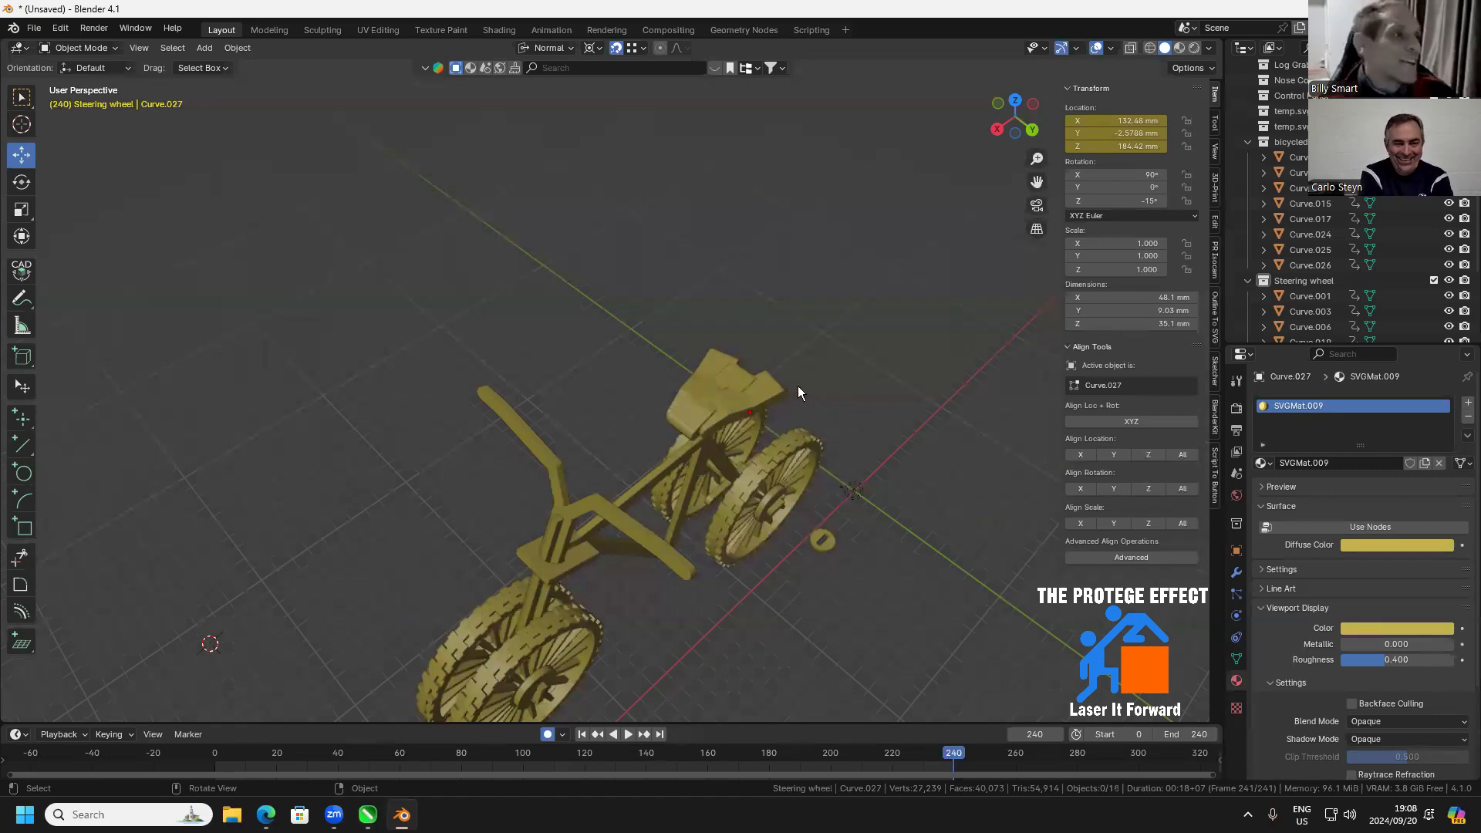
left_click_drag(797, 386, 776, 370)
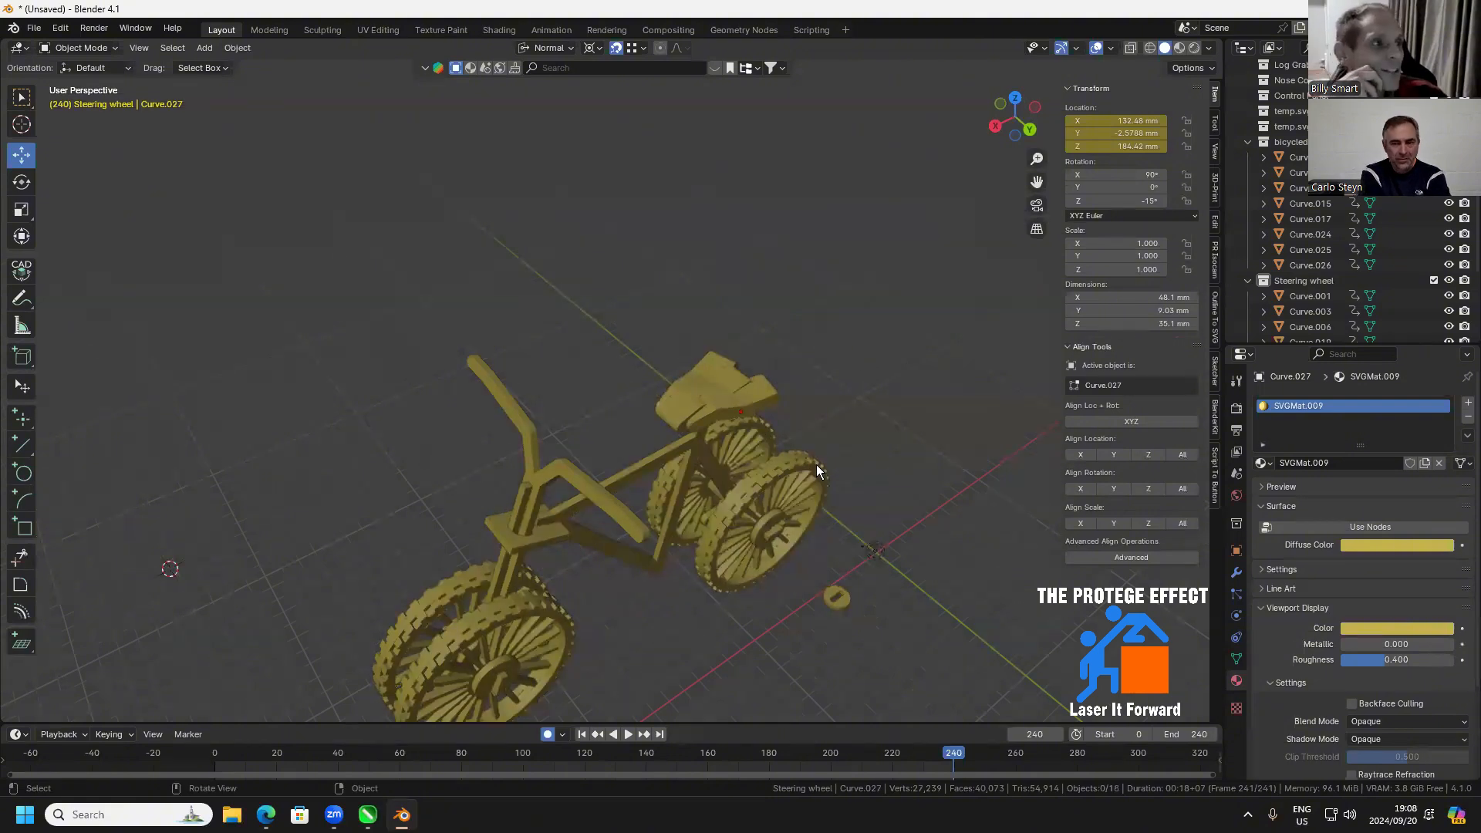
scroll(766, 407, "up", 2)
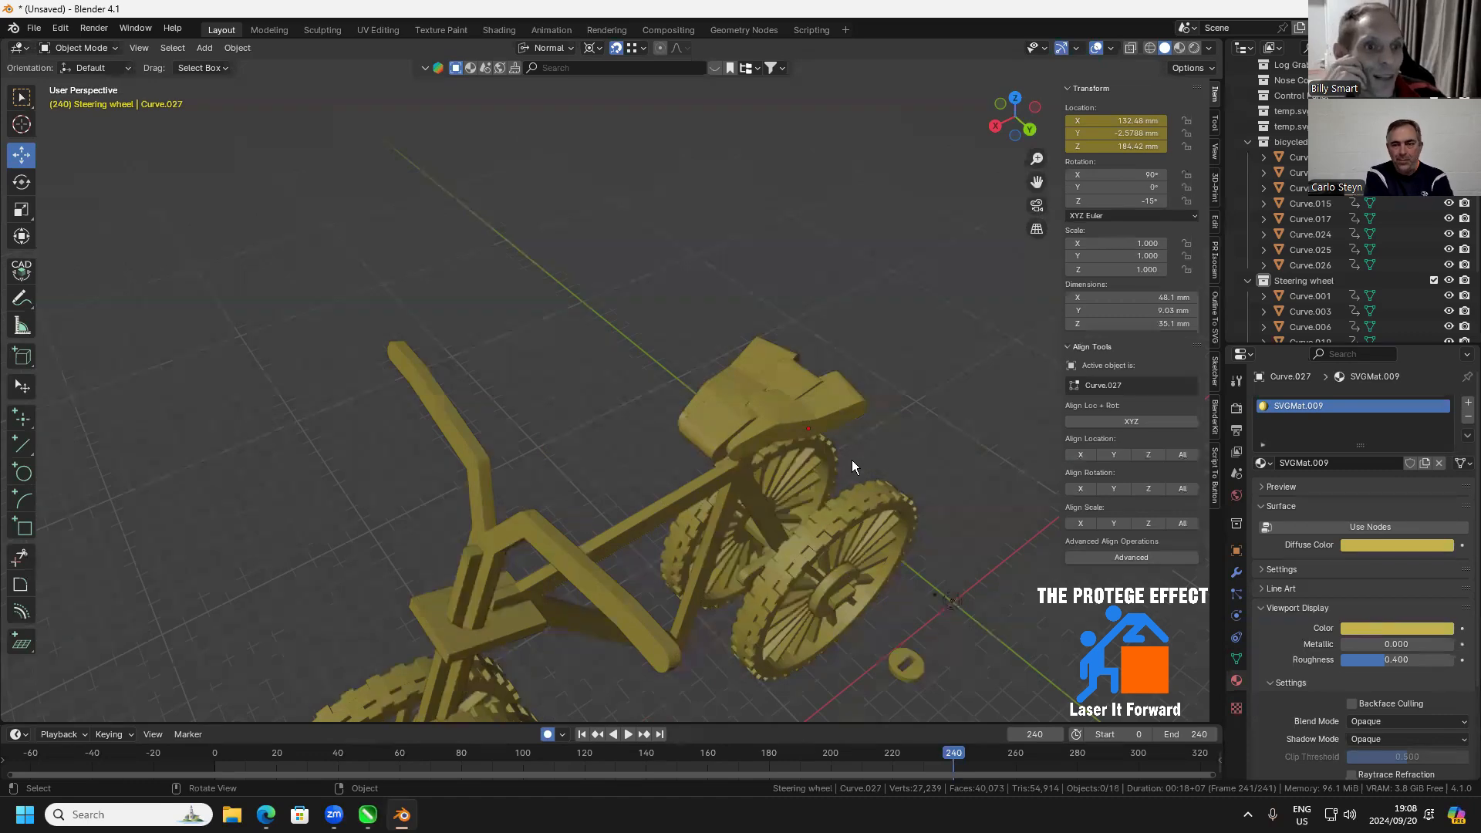
left_click_drag(723, 455, 601, 621)
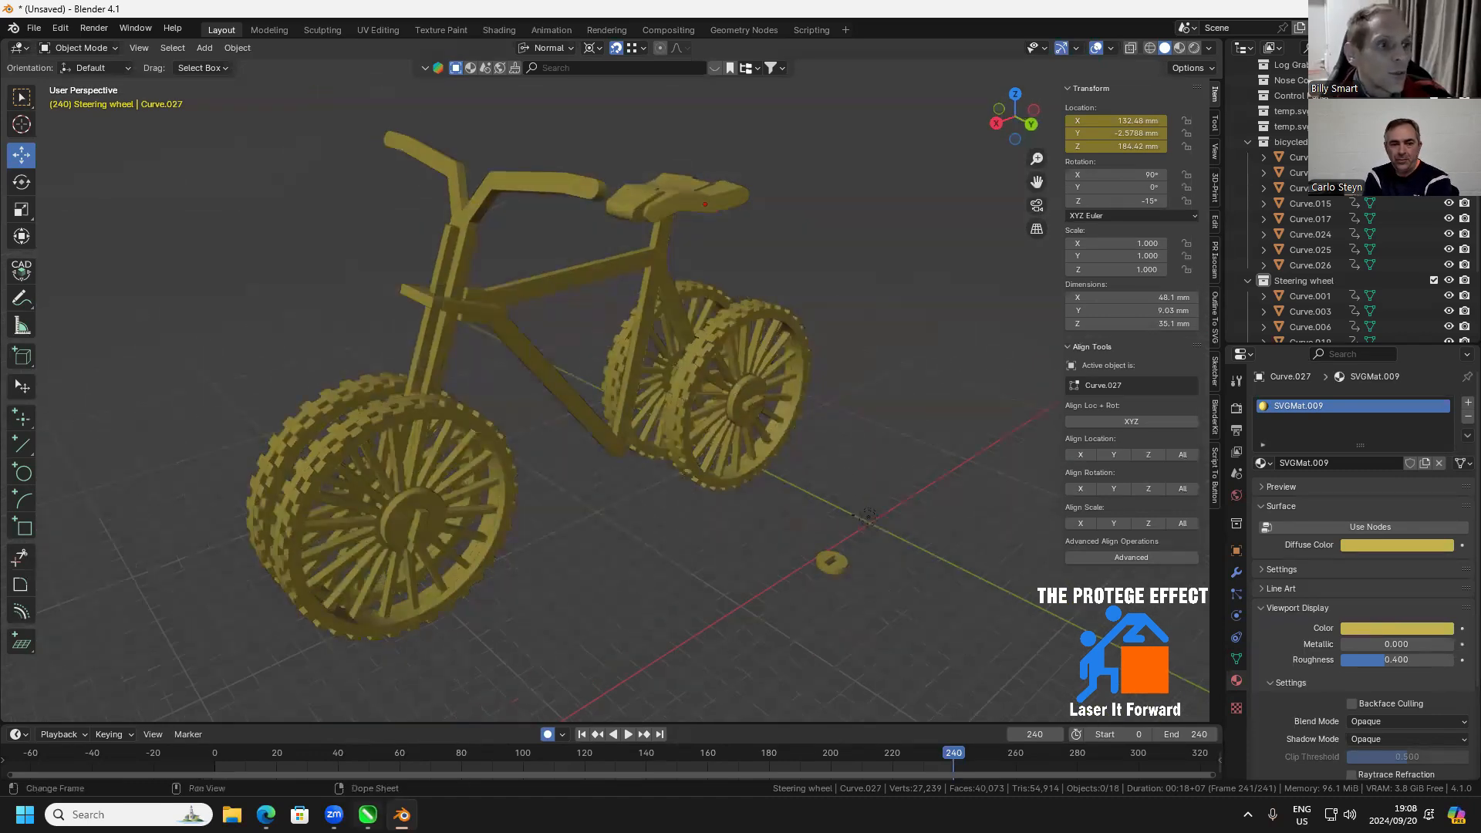
Switch to CorelDRAW and make the hidden reference bitmap on Layer 1 visible
left_click(368, 815)
left_click_drag(651, 444, 638, 613)
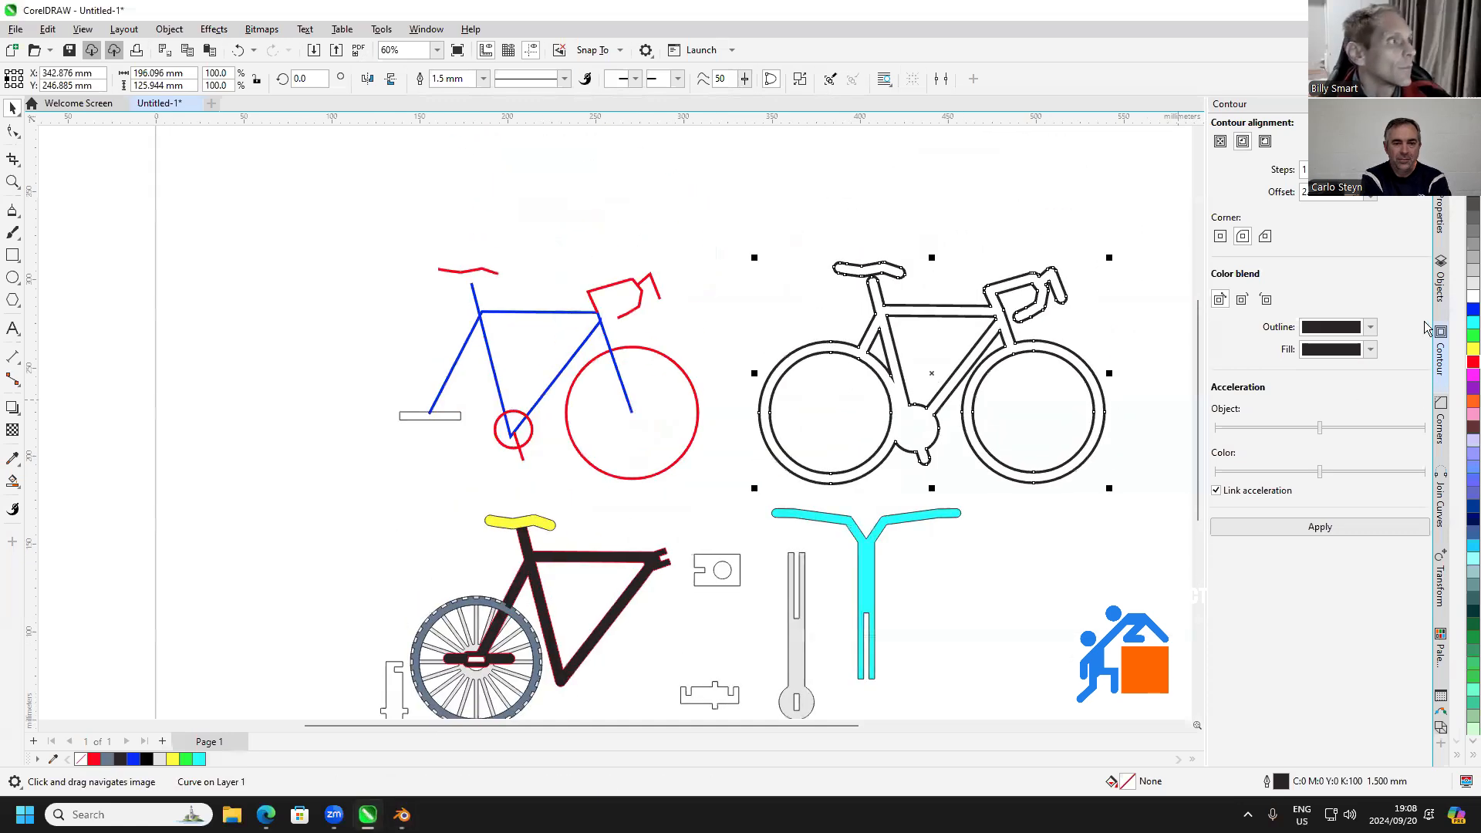
left_click(1440, 280)
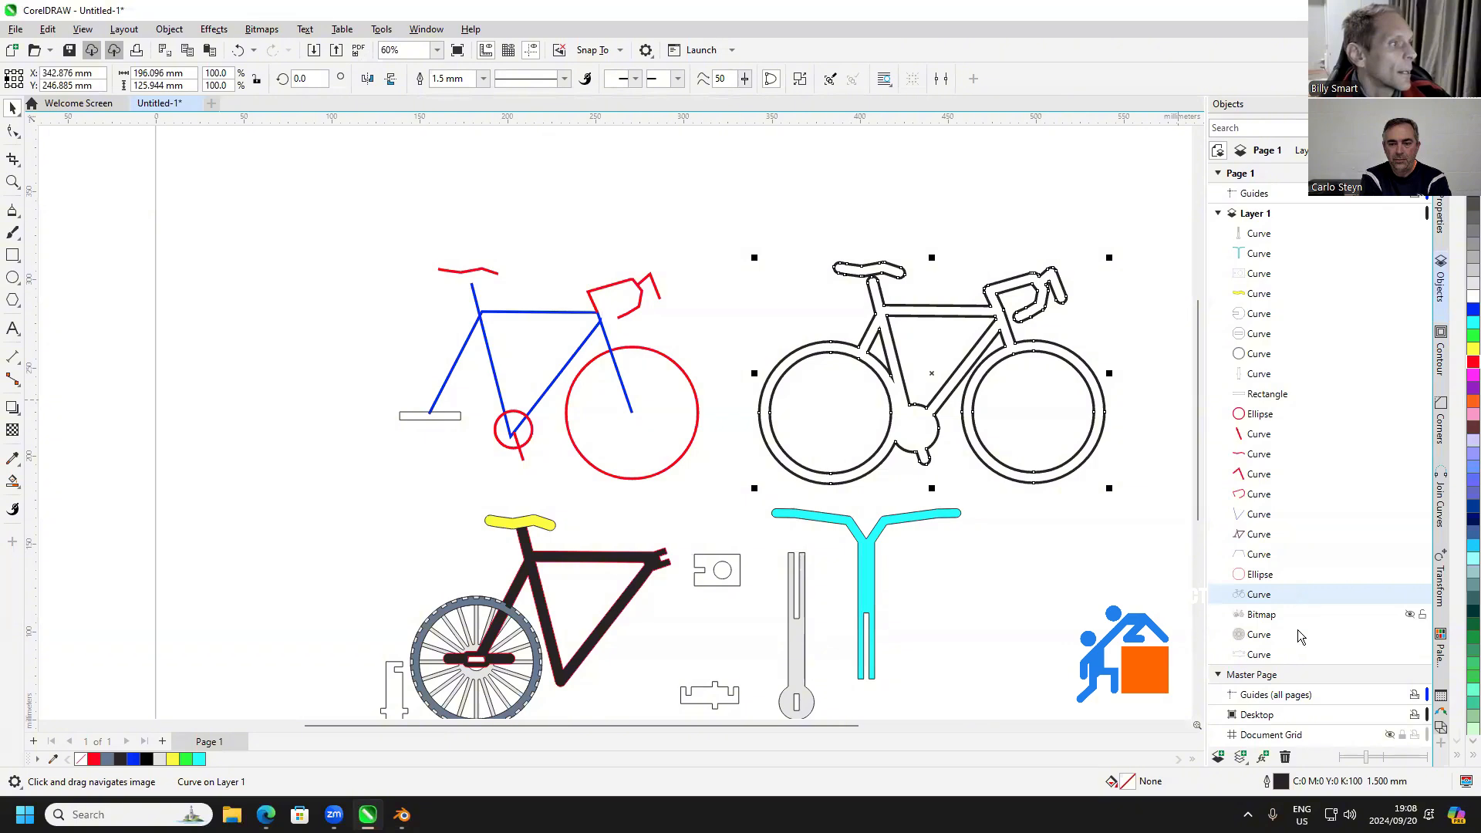
left_click(1411, 614)
Move the labelled bicycle bitmap to the left, clear of the red and blue traced lines
double_click(516, 348)
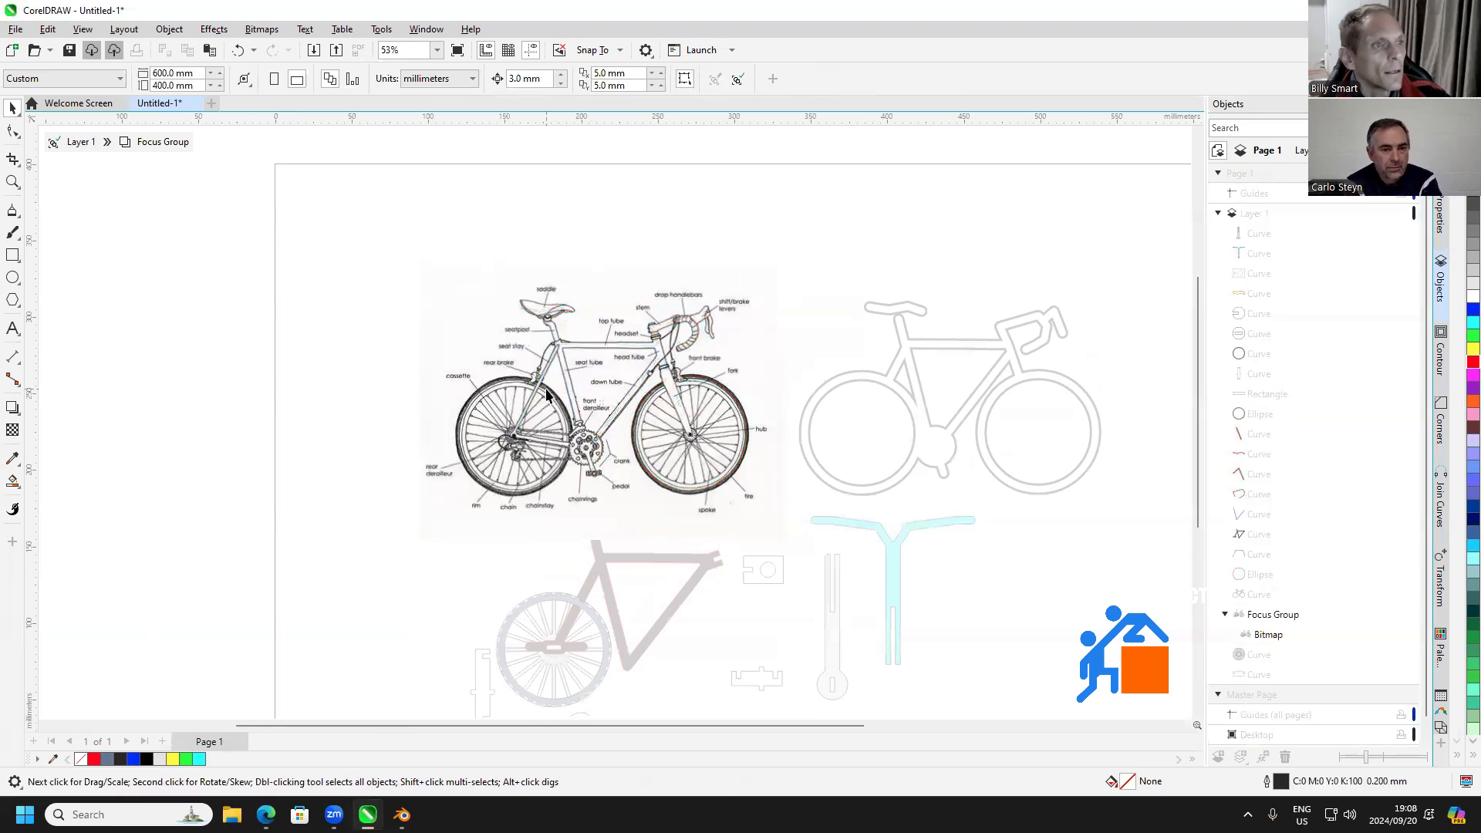
key("Escape")
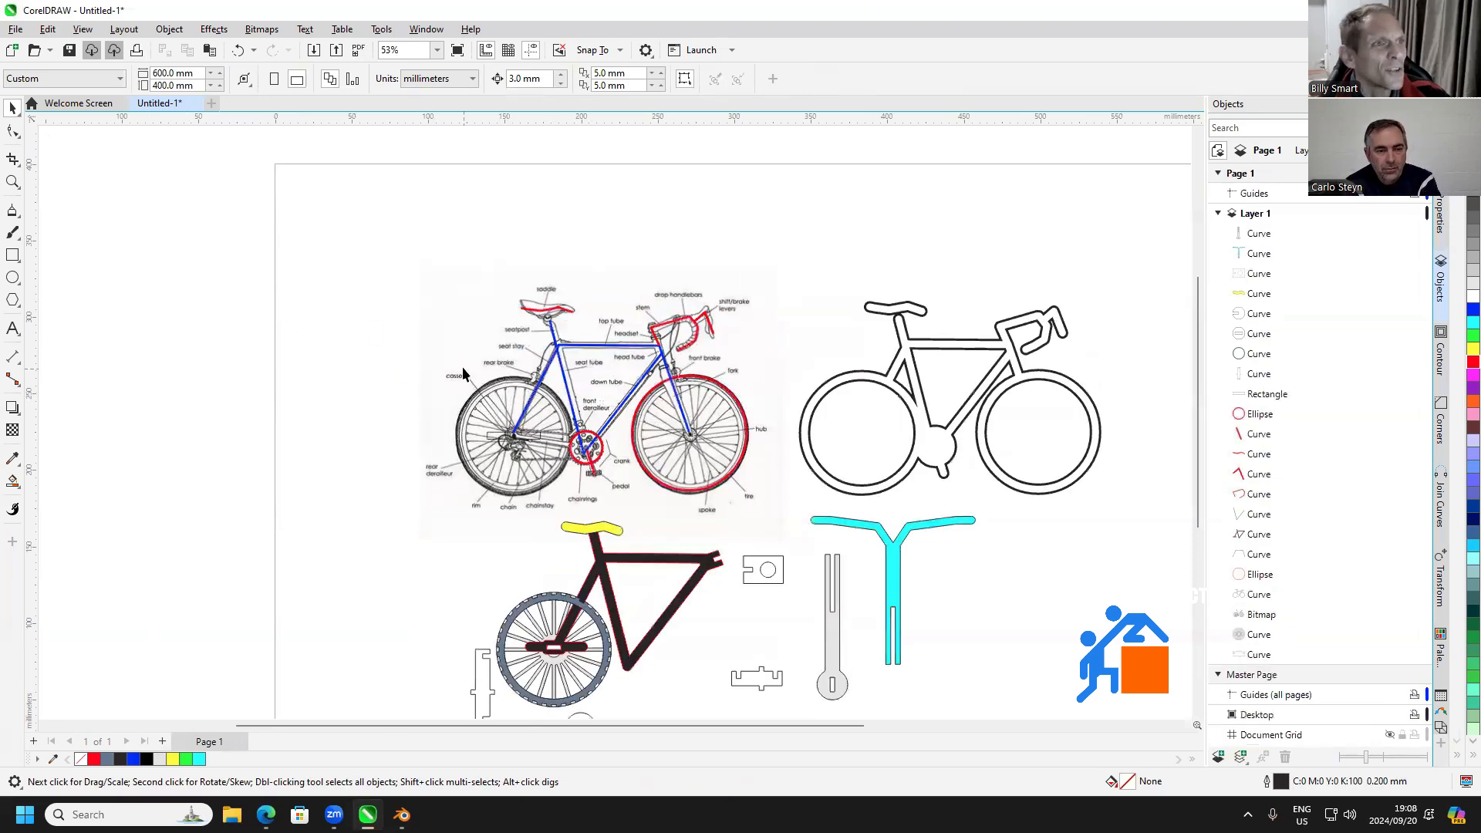
left_click(498, 378)
left_click_drag(458, 382, 190, 359)
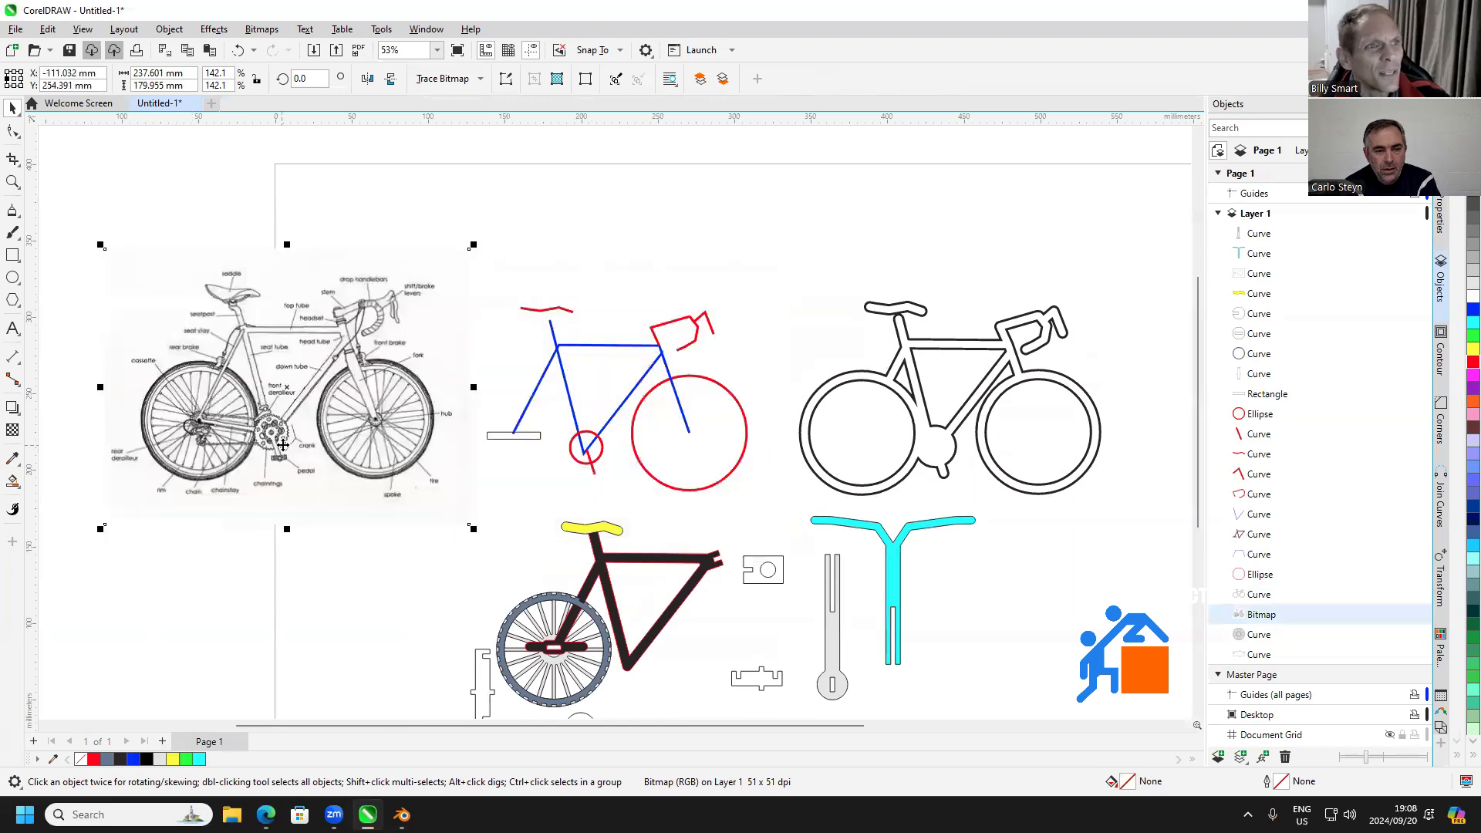
Examine the labelled bicycle reference image and compare it with the traced lines and the black outline drawing
scroll(308, 390, "up", 3)
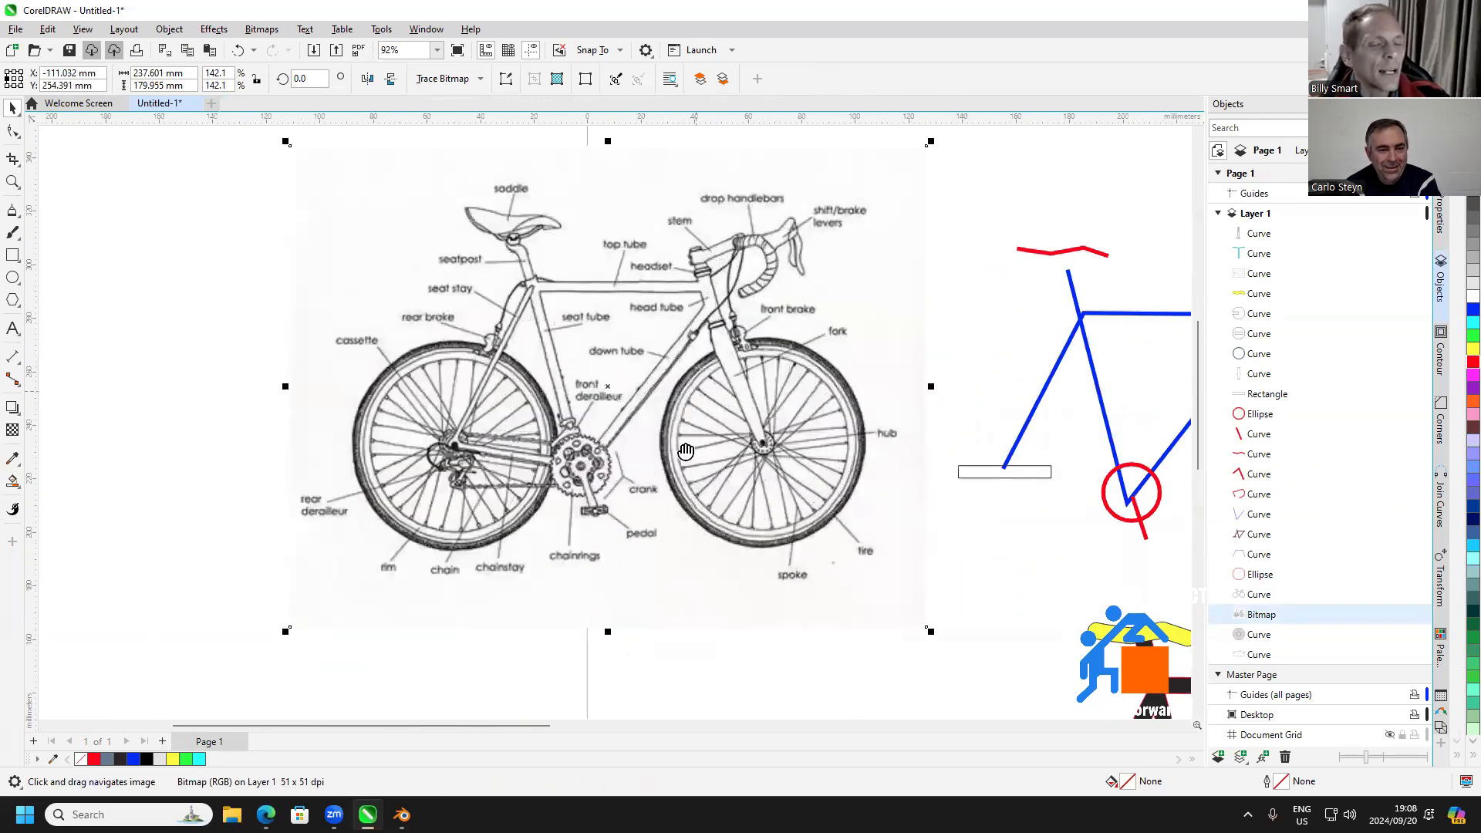
scroll(694, 391, "up", 2)
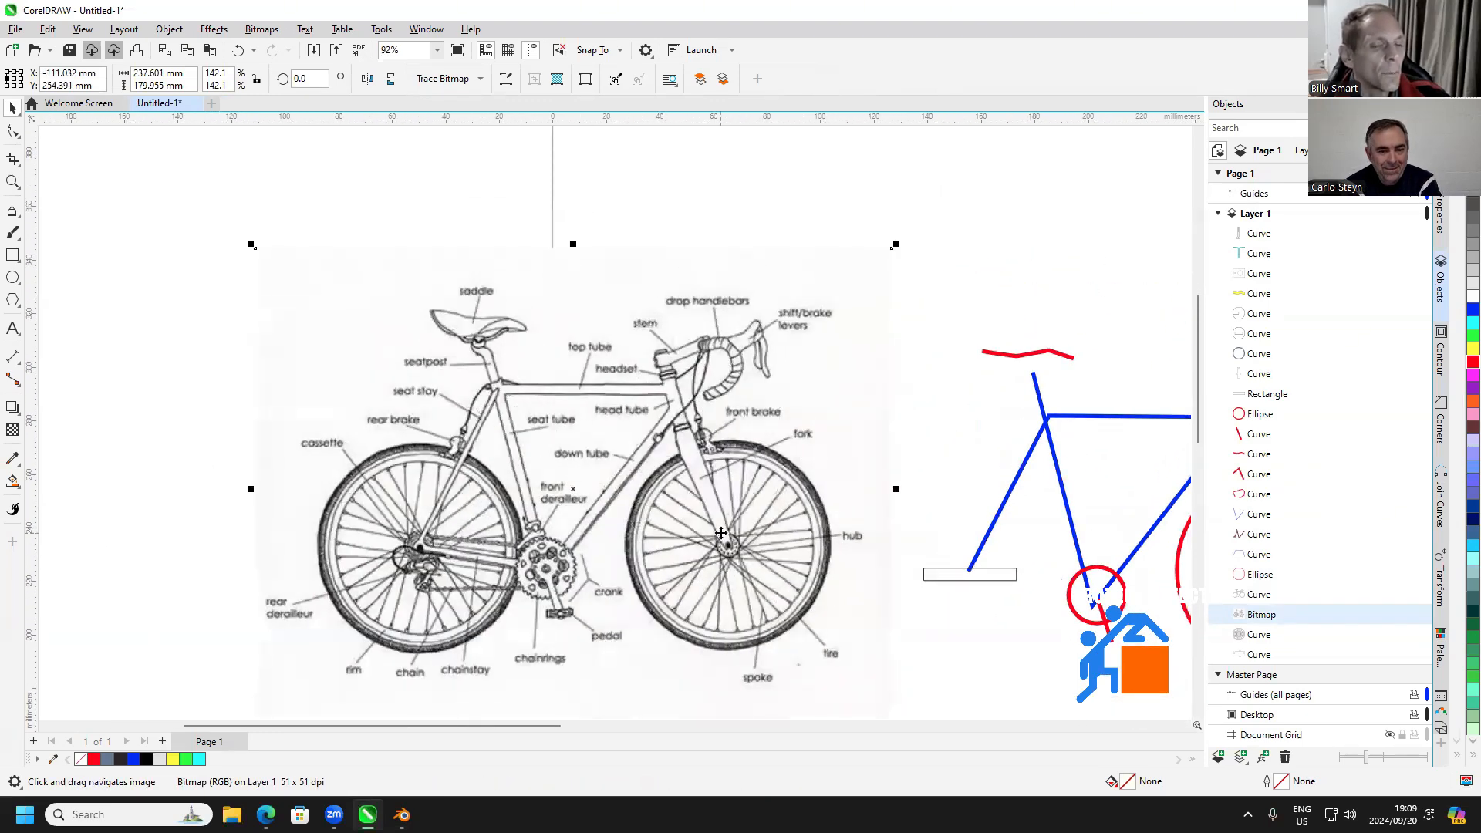
left_click_drag(681, 511, 599, 465)
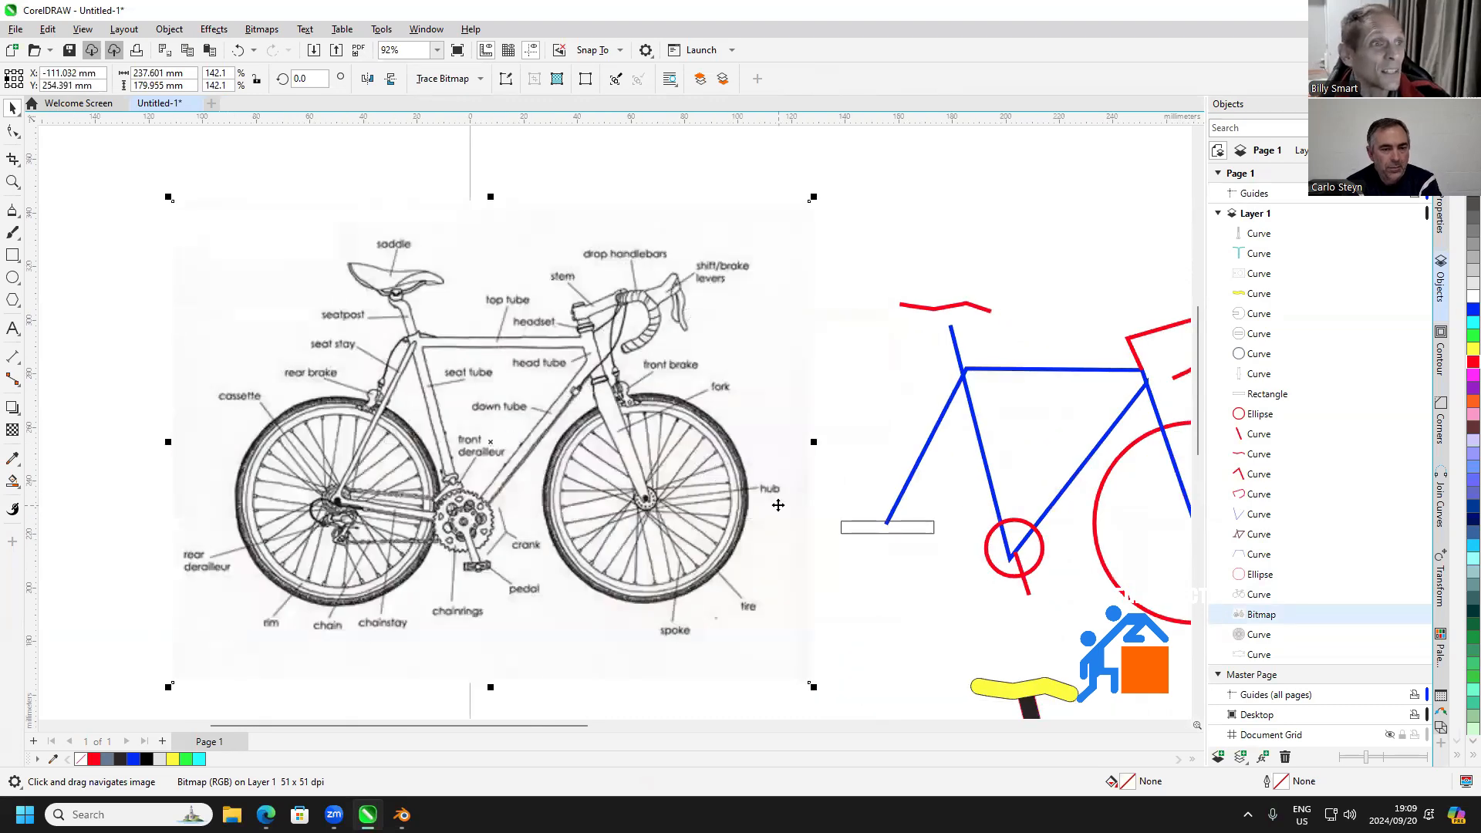
left_click_drag(783, 517, 303, 492)
scroll(459, 487, "down", 1)
left_click_drag(782, 468, 407, 448)
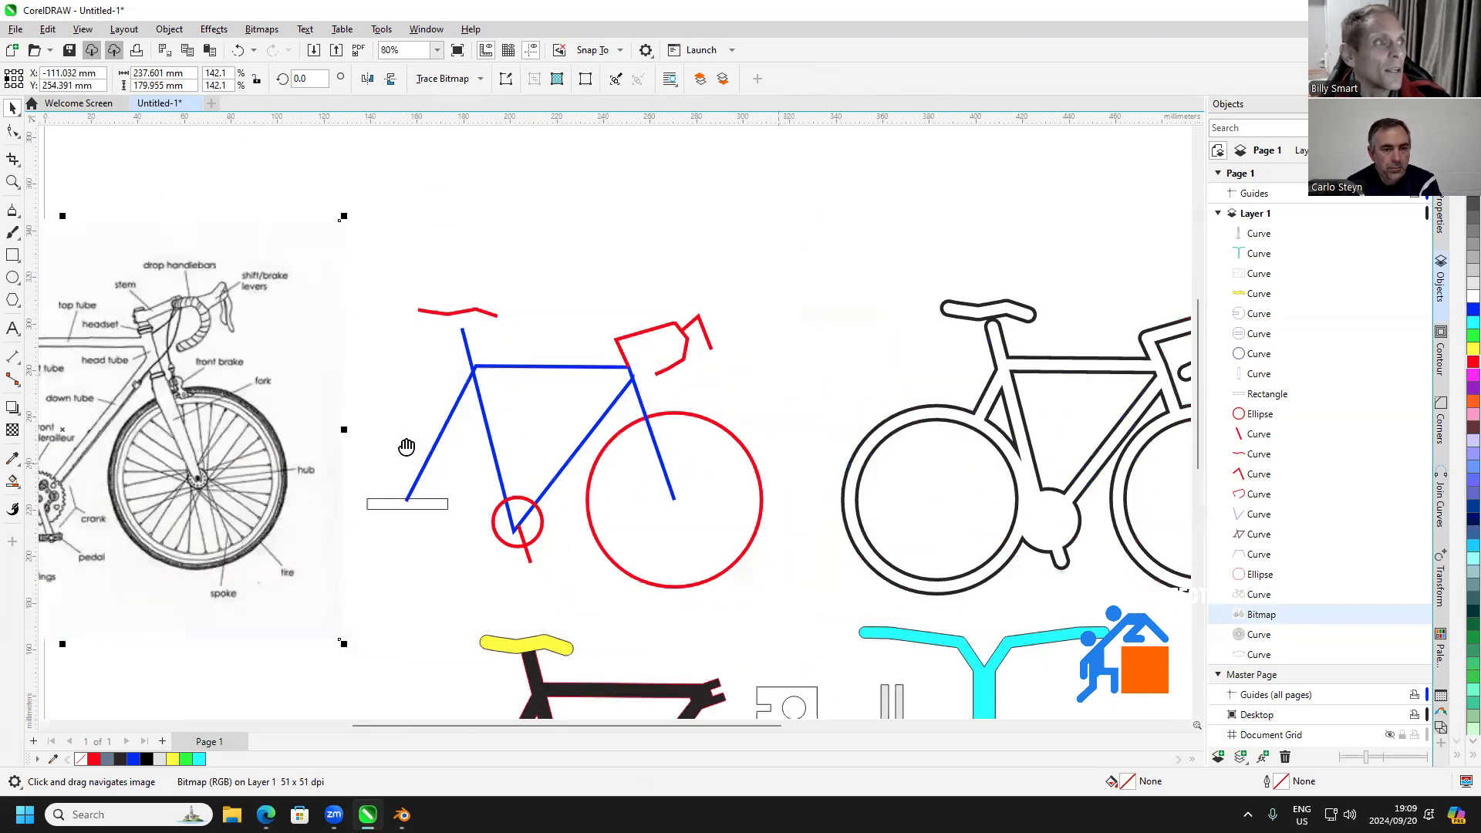
Examine the labelled bicycle reference, the traced lines, the black outline drawing and the slotted flat parts below them
left_click_drag(580, 499, 915, 456)
left_click_drag(612, 446, 862, 397)
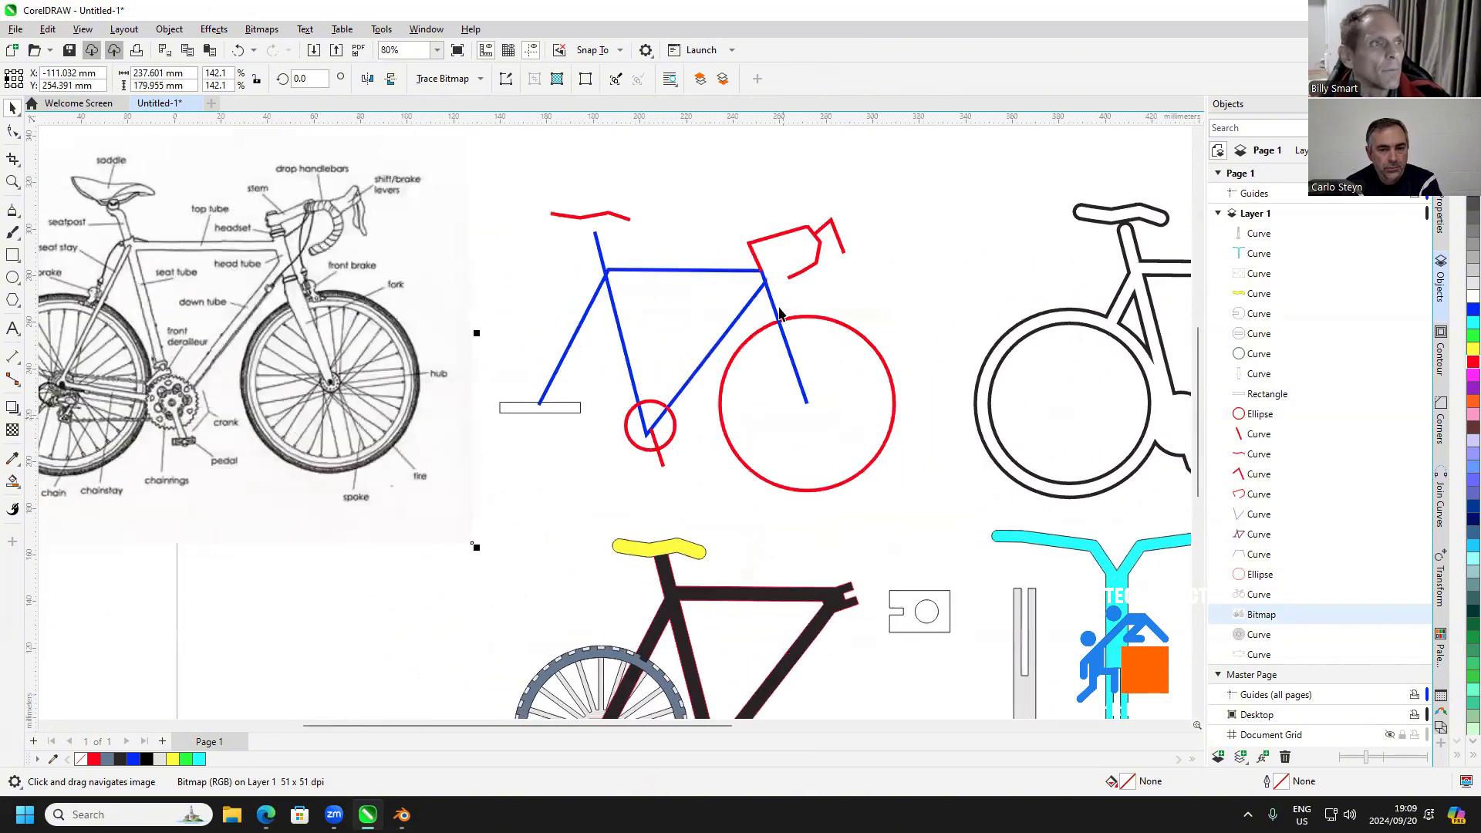
left_click_drag(757, 456, 671, 249)
left_click_drag(743, 164, 641, 219)
mouse_move(644, 537)
left_mouse_down()
mouse_move(620, 466)
mouse_move(566, 487)
mouse_move(466, 446)
mouse_move(341, 472)
left_mouse_up()
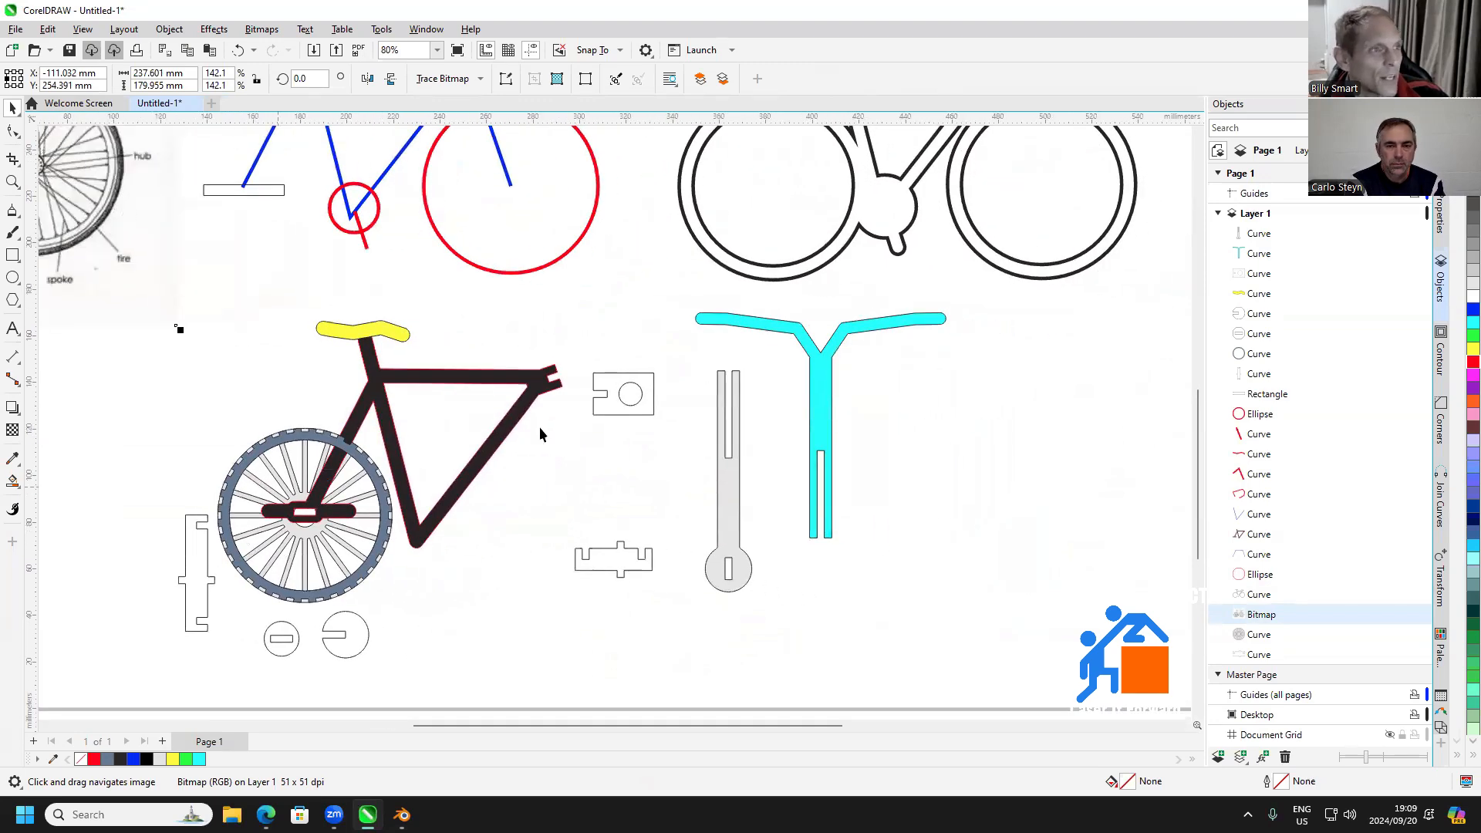
left_click_drag(549, 436, 440, 443)
left_click_drag(538, 479, 594, 443)
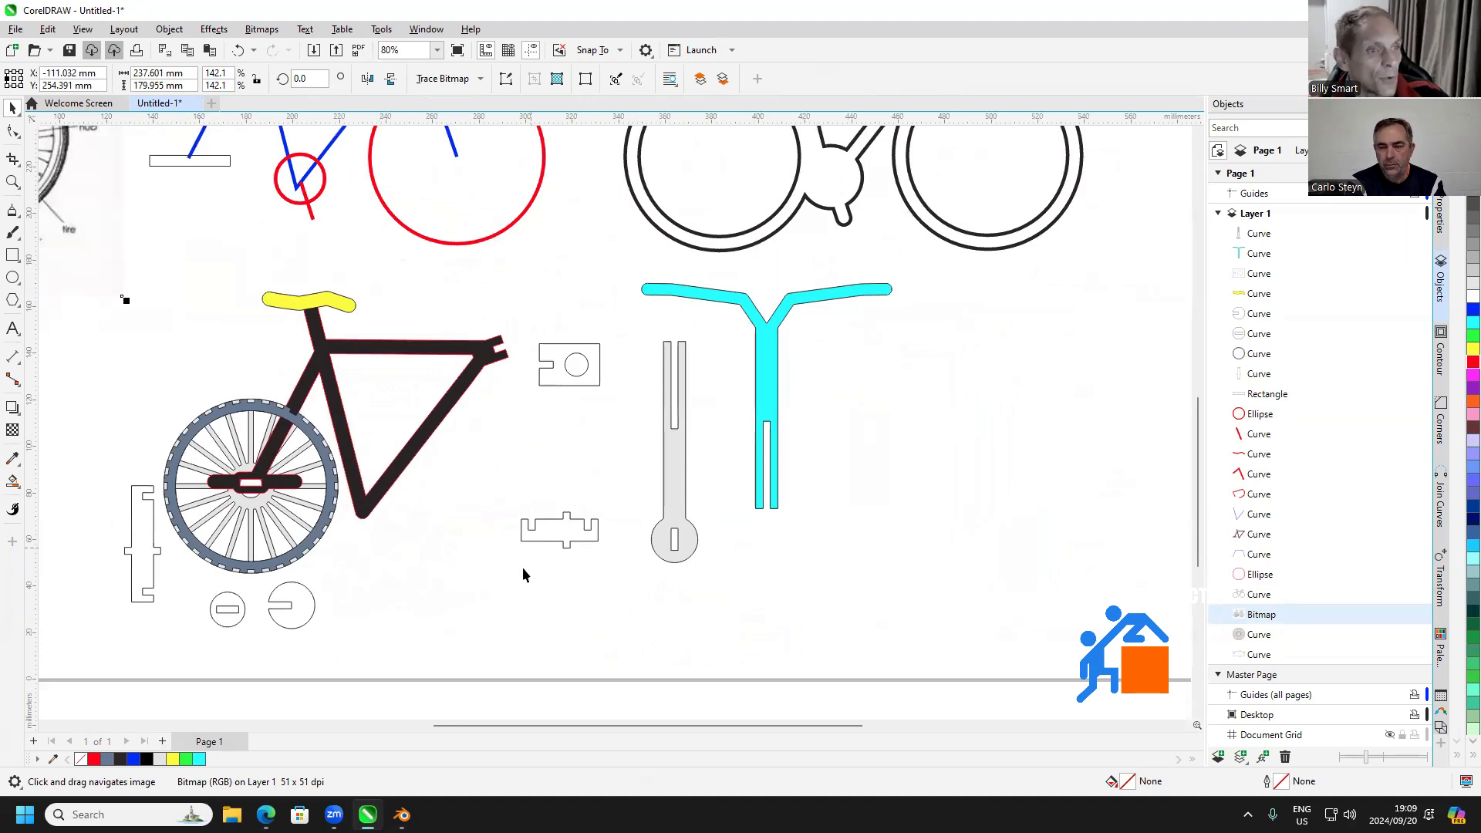
left_click_drag(494, 538, 635, 477)
Switch to Blender, select all four wheels and assign the black SVGMat.008 material to the far front wheel
left_click(403, 814)
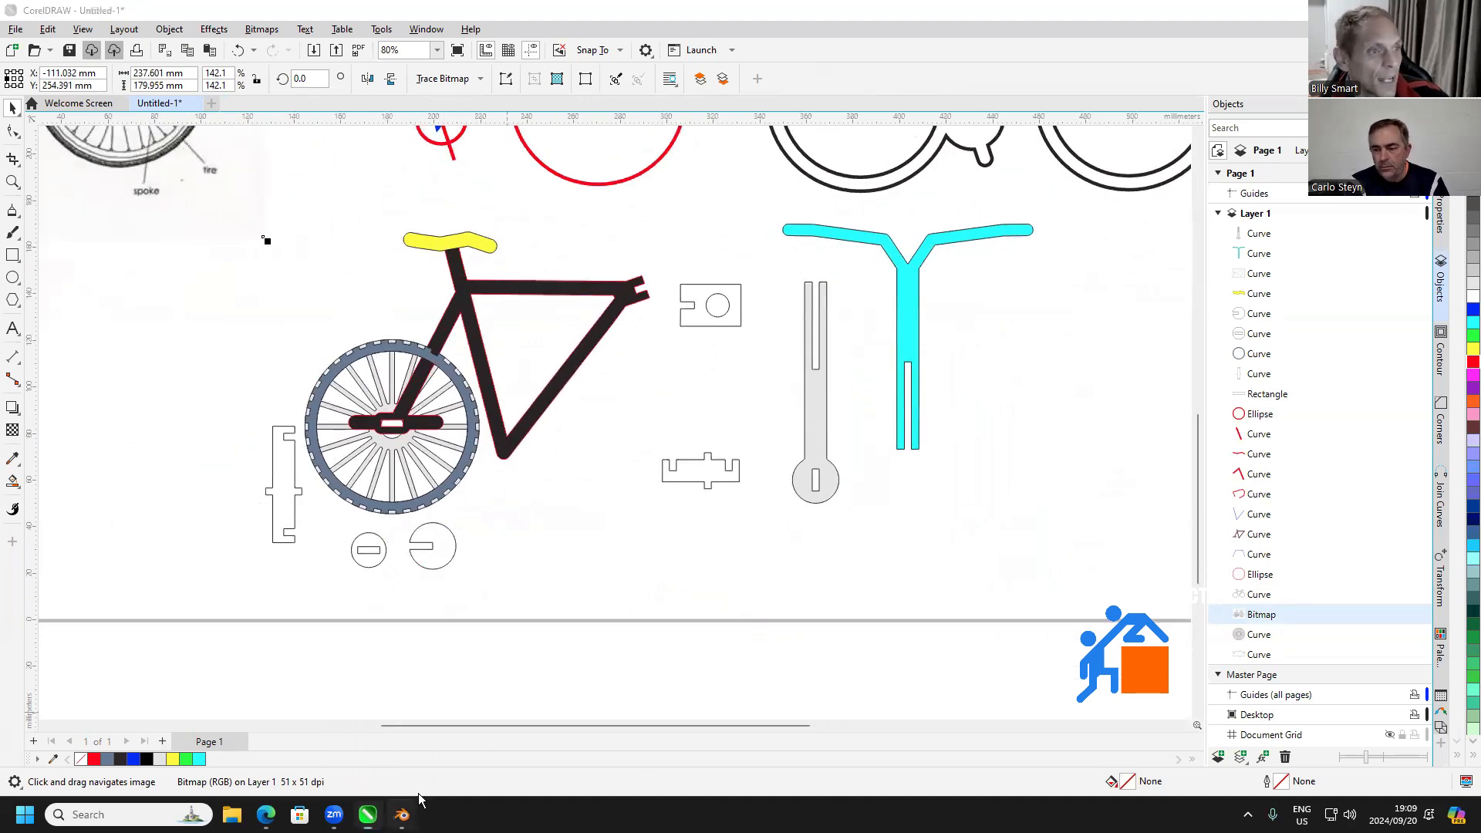
left_click_drag(704, 517, 558, 377)
left_click(560, 372)
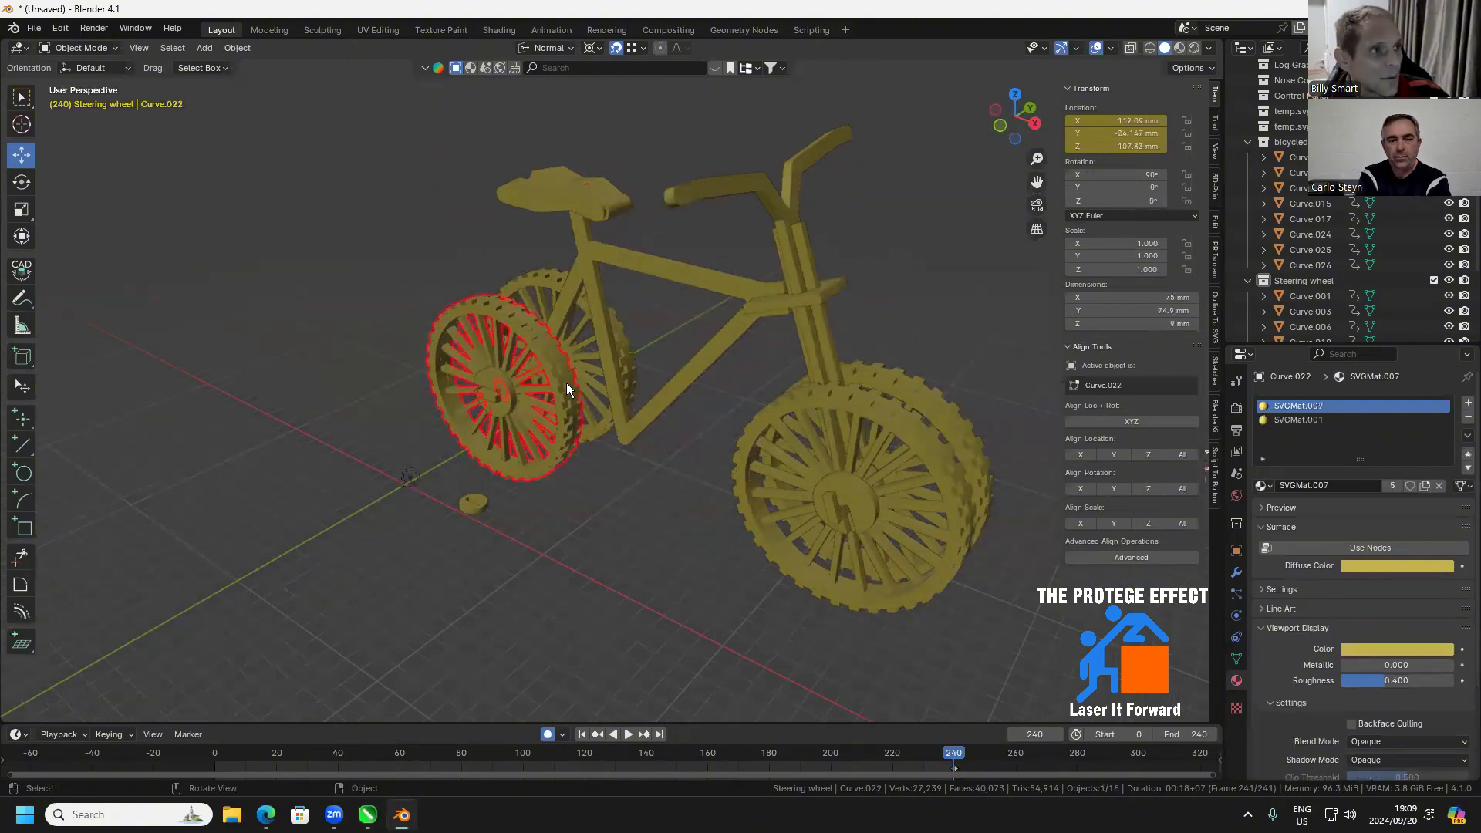
left_click(909, 429, "shift")
left_click(566, 282, "shift")
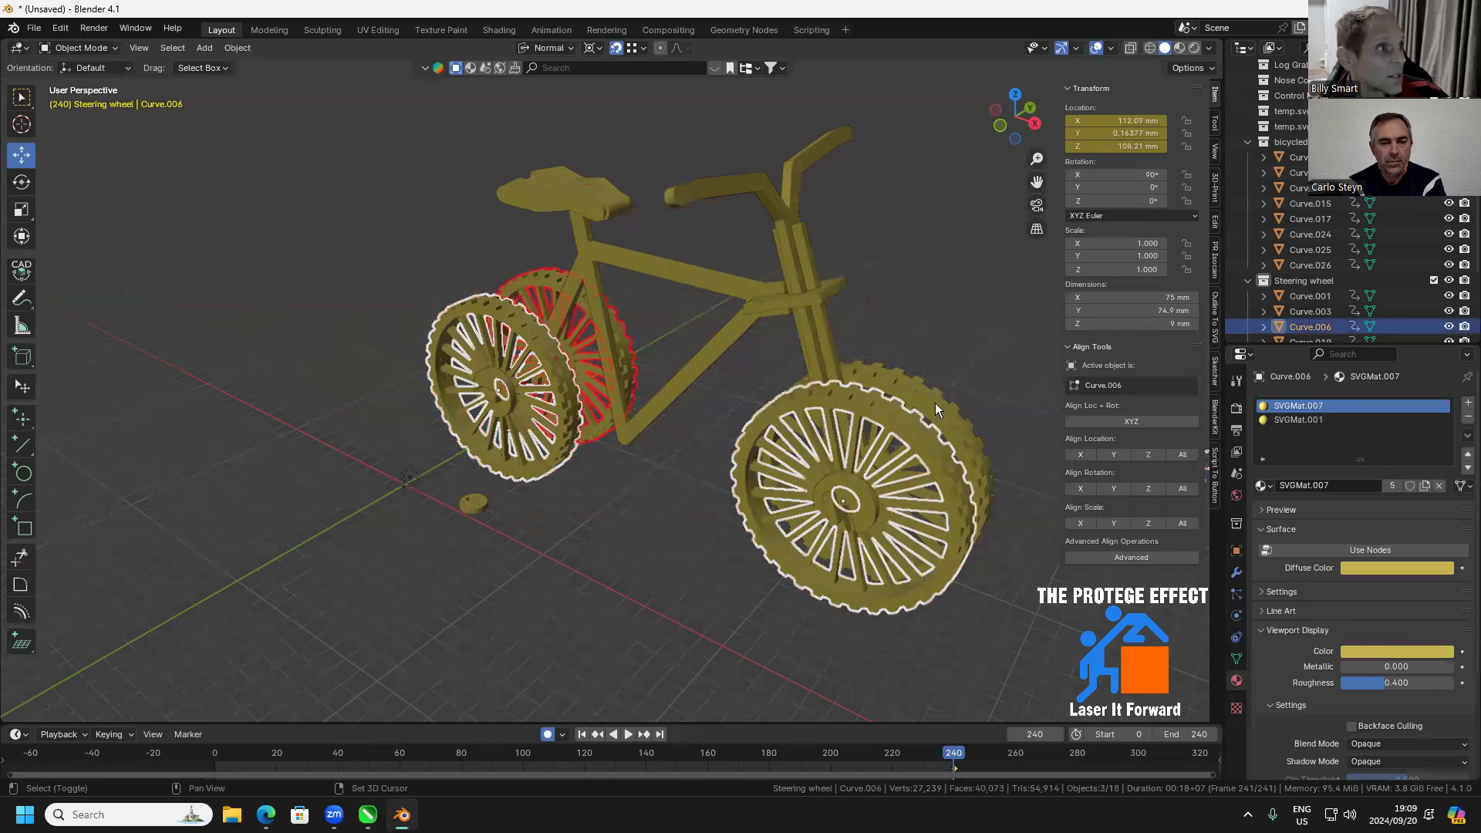
left_click(960, 438, "shift")
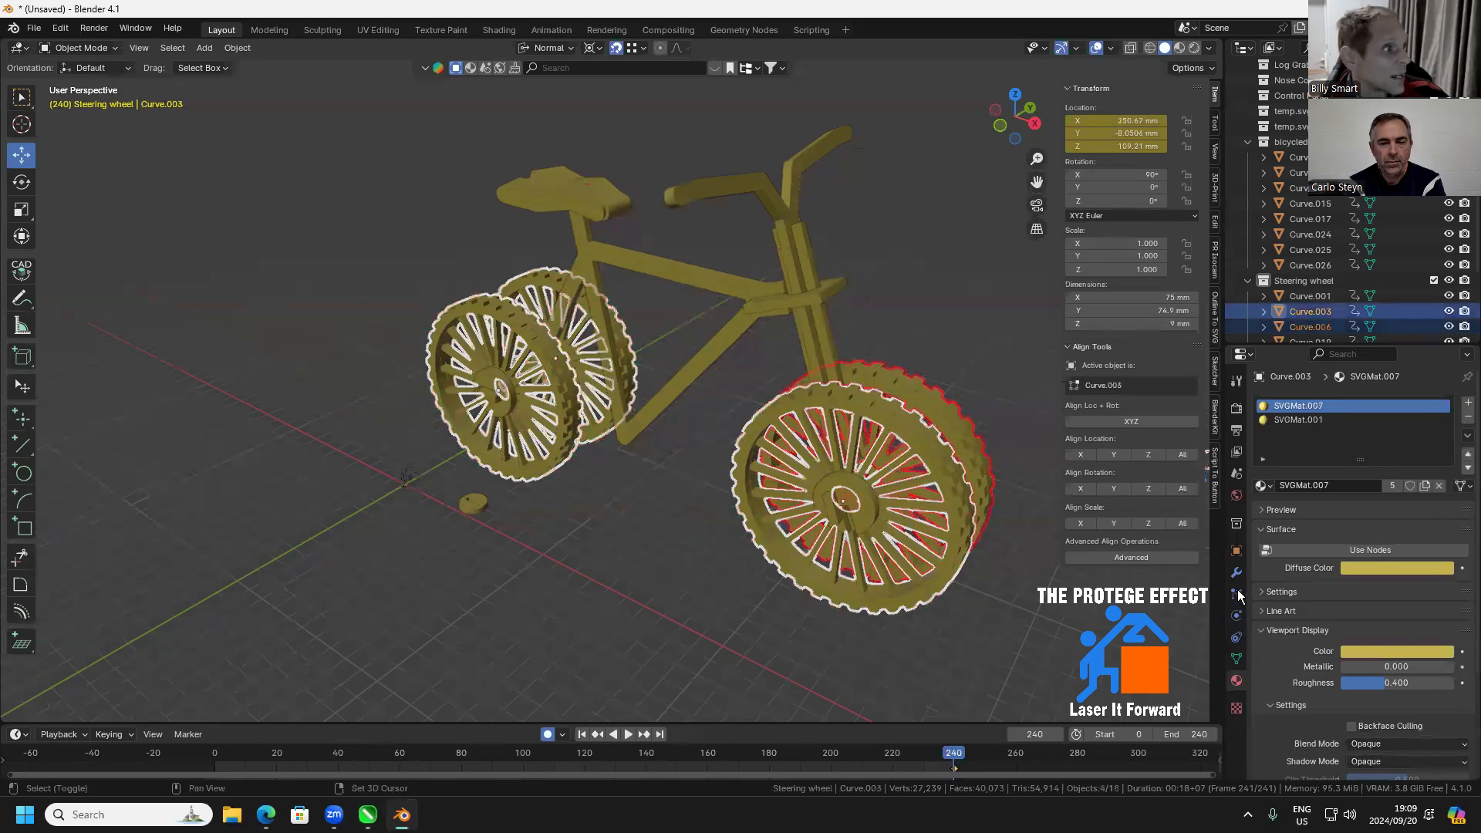
left_click(1263, 485)
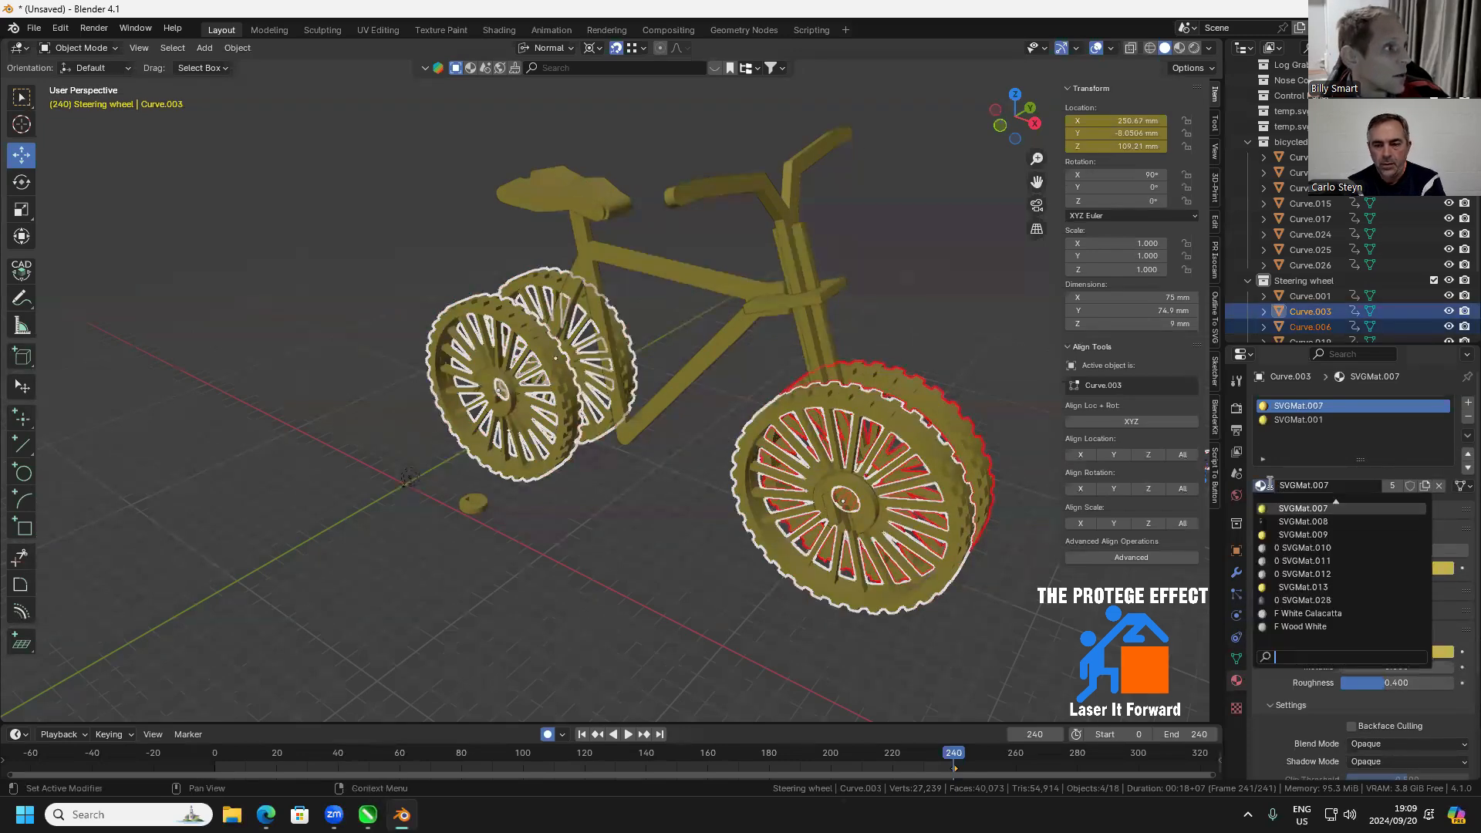
left_click(1302, 521)
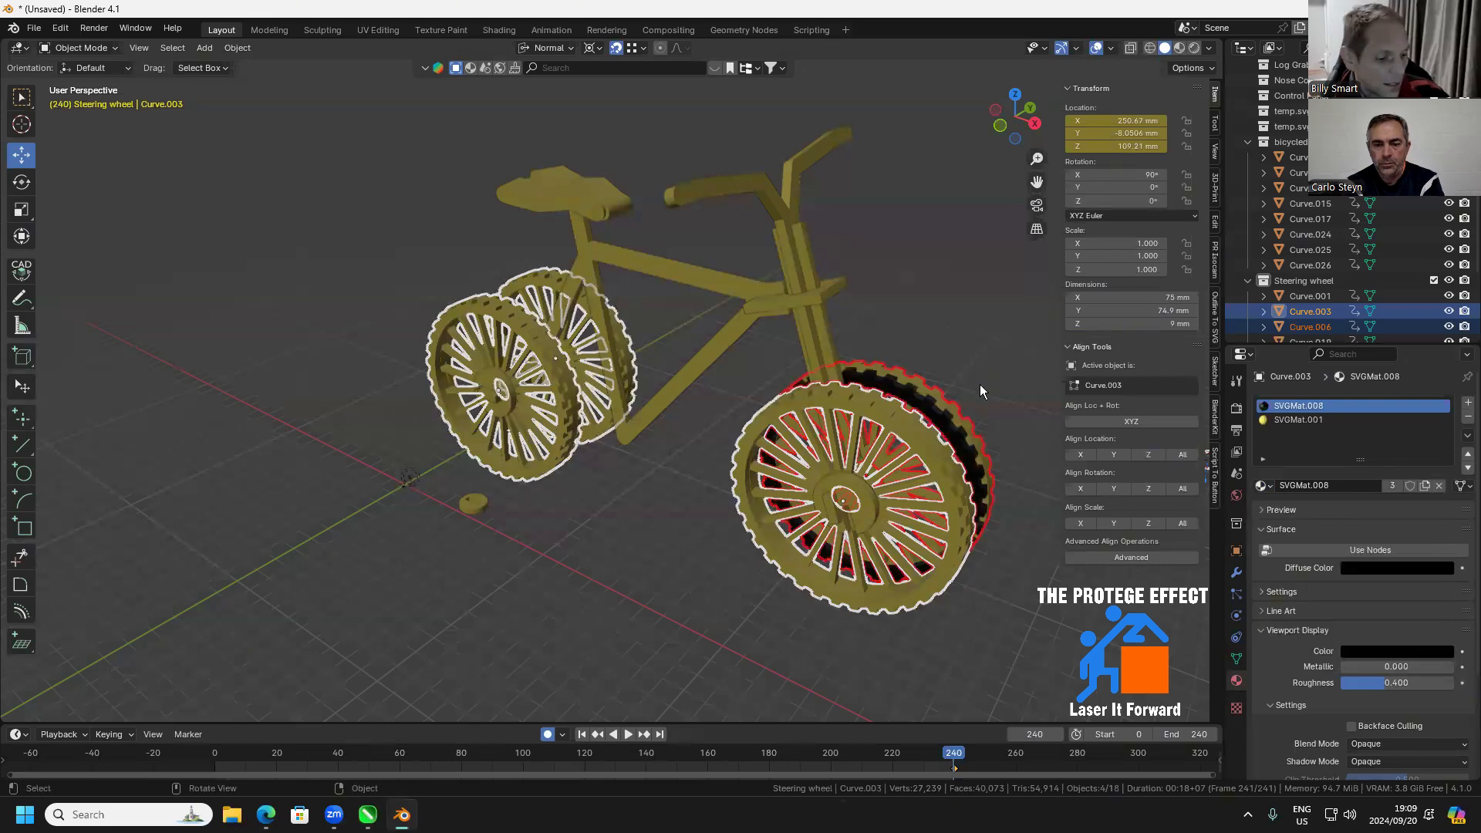
Link the far front wheel's materials to the other three selected wheels
key("ctrl+l")
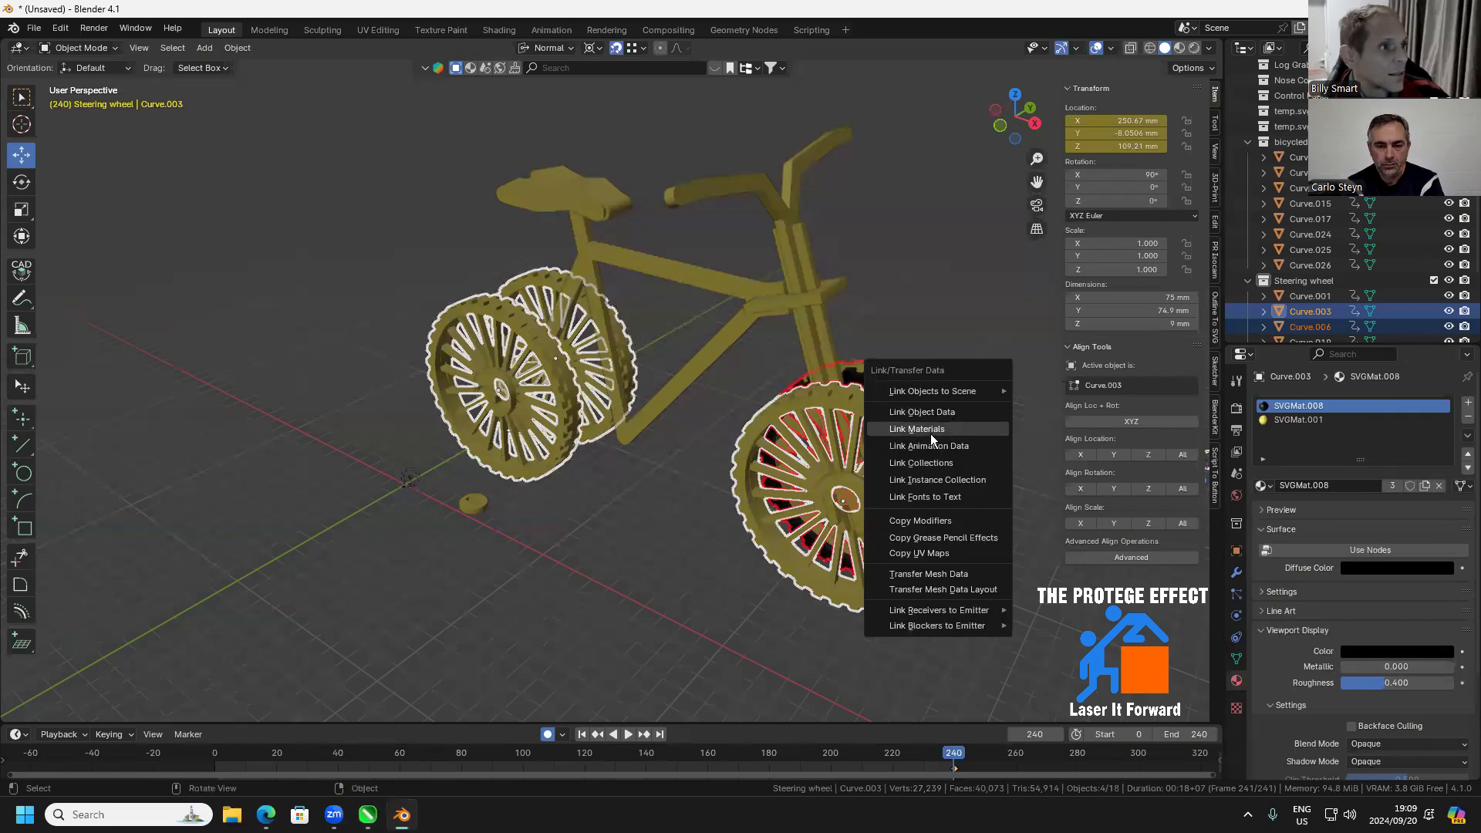
left_click(930, 433)
left_click_drag(928, 367, 1223, 419)
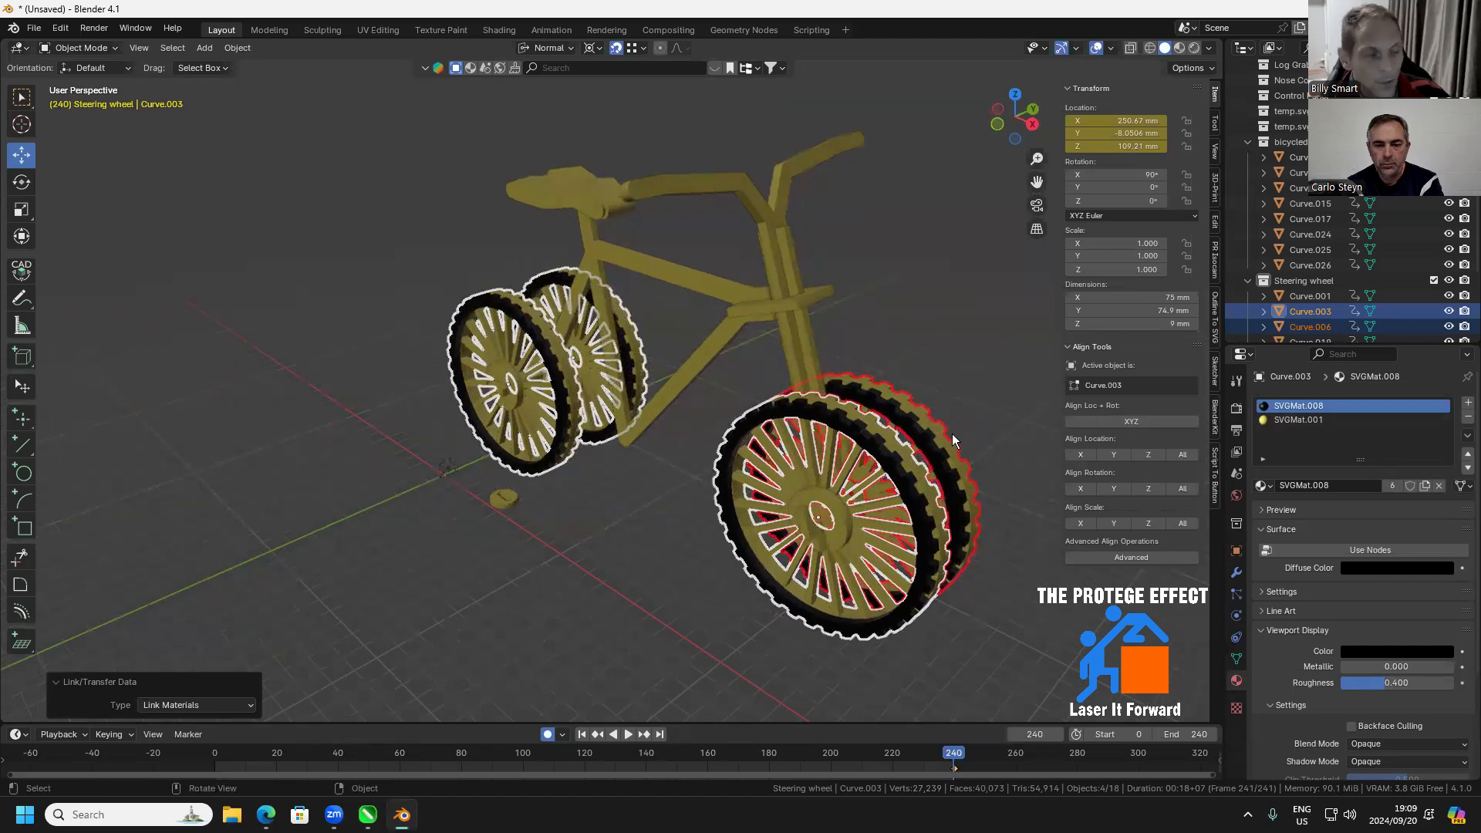
Assign the SVGMat.008 material to every face of the four wheels, working with X-ray on and turning it off at the end
key("Tab")
key("a")
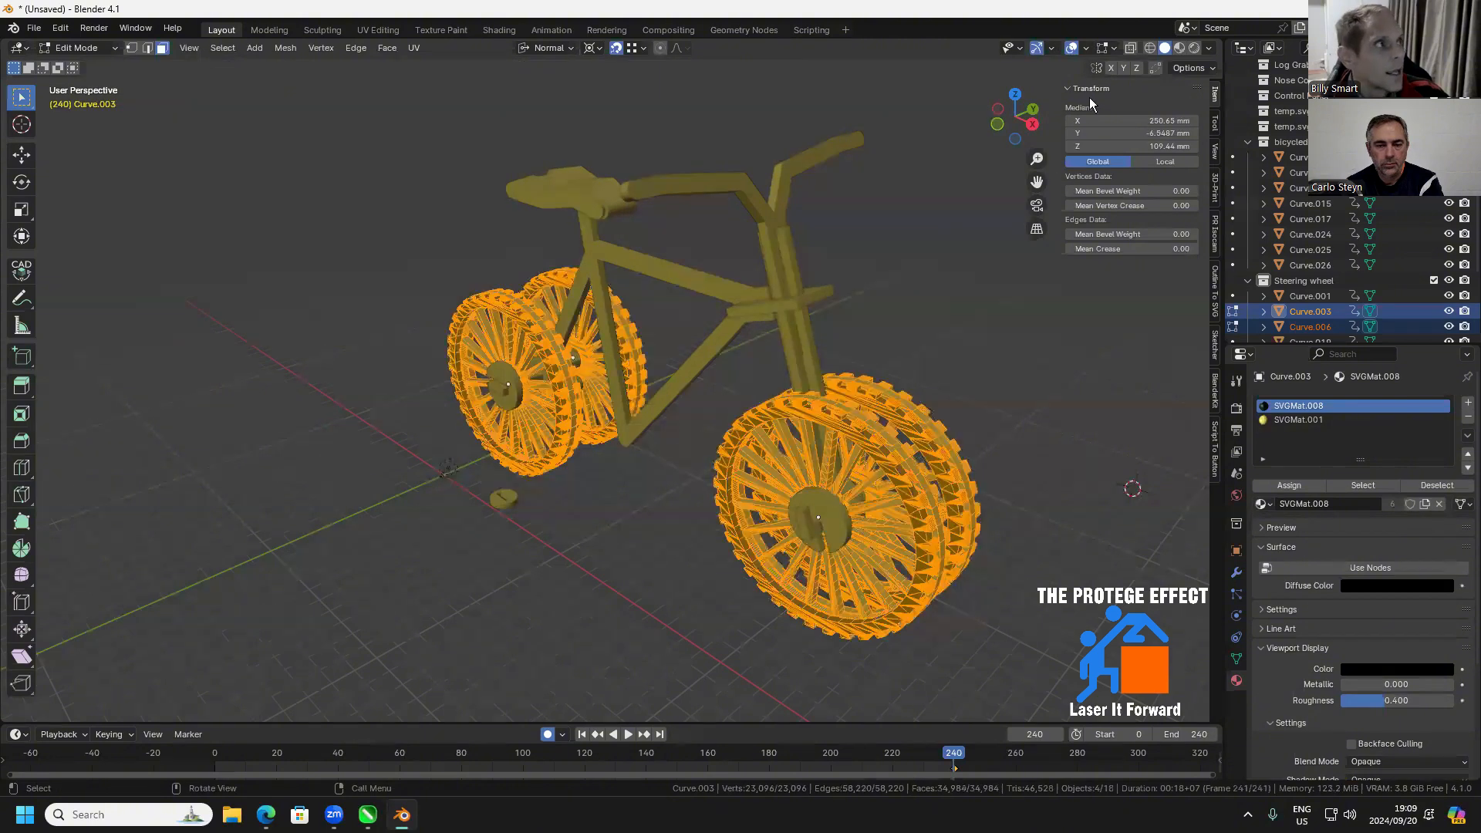
left_click(1131, 48)
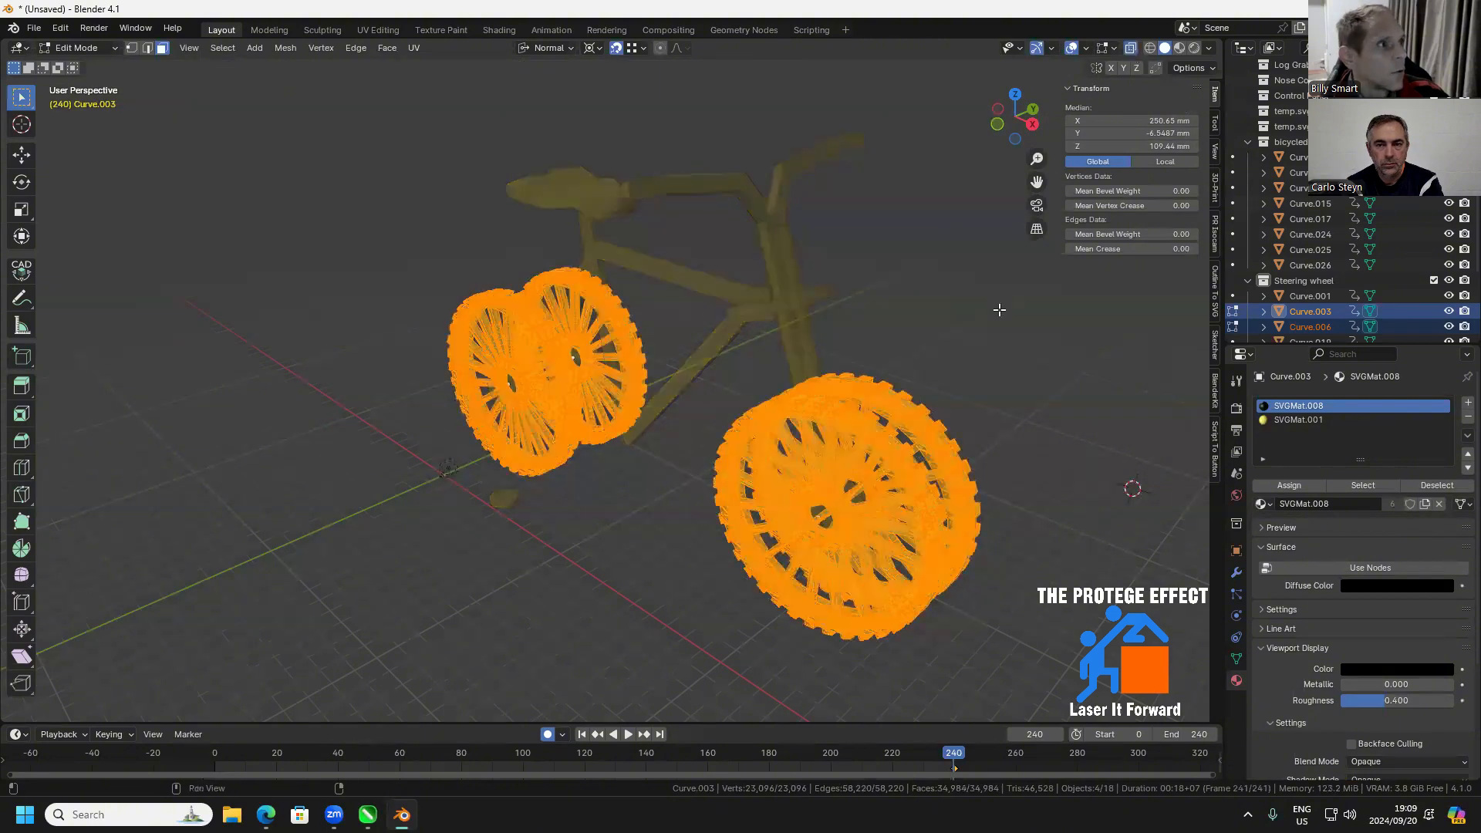
left_click(1281, 486)
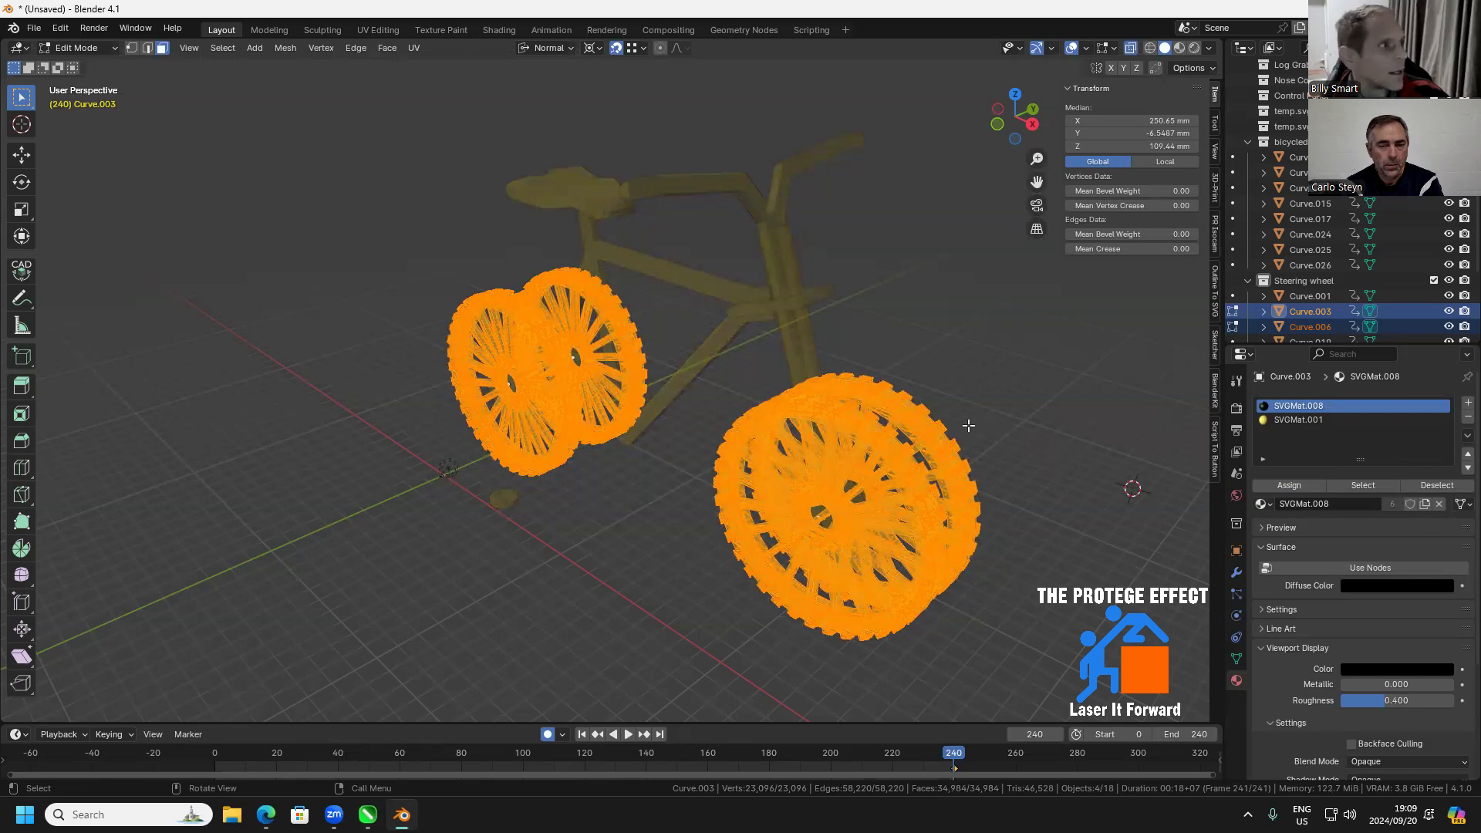
key("Tab")
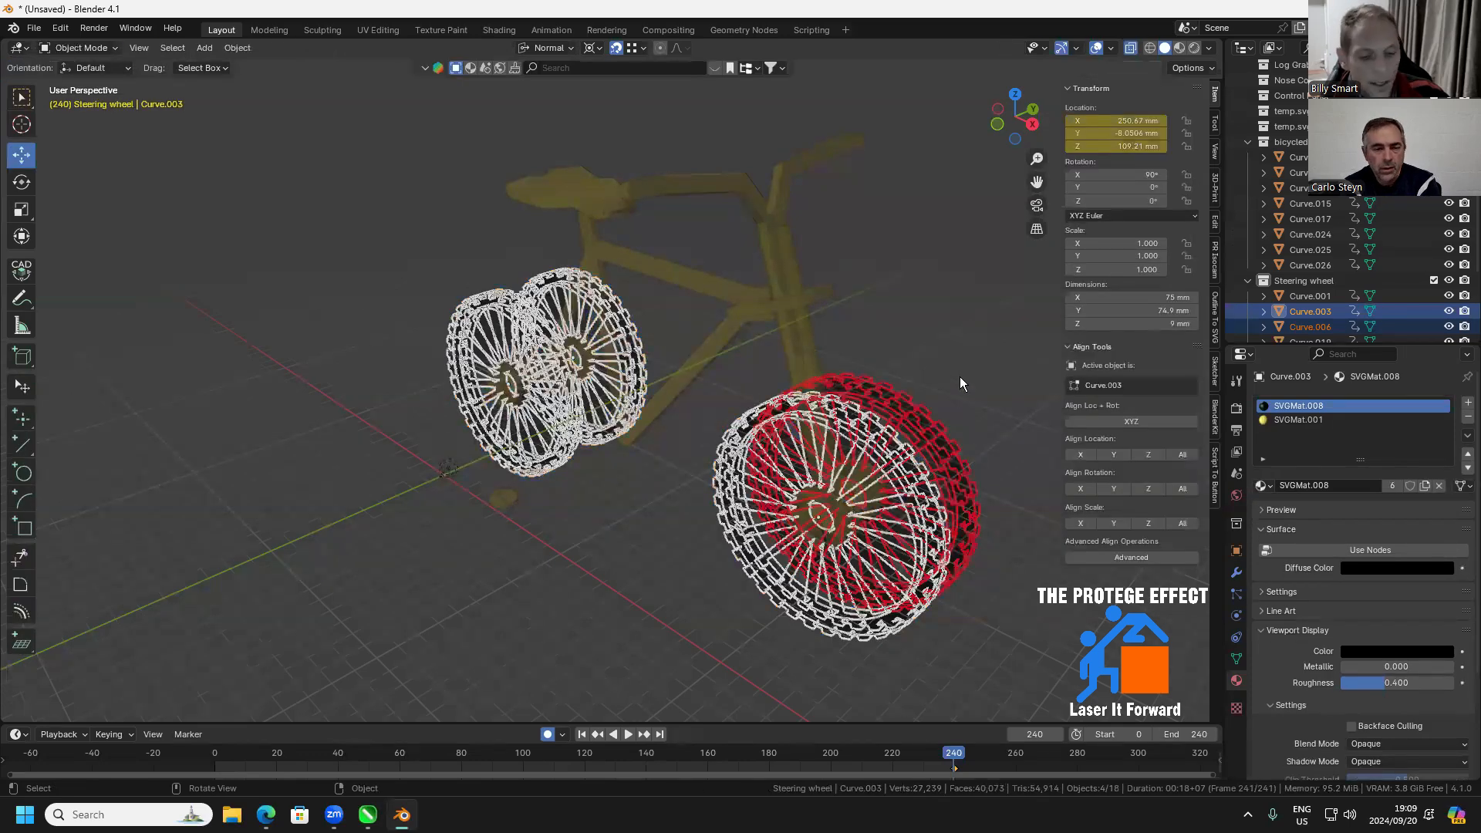
left_click(968, 364)
key("Tab")
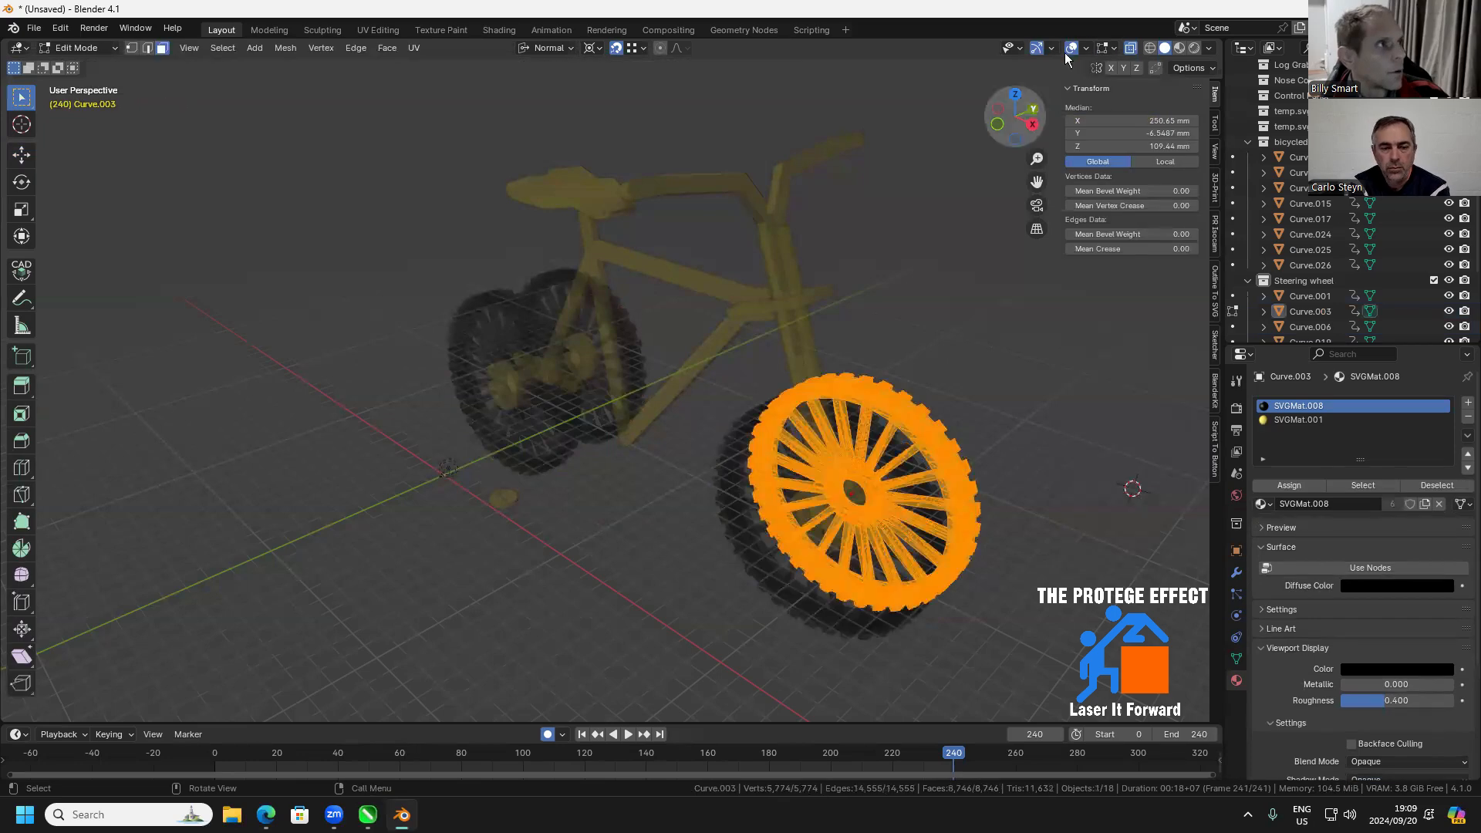
left_click(1131, 49)
key("Tab")
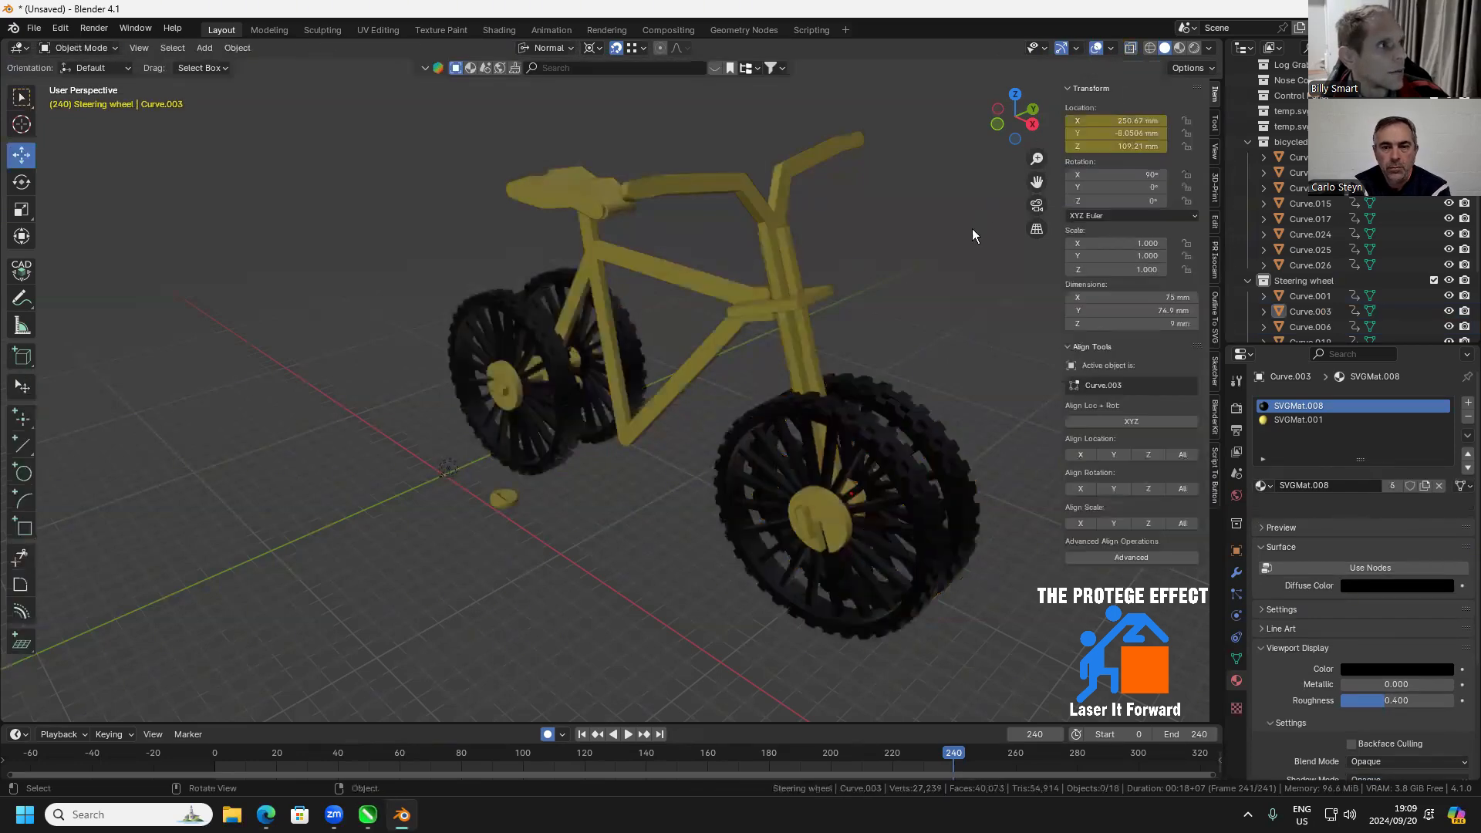
Link the near rear wheel's black SVGMat.008 material to the seat
left_click_drag(913, 332, 473, 315)
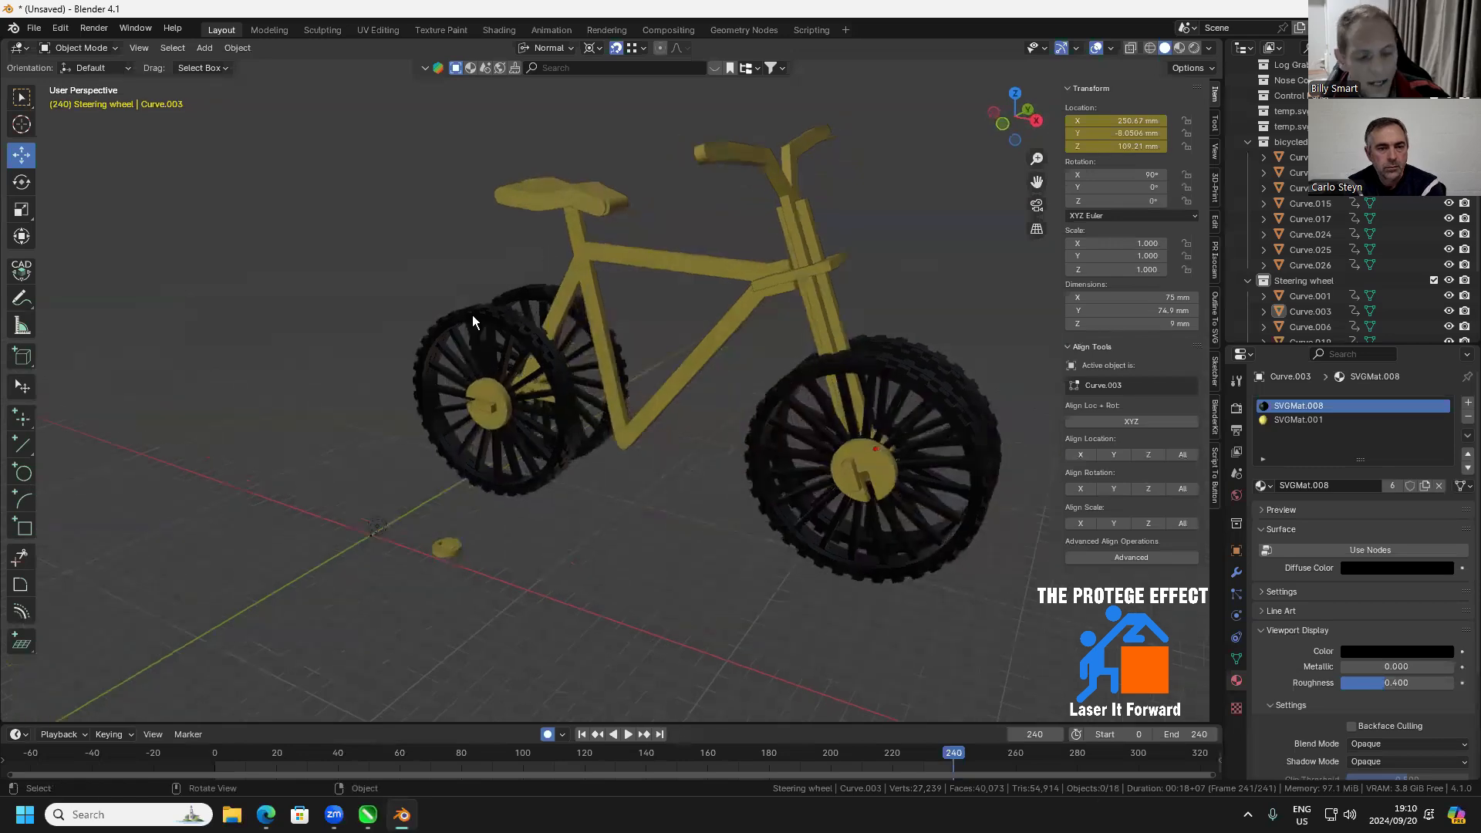
left_click(473, 315)
left_click(540, 203)
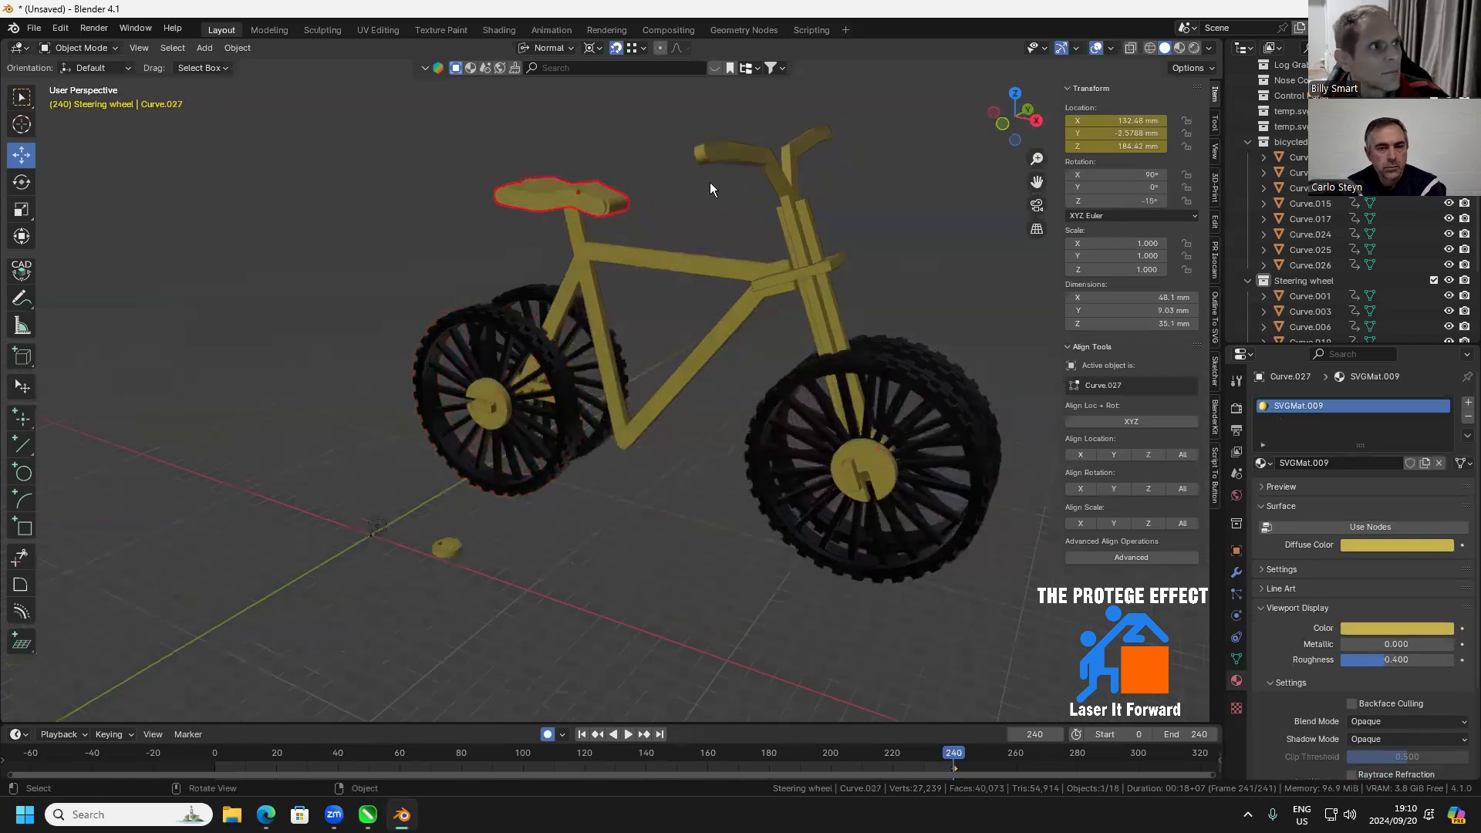
left_click(478, 313, "shift")
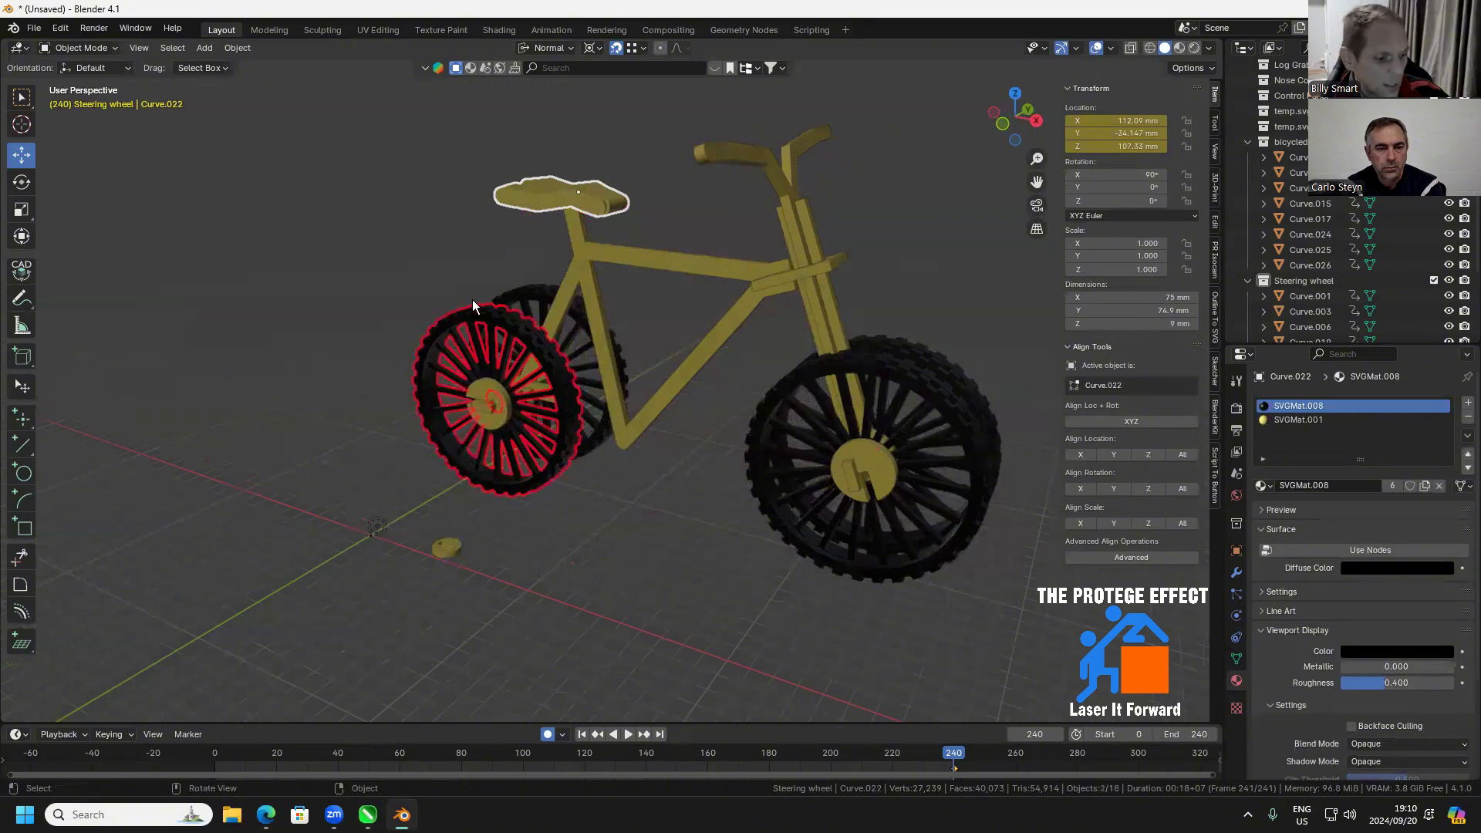
key("ctrl+l")
left_click(455, 302)
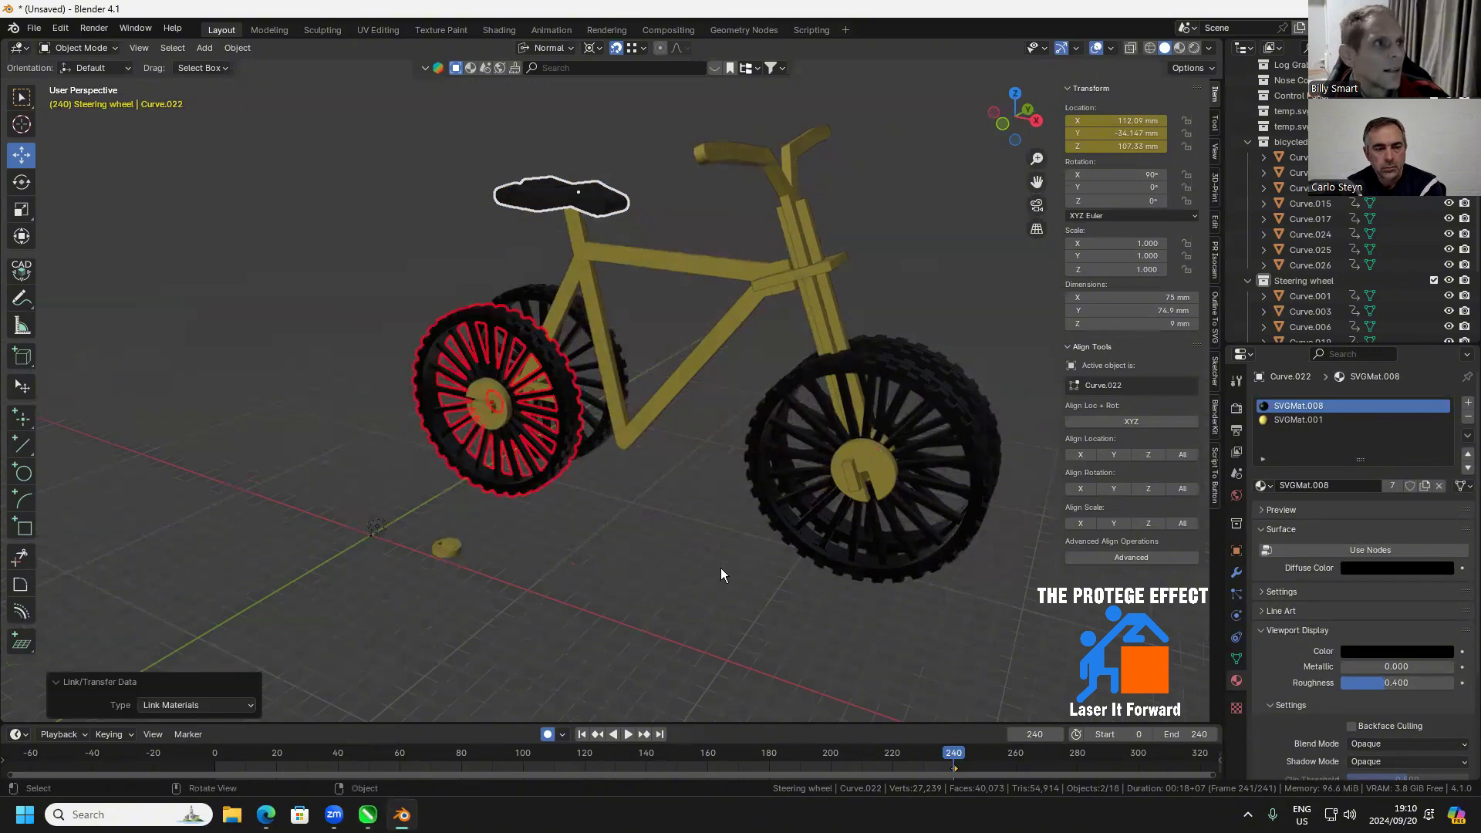
left_click(665, 527)
left_click_drag(662, 524, 629, 503)
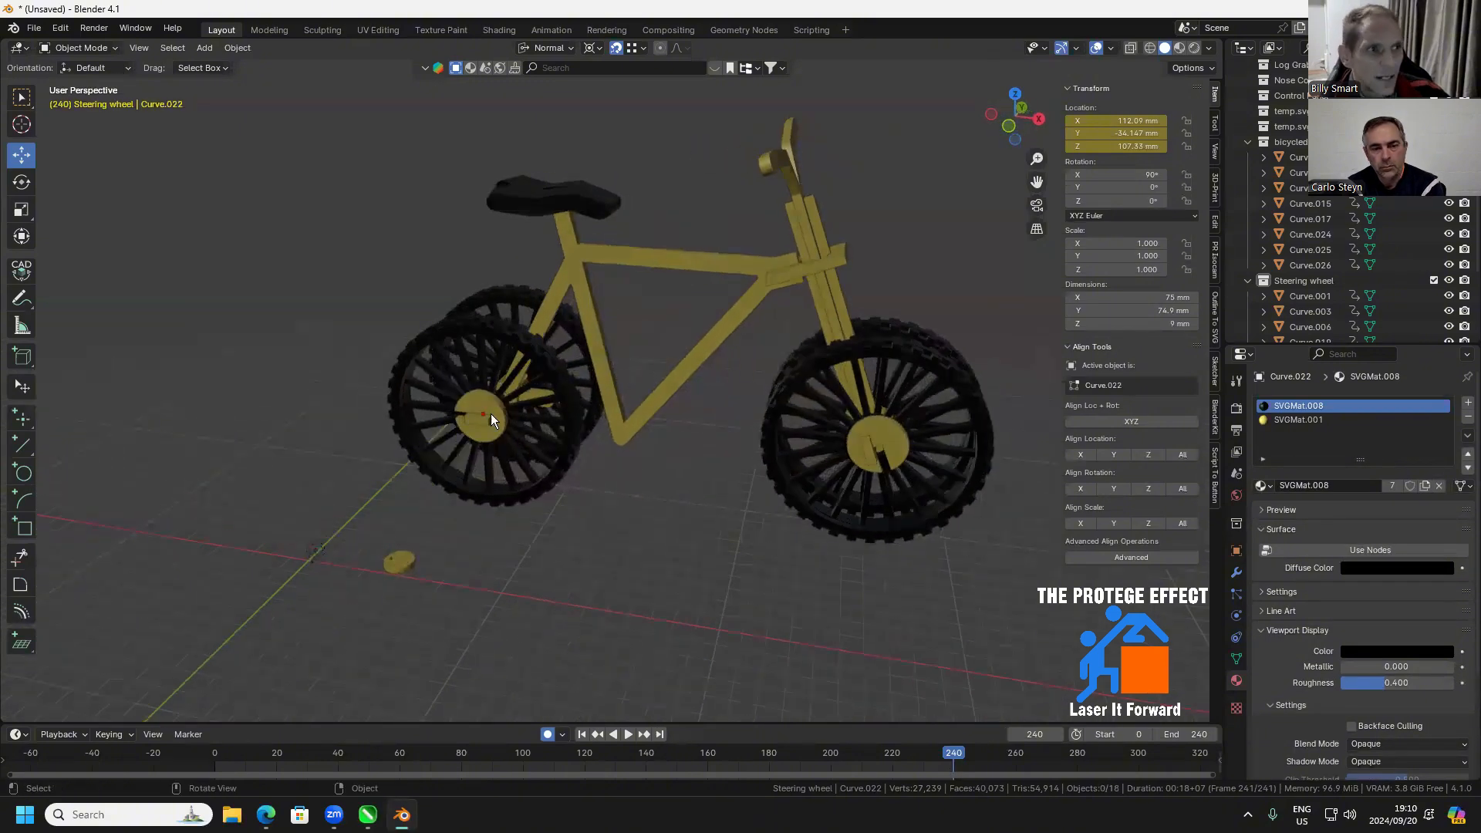
Assign the Cardboard Texture material to the near rear hub disc and link it to the other three hub discs
left_click(491, 414)
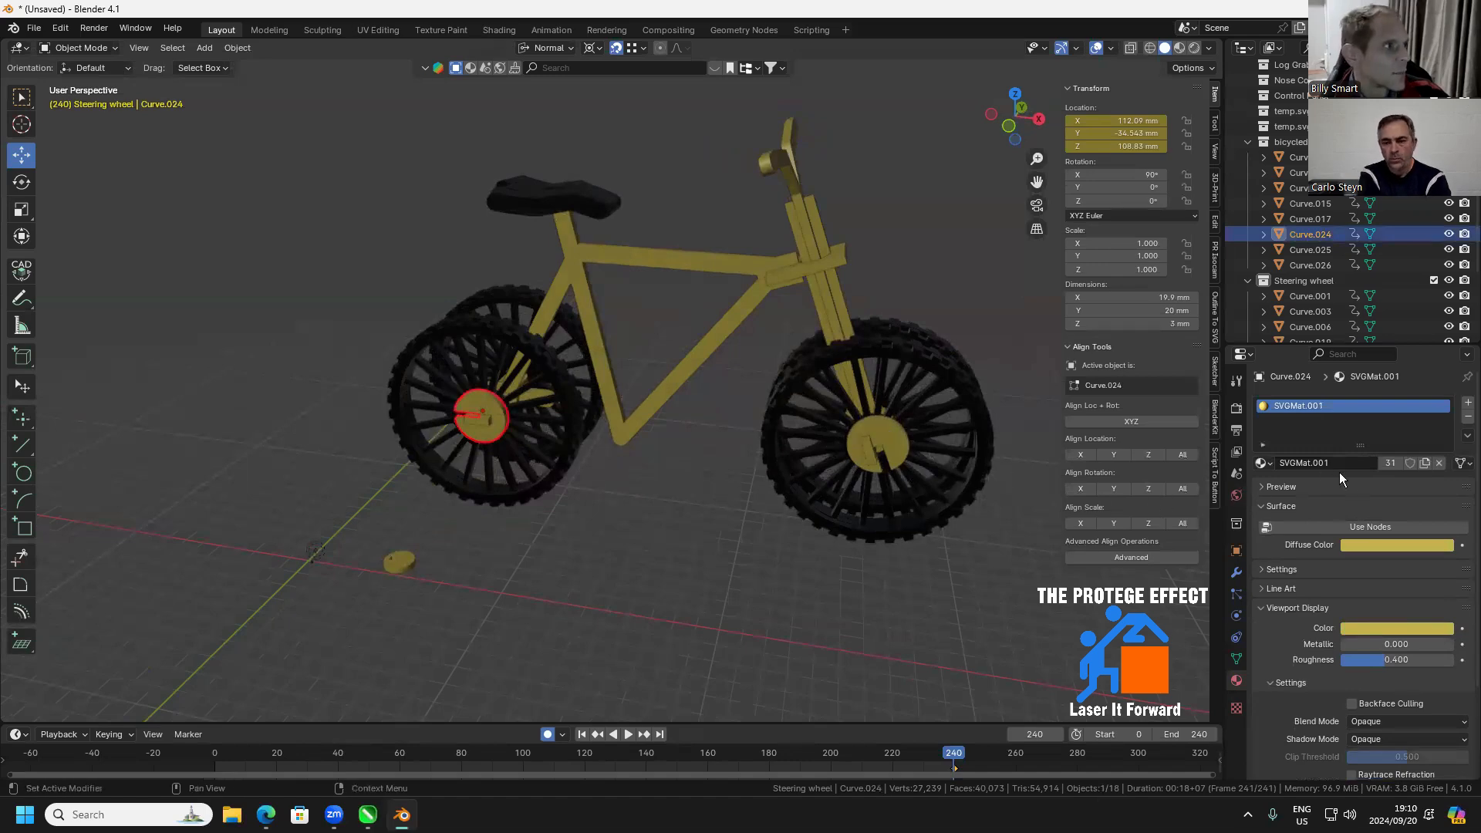
left_click(1264, 465)
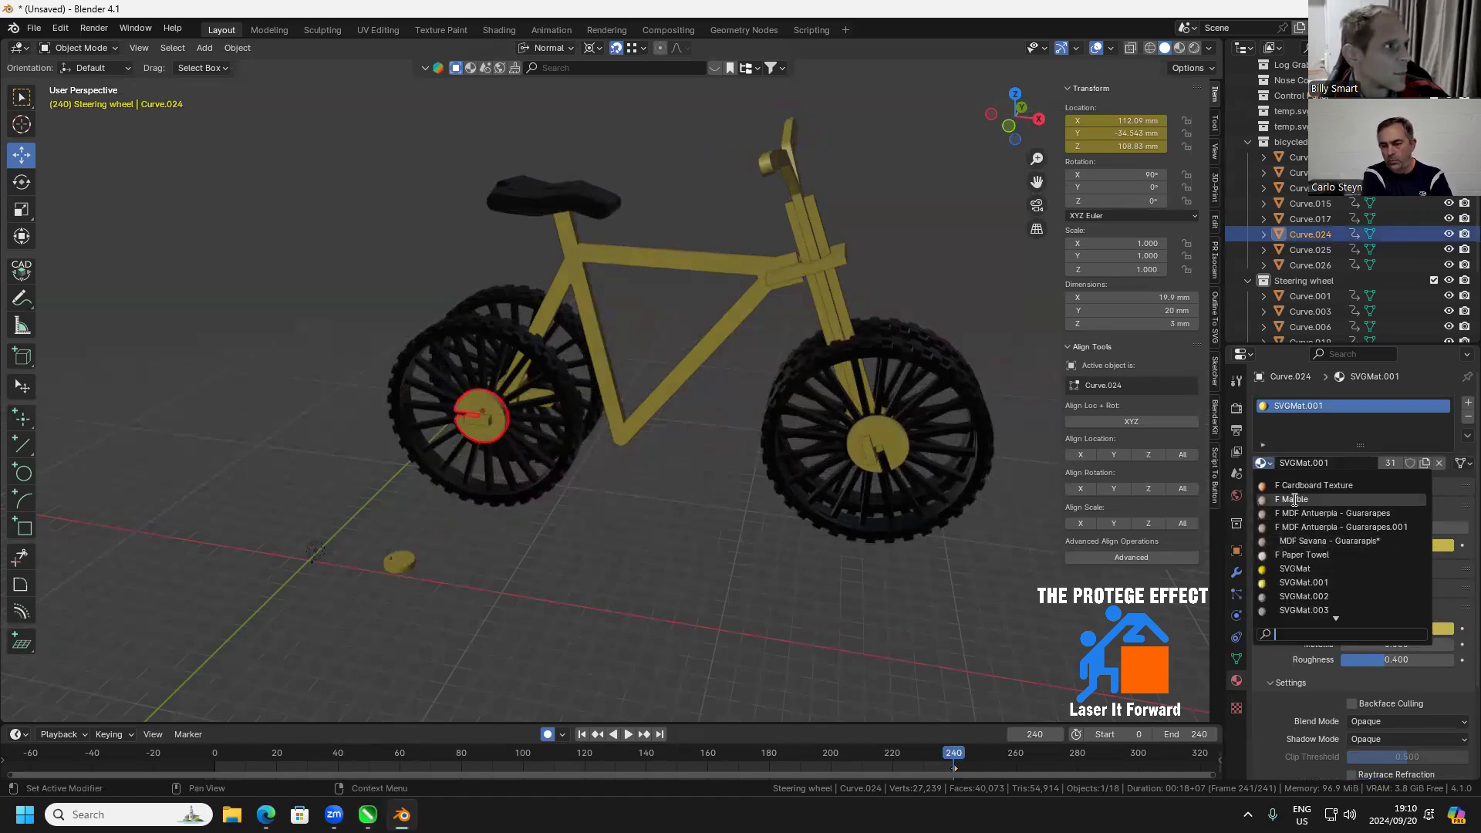
left_click(900, 439, "shift")
left_click_drag(876, 443, 694, 432)
left_click(508, 581, "shift")
left_click(719, 372, "shift")
left_click_drag(722, 378, 472, 425)
left_click(479, 429, "shift")
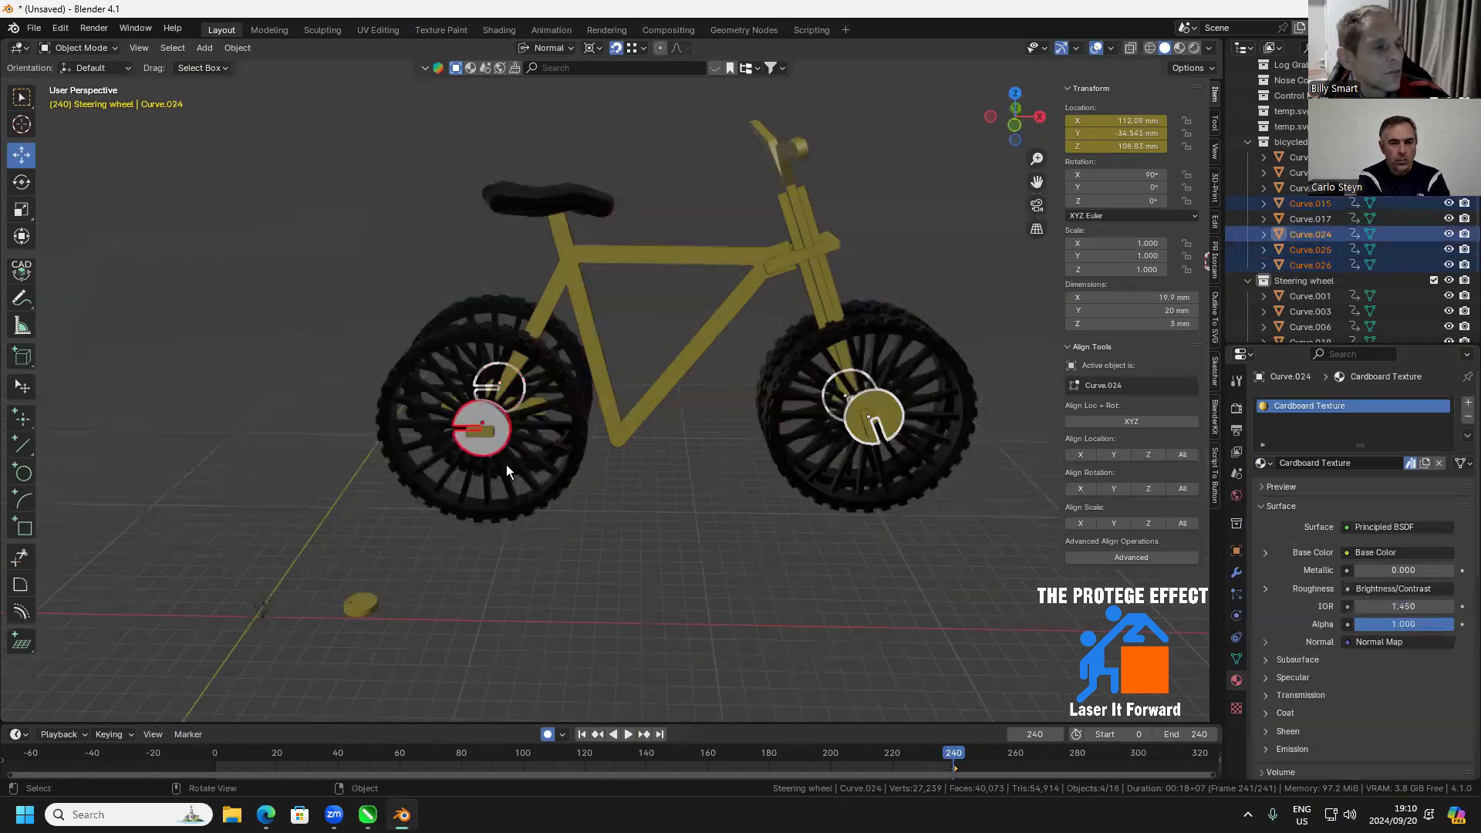
left_click_drag(507, 470, 508, 501)
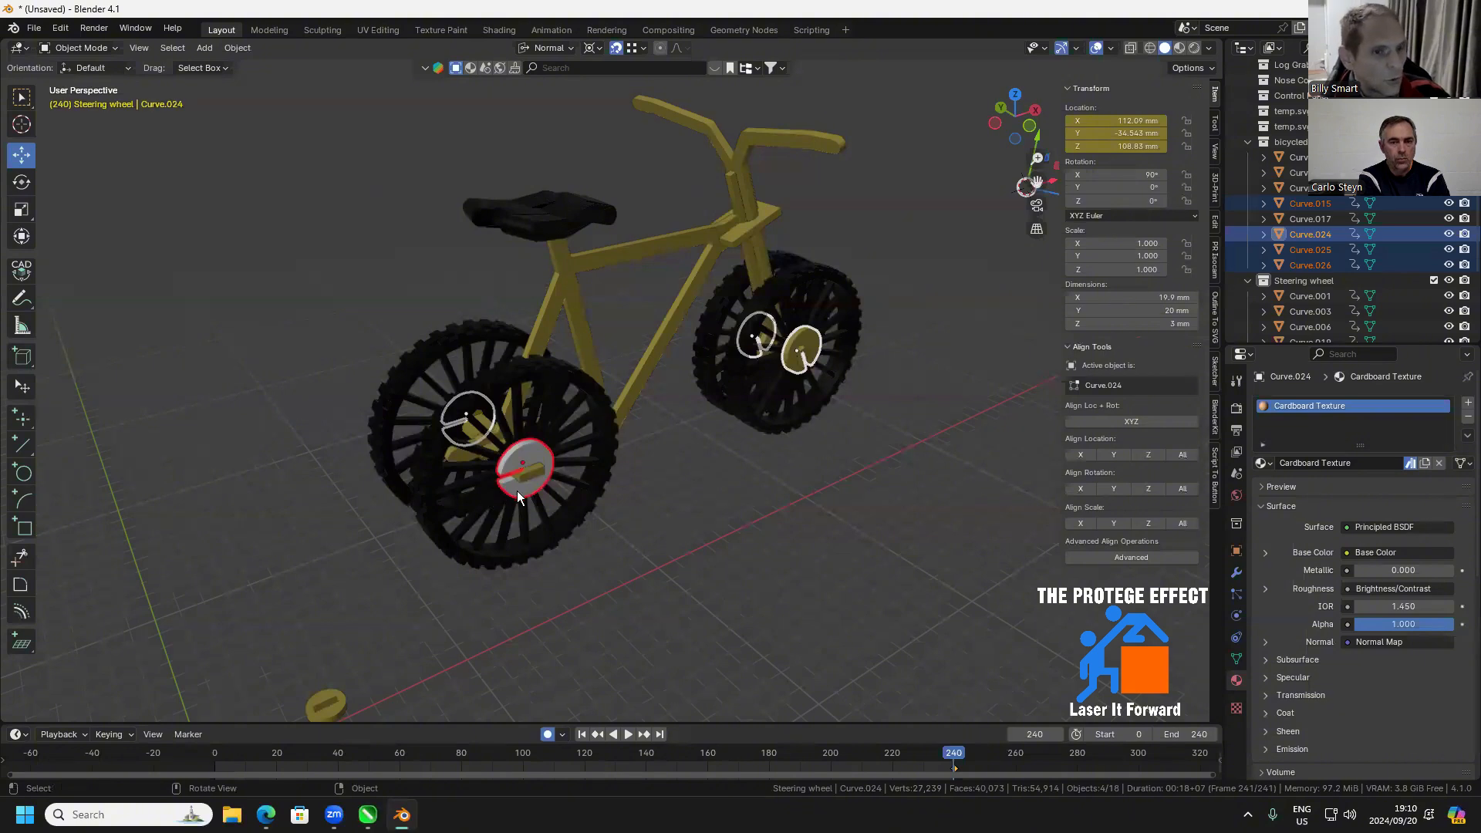
scroll(525, 496, "up", 1)
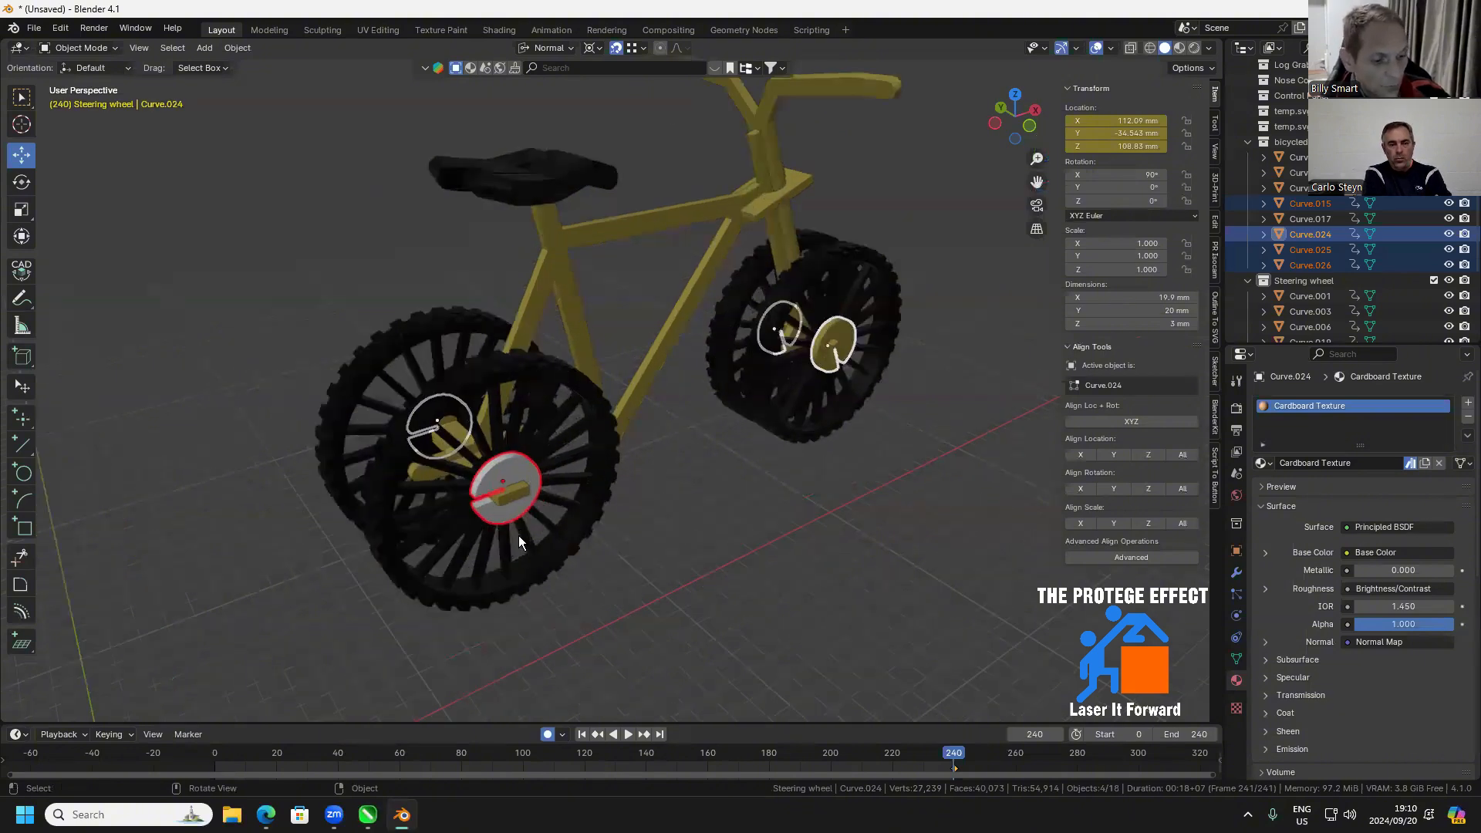
key("ctrl+l")
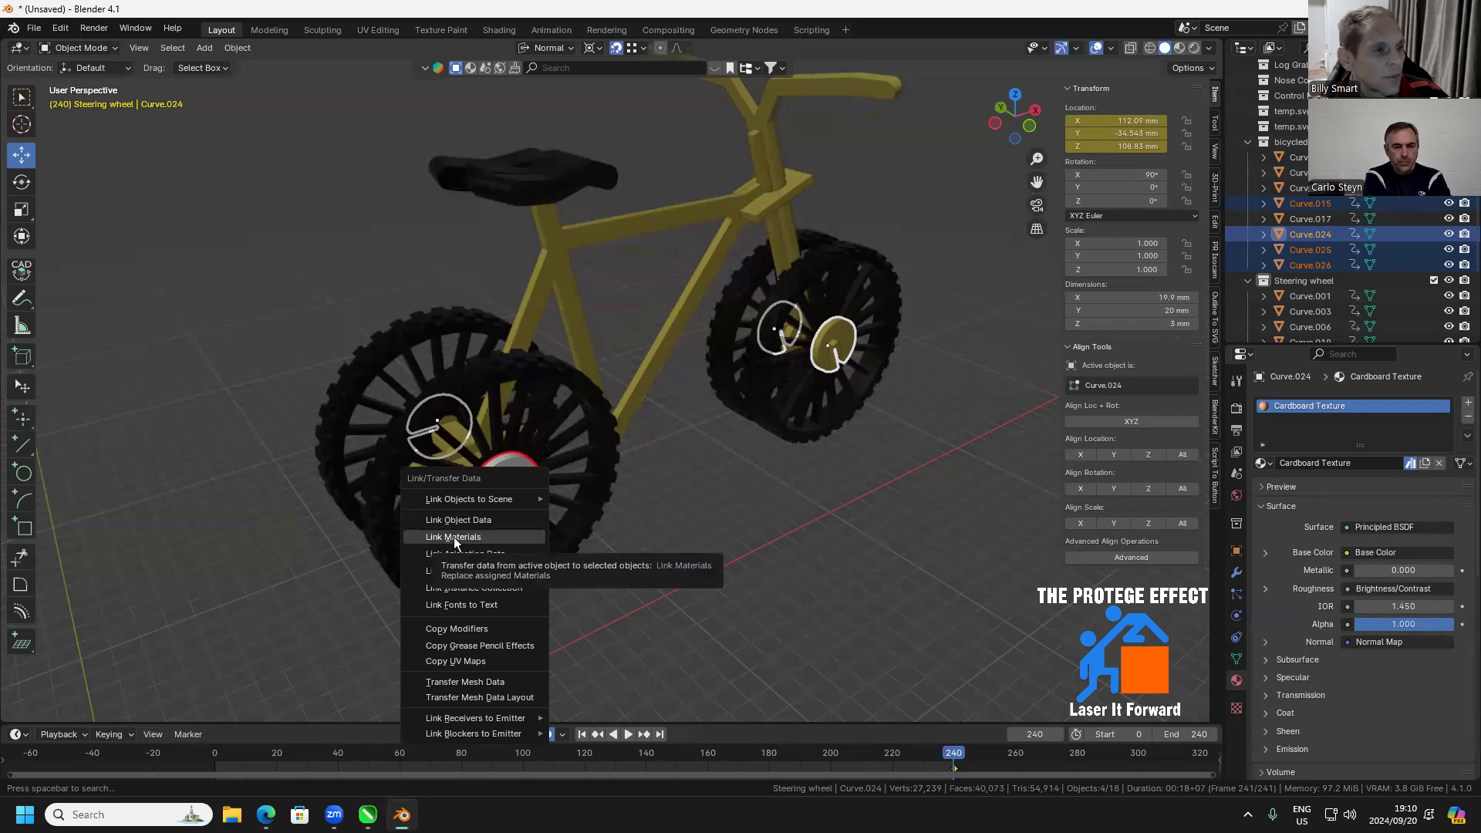
left_click(456, 538)
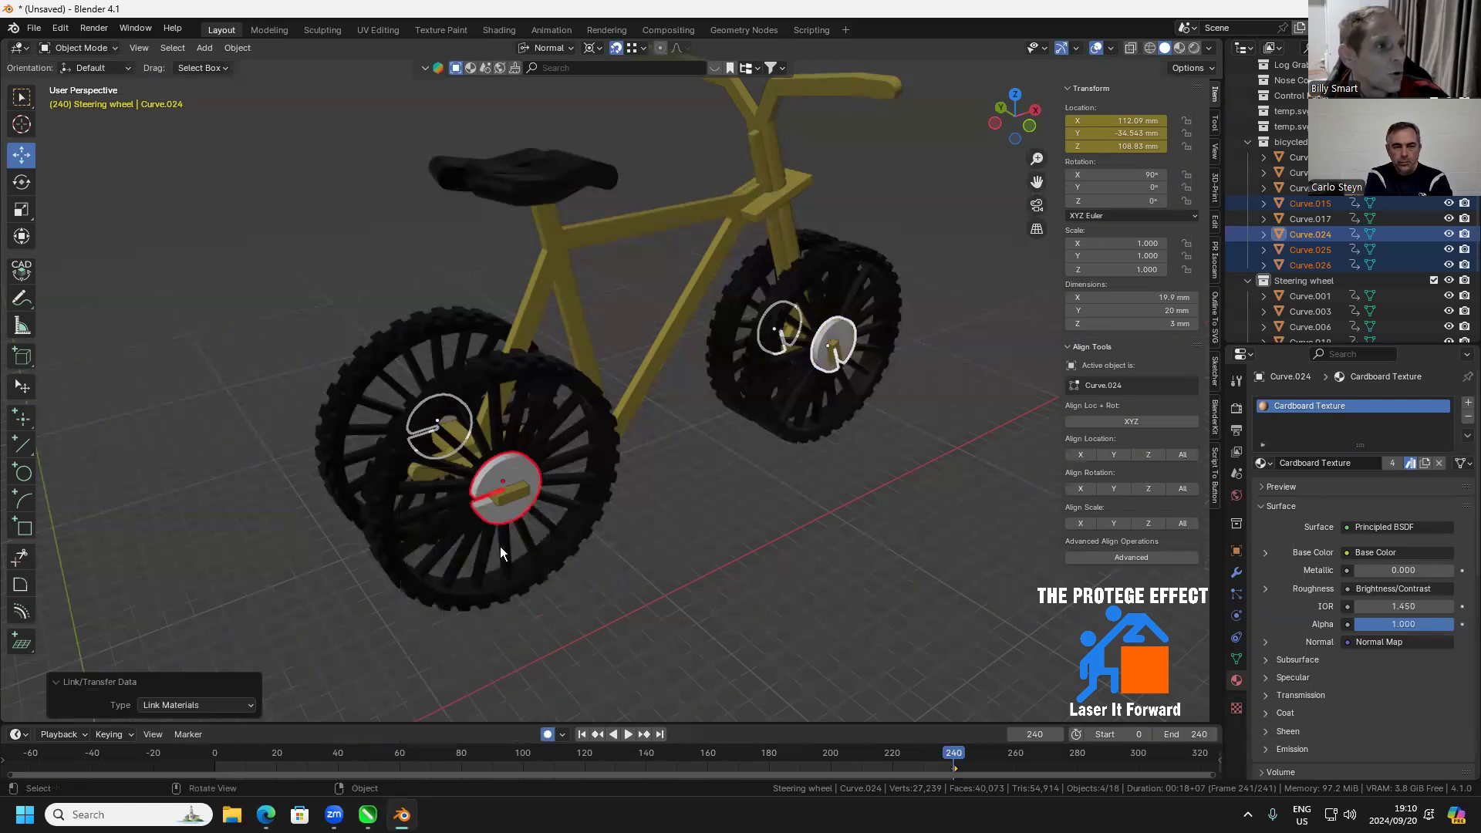
UV-unwrap all faces of the near front hub disc with Cube Projection
mouse_move(547, 534)
left_mouse_down()
mouse_move(572, 540)
mouse_move(535, 517)
left_mouse_up()
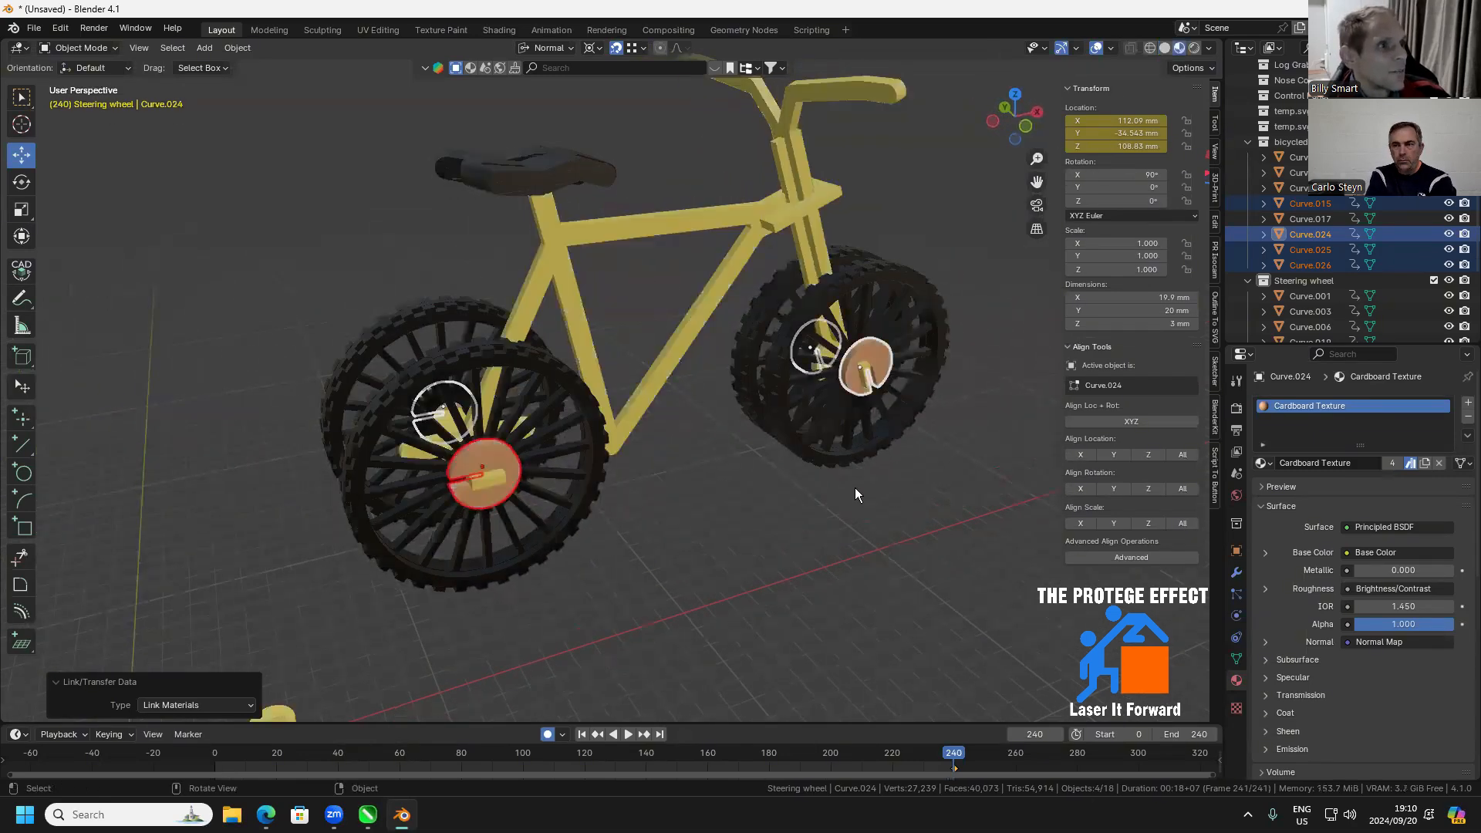
mouse_move(855, 487)
left_mouse_down()
mouse_move(729, 470)
mouse_move(972, 520)
mouse_move(932, 530)
mouse_move(545, 407)
mouse_move(470, 464)
mouse_move(503, 539)
mouse_move(231, 540)
mouse_move(645, 421)
left_mouse_up()
left_click(657, 437)
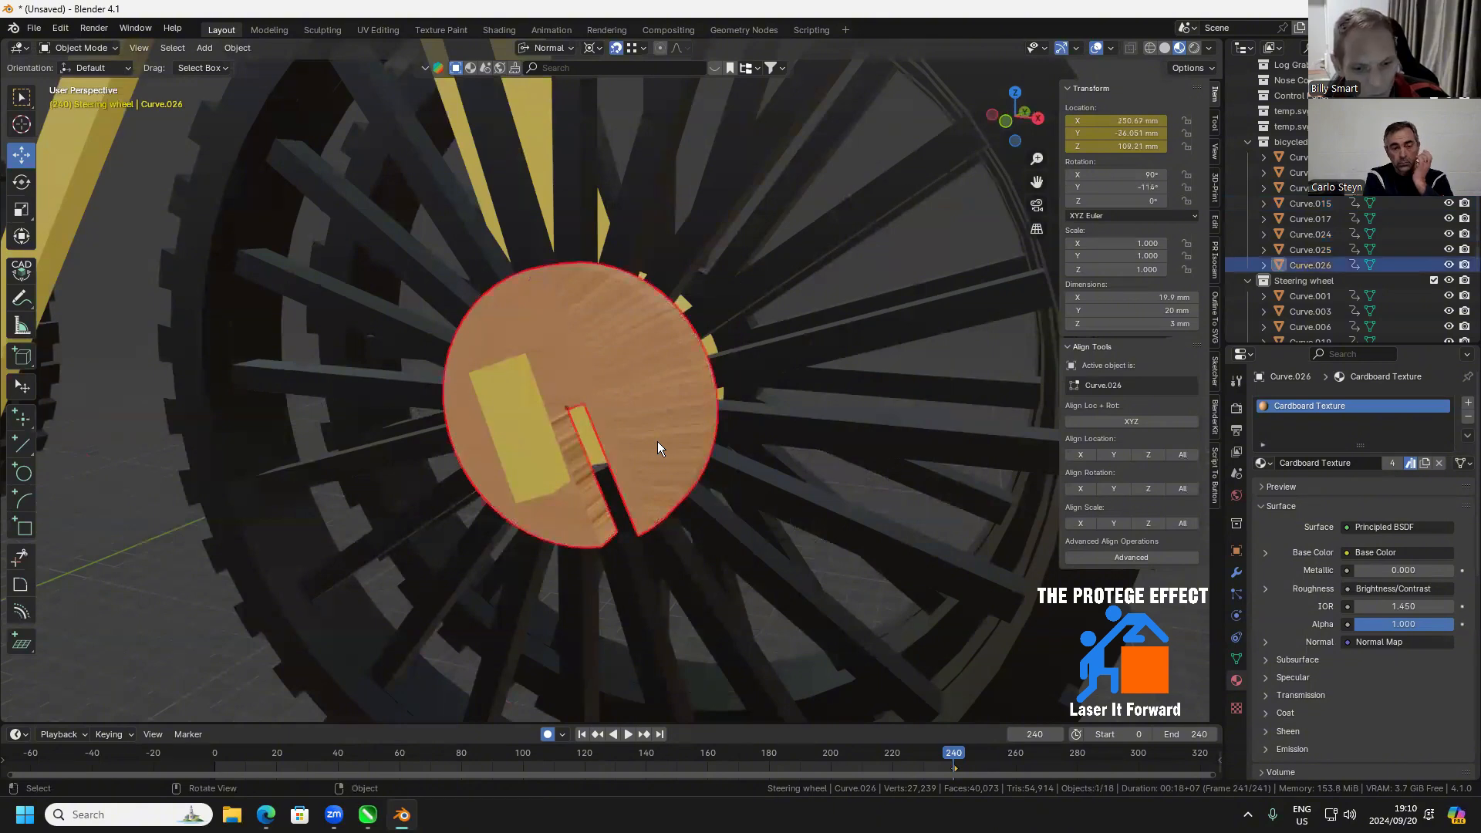
key("Tab")
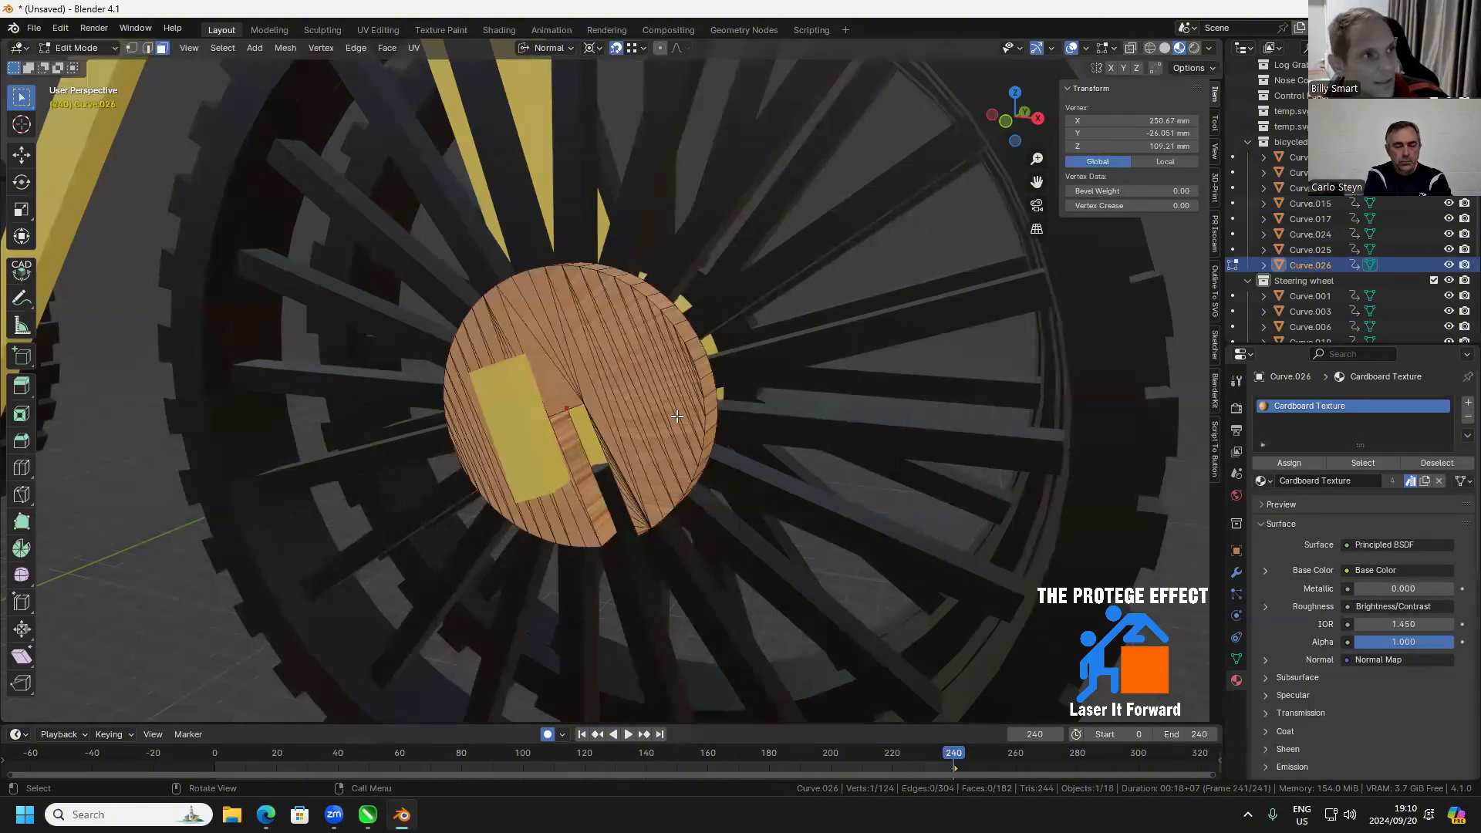
key("a")
right_click(640, 410)
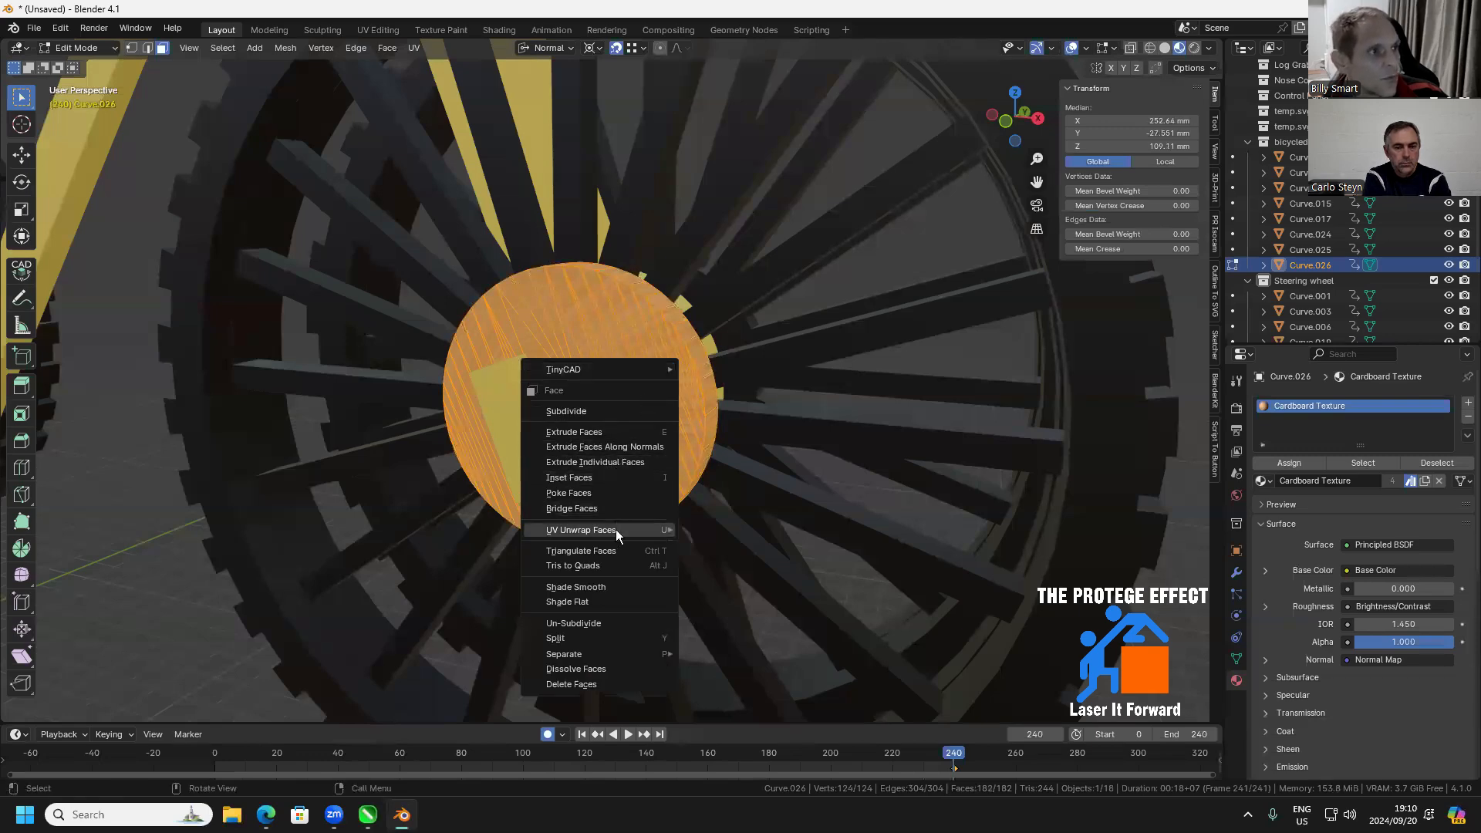
mouse_move(617, 531)
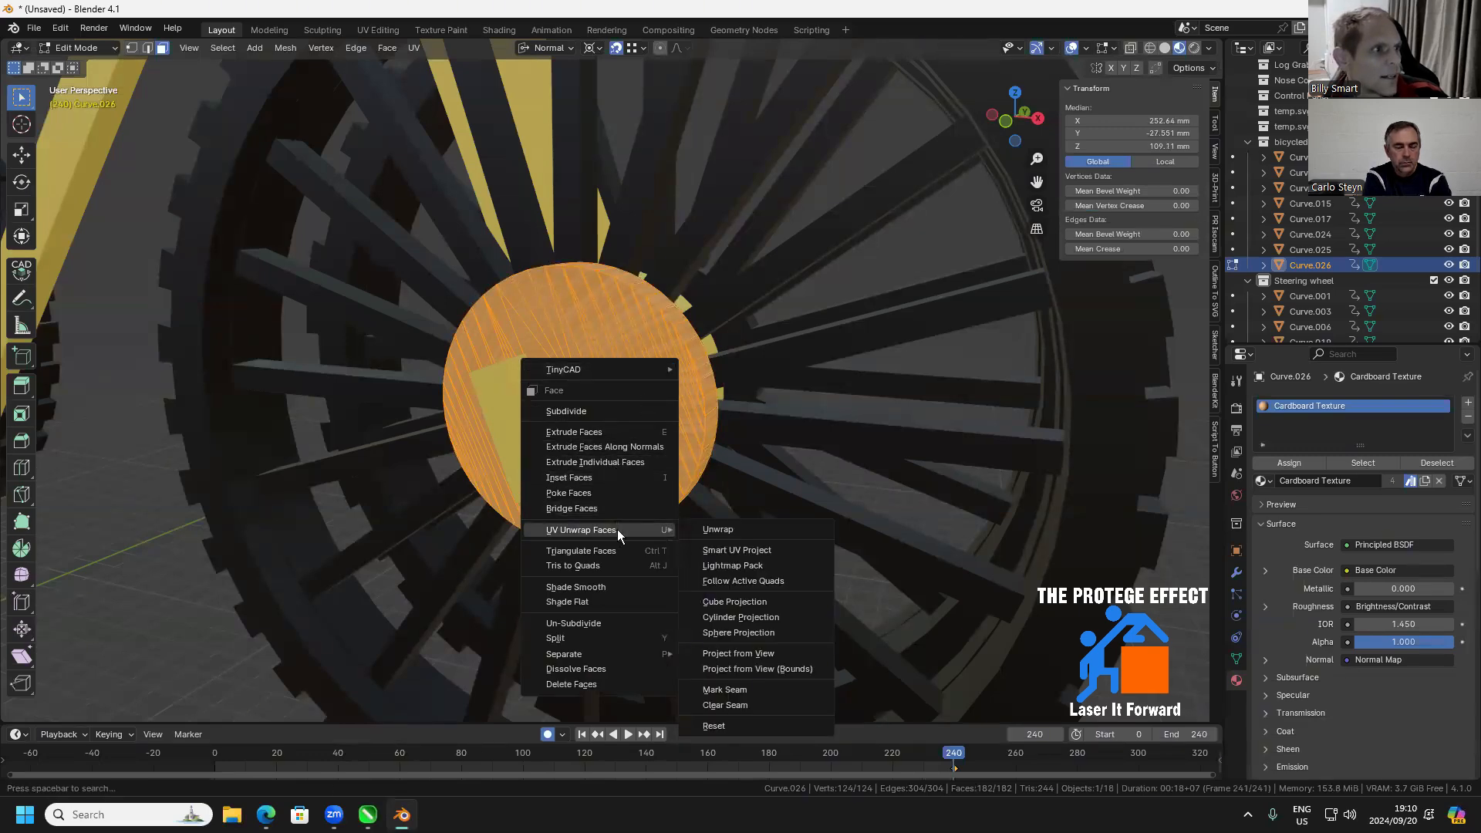
left_click(722, 600)
key("Tab")
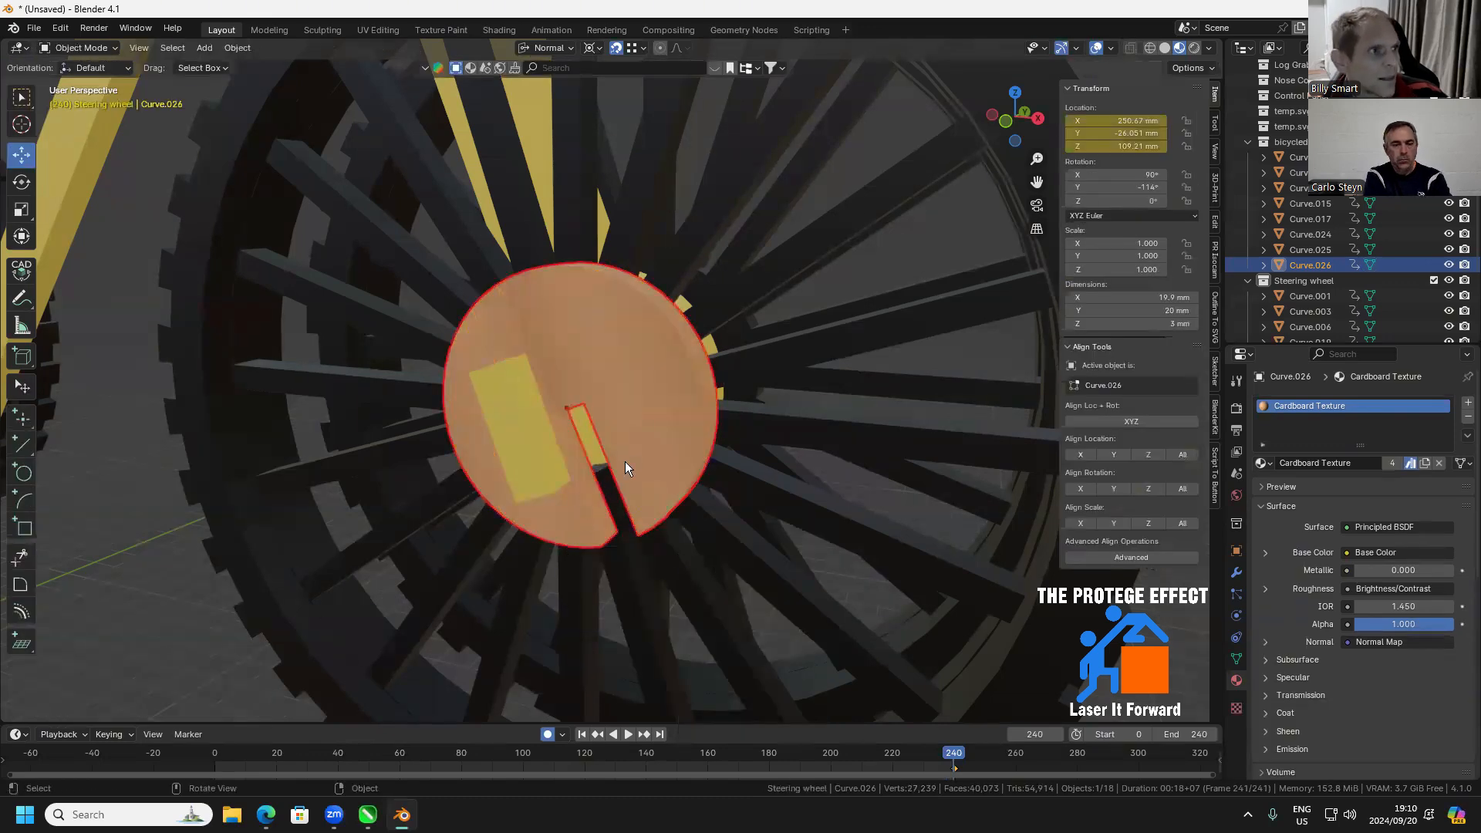
scroll(673, 430, "down", 5)
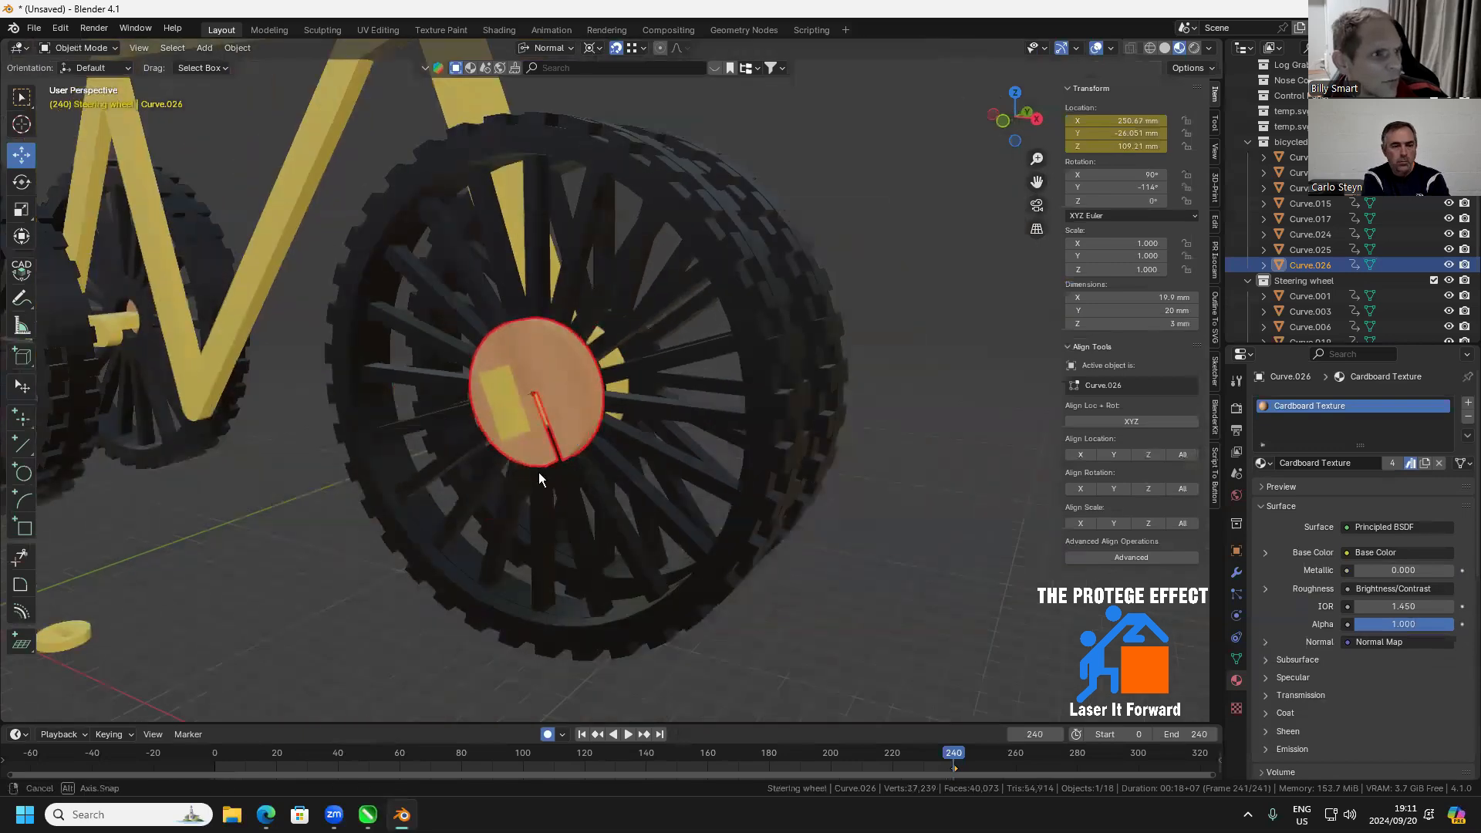
left_click_drag(539, 477, 522, 492)
scroll(650, 412, "up", 4)
left_click_drag(650, 412, 611, 359)
scroll(481, 239, "down", 2)
scroll(475, 244, "down", 5)
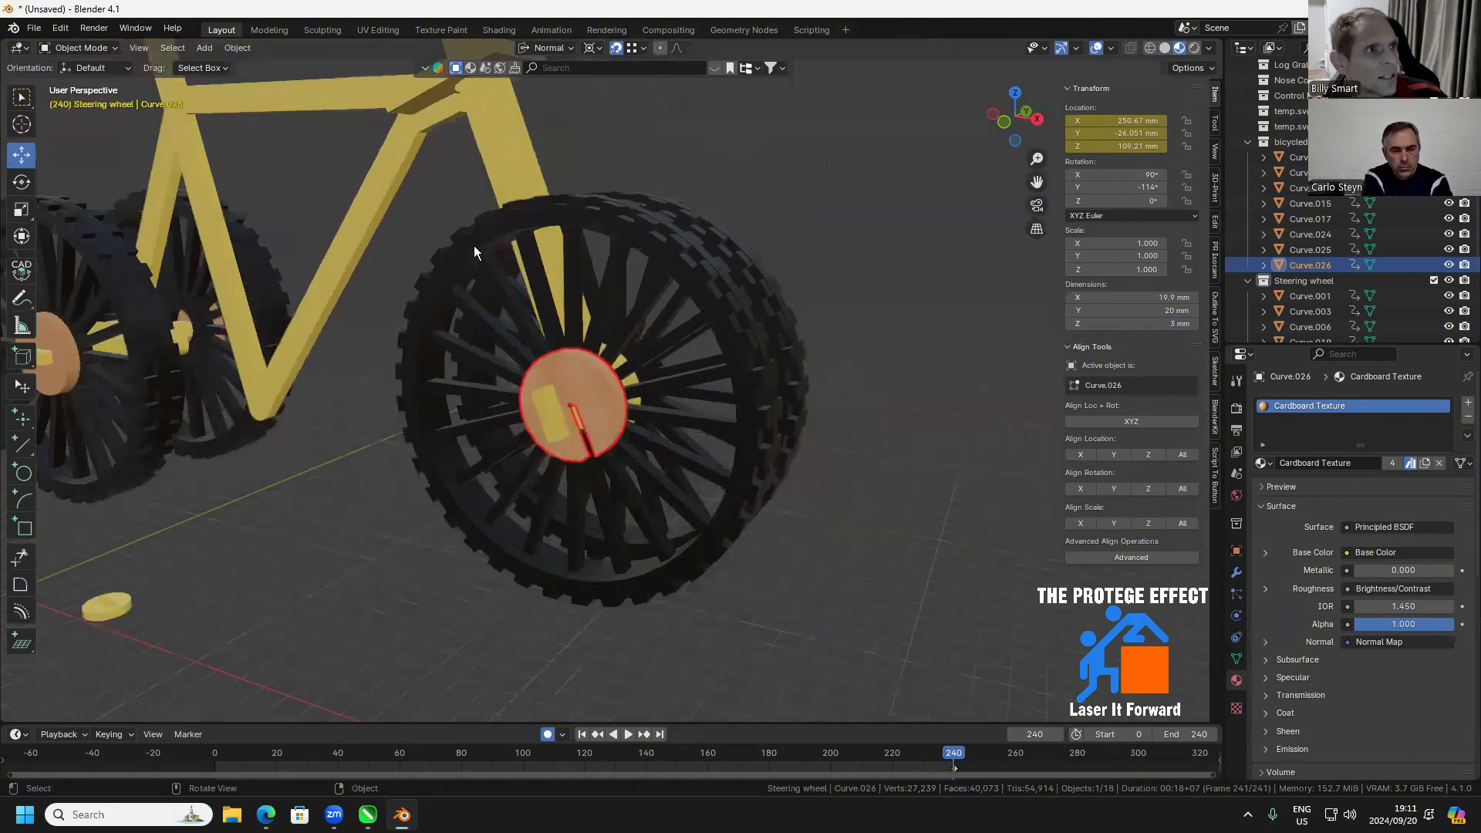
left_click(474, 246)
left_click(546, 241, "shift")
left_click(563, 176, "shift")
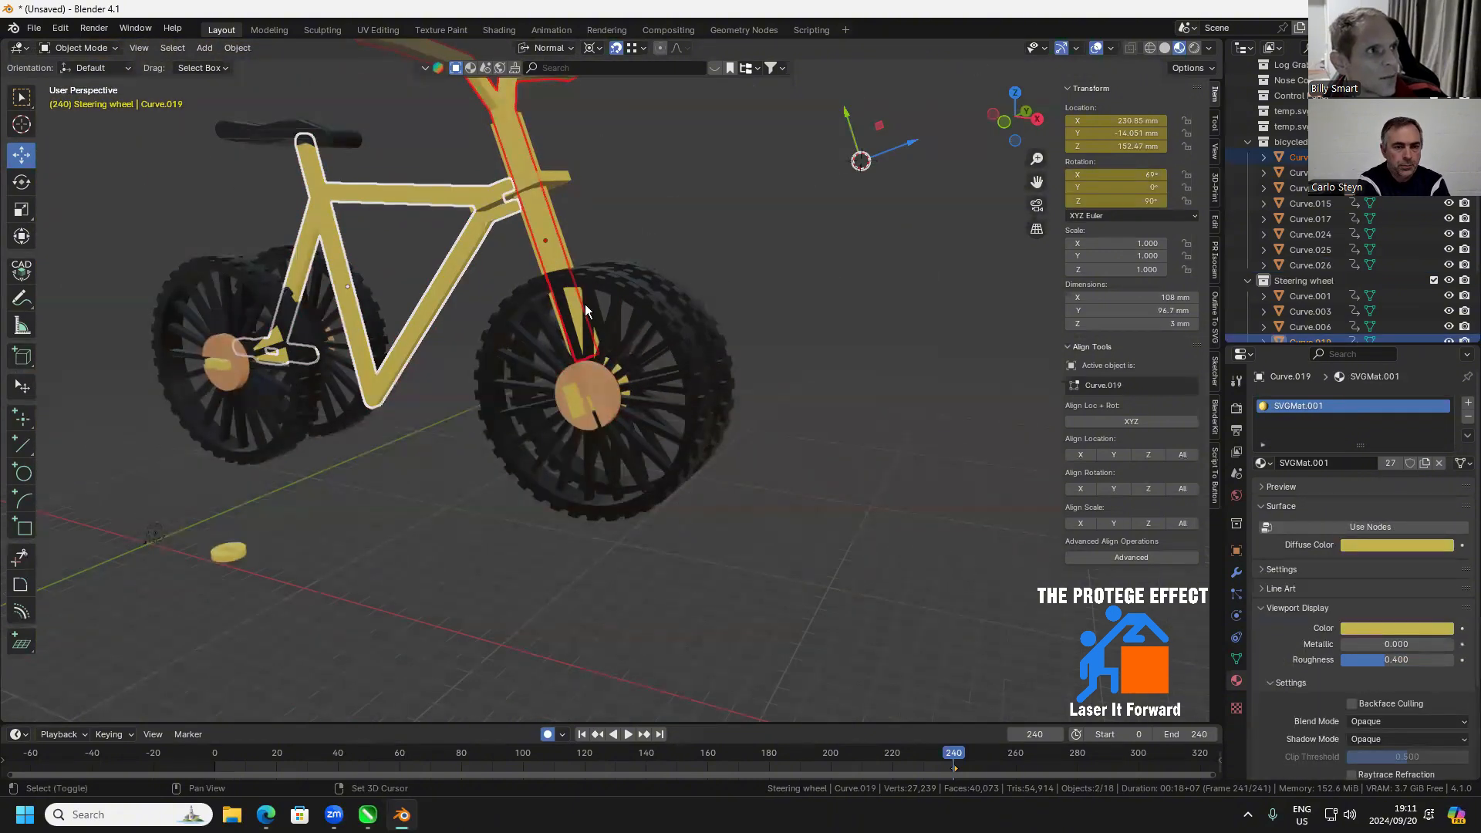
Change the near front hub disc's material to MDF Savana - Guararapis*
left_click(613, 392)
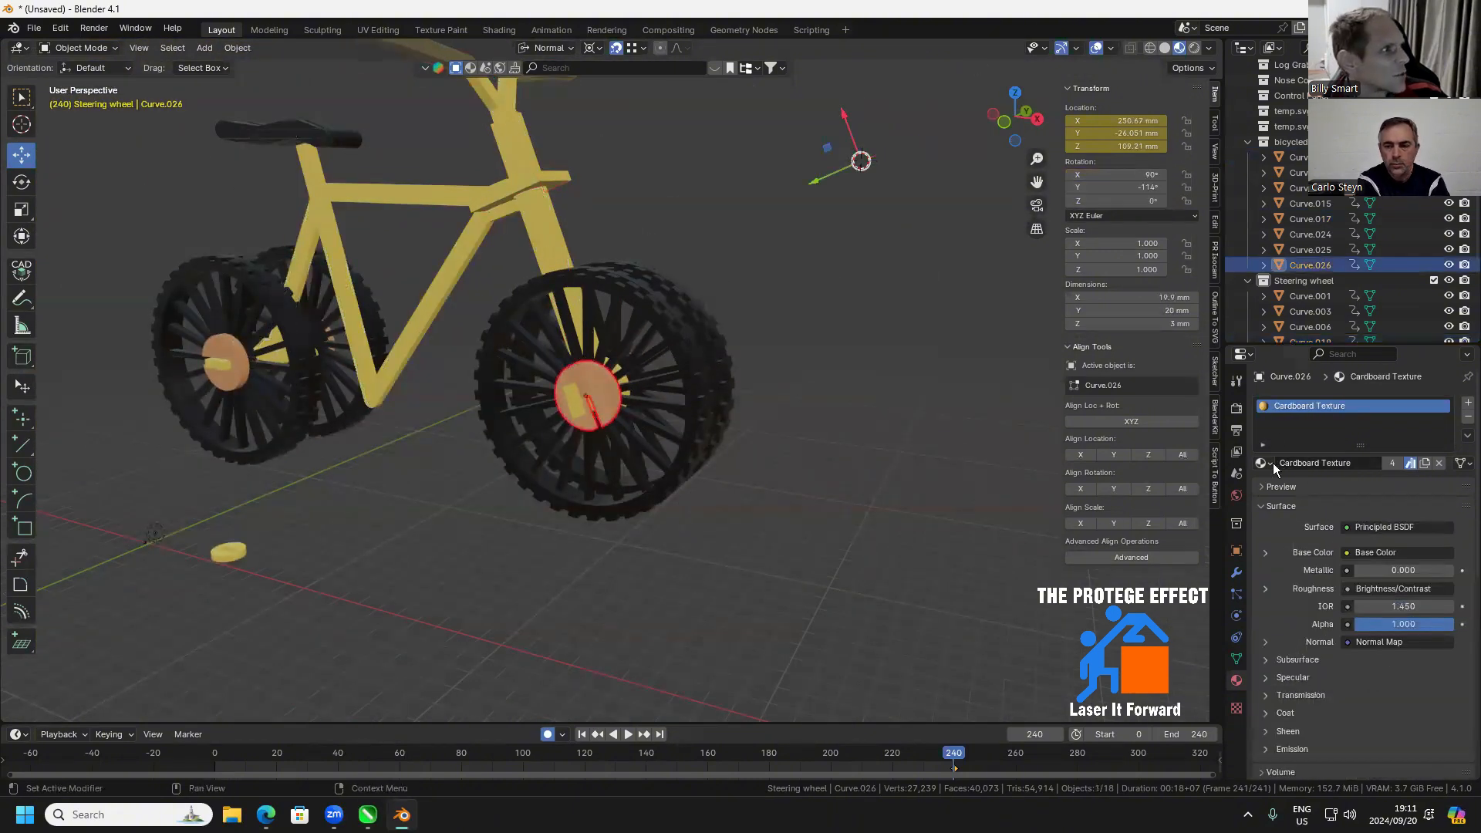
left_click(1267, 463)
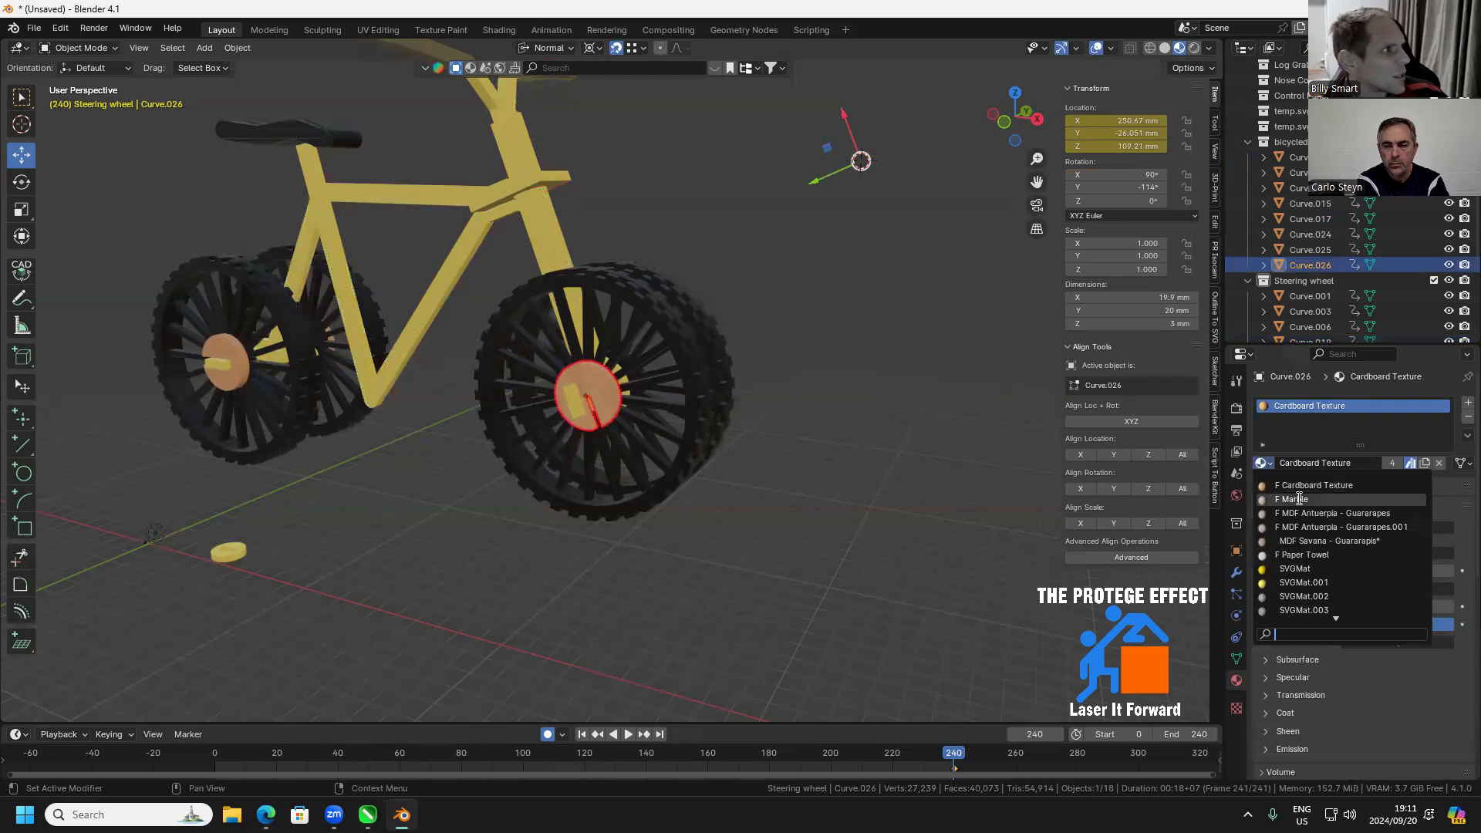
left_click(1314, 541)
scroll(635, 410, "up", 4)
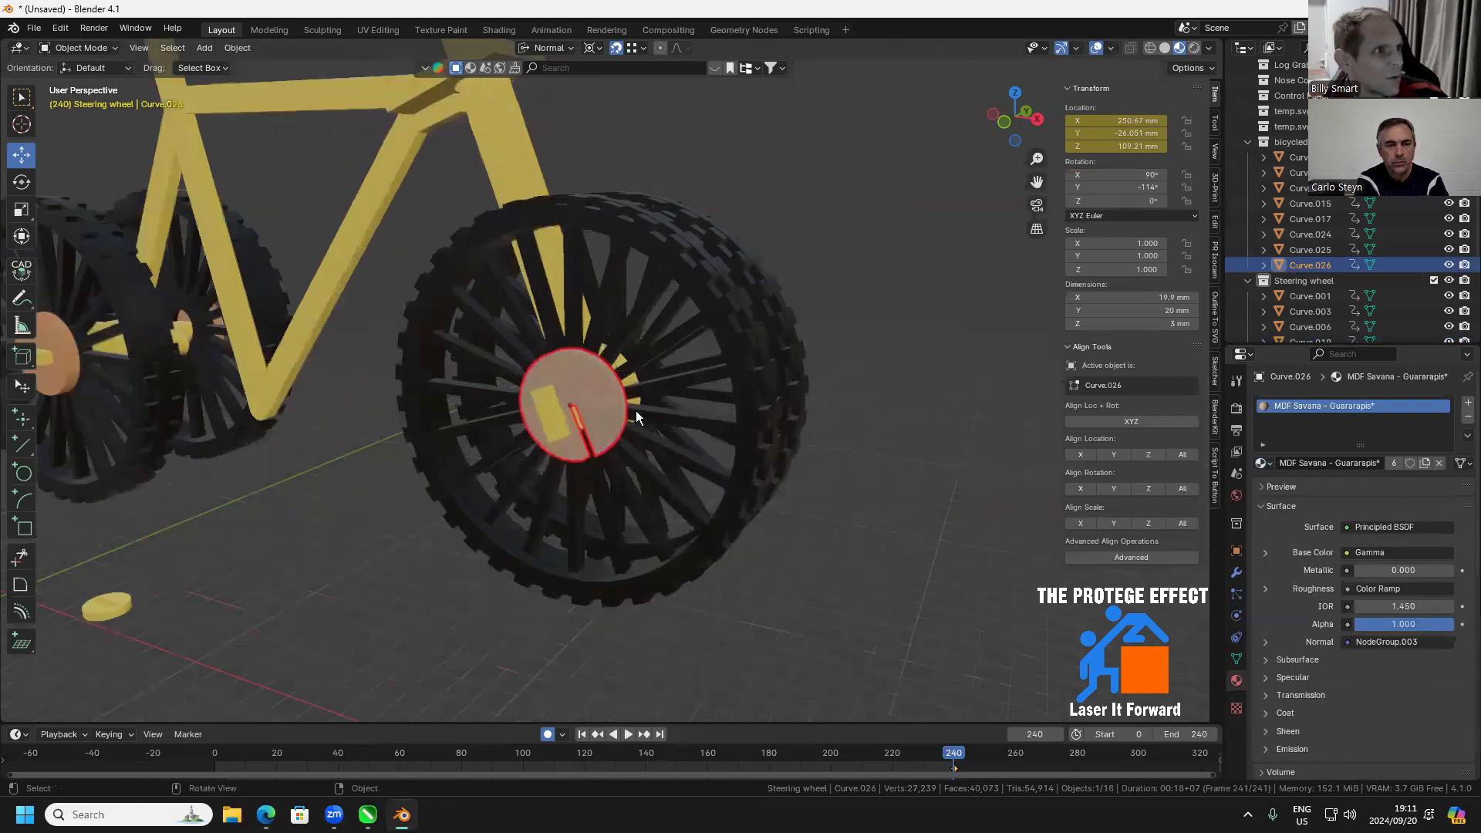
scroll(622, 428, "up", 4)
scroll(602, 412, "down", 5)
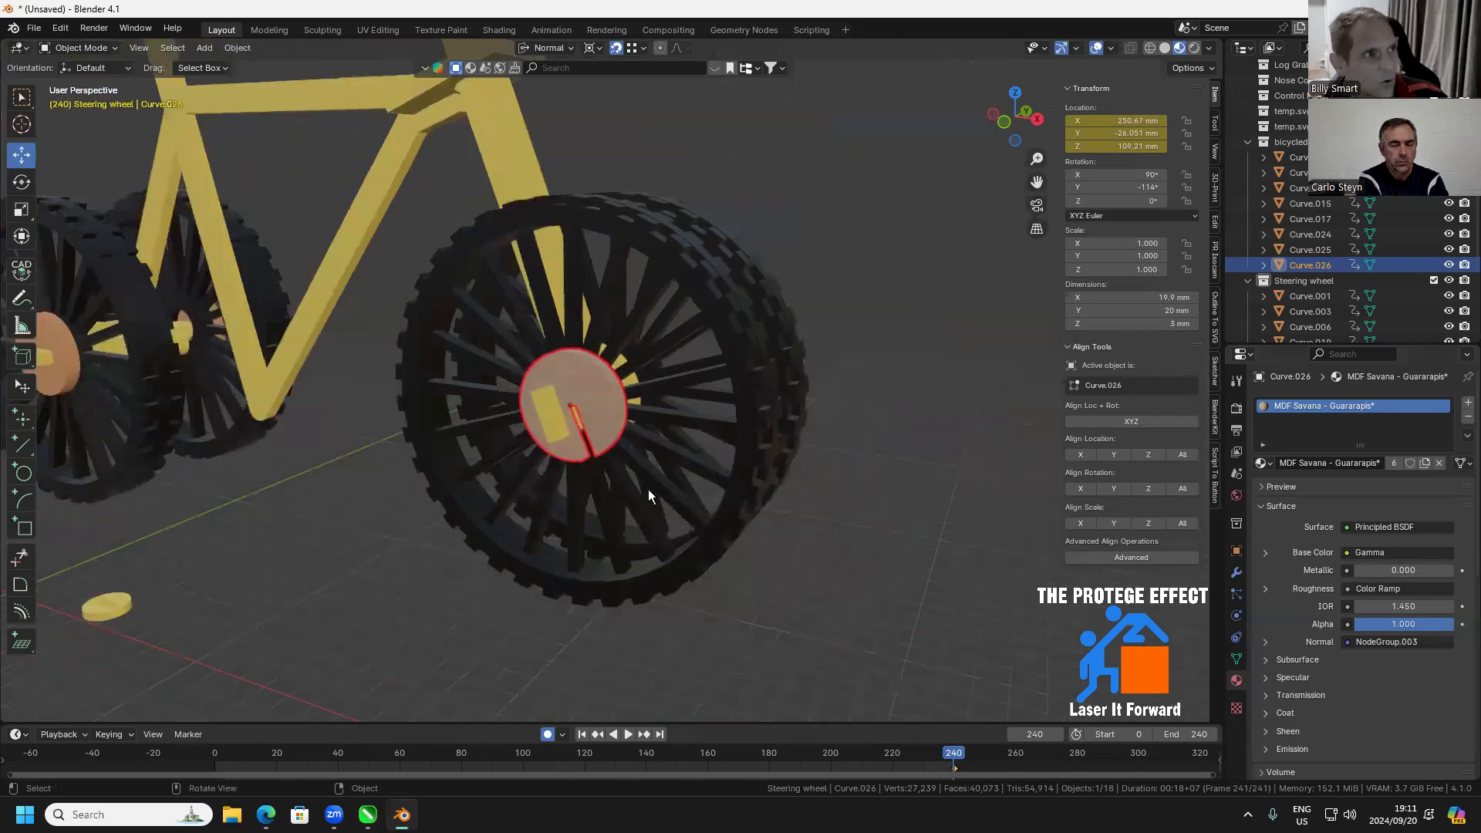
Link the near front hub disc's MDF Savana - Guararapis* material to the handlebar fork, the crosspiece and the main frame
left_click_drag(517, 251, 555, 319)
left_click(526, 271)
left_click(466, 247, "shift")
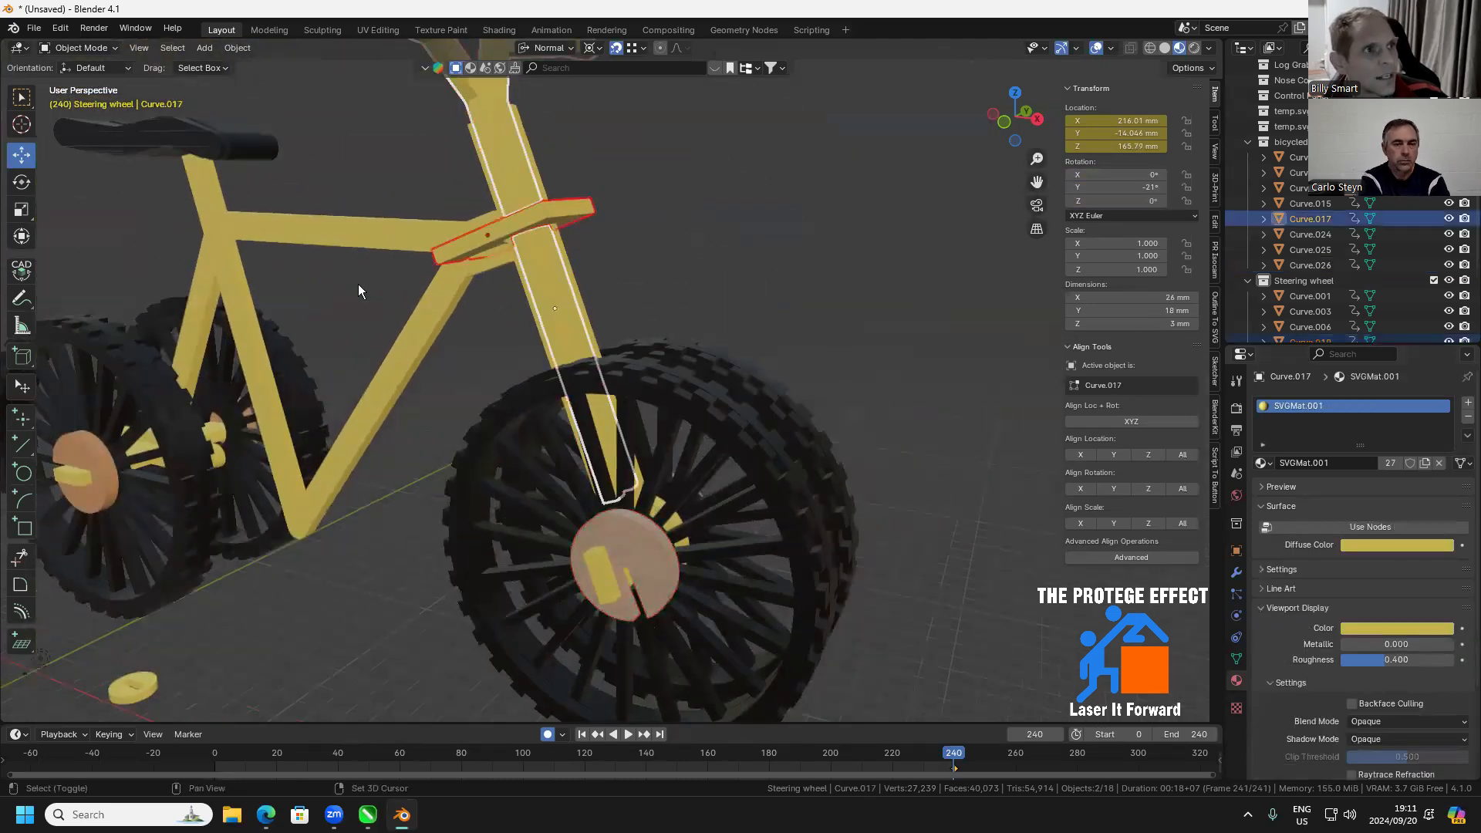
left_click(397, 242, "shift")
left_click(637, 548, "shift")
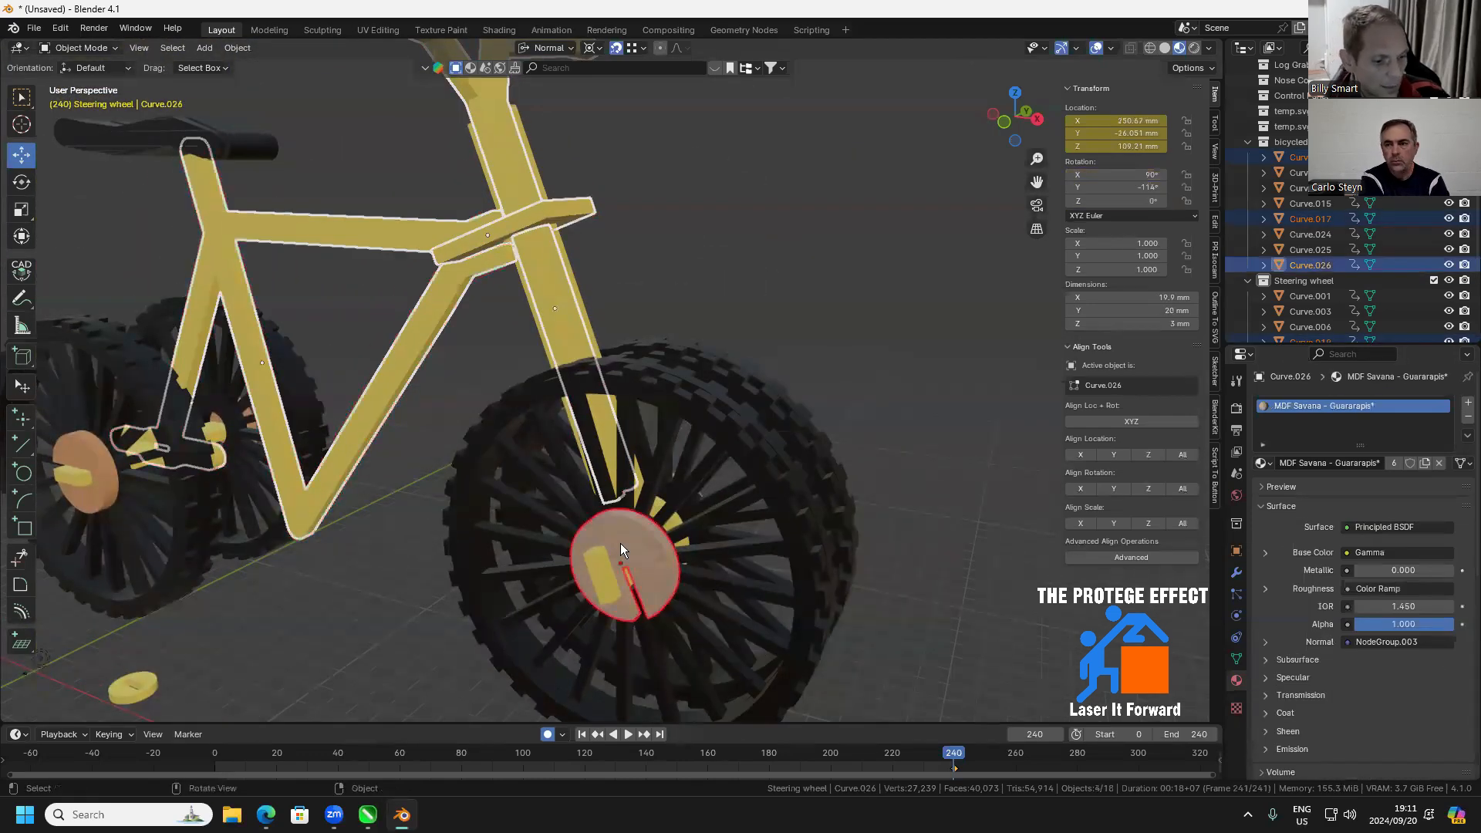
key("ctrl+l")
left_click(575, 540)
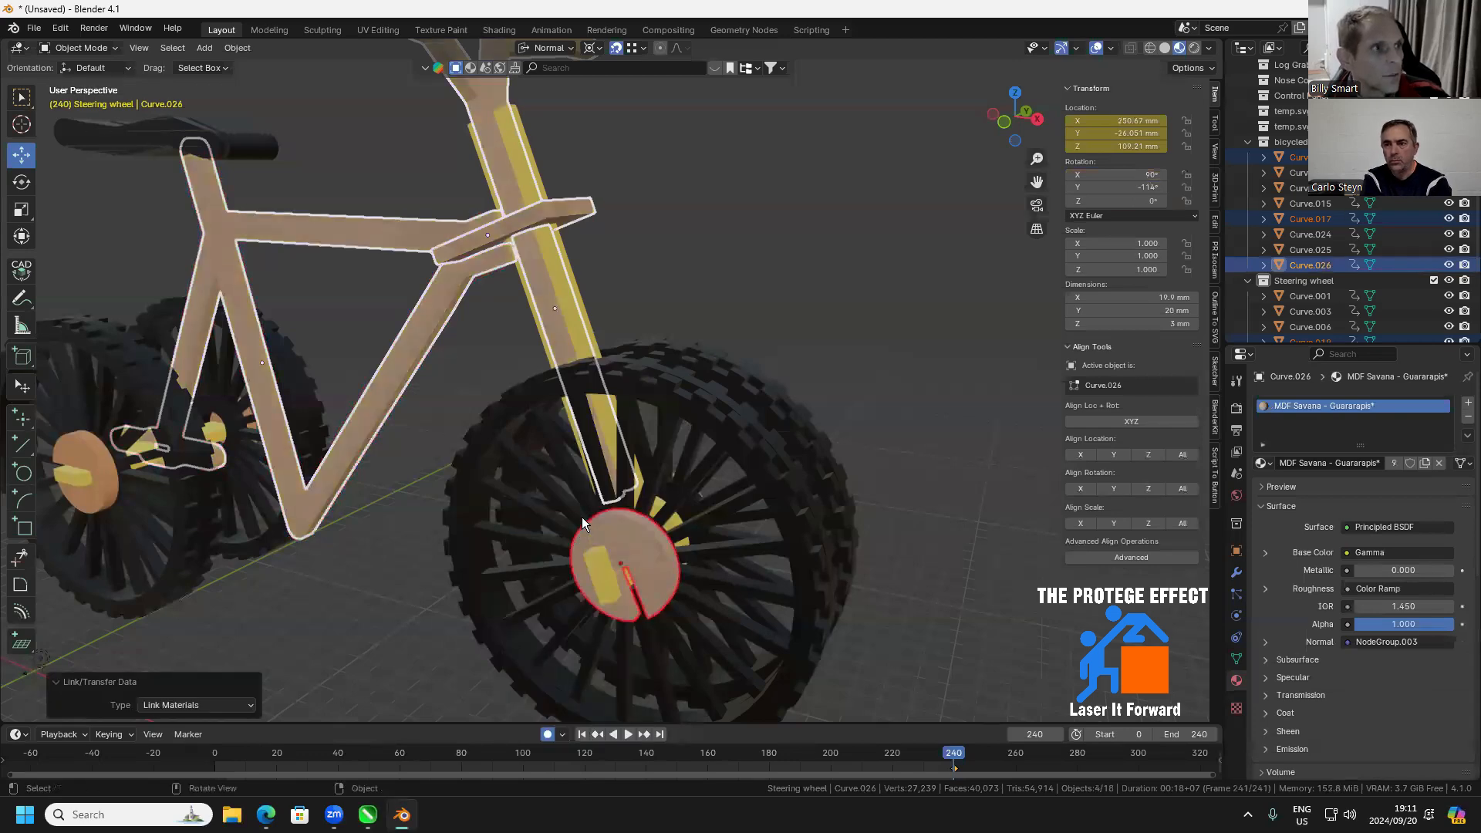
Link the crosspiece's MDF Savana - Guararapis* material to the yellow strip running along the fork
left_click(525, 402)
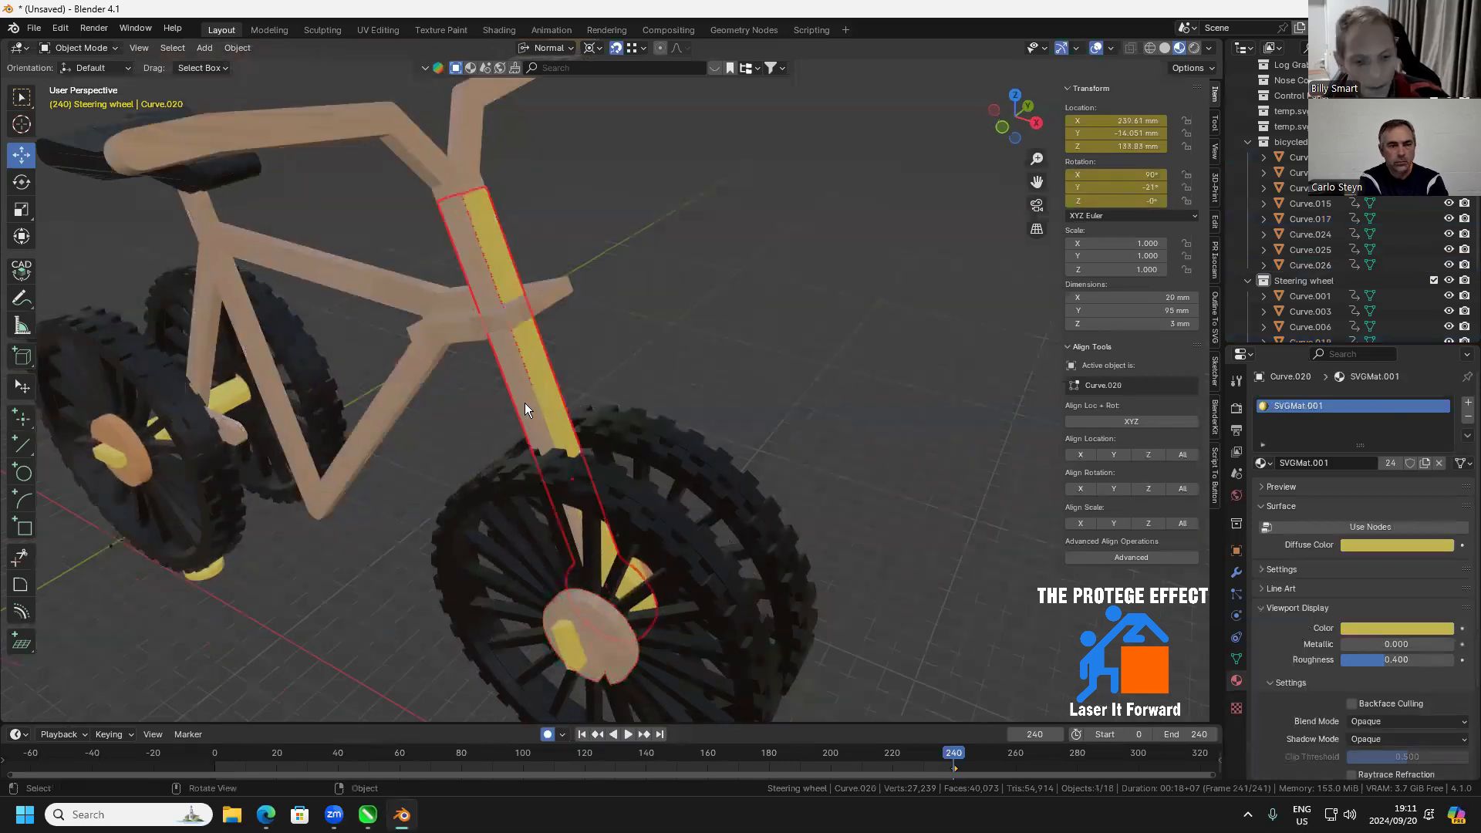
left_click(444, 318, "shift")
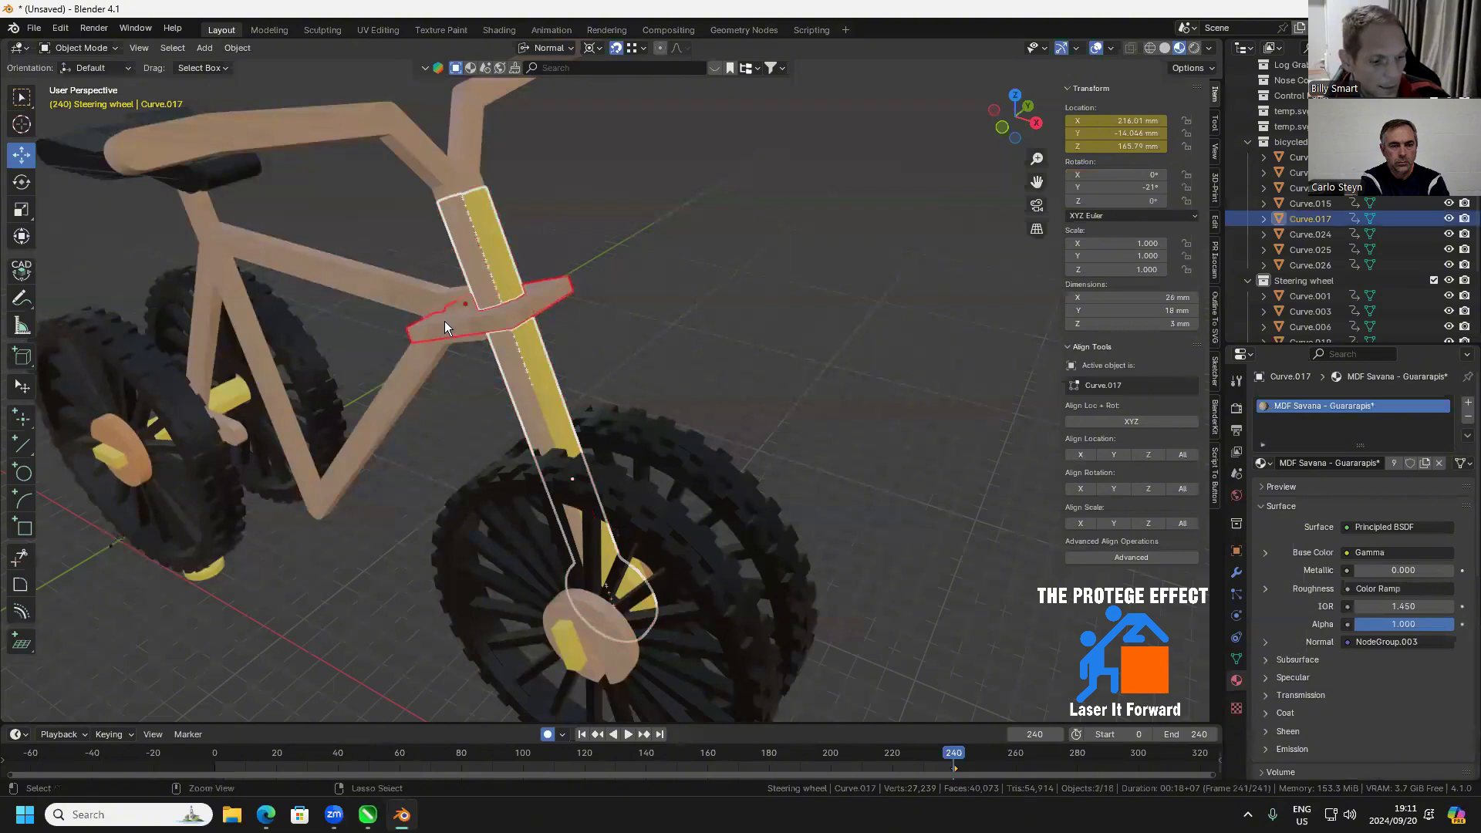
key("ctrl+l")
left_click(402, 322)
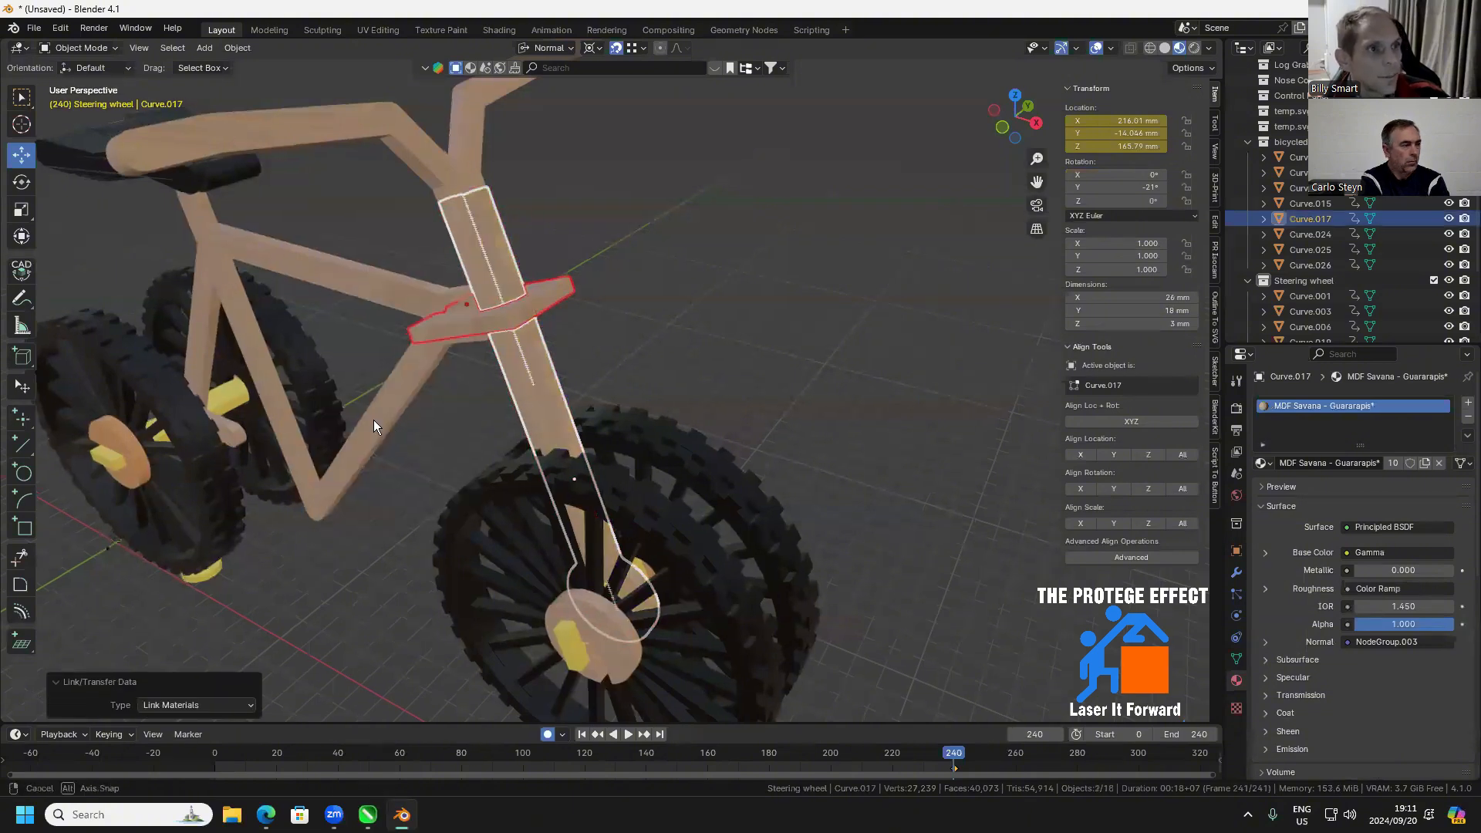
Link the main frame's MDF Savana - Guararapis* material to the yellow rear axle
left_click(227, 406)
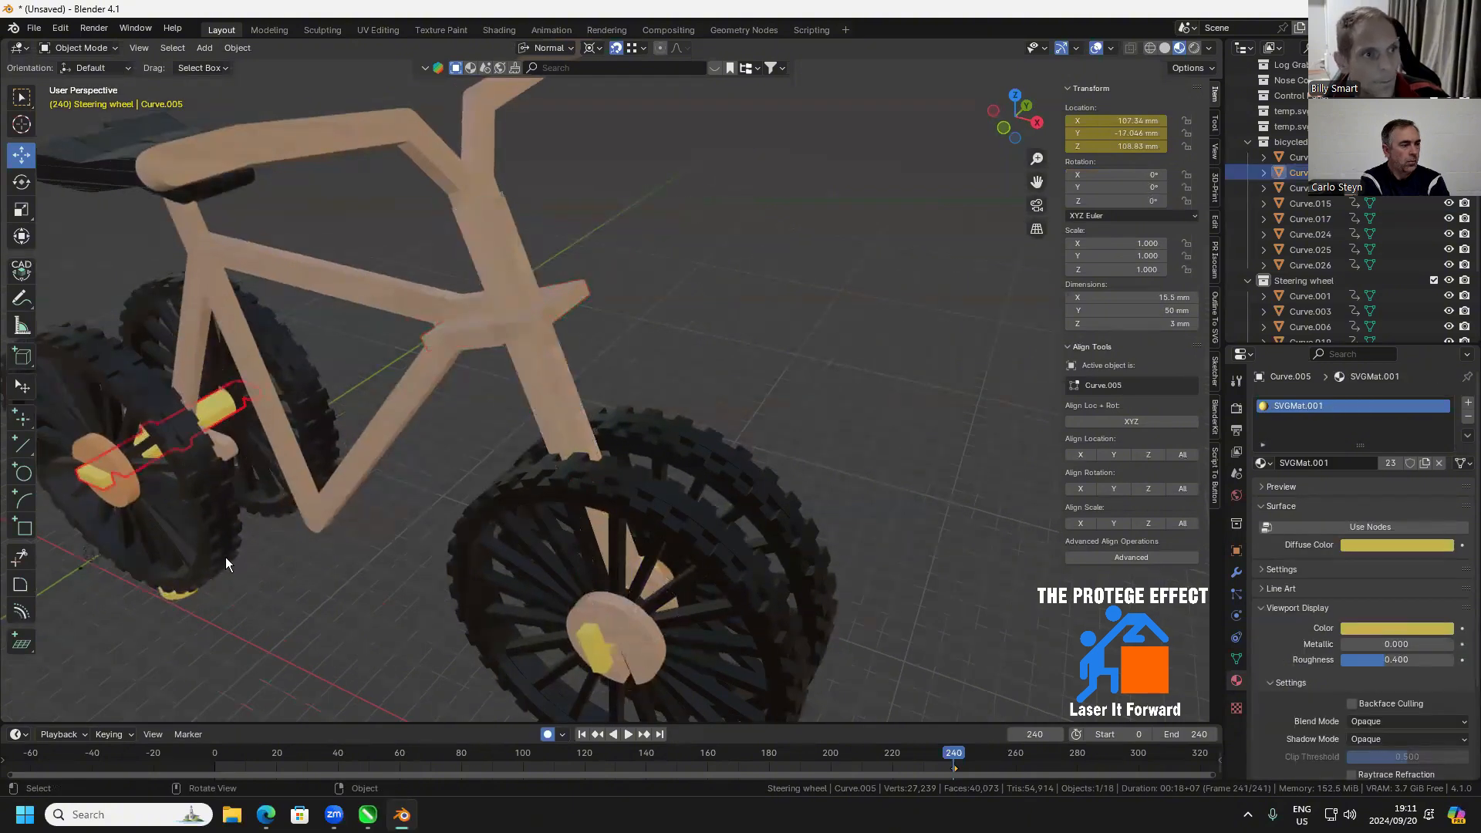
left_click(308, 517, "shift")
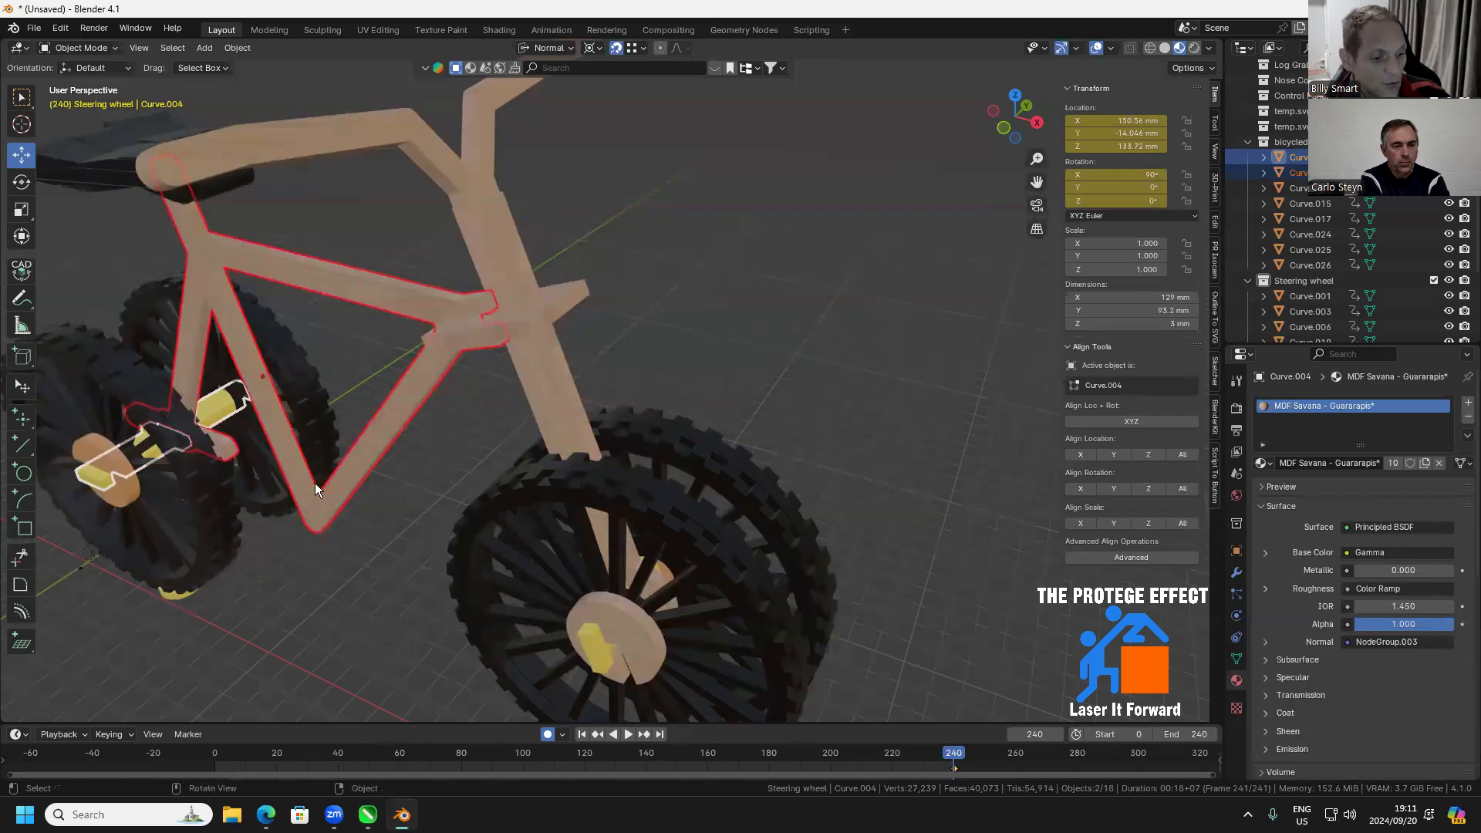
key("ctrl+l")
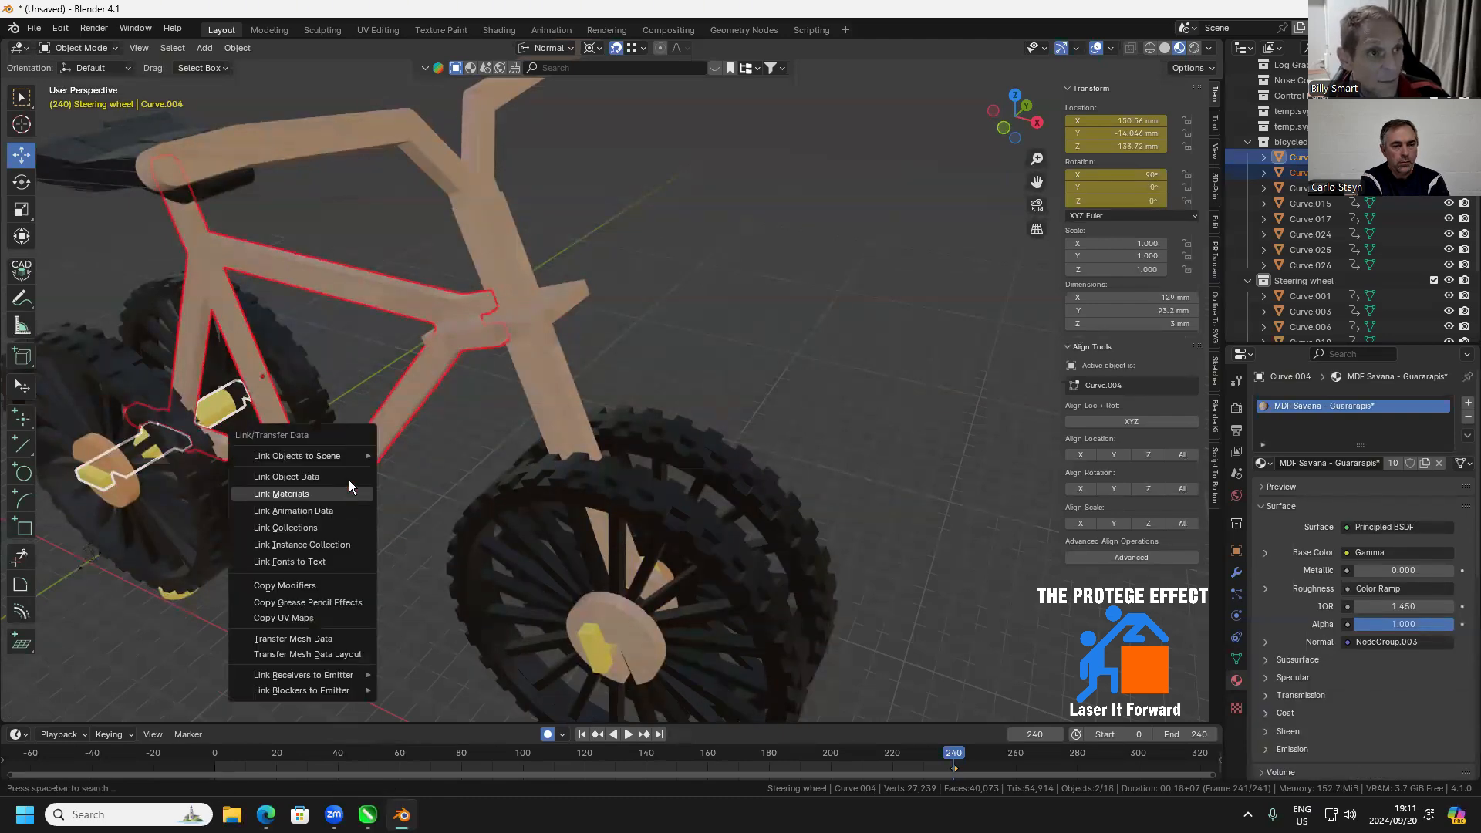
left_click(309, 487)
Link the handlebar fork's MDF Savana - Guararapis* material to the yellow front axle
scroll(395, 508, "down", 1)
left_click_drag(426, 489, 545, 560)
left_click(543, 560)
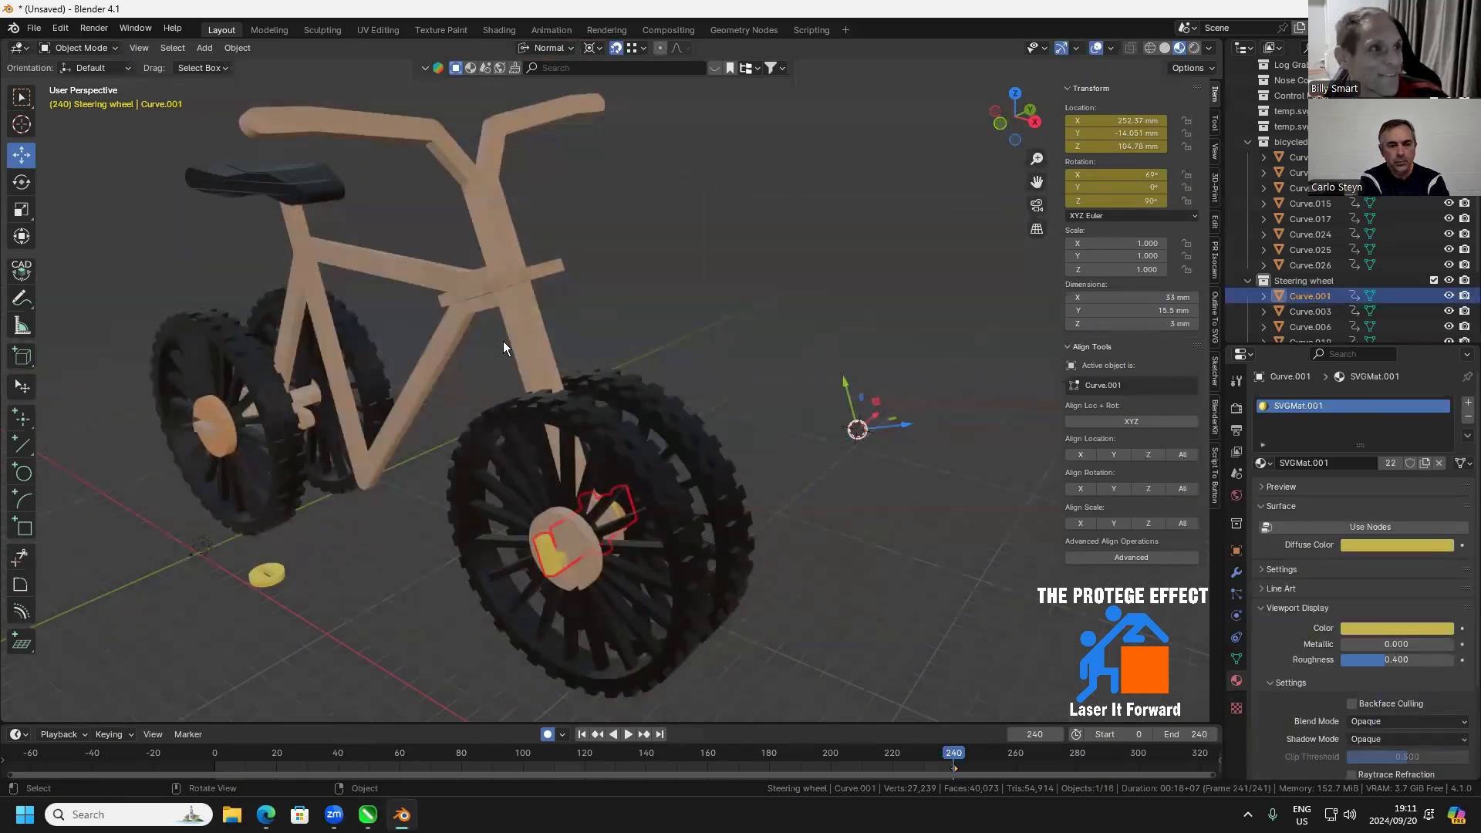
left_click(523, 372, "shift")
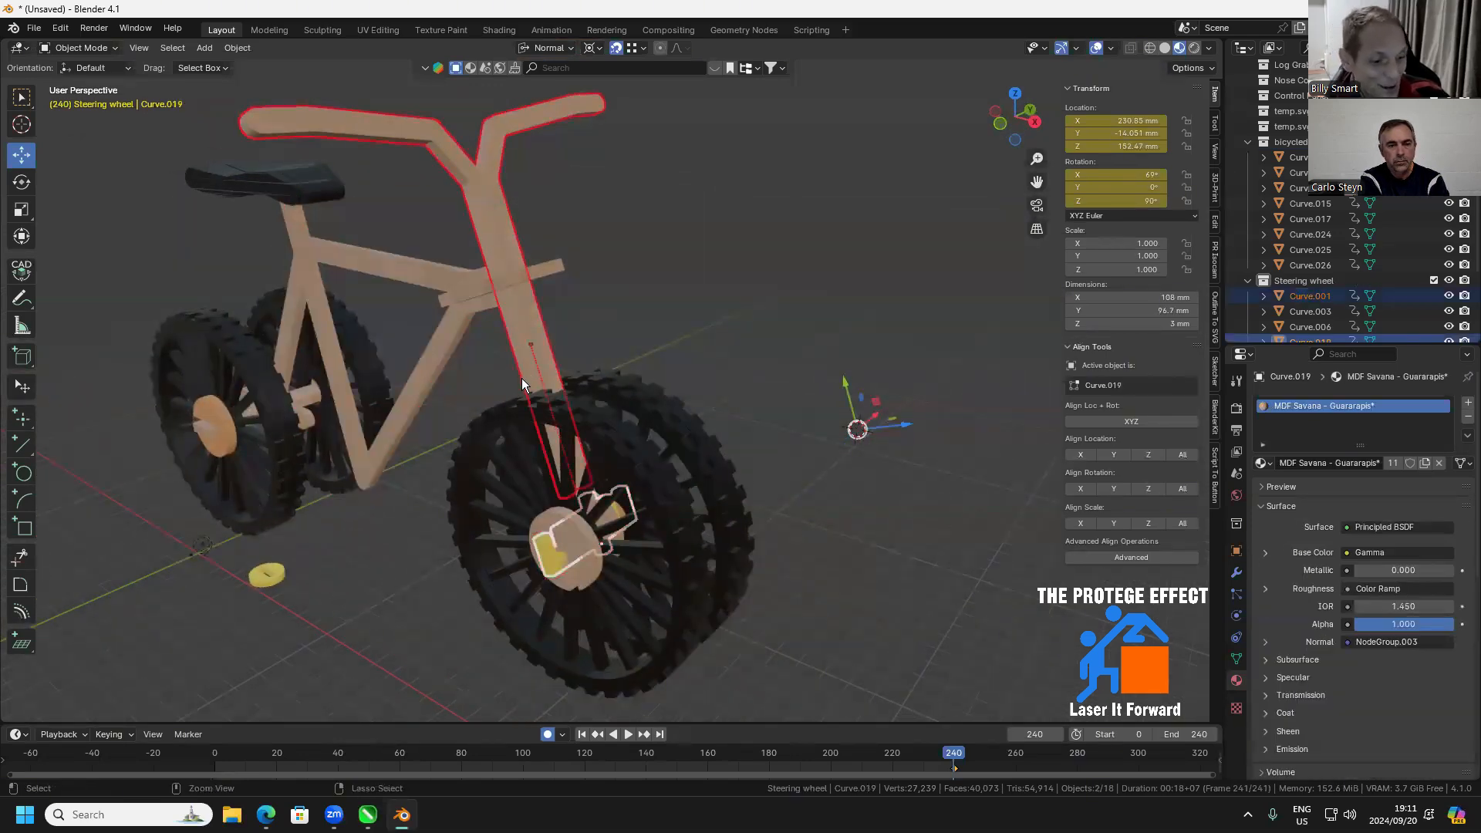
key("ctrl+l")
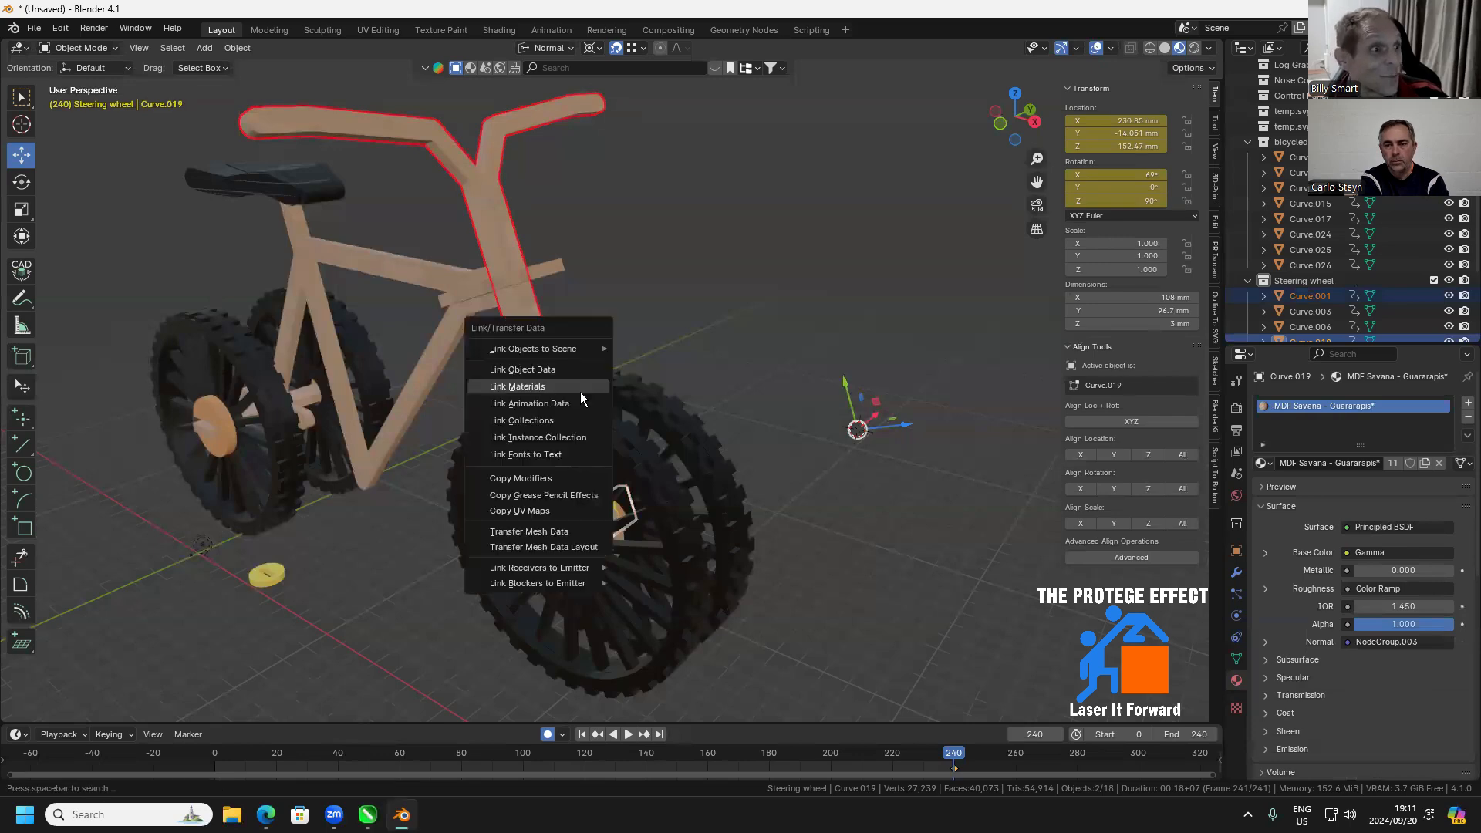
left_click(532, 387)
Delete the loose yellow disc lying on the ground beside the bicycle
left_click_drag(526, 462, 581, 441)
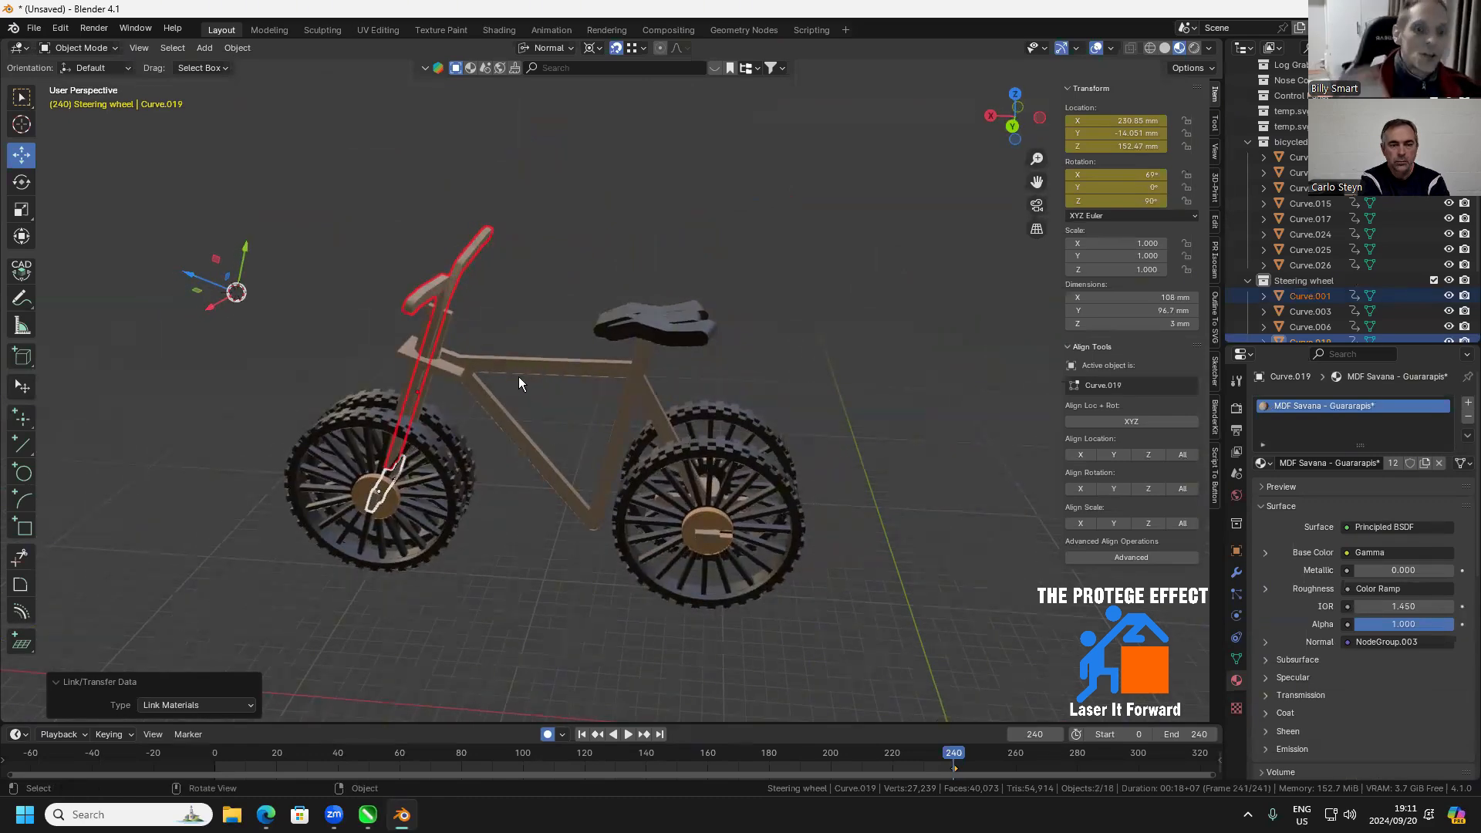
left_click_drag(639, 465, 849, 585)
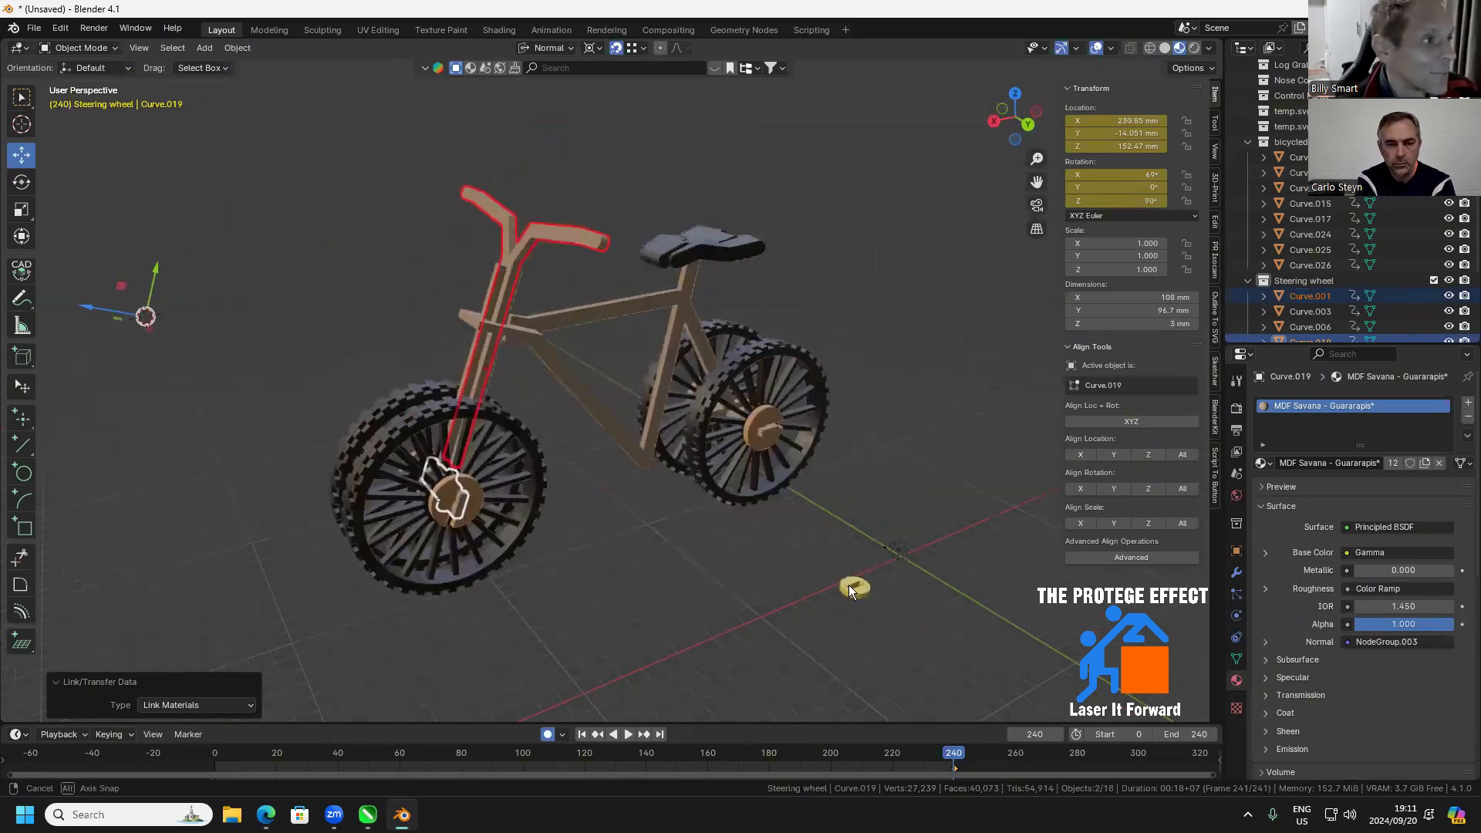
left_click(848, 589)
key("Delete")
Select all bicycle parts and UV-unwrap all their faces with Project from View (Bounds), returning to Object Mode at the end
left_click_drag(648, 546, 657, 474)
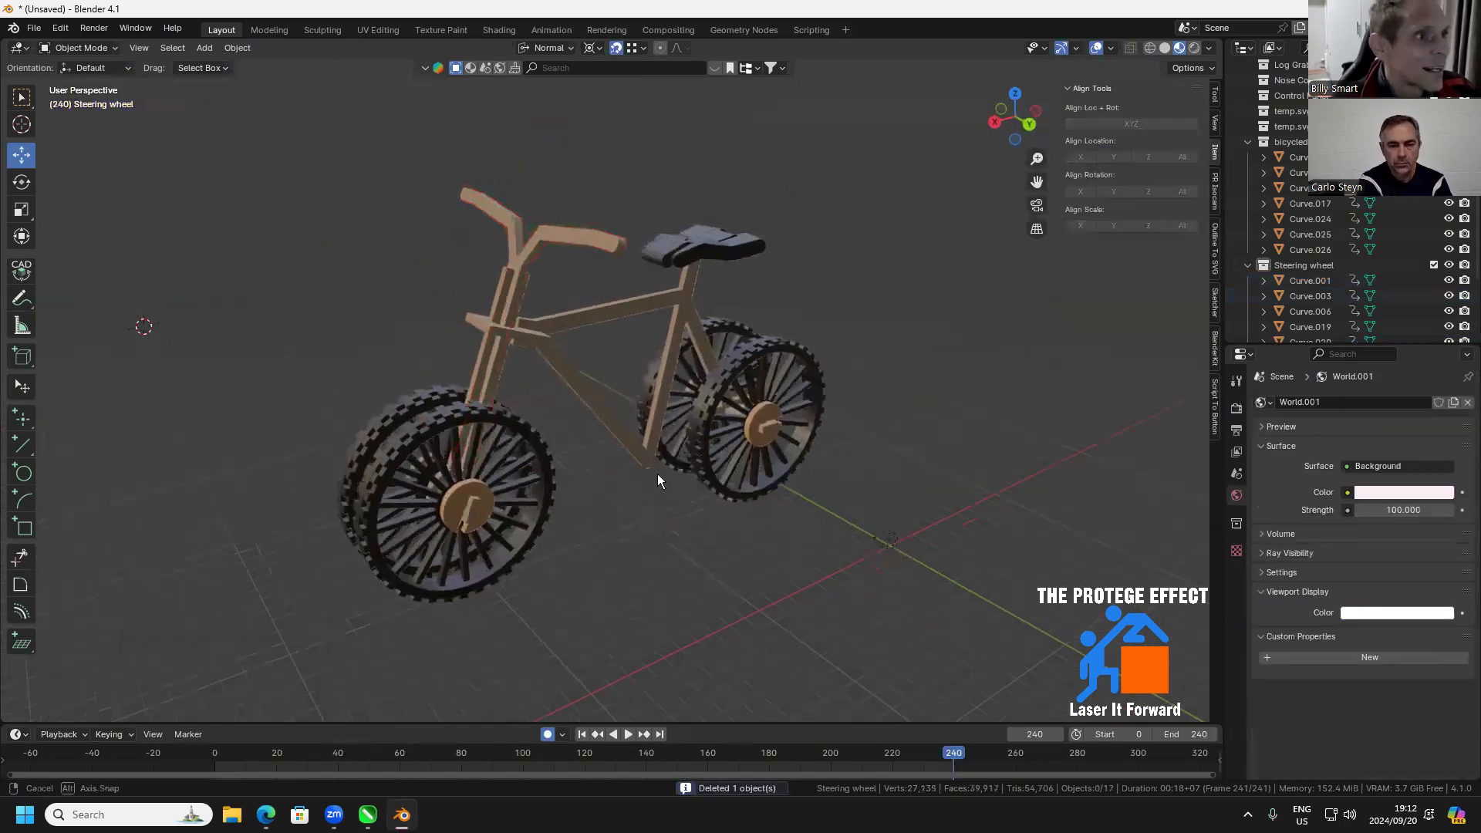
key("a")
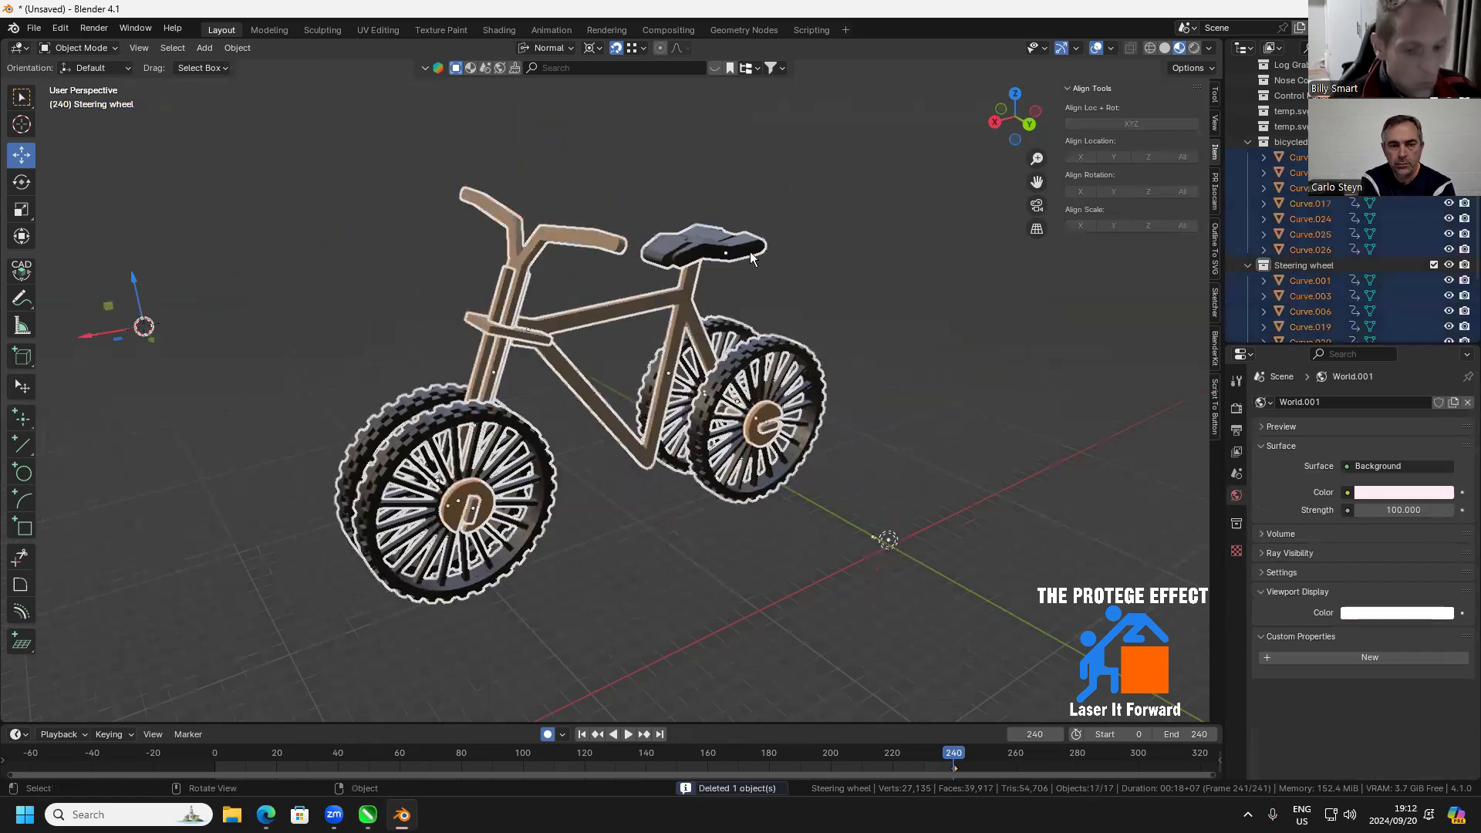
left_click(1131, 48)
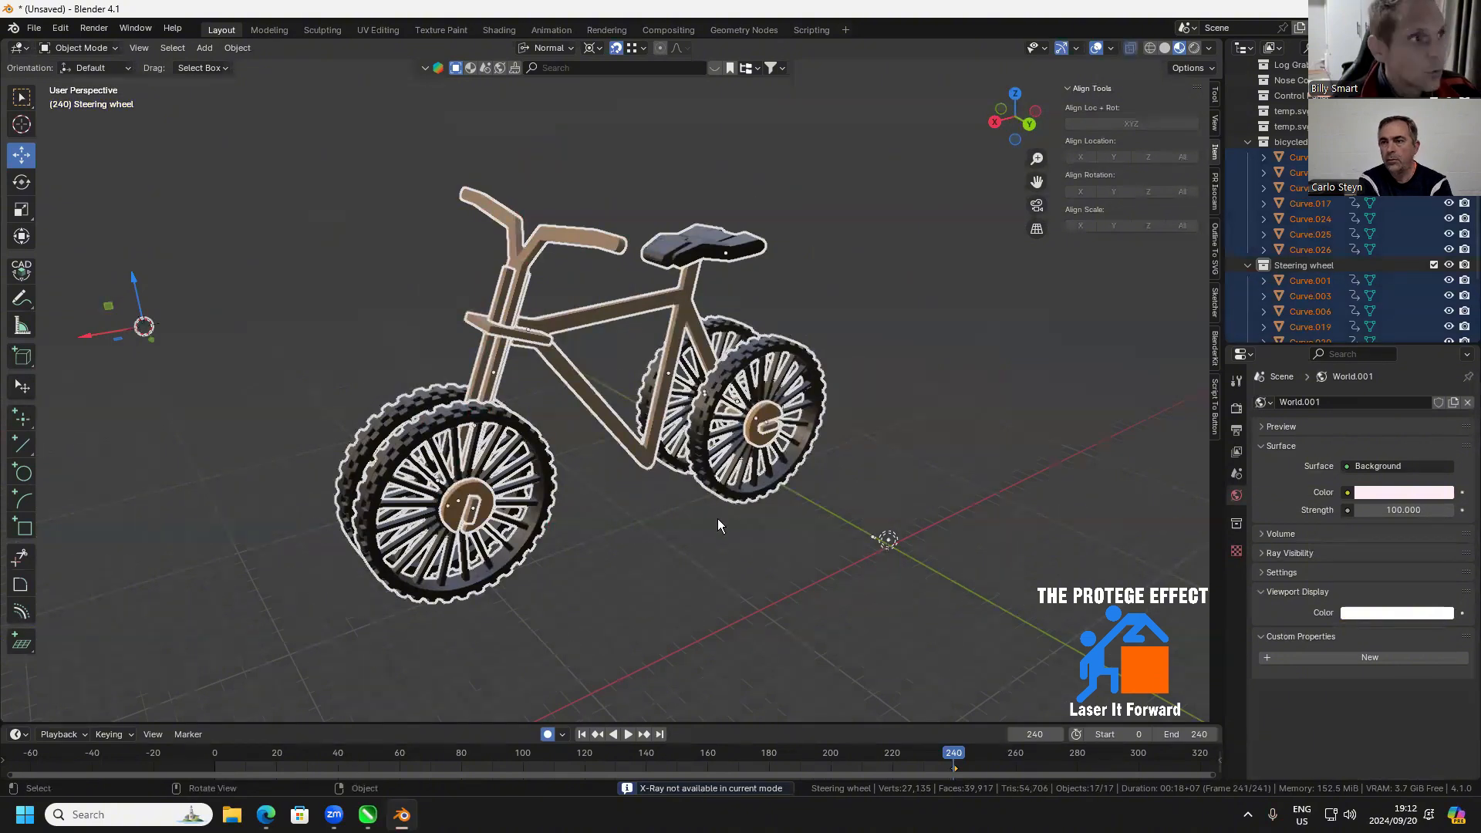
left_click(693, 548)
left_click_drag(910, 157, 278, 609)
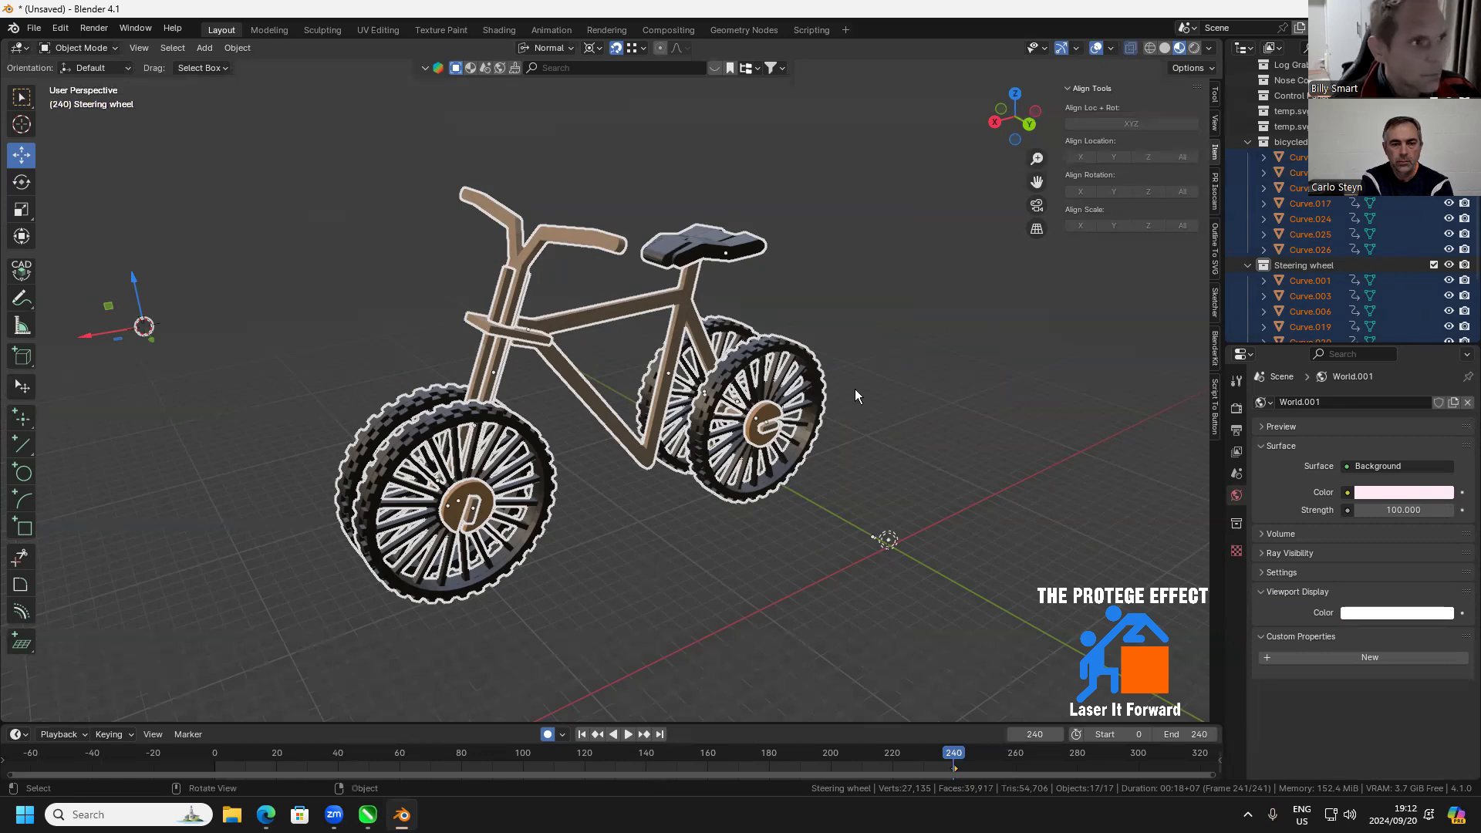
left_click(600, 317)
left_click_drag(890, 192, 305, 596)
key("Tab")
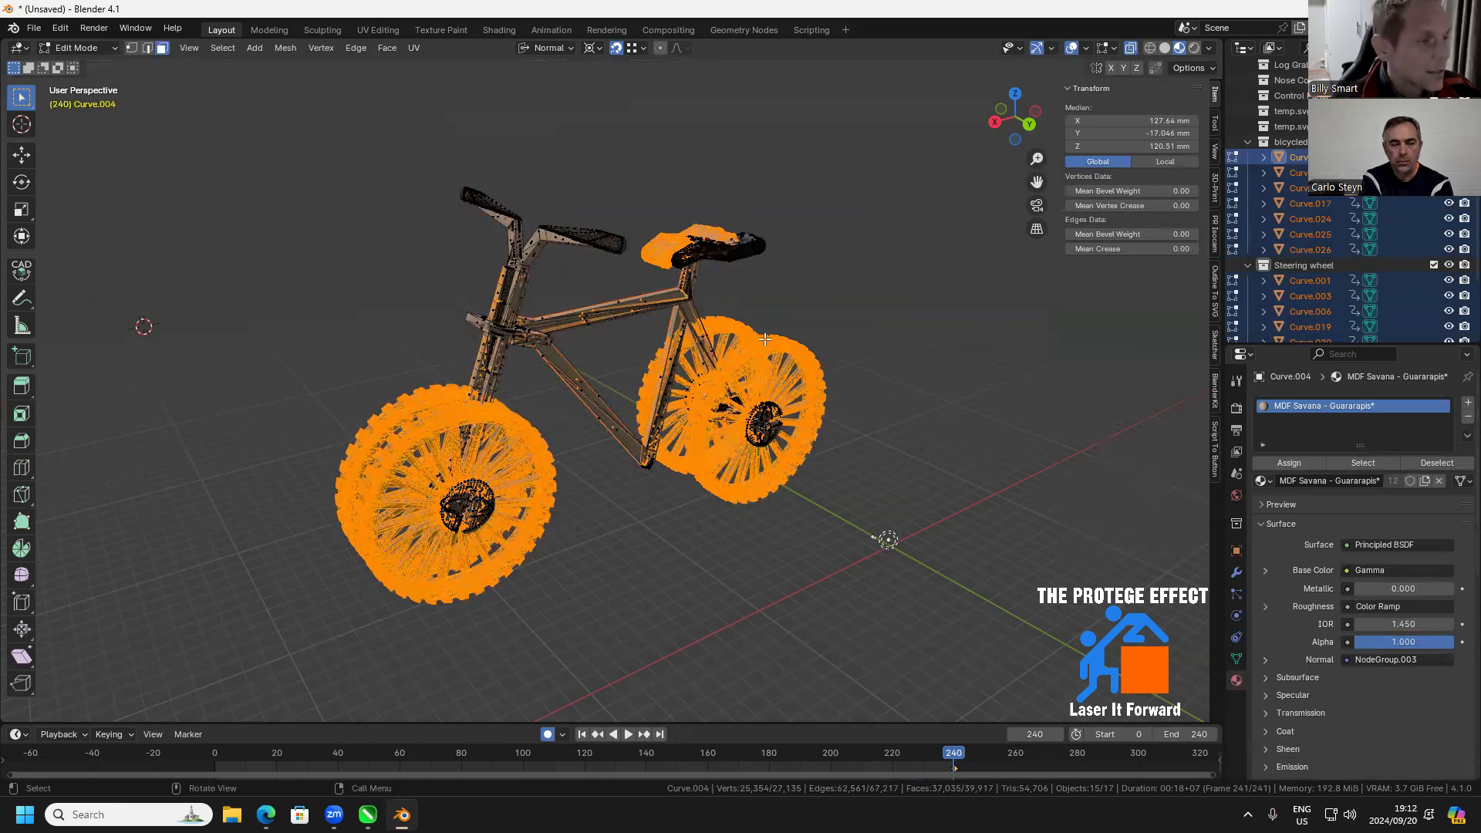
key("a")
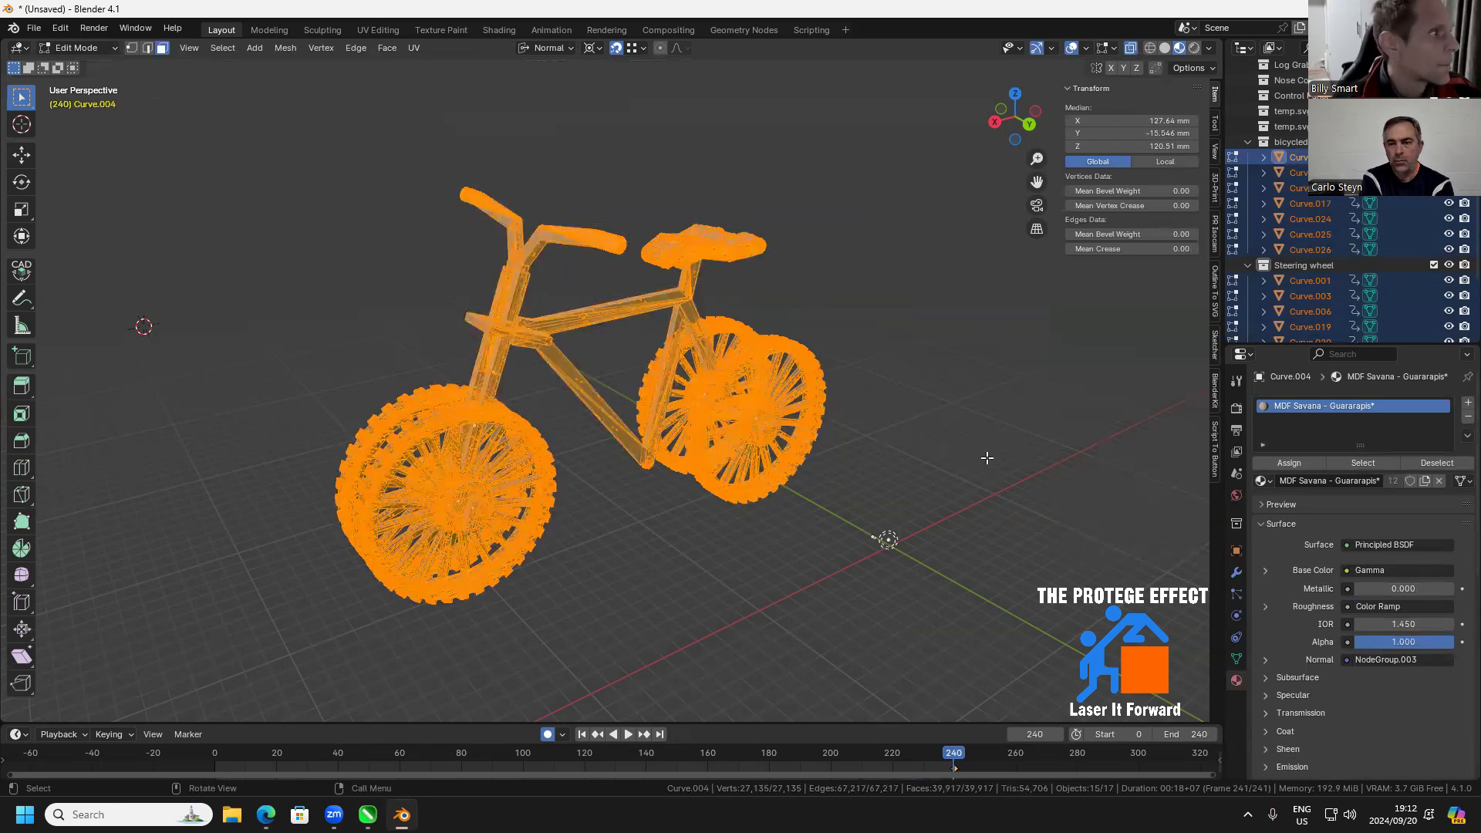
right_click(711, 379)
mouse_move(685, 387)
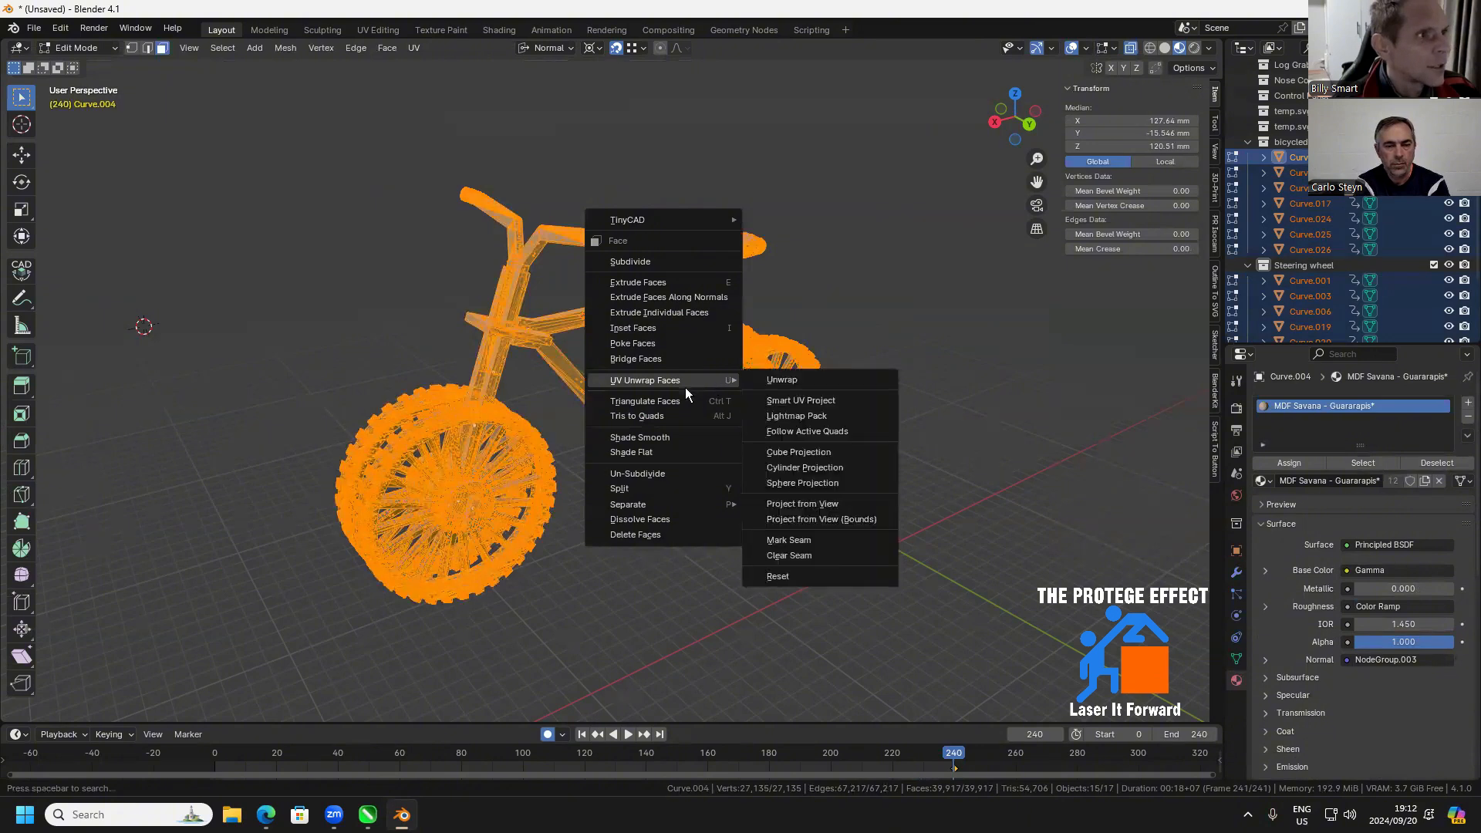
left_click(791, 515)
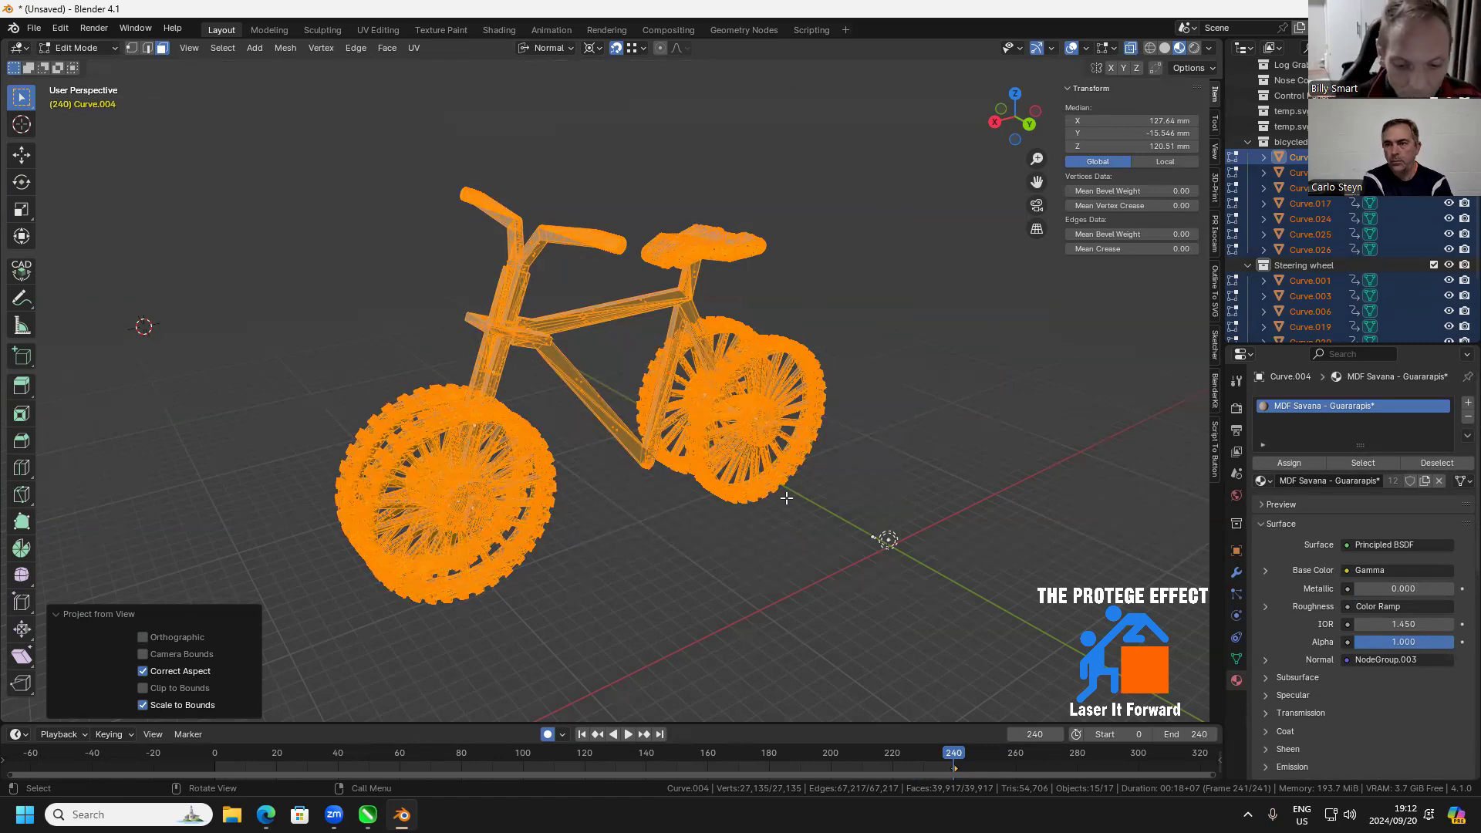
key("Tab")
Link the main frame's MDF Savana - Guararapis* material to the near rear hub disc and clear the selection
scroll(637, 277, "up", 6)
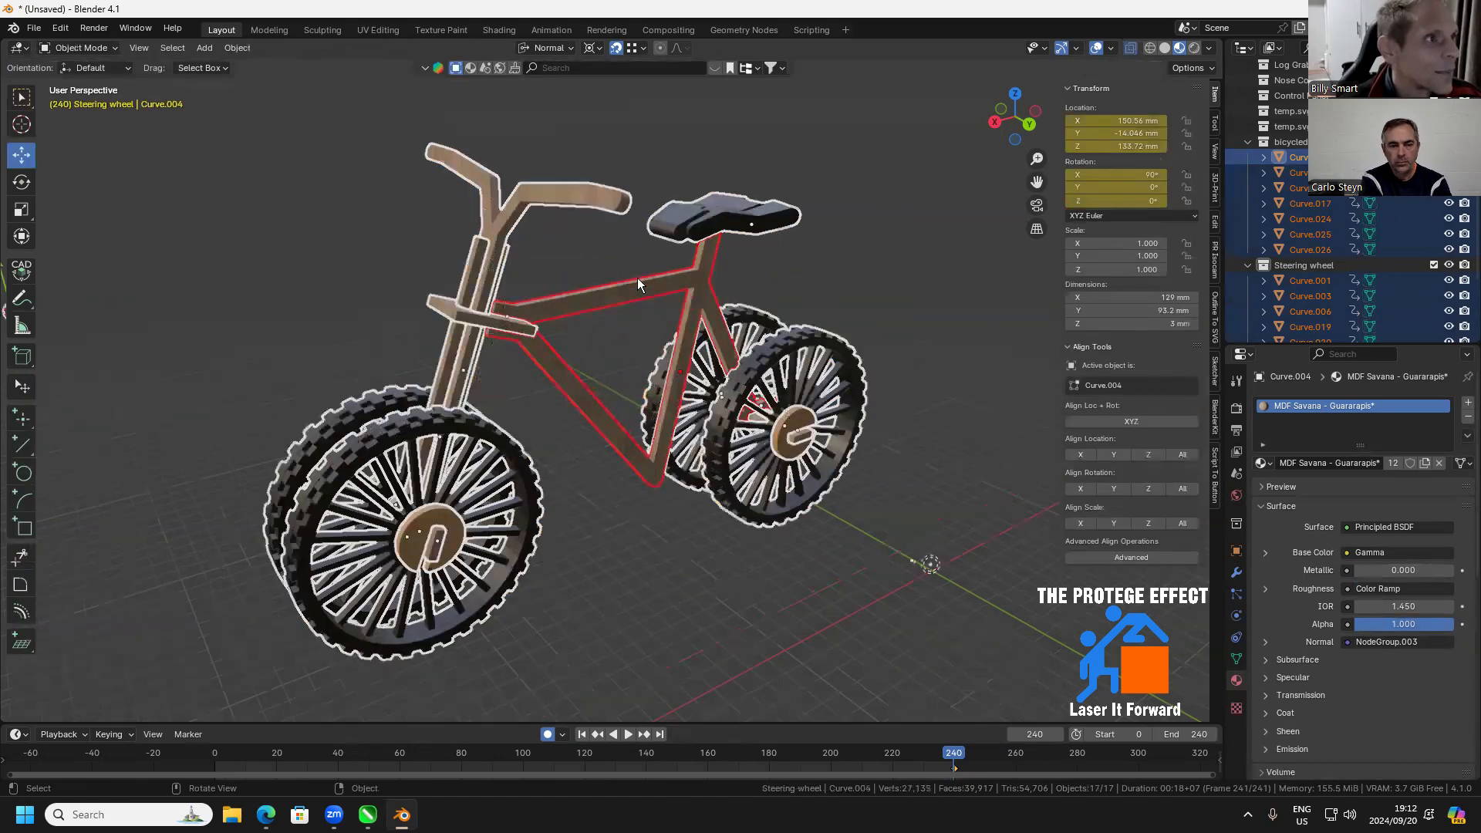
scroll(543, 296, "up", 1)
left_click_drag(543, 296, 638, 512)
scroll(500, 282, "up", 1)
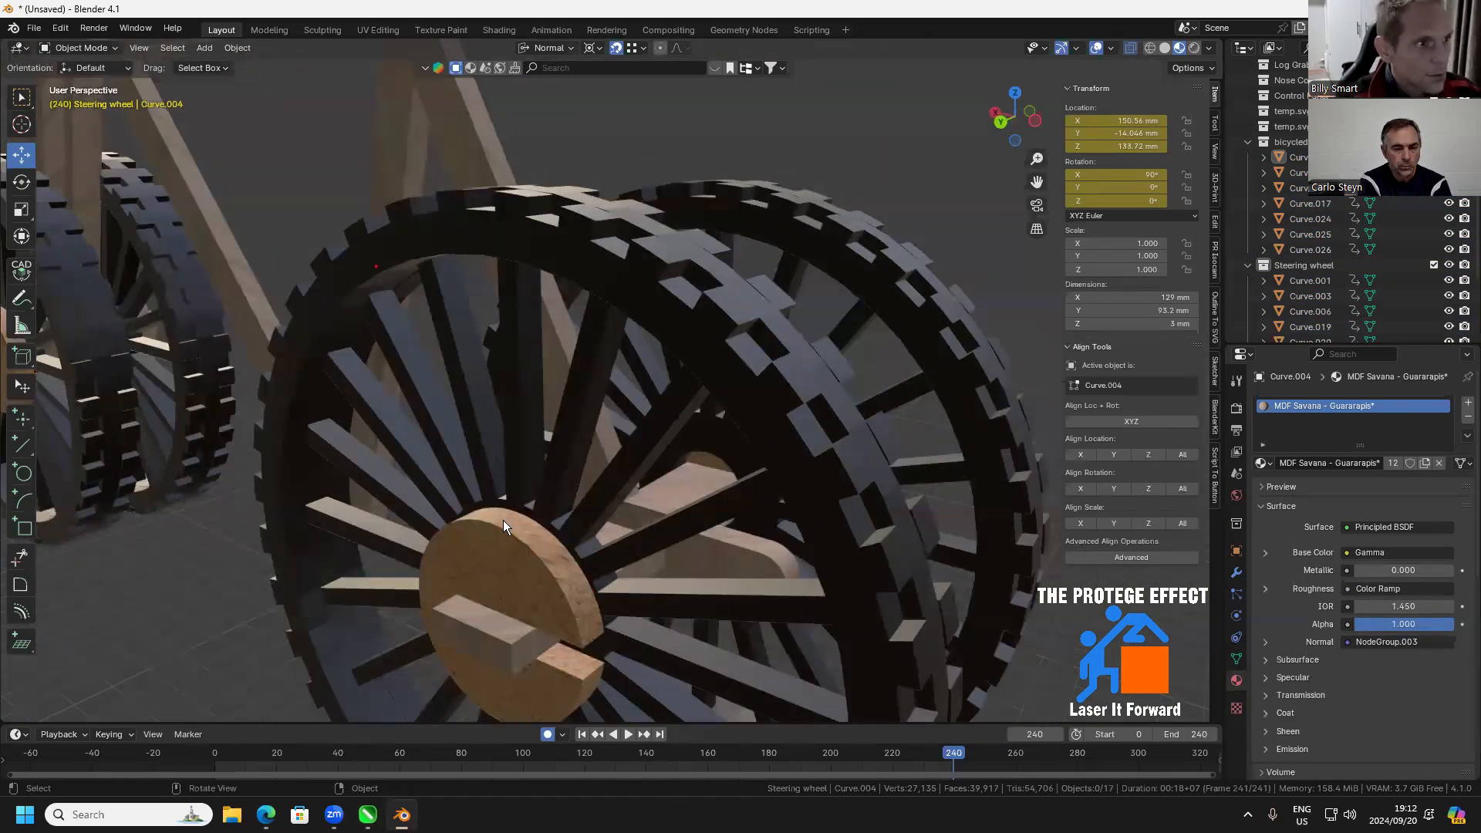
key("ctrl+z")
key("ctrl+l")
left_click(582, 512)
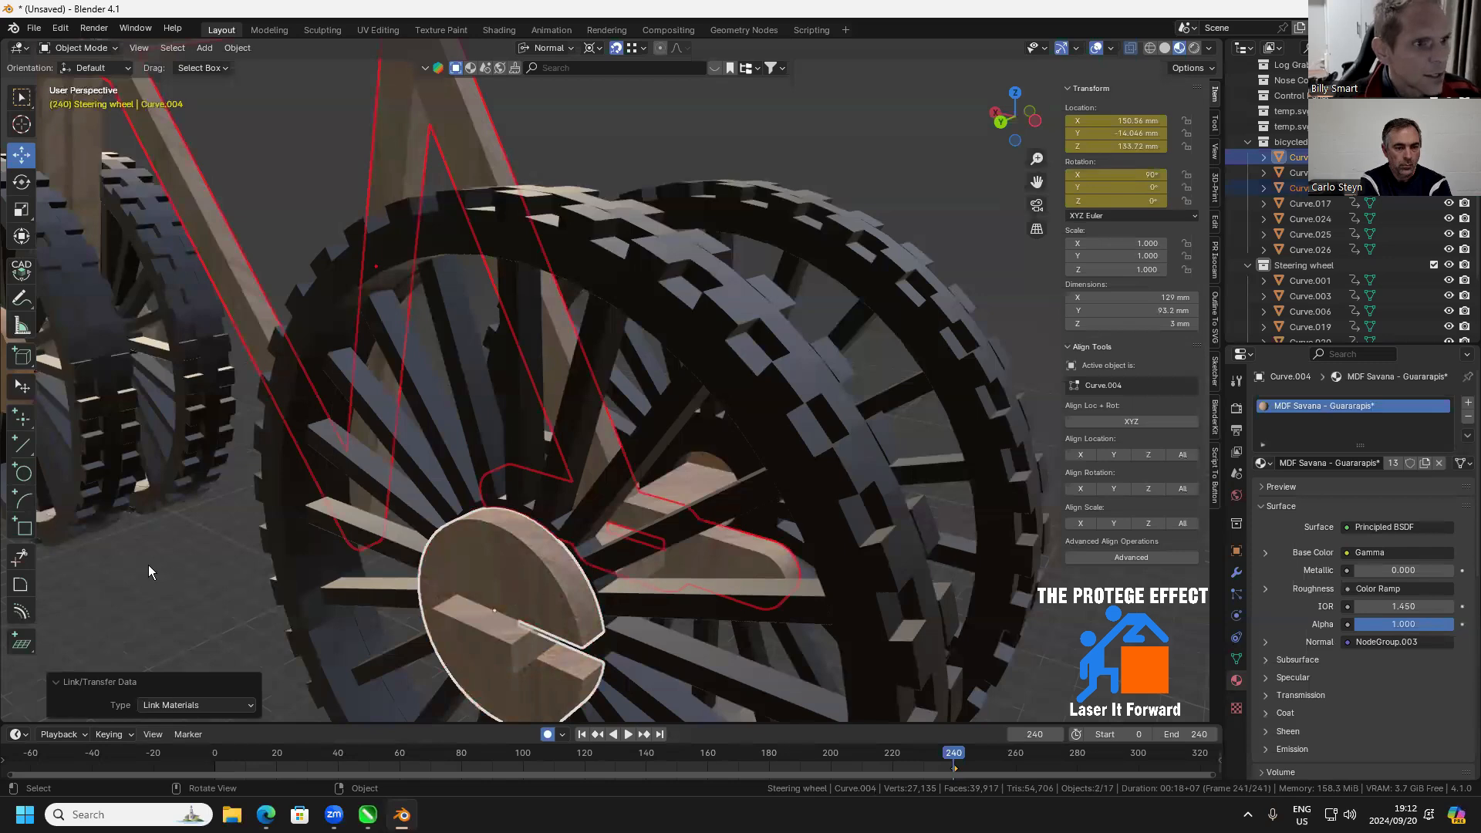
key("alt+a")
Examine the wood texture on the rear wheel hub, the frame and the joint between crosspiece and fork
scroll(504, 529, "down", 3)
left_click_drag(511, 531, 507, 429)
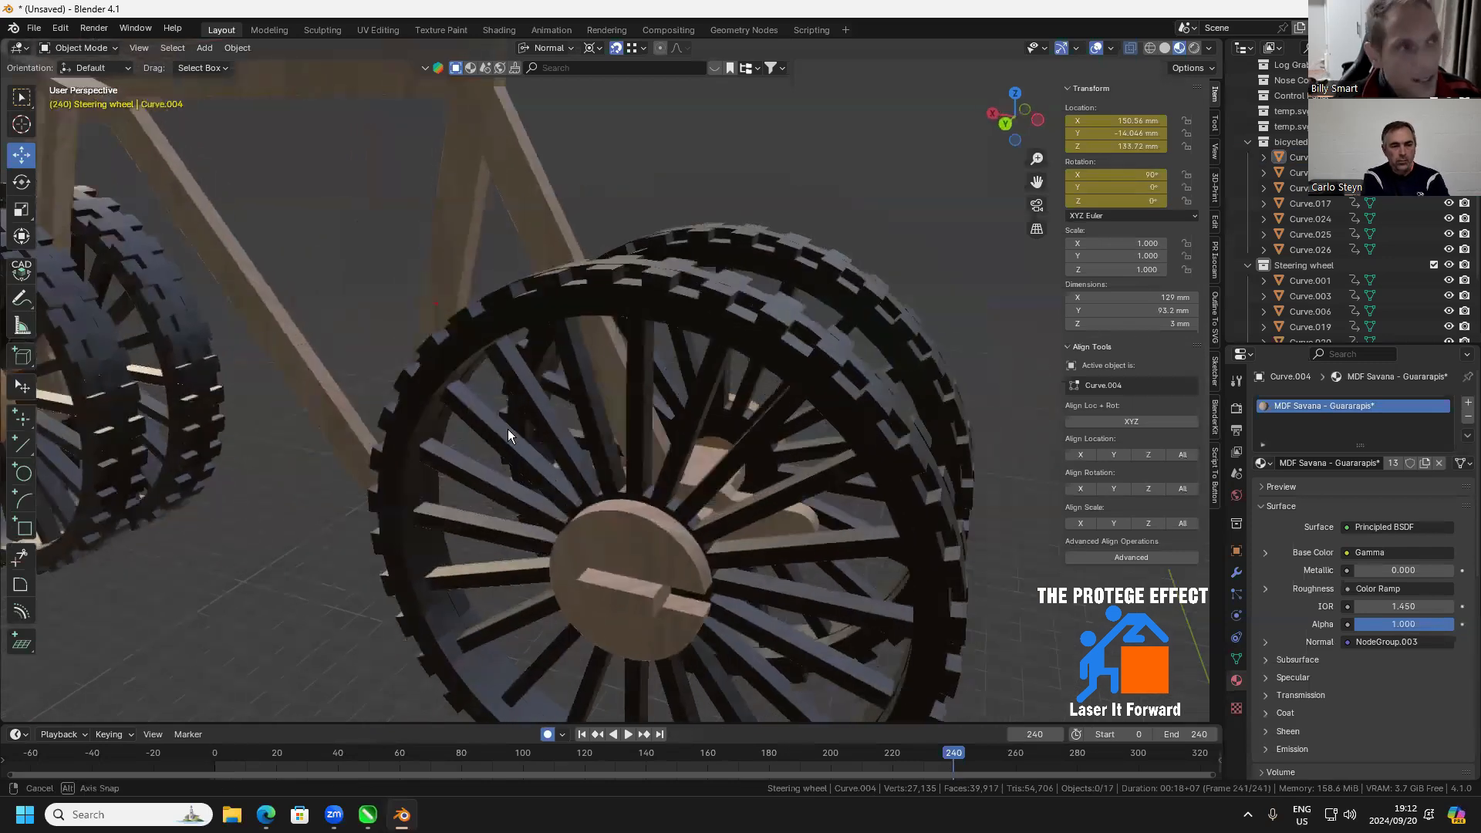
left_click_drag(309, 223, 508, 398)
left_click_drag(390, 343, 533, 471)
scroll(369, 349, "up", 4)
left_click_drag(369, 348, 349, 344)
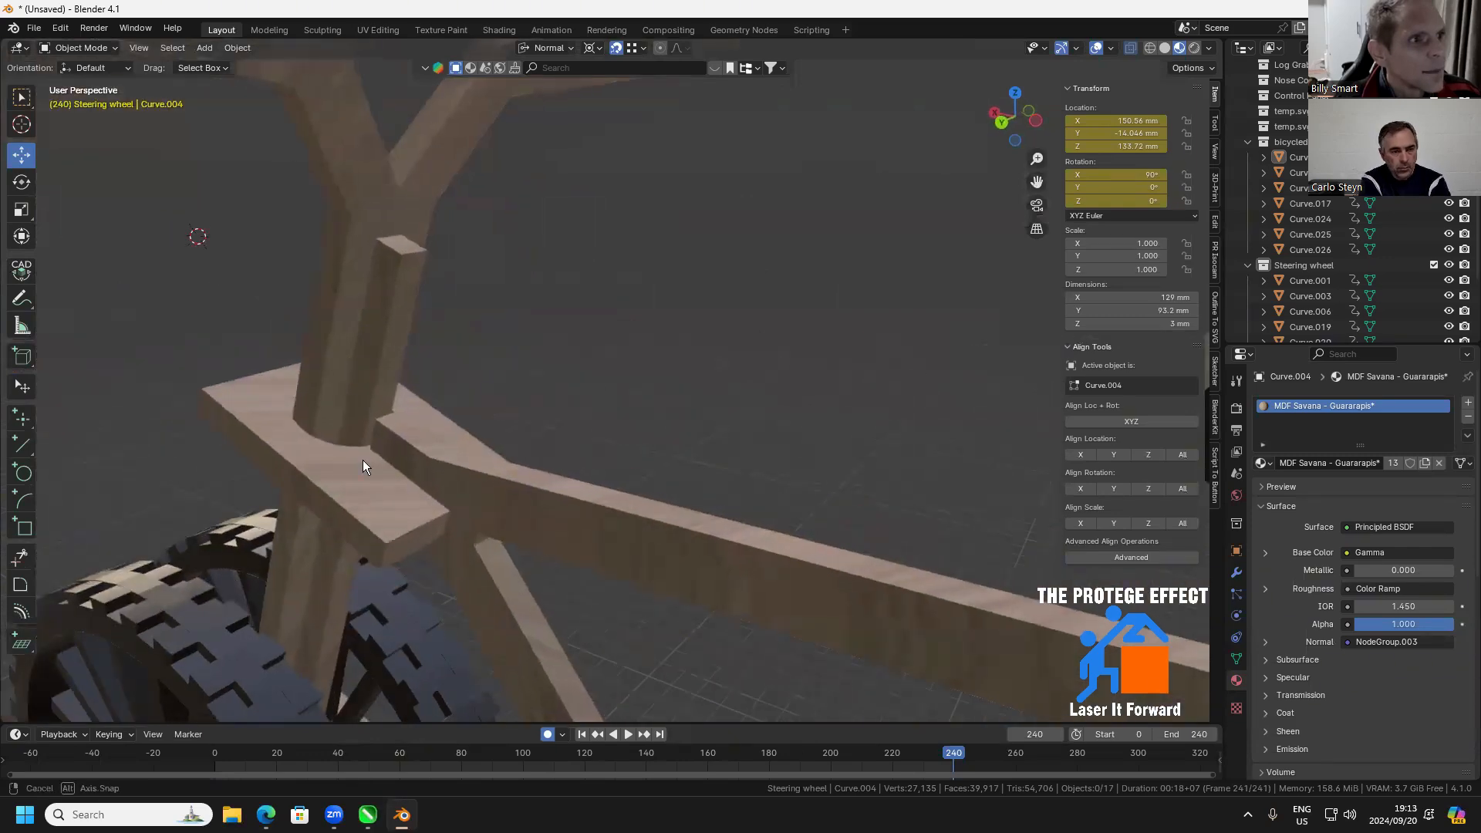
left_click_drag(363, 460, 383, 521)
scroll(383, 523, "up", 3)
left_click_drag(216, 540, 161, 549)
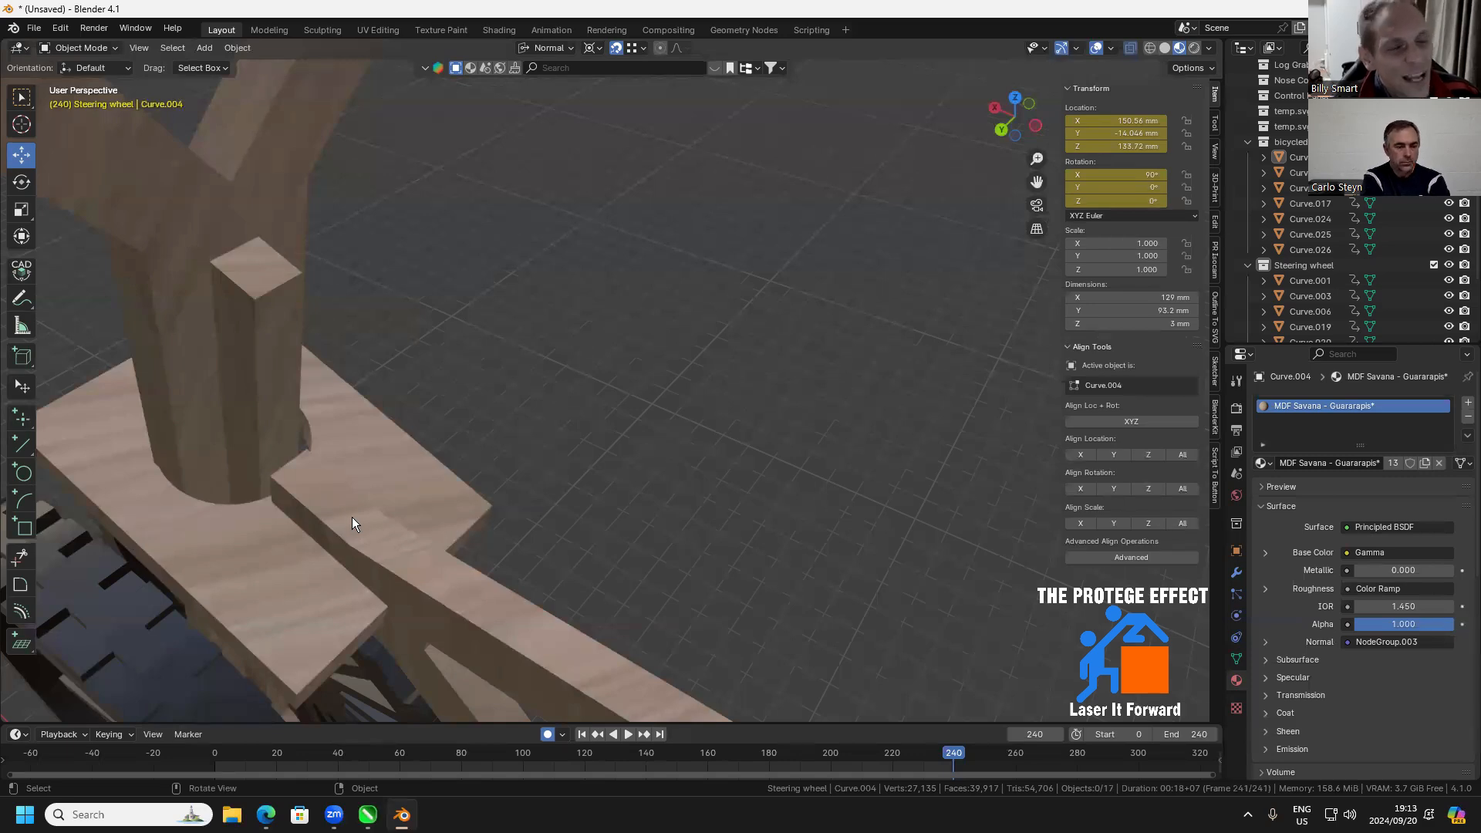
UV-unwrap all faces of the crosspiece around the fork with Cube Projection, returning to Object Mode at the end
left_click(289, 563)
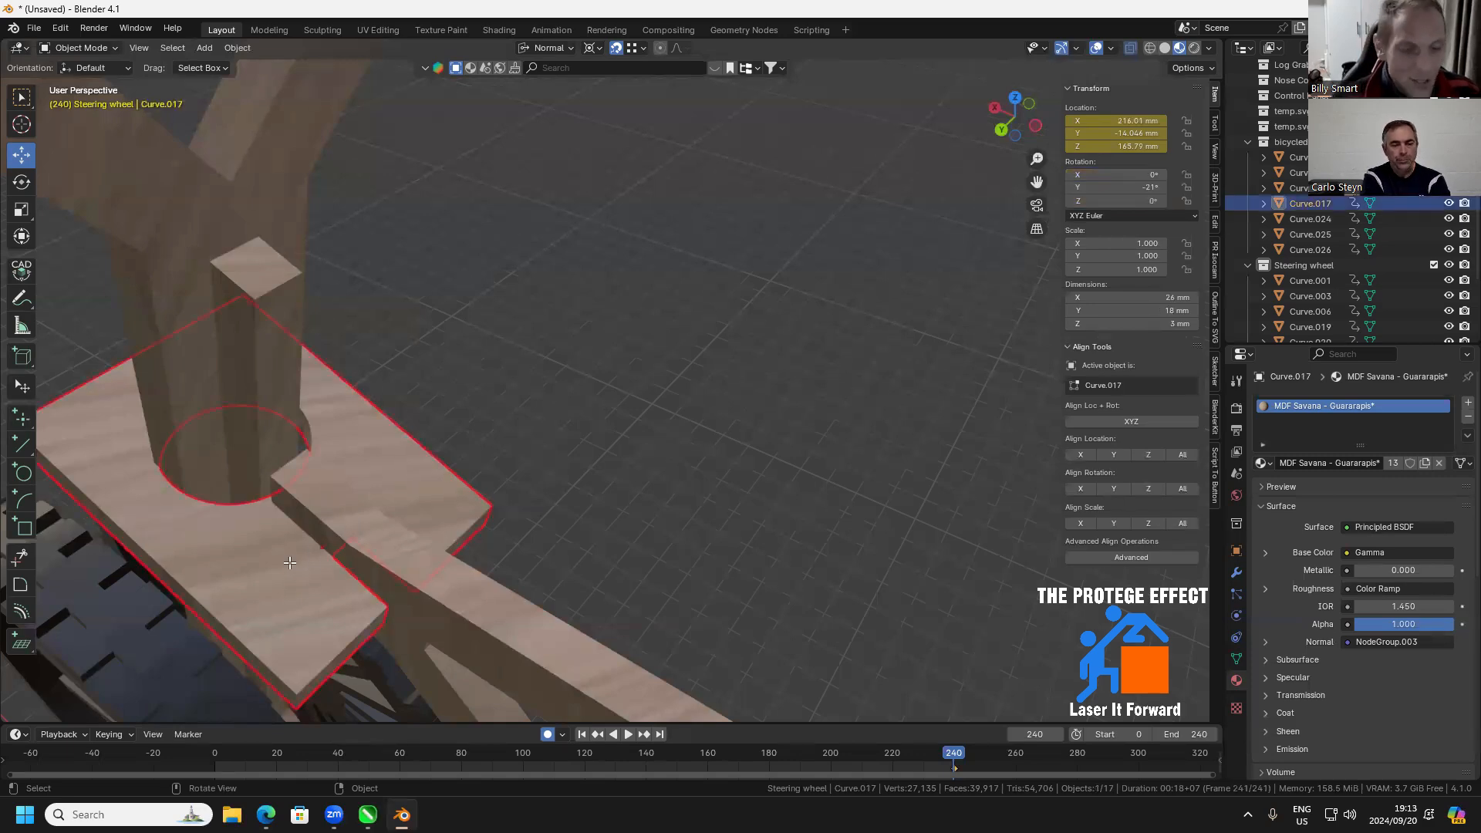
key("Tab")
key("Tab")
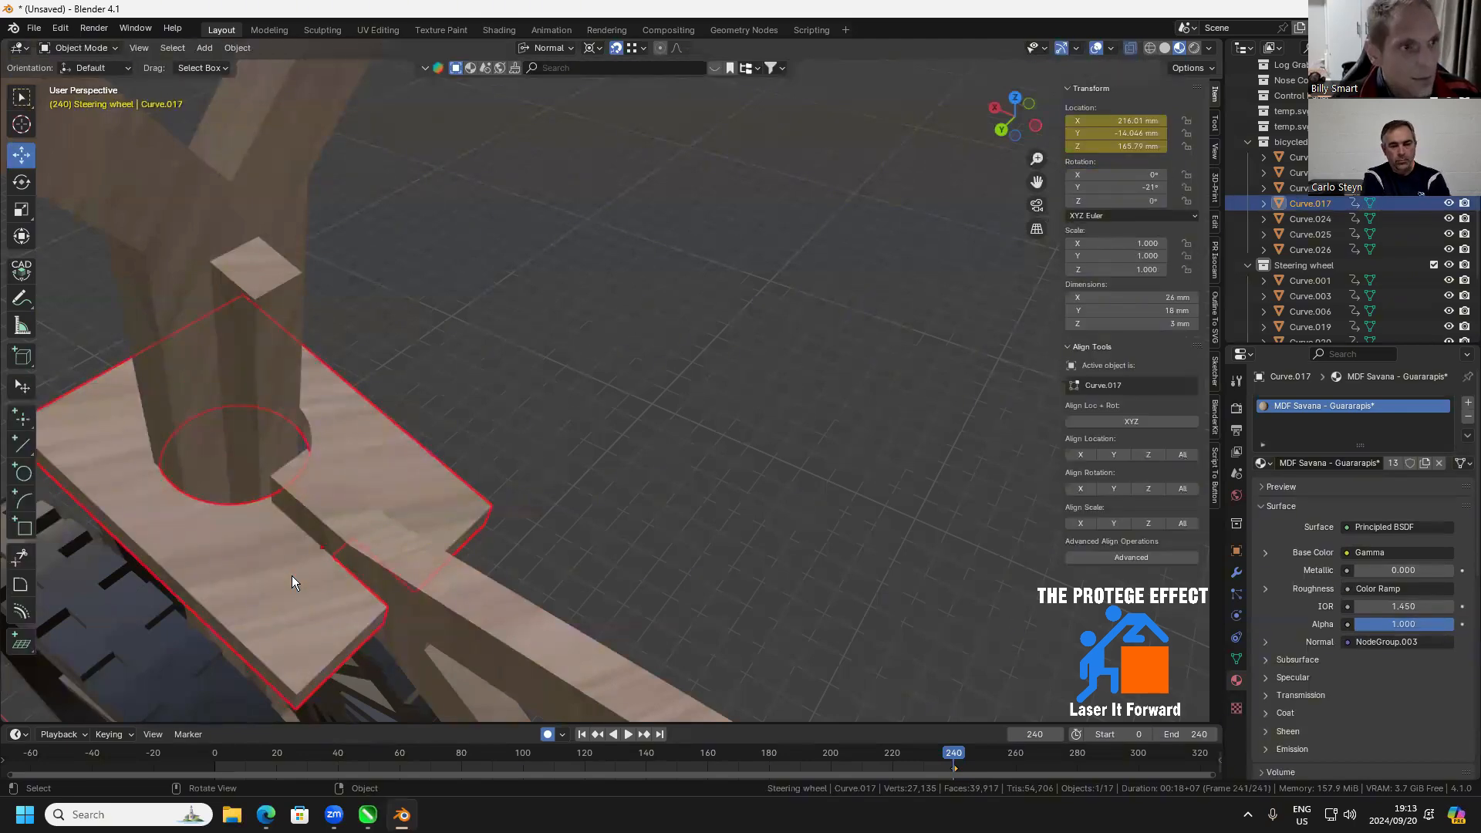
key("Tab")
right_click(291, 576)
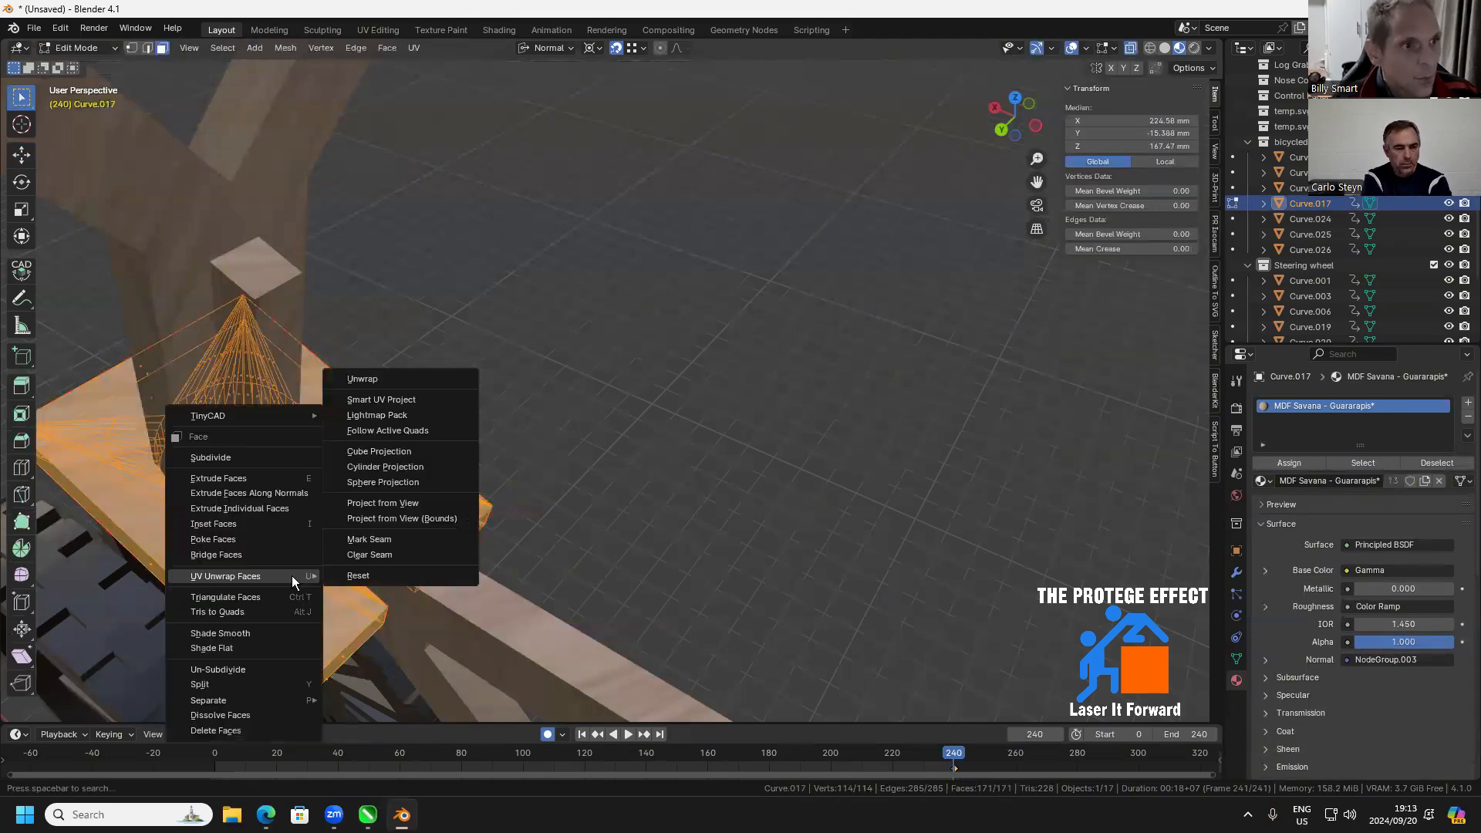
mouse_move(287, 574)
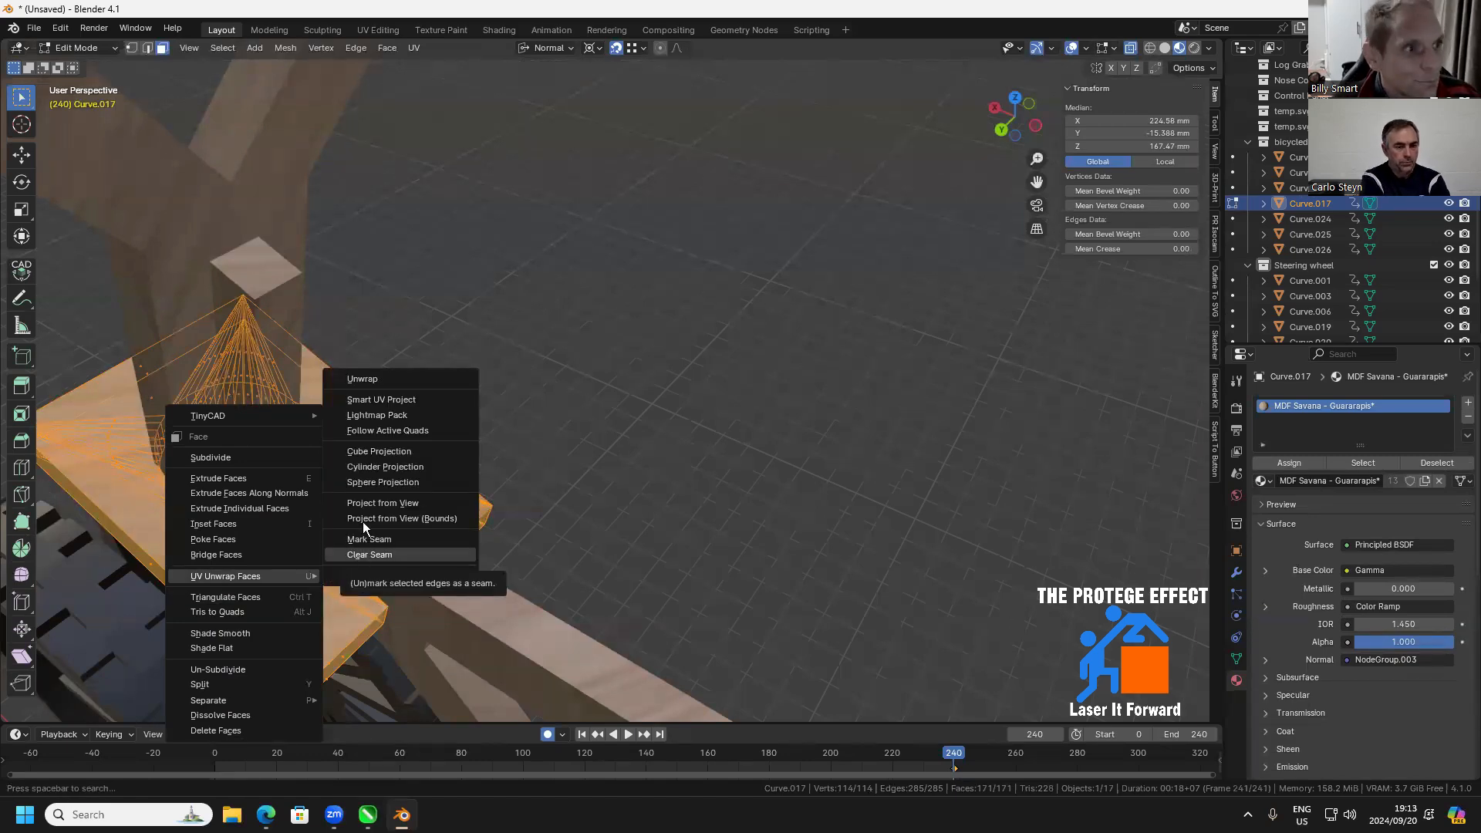
left_click(370, 451)
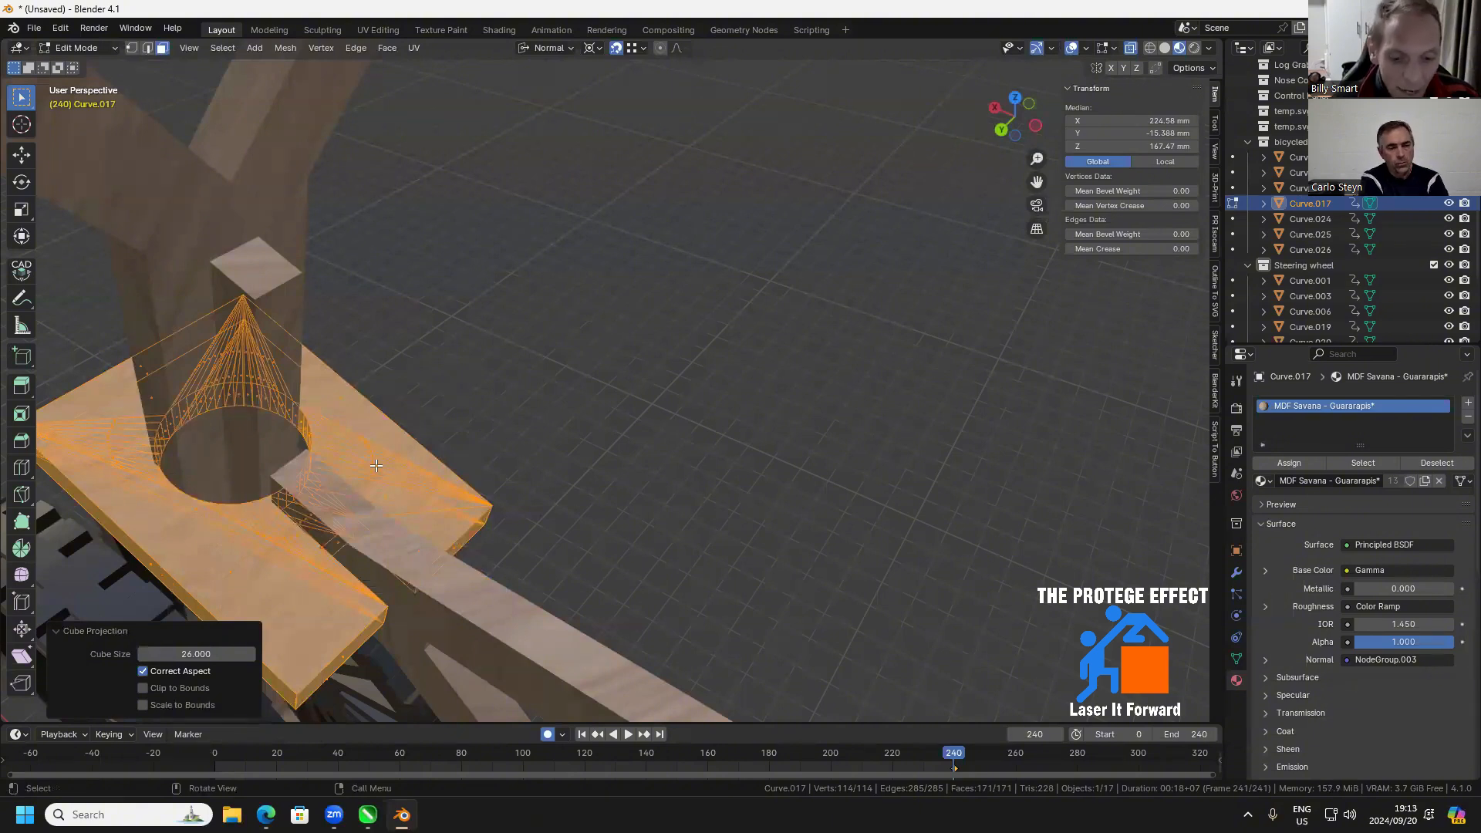
key("Tab")
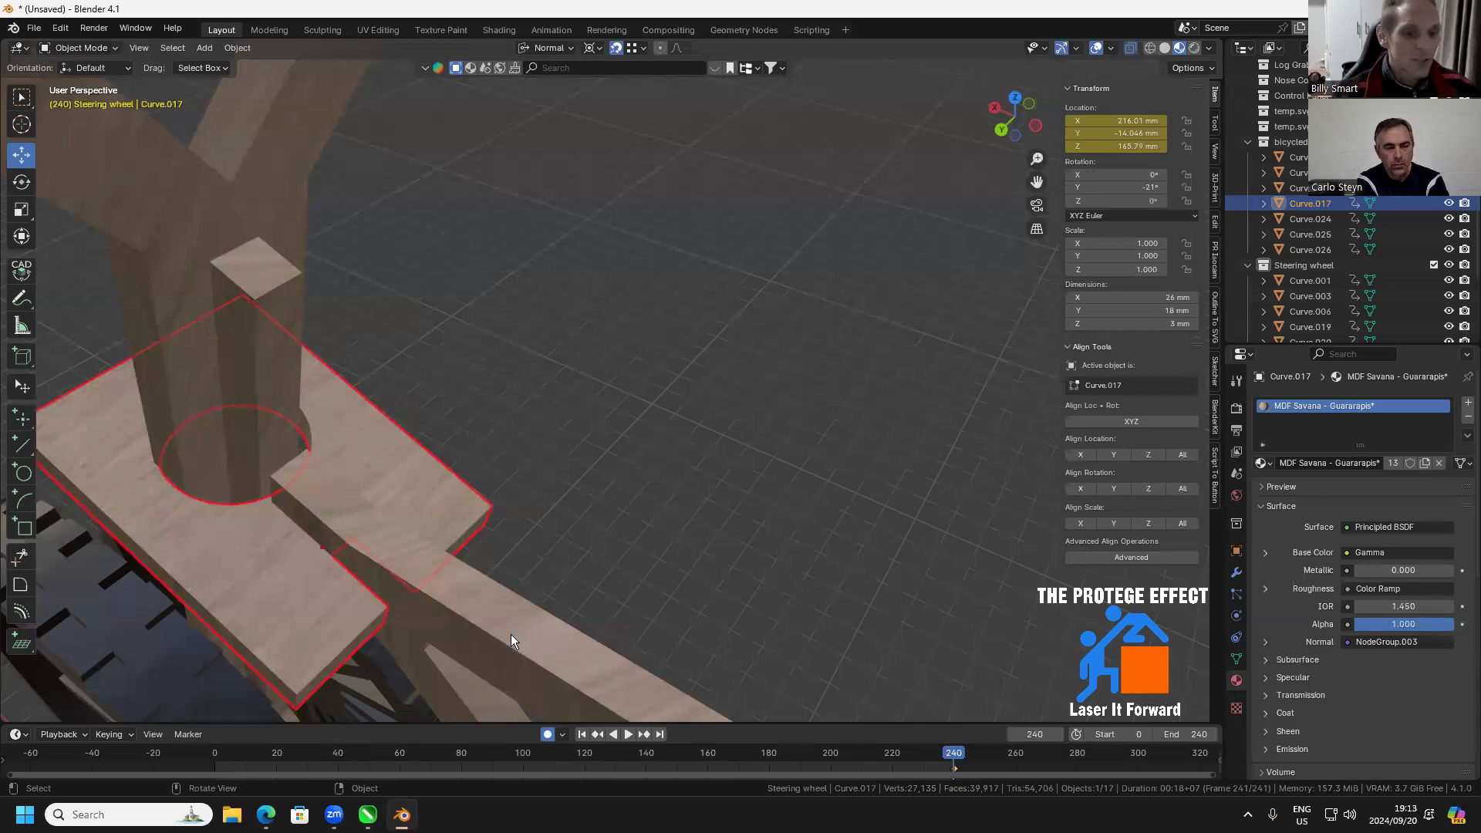
Examine the wood grain on the crosspiece and its joint with the frame from several angles
left_click_drag(511, 634, 545, 498)
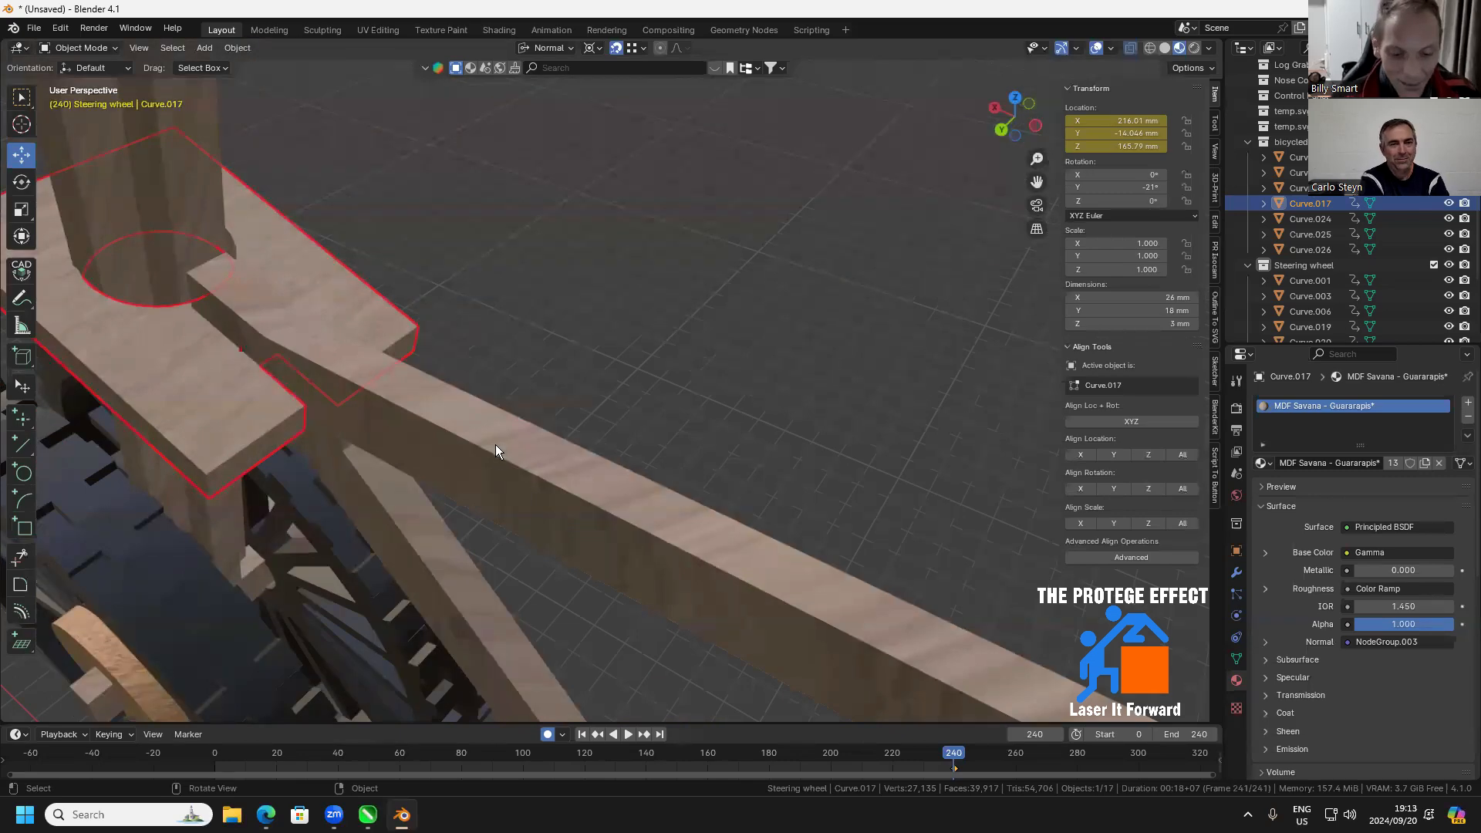
left_click_drag(495, 427, 547, 469)
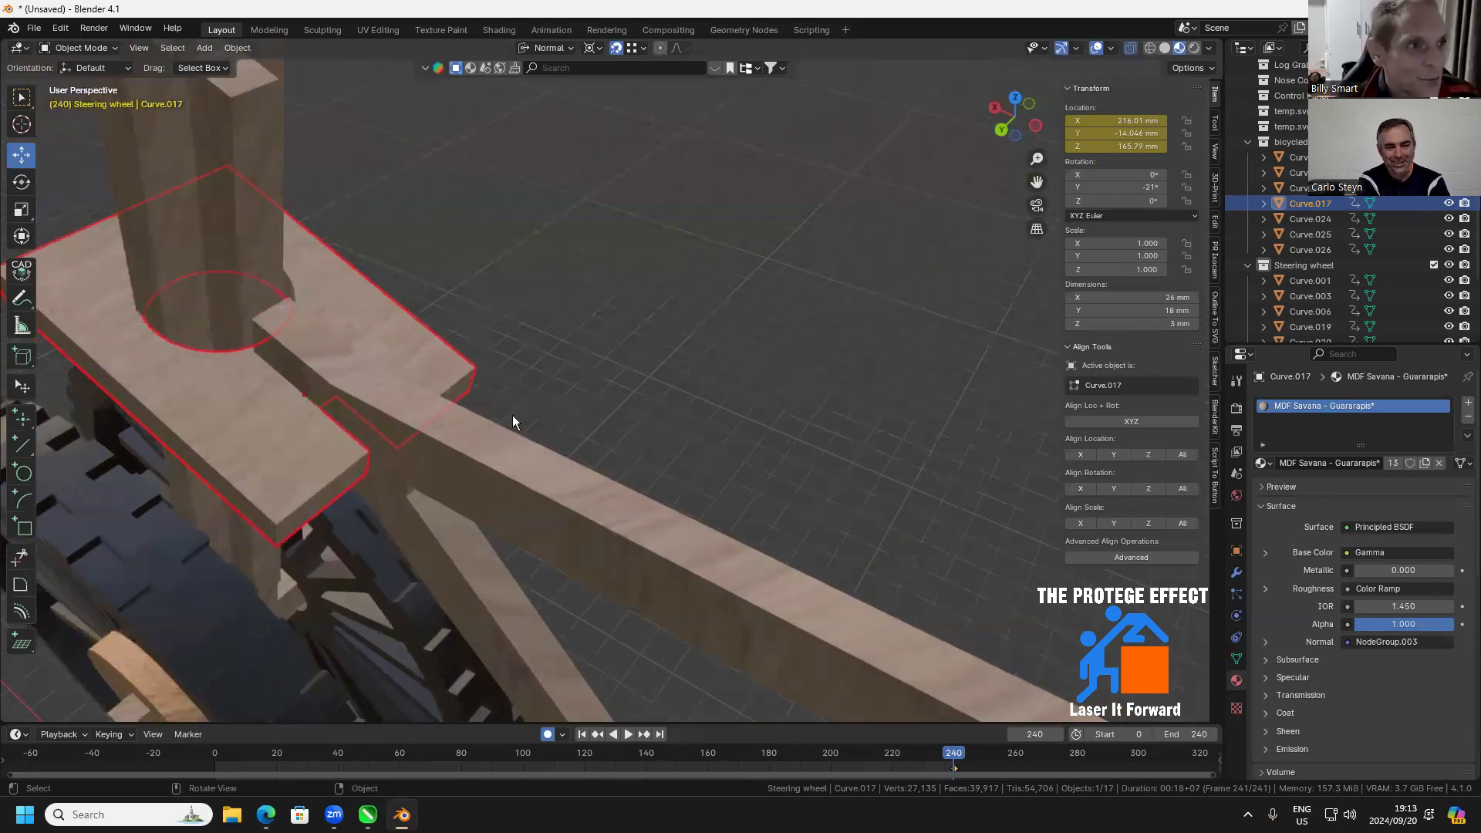
left_click_drag(513, 421, 493, 596)
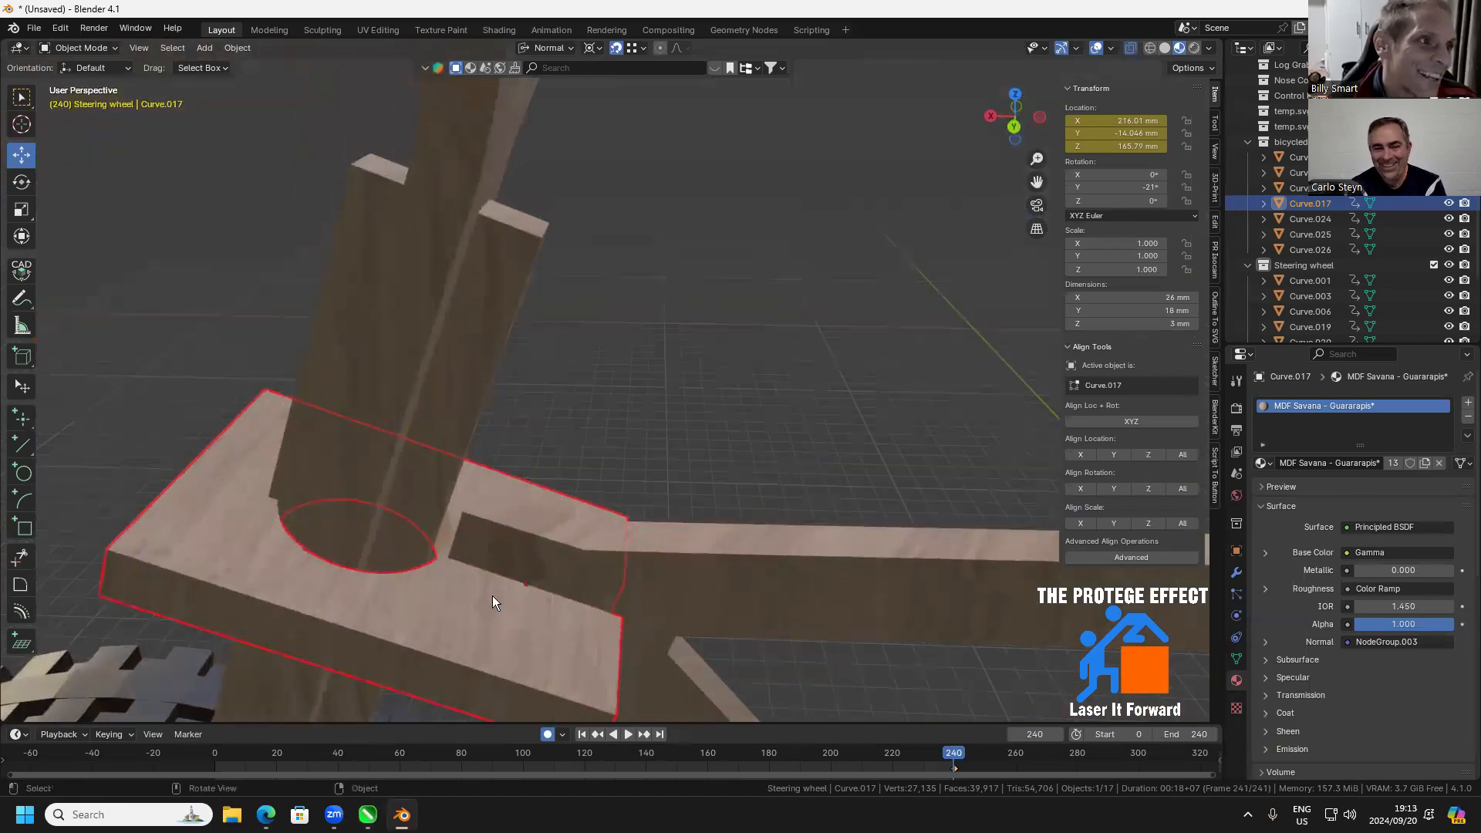
mouse_move(549, 659)
left_mouse_down()
mouse_move(328, 662)
mouse_move(540, 674)
left_mouse_up()
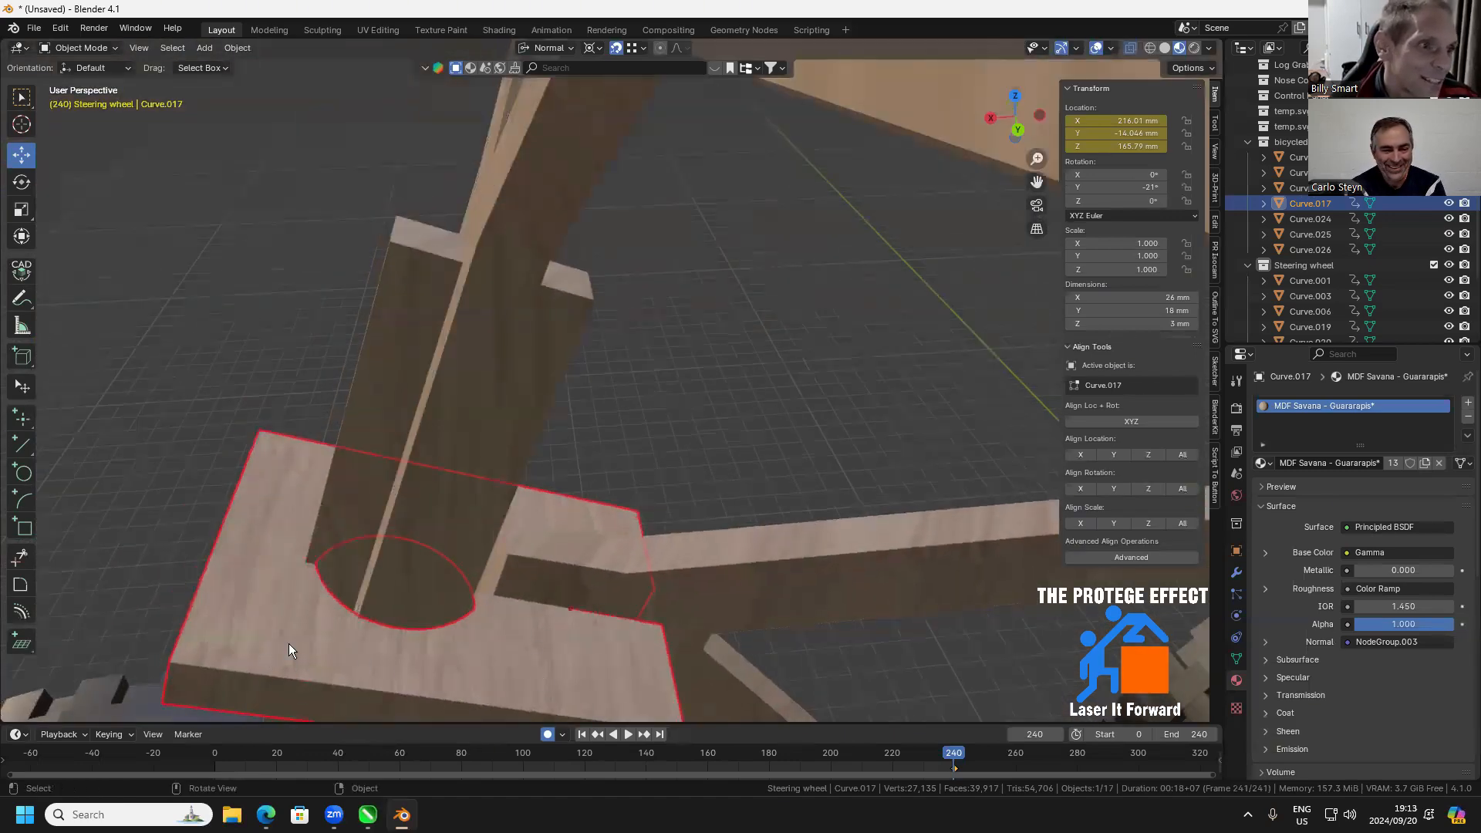
scroll(672, 509, "down", 8)
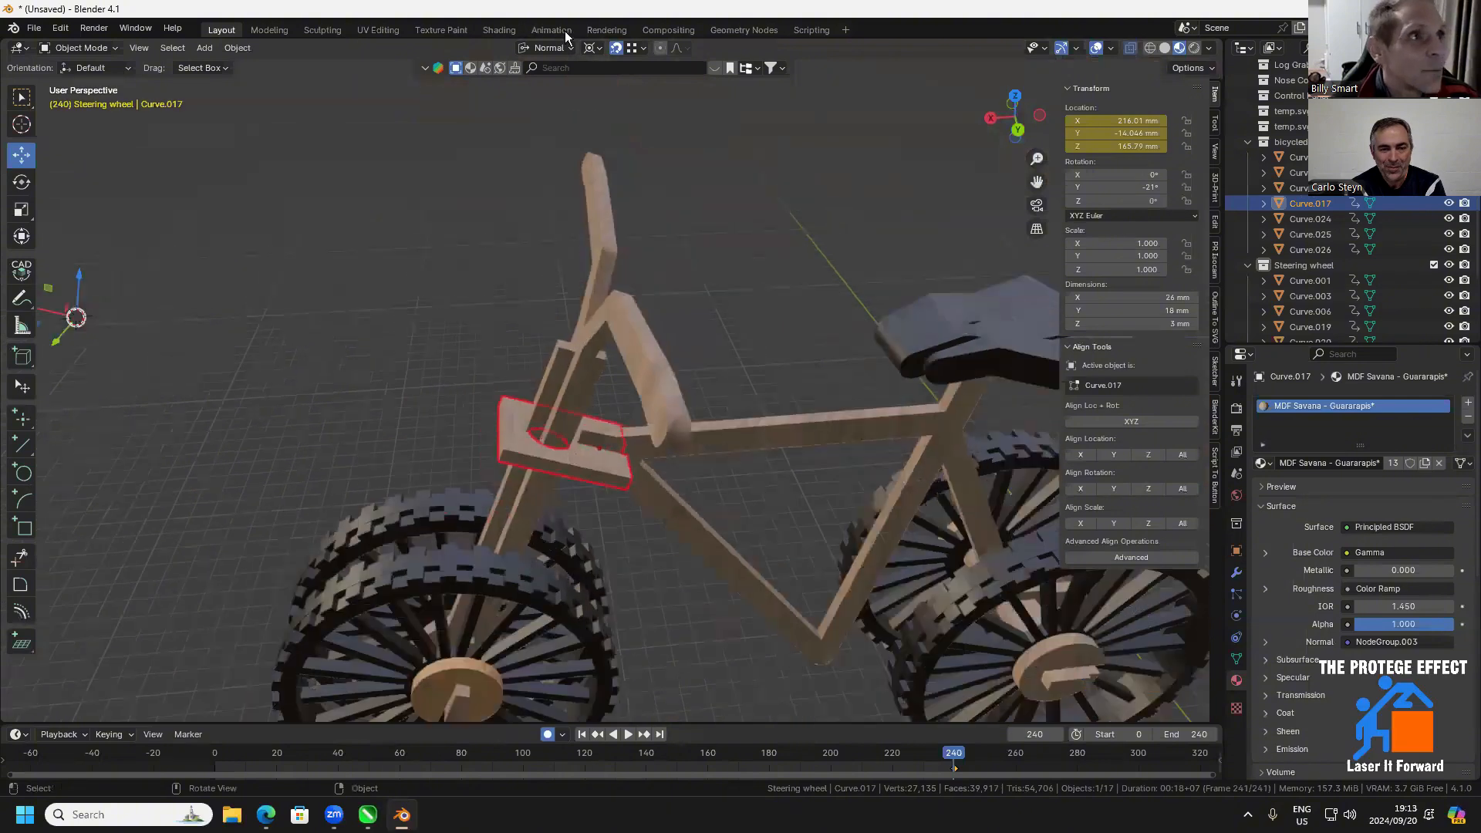
Switch to the Animation workspace and enlarge its camera-side 3D viewport across the width and over the Dope Sheet
left_click(551, 30)
left_click_drag(569, 429, 1100, 438)
left_click_drag(848, 561, 849, 719)
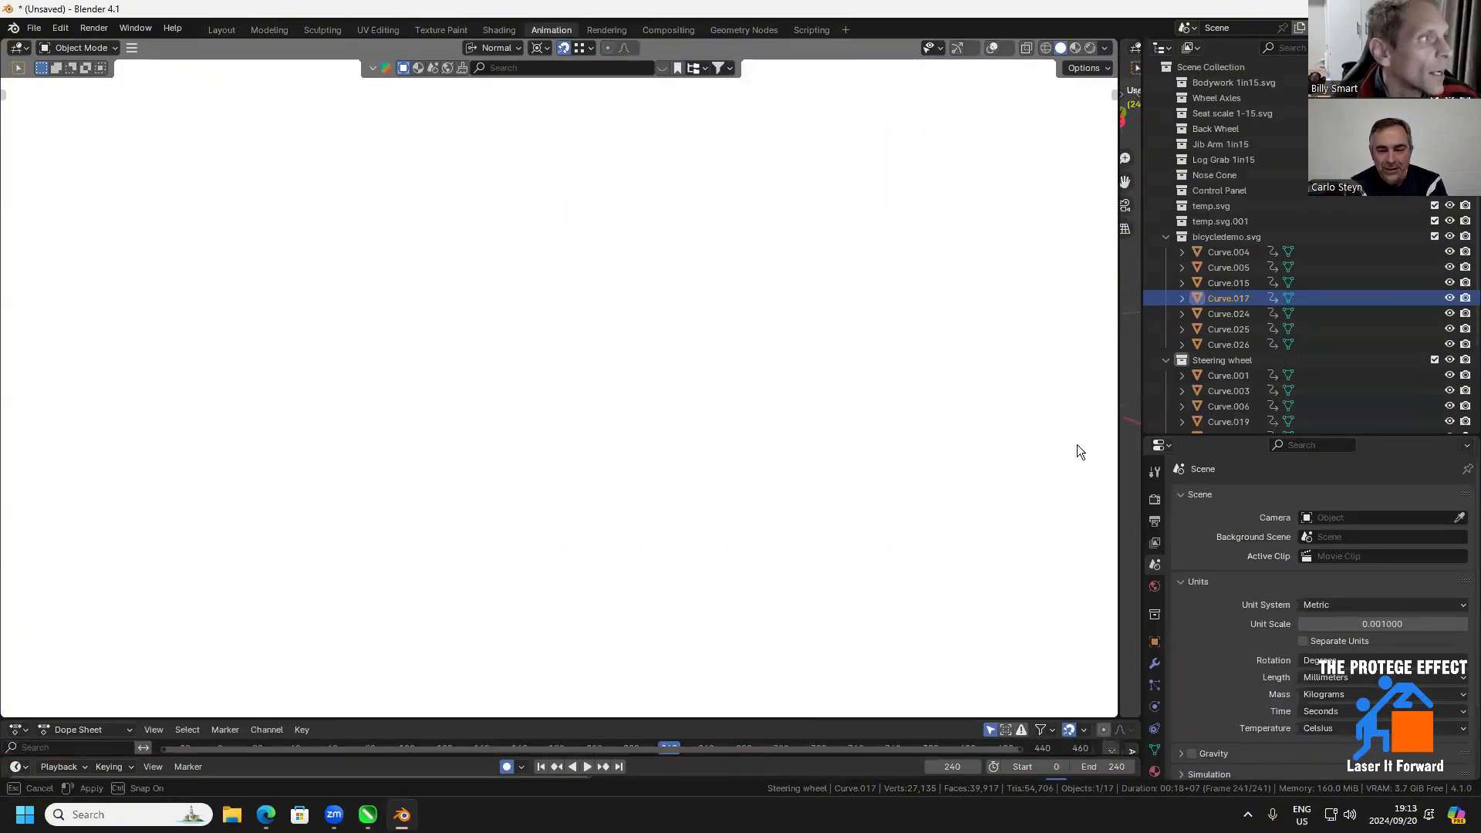
View the whole bicycle with its materials on the white background and examine it from different angles
scroll(365, 331, "down", 10)
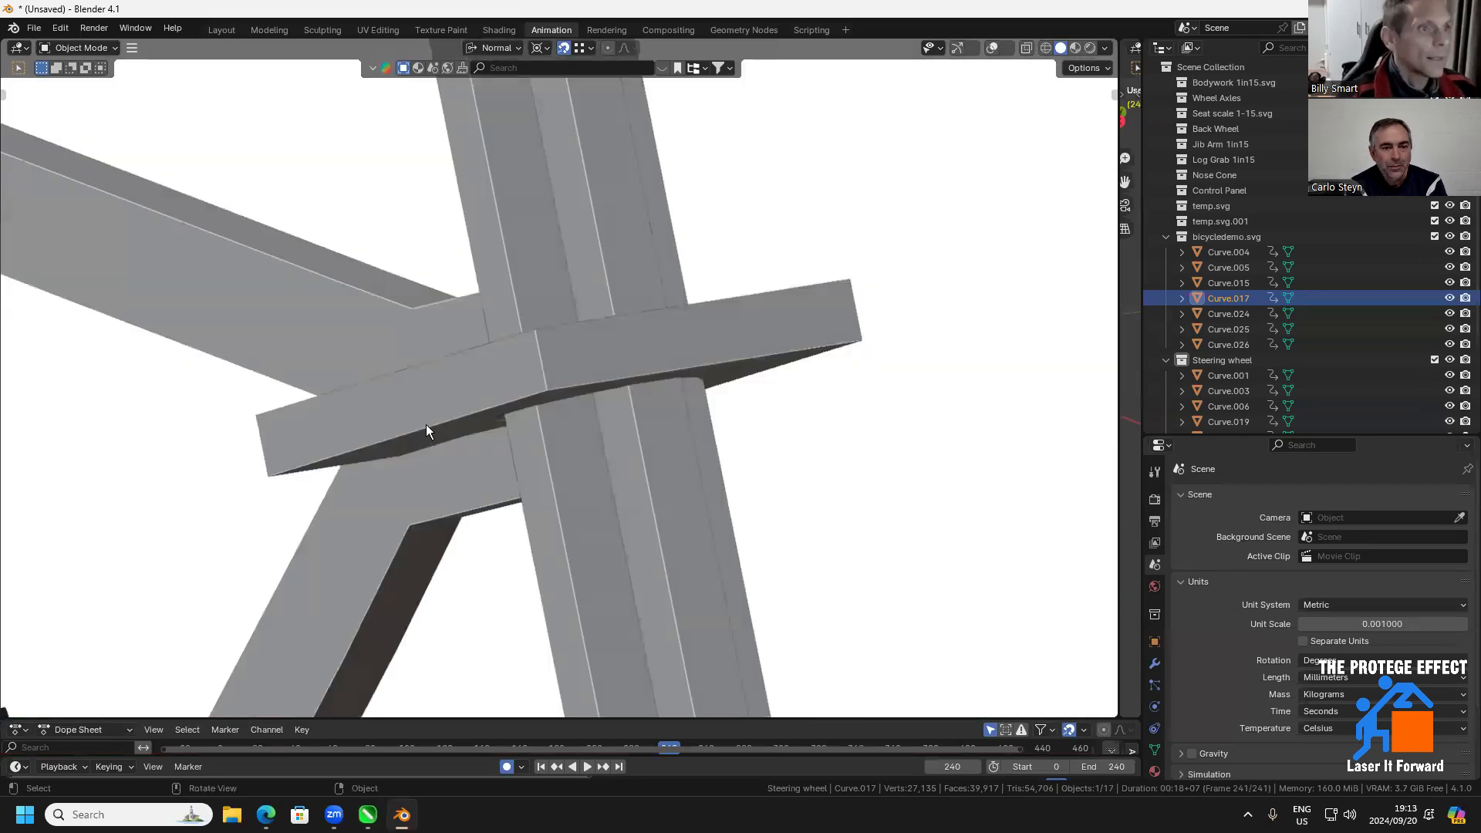
scroll(970, 117, "down", 4)
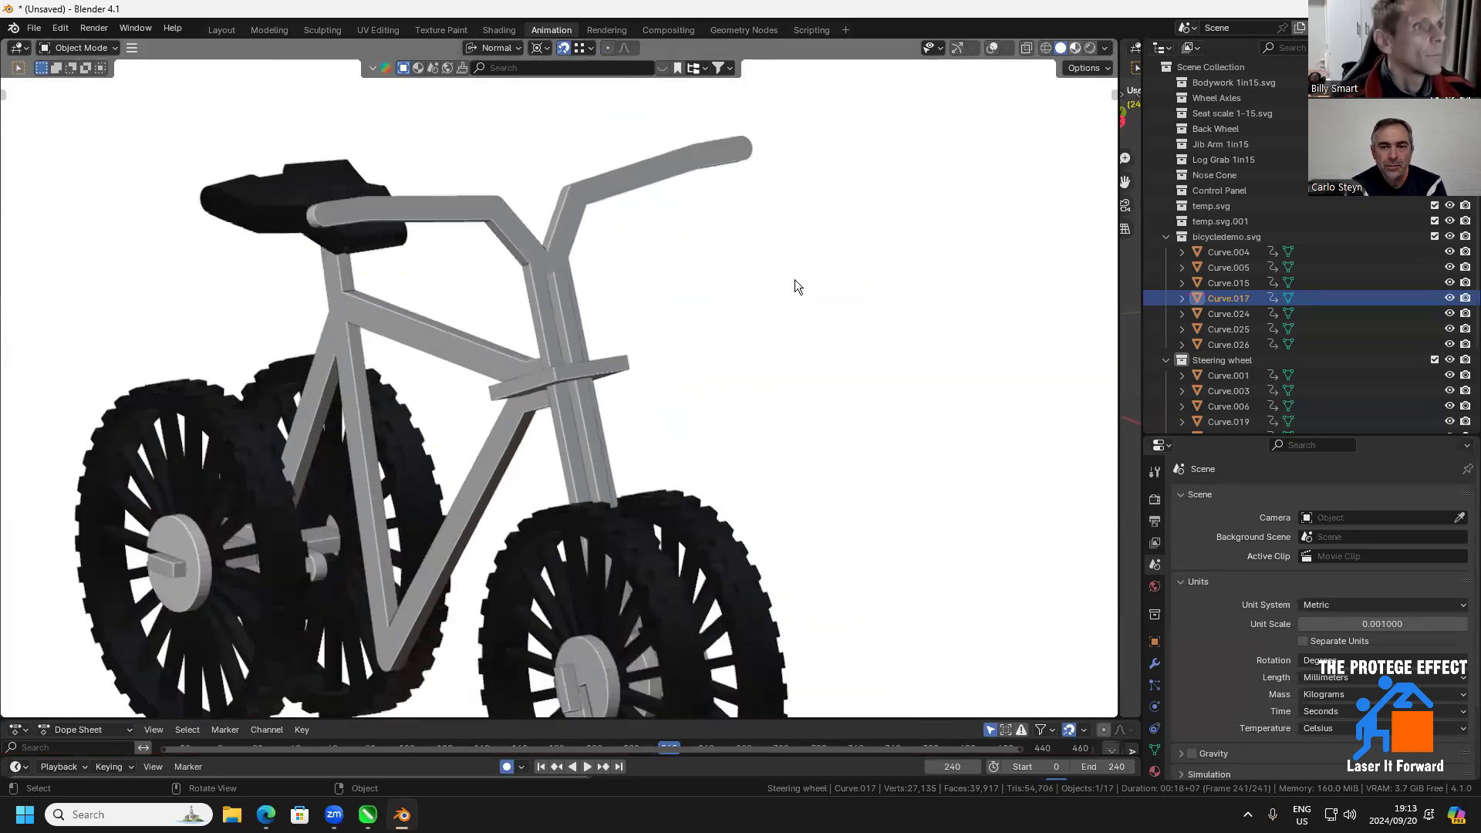
scroll(685, 391, "down", 5)
left_click_drag(685, 390, 797, 457)
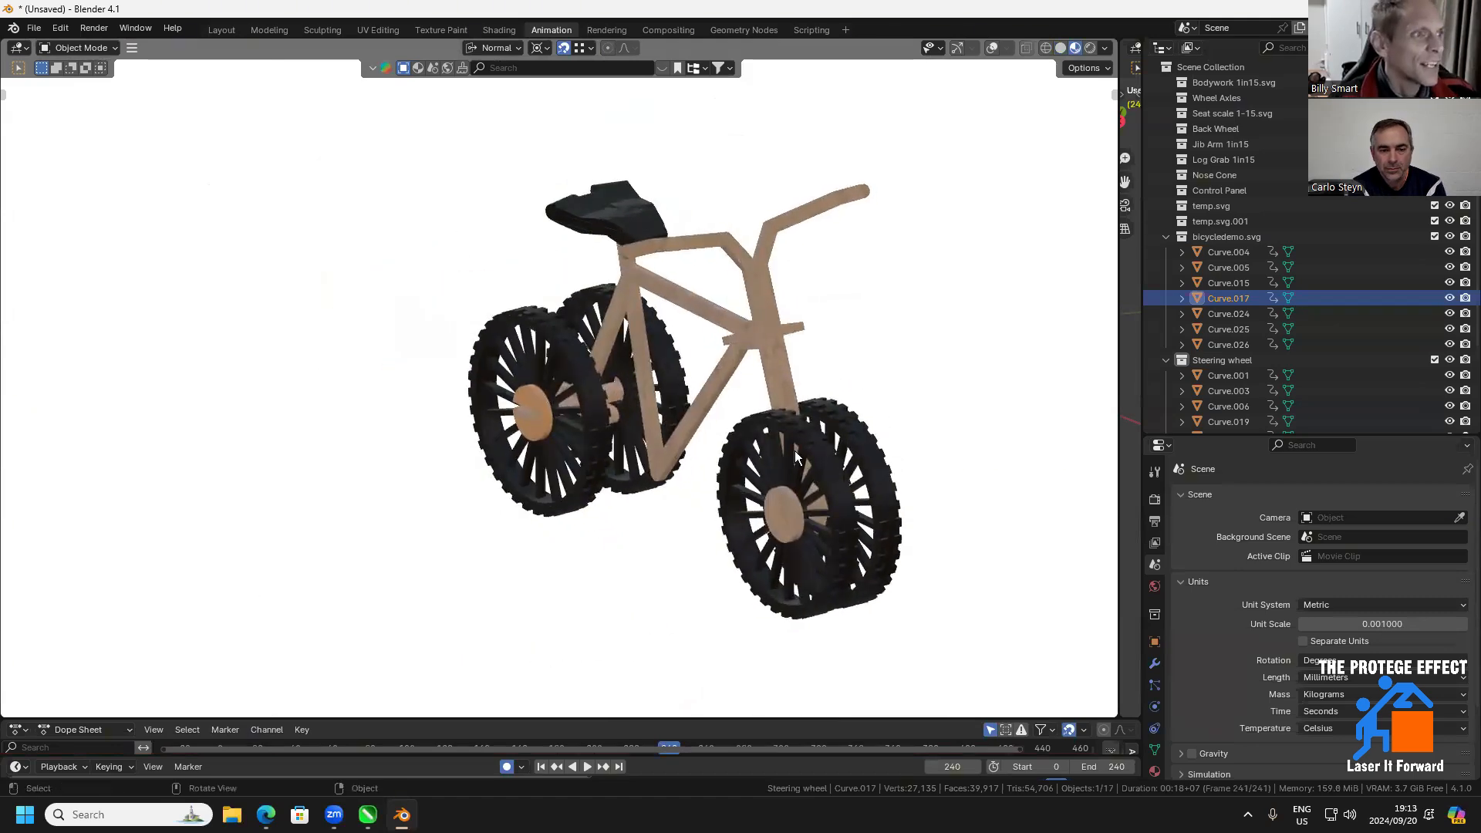
left_click_drag(716, 404, 753, 372)
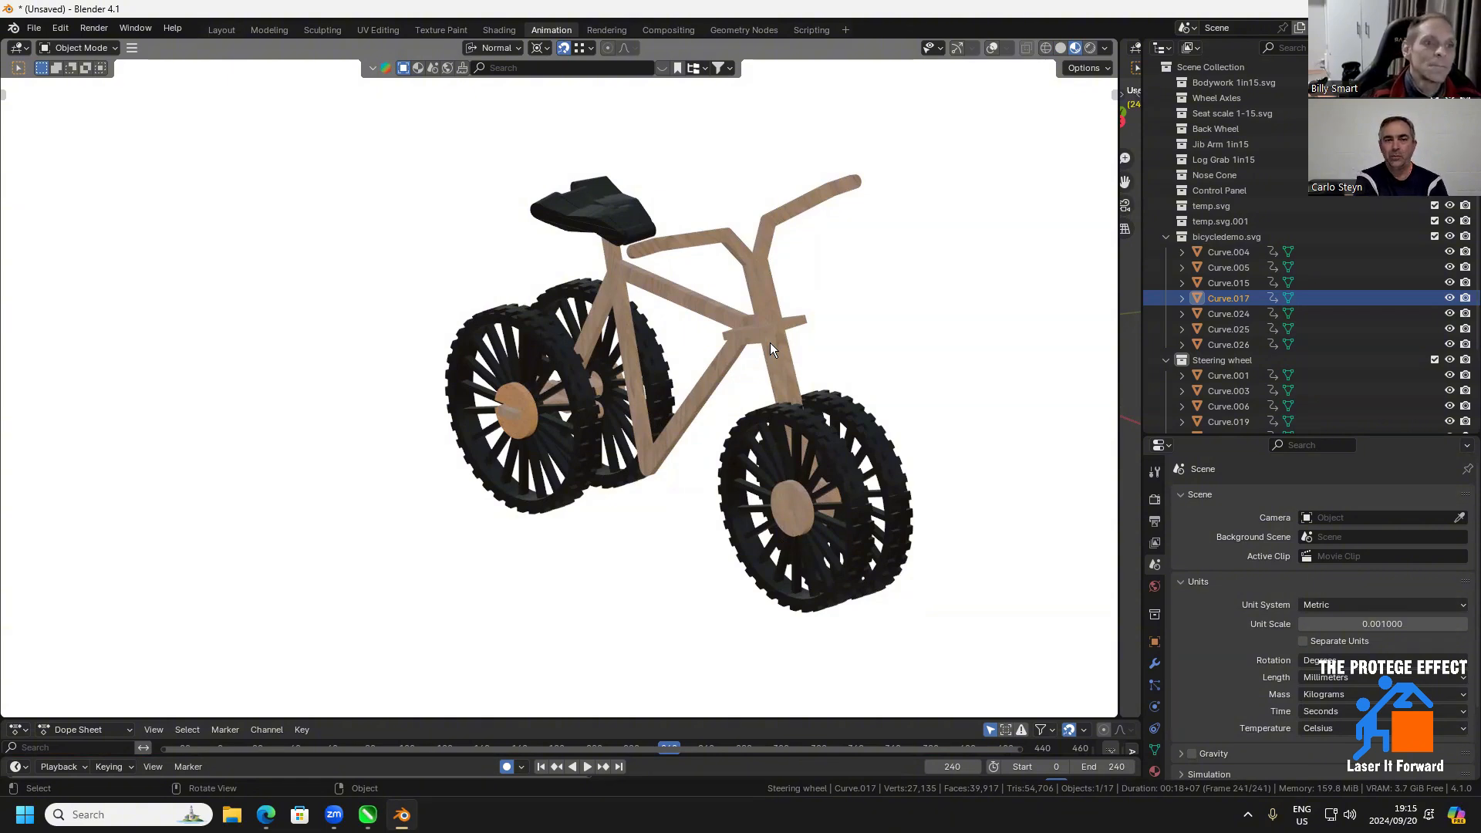
left_click_drag(826, 374, 602, 301)
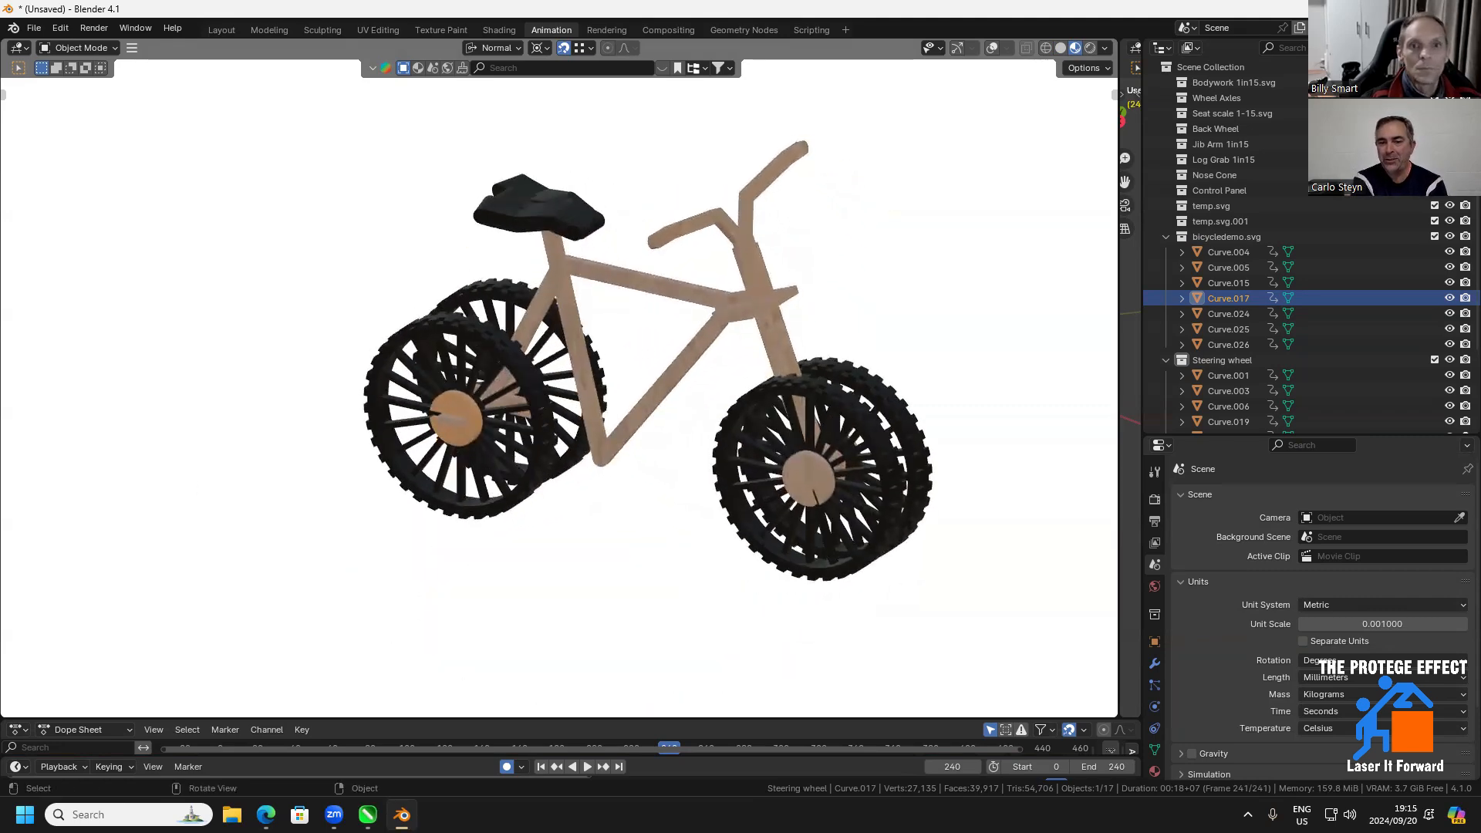